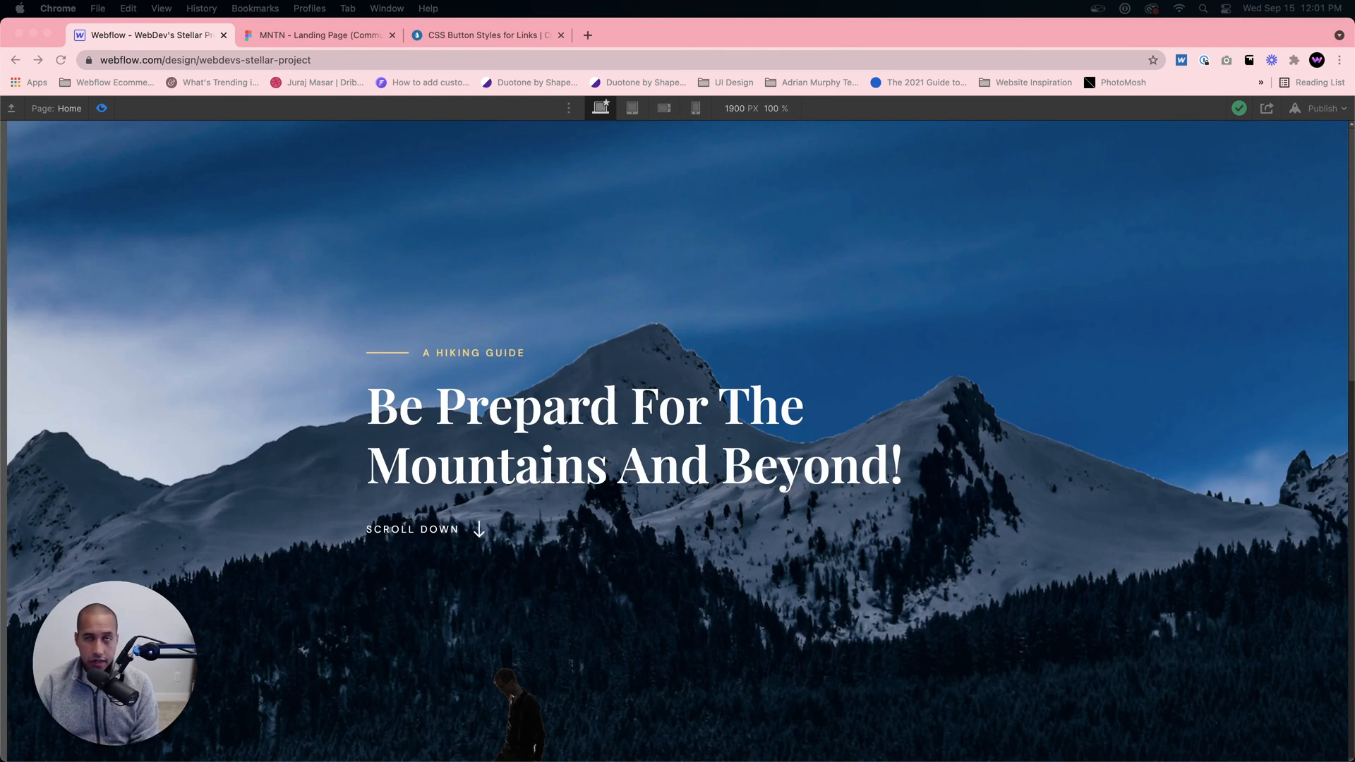
# Step: Review the hero page preview, then switch to Figma and examine the full MNTN landing page layout down to the footer
pyautogui.click(1152, 469)
pyautogui.scroll(-15, 1153, 469)
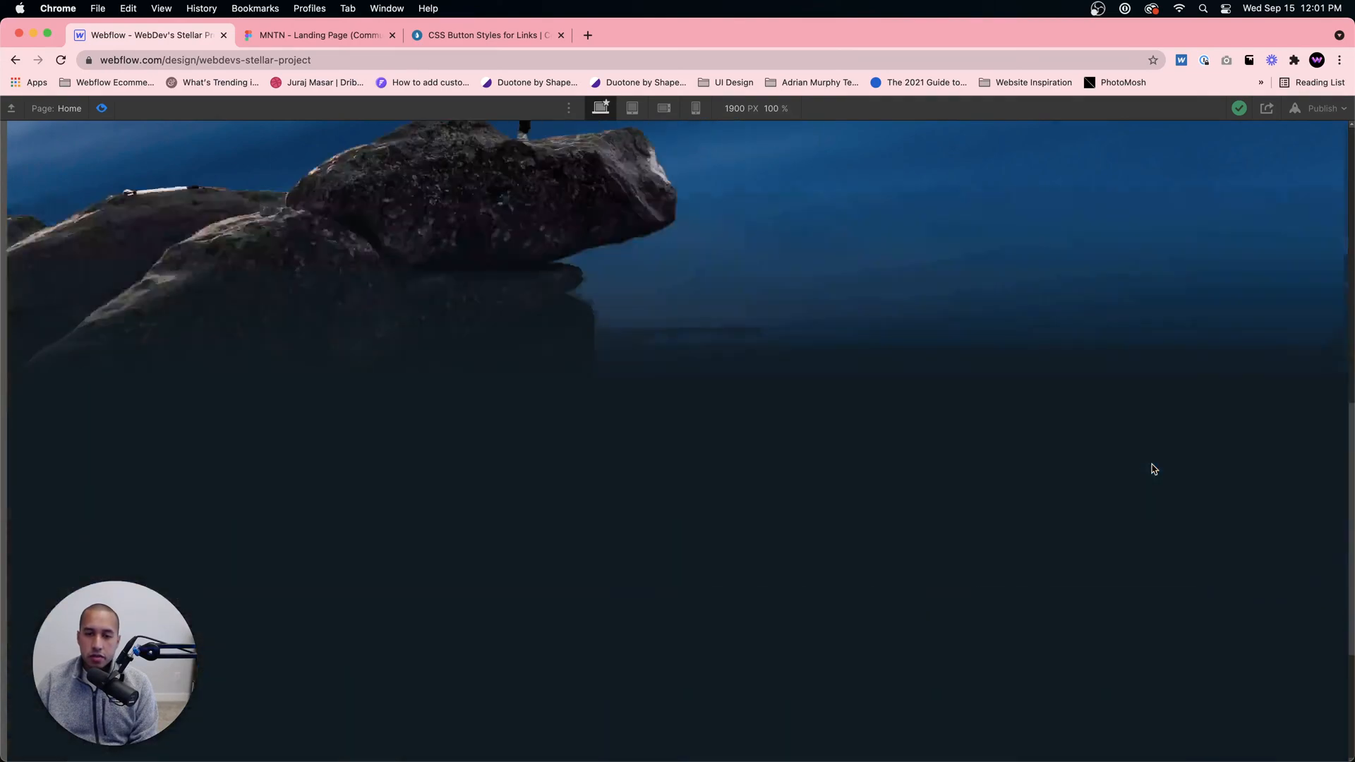
pyautogui.scroll(10, 1152, 468)
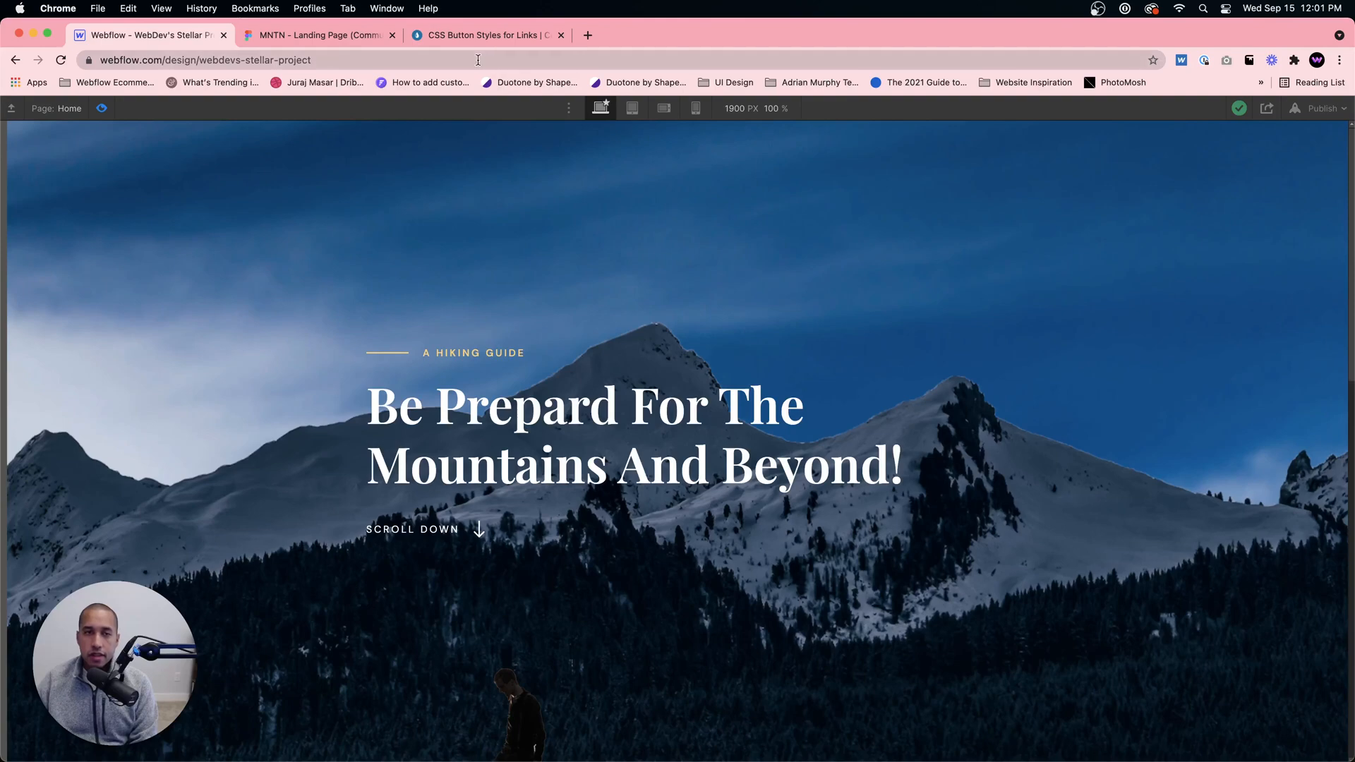
pyautogui.click(329, 44)
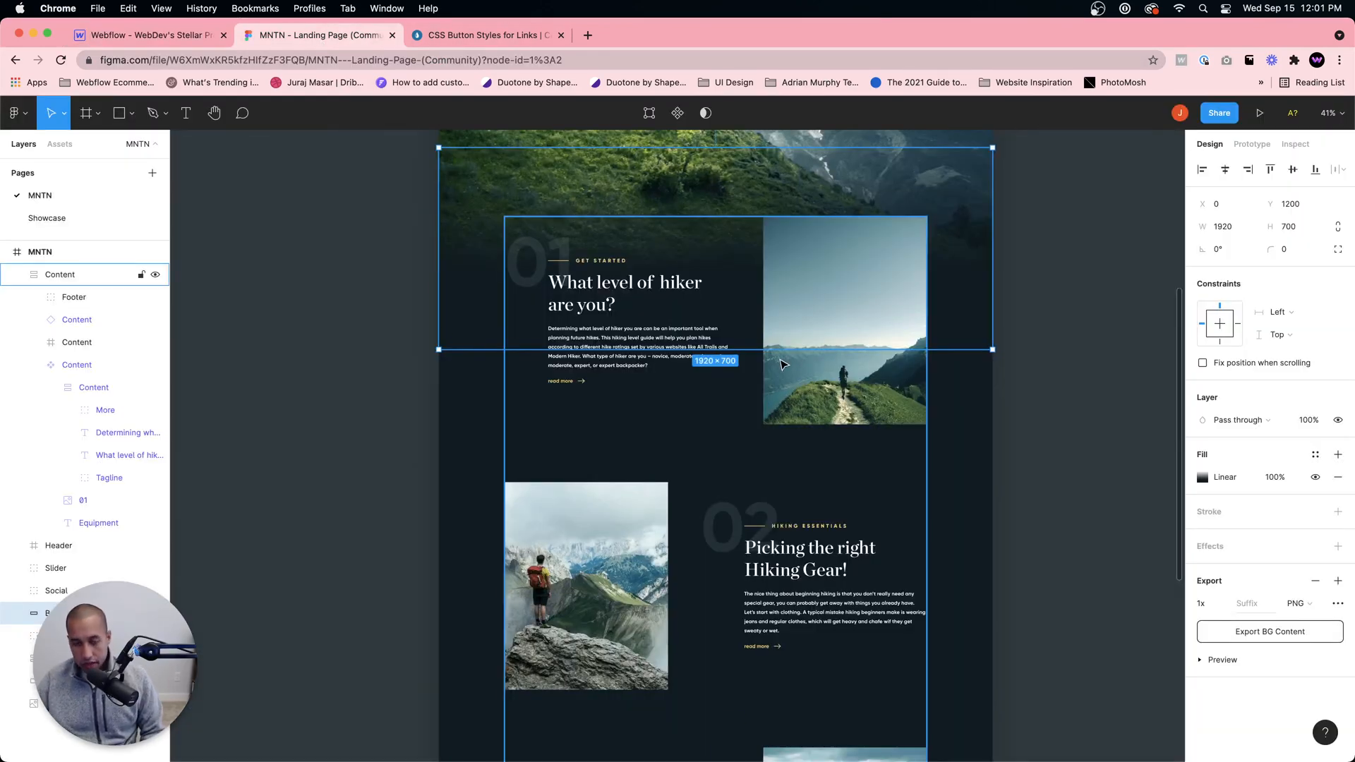
pyautogui.scroll(-5, 779, 359)
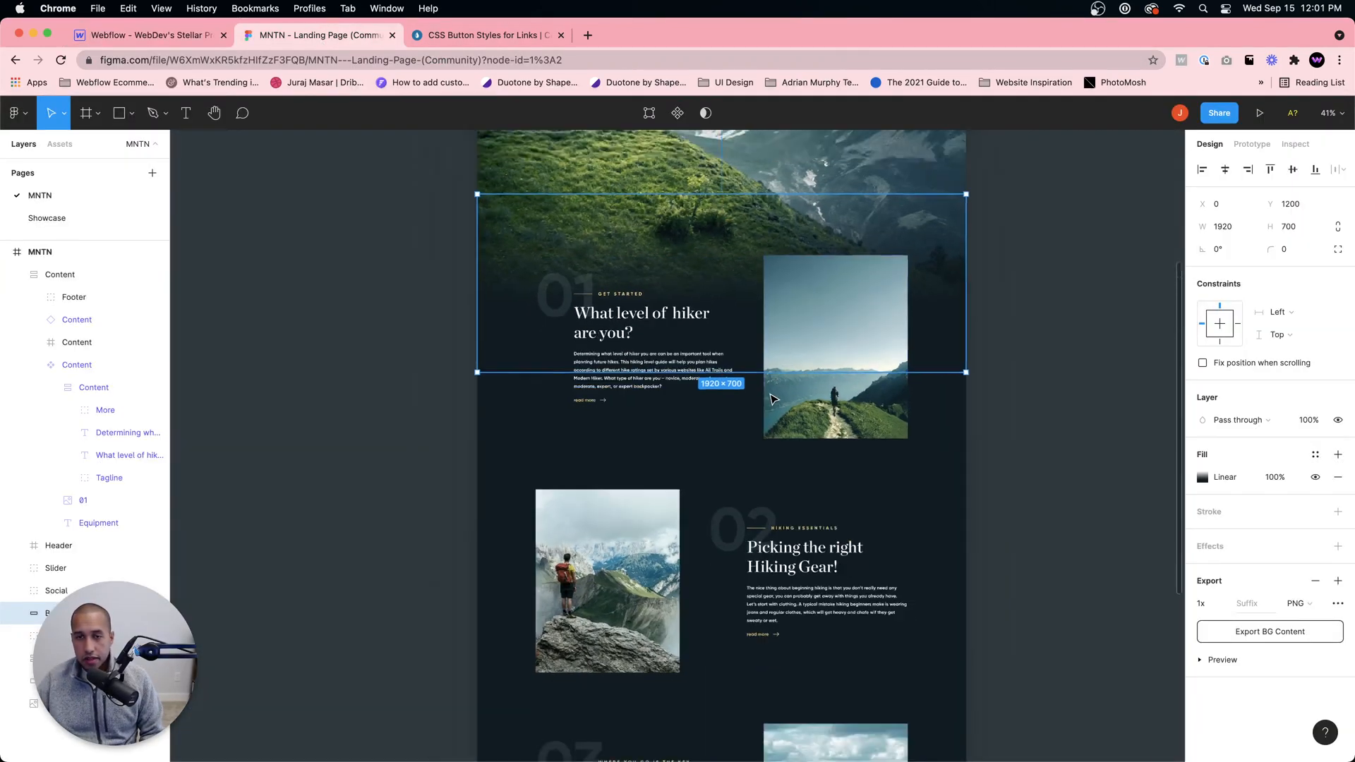
pyautogui.scroll(-3, 774, 399)
pyautogui.scroll(5, 774, 395)
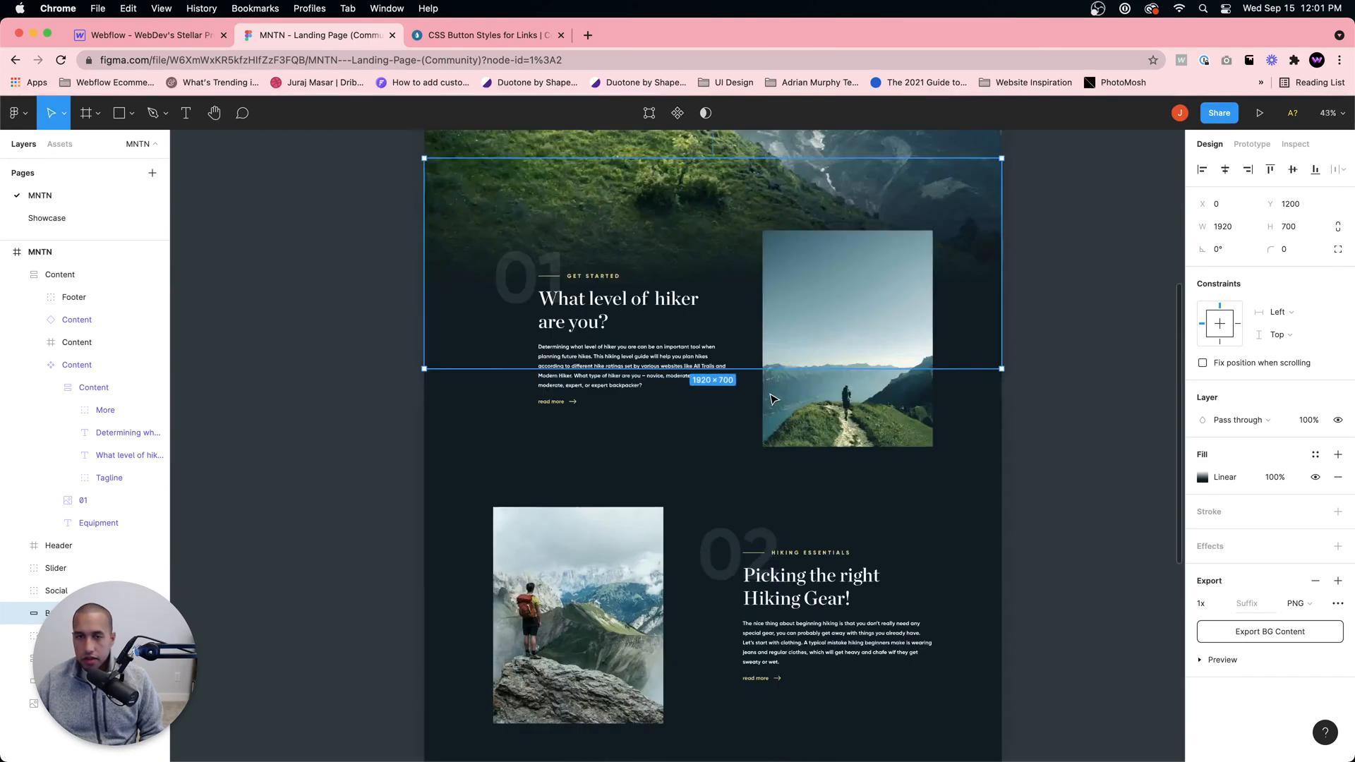
pyautogui.scroll(-4, 774, 392)
pyautogui.scroll(-5, 774, 389)
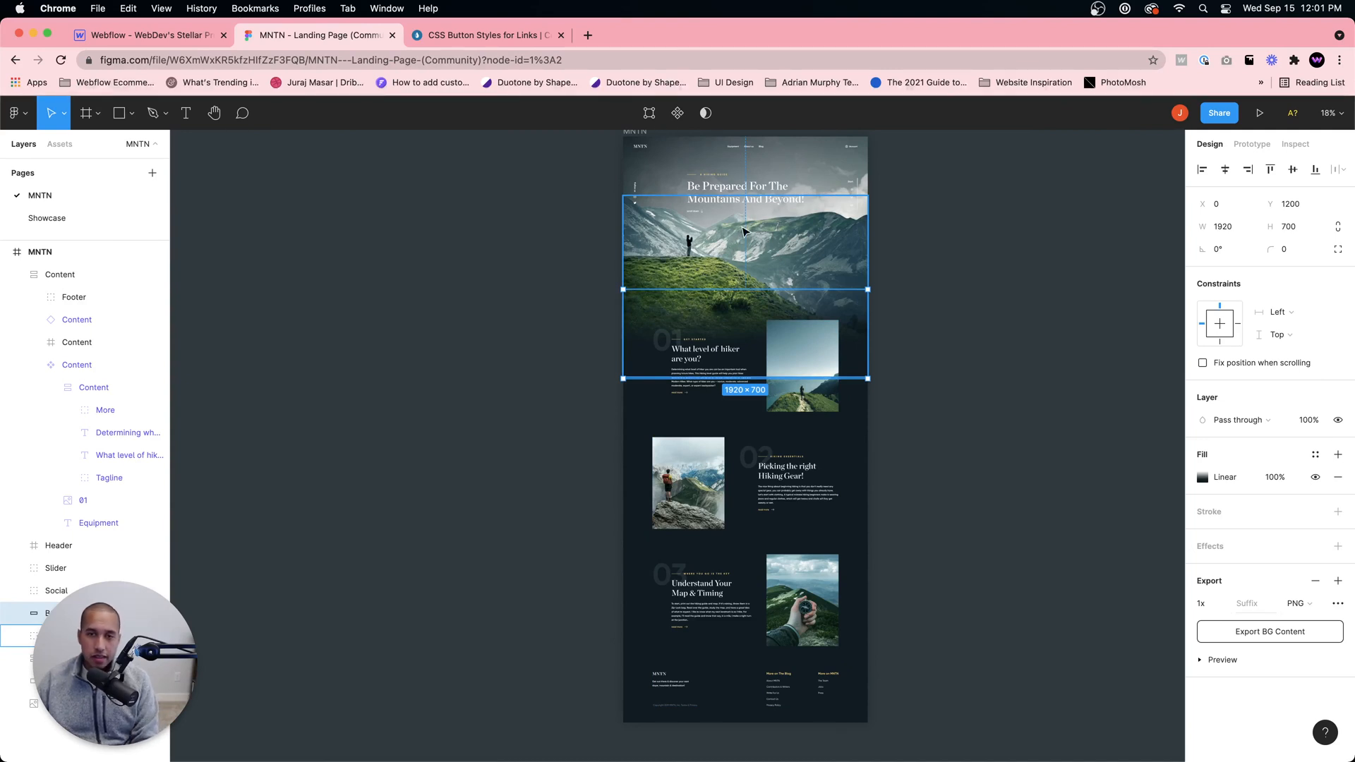
# Step: Return to the Webflow preview and examine how the hero heading, hiker and mountains move while scrolling into the empty content section
pyautogui.click(156, 35)
pyautogui.scroll(-5, 741, 424)
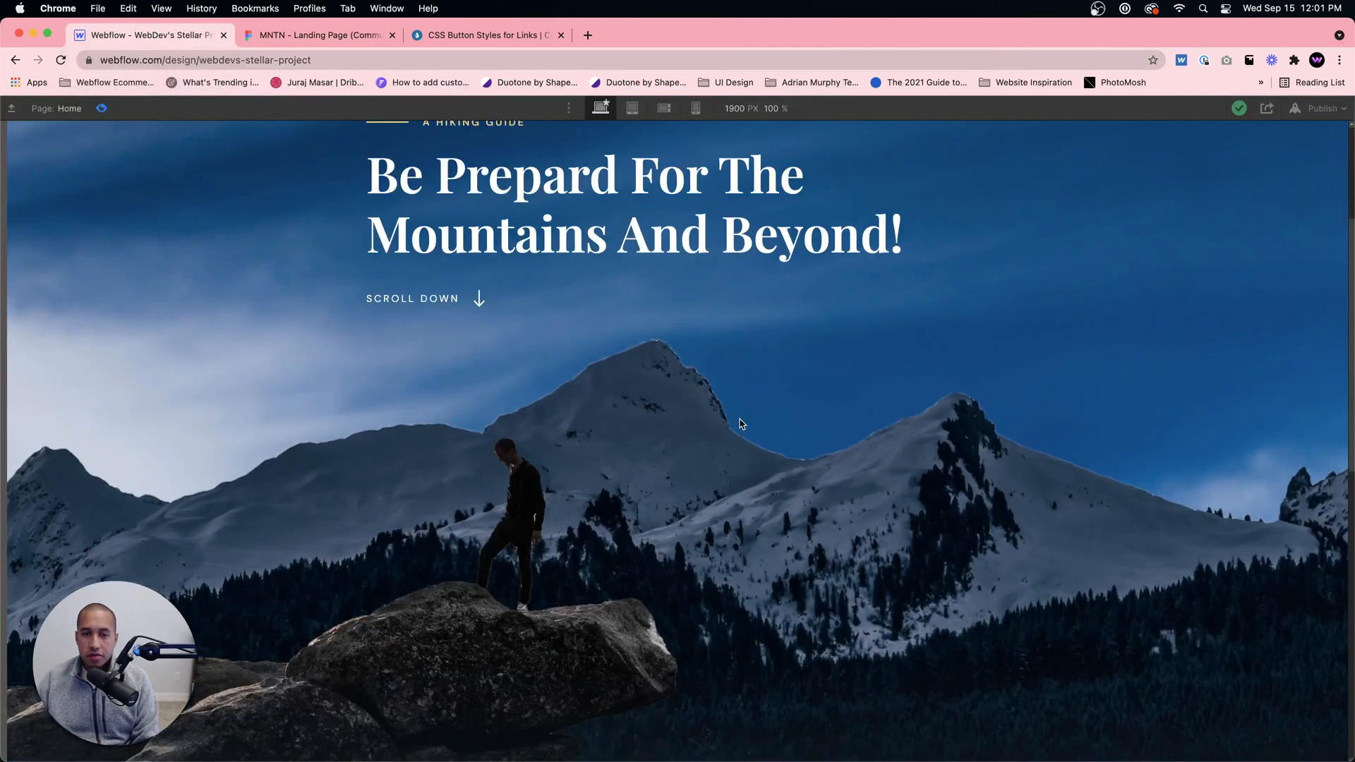
pyautogui.scroll(6, 743, 423)
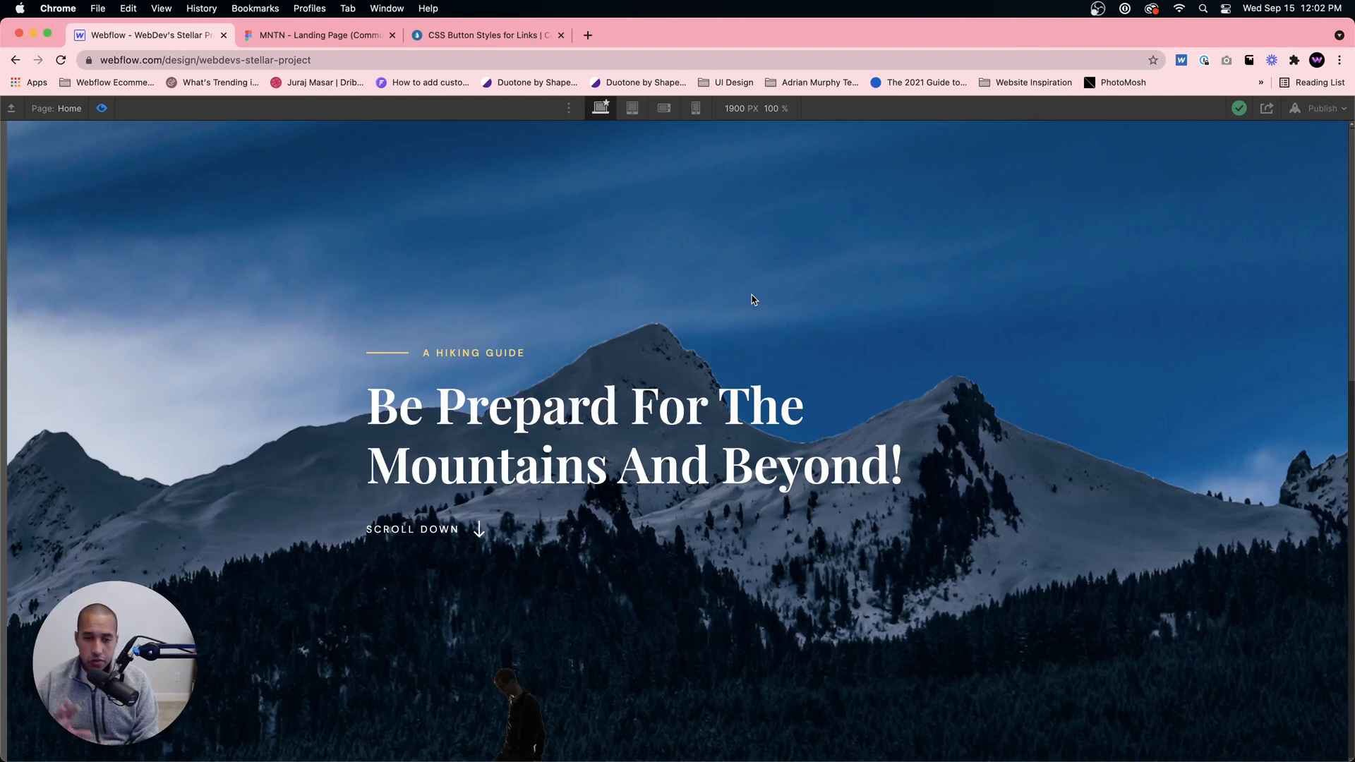
pyautogui.scroll(-1, 763, 323)
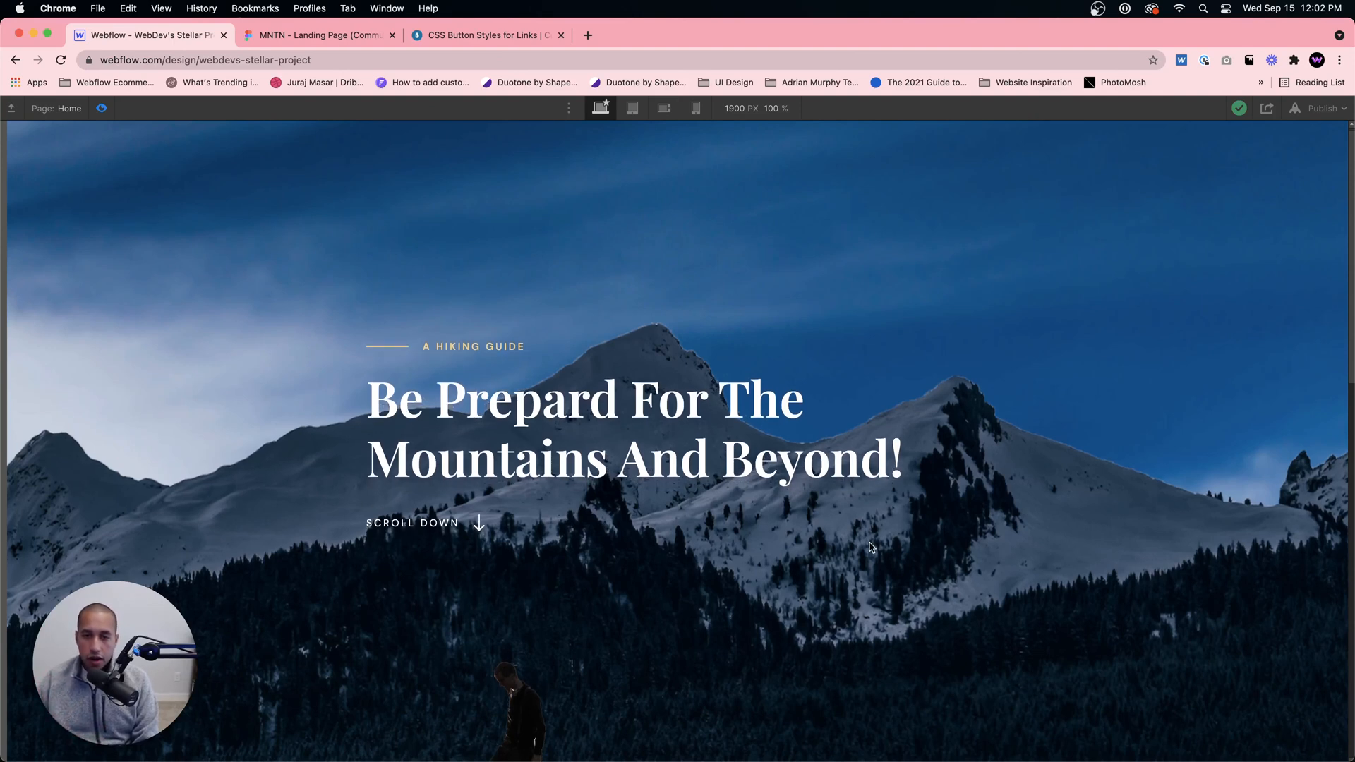
pyautogui.scroll(-5, 790, 240)
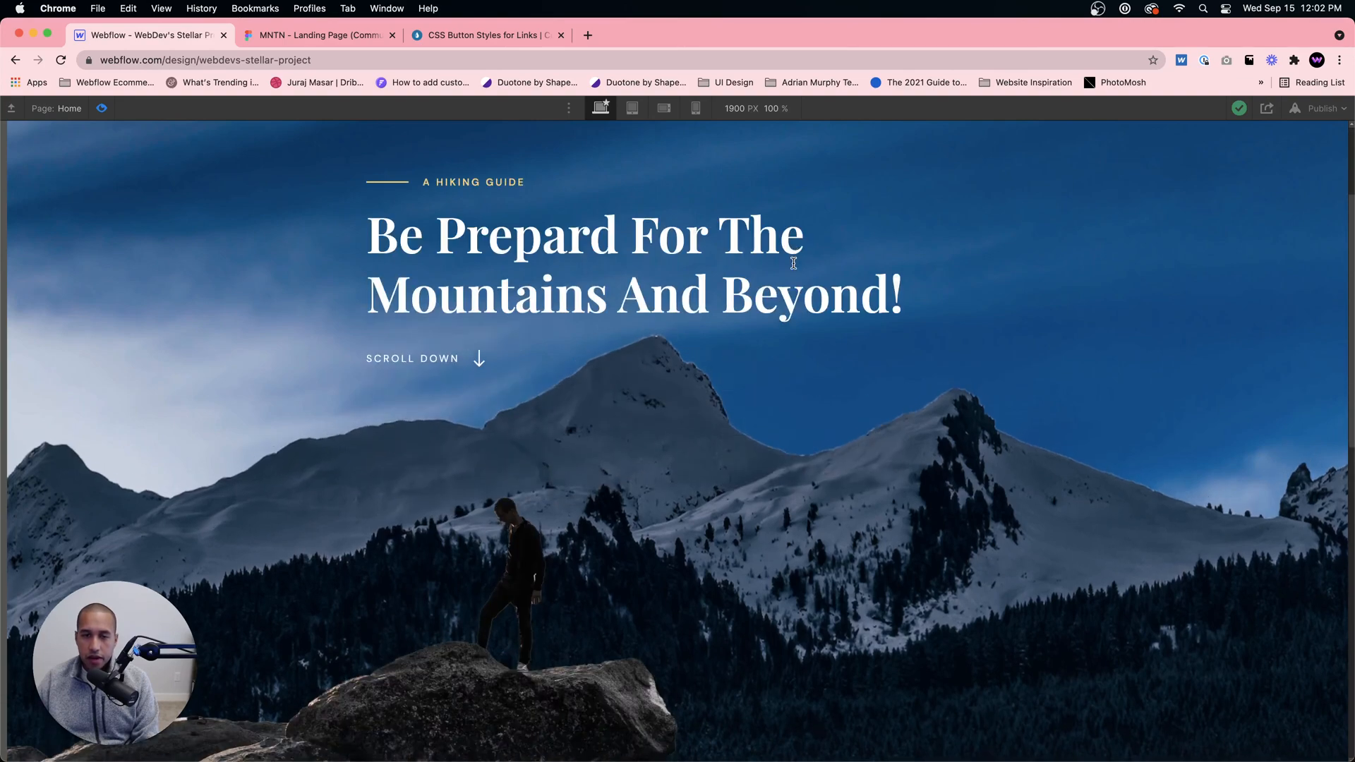
pyautogui.scroll(-1, 787, 276)
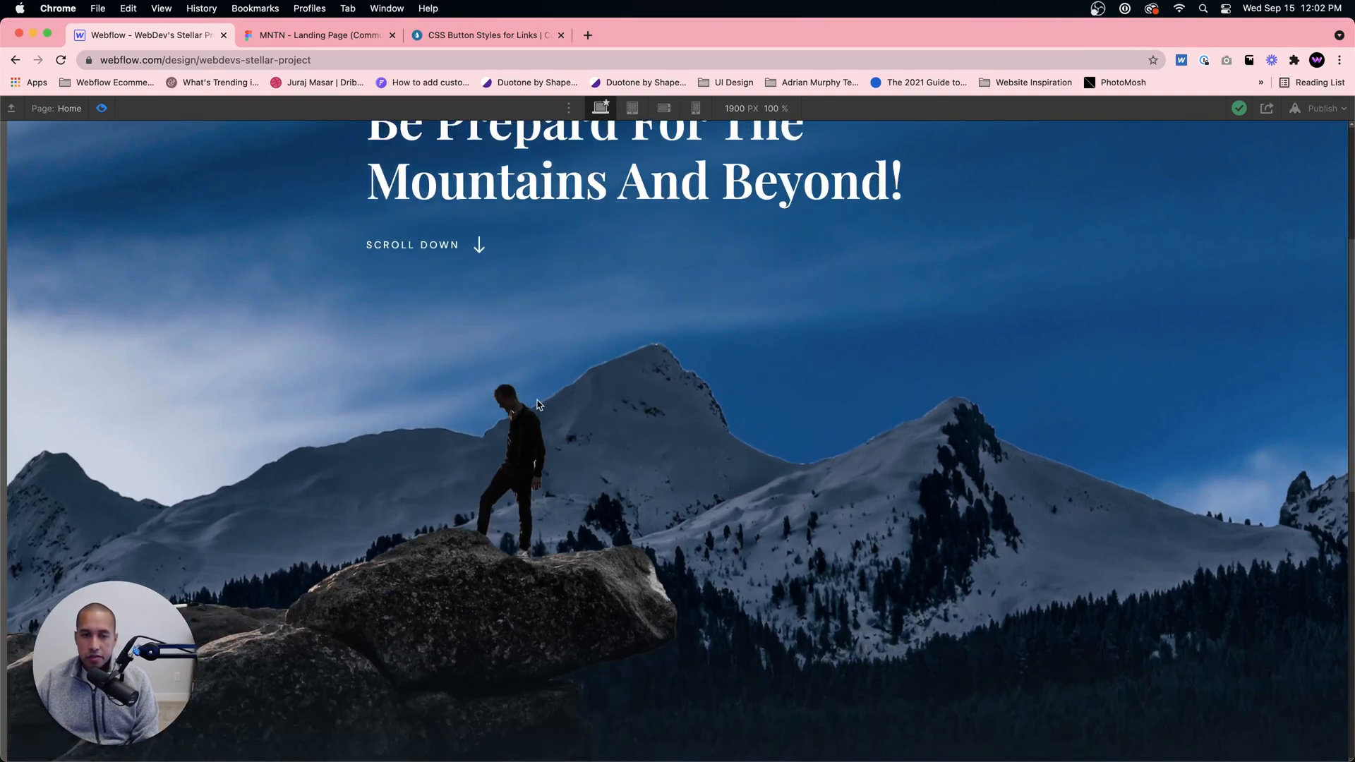
pyautogui.scroll(-4, 677, 614)
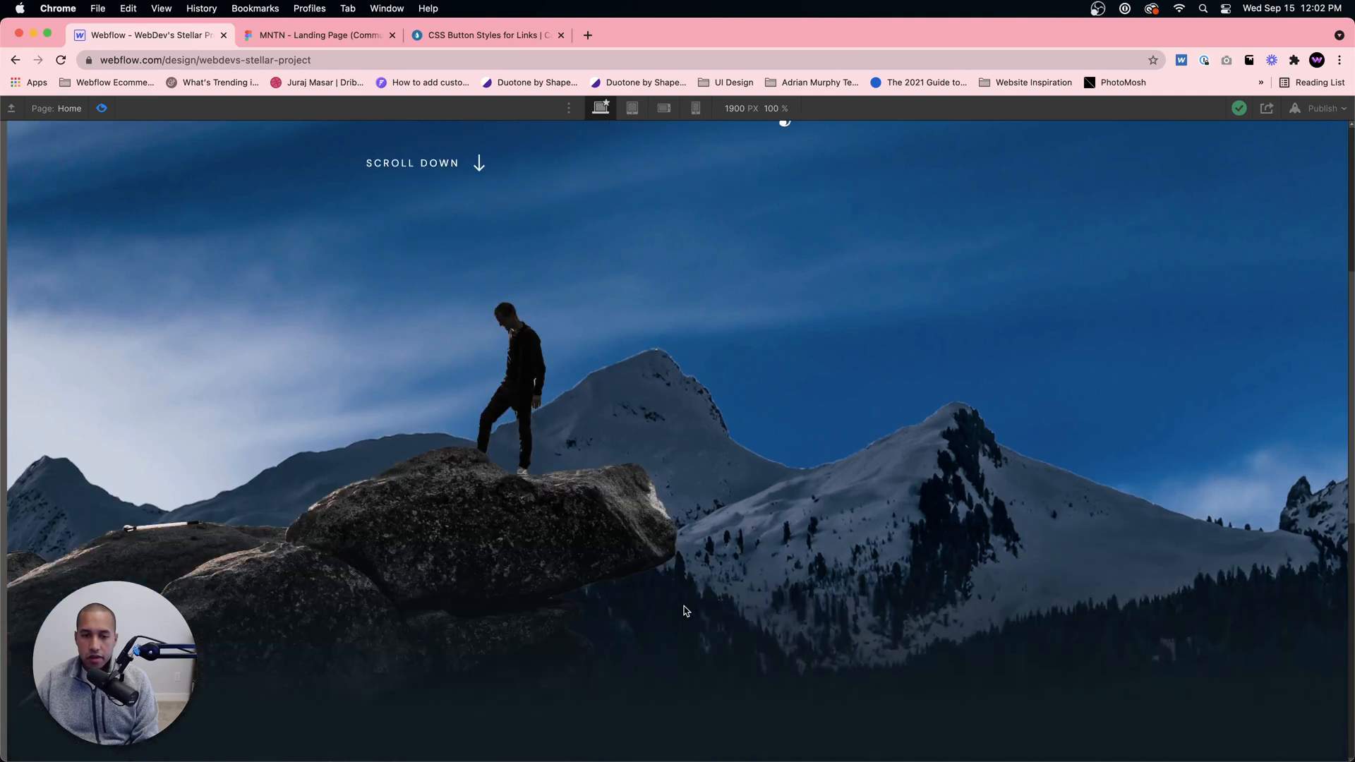
pyautogui.scroll(-7, 683, 601)
pyautogui.scroll(12, 683, 597)
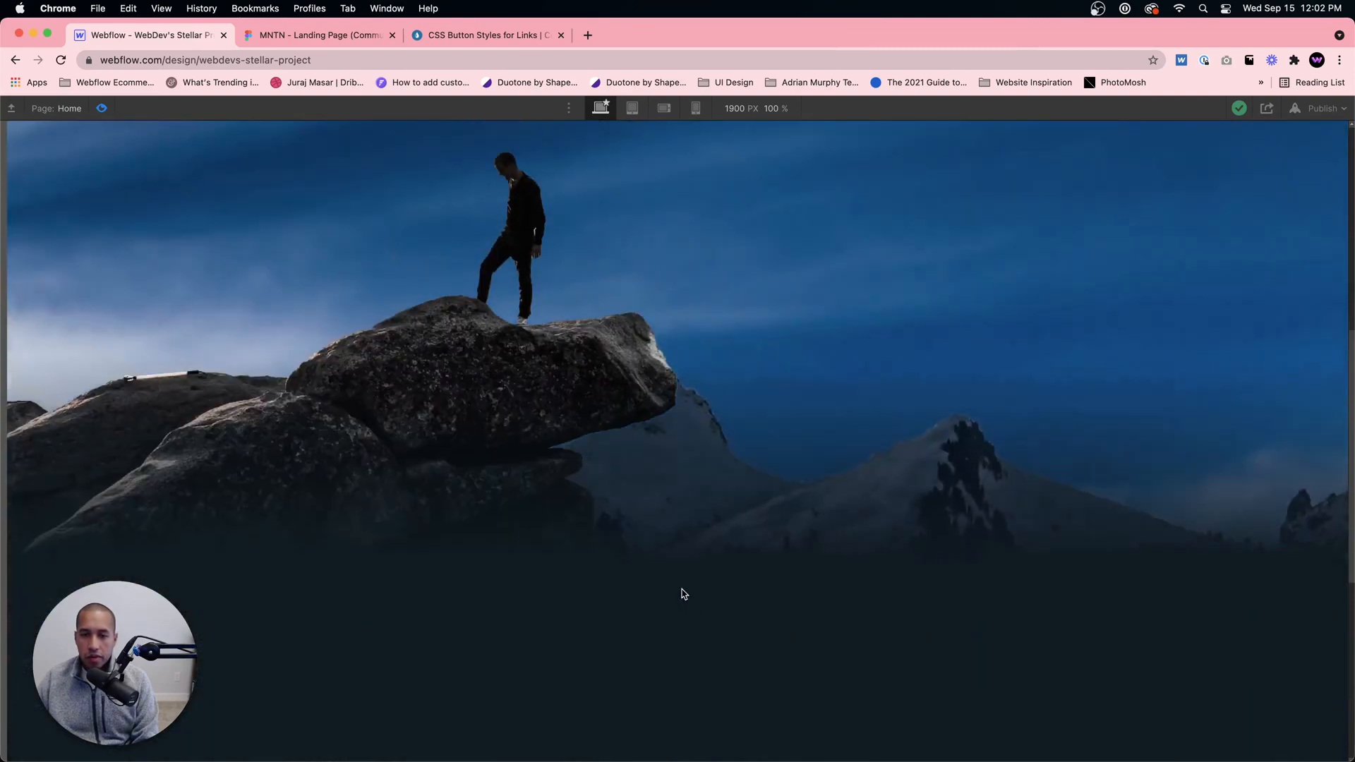
pyautogui.scroll(-10, 683, 593)
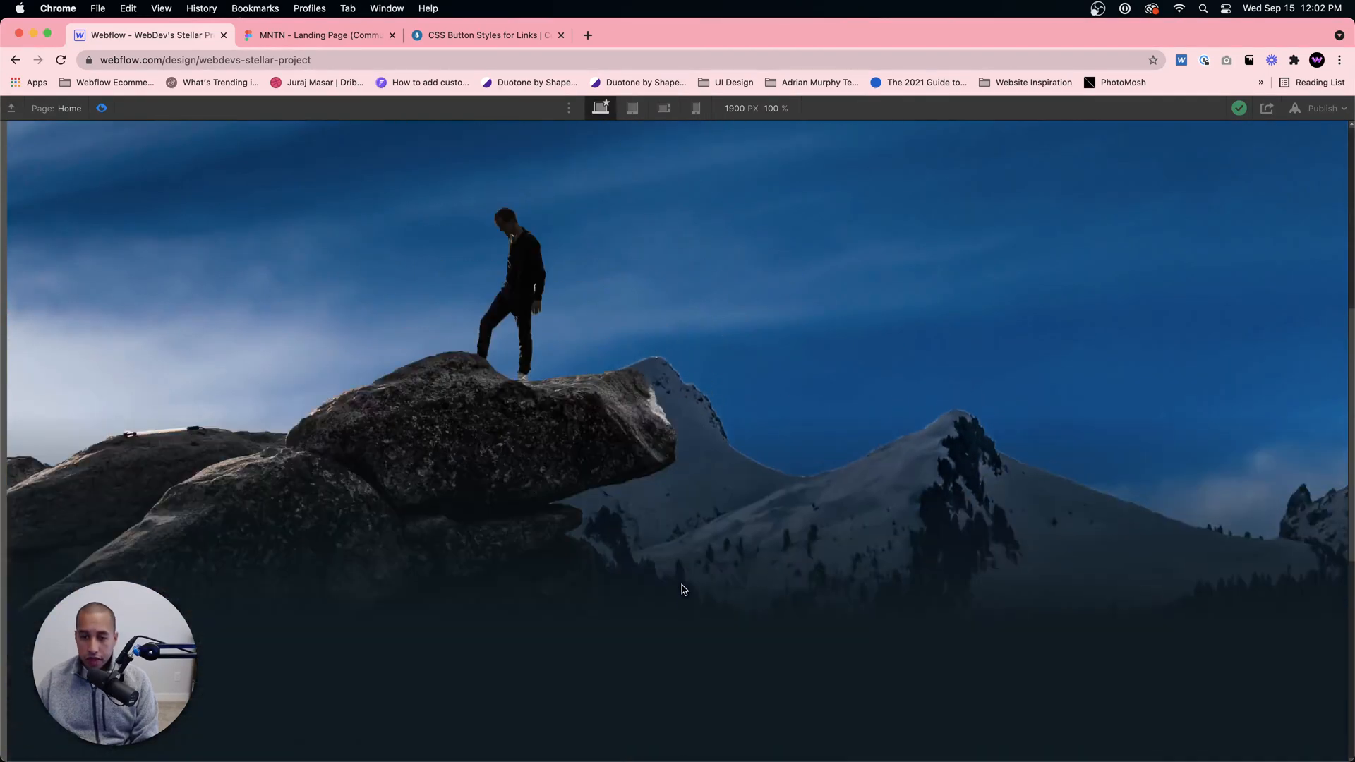
pyautogui.scroll(-5, 683, 588)
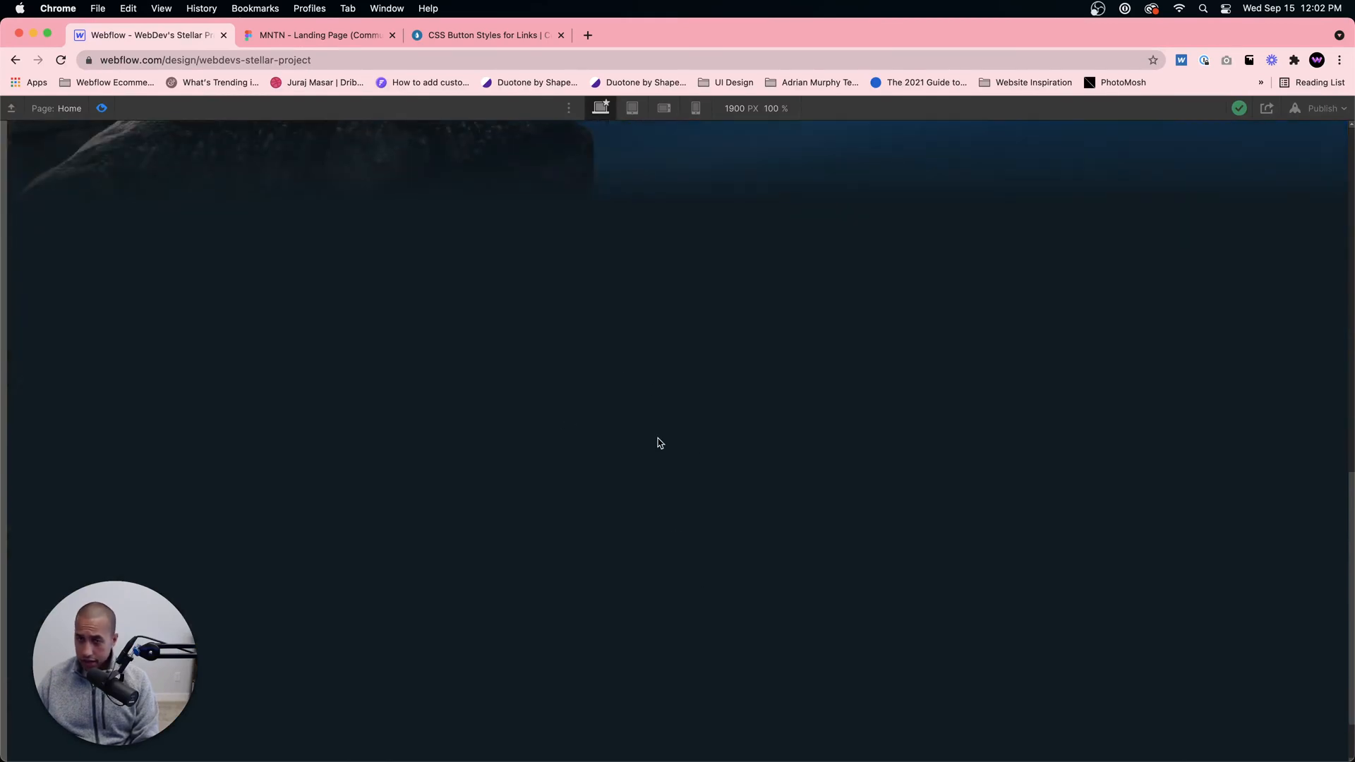
pyautogui.scroll(15, 692, 380)
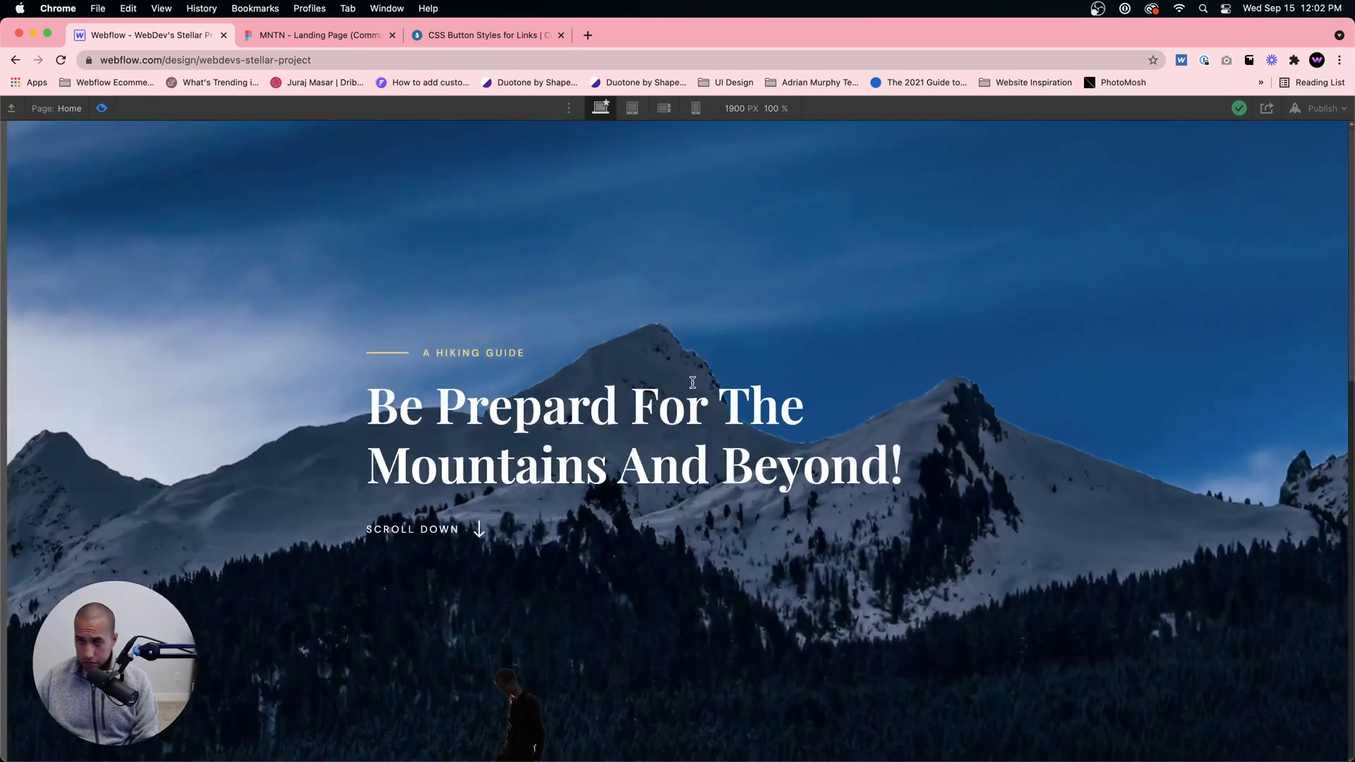
# Step: In the Figma design, select the Content frame and examine the "What level of hiker are you?" block up close
pyautogui.click(315, 35)
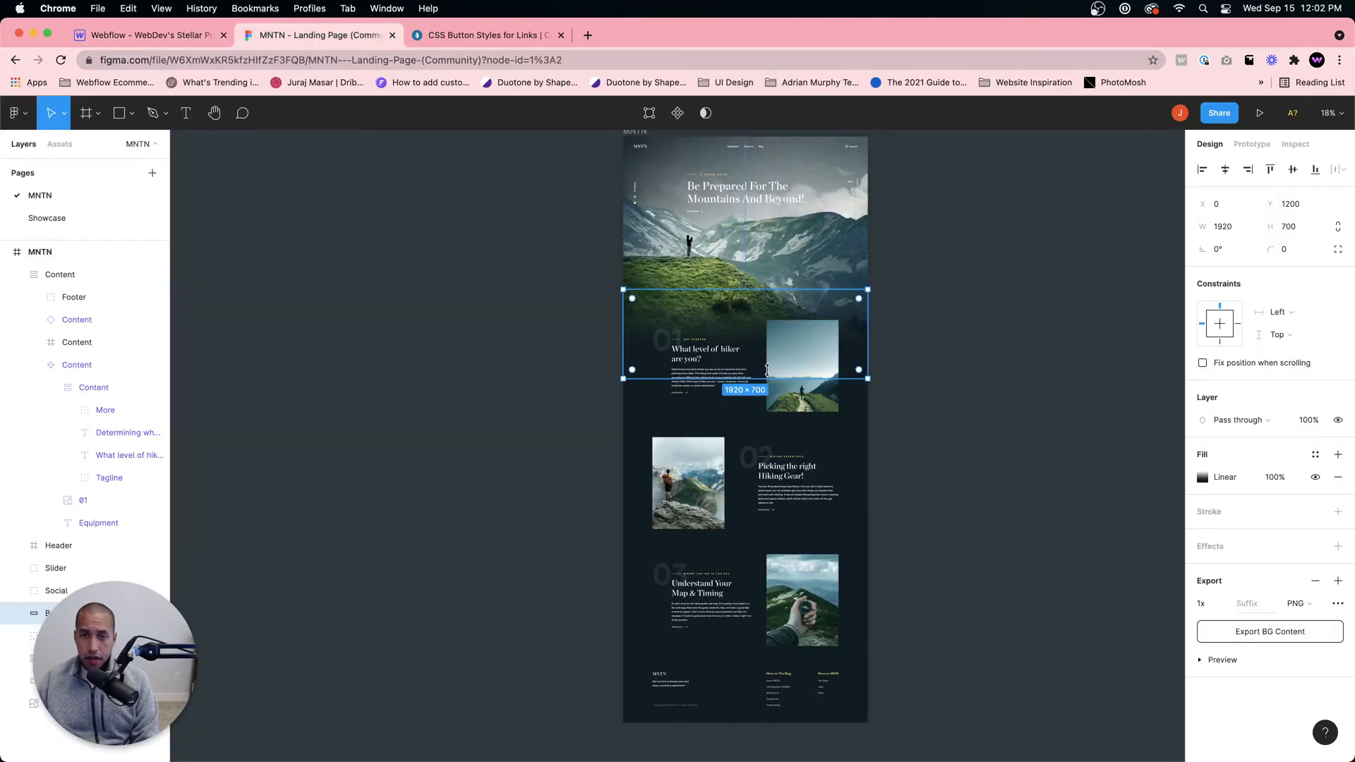
pyautogui.click(801, 364)
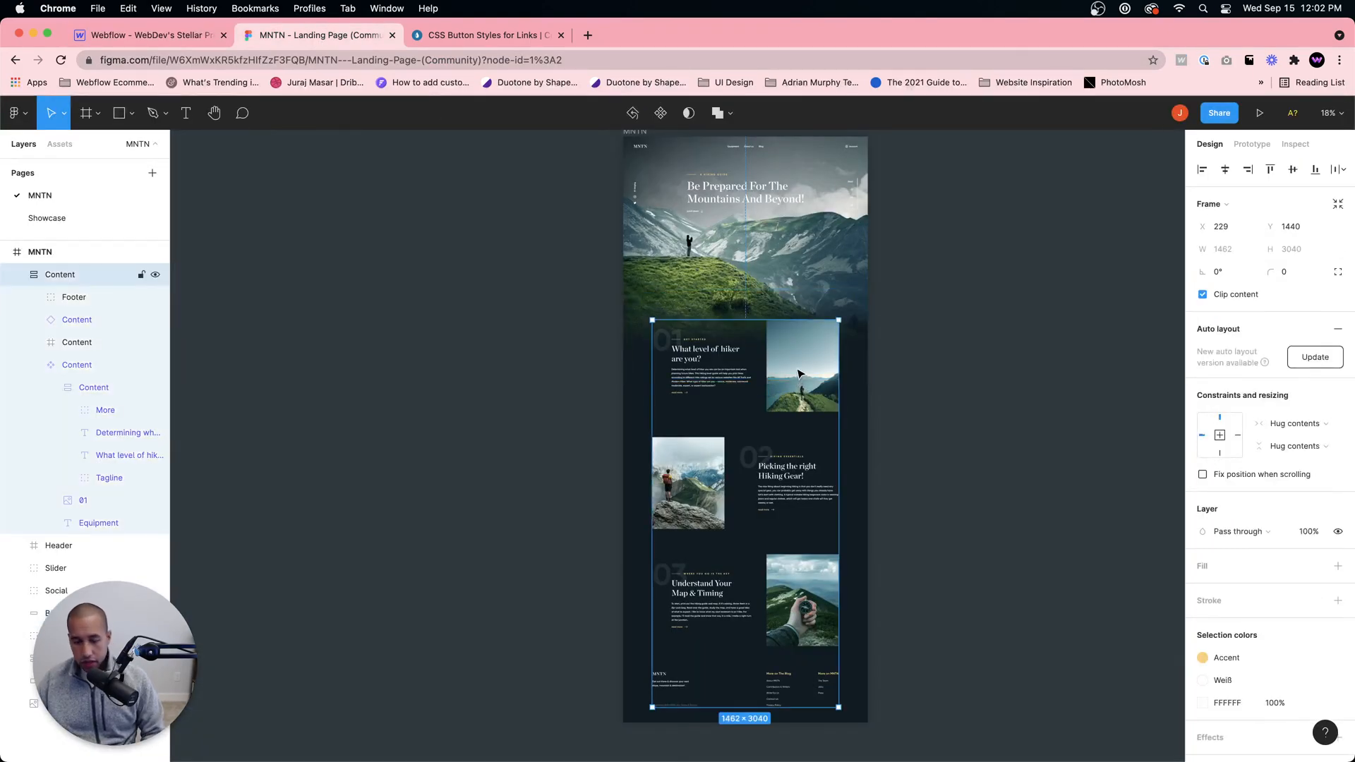
pyautogui.scroll(1, 795, 373)
pyautogui.scroll(10, 793, 374)
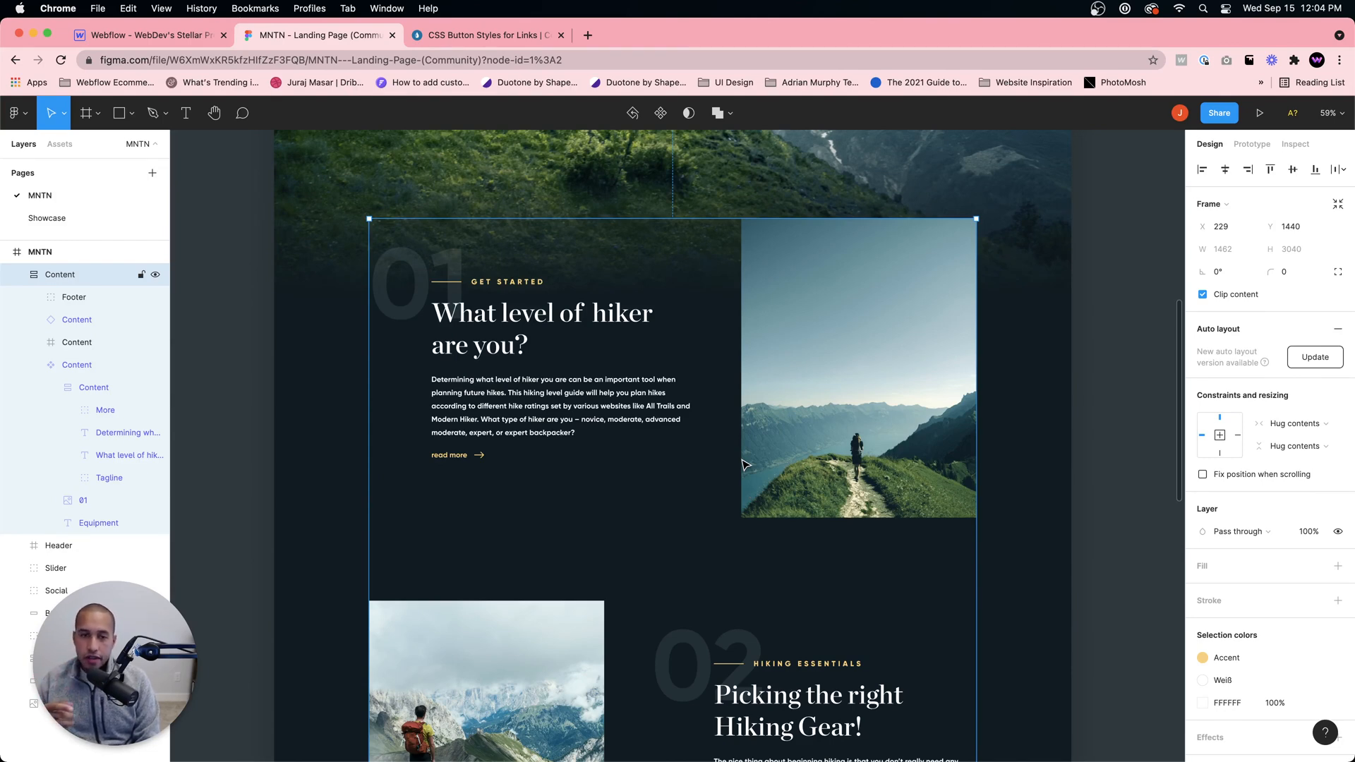
# Step: Switch back to Webflow, leave preview mode, and inspect the Content Section and its nested Hero Gradient element
pyautogui.click(146, 34)
pyautogui.click(101, 108)
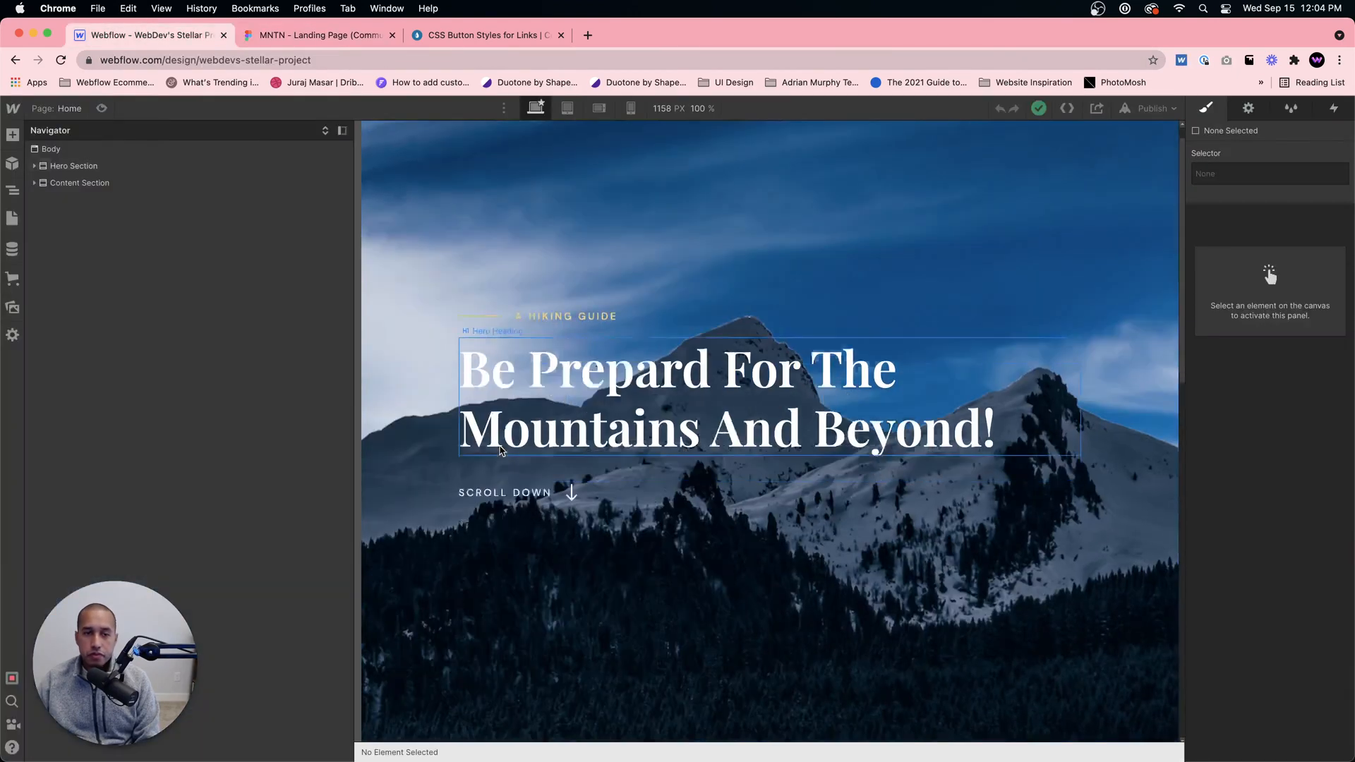
pyautogui.scroll(-5, 554, 464)
pyautogui.click(693, 486)
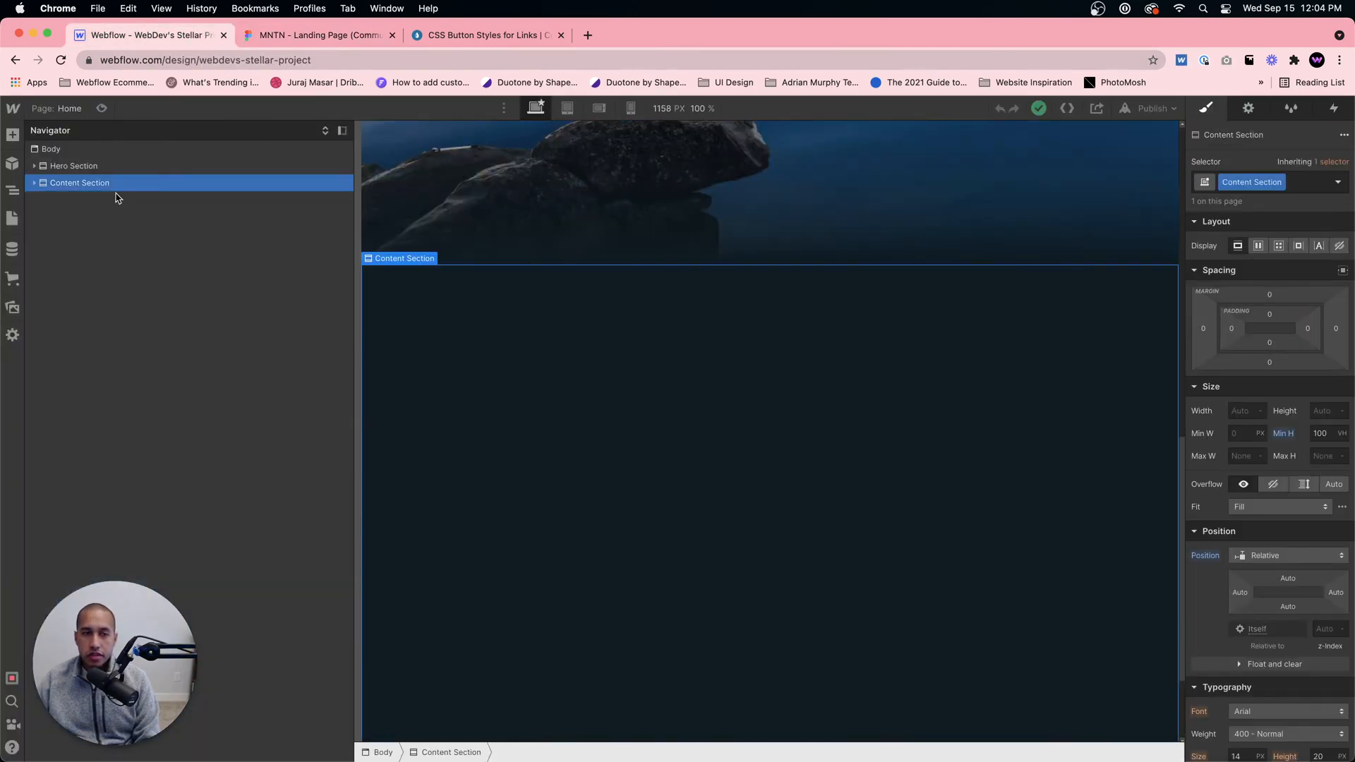
pyautogui.scroll(8, 665, 306)
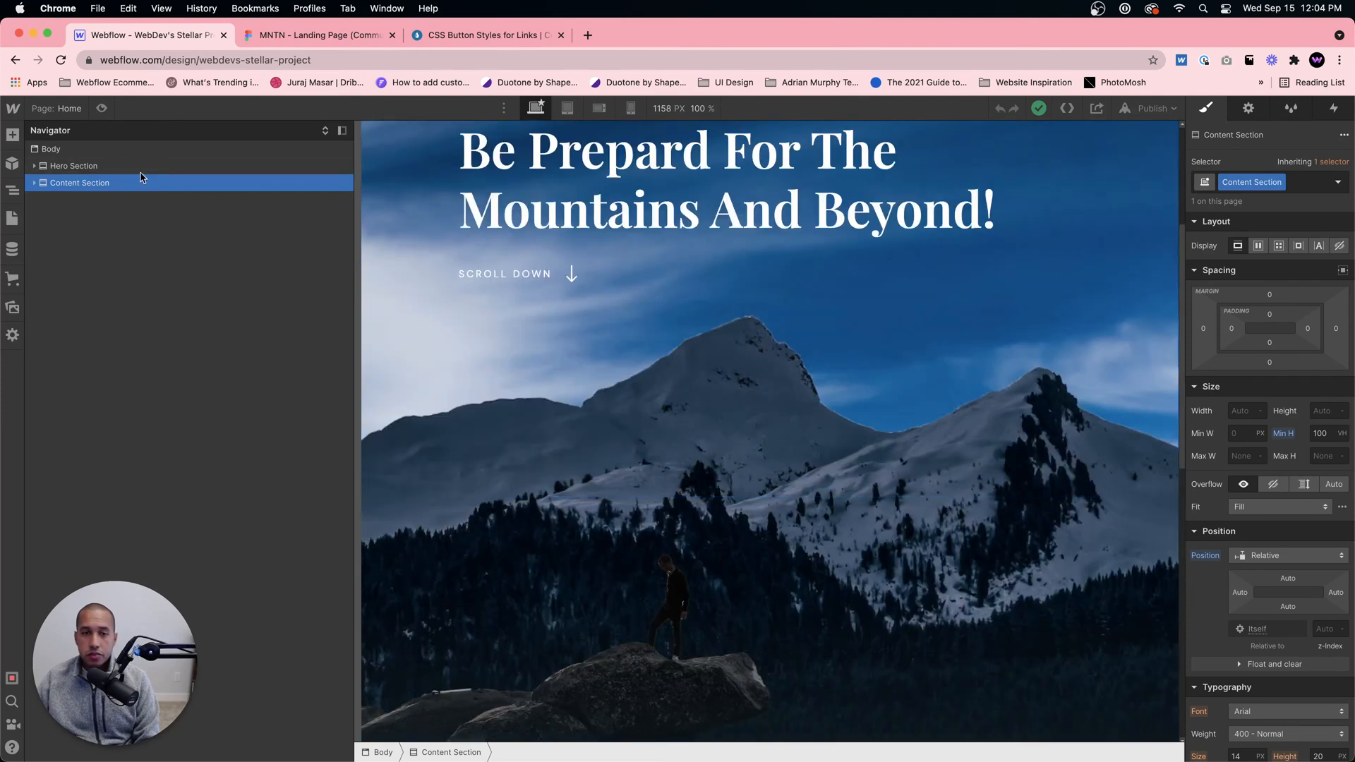
pyautogui.click(121, 172)
pyautogui.click(176, 184)
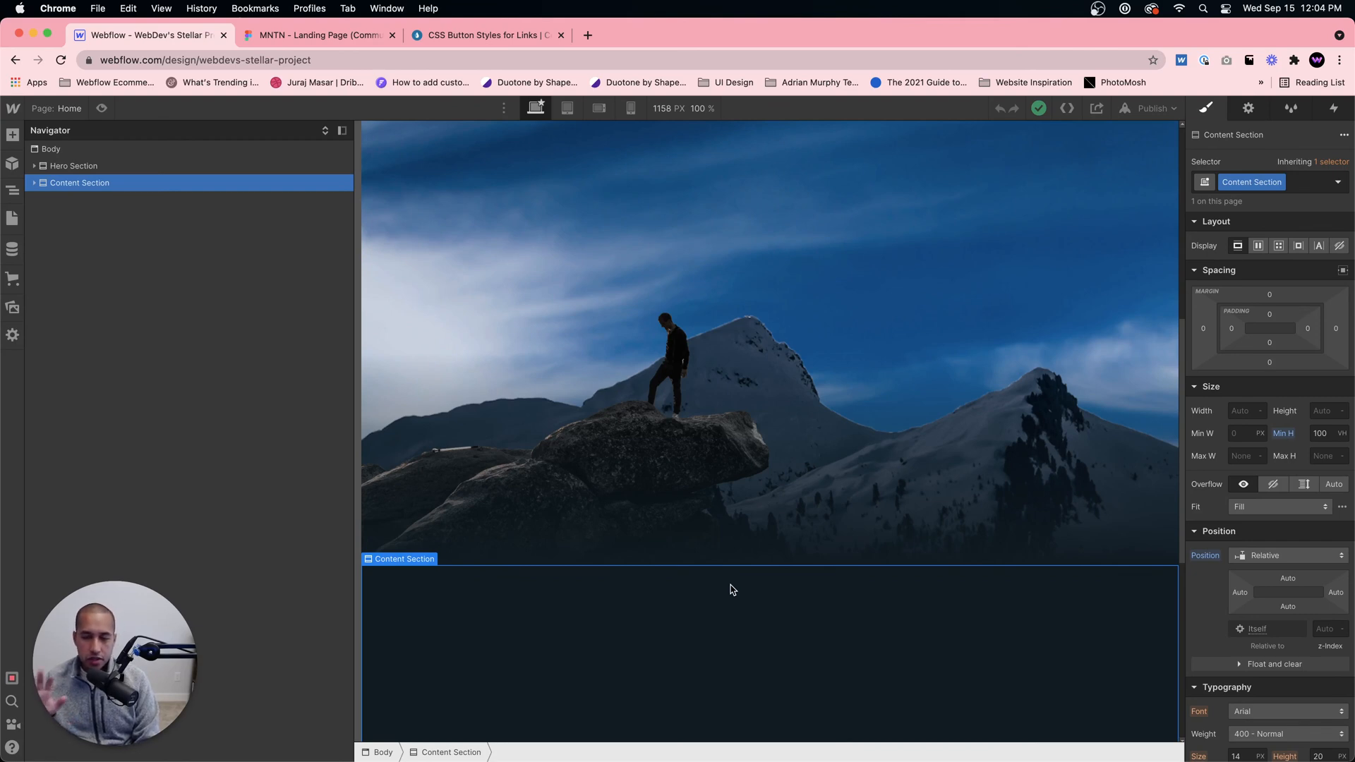
pyautogui.scroll(-3, 768, 561)
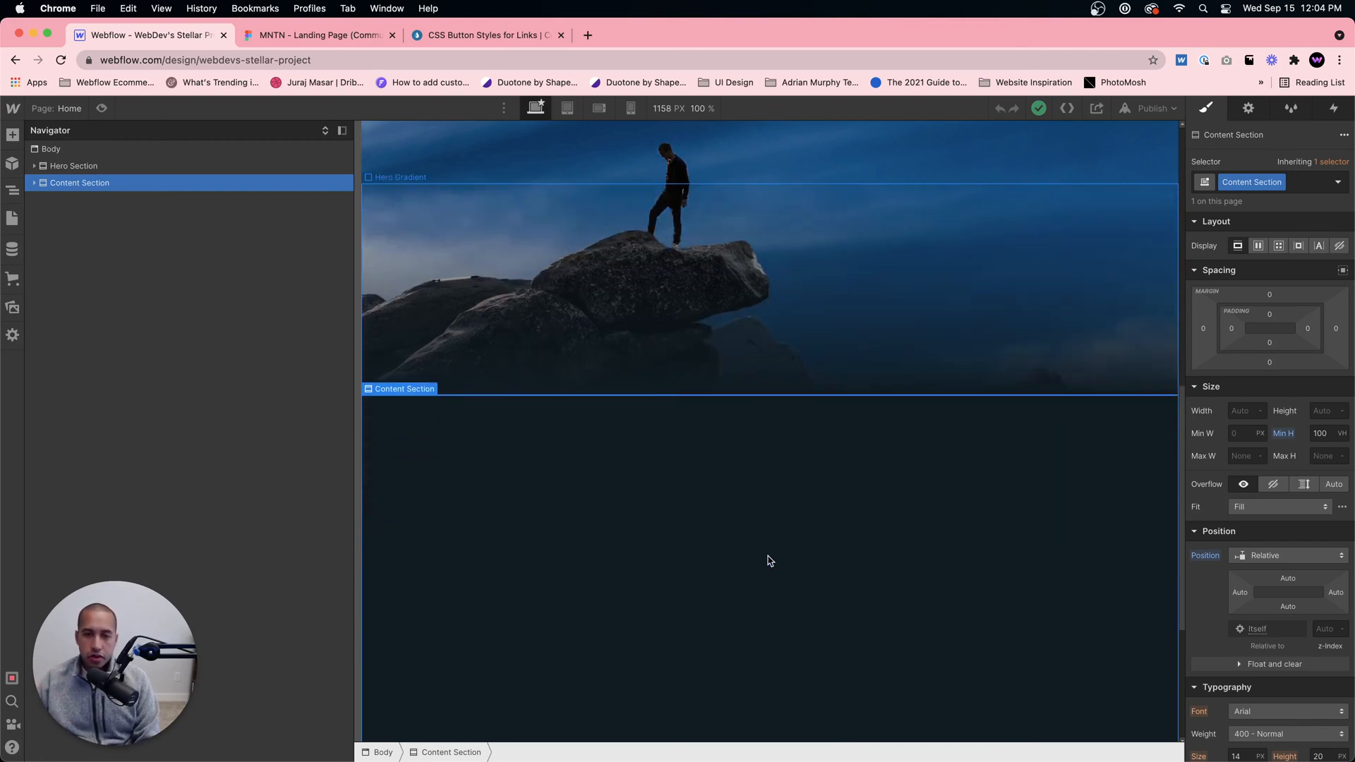
pyautogui.scroll(-1, 698, 493)
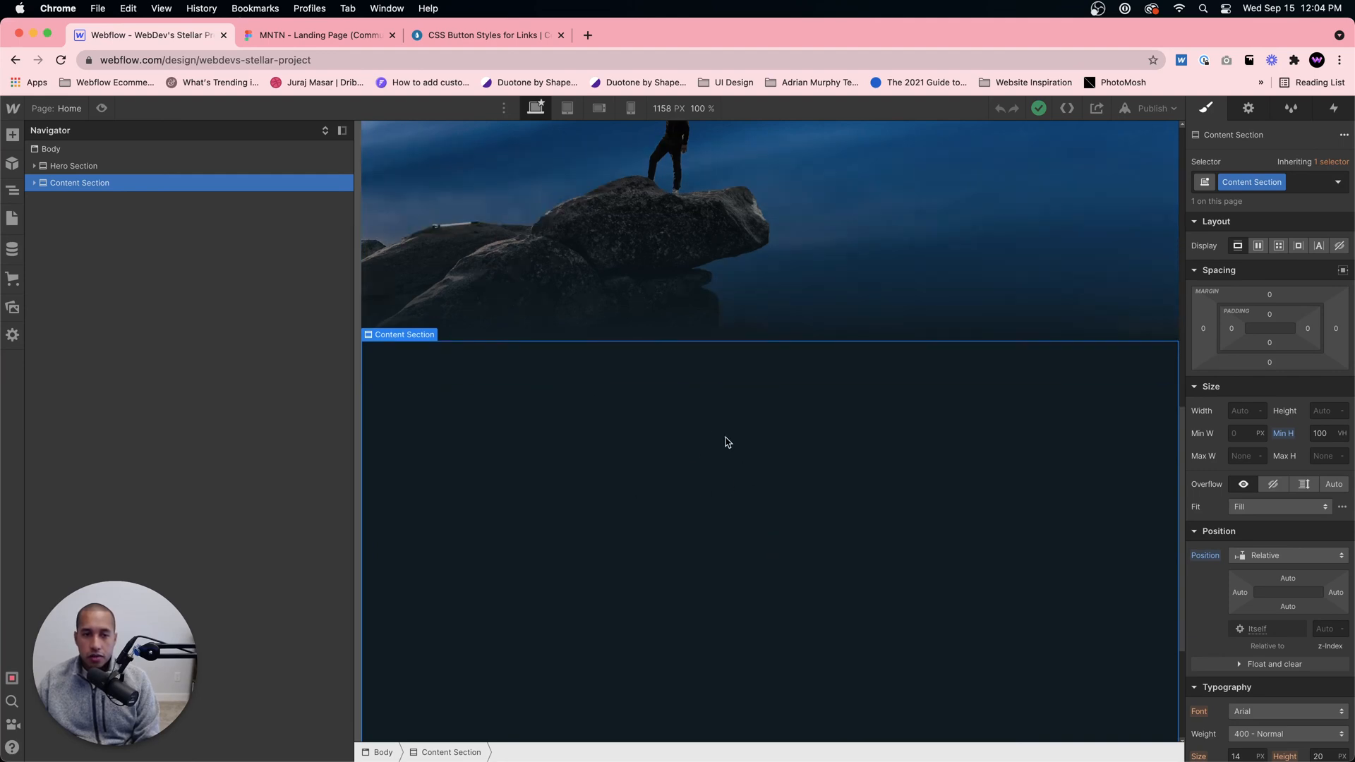
pyautogui.click(34, 183)
pyautogui.click(76, 201)
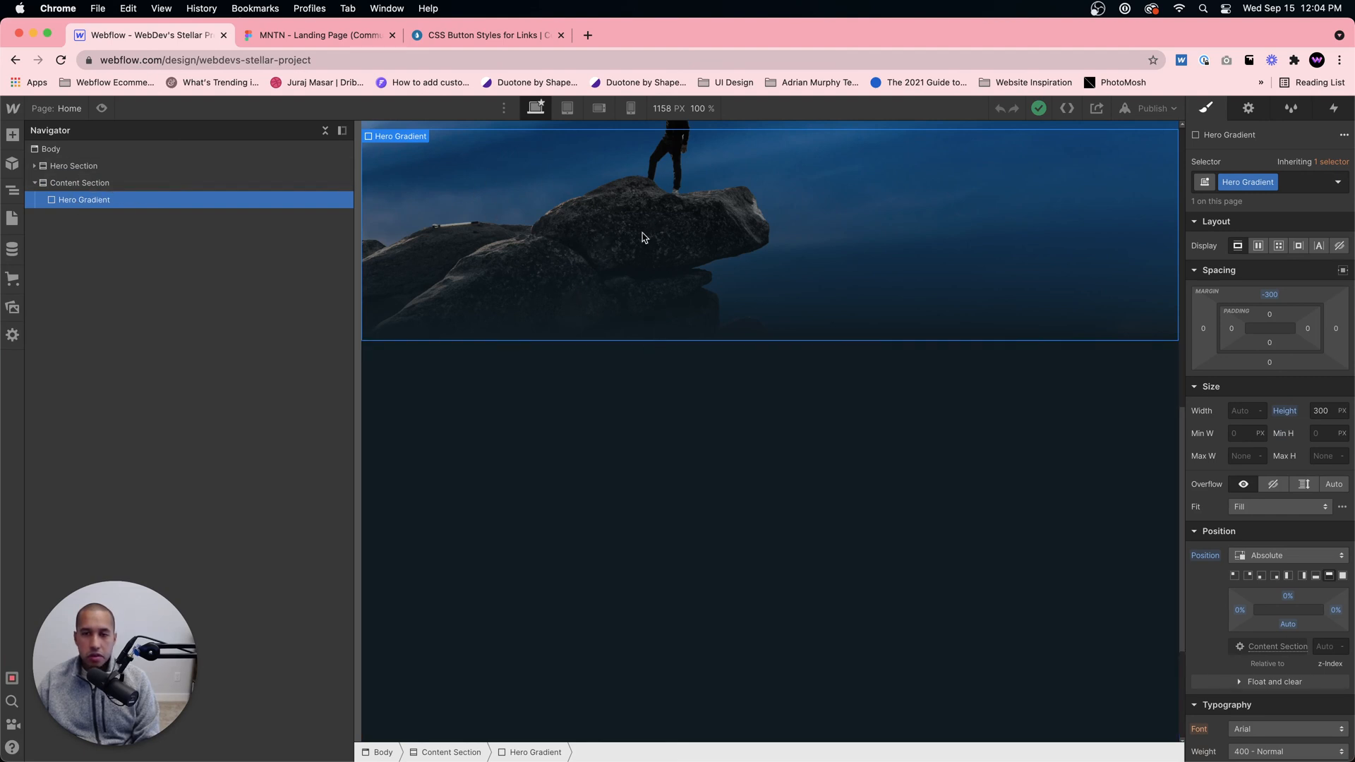
# Step: Add a Div Block inside the Content Section, after the Hero Gradient
pyautogui.click(110, 185)
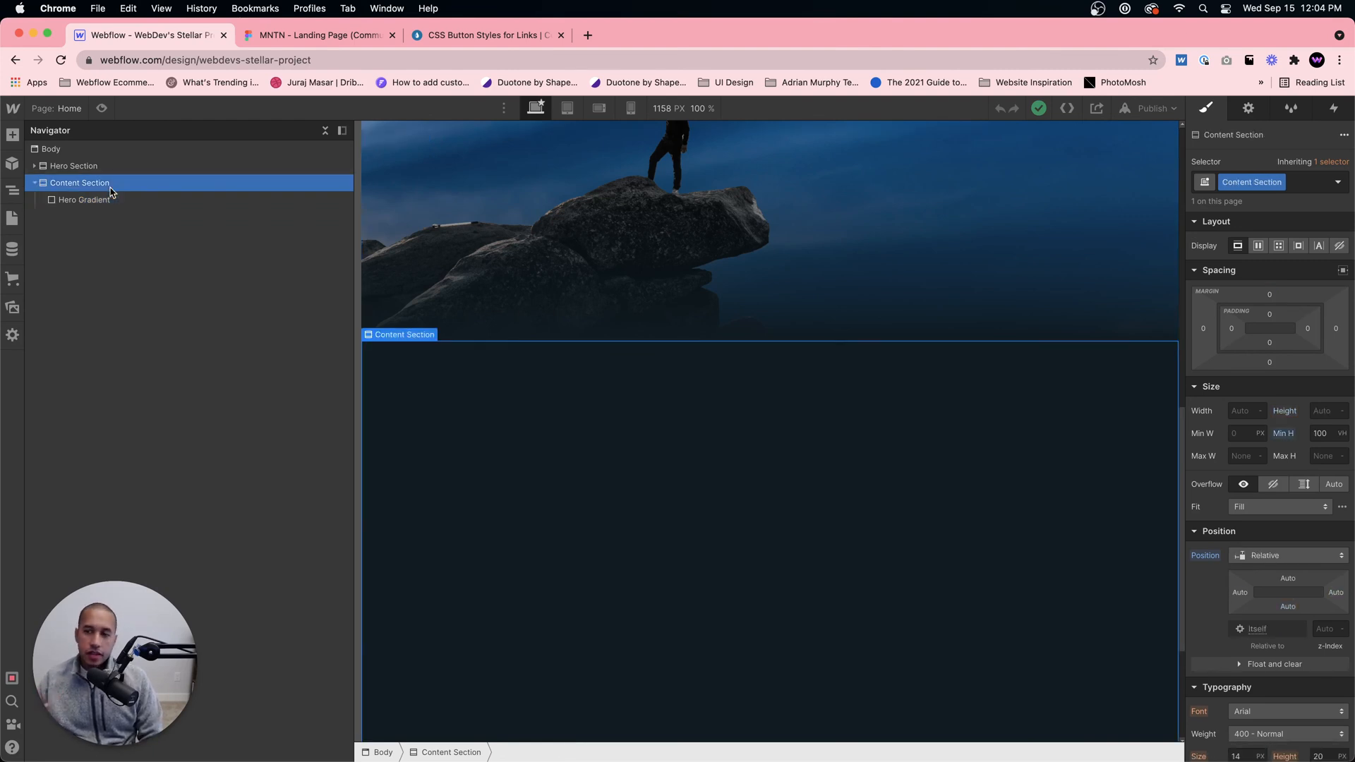
pyautogui.press('super+e')
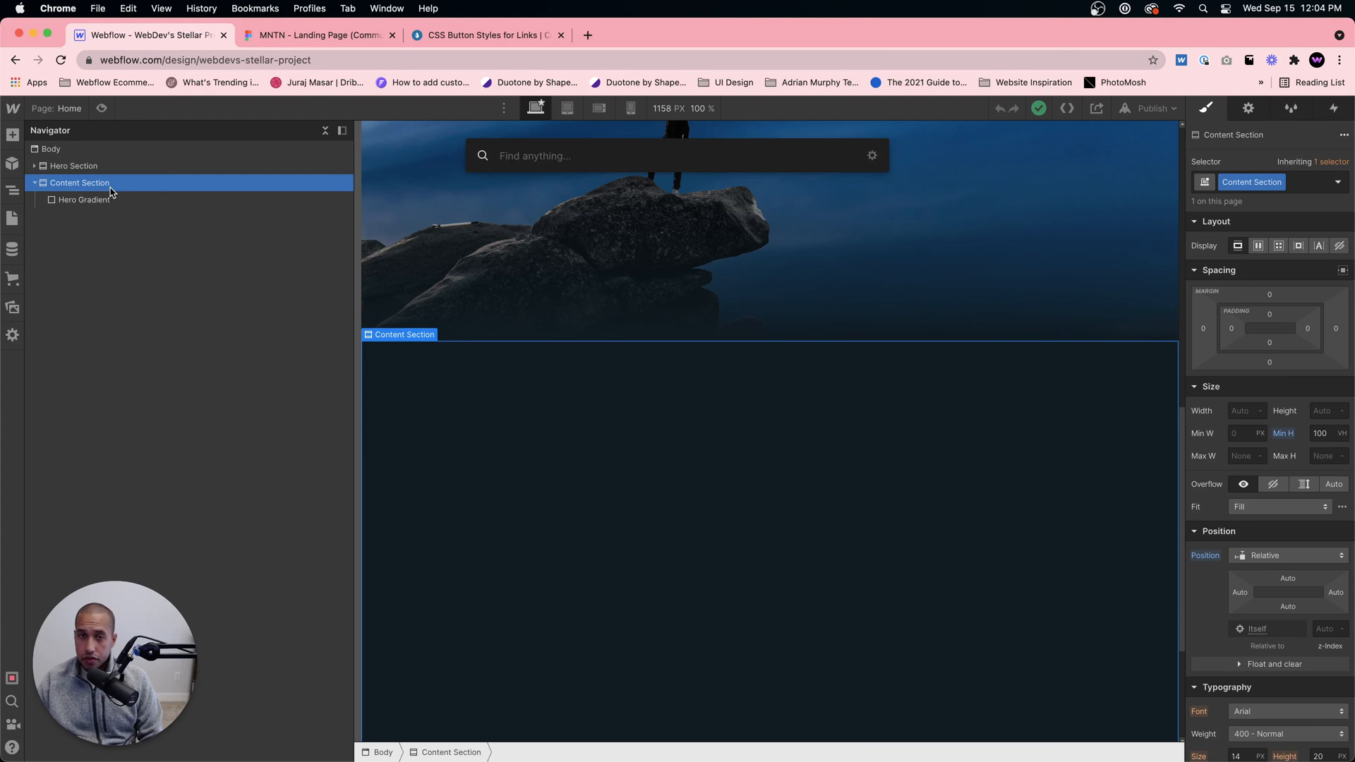
pyautogui.click(455, 412)
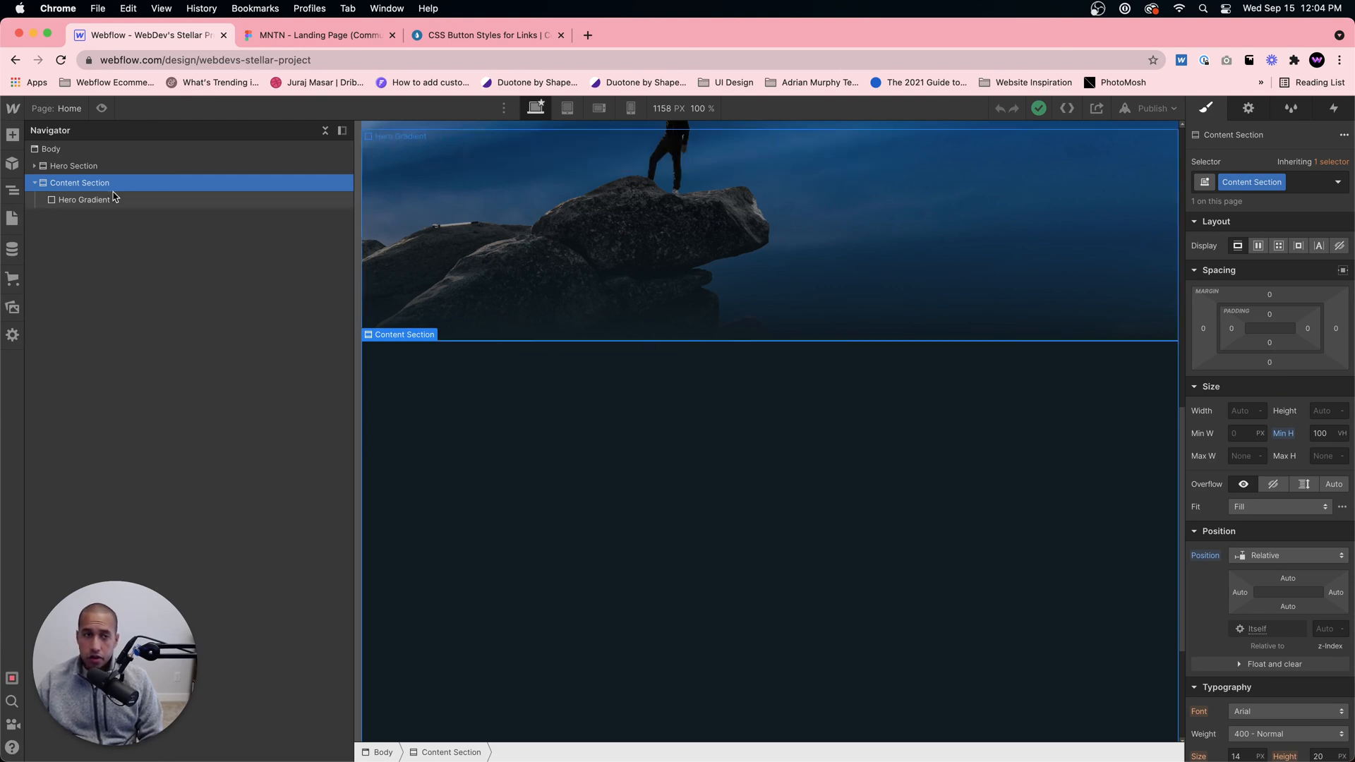
pyautogui.click(11, 136)
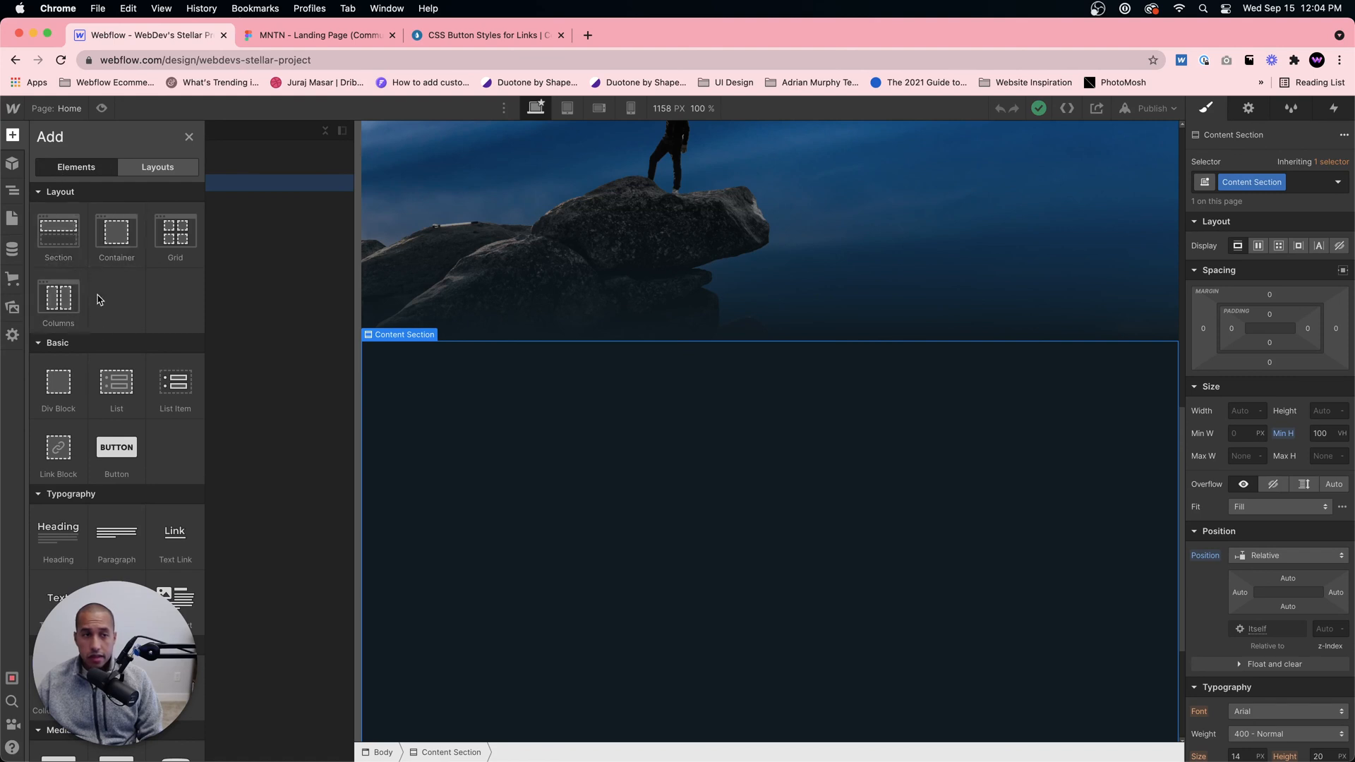
pyautogui.click(60, 383)
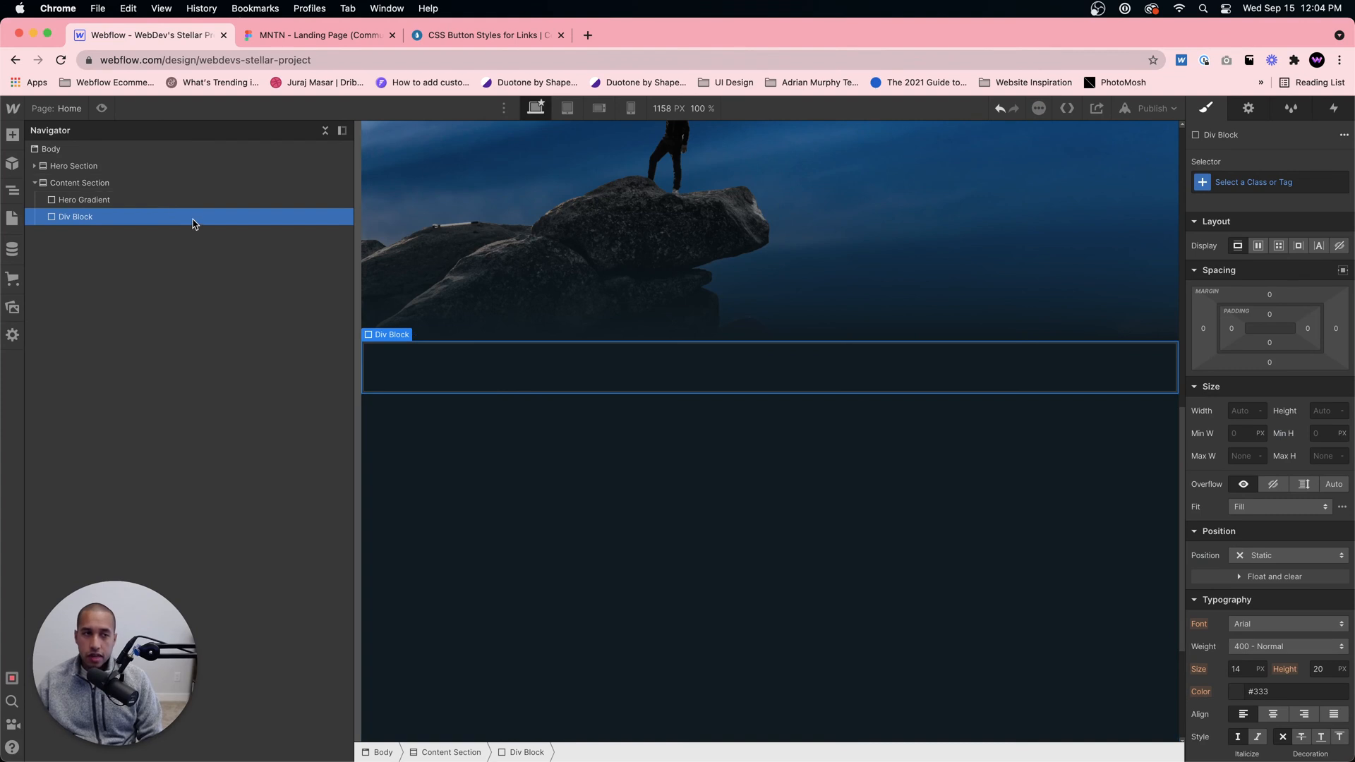
# Step: Assign a new class named Container to the div block in the Content Section
pyautogui.click(13, 134)
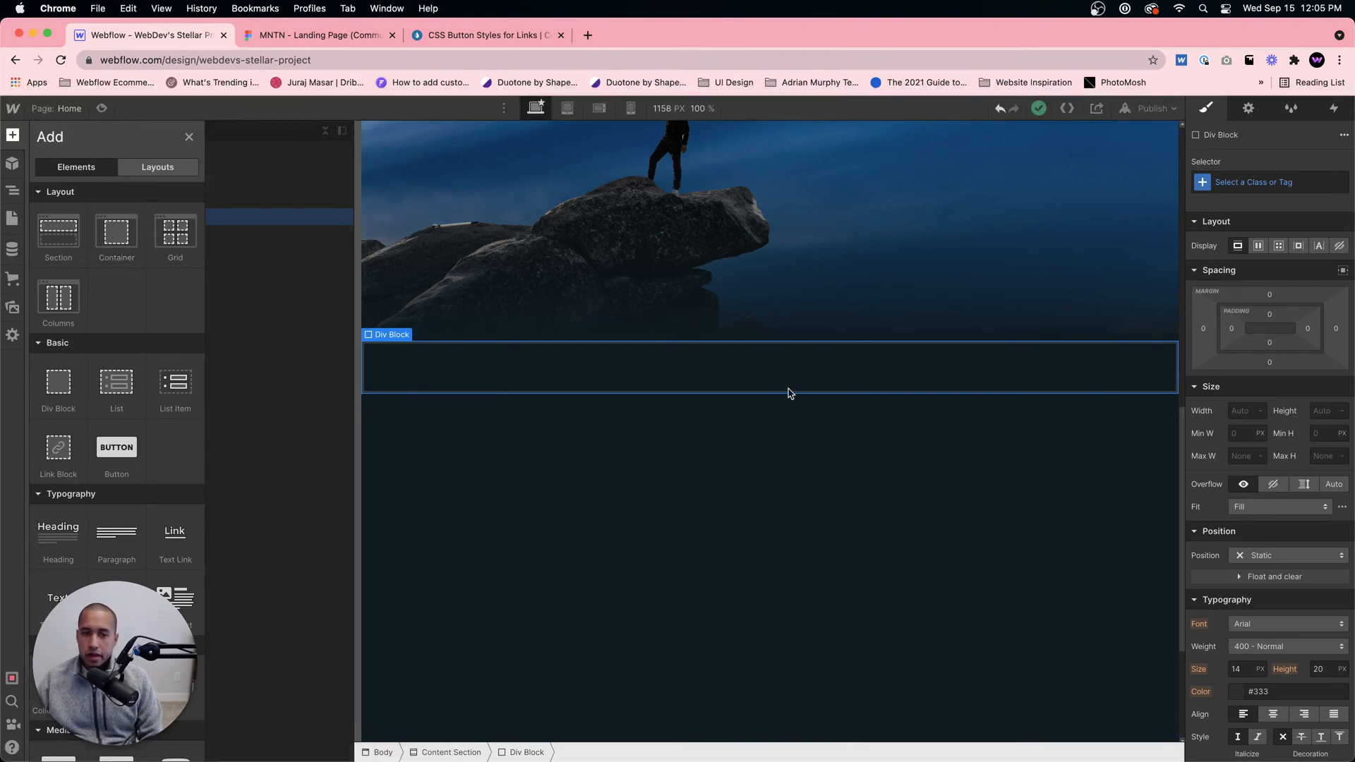
pyautogui.press('z')
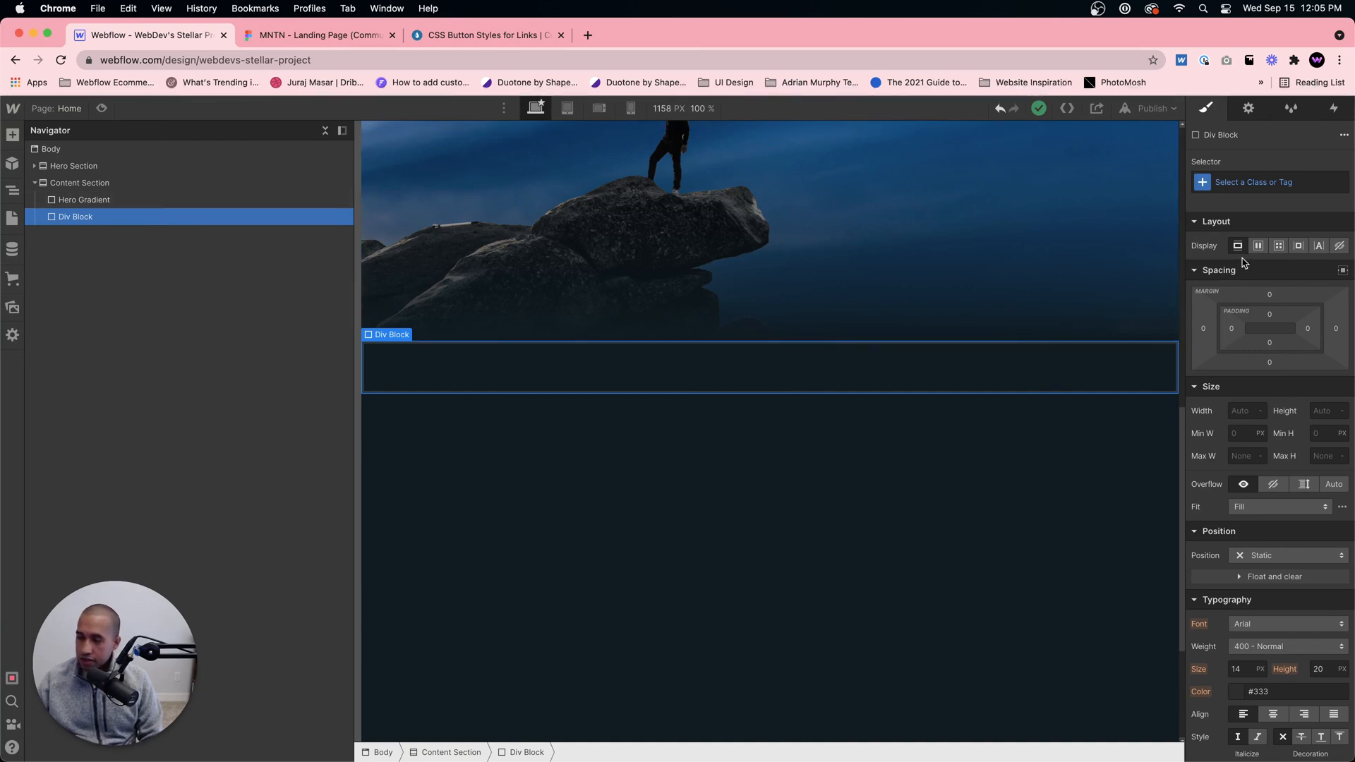
pyautogui.click(1275, 183)
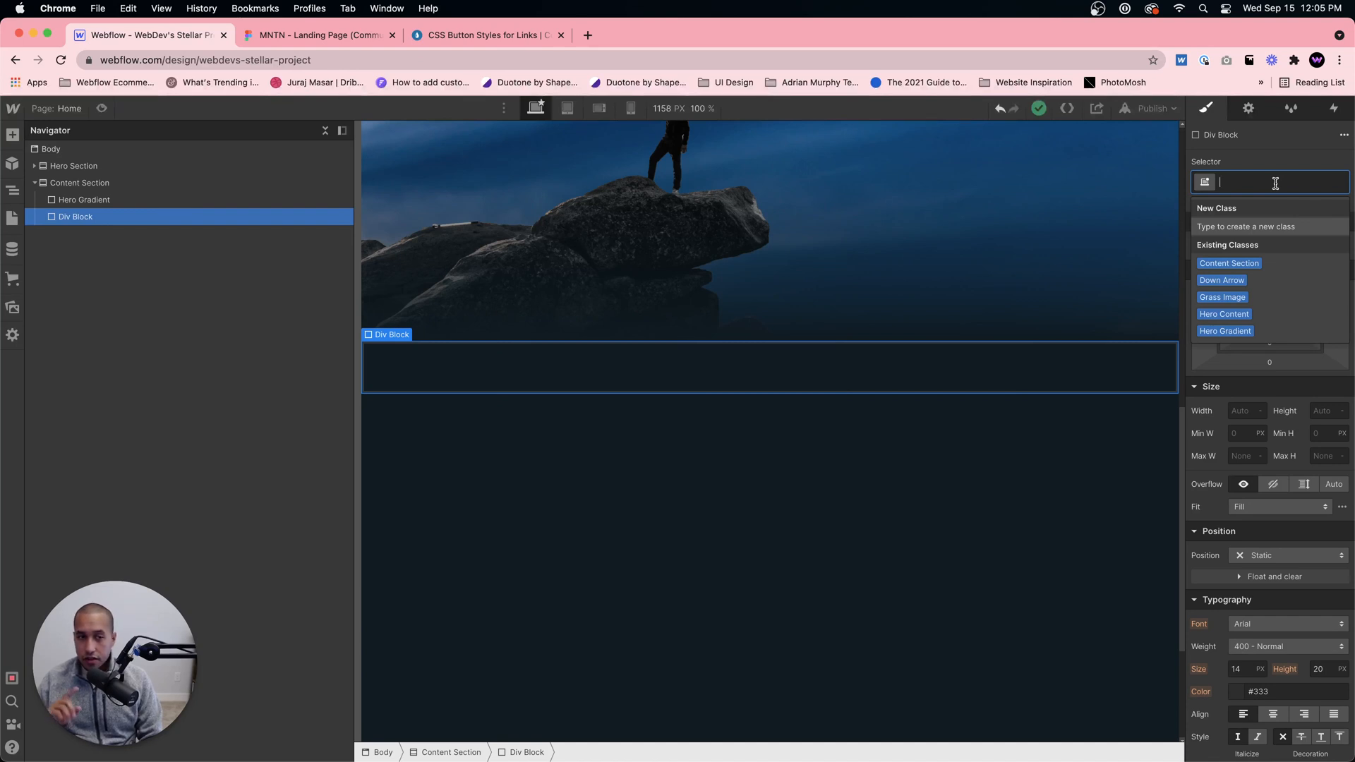
pyautogui.write('Container')
pyautogui.press('Return')
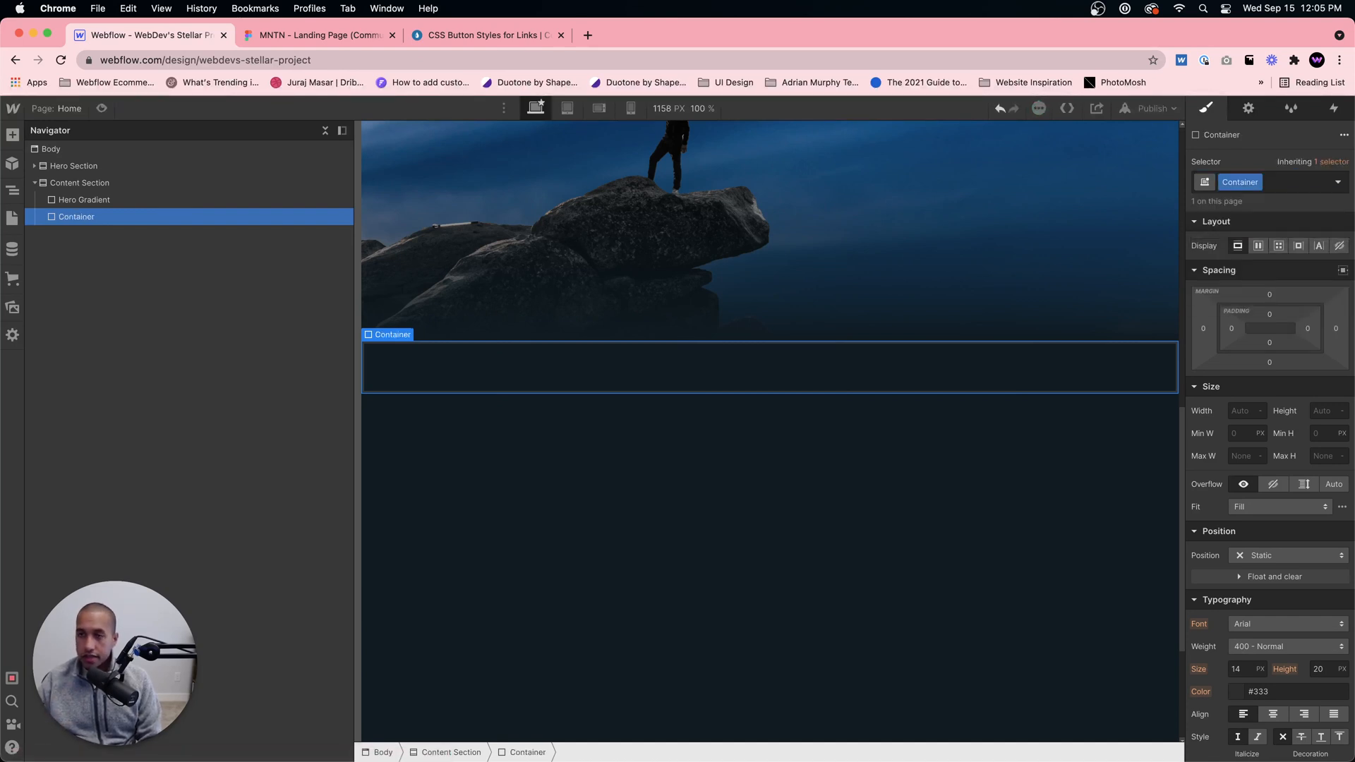
# Step: Set the Container's maximum width to 1200 px and center it horizontally with automatic side margins
pyautogui.click(1251, 455)
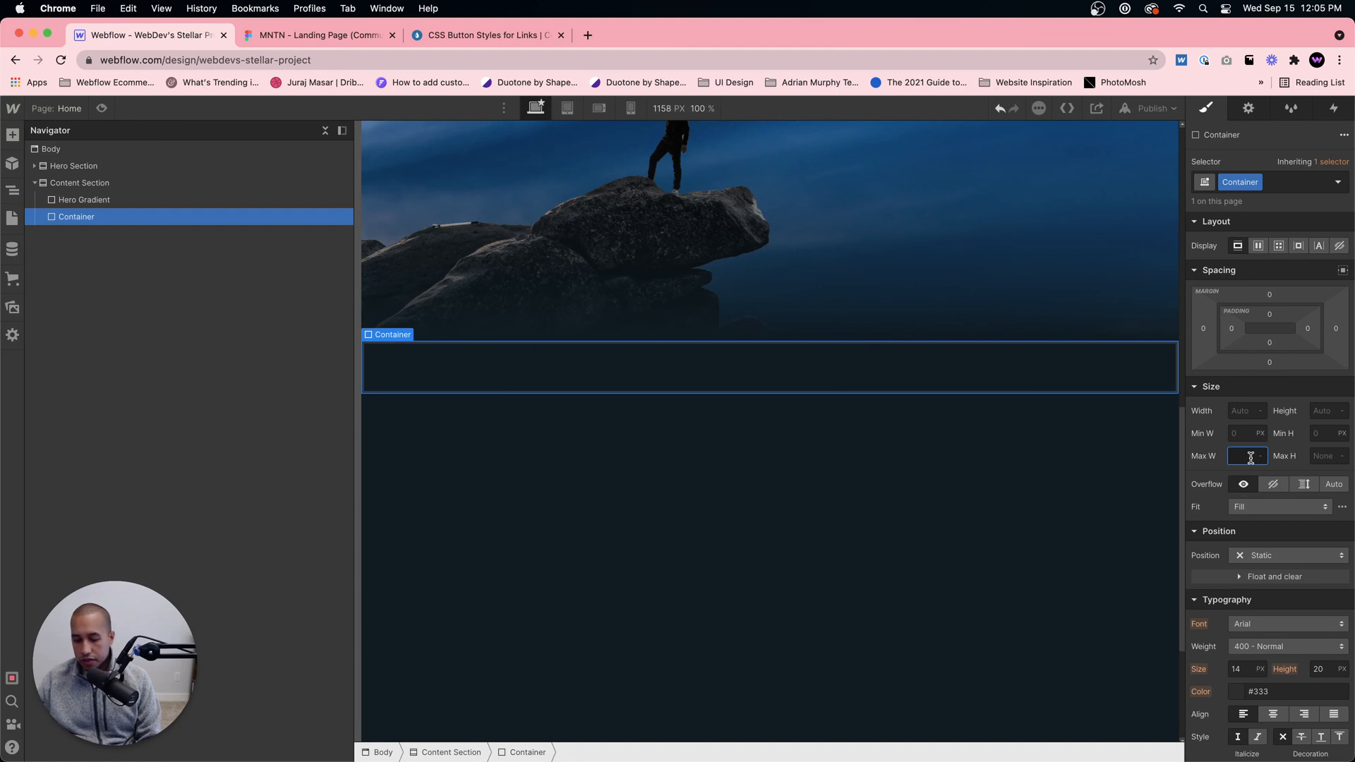
pyautogui.write('1200')
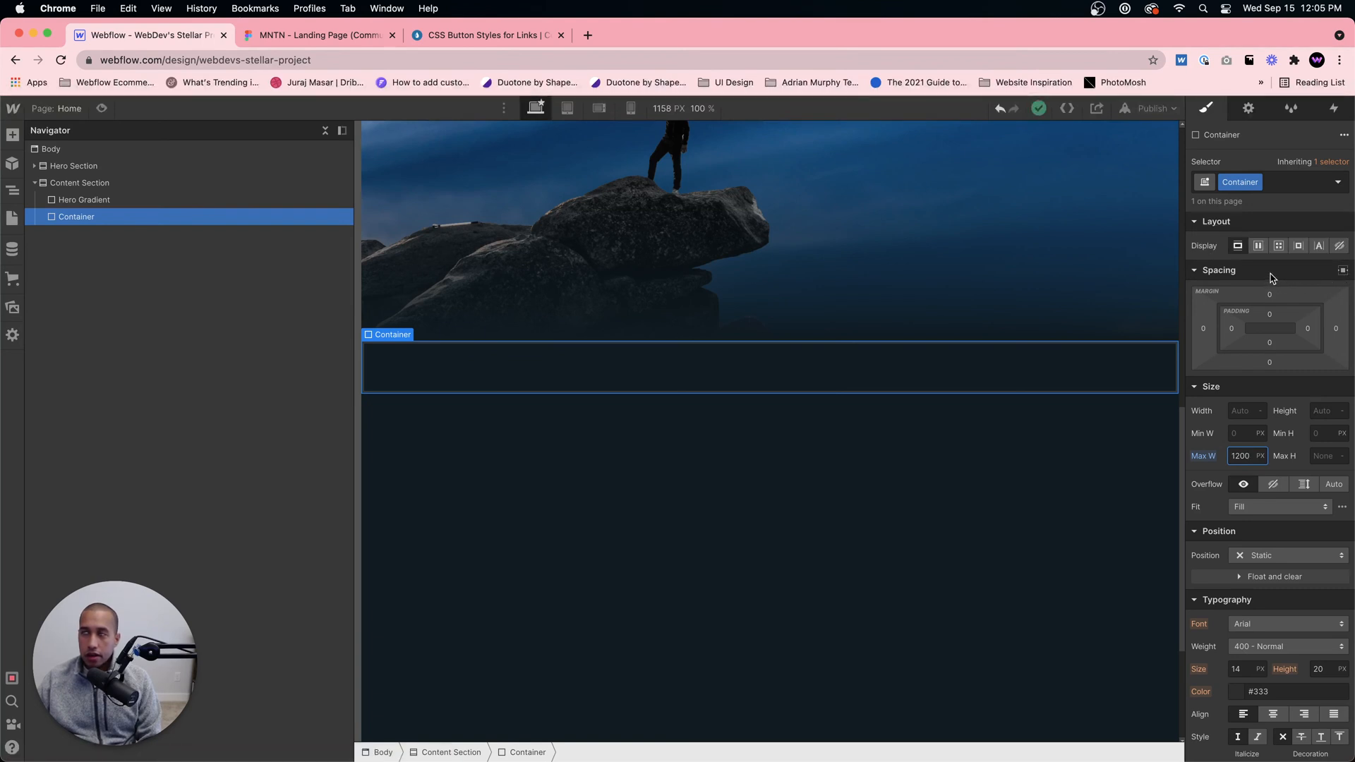
pyautogui.click(1344, 272)
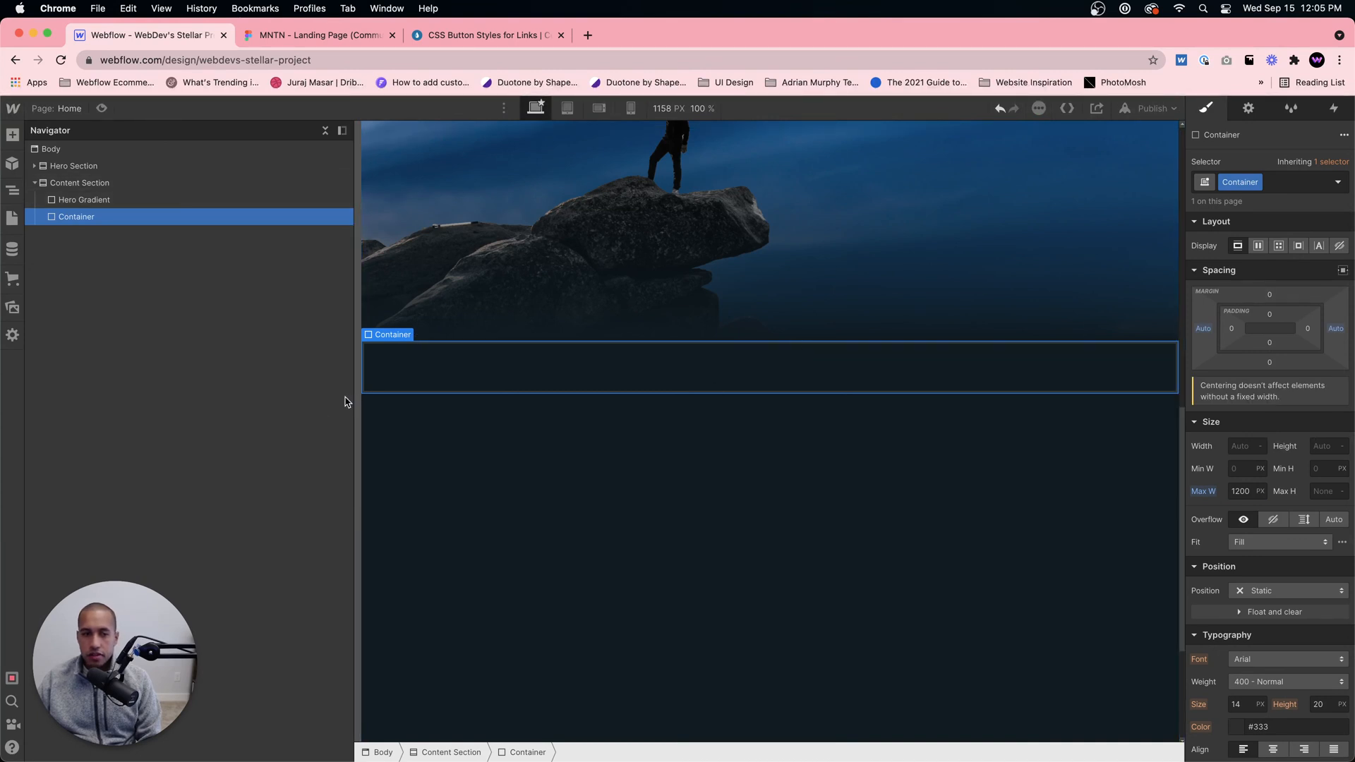
pyautogui.moveTo(351, 390); pyautogui.dragTo(185, 389)
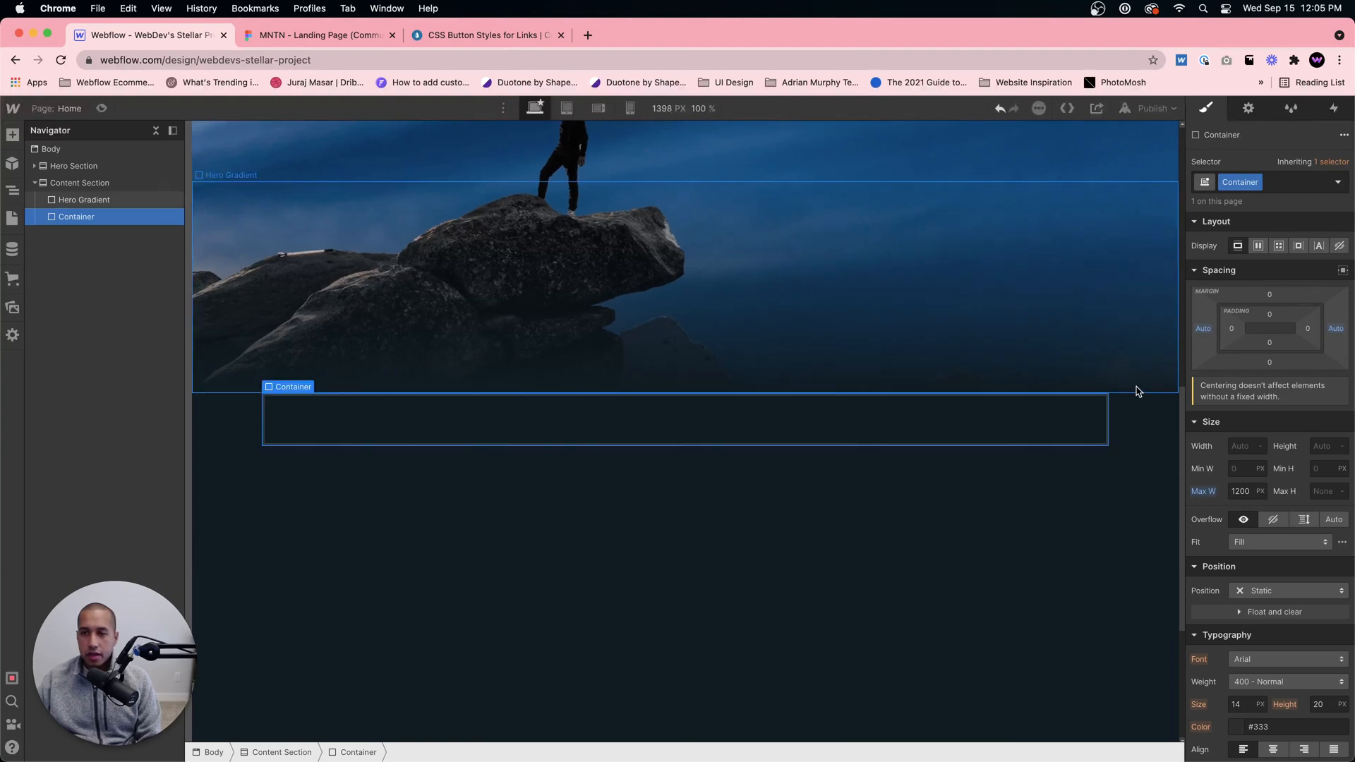
pyautogui.press('super+z')
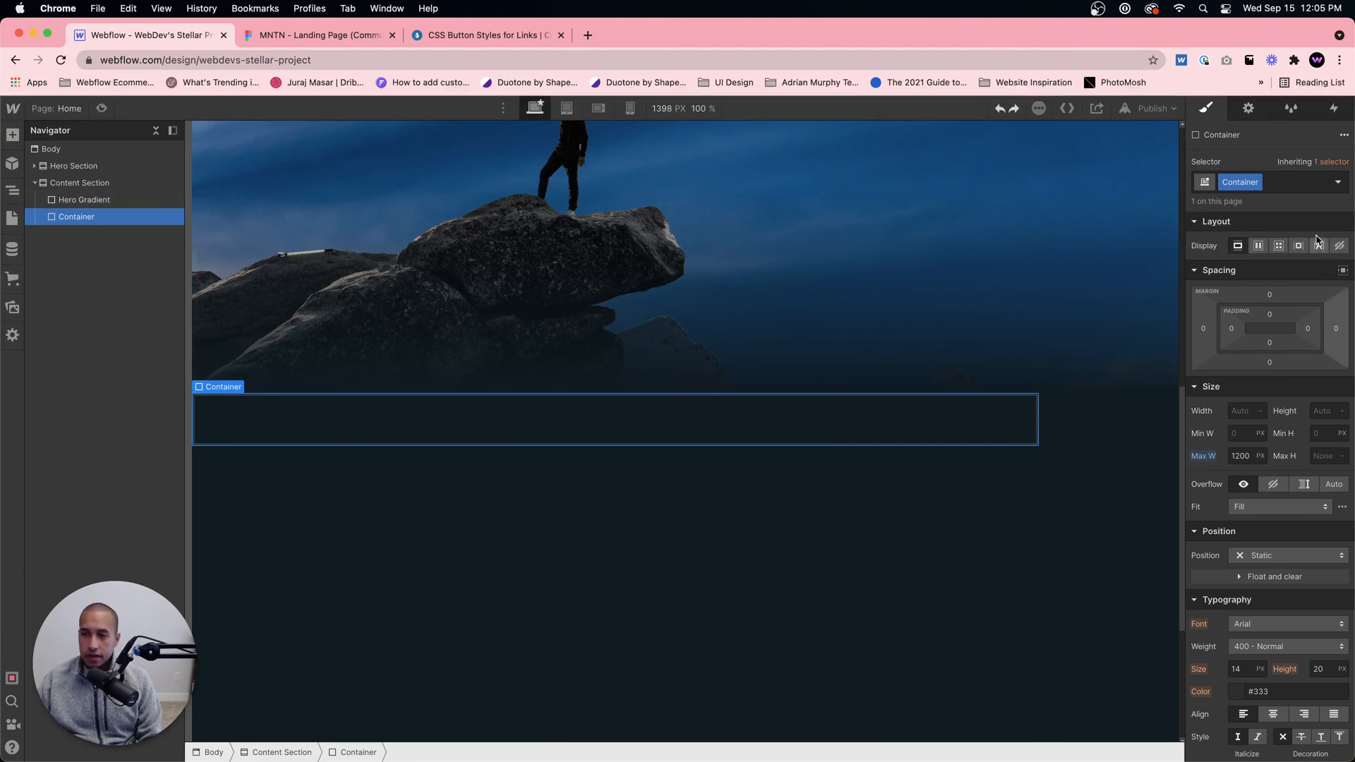
pyautogui.click(1343, 271)
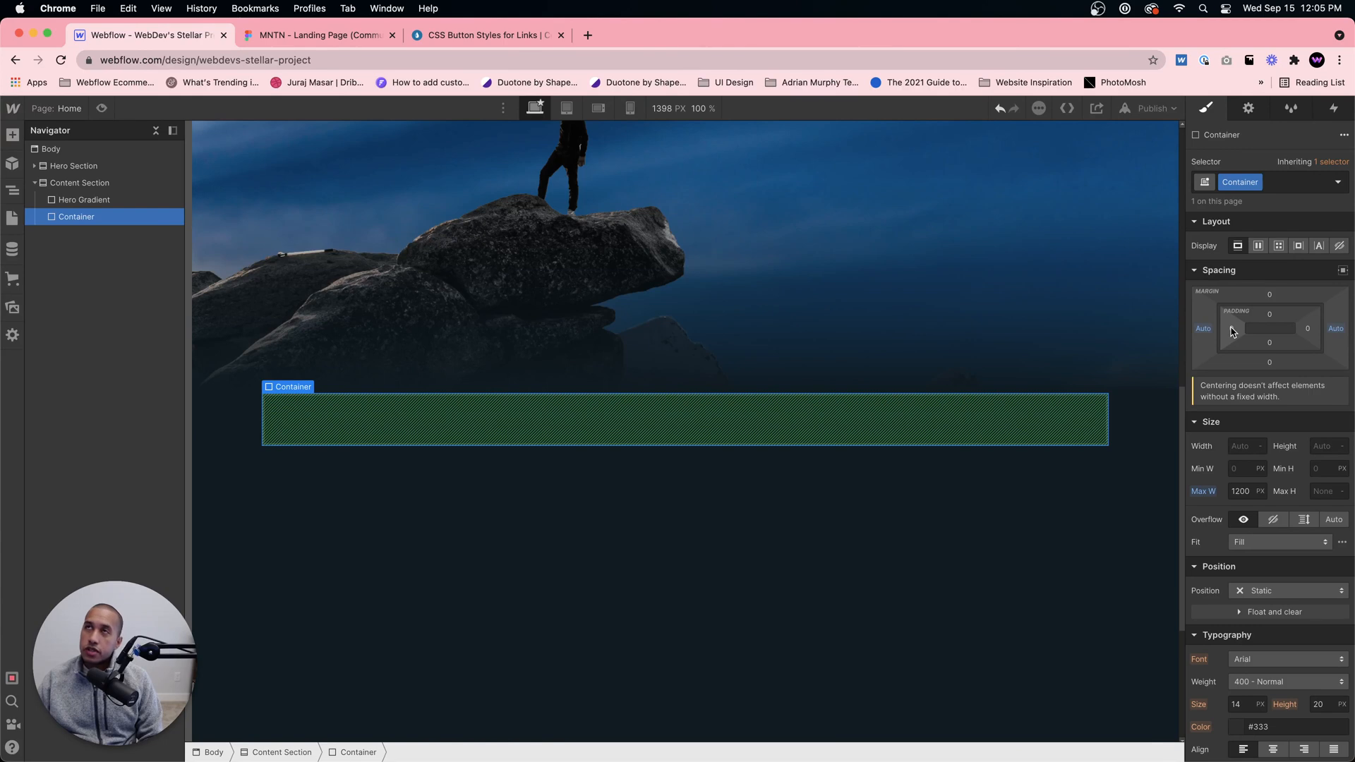
# Step: Give the Content Section 40 px of padding on both its left and right sides at the base desktop breakpoint
pyautogui.click(1157, 557)
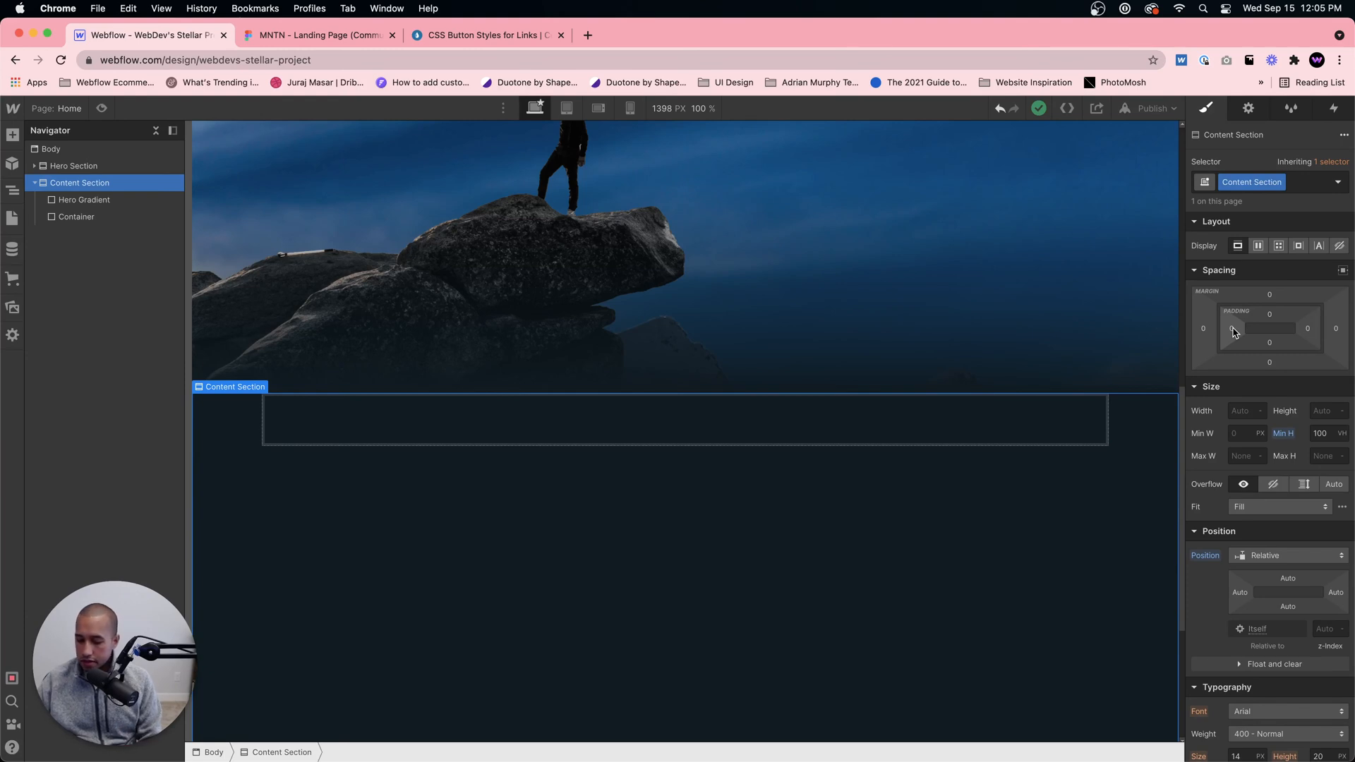
pyautogui.press('4')
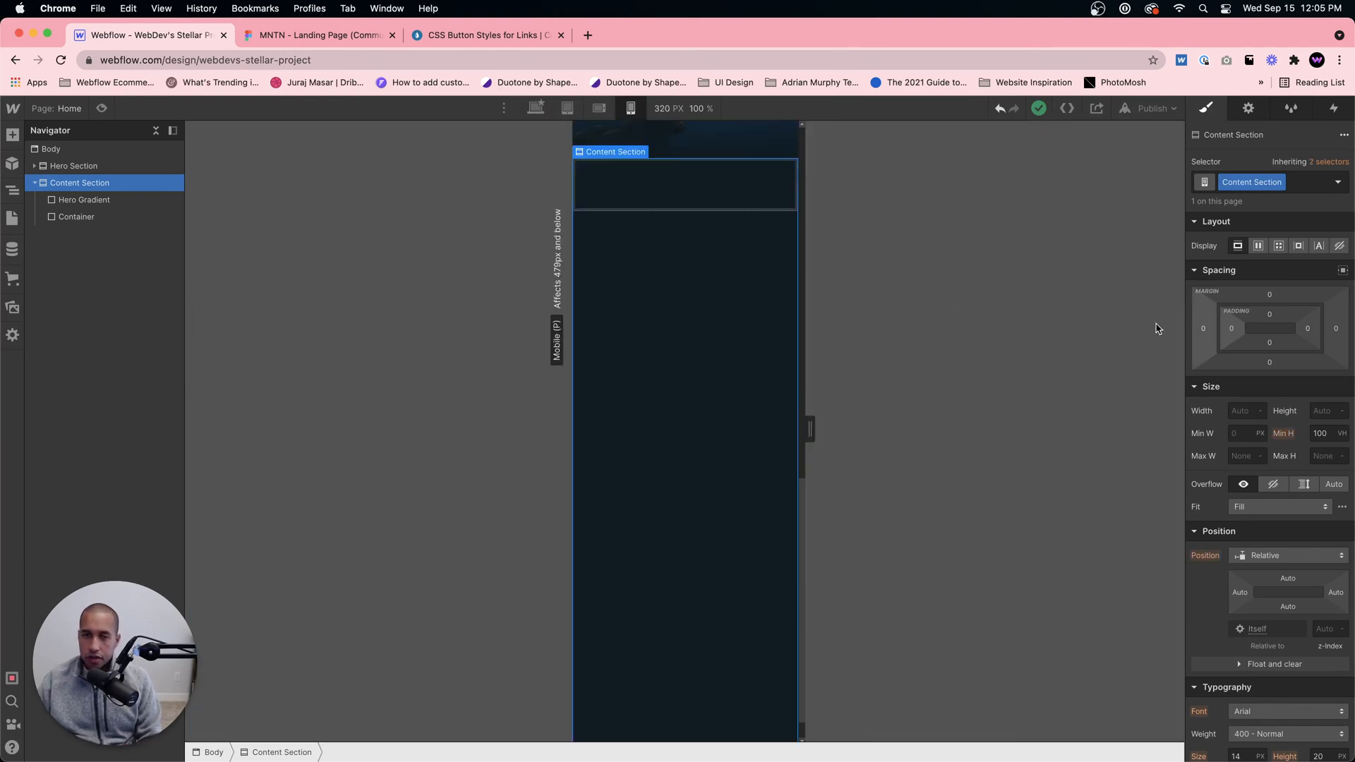
pyautogui.click(535, 109)
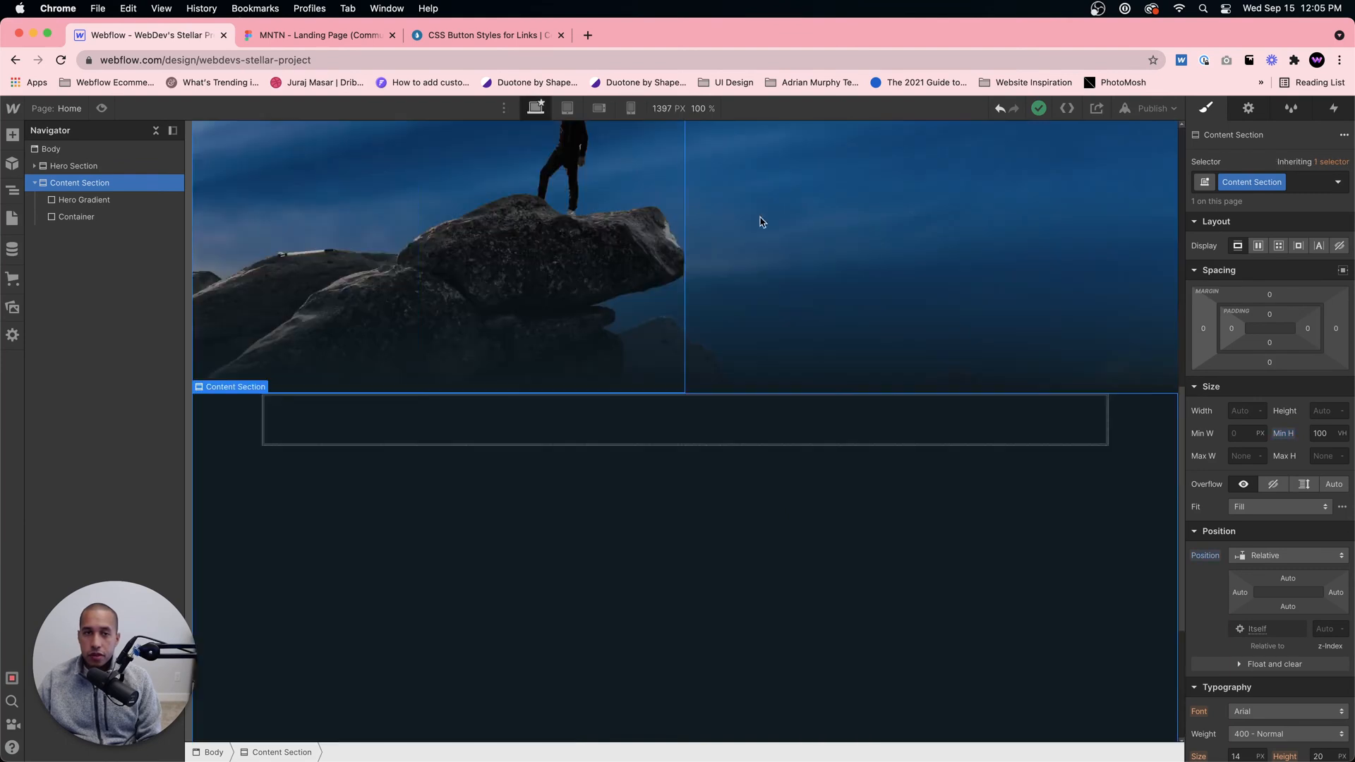
pyautogui.click(1232, 328)
pyautogui.press('Return')
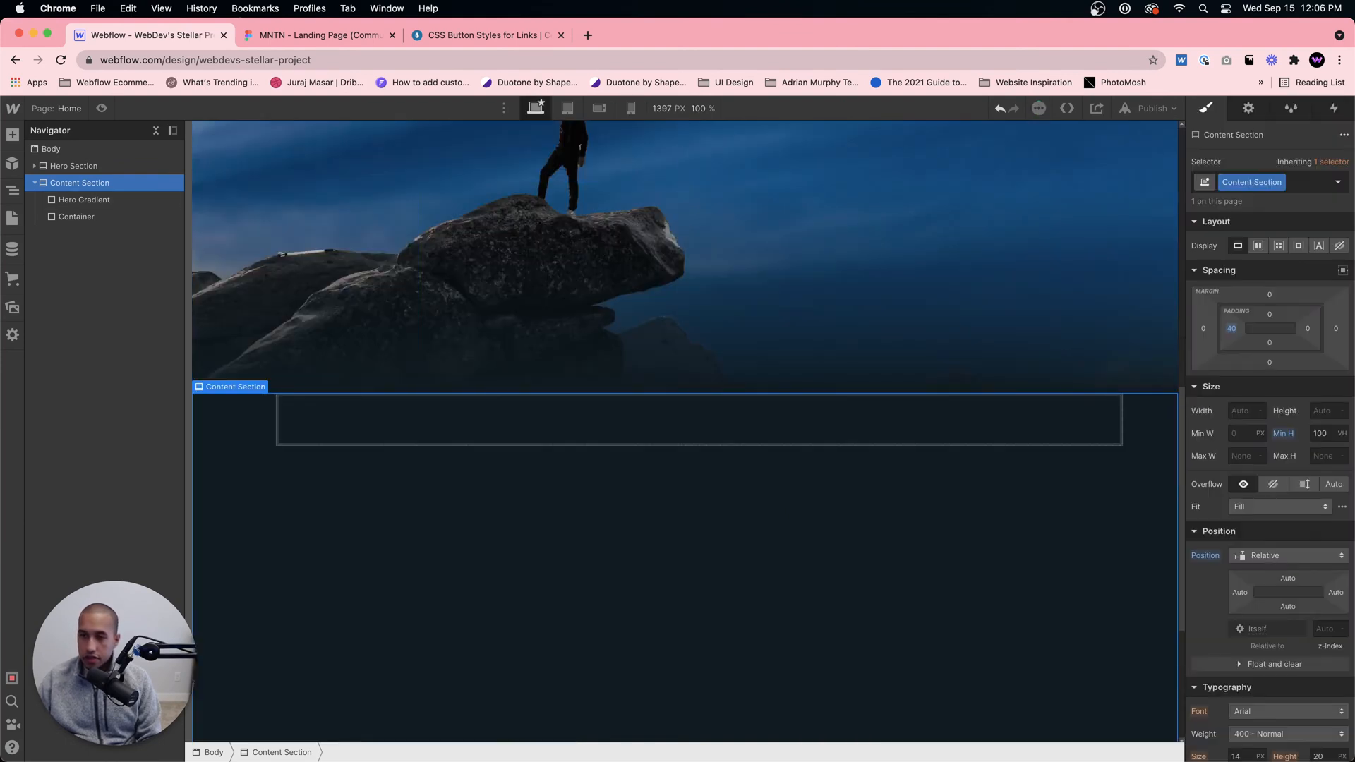
pyautogui.click(1308, 329)
pyautogui.write('40')
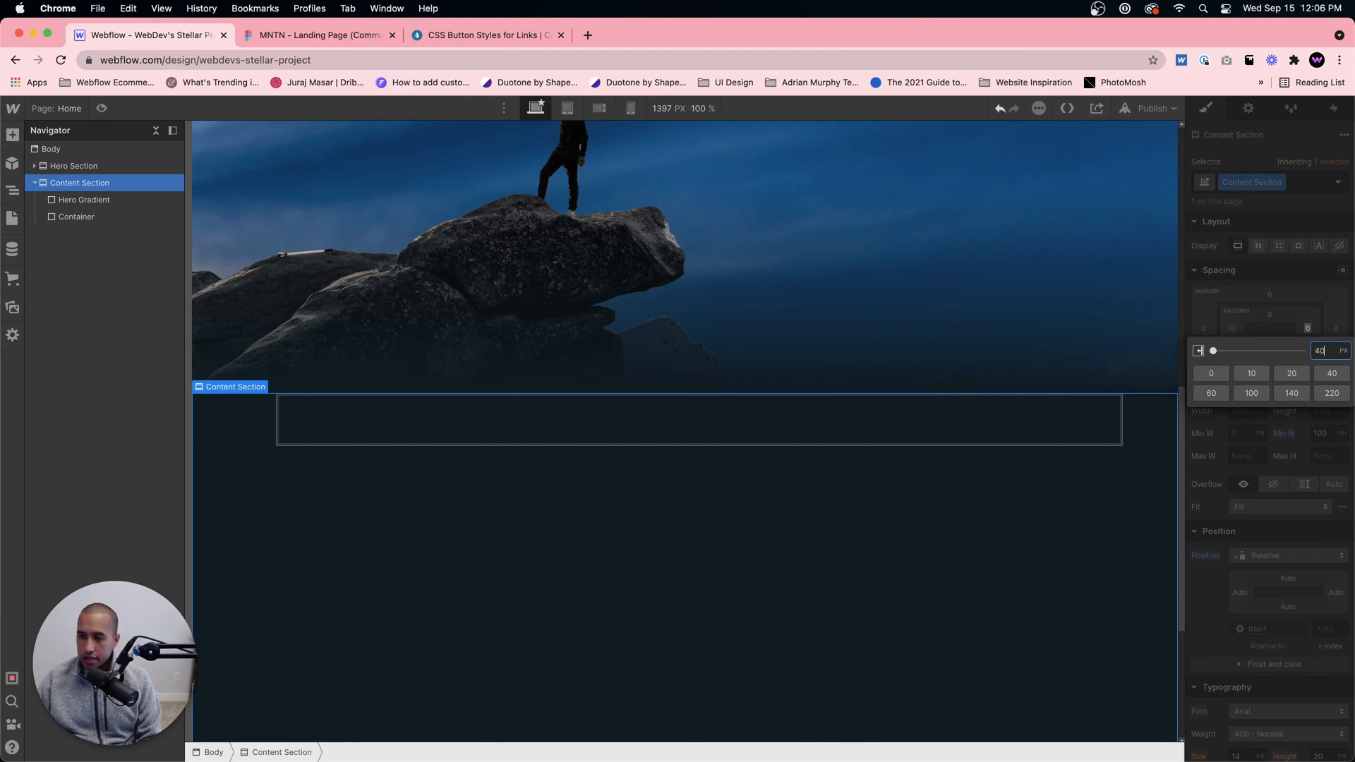
pyautogui.press('Return')
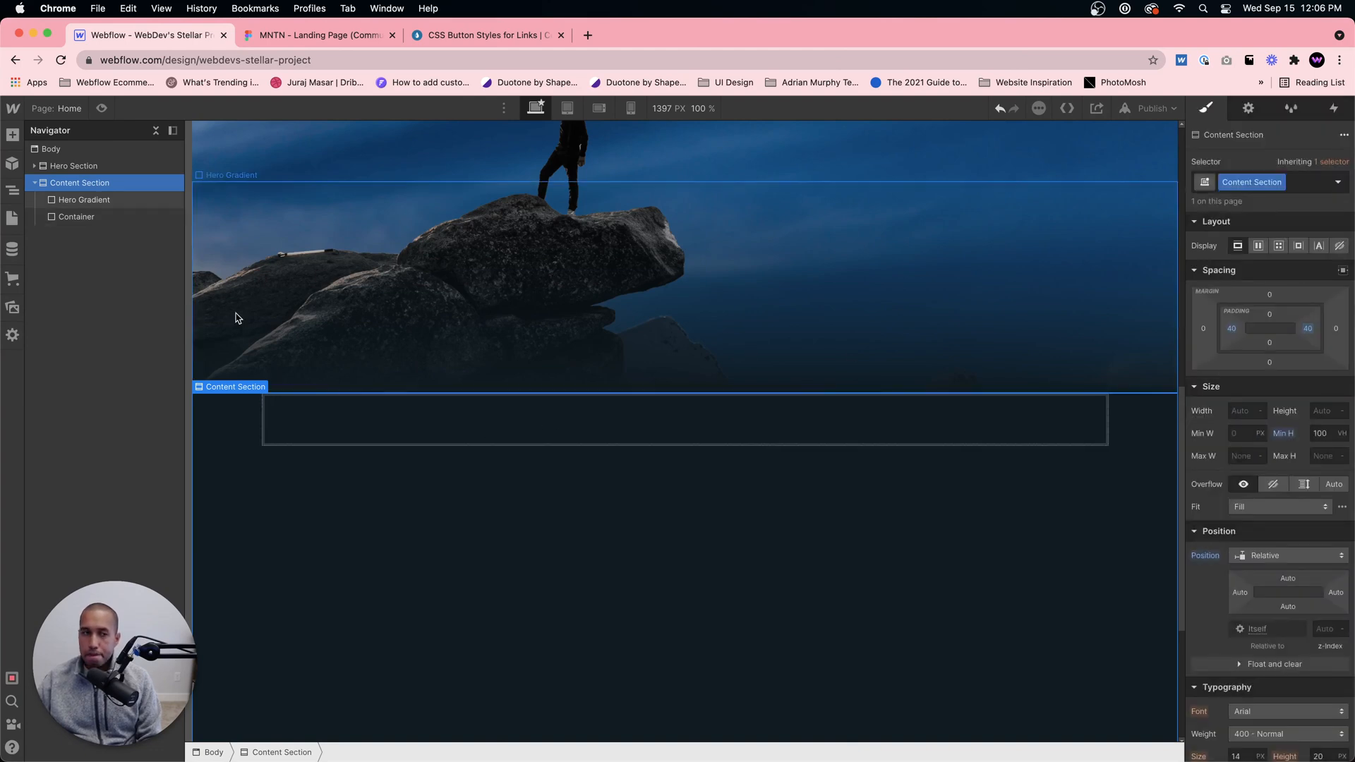
# Step: Preview the page, return to the designer, and inspect the spacing of the Container and its parent Content Section
pyautogui.click(102, 108)
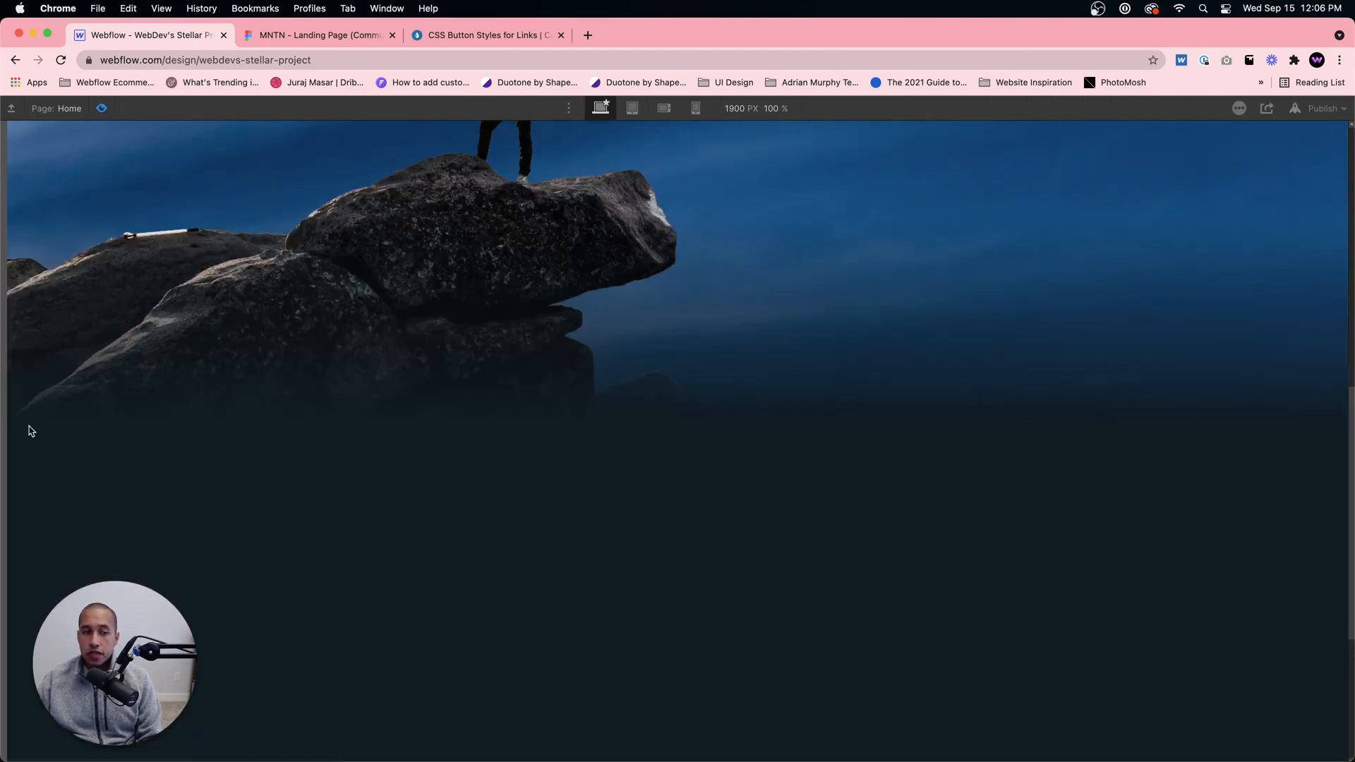
pyautogui.moveTo(5, 416)
pyautogui.mouseDown()
pyautogui.moveTo(351, 420)
pyautogui.moveTo(2, 389)
pyautogui.mouseUp()
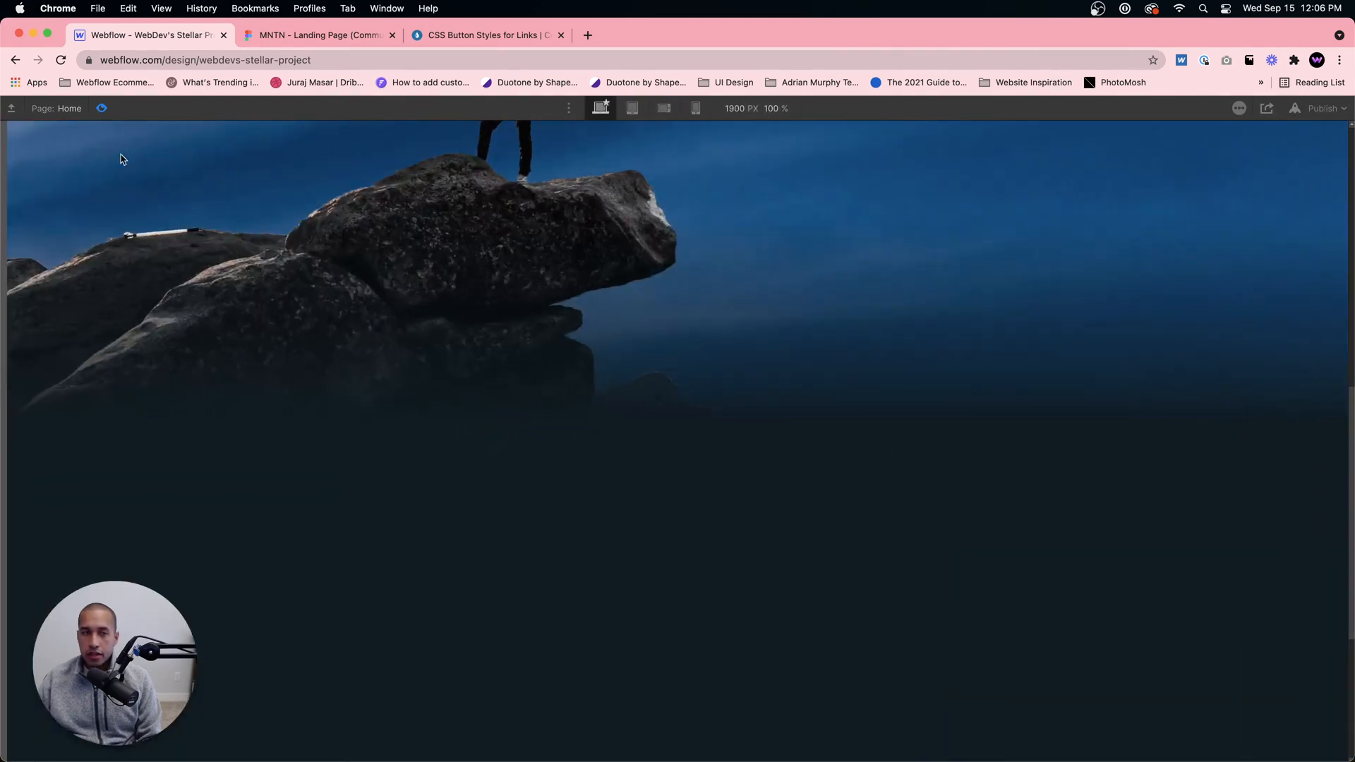
pyautogui.click(102, 108)
pyautogui.click(653, 433)
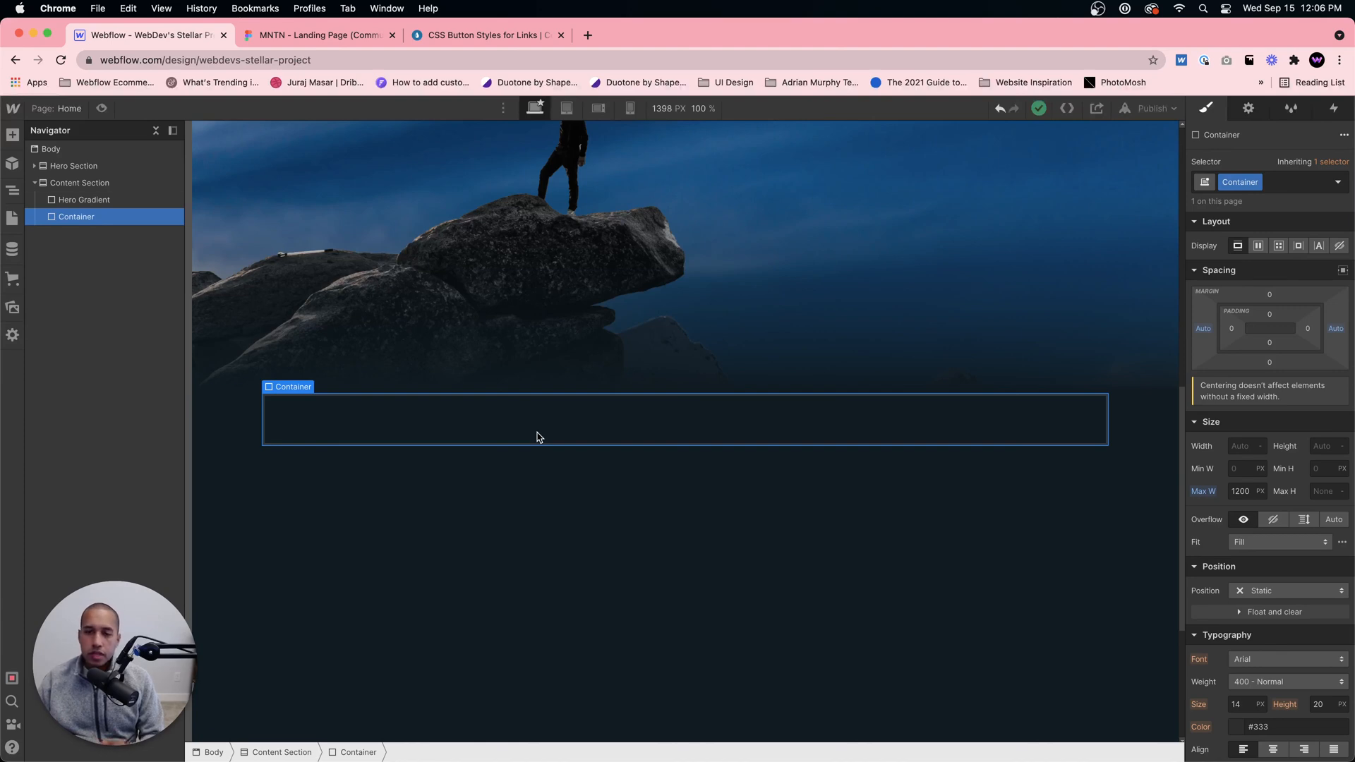
pyautogui.click(524, 534)
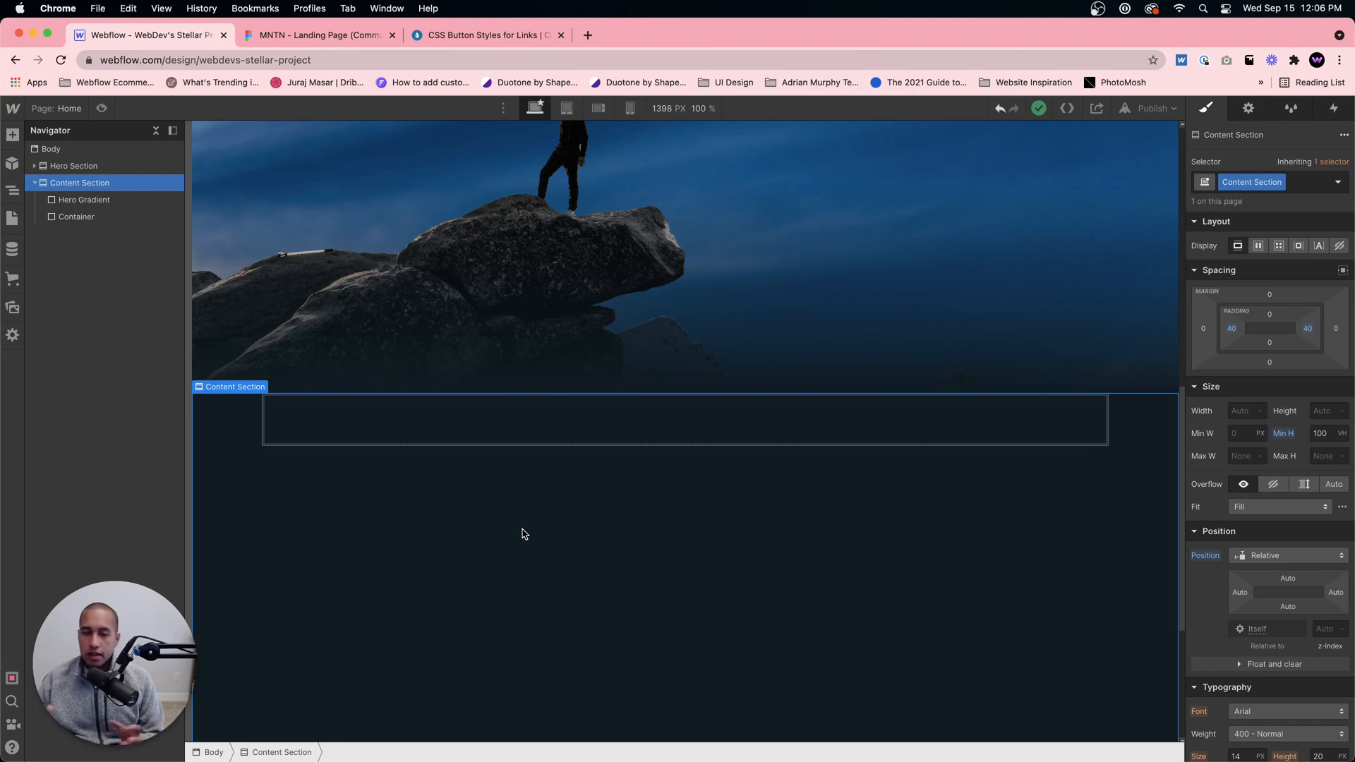
pyautogui.click(512, 434)
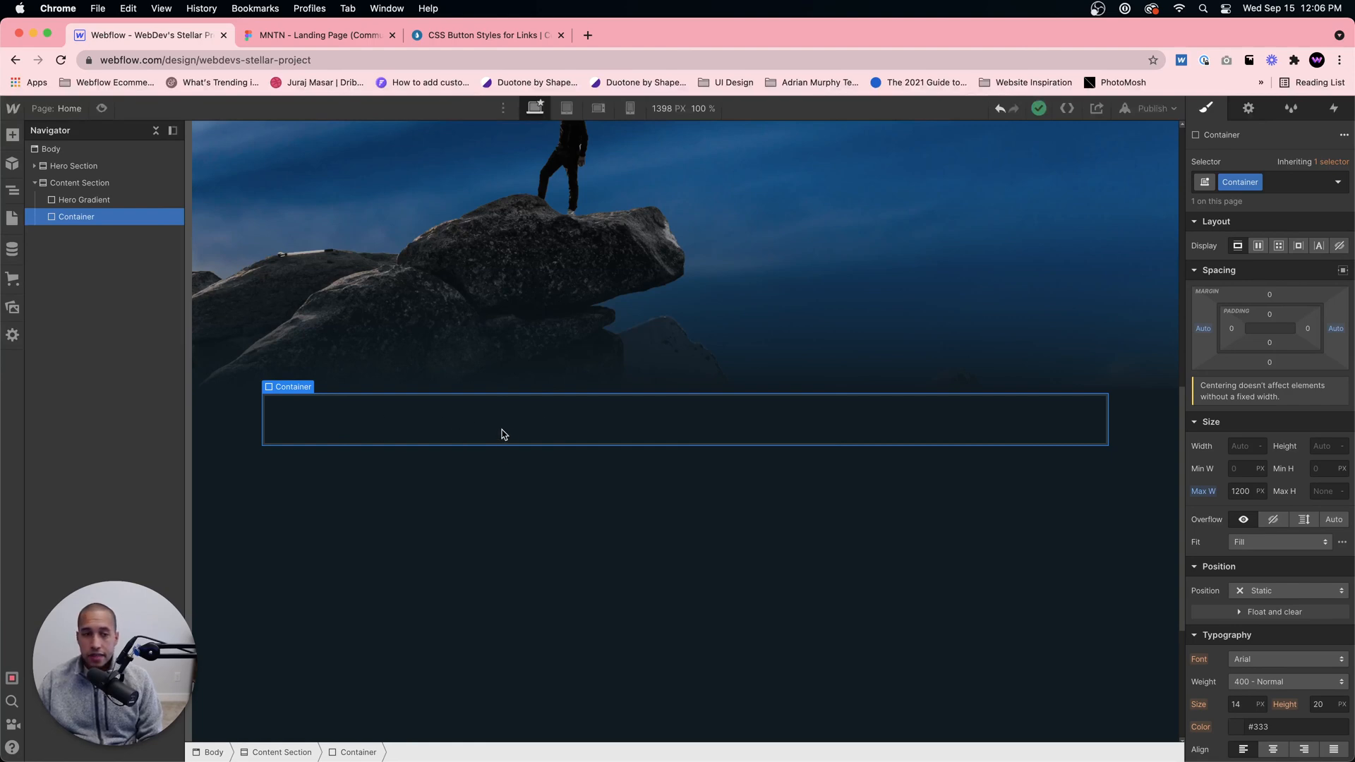
# Step: Switch to the Figma design to examine the side-by-side text and image layout of the content blocks, and return to Webflow
pyautogui.click(430, 37)
pyautogui.click(294, 37)
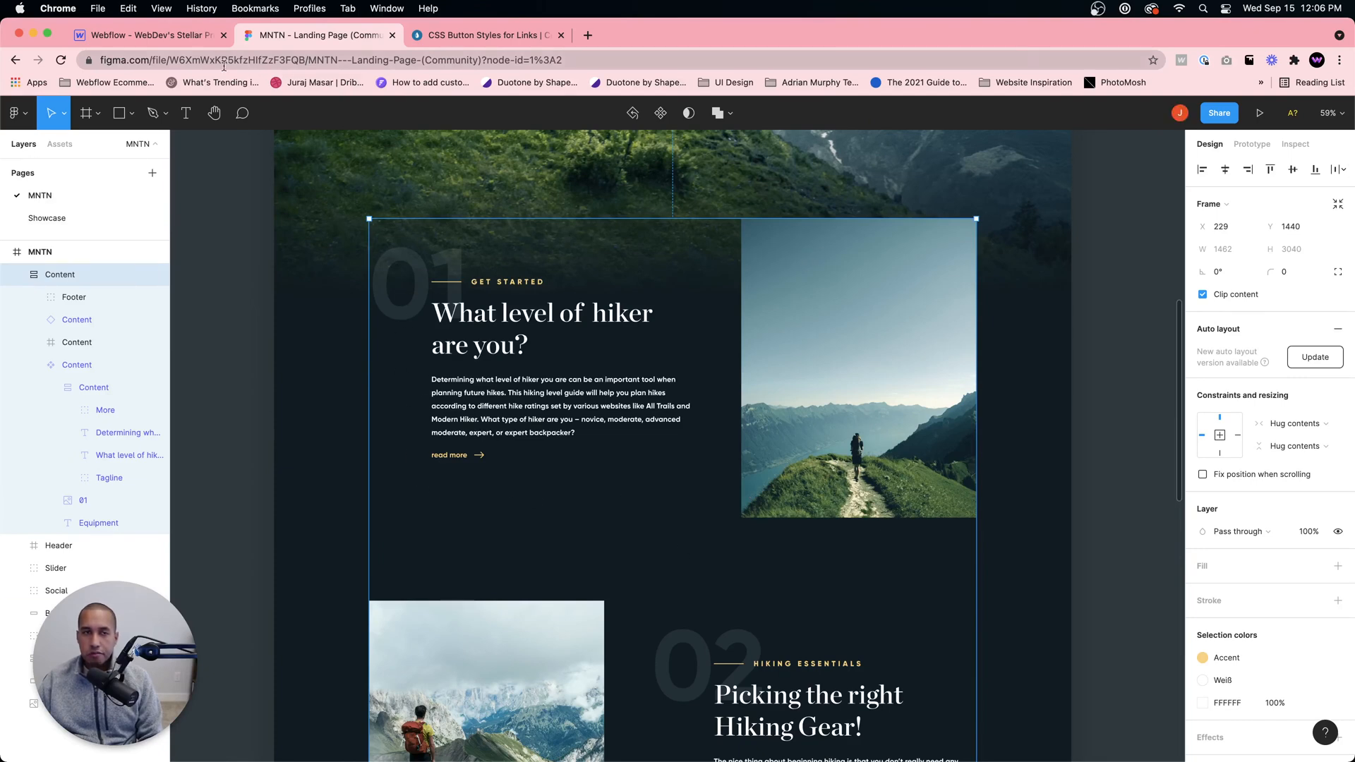
pyautogui.click(171, 36)
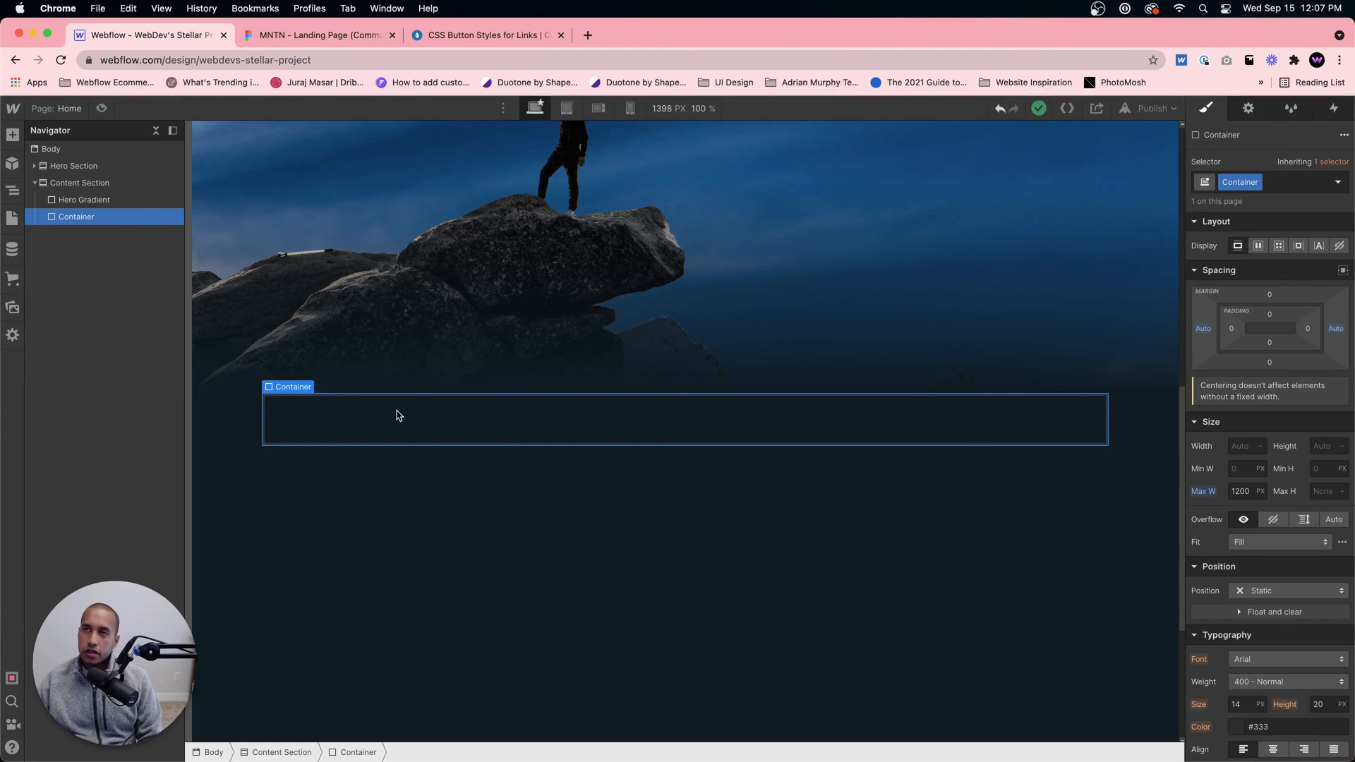
pyautogui.click(371, 35)
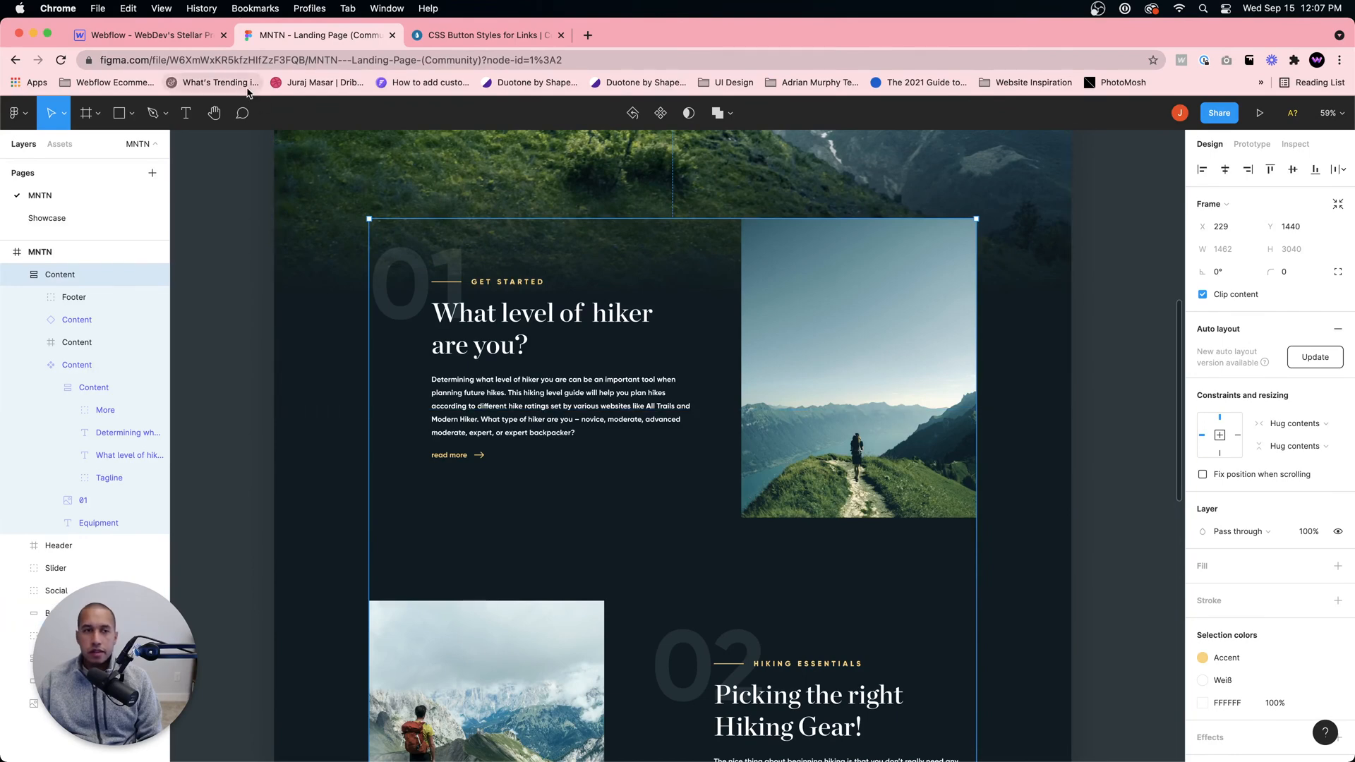
pyautogui.click(167, 36)
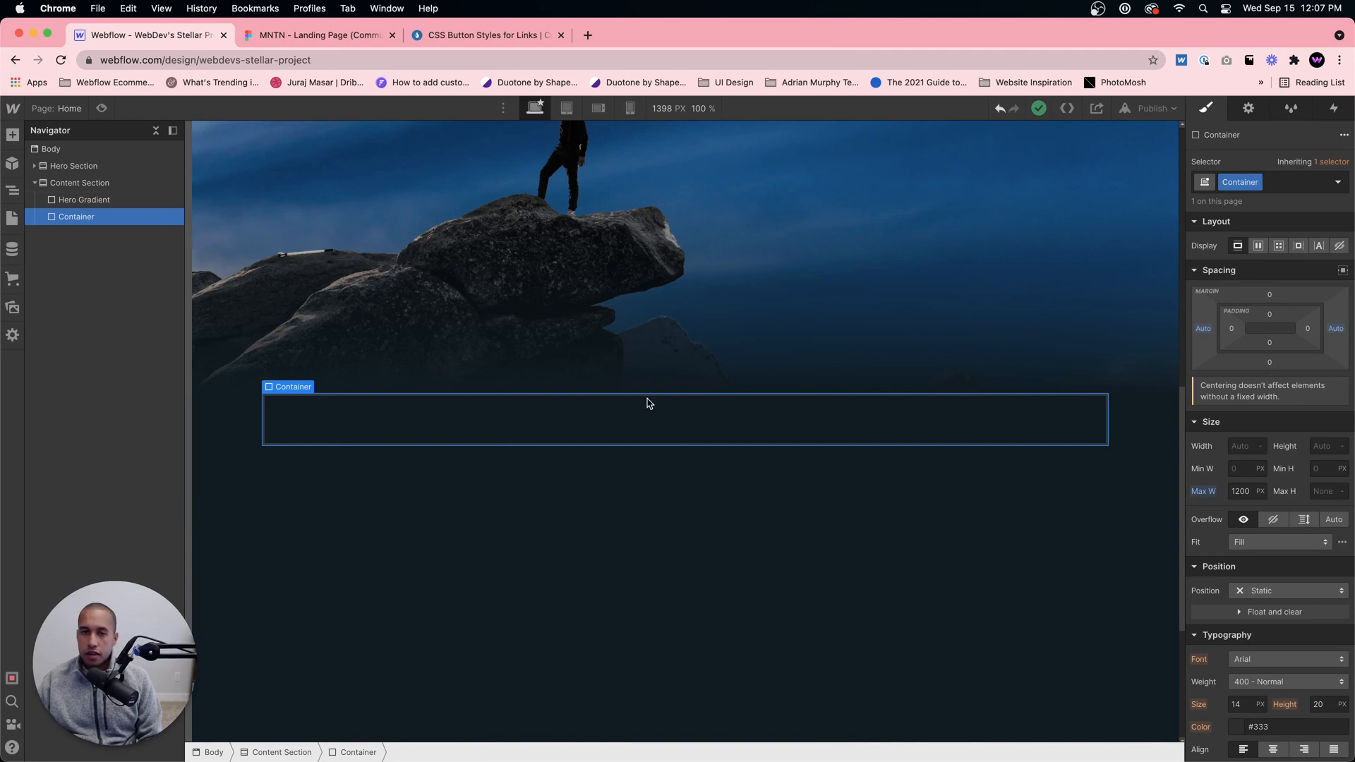
# Step: Add a Div Block inside the Container and give it a new class named Info Wrapper
pyautogui.press('super+k')
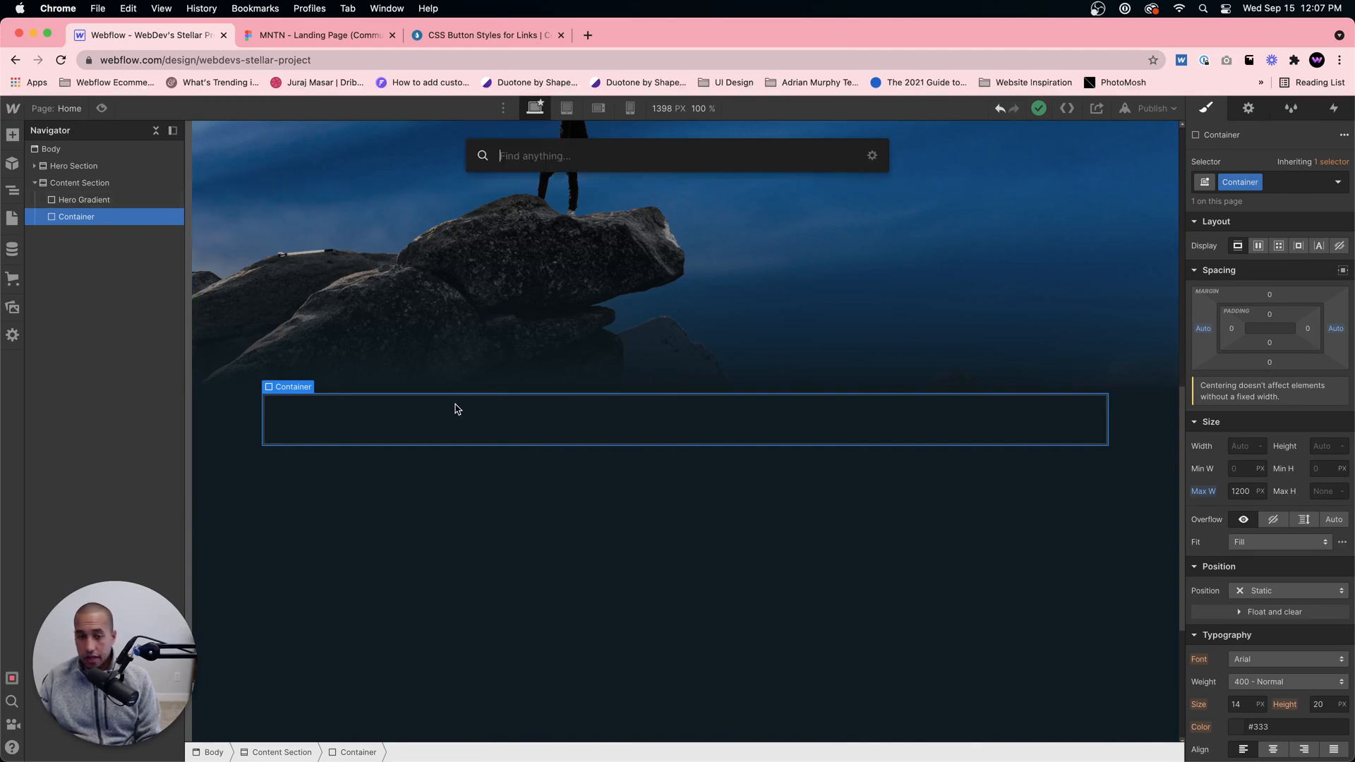
pyautogui.write('div')
pyautogui.press('Return')
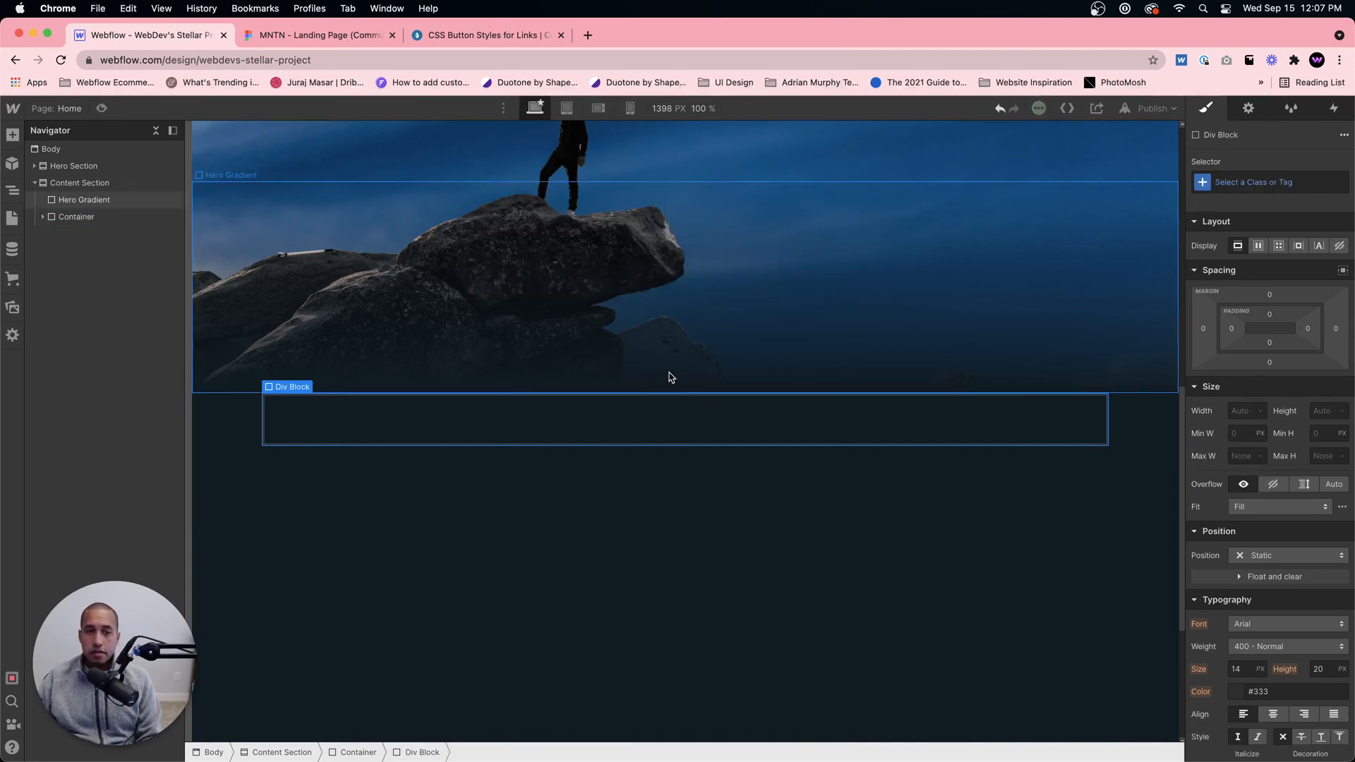
pyautogui.click(1250, 183)
pyautogui.write('In')
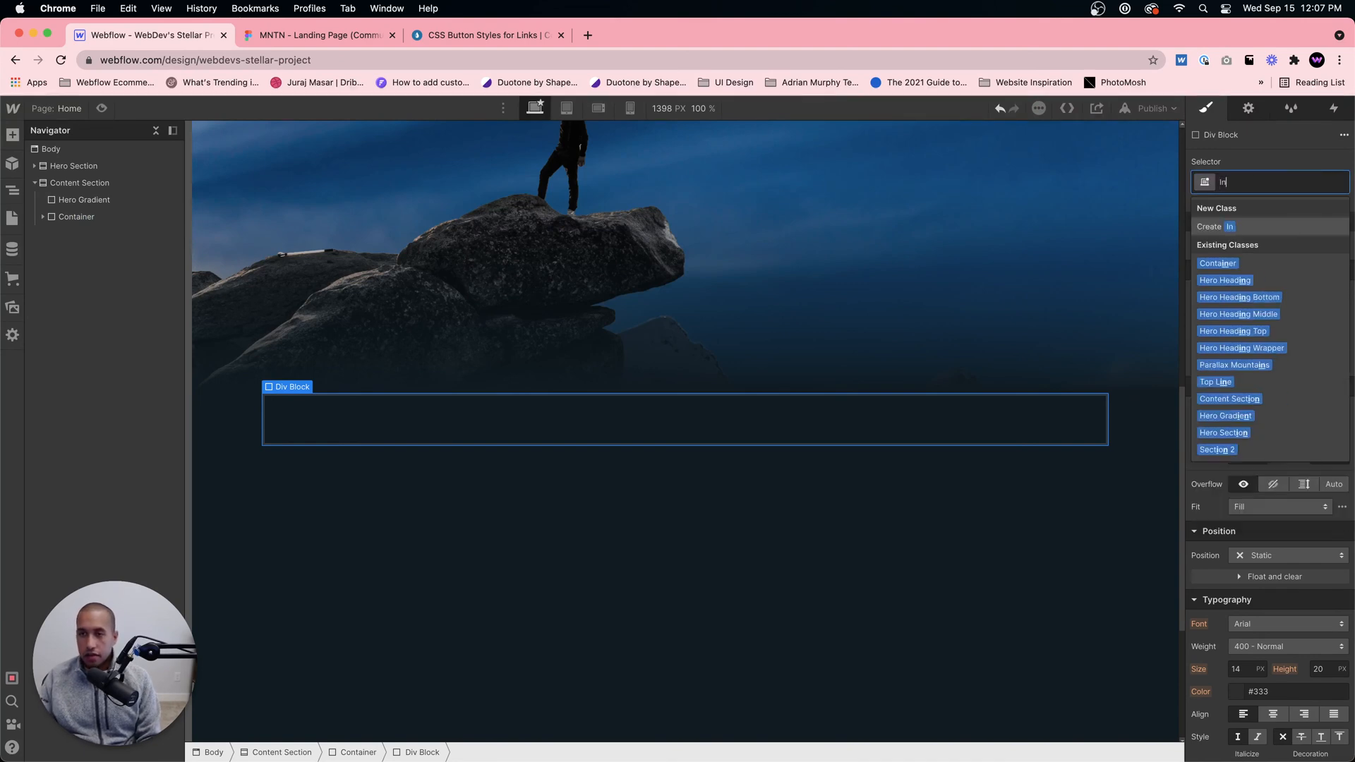
pyautogui.write('fo Wrapper')
pyautogui.press('Return')
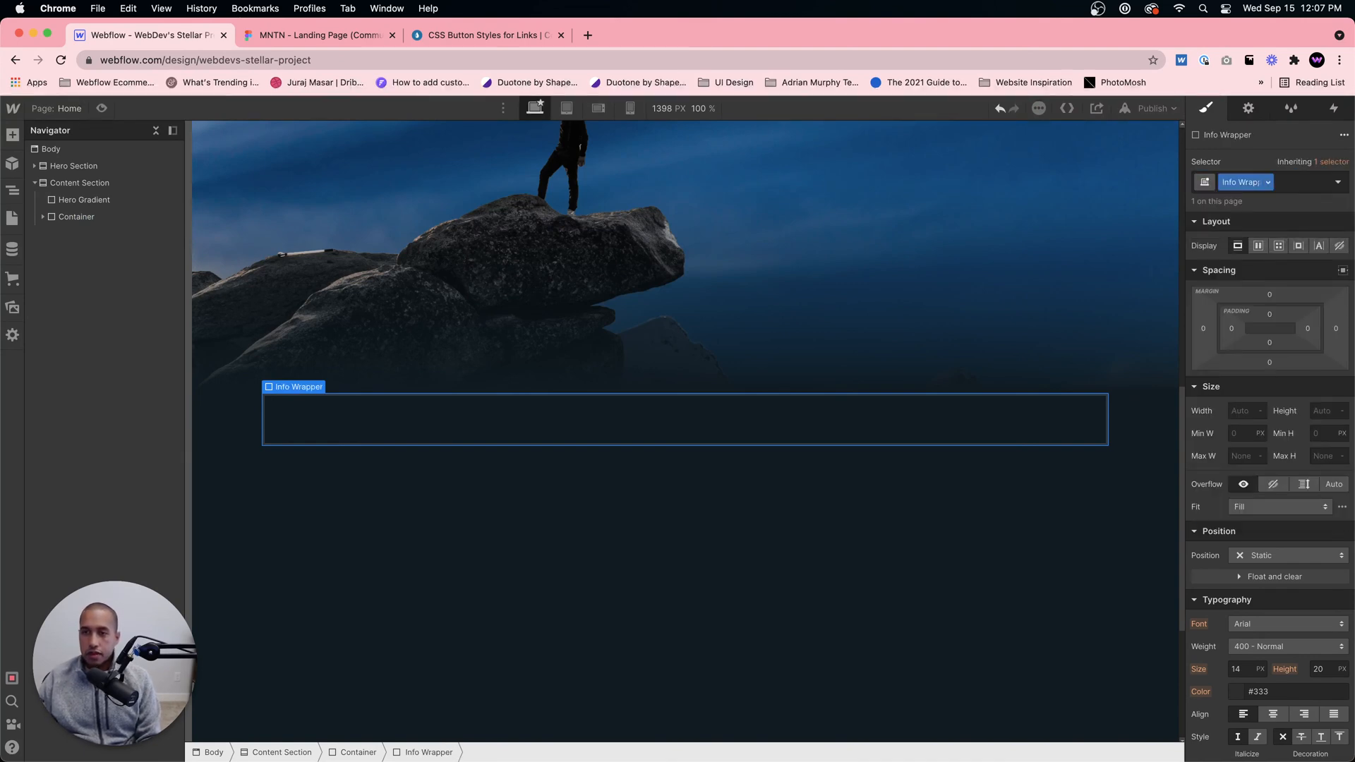
# Step: Add a Div Block inside the Info Wrapper and give it a new class named Info Left
pyautogui.click(585, 433)
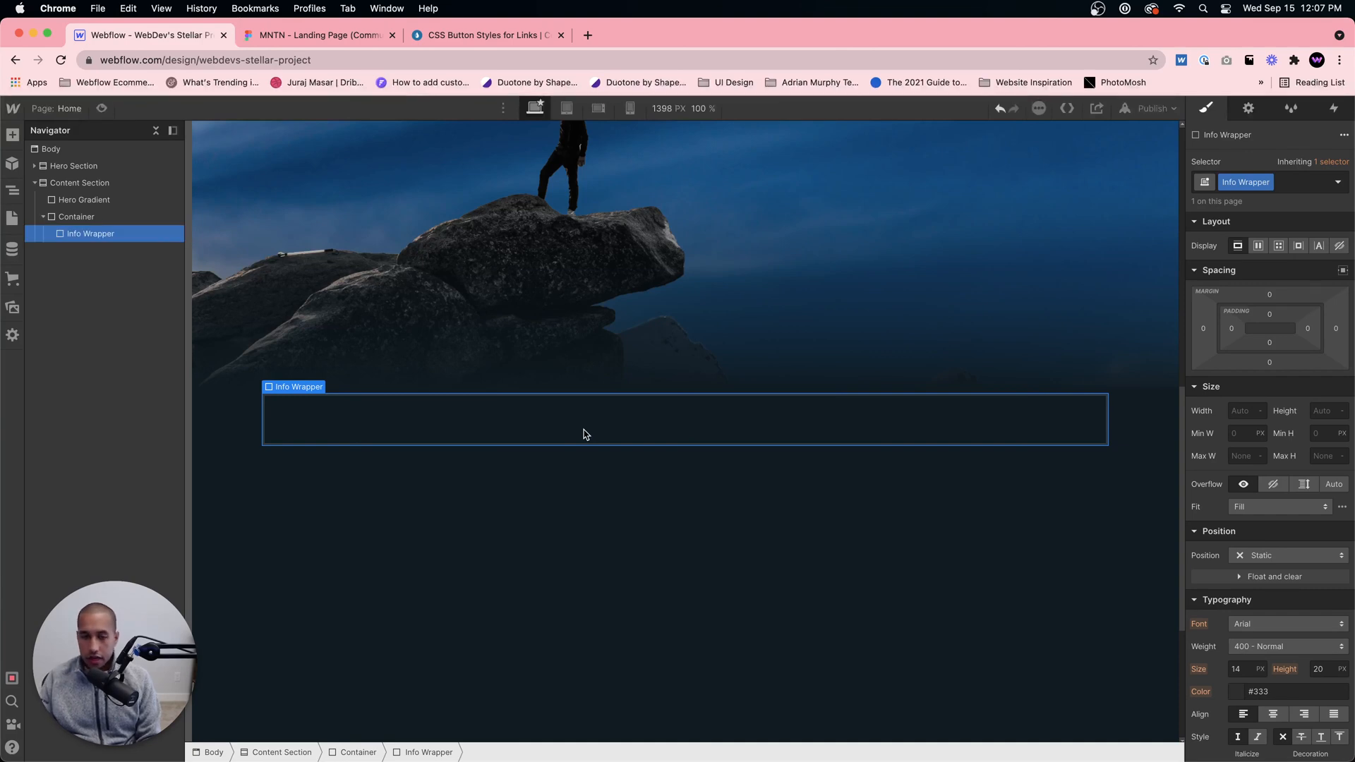
pyautogui.press('super+e')
pyautogui.write('di')
pyautogui.press('Return')
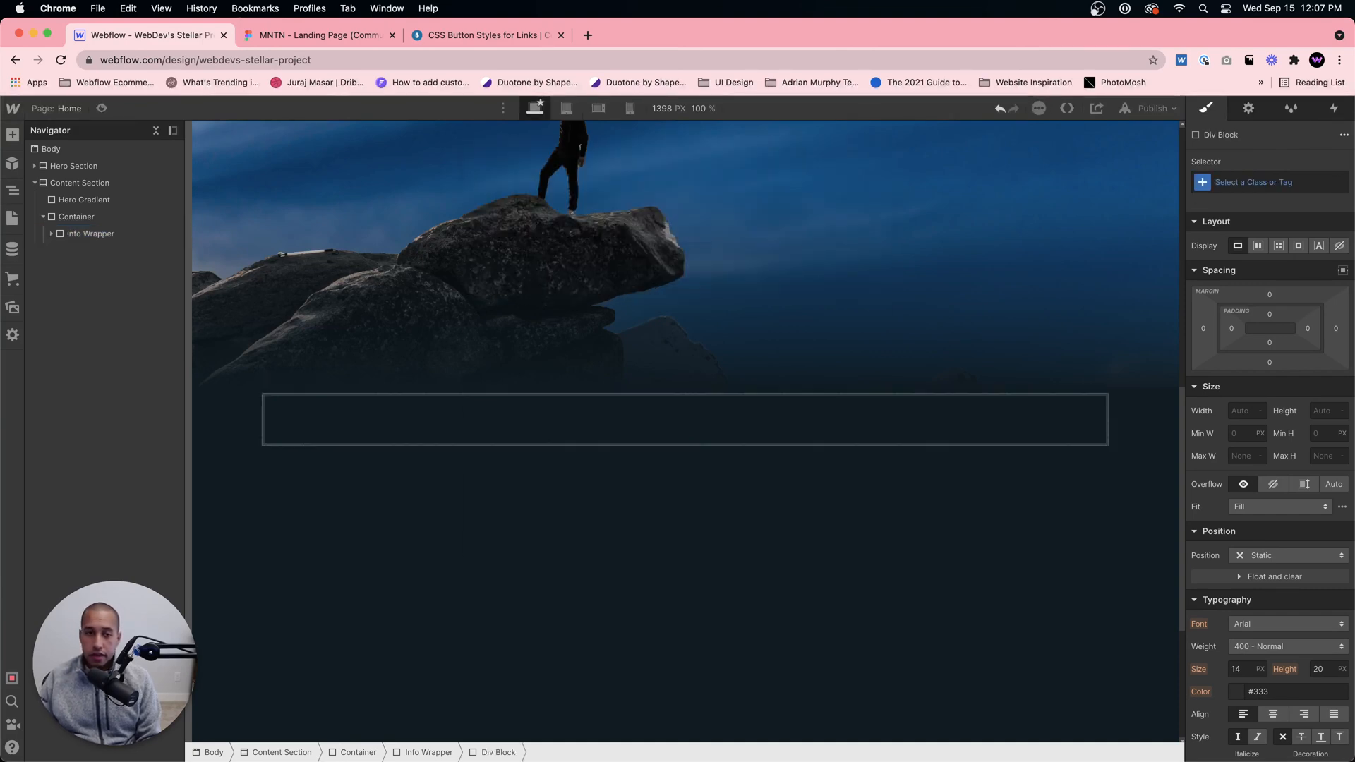
pyautogui.press('super+Return')
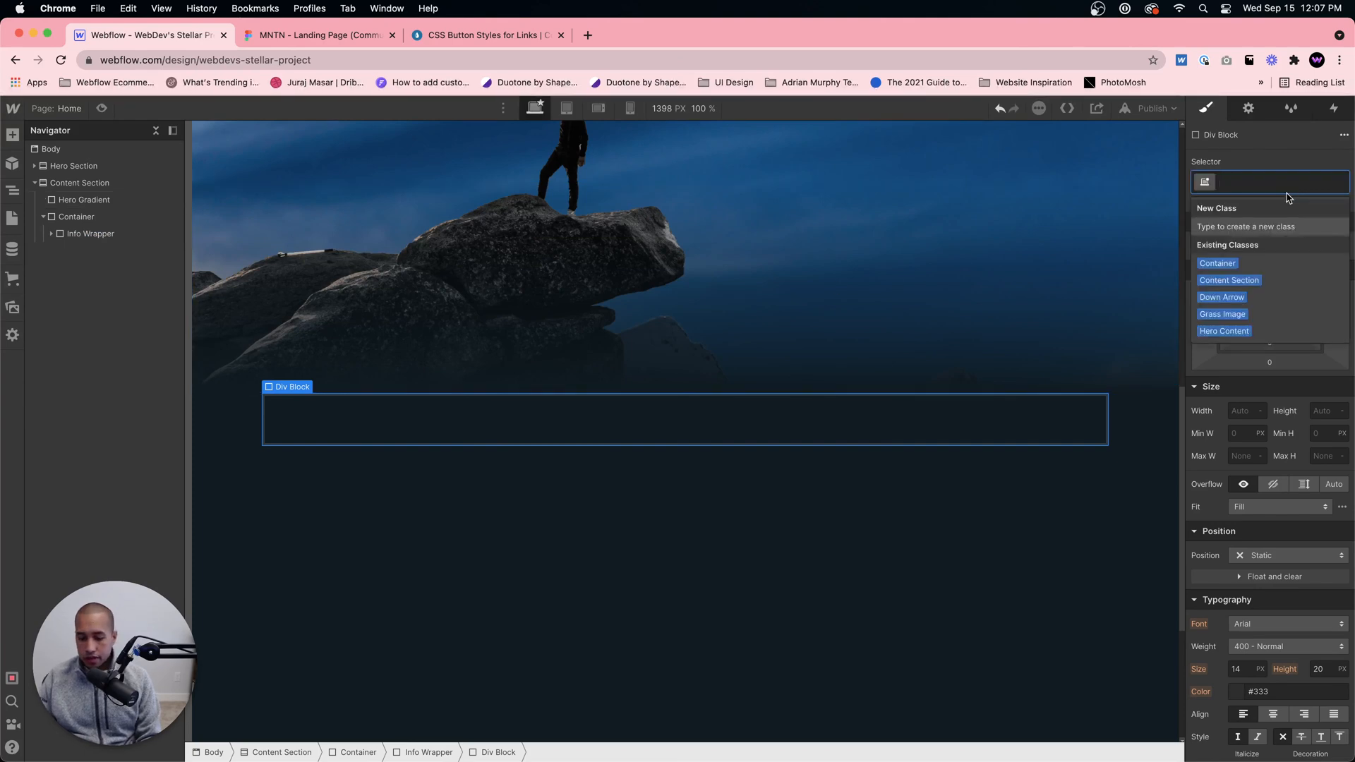
pyautogui.write('Info Lef')
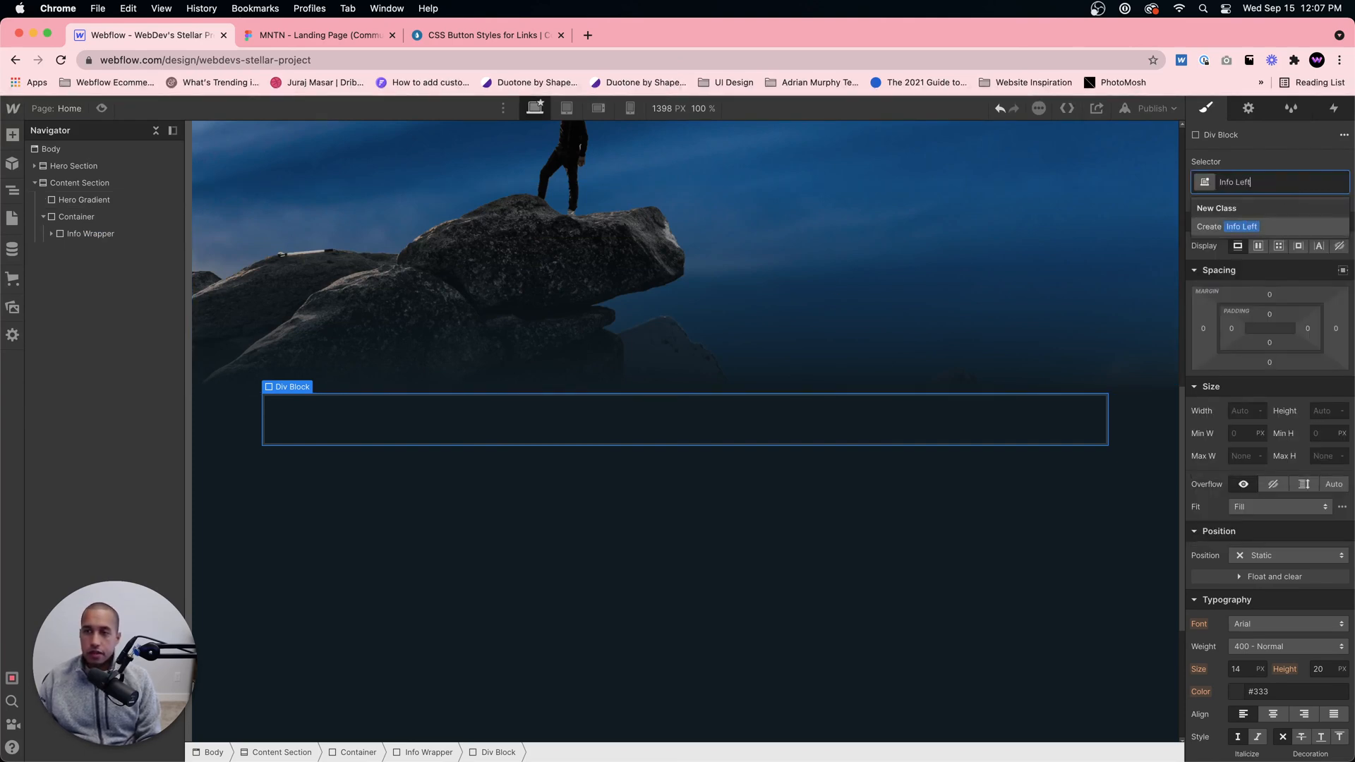
pyautogui.write('t')
pyautogui.press('Return')
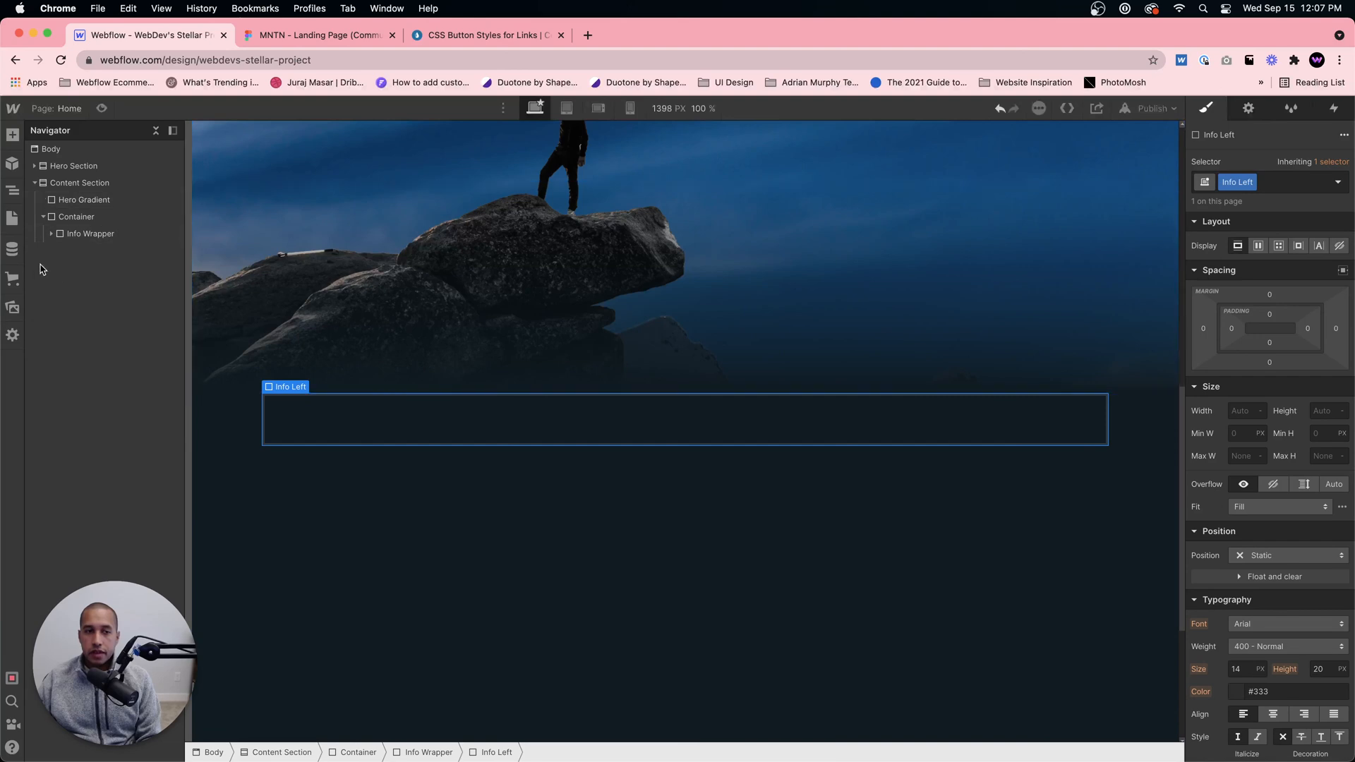
# Step: Add a second Div Block inside the Info Wrapper, after Info Left, and assign it a new class named Info Right
pyautogui.click(48, 235)
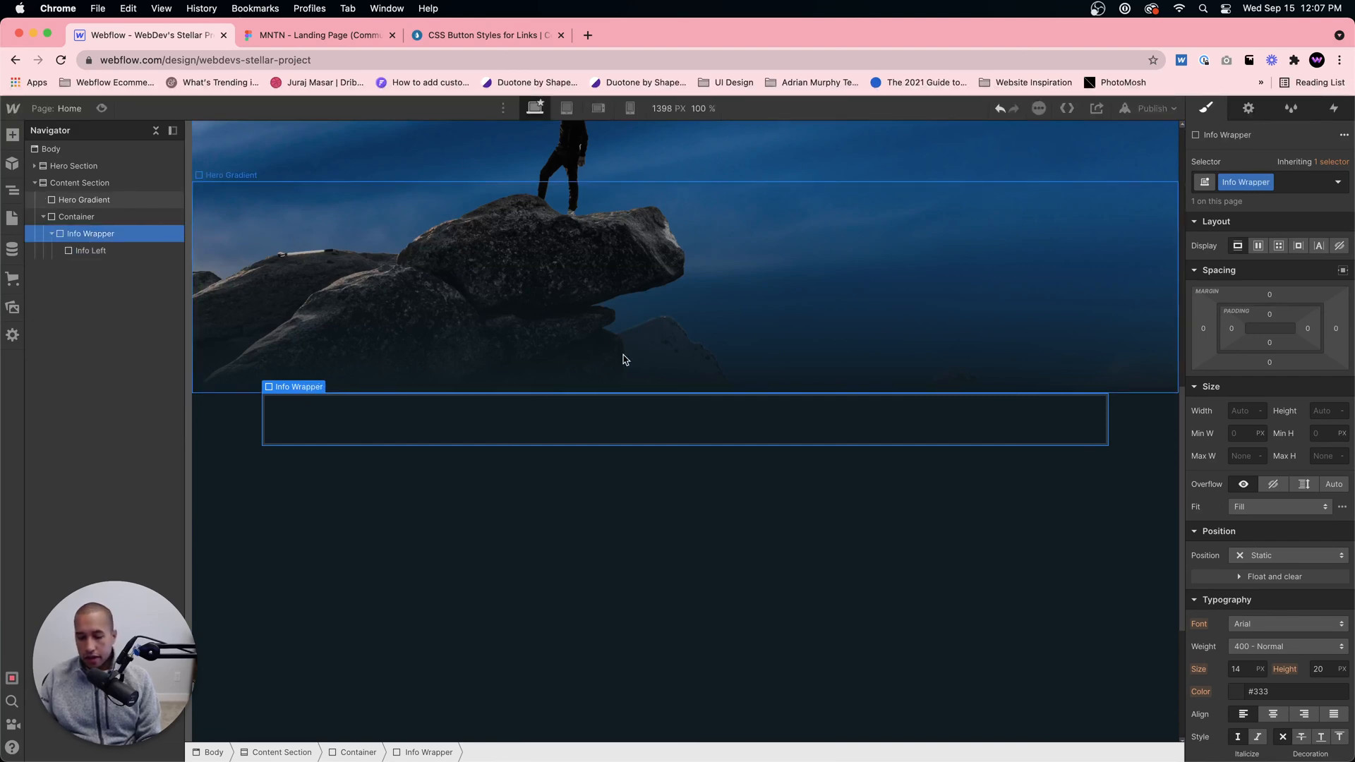
pyautogui.press('super+e')
pyautogui.write('div')
pyautogui.press('Return')
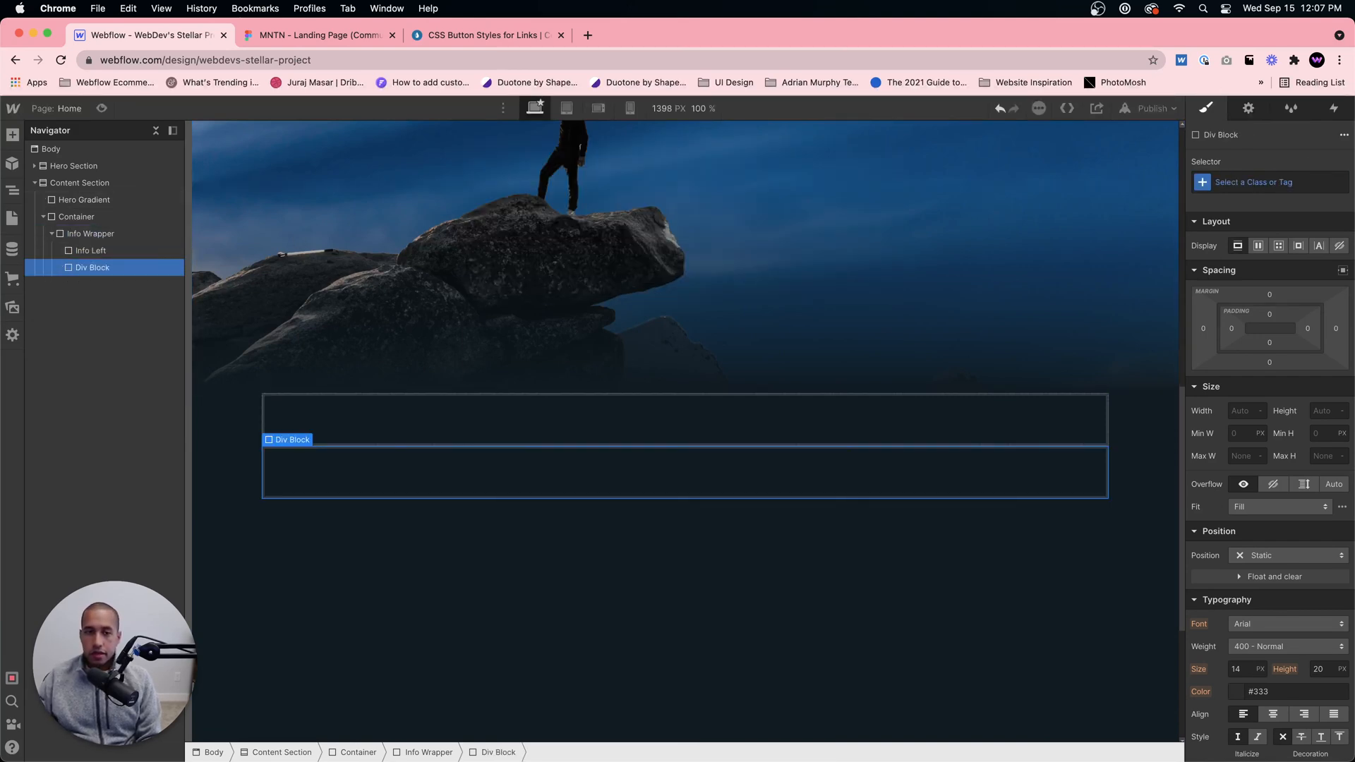
pyautogui.click(1261, 182)
pyautogui.write('Info Right')
pyautogui.press('Return')
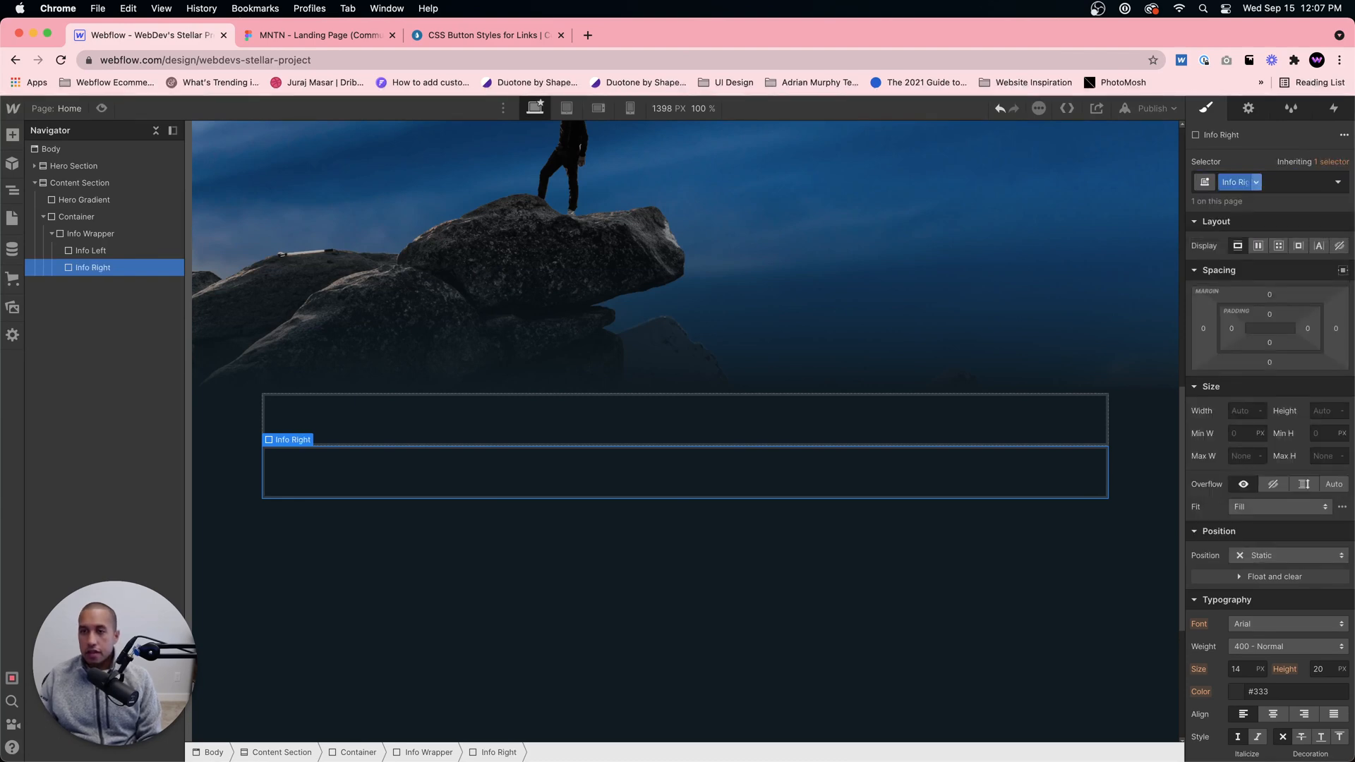
# Step: Launch Miro from the Applications folder and open the WebDev For You board
pyautogui.moveTo(655, 760)
pyautogui.click(312, 732)
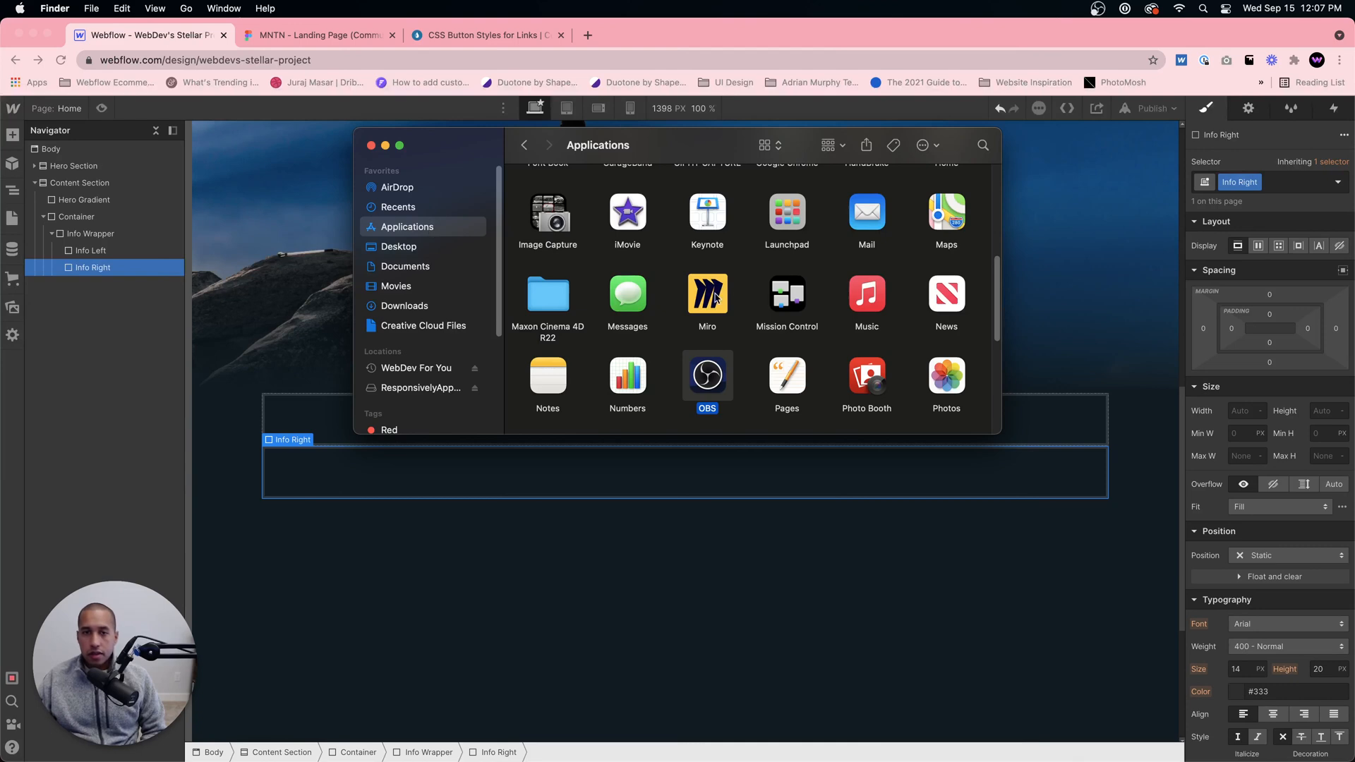
pyautogui.doubleClick(715, 297)
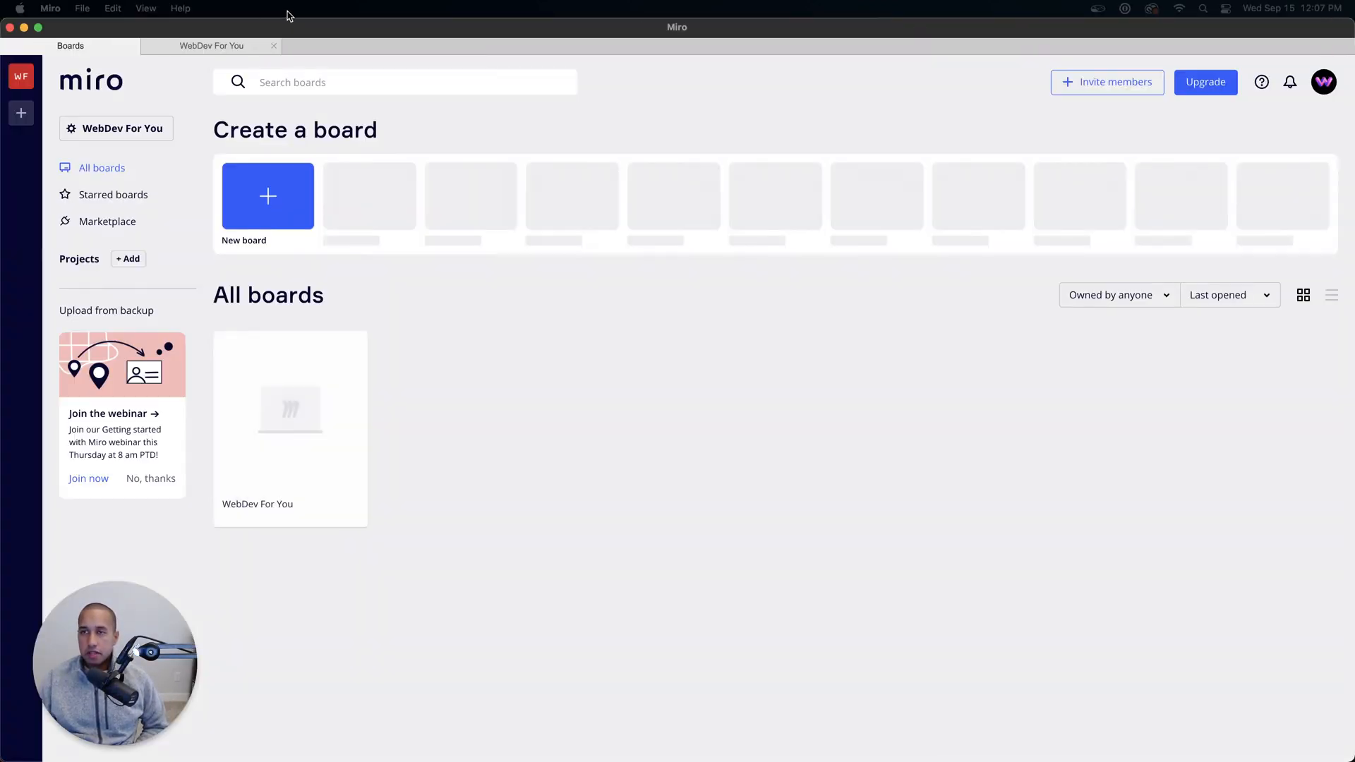
pyautogui.click(284, 412)
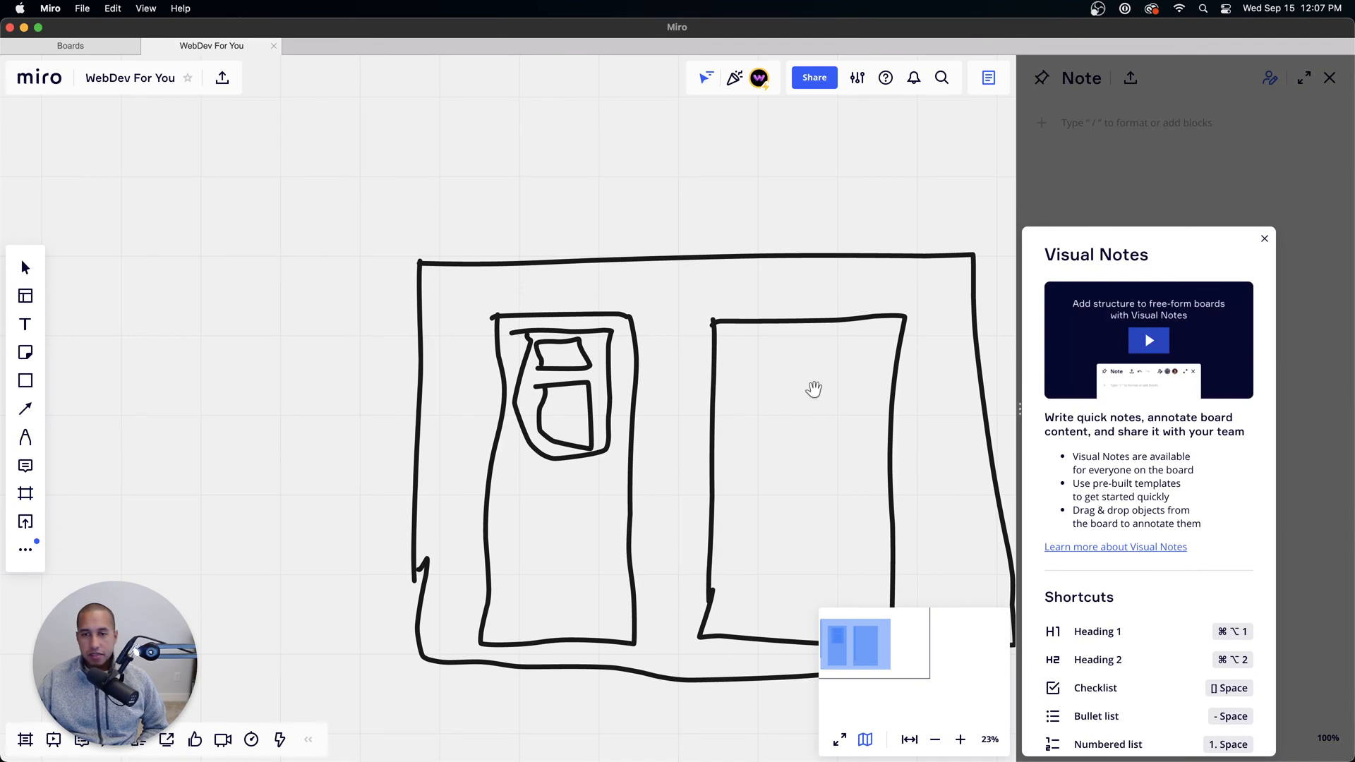
# Step: Dismiss the Visual Notes introduction, close the Note pane, and delete the entire old sketch from the board
pyautogui.click(1265, 240)
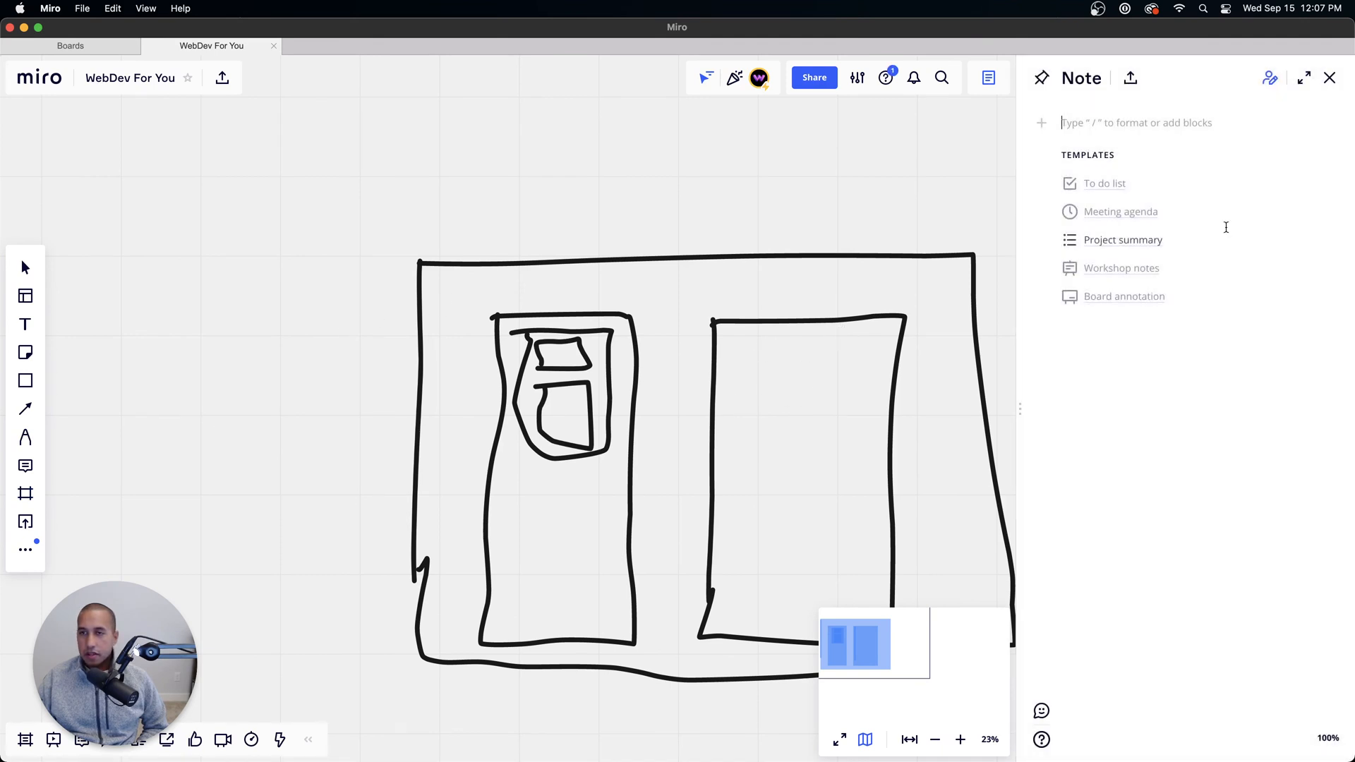
pyautogui.click(1329, 78)
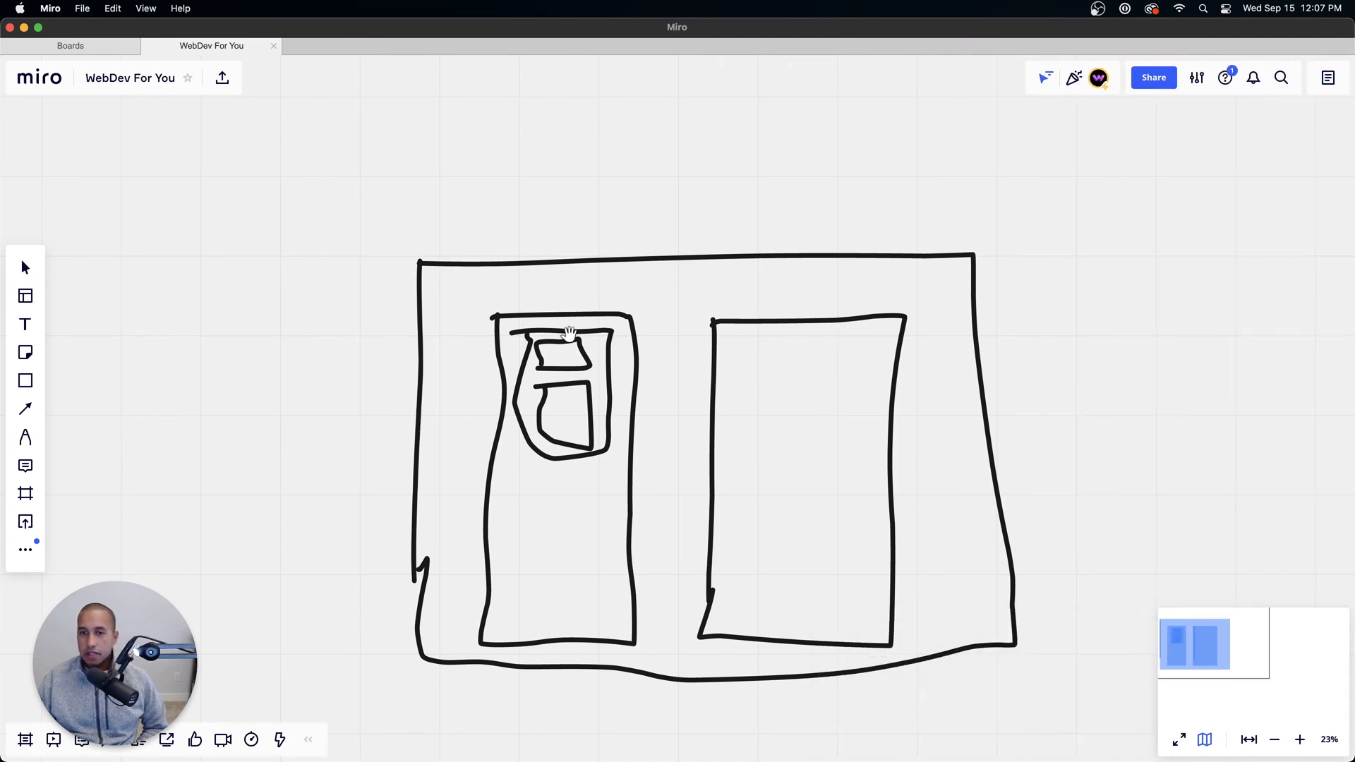
pyautogui.press('super+a')
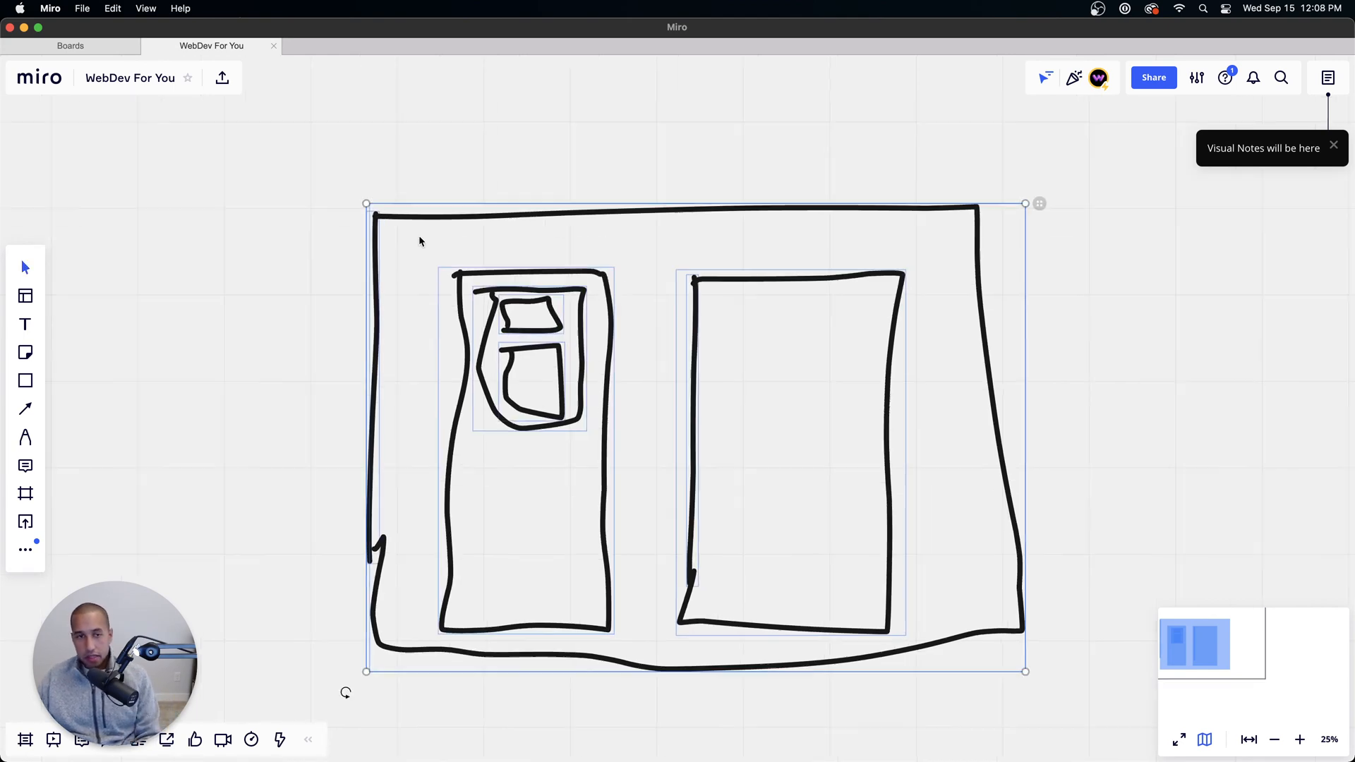
pyautogui.press('BackSpace')
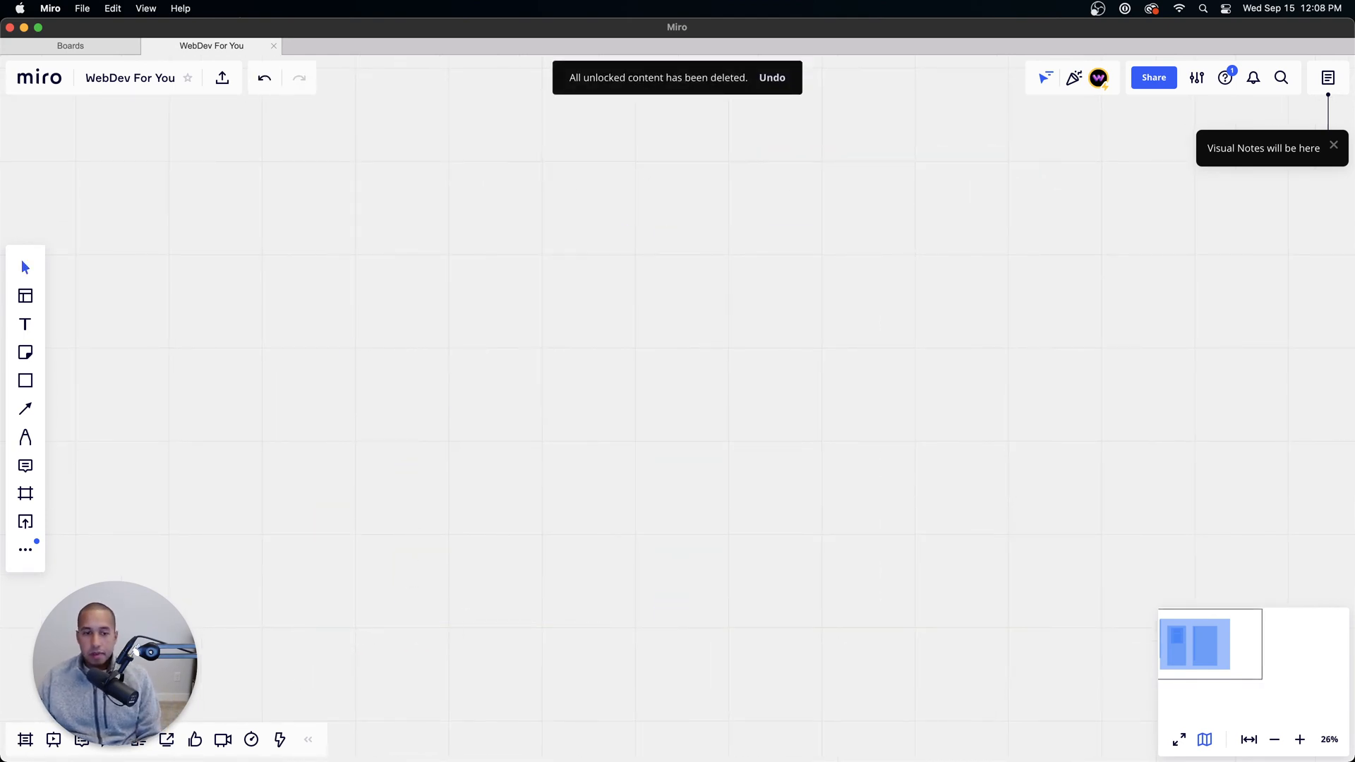
# Step: Switch to Chrome to review the "What level of hiker are you?" section in the Figma design, and return to the Miro board
pyautogui.click(394, 730)
pyautogui.click(336, 34)
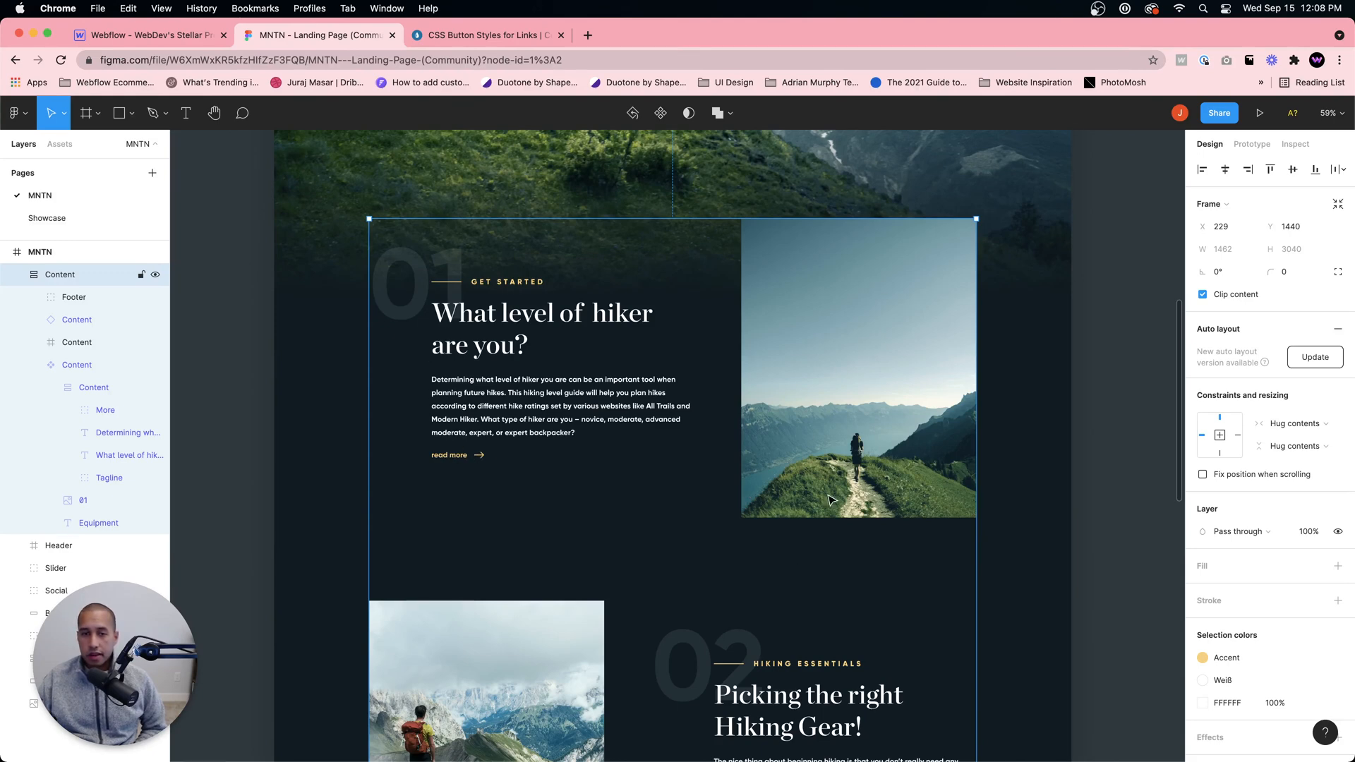
pyautogui.moveTo(713, 761)
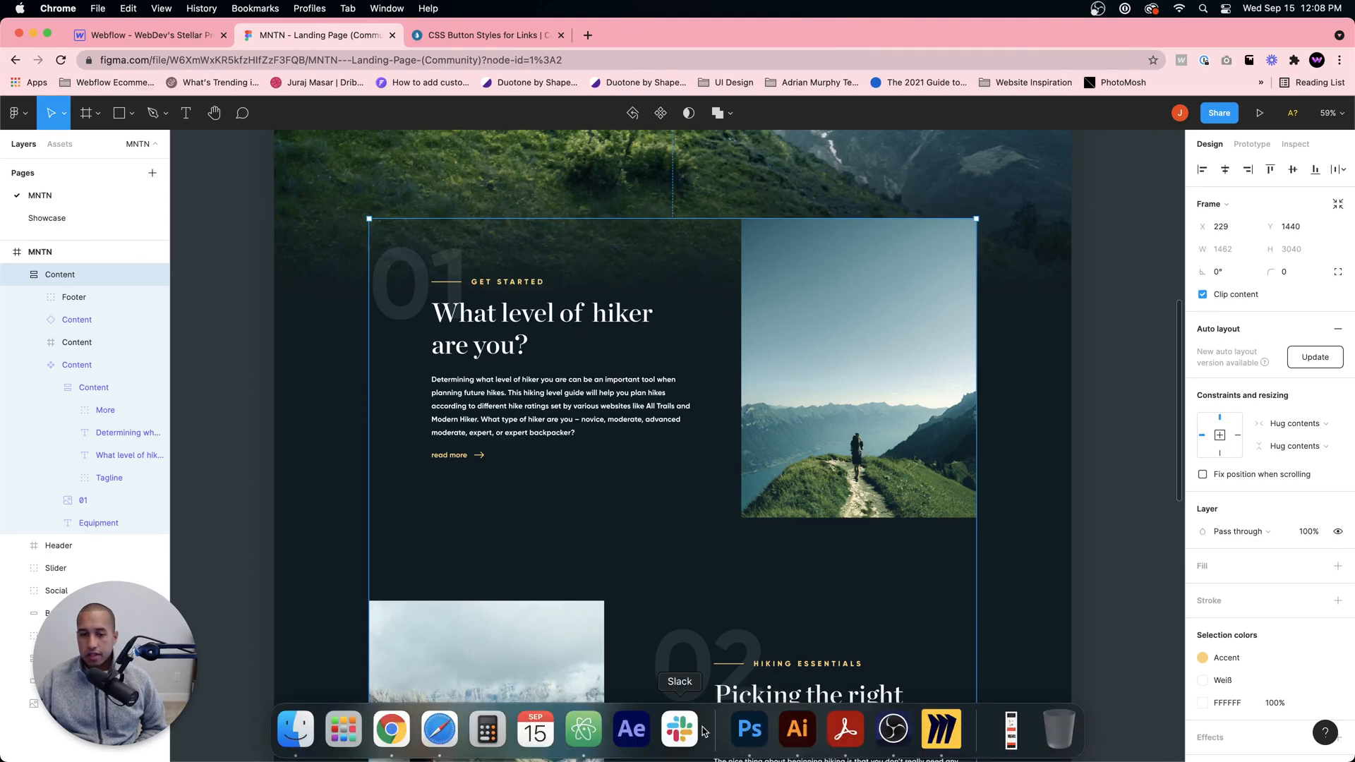
pyautogui.click(940, 729)
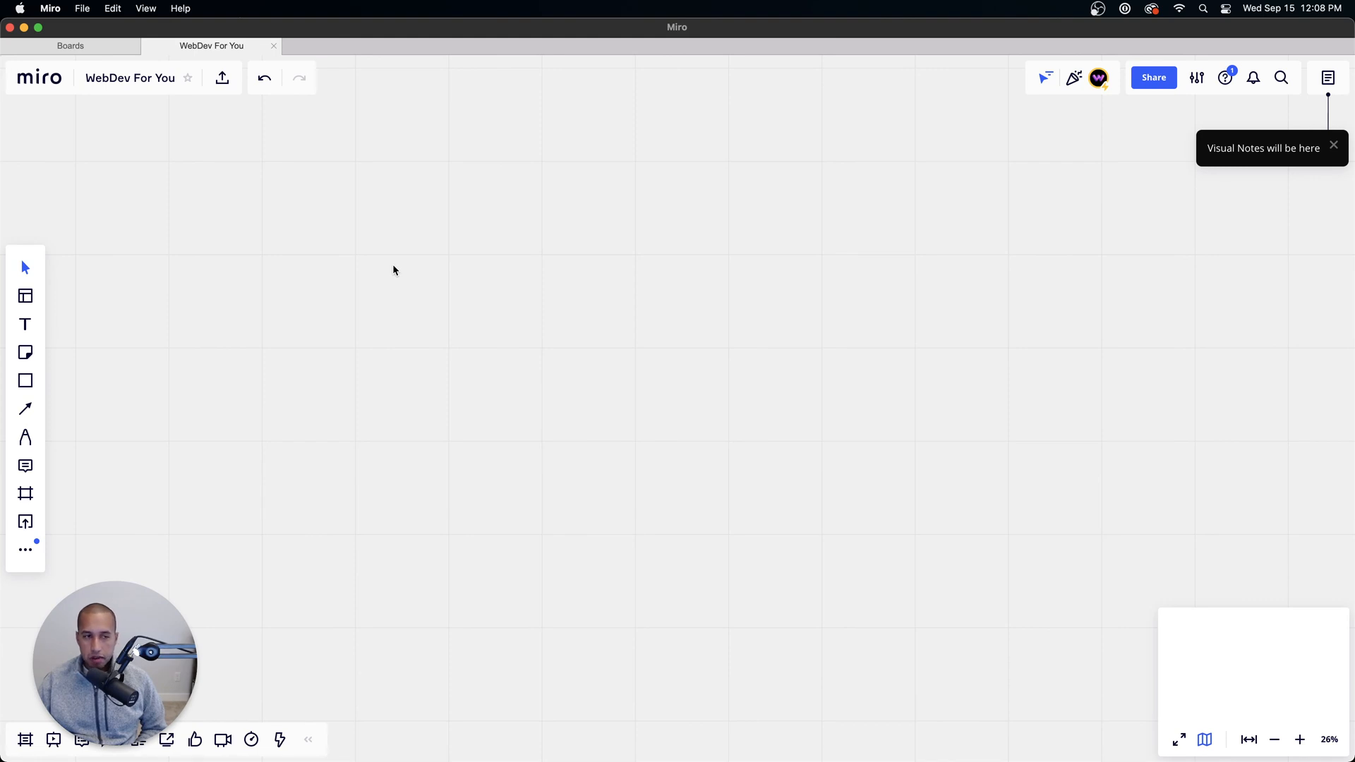
pyautogui.click(26, 381)
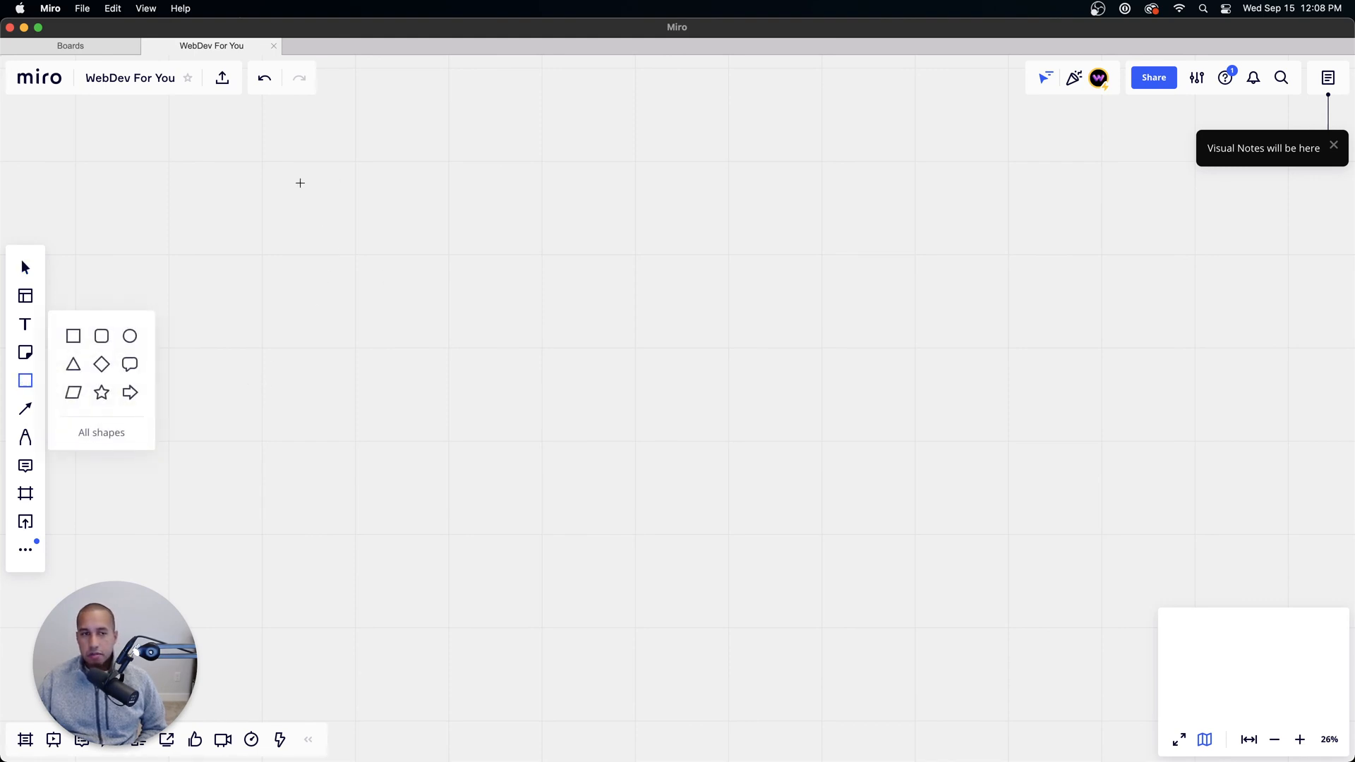
pyautogui.click(74, 336)
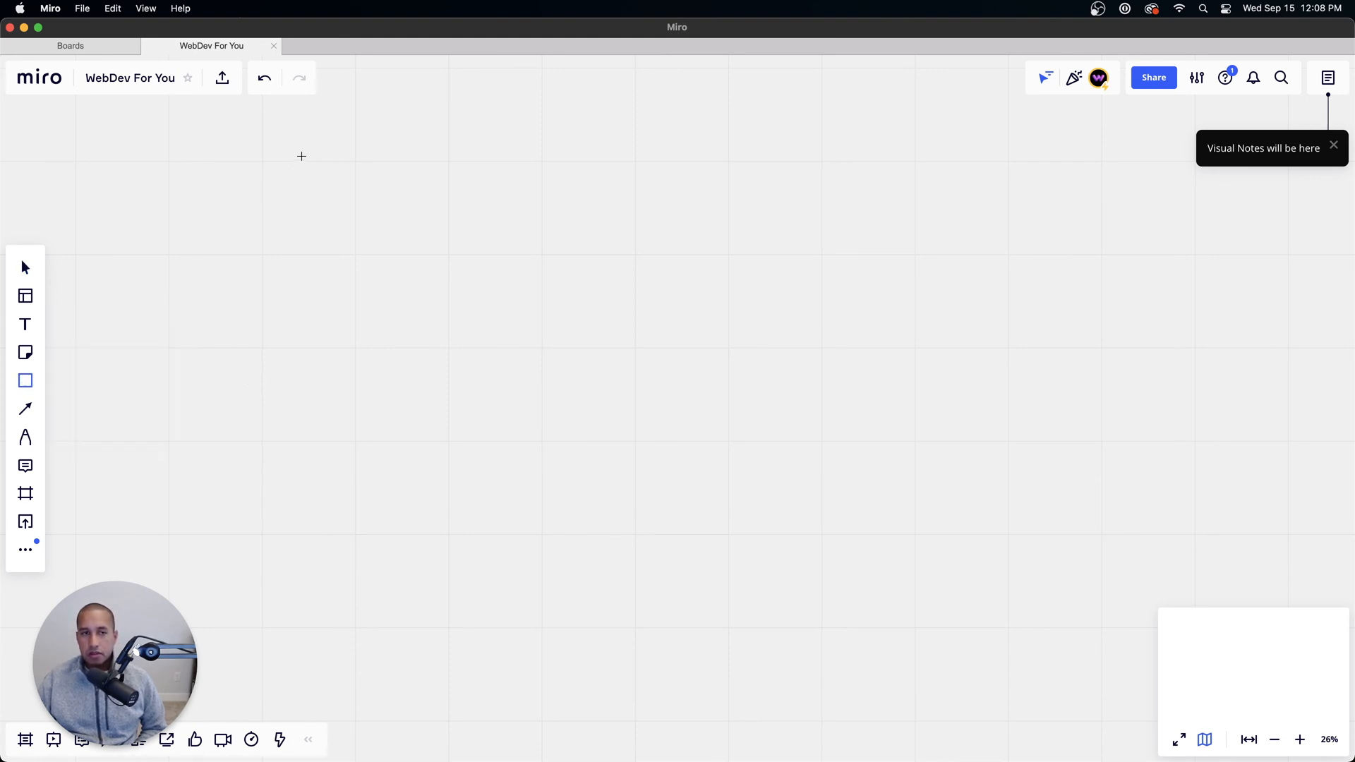
pyautogui.moveTo(302, 156); pyautogui.dragTo(1096, 606)
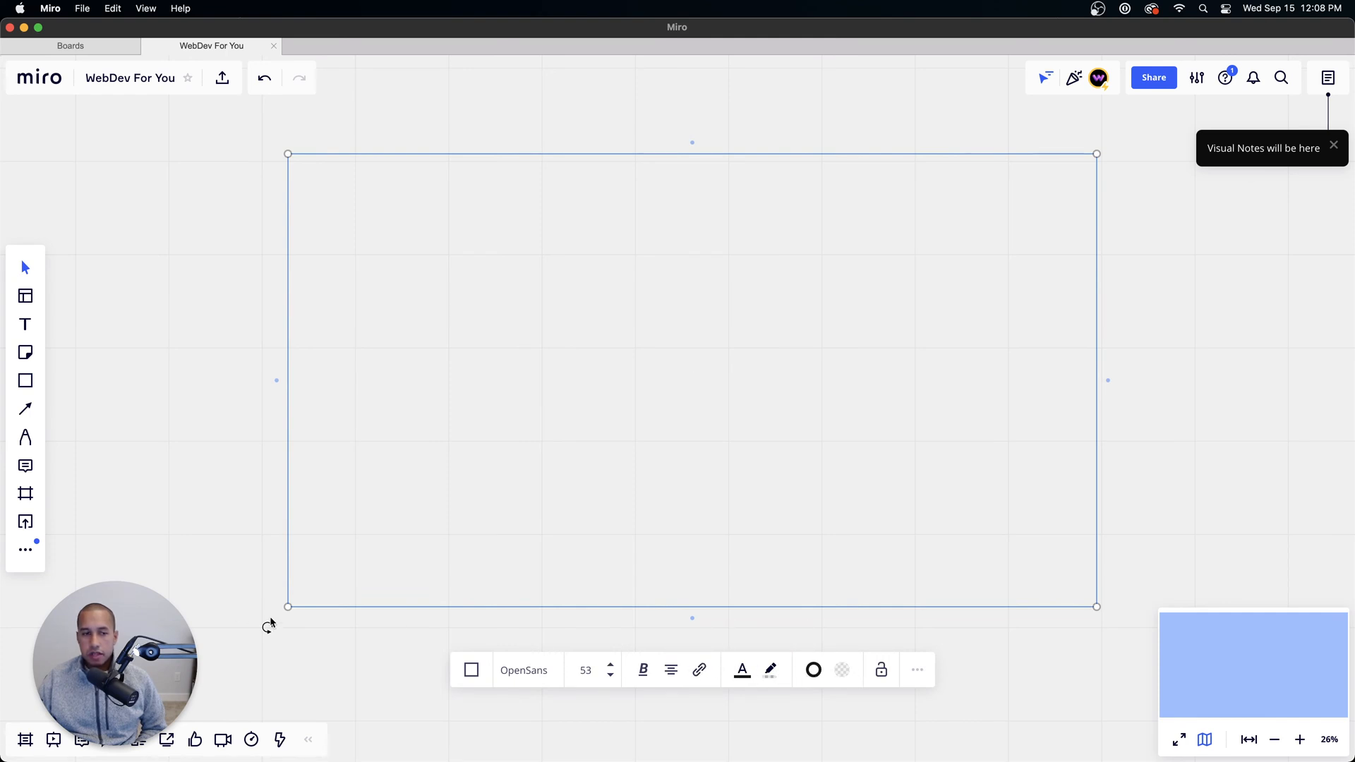
pyautogui.click(390, 388)
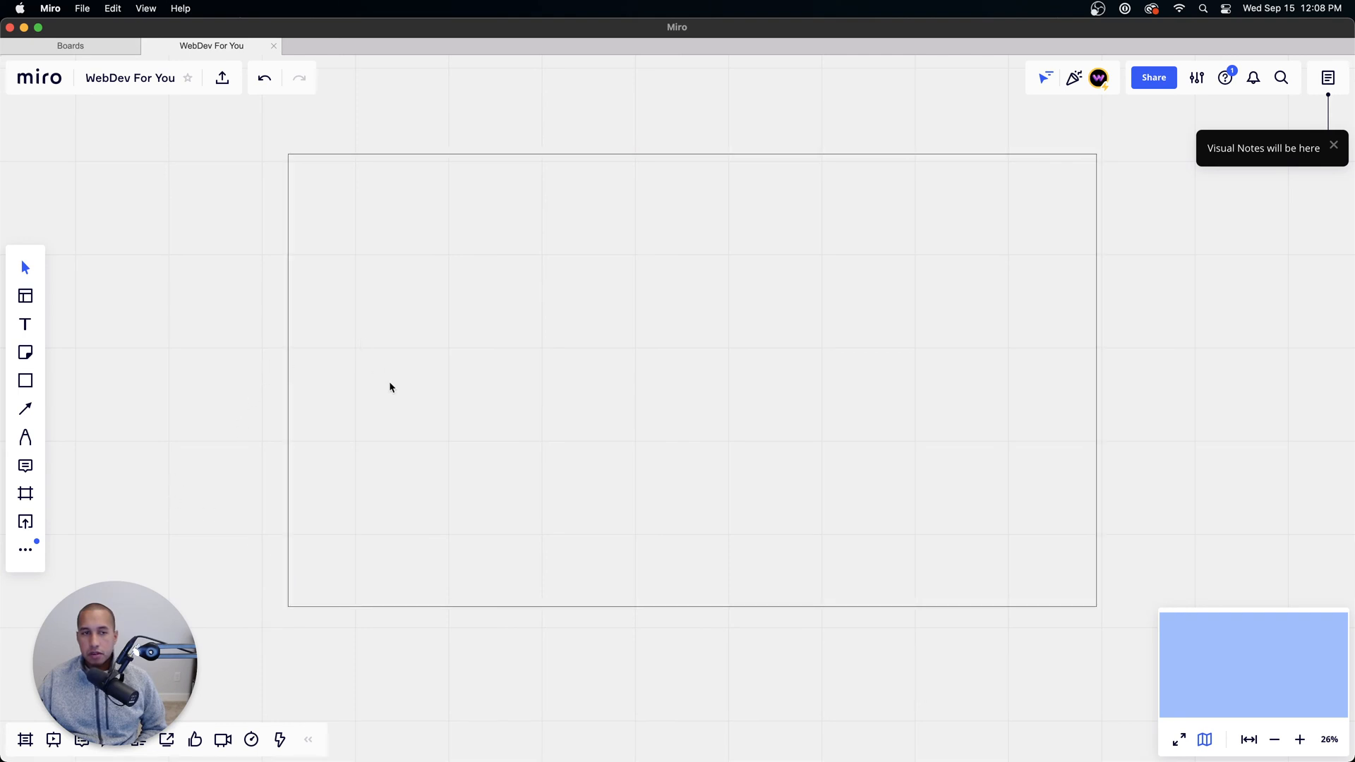
pyautogui.click(288, 346)
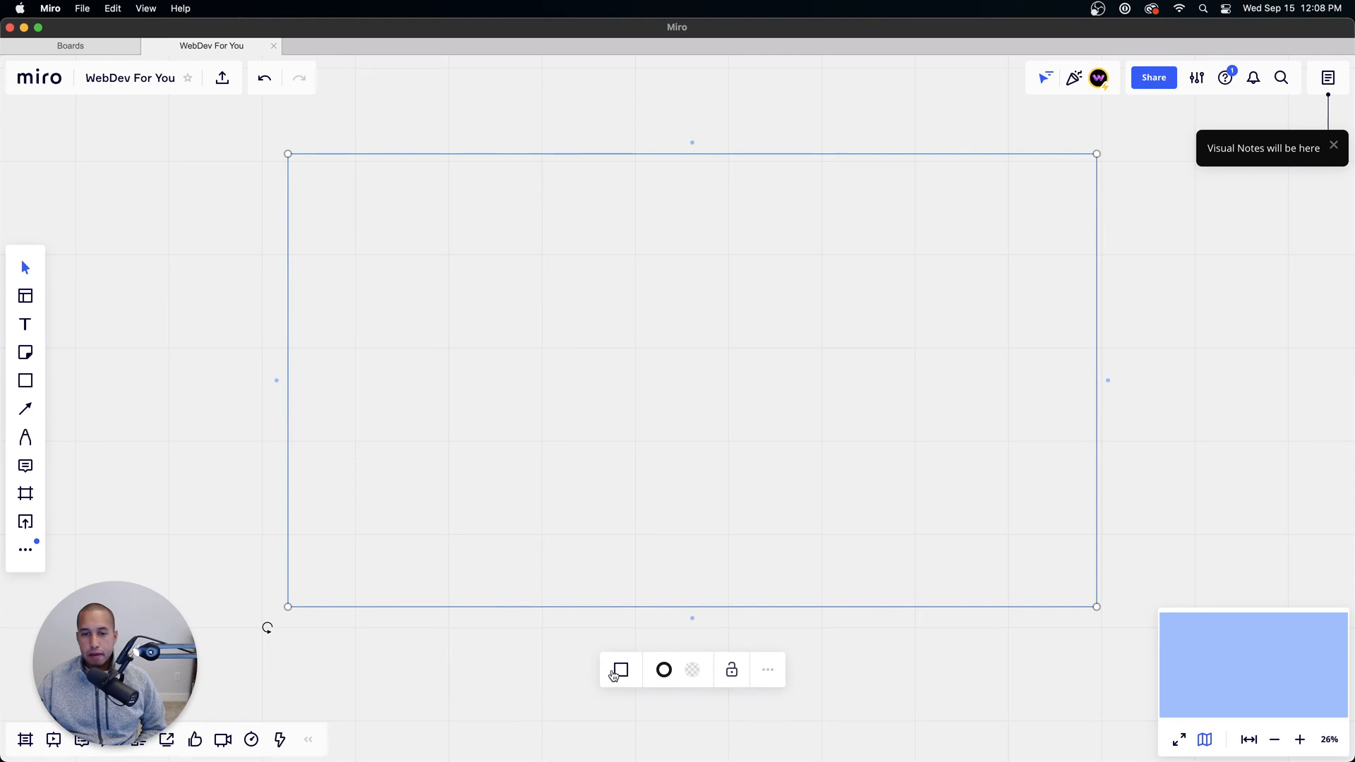
pyautogui.click(621, 669)
pyautogui.click(646, 543)
pyautogui.click(769, 671)
pyautogui.click(775, 677)
pyautogui.press('BackSpace')
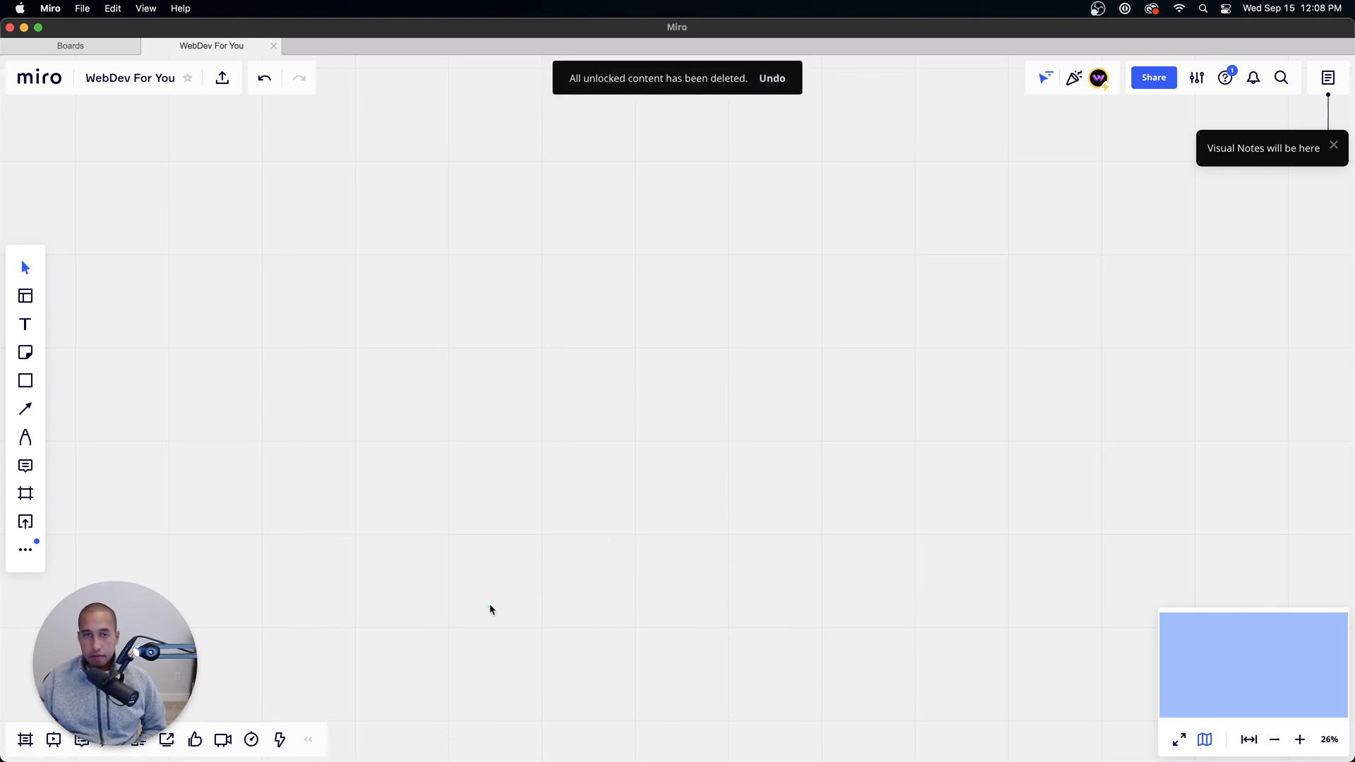
# Step: Sketch a large outer rectangle freehand on the empty board with the black pen
pyautogui.click(22, 448)
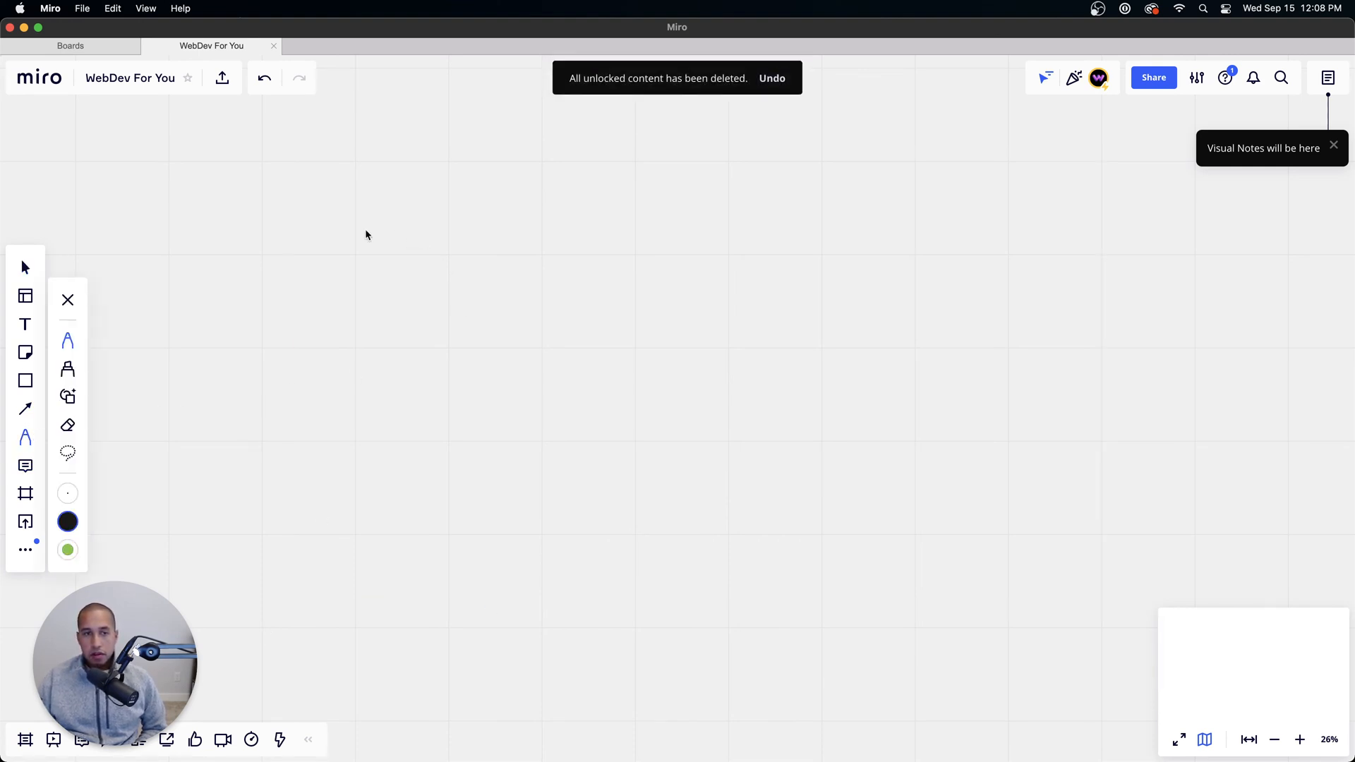
pyautogui.click(68, 369)
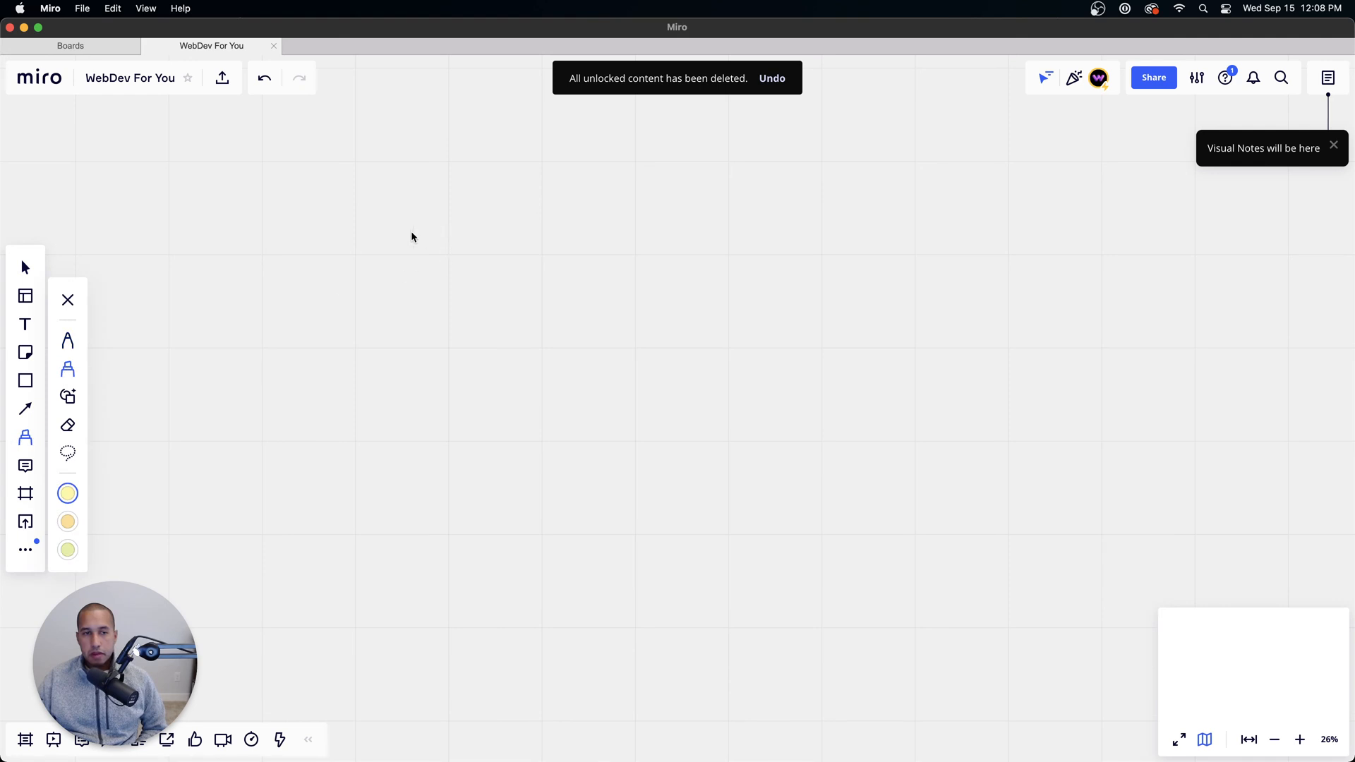
pyautogui.press('super+z')
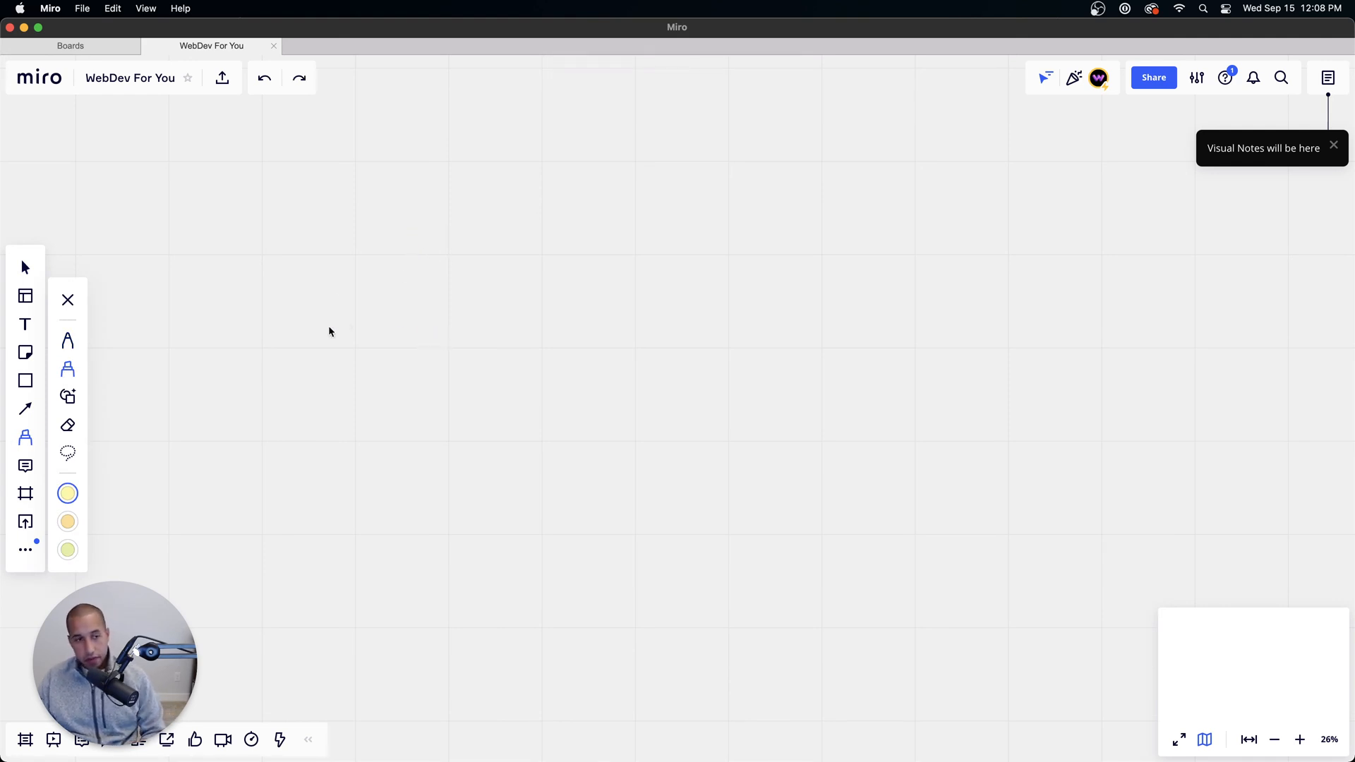
pyautogui.click(68, 341)
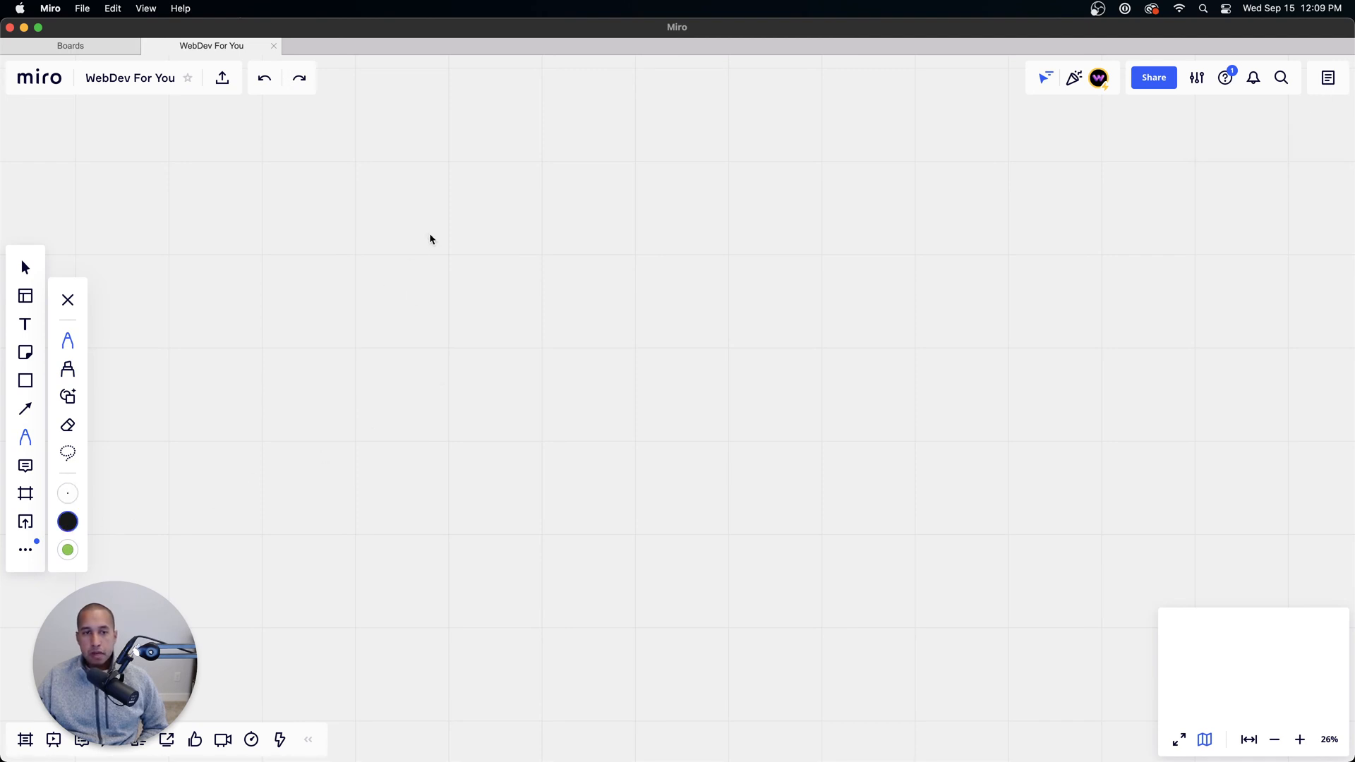
pyautogui.moveTo(401, 220); pyautogui.dragTo(387, 610)
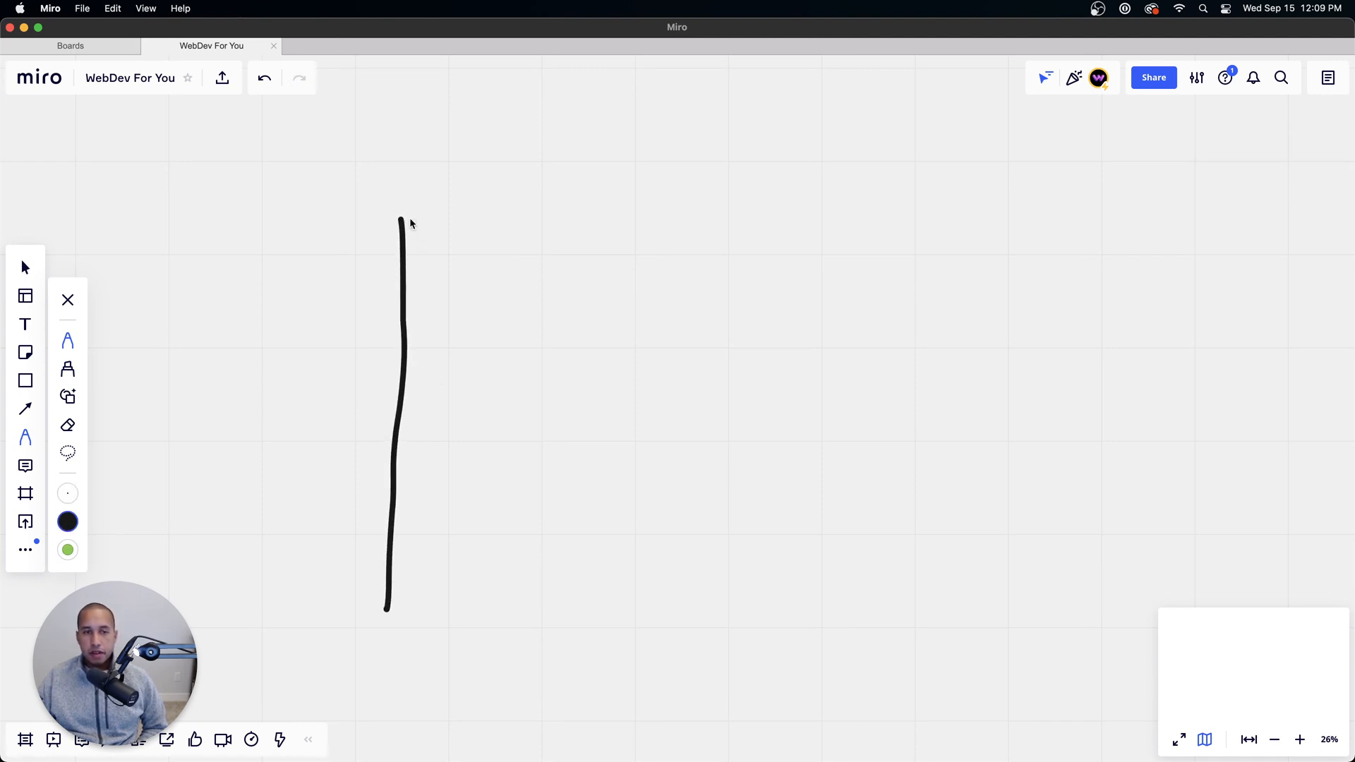
pyautogui.moveTo(402, 219)
pyautogui.mouseDown()
pyautogui.moveTo(995, 221)
pyautogui.moveTo(1129, 393)
pyautogui.moveTo(1127, 526)
pyautogui.mouseUp()
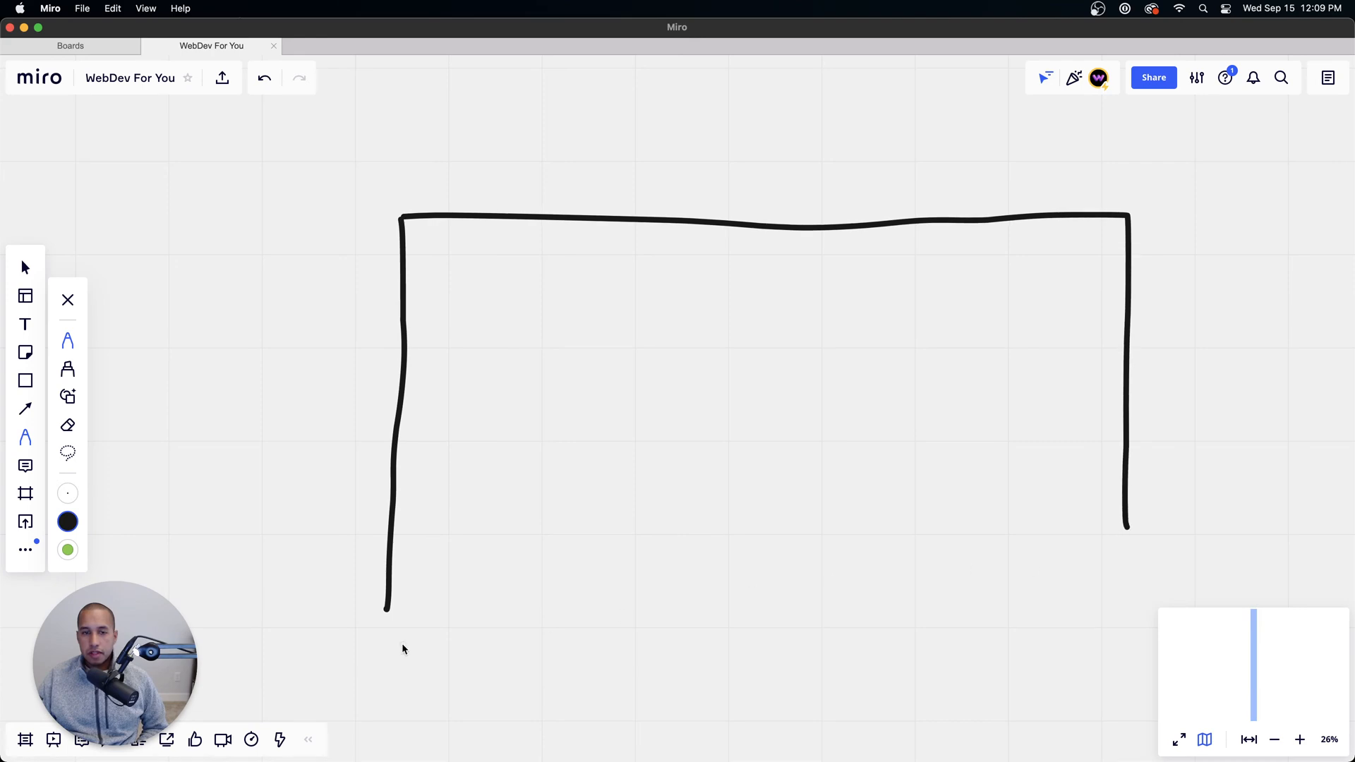
pyautogui.moveTo(387, 616)
pyautogui.mouseDown()
pyautogui.moveTo(1134, 621)
pyautogui.moveTo(1147, 610)
pyautogui.moveTo(1118, 491)
pyautogui.mouseUp()
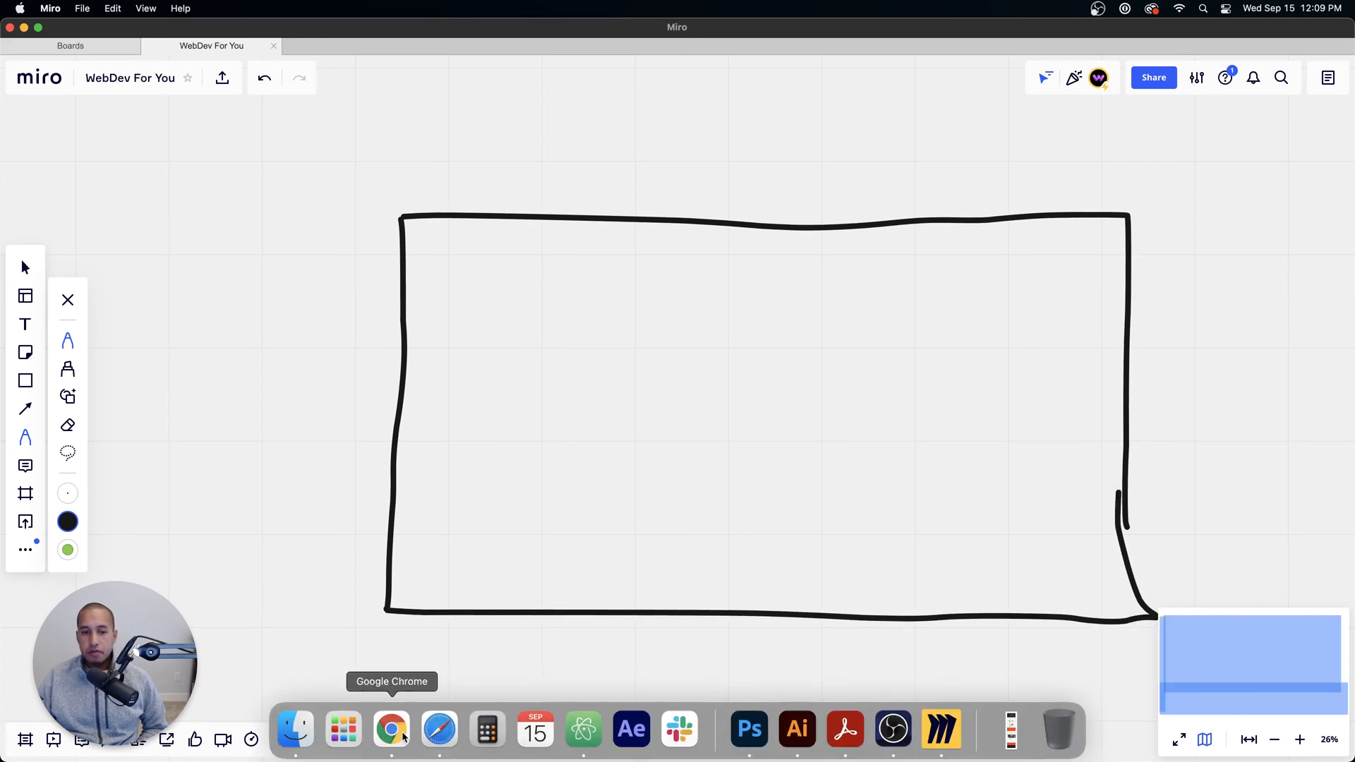
# Step: Check the section layout in Figma in Chrome, and back in Miro sketch a wide left box and narrower right box inside the outer rectangle
pyautogui.click(390, 730)
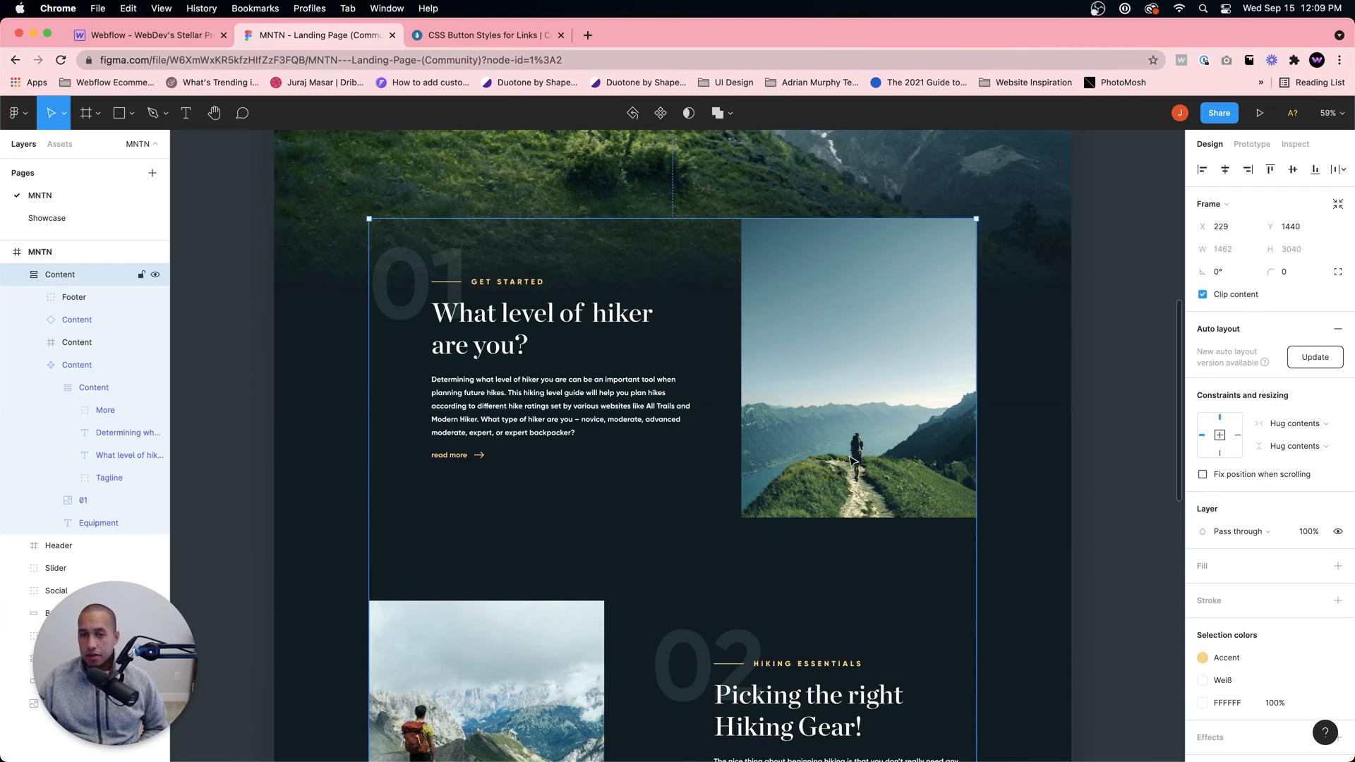
pyautogui.click(941, 753)
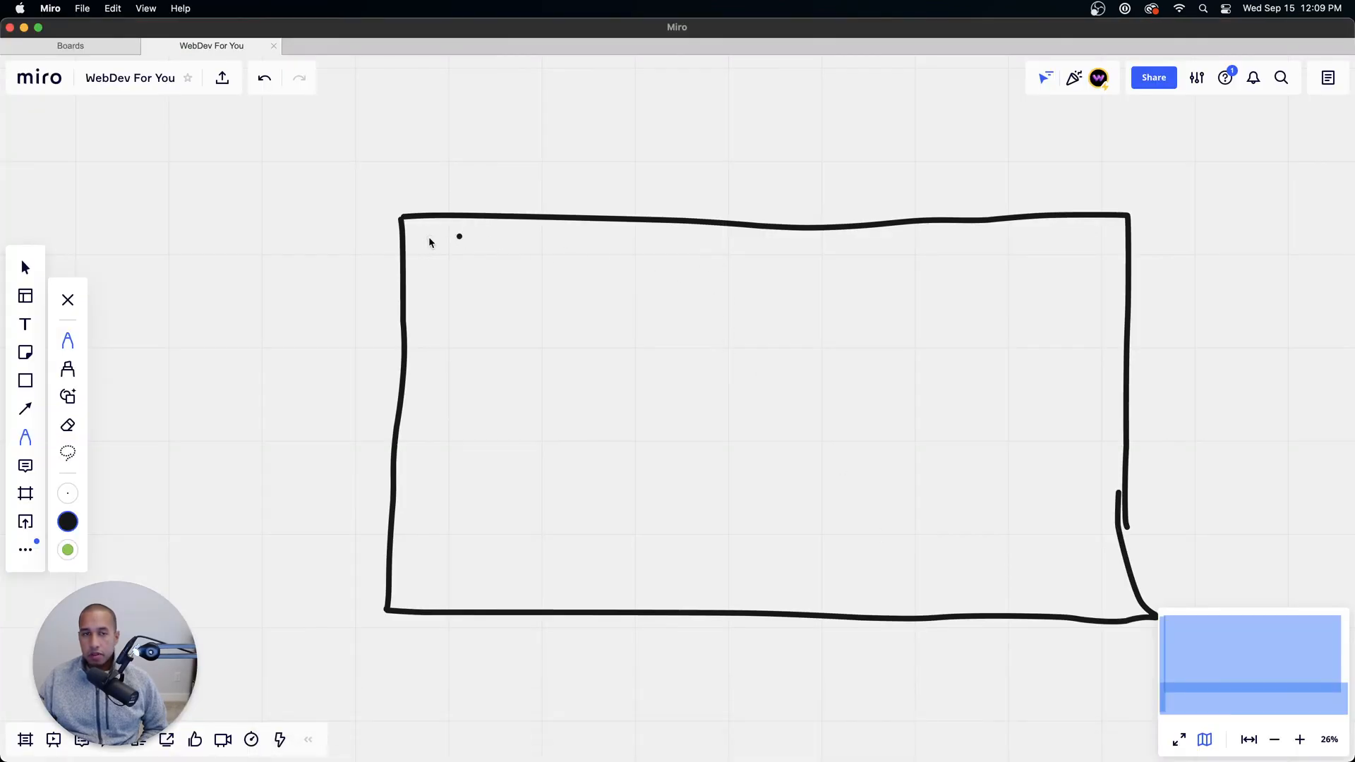
pyautogui.moveTo(429, 238)
pyautogui.mouseDown()
pyautogui.moveTo(824, 243)
pyautogui.moveTo(811, 598)
pyautogui.moveTo(424, 585)
pyautogui.moveTo(447, 319)
pyautogui.moveTo(432, 244)
pyautogui.mouseUp()
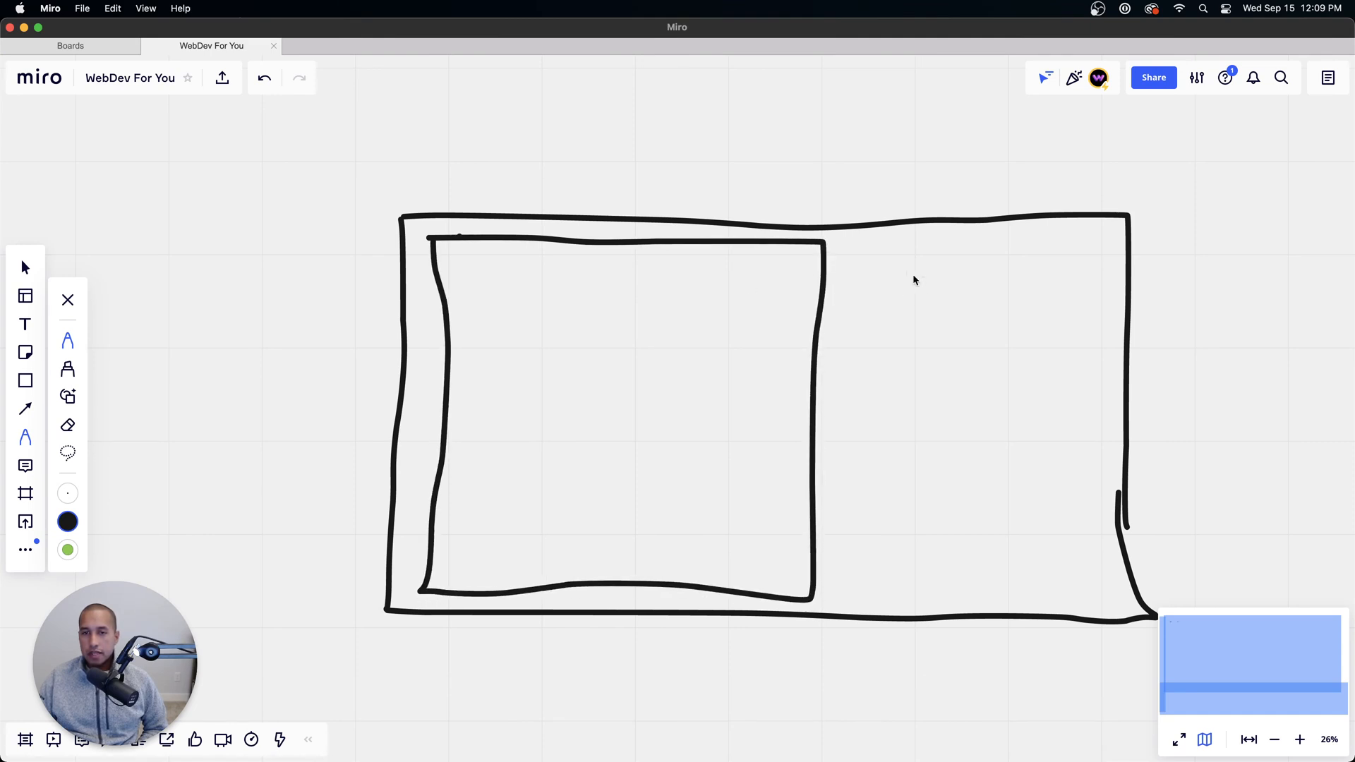
pyautogui.moveTo(852, 247)
pyautogui.mouseDown()
pyautogui.moveTo(855, 593)
pyautogui.moveTo(1093, 591)
pyautogui.moveTo(1076, 235)
pyautogui.moveTo(853, 247)
pyautogui.mouseUp()
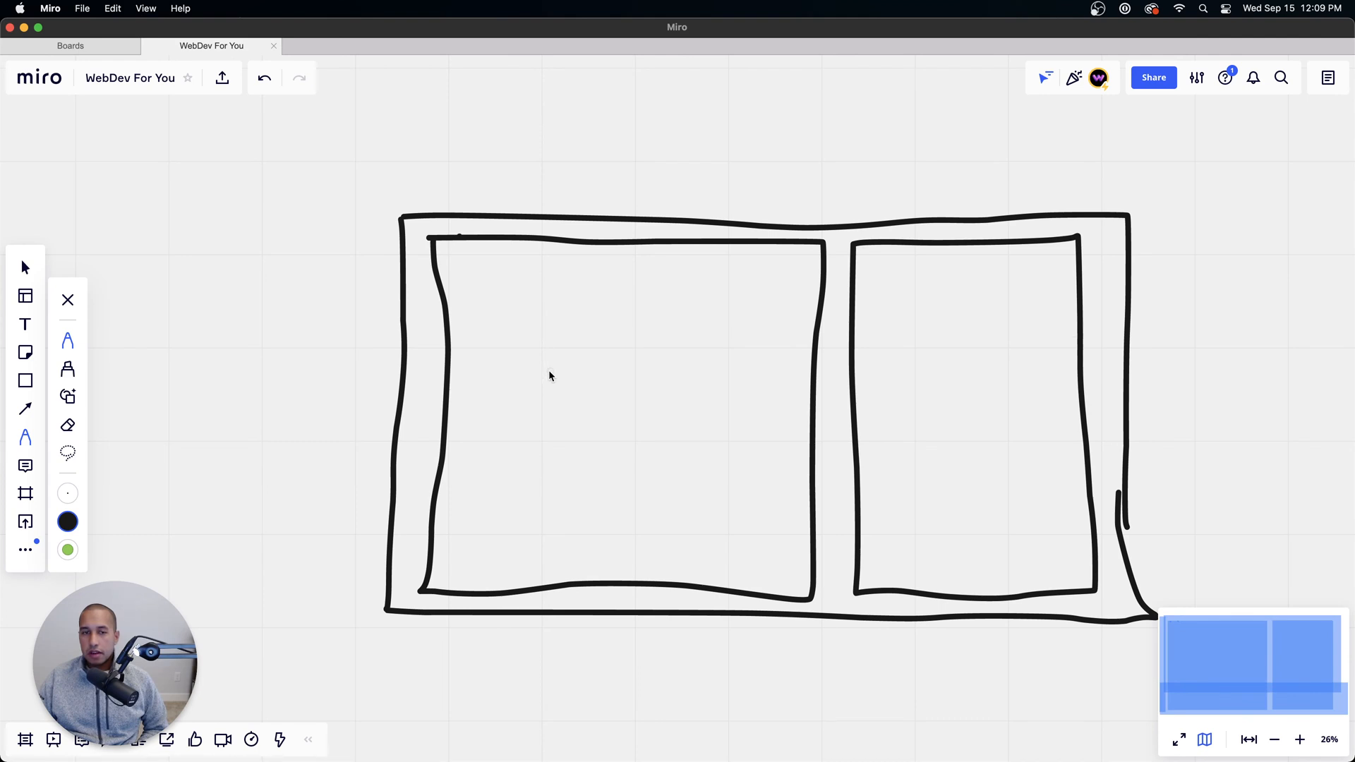
# Step: Handwrite the labels "Left" and "Right" at the top of the two inner boxes
pyautogui.moveTo(475, 265)
pyautogui.mouseDown()
pyautogui.moveTo(544, 254)
pyautogui.moveTo(550, 283)
pyautogui.mouseUp()
pyautogui.moveTo(541, 272)
pyautogui.mouseDown()
pyautogui.moveTo(585, 287)
pyautogui.moveTo(622, 273)
pyautogui.mouseUp()
pyautogui.moveTo(888, 261)
pyautogui.mouseDown()
pyautogui.moveTo(884, 285)
pyautogui.moveTo(954, 296)
pyautogui.moveTo(916, 308)
pyautogui.mouseUp()
pyautogui.moveTo(963, 263); pyautogui.dragTo(999, 297)
pyautogui.moveTo(1007, 266); pyautogui.dragTo(1019, 301)
pyautogui.moveTo(1003, 277); pyautogui.dragTo(1052, 270)
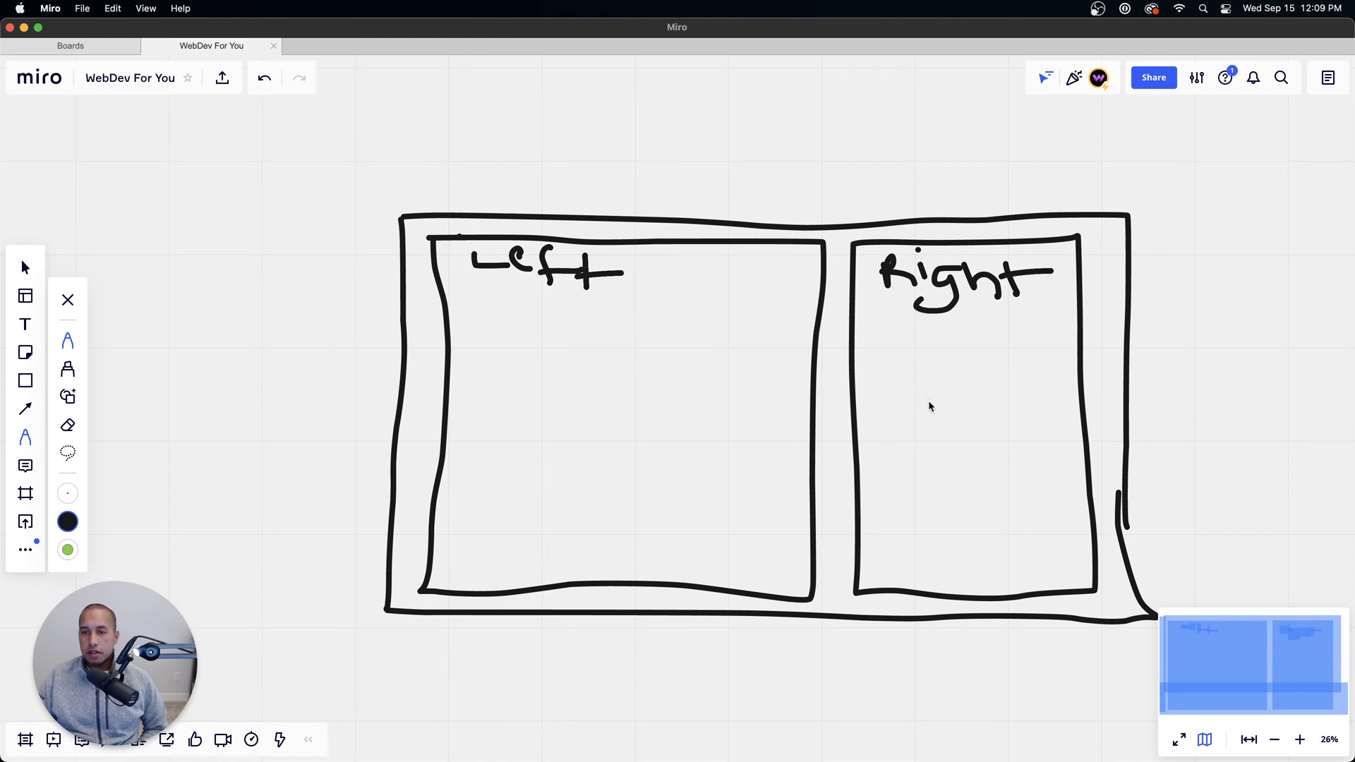
# Step: Sketch an image squiggle in the Right box, and two heading lines, three paragraph lines and a small button in the Left box
pyautogui.moveTo(887, 407); pyautogui.dragTo(1039, 469)
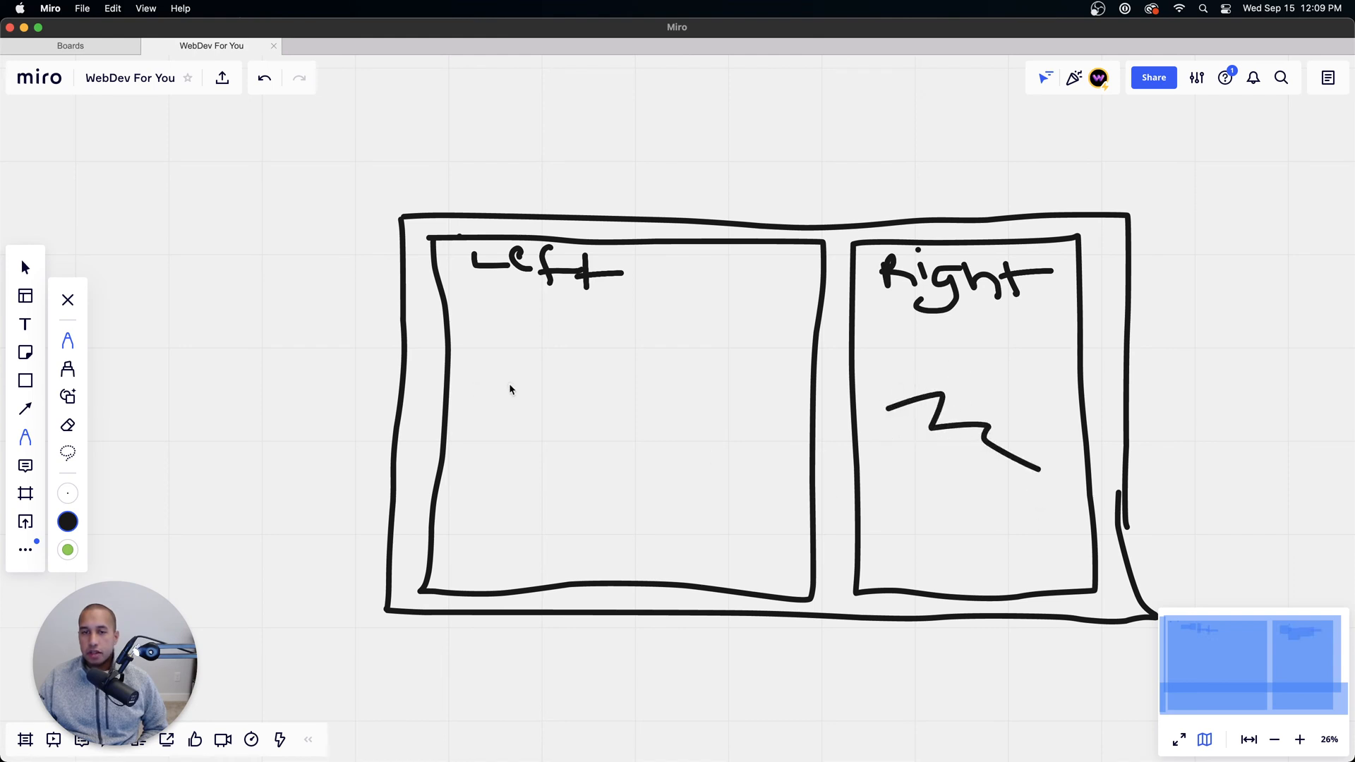
pyautogui.moveTo(494, 324); pyautogui.dragTo(681, 319)
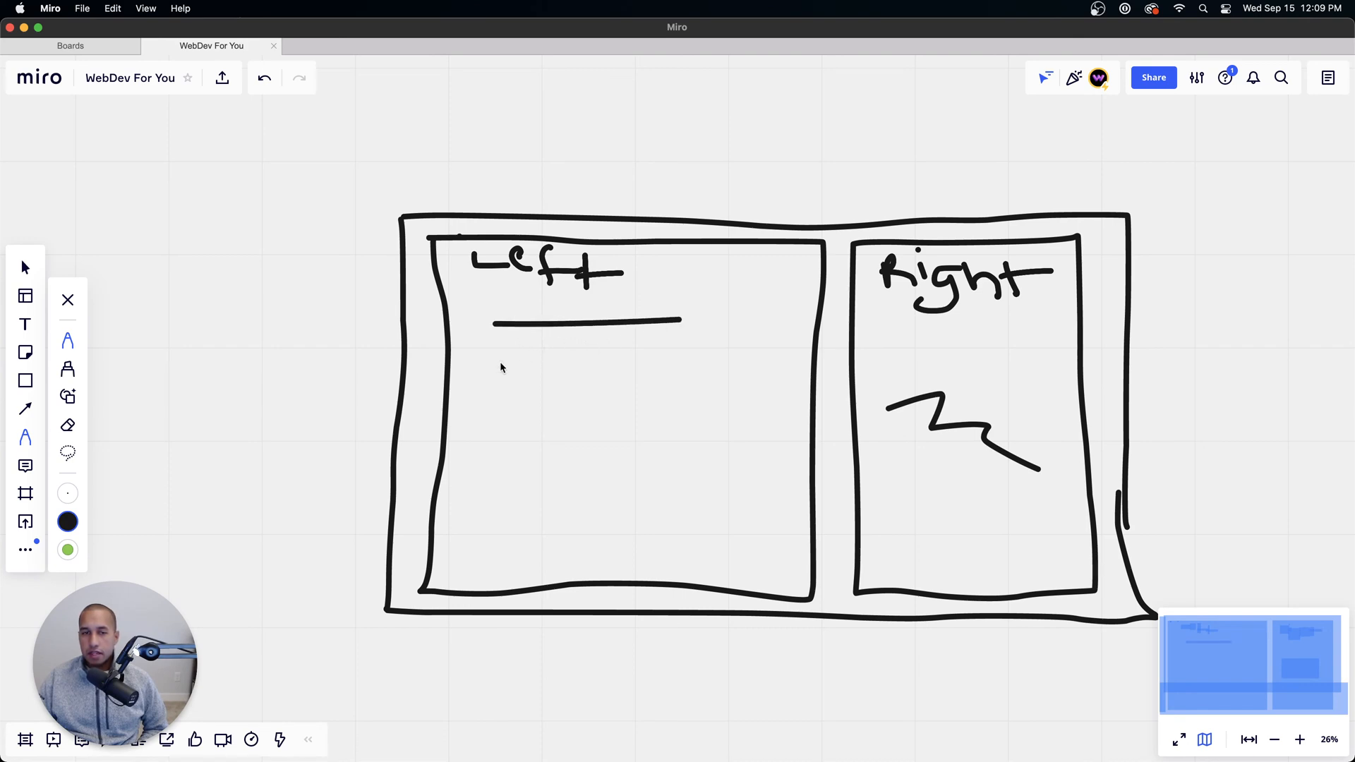
pyautogui.moveTo(500, 361); pyautogui.dragTo(693, 354)
pyautogui.moveTo(502, 410)
pyautogui.mouseDown()
pyautogui.moveTo(692, 409)
pyautogui.moveTo(540, 432)
pyautogui.moveTo(624, 440)
pyautogui.moveTo(591, 466)
pyautogui.mouseUp()
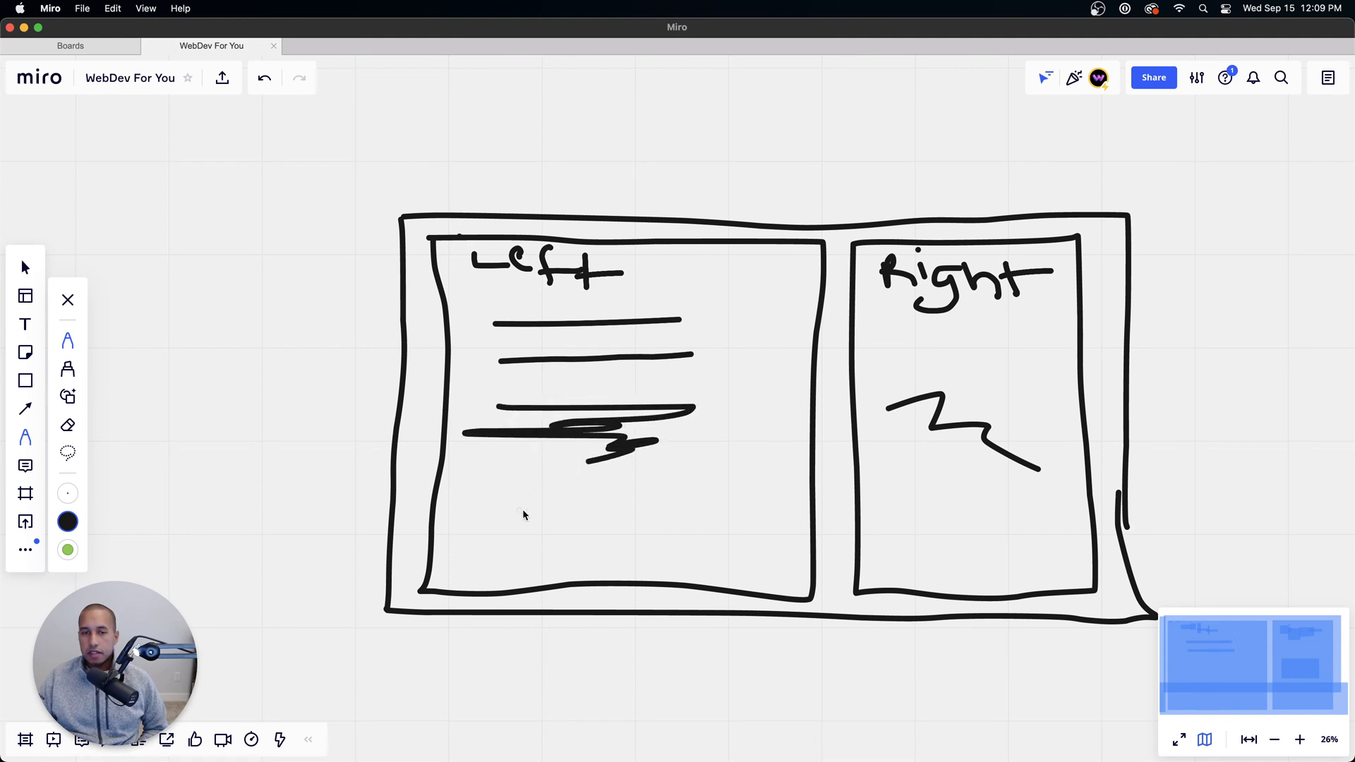
pyautogui.press('super+z')
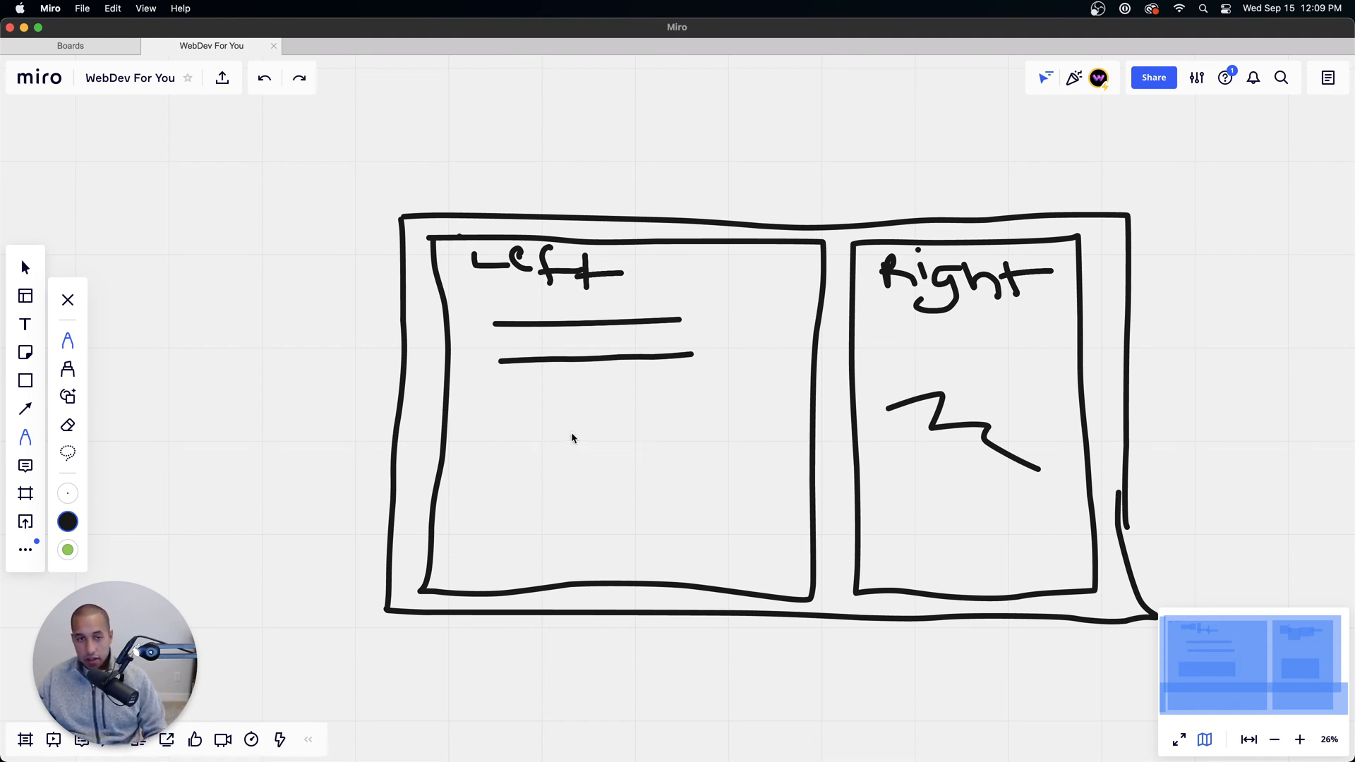
pyautogui.moveTo(502, 413); pyautogui.dragTo(672, 413)
pyautogui.moveTo(514, 436)
pyautogui.mouseDown()
pyautogui.moveTo(686, 427)
pyautogui.moveTo(666, 452)
pyautogui.mouseUp()
pyautogui.moveTo(520, 486)
pyautogui.mouseDown()
pyautogui.moveTo(618, 489)
pyautogui.moveTo(608, 513)
pyautogui.moveTo(503, 517)
pyautogui.mouseUp()
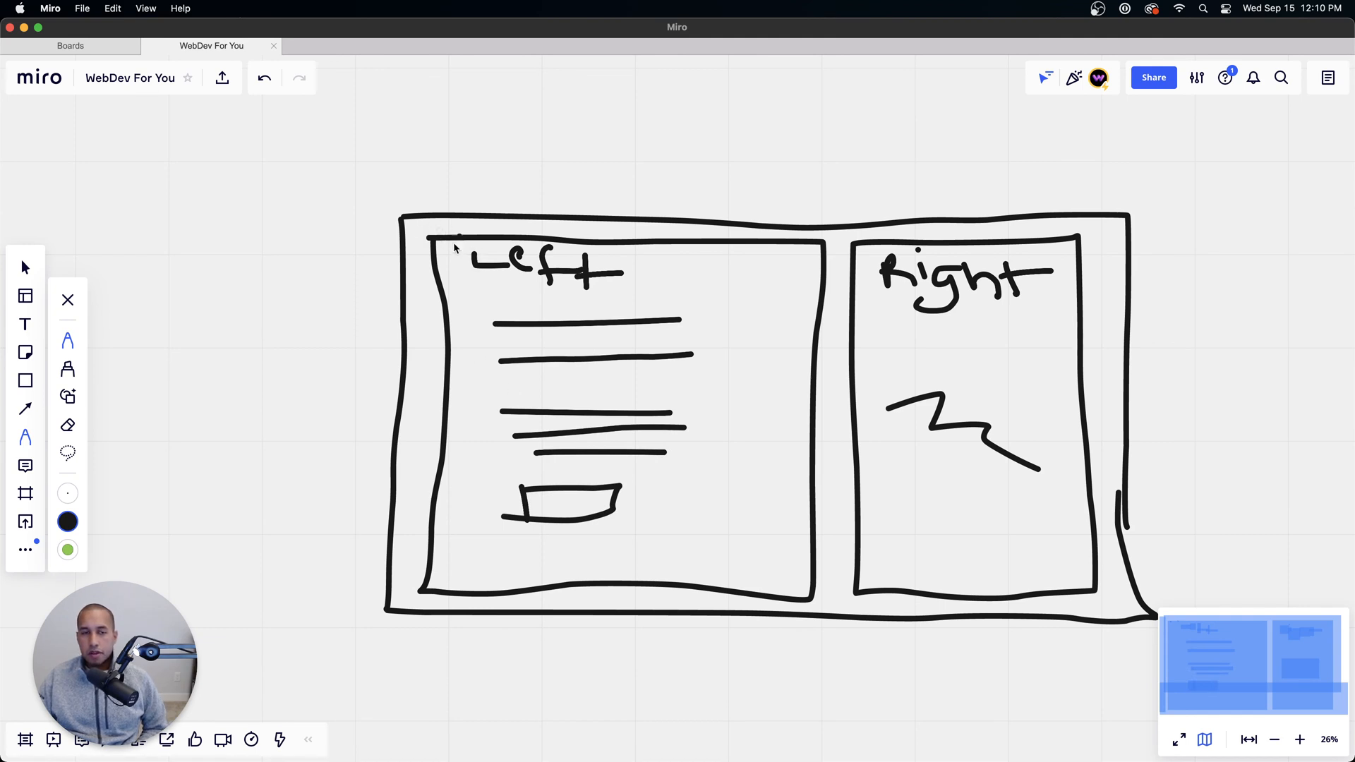
pyautogui.moveTo(445, 227)
pyautogui.mouseDown()
pyautogui.moveTo(439, 255)
pyautogui.moveTo(456, 233)
pyautogui.moveTo(486, 237)
pyautogui.moveTo(512, 220)
pyautogui.moveTo(503, 264)
pyautogui.moveTo(542, 262)
pyautogui.mouseUp()
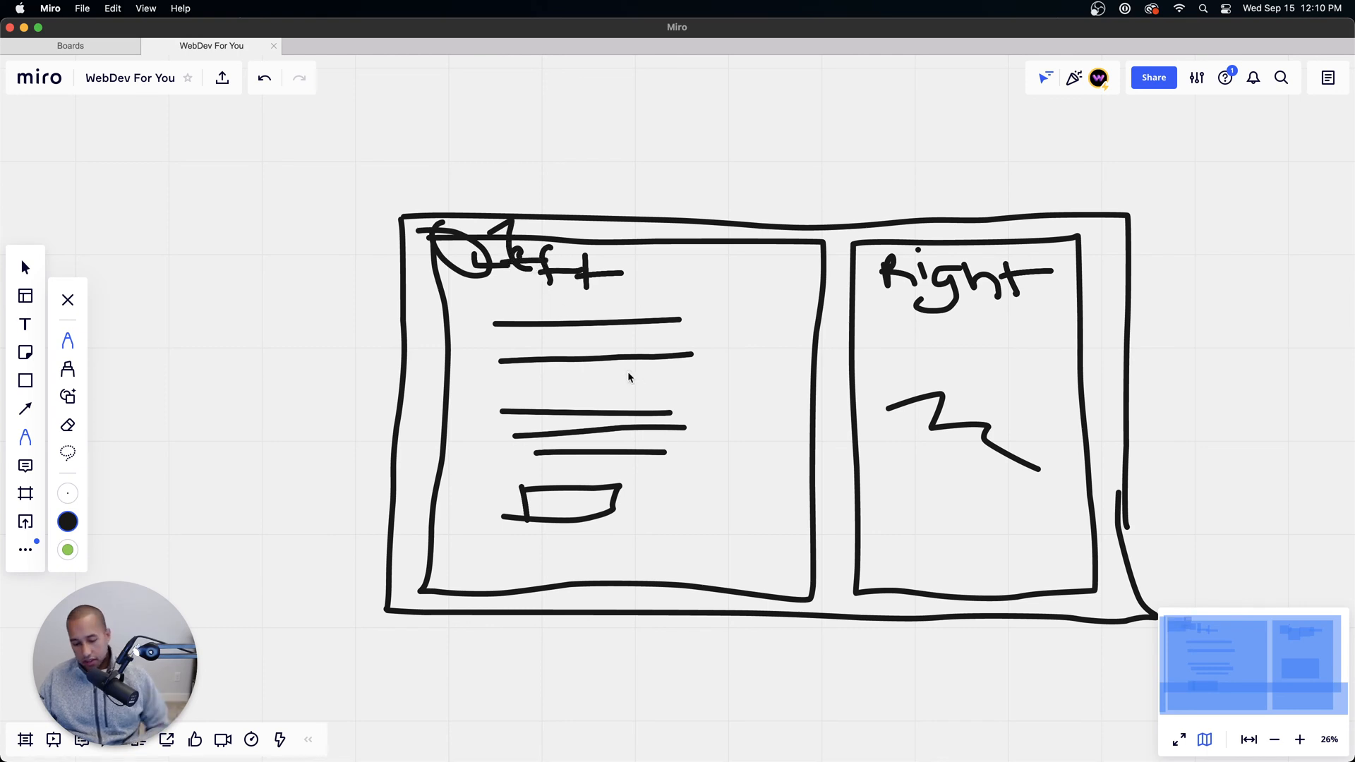
pyautogui.press('super+z')
pyautogui.press('super+z')
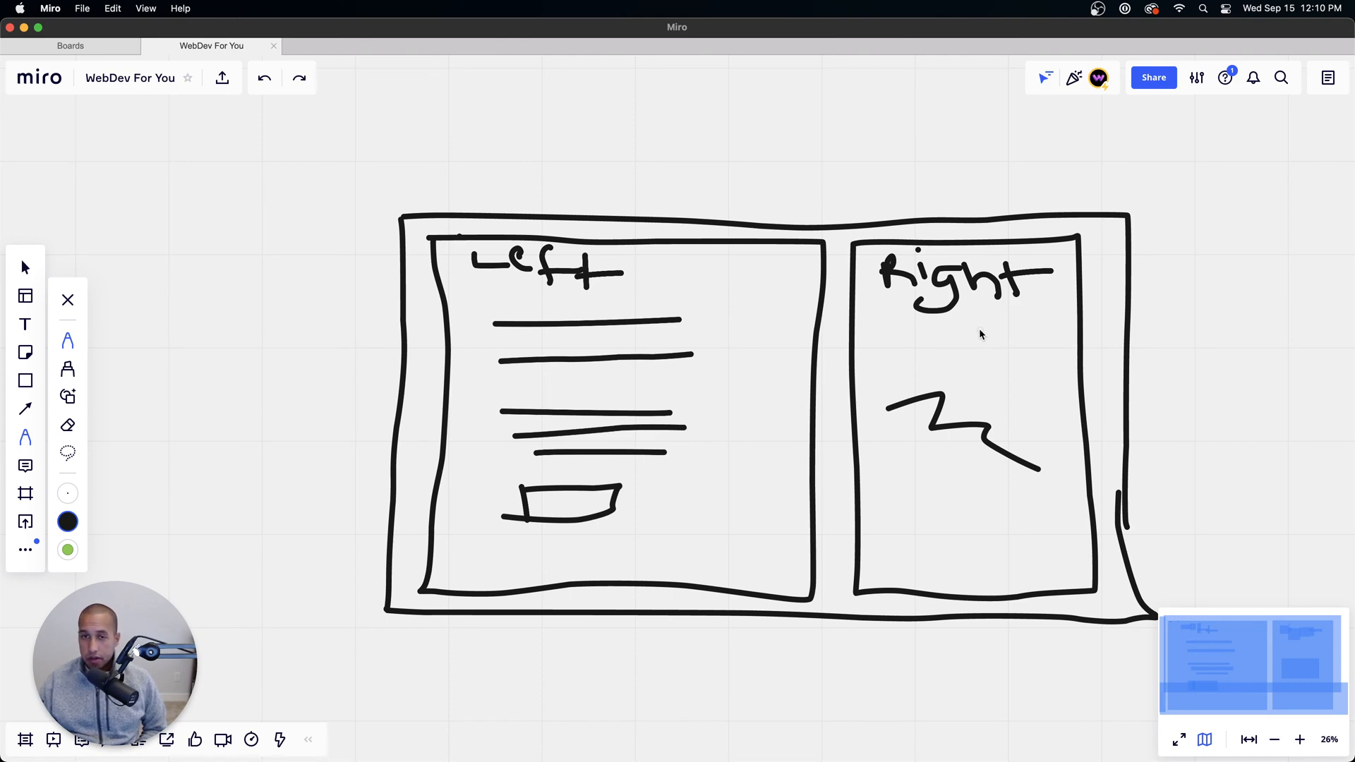
# Step: Draw an arrow pointing at the outer rectangle's left edge, label it "wrapper", and return to the Figma design in Chrome
pyautogui.moveTo(295, 293); pyautogui.dragTo(351, 305)
pyautogui.moveTo(249, 342)
pyautogui.mouseDown()
pyautogui.moveTo(289, 327)
pyautogui.moveTo(324, 342)
pyautogui.moveTo(338, 318)
pyautogui.moveTo(385, 305)
pyautogui.mouseUp()
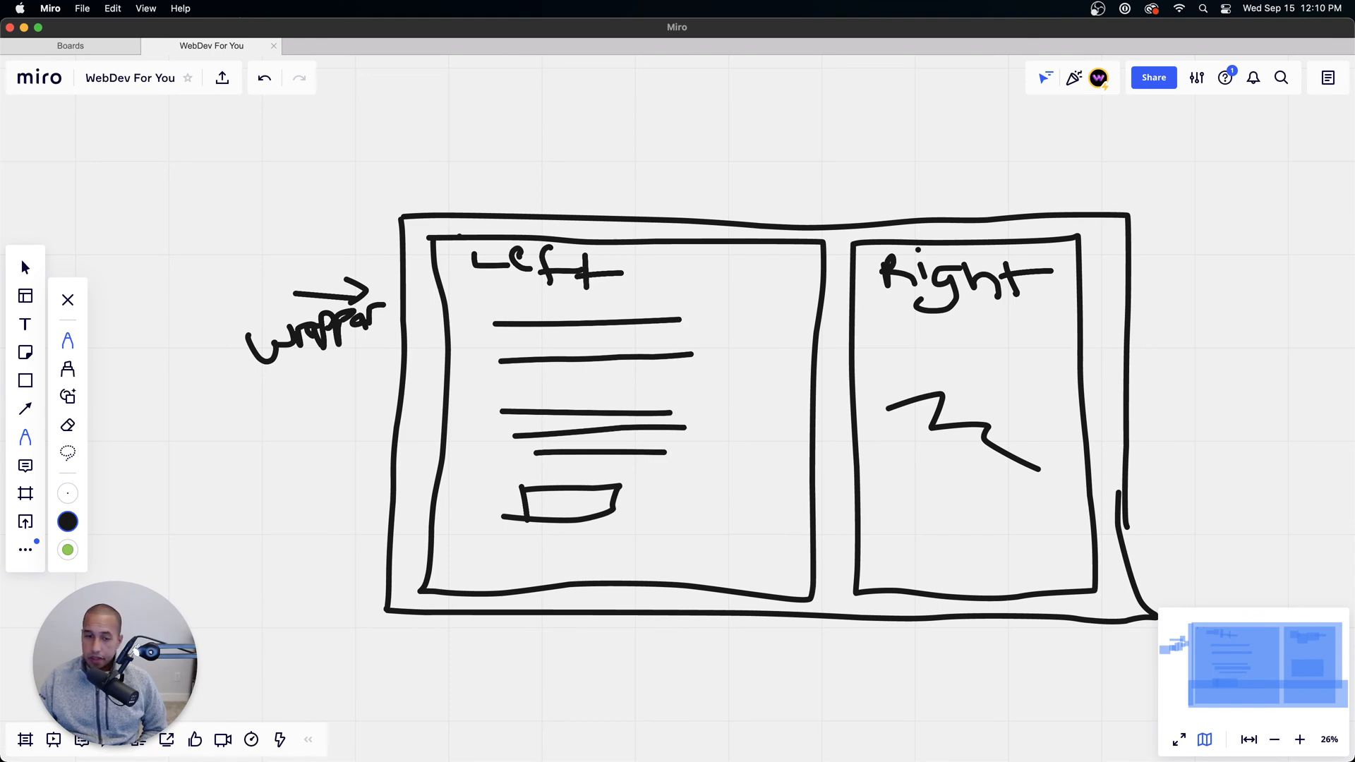
pyautogui.moveTo(583, 734)
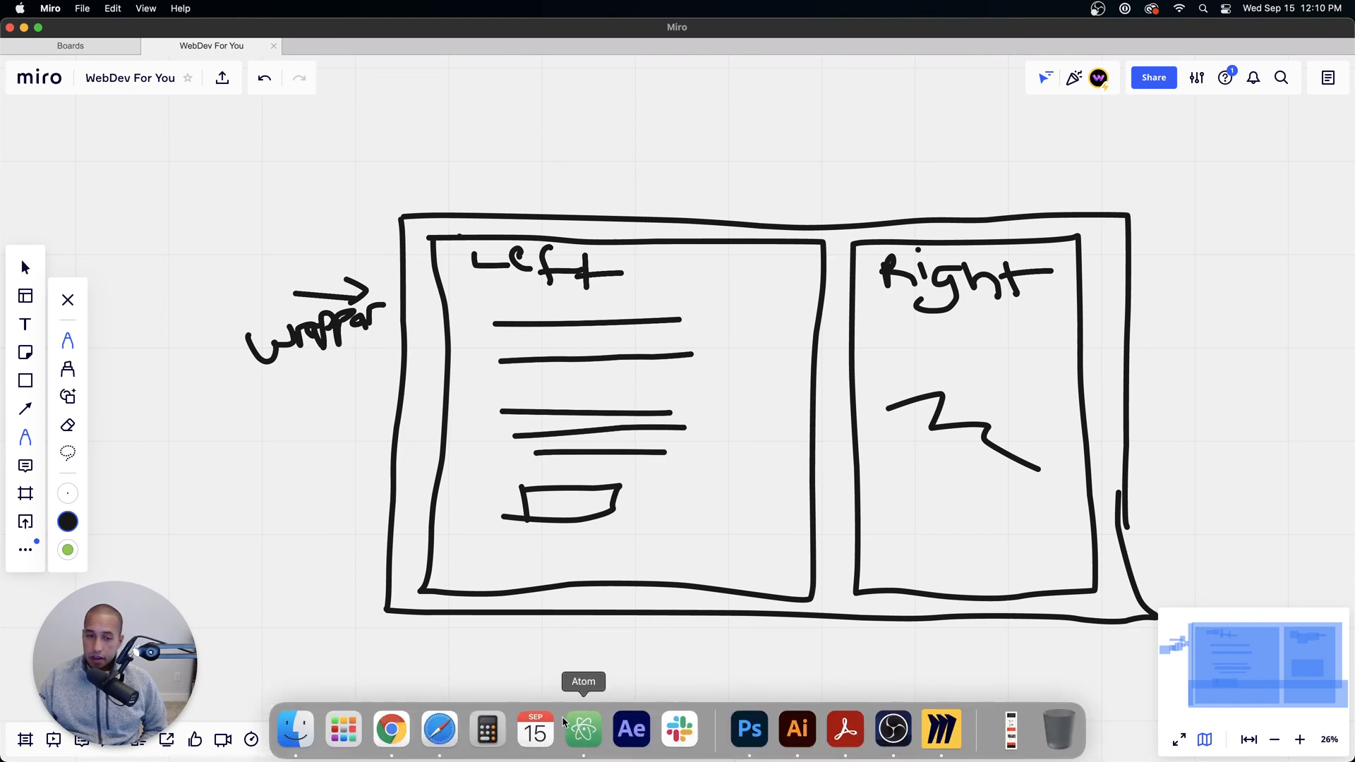
pyautogui.click(393, 731)
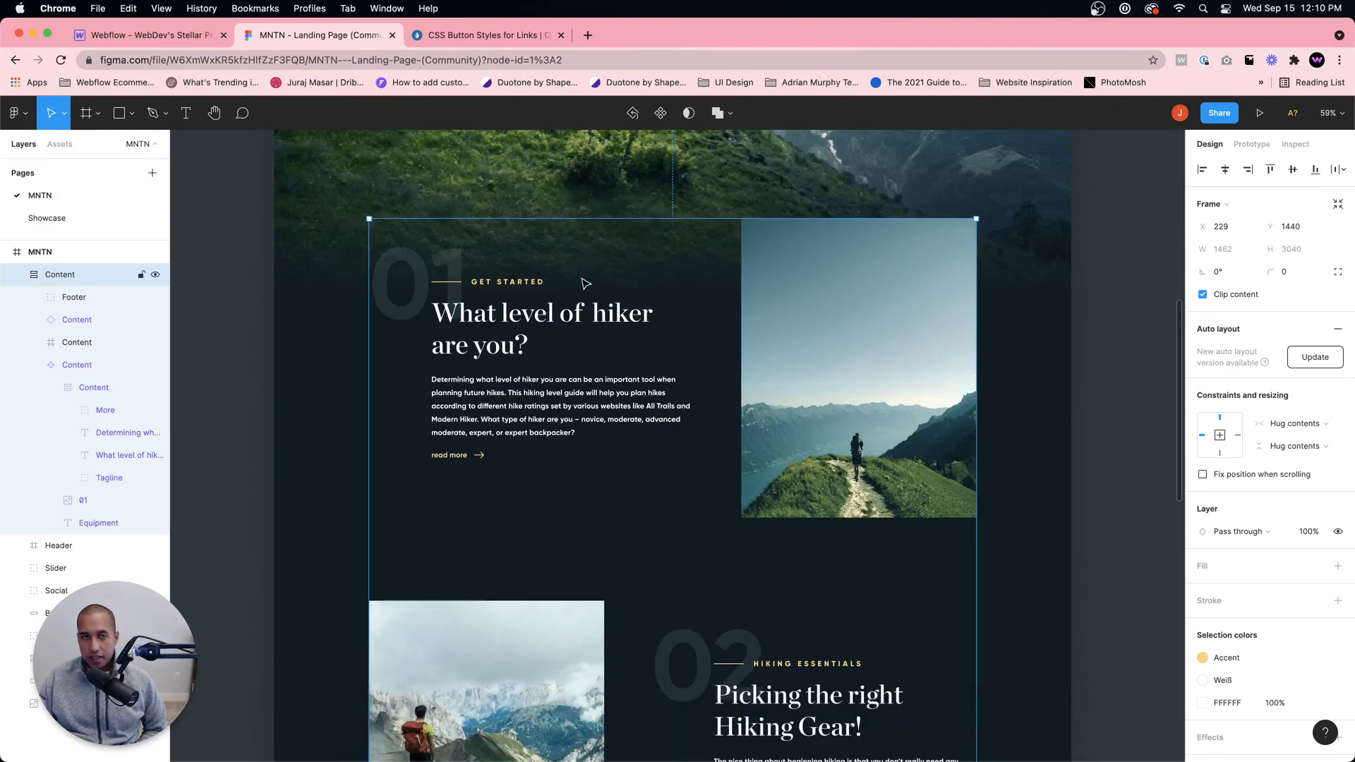
# Step: Return to the Webflow project in Chrome and set the Info Wrapper's display to Flex
pyautogui.click(163, 41)
pyautogui.click(315, 41)
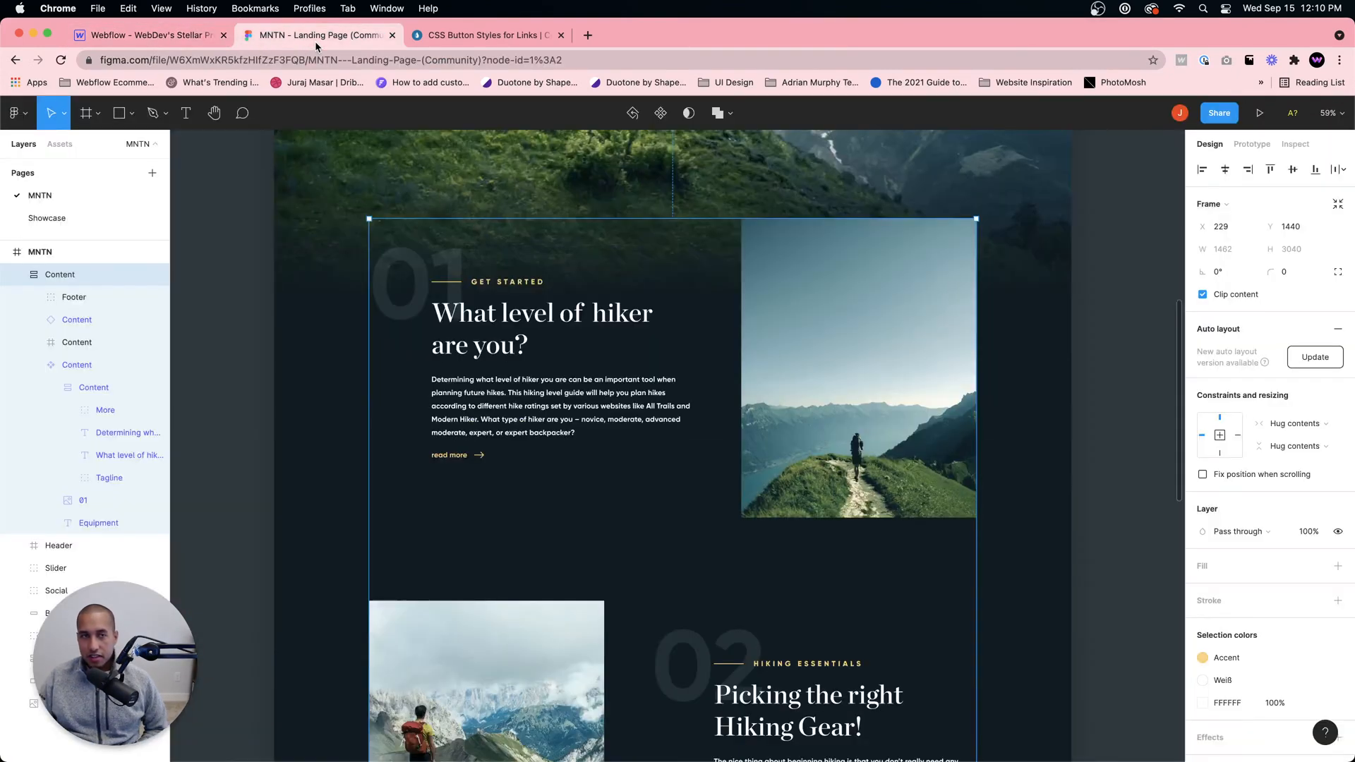
pyautogui.click(162, 37)
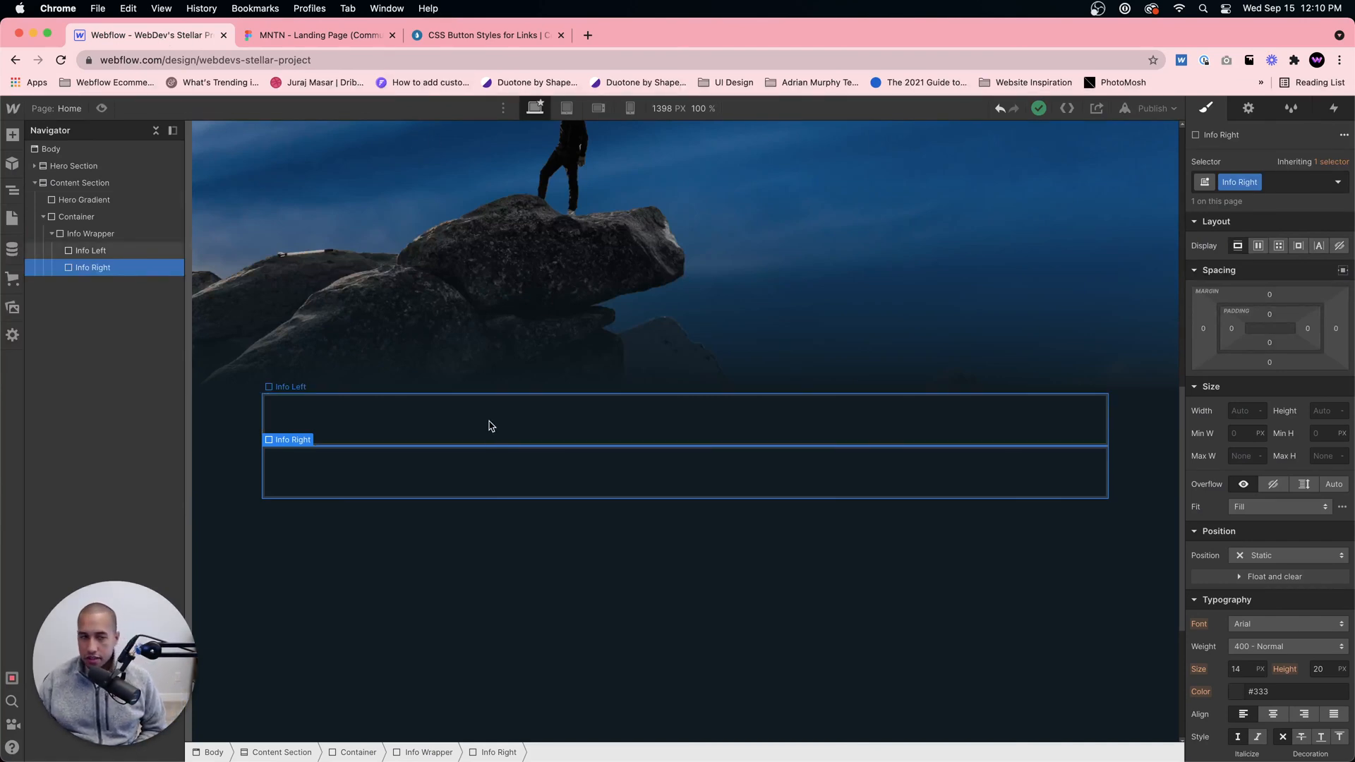
pyautogui.click(71, 234)
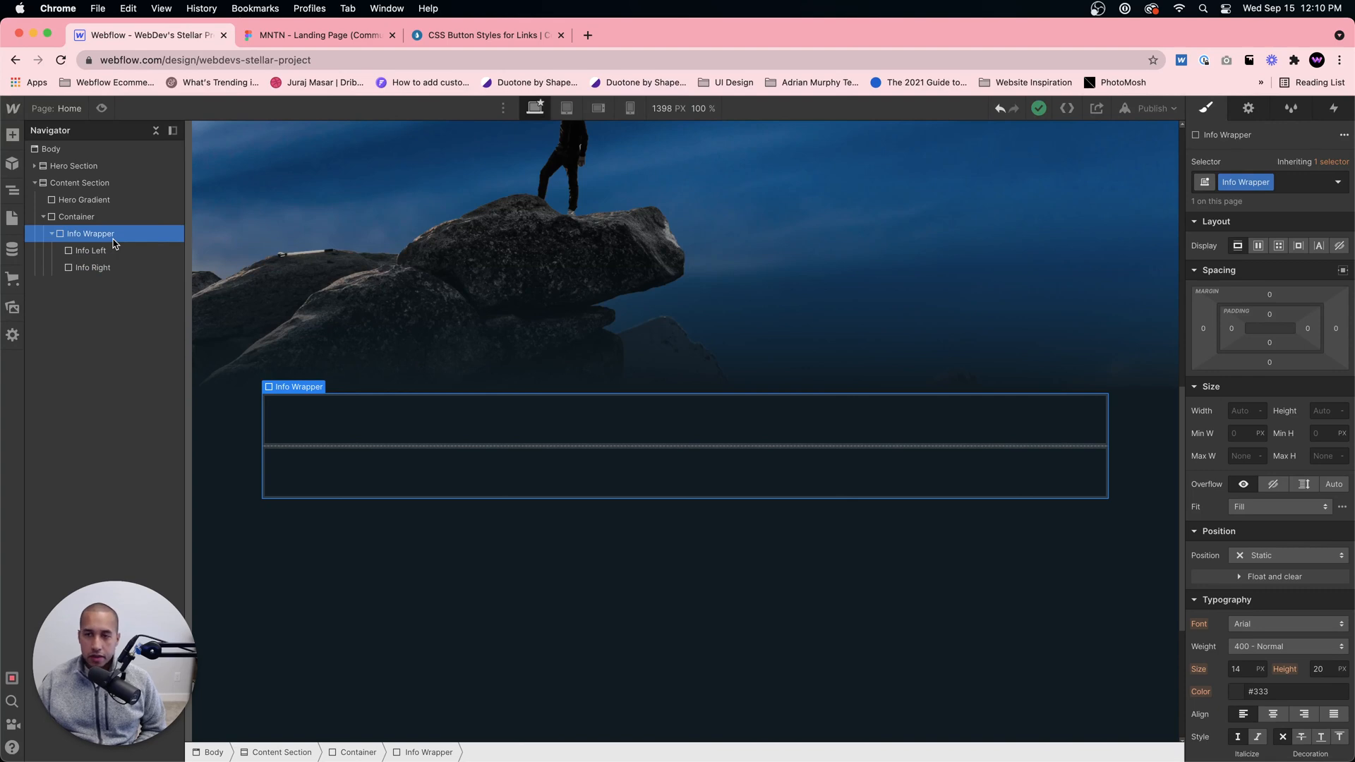
pyautogui.click(401, 429)
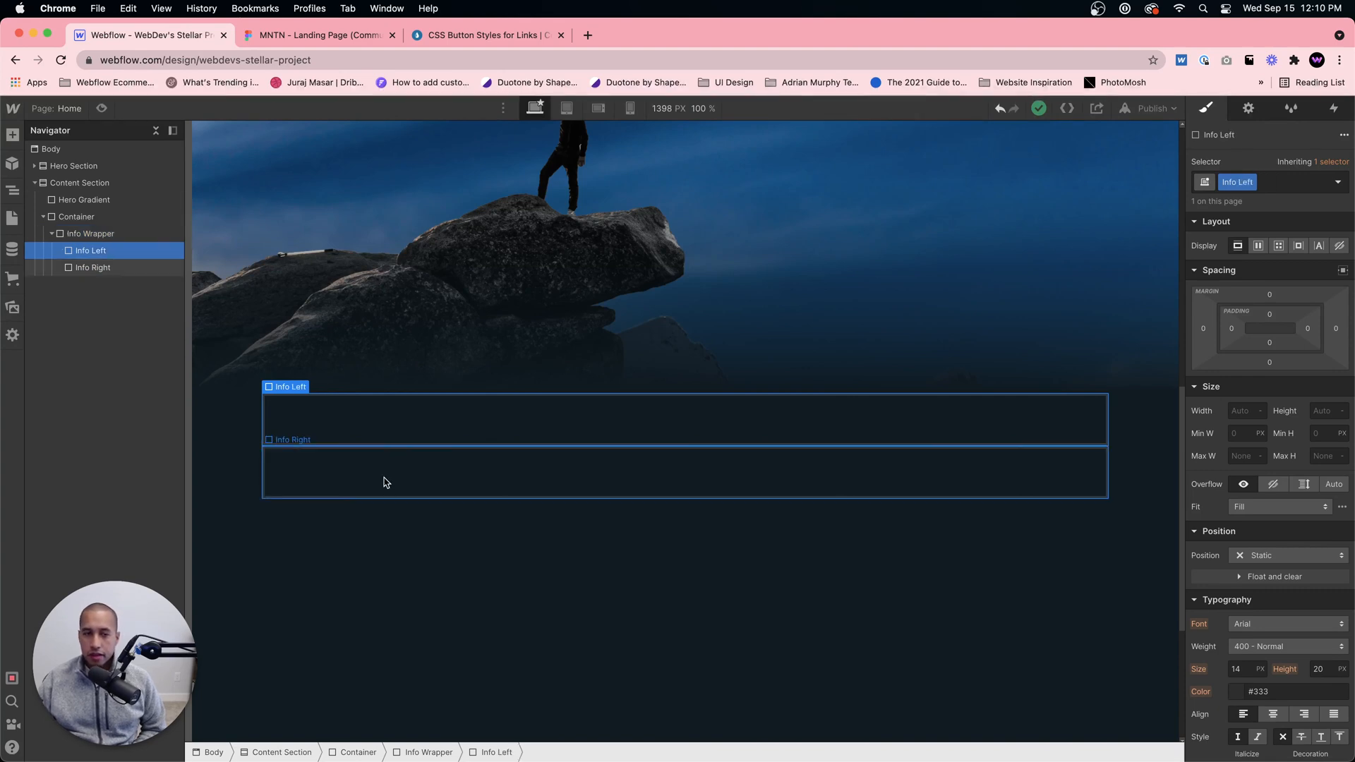
pyautogui.click(384, 482)
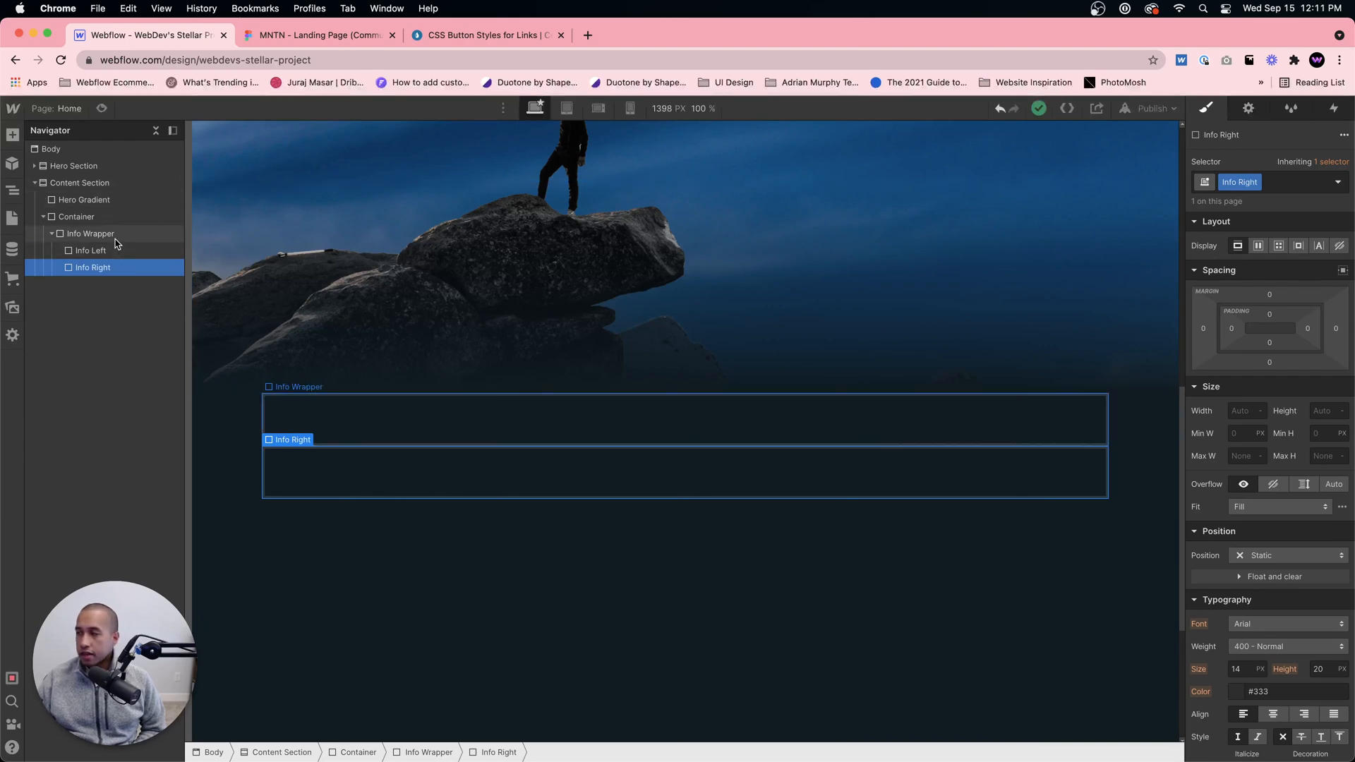
pyautogui.click(92, 235)
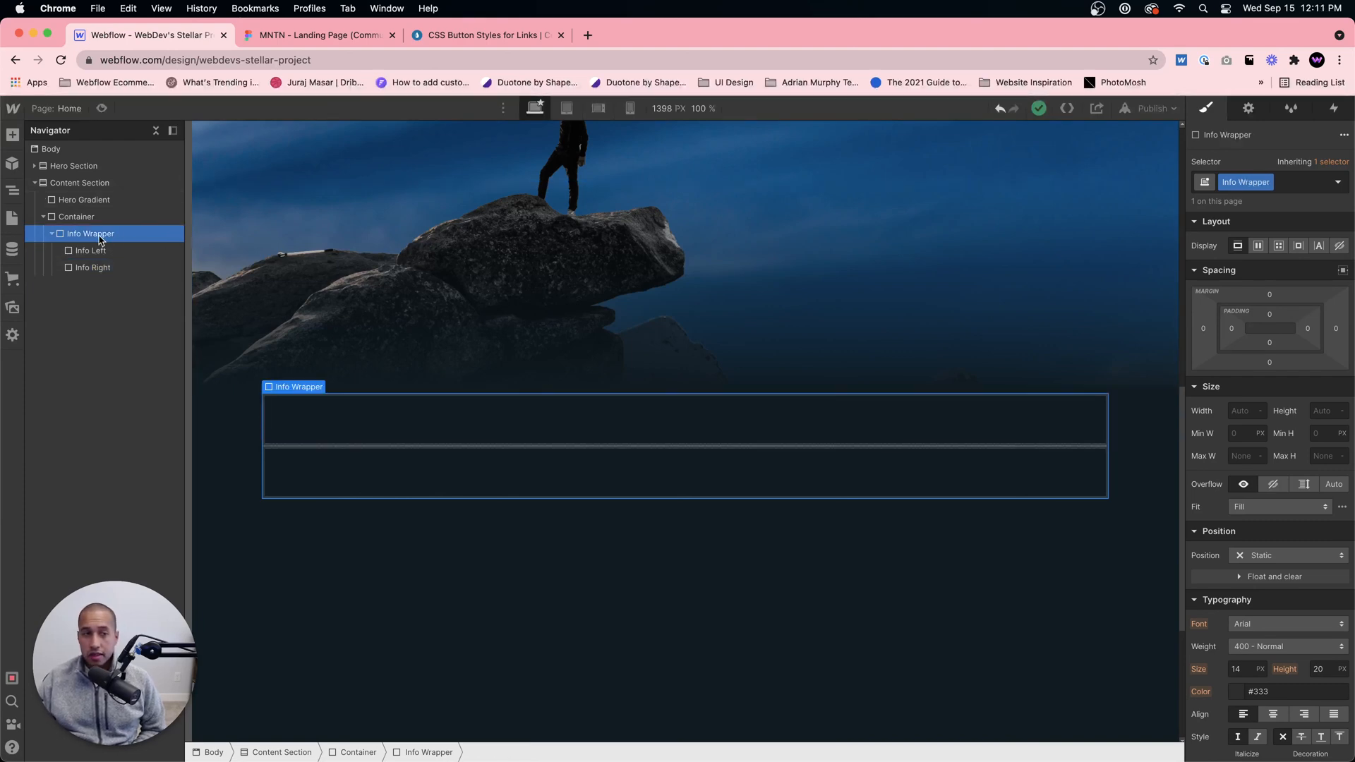
pyautogui.click(1259, 247)
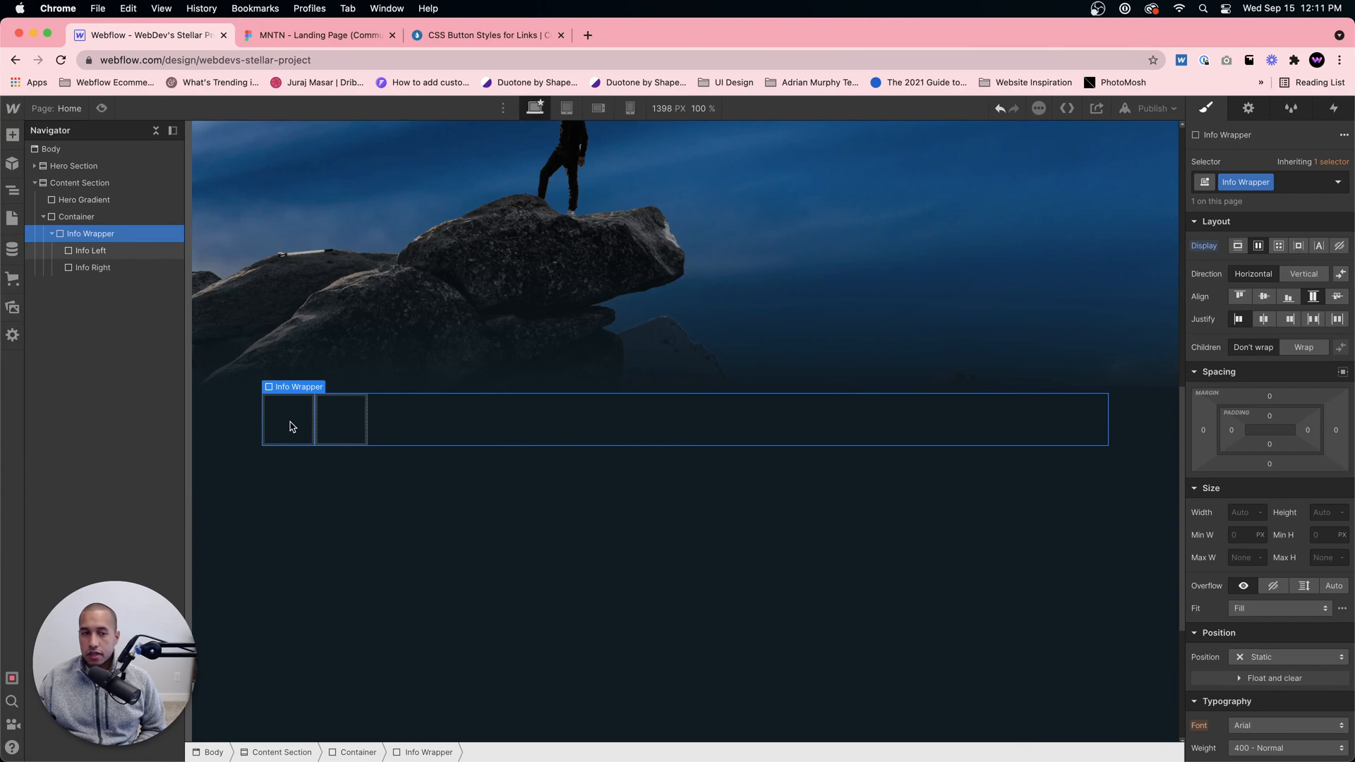
# Step: Check the column proportions in the Figma design, and in Webflow set the Info Left block's width to 70%
pyautogui.click(342, 422)
pyautogui.click(285, 424)
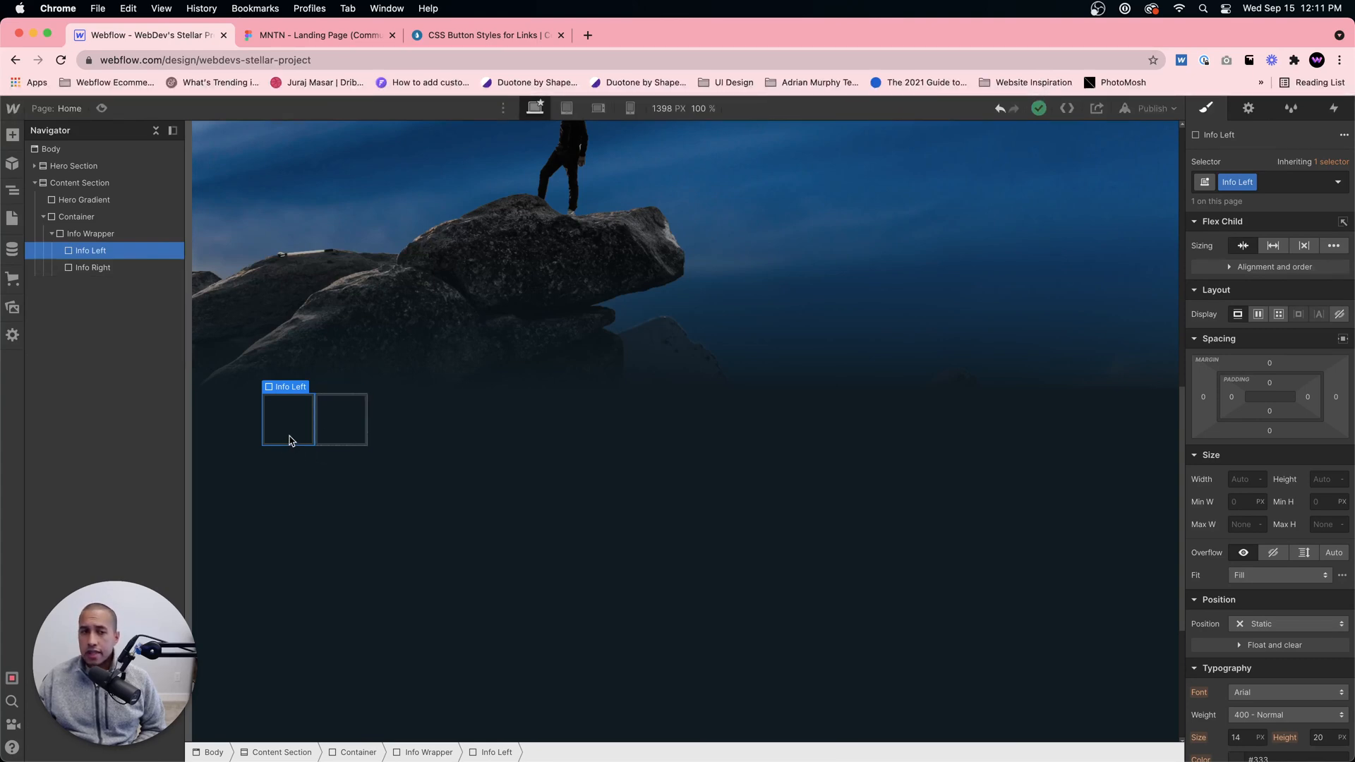
pyautogui.click(322, 35)
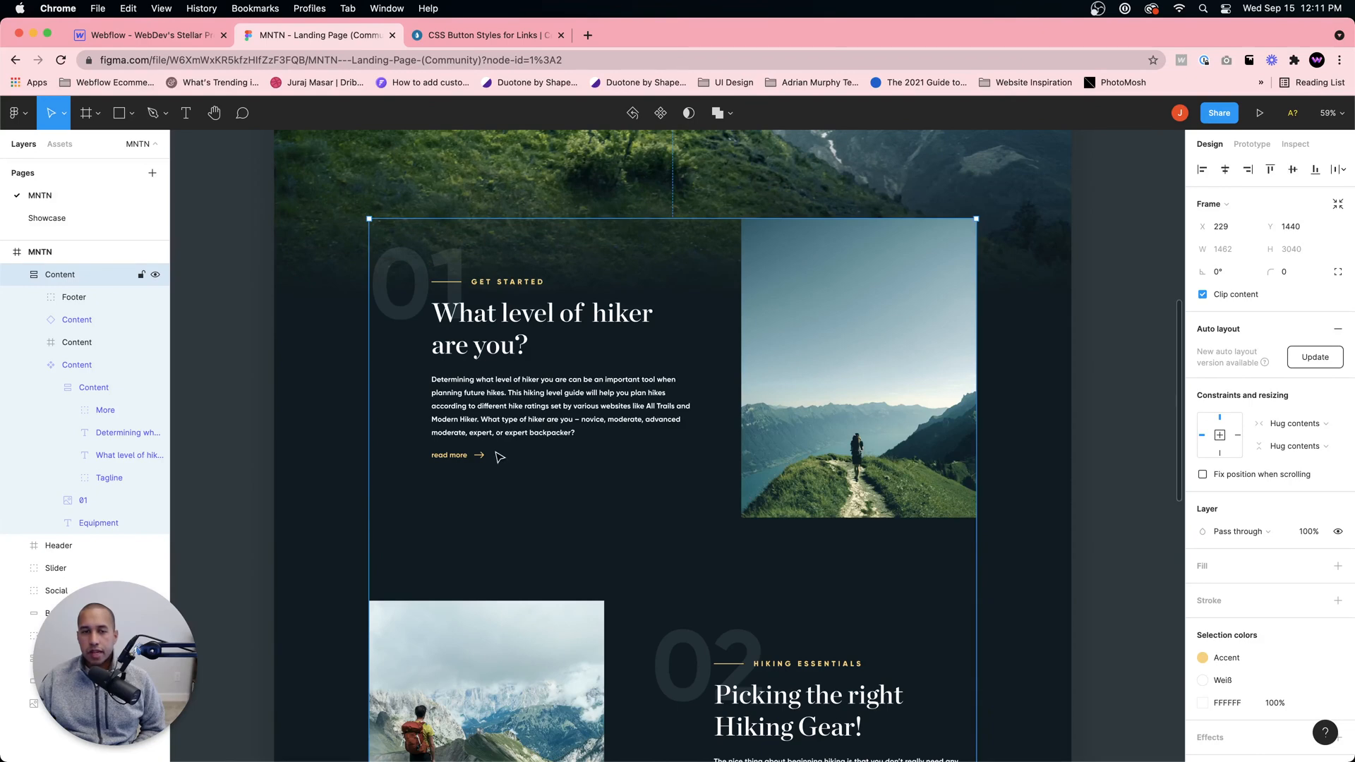
pyautogui.click(176, 35)
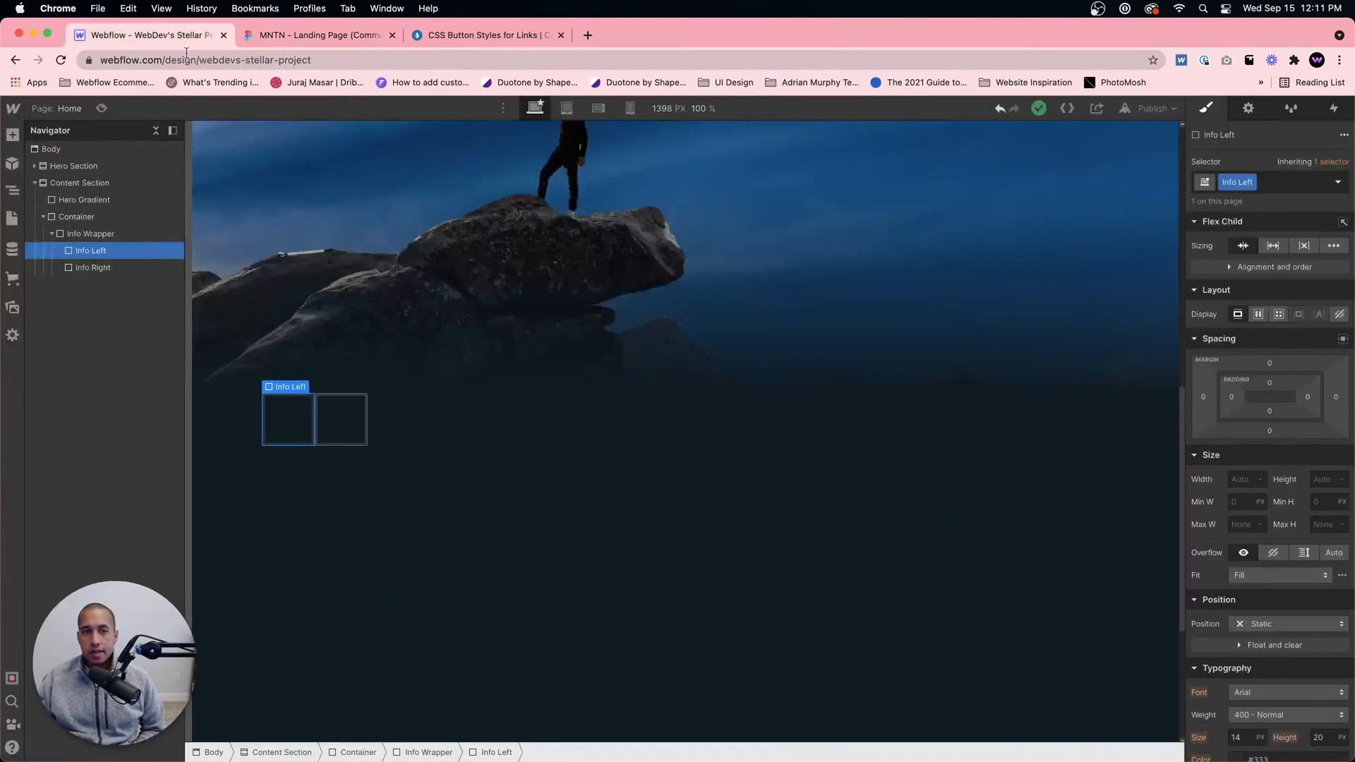
pyautogui.click(1249, 481)
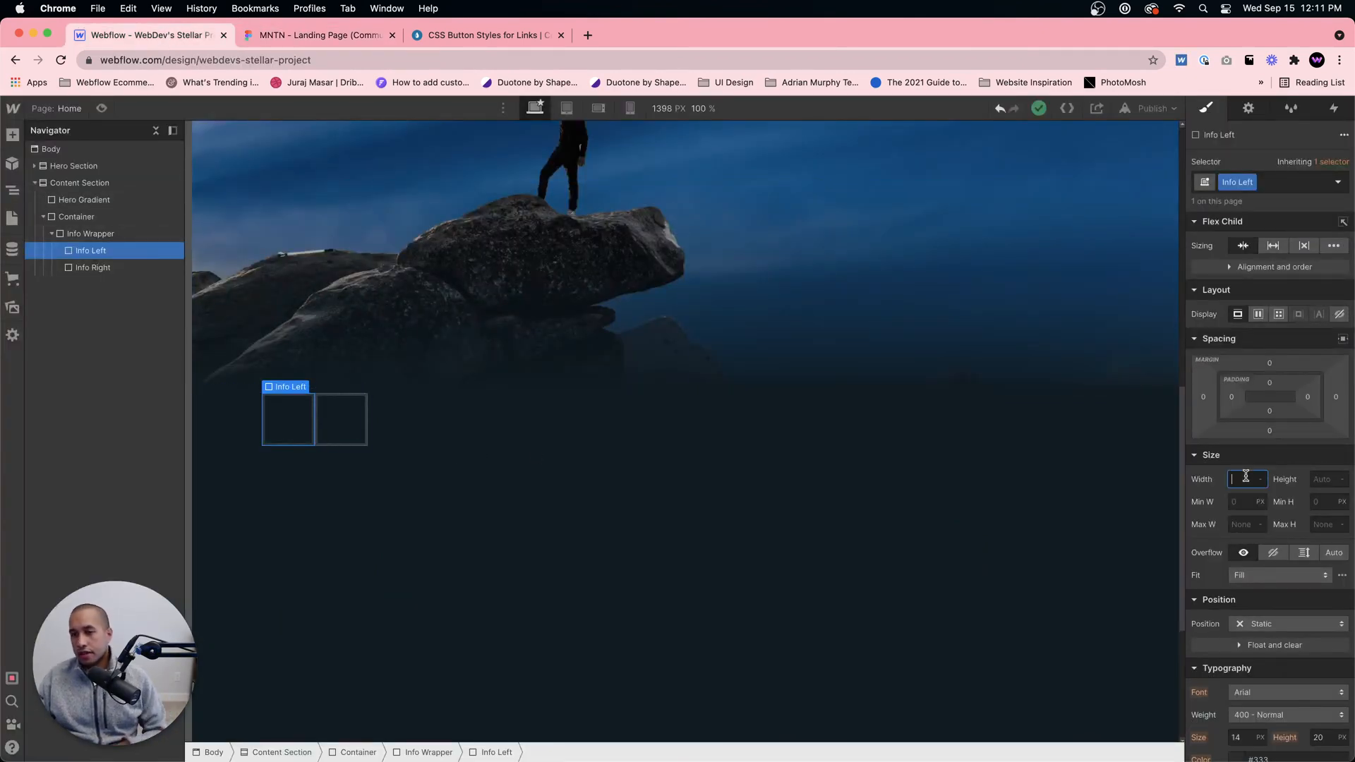
pyautogui.write('70')
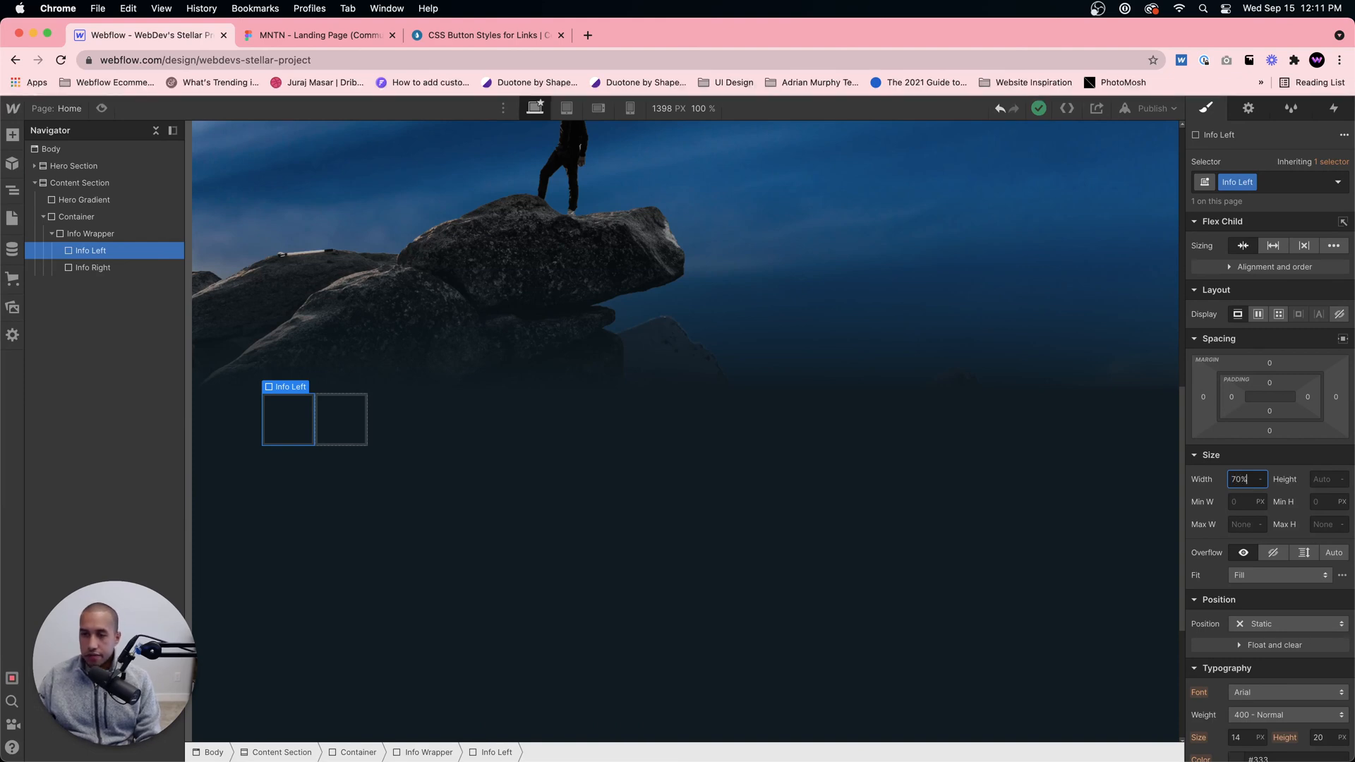
pyautogui.write('%')
pyautogui.press('Return')
# Step: Set the Info Right block's width to 30% and reselect the Info Left block
pyautogui.click(904, 427)
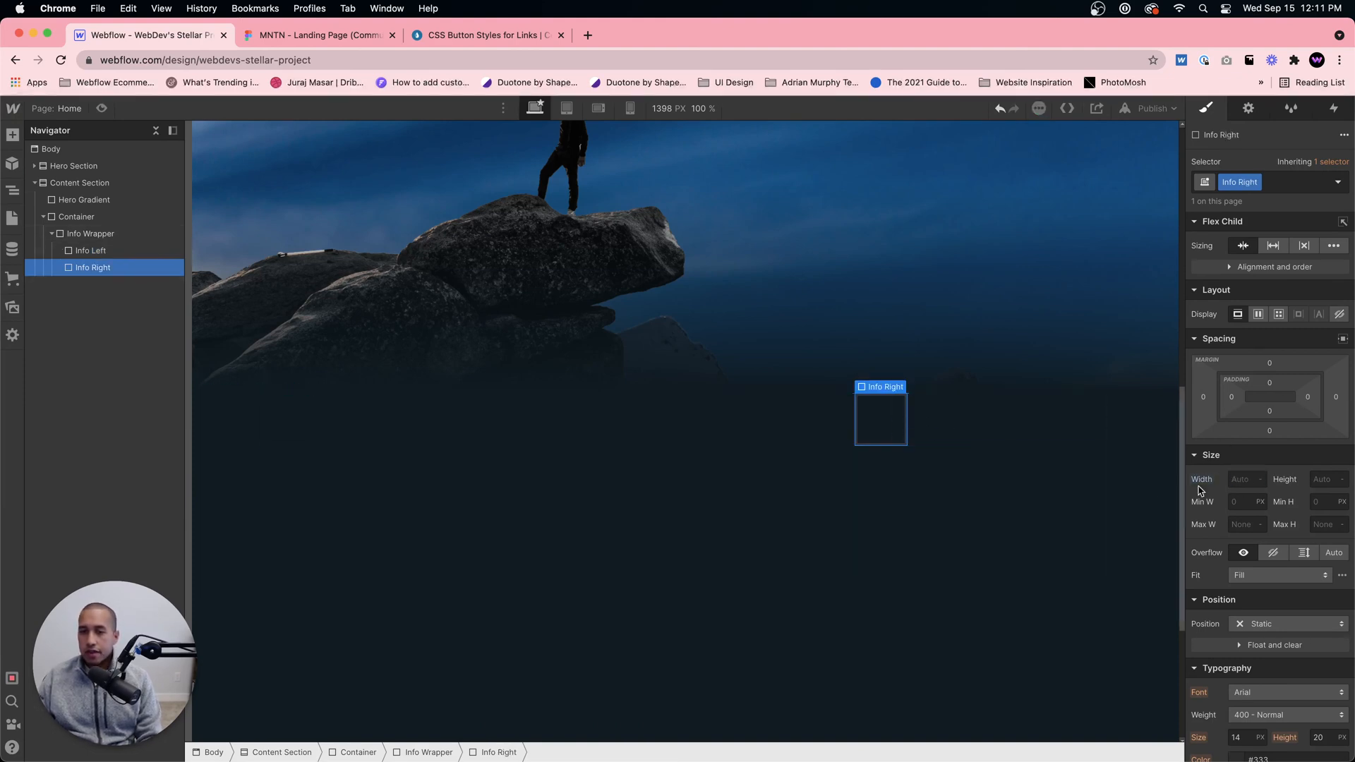
pyautogui.click(1246, 479)
pyautogui.write('30')
pyautogui.press('Return')
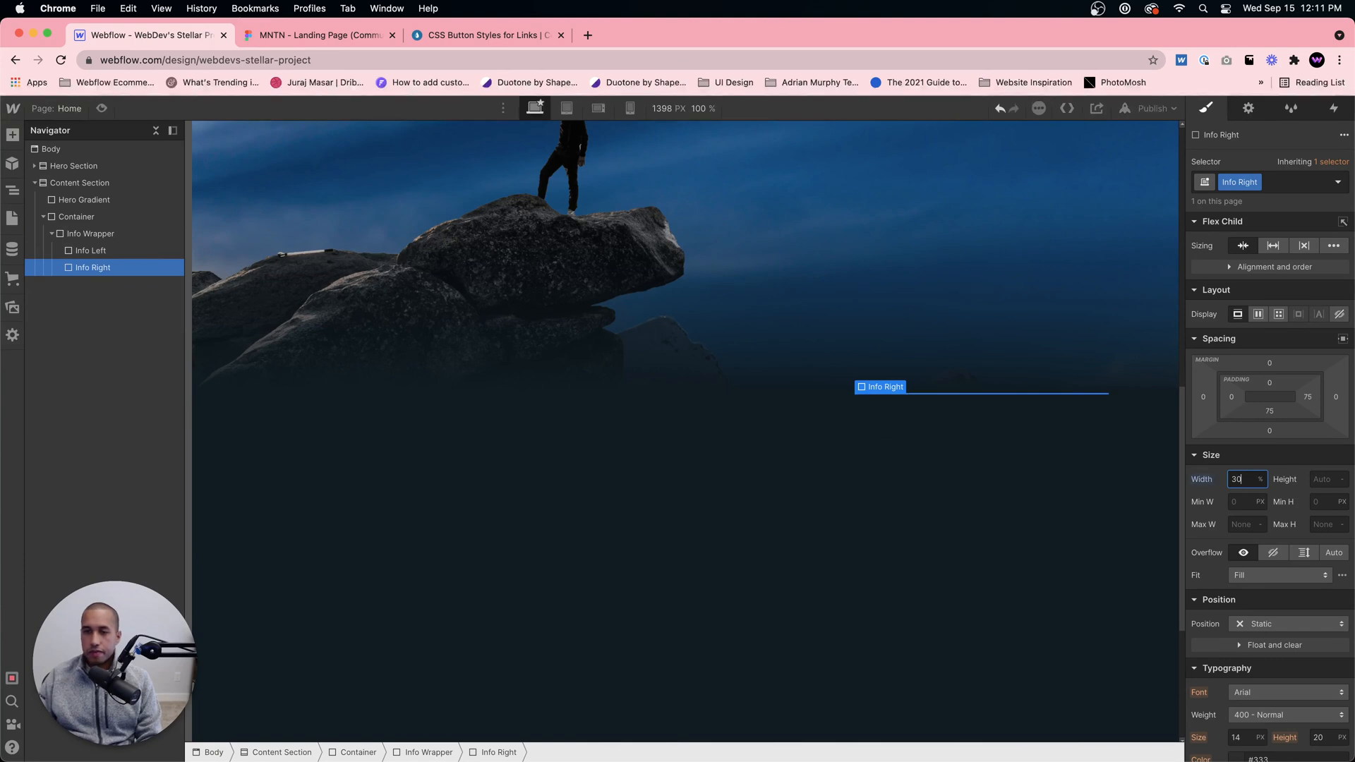
pyautogui.click(118, 251)
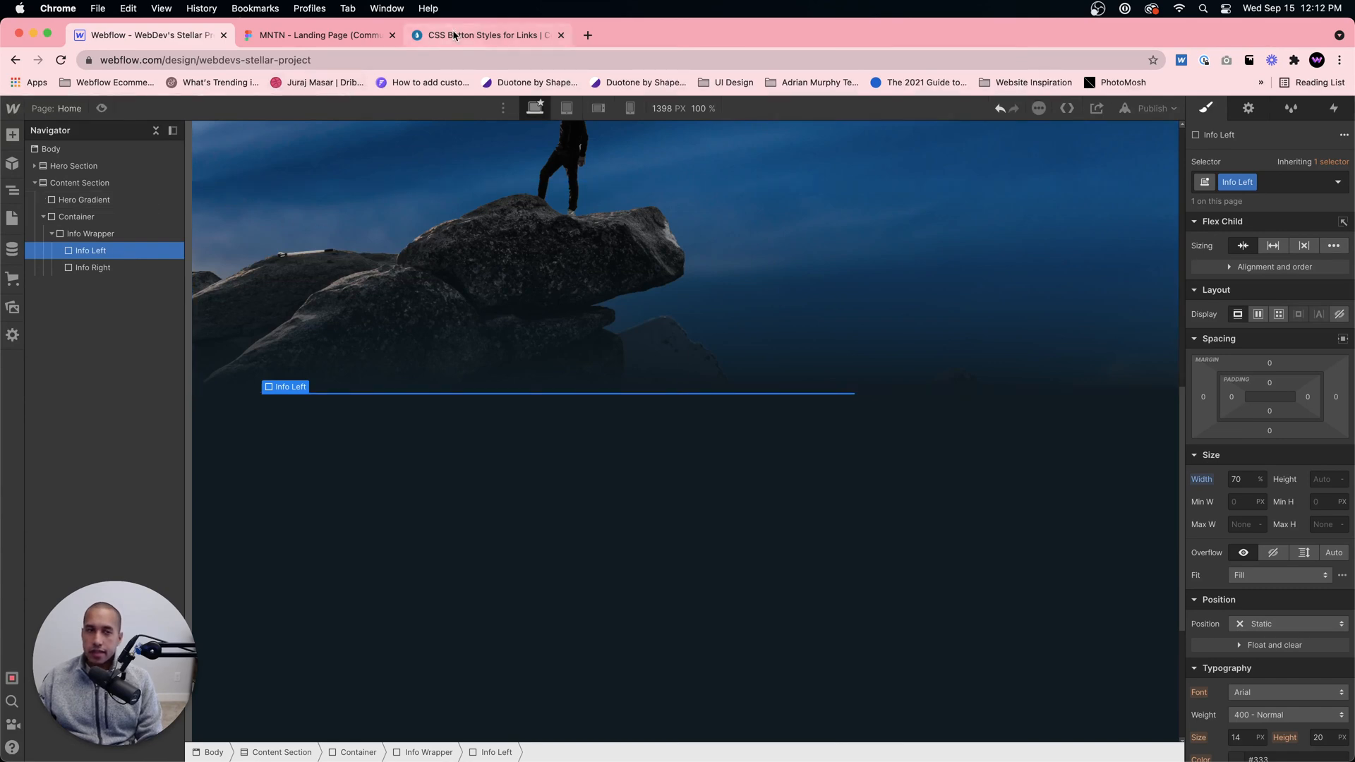
# Step: In the Figma design, export the hiker image 01 beside the "What level of hiker are you?" text as a 1x PNG
pyautogui.click(274, 41)
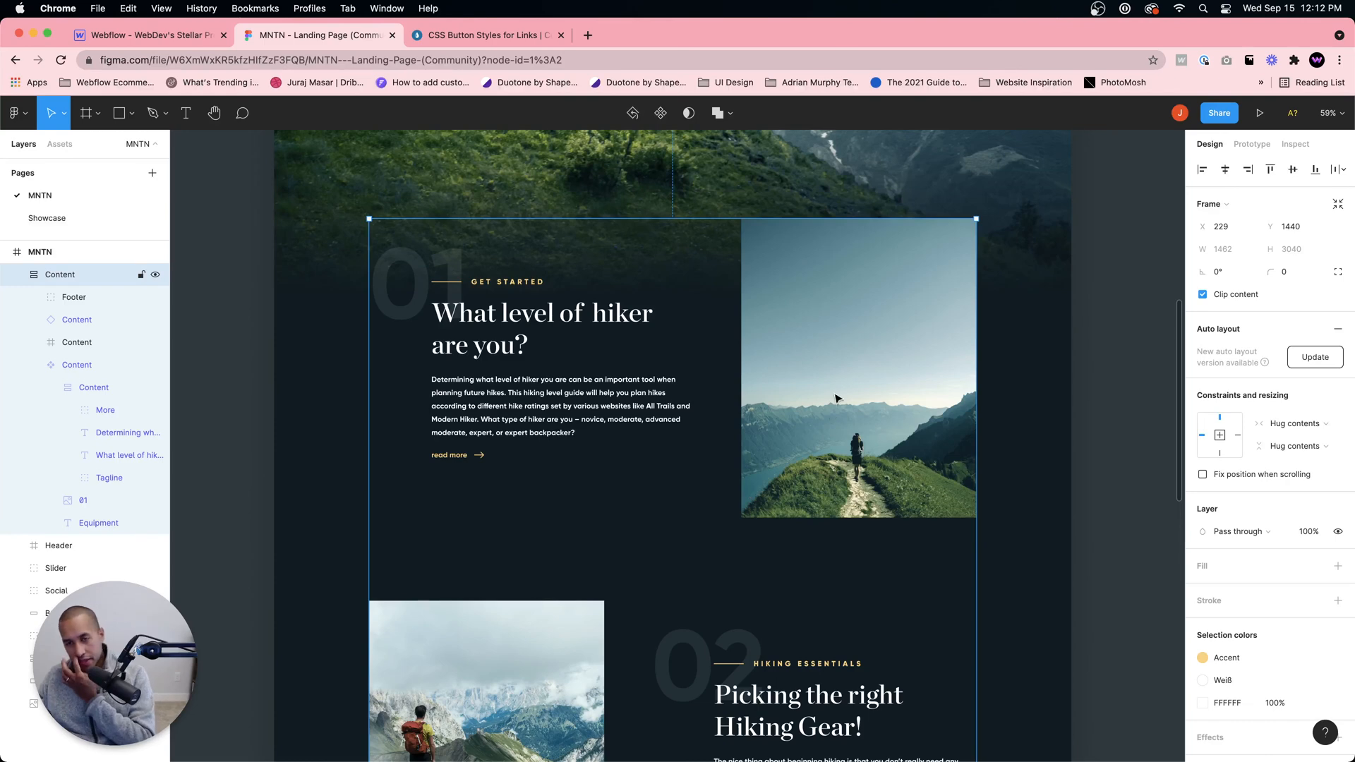
pyautogui.click(834, 295)
pyautogui.click(830, 317)
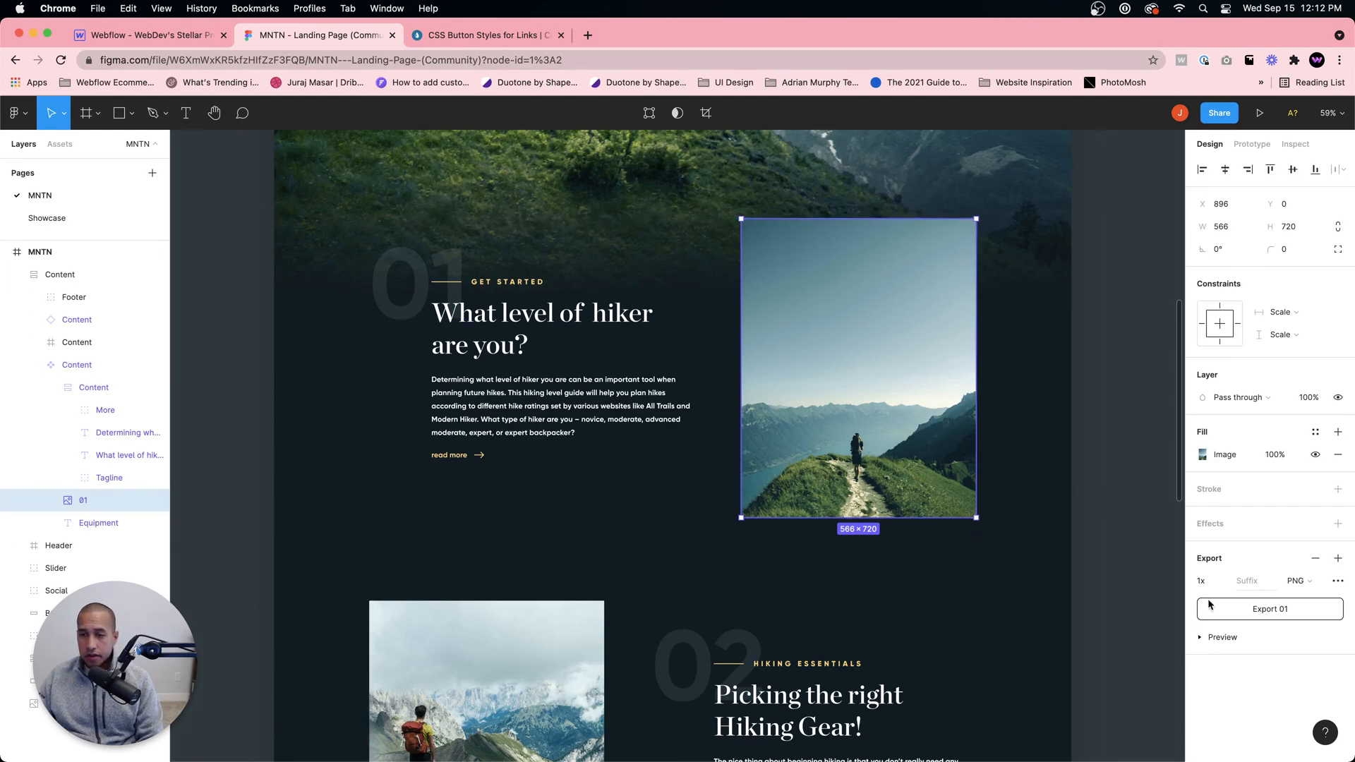
pyautogui.click(1207, 638)
pyautogui.scroll(-2, 1302, 516)
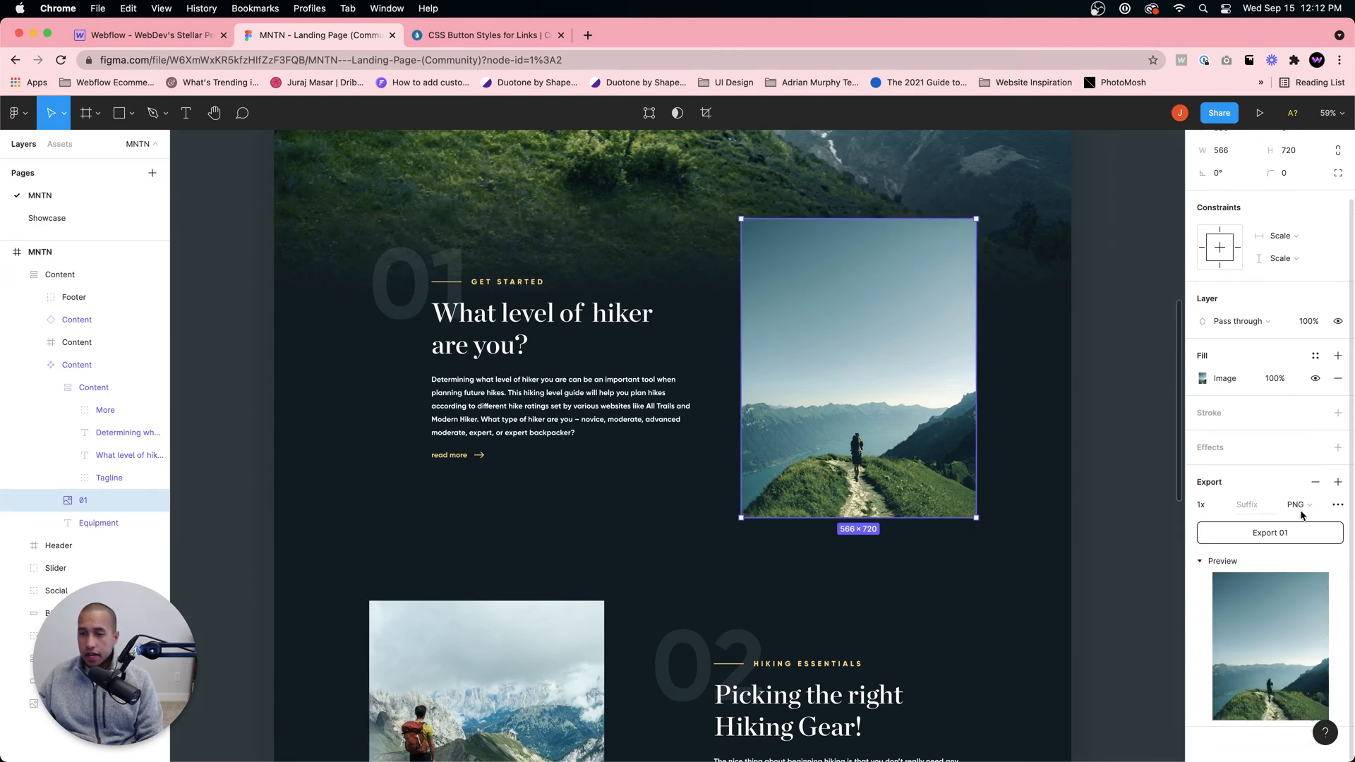
pyautogui.click(1274, 534)
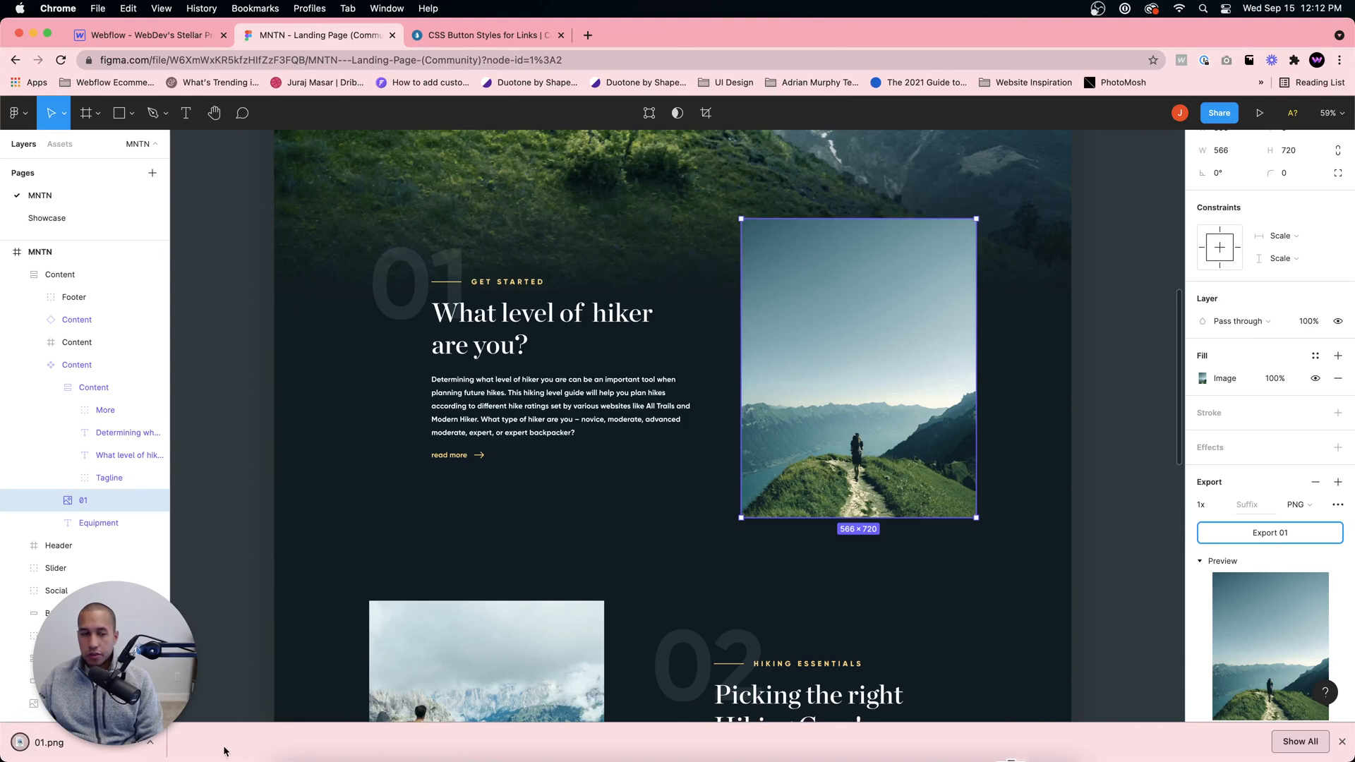
# Step: Show the exported 01.png in the Downloads folder and preview it
pyautogui.click(154, 745)
pyautogui.click(201, 720)
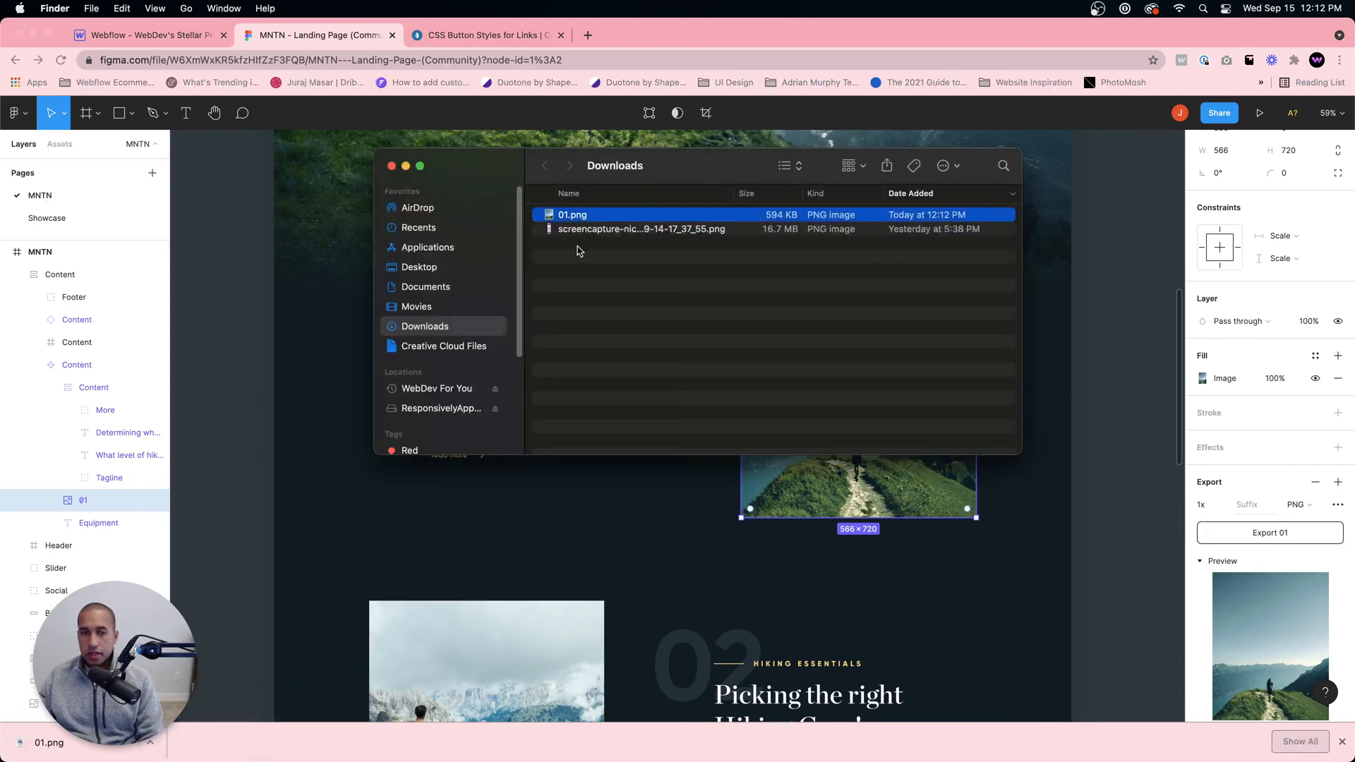
pyautogui.doubleClick(584, 218)
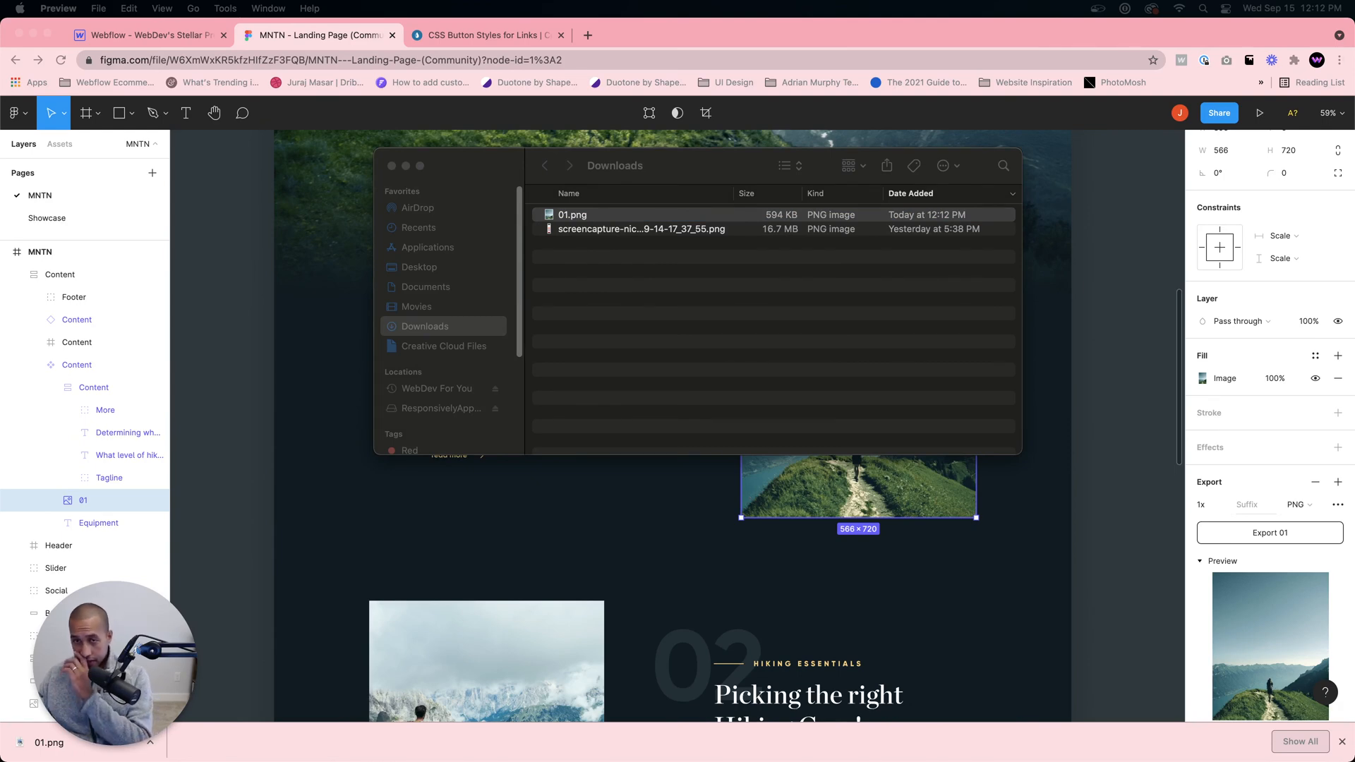
# Step: Open compresspng.com in a new browser tab and upload 01.png from the Downloads folder for compression
pyautogui.click(587, 35)
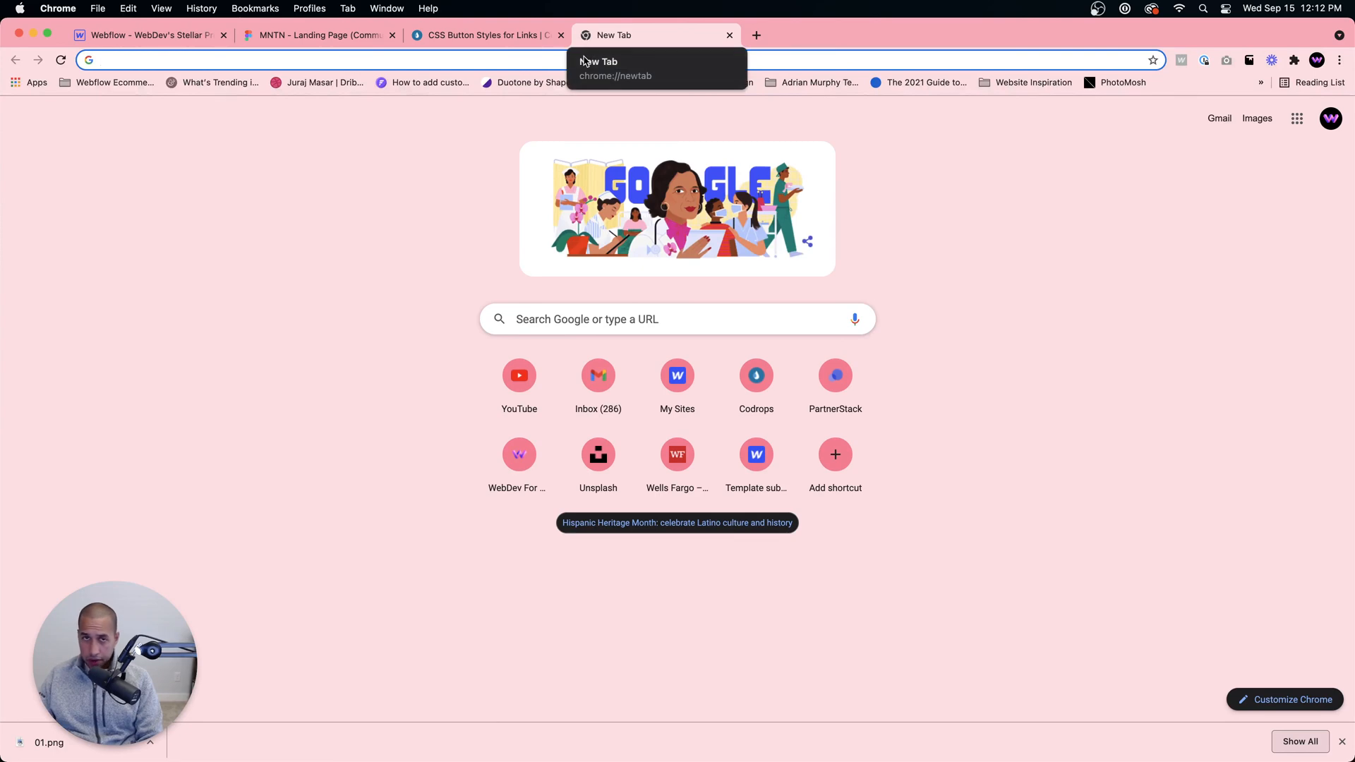
pyautogui.click(536, 58)
pyautogui.write('compresspng.com')
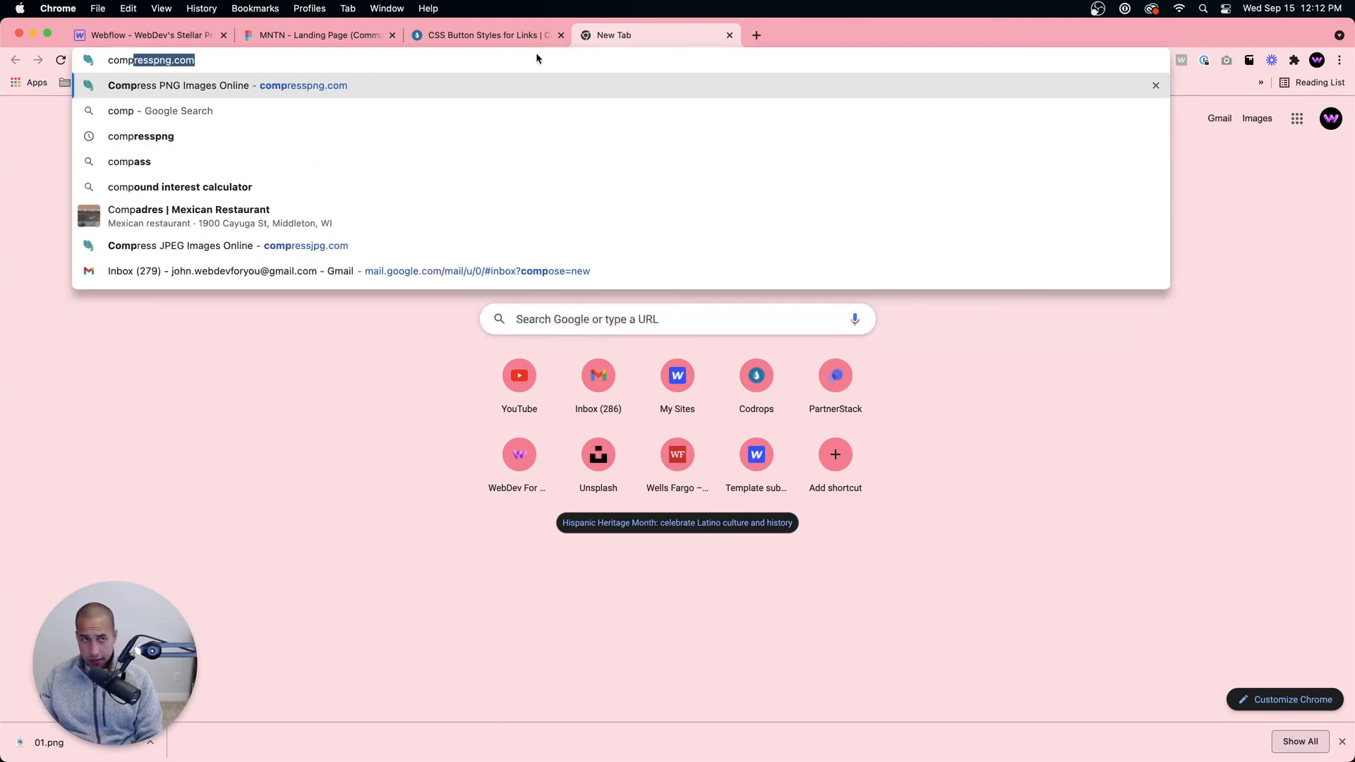
pyautogui.press('Return')
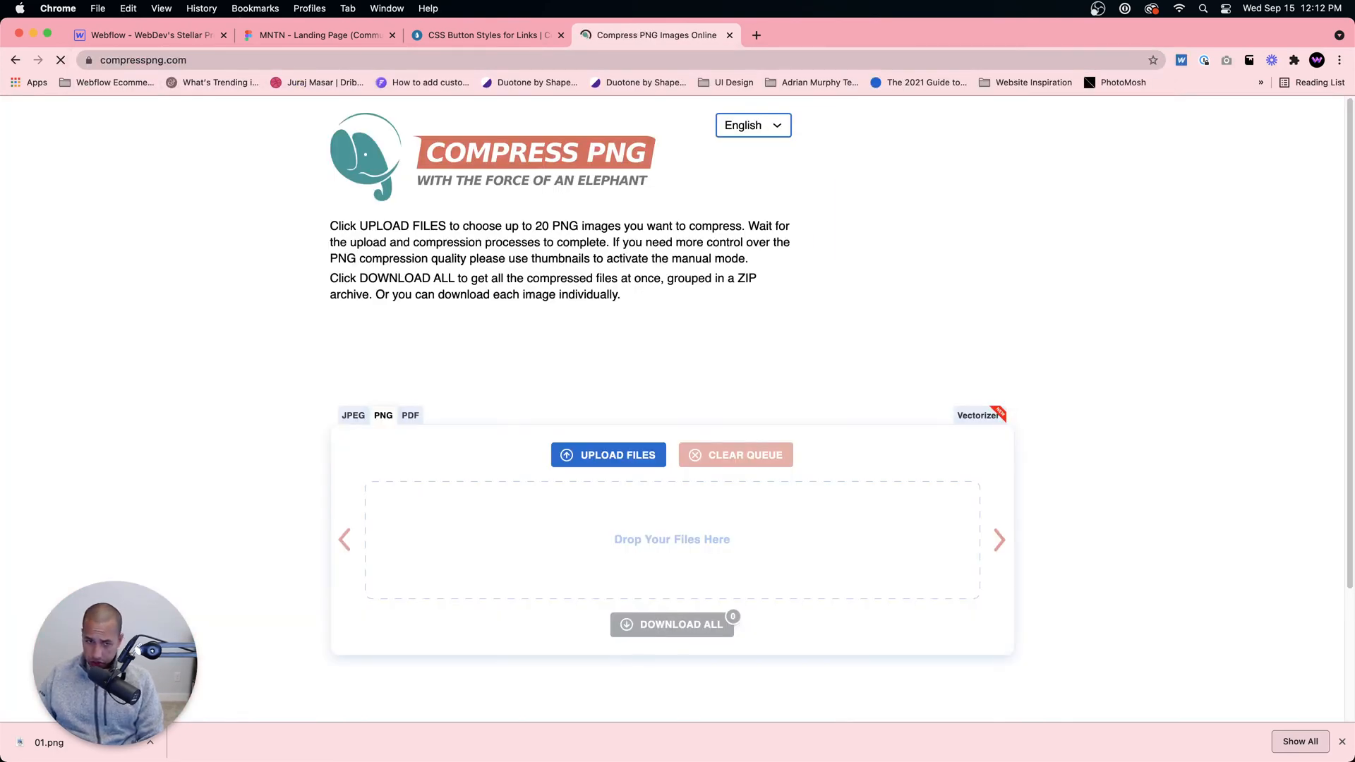
pyautogui.moveTo(344, 740)
pyautogui.click(288, 735)
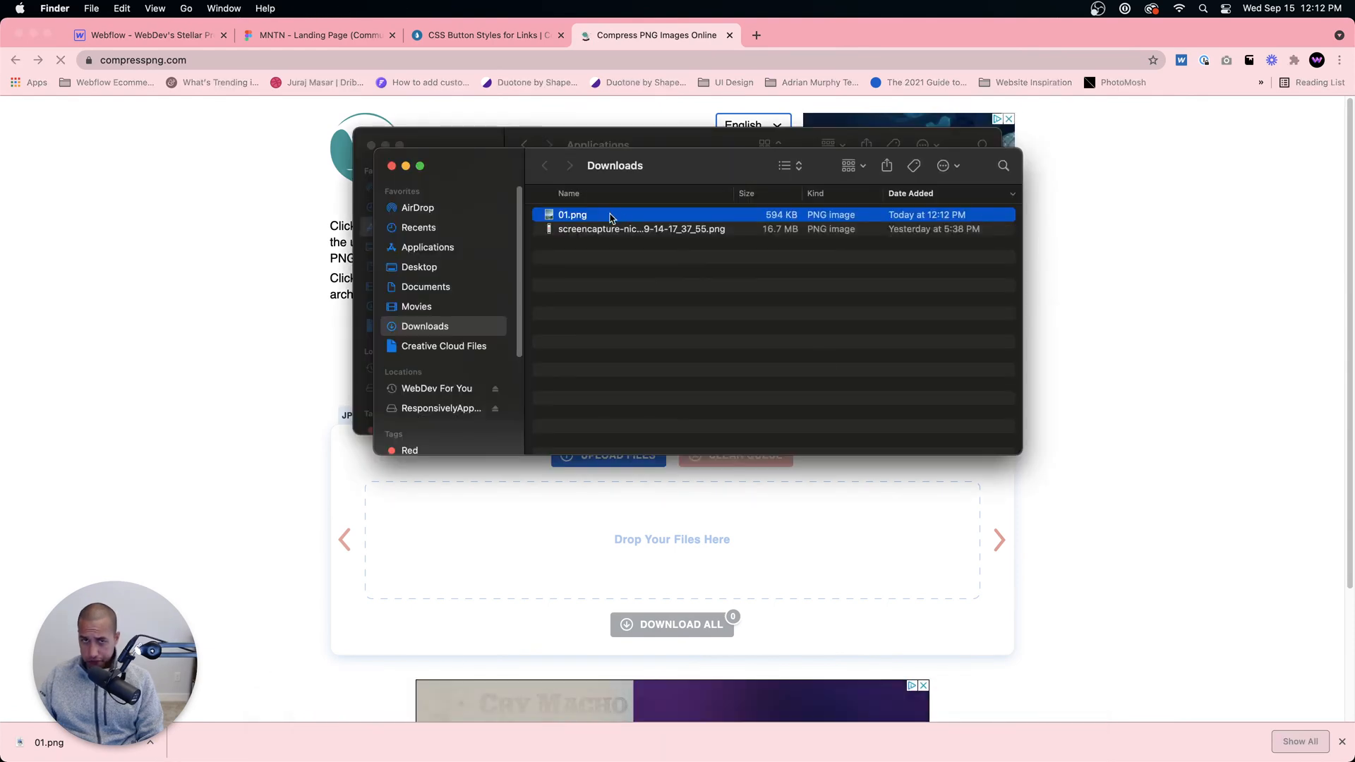
pyautogui.moveTo(635, 213); pyautogui.dragTo(489, 602)
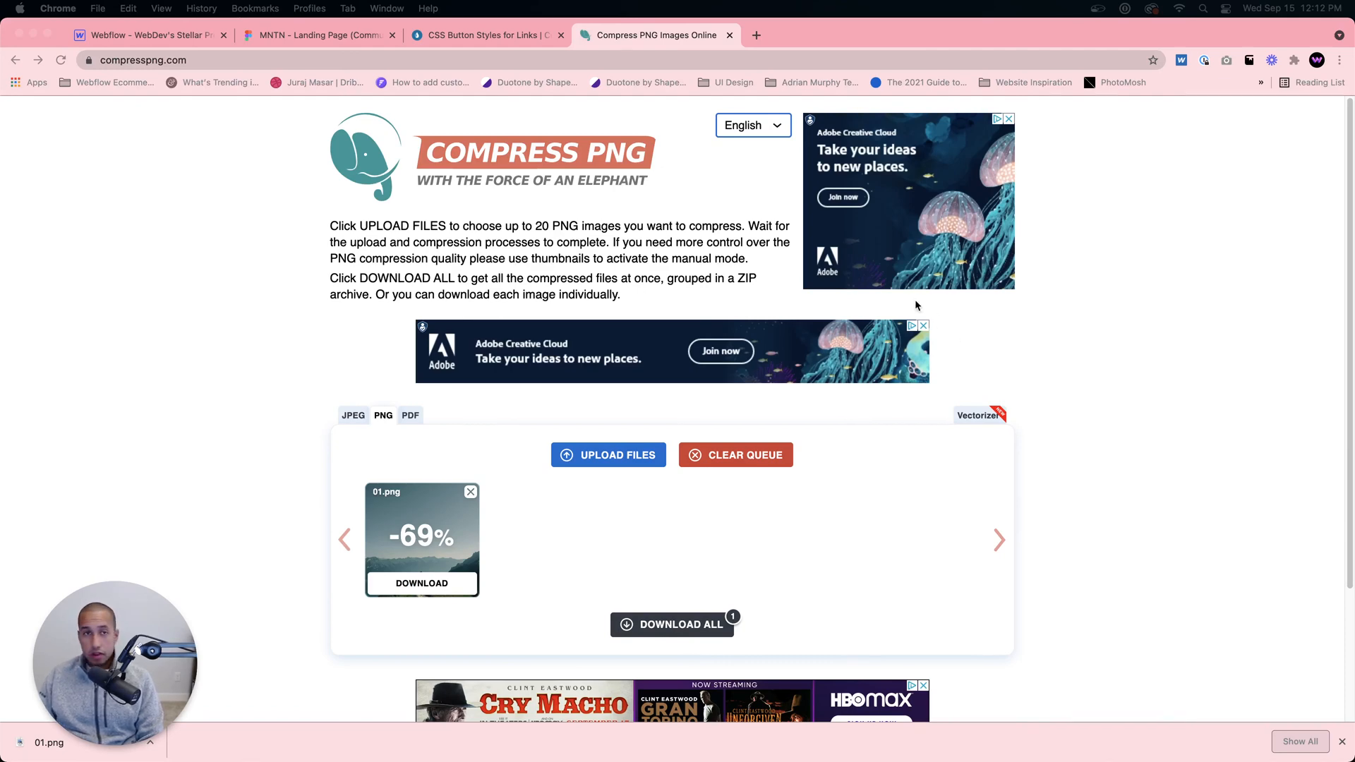
# Step: Download the compressed image and show 01-min.png in the Downloads folder
pyautogui.click(528, 61)
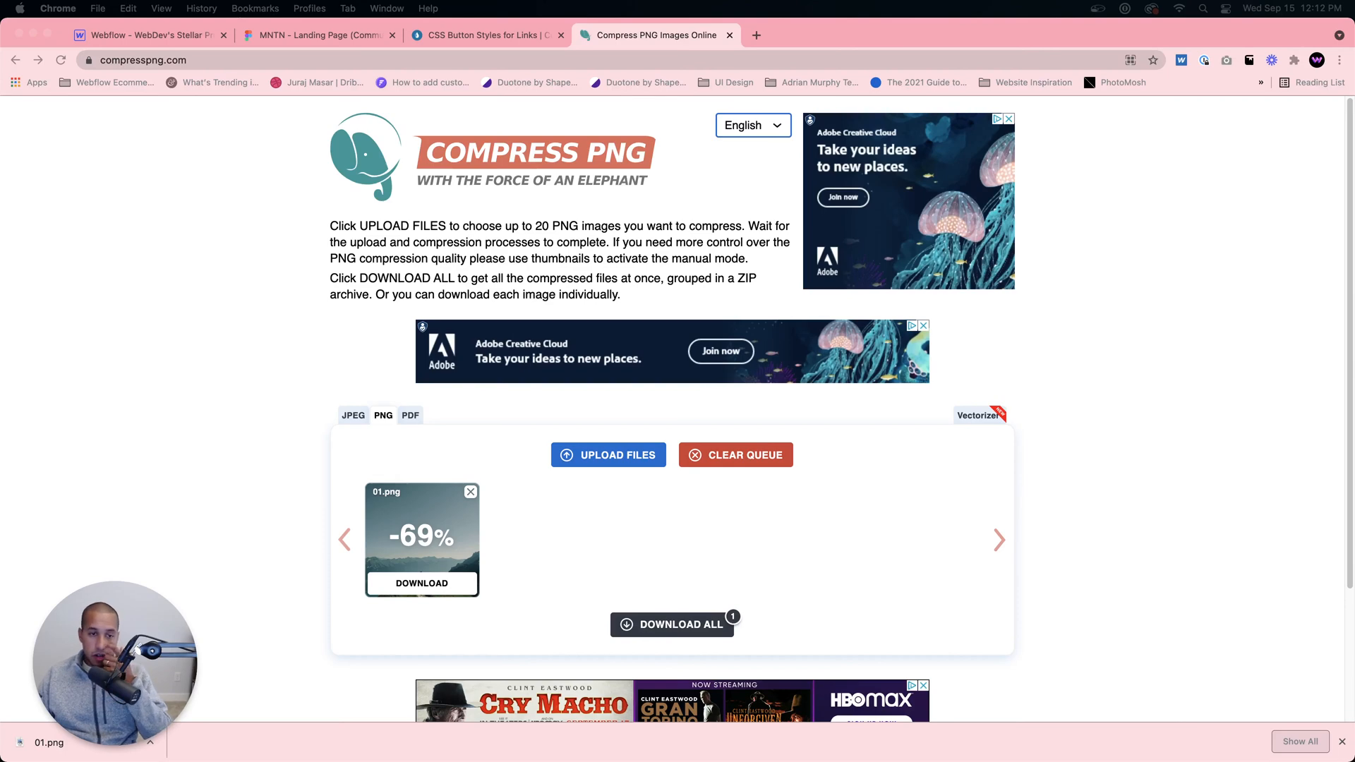
pyautogui.click(432, 582)
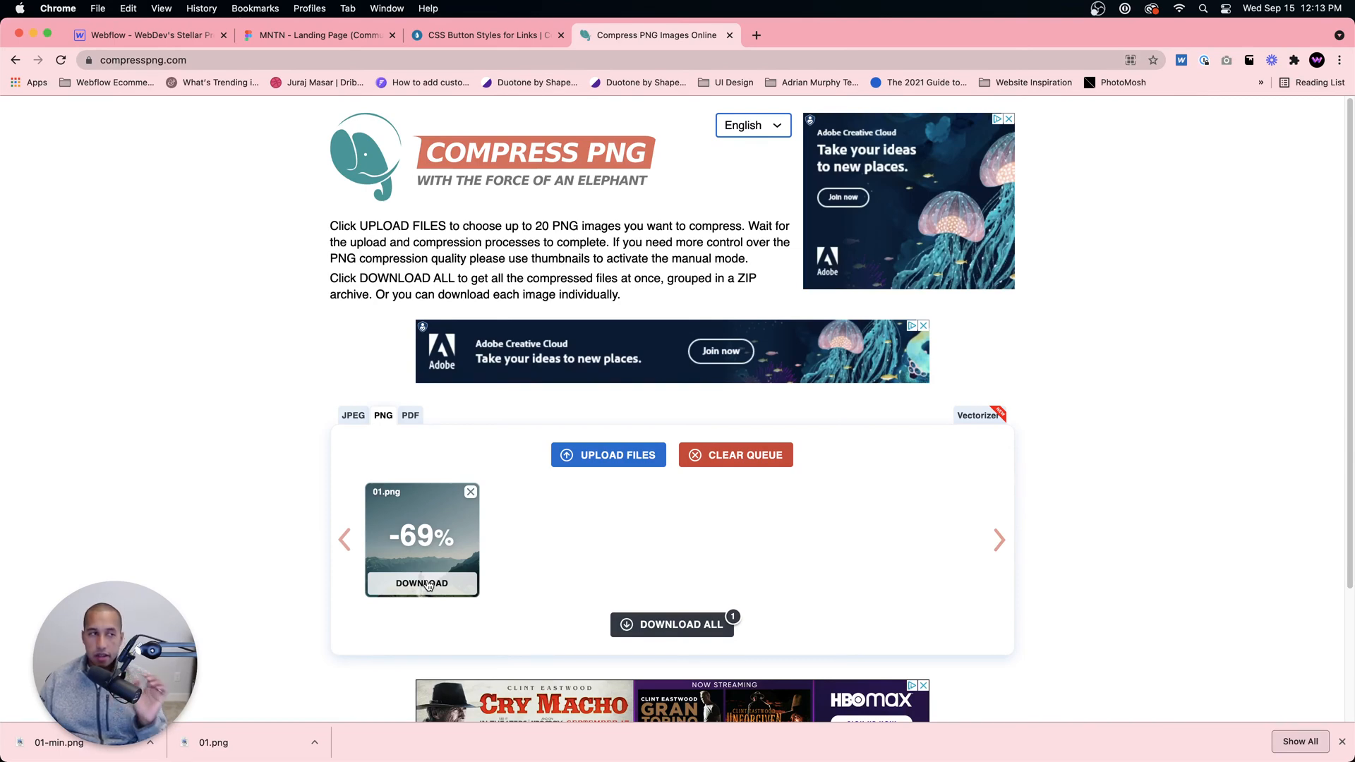
pyautogui.click(150, 742)
pyautogui.click(185, 723)
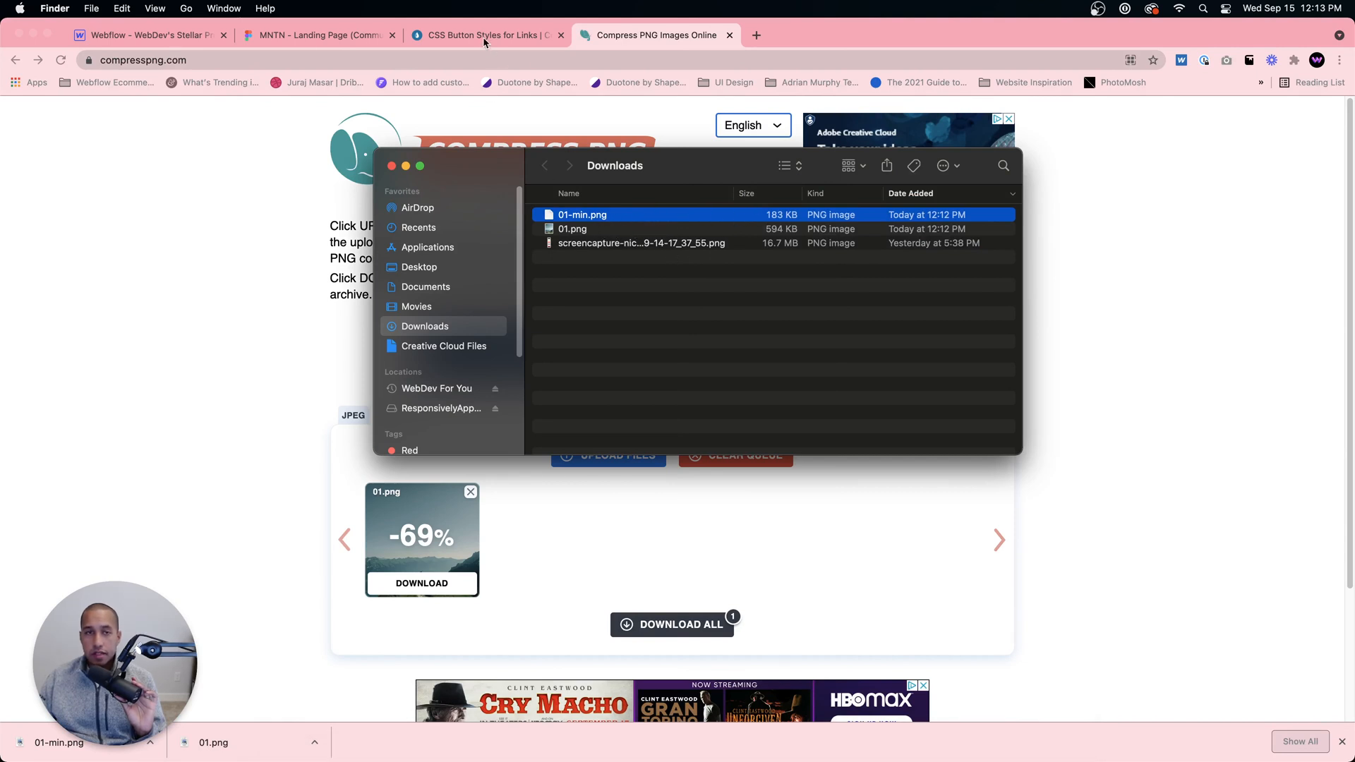
# Step: Return to the Webflow project and upload 01-min.png from the Downloads folder to its assets
pyautogui.click(311, 37)
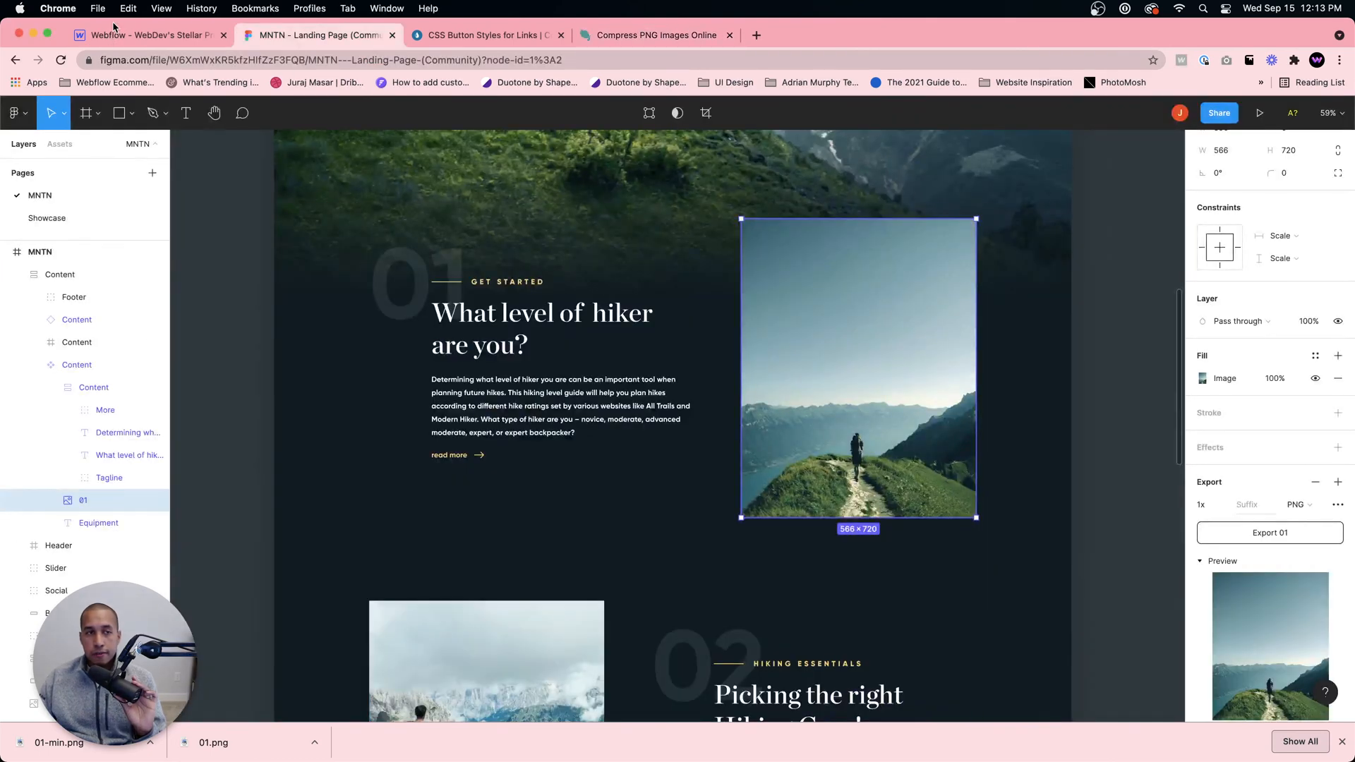
pyautogui.click(114, 33)
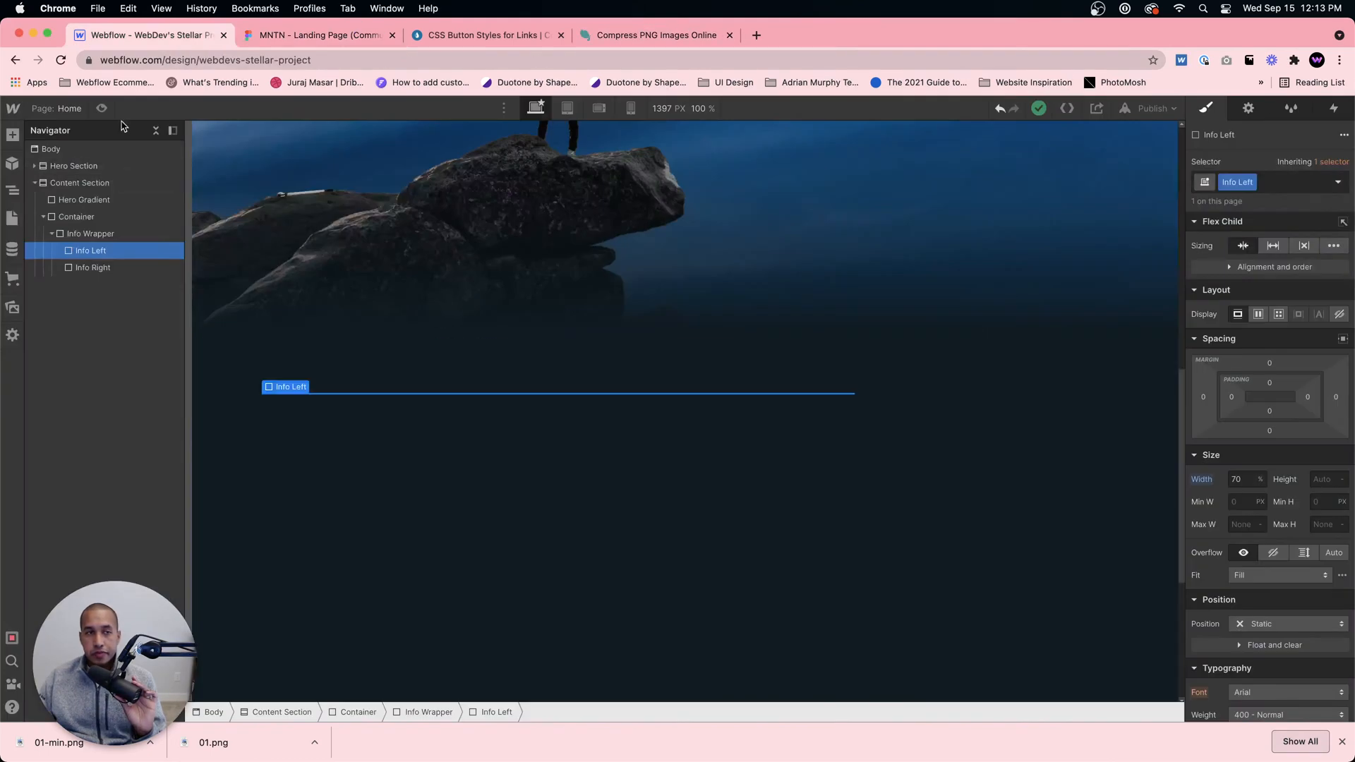
pyautogui.click(13, 305)
pyautogui.moveTo(393, 727)
pyautogui.click(295, 726)
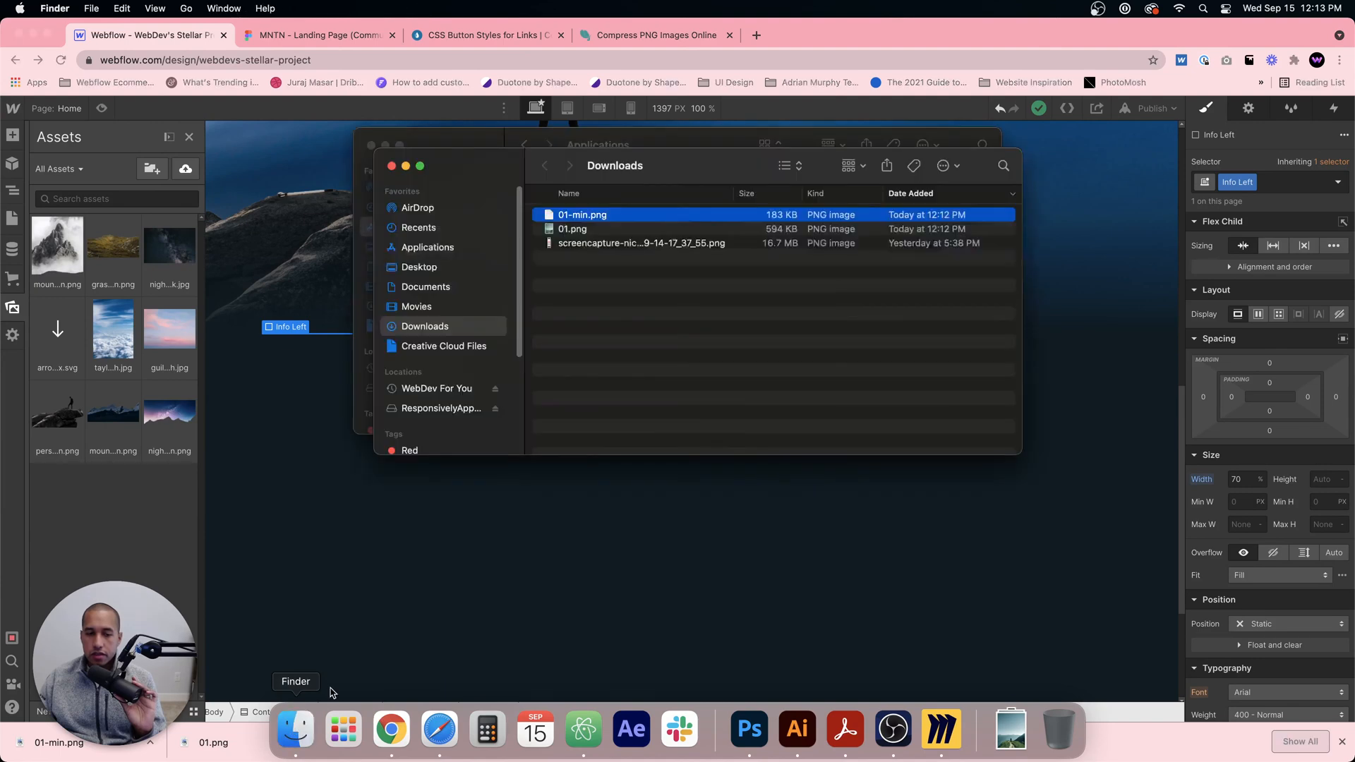
pyautogui.moveTo(632, 215); pyautogui.dragTo(131, 565)
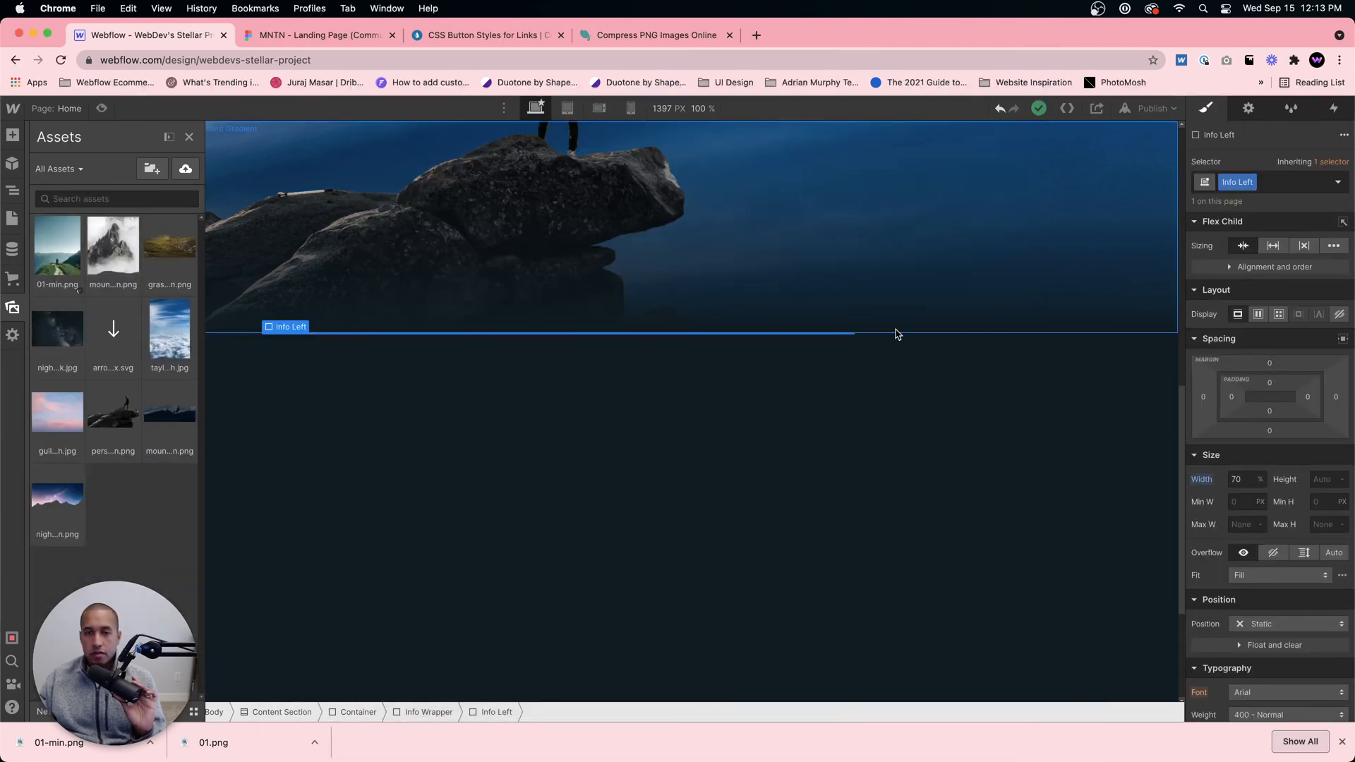
# Step: Add an image element inside the Info Right div and assign 01-min.png from the assets to it
pyautogui.press('z')
pyautogui.click(953, 342)
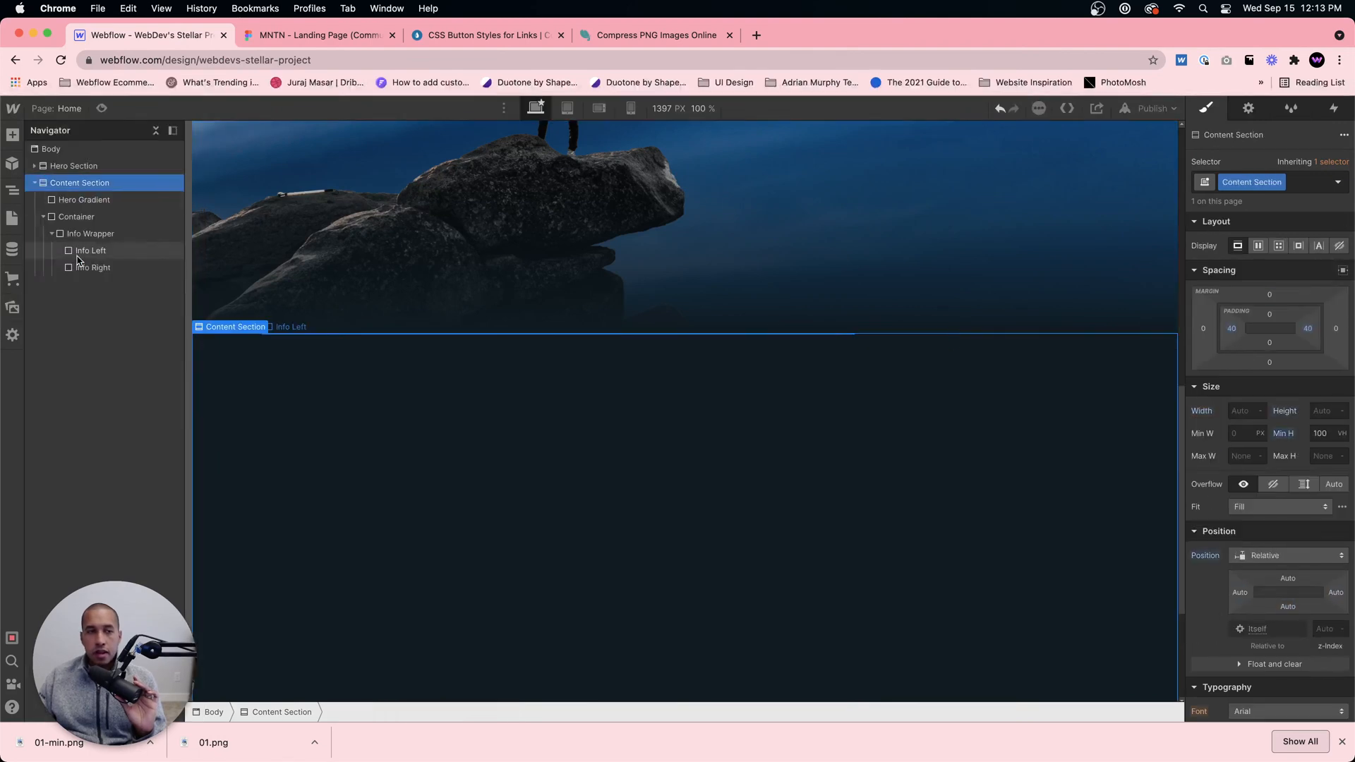
pyautogui.click(92, 268)
pyautogui.click(12, 134)
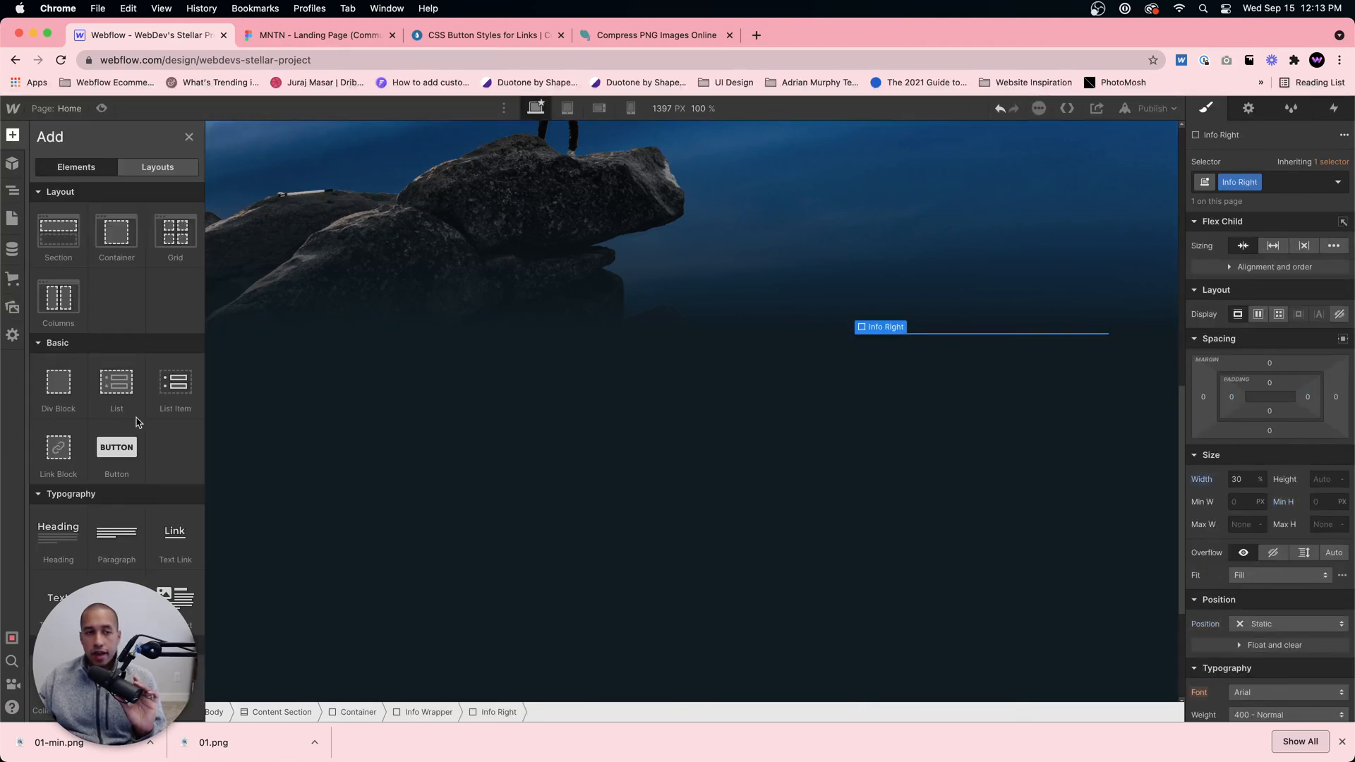
pyautogui.scroll(-4, 137, 422)
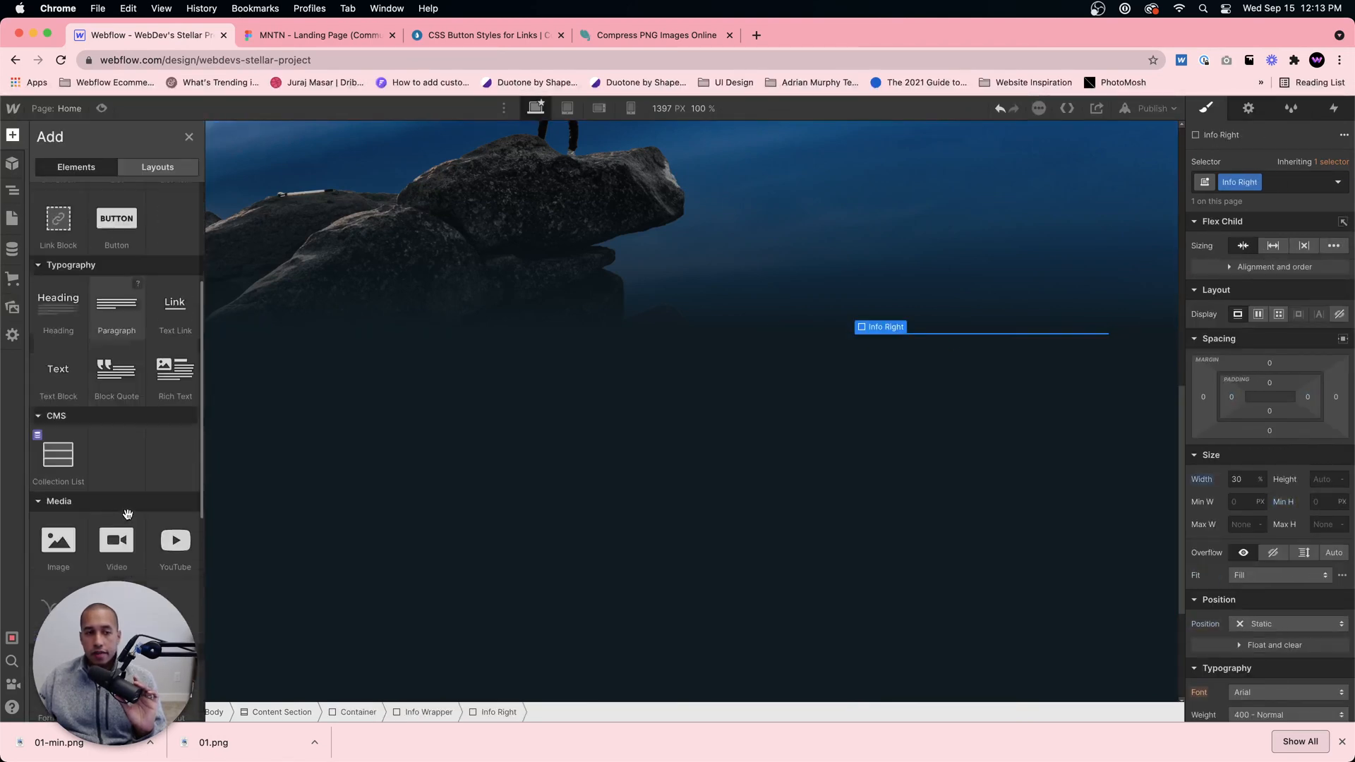
pyautogui.click(61, 541)
pyautogui.click(966, 475)
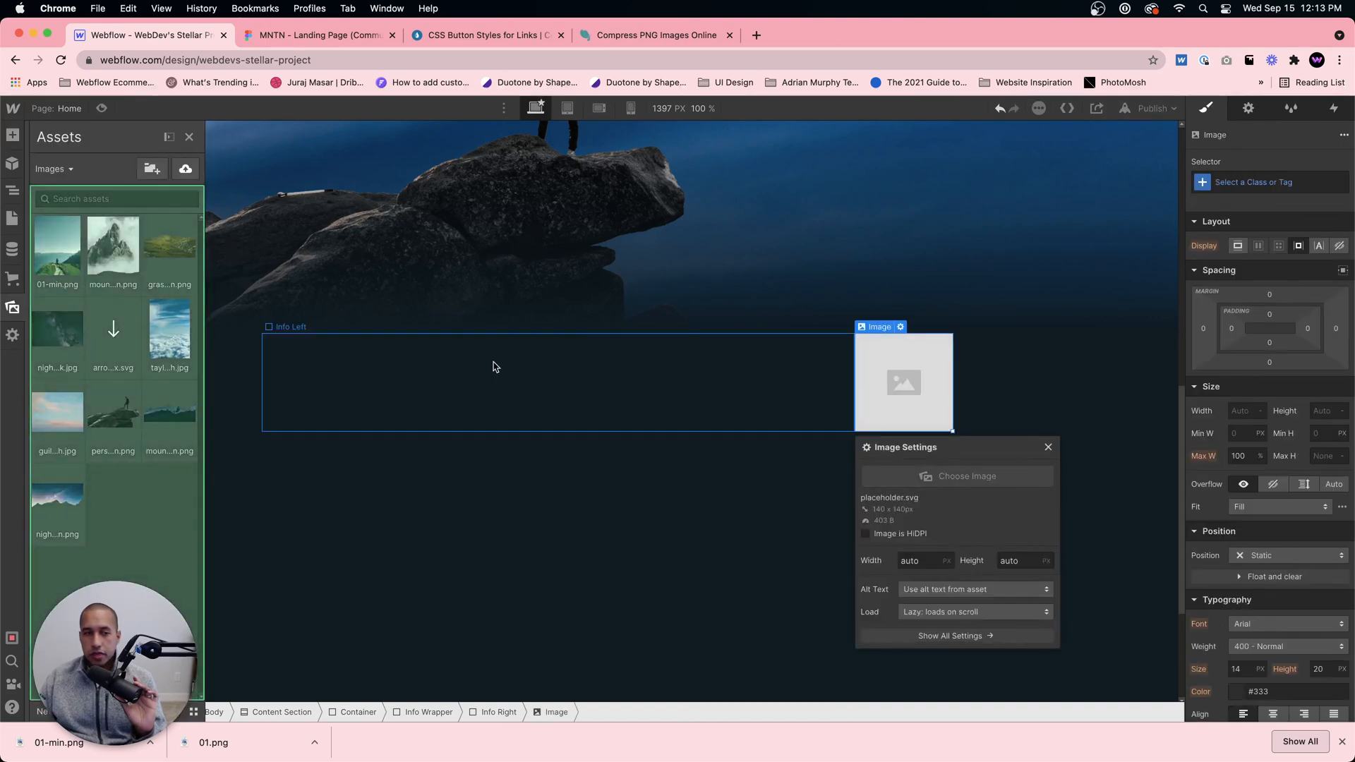
pyautogui.click(51, 239)
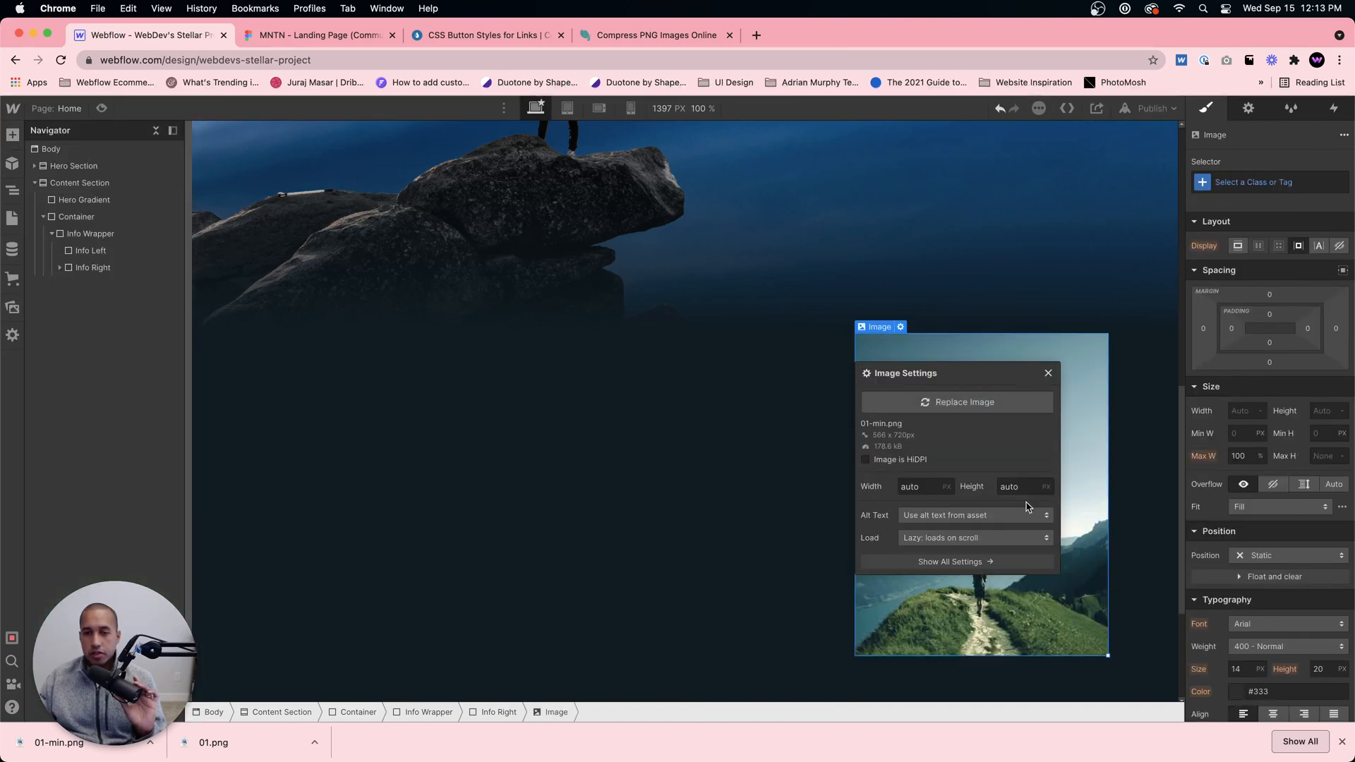
pyautogui.click(1124, 555)
# Step: Create the class Info Image on the hiker image in Info Right
pyautogui.click(1054, 588)
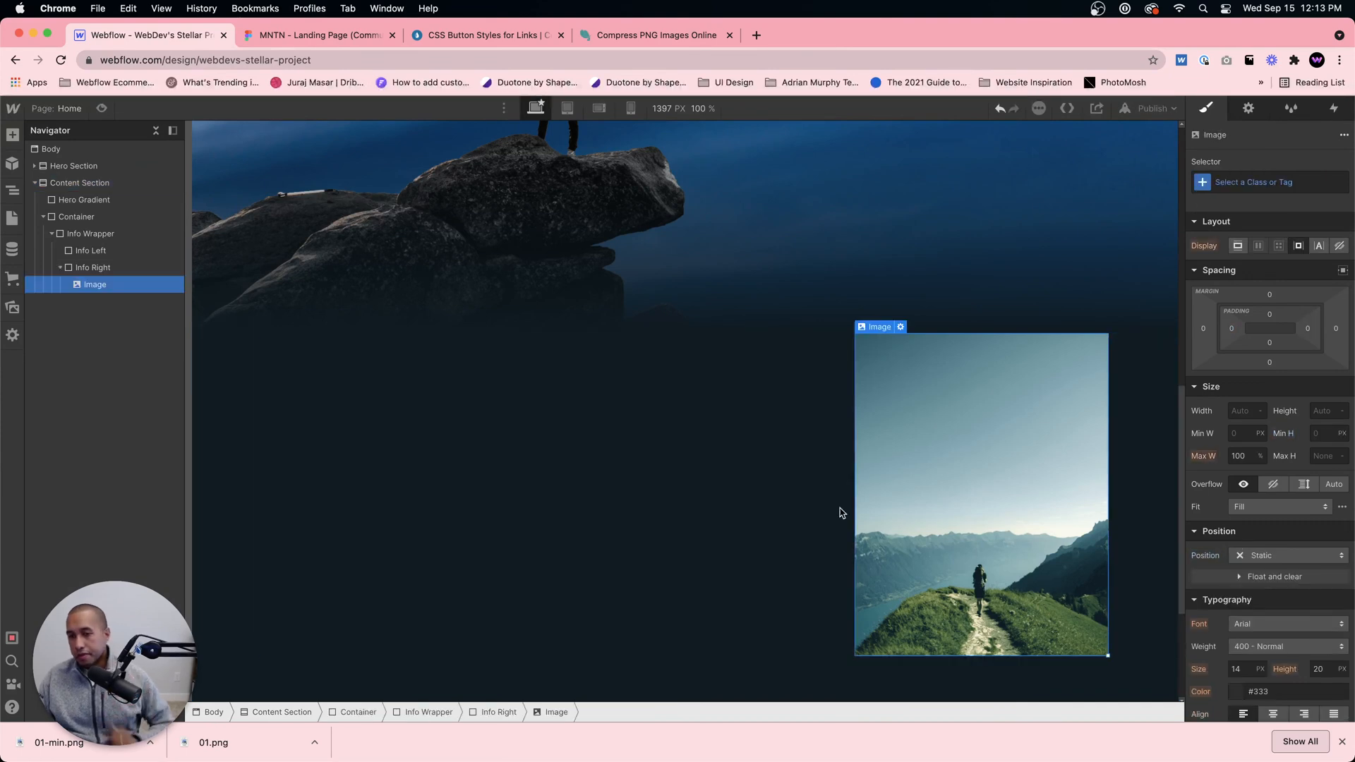
pyautogui.click(1270, 188)
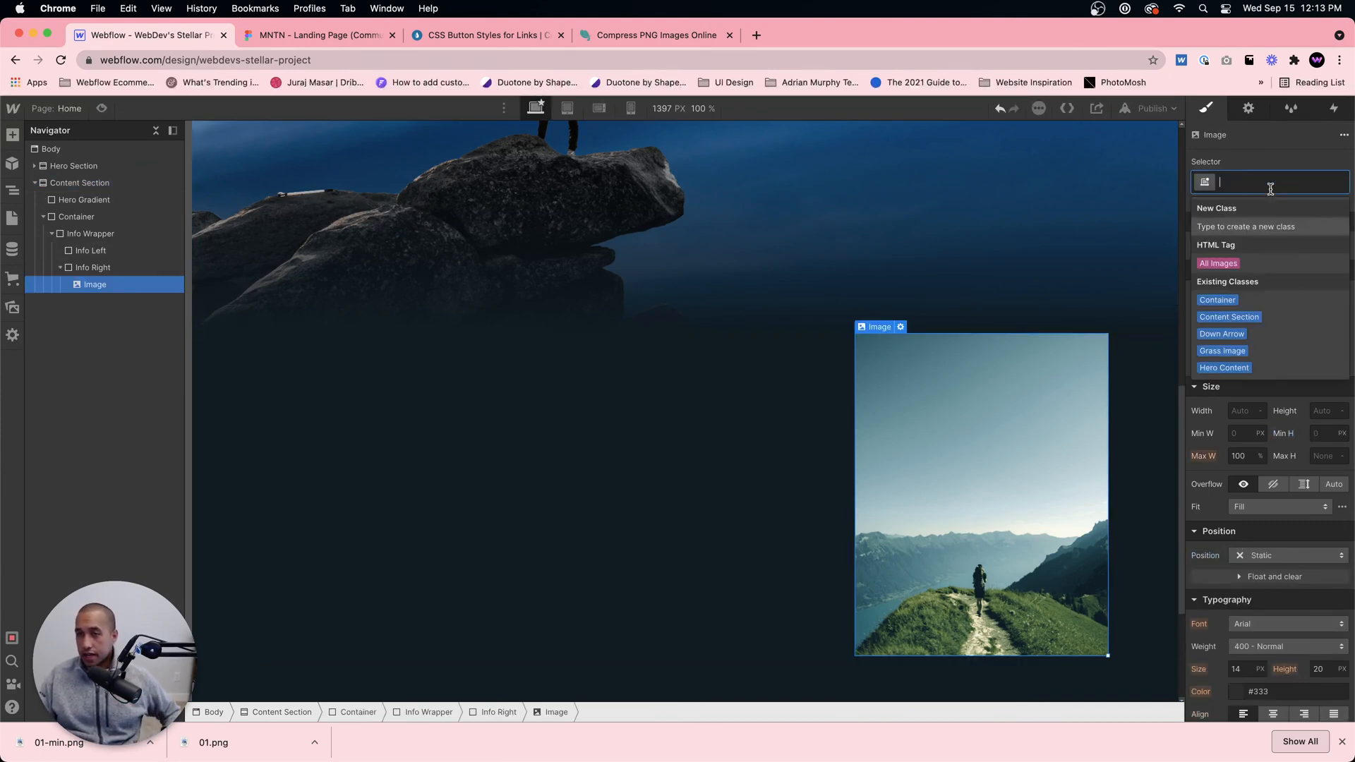
pyautogui.write('Info Image')
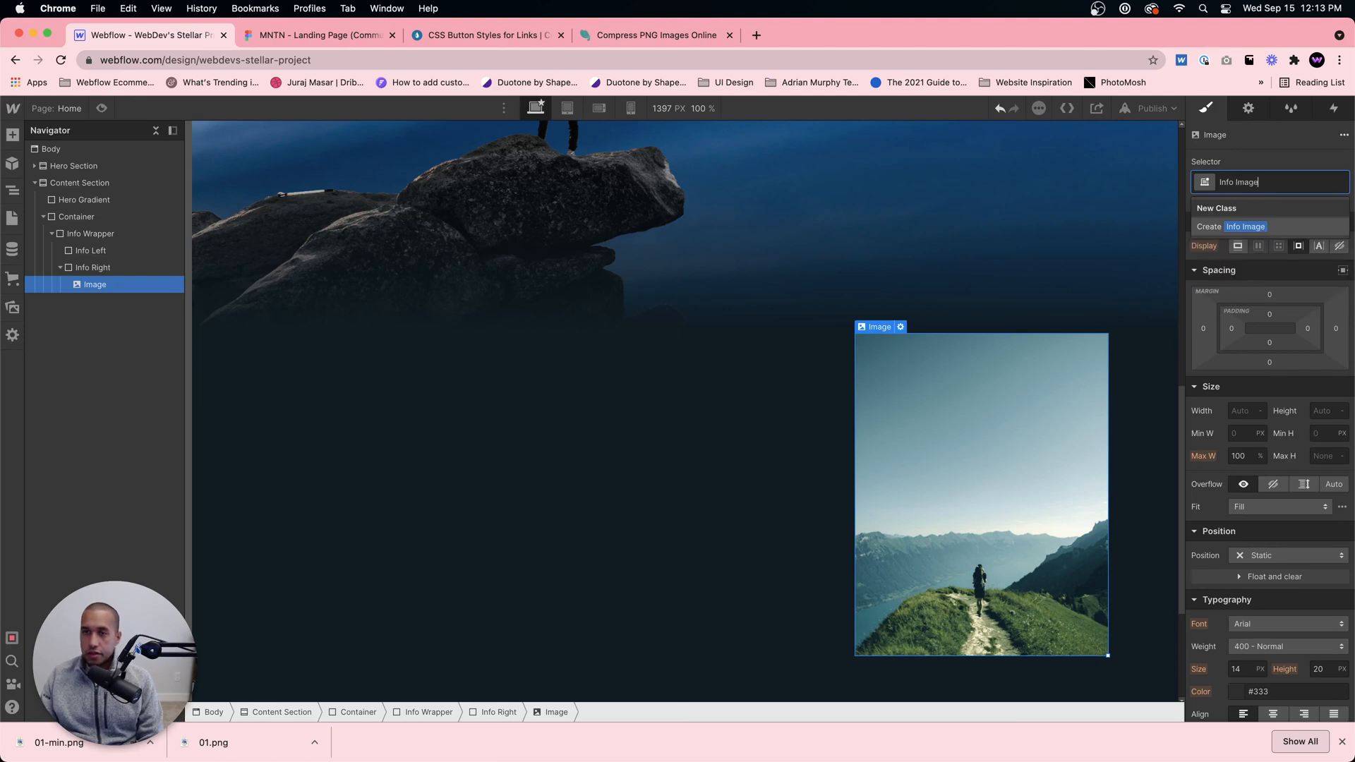
pyautogui.press('Return')
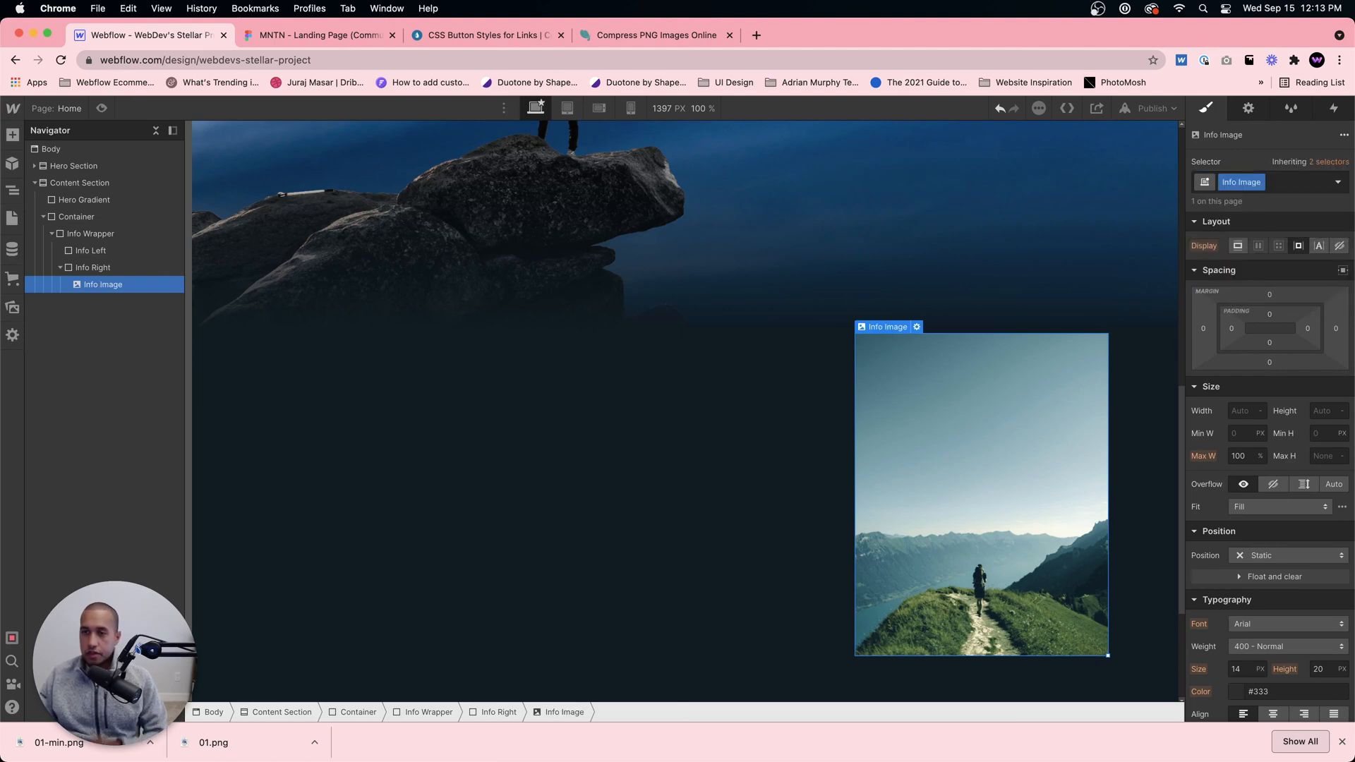
# Step: Switch to the Figma design and examine the layout and spacing of the three content blocks and the footer
pyautogui.click(667, 459)
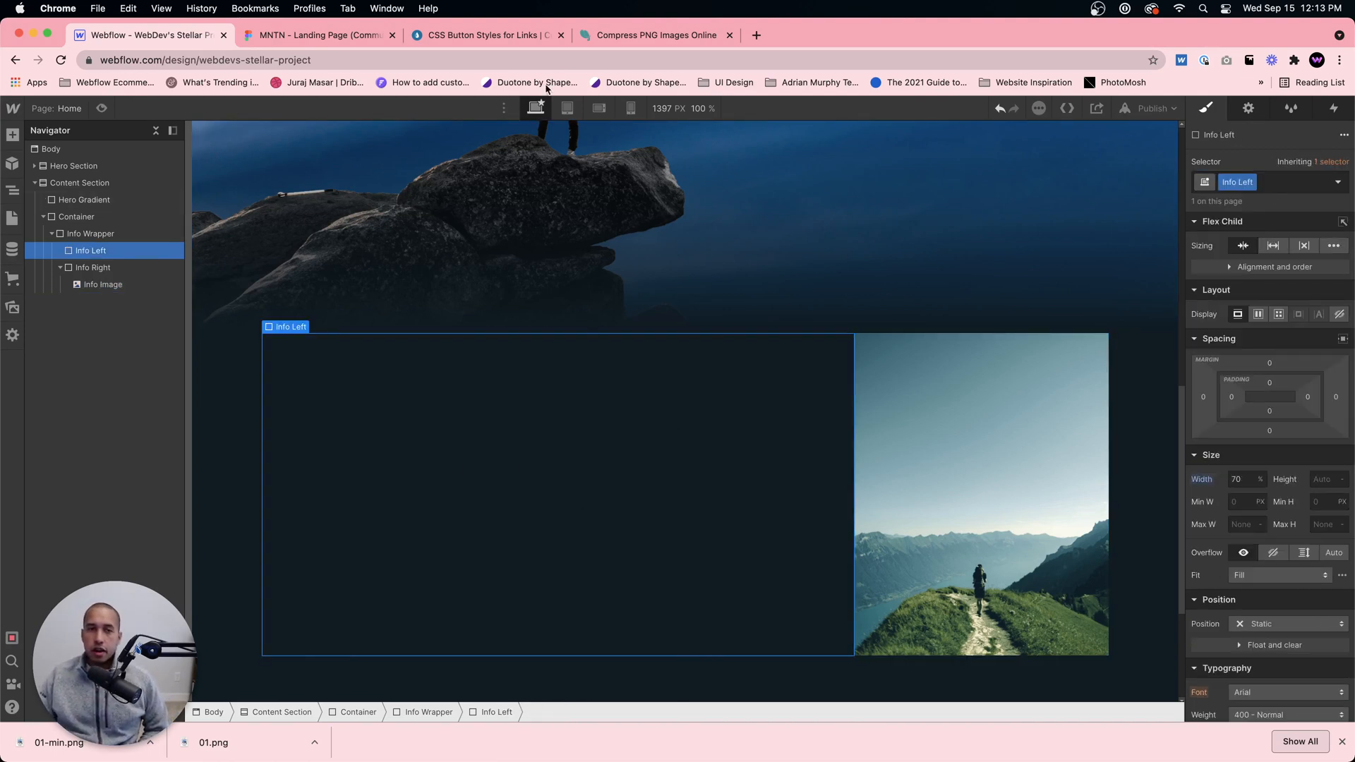
pyautogui.click(317, 35)
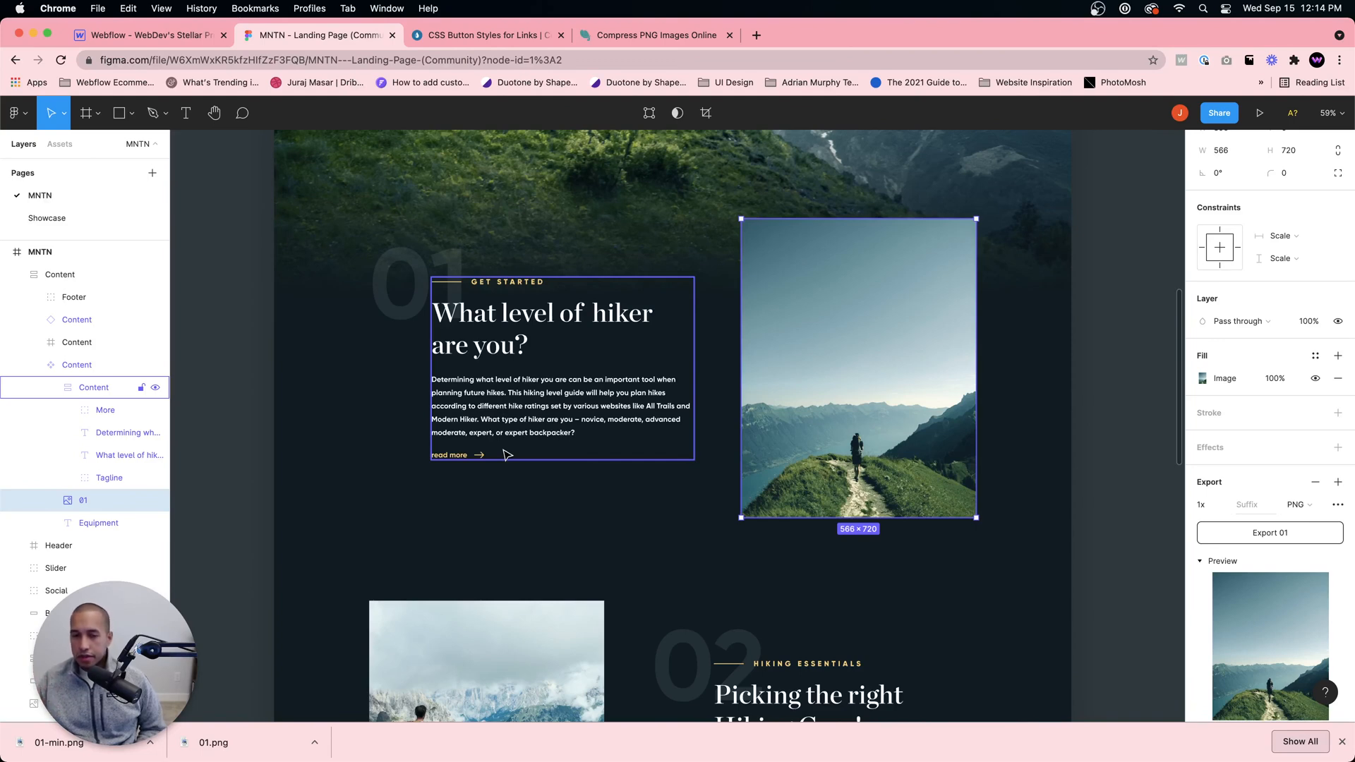
pyautogui.click(508, 453)
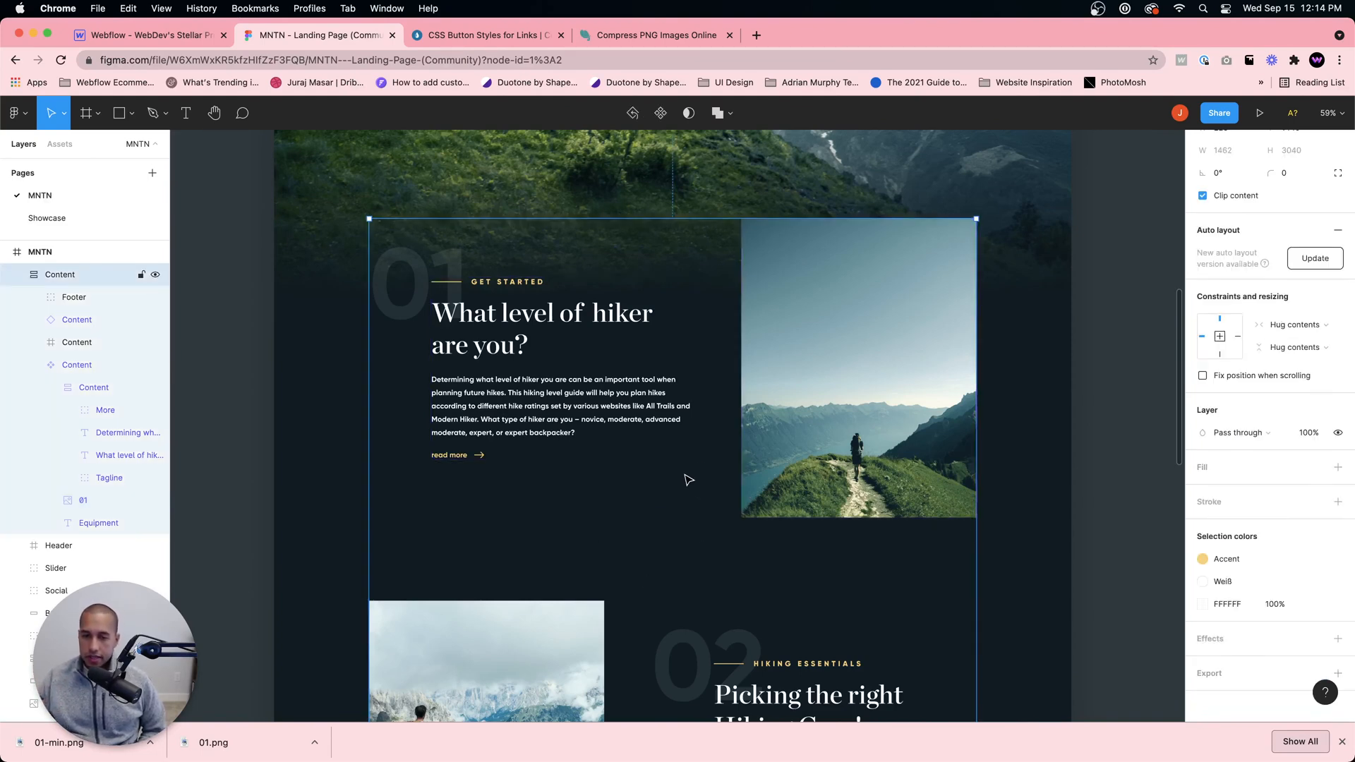
pyautogui.scroll(-2, 687, 477)
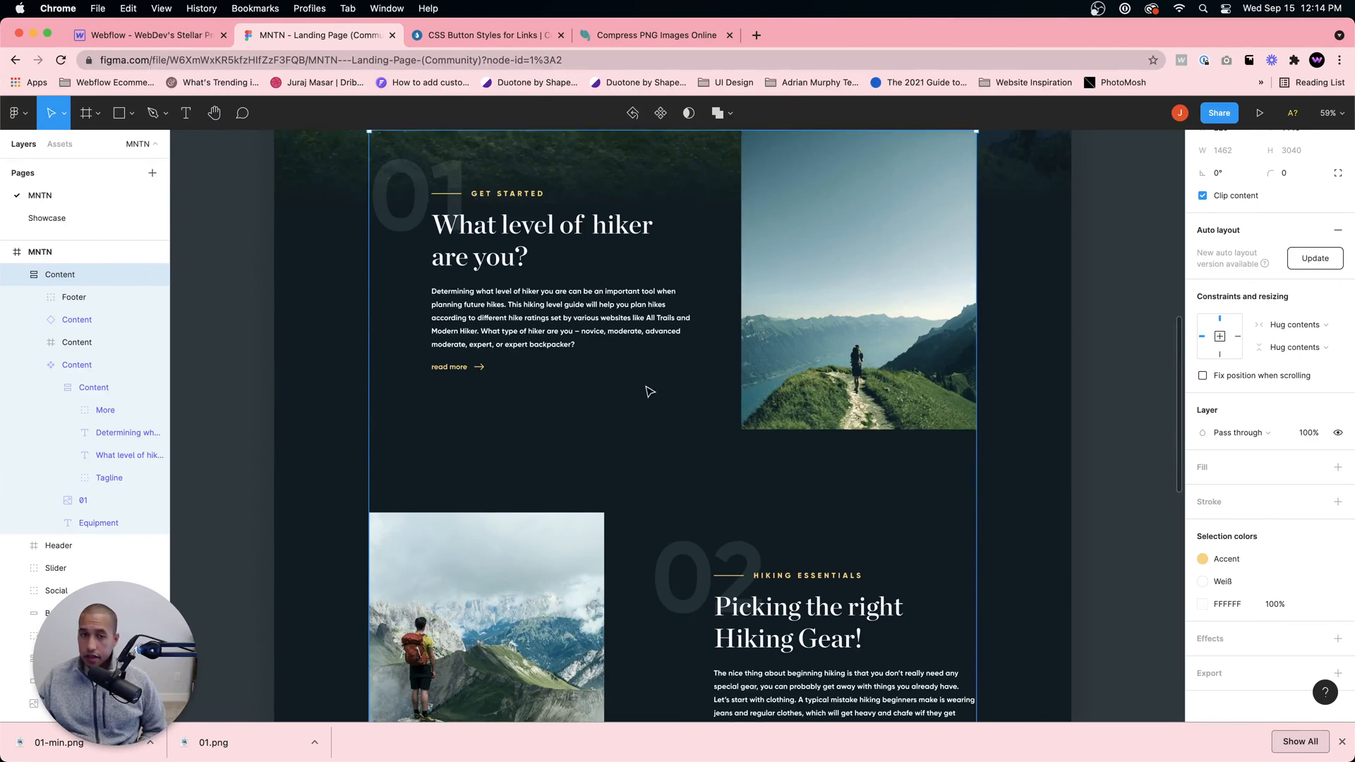
pyautogui.scroll(1, 648, 390)
pyautogui.scroll(-2, 639, 459)
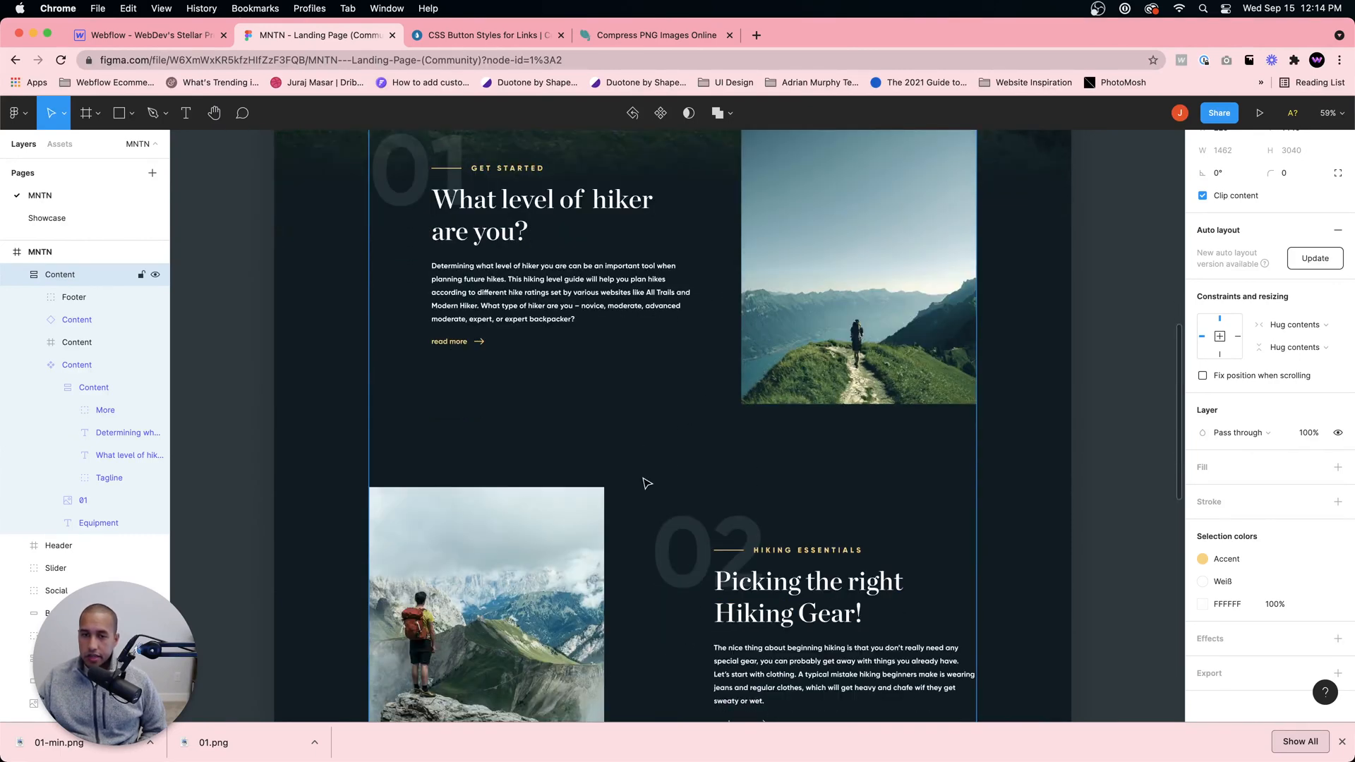
pyautogui.scroll(-2, 642, 444)
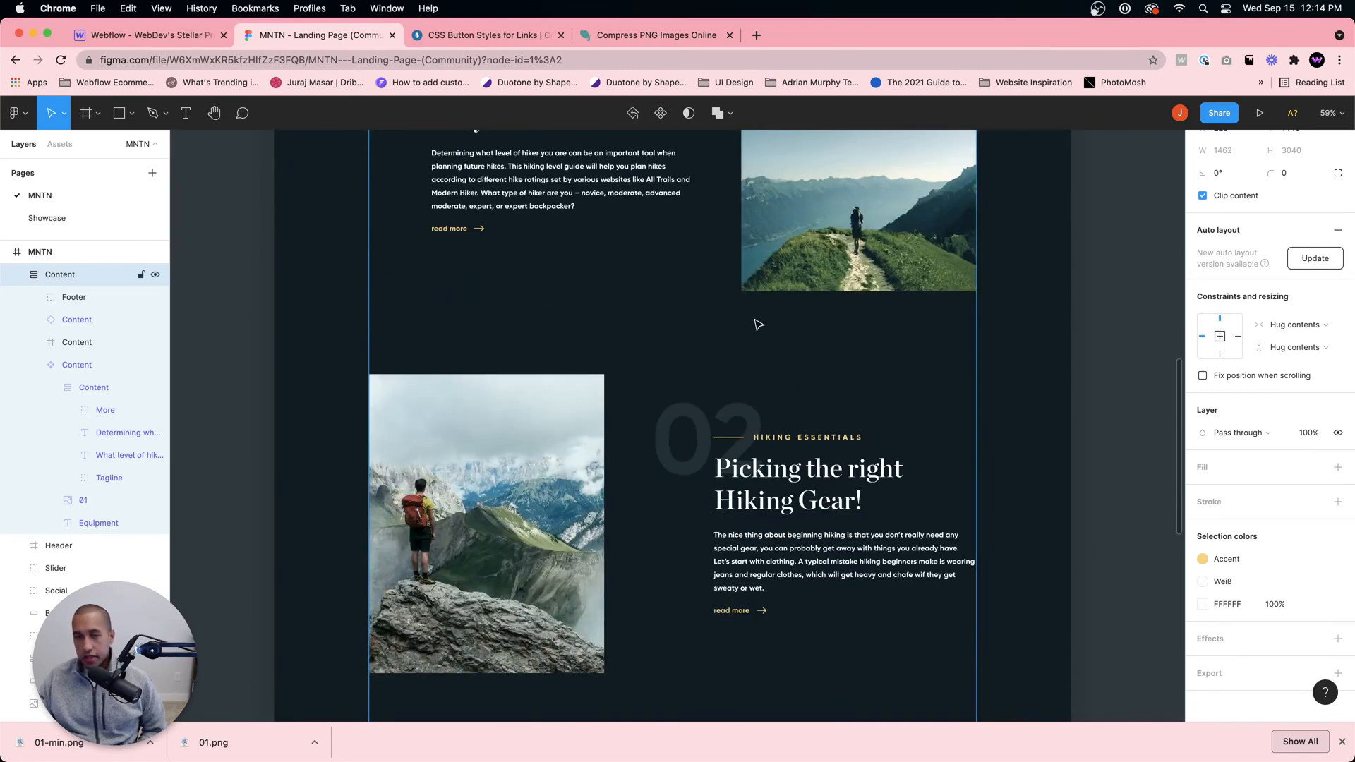
pyautogui.scroll(-3, 731, 381)
pyautogui.scroll(-2, 732, 381)
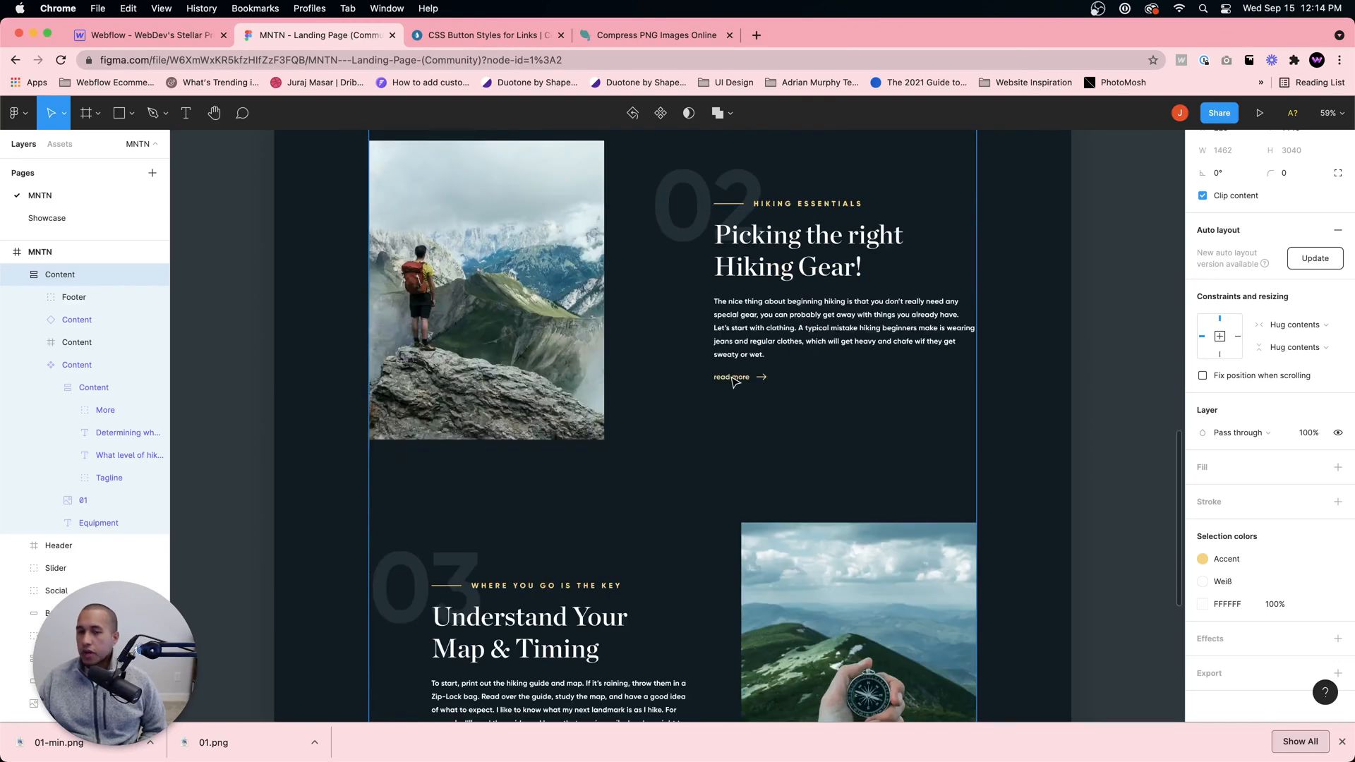
pyautogui.scroll(-9, 732, 385)
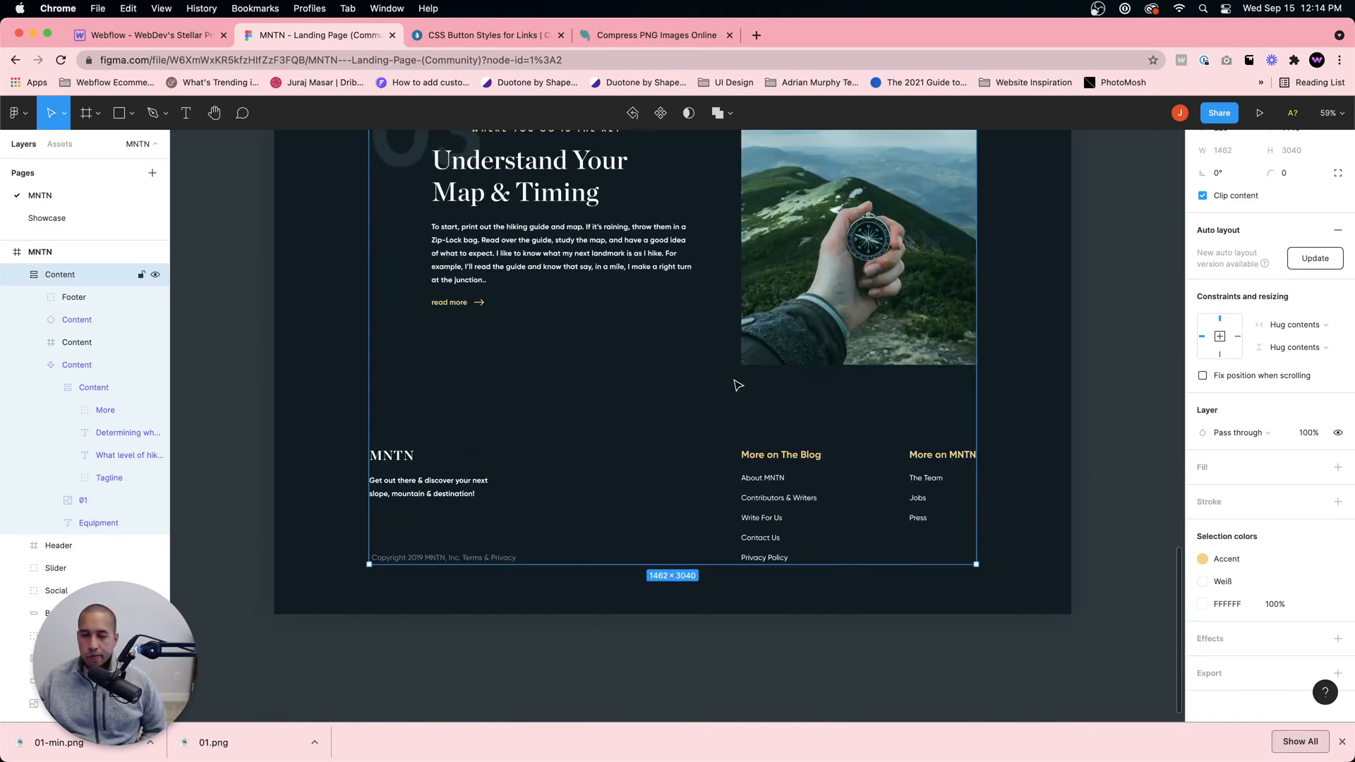
pyautogui.scroll(3, 735, 381)
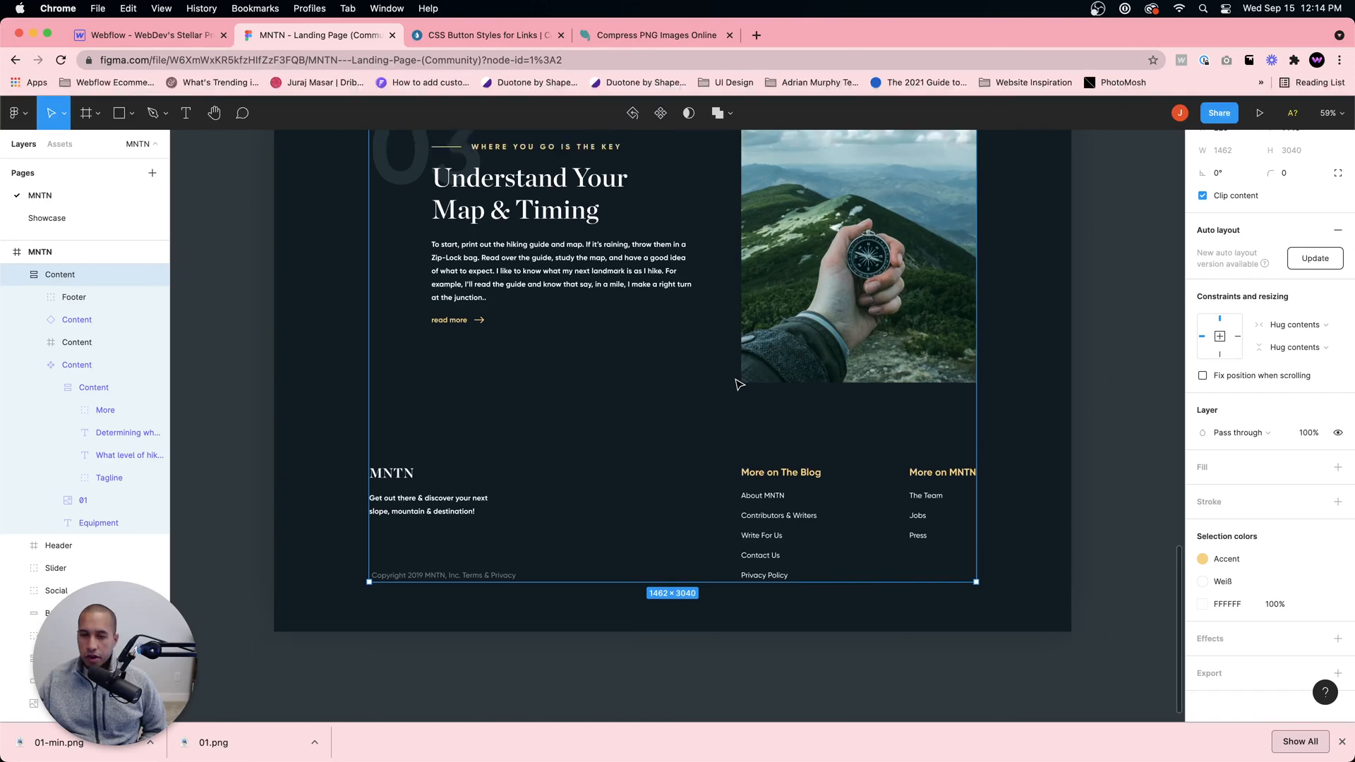
pyautogui.scroll(-4, 841, 492)
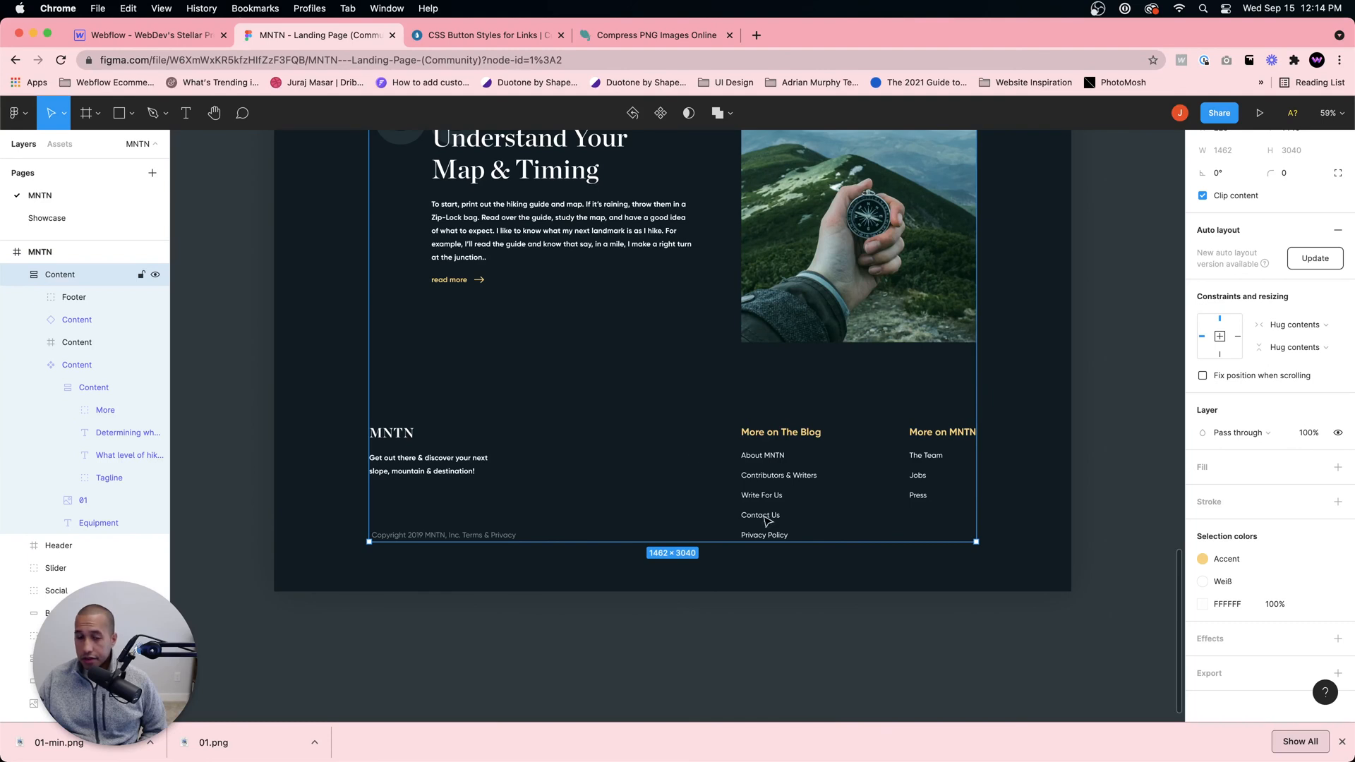
pyautogui.click(792, 574)
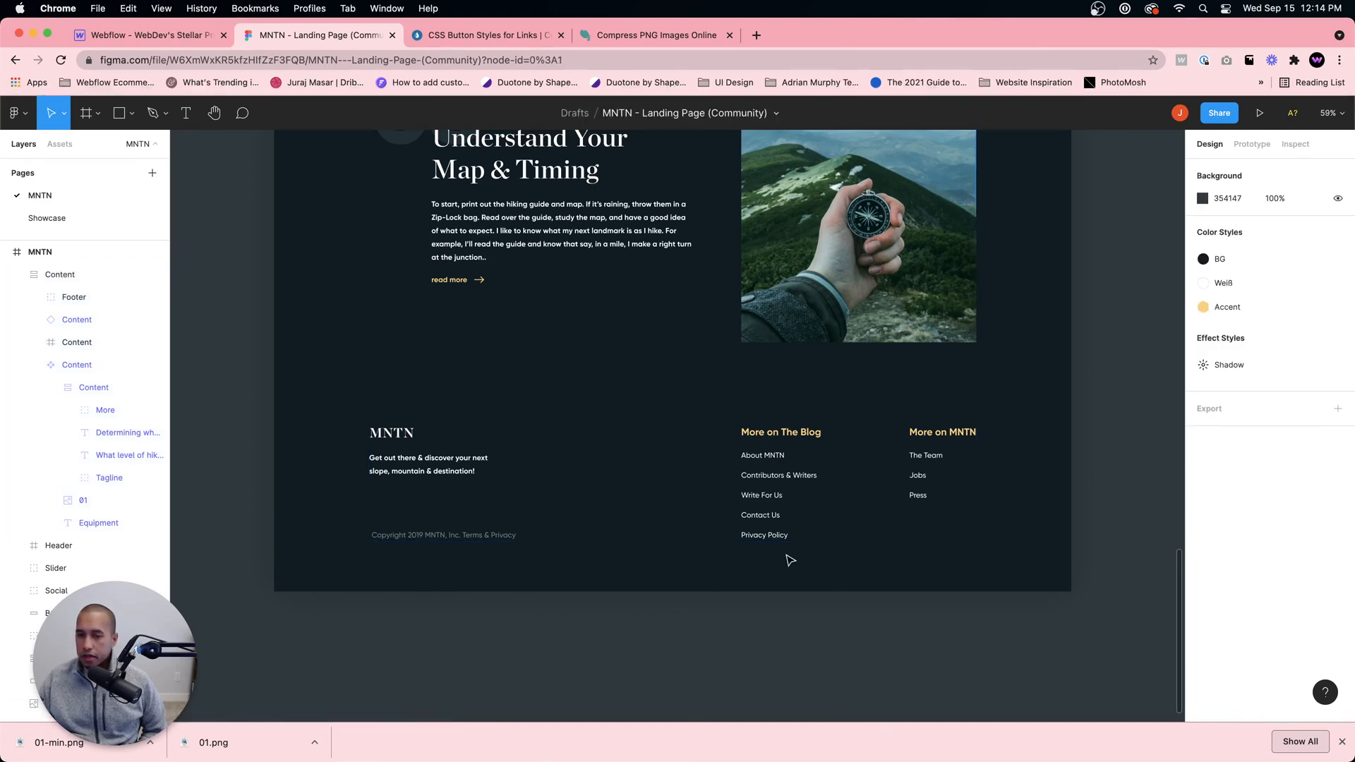
pyautogui.scroll(5, 808, 565)
pyautogui.scroll(3, 788, 513)
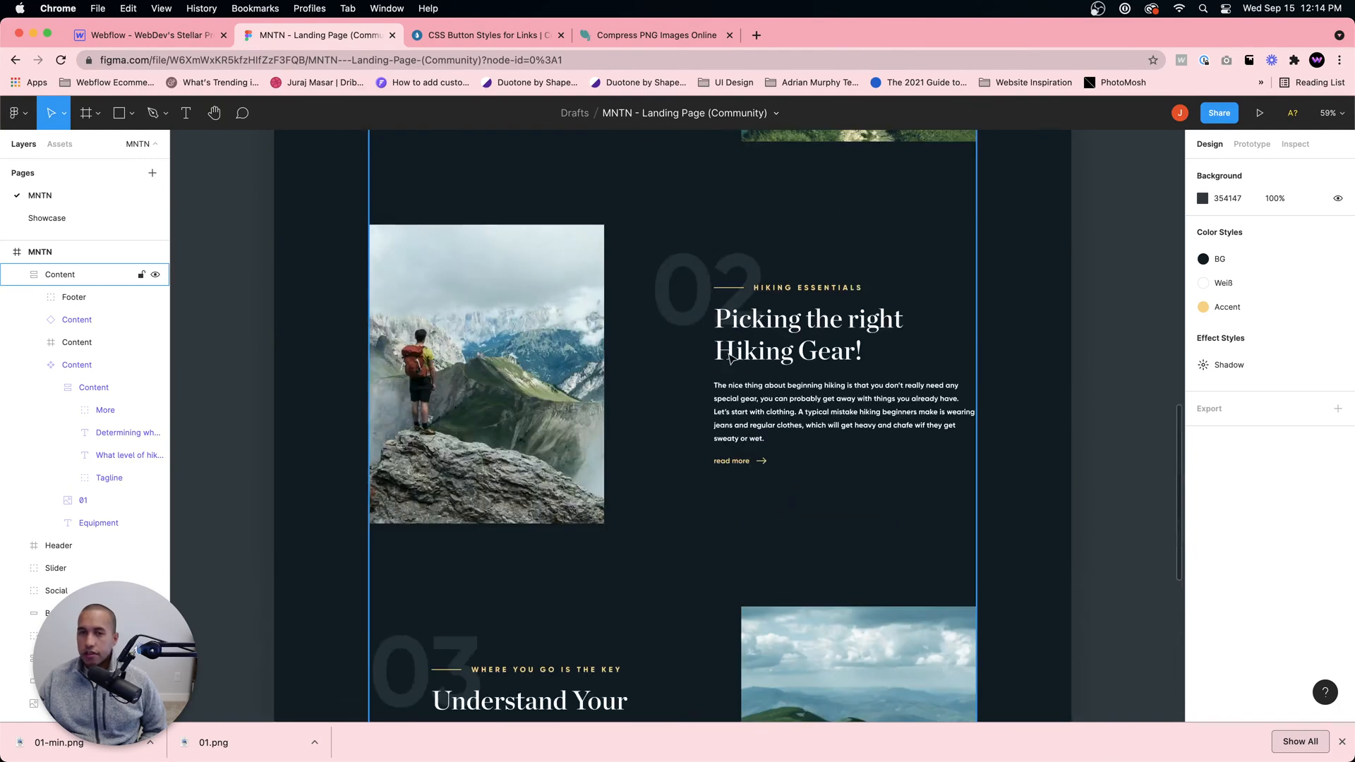
# Step: Return to the Webflow project and set the Content Section's bottom padding to 200 px
pyautogui.click(134, 35)
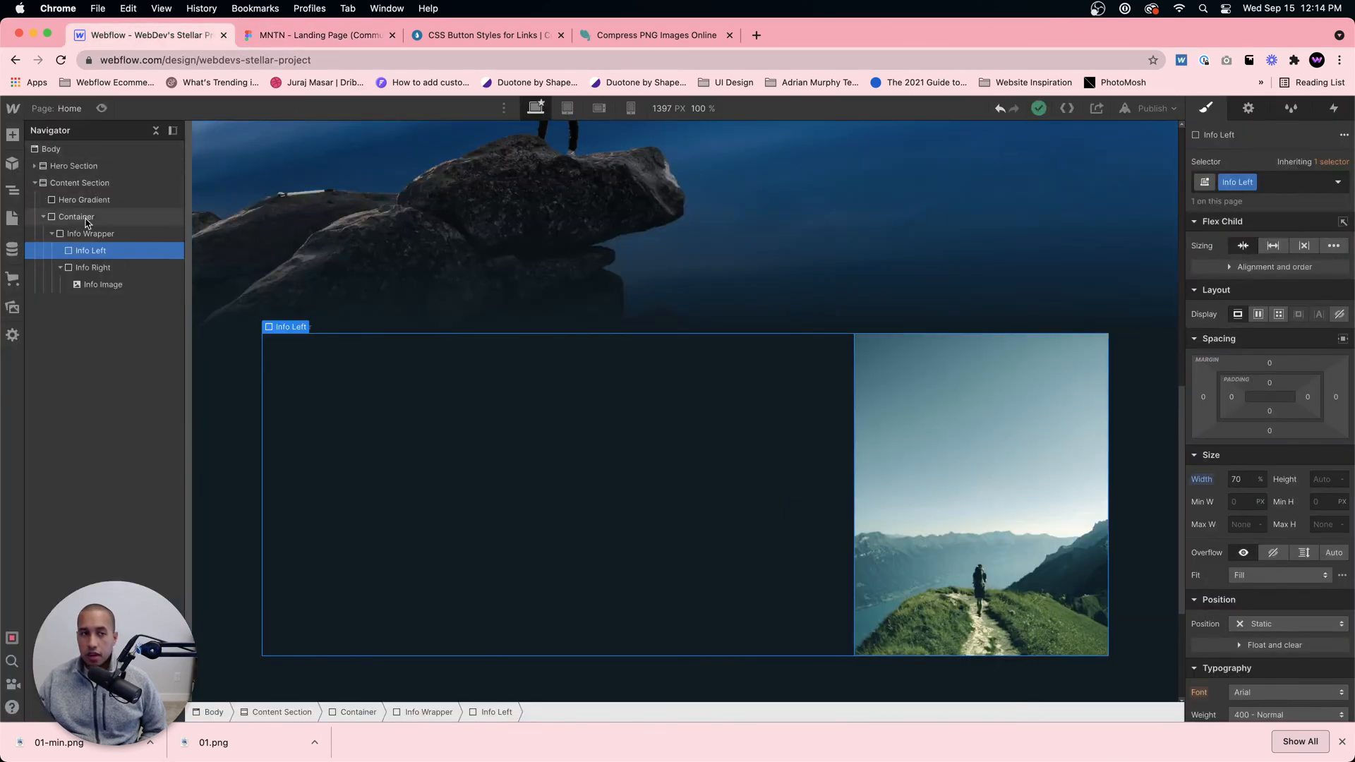
pyautogui.click(87, 183)
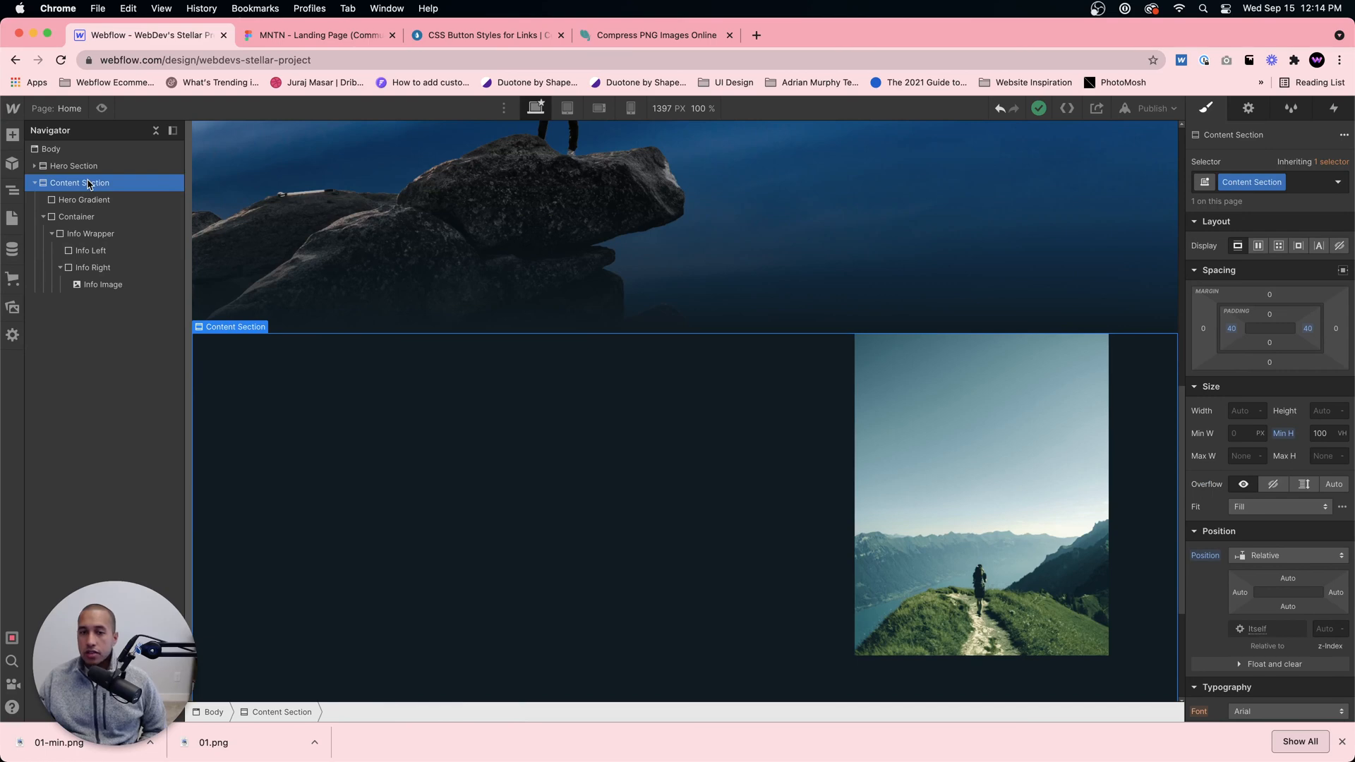
pyautogui.scroll(-3, 802, 464)
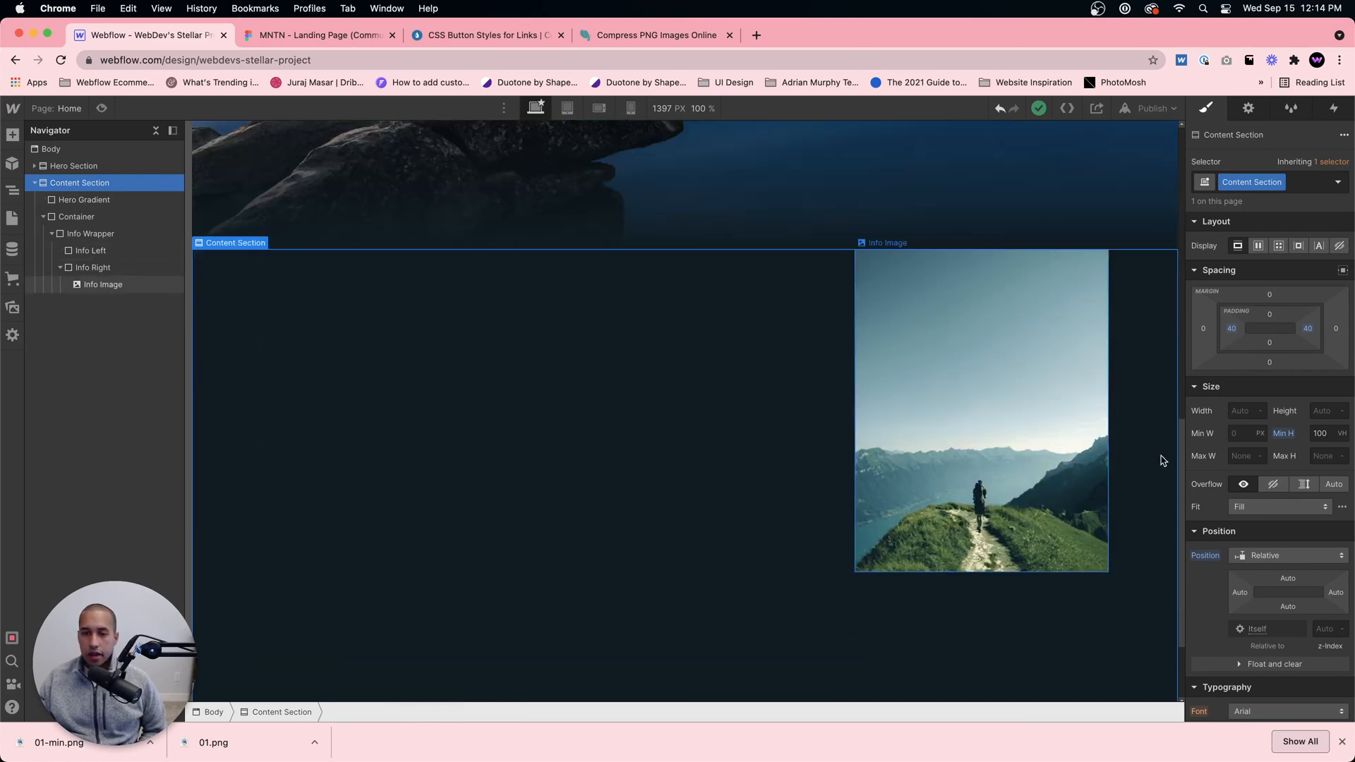
pyautogui.click(1269, 343)
pyautogui.write('200')
pyautogui.press('Return')
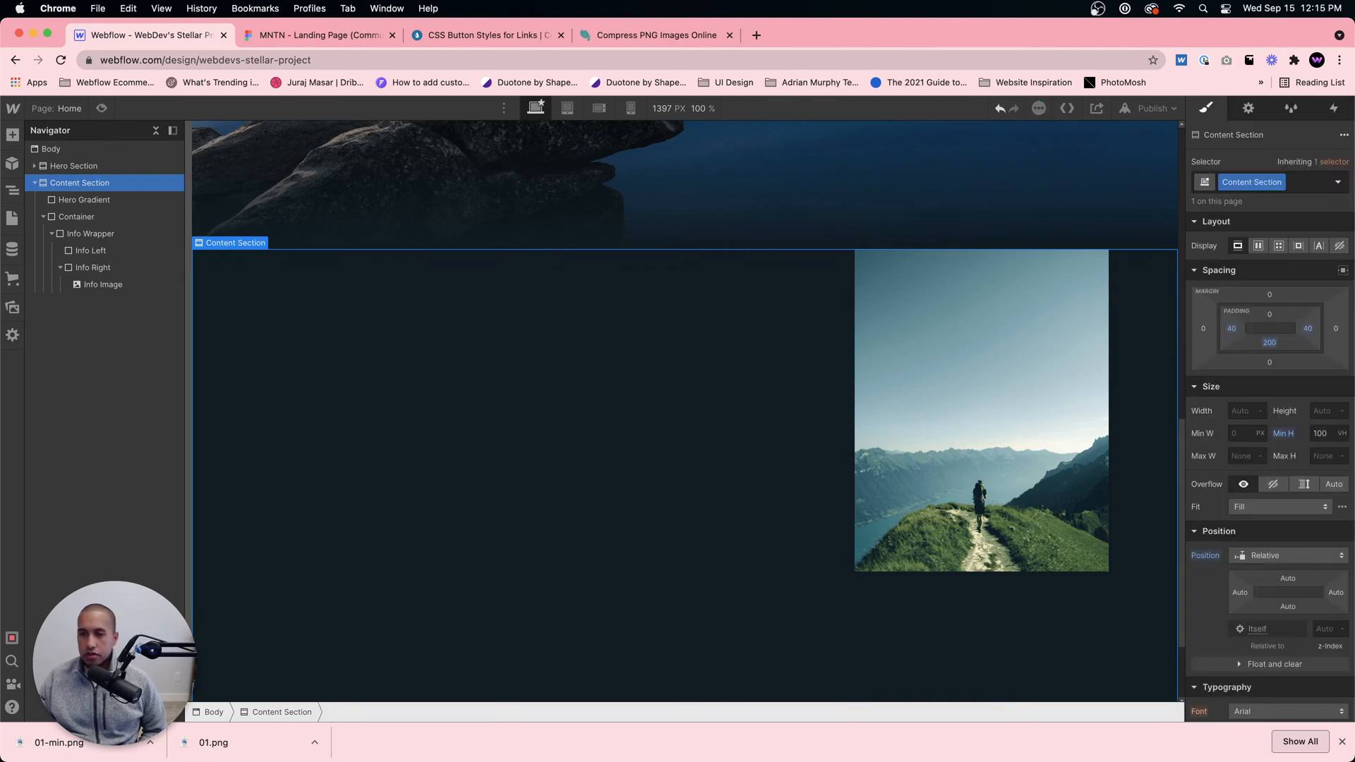
pyautogui.scroll(-2, 968, 490)
pyautogui.scroll(-1, 921, 573)
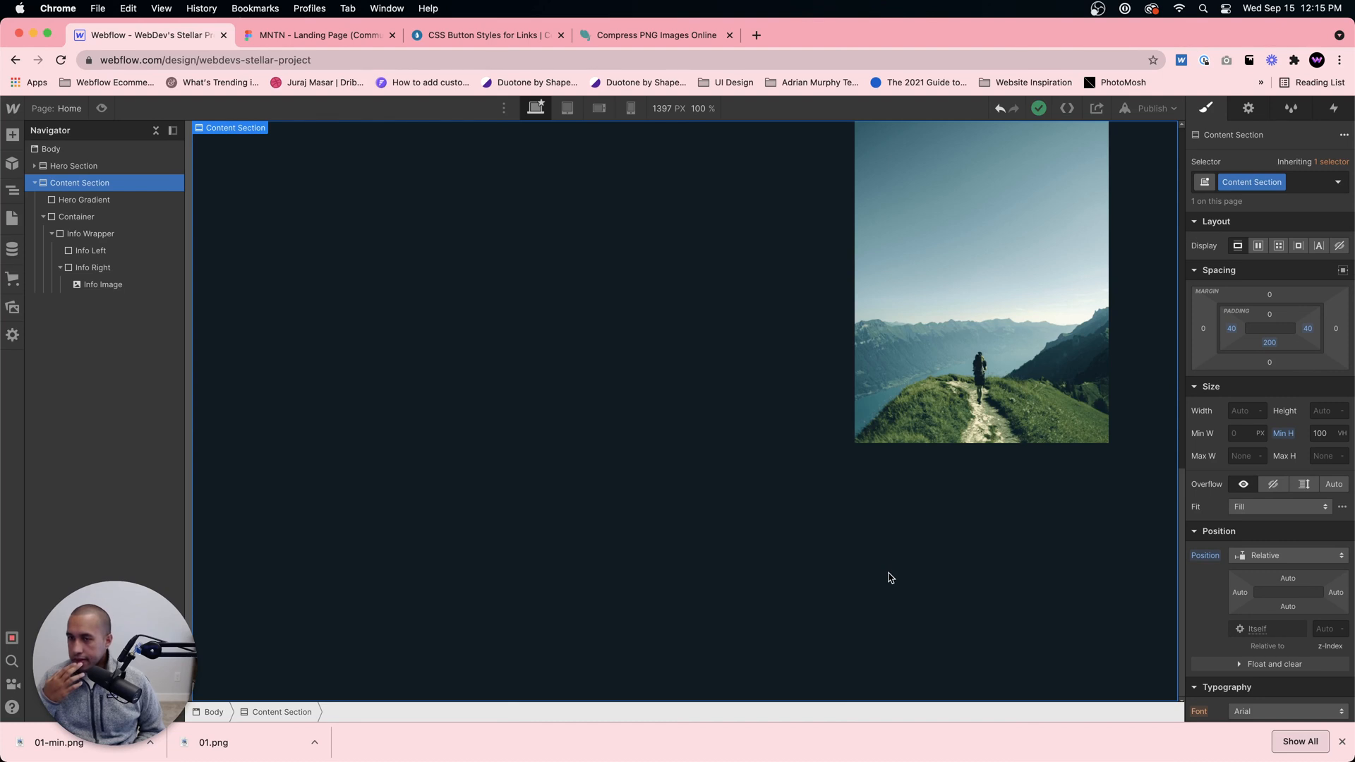
# Step: Set the Content Section's top padding to 100 px
pyautogui.scroll(5, 890, 568)
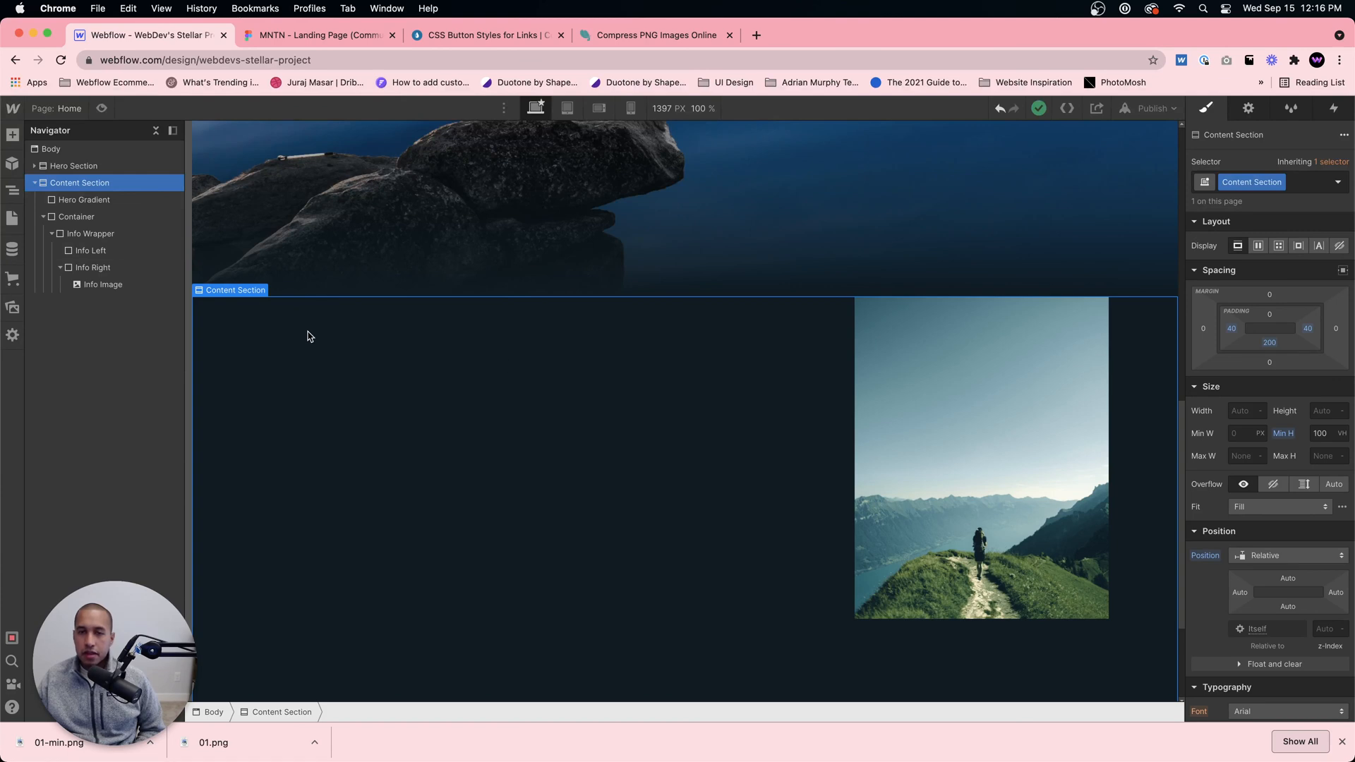
pyautogui.click(532, 381)
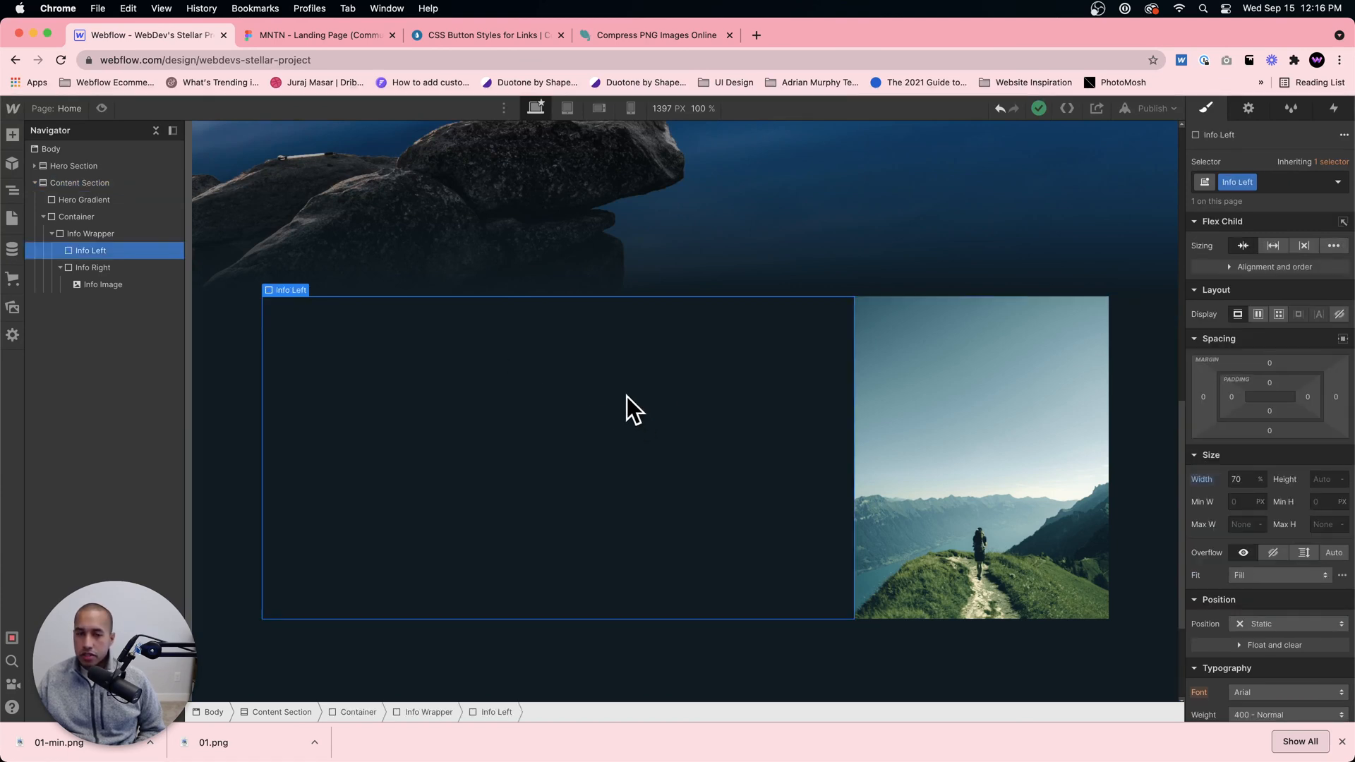
pyautogui.click(242, 383)
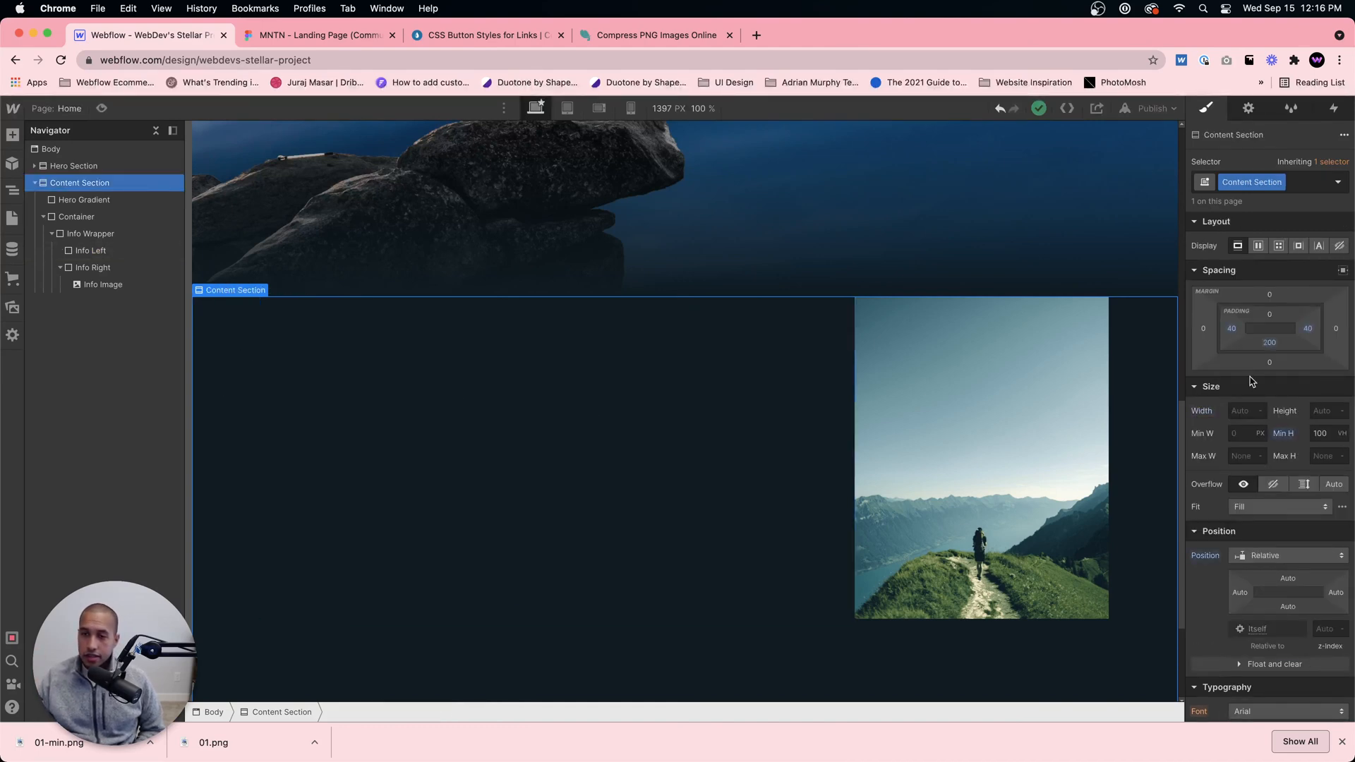
pyautogui.click(1268, 315)
pyautogui.write('100')
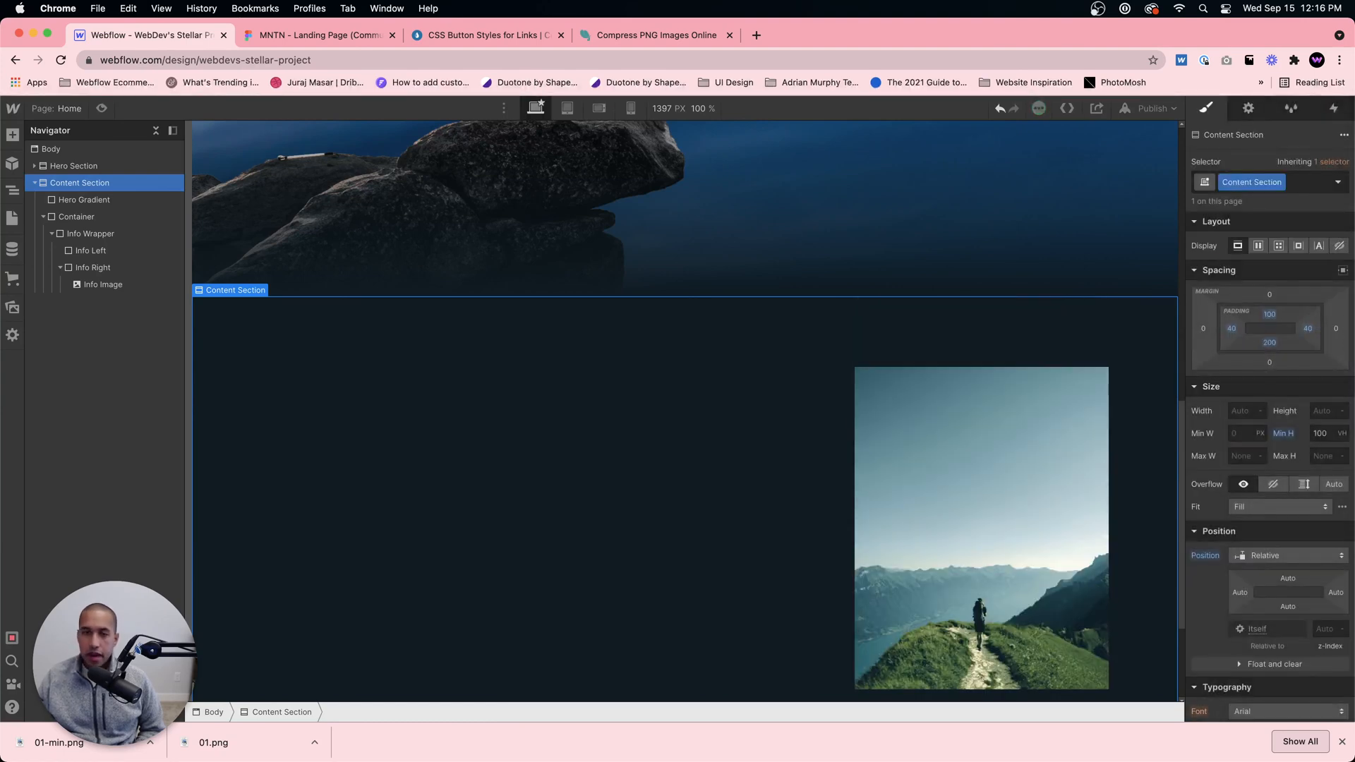
pyautogui.press('Return')
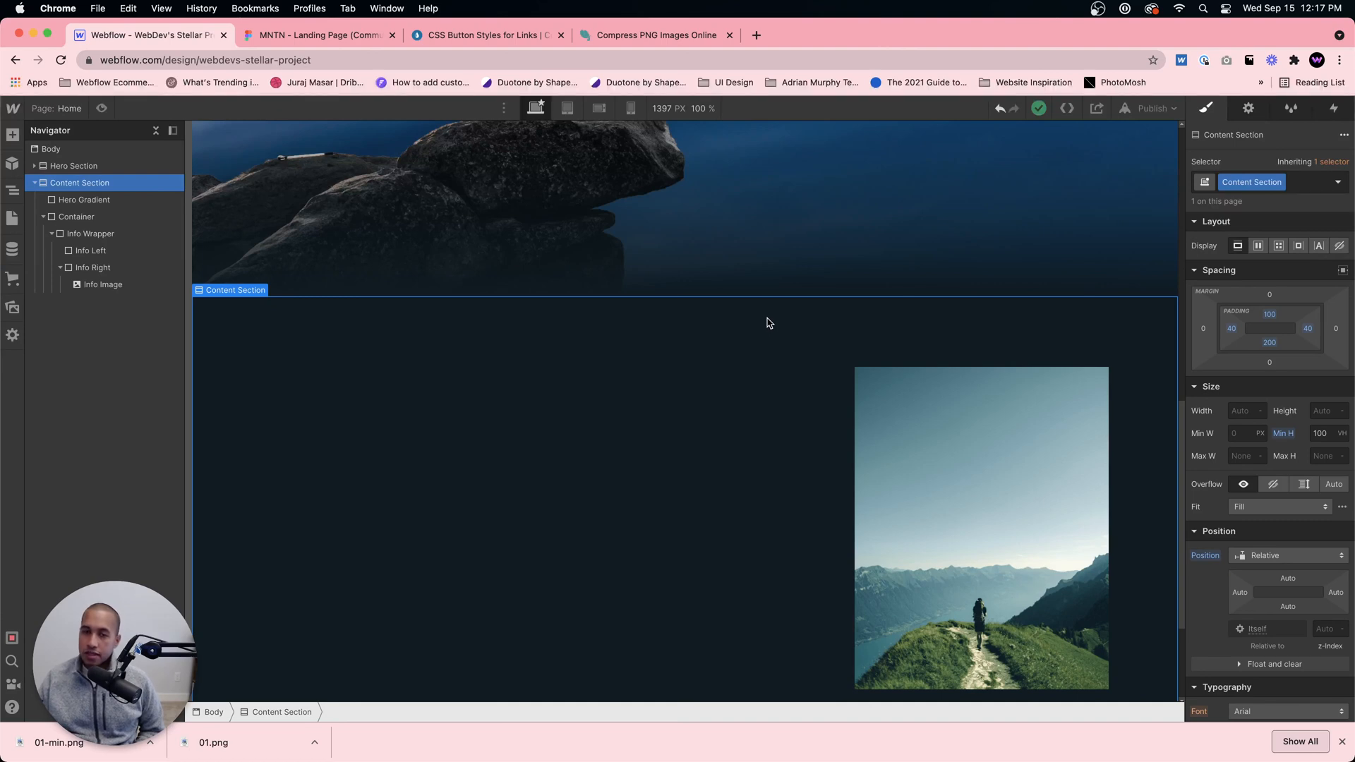
# Step: Switch to the Figma design and examine the text layout of the "What level of hiker are you?" block
pyautogui.click(744, 423)
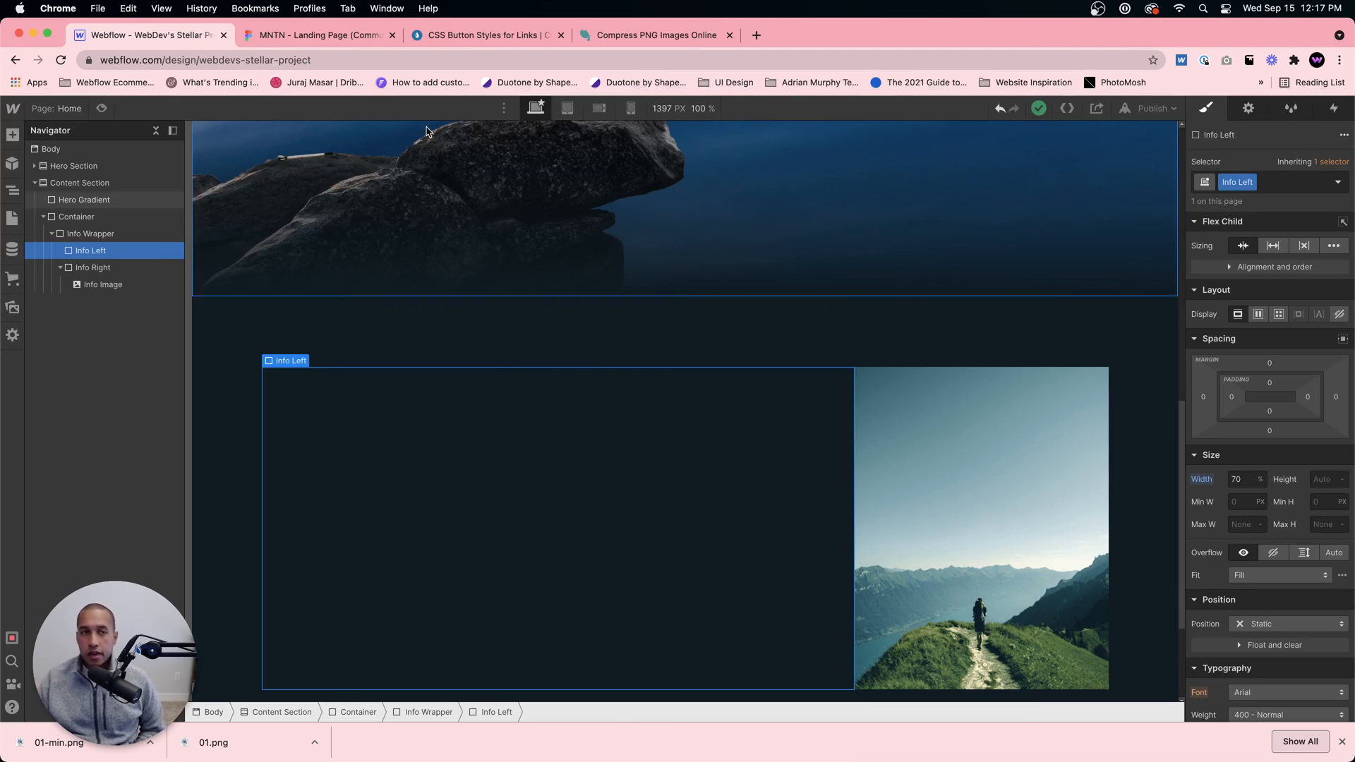
pyautogui.click(306, 35)
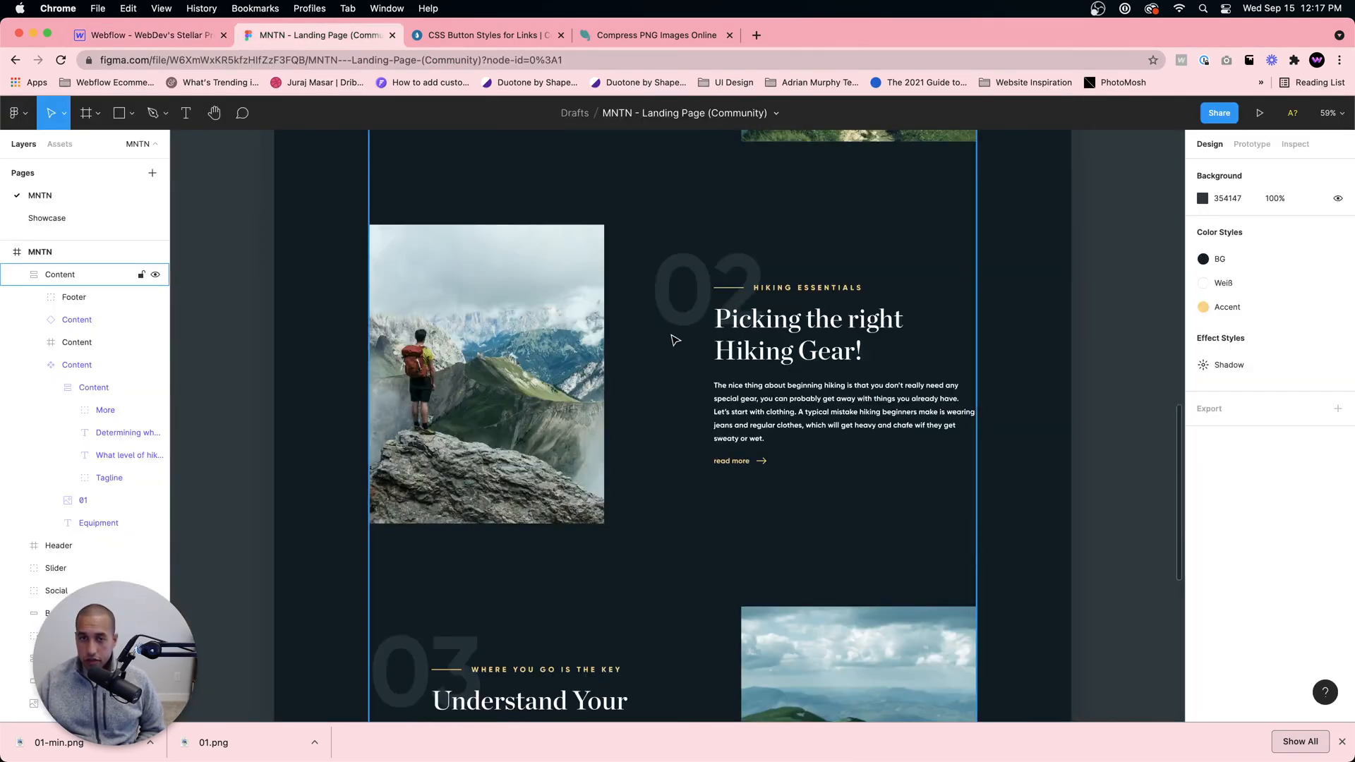
pyautogui.scroll(5, 678, 339)
pyautogui.scroll(10, 597, 263)
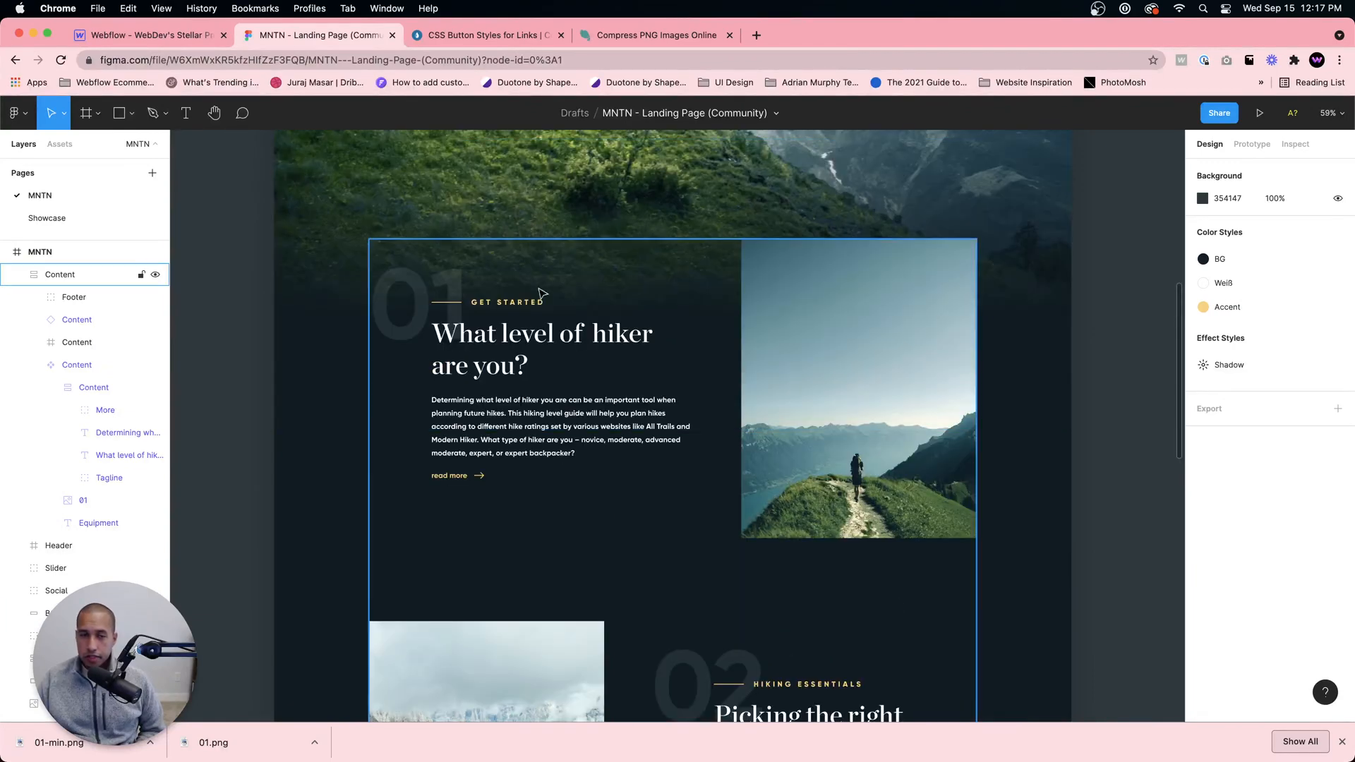
pyautogui.scroll(-10, 530, 314)
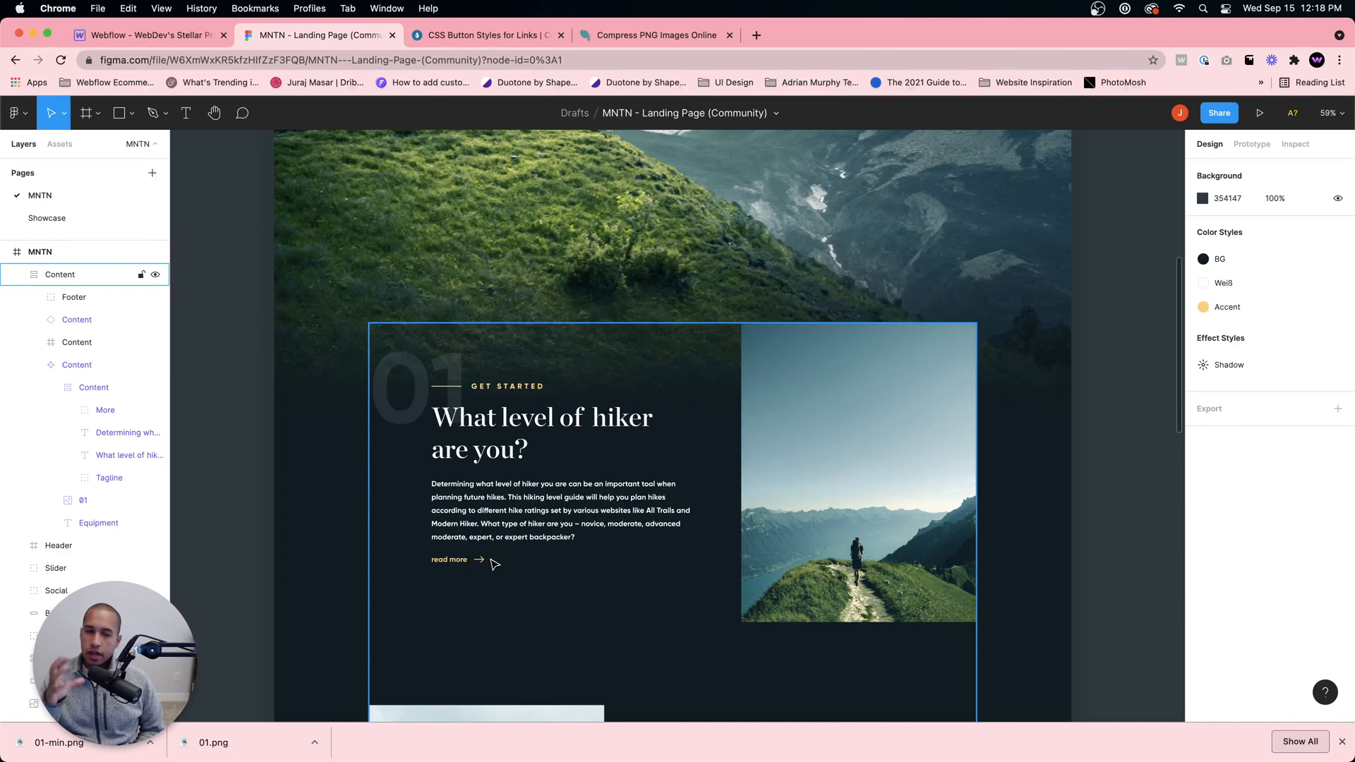
# Step: Return to the Webflow project and add a div block inside Info Left with the class Info Left Top
pyautogui.click(145, 34)
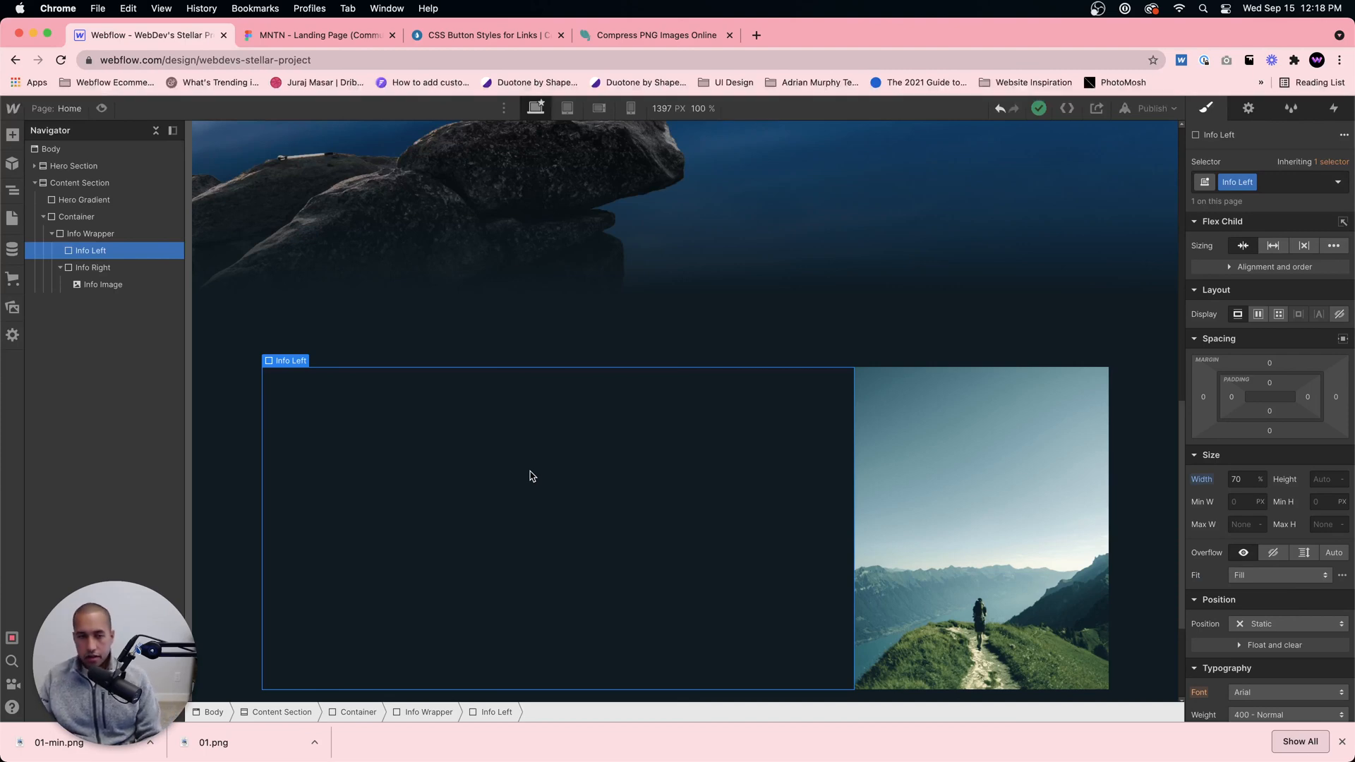
pyautogui.press('super+e')
pyautogui.write('idv')
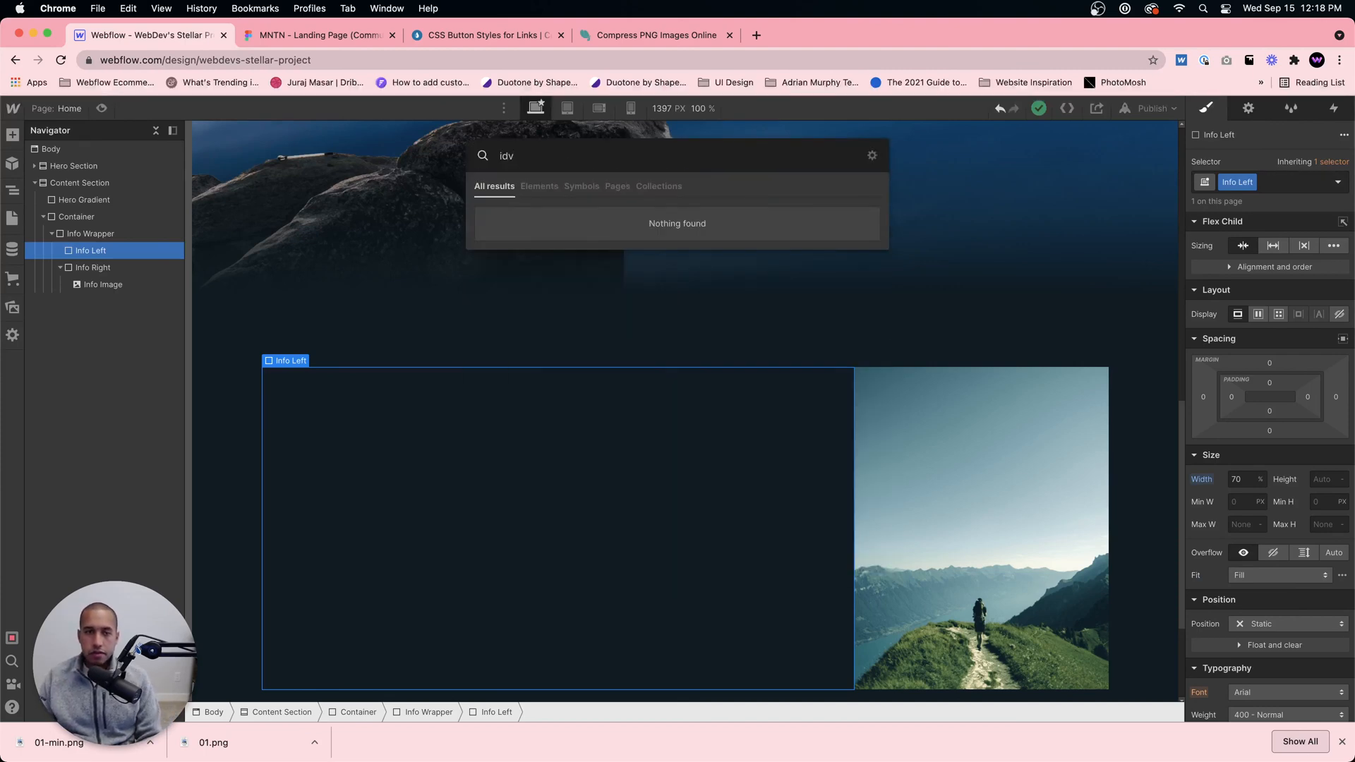
pyautogui.press('super+a')
pyautogui.write('div')
pyautogui.press('Return')
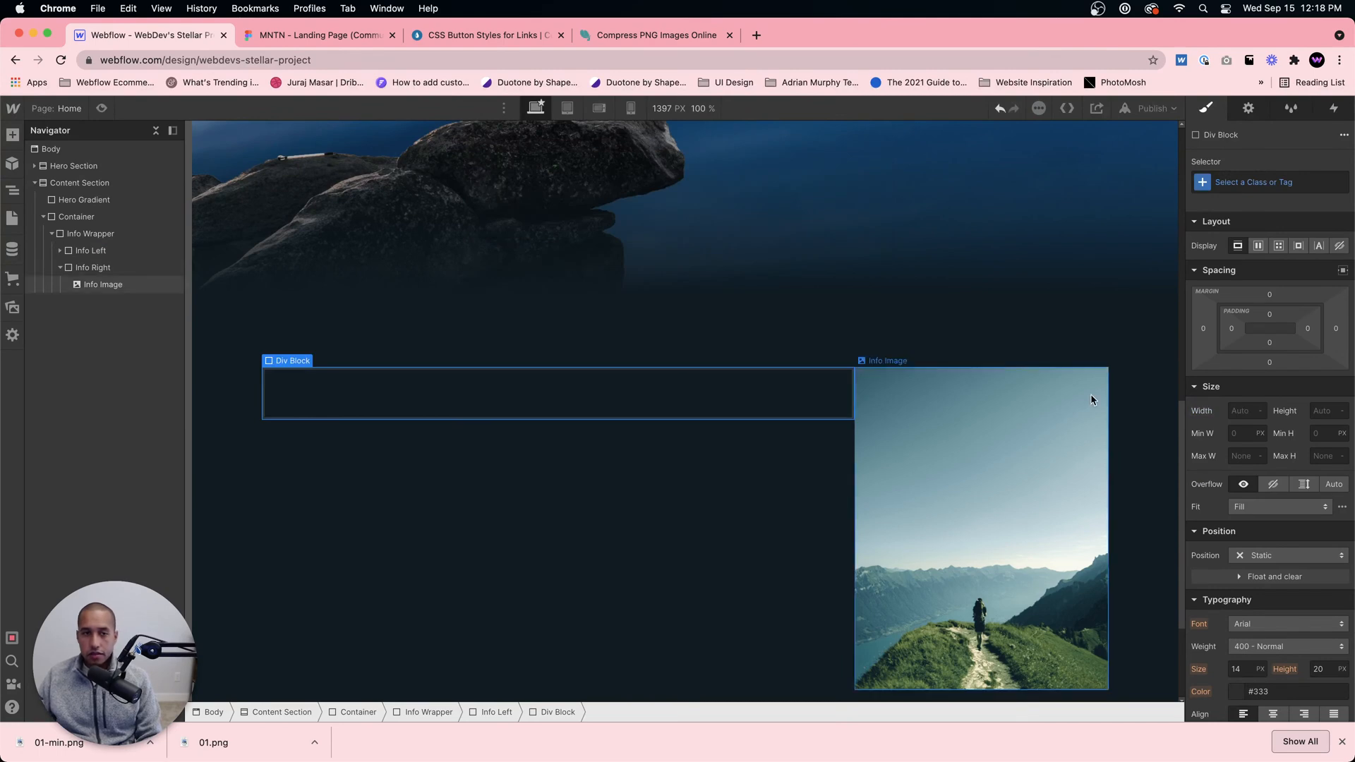
pyautogui.click(1256, 182)
pyautogui.write('Info Left Top')
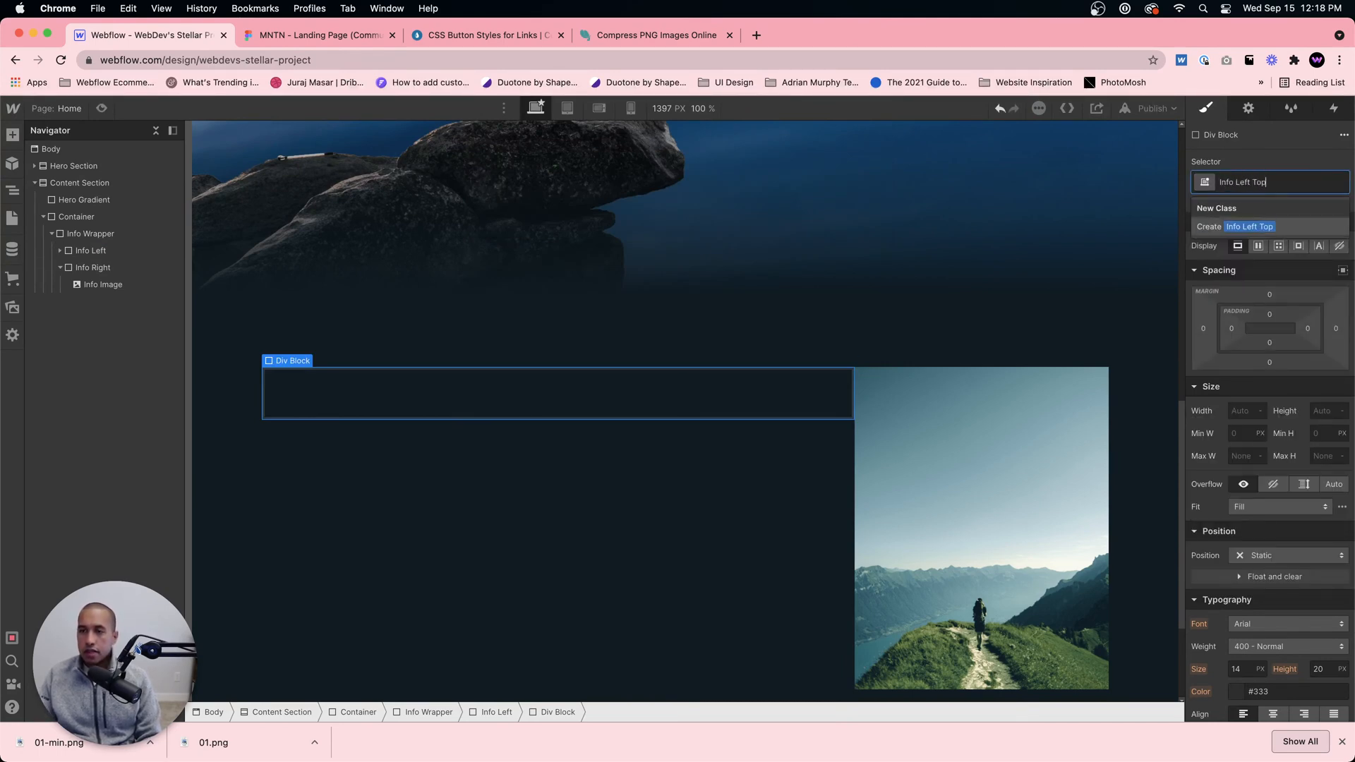
pyautogui.press('Return')
# Step: Add a second div block inside Info Left and give it the class Info Left Middle
pyautogui.click(672, 530)
pyautogui.press('super+e')
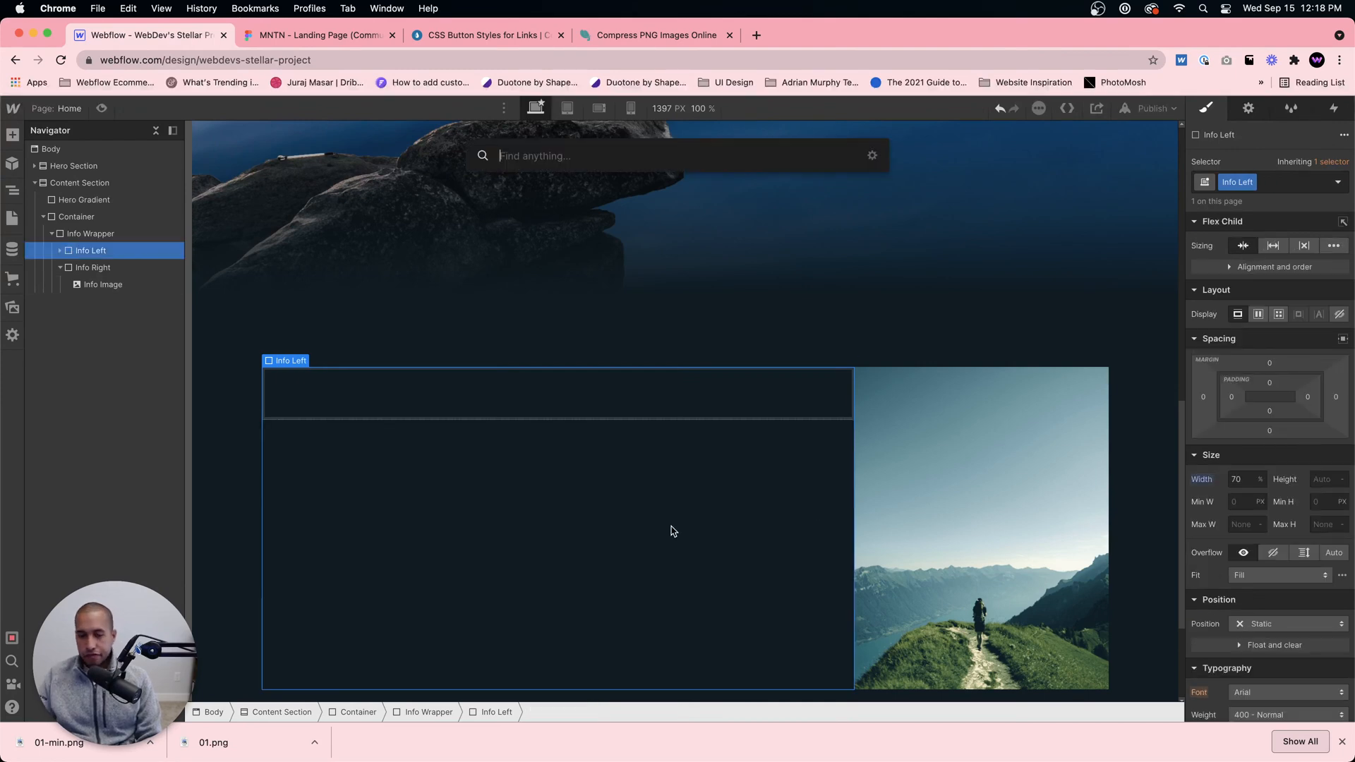
pyautogui.write('div')
pyautogui.press('Return')
pyautogui.click(1306, 184)
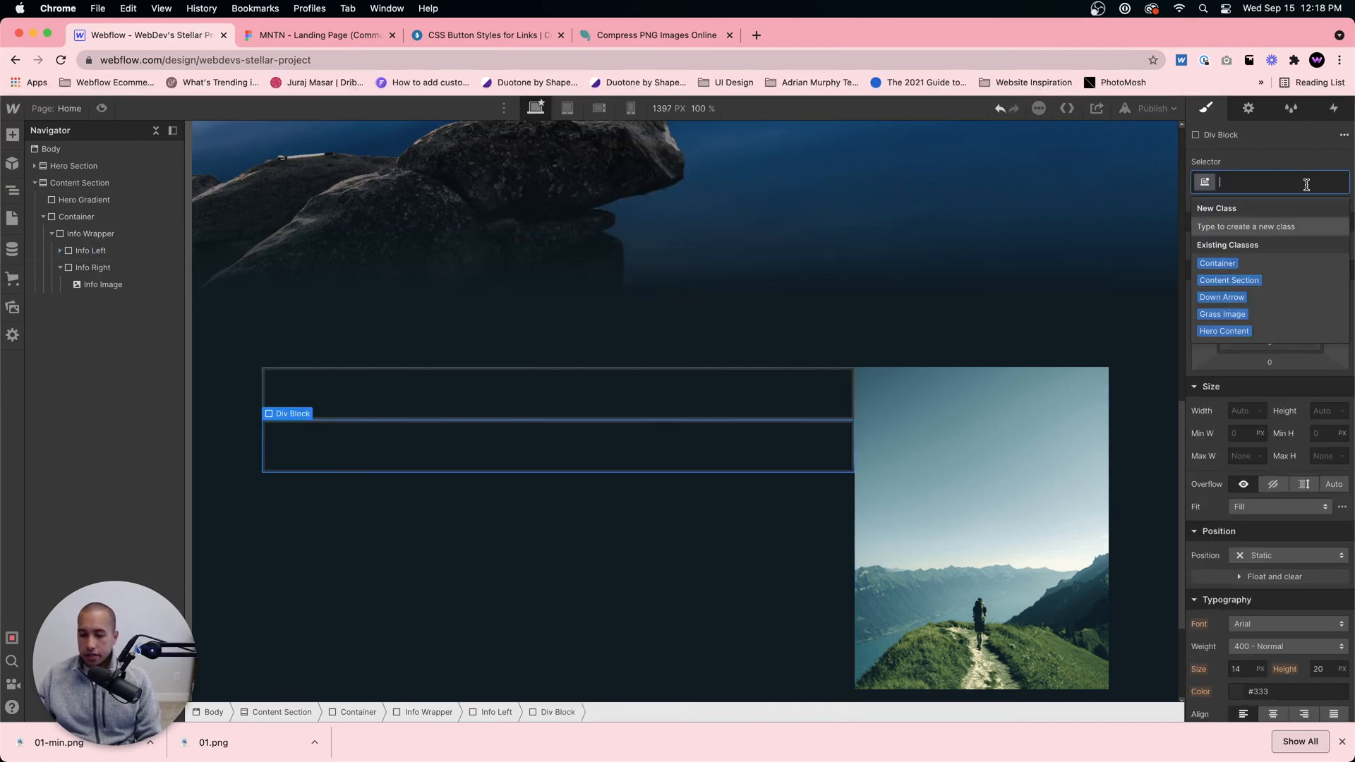
pyautogui.write('Info Left M')
pyautogui.write('iddle')
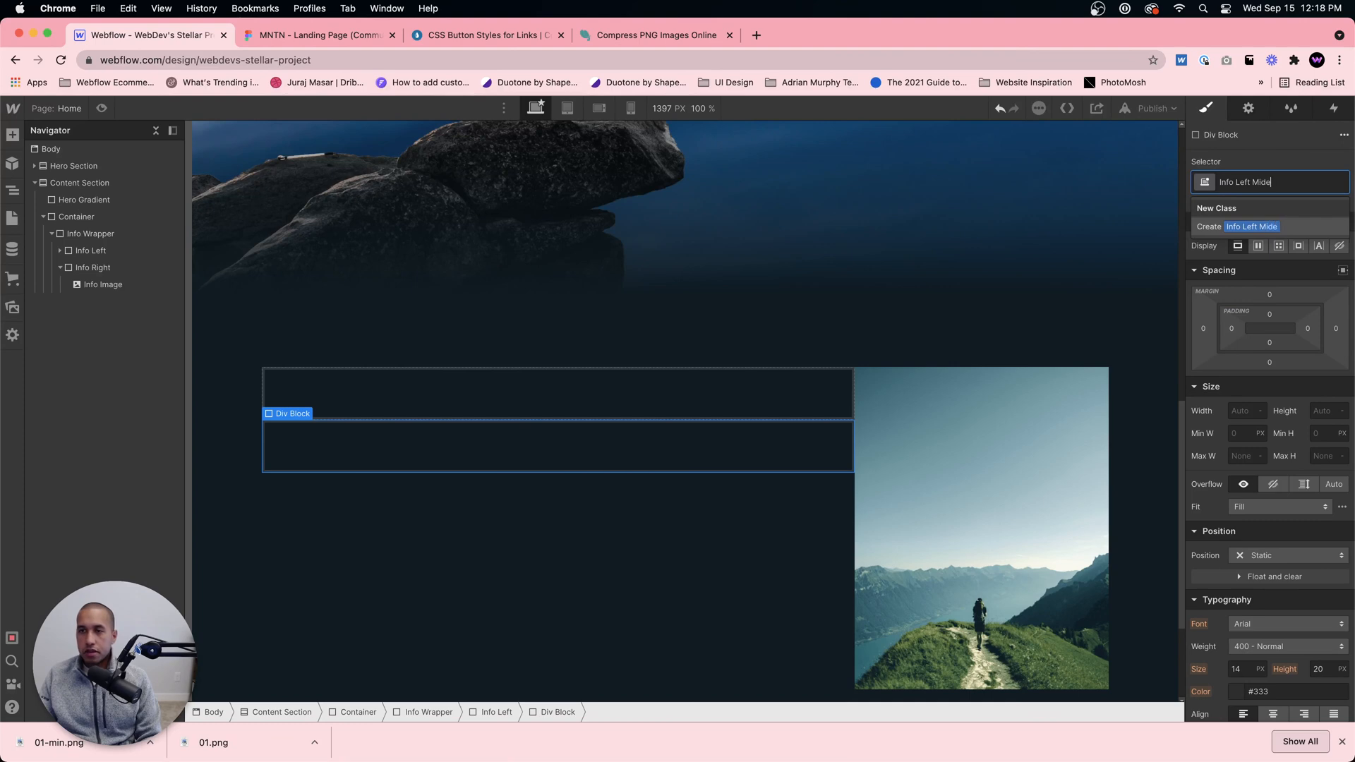
pyautogui.press('Return')
# Step: Add a third div block inside Info Left and give it the class Info Left Bottom
pyautogui.click(597, 508)
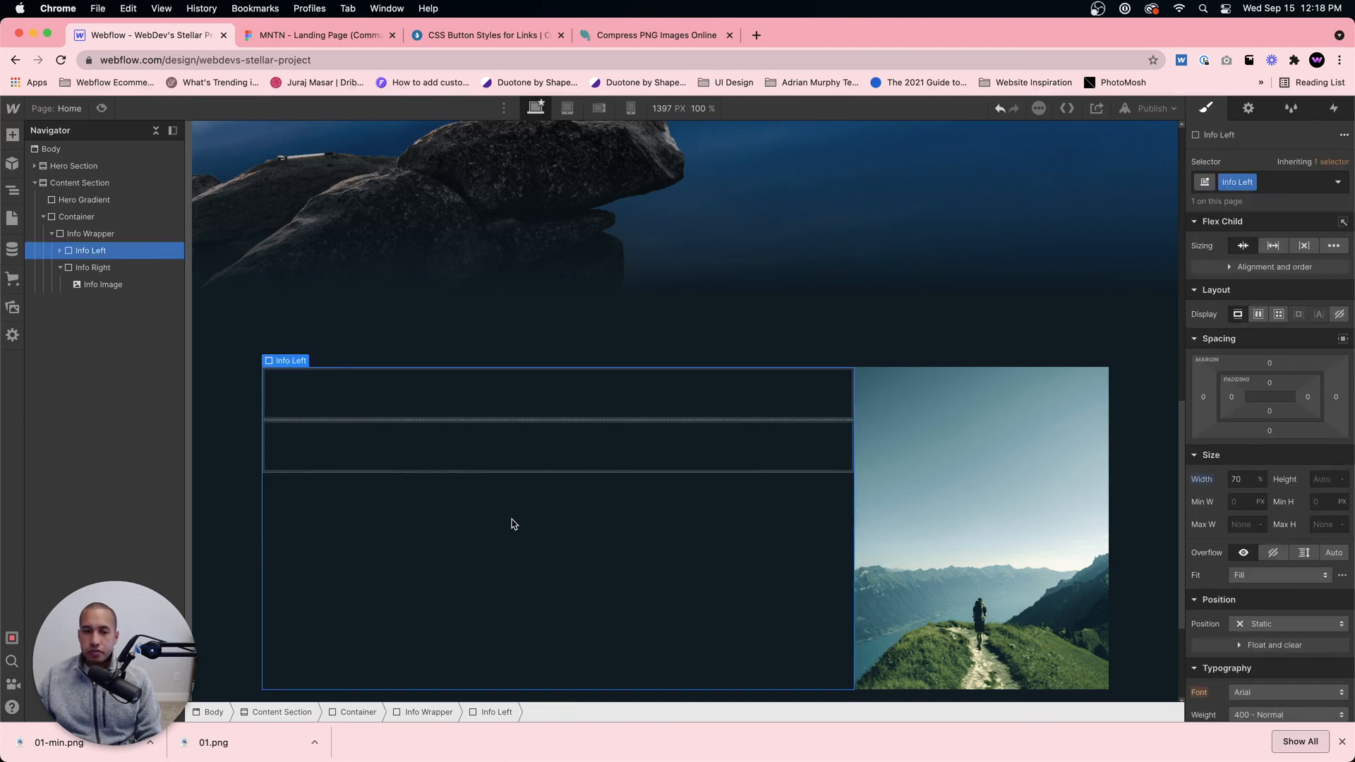
pyautogui.press('super+e')
pyautogui.write('div')
pyautogui.press('Return')
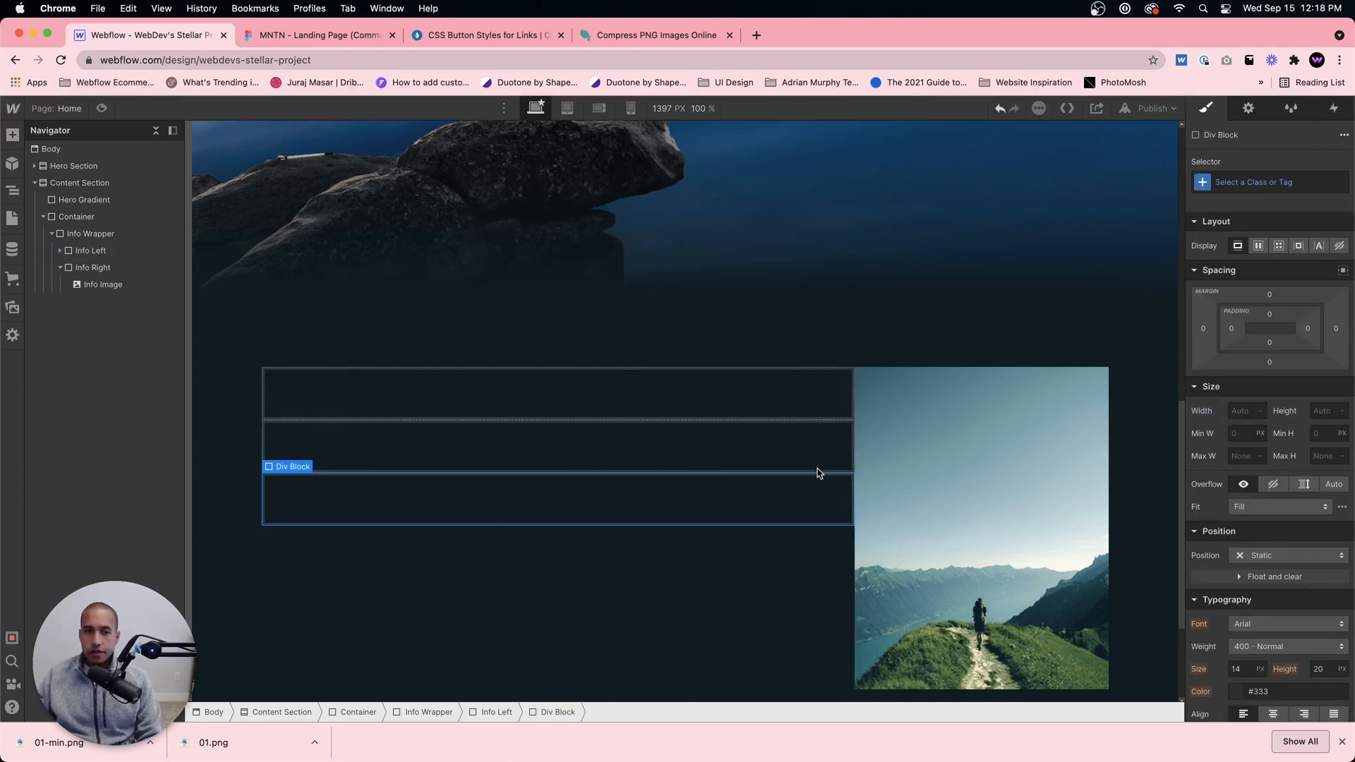
pyautogui.click(1250, 187)
pyautogui.write('Info')
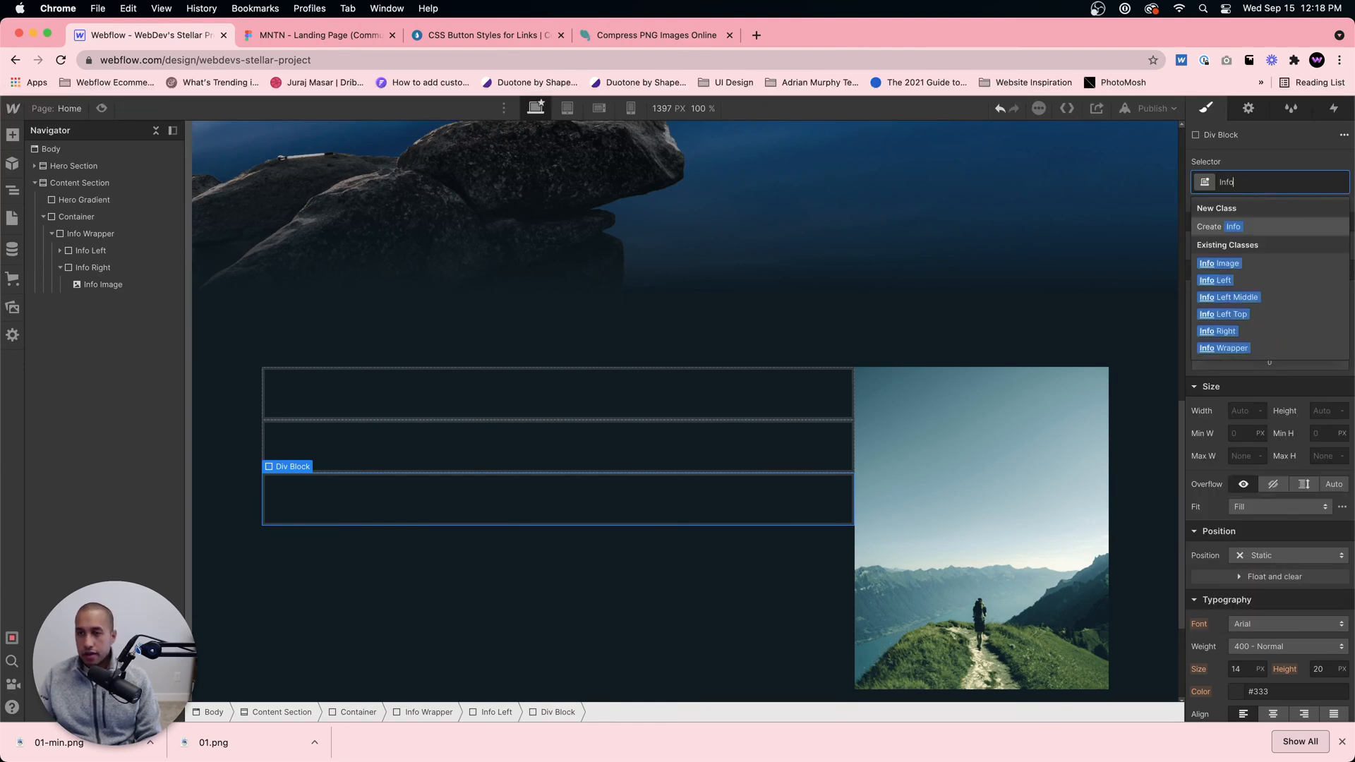
pyautogui.write(' Left Bottom')
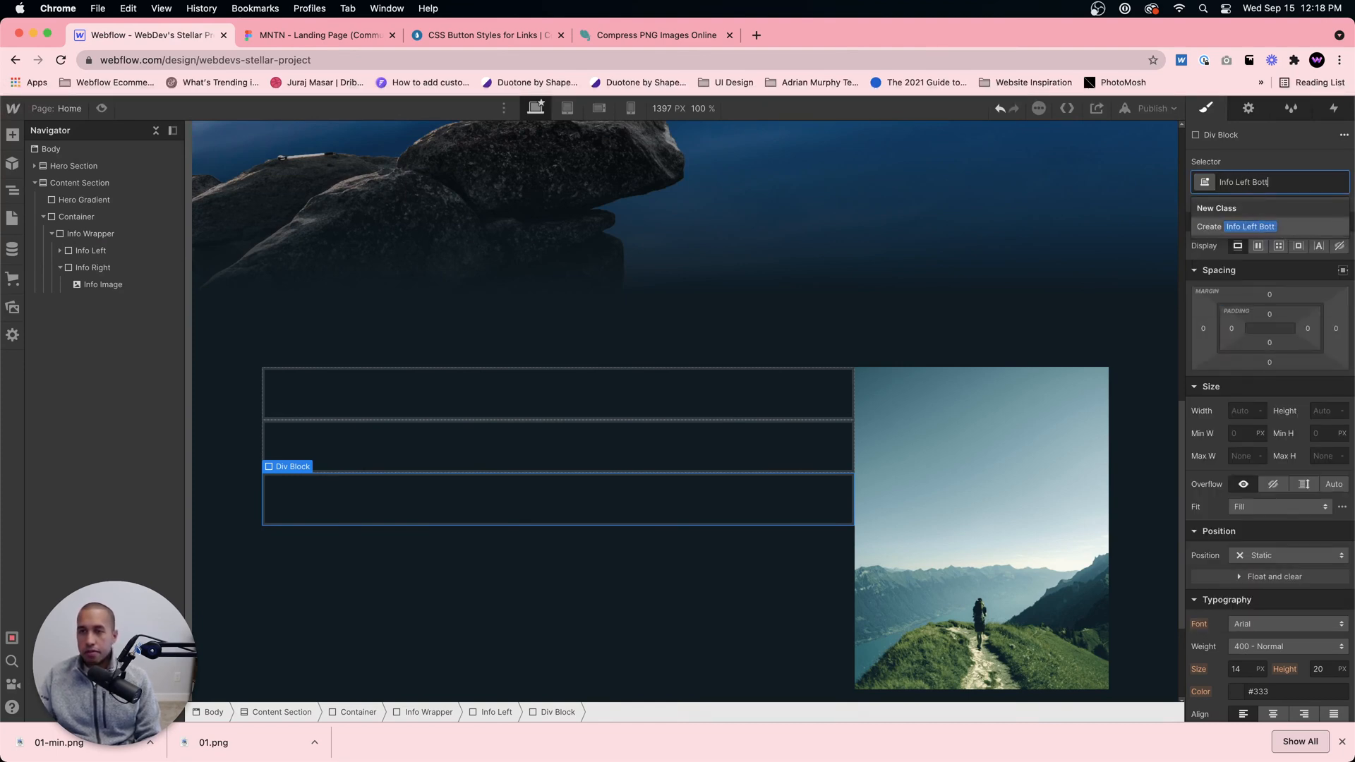
pyautogui.press('Return')
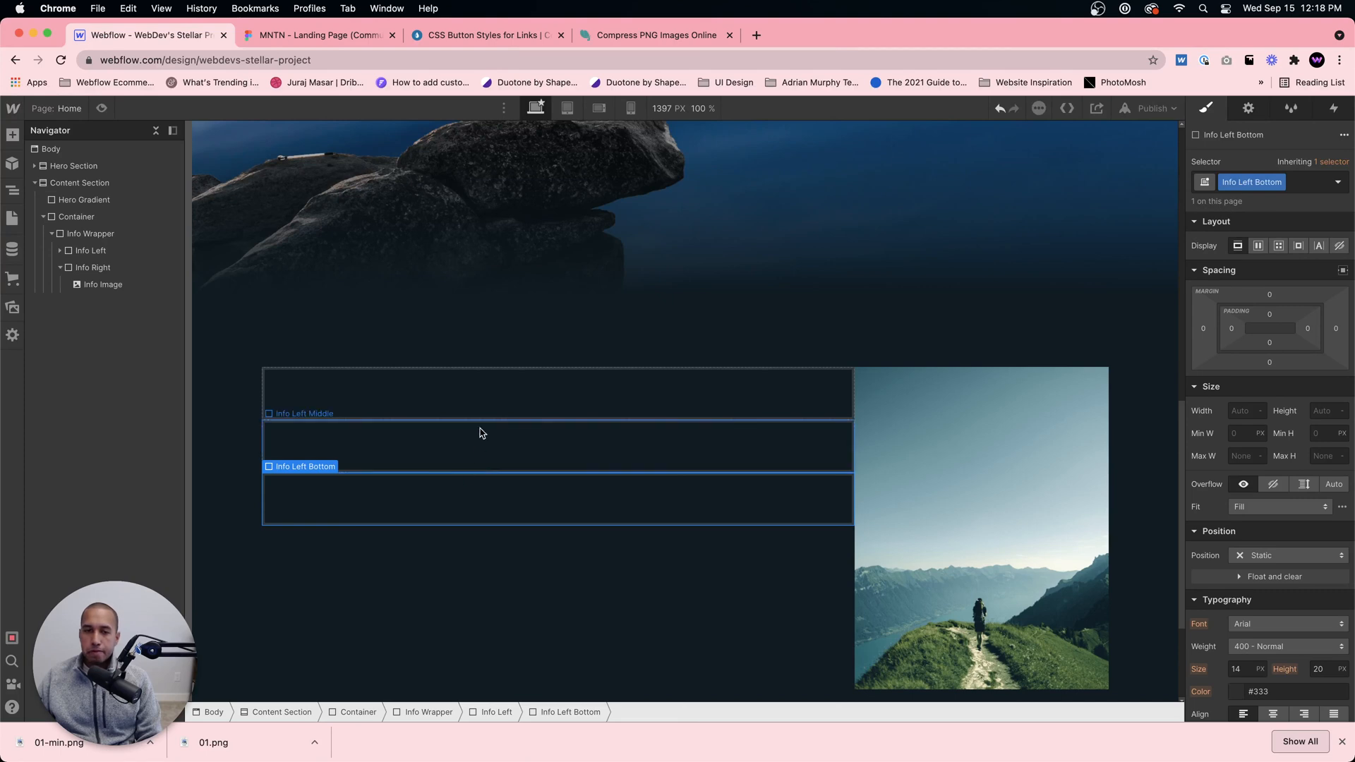
# Step: Compare the hero and Figma tagline layouts, and add a div block inside Info Left Top
pyautogui.click(512, 381)
pyautogui.scroll(10, 512, 381)
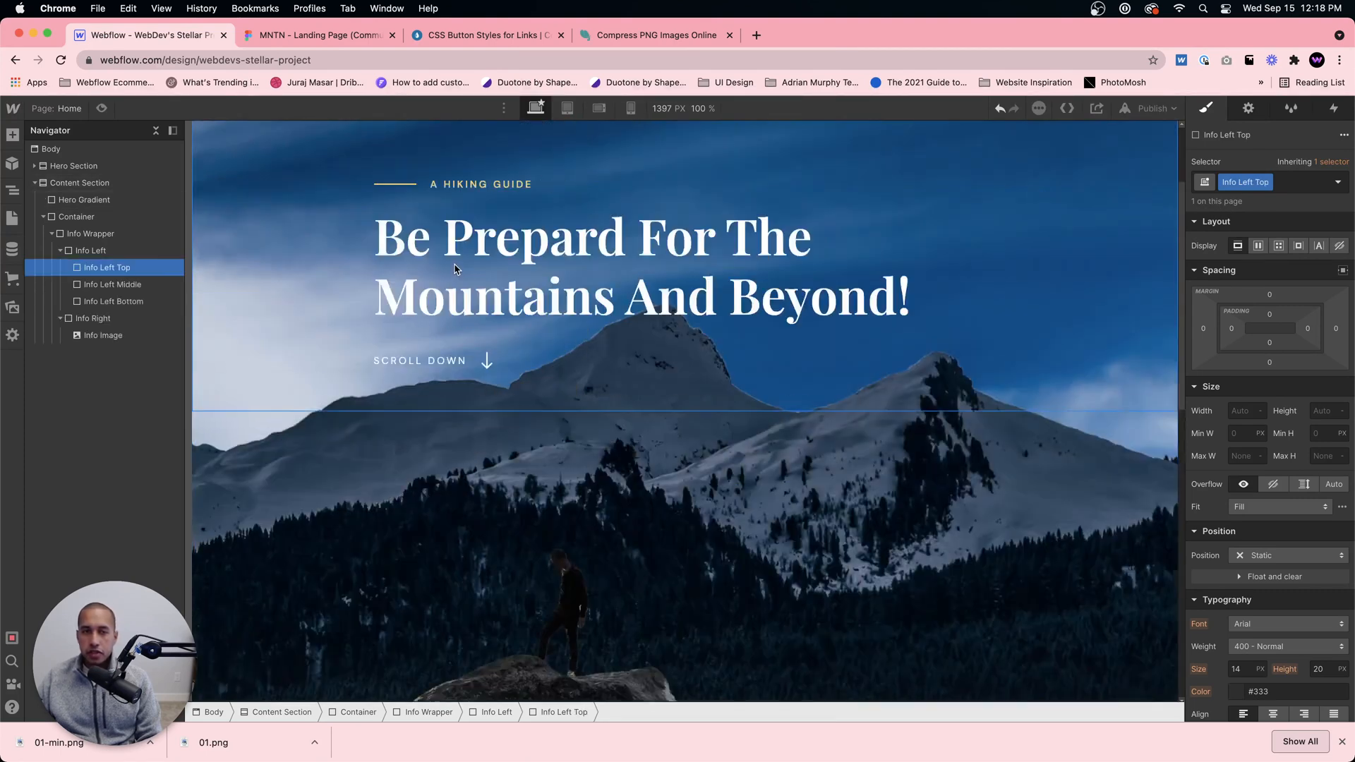
pyautogui.scroll(-10, 472, 314)
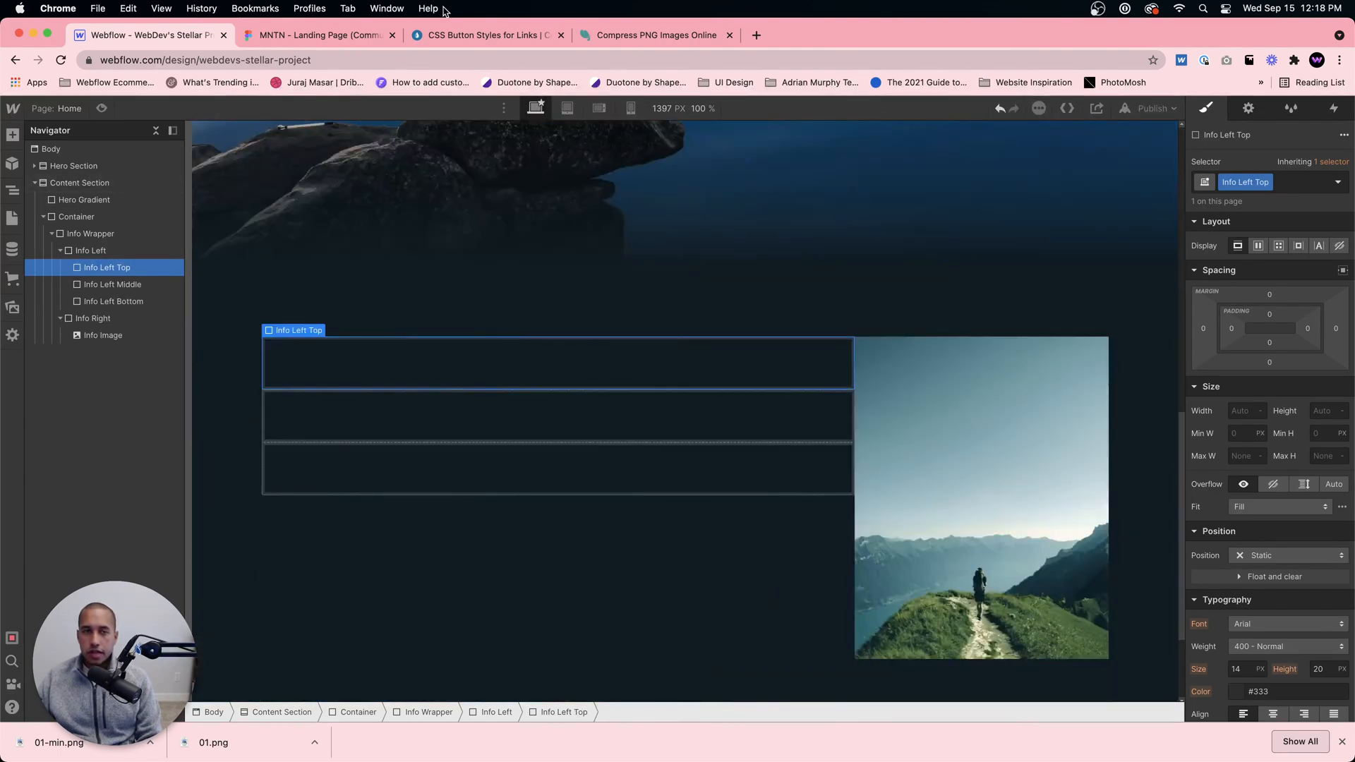
pyautogui.click(314, 36)
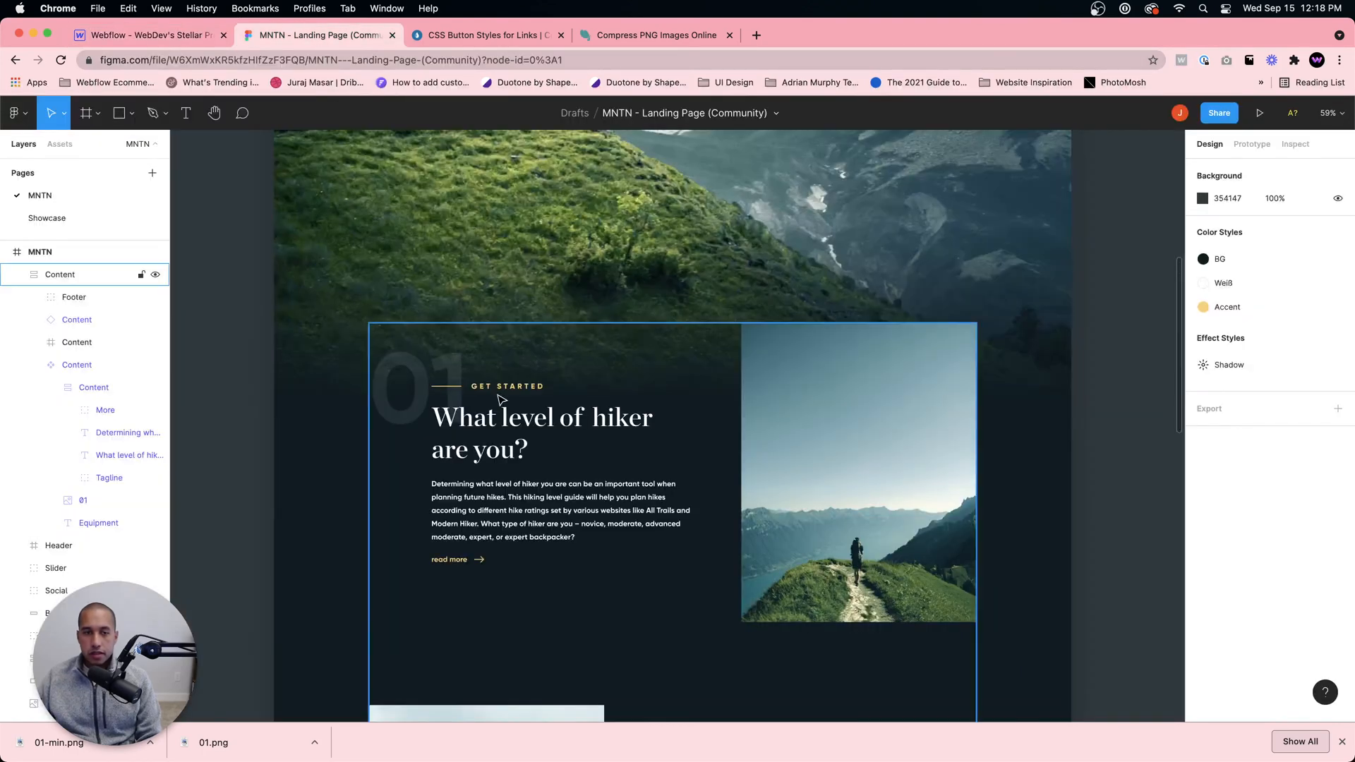
pyautogui.click(145, 36)
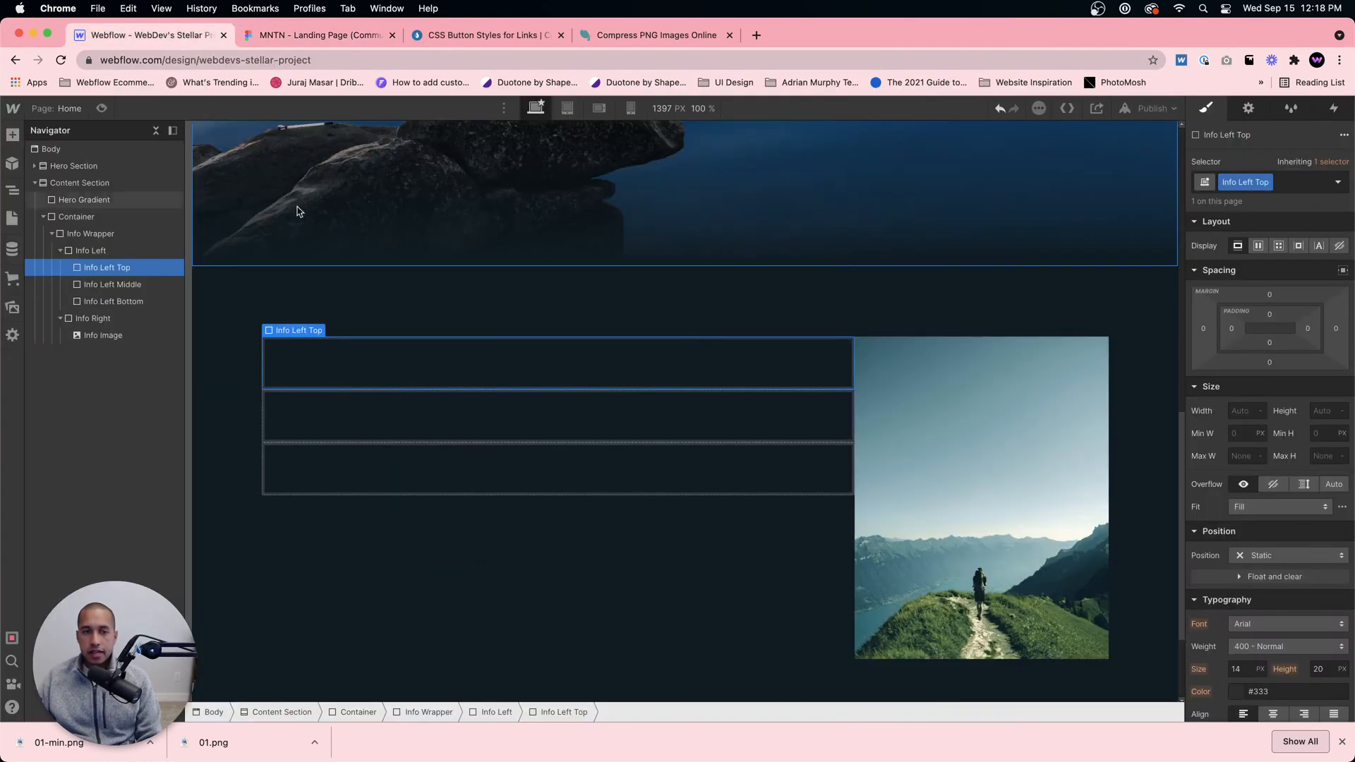
pyautogui.press('super+e')
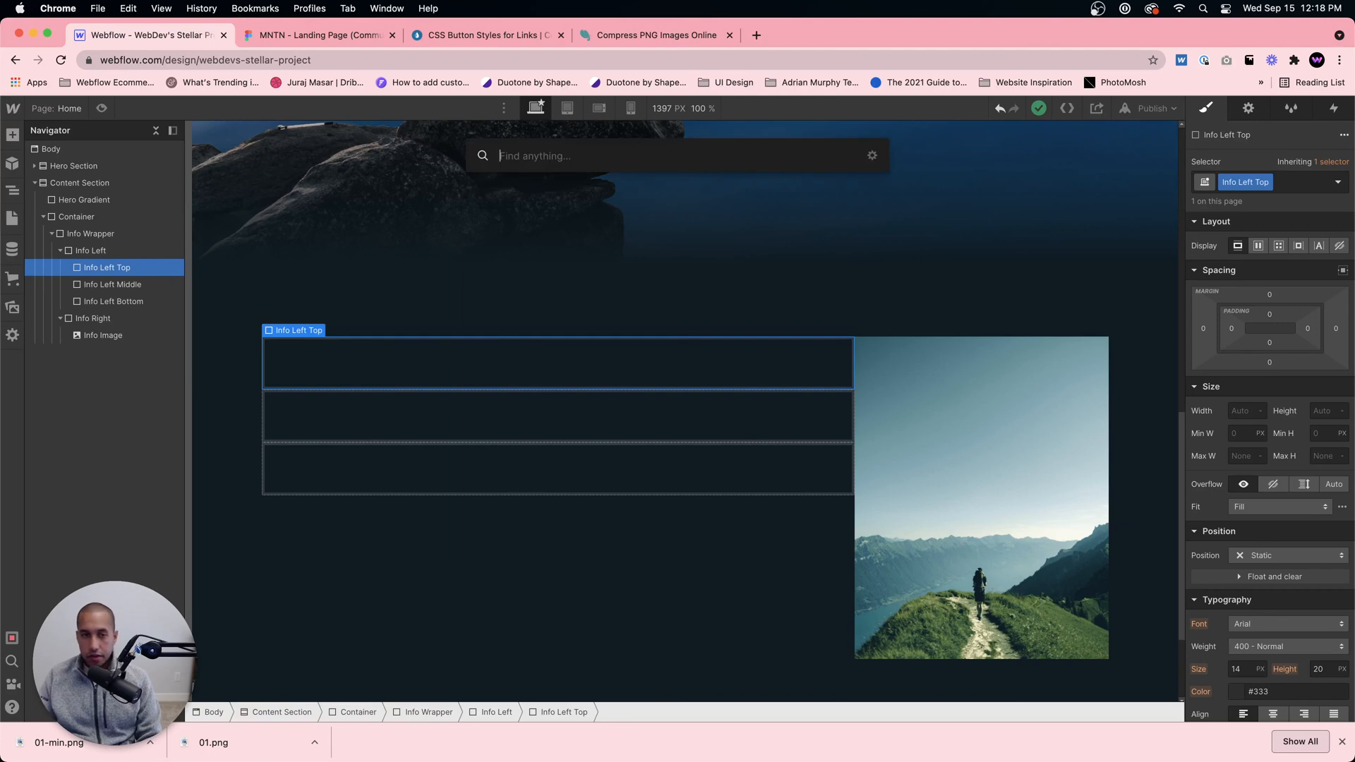
pyautogui.write('div')
pyautogui.press('Return')
pyautogui.click(1263, 182)
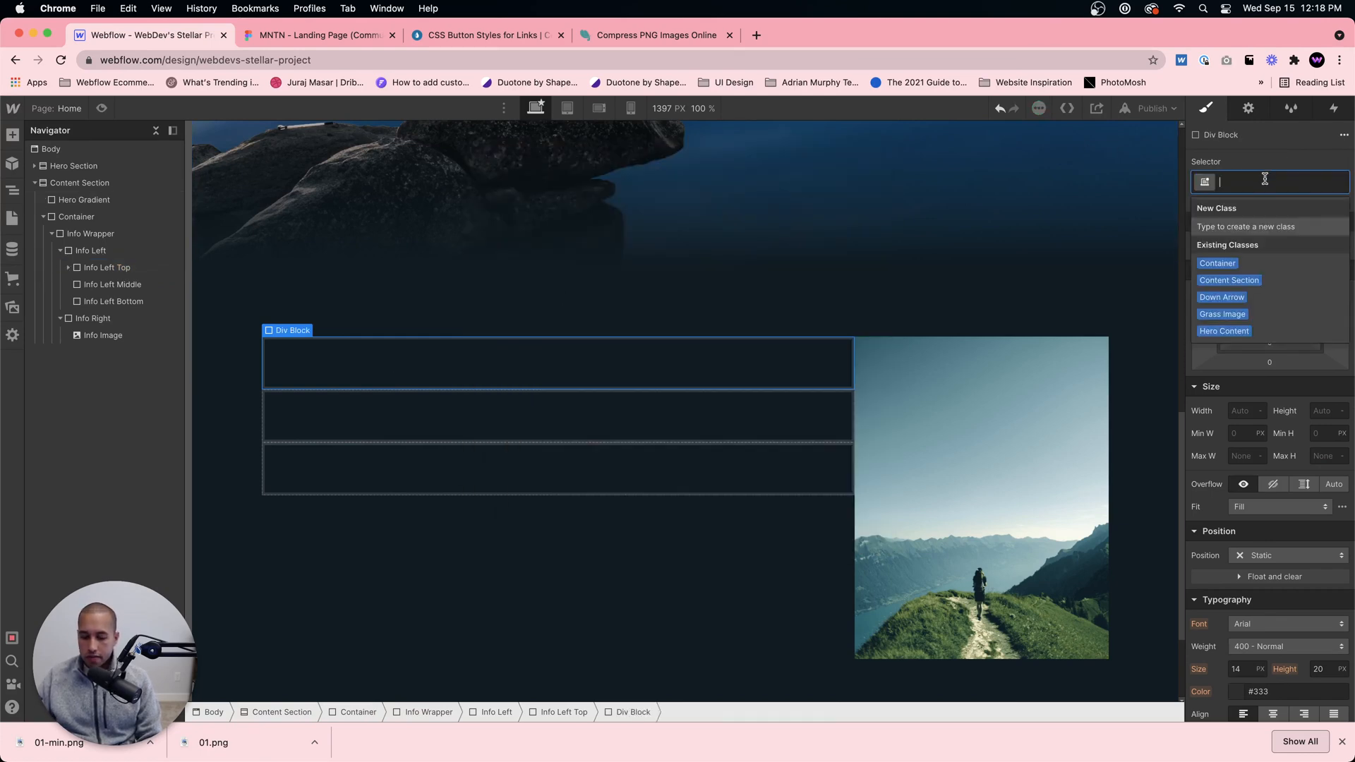
# Step: Switch to the Figma design to examine the tagline layout of the content blocks, and return to the Webflow project
pyautogui.click(322, 35)
pyautogui.scroll(-5, 599, 417)
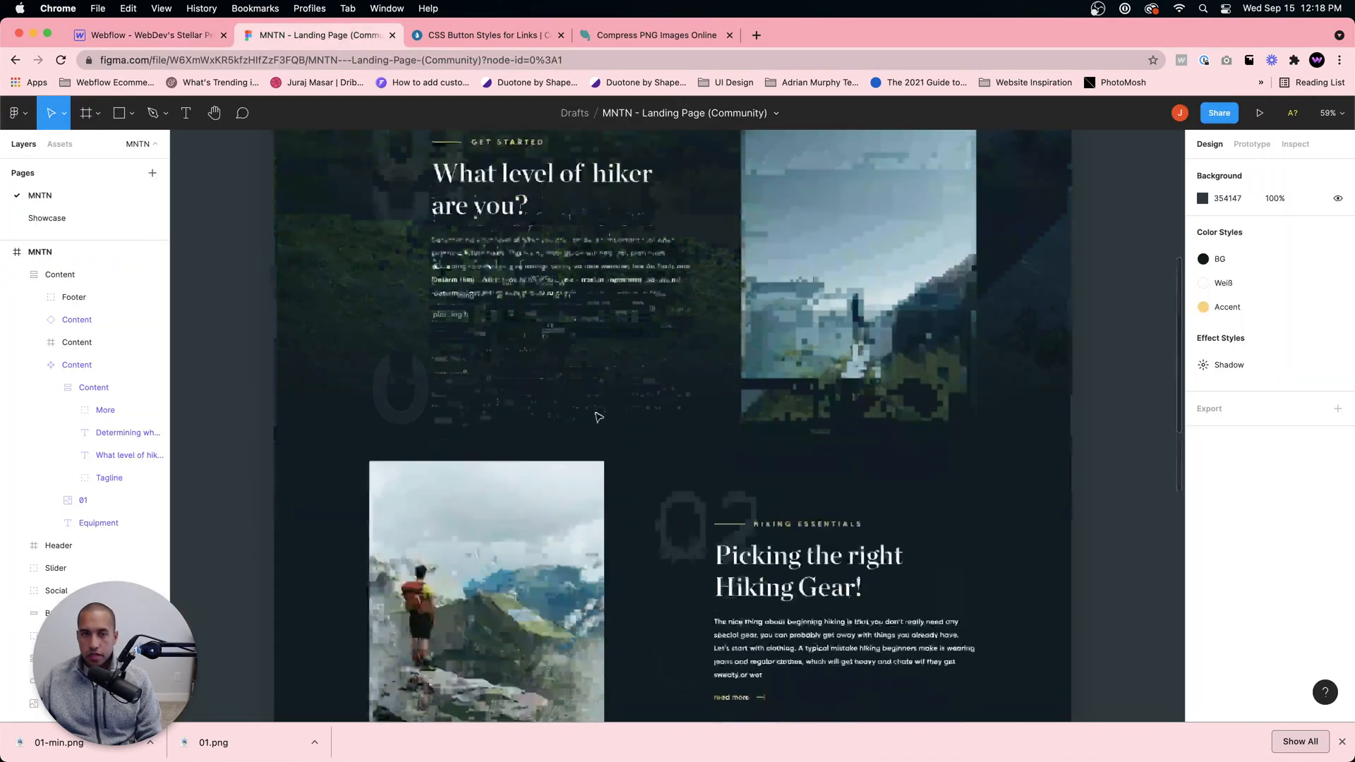
pyautogui.scroll(2, 599, 417)
pyautogui.click(148, 36)
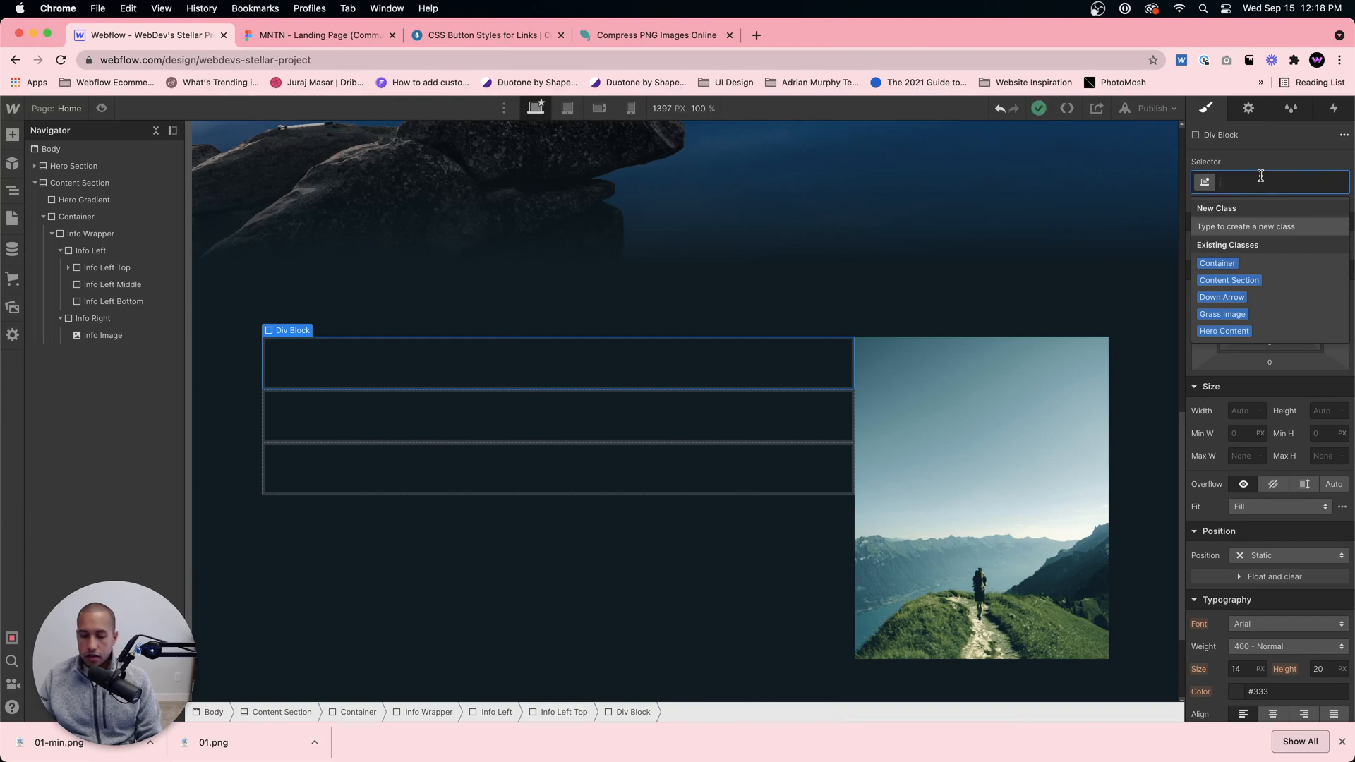
pyautogui.write('Info L')
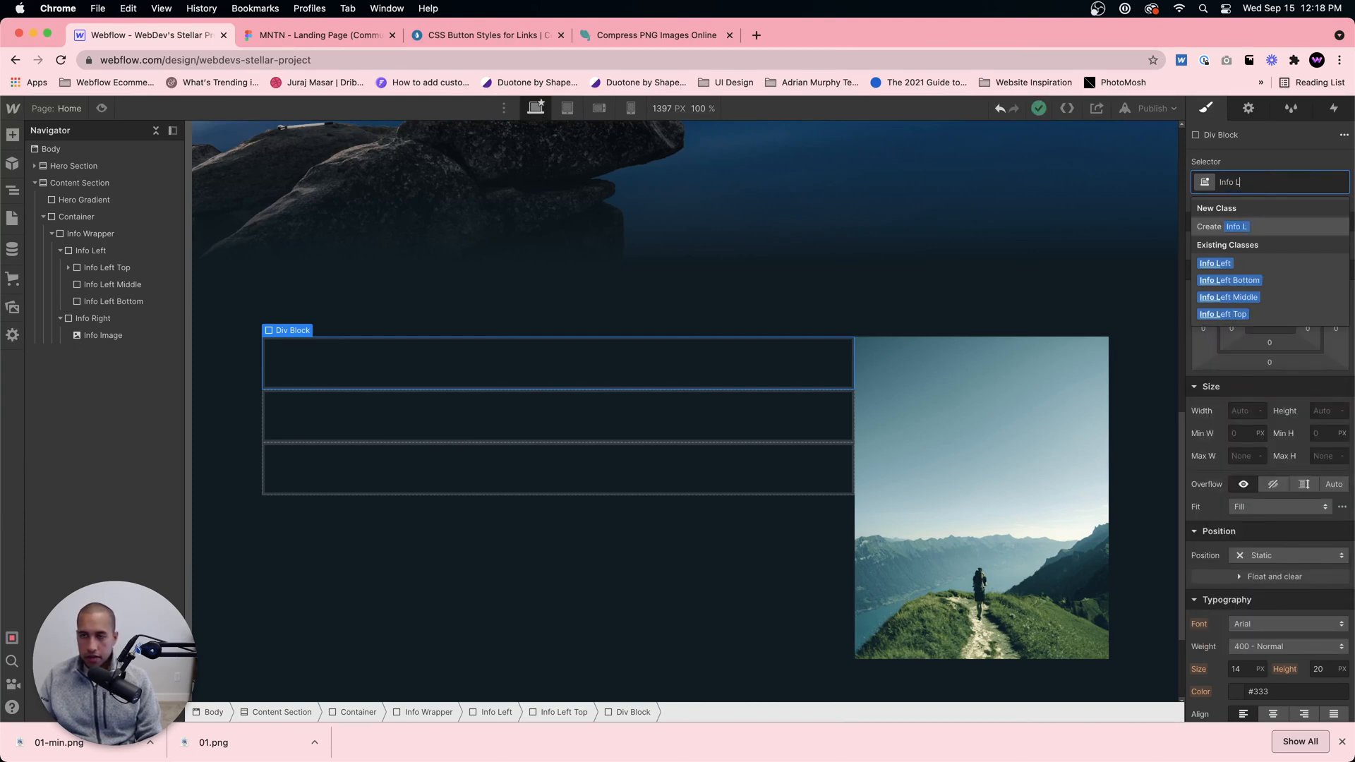
pyautogui.press('BackSpace')
pyautogui.press('BackSpace')
pyautogui.write('Left')
pyautogui.press('BackSpace')
pyautogui.press('BackSpace')
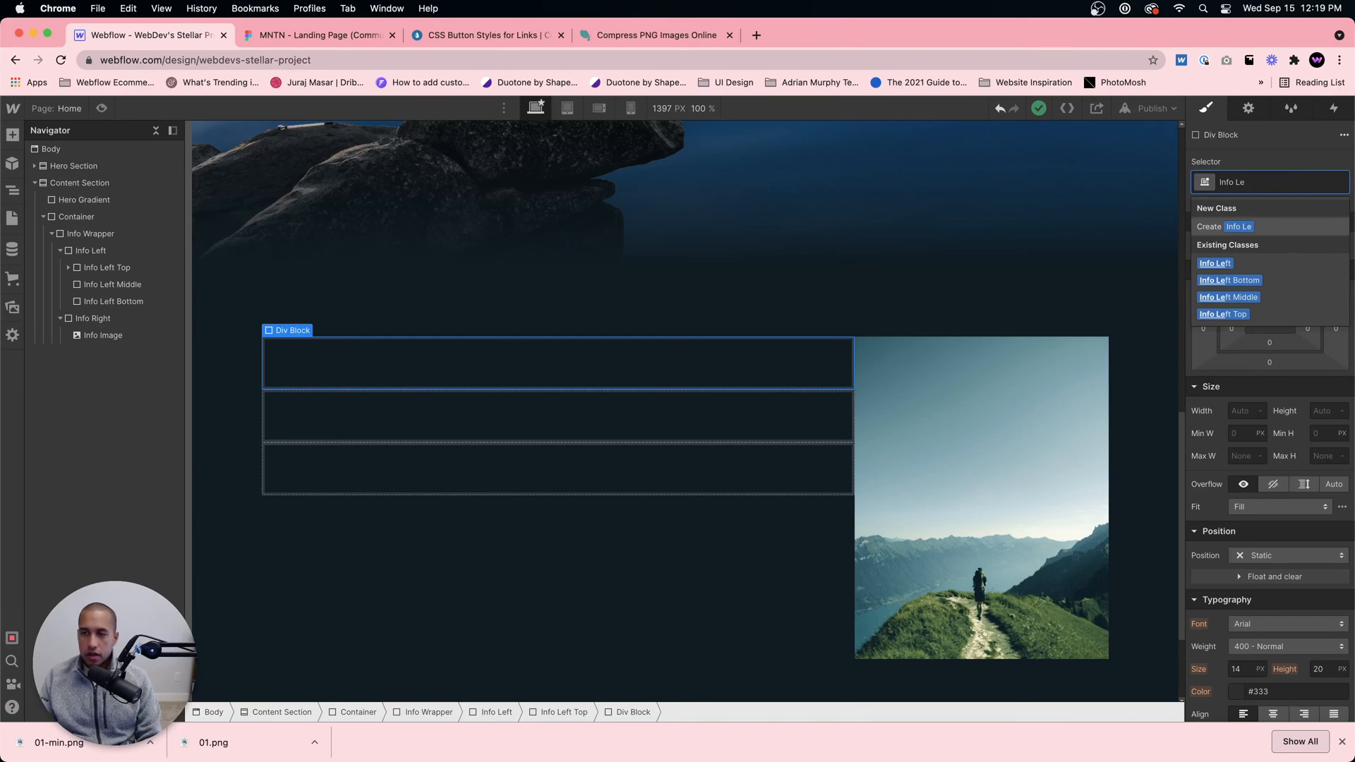
pyautogui.press('super+a')
pyautogui.write('Top')
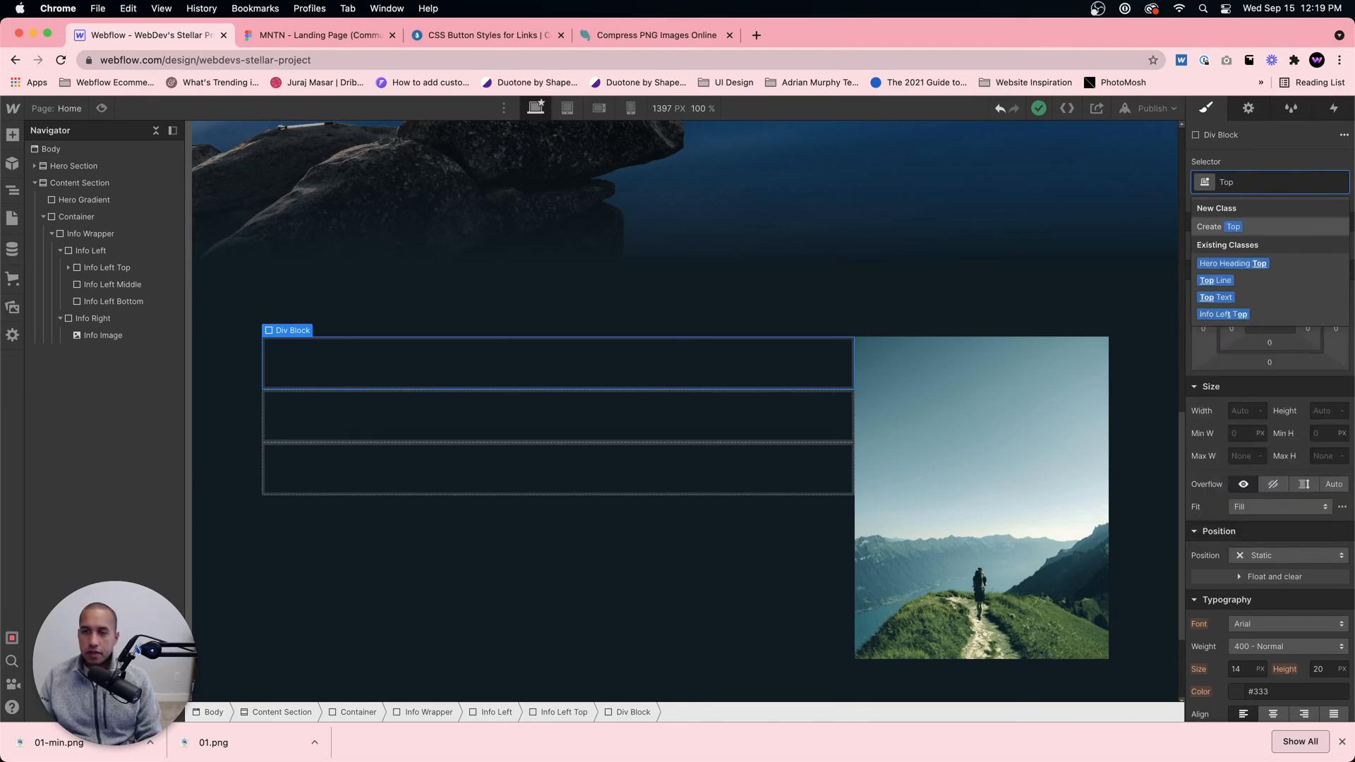
pyautogui.press('super+a')
pyautogui.write('Left To')
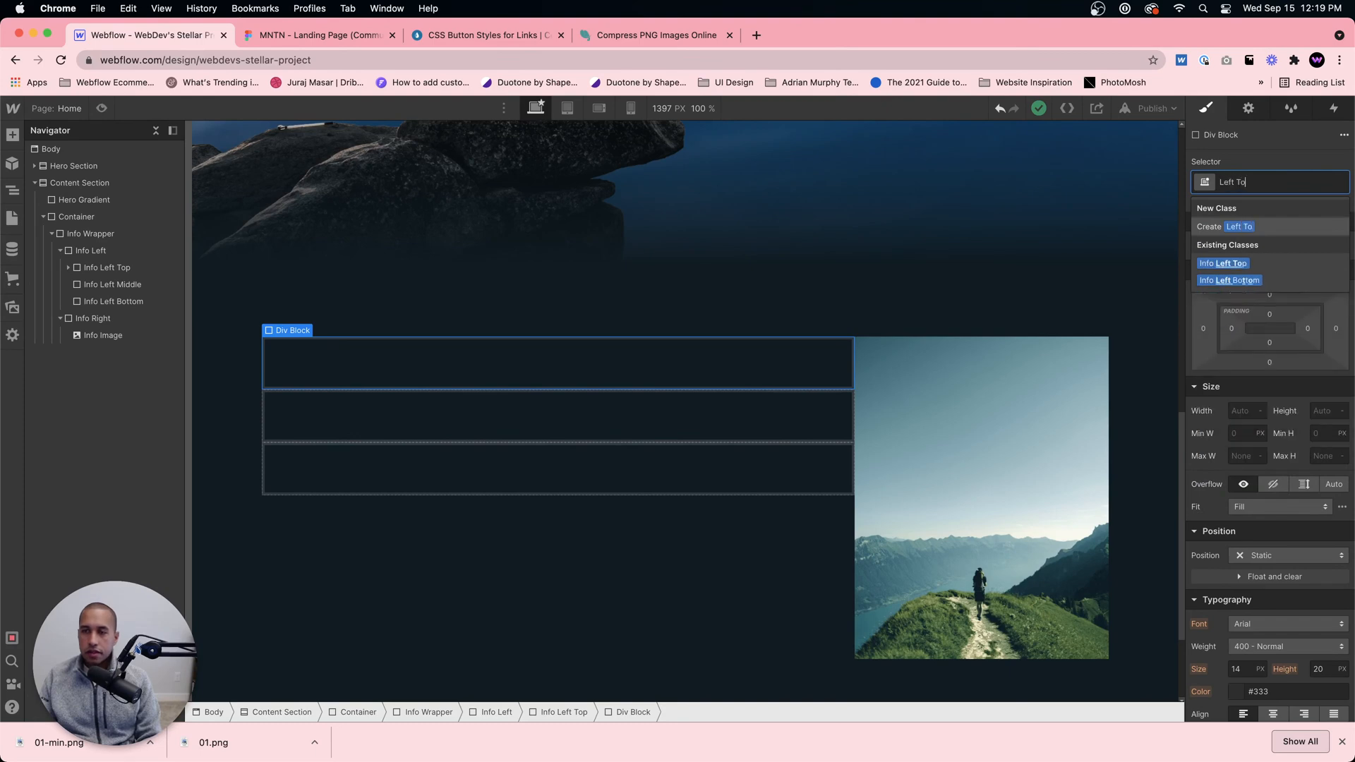
pyautogui.write('p Text')
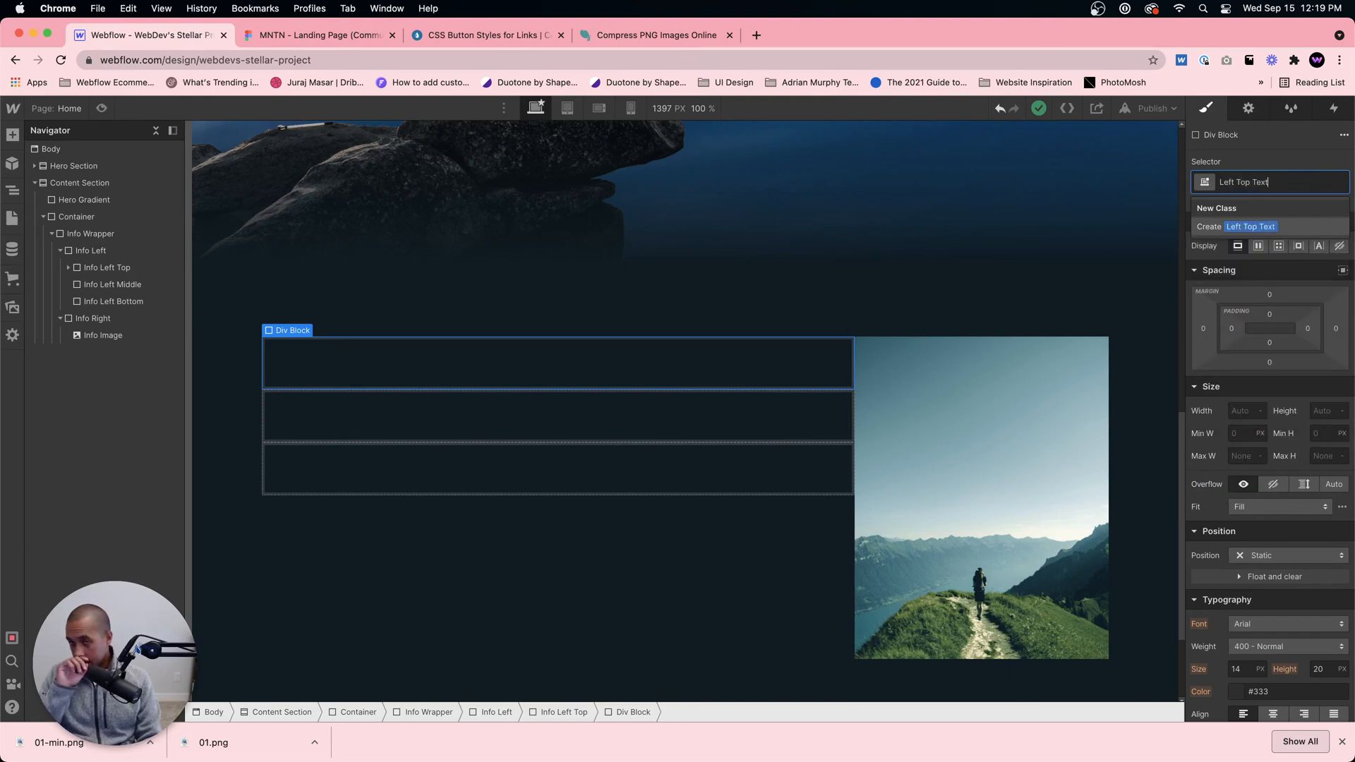
pyautogui.press('BackSpace')
pyautogui.press('BackSpace')
pyautogui.press('BackSpace')
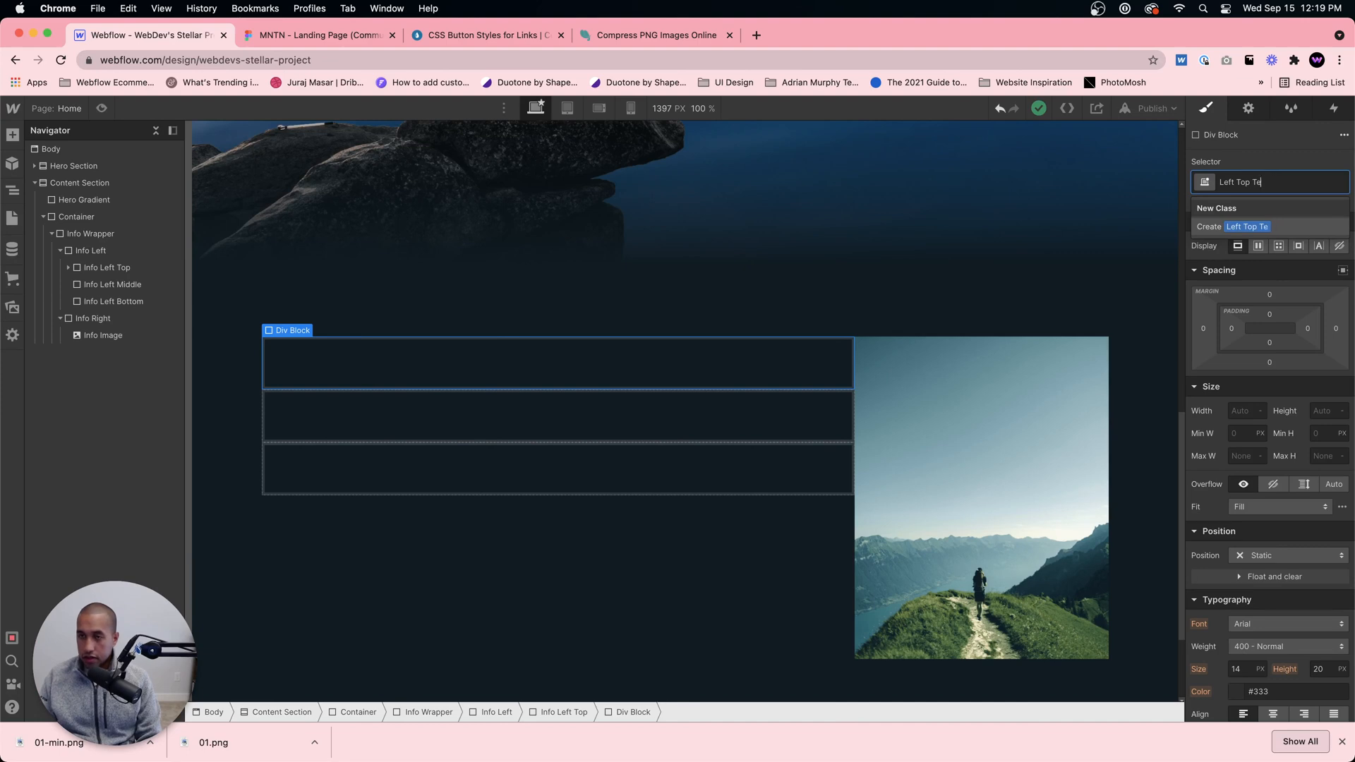
pyautogui.press('BackSpace')
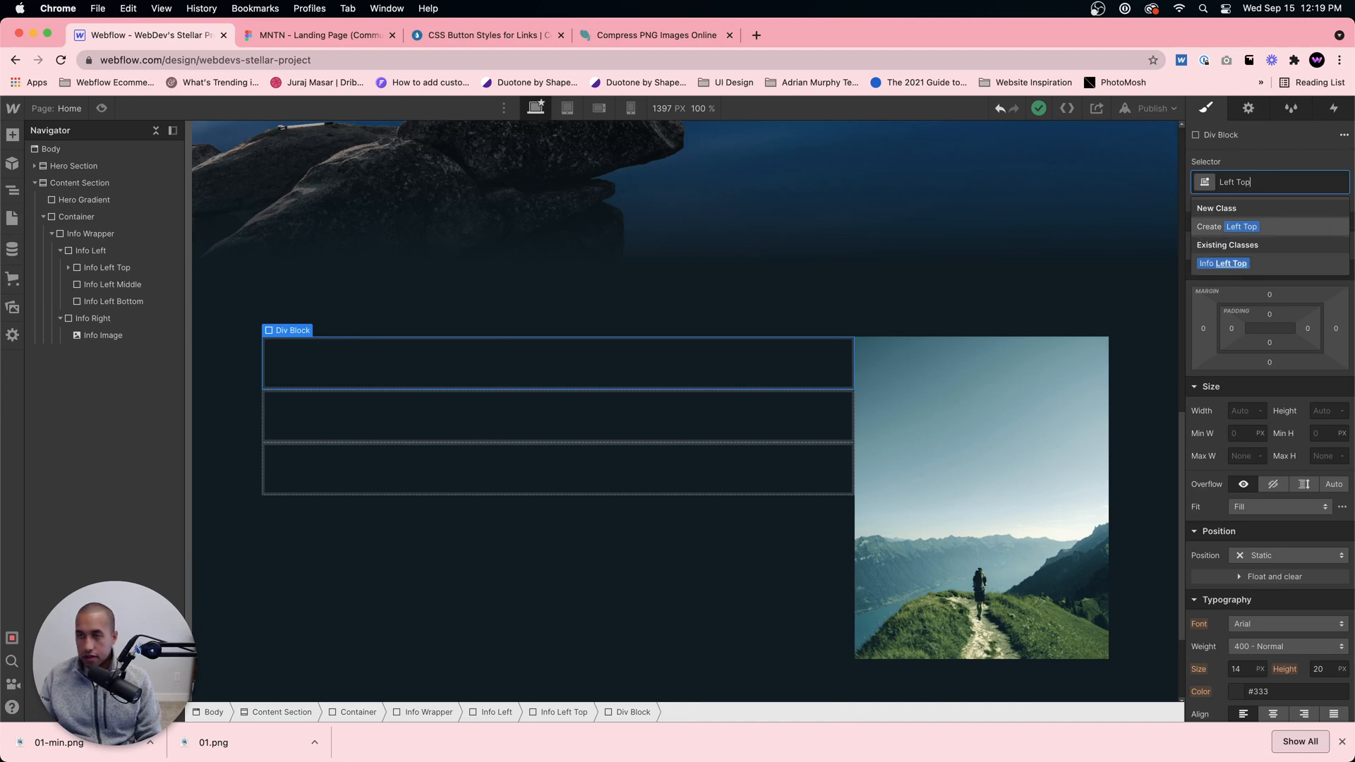
pyautogui.press('BackSpace')
pyautogui.press('BackSpace')
pyautogui.press('BackSpace')
pyautogui.press('BackSpace')
pyautogui.press('BackSpace')
pyautogui.press('BackSpace')
pyautogui.press('BackSpace')
pyautogui.press('BackSpace')
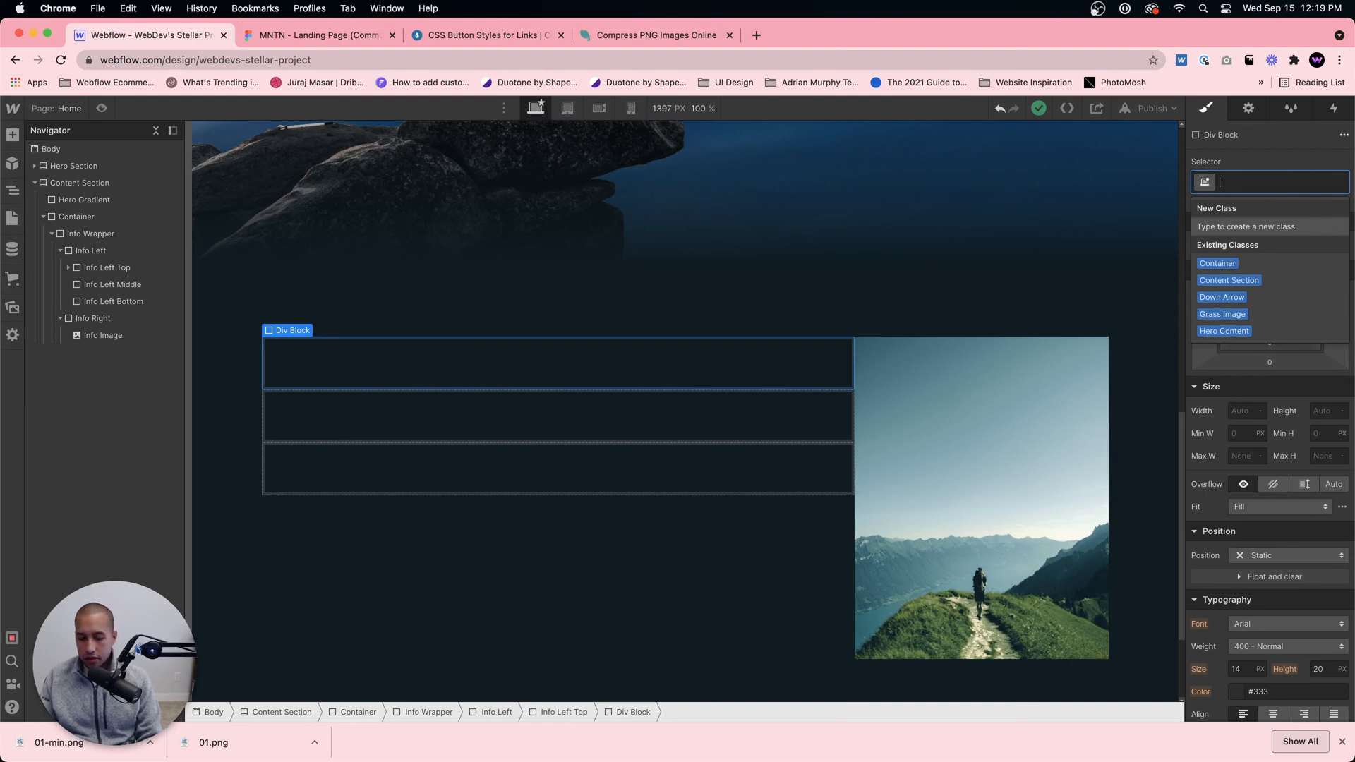
# Step: Give the new div block the class Left Top Line and set its width to 30 px and height to 2 px
pyautogui.write('Left Top Line')
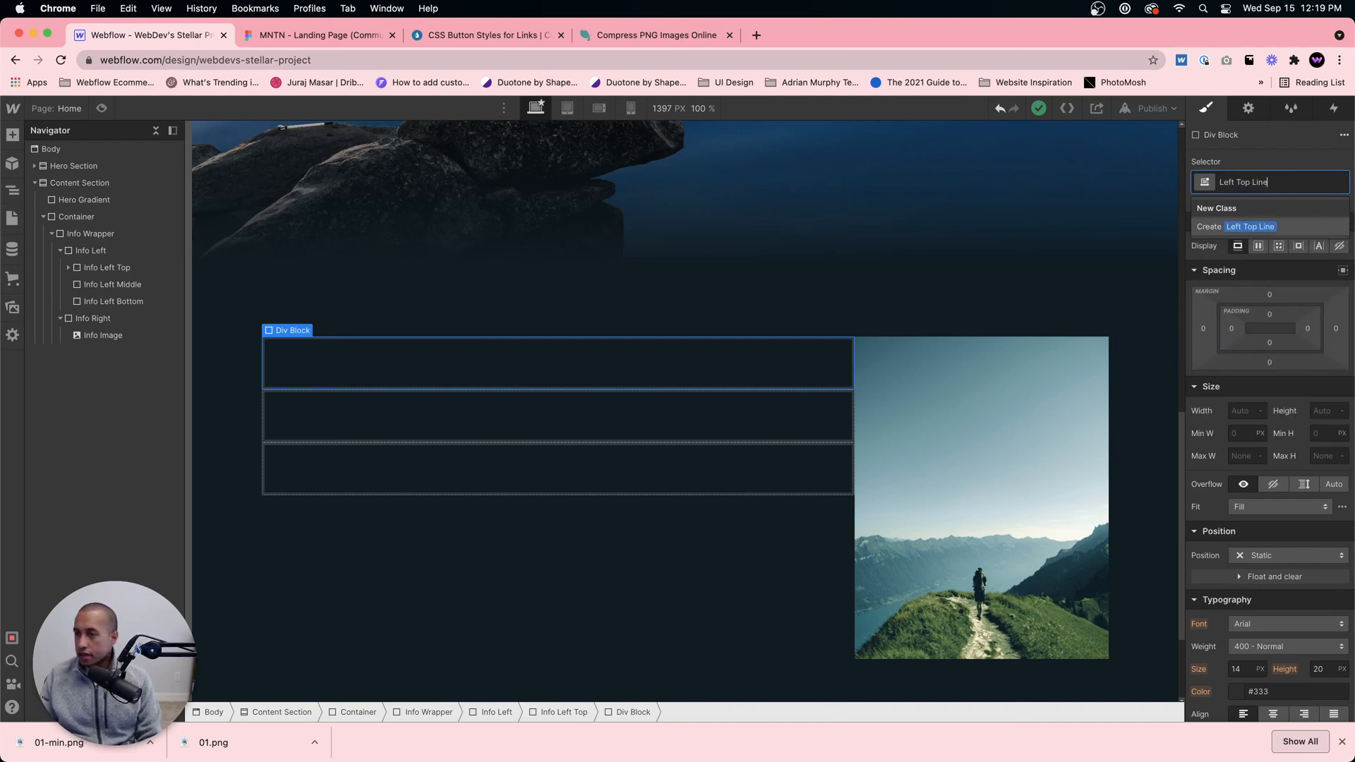
pyautogui.press('Return')
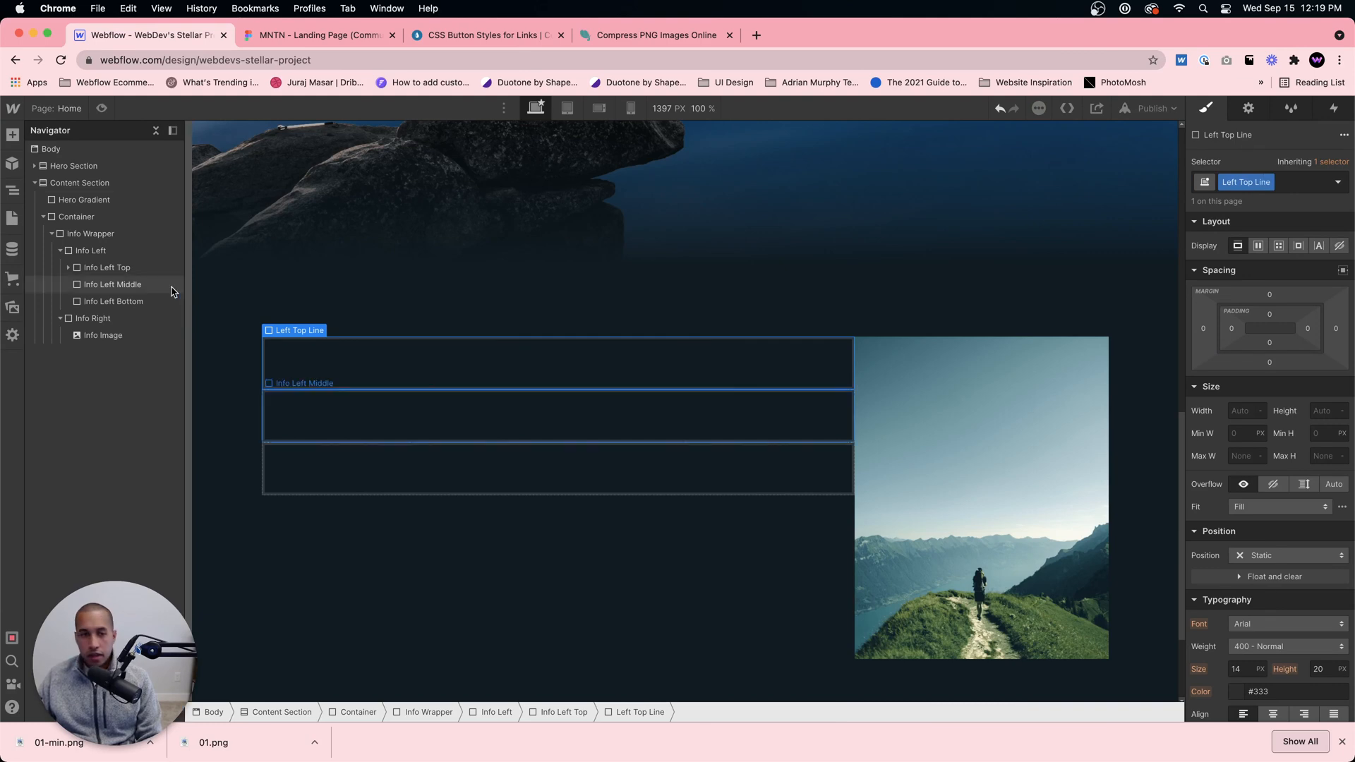
pyautogui.click(329, 374)
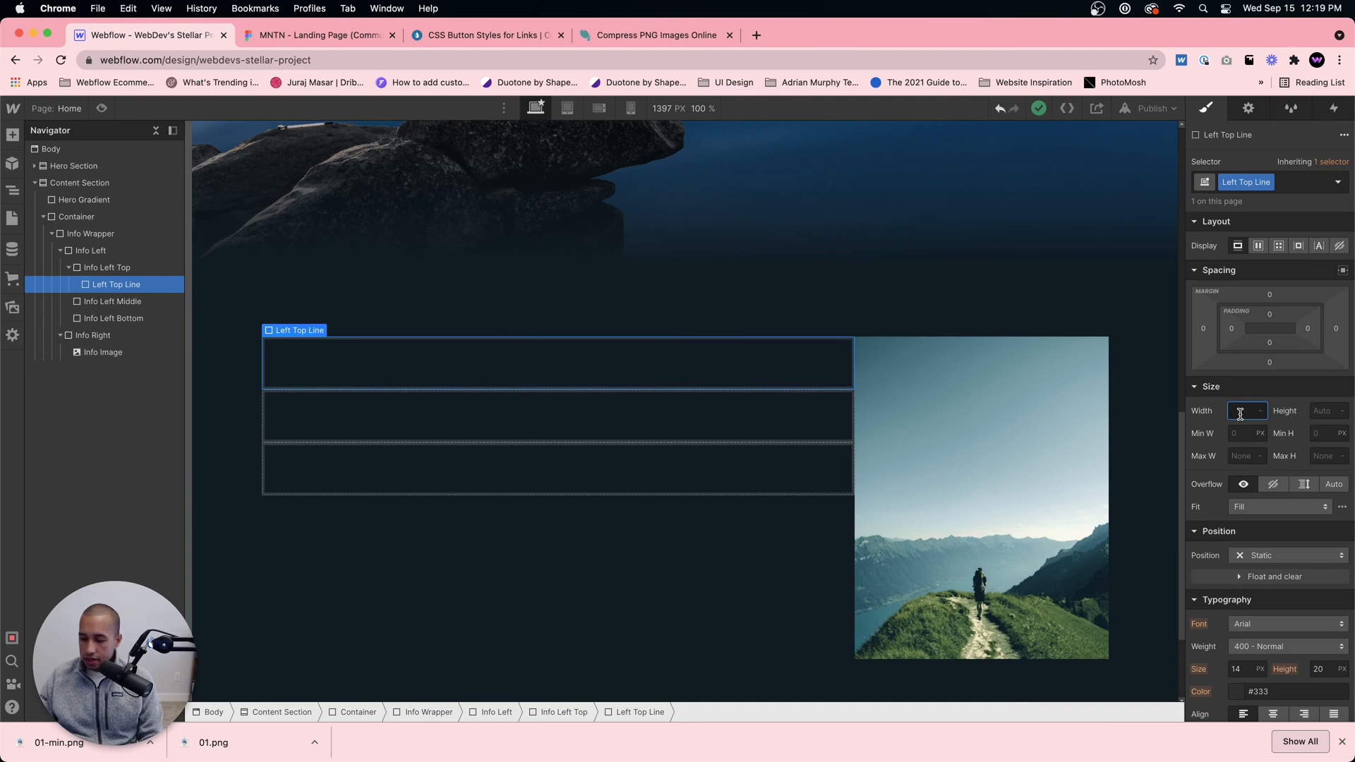
pyautogui.press('Return')
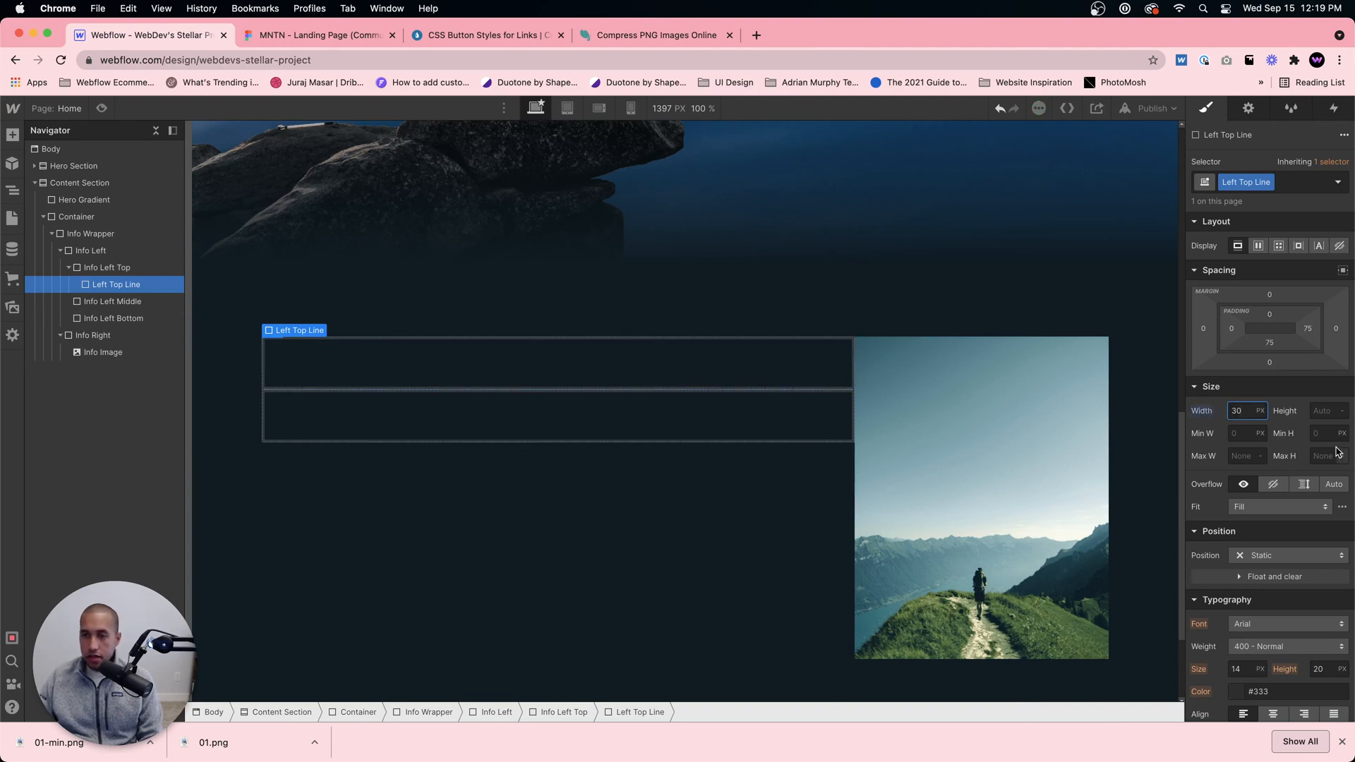
pyautogui.click(1323, 412)
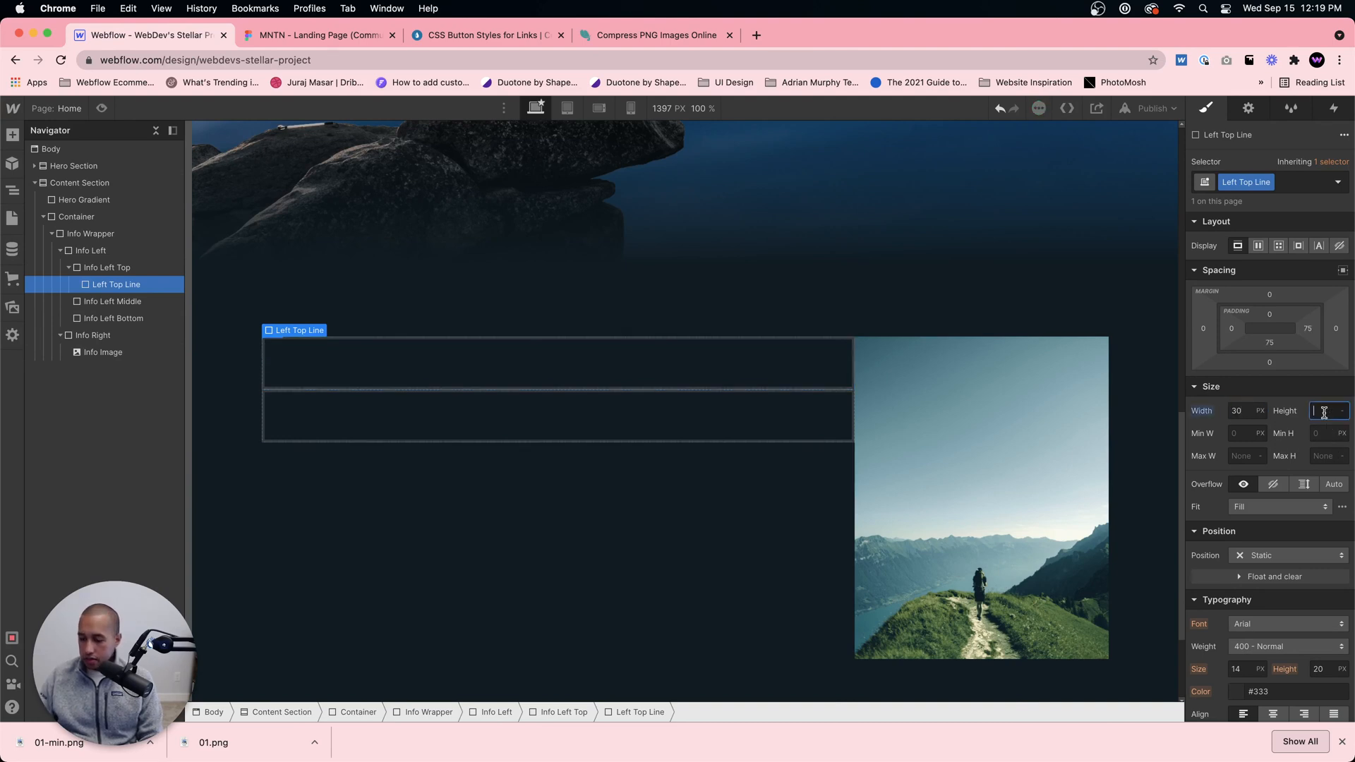
pyautogui.write('2')
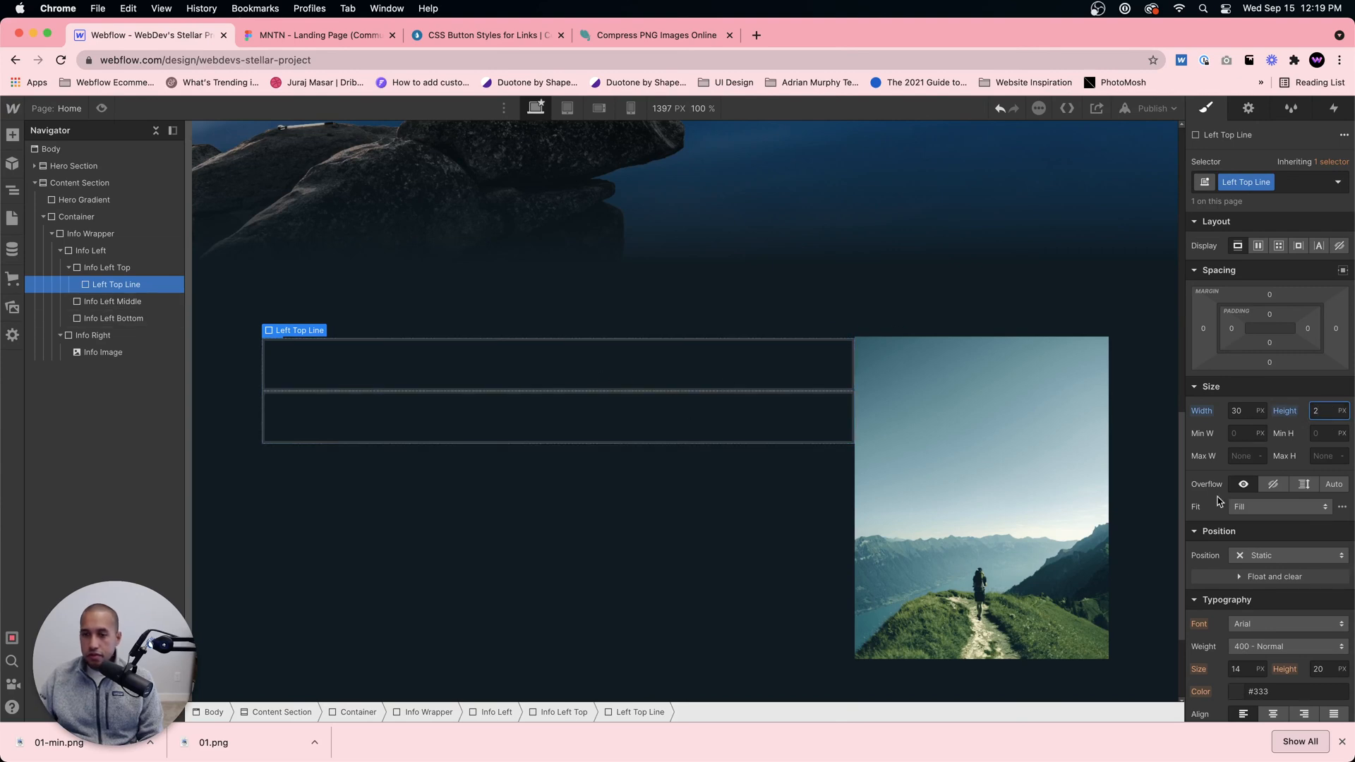
# Step: Switch to the Figma design and copy the hex code of the Accent color style used by the Get Started tagline's line
pyautogui.click(321, 35)
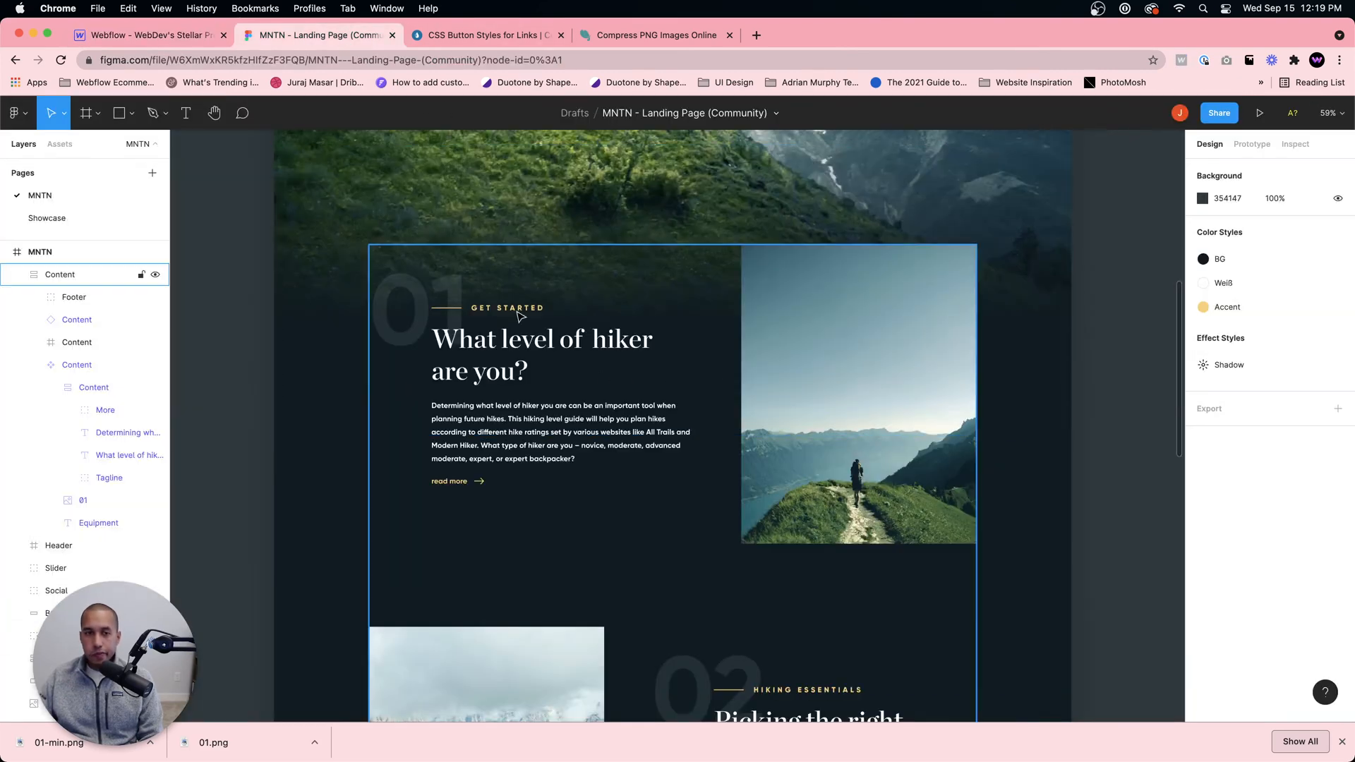
pyautogui.doubleClick(450, 309)
pyautogui.doubleClick(449, 309)
pyautogui.doubleClick(446, 309)
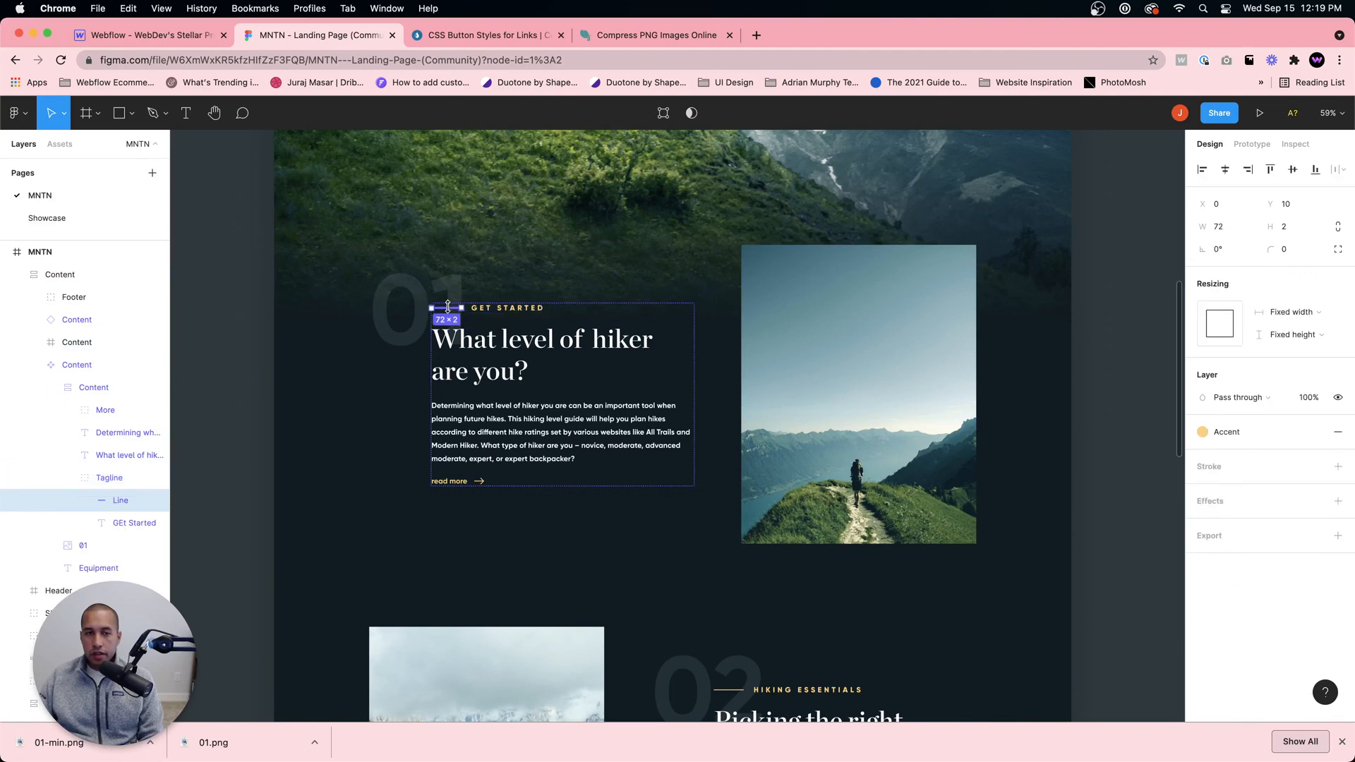
pyautogui.doubleClick(446, 308)
pyautogui.click(1218, 456)
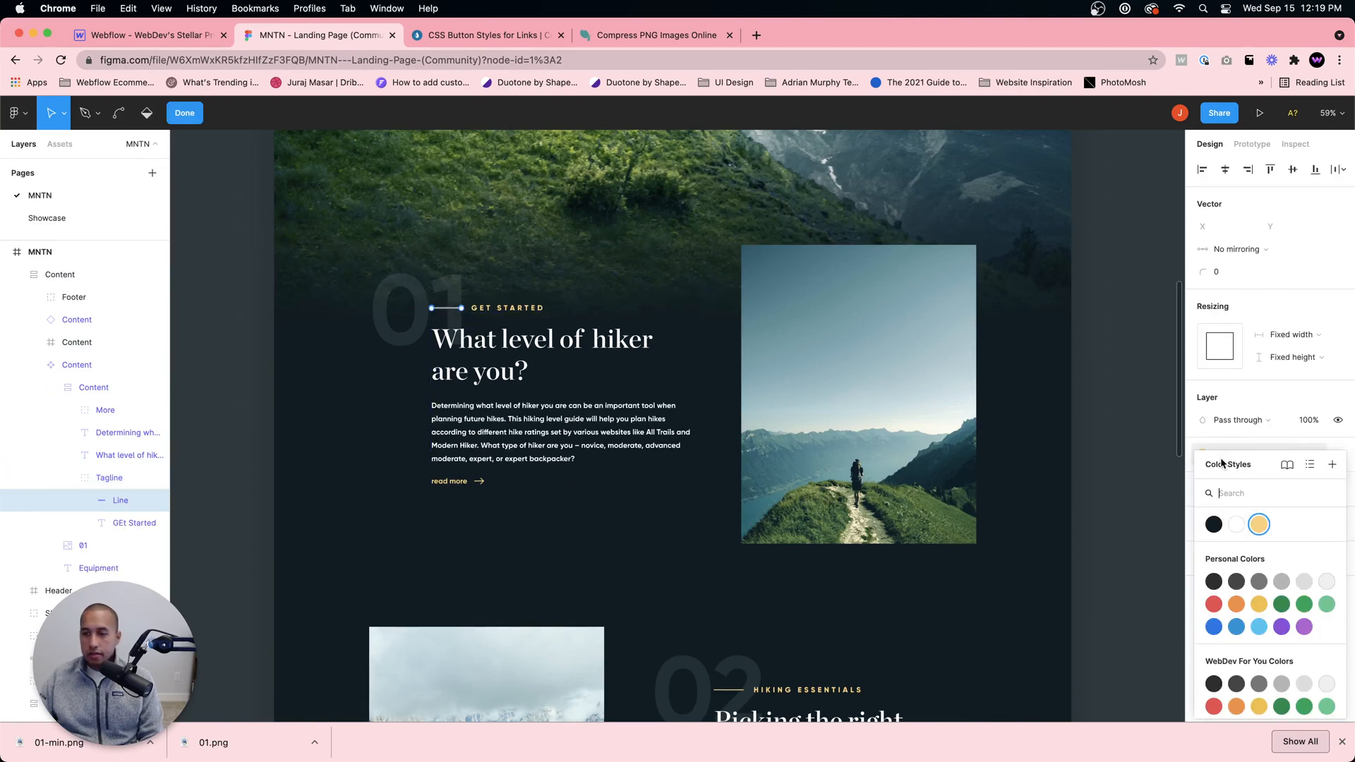
pyautogui.rightClick(1263, 526)
pyautogui.click(1284, 534)
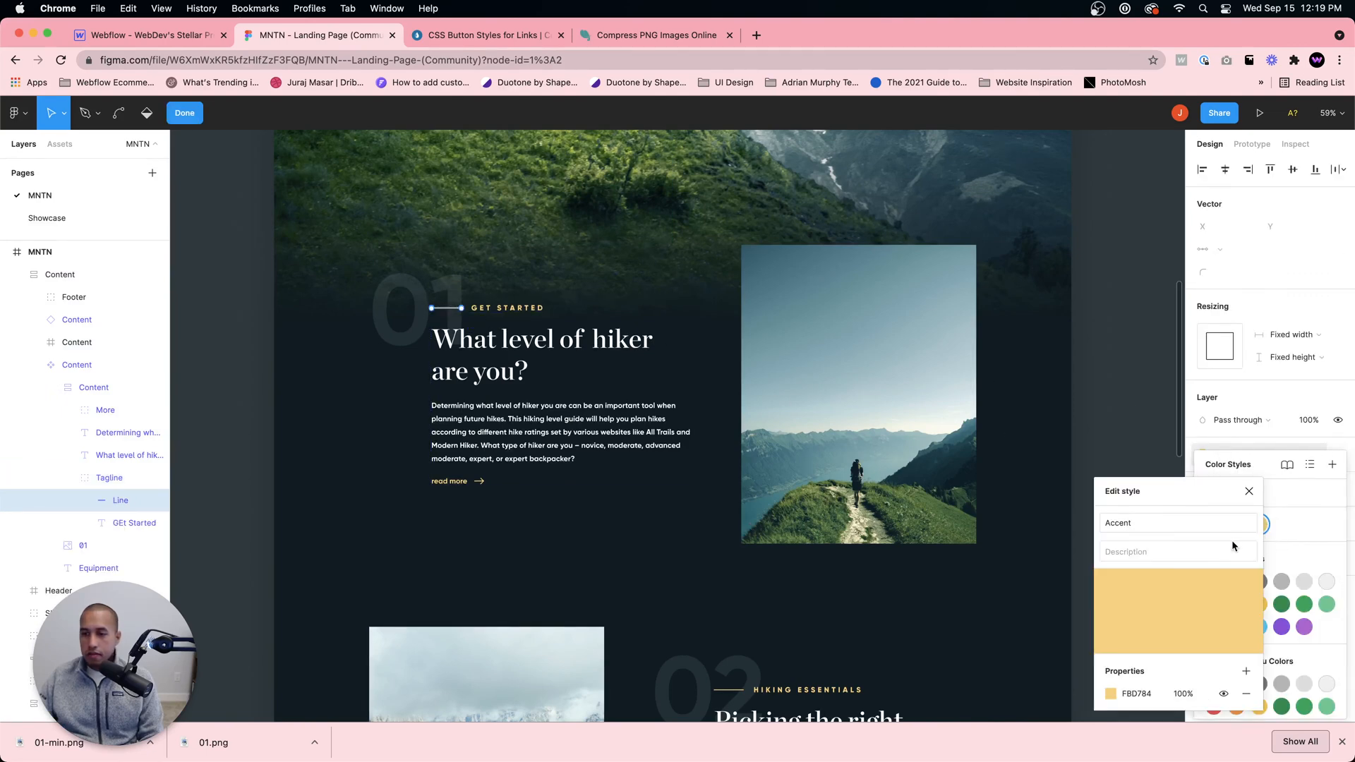
pyautogui.click(1149, 694)
pyautogui.press('super+c')
# Step: Return to the Webflow project and set the background color of Left Top Line to #fbd784
pyautogui.click(141, 34)
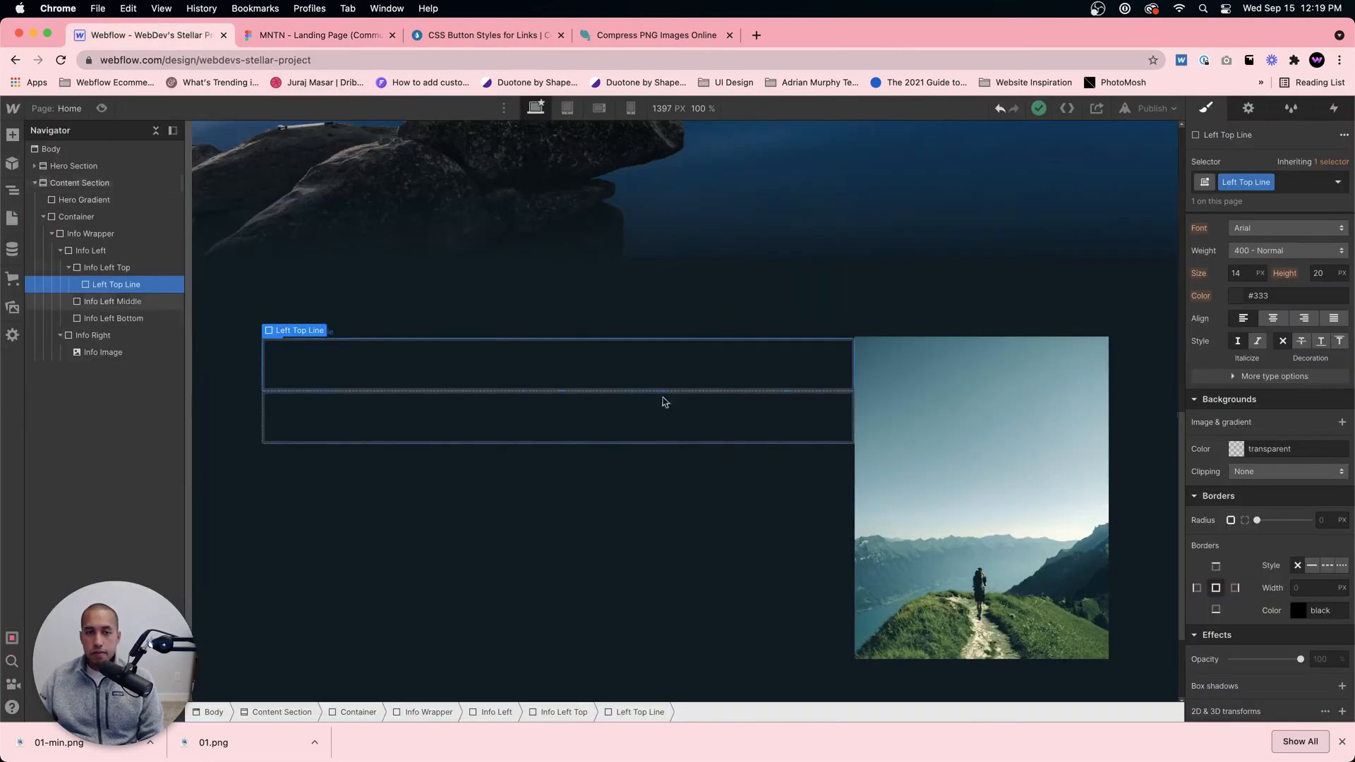
pyautogui.click(1305, 449)
pyautogui.doubleClick(1305, 449)
pyautogui.press('super+v')
pyautogui.press('Return')
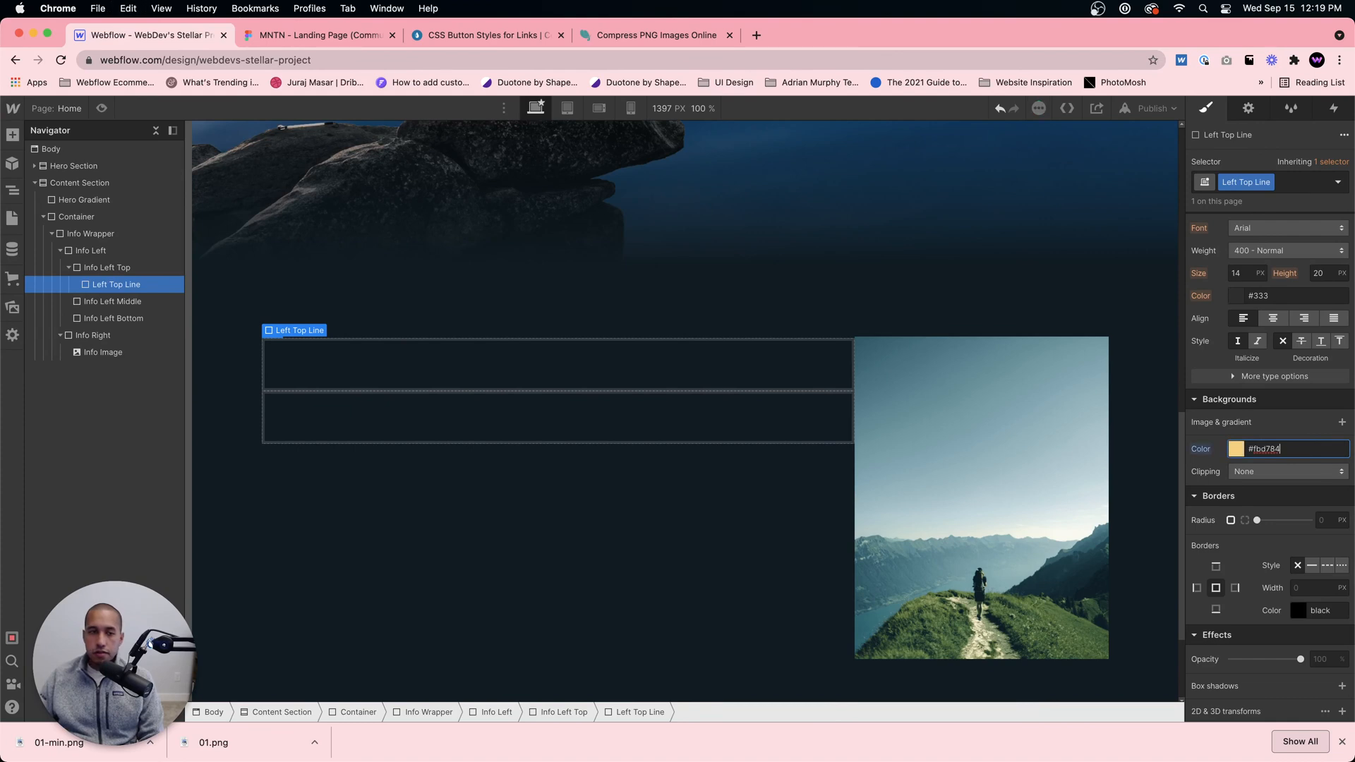
pyautogui.click(402, 385)
pyautogui.click(342, 311)
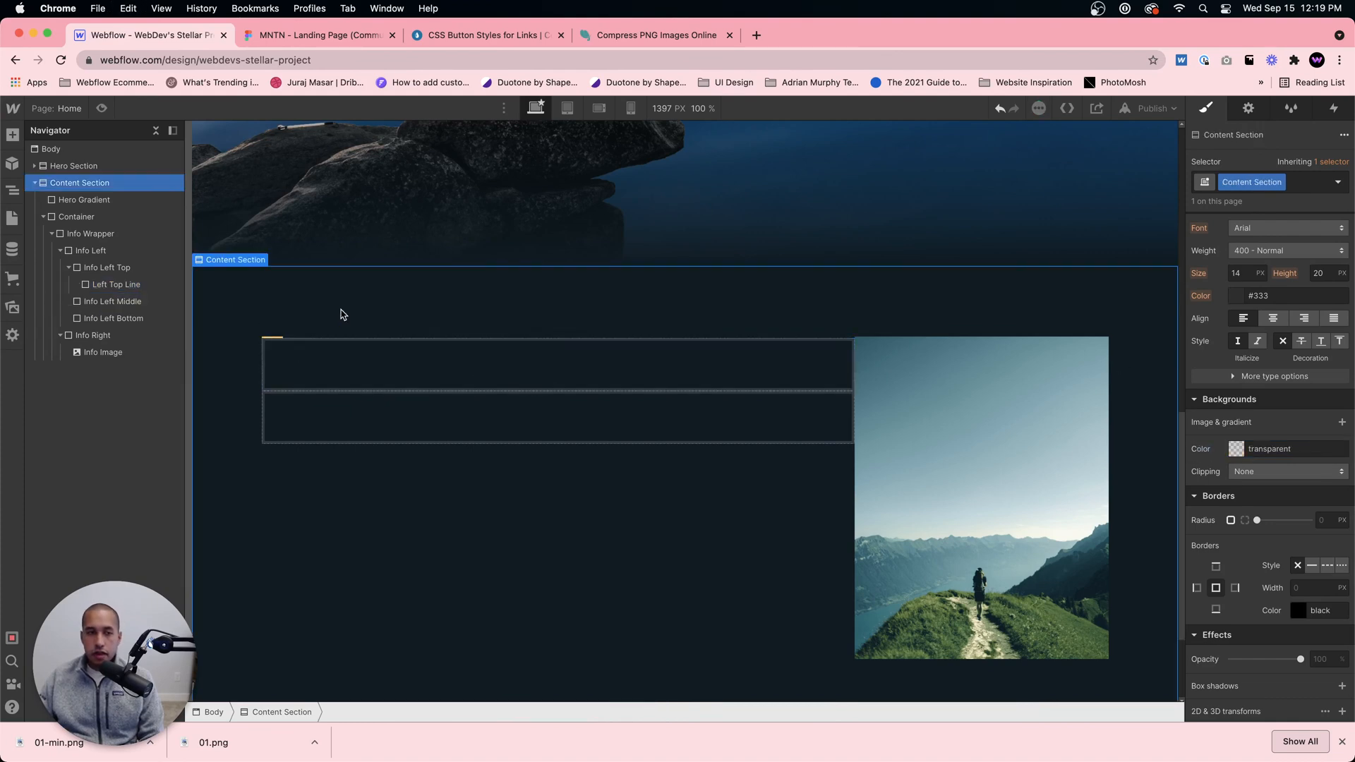
# Step: Select the Left Top Line div block and set its width to 50 px
pyautogui.click(272, 341)
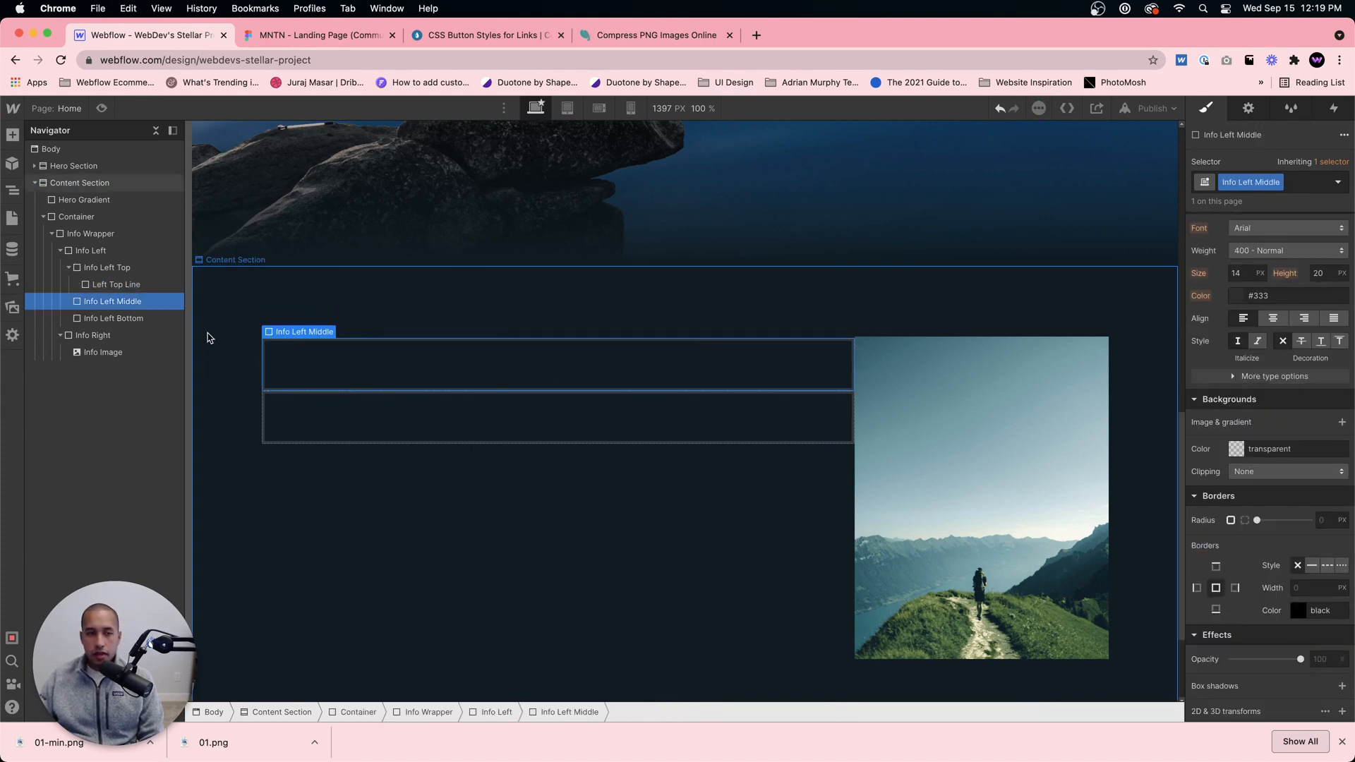
pyautogui.click(117, 286)
pyautogui.scroll(4, 1263, 429)
pyautogui.click(1237, 261)
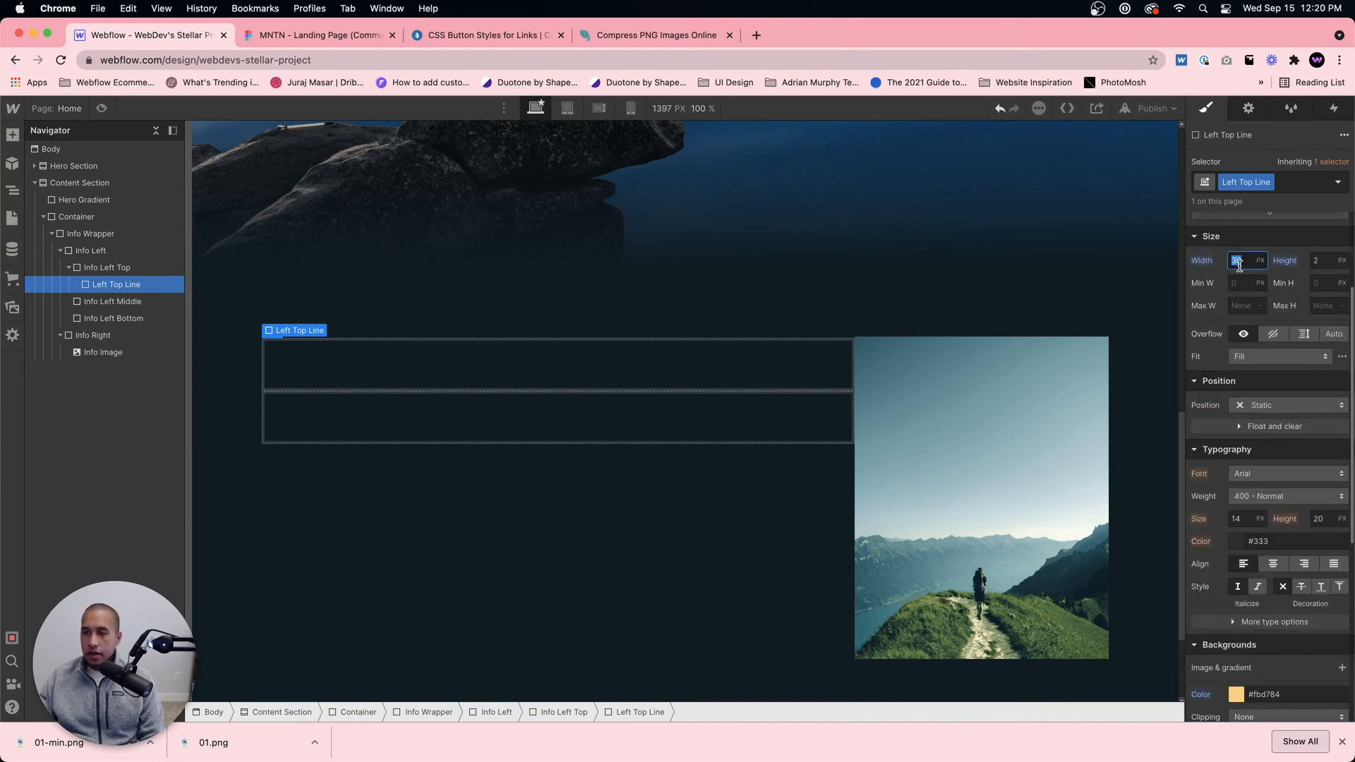
pyautogui.write('50')
# Step: Check the size of the hero's Top Line and set the width of Left Top Line to 60 px to match
pyautogui.scroll(10, 508, 347)
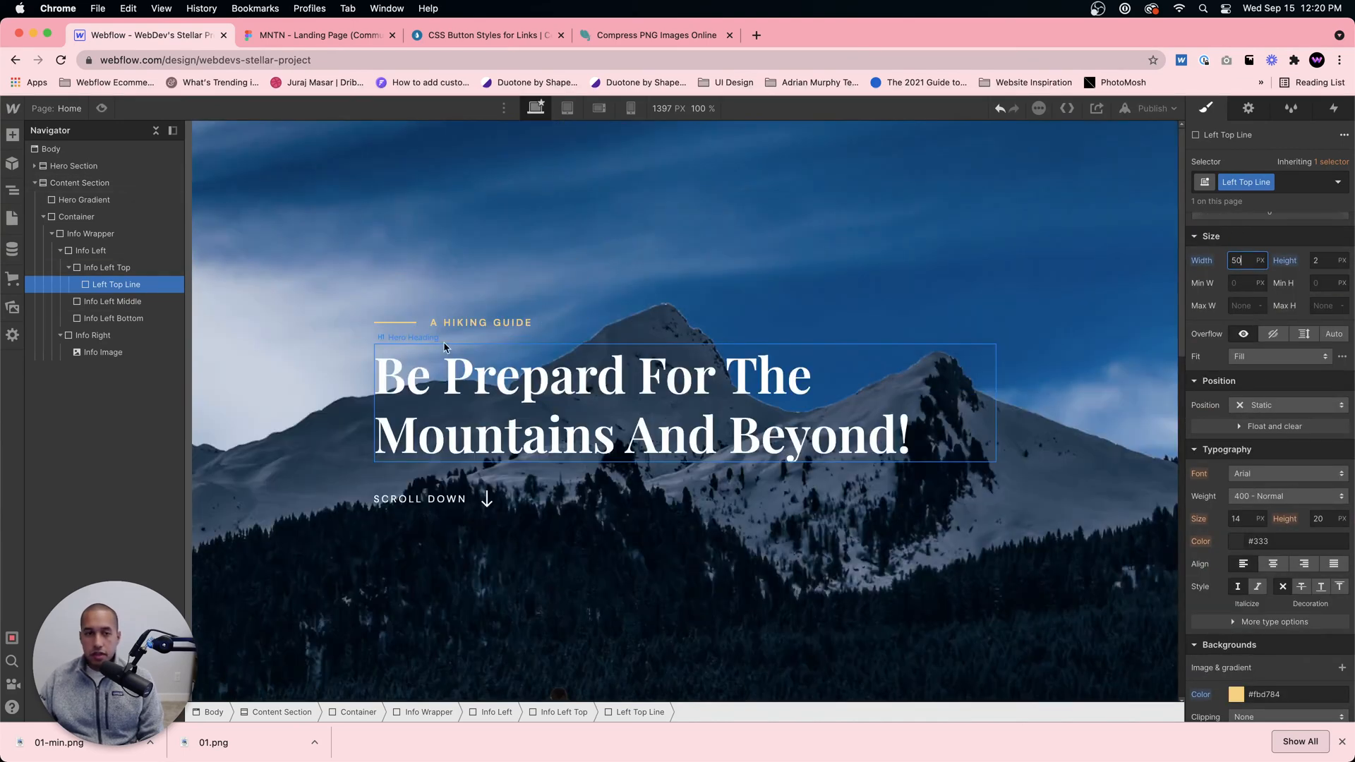
pyautogui.click(404, 323)
pyautogui.scroll(-15, 424, 410)
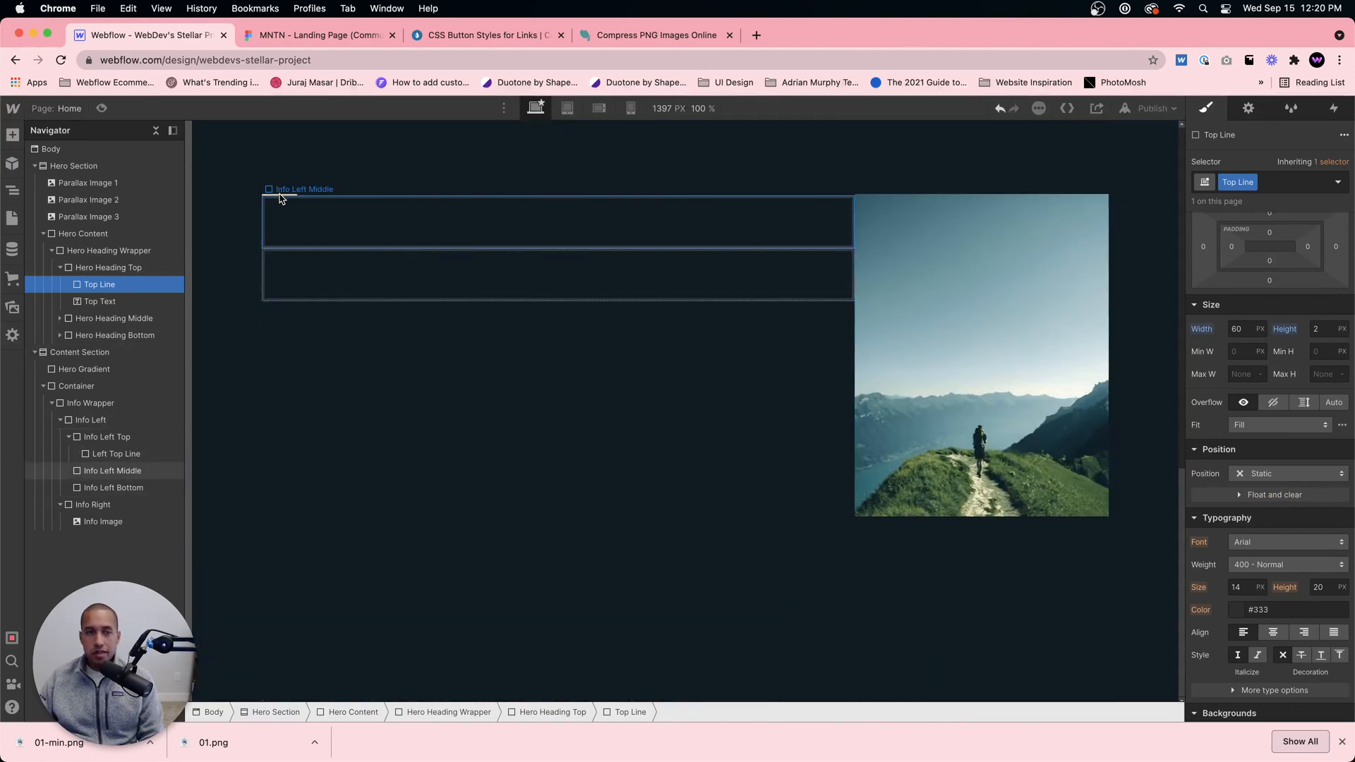
pyautogui.click(287, 203)
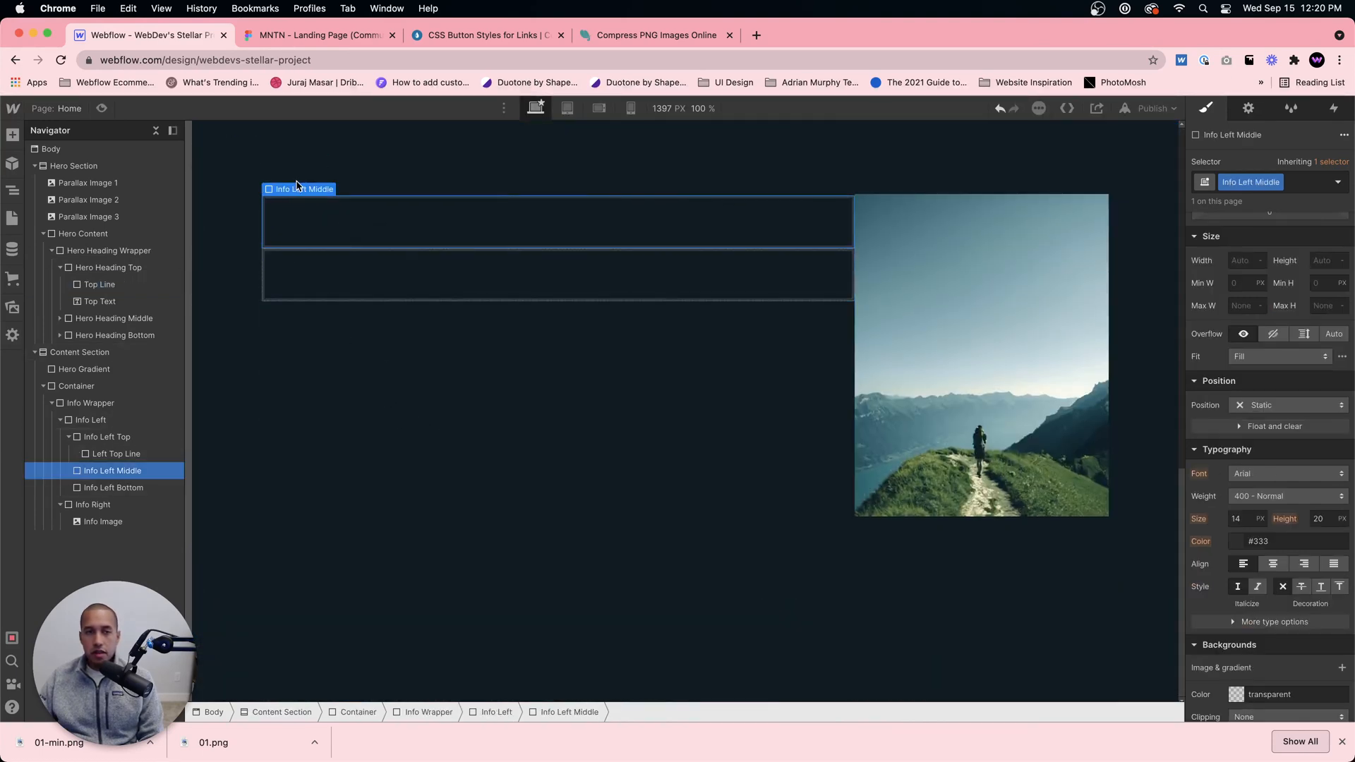
pyautogui.click(321, 186)
pyautogui.click(288, 198)
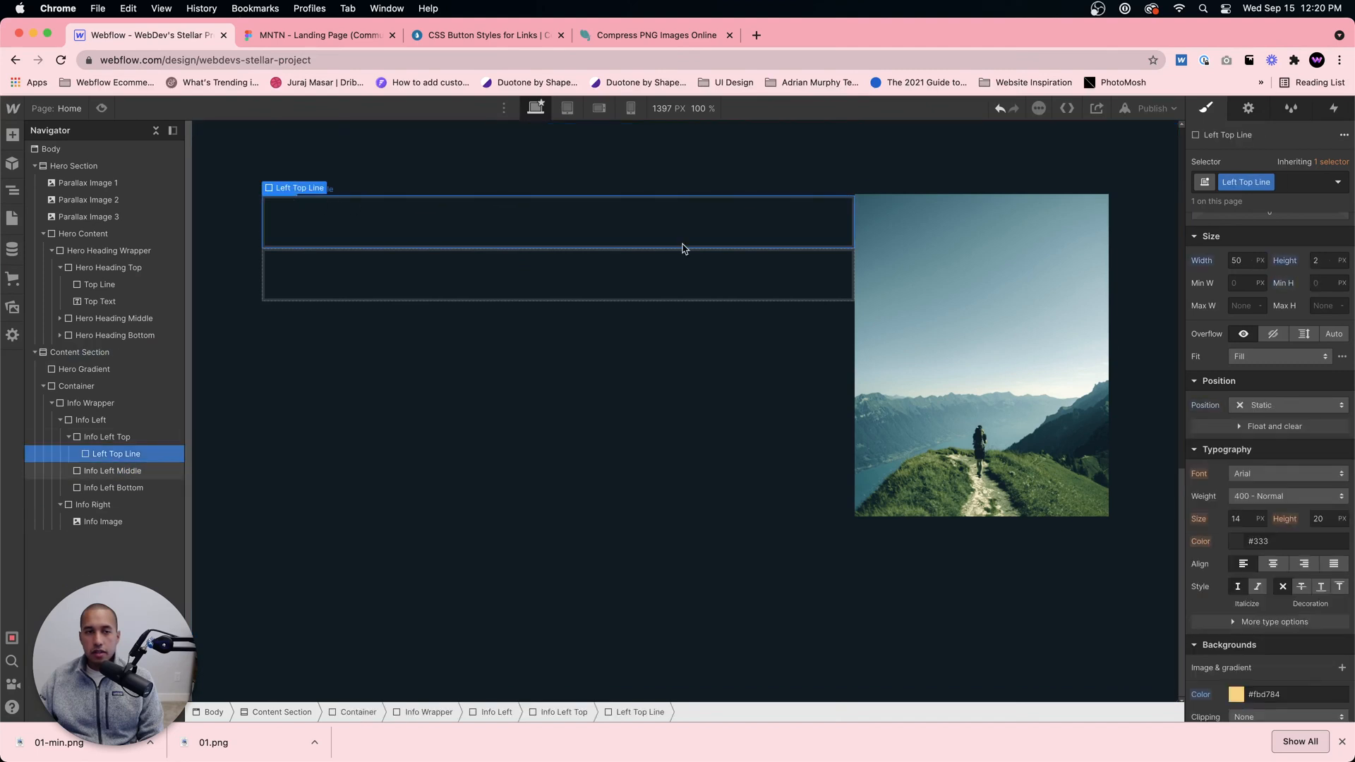
pyautogui.click(1234, 262)
pyautogui.write('60')
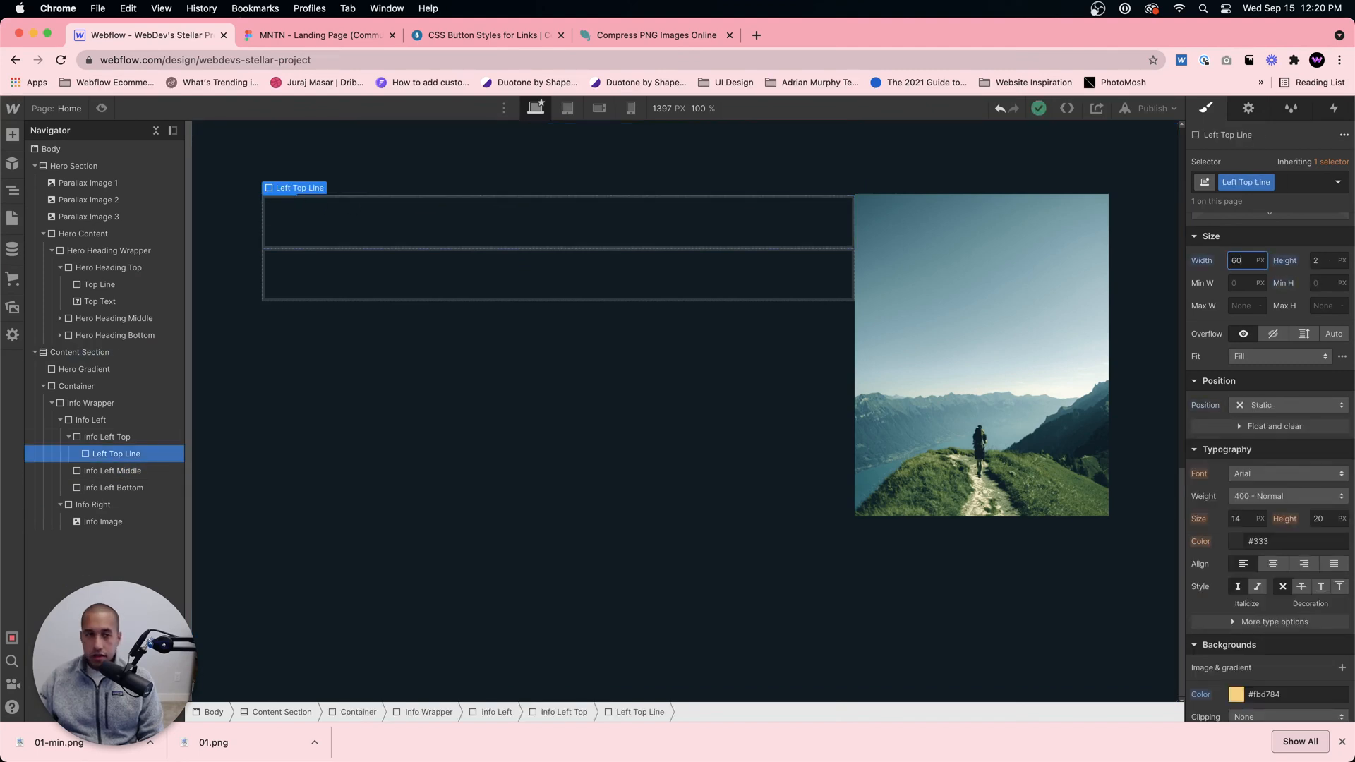
# Step: Check the tagline in the Figma design and add a text block inside Info Left Top
pyautogui.click(128, 440)
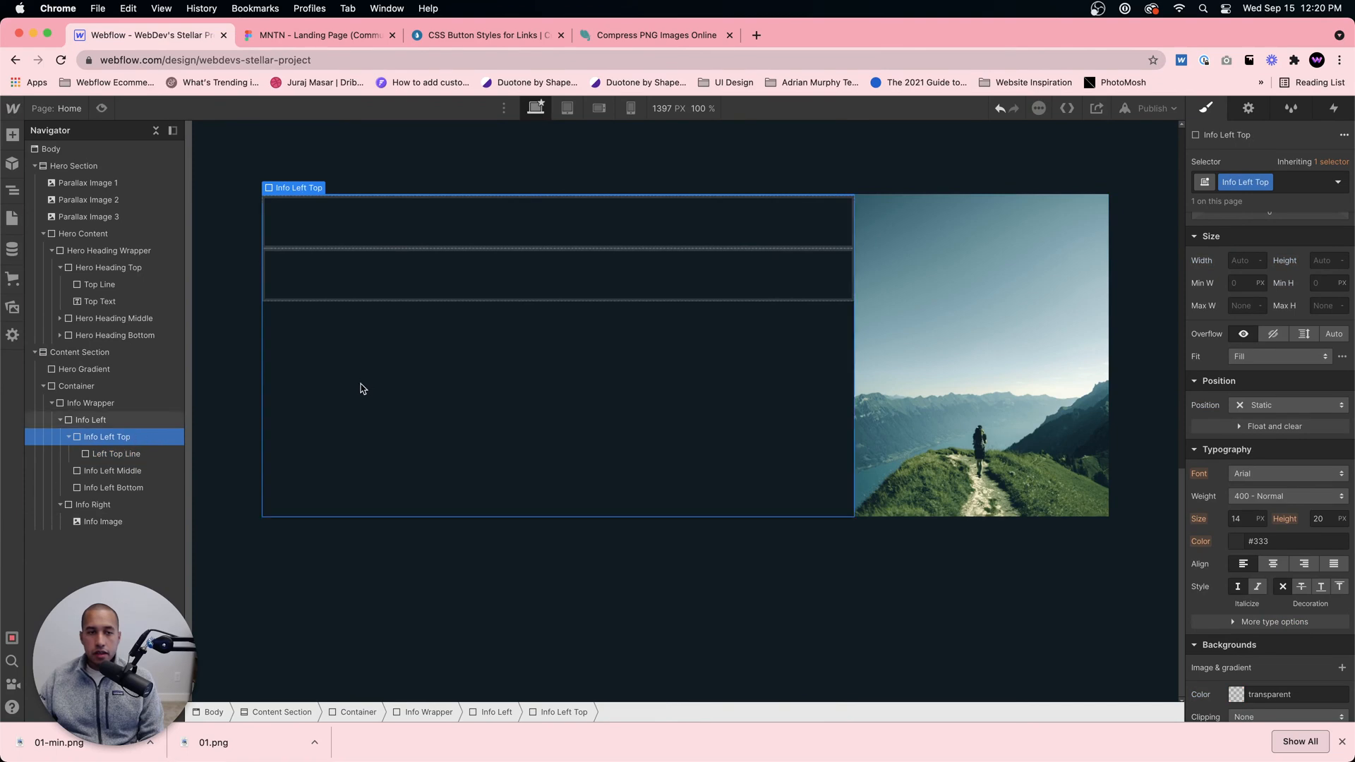
pyautogui.scroll(2, 363, 388)
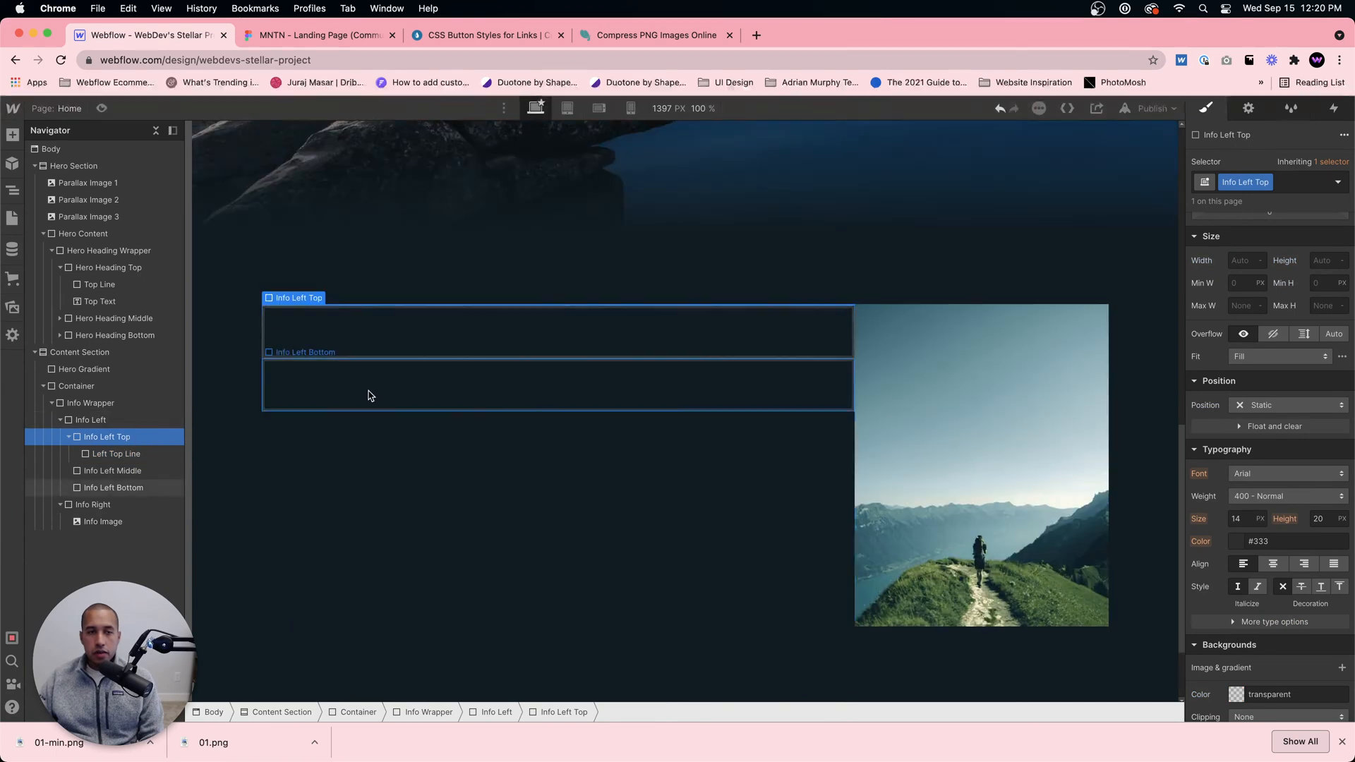
pyautogui.click(314, 38)
pyautogui.click(177, 33)
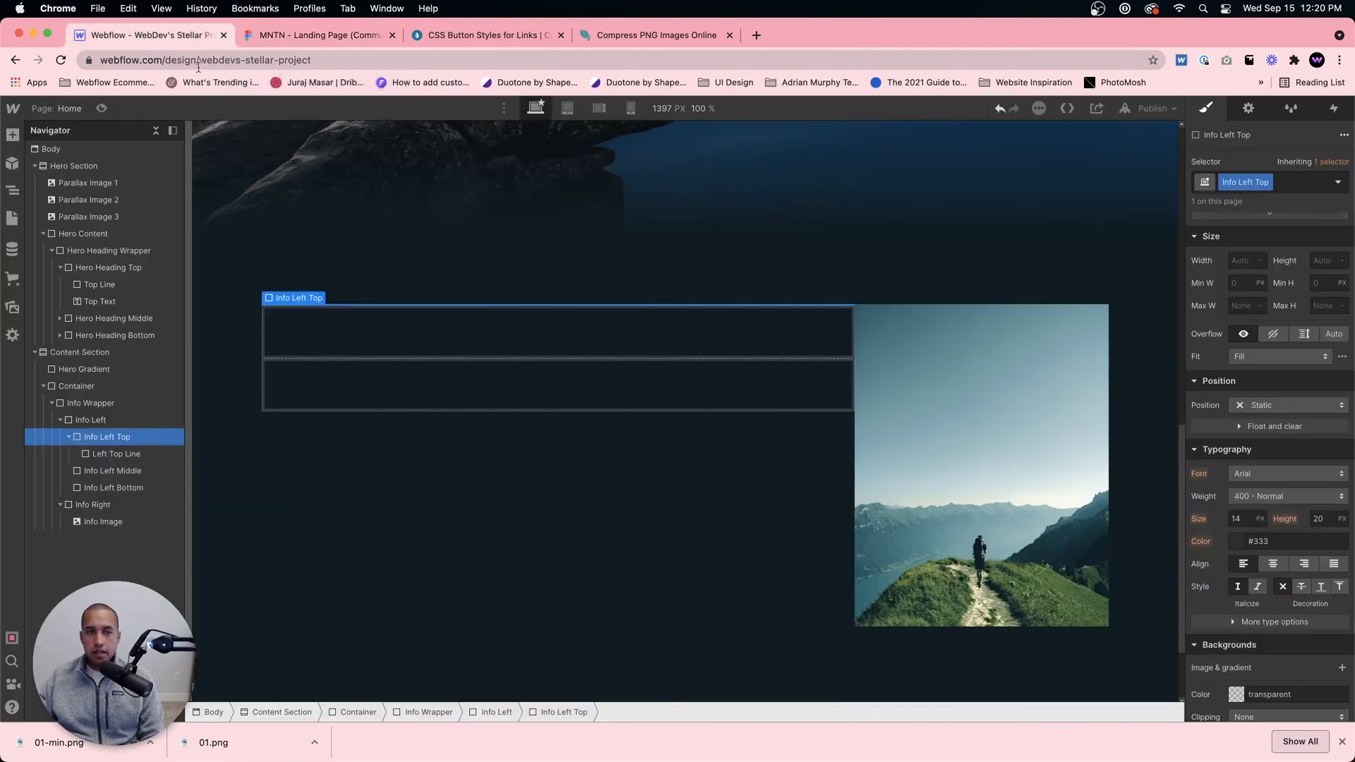
pyautogui.press('super+e')
pyautogui.write('text blo')
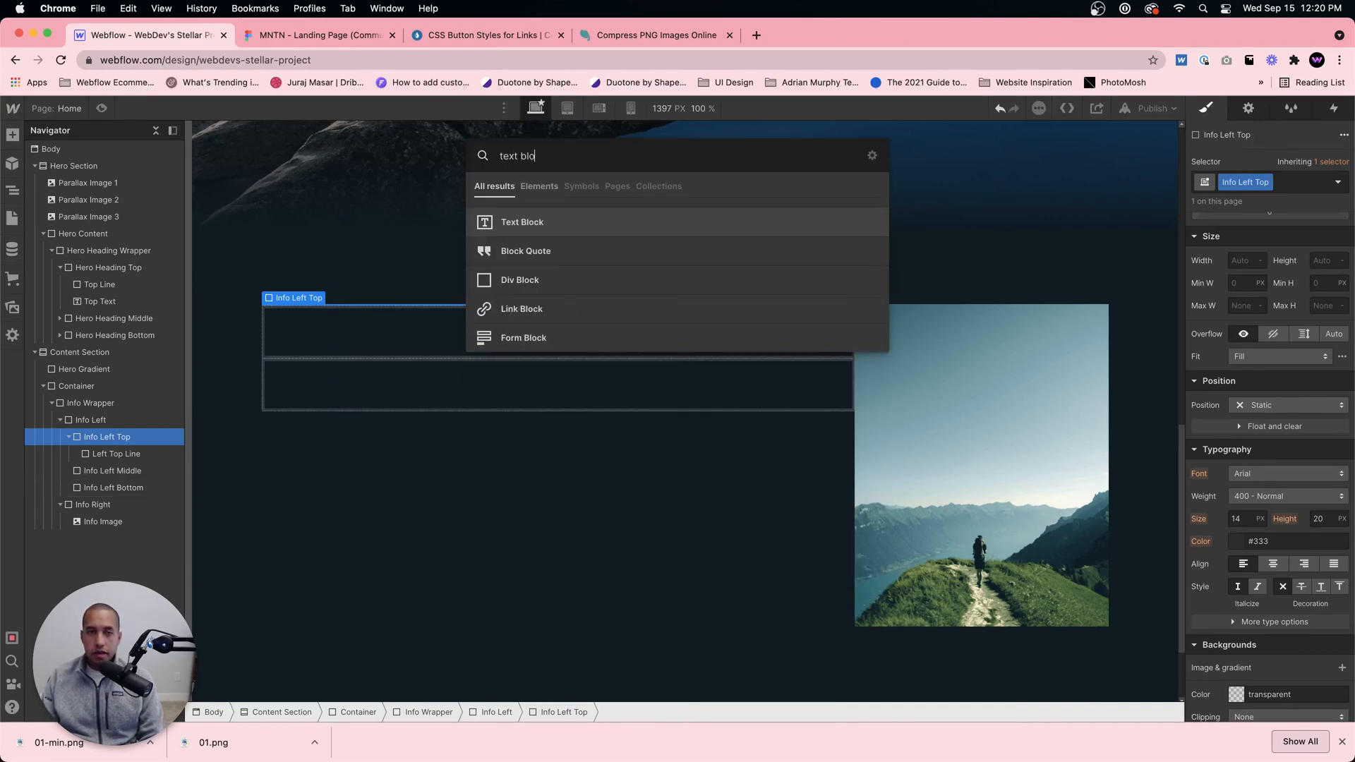
pyautogui.press('Return')
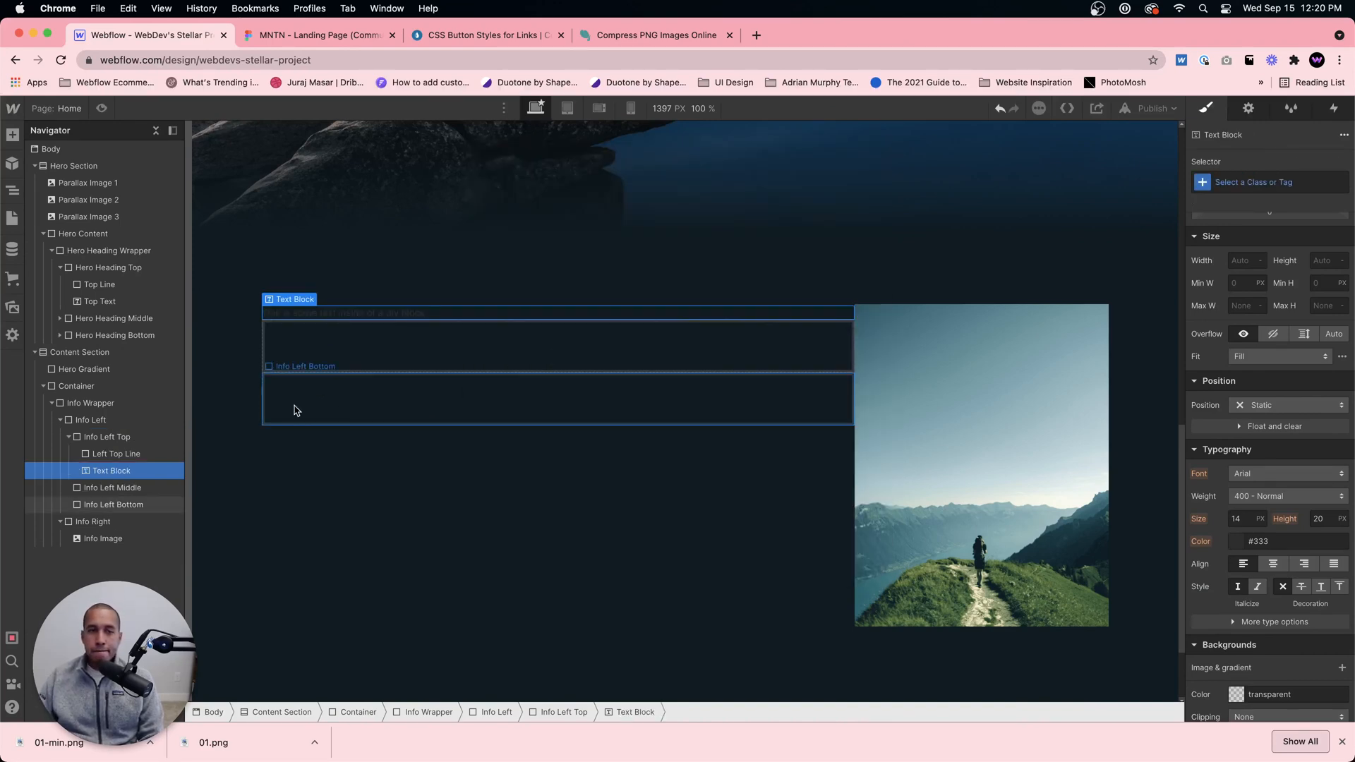
# Step: Replace the new text block's placeholder text with "Get Started"
pyautogui.doubleClick(453, 314)
pyautogui.press('super+a')
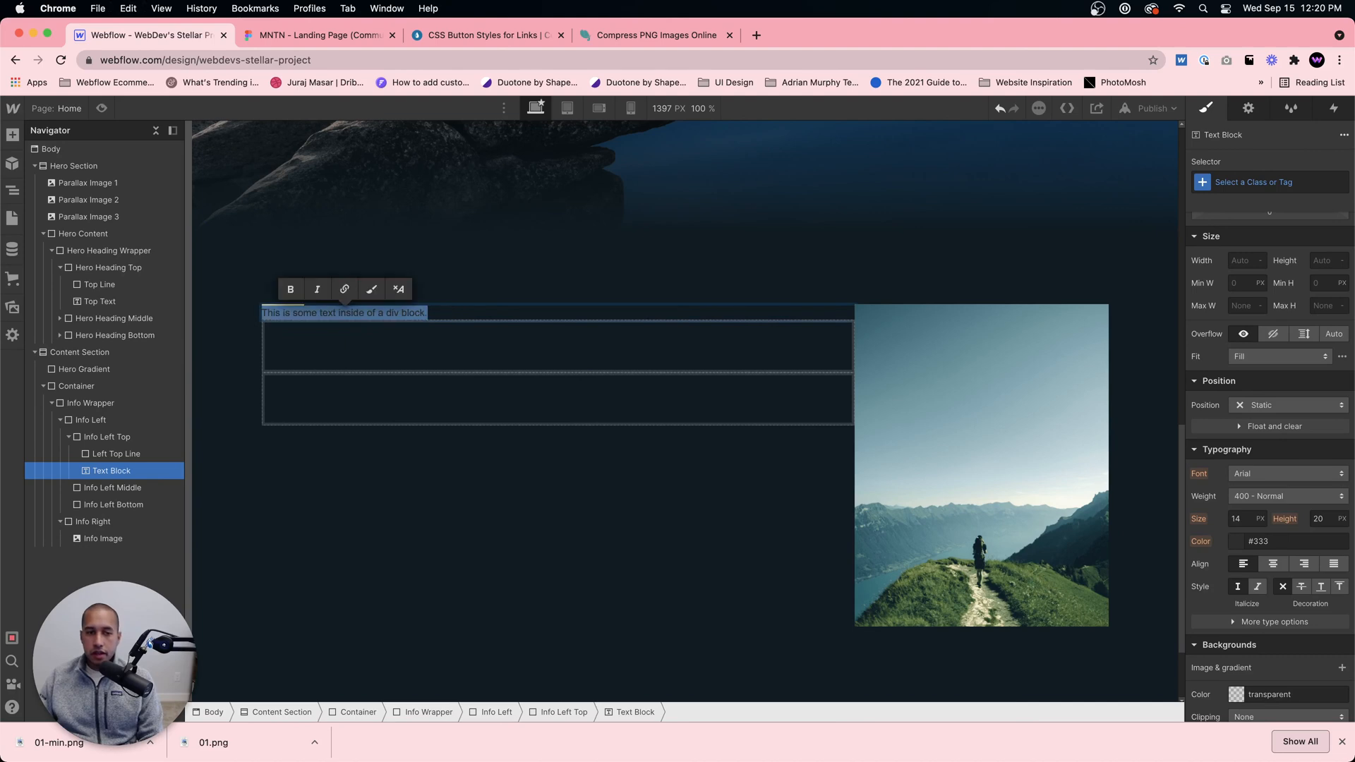
pyautogui.write('Get st')
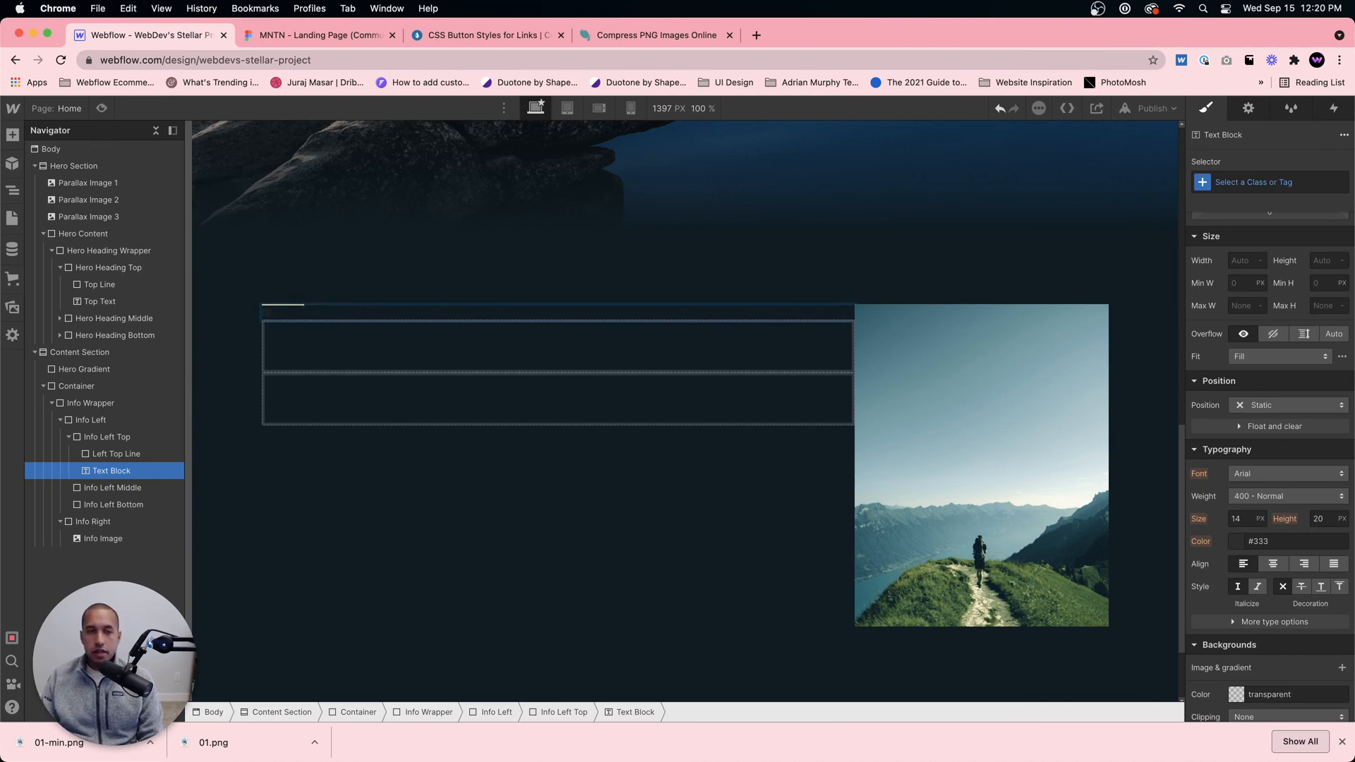
pyautogui.write('arted')
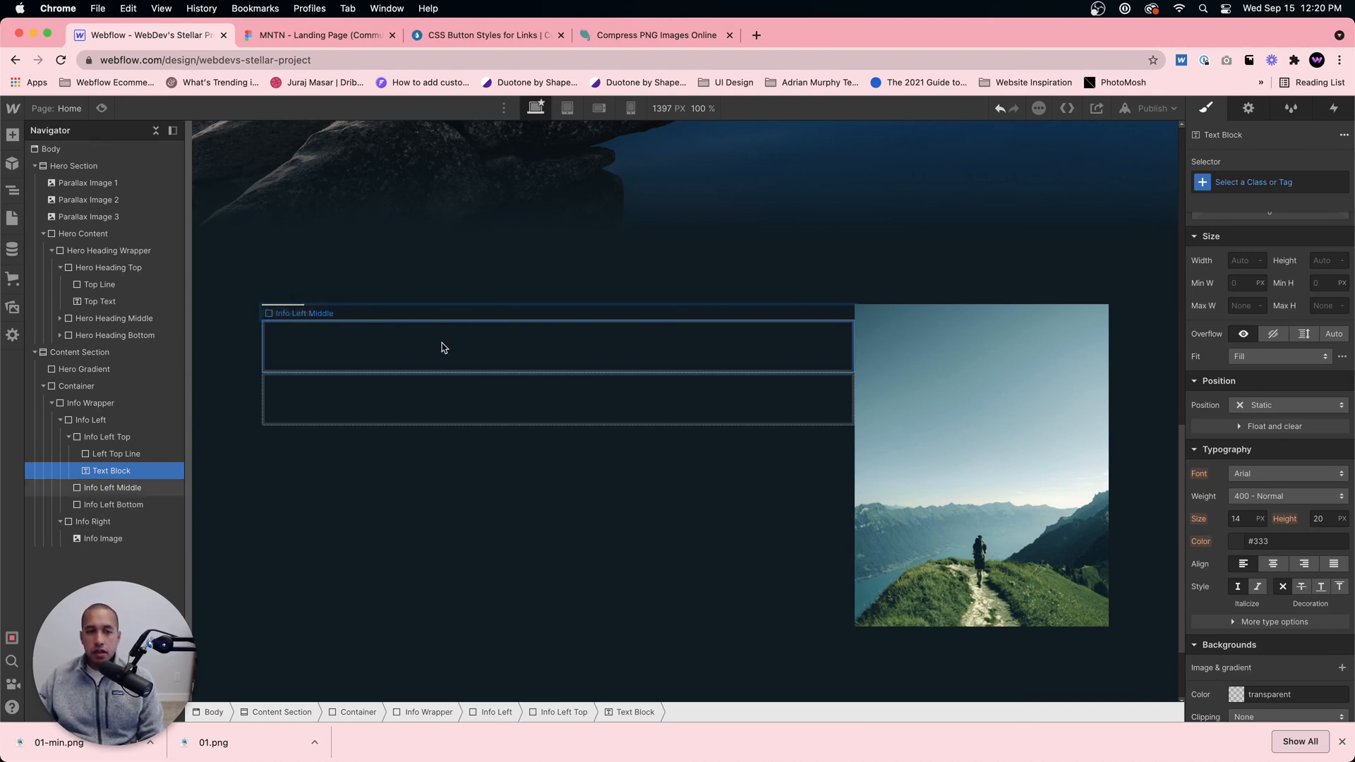
pyautogui.press('Escape')
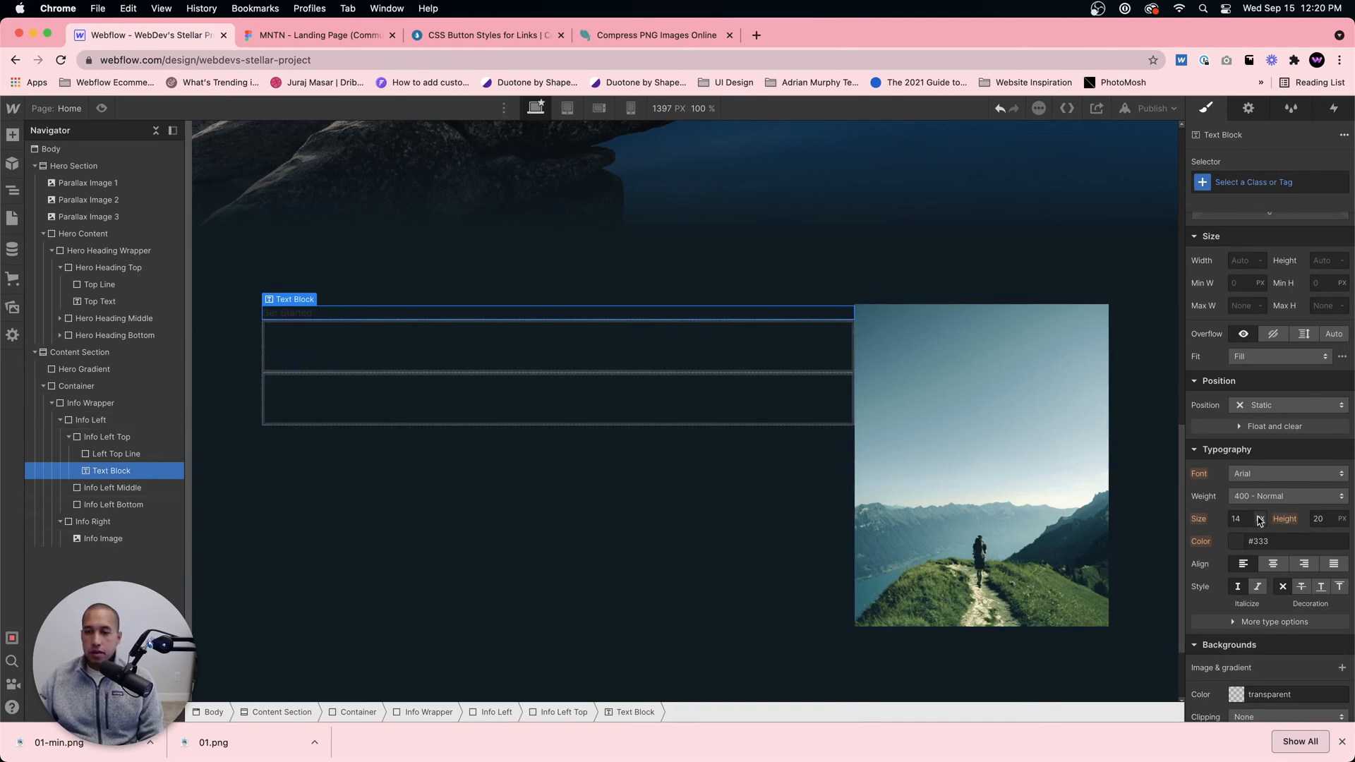
# Step: Set the Get Started text's color to #fbd784 and its font to DM Sans
pyautogui.scroll(-3, 1260, 518)
pyautogui.click(1286, 416)
pyautogui.write('#fbd784')
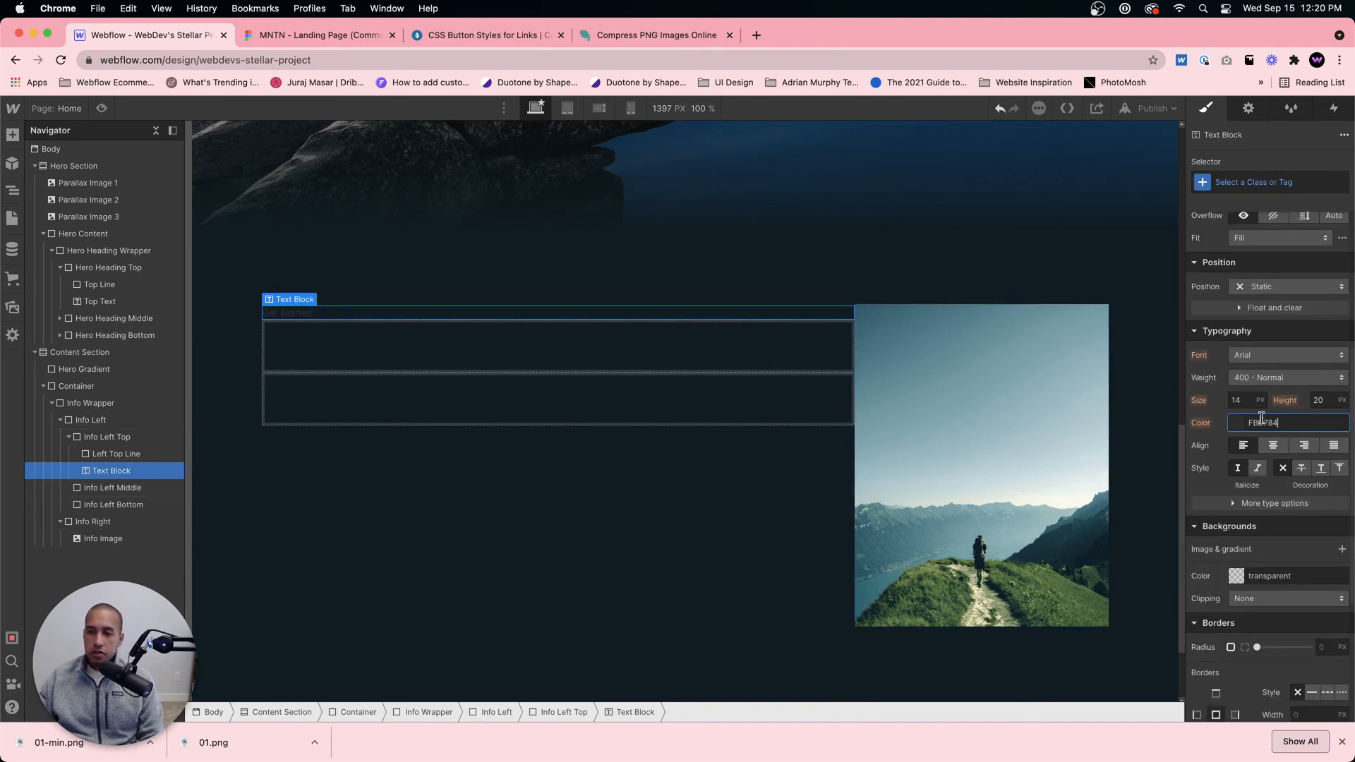
pyautogui.click(1343, 739)
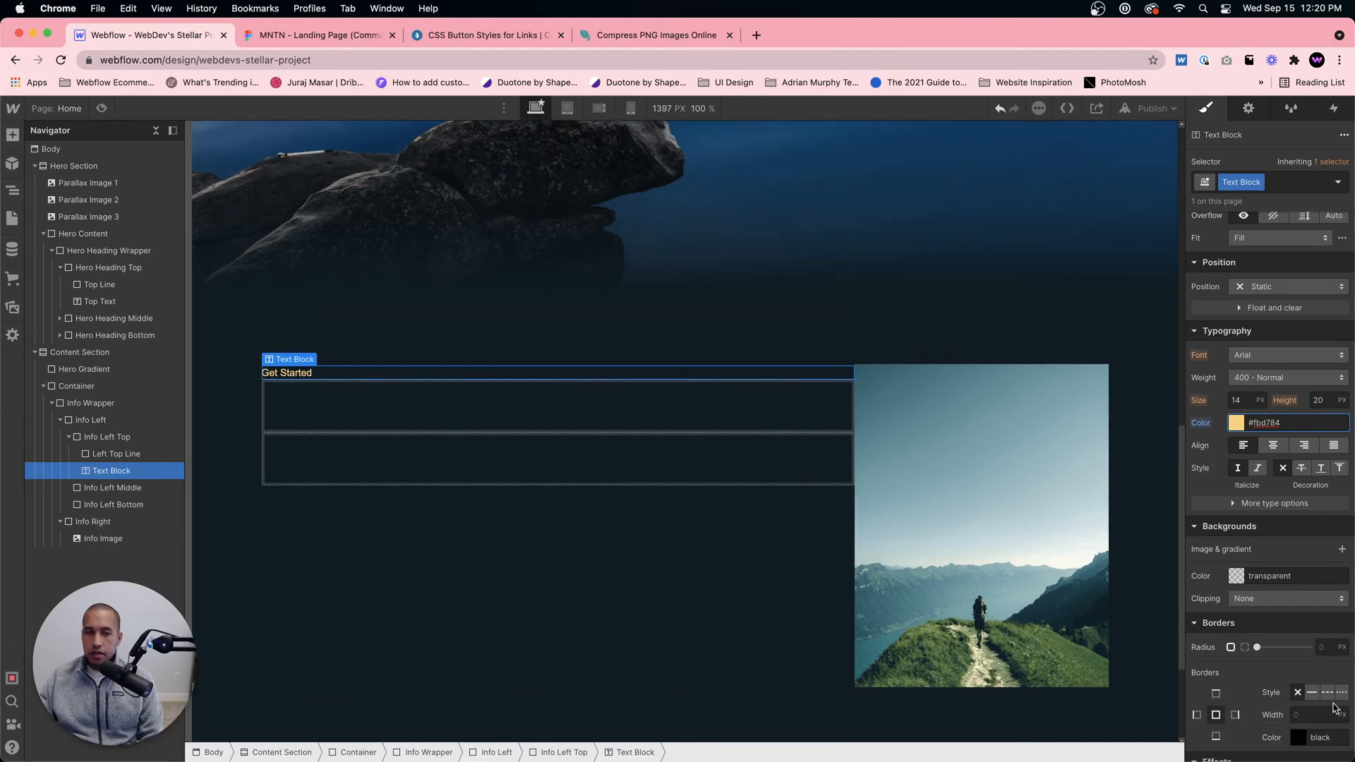
pyautogui.click(1253, 357)
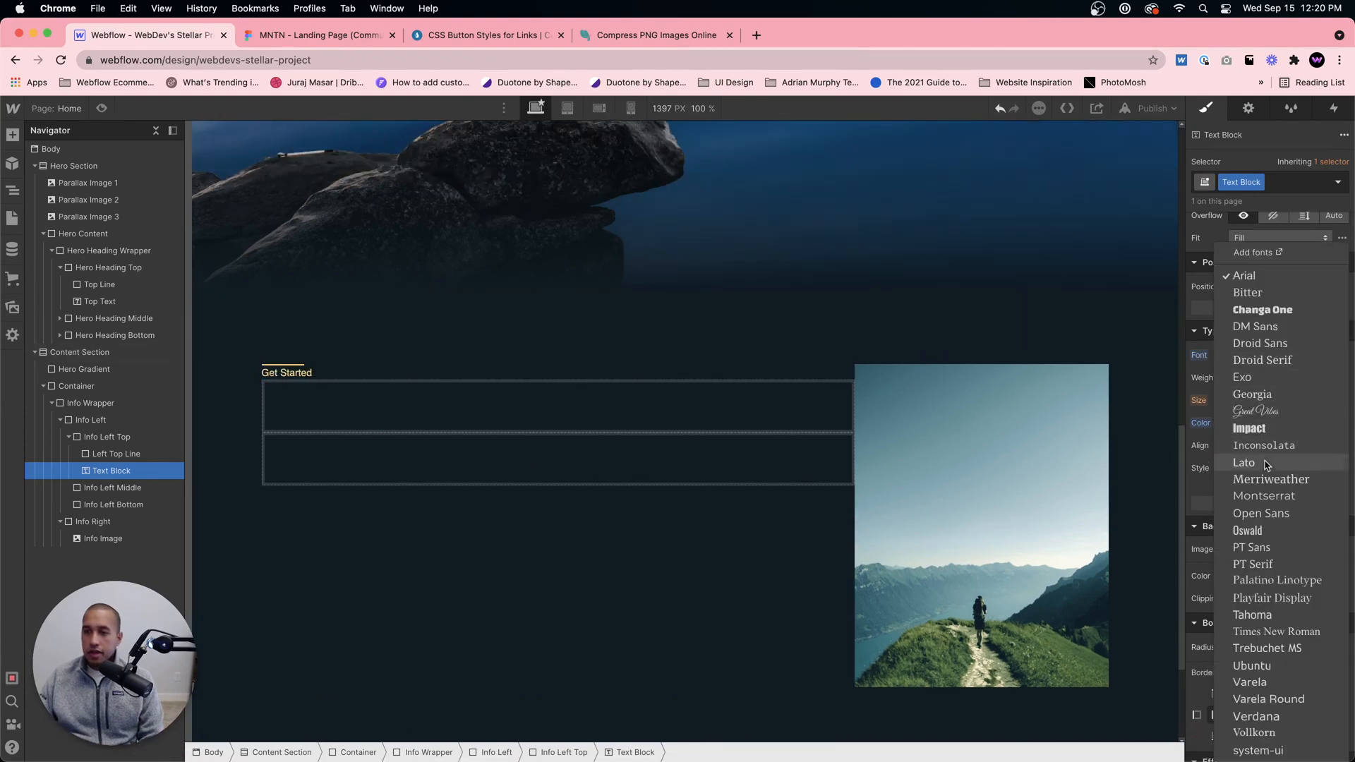
pyautogui.click(1255, 345)
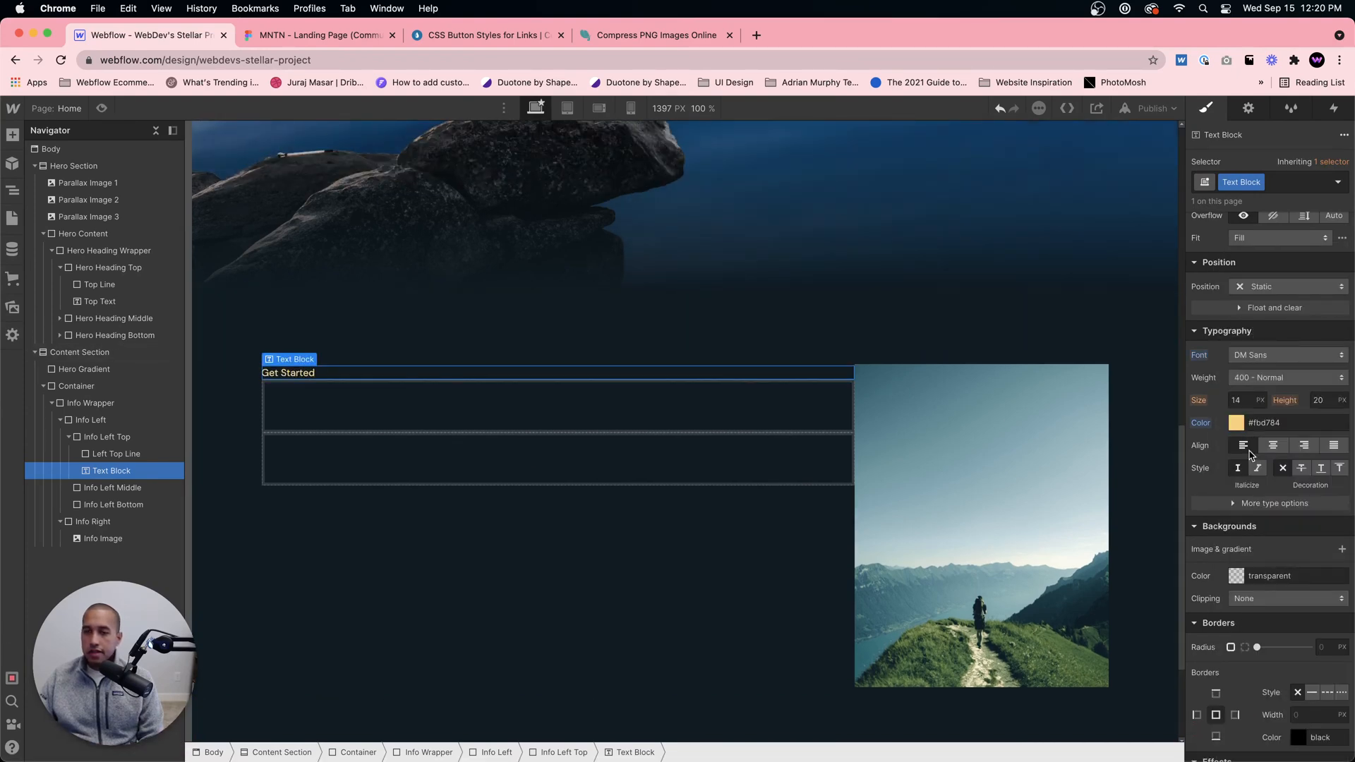
# Step: Make the Get Started text all uppercase and set its letter spacing to 3
pyautogui.click(1235, 503)
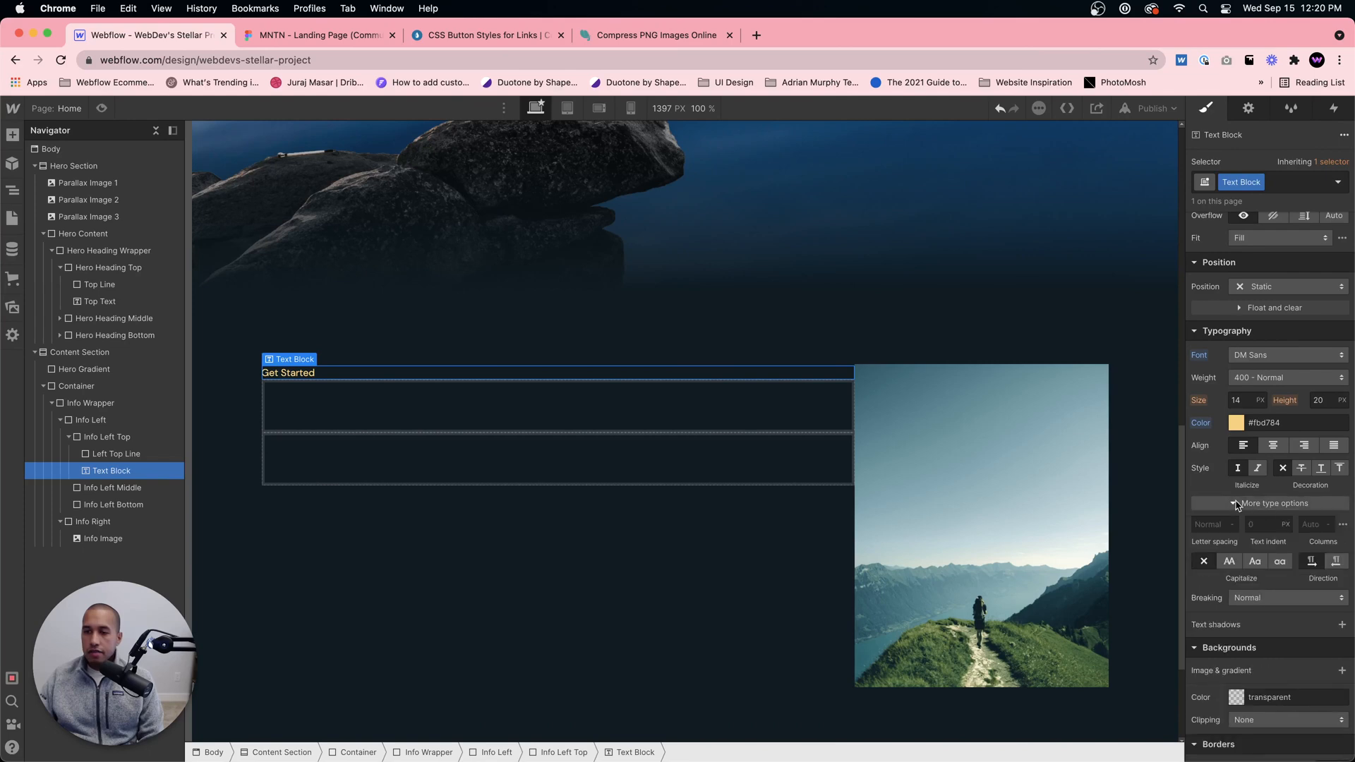
pyautogui.click(1230, 563)
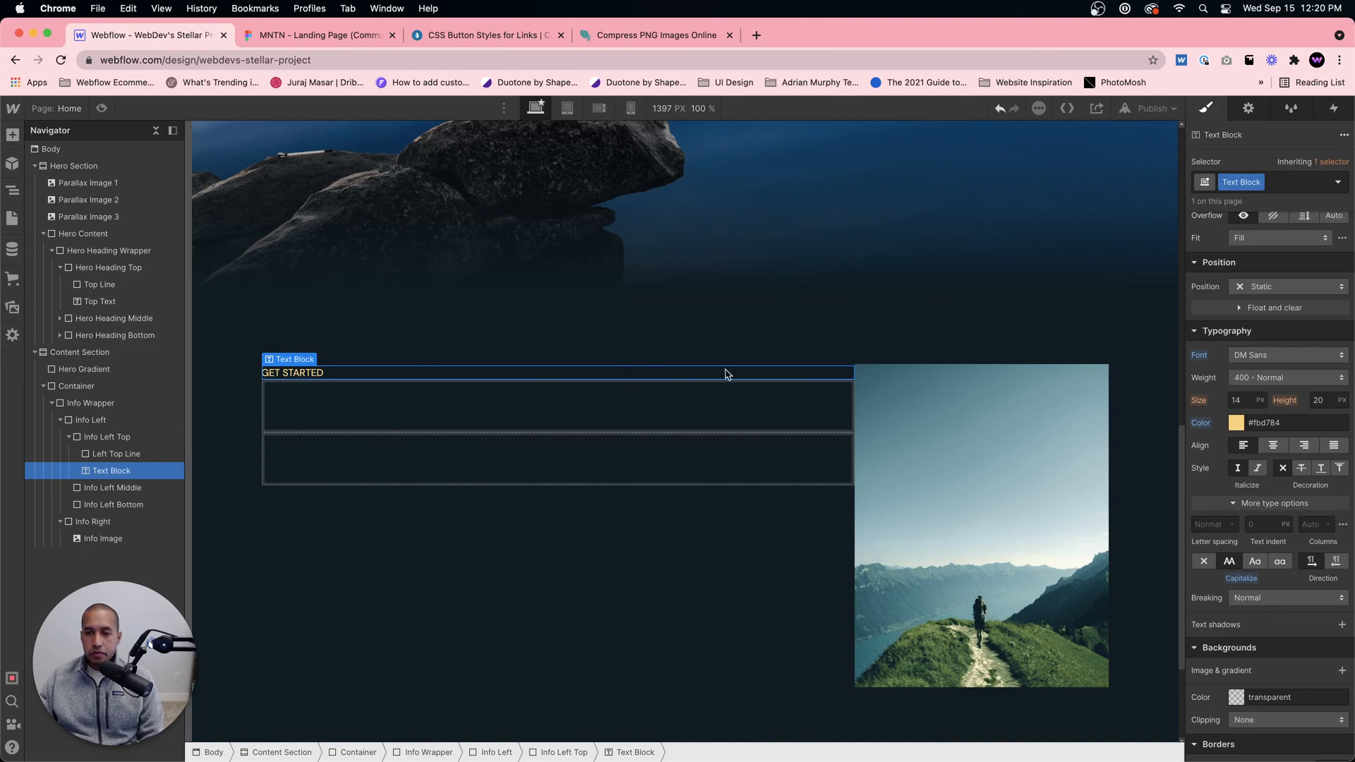
pyautogui.click(1205, 528)
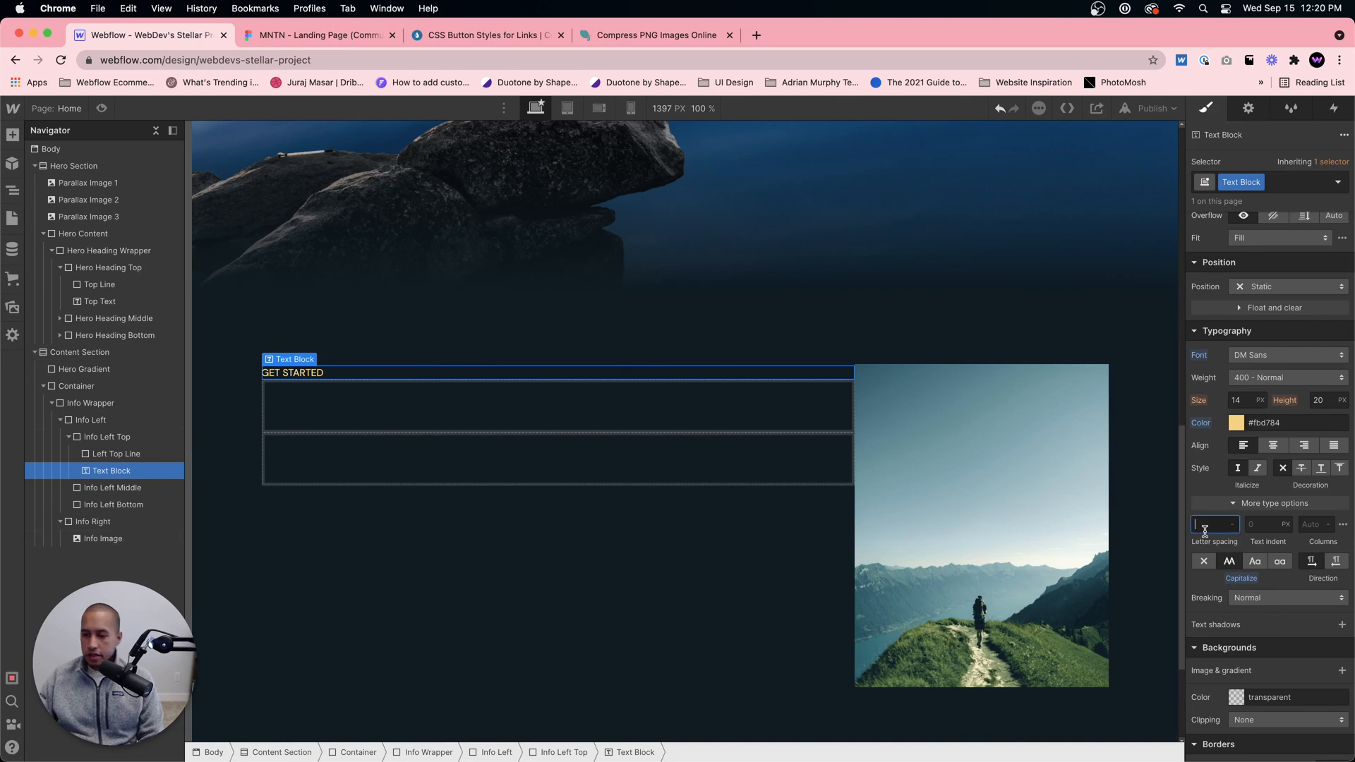
pyautogui.write('3')
pyautogui.click(445, 361)
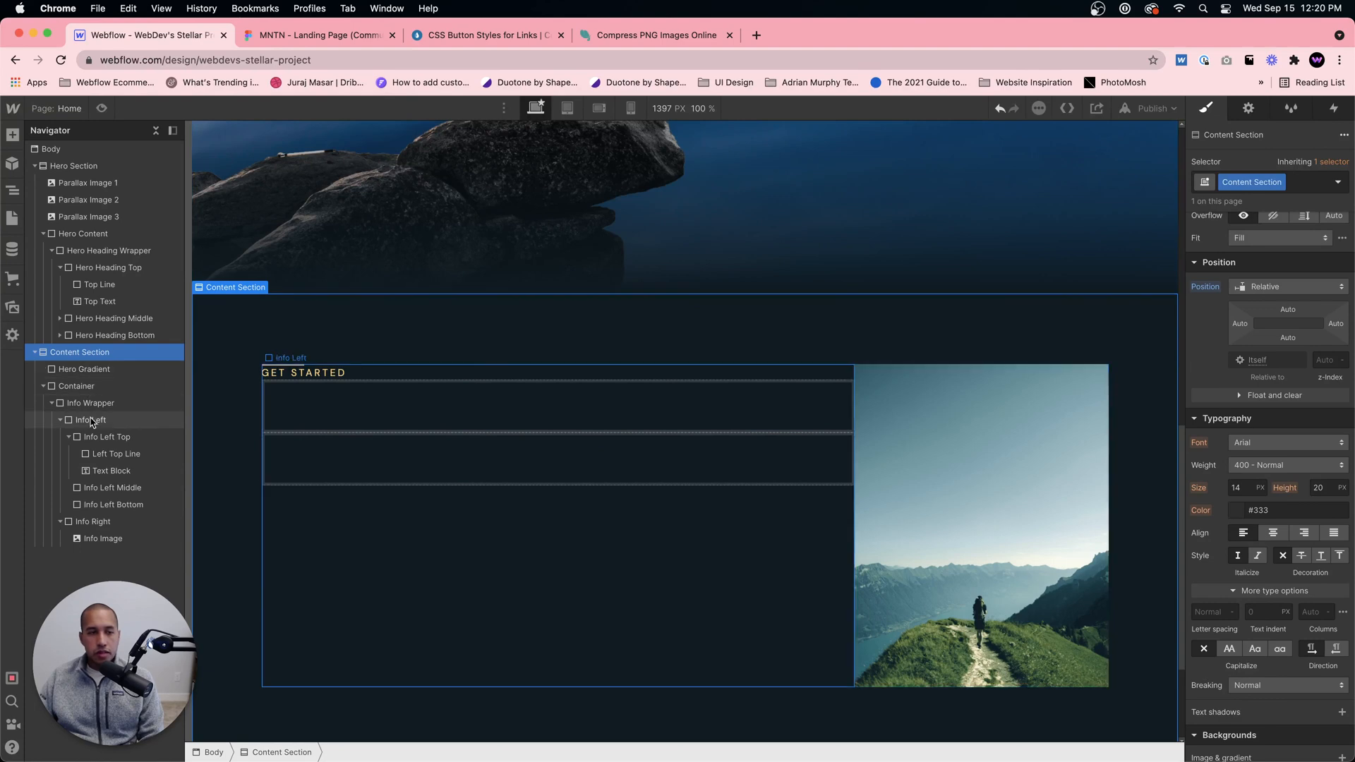
# Step: Set Info Left Top to a horizontal flex layout with its children aligned to the center
pyautogui.click(100, 438)
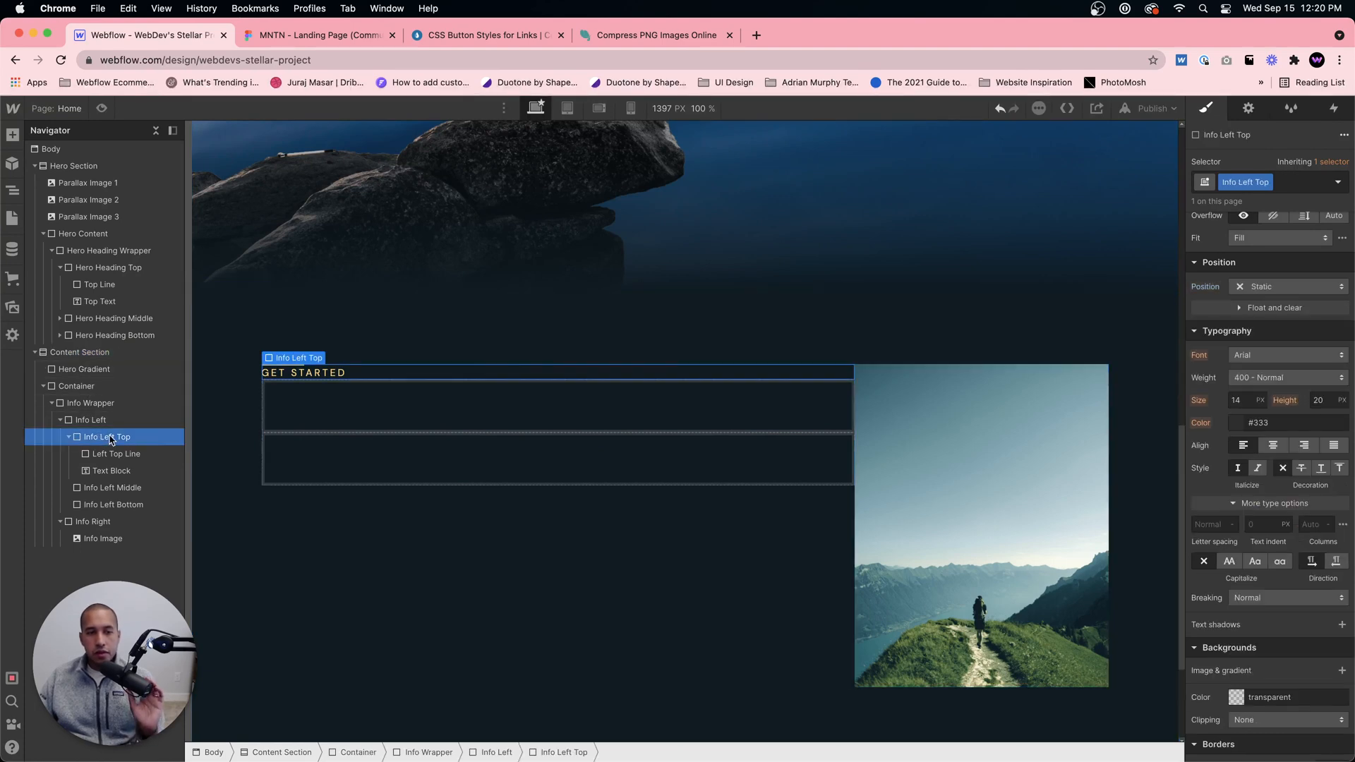
pyautogui.scroll(5, 1263, 233)
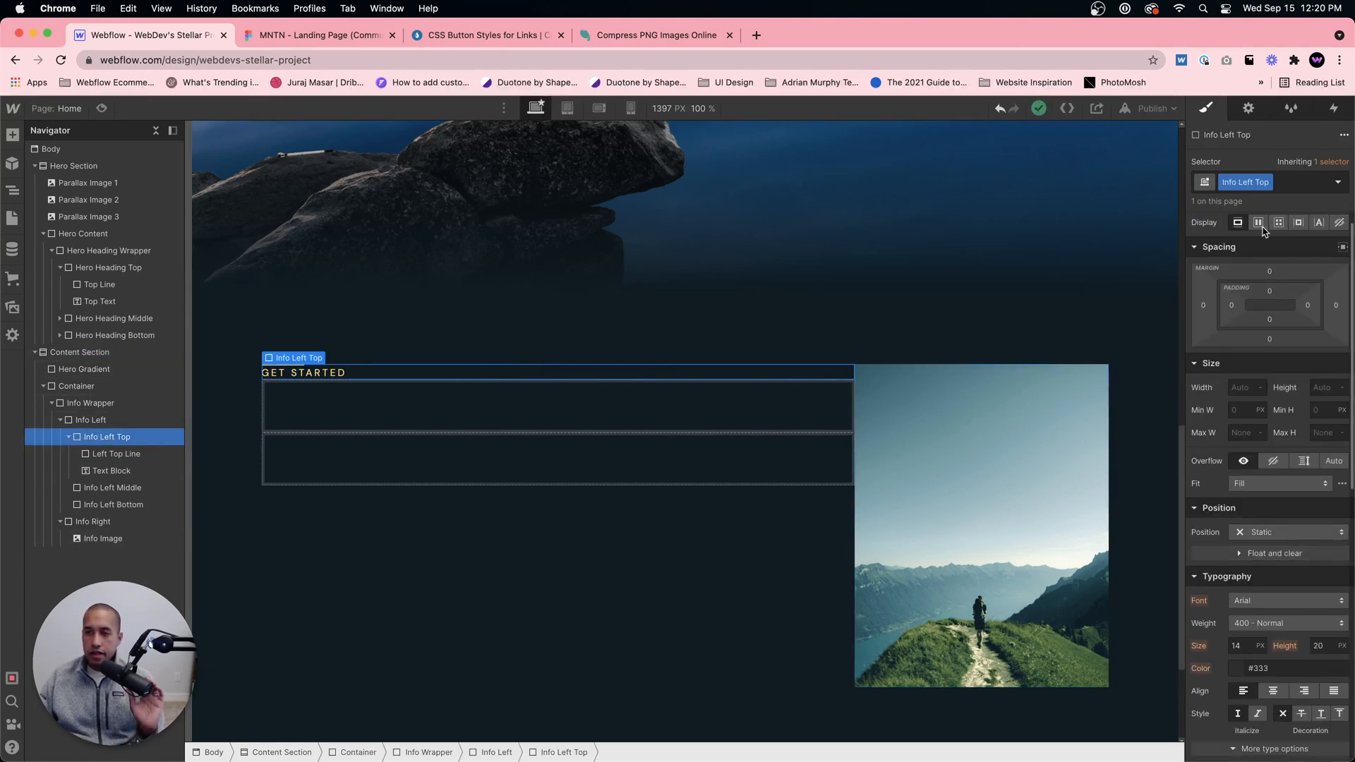
pyautogui.click(1260, 224)
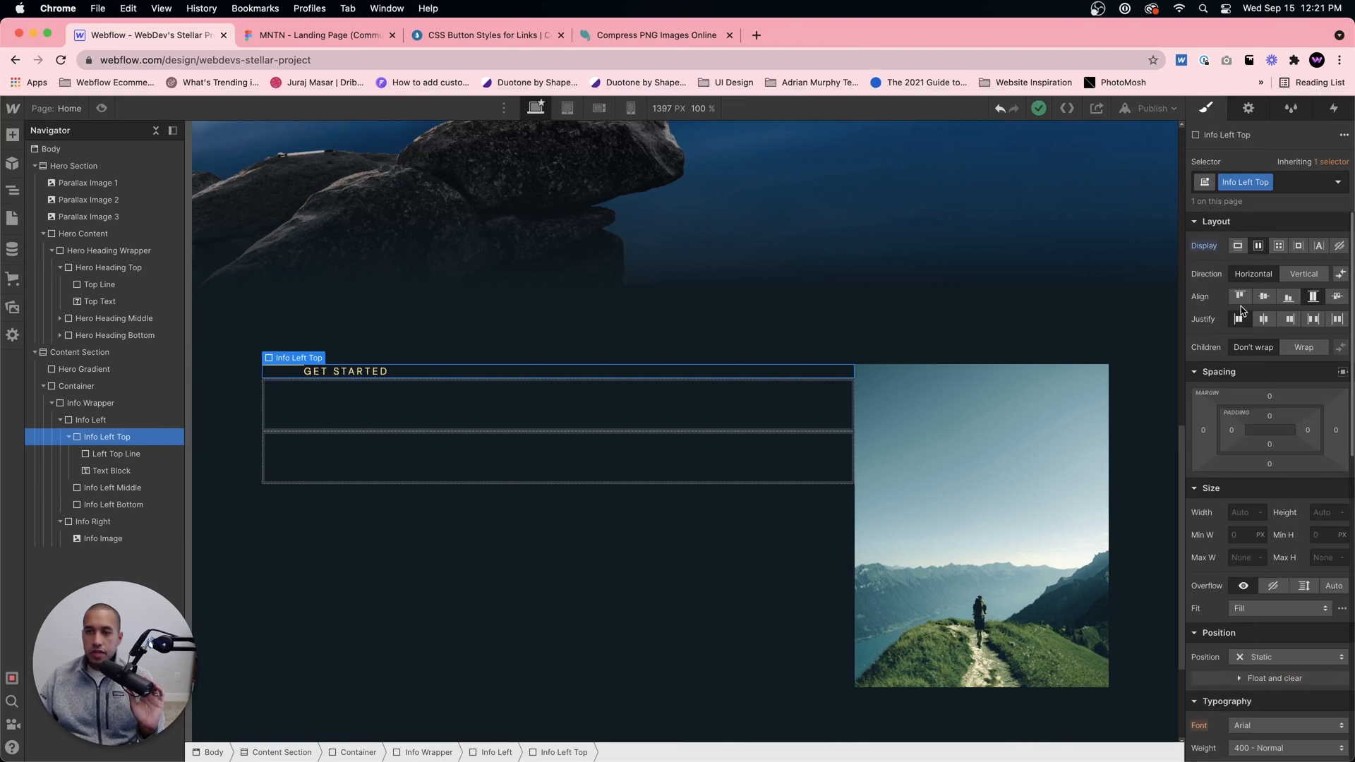
pyautogui.click(1263, 299)
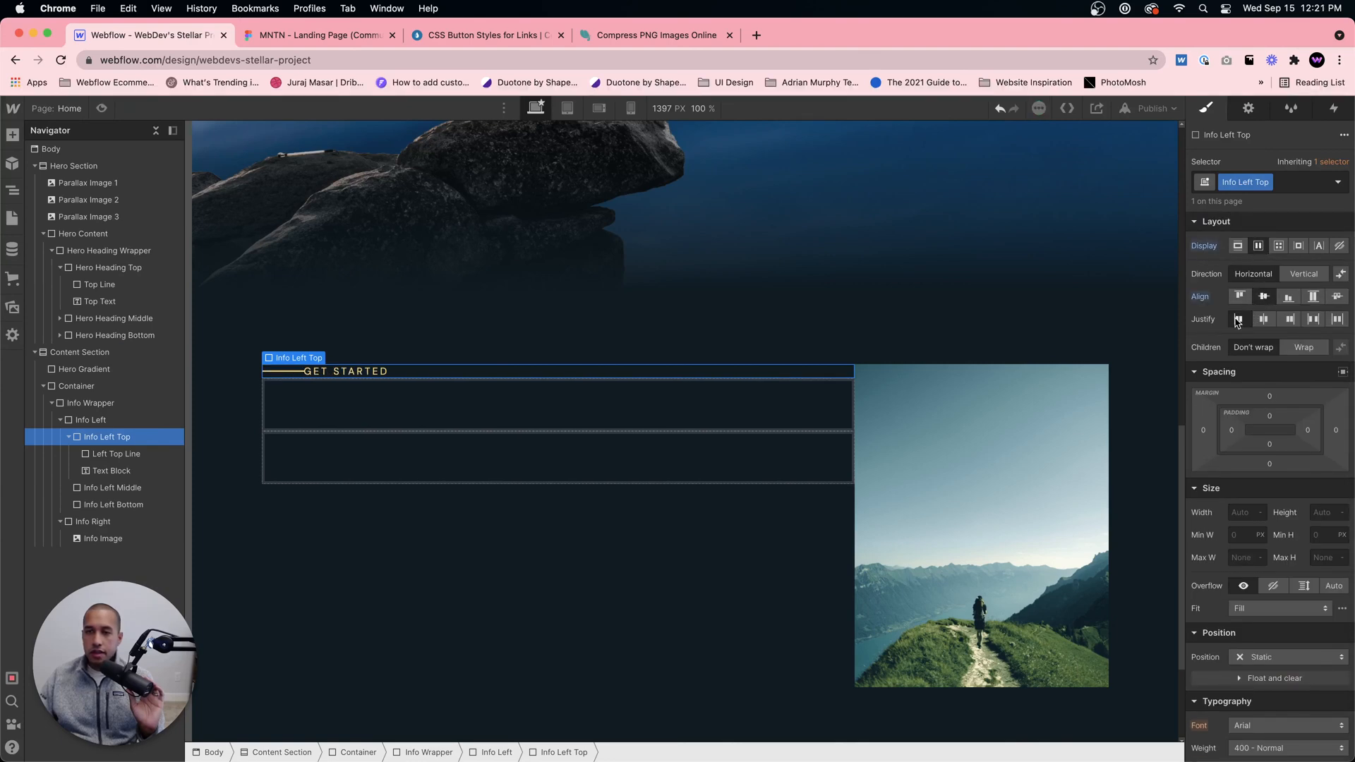
# Step: Give the Get Started text block a left margin of 20 px to separate it from the line
pyautogui.click(326, 376)
pyautogui.moveTo(1203, 397)
pyautogui.mouseDown()
pyautogui.moveTo(1189, 397)
pyautogui.moveTo(1203, 398)
pyautogui.mouseUp()
pyautogui.click(565, 595)
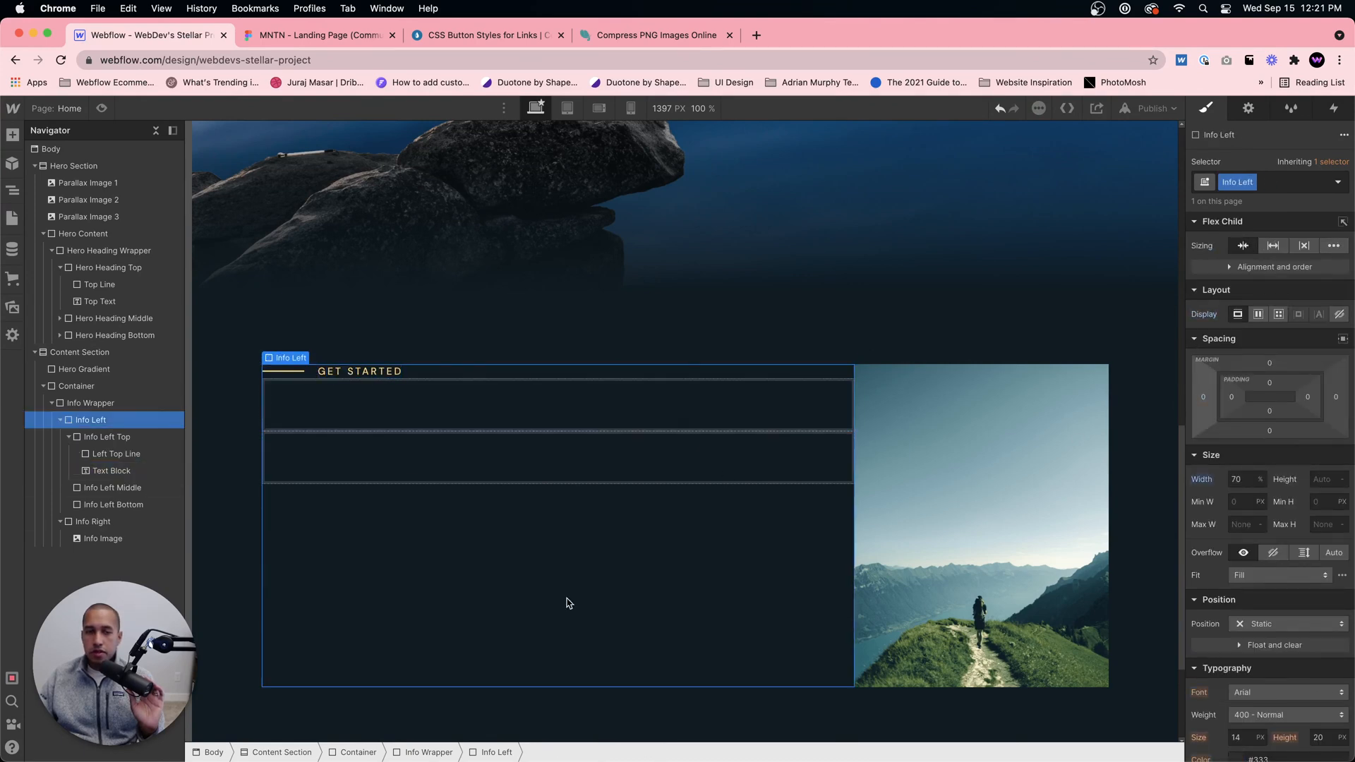
# Step: Rename the Get Started text block's class to Left Top Text
pyautogui.click(337, 371)
pyautogui.doubleClick(1241, 182)
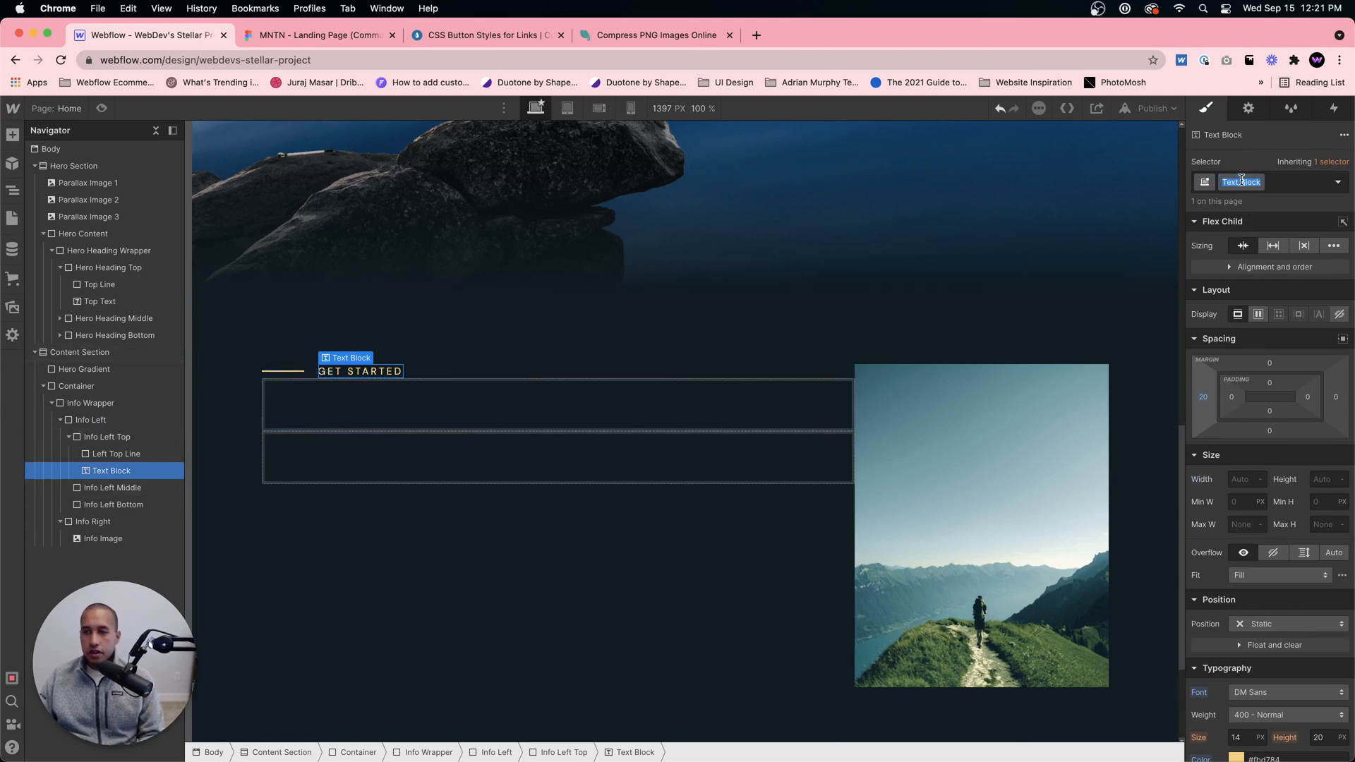
pyautogui.press('BackSpace')
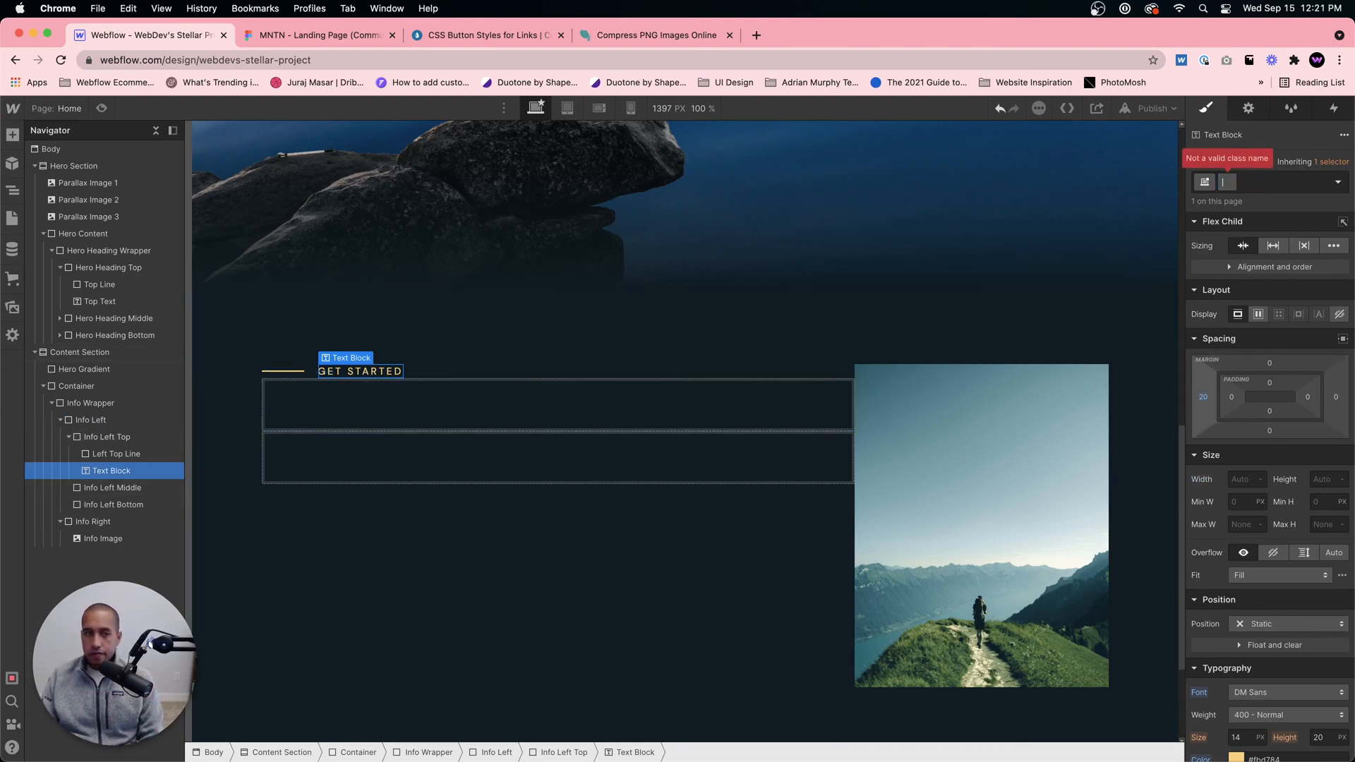
pyautogui.write('Left Top Text')
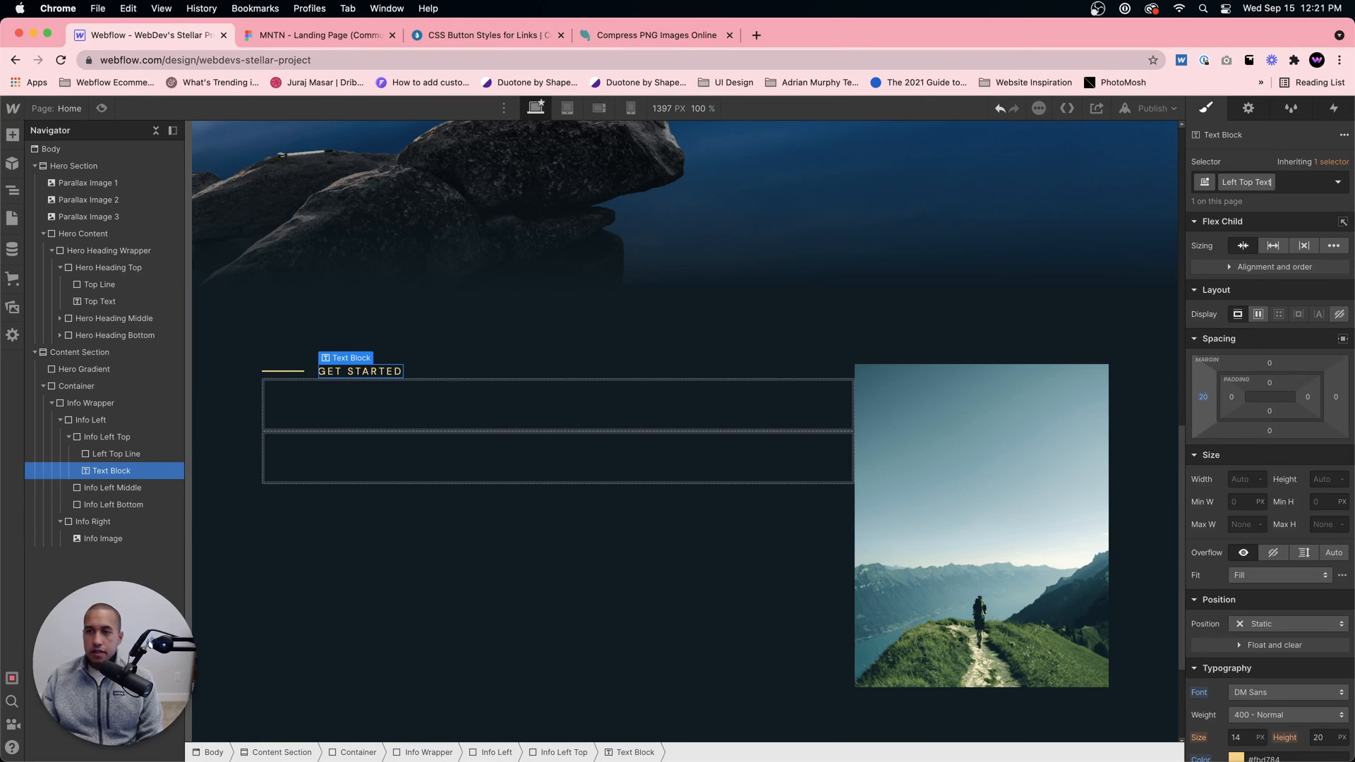
pyautogui.press('Return')
pyautogui.click(411, 374)
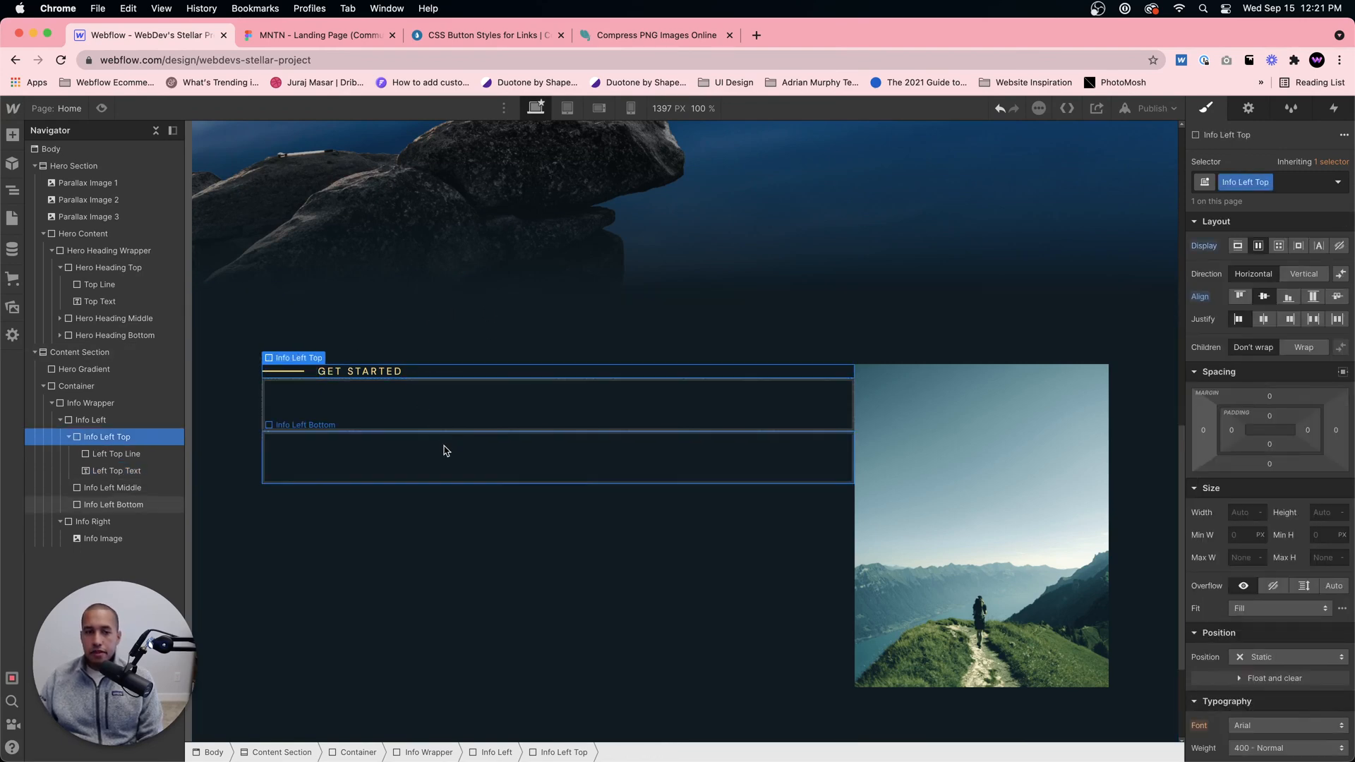
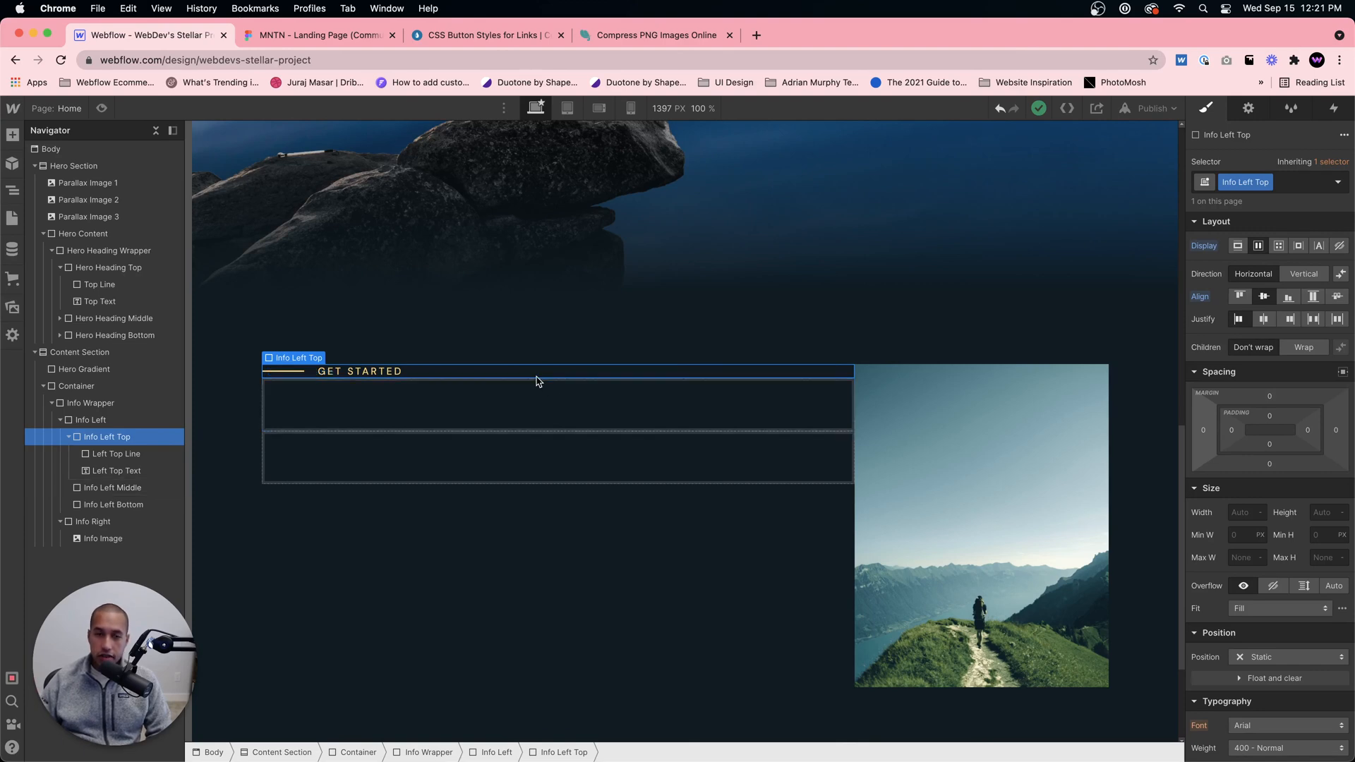
# Step: Select the empty Info Left Middle block beneath the Get Started tagline
pyautogui.click(475, 402)
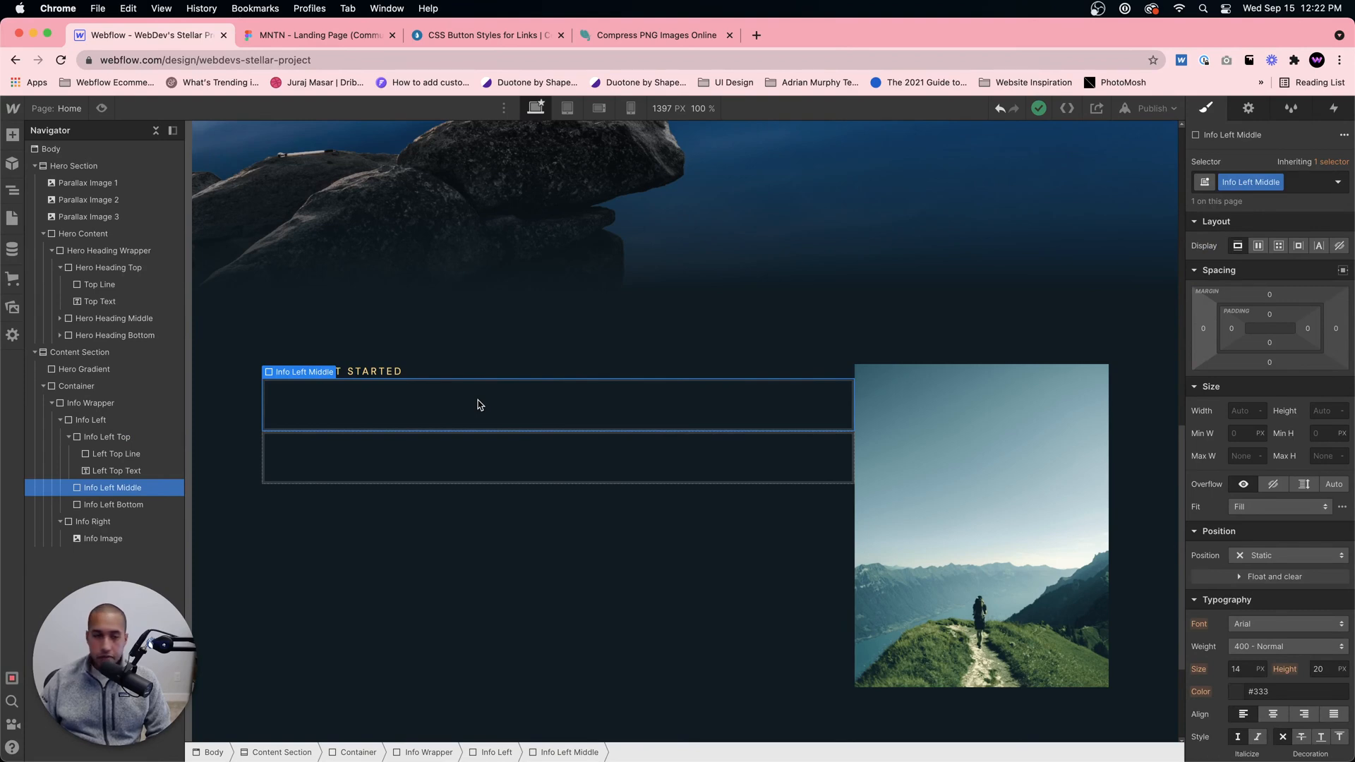
pyautogui.click(465, 372)
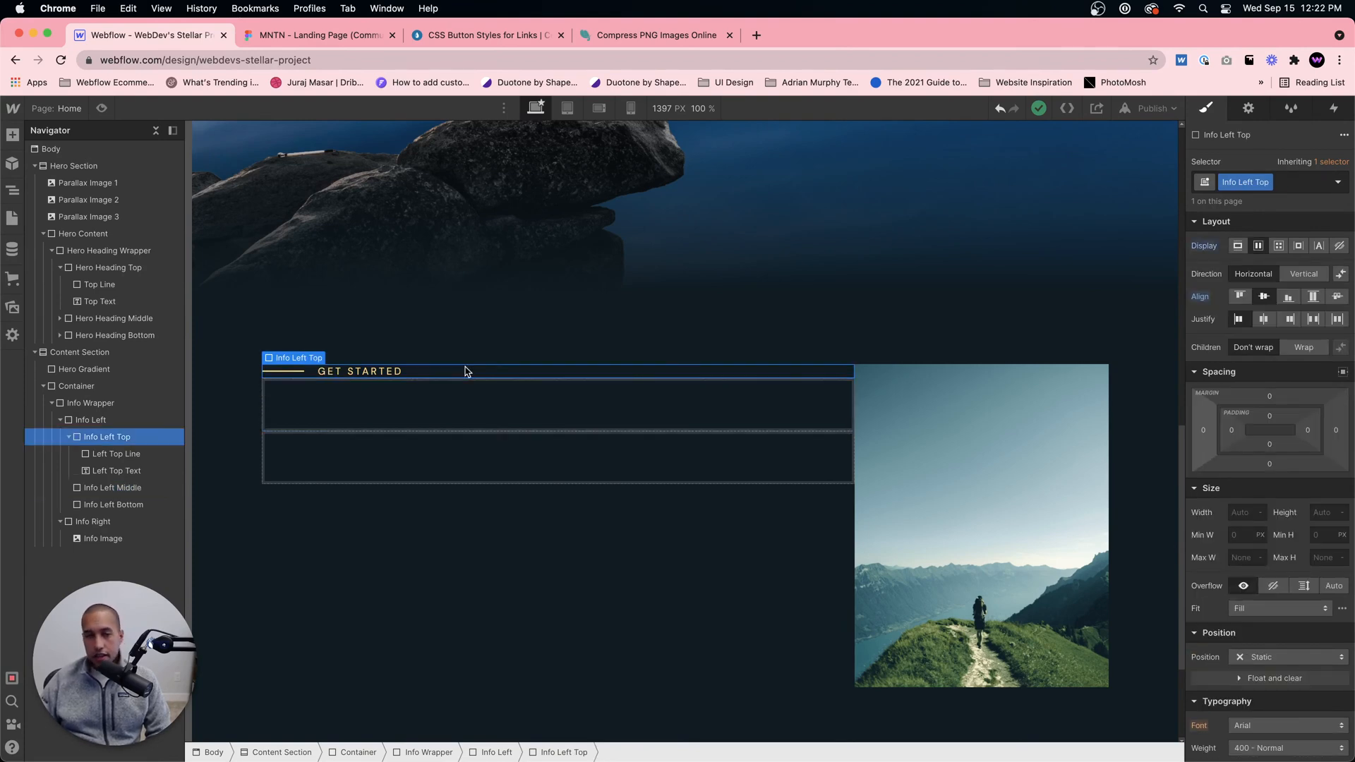
pyautogui.click(414, 414)
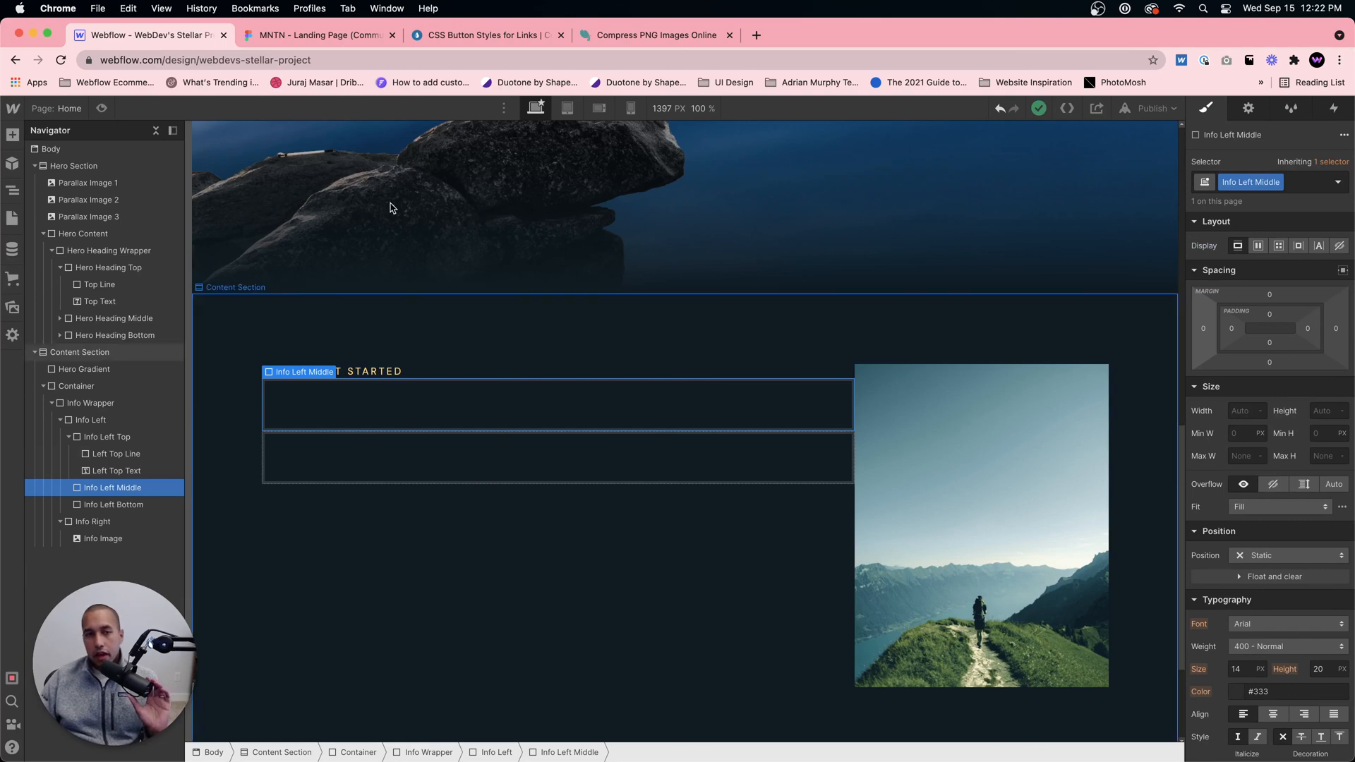
# Step: Switch to the Figma design and examine the hero heading and the headings, paragraphs and links of the numbered content sections
pyautogui.click(298, 37)
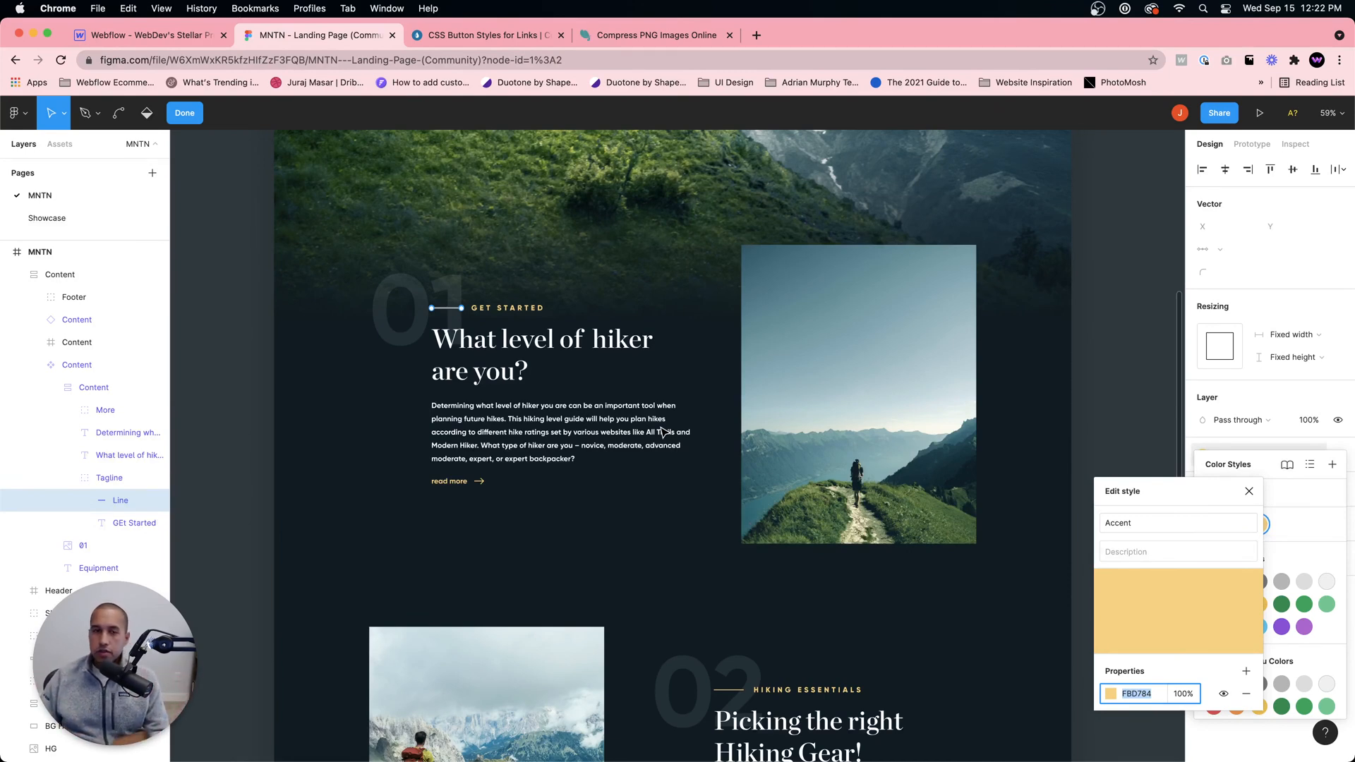
pyautogui.click(500, 341)
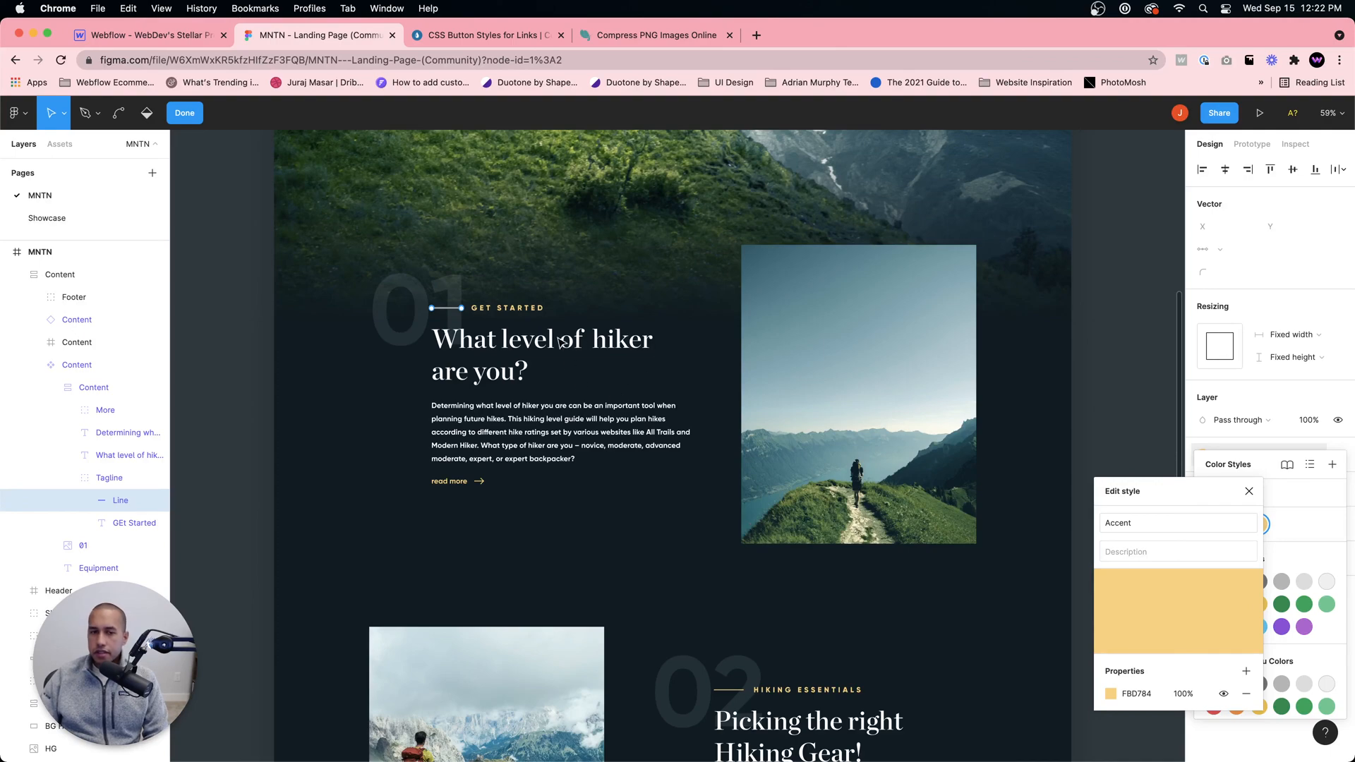
pyautogui.scroll(-3, 753, 515)
pyautogui.scroll(-3, 802, 540)
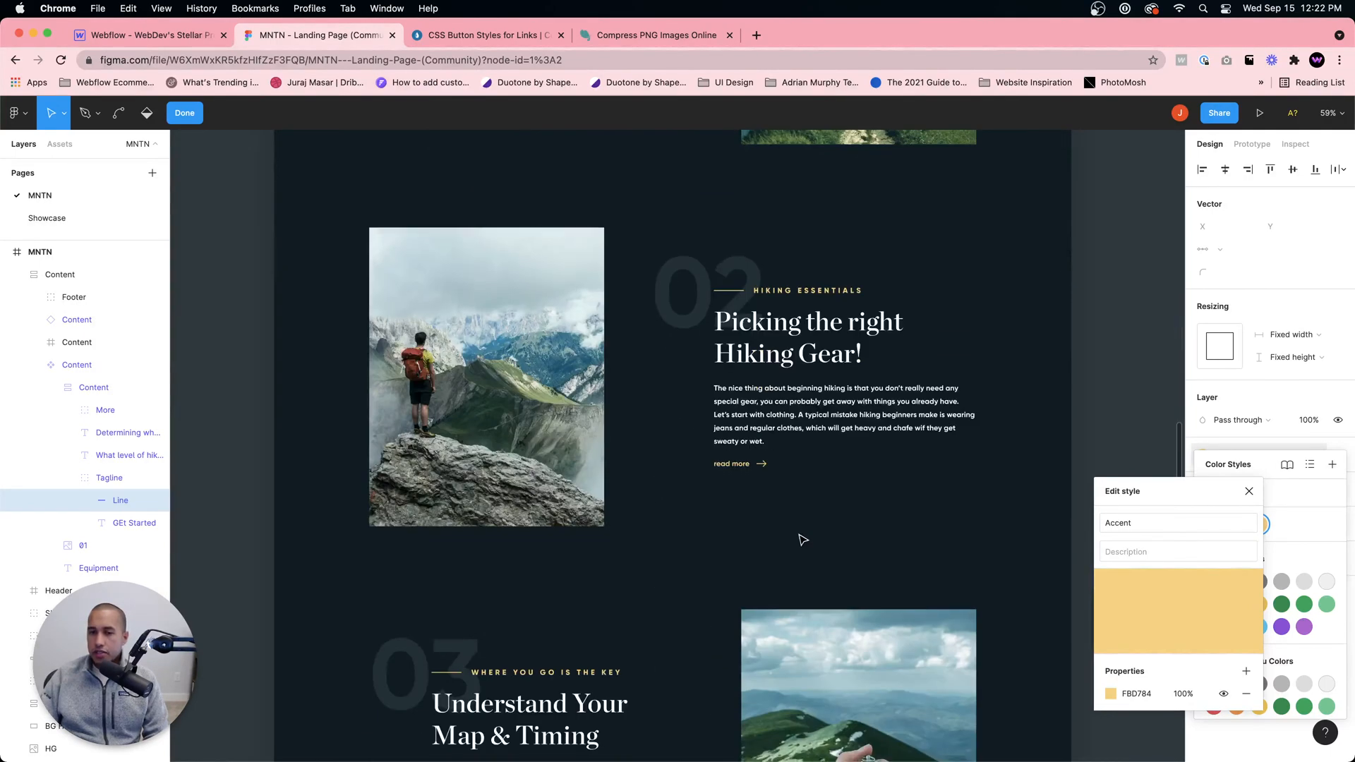
pyautogui.scroll(10, 802, 540)
pyautogui.scroll(-5, 803, 532)
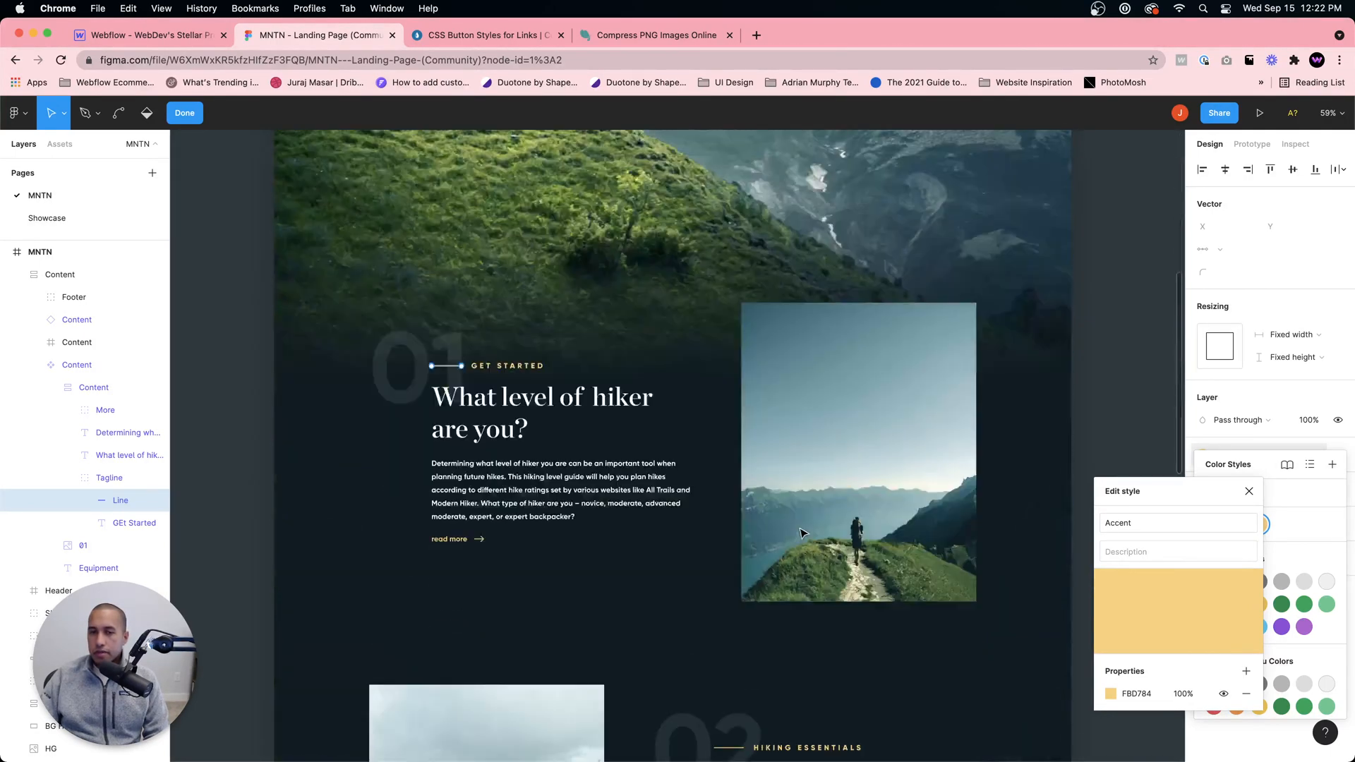
pyautogui.scroll(-5, 802, 533)
pyautogui.scroll(-3, 727, 586)
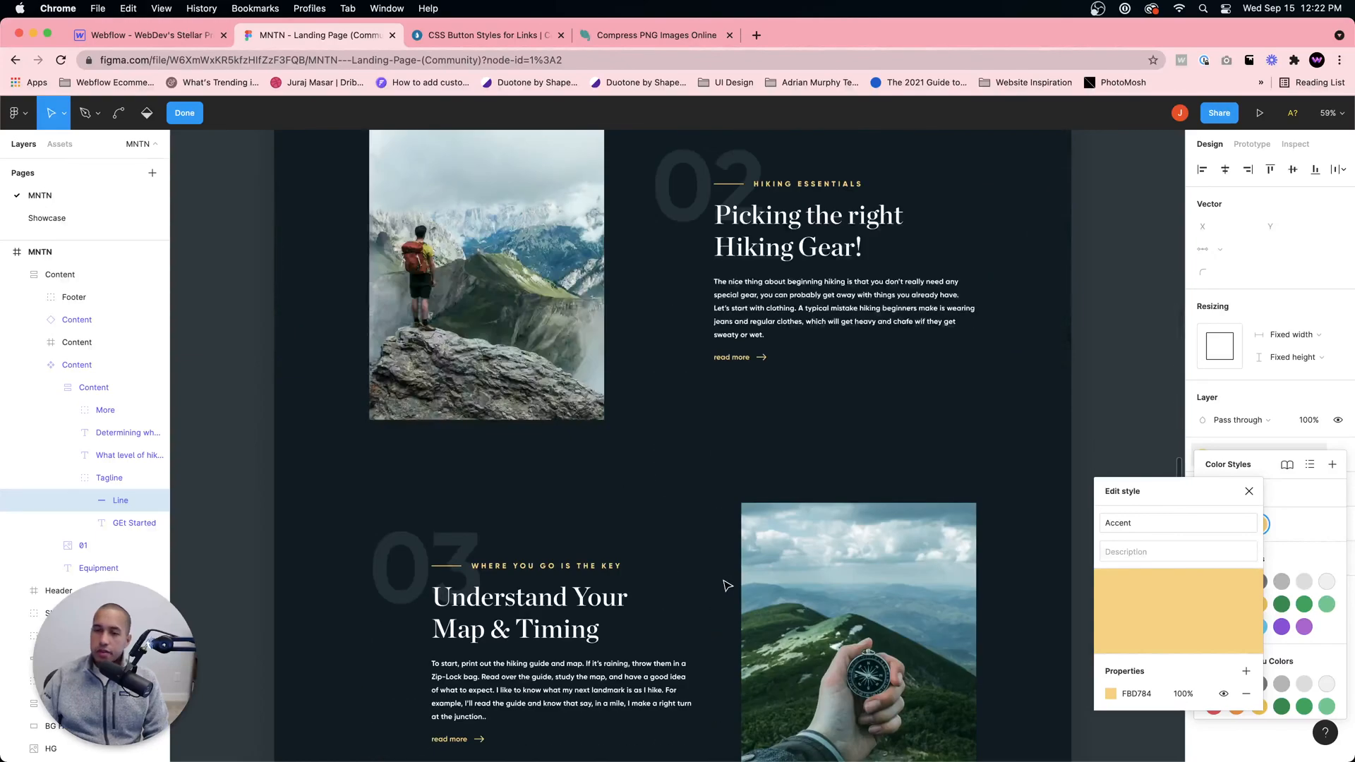
pyautogui.scroll(5, 727, 585)
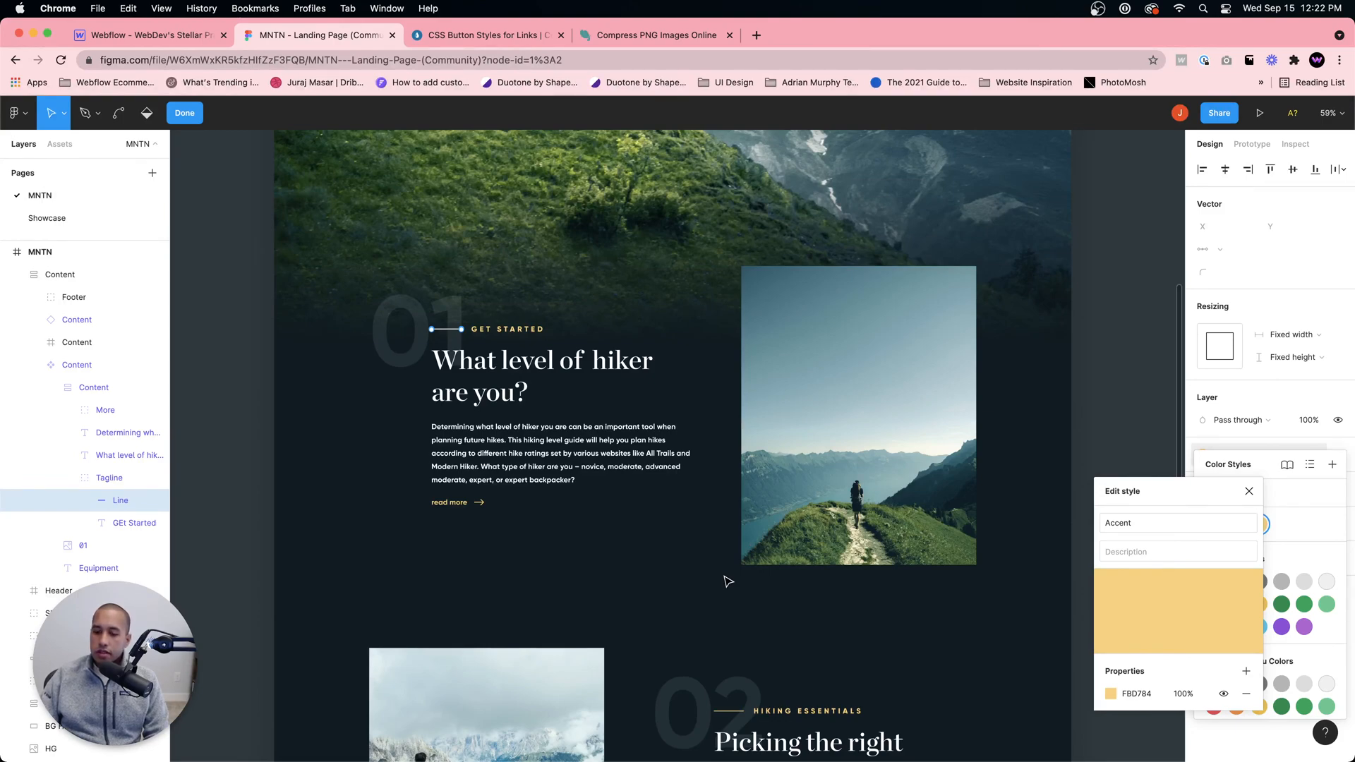
pyautogui.scroll(-3, 659, 441)
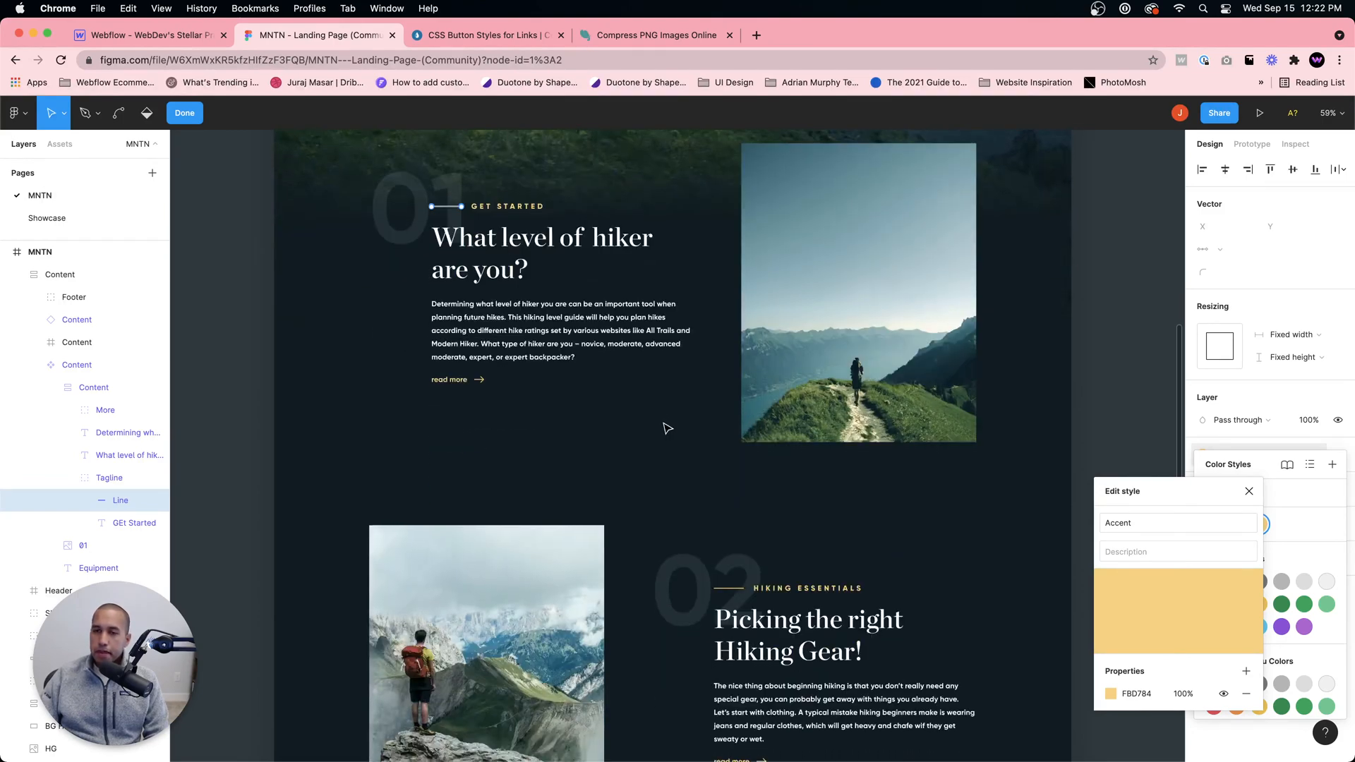
pyautogui.scroll(10, 663, 430)
pyautogui.scroll(2, 663, 434)
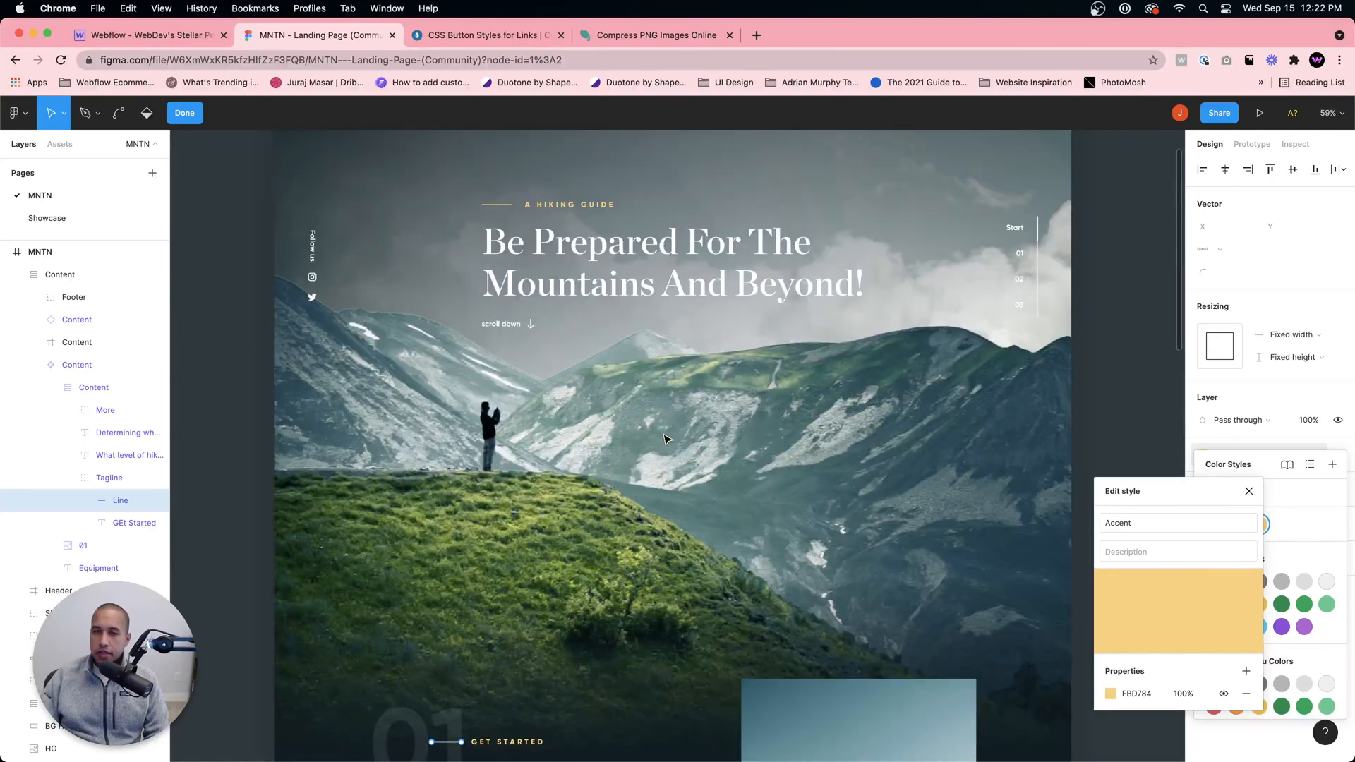
pyautogui.scroll(3, 678, 266)
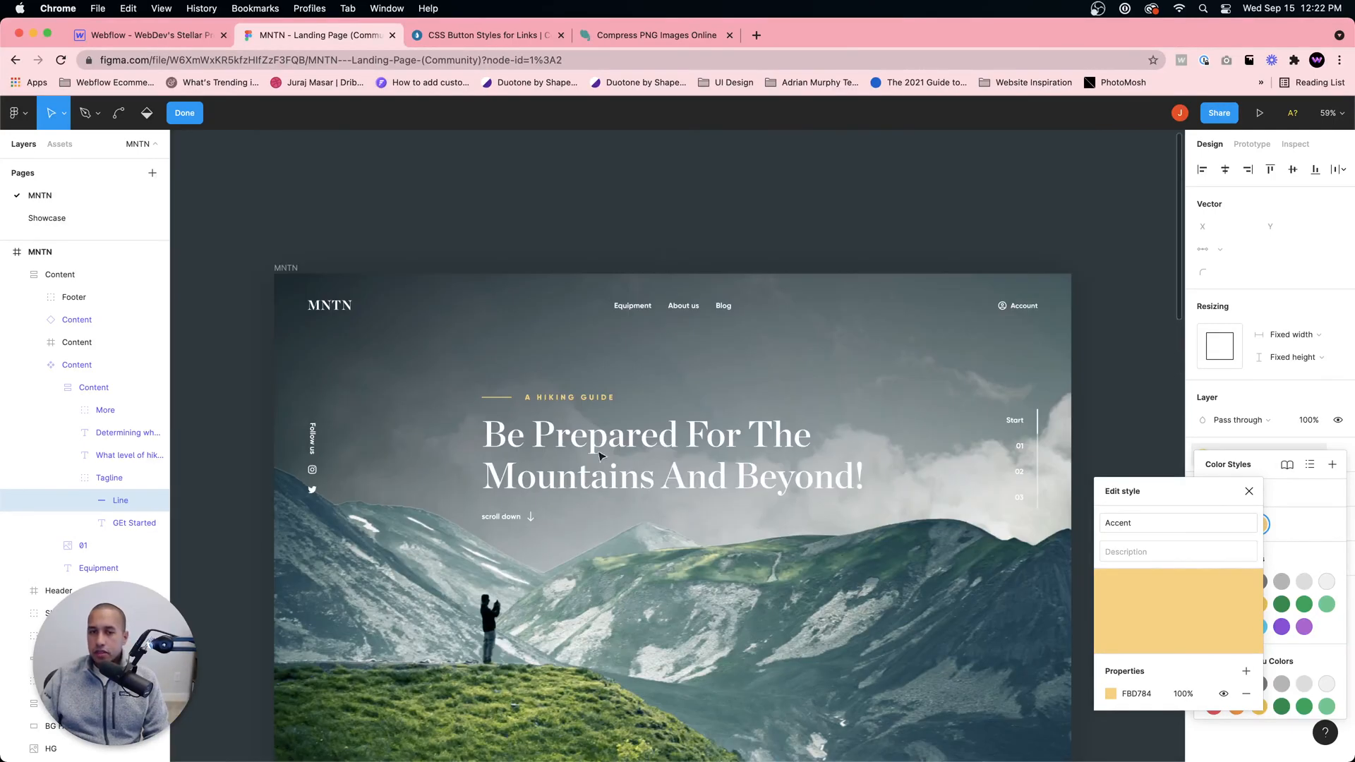
pyautogui.scroll(-6, 626, 487)
pyautogui.scroll(-5, 603, 487)
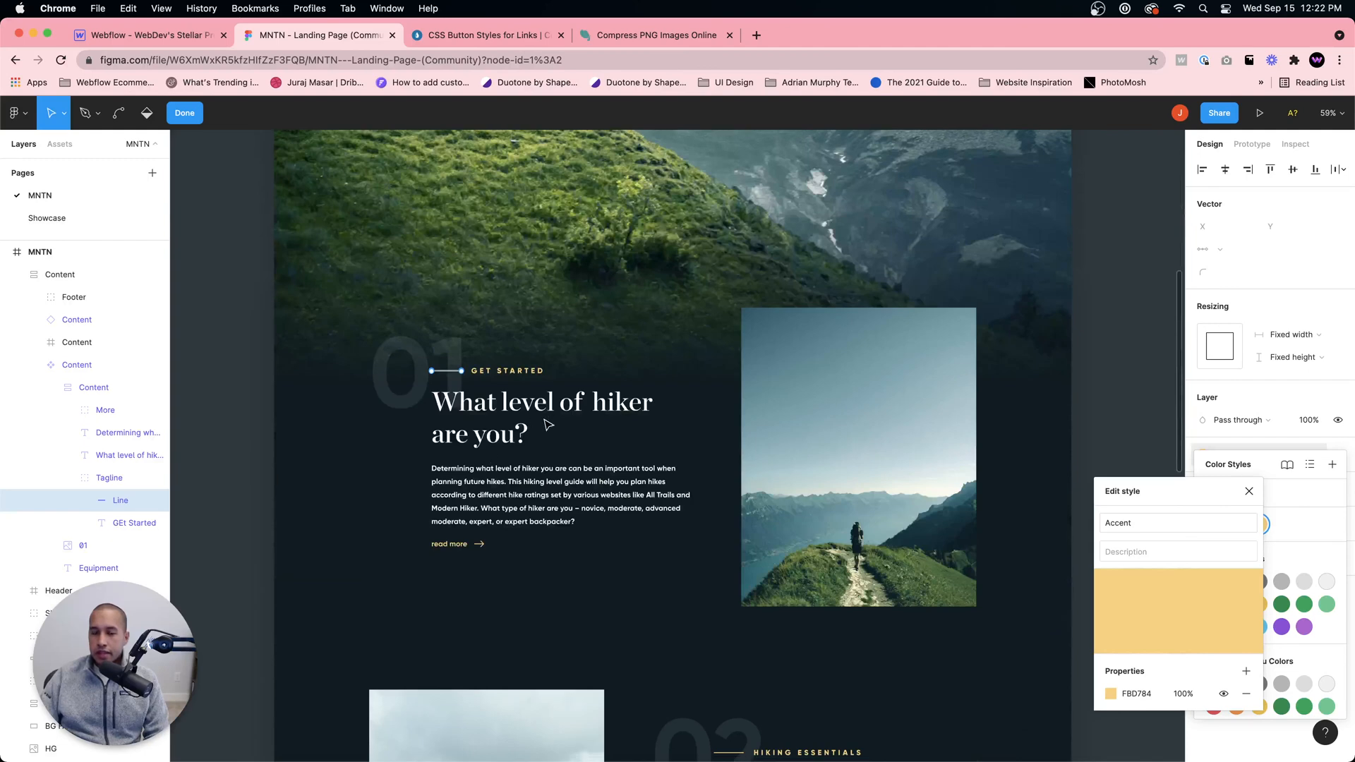
pyautogui.scroll(-2, 552, 422)
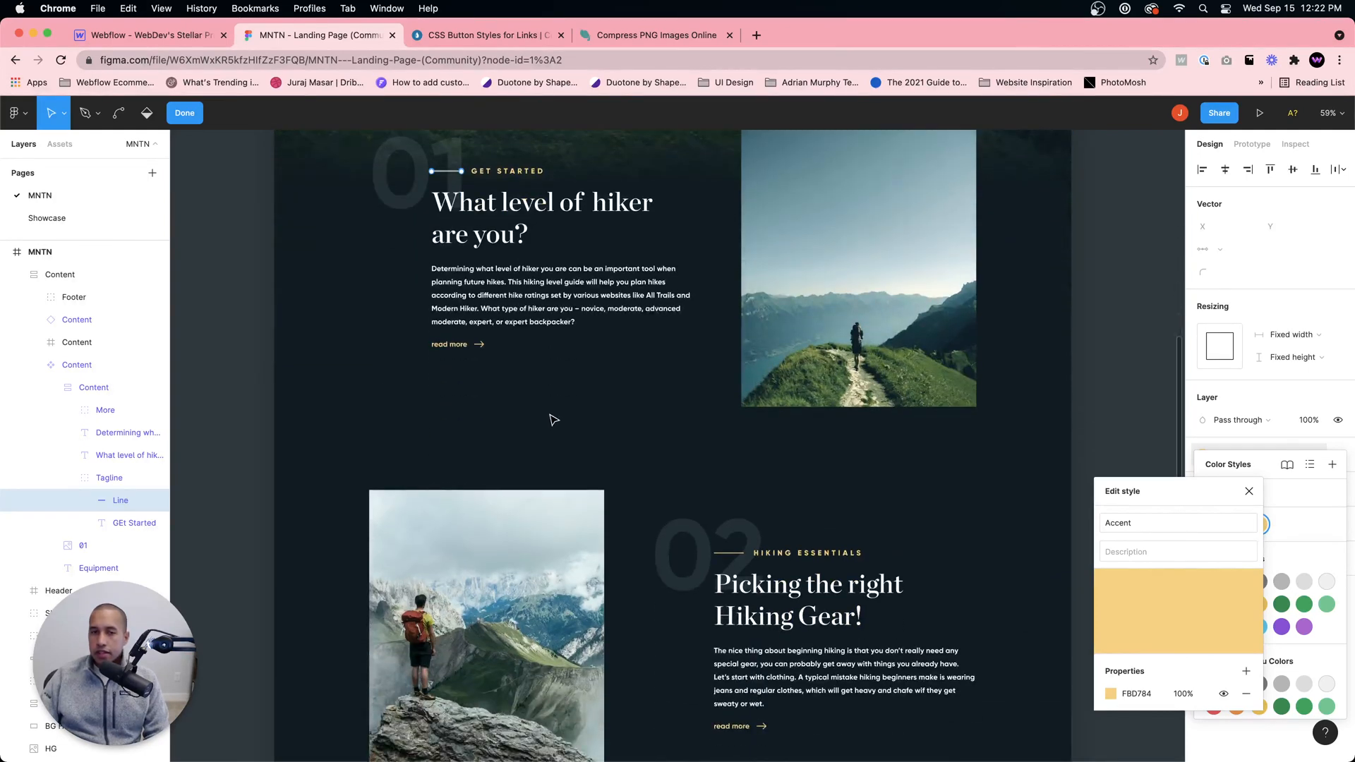
pyautogui.scroll(2, 560, 365)
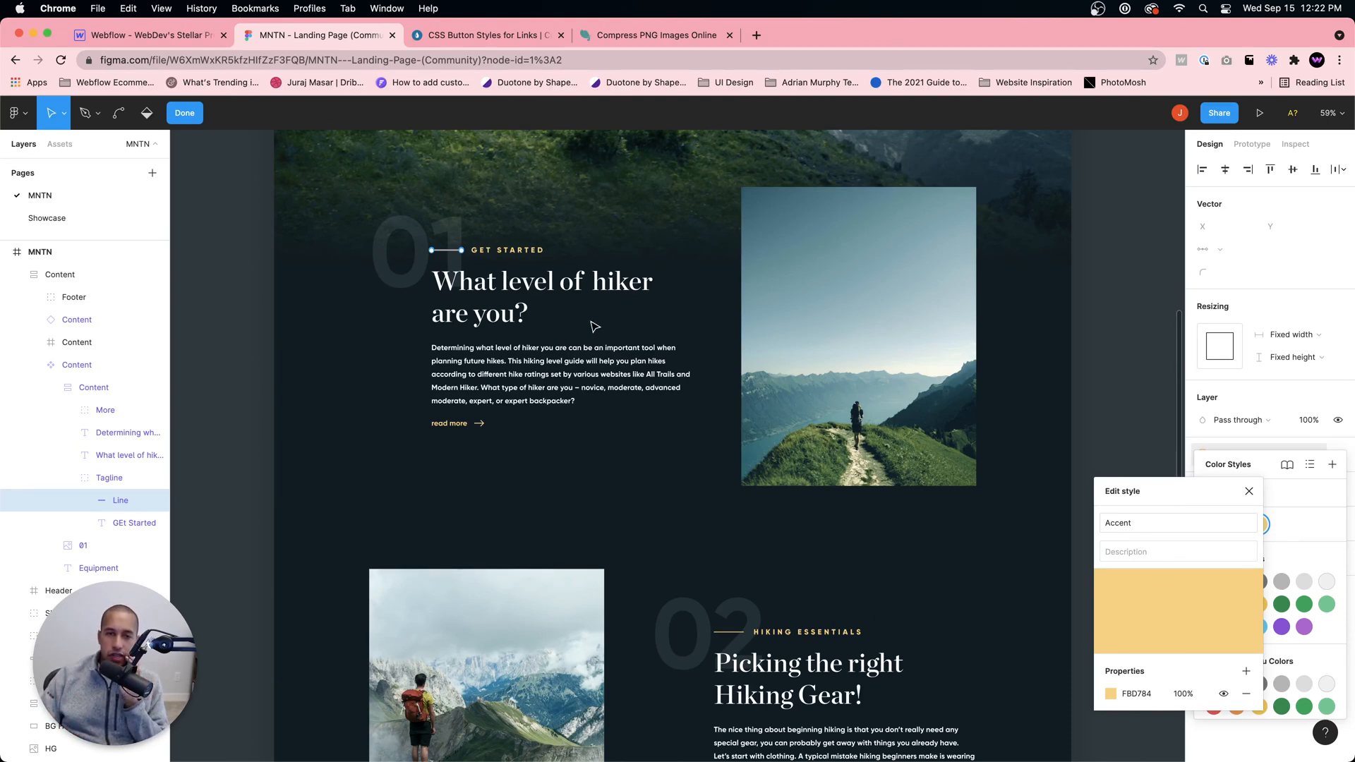
pyautogui.scroll(-3, 654, 469)
pyautogui.scroll(-5, 657, 468)
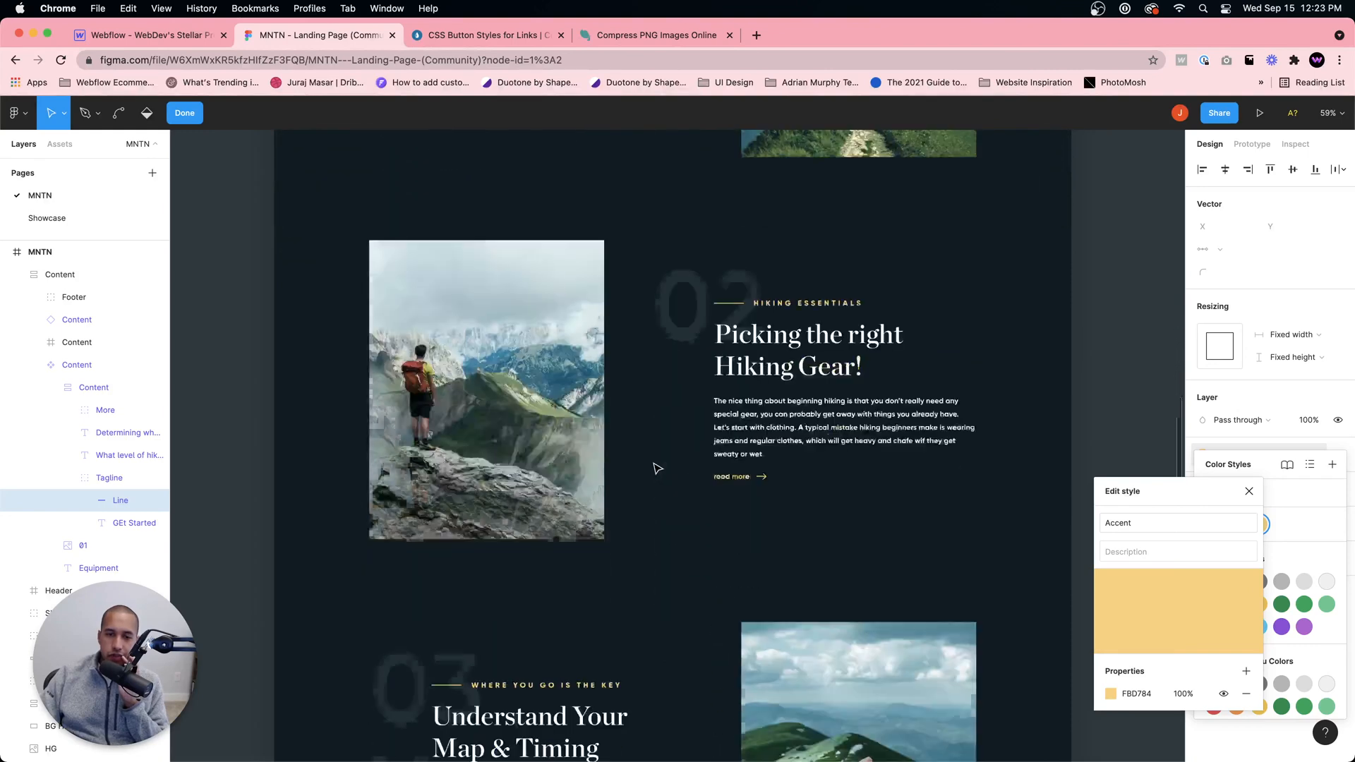
pyautogui.scroll(7, 670, 462)
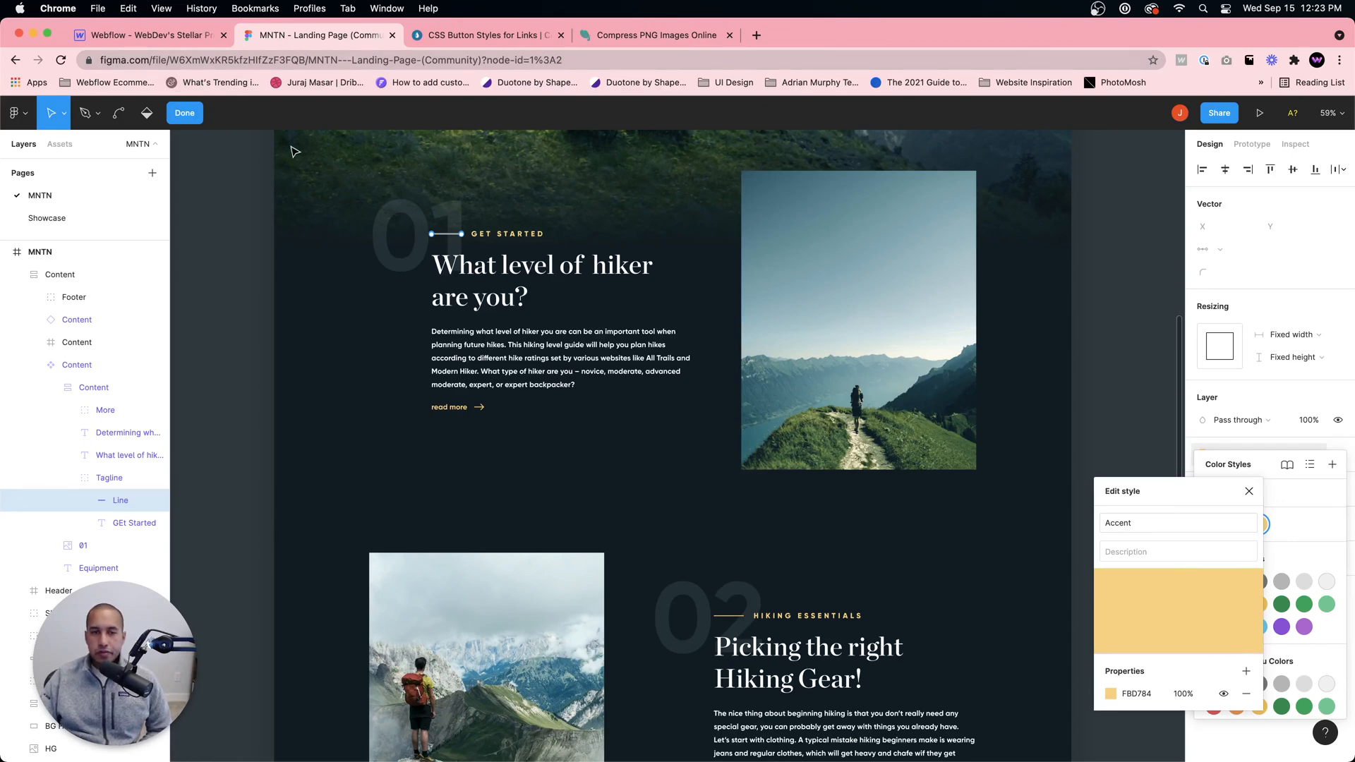
# Step: Return to the Webflow project and add a Heading element inside the Info Left Middle block
pyautogui.click(150, 36)
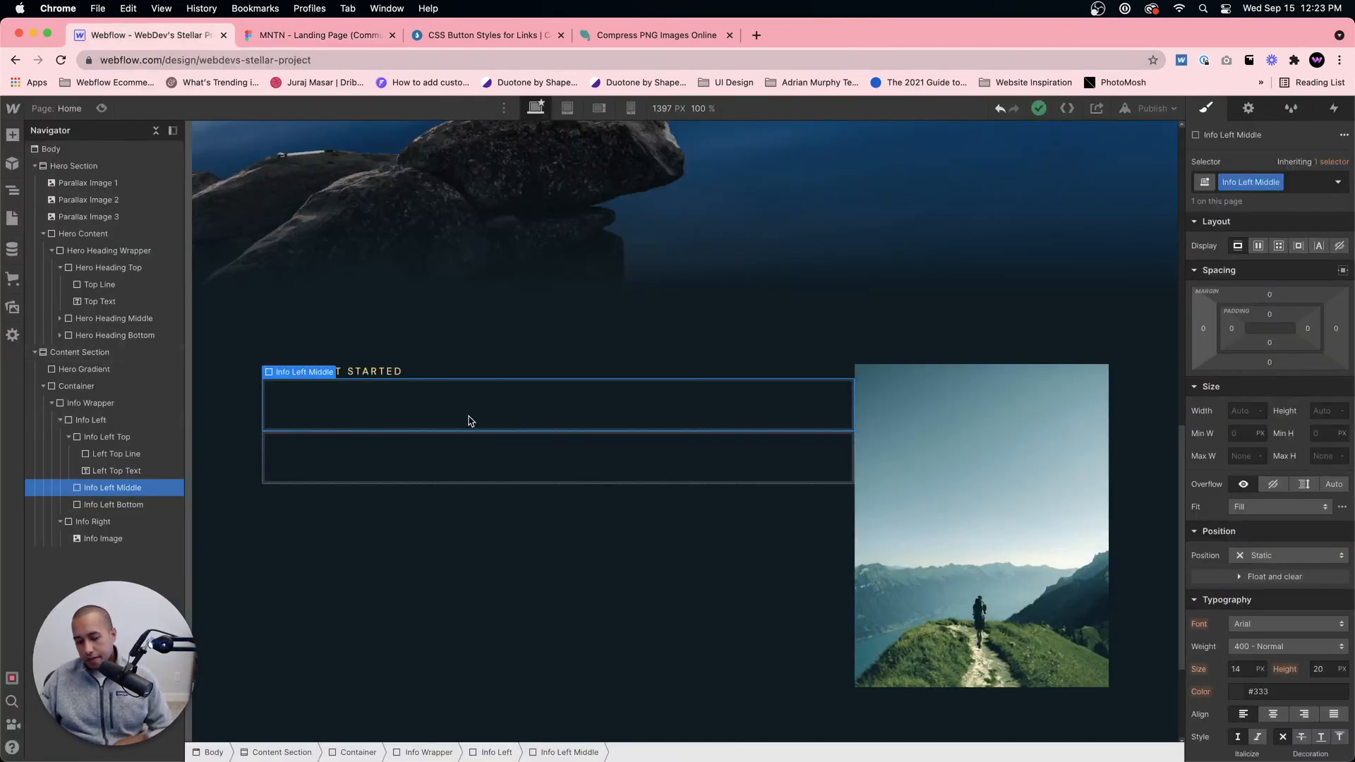
pyautogui.press('super+e')
pyautogui.write('heading')
pyautogui.press('Return')
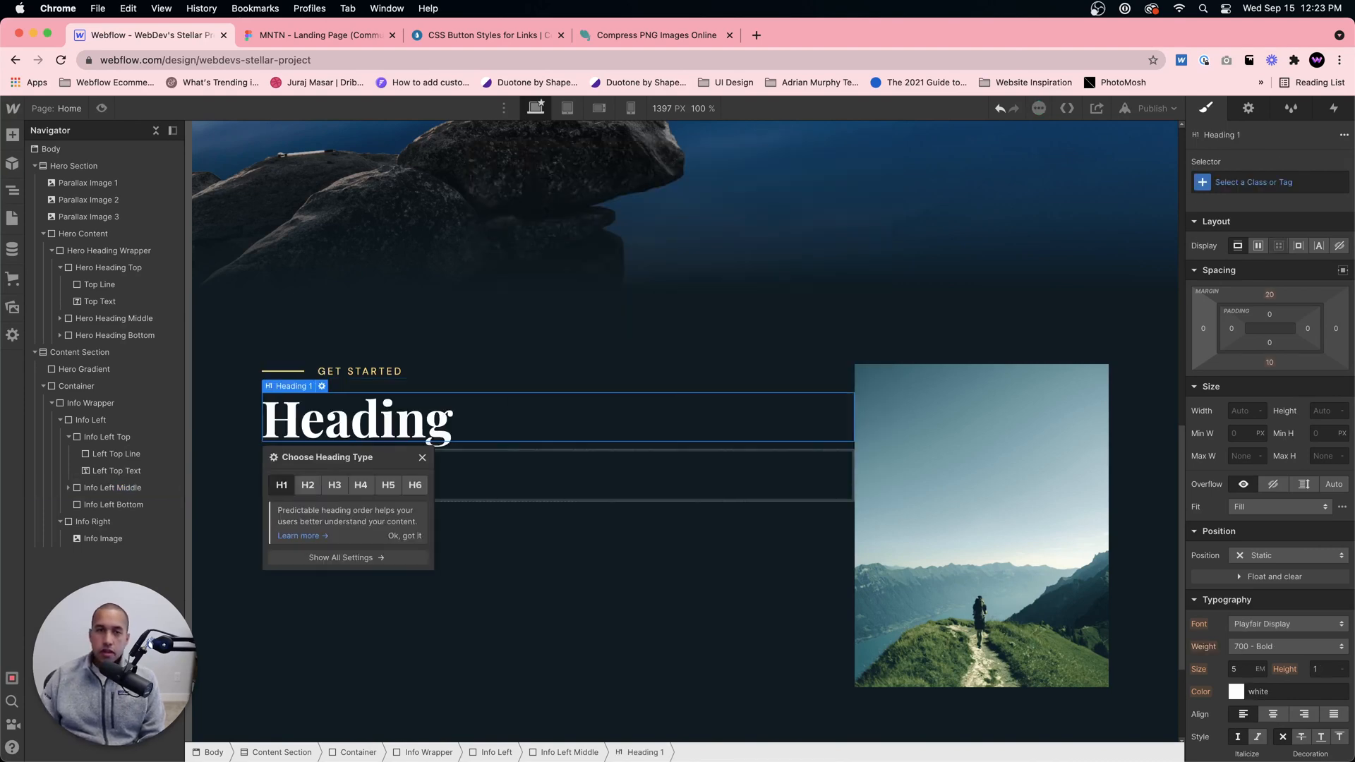
# Step: Search the web in a new tab for "heading hiearchy h1-h6" and open the Drudesk article on structuring heading tags
pyautogui.click(755, 36)
pyautogui.write('he')
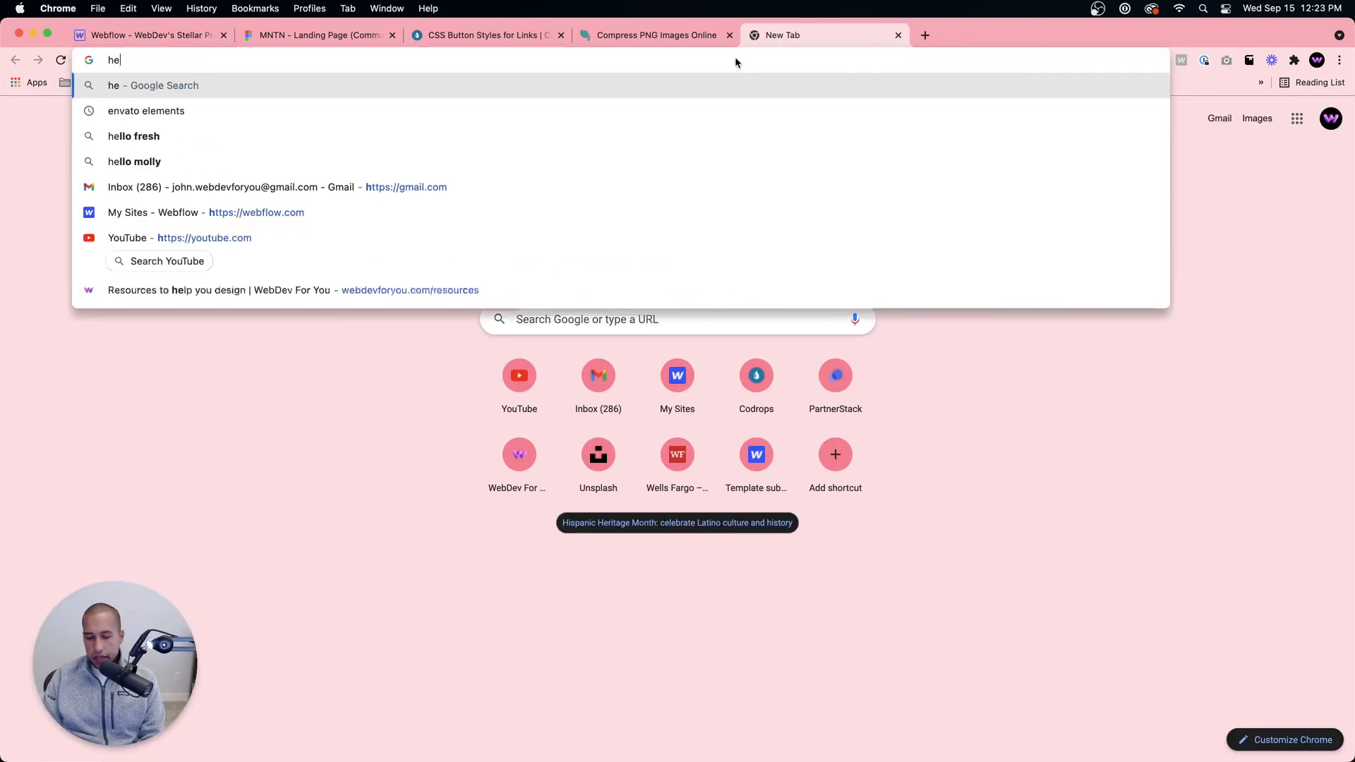
pyautogui.write('ading hiea')
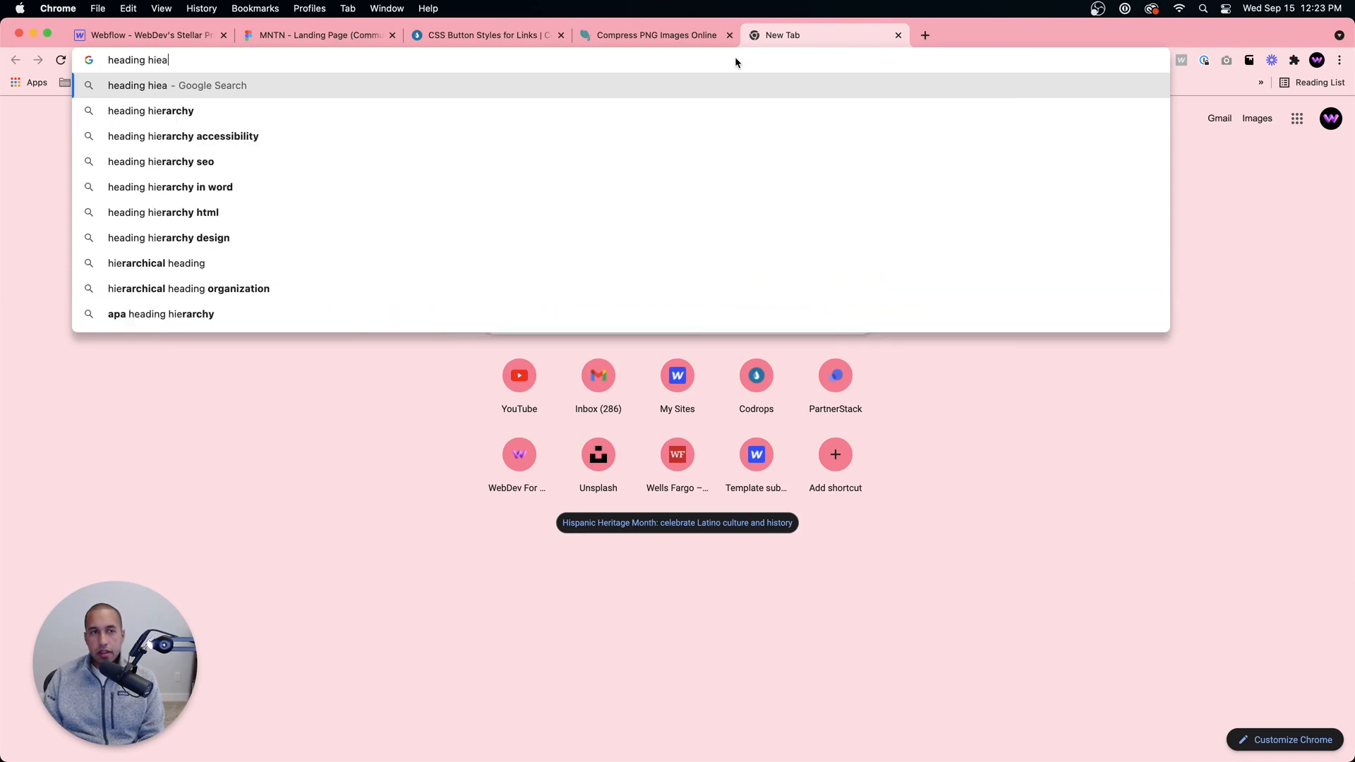
pyautogui.write('rchy h1-')
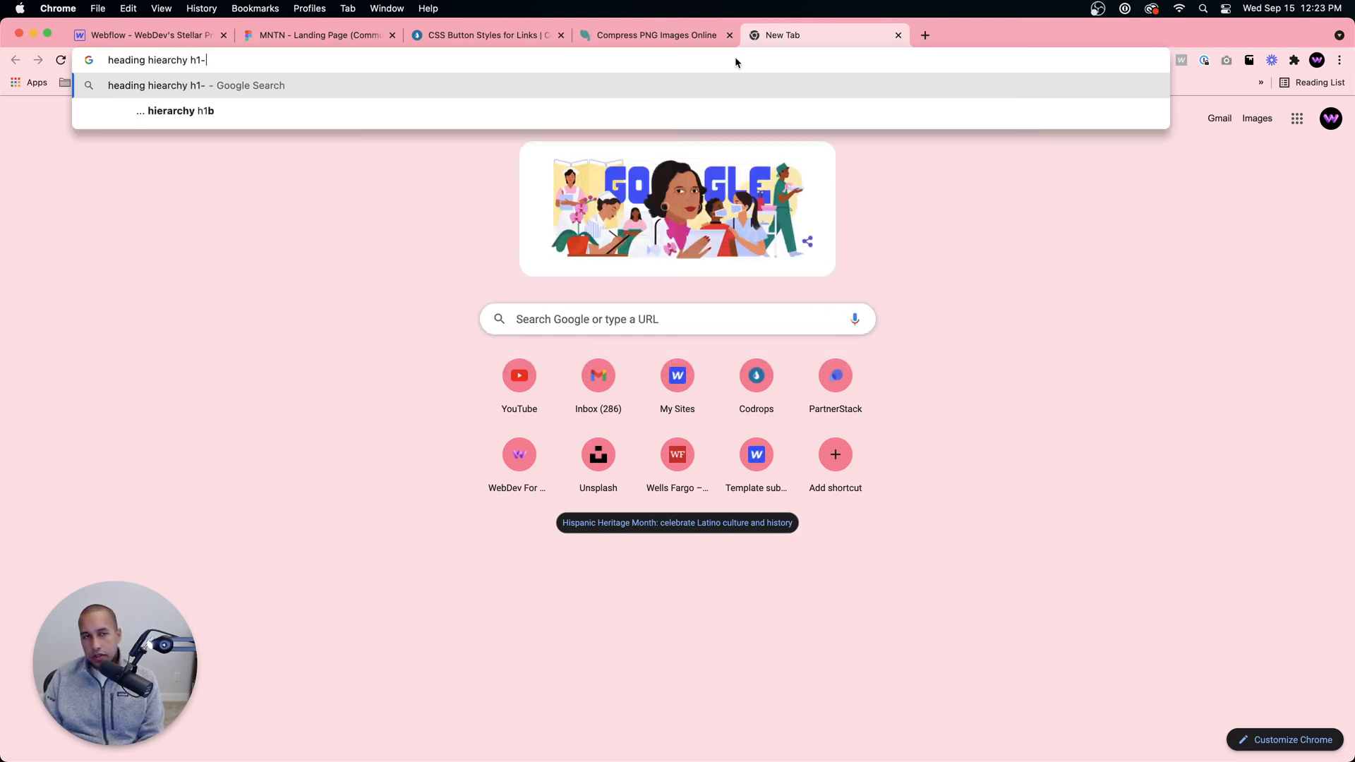
pyautogui.write('h6')
pyautogui.press('Return')
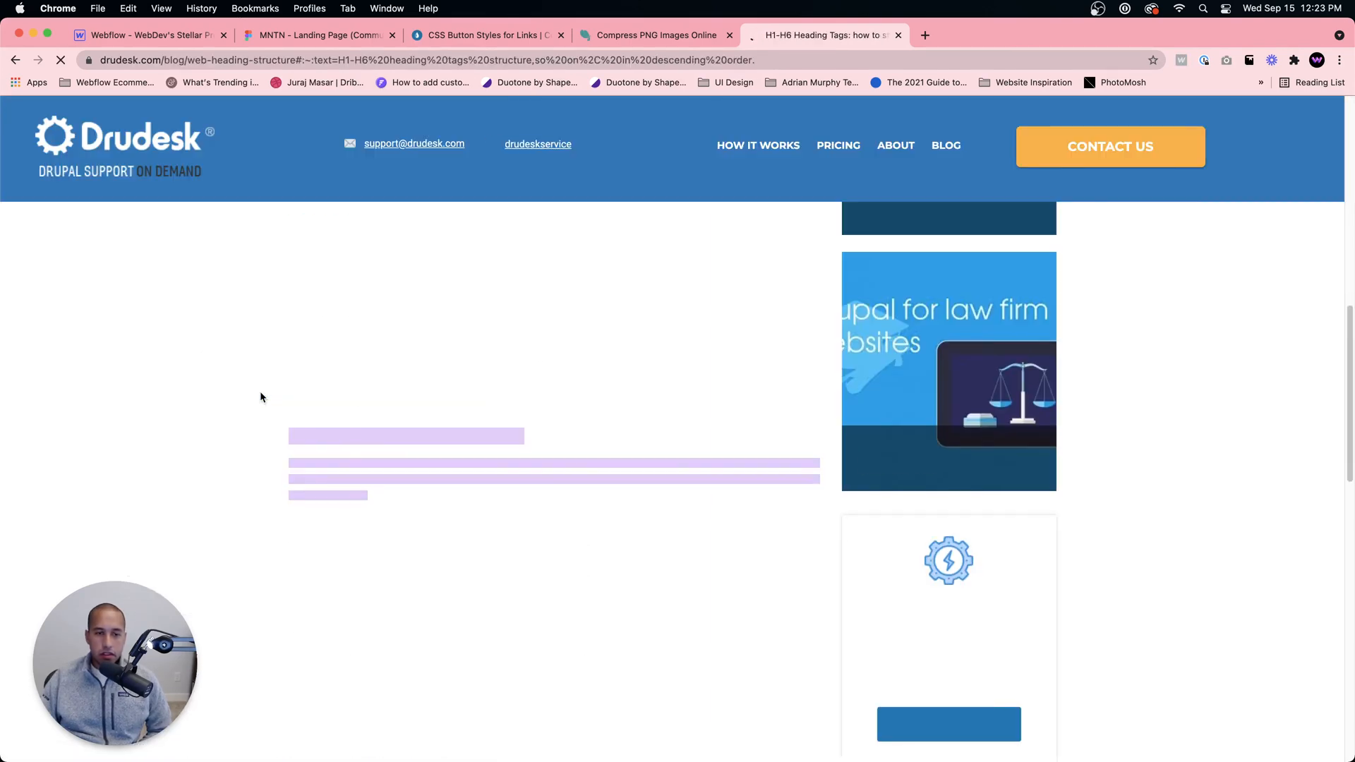
# Step: Read the Drudesk article's tips on H1–H6 tag structure and not skipping heading levels
pyautogui.scroll(-5, 448, 433)
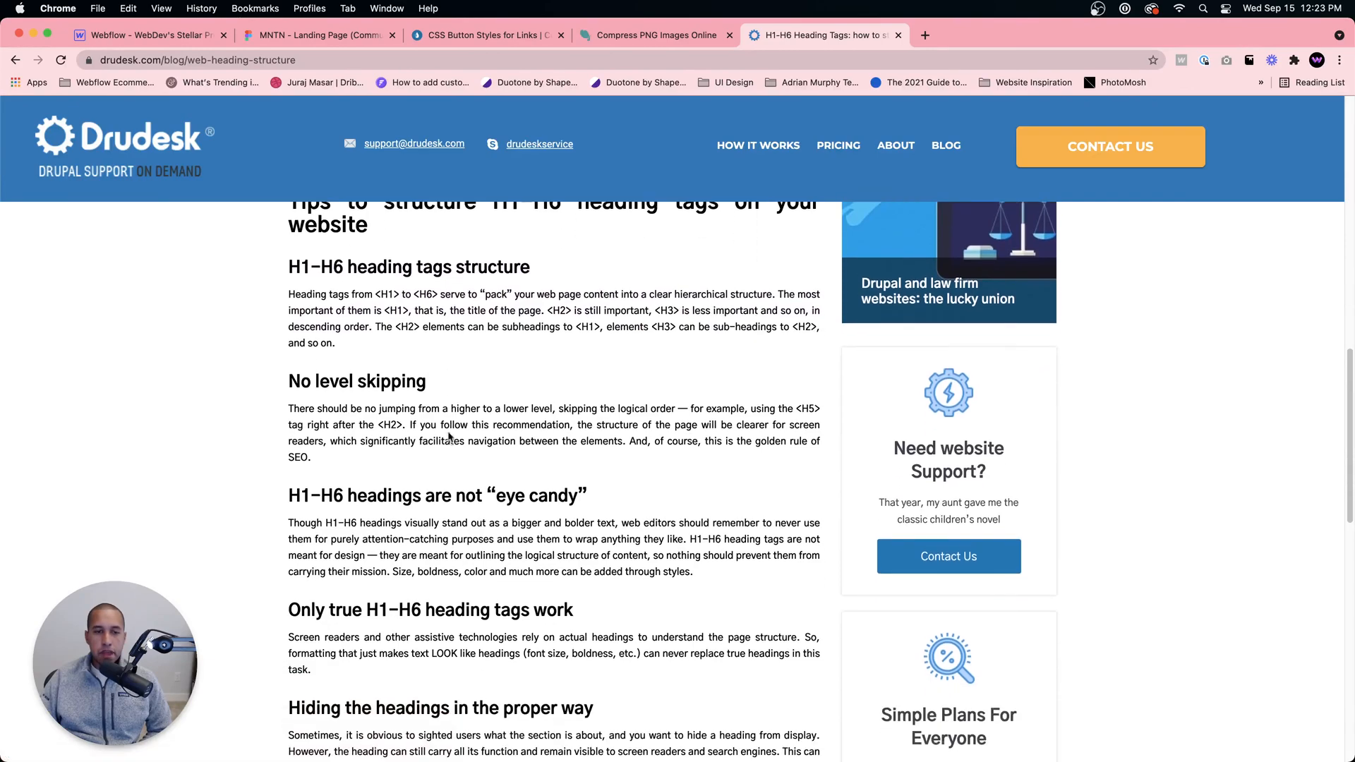
pyautogui.scroll(-10, 448, 421)
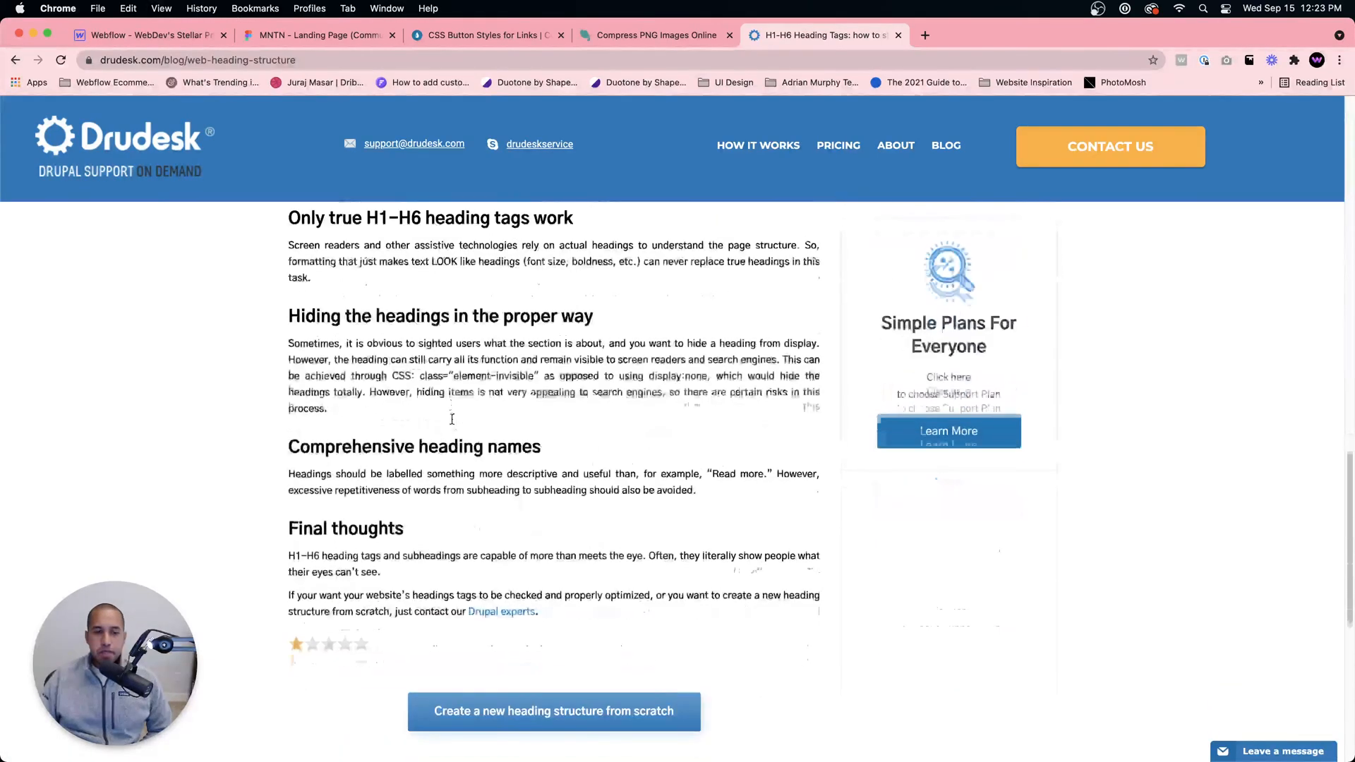
pyautogui.scroll(8, 452, 417)
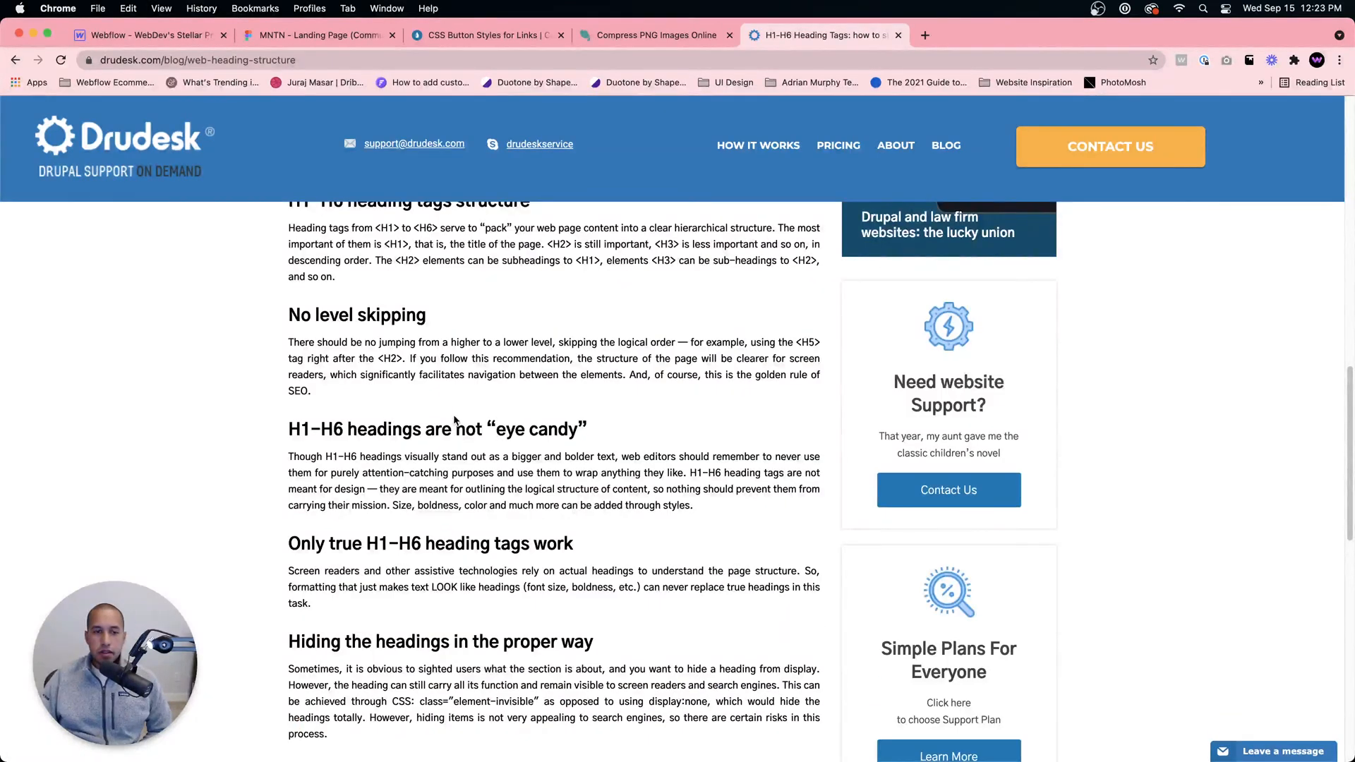
pyautogui.scroll(15, 453, 413)
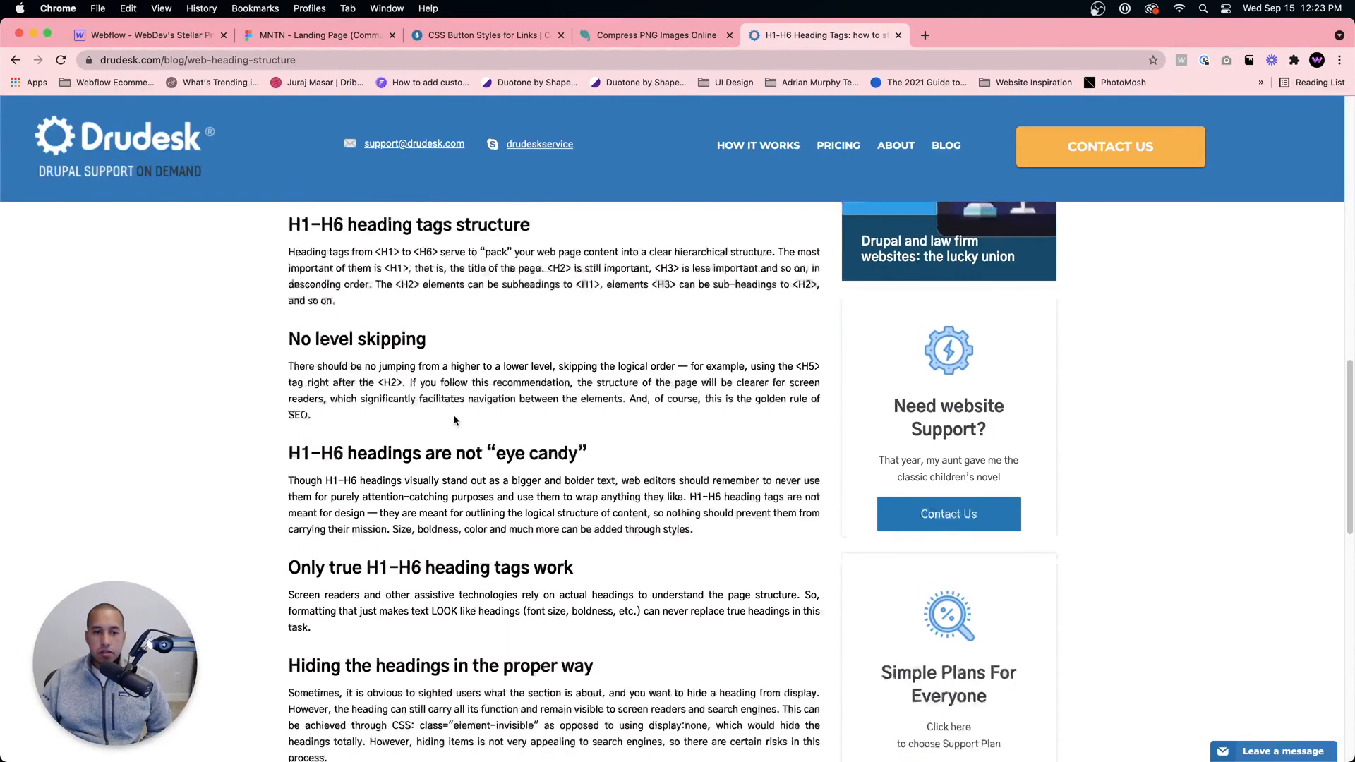
pyautogui.scroll(-20, 455, 415)
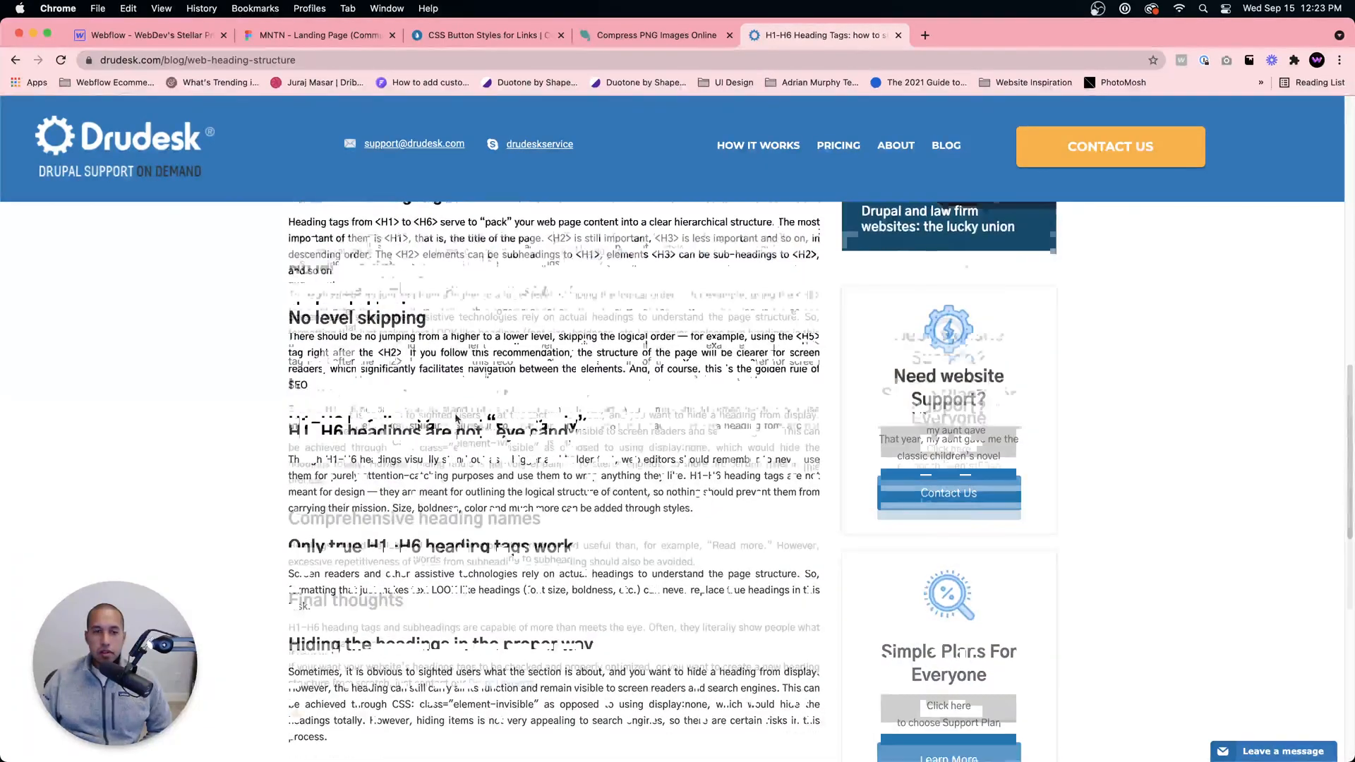
# Step: Go back to the search results, open MDN's HTML section heading elements page, and review its usage notes, heading examples and accessibility guidance
pyautogui.press('super+bracketleft')
pyautogui.scroll(-5, 366, 332)
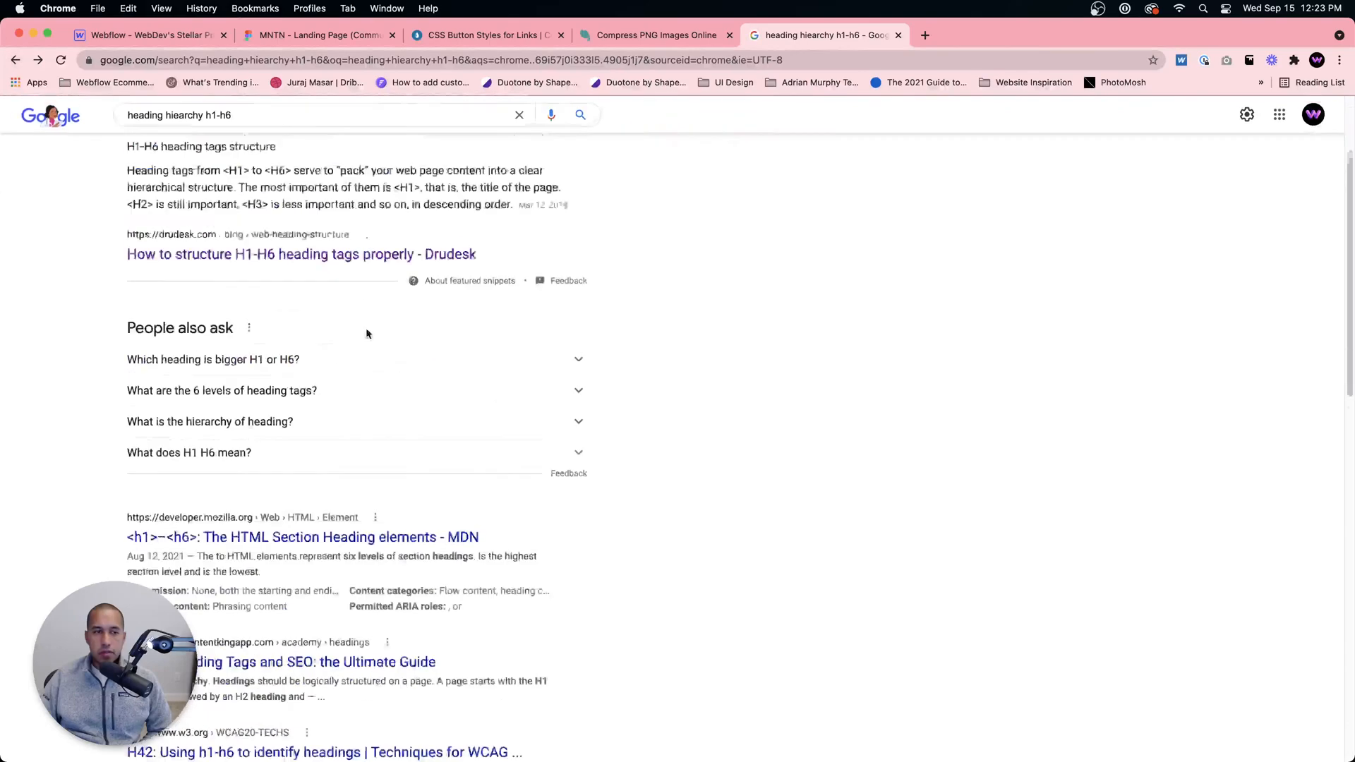
pyautogui.click(387, 484)
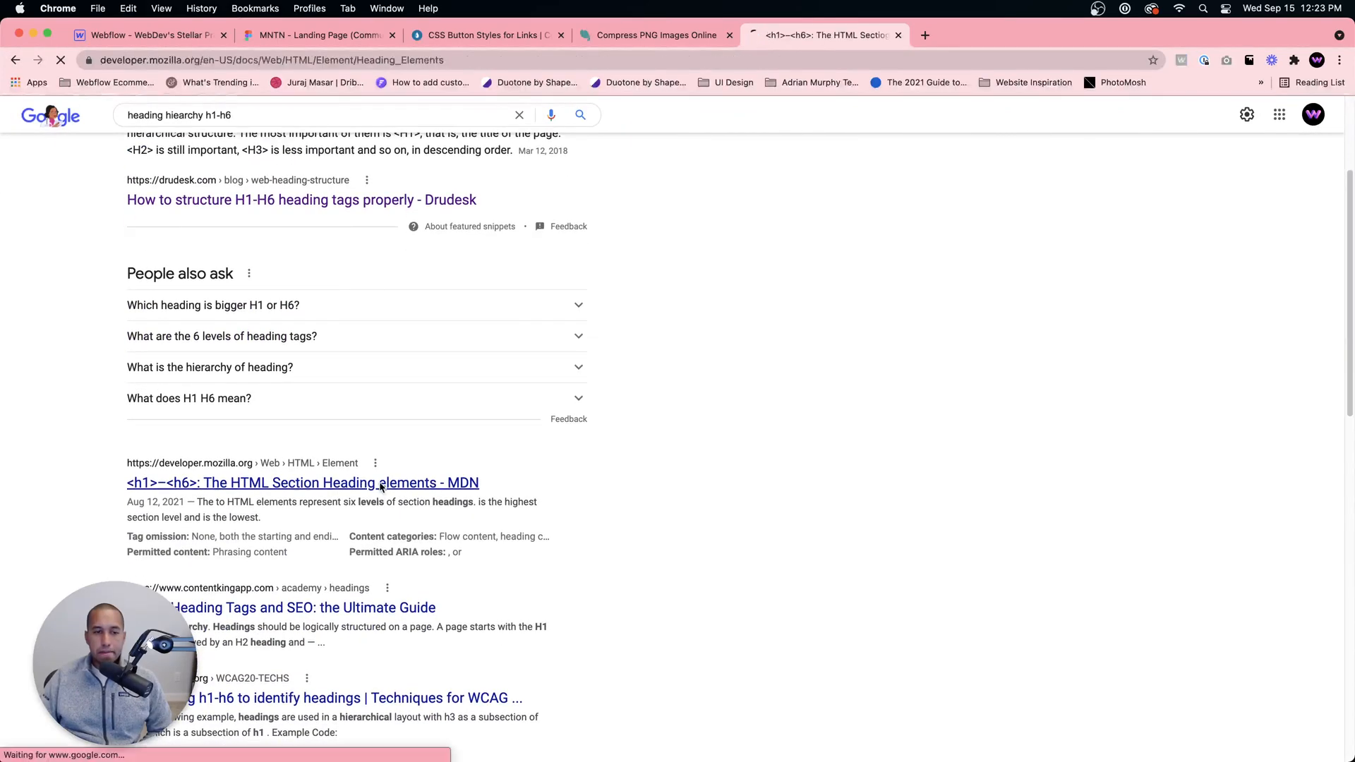
pyautogui.scroll(-10, 683, 466)
pyautogui.scroll(-15, 683, 487)
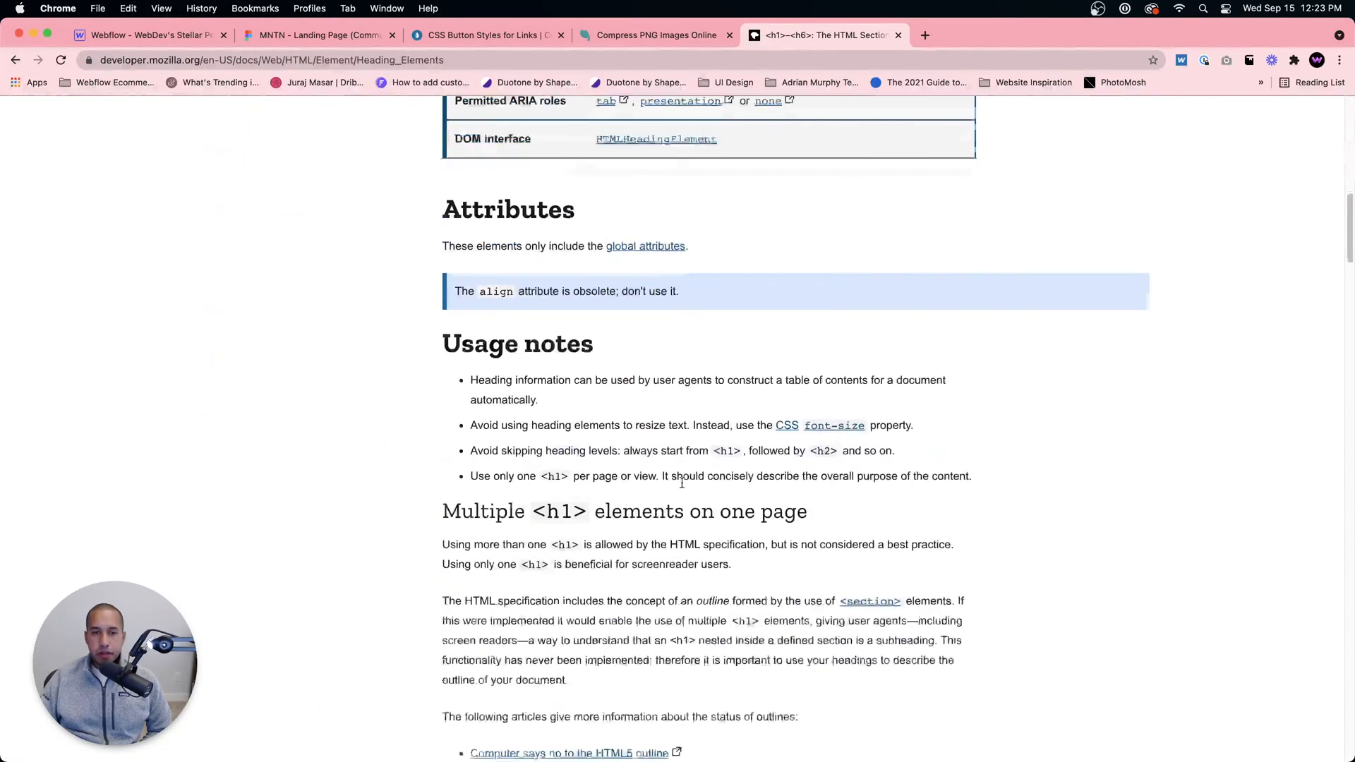
pyautogui.scroll(-3, 681, 483)
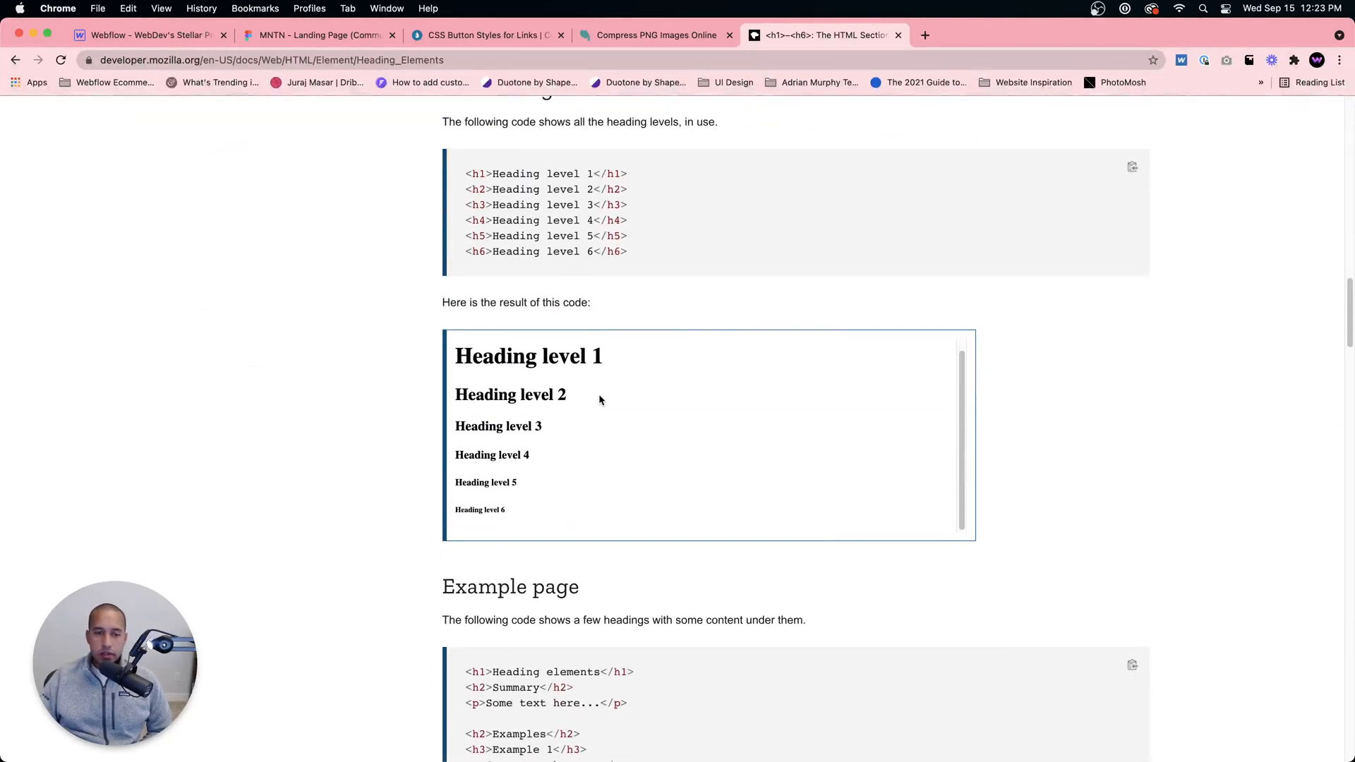
pyautogui.scroll(-7, 598, 399)
pyautogui.scroll(-5, 520, 474)
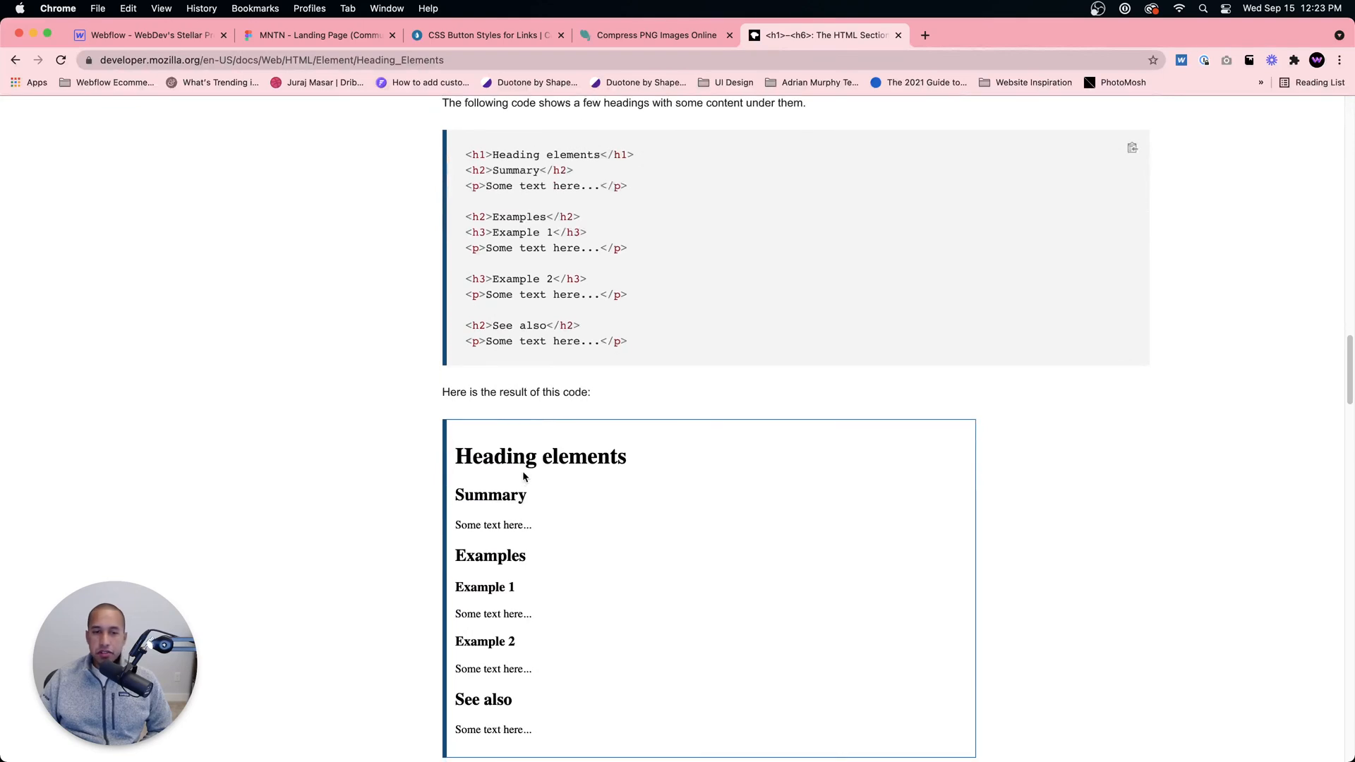
pyautogui.scroll(-4, 527, 474)
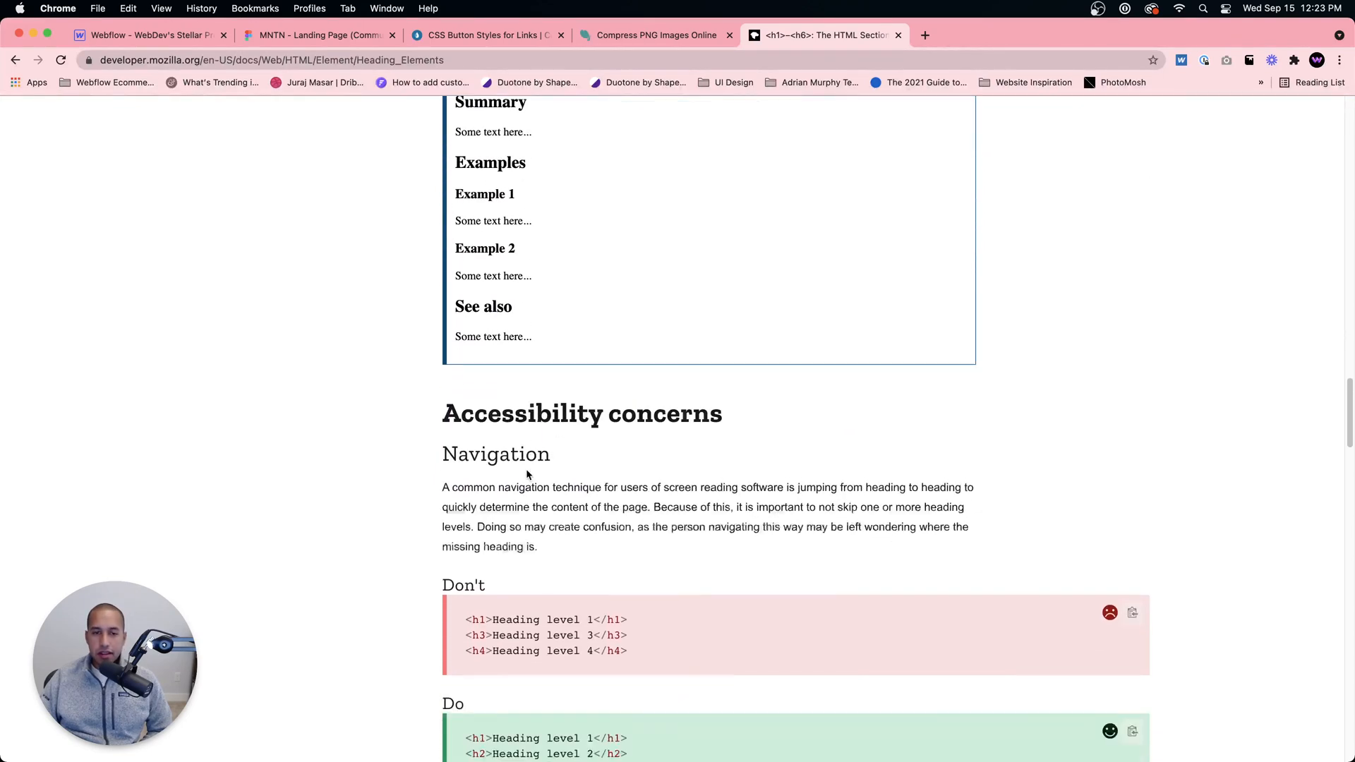
pyautogui.scroll(-1, 528, 466)
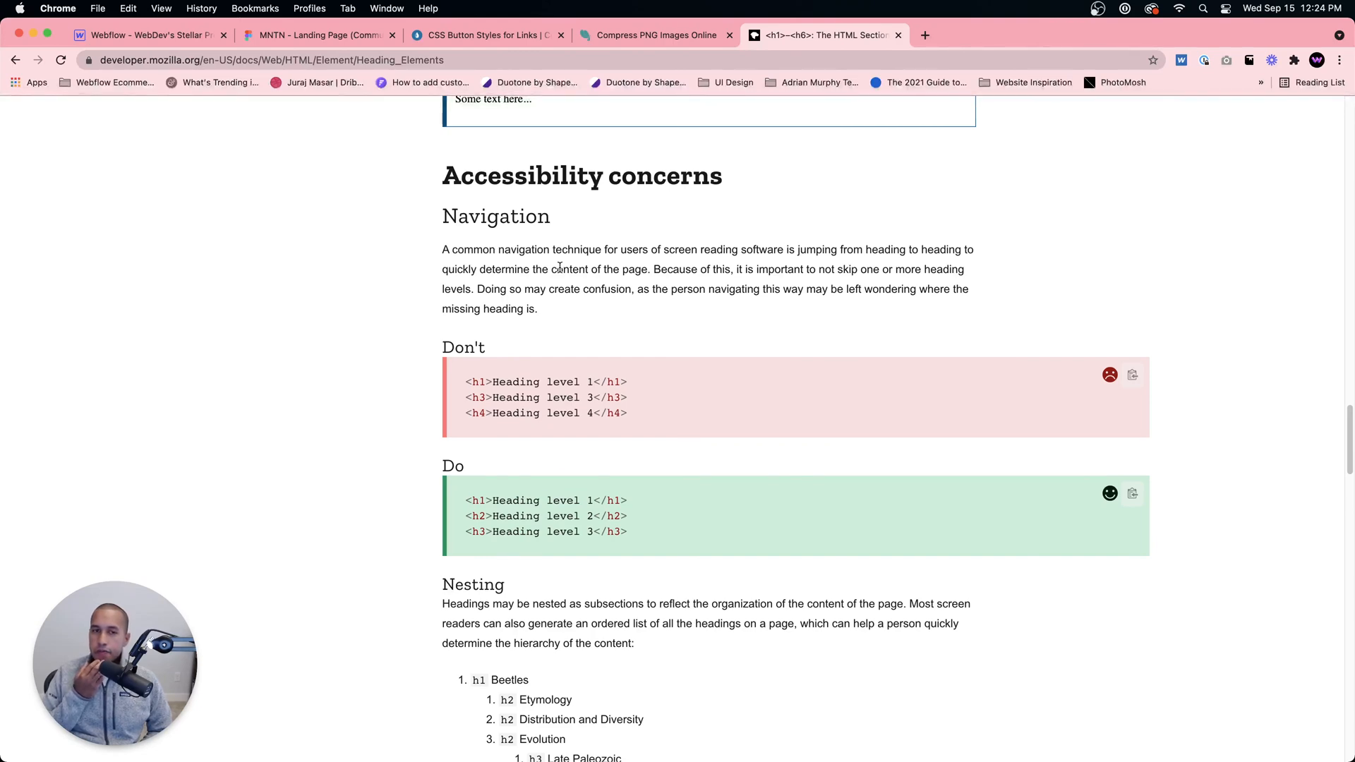
# Step: Read MDN's accessibility guidance on nesting headings and labeling section content
pyautogui.scroll(-6, 582, 331)
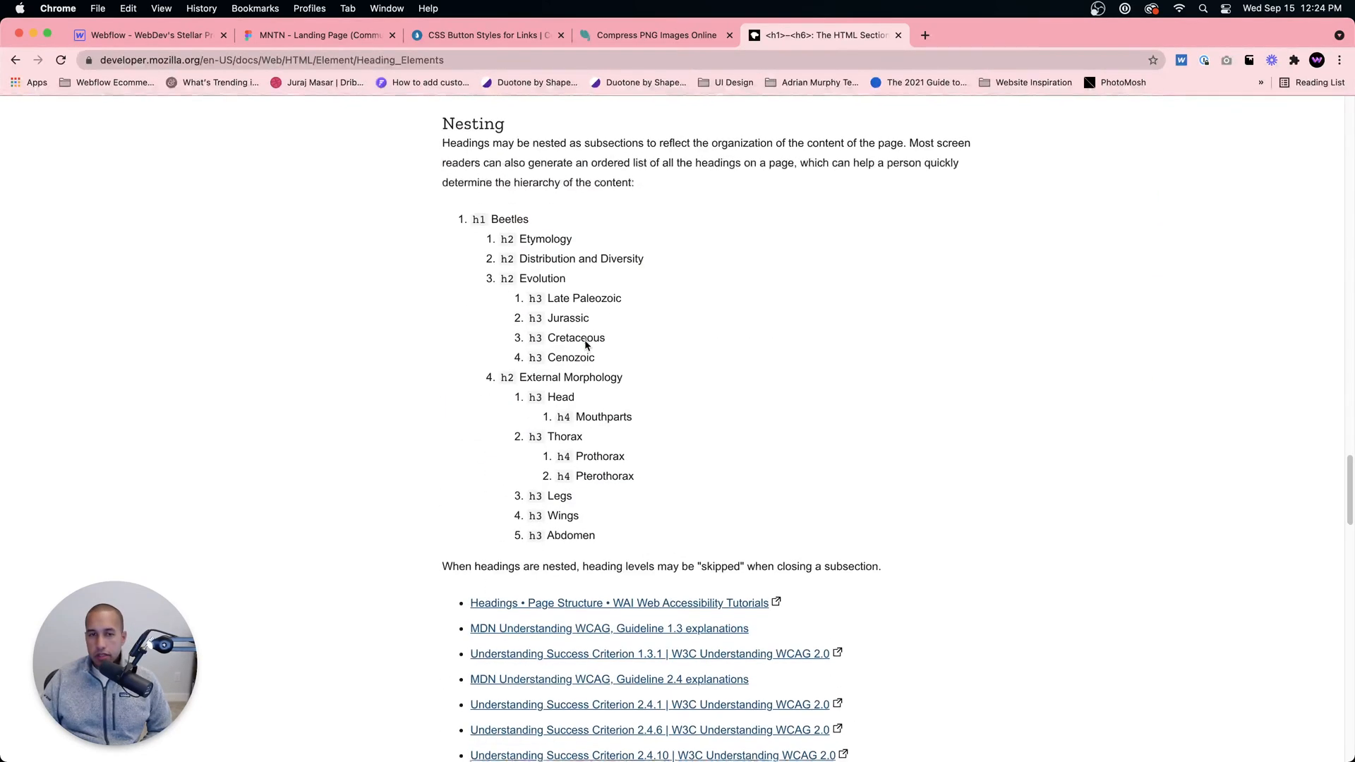
pyautogui.scroll(-9, 585, 345)
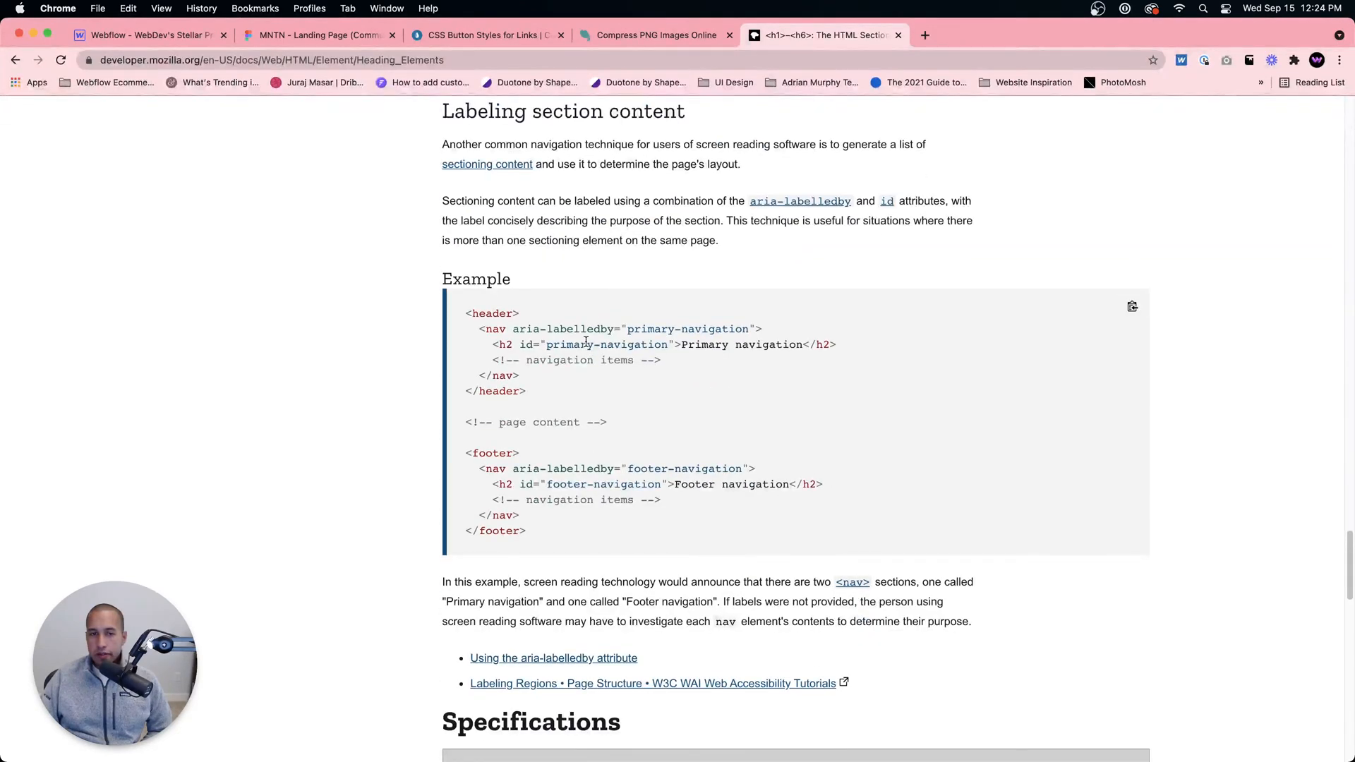
pyautogui.scroll(-1, 586, 349)
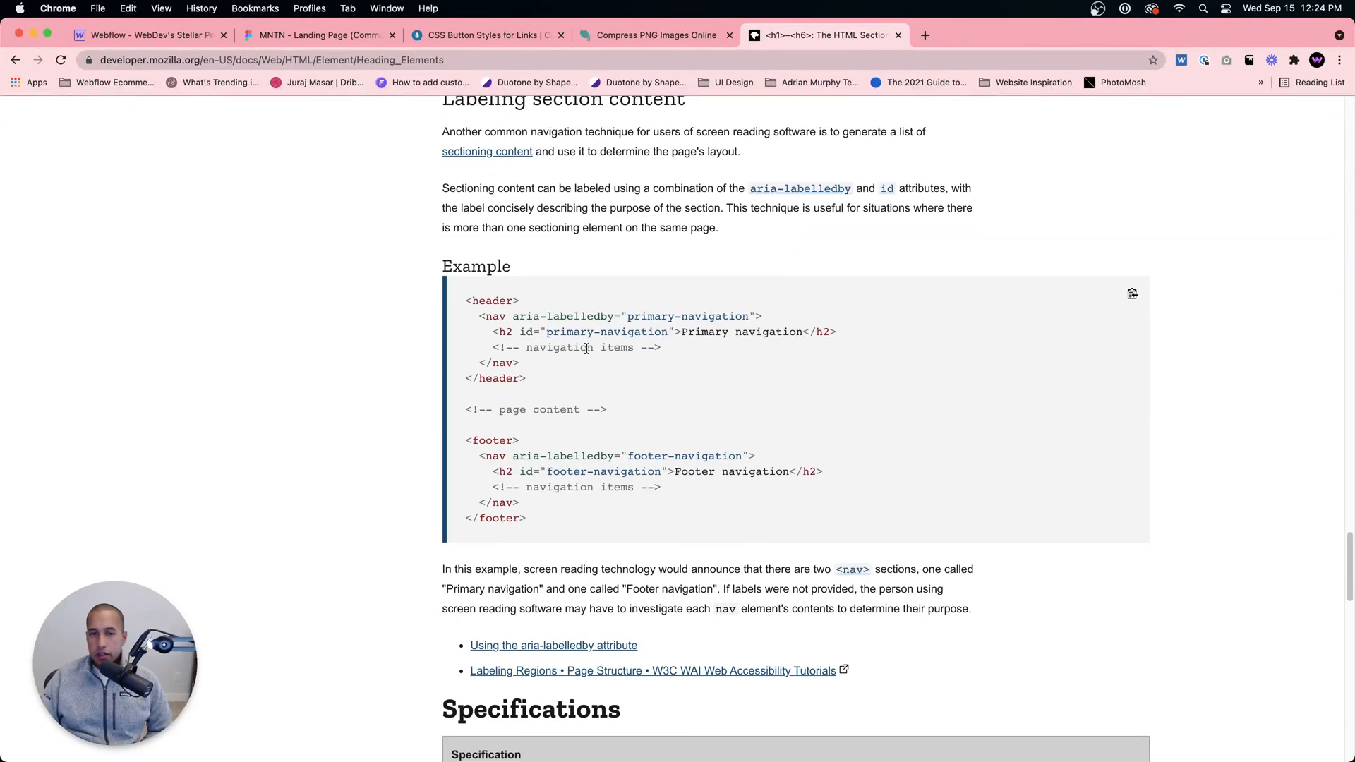
pyautogui.scroll(-8, 587, 349)
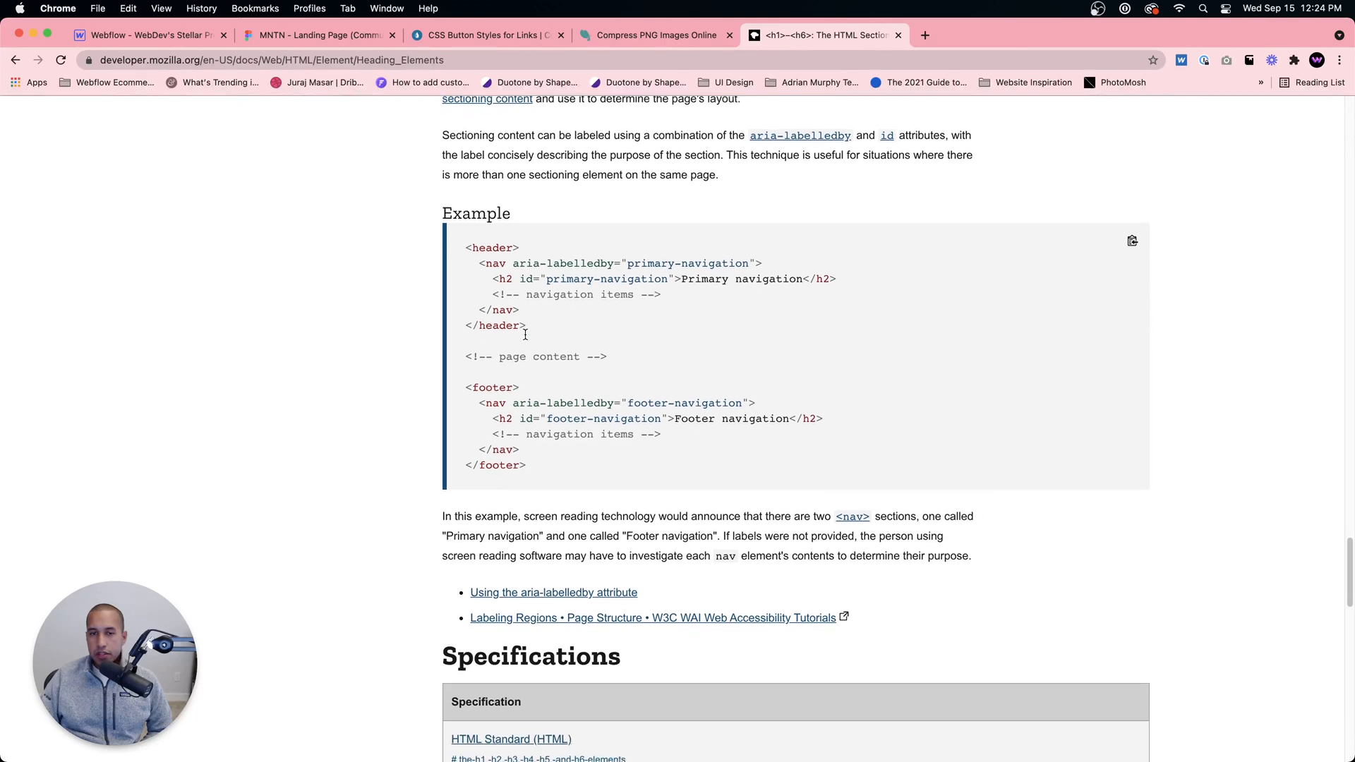
pyautogui.scroll(-2, 528, 338)
# Step: Go back to the search results, open ContentKing's "H1-H6 Heading Tags and SEO: the Ultimate Guide" and read why headings are used
pyautogui.press('super+bracketleft')
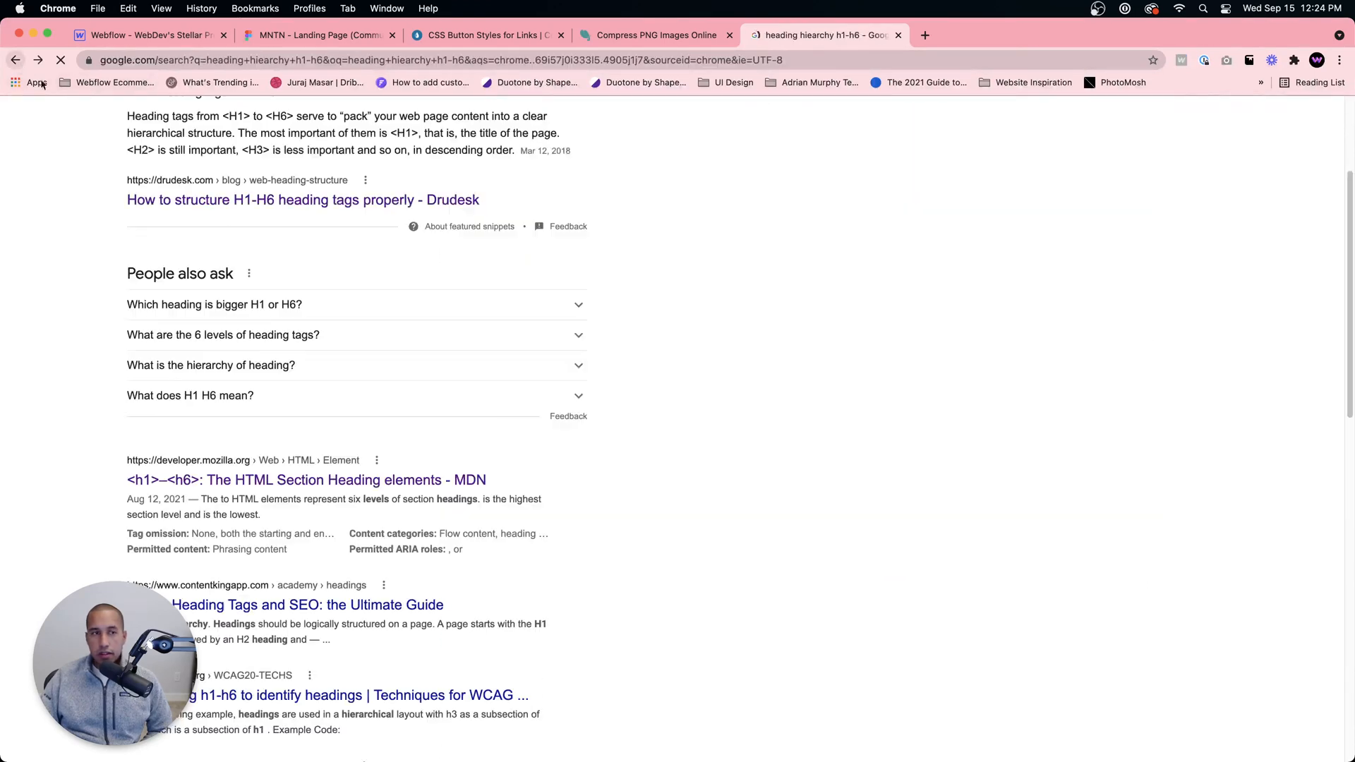
pyautogui.click(176, 475)
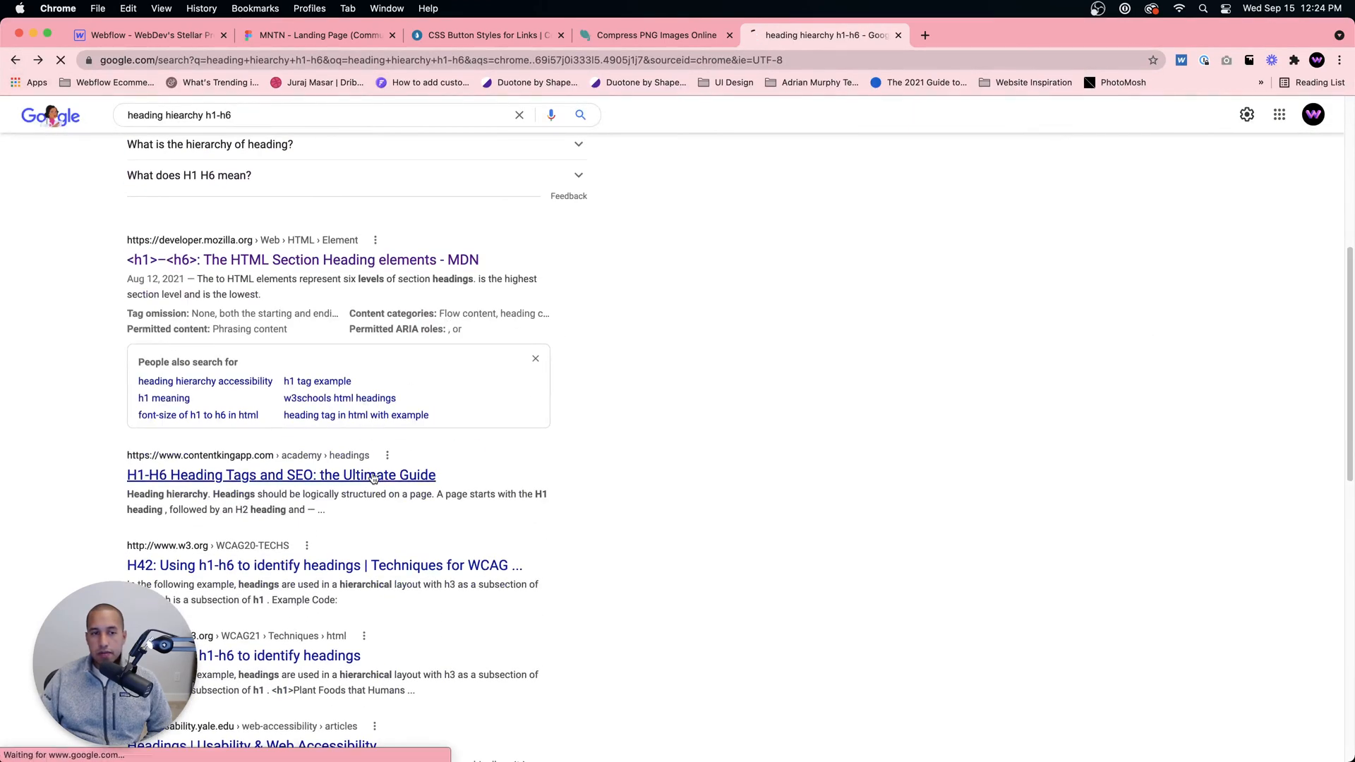
pyautogui.scroll(-15, 517, 532)
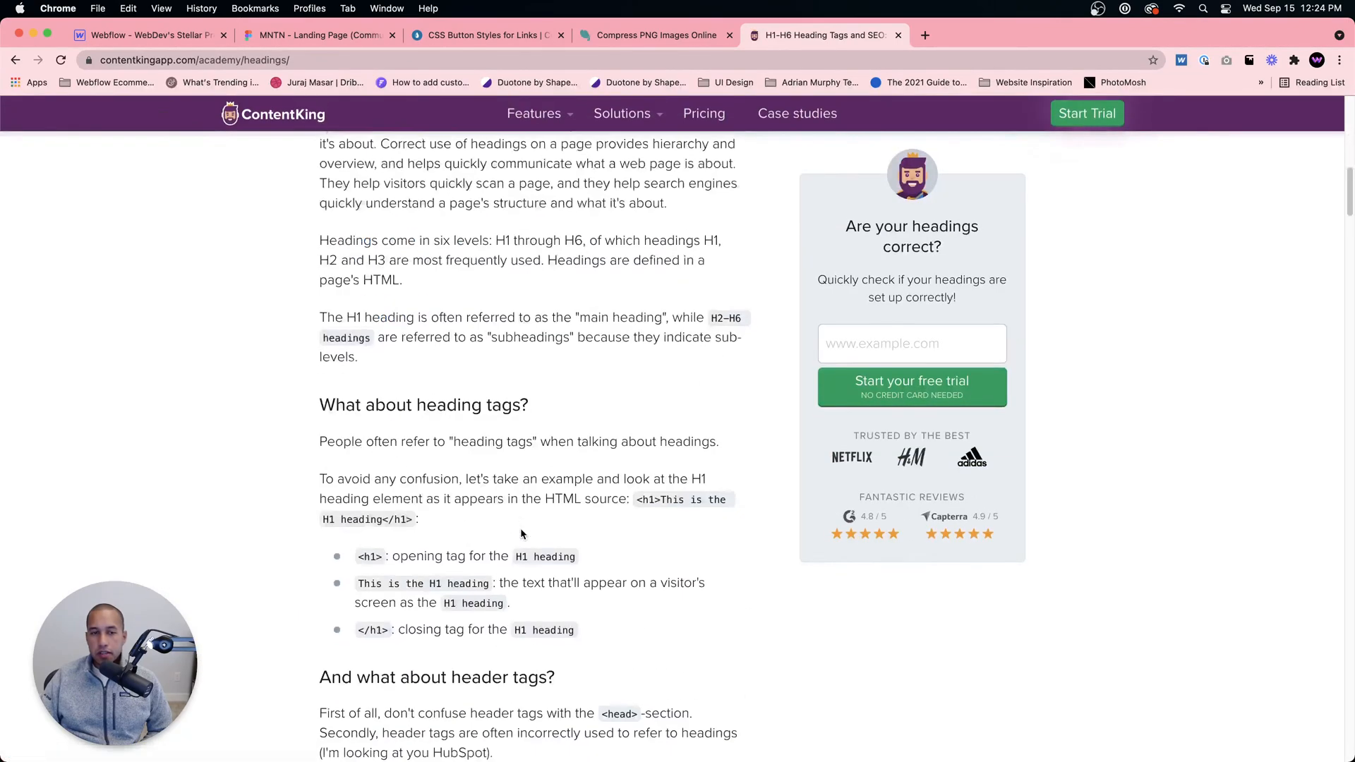
pyautogui.scroll(-10, 521, 529)
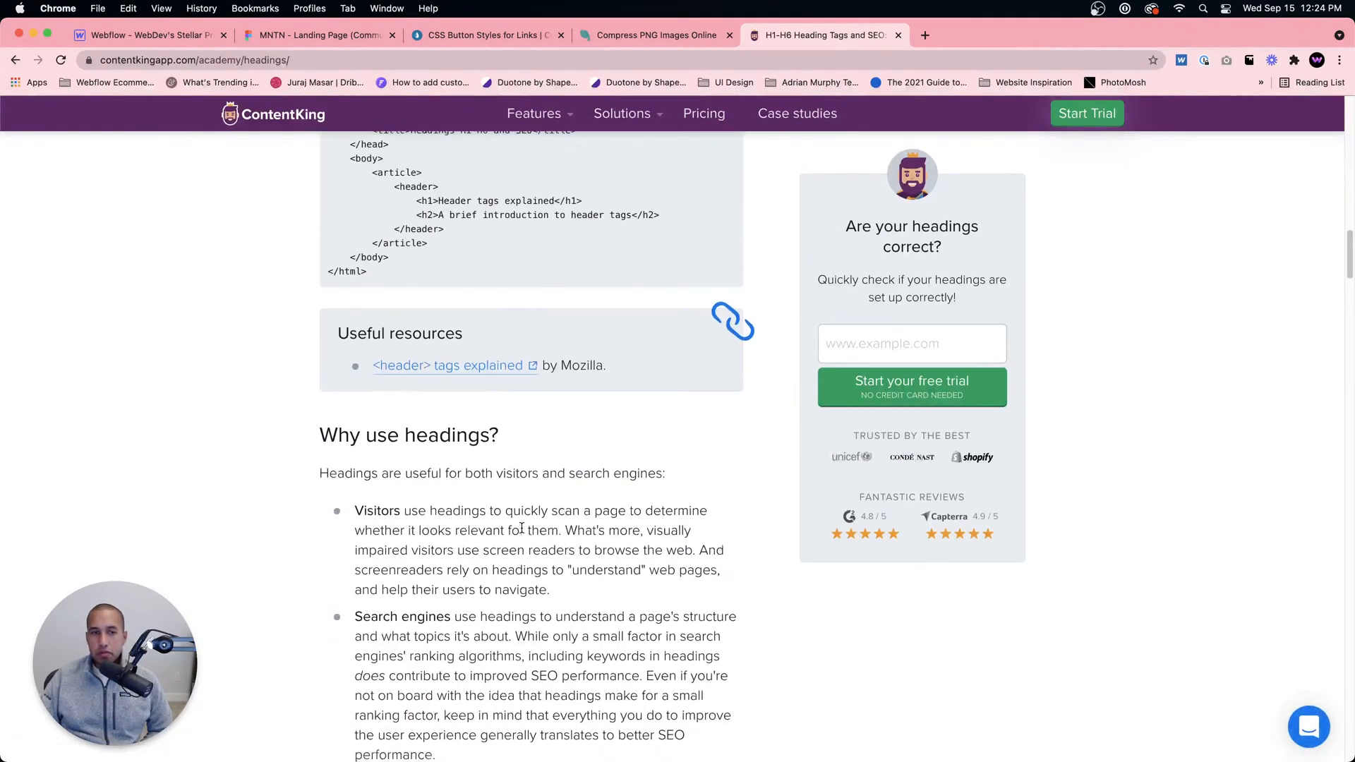
pyautogui.scroll(1, 523, 524)
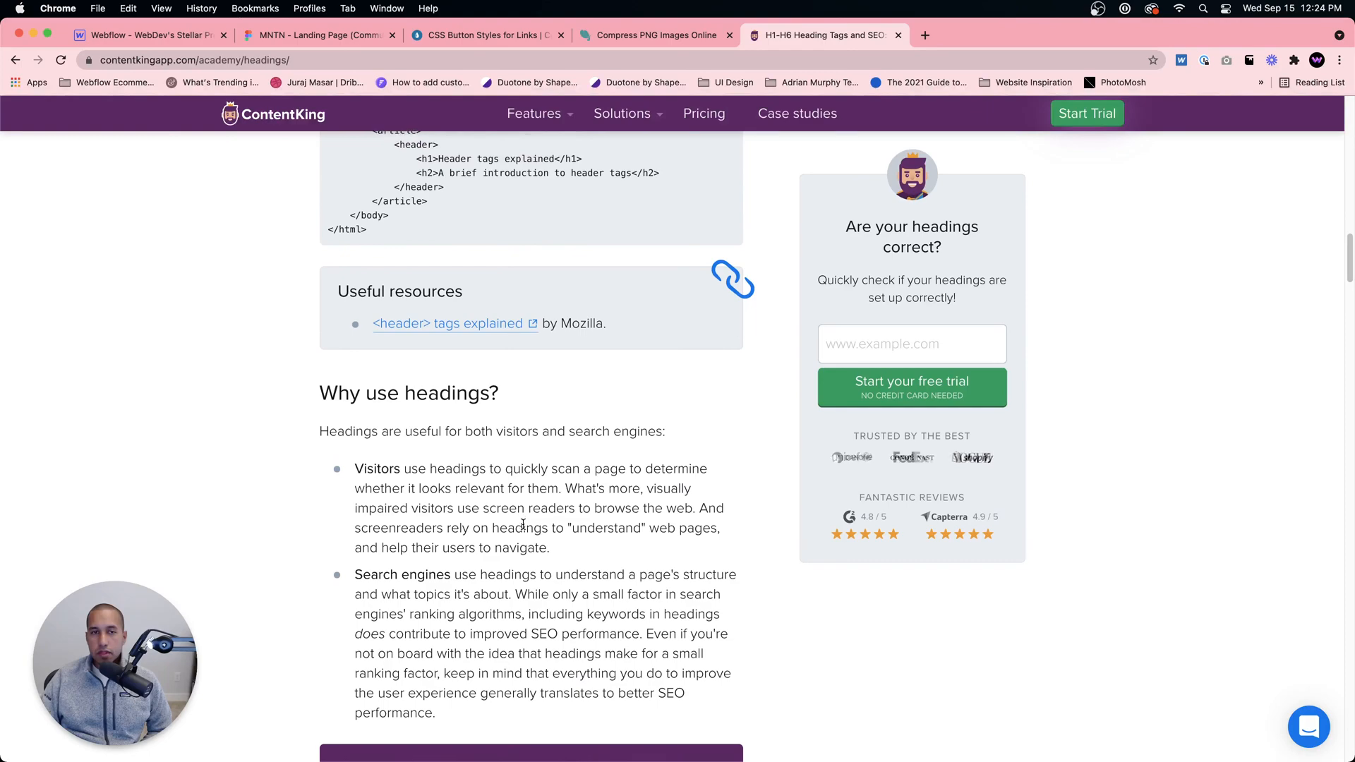
pyautogui.scroll(-20, 522, 524)
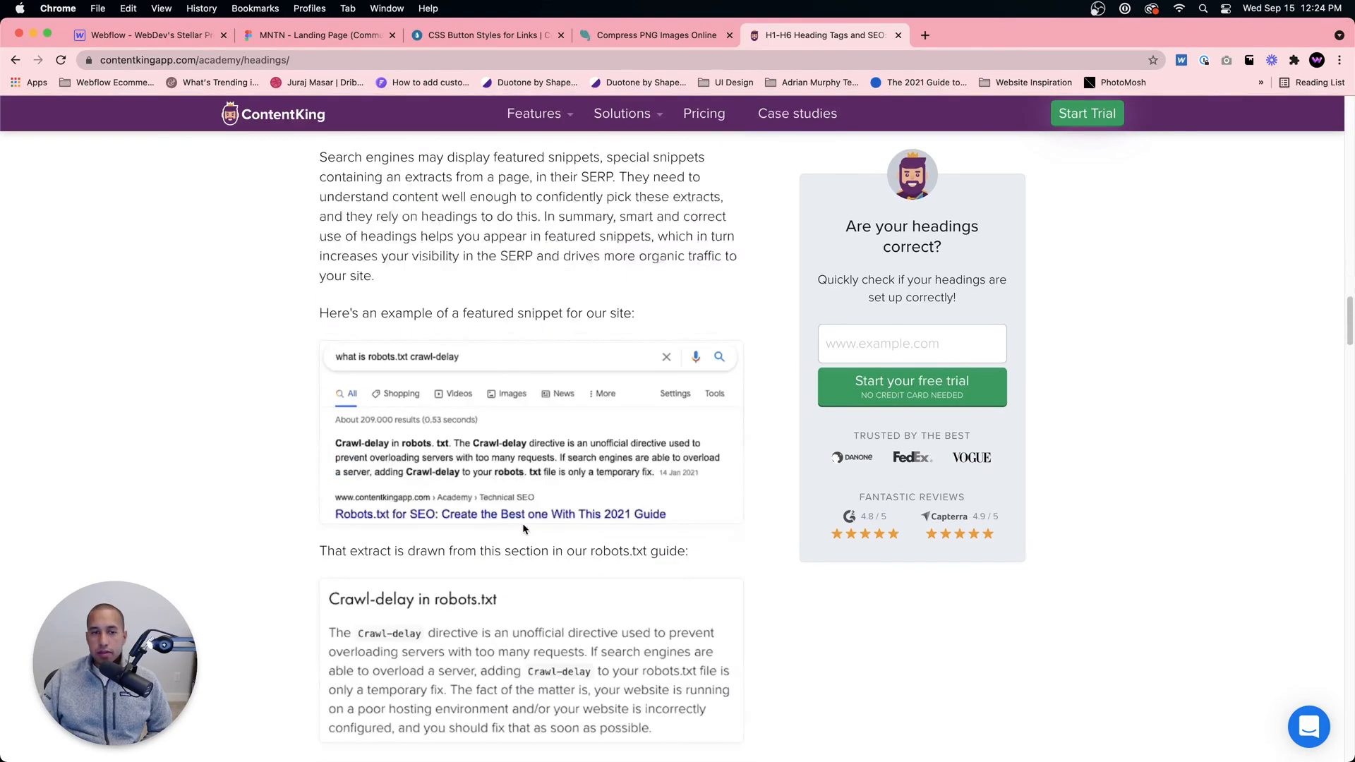
# Step: Read ContentKing's sections on heading hierarchy, good and bad heading structures, heading sizes and H1 usage
pyautogui.scroll(-5, 522, 529)
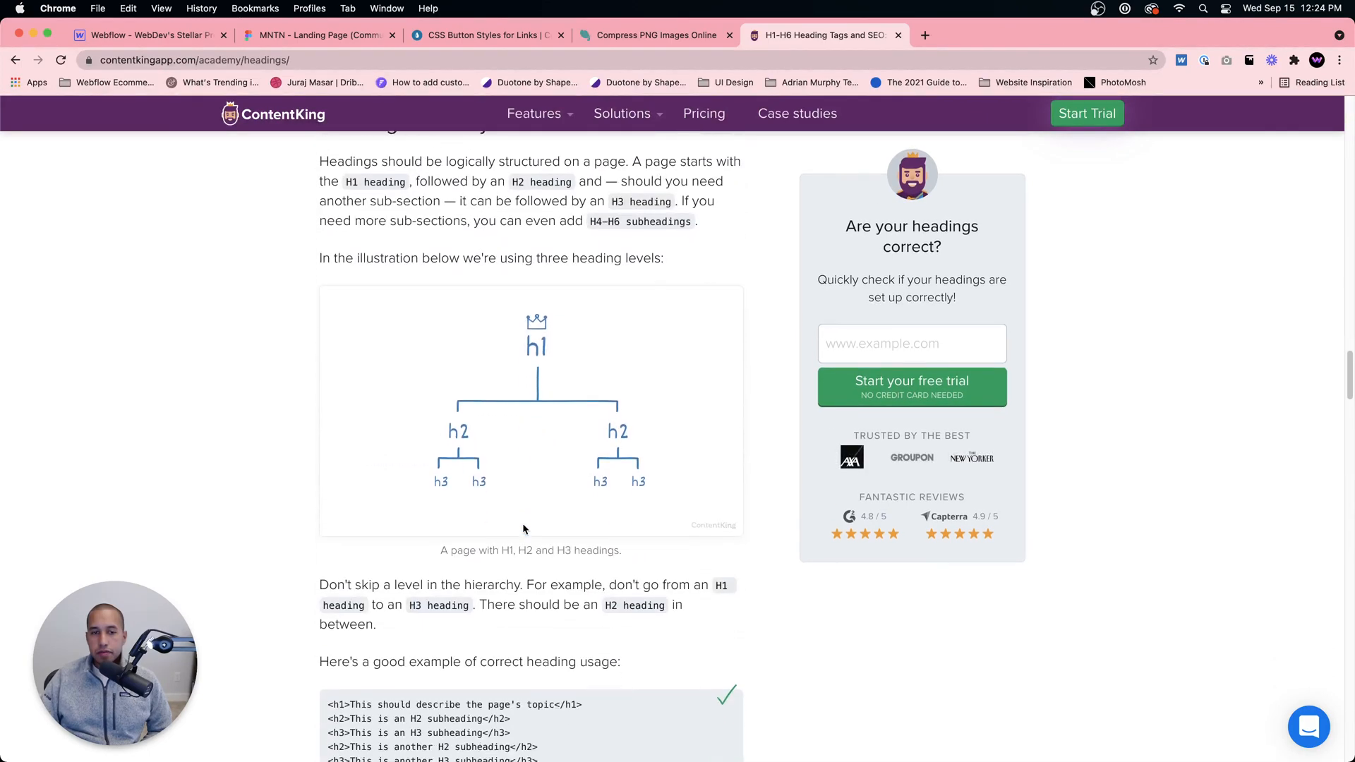
pyautogui.scroll(-5, 522, 522)
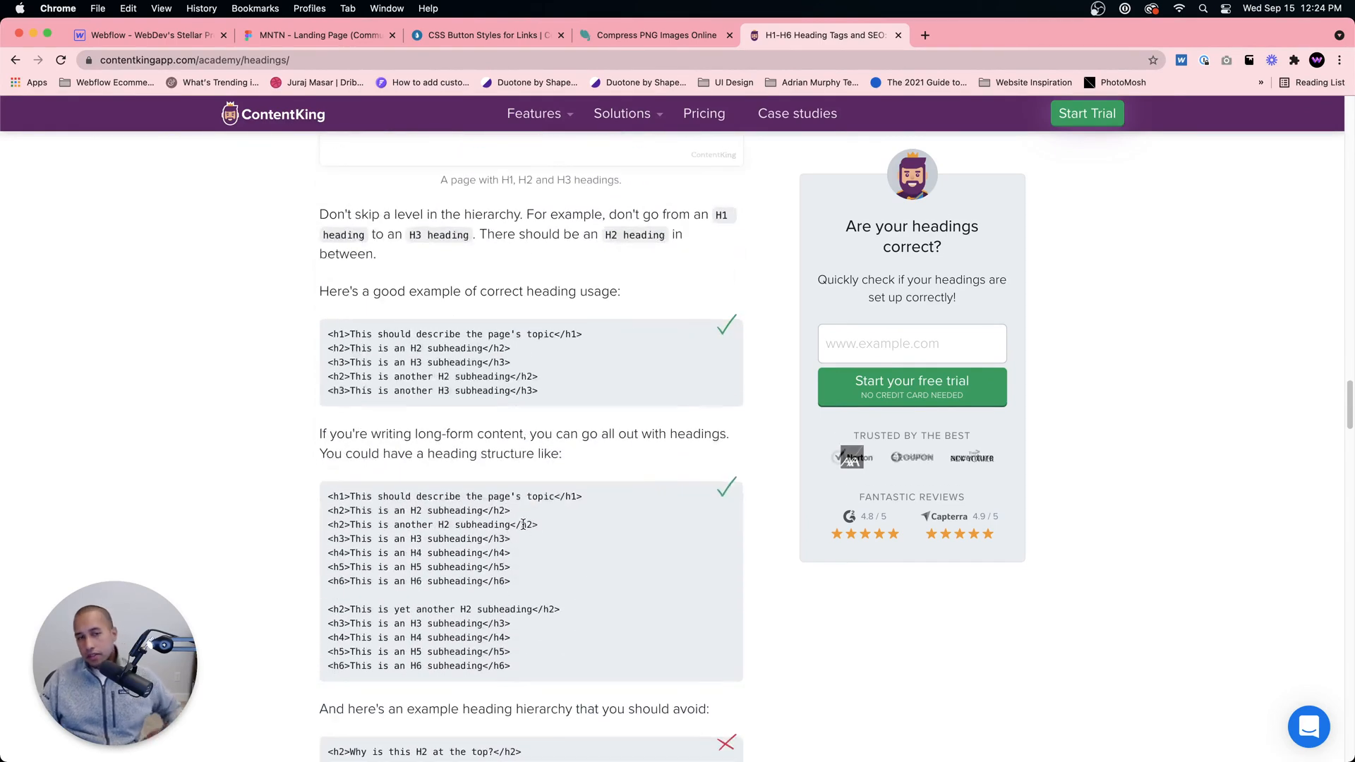
pyautogui.scroll(-8, 528, 519)
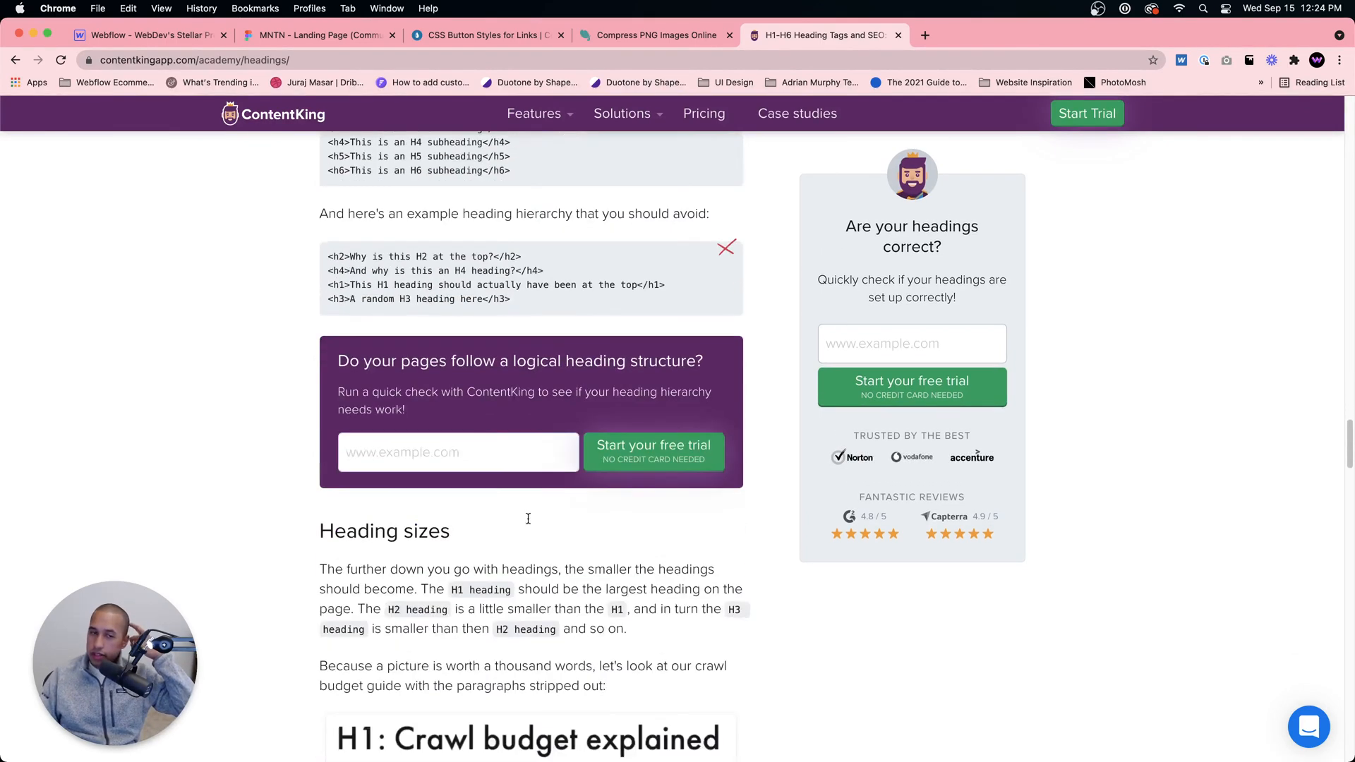
pyautogui.scroll(-1, 527, 521)
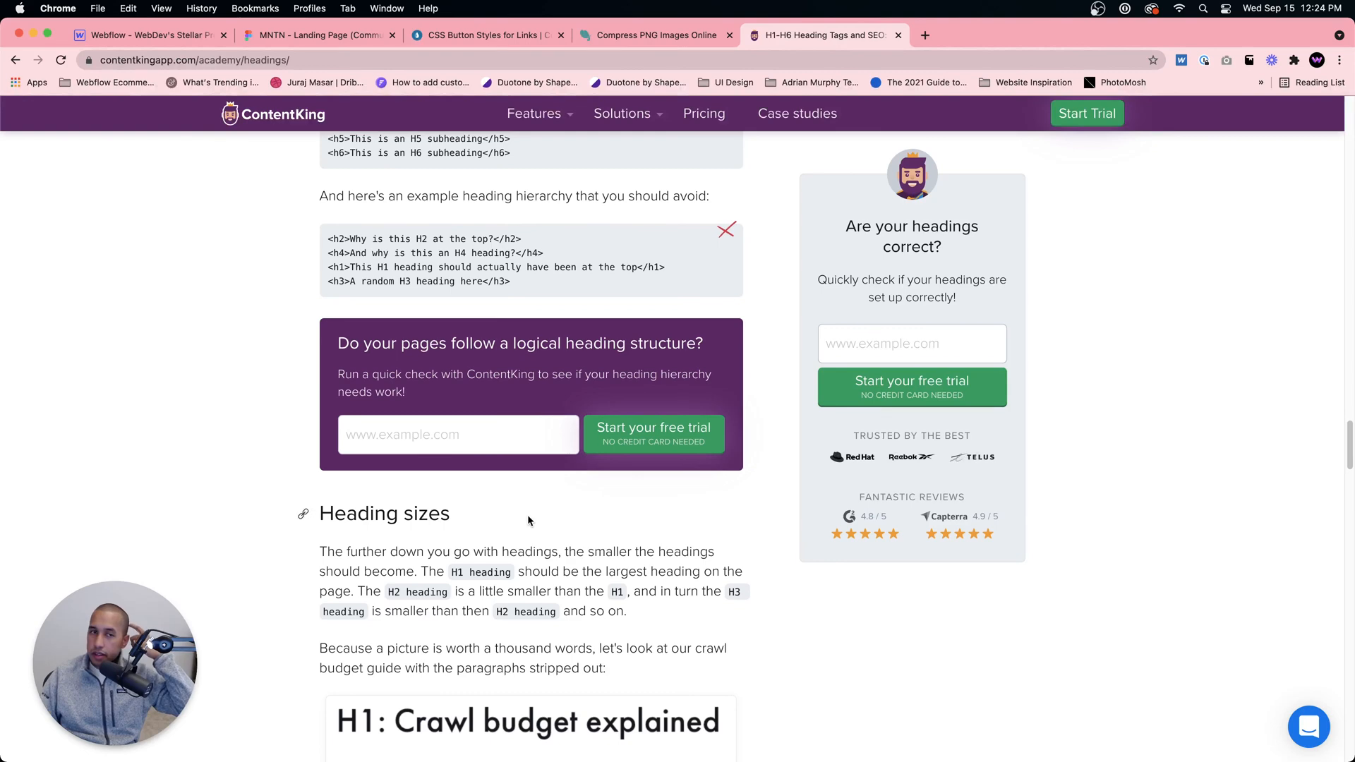
pyautogui.scroll(-10, 528, 519)
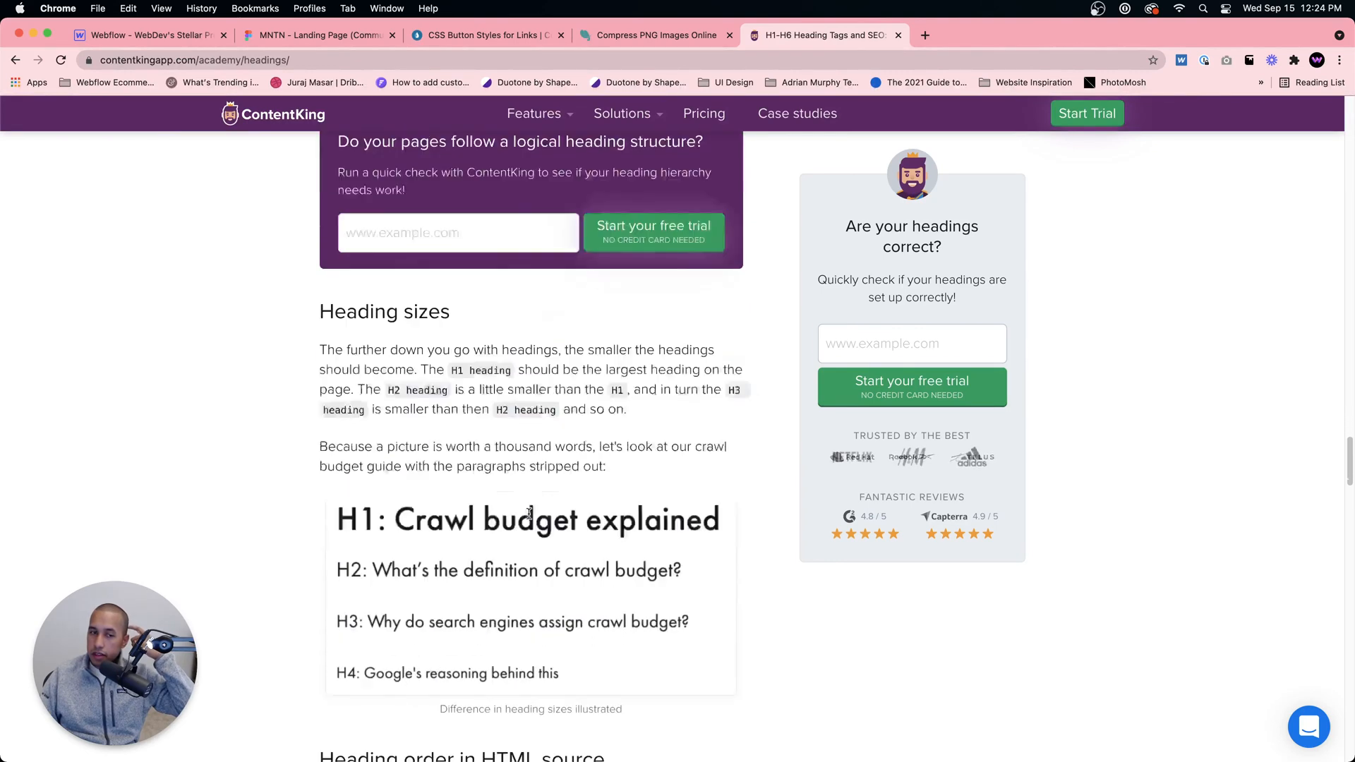
pyautogui.scroll(-5, 529, 517)
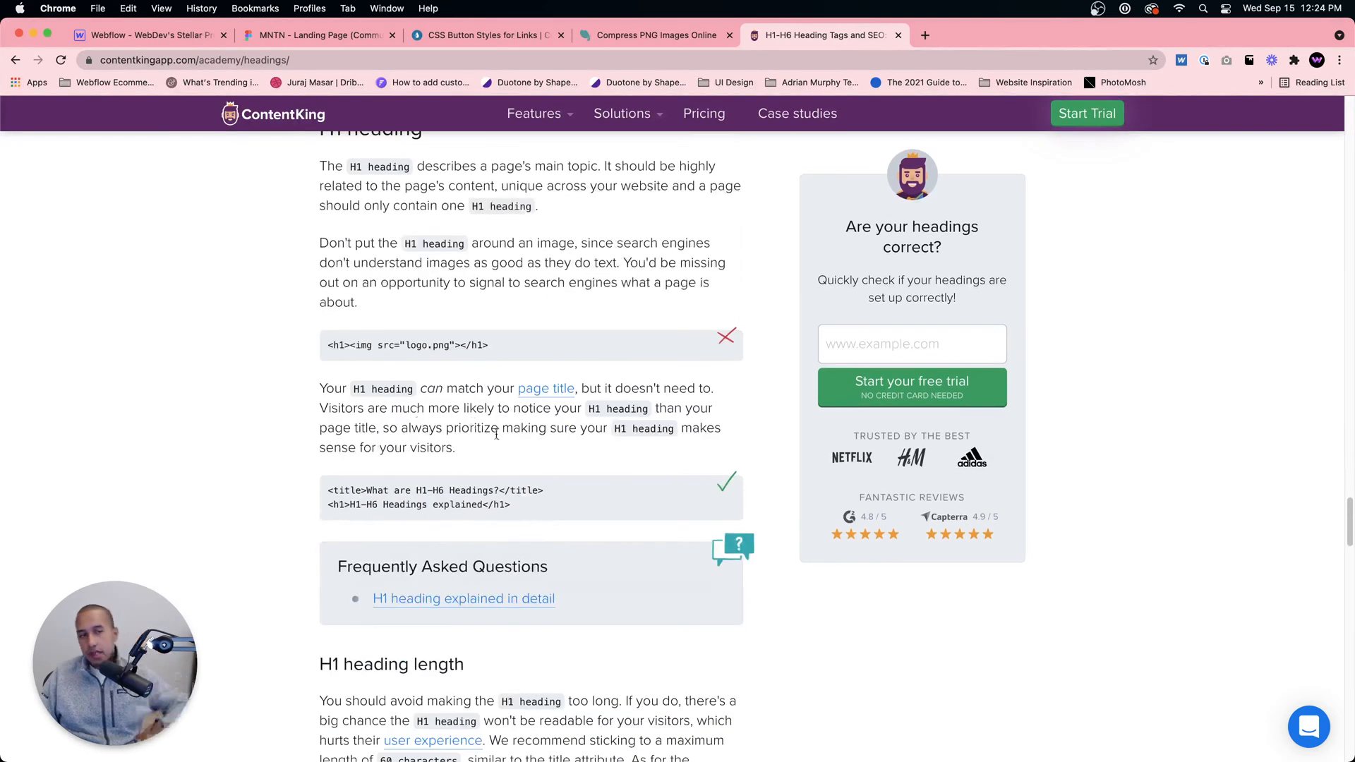
pyautogui.scroll(-3, 561, 452)
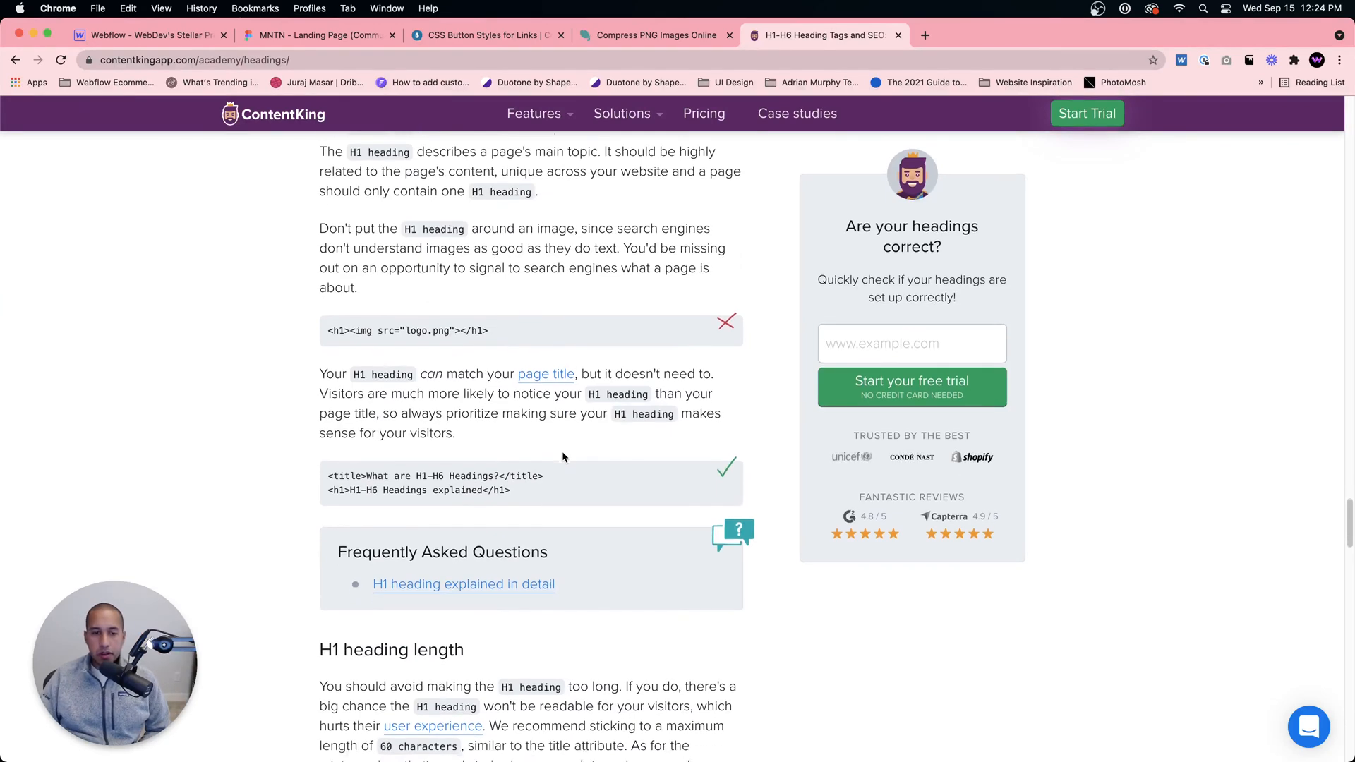
pyautogui.scroll(-3, 560, 458)
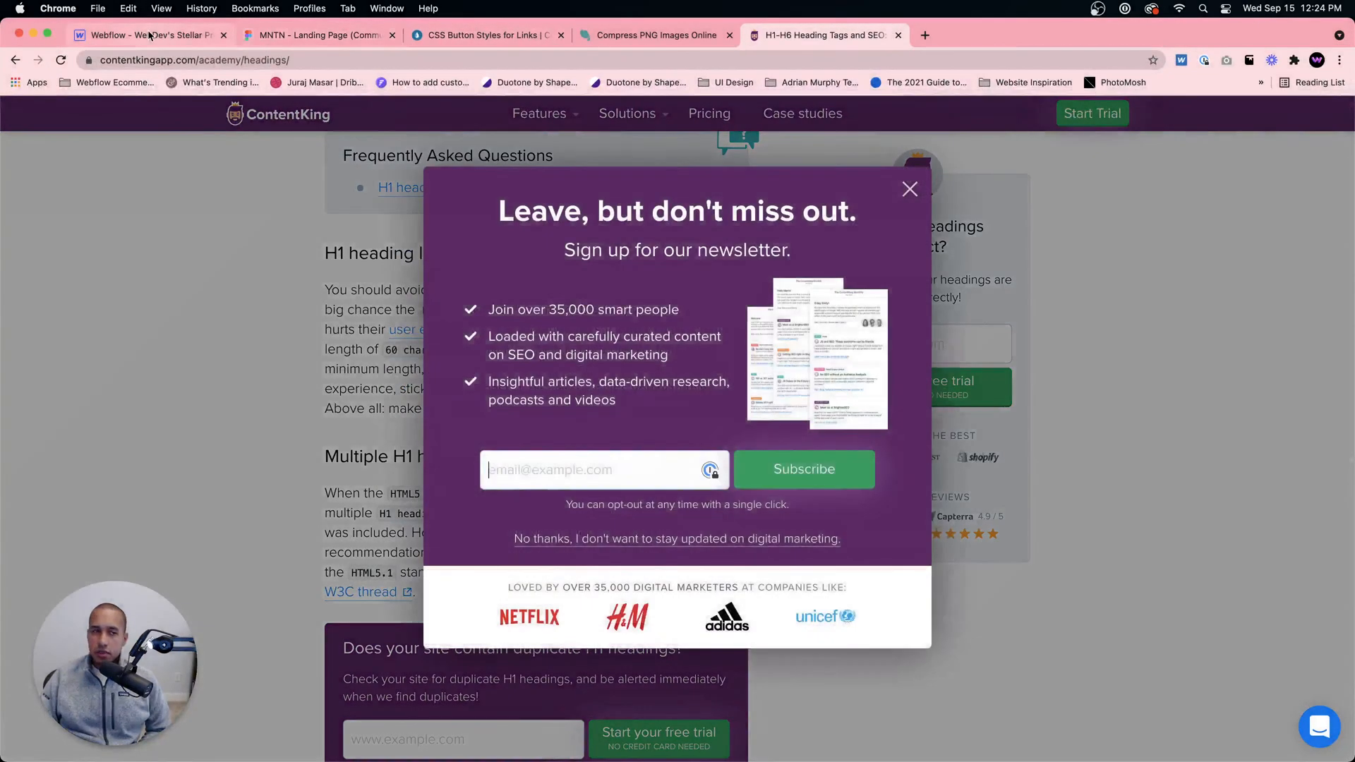
# Step: Return to the Webflow project and change the new heading's type to H2
pyautogui.click(149, 36)
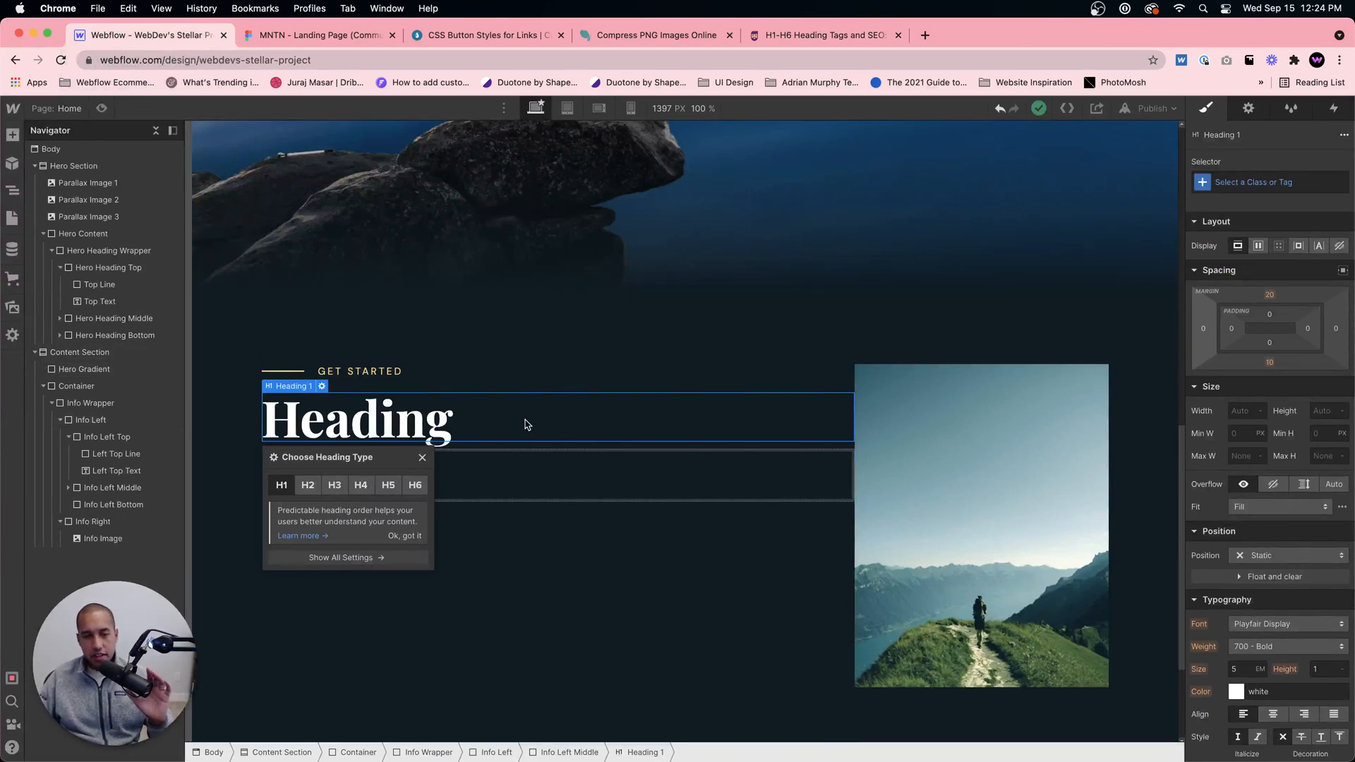
pyautogui.click(308, 485)
pyautogui.click(422, 436)
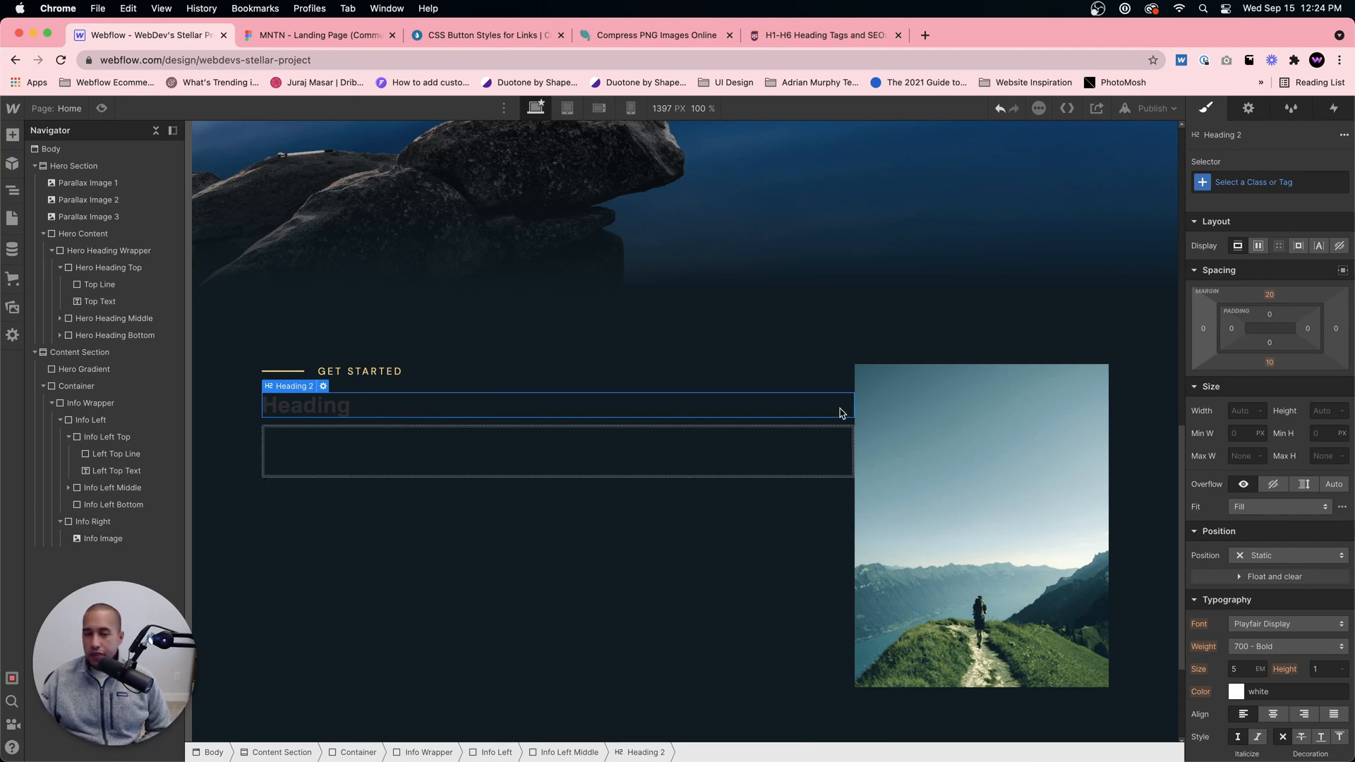
# Step: Inspect the All H2 Headings tag's styles and compare them with the Hero Heading's typography
pyautogui.click(1235, 182)
pyautogui.click(1225, 262)
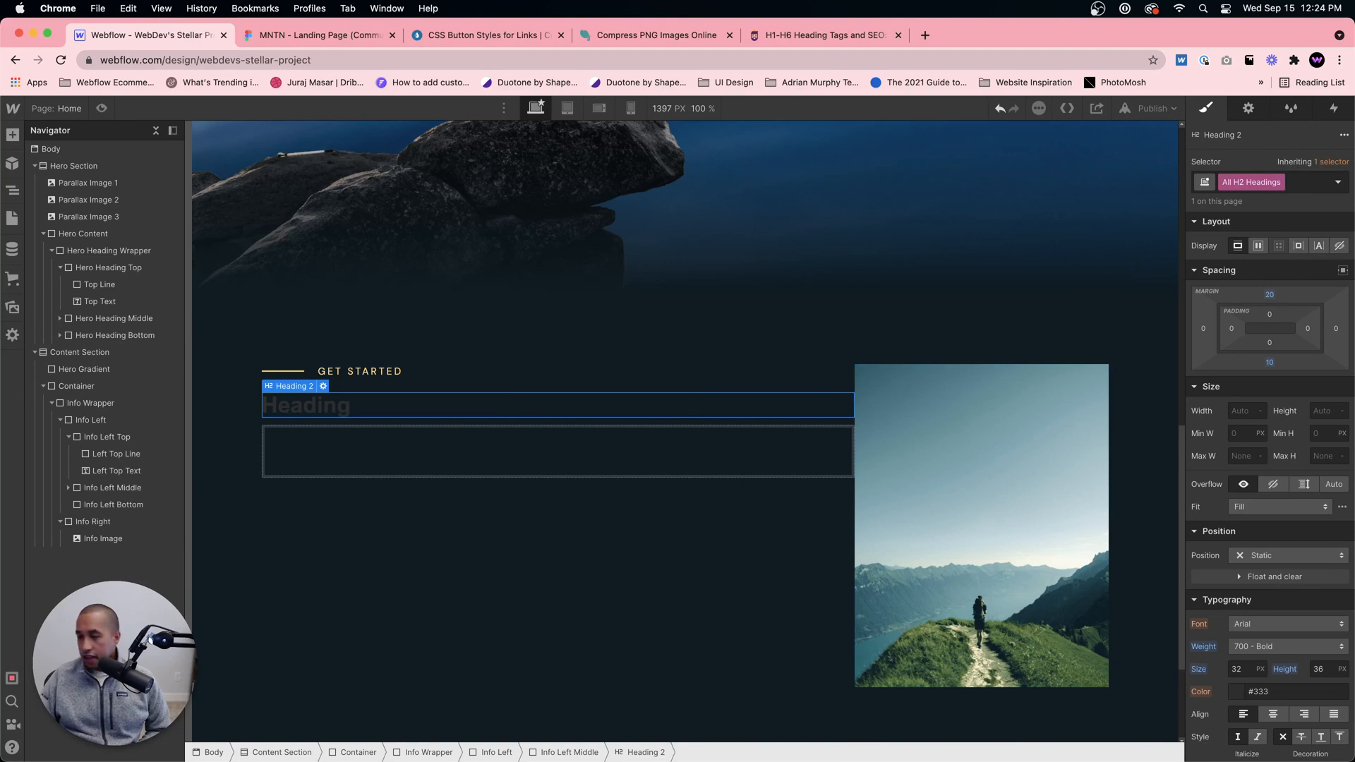
pyautogui.scroll(-2, 1264, 535)
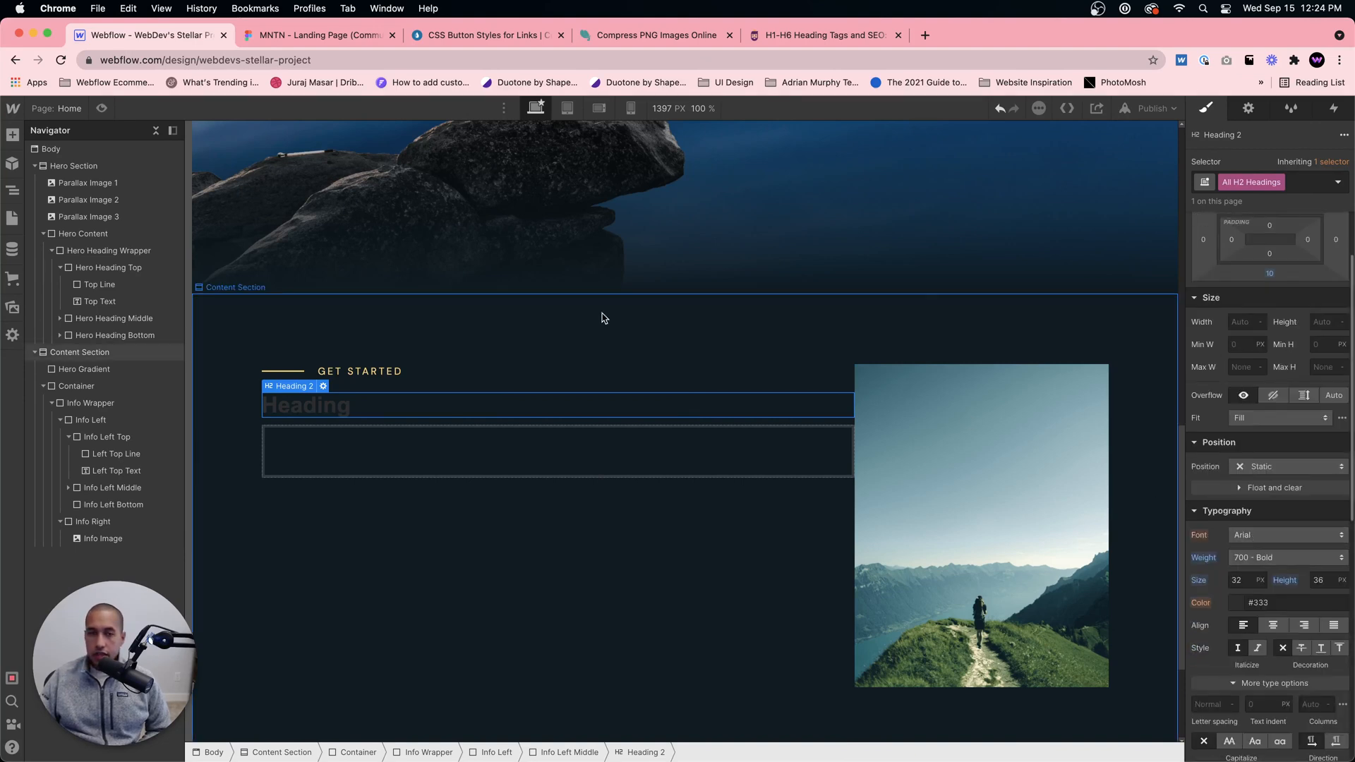
pyautogui.scroll(8, 608, 418)
pyautogui.click(621, 427)
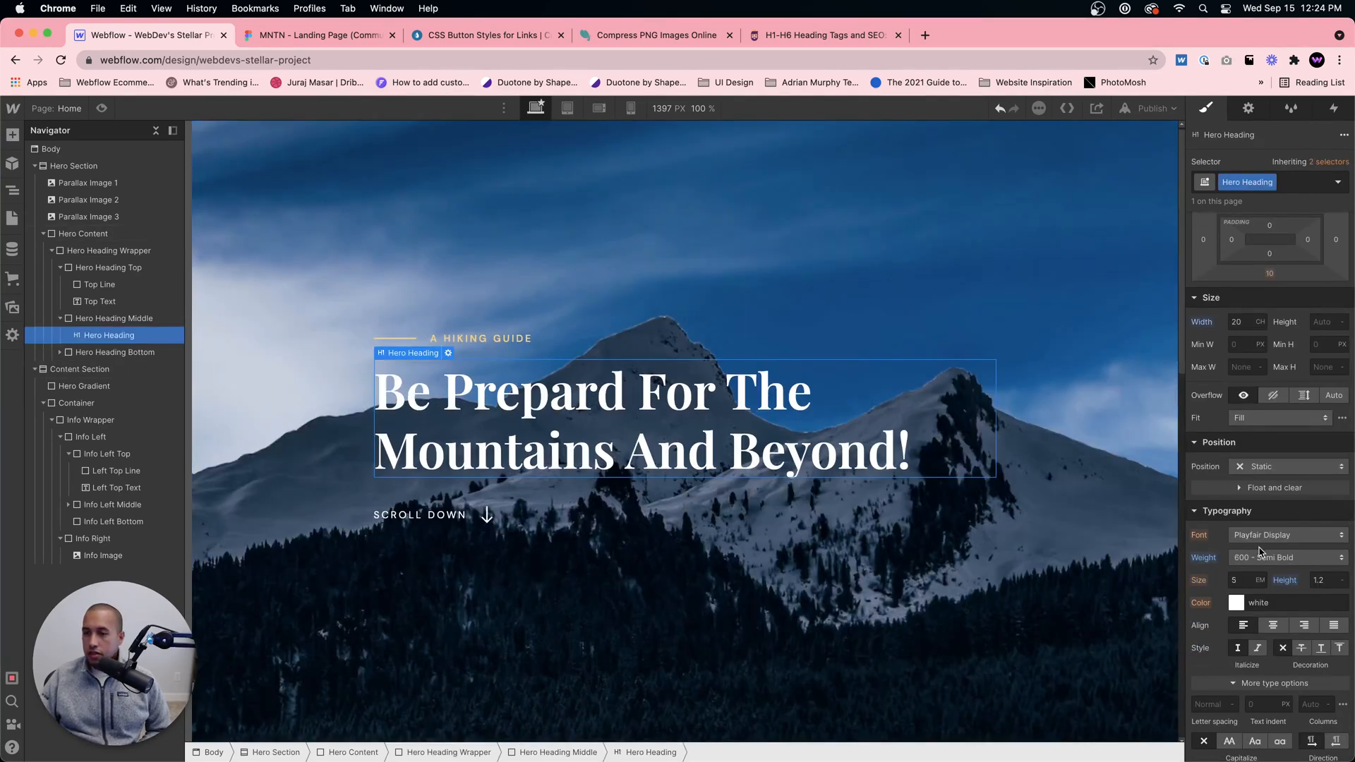
pyautogui.scroll(-3, 682, 437)
pyautogui.scroll(-10, 635, 477)
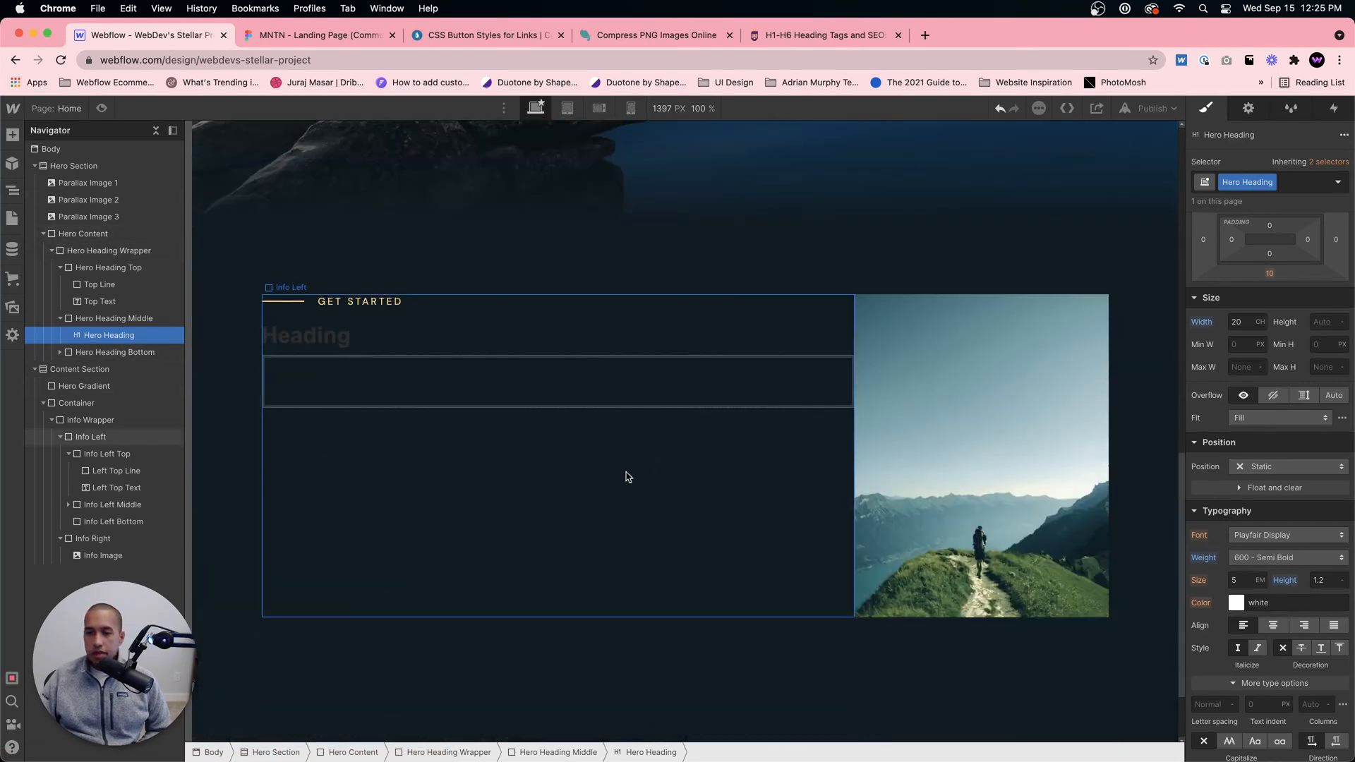
# Step: Set the text color of the H2 heading in Info Left Middle to white (#ffffff)
pyautogui.click(348, 336)
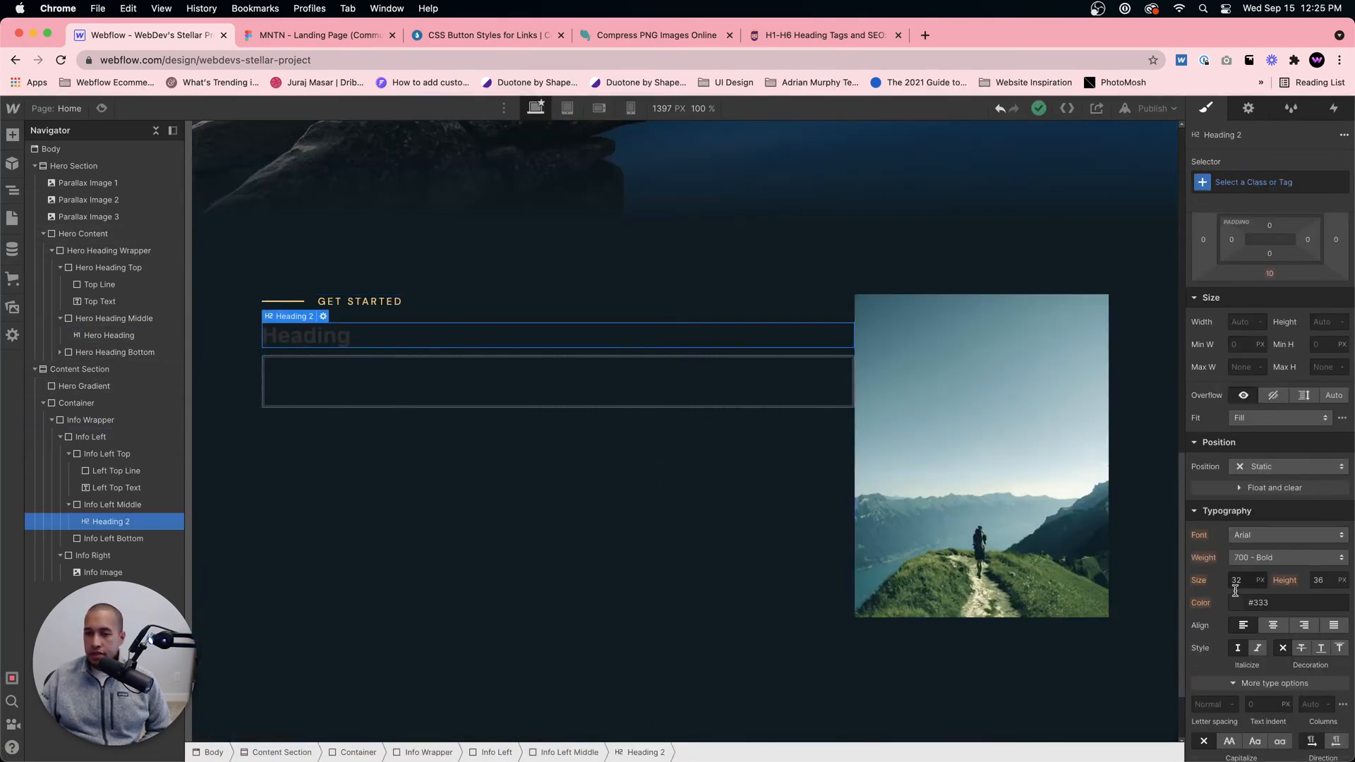
pyautogui.click(1238, 604)
pyautogui.moveTo(1211, 422); pyautogui.dragTo(1171, 336)
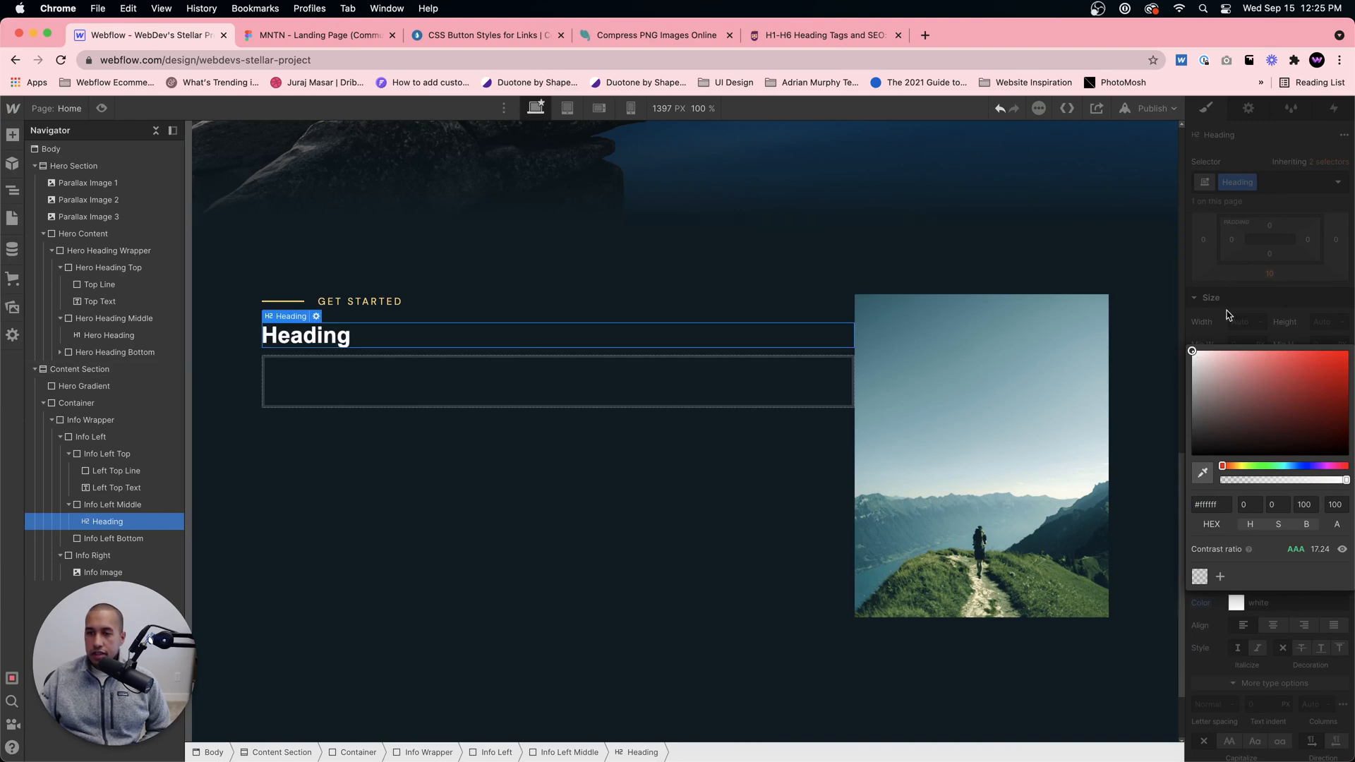
pyautogui.click(1268, 302)
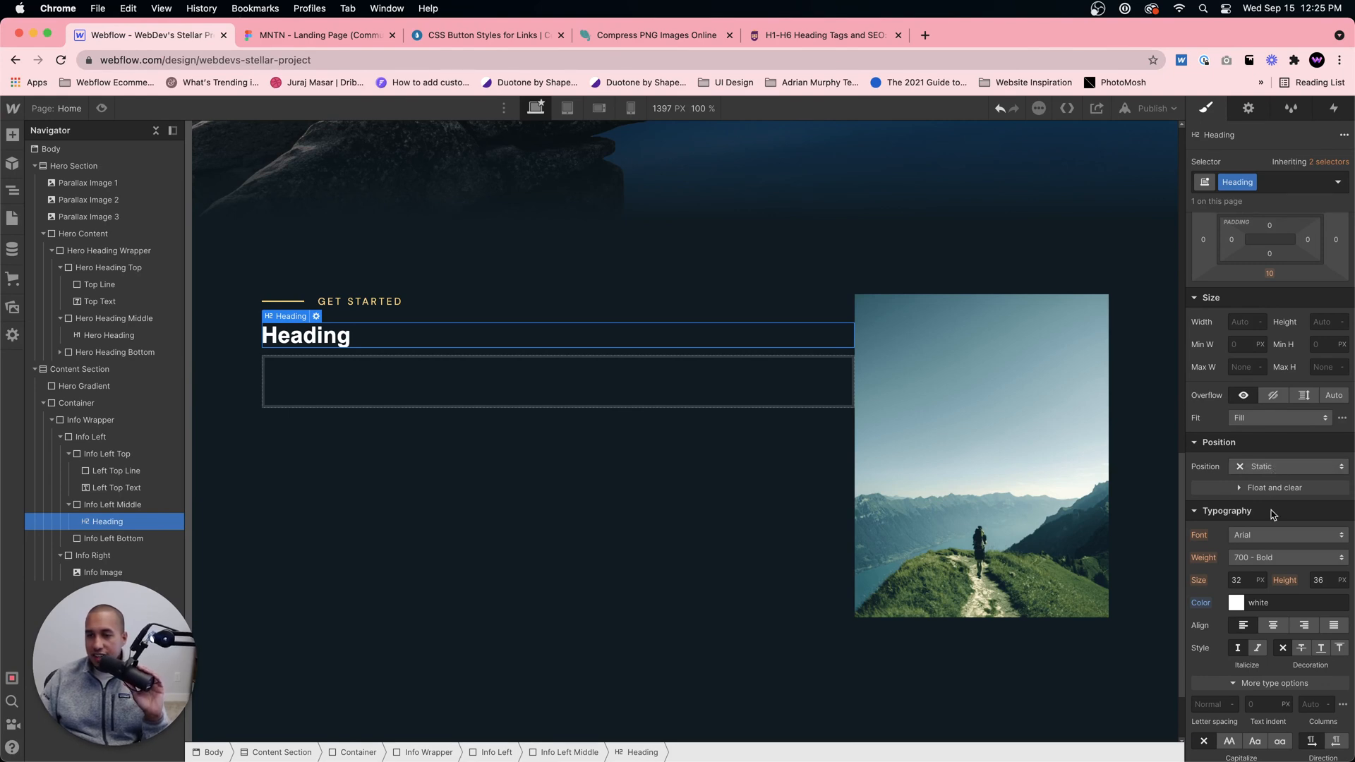
# Step: Set the H2 heading's font to Playfair Display with a weight of 500 - Medium
pyautogui.click(1263, 534)
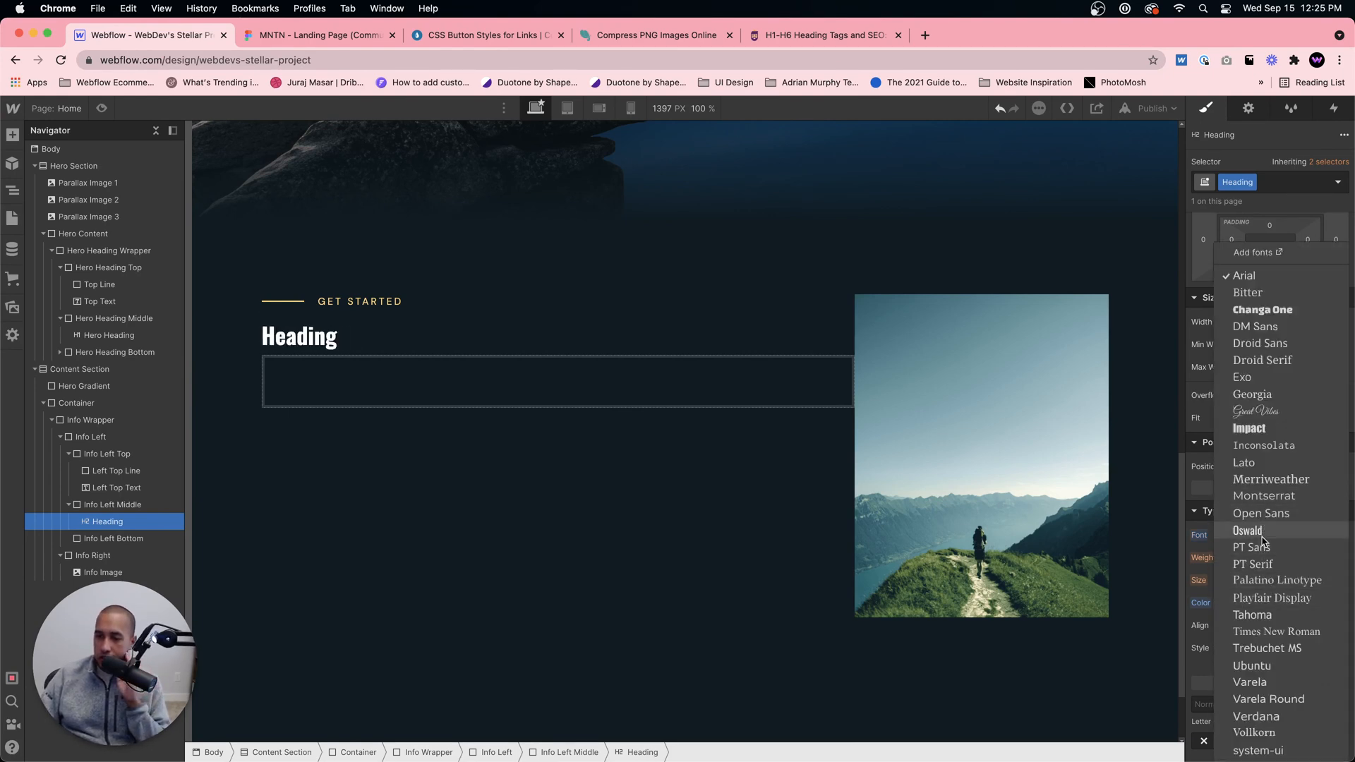
pyautogui.click(1270, 597)
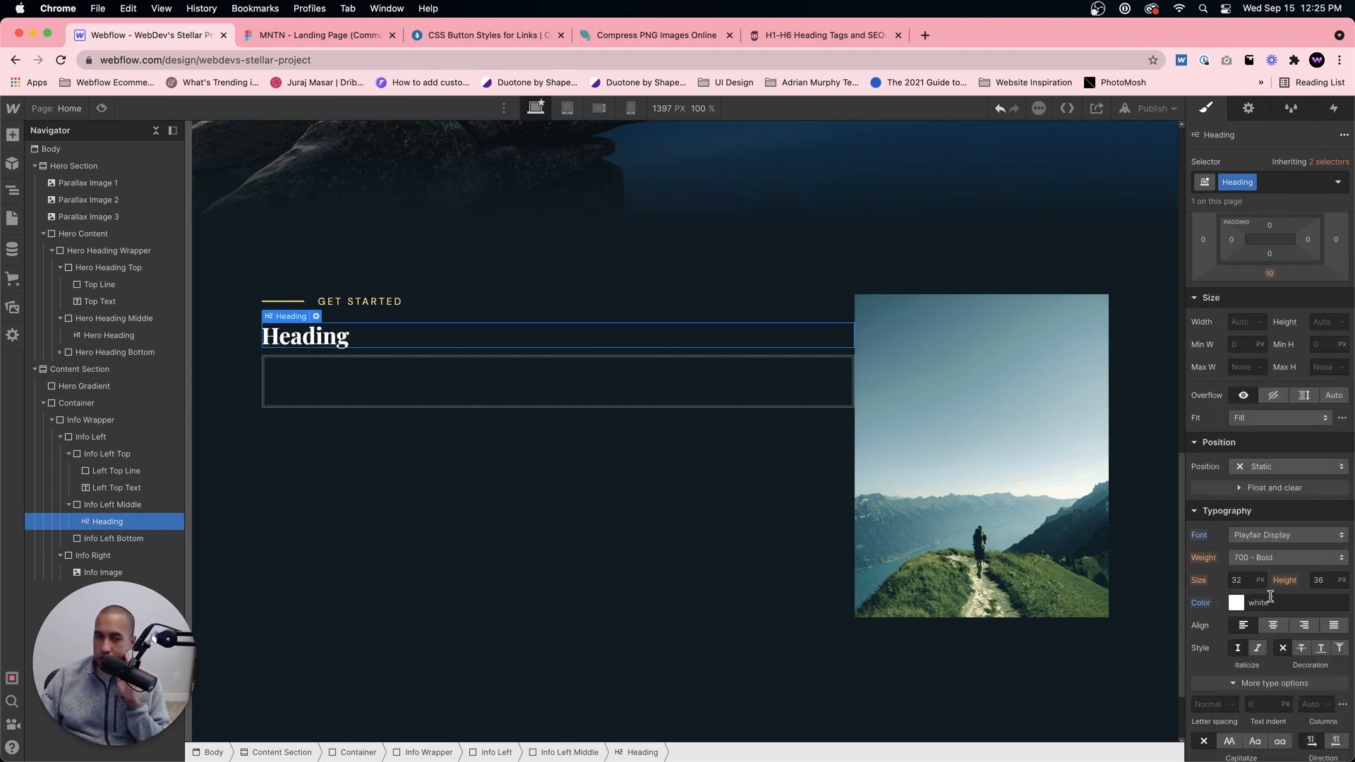
pyautogui.click(1262, 559)
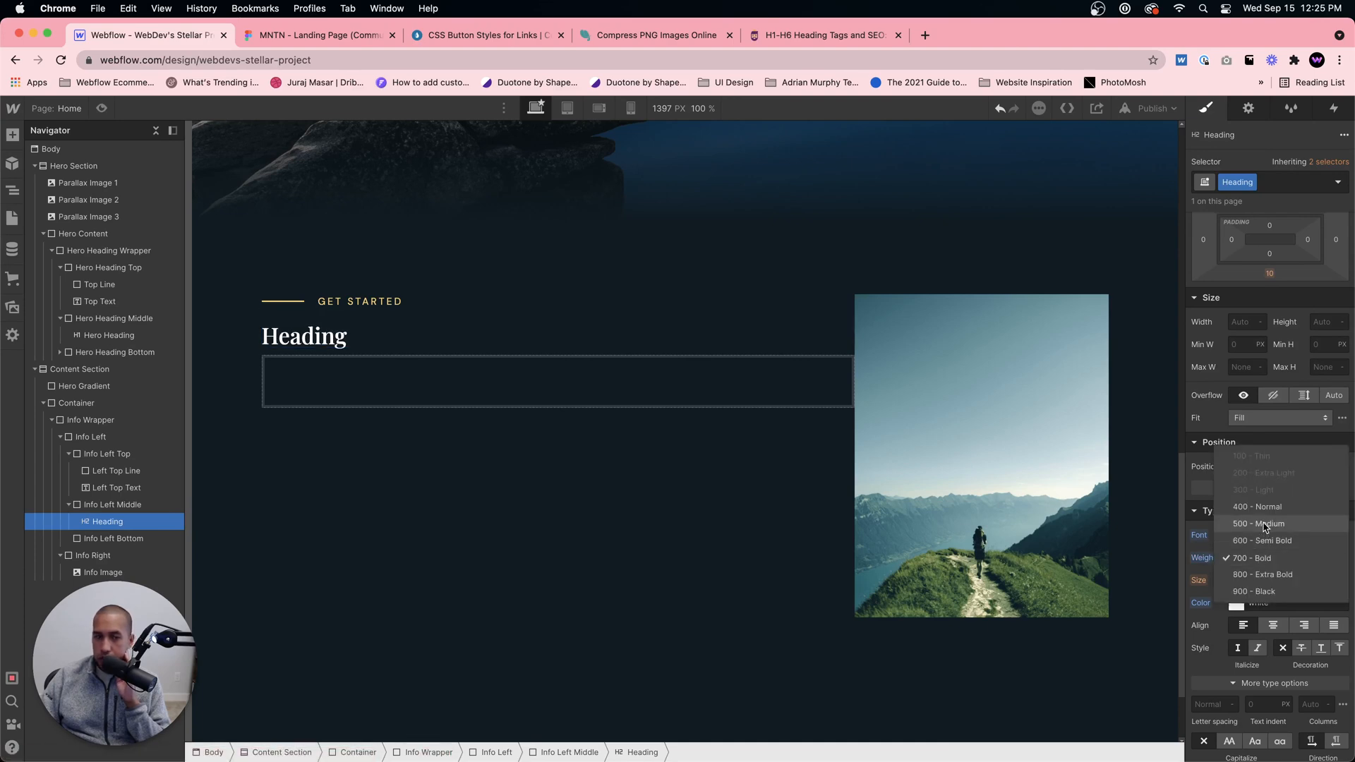
pyautogui.click(1263, 525)
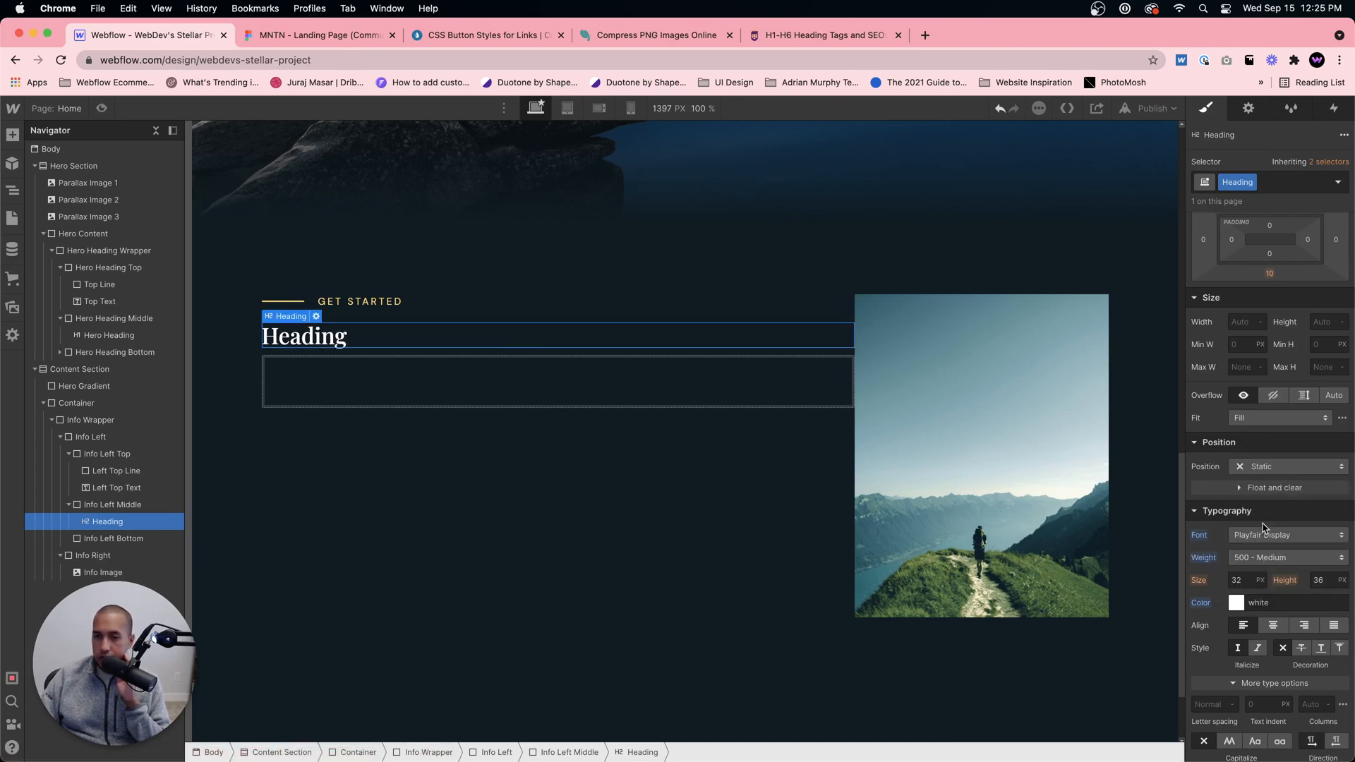
# Step: Glance at the Figma design, return to Webflow and inspect the Hero Heading's typography settings
pyautogui.click(315, 38)
pyautogui.click(155, 44)
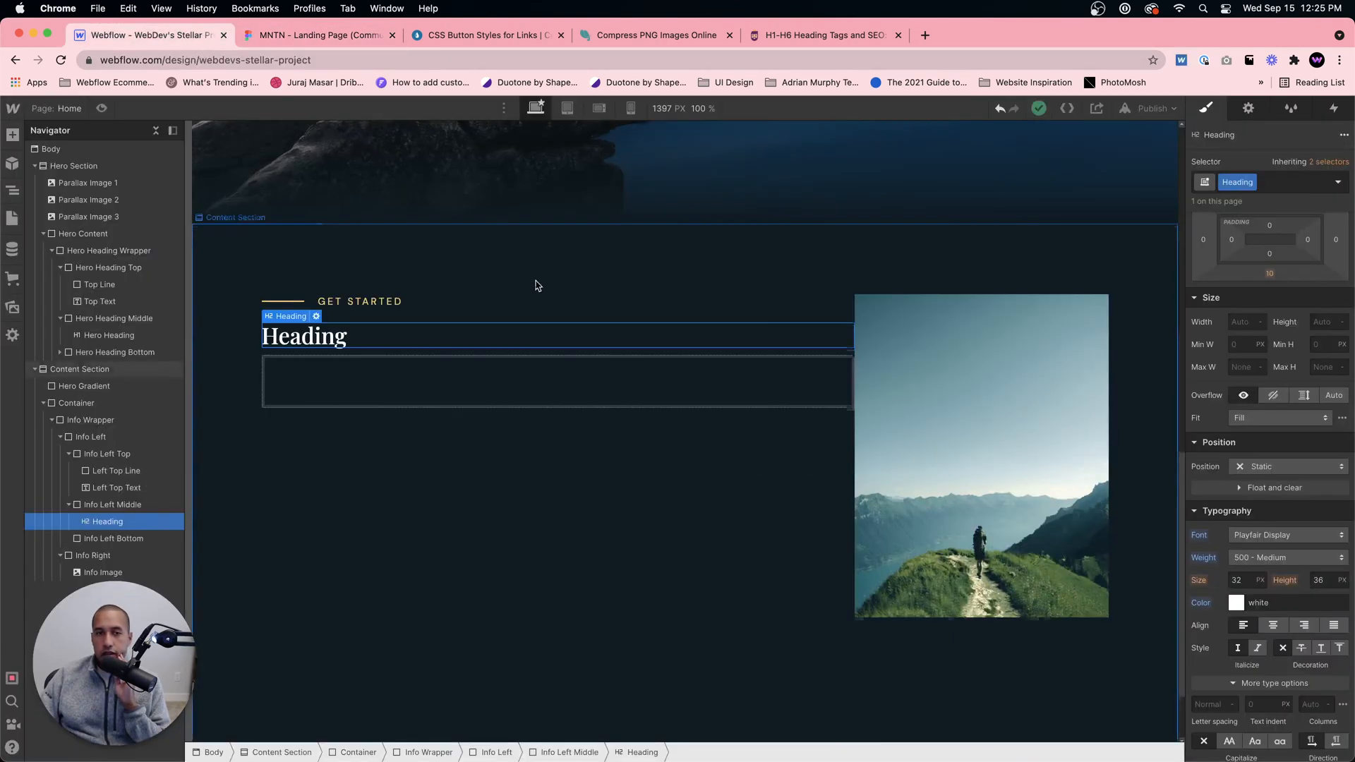
pyautogui.scroll(10, 558, 296)
pyautogui.click(570, 219)
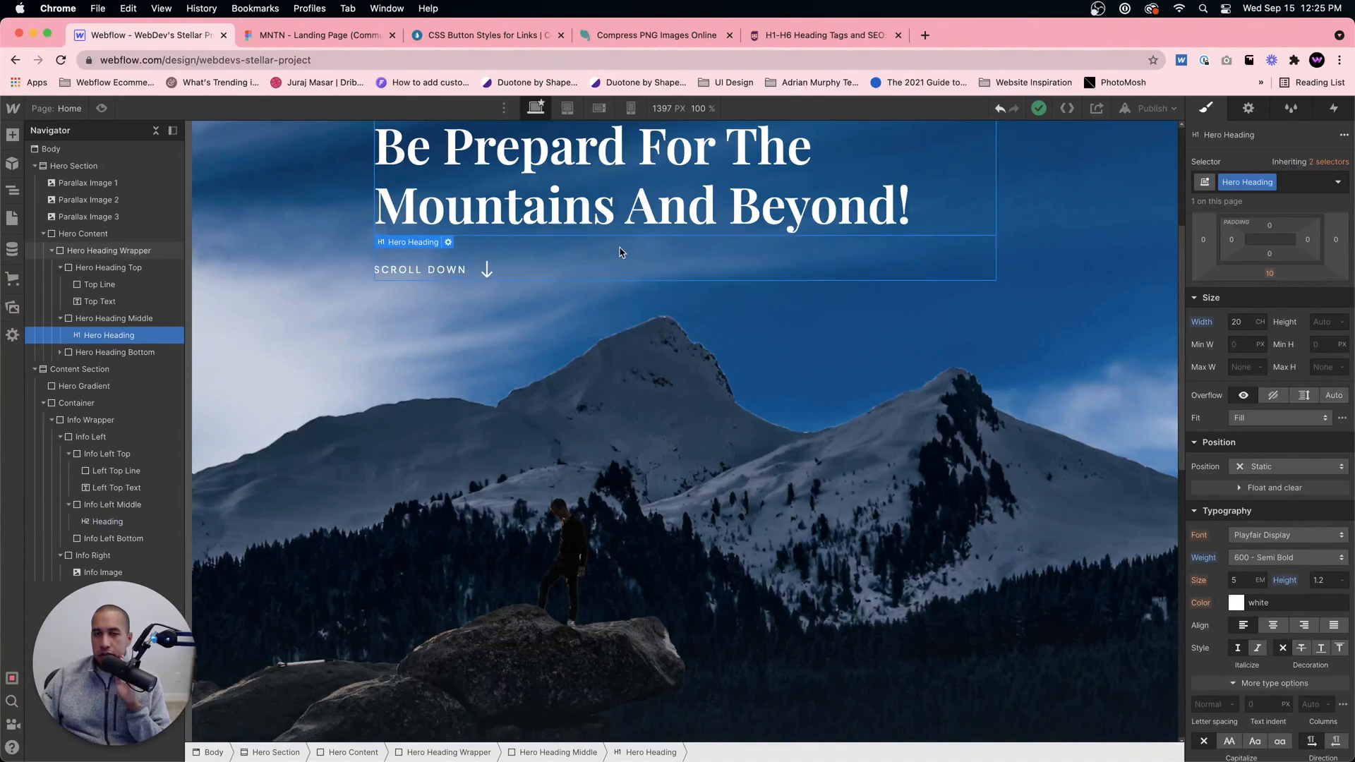
pyautogui.scroll(5, 596, 237)
# Step: Inspect the base typography of the Body (All Pages) tag and the text styles of Left Top Text
pyautogui.click(51, 149)
pyautogui.click(1263, 182)
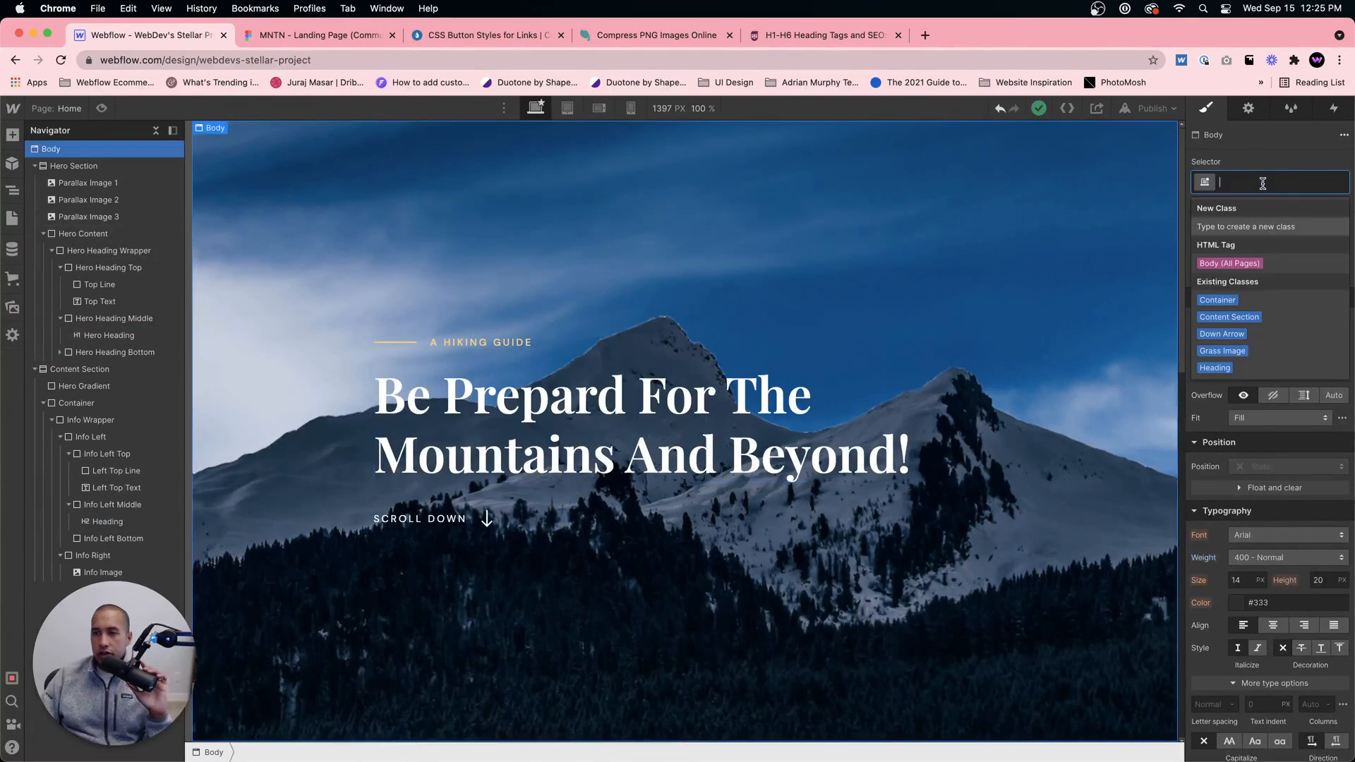
pyautogui.click(1230, 264)
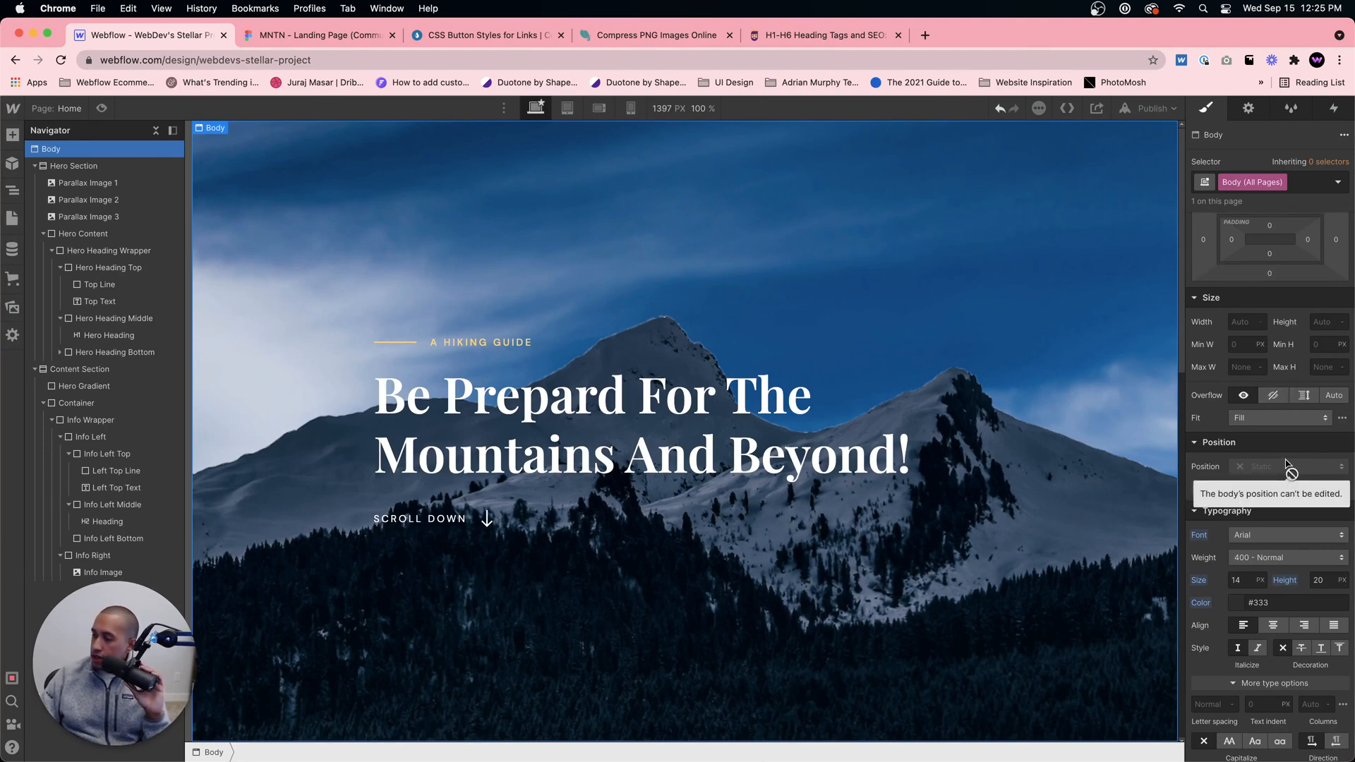
pyautogui.scroll(-10, 605, 469)
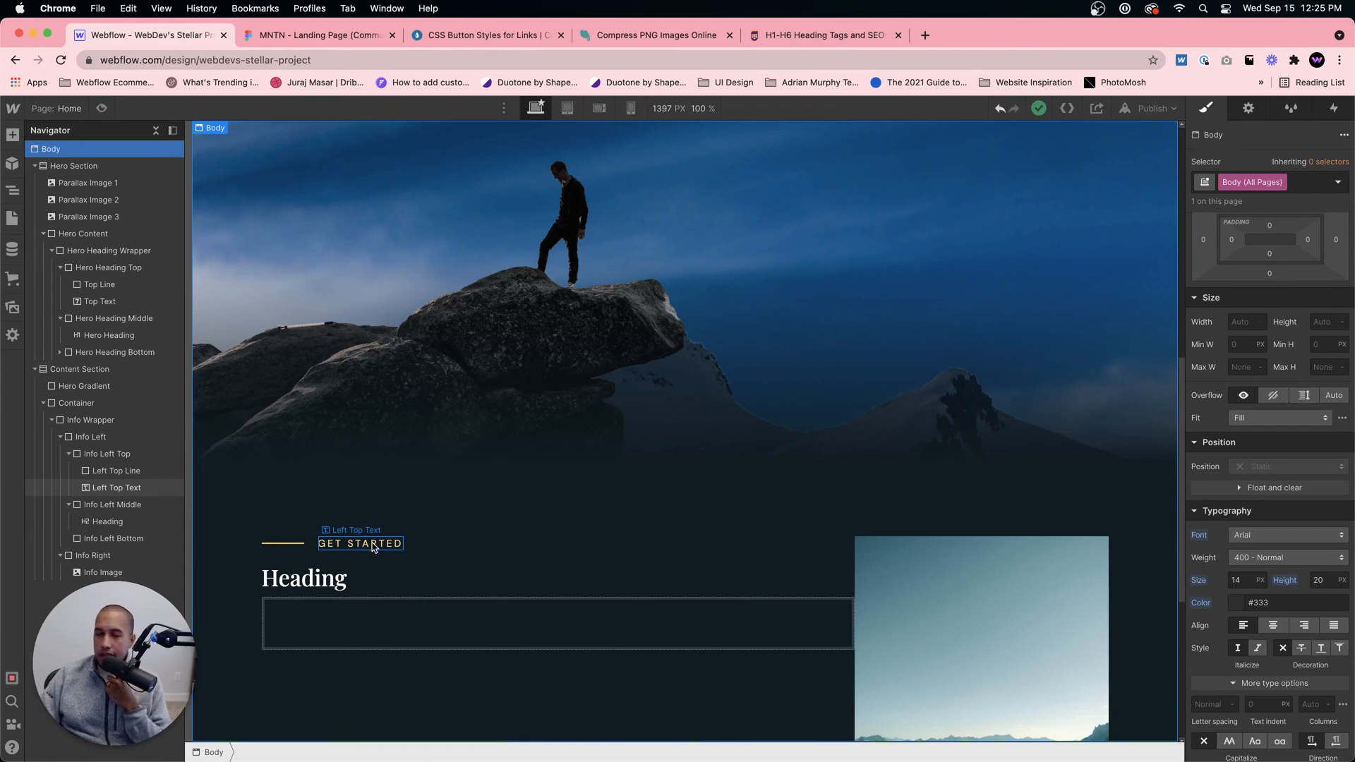
pyautogui.click(374, 548)
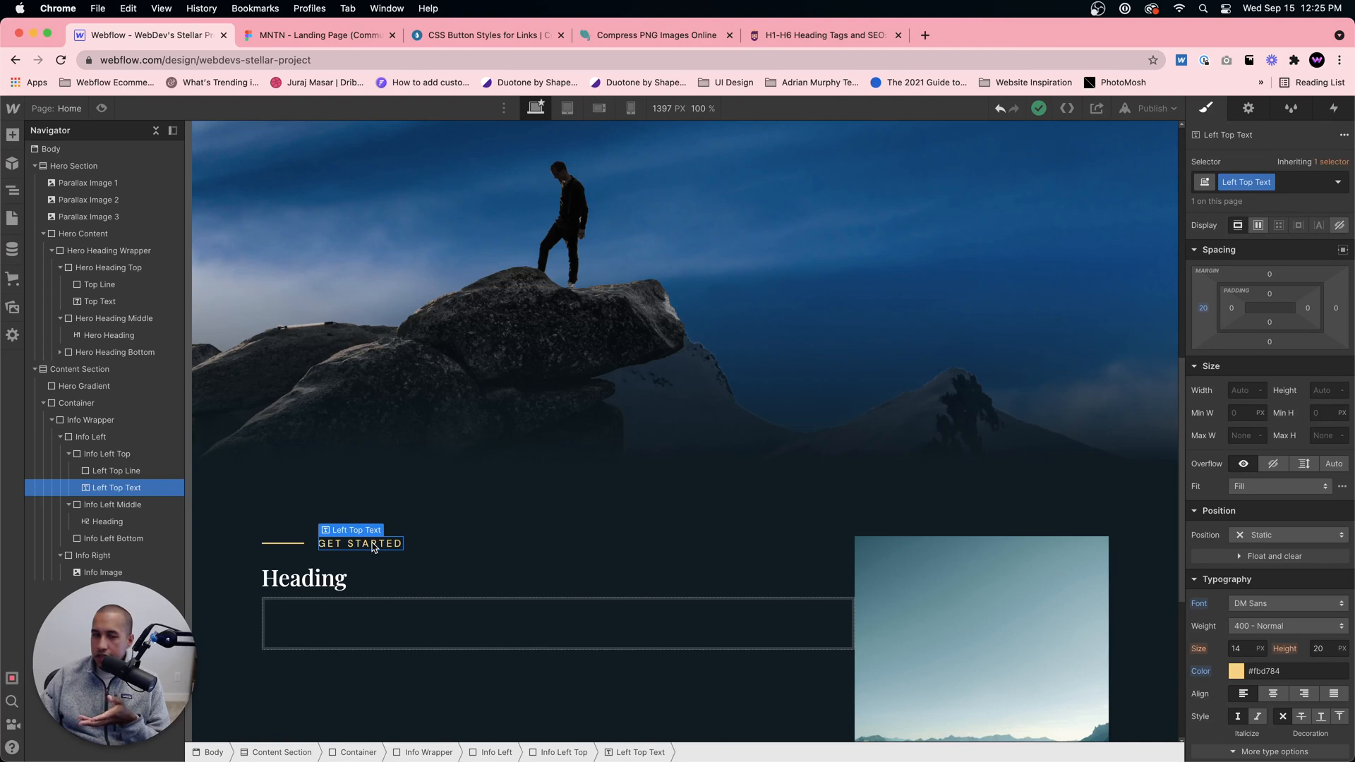
# Step: Switch to the Figma design and compare the taglines of content sections 03, 02 and 01
pyautogui.click(321, 37)
pyautogui.scroll(-10, 705, 463)
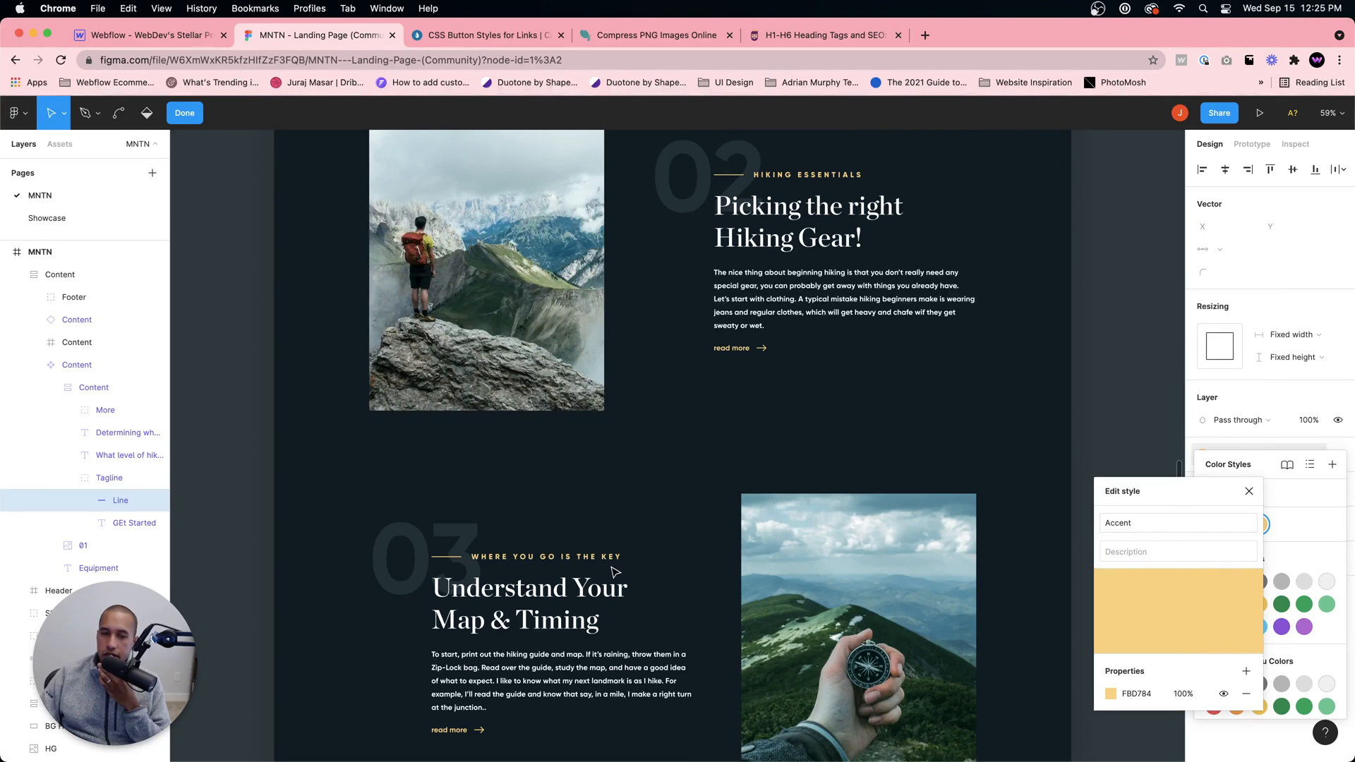
pyautogui.click(569, 557)
pyautogui.doubleClick(567, 557)
pyautogui.doubleClick(563, 556)
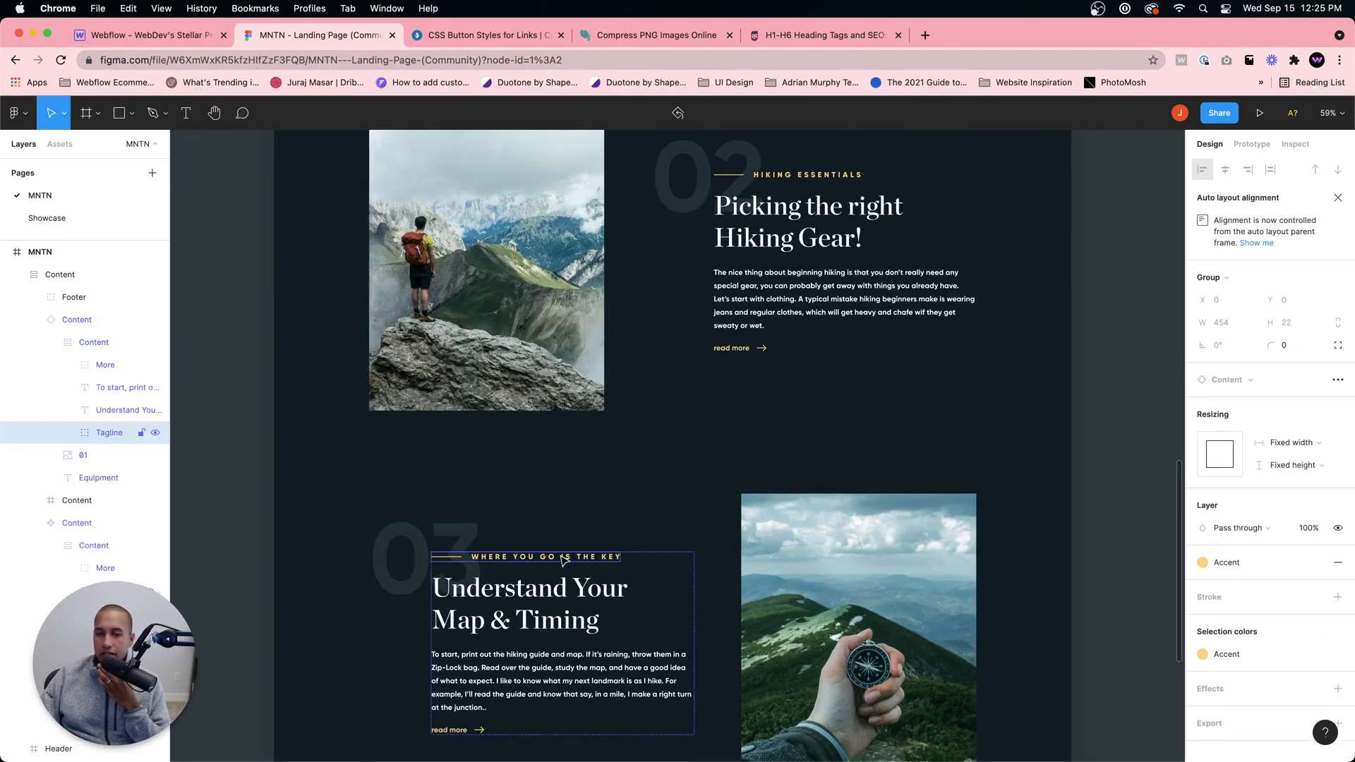
pyautogui.scroll(3, 756, 408)
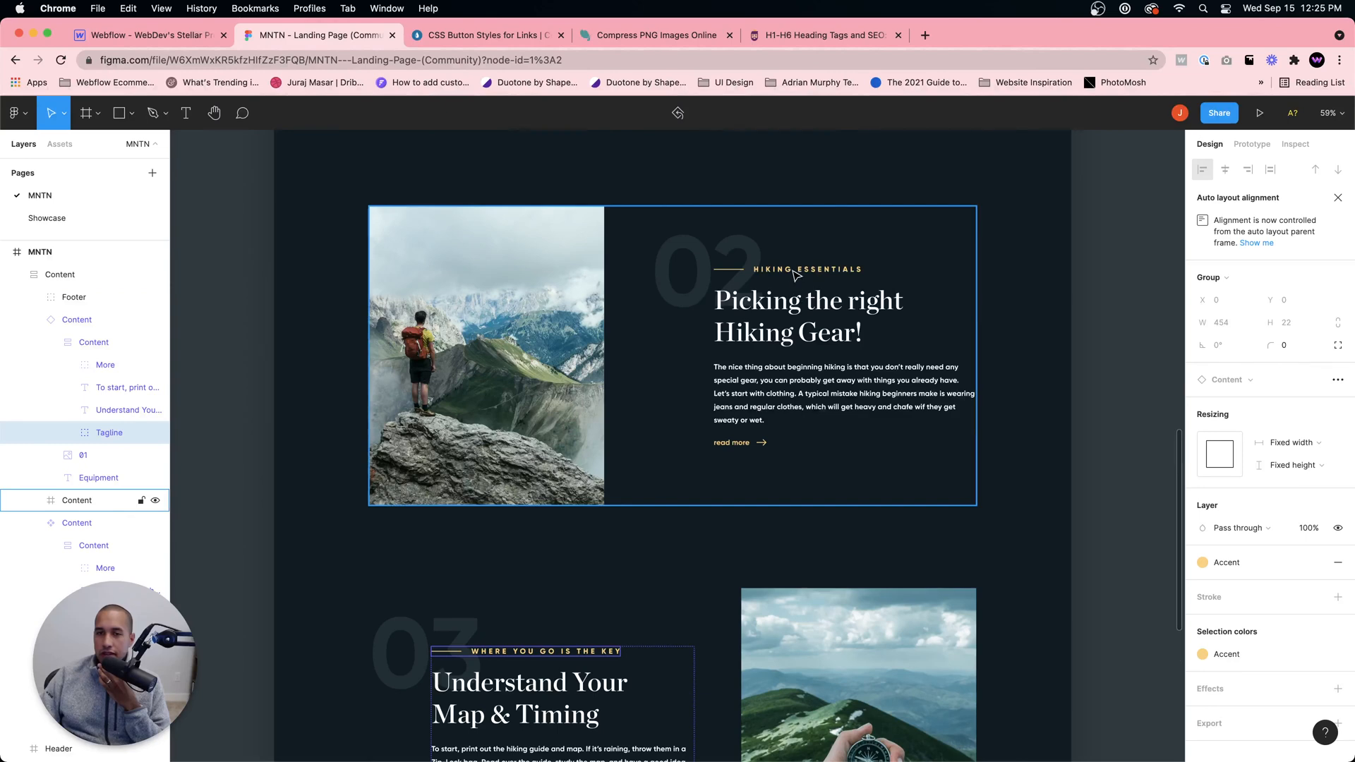
pyautogui.click(795, 272)
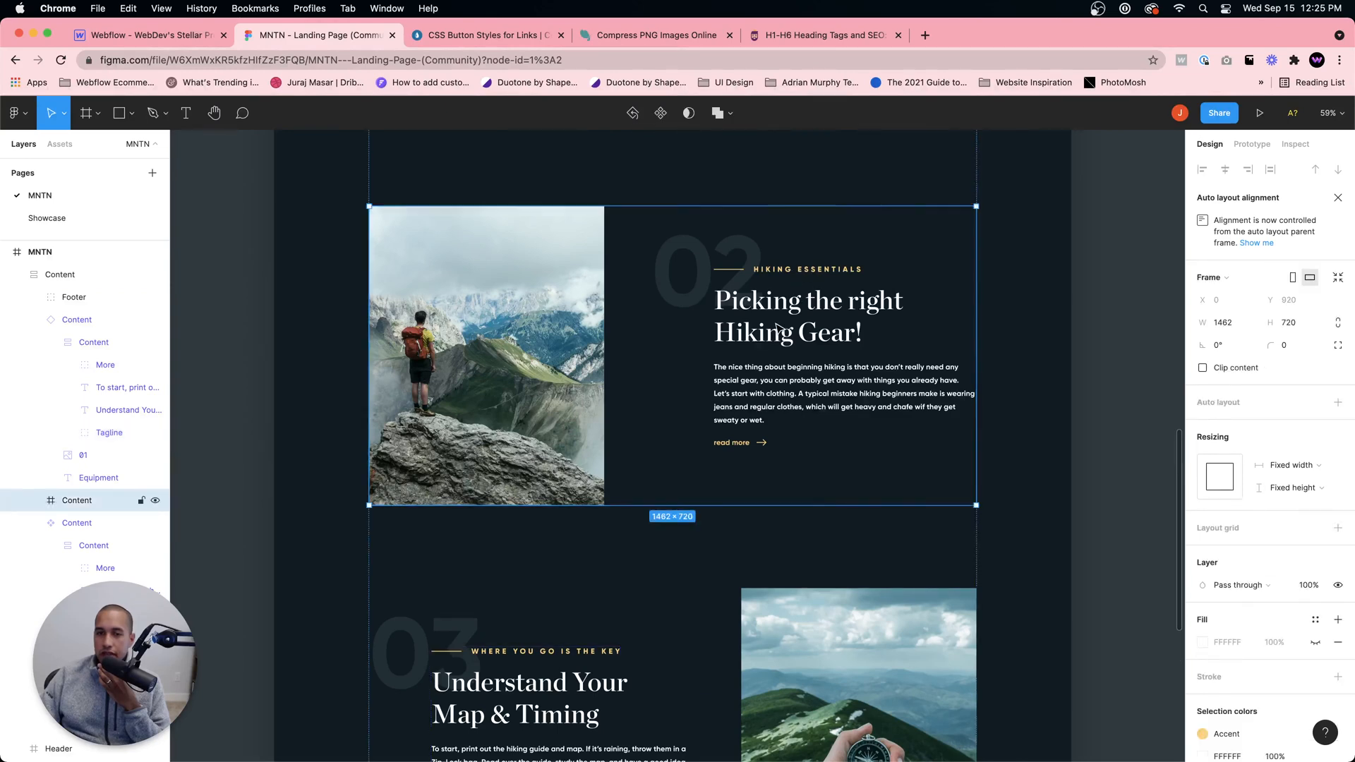
pyautogui.scroll(10, 776, 326)
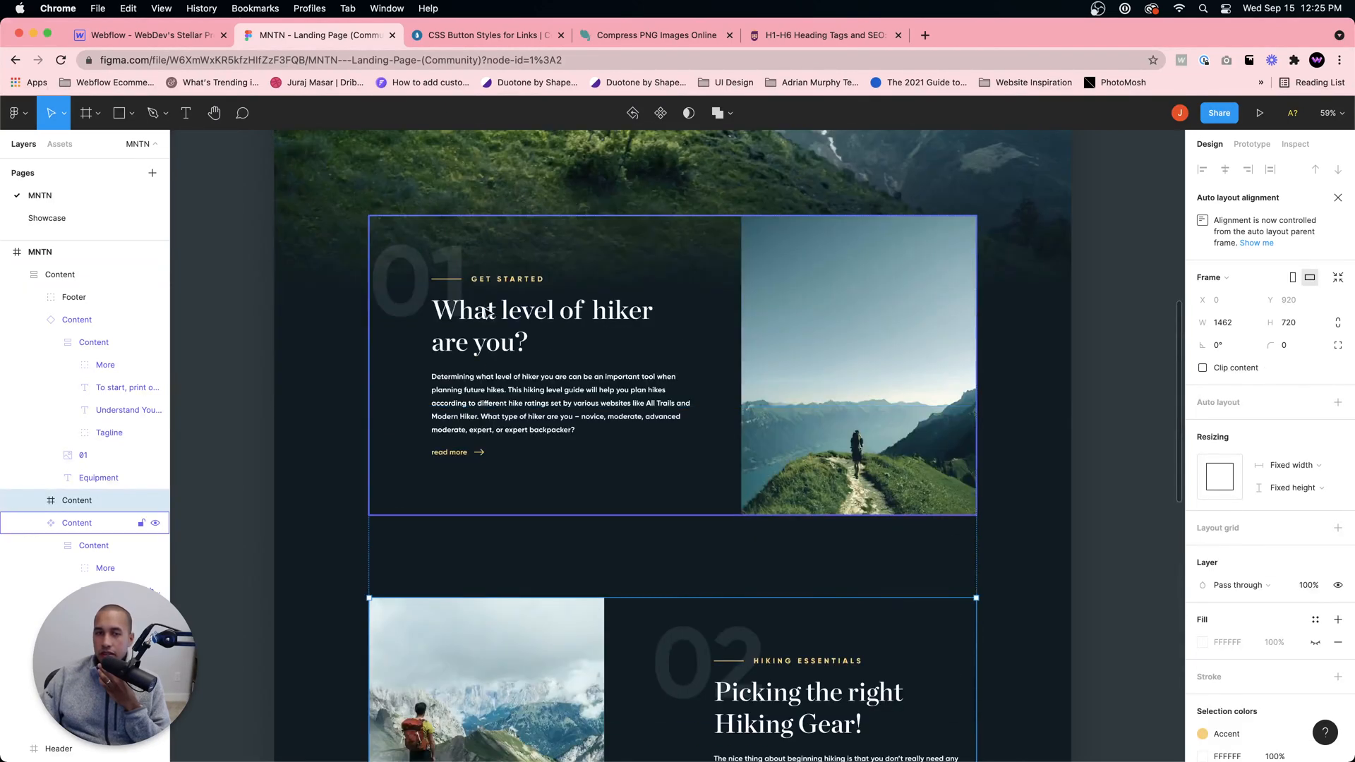
pyautogui.click(489, 316)
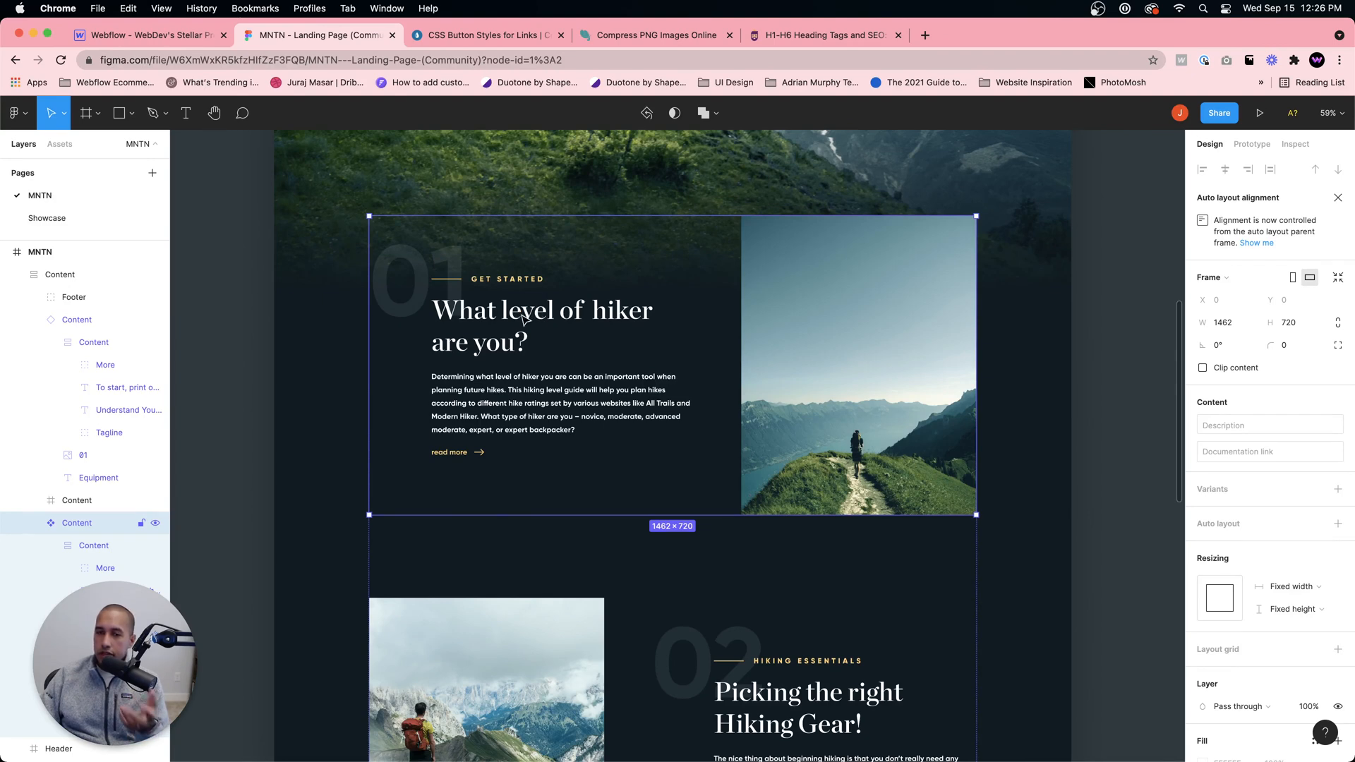
# Step: Inspect the typography of the "Understand Your Map & Timing" heading in section 03 and return to Webflow
pyautogui.scroll(-3, 786, 458)
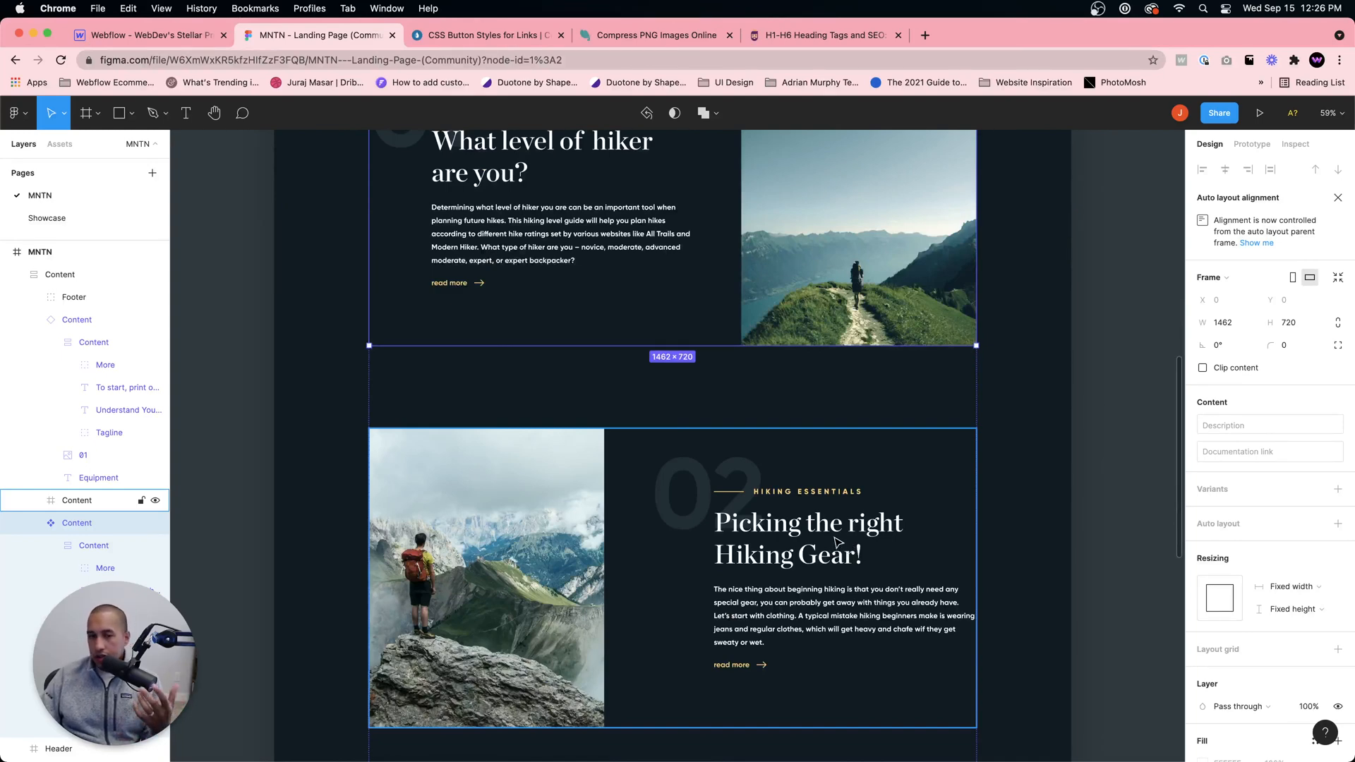
pyautogui.scroll(-5, 838, 542)
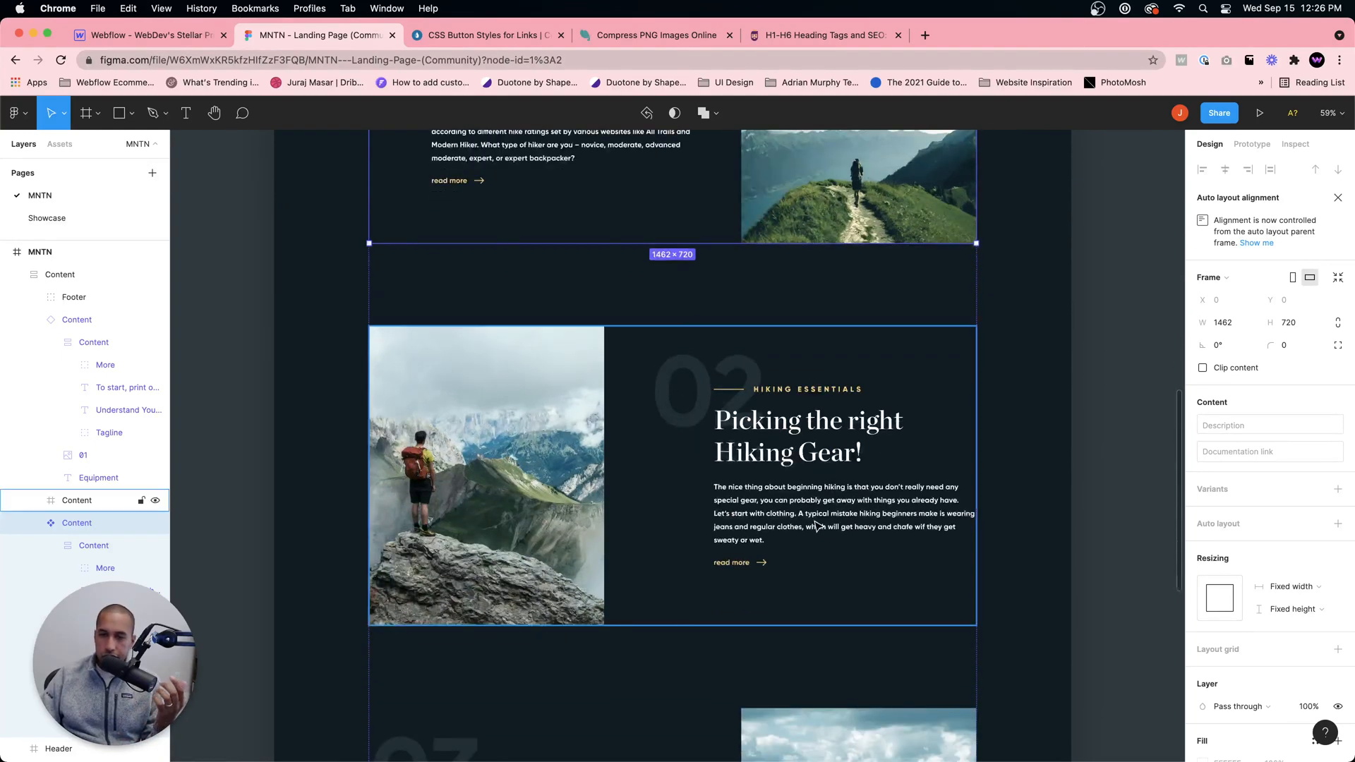
pyautogui.scroll(-4, 794, 374)
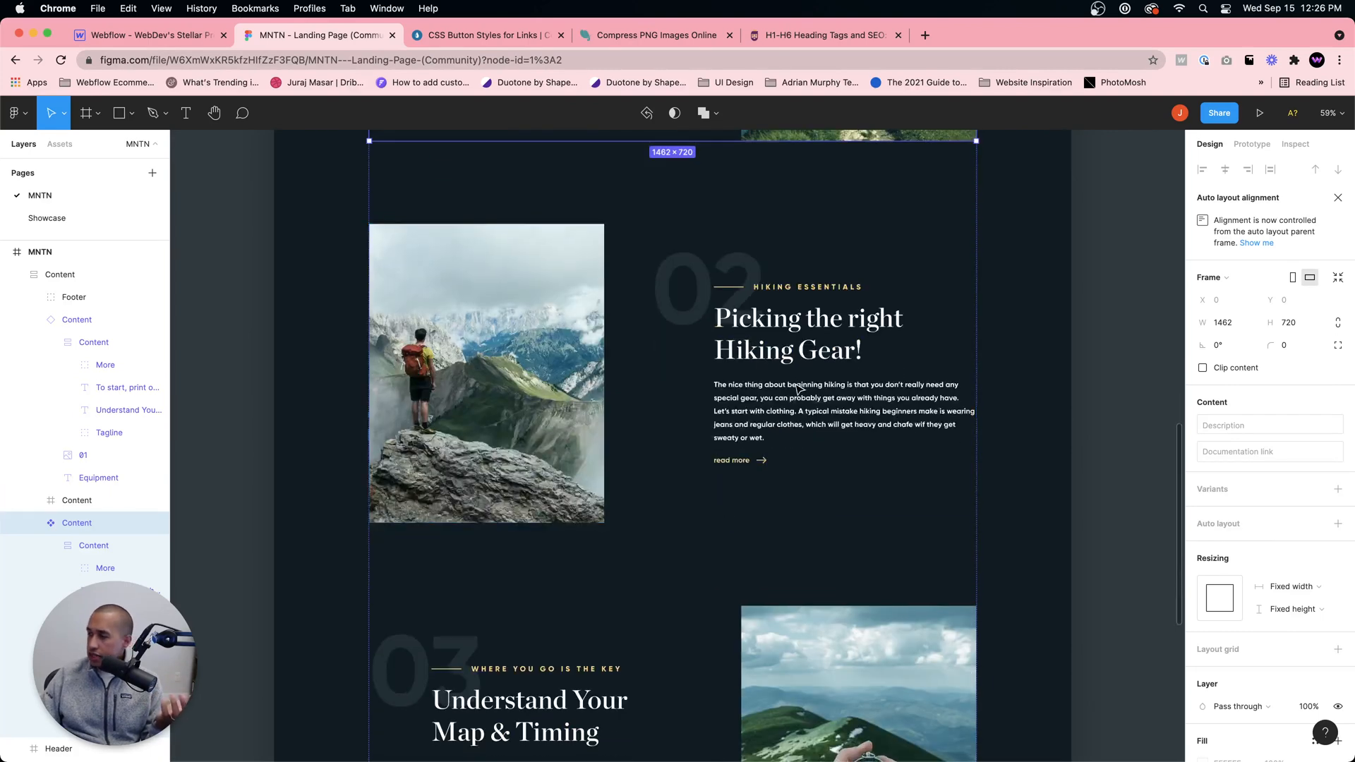
pyautogui.scroll(-6, 800, 388)
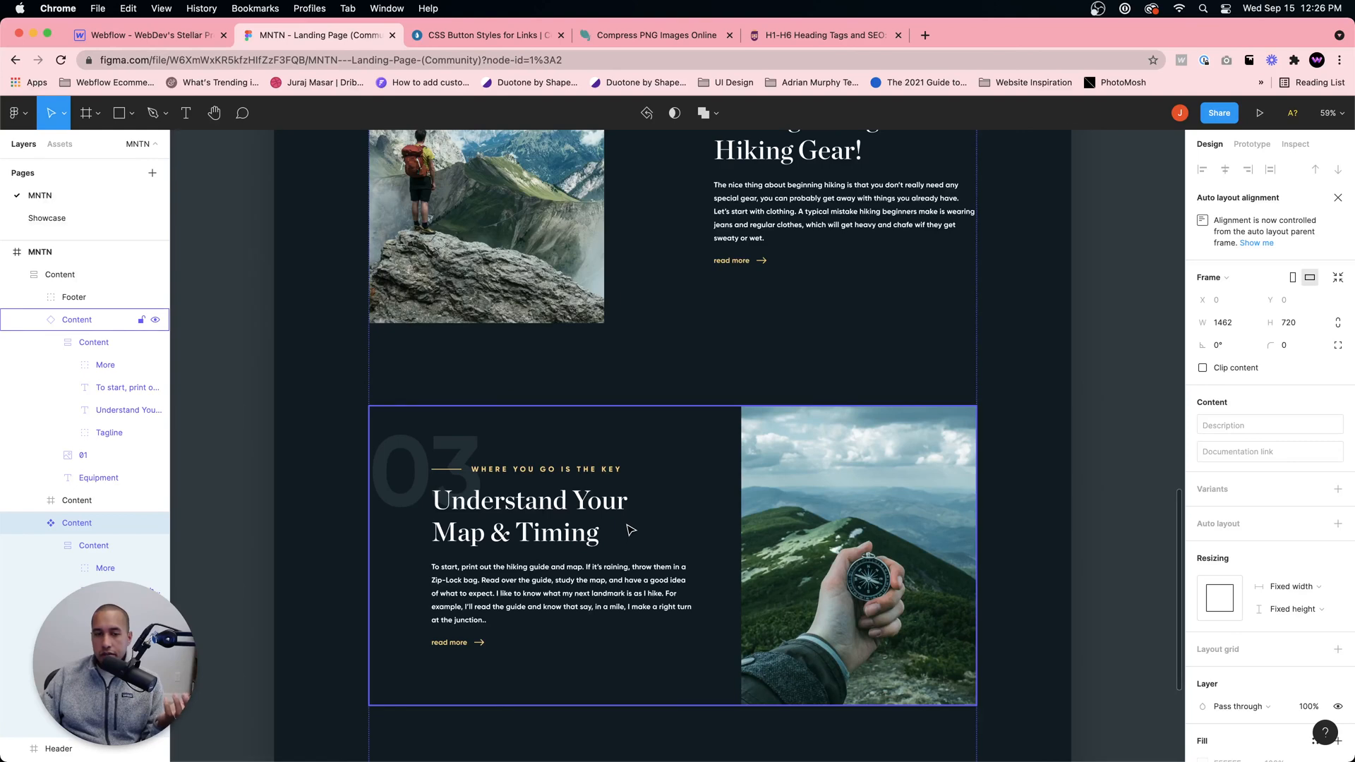
pyautogui.click(561, 511)
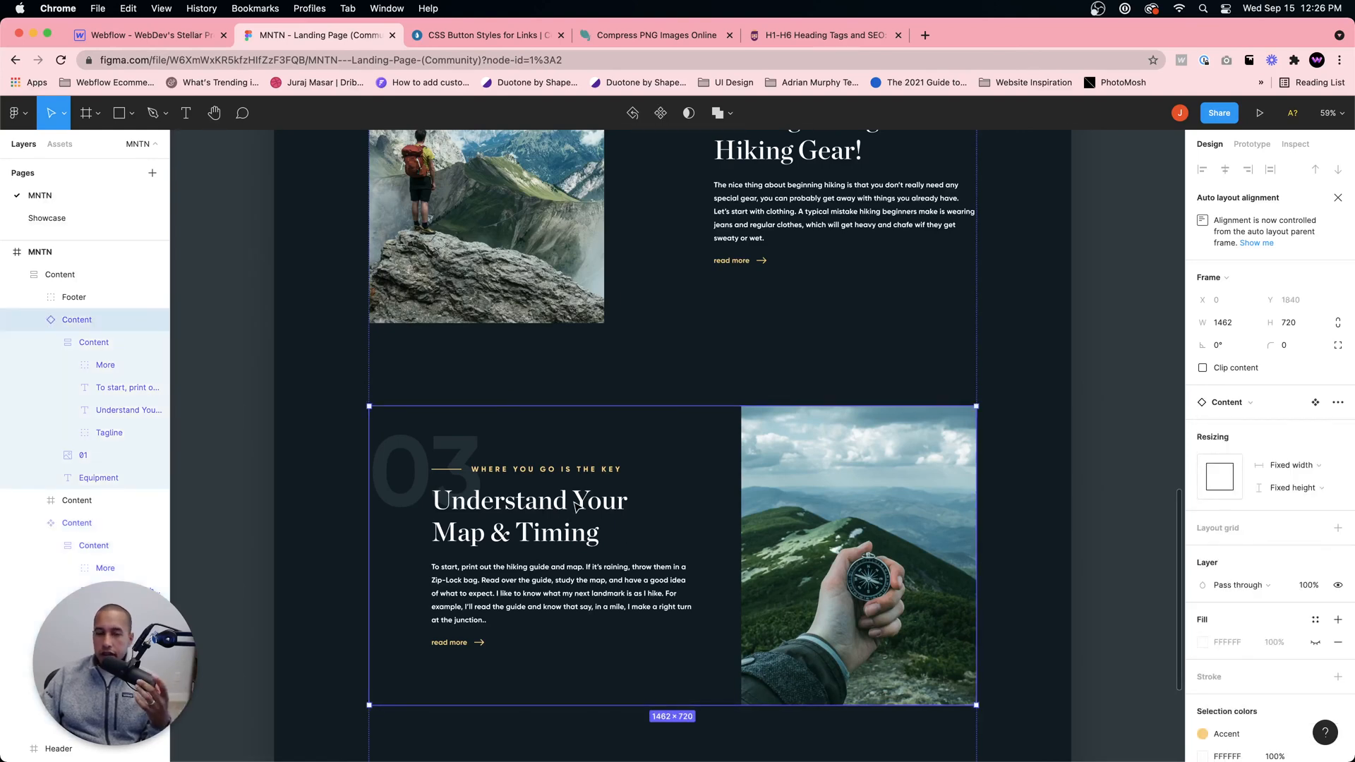
pyautogui.doubleClick(581, 504)
pyautogui.doubleClick(583, 506)
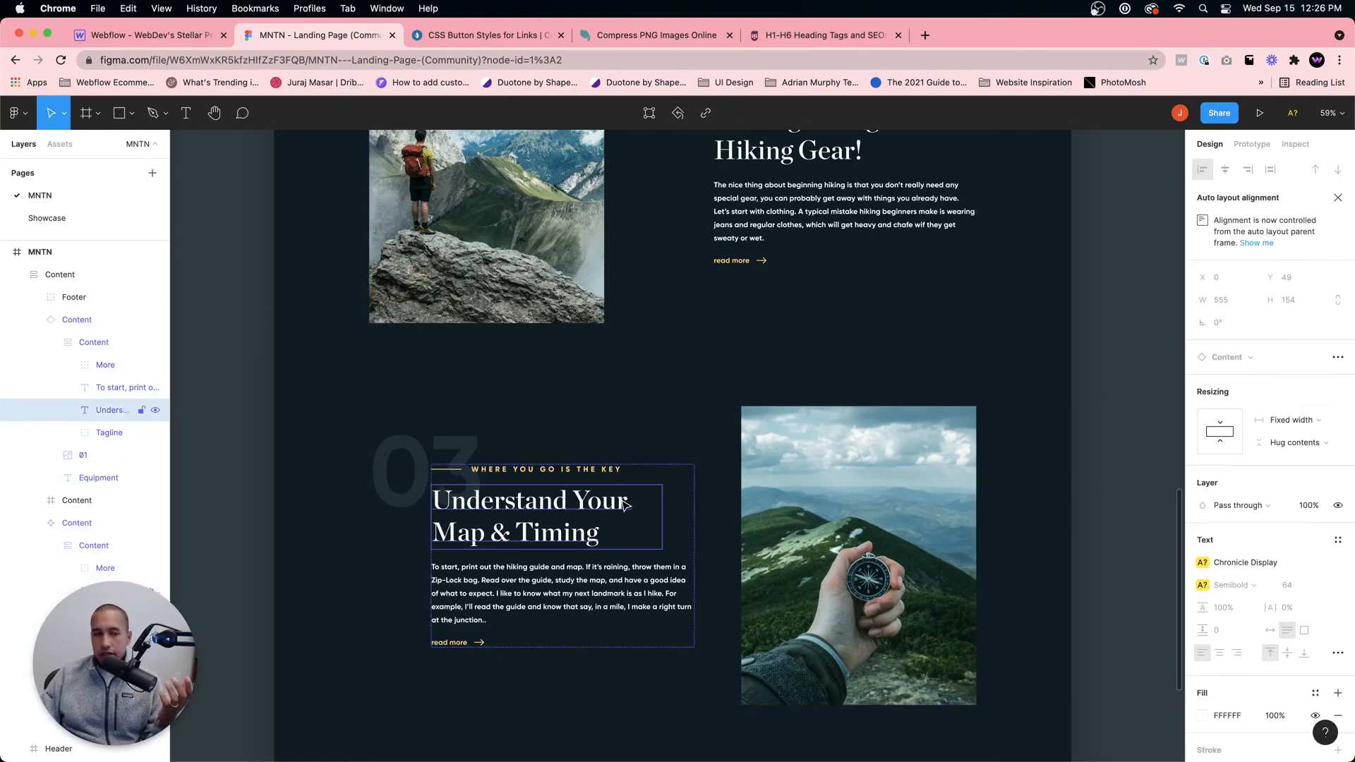
pyautogui.scroll(1, 690, 458)
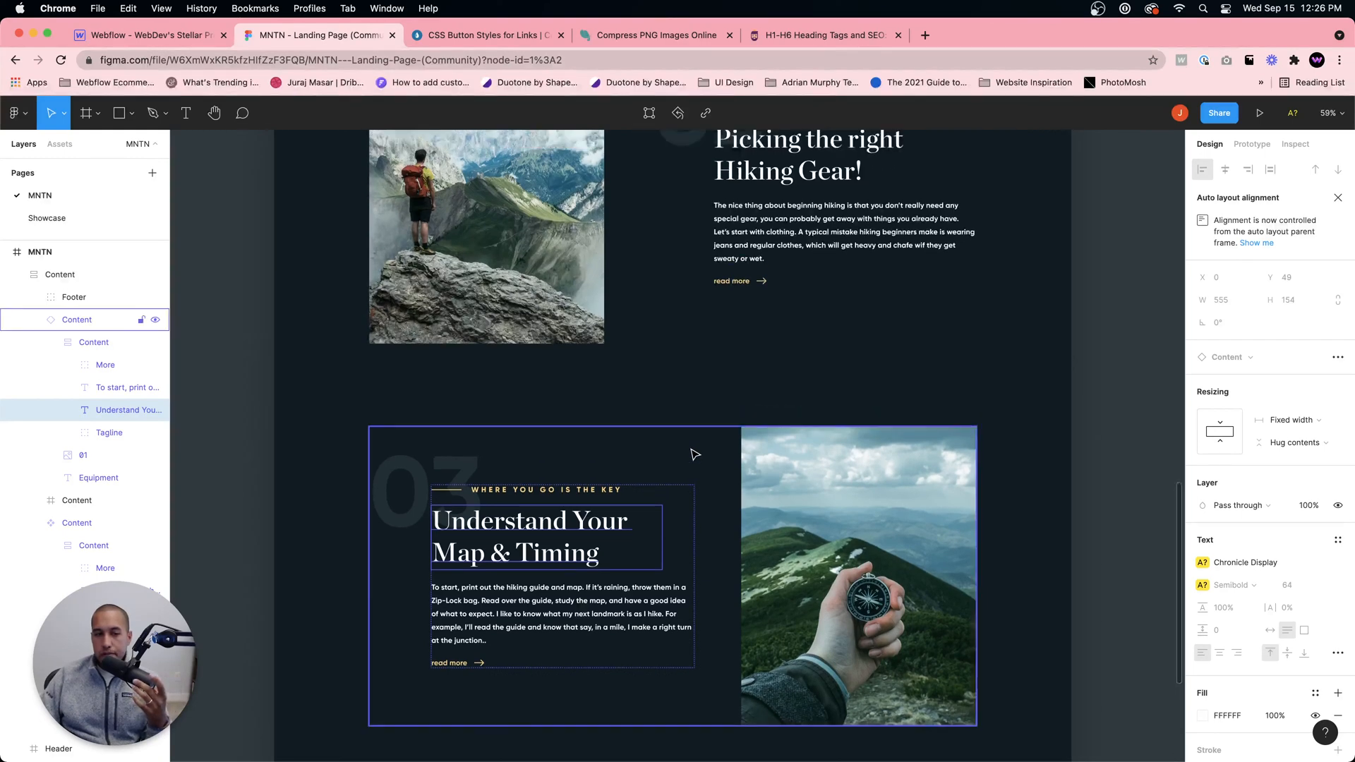
pyautogui.scroll(10, 694, 454)
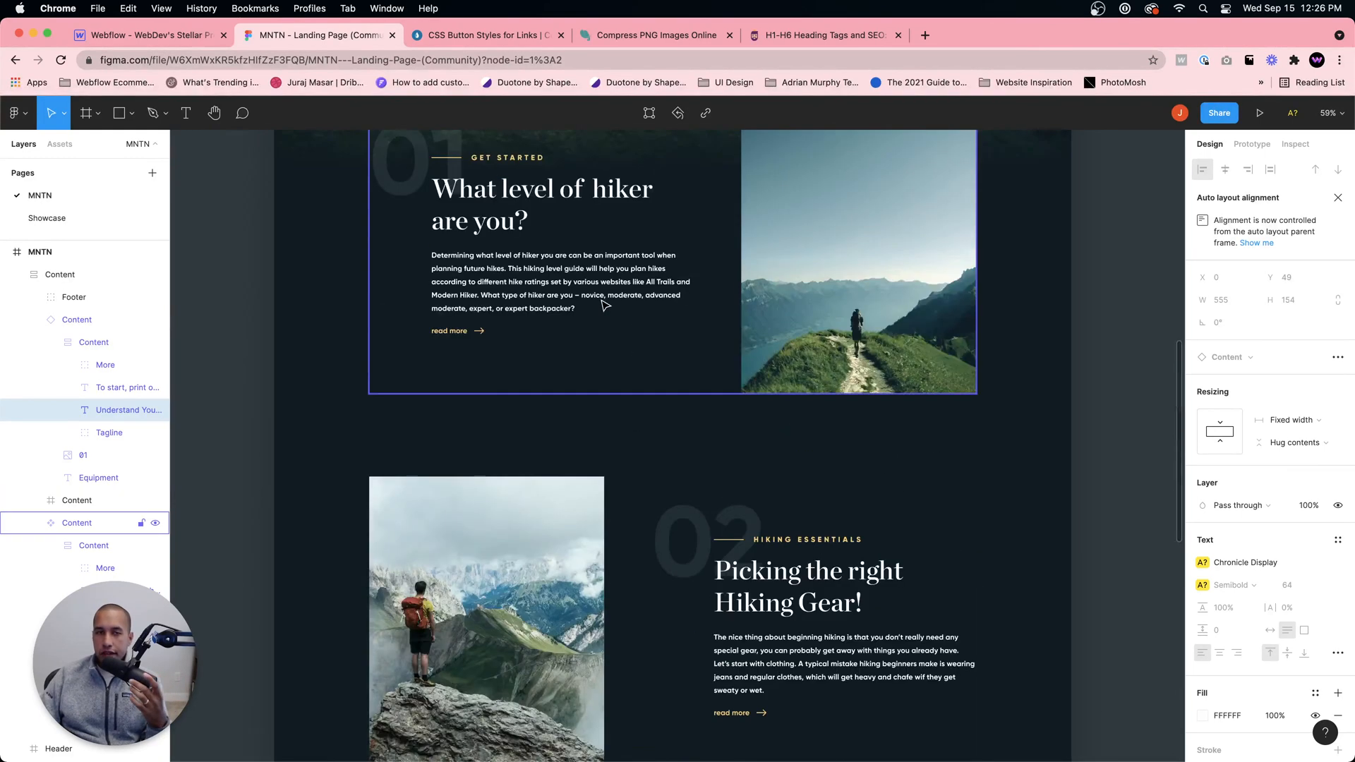
pyautogui.scroll(3, 679, 395)
pyautogui.hotkey('ctrl', 'shift', 'Tab')
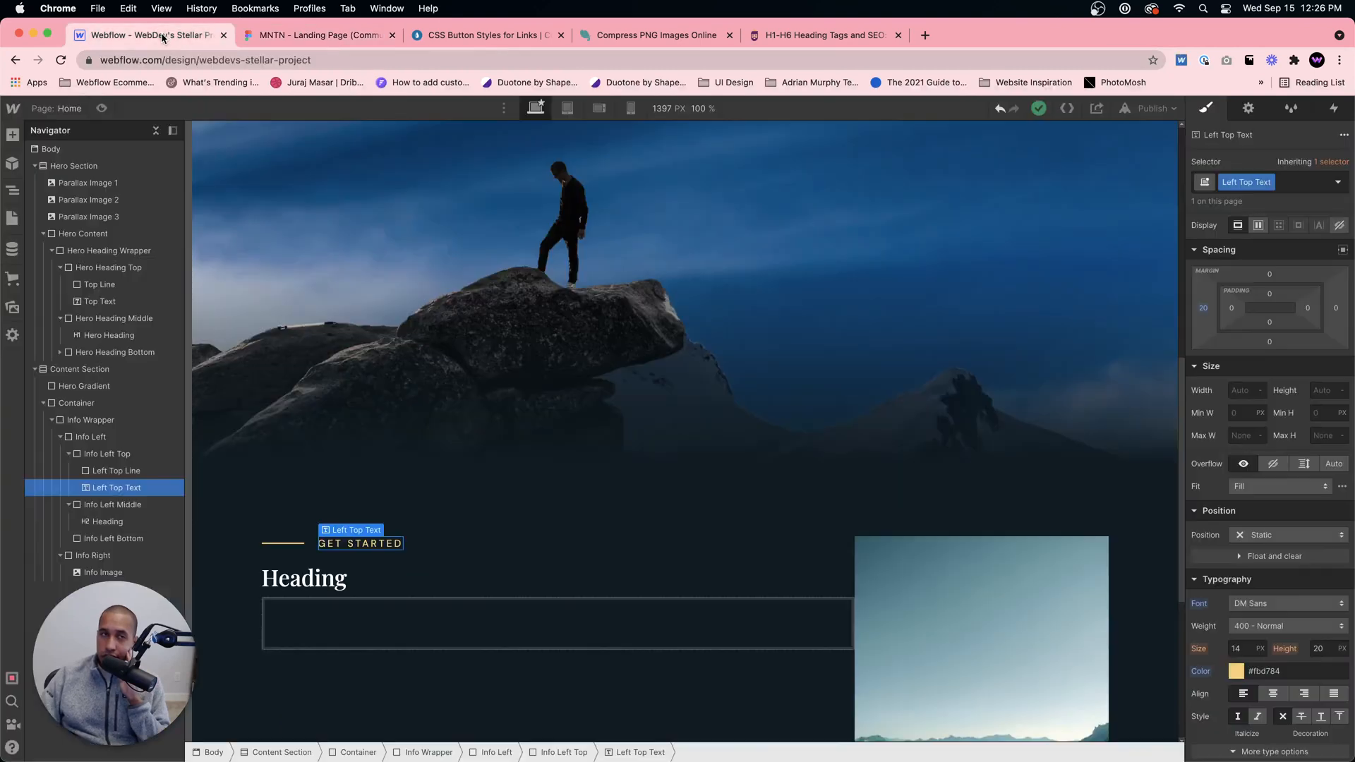
# Step: Switch to Figma, review the hero and content sections, and inspect the "Picking the right Hiking Gear!" heading's typography
pyautogui.hotkey('ctrl', 'Tab')
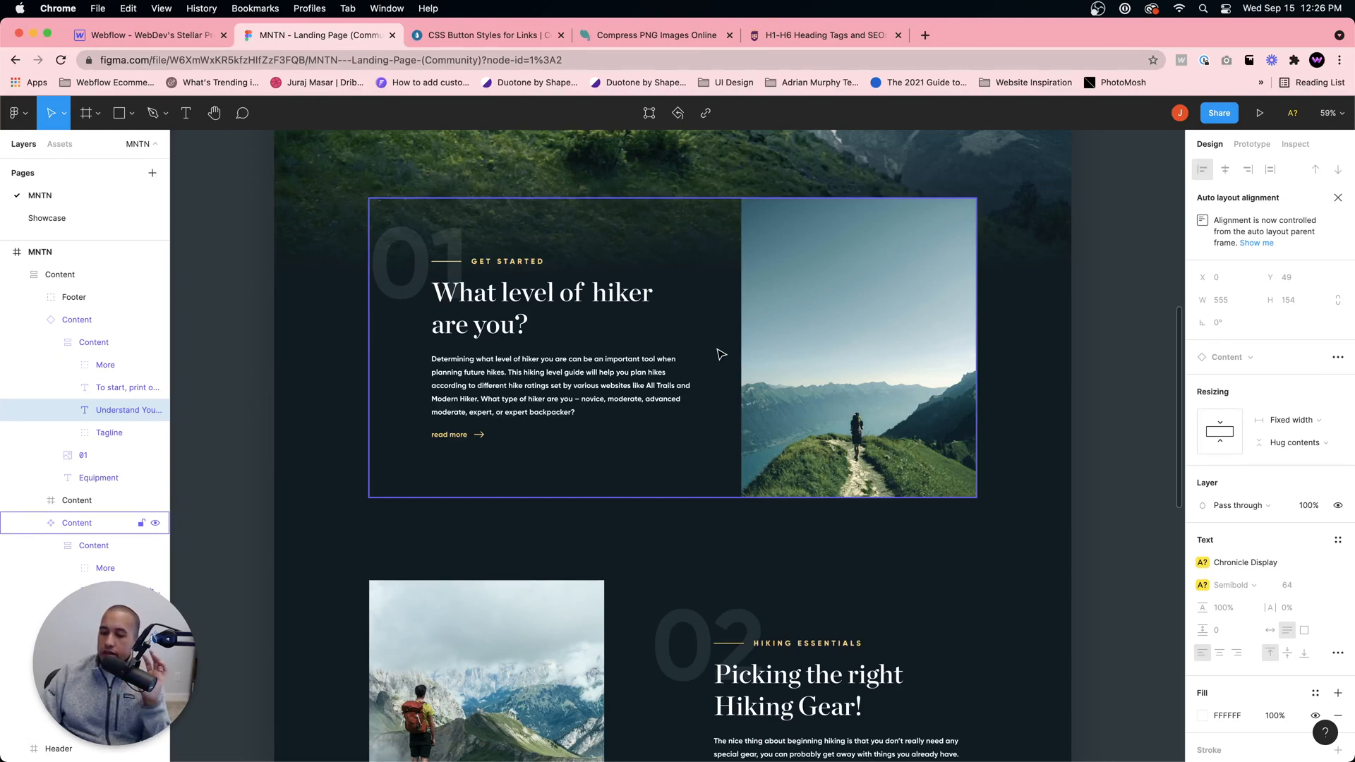
pyautogui.scroll(7, 718, 363)
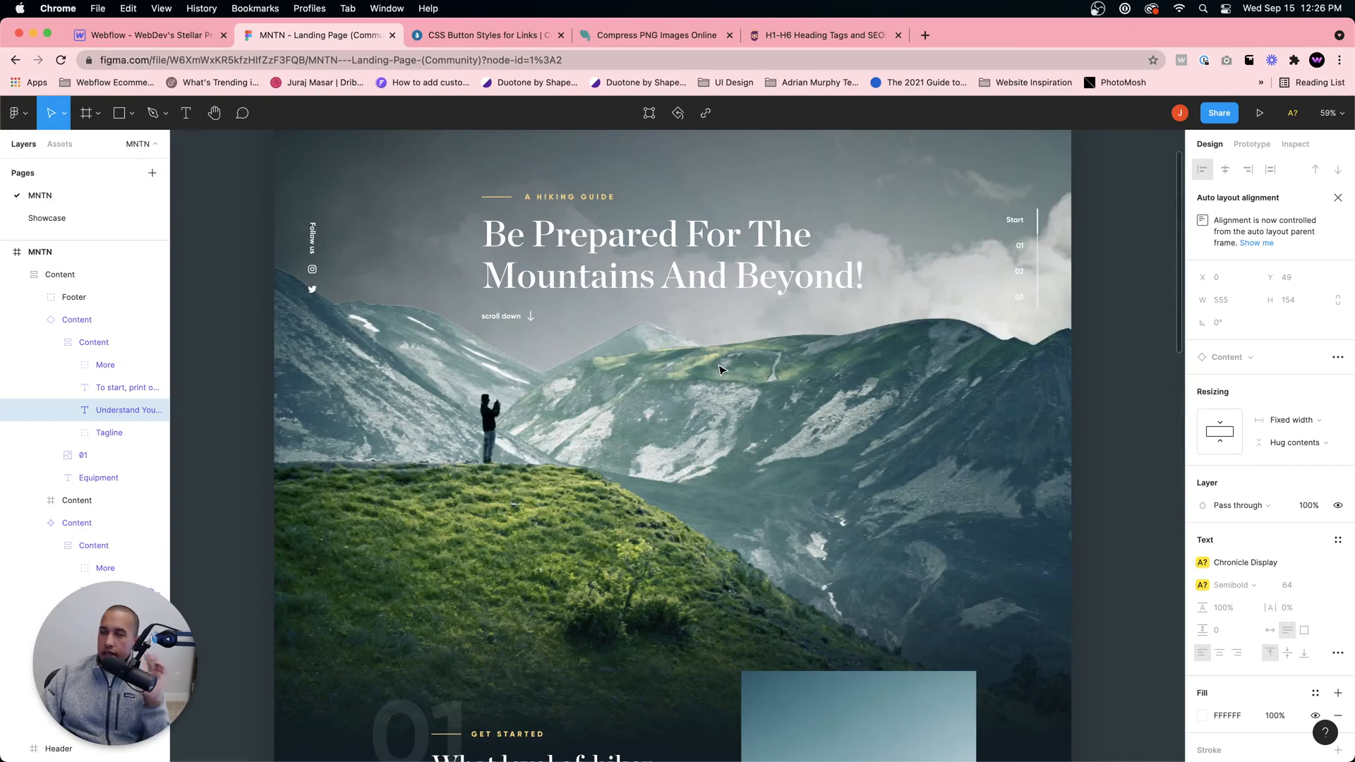
pyautogui.scroll(-3, 754, 387)
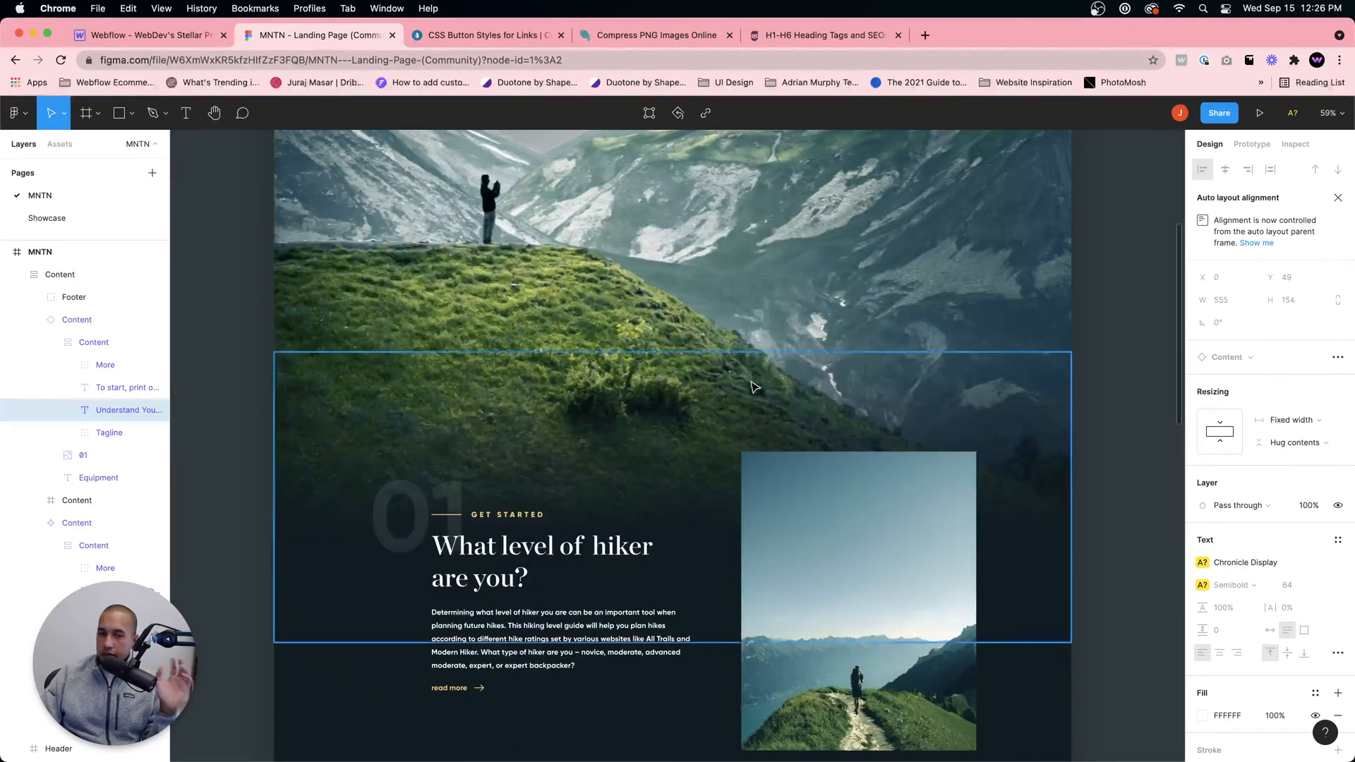
pyautogui.scroll(-4, 754, 386)
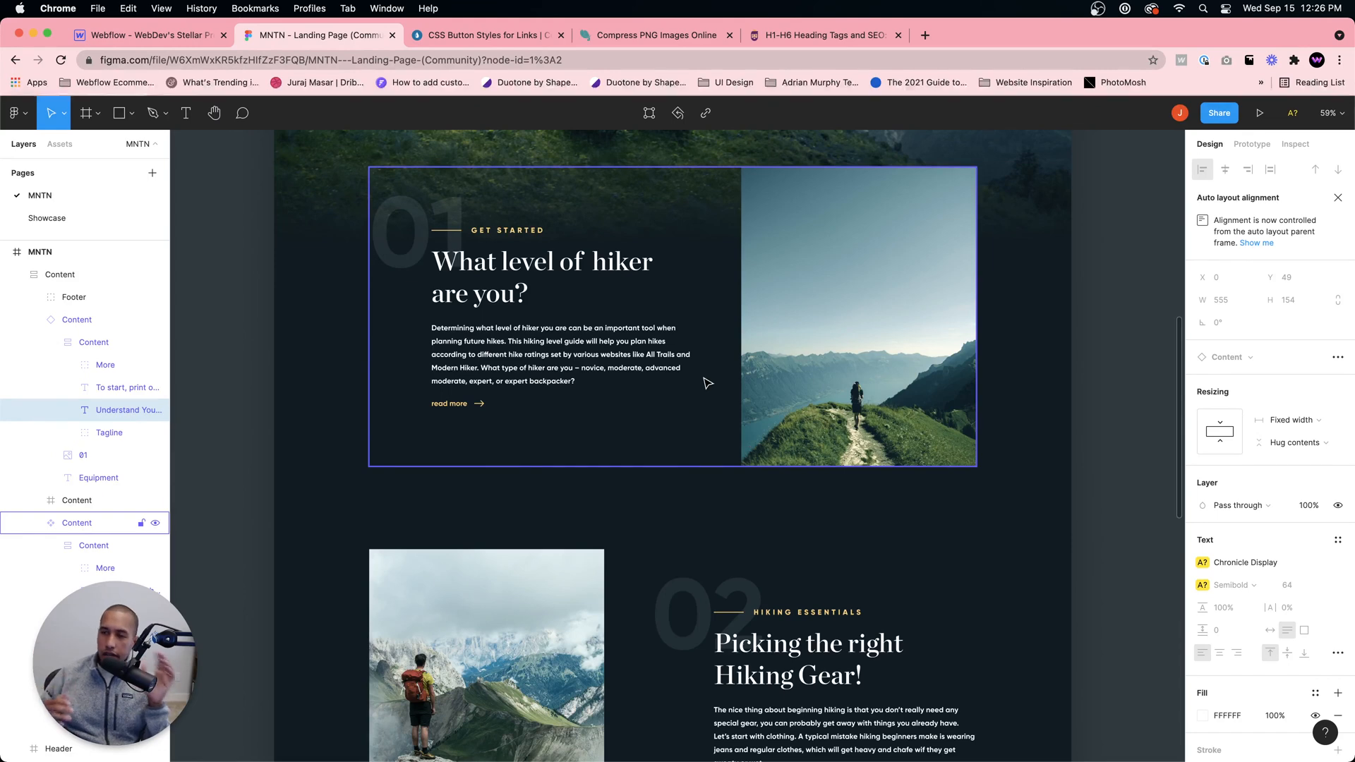
pyautogui.scroll(1, 706, 361)
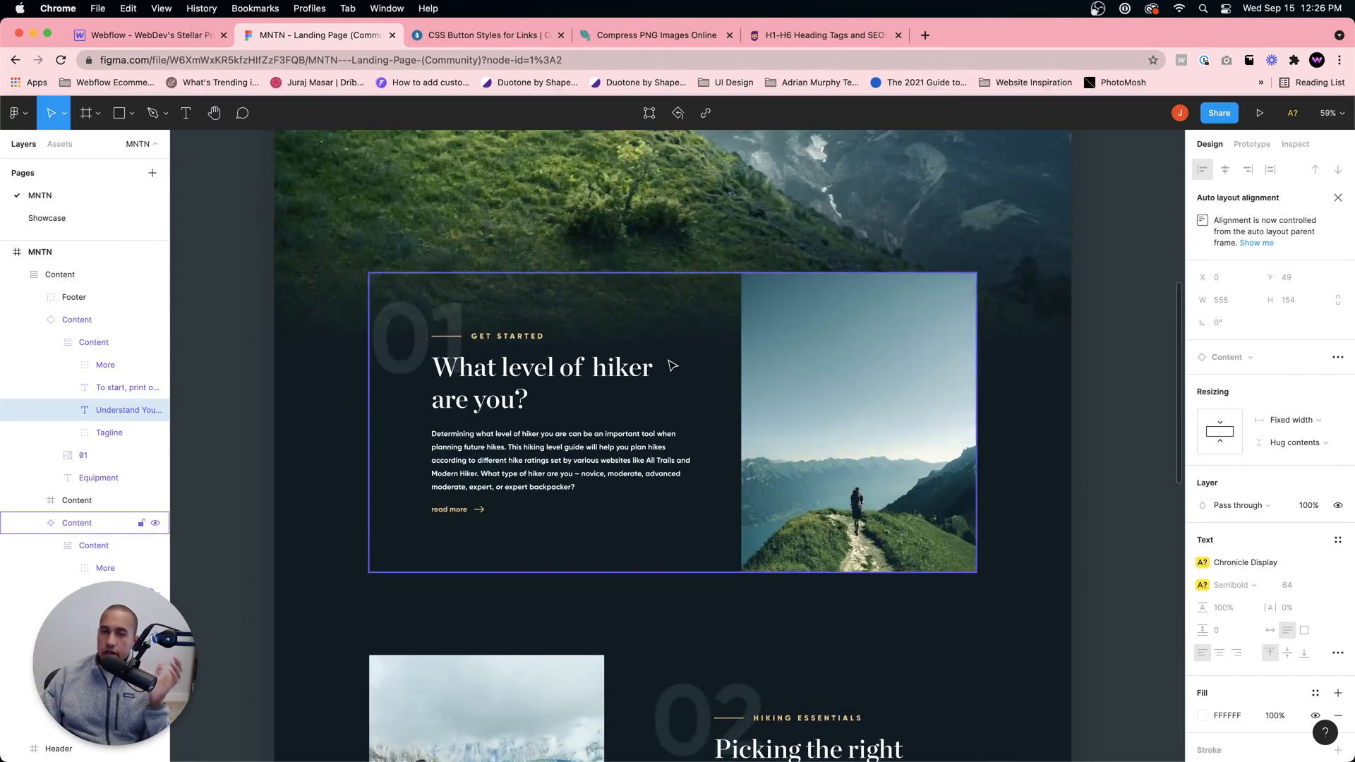
pyautogui.scroll(-5, 672, 365)
pyautogui.click(782, 482)
pyautogui.doubleClick(783, 498)
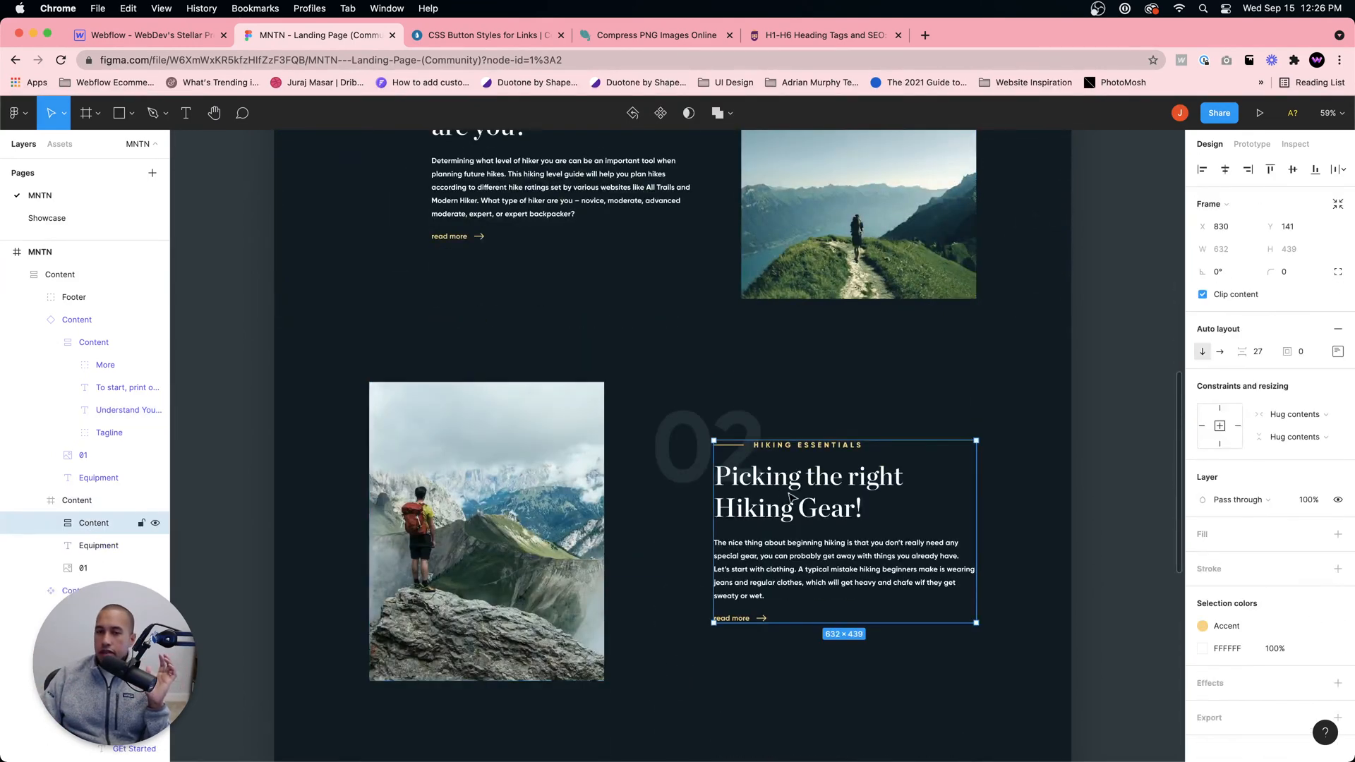
pyautogui.doubleClick(816, 495)
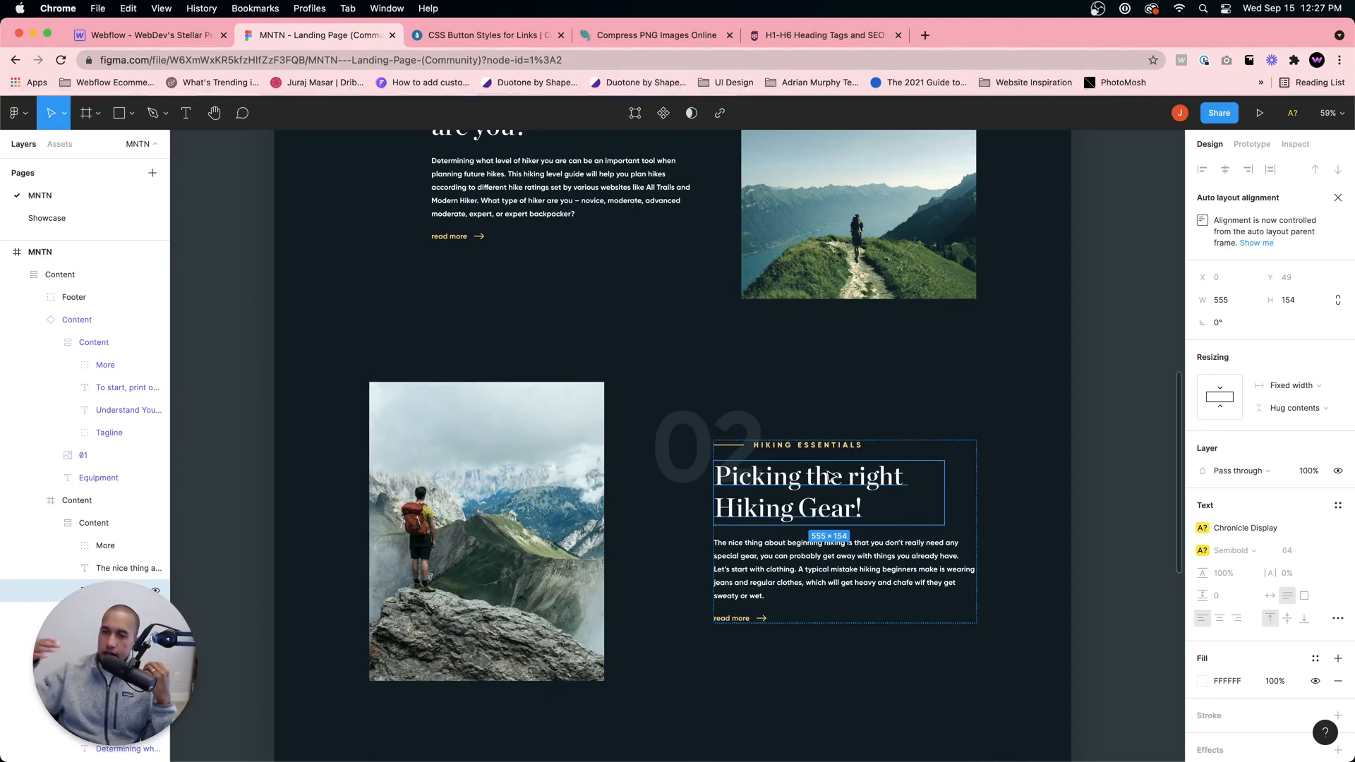
# Step: Inspect the hero heading's typography in the Figma design and compare it with the content section headings
pyautogui.scroll(15, 776, 438)
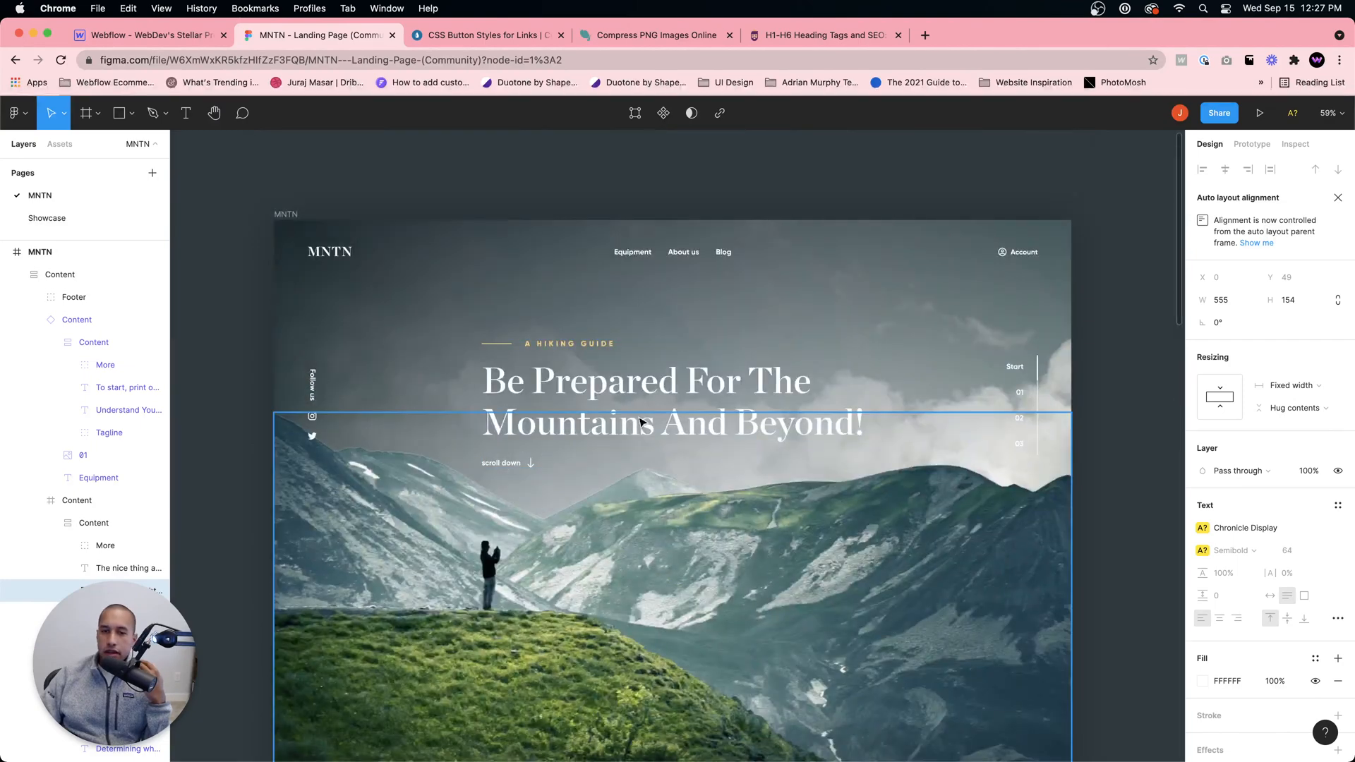
pyautogui.click(653, 402)
pyautogui.doubleClick(653, 402)
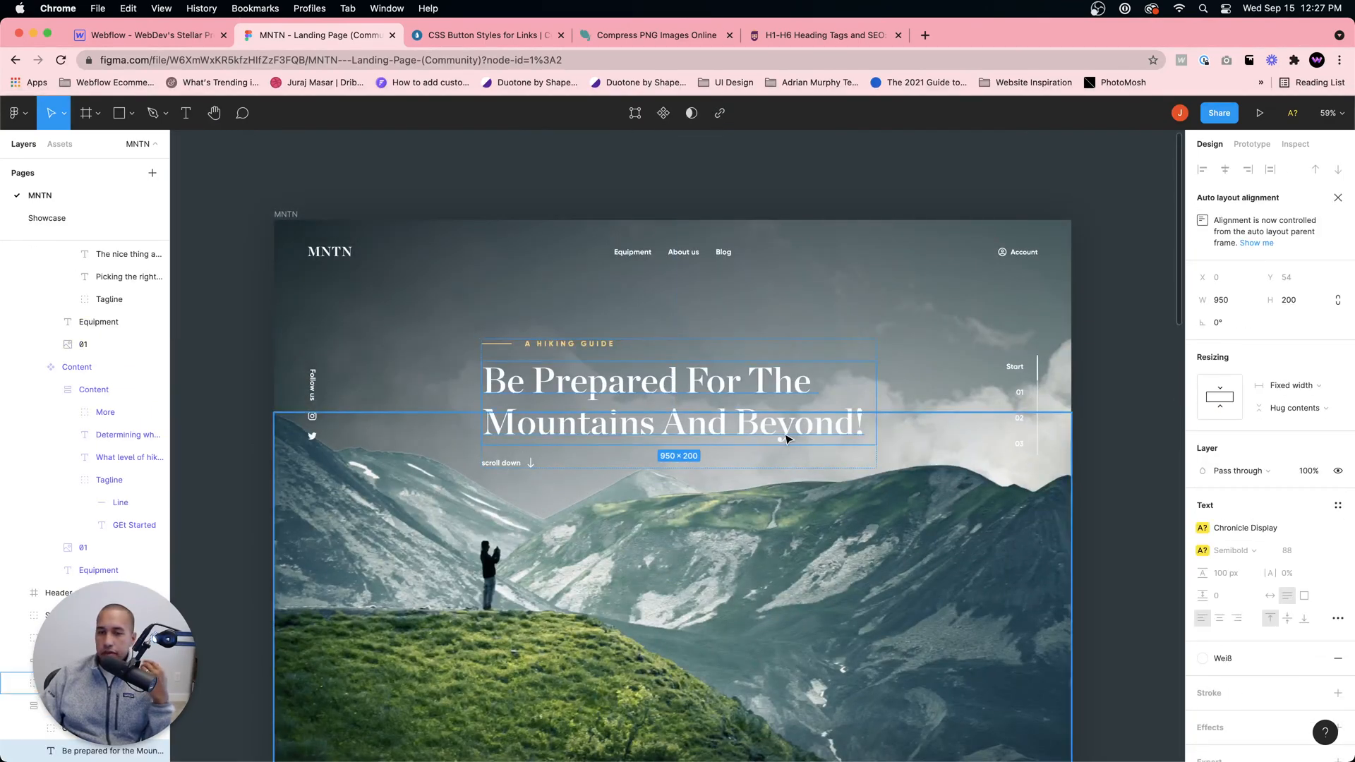
pyautogui.scroll(-8, 786, 452)
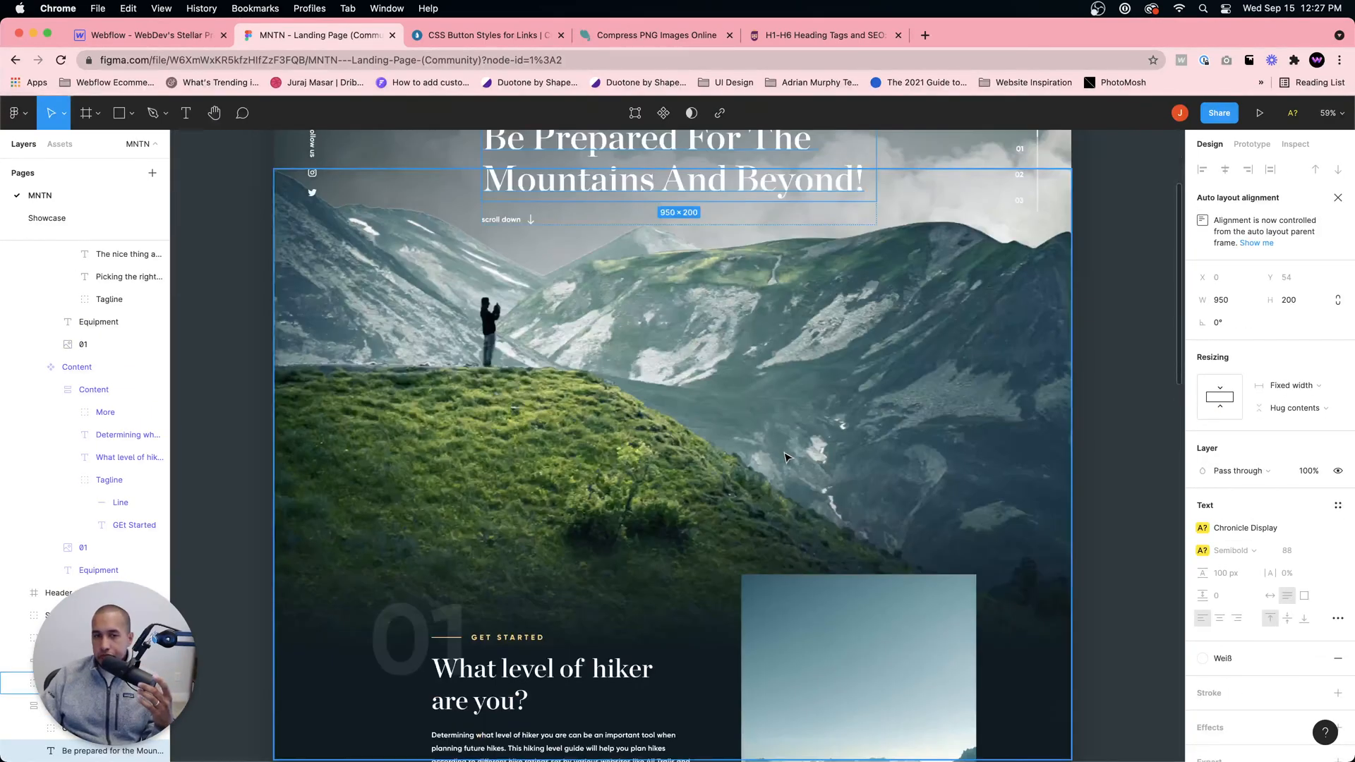
pyautogui.scroll(5, 786, 455)
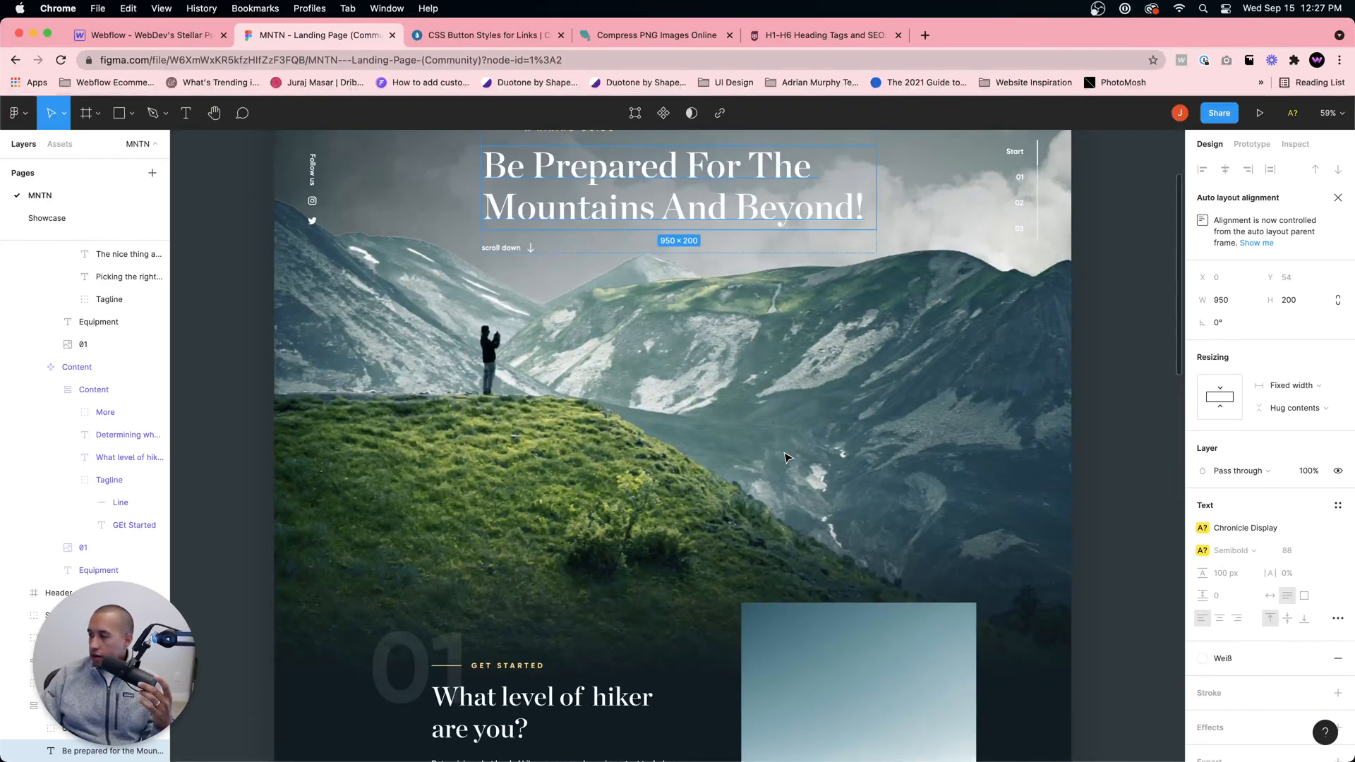
pyautogui.scroll(-6, 786, 457)
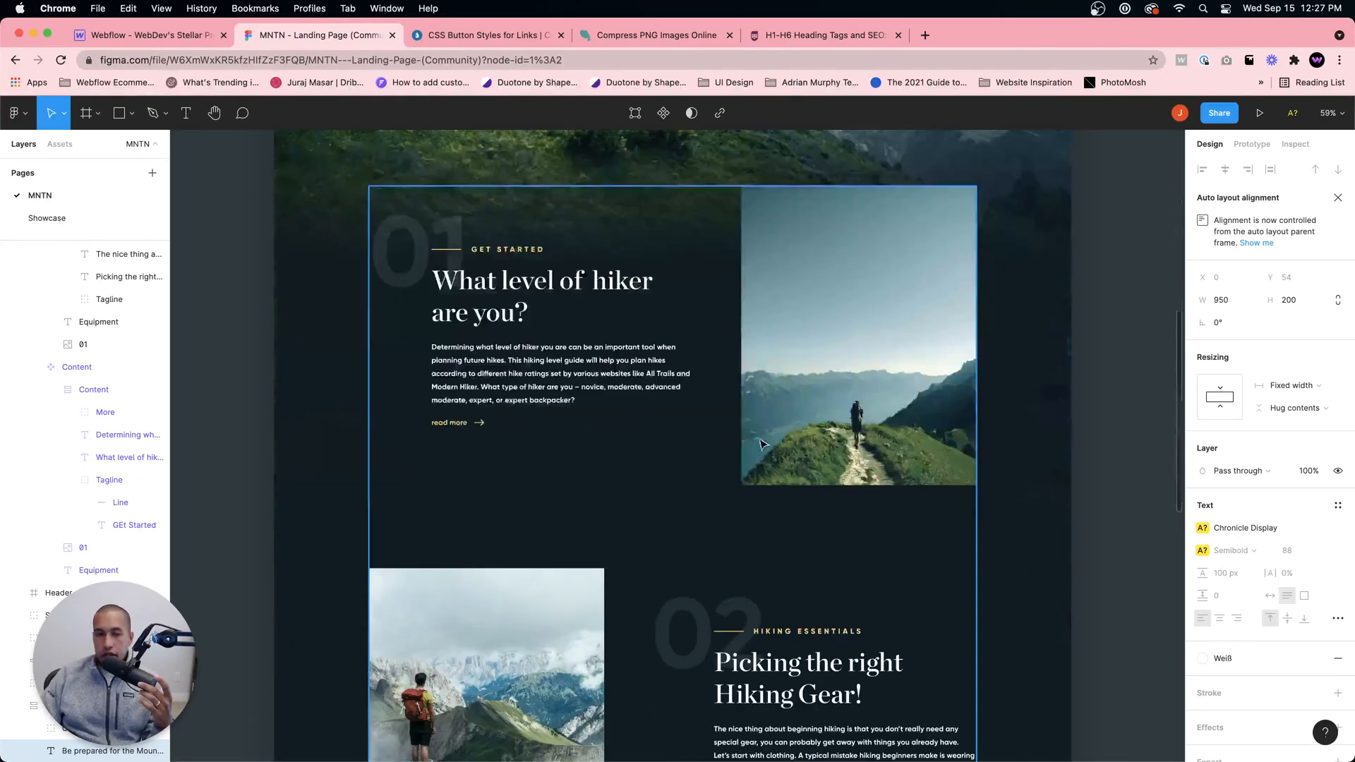
# Step: Inspect the typography of the "What level of hiker are you?" heading in Figma and return to the hero section in Webflow
pyautogui.click(178, 42)
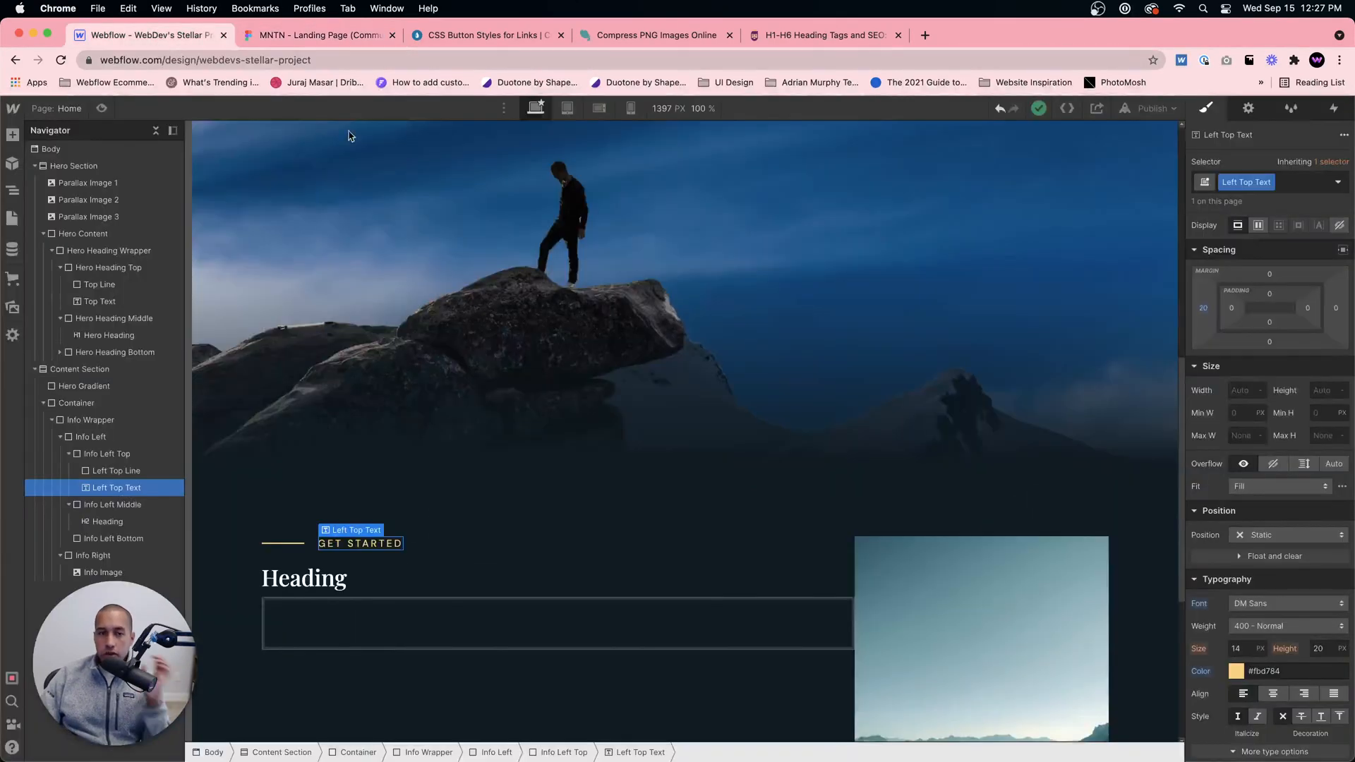
pyautogui.click(342, 35)
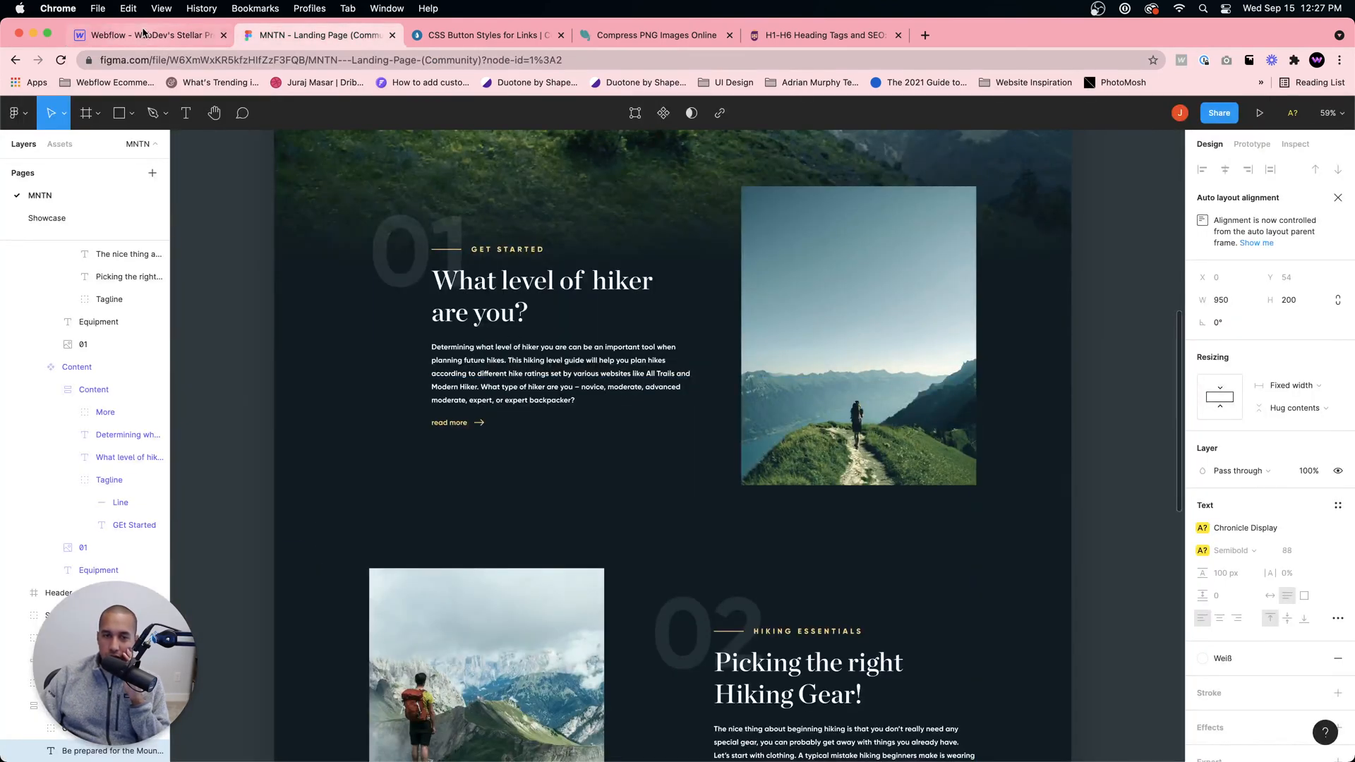
pyautogui.click(494, 292)
pyautogui.click(494, 292)
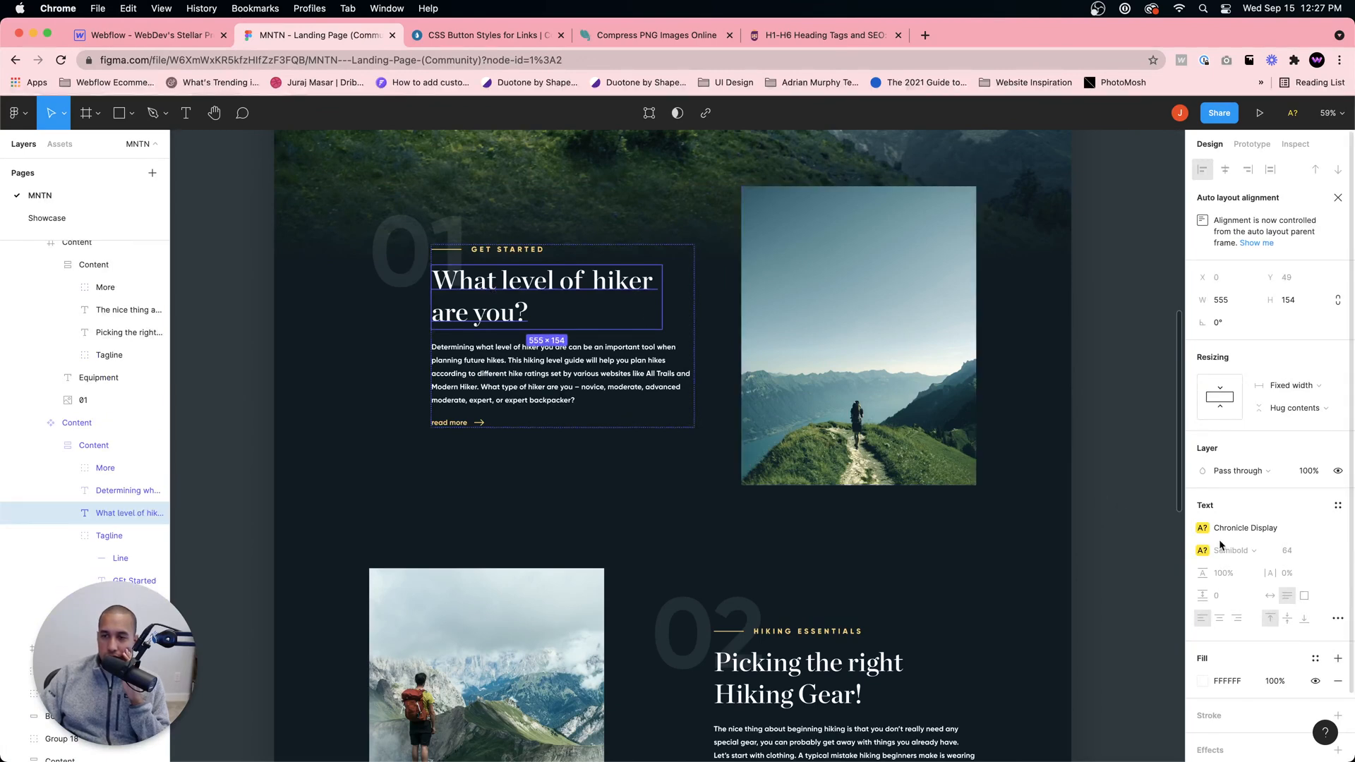
pyautogui.click(168, 36)
pyautogui.scroll(10, 330, 182)
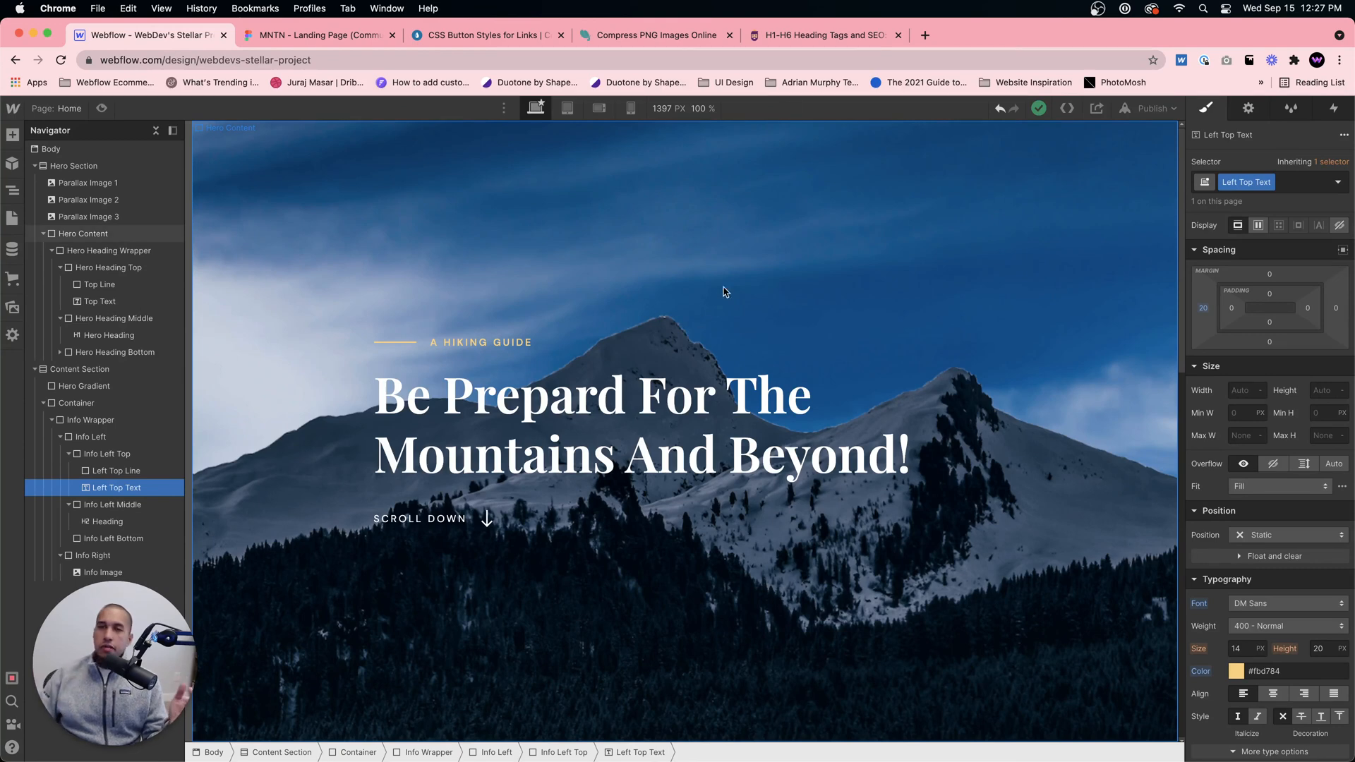
# Step: Search the web in a new browser tab for "rem and ems definition"
pyautogui.click(924, 35)
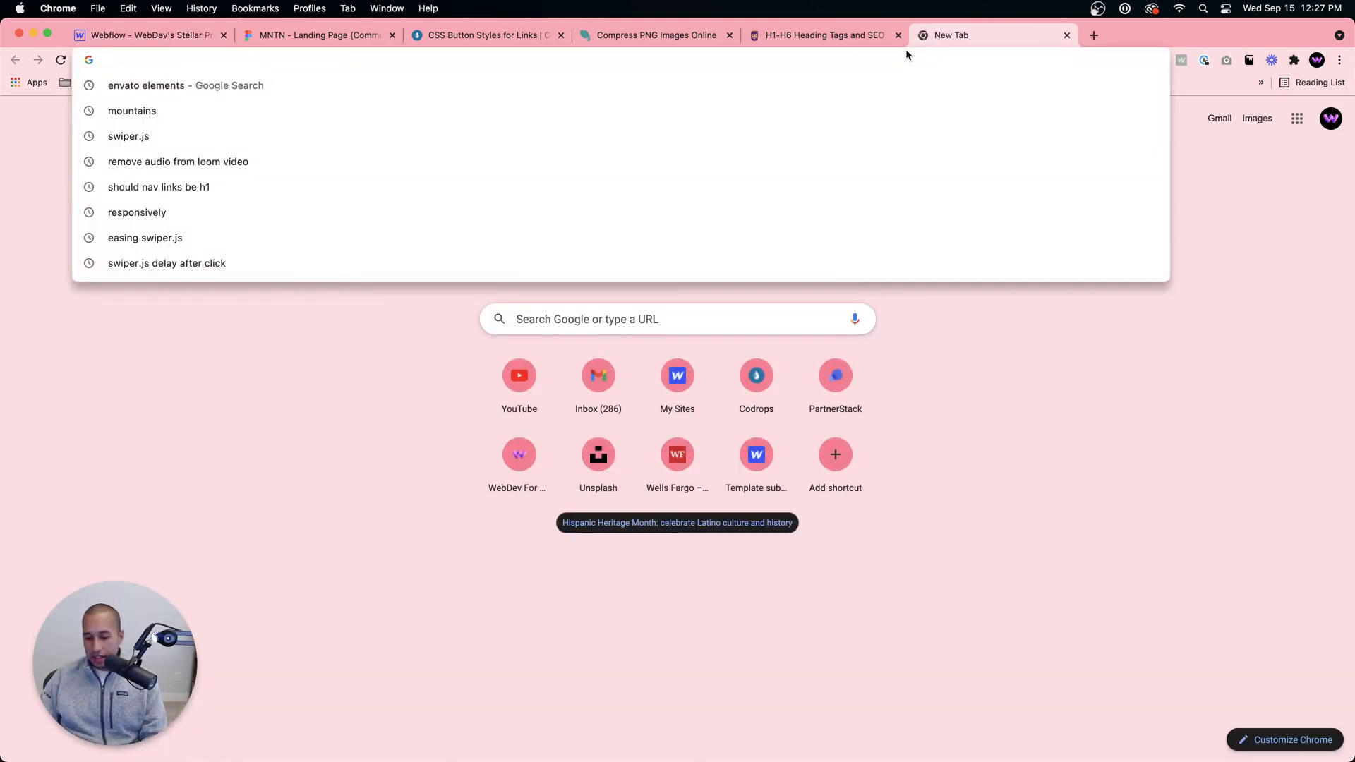
pyautogui.write('rem an d')
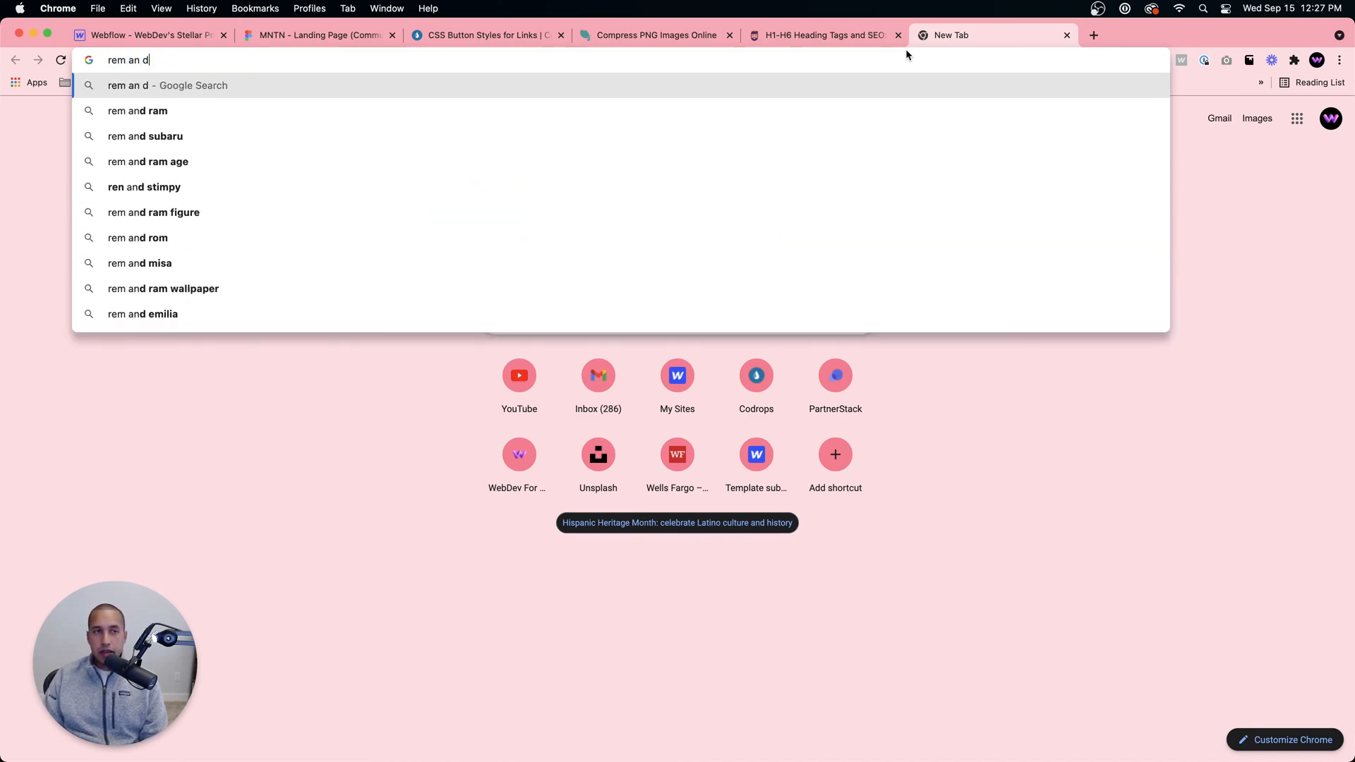
pyautogui.press('BackSpace')
pyautogui.press('BackSpace')
pyautogui.write('d ems defin')
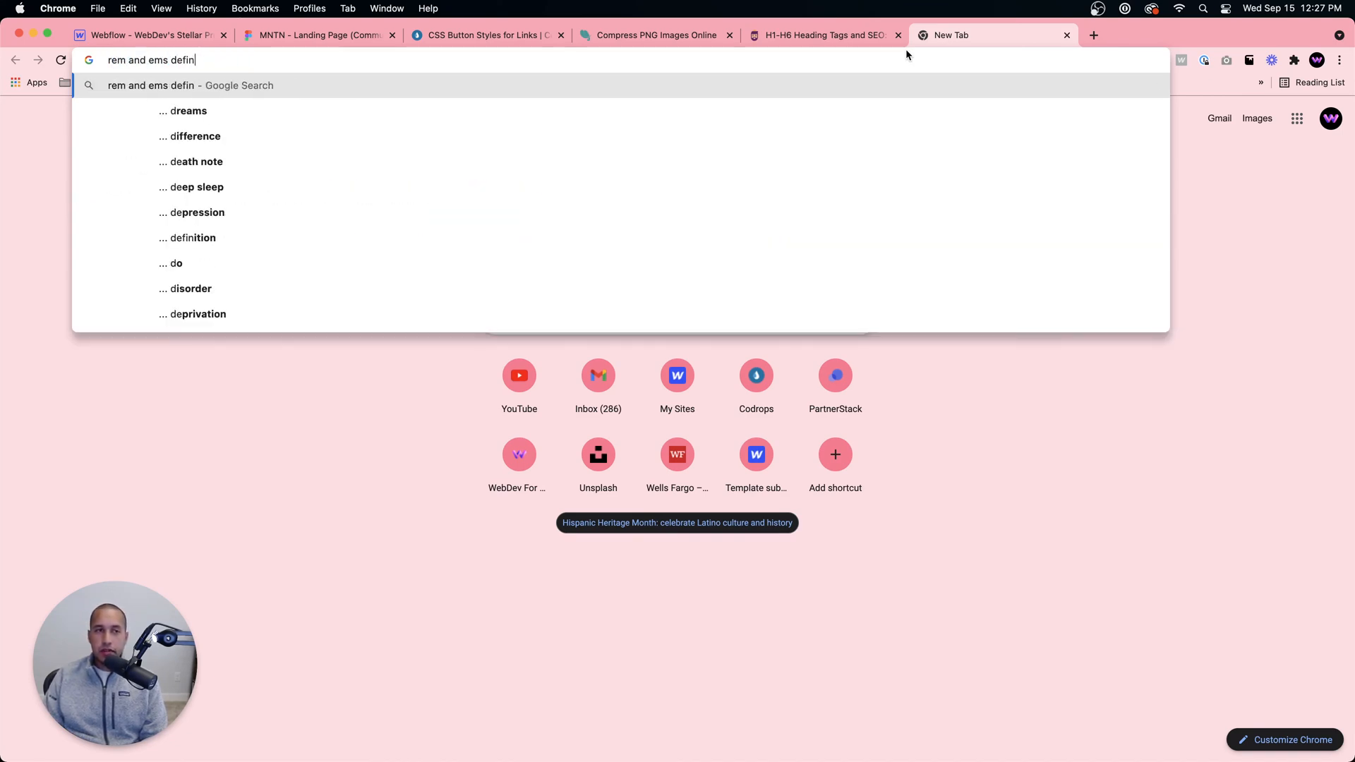
pyautogui.write('ition')
pyautogui.press('Return')
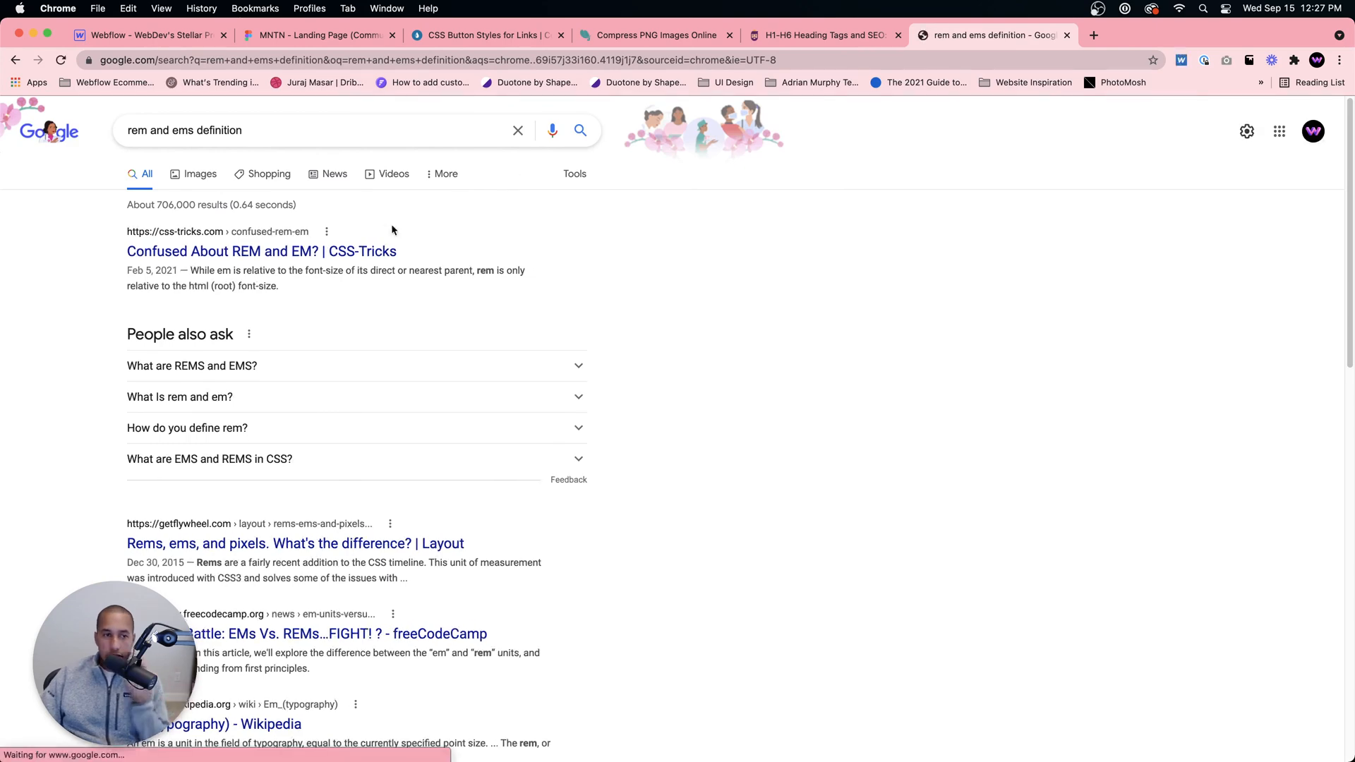
# Step: Open the CSS-Tricks article "Confused About REM and EM?", read through it, and return to Webflow
pyautogui.click(348, 256)
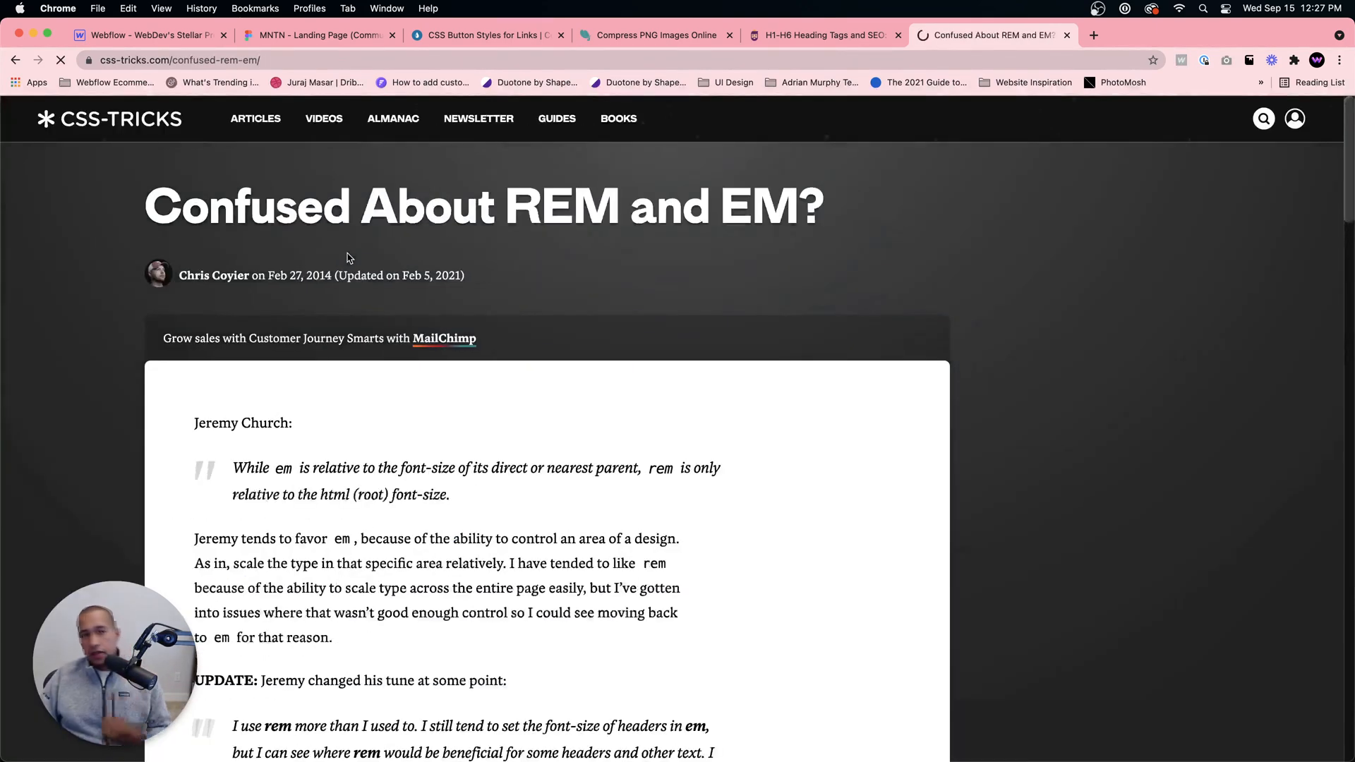
pyautogui.scroll(-4, 396, 299)
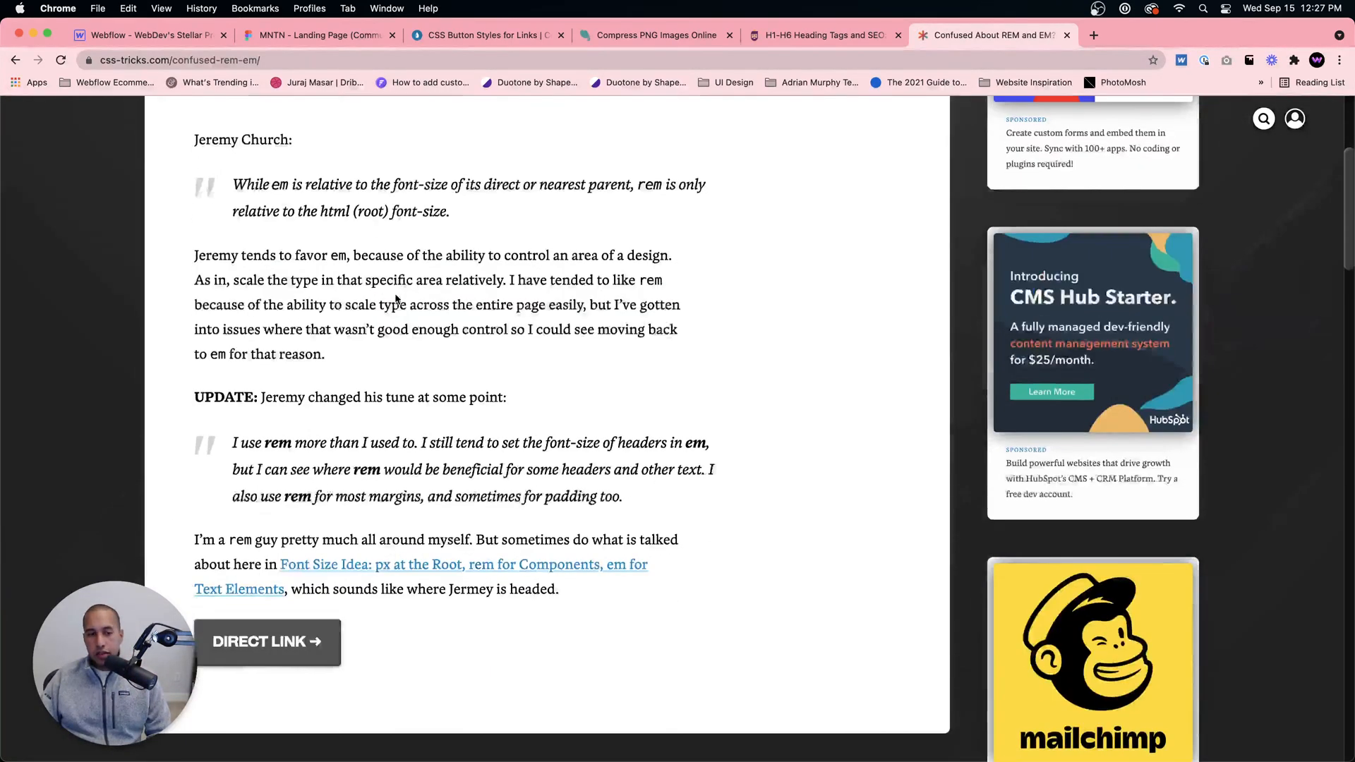
pyautogui.scroll(-3, 394, 300)
pyautogui.scroll(7, 387, 302)
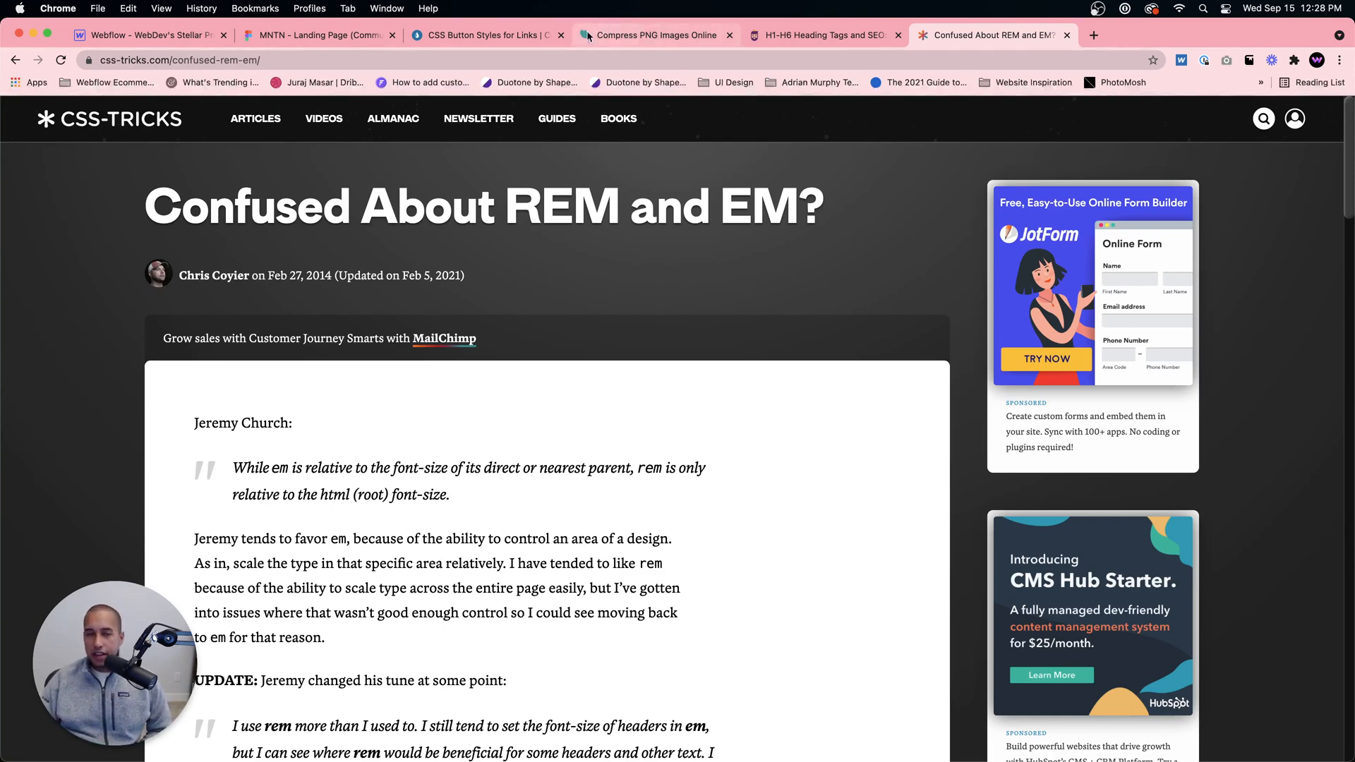
pyautogui.click(148, 36)
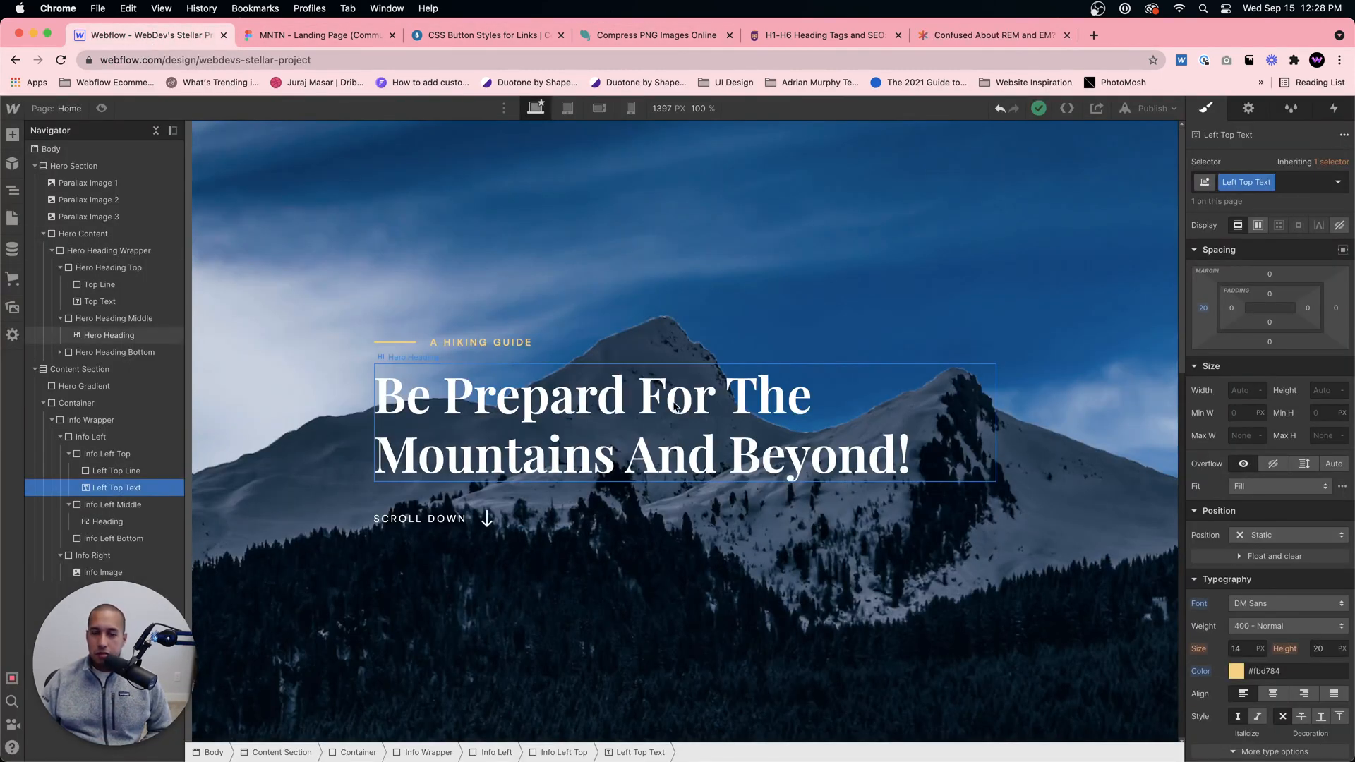
# Step: Check the first content section's heading in Figma and replace the Webflow placeholder heading text with "What Level of Hiker are you?"
pyautogui.scroll(-10, 674, 406)
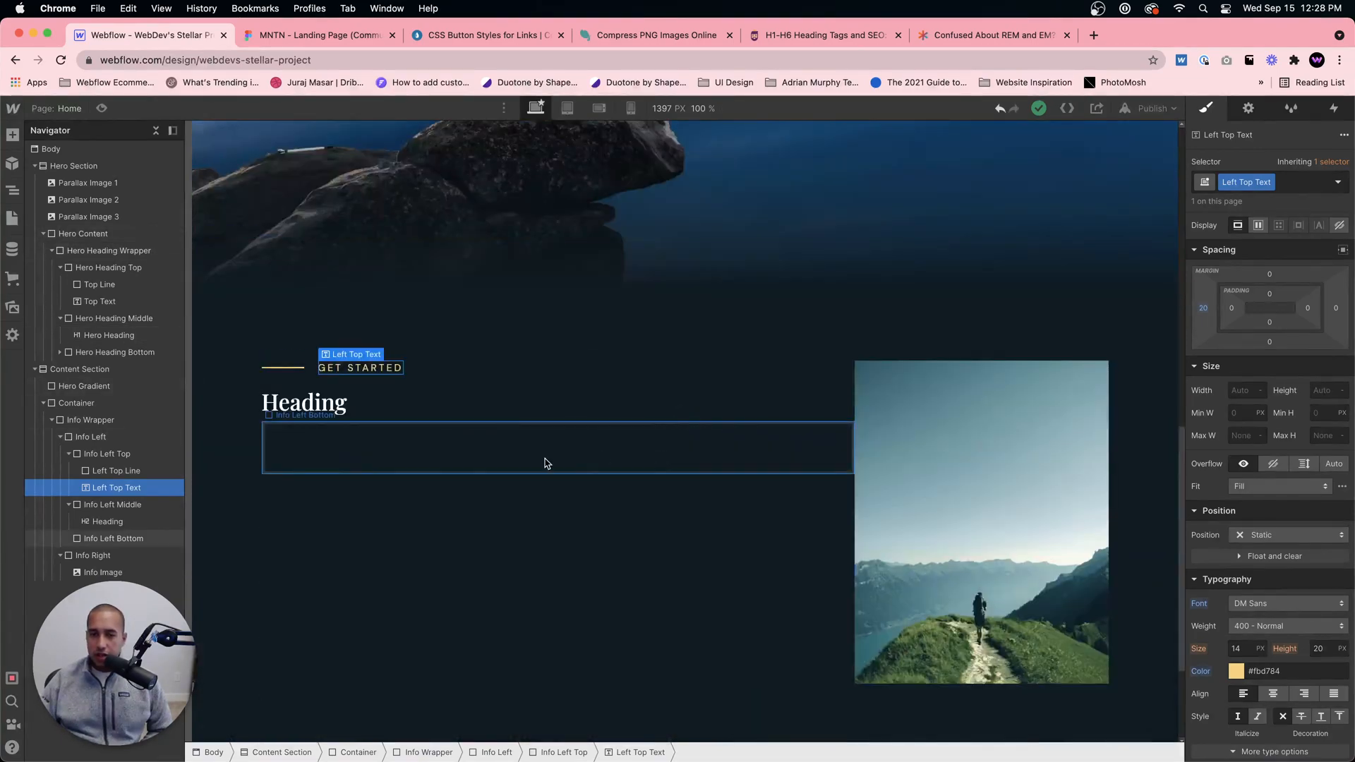
pyautogui.click(547, 462)
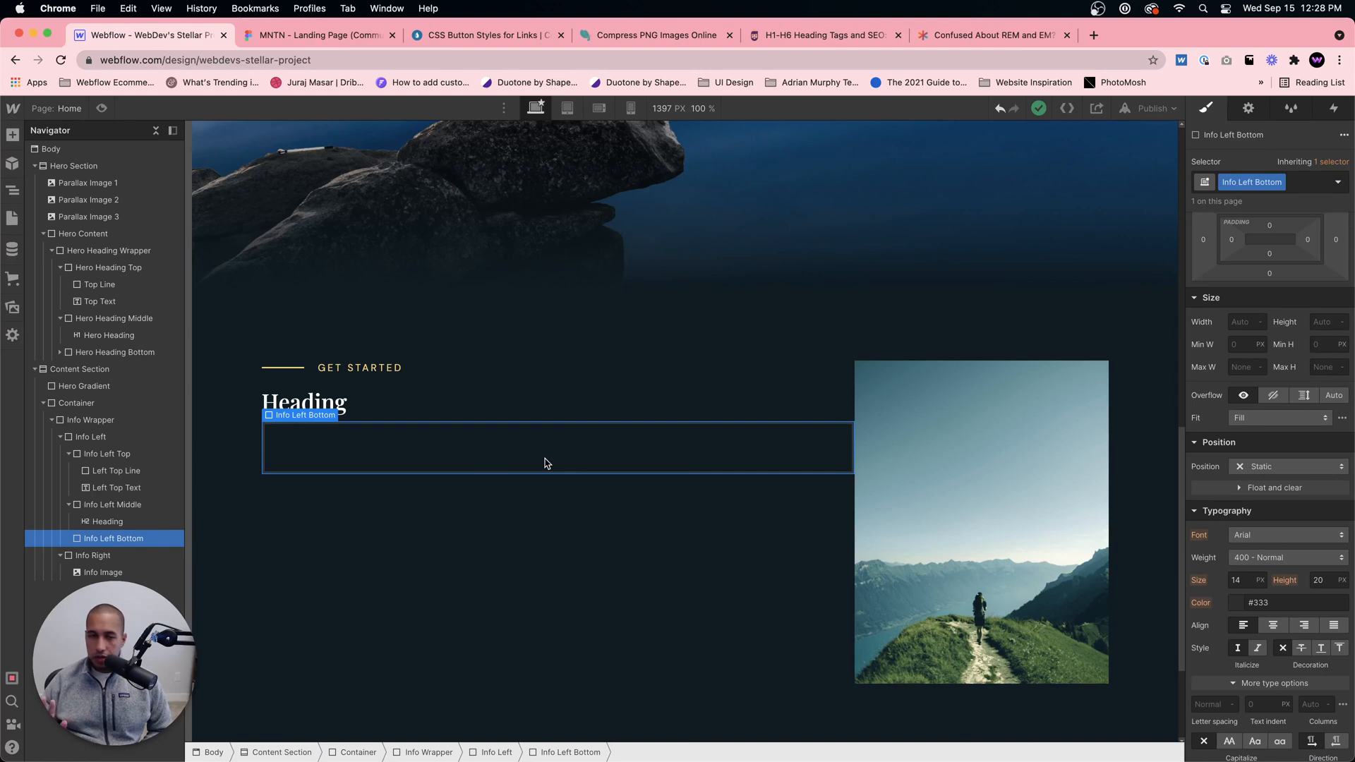
pyautogui.click(310, 403)
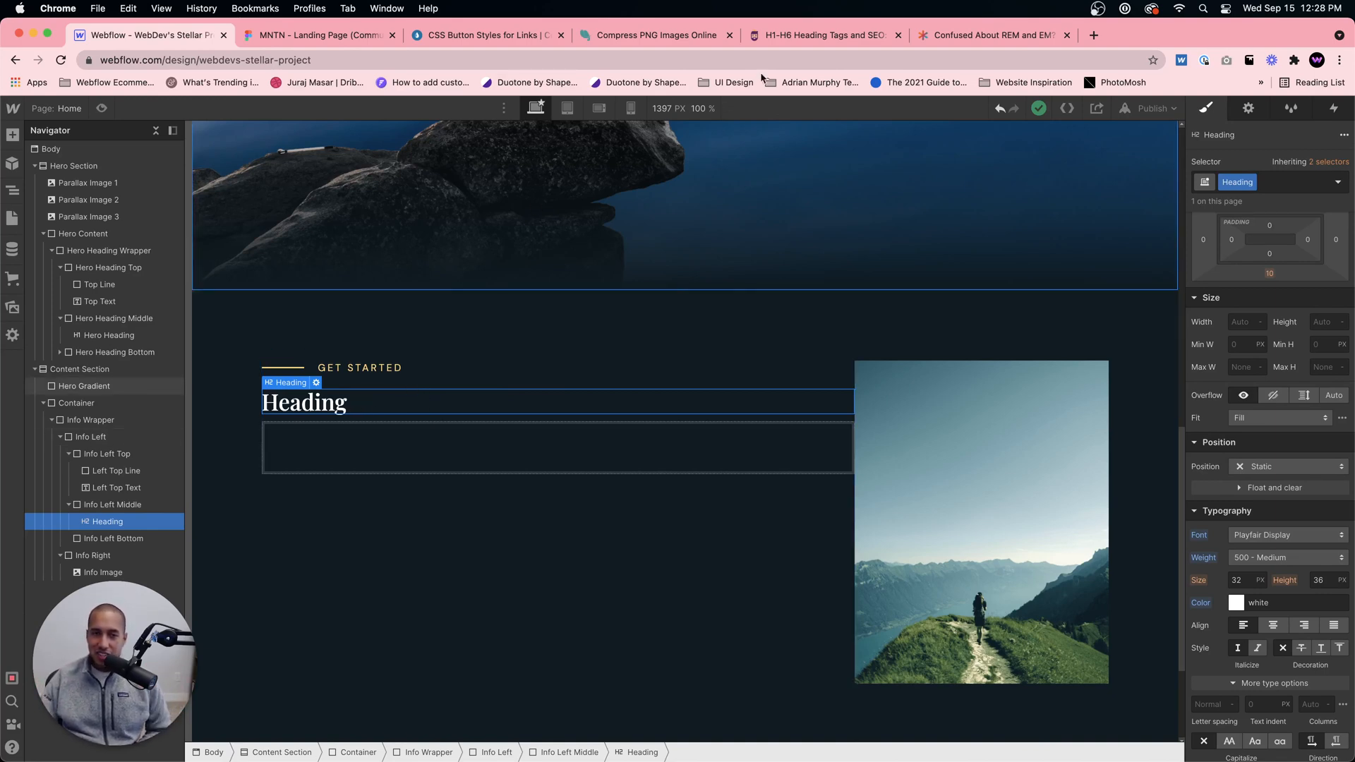
pyautogui.click(311, 35)
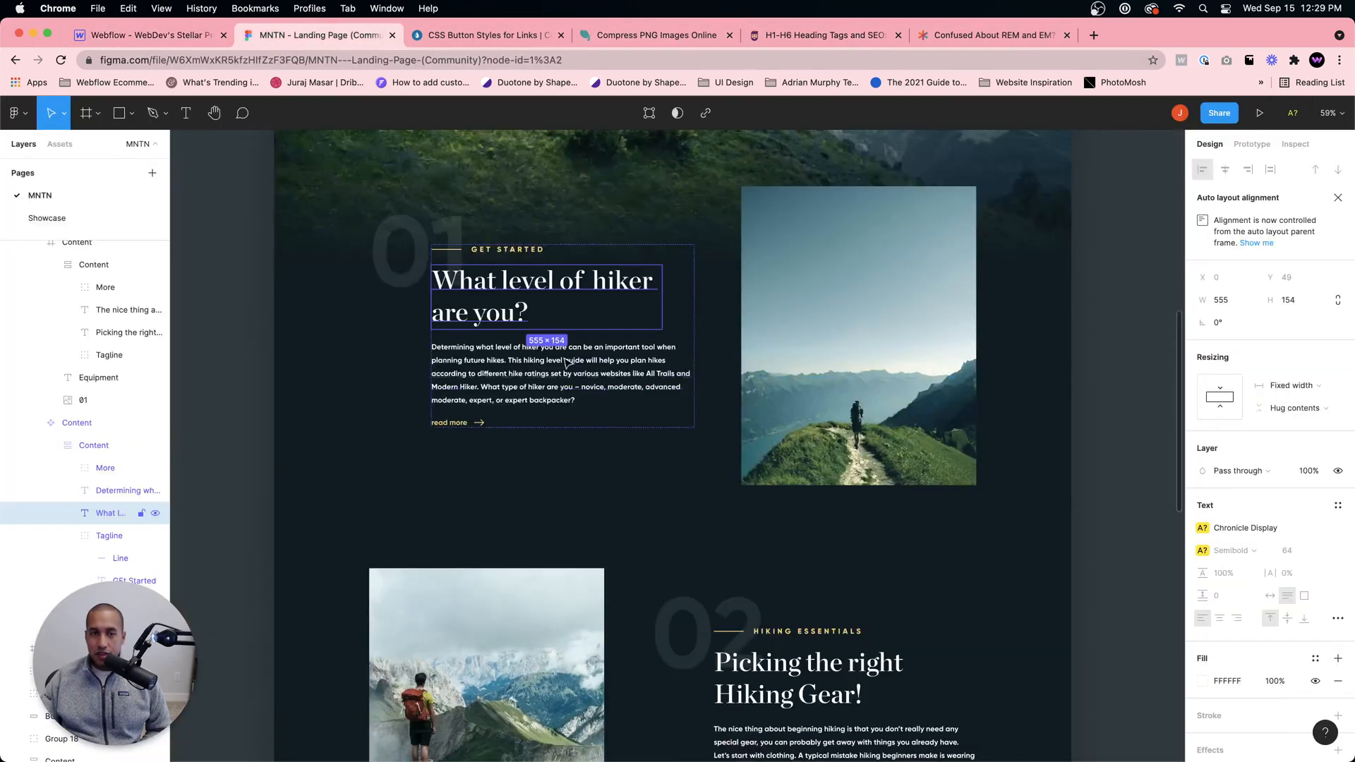
pyautogui.click(170, 35)
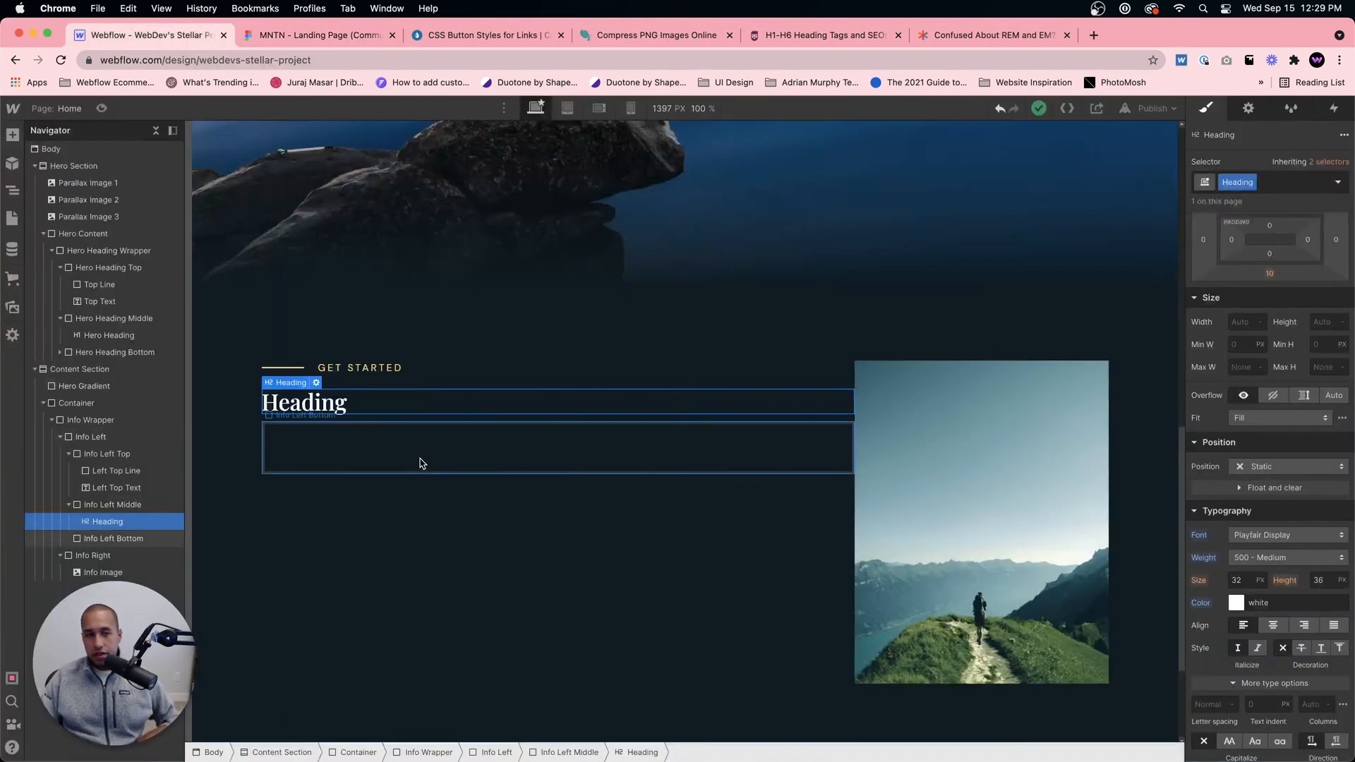
pyautogui.doubleClick(384, 402)
pyautogui.write('What ')
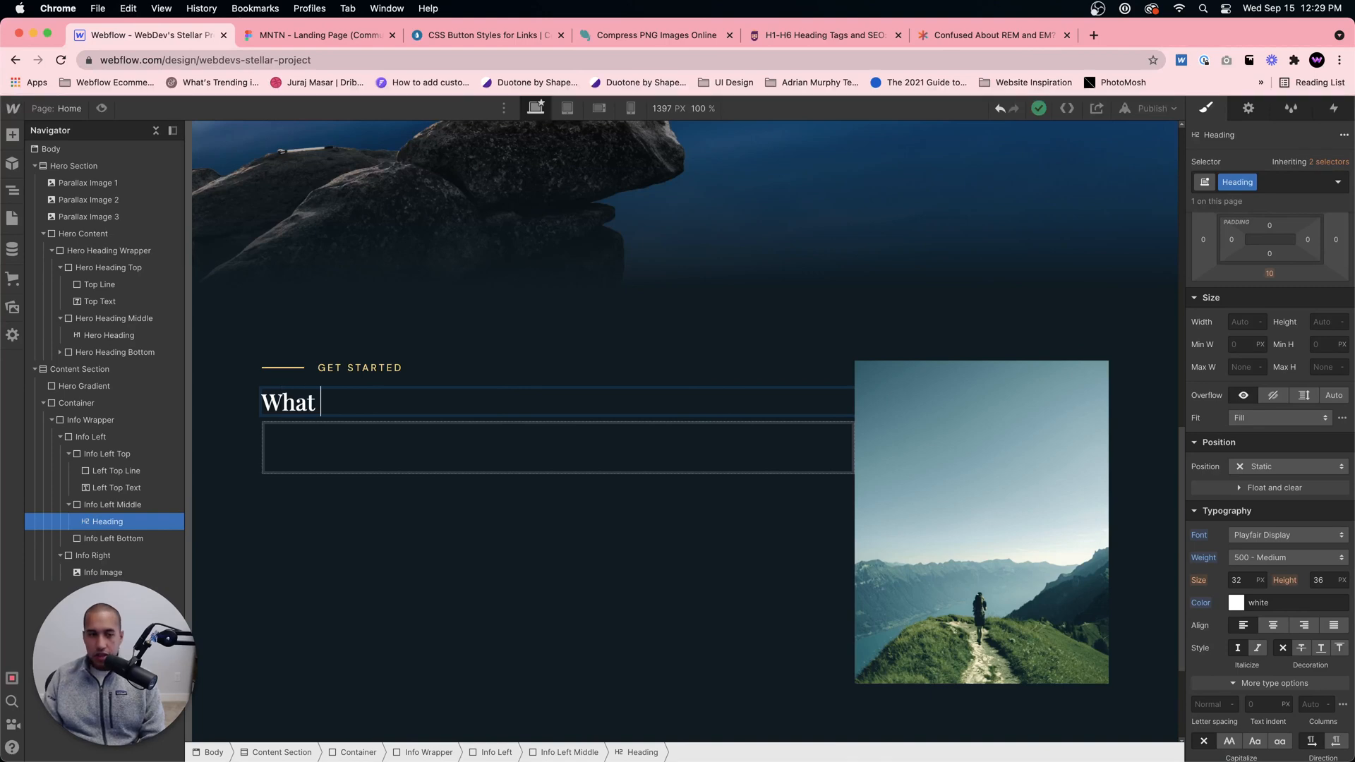
pyautogui.write('Level of HIker')
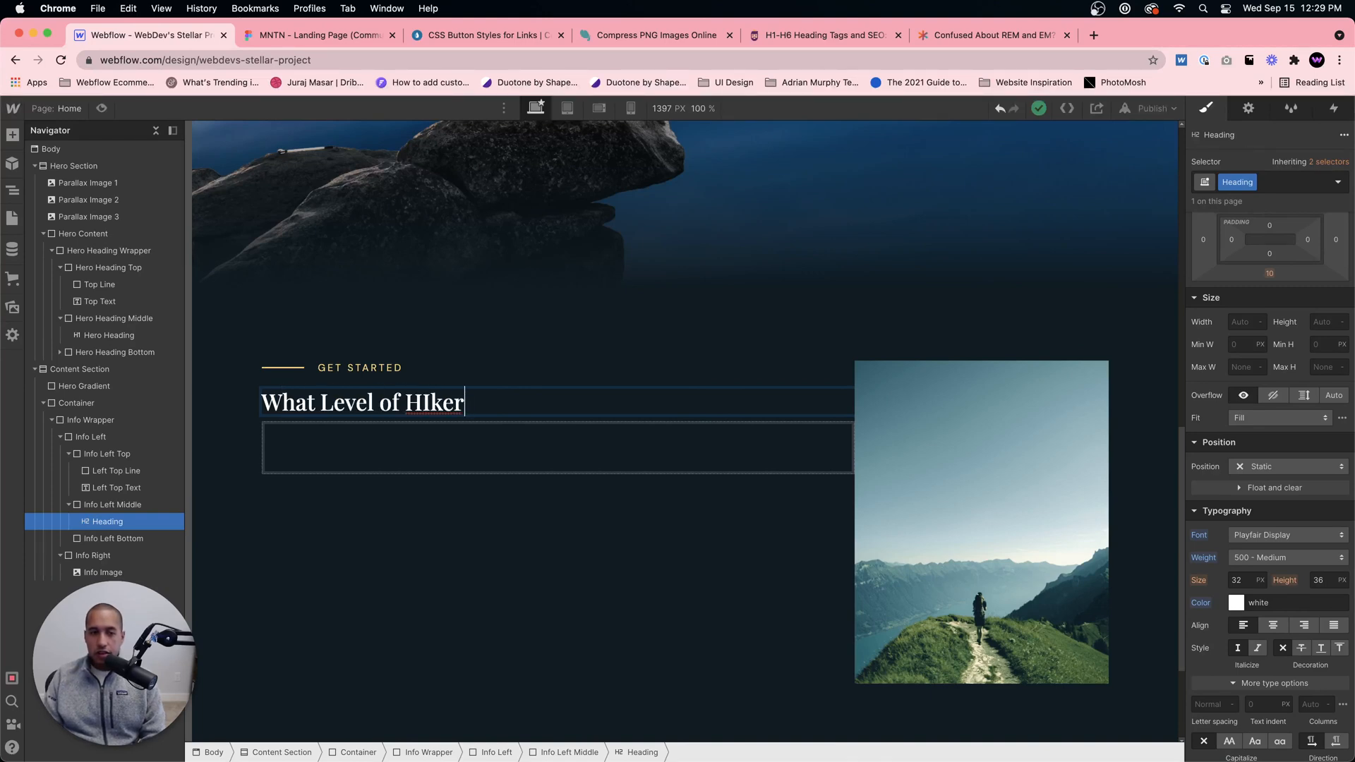
pyautogui.press('BackSpace')
pyautogui.press('BackSpace')
pyautogui.press('BackSpace')
pyautogui.press('BackSpace')
pyautogui.write('iker are yo')
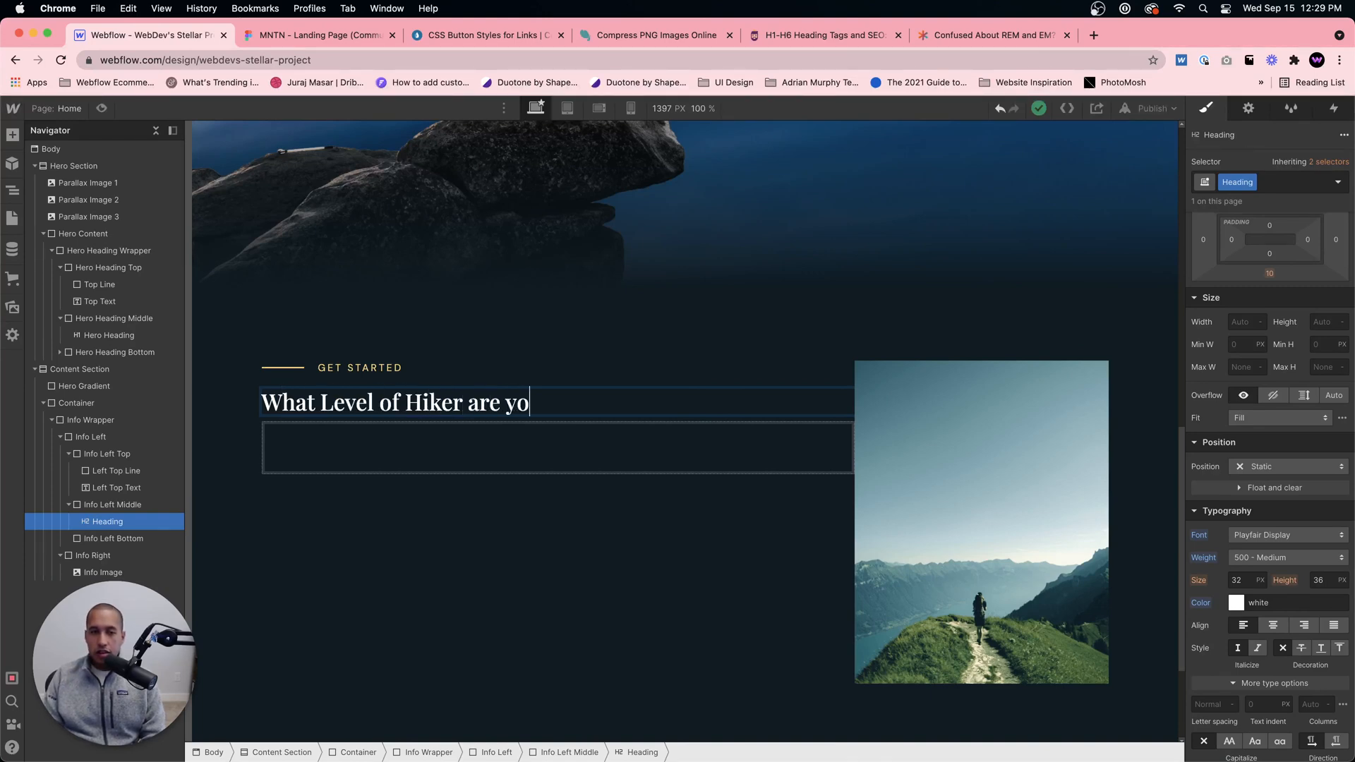
pyautogui.write('u?')
# Step: Compare the heading's wording with the Figma design and change "Level" to lowercase "level" in Webflow
pyautogui.click(315, 35)
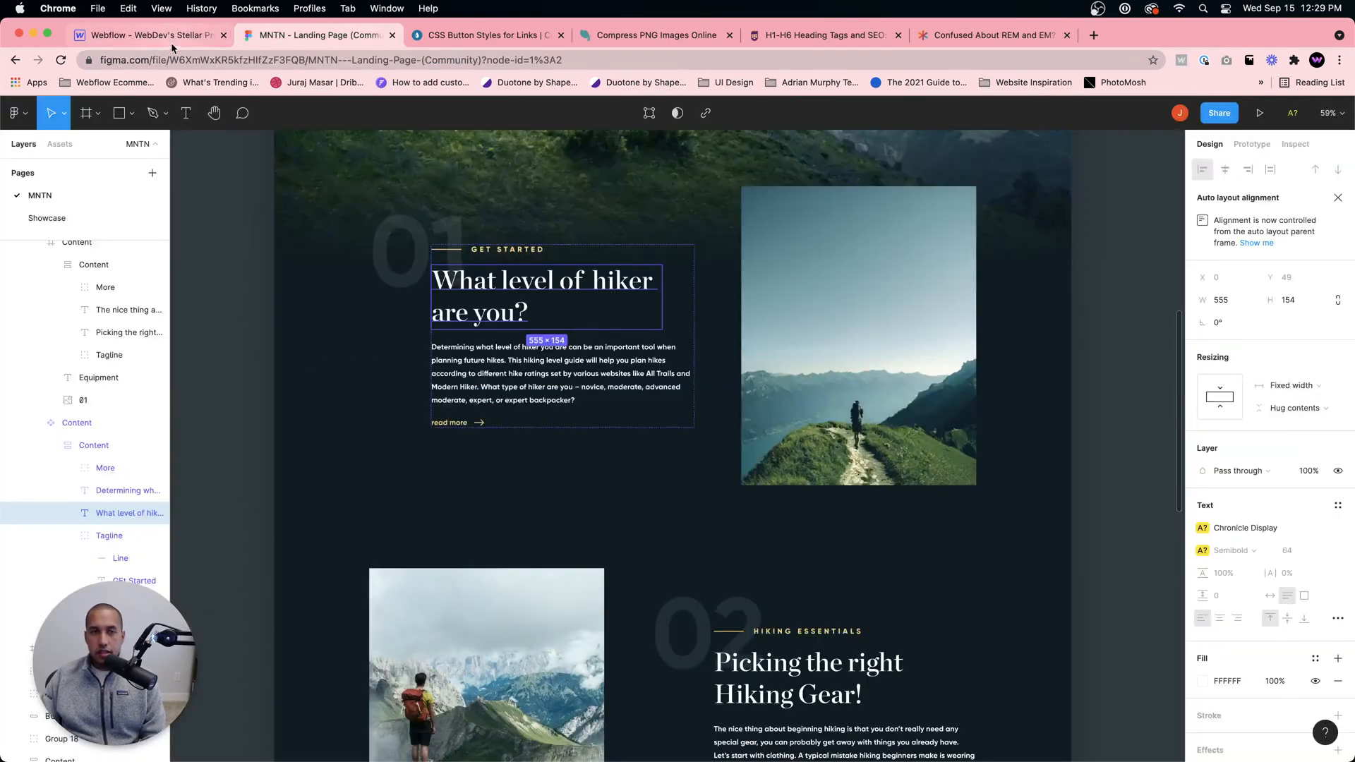
pyautogui.click(167, 38)
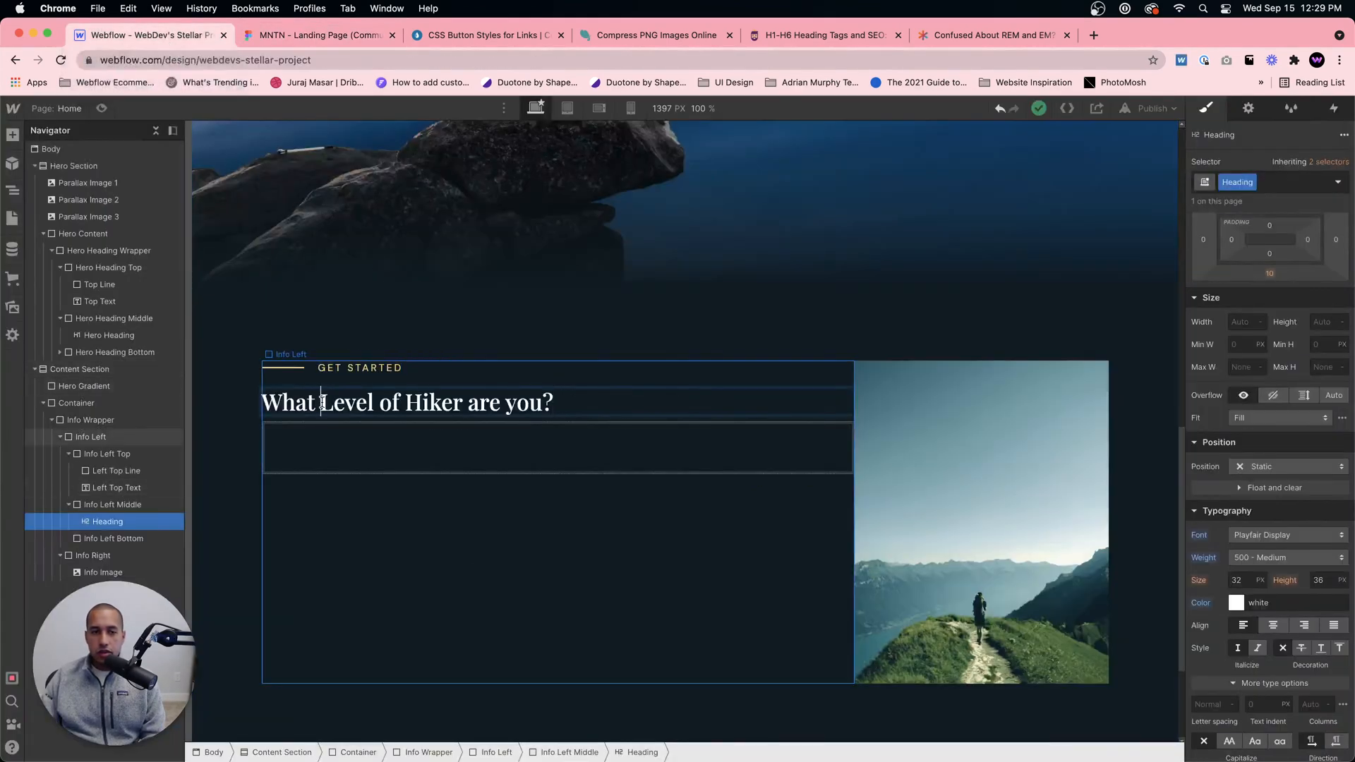
pyautogui.moveTo(321, 402); pyautogui.dragTo(340, 402)
pyautogui.write('l')
pyautogui.click(360, 457)
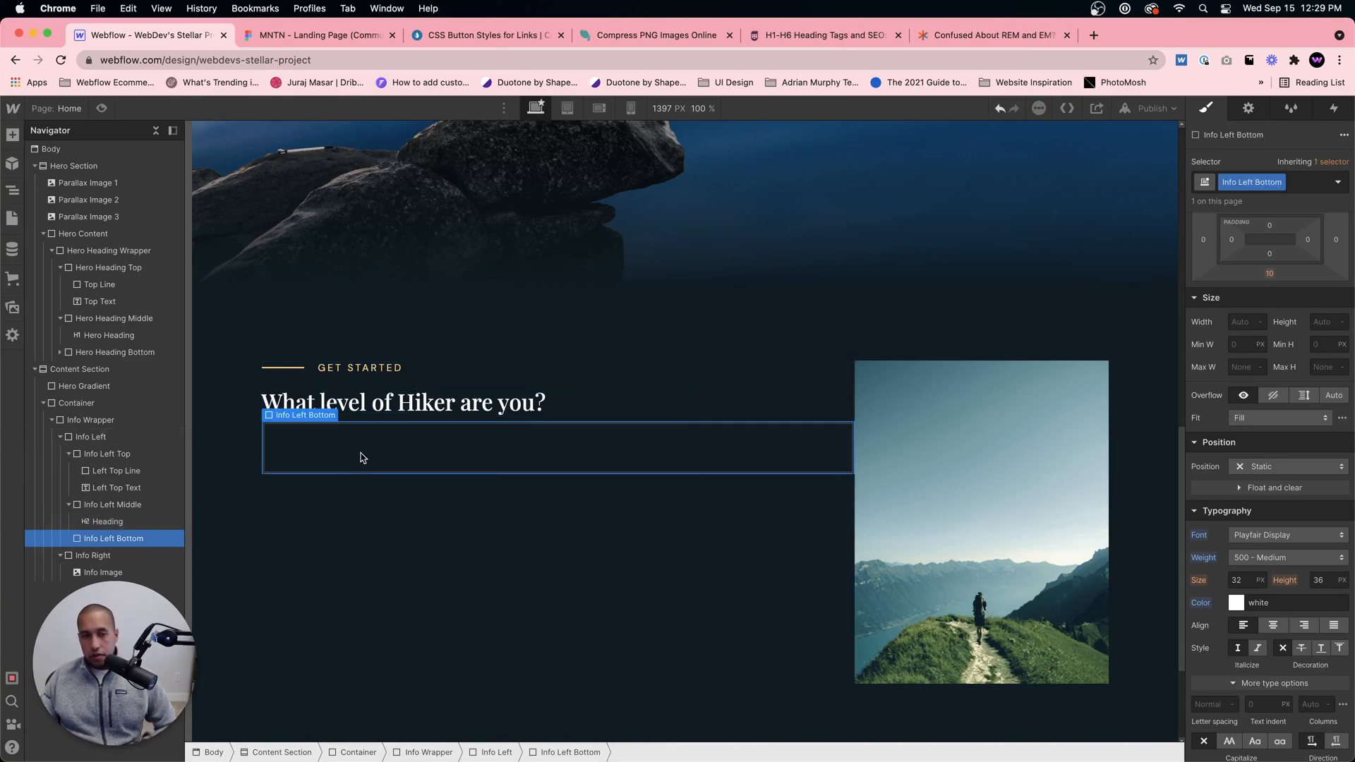
# Step: Set the font size of the Body (All Pages) tag to 1 rem
pyautogui.scroll(10, 400, 350)
pyautogui.click(67, 148)
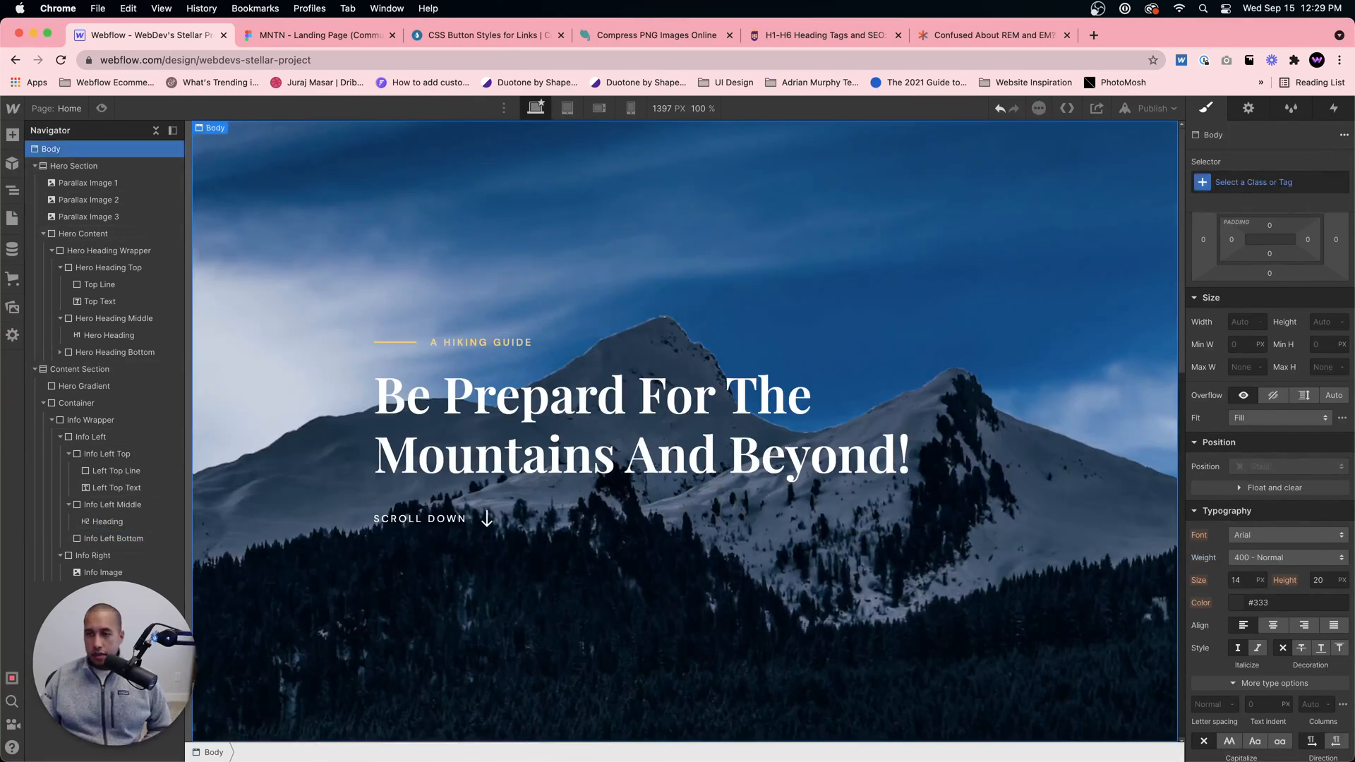
pyautogui.click(1270, 183)
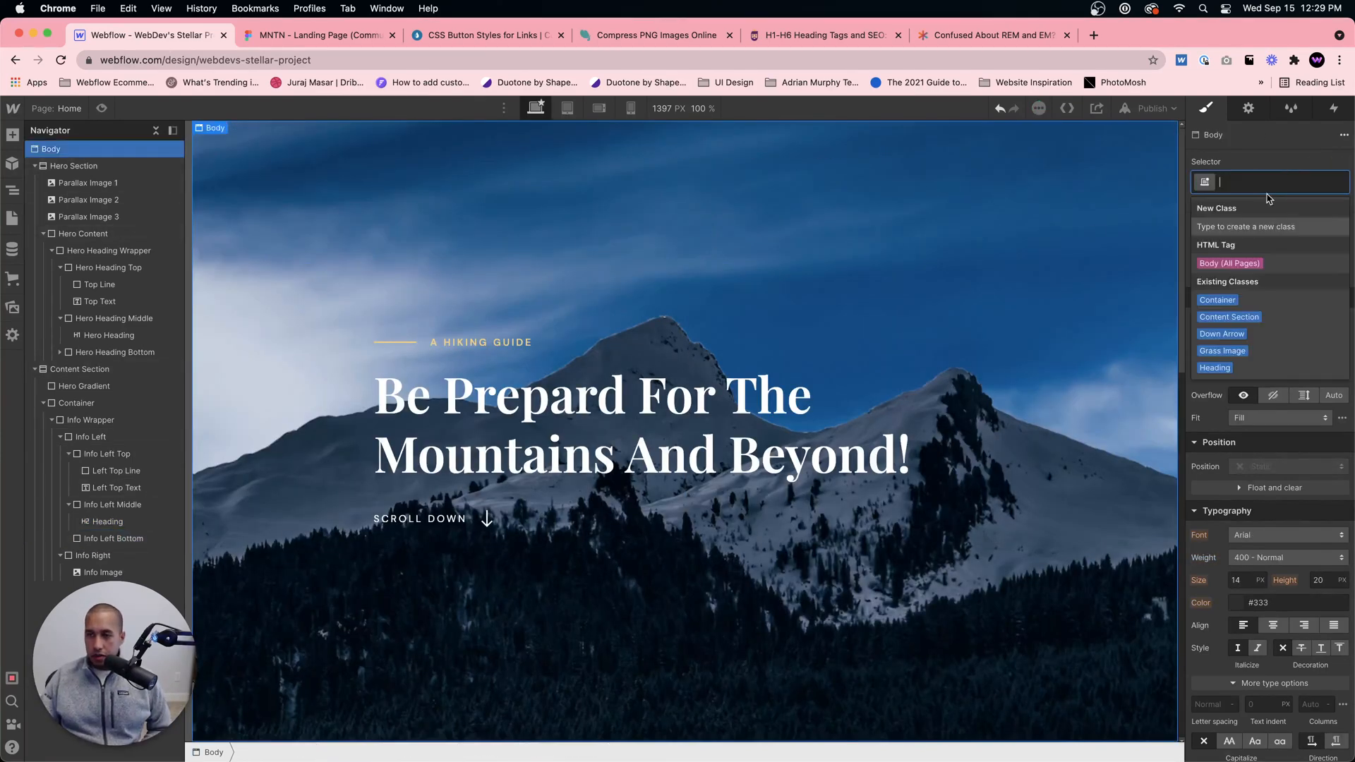
pyautogui.click(1236, 265)
pyautogui.scroll(-2, 1262, 503)
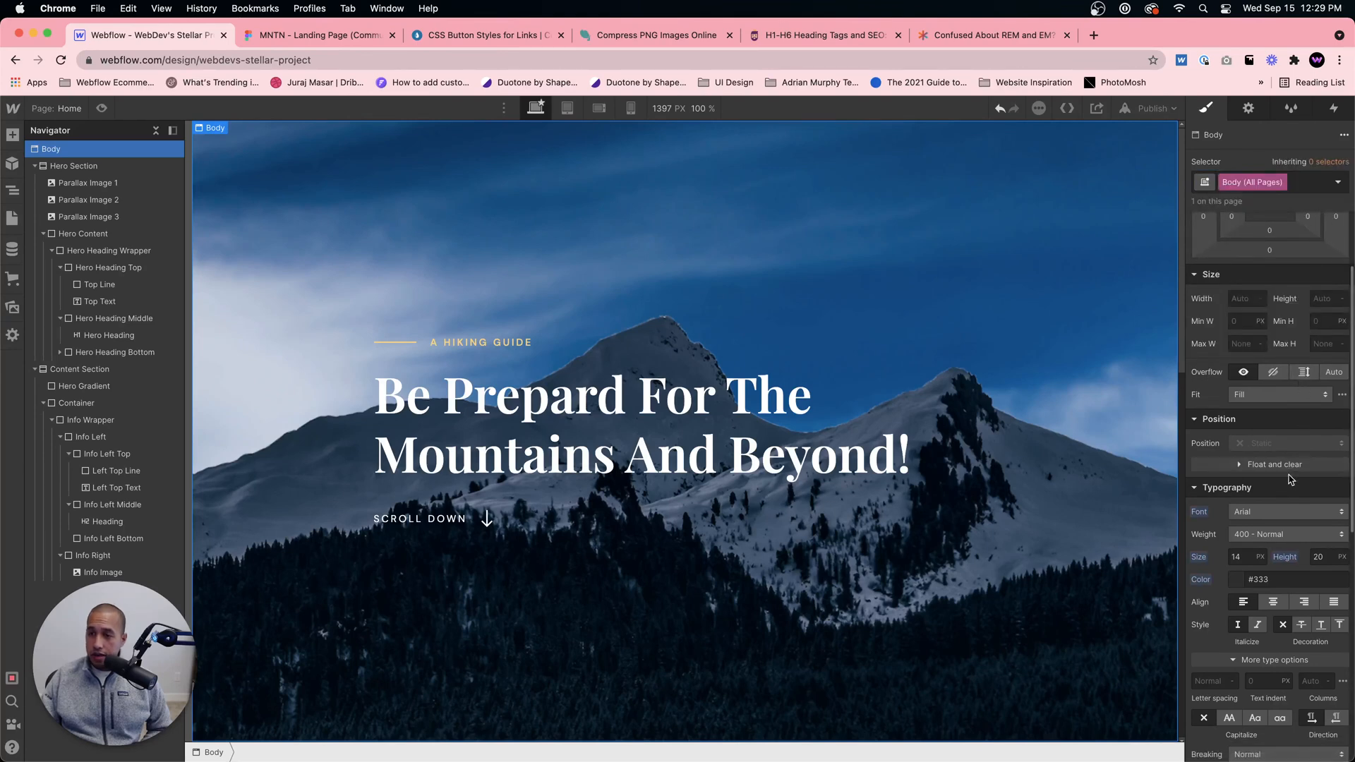
pyautogui.click(1246, 514)
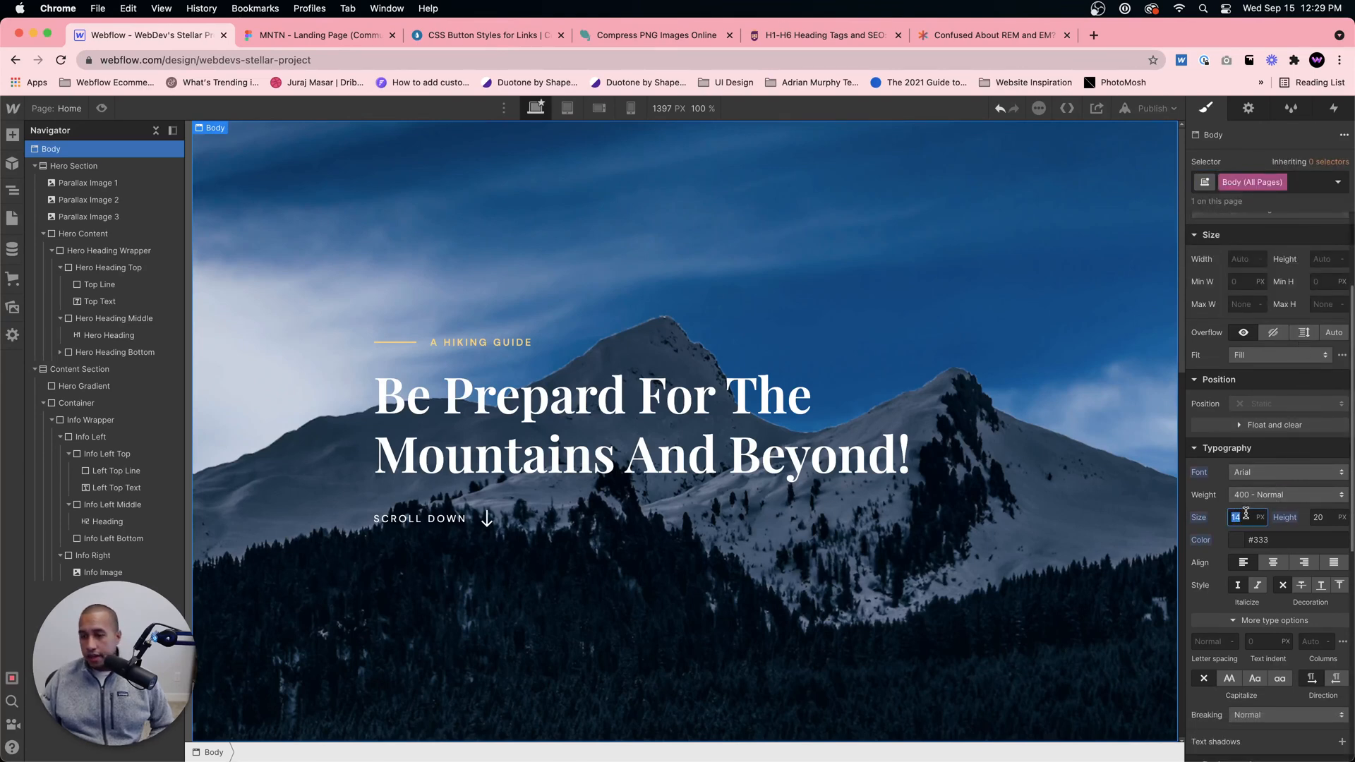
pyautogui.write('1rem')
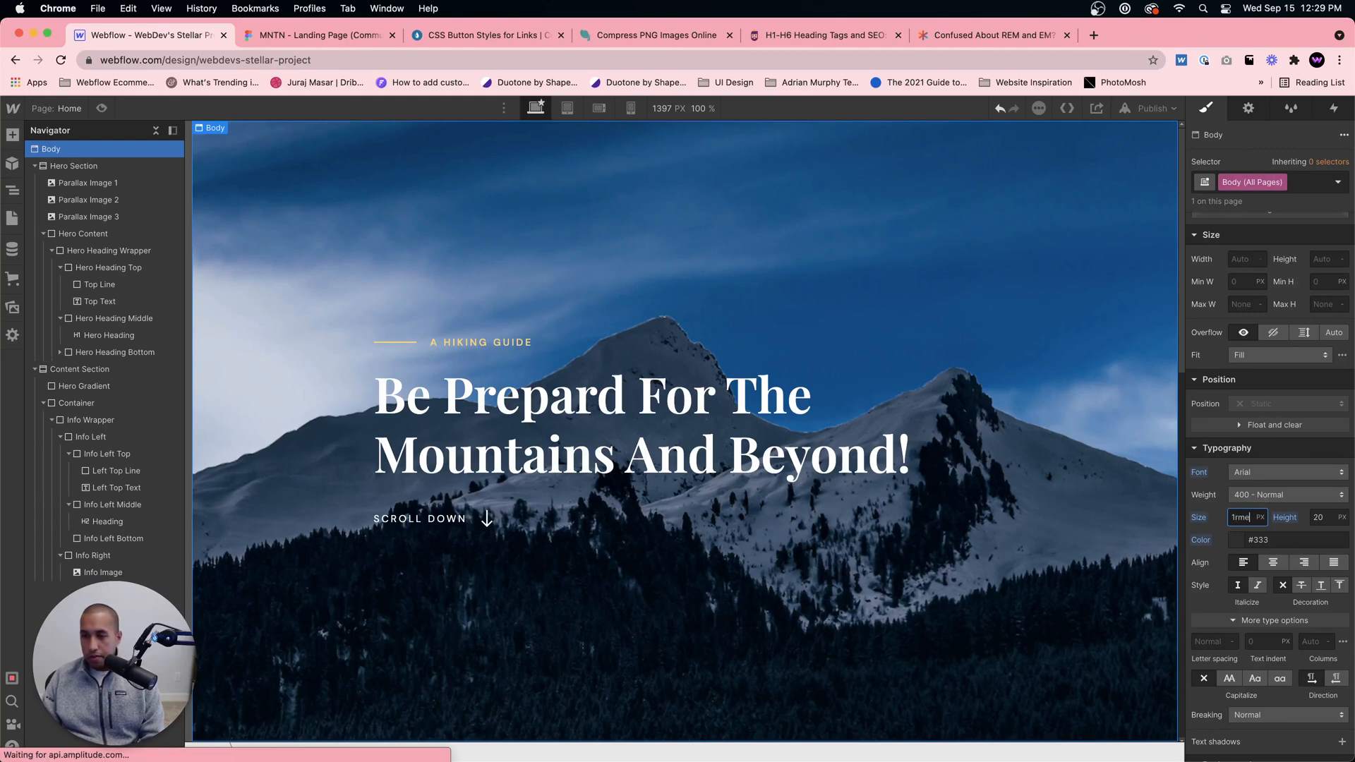
pyautogui.press('Return')
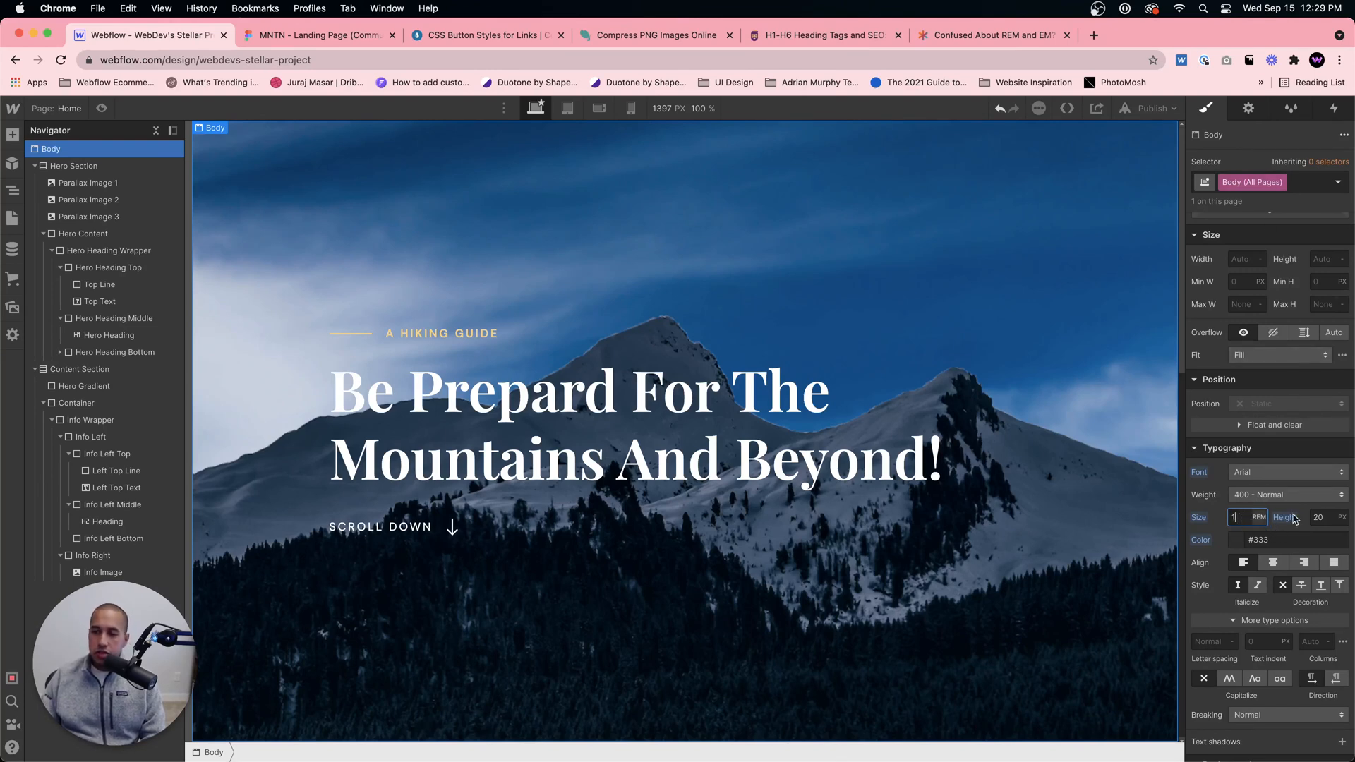
# Step: Give the Body (All Pages) tag a unitless line height of 1
pyautogui.click(1340, 518)
pyautogui.click(1317, 625)
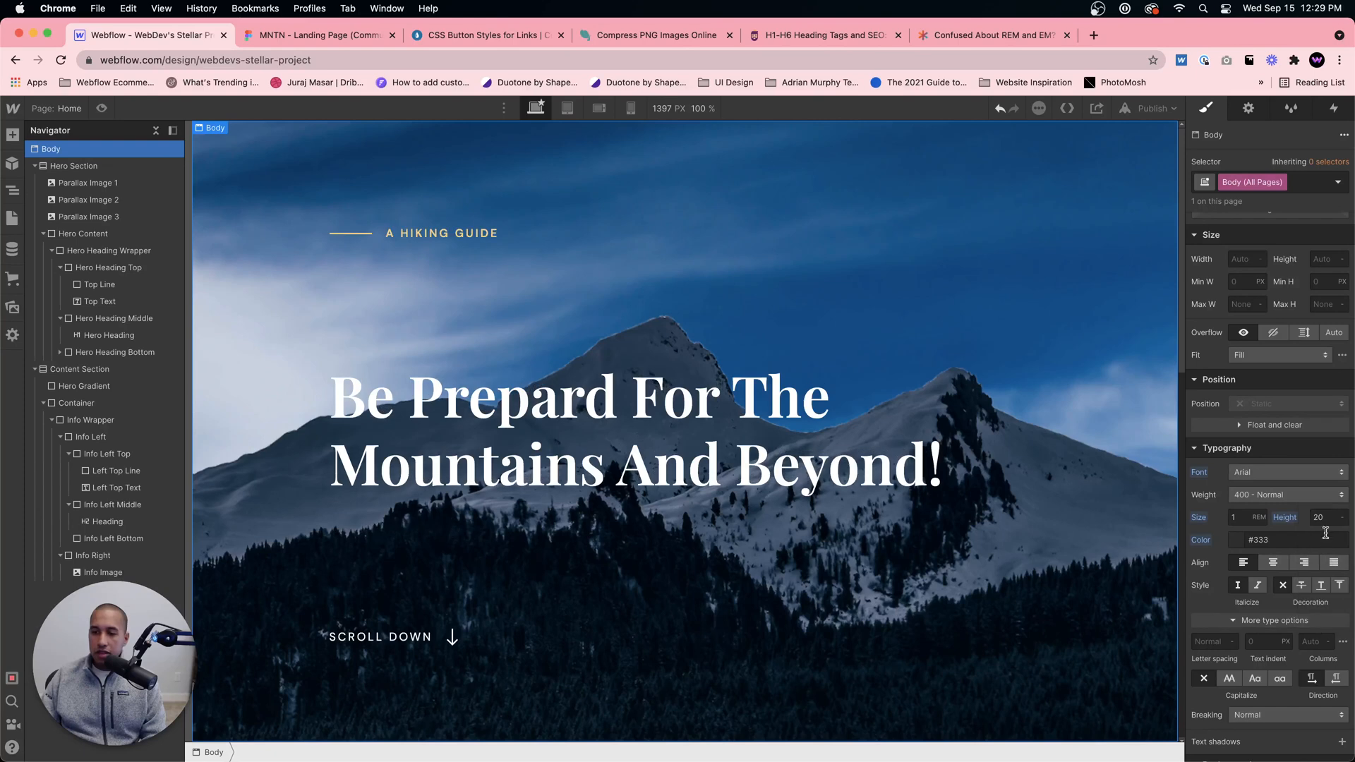
pyautogui.click(1327, 523)
pyautogui.write('1')
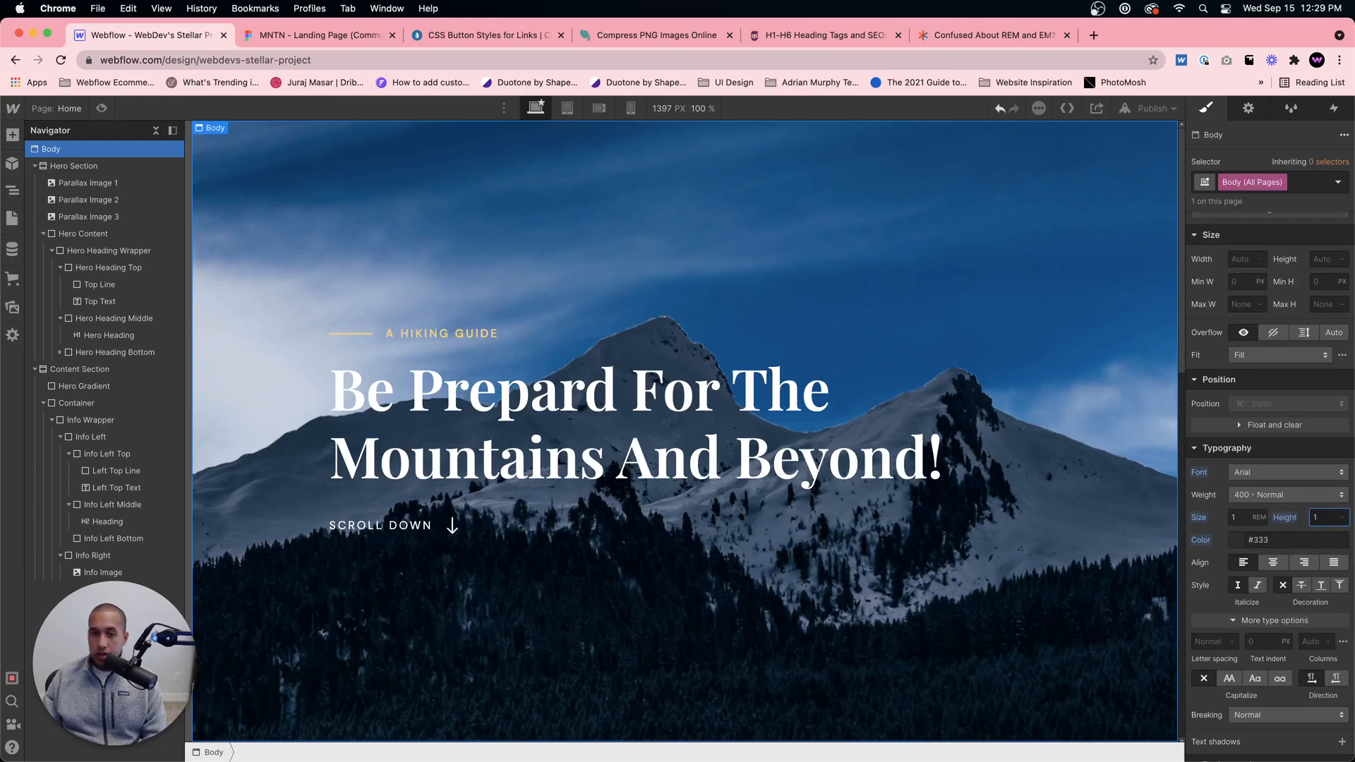
# Step: Set the hero heading's font size to 4 em
pyautogui.click(700, 416)
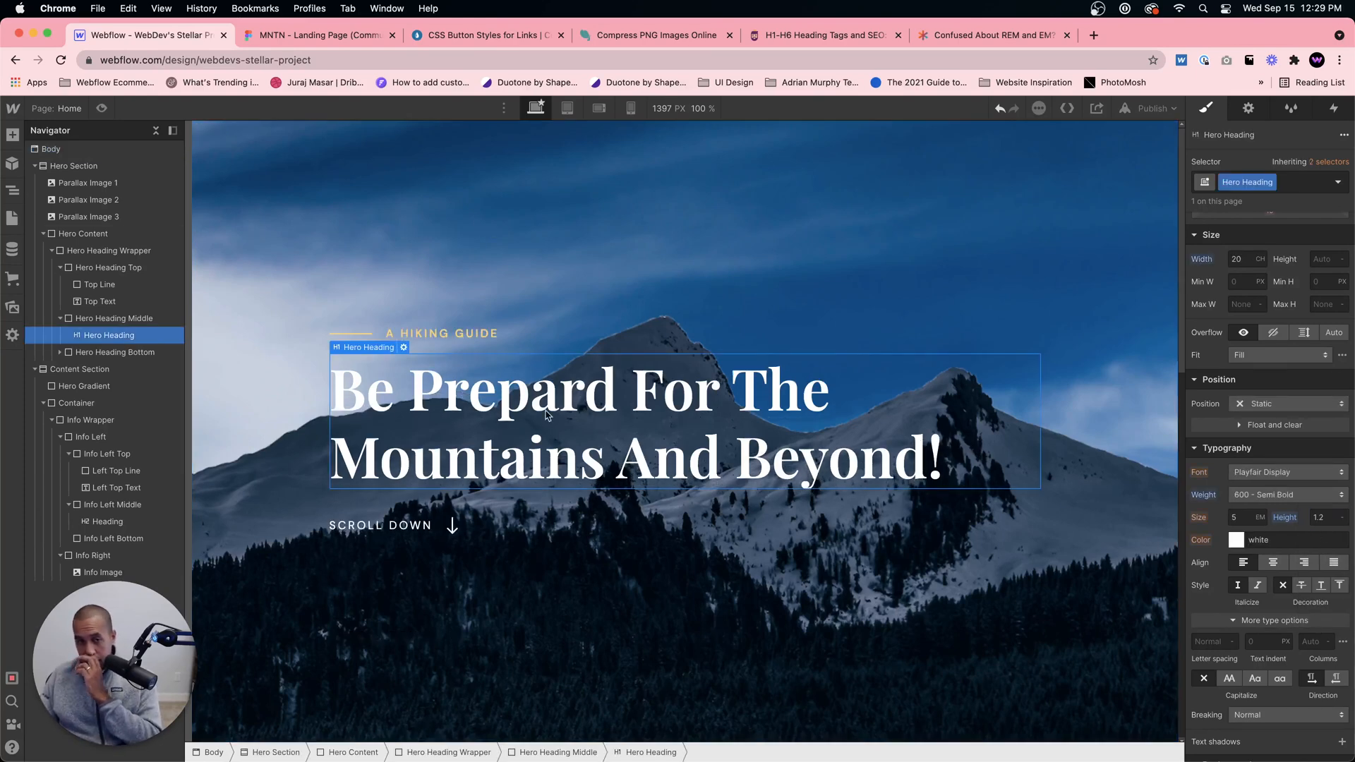
pyautogui.click(1239, 519)
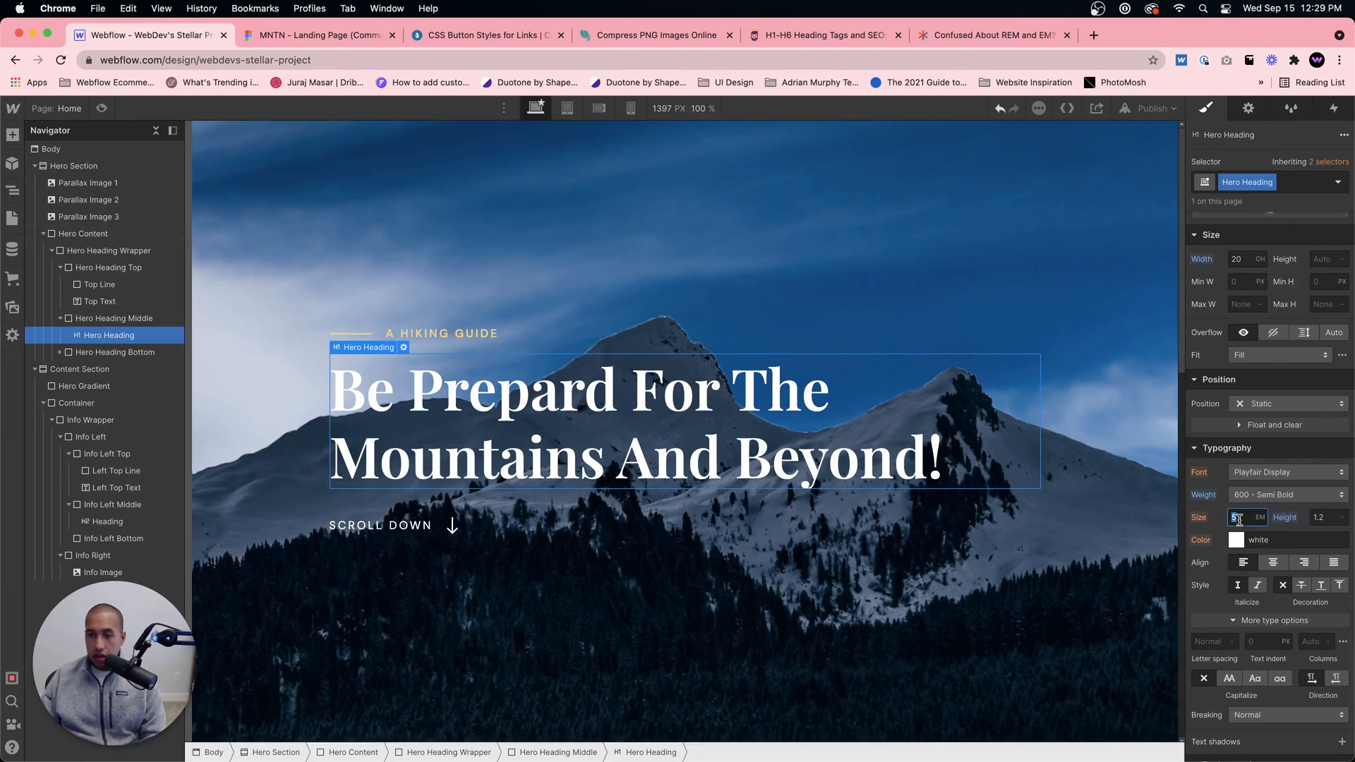
pyautogui.write('4')
pyautogui.press('Return')
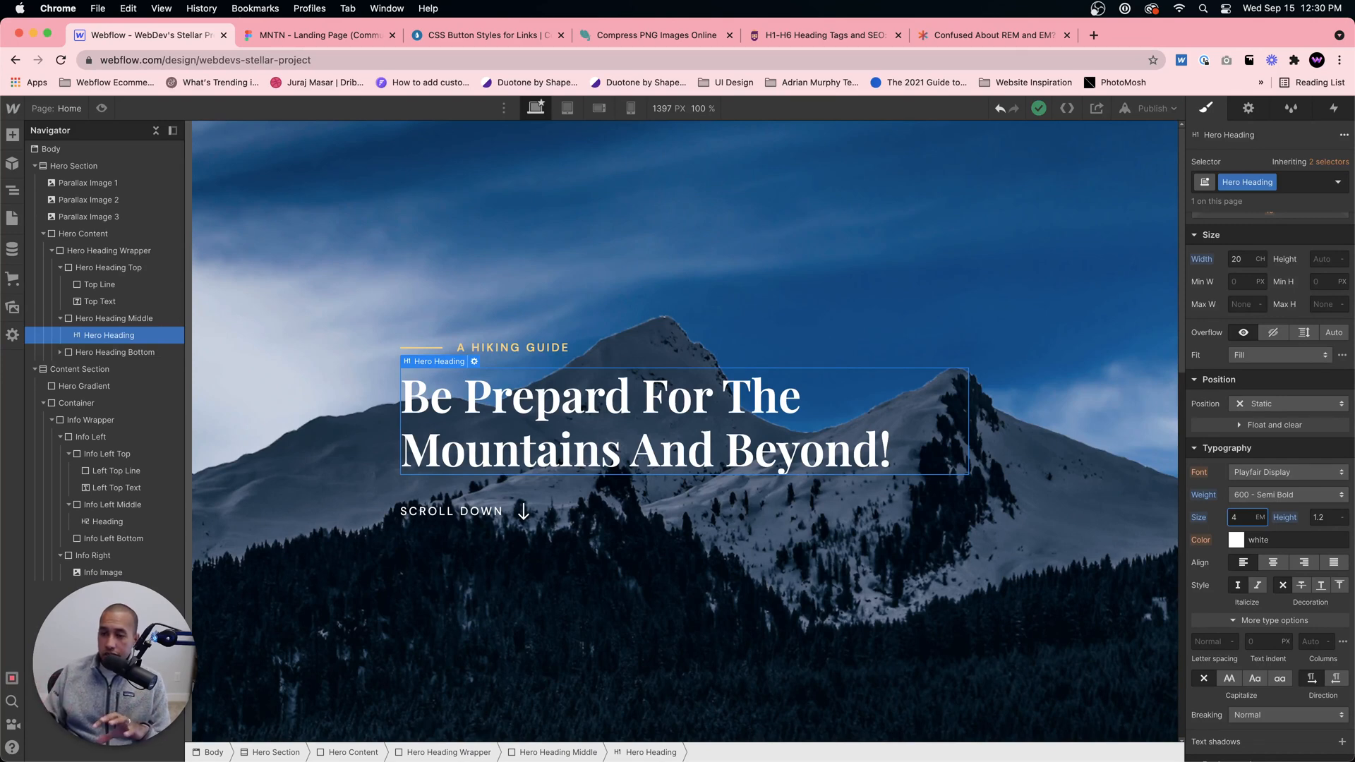
pyautogui.write('4')
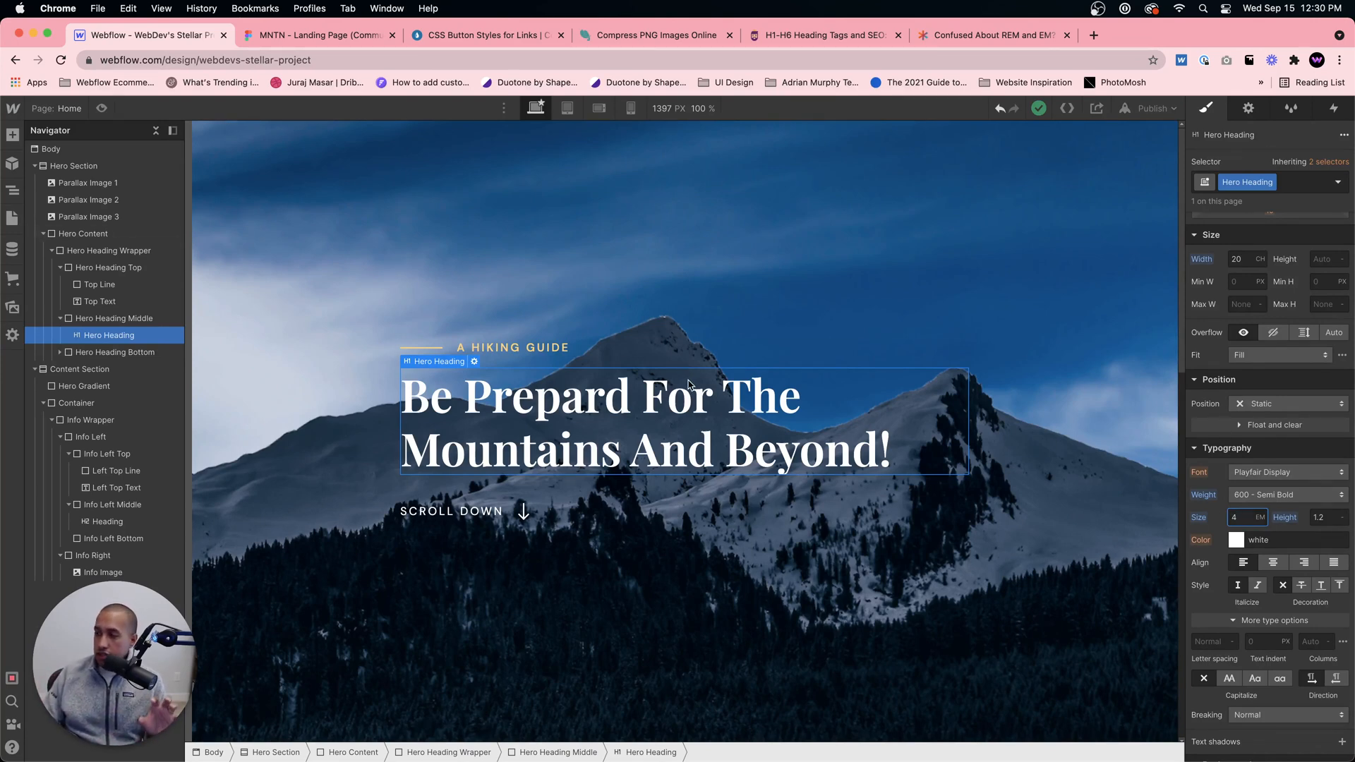
# Step: Remove the Heading class from the "What level of Hiker are you?" heading in the content section
pyautogui.scroll(-10, 689, 383)
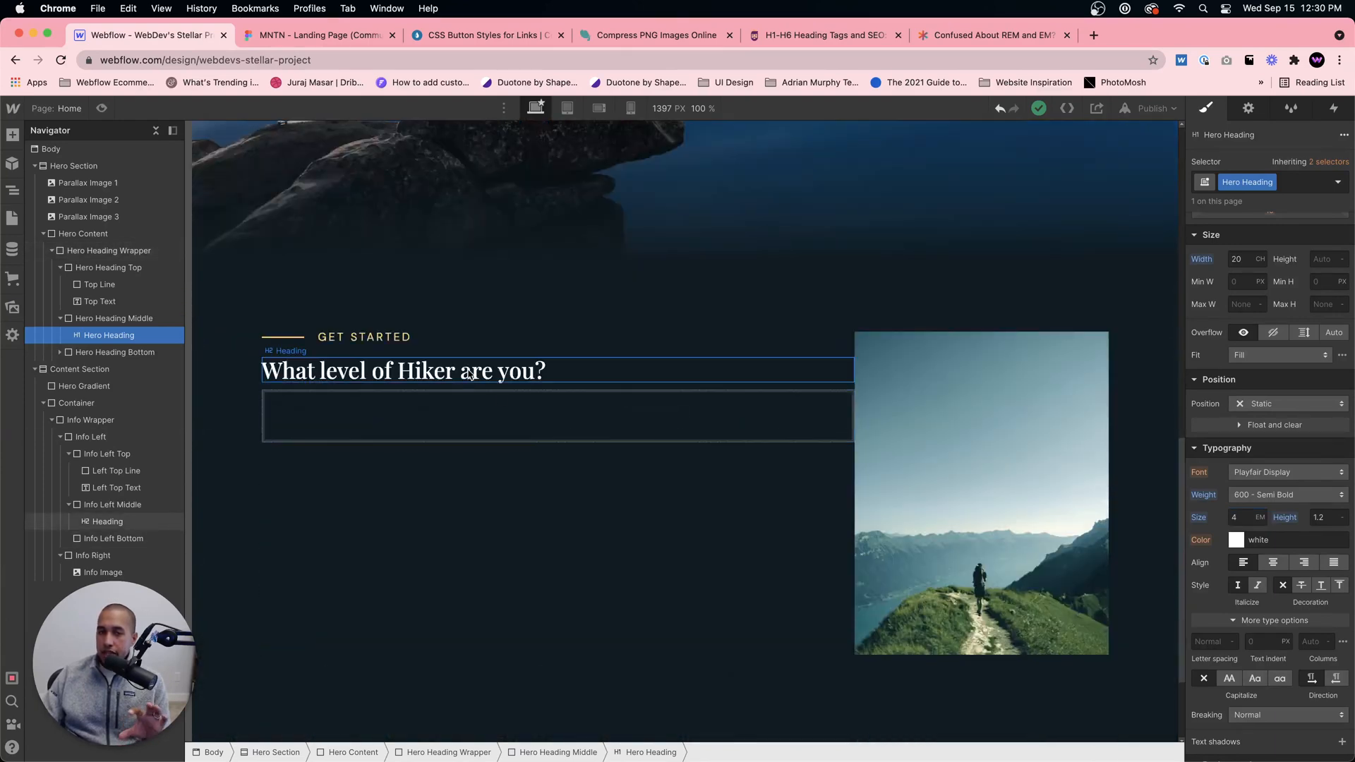
pyautogui.click(535, 368)
pyautogui.click(1251, 182)
pyautogui.click(1240, 235)
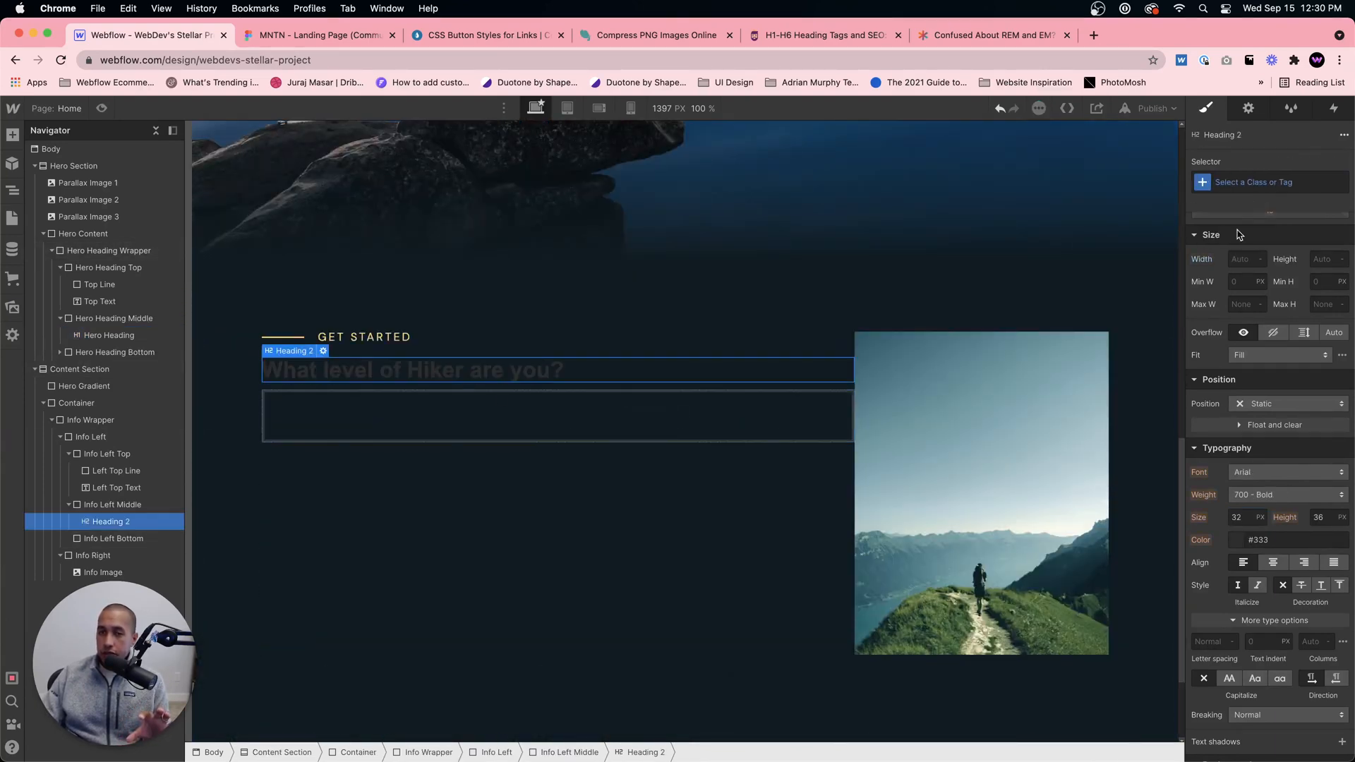
# Step: Target the All H2 Headings tag from the content section heading and set its font to Playfair Display with 500 - Medium weight
pyautogui.click(1256, 181)
pyautogui.click(1216, 264)
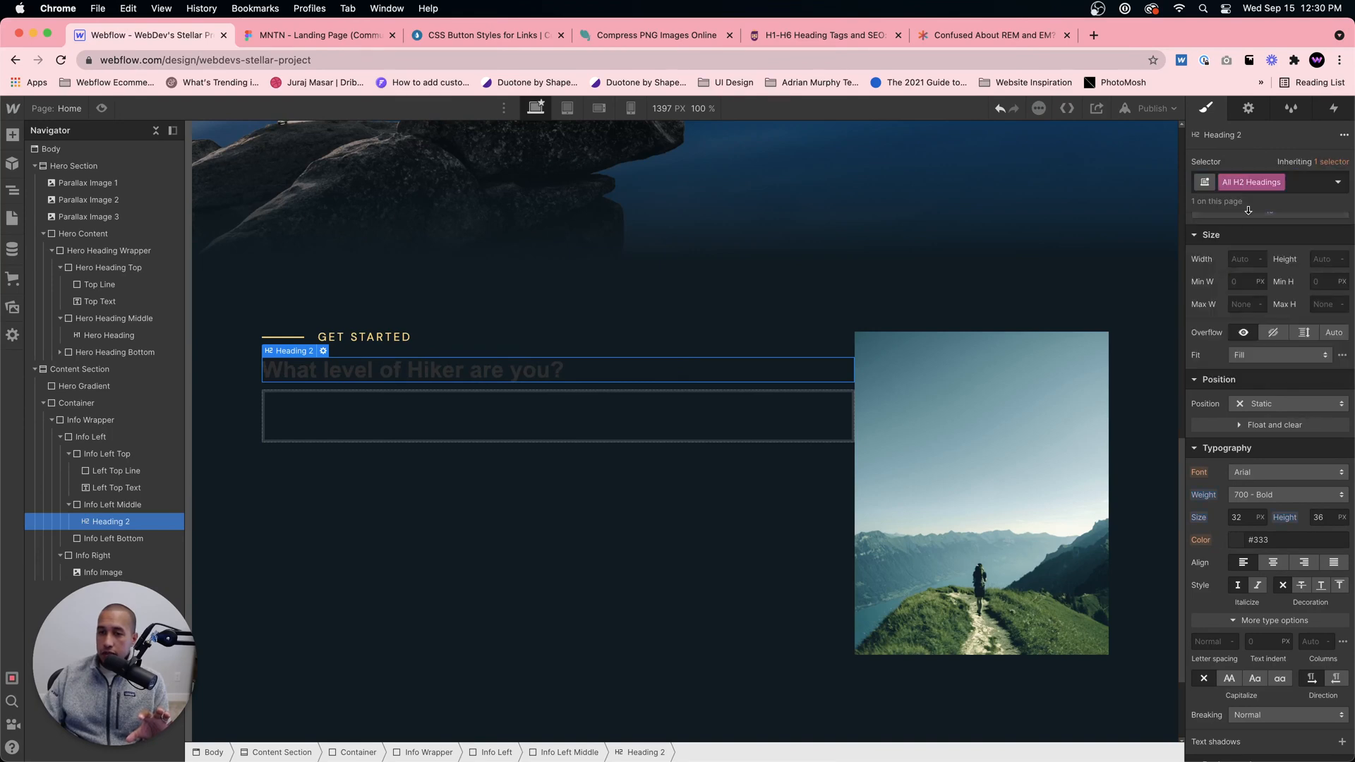
pyautogui.click(1257, 472)
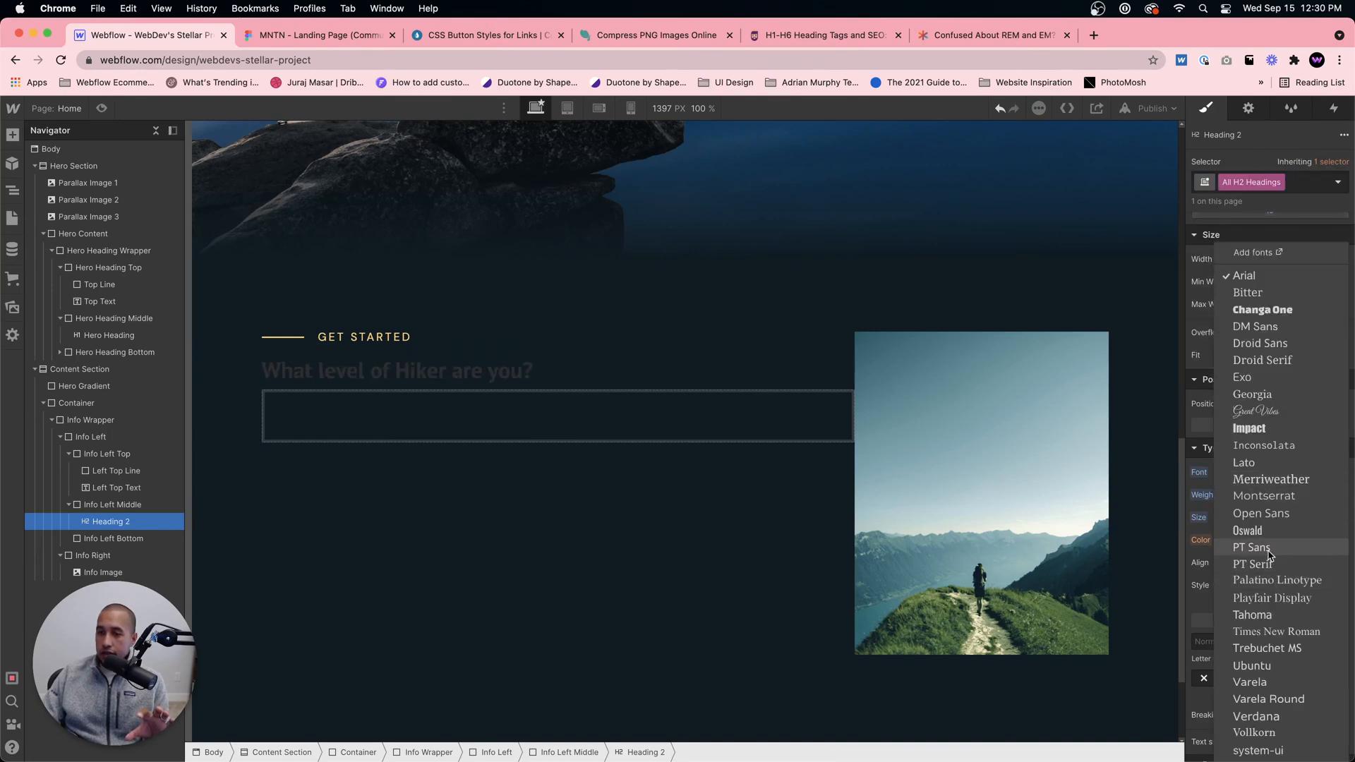
pyautogui.click(1255, 327)
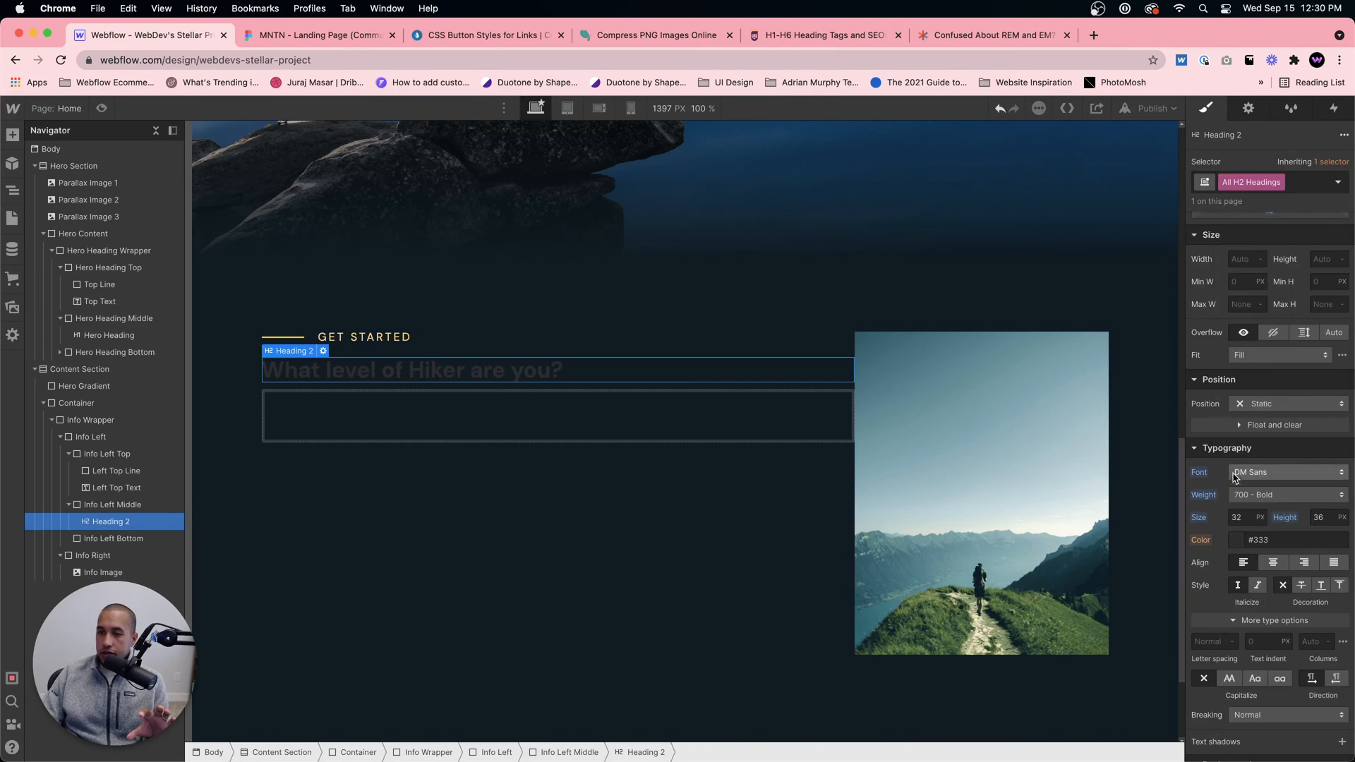
pyautogui.click(1252, 472)
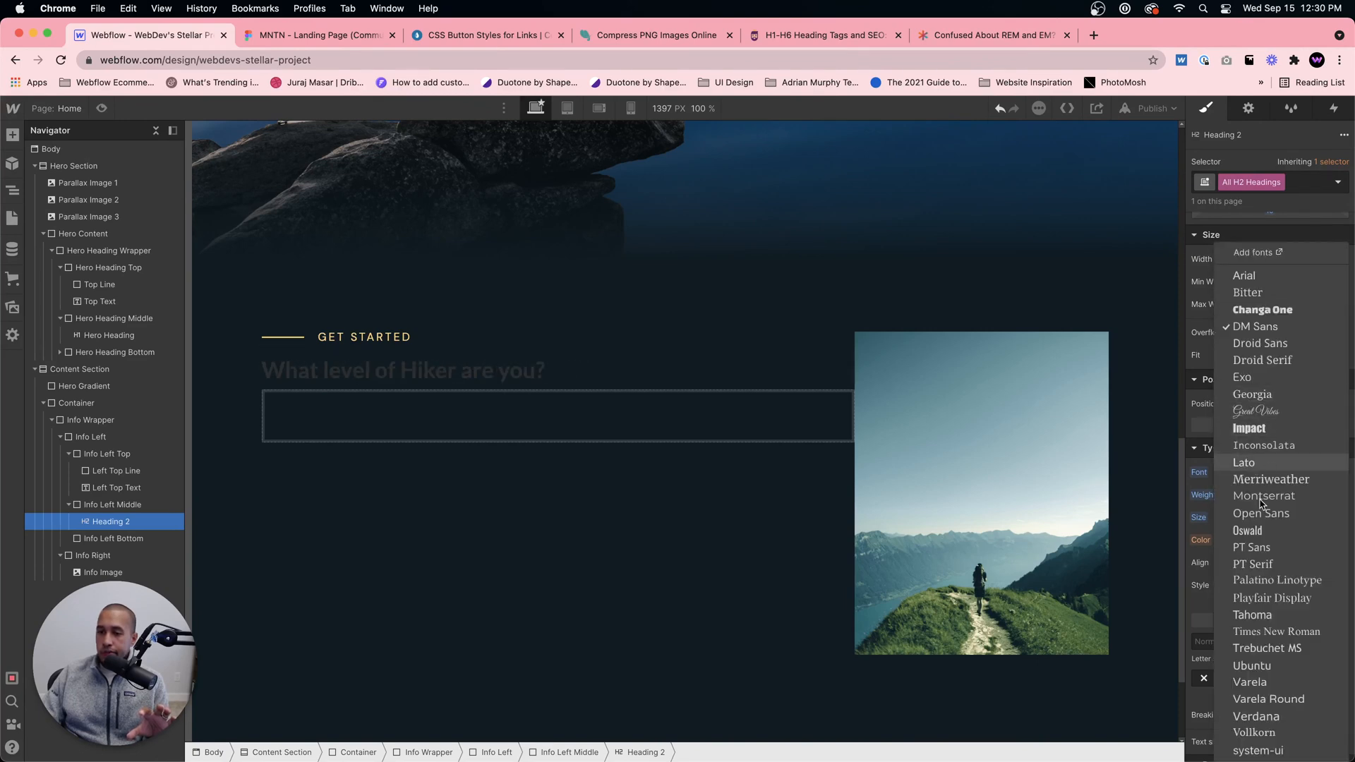
pyautogui.click(1272, 597)
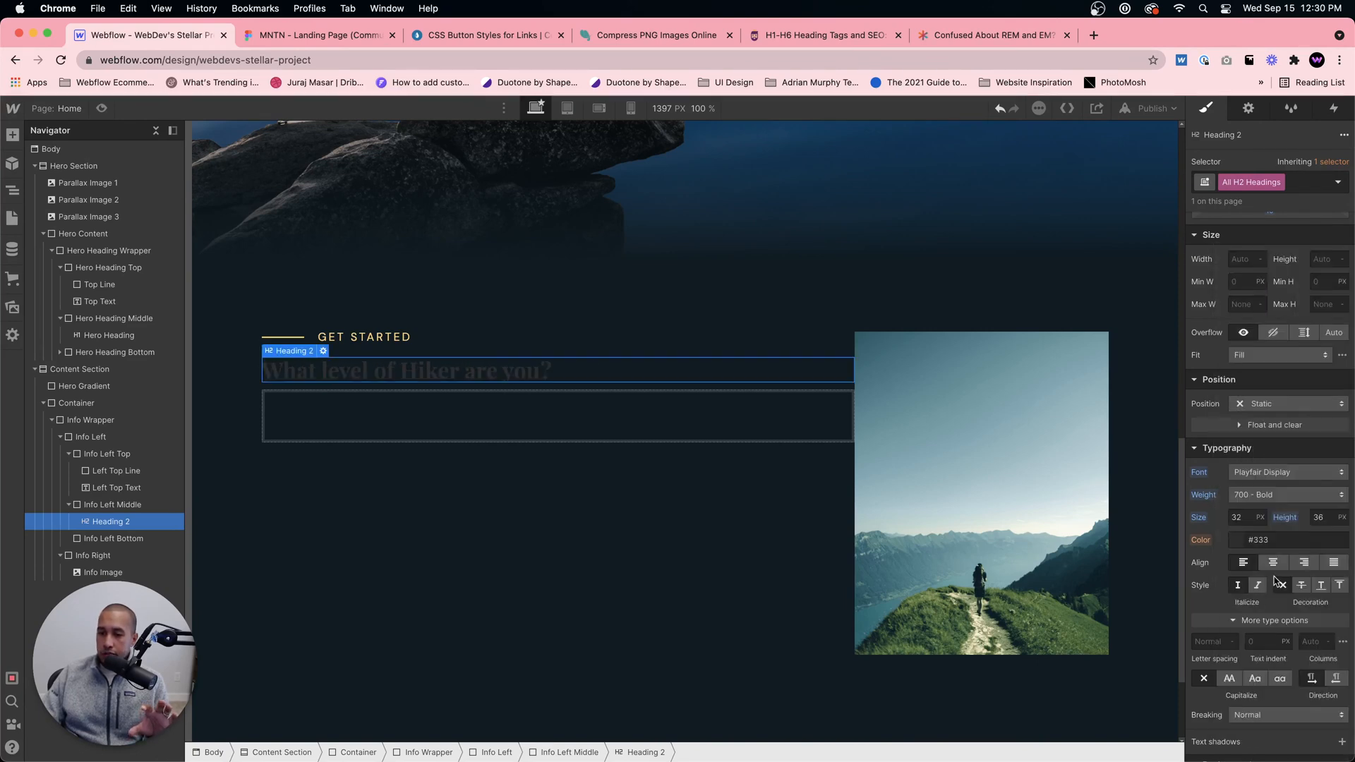
pyautogui.click(1265, 497)
pyautogui.click(1268, 463)
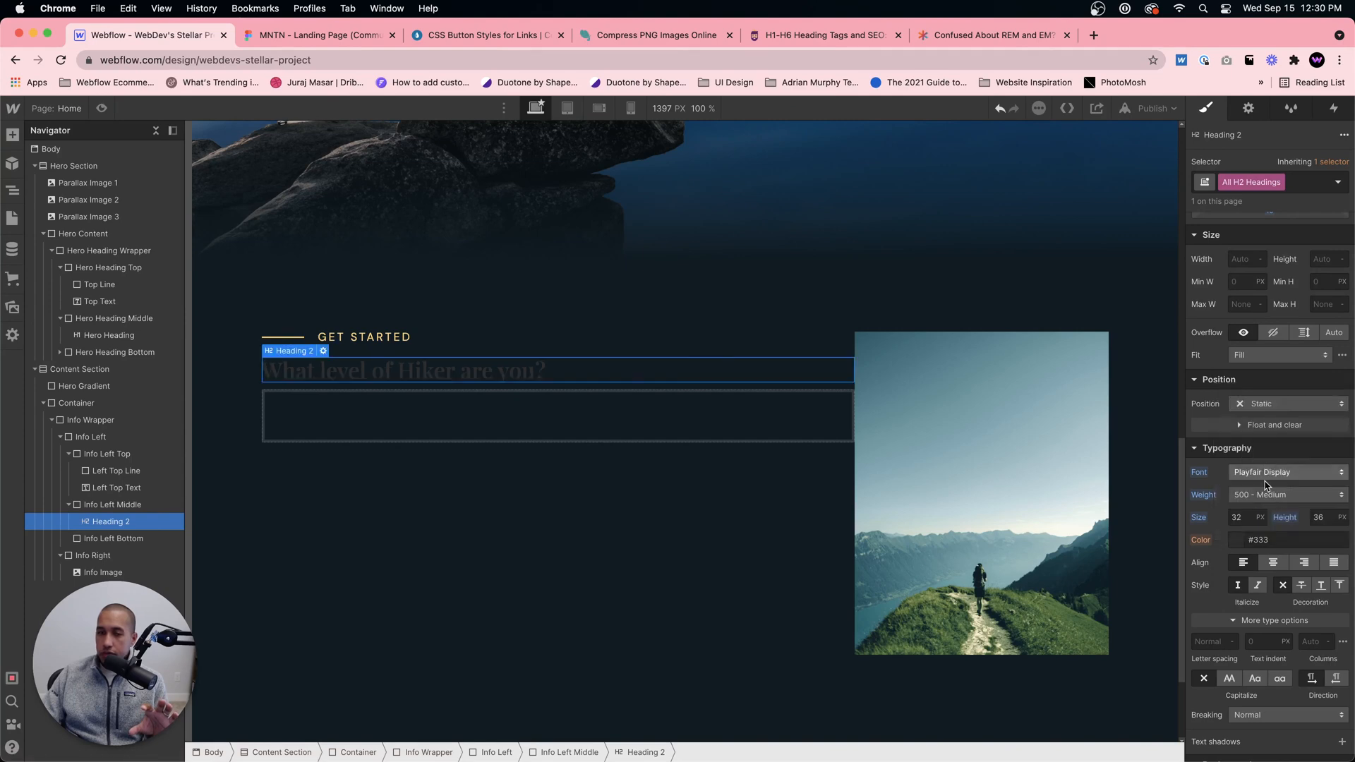
# Step: Set the text color of the All H2 Headings tag to white
pyautogui.click(1243, 541)
pyautogui.moveTo(1218, 361); pyautogui.dragTo(1158, 276)
pyautogui.click(1225, 261)
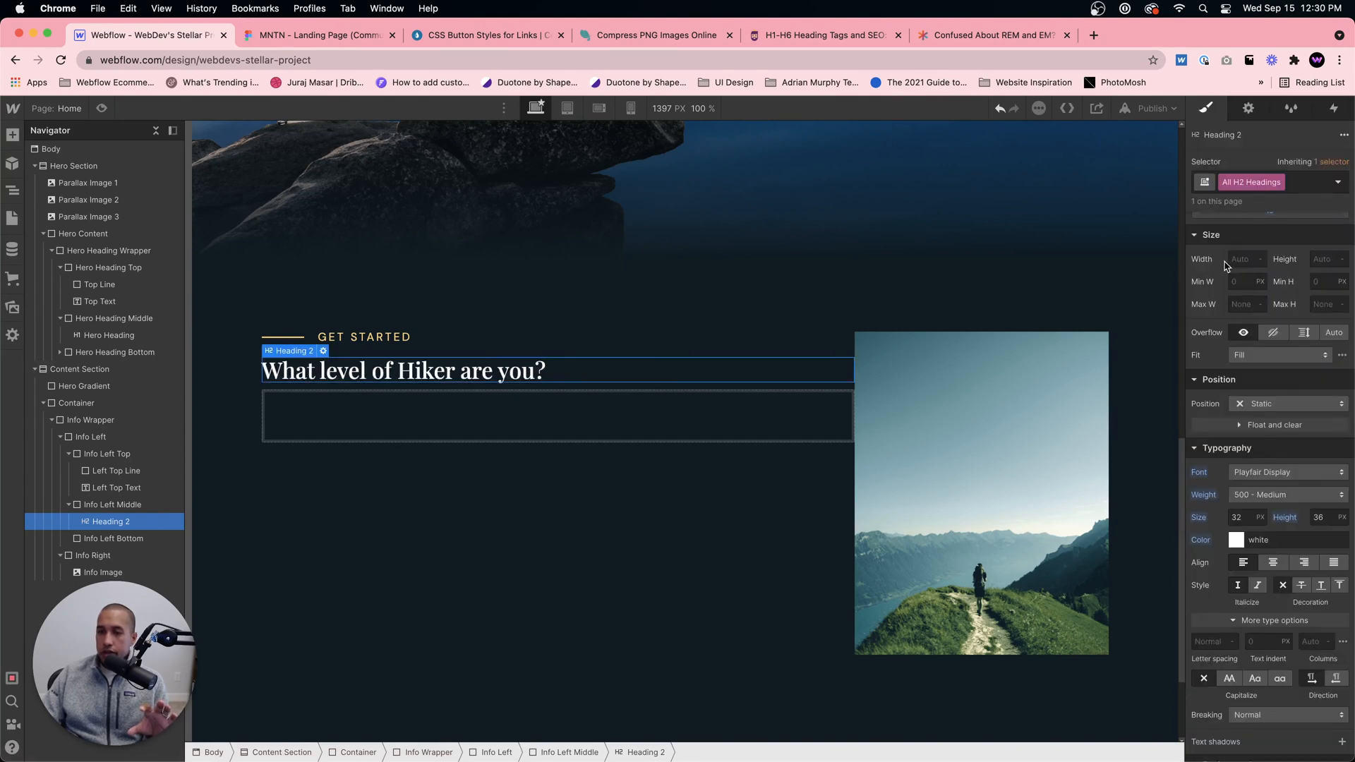
# Step: Switch the All H2 Headings font size to em units, trying 3 em and returning to 2 em
pyautogui.click(1240, 517)
pyautogui.write('26')
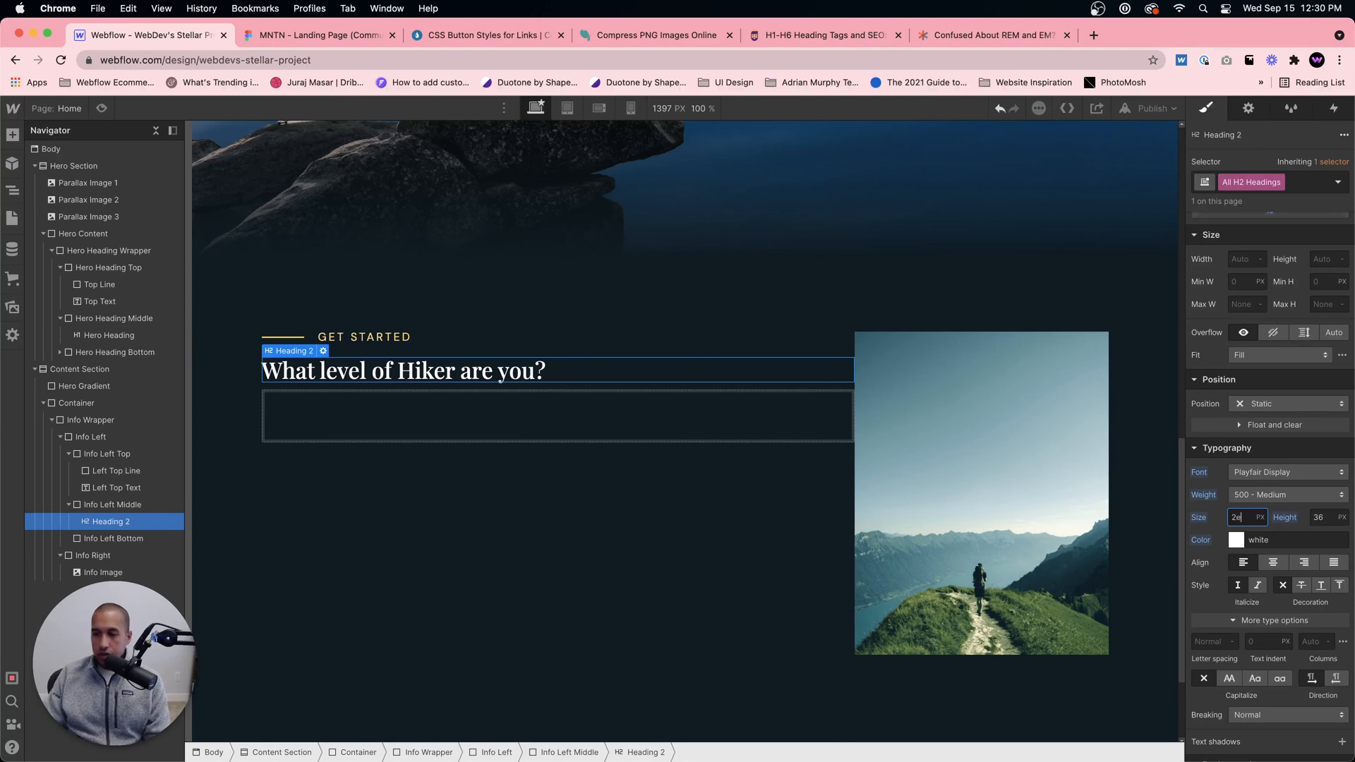
pyautogui.press('Return')
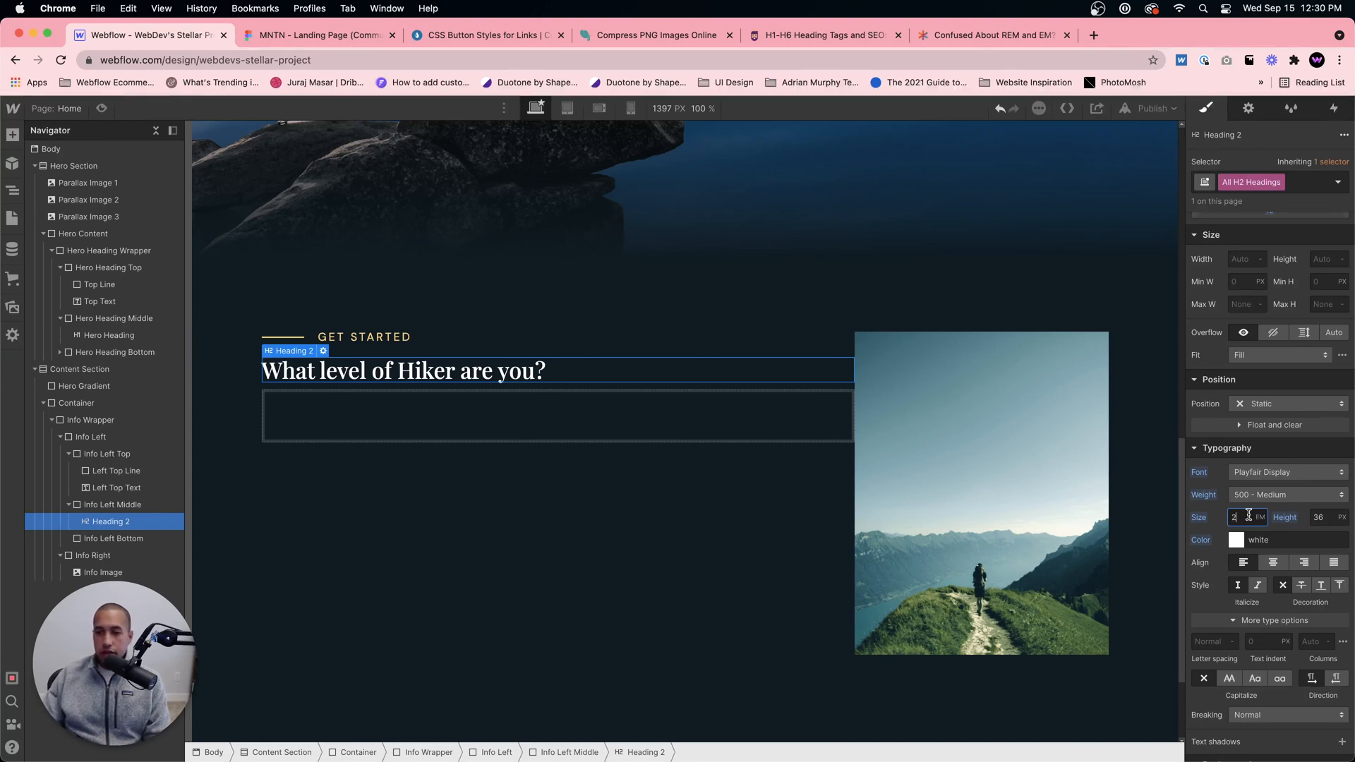
pyautogui.press('BackSpace')
pyautogui.write('3')
pyautogui.press('Return')
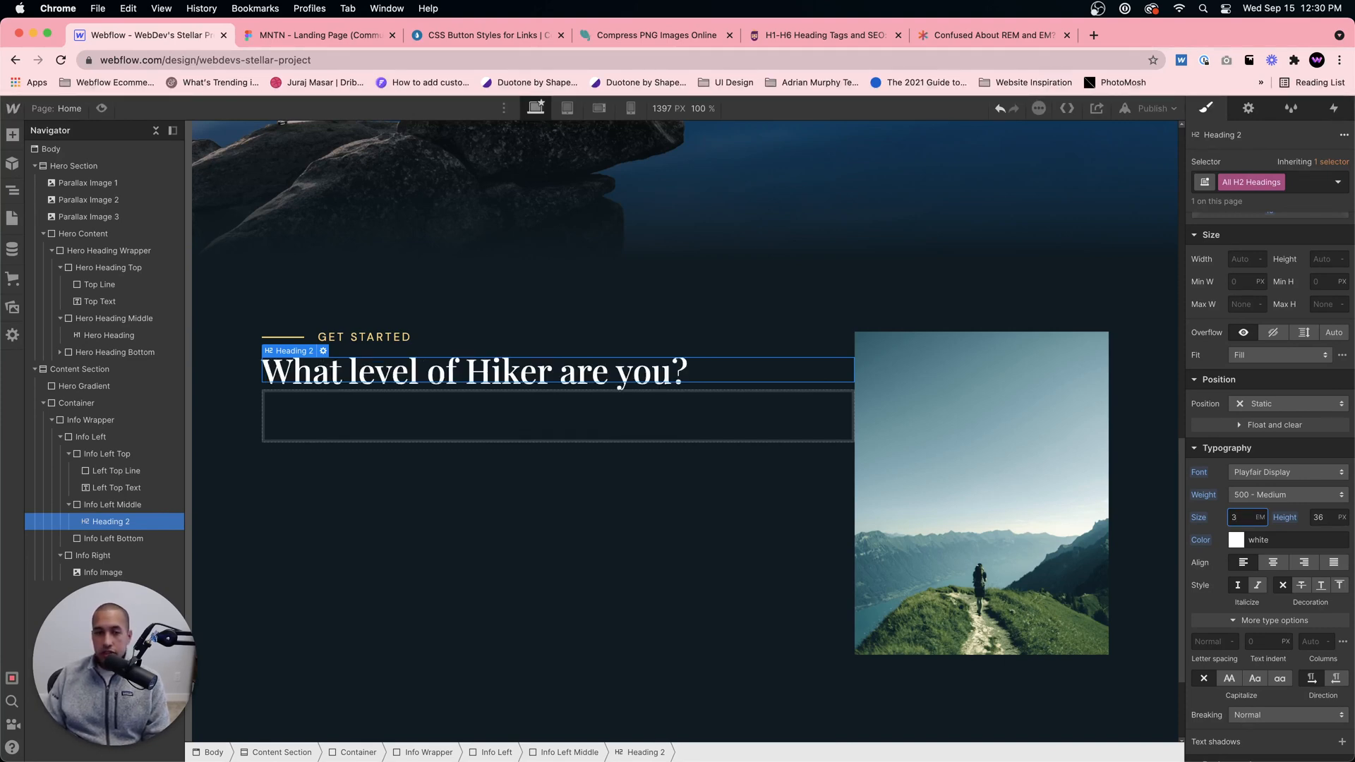
pyautogui.write('2')
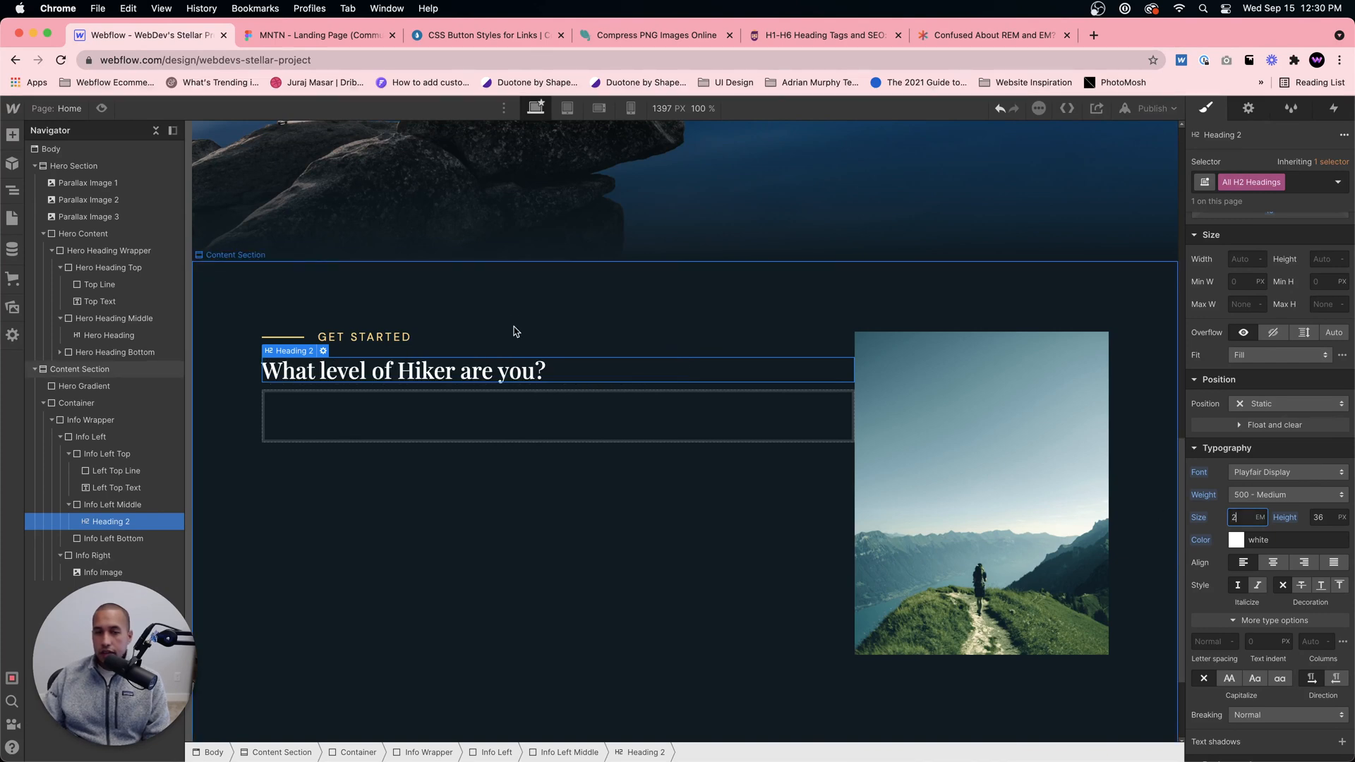
# Step: Inspect the "What level of hiker are you?" heading's typography in Figma and try a 4 em size for All H2 Headings in Webflow
pyautogui.click(299, 39)
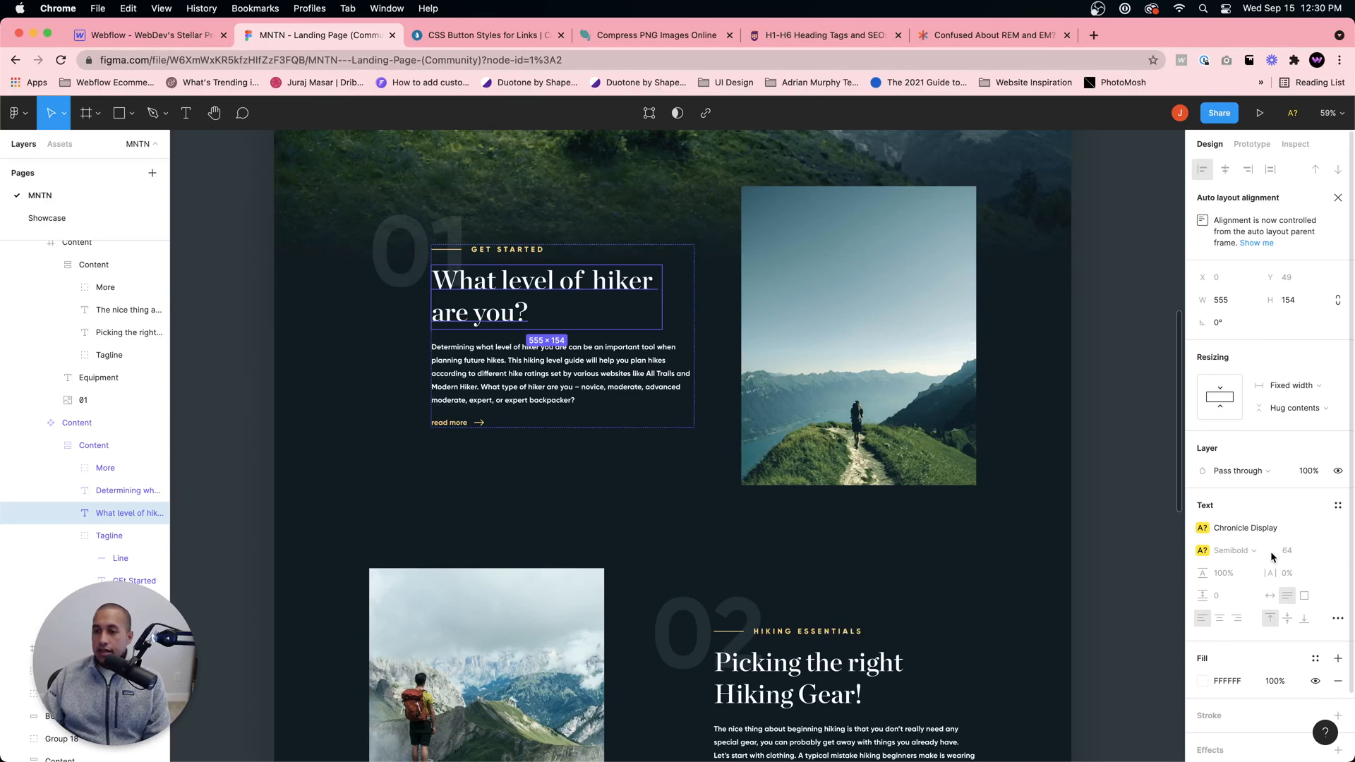
pyautogui.click(1293, 144)
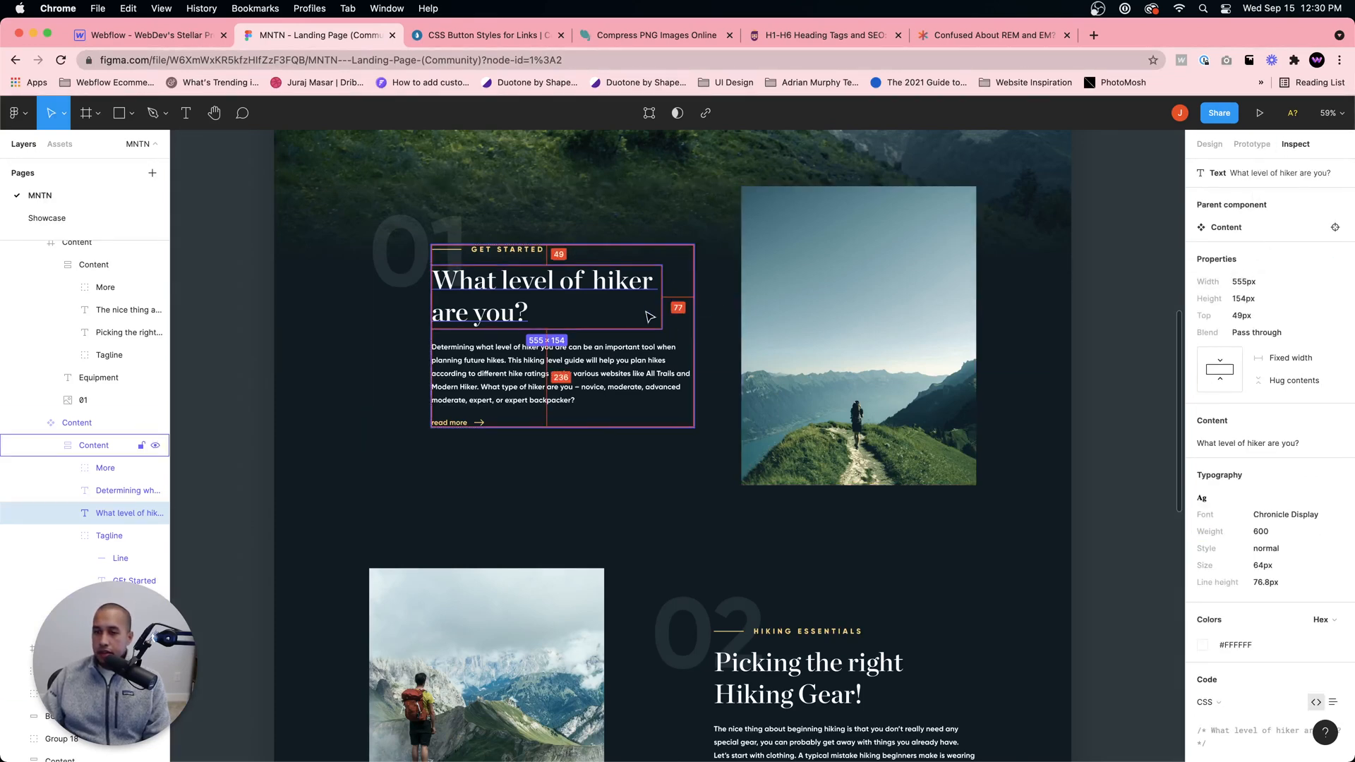
pyautogui.click(132, 33)
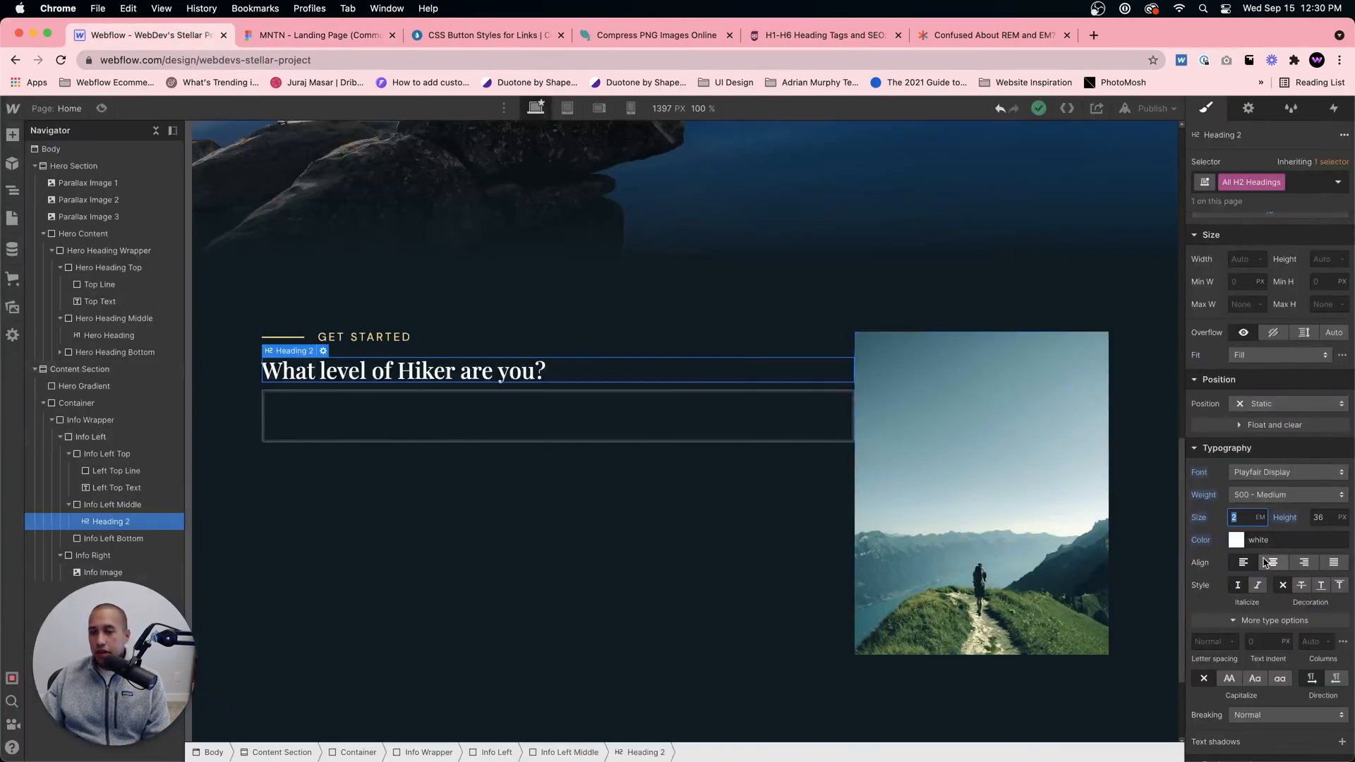
pyautogui.write('4')
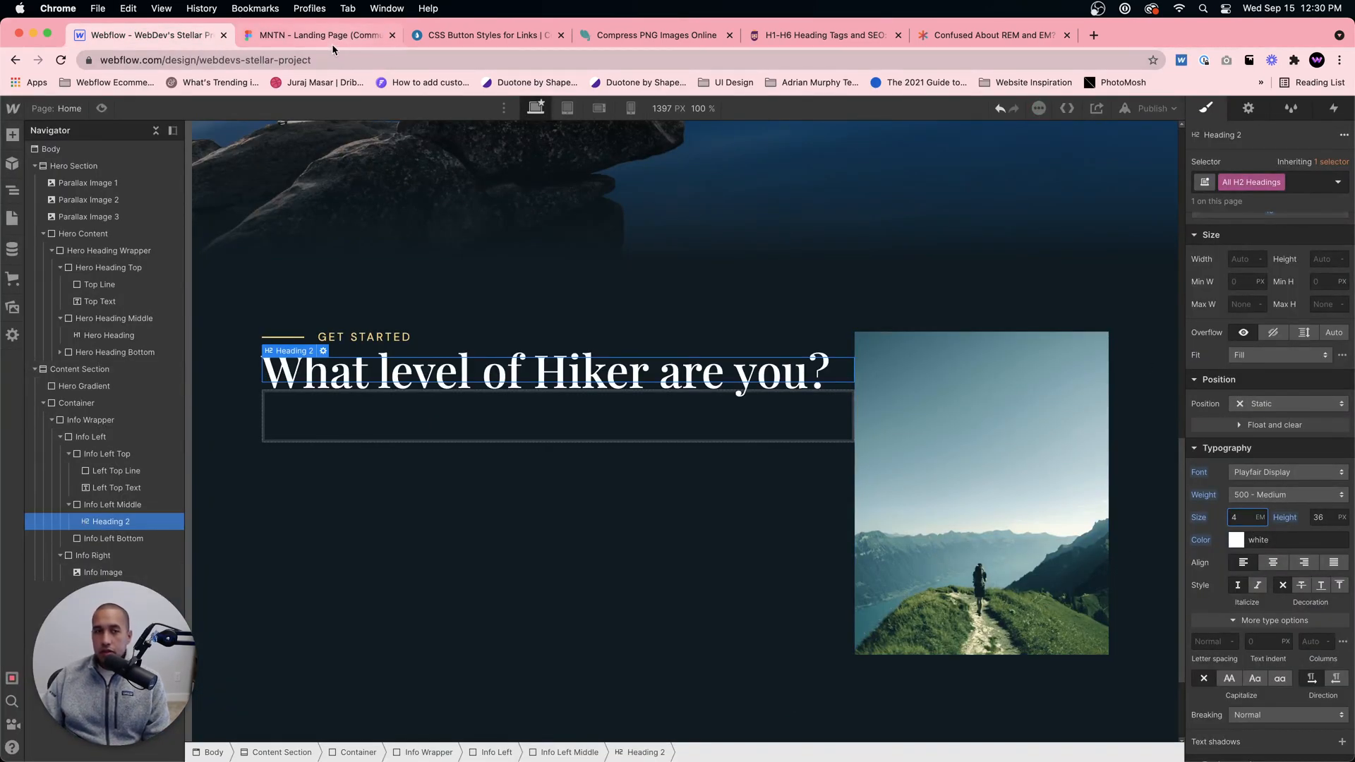
# Step: Check the Figma heading again and set the All H2 Headings font size in Webflow to 2.5 em
pyautogui.click(332, 38)
pyautogui.click(174, 44)
pyautogui.write('3')
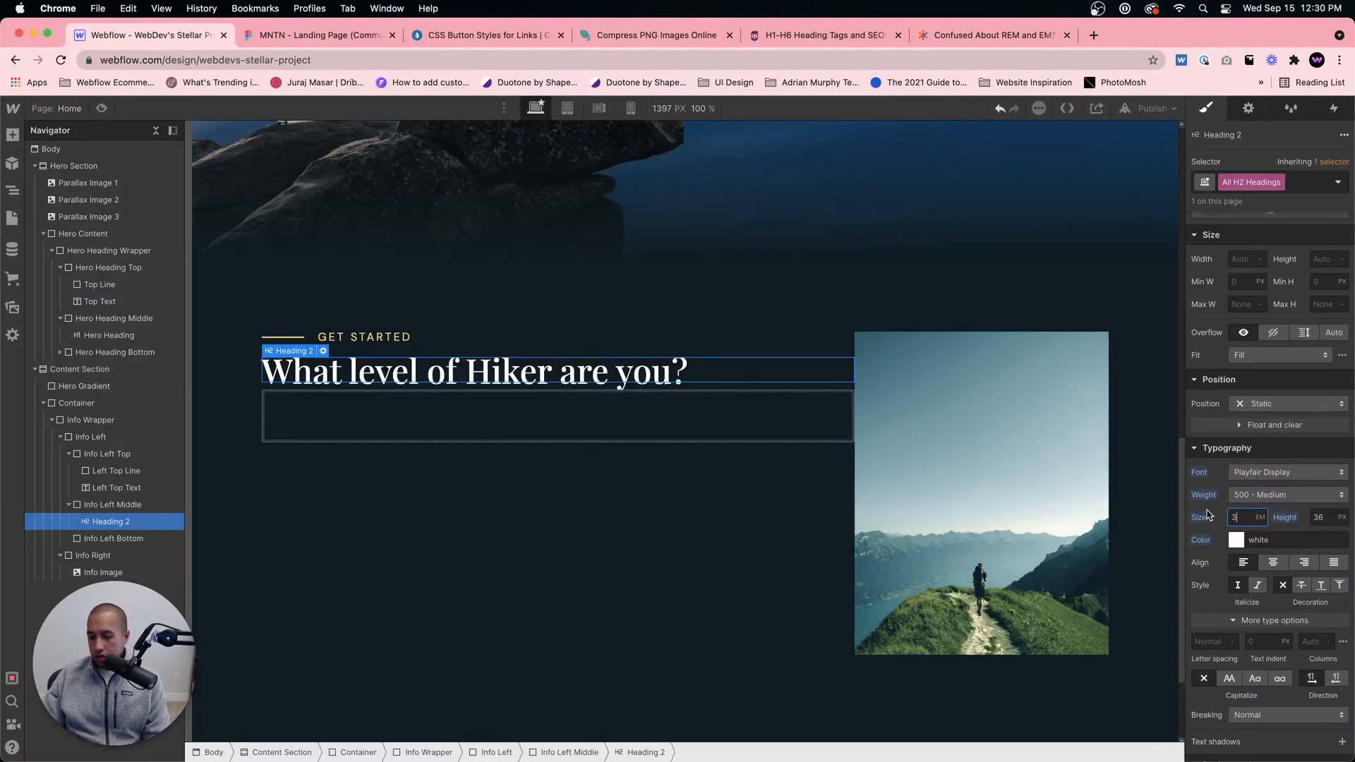
pyautogui.press('BackSpace')
pyautogui.write('2.5')
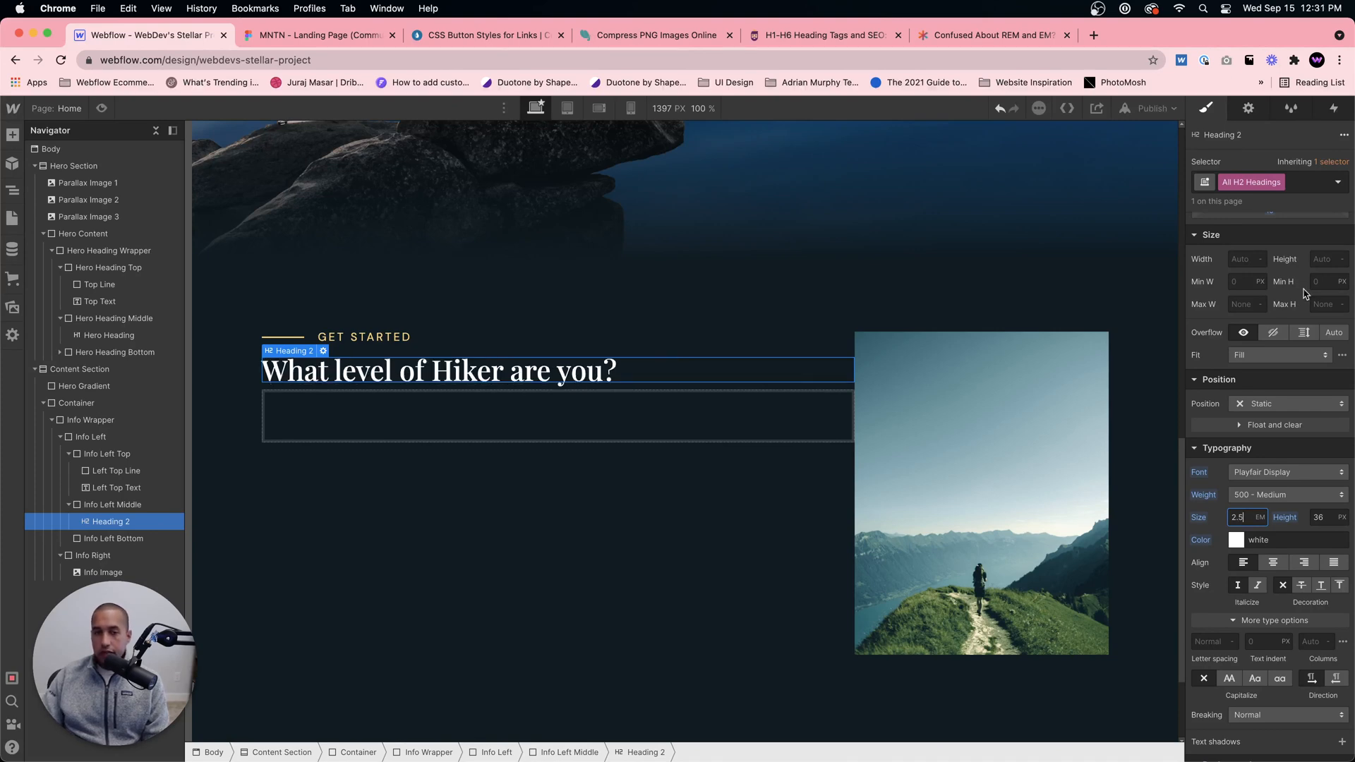
# Step: Give the All H2 Headings tag a unitless line height of 1, comparing it with the heading in the Figma design
pyautogui.click(1321, 518)
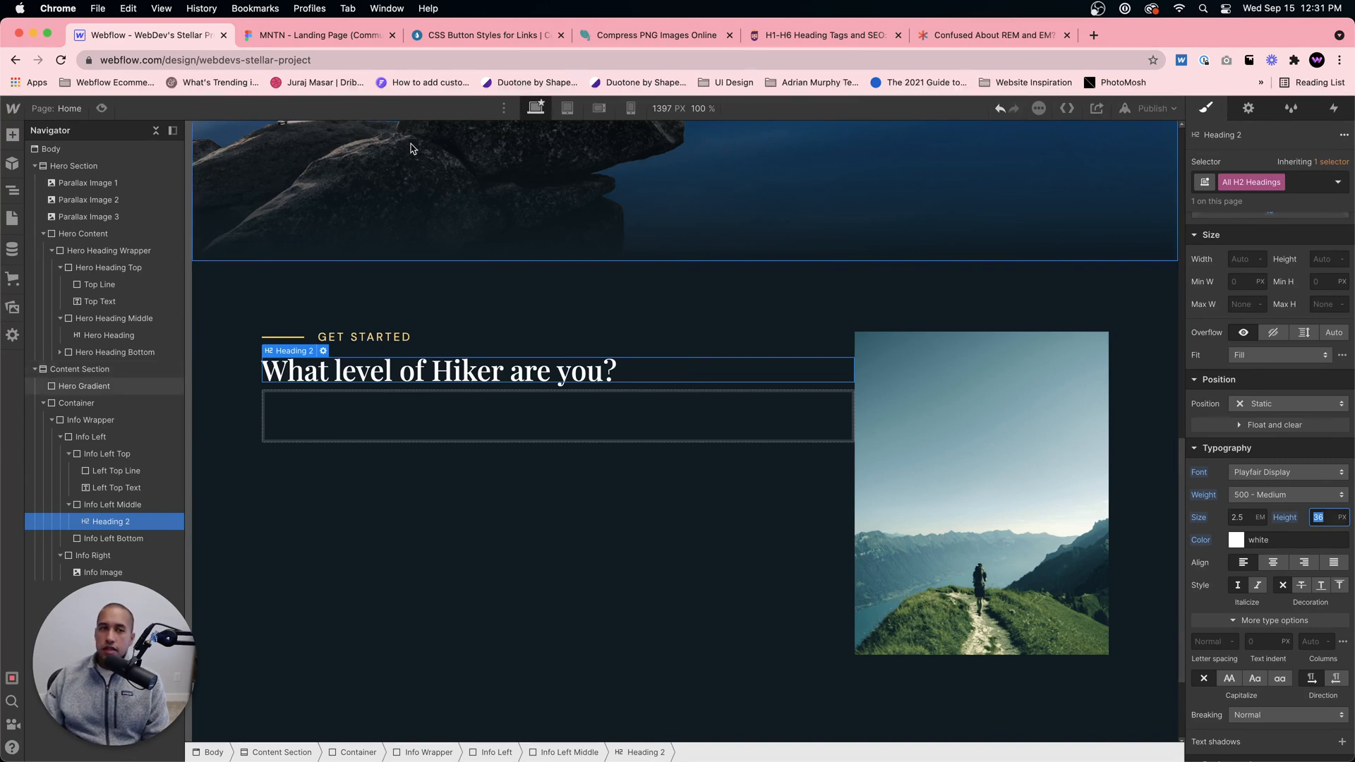
pyautogui.click(312, 36)
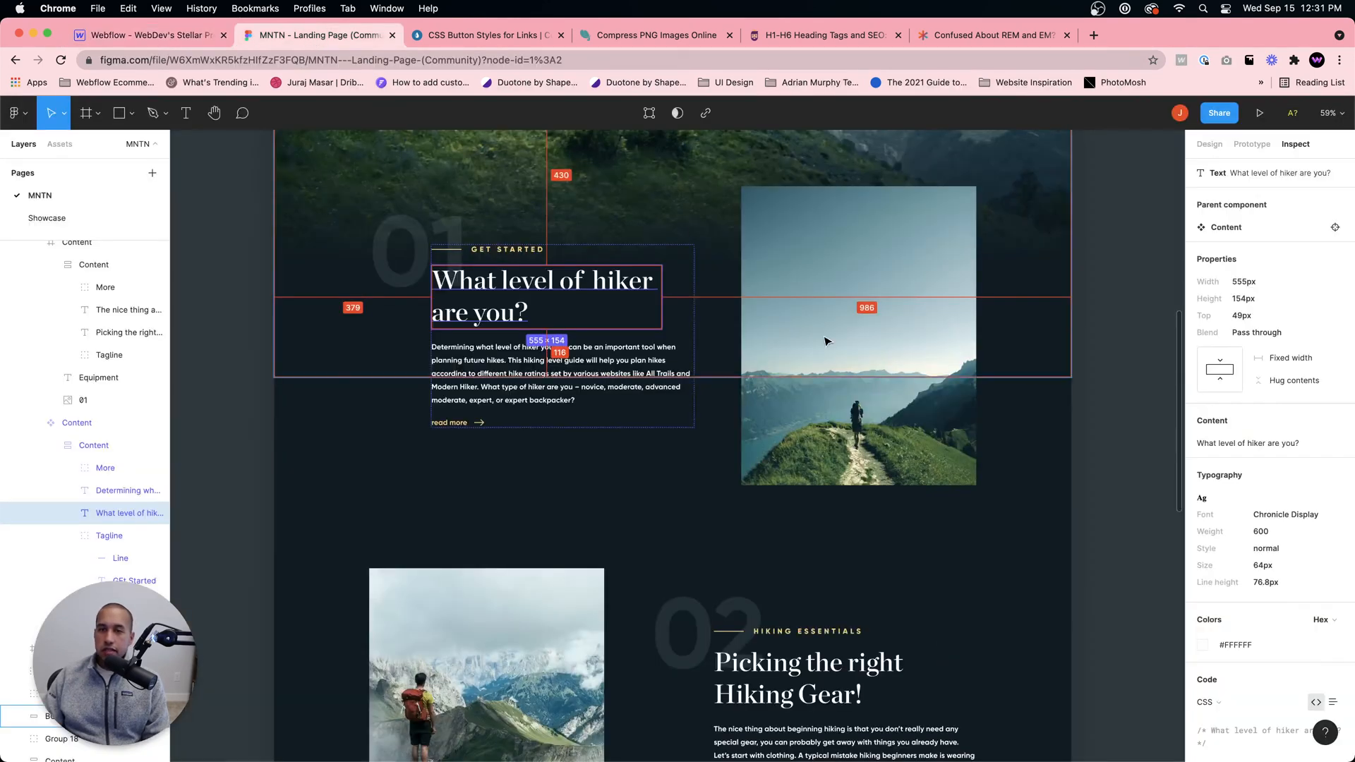
pyautogui.click(145, 37)
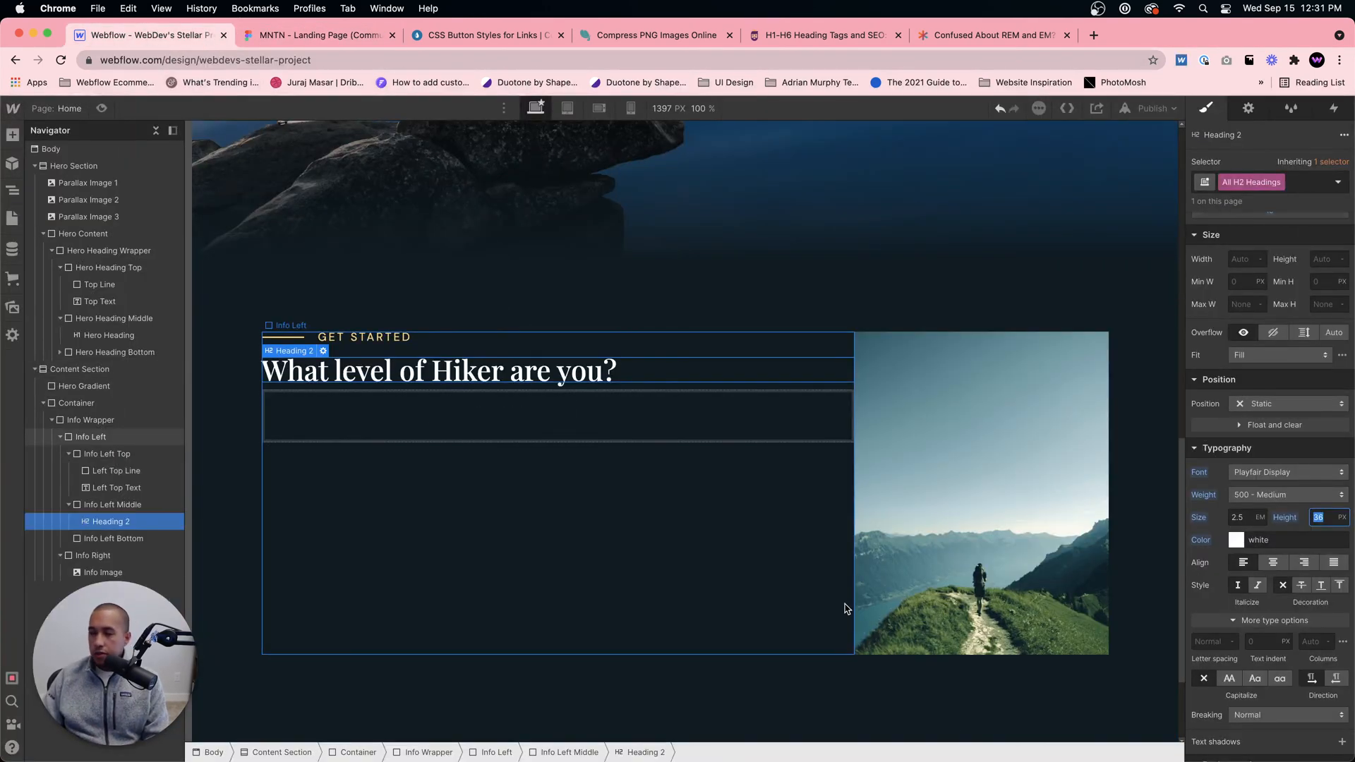
pyautogui.write('1')
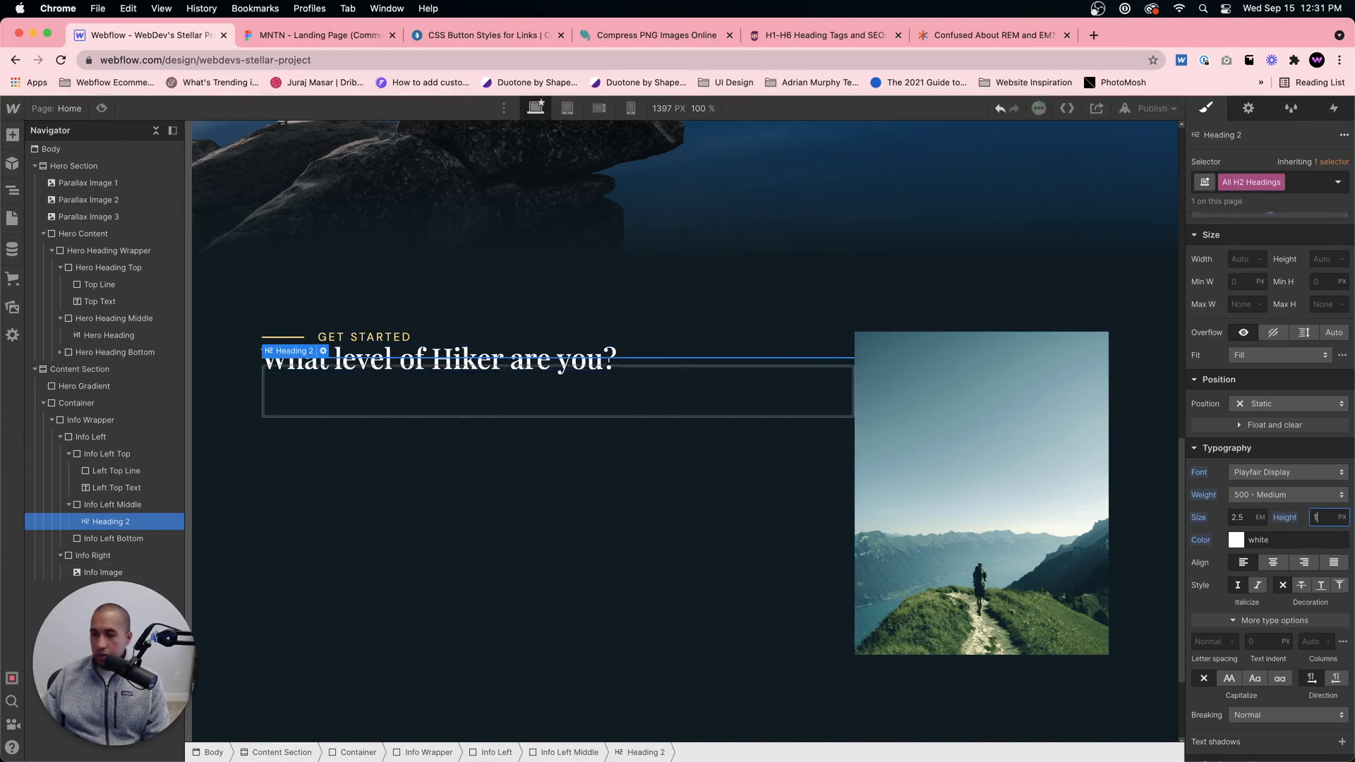
pyautogui.click(1342, 517)
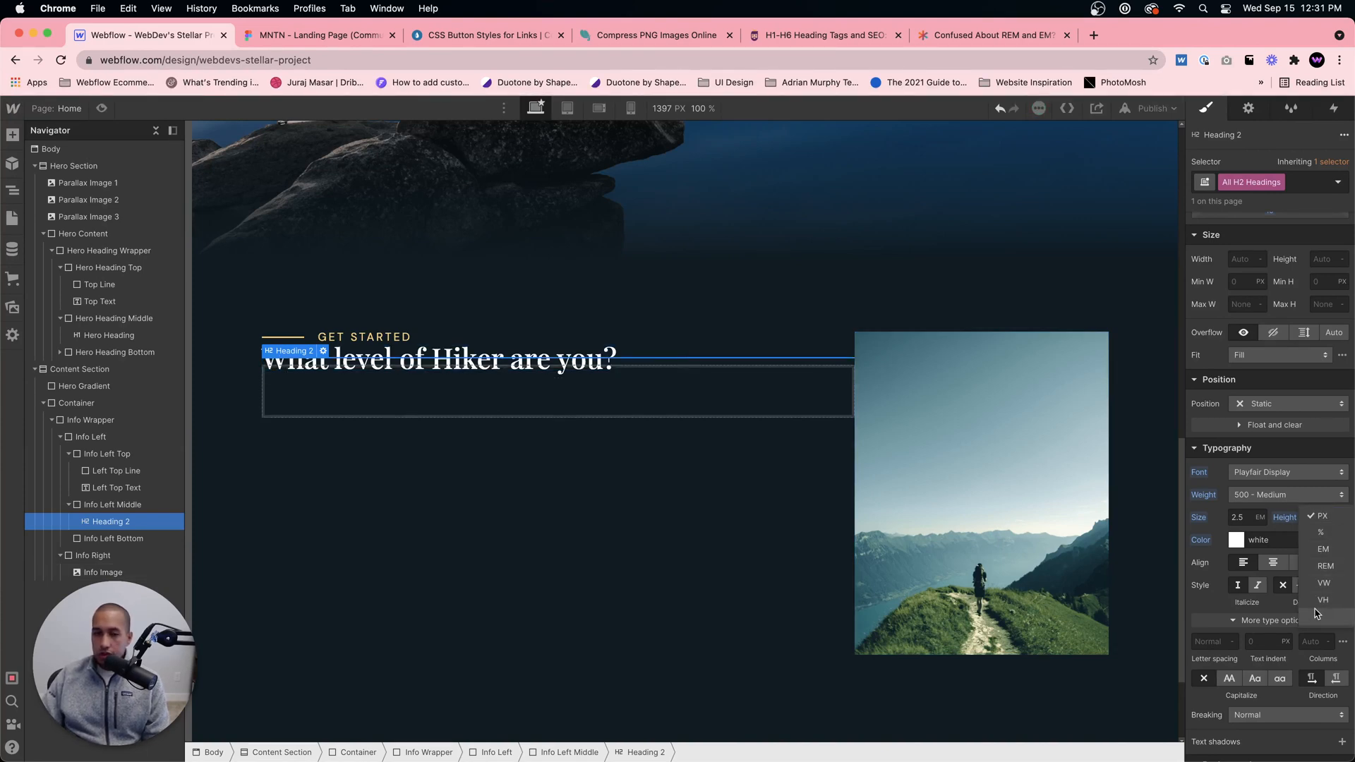
pyautogui.click(1317, 615)
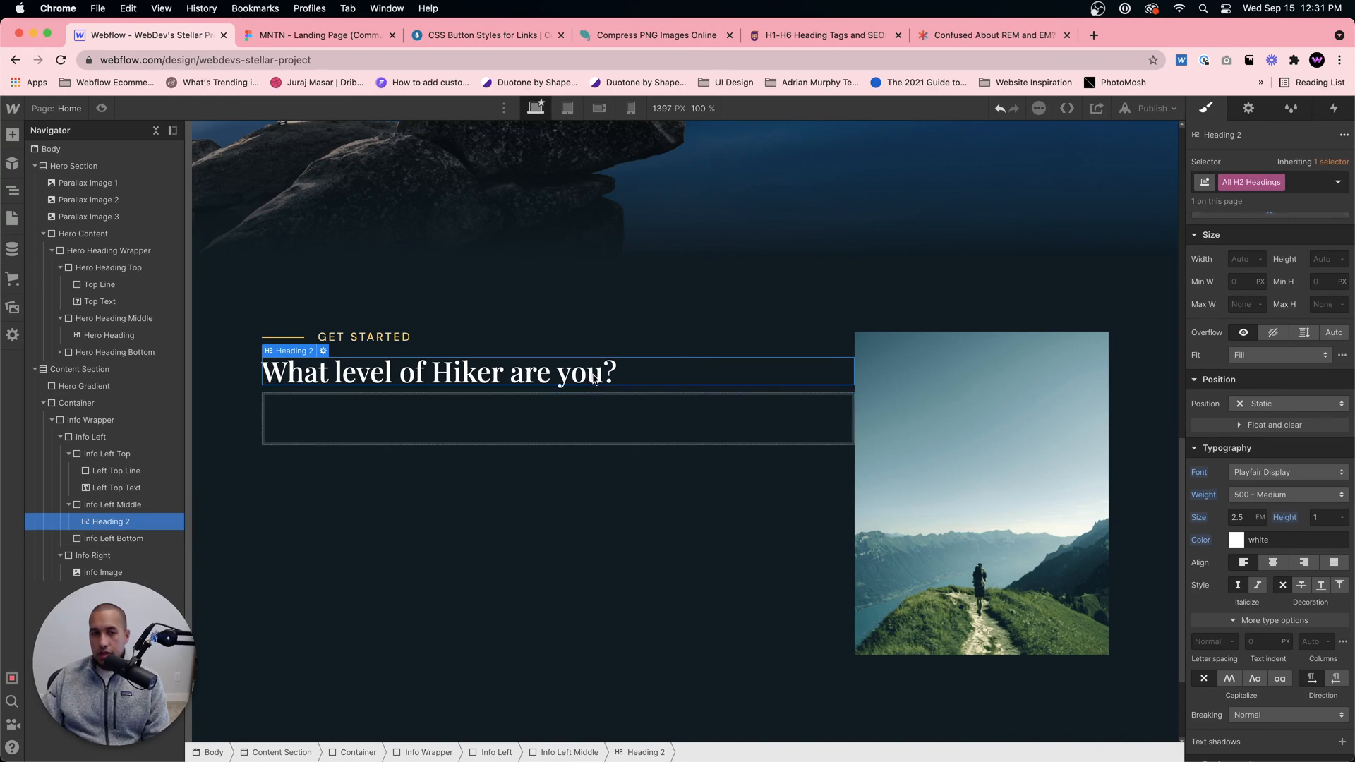
pyautogui.click(343, 44)
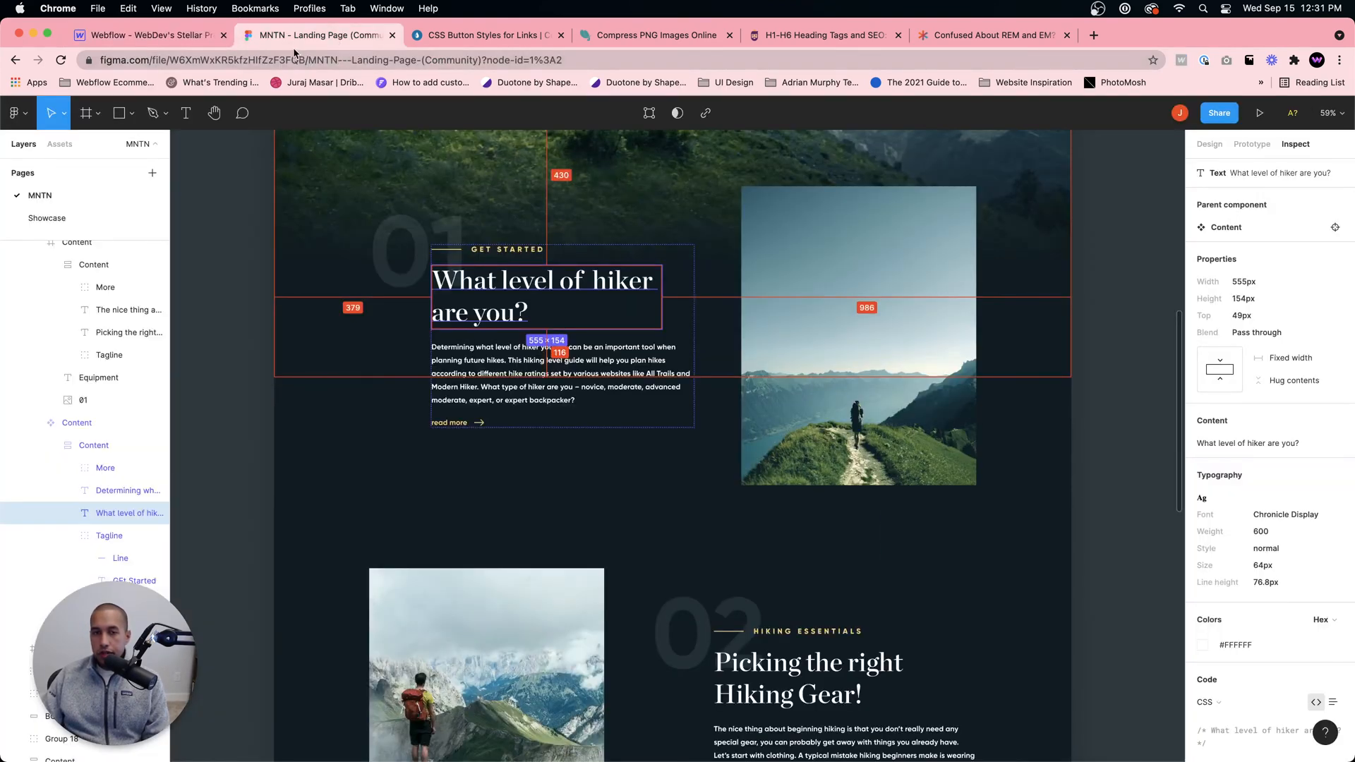
pyautogui.click(135, 38)
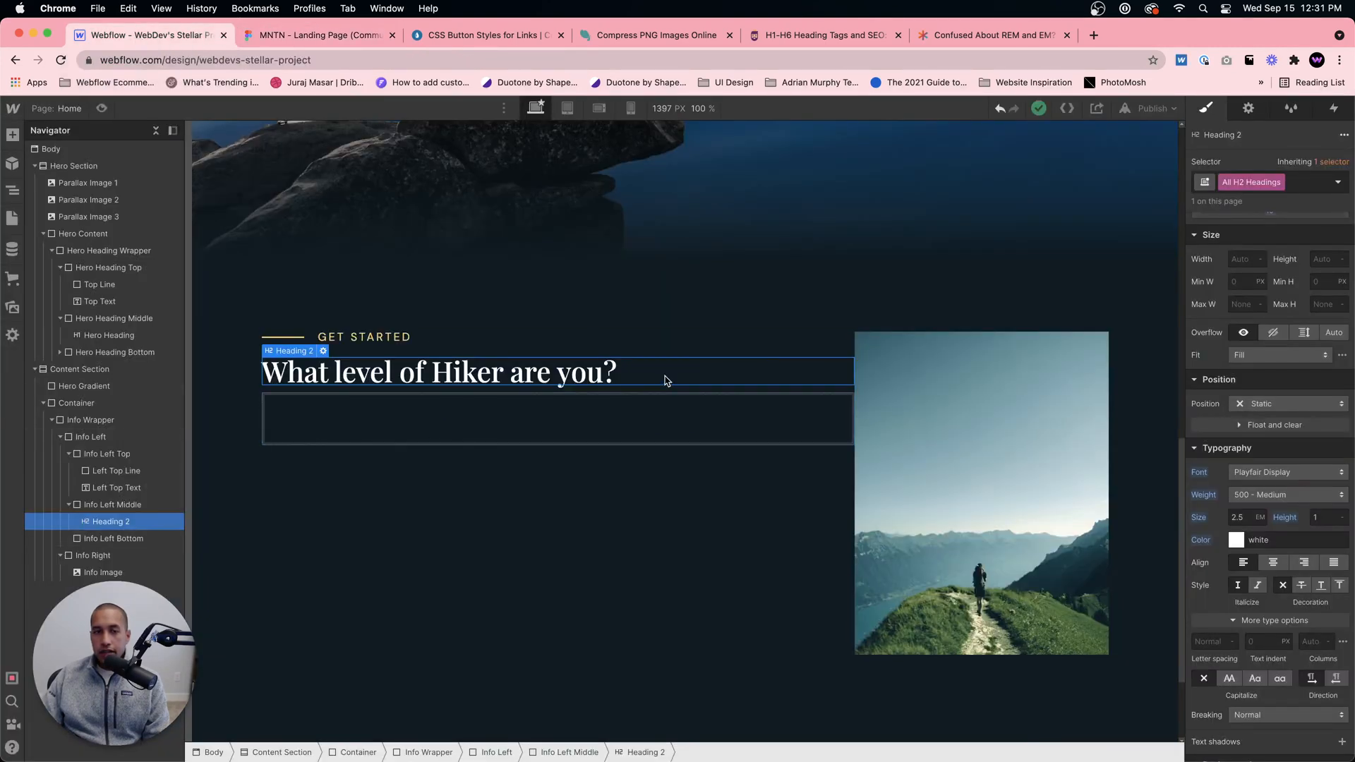
# Step: Add a Paragraph element inside the Info Left Middle block, below the heading
pyautogui.click(146, 505)
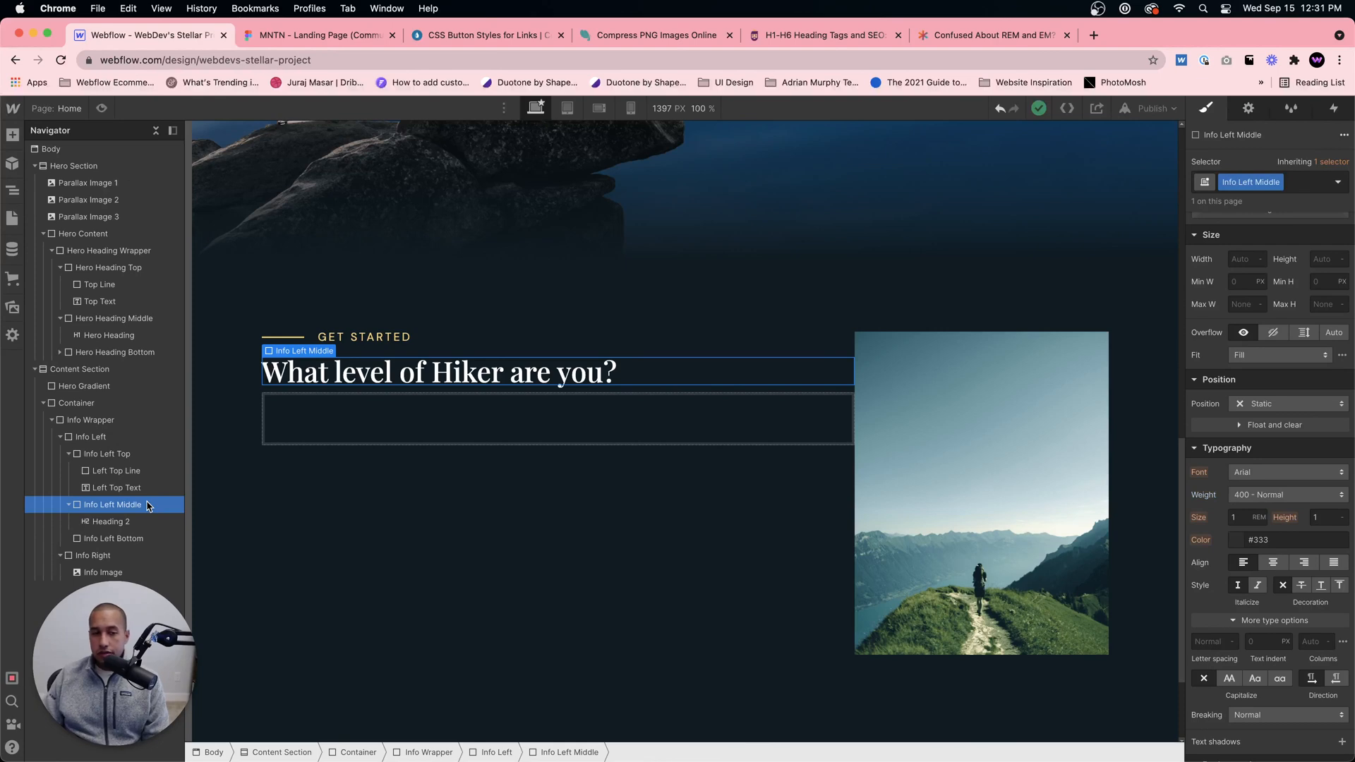
pyautogui.press('super+e')
pyautogui.write('parag')
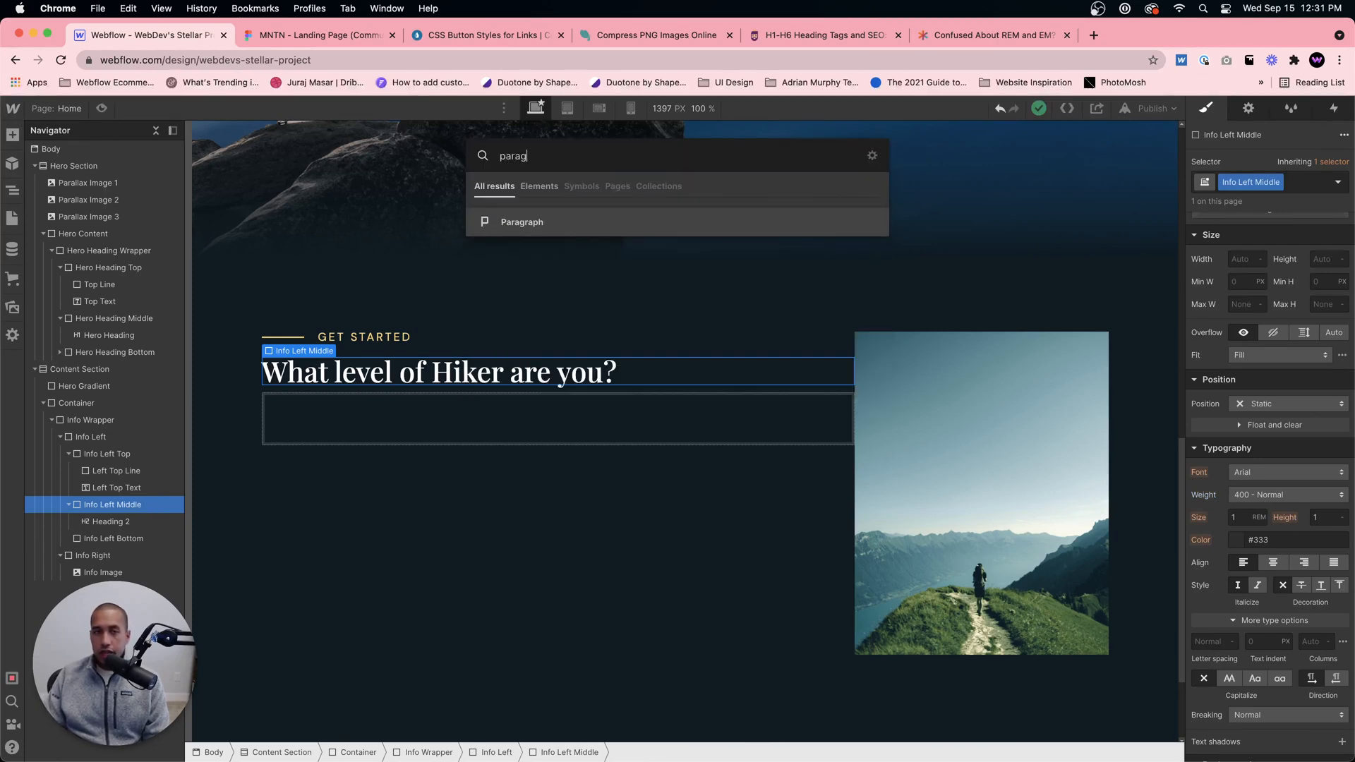
pyautogui.write('raph')
pyautogui.press('Return')
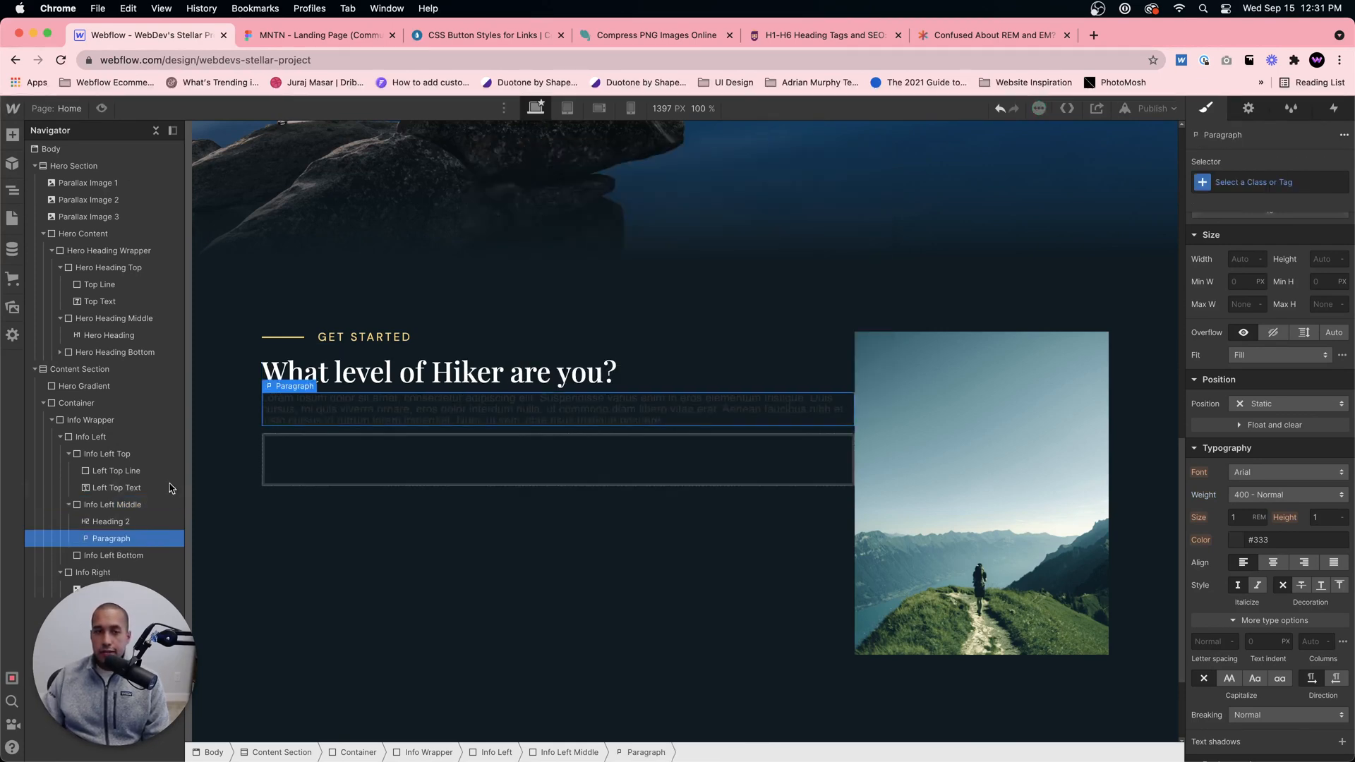
# Step: Copy the text content of the "Determining what level of hiker you are" paragraph in Figma and return to Webflow
pyautogui.click(367, 35)
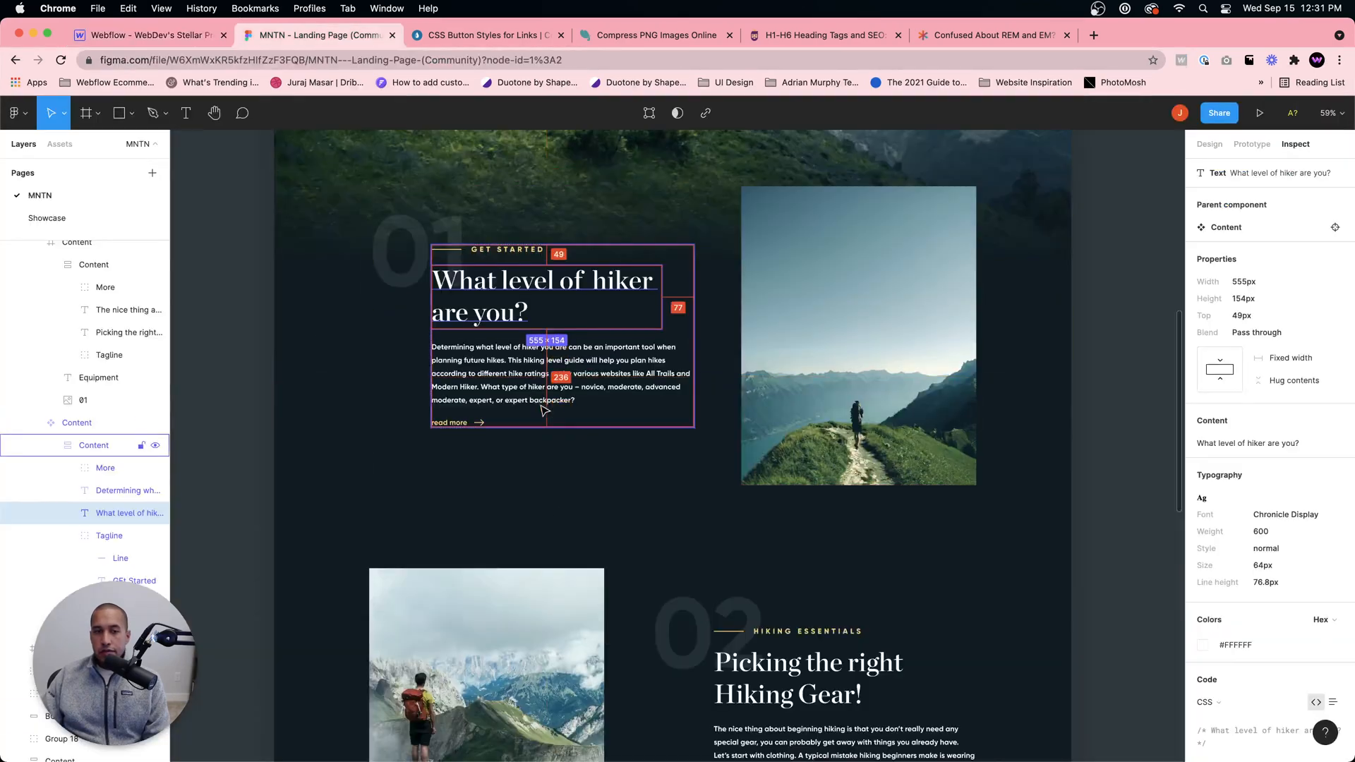
pyautogui.click(558, 374)
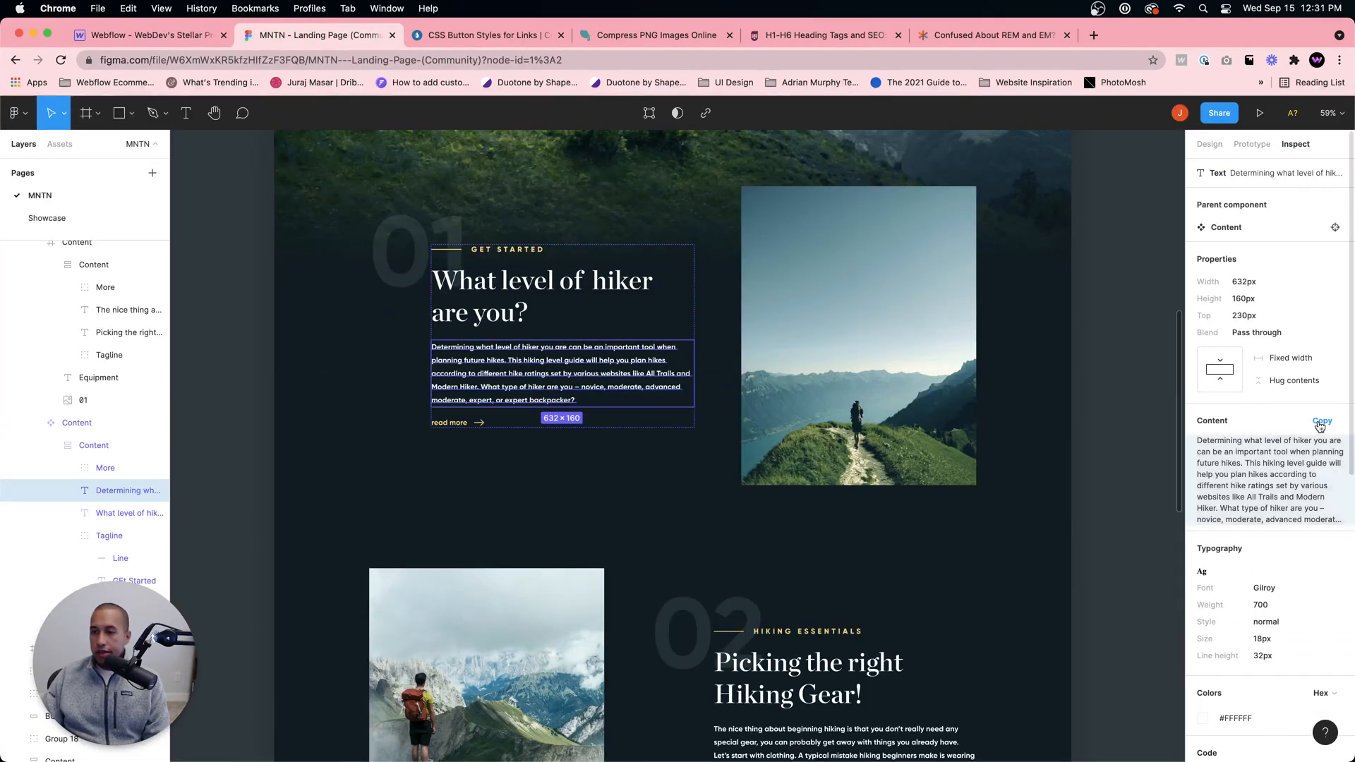
pyautogui.click(1318, 430)
pyautogui.click(167, 41)
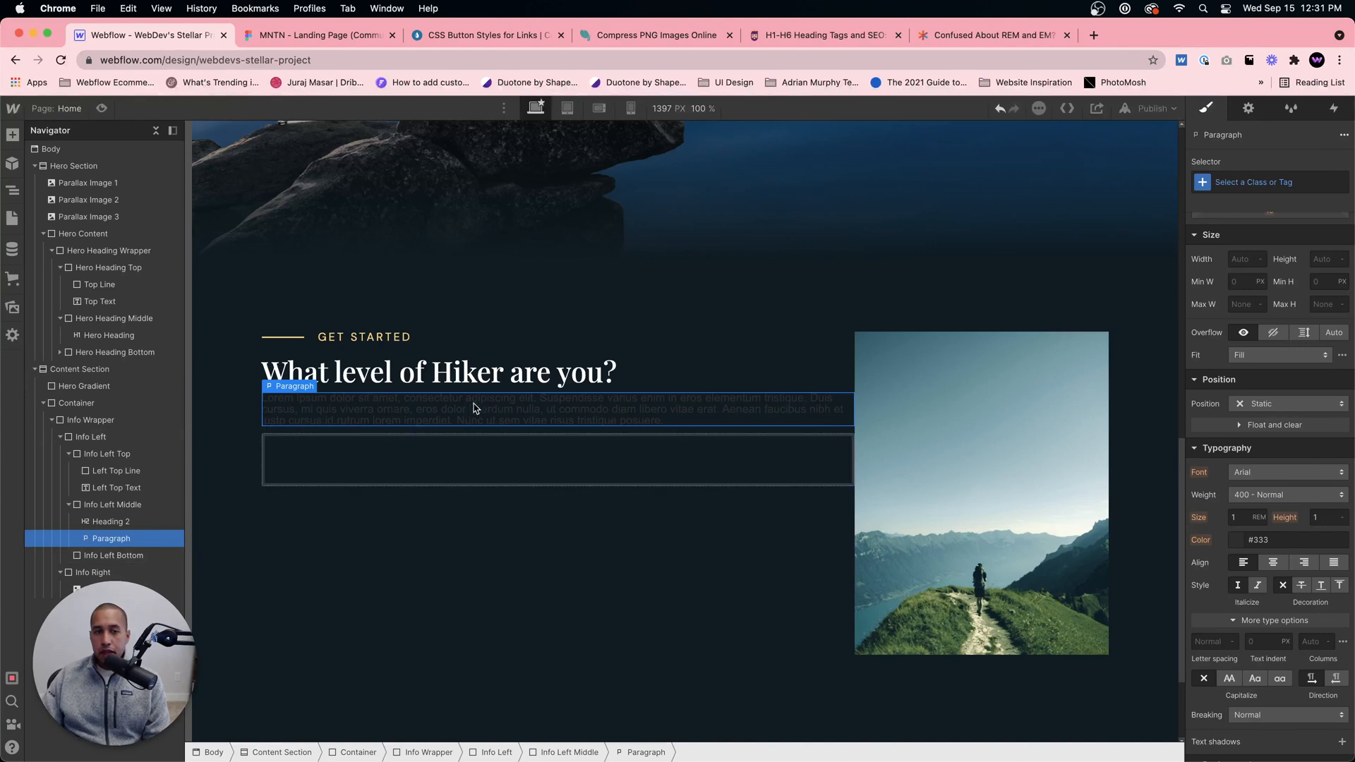
# Step: Target the All Paragraphs tag from the new paragraph and set its font to DM Sans and its text color to white
pyautogui.click(1270, 182)
pyautogui.click(1225, 264)
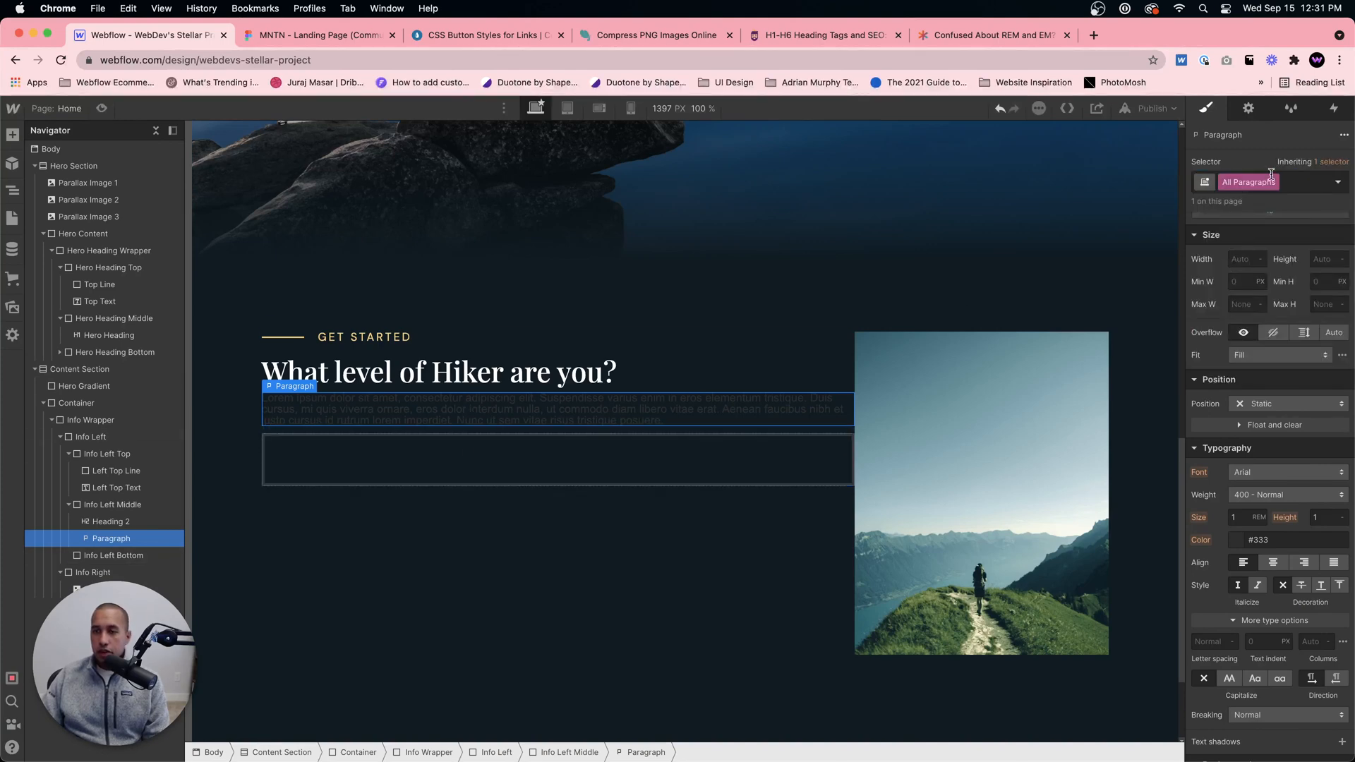
pyautogui.scroll(-1, 1261, 370)
pyautogui.click(1263, 451)
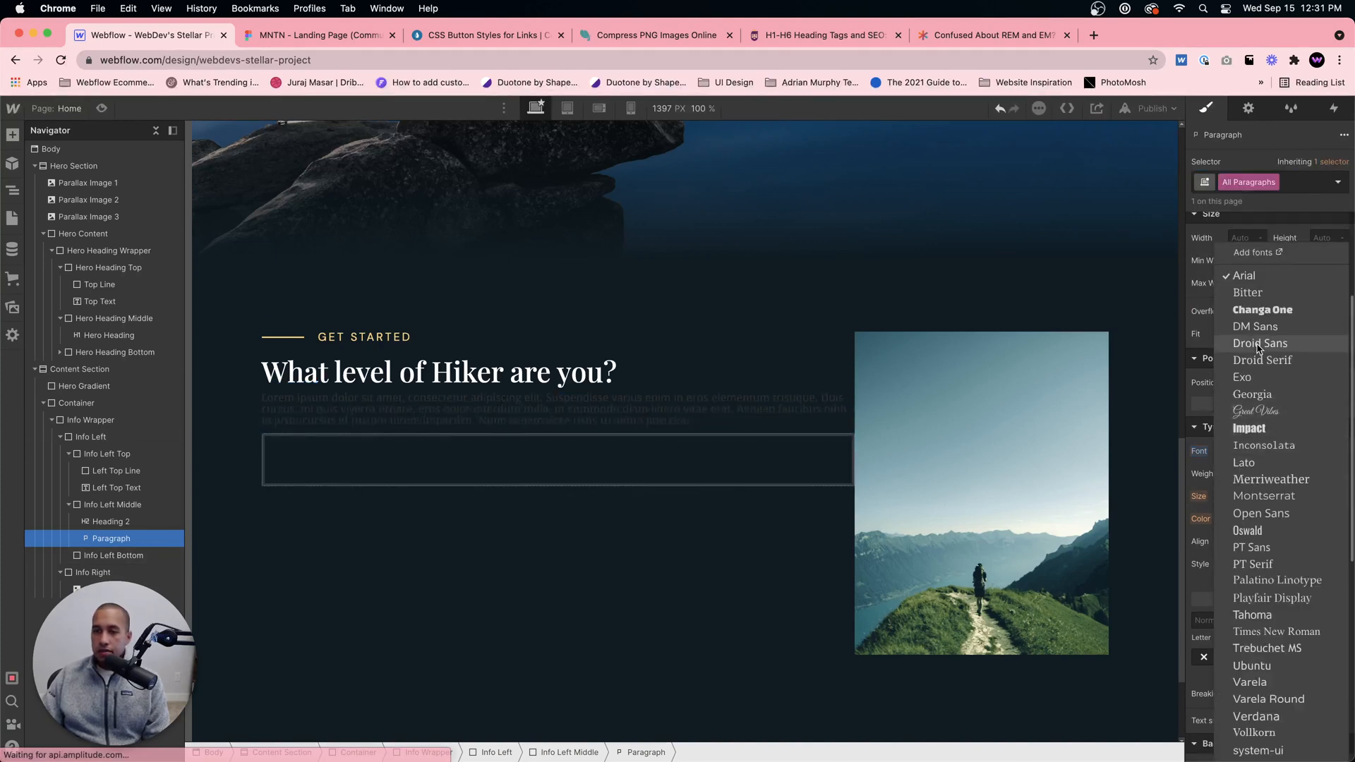
pyautogui.click(1260, 330)
pyautogui.click(1246, 520)
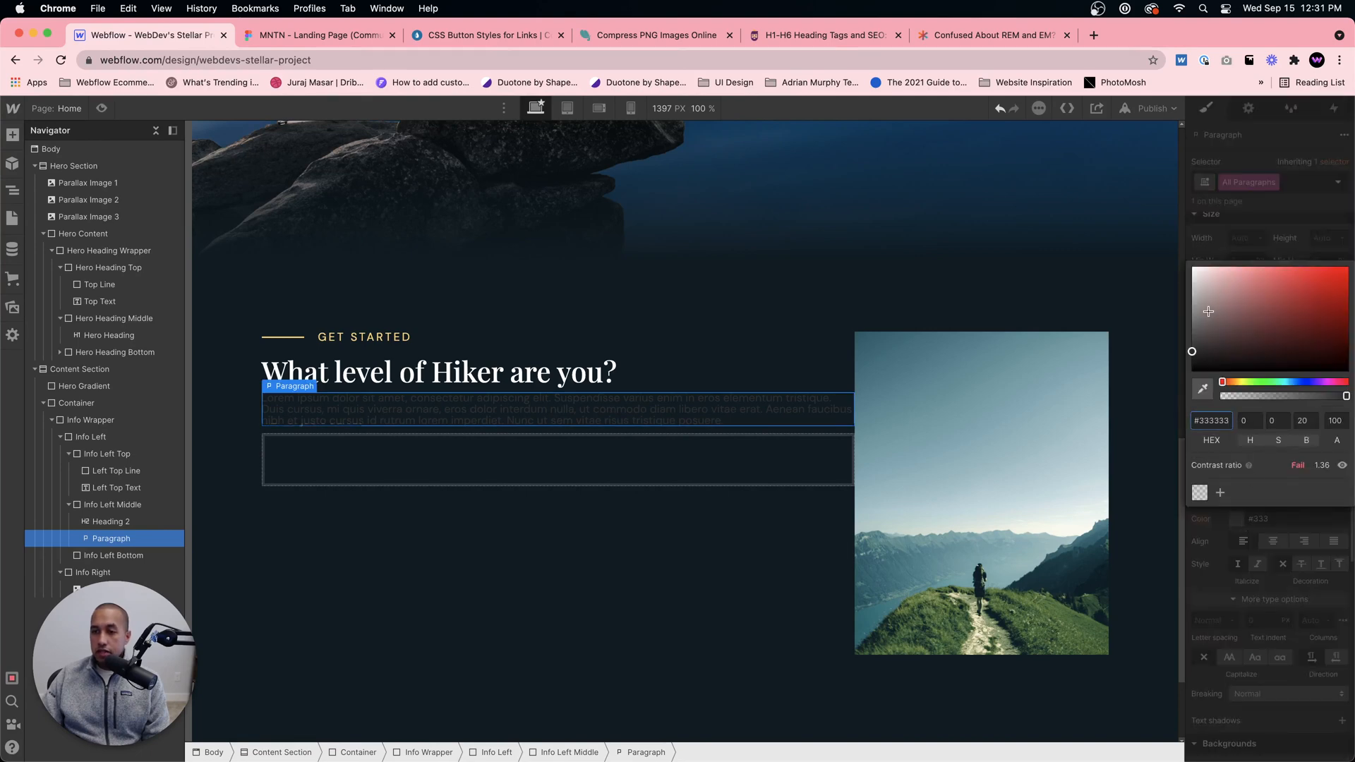
pyautogui.click(1193, 267)
pyautogui.click(1203, 255)
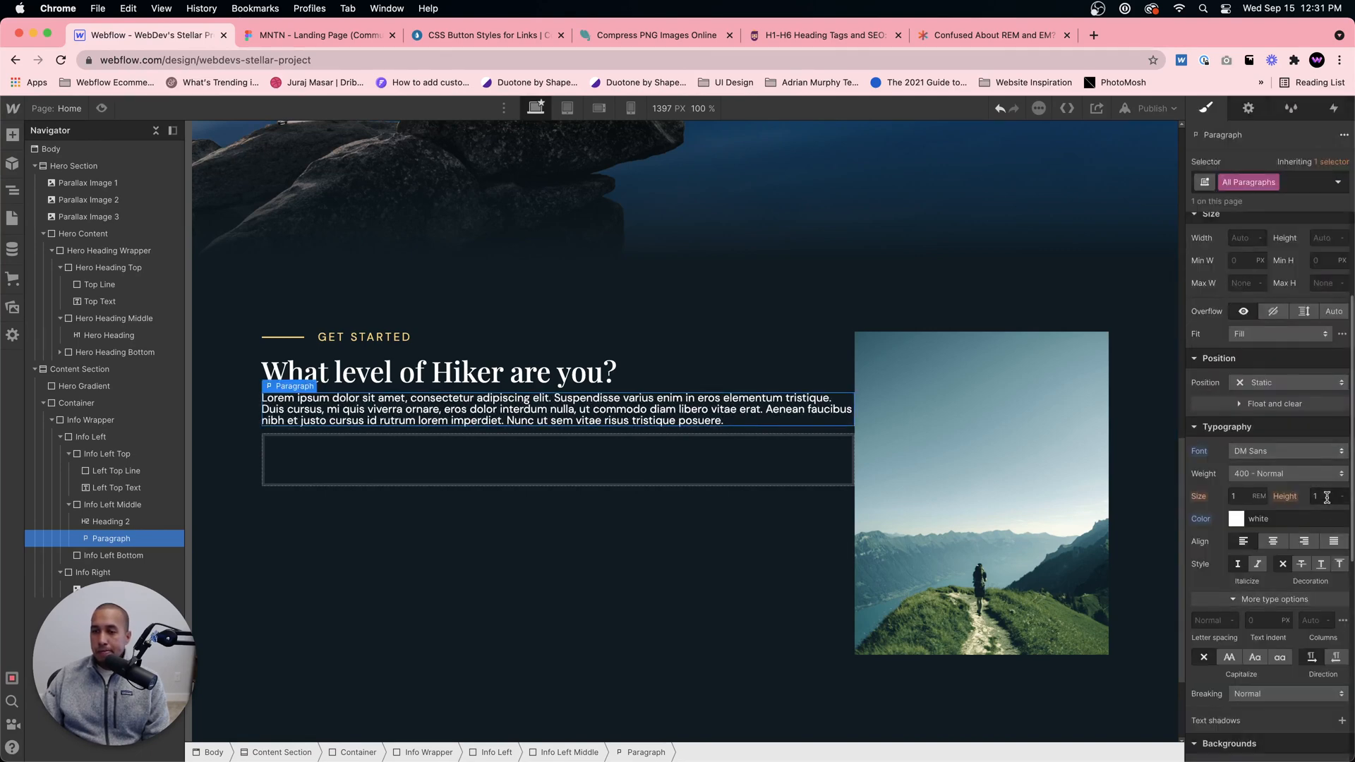
# Step: Try All Paragraphs font sizes of 1.5em and 1.2em, compare with the Figma paragraph, and set the size to 1.1em
pyautogui.click(1245, 496)
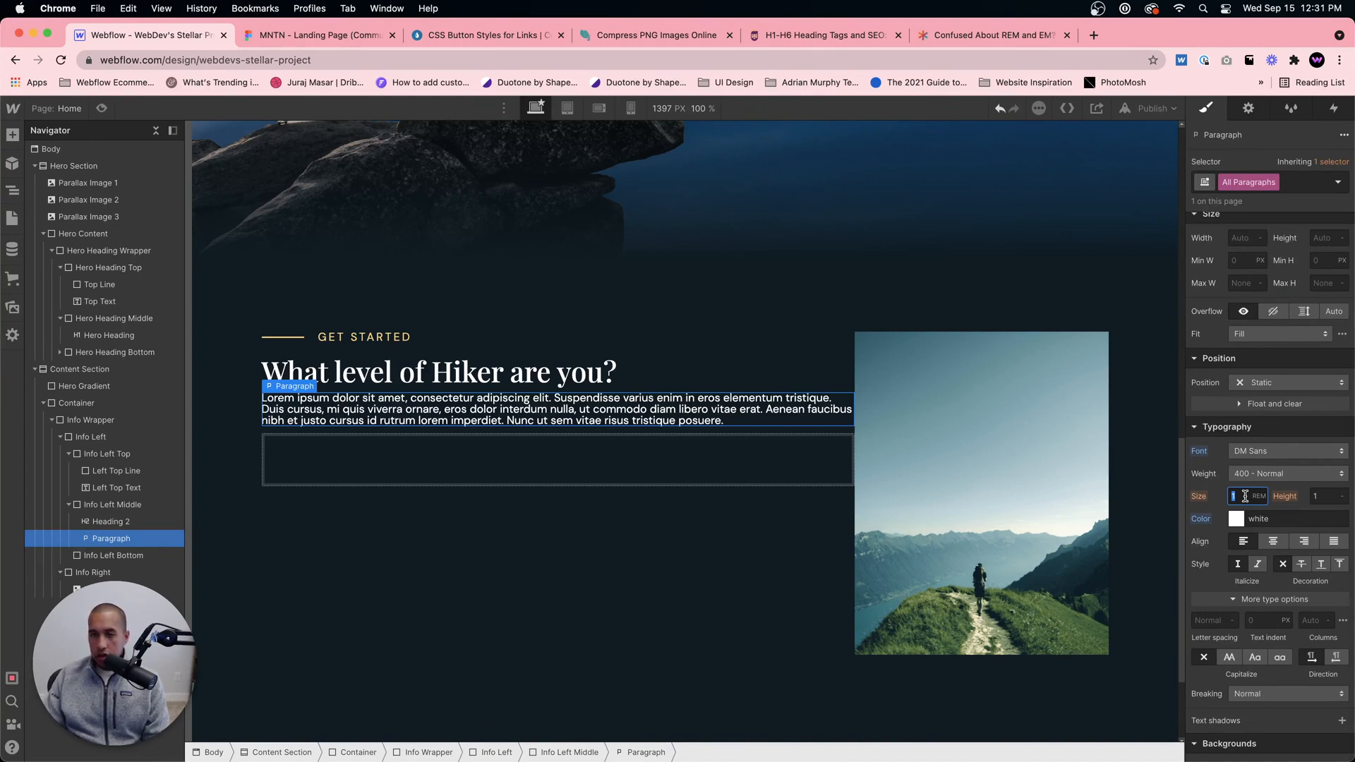
pyautogui.write('1.5em')
pyautogui.press('Return')
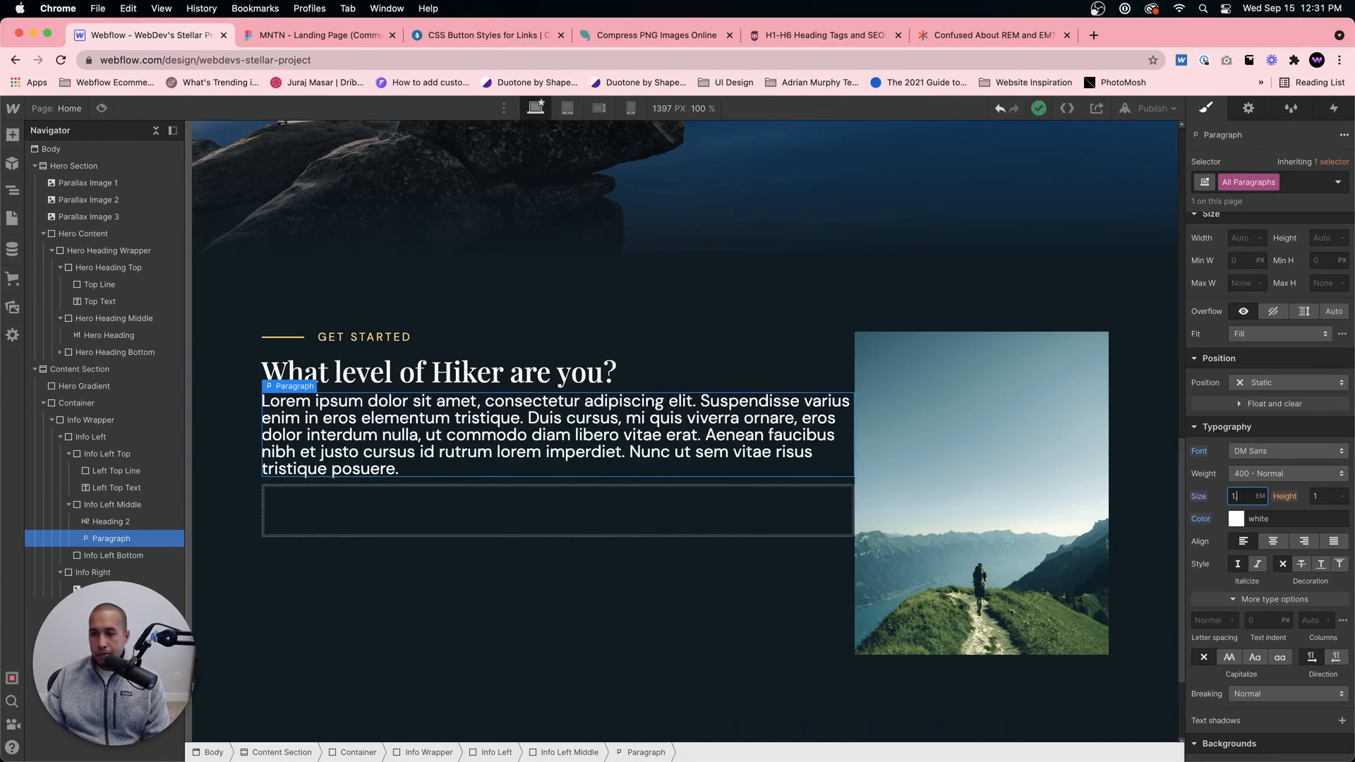
pyautogui.write('.2')
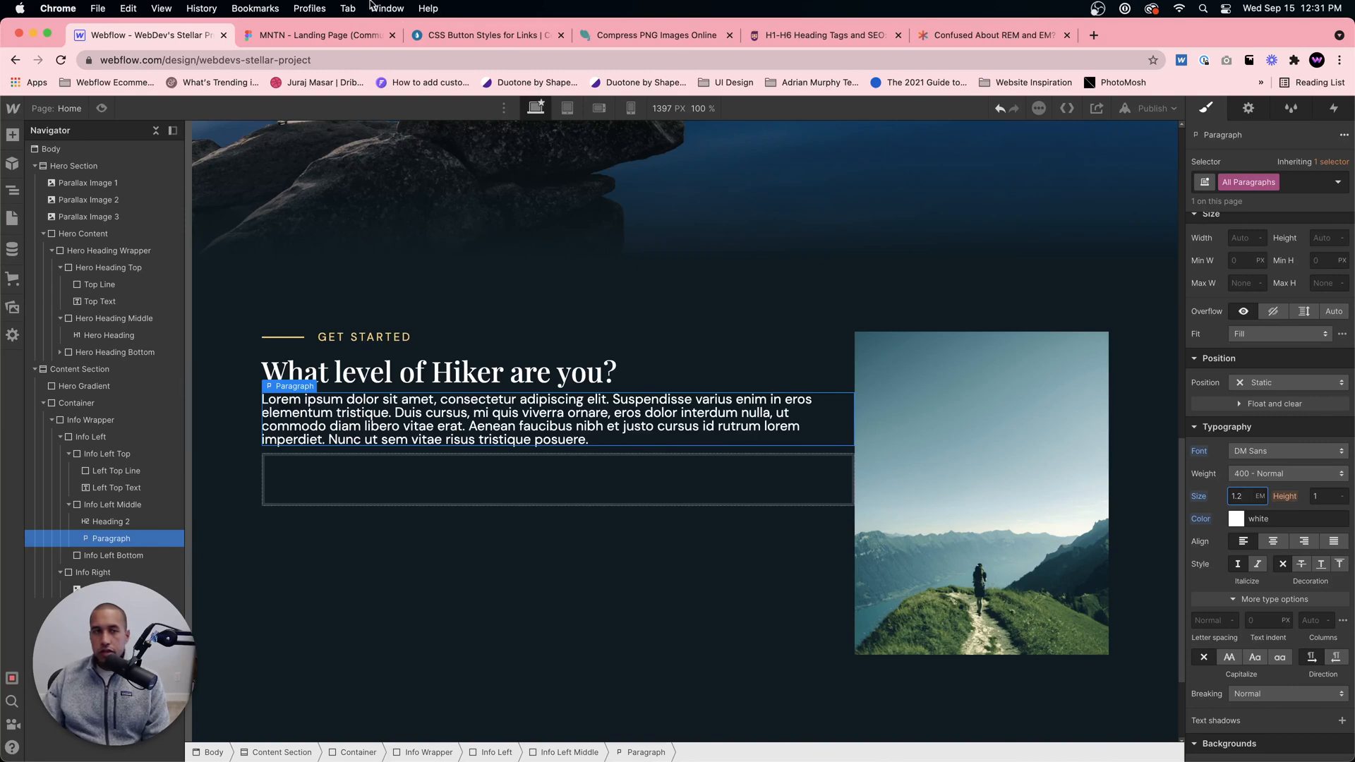
pyautogui.click(321, 35)
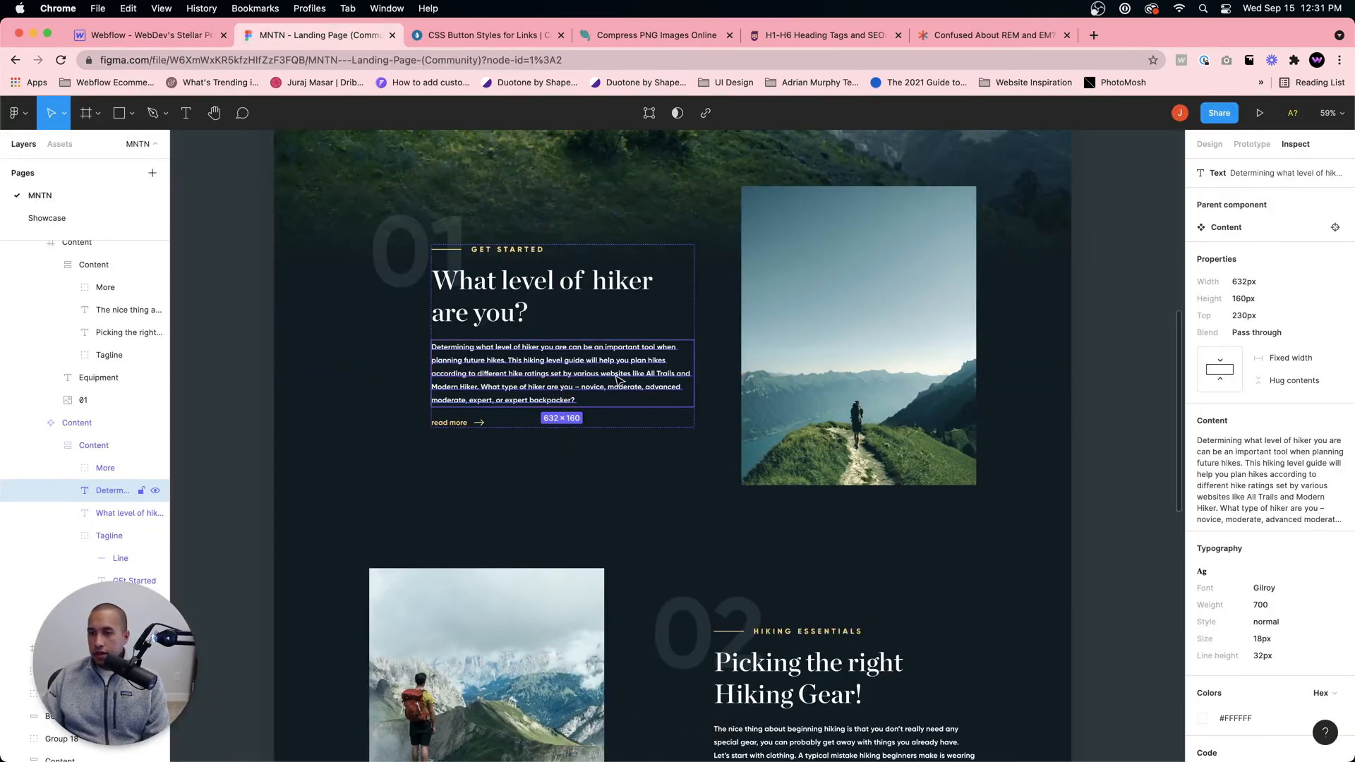
pyautogui.press('super+alt+Left')
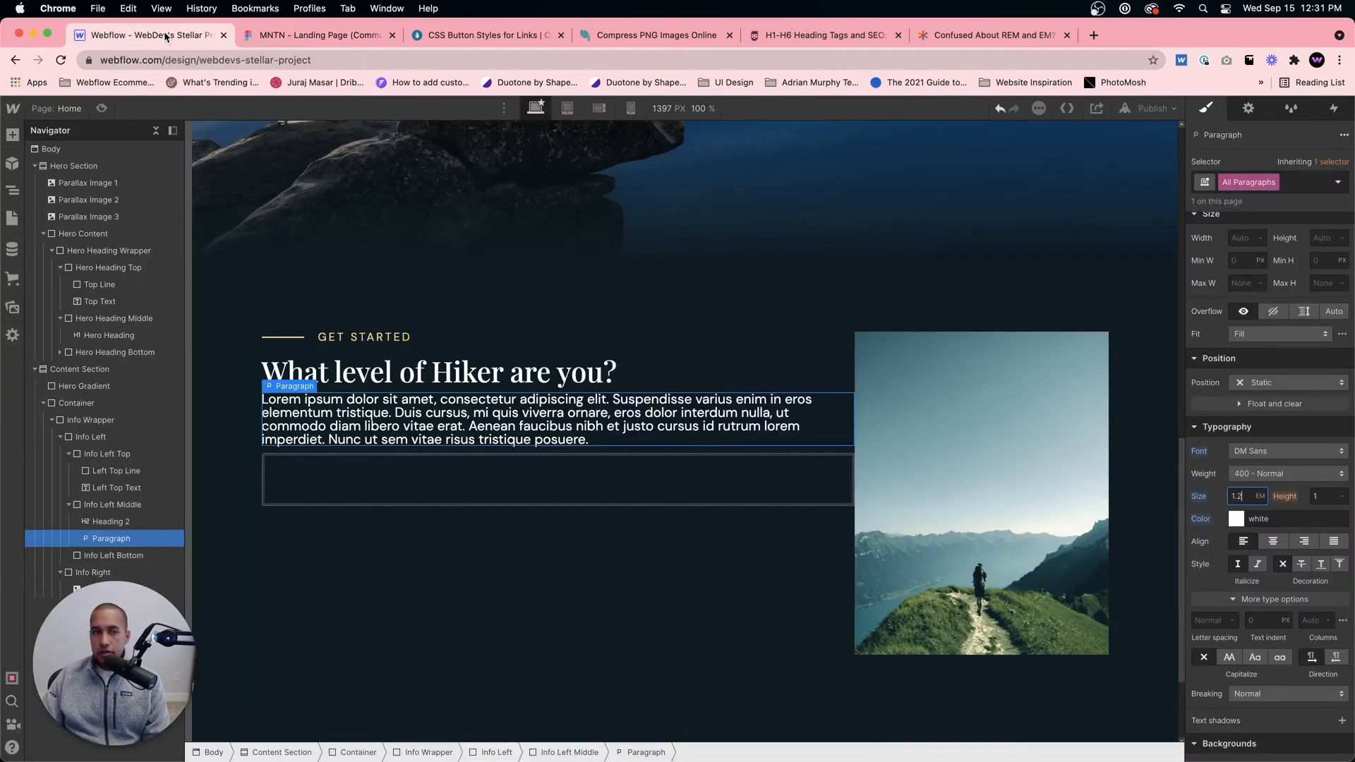
pyautogui.write('1.1')
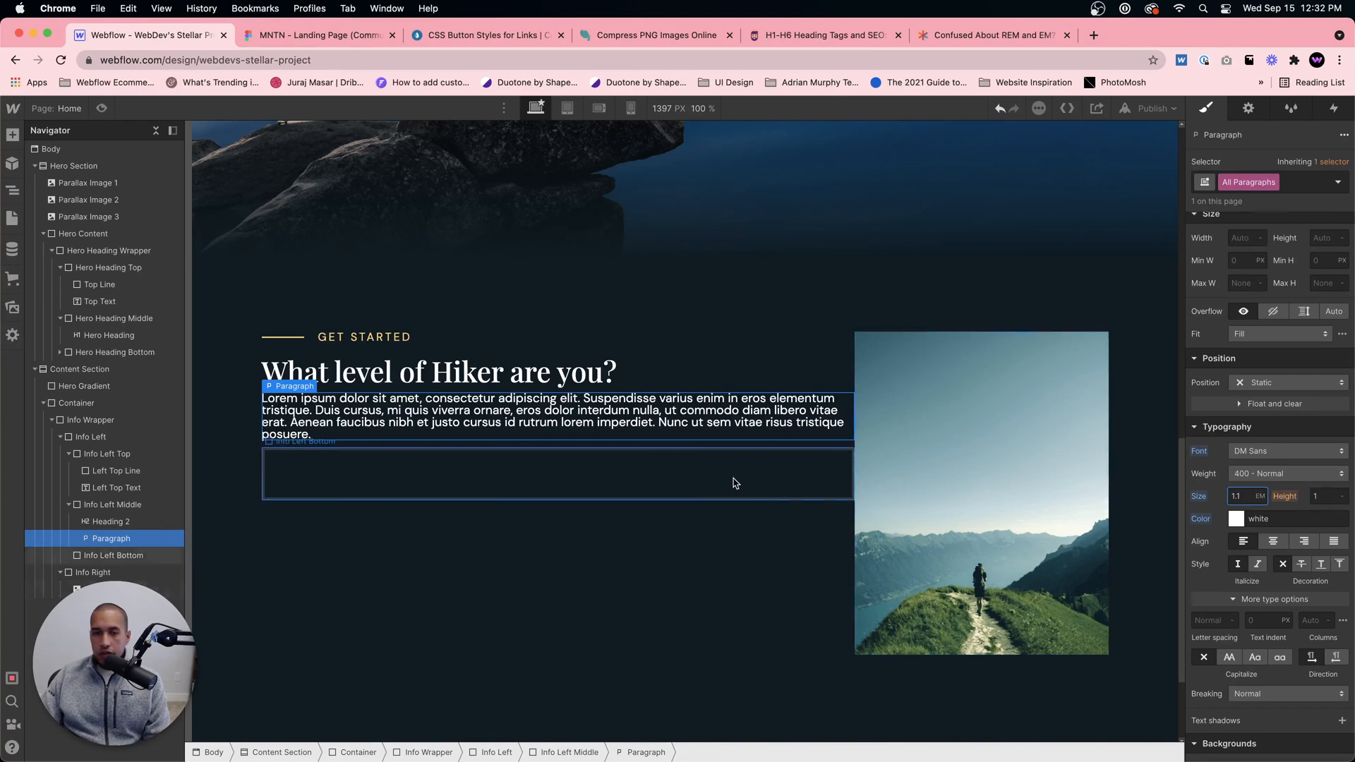
# Step: Set the All Paragraphs line height to 1.2em and raise it to 1.4em
pyautogui.click(1325, 497)
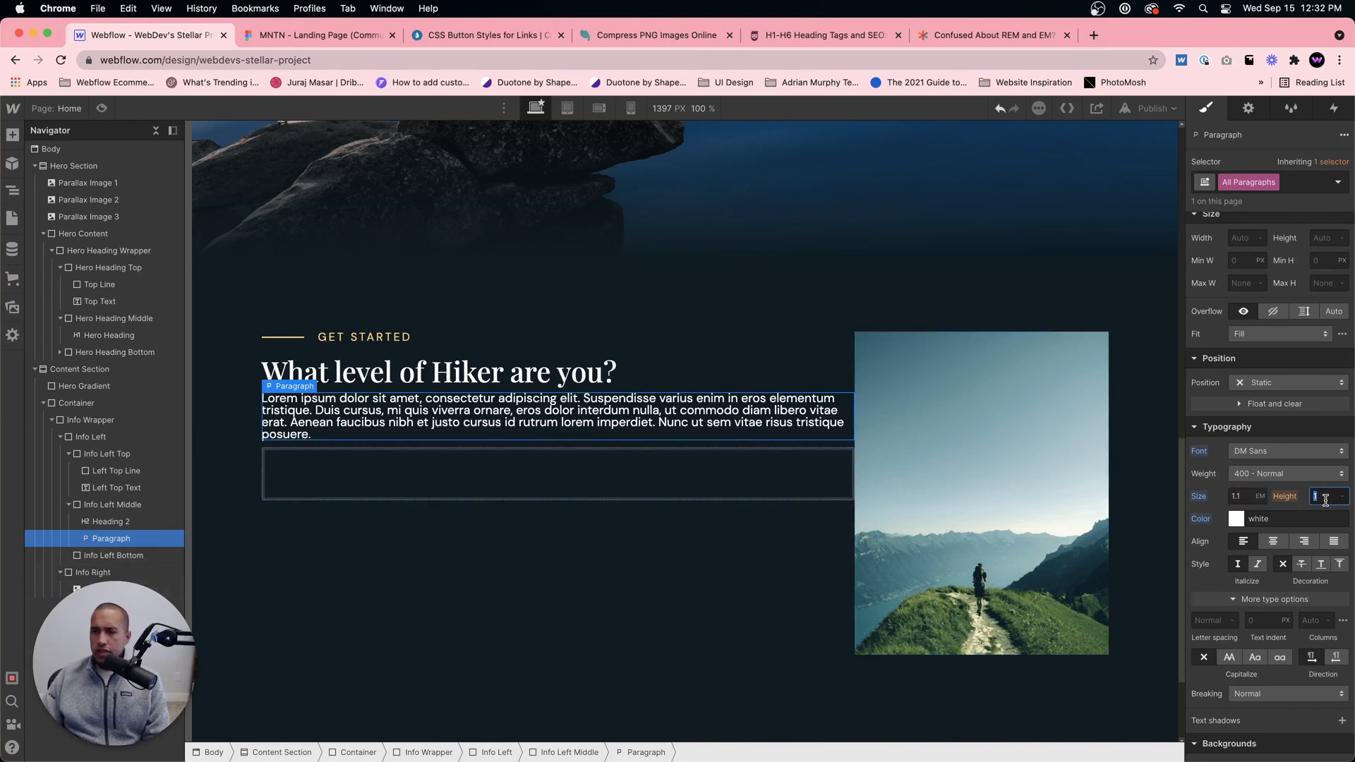
pyautogui.write('1.2')
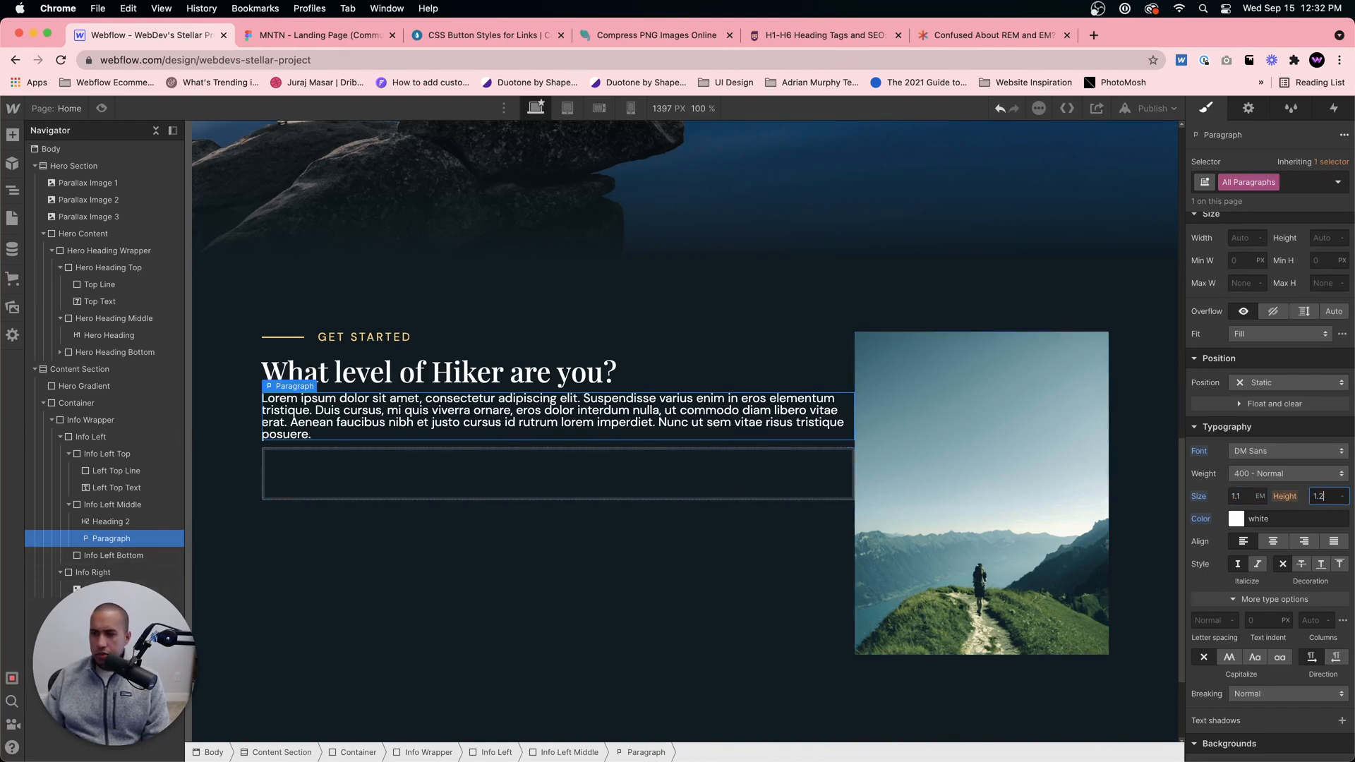
pyautogui.write('em')
pyautogui.press('Return')
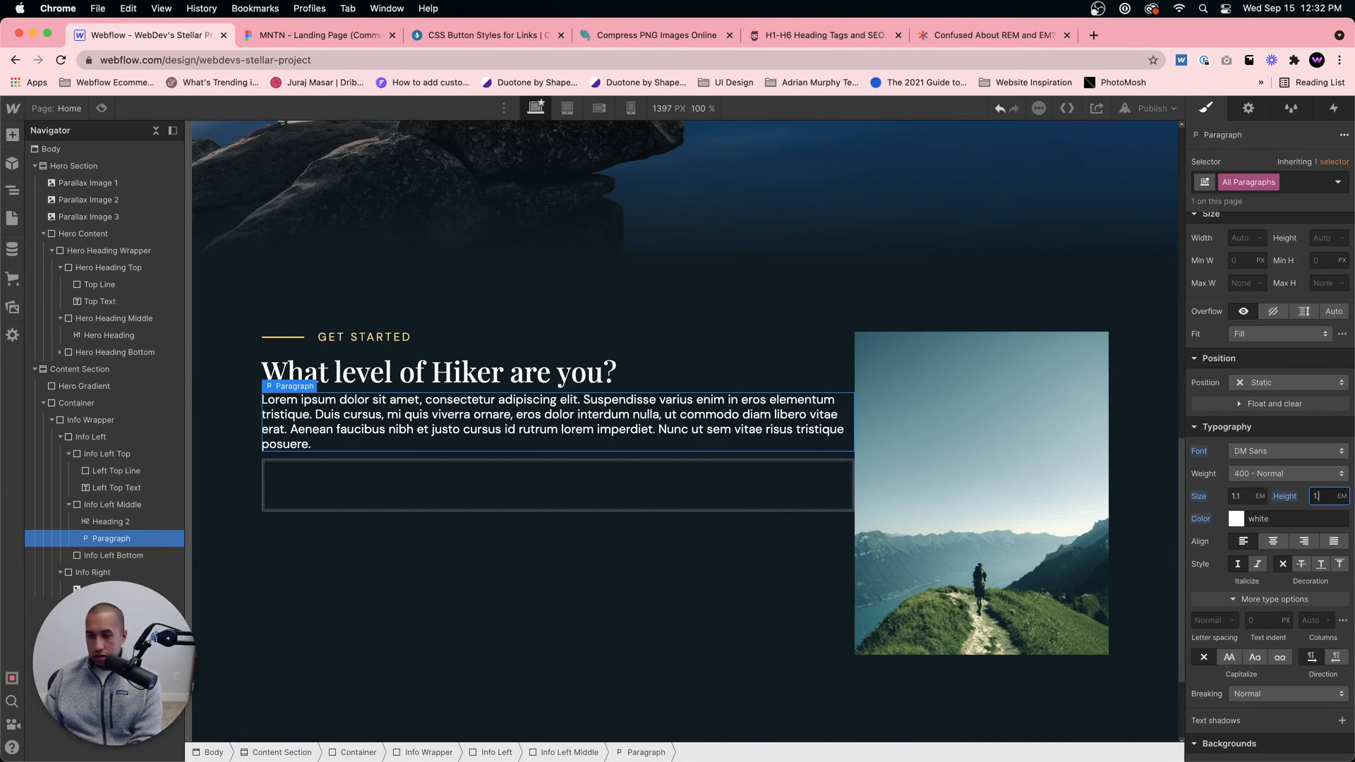
pyautogui.press('Up')
pyautogui.press('Up')
pyautogui.press('Up')
pyautogui.press('Up')
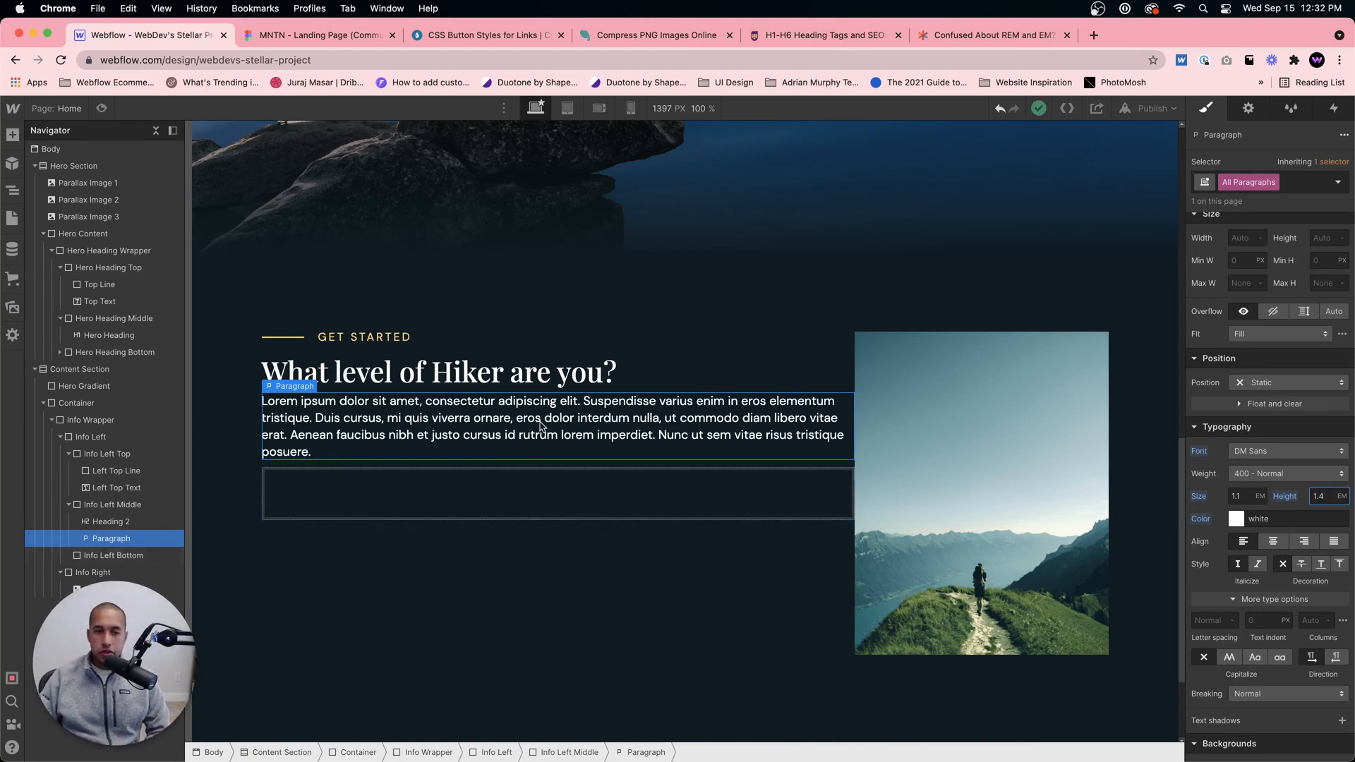
# Step: Reduce the All Paragraphs font size to 1.025em
pyautogui.click(1247, 500)
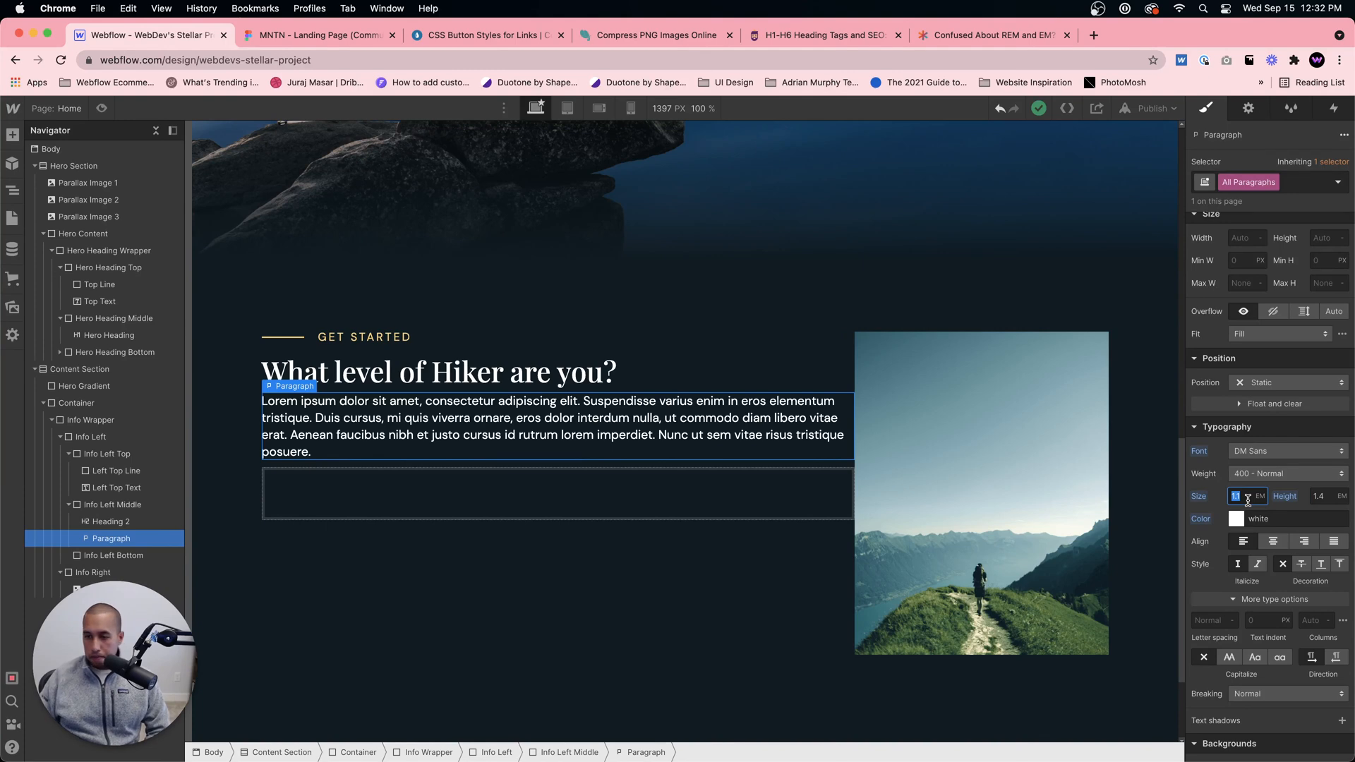
pyautogui.press('Right')
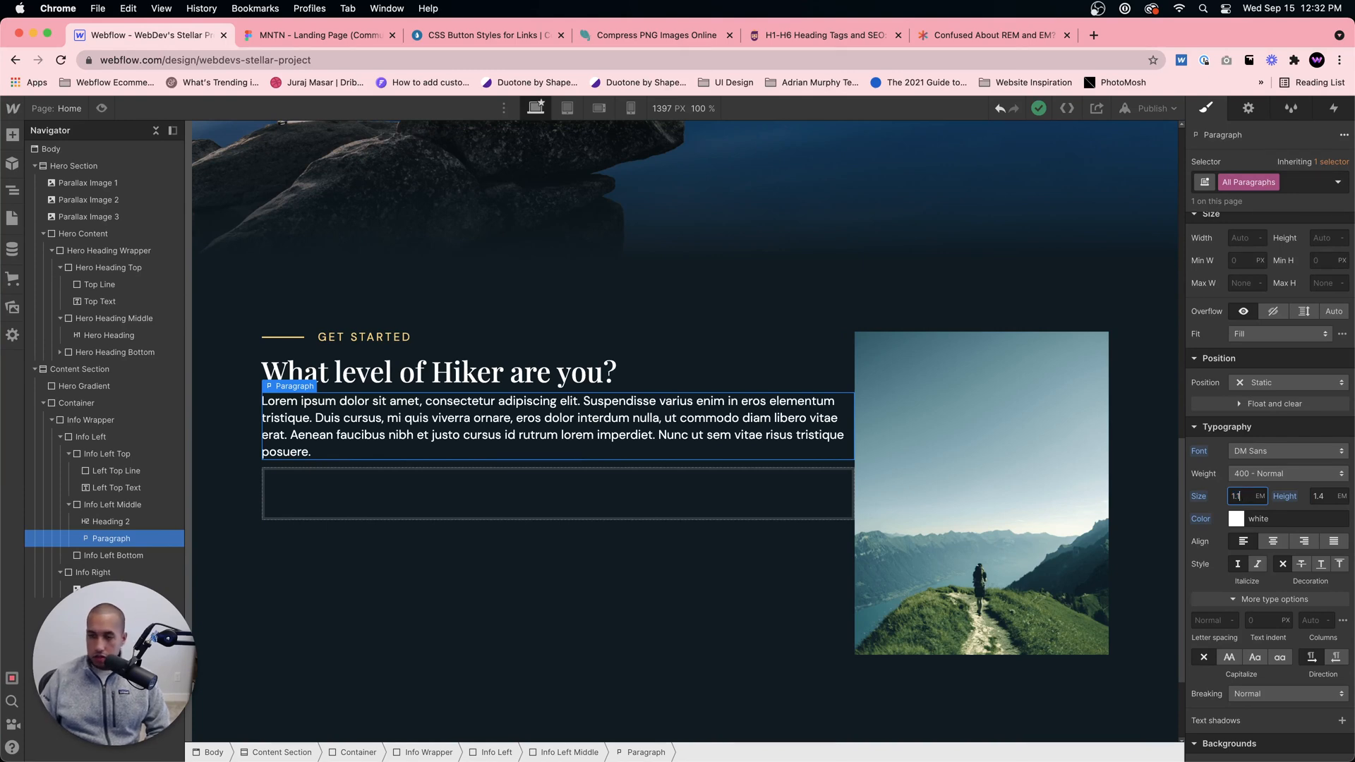
pyautogui.write('25')
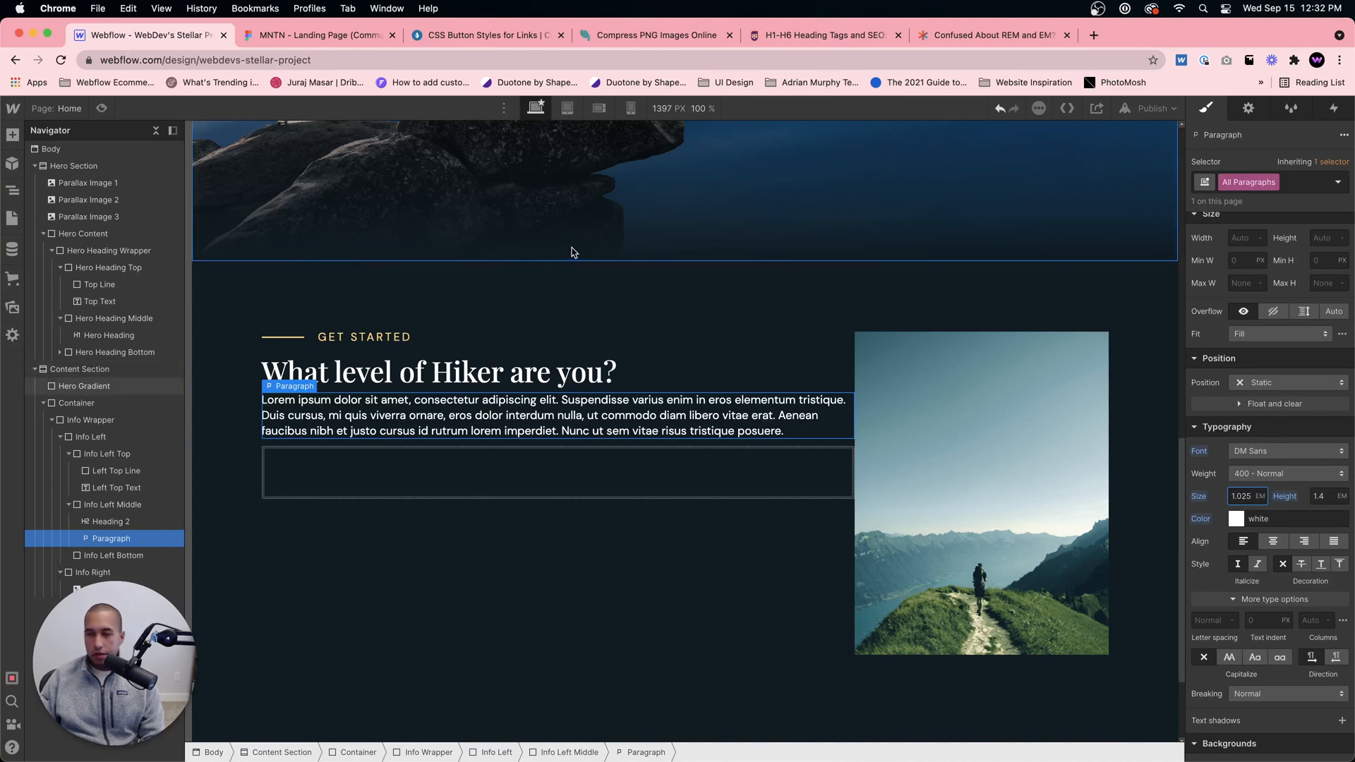
# Step: Check the read more link in Figma, then add a Text Block with the class Read More Text inside Info Left Bottom in Webflow
pyautogui.click(518, 497)
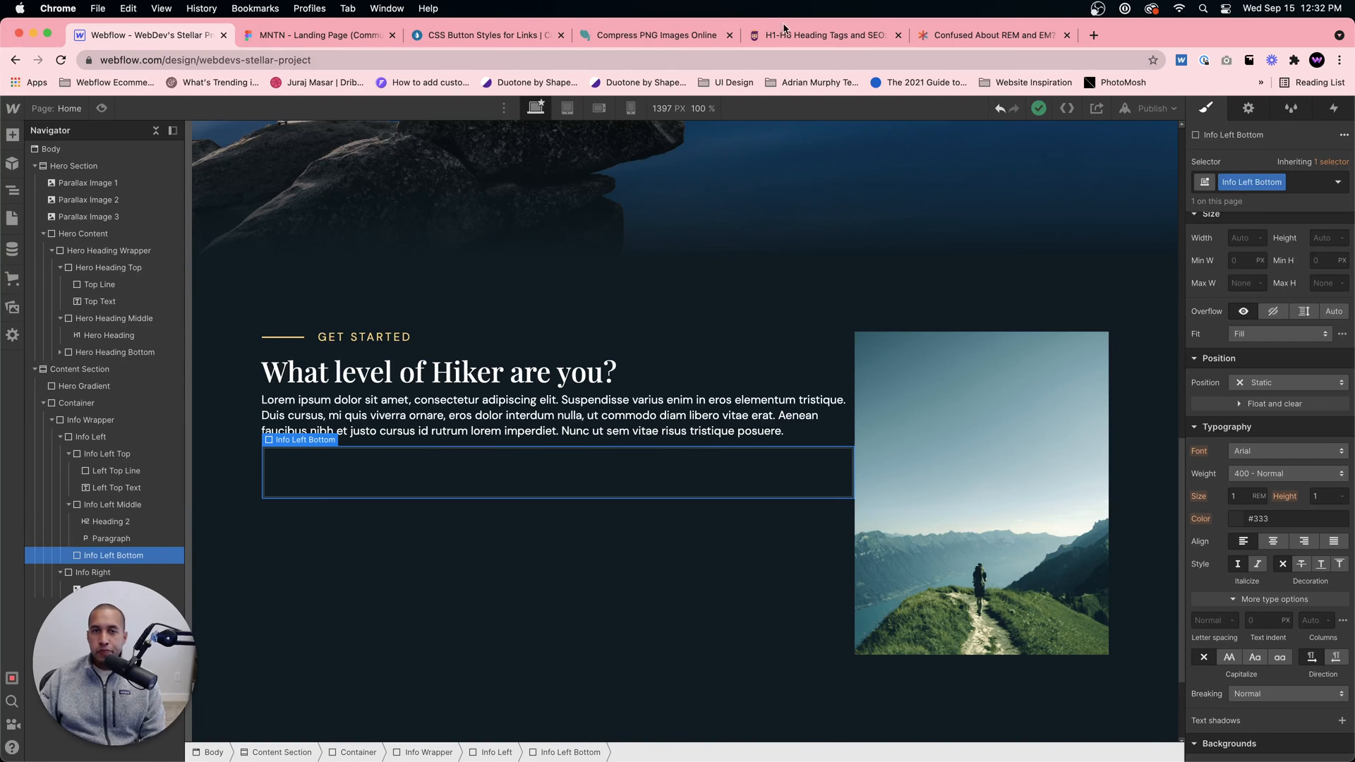
pyautogui.click(991, 36)
pyautogui.click(321, 35)
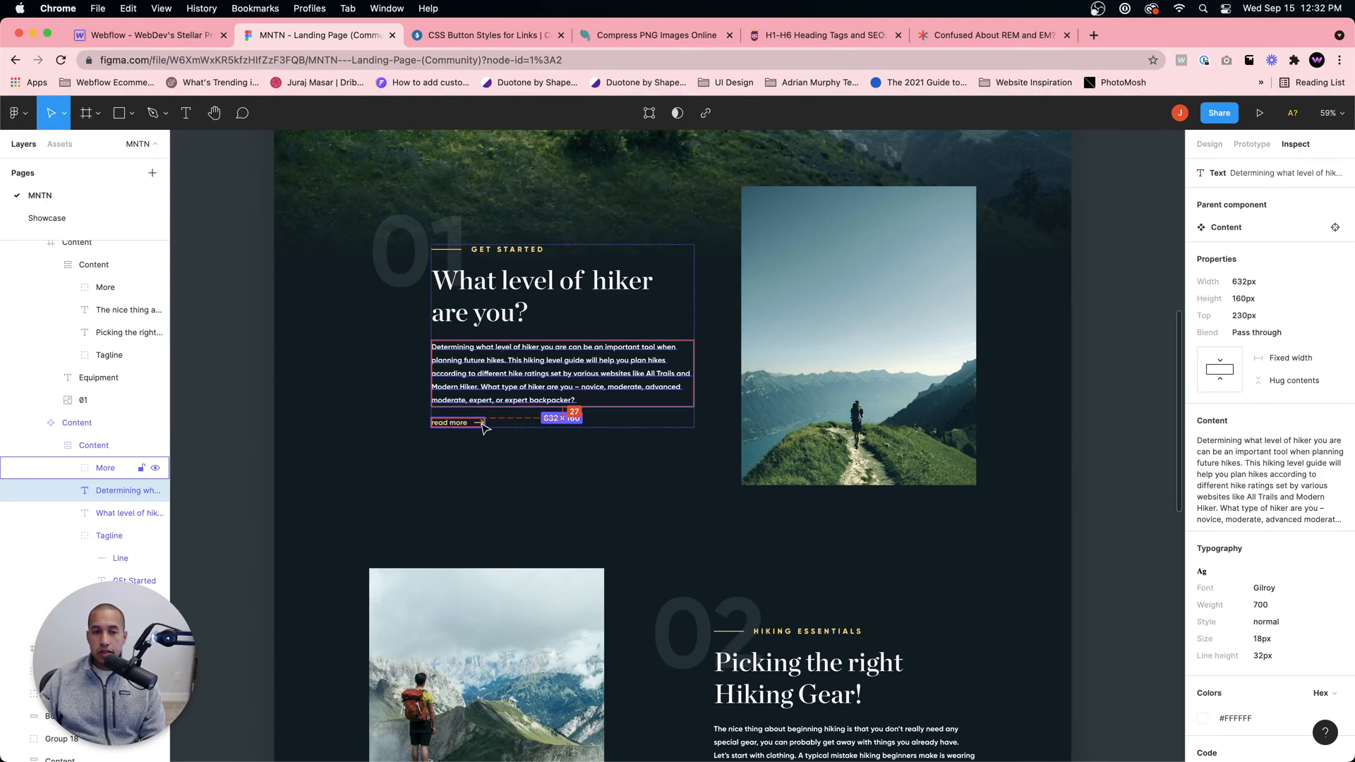
pyautogui.click(145, 34)
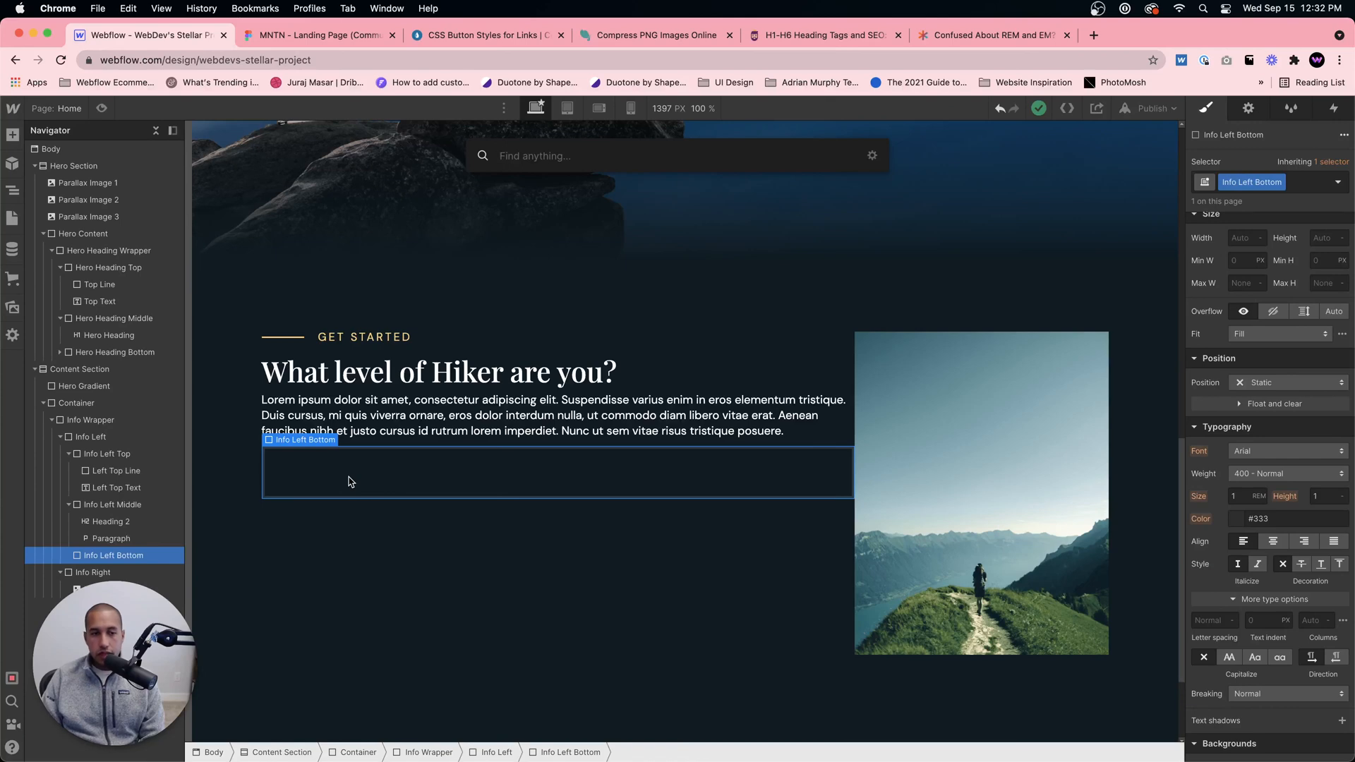
pyautogui.write('text block')
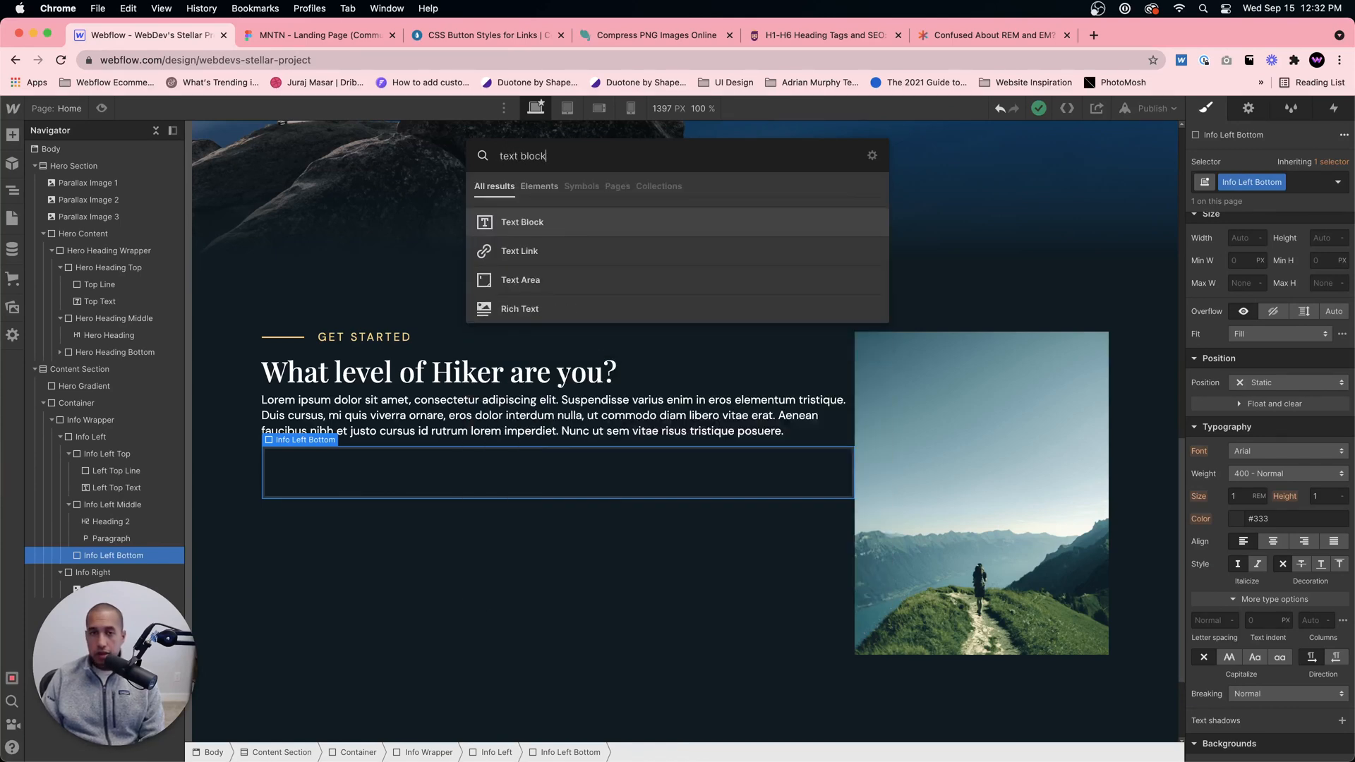
pyautogui.press('Return')
pyautogui.click(1240, 182)
pyautogui.write('Read MOre Text')
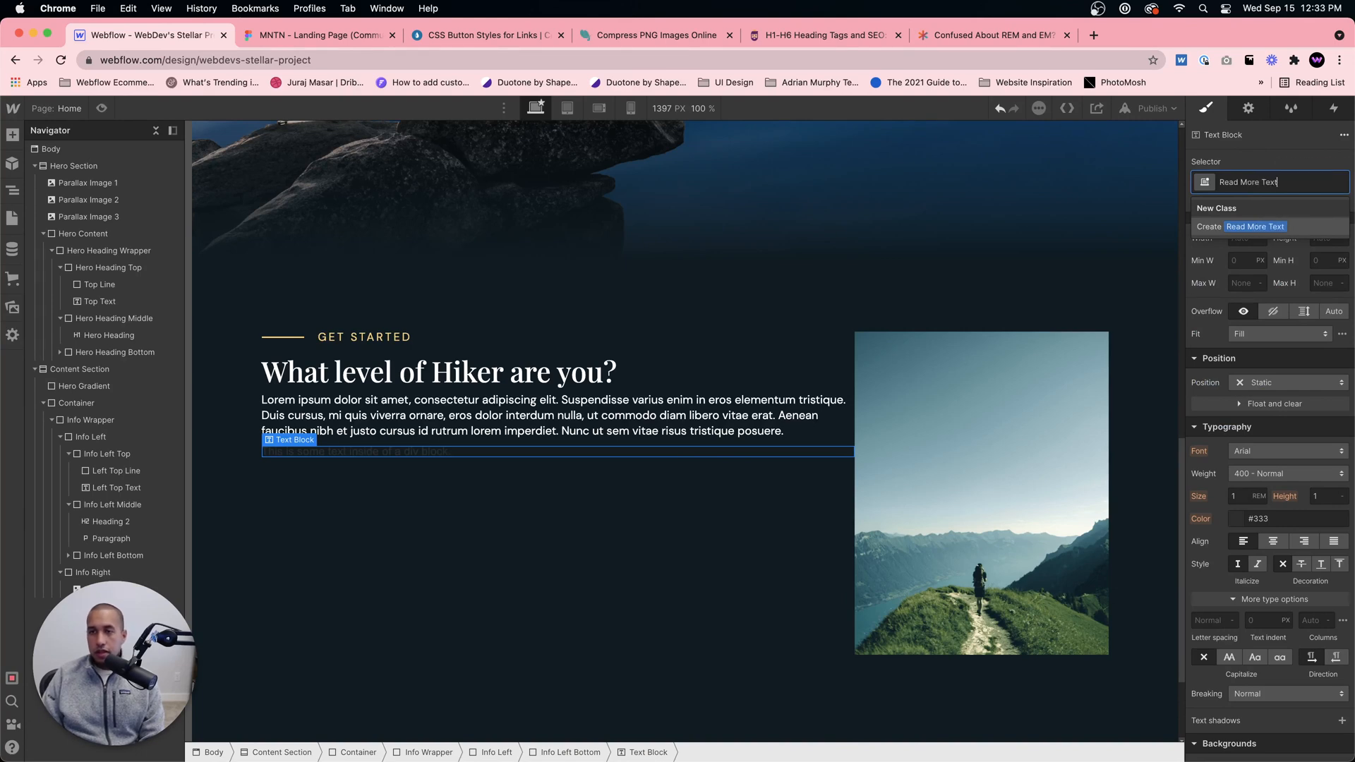
pyautogui.press('Return')
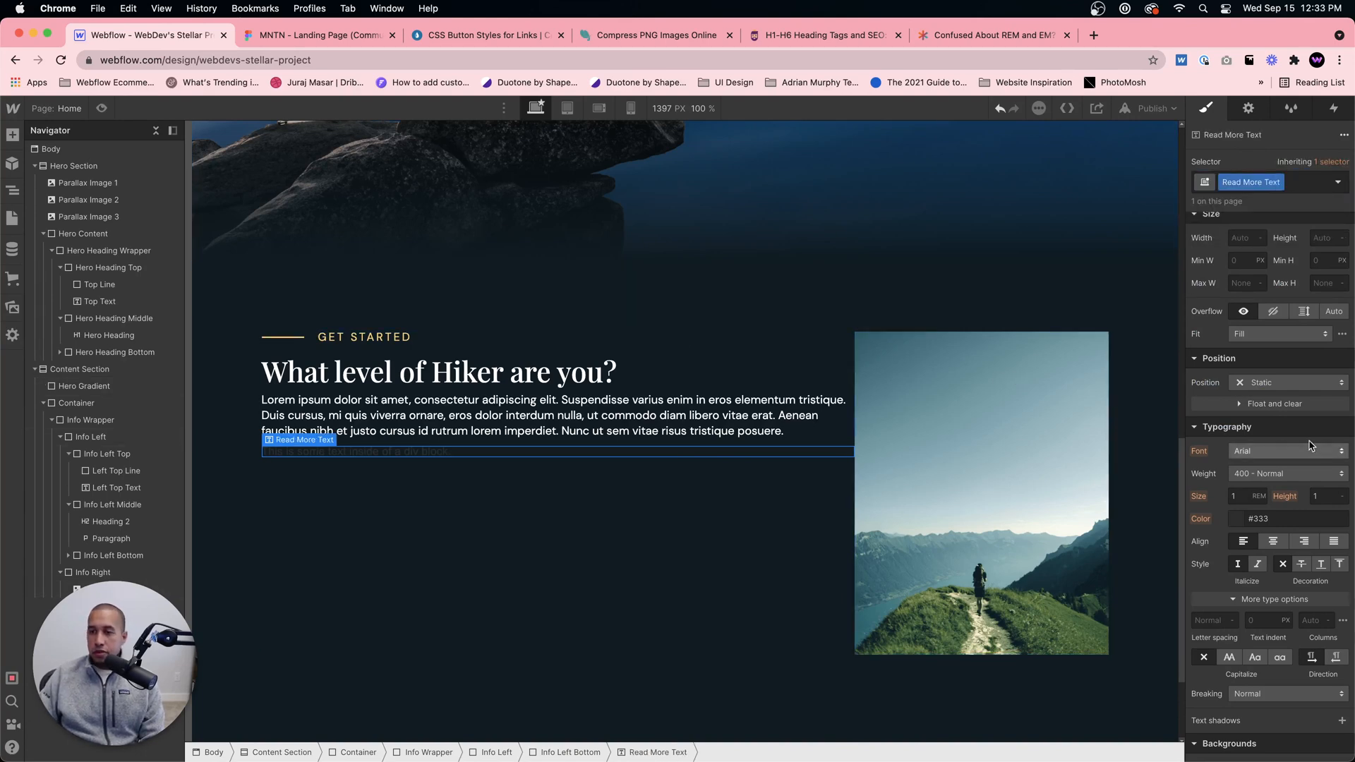
# Step: Set the Read More Text font to DM Sans and apply the GET STARTED label's color, #fbd784
pyautogui.click(1286, 451)
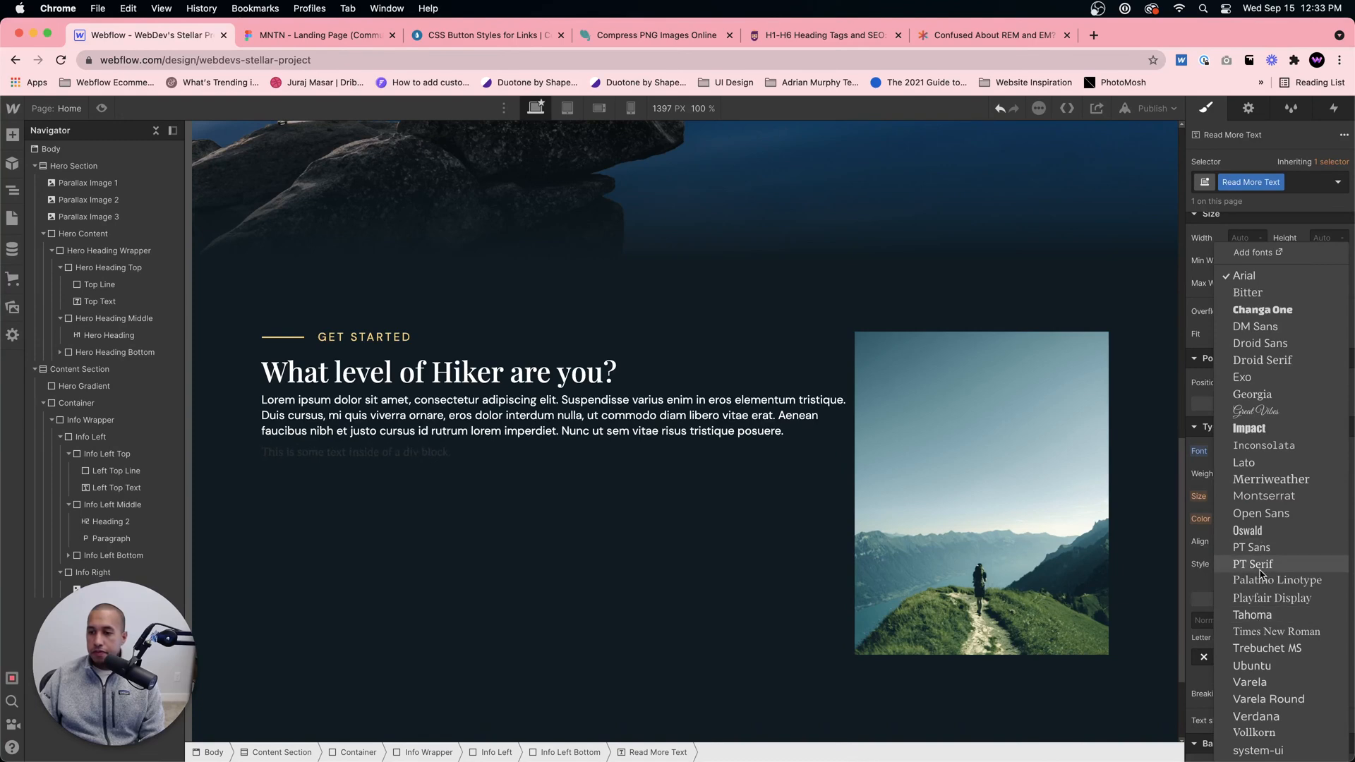
pyautogui.click(1256, 326)
pyautogui.click(364, 337)
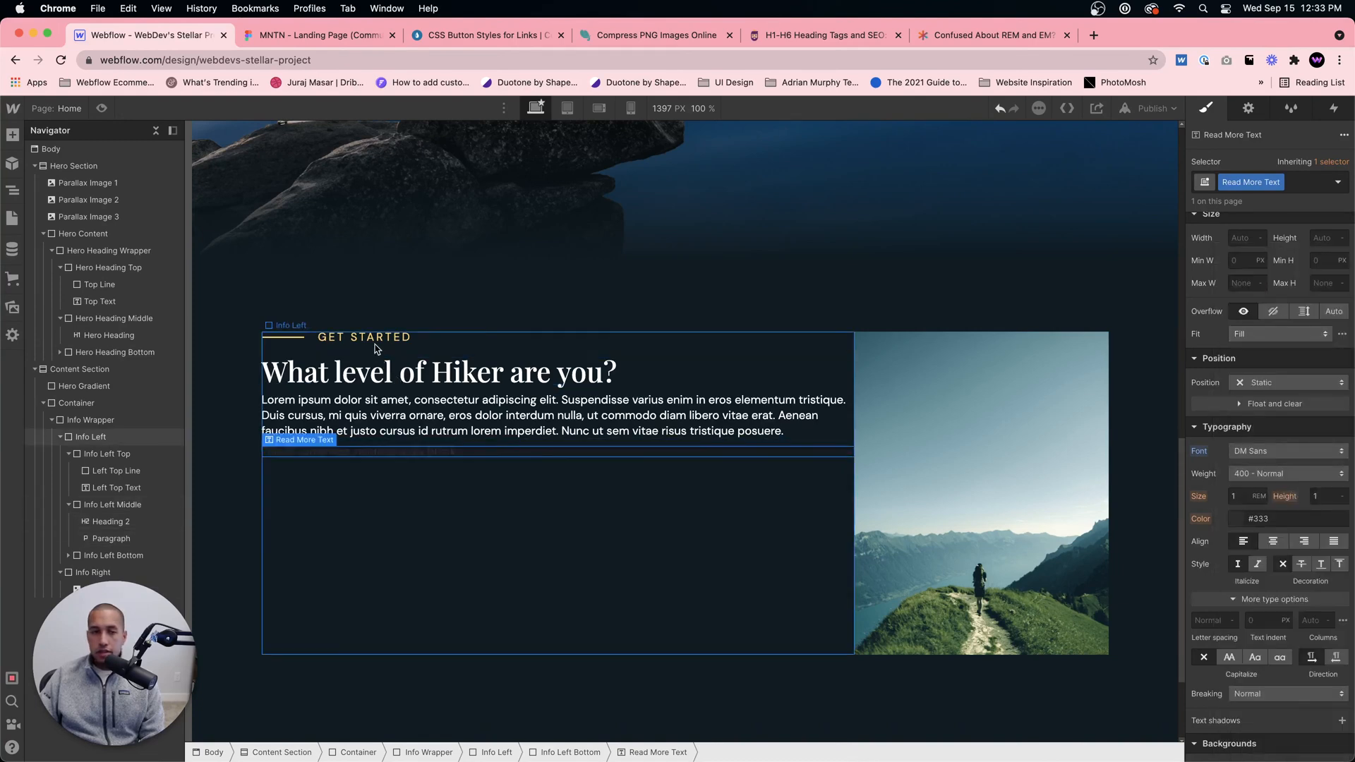
pyautogui.moveTo(1285, 589); pyautogui.dragTo(1208, 592)
pyautogui.press('super+c')
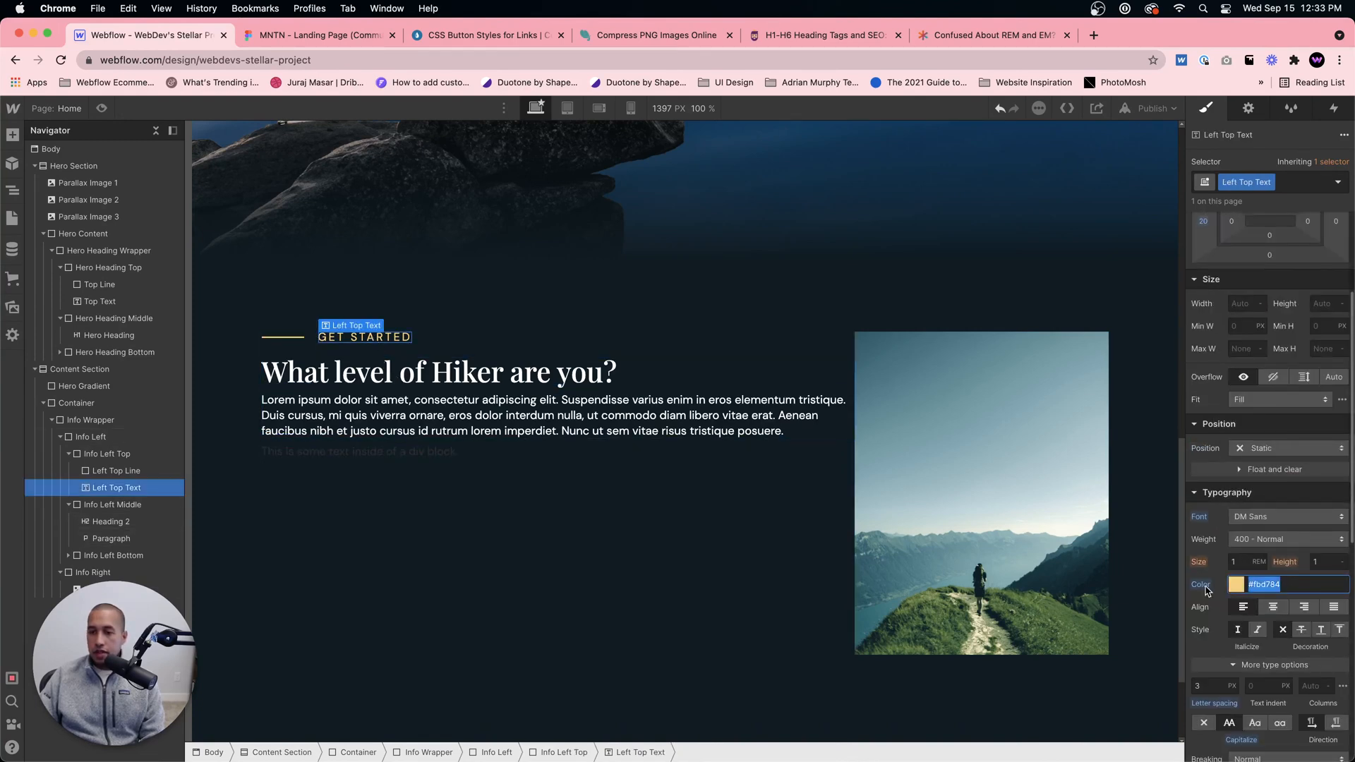
pyautogui.click(424, 453)
pyautogui.click(1270, 516)
pyautogui.press('super+v')
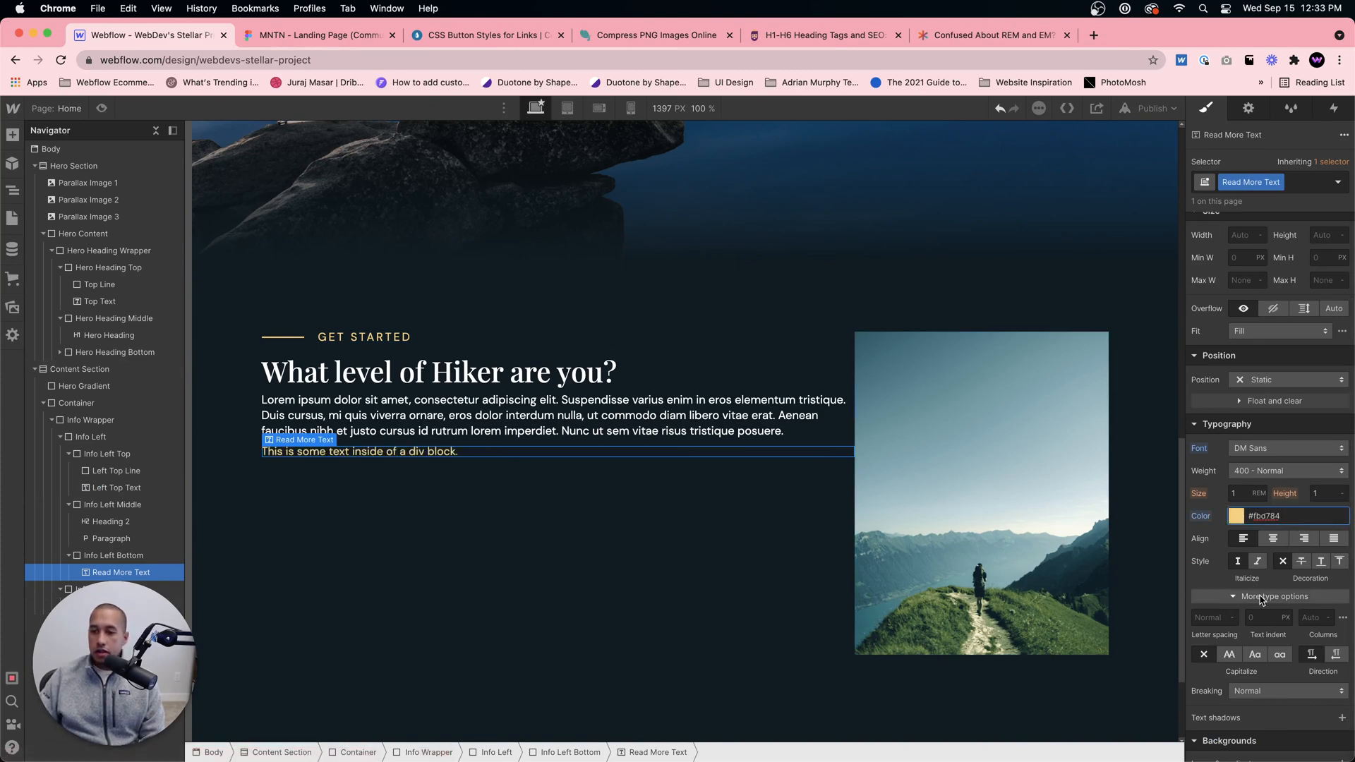
# Step: Replace the Read More Text placeholder with "READ MORE" and set its capitalization to lowercase, after trying all caps
pyautogui.click(1229, 654)
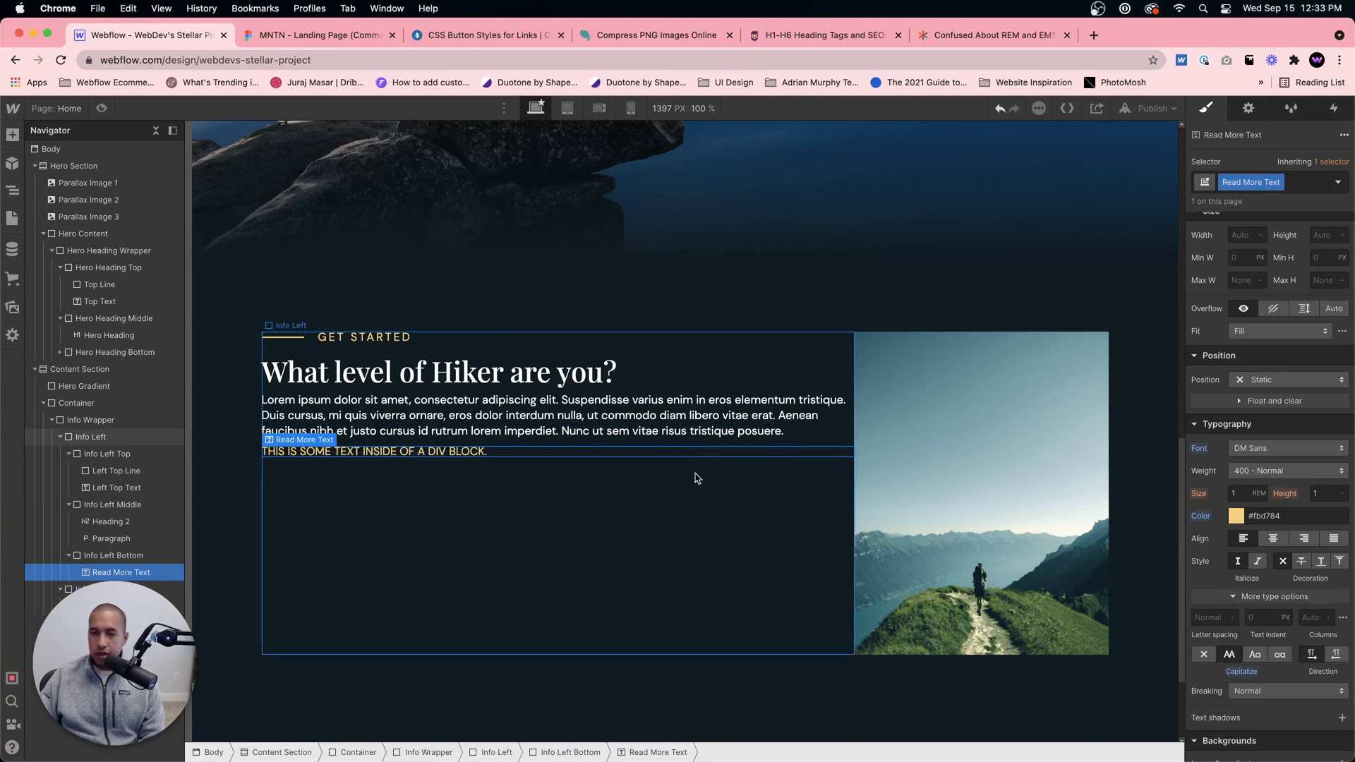
pyautogui.doubleClick(589, 459)
pyautogui.press('super+a')
pyautogui.write('READ')
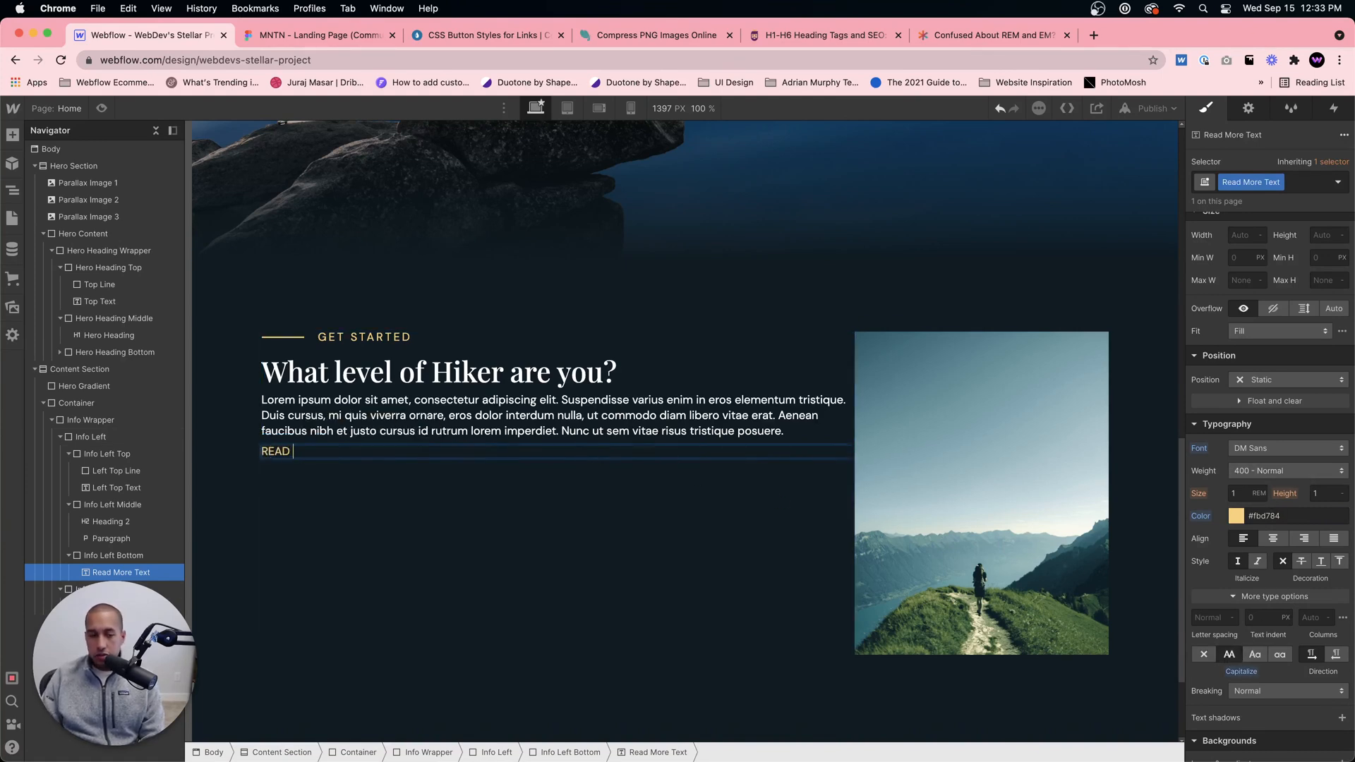
pyautogui.press('super+a')
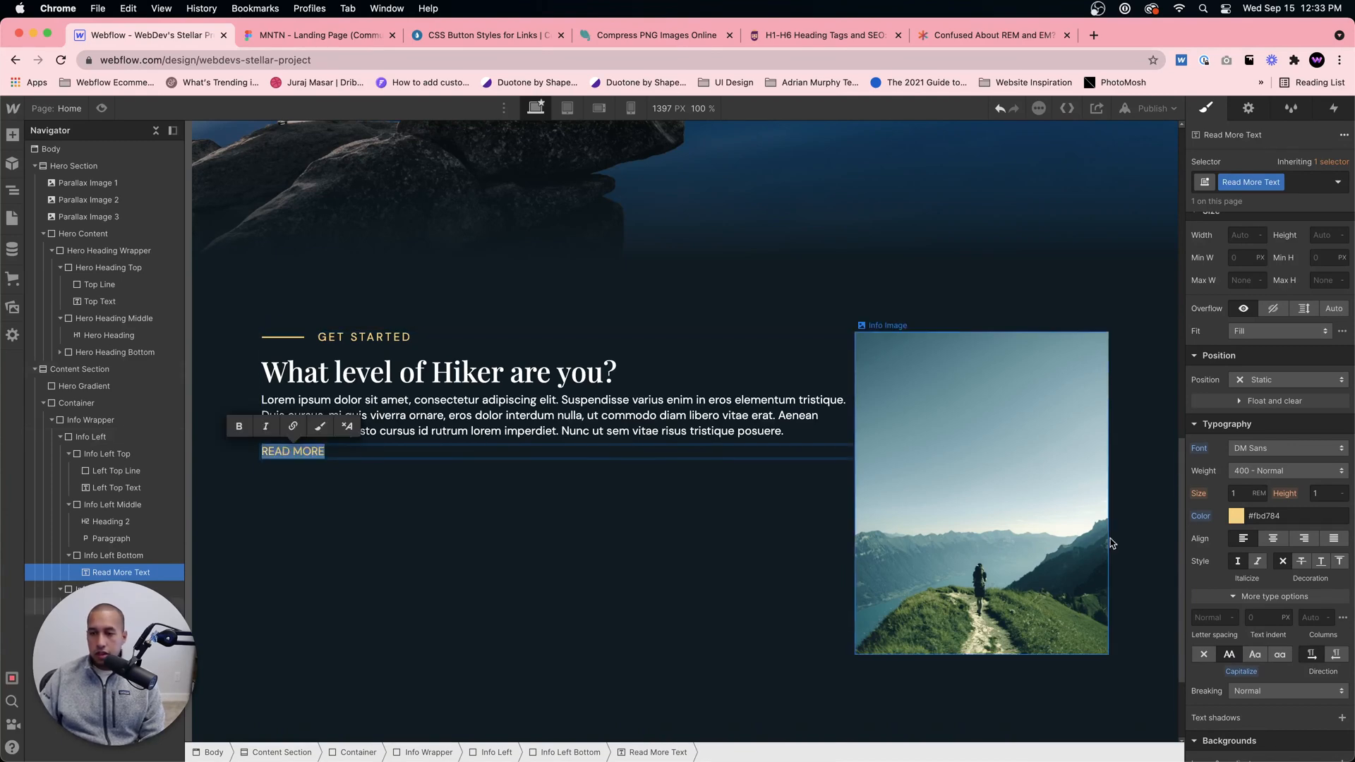
pyautogui.click(1255, 655)
pyautogui.click(1270, 660)
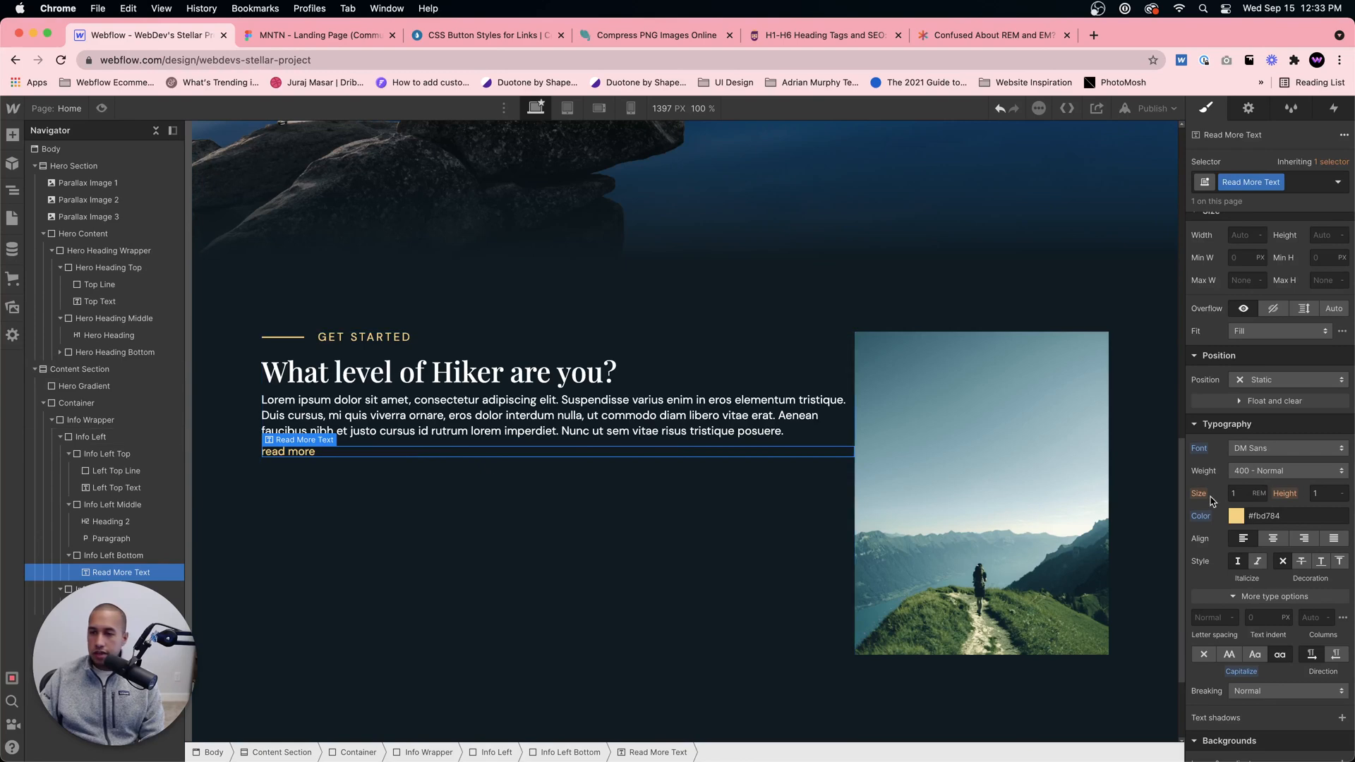
# Step: Set the Read More Text font size to 1em and keep that text block selected
pyautogui.write('1em')
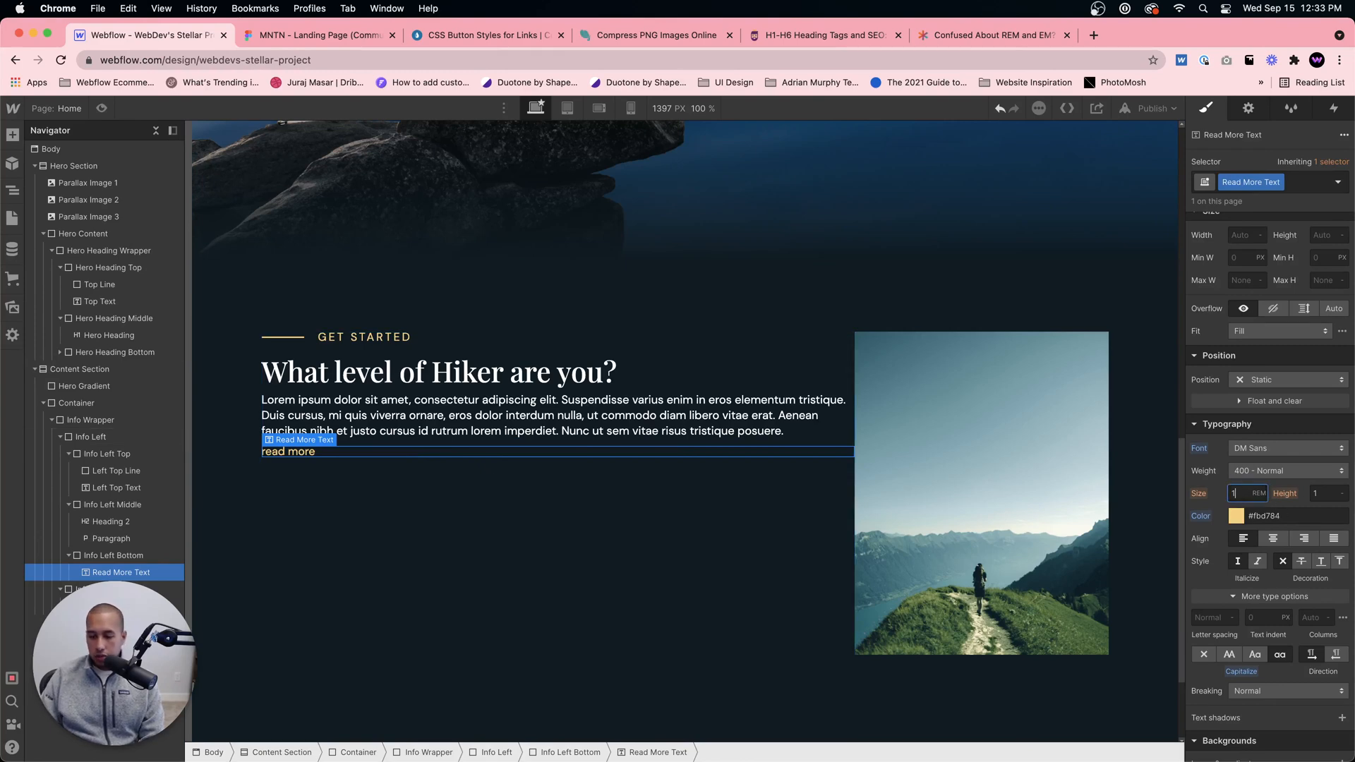
pyautogui.press('Return')
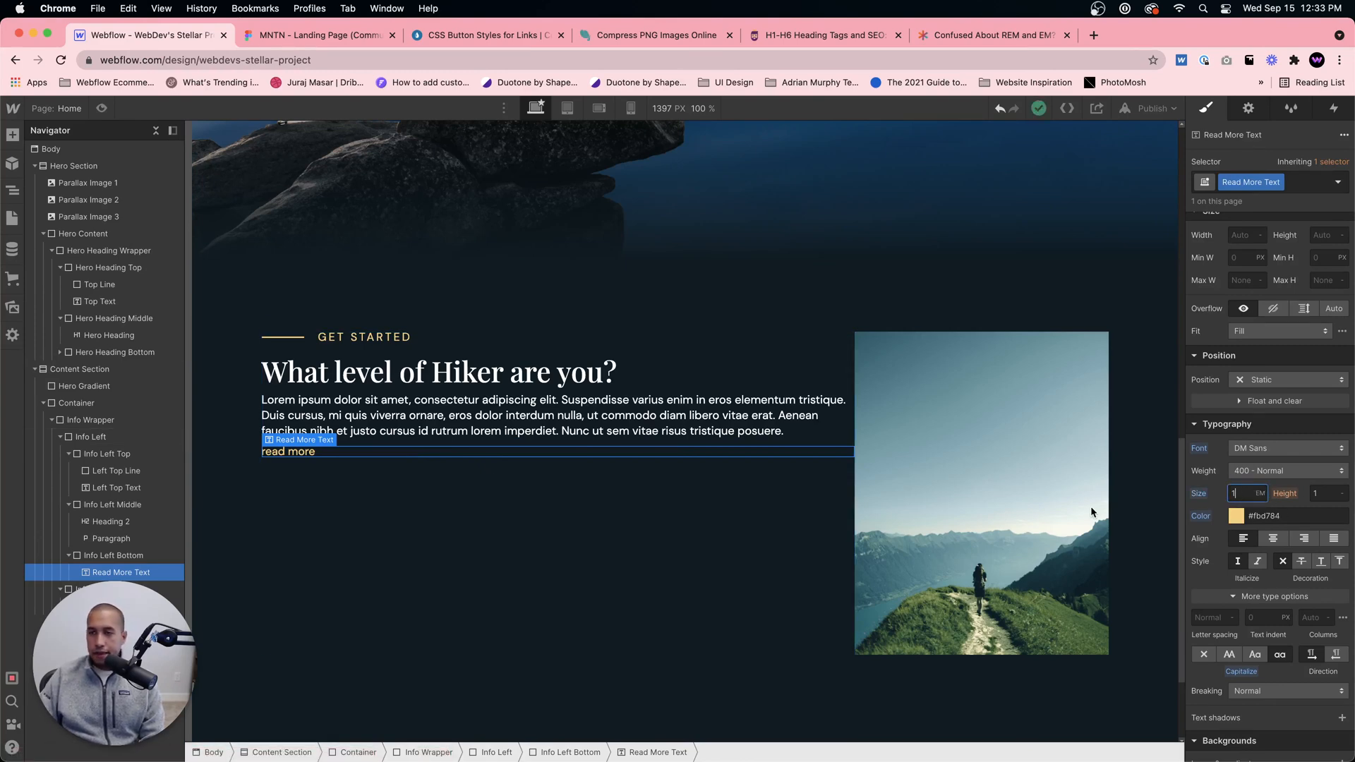
pyautogui.click(513, 514)
pyautogui.click(378, 453)
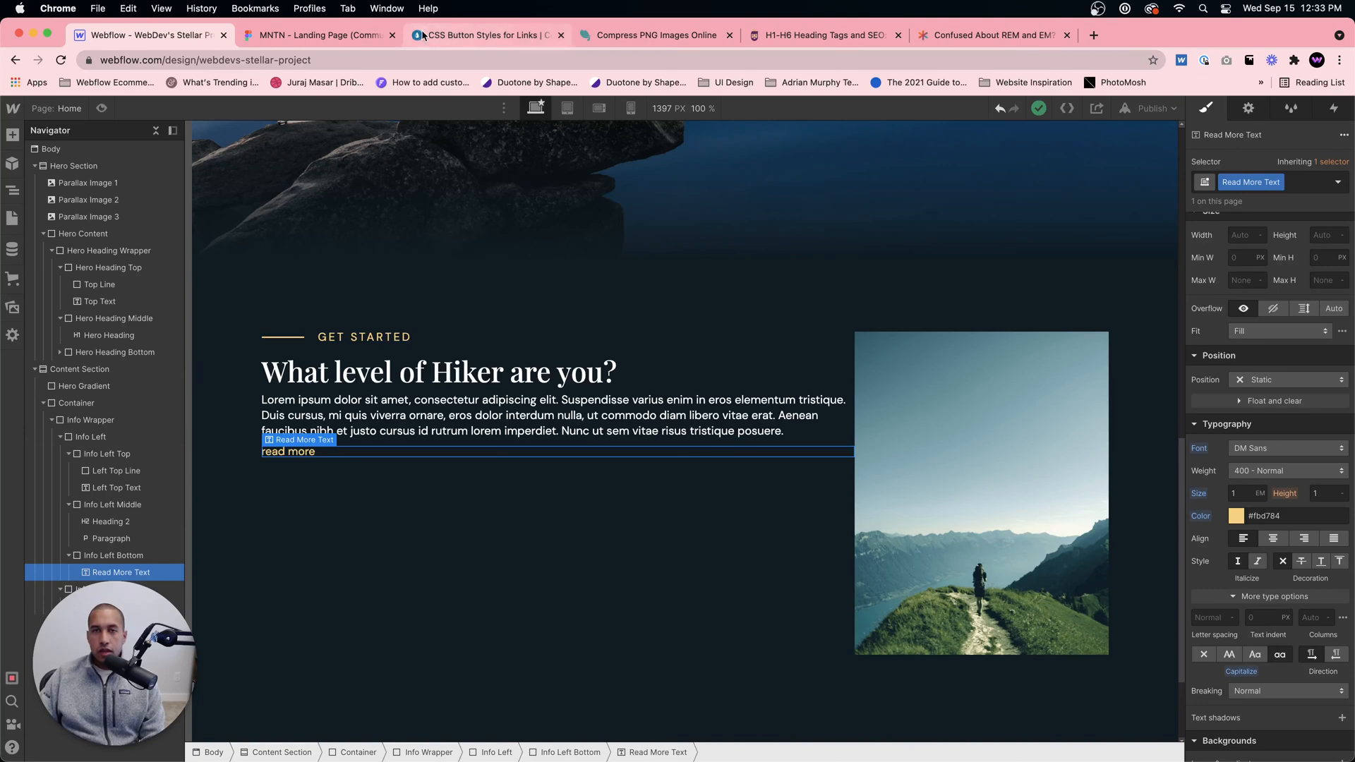
# Step: Export the arrow icon beside read more in Figma as an SVG and return to Webflow
pyautogui.click(321, 35)
pyautogui.click(479, 423)
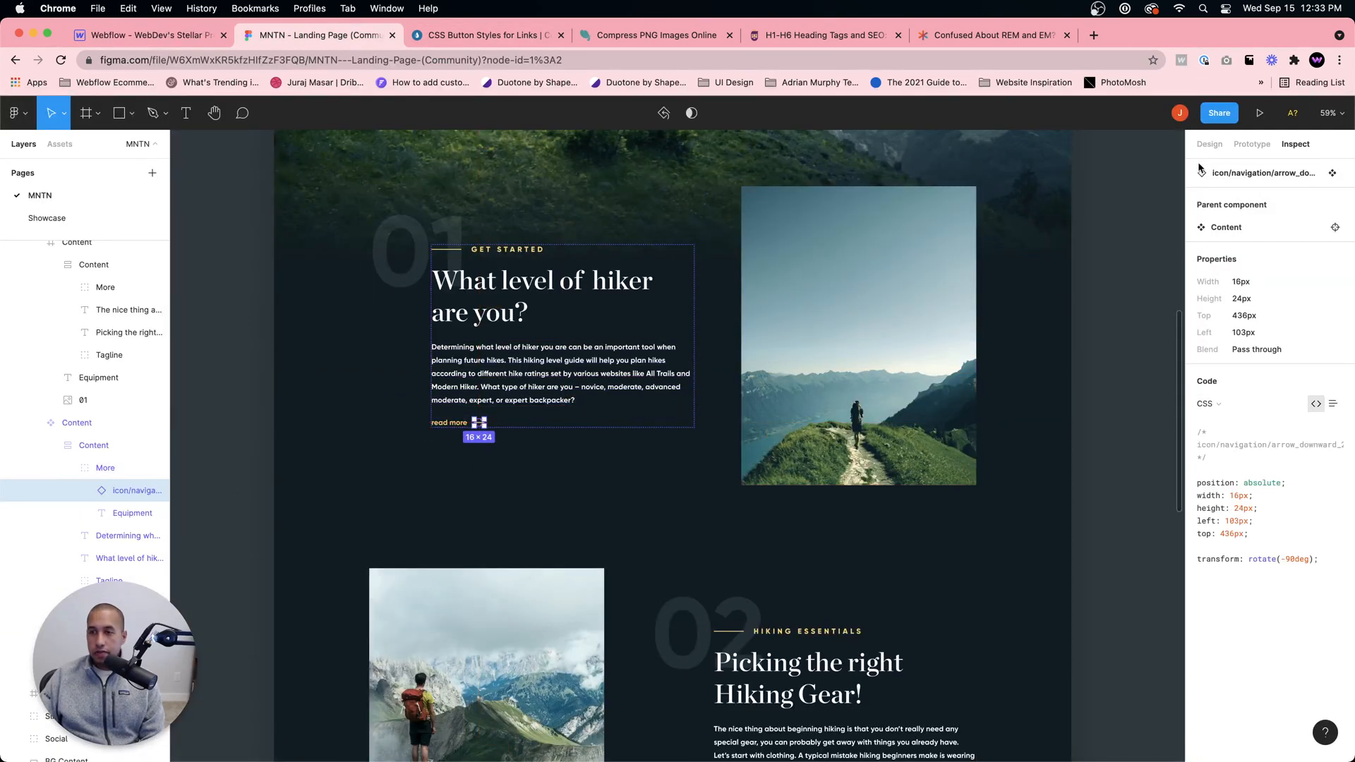
pyautogui.click(1210, 144)
pyautogui.scroll(-1, 1273, 611)
pyautogui.click(1250, 704)
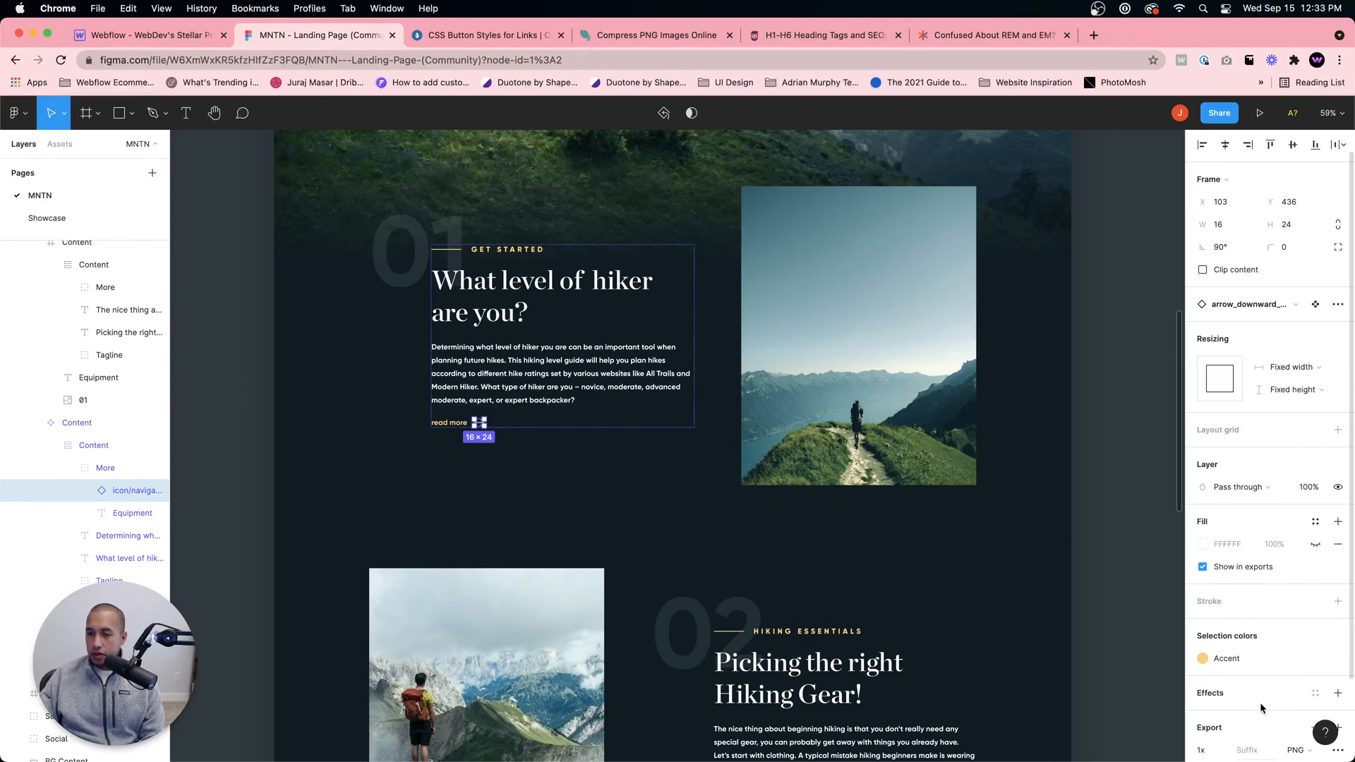
pyautogui.scroll(-3, 1260, 699)
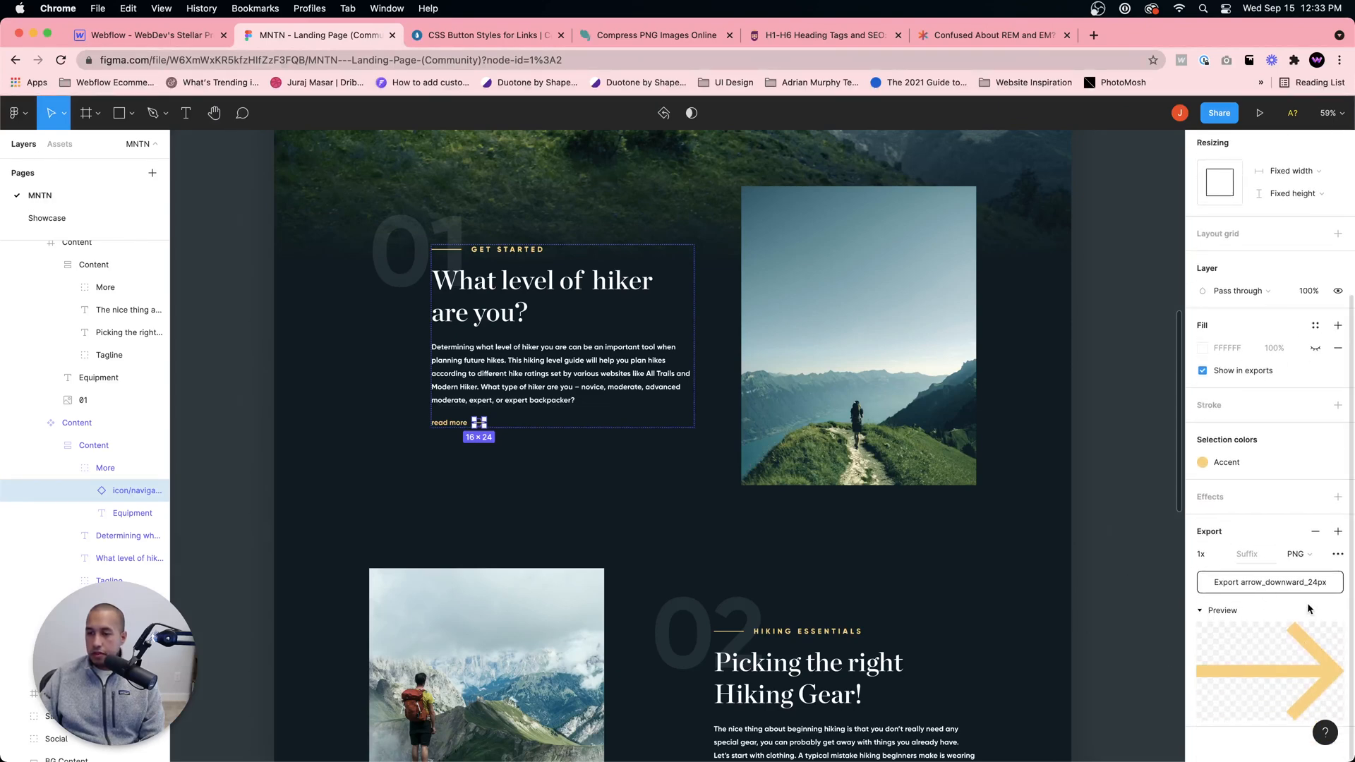
pyautogui.click(1300, 556)
pyautogui.click(1307, 597)
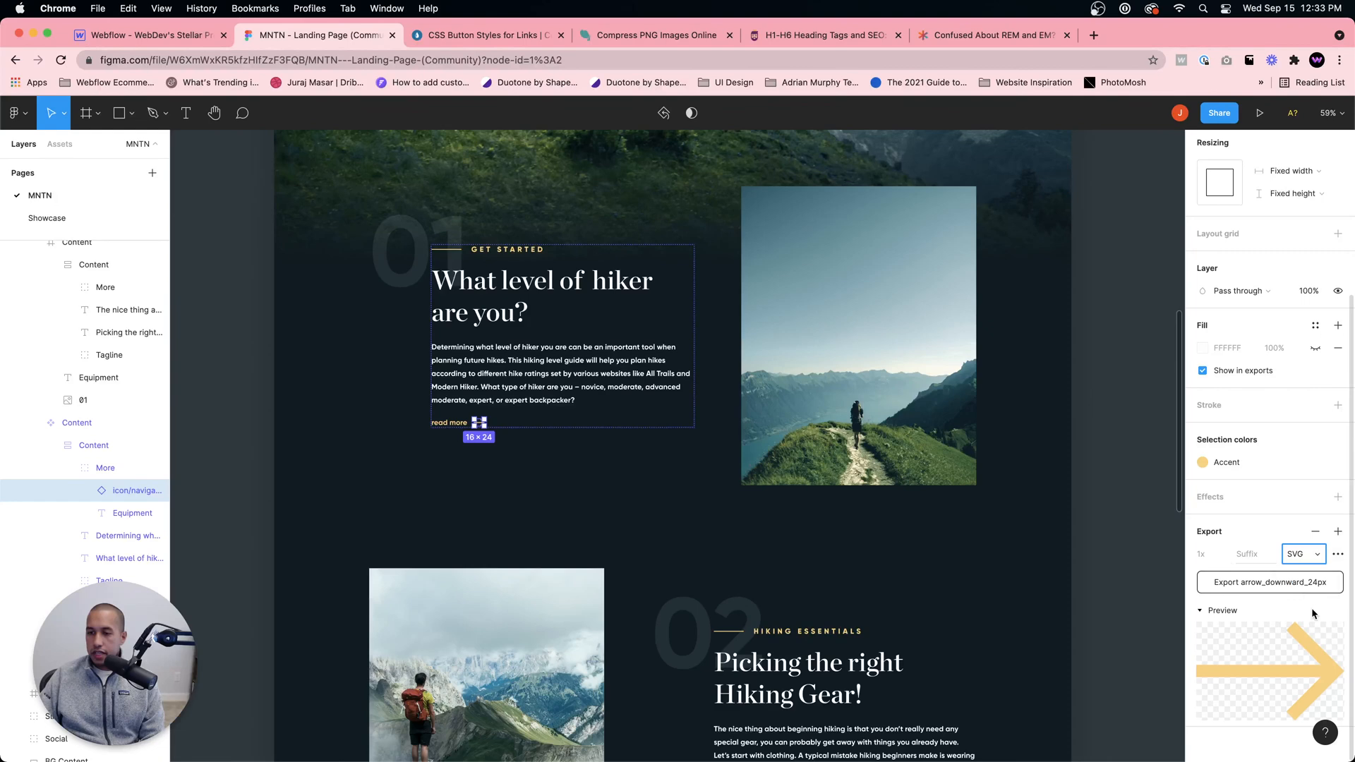
pyautogui.click(1279, 590)
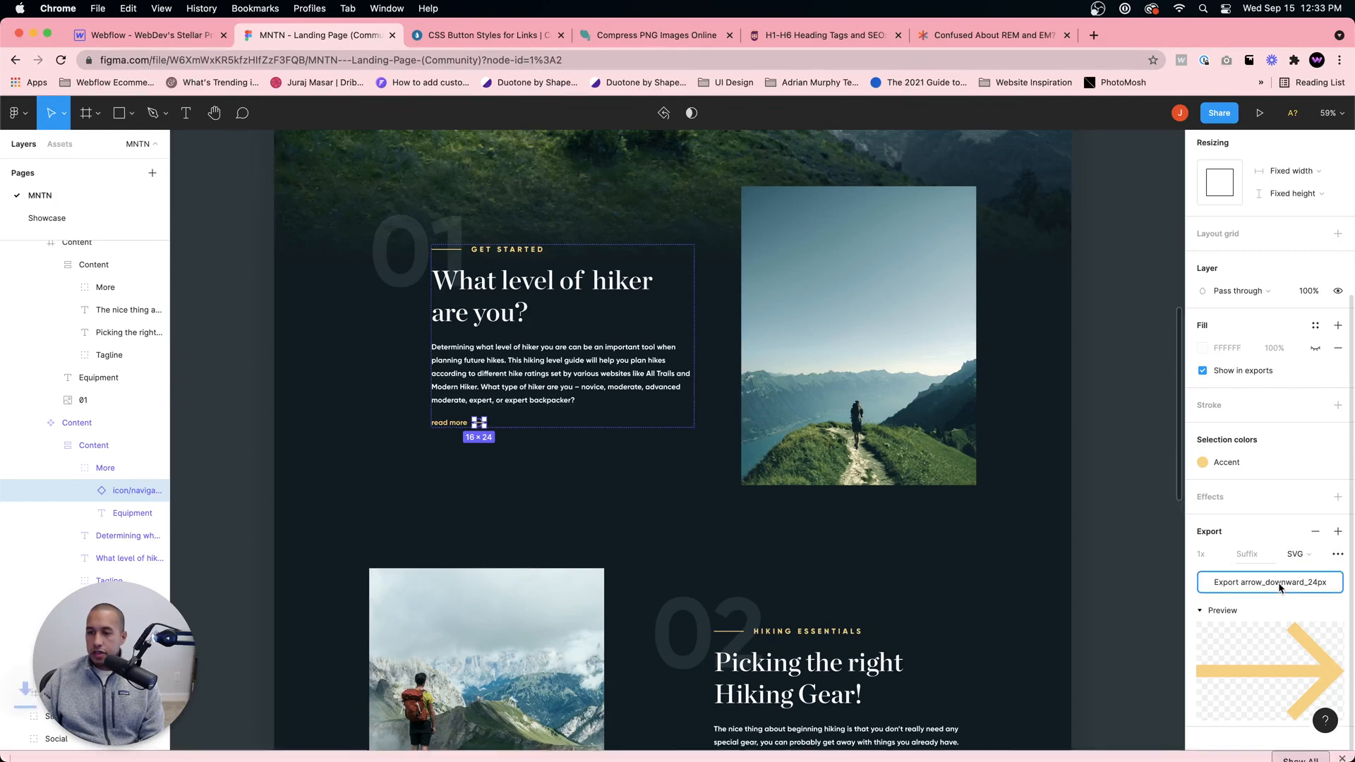
pyautogui.click(176, 36)
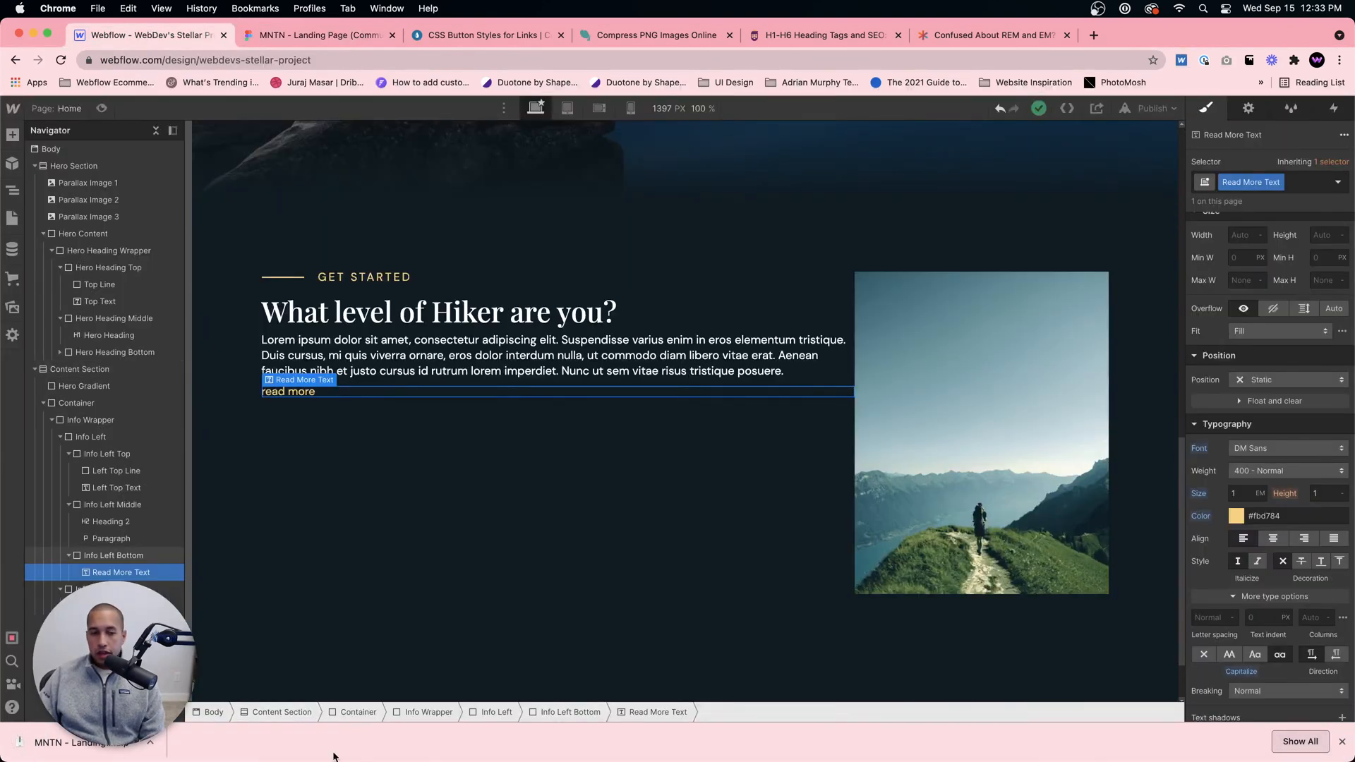
# Step: Locate MNTN - Landing Page (Community).zip in the Finder Downloads folder, extract it, and open the icon folder's navigation subfolder
pyautogui.click(149, 740)
pyautogui.click(184, 724)
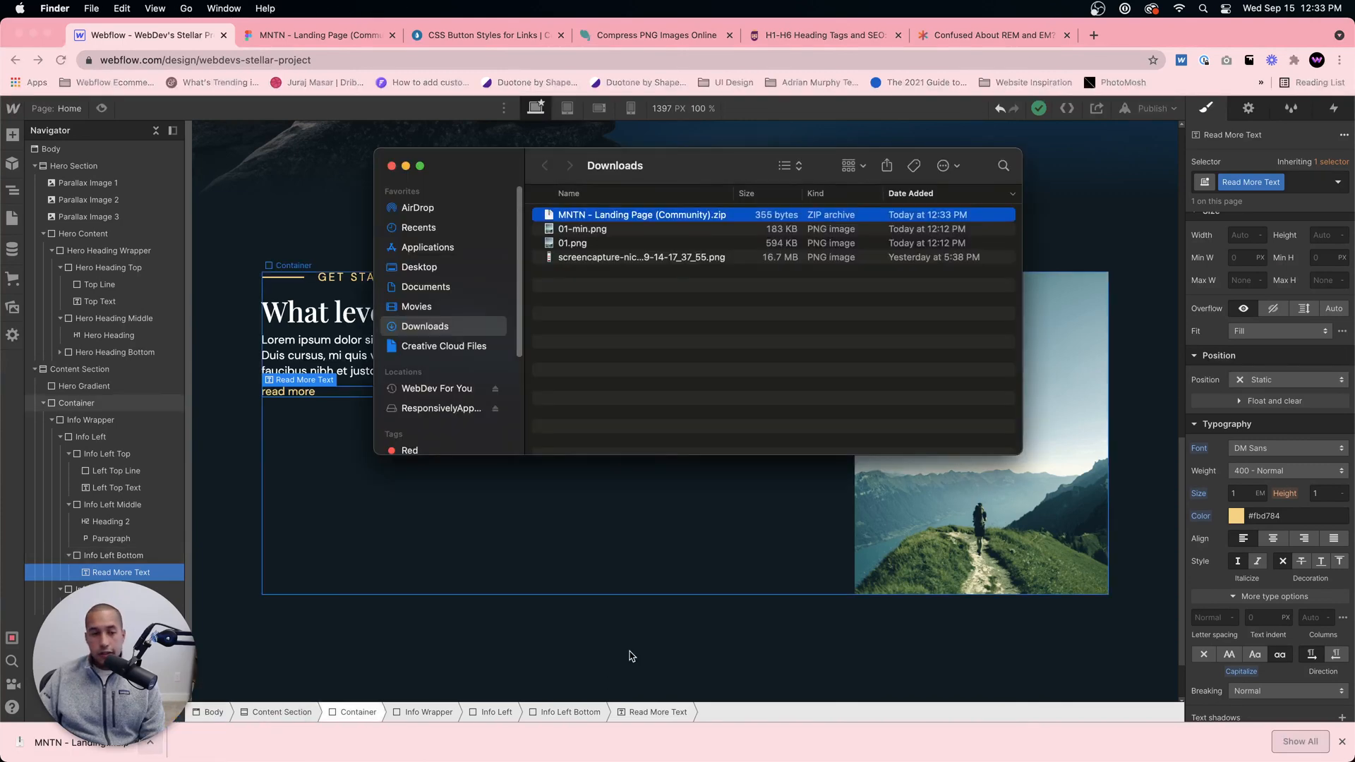
pyautogui.click(590, 193)
pyautogui.click(590, 192)
pyautogui.doubleClick(590, 215)
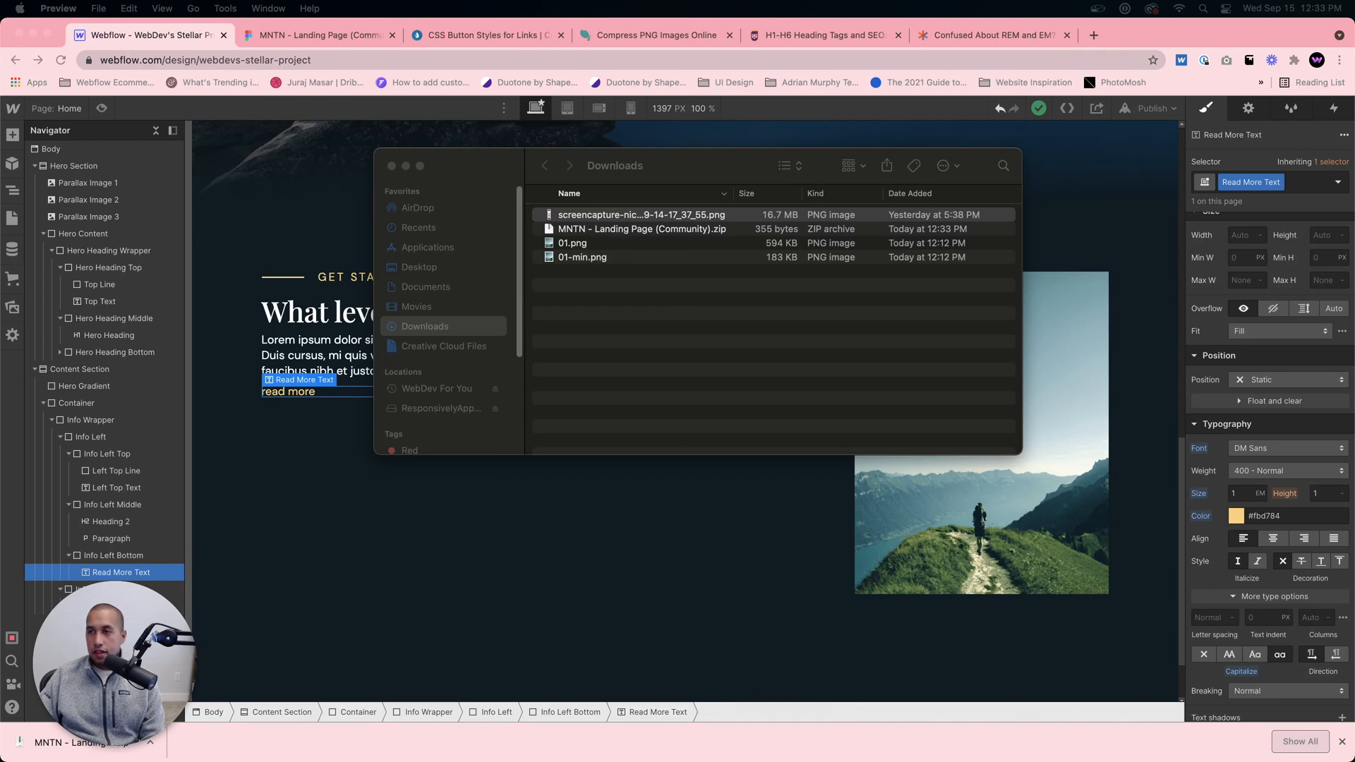
pyautogui.doubleClick(594, 230)
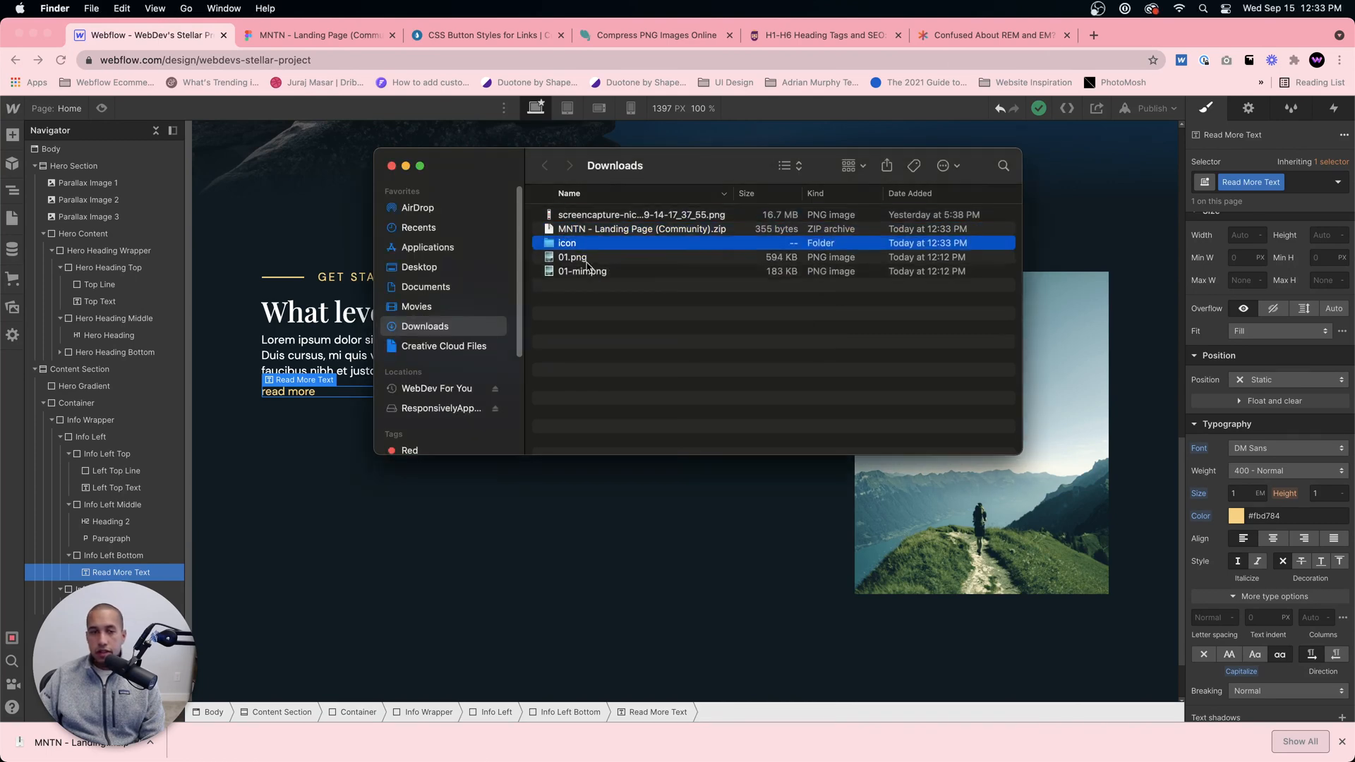
pyautogui.doubleClick(583, 244)
pyautogui.doubleClick(591, 215)
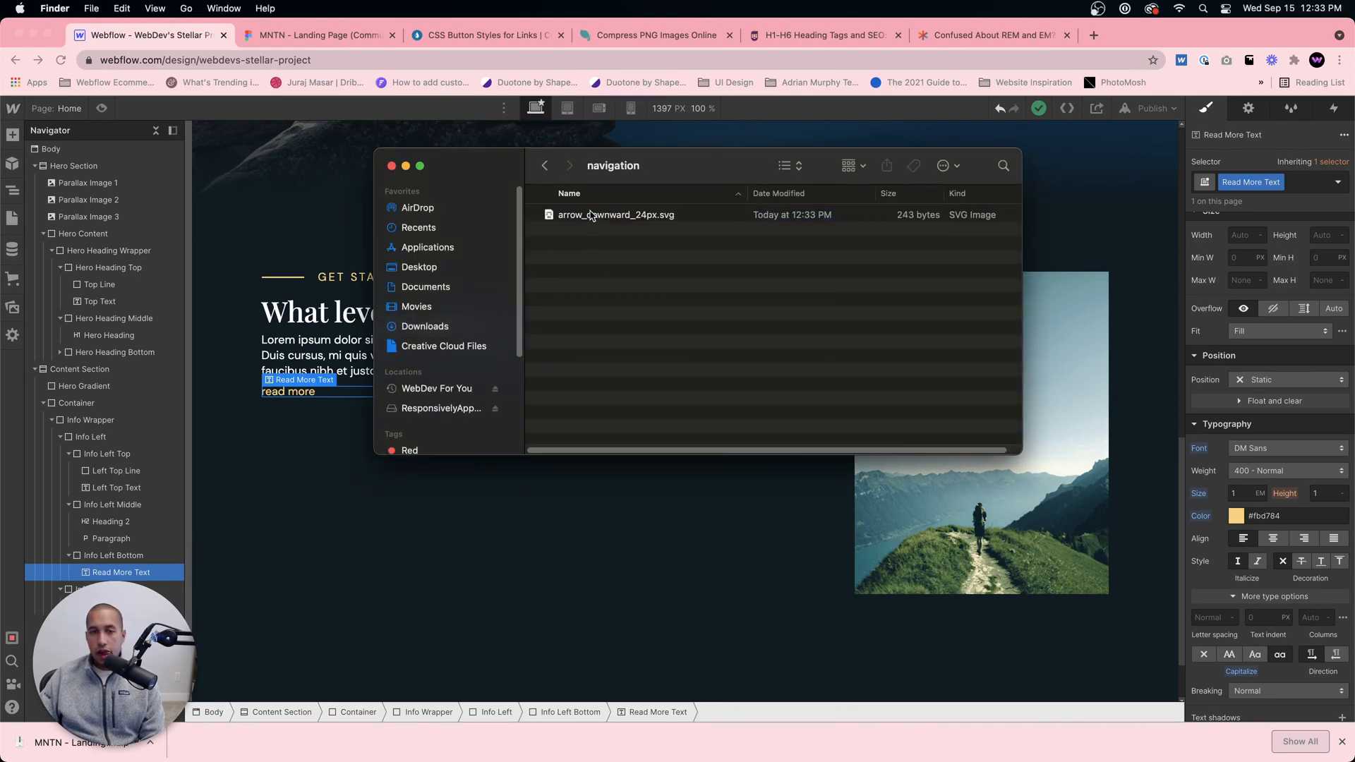
# Step: Upload arrow_downward_24px.svg from the navigation folder to the Webflow project's assets
pyautogui.click(600, 215)
pyautogui.click(153, 318)
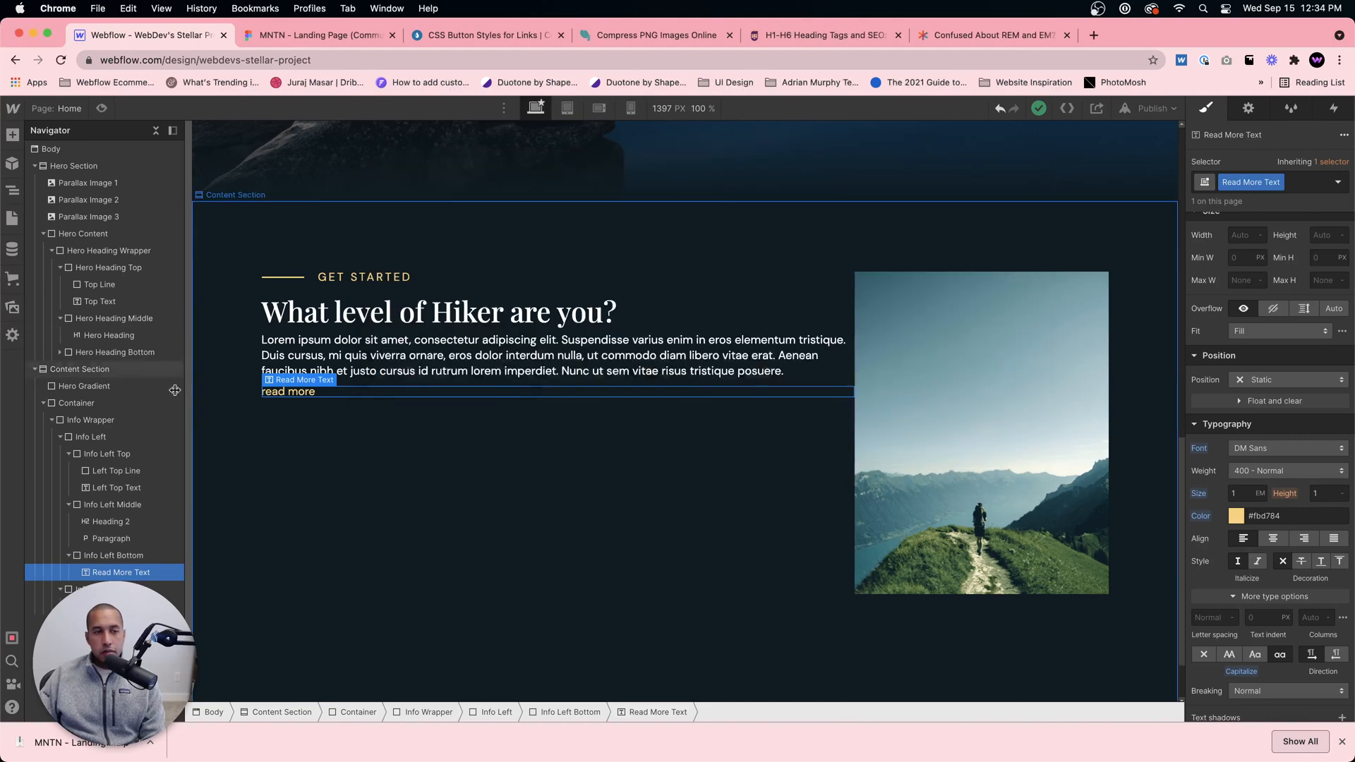
pyautogui.click(12, 307)
pyautogui.click(319, 737)
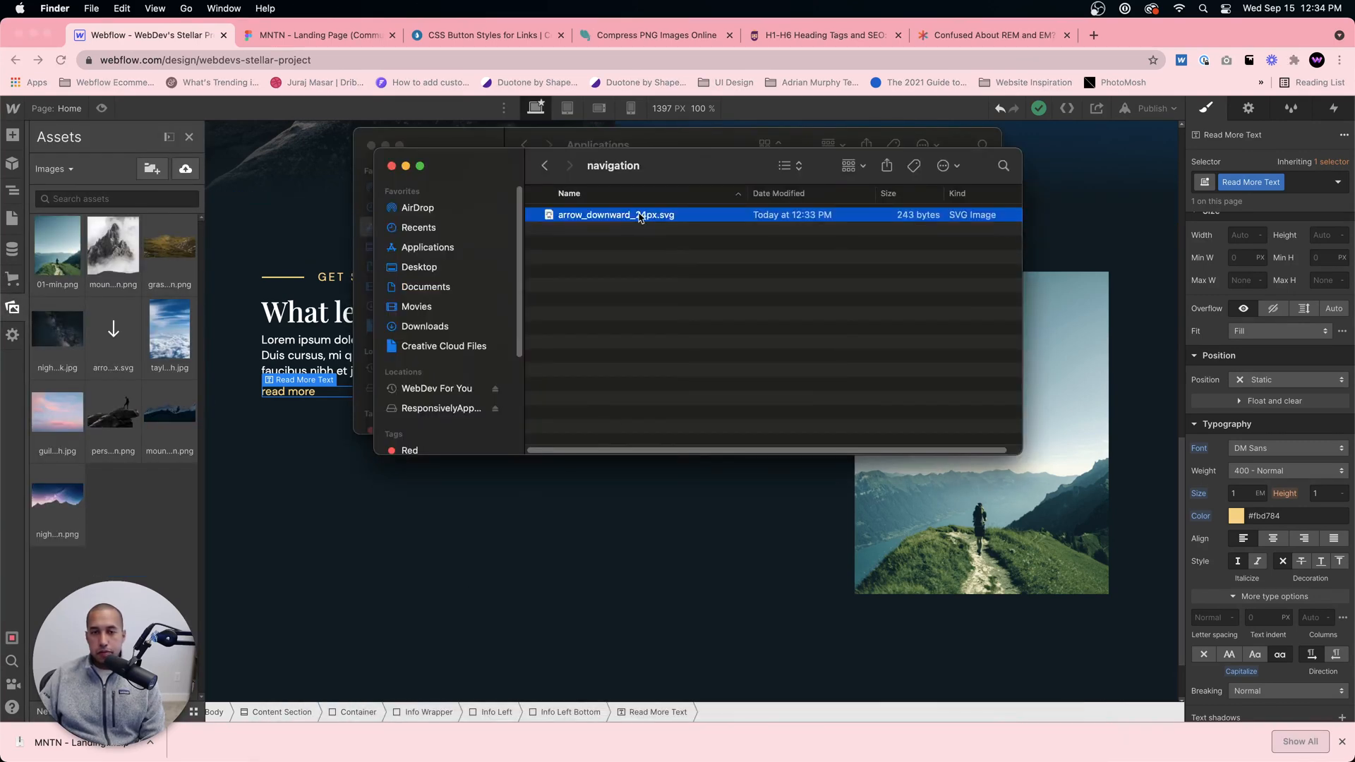
pyautogui.moveTo(621, 216); pyautogui.dragTo(106, 436)
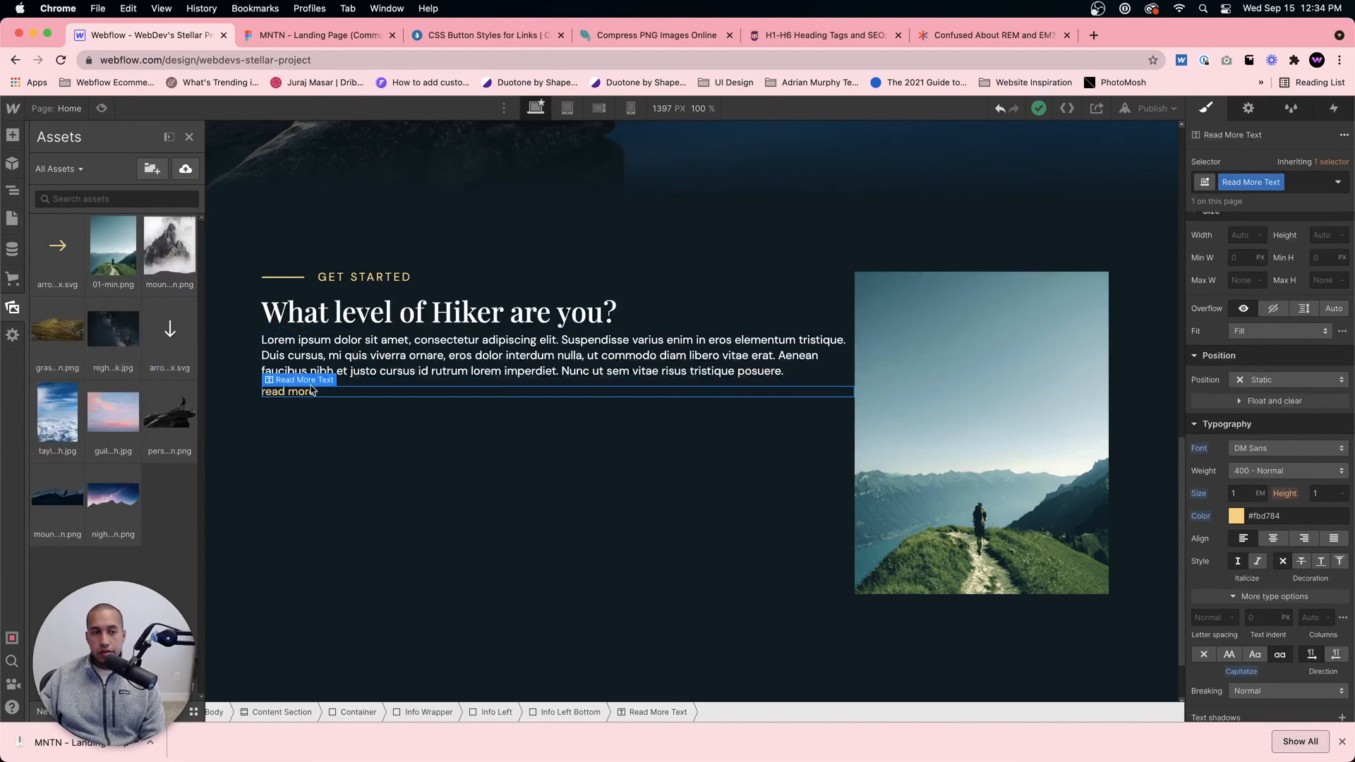
# Step: Place the uploaded yellow arrow after the read more text inside Info Left Bottom and set that block's display to flex
pyautogui.moveTo(76, 245); pyautogui.dragTo(364, 396)
pyautogui.click(365, 392)
pyautogui.click(366, 405)
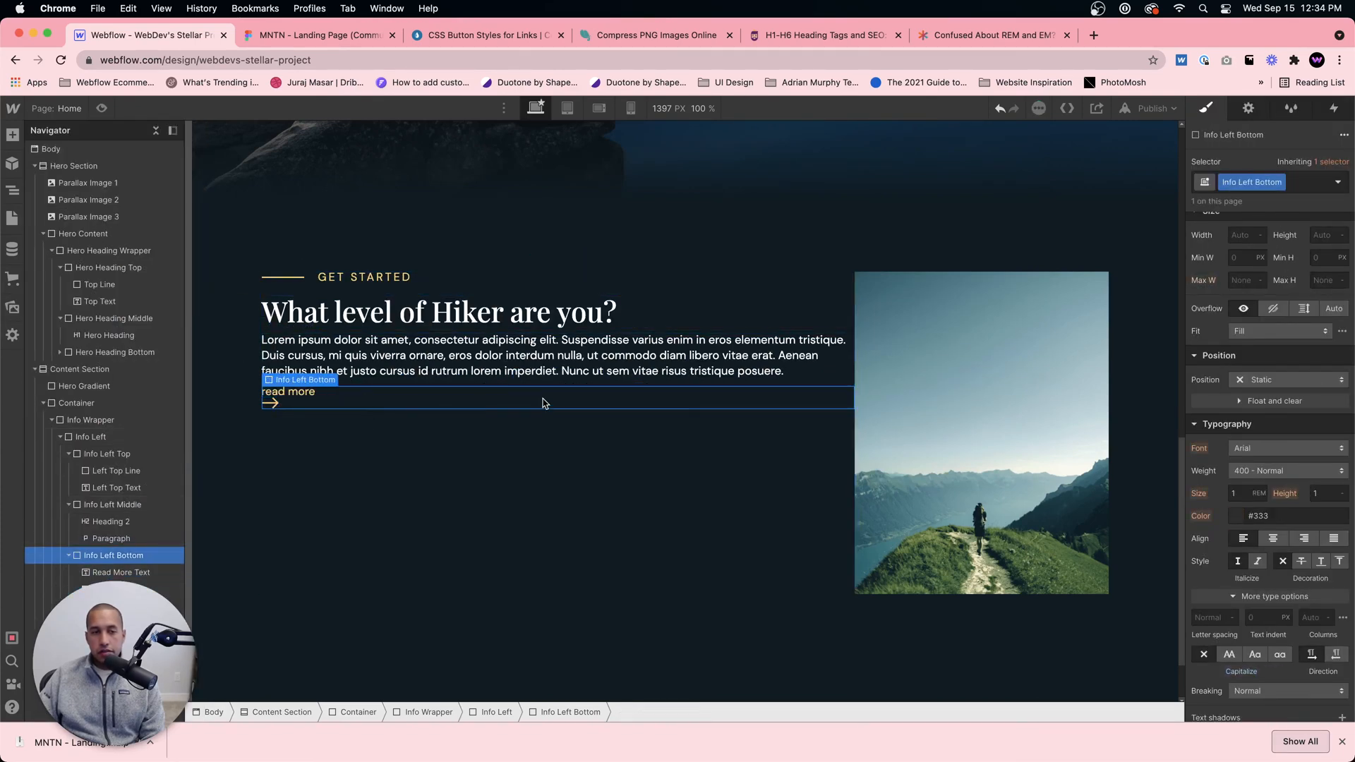
pyautogui.scroll(5, 1270, 314)
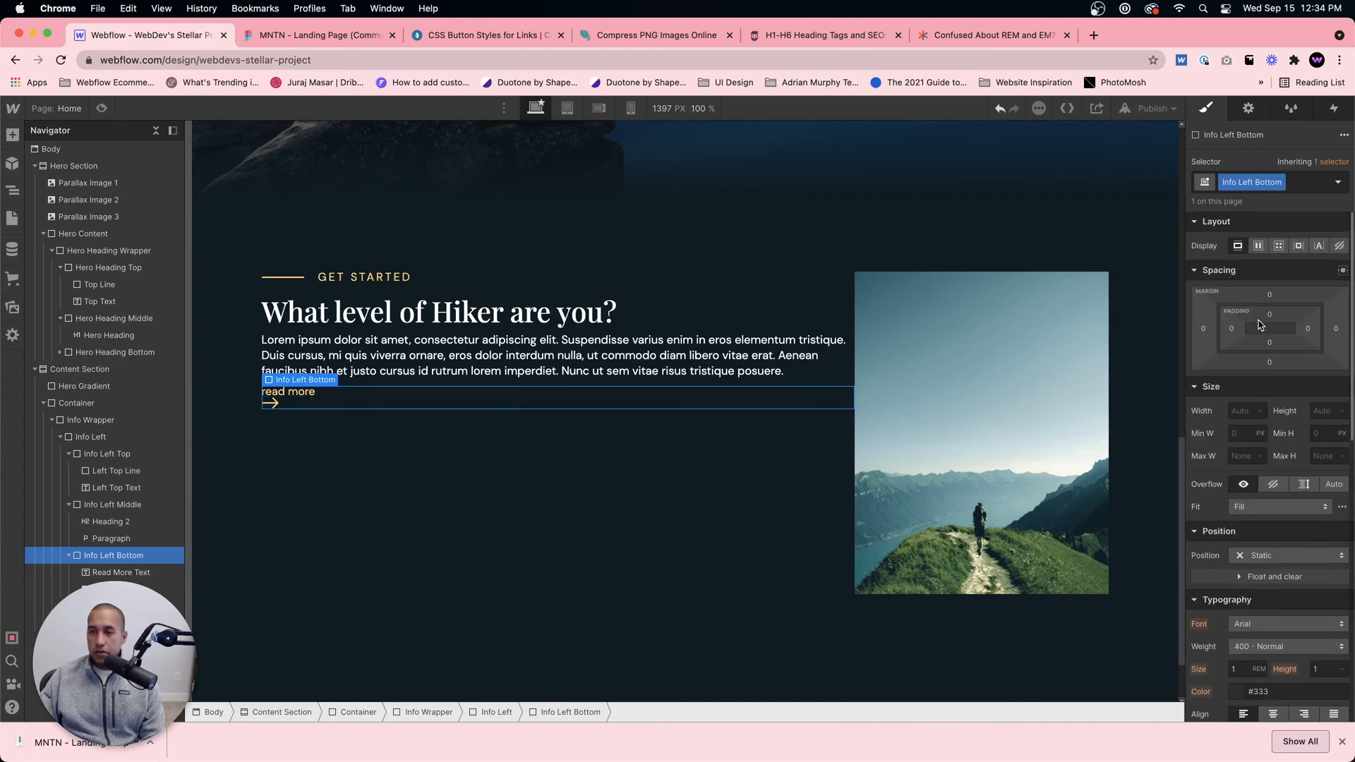
pyautogui.click(1257, 247)
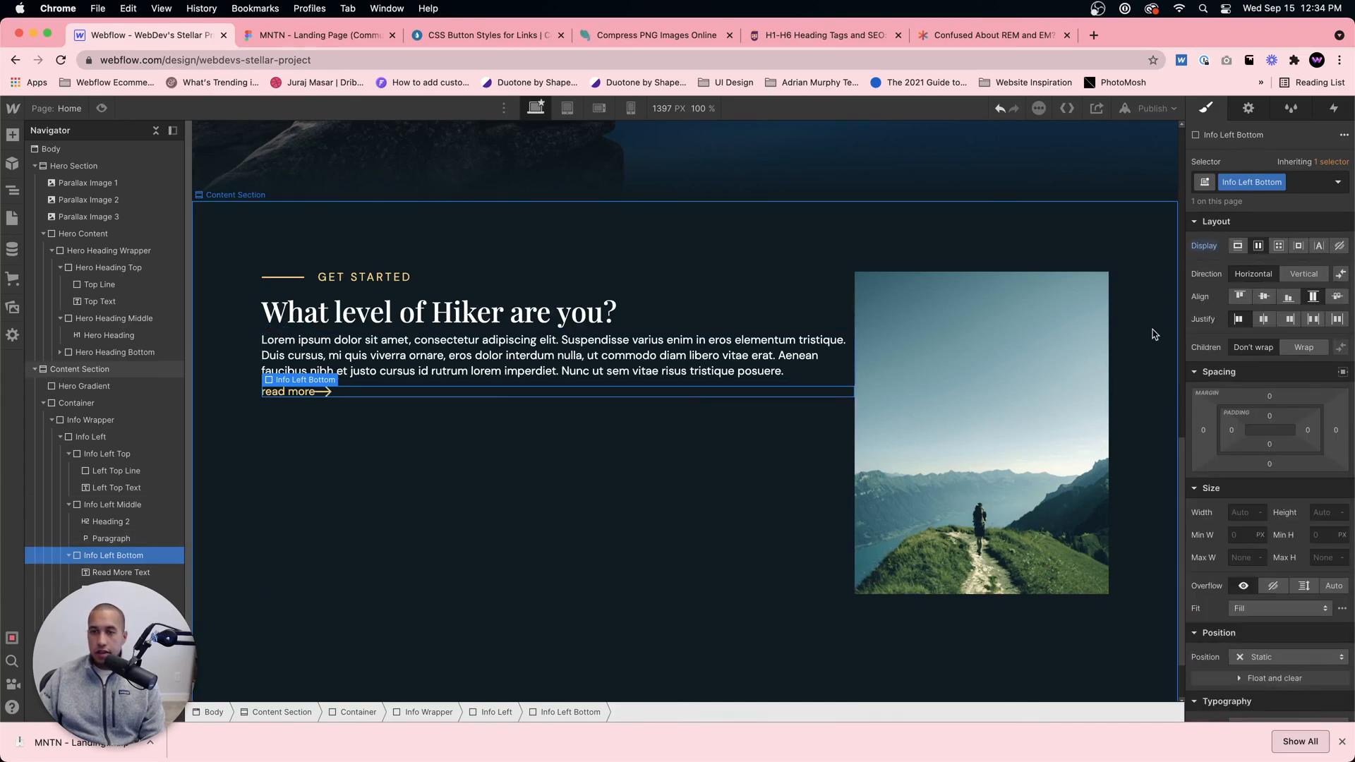
# Step: Give the arrow image the class Left Arrow with a left margin of about 8 px, and dismiss the downloads bar
pyautogui.click(326, 391)
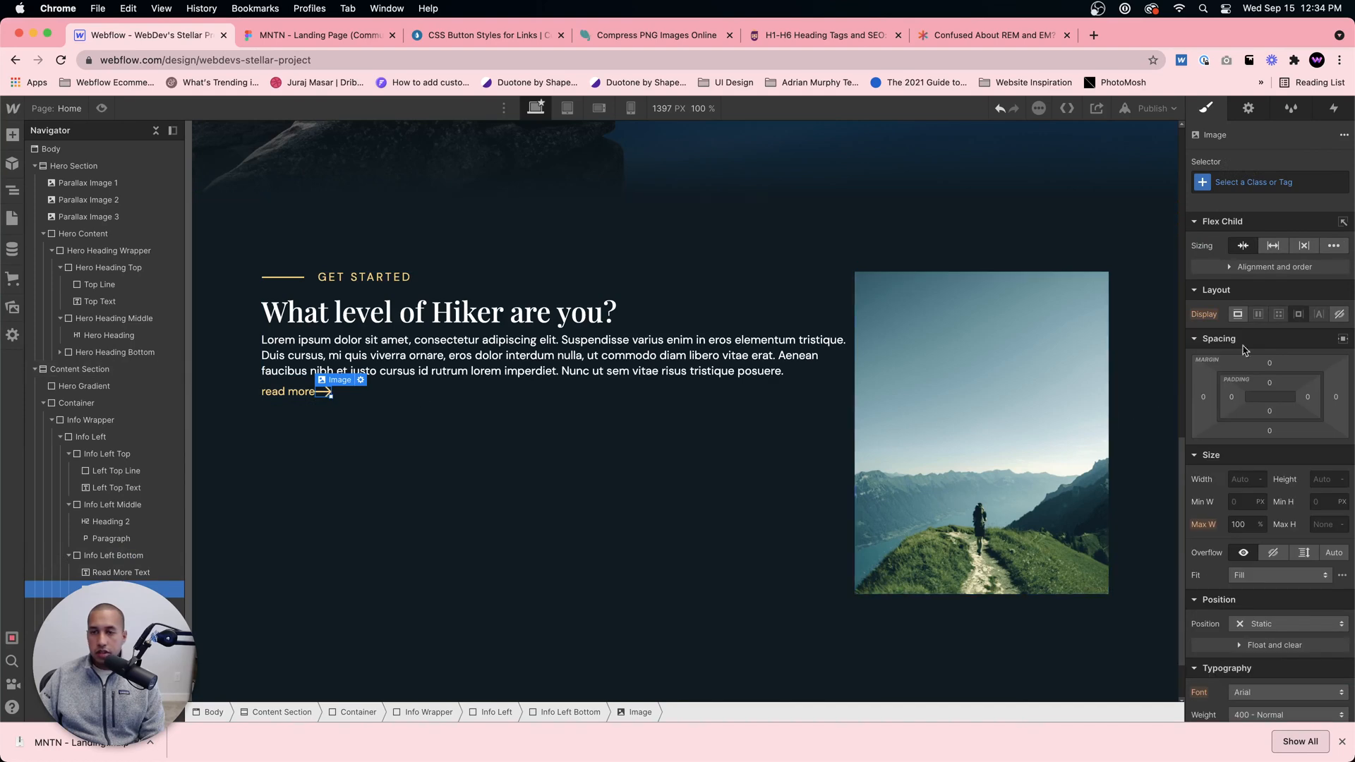
pyautogui.click(1244, 185)
pyautogui.write('Left Arrow')
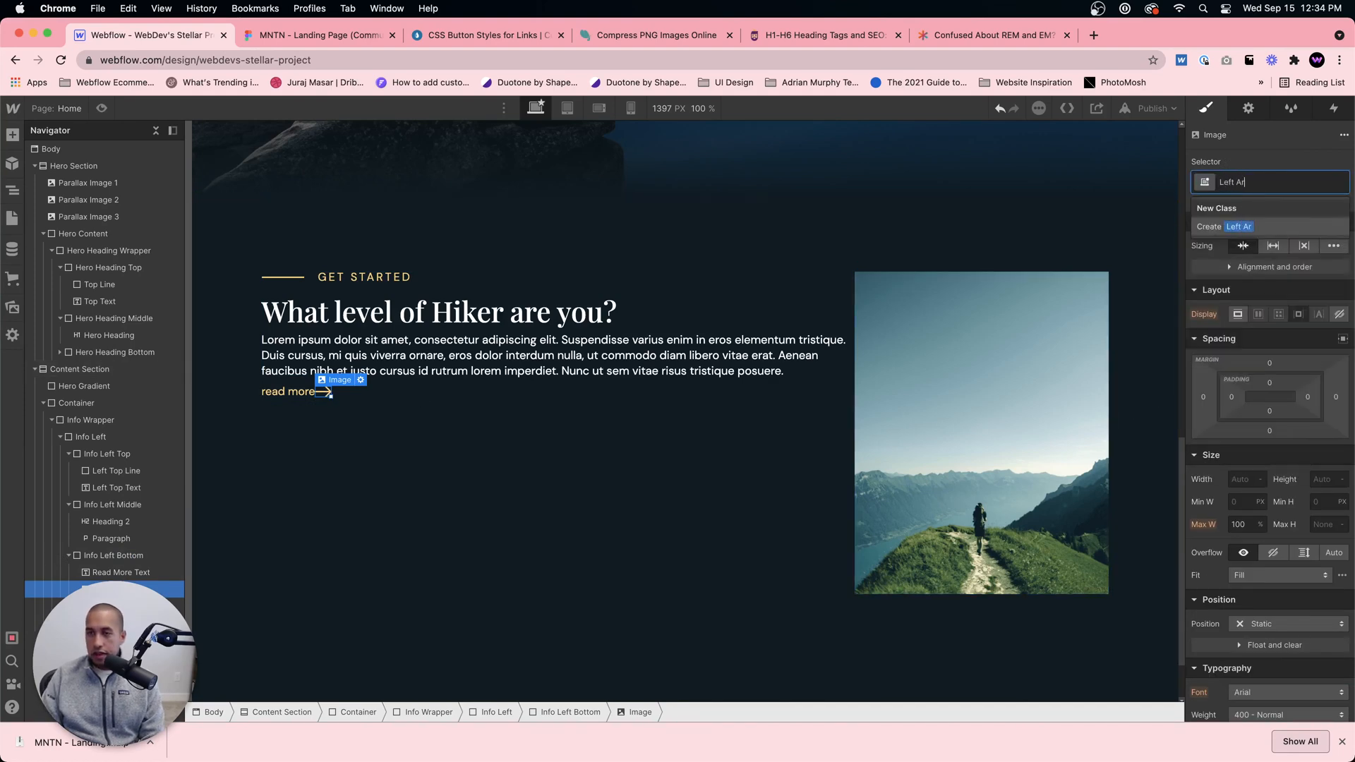
pyautogui.press('Return')
pyautogui.moveTo(1212, 393); pyautogui.dragTo(1207, 395)
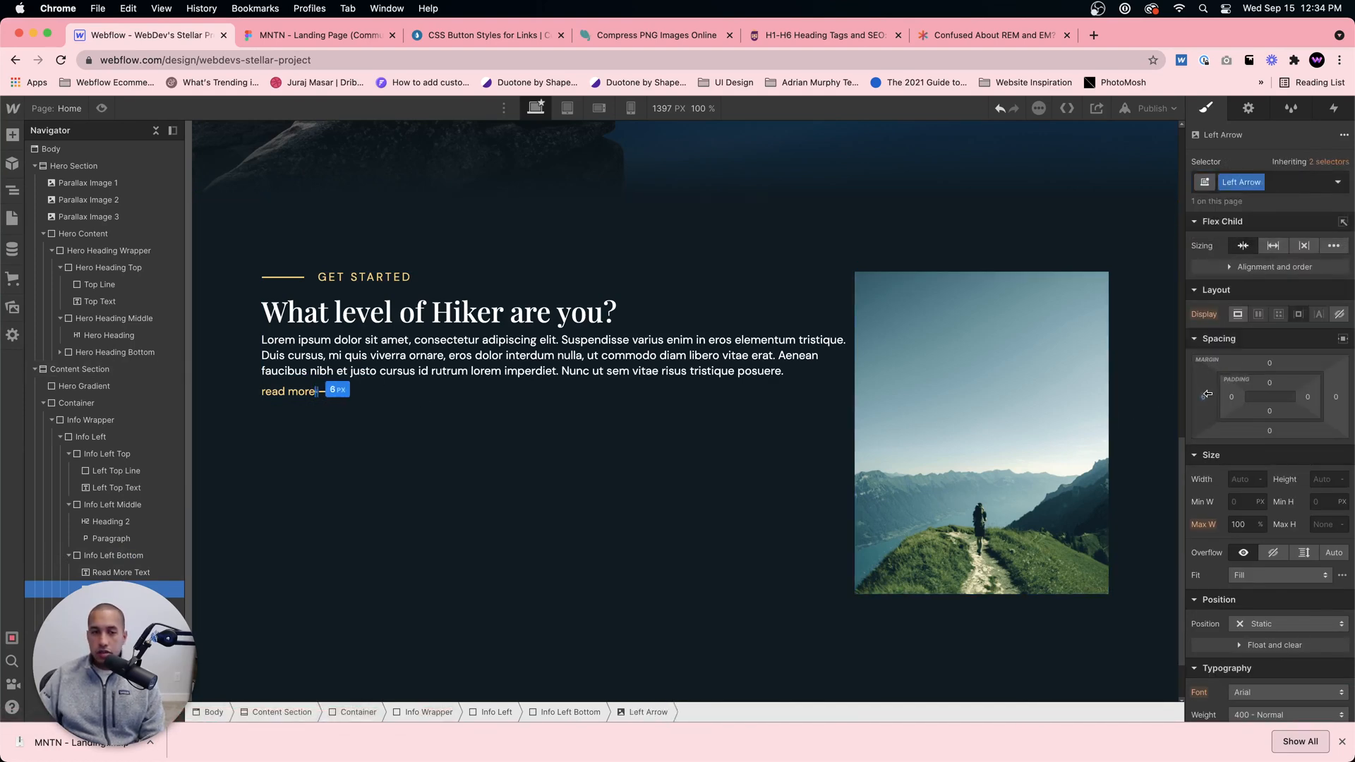
pyautogui.click(819, 568)
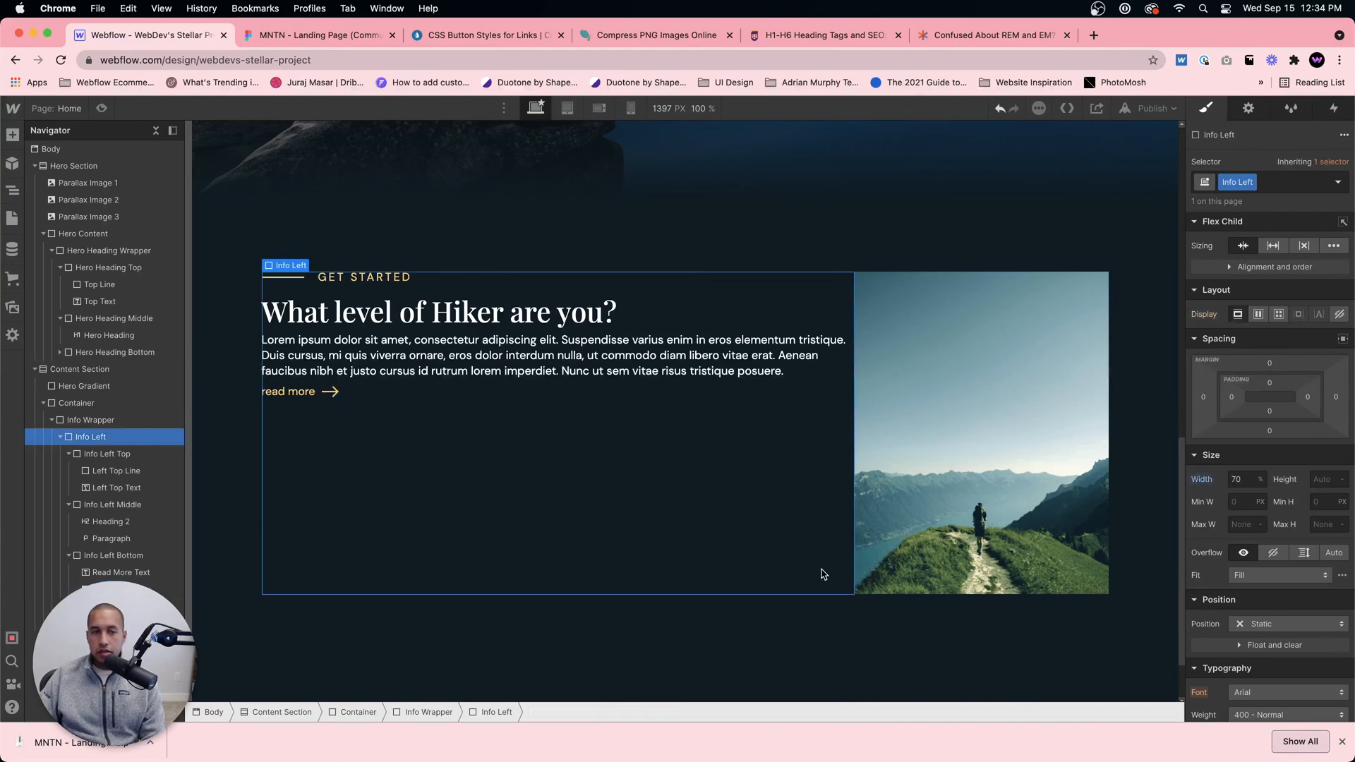
pyautogui.click(1340, 741)
# Step: Compare the left text column's heading and width with the "What level of hiker are you?" section in Figma
pyautogui.click(388, 453)
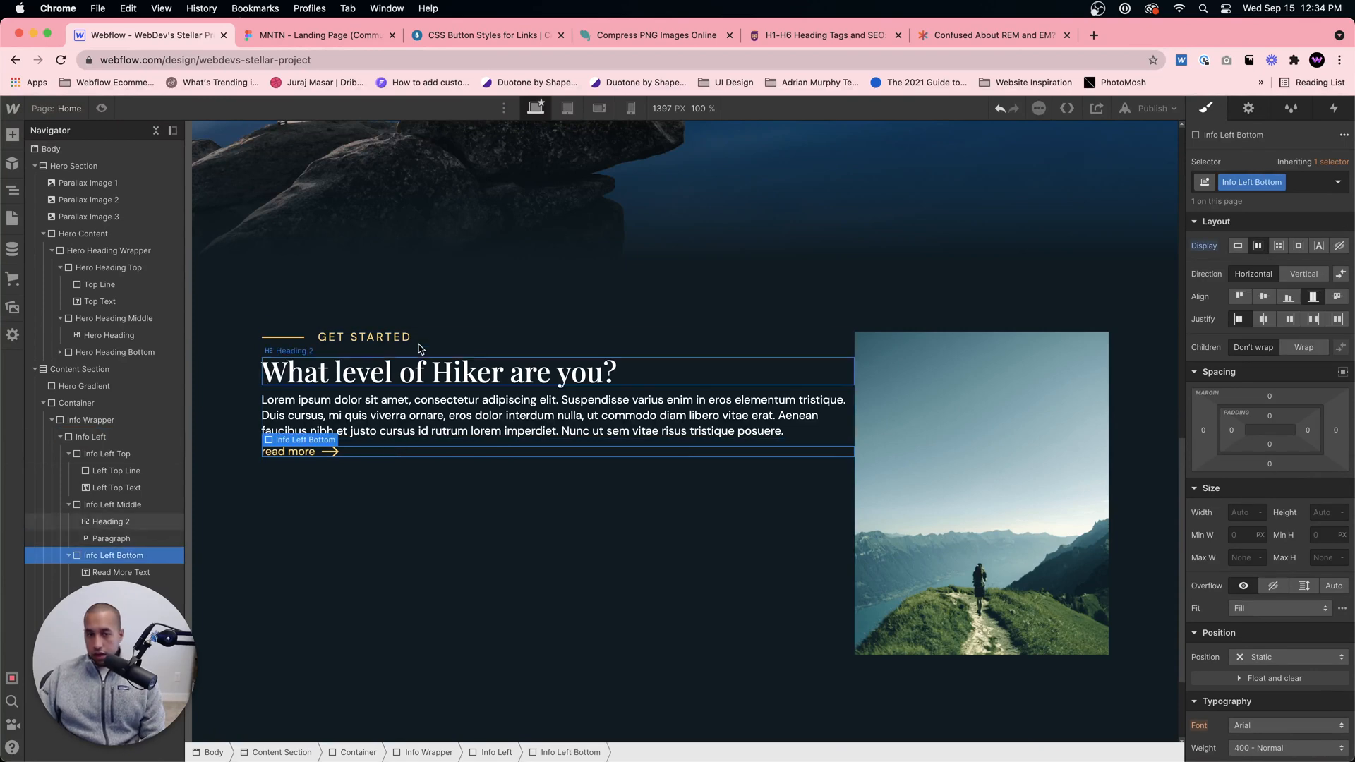
pyautogui.click(316, 35)
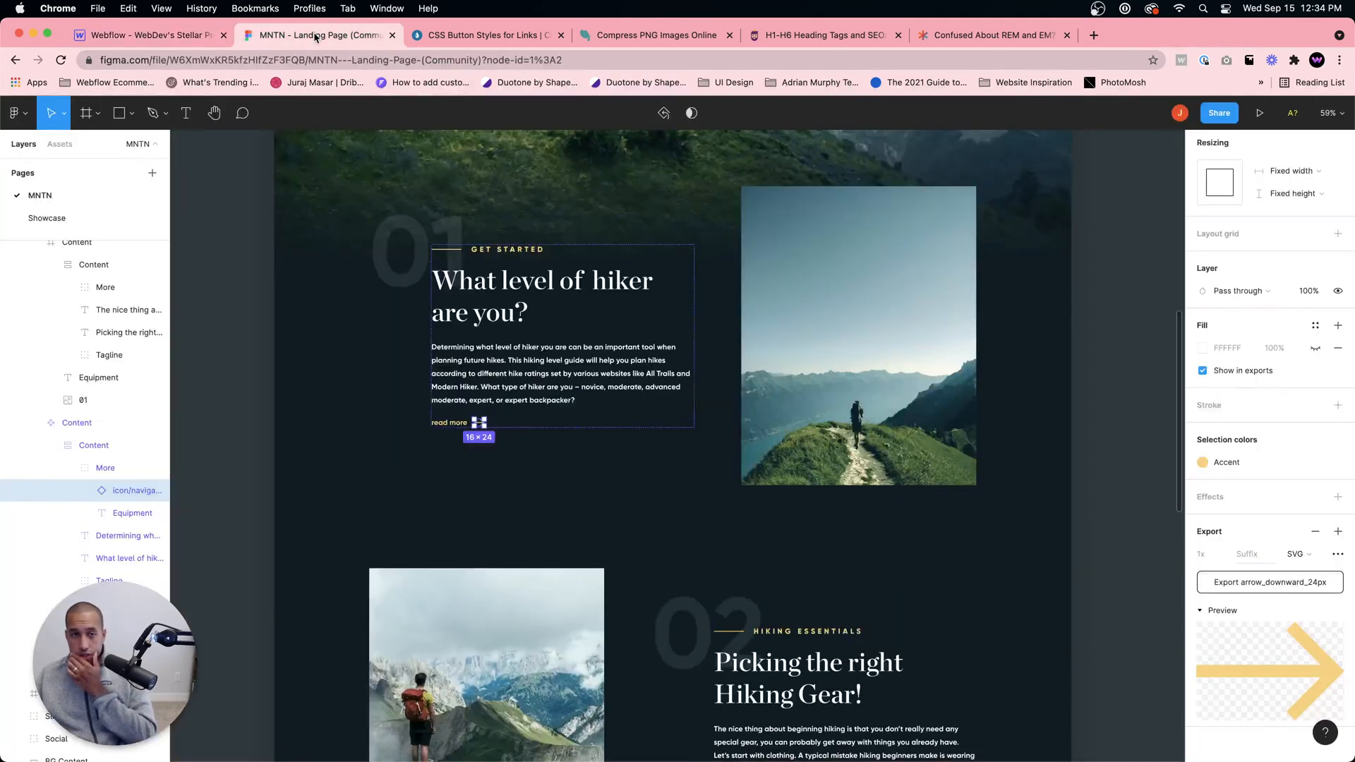
pyautogui.click(149, 37)
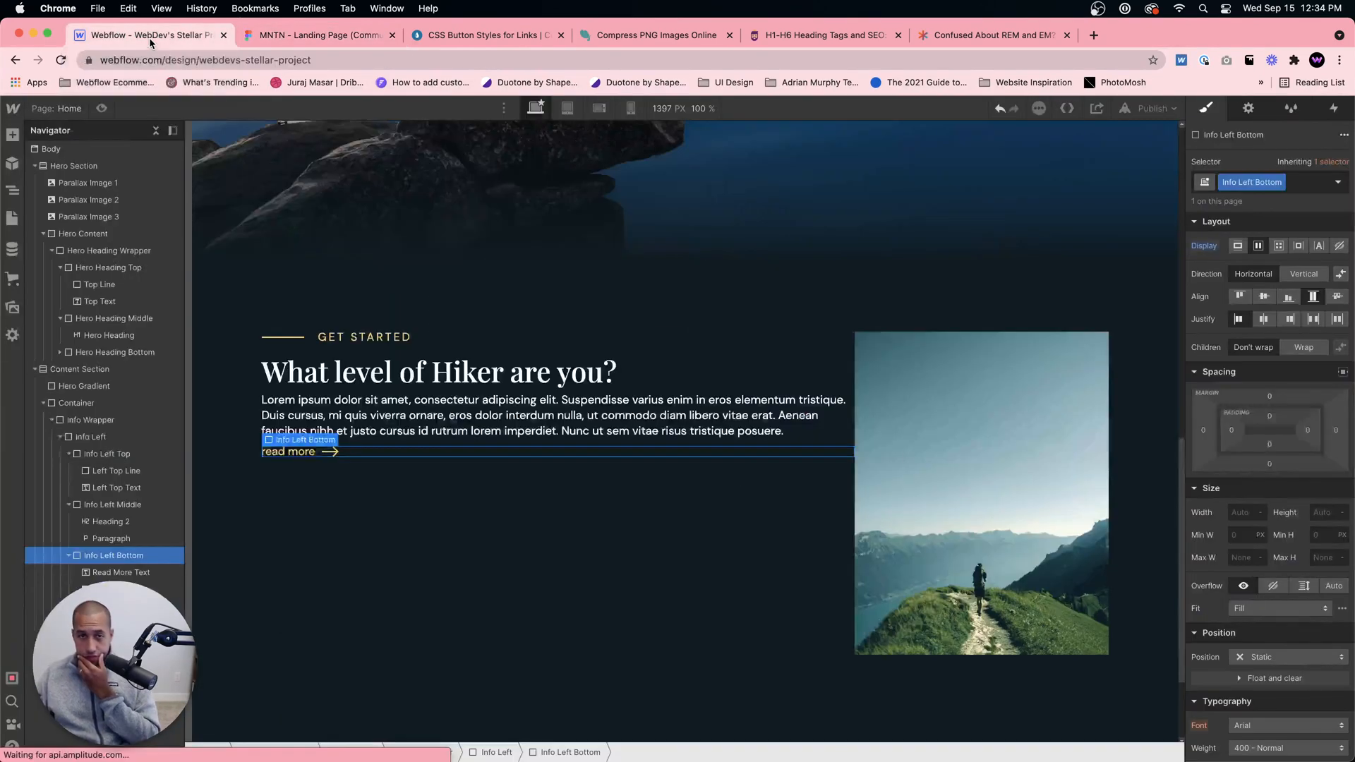
pyautogui.click(439, 385)
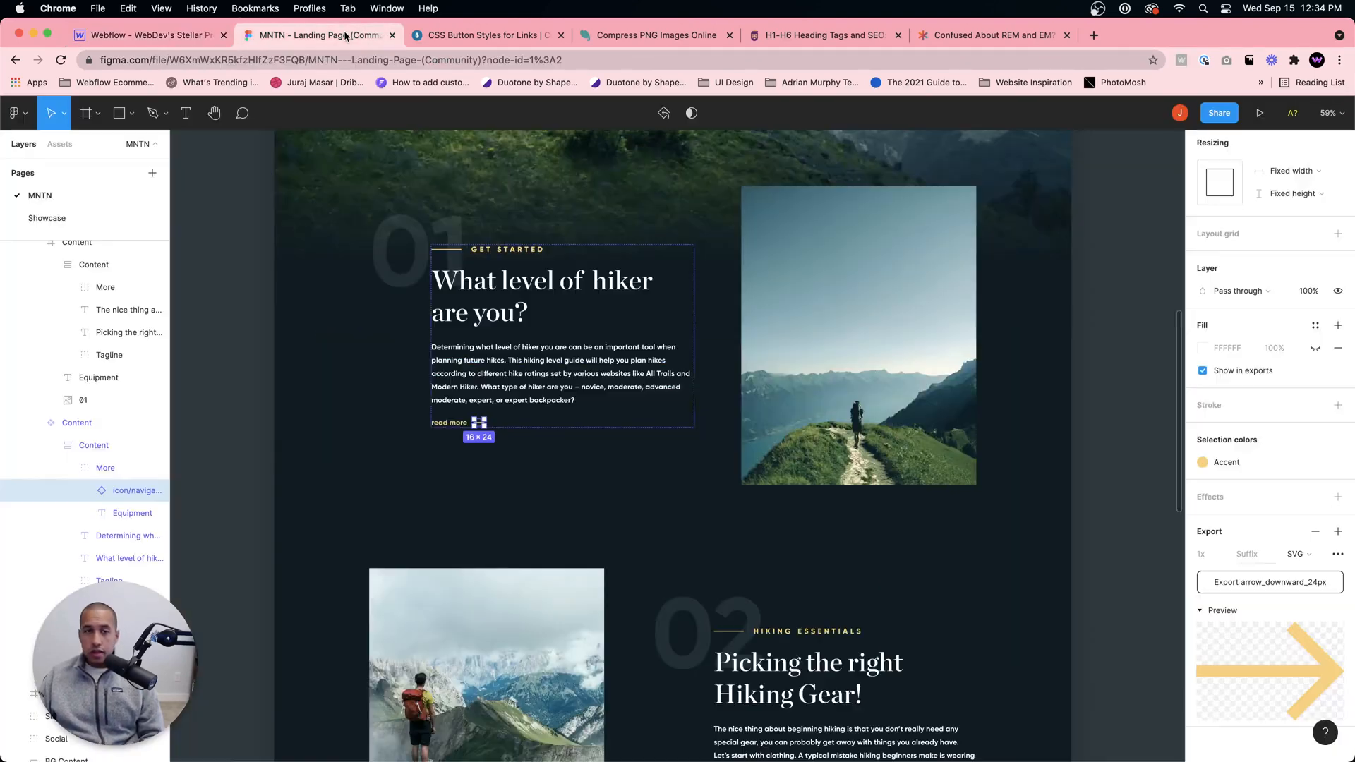
pyautogui.click(316, 35)
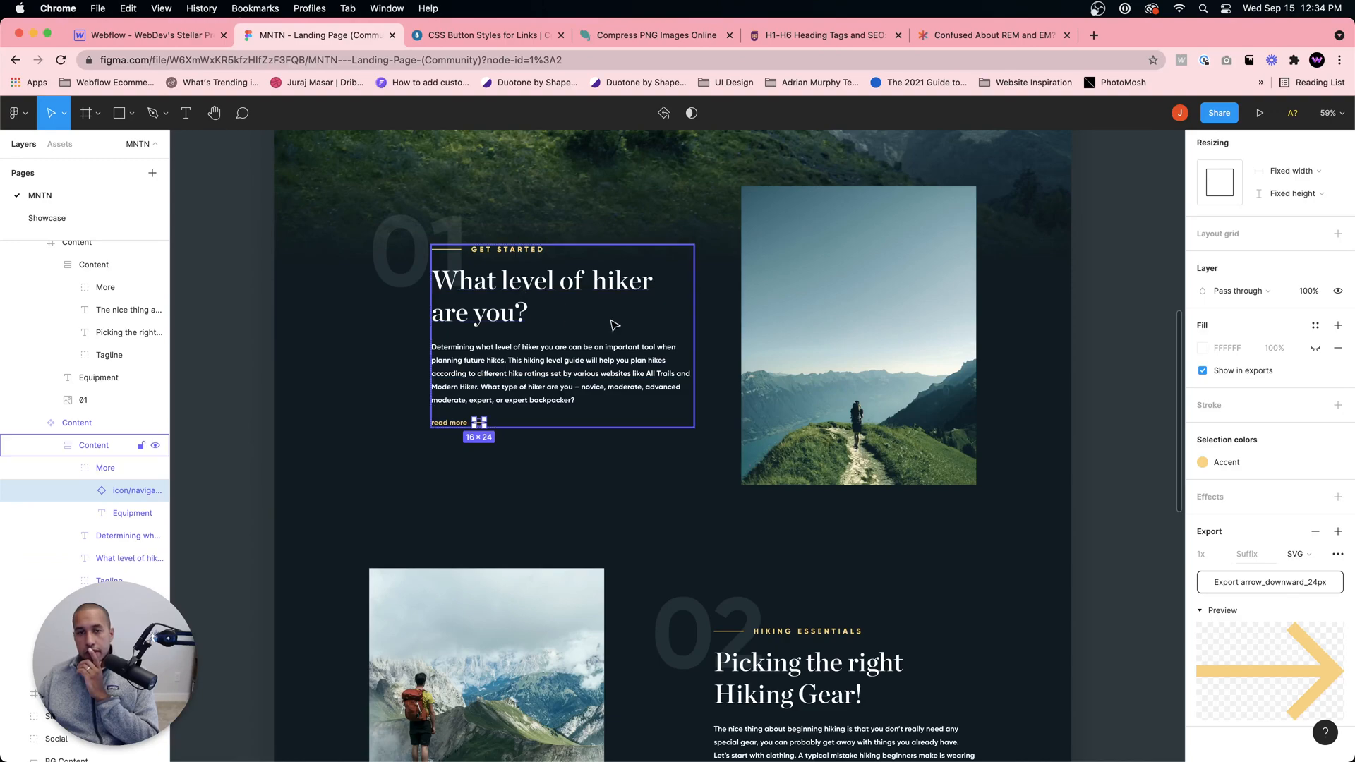
pyautogui.scroll(-3, 651, 324)
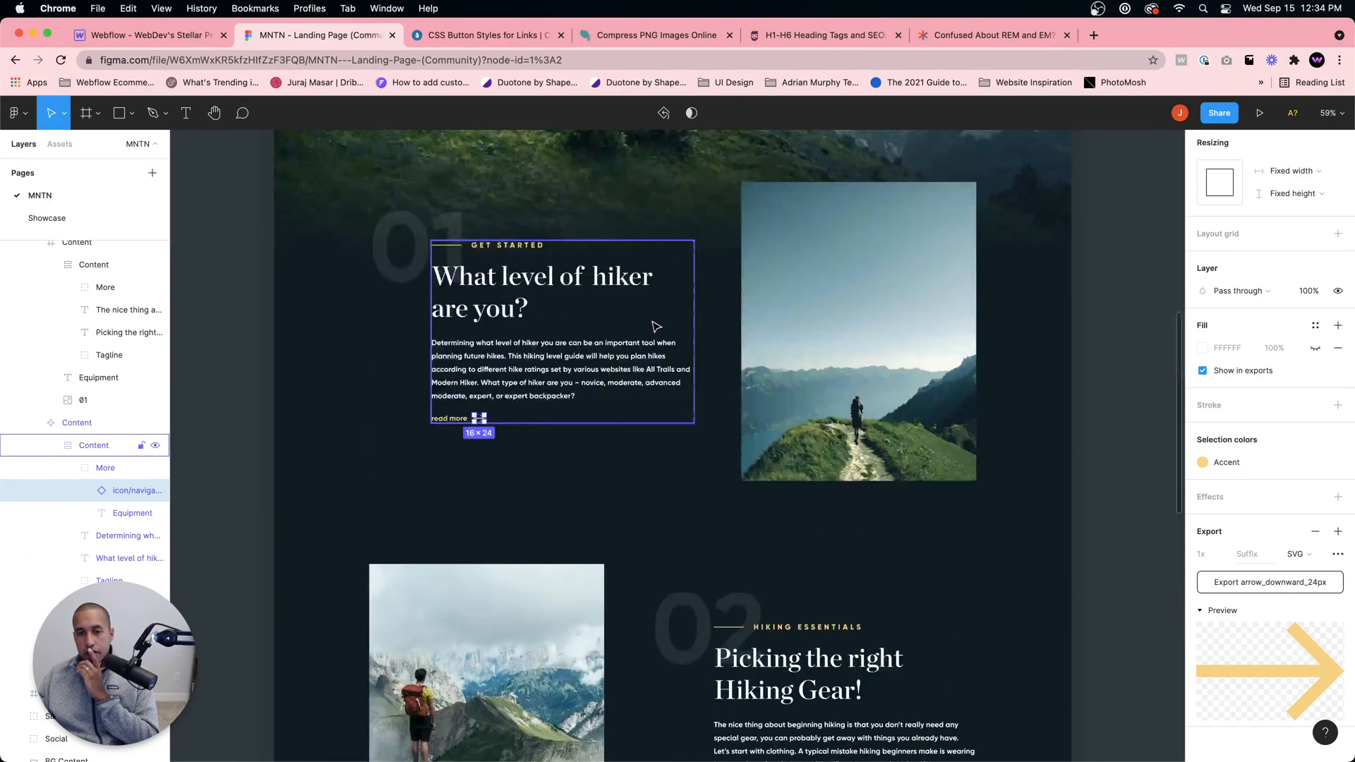
pyautogui.scroll(3, 568, 311)
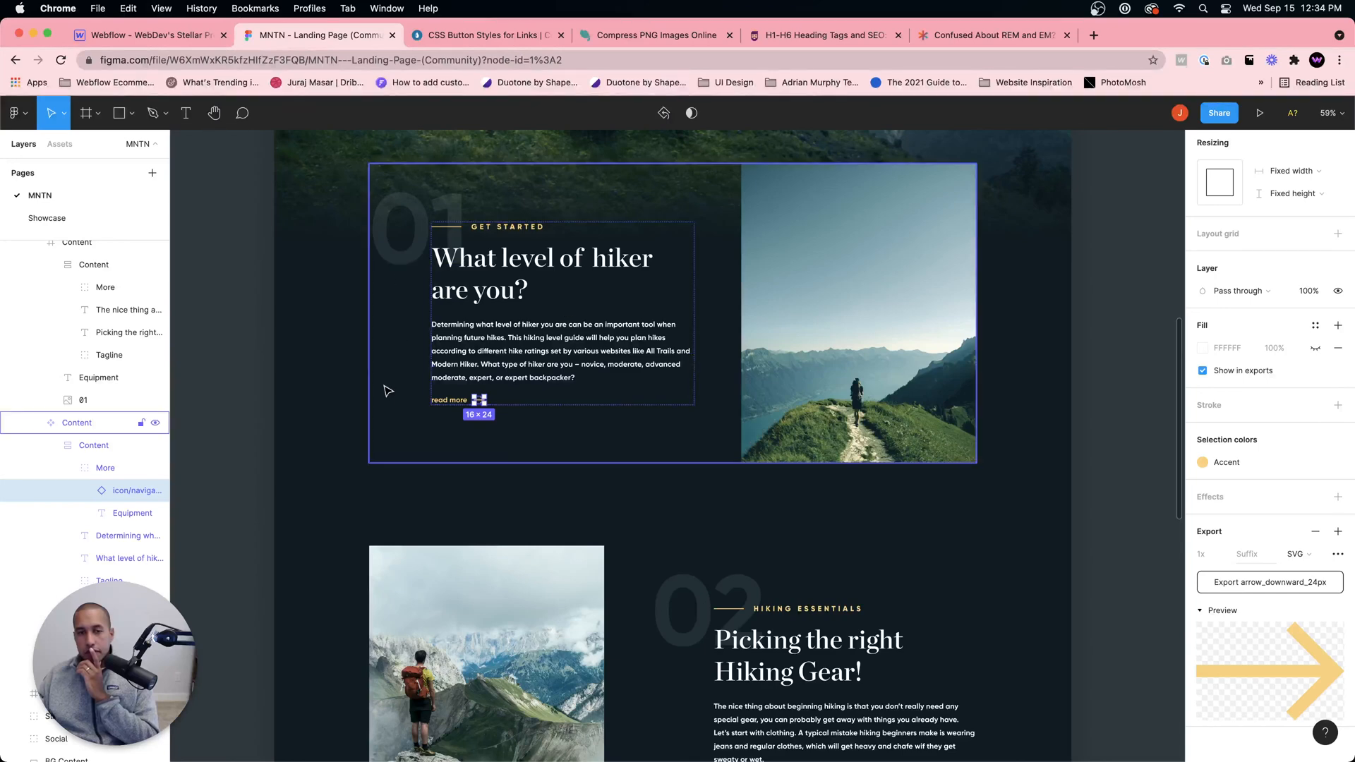
pyautogui.click(161, 35)
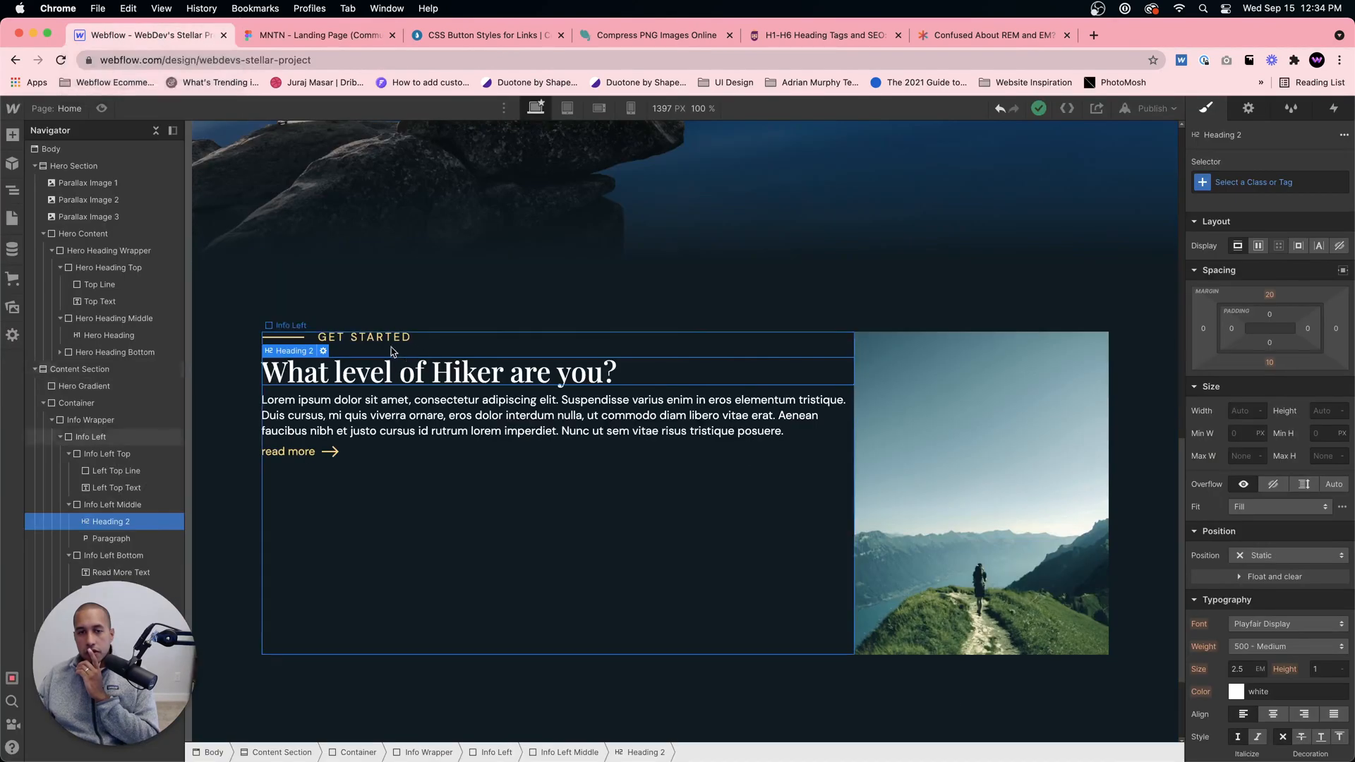
# Step: Try a 20% right margin on the Info Left block
pyautogui.click(474, 505)
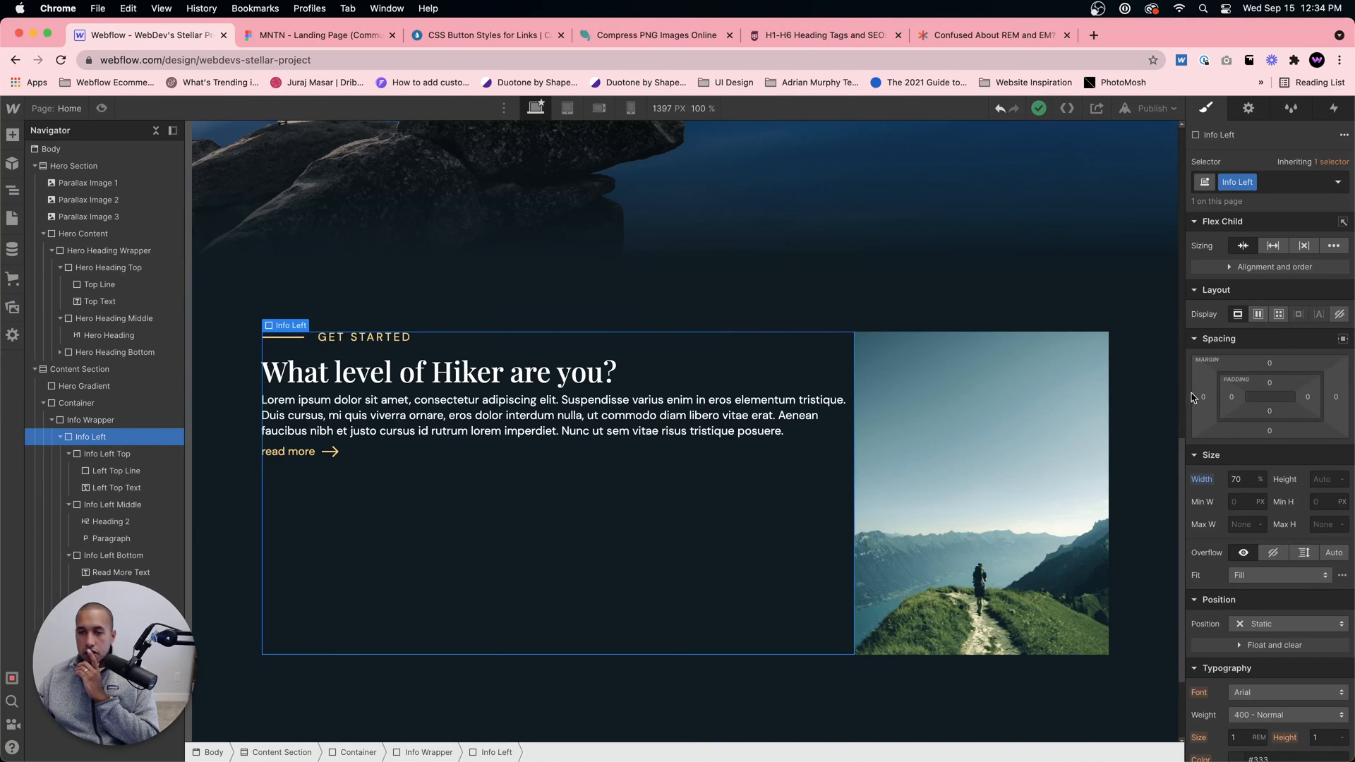
pyautogui.click(1338, 399)
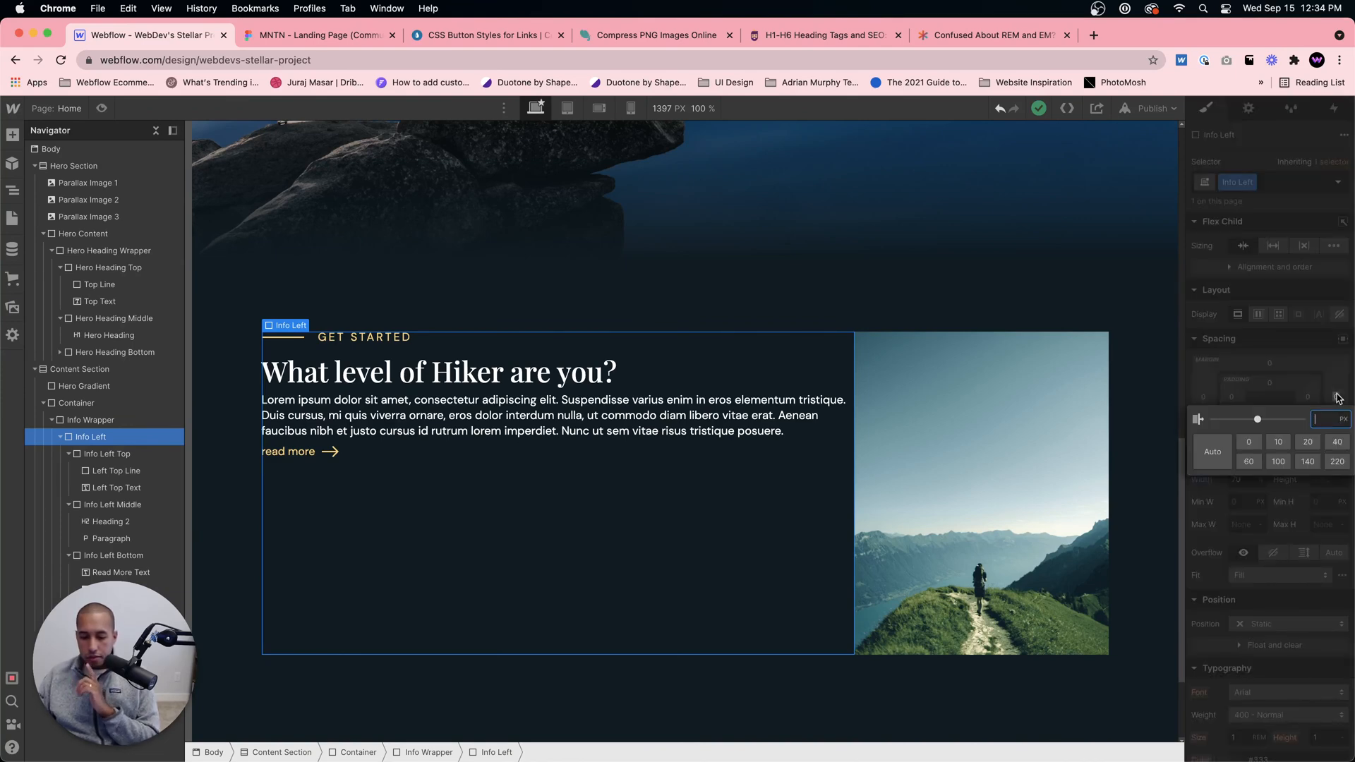
pyautogui.write('20%')
pyautogui.press('Return')
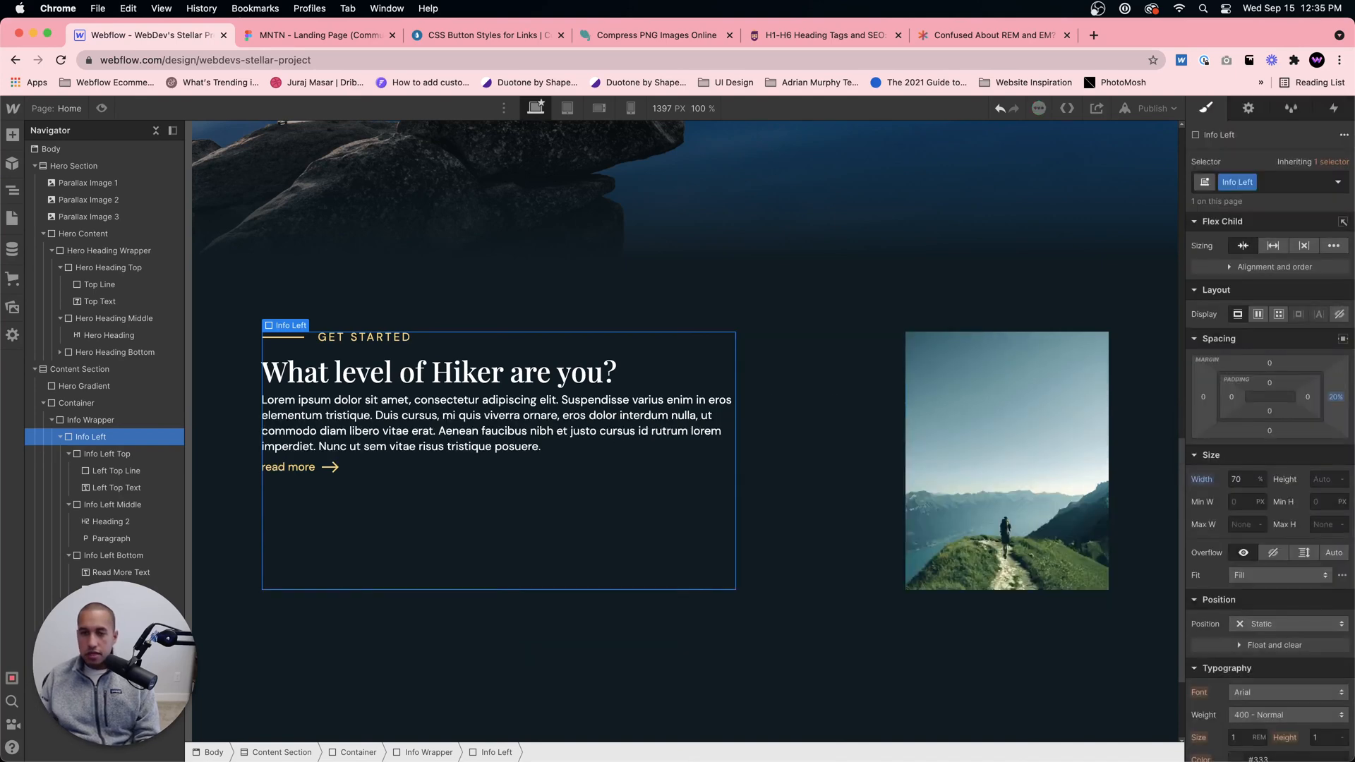
# Step: Try 10% left and right margins on the Info Left block
pyautogui.click(1203, 397)
pyautogui.write('1')
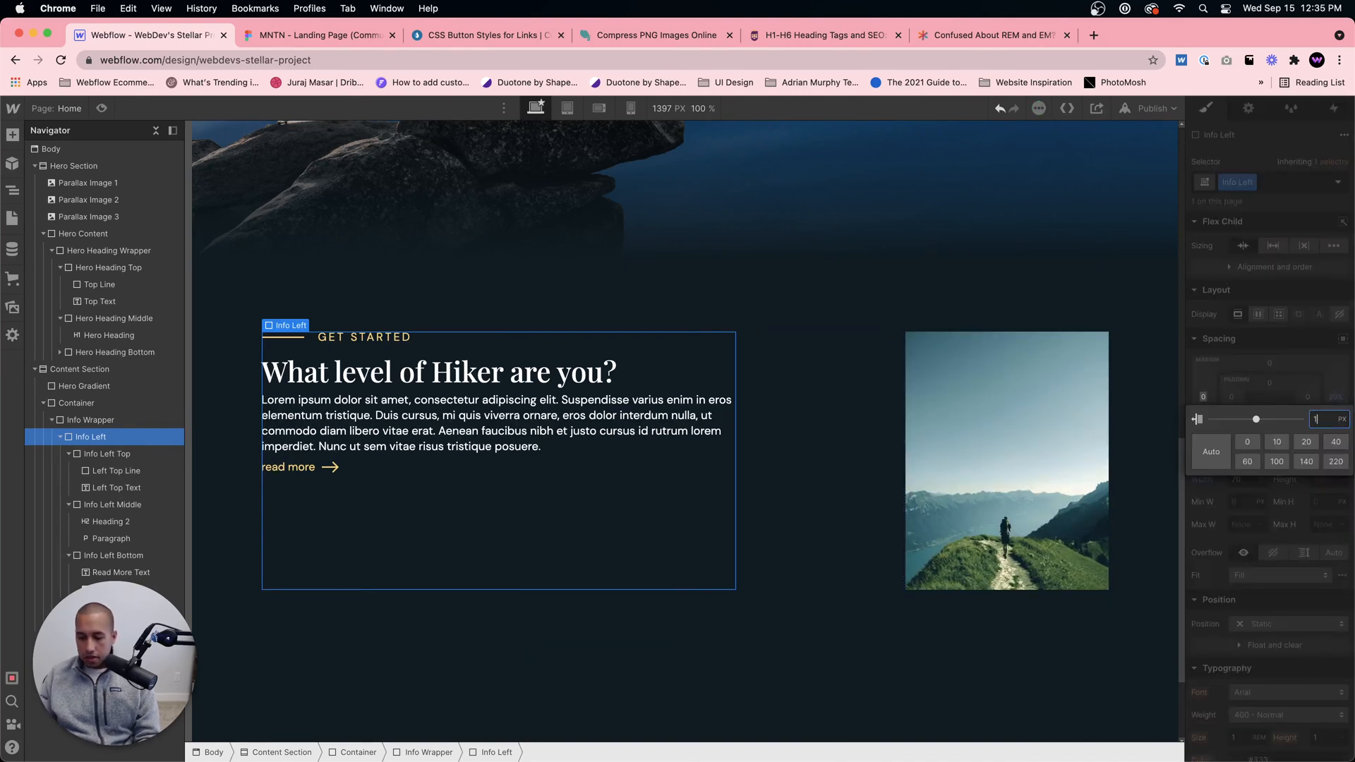
pyautogui.write('0%')
pyautogui.press('Return')
pyautogui.click(1336, 399)
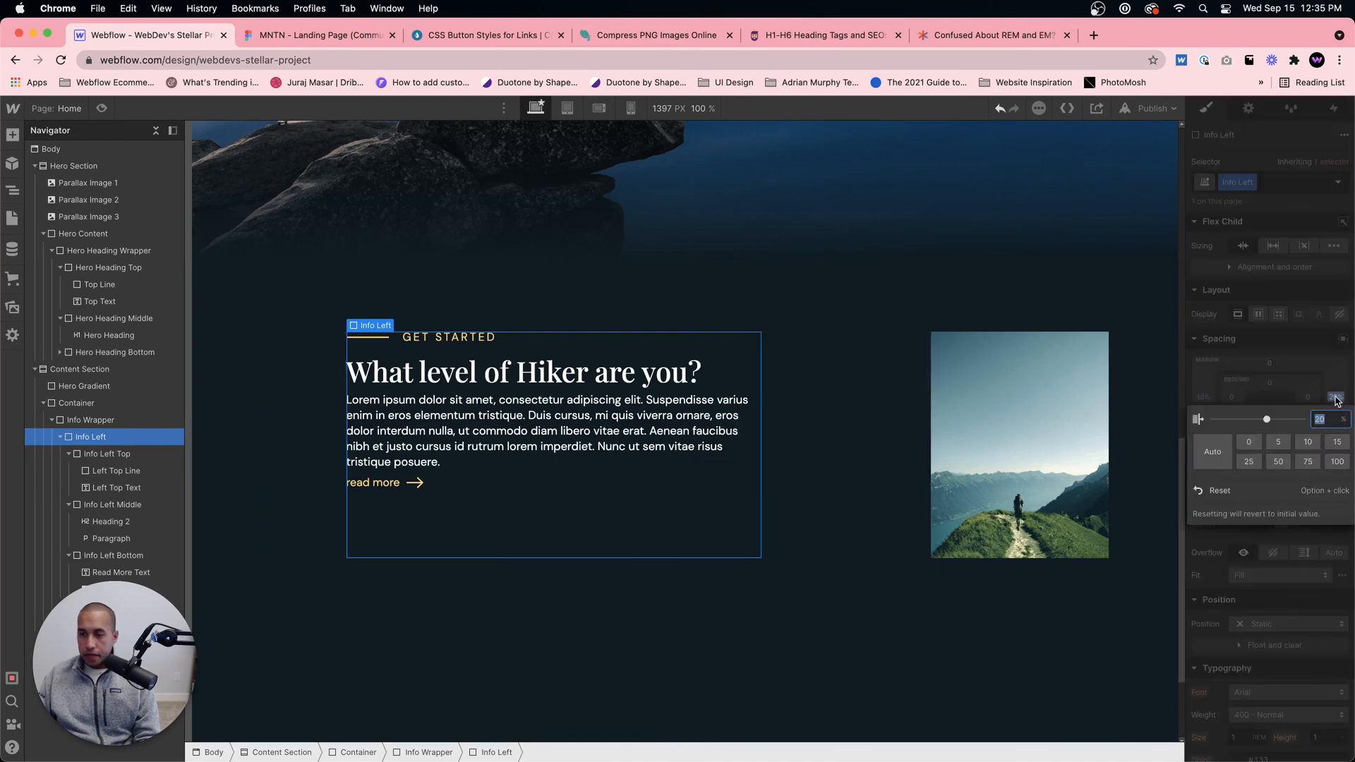
pyautogui.write('10%')
pyautogui.press('Return')
pyautogui.click(872, 437)
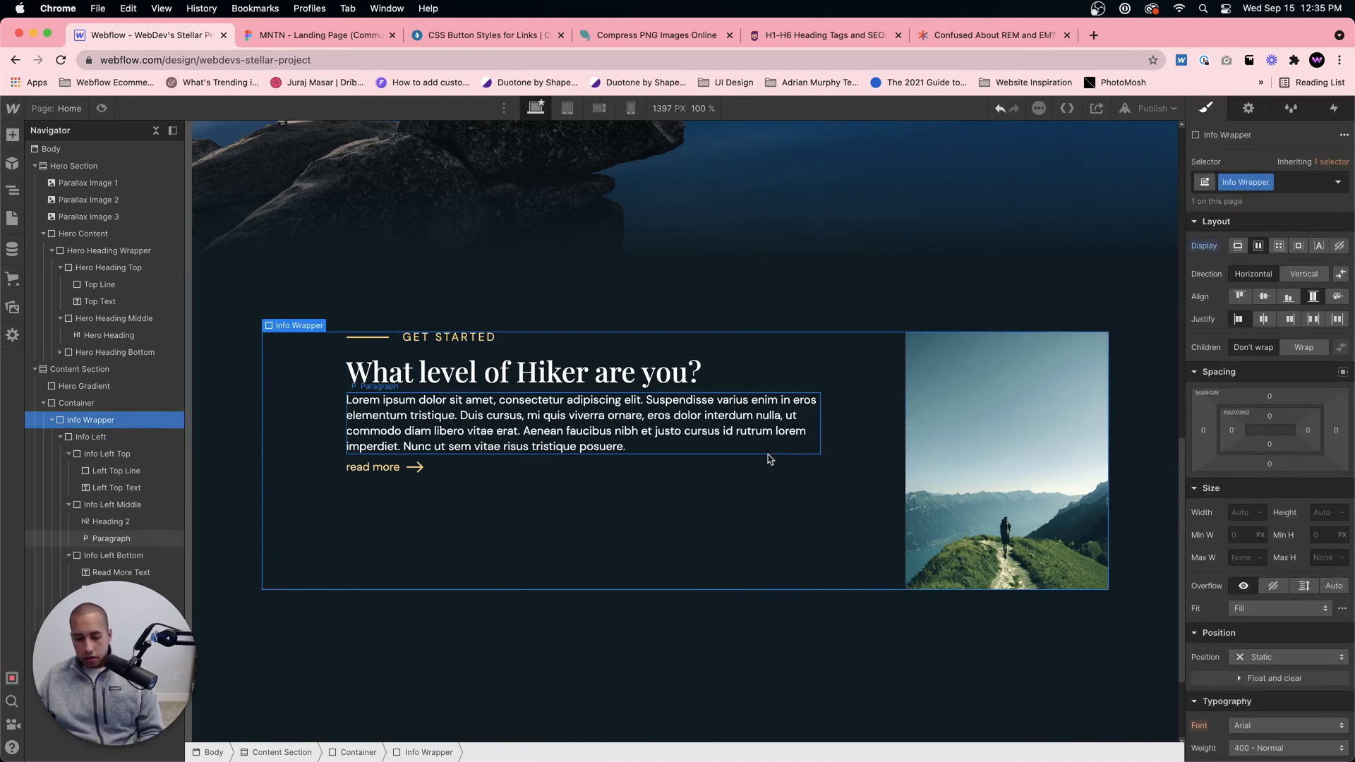
# Step: Undo the left and right margin changes on Info Left
pyautogui.press('super+z')
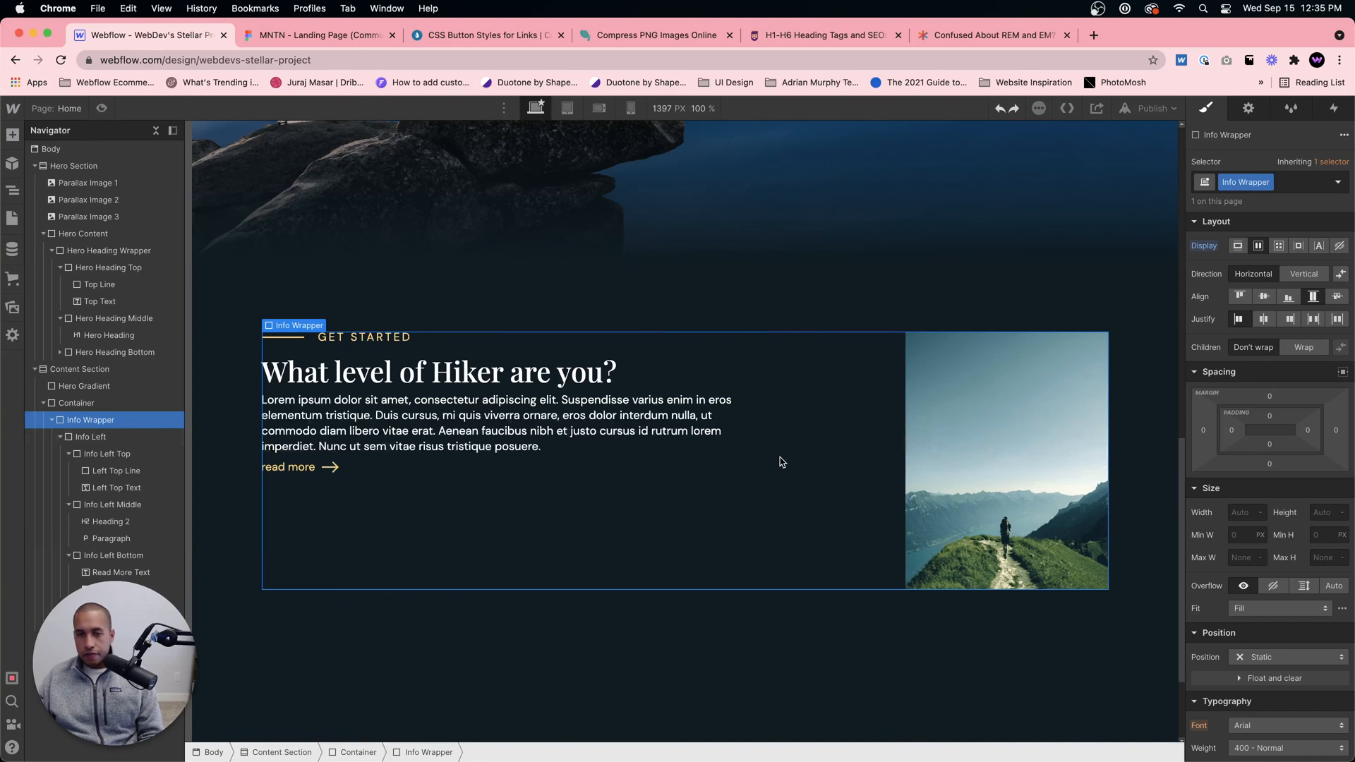
pyautogui.click(673, 510)
pyautogui.press('super+z')
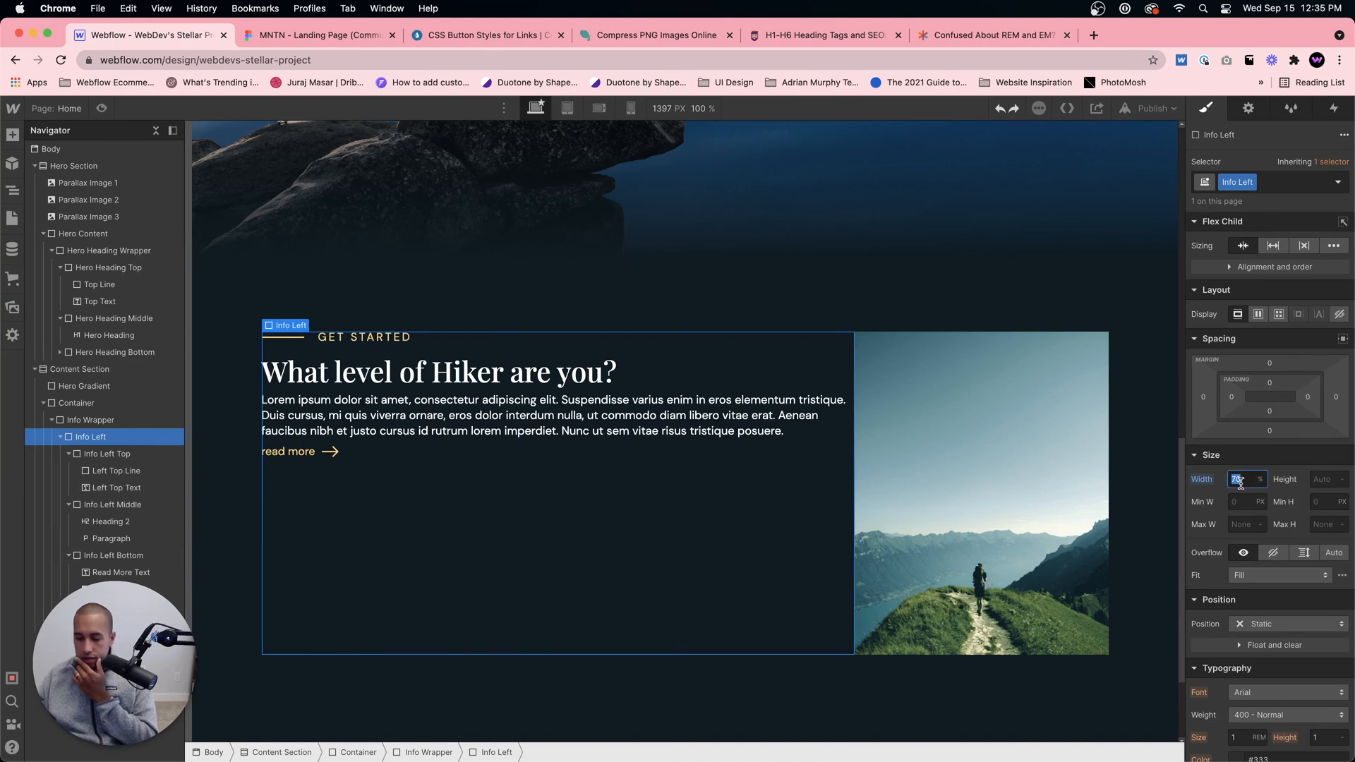
# Step: Try Info Left widths of 50% and 30%, checking the text column against the Figma design
pyautogui.press('Return')
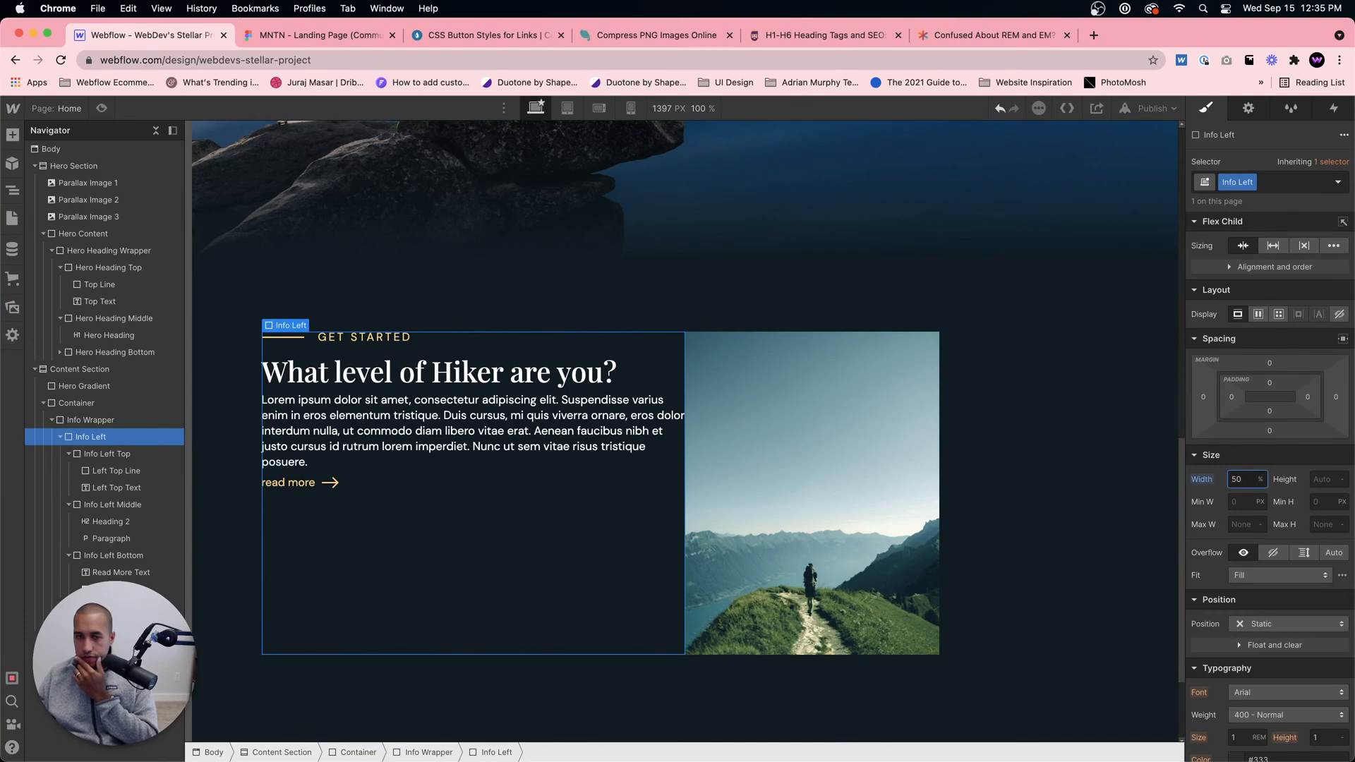
pyautogui.click(352, 40)
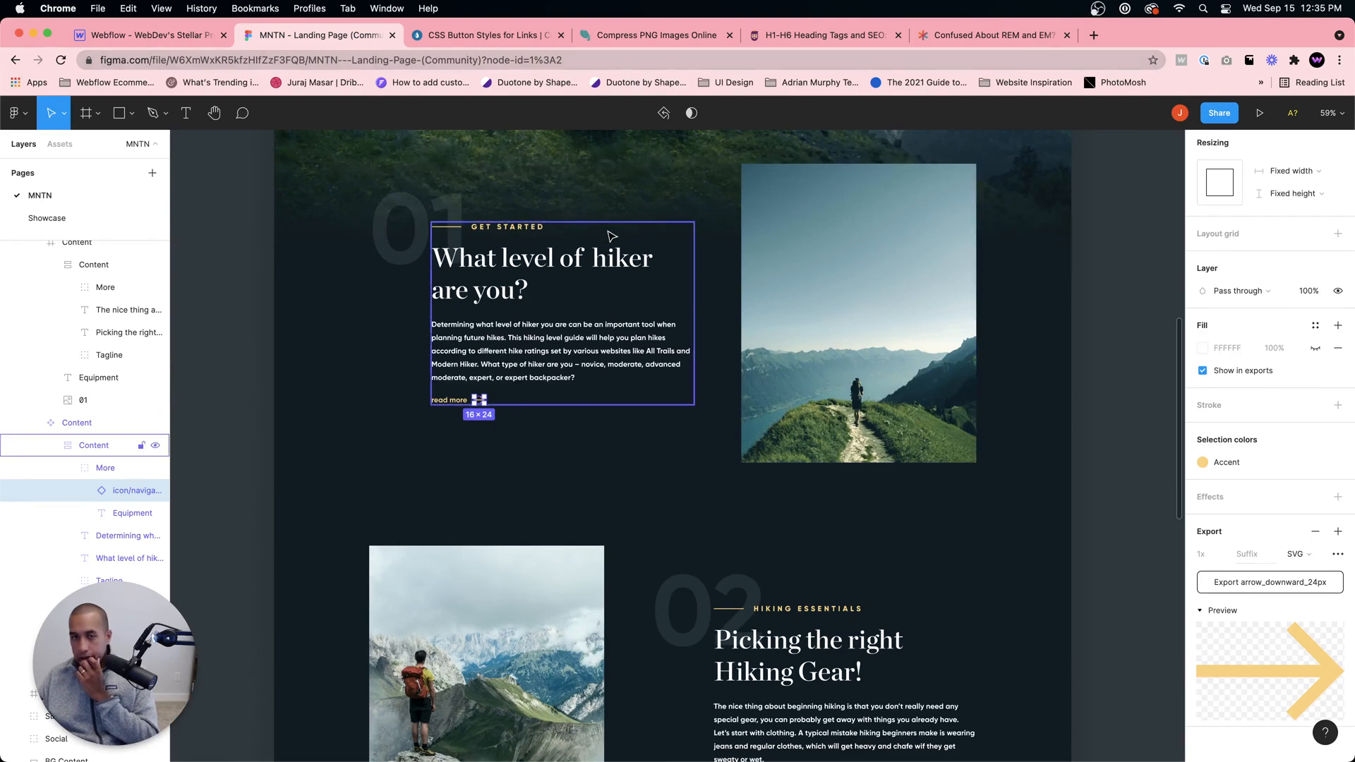
pyautogui.click(148, 38)
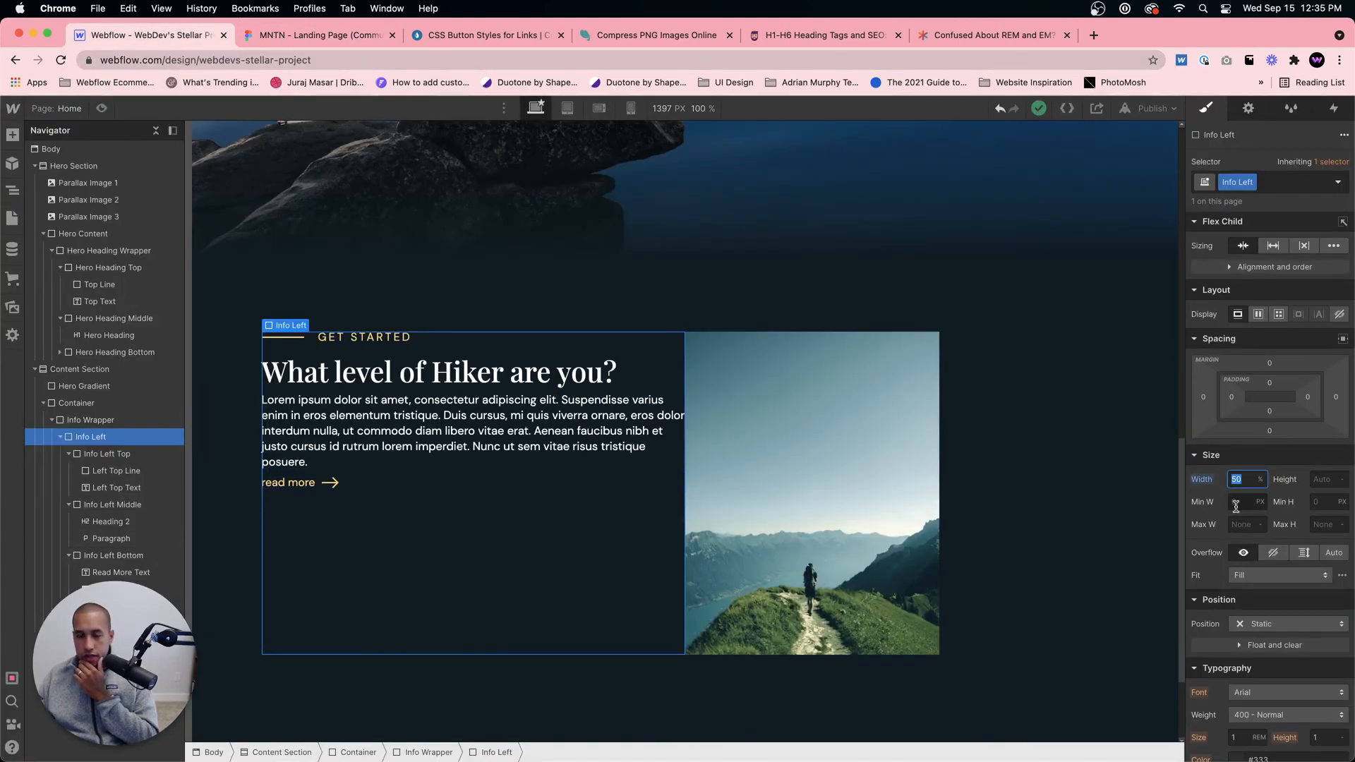
pyautogui.write('30')
pyautogui.press('Return')
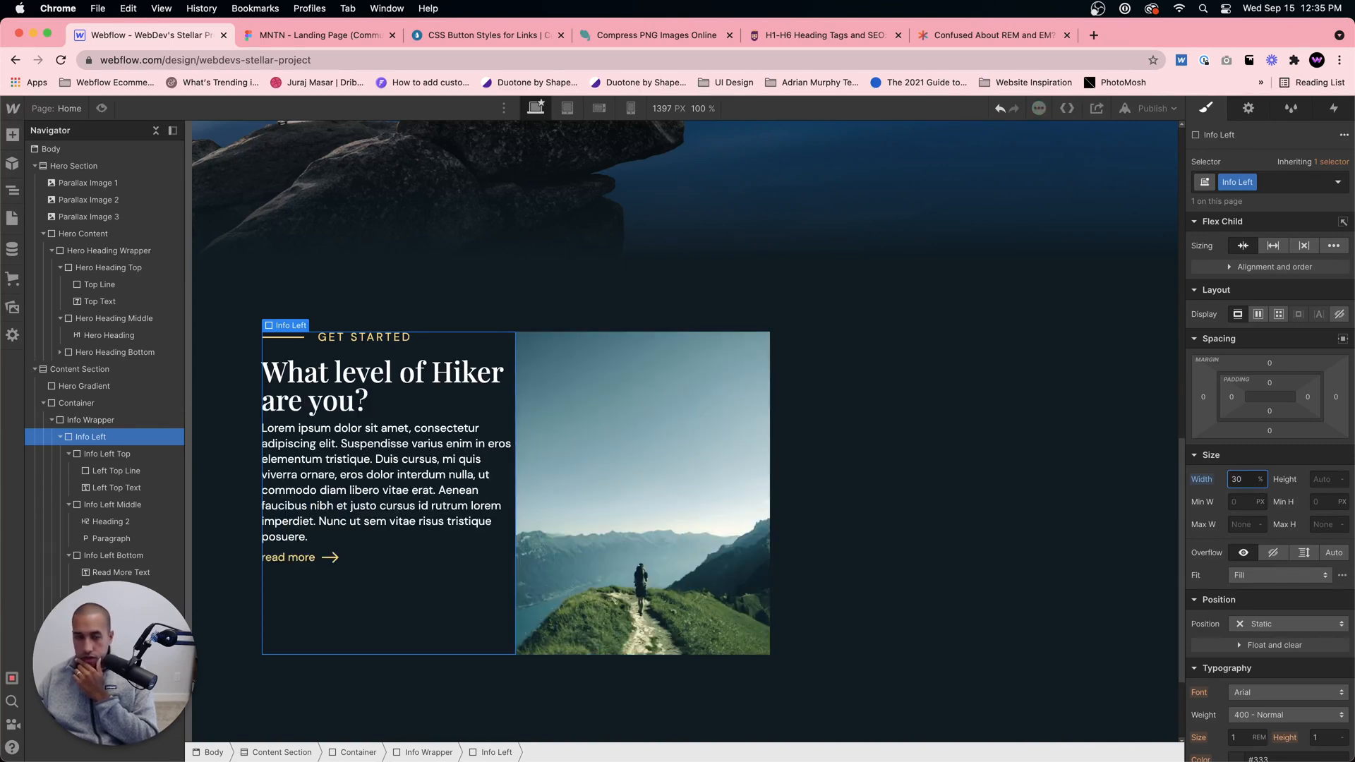
# Step: Set the Info Left width to 40%
pyautogui.press('BackSpace')
pyautogui.press('BackSpace')
pyautogui.write('40')
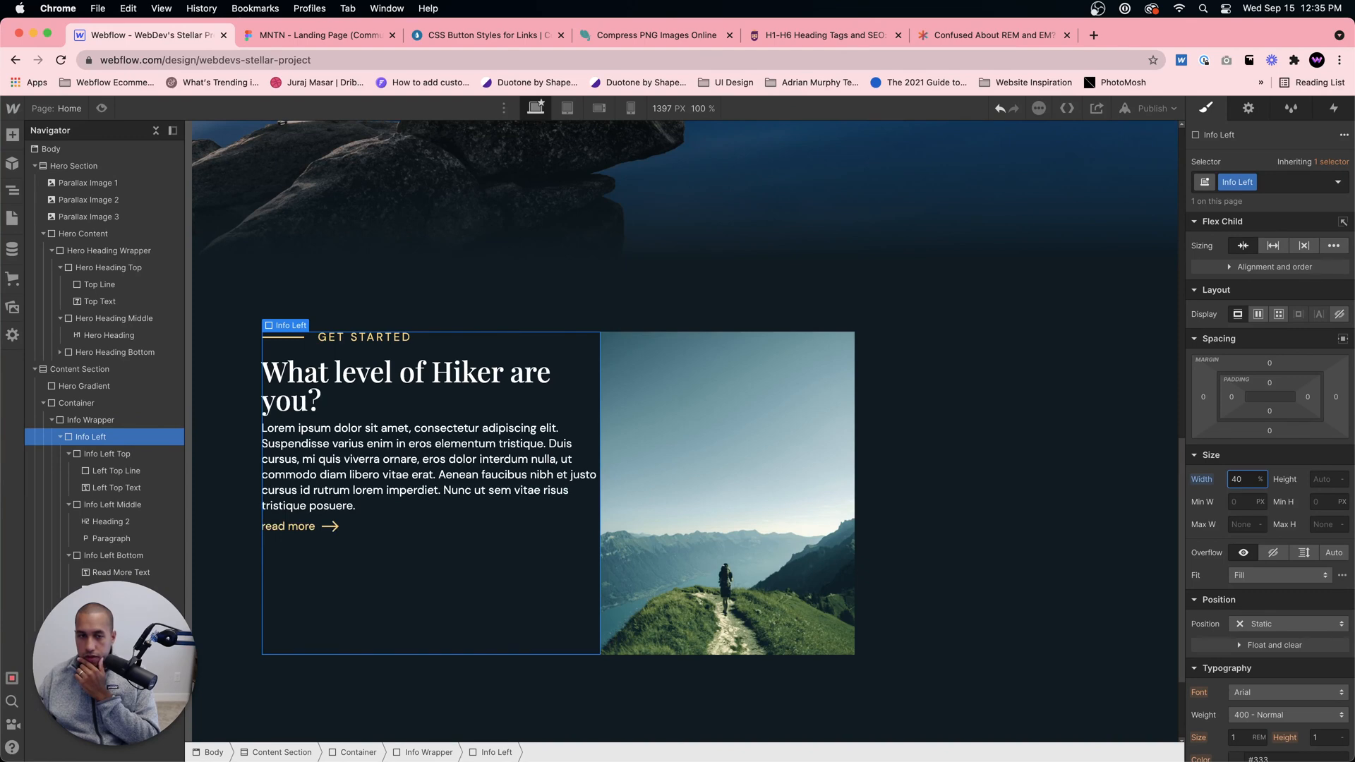
# Step: Compare the column placement with the Figma design and justify the Info Wrapper's contents to the end
pyautogui.click(311, 36)
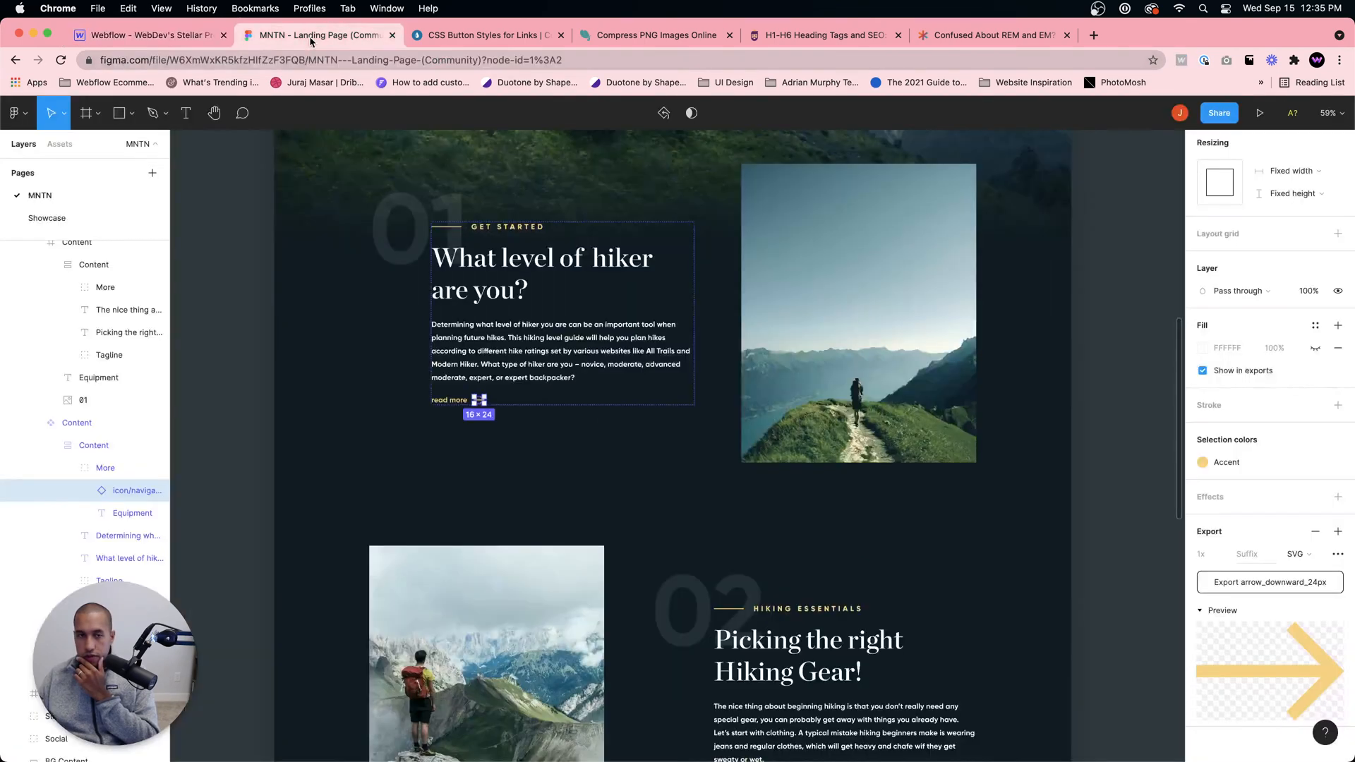
pyautogui.click(163, 37)
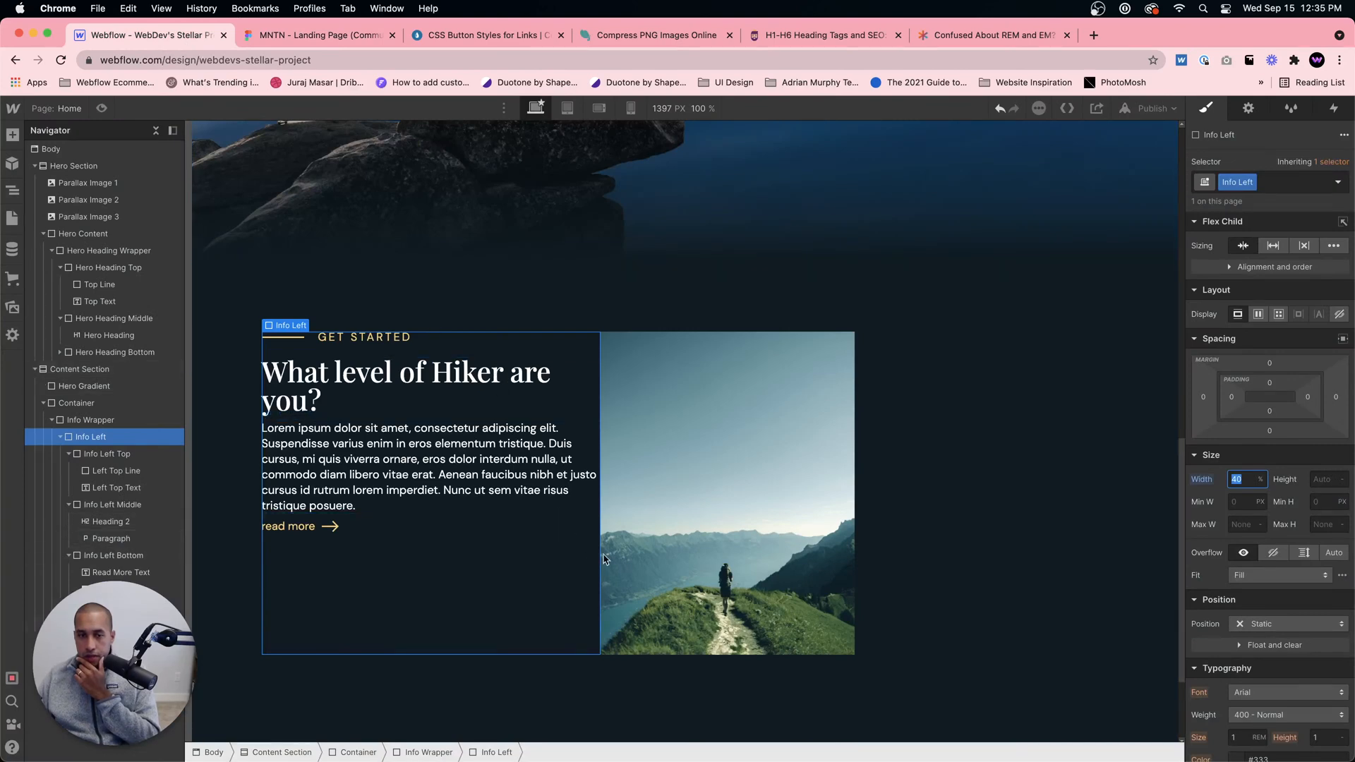
pyautogui.click(916, 519)
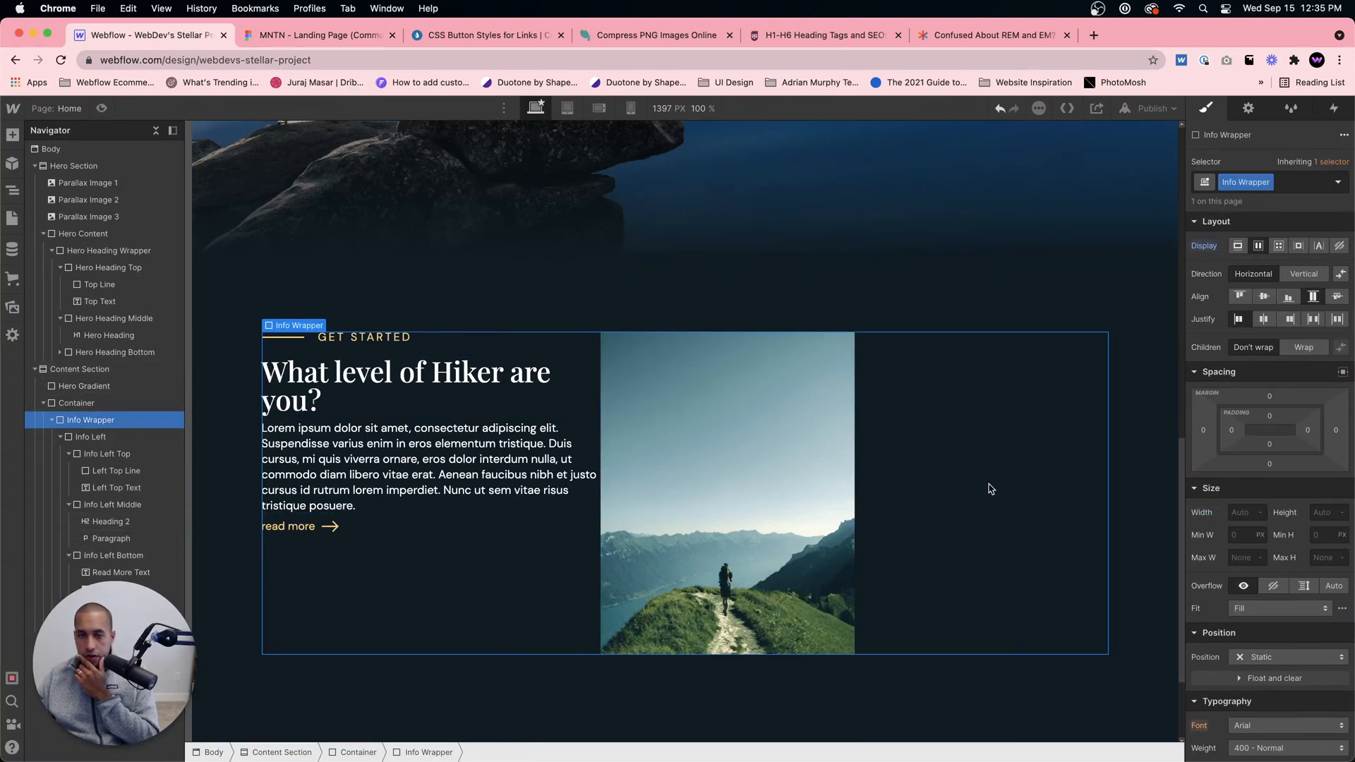
pyautogui.click(322, 38)
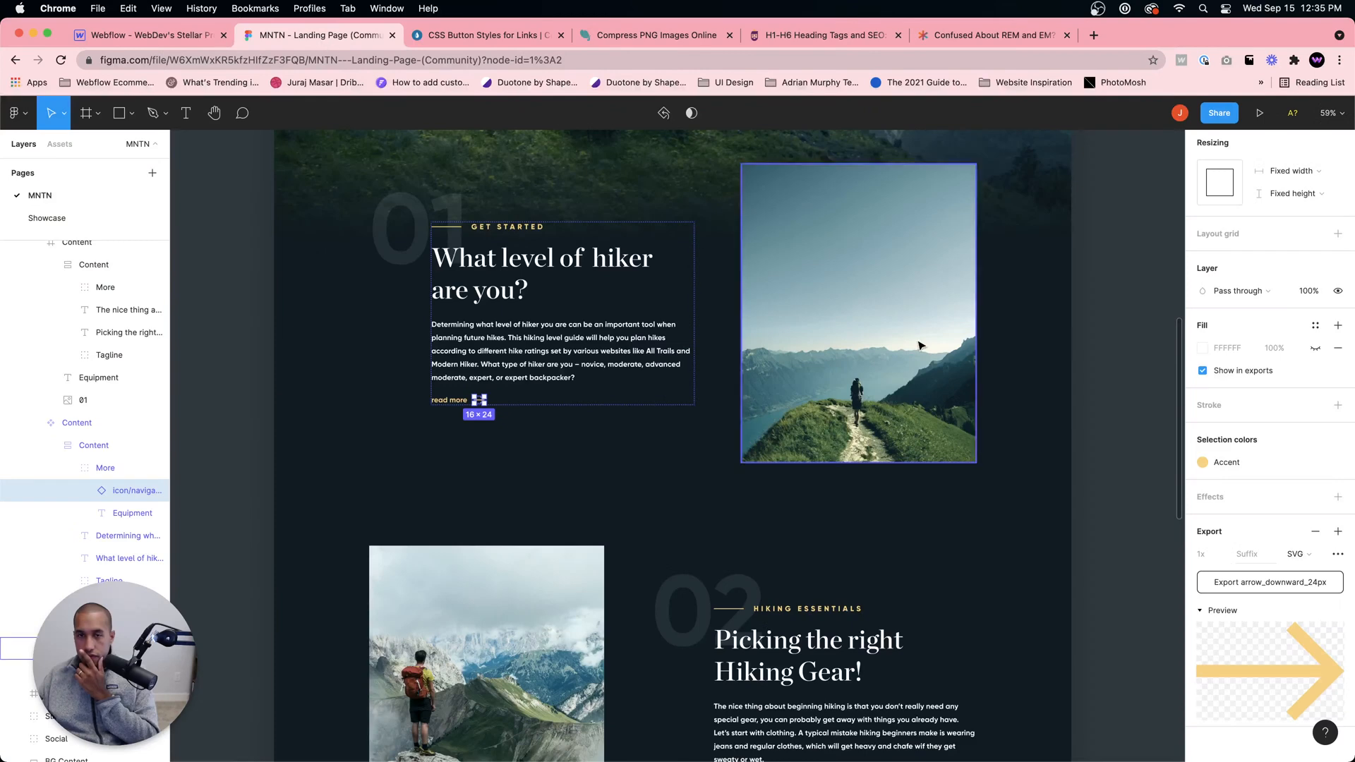
pyautogui.click(79, 36)
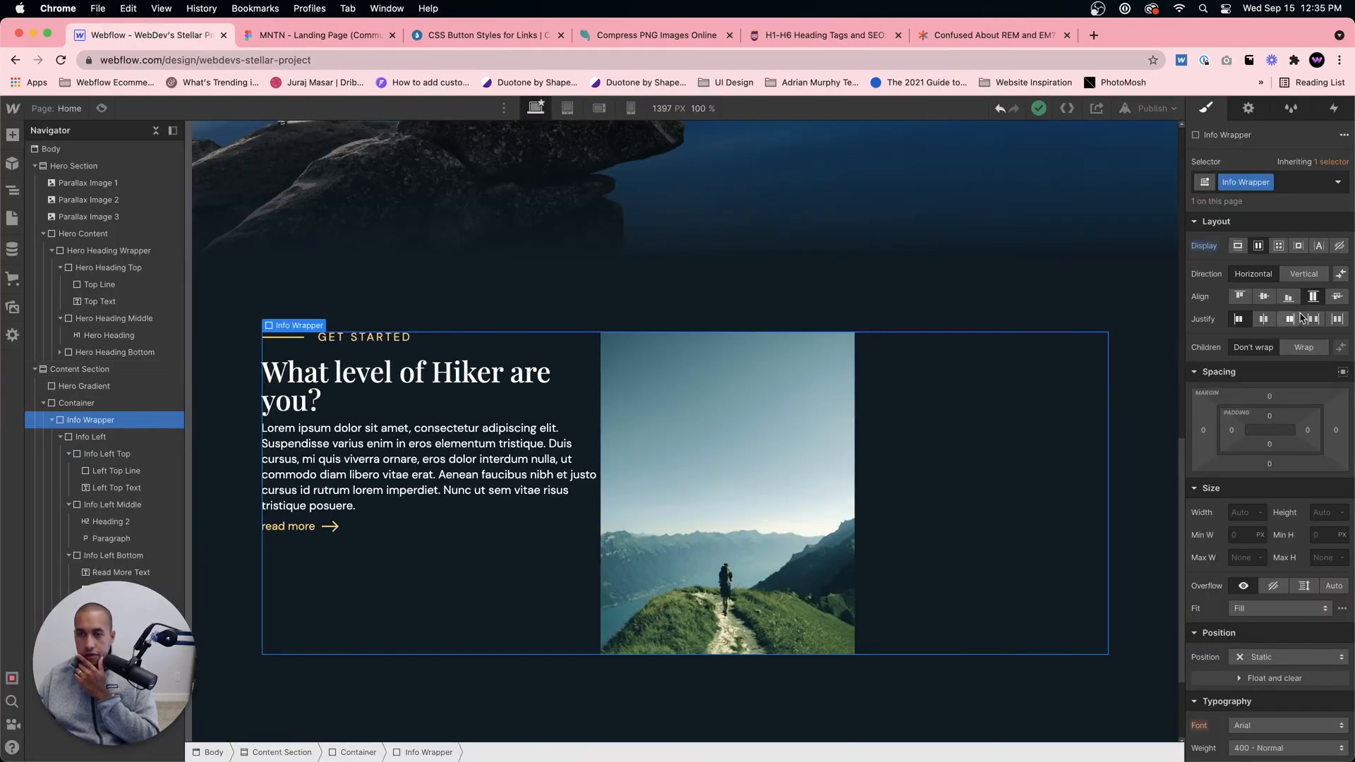
pyautogui.click(1291, 321)
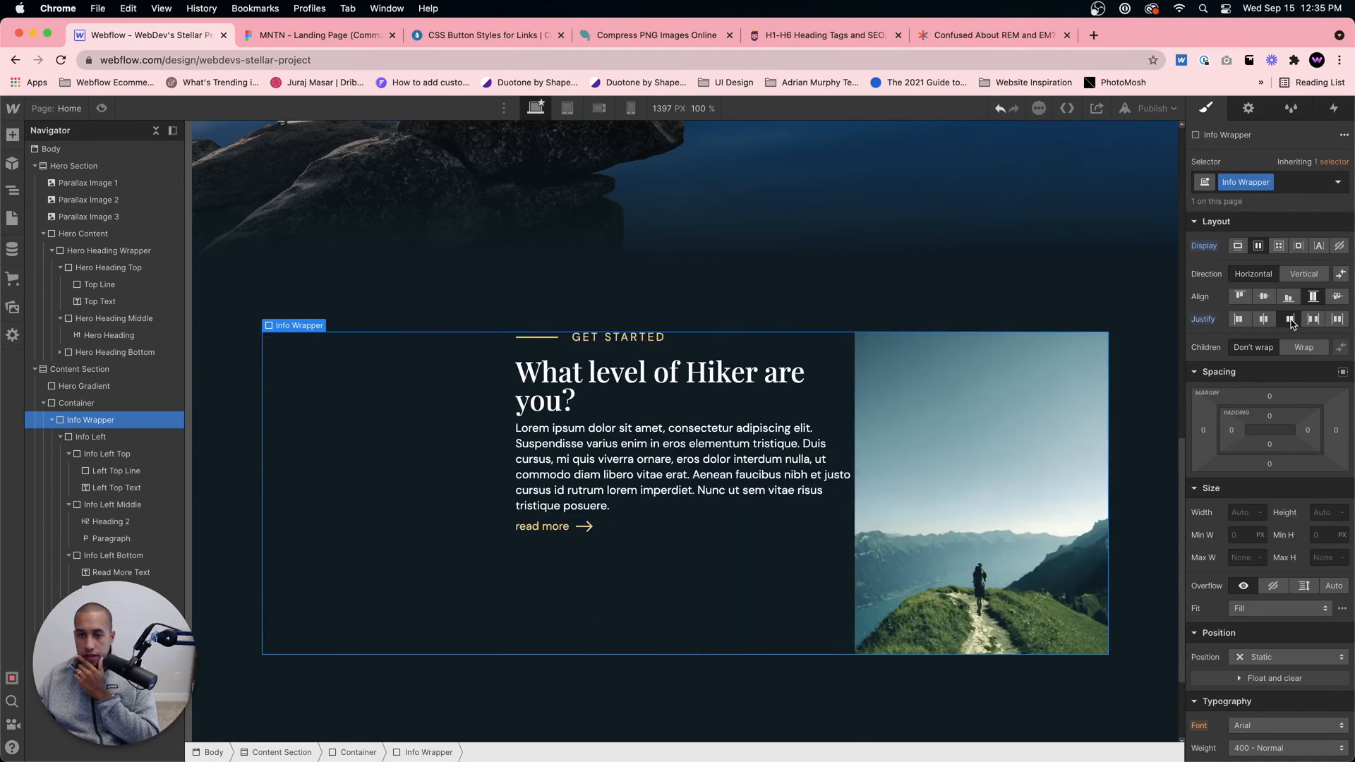
# Step: Try an 80 px right margin on the Info Left block and check the gap against the Figma design
pyautogui.click(791, 614)
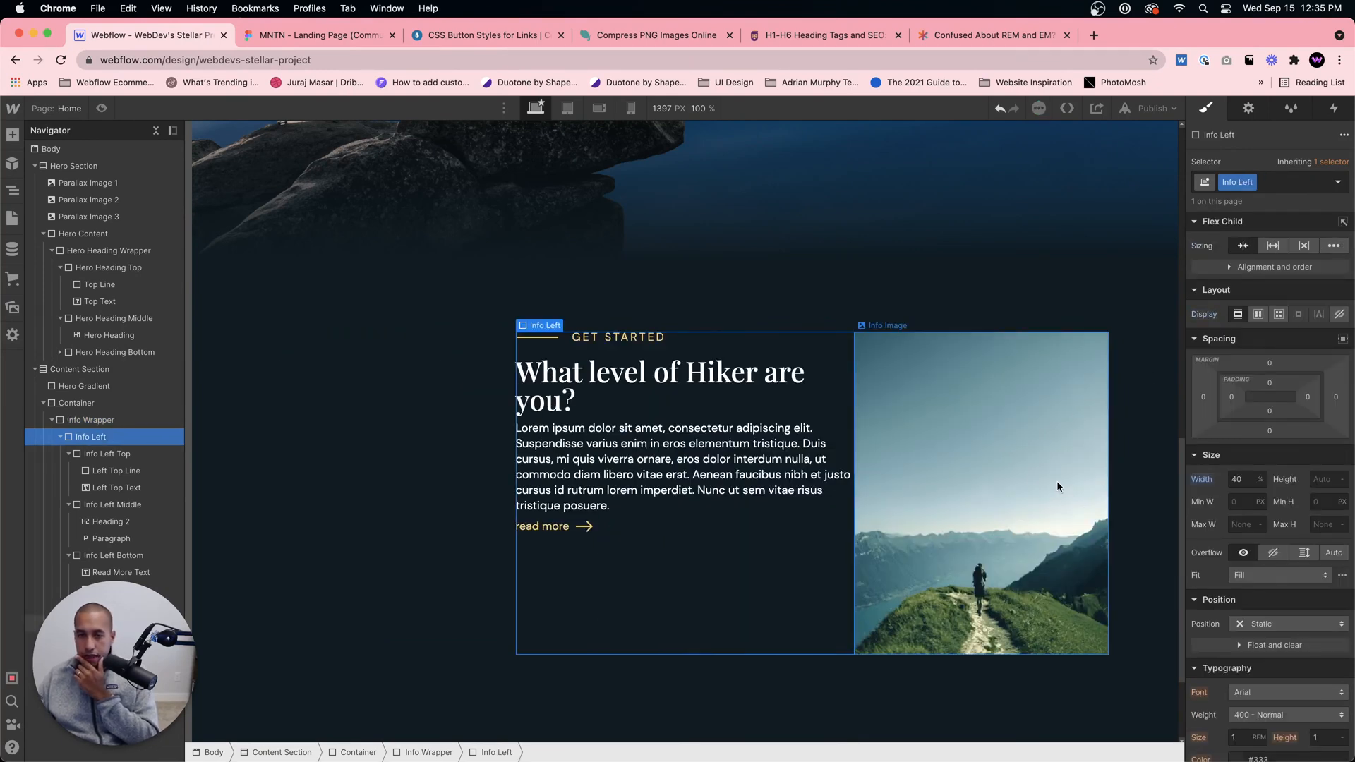
pyautogui.click(1335, 399)
pyautogui.write('80')
pyautogui.press('Return')
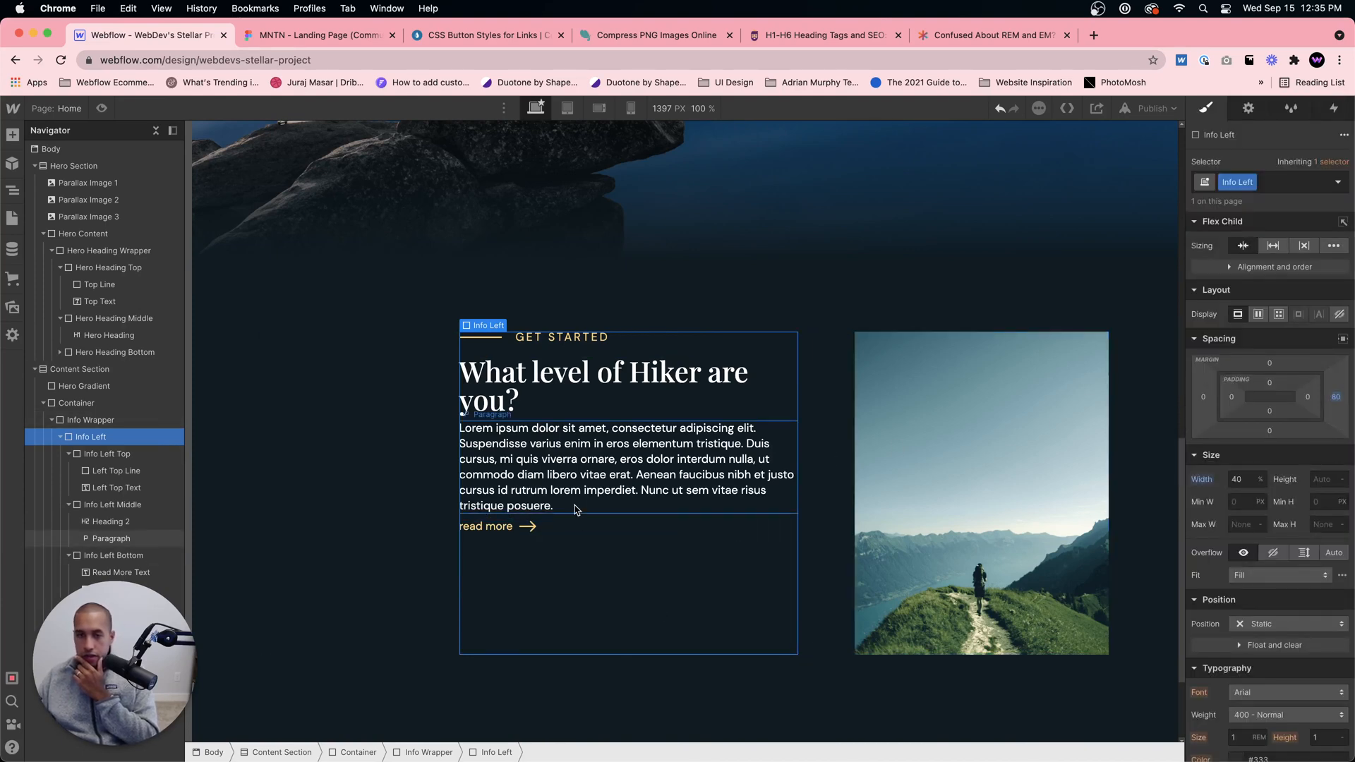
pyautogui.click(308, 35)
pyautogui.click(192, 36)
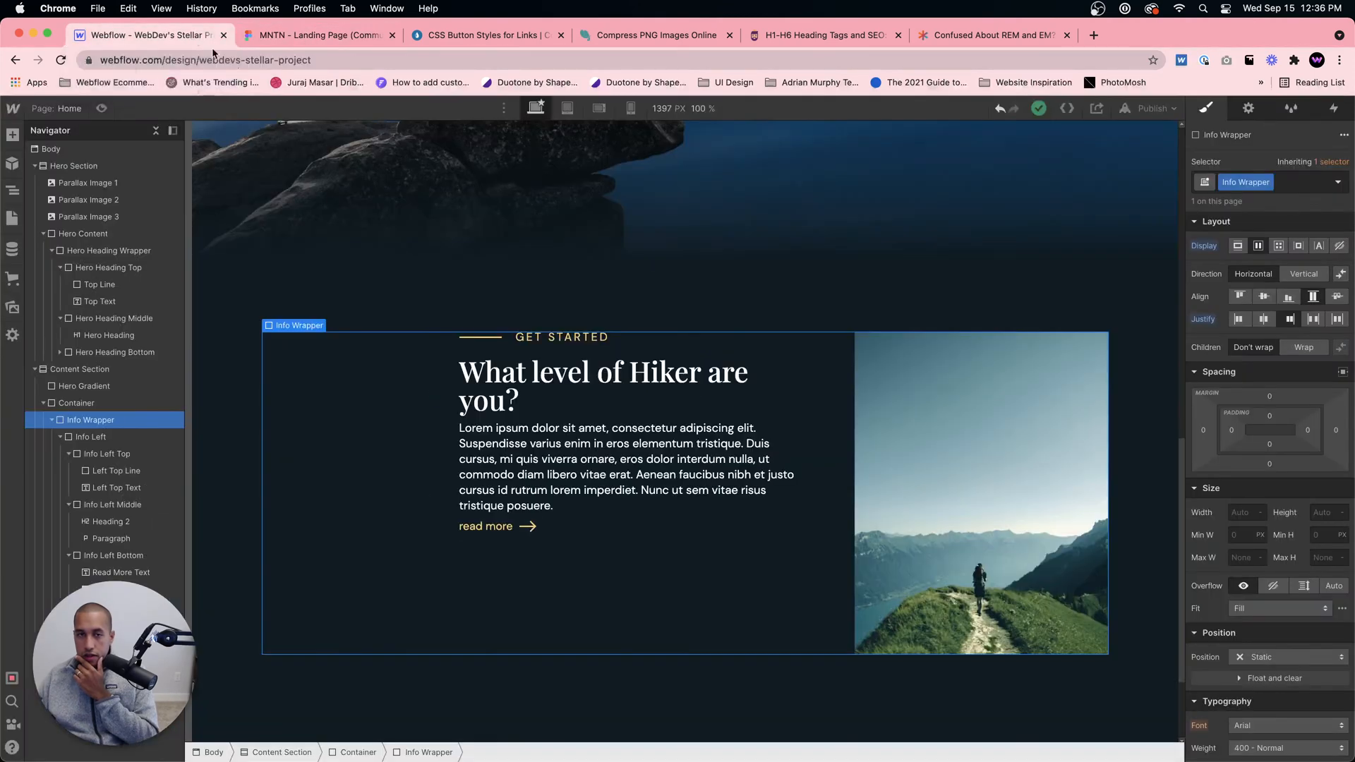
# Step: Set the Info Left block's right margin to 100 px
pyautogui.click(751, 574)
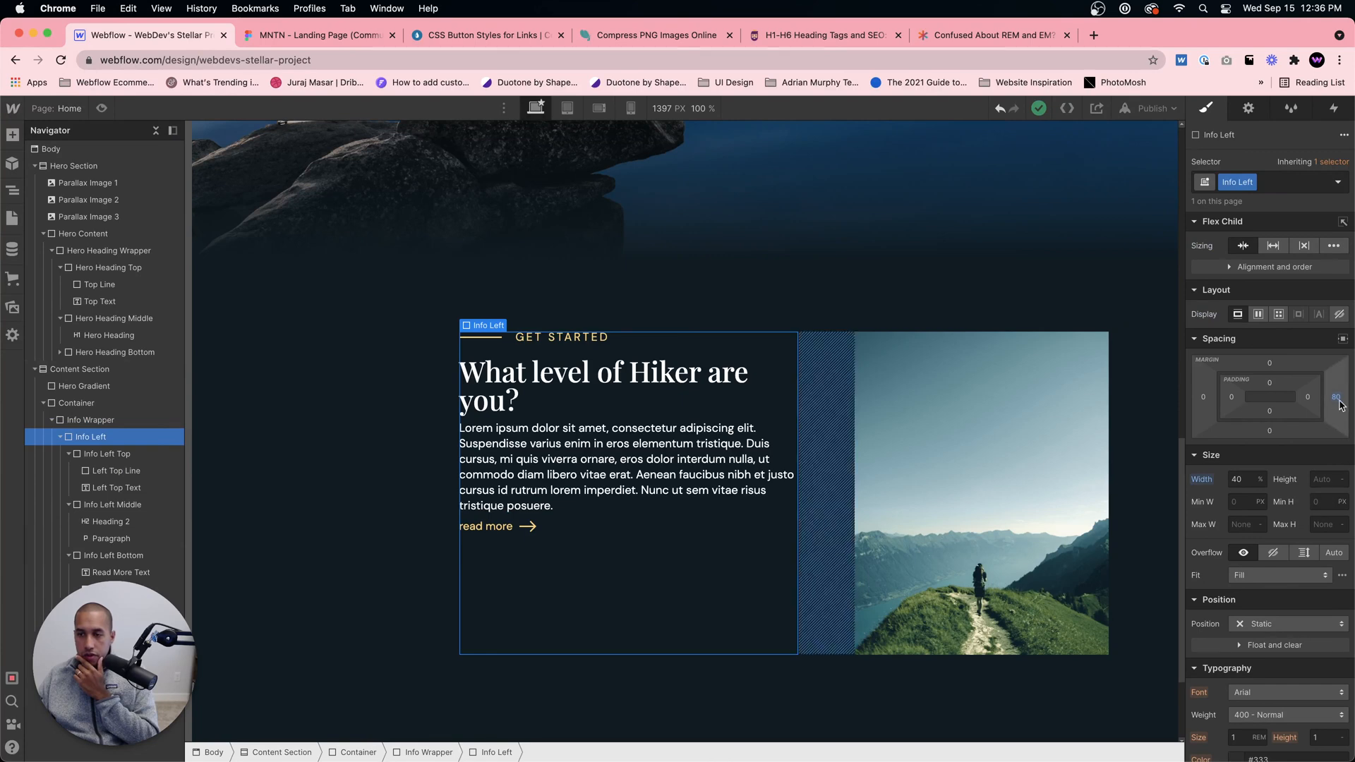
pyautogui.click(1336, 396)
pyautogui.write('100')
pyautogui.press('Return')
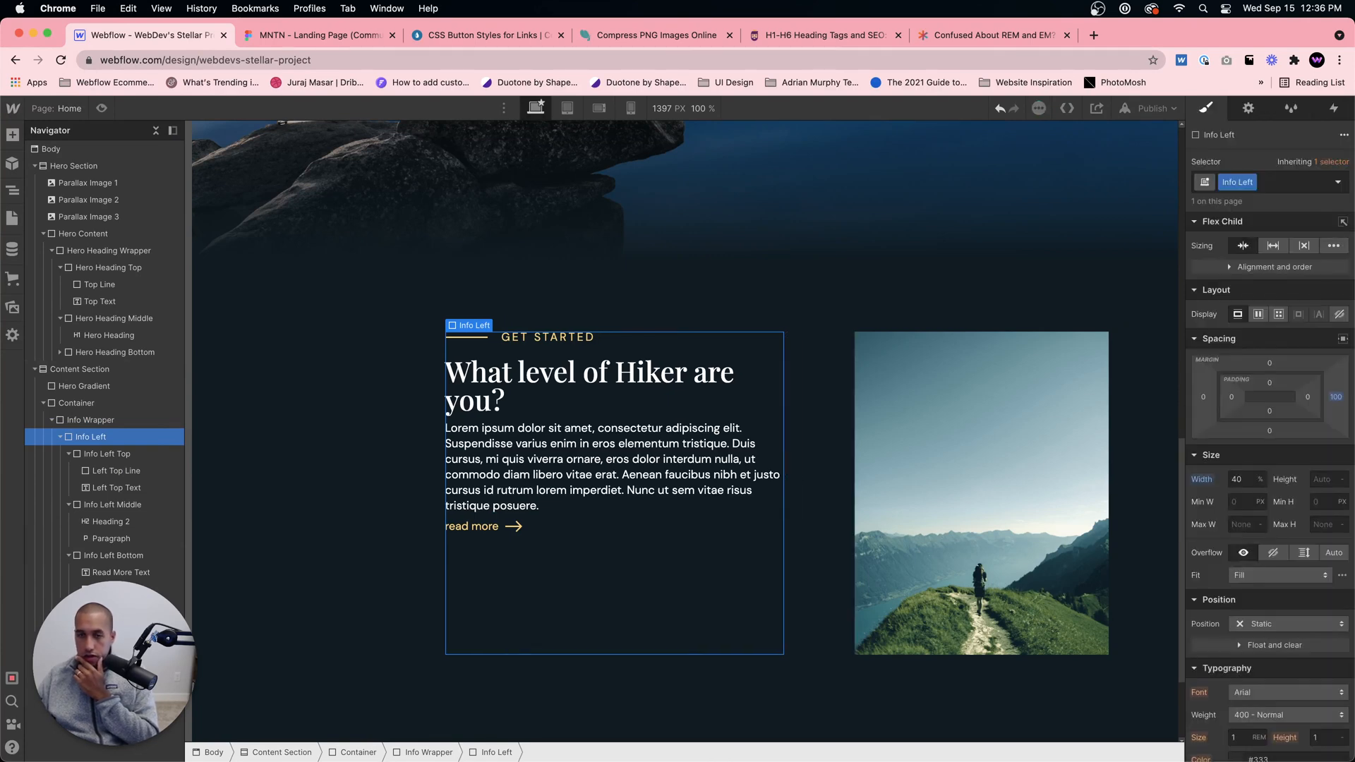
# Step: Set the line height of the All H2 Headings tag to 1.3 em, trying 2.5 em and 1 em first
pyautogui.click(656, 396)
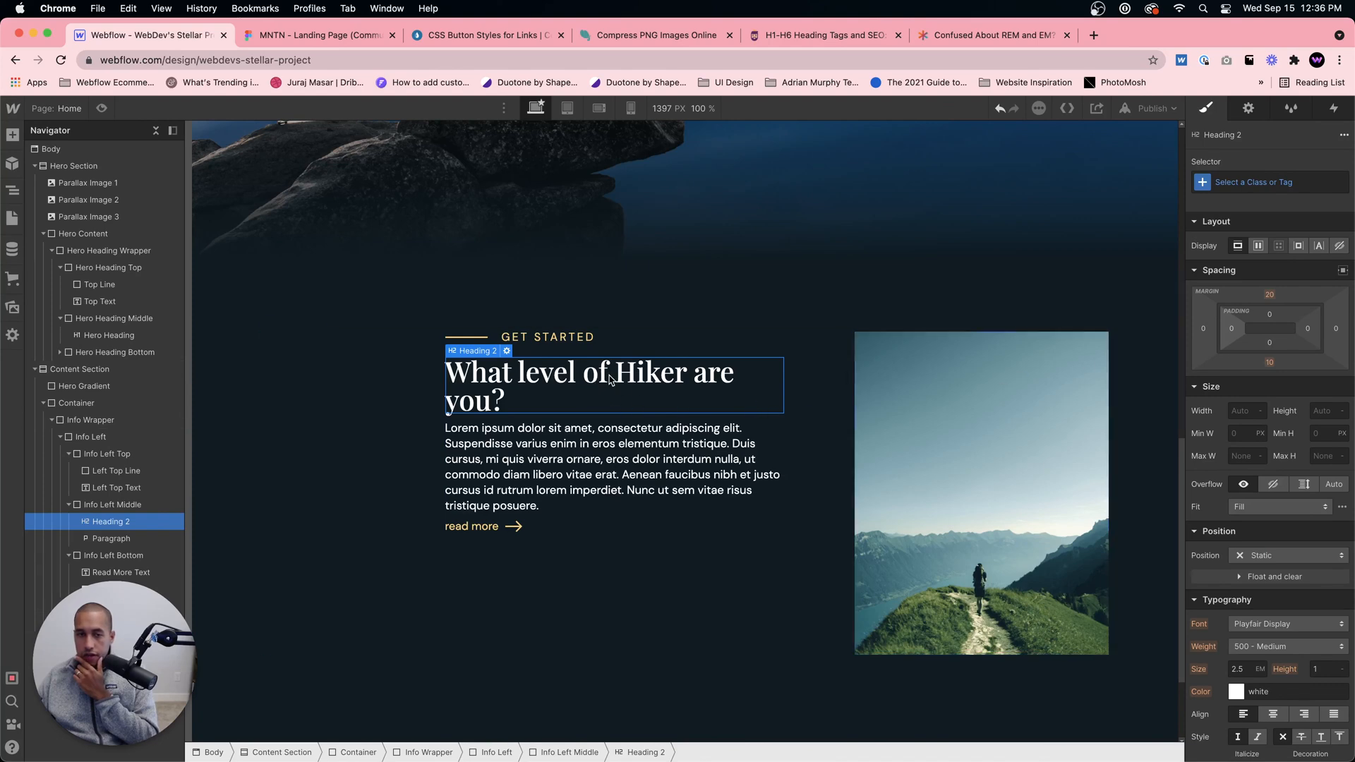
pyautogui.click(366, 41)
pyautogui.click(147, 35)
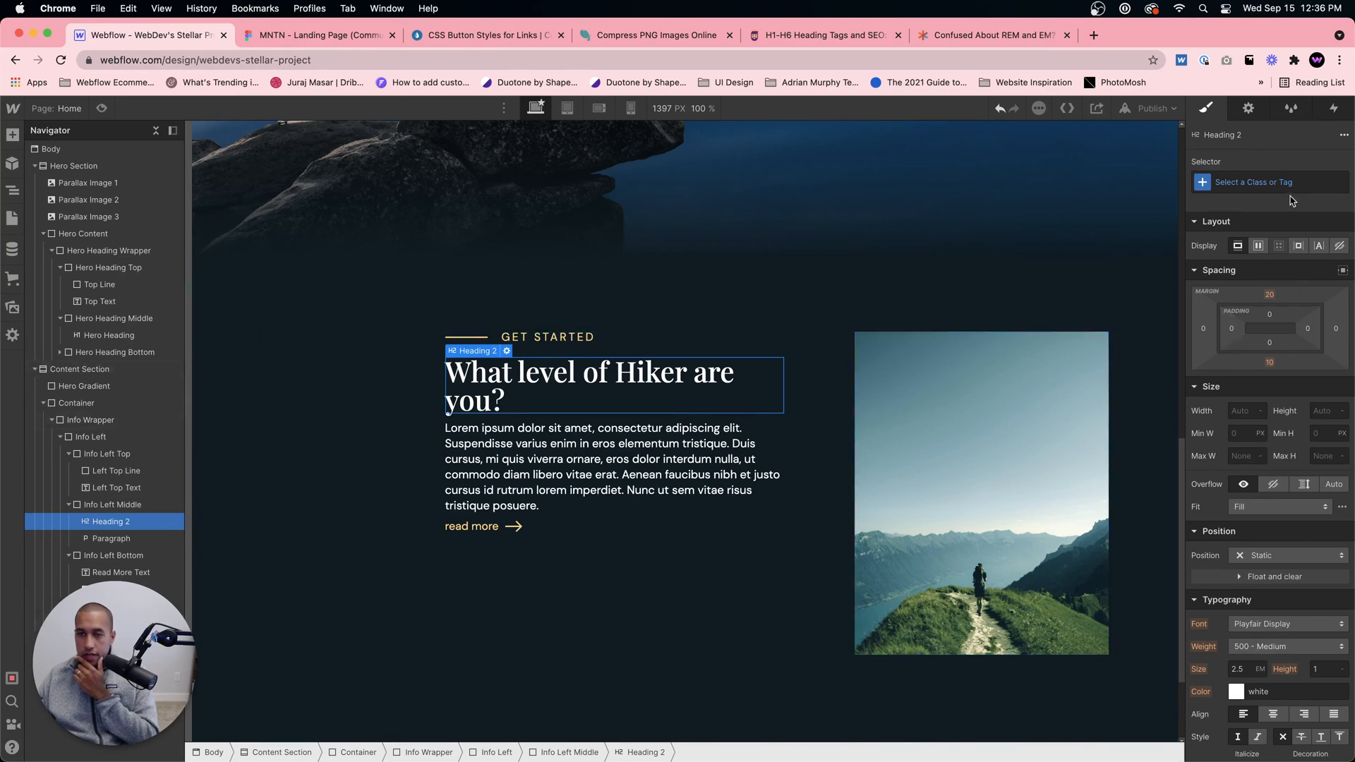
pyautogui.click(1262, 182)
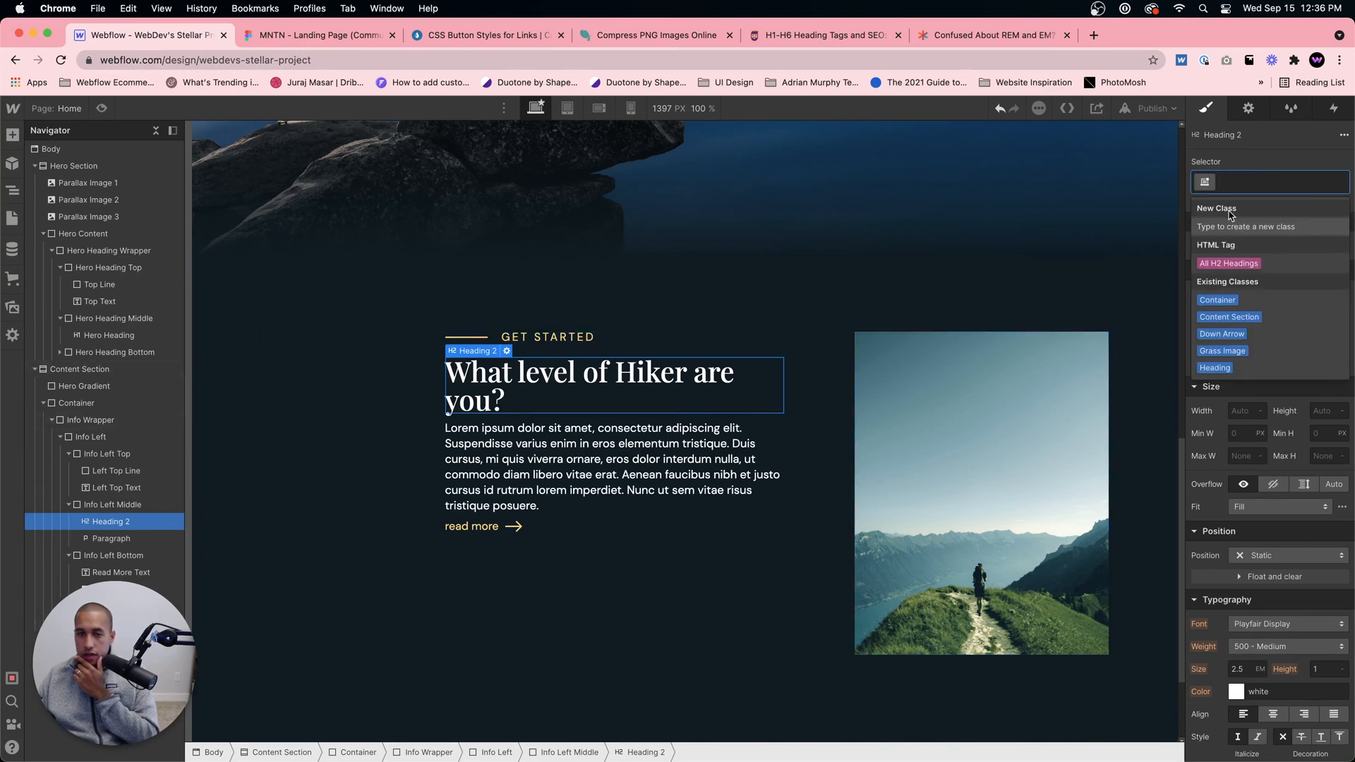
pyautogui.click(1228, 263)
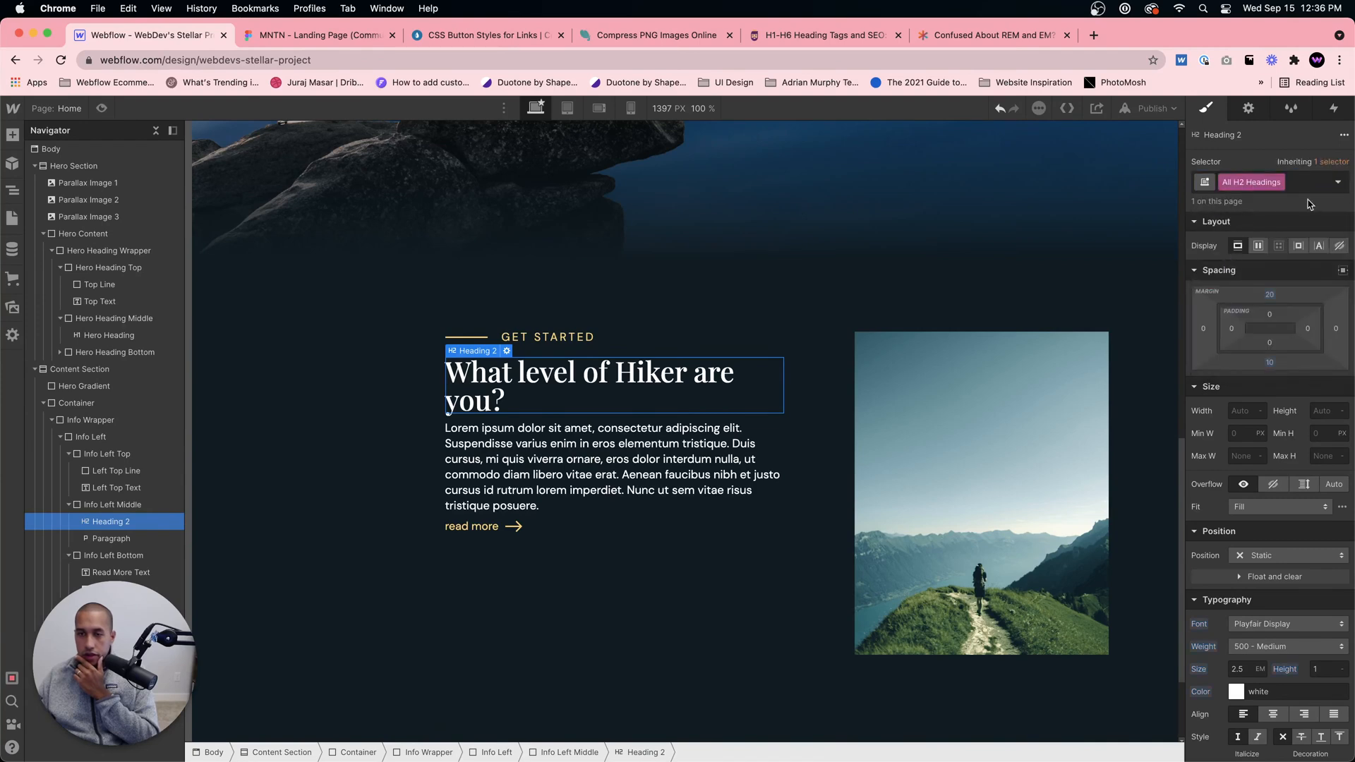
pyautogui.click(1324, 670)
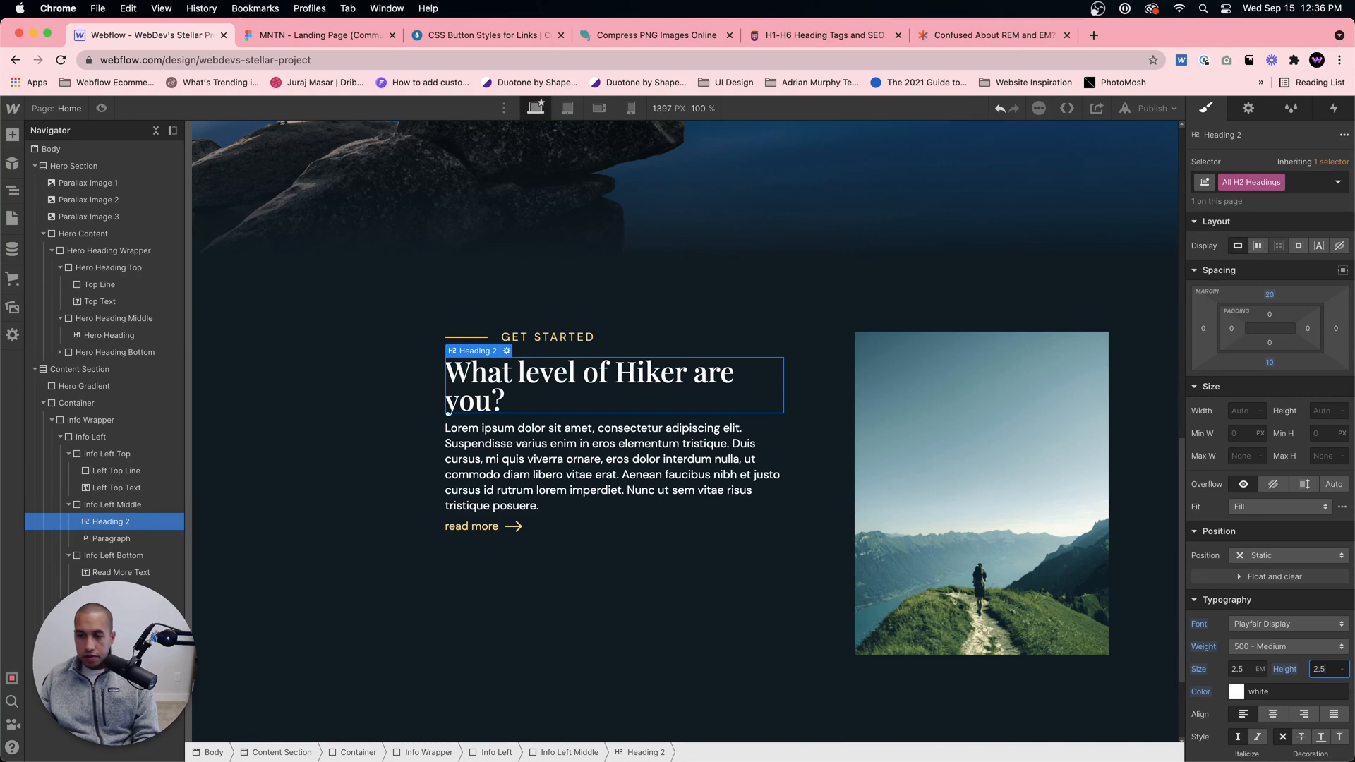
pyautogui.write('2.5em')
pyautogui.press('Return')
pyautogui.press('BackSpace')
pyautogui.press('BackSpace')
pyautogui.press('BackSpace')
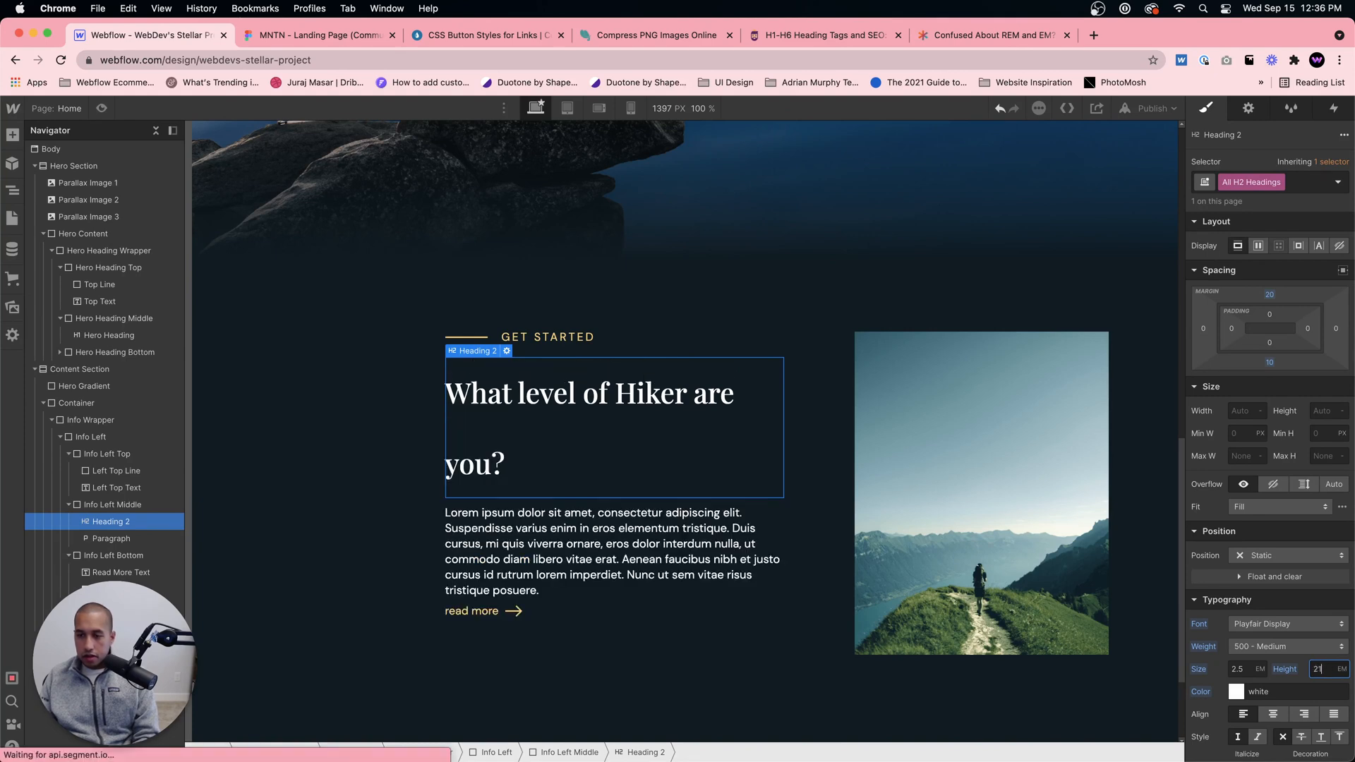
pyautogui.write('1')
pyautogui.press('Return')
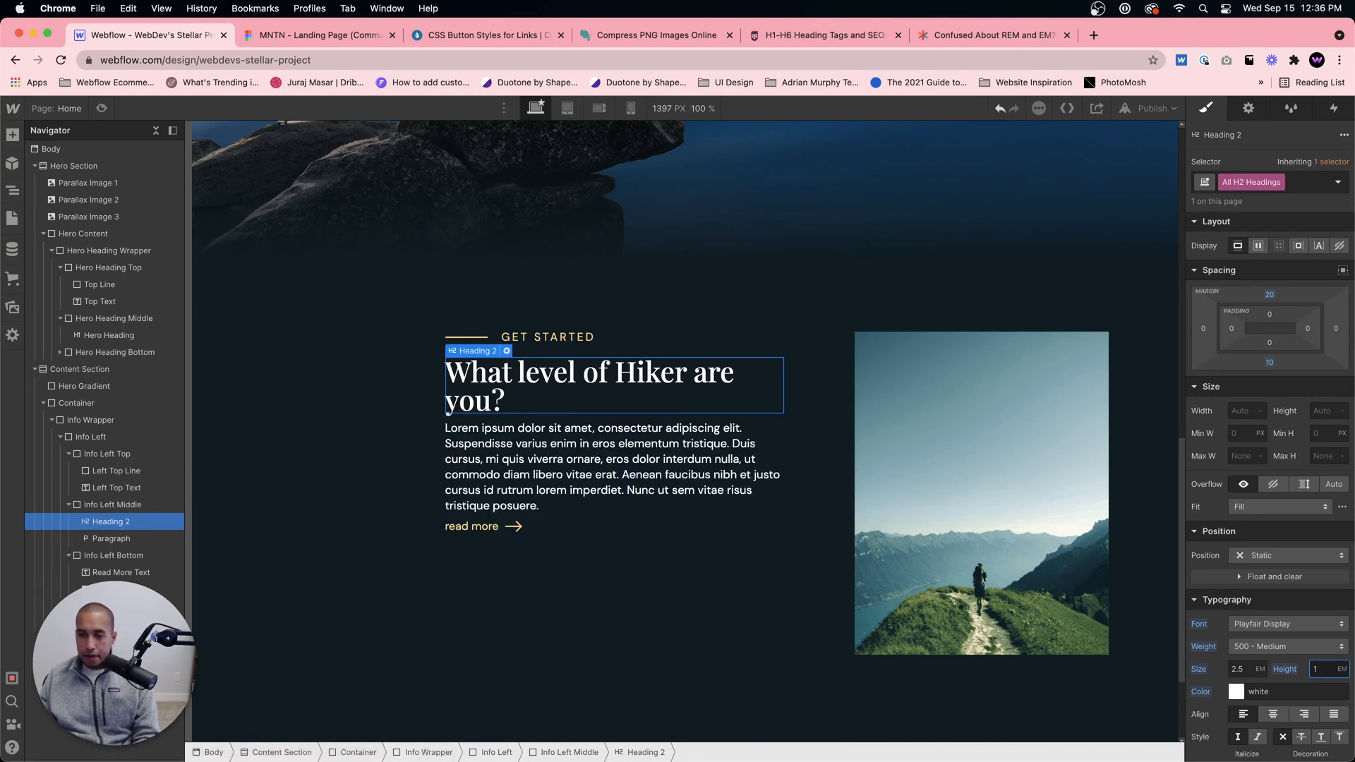
pyautogui.write('.3')
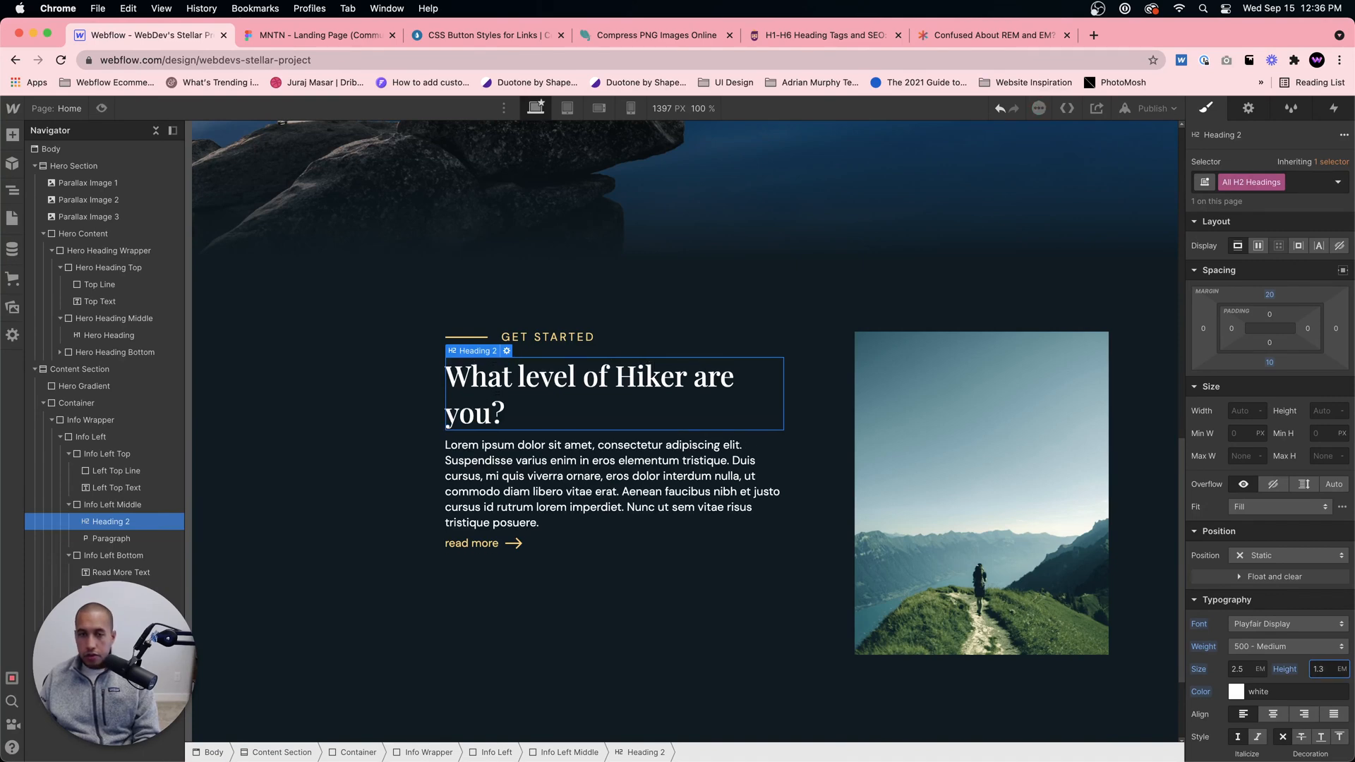
# Step: Compare the paragraph with the Figma design and set the All Paragraphs tag's line height to 1.6 em
pyautogui.click(647, 507)
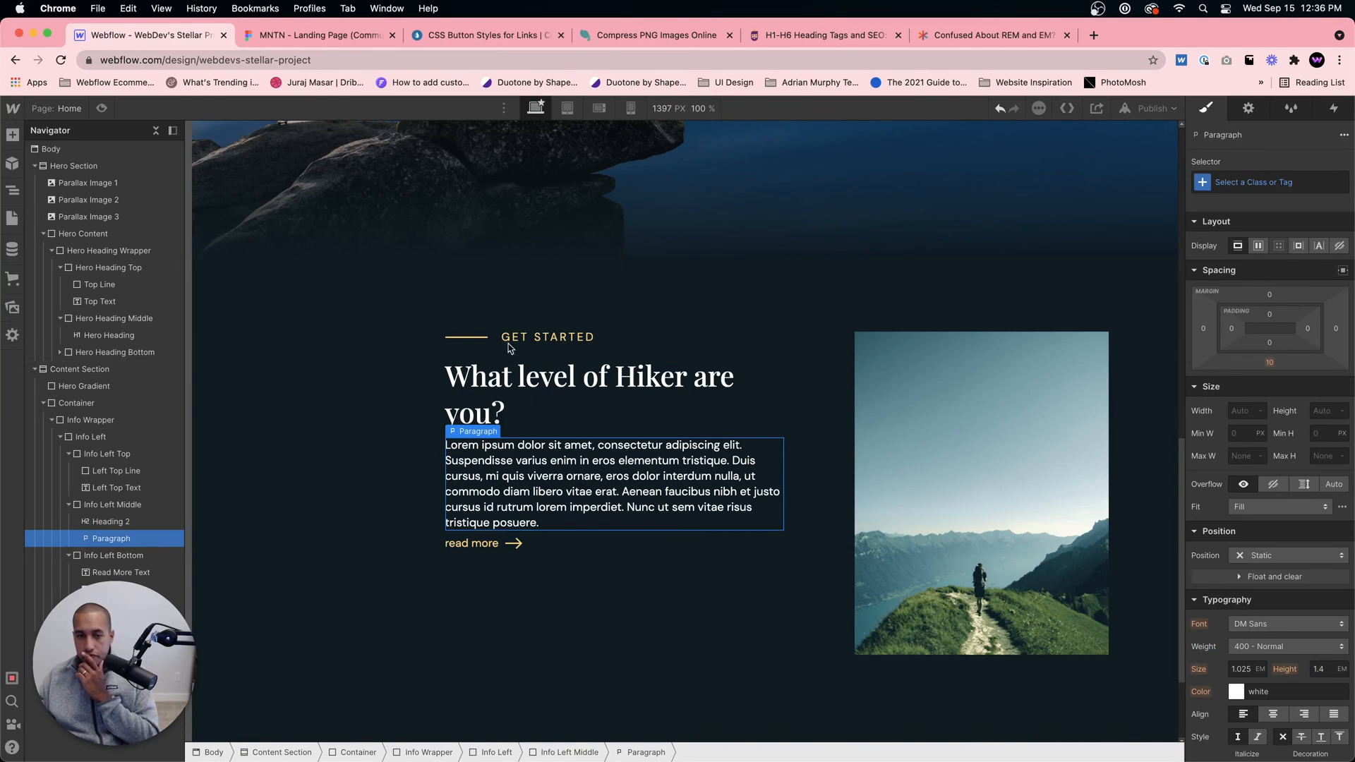
pyautogui.click(307, 41)
pyautogui.click(203, 36)
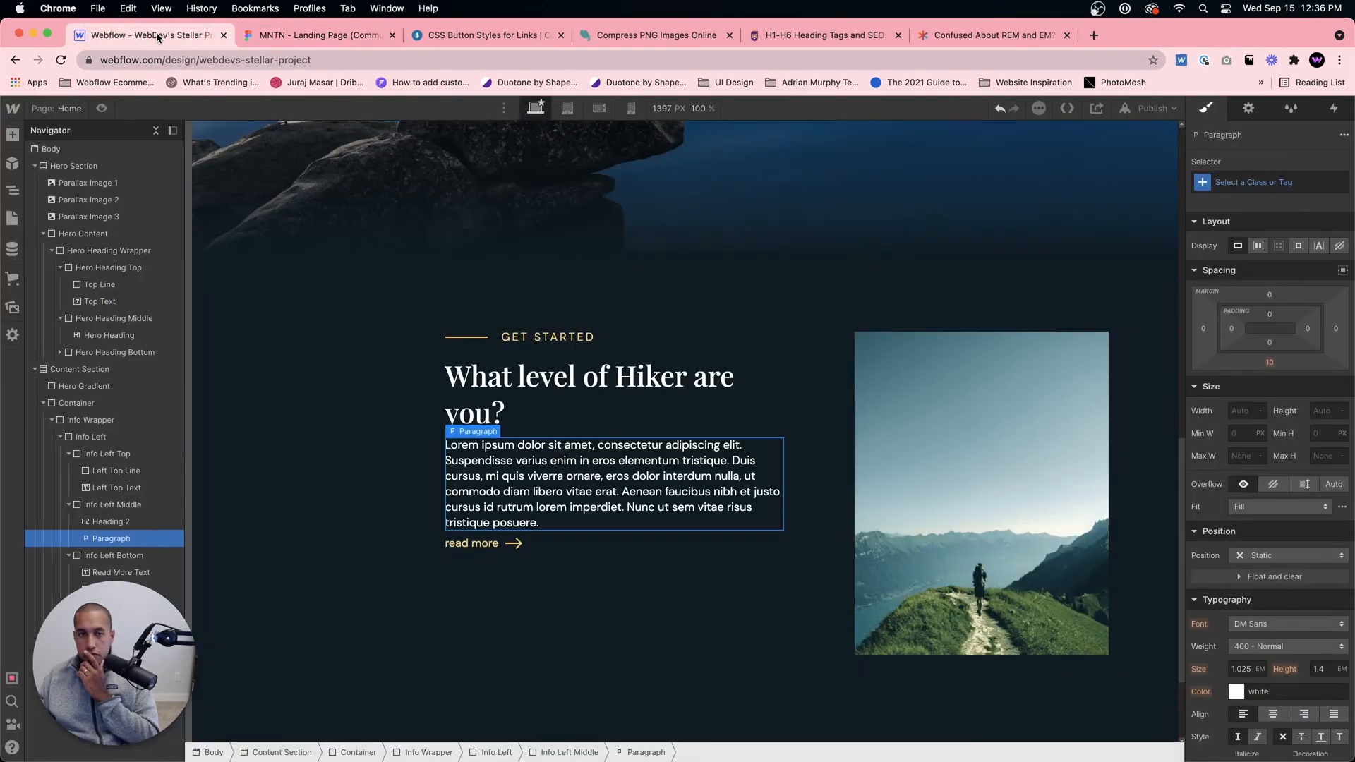
pyautogui.click(1335, 675)
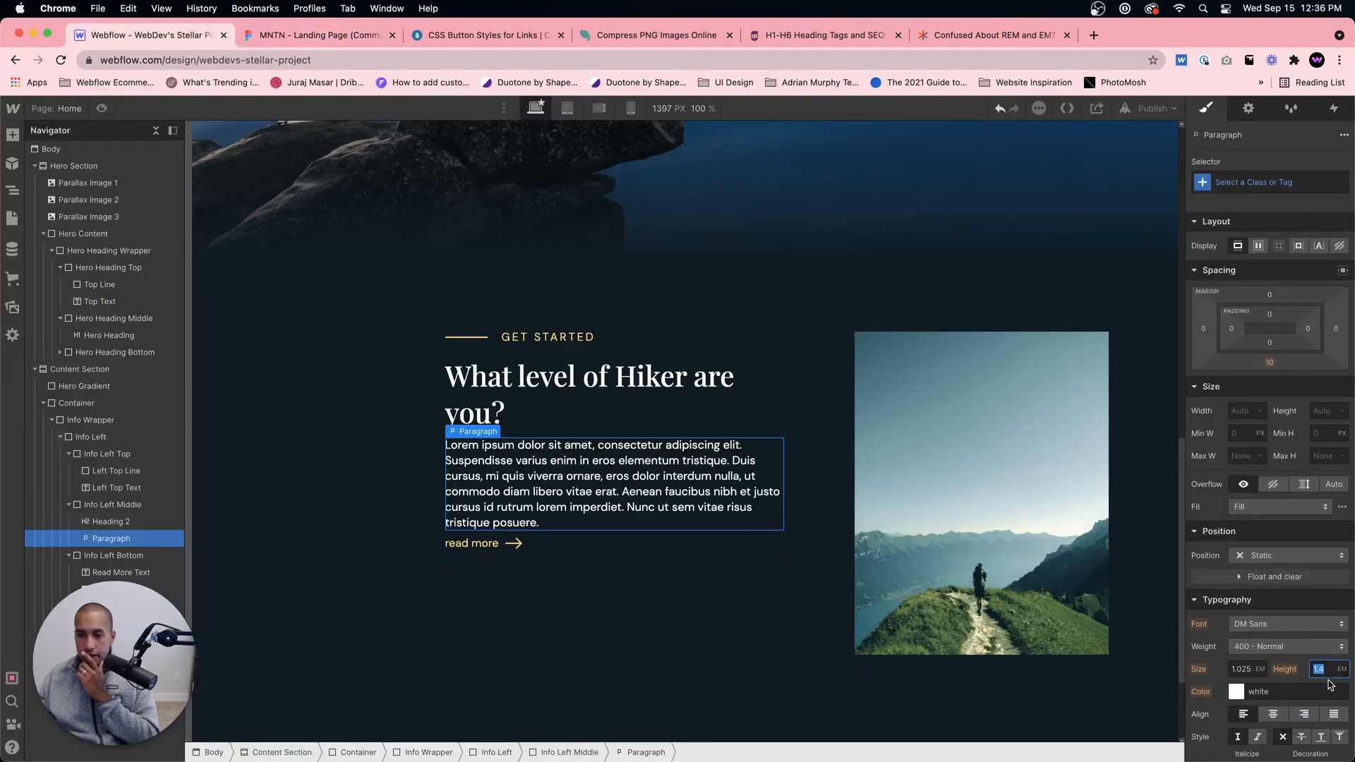
pyautogui.click(1219, 189)
pyautogui.click(1228, 250)
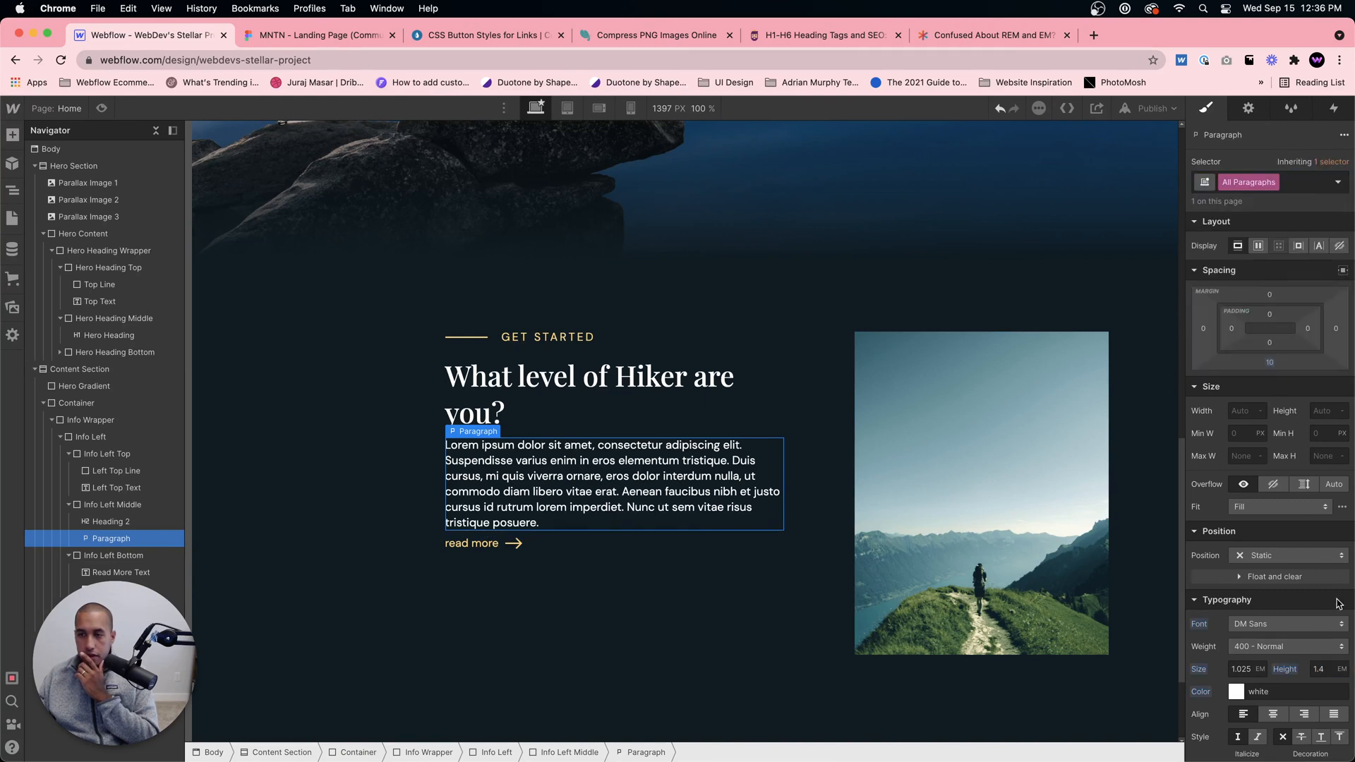
pyautogui.click(1324, 671)
pyautogui.write('1.6')
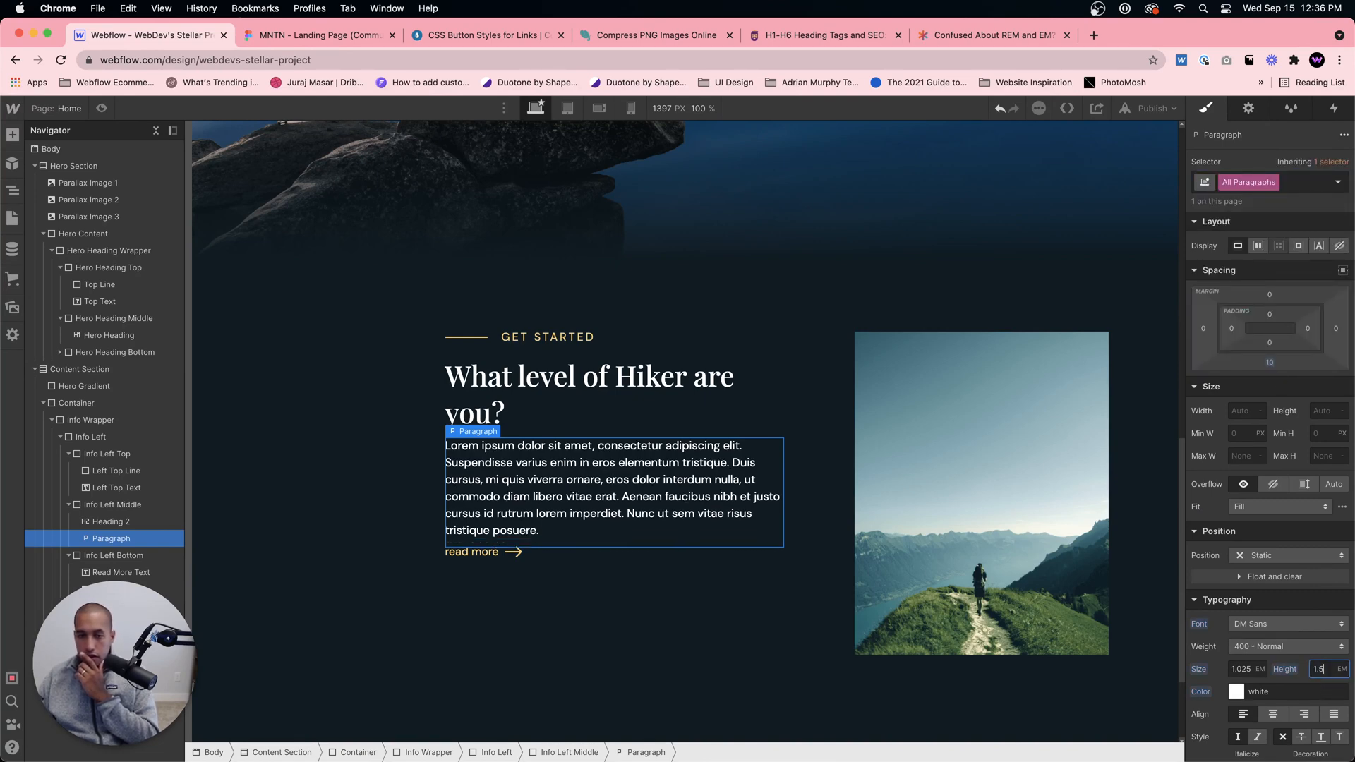
# Step: Set the bottom margin of the All H2 Headings tag to 20 px
pyautogui.click(547, 560)
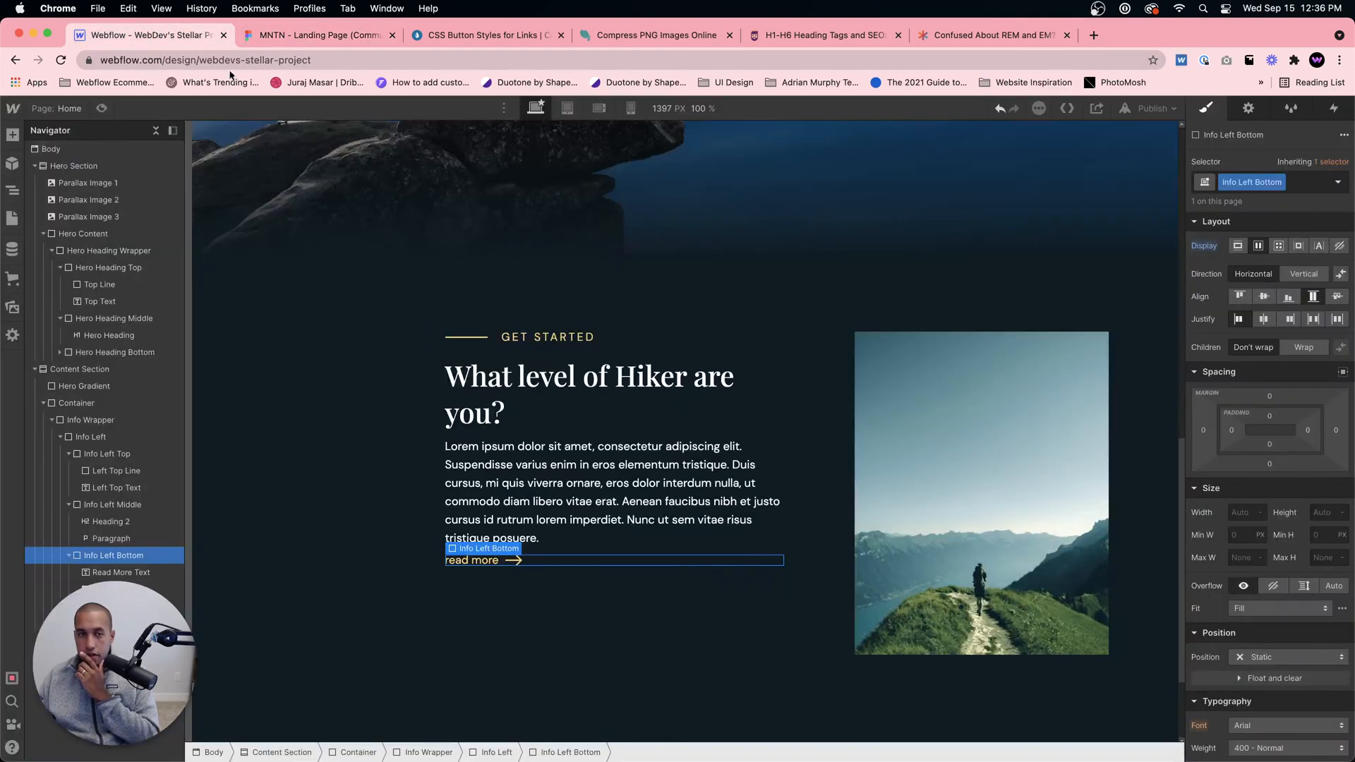
pyautogui.click(625, 404)
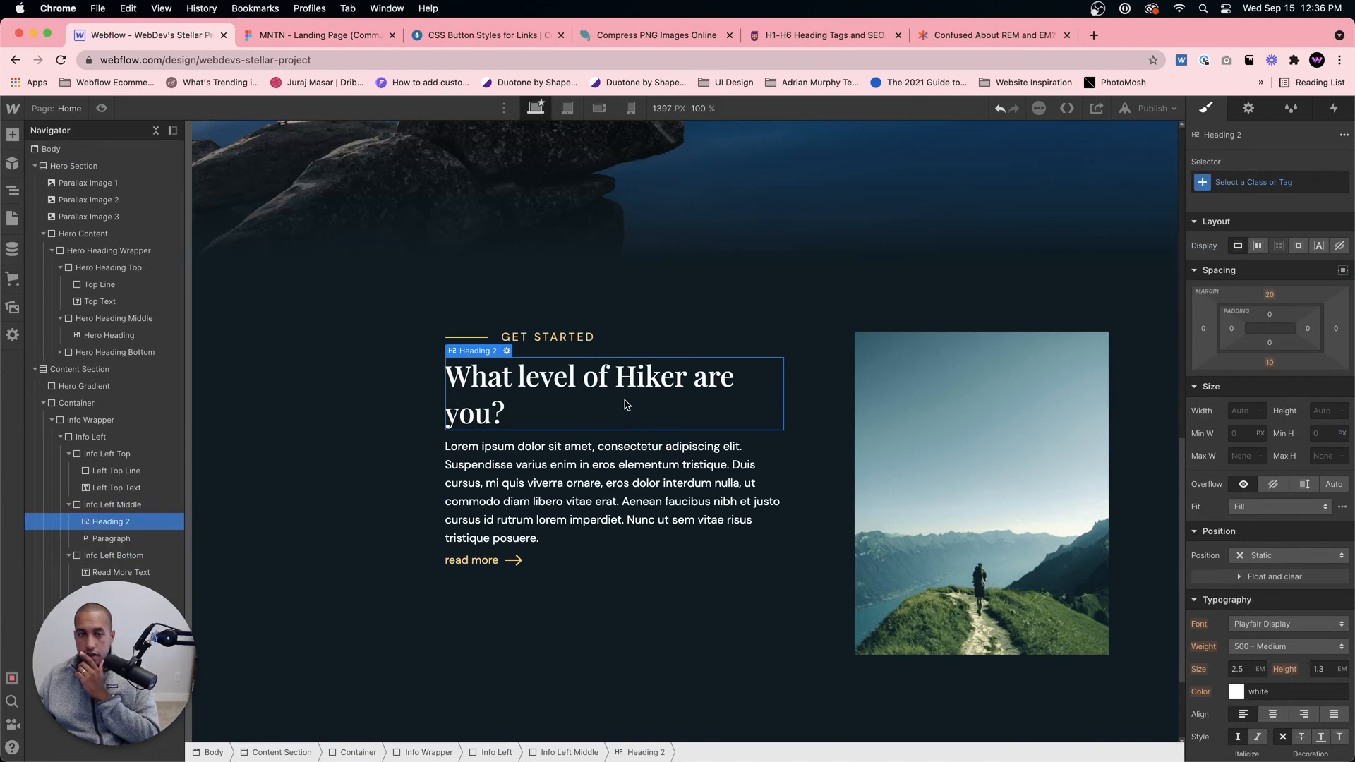
pyautogui.click(1271, 362)
pyautogui.moveTo(1271, 361); pyautogui.dragTo(1271, 353)
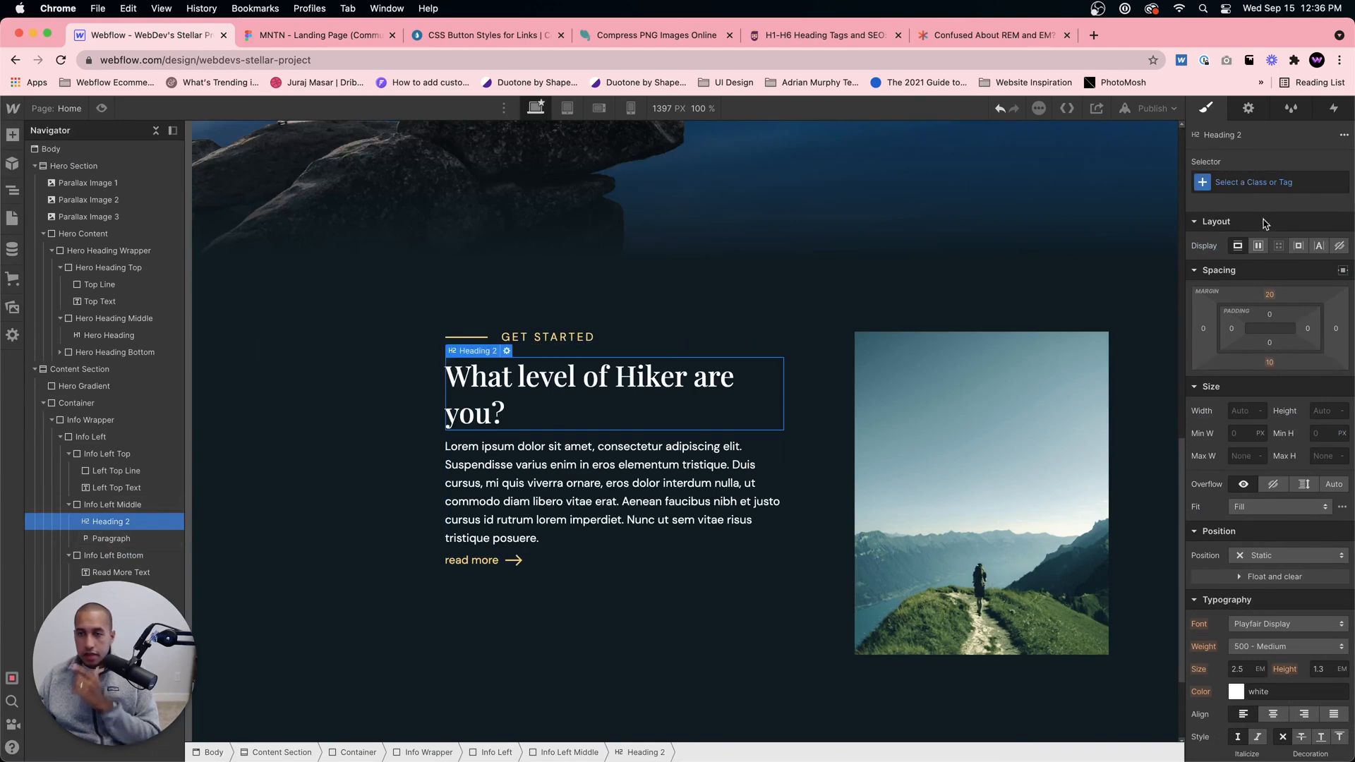
pyautogui.click(1255, 180)
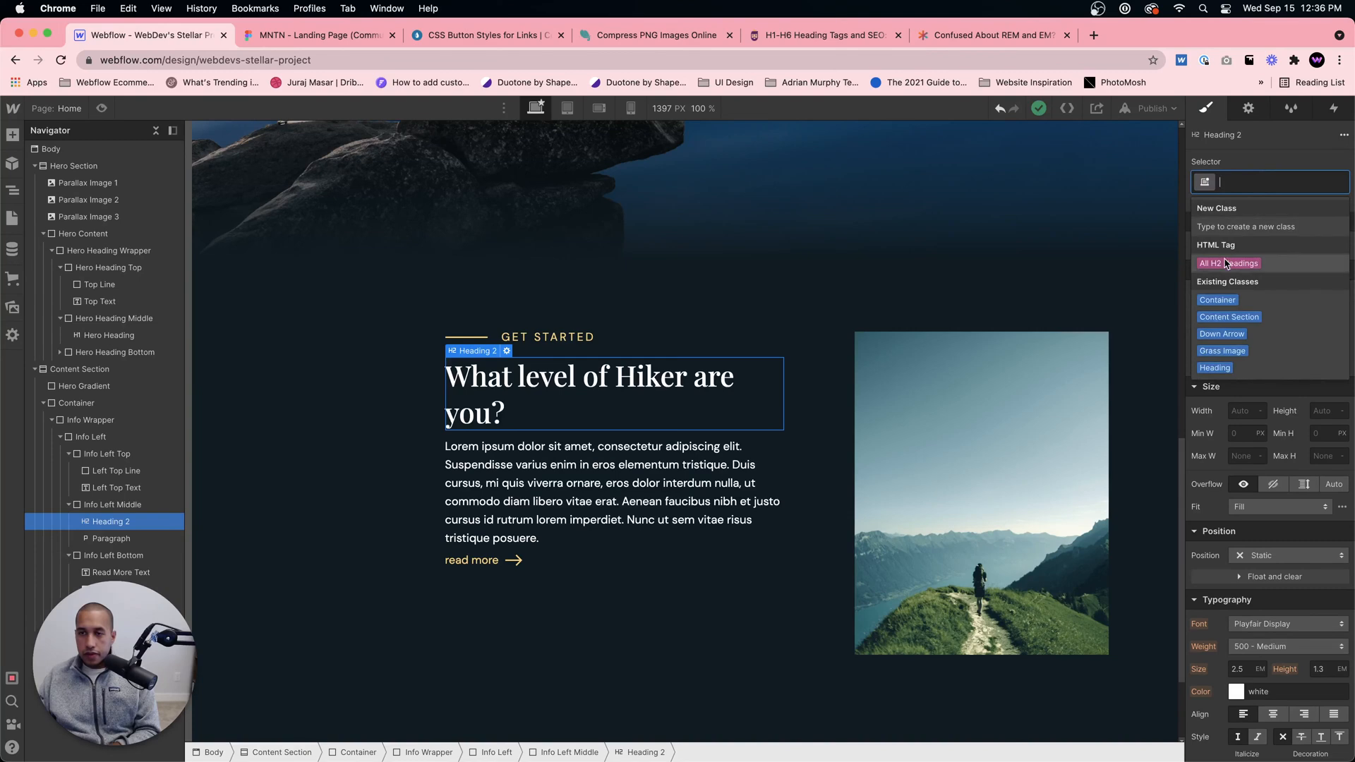
pyautogui.click(1246, 261)
pyautogui.moveTo(1269, 363); pyautogui.dragTo(1269, 365)
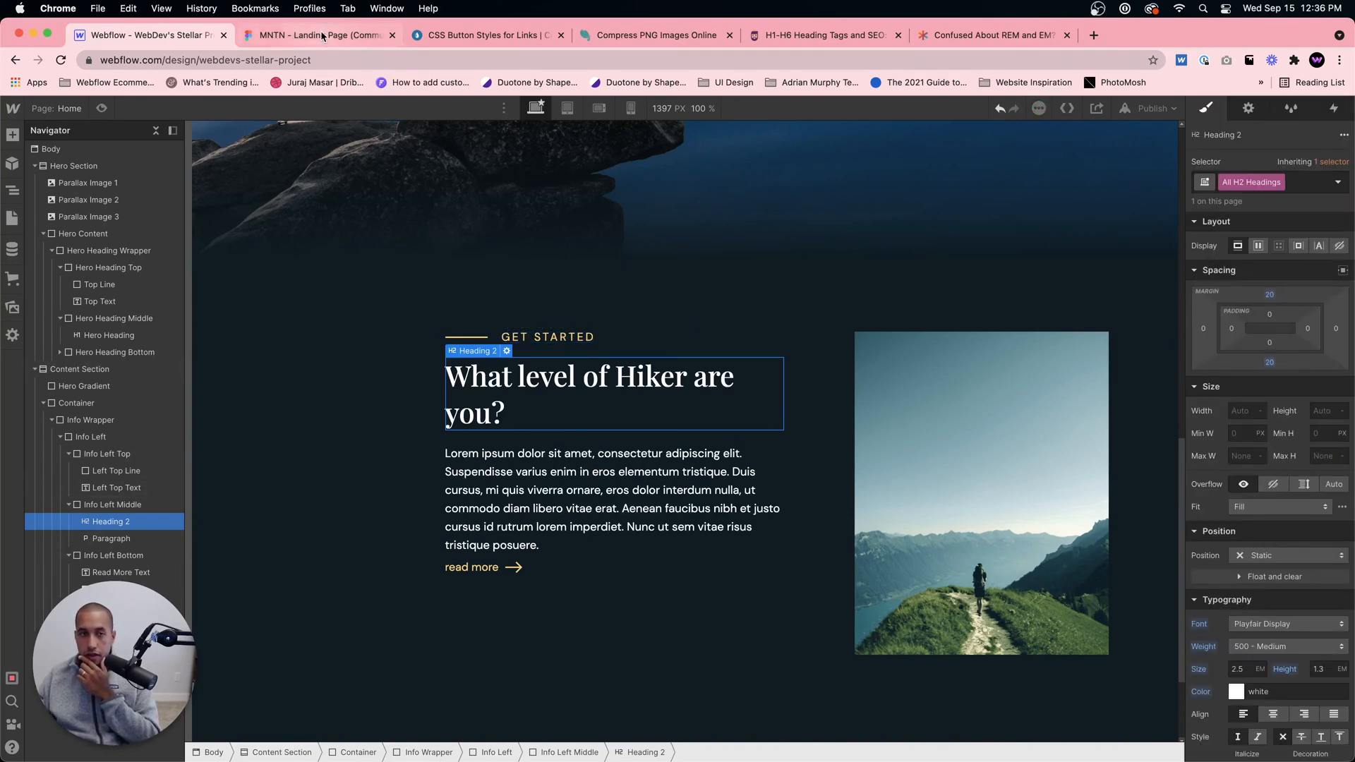
# Step: Check the spacing in Figma, try a bottom margin of about 21 px on Info Left Top, and undo it
pyautogui.click(254, 35)
pyautogui.click(169, 37)
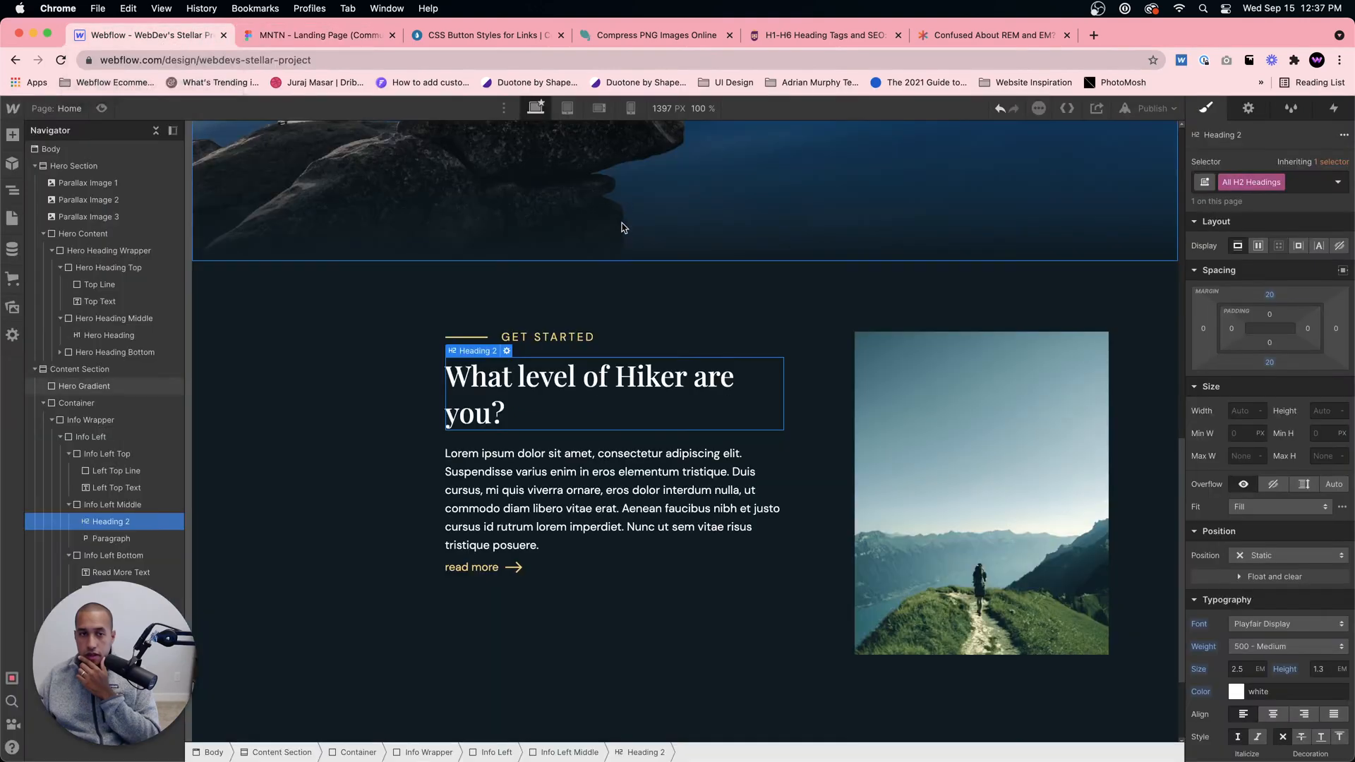
pyautogui.click(666, 338)
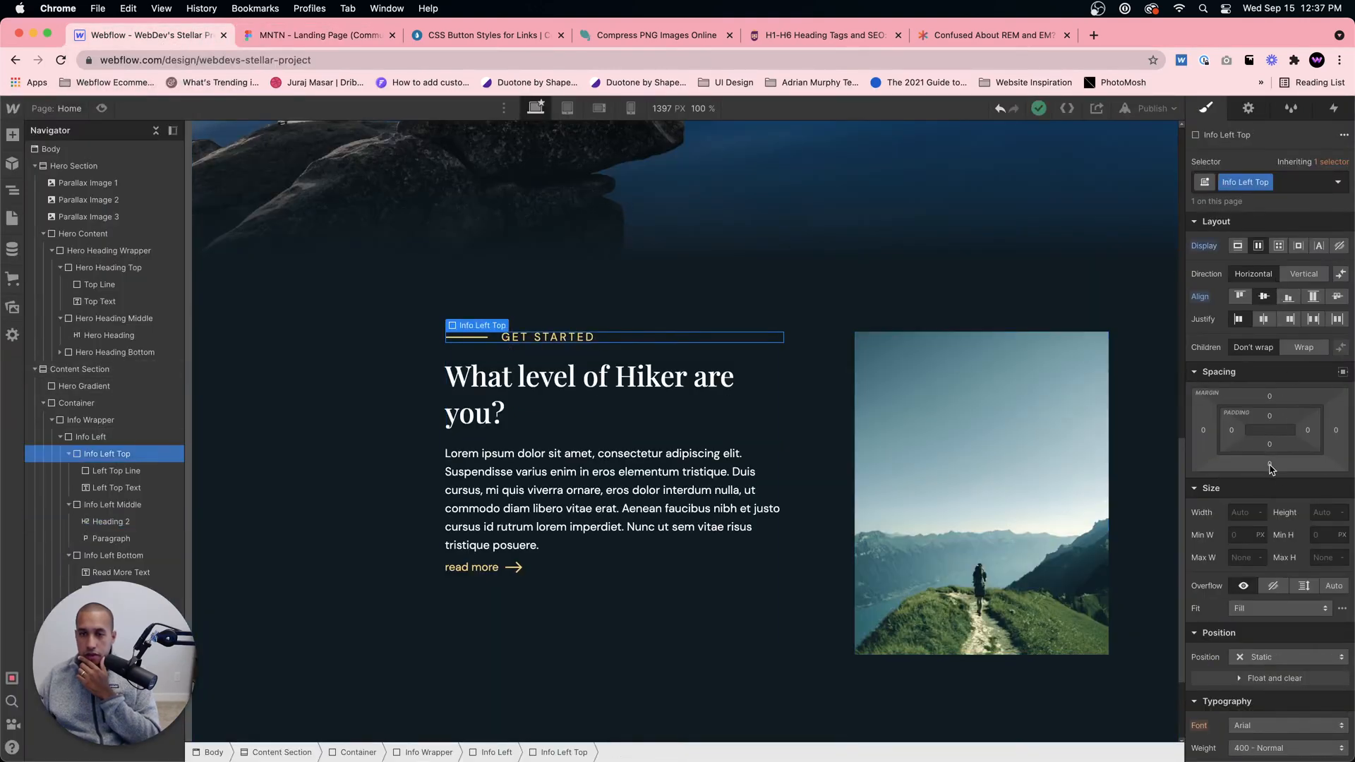
pyautogui.moveTo(1269, 464); pyautogui.dragTo(1270, 475)
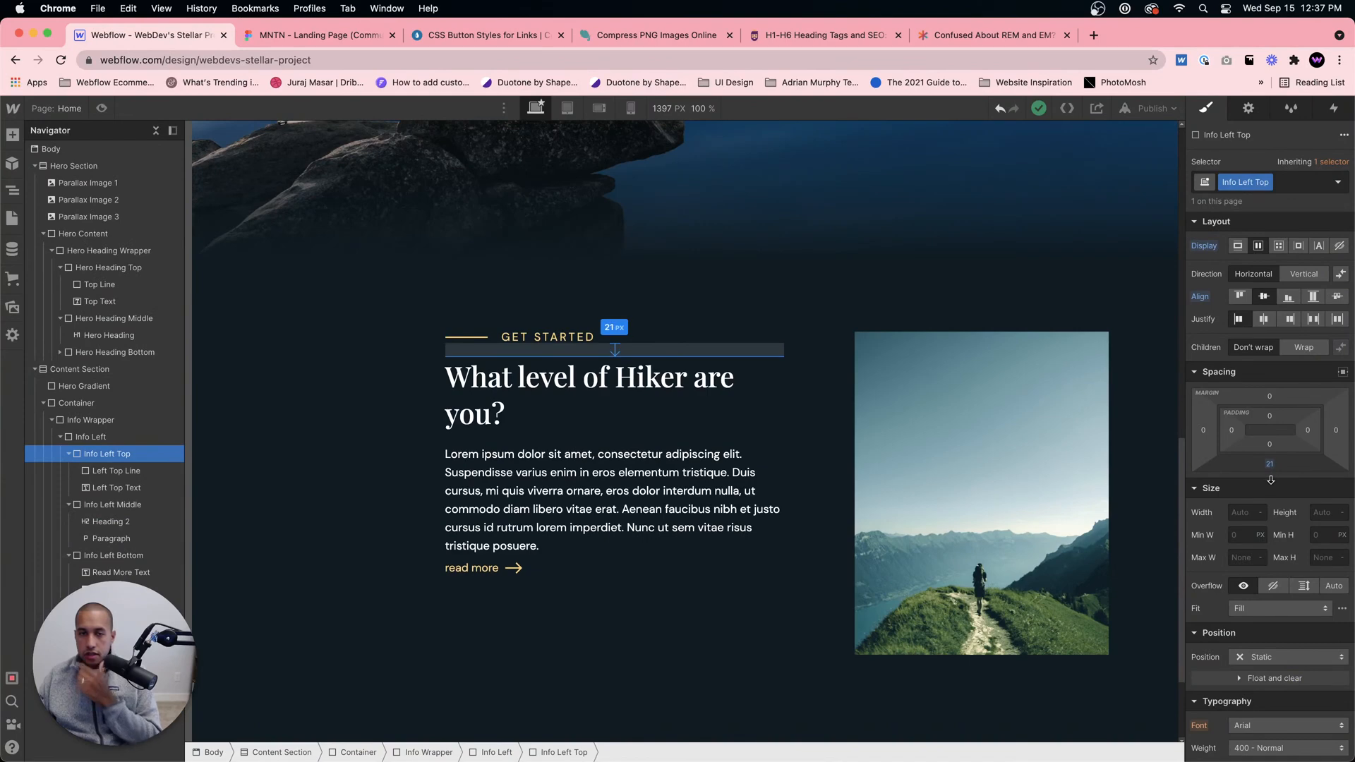
pyautogui.press('super+z')
# Step: Compare the heading spacing with the Figma design and set the All H2 Headings tag's top margin to 30 px
pyautogui.click(541, 410)
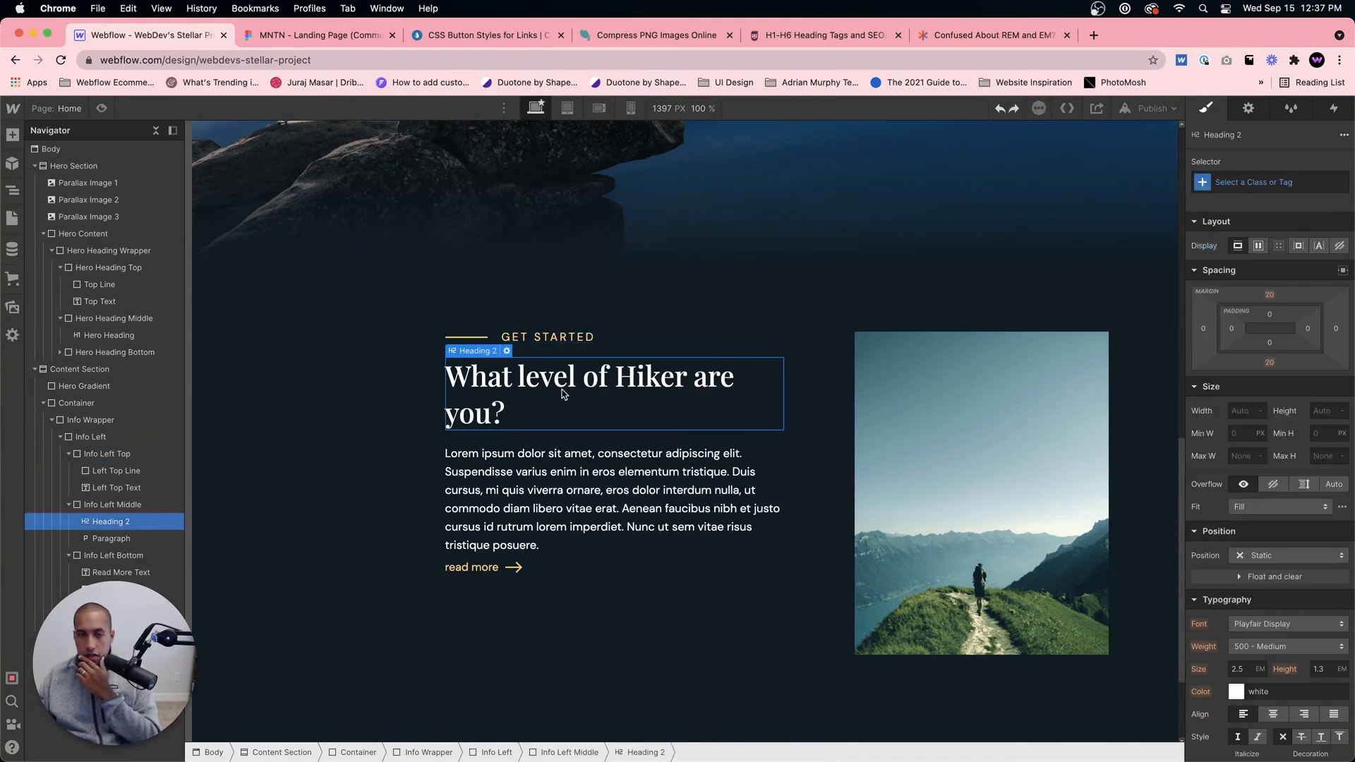
pyautogui.click(279, 33)
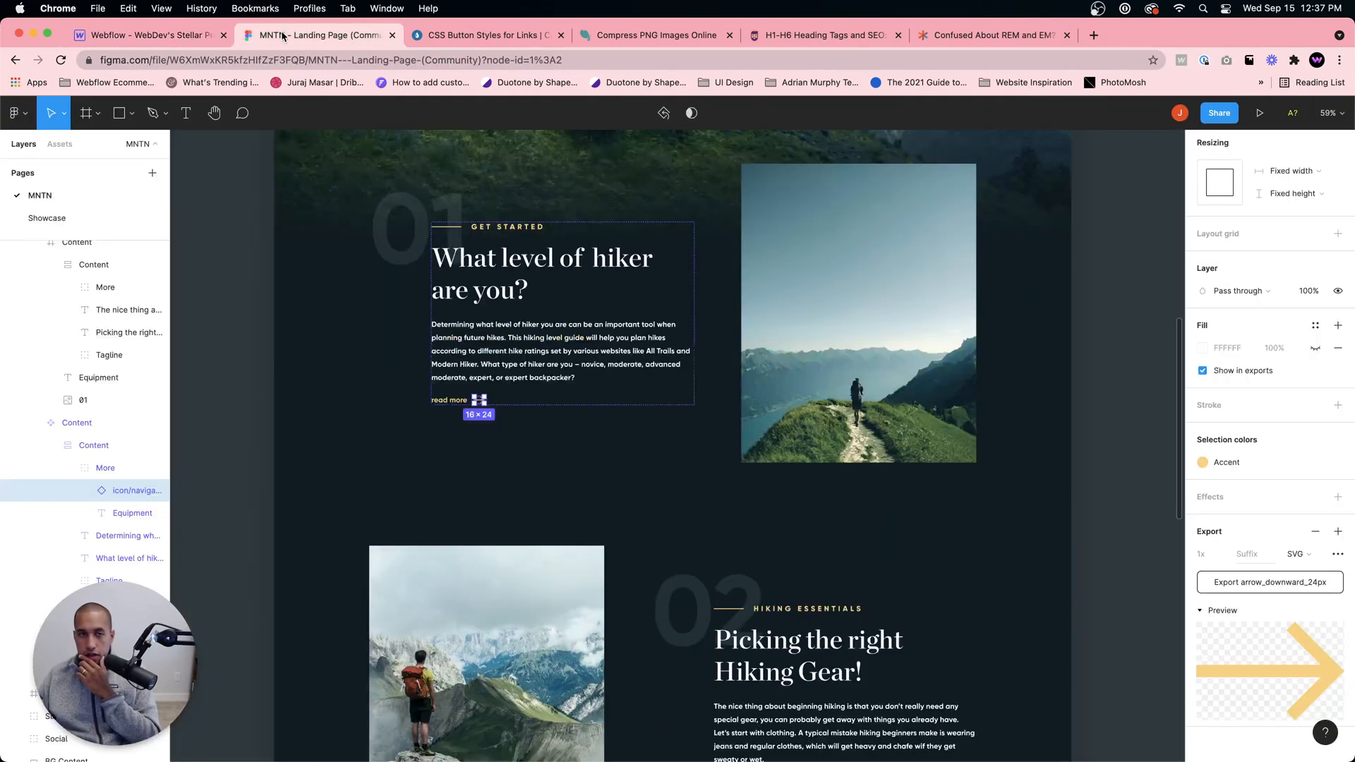
pyautogui.click(191, 35)
pyautogui.click(596, 342)
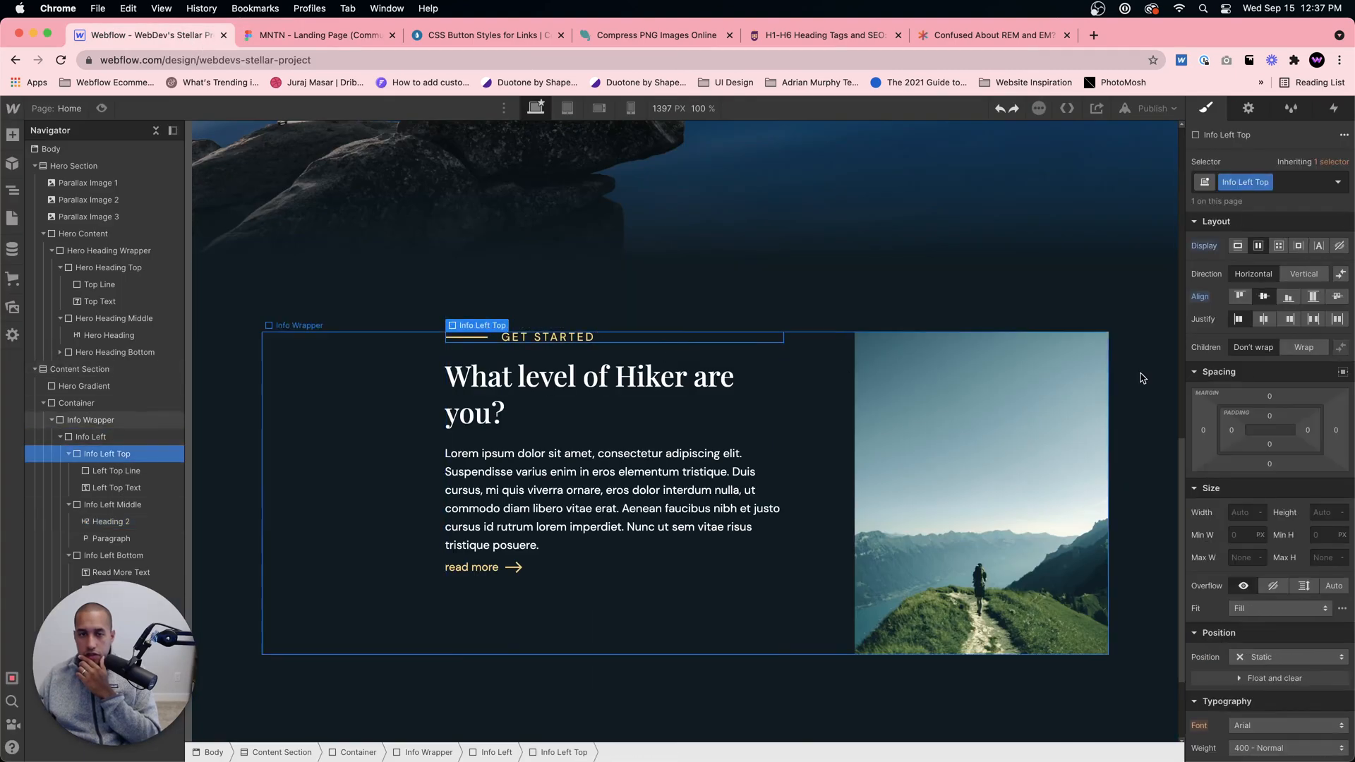
pyautogui.click(734, 377)
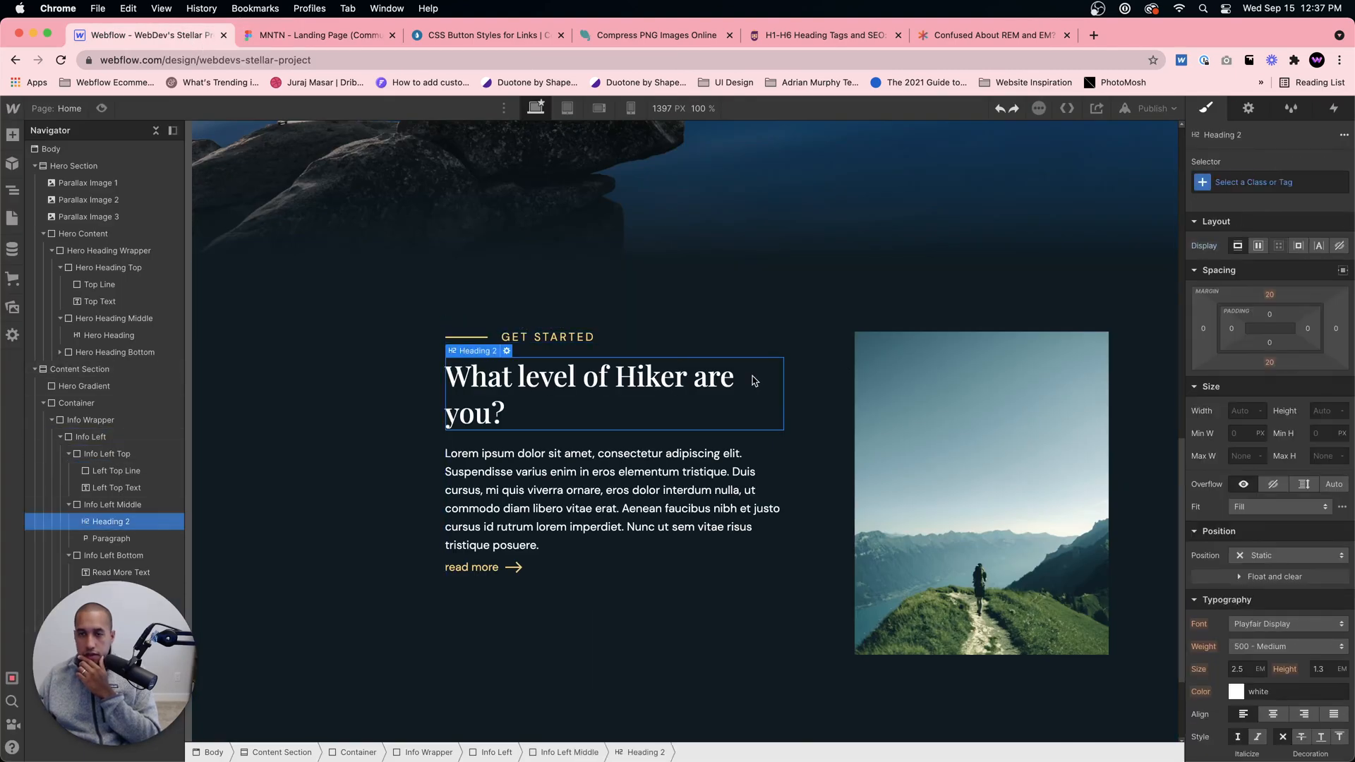
pyautogui.click(1258, 182)
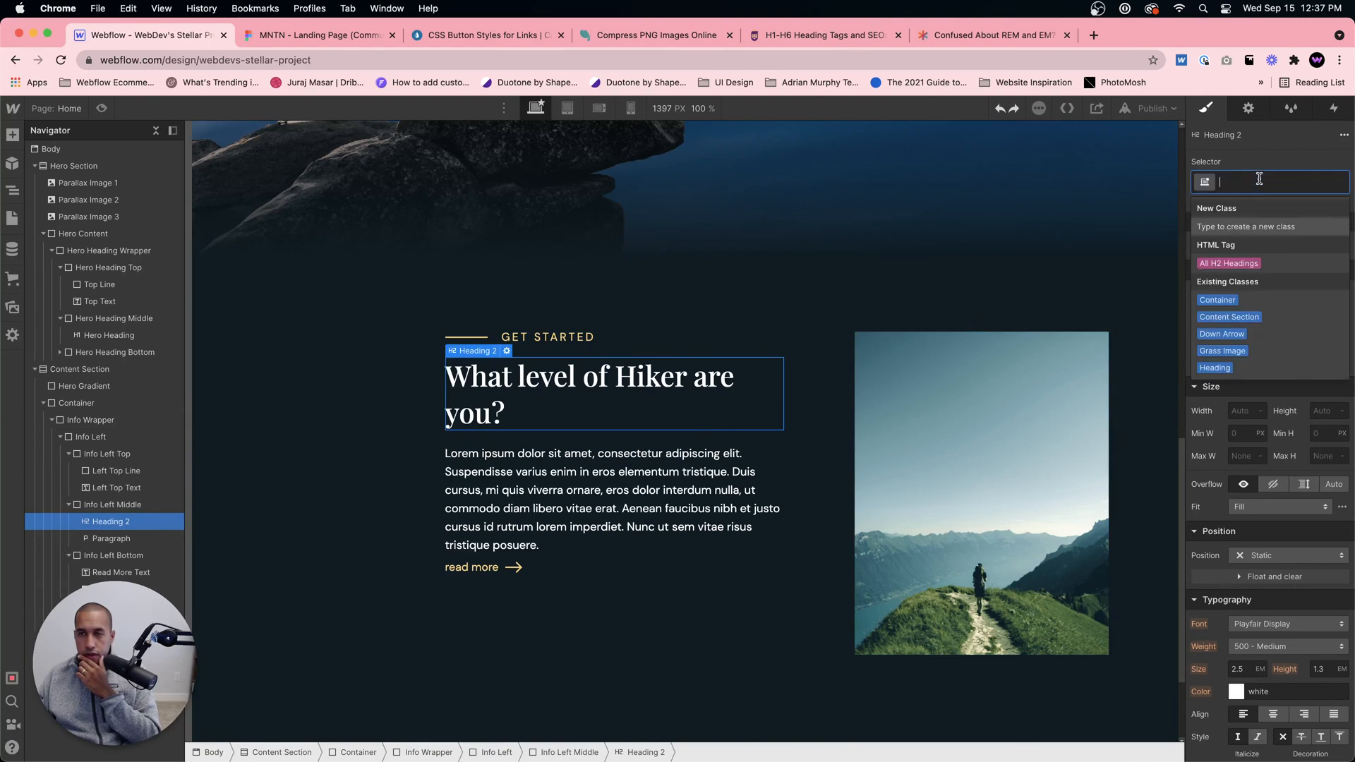
pyautogui.click(1260, 264)
pyautogui.click(1269, 295)
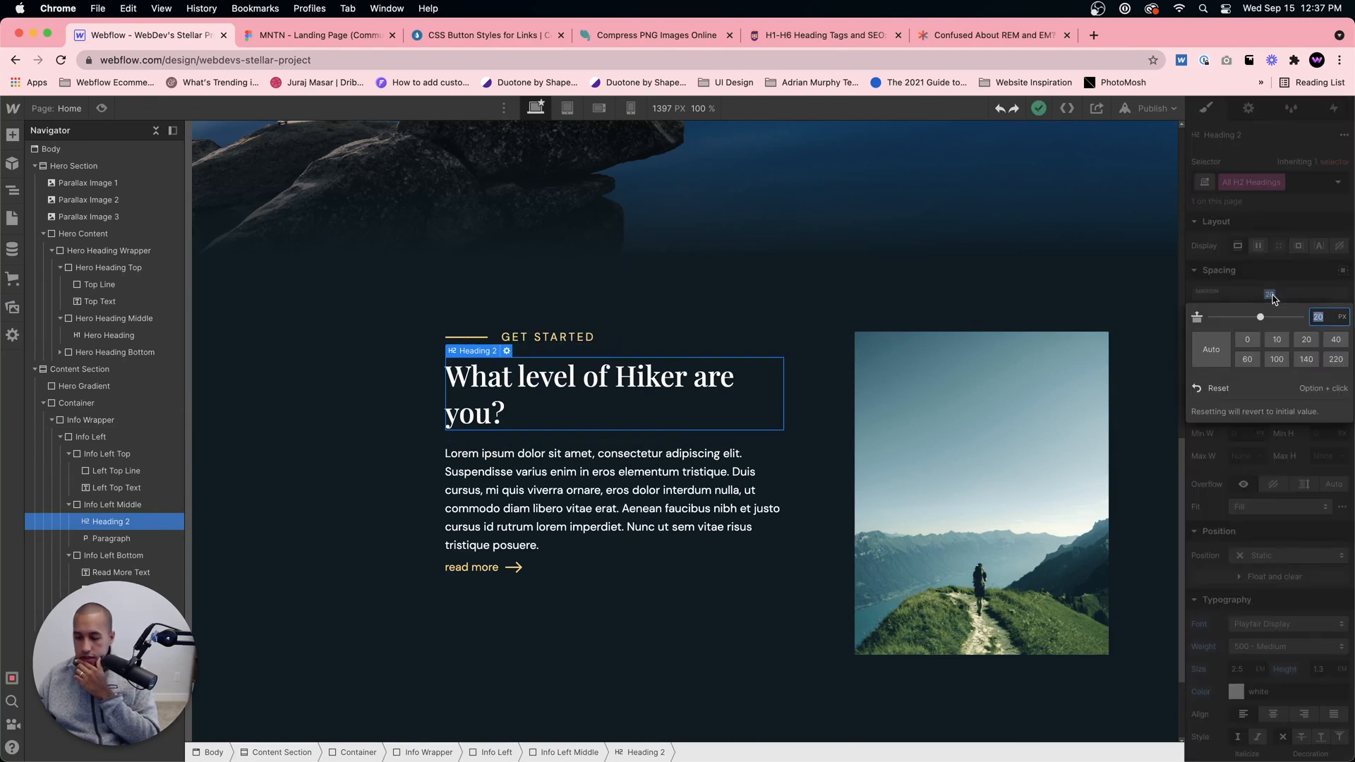
pyautogui.write('30')
pyautogui.press('Return')
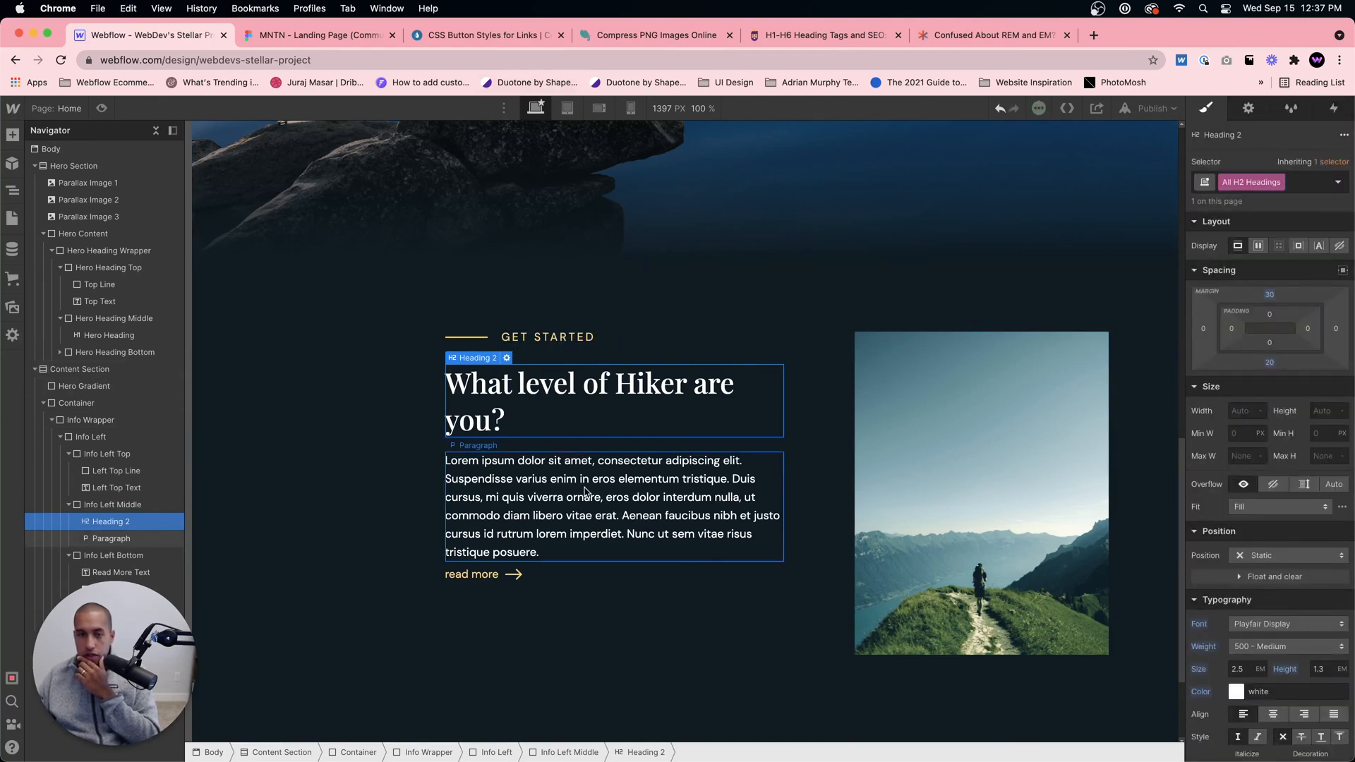
# Step: Check the gap below the paragraph in Figma and set the All Paragraphs tag's bottom margin to 30 px
pyautogui.click(111, 538)
pyautogui.click(315, 35)
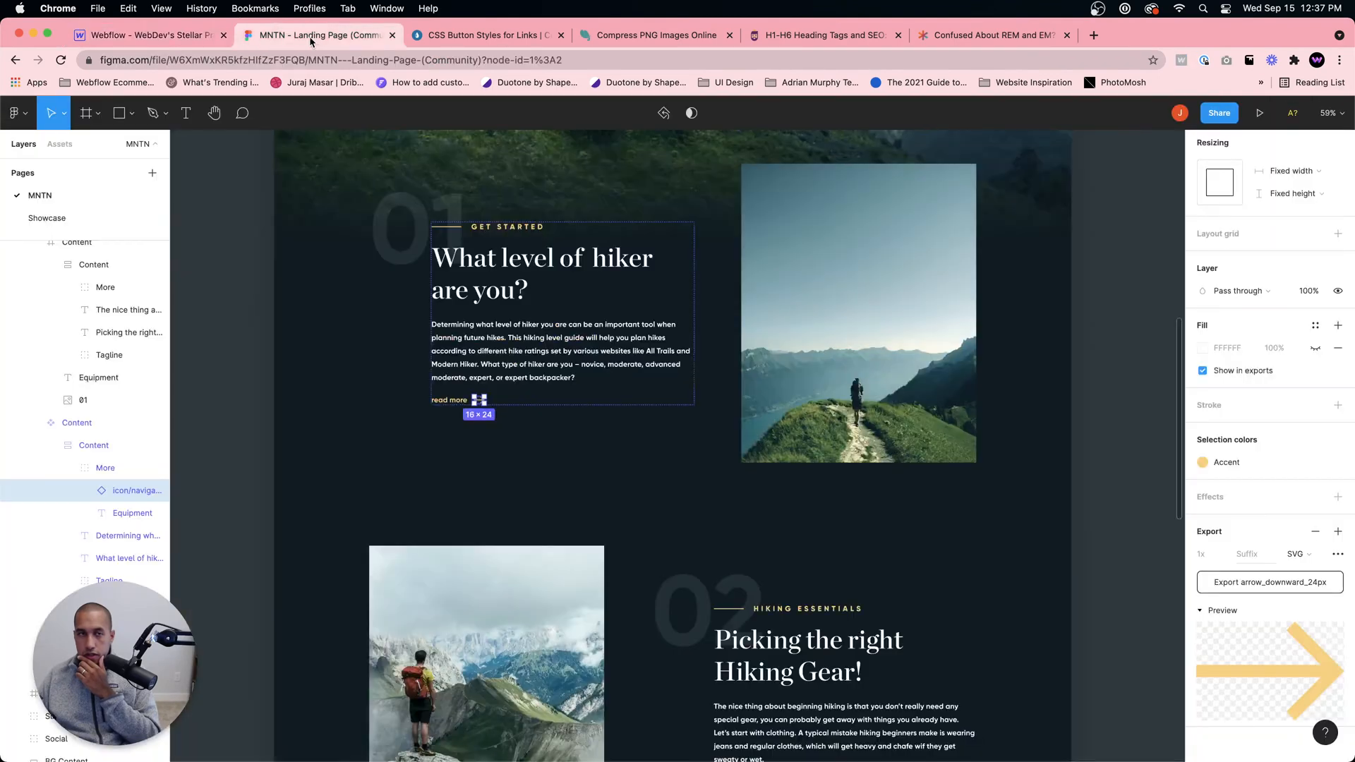
pyautogui.click(141, 35)
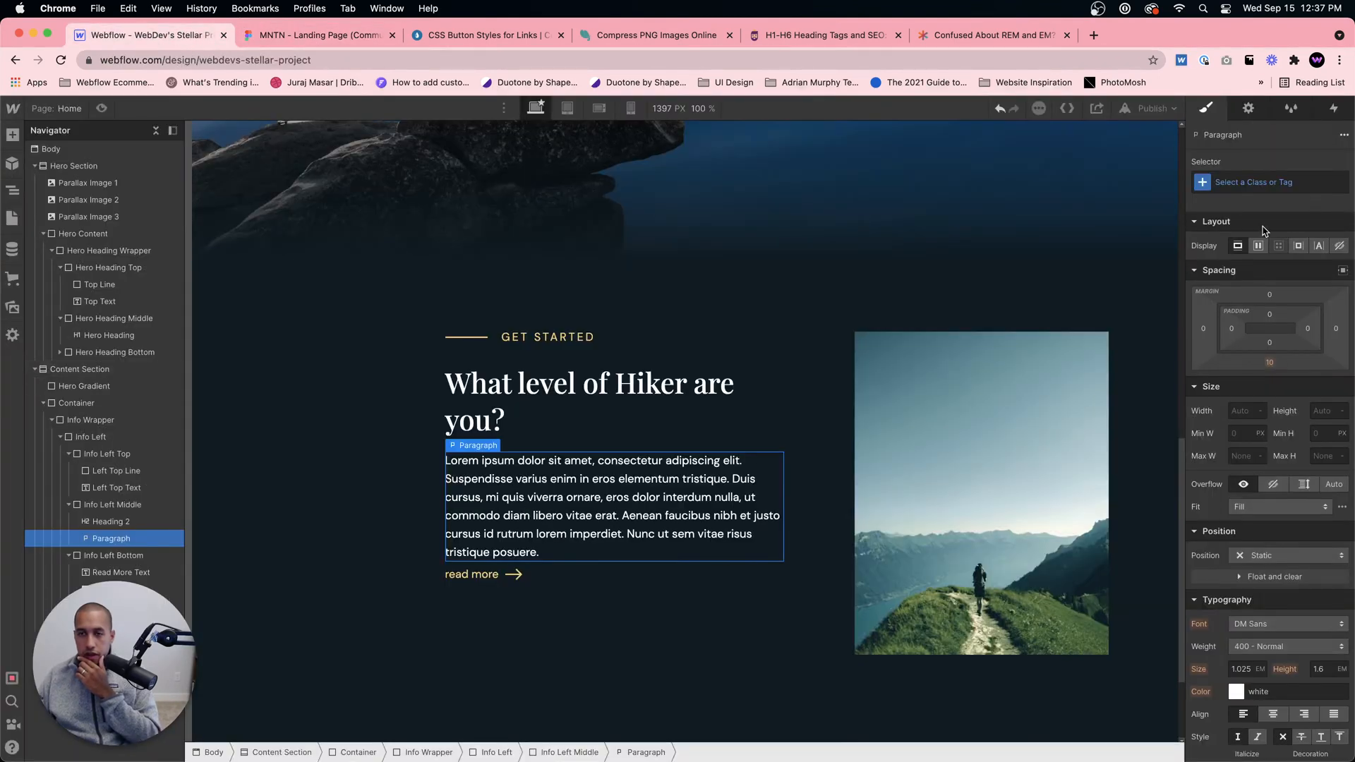
pyautogui.click(1254, 182)
pyautogui.click(1222, 254)
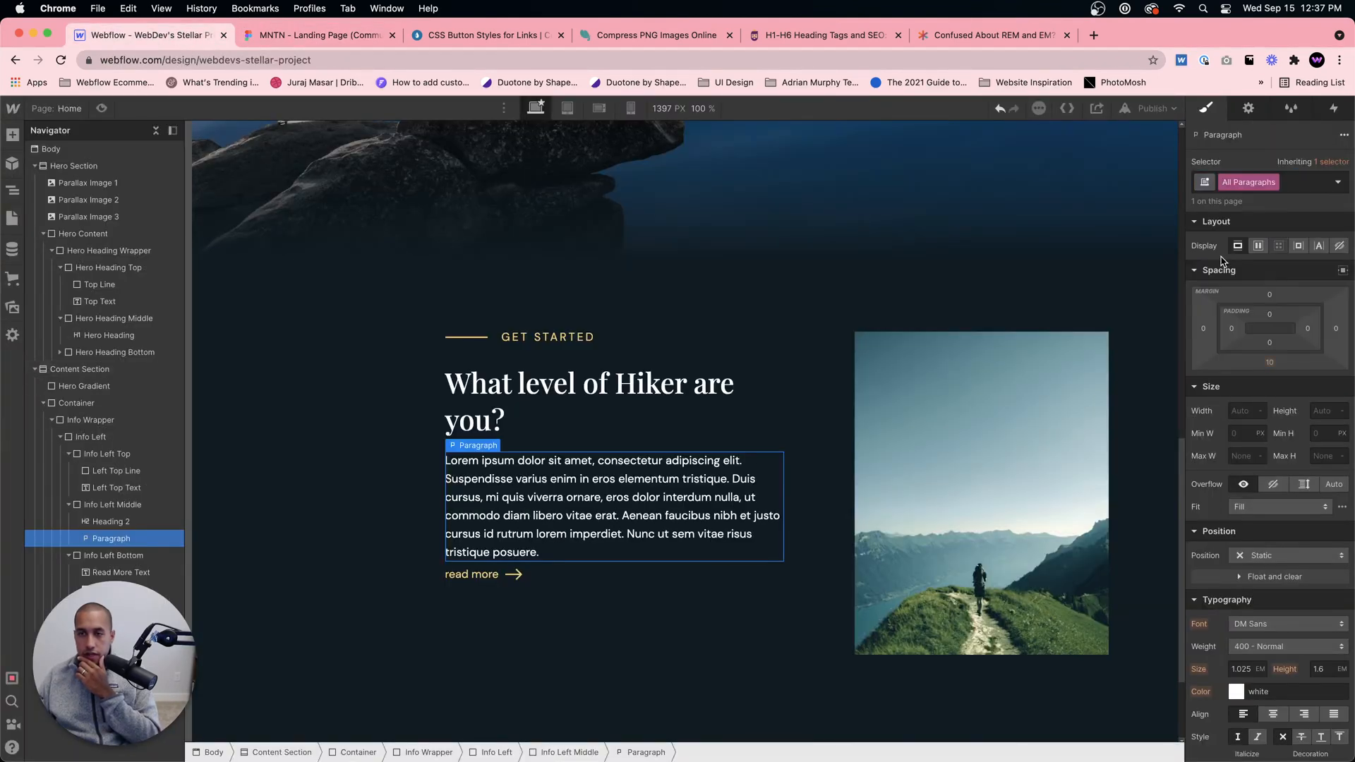
pyautogui.click(1270, 363)
pyautogui.write('30')
pyautogui.press('Return')
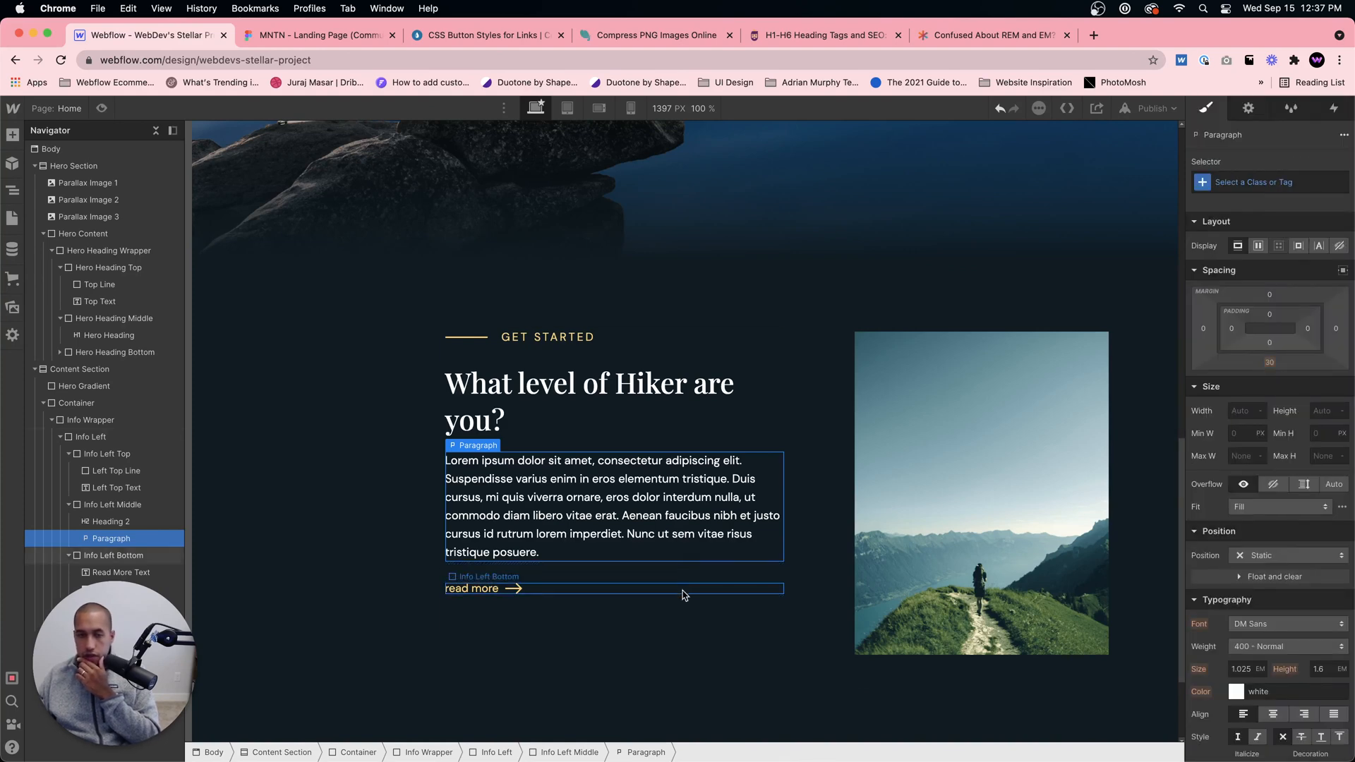
pyautogui.click(683, 595)
pyautogui.click(720, 576)
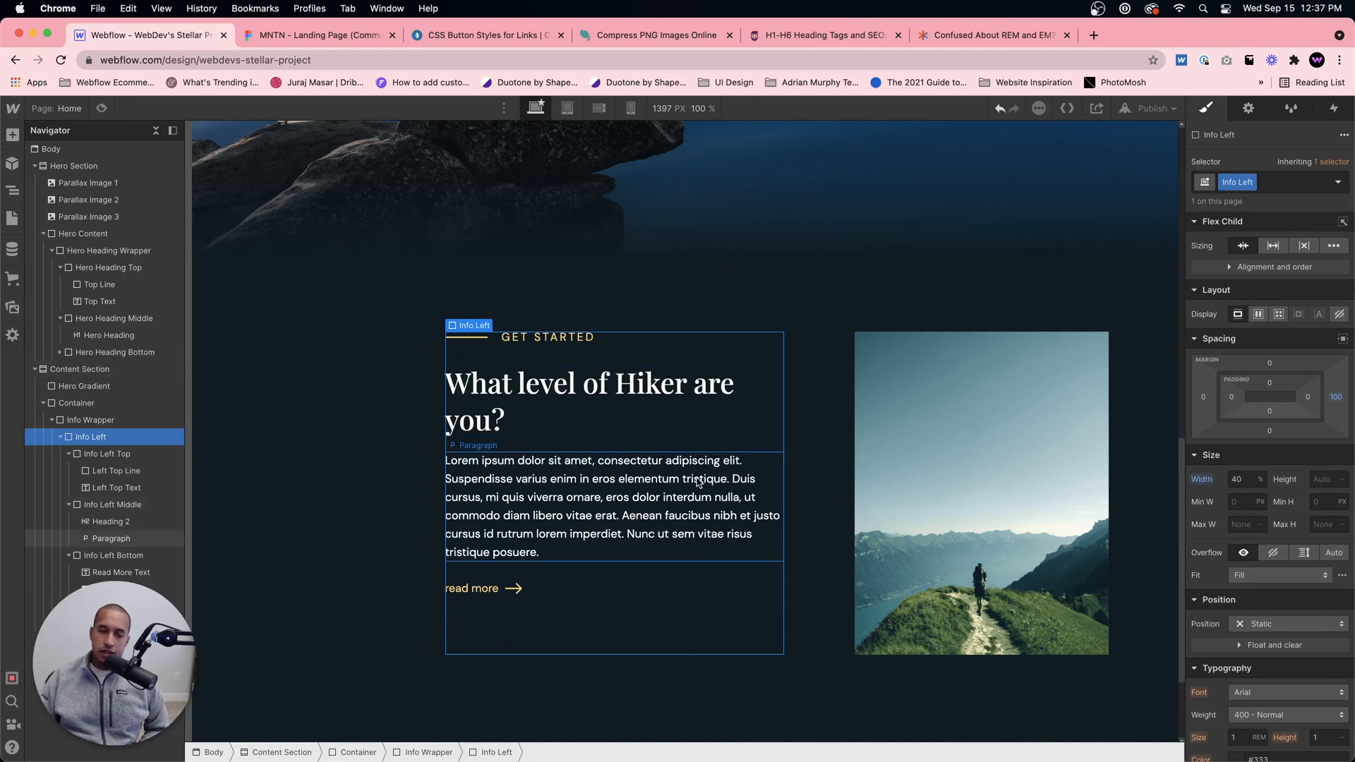
pyautogui.click(674, 455)
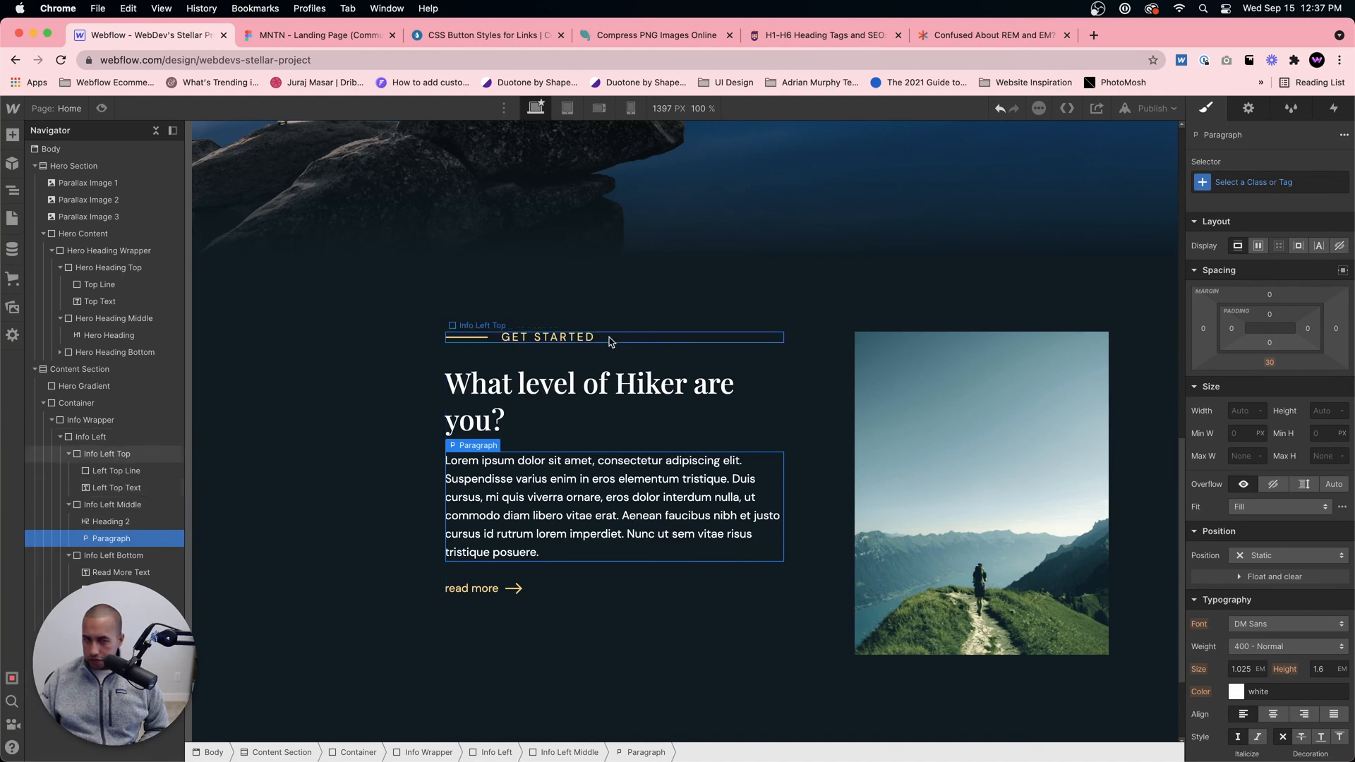
pyautogui.click(641, 434)
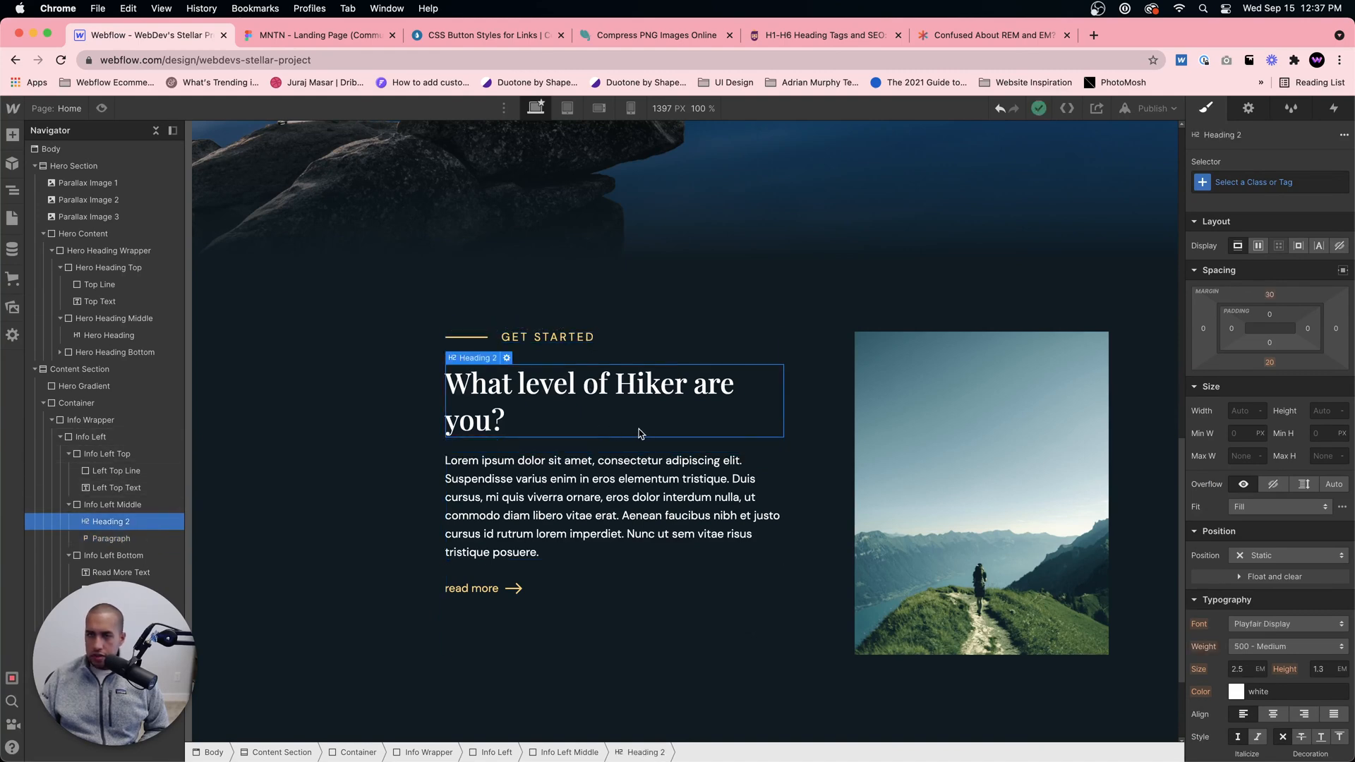
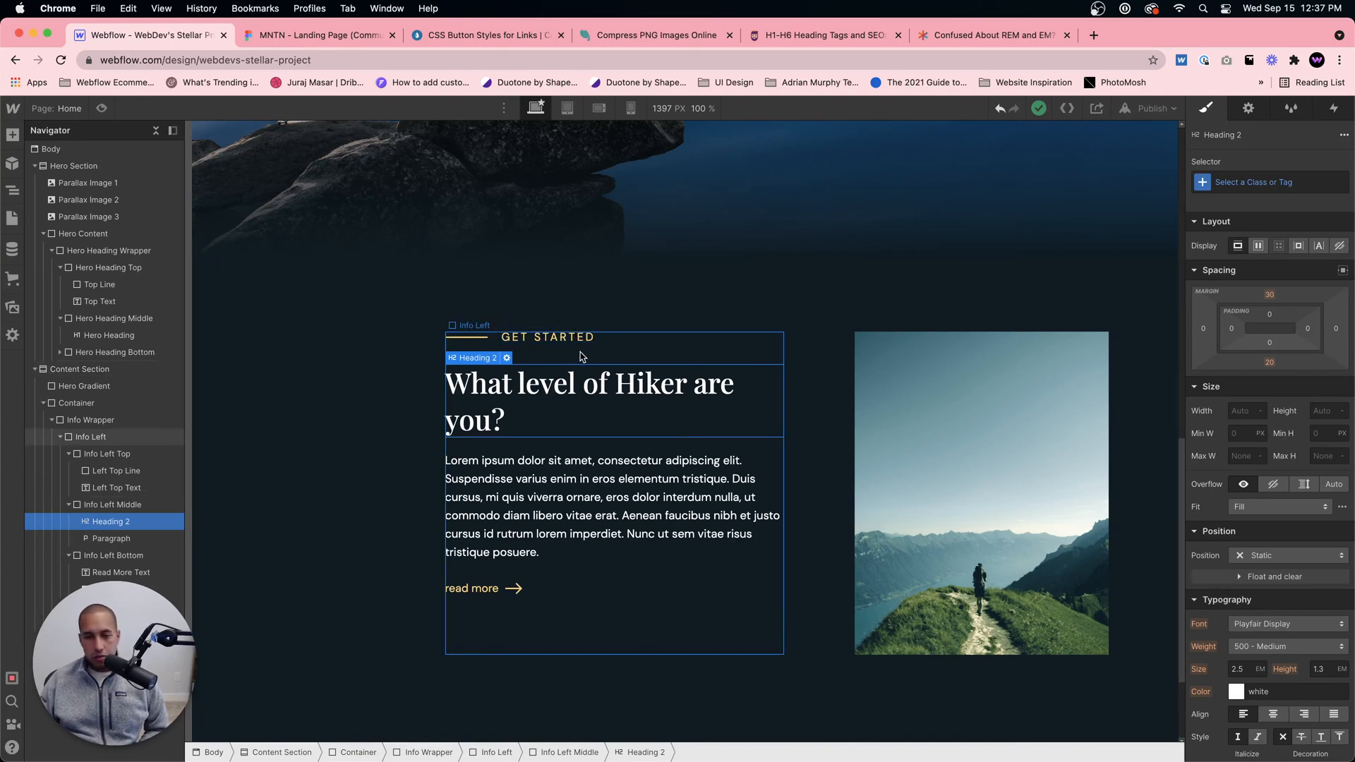
# Step: Preview the page and examine the spacing of the Get Started content section below the hero
pyautogui.click(582, 354)
pyautogui.click(103, 109)
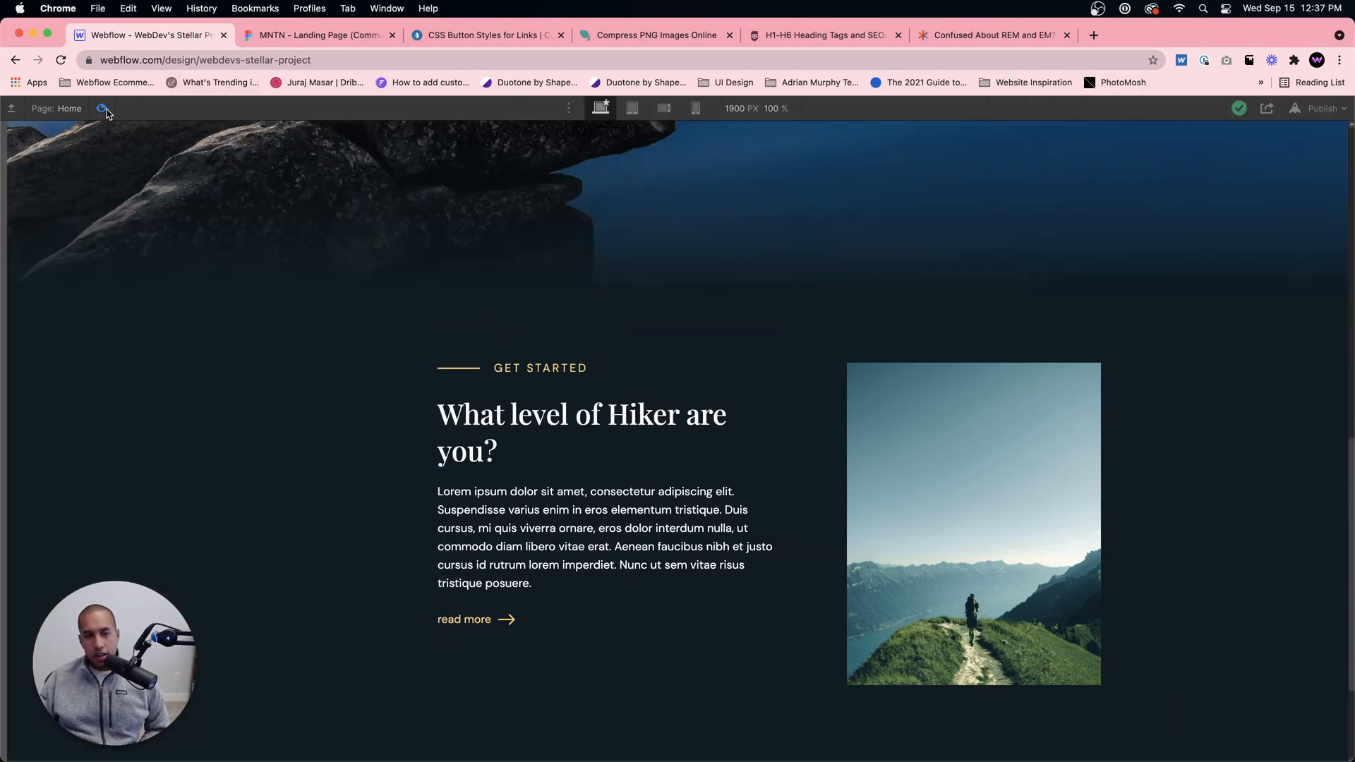
pyautogui.scroll(-3, 593, 387)
pyautogui.scroll(4, 593, 387)
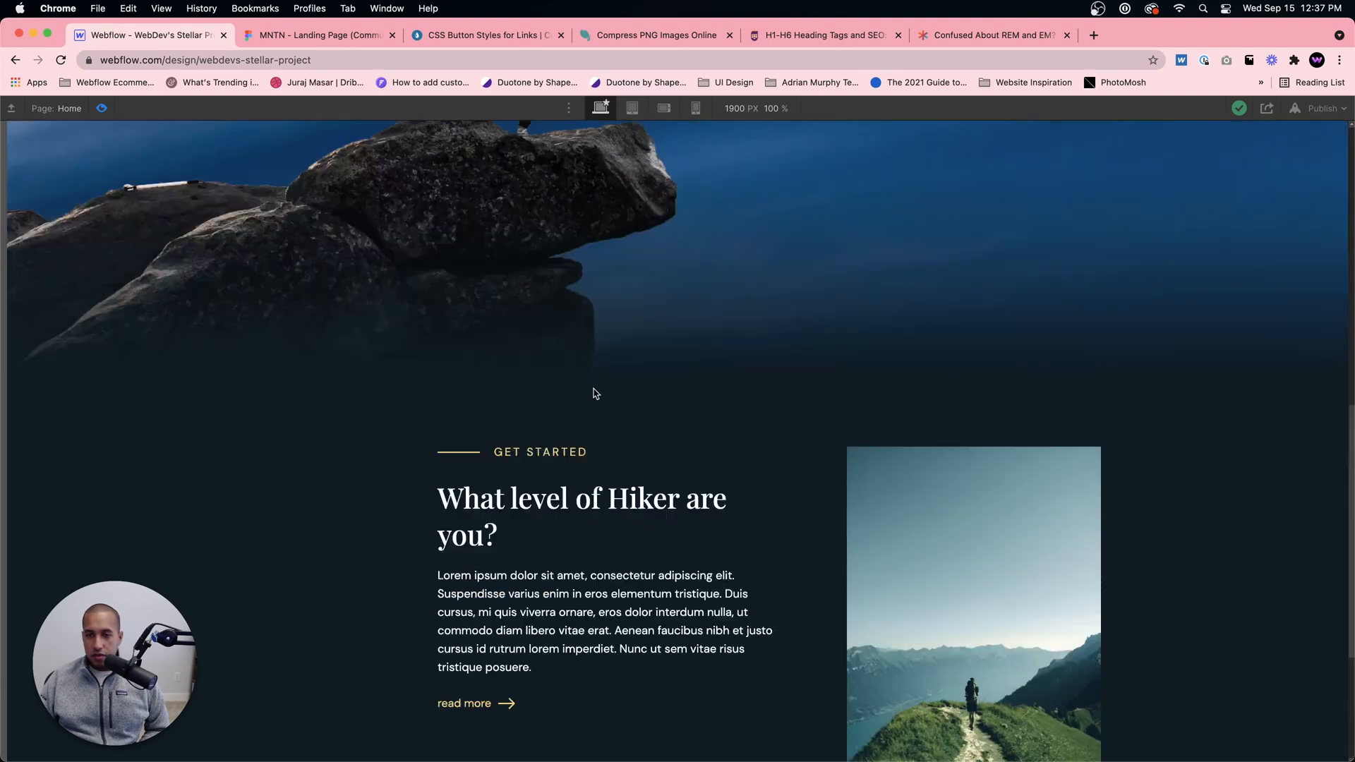
pyautogui.scroll(-3, 595, 388)
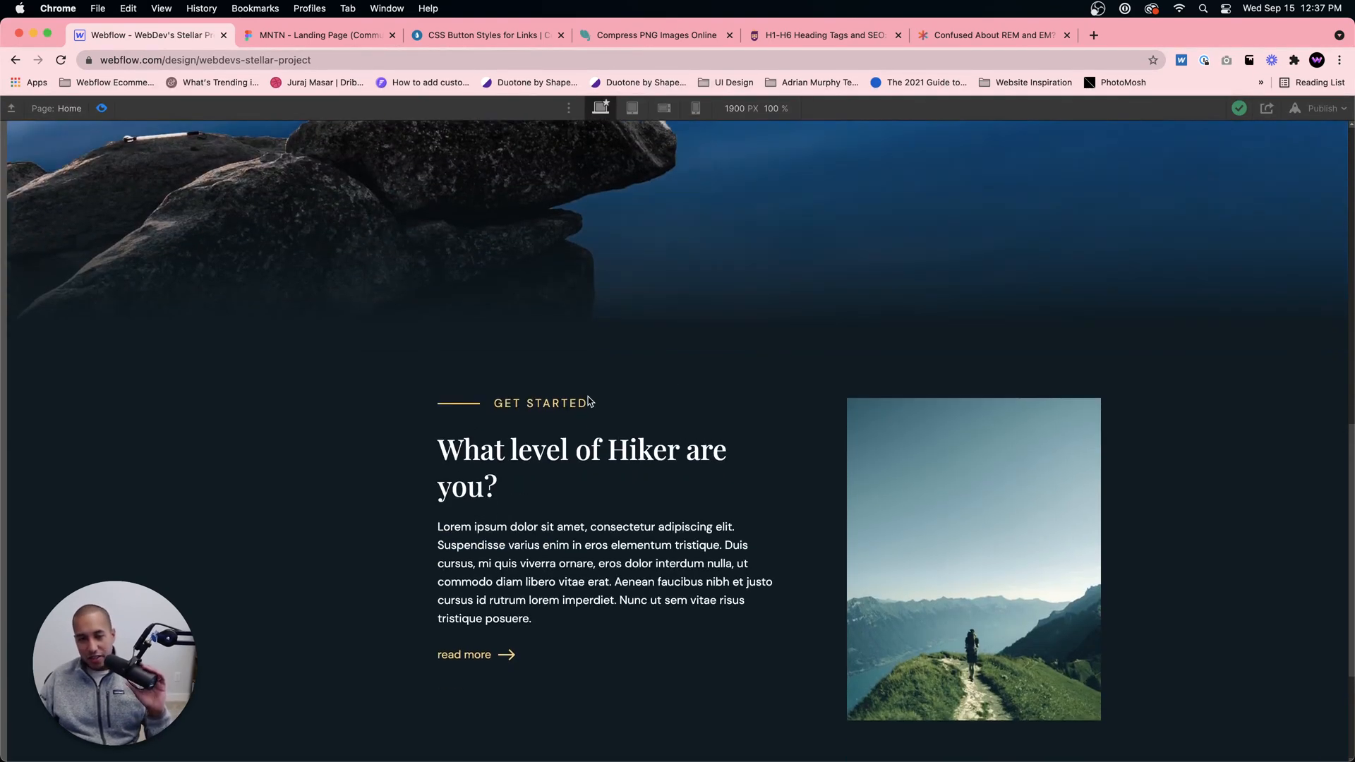
pyautogui.scroll(3, 588, 396)
pyautogui.scroll(-3, 586, 396)
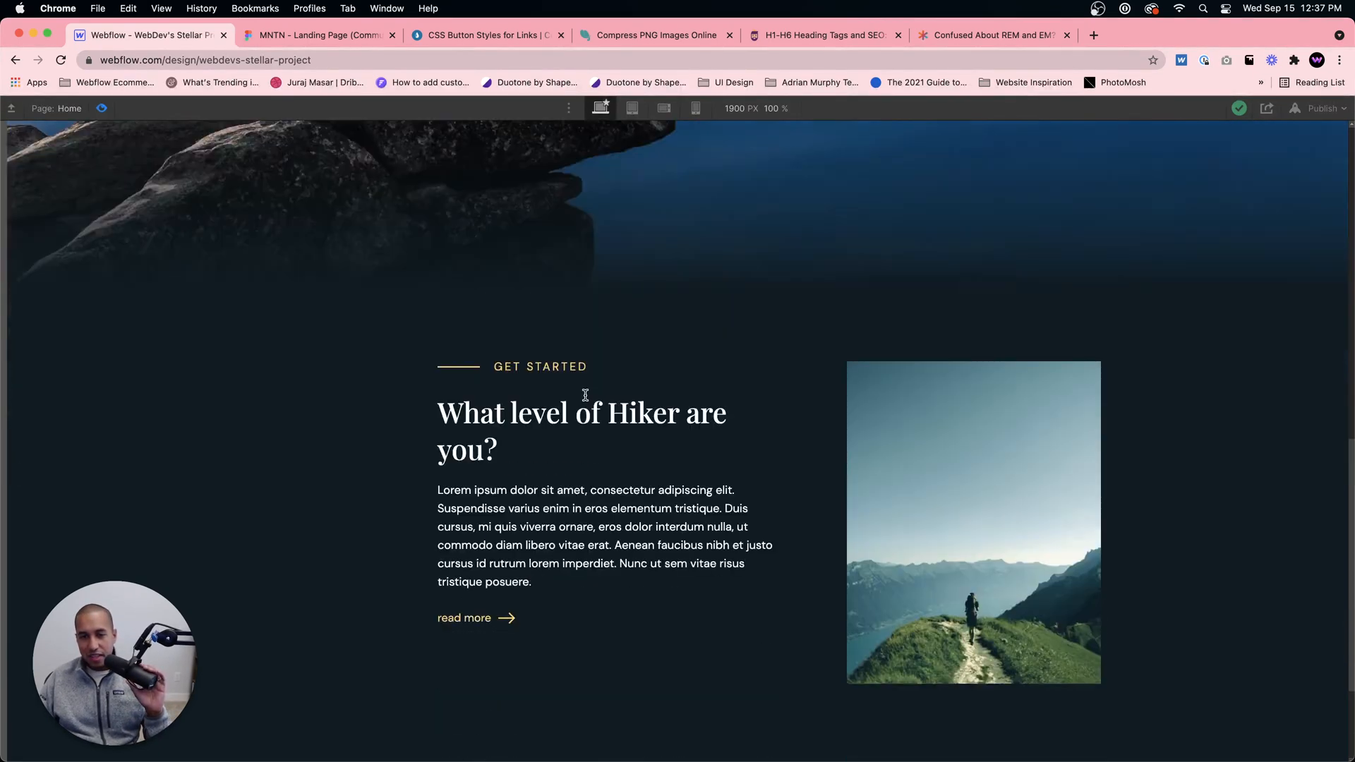
pyautogui.scroll(-1, 585, 397)
pyautogui.scroll(-2, 585, 400)
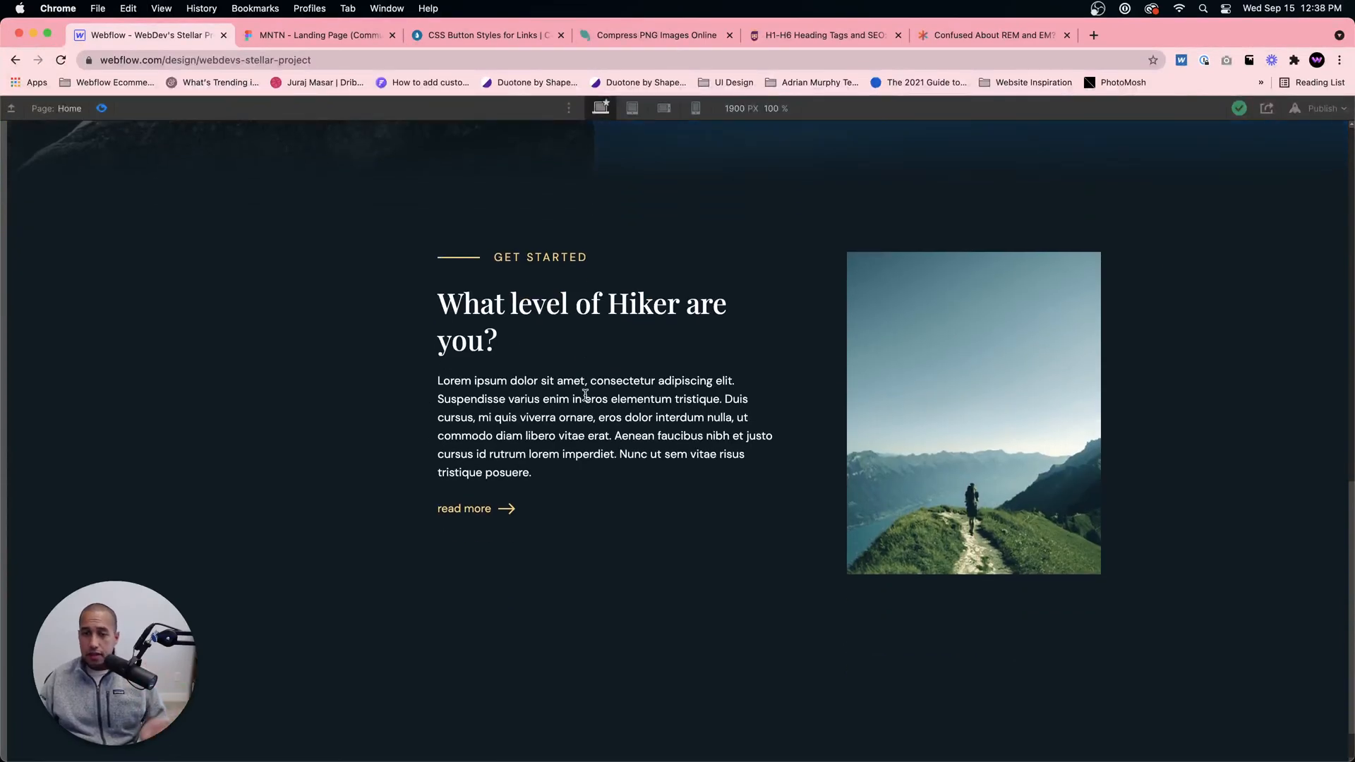
pyautogui.scroll(-1, 585, 395)
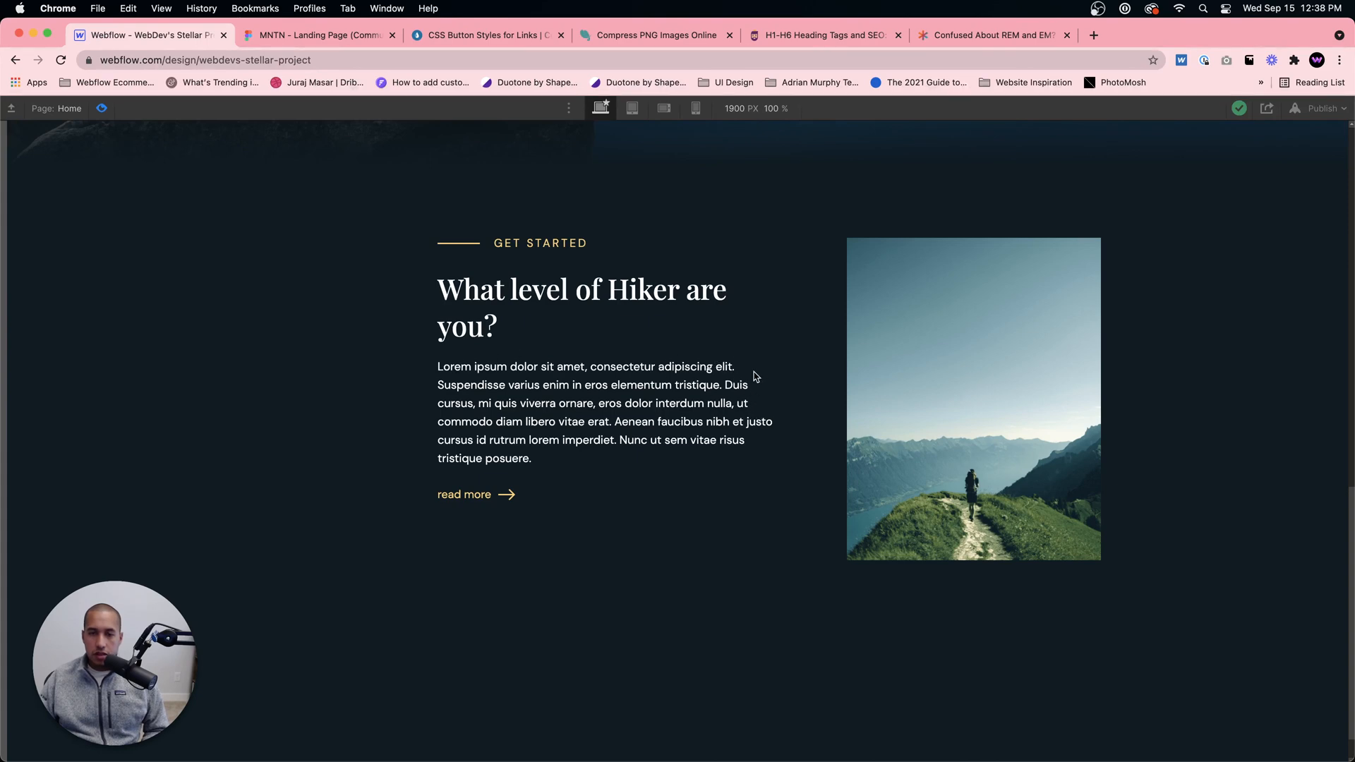
# Step: Compare the Get Started paragraph and heading wrap with the Figma design, returning to the Webflow Designer out of preview
pyautogui.click(324, 37)
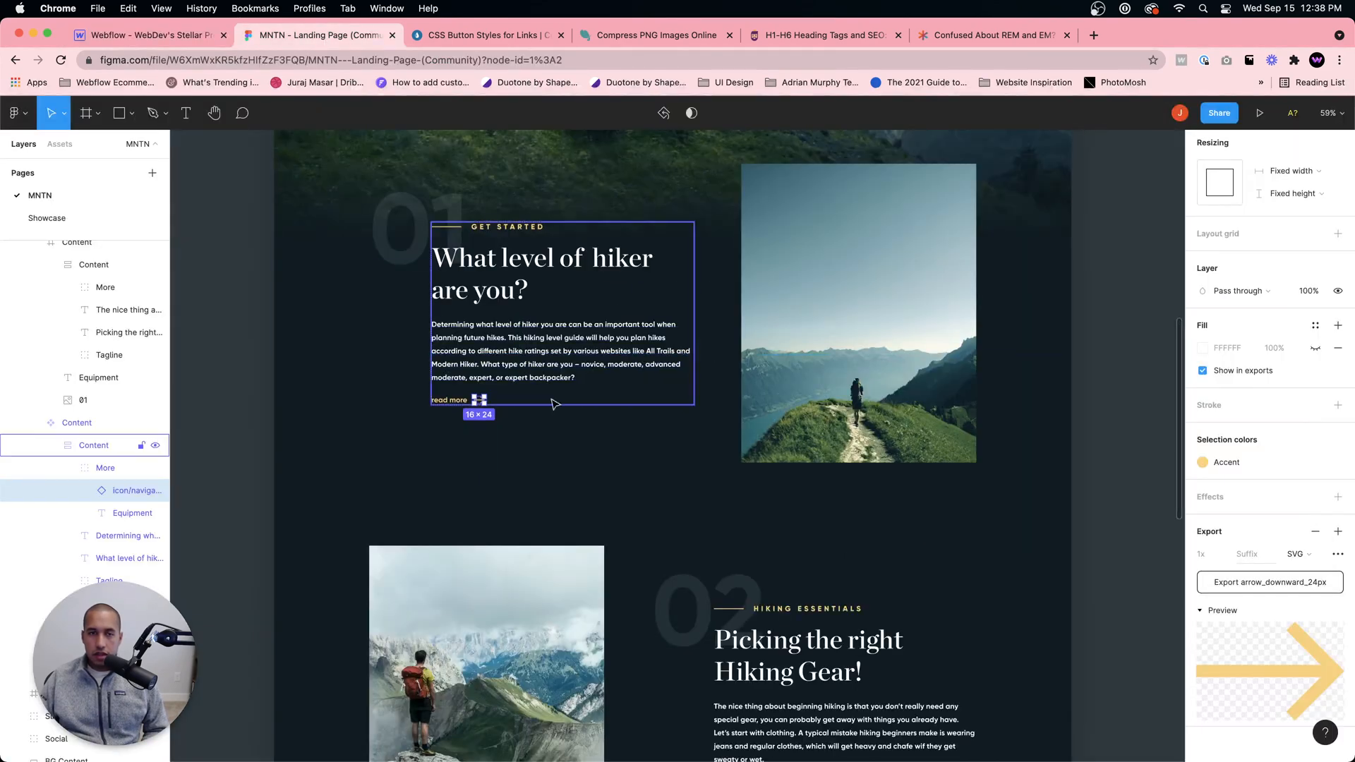
pyautogui.click(647, 334)
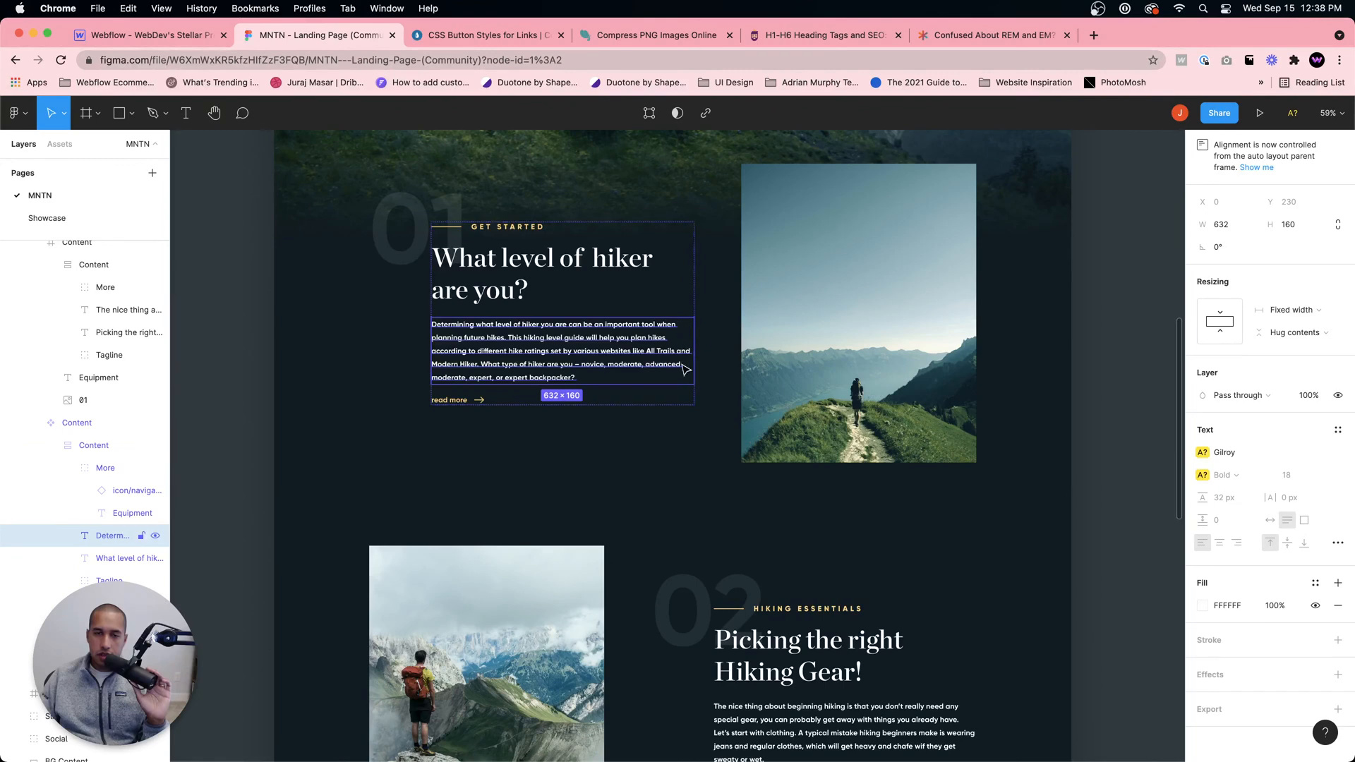
pyautogui.click(162, 36)
pyautogui.click(310, 39)
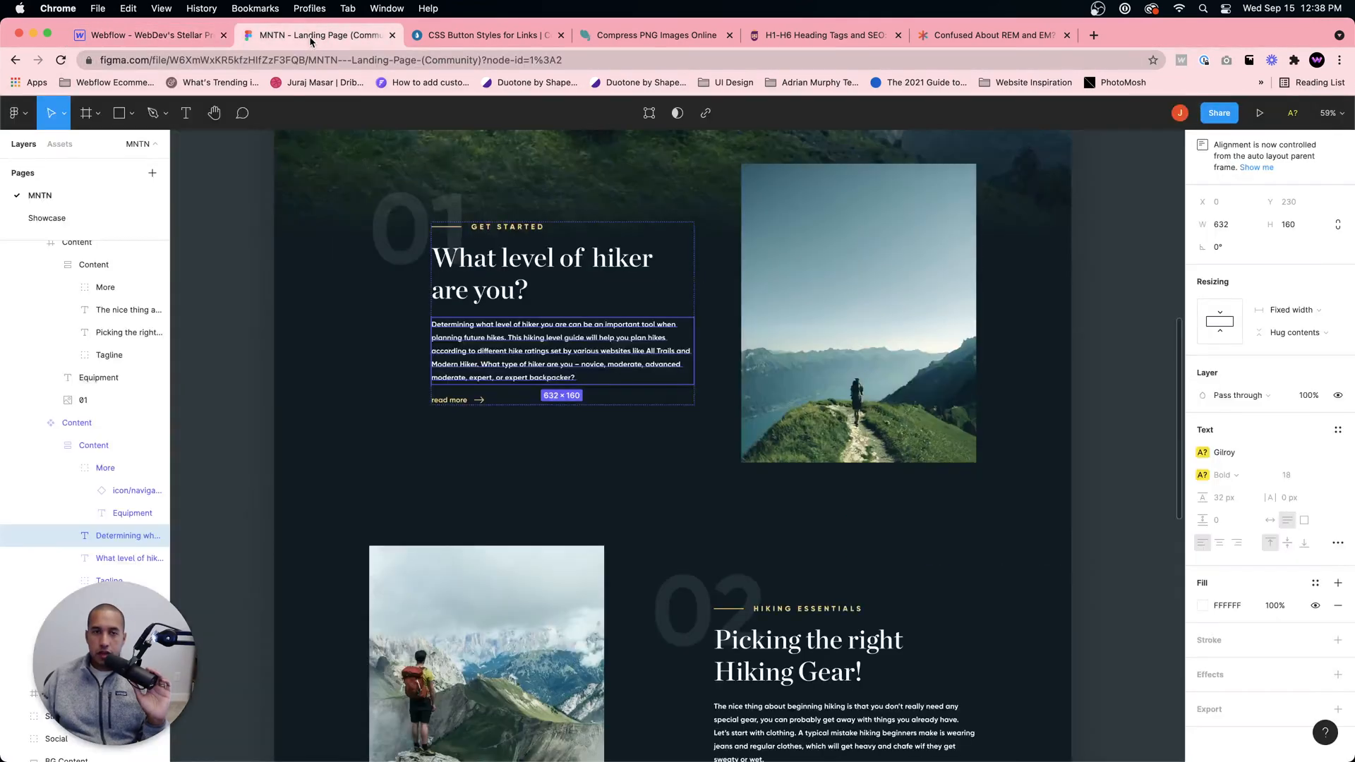
pyautogui.click(160, 41)
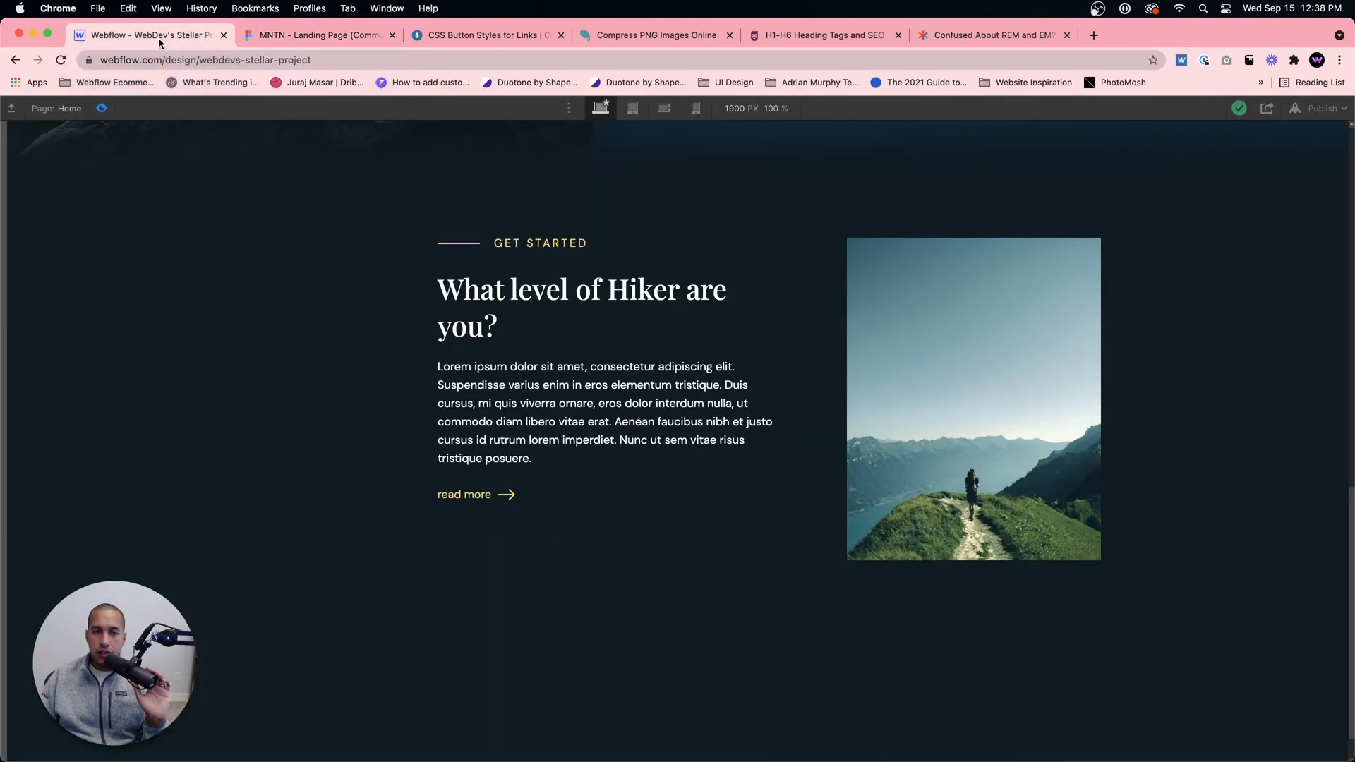
pyautogui.click(102, 108)
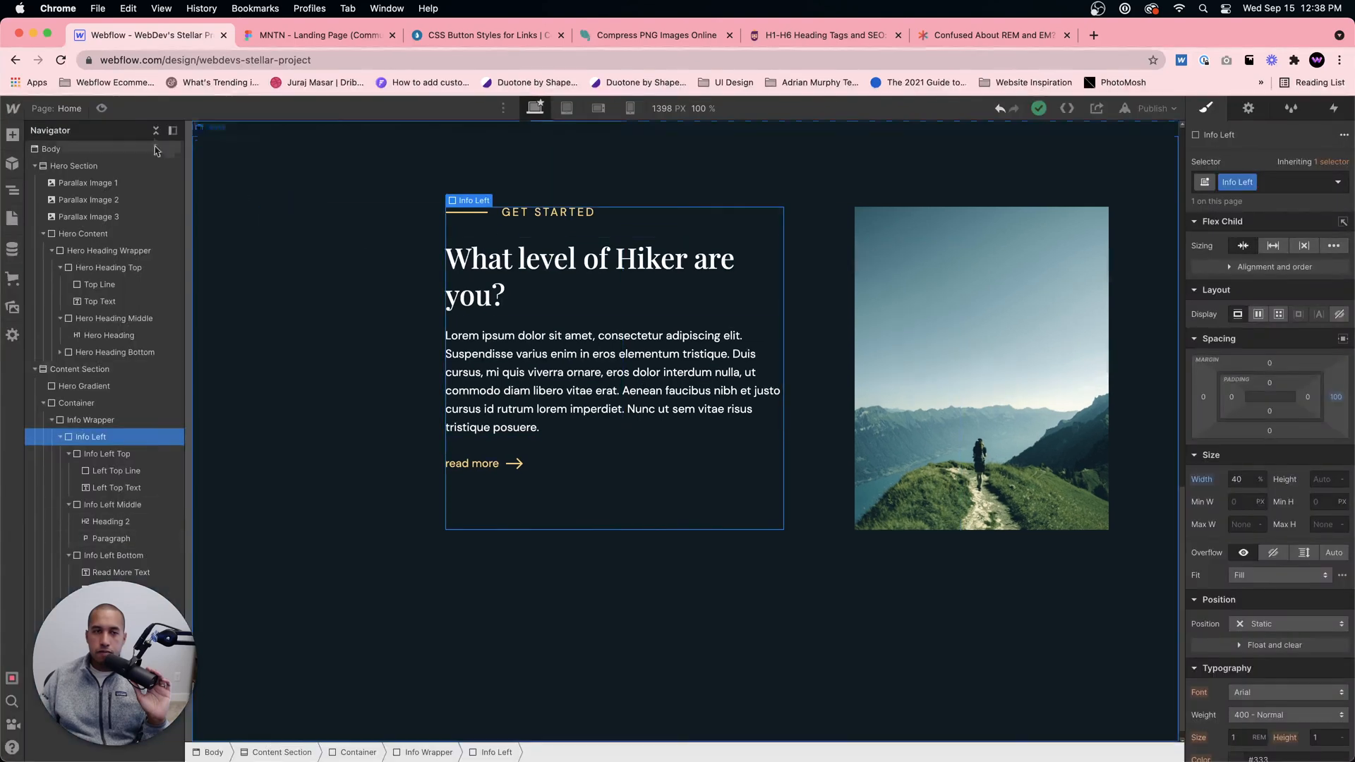
# Step: Give the "What level of Hiker are you?" heading a new class named Getting Started Heading
pyautogui.click(643, 300)
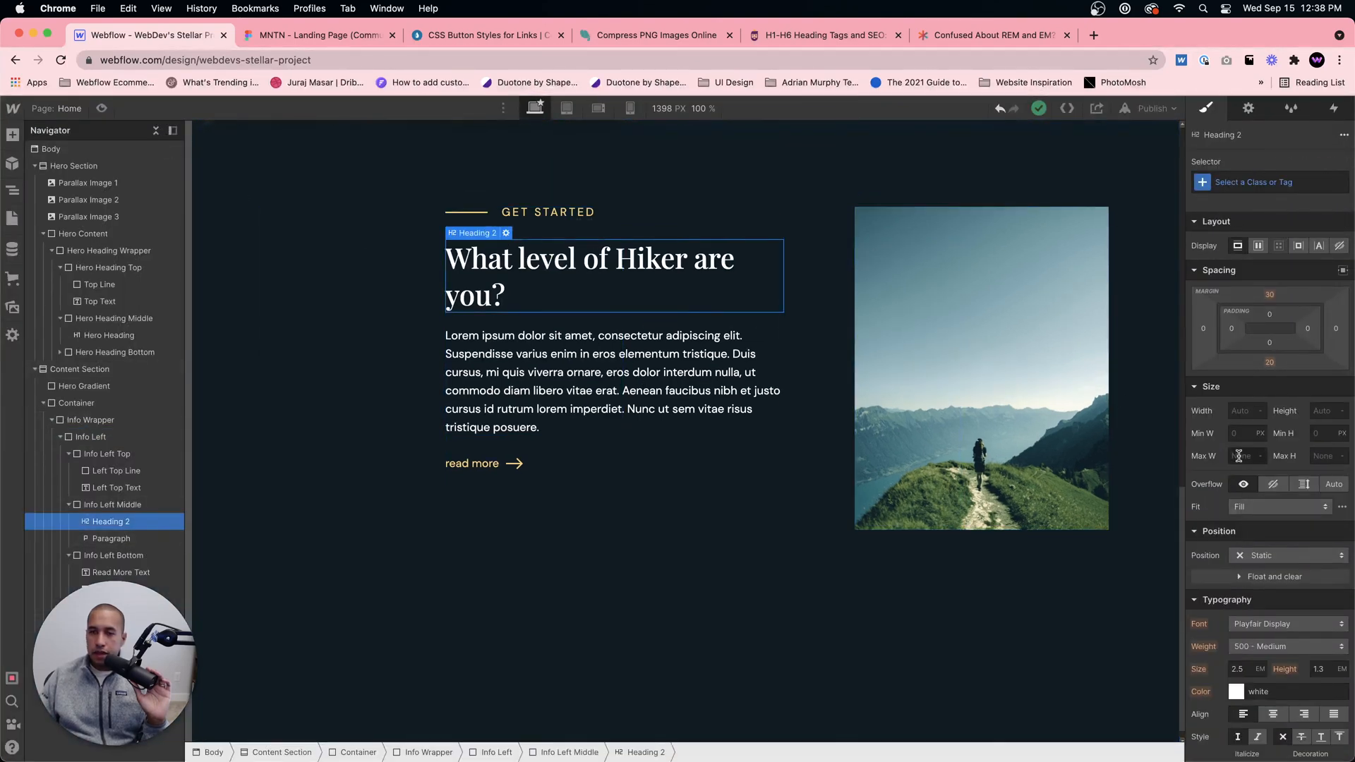
pyautogui.click(1275, 182)
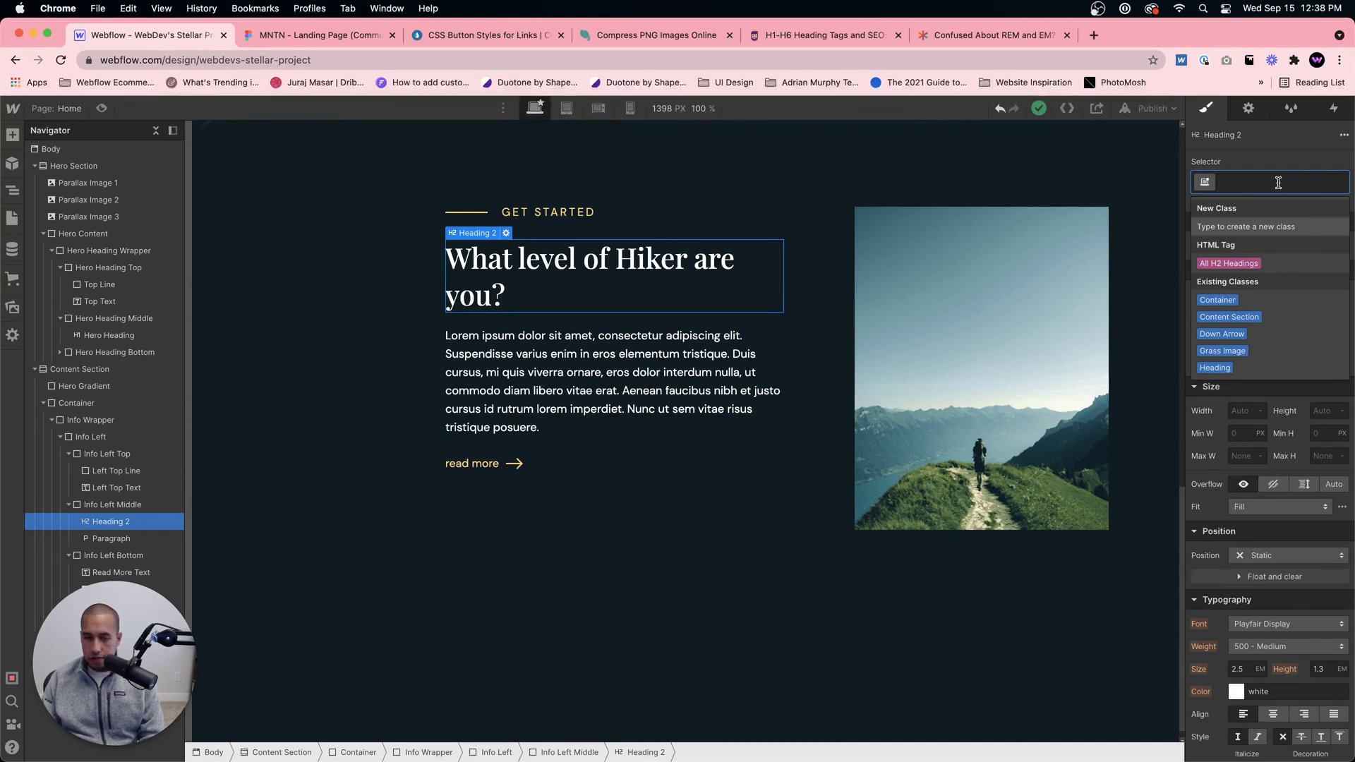
pyautogui.write('Ge')
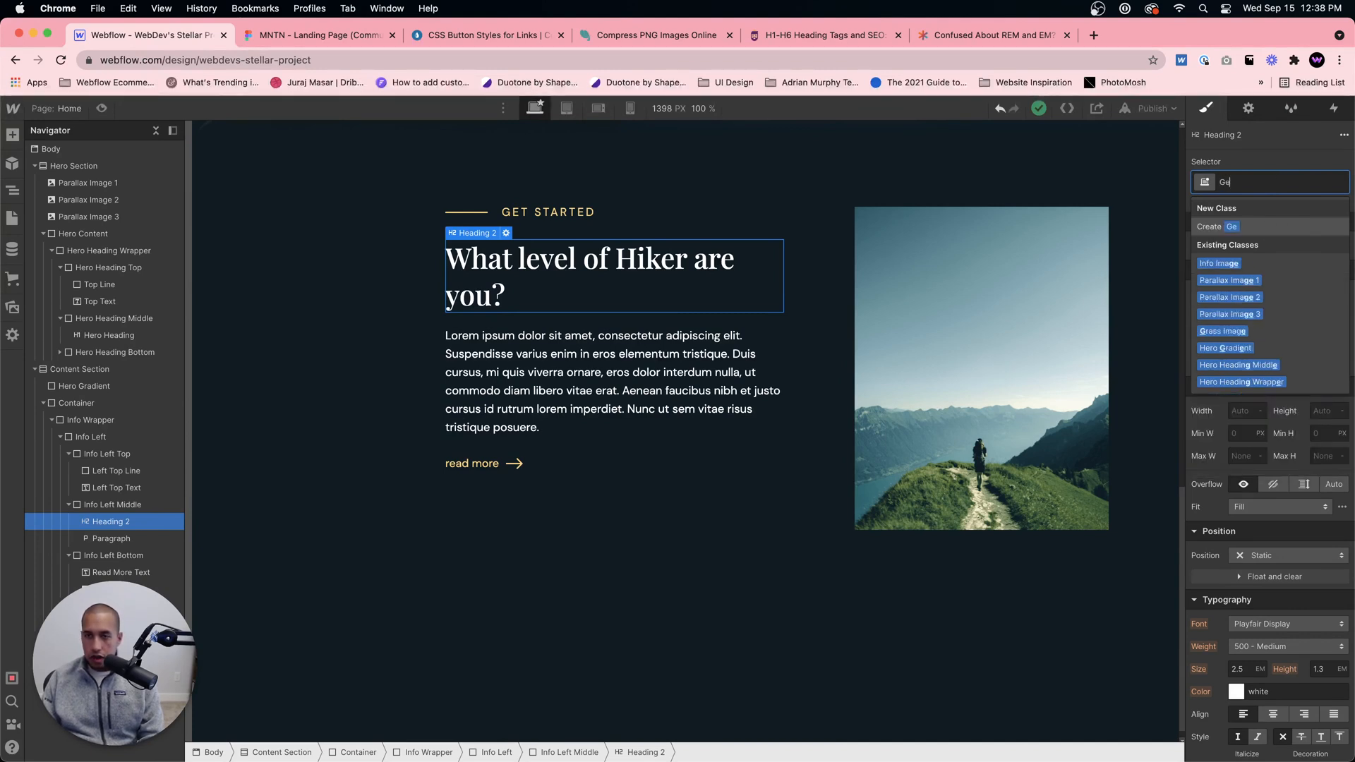
pyautogui.write('tting Started Heading')
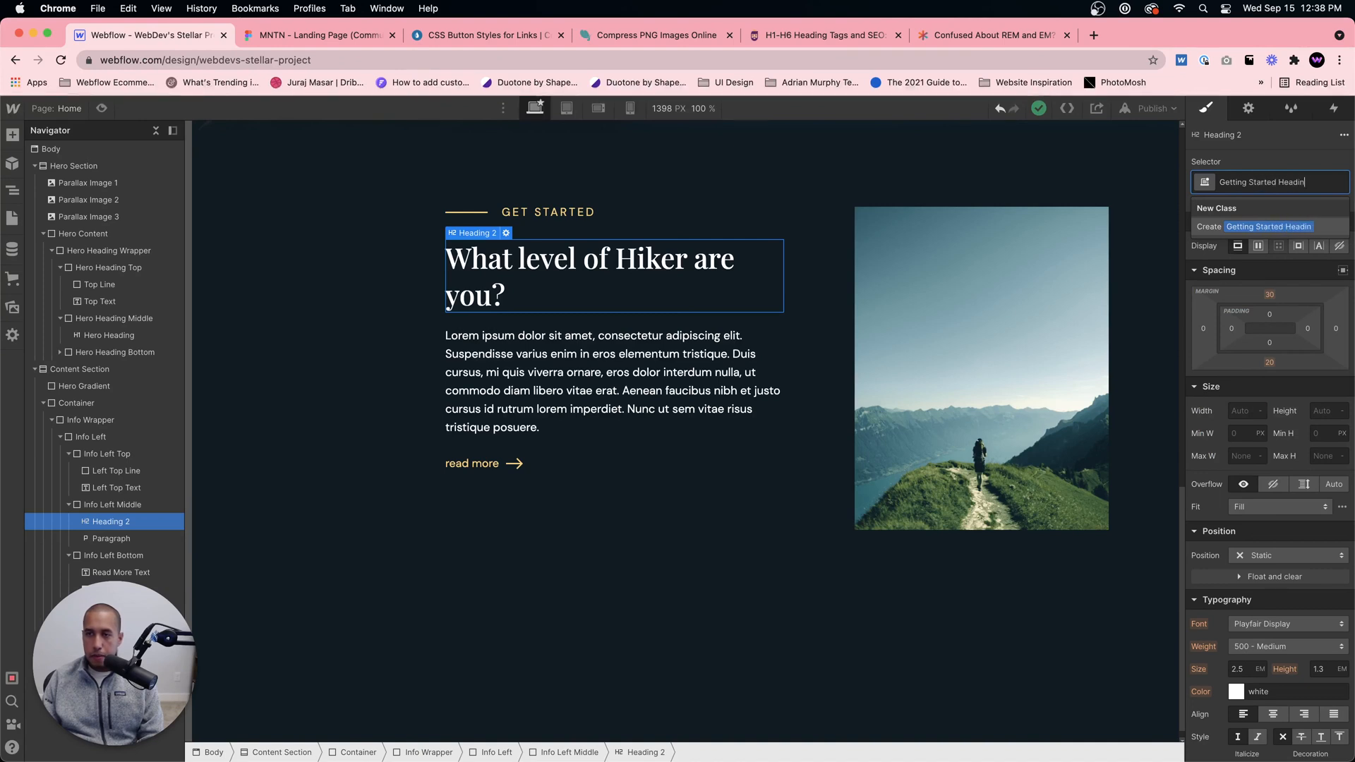
pyautogui.press('Return')
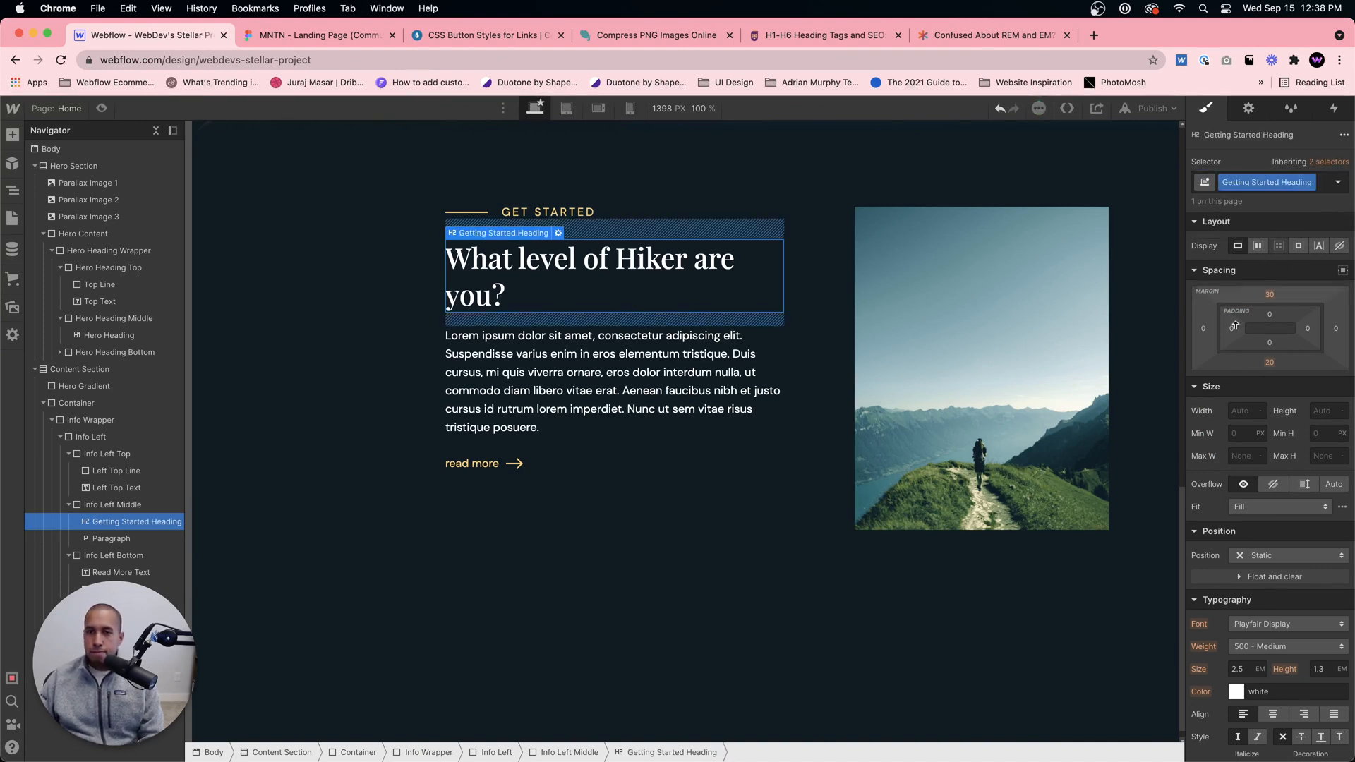
# Step: Set the Getting Started Heading's width in CH units, trying 20 and settling on 16 CH
pyautogui.click(1246, 408)
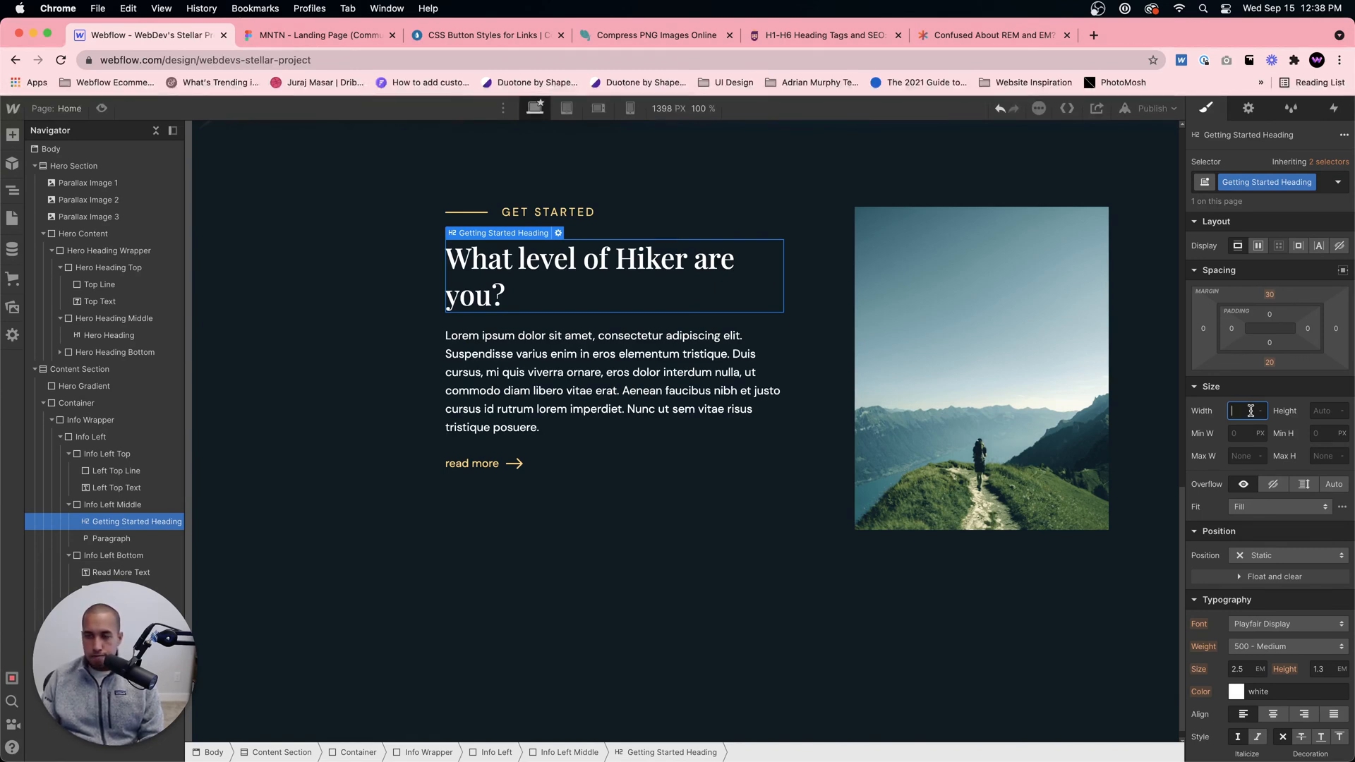
pyautogui.press('Return')
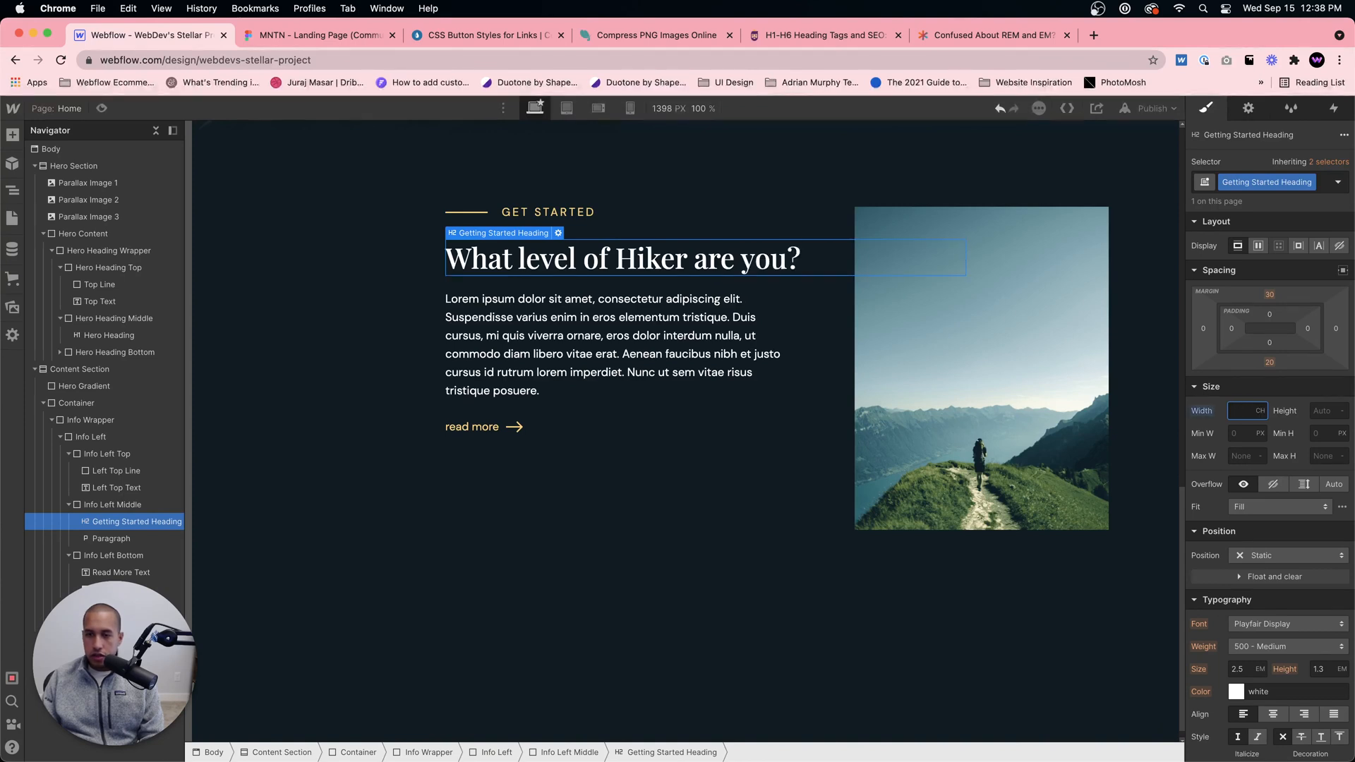
pyautogui.write('20')
pyautogui.press('Return')
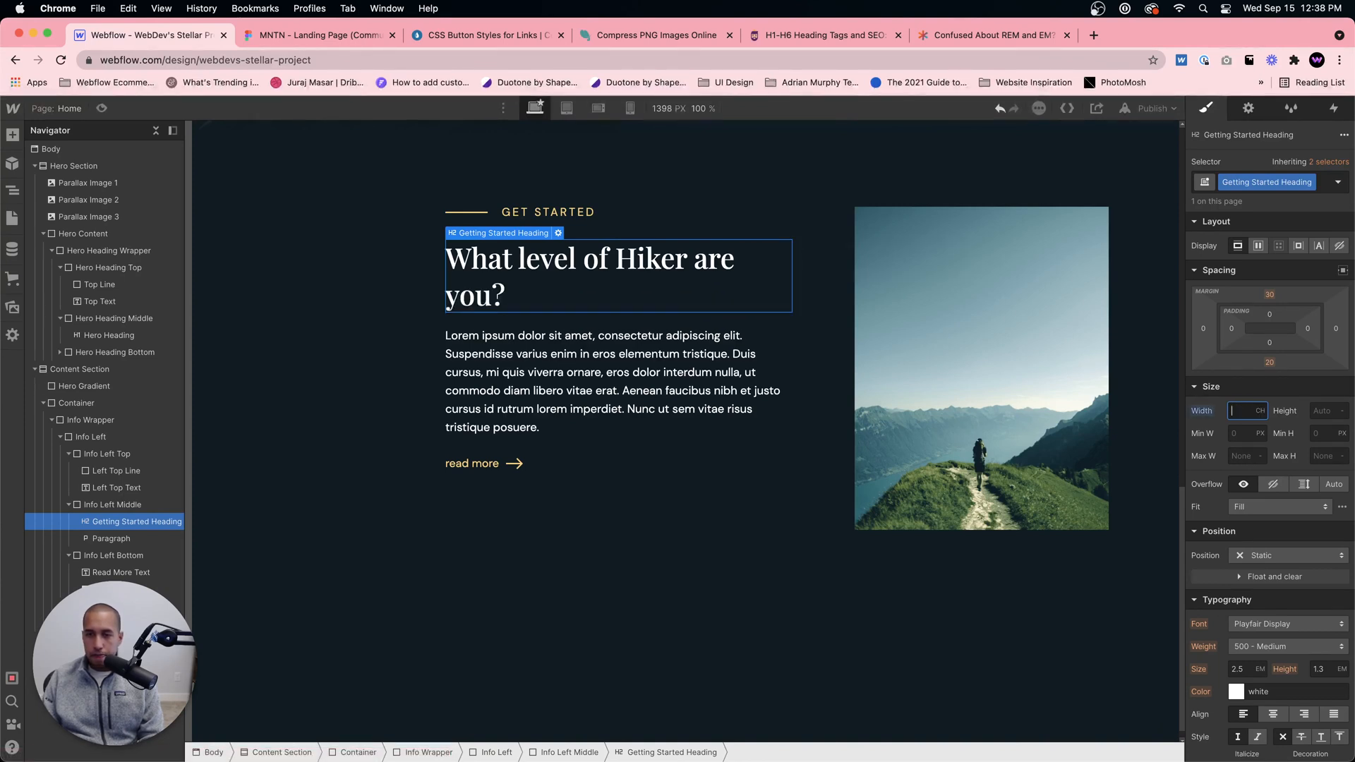
pyautogui.write('16')
pyautogui.press('Return')
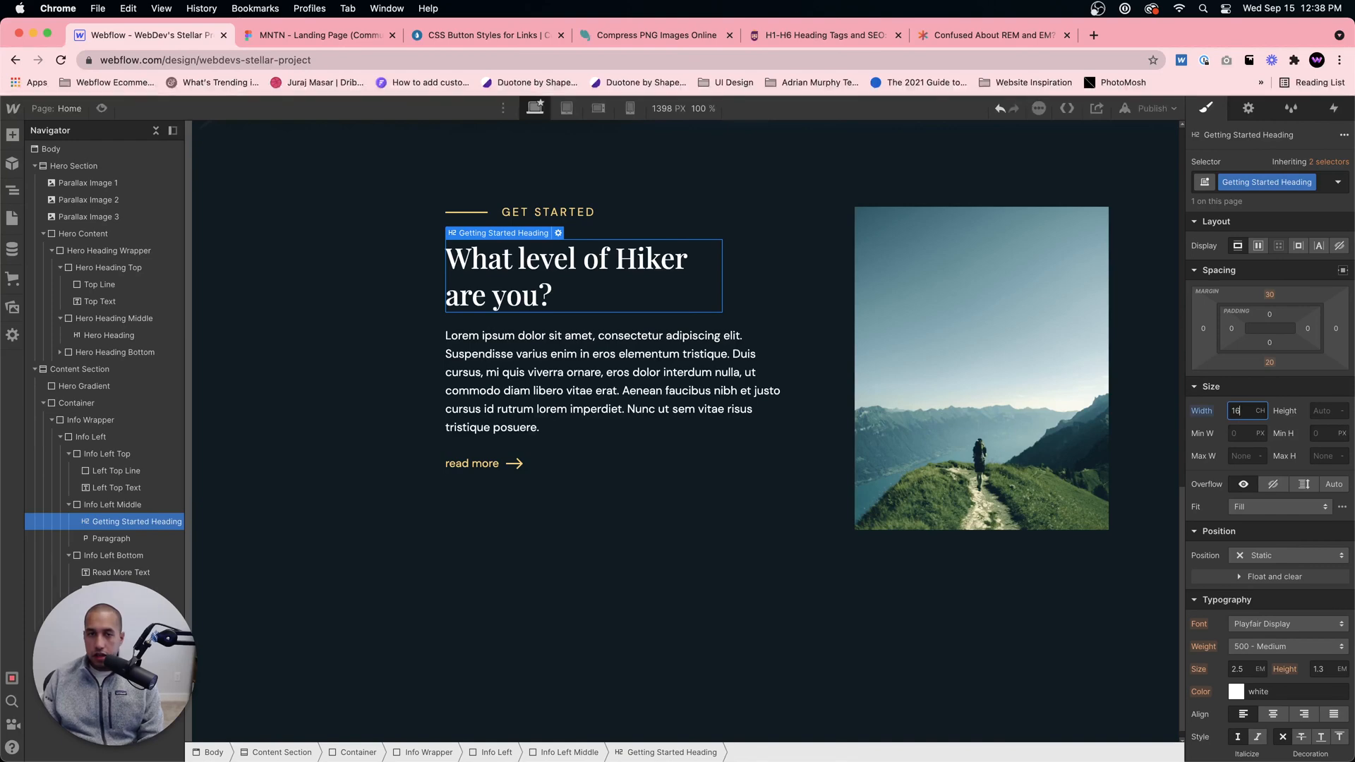
# Step: Compare the heading's line break with the Figma design and check the narrowed heading in Webflow's page preview
pyautogui.click(318, 34)
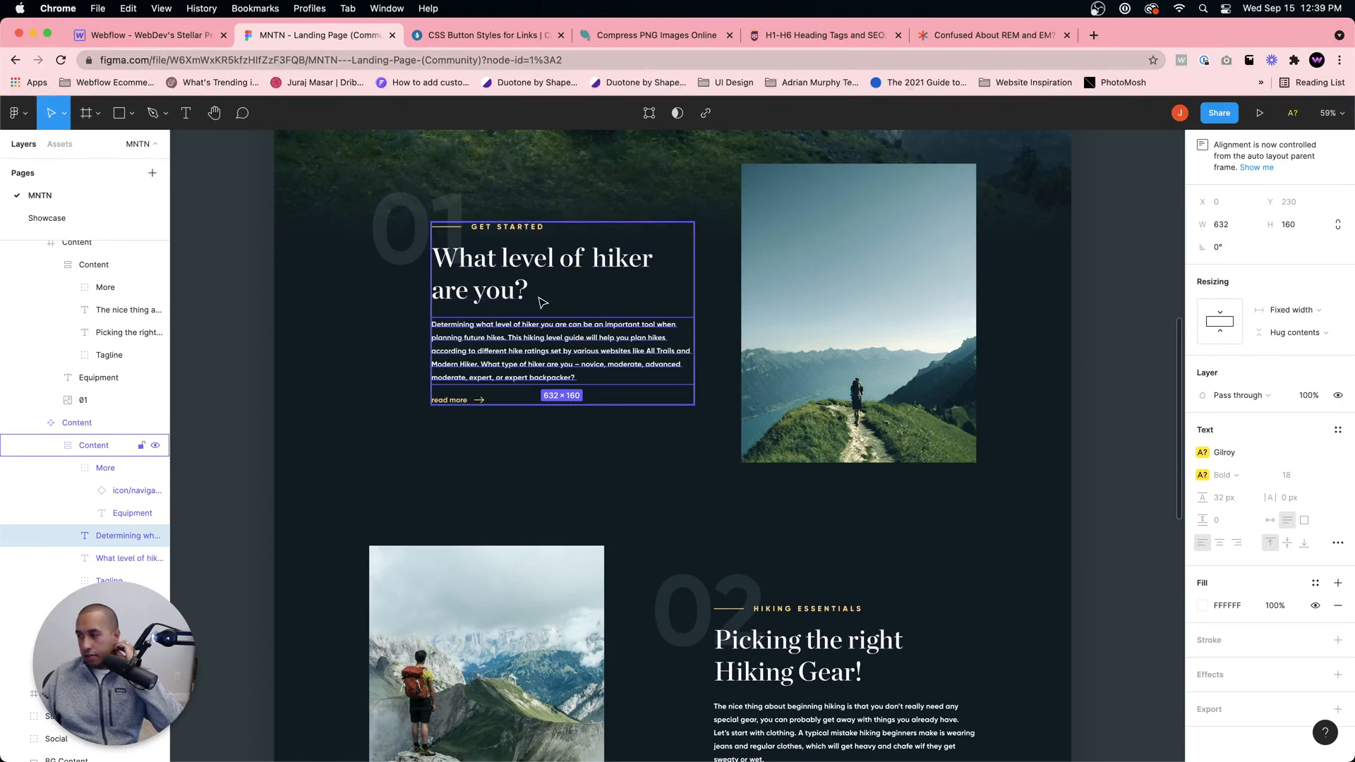
pyautogui.press('super+1')
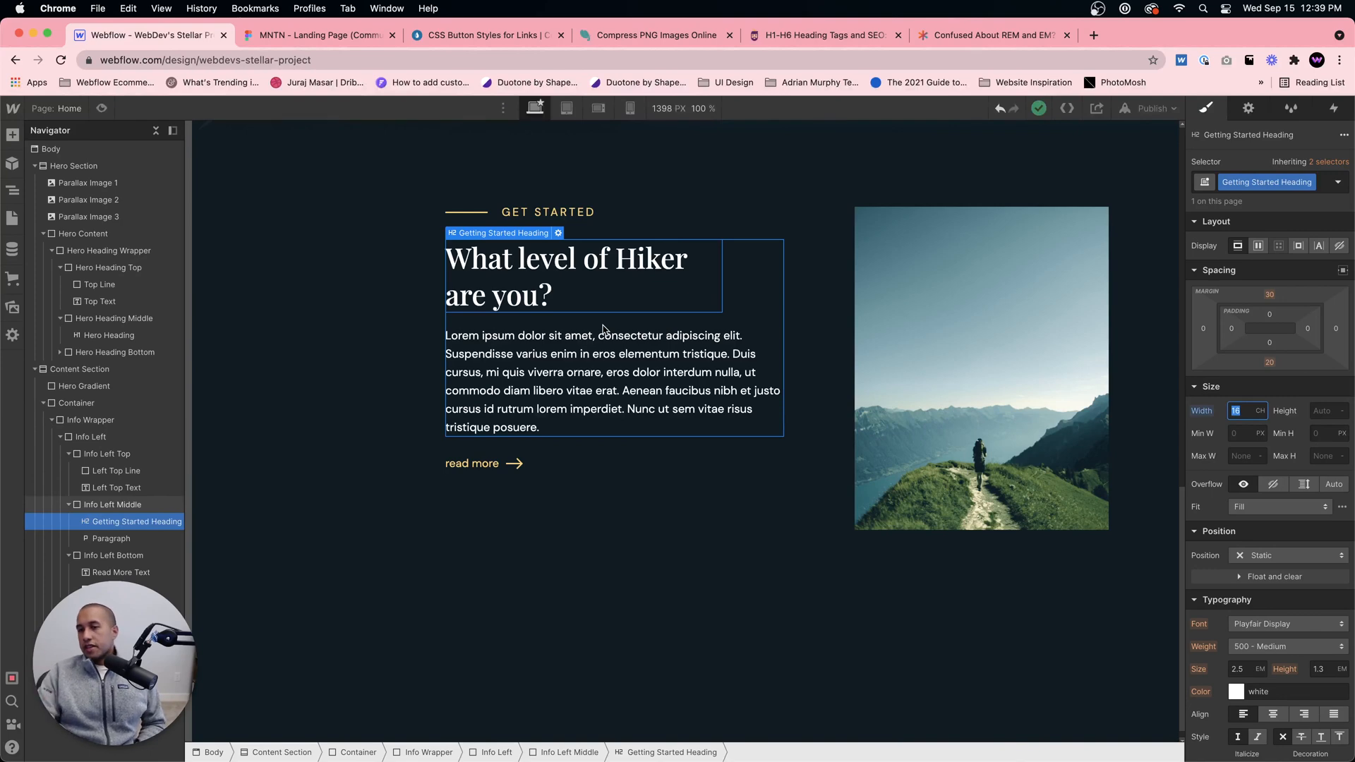
pyautogui.click(631, 372)
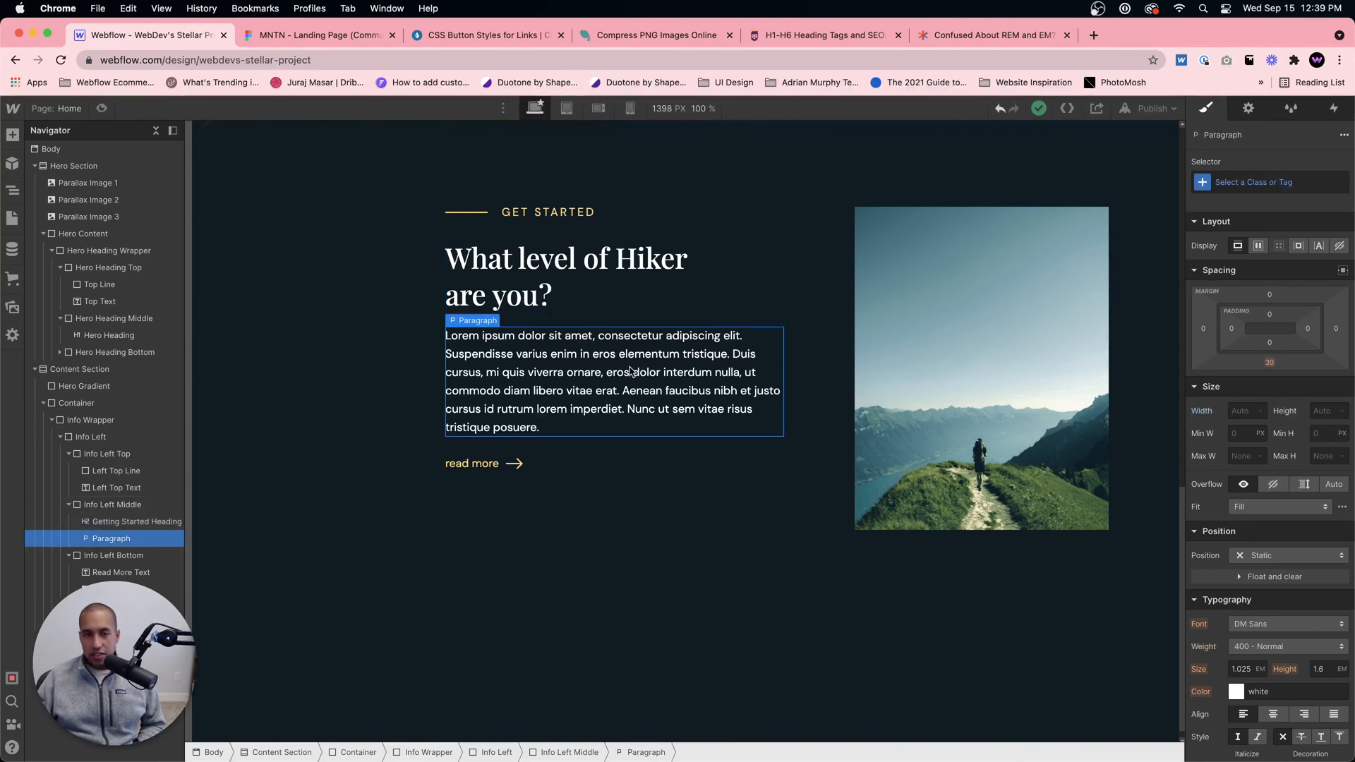
pyautogui.click(101, 108)
pyautogui.scroll(10, 682, 304)
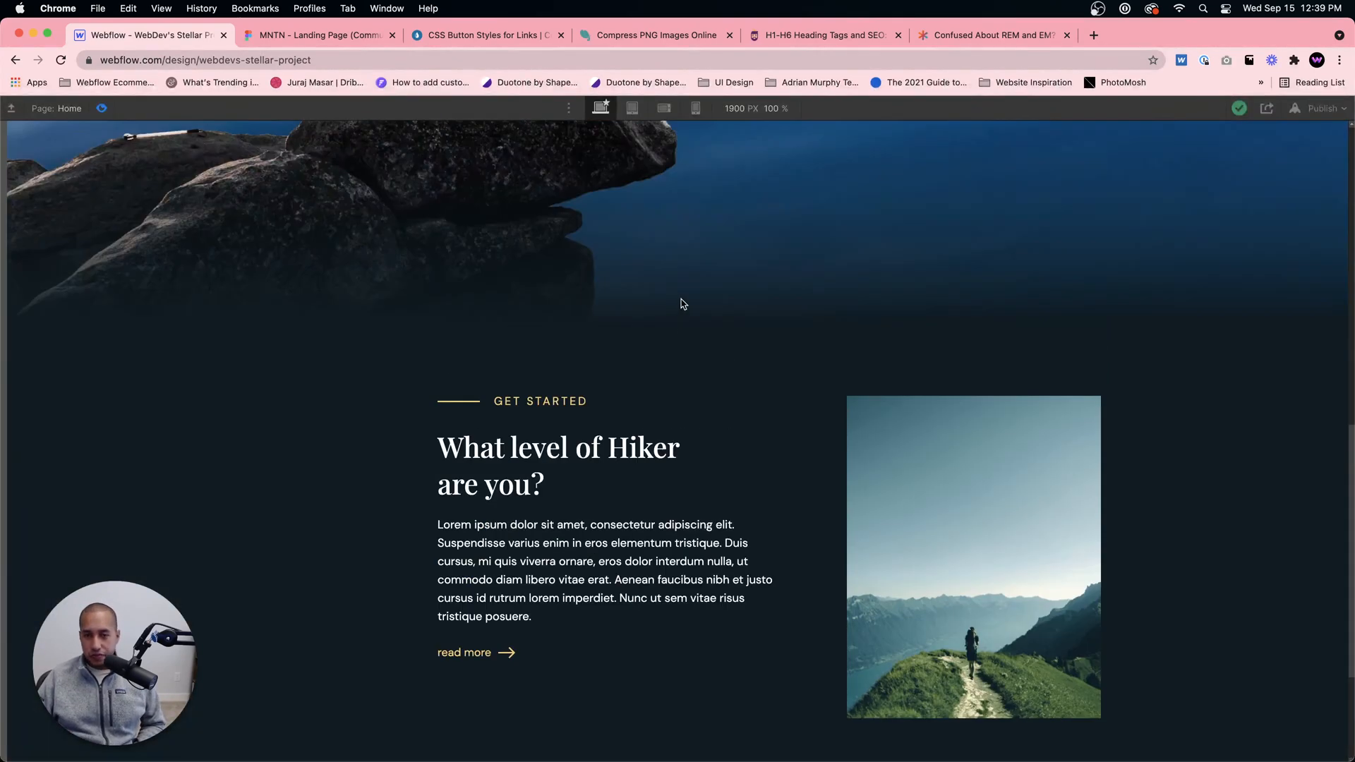
pyautogui.scroll(-10, 682, 303)
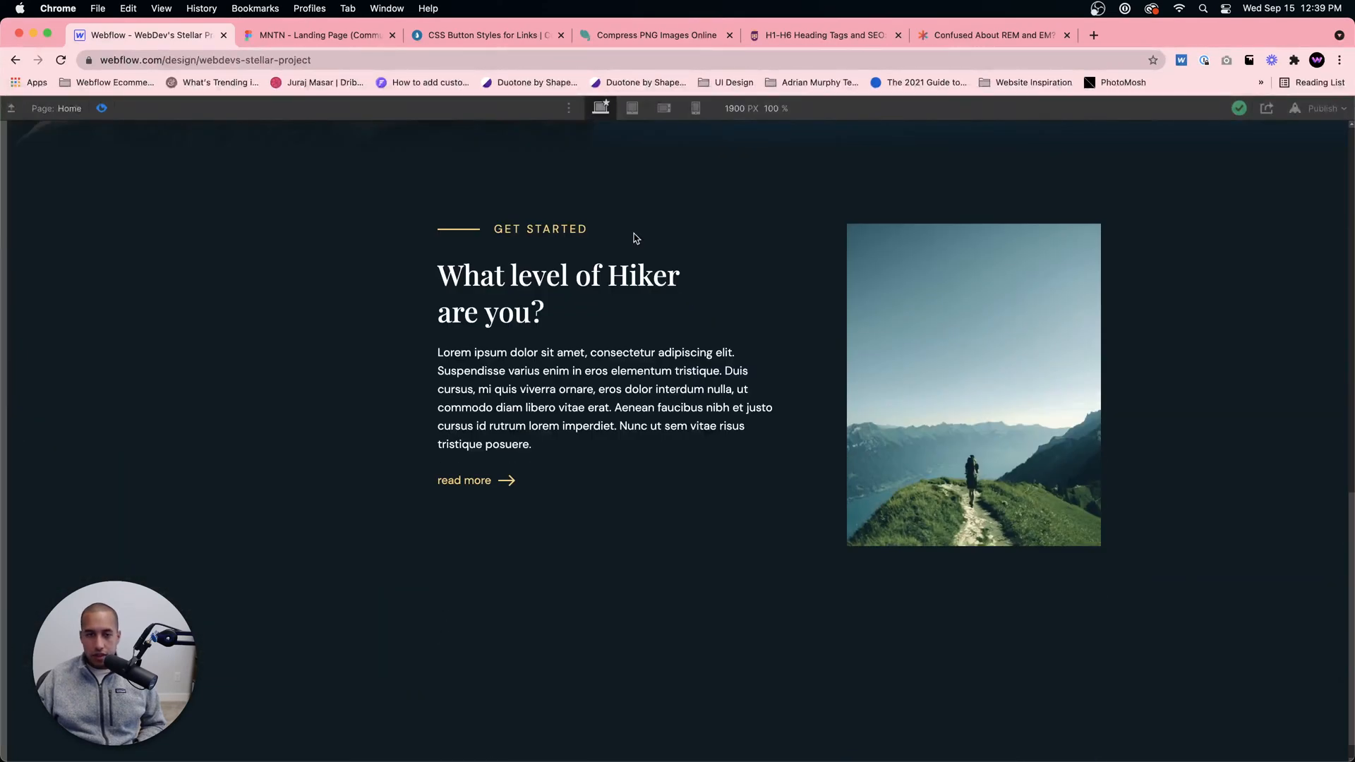
pyautogui.click(102, 109)
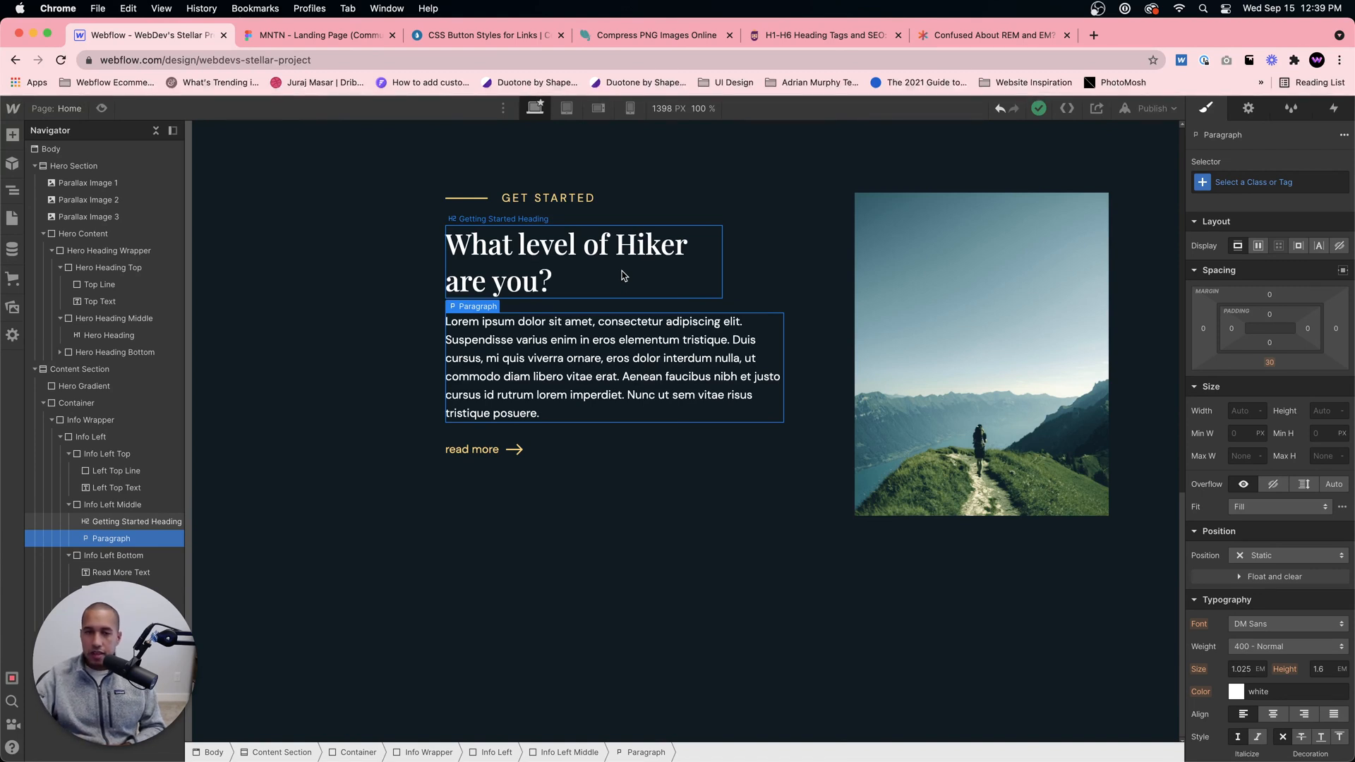
# Step: Open webdevforyou.com in a new browser tab and look through the cards on its Resources page
pyautogui.click(1093, 35)
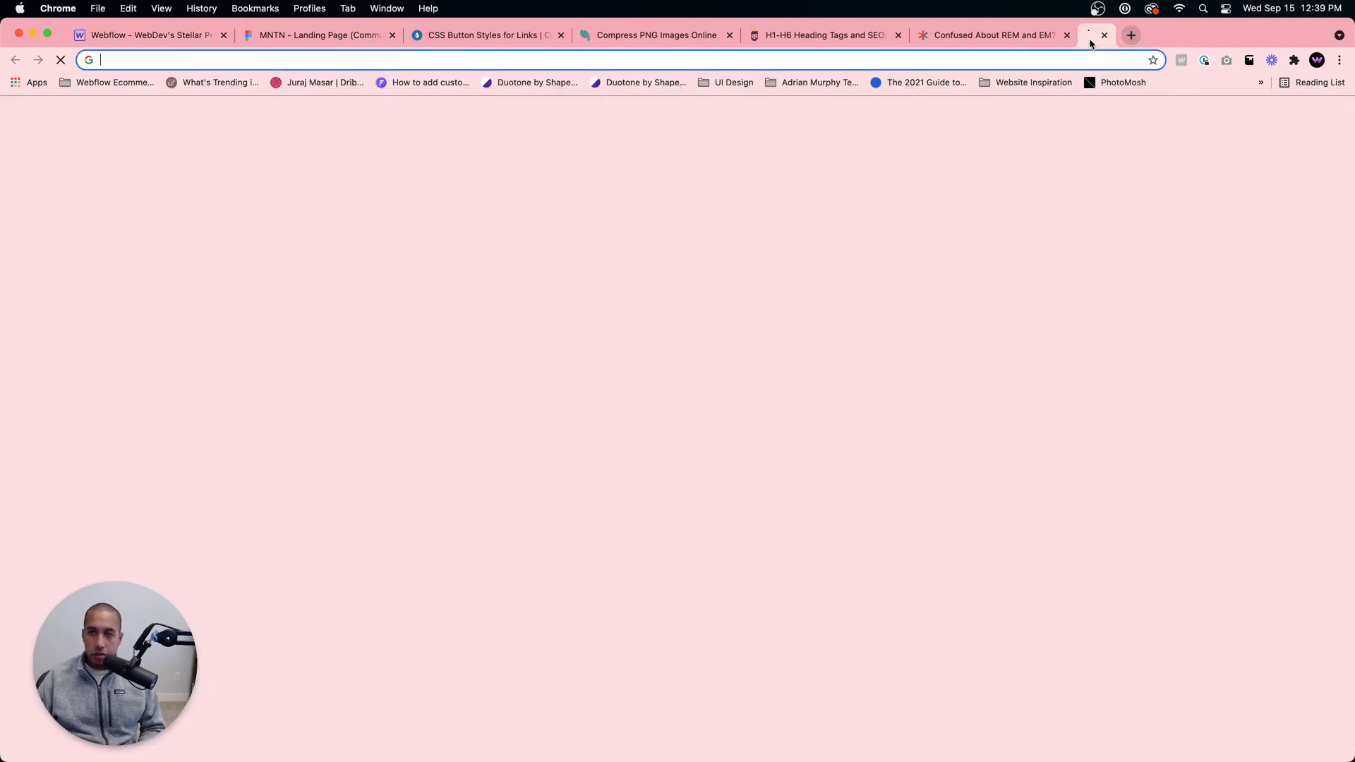
pyautogui.click(1061, 56)
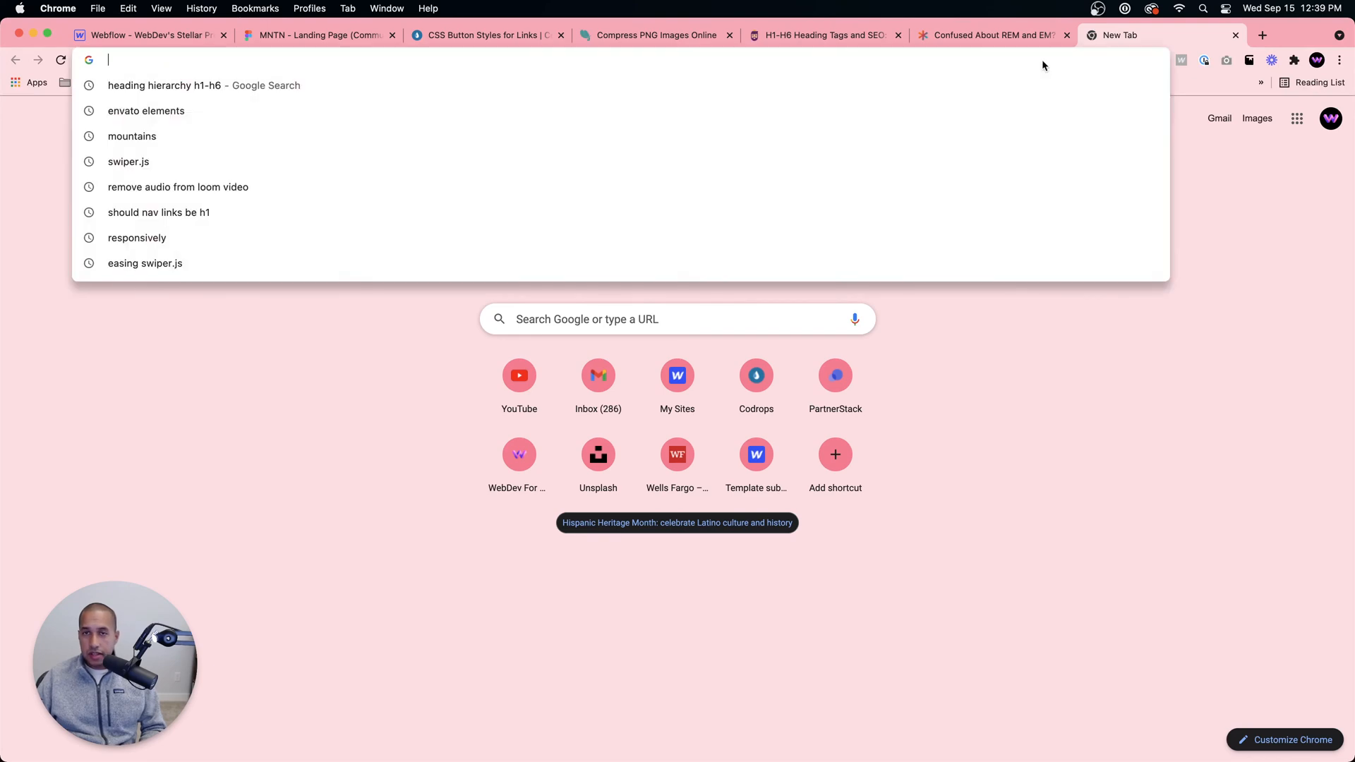
pyautogui.write('webdev')
pyautogui.press('Return')
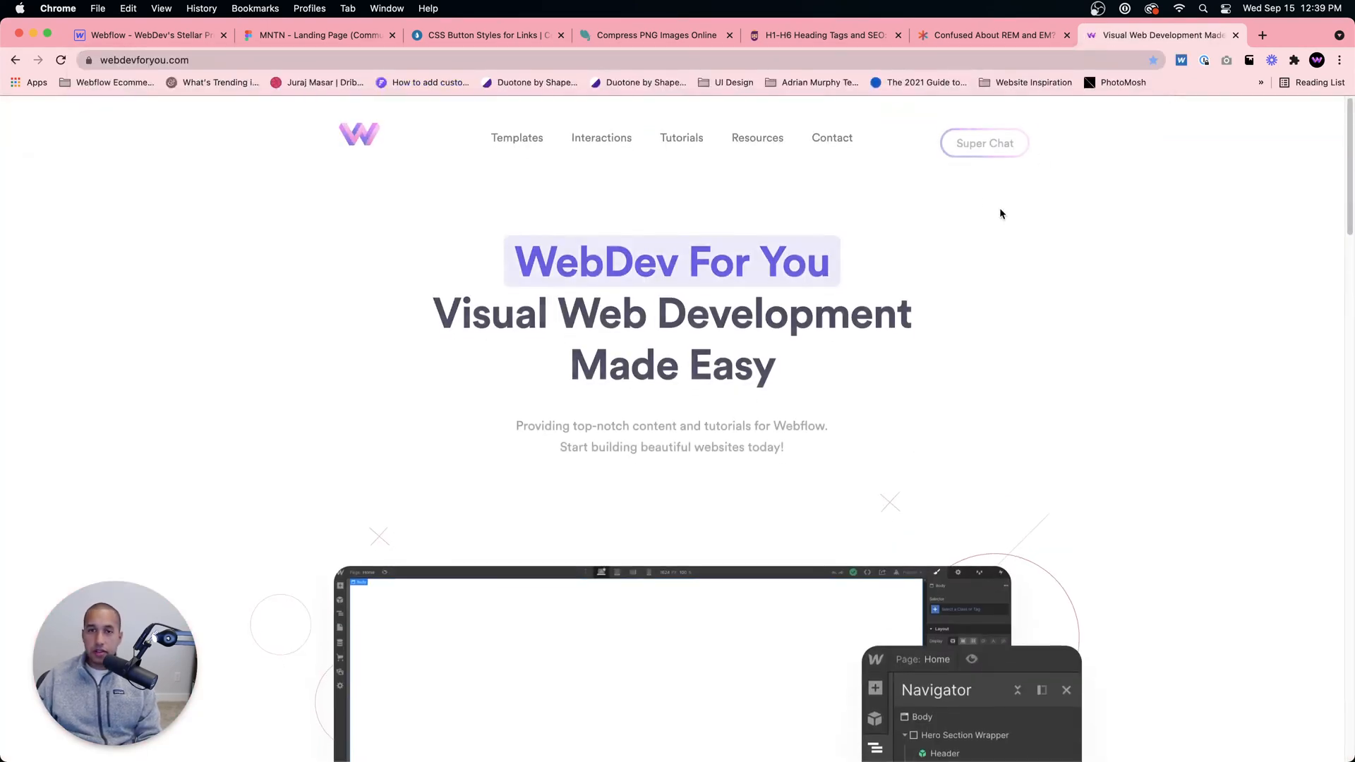
pyautogui.click(749, 134)
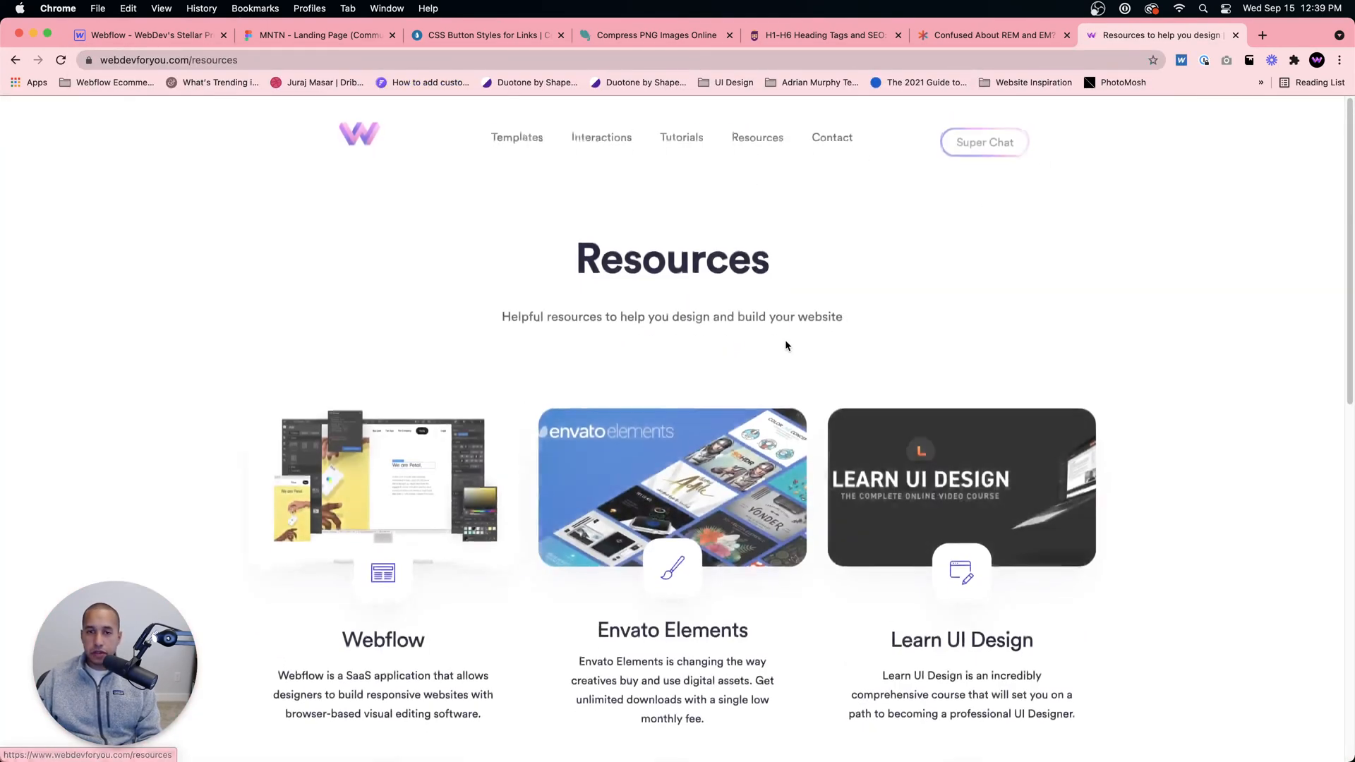
pyautogui.scroll(-3, 985, 321)
pyautogui.scroll(-1, 985, 322)
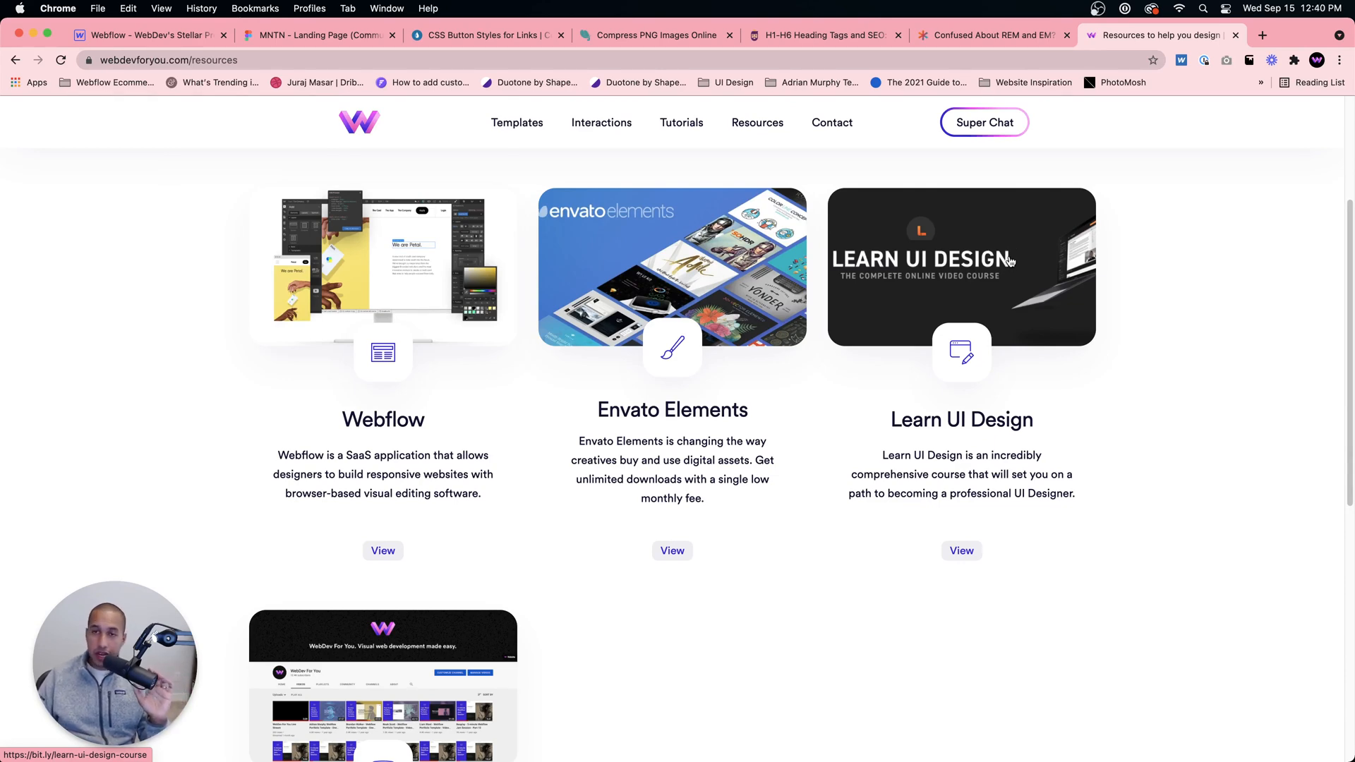
# Step: Search the web for "web typography ebook" in a new browser tab and open the betterwebtype.com book page
pyautogui.click(1260, 36)
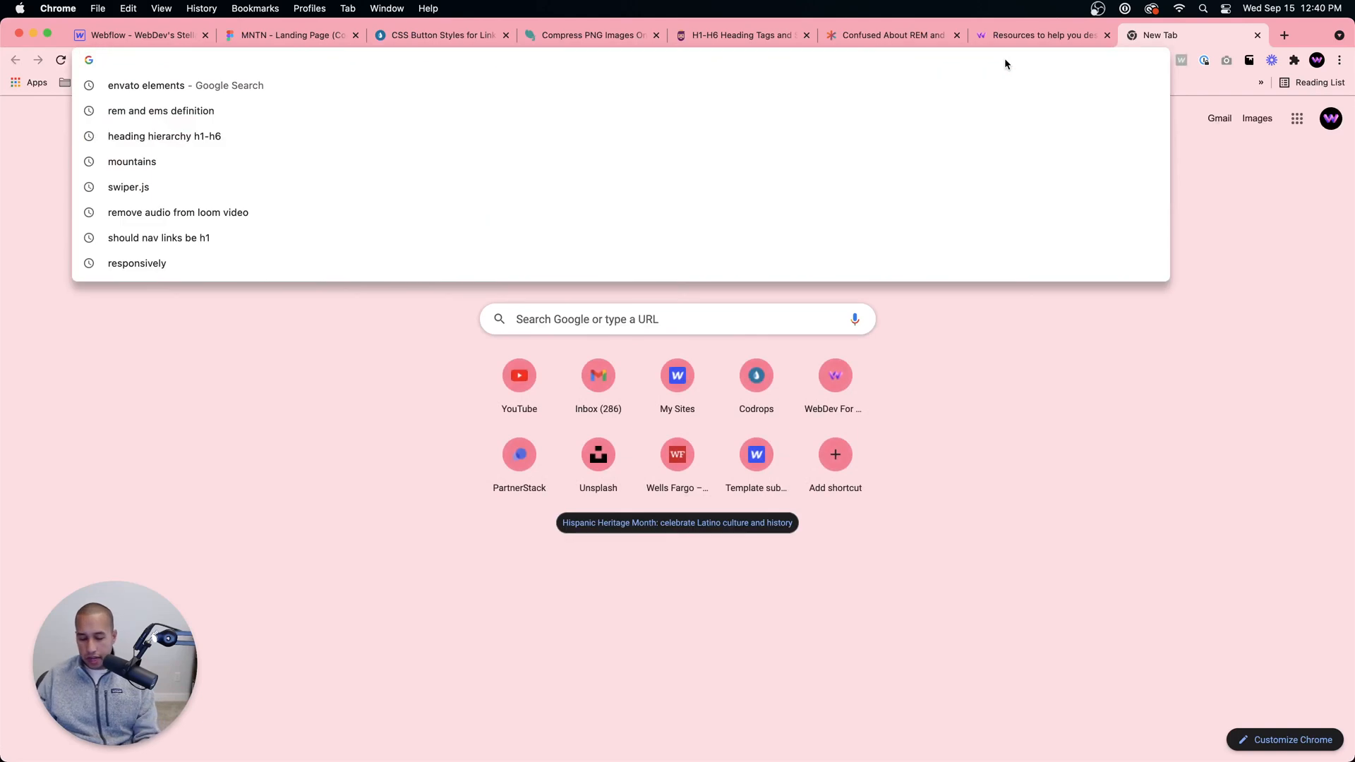
pyautogui.write('w')
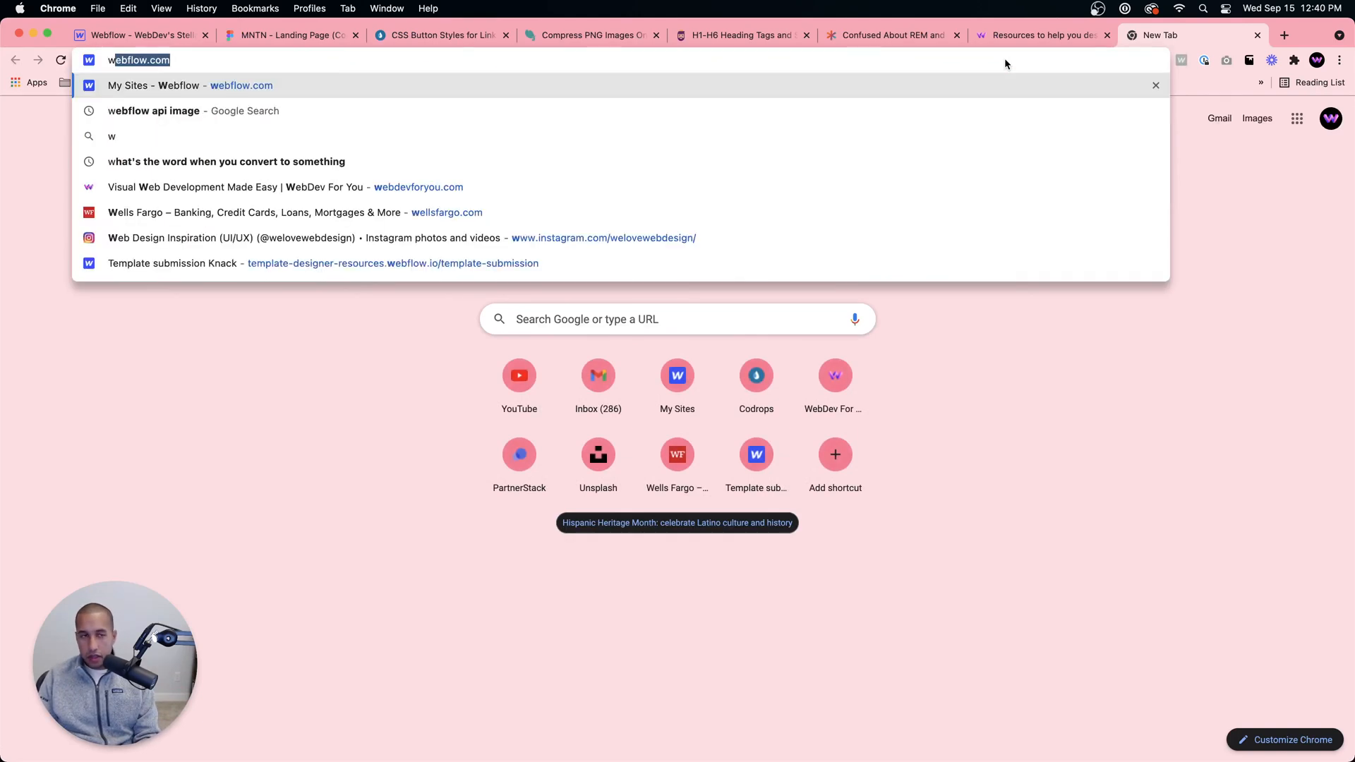
pyautogui.write('eb typogra')
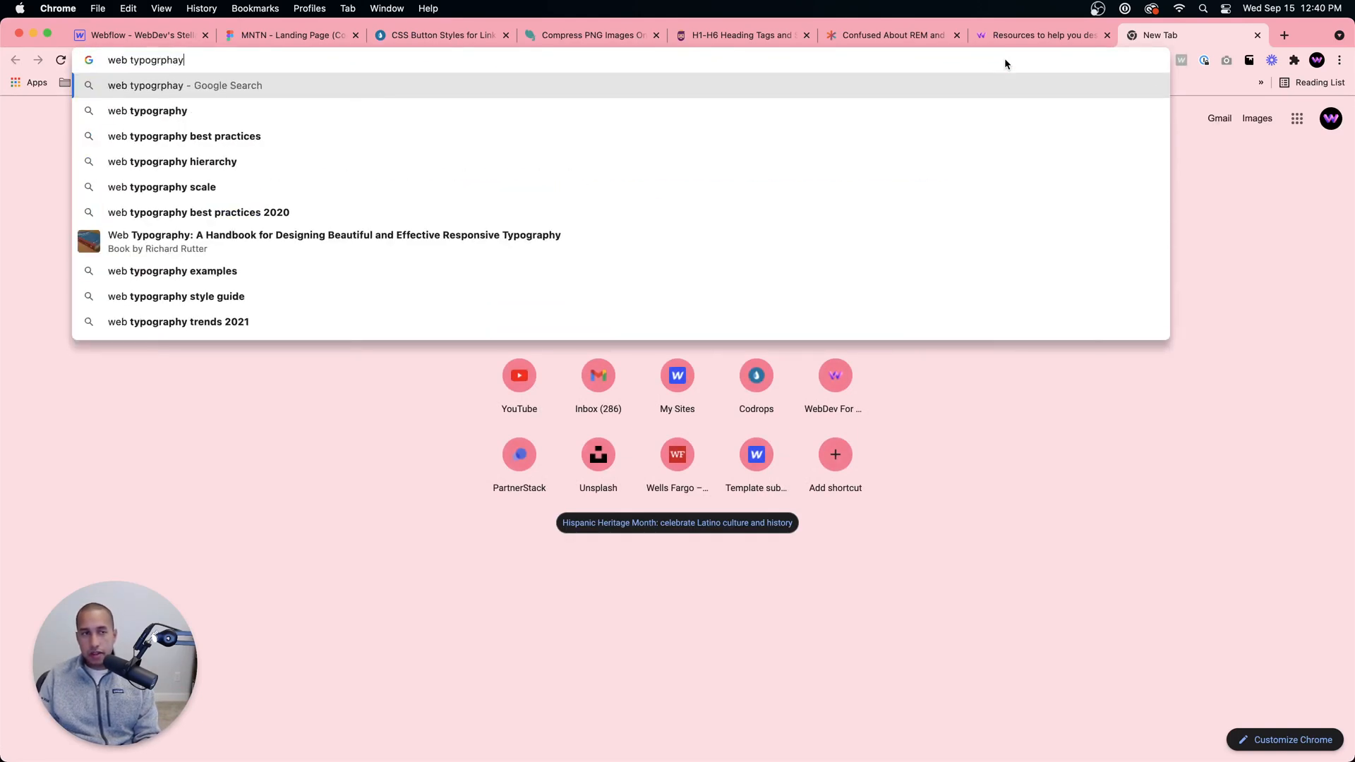
pyautogui.write('phy')
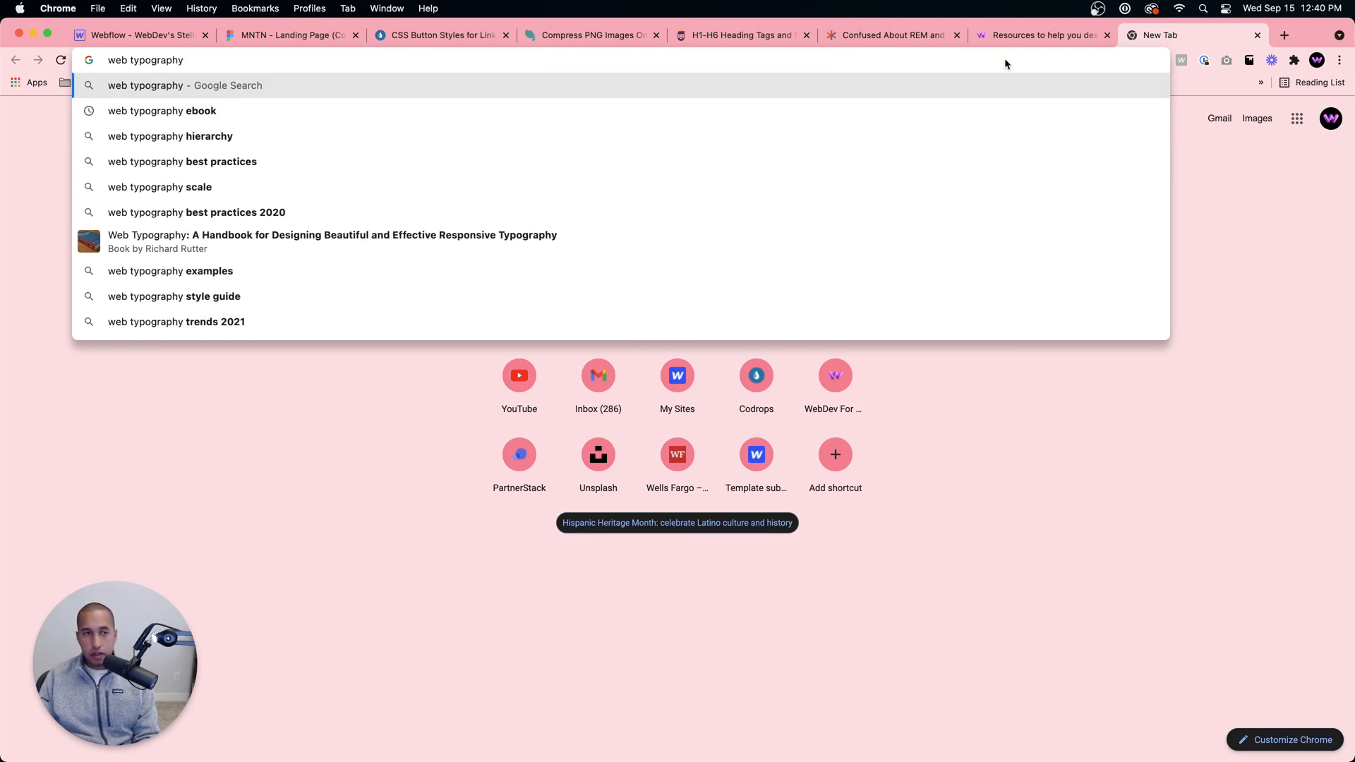
pyautogui.write(' ebook')
pyautogui.press('Return')
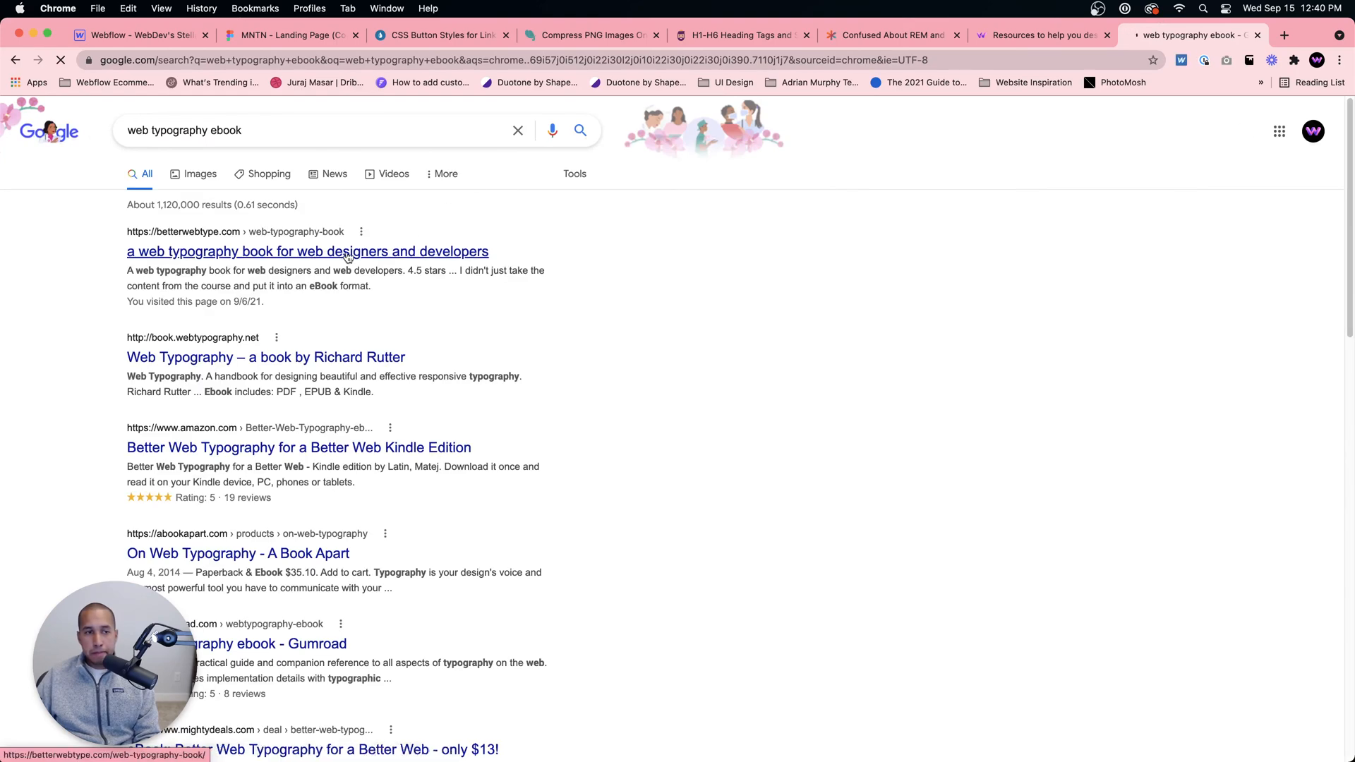
pyautogui.click(348, 256)
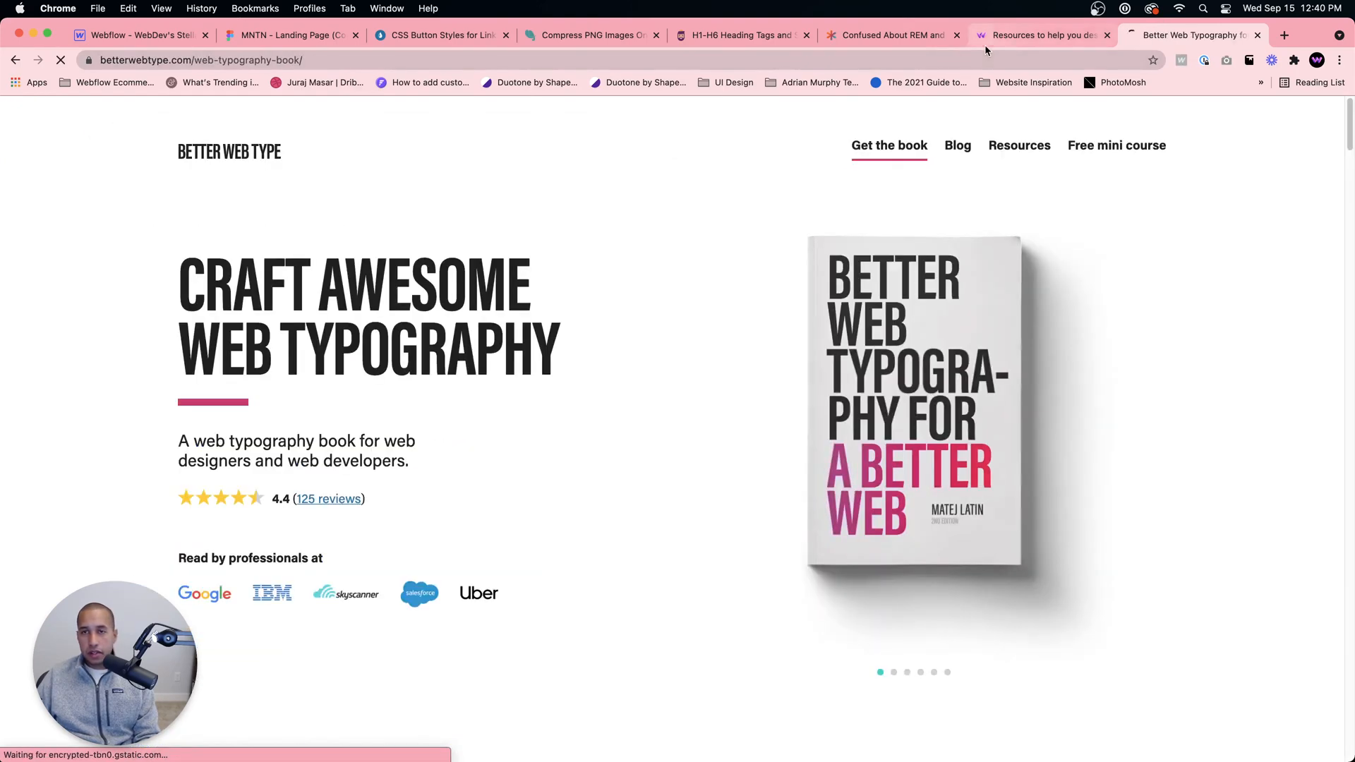
# Step: Return to the WebDev For You Resources page and open its Learn UI Design course site
pyautogui.click(985, 41)
pyautogui.click(892, 302)
pyautogui.click(784, 61)
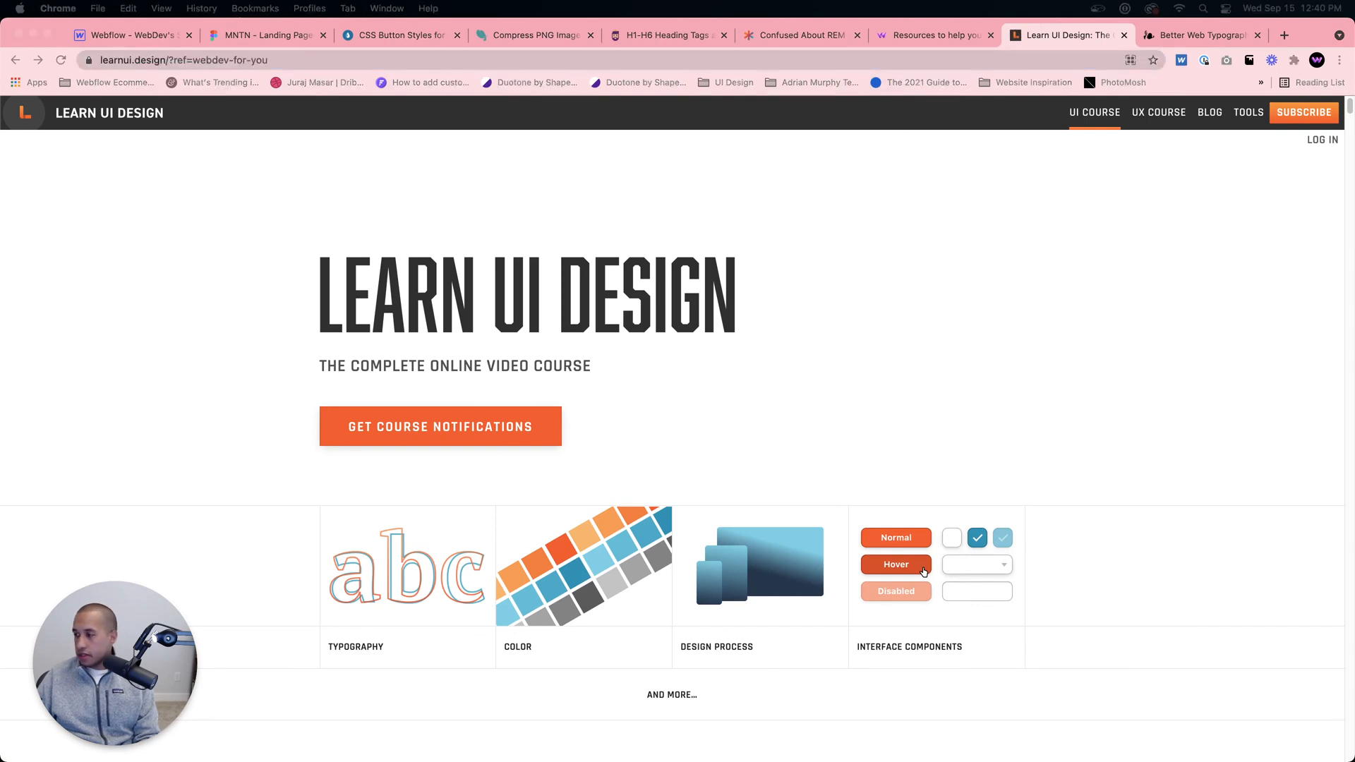
# Step: Switch between the Better Web Type book page and the Learn UI Design site, and dismiss the book's free sample offer
pyautogui.click(1167, 41)
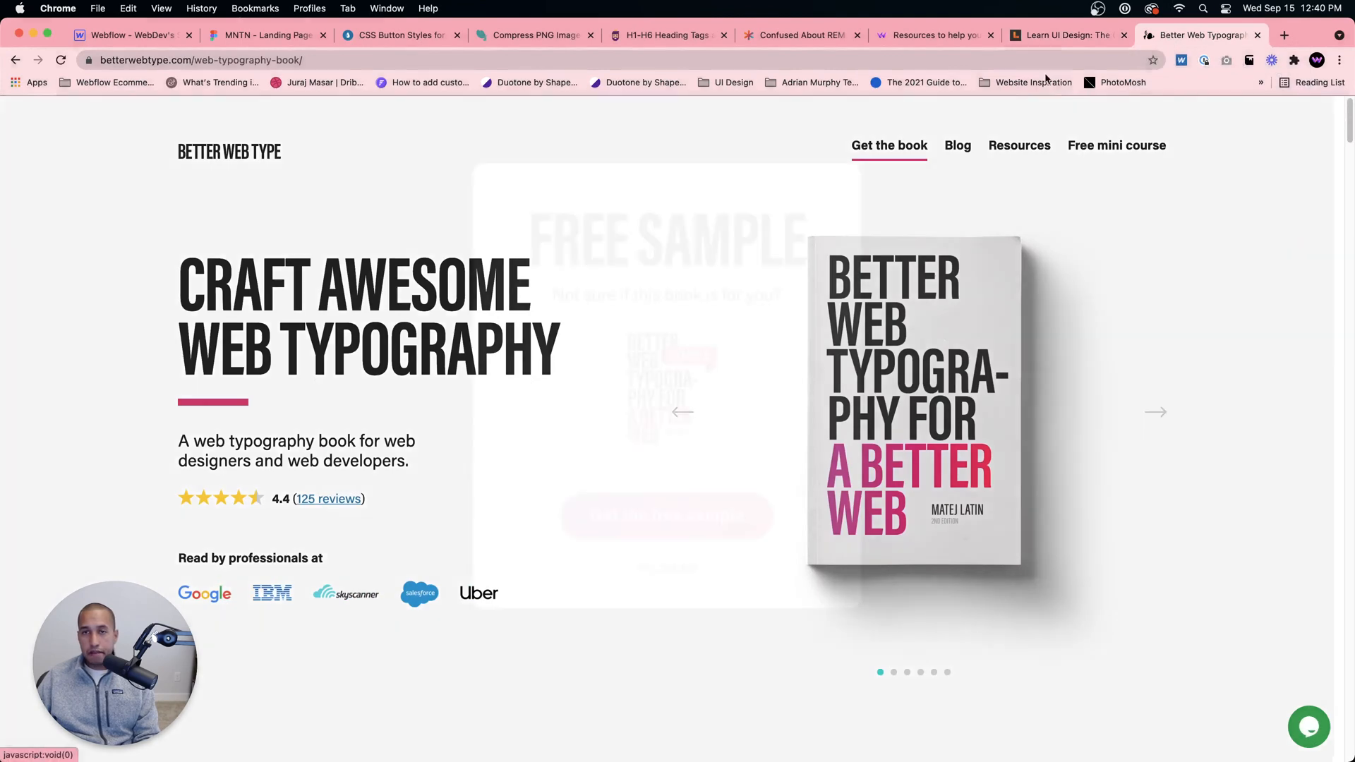
pyautogui.click(1060, 38)
pyautogui.click(1163, 35)
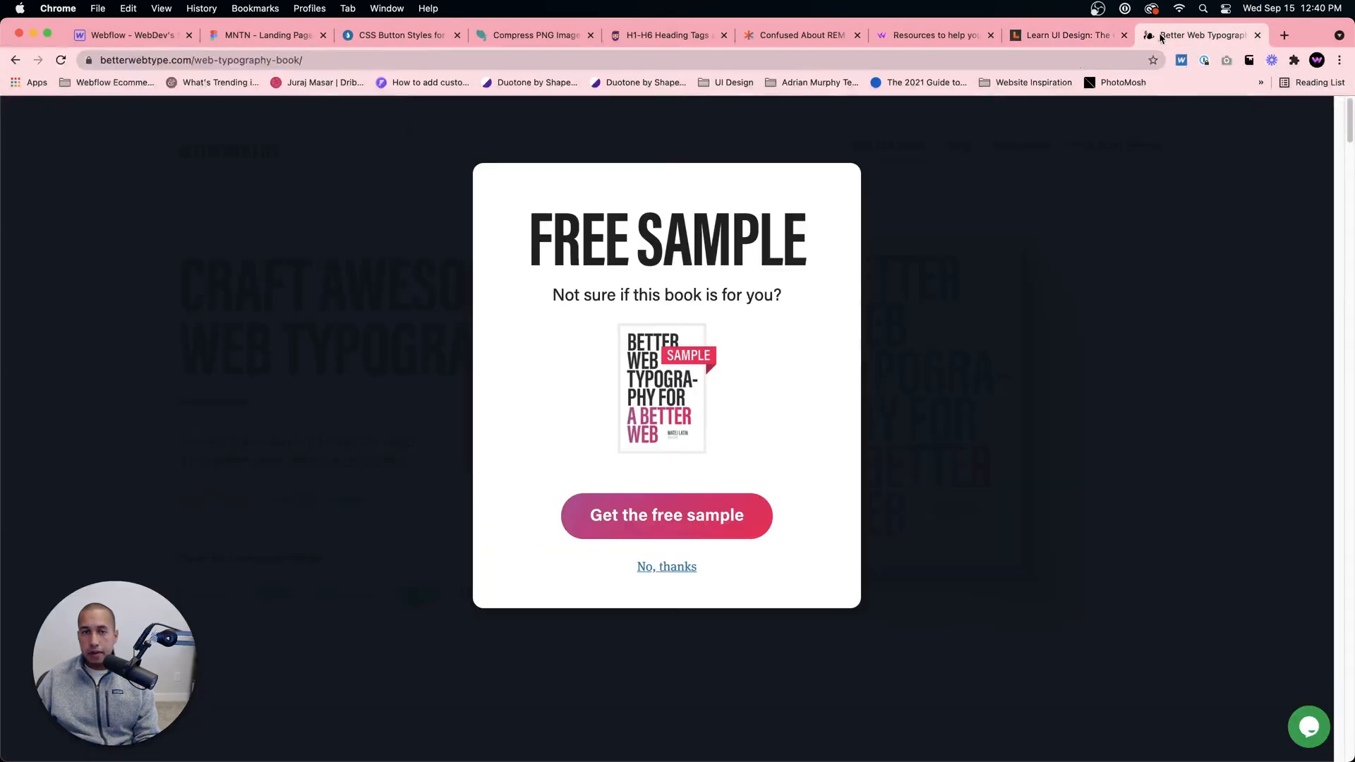
pyautogui.click(292, 60)
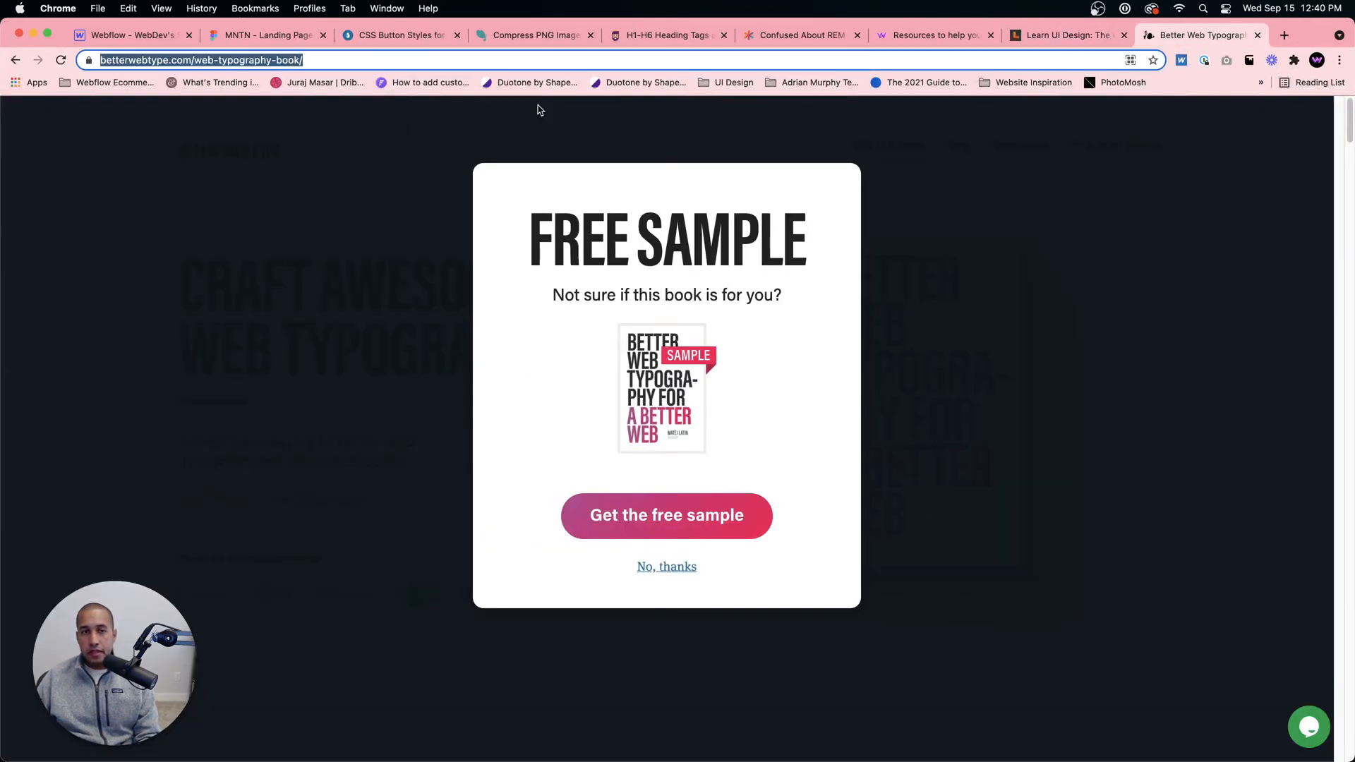
pyautogui.click(639, 568)
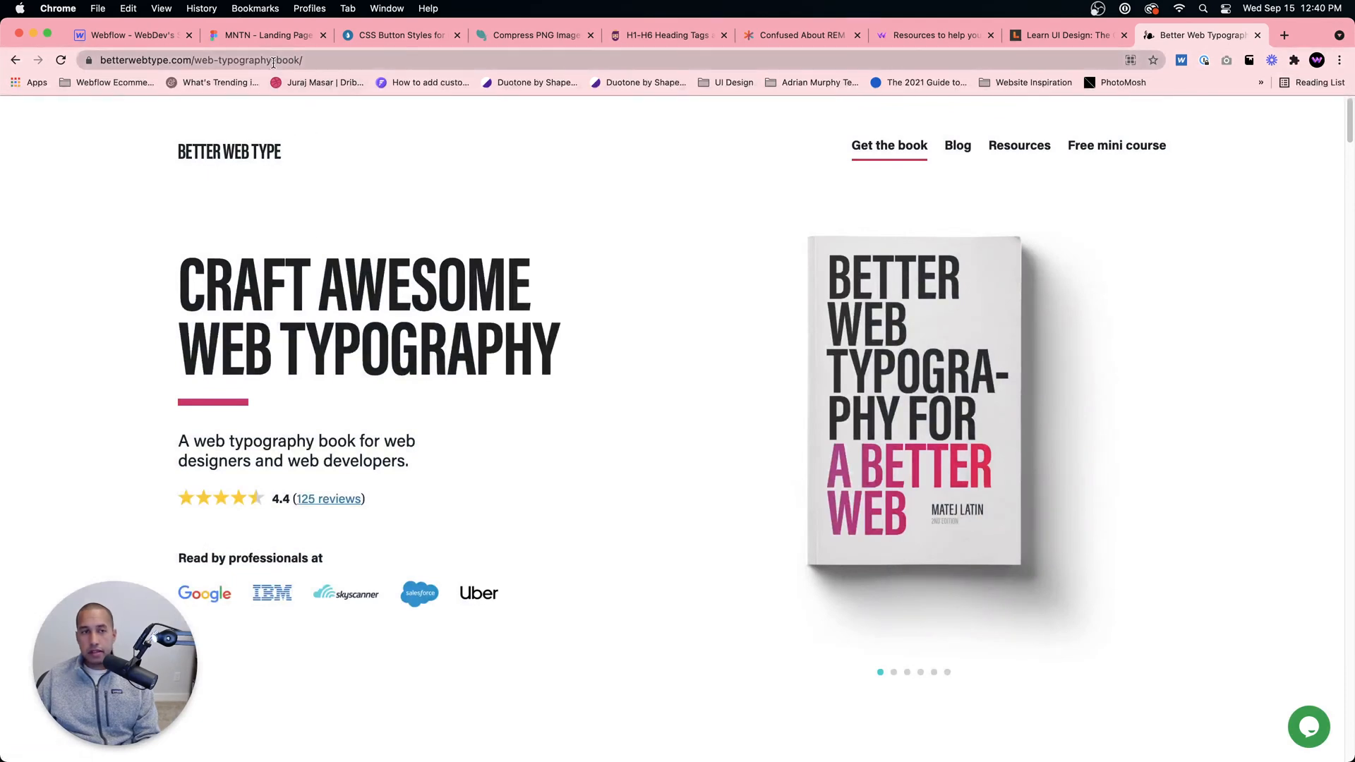
pyautogui.click(298, 56)
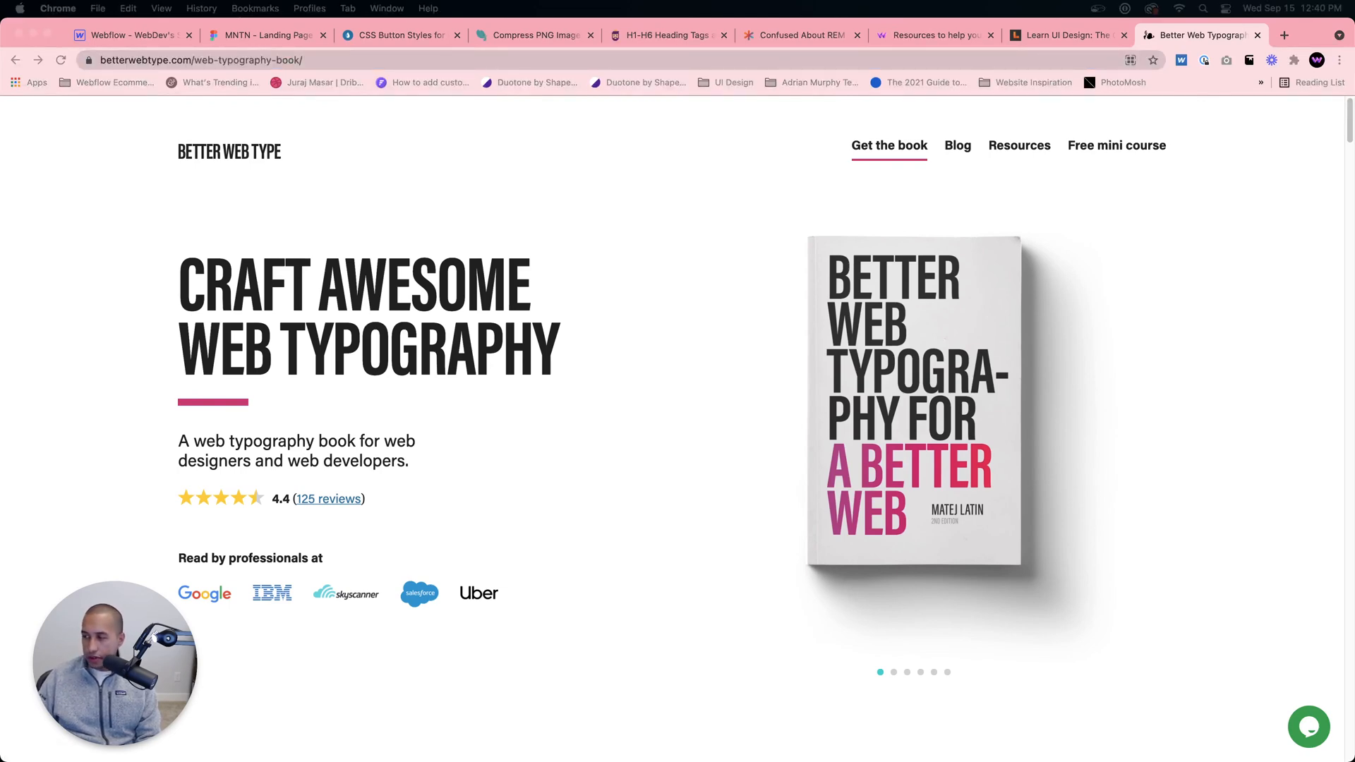
# Step: Switch back to Webflow, check the section against the Figma design, and convert the Info Left Bottom block to a link block
pyautogui.click(149, 36)
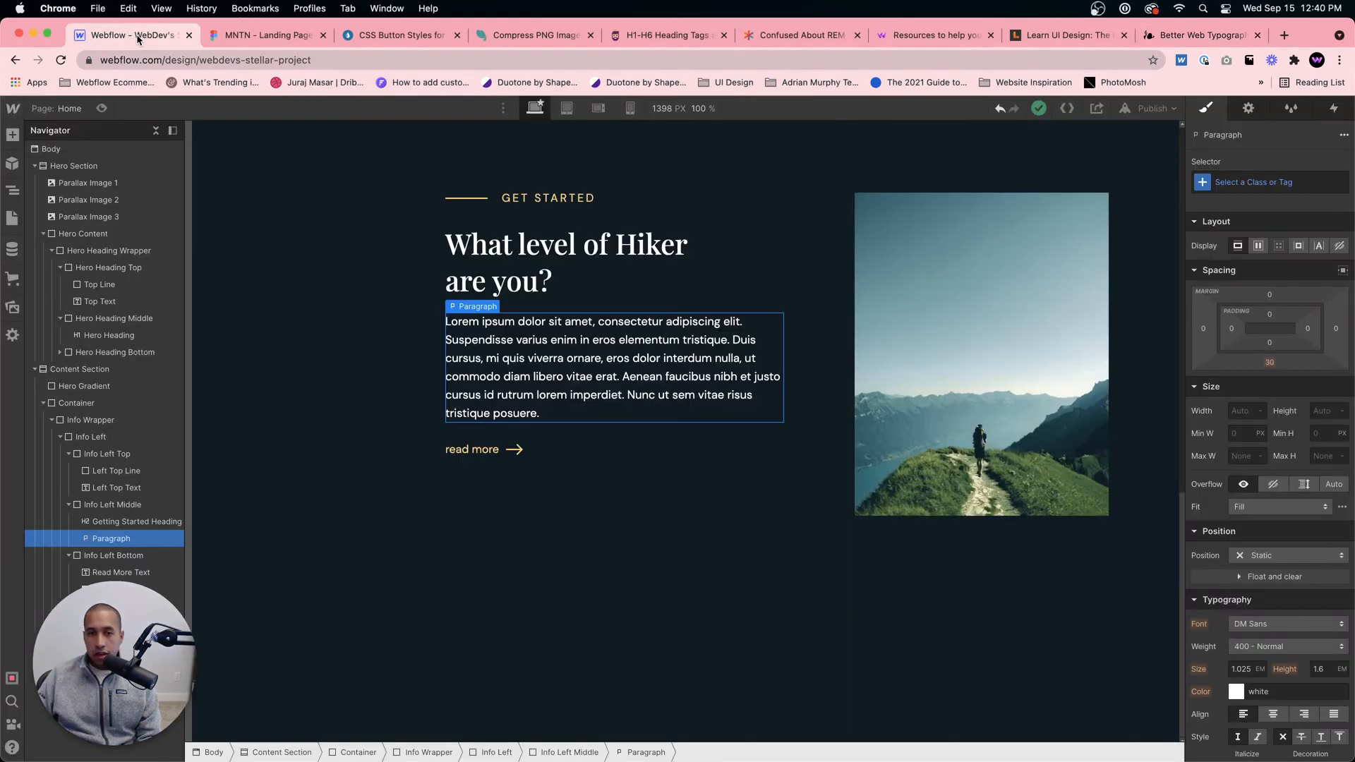
pyautogui.scroll(2, 607, 289)
pyautogui.click(808, 362)
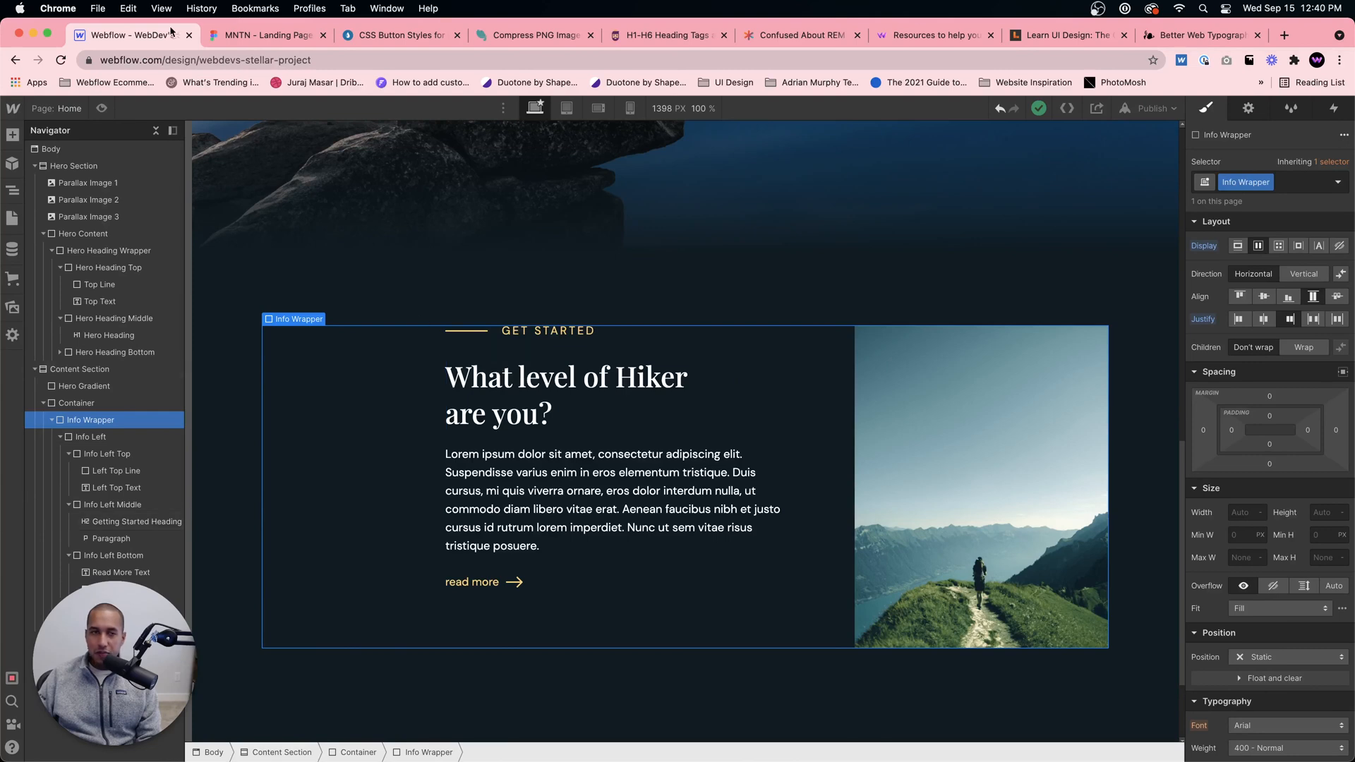
pyautogui.click(256, 36)
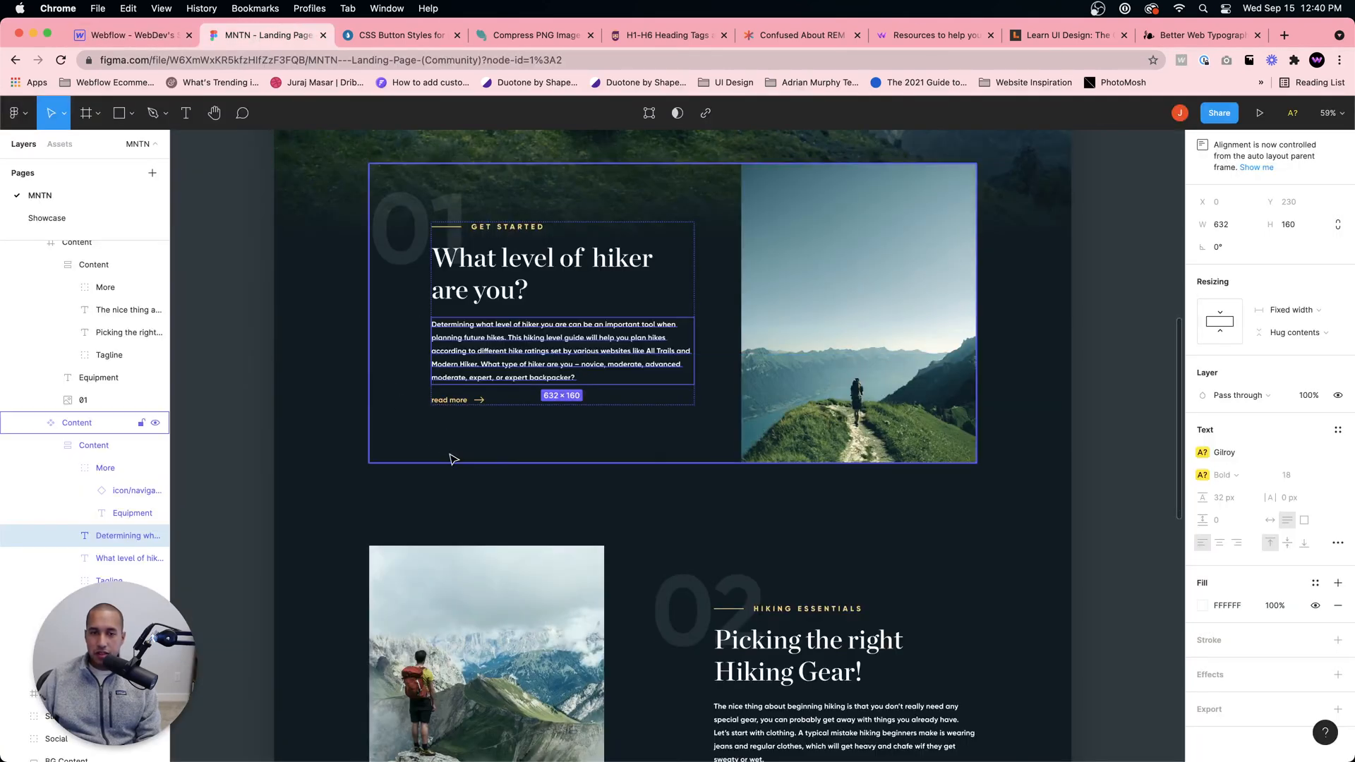
pyautogui.click(127, 35)
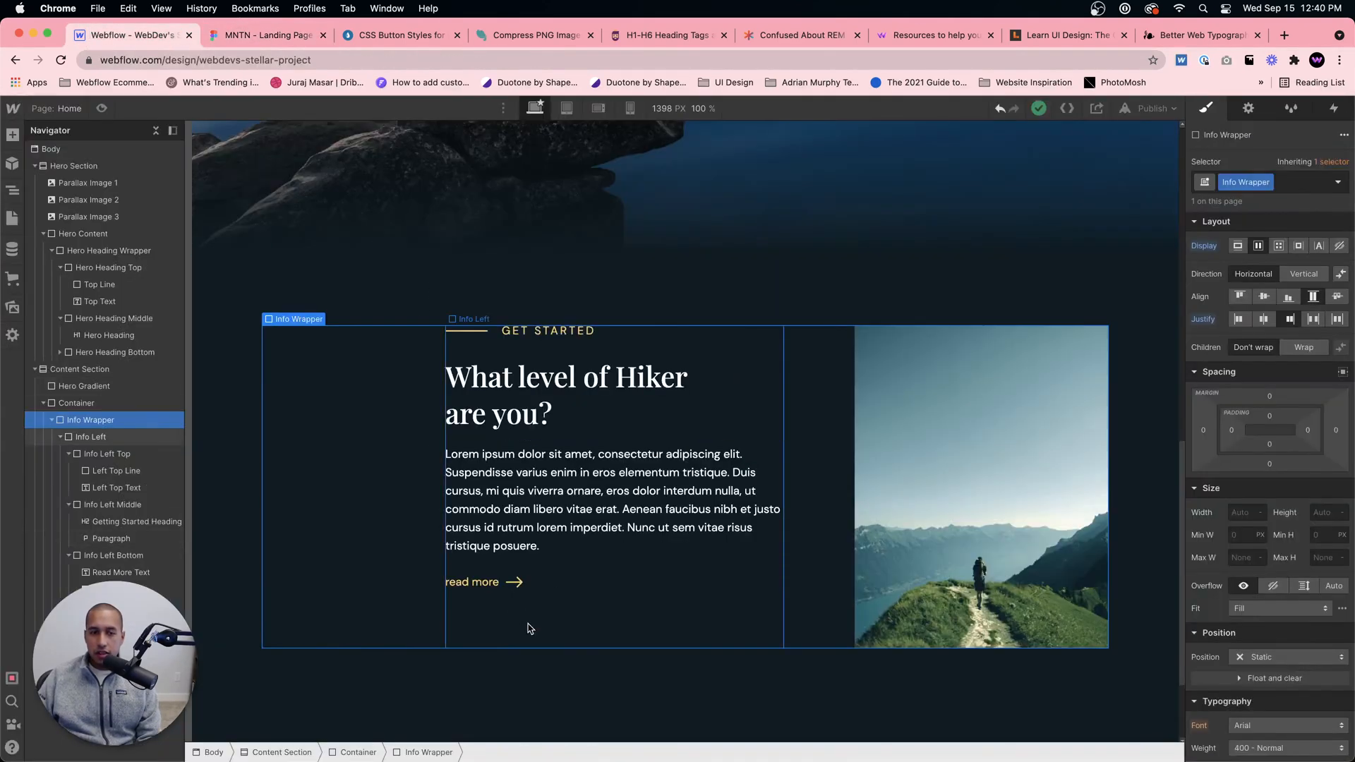
pyautogui.click(552, 587)
pyautogui.rightClick(553, 586)
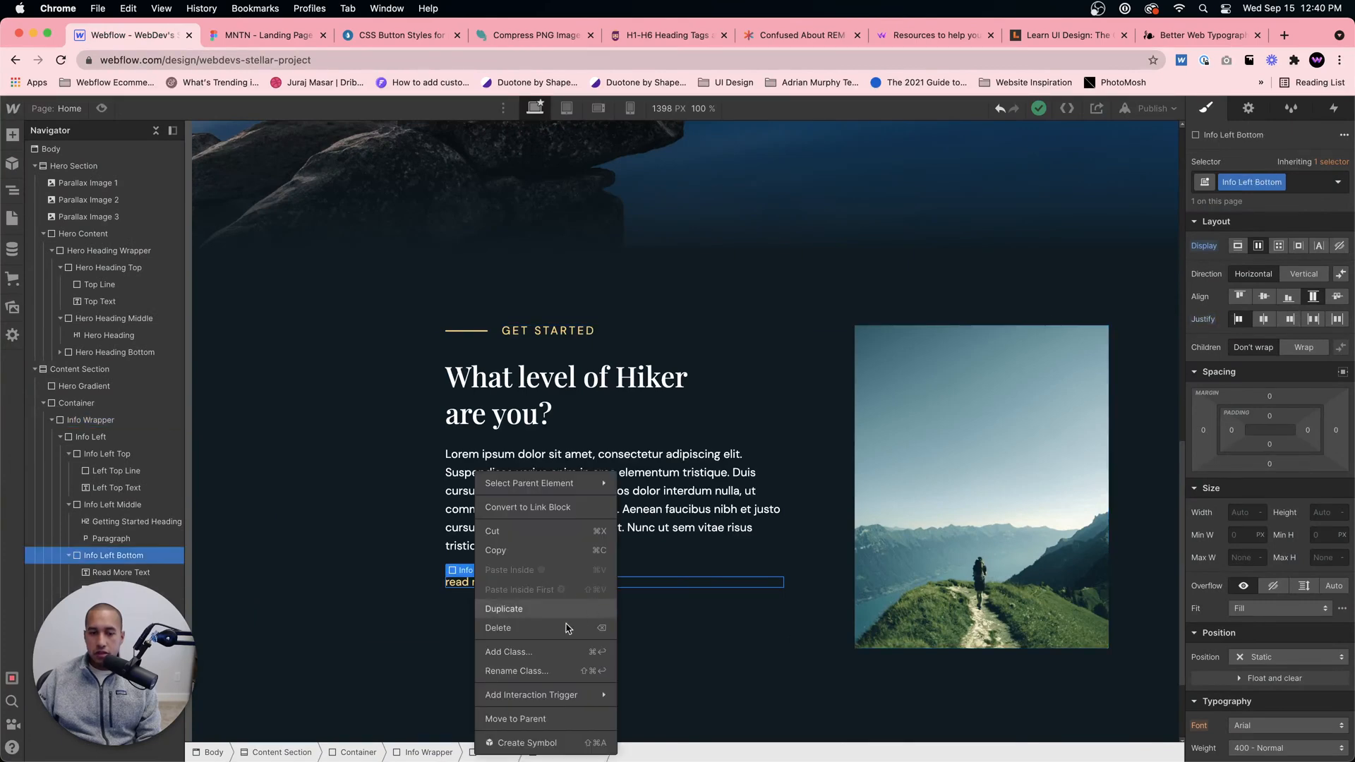
pyautogui.click(531, 507)
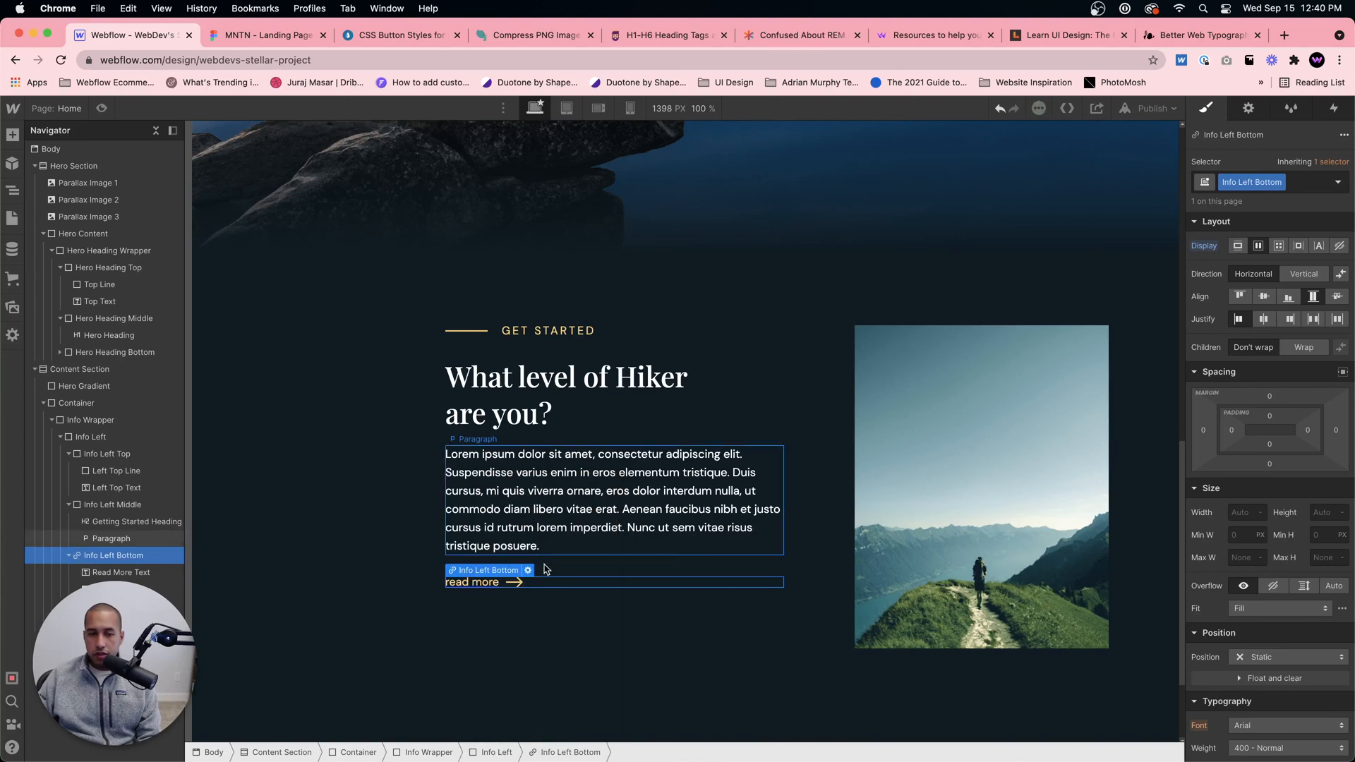
# Step: Remove the underline from the "read more" link by setting Info Left Bottom's text decoration to none
pyautogui.click(542, 599)
pyautogui.click(487, 587)
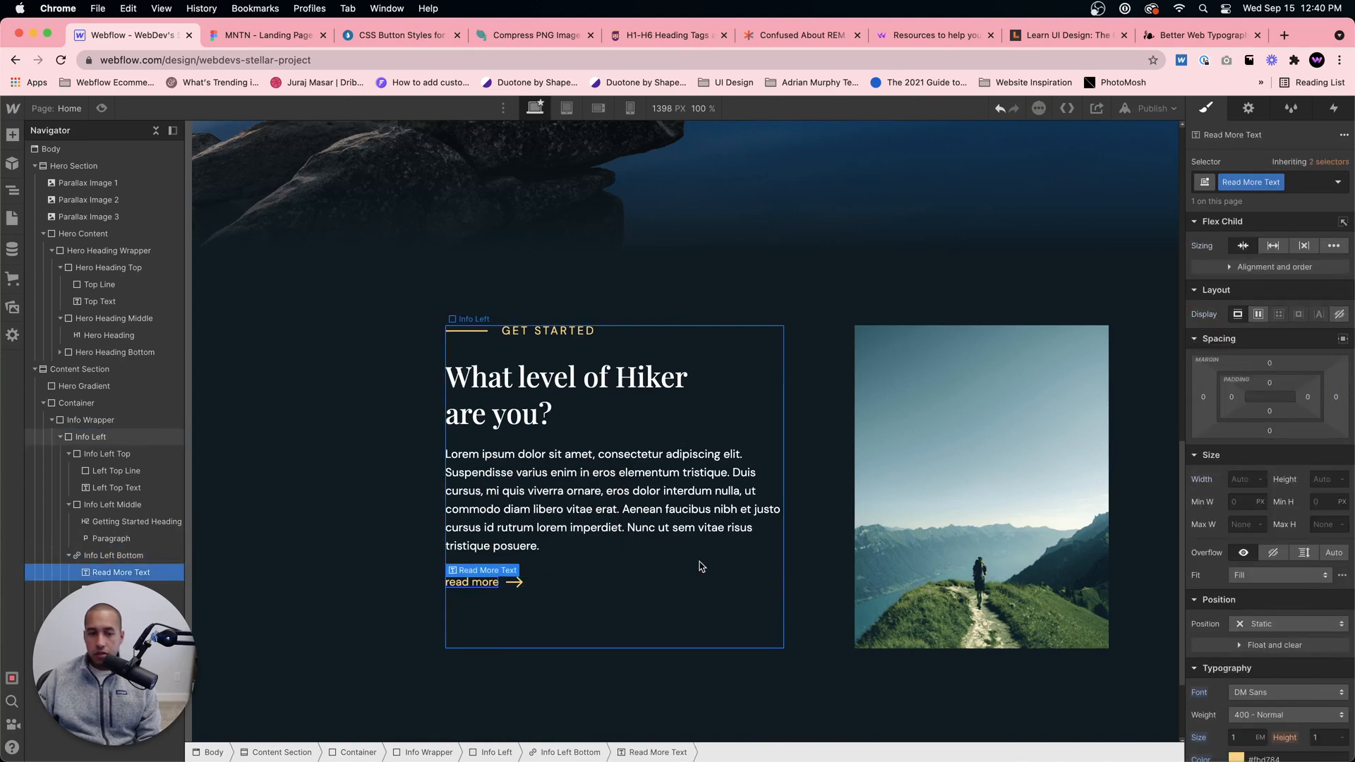
pyautogui.click(635, 583)
pyautogui.scroll(-2, 1282, 610)
pyautogui.scroll(-4, 1282, 598)
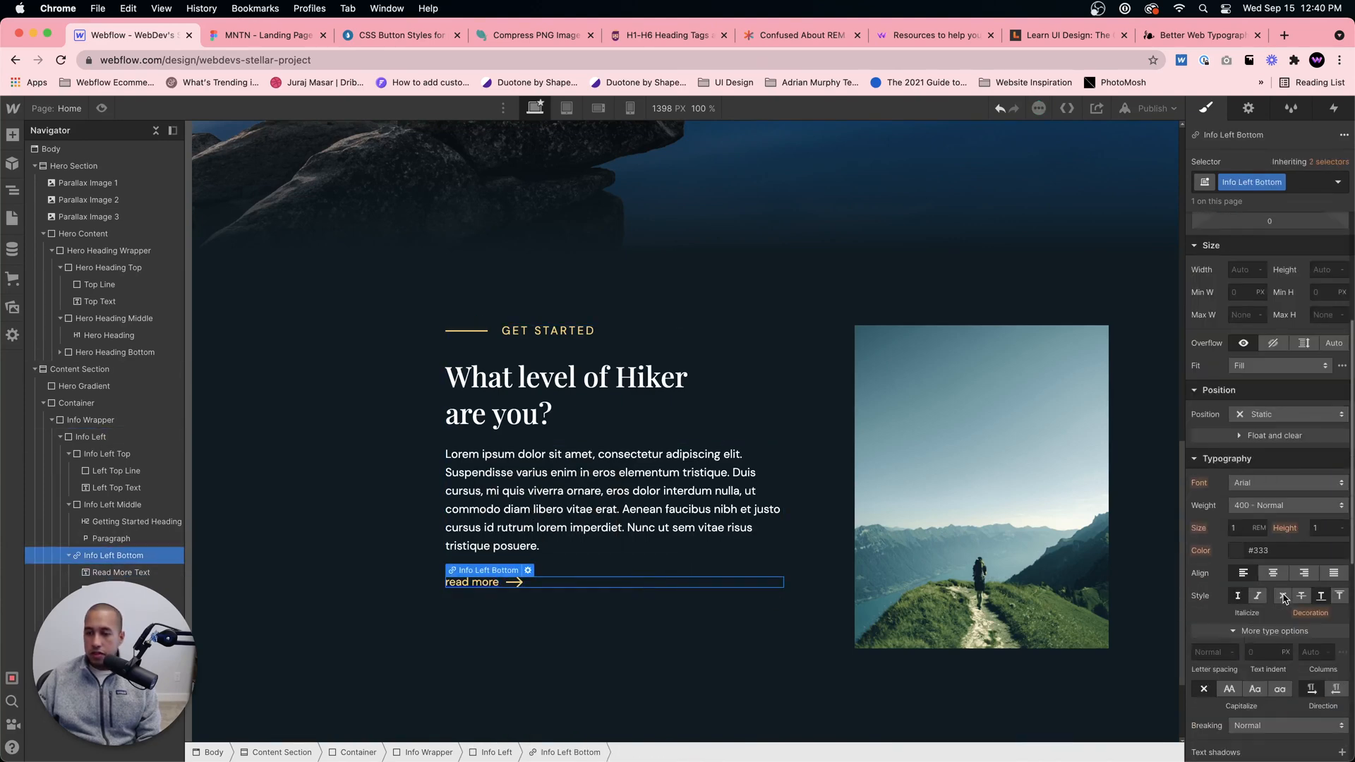
pyautogui.click(687, 629)
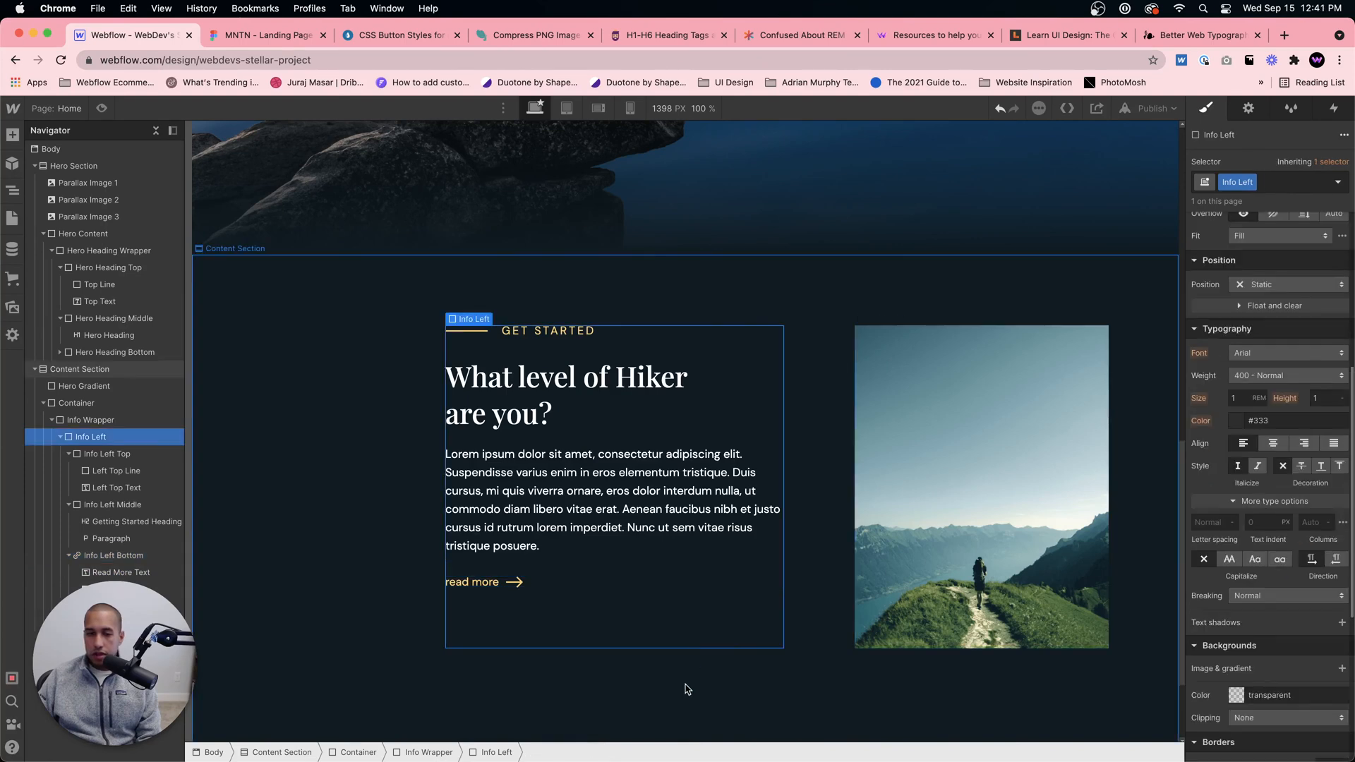
pyautogui.click(570, 586)
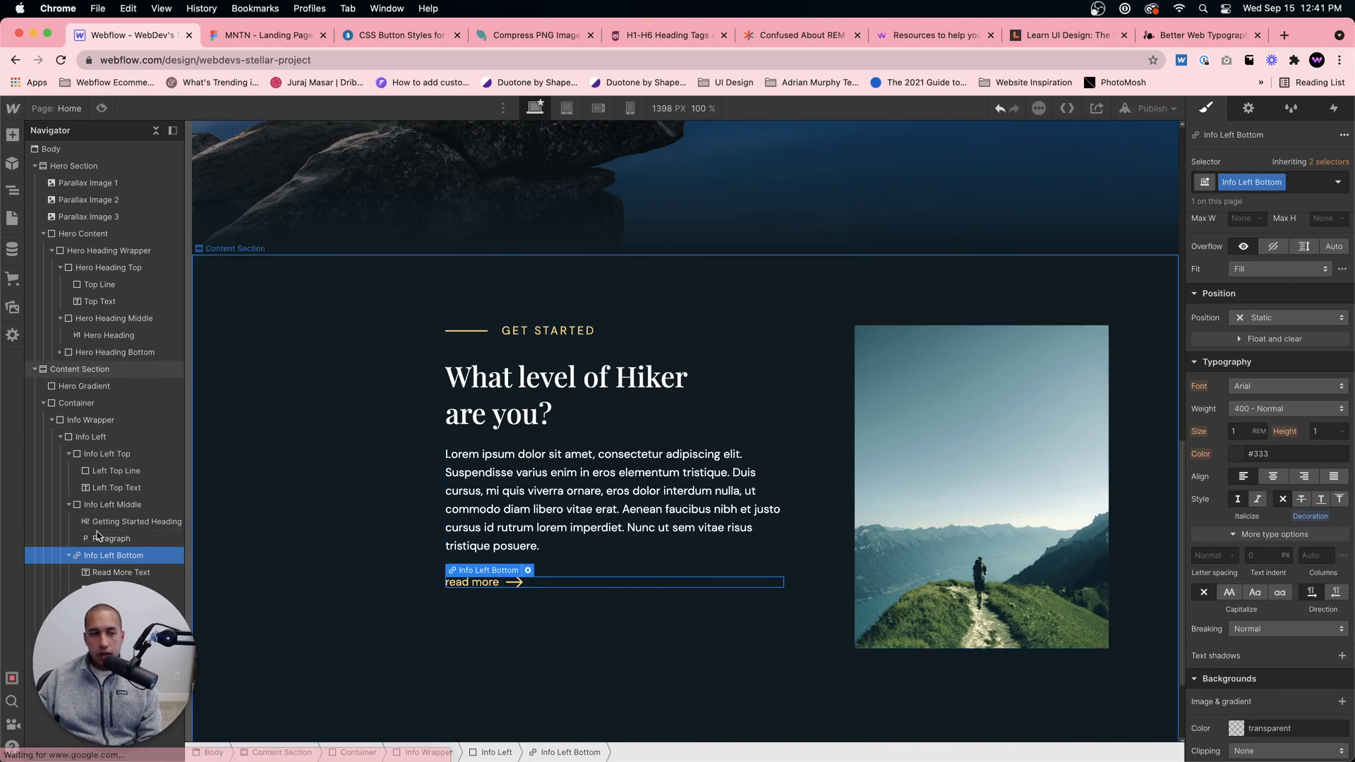
# Step: Collapse the Info Wrapper's structure and compare the section in Webflow's page preview with the Figma design
pyautogui.click(47, 419)
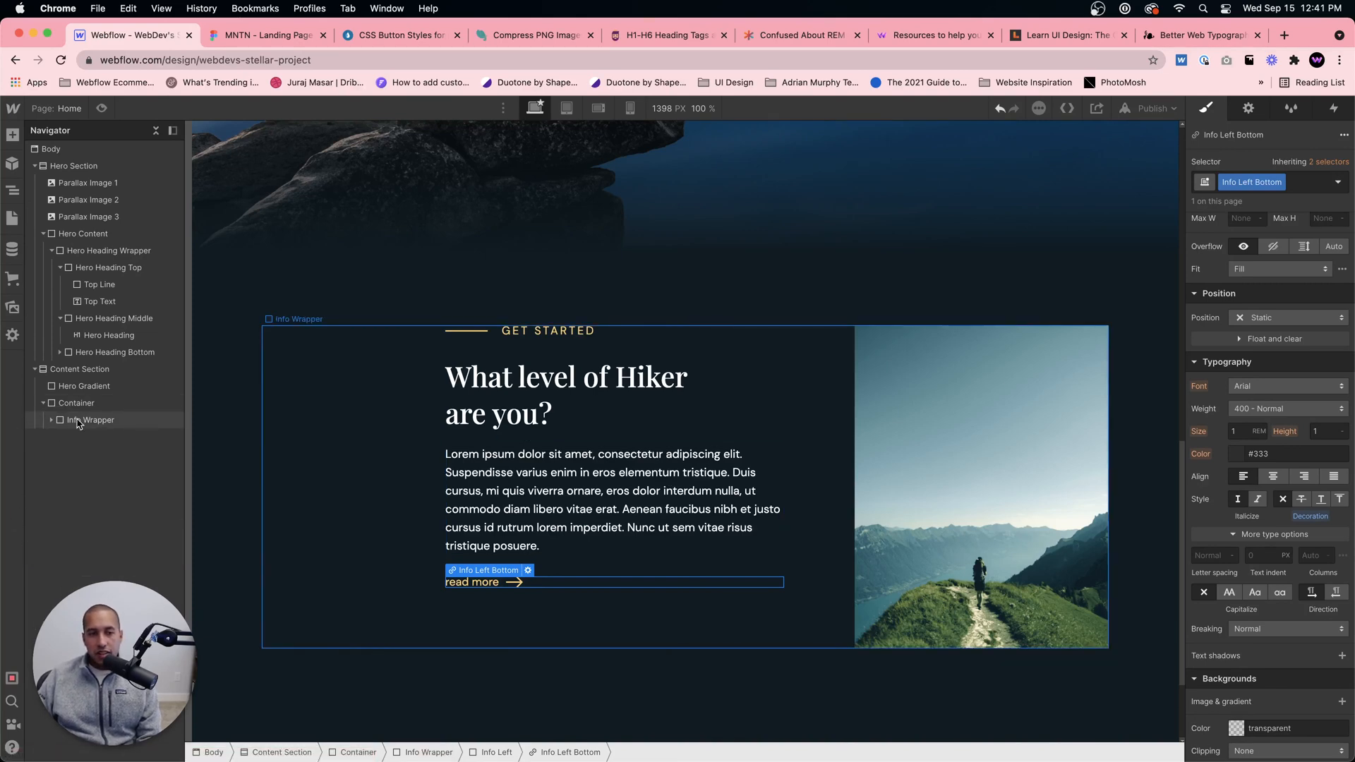
pyautogui.click(86, 420)
pyautogui.click(102, 108)
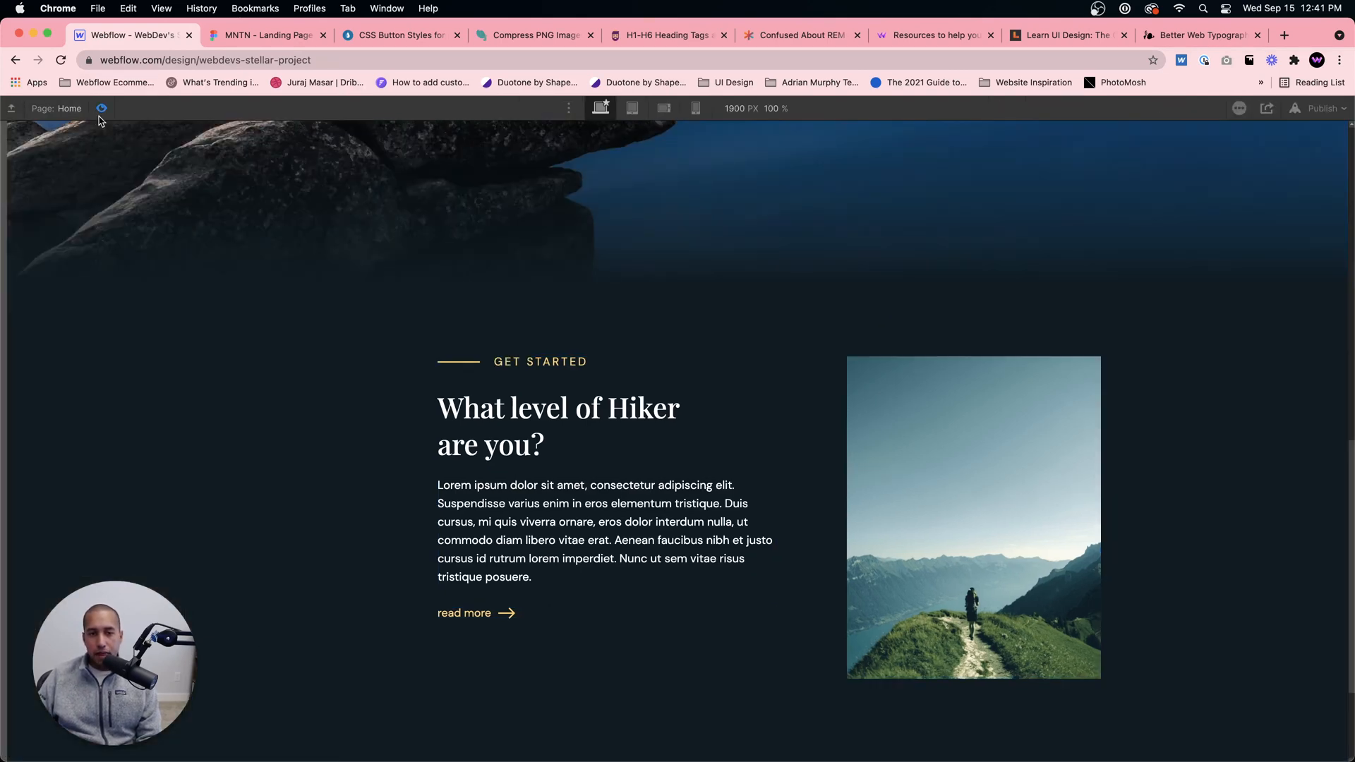
pyautogui.scroll(-3, 753, 544)
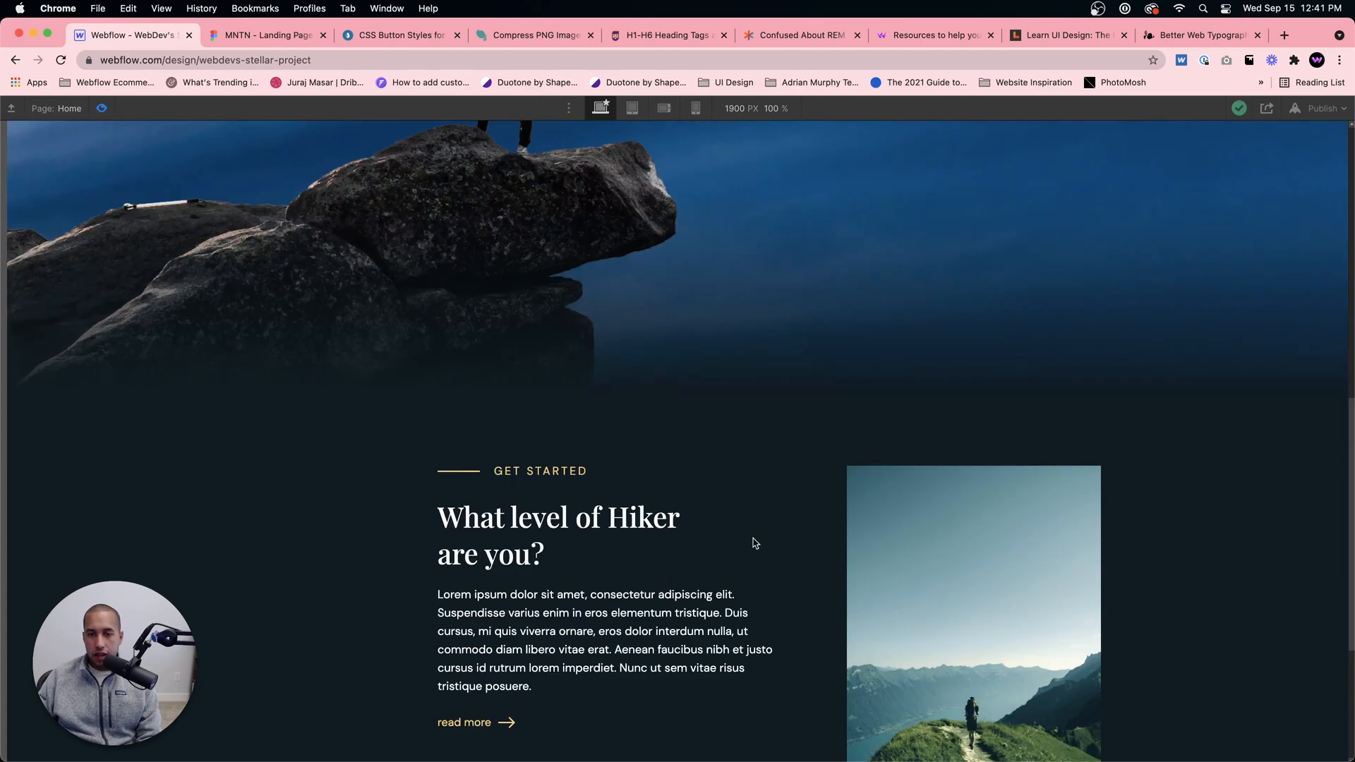
pyautogui.click(268, 34)
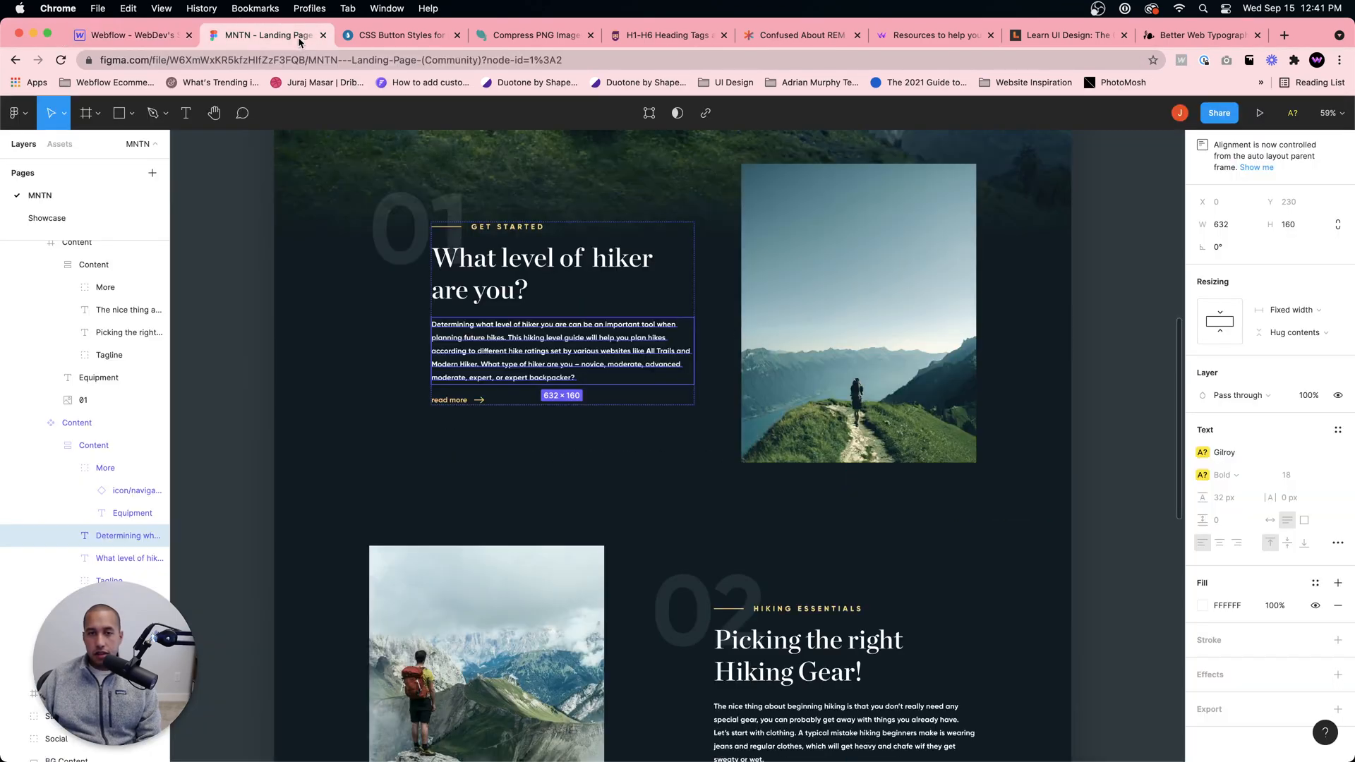
pyautogui.click(123, 36)
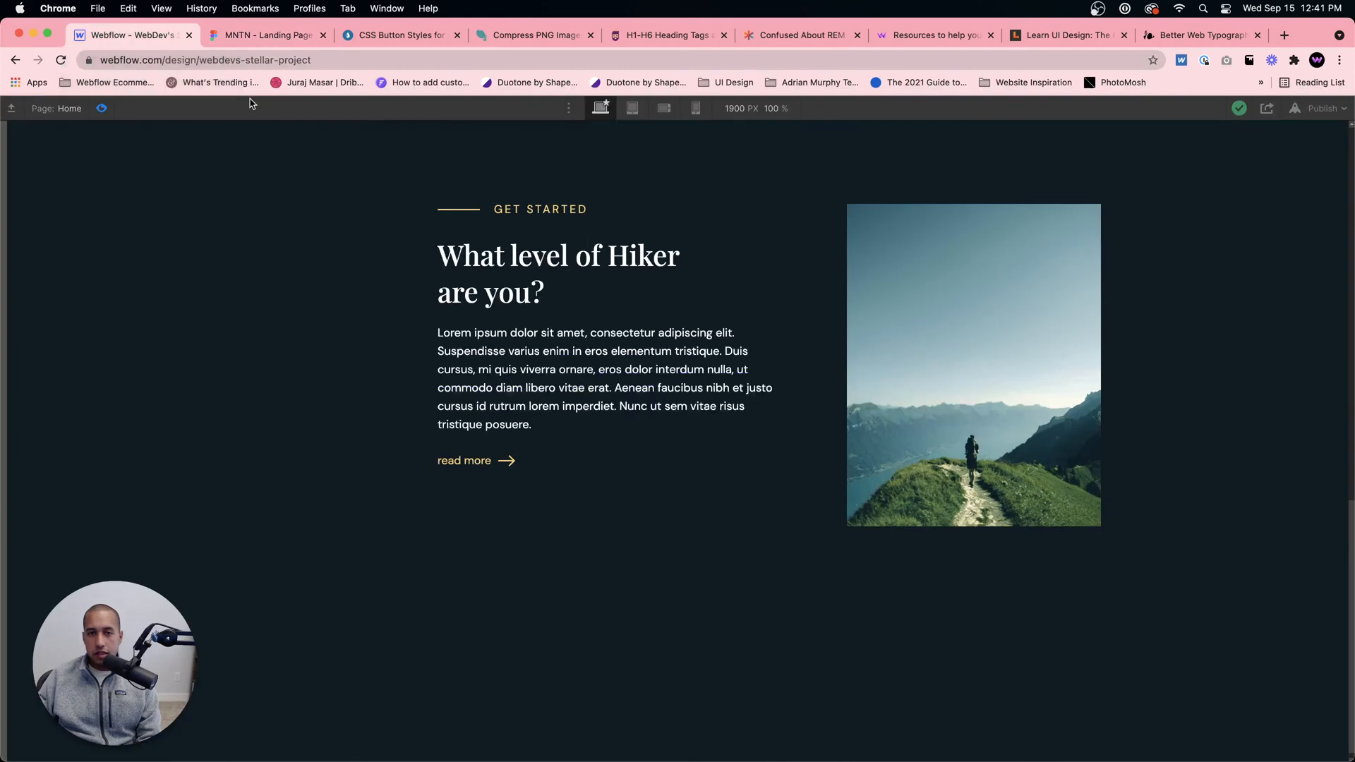
pyautogui.click(261, 35)
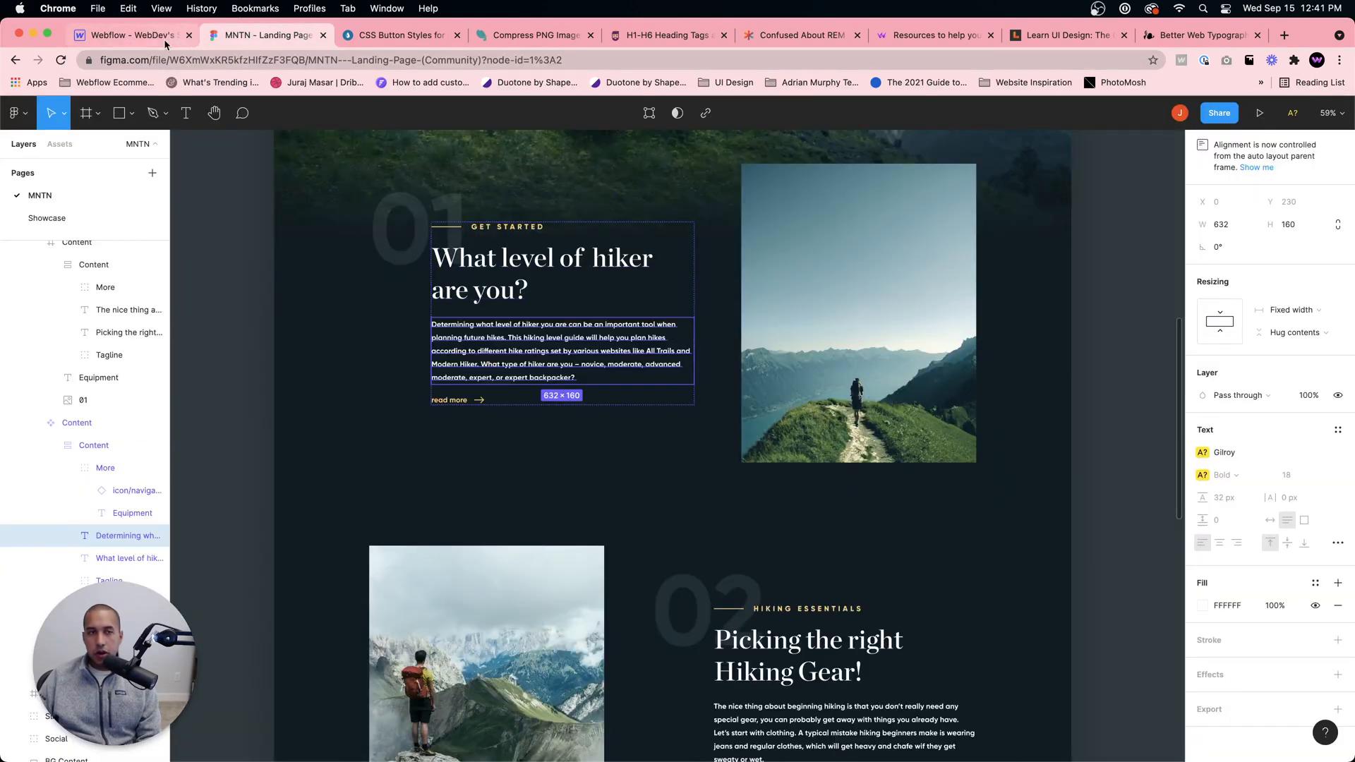
pyautogui.click(127, 35)
pyautogui.click(101, 108)
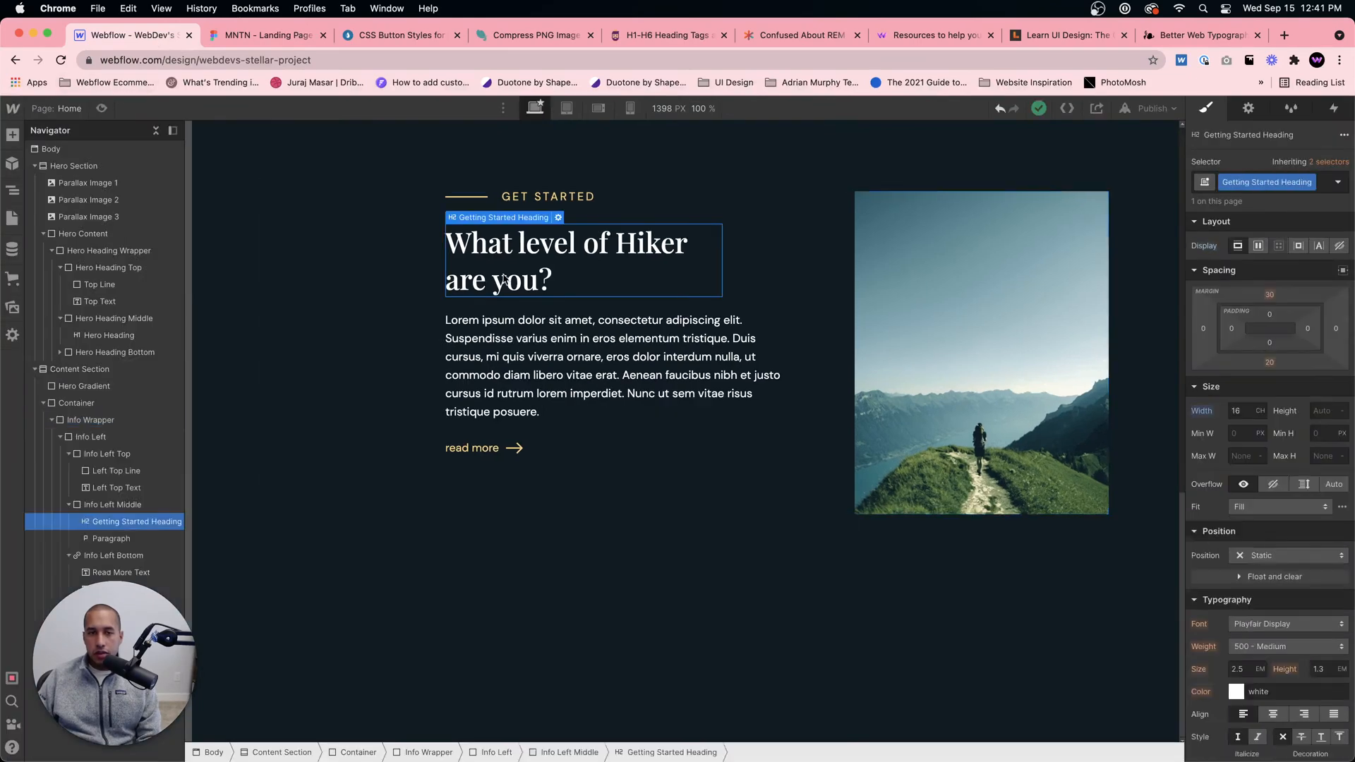
# Step: Try a letter spacing of 1 px on the Getting Started Heading and set it back to 0
pyautogui.scroll(-4, 1263, 590)
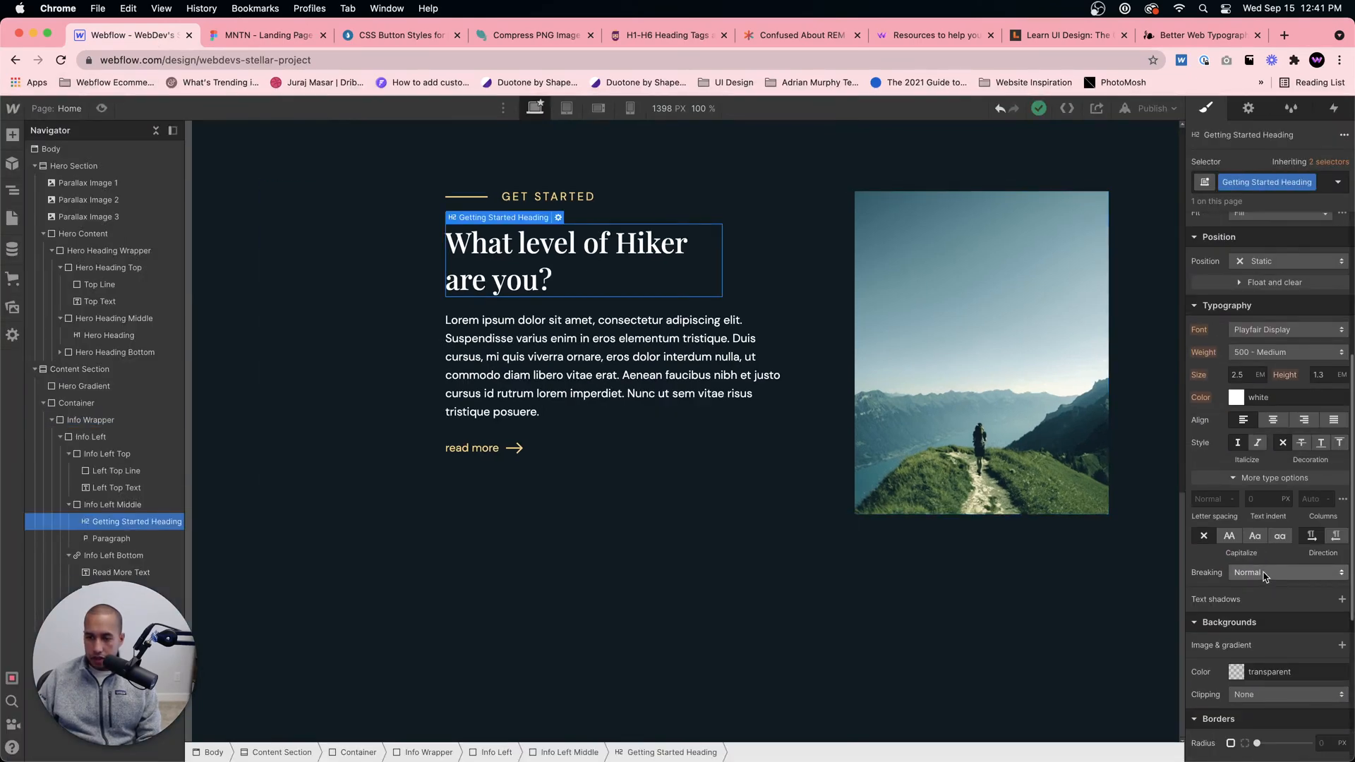
pyautogui.click(1210, 499)
pyautogui.write('1')
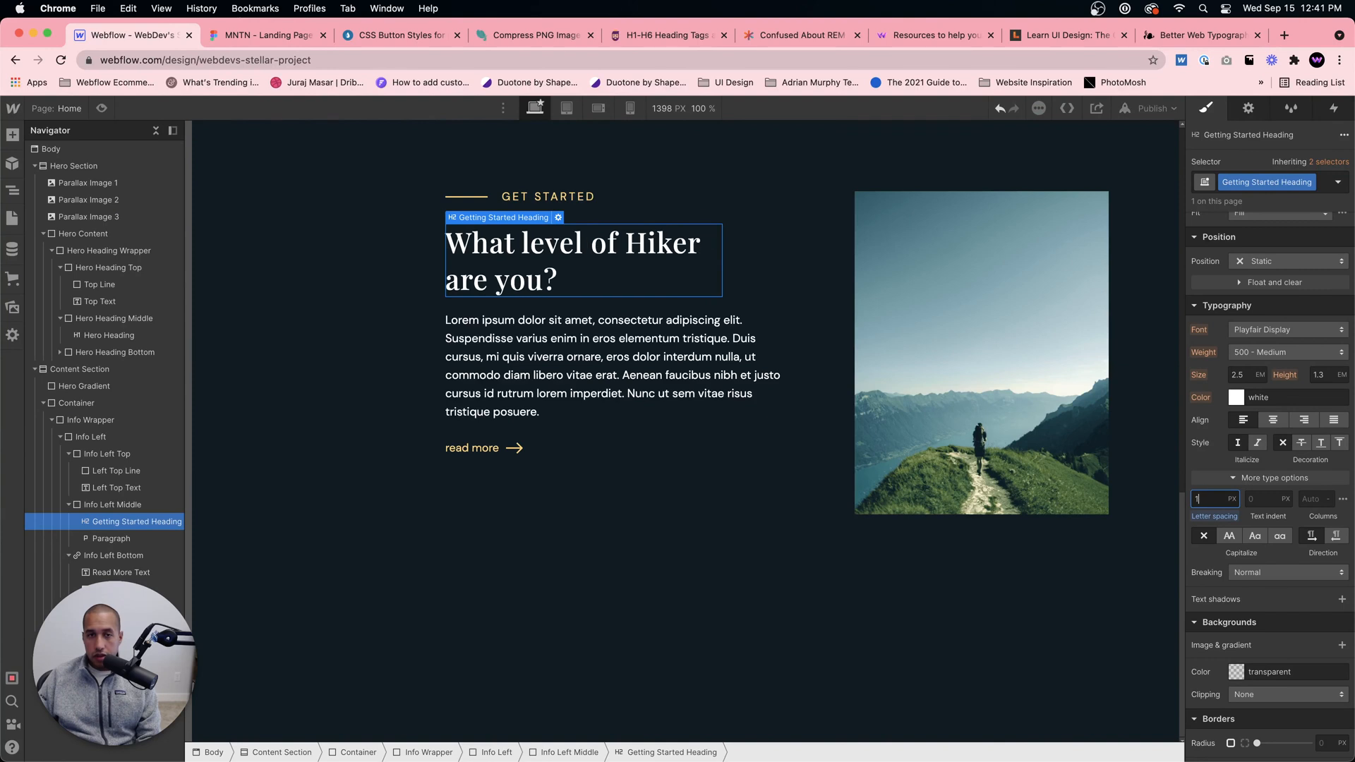
pyautogui.press('BackSpace')
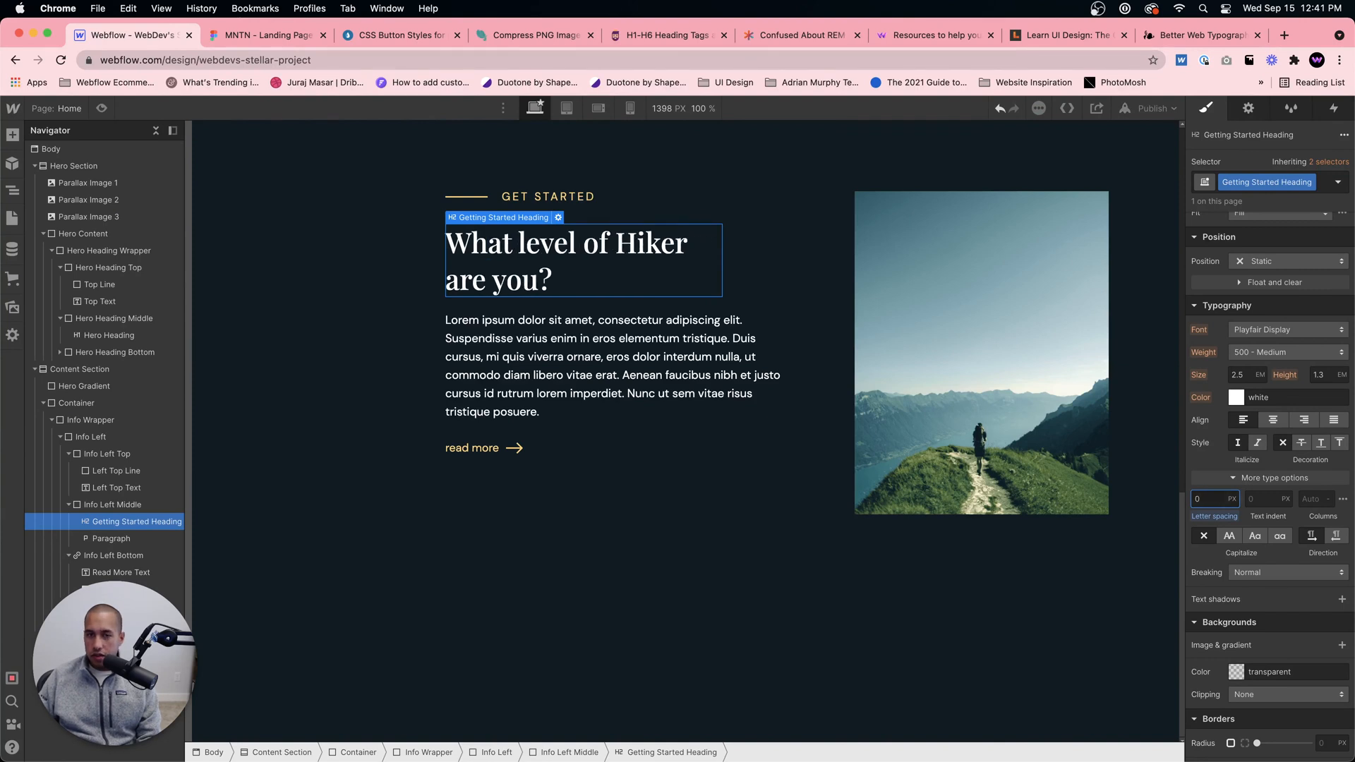
# Step: Make two copies of the Info Wrapper inside the content section's Container
pyautogui.click(635, 451)
pyautogui.click(52, 420)
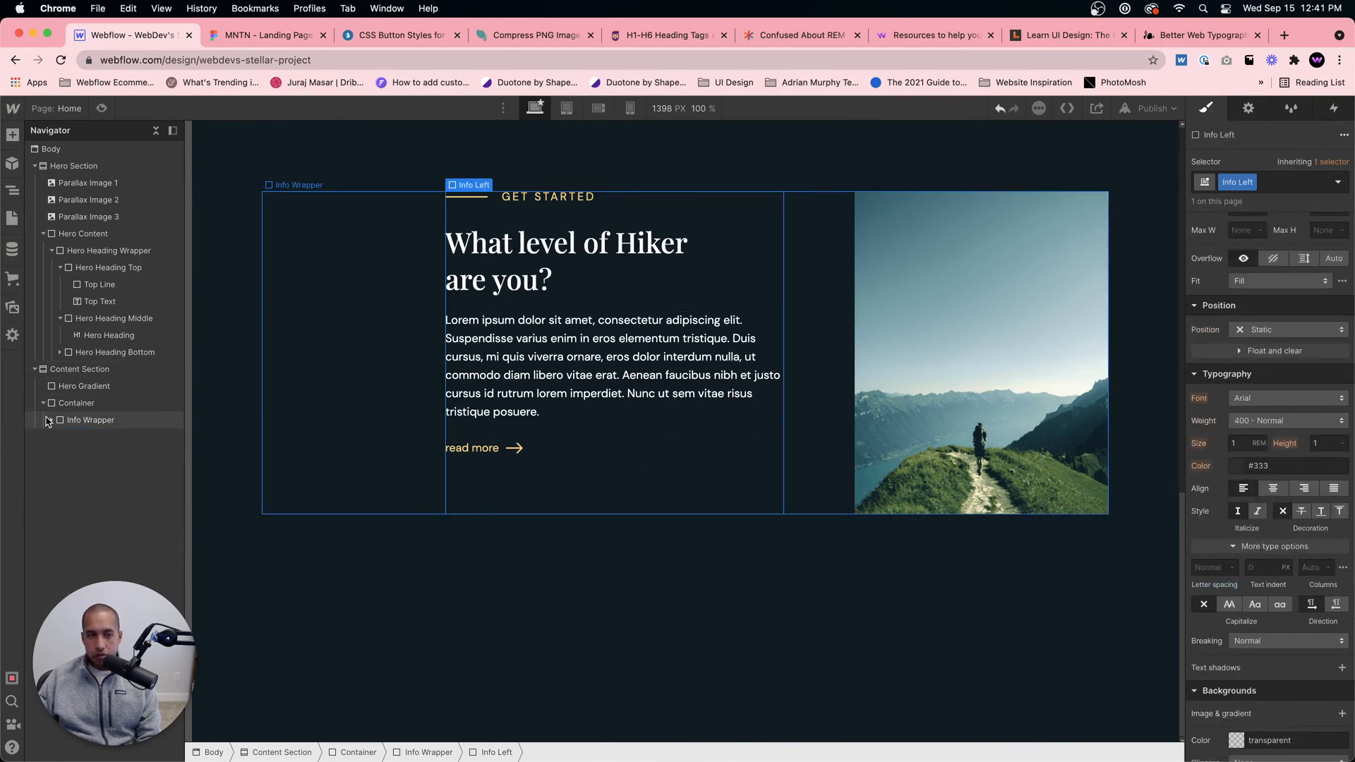
pyautogui.click(78, 421)
pyautogui.press('super+c')
pyautogui.press('super+v')
pyautogui.press('super+v')
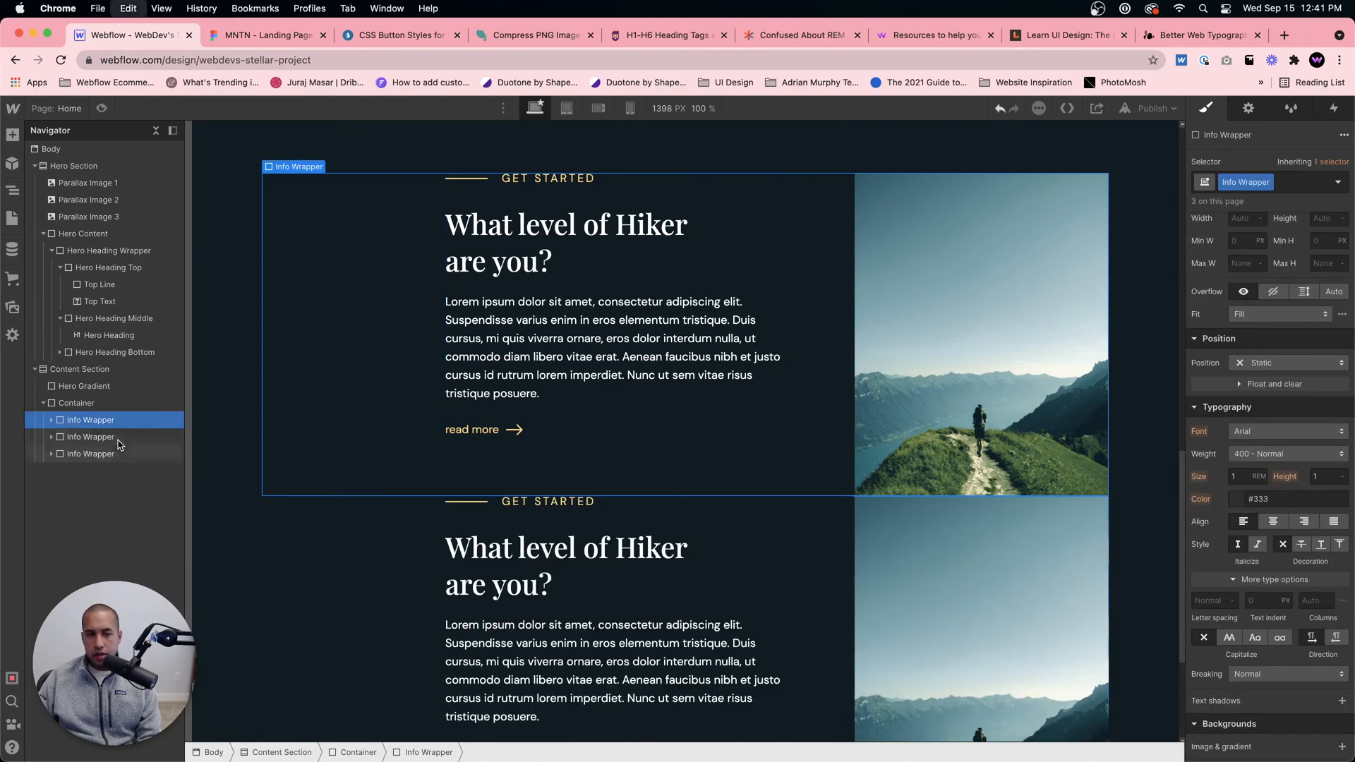
# Step: Set the Info Wrapper's bottom margin to 40 px
pyautogui.scroll(3, 1270, 310)
pyautogui.click(1270, 306)
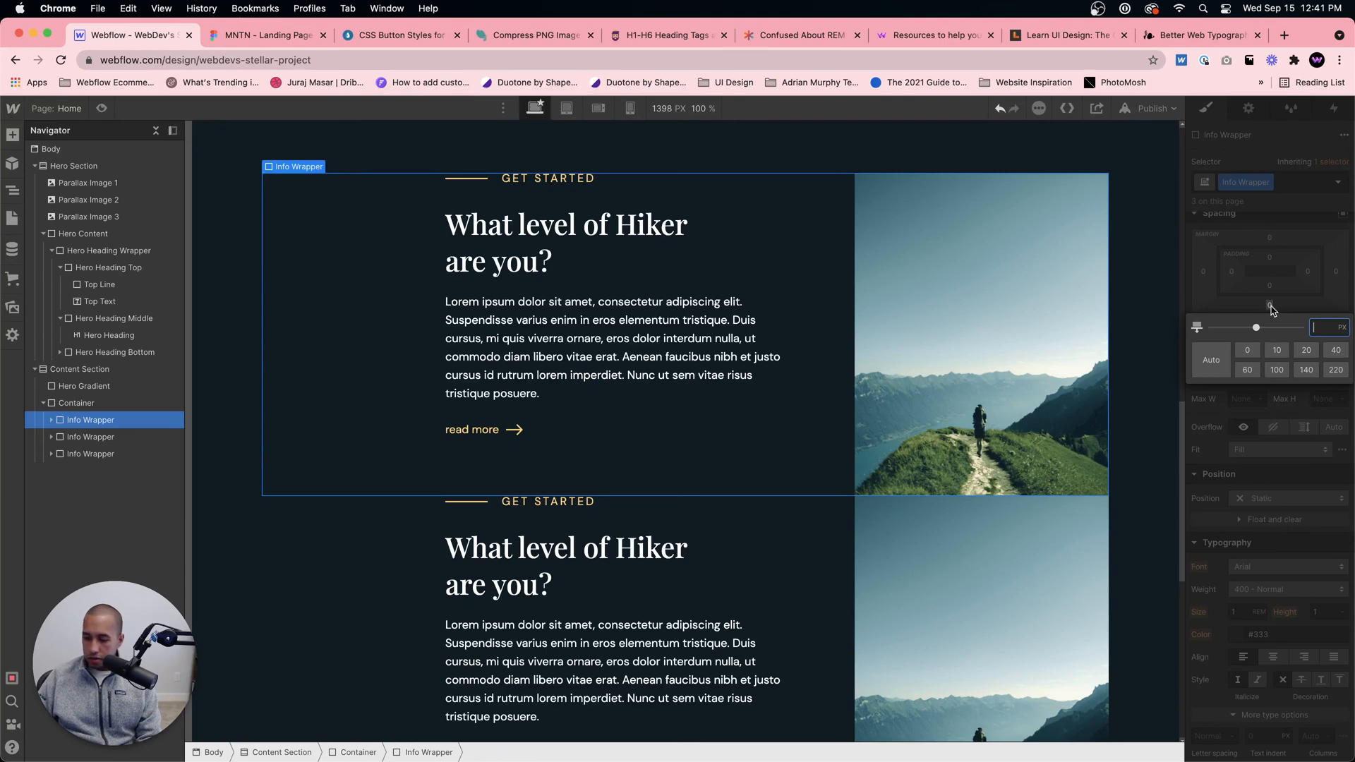
pyautogui.write('40')
pyautogui.press('Return')
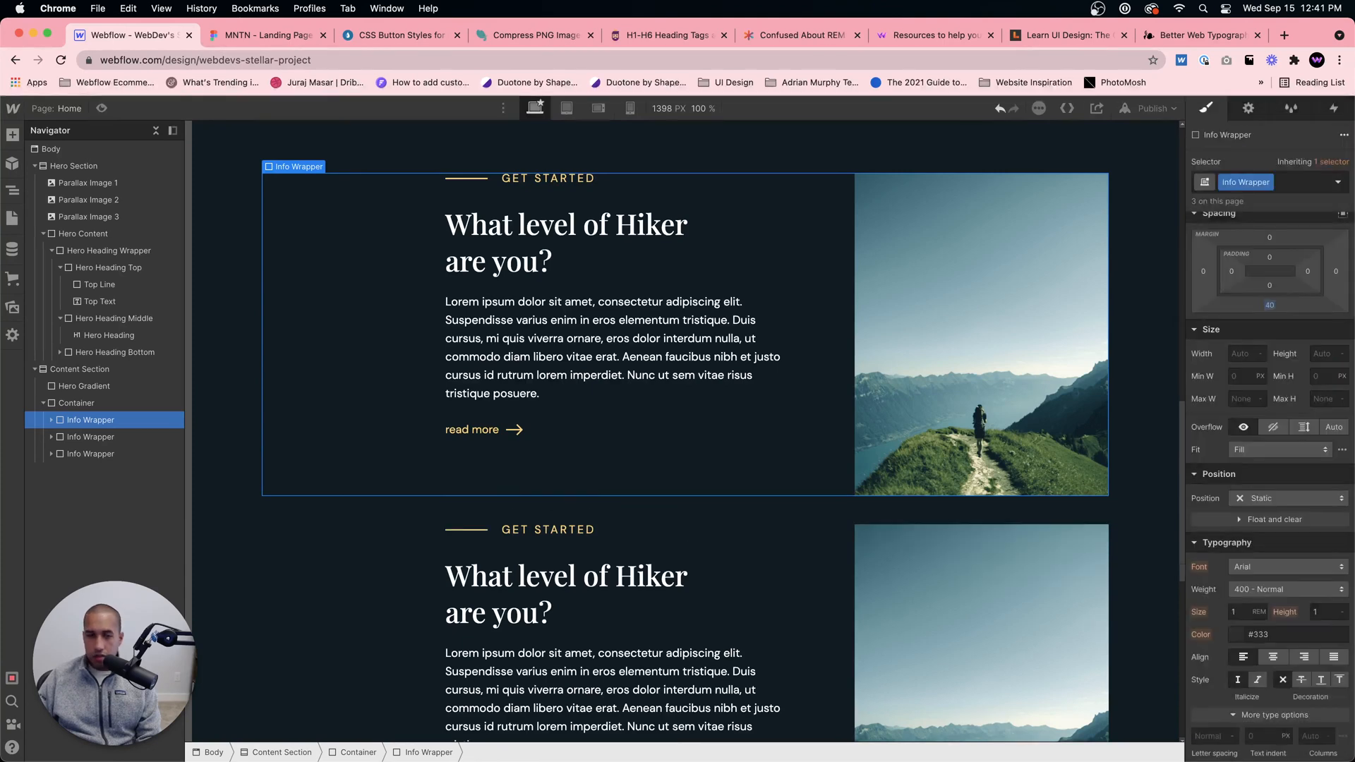
# Step: Set the Info Wrapper's bottom margin to 100 px and check the spacing between the repeated blocks
pyautogui.click(1256, 300)
pyautogui.write('100')
pyautogui.press('Return')
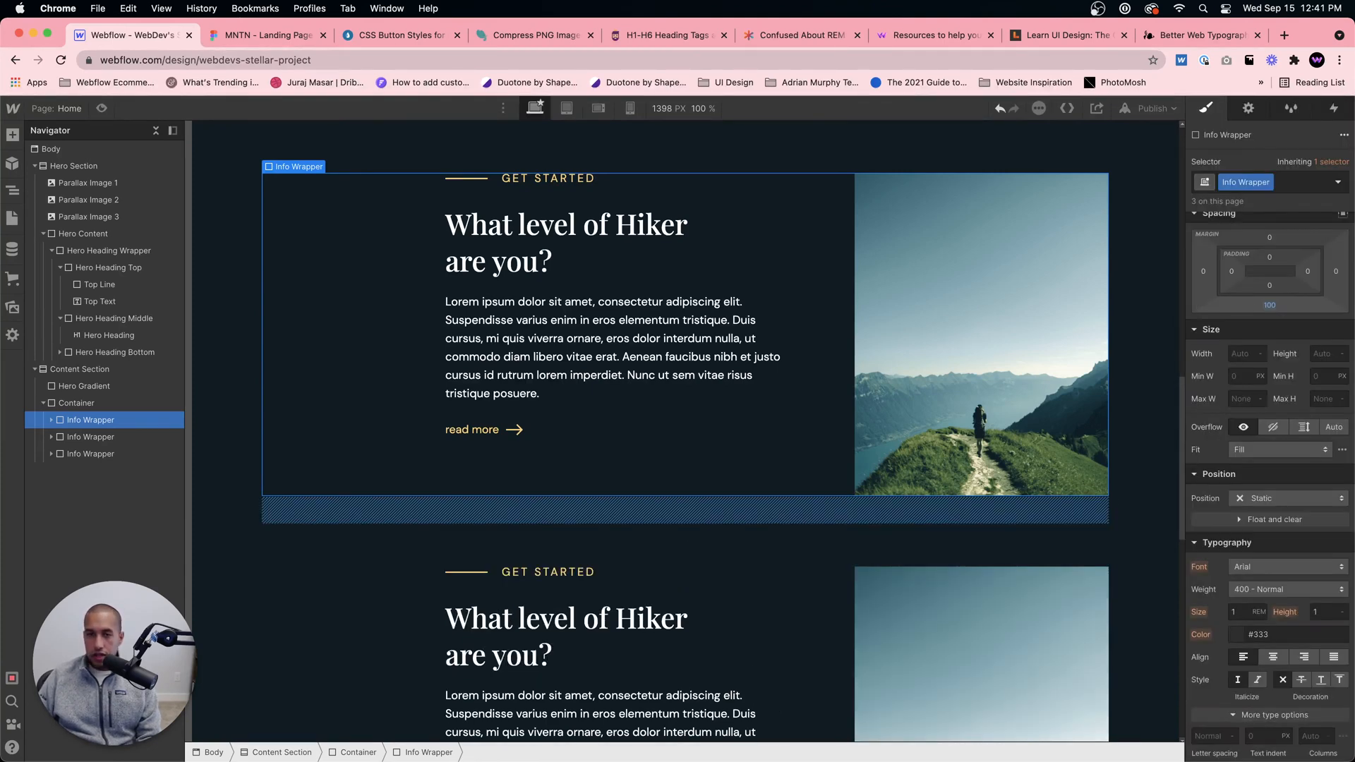
pyautogui.click(895, 529)
pyautogui.scroll(-4, 494, 536)
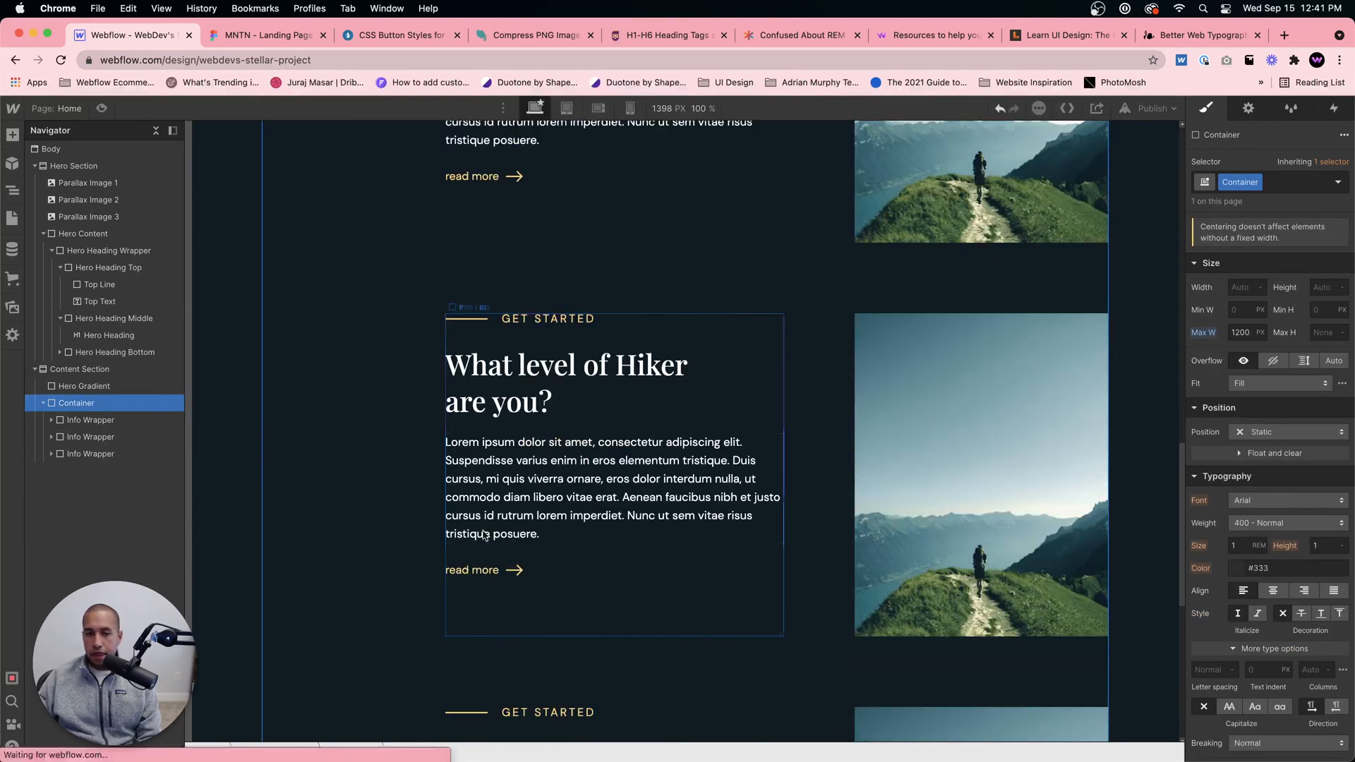
pyautogui.scroll(1, 529, 399)
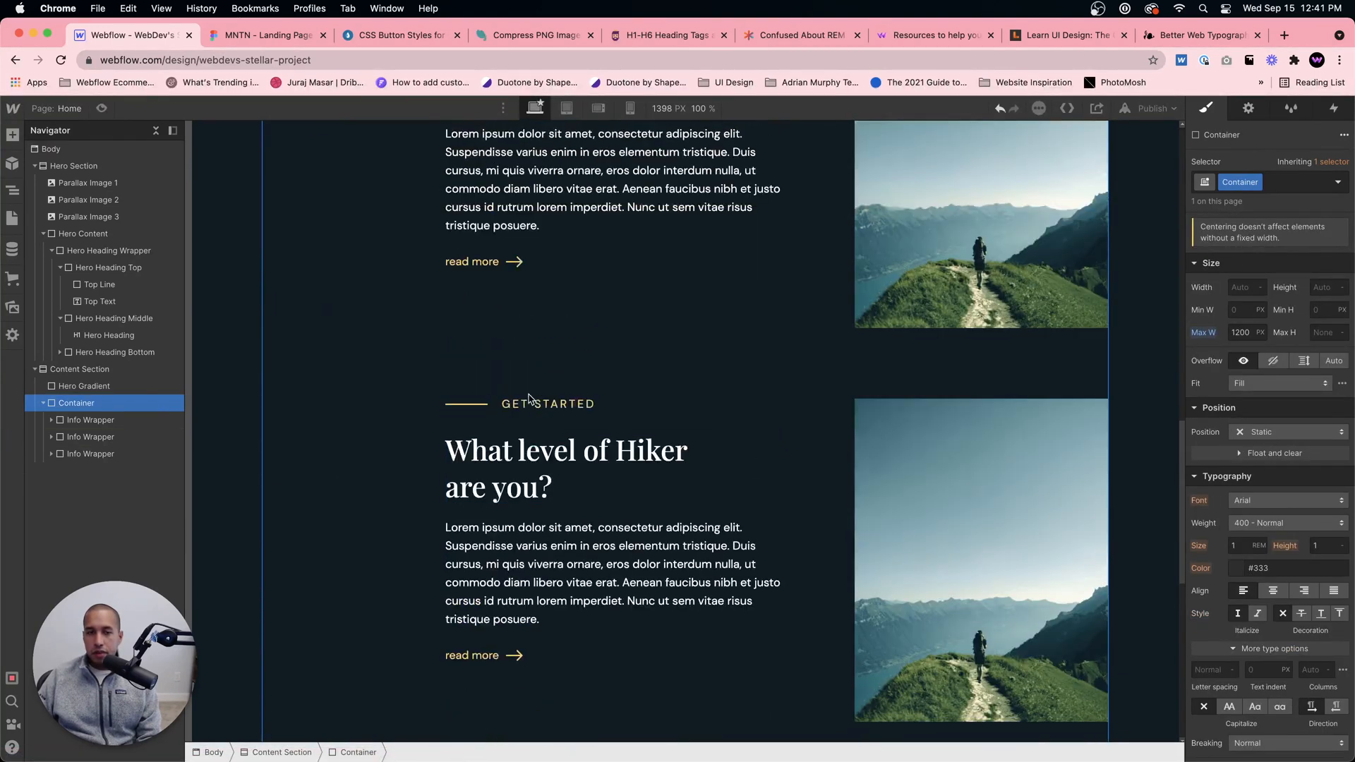
# Step: Compare the repeated content blocks in Webflow with the first two blocks of the Figma design
pyautogui.hotkey('ctrl', 'Tab')
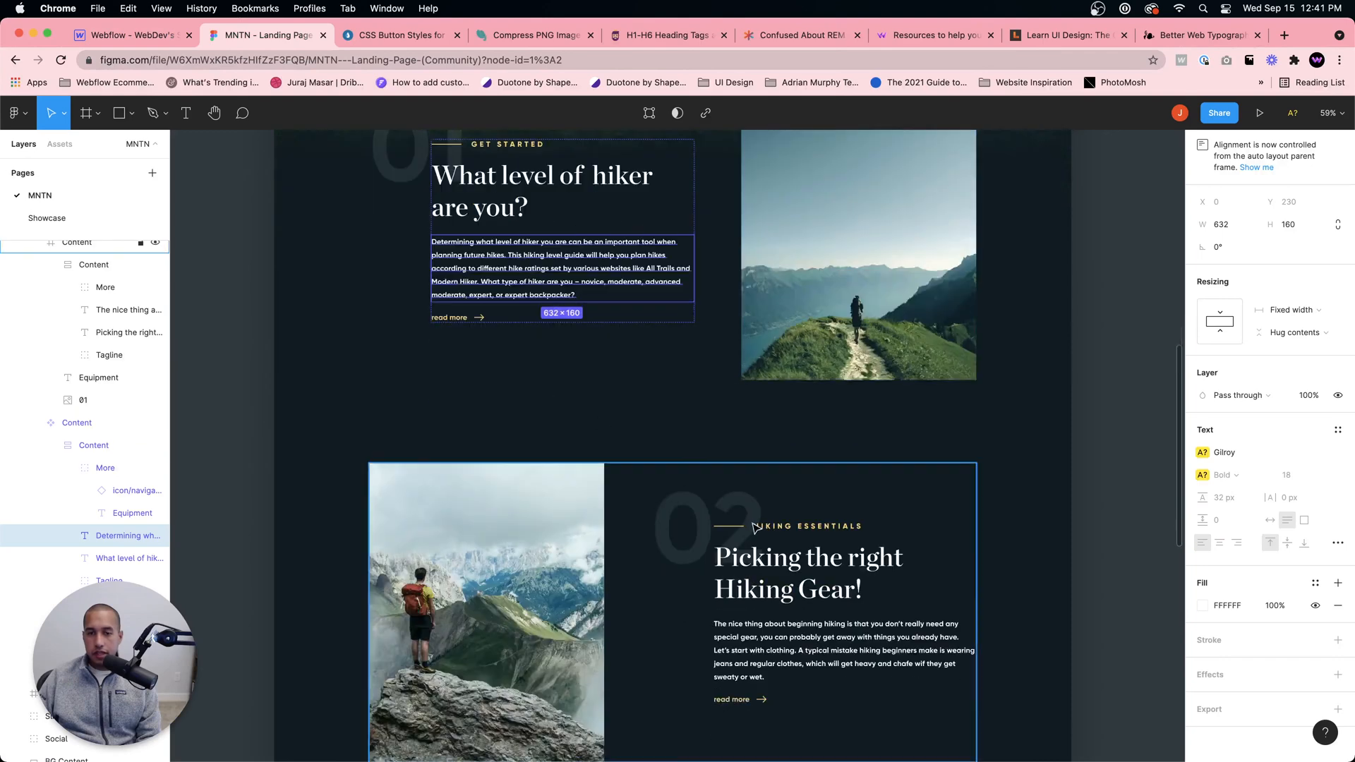
pyautogui.scroll(3, 699, 475)
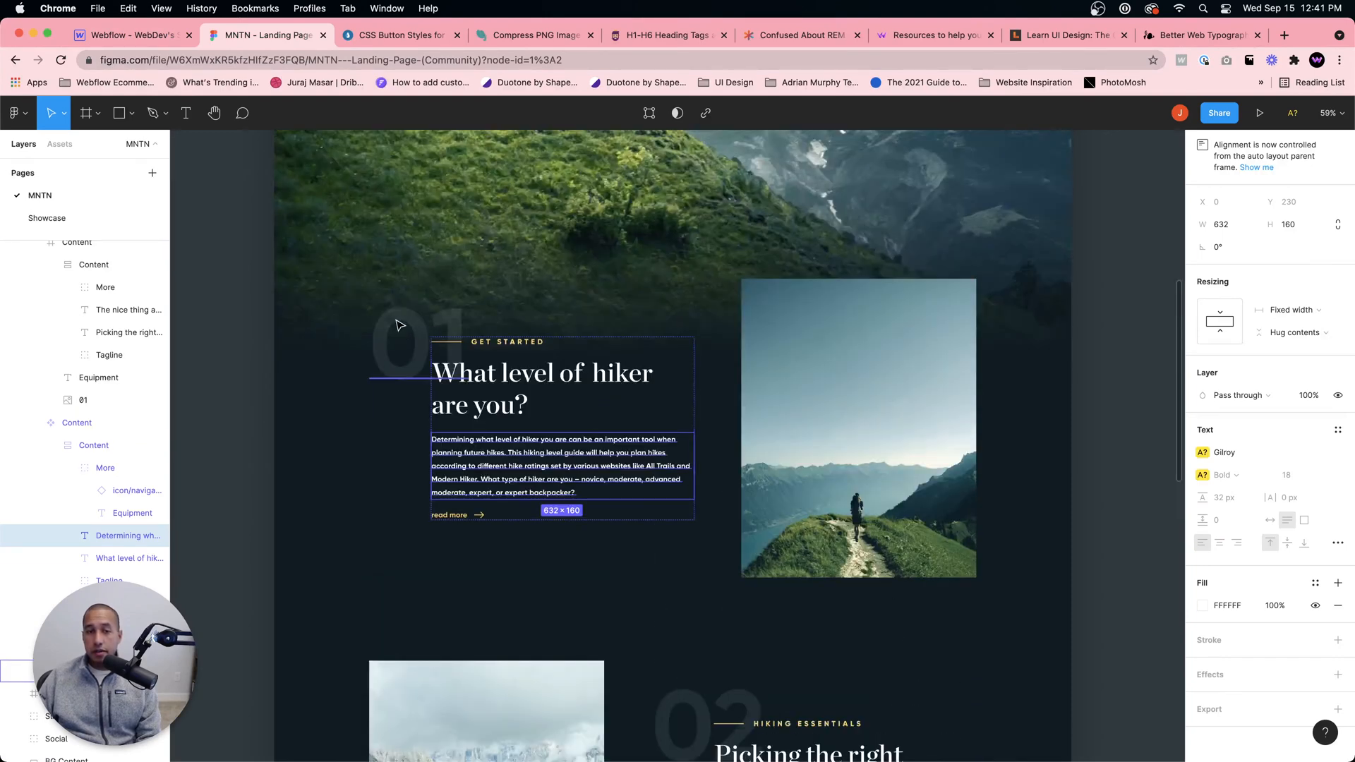
pyautogui.hotkey('ctrl', 'shift', 'Tab')
pyautogui.scroll(4, 829, 361)
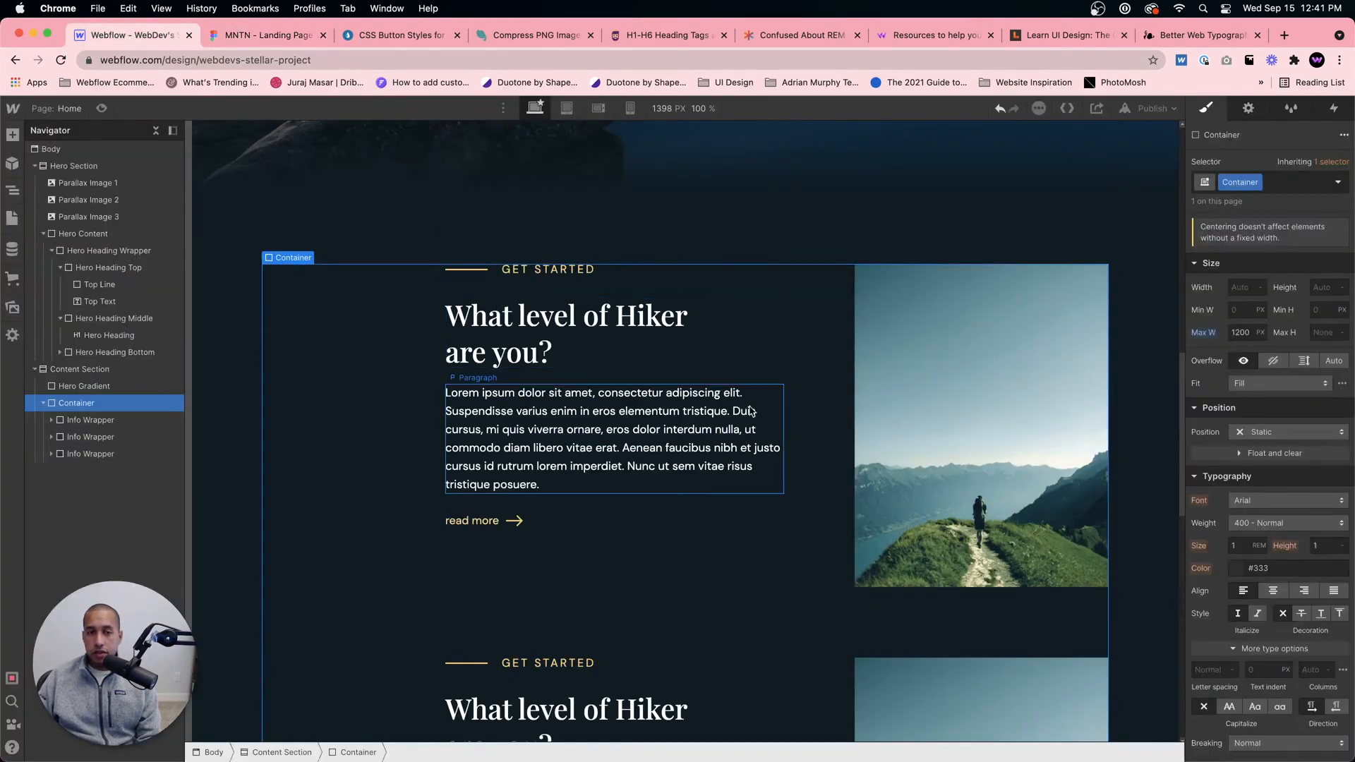
# Step: Expand the first Info Wrapper's structure down to the blocks inside Info Left, with Info Left selected
pyautogui.click(829, 362)
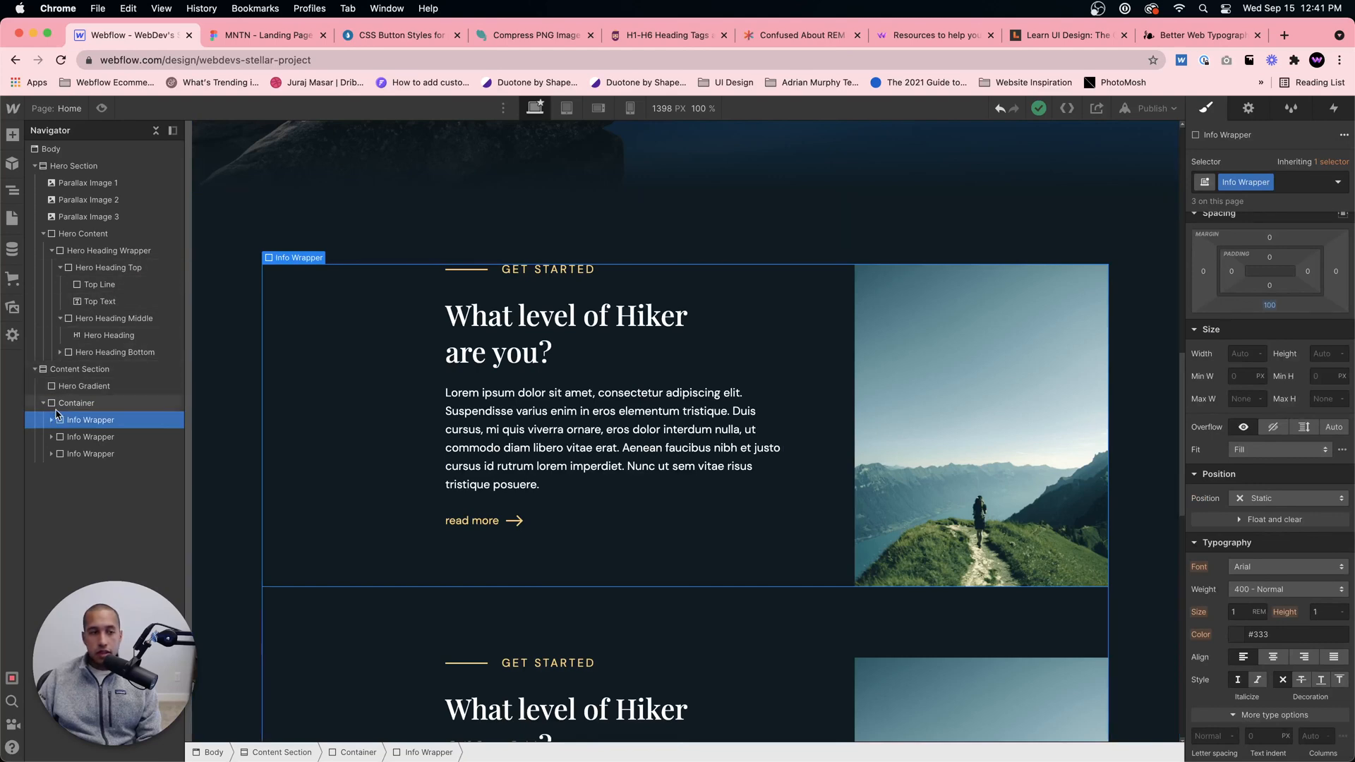
pyautogui.click(52, 419)
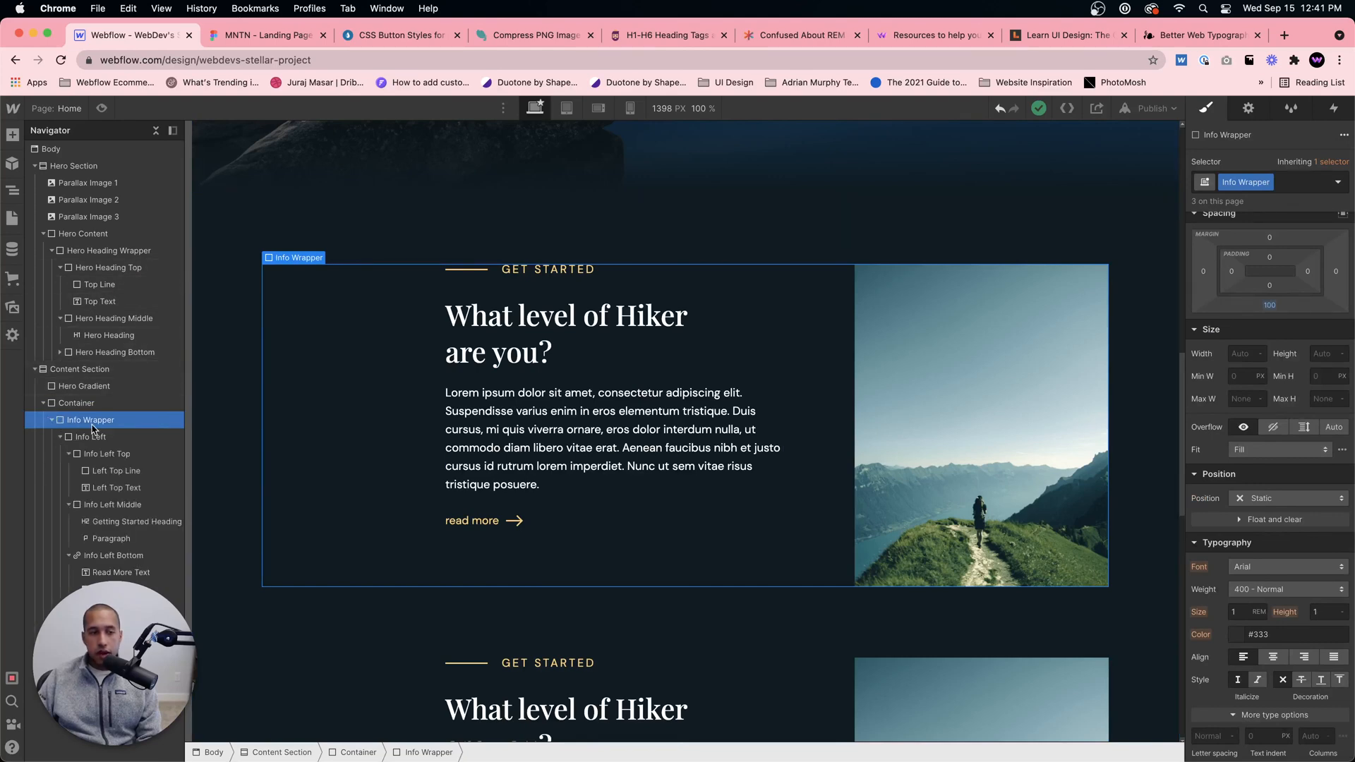
pyautogui.click(61, 438)
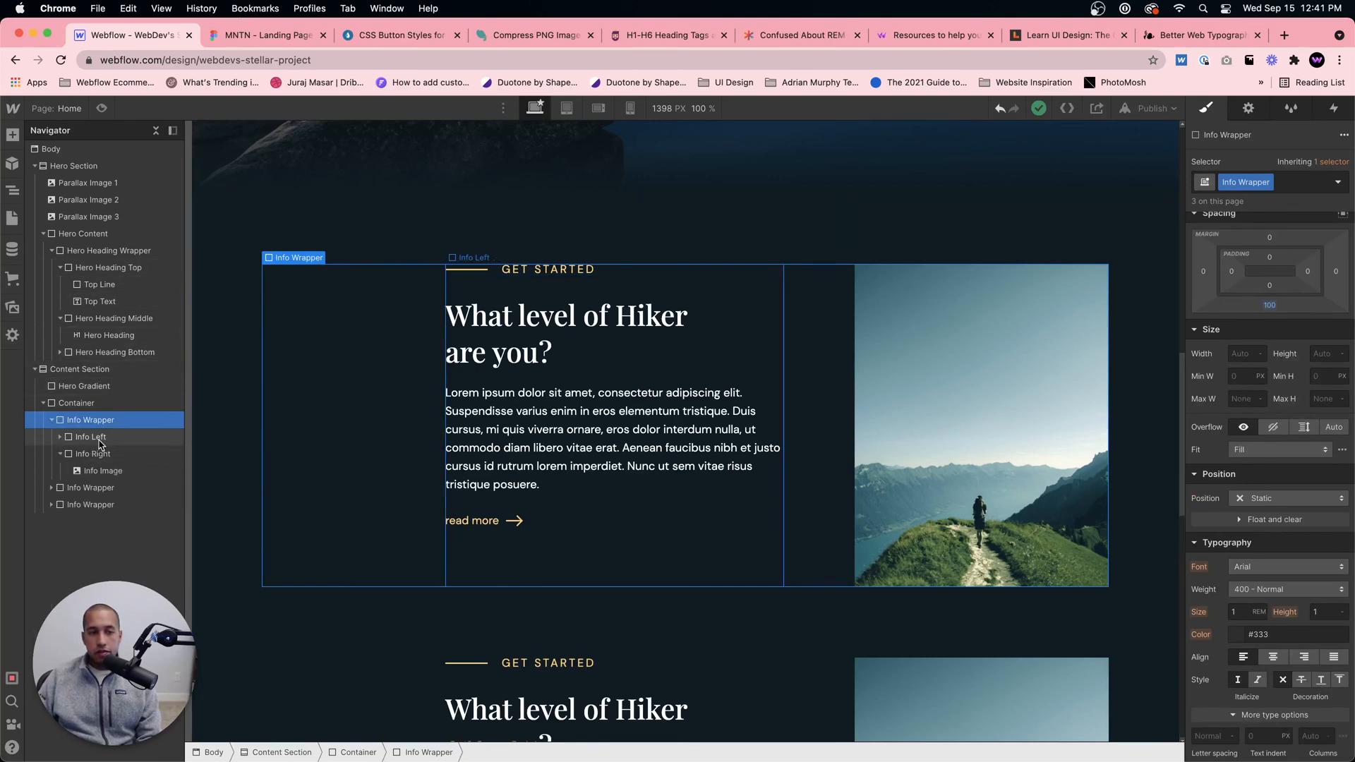
pyautogui.click(60, 438)
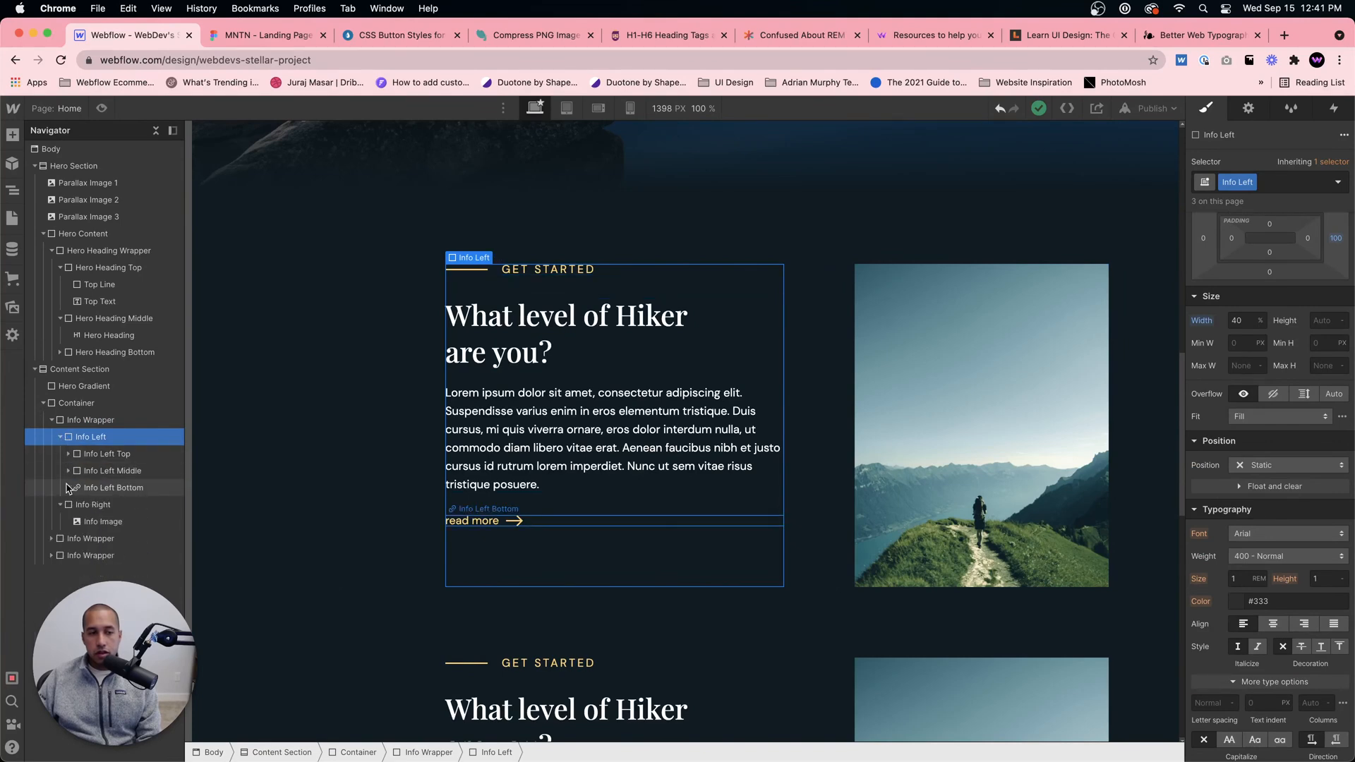
# Step: Add a div block inside the first Info Wrapper's Info Left and start assigning it a class
pyautogui.press('super+e')
pyautogui.write('div')
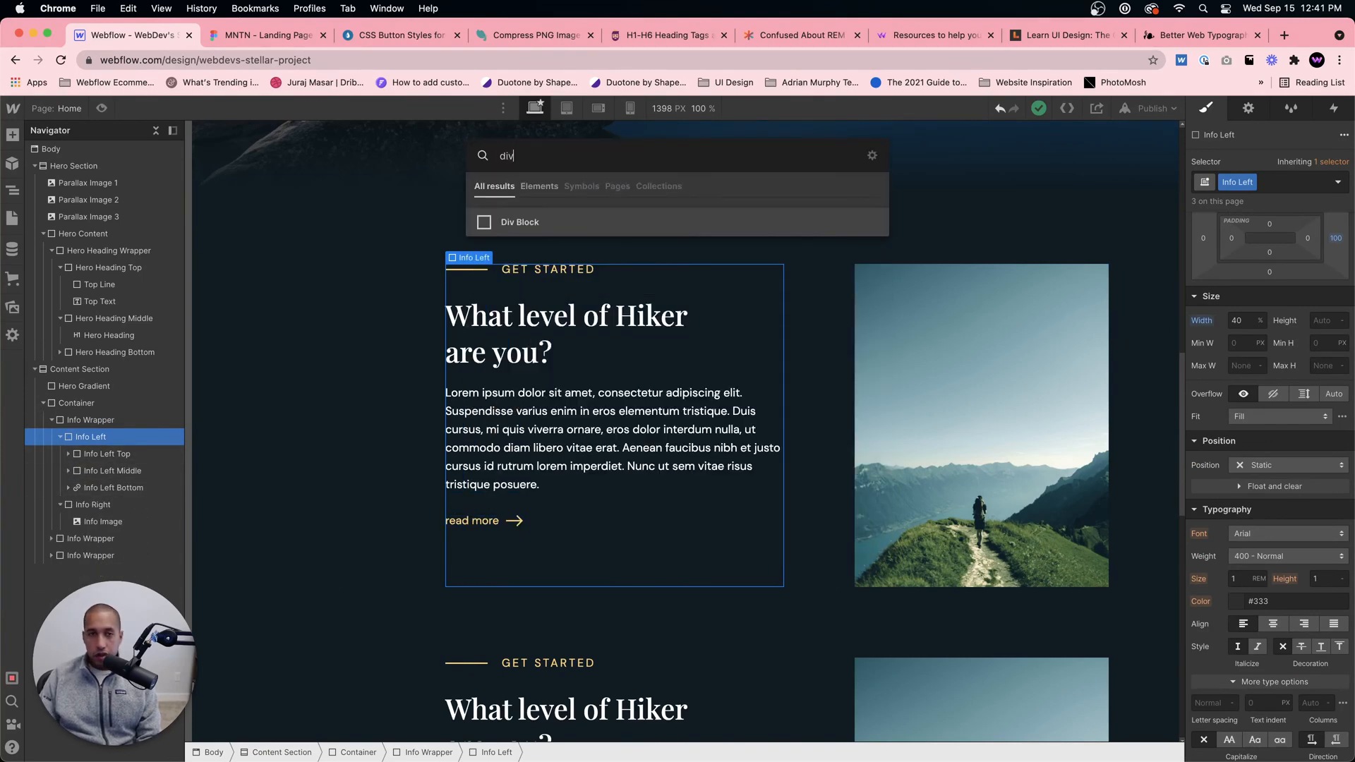
pyautogui.press('Return')
pyautogui.click(1300, 183)
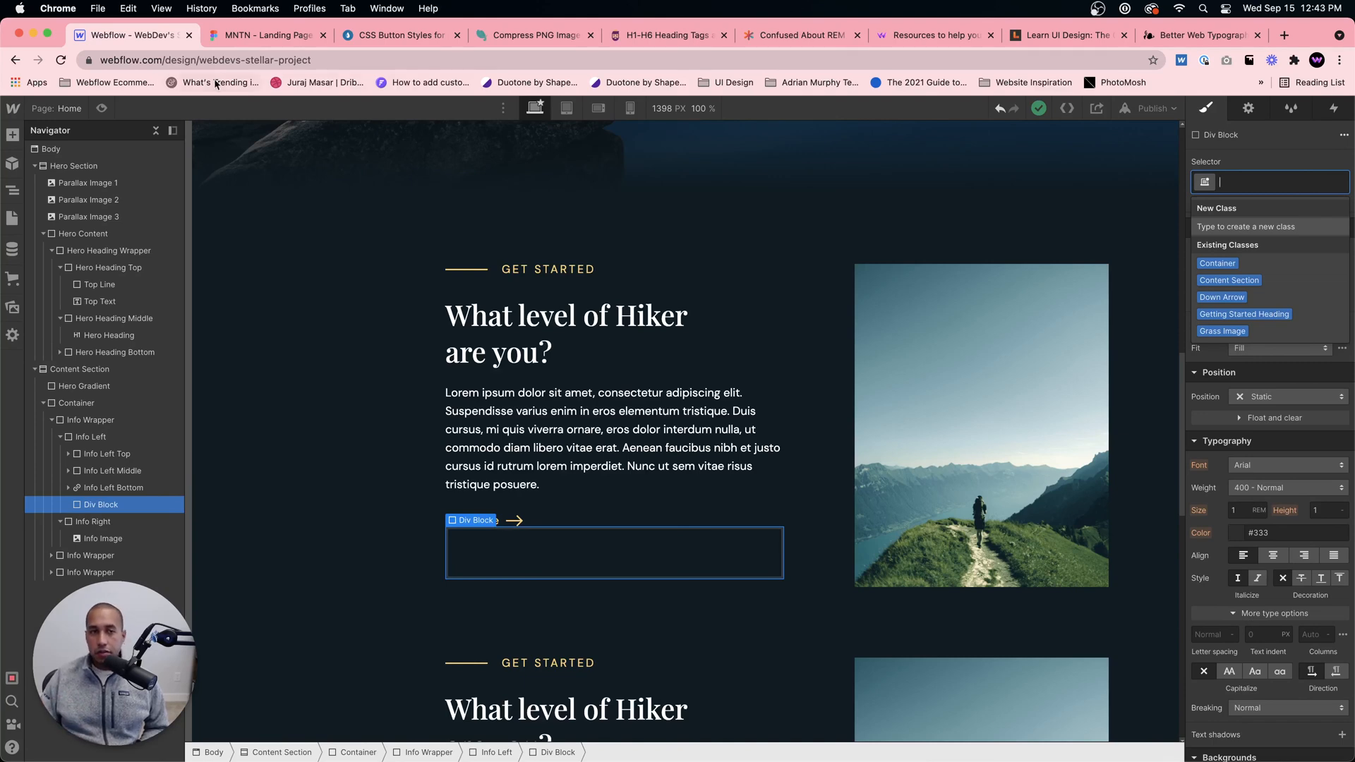
# Step: Examine the numbered content block's frames in the Figma design and delete the empty div block from Info Left in Webflow
pyautogui.click(255, 37)
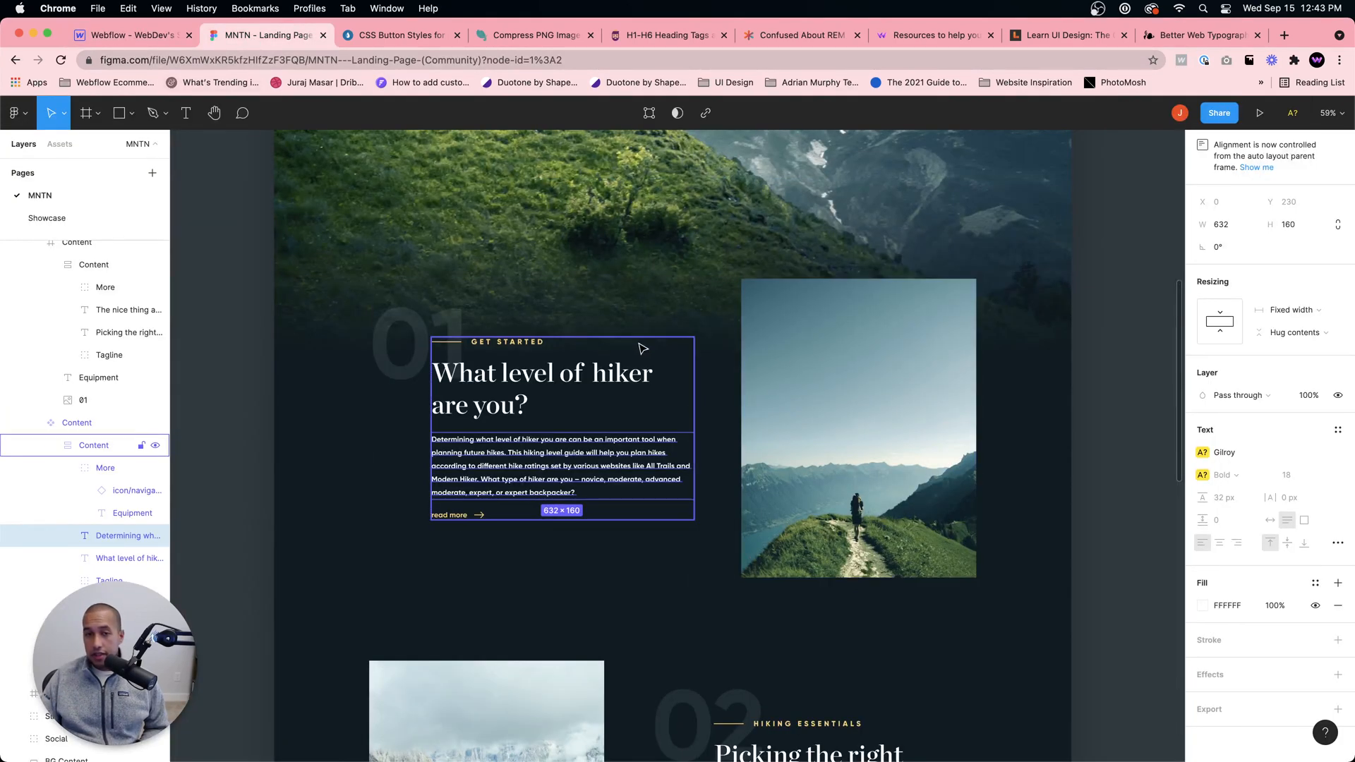
pyautogui.click(686, 393)
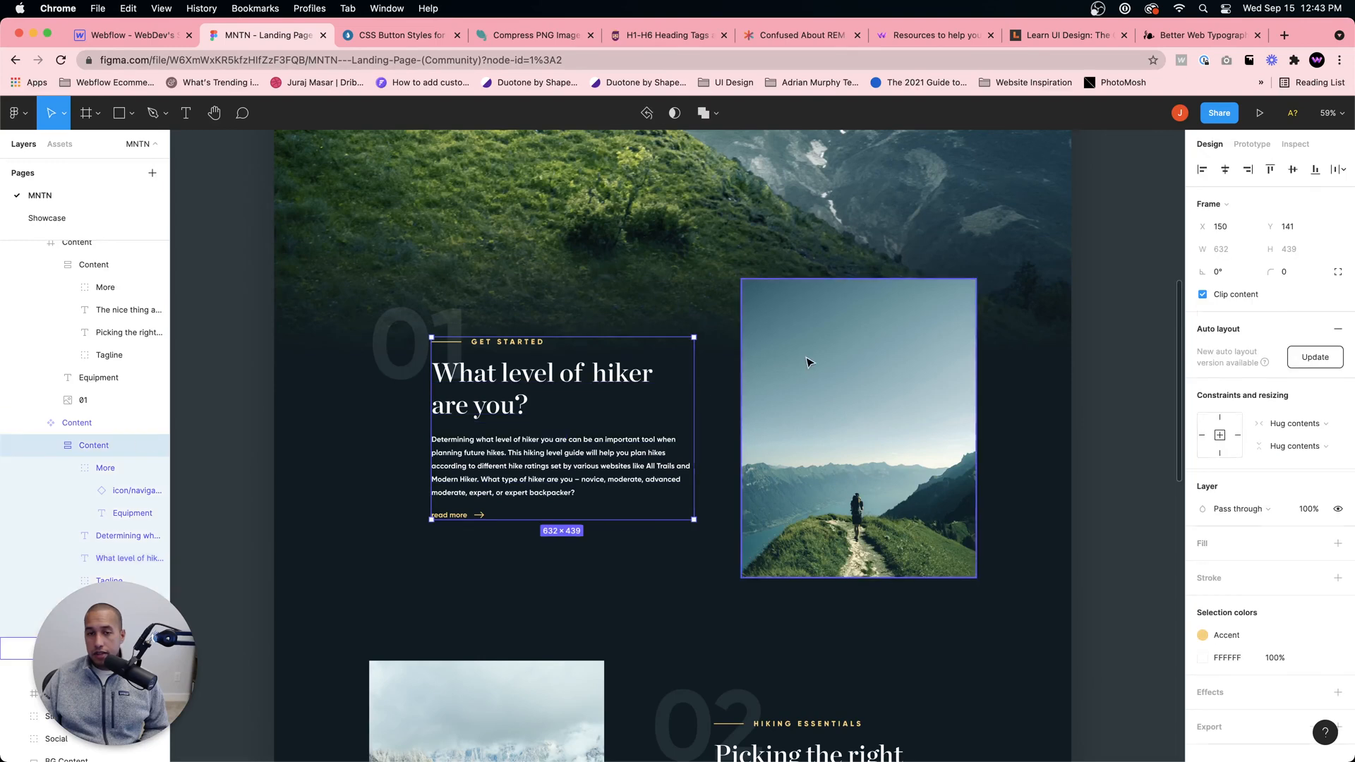
pyautogui.click(704, 308)
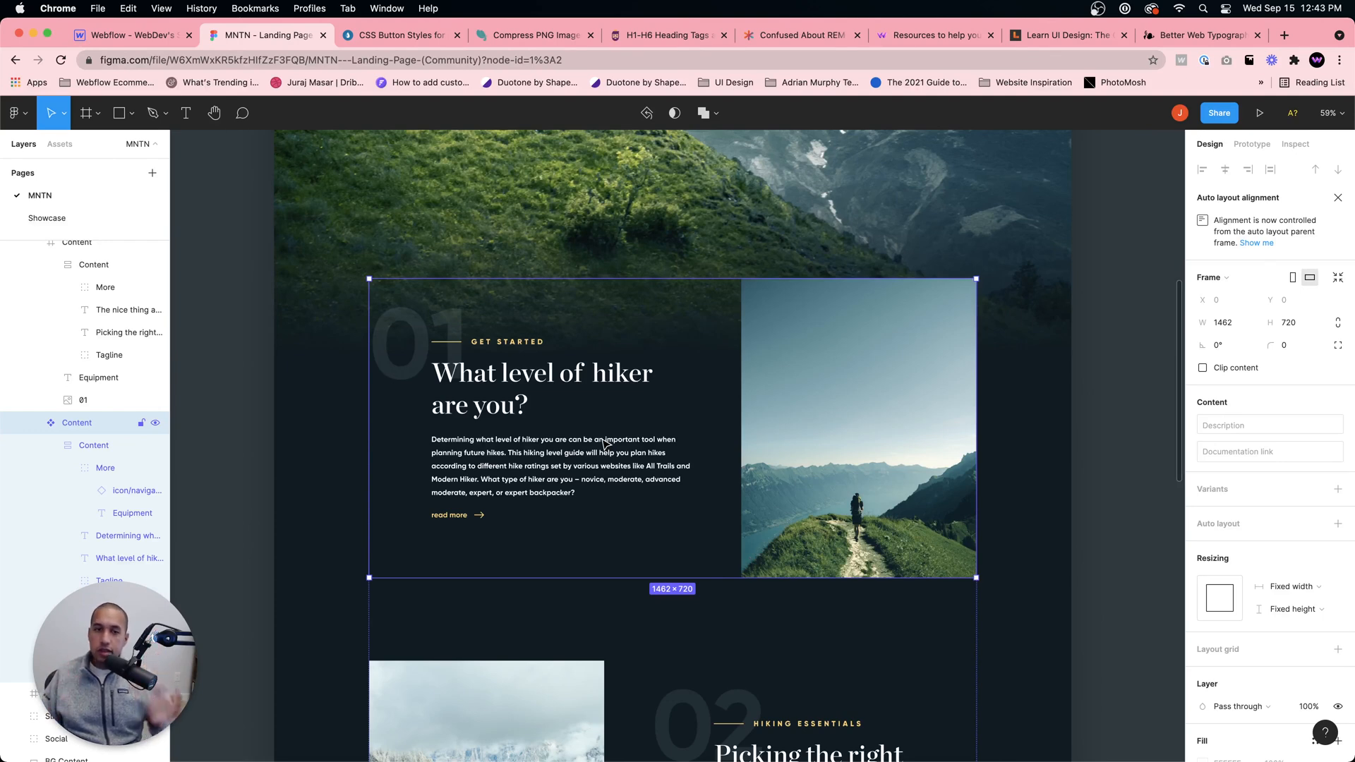
pyautogui.click(149, 38)
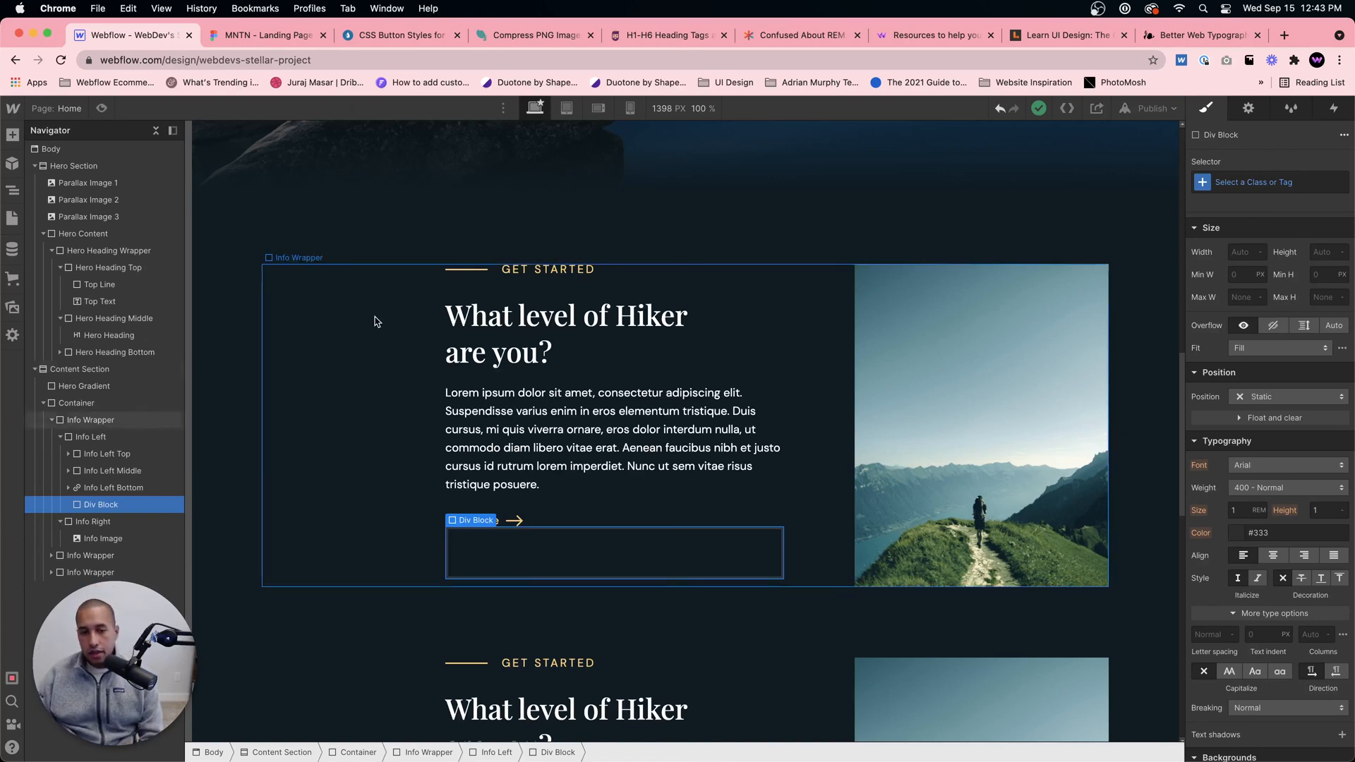
pyautogui.press('Delete')
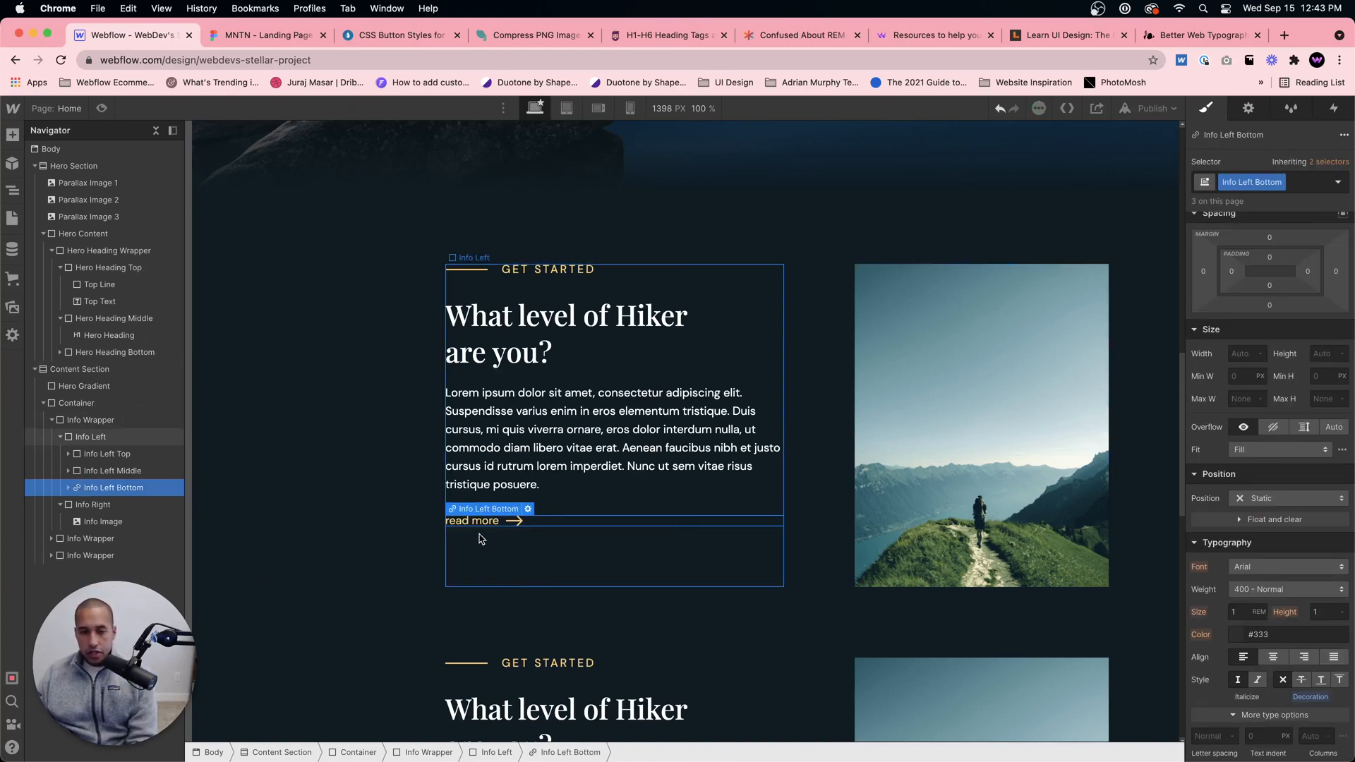
# Step: Add a text block inside the first Info Wrapper's Info Left and give it the class Info Number
pyautogui.click(106, 436)
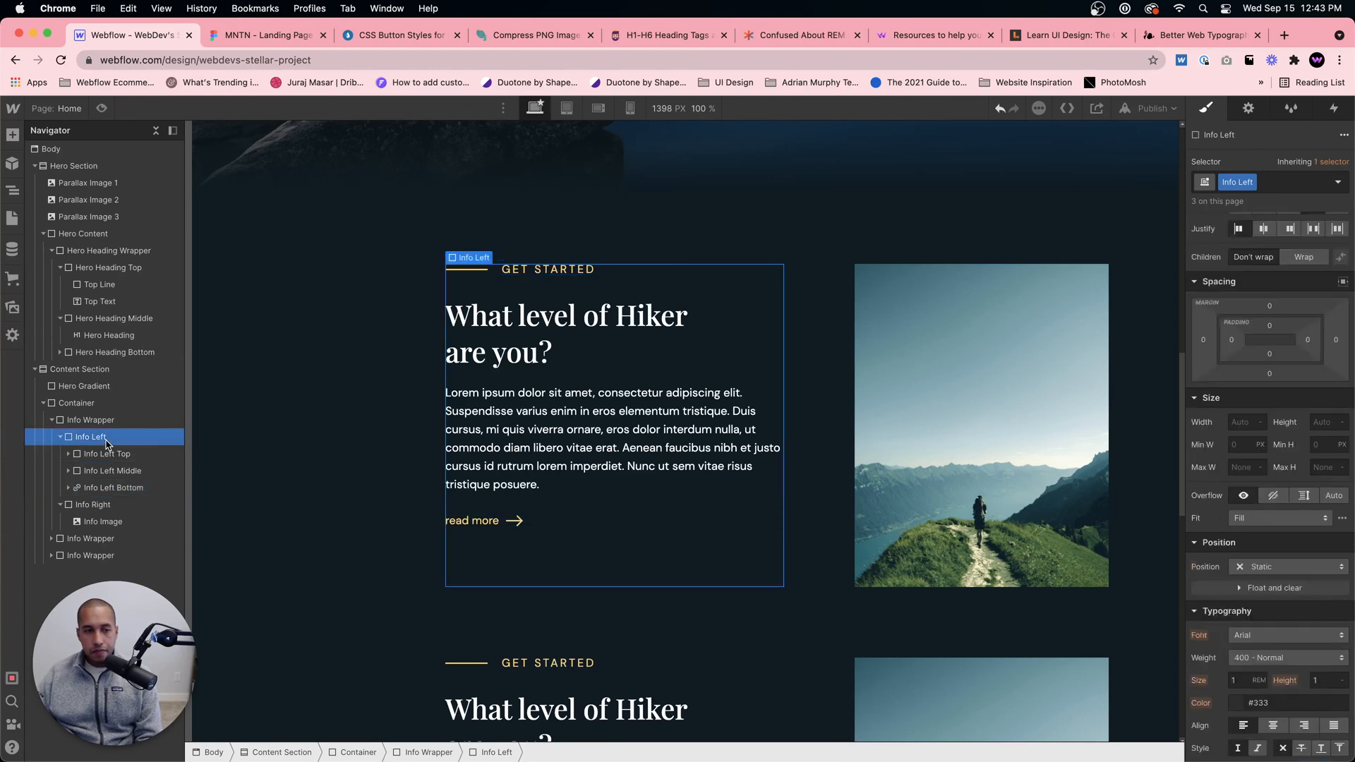
pyautogui.press('super+e')
pyautogui.write('text block')
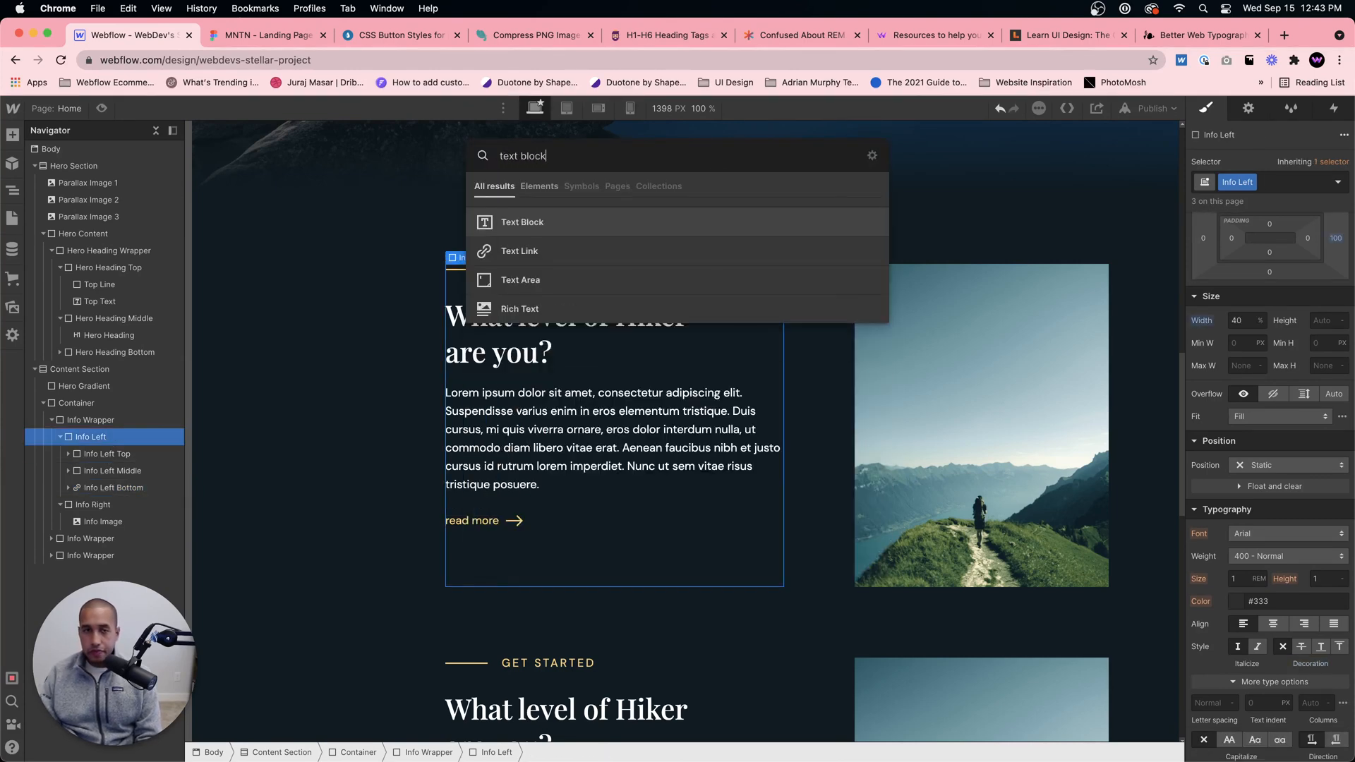
pyautogui.press('Return')
pyautogui.click(1286, 183)
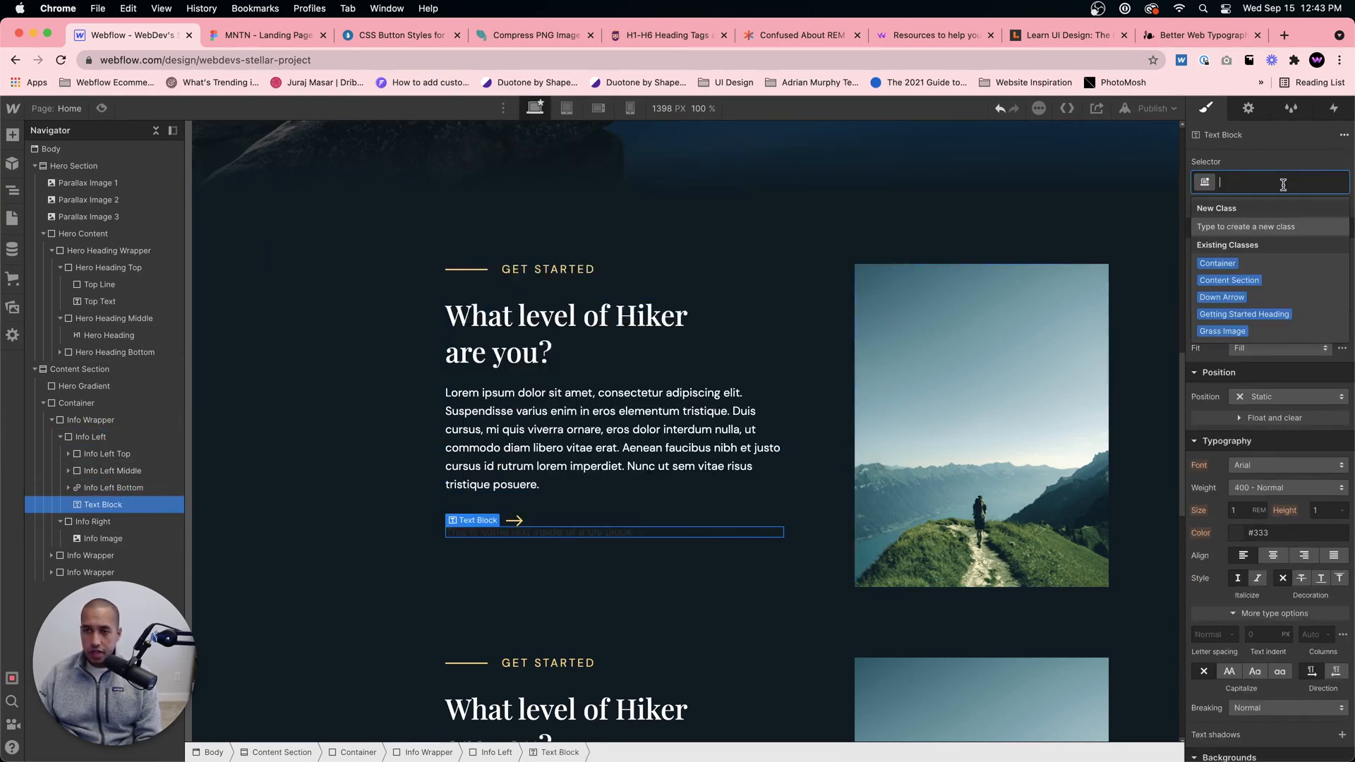
pyautogui.write('Info Number')
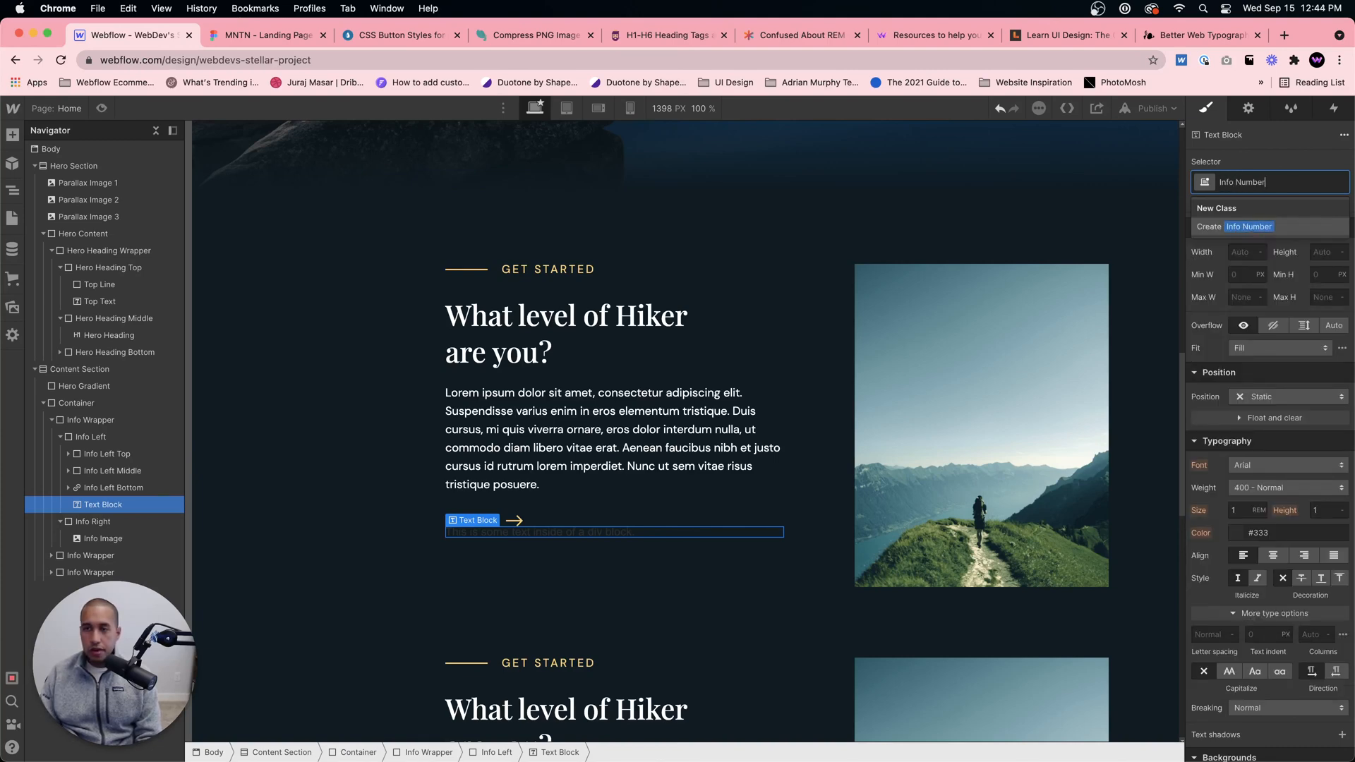
pyautogui.press('Return')
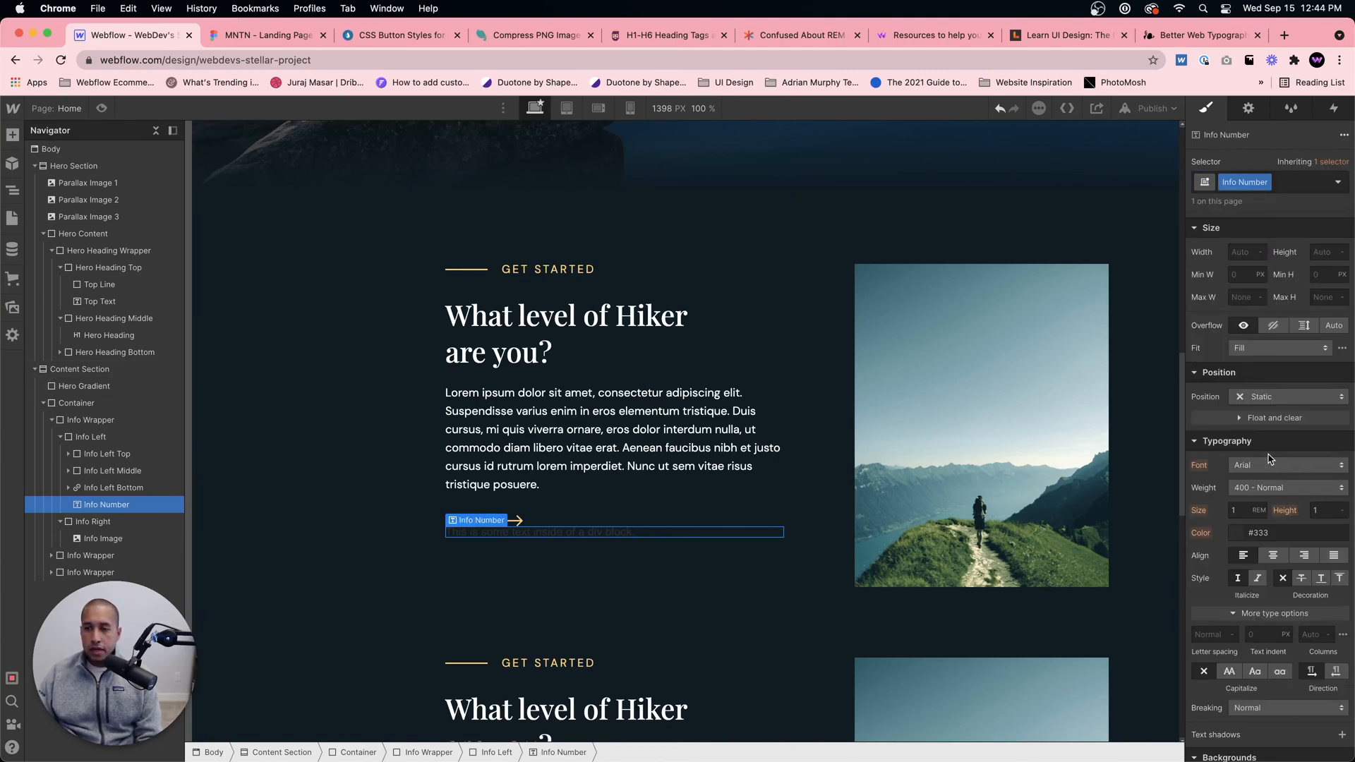
# Step: Set the Info Number's font to DM Sans, its size to 3 em and its color to white
pyautogui.click(1252, 468)
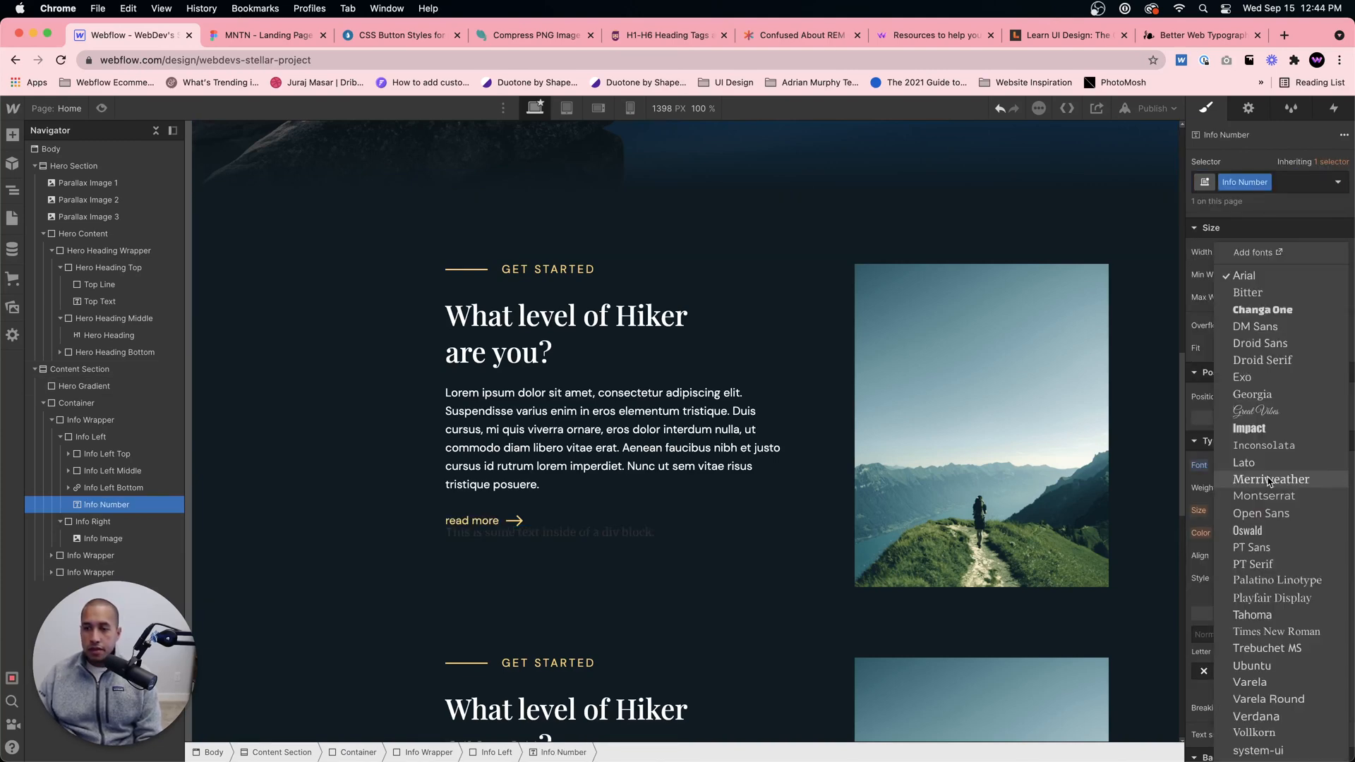
pyautogui.click(1249, 345)
pyautogui.click(1240, 511)
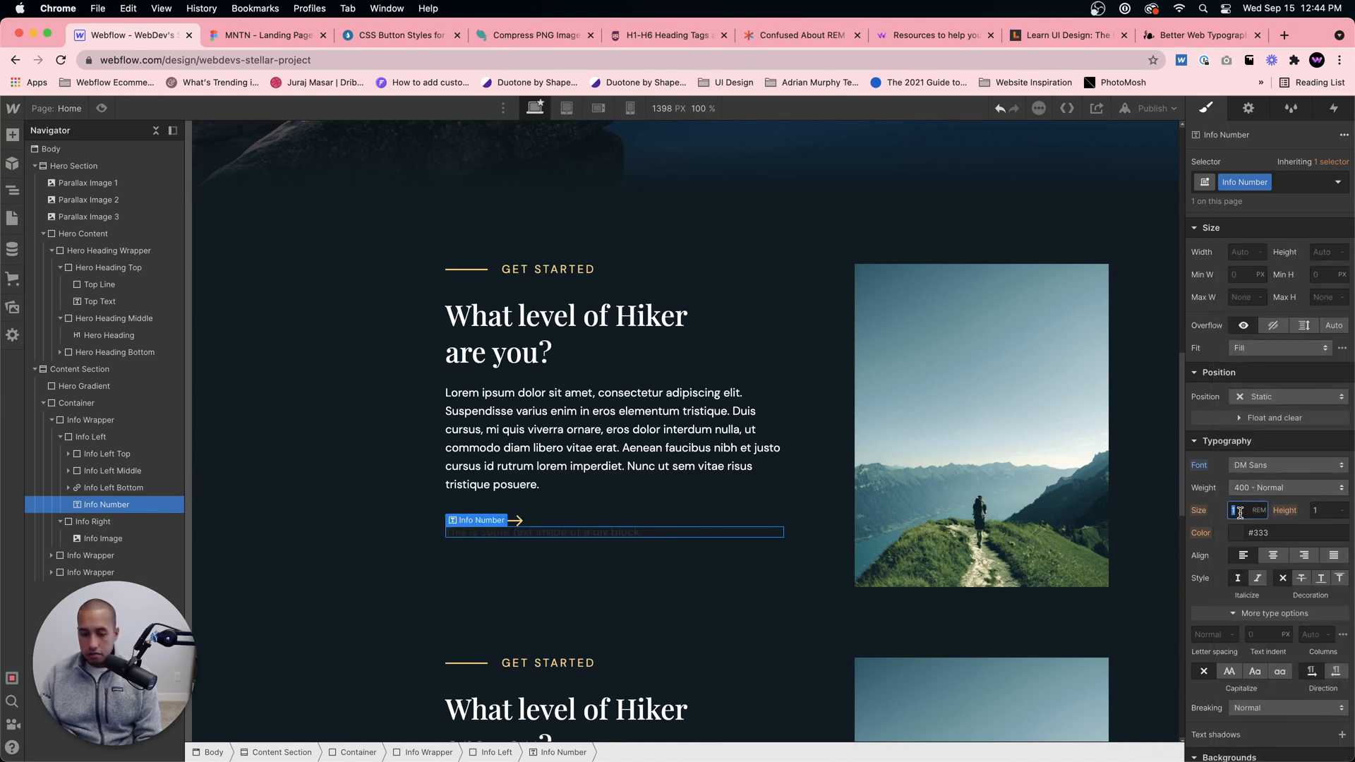
pyautogui.write('3em')
pyautogui.press('Return')
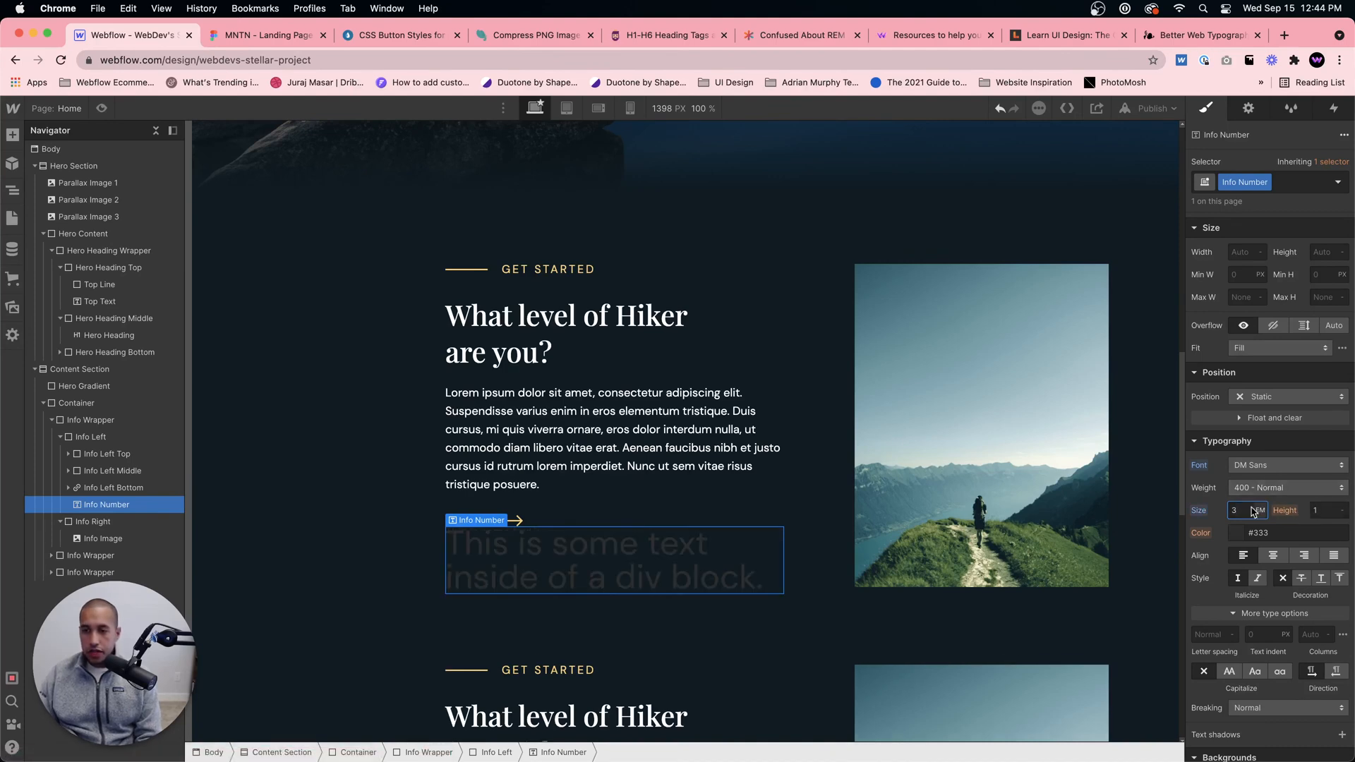
pyautogui.click(1235, 534)
pyautogui.moveTo(1218, 348); pyautogui.dragTo(1162, 250)
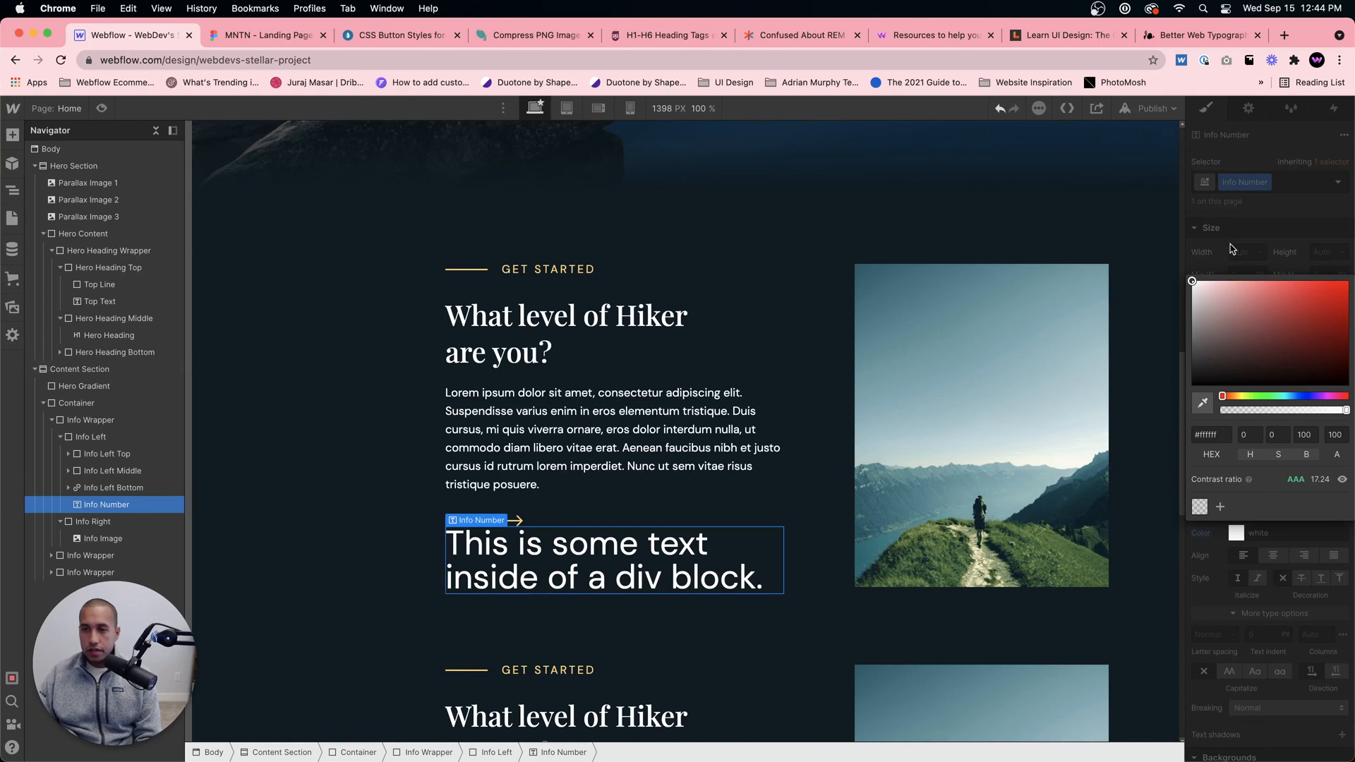
pyautogui.click(1219, 234)
# Step: Replace the Info Number's placeholder text with 01 and set its weight to 700 - Bold
pyautogui.tripleClick(642, 587)
pyautogui.write('01')
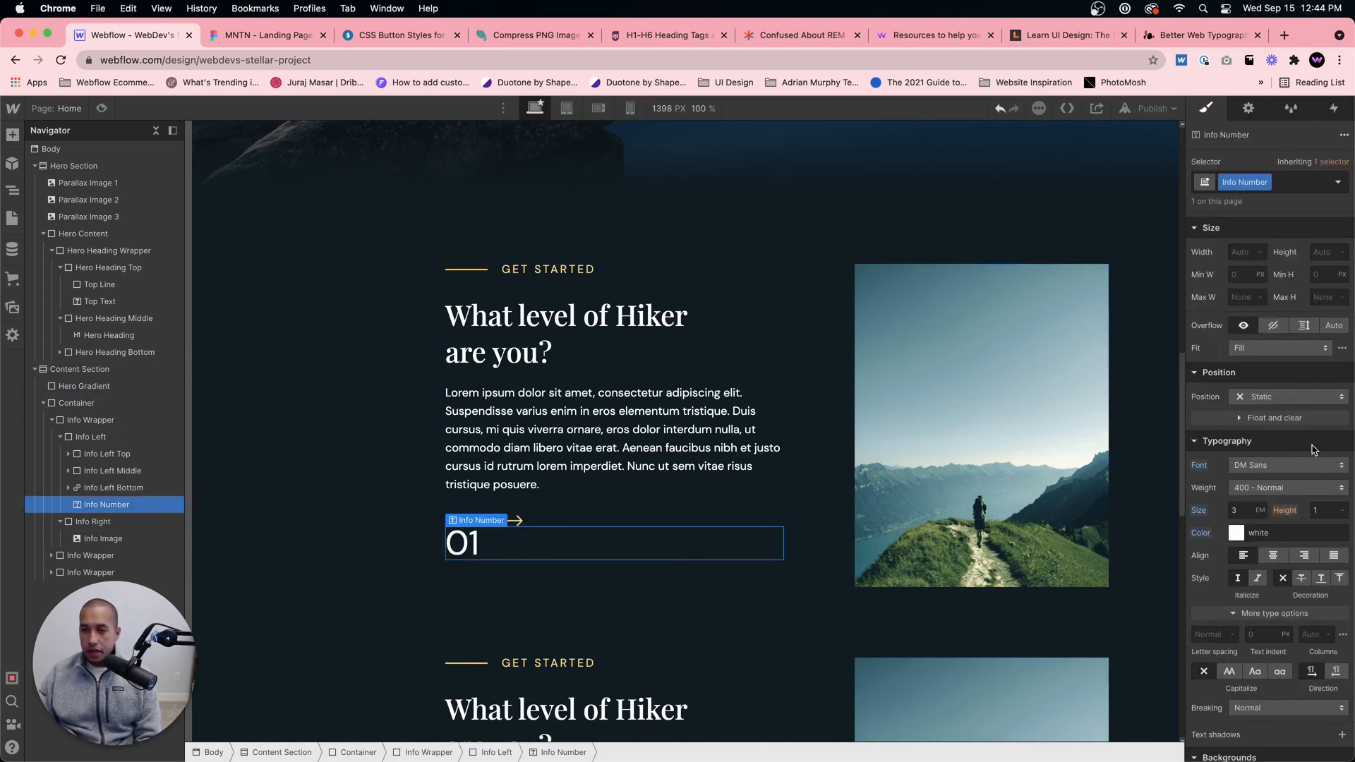
pyautogui.click(1270, 488)
pyautogui.click(1263, 537)
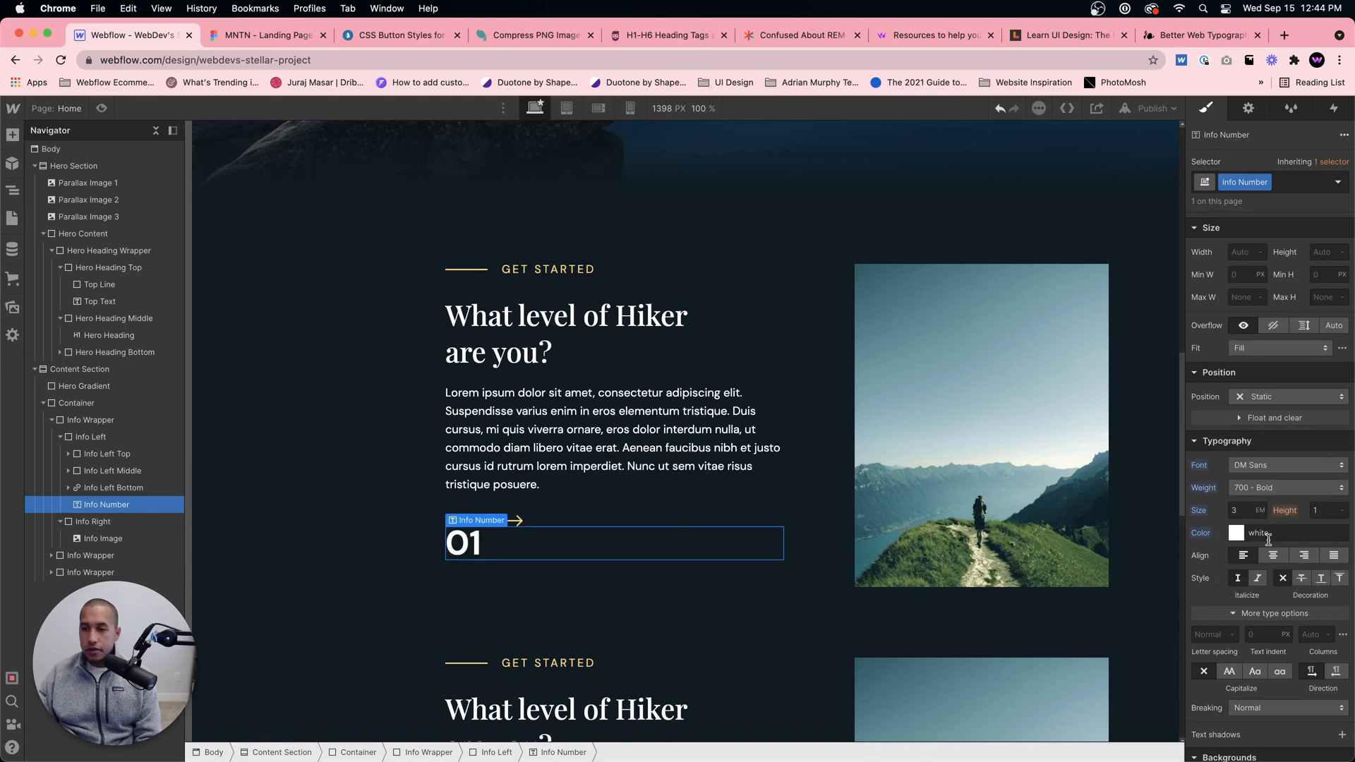
# Step: Set the Info Number's letter spacing to 3 px and its font size to 6 em
pyautogui.click(1208, 634)
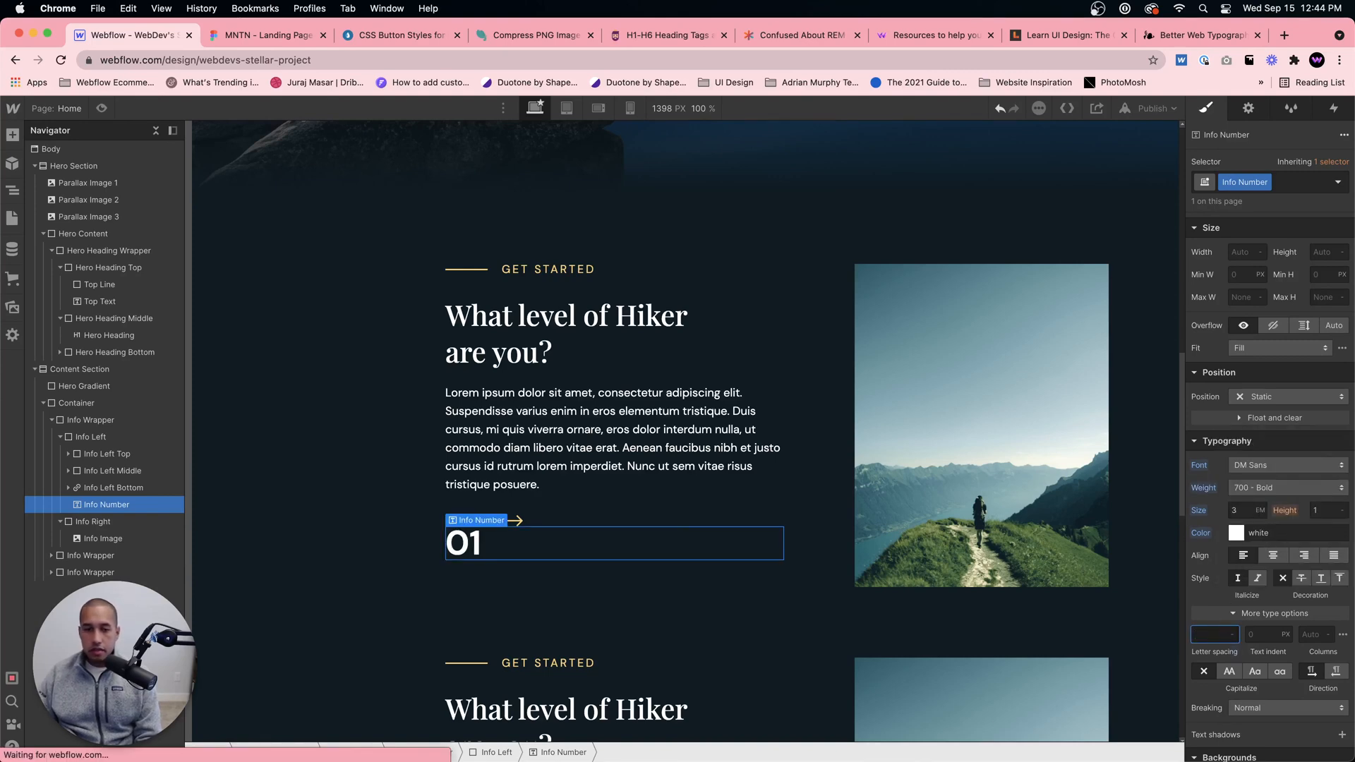
pyautogui.write('2')
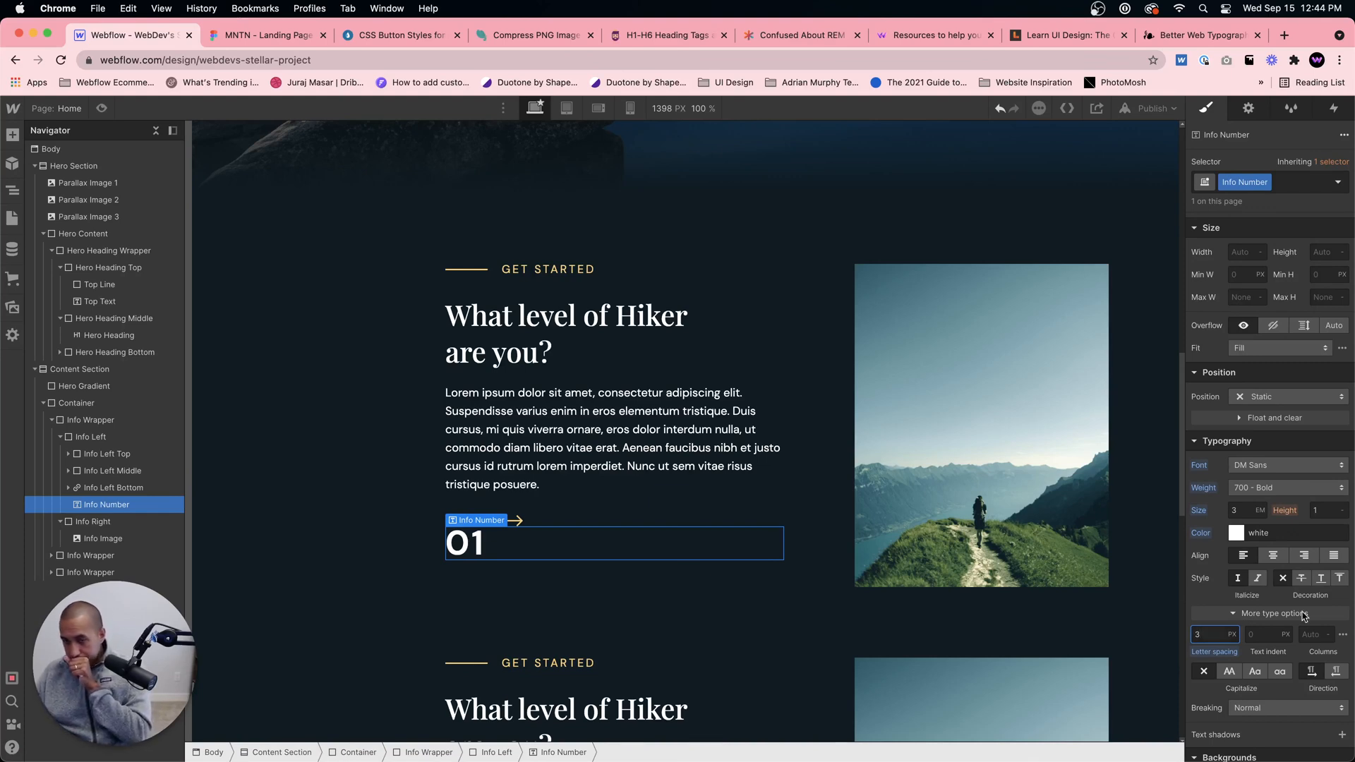
pyautogui.press('Up')
pyautogui.click(1245, 510)
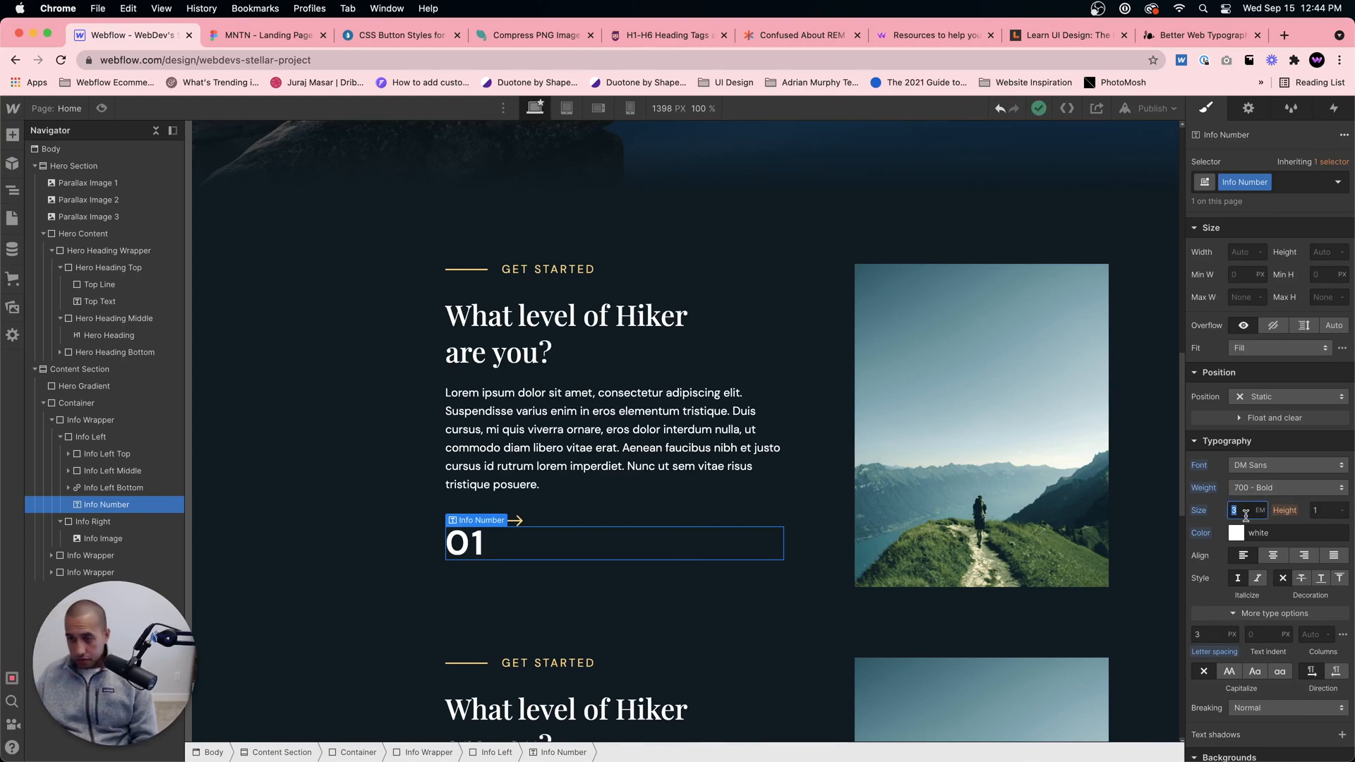
pyautogui.write('6')
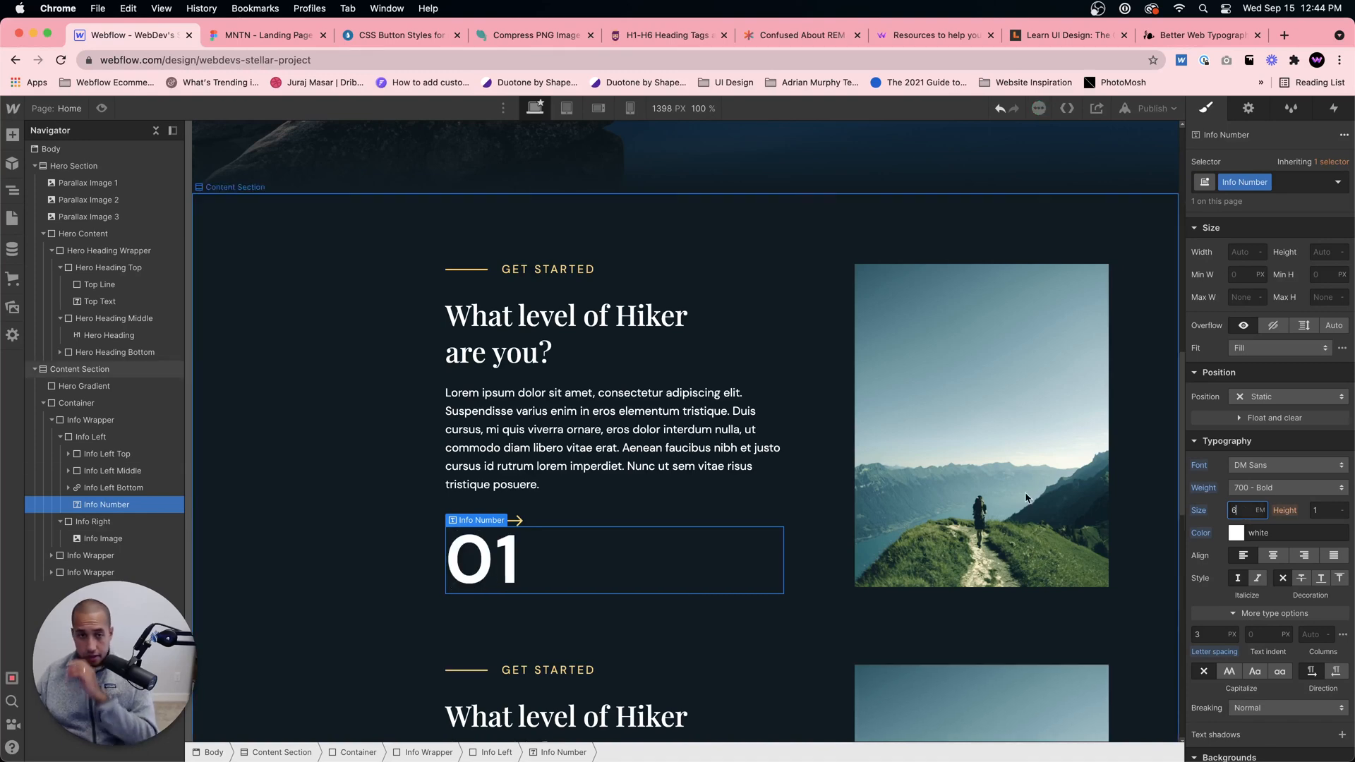
# Step: Lower the Info Number's opacity to 16%
pyautogui.click(269, 37)
pyautogui.click(174, 40)
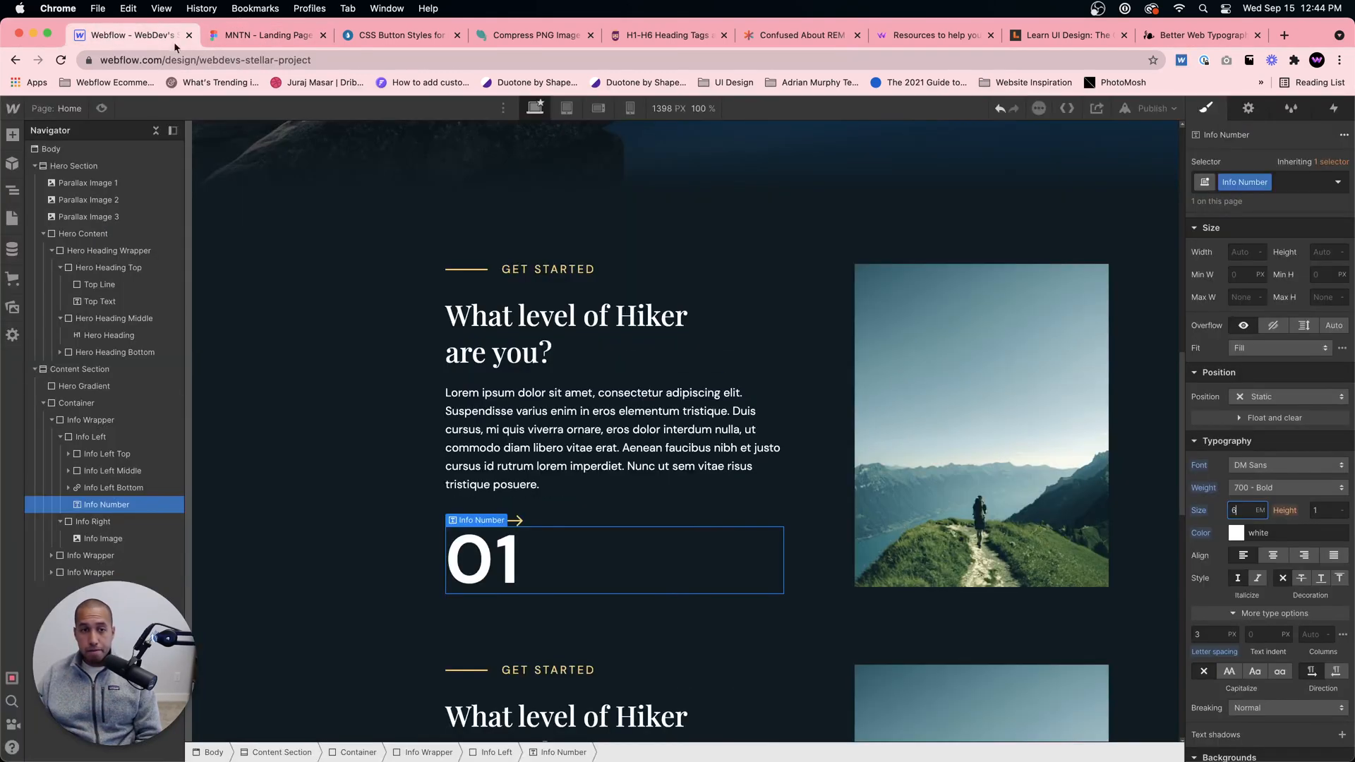
pyautogui.scroll(-3, 1266, 536)
pyautogui.scroll(-5, 1266, 536)
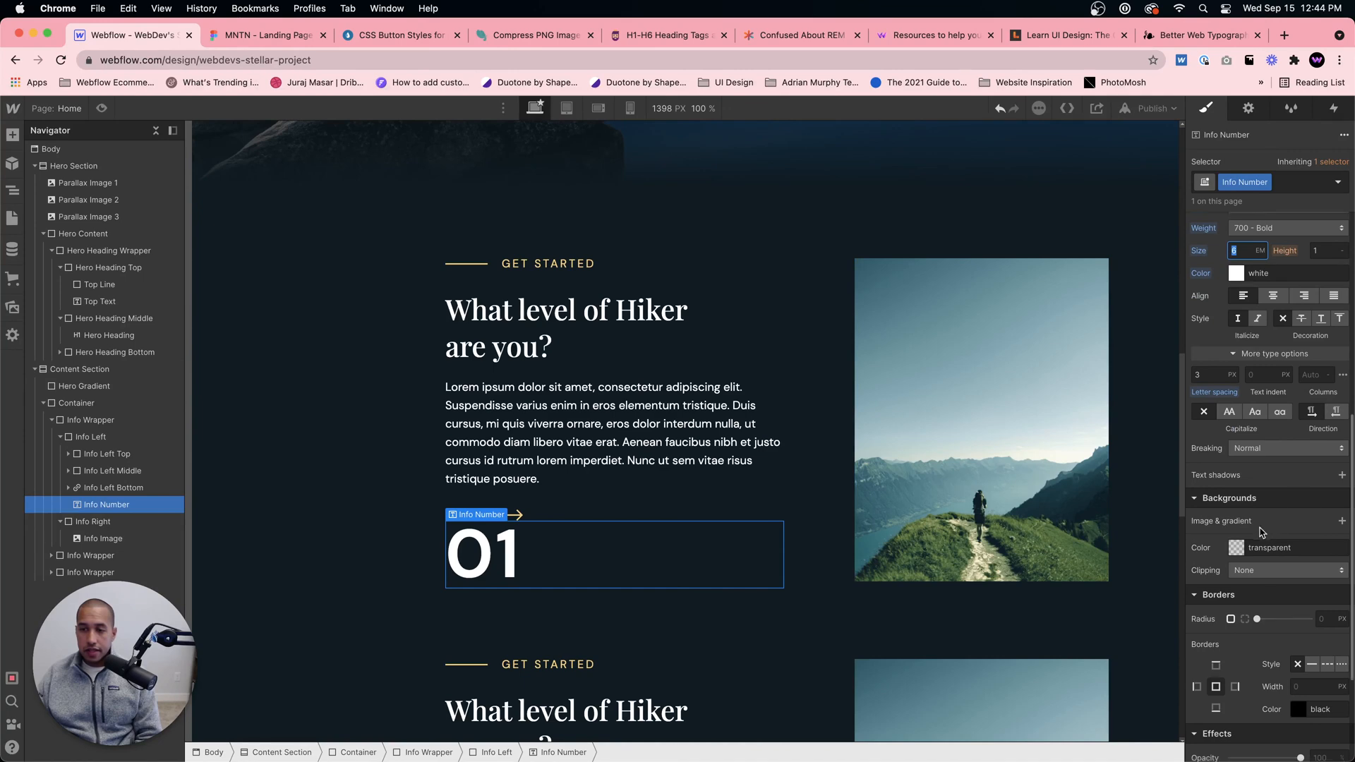
pyautogui.scroll(-1, 1268, 596)
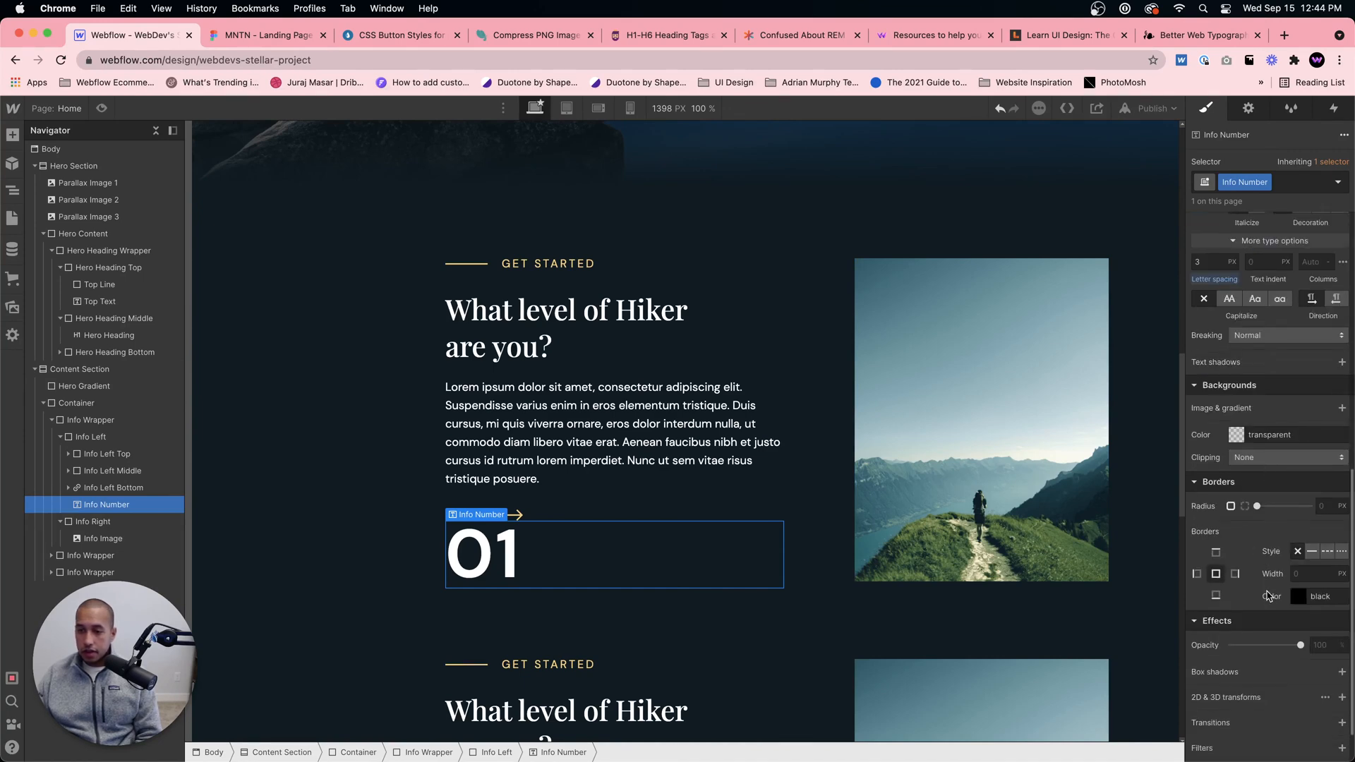
pyautogui.moveTo(1300, 645); pyautogui.dragTo(1244, 643)
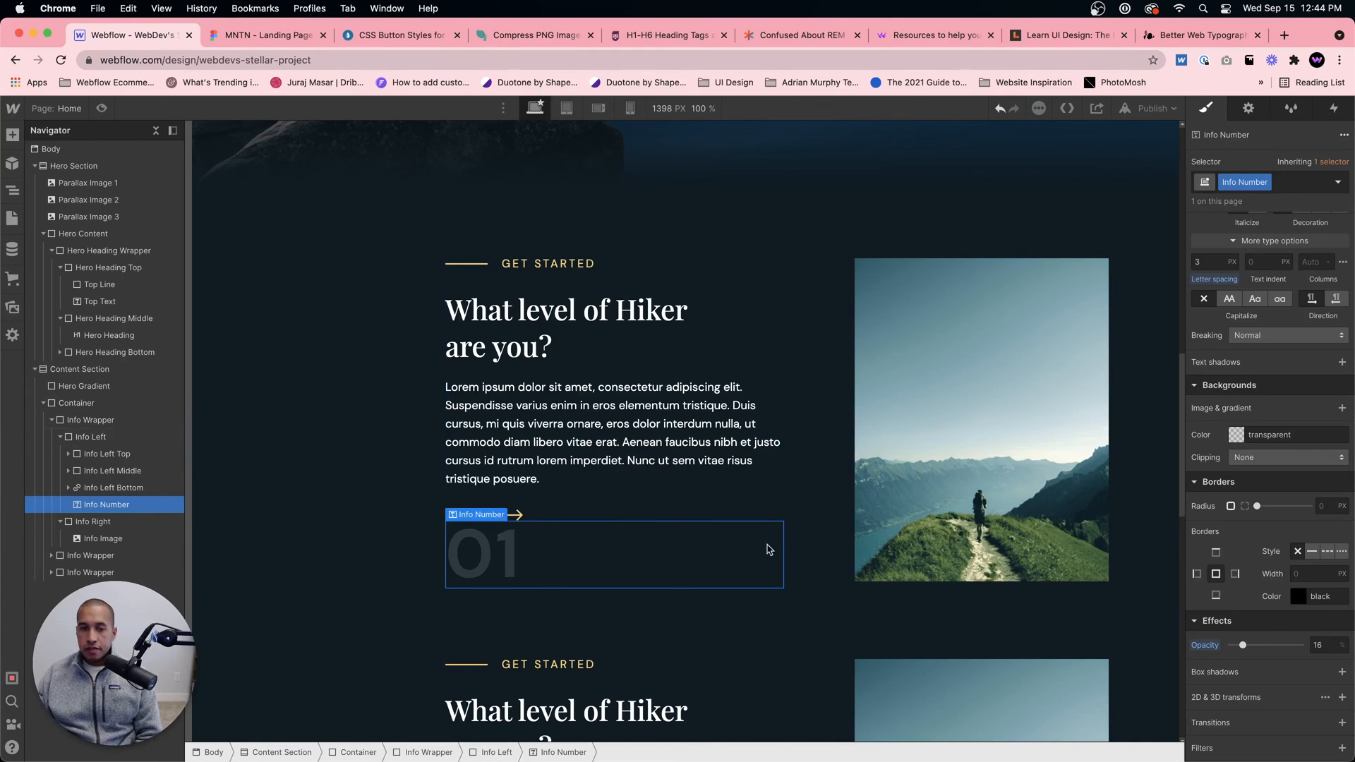
# Step: Set the Info Number's position to Absolute and anchor it to the upper-left corner of its parent
pyautogui.scroll(6, 1227, 407)
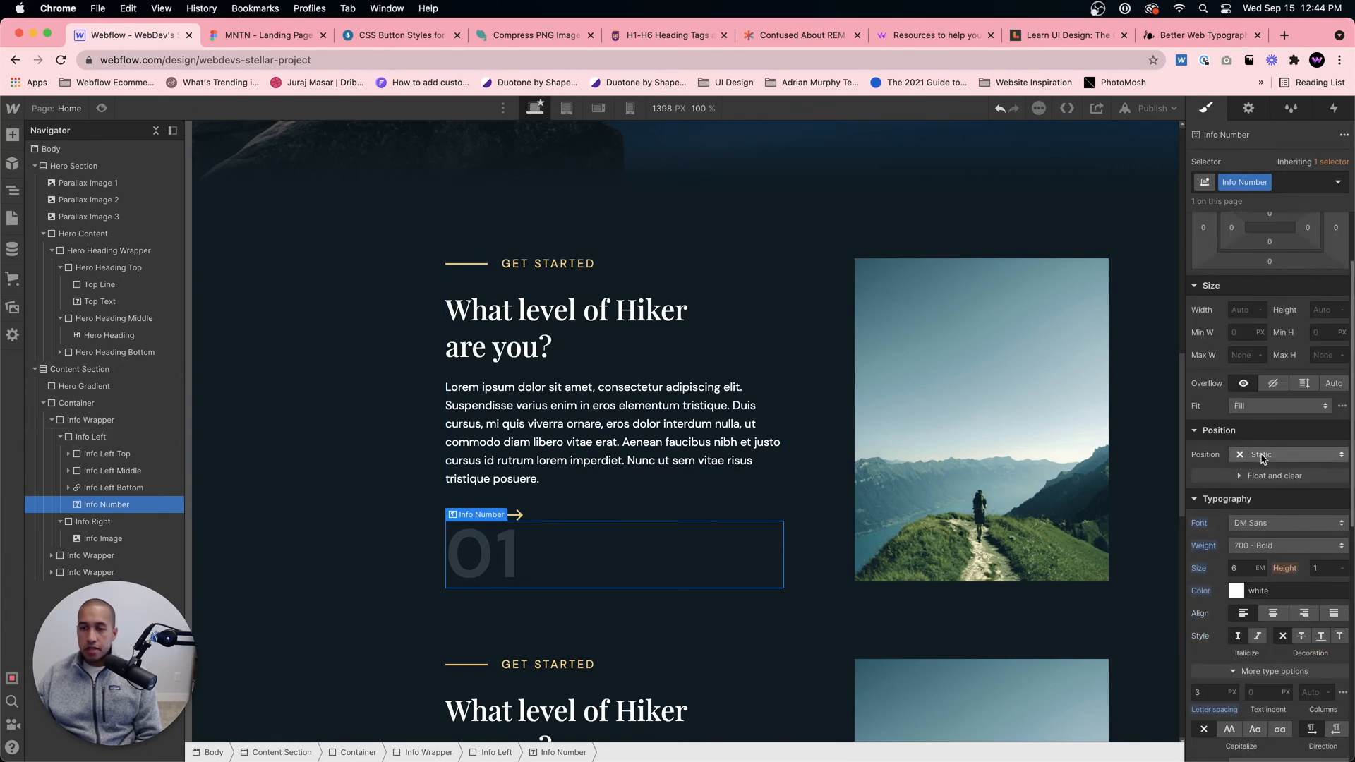
pyautogui.click(1262, 456)
pyautogui.click(1232, 498)
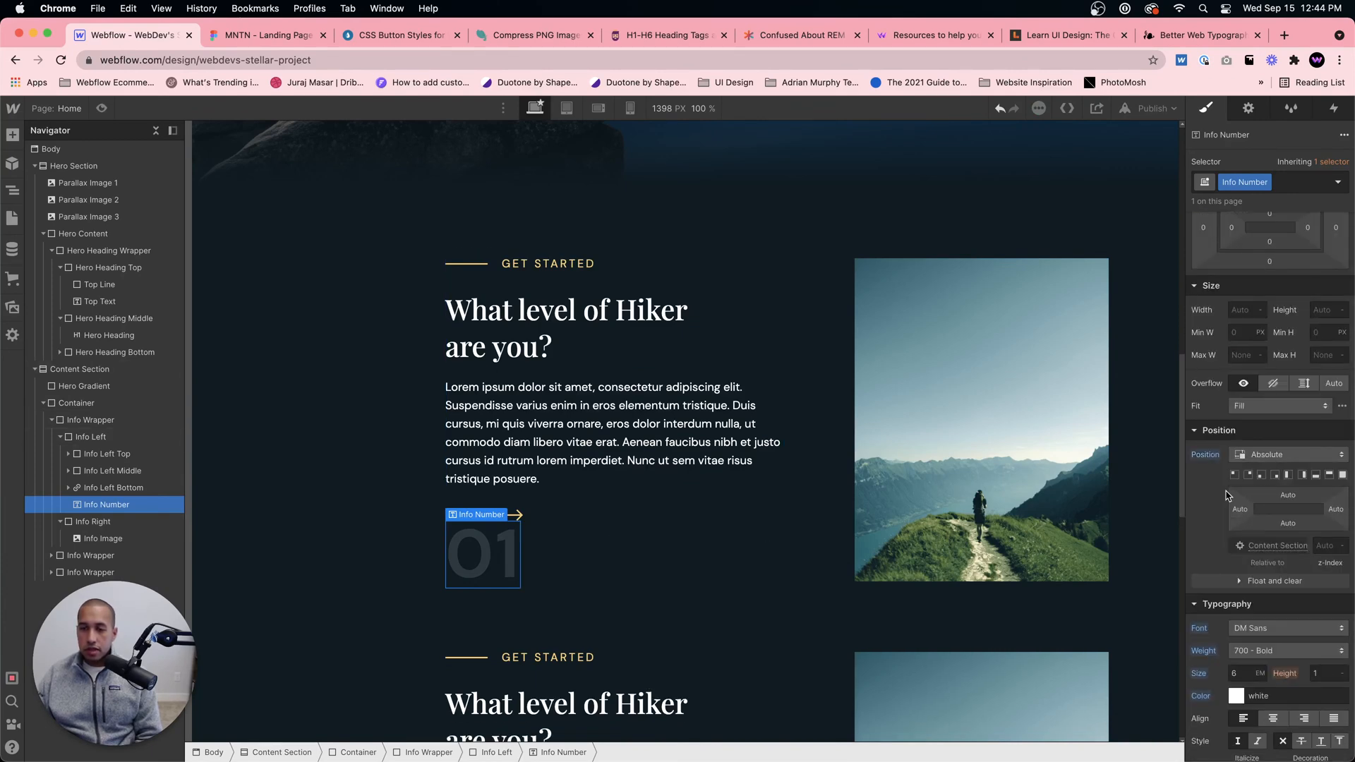
pyautogui.click(1233, 476)
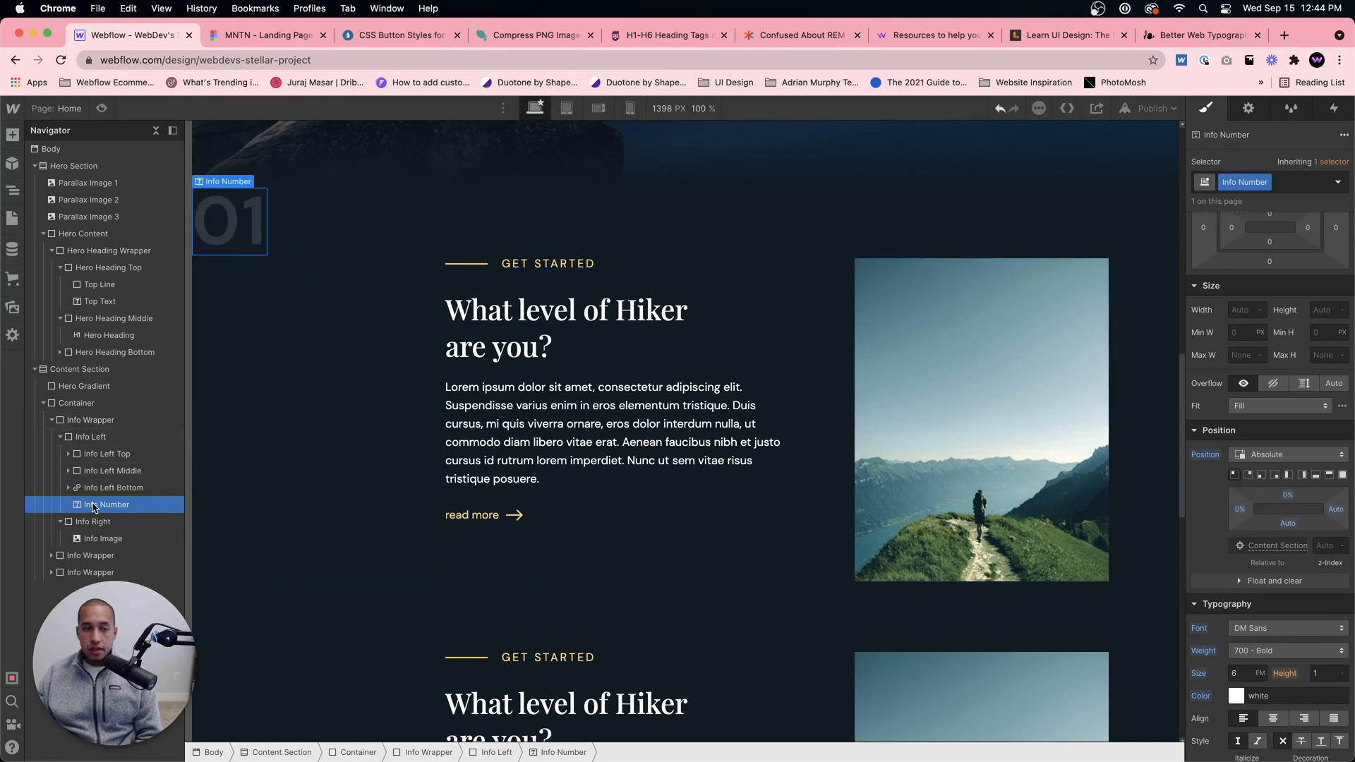
# Step: Set the position of Info Left to Relative
pyautogui.click(115, 439)
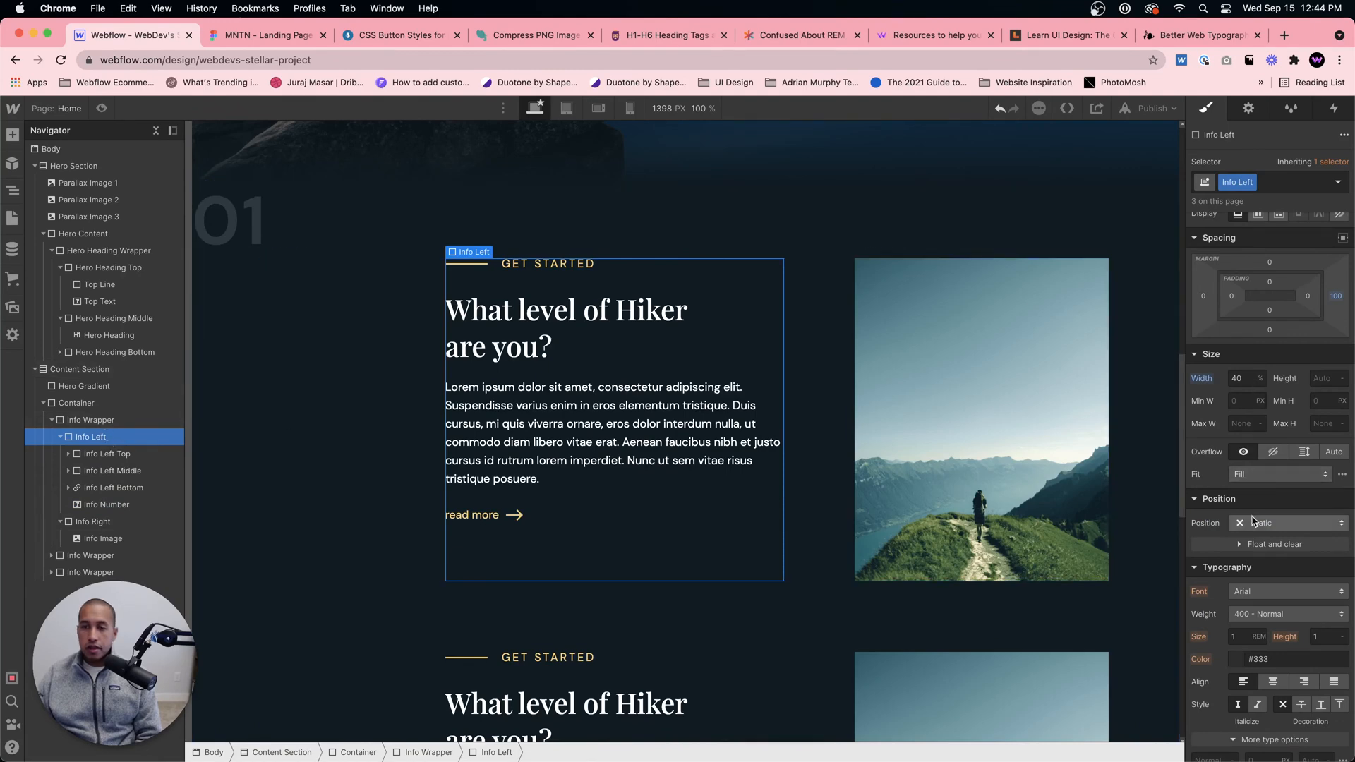
pyautogui.click(1284, 523)
pyautogui.click(1270, 568)
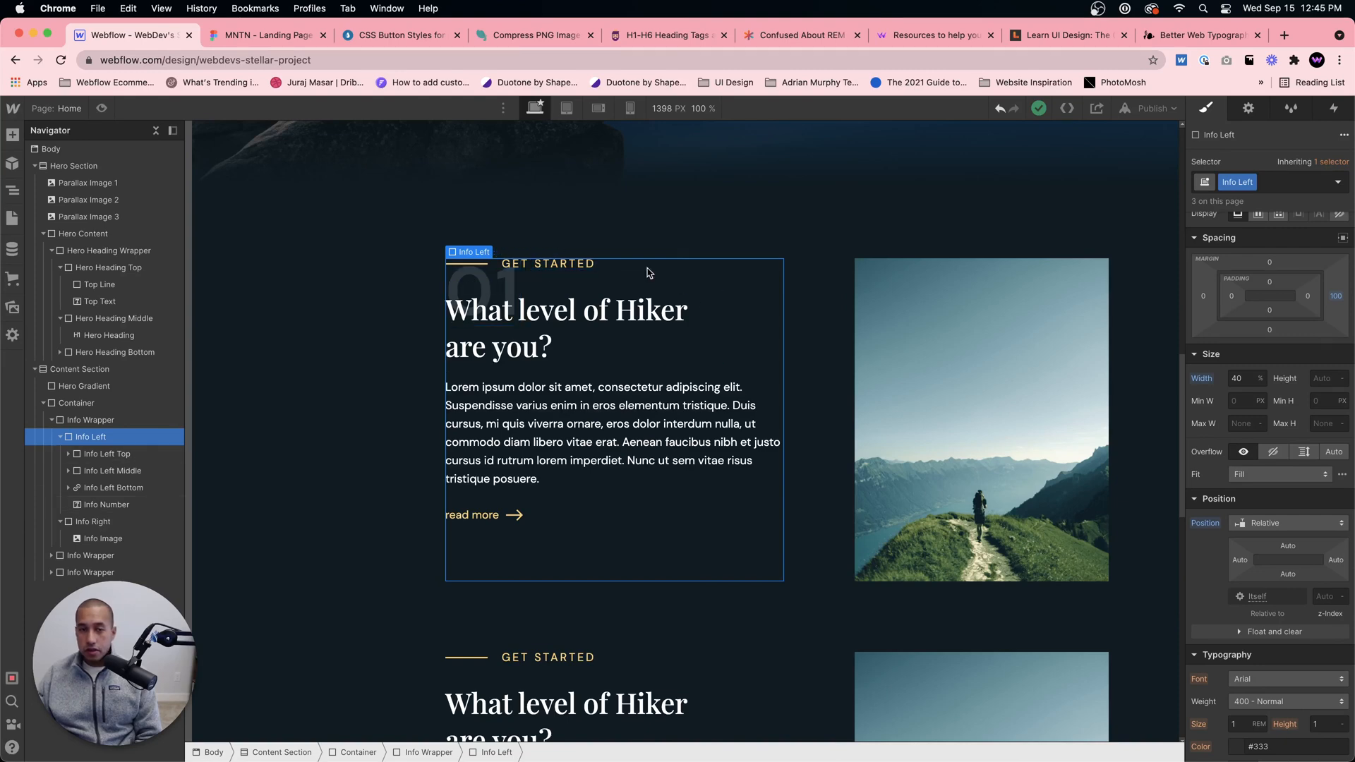
# Step: Offset the Info Number by -12% from the left and -9% from the top, following the Figma design
pyautogui.click(99, 504)
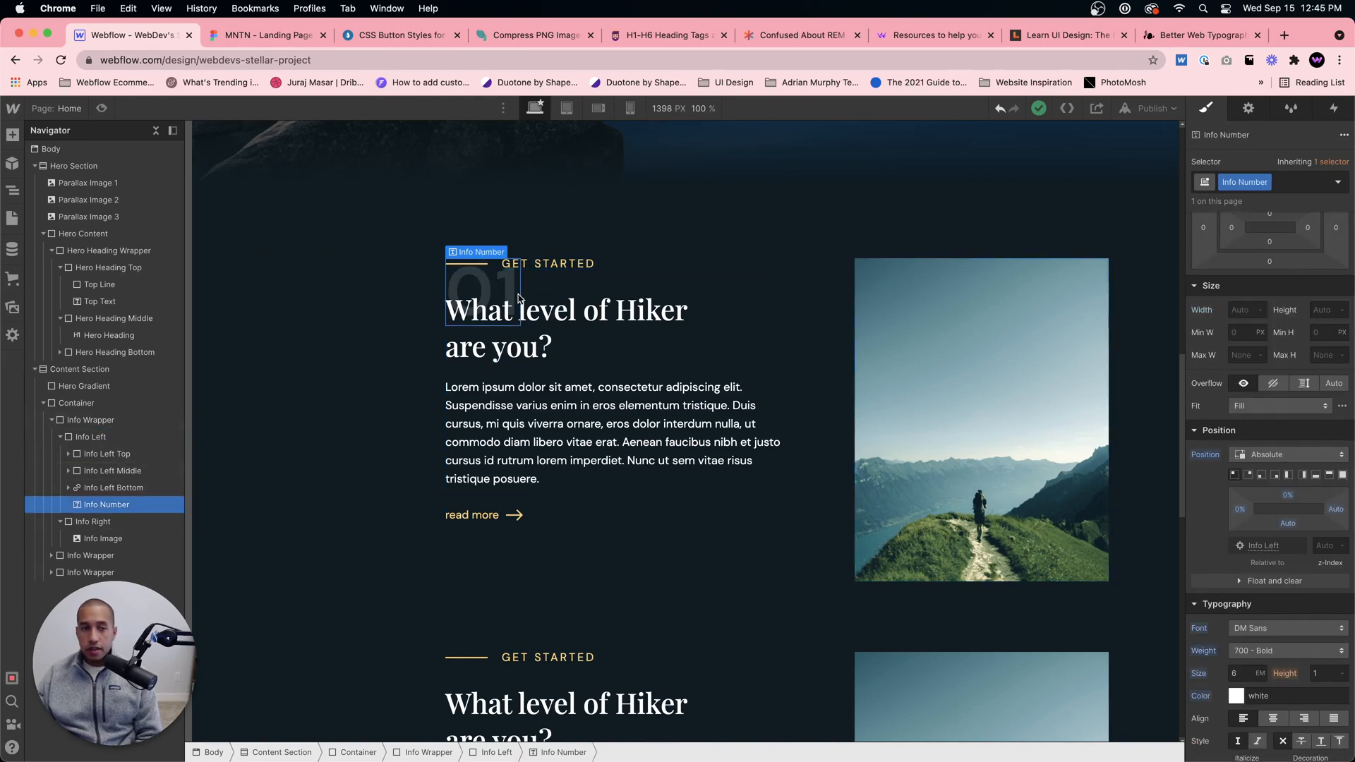
pyautogui.scroll(-2, 1325, 589)
pyautogui.moveTo(1244, 505); pyautogui.dragTo(894, 384)
pyautogui.click(249, 36)
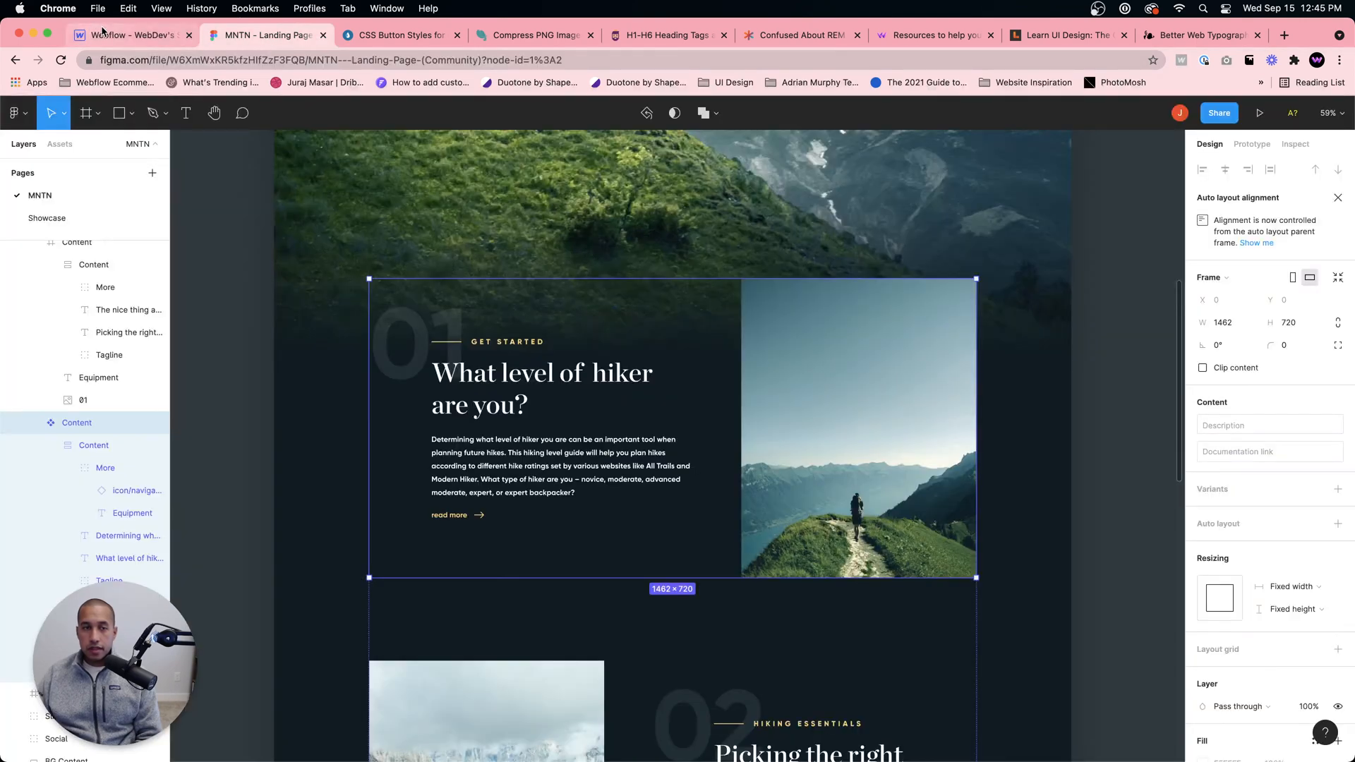
pyautogui.click(102, 37)
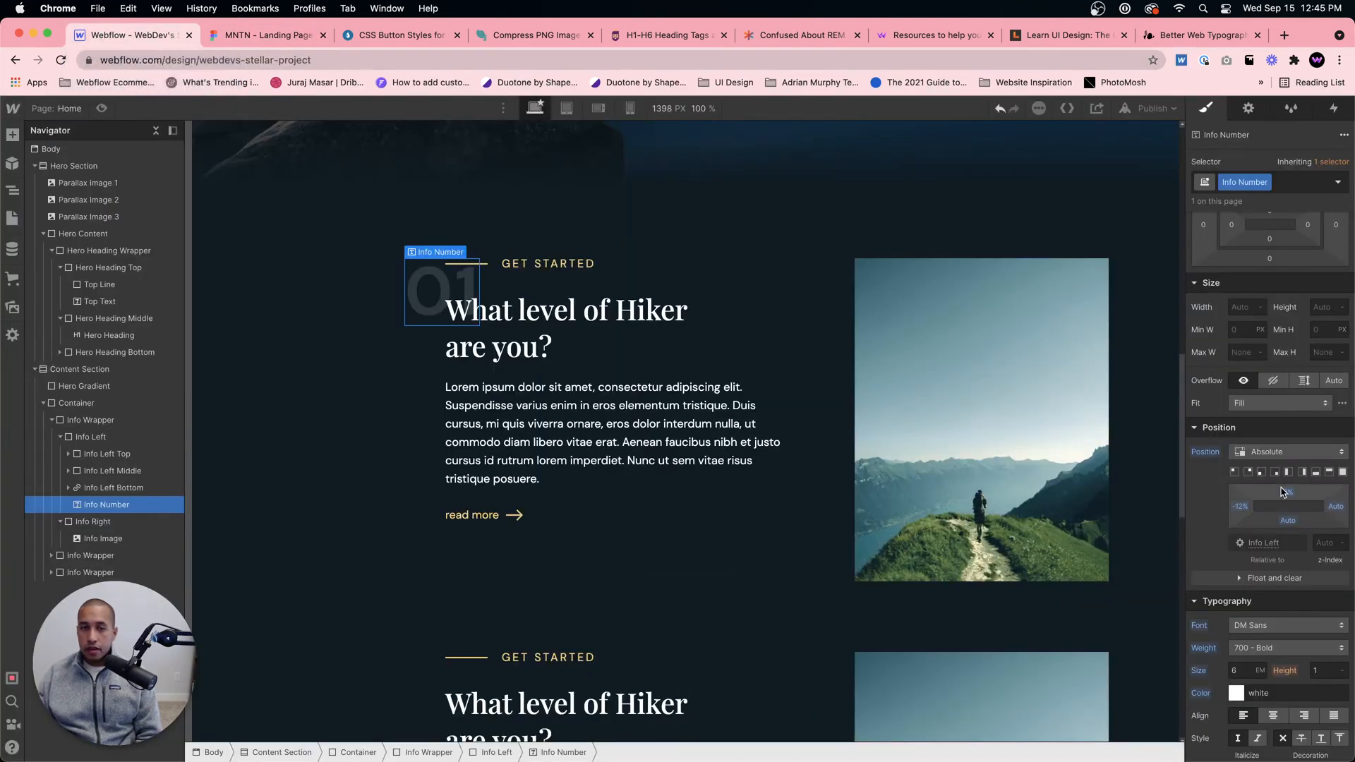
pyautogui.moveTo(1288, 492); pyautogui.dragTo(1279, 482)
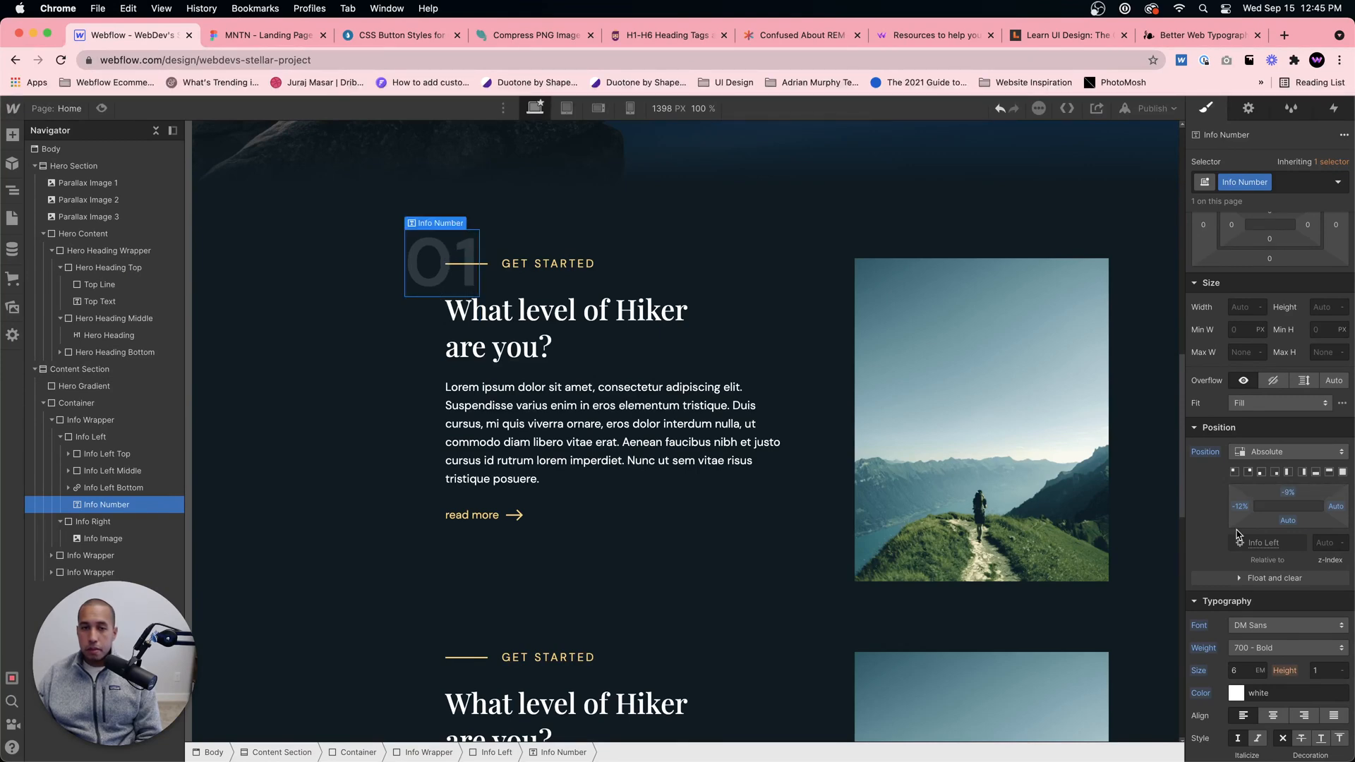
# Step: Enlarge the Info Number's font to 8 em and offset it -14% from the top and -20% from the left
pyautogui.scroll(-1, 1236, 535)
pyautogui.doubleClick(1242, 637)
pyautogui.write('8')
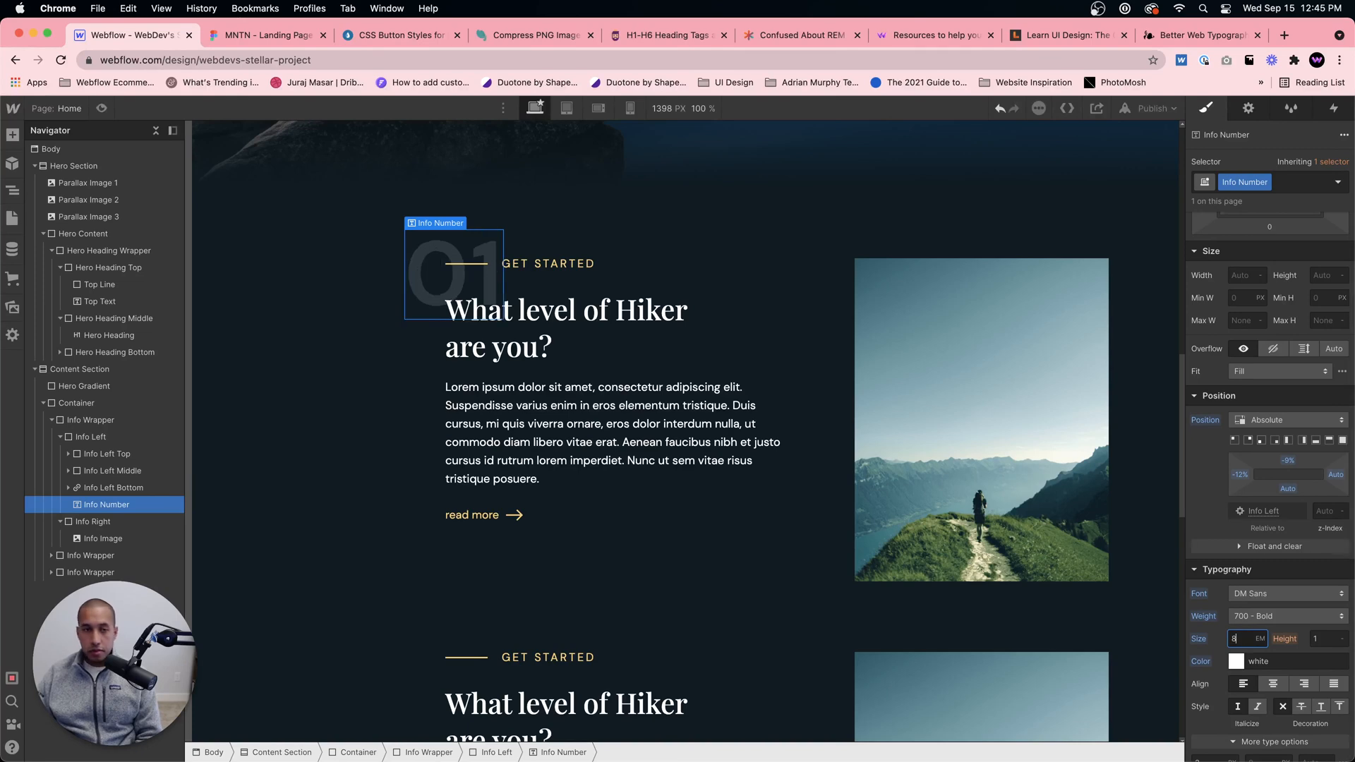
pyautogui.click(268, 34)
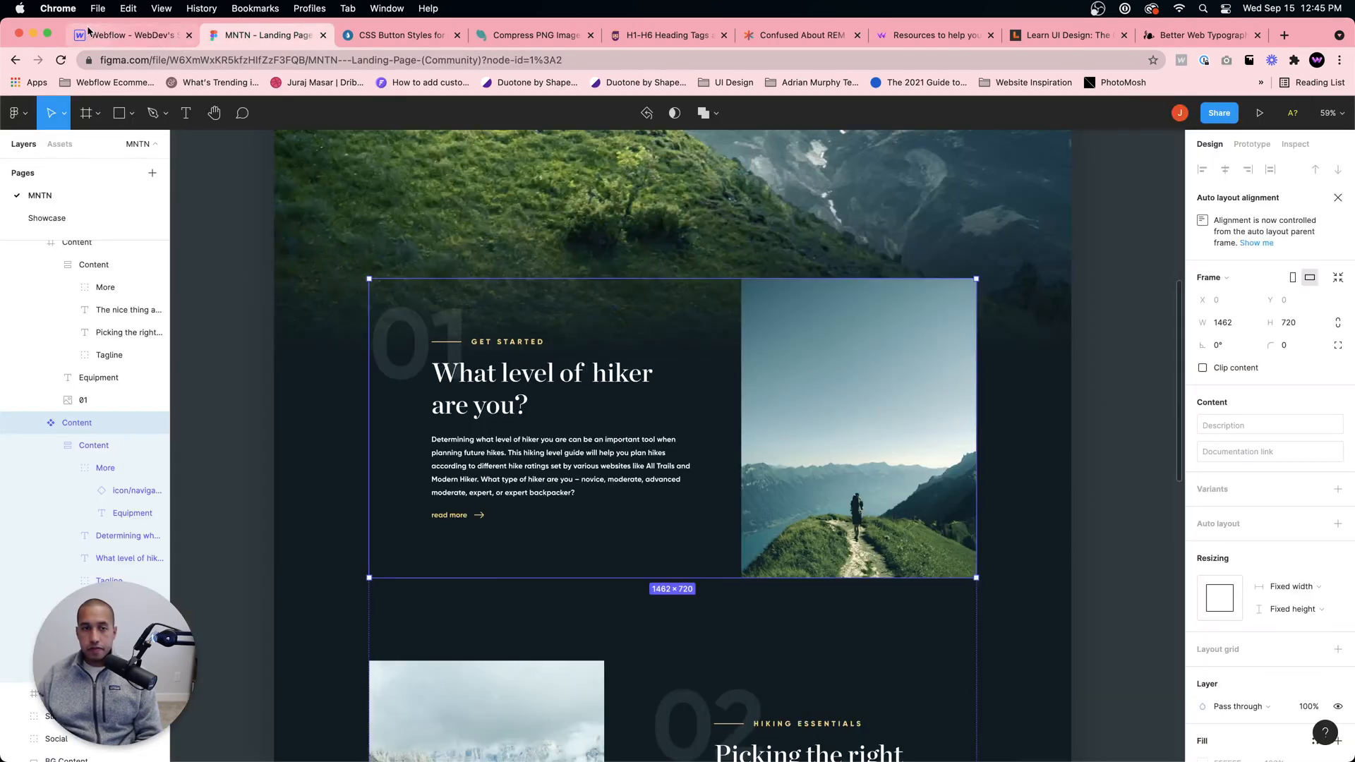
pyautogui.click(93, 33)
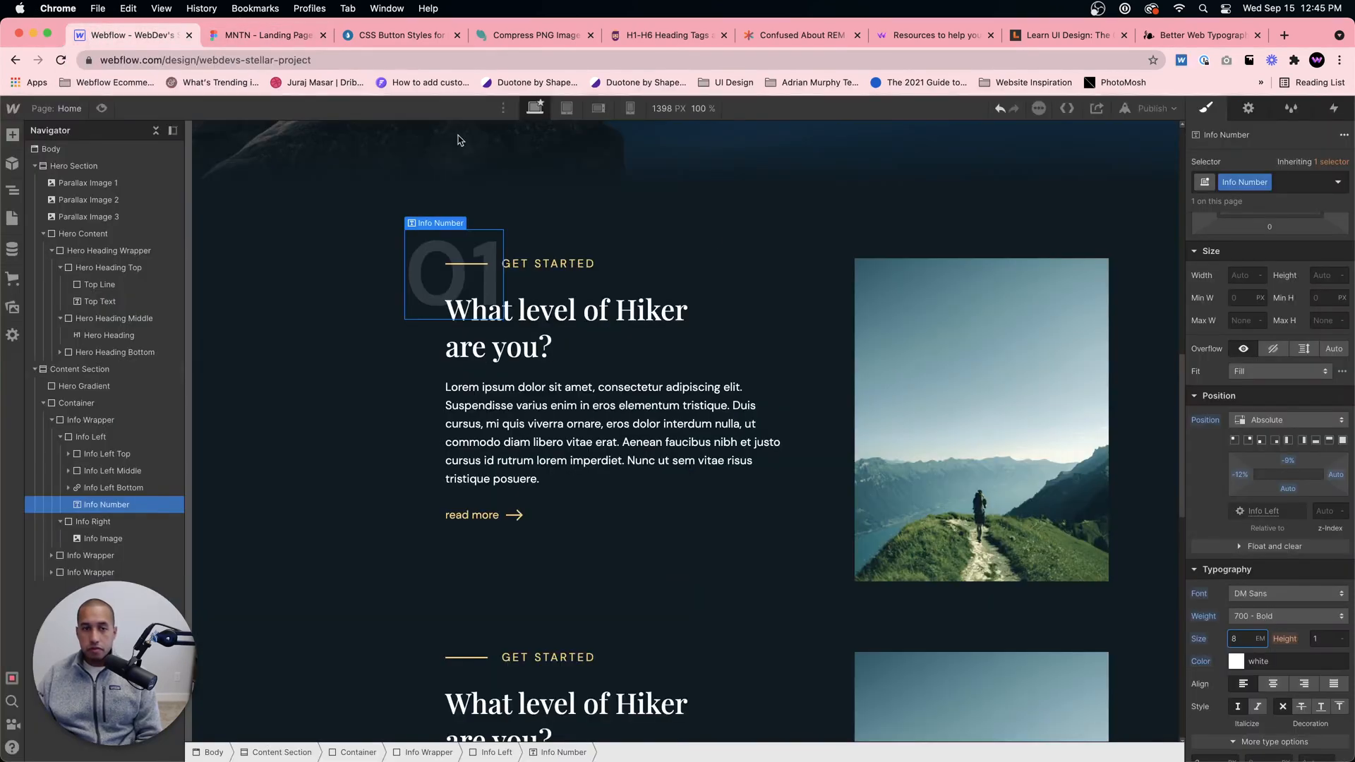
pyautogui.moveTo(1287, 460); pyautogui.dragTo(1235, 473)
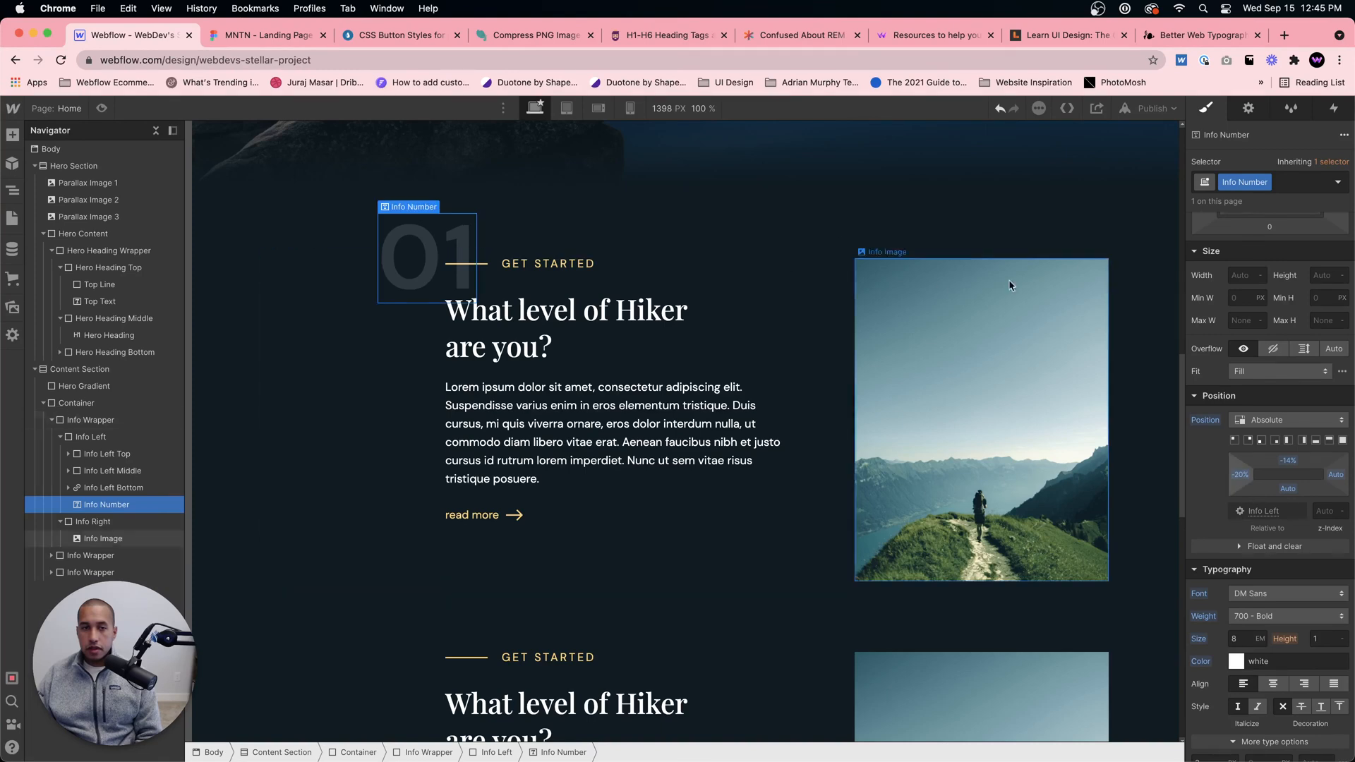
# Step: Set the Info Number's font size to 7 em and adjust its top and left offsets to sit closer to the Get Started line
pyautogui.click(259, 32)
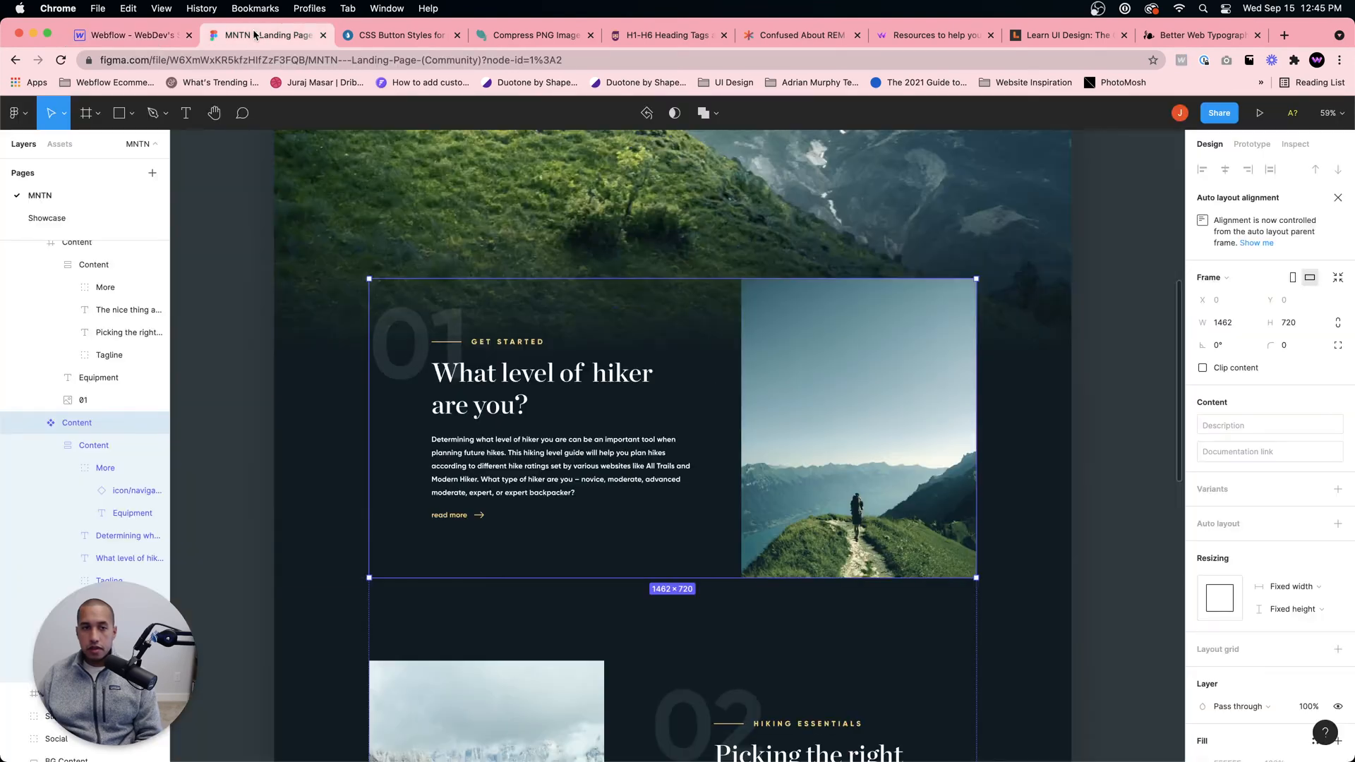
pyautogui.click(127, 40)
pyautogui.moveTo(1288, 465); pyautogui.dragTo(1284, 453)
pyautogui.click(1238, 638)
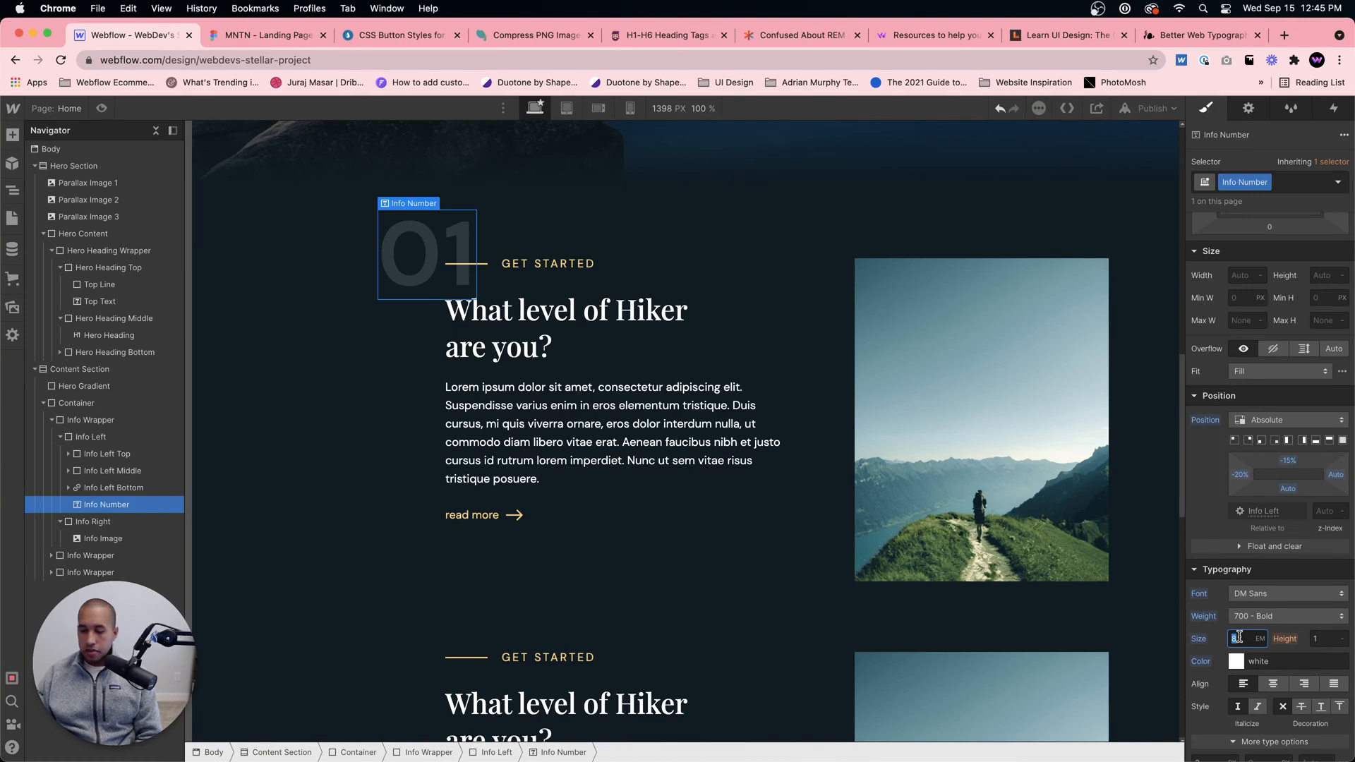
pyautogui.write('7')
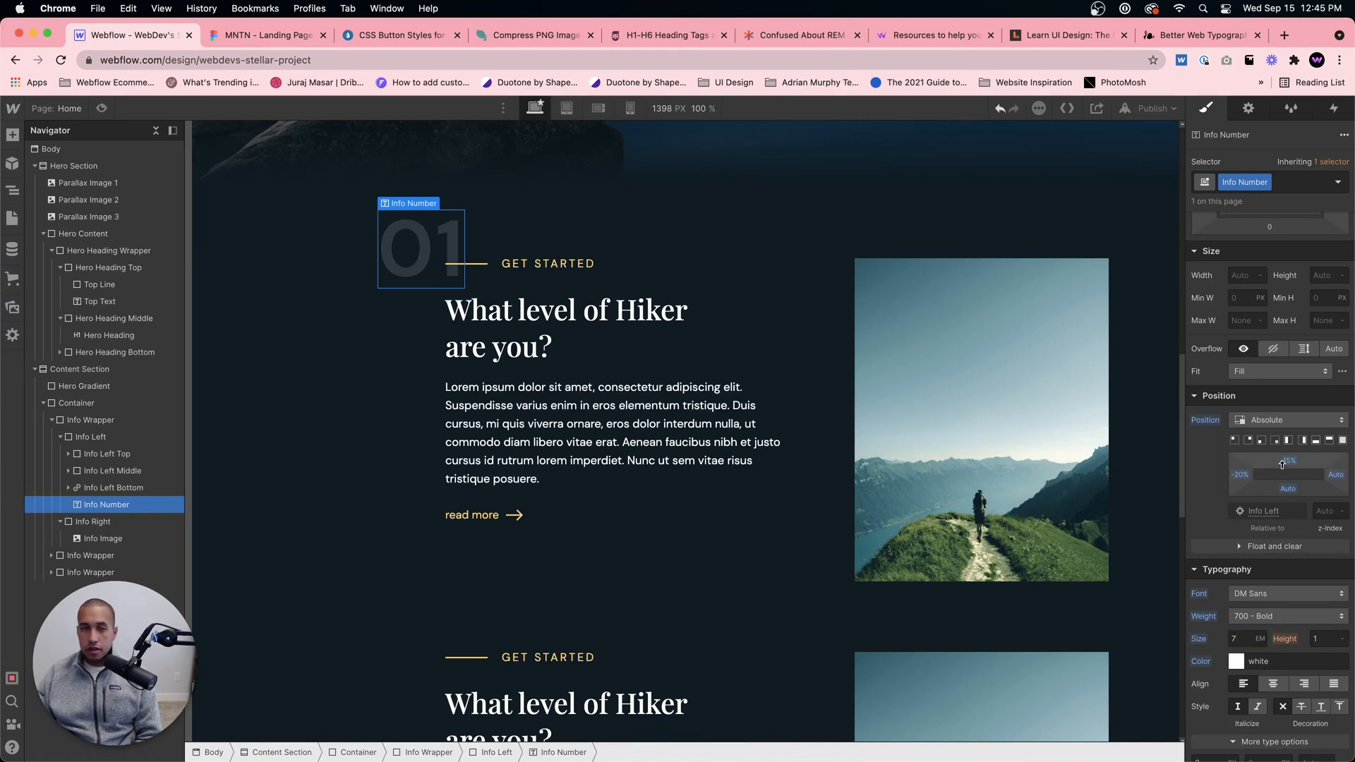
pyautogui.moveTo(1282, 463); pyautogui.dragTo(1236, 474)
# Step: Compare the number's placement in the first content block with the Figma design
pyautogui.click(565, 310)
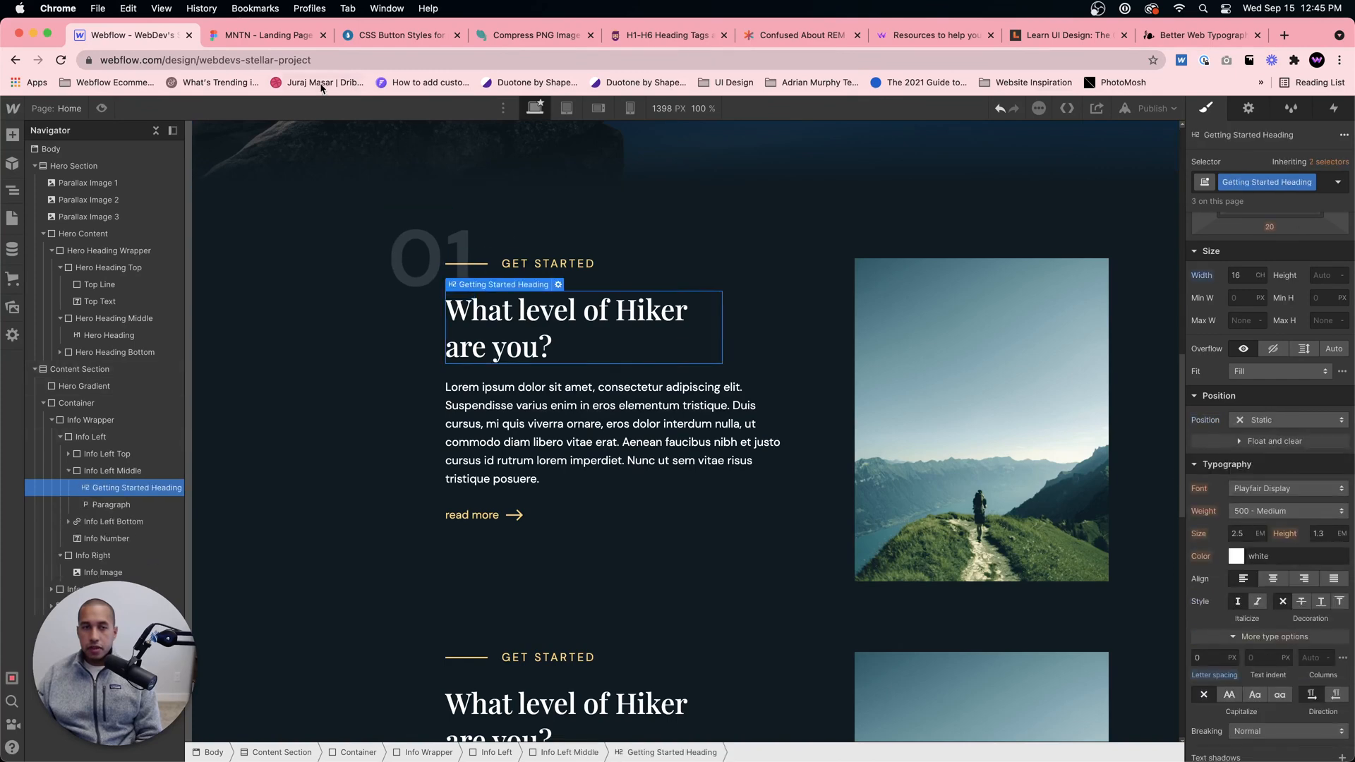
pyautogui.click(268, 35)
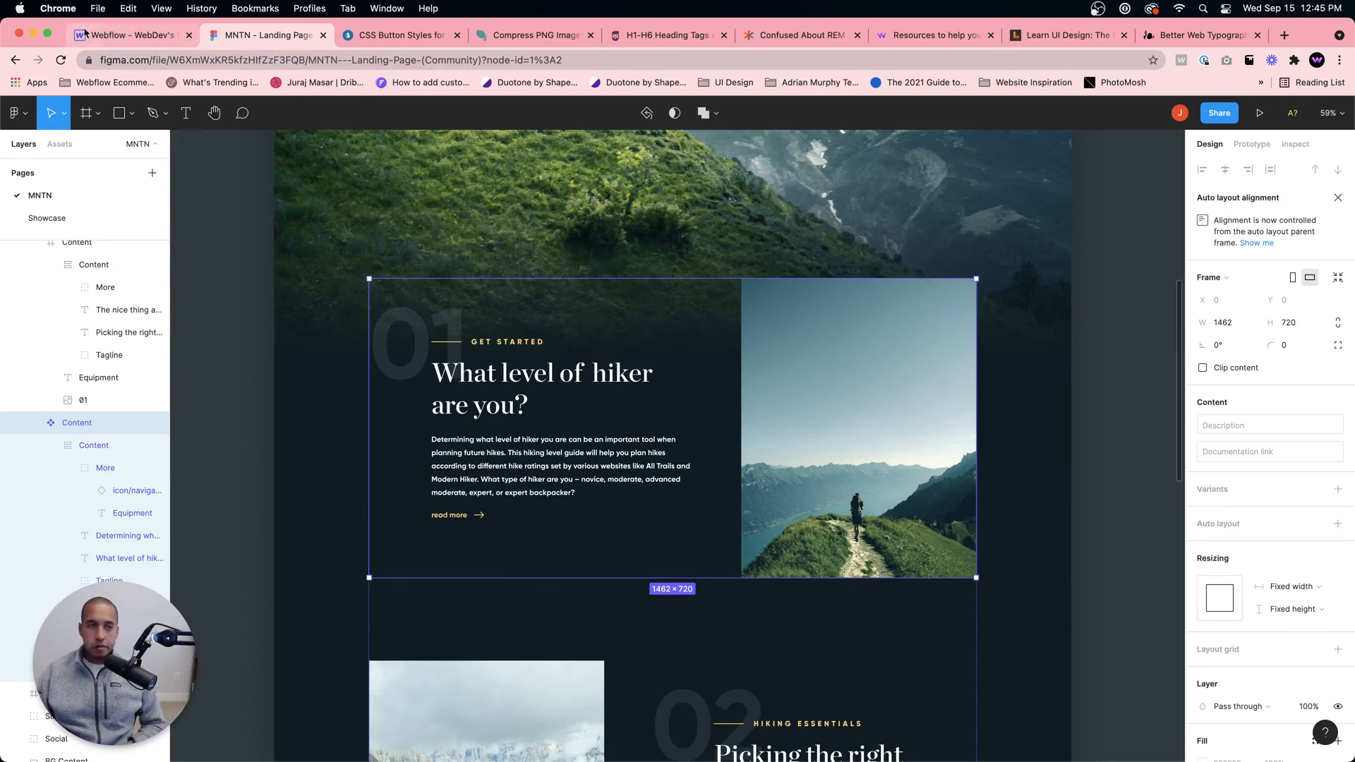
pyautogui.click(106, 35)
pyautogui.click(765, 381)
pyautogui.click(811, 466)
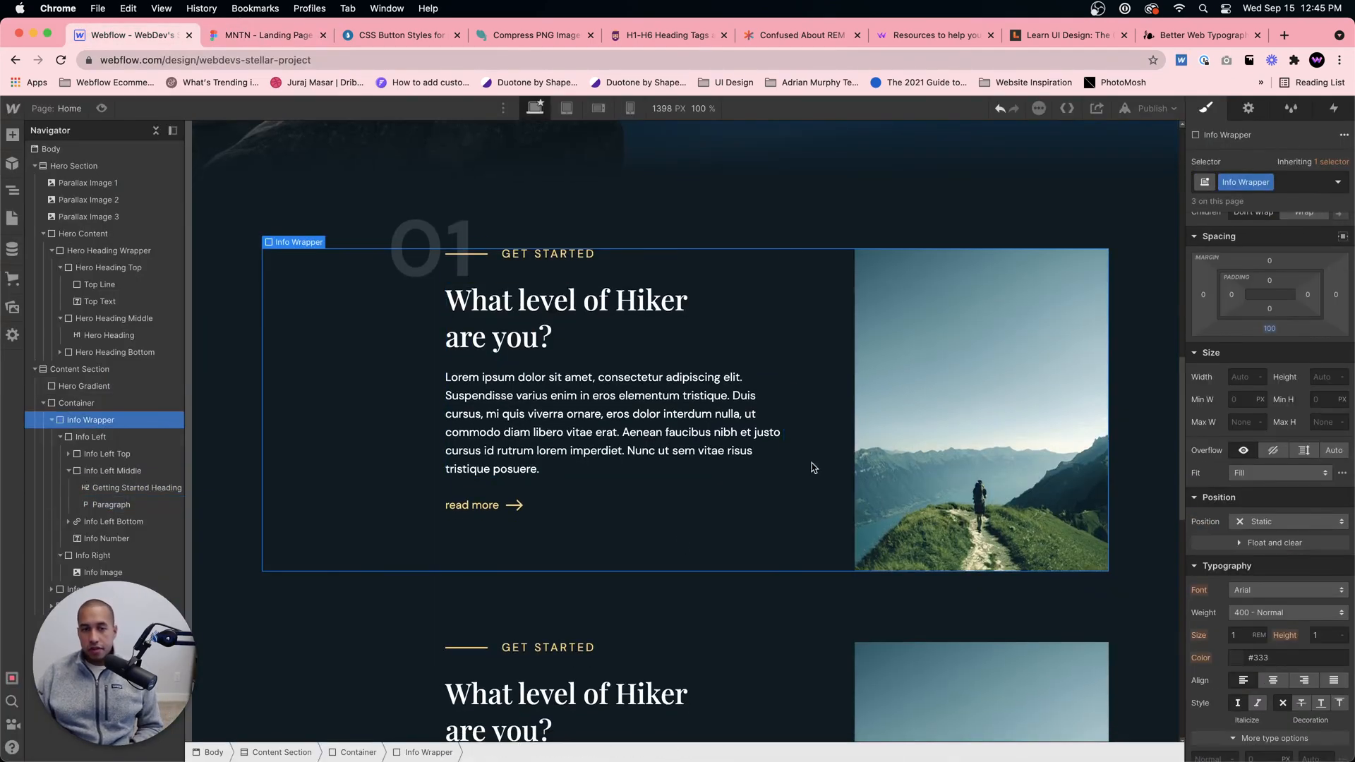
pyautogui.click(875, 205)
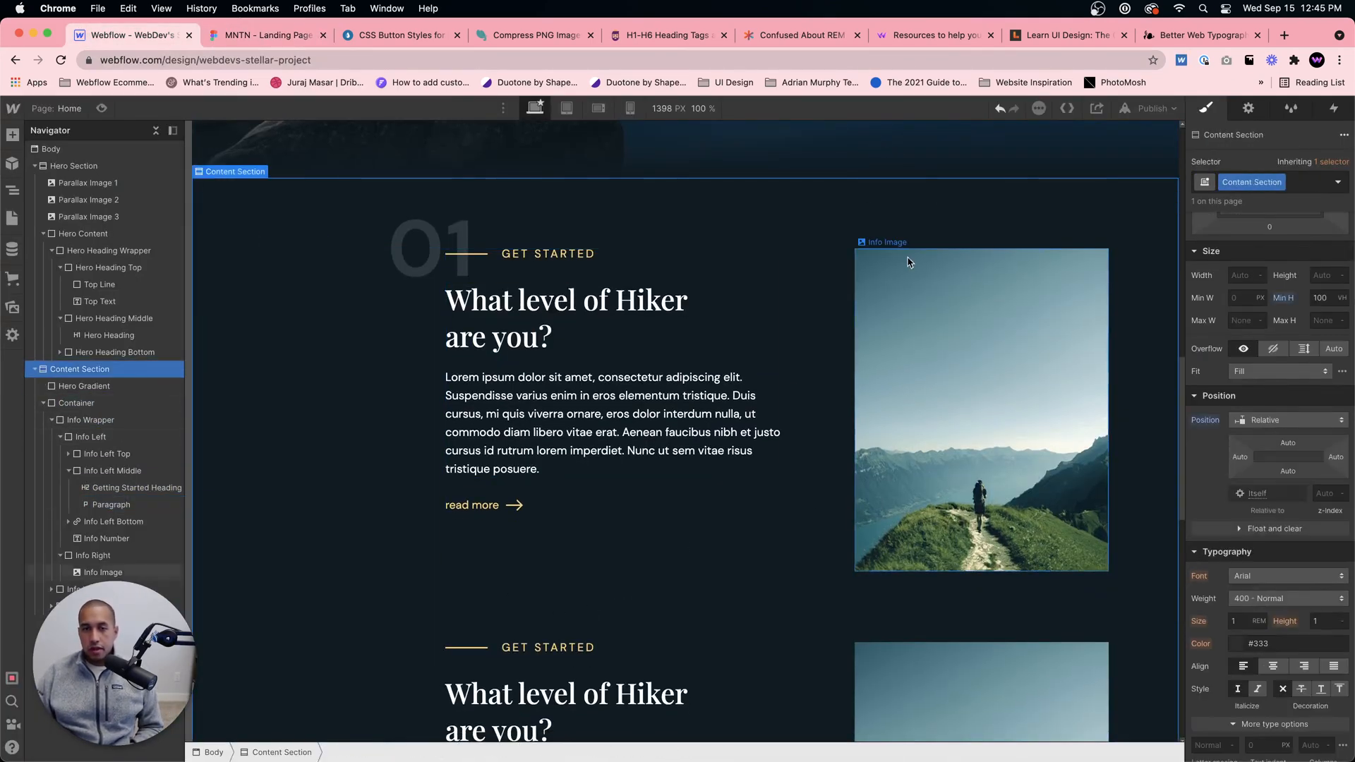
pyautogui.scroll(-1, 909, 263)
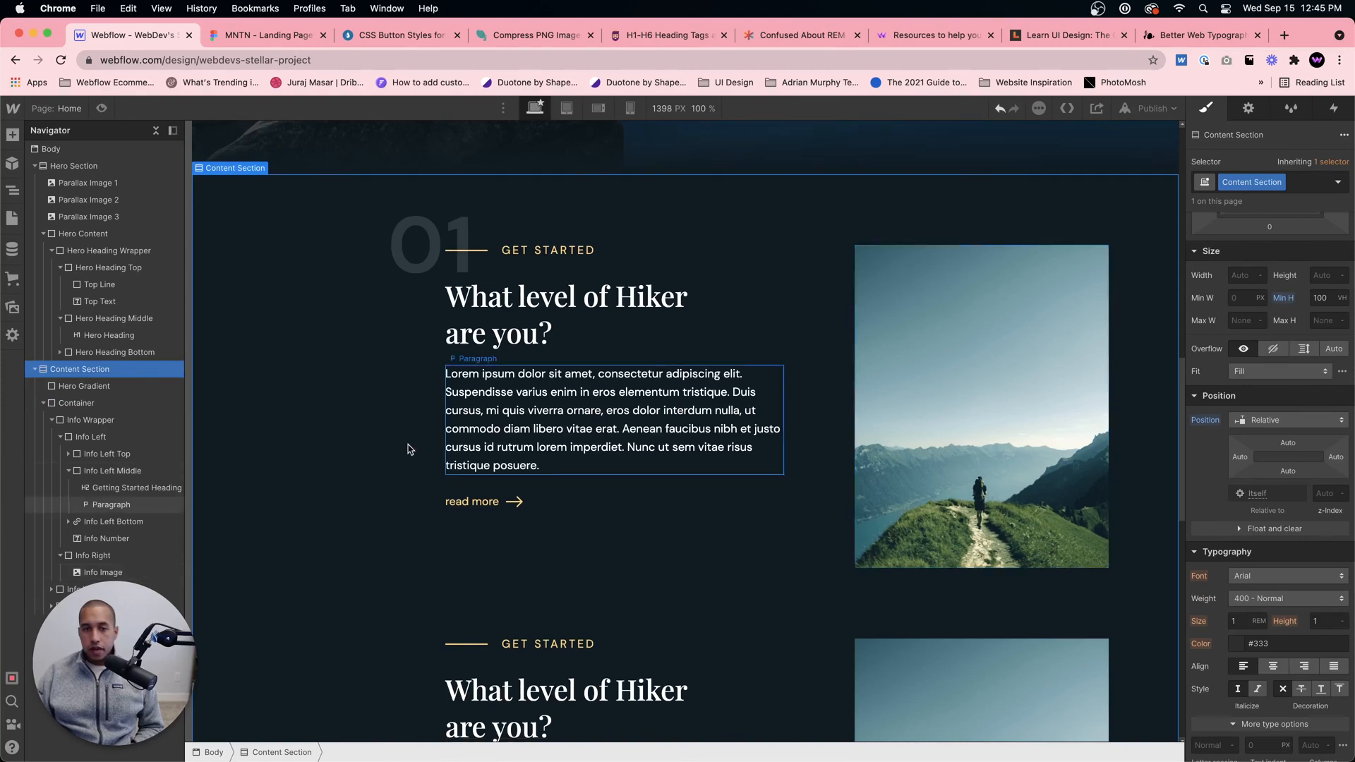
# Step: Delete the two outdated Info Wrappers below the first and duplicate the updated first Info Wrapper twice
pyautogui.click(51, 420)
pyautogui.click(73, 439)
pyautogui.press('BackSpace')
pyautogui.press('BackSpace')
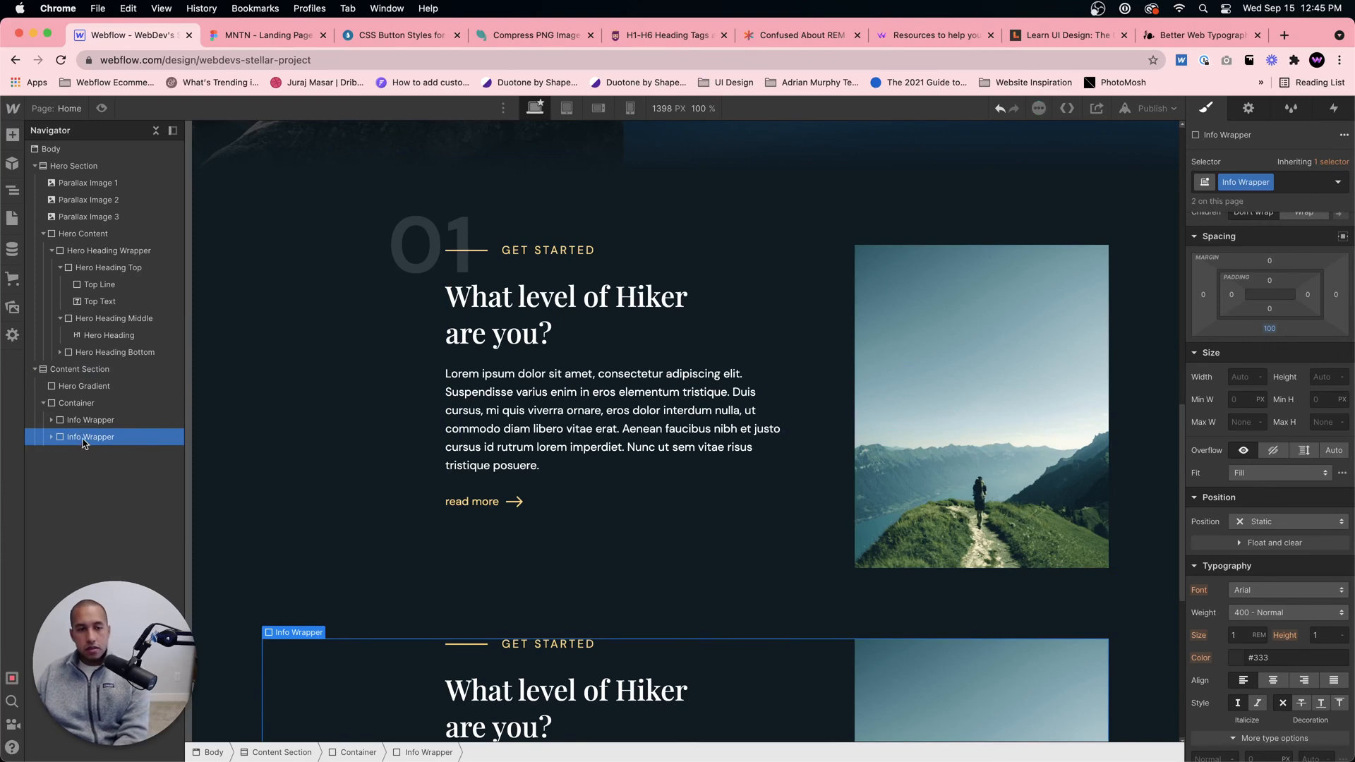
pyautogui.press('super+z')
pyautogui.press('super+z')
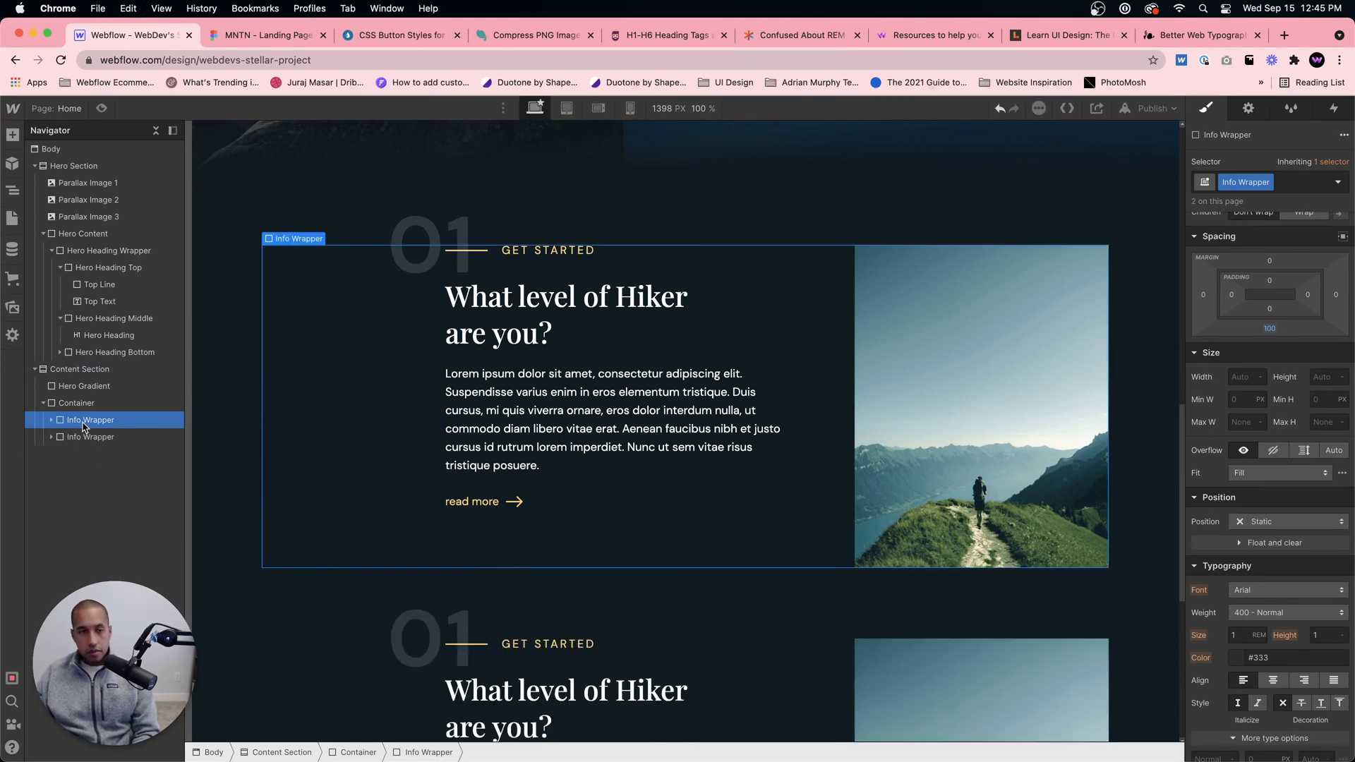
# Step: Place Info Right before Info Left in the second Info Wrapper, matching the Figma layout with the image on the left
pyautogui.scroll(-4, 458, 387)
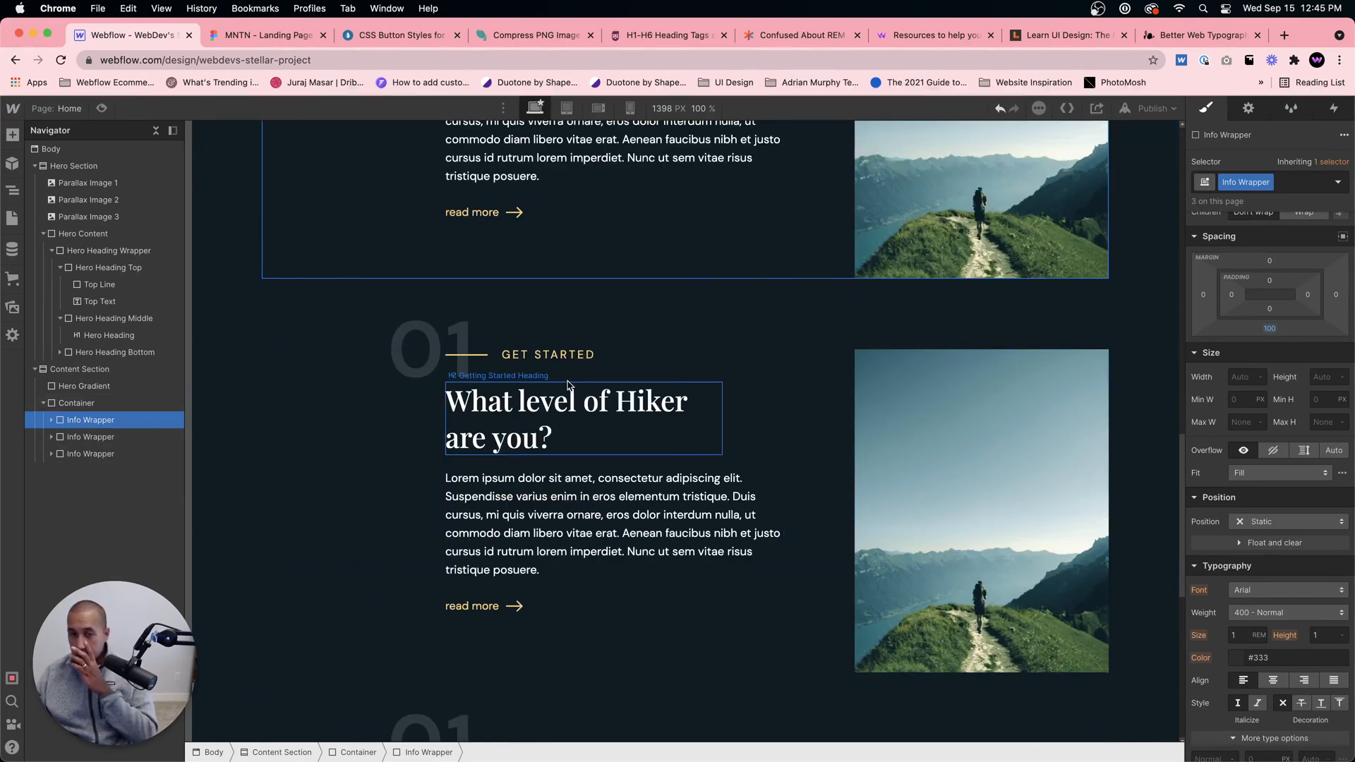
pyautogui.click(268, 35)
pyautogui.scroll(-5, 661, 423)
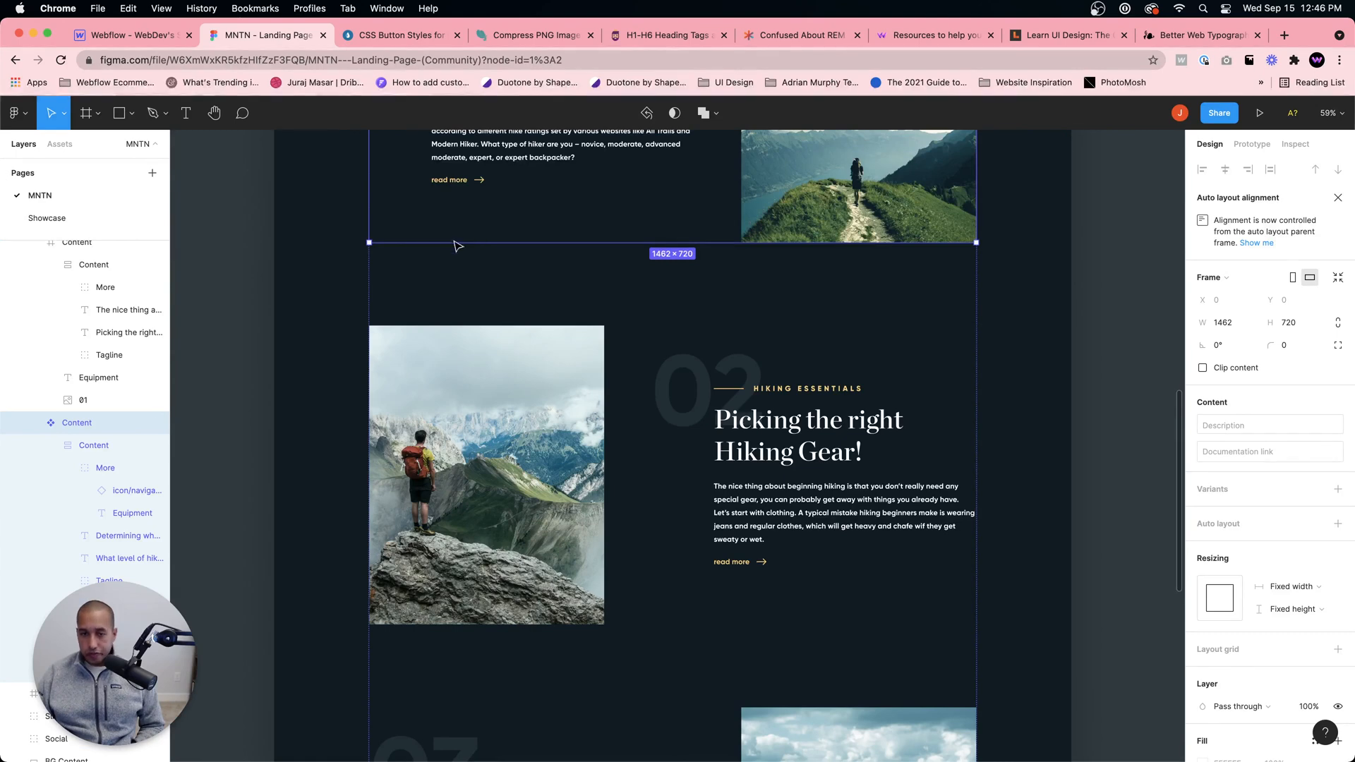
pyautogui.click(157, 36)
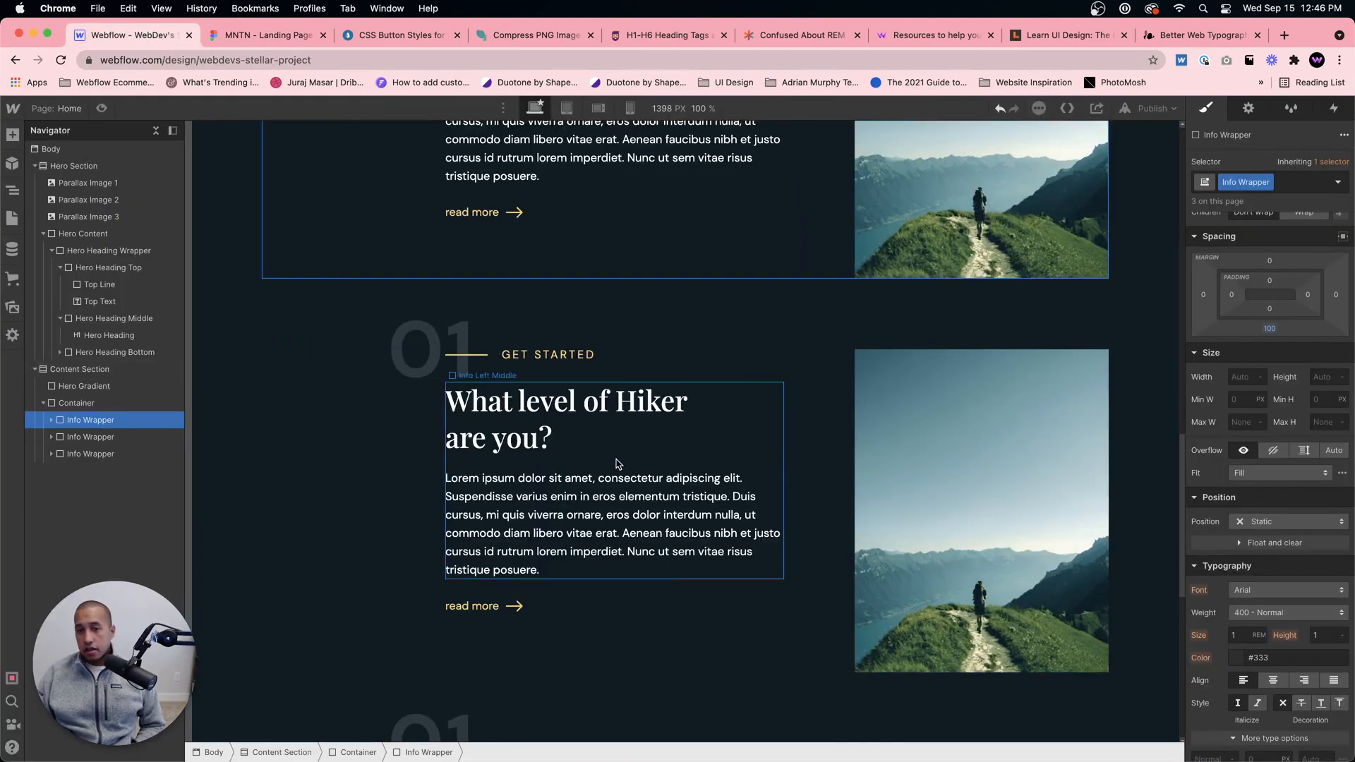
pyautogui.click(52, 438)
pyautogui.click(92, 470)
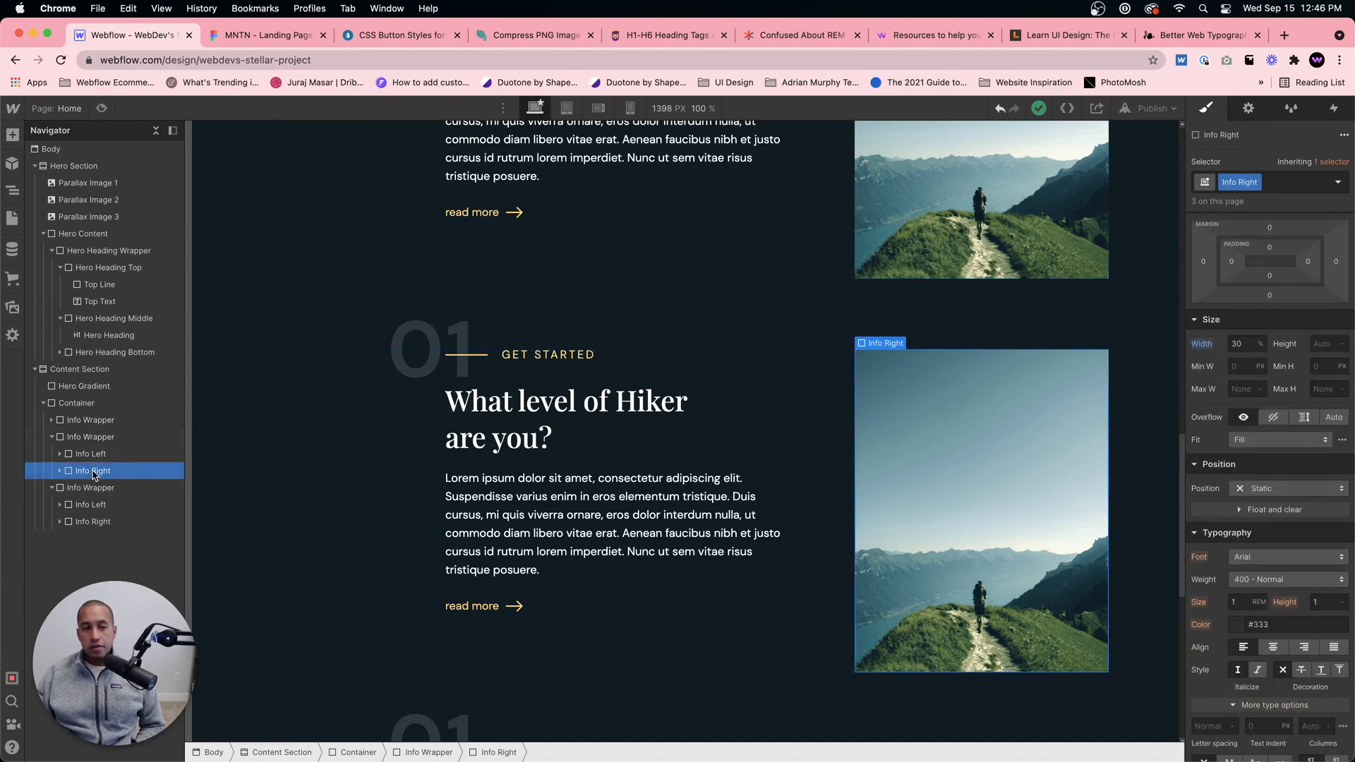
pyautogui.moveTo(94, 460); pyautogui.dragTo(97, 458)
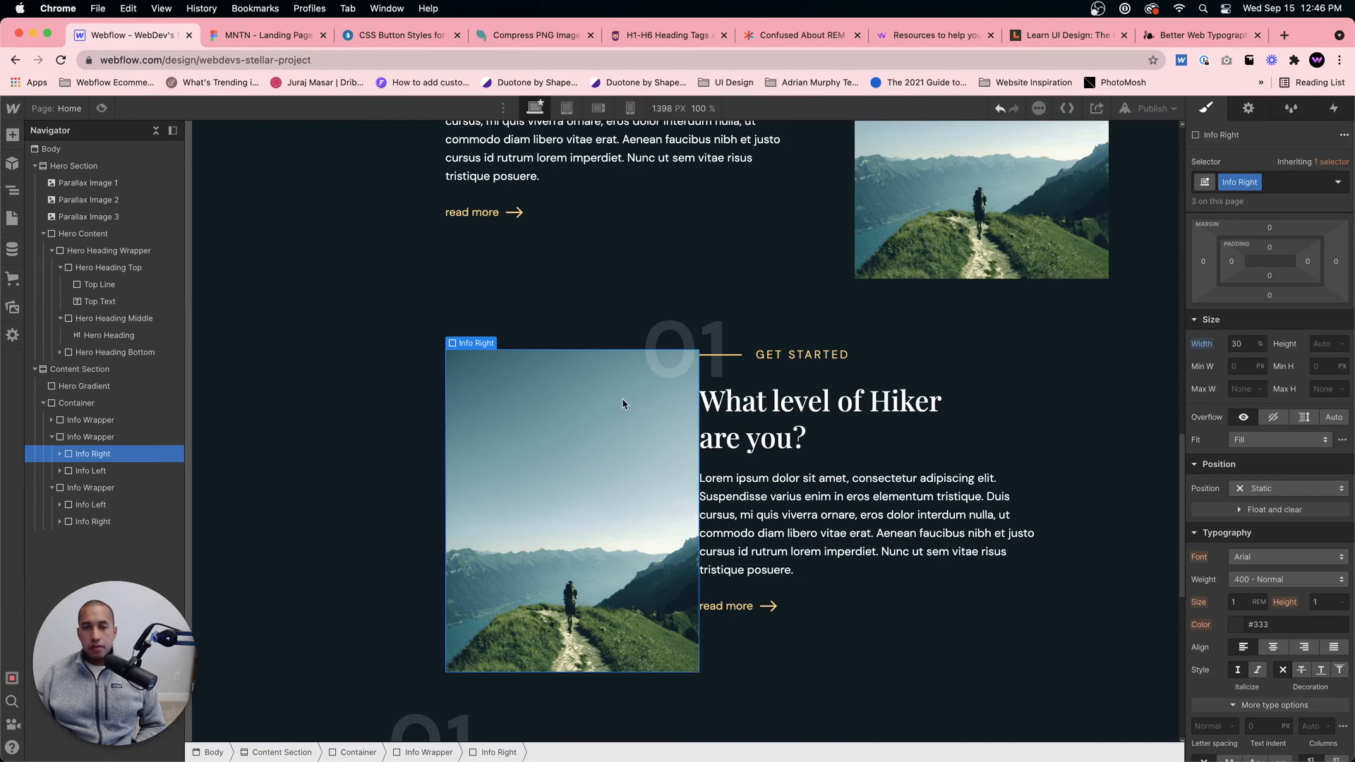
# Step: Add the combo class Second to the Info Left block in the second Info Wrapper
pyautogui.click(270, 37)
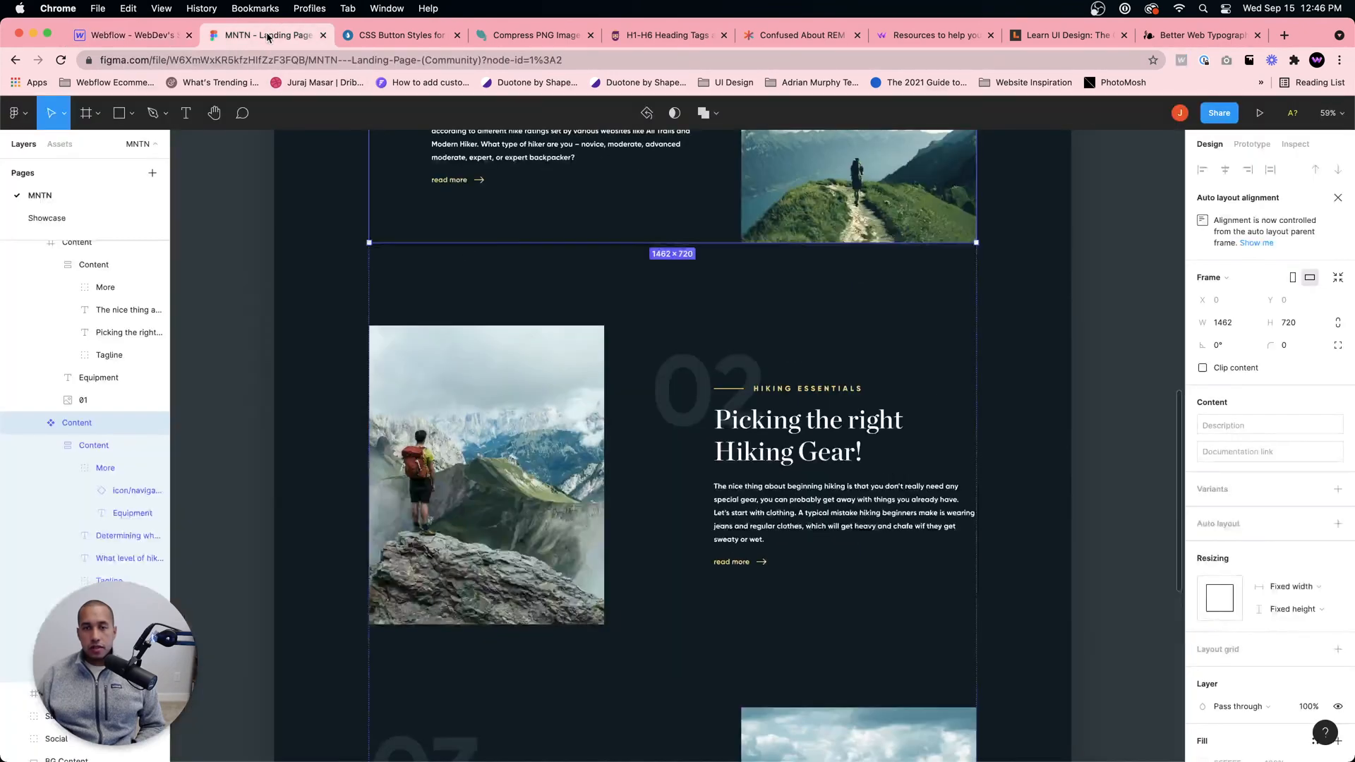
pyautogui.click(145, 37)
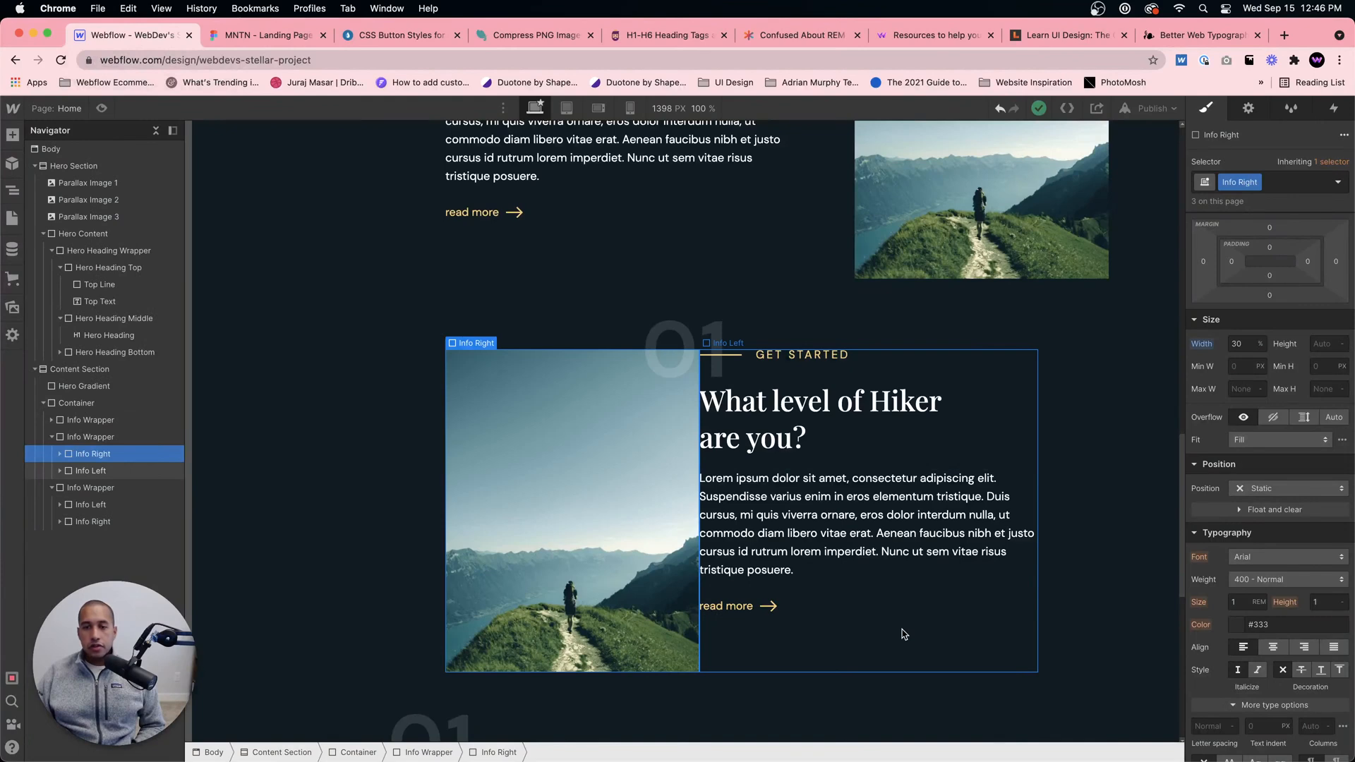
pyautogui.click(905, 632)
pyautogui.click(1278, 183)
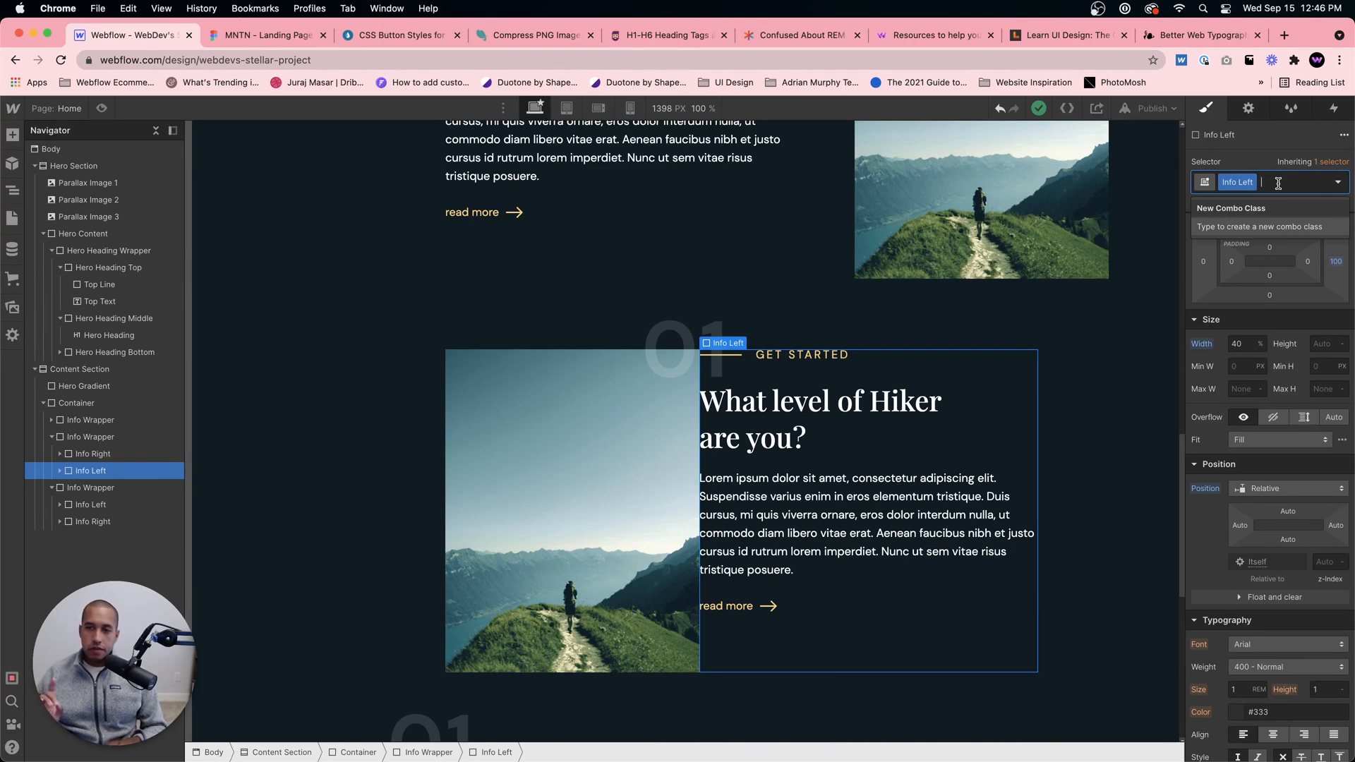
pyautogui.write('Second')
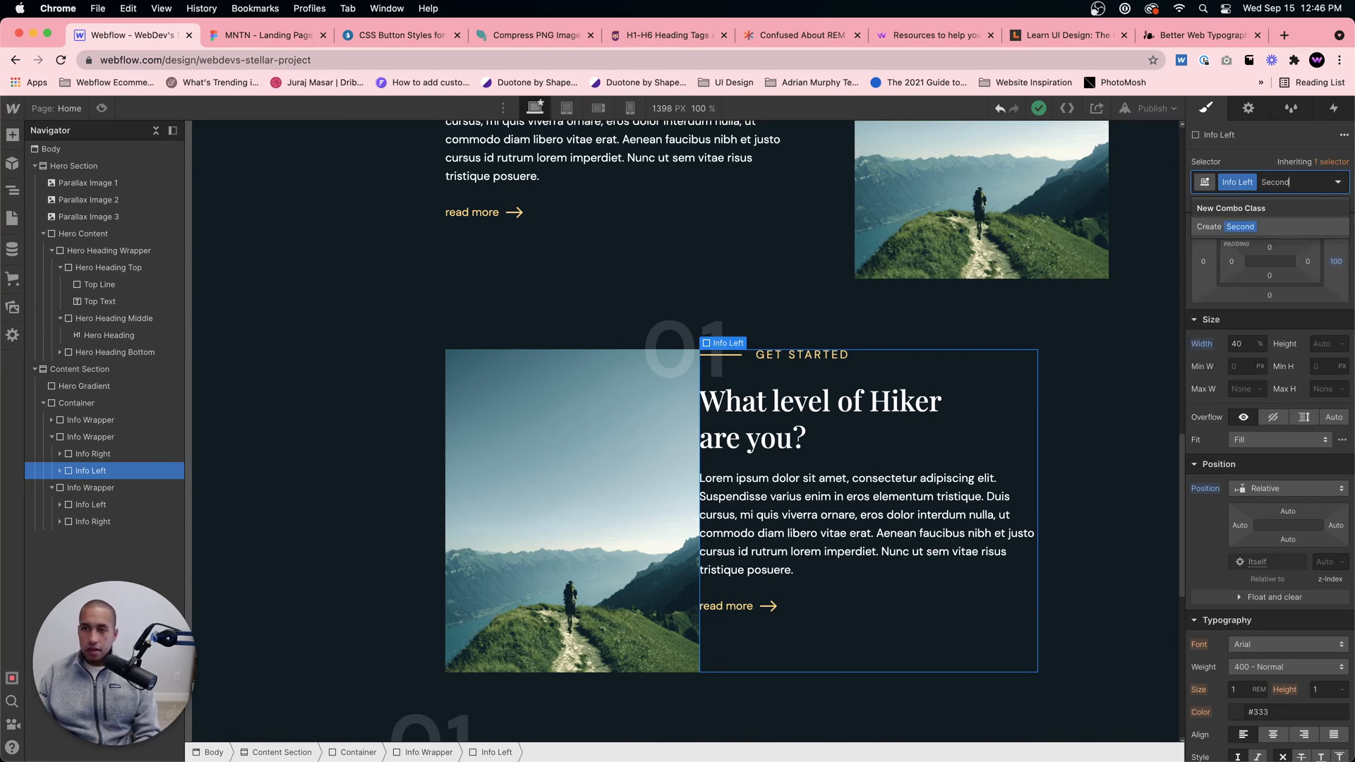
pyautogui.press('Return')
# Step: Set the second content block's Info Left right margin to 0, following the Figma layout
pyautogui.click(261, 35)
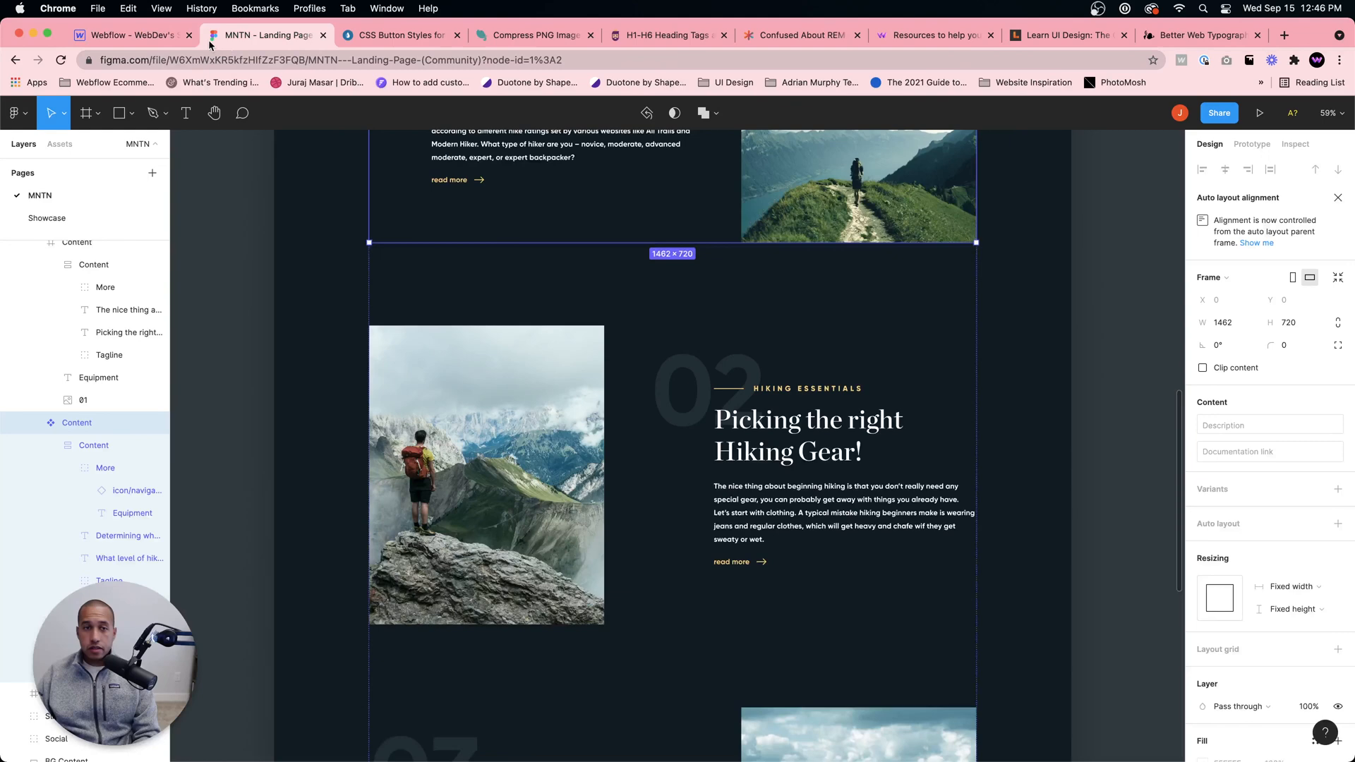
pyautogui.click(127, 35)
pyautogui.click(1334, 263)
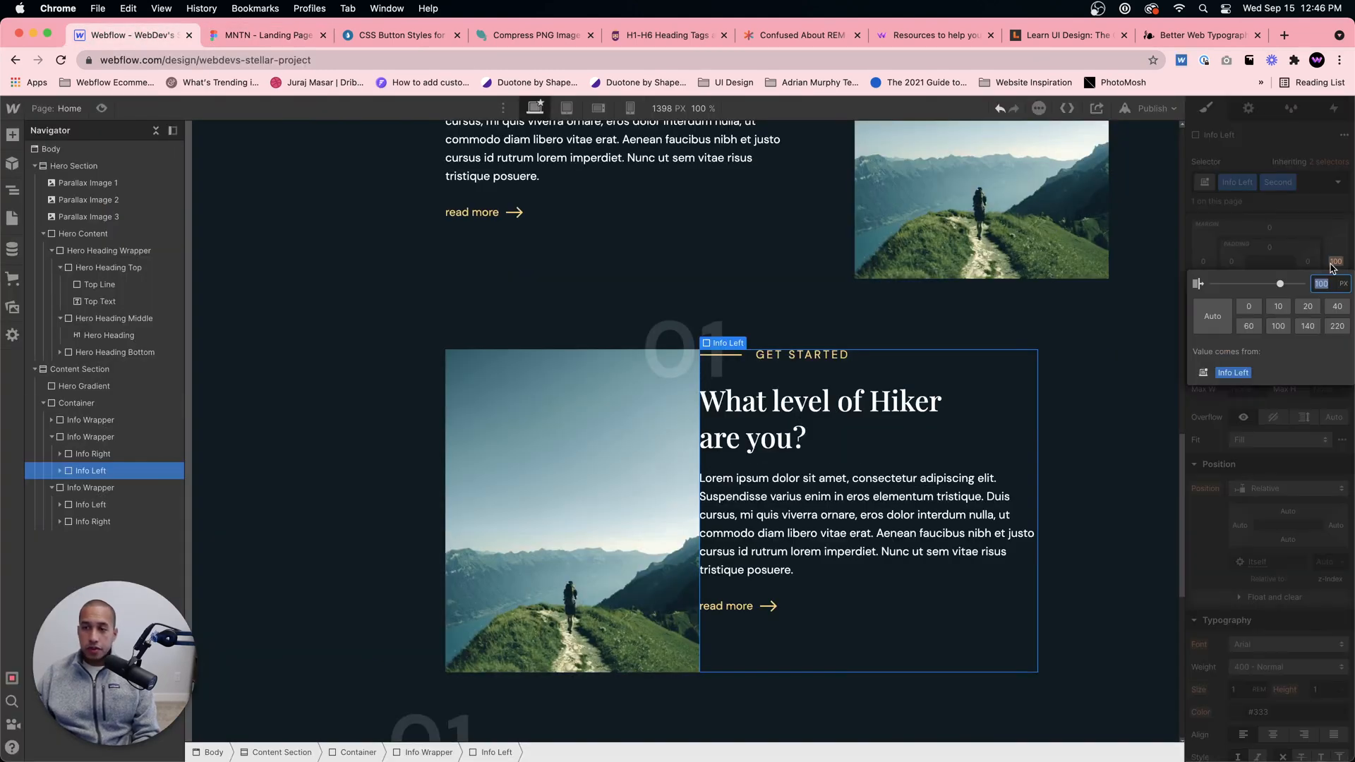
pyautogui.press('Return')
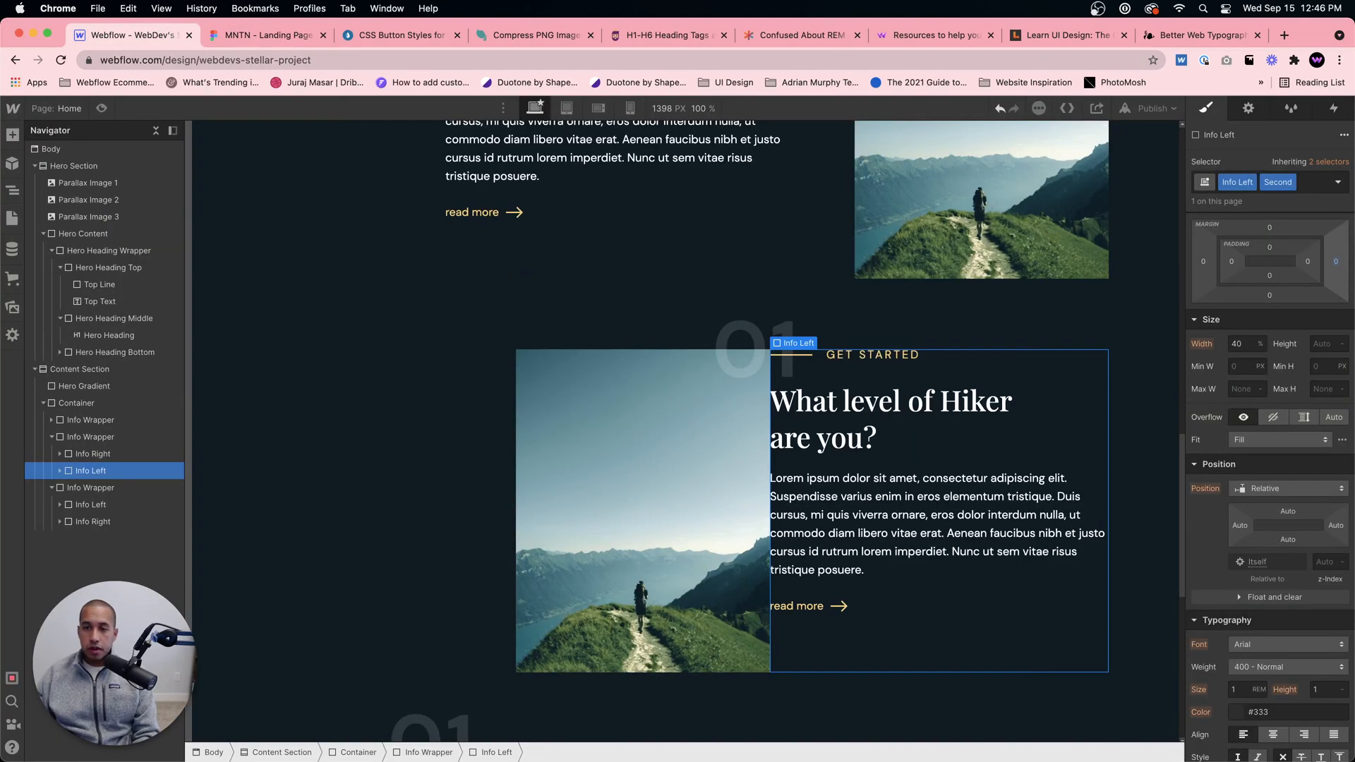
# Step: Add the combo class Second to the second Info Wrapper and justify its children to the start
pyautogui.click(580, 486)
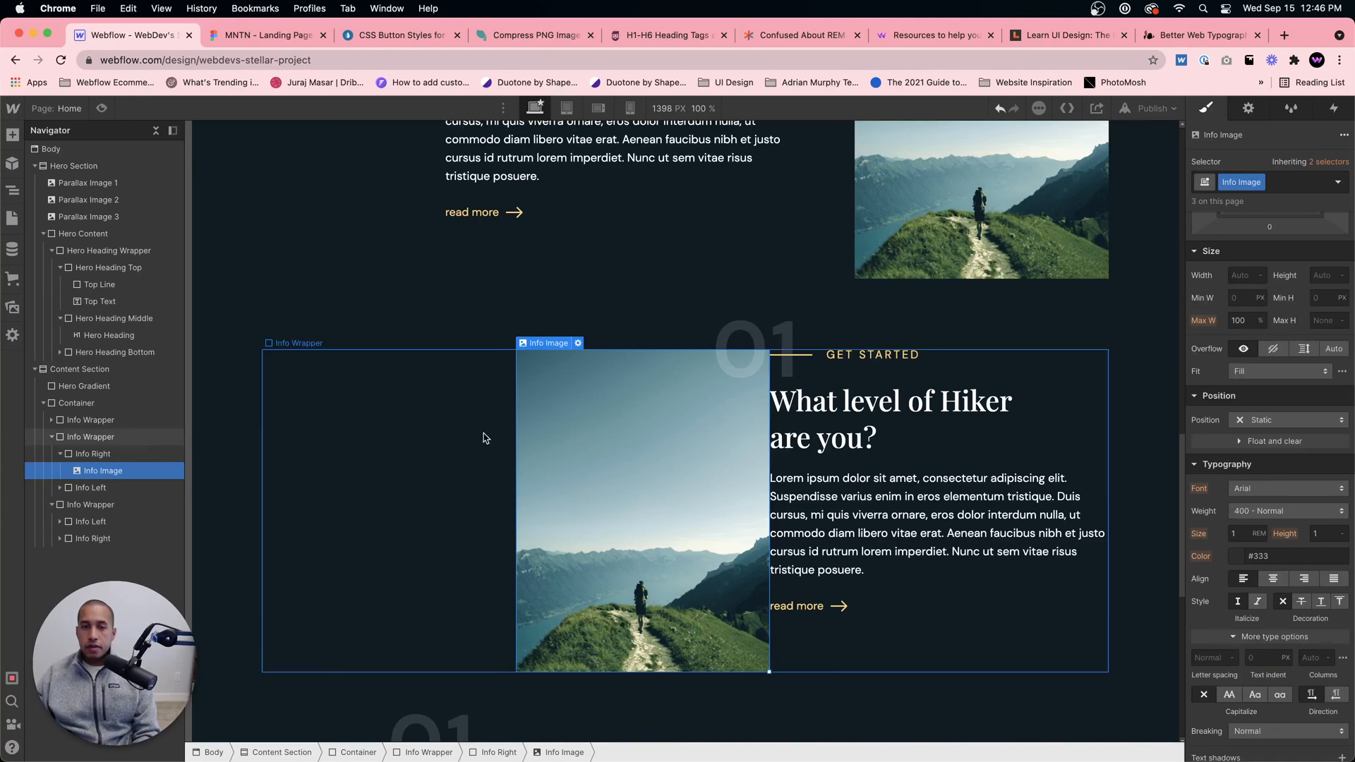
pyautogui.click(410, 450)
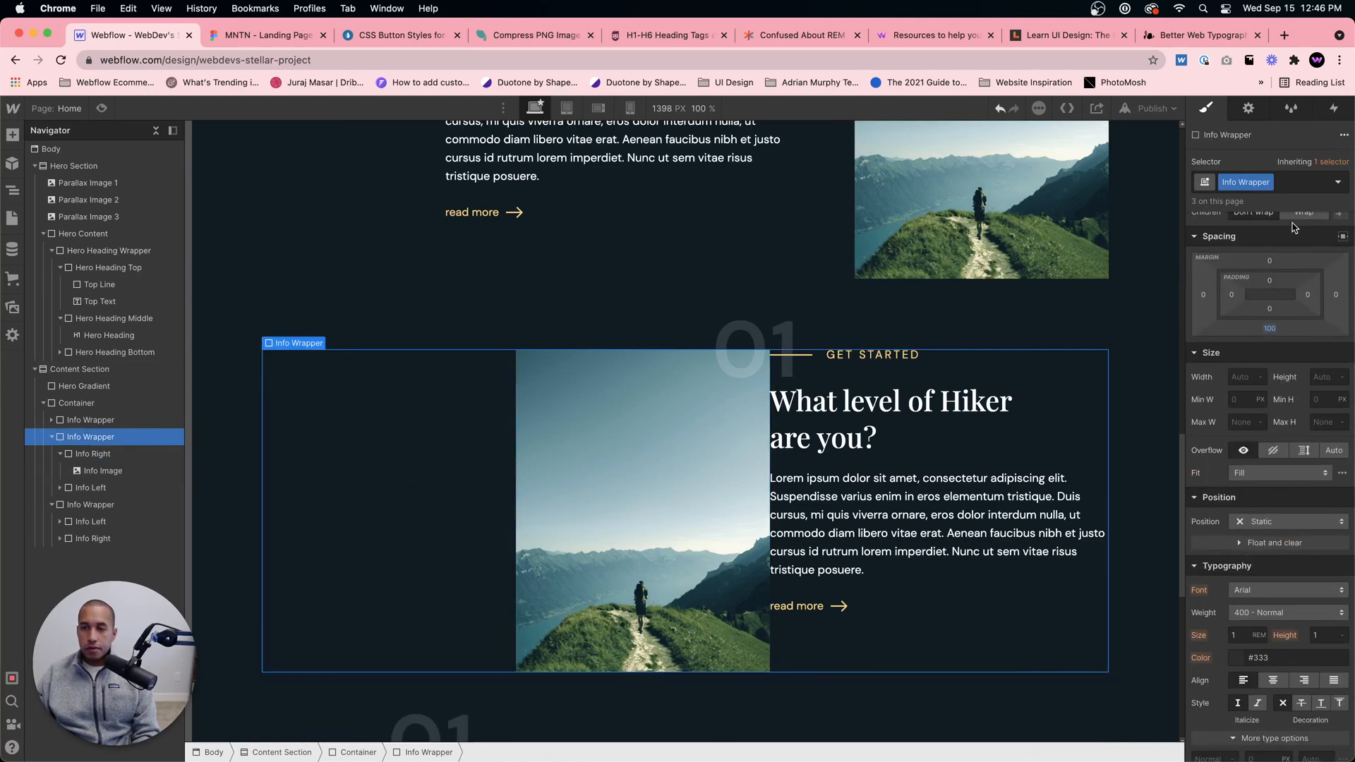
pyautogui.click(1292, 182)
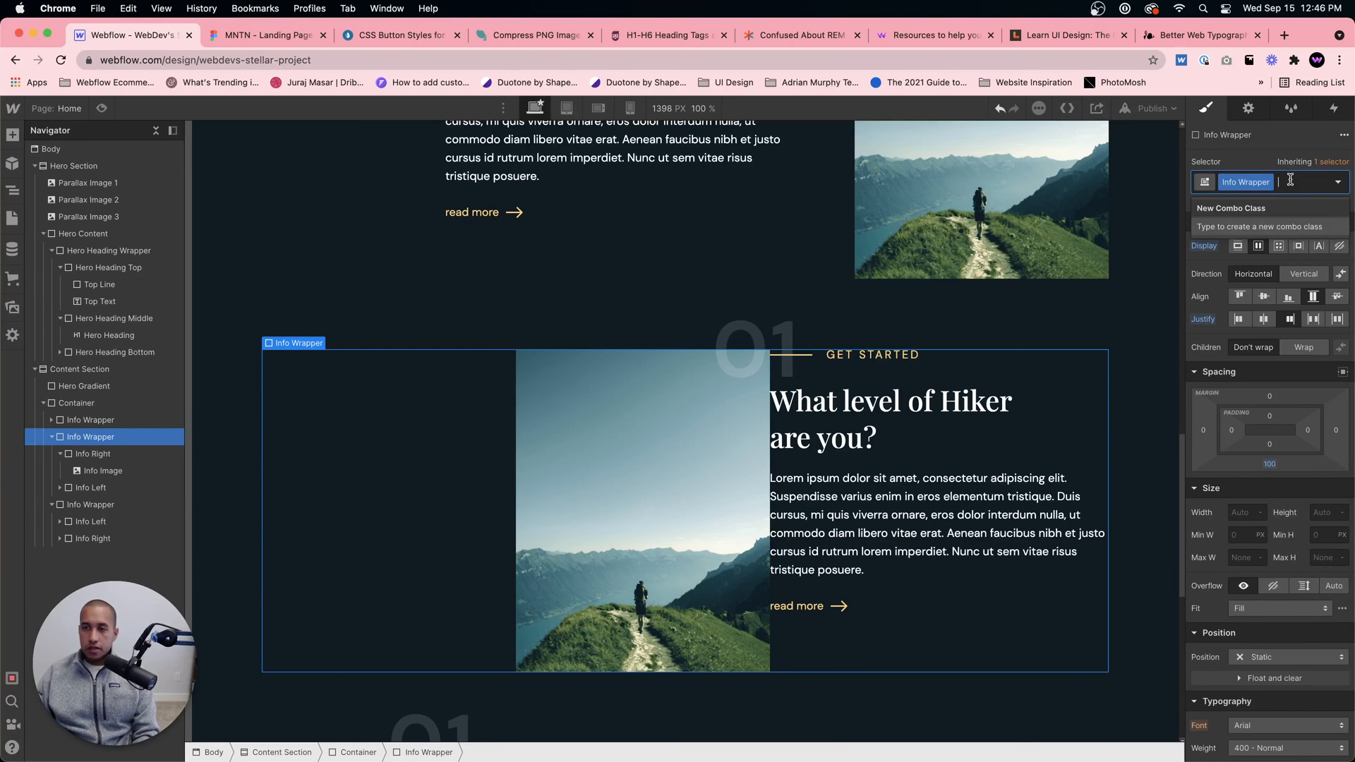
pyautogui.write('Second')
pyautogui.press('Return')
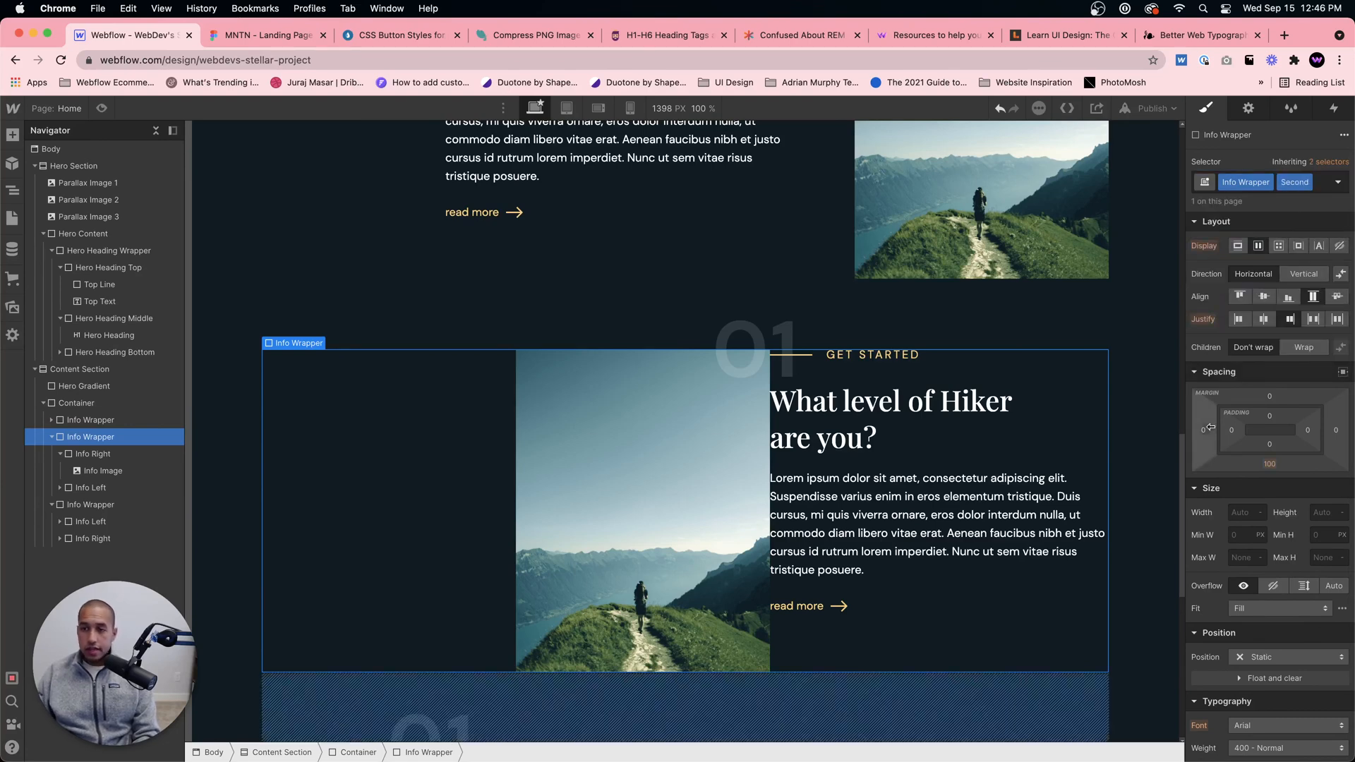
pyautogui.click(1238, 320)
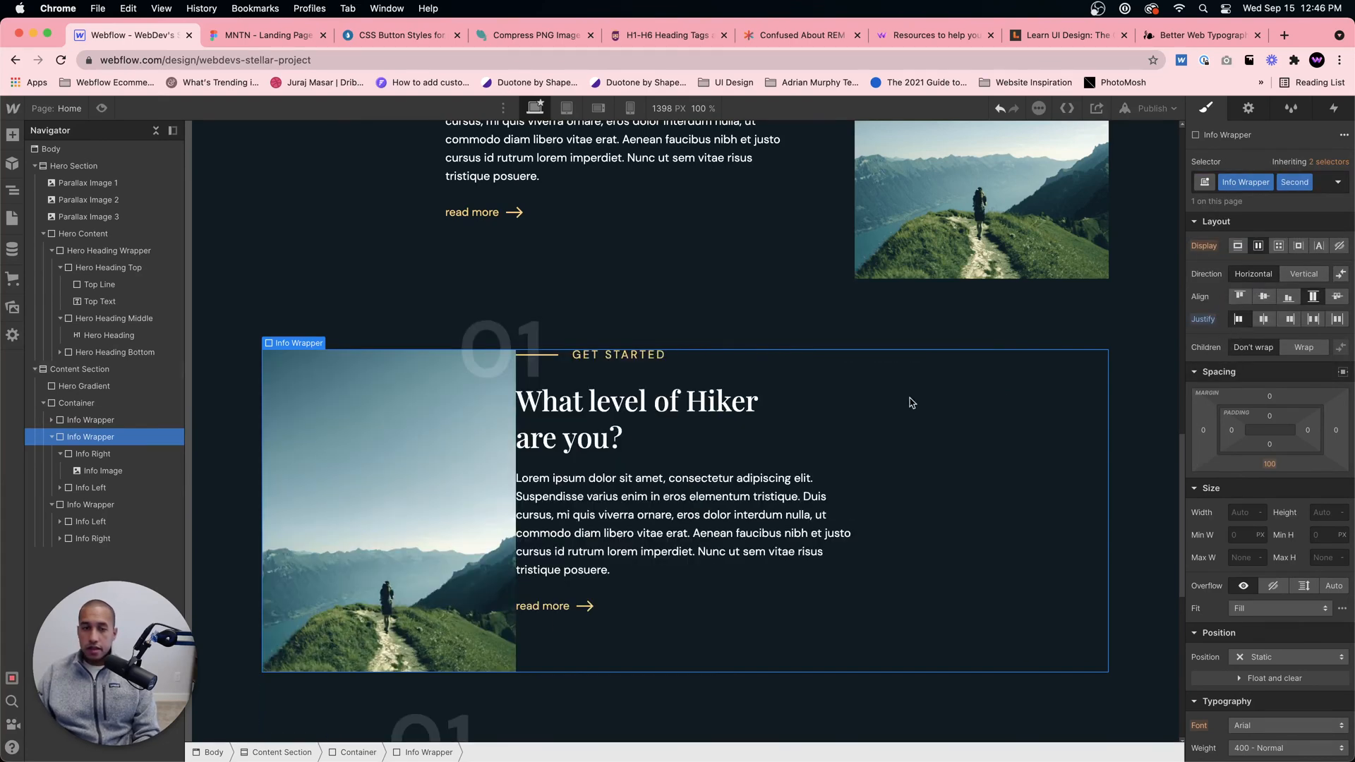
# Step: Set the second block's Info Left left margin to 100 px and compare the gap with the Figma design
pyautogui.click(726, 502)
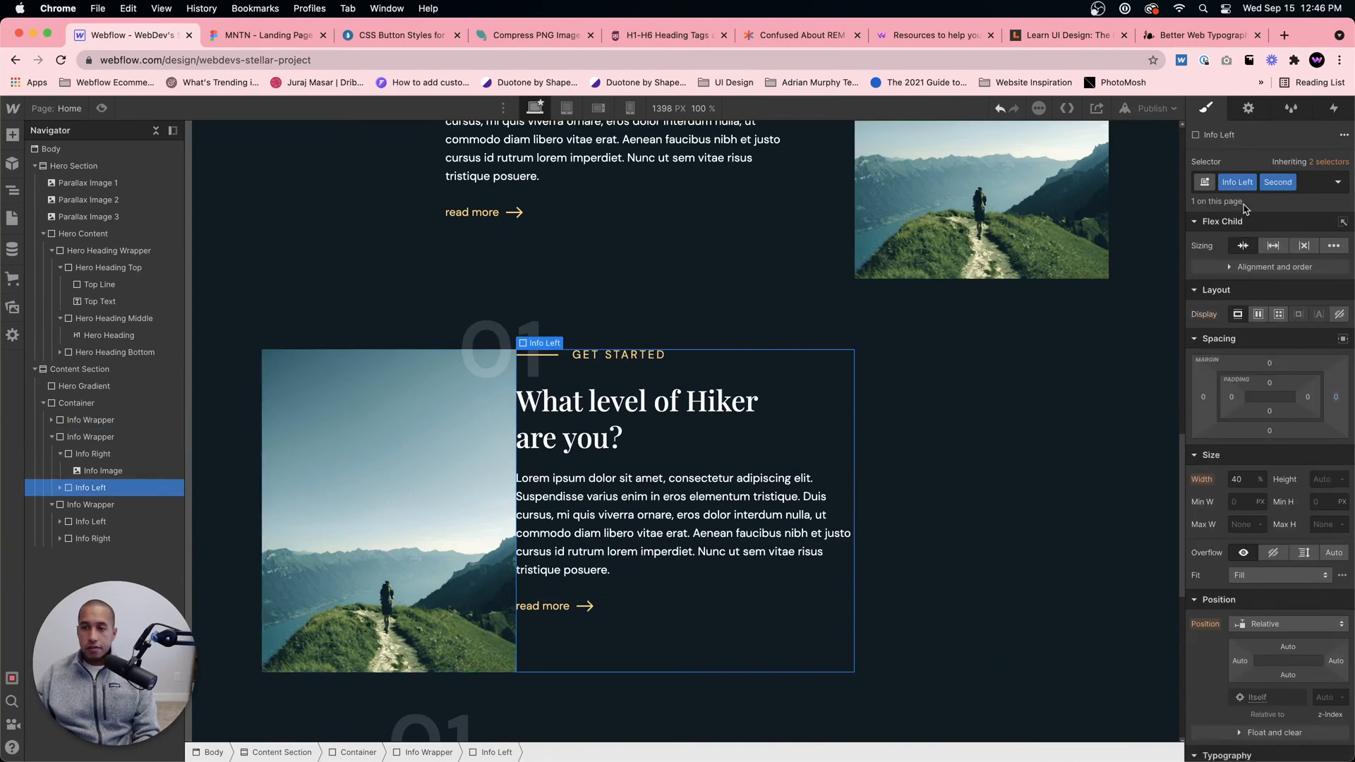
pyautogui.click(1203, 397)
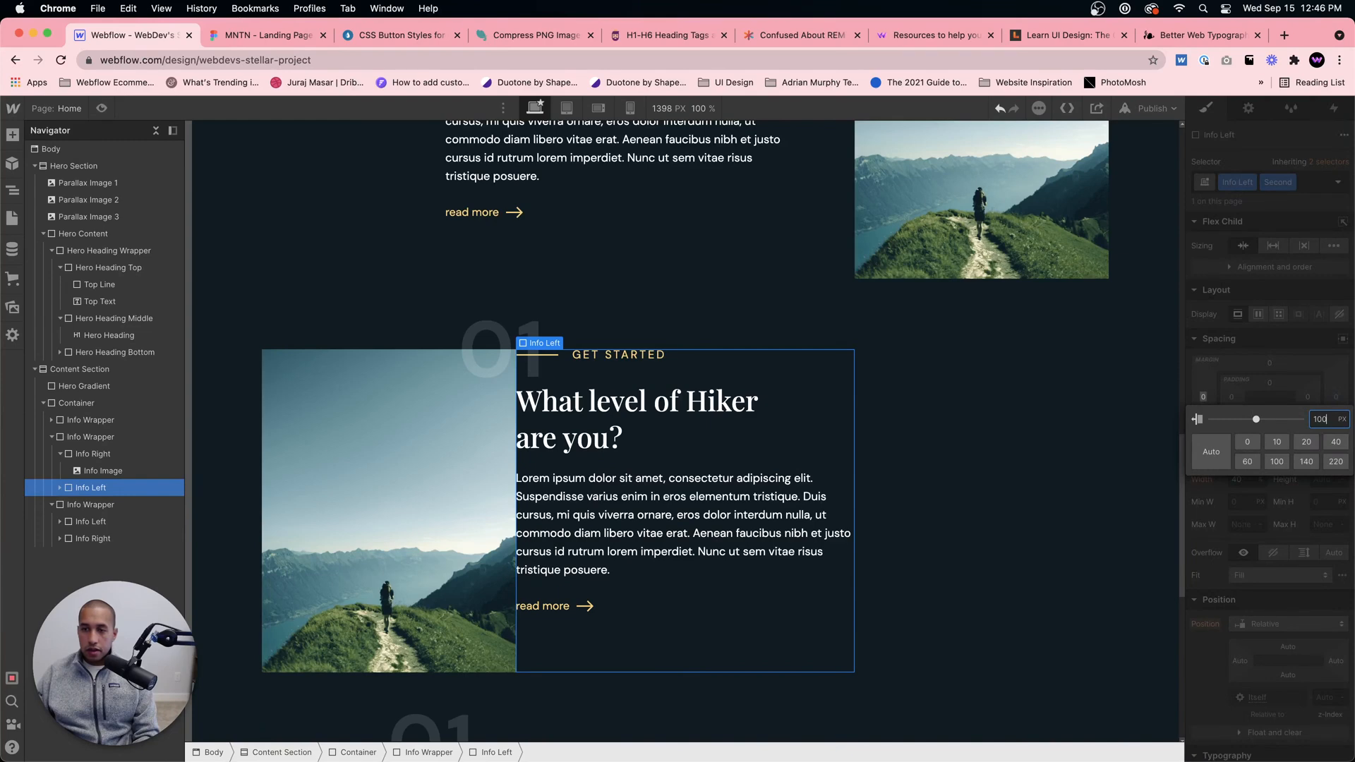
pyautogui.press('Return')
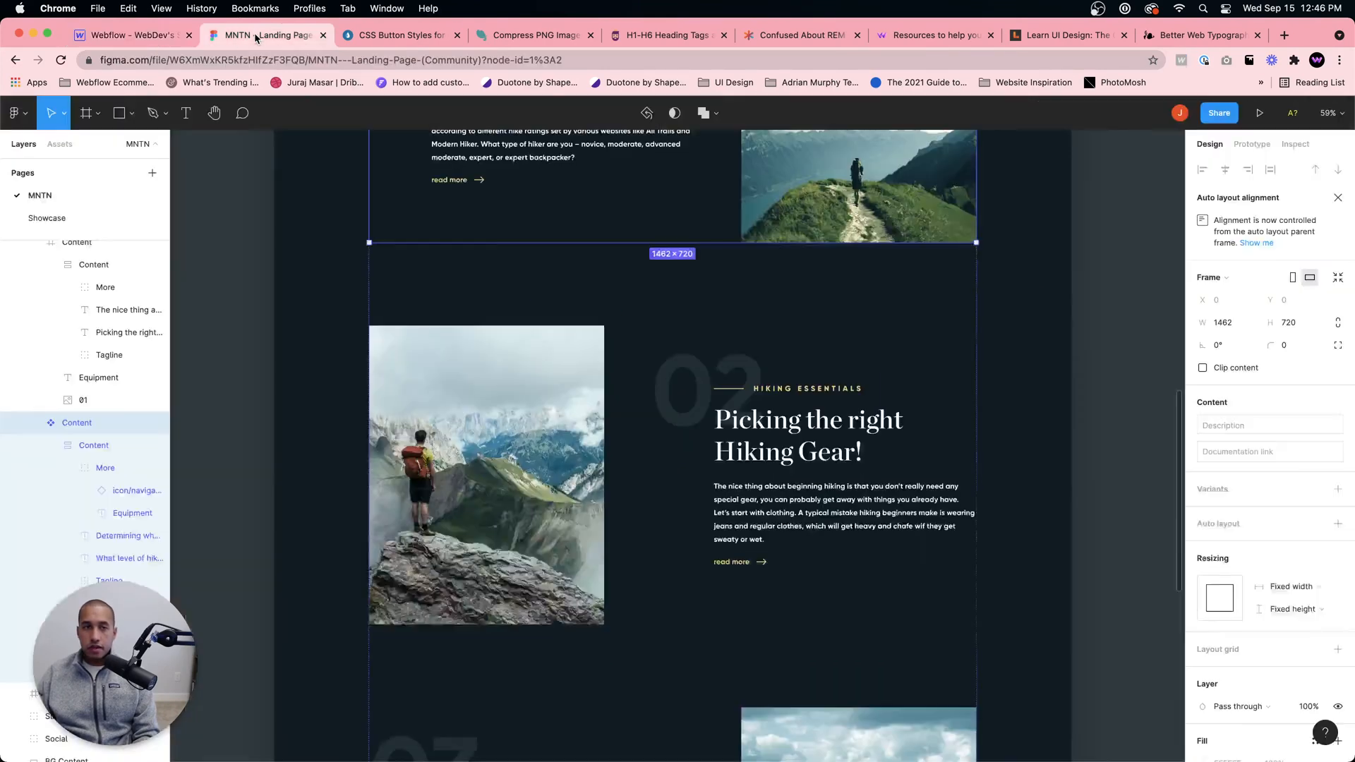
pyautogui.click(249, 35)
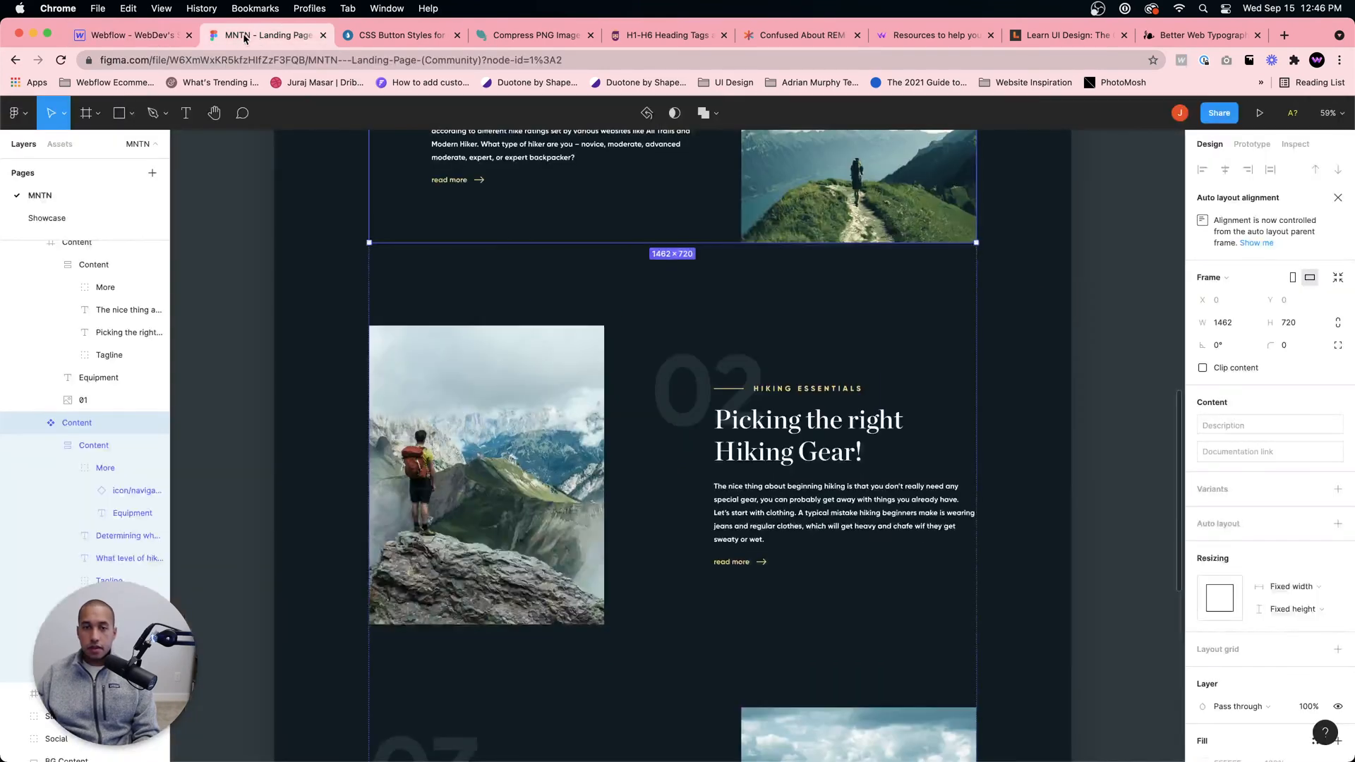
pyautogui.click(130, 35)
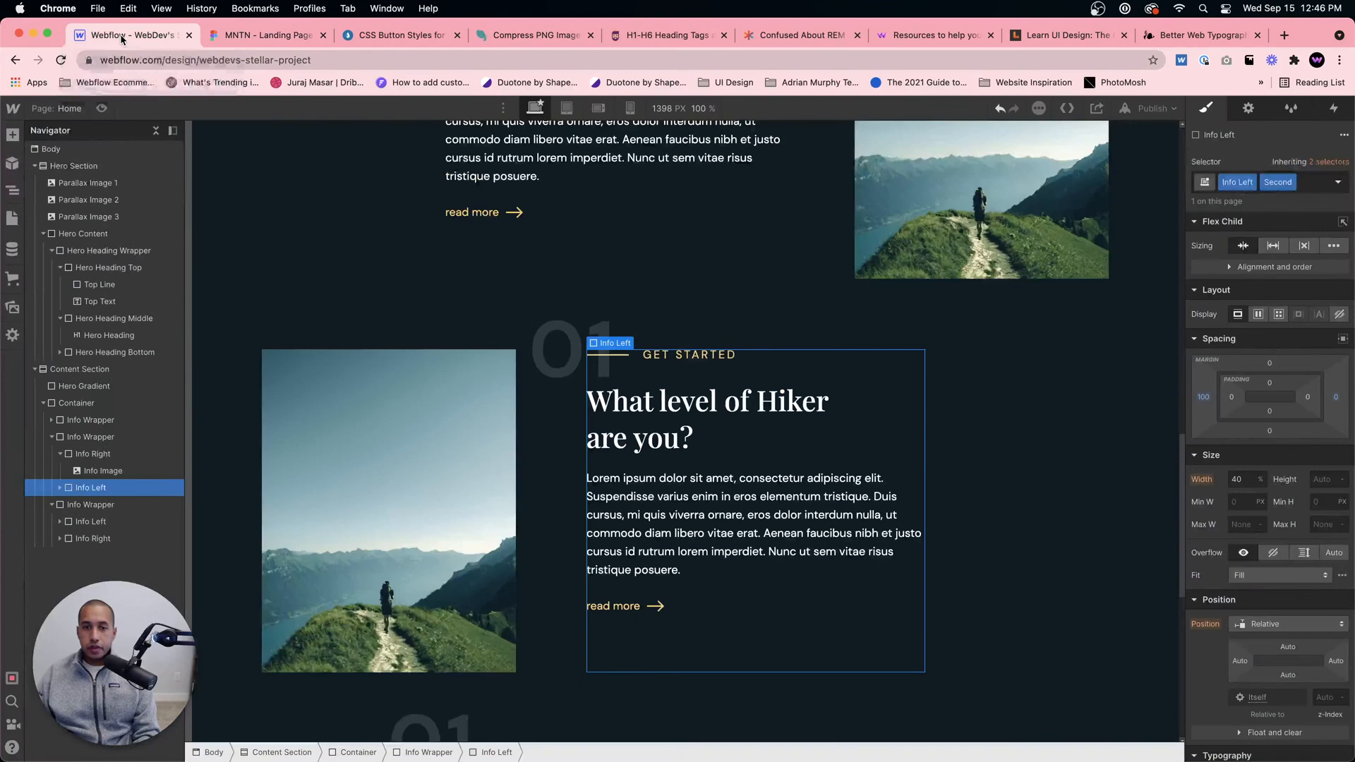
# Step: Check the column spacing in Figma and set the second block's Info Left left margin to 200 px
pyautogui.click(261, 37)
pyautogui.scroll(1, 585, 265)
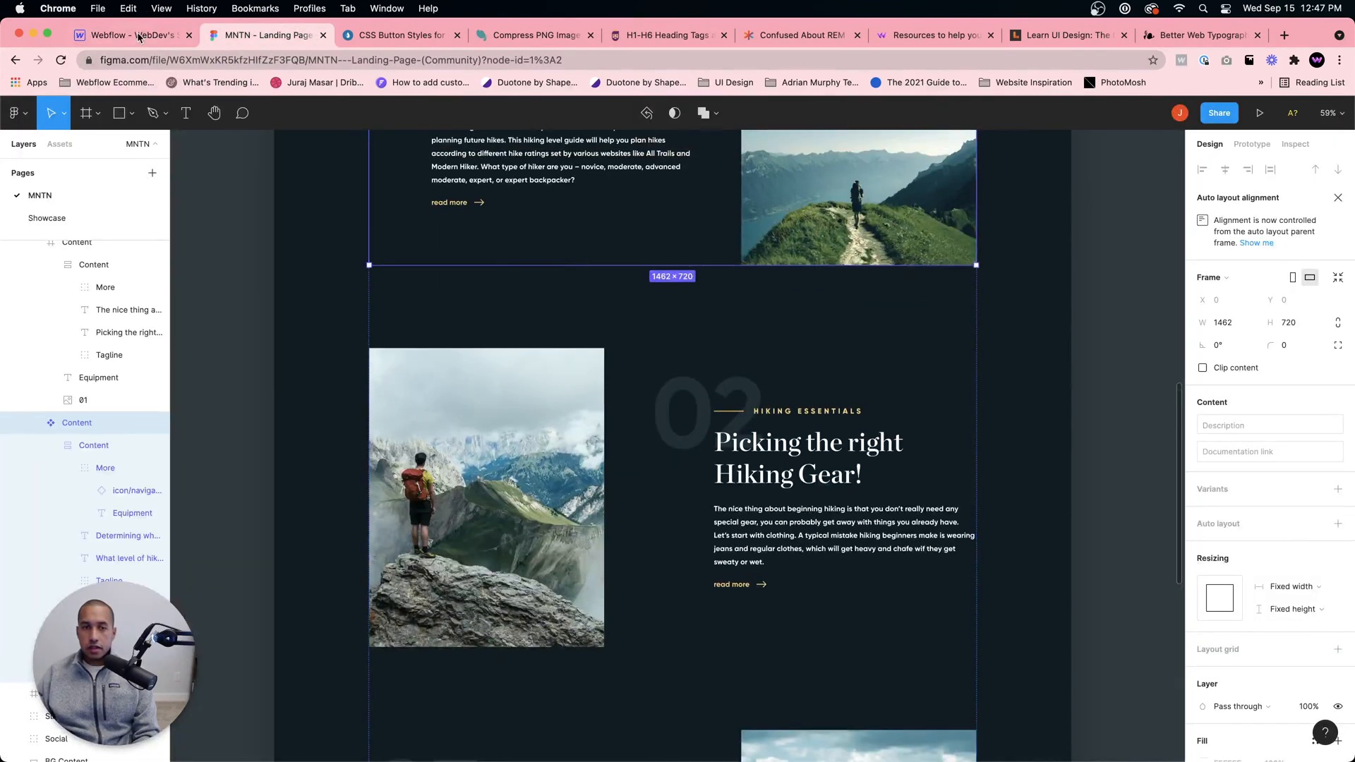
pyautogui.scroll(7, 659, 364)
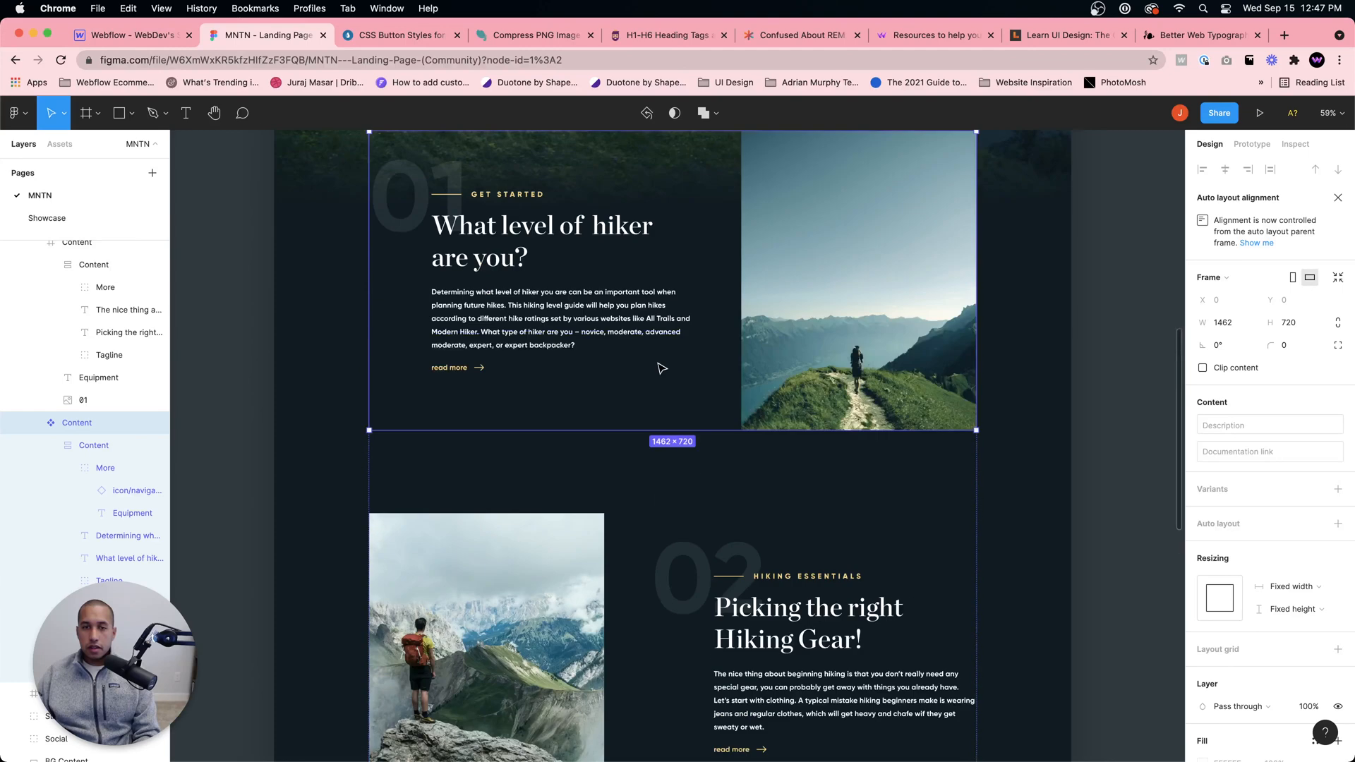
pyautogui.scroll(-4, 661, 367)
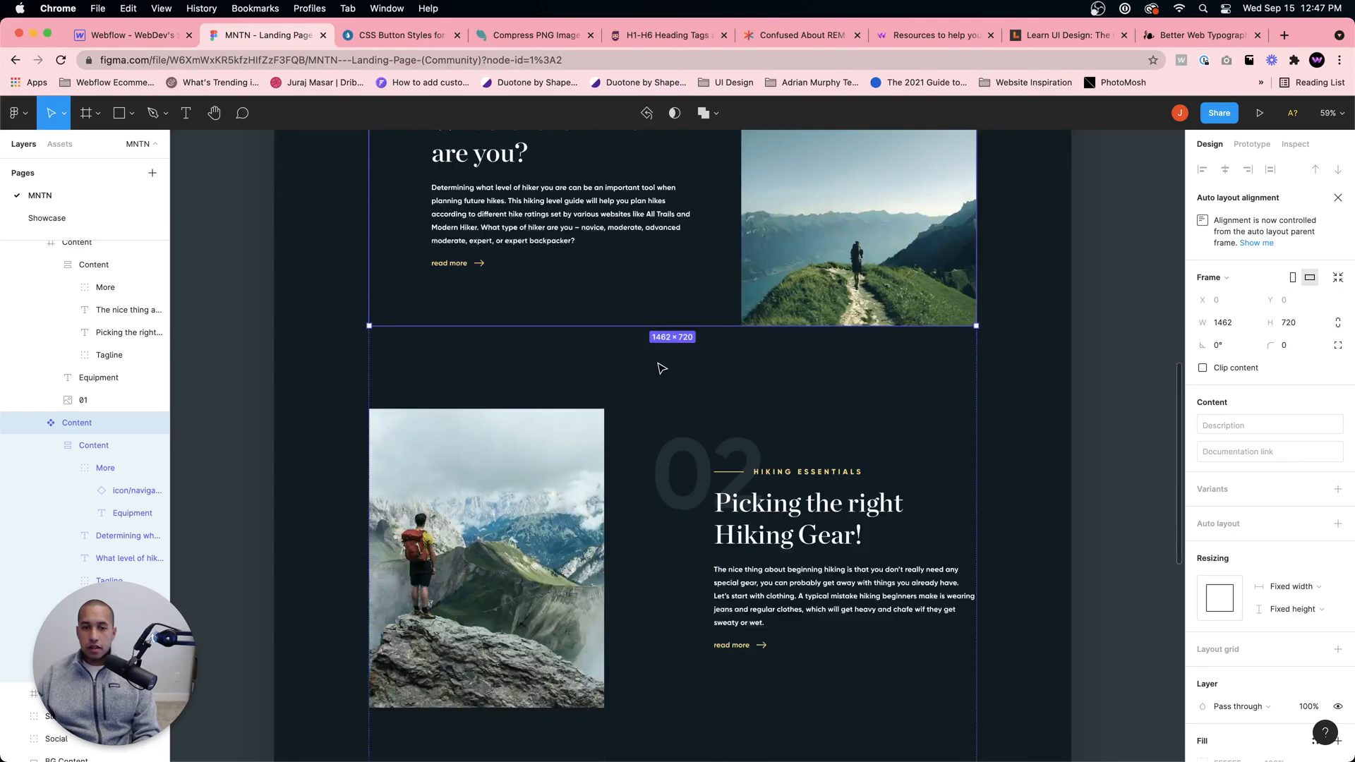
pyautogui.click(145, 40)
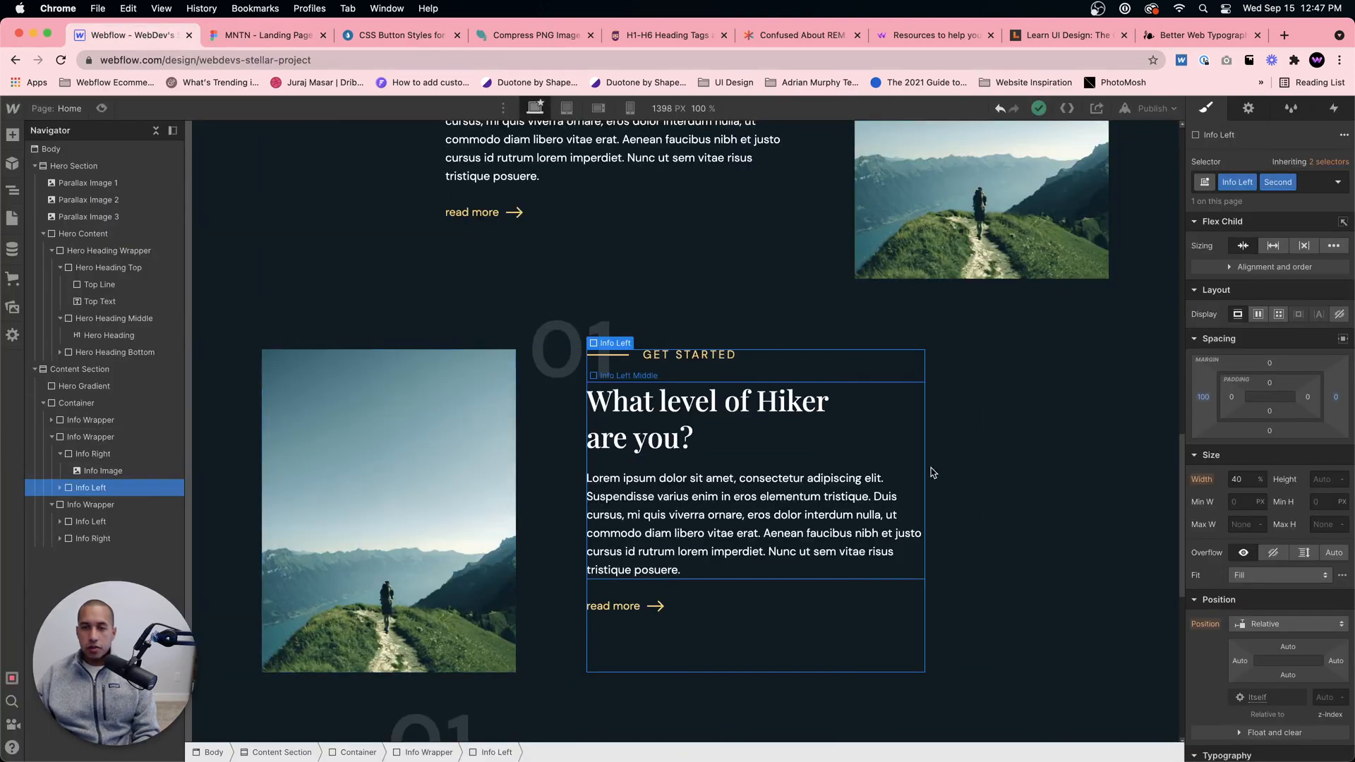
pyautogui.click(1204, 398)
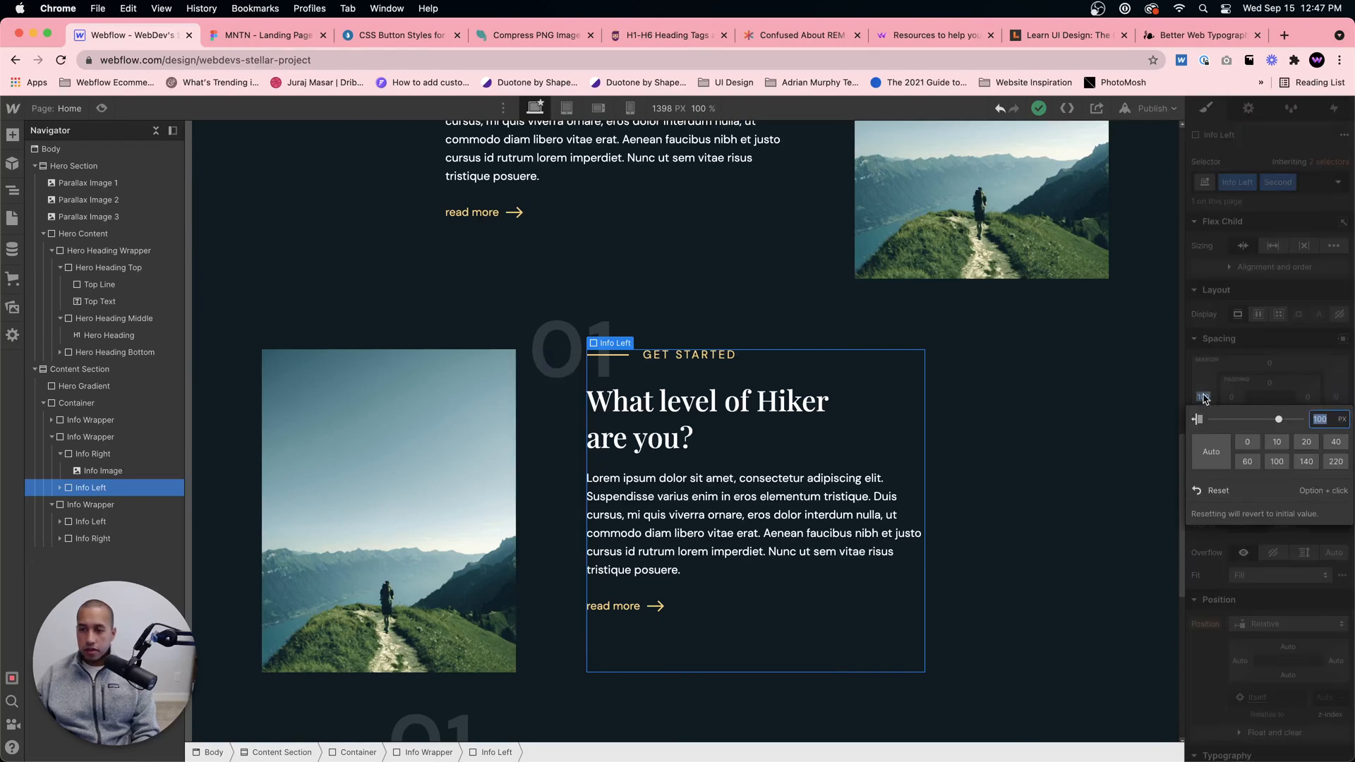
pyautogui.write('200')
pyautogui.press('Return')
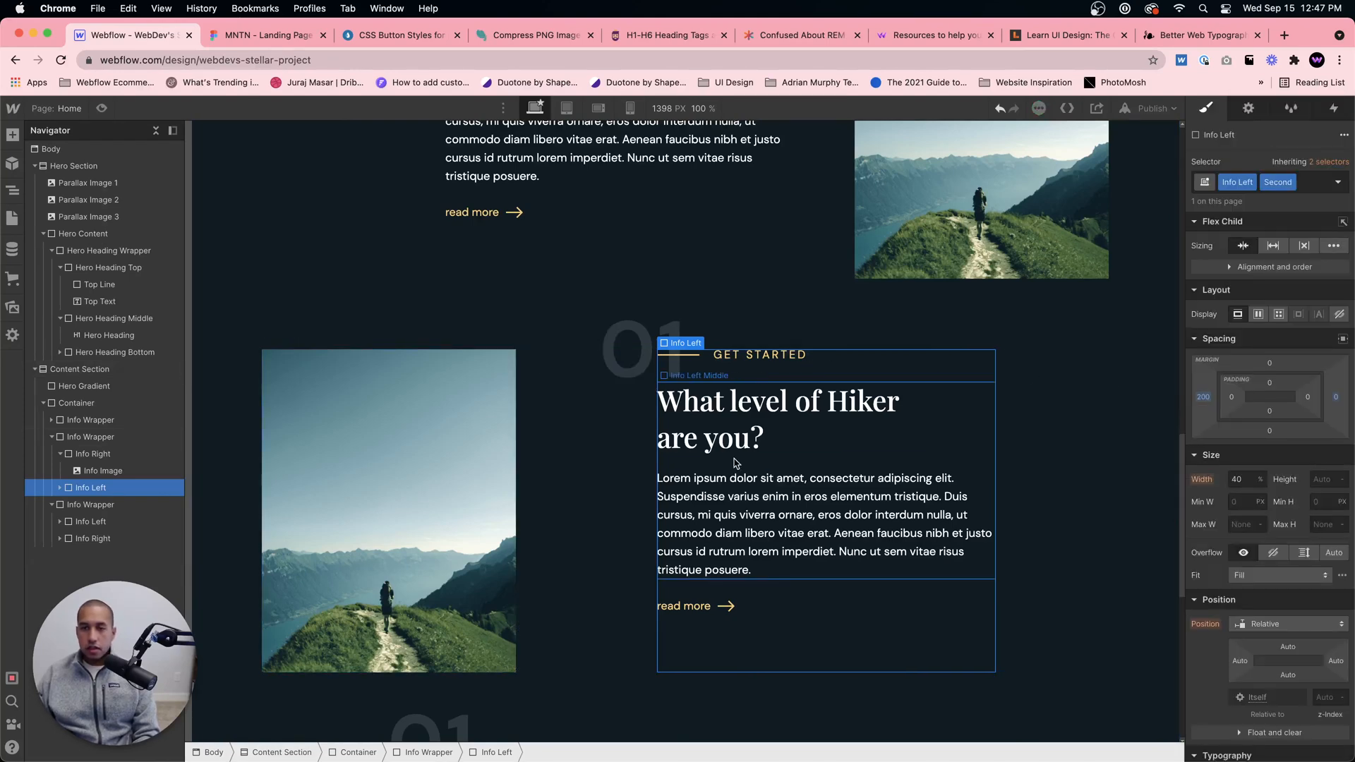
# Step: Compare the first and second content blocks' column alignment and image-to-text spacing with the Figma design
pyautogui.click(233, 35)
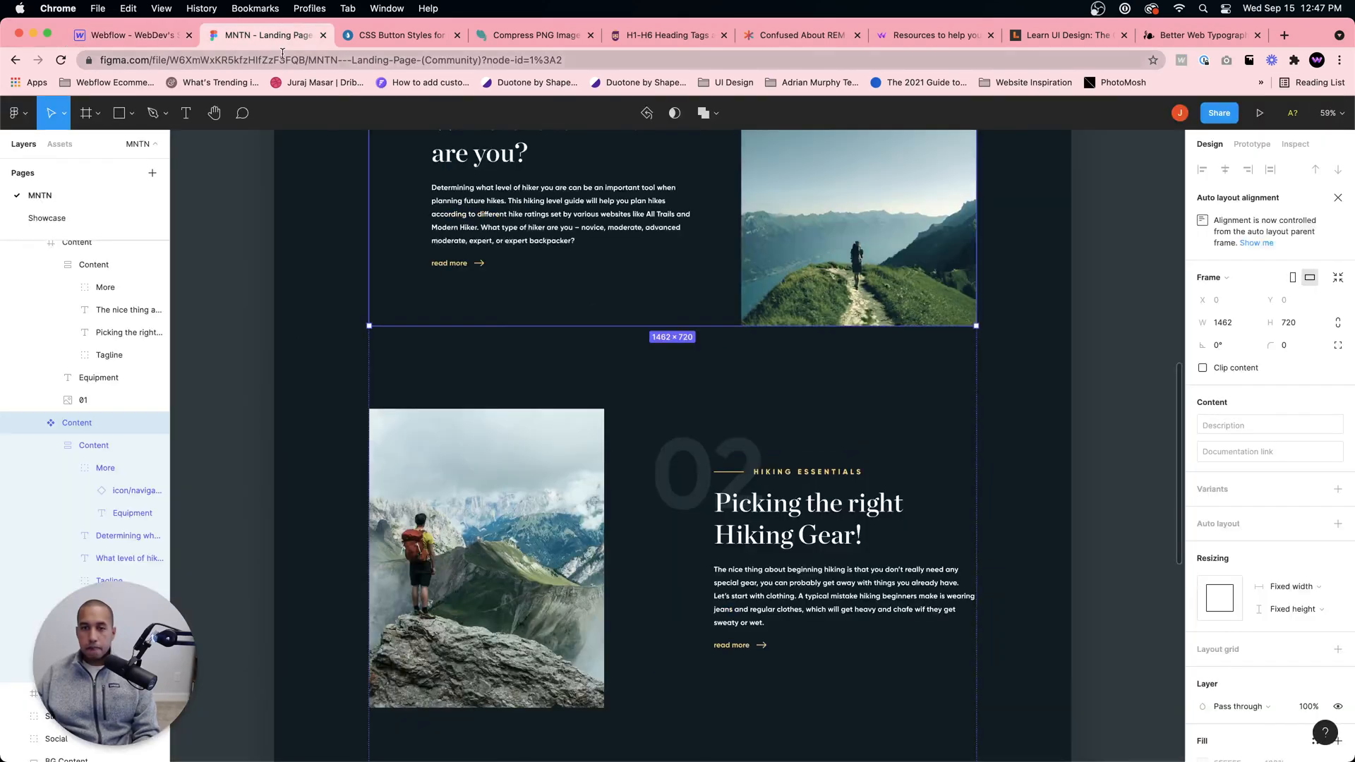
pyautogui.click(104, 40)
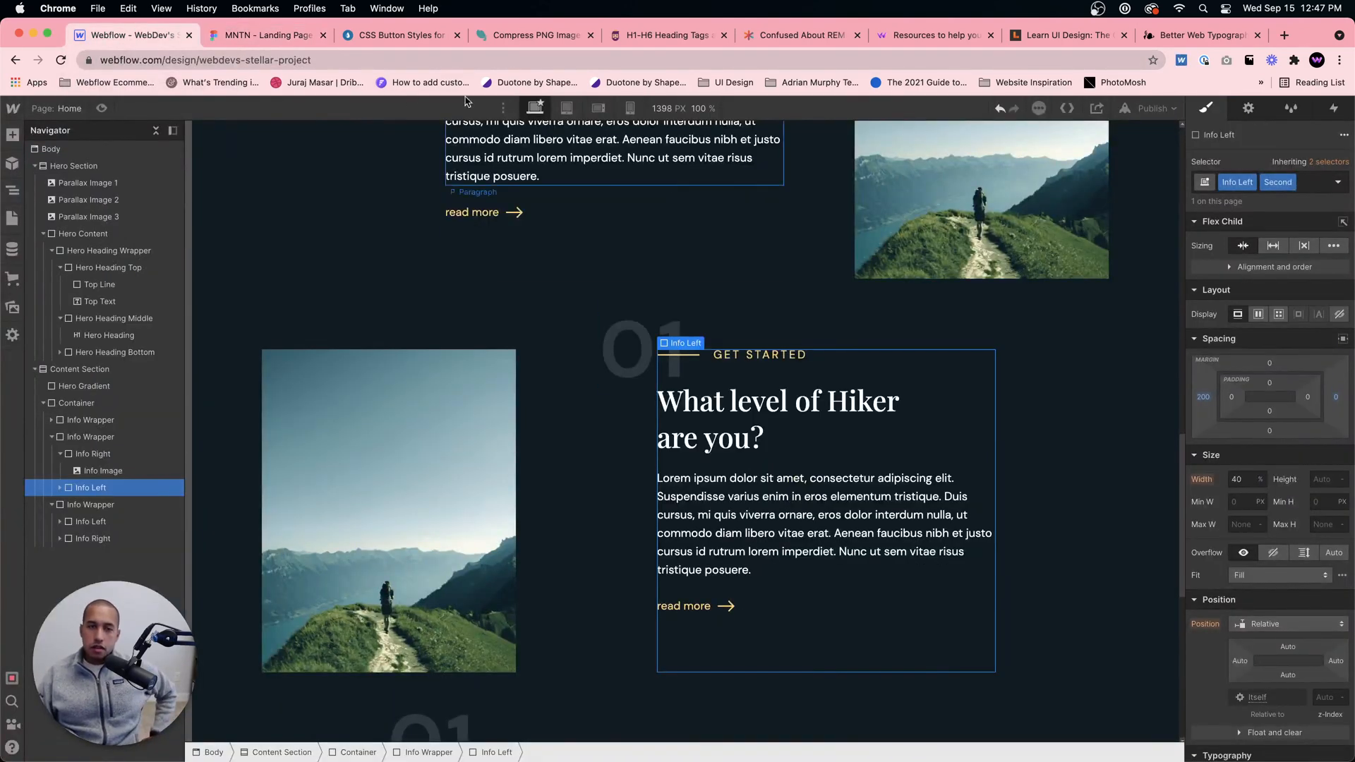
pyautogui.click(247, 38)
pyautogui.click(154, 41)
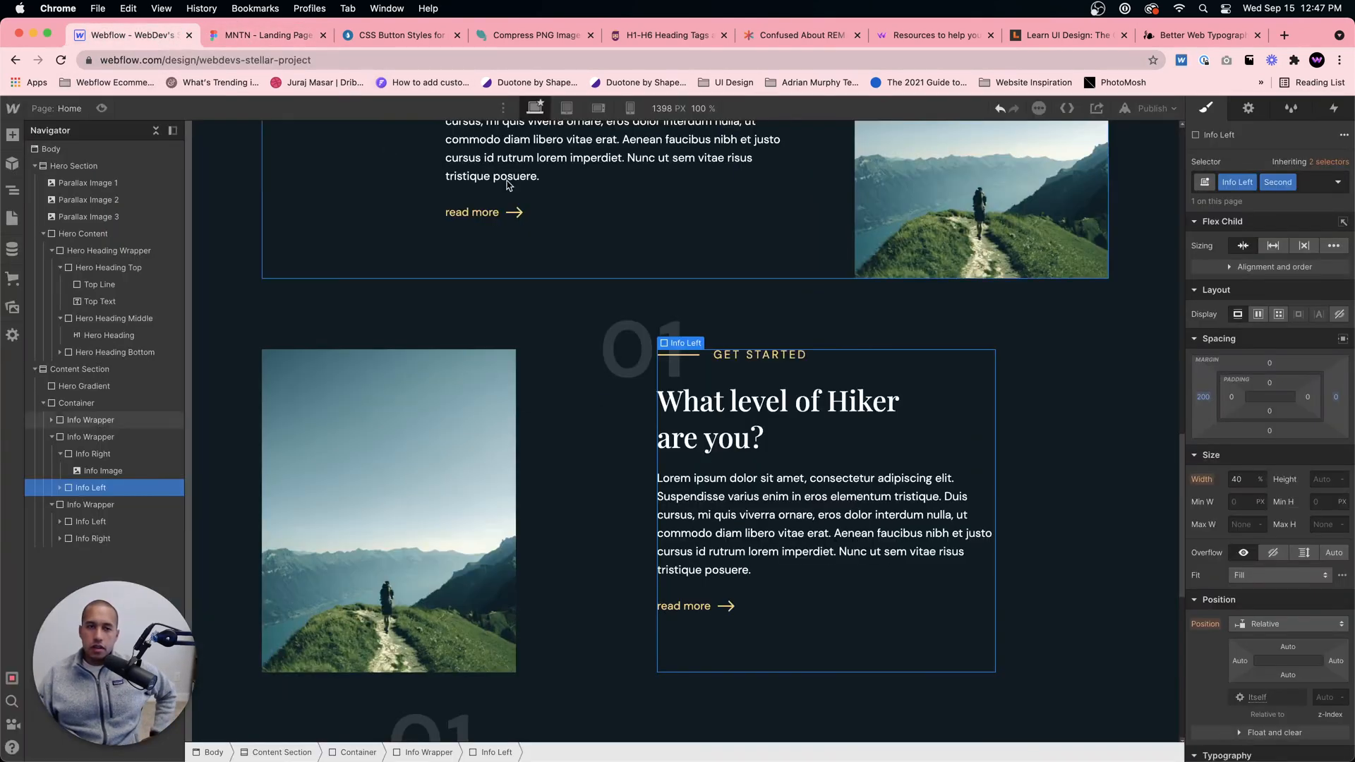
pyautogui.click(240, 34)
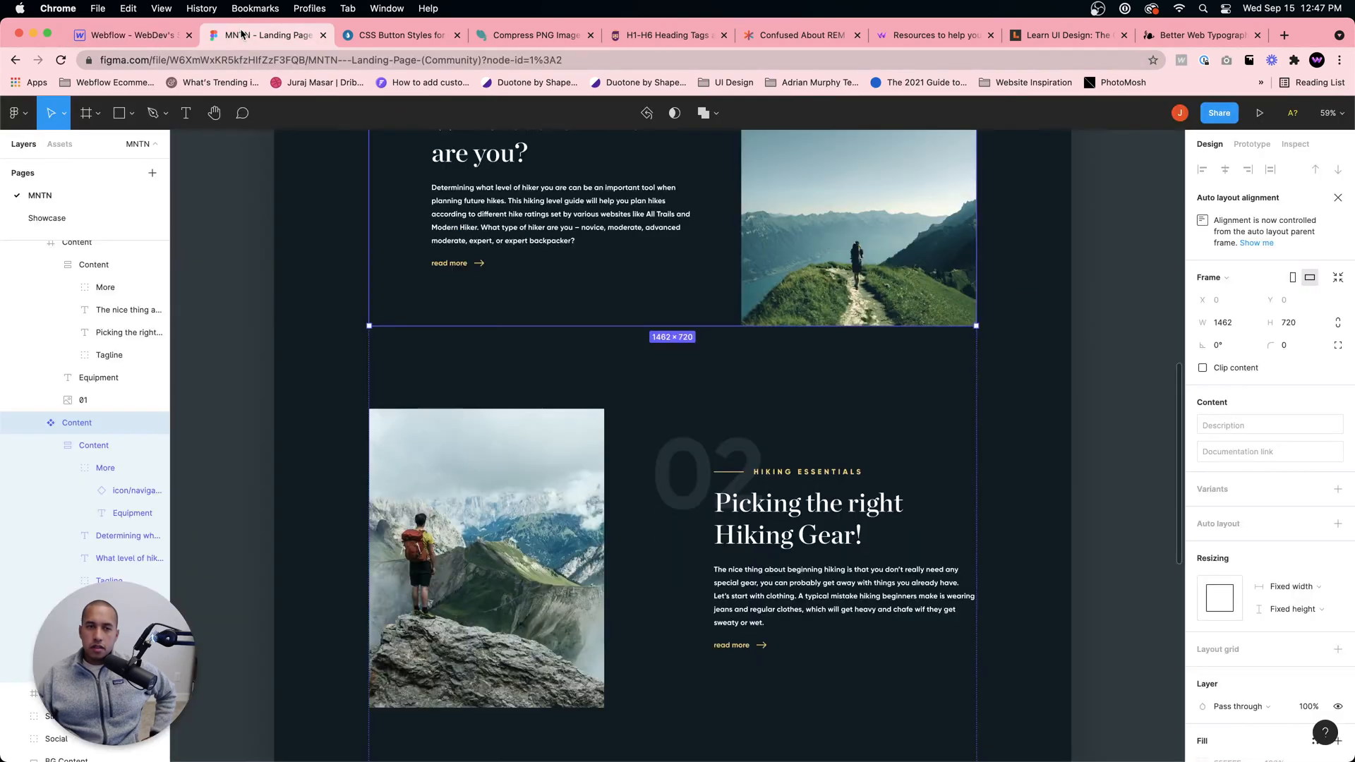
pyautogui.scroll(3, 508, 317)
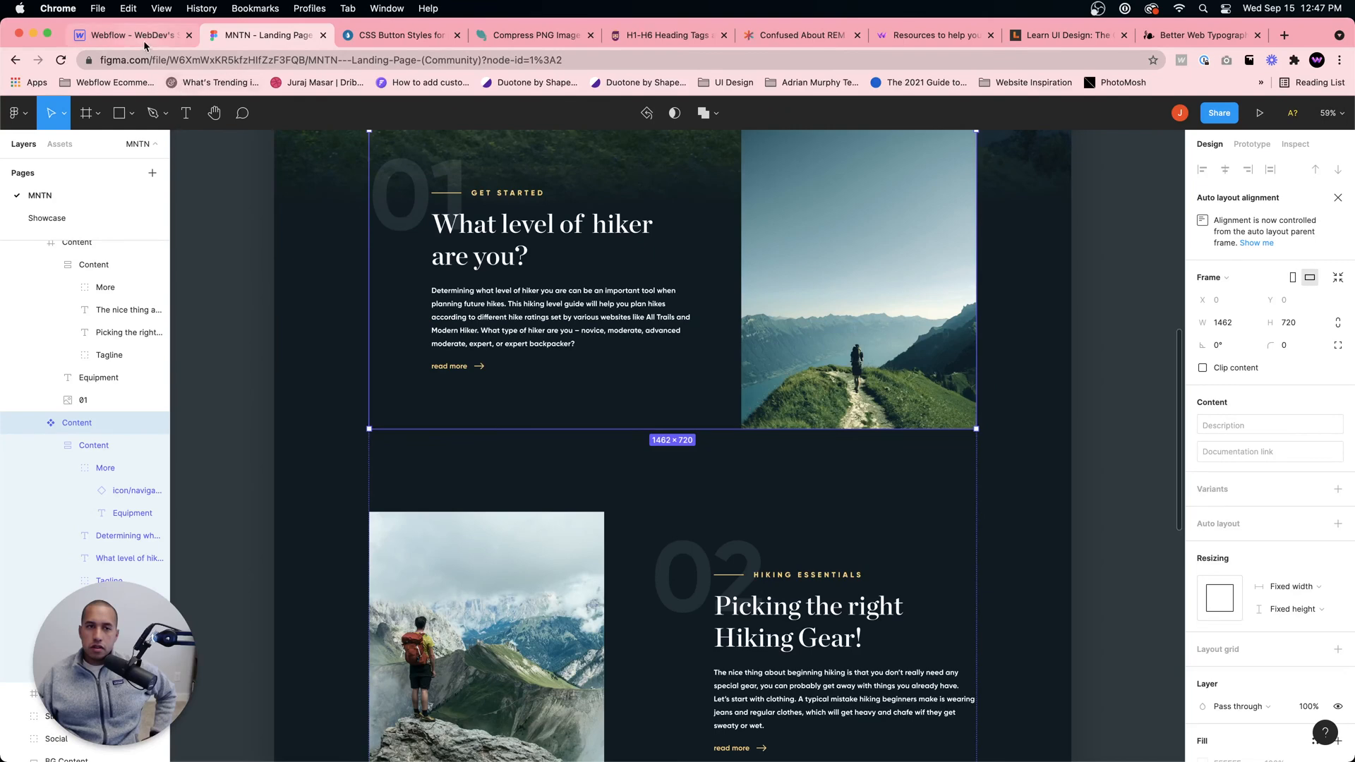
pyautogui.scroll(2, 322, 204)
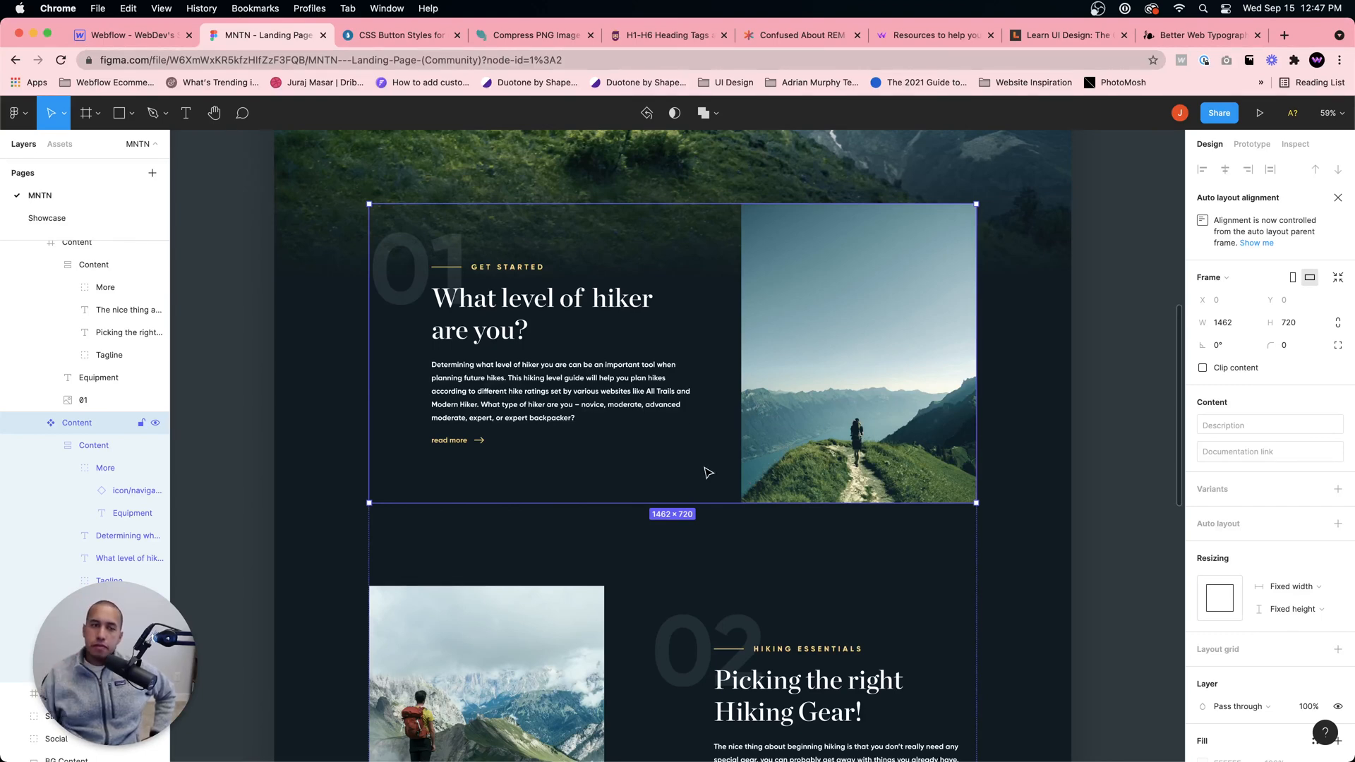
pyautogui.click(126, 36)
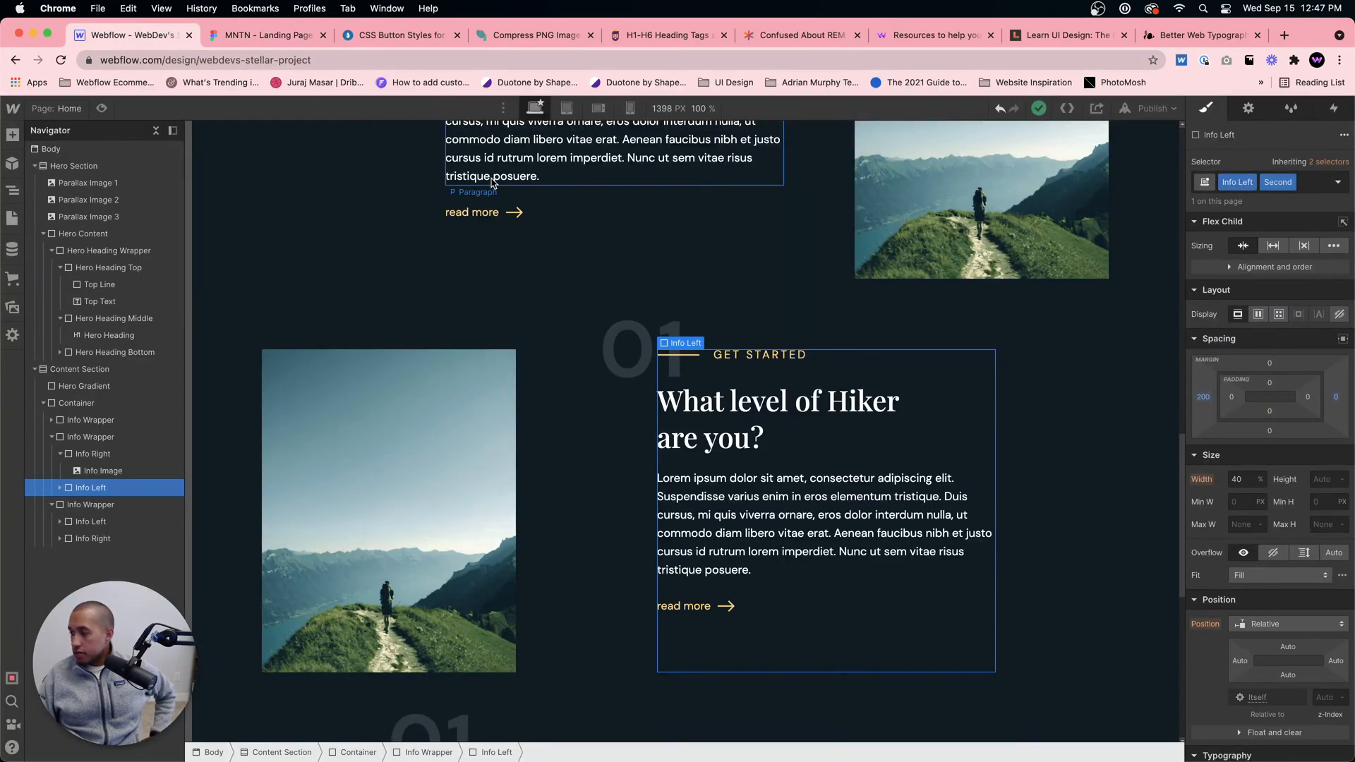
pyautogui.scroll(-1, 958, 451)
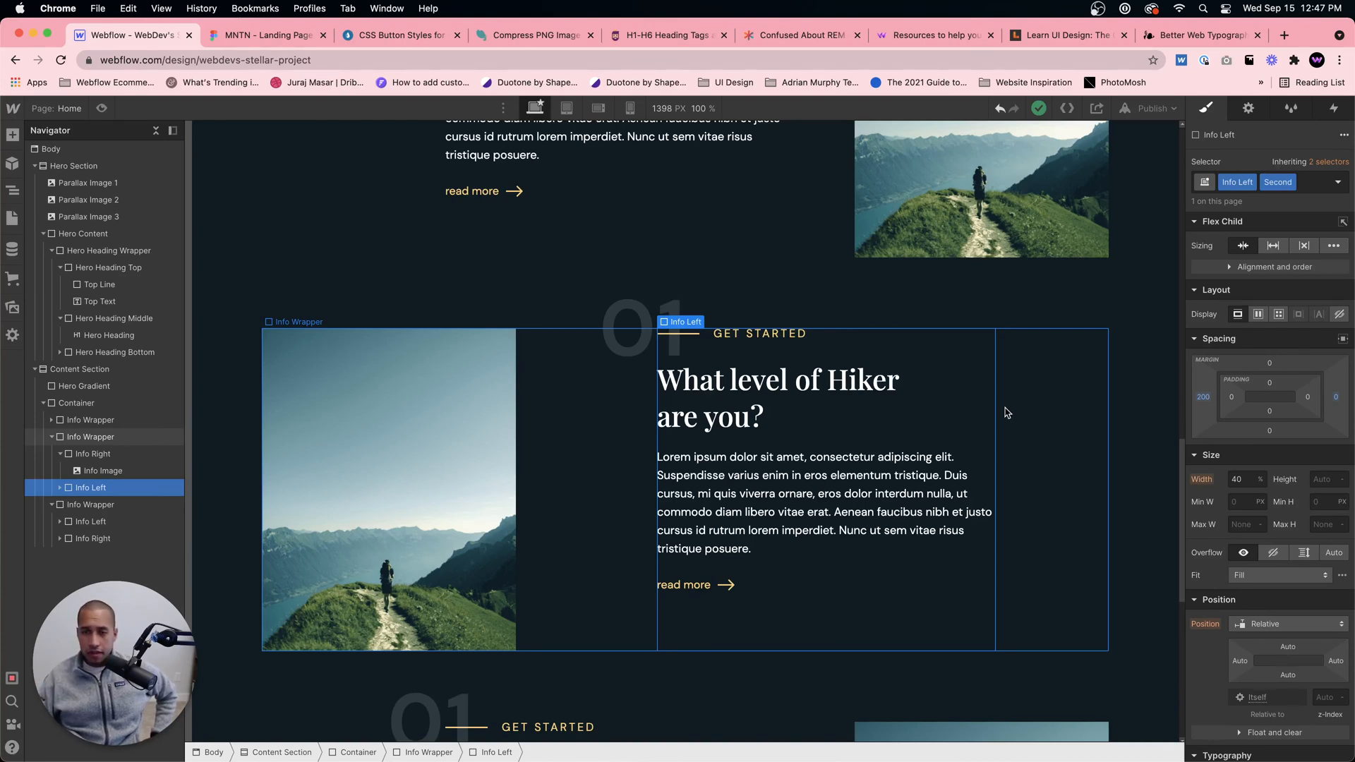
pyautogui.click(547, 397)
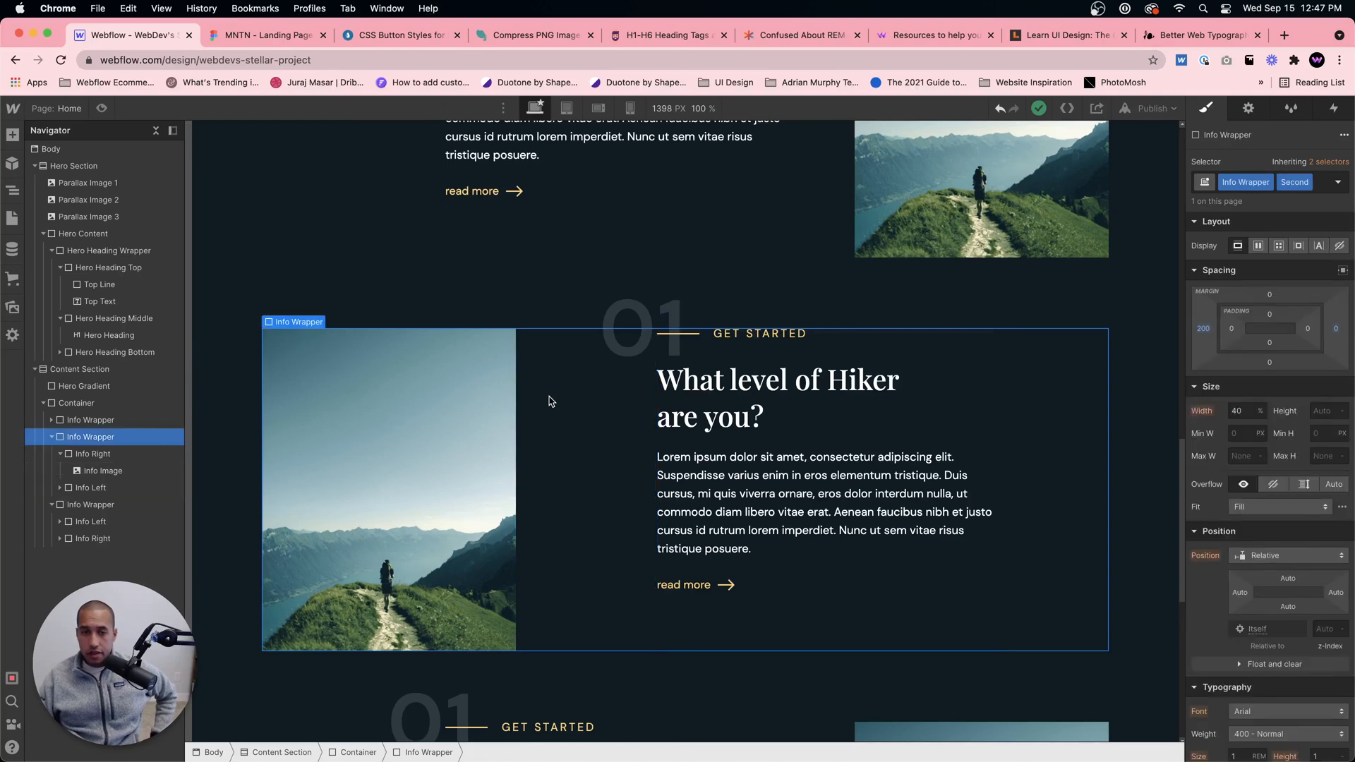
pyautogui.scroll(2, 741, 391)
pyautogui.scroll(-1, 744, 390)
pyautogui.scroll(3, 762, 424)
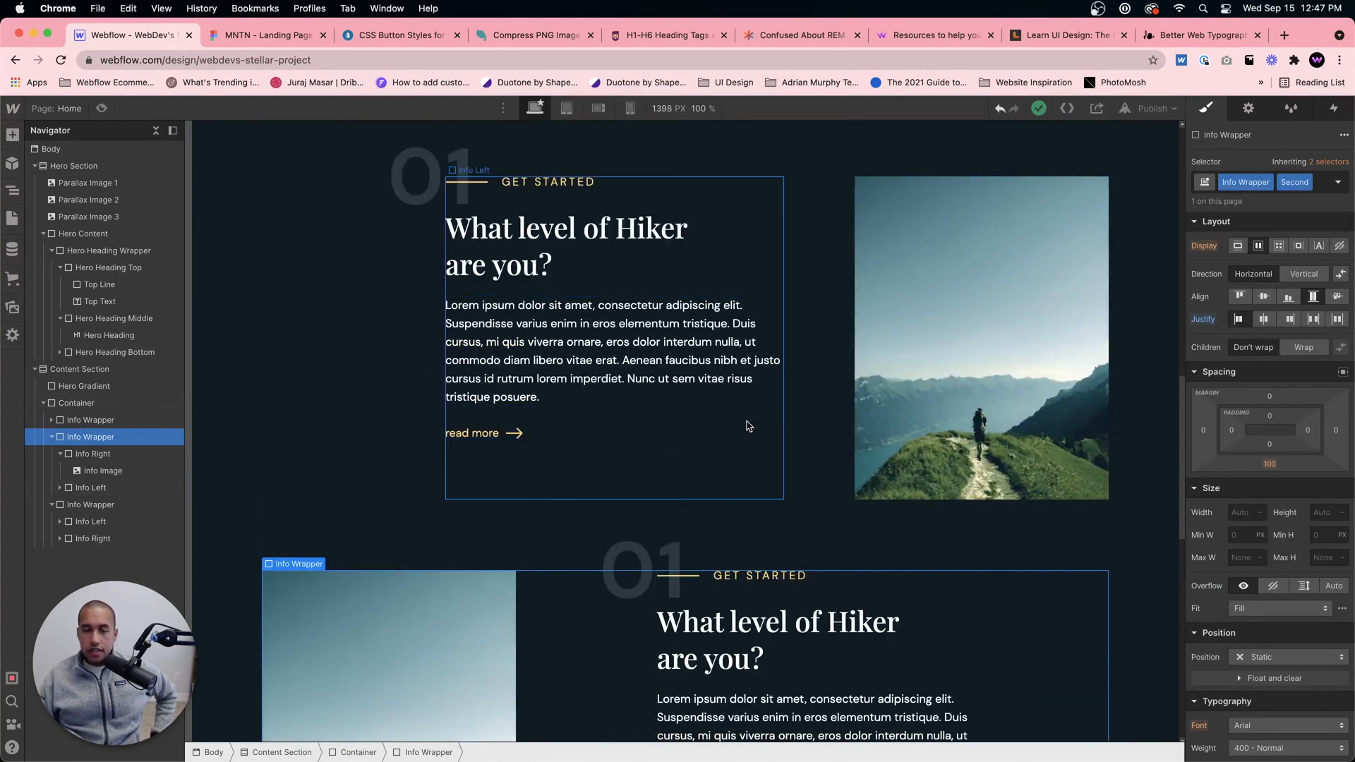
pyautogui.click(258, 35)
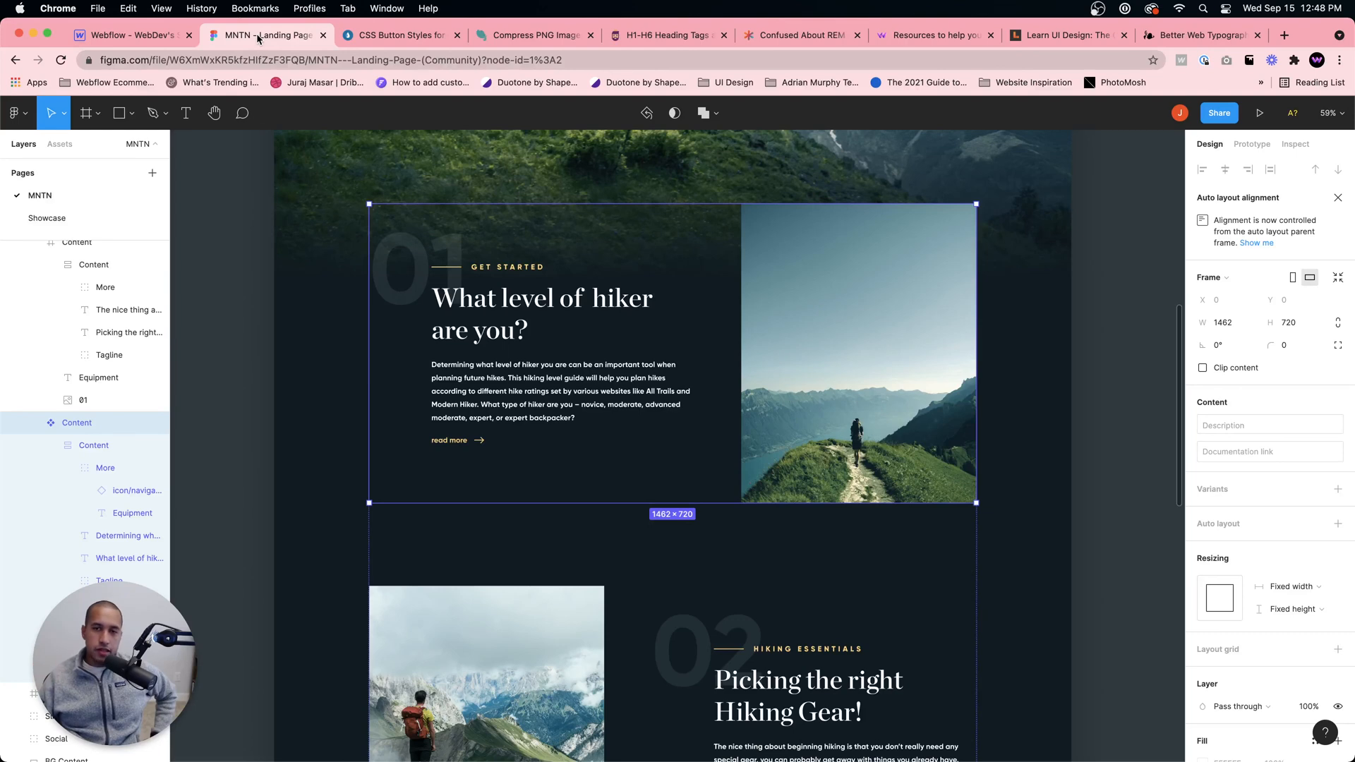
pyautogui.click(137, 39)
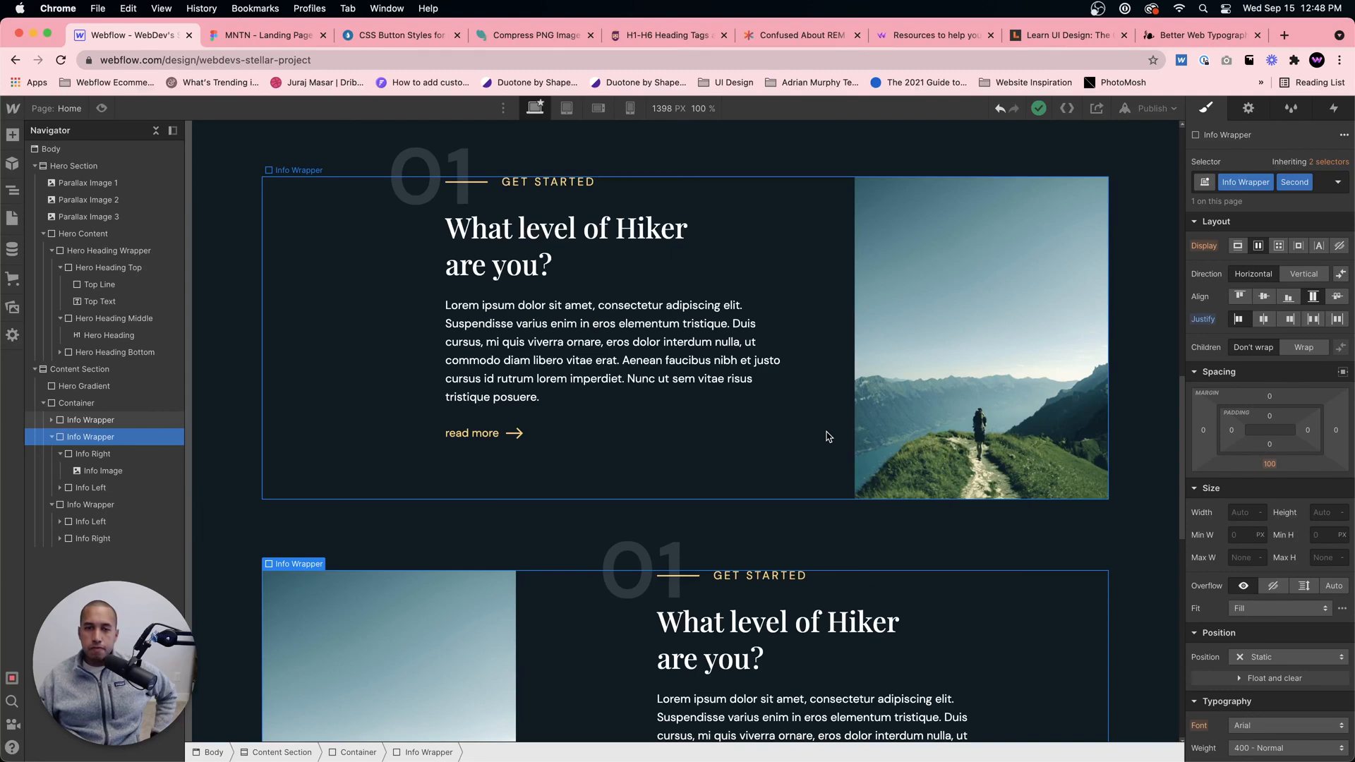
# Step: Compare the first two content blocks' column alignment and image-to-text spacing with the Figma design
pyautogui.click(828, 436)
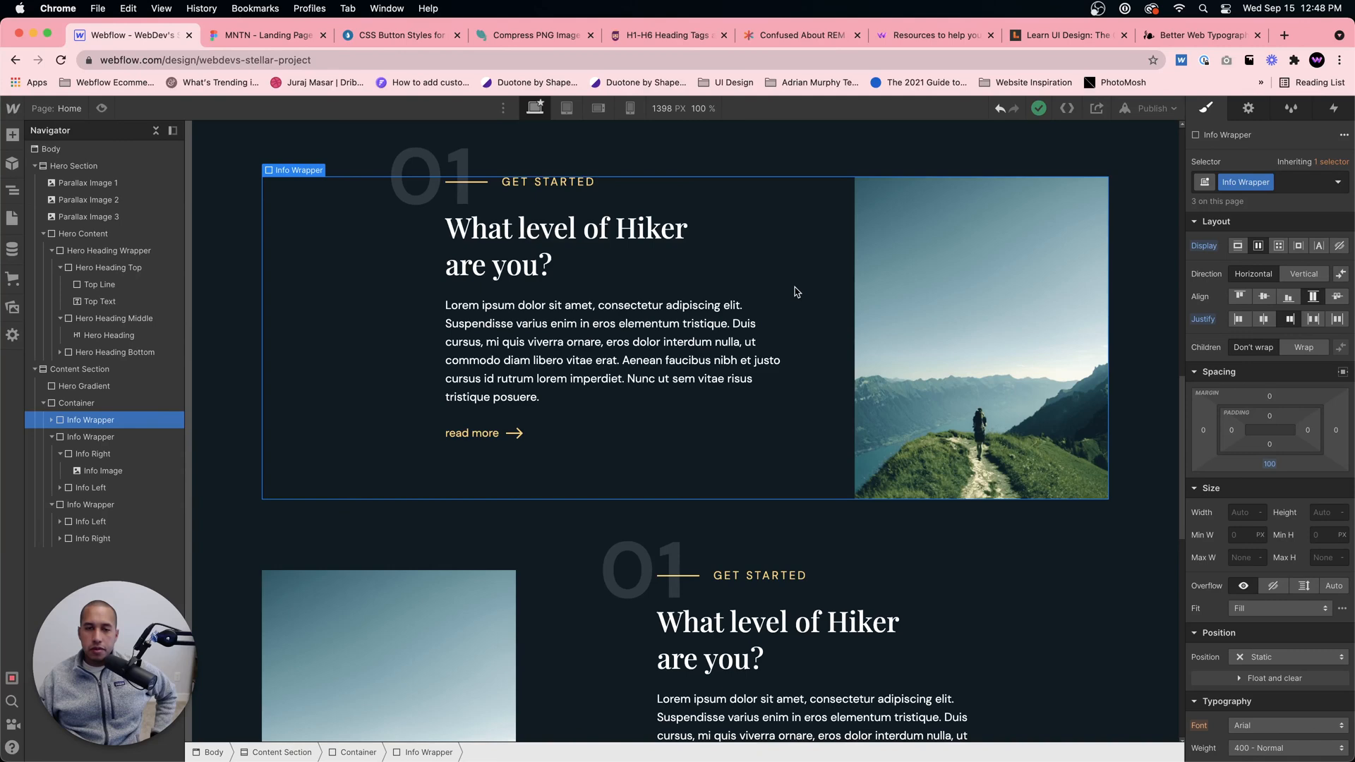
pyautogui.scroll(-3, 801, 292)
pyautogui.click(284, 36)
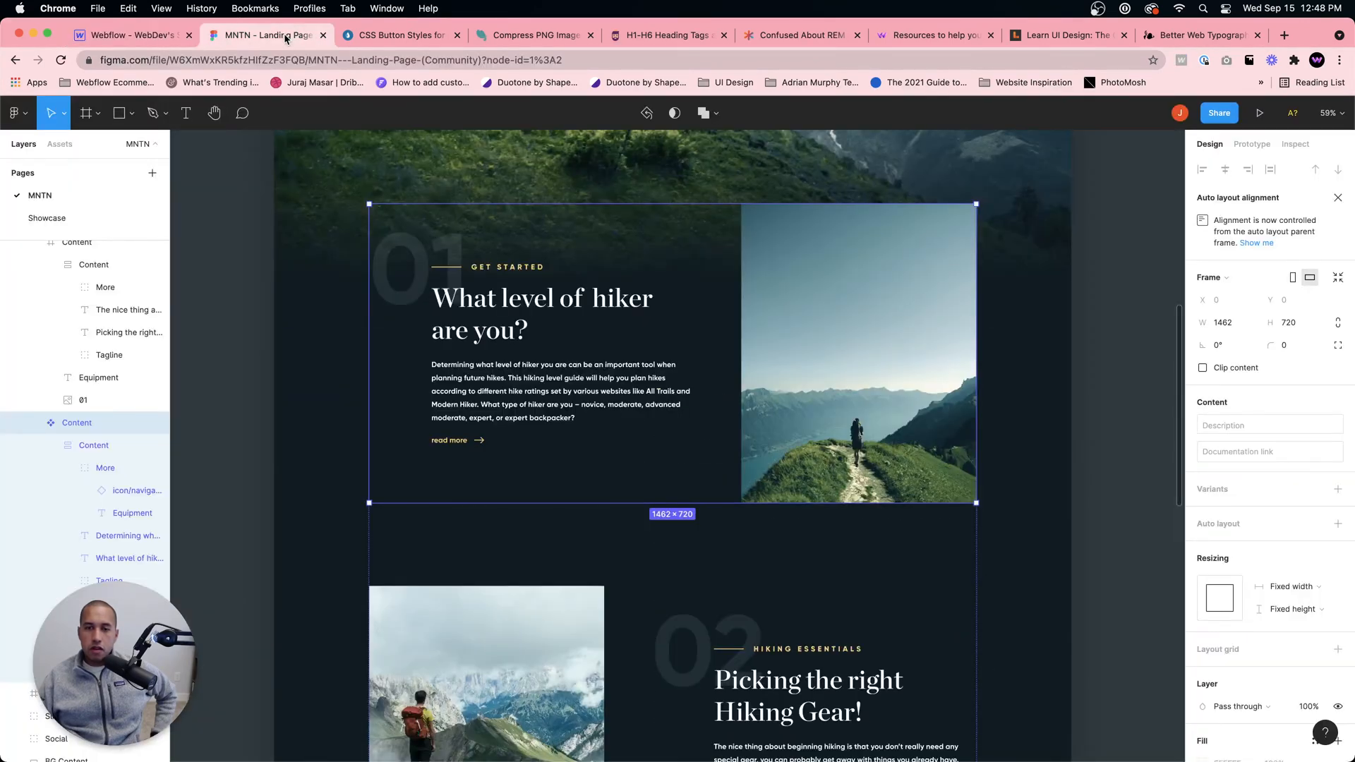
pyautogui.scroll(-5, 361, 186)
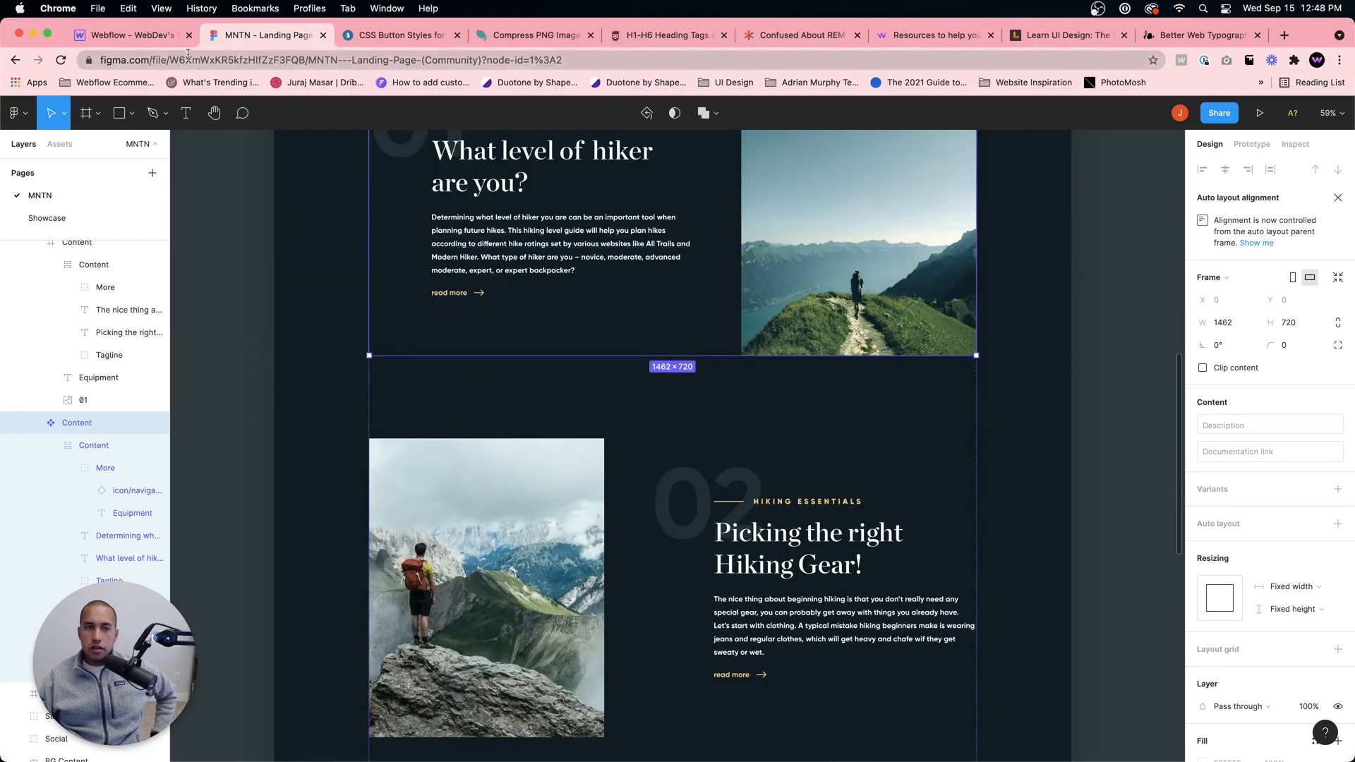
pyautogui.click(155, 36)
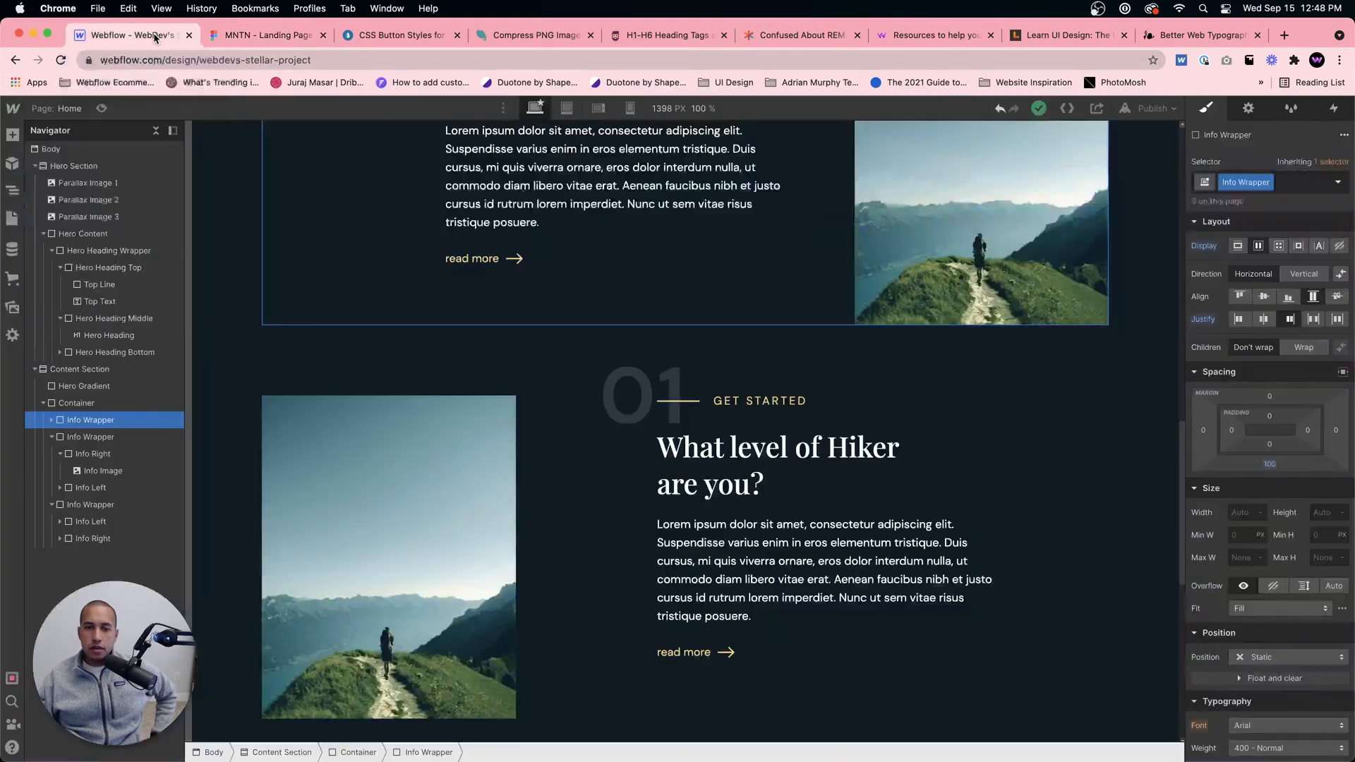
pyautogui.click(251, 35)
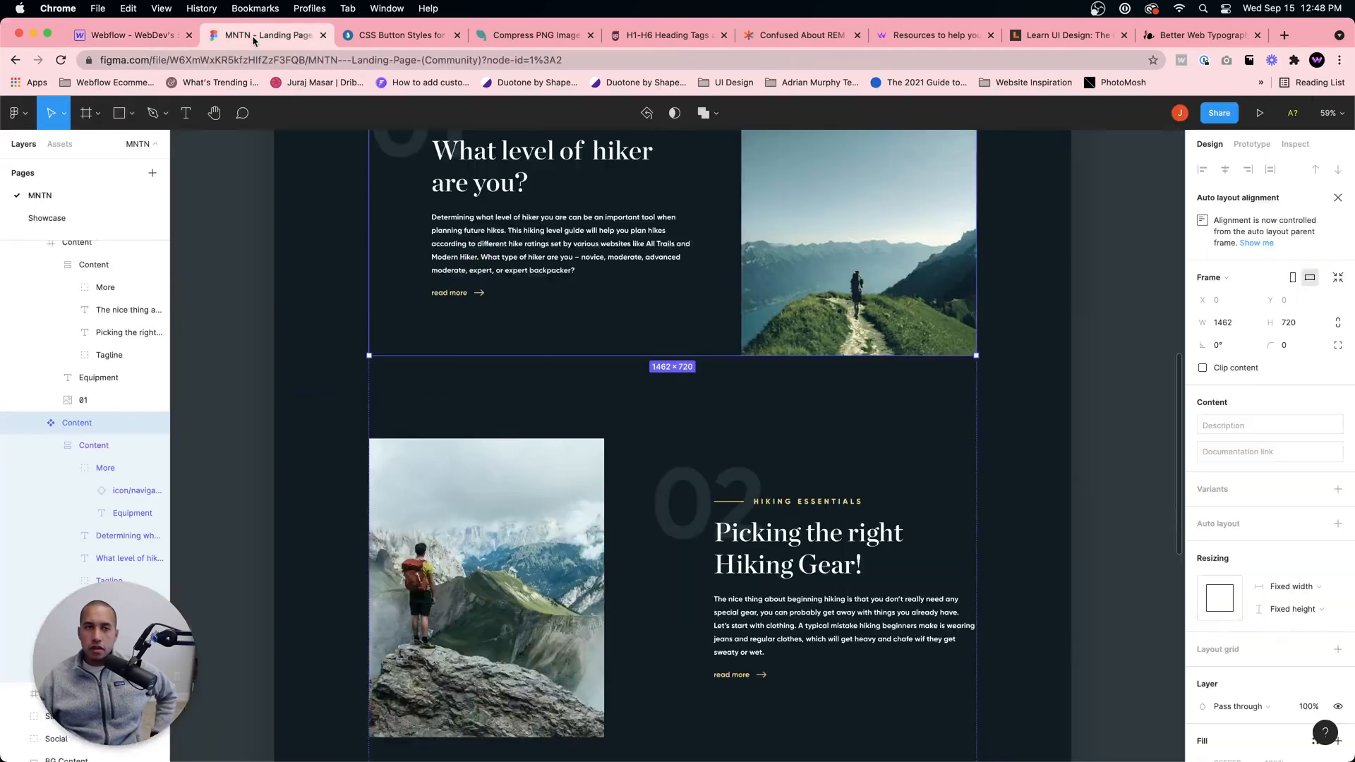
pyautogui.scroll(4, 361, 155)
pyautogui.scroll(-4, 362, 156)
pyautogui.scroll(-1, 359, 155)
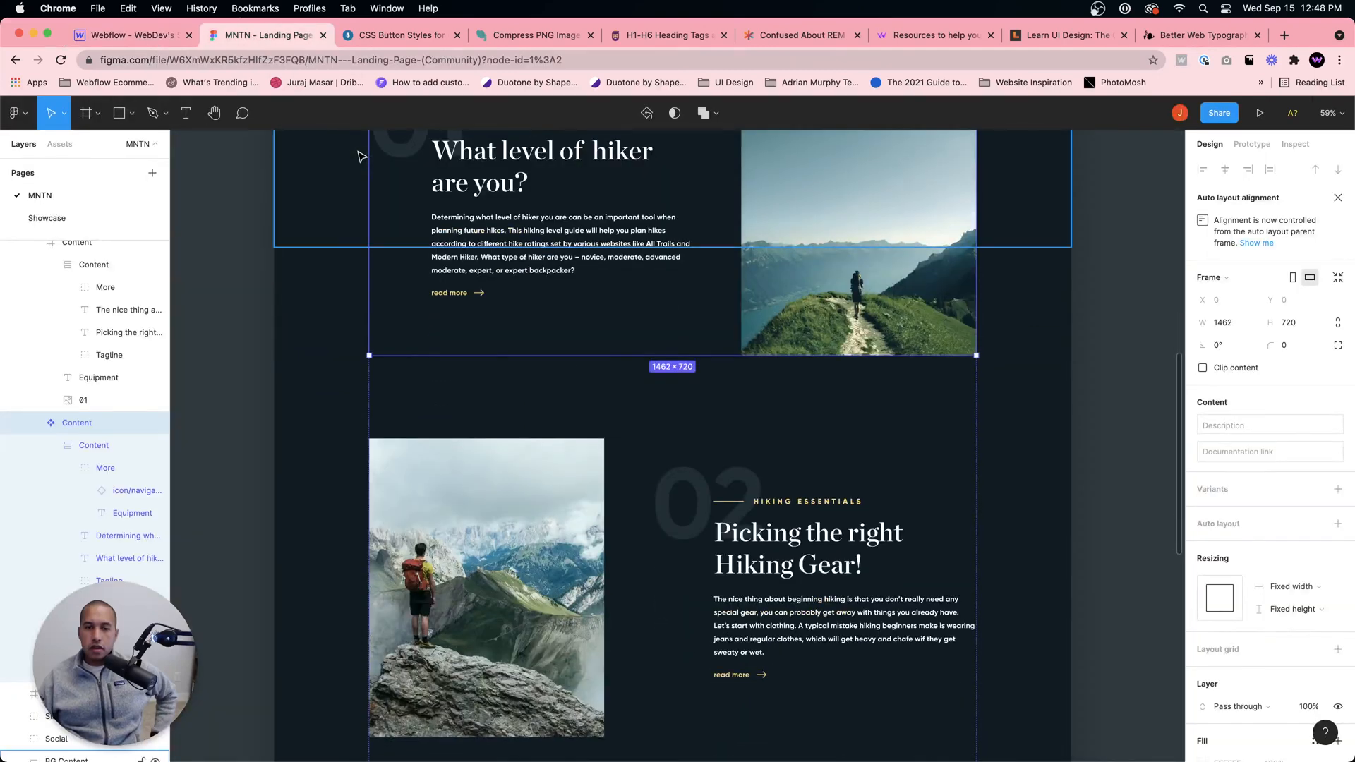
pyautogui.click(152, 37)
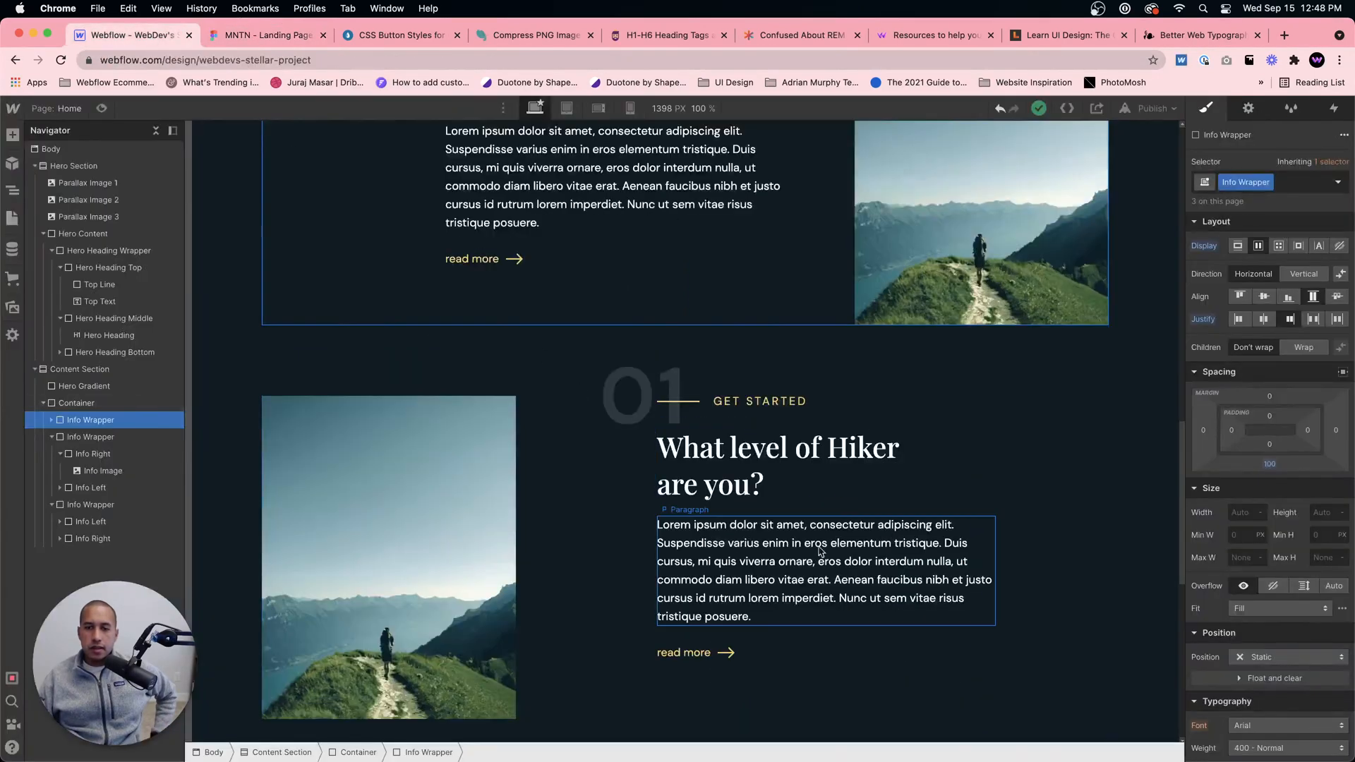
# Step: Justify the children of the second Info Wrapper to the end and review its alignment against the first block
pyautogui.click(986, 475)
pyautogui.click(577, 483)
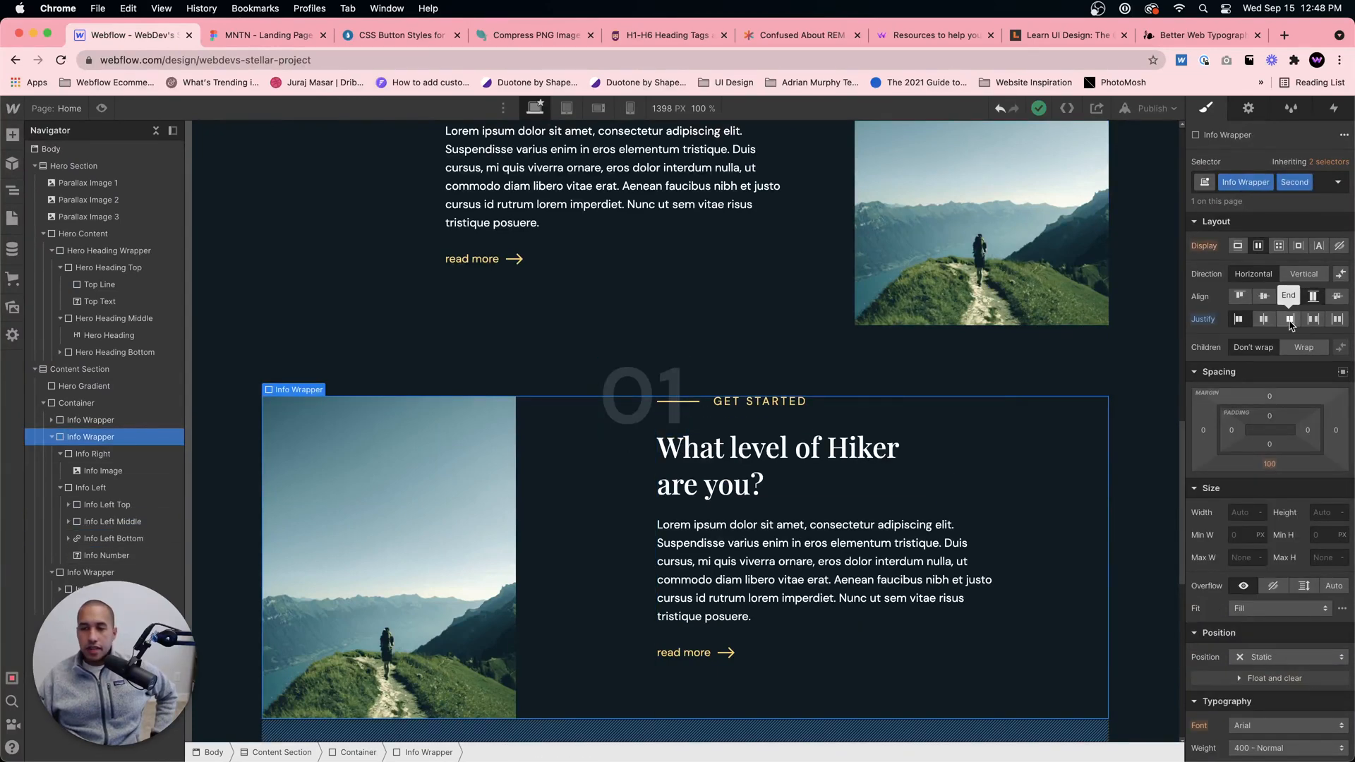
pyautogui.click(1289, 319)
pyautogui.scroll(5, 742, 478)
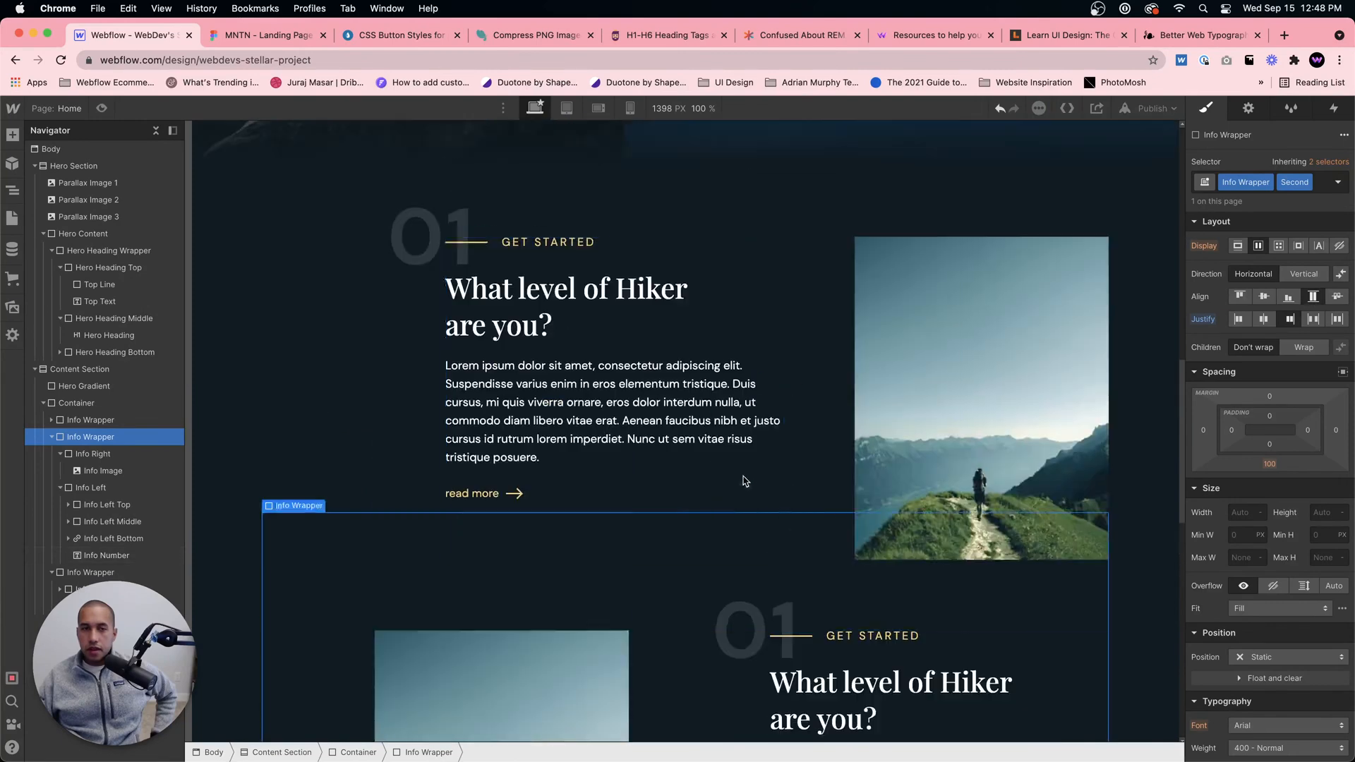
pyautogui.scroll(-5, 750, 476)
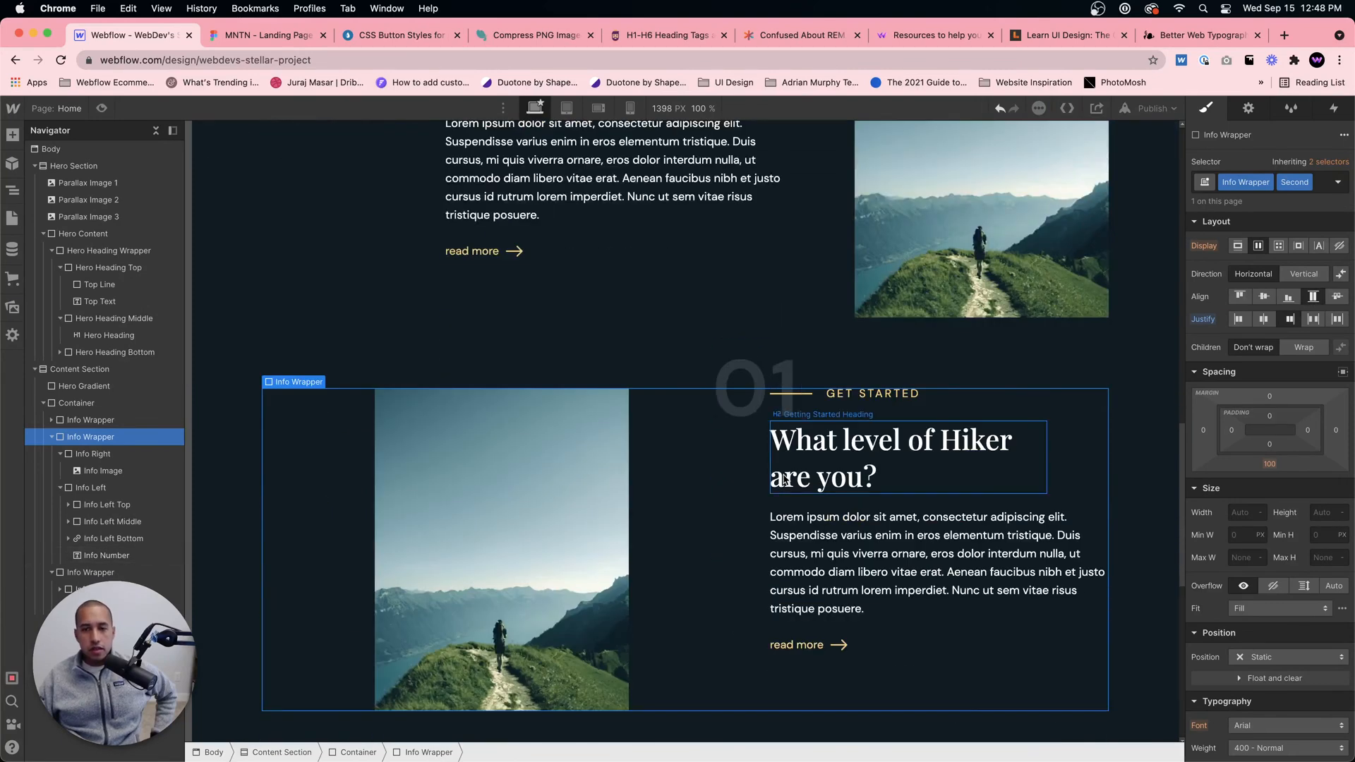
pyautogui.scroll(1, 785, 480)
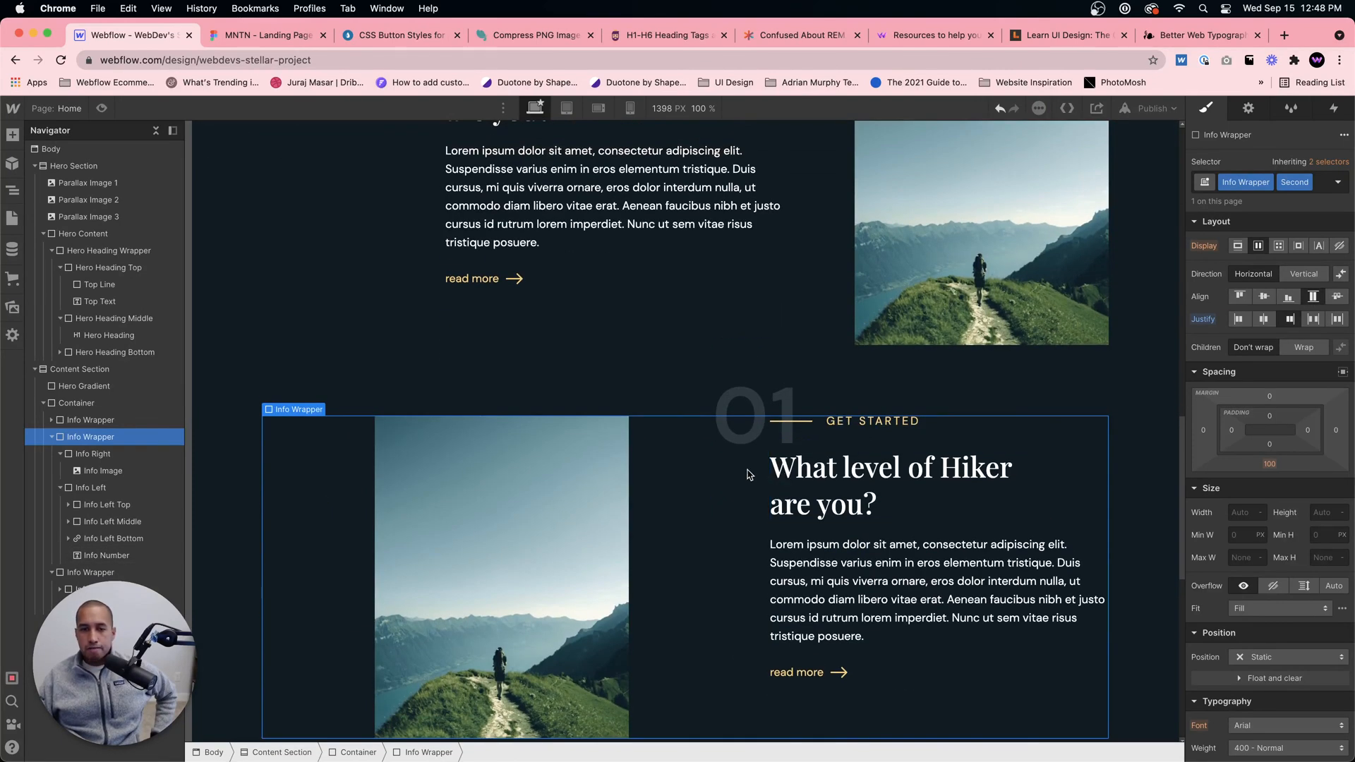
pyautogui.scroll(4, 749, 474)
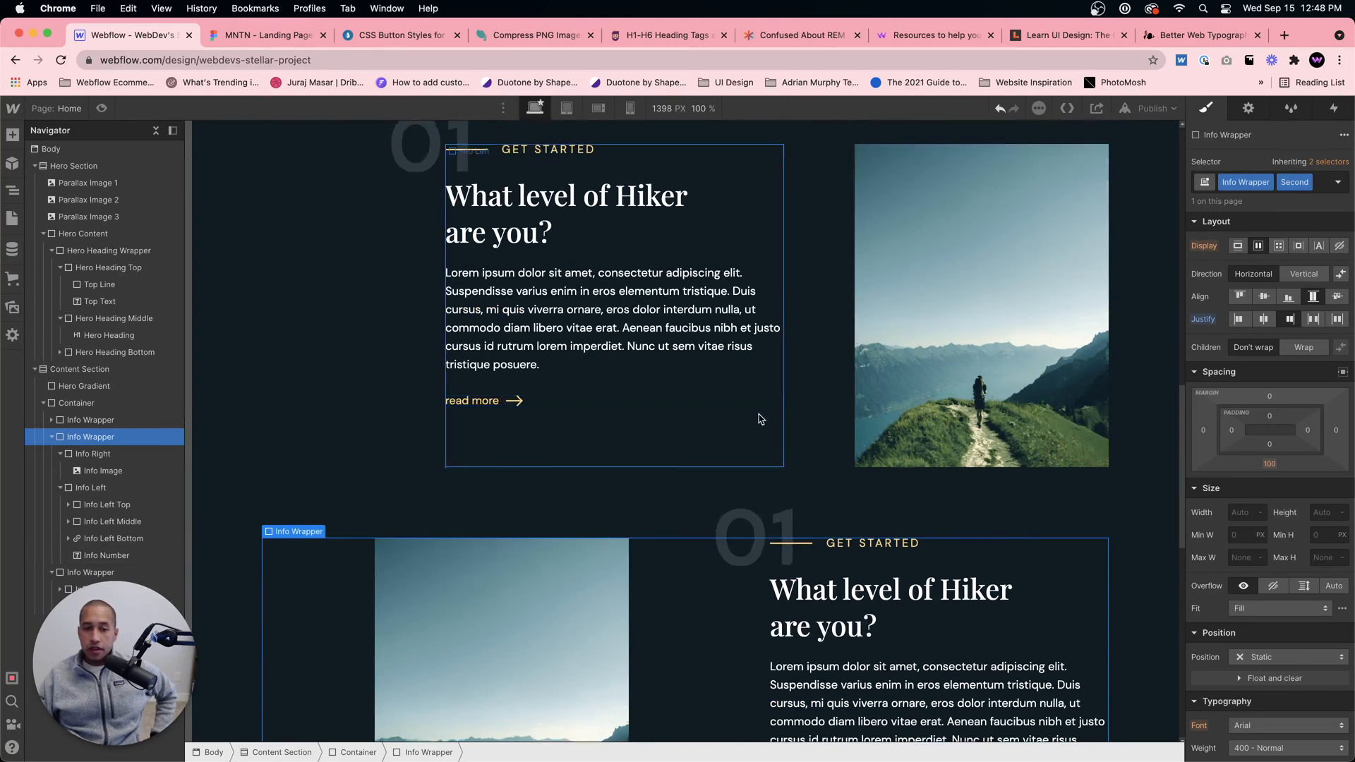
pyautogui.scroll(-8, 758, 403)
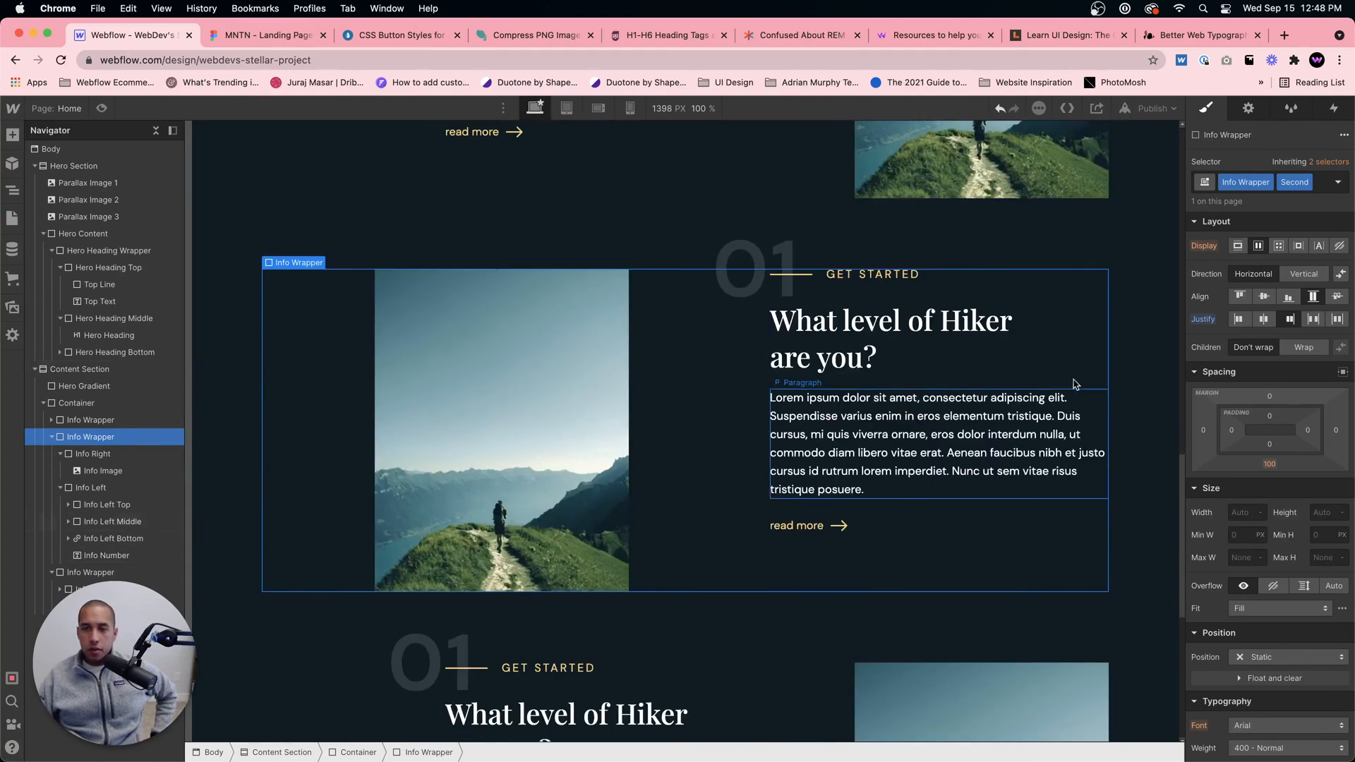
pyautogui.scroll(4, 1095, 331)
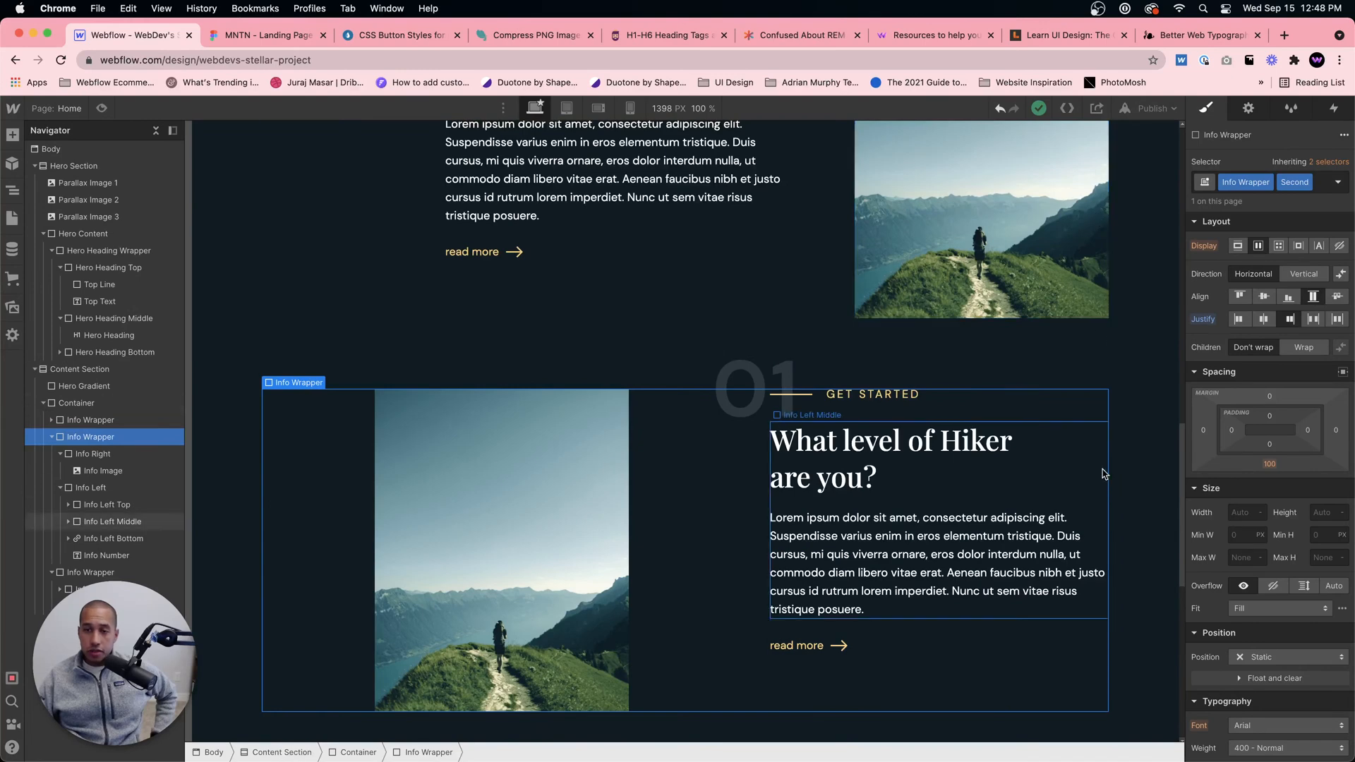
# Step: Change the second content block's large background number to 02
pyautogui.click(759, 388)
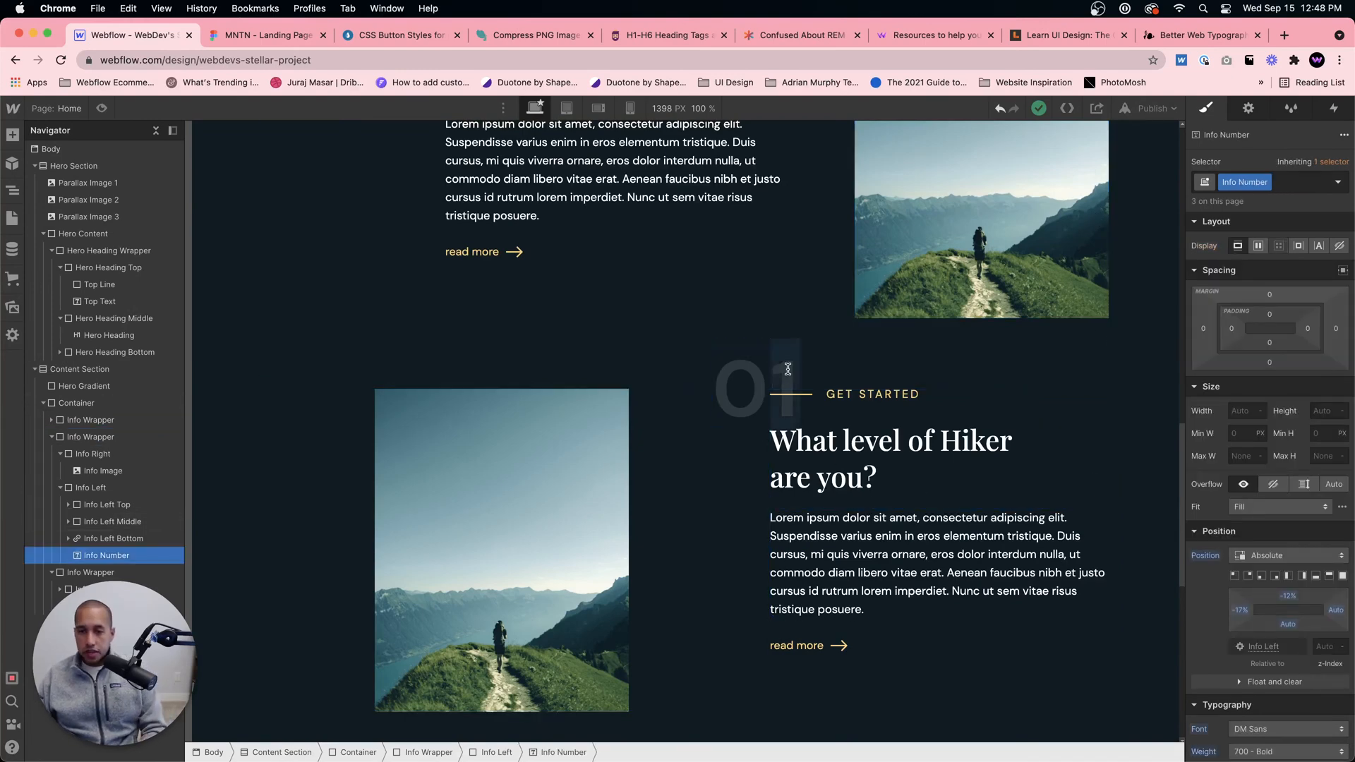
pyautogui.doubleClick(784, 370)
pyautogui.write('2')
pyautogui.click(516, 474)
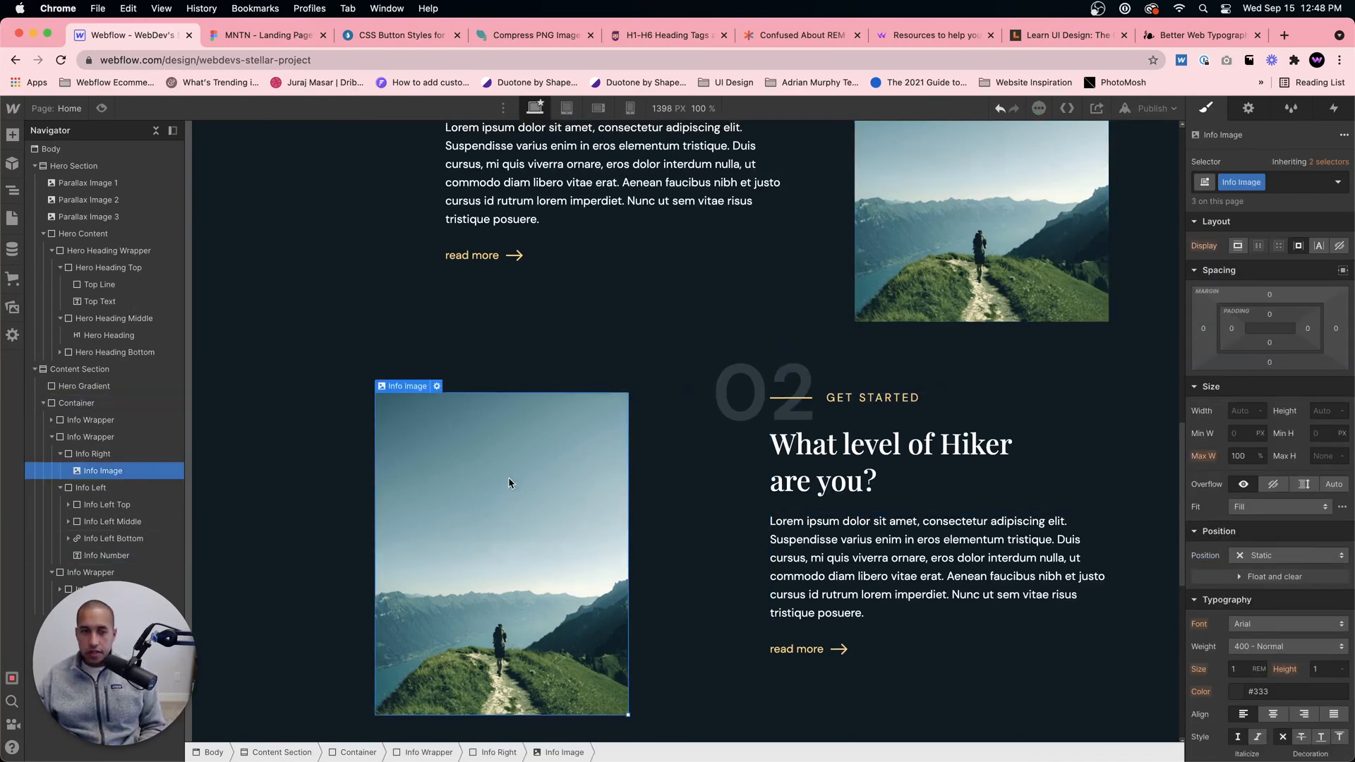
pyautogui.scroll(3, 508, 477)
pyautogui.scroll(-1, 451, 395)
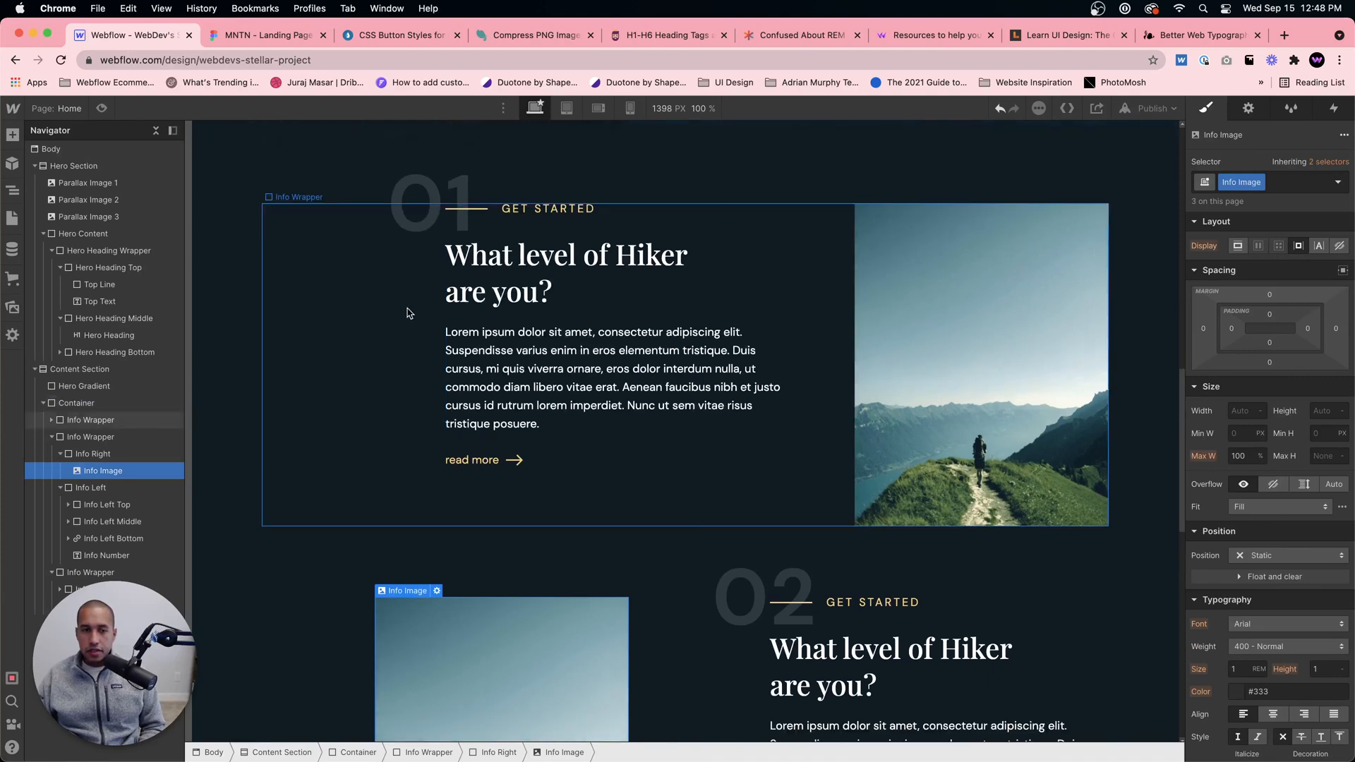
# Step: Check the large number's placement in the Figma design and set the Info Number's left offset to -22%
pyautogui.click(398, 226)
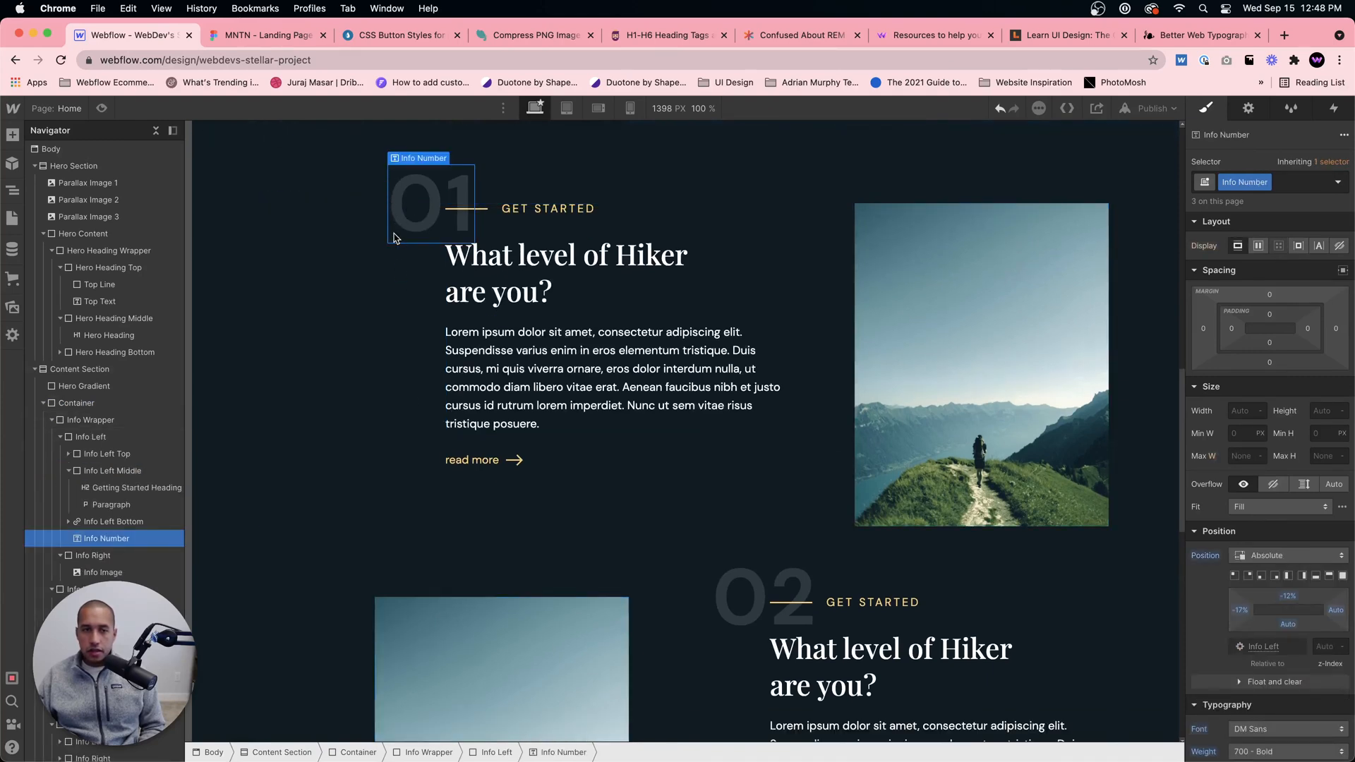
pyautogui.click(269, 34)
pyautogui.scroll(3, 416, 253)
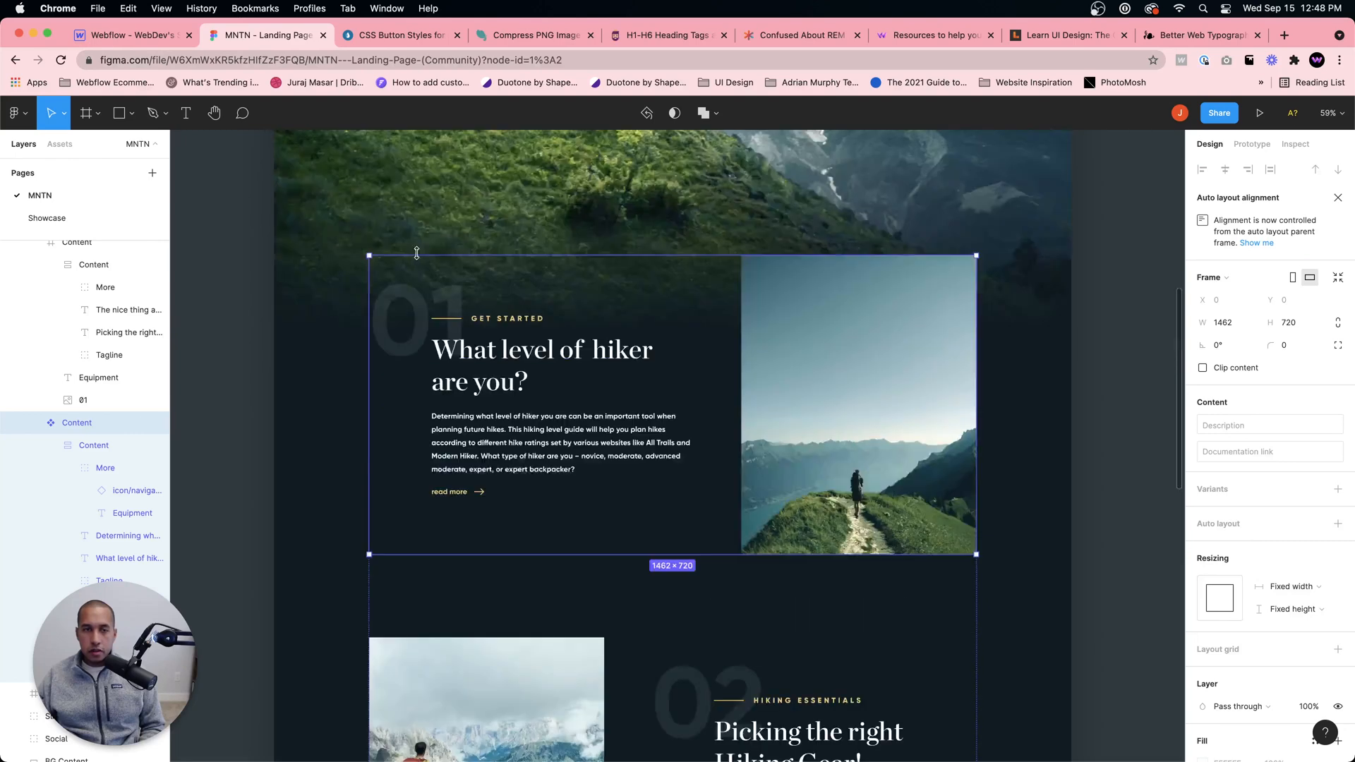
pyautogui.scroll(-2, 416, 253)
pyautogui.click(162, 35)
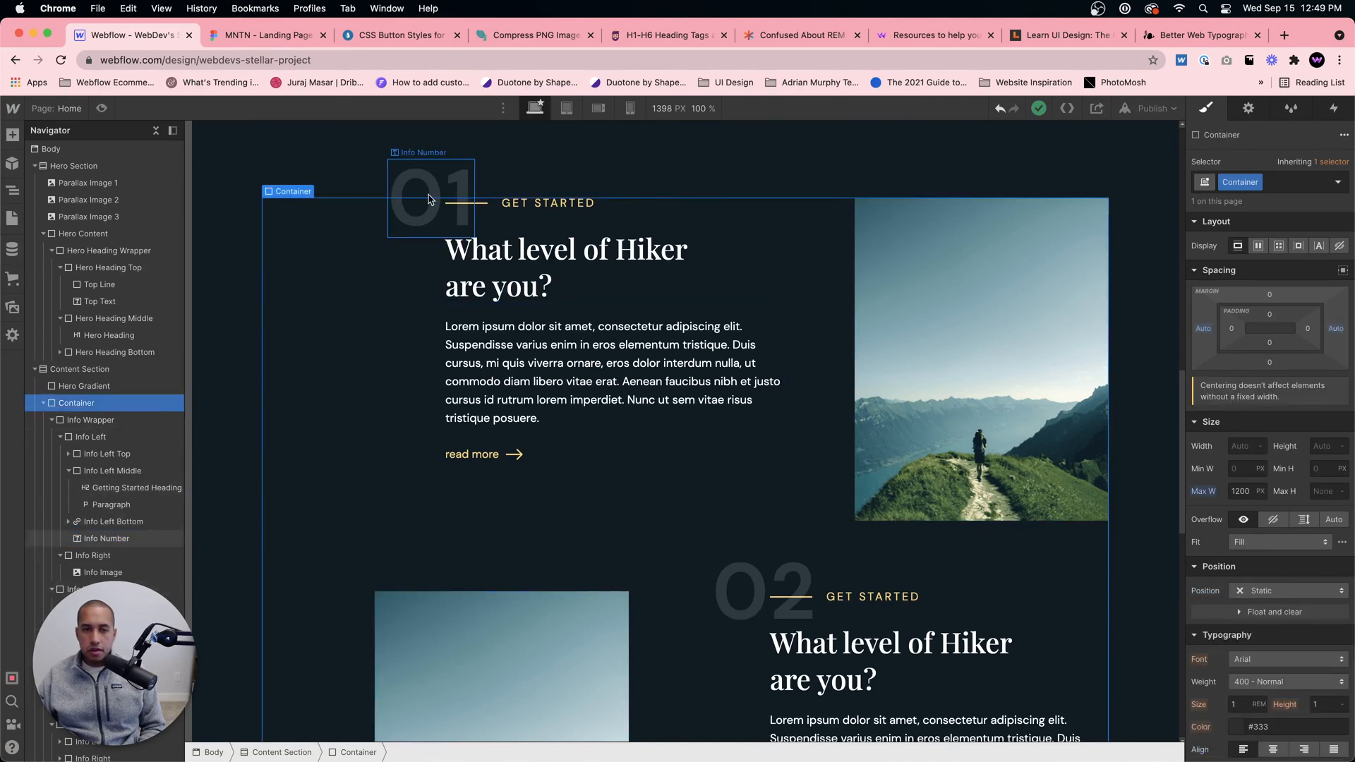
pyautogui.scroll(-1, 1263, 577)
pyautogui.moveTo(1240, 586); pyautogui.dragTo(1237, 590)
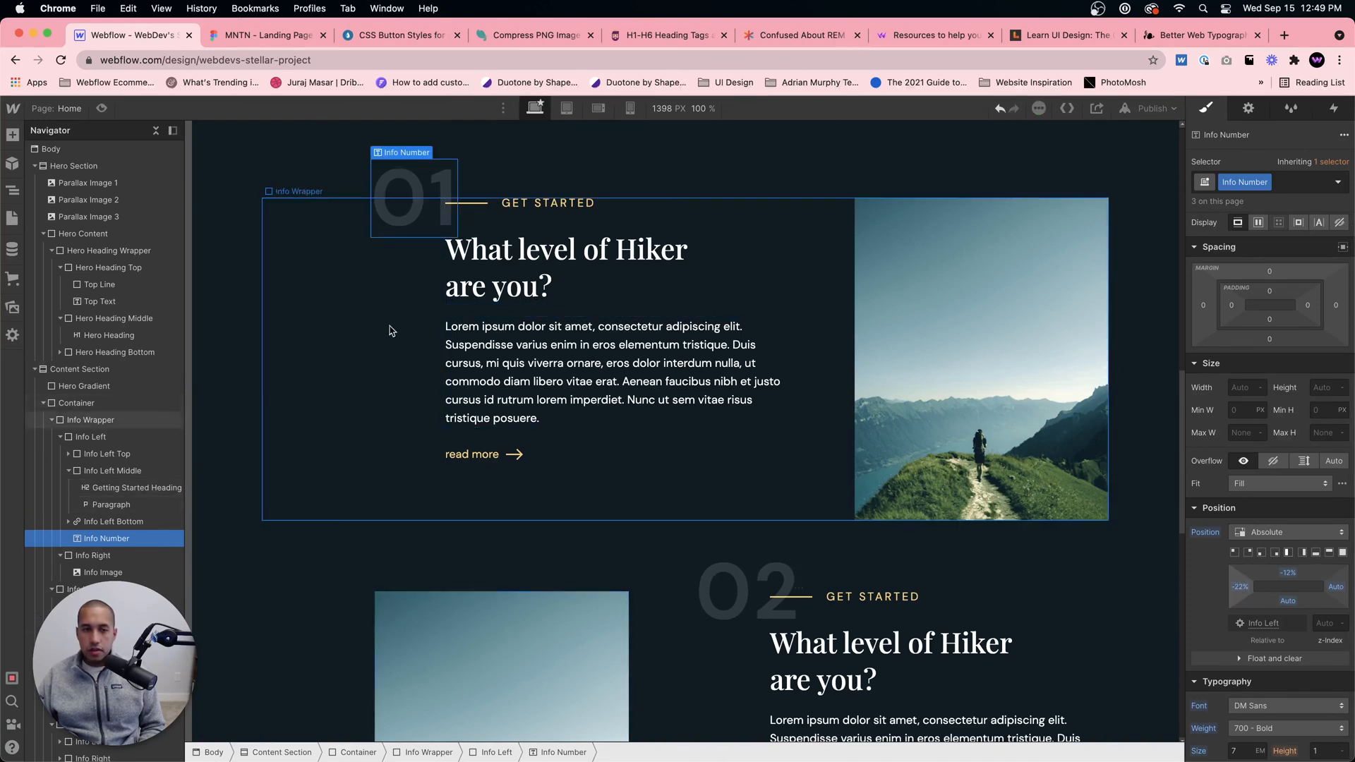
pyautogui.scroll(-5, 494, 494)
pyautogui.scroll(6, 529, 578)
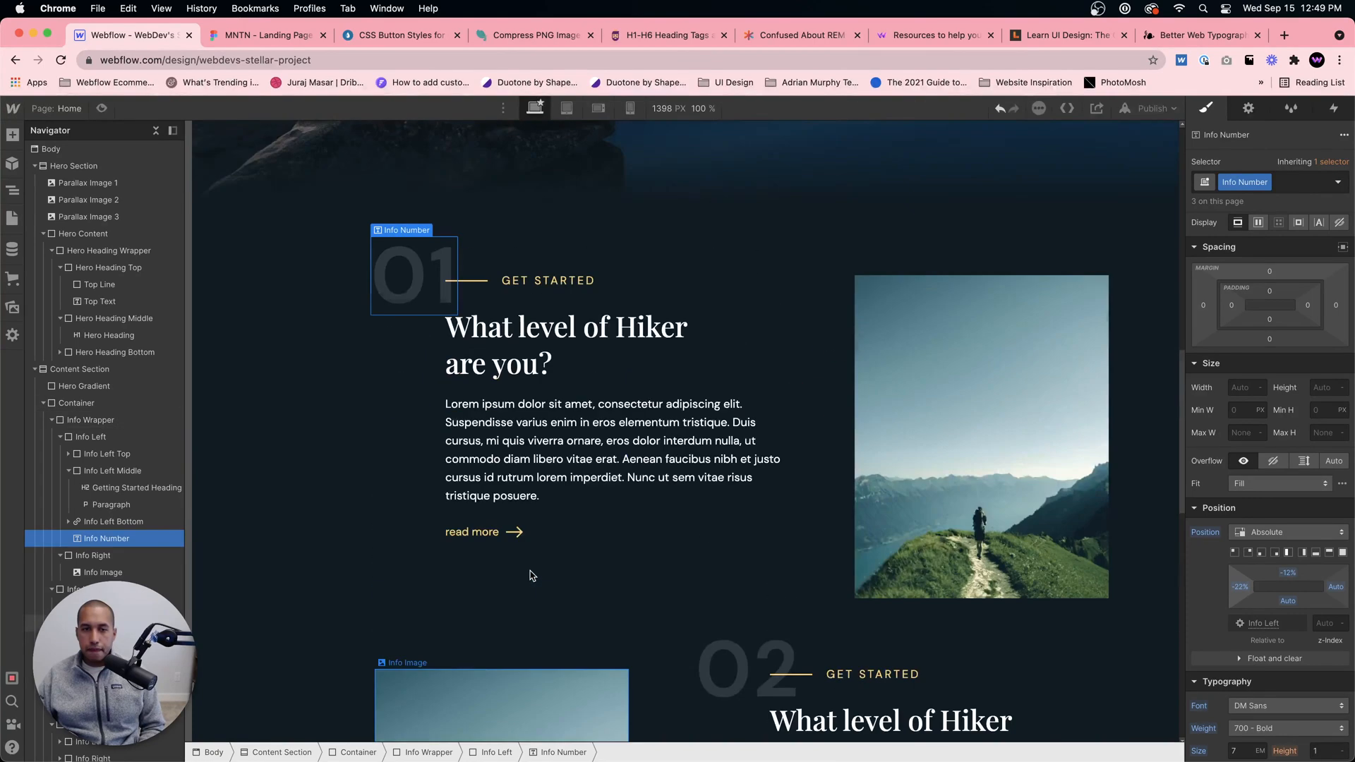
pyautogui.scroll(-3, 532, 575)
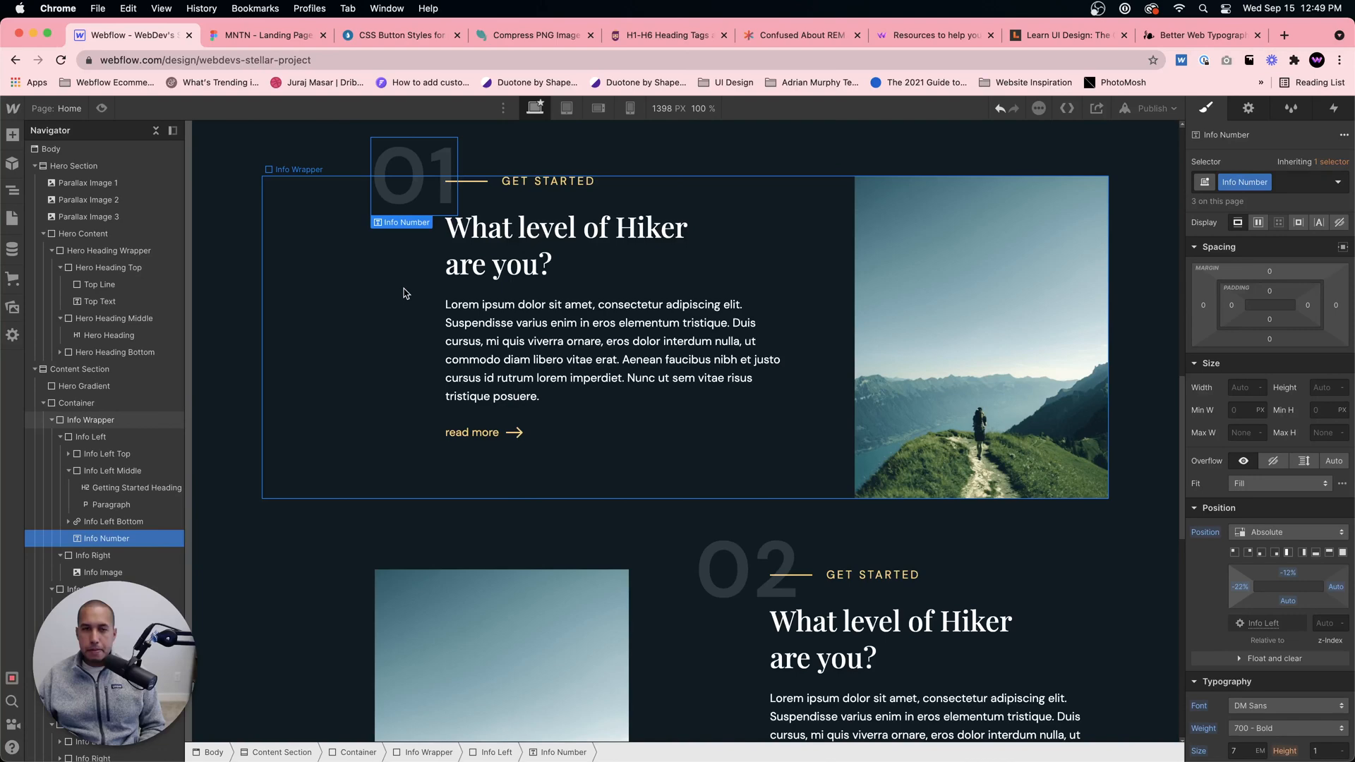
# Step: Try a left margin of 100 px on the second block's Info Left and undo it
pyautogui.scroll(-3, 1051, 552)
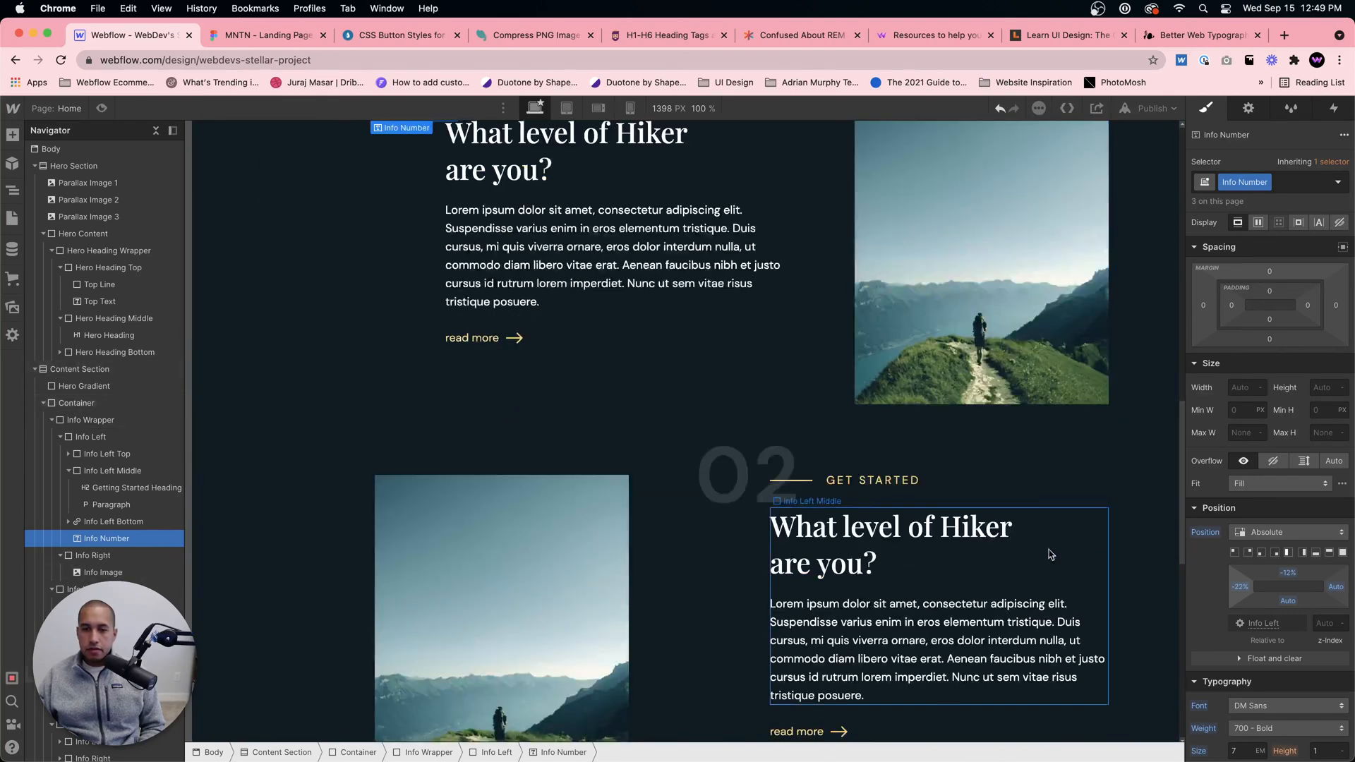
pyautogui.scroll(1, 536, 338)
pyautogui.scroll(-3, 535, 502)
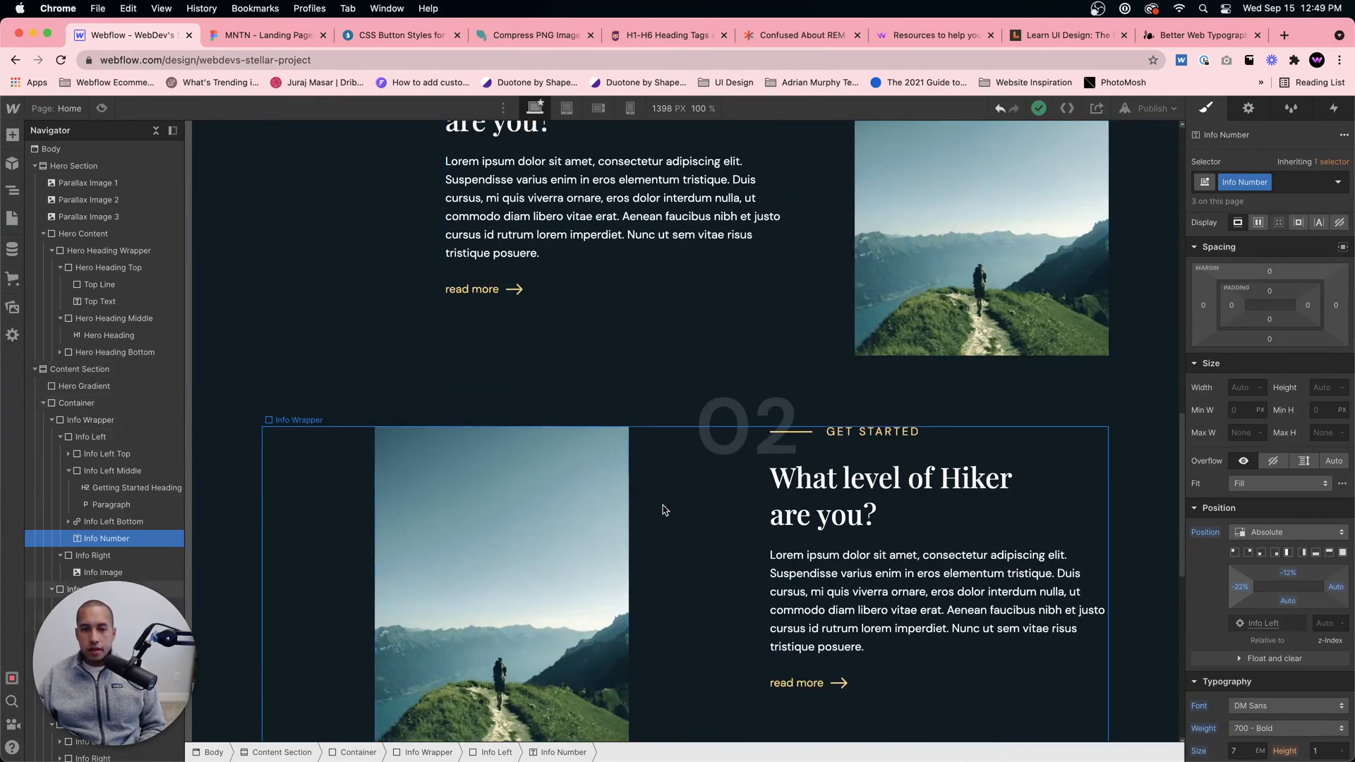
pyautogui.click(417, 514)
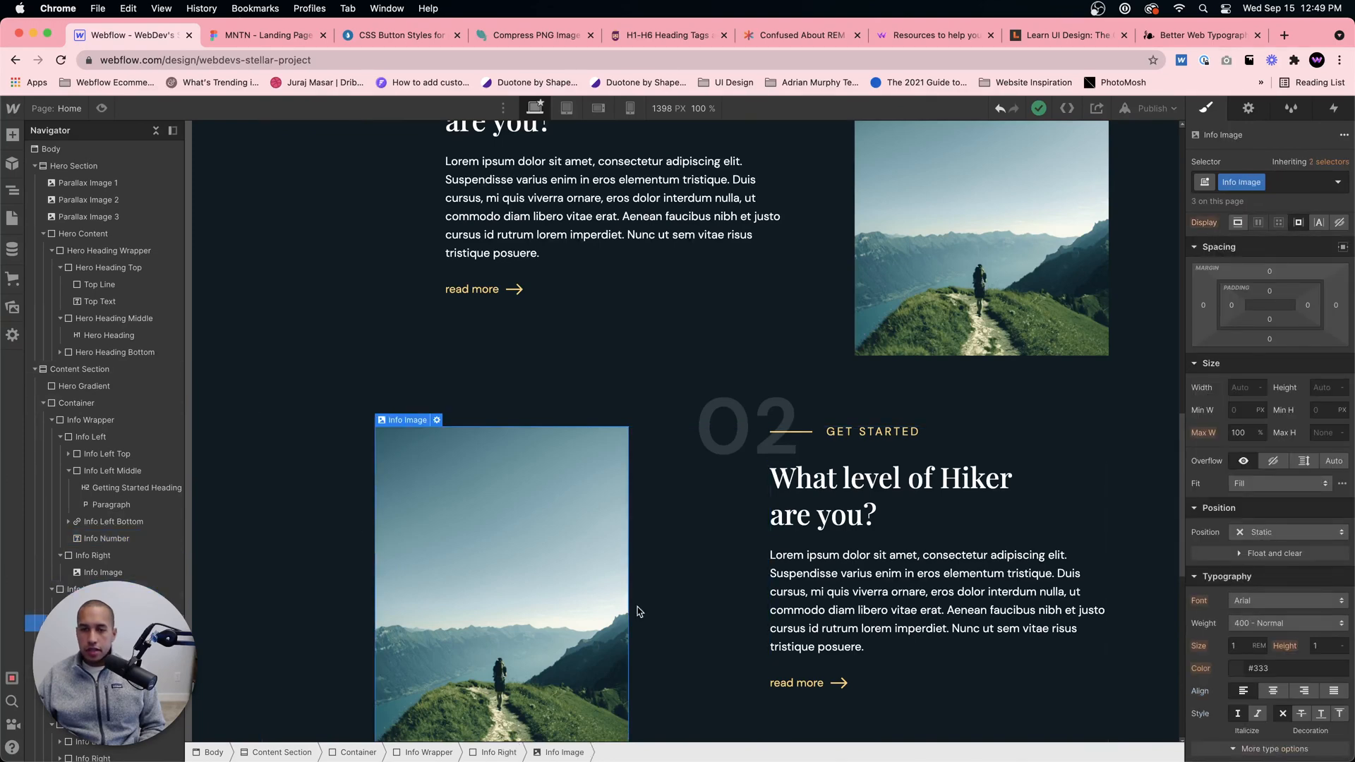
pyautogui.click(818, 590)
pyautogui.click(910, 520)
pyautogui.click(1089, 517)
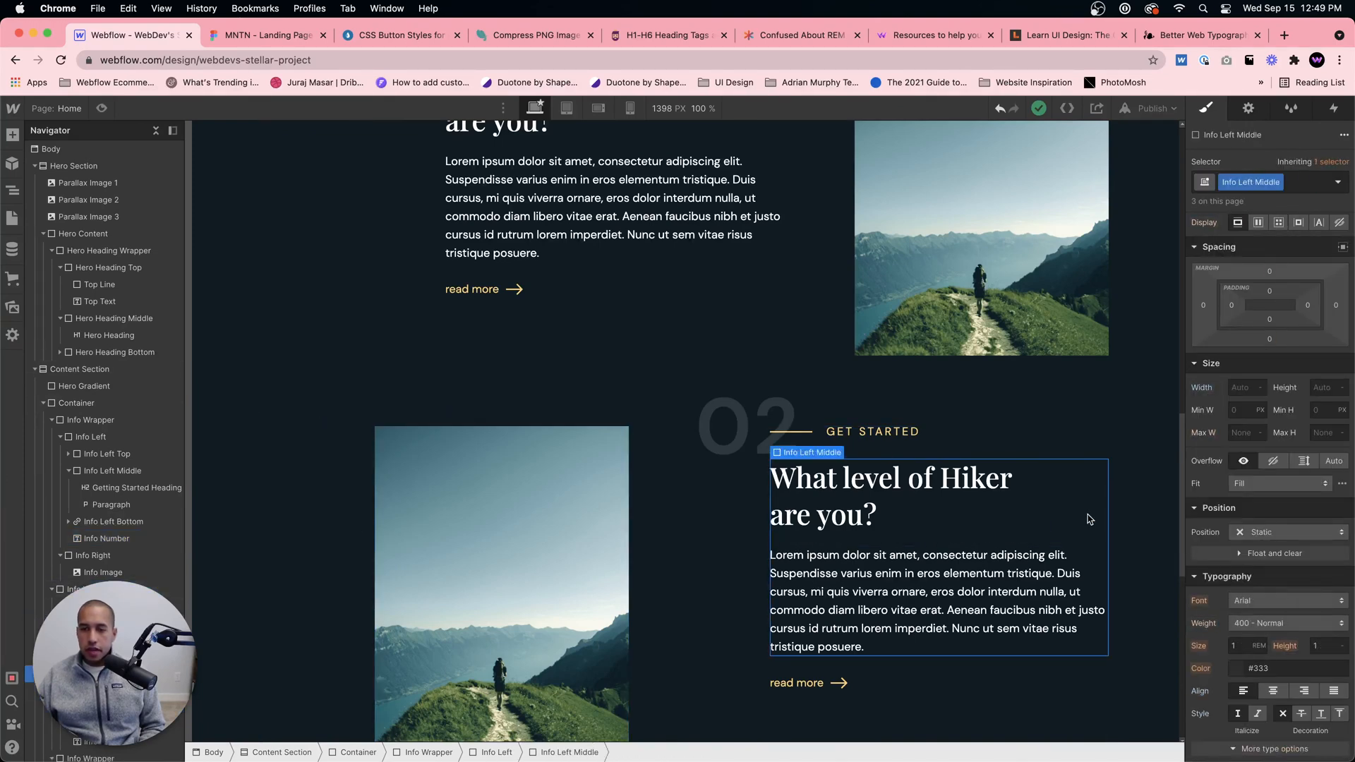
pyautogui.click(1076, 669)
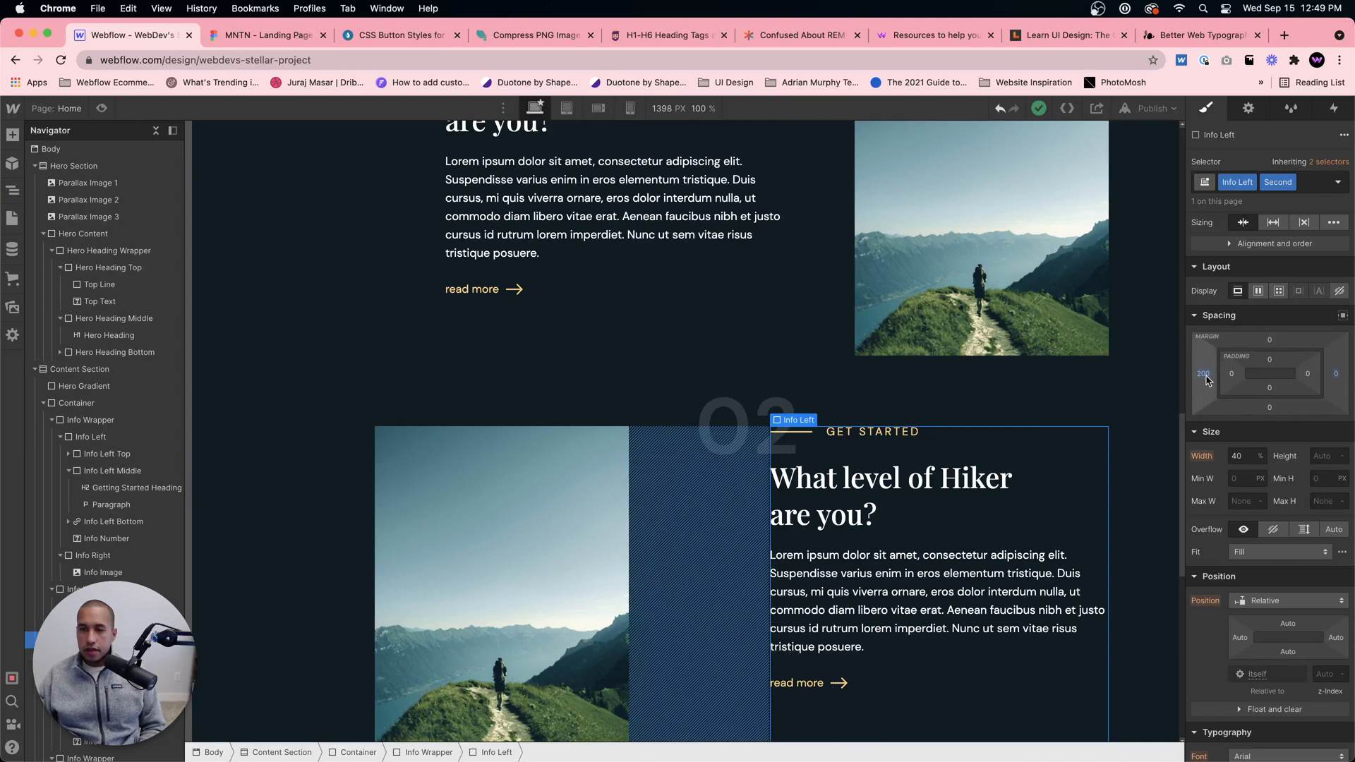
pyautogui.click(1203, 379)
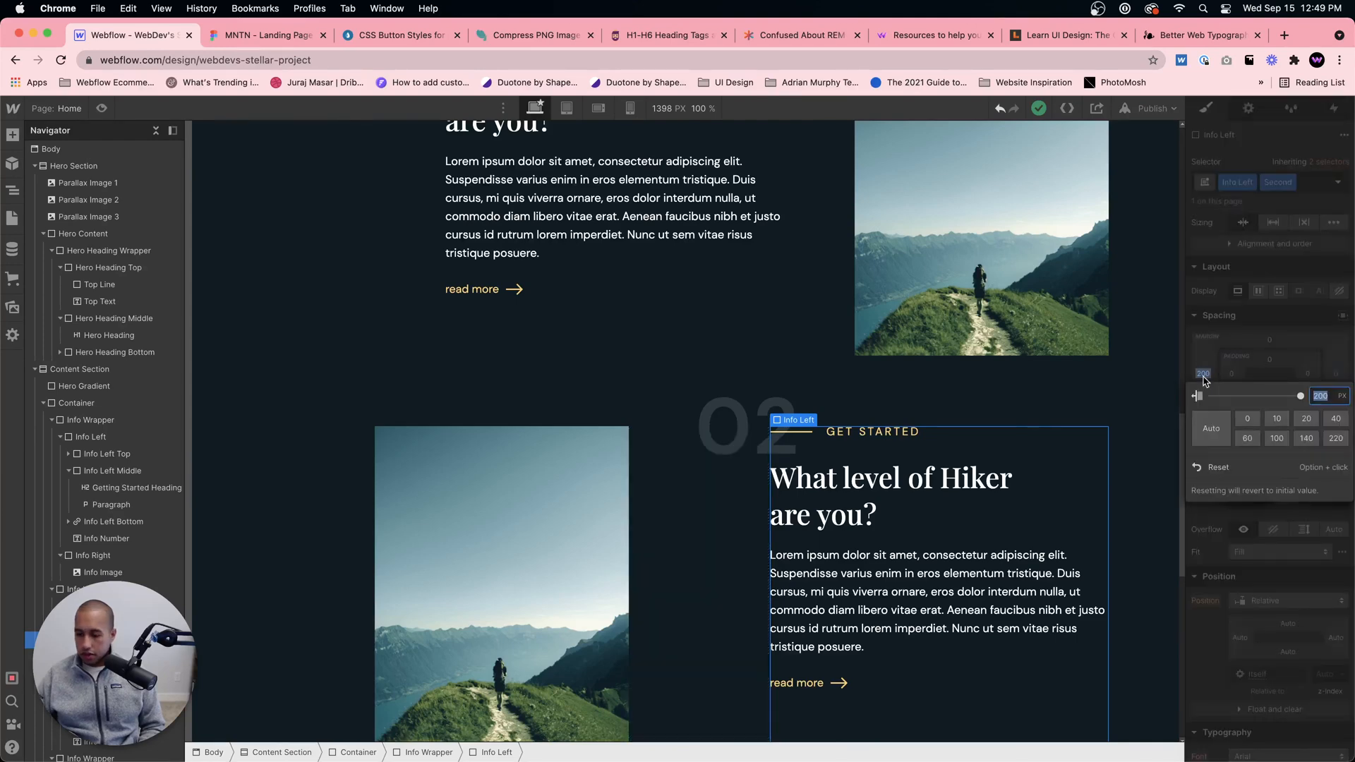
pyautogui.write('100')
pyautogui.press('Return')
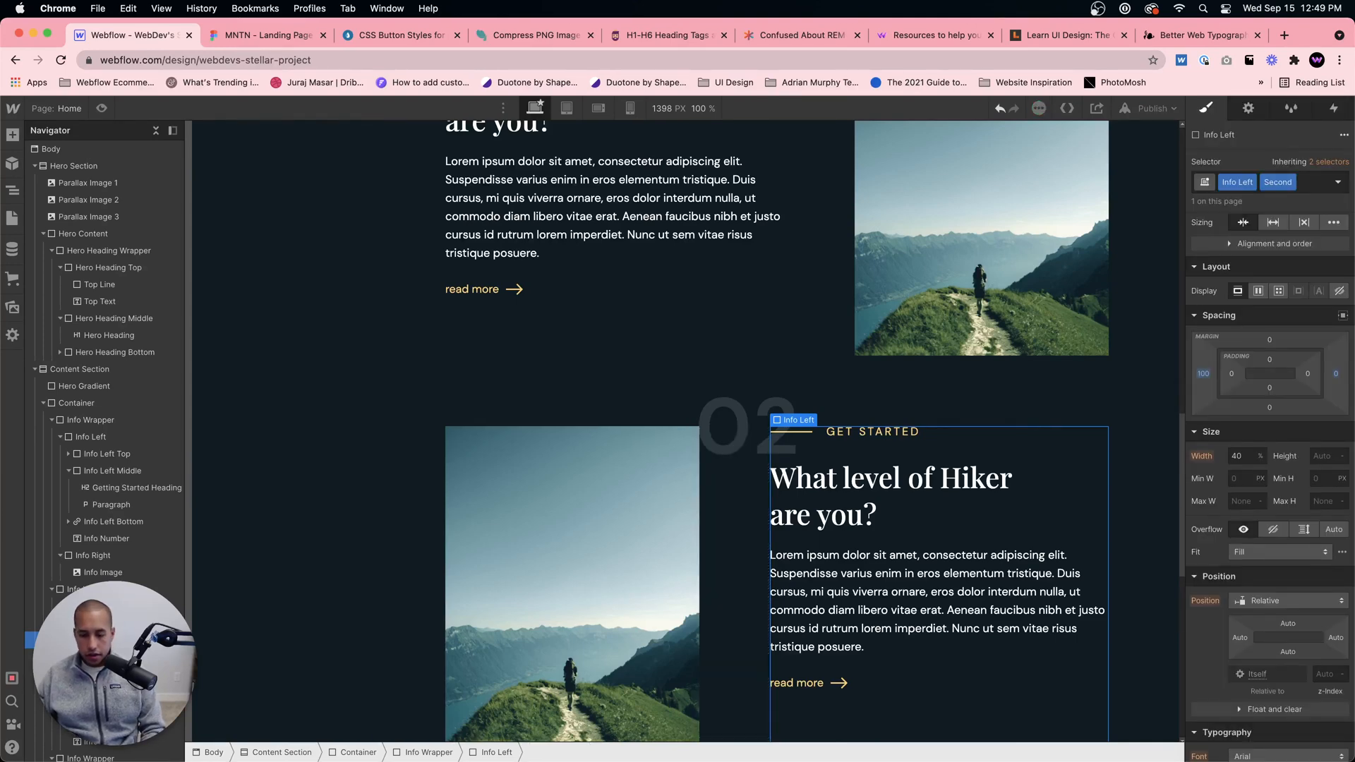
pyautogui.press('super+z')
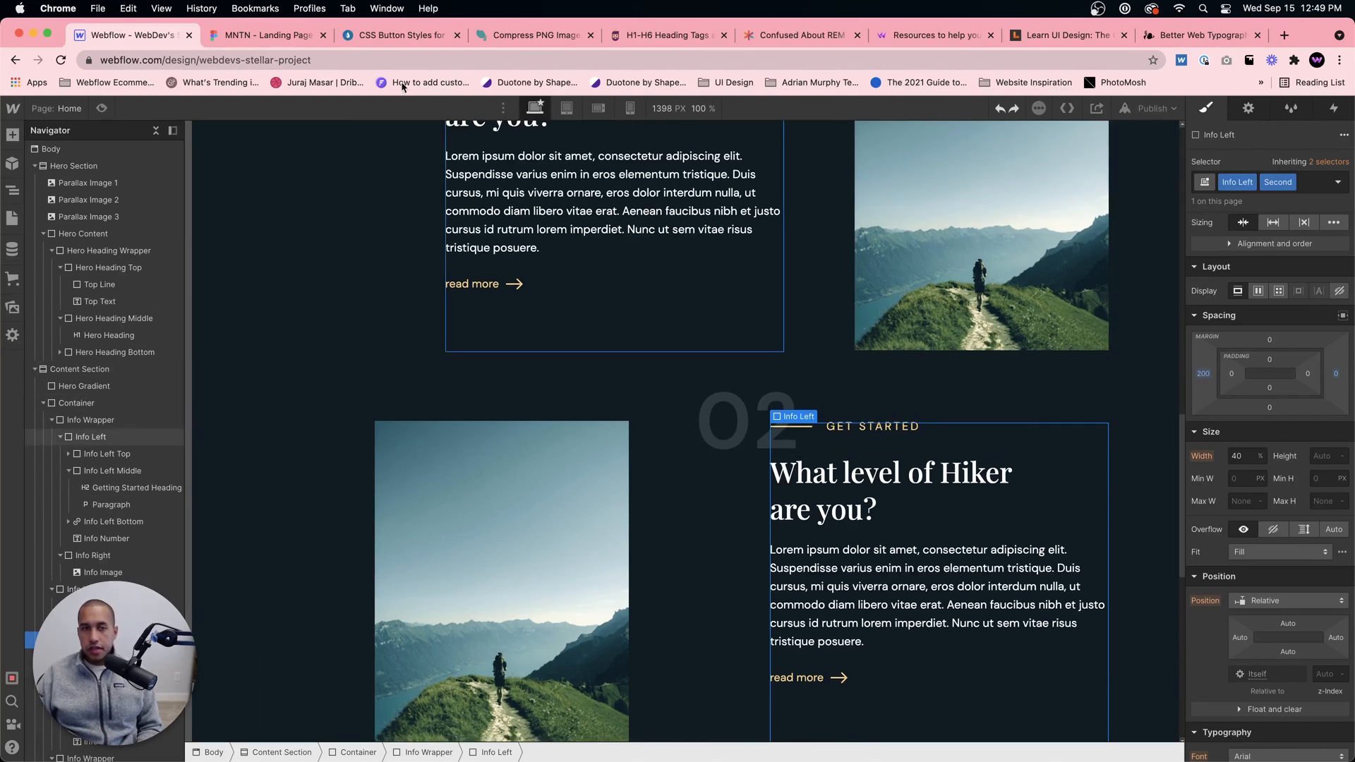
# Step: Check the second block in the Figma design and replace its tagline in Webflow with HIKING ESSENTIALS
pyautogui.click(221, 39)
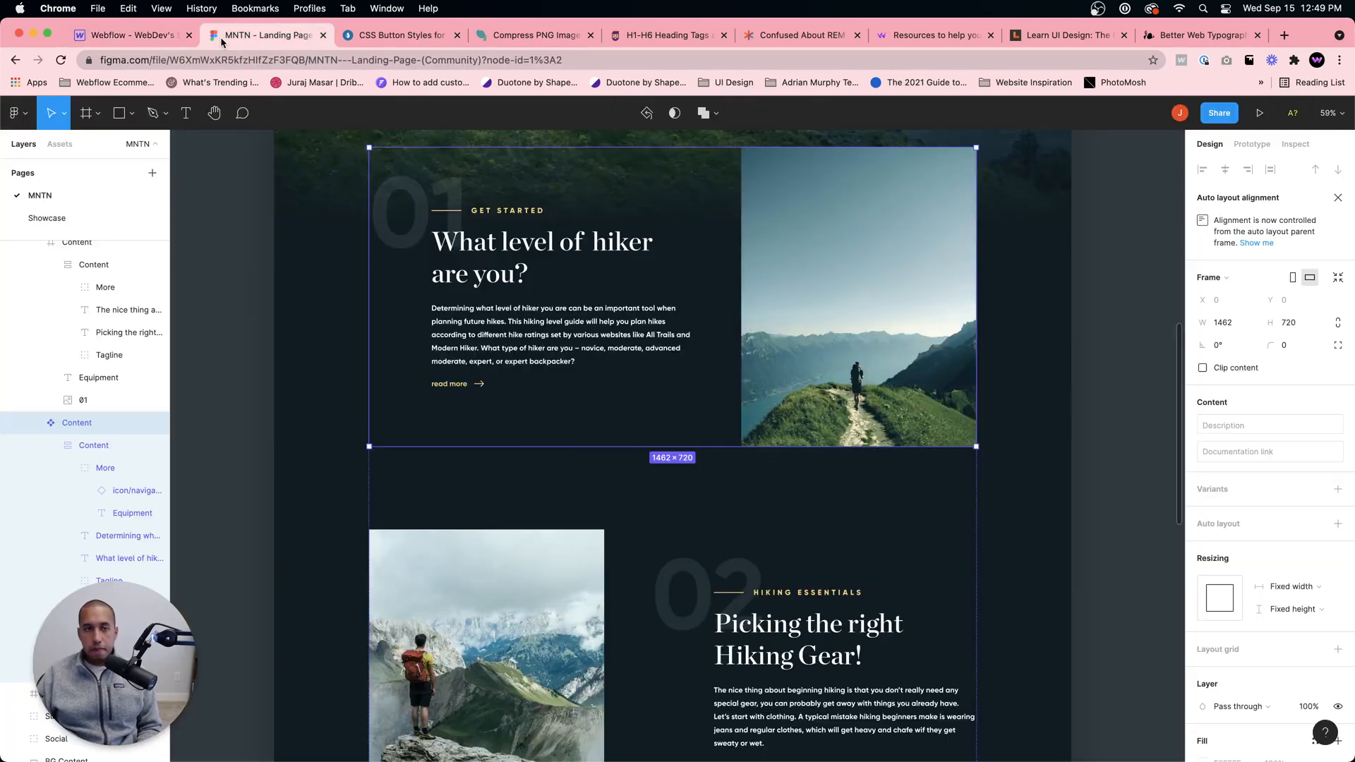
pyautogui.click(147, 39)
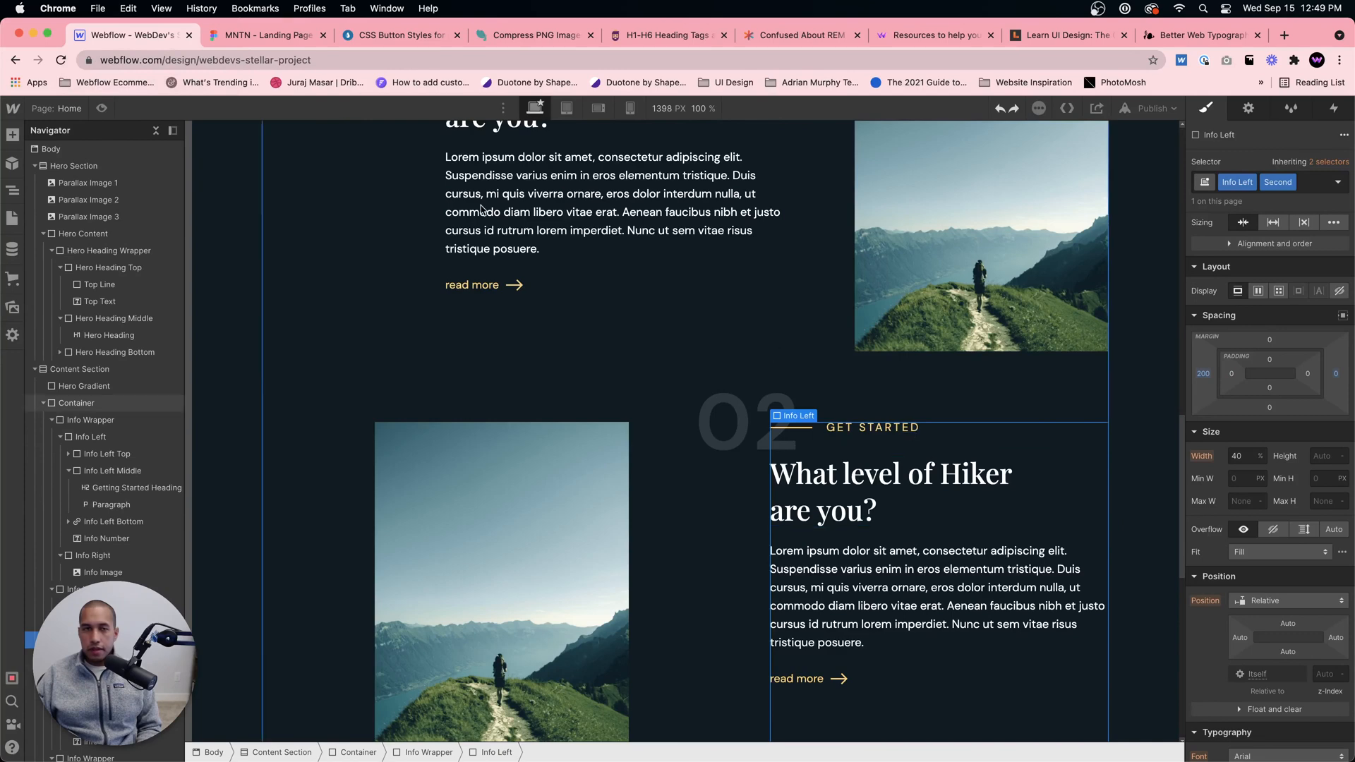
pyautogui.click(235, 35)
pyautogui.click(138, 40)
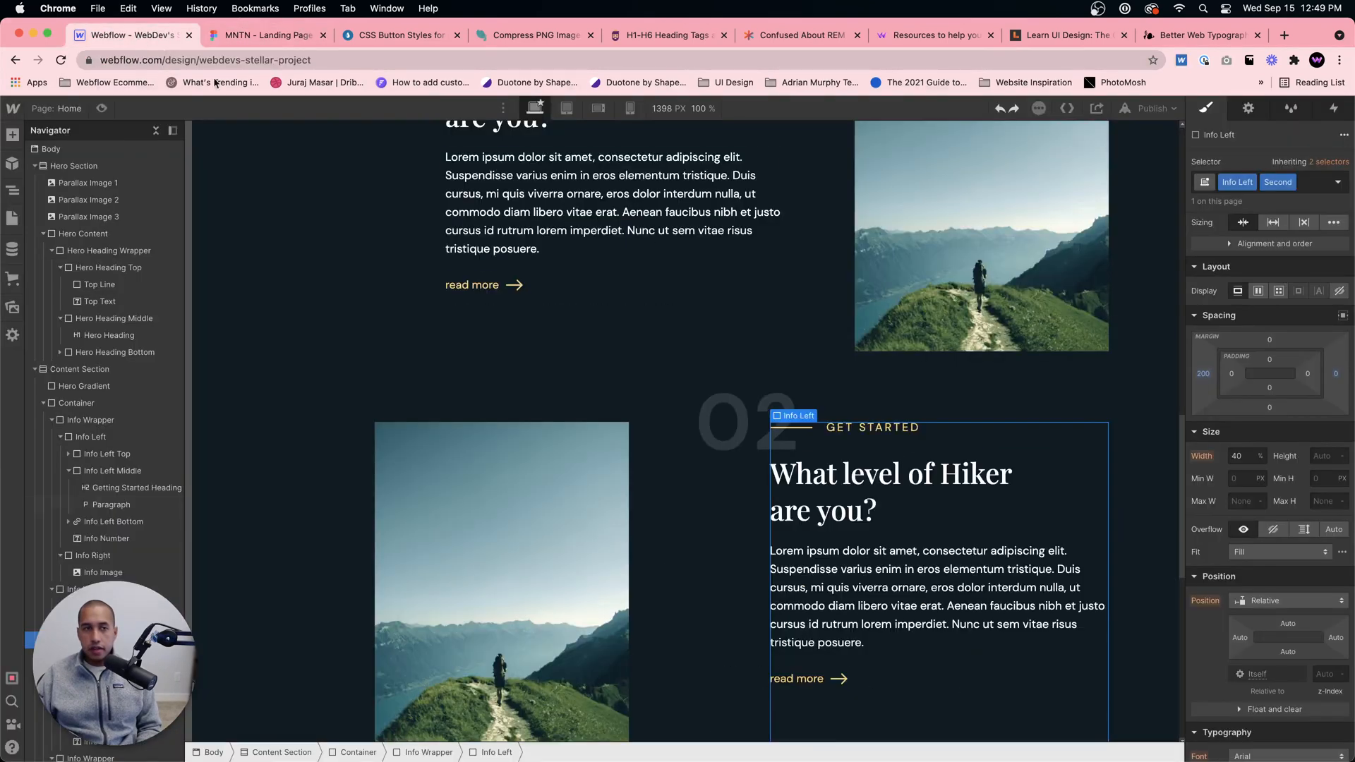
pyautogui.click(855, 429)
pyautogui.doubleClick(856, 431)
pyautogui.write('HIK')
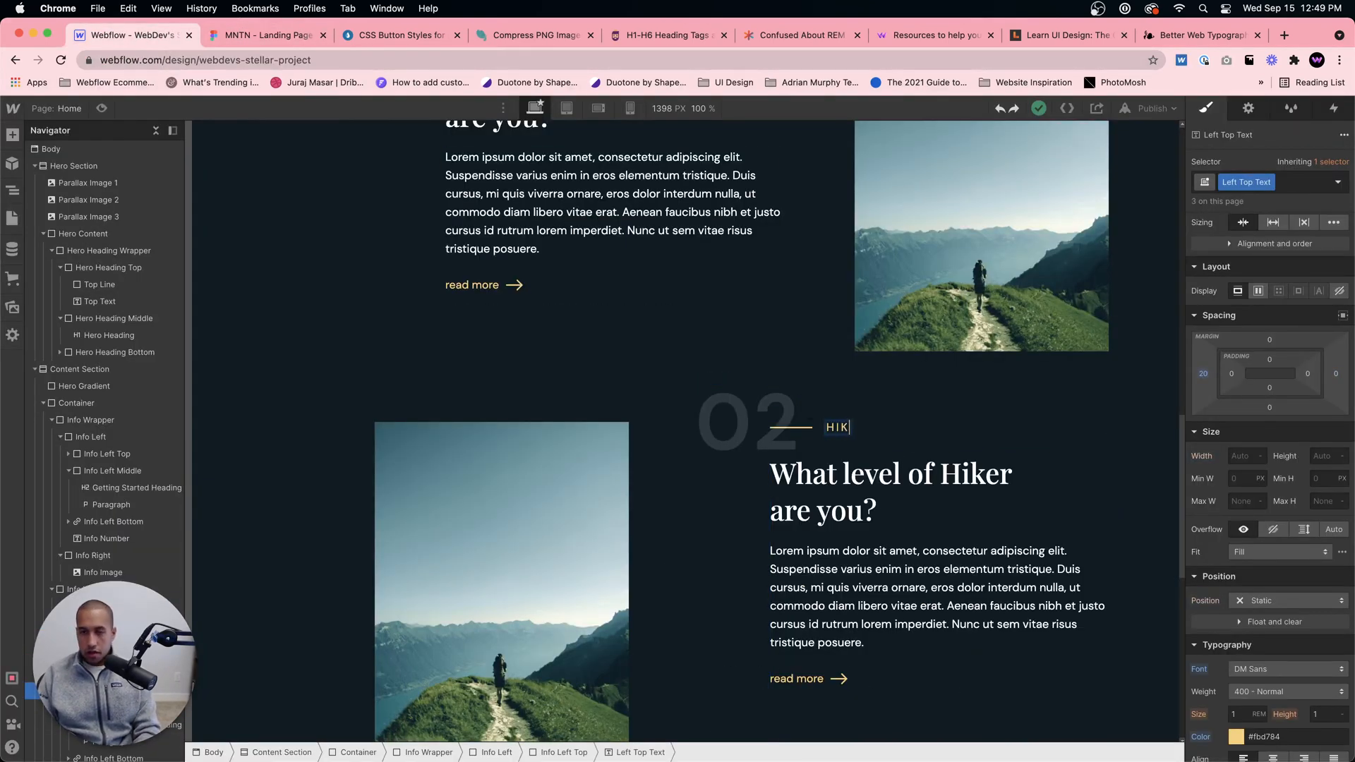
pyautogui.write('ING ESSENTIALS')
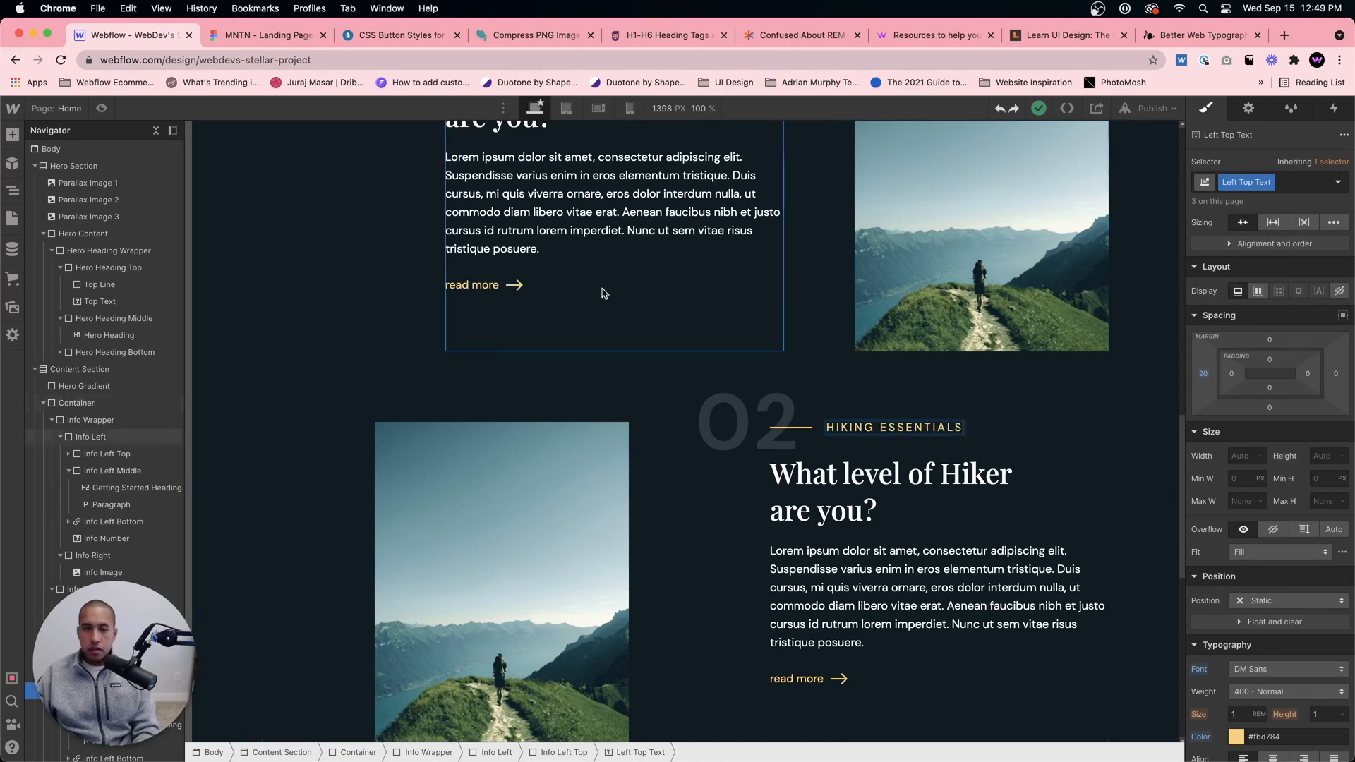
# Step: Check the second block's heading in the Figma design and replace its Webflow heading with "Picking the right hiking gear"
pyautogui.click(265, 35)
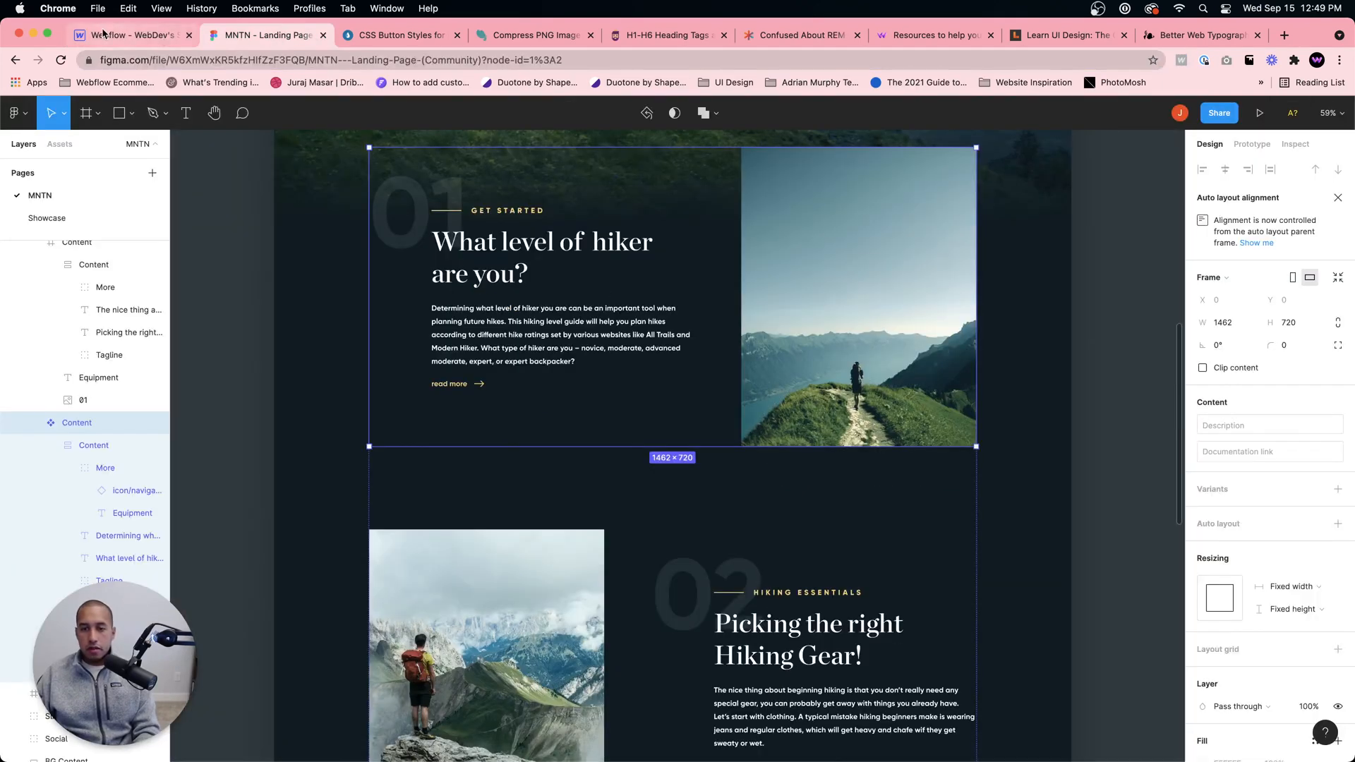
pyautogui.click(841, 554)
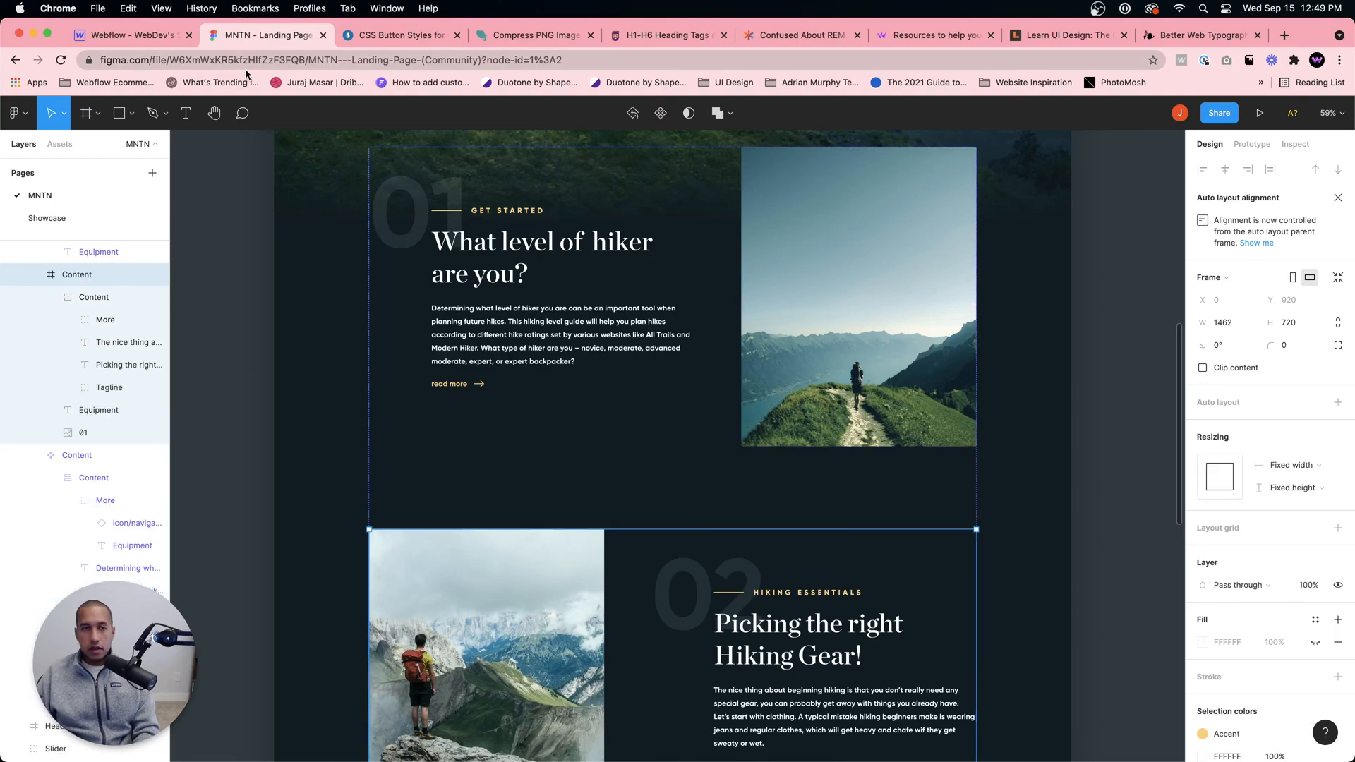
pyautogui.click(127, 35)
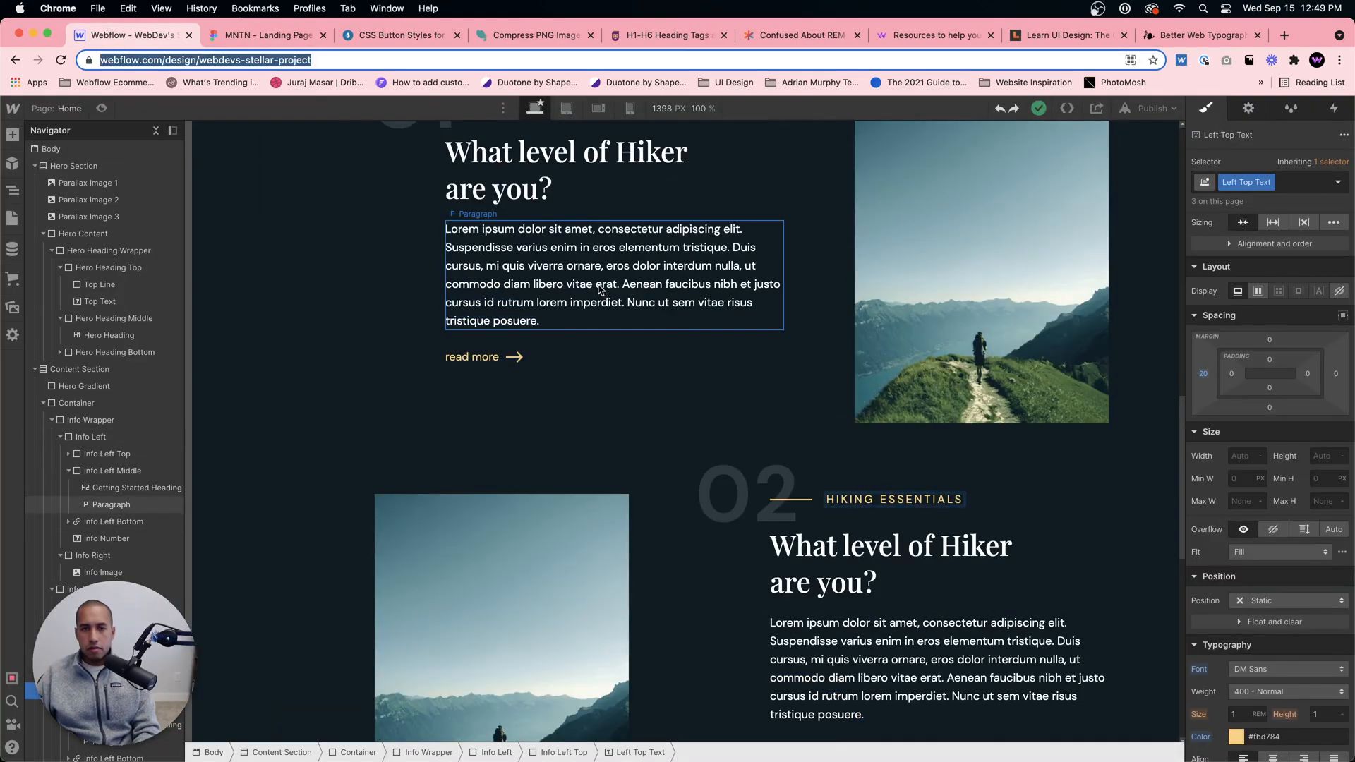
pyautogui.click(265, 39)
pyautogui.click(129, 33)
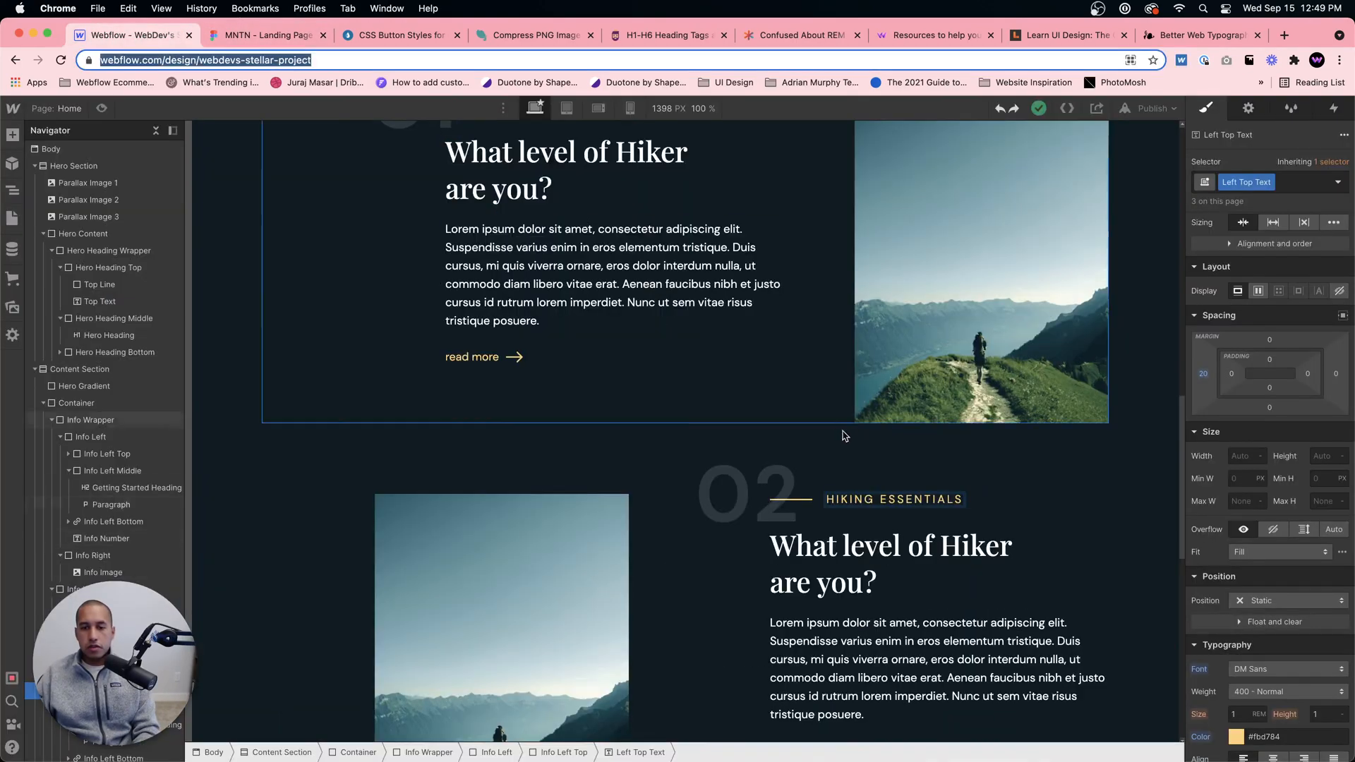
pyautogui.click(811, 558)
pyautogui.doubleClick(812, 557)
pyautogui.write('Picking')
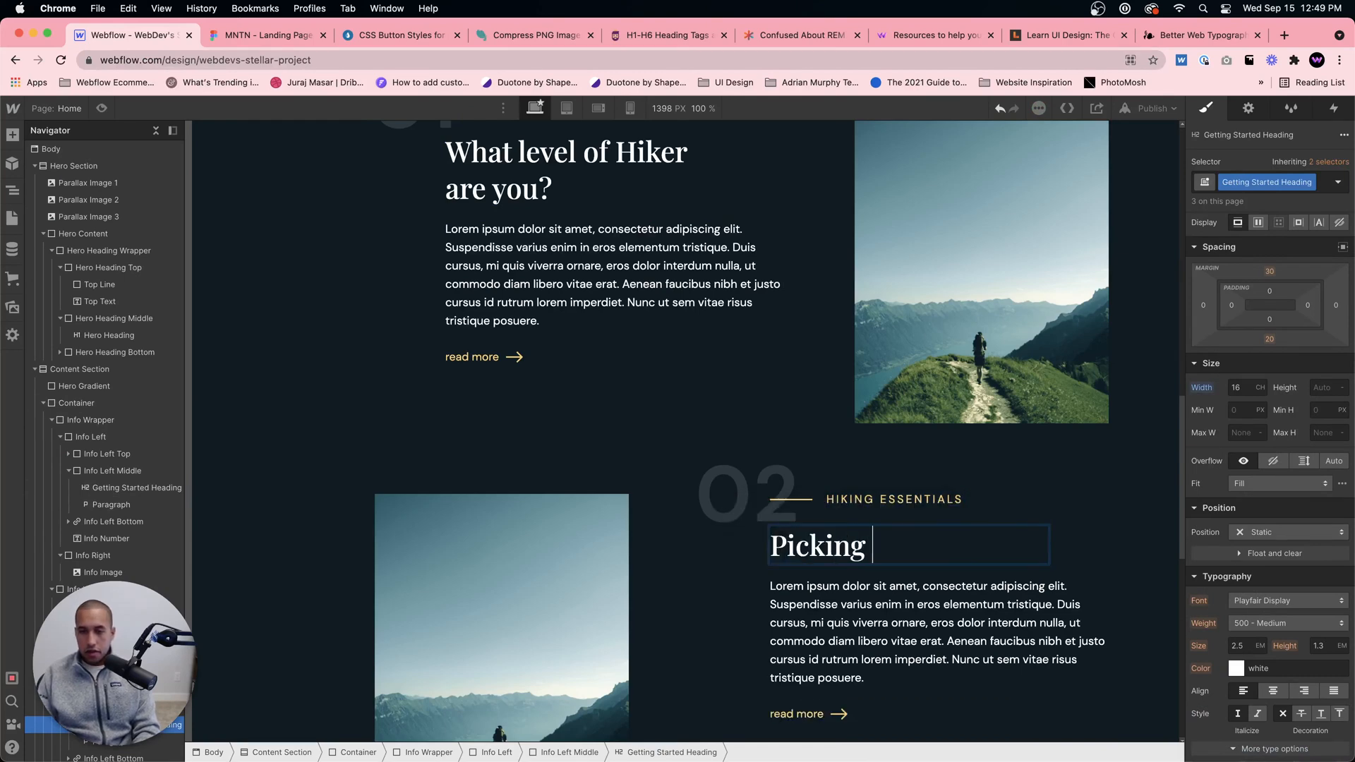
pyautogui.write(' the right hiking gear')
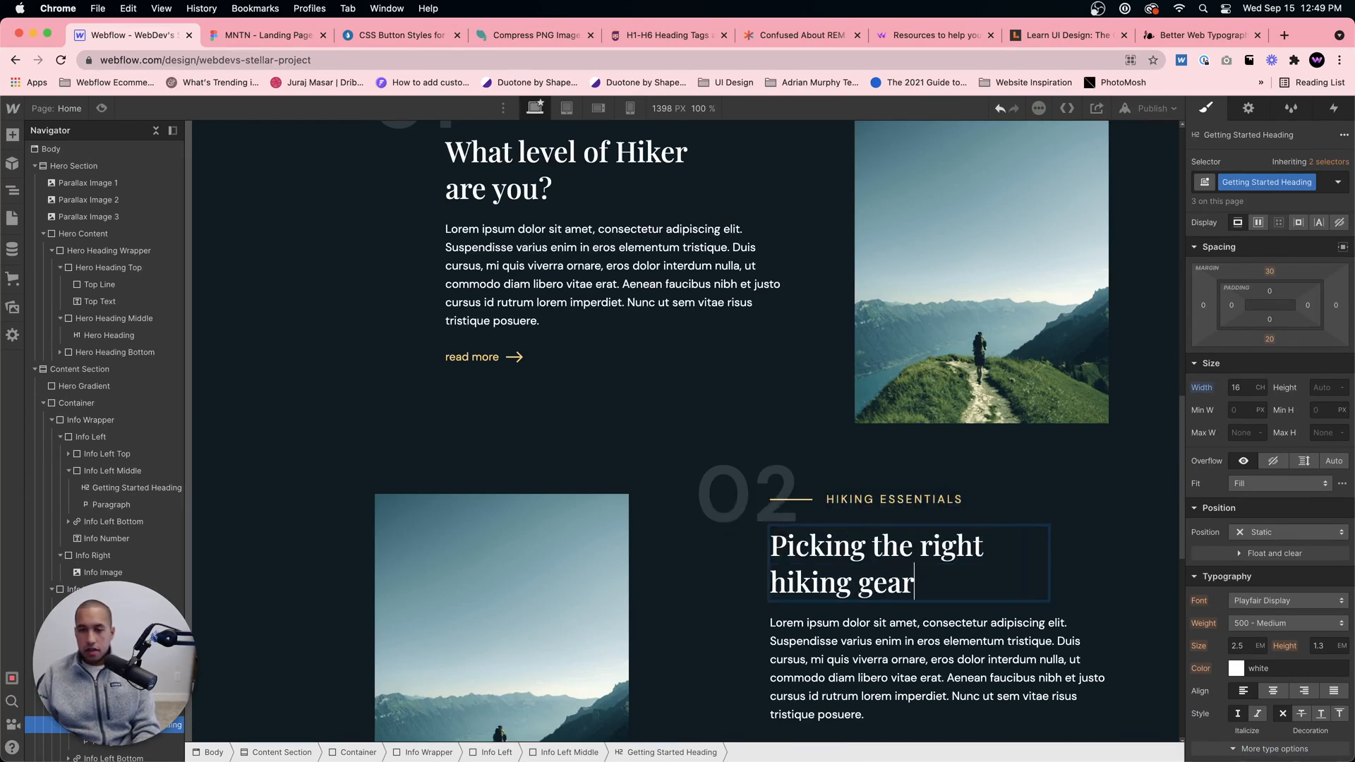
# Step: Compare the second block's heading with the Figma design and capitalize its last two words as "Hiking Gear"
pyautogui.click(289, 44)
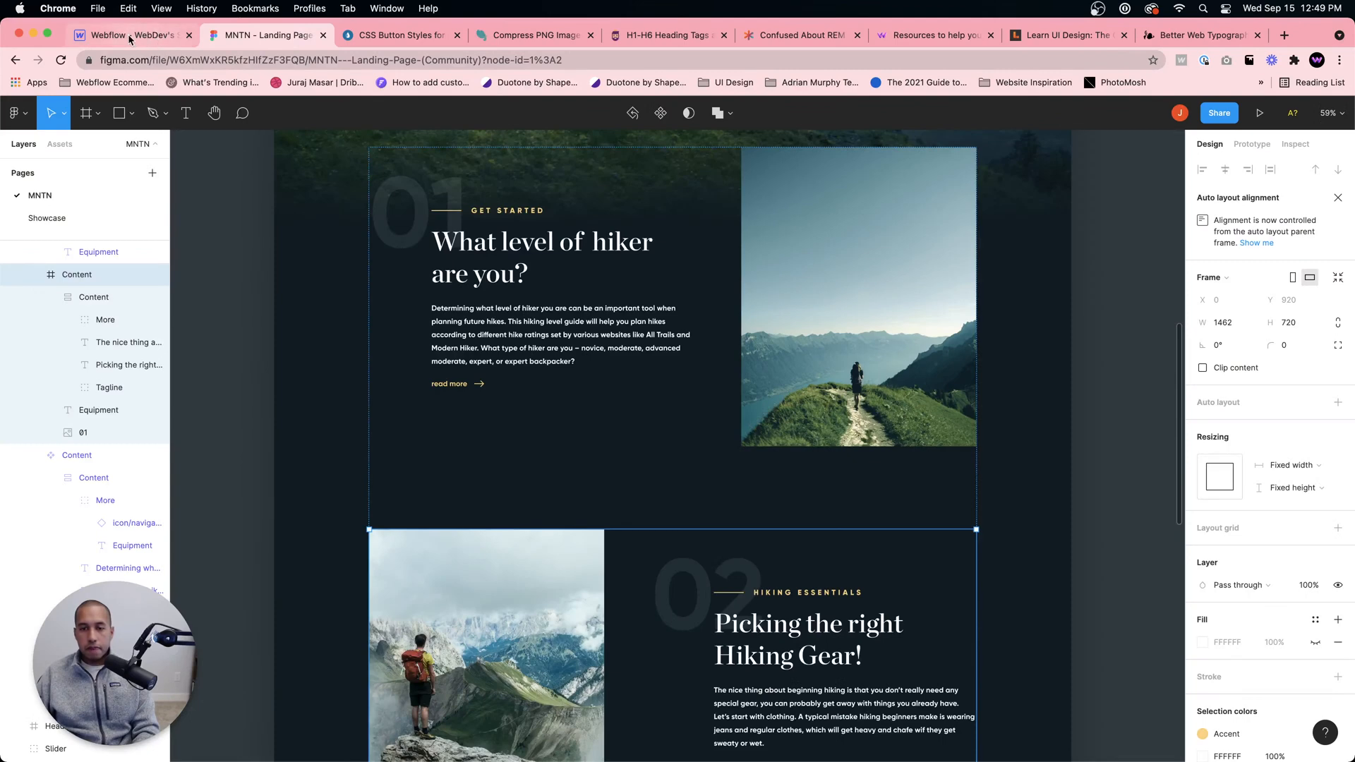
pyautogui.click(129, 37)
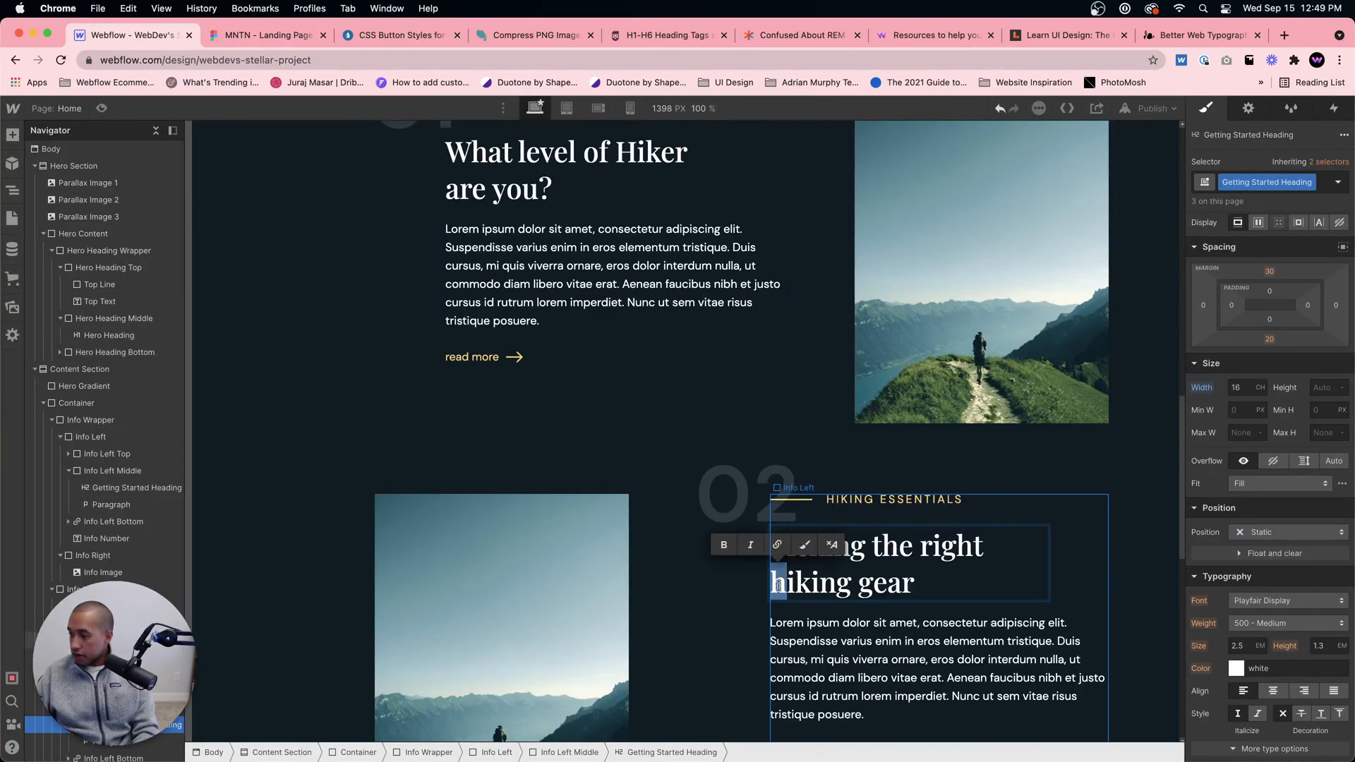
pyautogui.write('H')
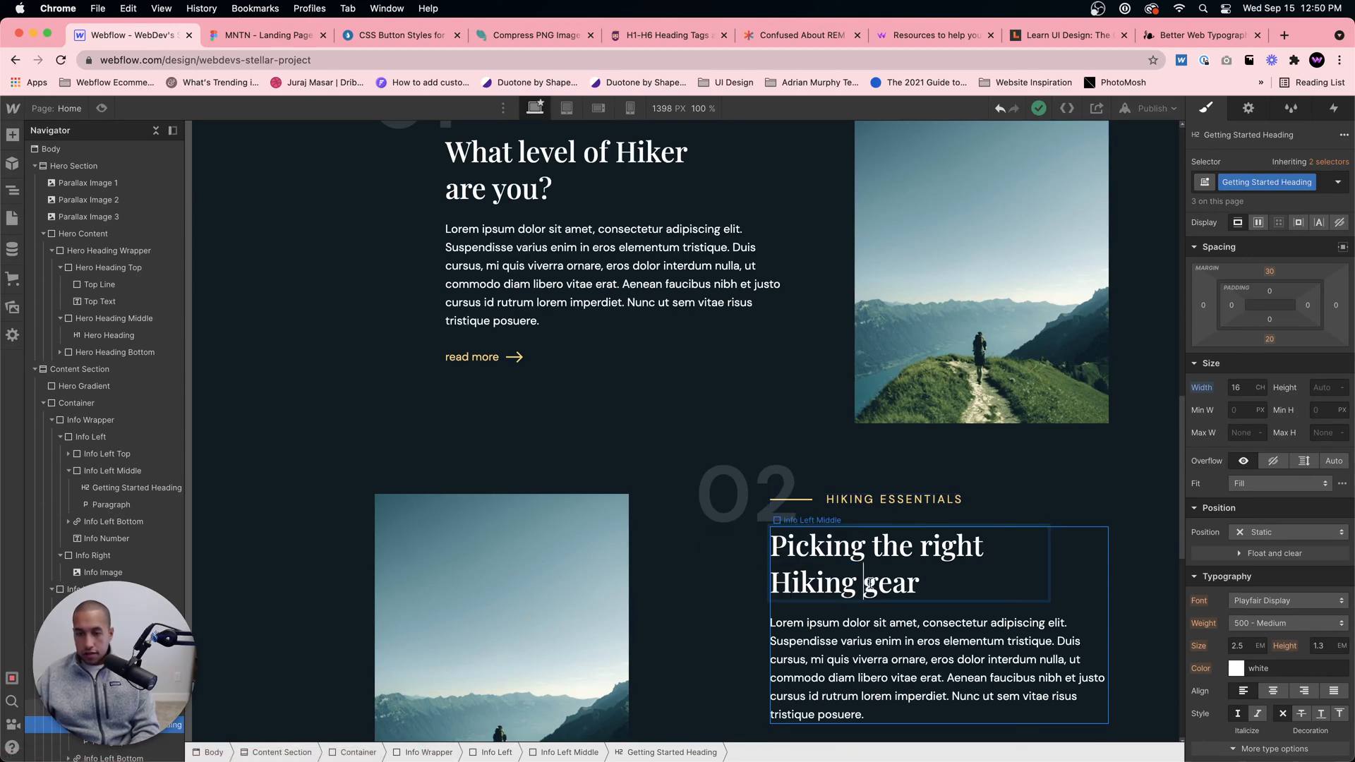
pyautogui.click(727, 512)
# Step: Set the Info Wrapper's bottom margin to 220 px to widen the gap between the content blocks
pyautogui.scroll(-5, 734, 536)
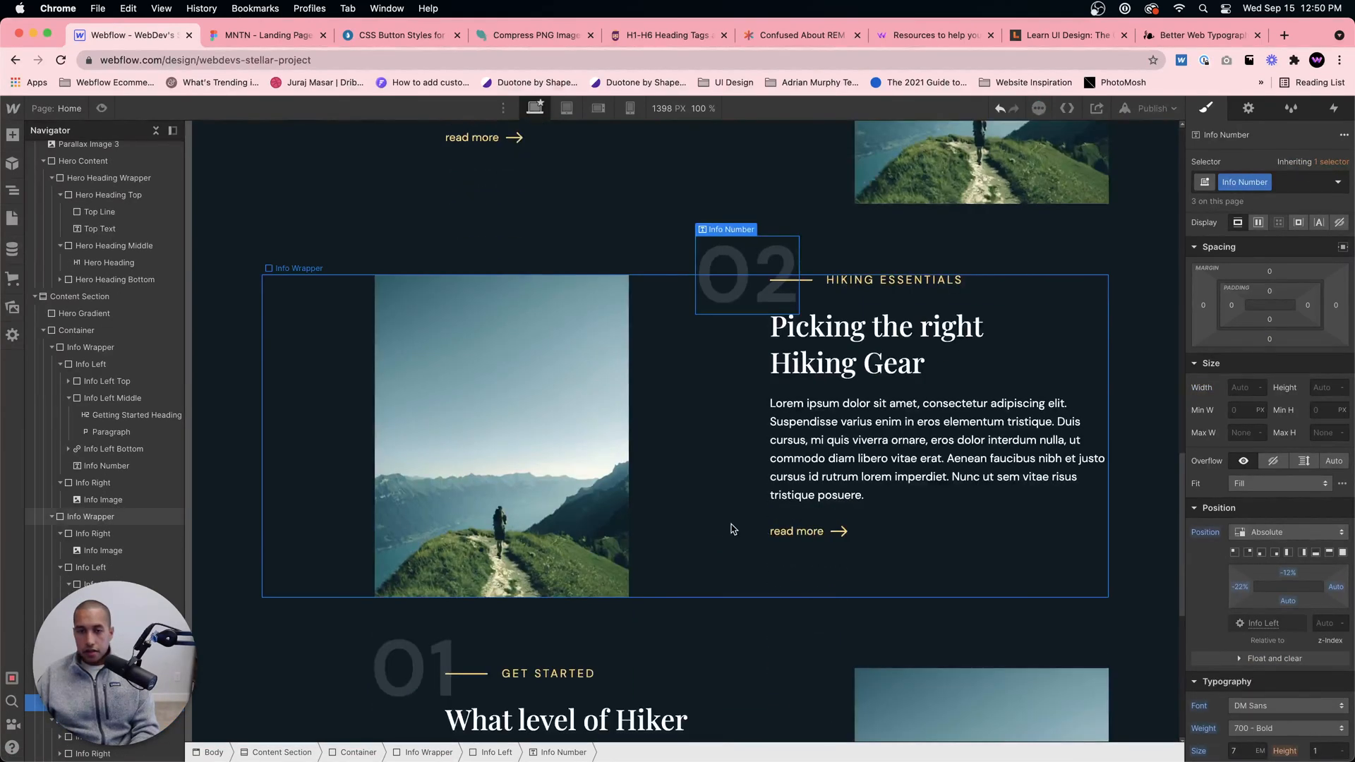
pyautogui.scroll(-4, 616, 669)
pyautogui.scroll(7, 824, 308)
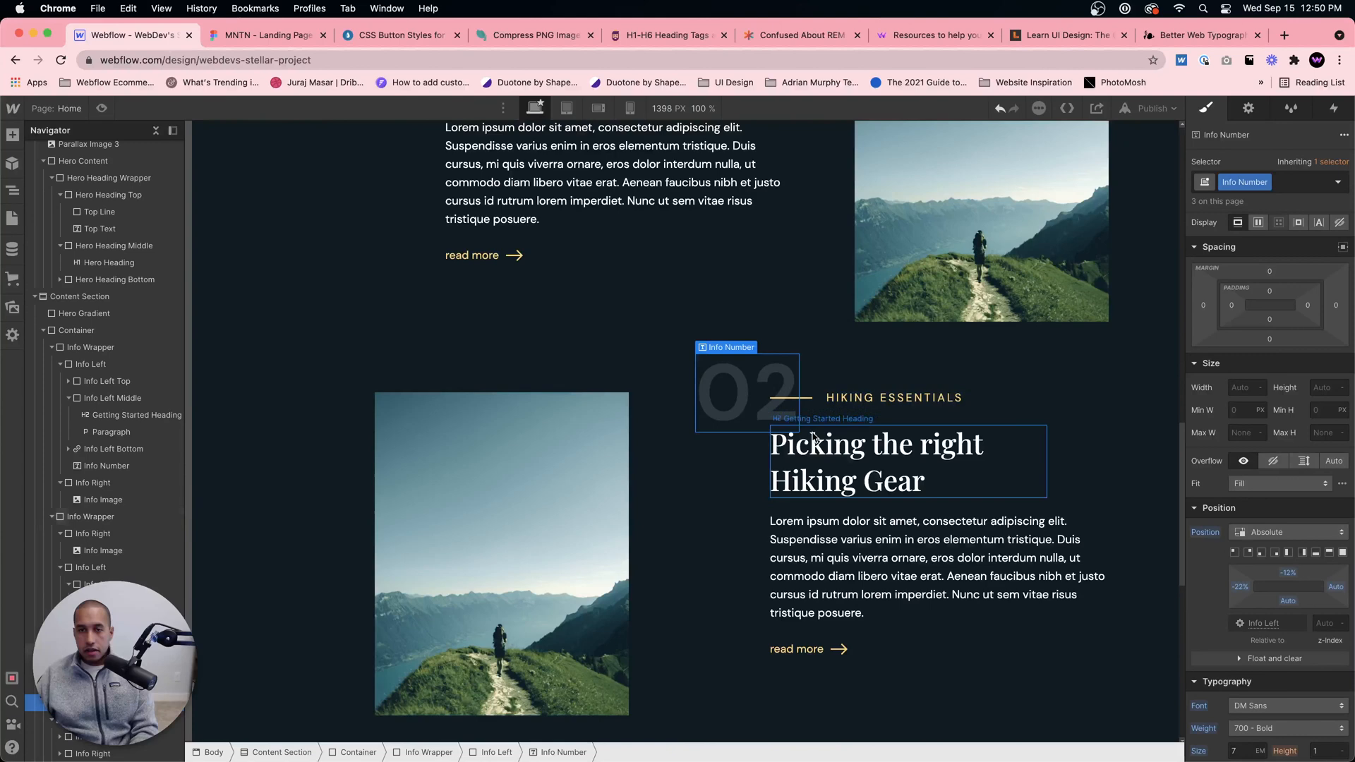
pyautogui.click(824, 308)
pyautogui.click(1270, 441)
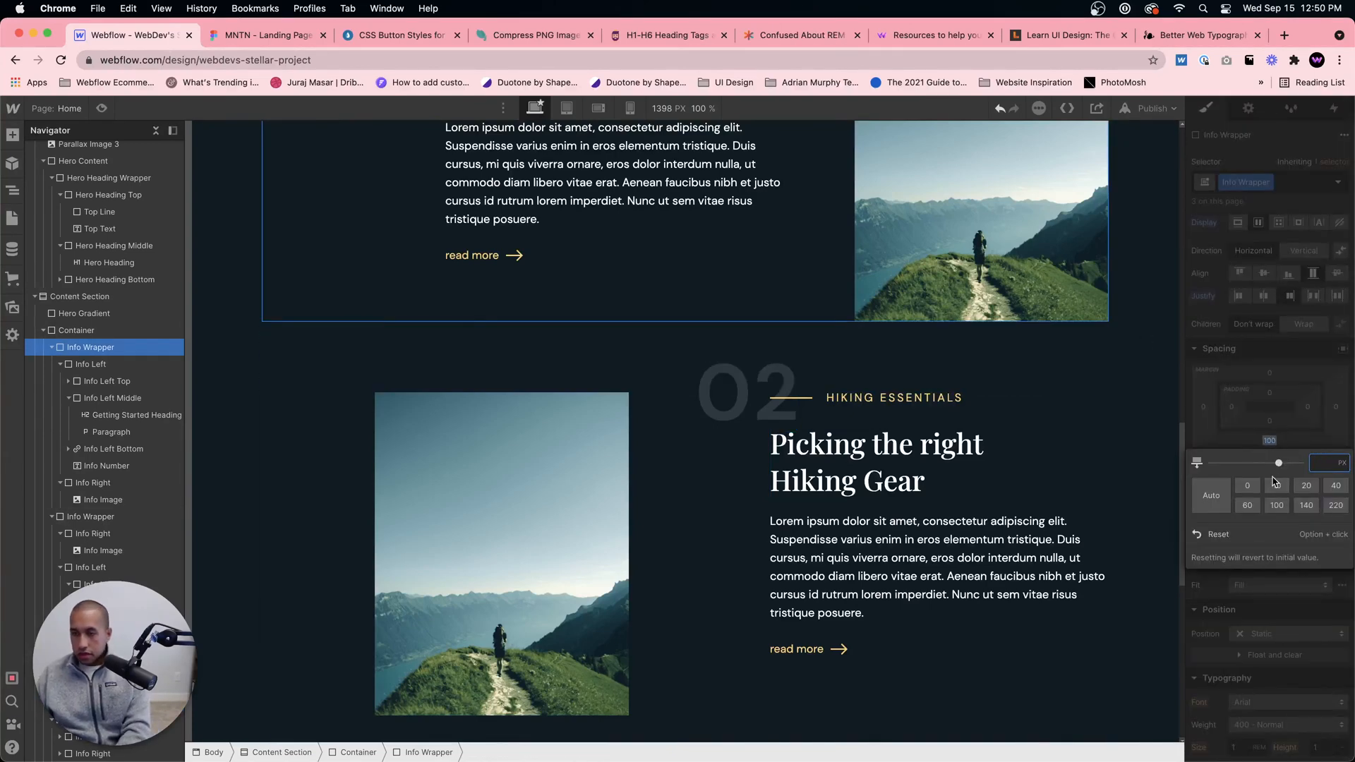
pyautogui.click(1333, 505)
pyautogui.click(1139, 399)
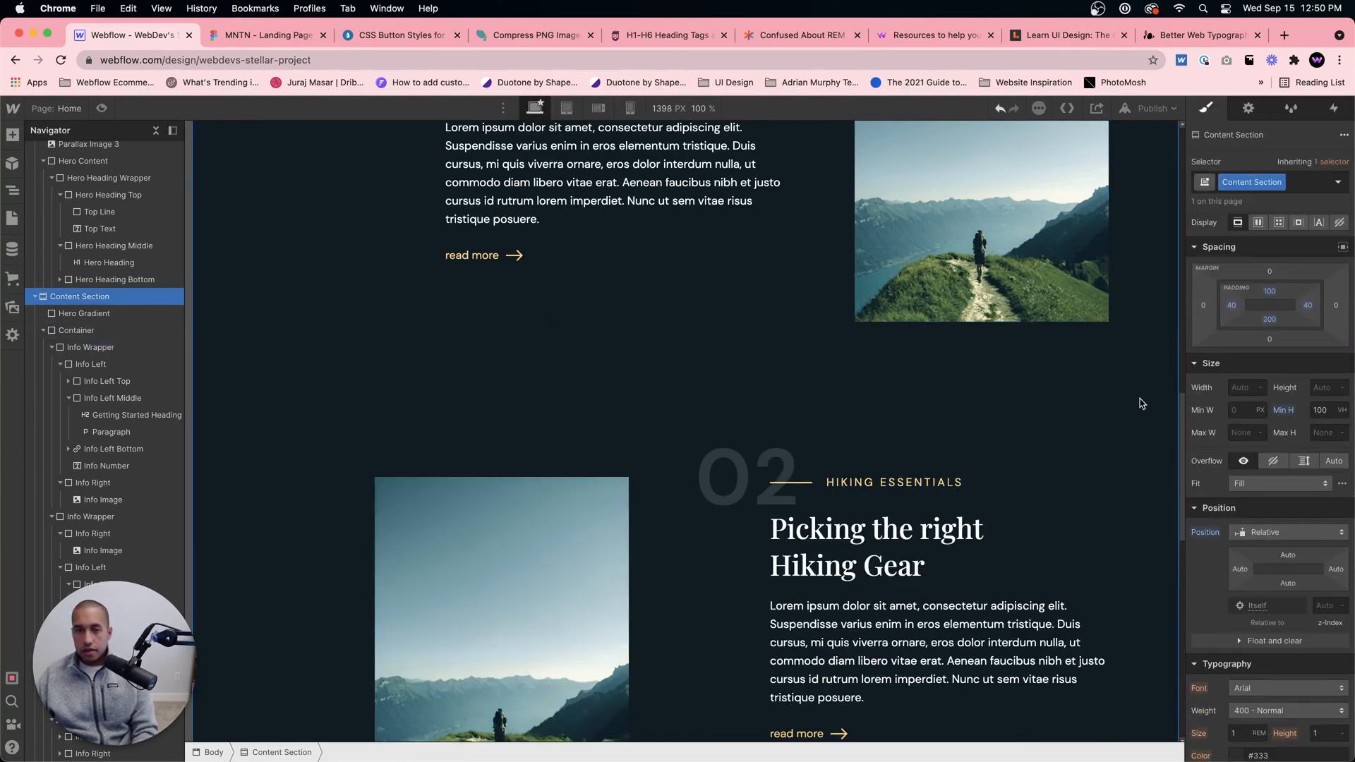
# Step: Examine the spacing between the hero and the content blocks in Webflow and compare it with the Figma design
pyautogui.scroll(6, 1135, 365)
pyautogui.scroll(3, 1136, 366)
pyautogui.scroll(-5, 1136, 366)
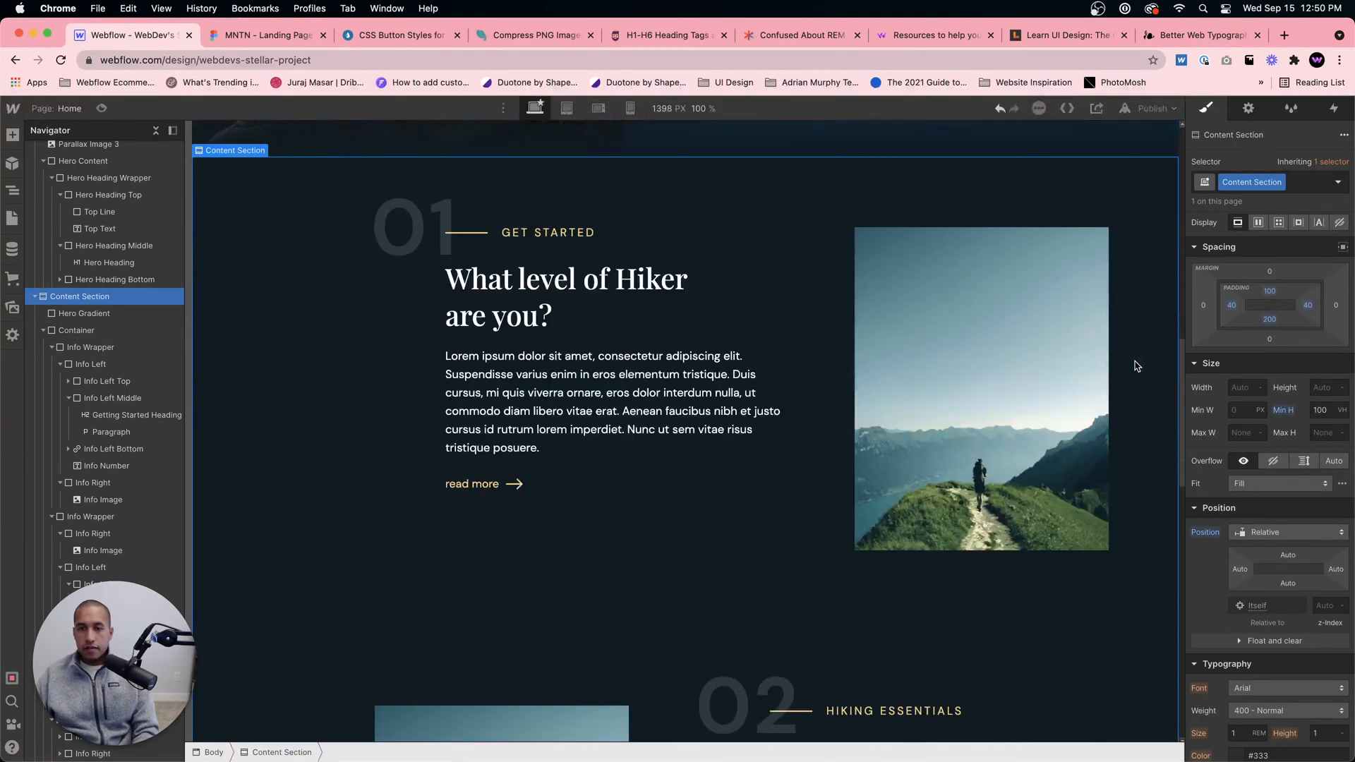
pyautogui.click(282, 39)
pyautogui.scroll(4, 833, 293)
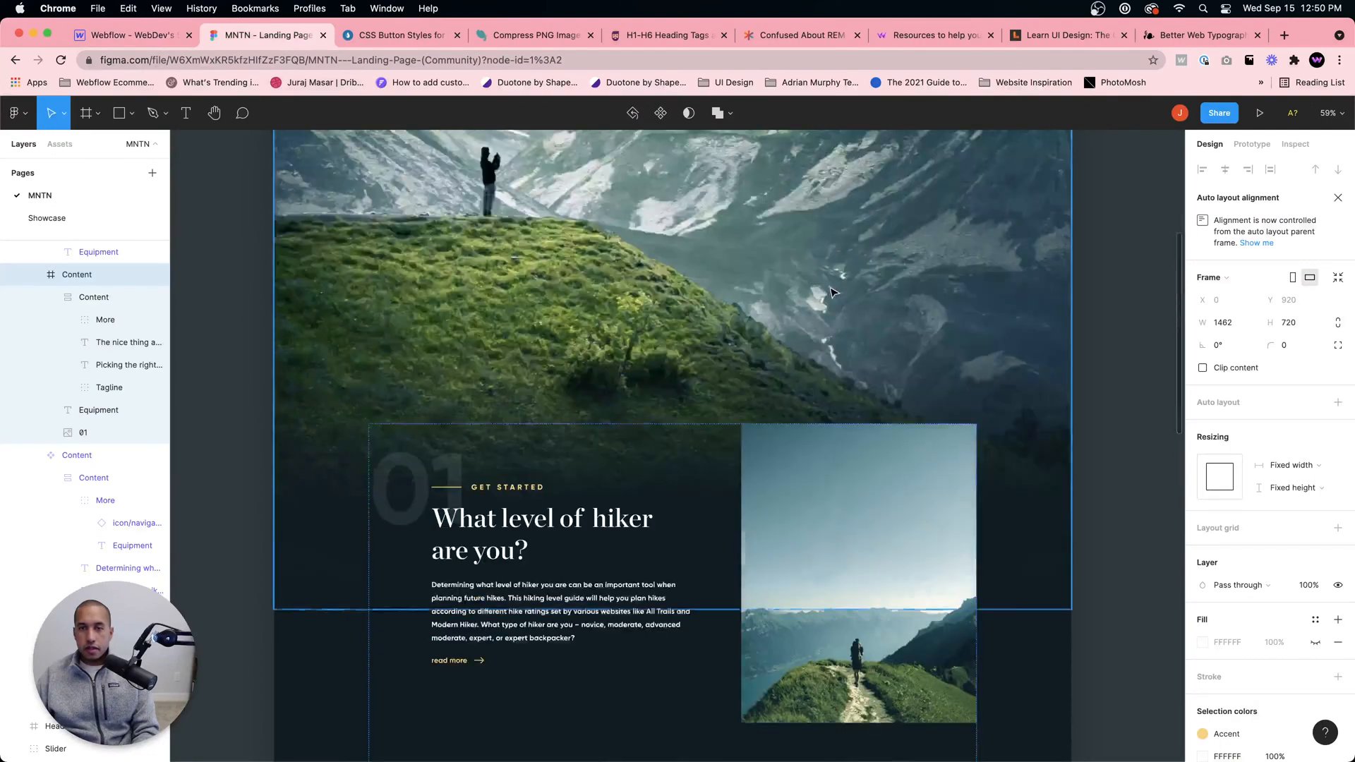
pyautogui.scroll(-2, 832, 294)
pyautogui.click(168, 36)
pyautogui.scroll(4, 864, 374)
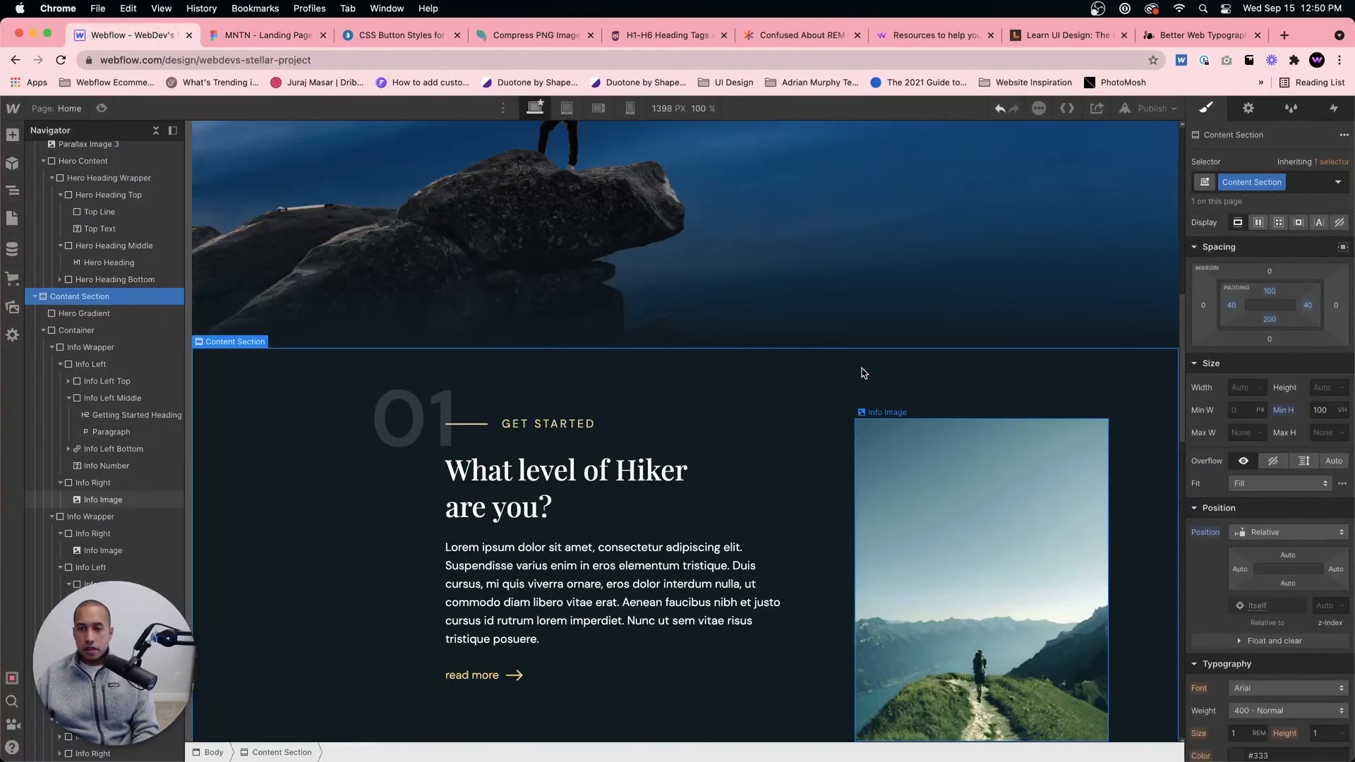
pyautogui.scroll(-10, 864, 373)
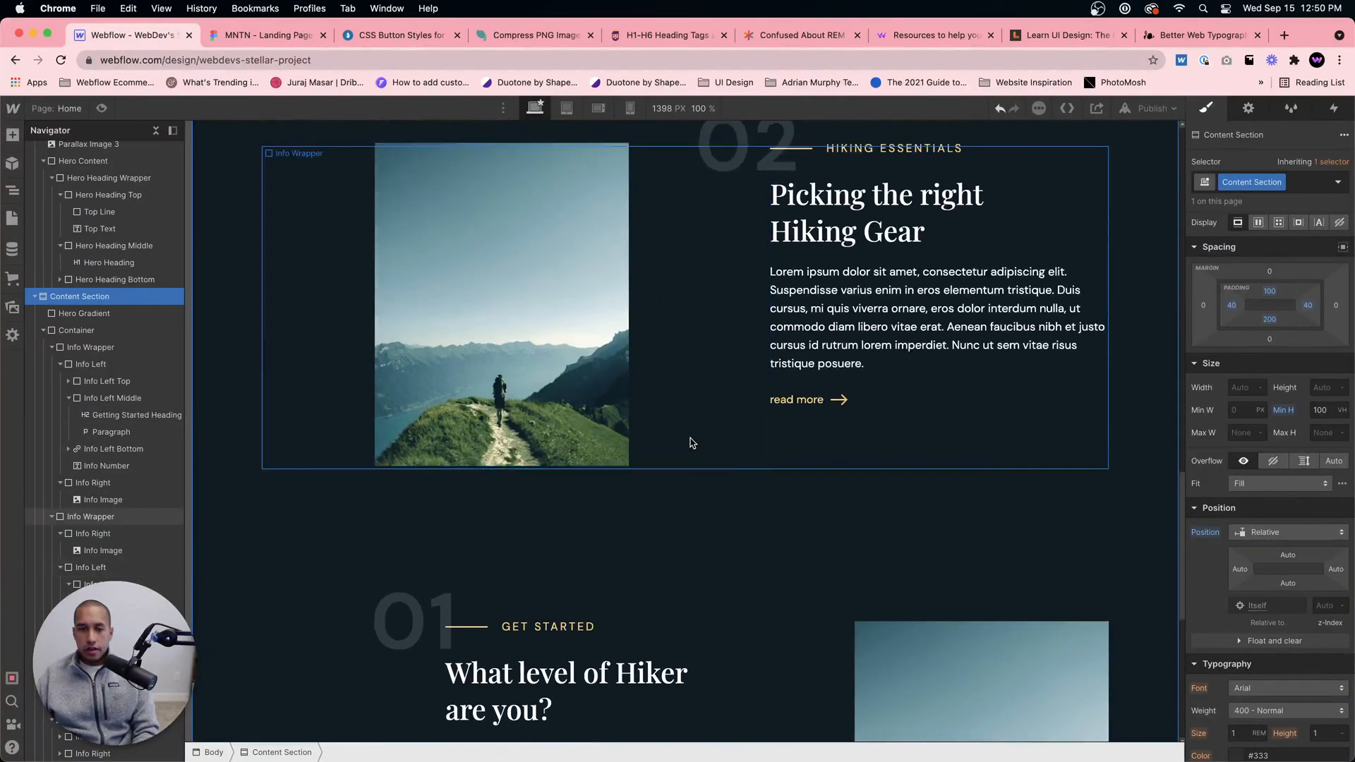
pyautogui.scroll(-3, 692, 442)
pyautogui.scroll(1, 758, 526)
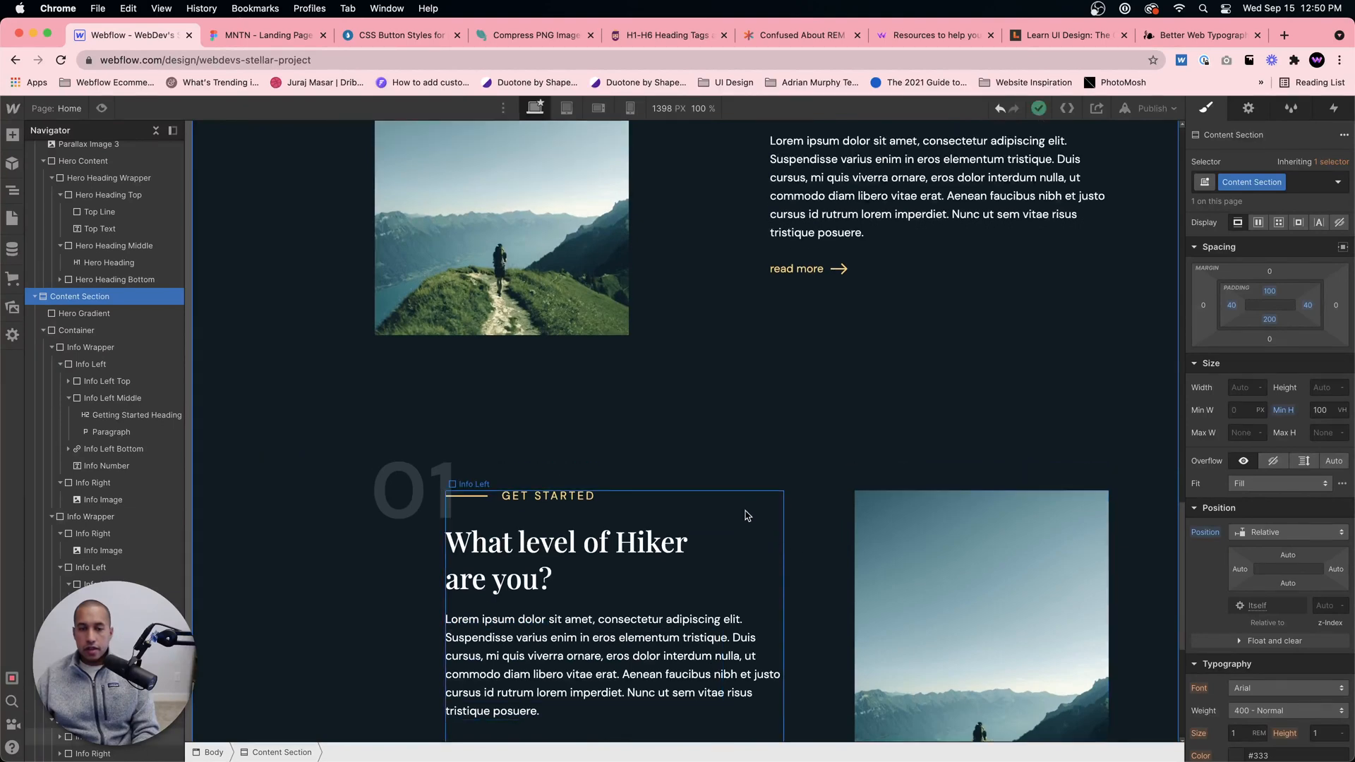
# Step: Check the third block in the Figma design and replace its tagline in Webflow with WHERE YOU GO IS THE KEY
pyautogui.click(267, 35)
pyautogui.scroll(-6, 642, 347)
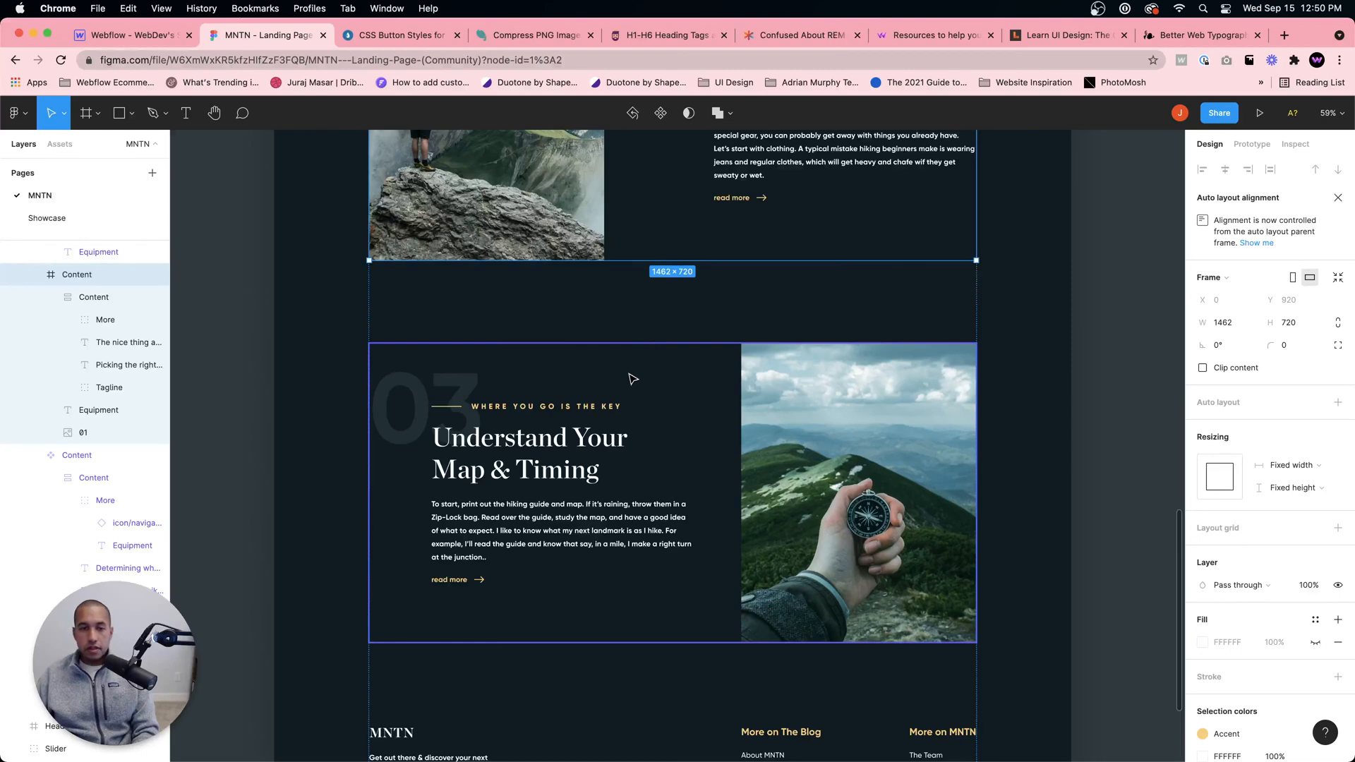
pyautogui.click(553, 414)
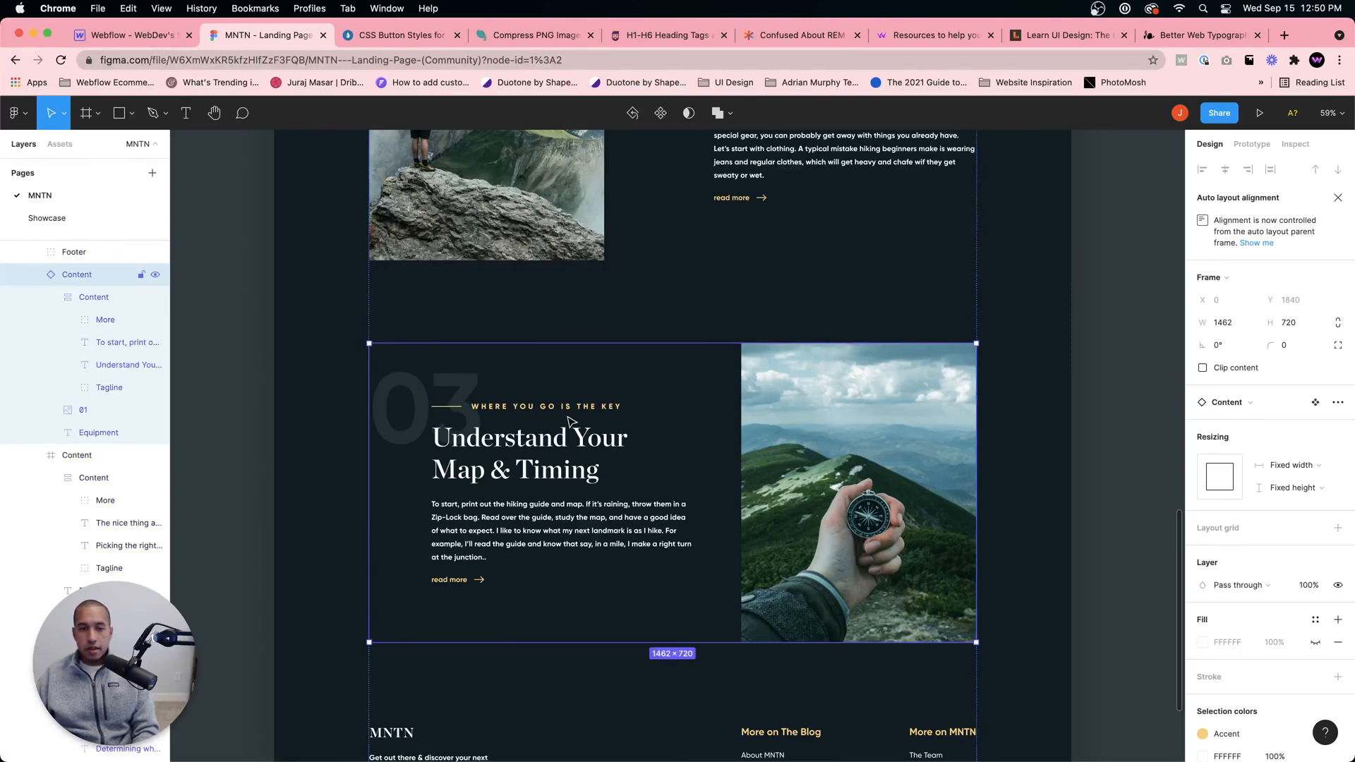
pyautogui.click(151, 35)
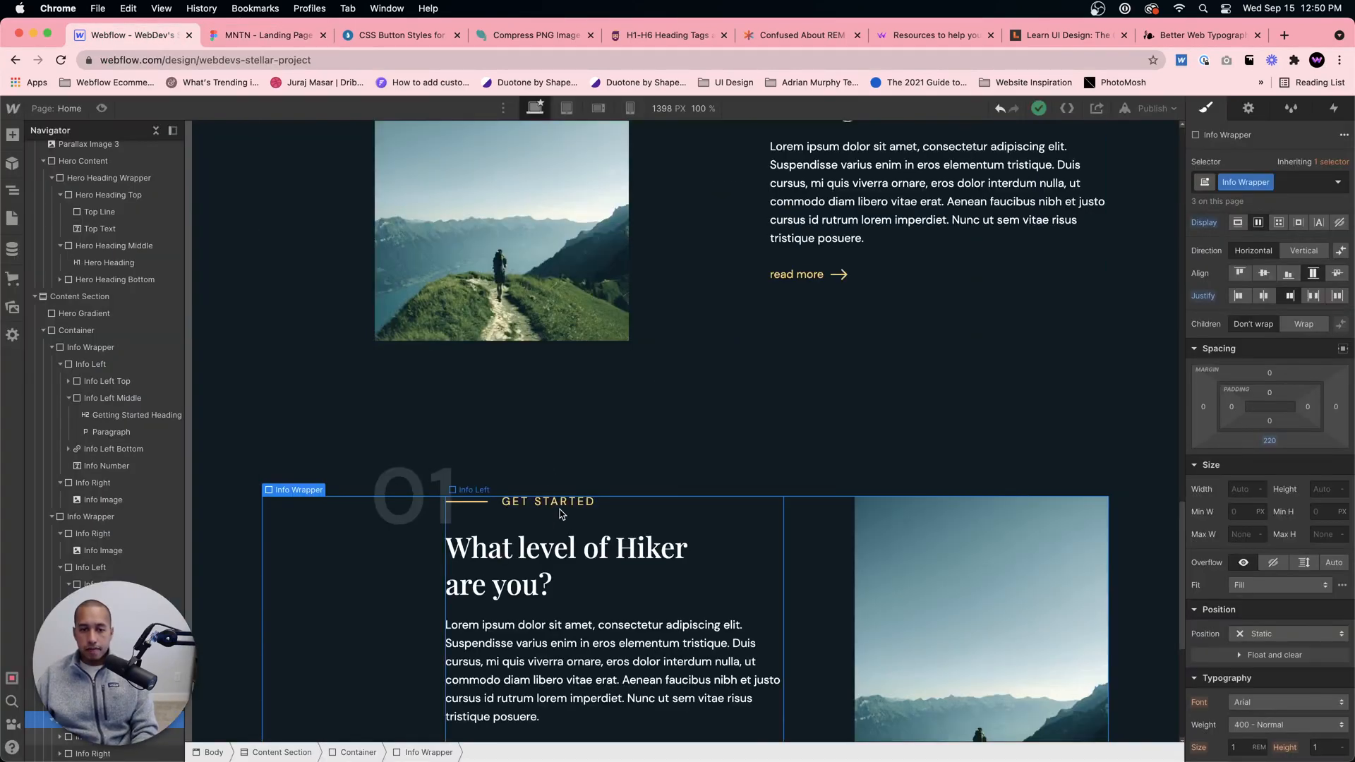
pyautogui.doubleClick(561, 503)
pyautogui.write('WHERE YOU GO IS THE KEY')
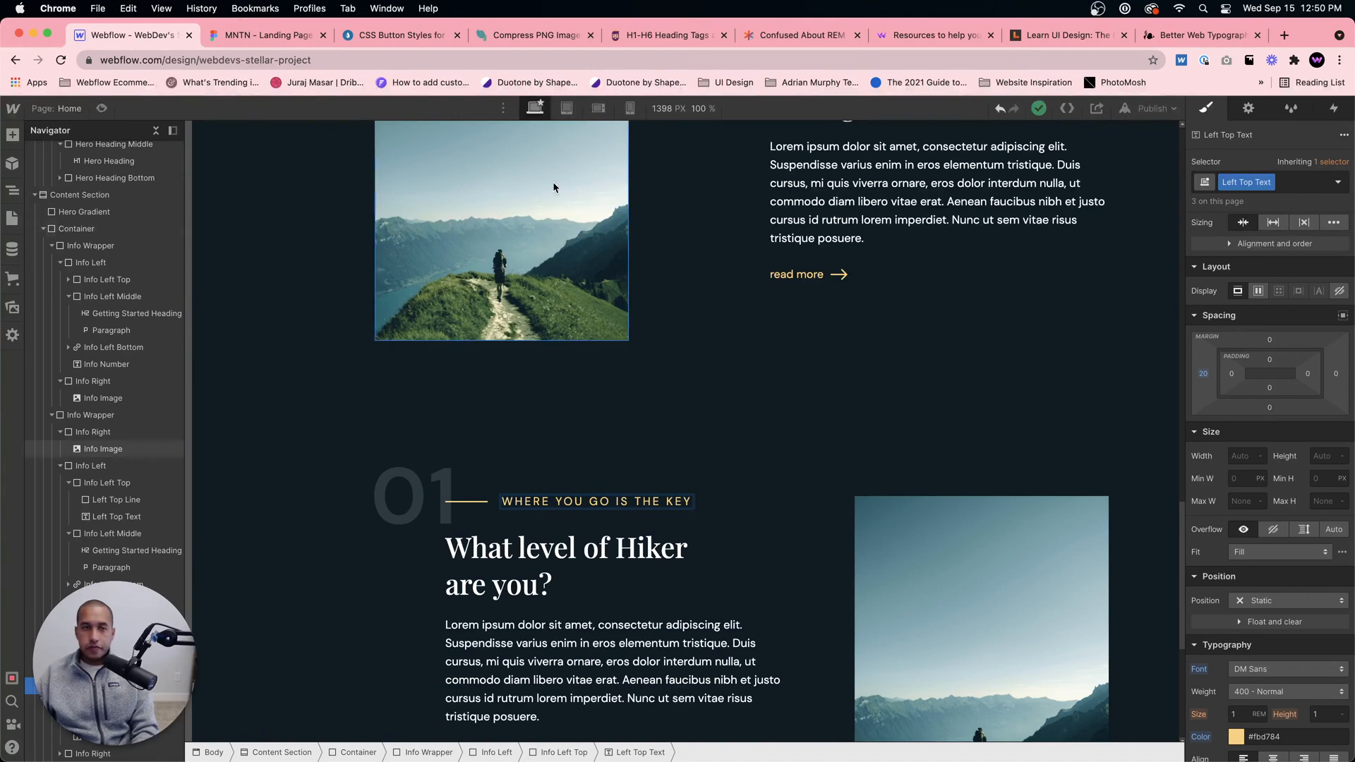
# Step: Select the second block's paragraph in the Figma design, inspect it and copy its text content
pyautogui.click(291, 36)
pyautogui.scroll(3, 747, 205)
pyautogui.scroll(5, 747, 205)
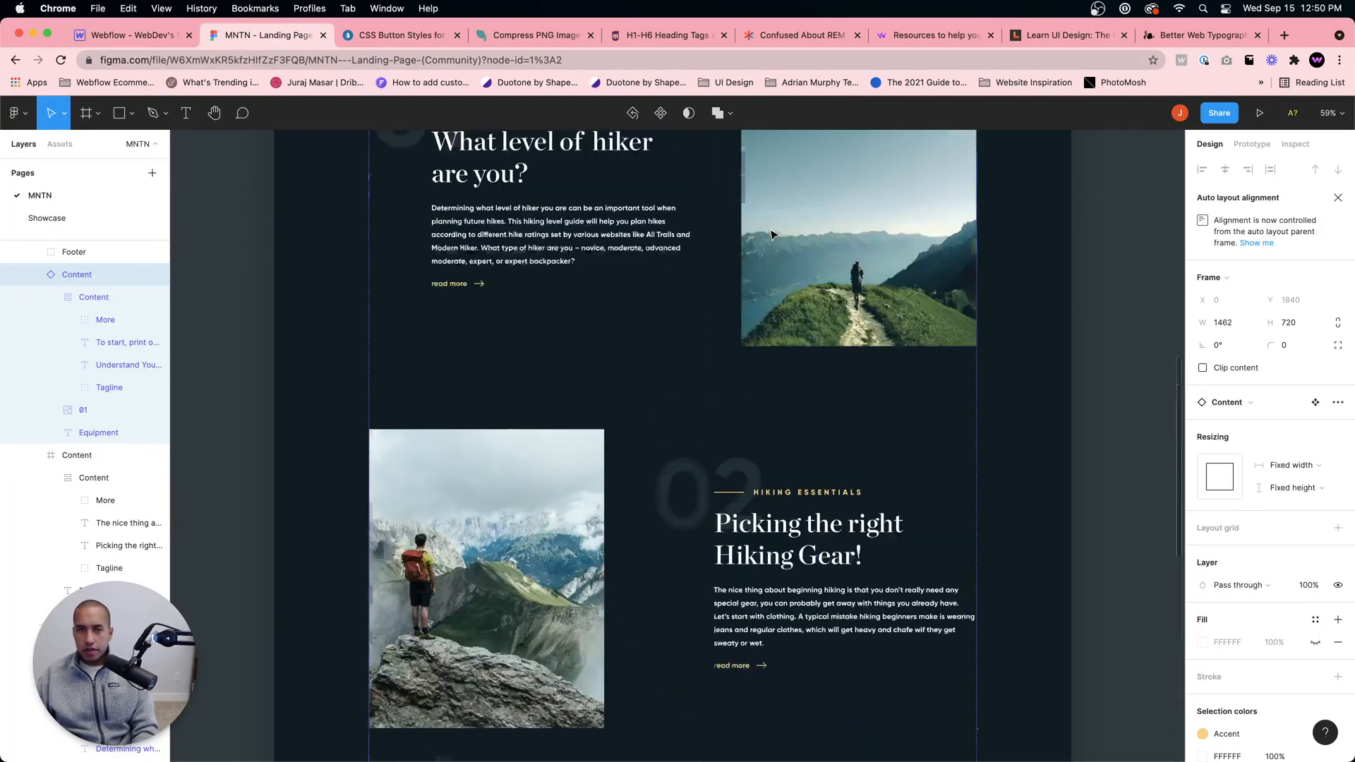
pyautogui.scroll(-2, 791, 444)
pyautogui.click(811, 480)
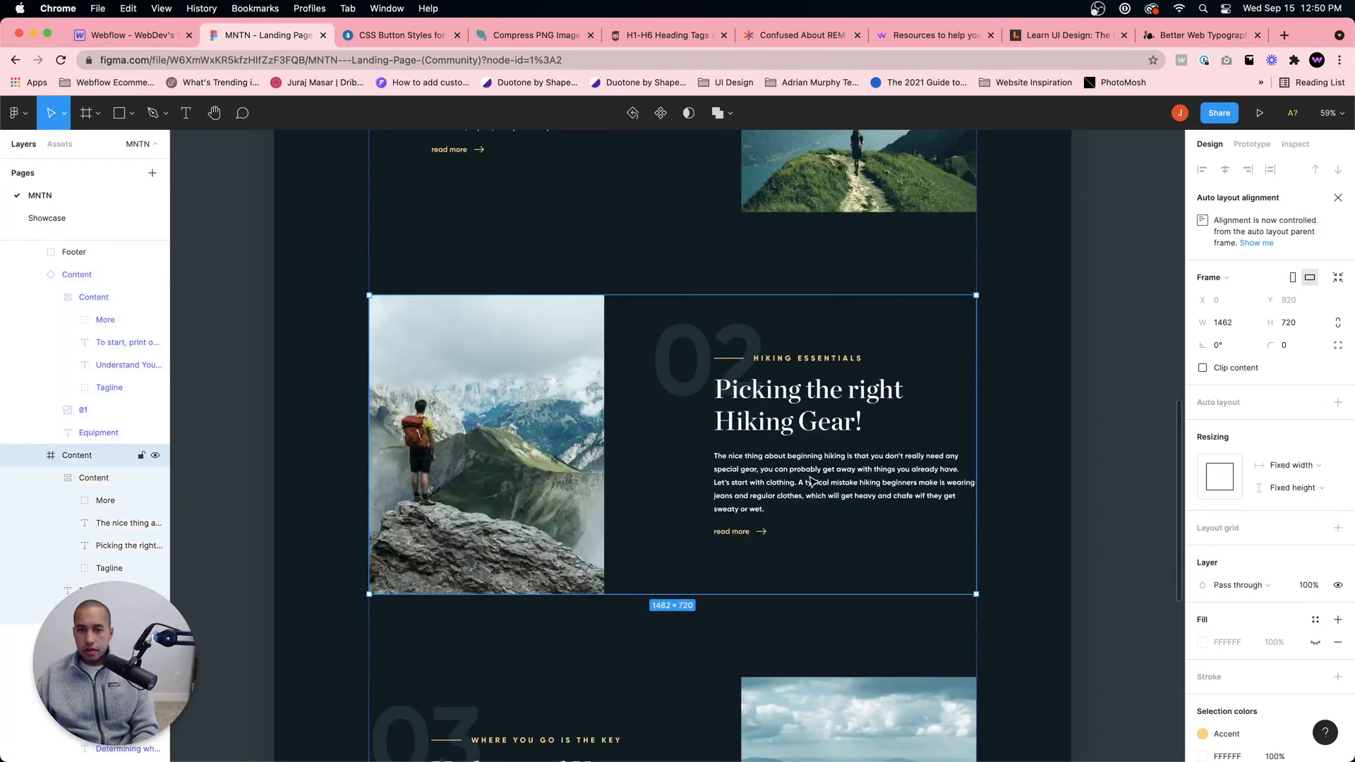
pyautogui.click(812, 480)
pyautogui.click(1295, 144)
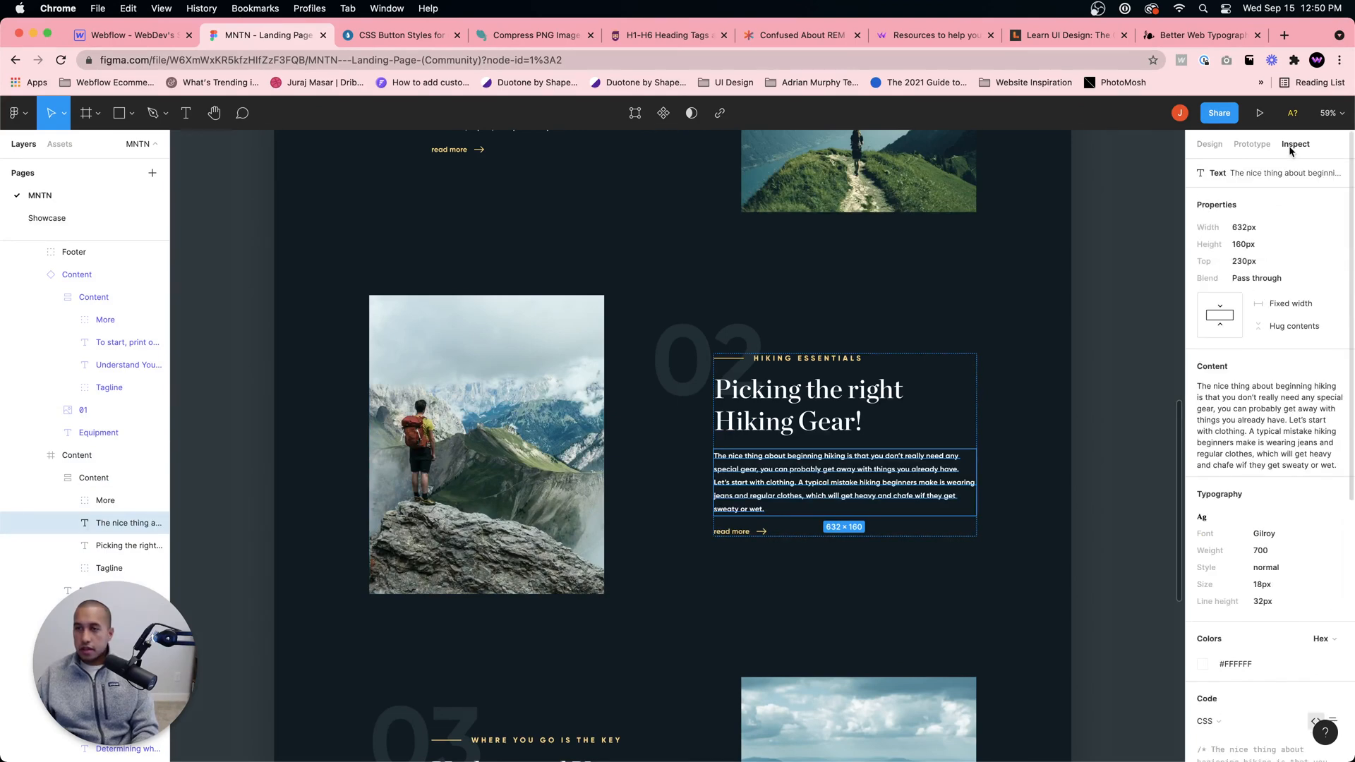
pyautogui.click(1323, 367)
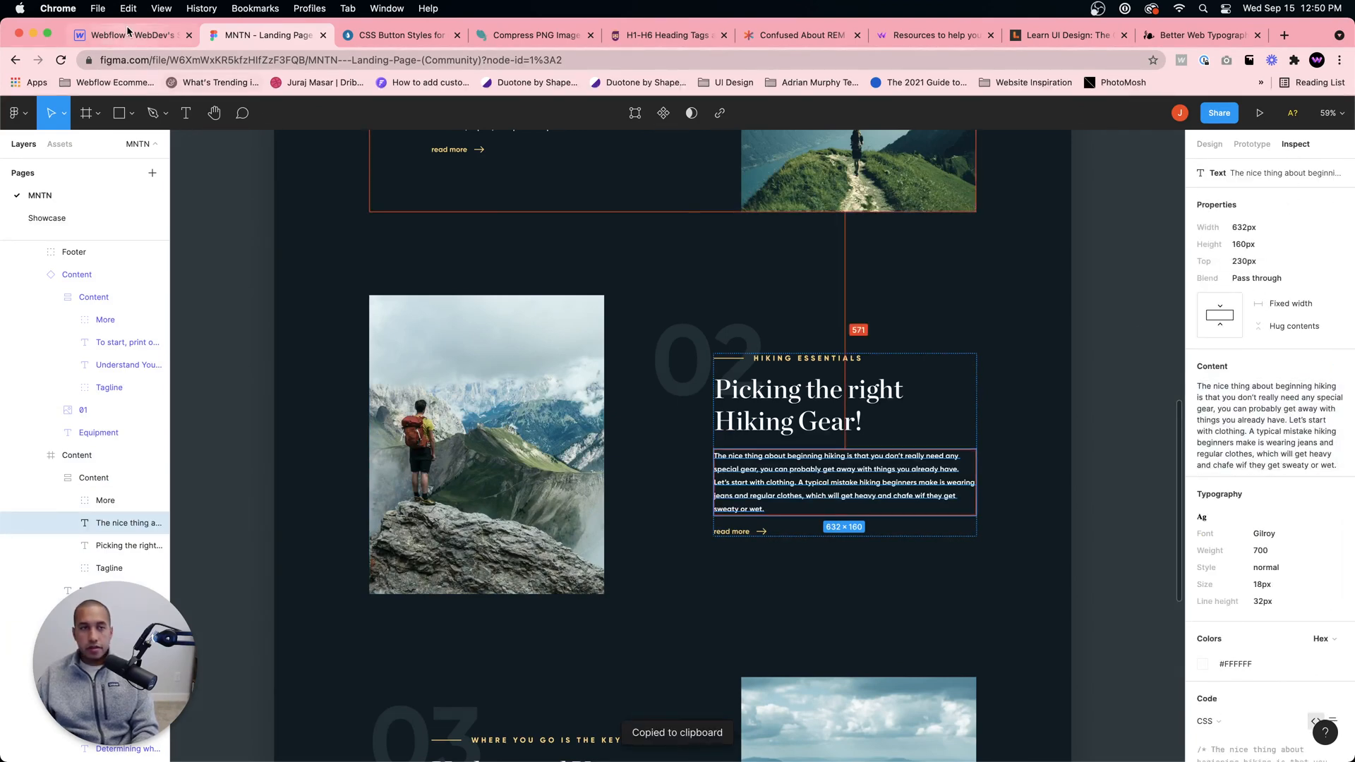
# Step: Replace the placeholder paragraph in Webflow's second content block with the copied hiking gear text
pyautogui.click(161, 37)
pyautogui.scroll(4, 907, 312)
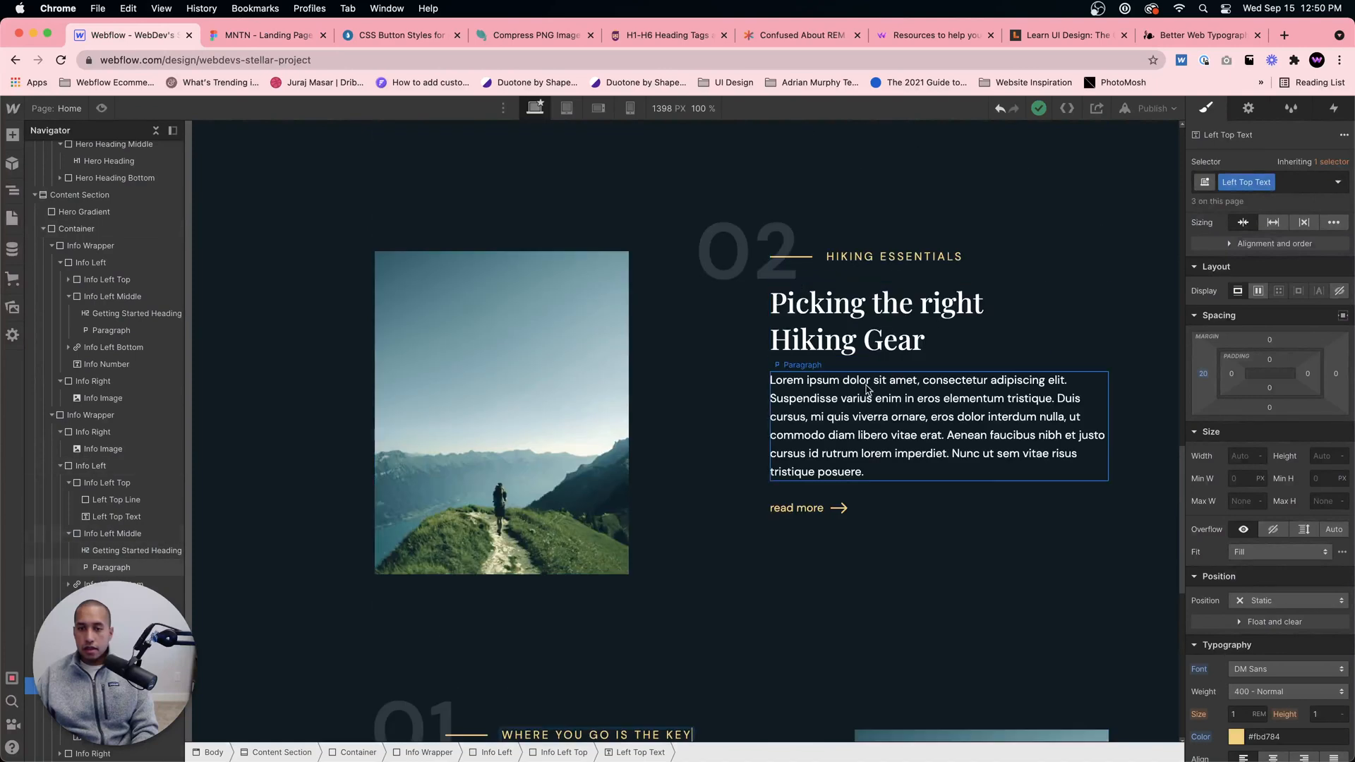
pyautogui.doubleClick(859, 403)
pyautogui.press('super+a')
pyautogui.press('super+v')
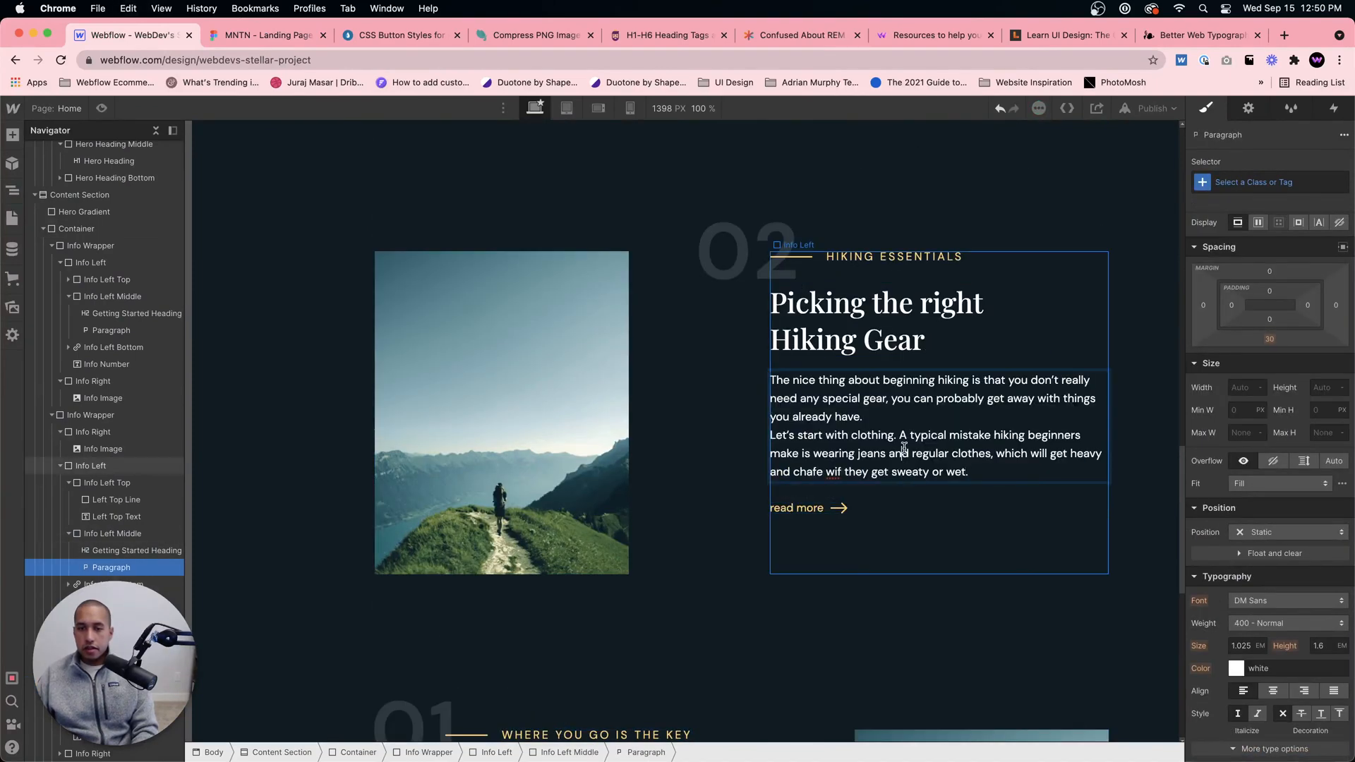
pyautogui.click(830, 370)
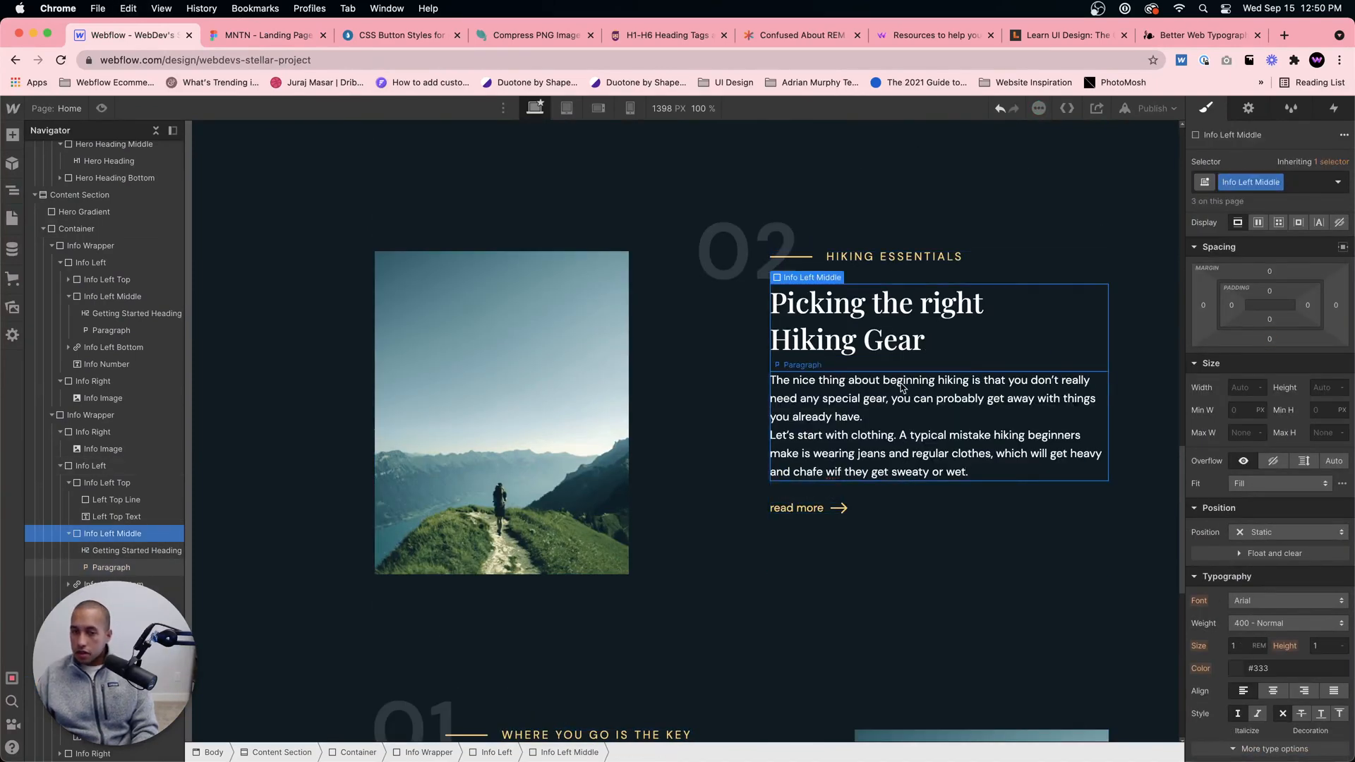
# Step: Compare the paragraph with the Figma design and remove the line break before "Let's start with clothing" in the second block
pyautogui.click(272, 35)
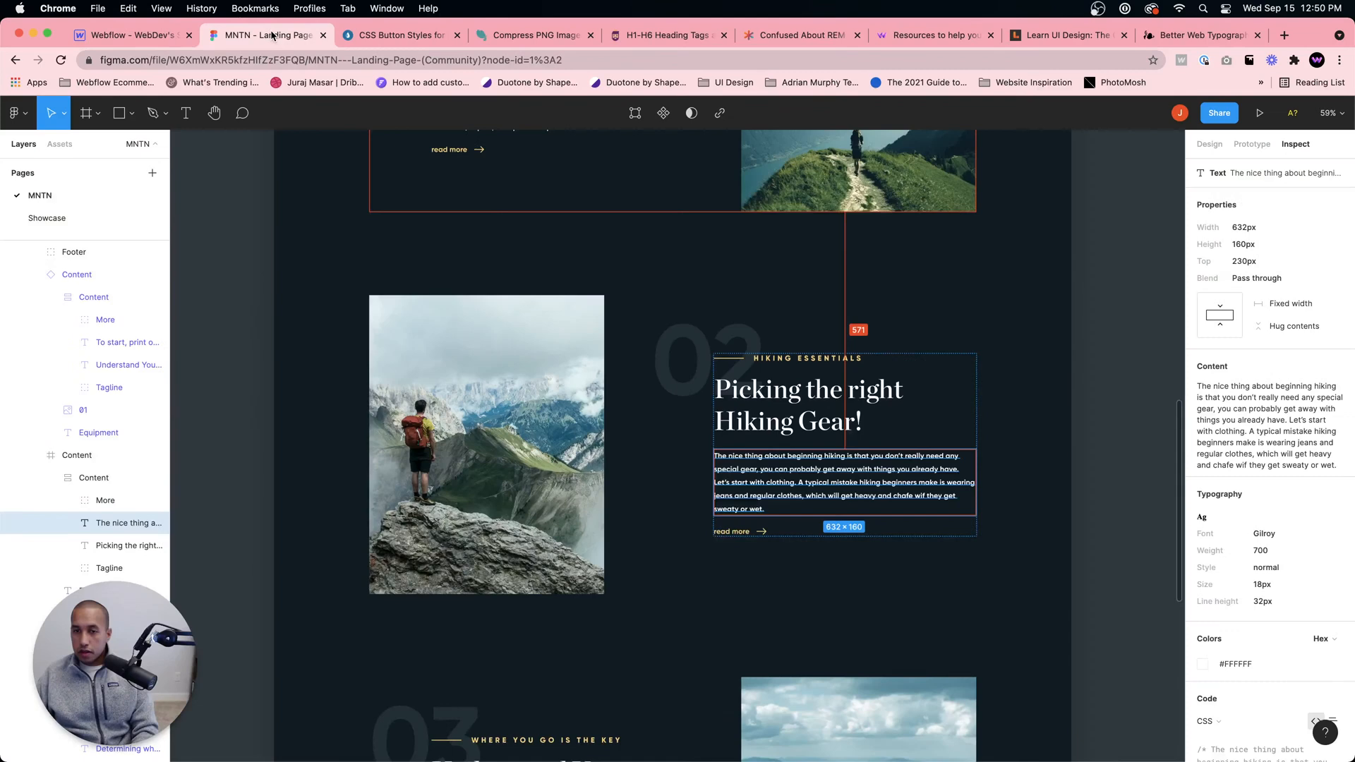
pyautogui.click(147, 39)
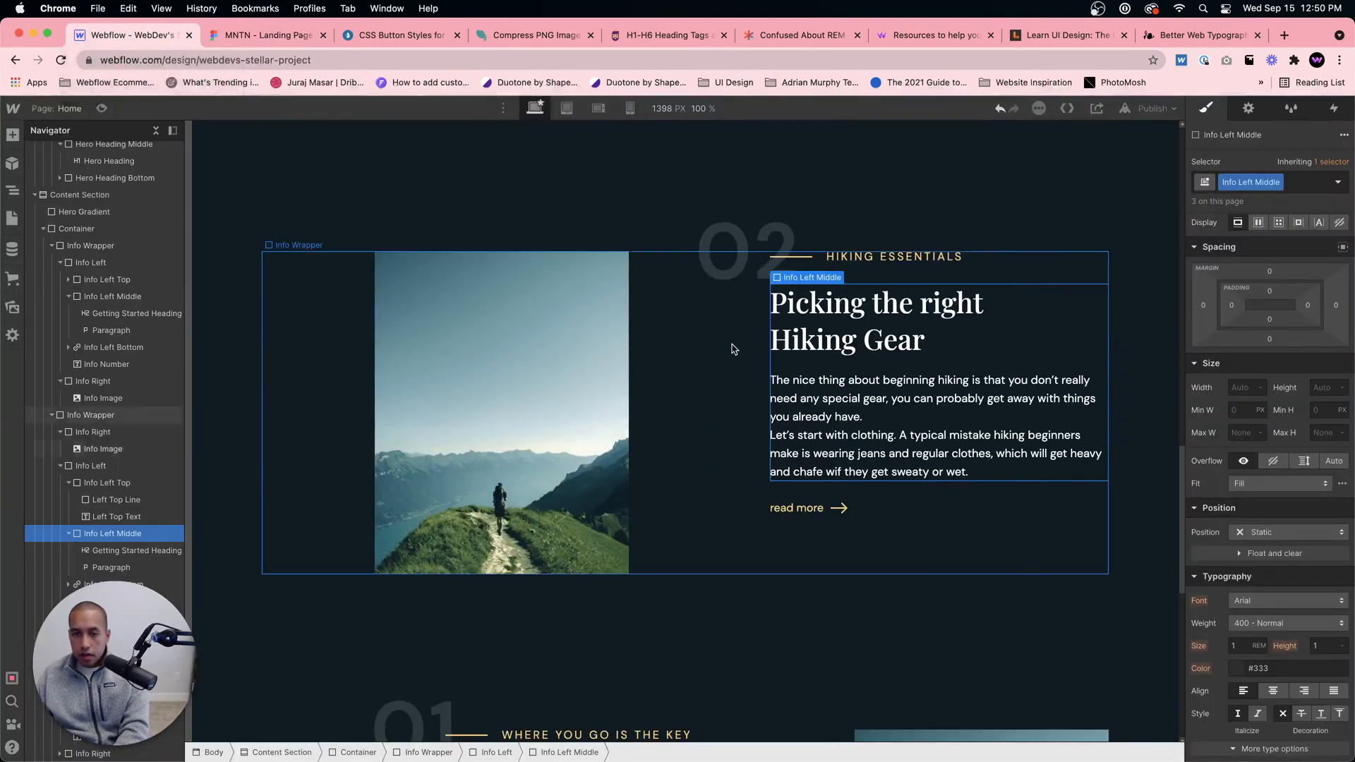
pyautogui.doubleClick(798, 418)
pyautogui.click(769, 434)
pyautogui.press('BackSpace')
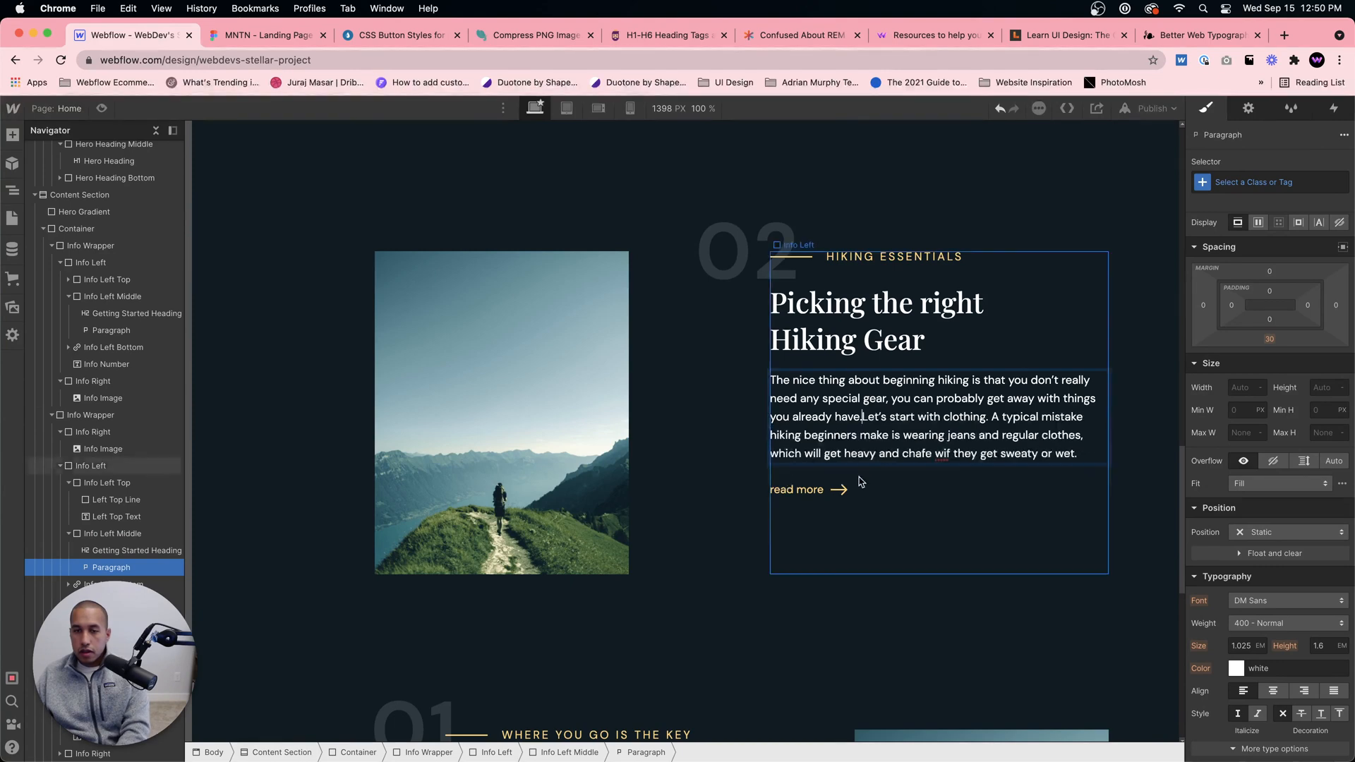
pyautogui.click(856, 490)
# Step: Check the third block in the Figma design and replace its heading in Webflow with "Understand your Map & Timing"
pyautogui.scroll(-5, 524, 570)
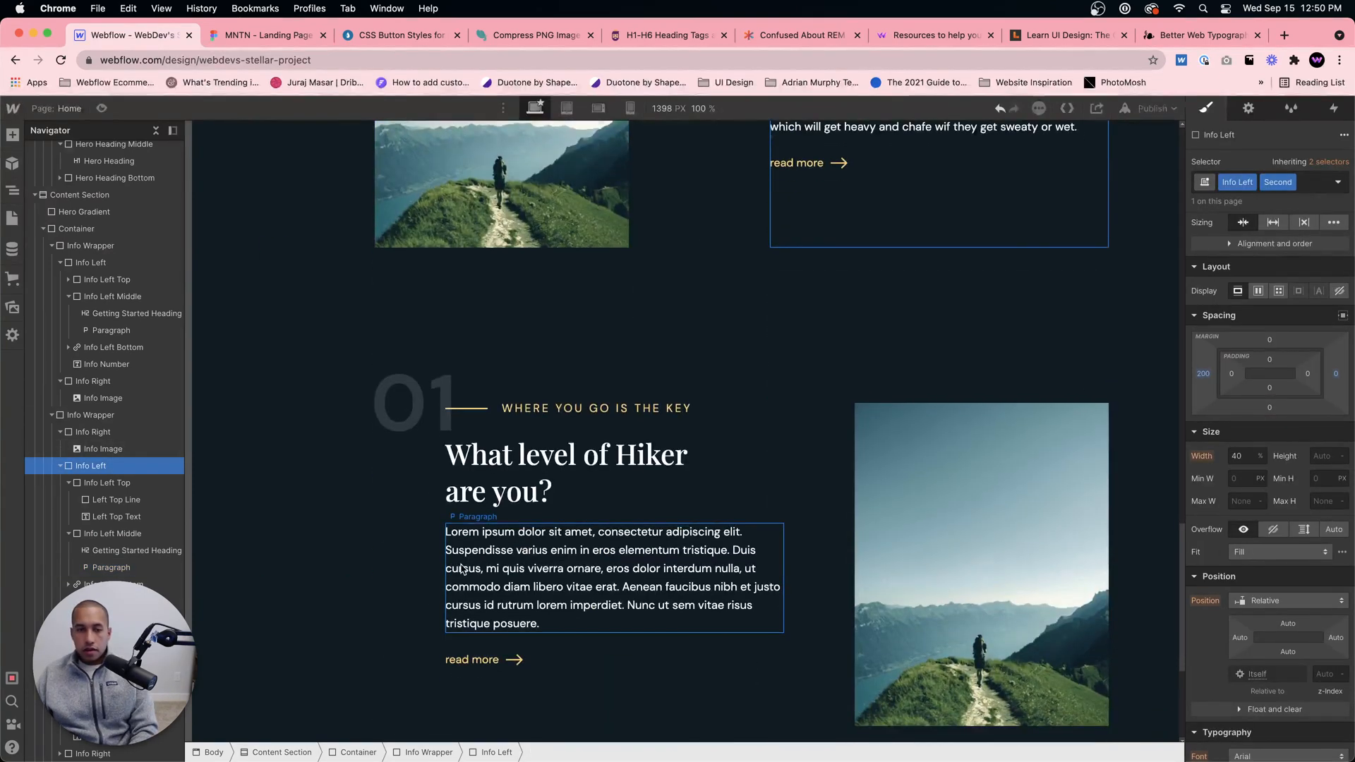
pyautogui.click(524, 570)
pyautogui.click(261, 34)
pyautogui.scroll(-5, 672, 423)
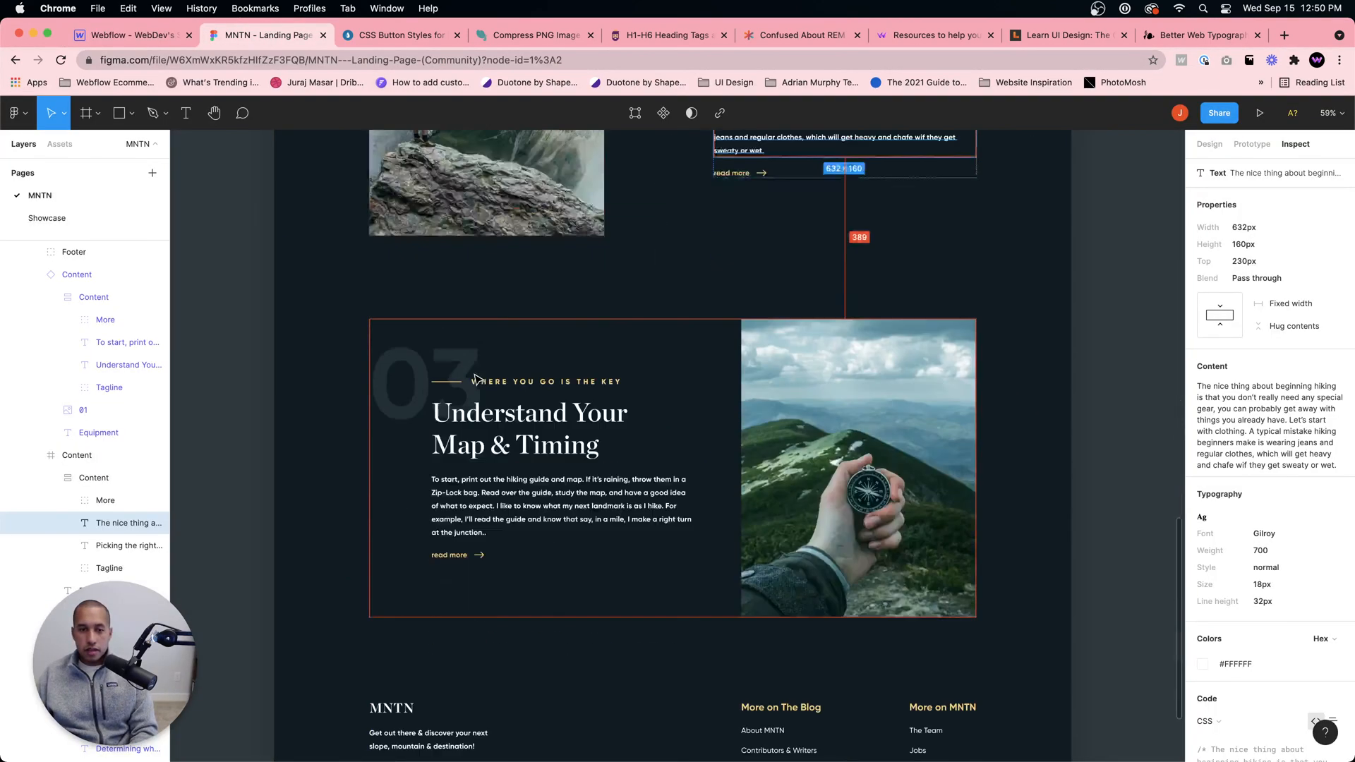
pyautogui.click(136, 35)
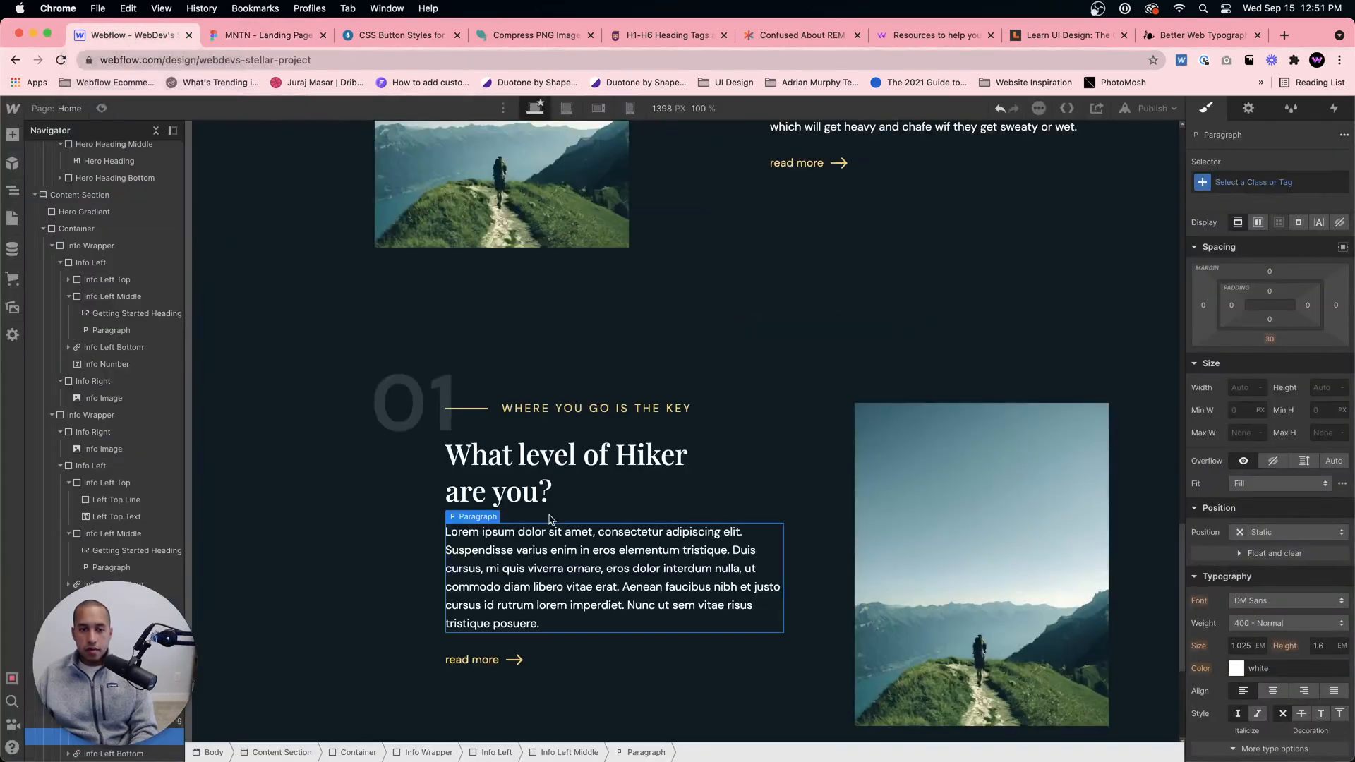
pyautogui.doubleClick(514, 445)
pyautogui.click(271, 41)
pyautogui.click(137, 36)
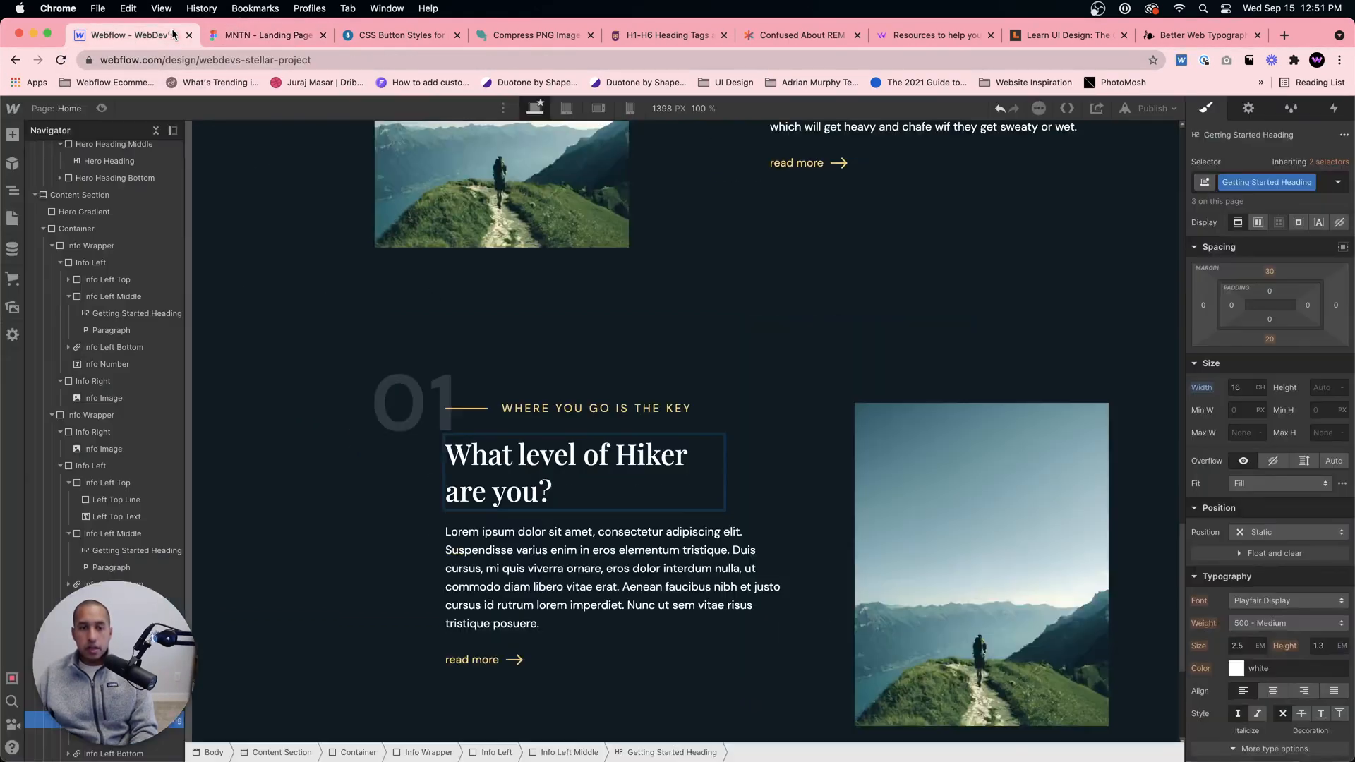
pyautogui.tripleClick(660, 494)
pyautogui.write('Understa')
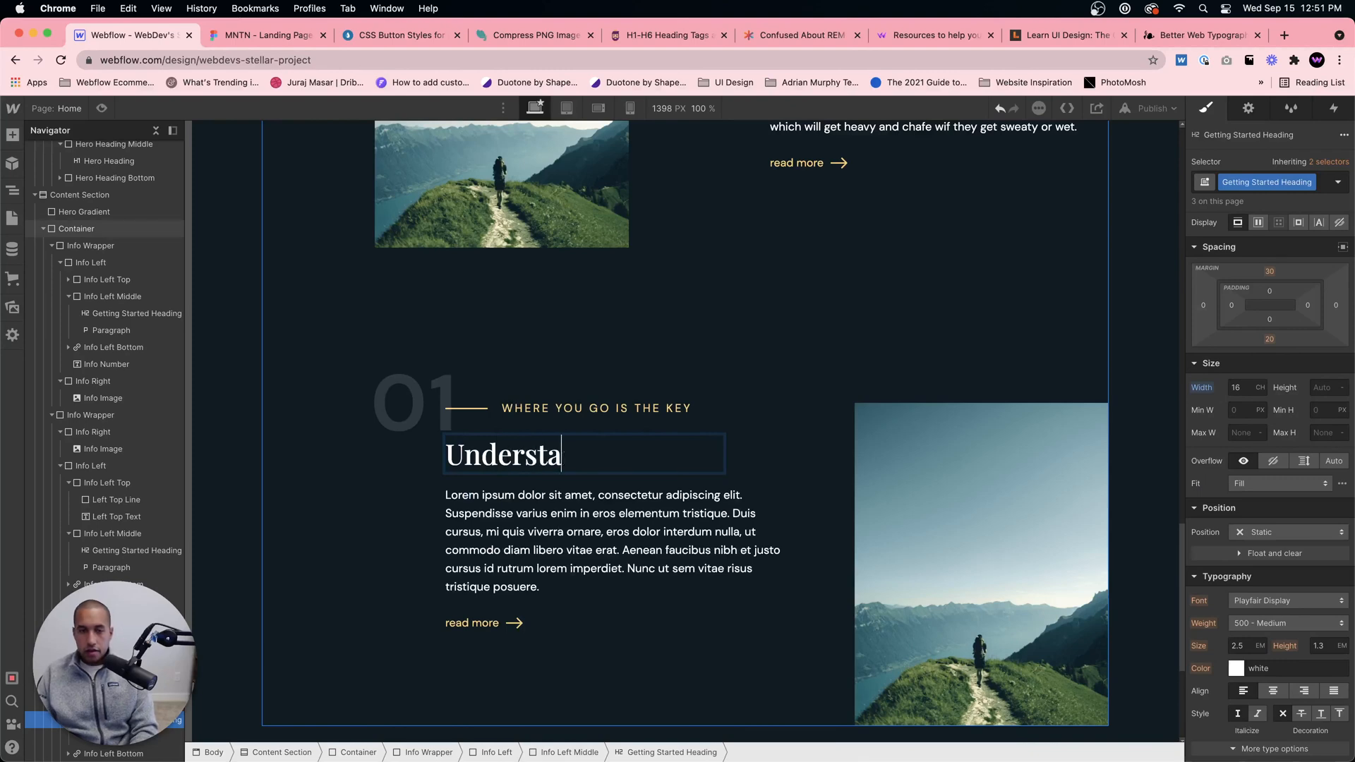
pyautogui.write('nd your Map an')
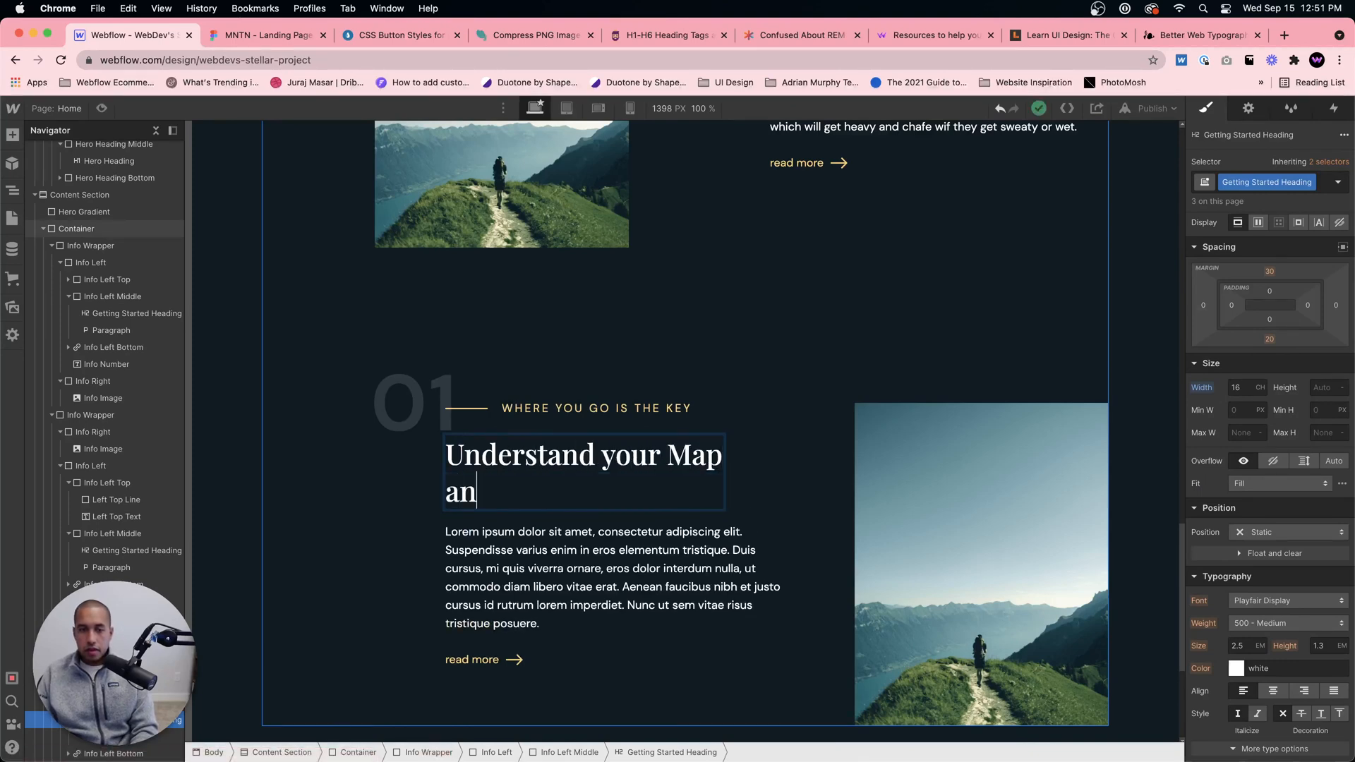
pyautogui.press('BackSpace')
pyautogui.press('BackSpace')
pyautogui.write('& Timing')
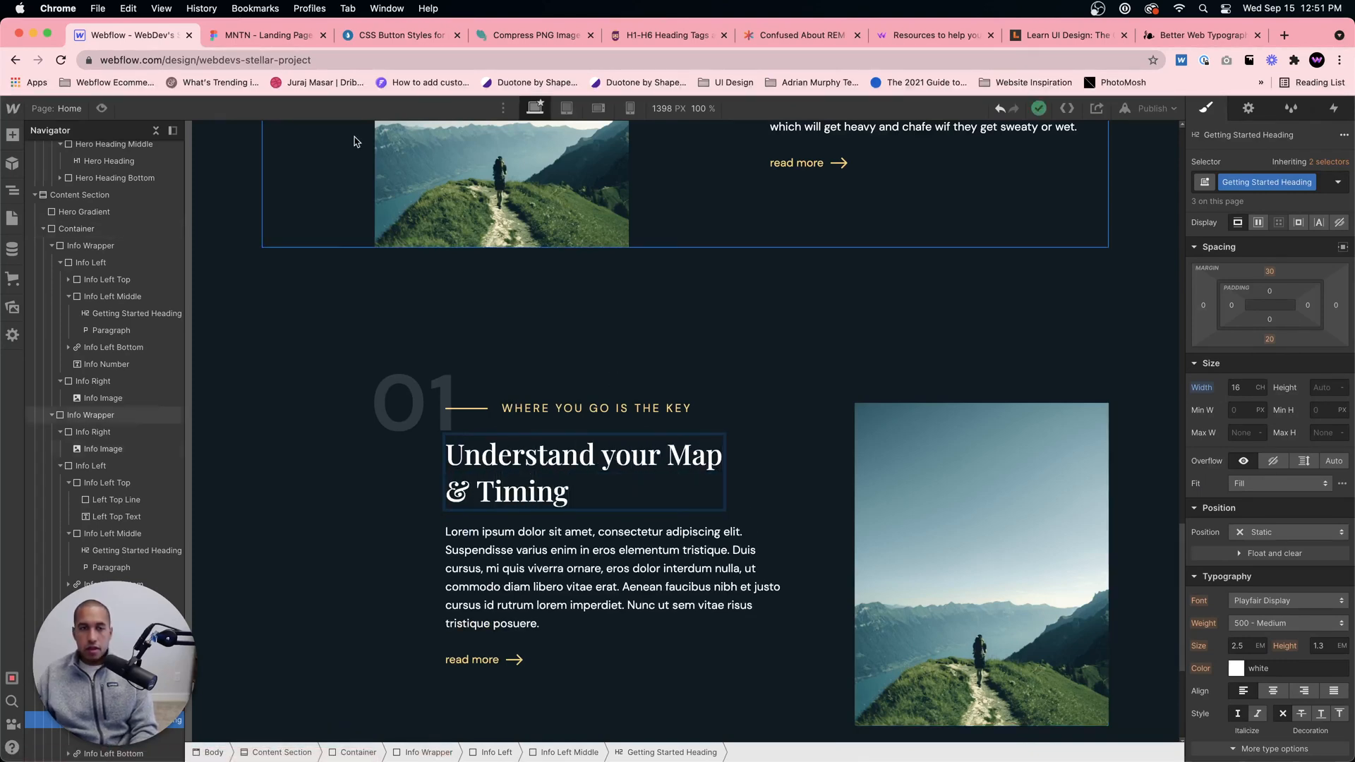
# Step: Compare the third block's heading with the Figma design and capitalize "Your" in Webflow
pyautogui.click(256, 35)
pyautogui.click(137, 39)
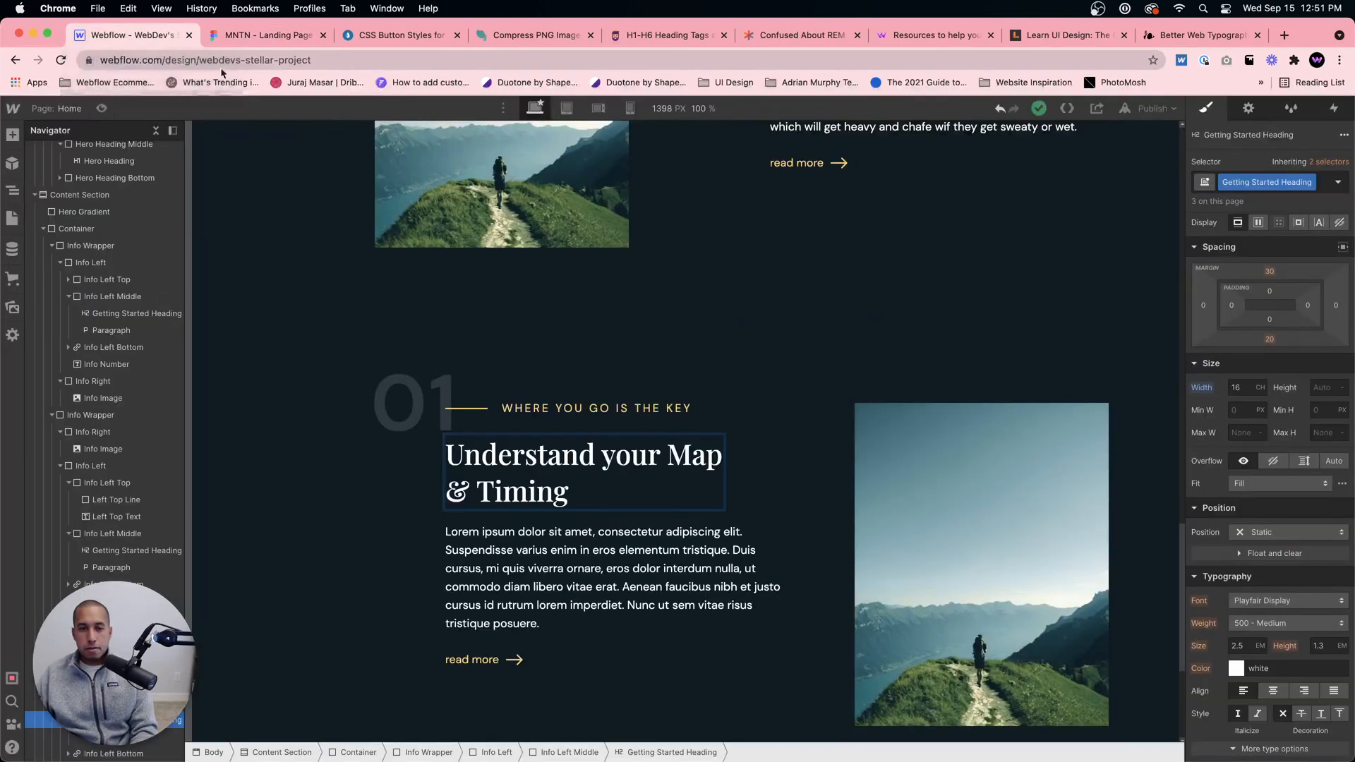
pyautogui.hotkey('shift', 'Right')
pyautogui.write('Y')
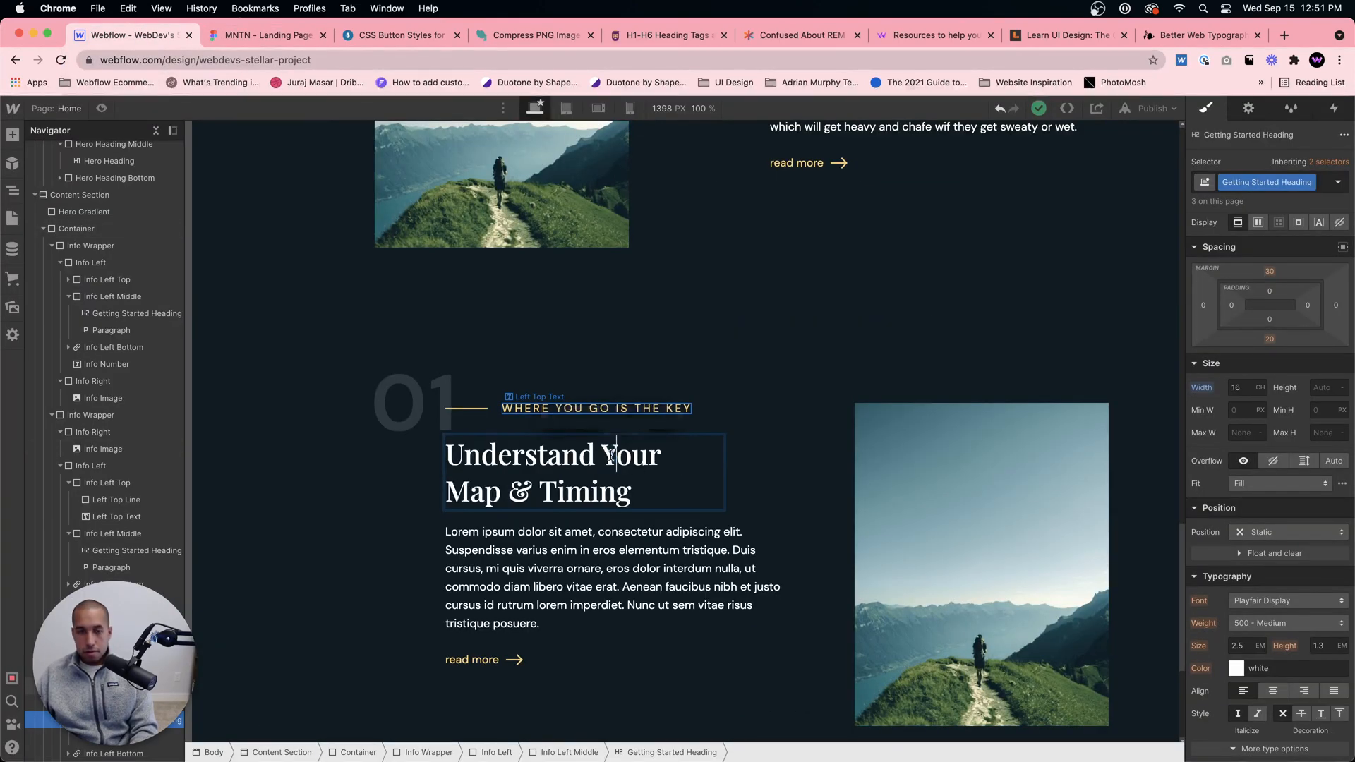
pyautogui.click(677, 515)
# Step: Select the third block's paragraph in the Figma design and copy its text content
pyautogui.click(666, 587)
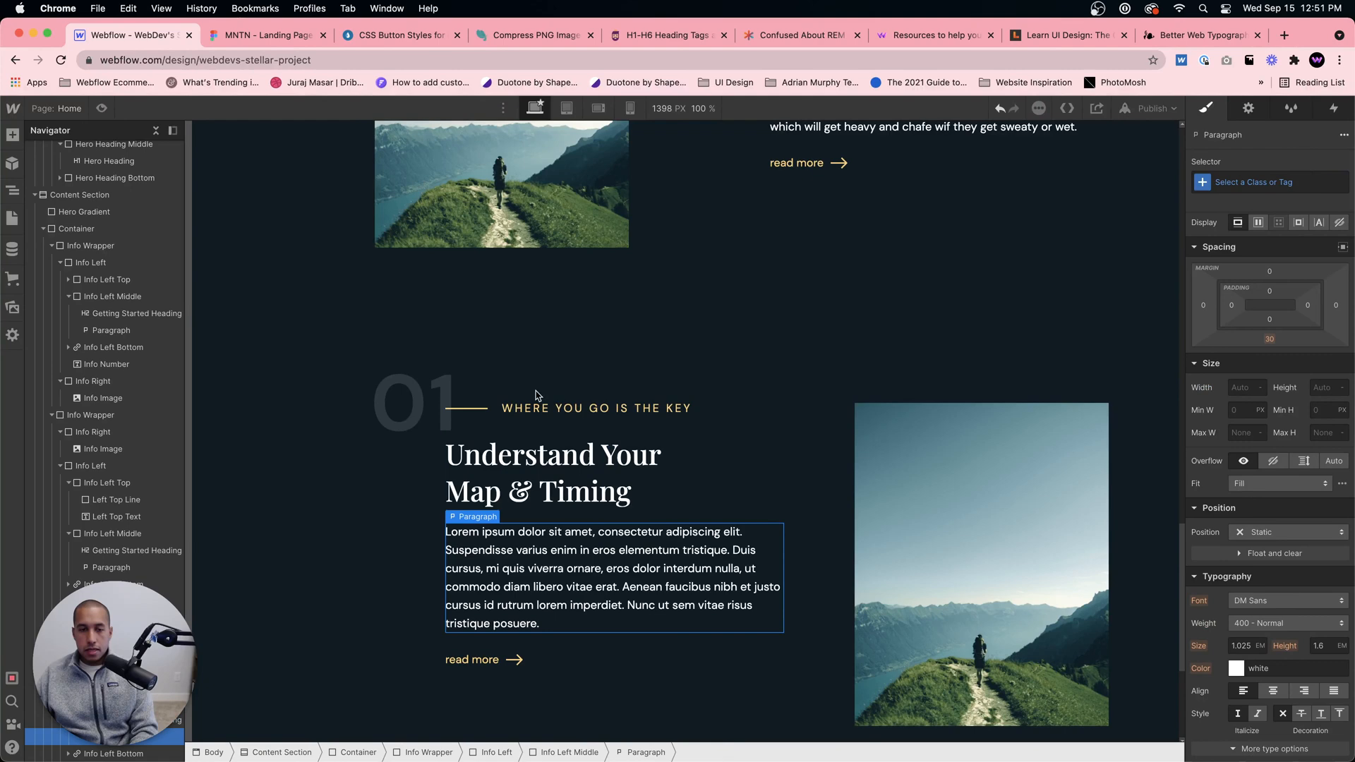
pyautogui.click(263, 38)
pyautogui.click(602, 531)
pyautogui.doubleClick(595, 506)
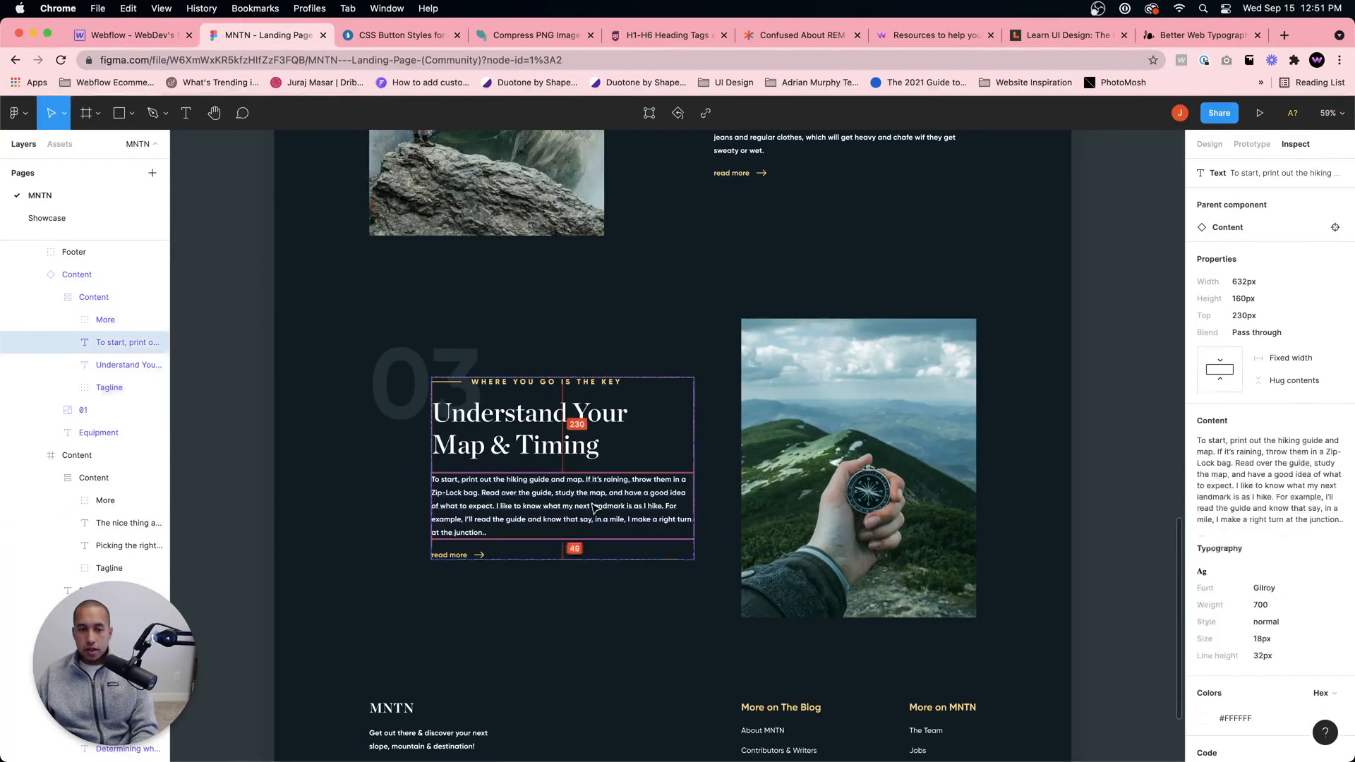
pyautogui.click(1319, 425)
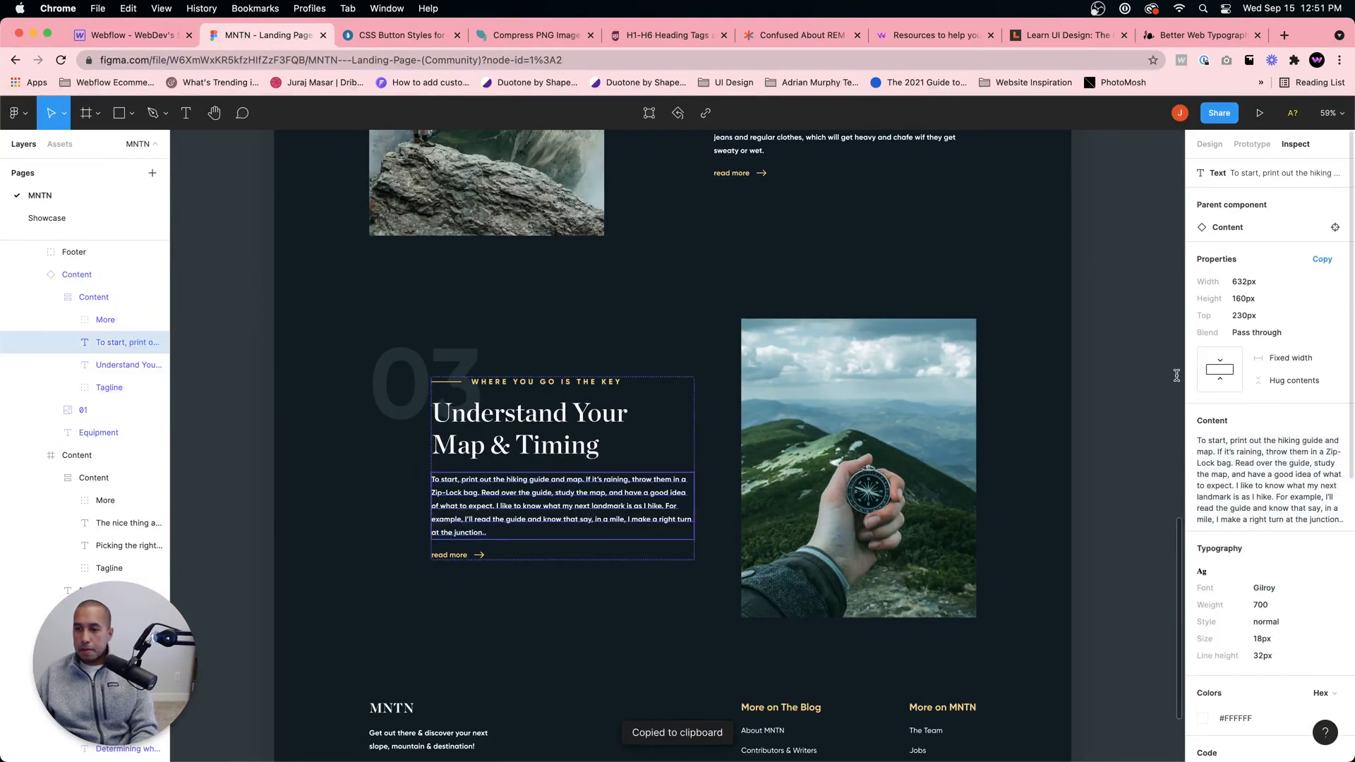
# Step: Replace the placeholder paragraph in Webflow's third content block with the copied hiking guide and map text
pyautogui.click(134, 36)
pyautogui.doubleClick(637, 584)
pyautogui.press('super+a')
pyautogui.press('super+v')
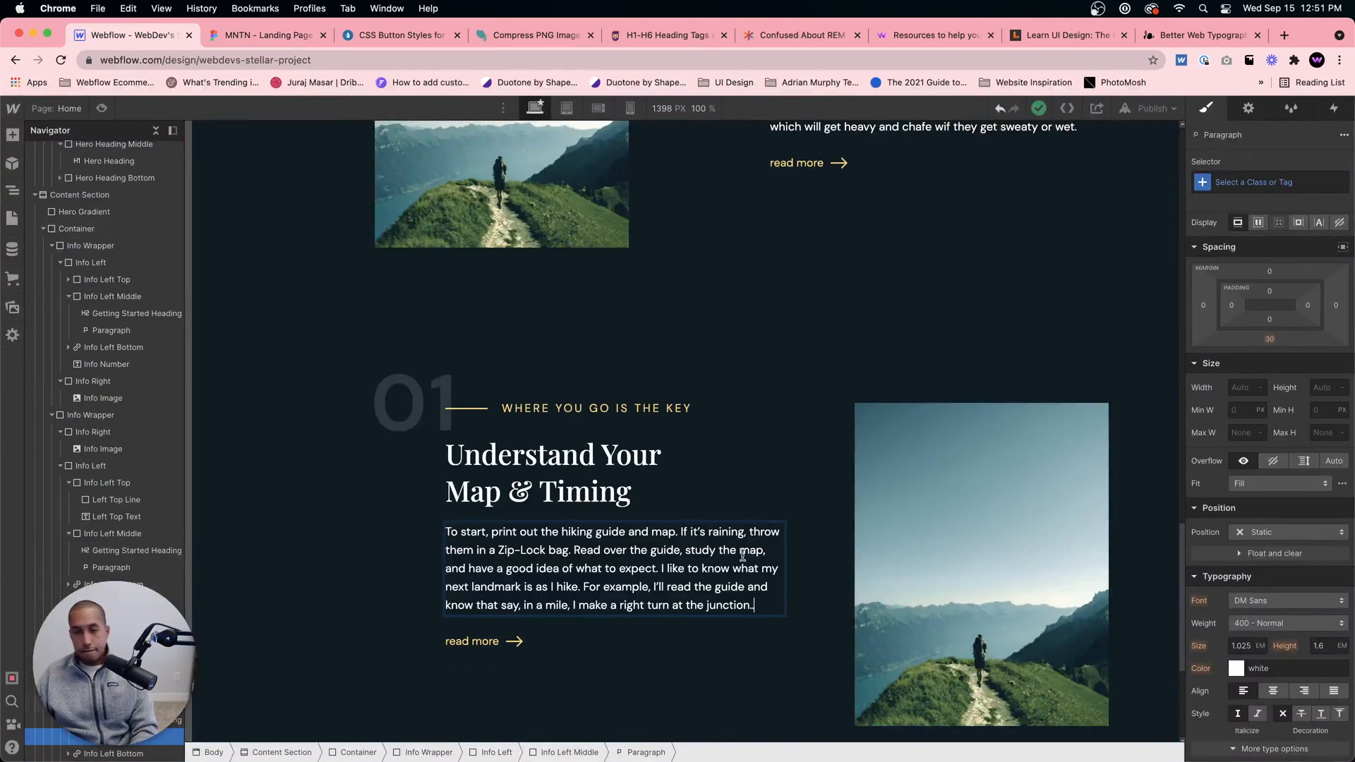
pyautogui.click(768, 508)
# Step: Select the Content Section and set its bottom padding to 100 px
pyautogui.scroll(-4, 812, 501)
pyautogui.scroll(4, 816, 500)
pyautogui.scroll(-4, 808, 516)
pyautogui.click(799, 533)
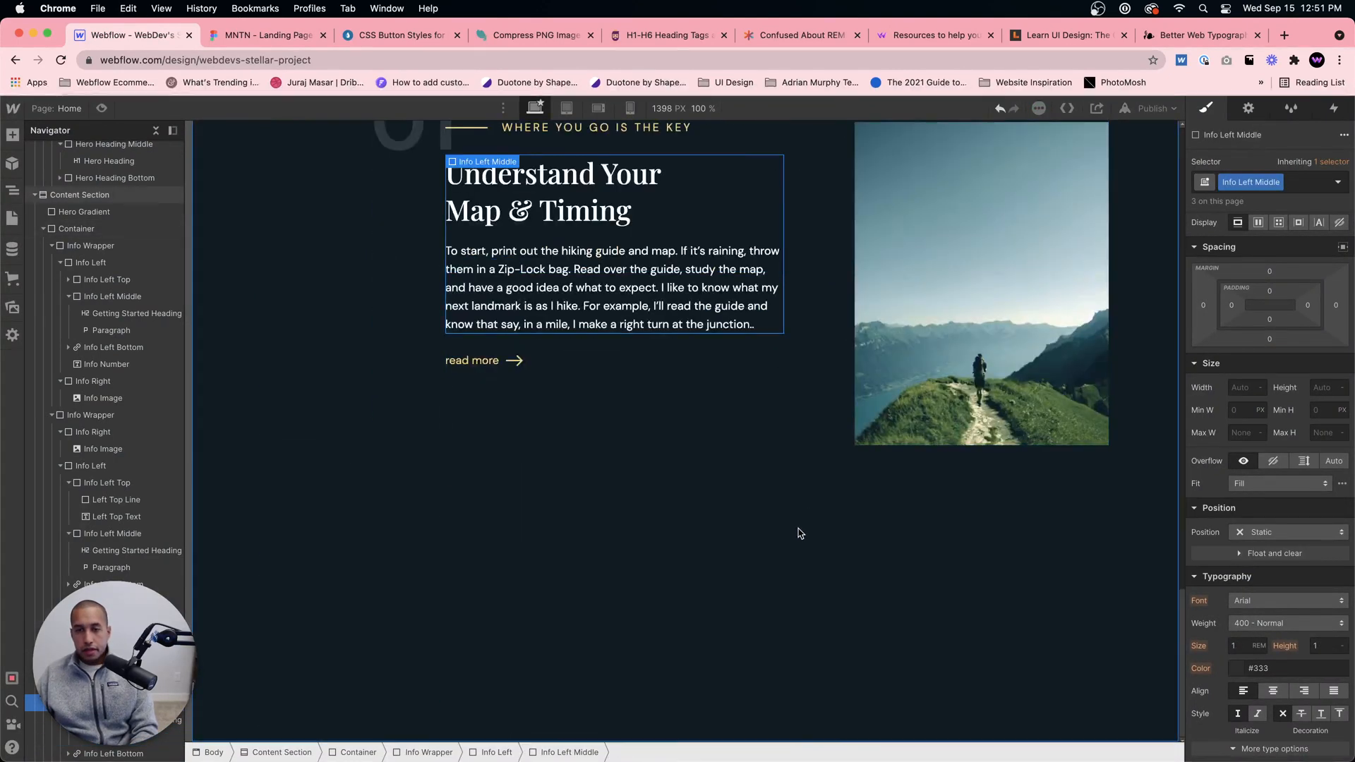
pyautogui.click(1274, 321)
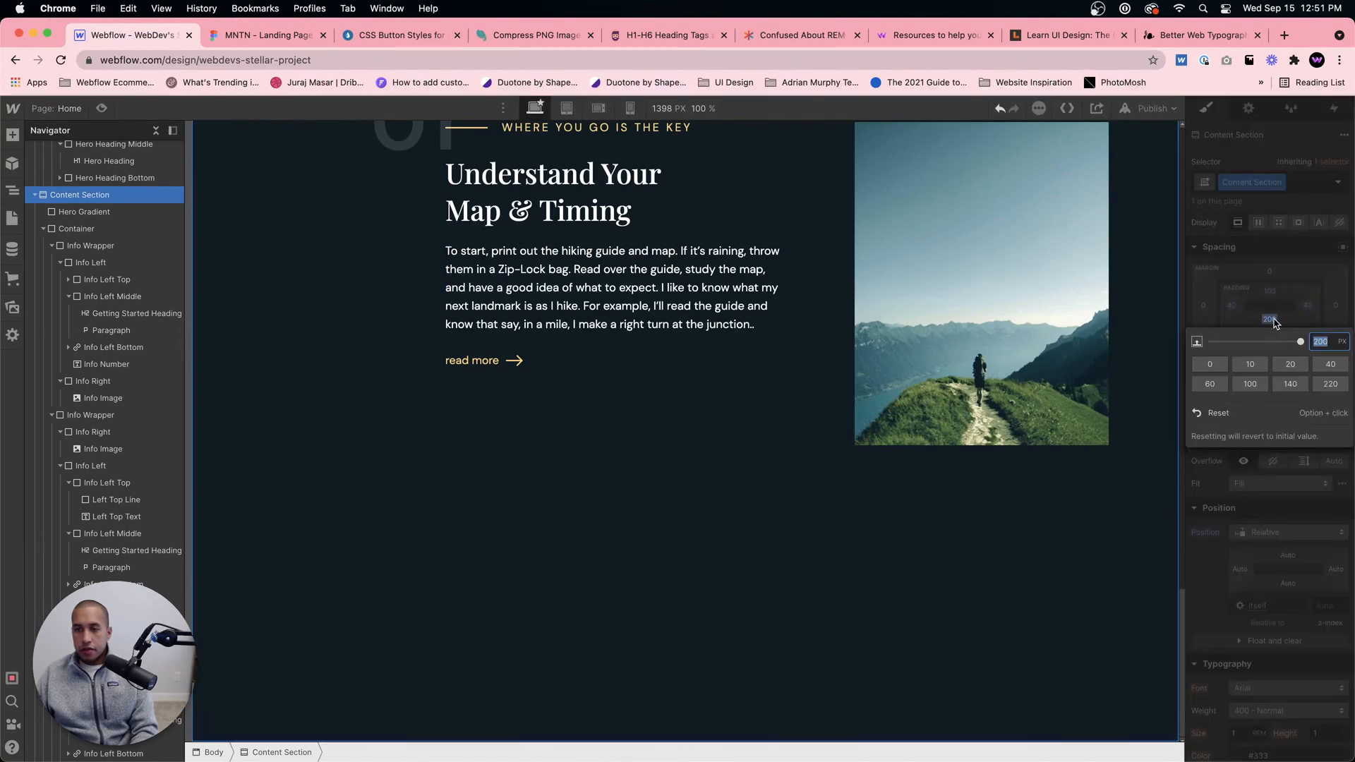
pyautogui.click(803, 398)
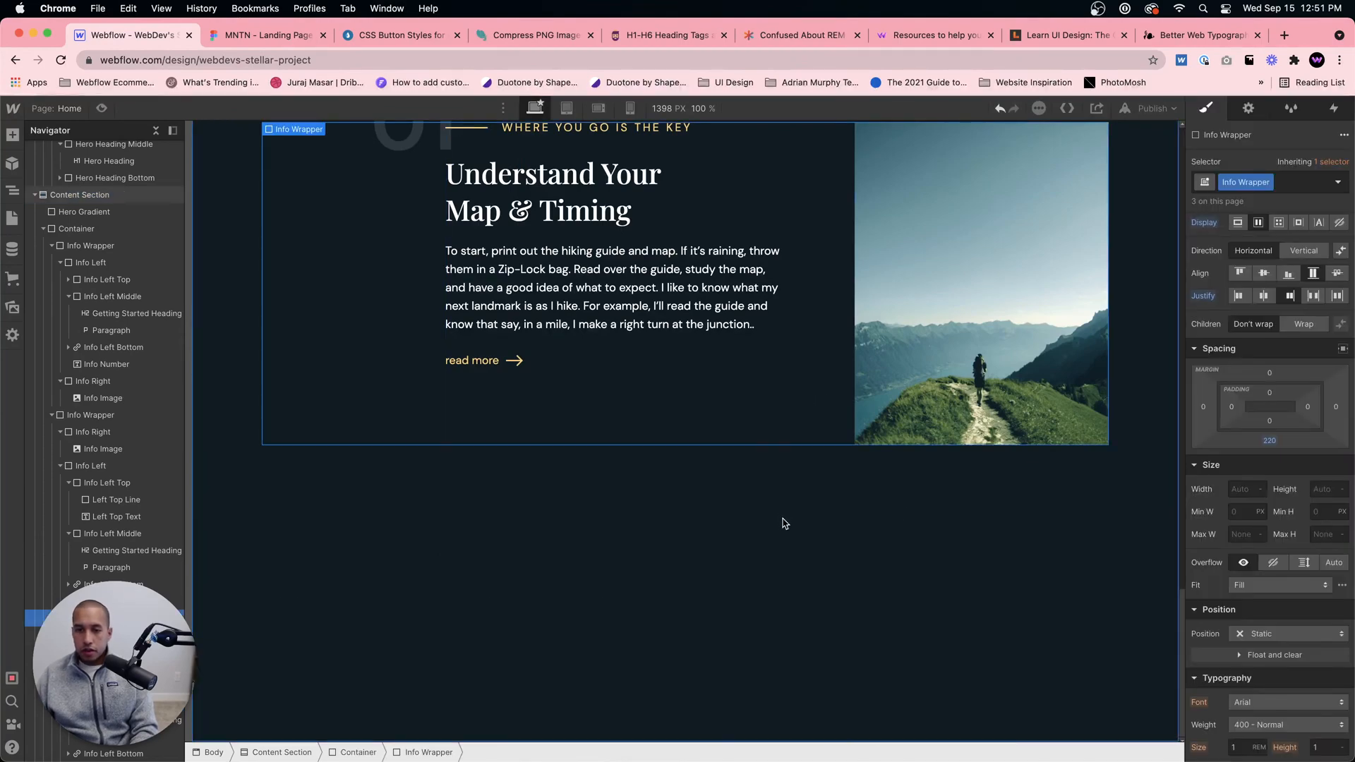
pyautogui.click(785, 524)
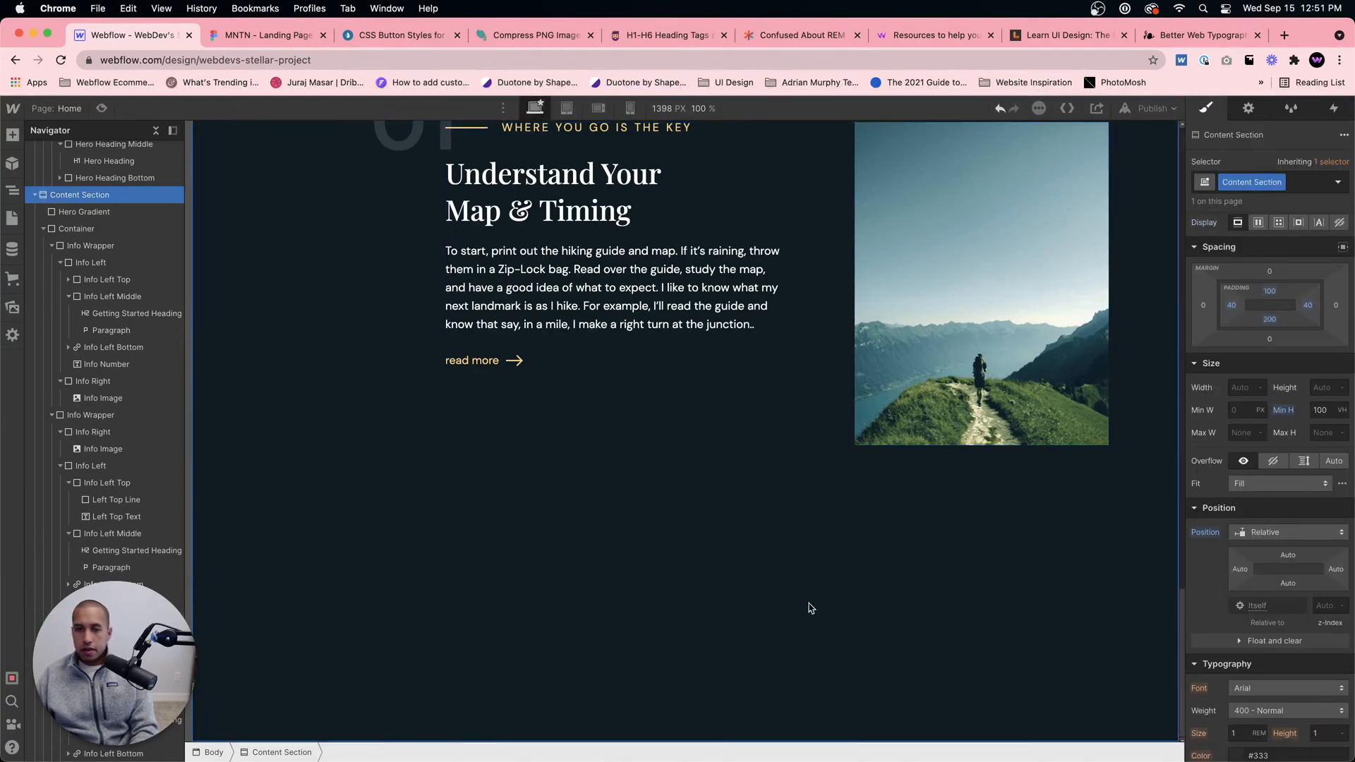
pyautogui.click(1271, 321)
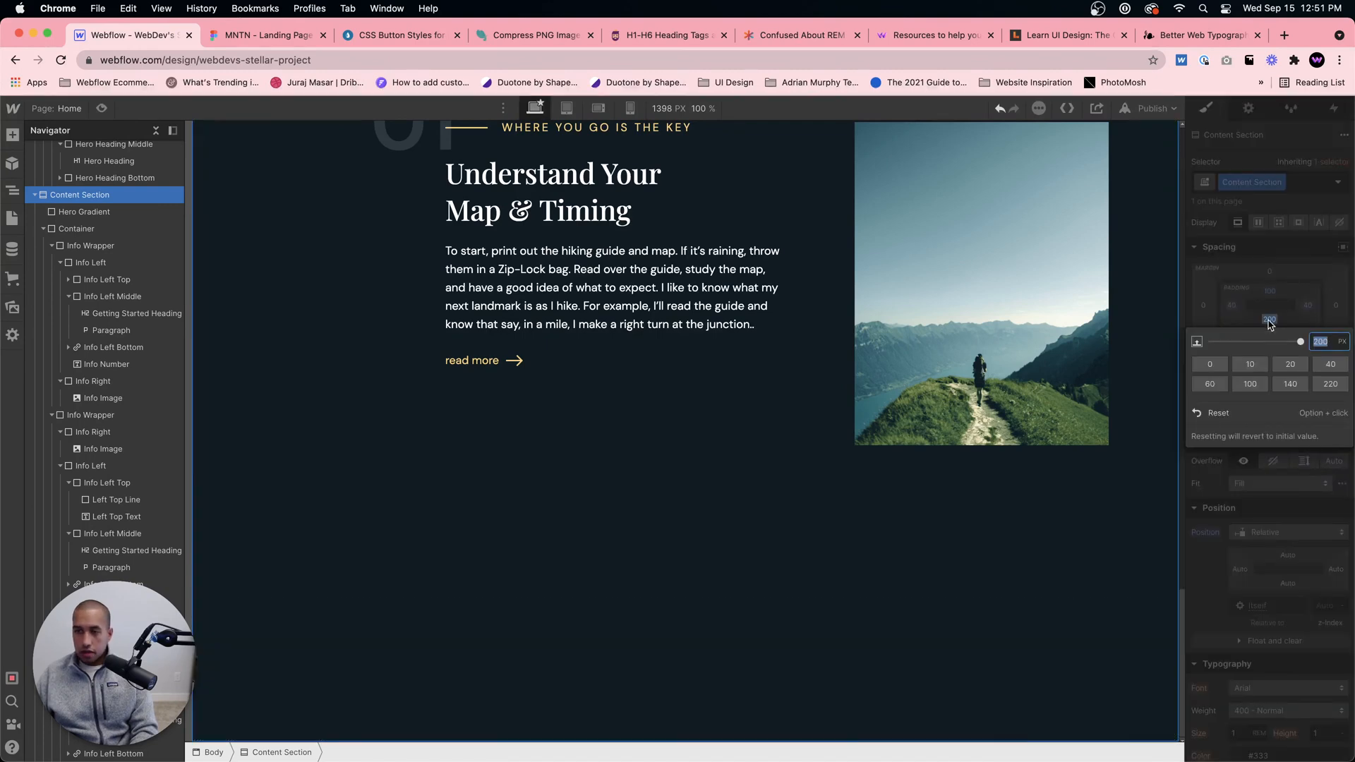
pyautogui.write('100')
pyautogui.press('Return')
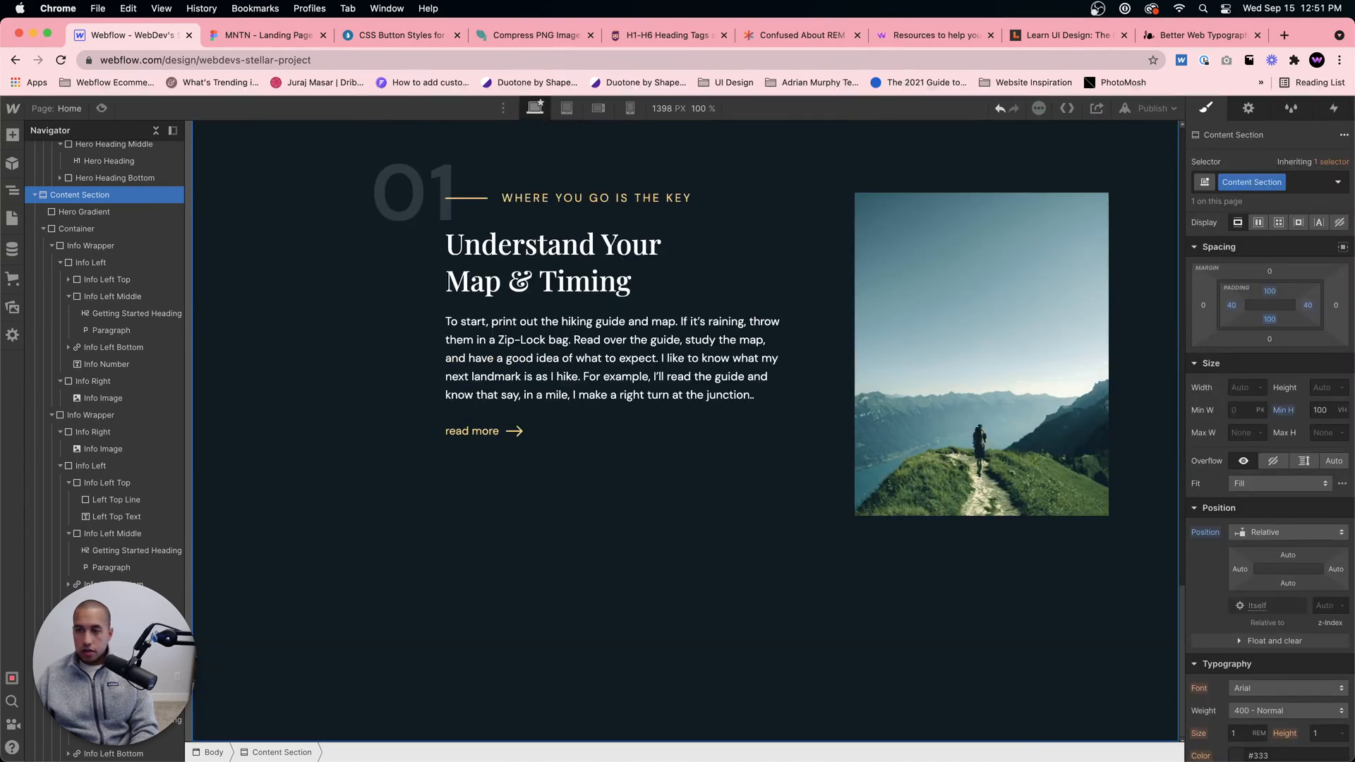
# Step: Try the Content Section with a bottom padding of 0 px
pyautogui.click(1268, 320)
pyautogui.write('0')
pyautogui.press('Return')
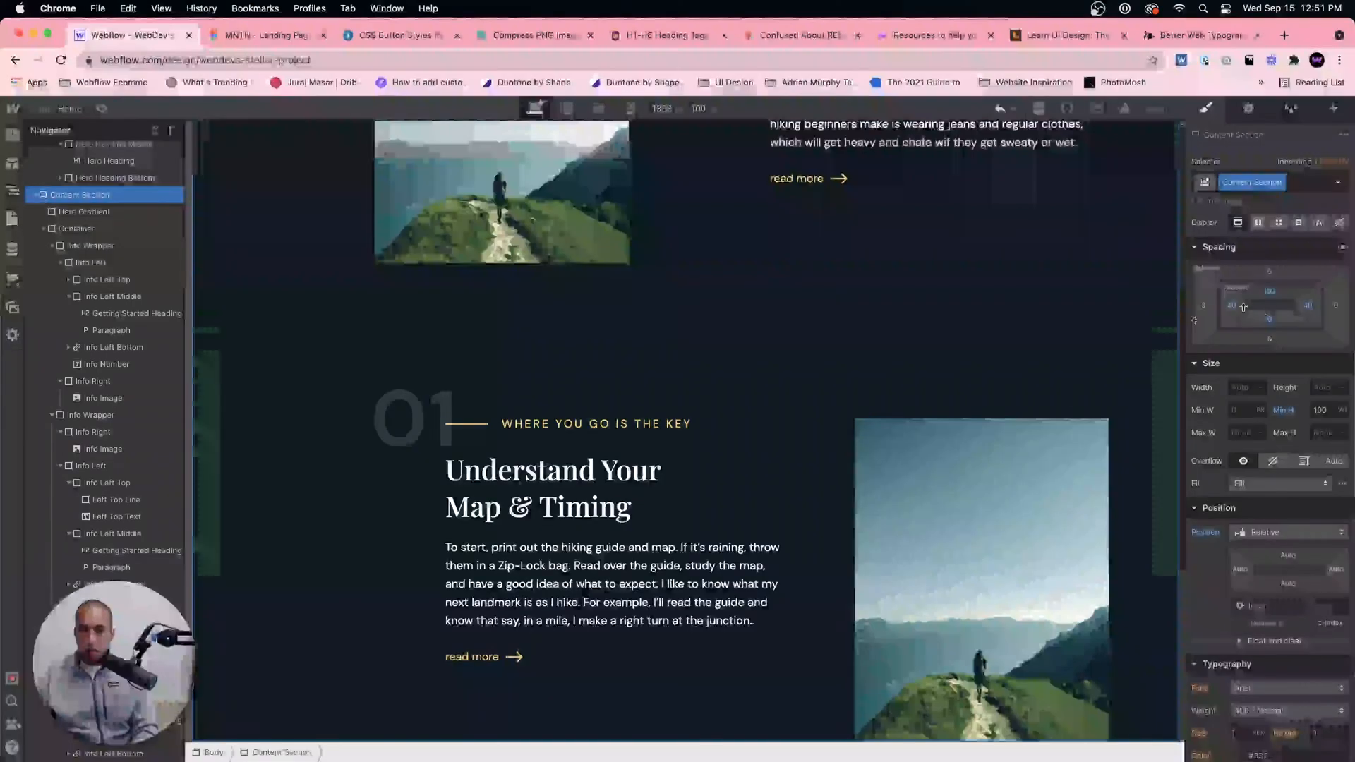
pyautogui.click(239, 304)
pyautogui.click(239, 305)
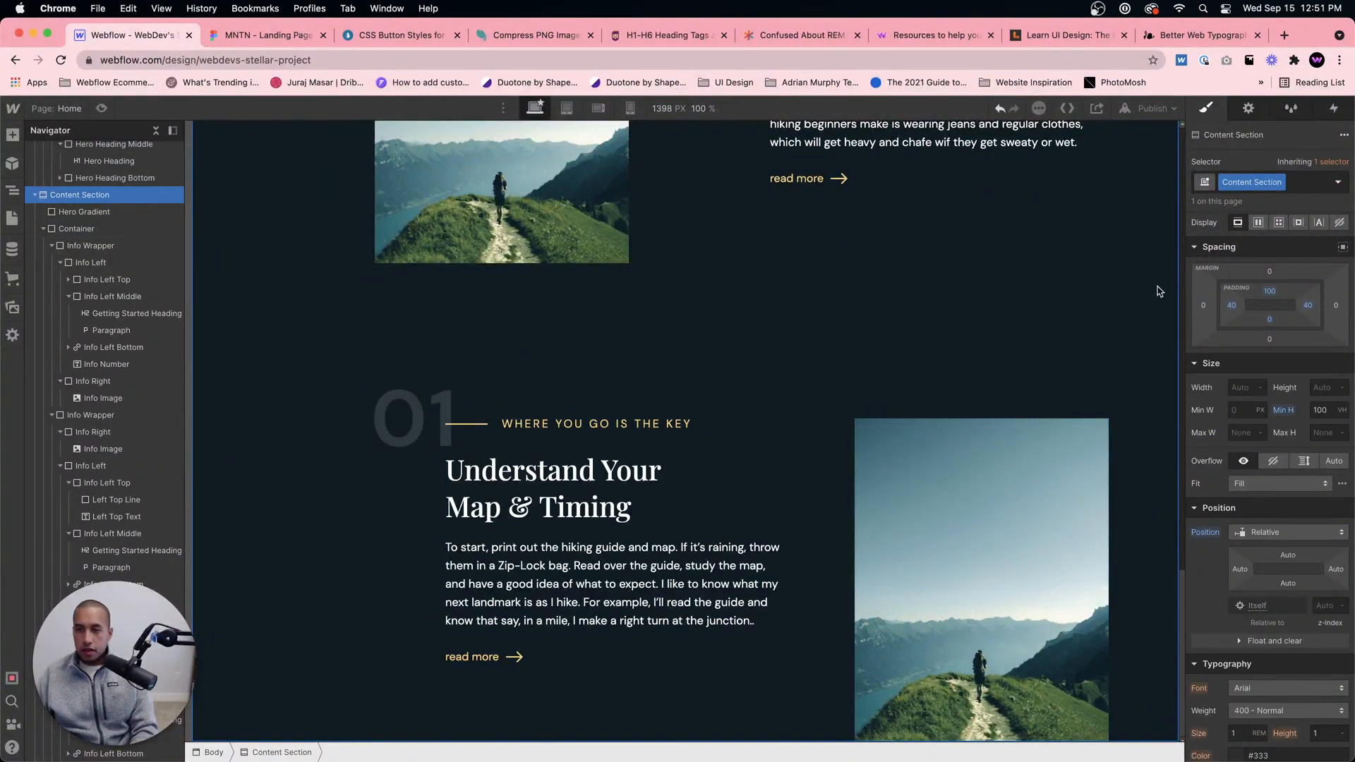
# Step: Set the Content Section's bottom padding to 60 px and check the spacing below the third block
pyautogui.click(1267, 321)
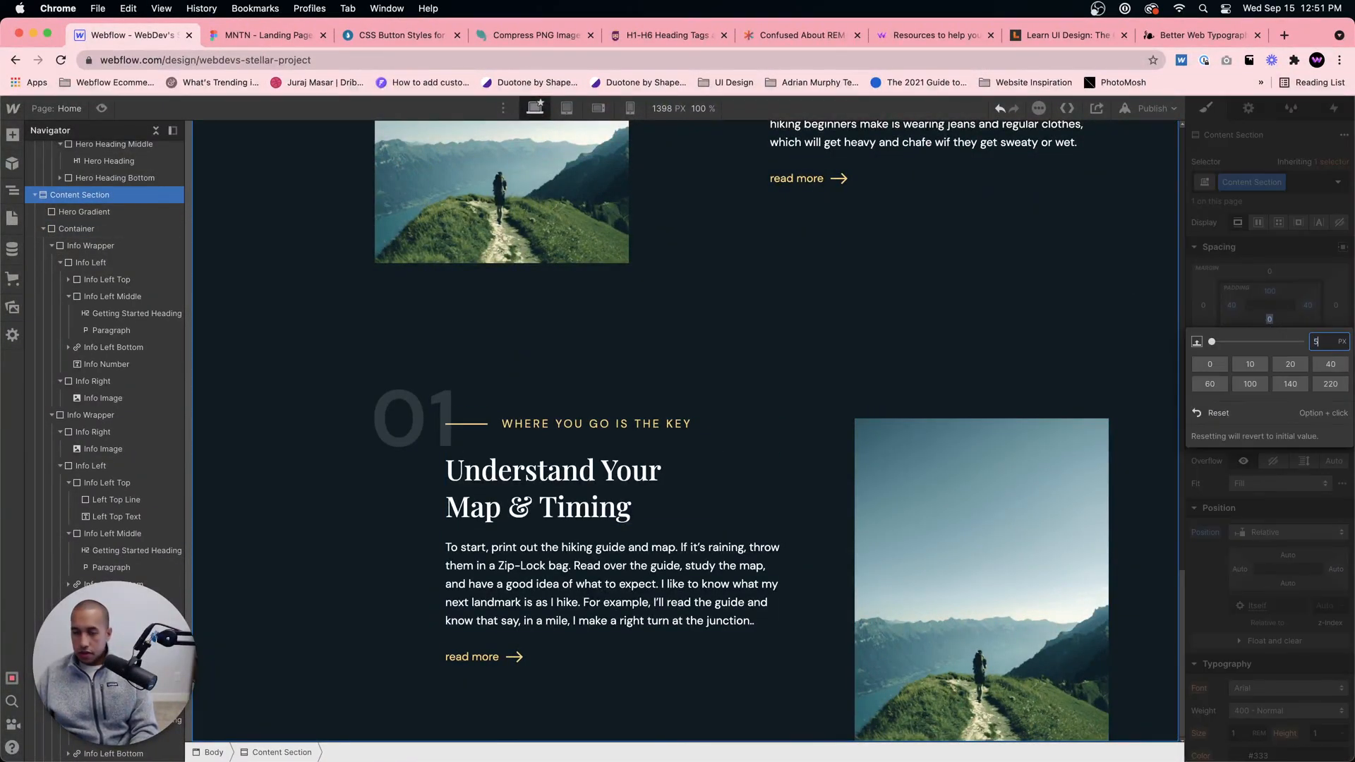
pyautogui.write('60')
pyautogui.press('Return')
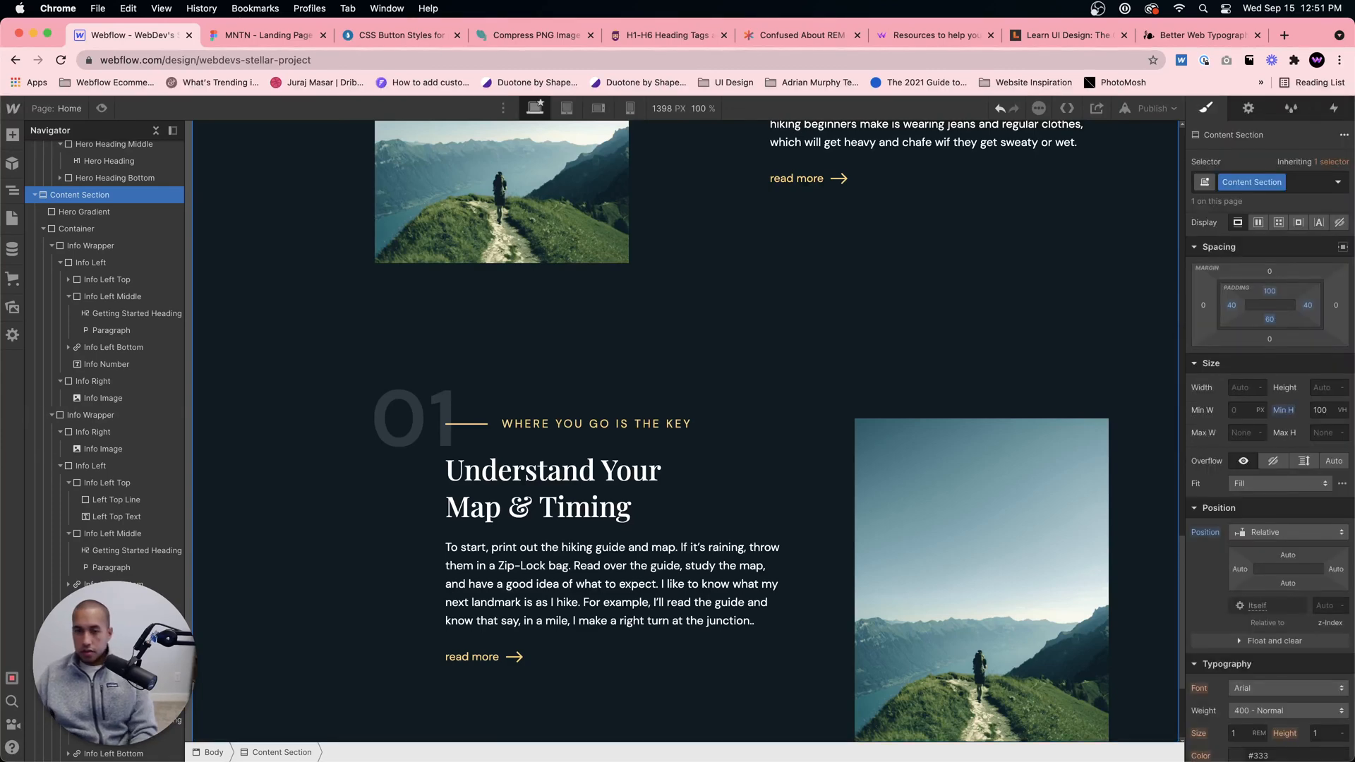
pyautogui.scroll(-3, 711, 256)
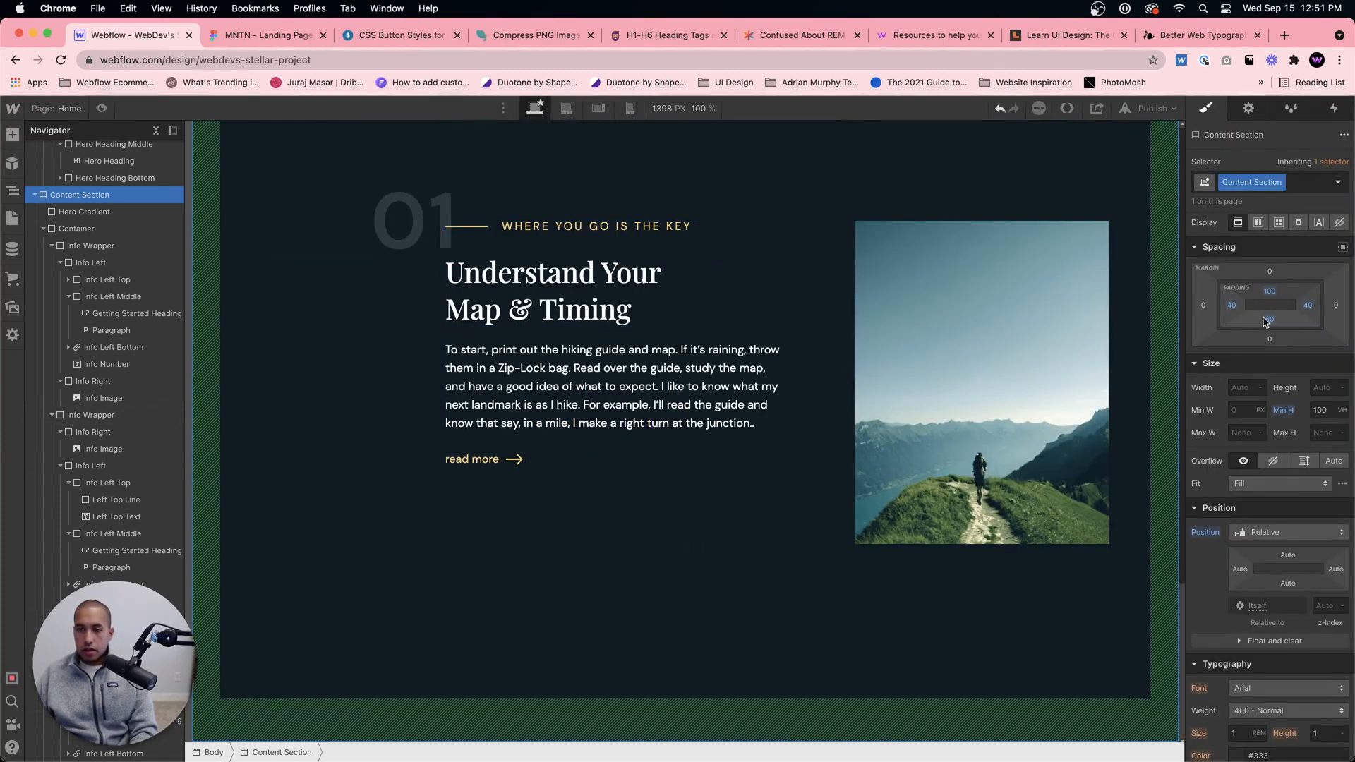
pyautogui.click(812, 517)
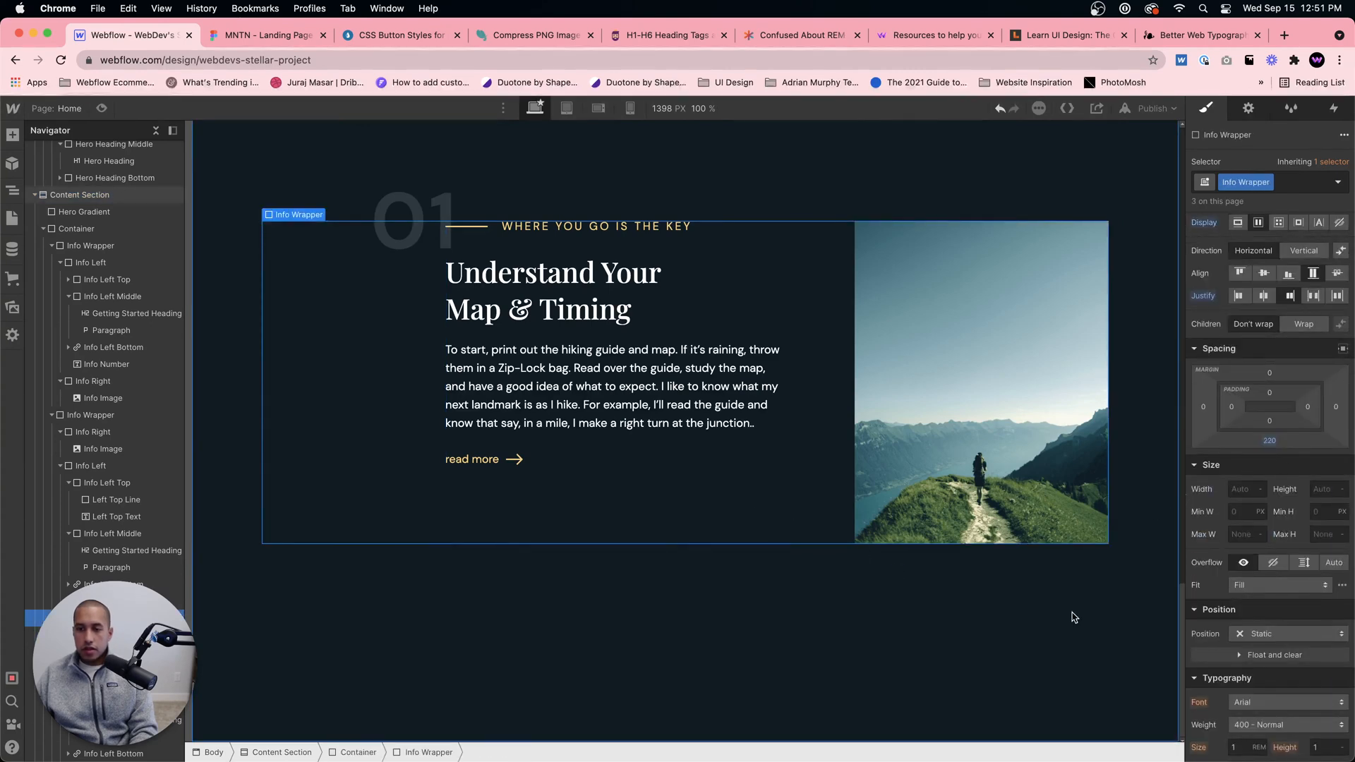
# Step: Change the large background number of the third content block to 03
pyautogui.scroll(8, 1076, 608)
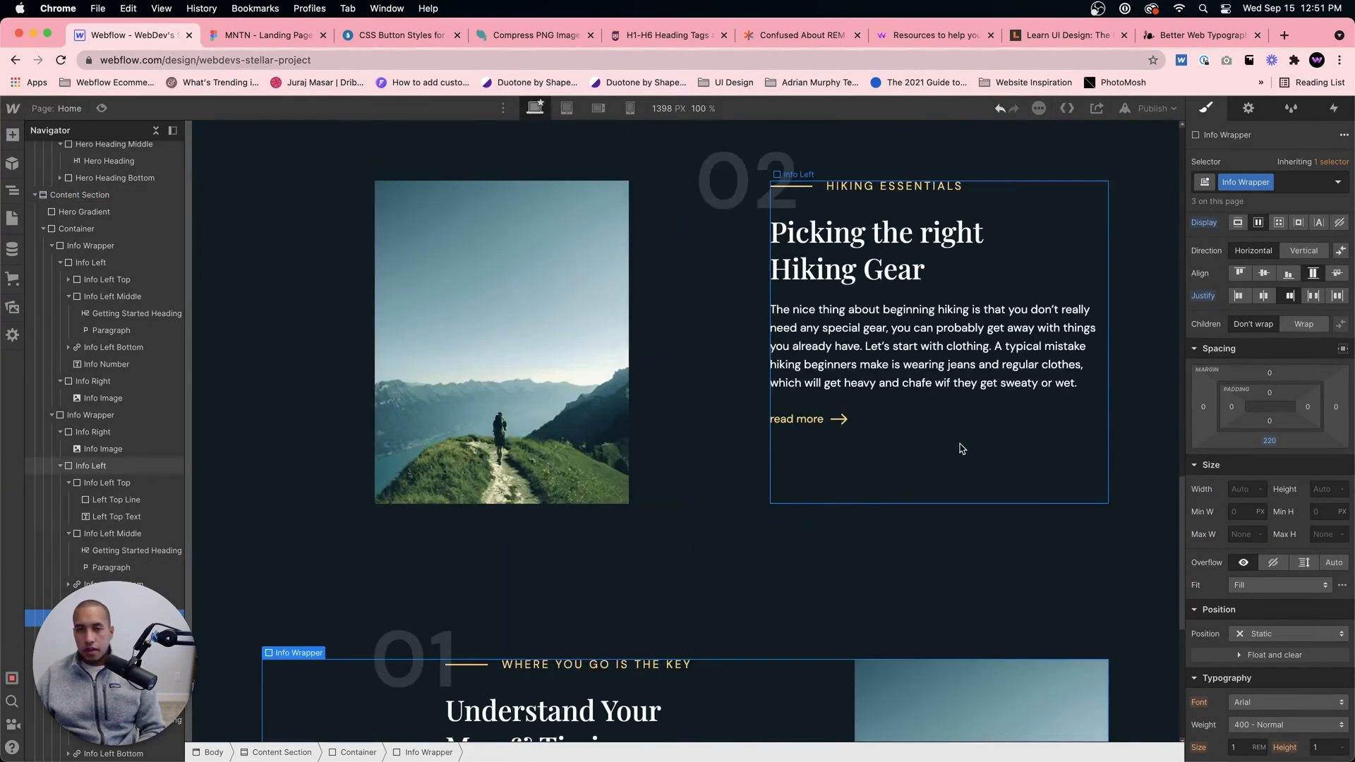
pyautogui.scroll(-5, 958, 443)
pyautogui.click(419, 535)
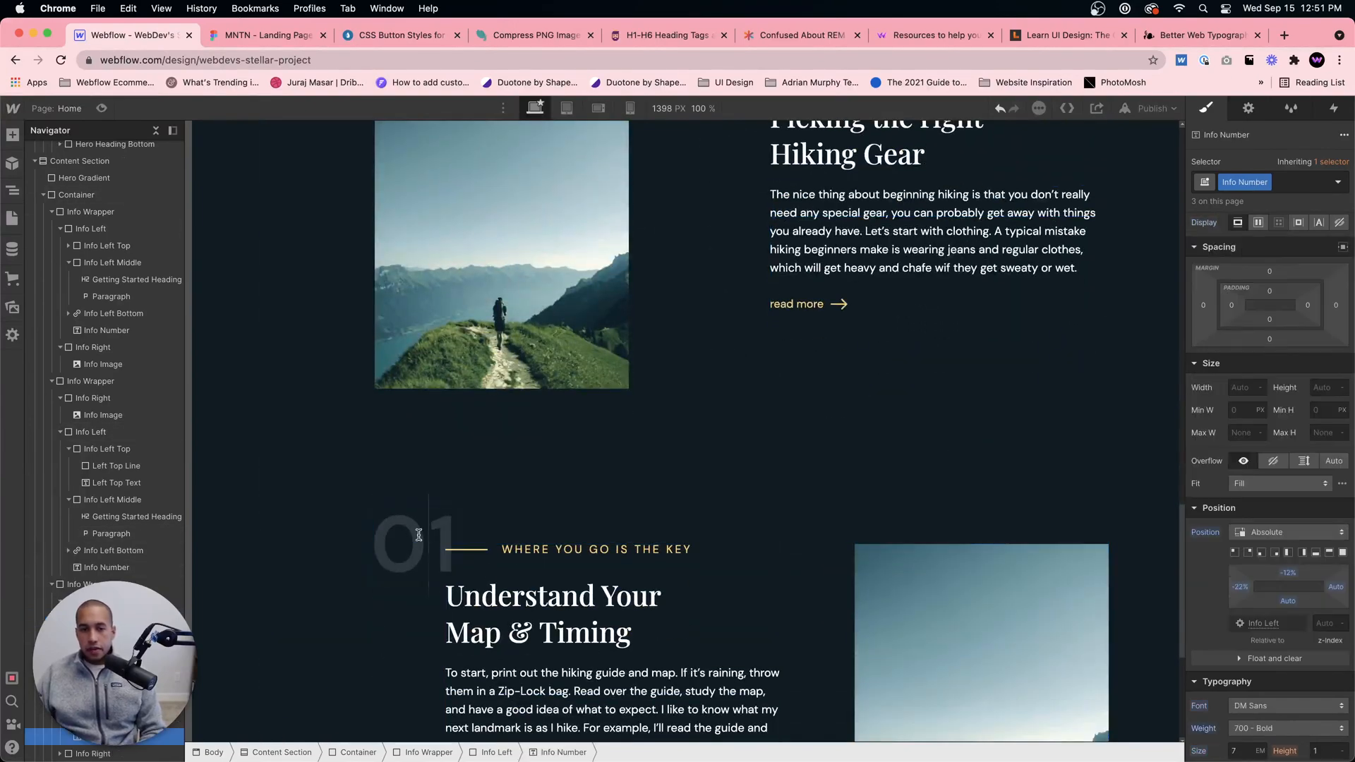
pyautogui.write('3')
pyautogui.click(576, 500)
pyautogui.scroll(-7, 641, 511)
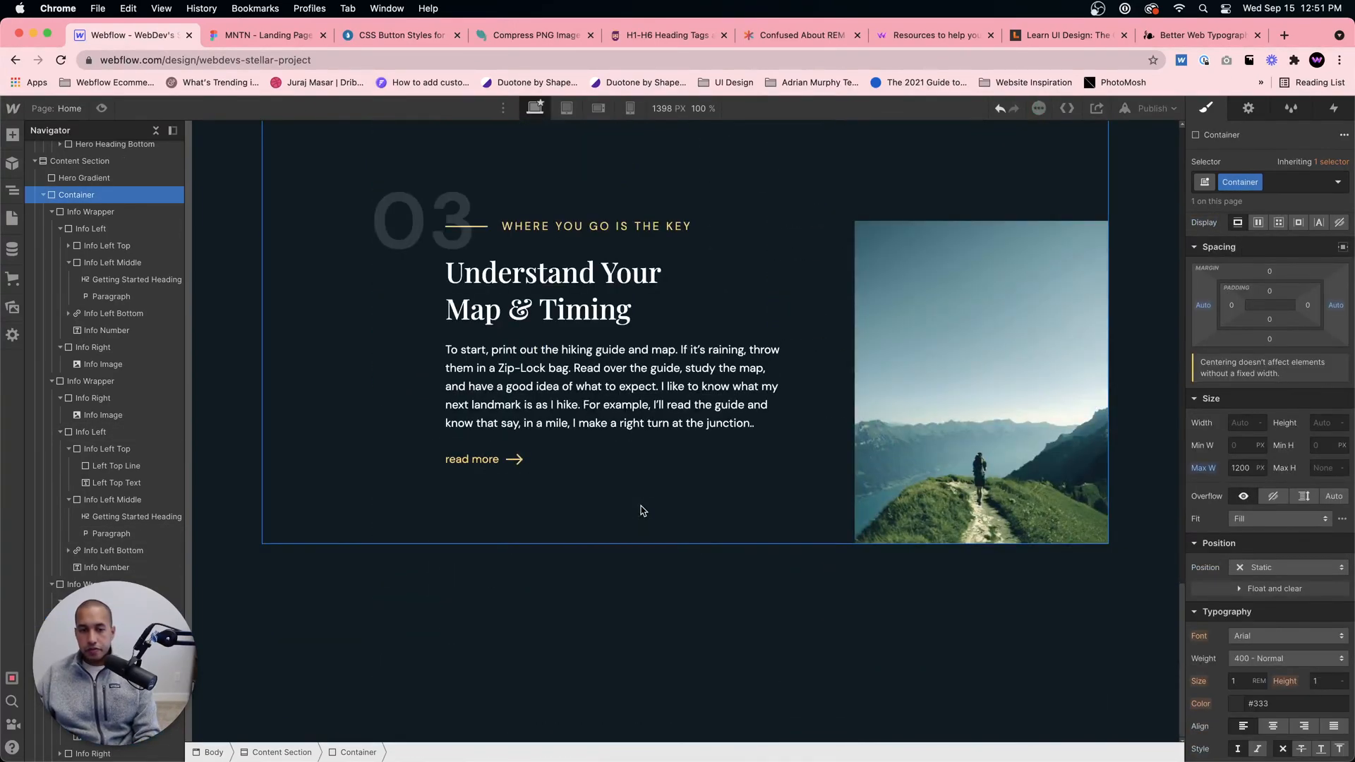
# Step: Review the content blocks in Webflow and compare the first block's paragraph and background with the Figma design
pyautogui.scroll(6, 642, 511)
pyautogui.scroll(10, 641, 509)
pyautogui.scroll(-5, 635, 508)
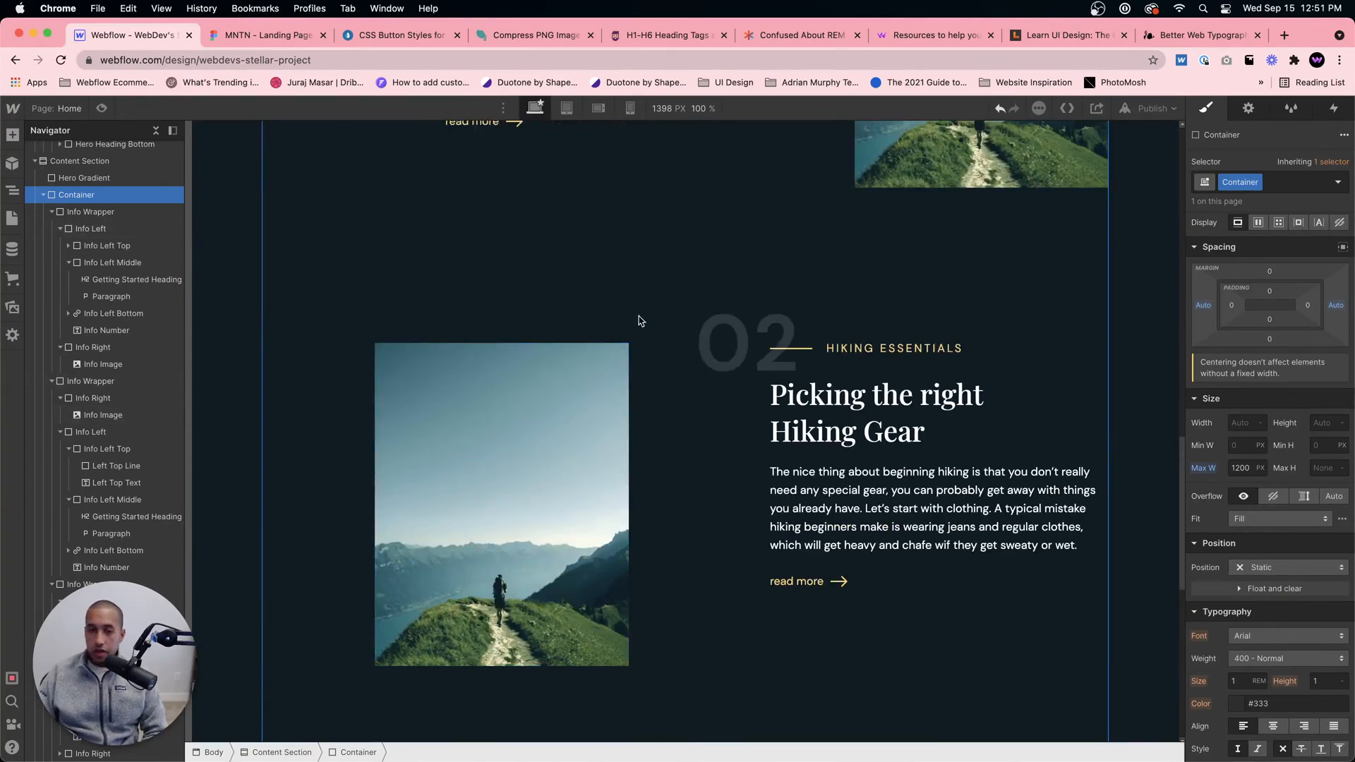
pyautogui.scroll(10, 637, 271)
pyautogui.scroll(-8, 635, 272)
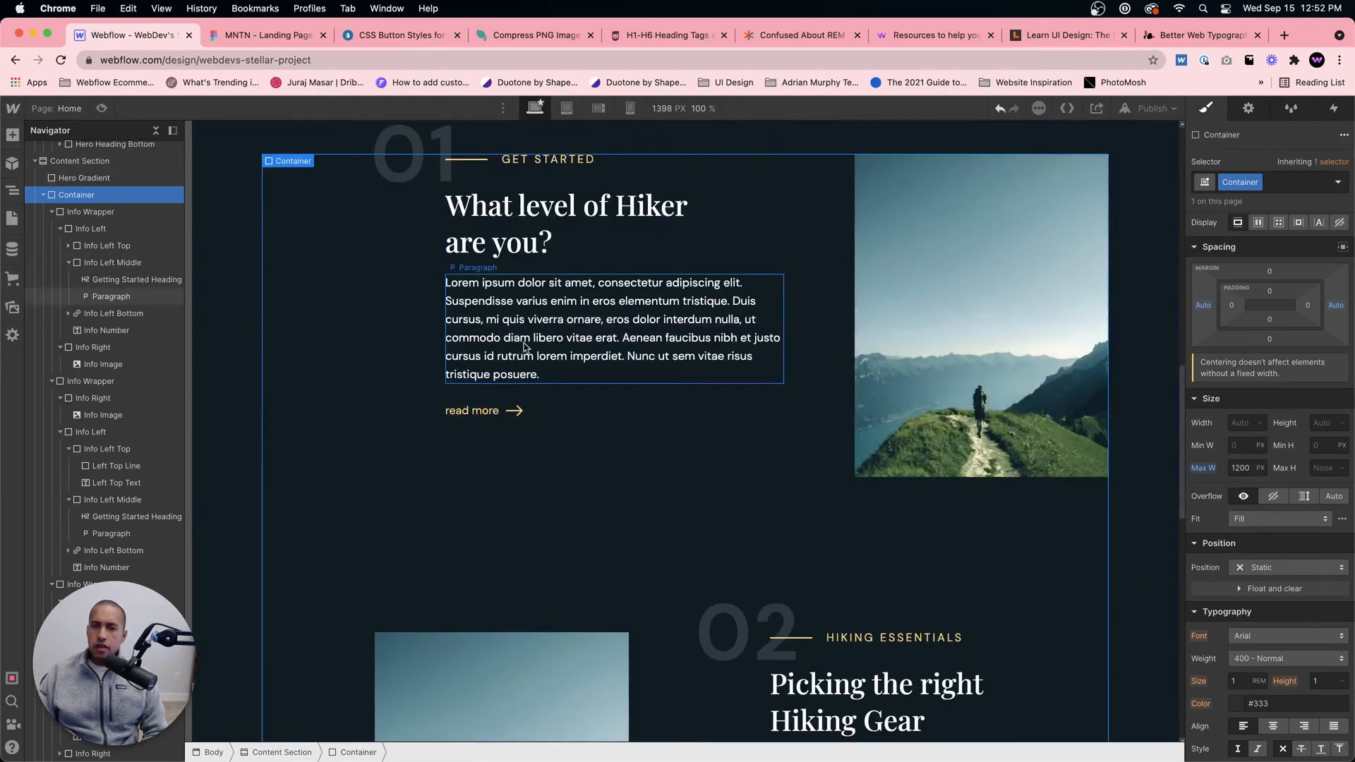
pyautogui.click(268, 34)
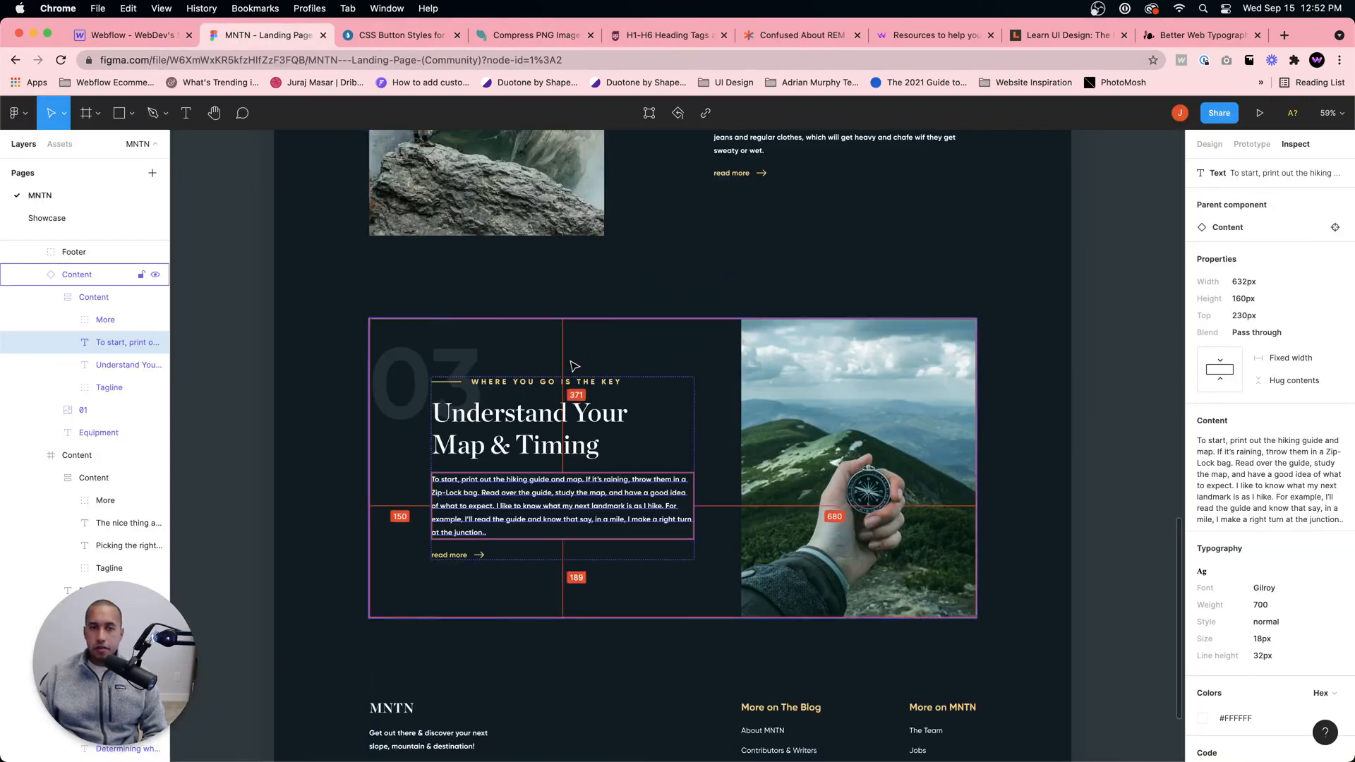
pyautogui.scroll(10, 575, 362)
pyautogui.scroll(4, 564, 345)
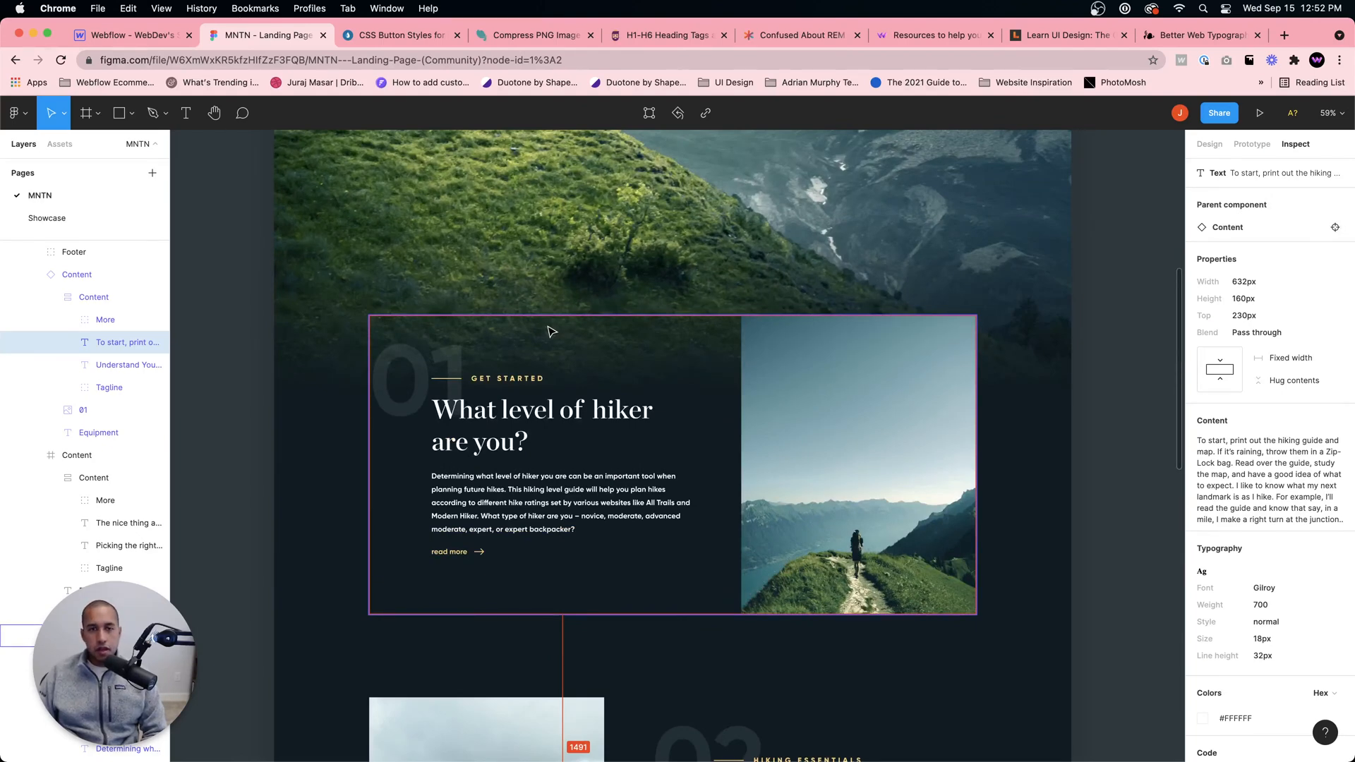
# Step: Search Google in a new browser tab for "free figma websites files"
pyautogui.click(1282, 35)
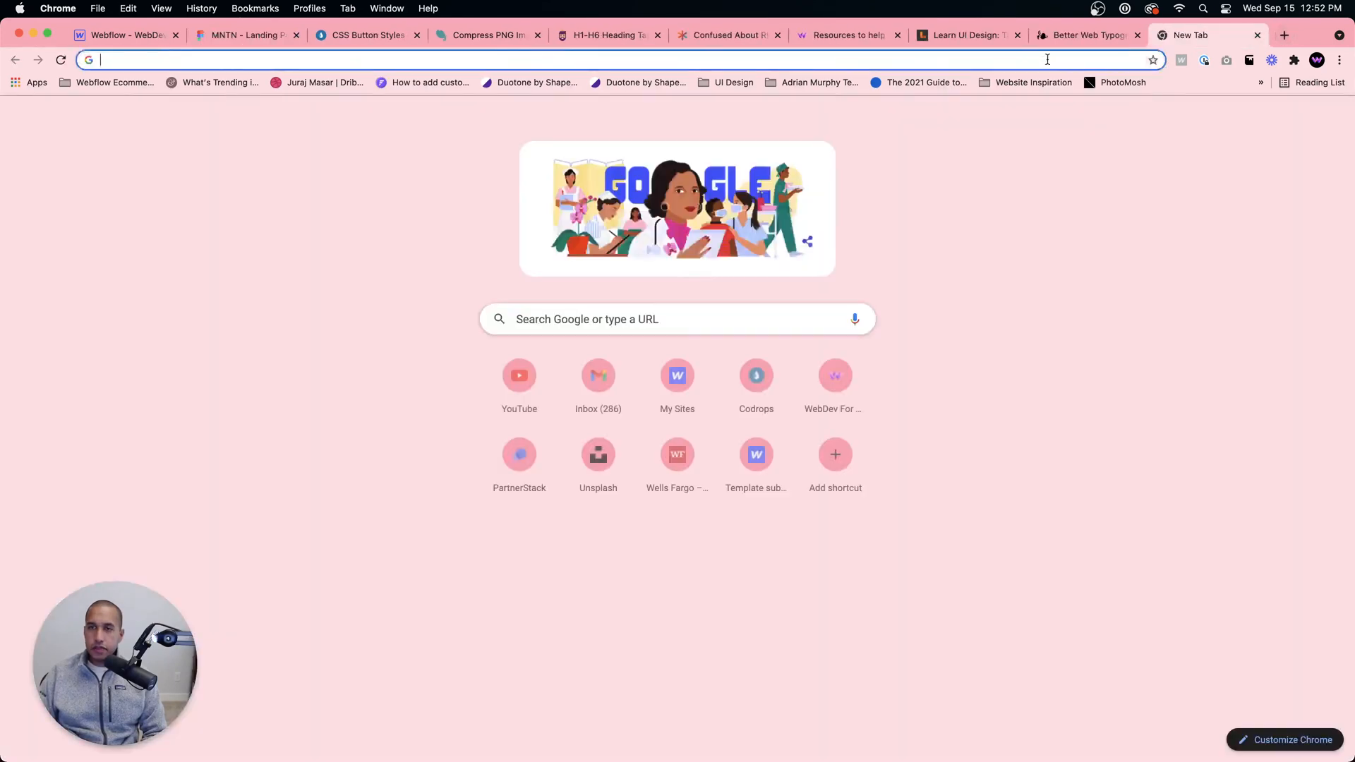
pyautogui.click(1049, 60)
pyautogui.write('free fig')
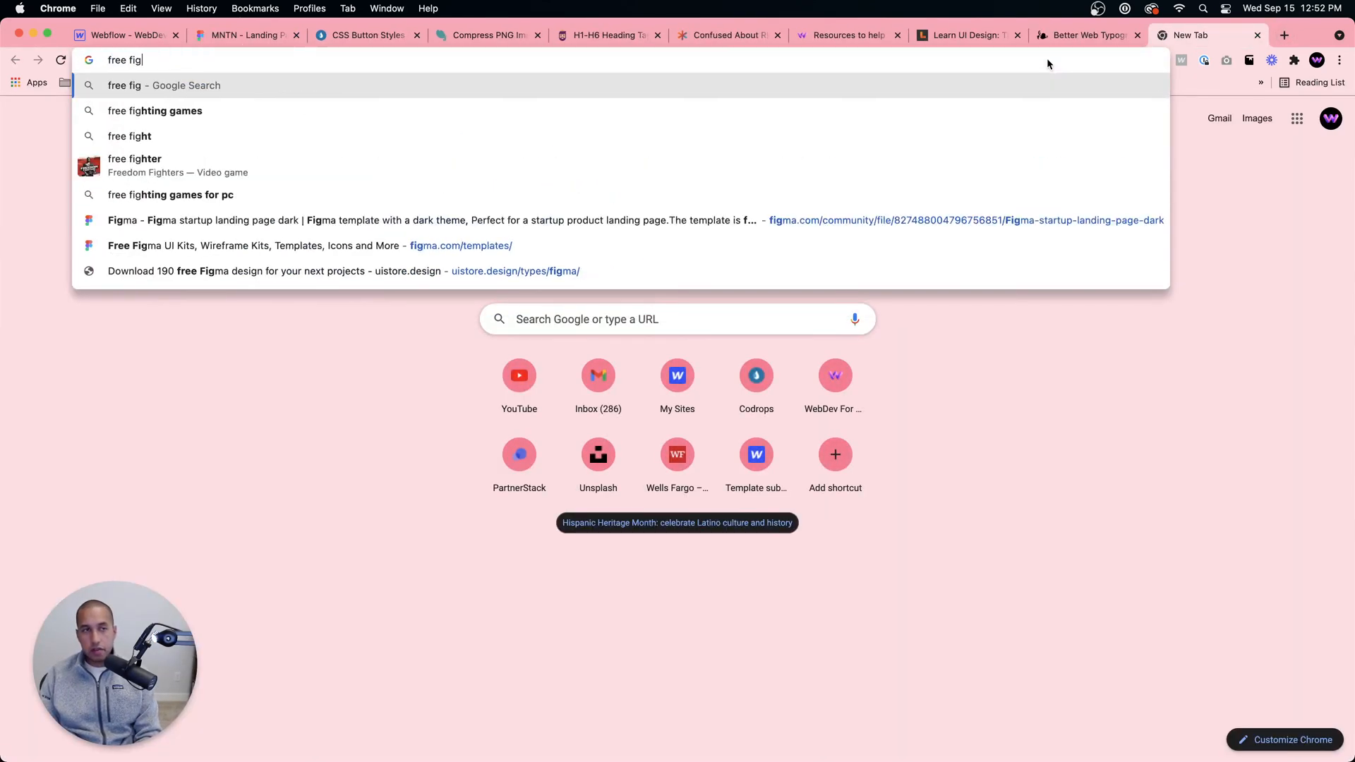
pyautogui.write('ma websites files')
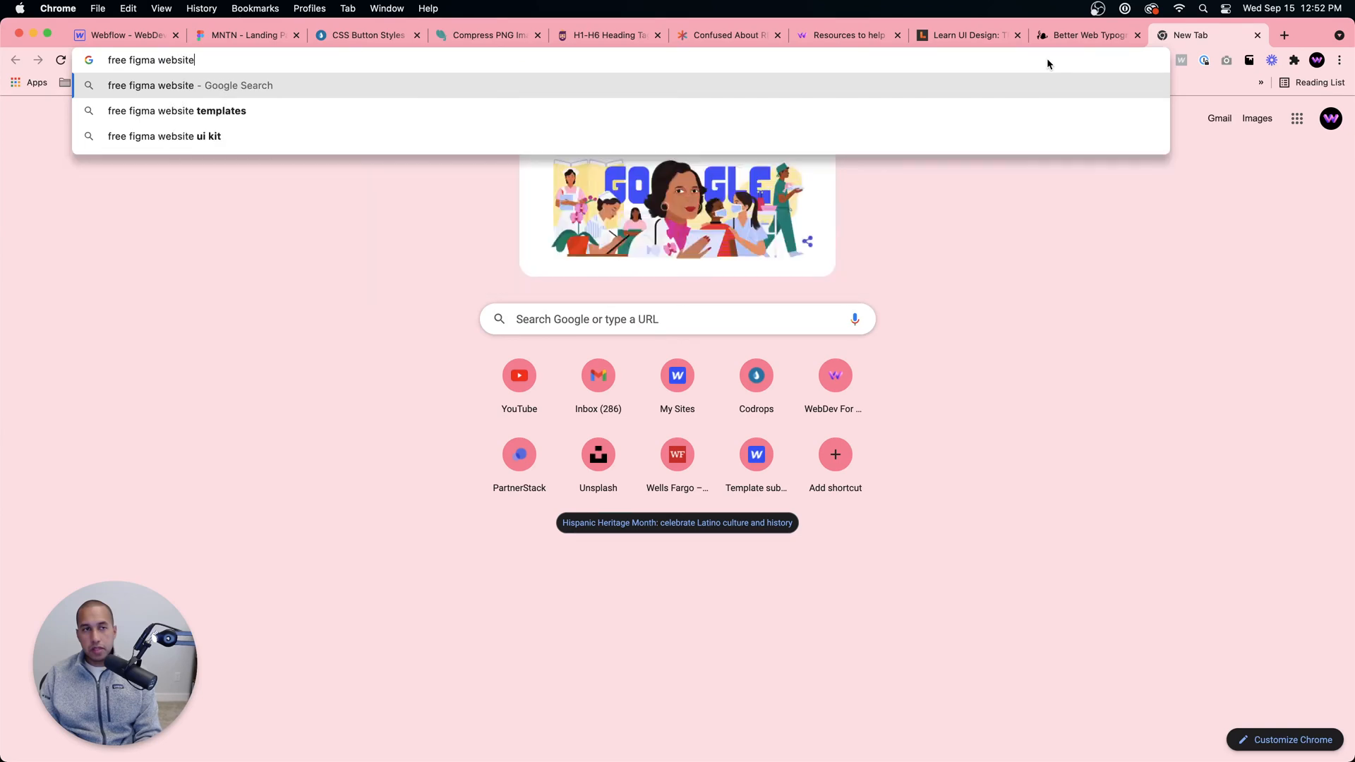
pyautogui.press('Return')
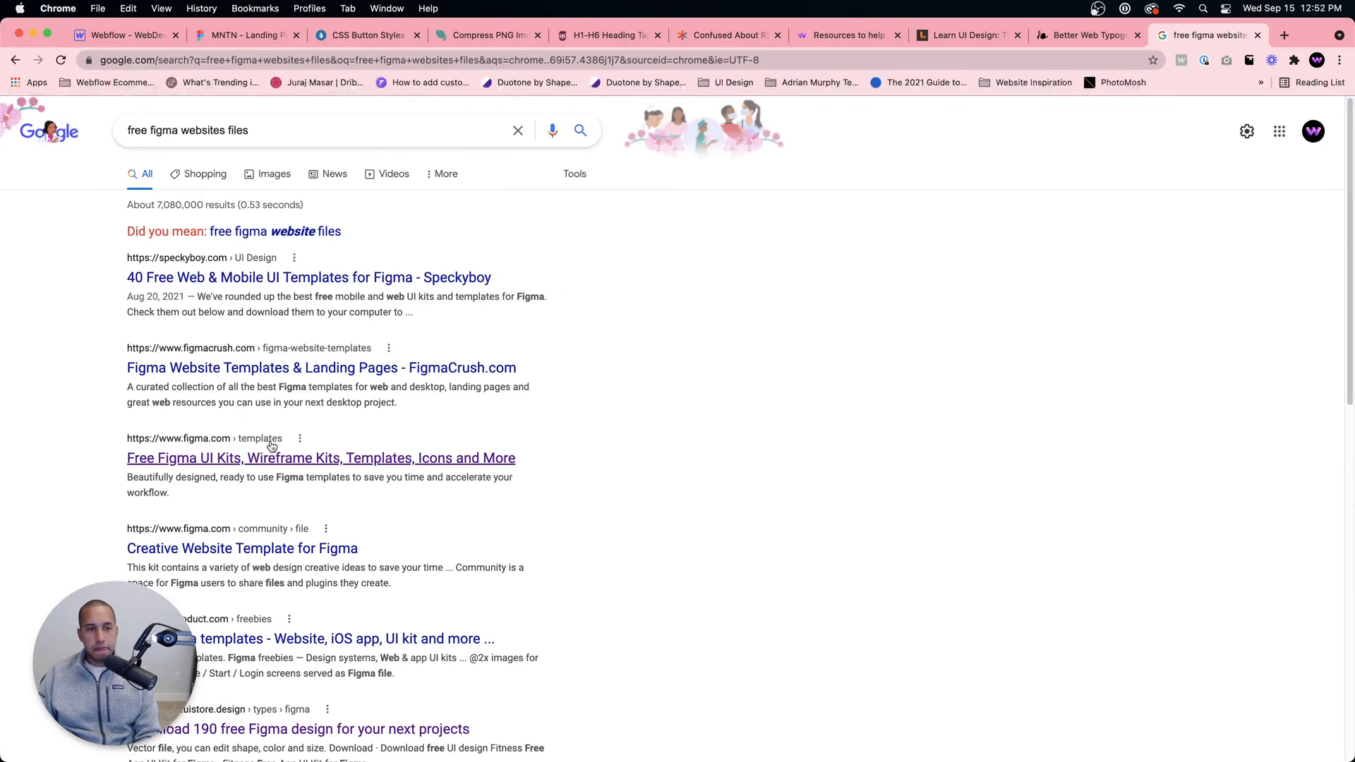
# Step: Look at the uistore.design page of free Figma designs, then return to the search results and scan them
pyautogui.scroll(-4, 272, 452)
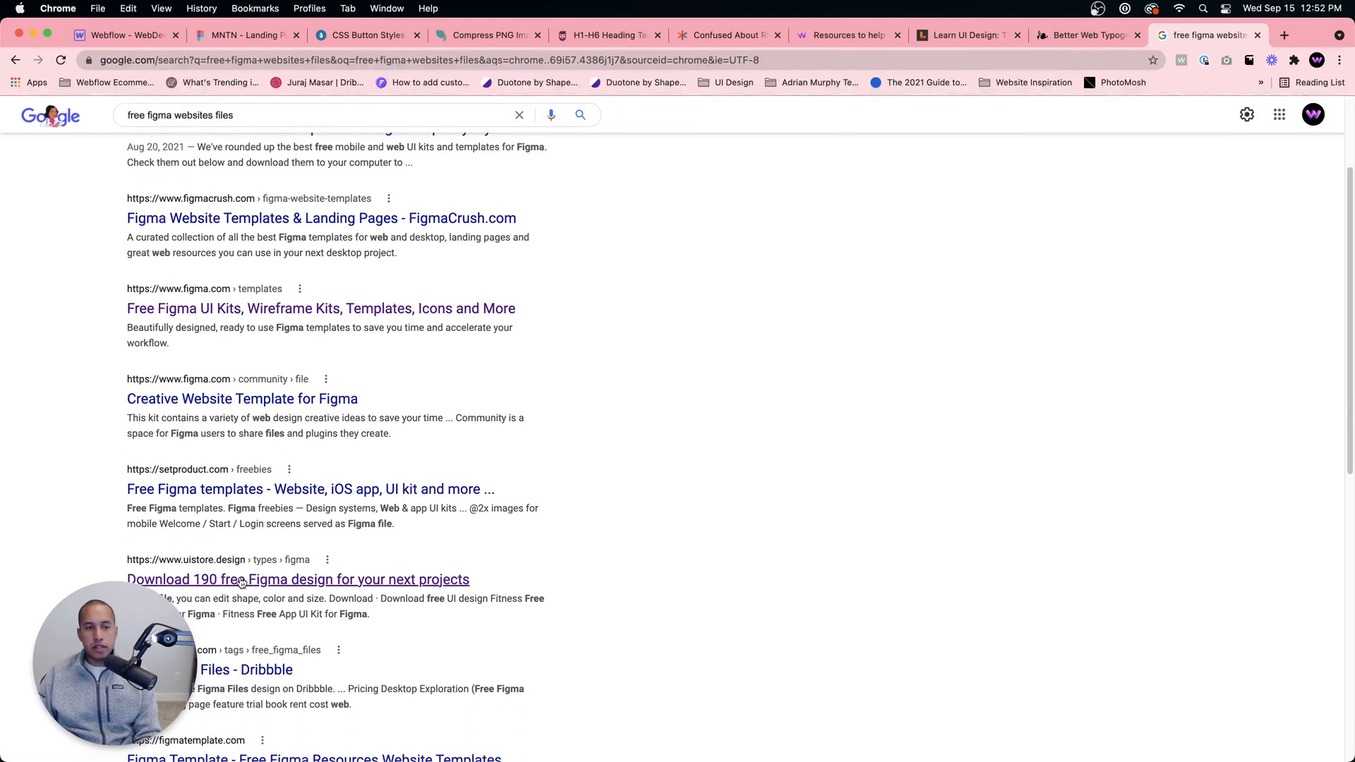
pyautogui.click(286, 585)
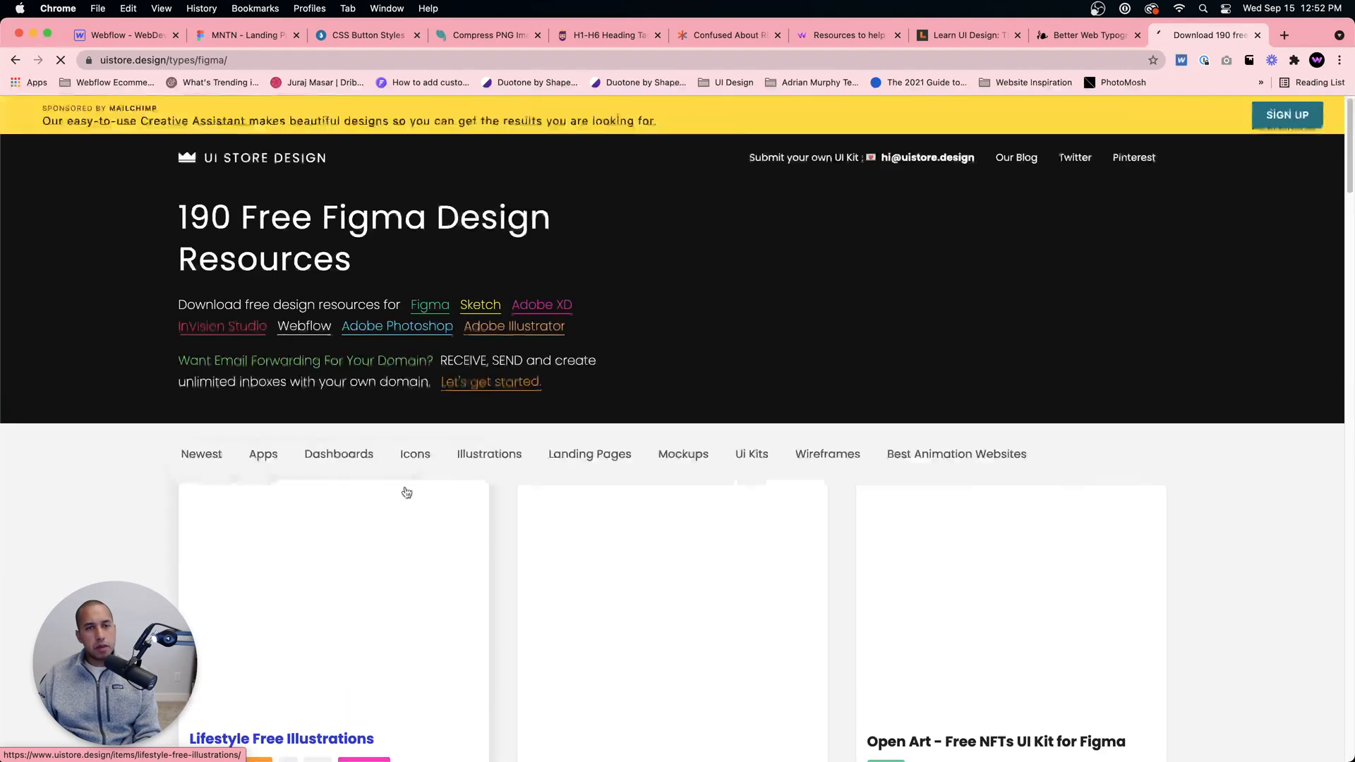
pyautogui.scroll(-4, 407, 493)
pyautogui.click(15, 60)
pyautogui.scroll(-6, 301, 400)
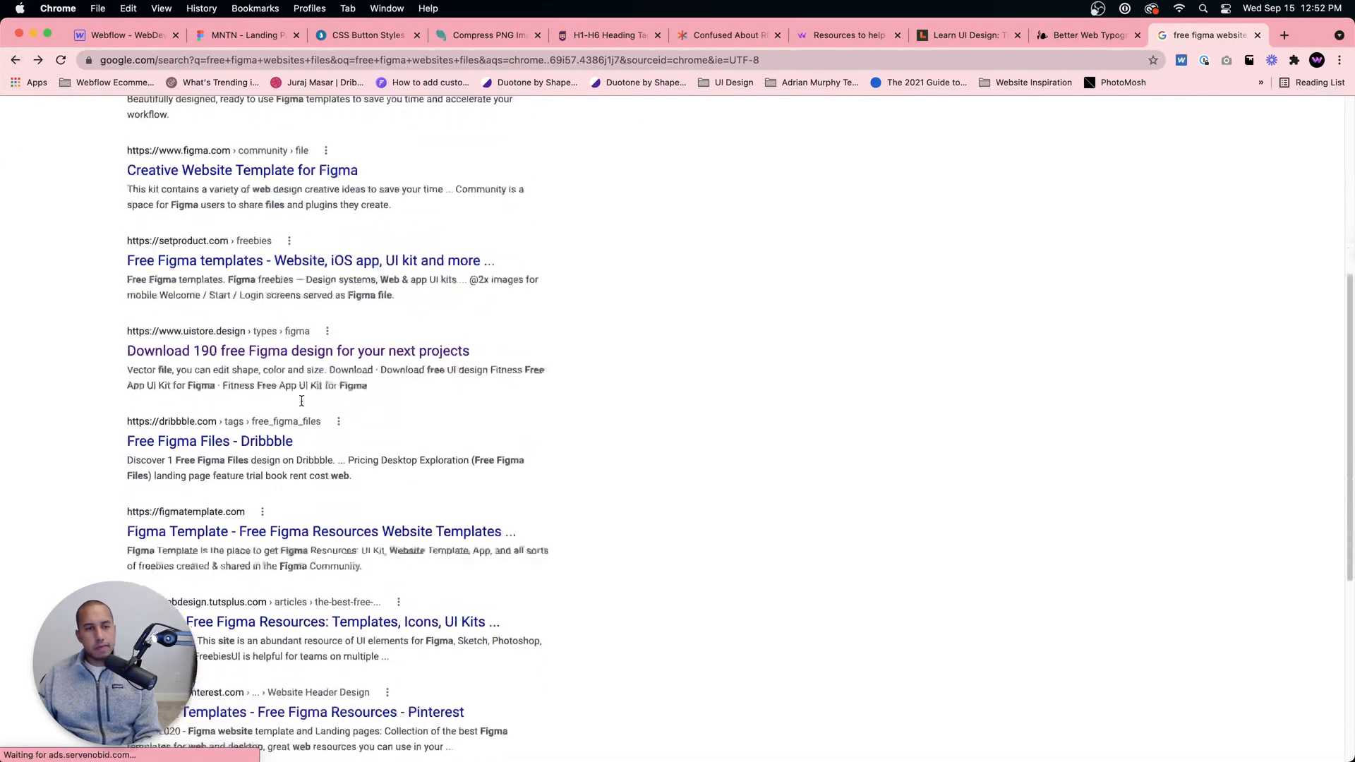
pyautogui.scroll(-5, 301, 400)
pyautogui.scroll(10, 307, 405)
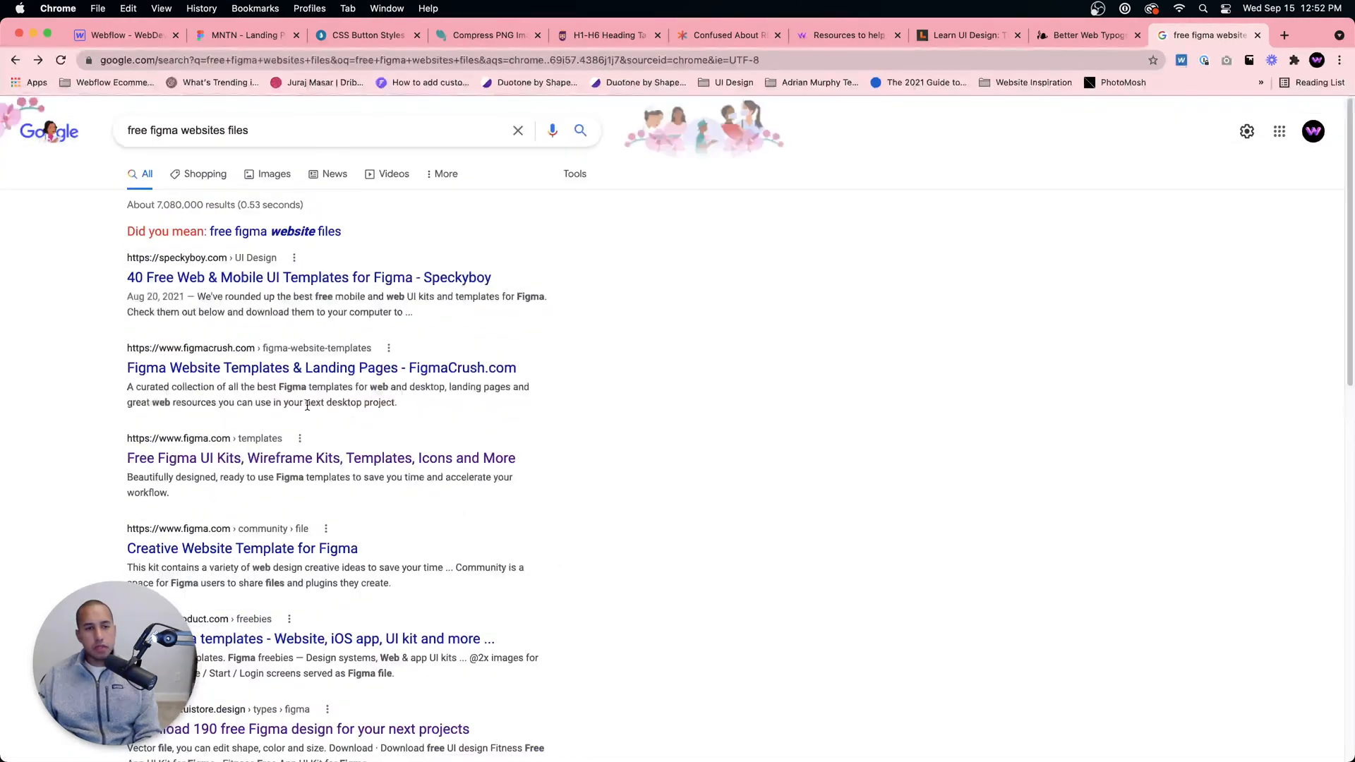
# Step: Browse Speckyboy's article on 40 free web and mobile UI templates for Figma and return to the search results
pyautogui.click(234, 285)
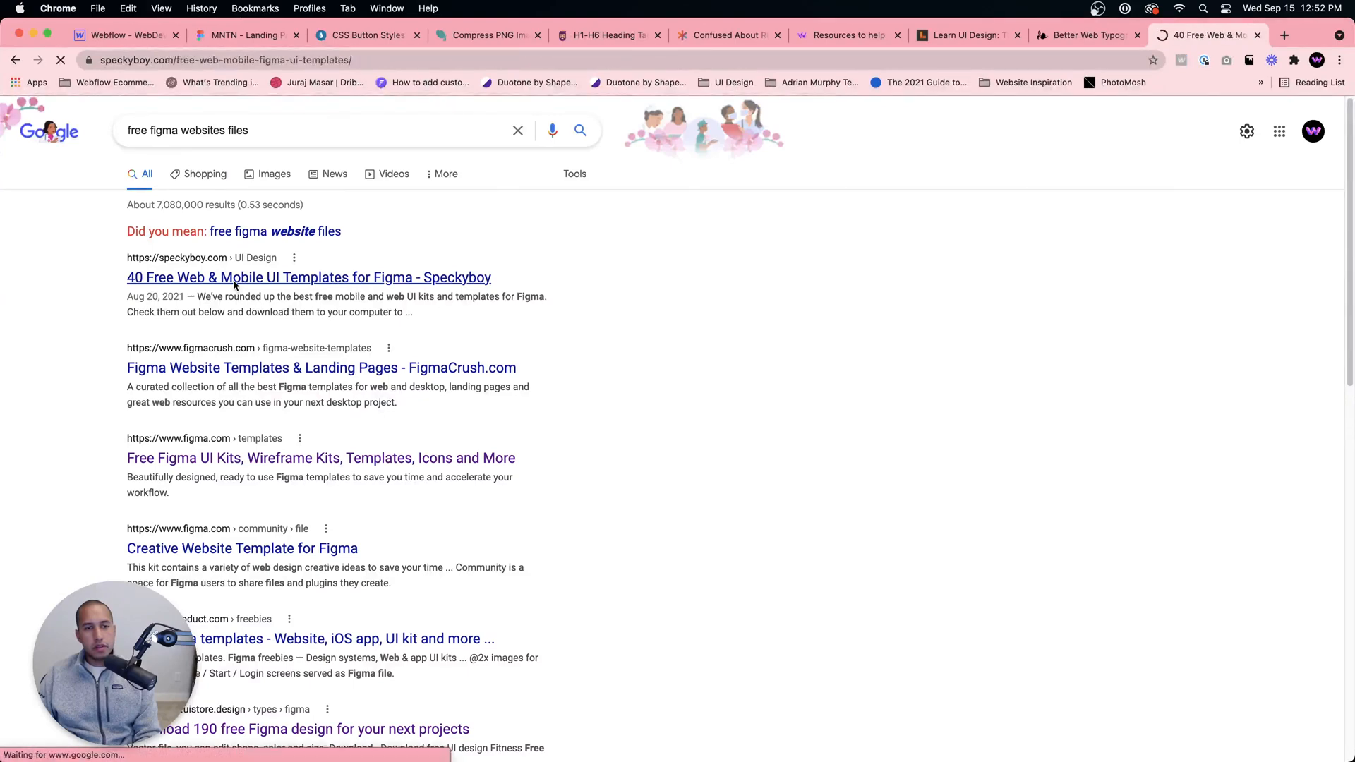
pyautogui.scroll(-20, 329, 321)
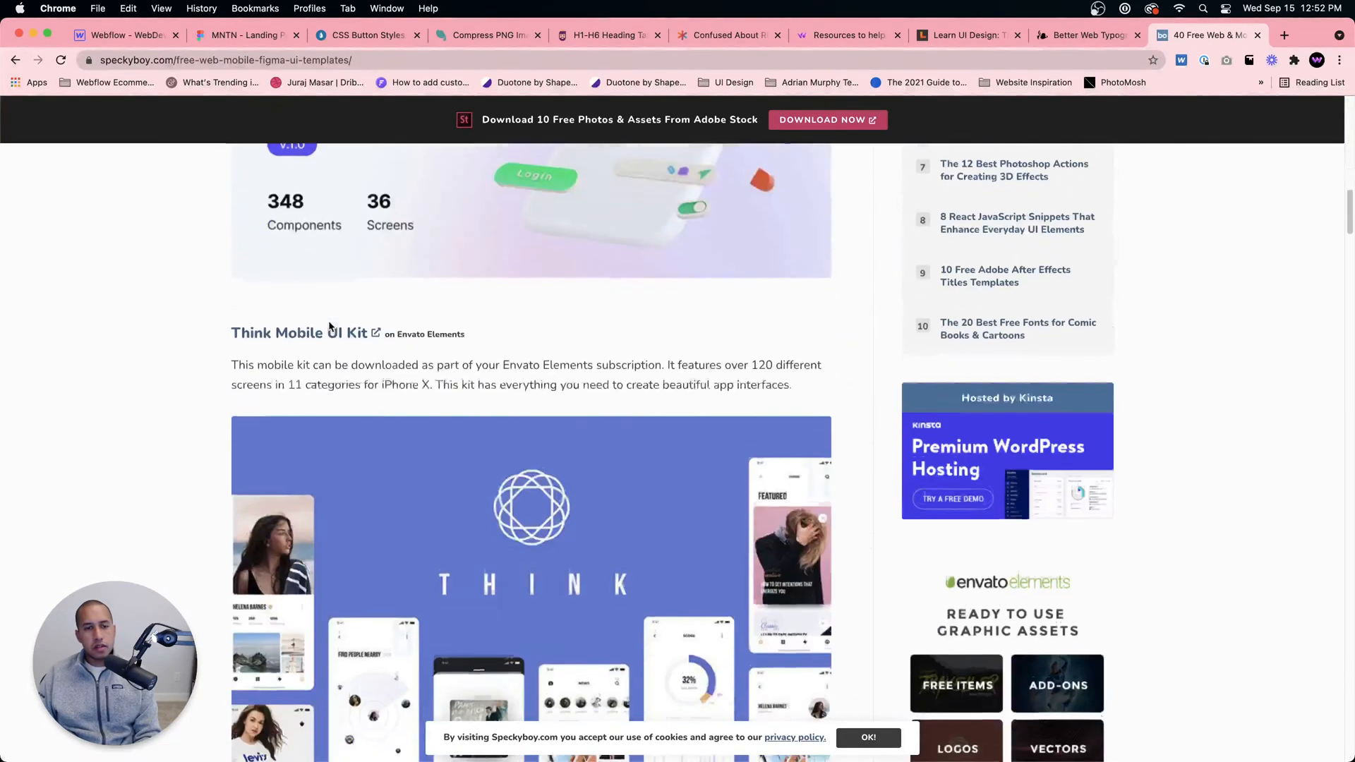
pyautogui.scroll(-20, 329, 326)
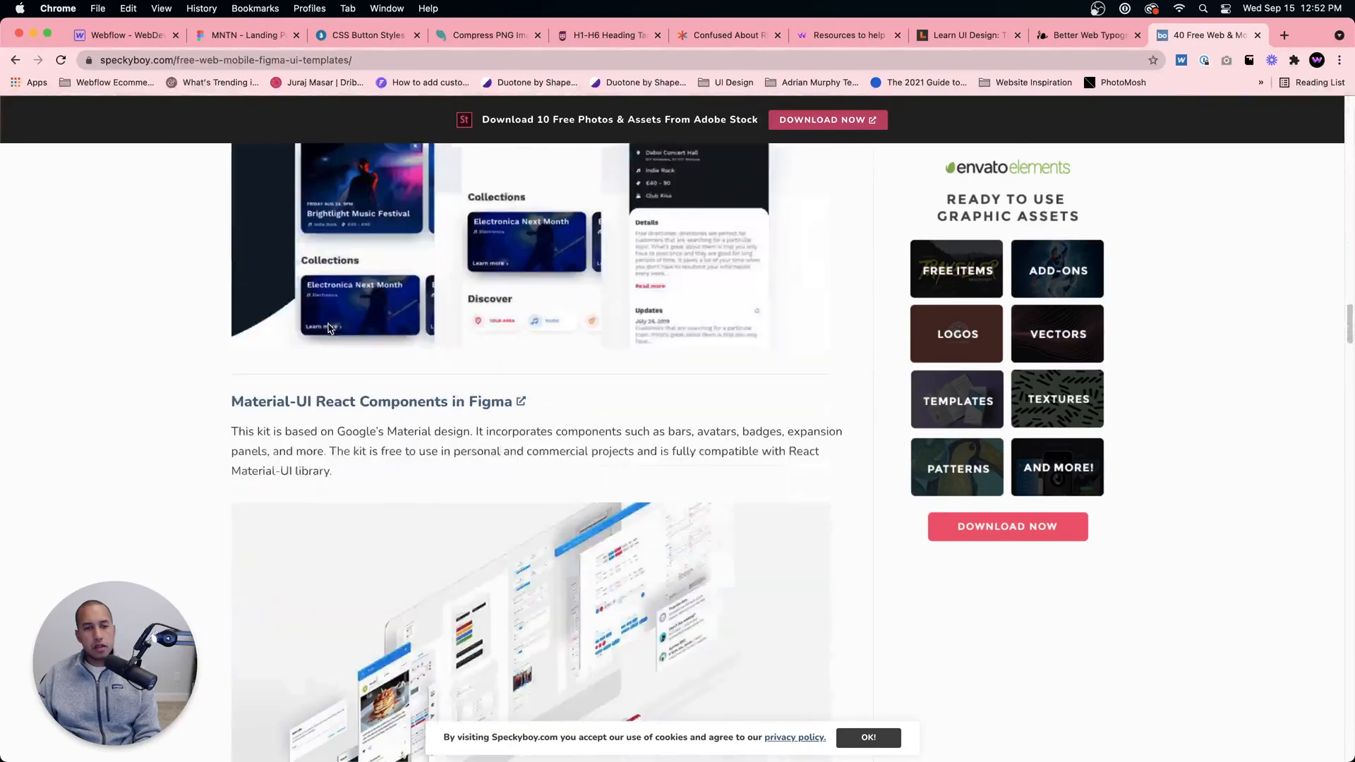
pyautogui.scroll(20, 327, 321)
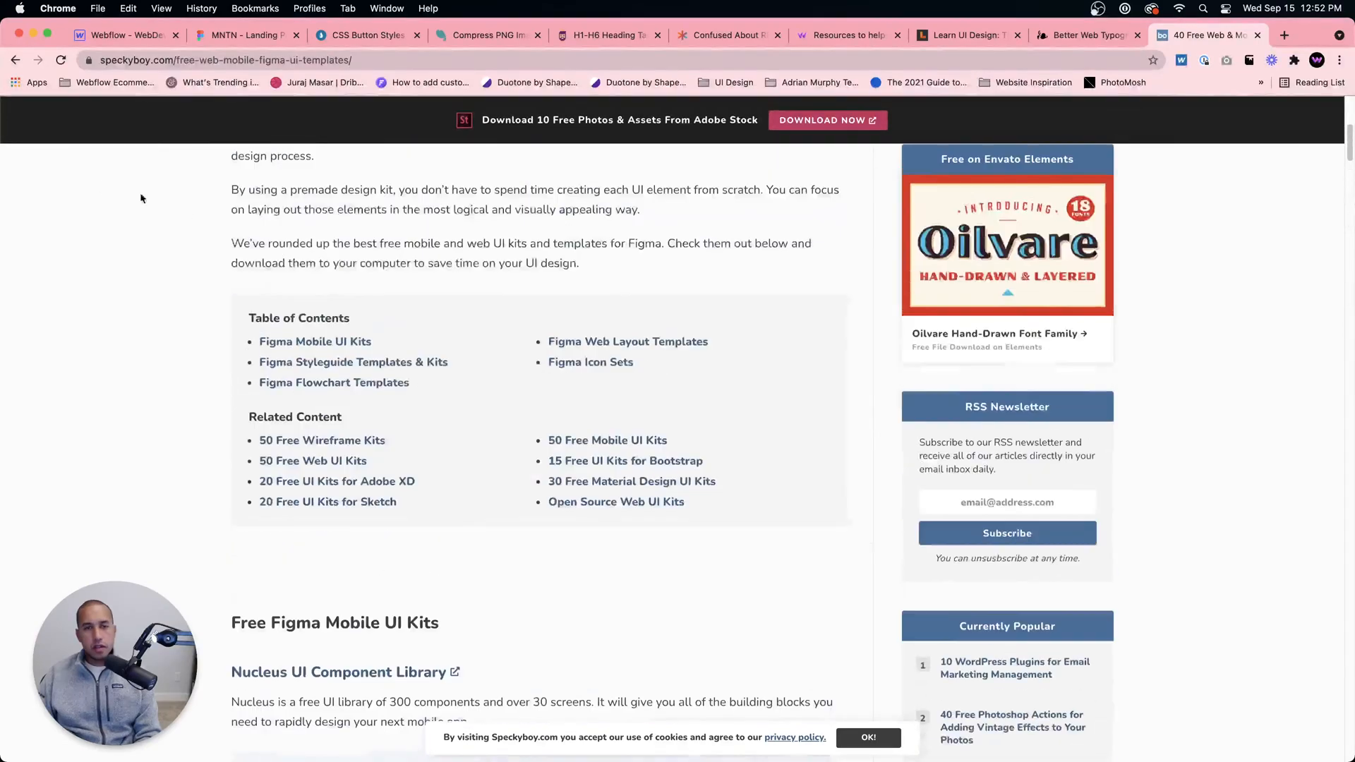
pyautogui.click(16, 60)
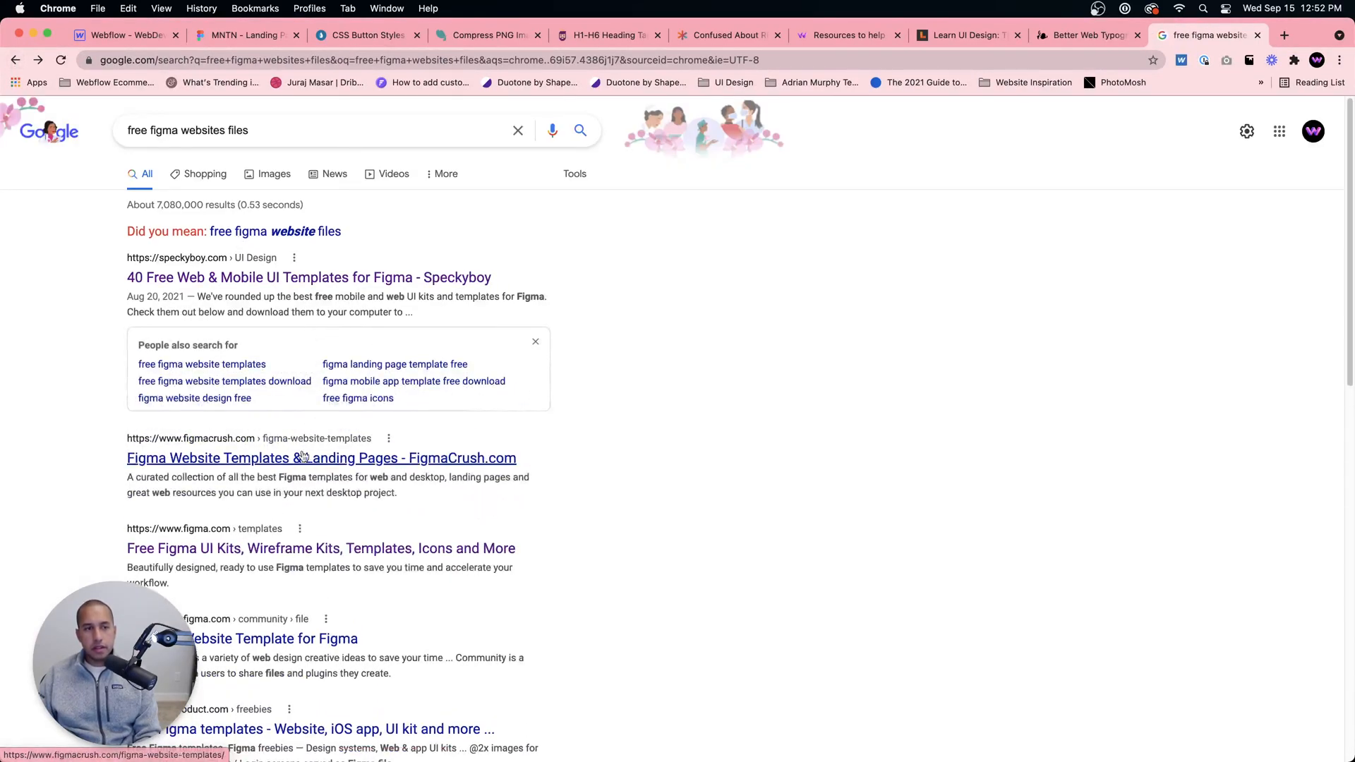
pyautogui.scroll(-1, 304, 467)
pyautogui.scroll(1, 233, 296)
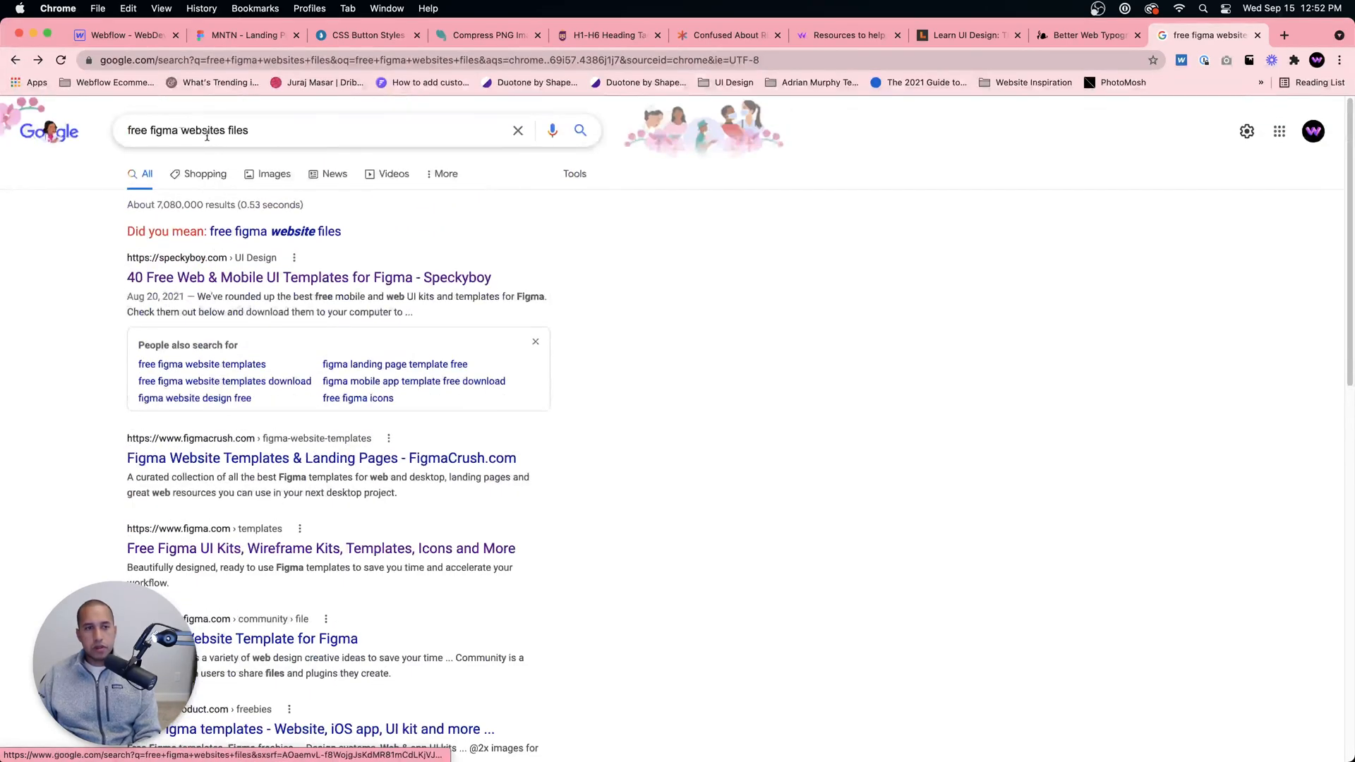
# Step: Replace the search query with "figma website templates" and look through the results
pyautogui.click(165, 129)
pyautogui.moveTo(250, 132); pyautogui.dragTo(86, 116)
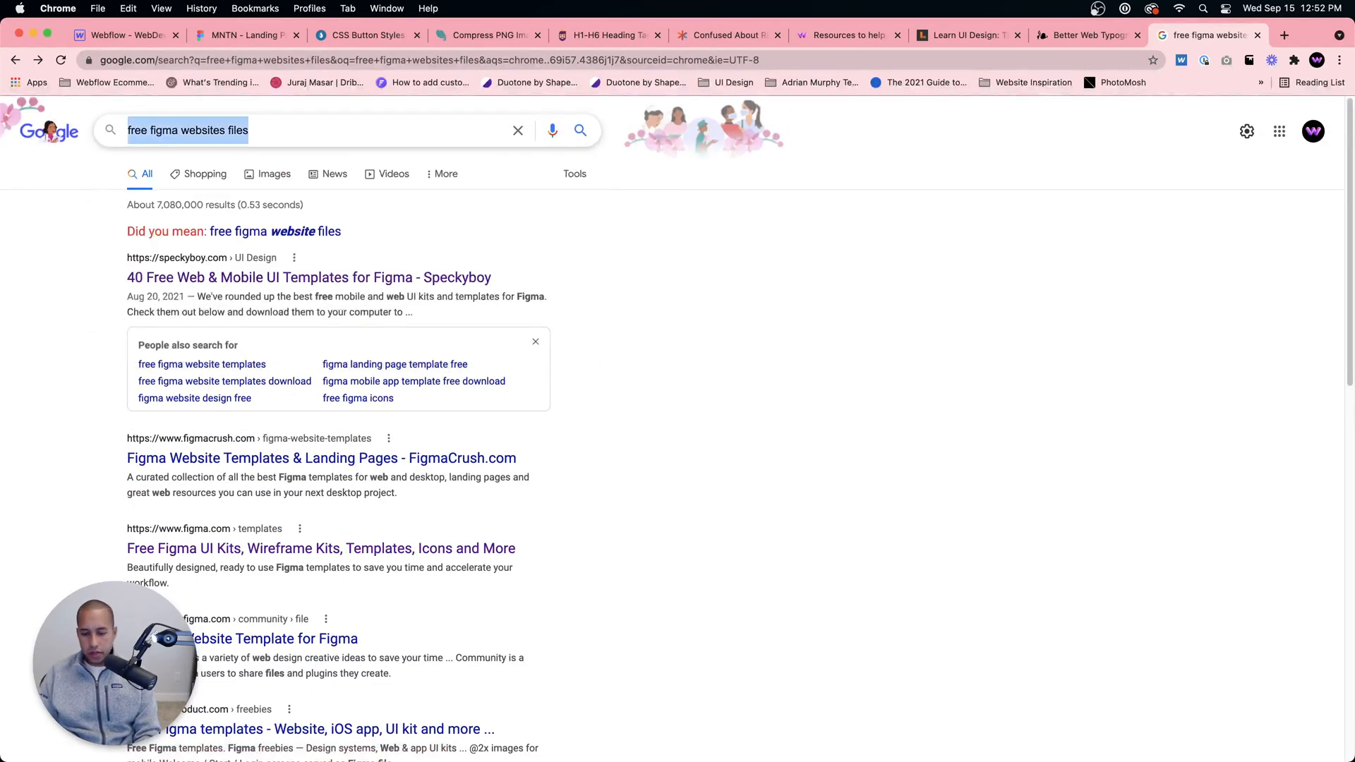
pyautogui.write('free figma')
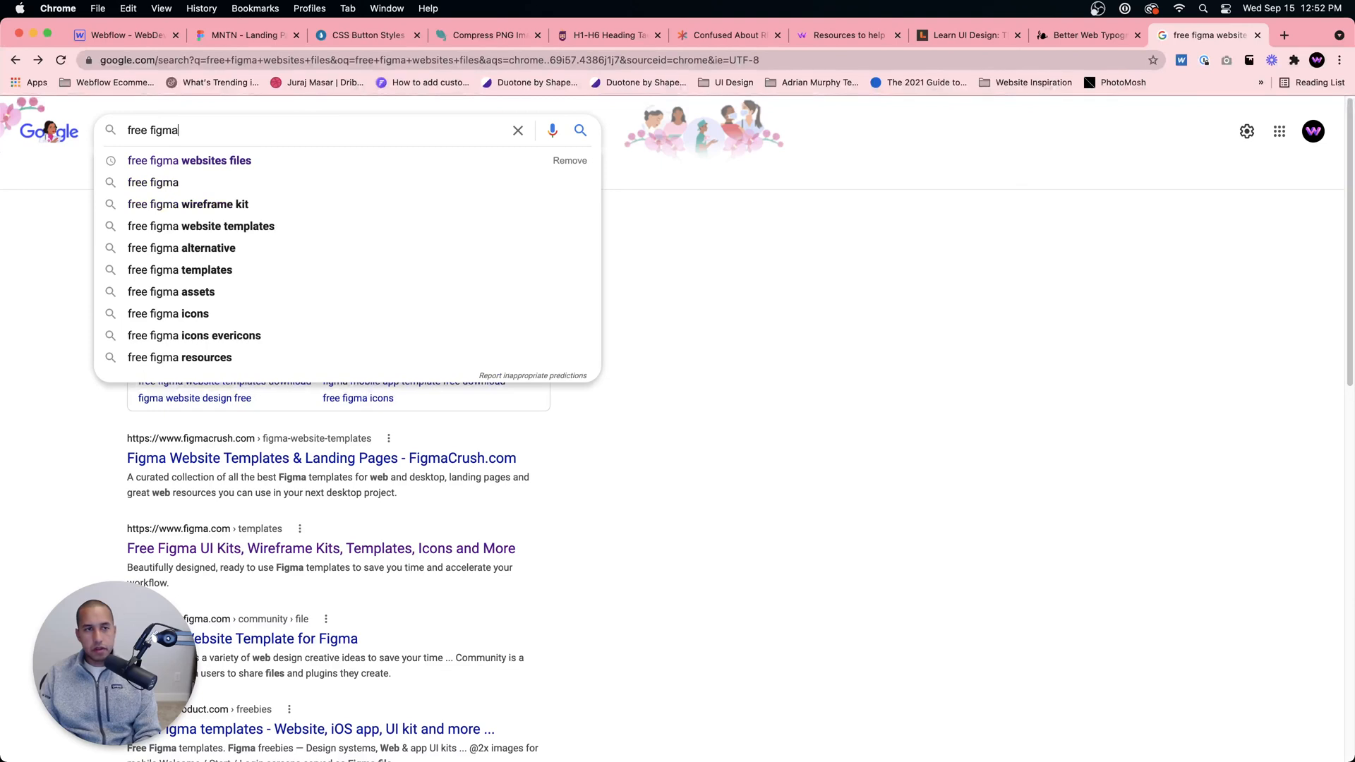
pyautogui.write('figma ')
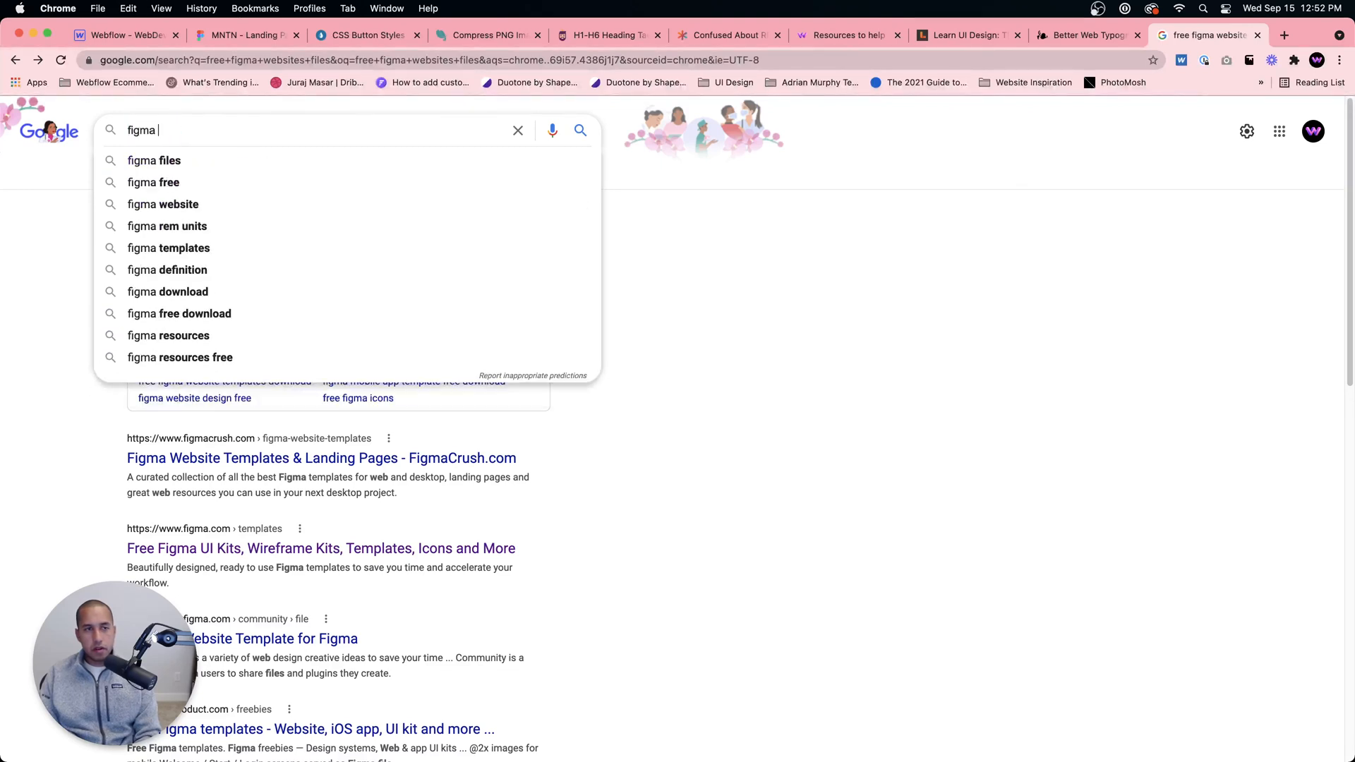
pyautogui.write('website templates')
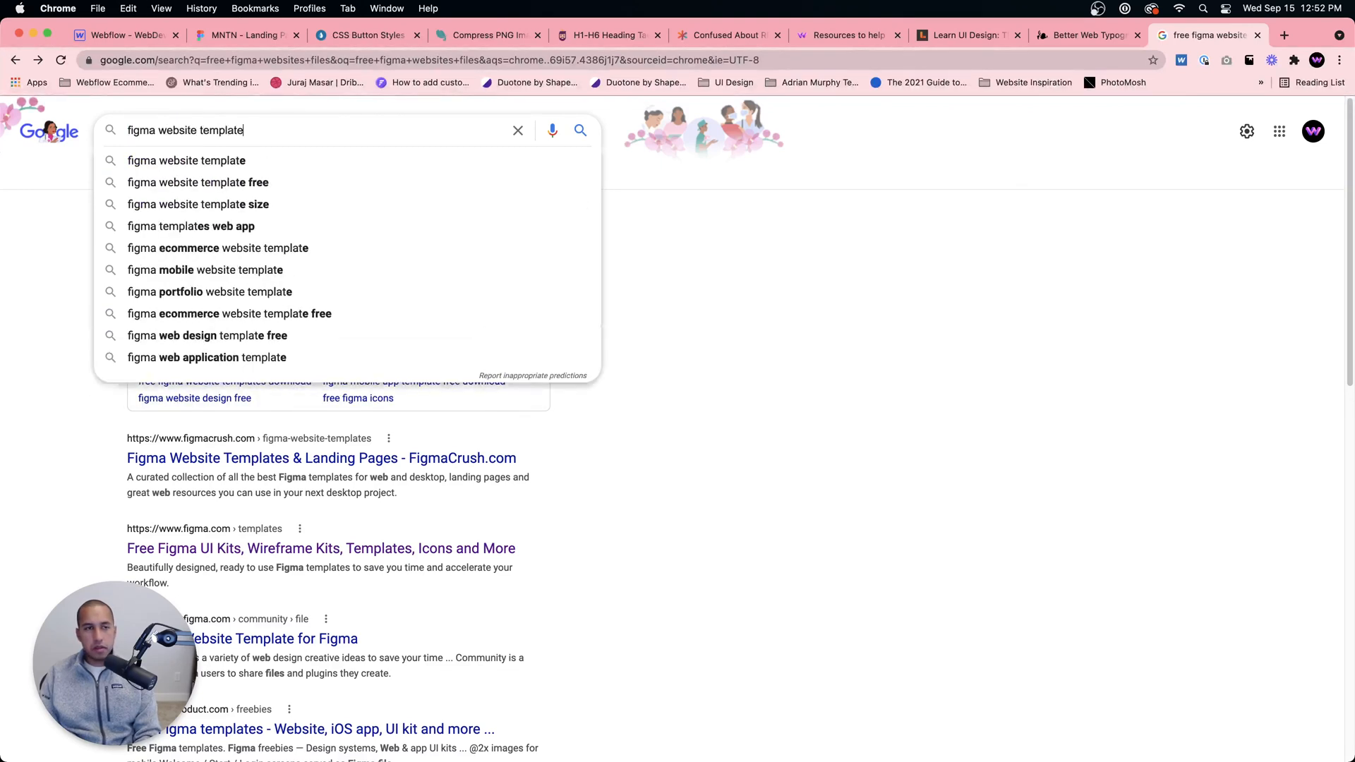
pyautogui.press('Return')
pyautogui.scroll(-10, 287, 323)
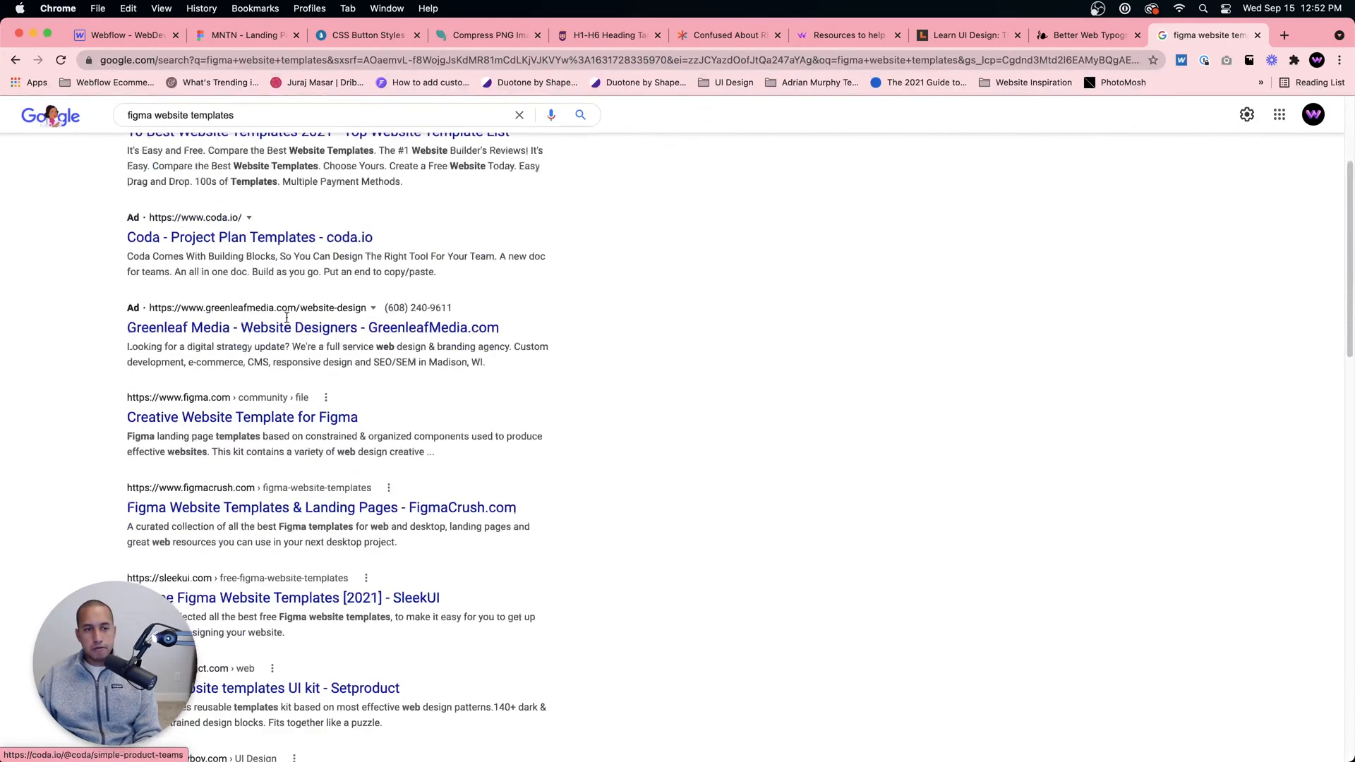
pyautogui.scroll(-5, 290, 326)
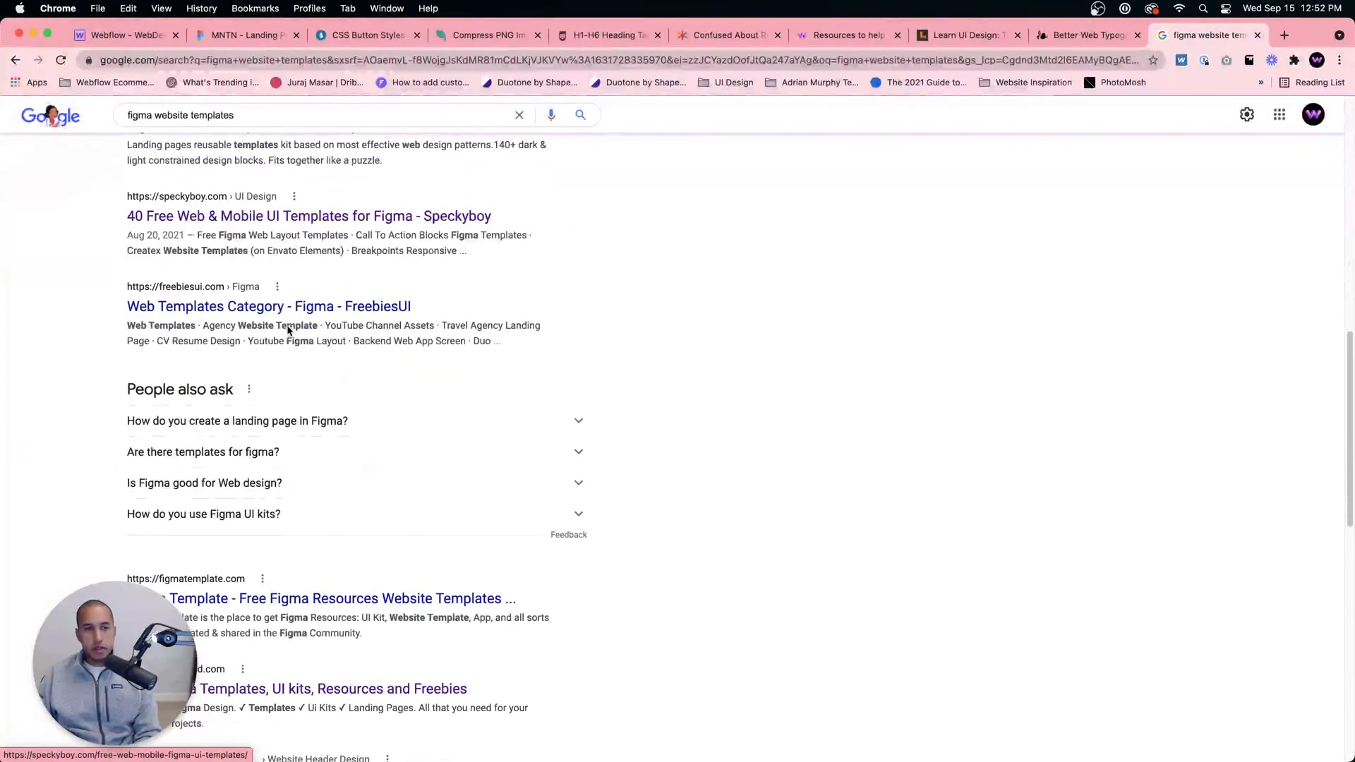
pyautogui.scroll(-6, 295, 337)
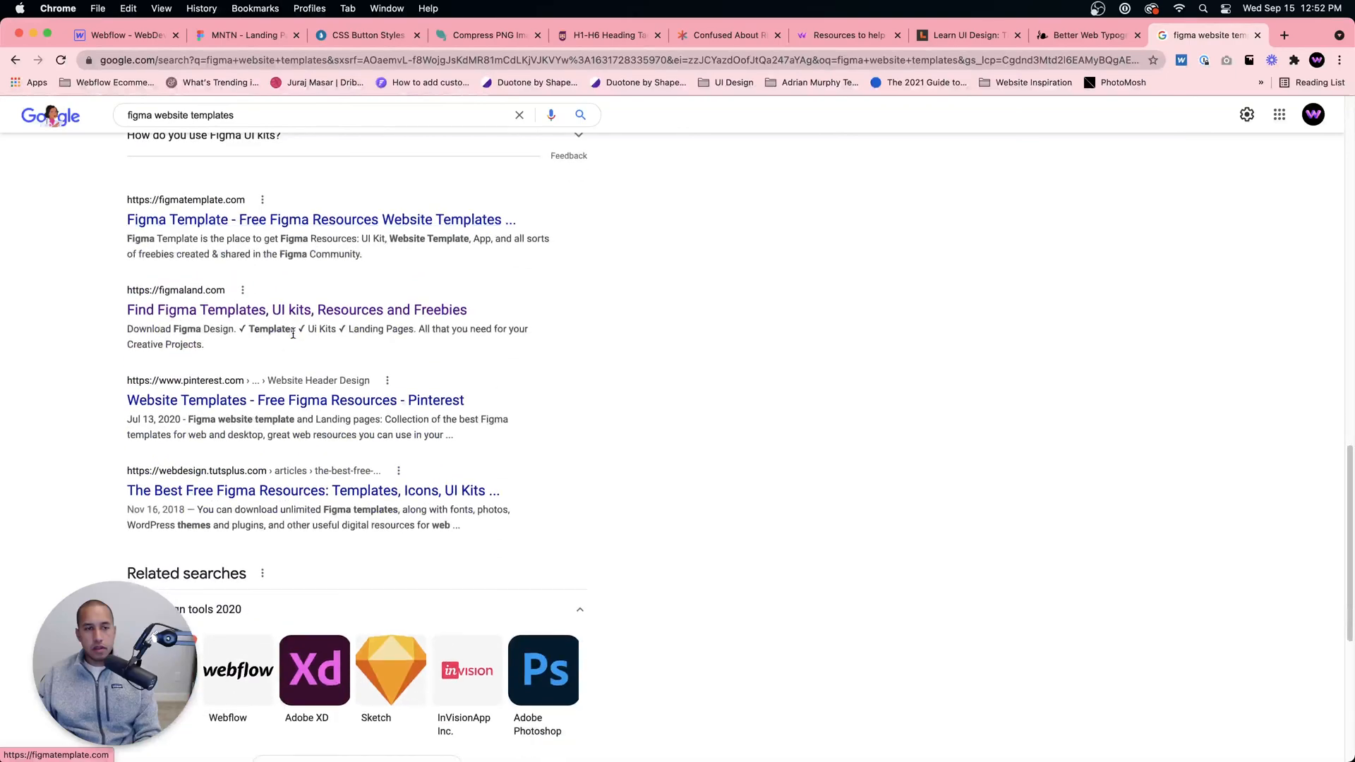
pyautogui.scroll(20, 310, 338)
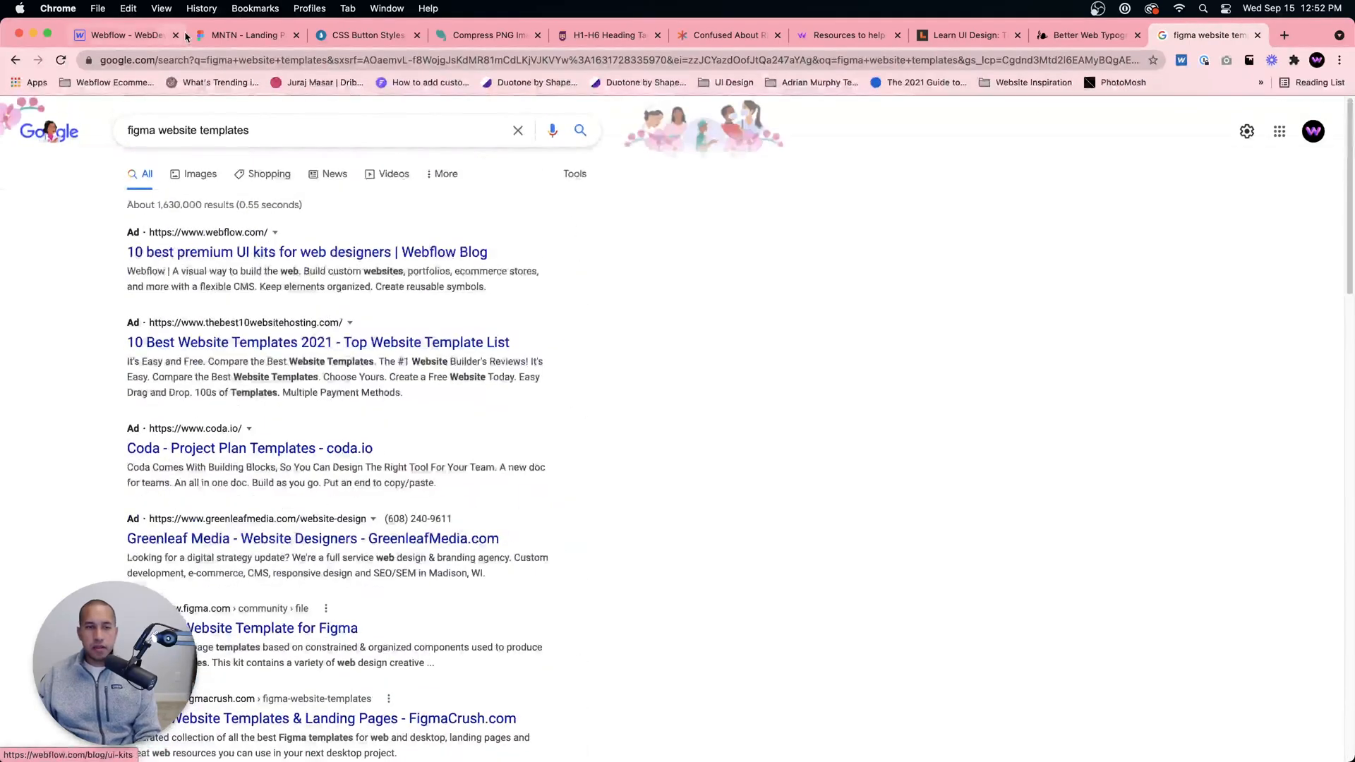
# Step: Refine the search to "figma website templates ui"
pyautogui.click(314, 138)
pyautogui.write('ui')
pyautogui.press('Return')
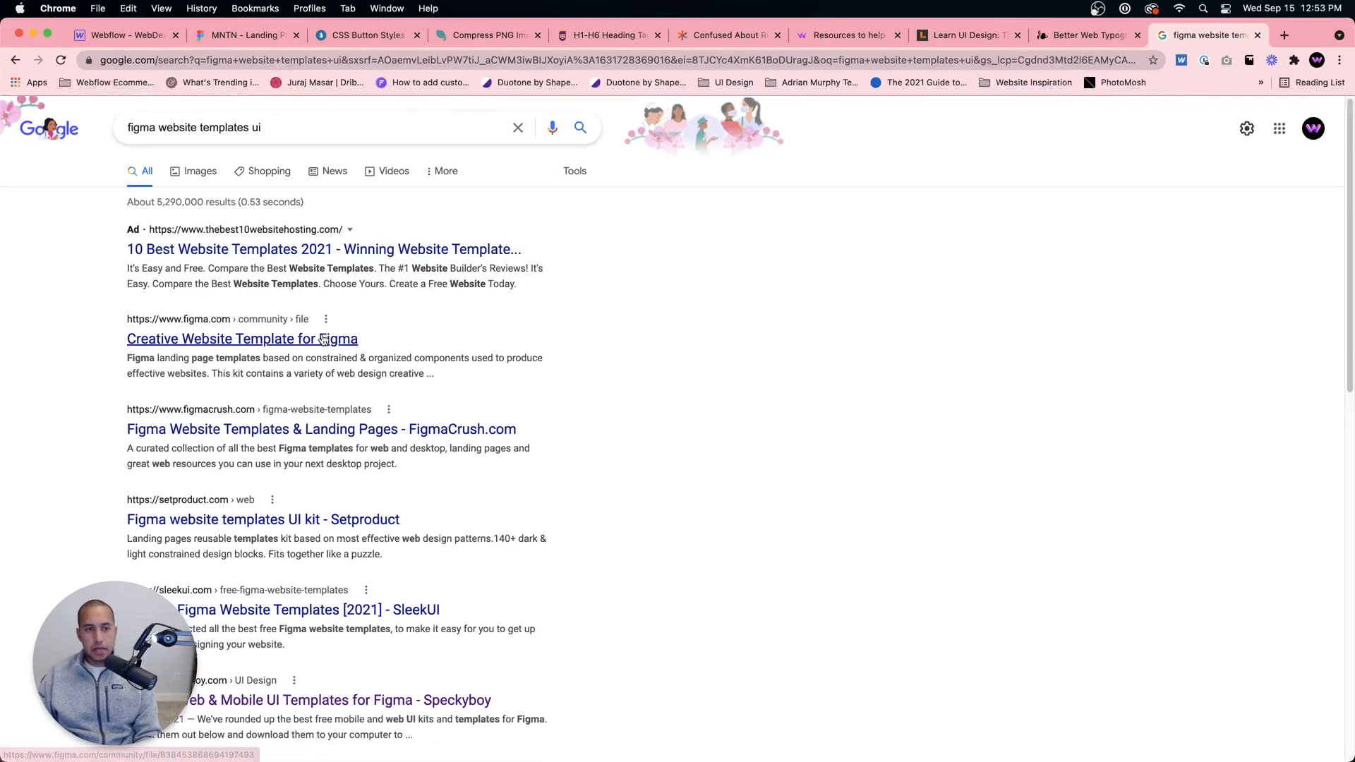
# Step: Open SleekUI's list of 37 free Figma website templates, dismiss the survey prompt and view the MNTN - Landing Page entry
pyautogui.scroll(-3, 318, 339)
pyautogui.click(225, 513)
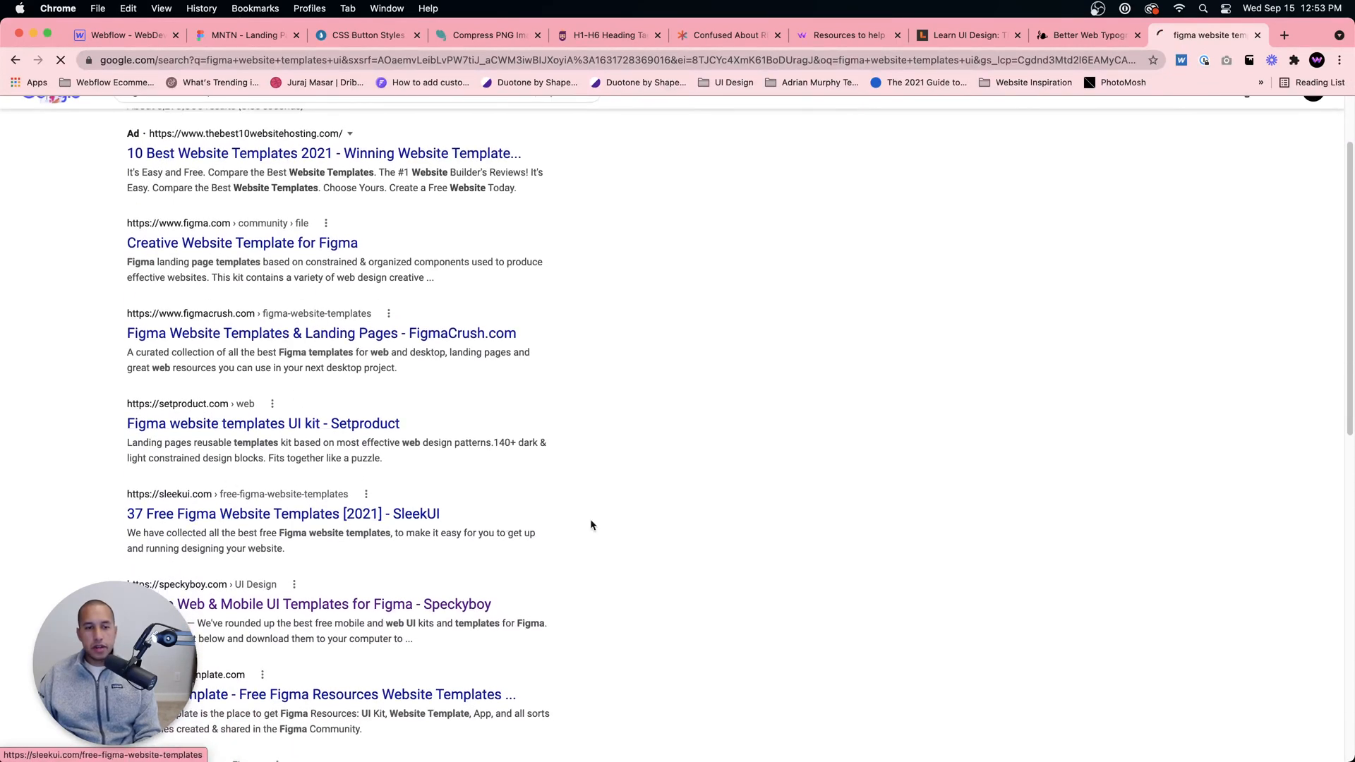
pyautogui.scroll(-5, 381, 323)
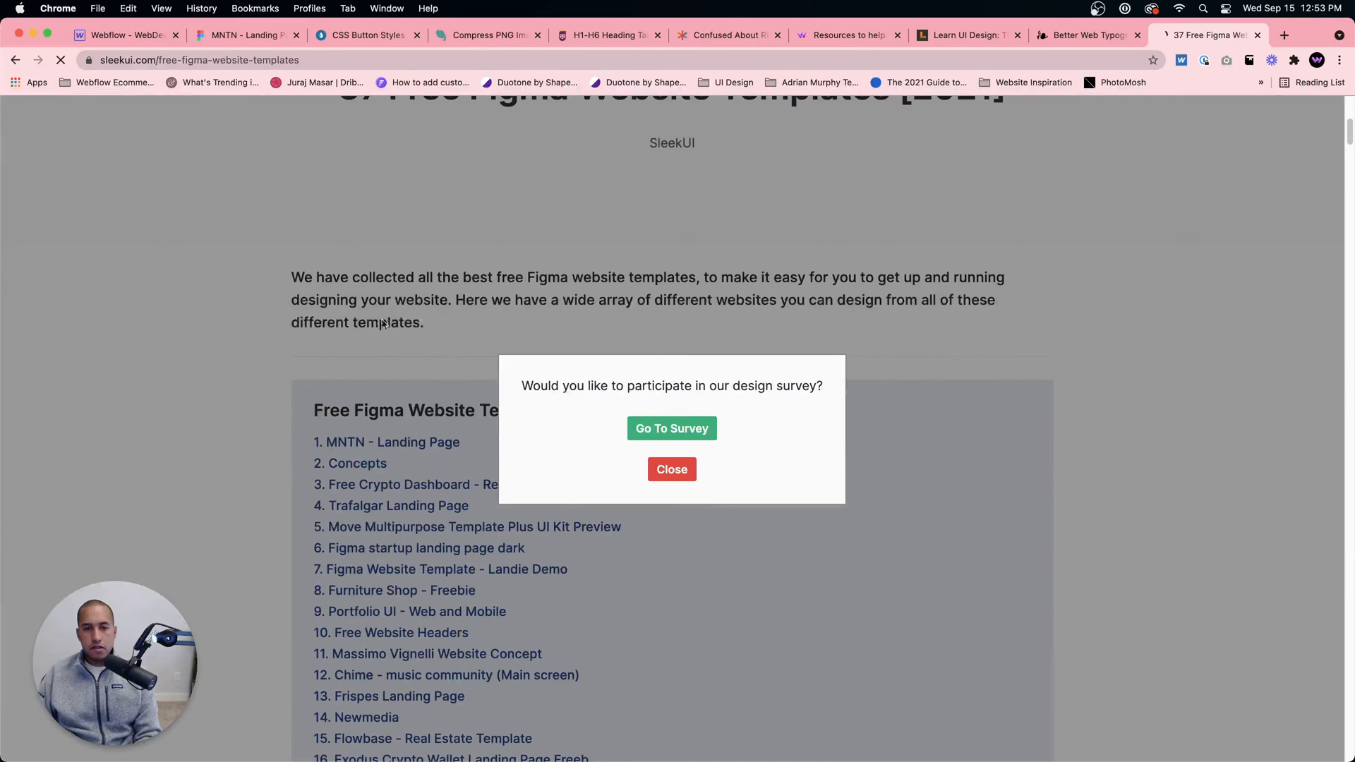
pyautogui.click(672, 469)
pyautogui.scroll(-15, 672, 464)
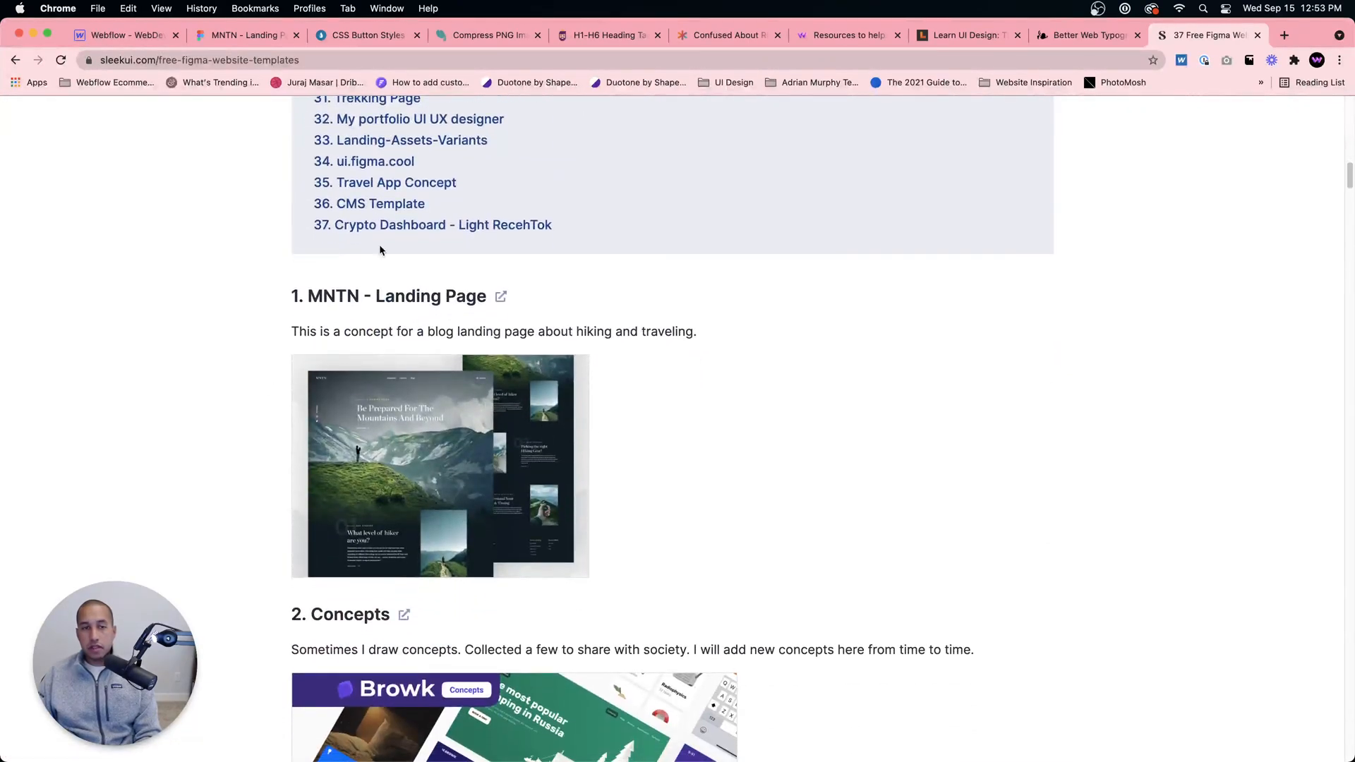
pyautogui.click(247, 60)
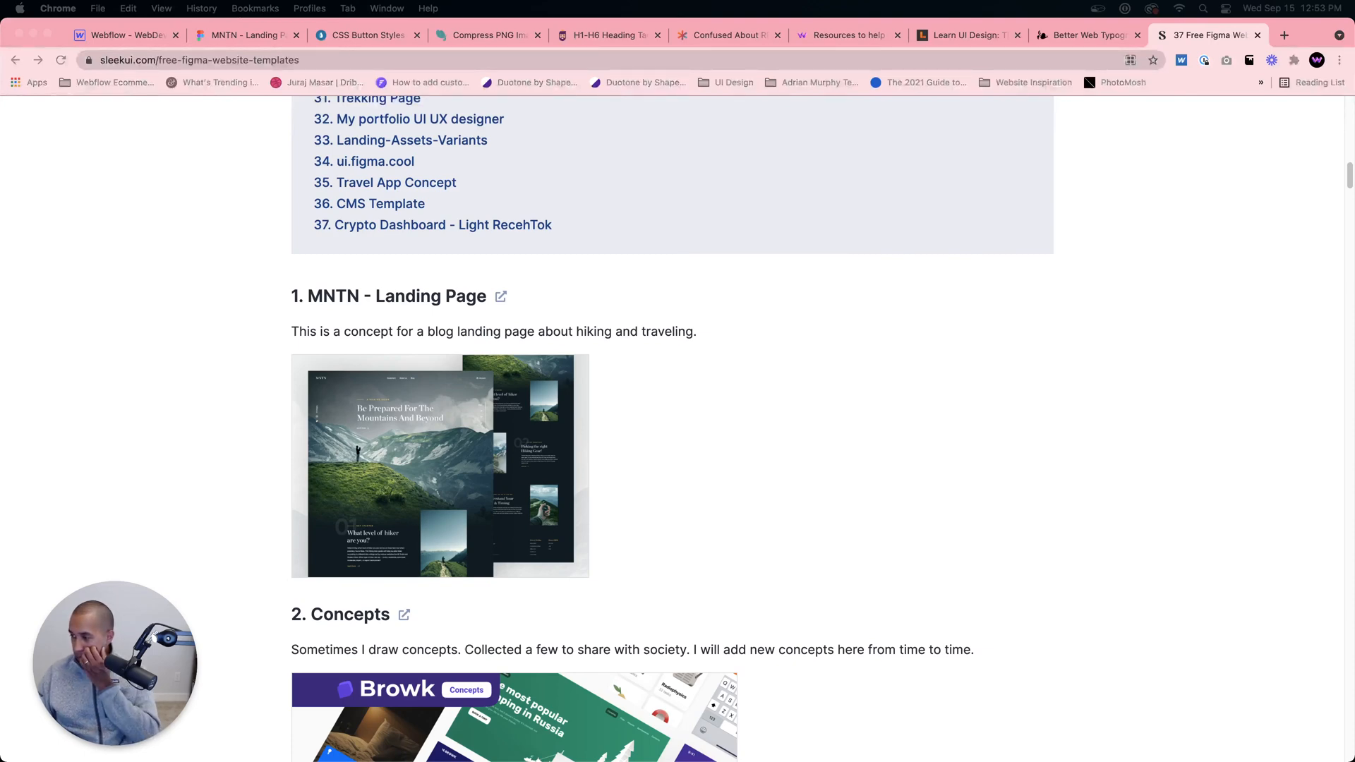
# Step: Switch back to the MNTN Figma file and inspect the second content block, "Picking the right Hiking Gear!"
pyautogui.click(244, 23)
pyautogui.click(242, 28)
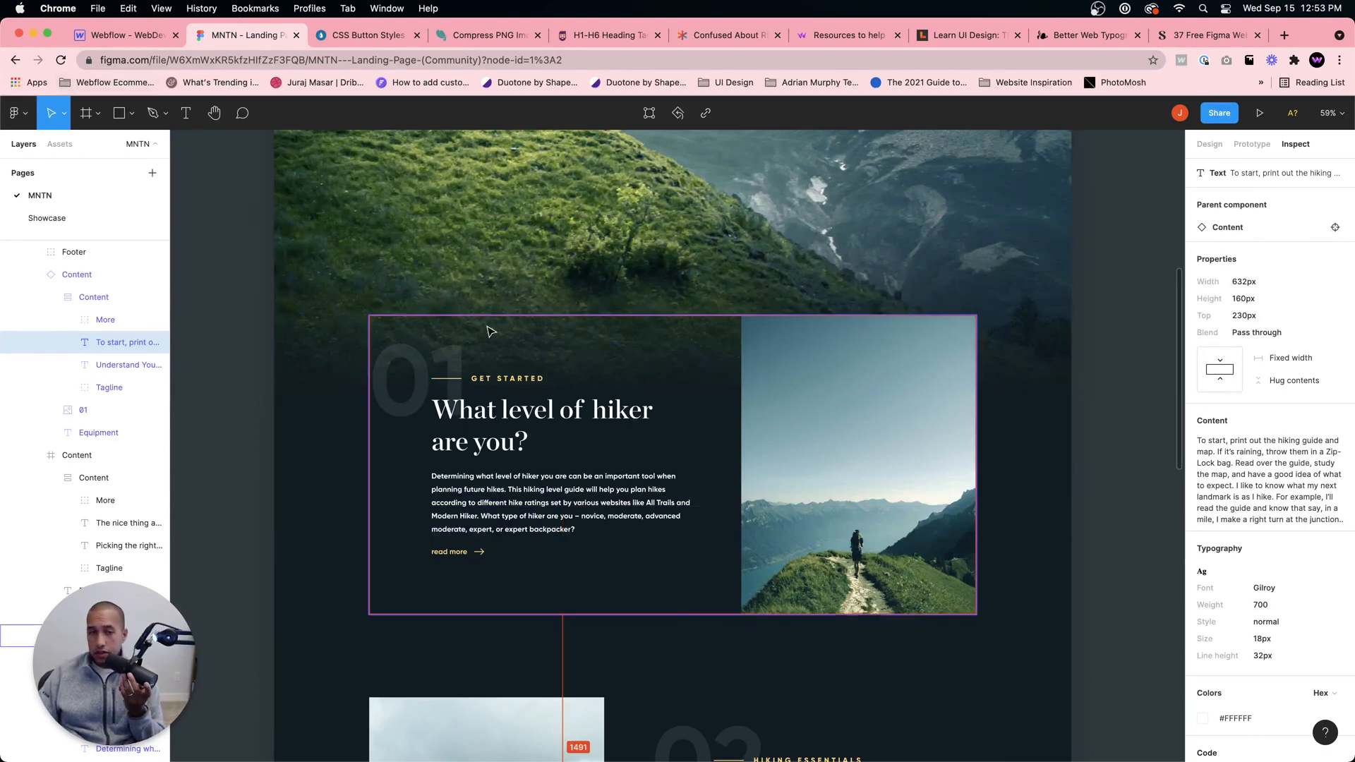
pyautogui.scroll(-3, 788, 469)
pyautogui.click(495, 562)
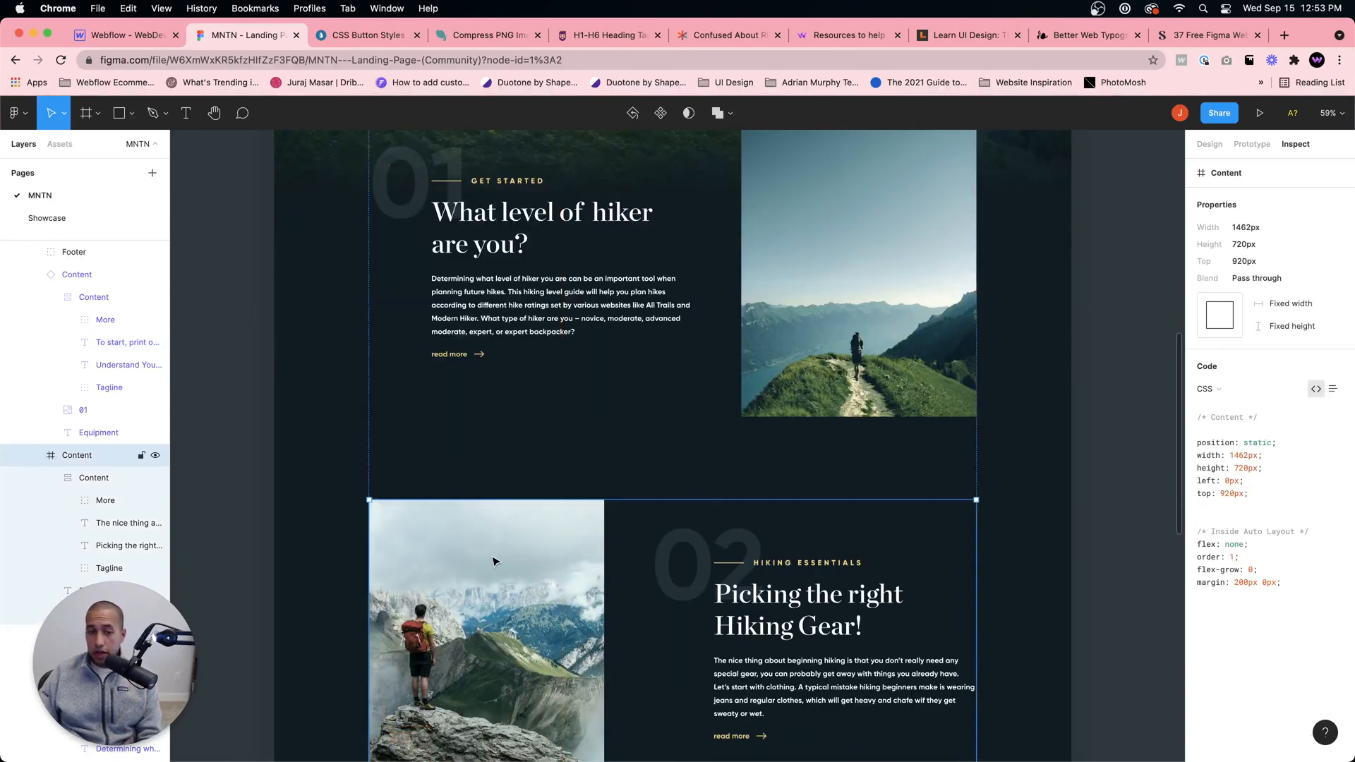
pyautogui.scroll(-4, 531, 553)
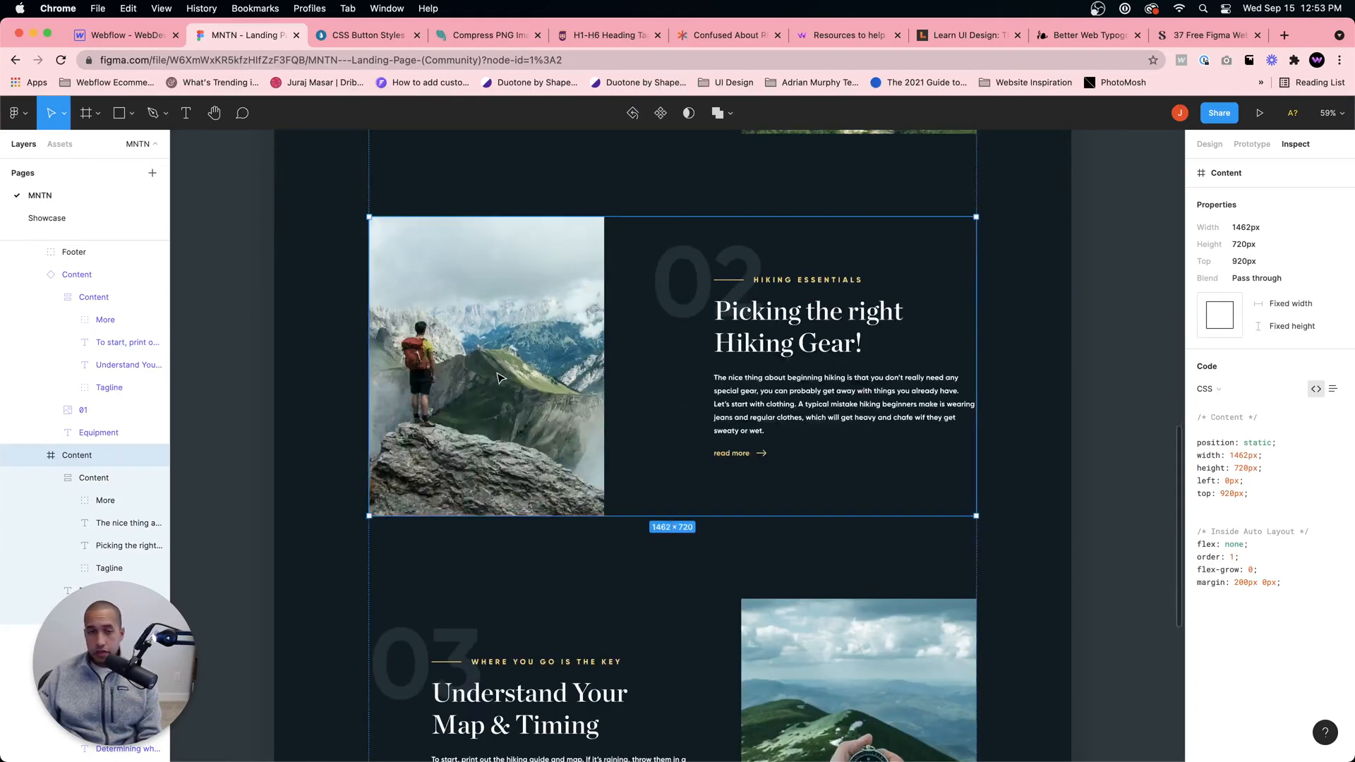
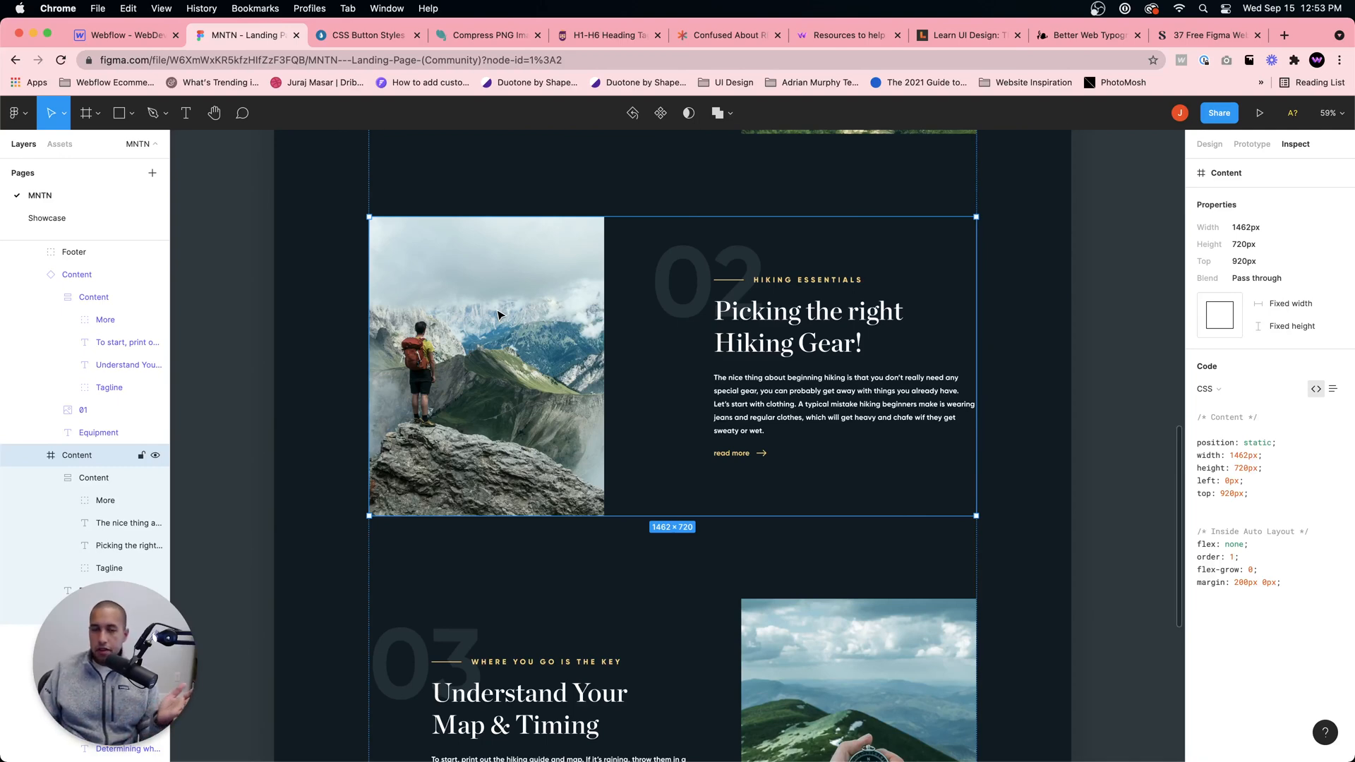
# Step: Export the hiker photo from the Hiking Essentials section as a PNG at 1x
pyautogui.click(486, 317)
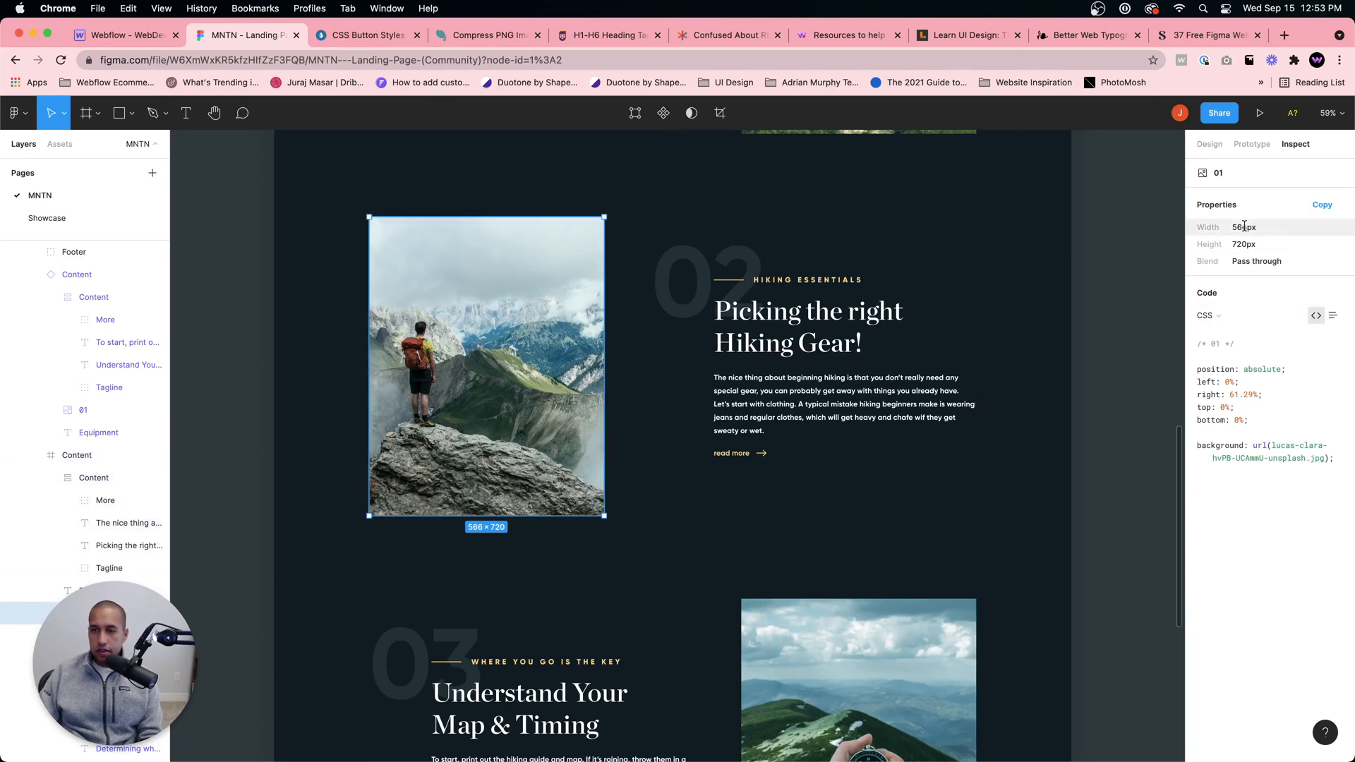
pyautogui.click(1210, 145)
pyautogui.click(1261, 562)
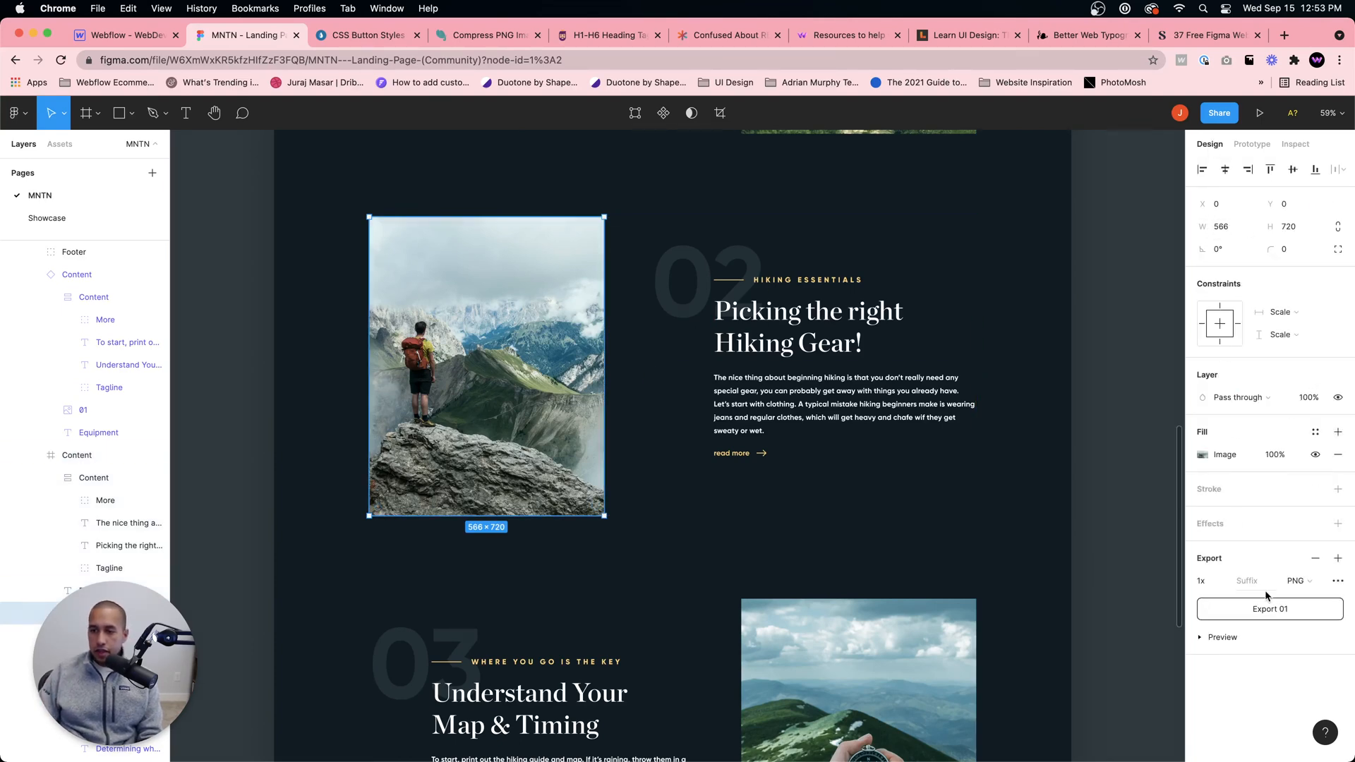
# Step: Export the compass photo from the Understand Your Map & Timing section as a PNG at 1x
pyautogui.scroll(-2, 882, 575)
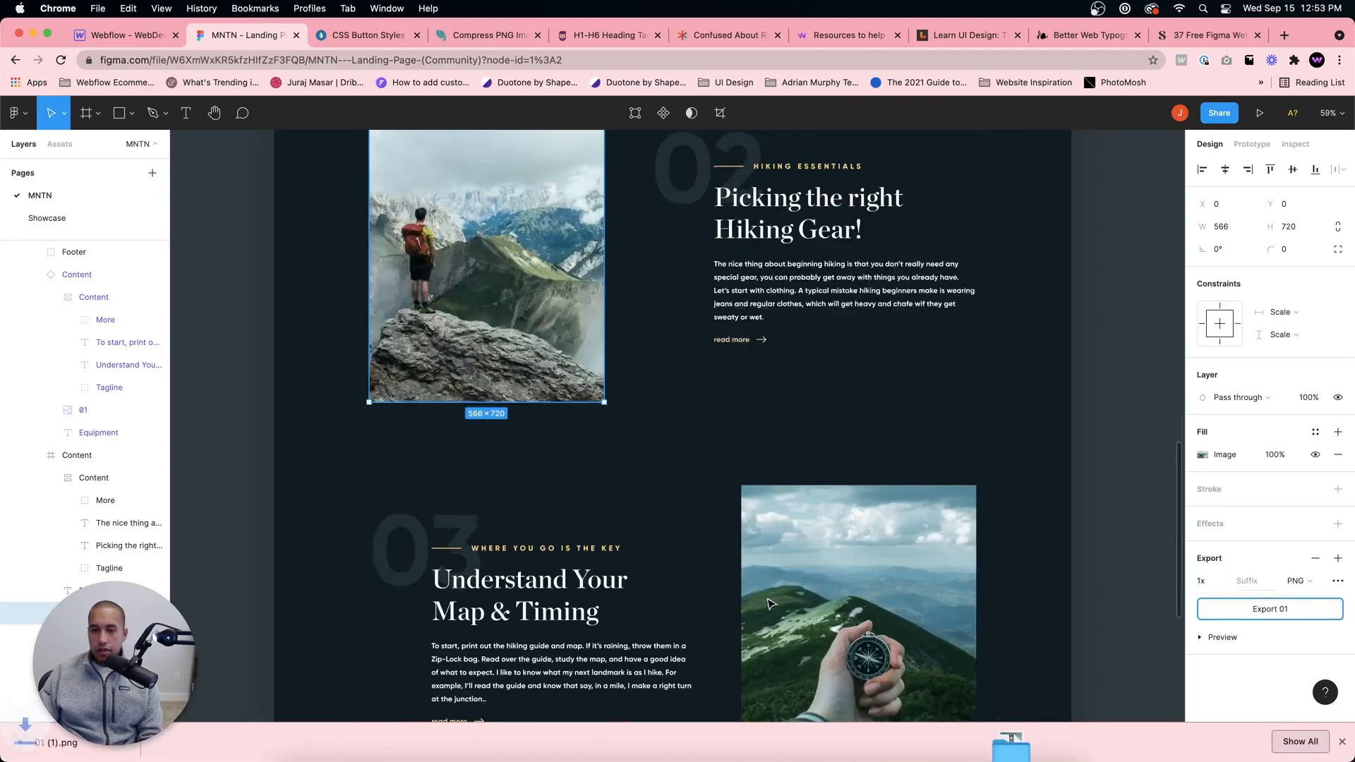
pyautogui.doubleClick(828, 565)
pyautogui.click(1229, 604)
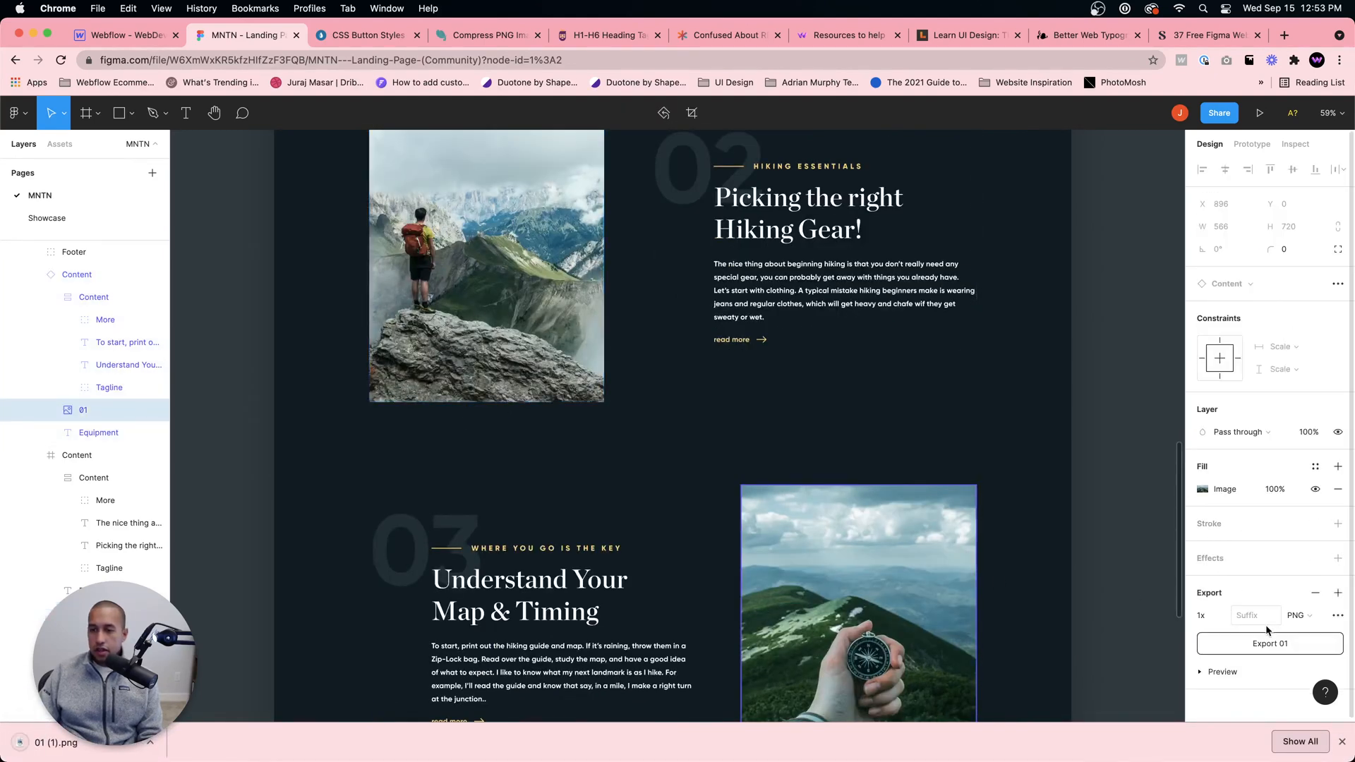
pyautogui.click(1279, 638)
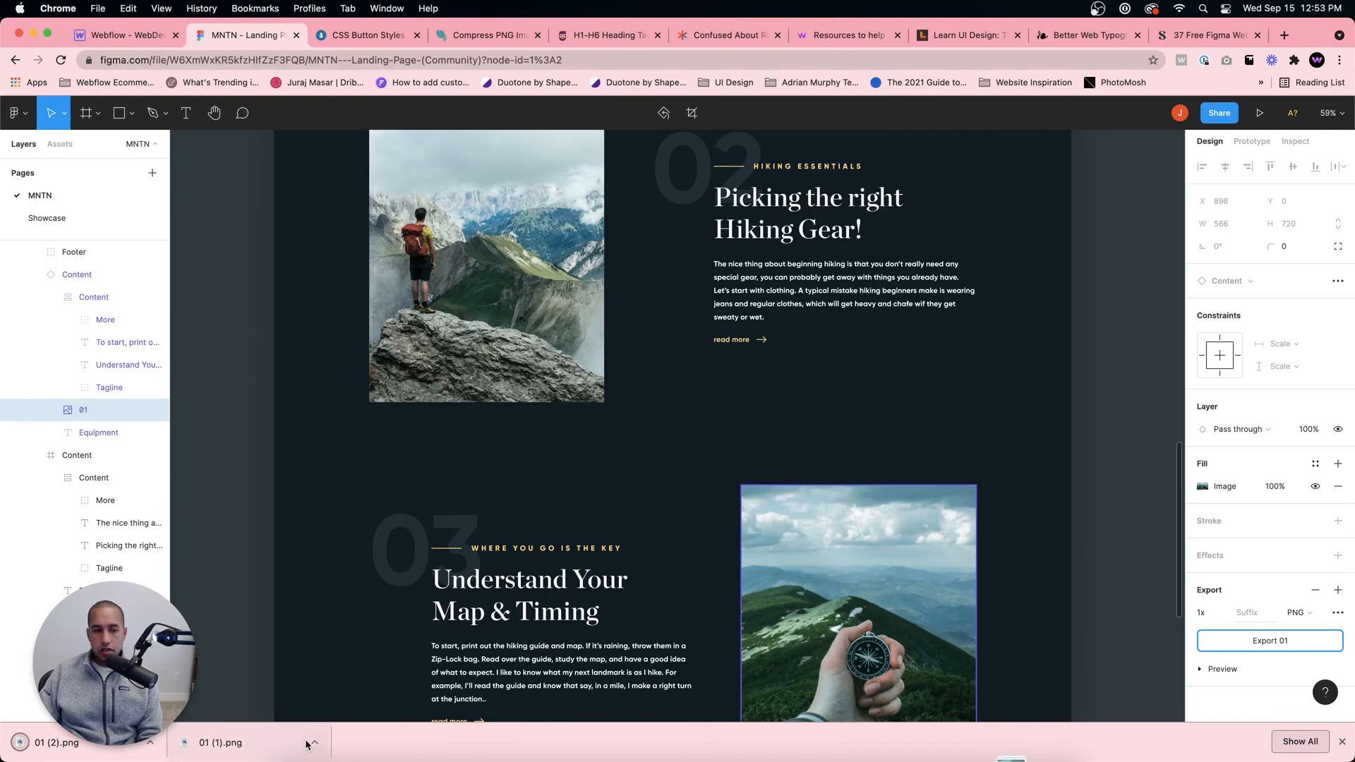
# Step: Show the downloaded 01 (1).png in its folder, and open the asset library of the Webflow project
pyautogui.click(313, 742)
pyautogui.click(363, 728)
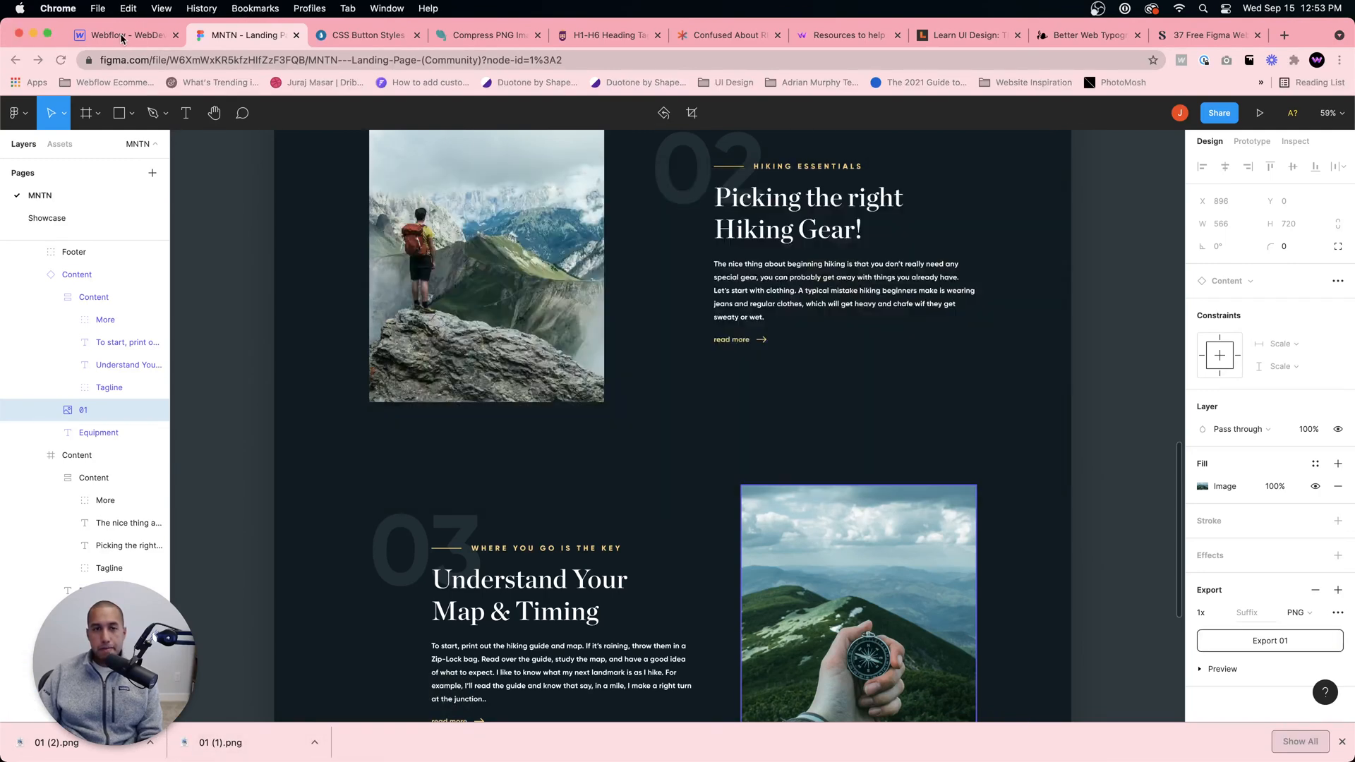
pyautogui.click(118, 36)
pyautogui.click(12, 307)
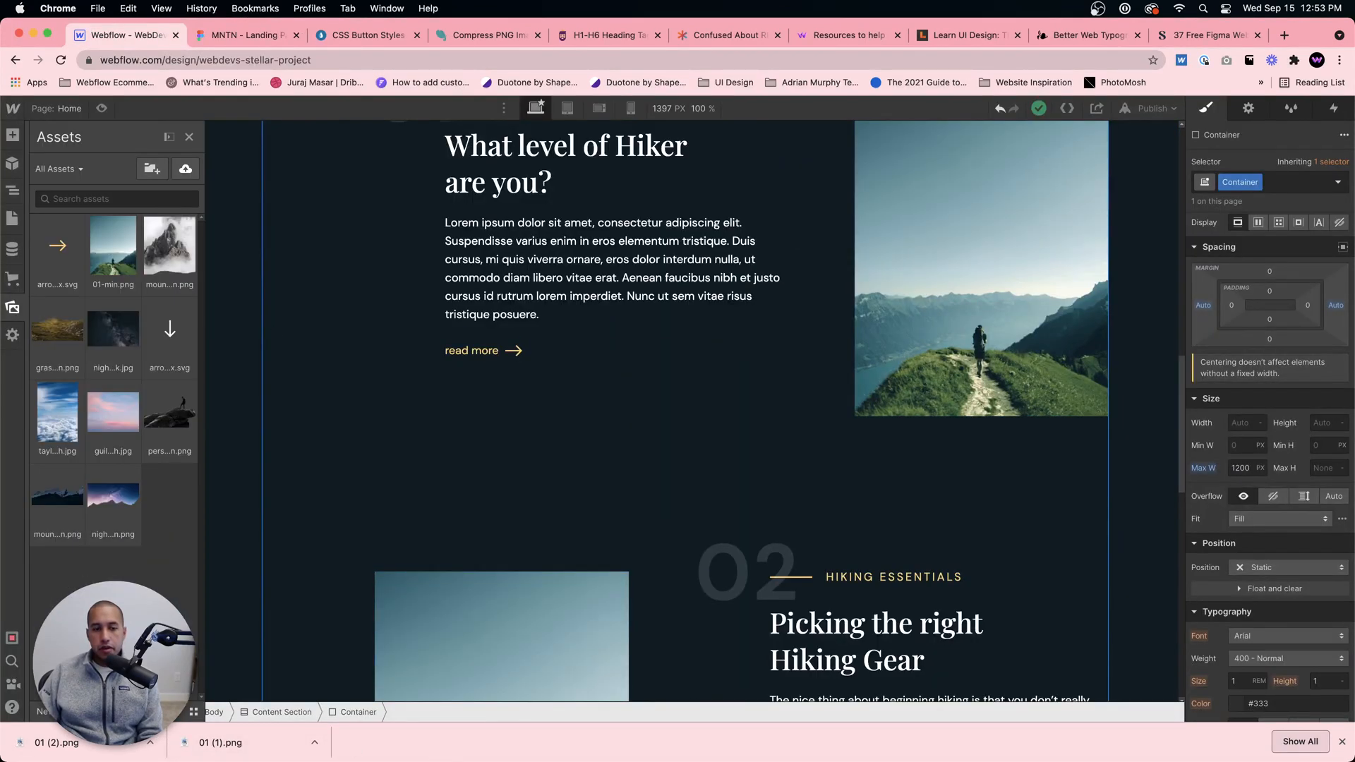
# Step: Preview 01 (1).png in the Downloads folder and rename it as image-2.png
pyautogui.click(293, 730)
pyautogui.click(604, 310)
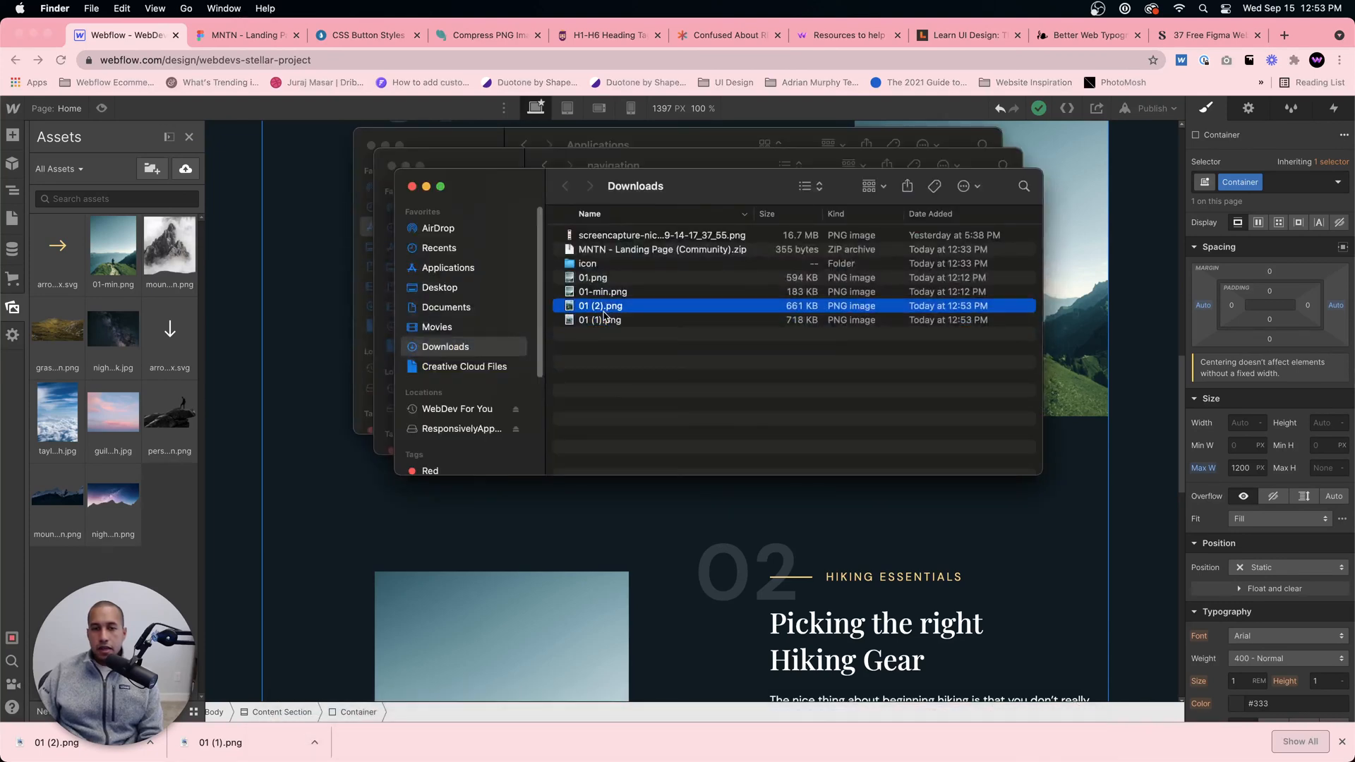
pyautogui.click(603, 319)
pyautogui.press('space')
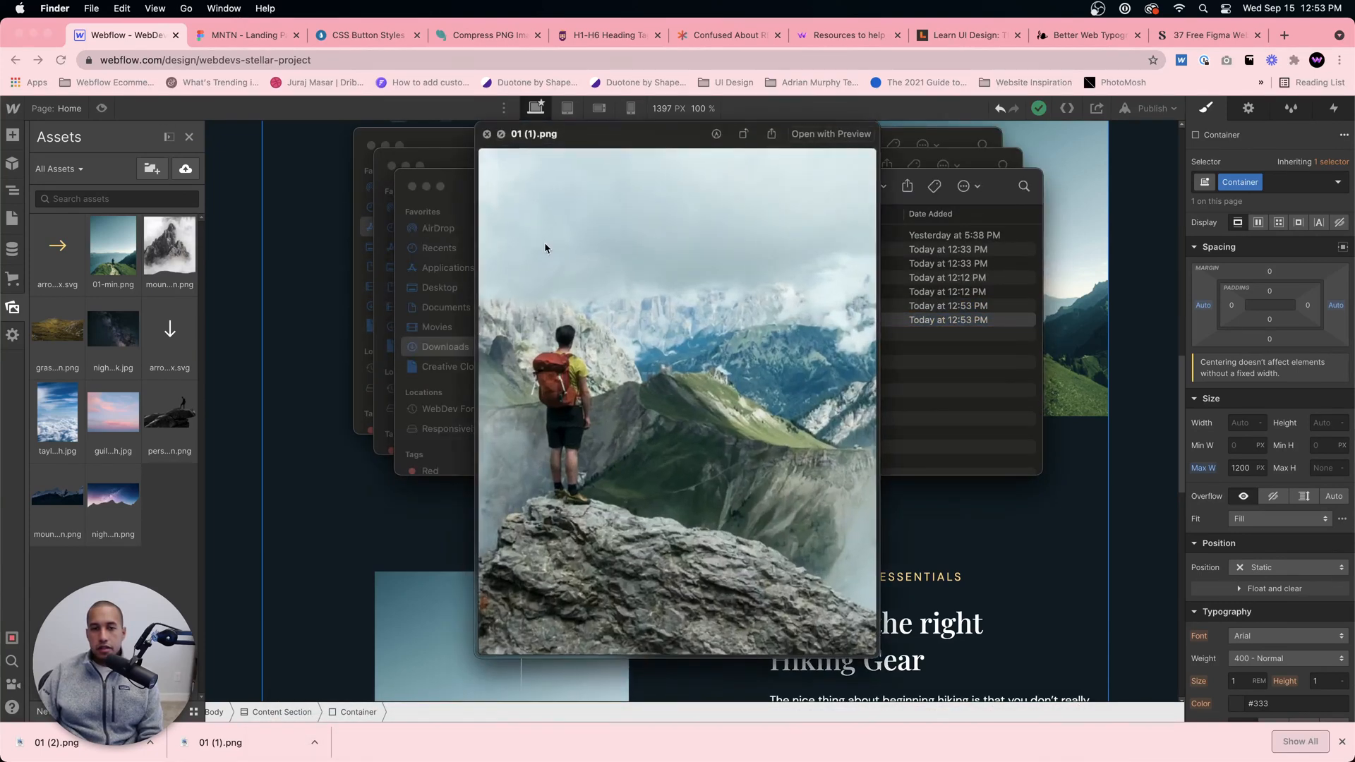
pyautogui.press('space')
pyautogui.press('Return')
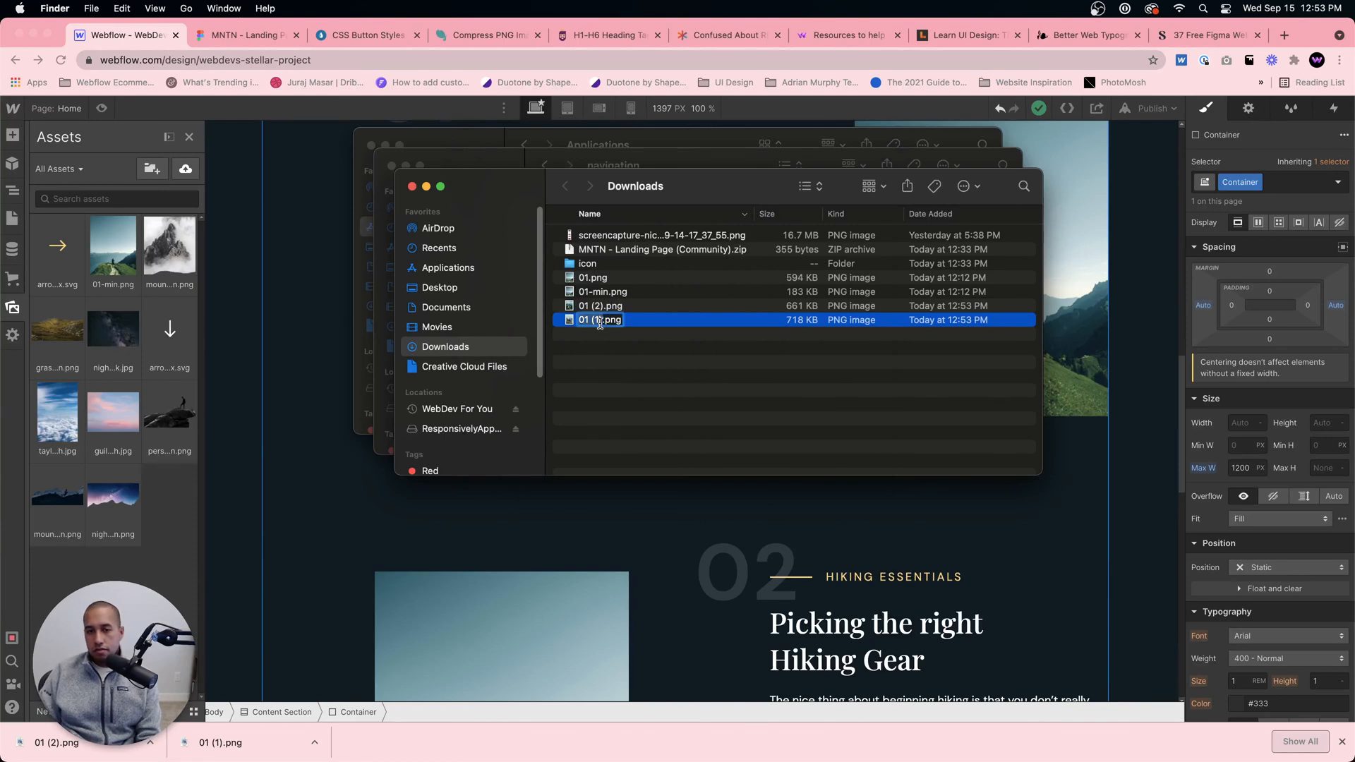
pyautogui.write('image-2')
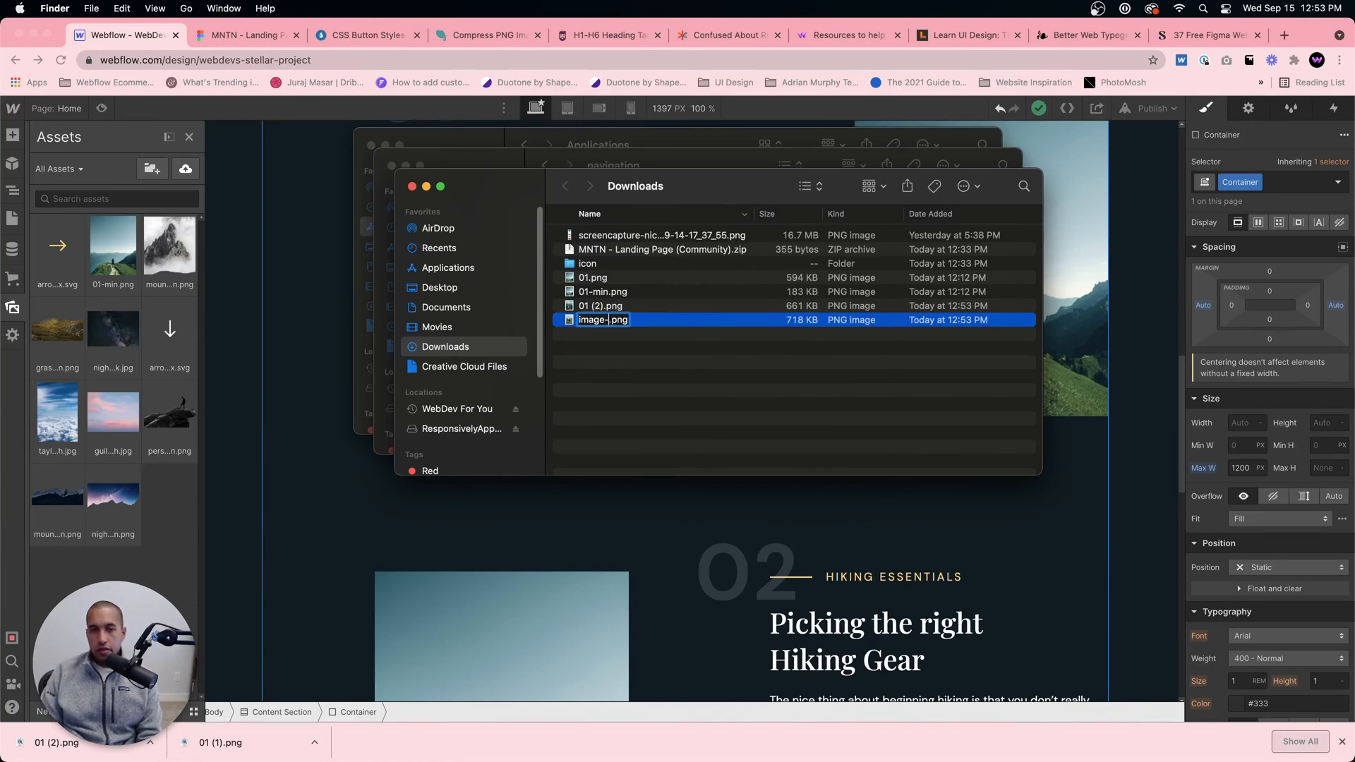
pyautogui.press('Return')
# Step: Rename 01 (2).png in the Downloads folder as image-3.png
pyautogui.click(597, 321)
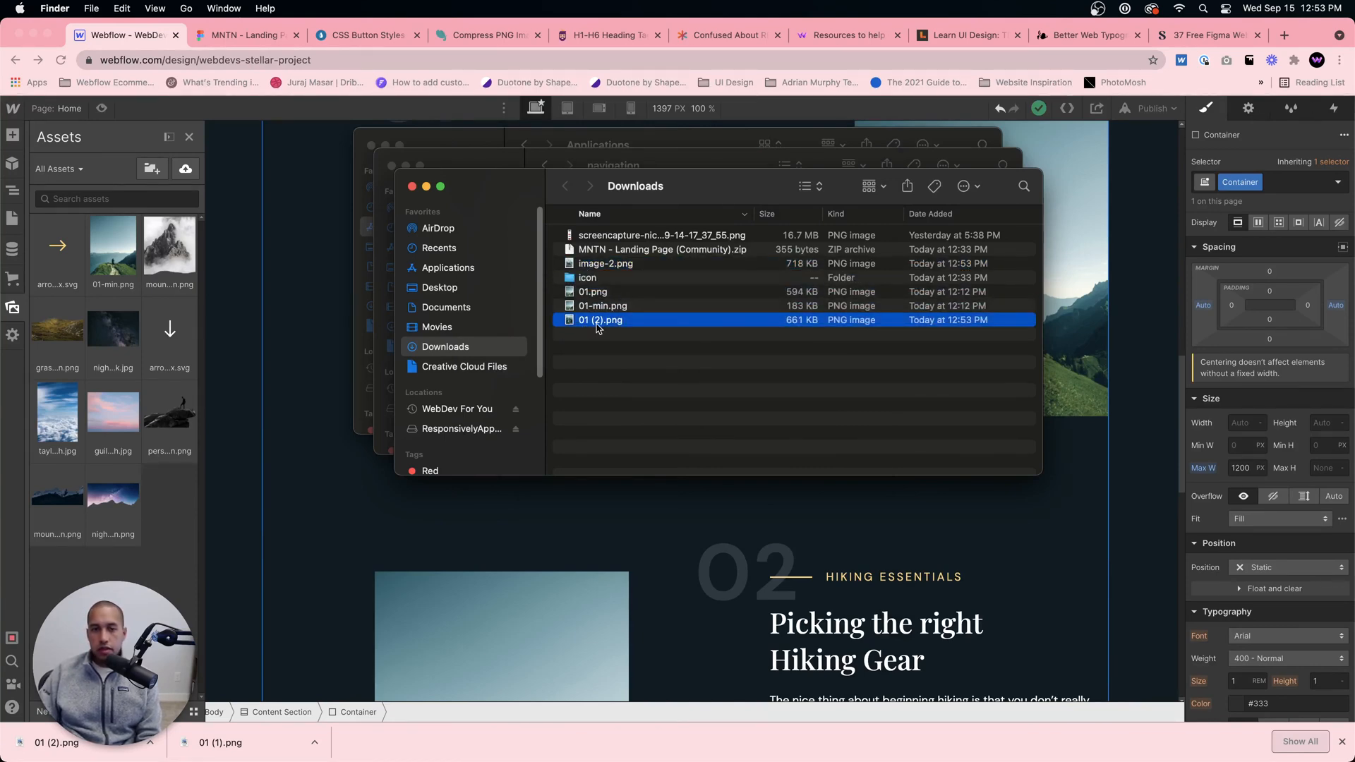
pyautogui.press('Return')
pyautogui.write('image-3')
pyautogui.press('Return')
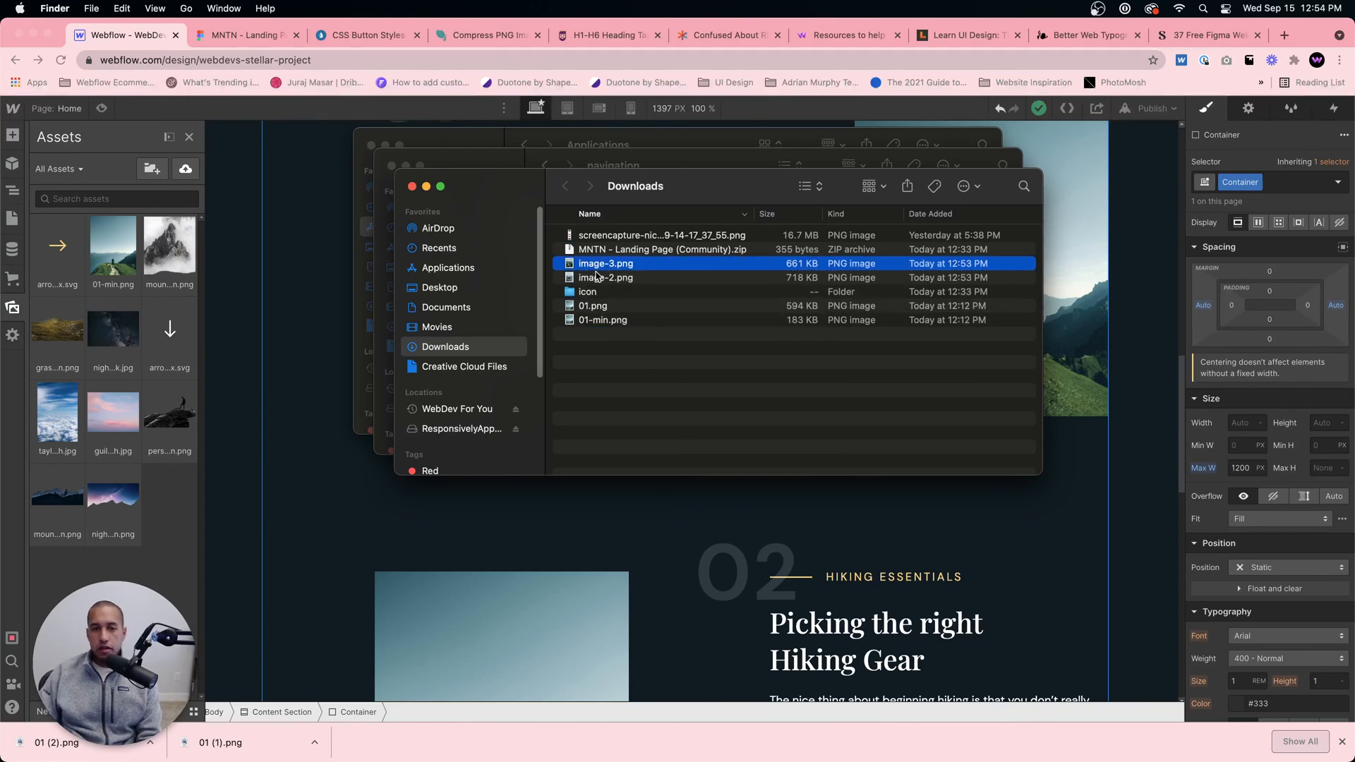
# Step: Select image-2.png and image-3.png in Downloads, and load compresspng.com in the browser in place of the Figma templates page
pyautogui.keyDown('shift'); pyautogui.click(606, 277); pyautogui.keyUp('shift')
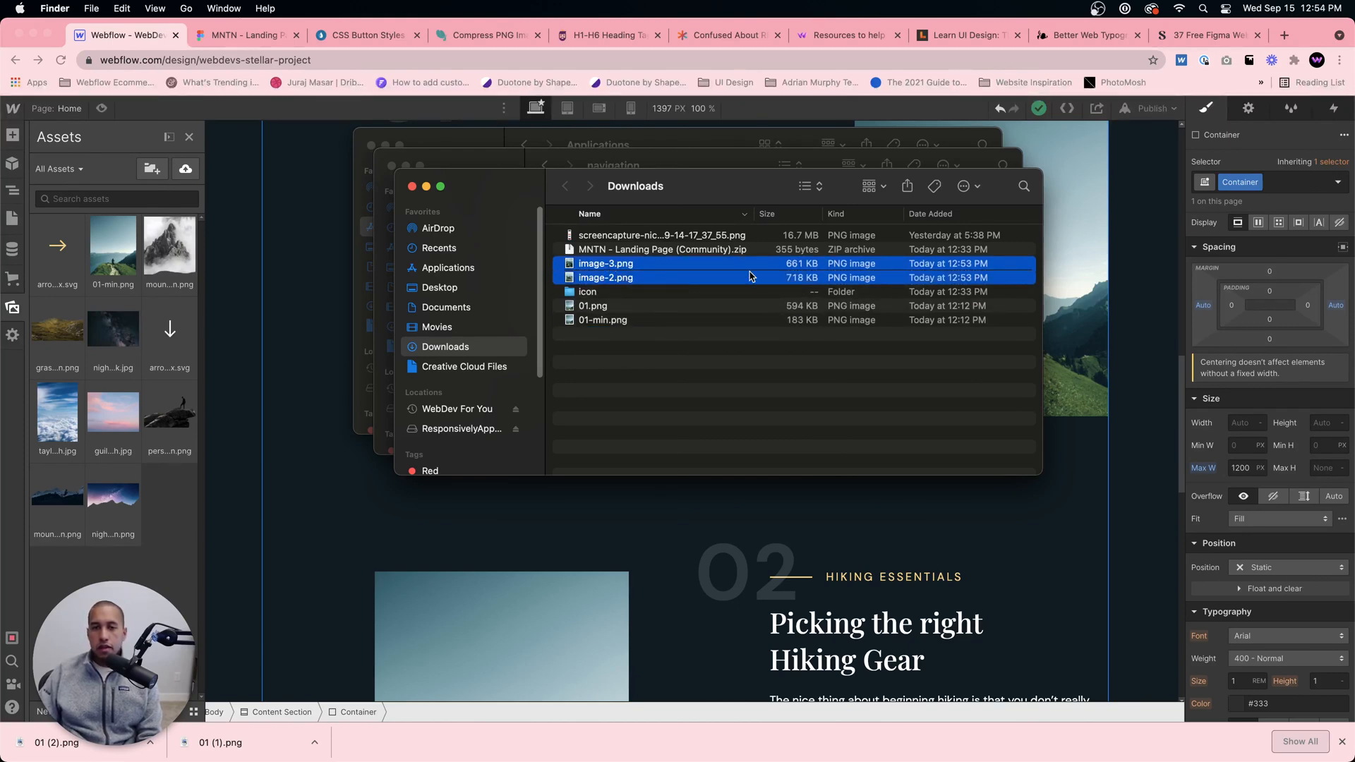
pyautogui.click(1208, 32)
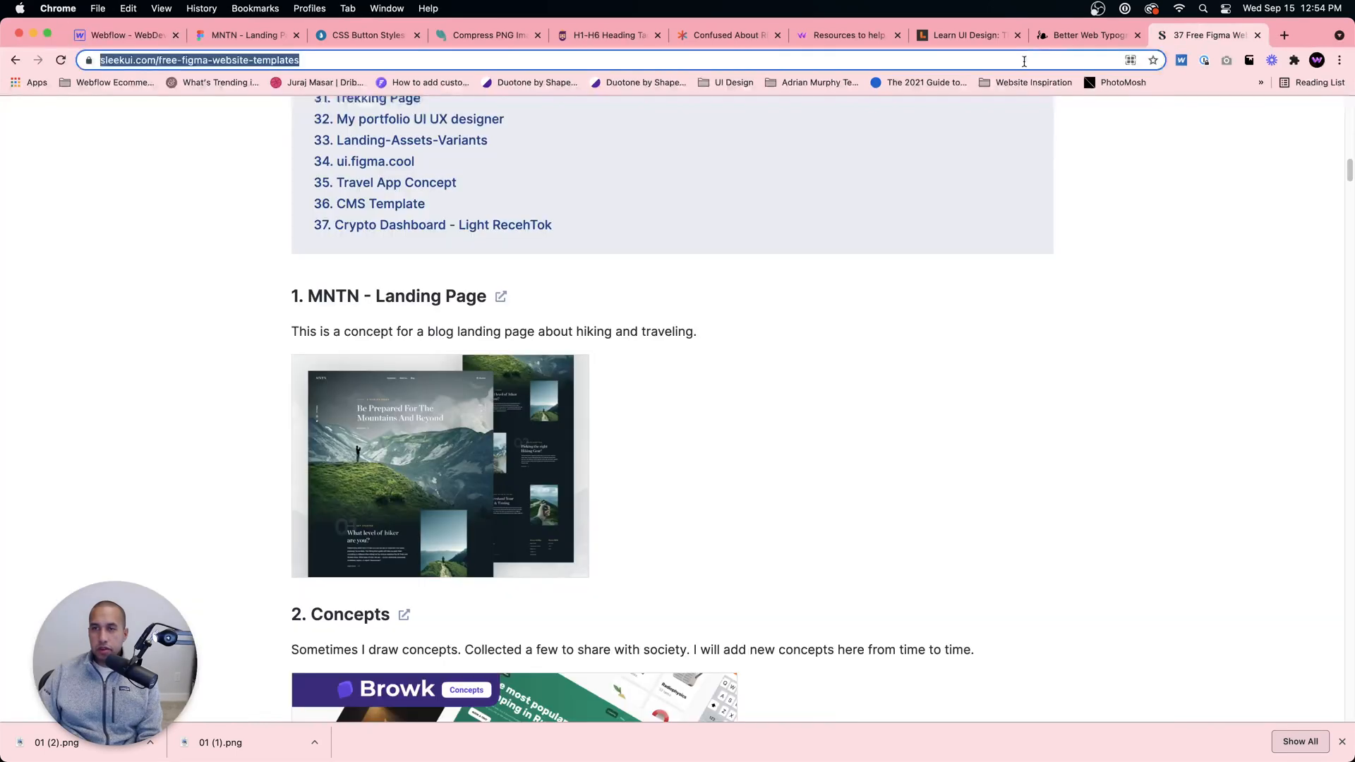
pyautogui.click(1019, 61)
pyautogui.write('compre')
pyautogui.press('super+a')
pyautogui.write('compress')
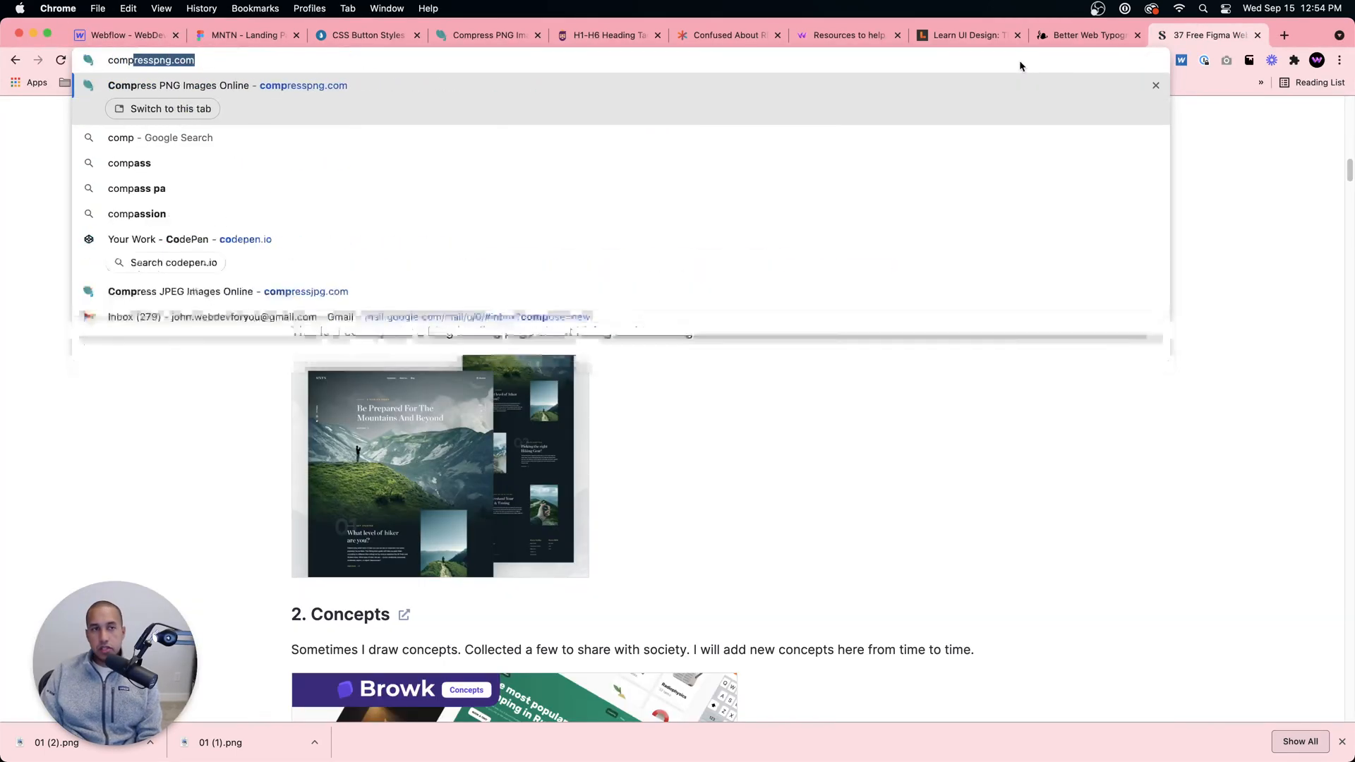
pyautogui.press('Return')
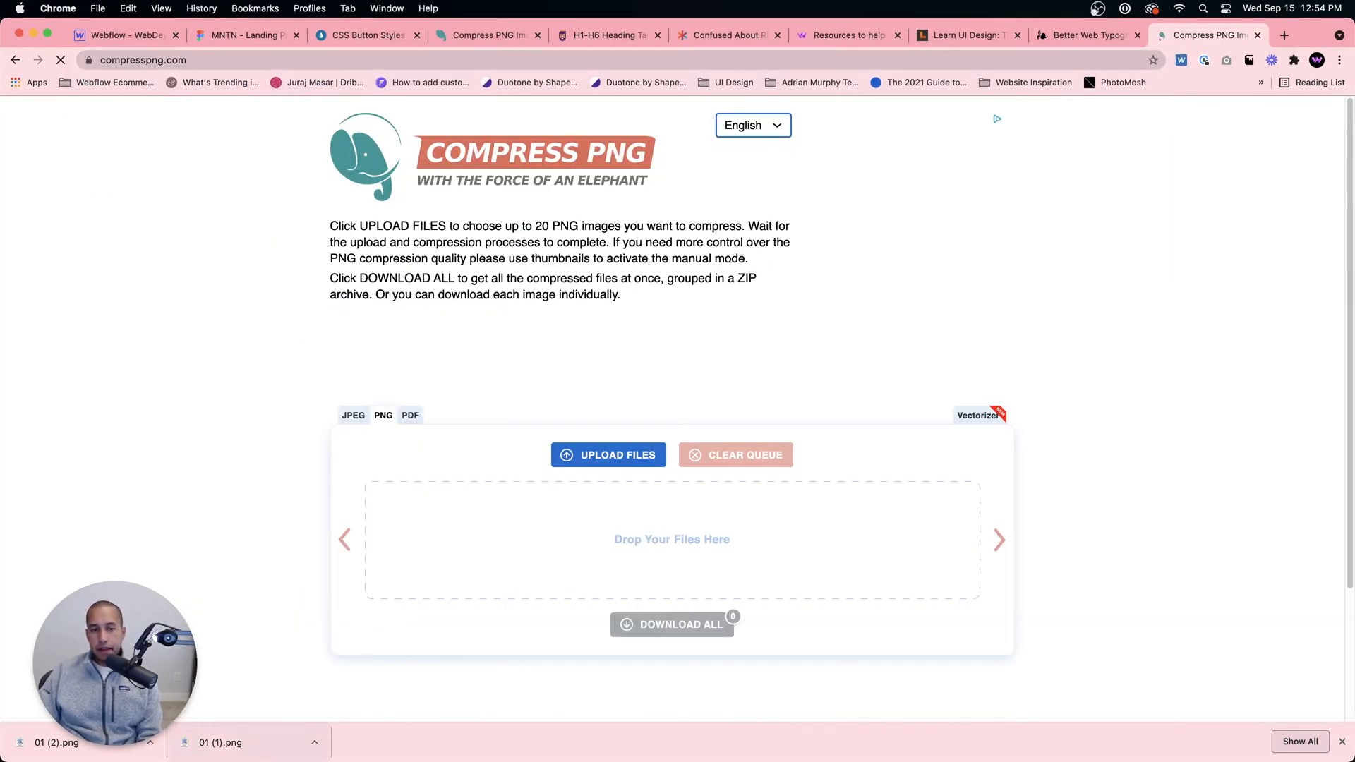
# Step: Upload image-2.png and image-3.png from Downloads for compression and download all the compressed results together
pyautogui.click(294, 730)
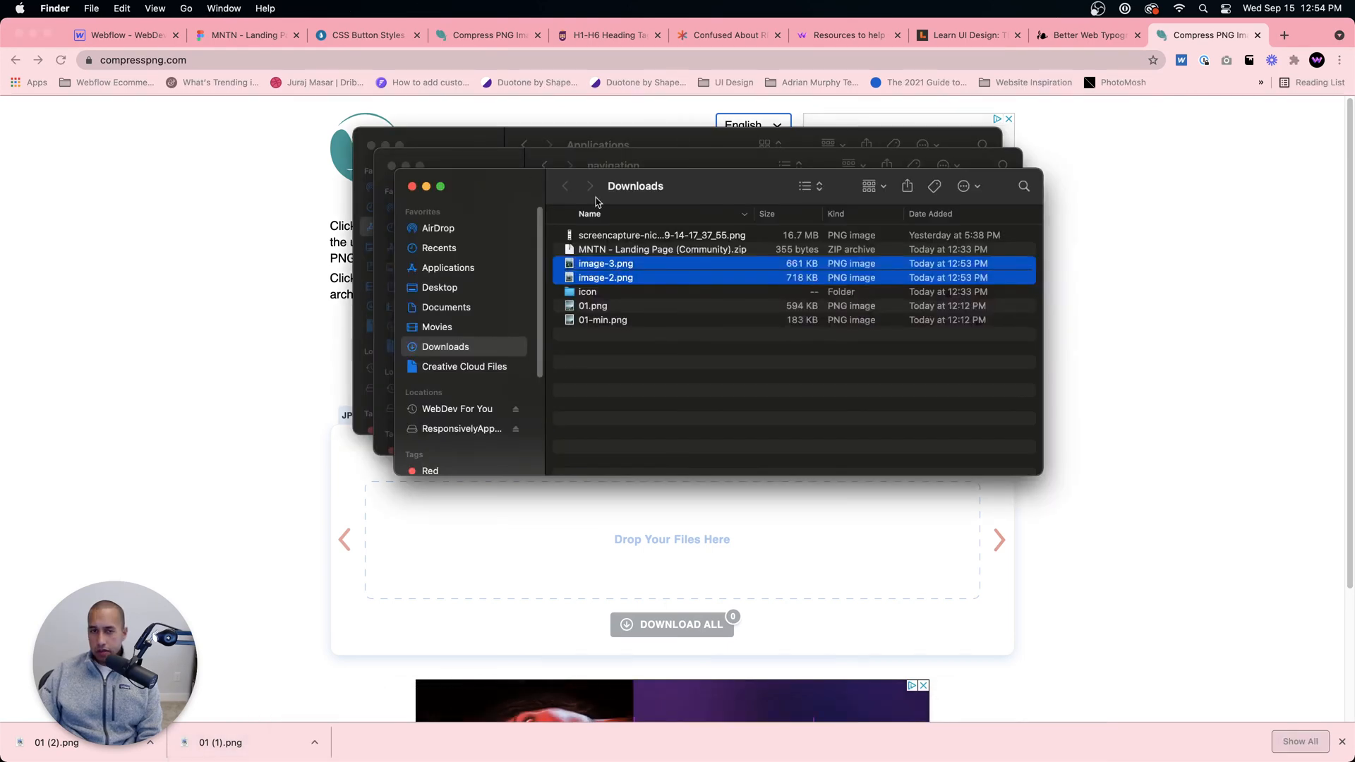
pyautogui.moveTo(605, 270); pyautogui.dragTo(501, 556)
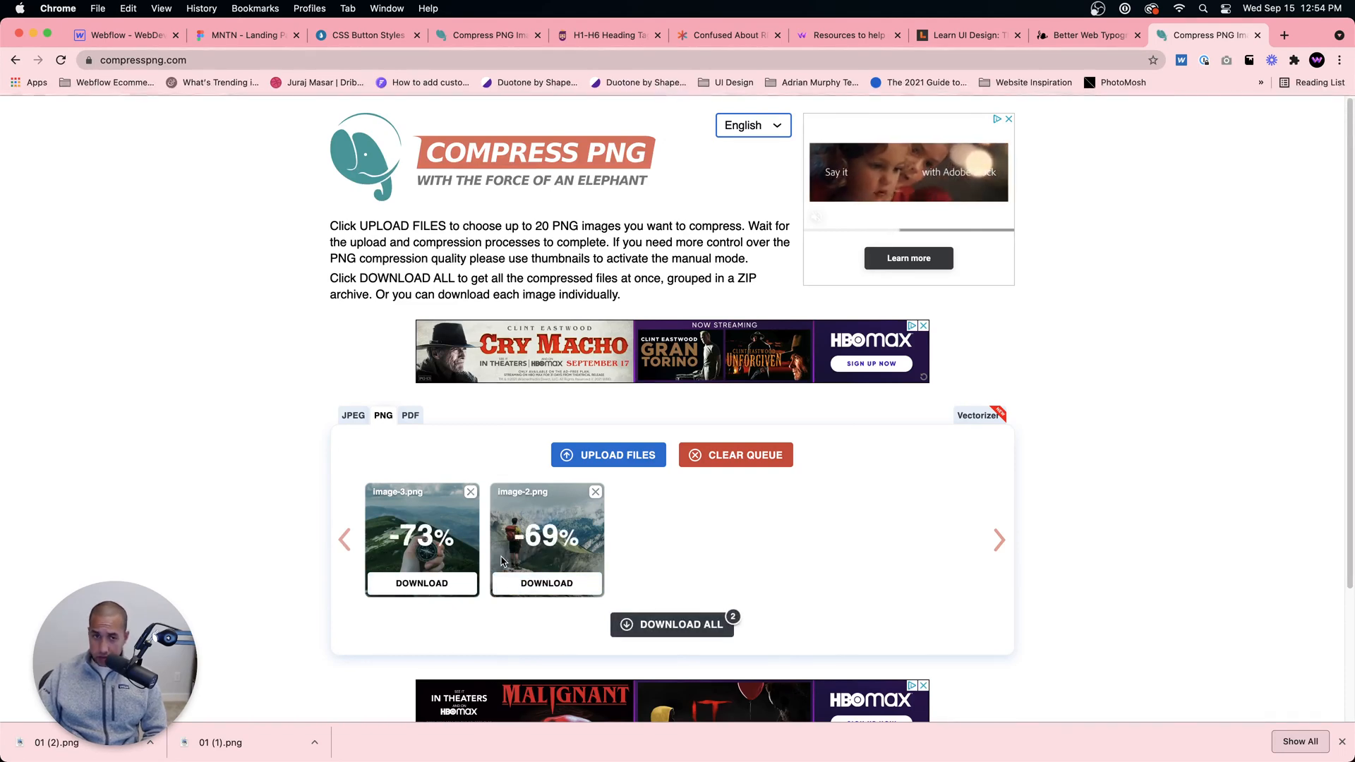
pyautogui.click(656, 625)
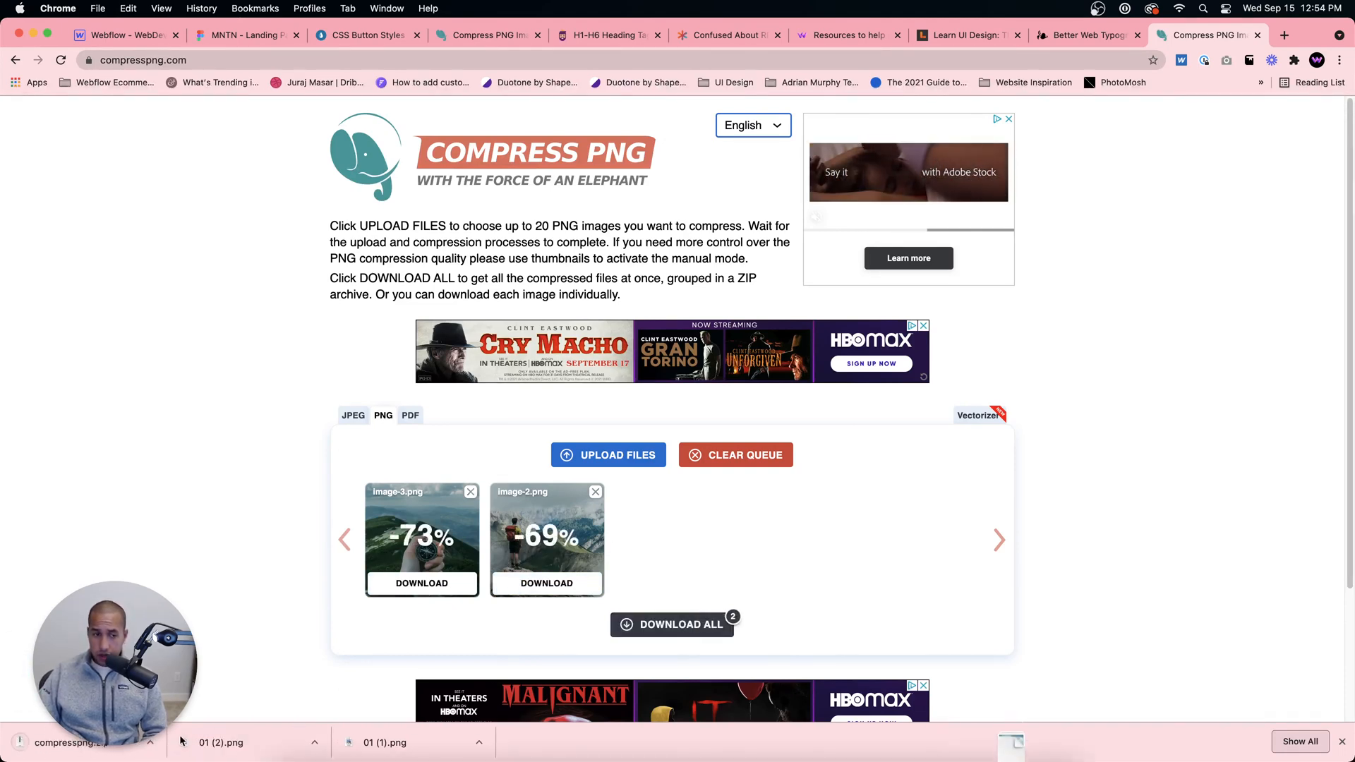
# Step: Extract compresspng.zip in the Downloads folder and open the extracted compresspng folder
pyautogui.click(150, 742)
pyautogui.click(201, 724)
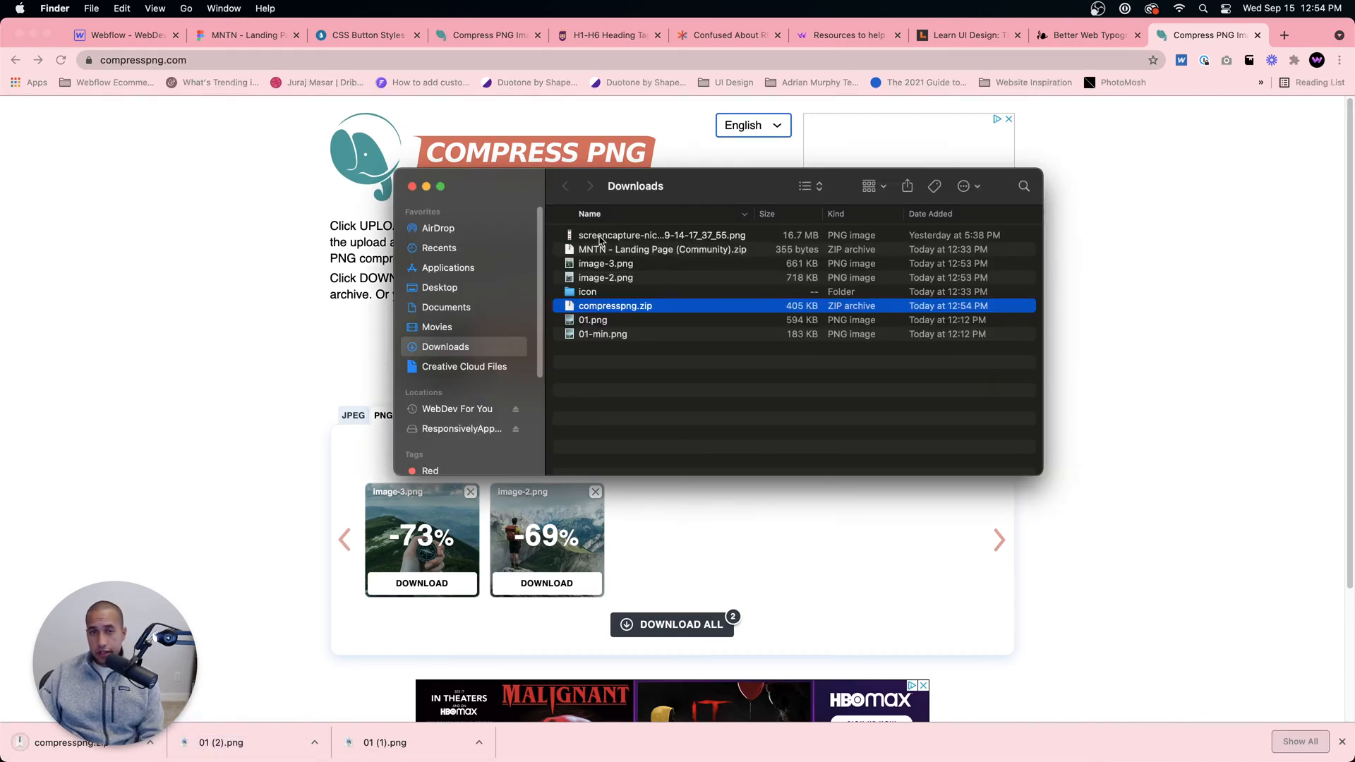
pyautogui.doubleClick(617, 305)
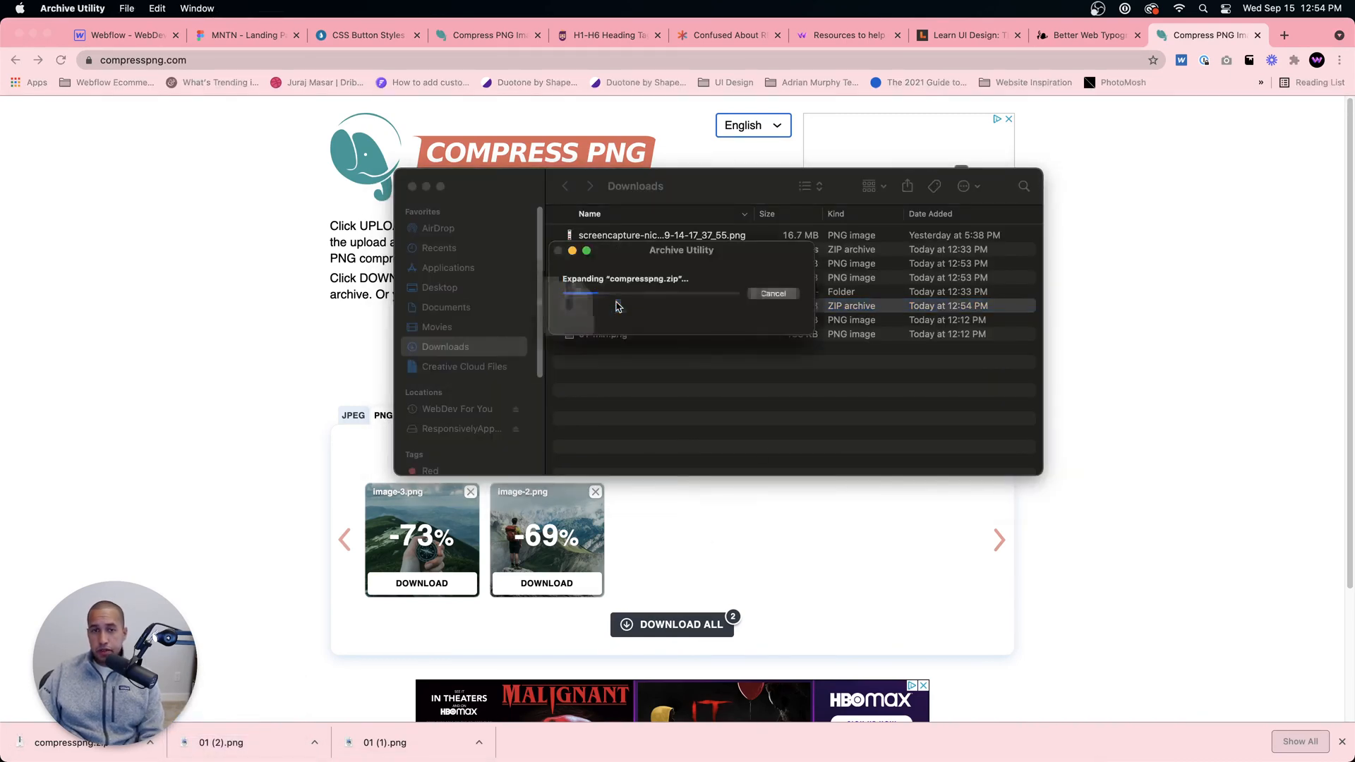
pyautogui.doubleClick(608, 320)
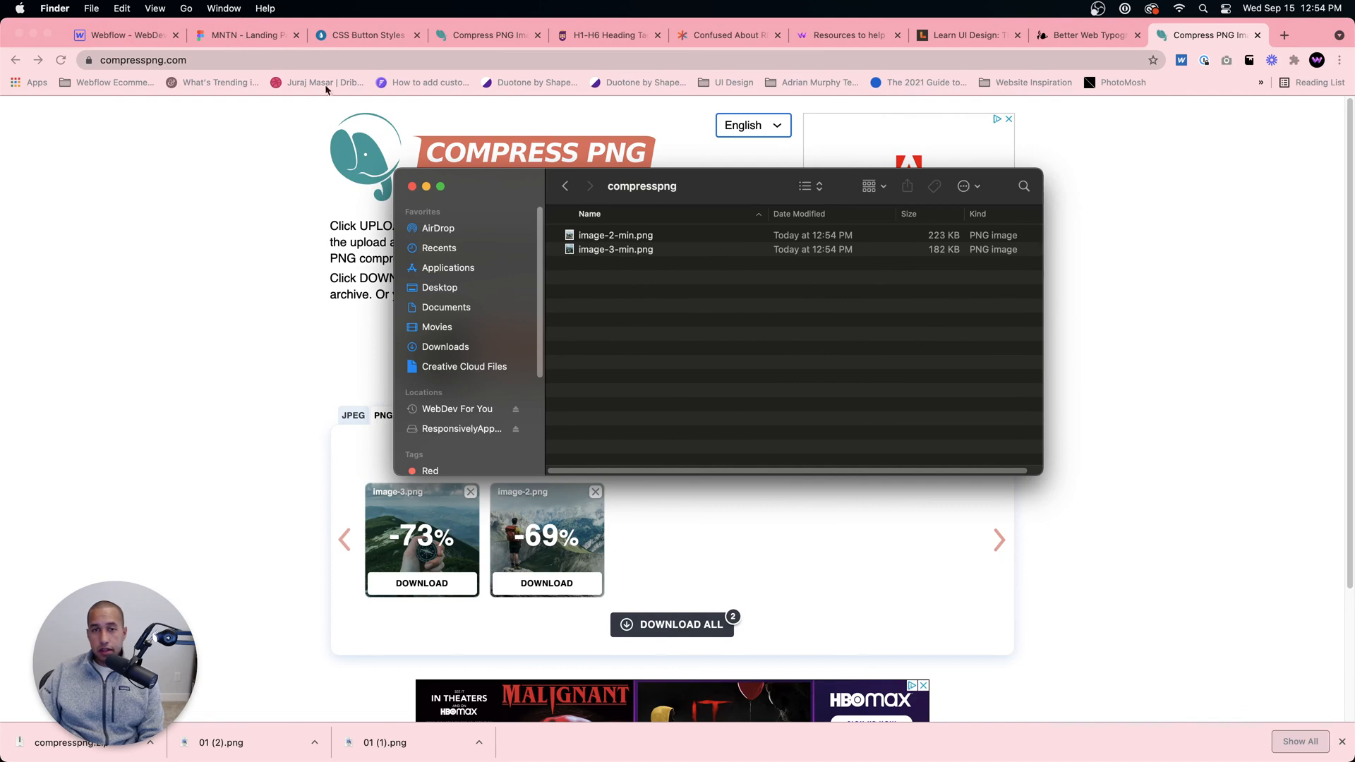
# Step: Upload image-2-min.png and image-3-min.png to the Webflow project's assets
pyautogui.click(138, 38)
pyautogui.click(138, 38)
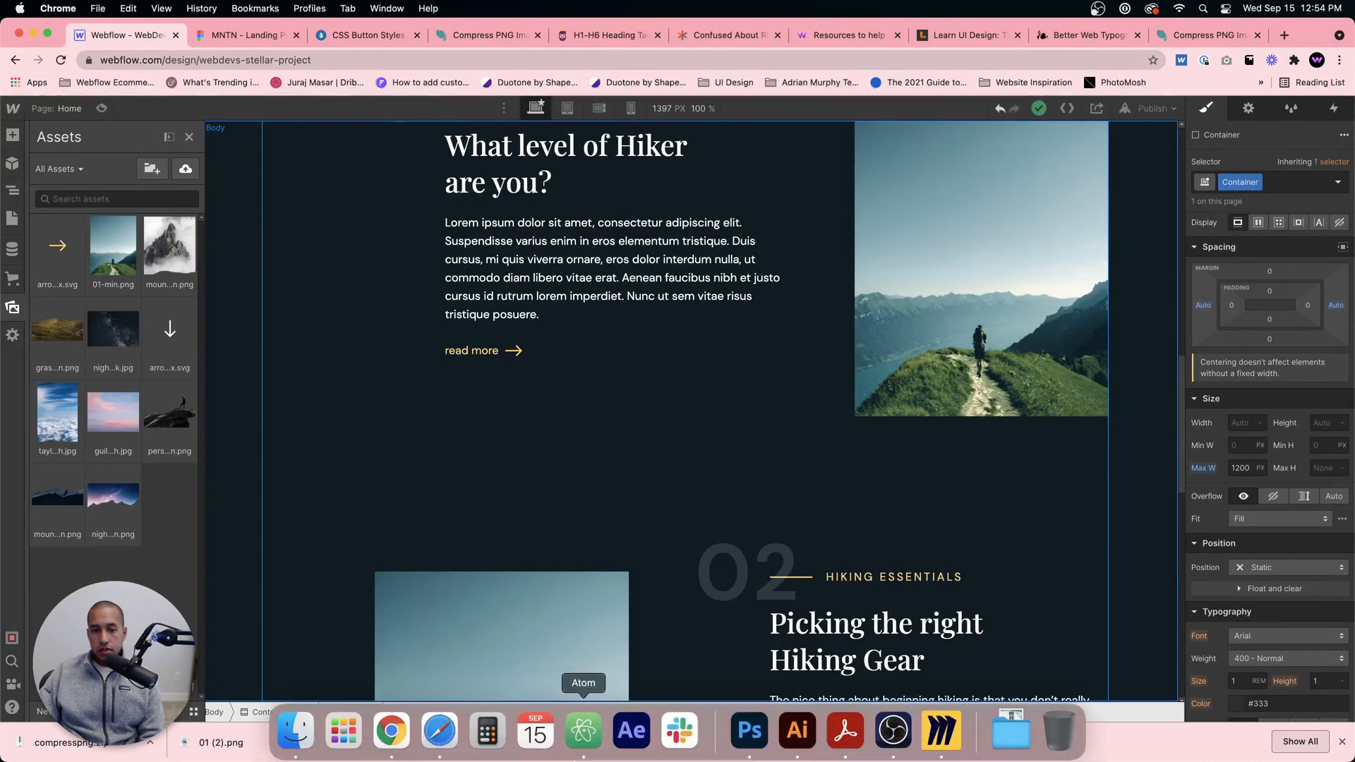
pyautogui.click(296, 731)
pyautogui.moveTo(593, 411); pyautogui.dragTo(132, 316)
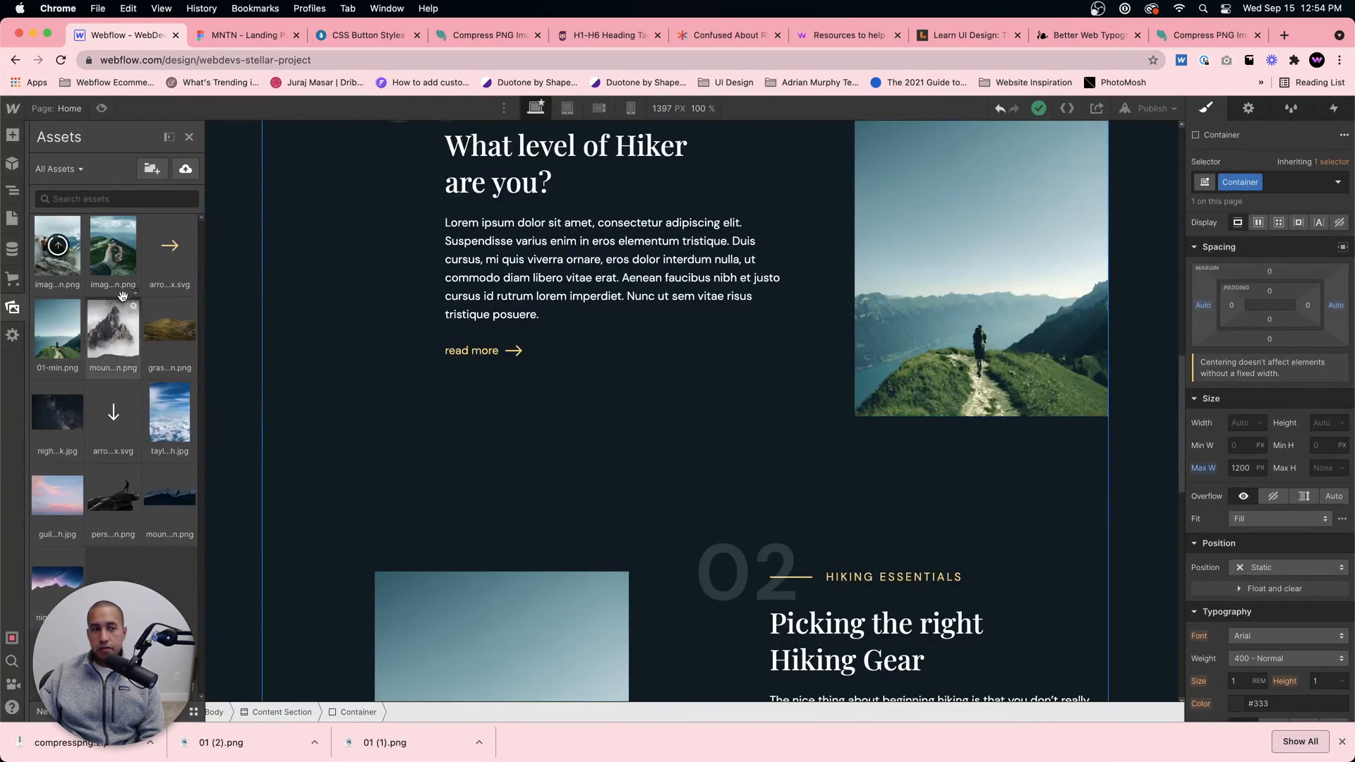
# Step: Replace the image in the 02 Hiking Essentials section with the hiker photo image-2-min.png
pyautogui.scroll(-1, 285, 315)
pyautogui.scroll(-5, 490, 484)
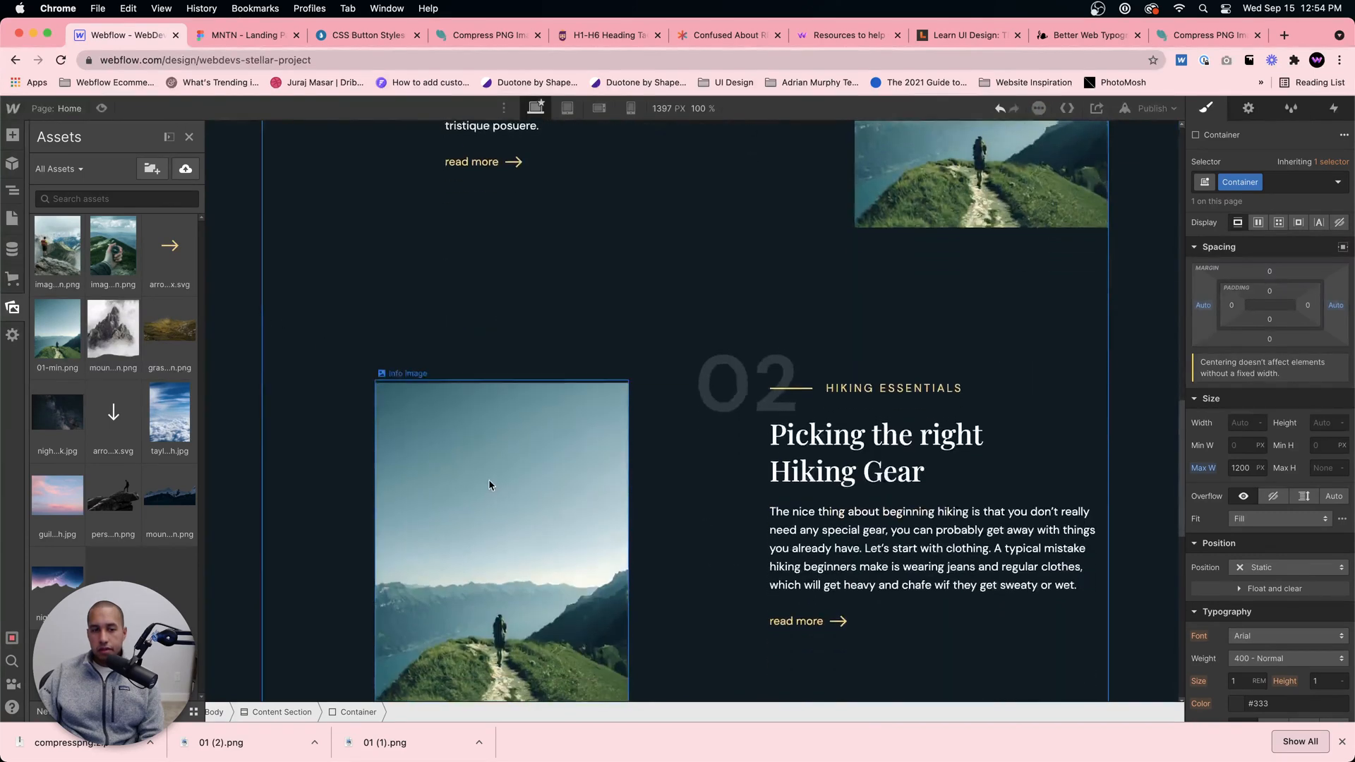
pyautogui.click(456, 381)
pyautogui.scroll(4, 452, 423)
pyautogui.click(437, 515)
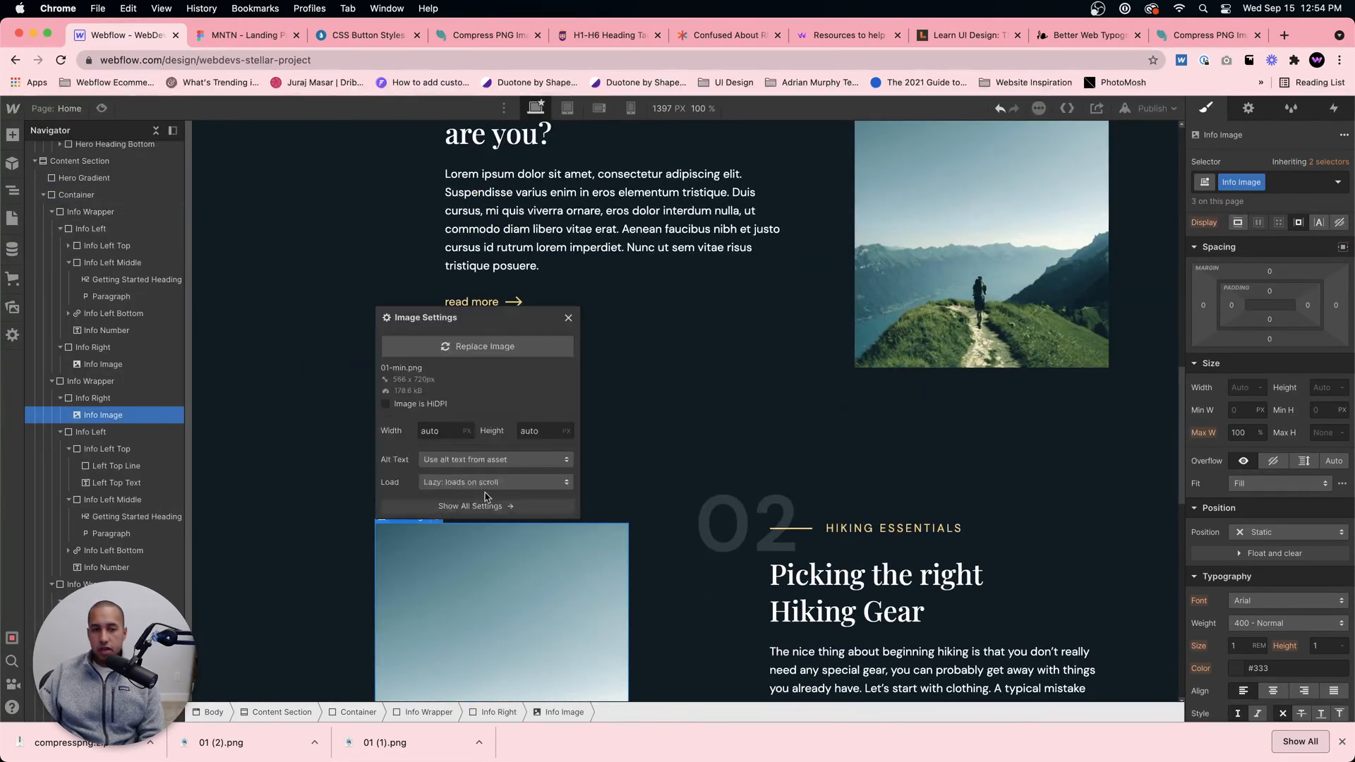
pyautogui.click(474, 346)
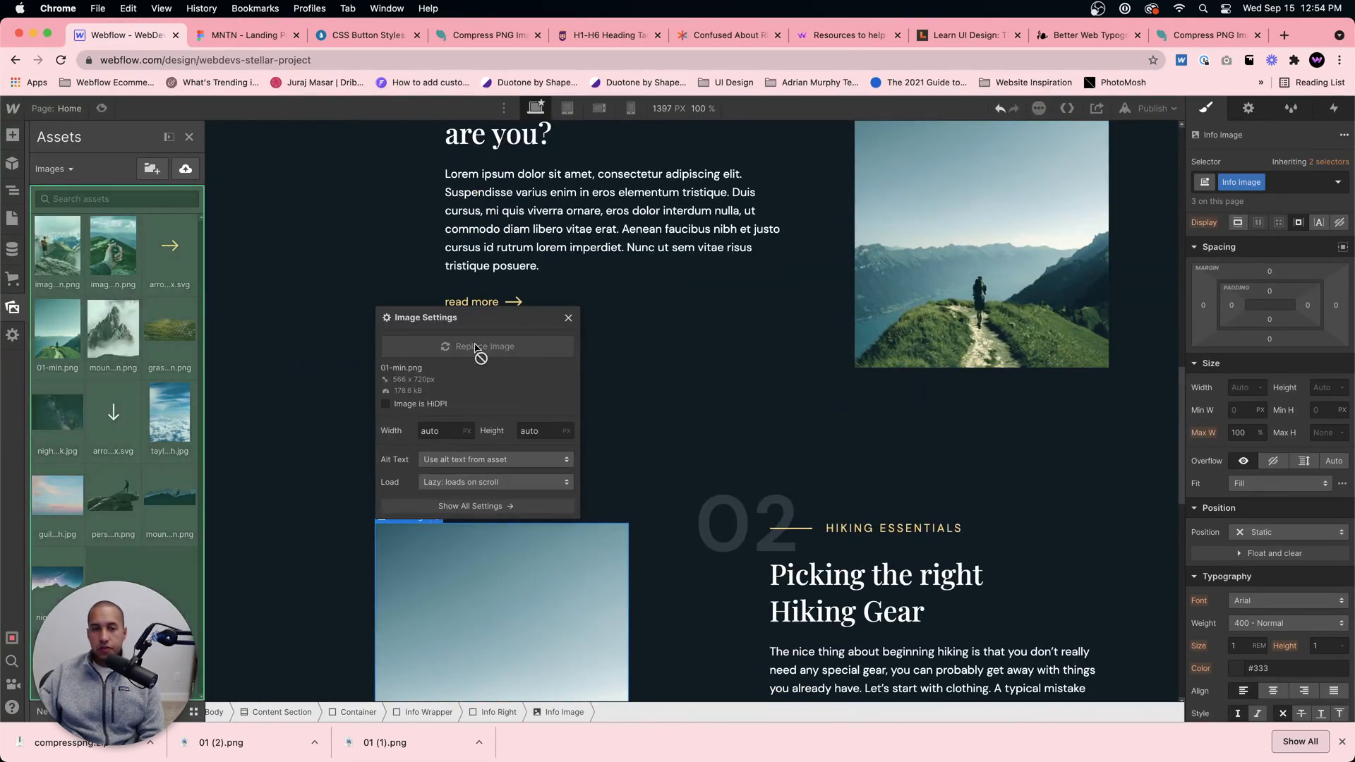
pyautogui.click(117, 245)
pyautogui.click(782, 561)
# Step: Replace the image in the 03 Understand Your Map & Timing section with the compass photo image-3-min.png
pyautogui.scroll(-3, 782, 561)
pyautogui.scroll(-10, 781, 561)
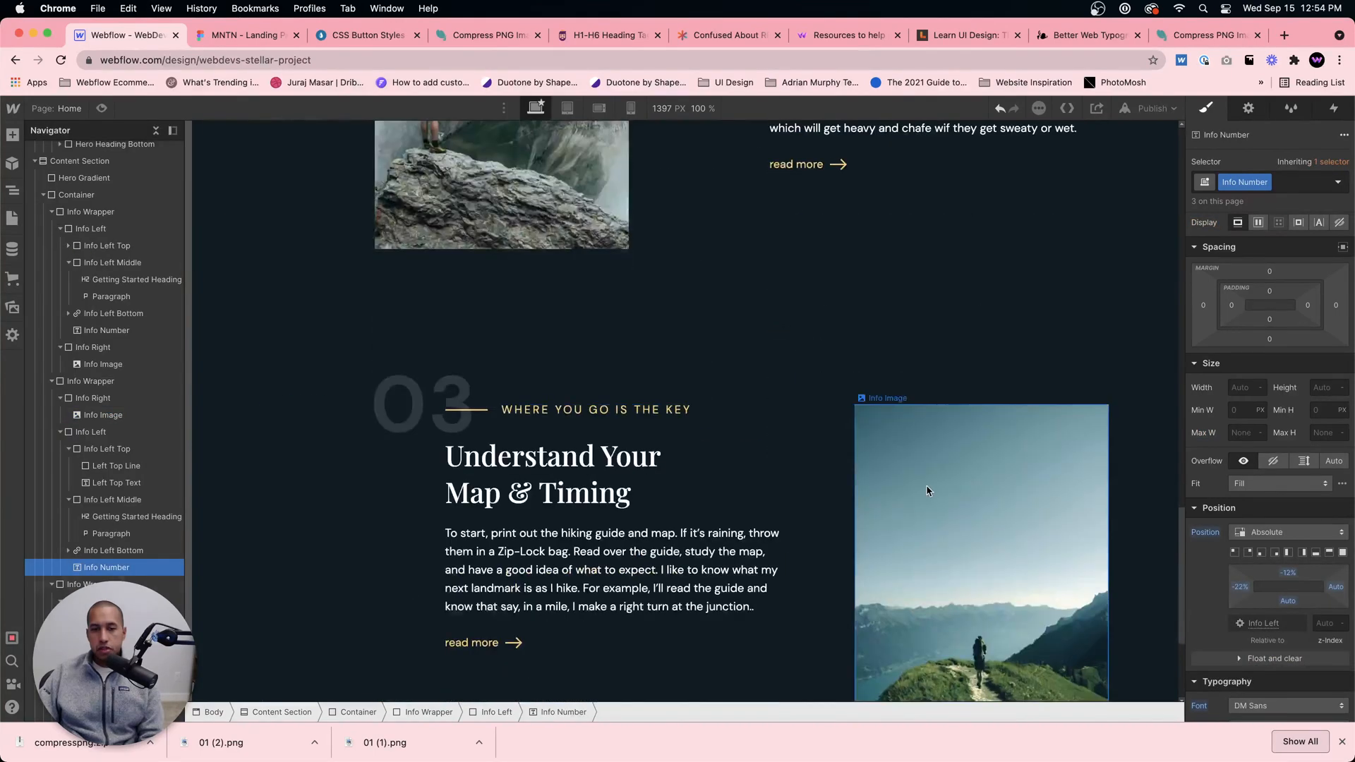
pyautogui.click(926, 484)
pyautogui.click(911, 400)
pyautogui.click(926, 235)
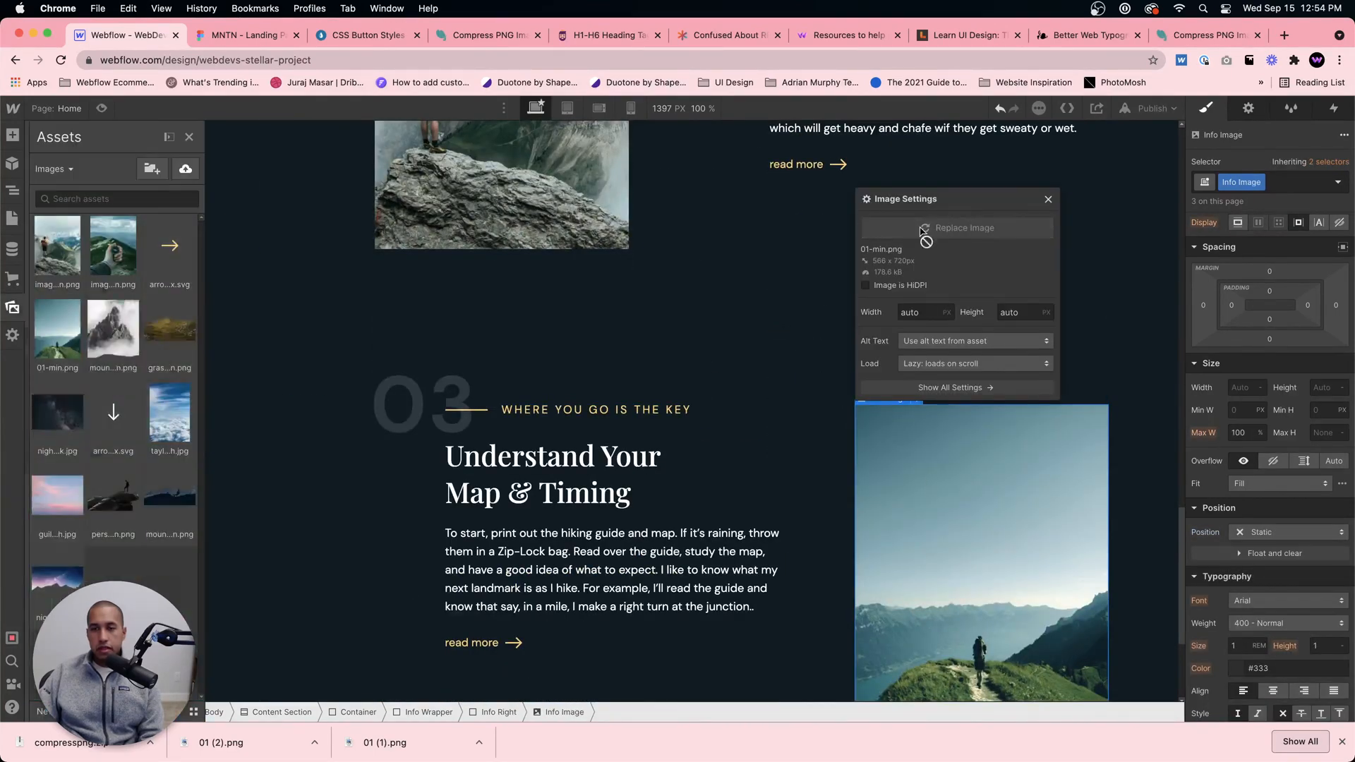
pyautogui.click(72, 254)
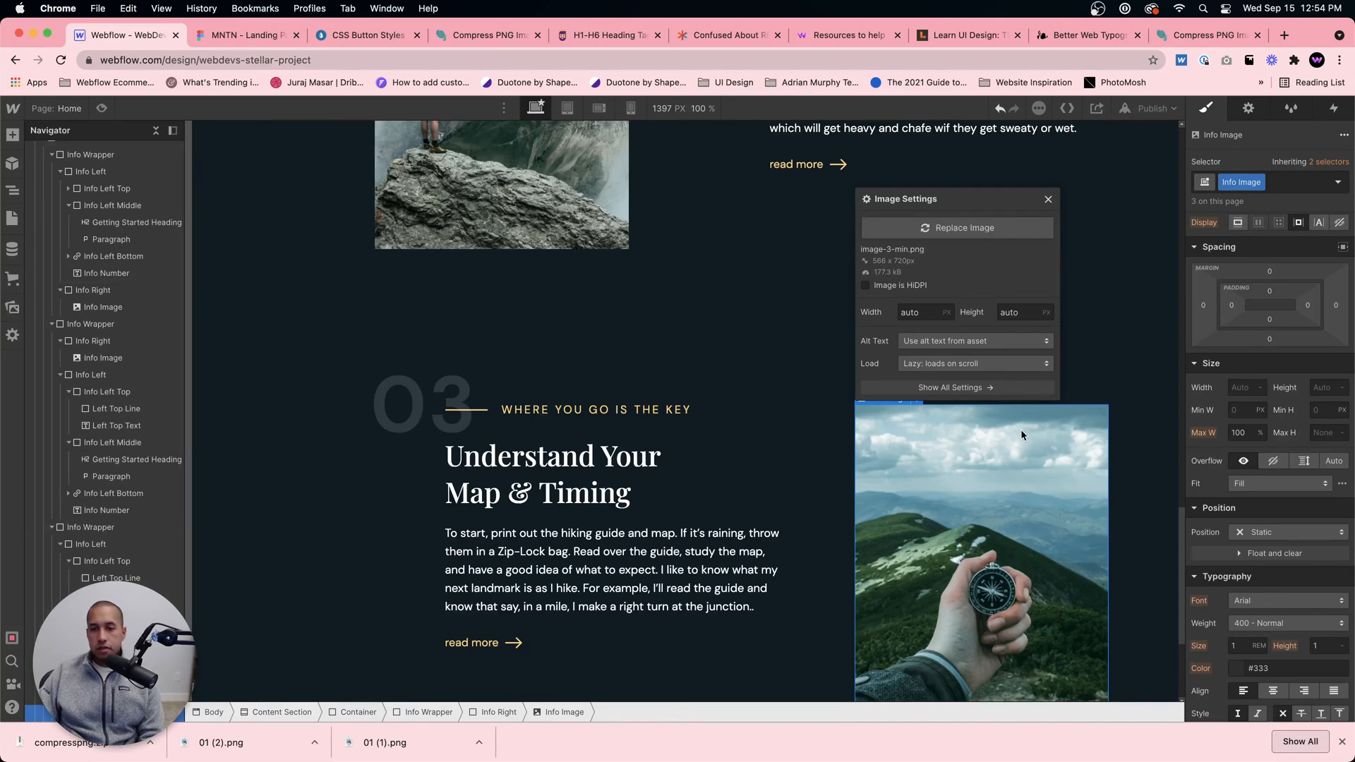
# Step: Set the alt text of the image-3-min.png asset to "Hand with compass in it."
pyautogui.click(13, 307)
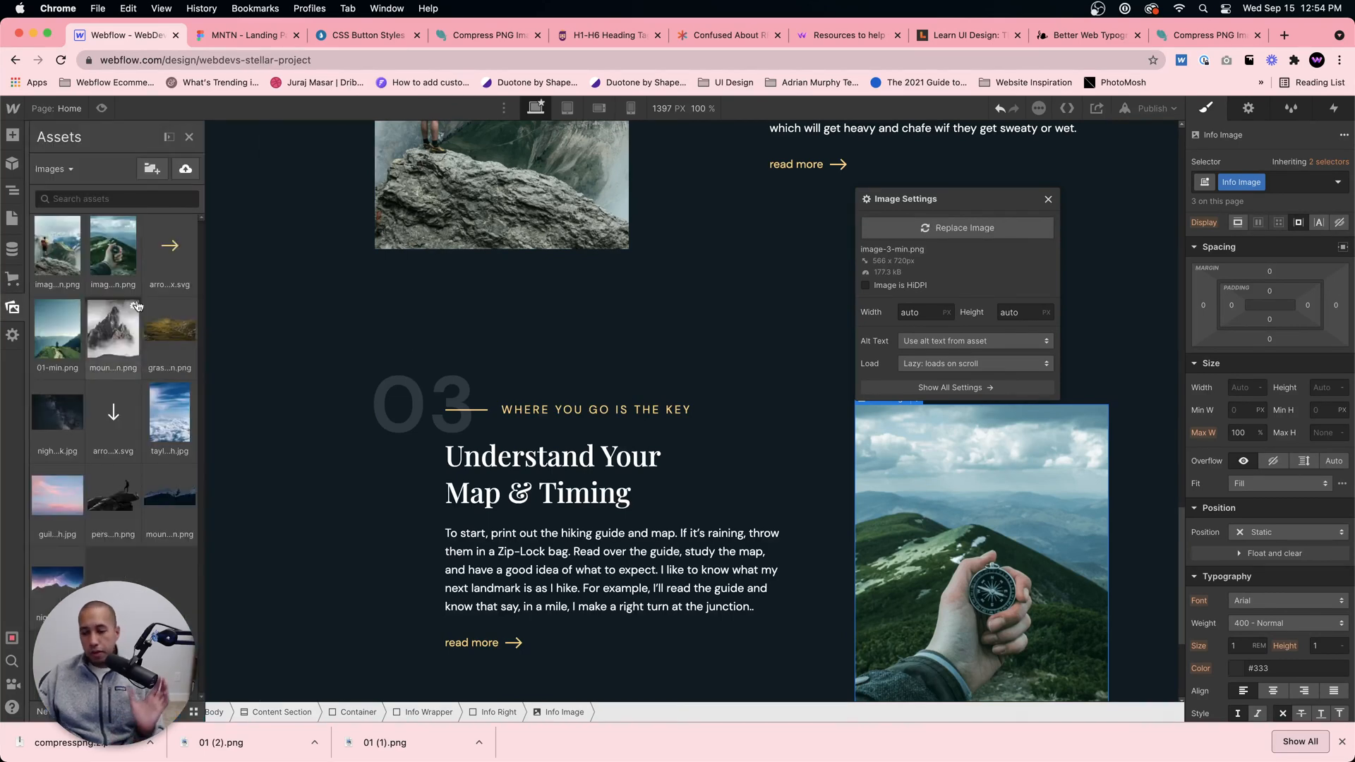
pyautogui.click(133, 223)
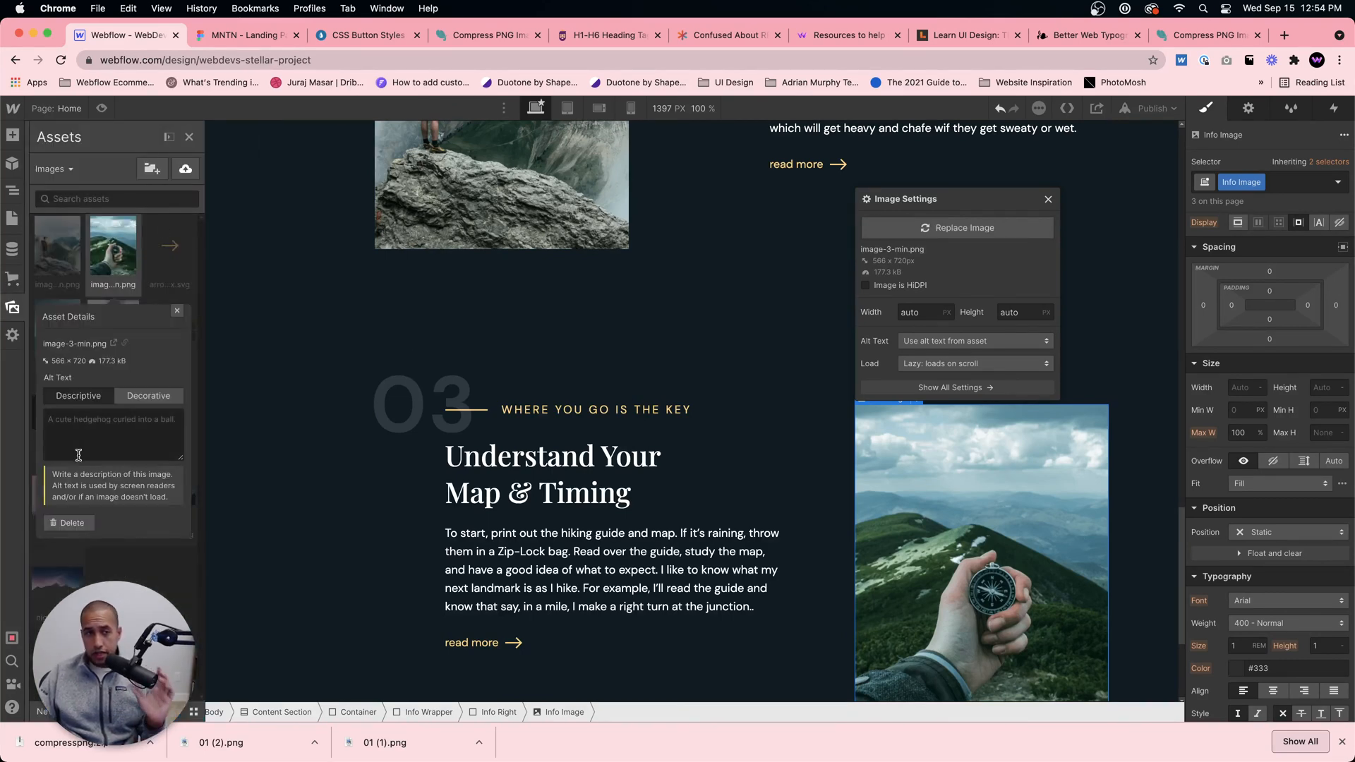
pyautogui.click(95, 439)
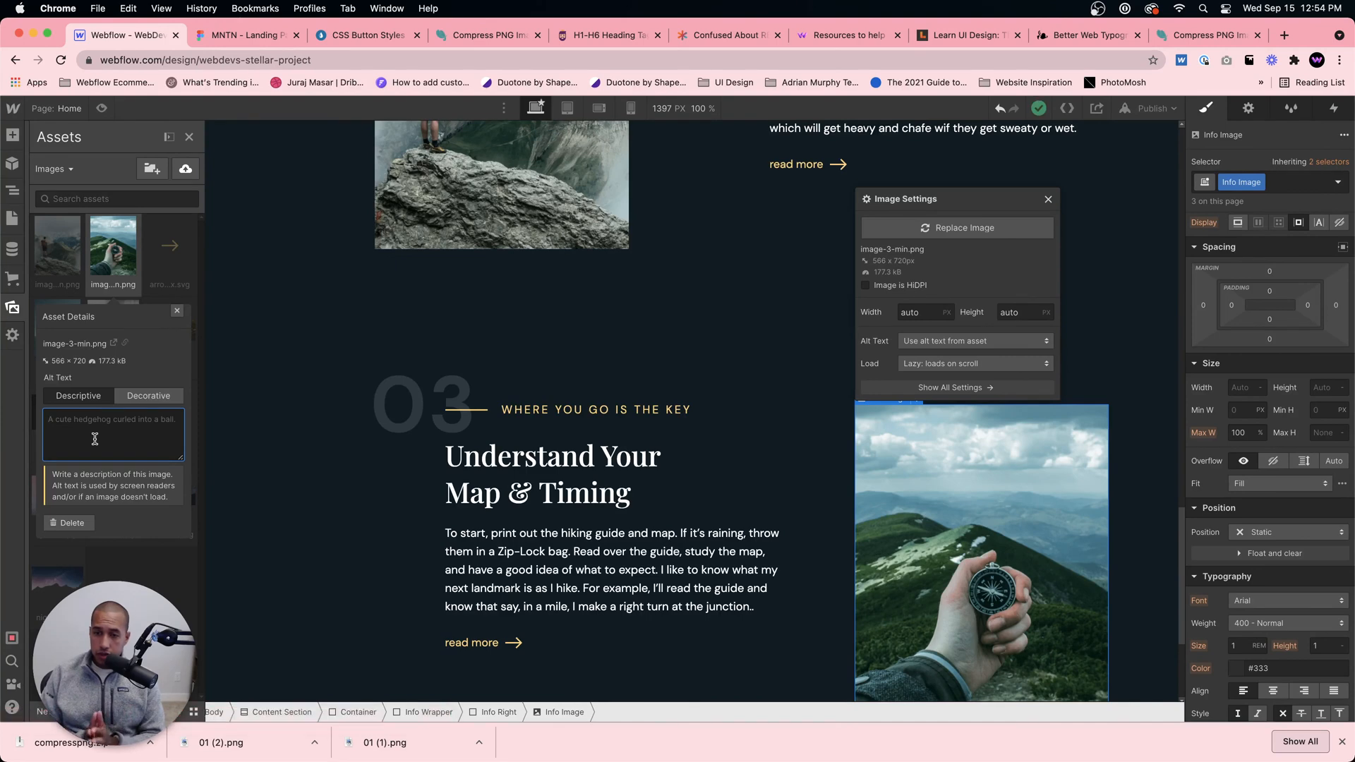
pyautogui.write('Hand with compass in it.')
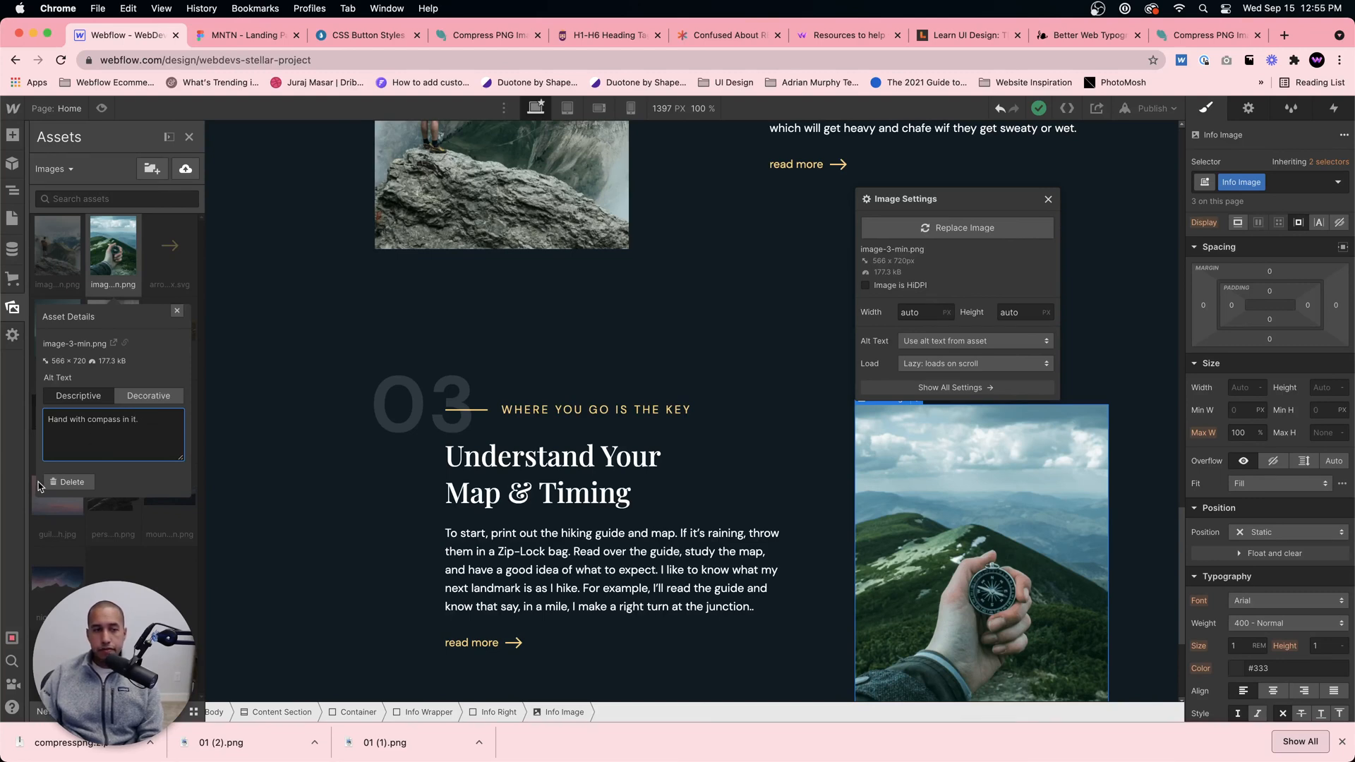
# Step: Set the alt text of the image-2-min.png asset to "Man on a mountain."
pyautogui.click(177, 312)
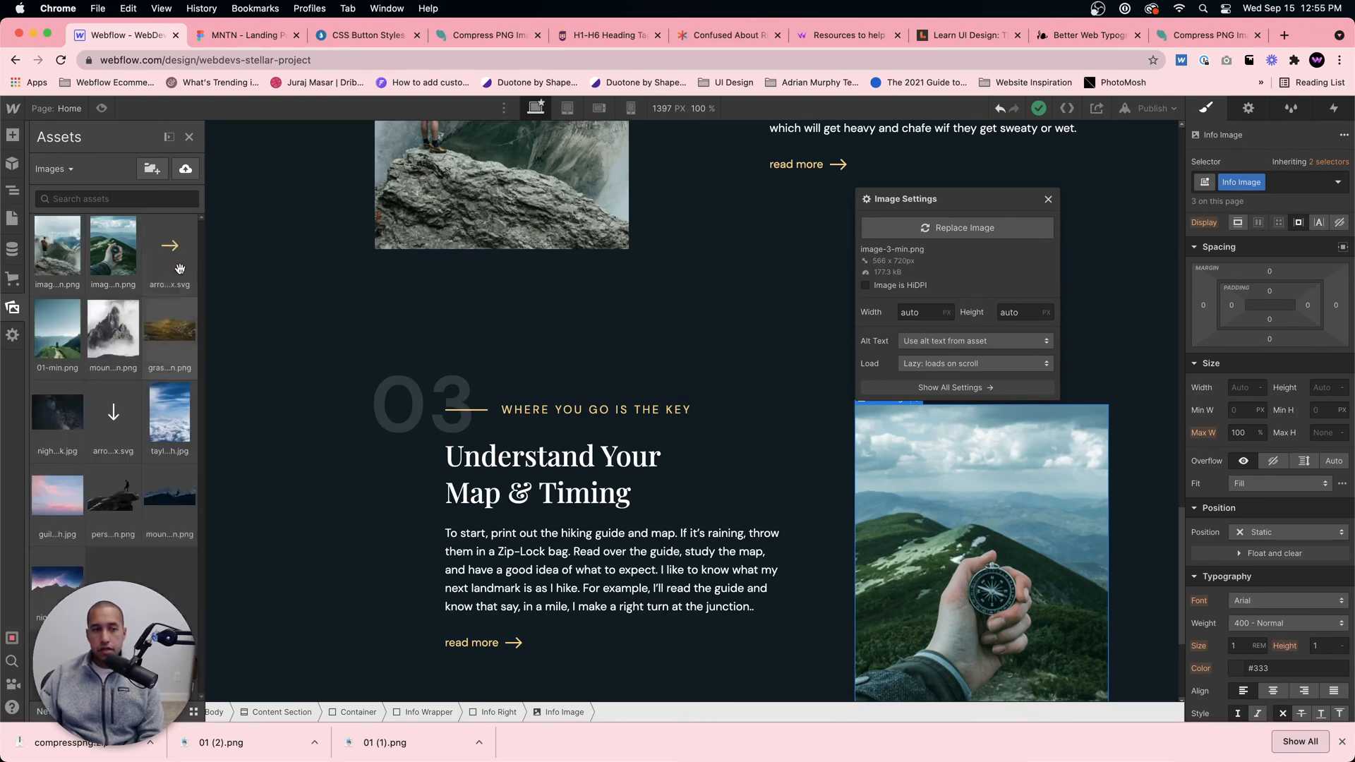
pyautogui.click(79, 228)
pyautogui.click(110, 437)
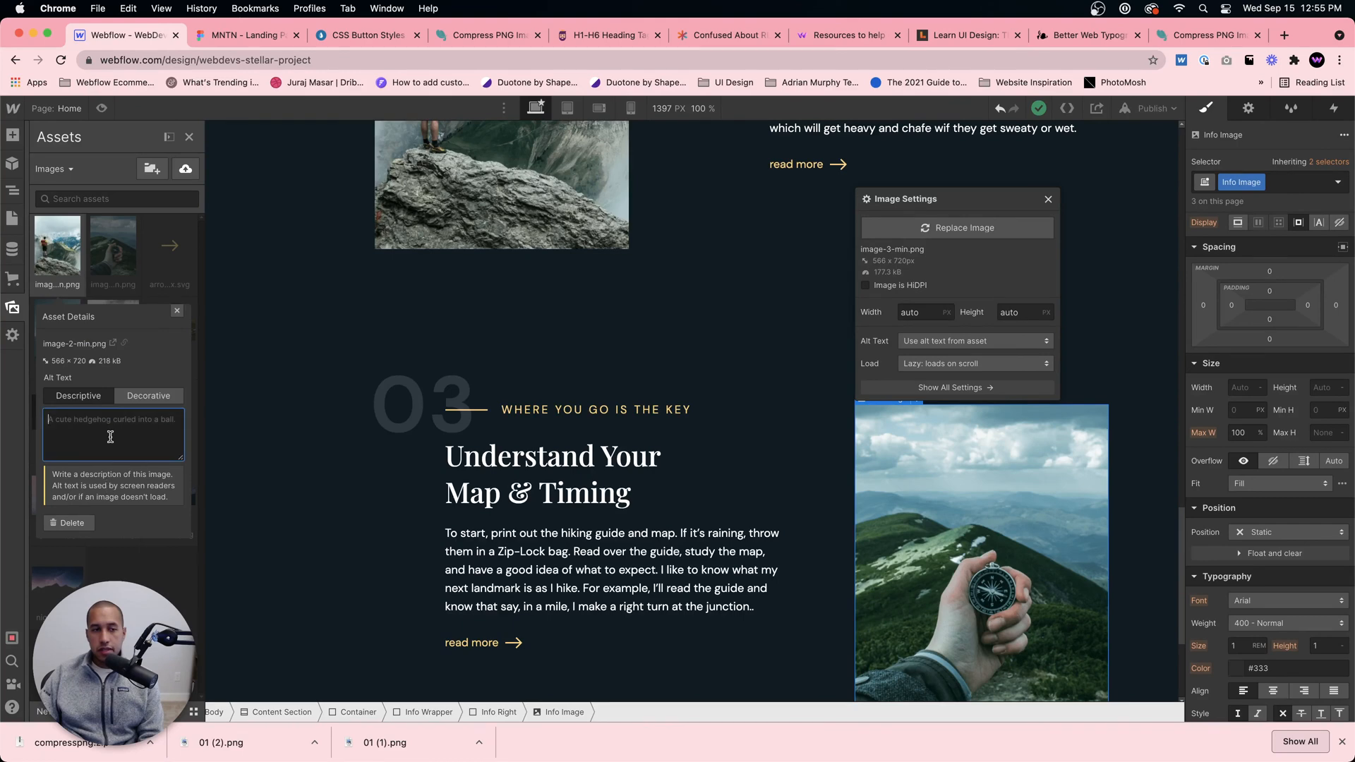
pyautogui.write('Man on a mountain.')
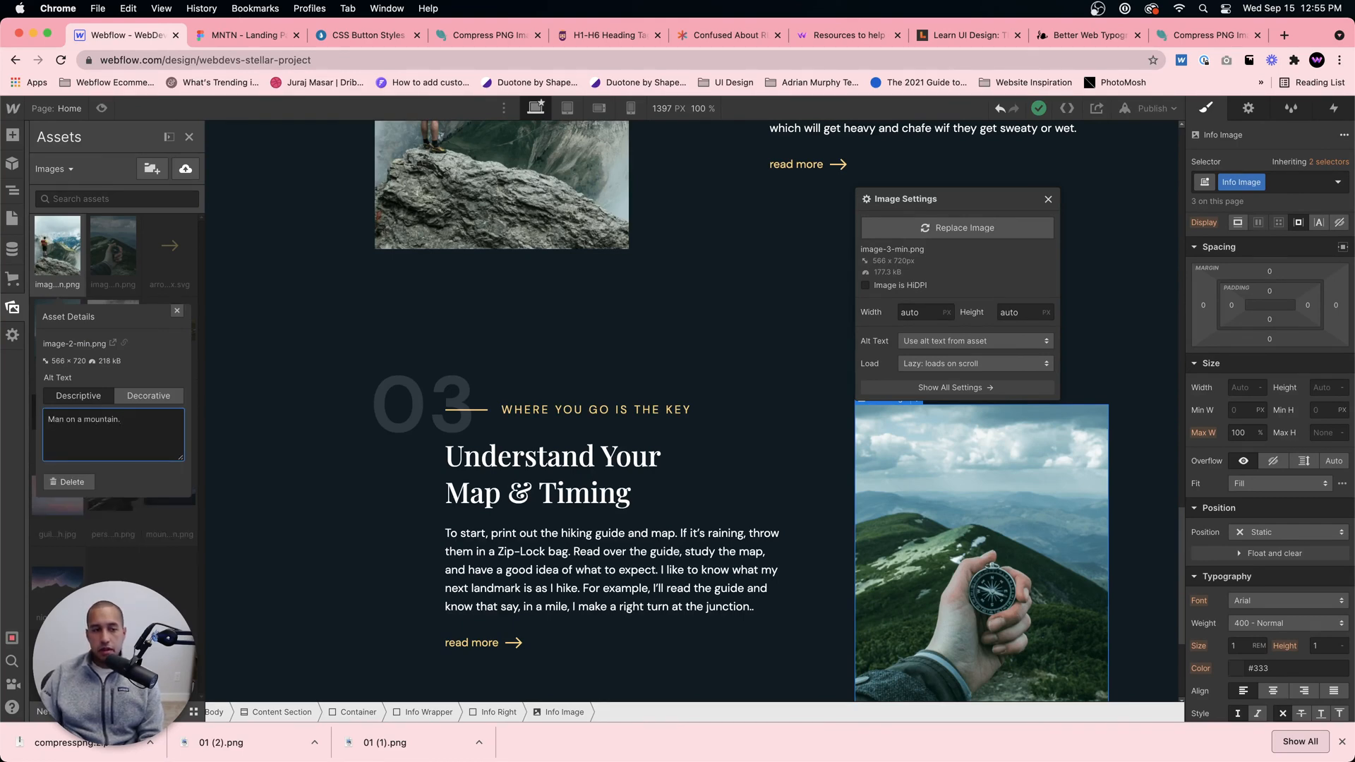
pyautogui.click(177, 311)
# Step: Write descriptive alt text about the person for the 01-min.png asset, the image used in the 01 Get Started section
pyautogui.scroll(12, 659, 242)
pyautogui.click(1026, 460)
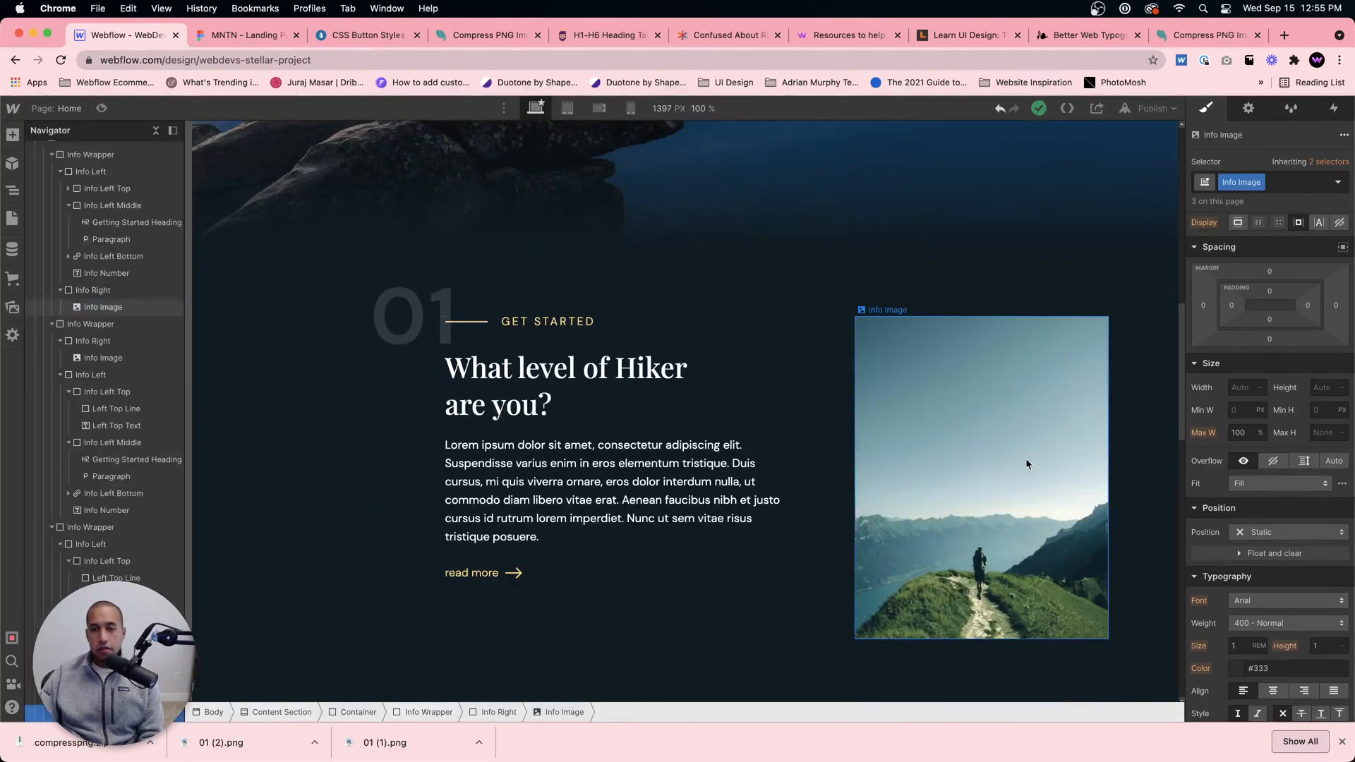
pyautogui.click(12, 307)
pyautogui.click(76, 308)
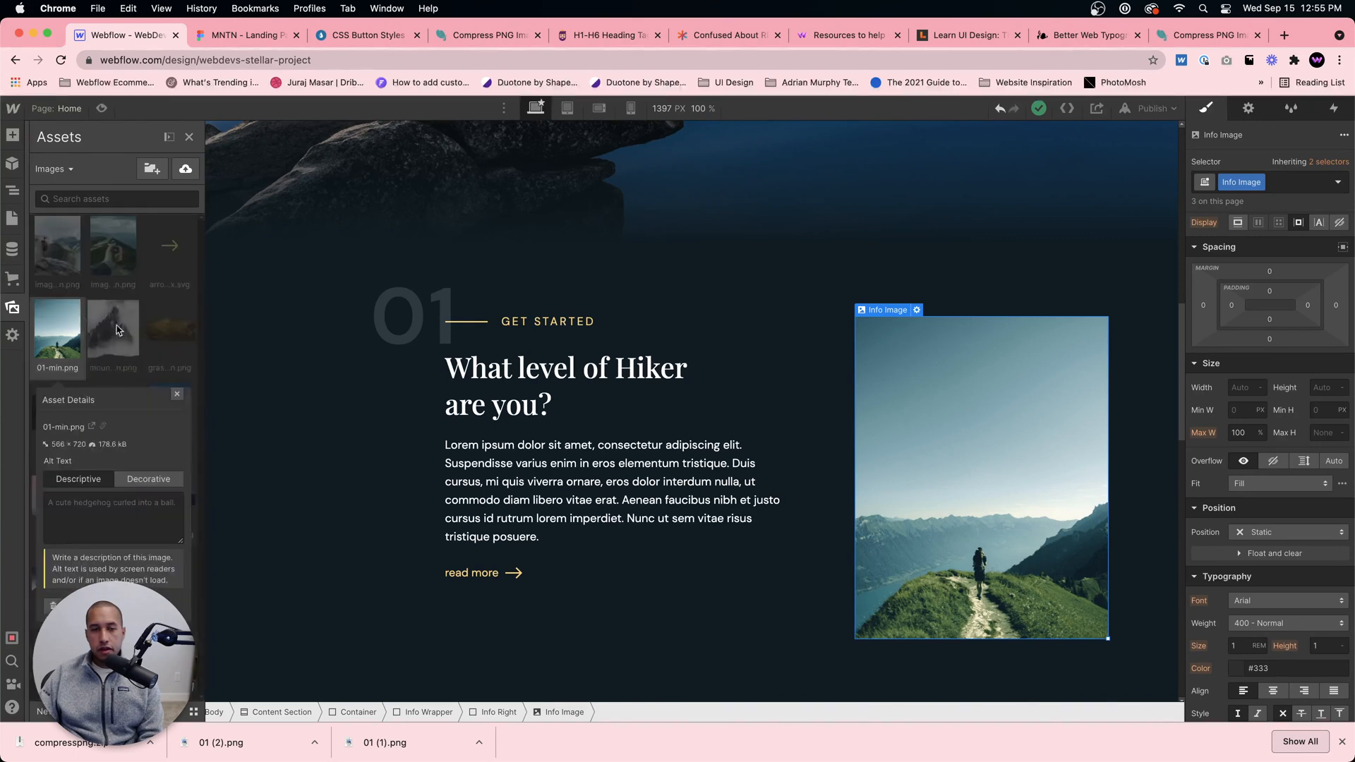
pyautogui.click(106, 519)
pyautogui.write('{erspm')
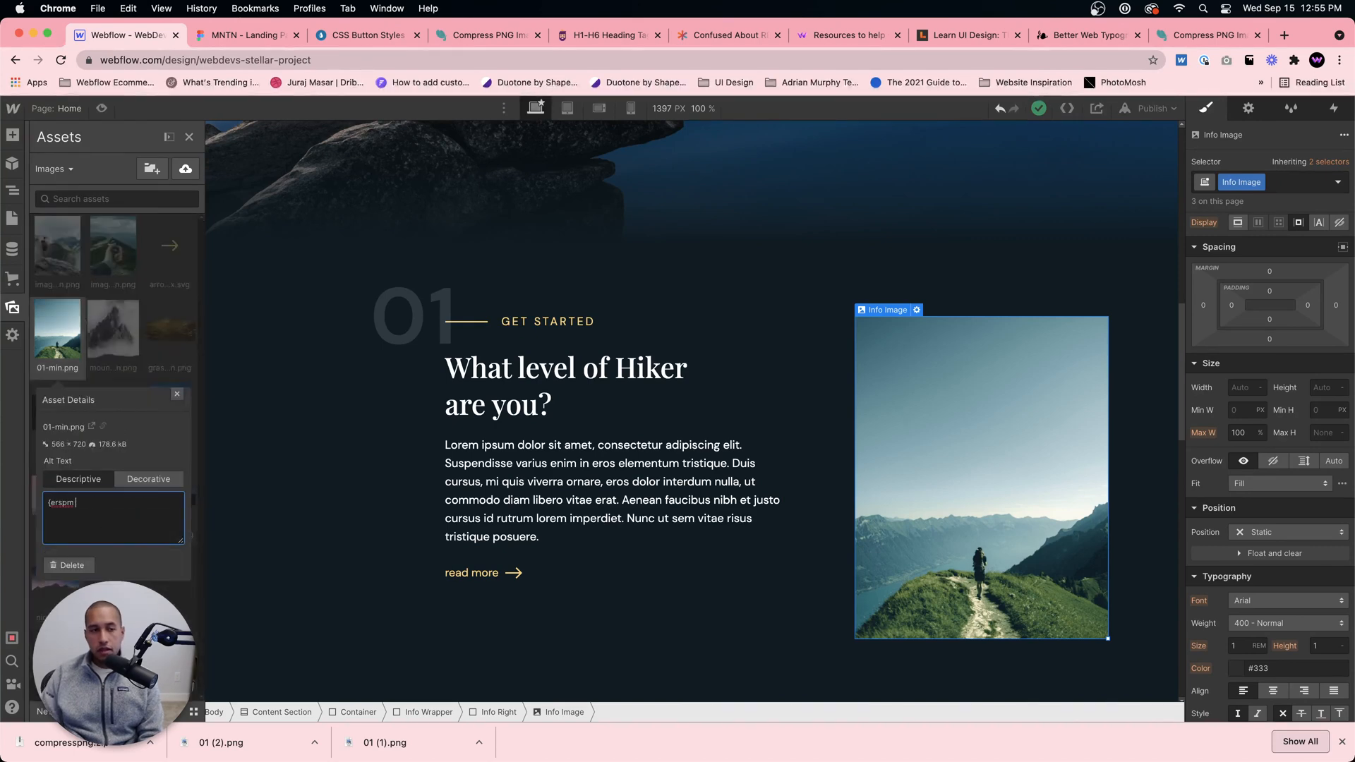
pyautogui.write('Person riding a bike.')
pyautogui.click(177, 395)
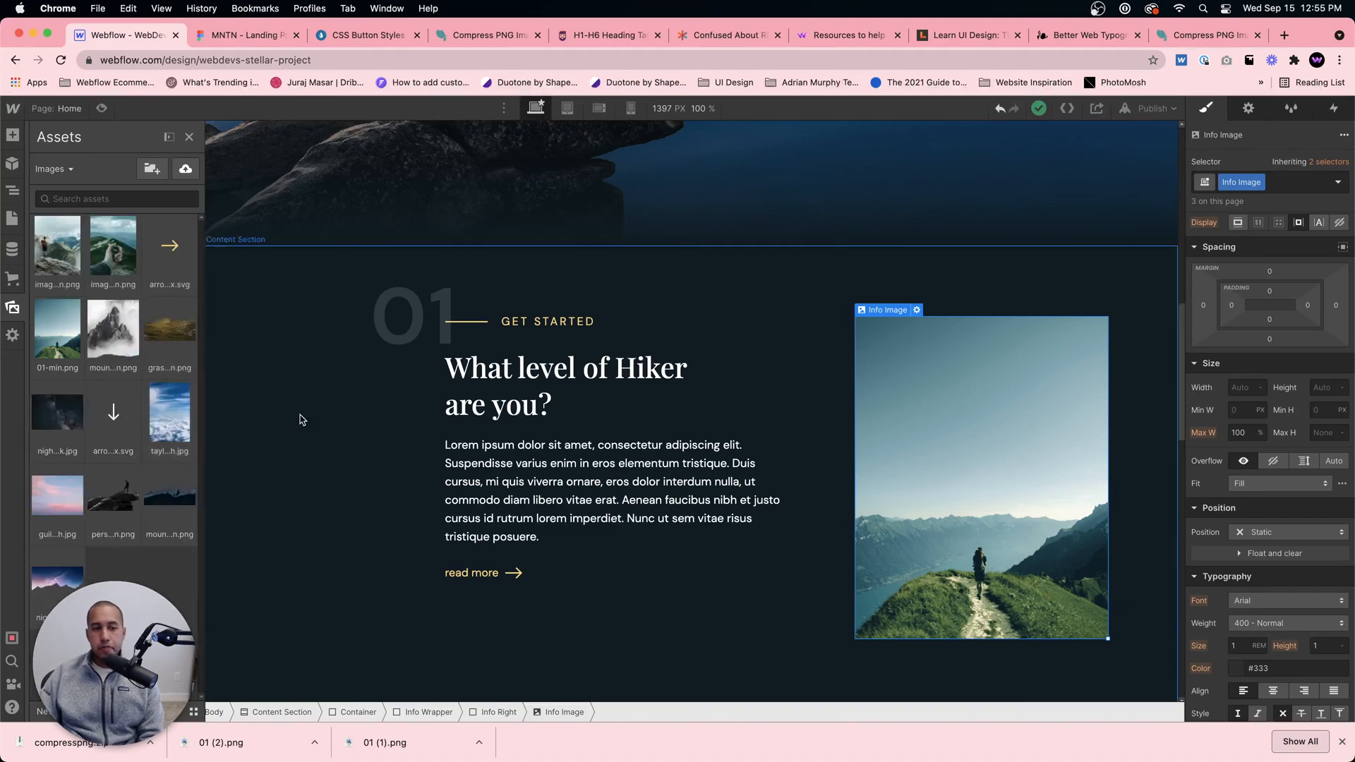
# Step: Preview the page and review the layout of the 01, 02 and 03 content sections
pyautogui.click(346, 444)
pyautogui.scroll(-15, 607, 414)
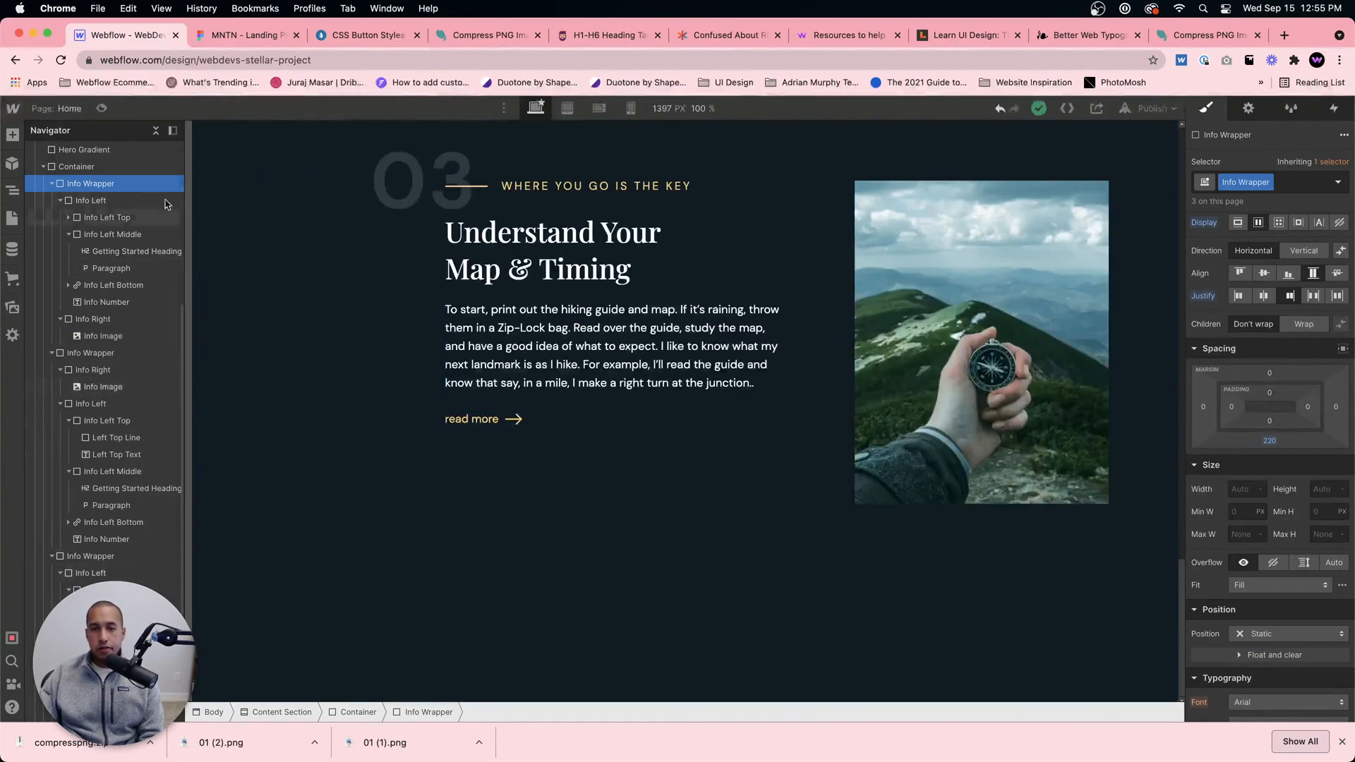
pyautogui.click(102, 108)
pyautogui.scroll(15, 553, 243)
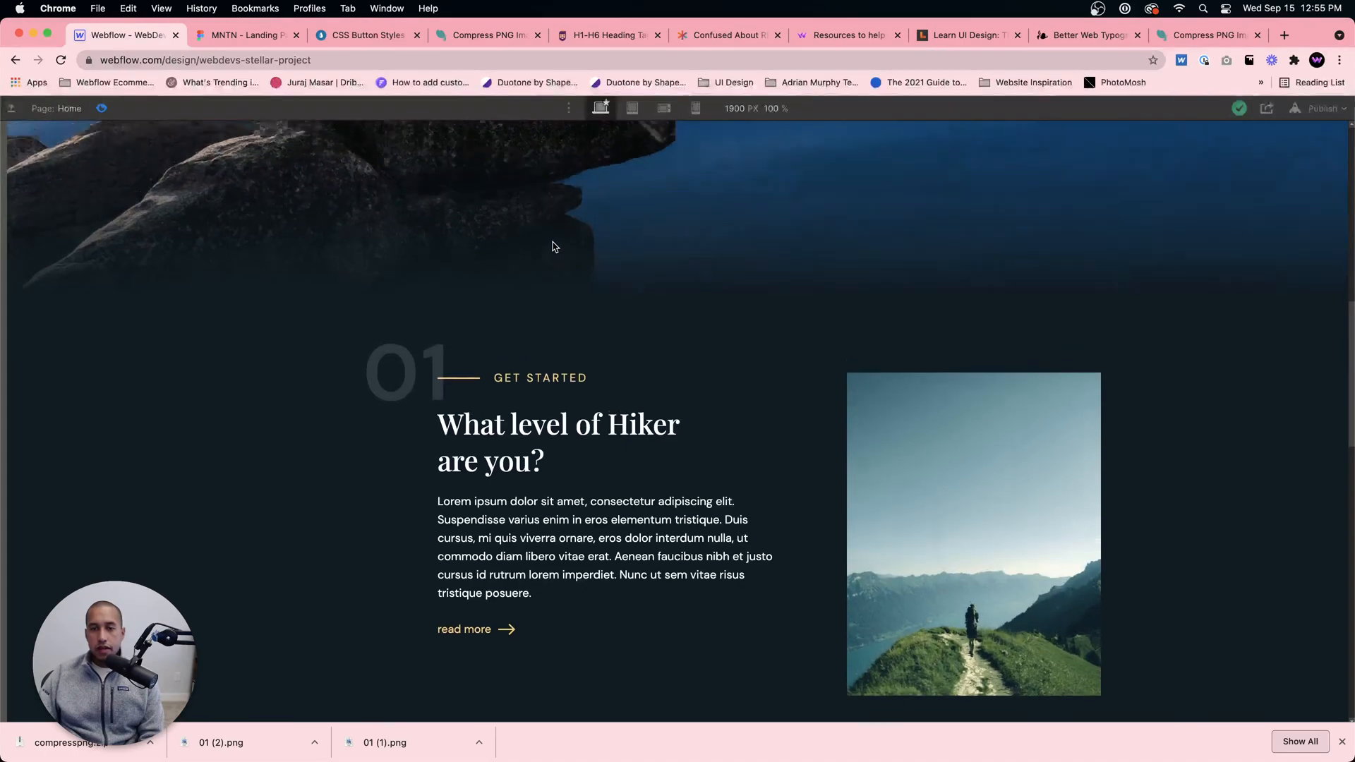
pyautogui.scroll(5, 553, 250)
pyautogui.scroll(-10, 554, 250)
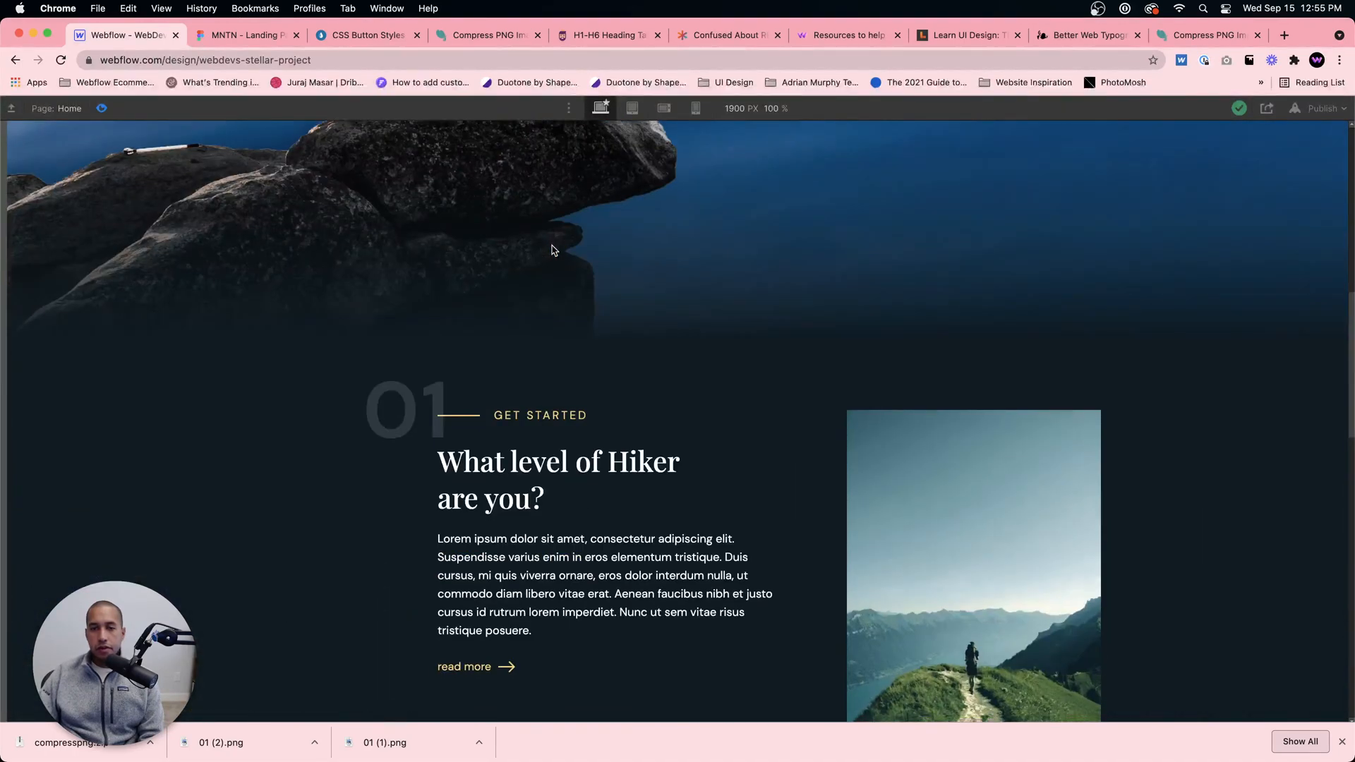
pyautogui.scroll(5, 553, 250)
pyautogui.scroll(-12, 553, 250)
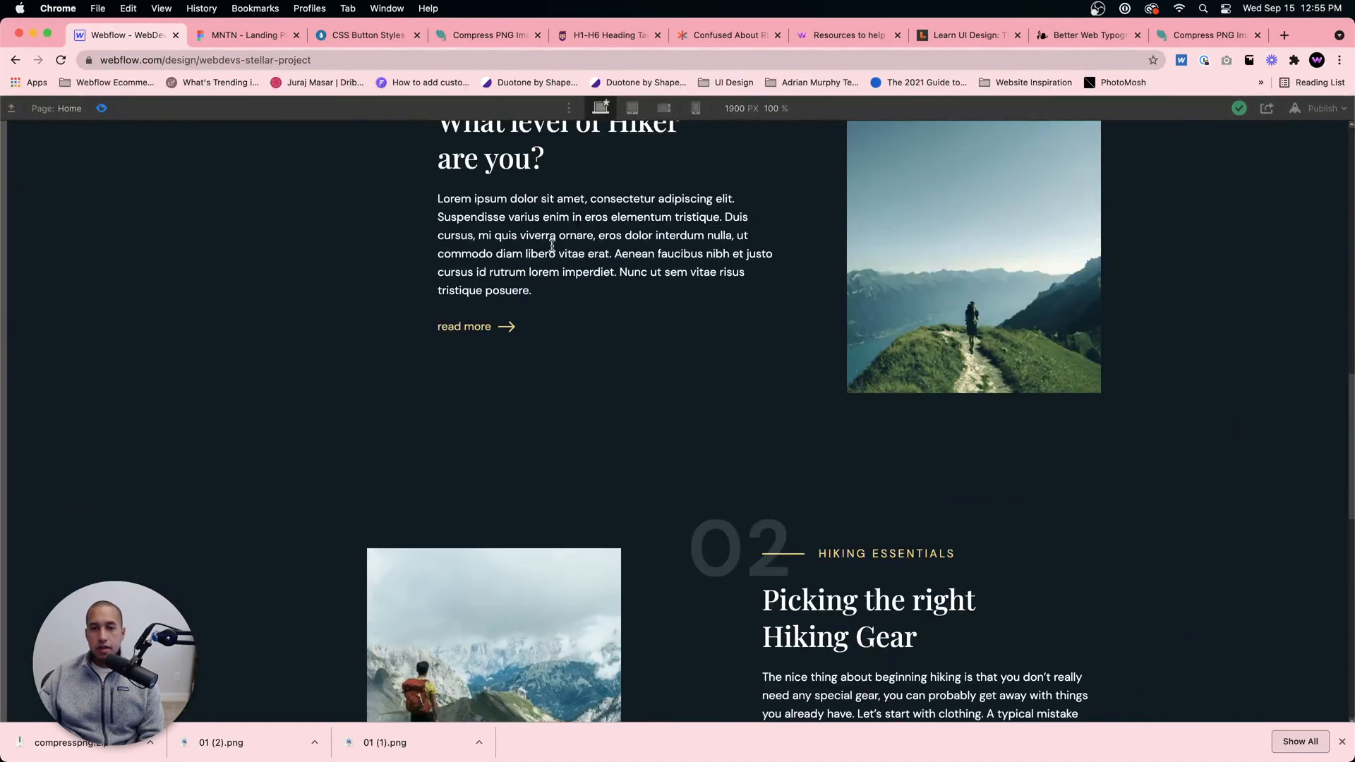
pyautogui.scroll(8, 553, 250)
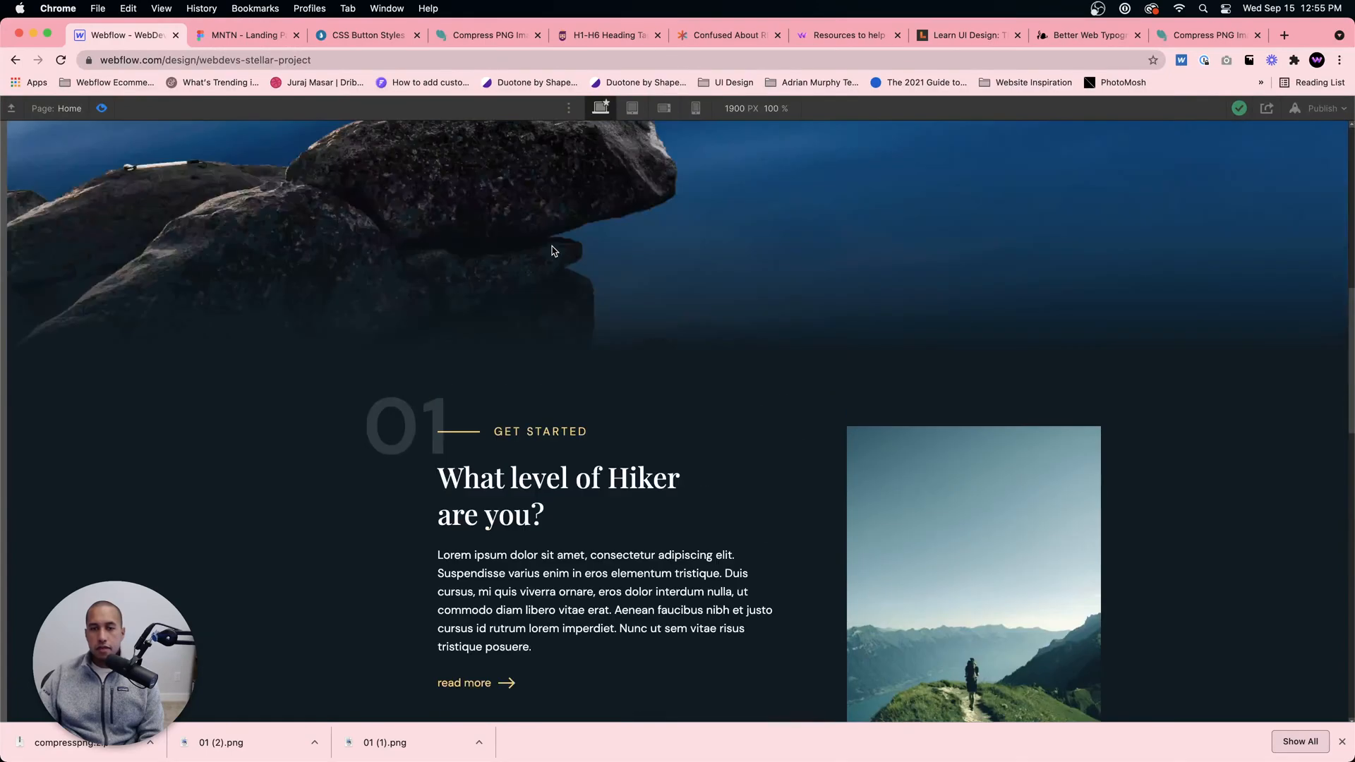
pyautogui.scroll(-3, 551, 247)
pyautogui.scroll(6, 549, 242)
# Step: Compare the 01 Get Started section in the Figma design with the previewed Webflow sections
pyautogui.click(234, 37)
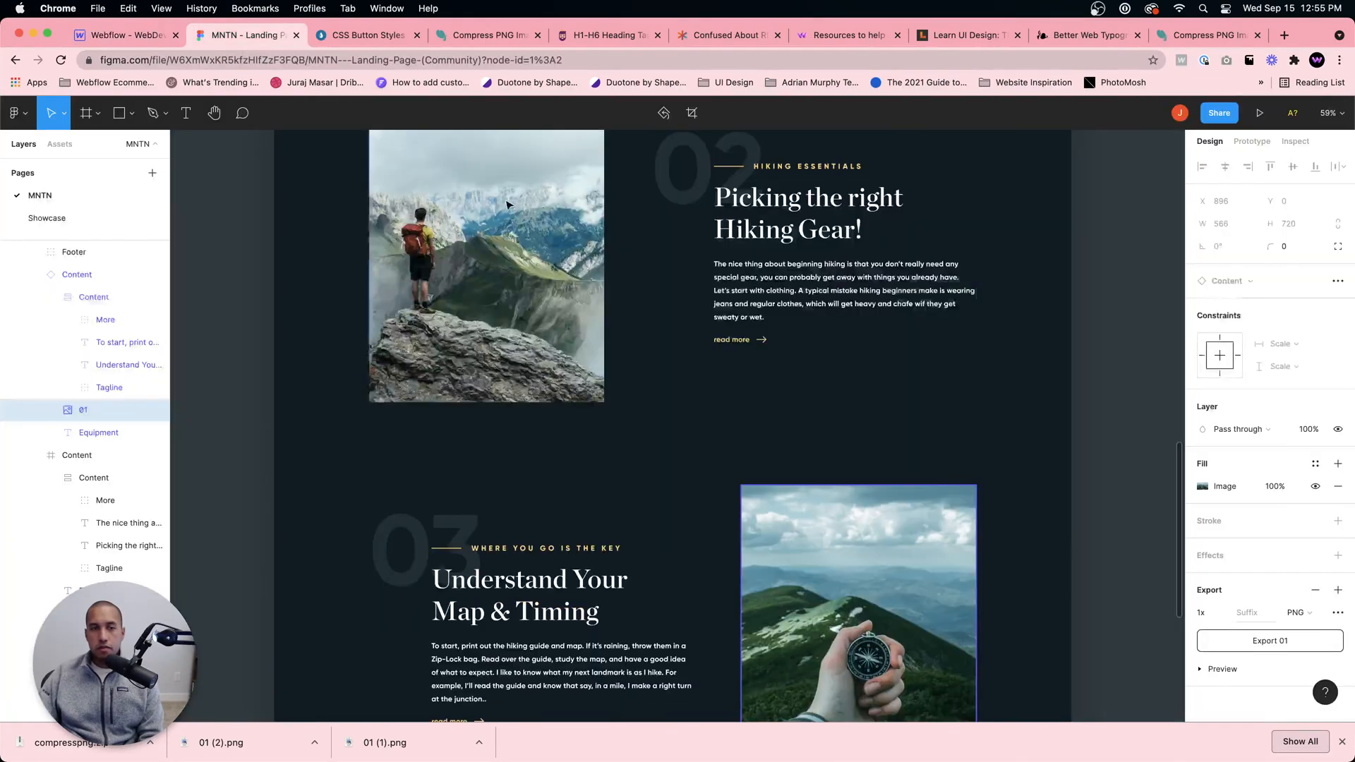
pyautogui.scroll(5, 711, 302)
pyautogui.scroll(10, 710, 302)
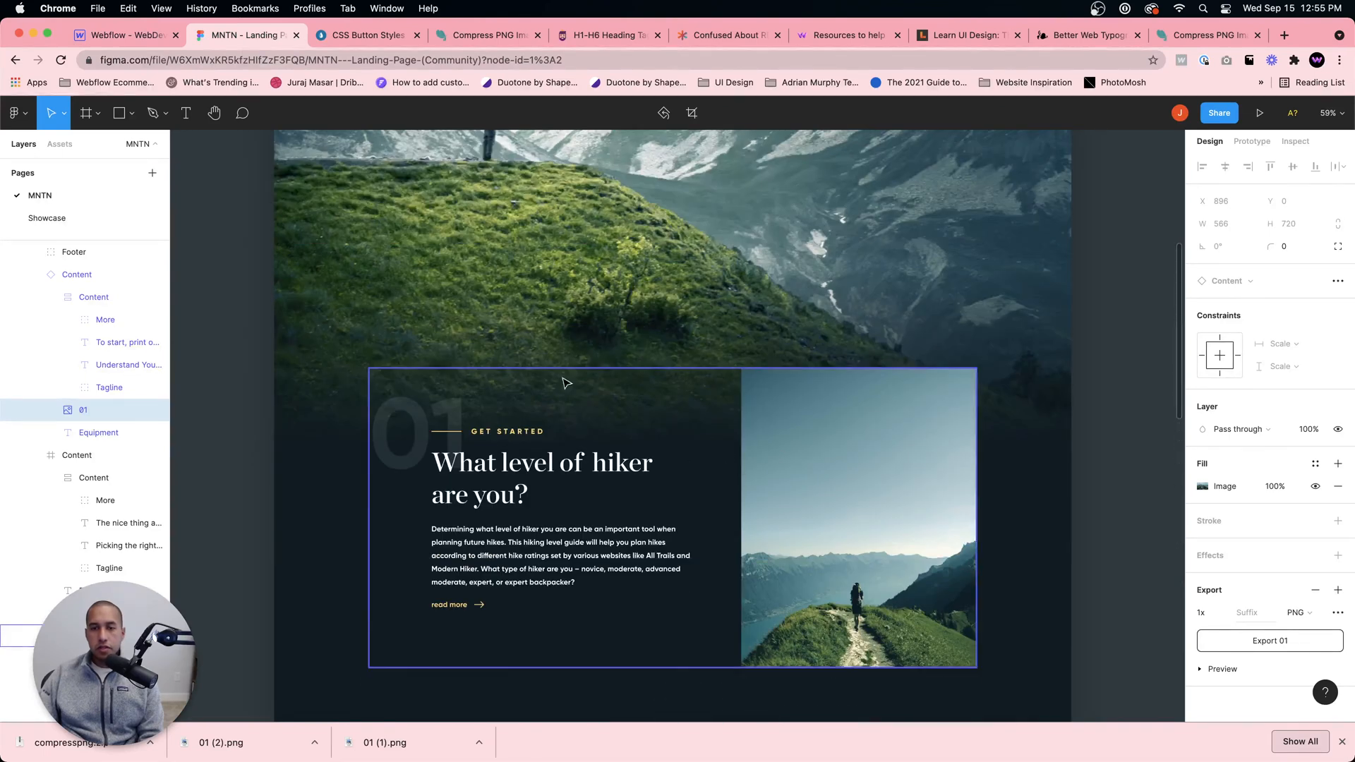
pyautogui.click(121, 35)
pyautogui.scroll(-5, 704, 367)
pyautogui.scroll(-3, 703, 367)
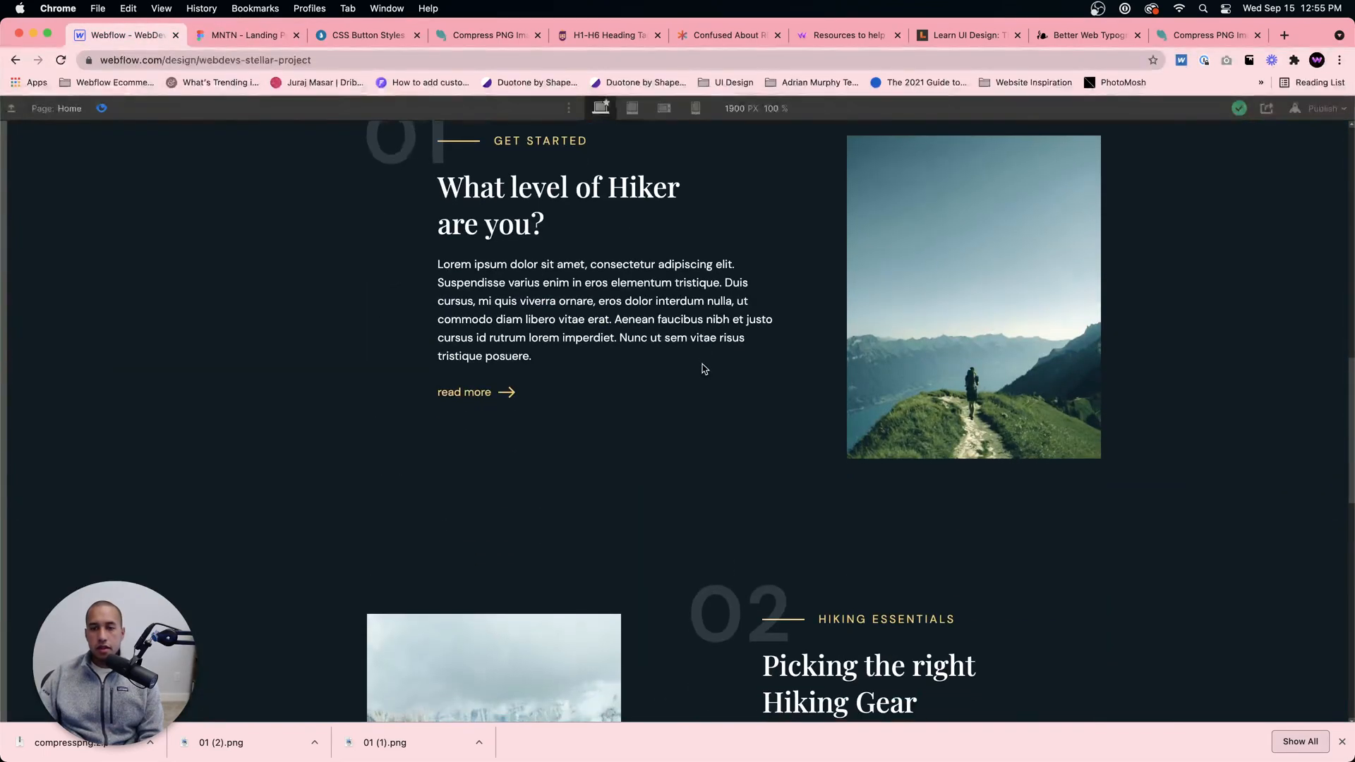
pyautogui.scroll(5, 704, 368)
pyautogui.scroll(-10, 699, 370)
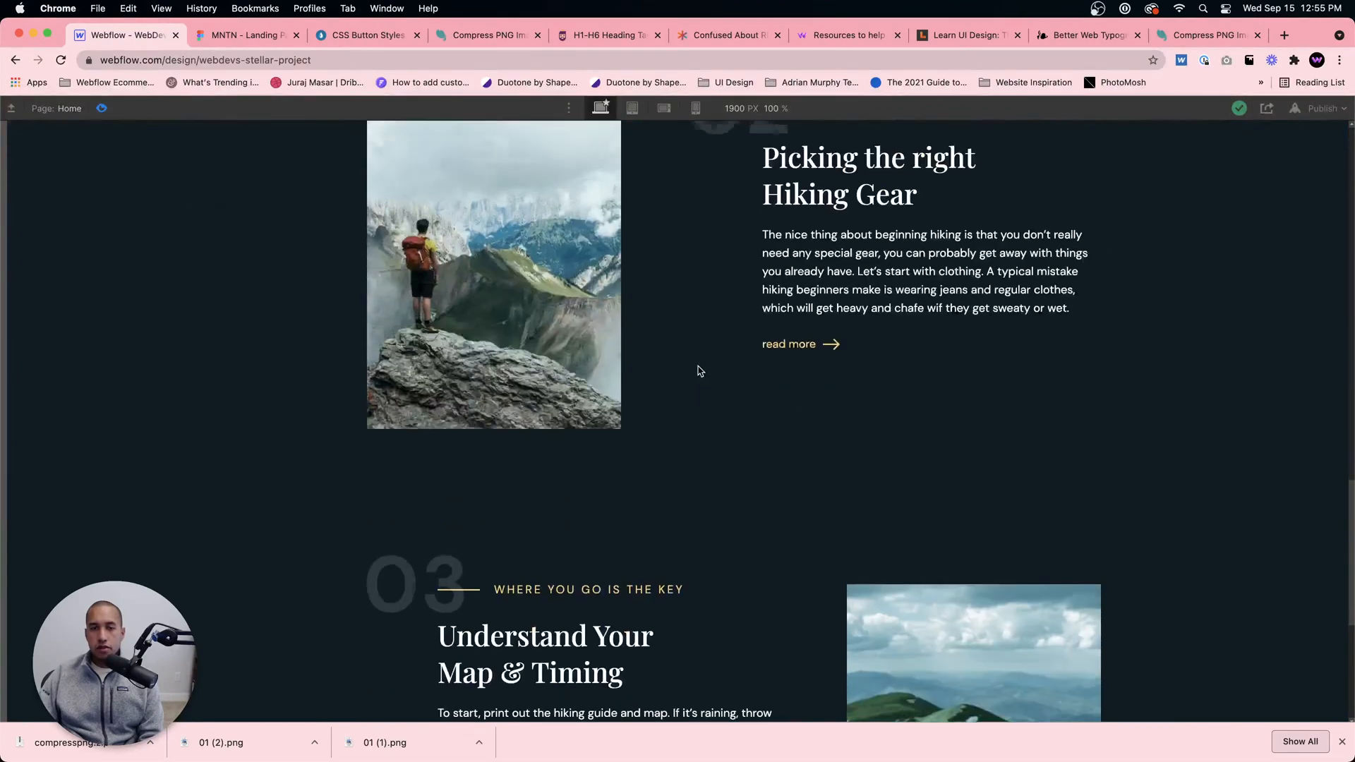
pyautogui.scroll(10, 698, 371)
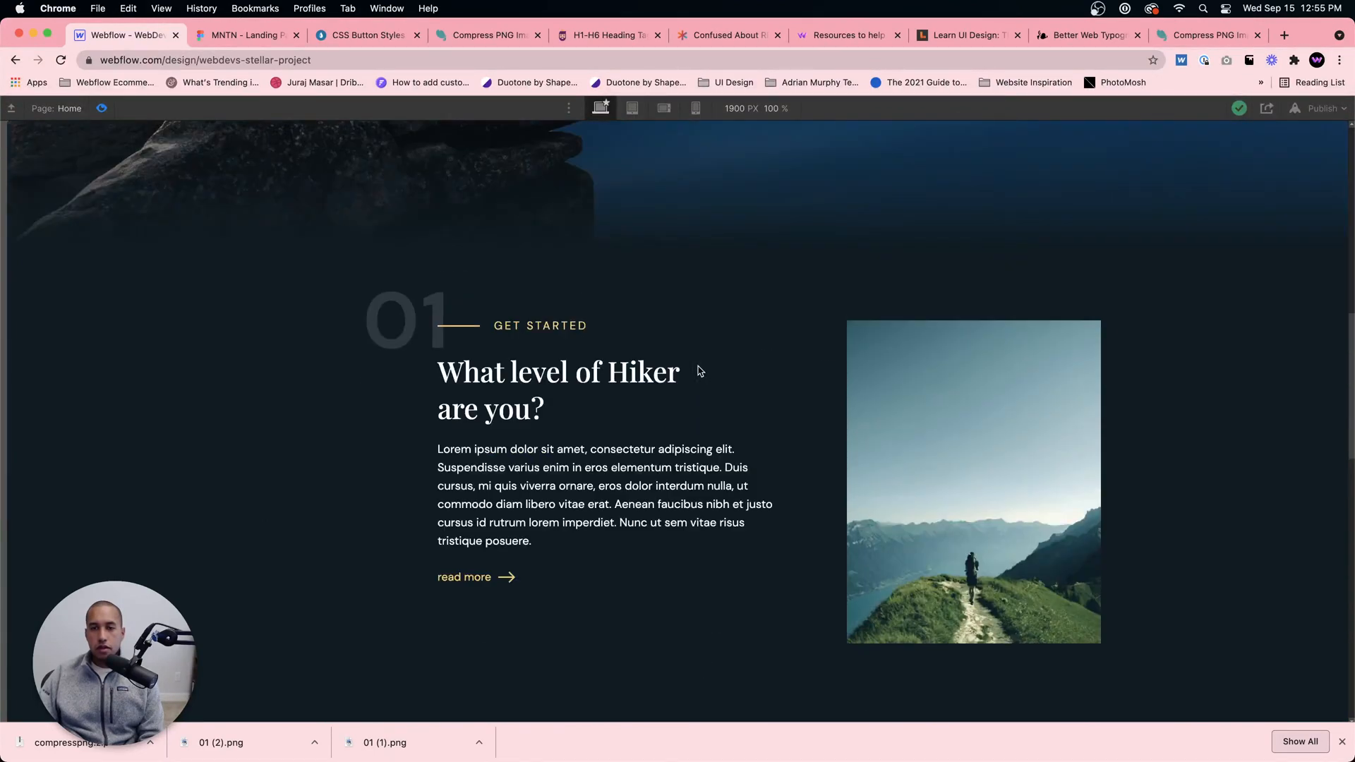
# Step: Leave the preview and set the justification of the 01 section's Info Wrapper to center after checking the Figma design
pyautogui.click(103, 109)
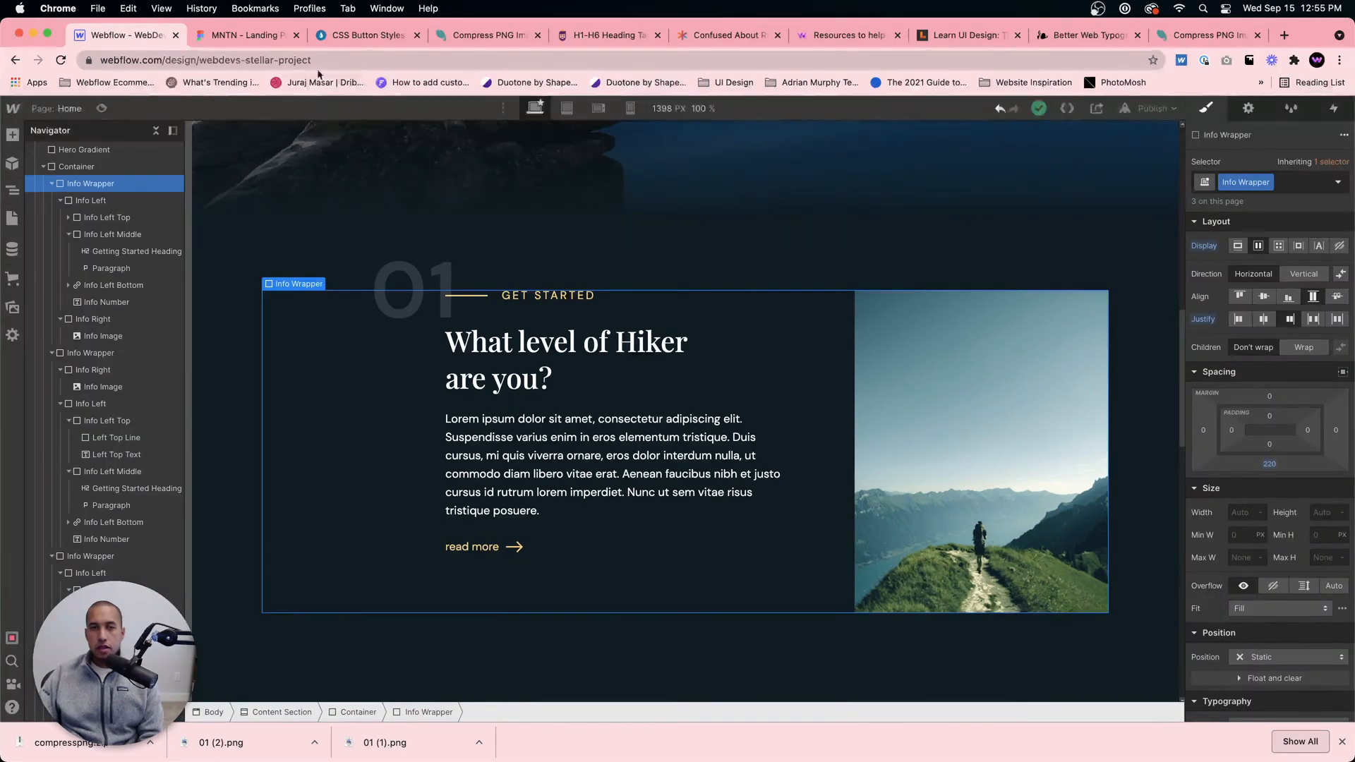
pyautogui.click(235, 38)
pyautogui.click(133, 35)
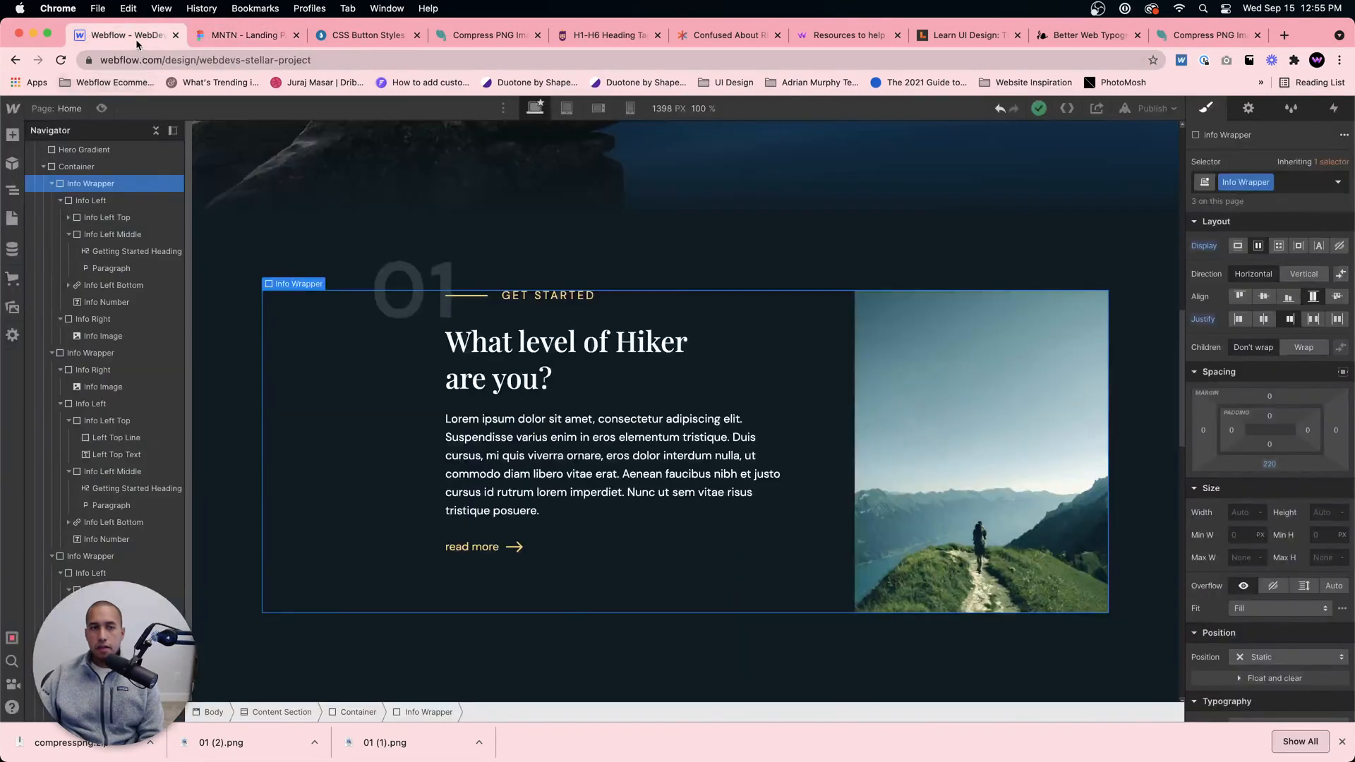
pyautogui.click(1264, 319)
pyautogui.scroll(-4, 985, 432)
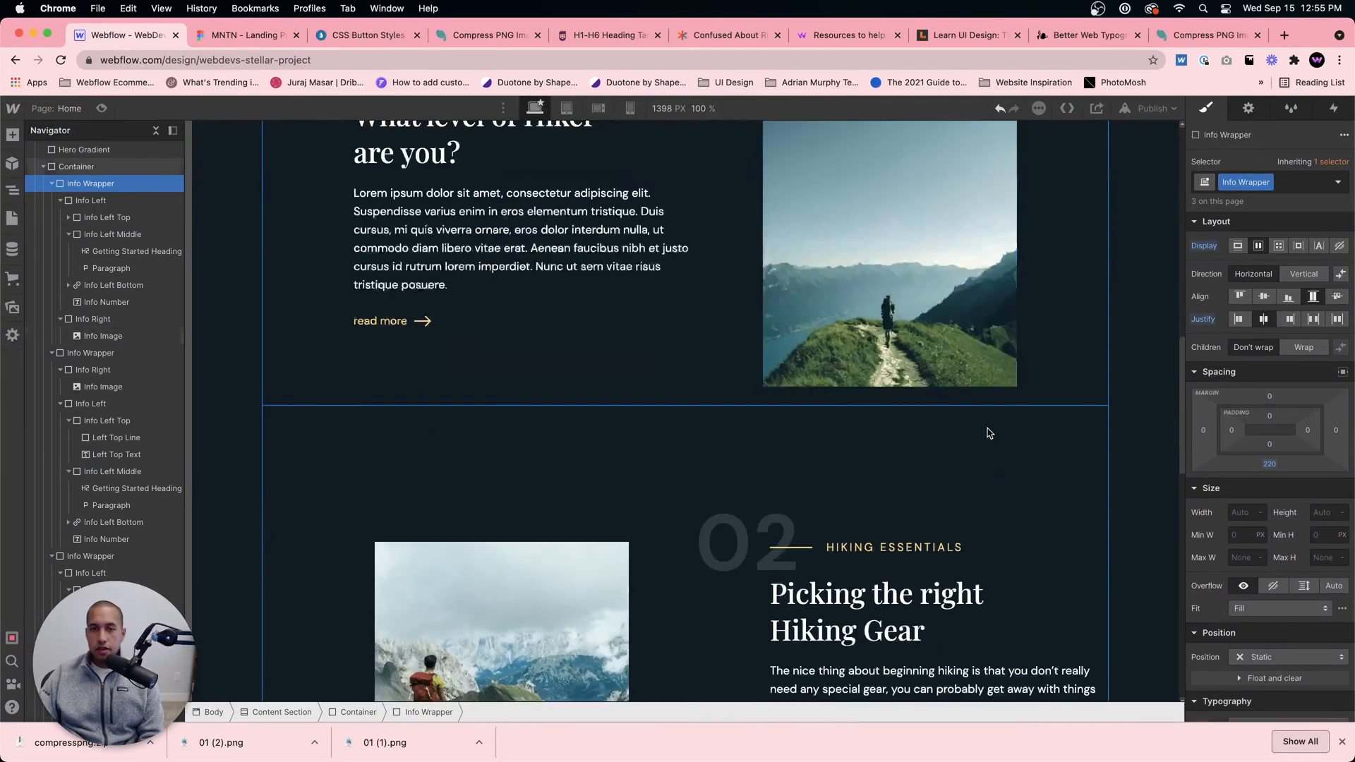
pyautogui.scroll(3, 1001, 429)
pyautogui.scroll(-1, 973, 431)
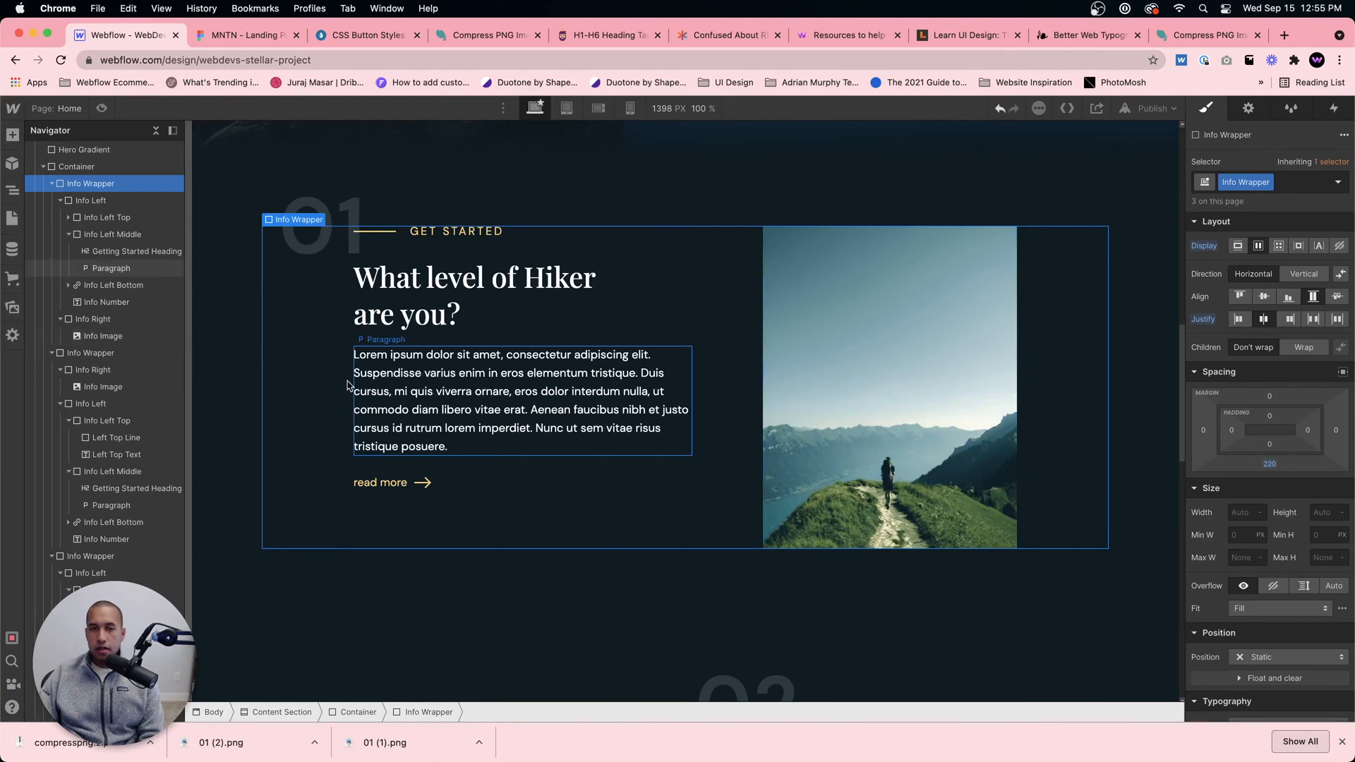
# Step: Try a right margin of 0 on the 01 section's Info Left block
pyautogui.click(482, 447)
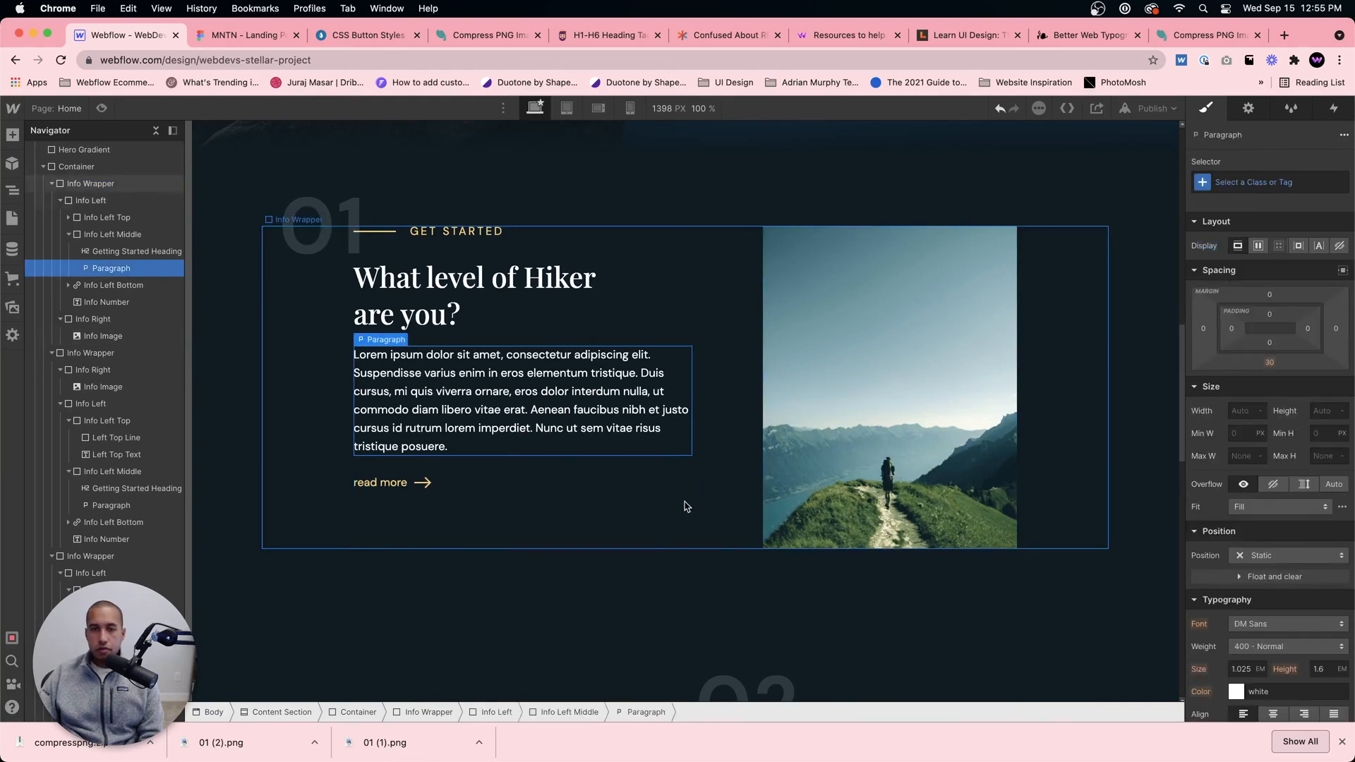
pyautogui.click(674, 505)
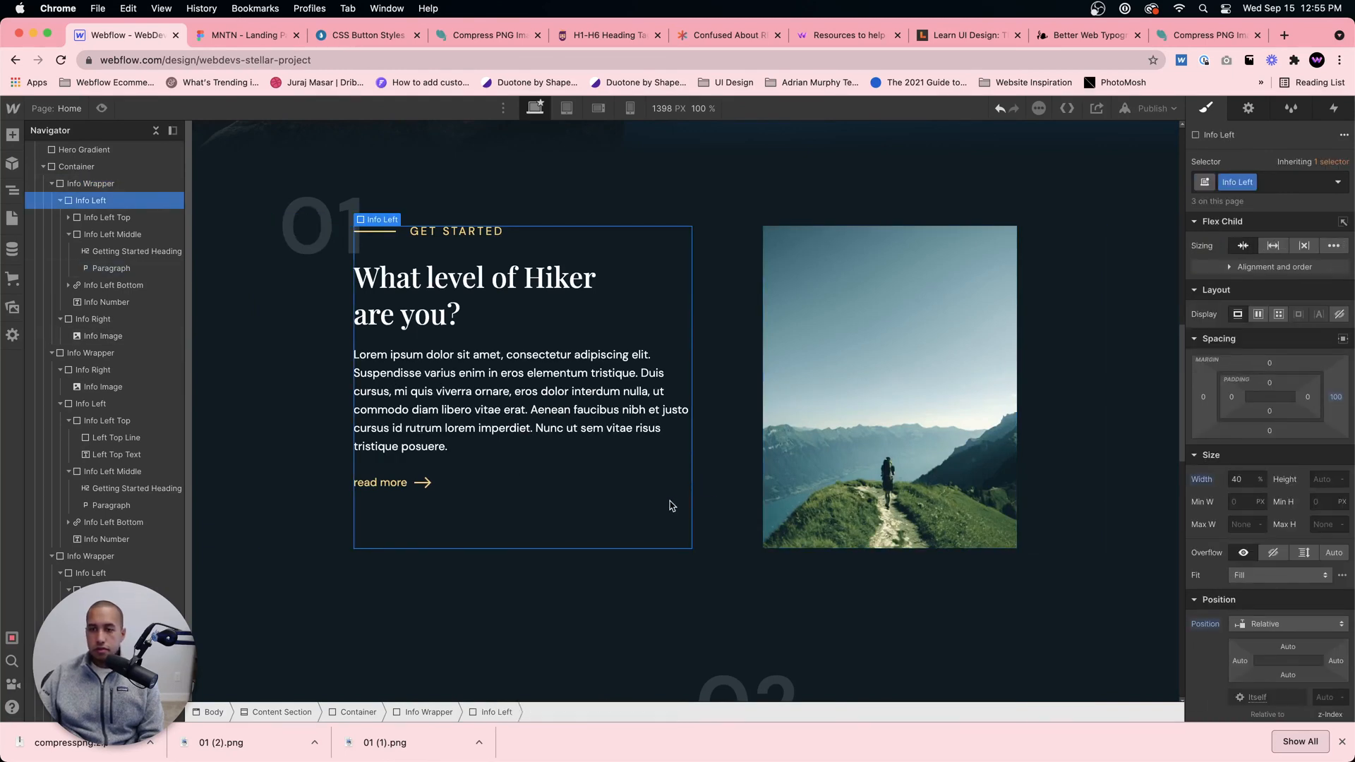
pyautogui.click(1338, 399)
pyautogui.write('0')
pyautogui.press('Return')
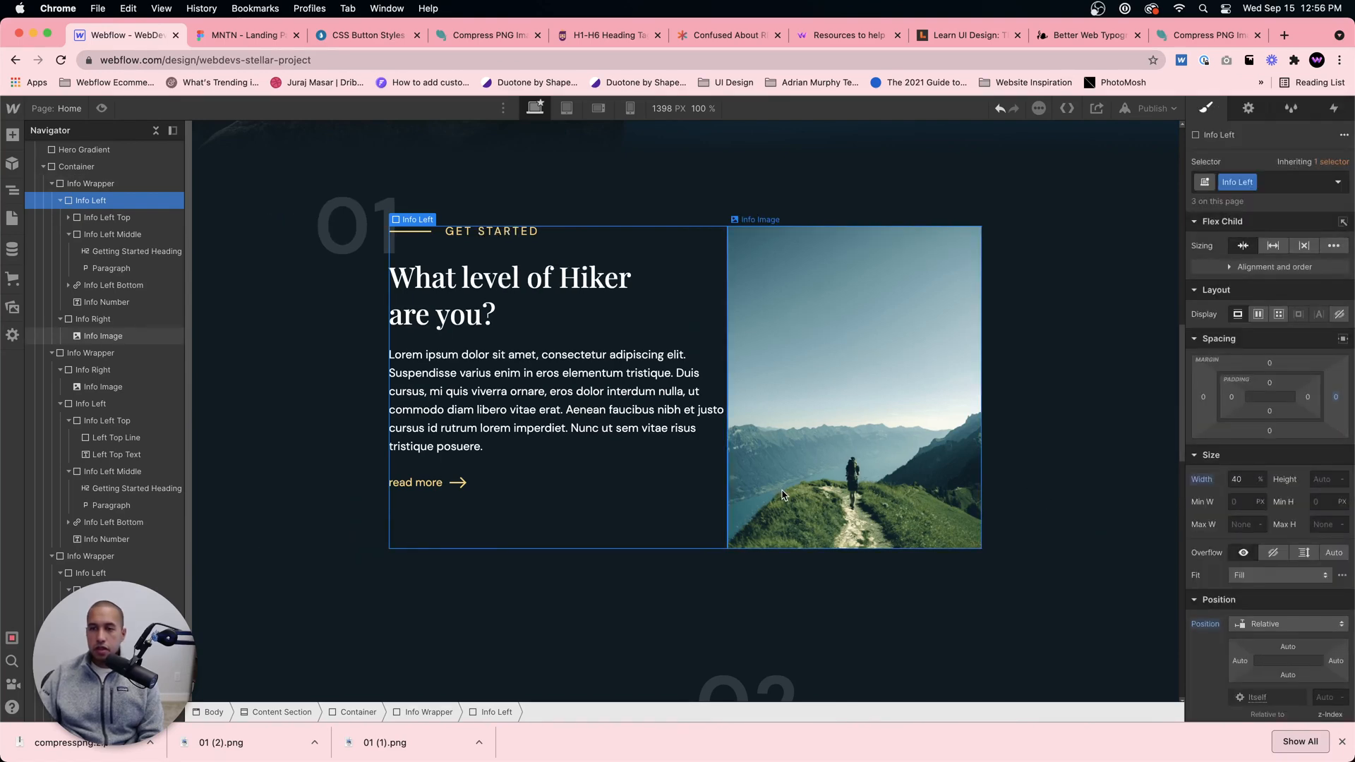
# Step: Try space-between justification on the 01 section's Info Wrapper, then return it to center
pyautogui.scroll(3, 878, 479)
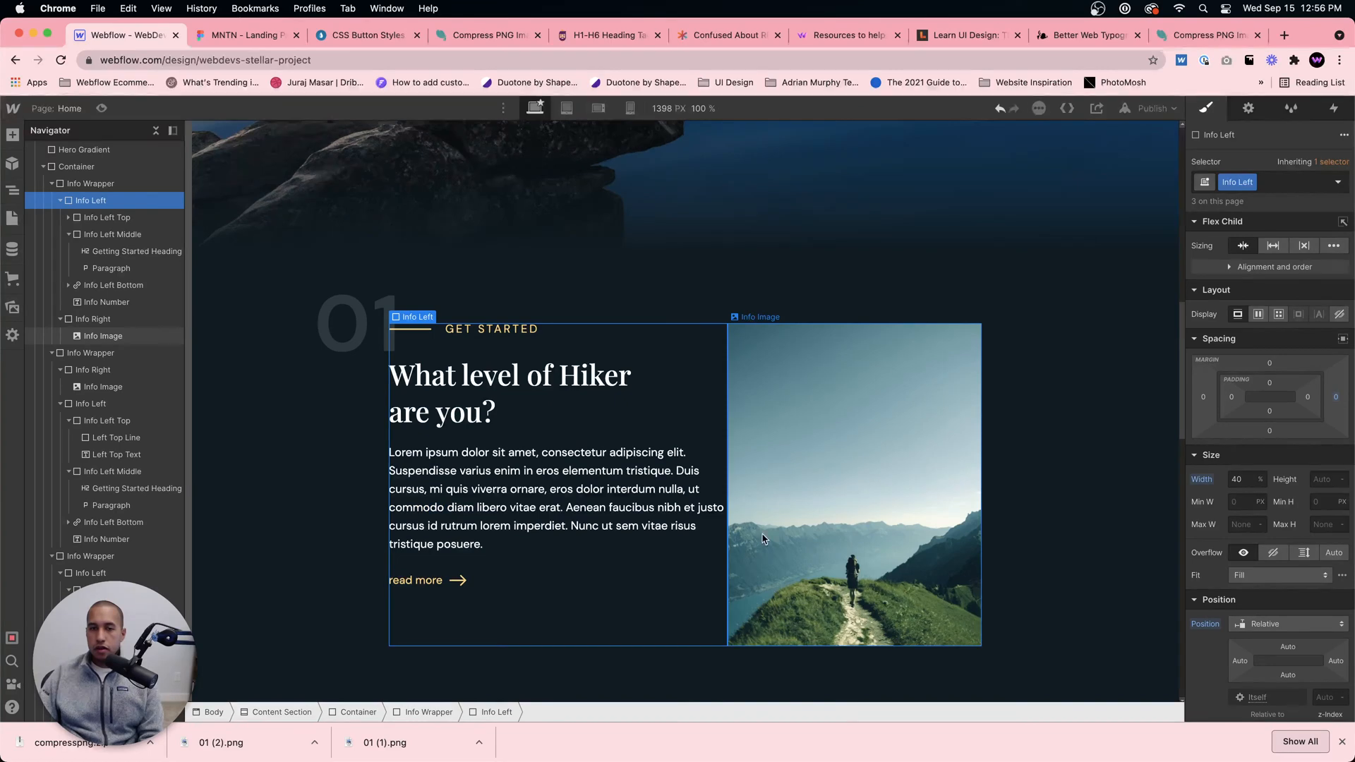
pyautogui.click(1011, 559)
pyautogui.click(1312, 319)
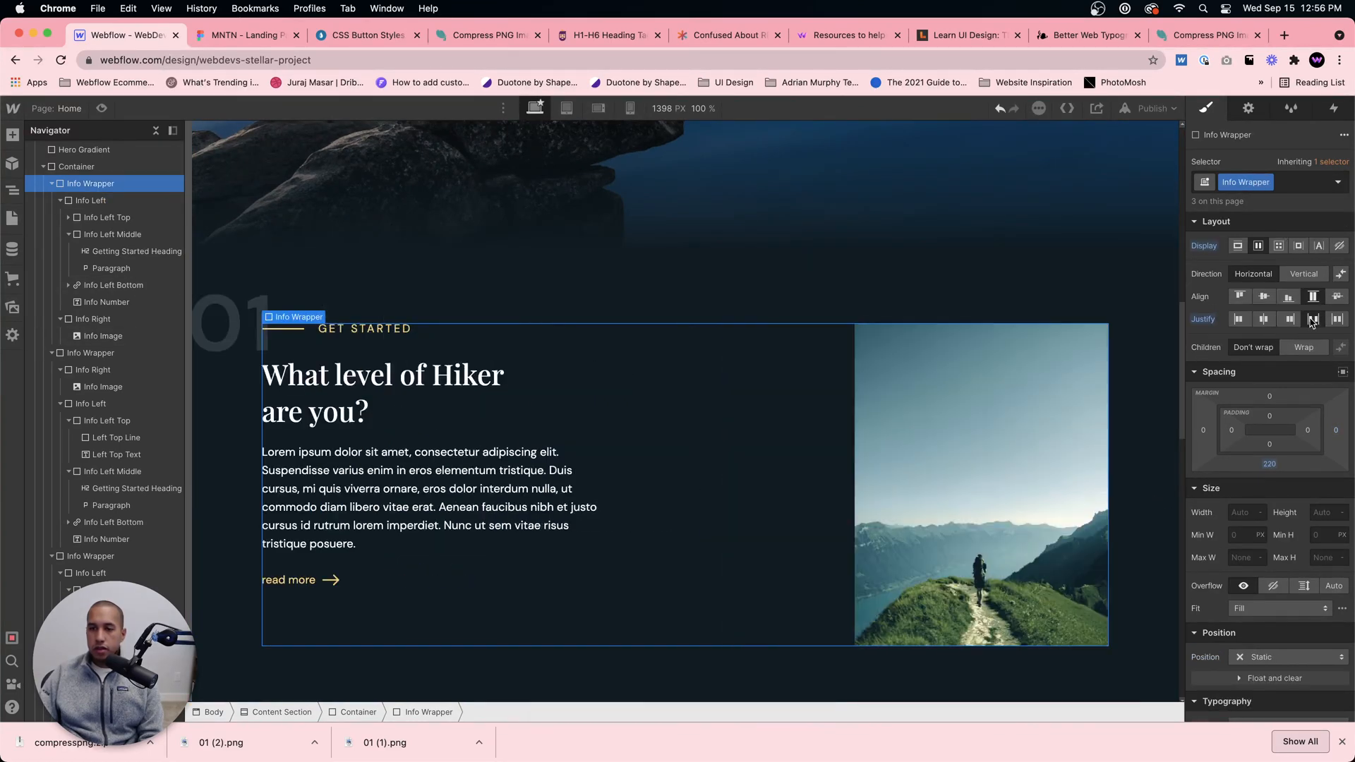
pyautogui.click(1263, 319)
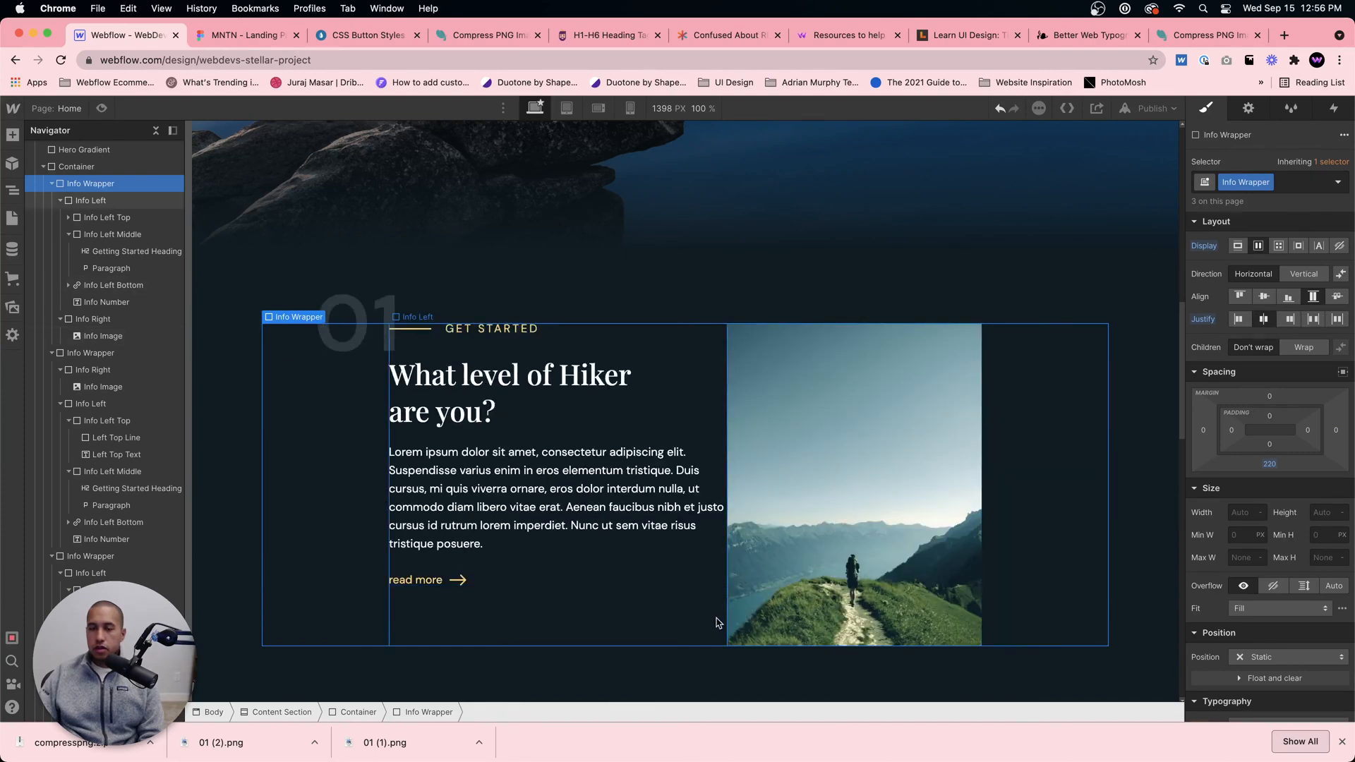
# Step: Set the right margin of the 01 section's Info Left block to 100 px
pyautogui.scroll(3, 776, 600)
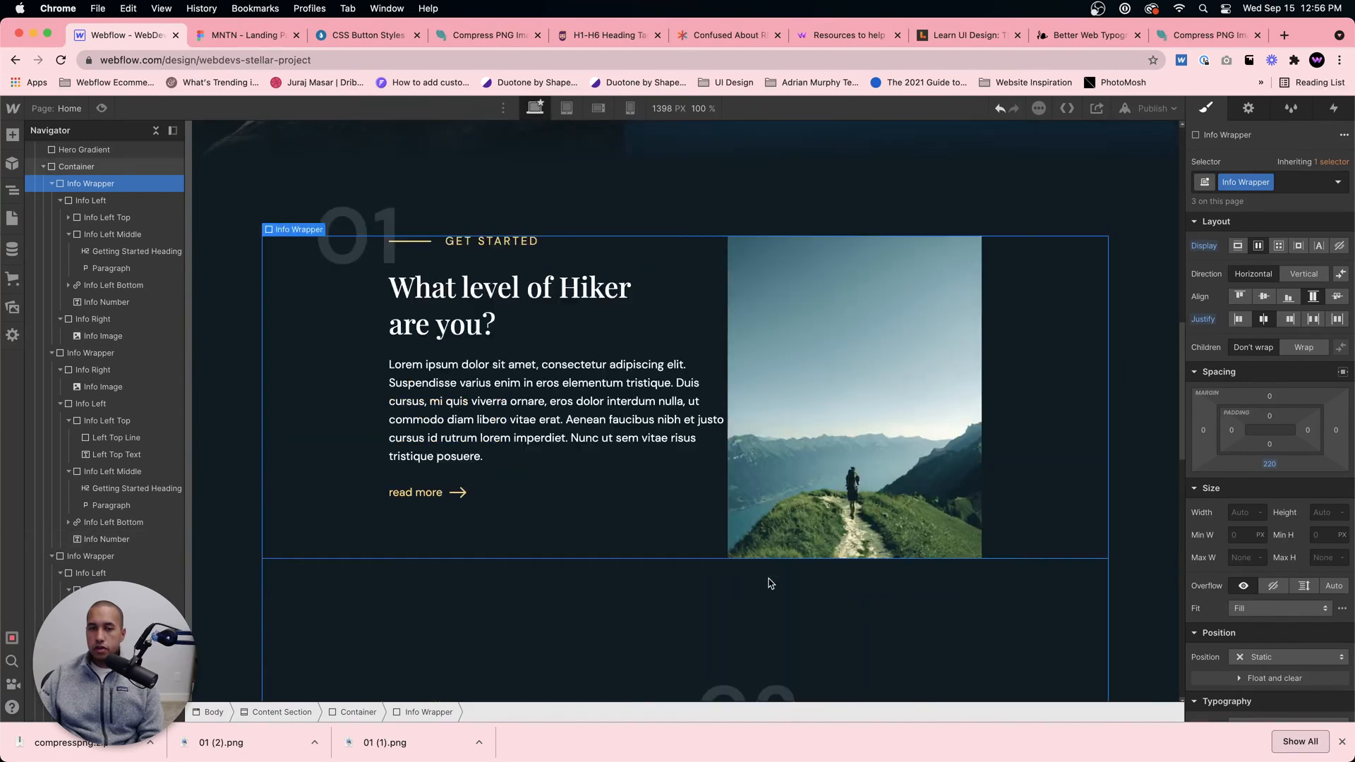
pyautogui.scroll(3, 768, 577)
pyautogui.scroll(-3, 772, 564)
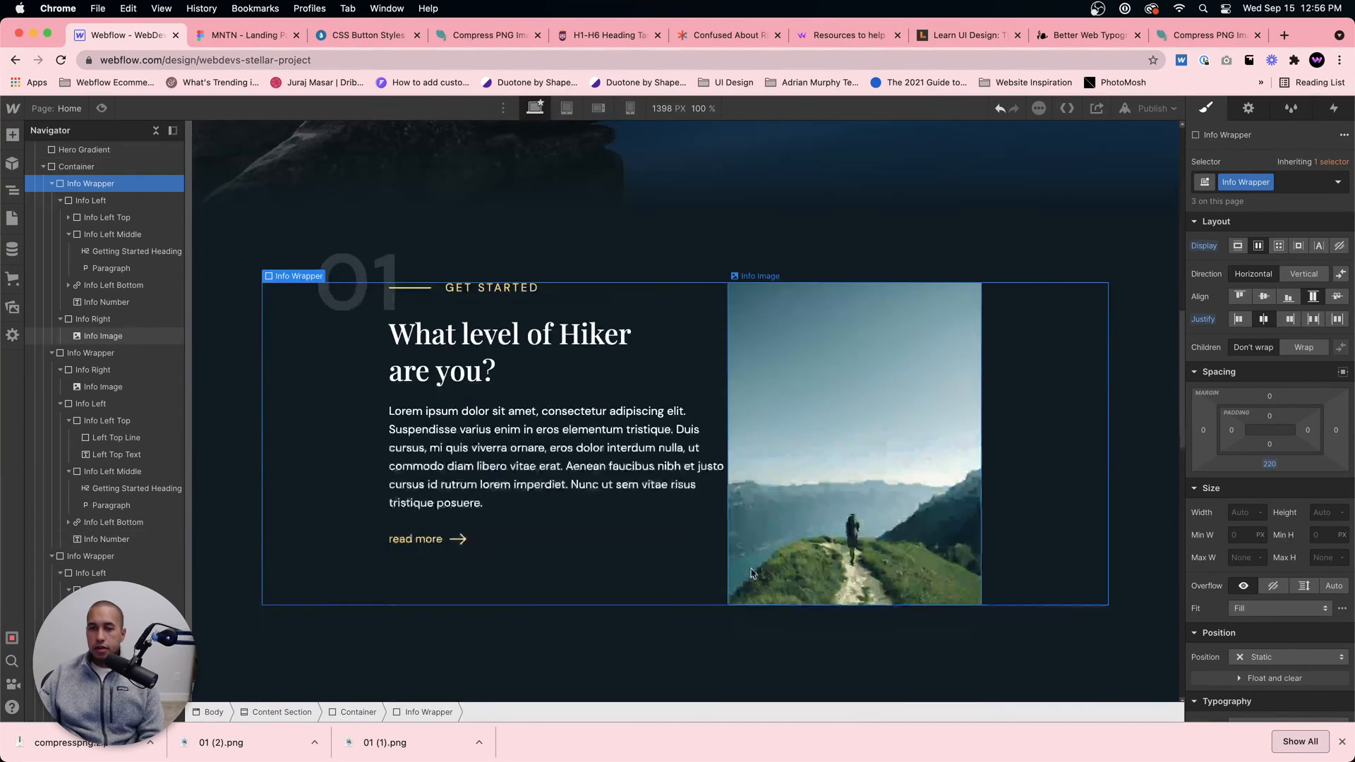
pyautogui.scroll(-1, 677, 575)
pyautogui.click(706, 577)
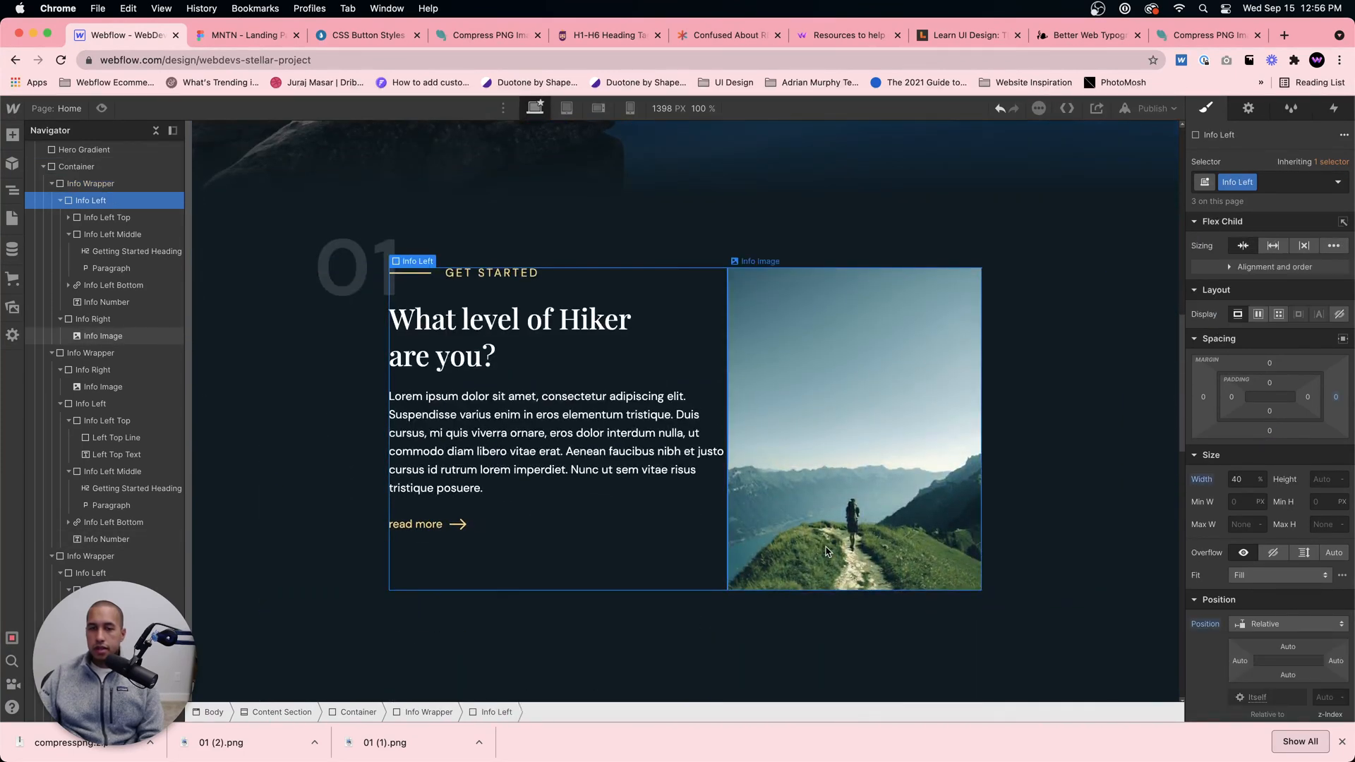
pyautogui.click(1335, 399)
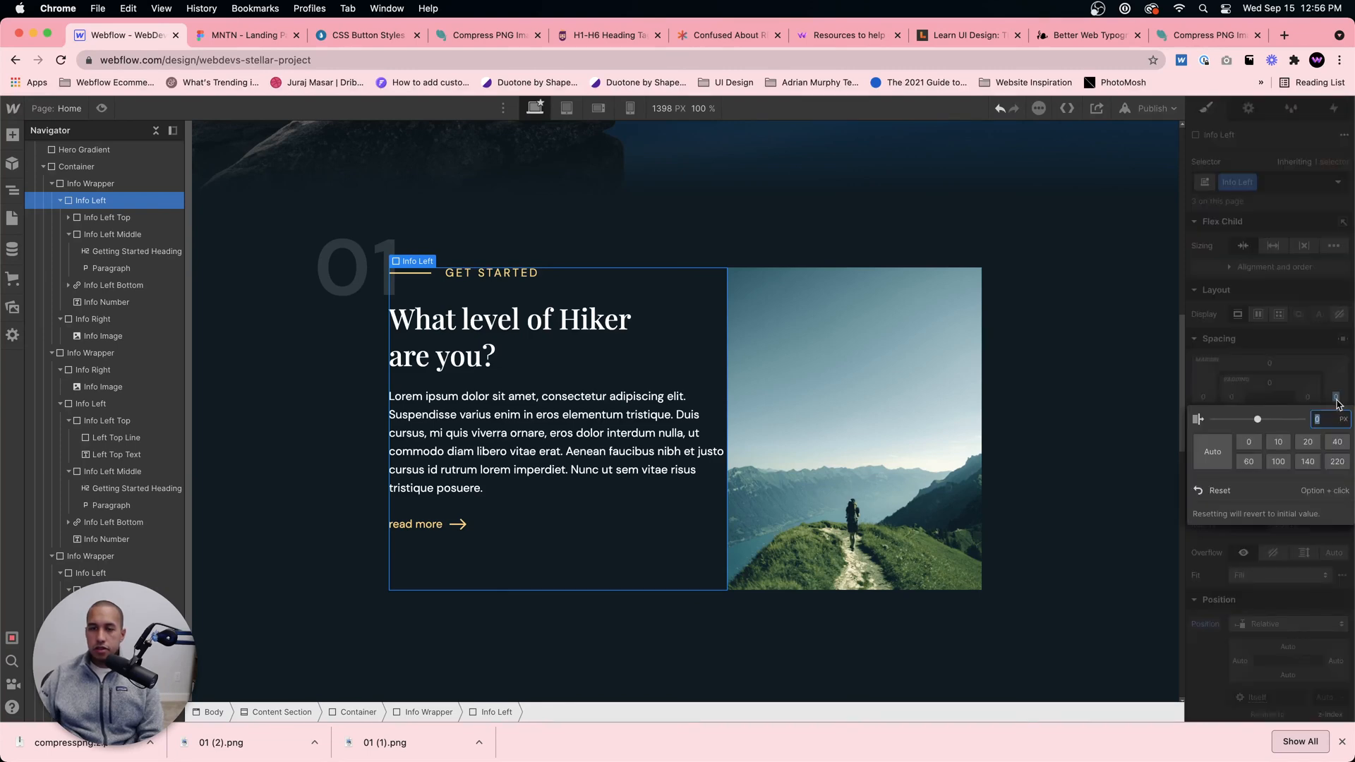
pyautogui.write('100')
pyautogui.press('Return')
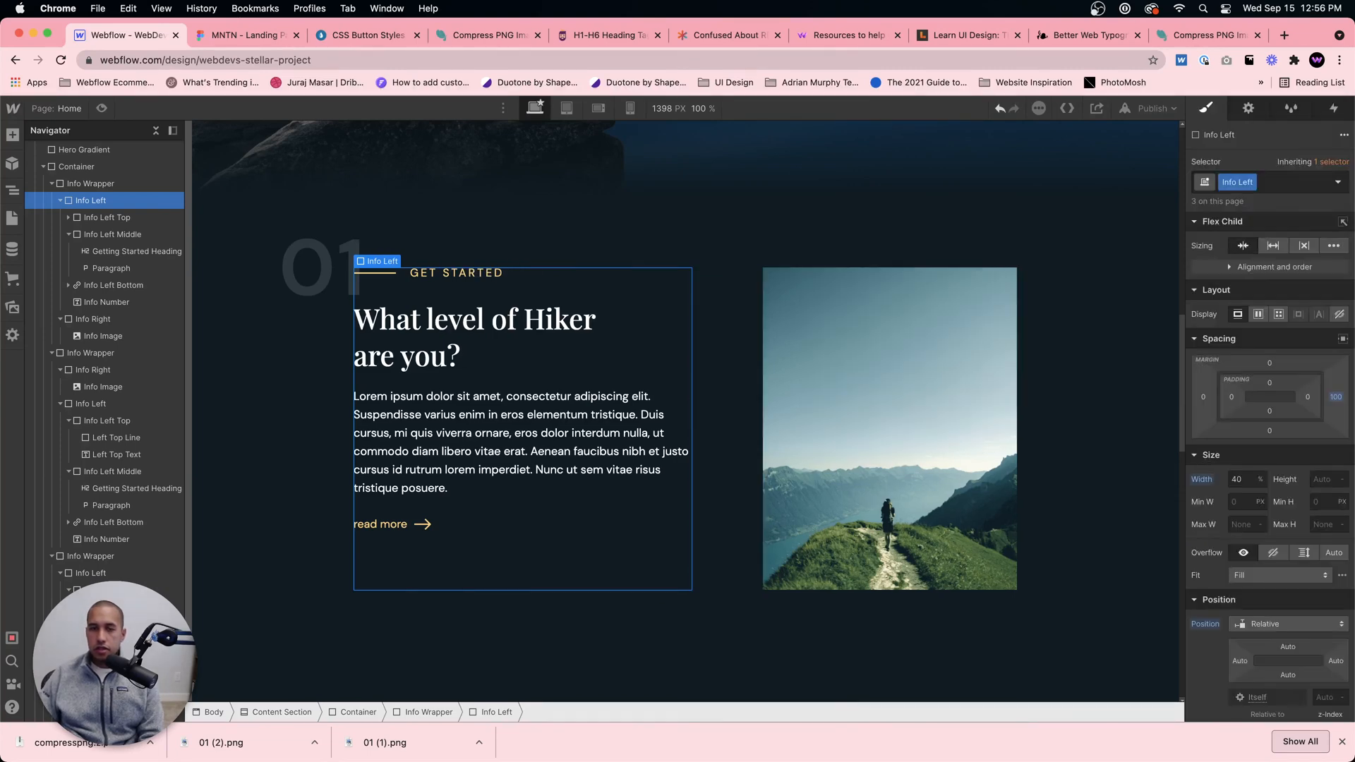
# Step: Examine how the 01 section's text and image line up with the 02 Hiking Essentials section below
pyautogui.click(1059, 394)
pyautogui.scroll(-4, 1059, 395)
pyautogui.scroll(4, 1058, 395)
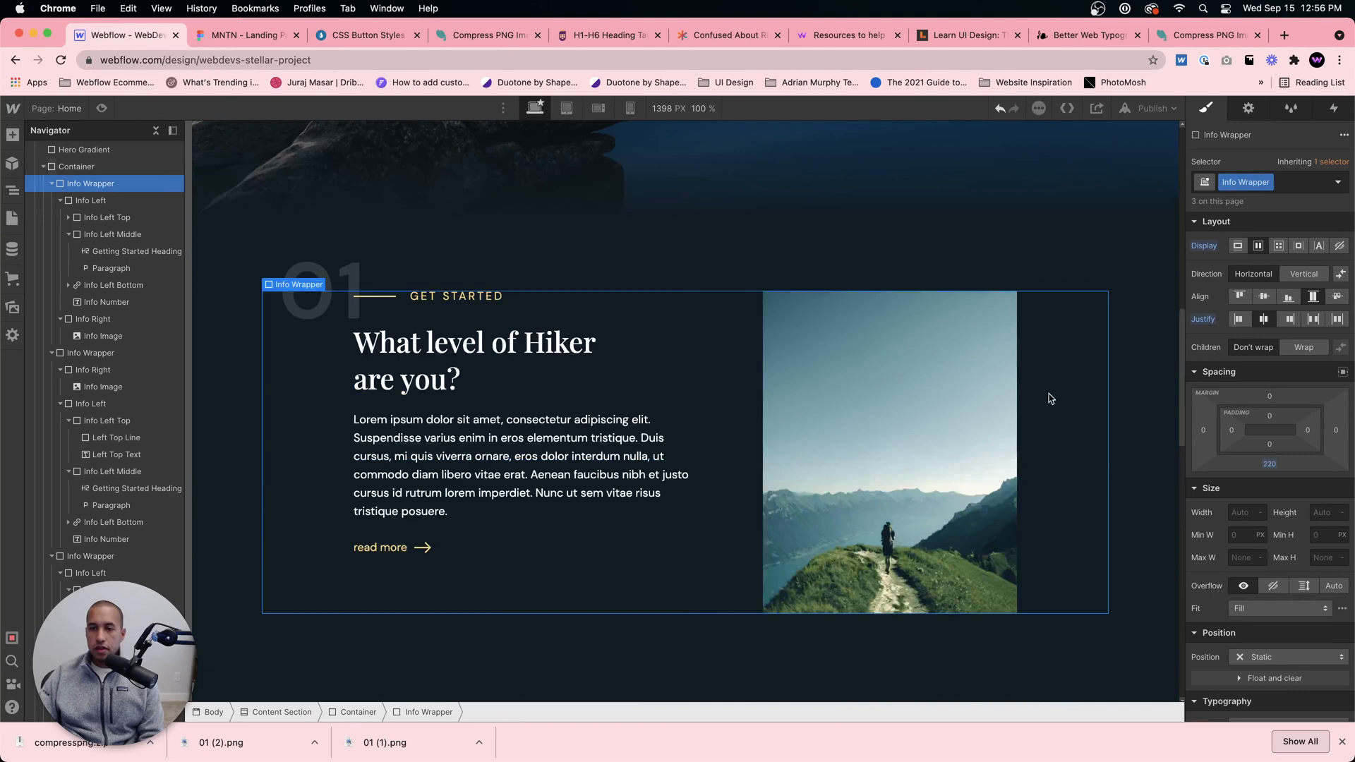
pyautogui.click(792, 446)
pyautogui.scroll(-5, 758, 659)
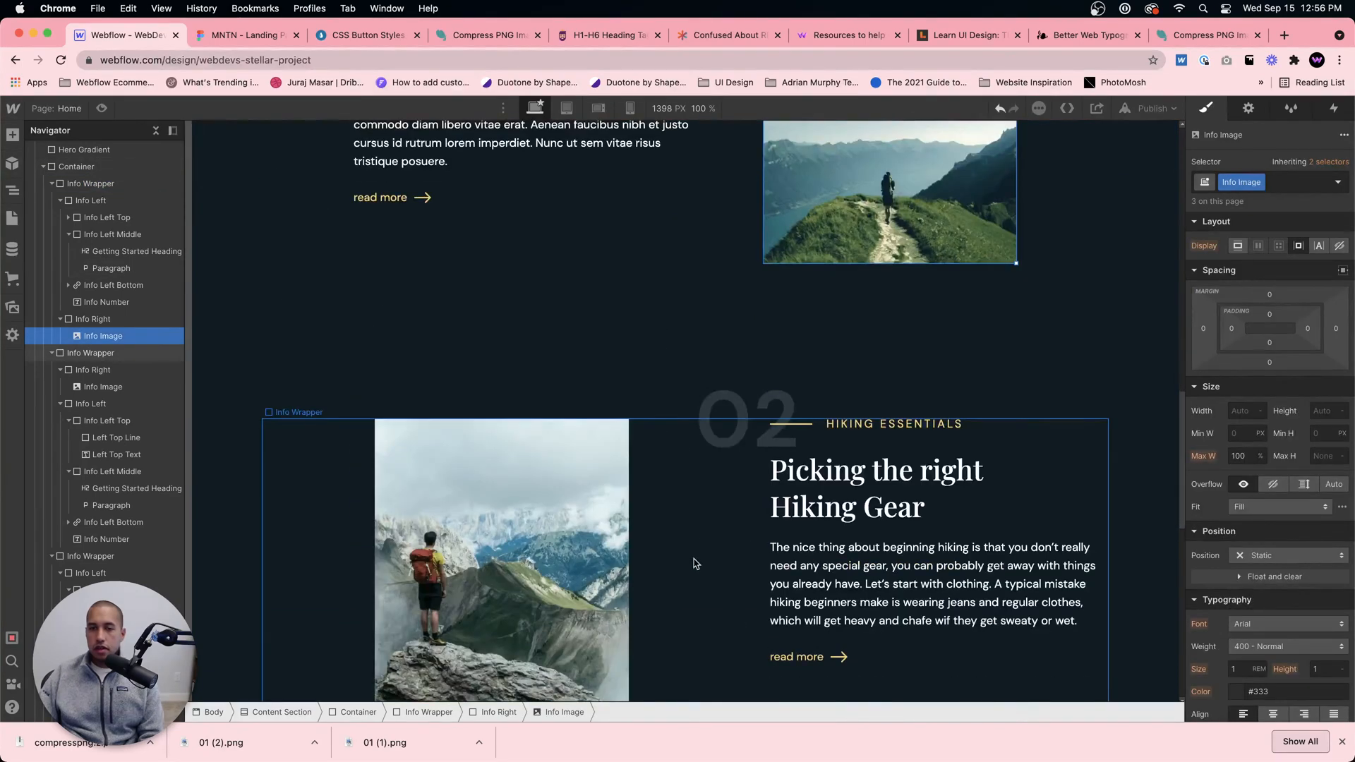
pyautogui.scroll(-4, 696, 563)
pyautogui.scroll(6, 683, 568)
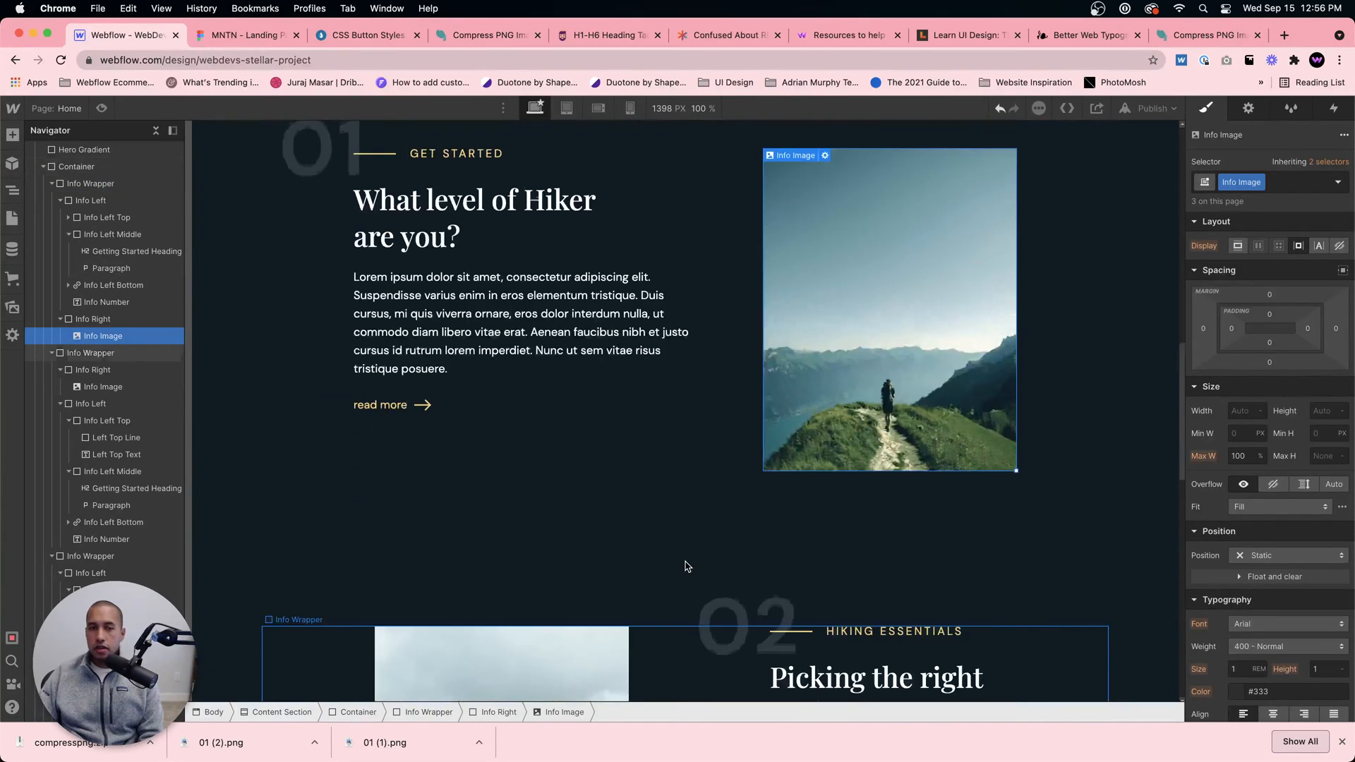
# Step: Compare the text and image alignment of the 01, 02 and 03 sections and inspect their wrappers' layout settings
pyautogui.scroll(-4, 685, 567)
pyautogui.scroll(3, 687, 565)
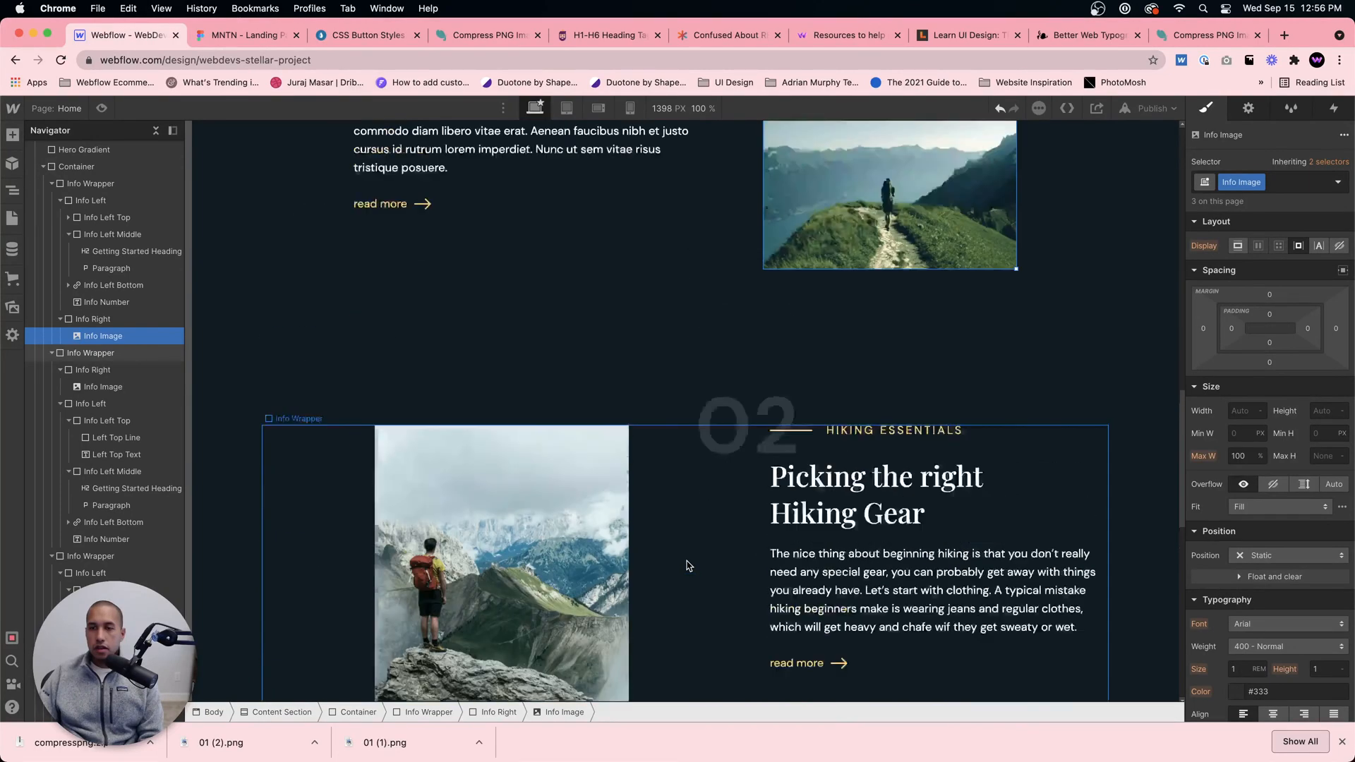
pyautogui.scroll(-10, 689, 565)
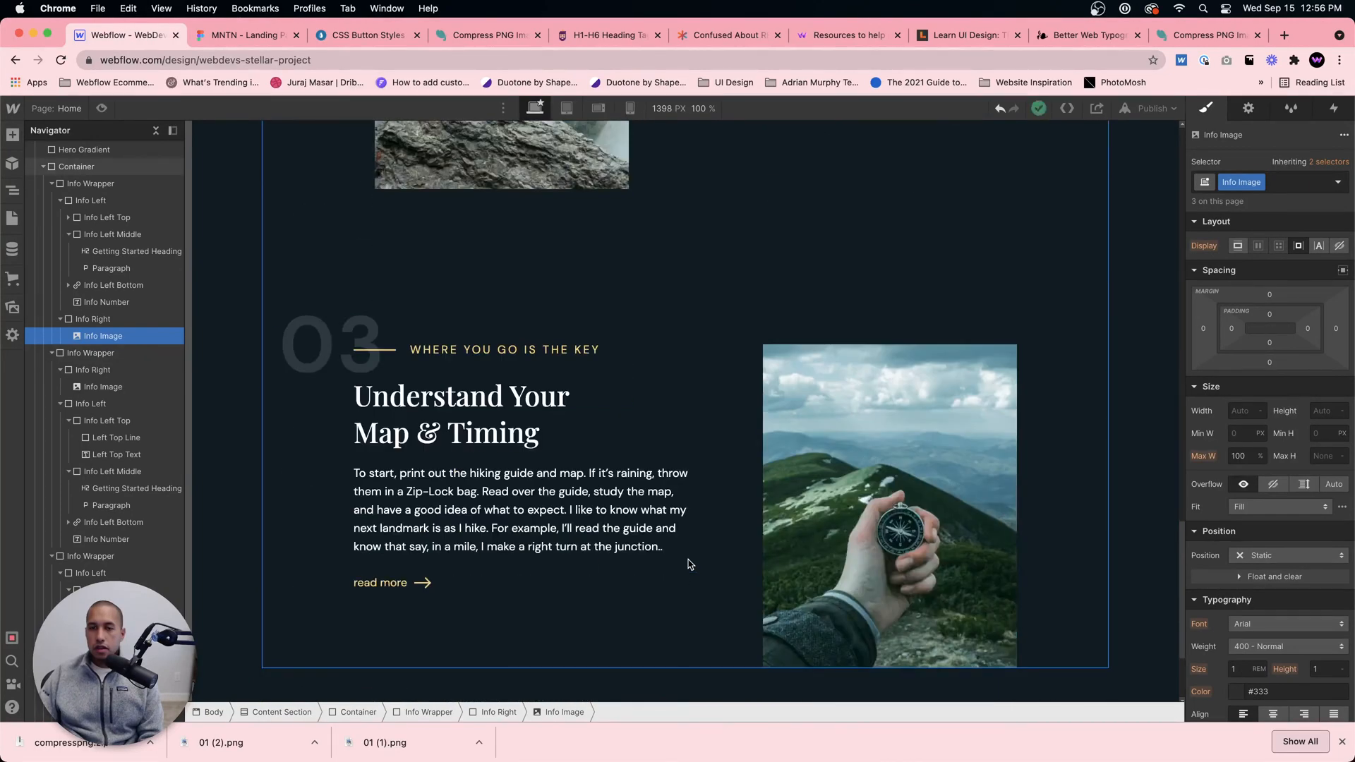
pyautogui.click(682, 522)
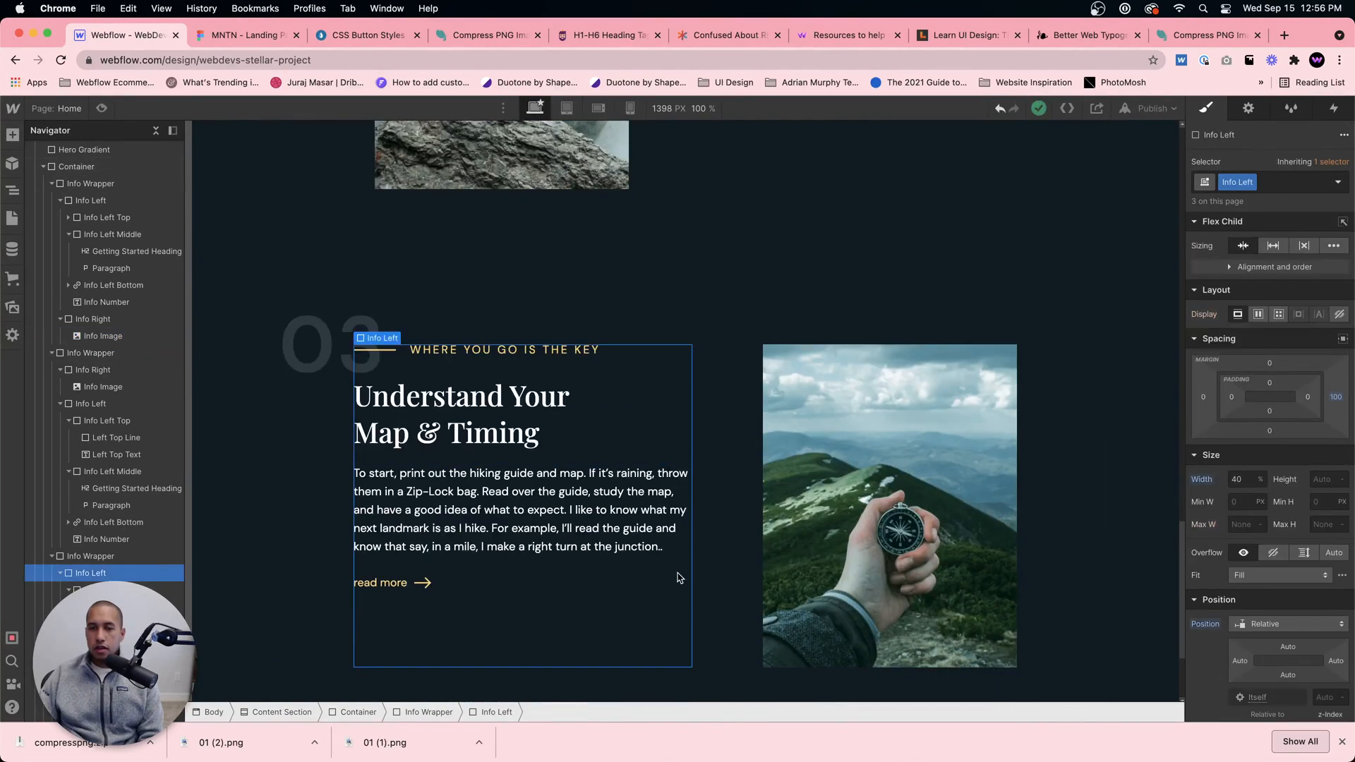
pyautogui.click(1052, 524)
pyautogui.scroll(3, 794, 504)
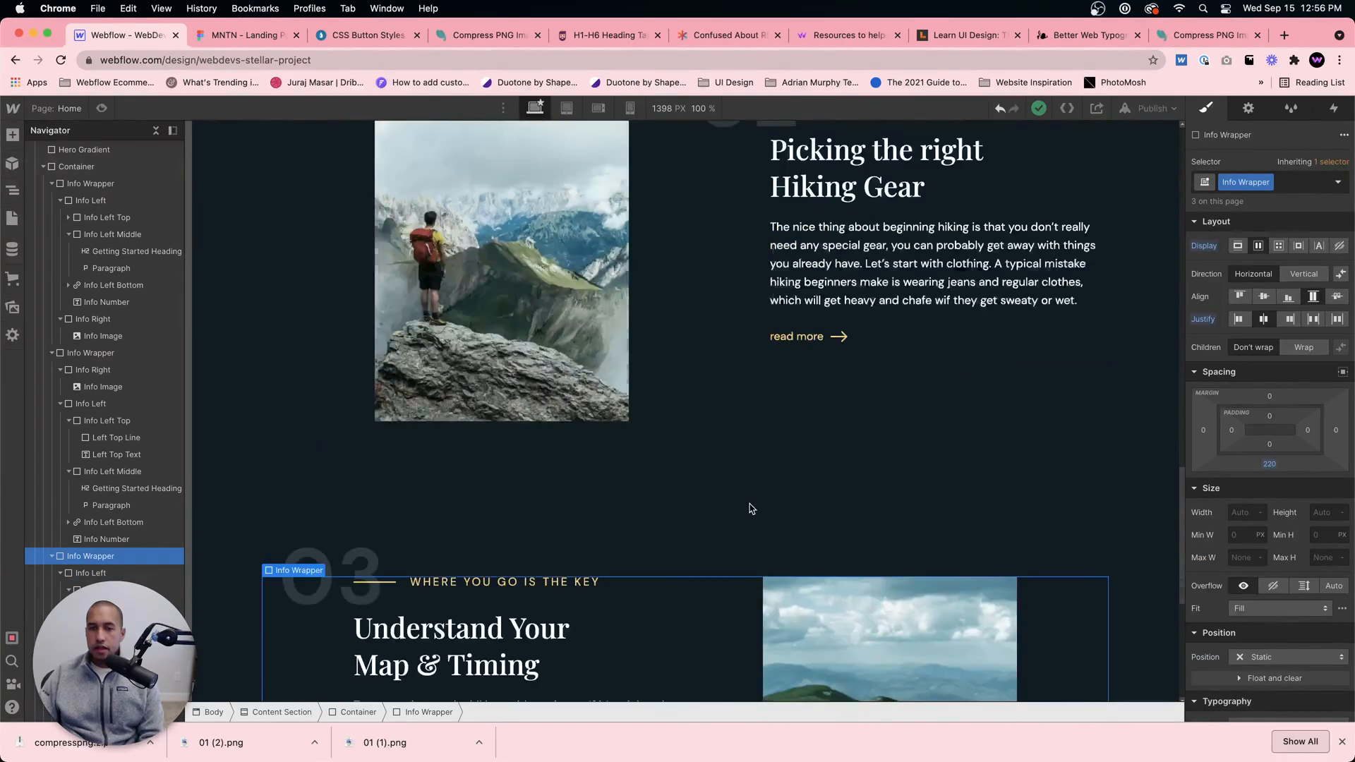
pyautogui.scroll(5, 751, 508)
pyautogui.scroll(2, 750, 507)
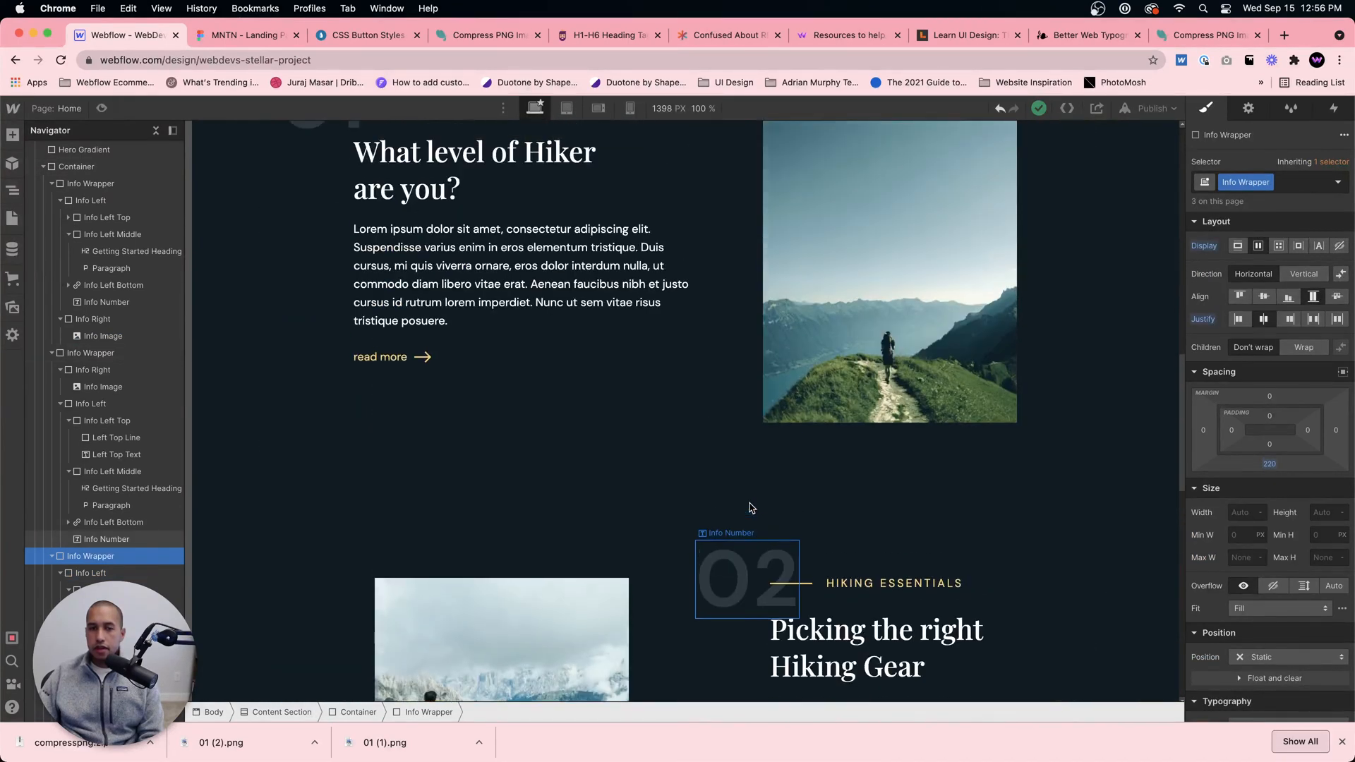
pyautogui.click(326, 628)
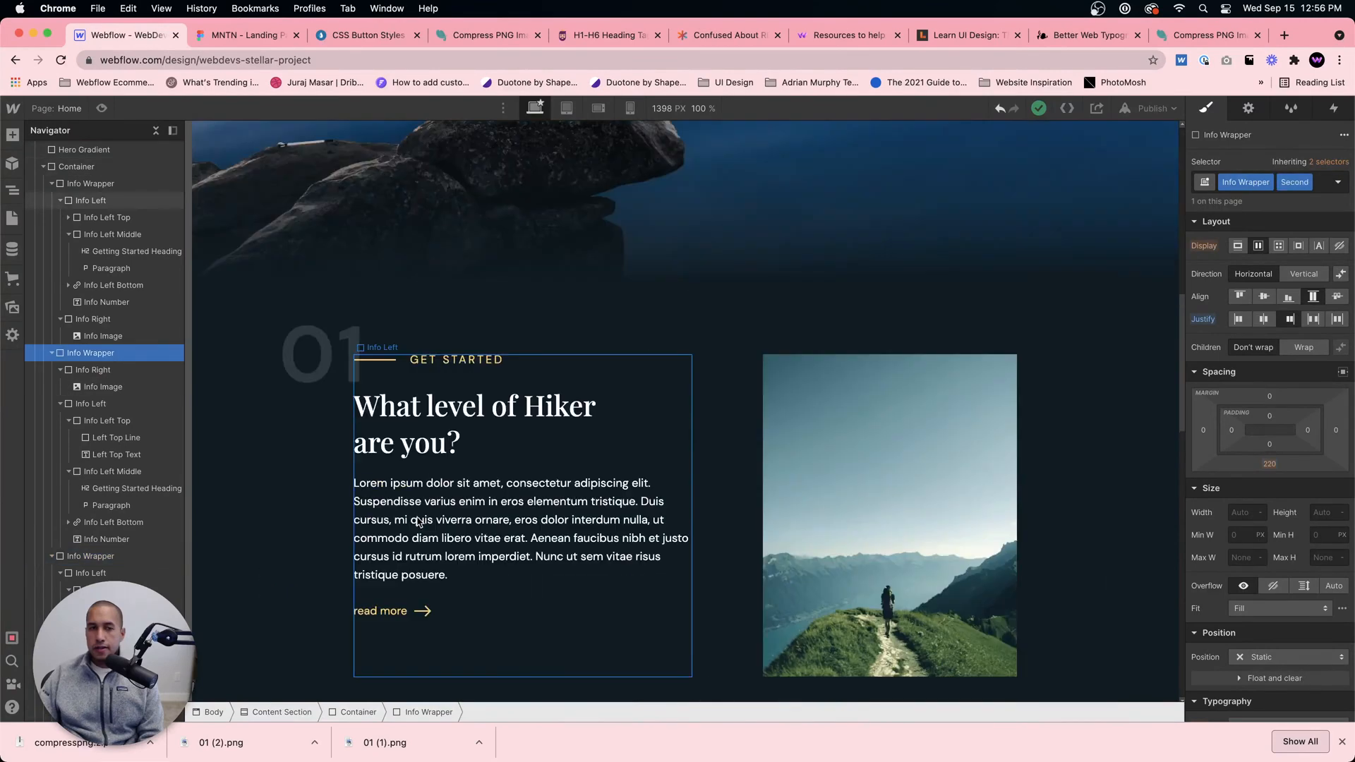
pyautogui.scroll(3, 714, 520)
pyautogui.scroll(-6, 713, 520)
pyautogui.click(580, 561)
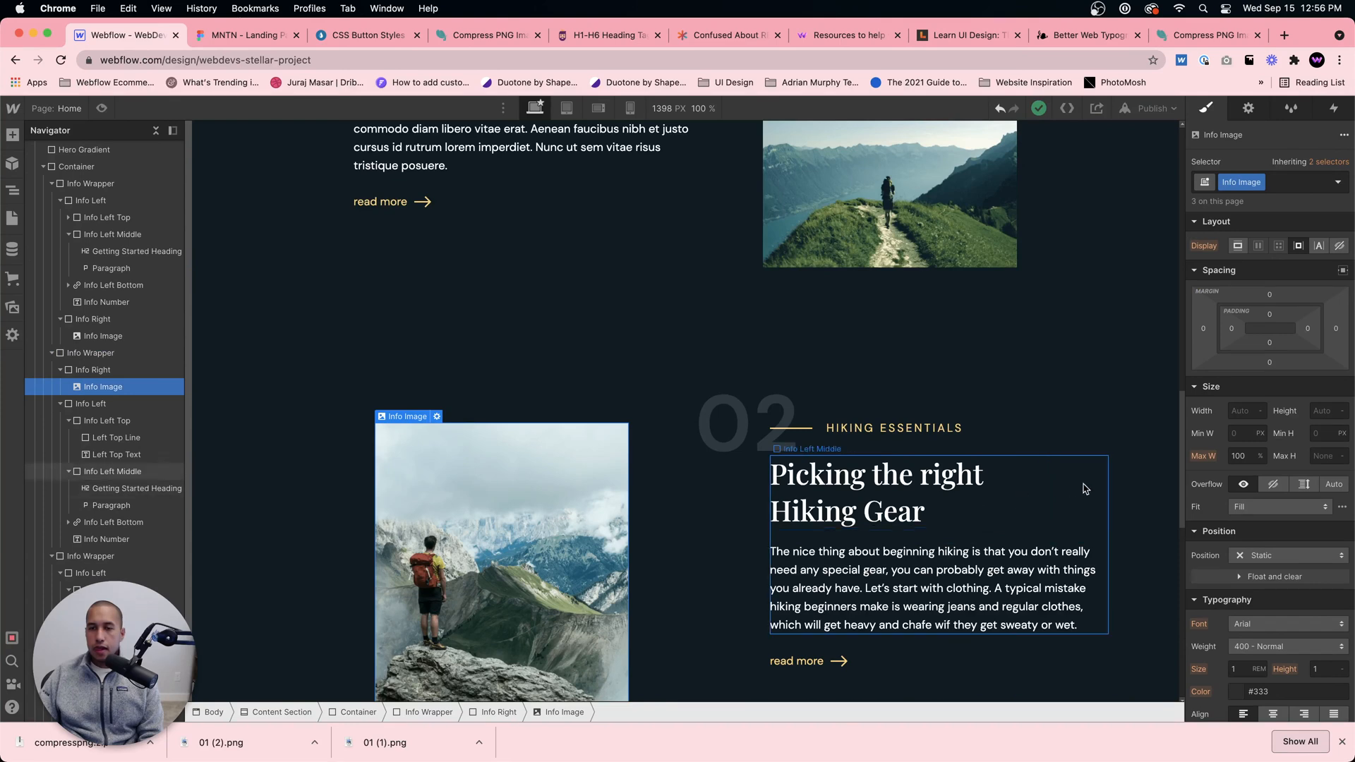
# Step: Try a left margin of 0 on the 02 section's Info Left block
pyautogui.click(1091, 446)
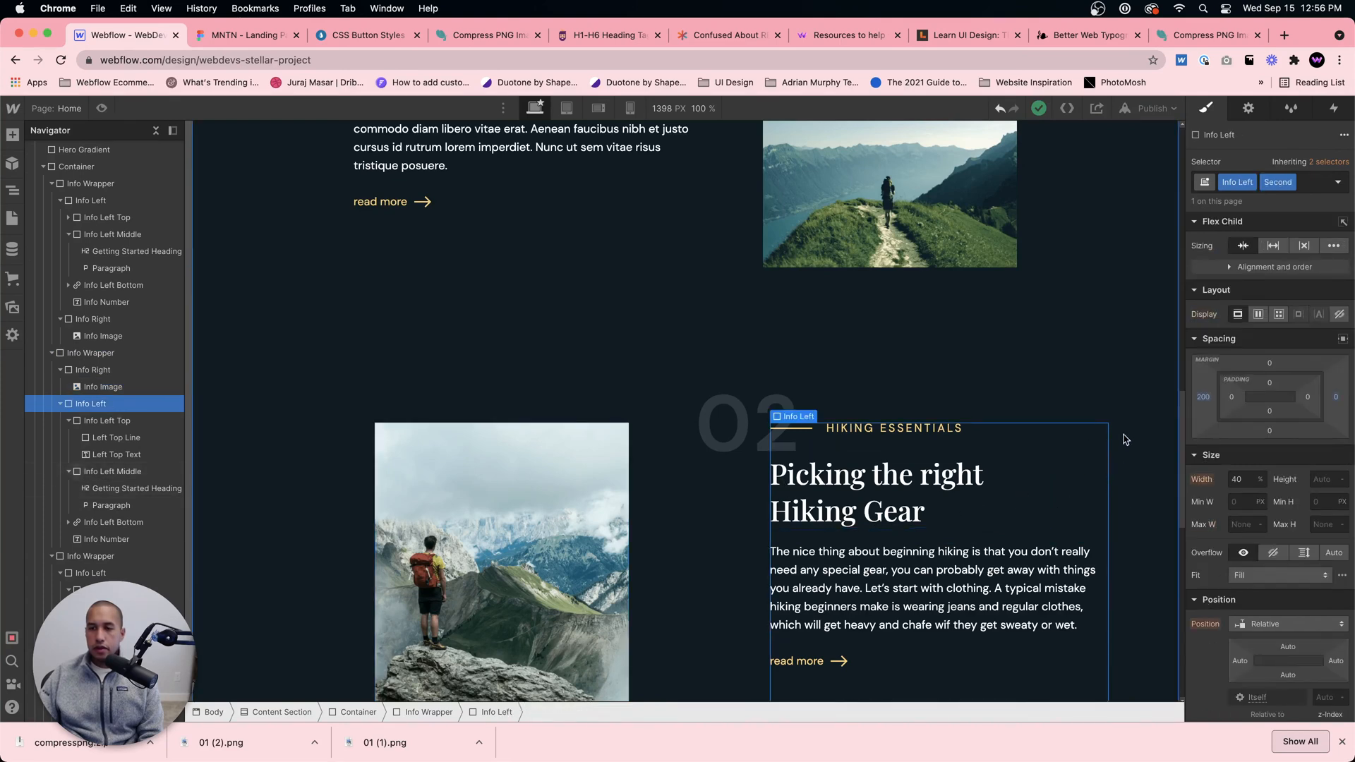
pyautogui.click(1203, 398)
pyautogui.write('0')
pyautogui.press('Return')
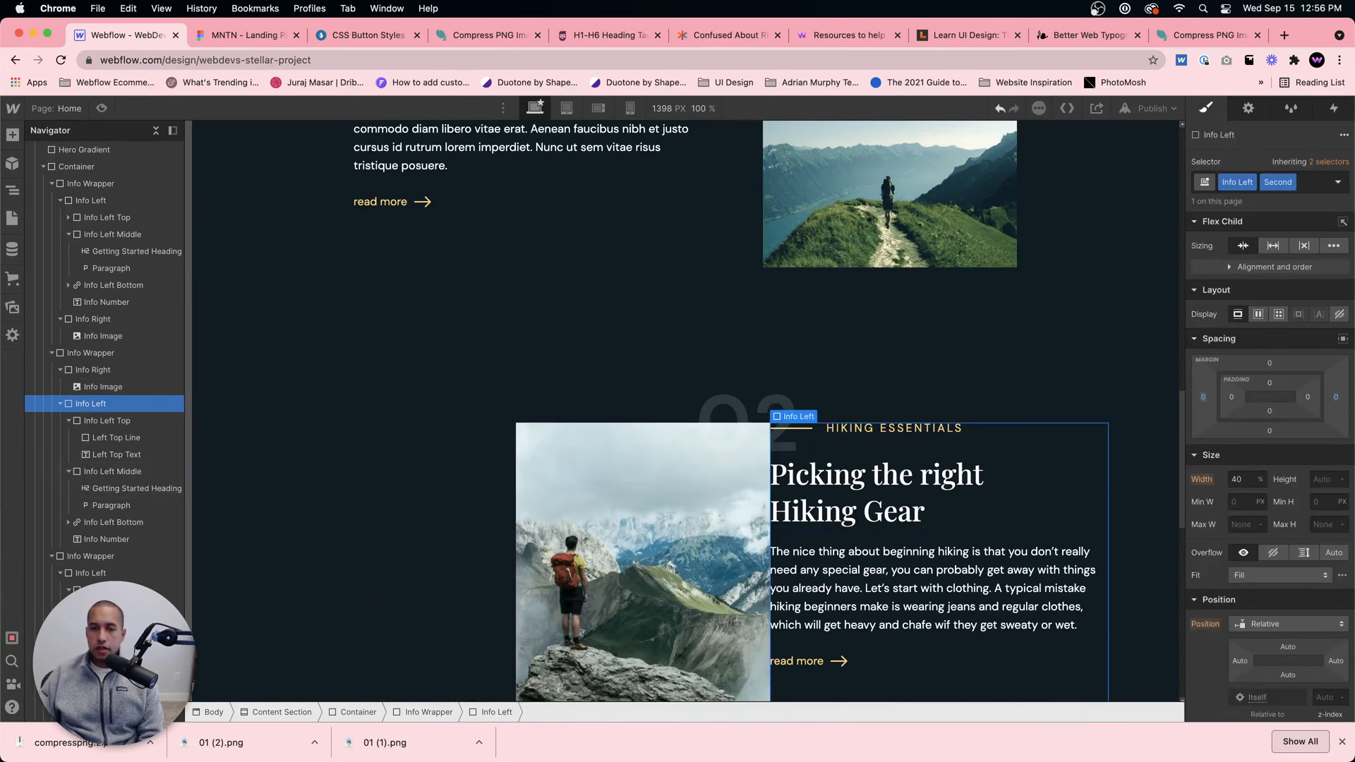
# Step: Try start justification on the 02 section's Info Wrapper, then set it to center
pyautogui.click(434, 526)
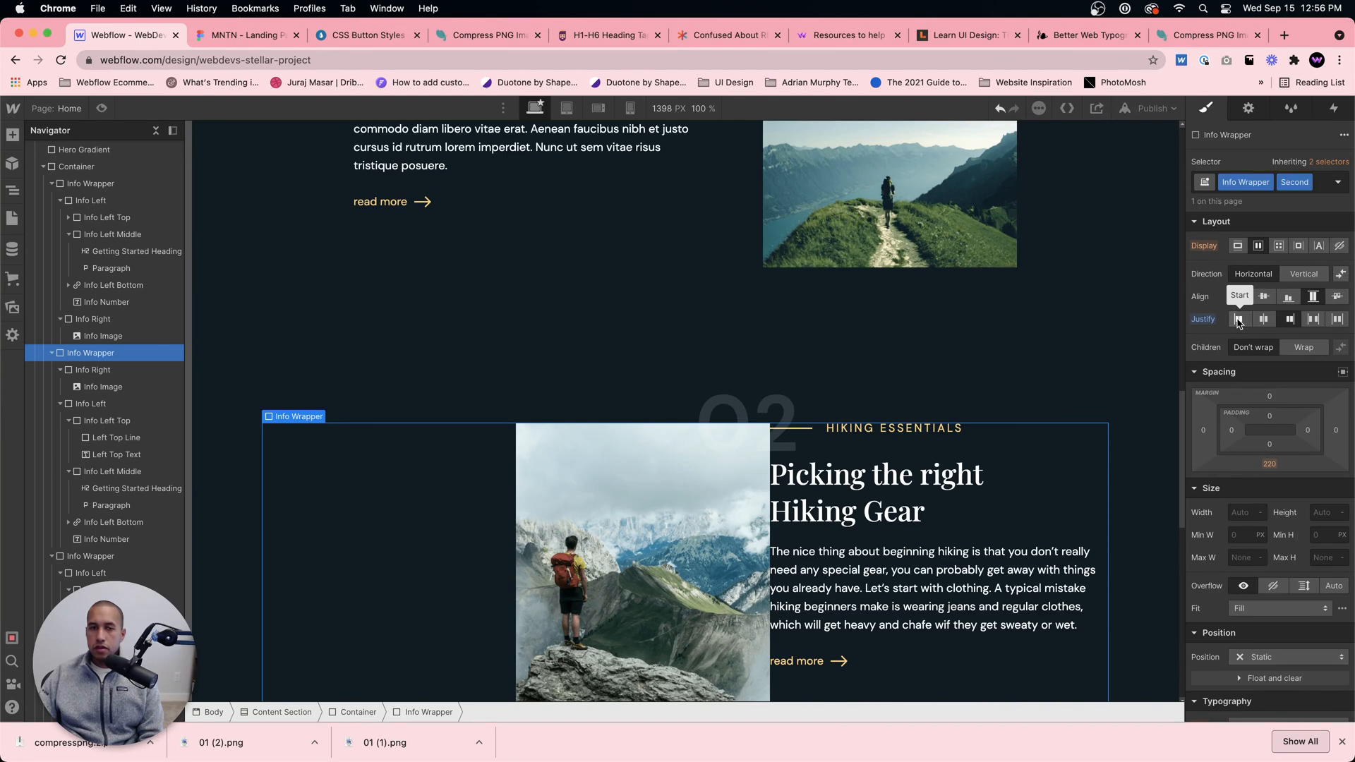
pyautogui.click(1238, 319)
pyautogui.scroll(5, 744, 408)
pyautogui.scroll(-4, 743, 414)
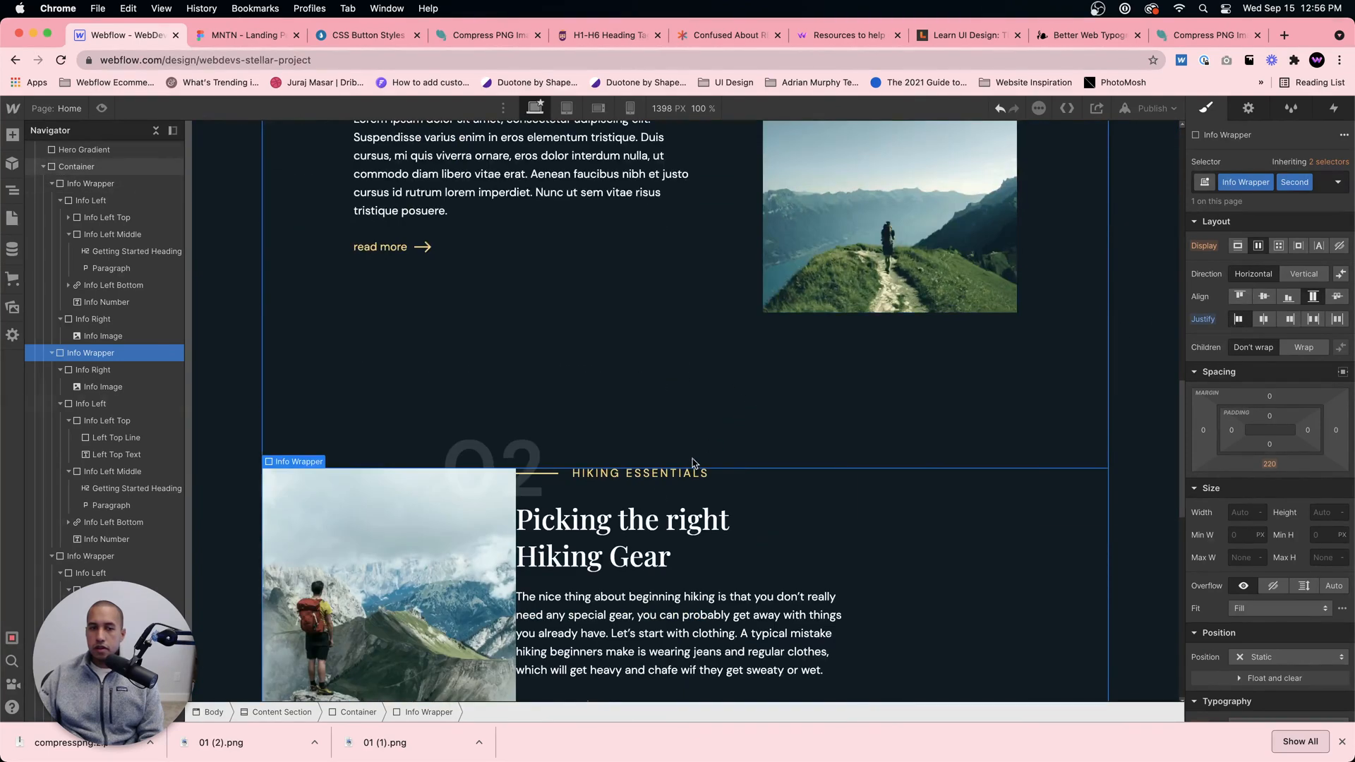
pyautogui.click(1263, 321)
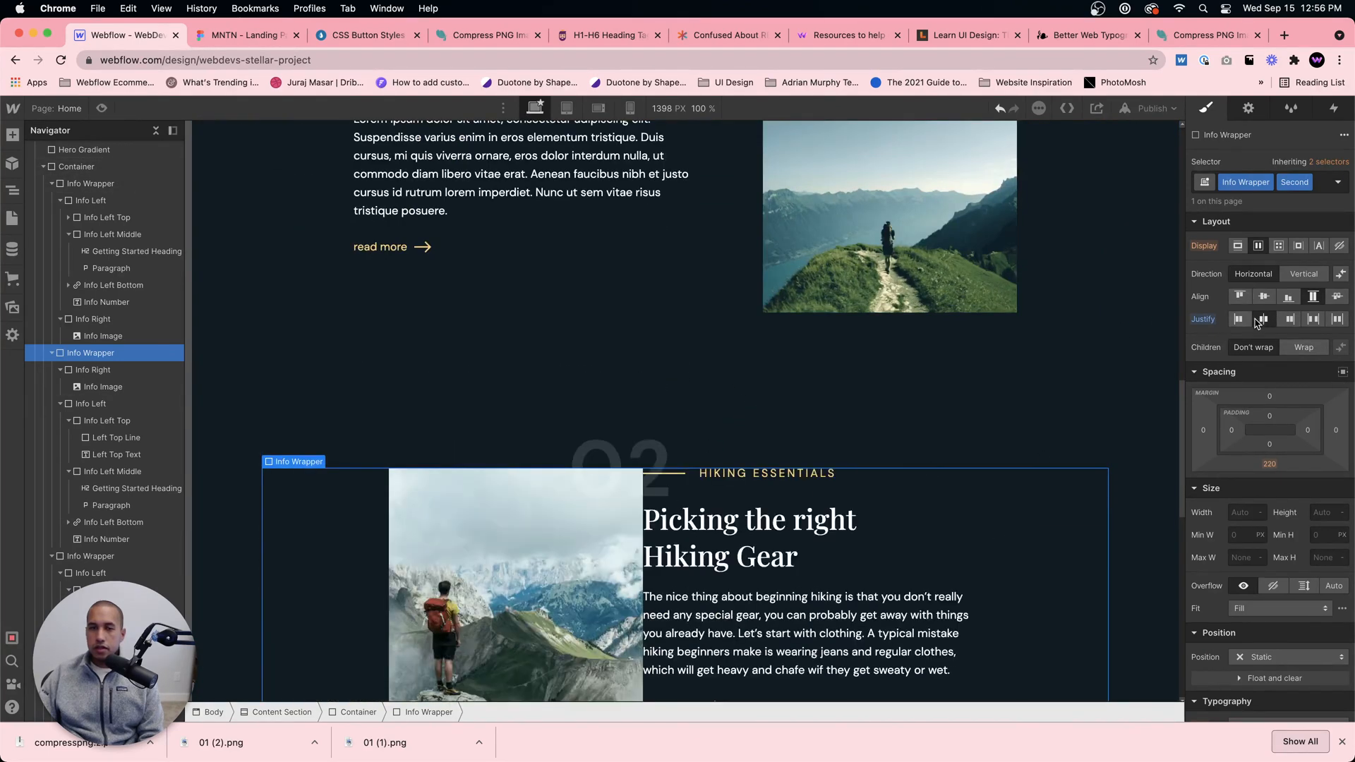
# Step: Try a right margin of 100 px on the 02 section's Info Image
pyautogui.click(599, 580)
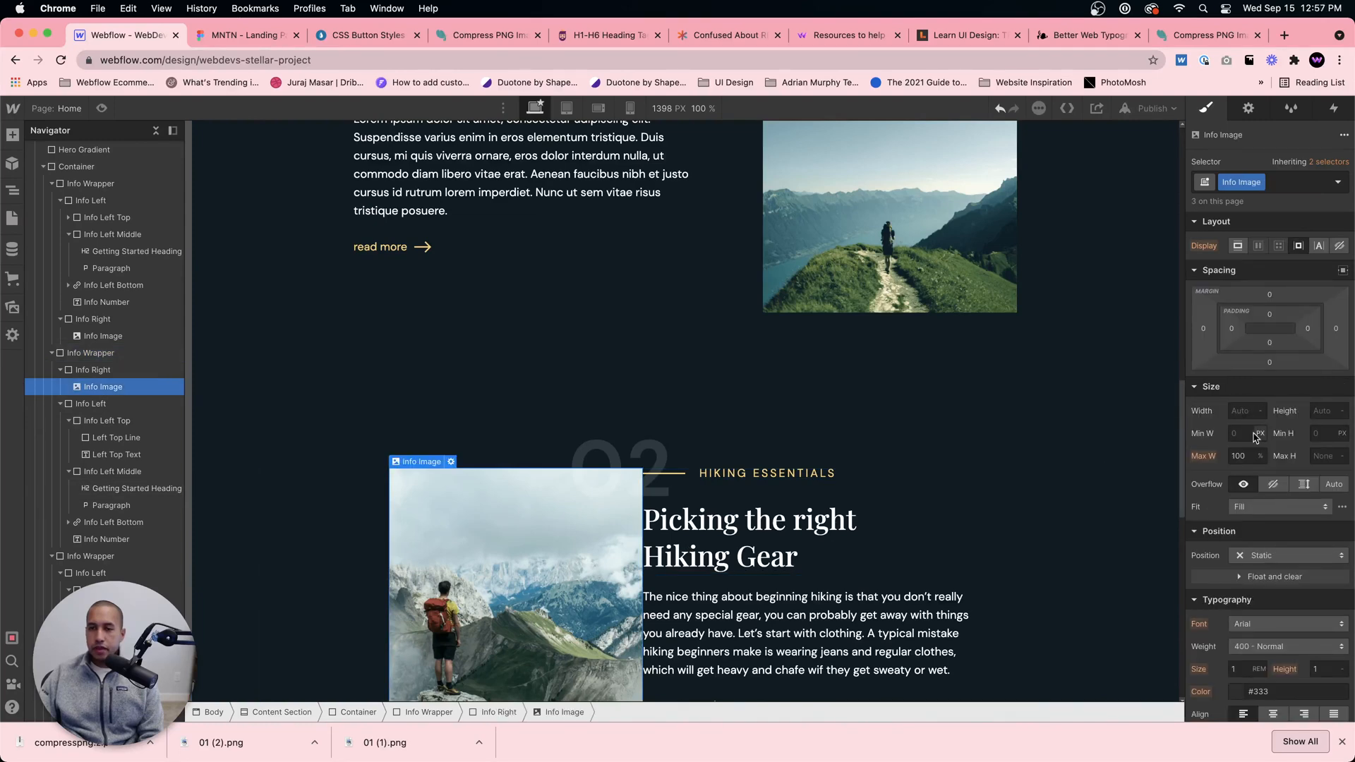
pyautogui.click(1203, 328)
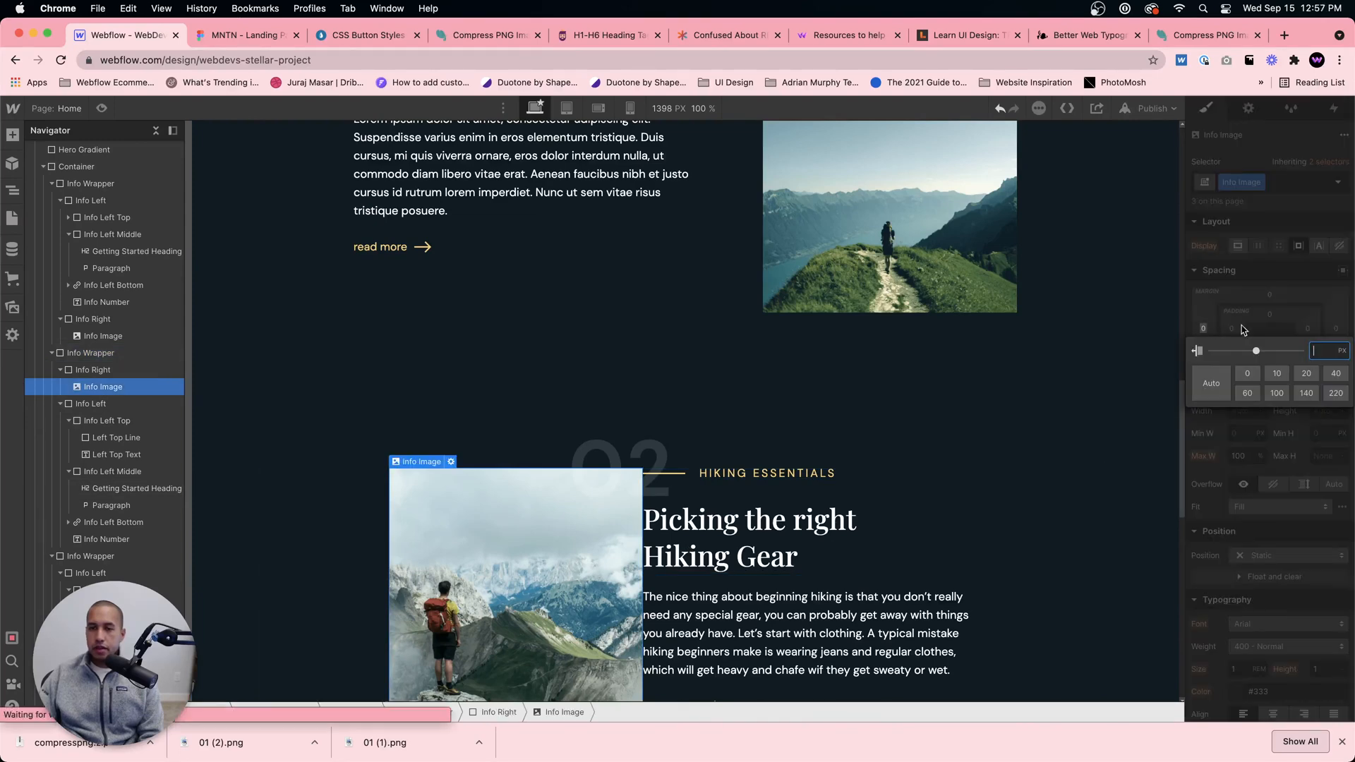
pyautogui.click(1336, 328)
pyautogui.click(1336, 329)
pyautogui.write('100')
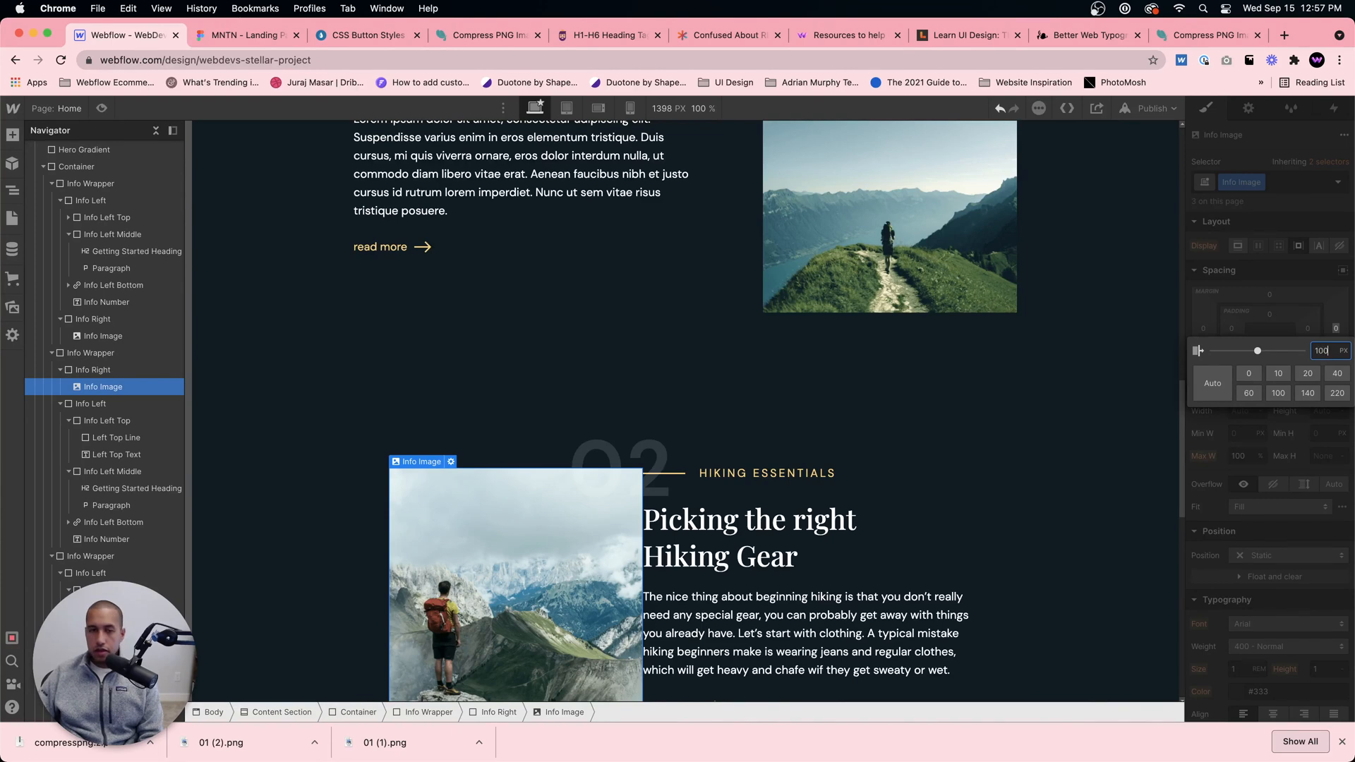
pyautogui.press('Return')
pyautogui.press('super+z')
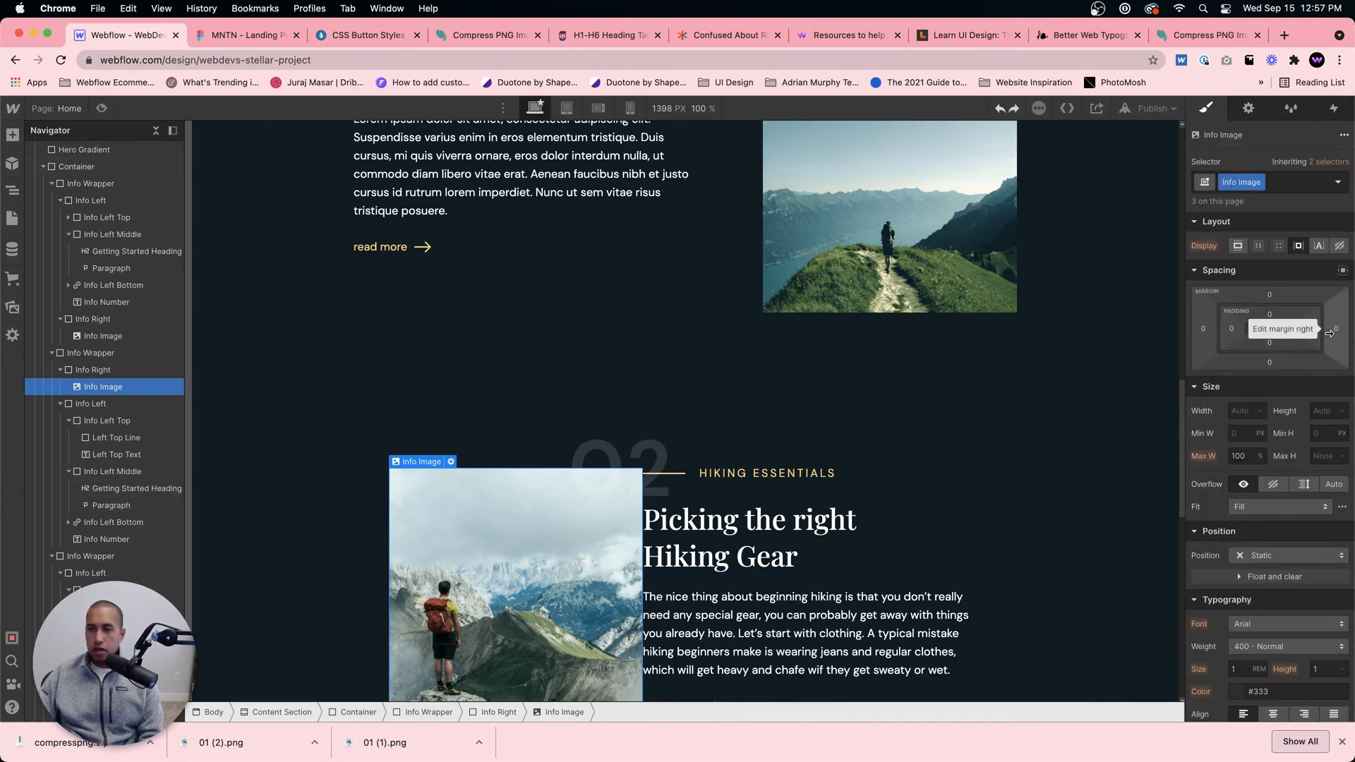
pyautogui.moveTo(1330, 329); pyautogui.dragTo(1351, 332)
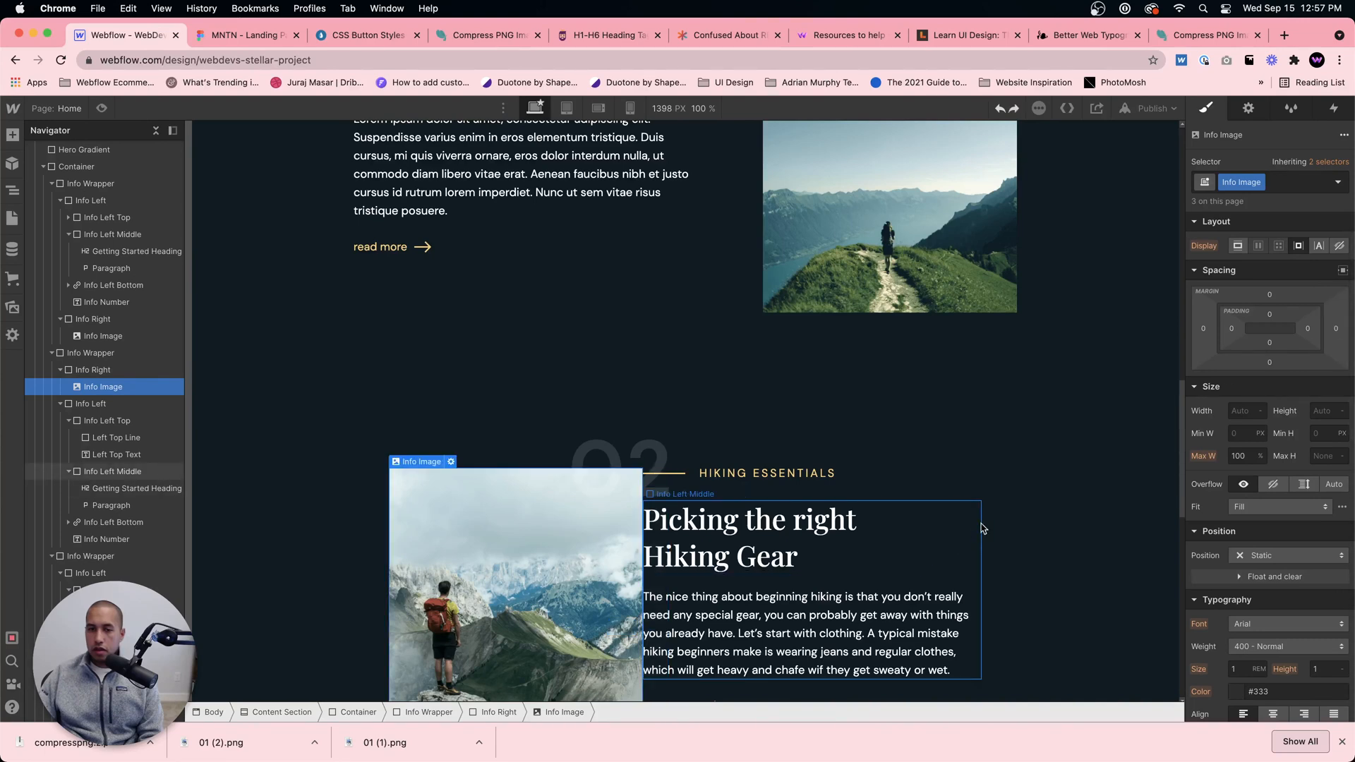
# Step: Try a left margin of 100 px on the 02 section's Info Left block and compare it with the 01 section
pyautogui.click(1009, 499)
pyautogui.click(953, 617)
pyautogui.scroll(-2, 949, 615)
pyautogui.click(865, 594)
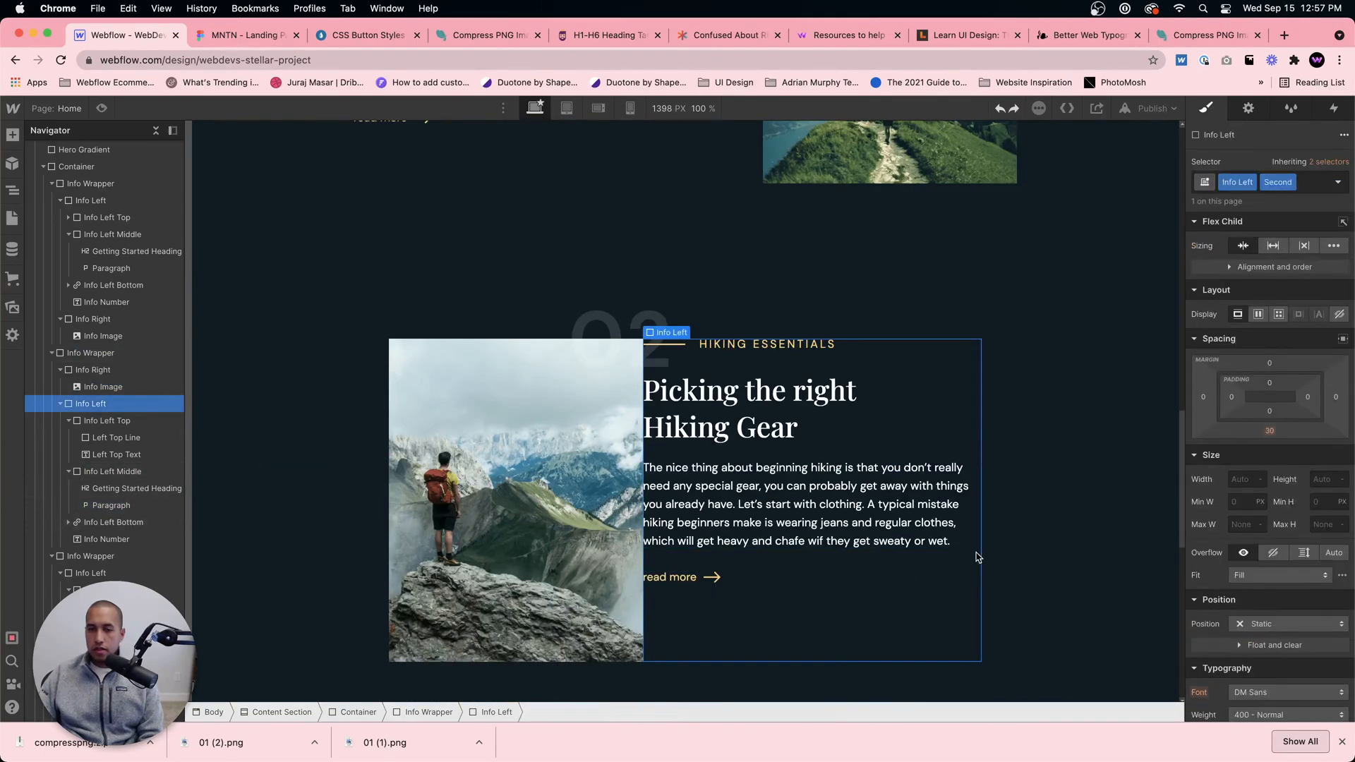
pyautogui.click(1198, 396)
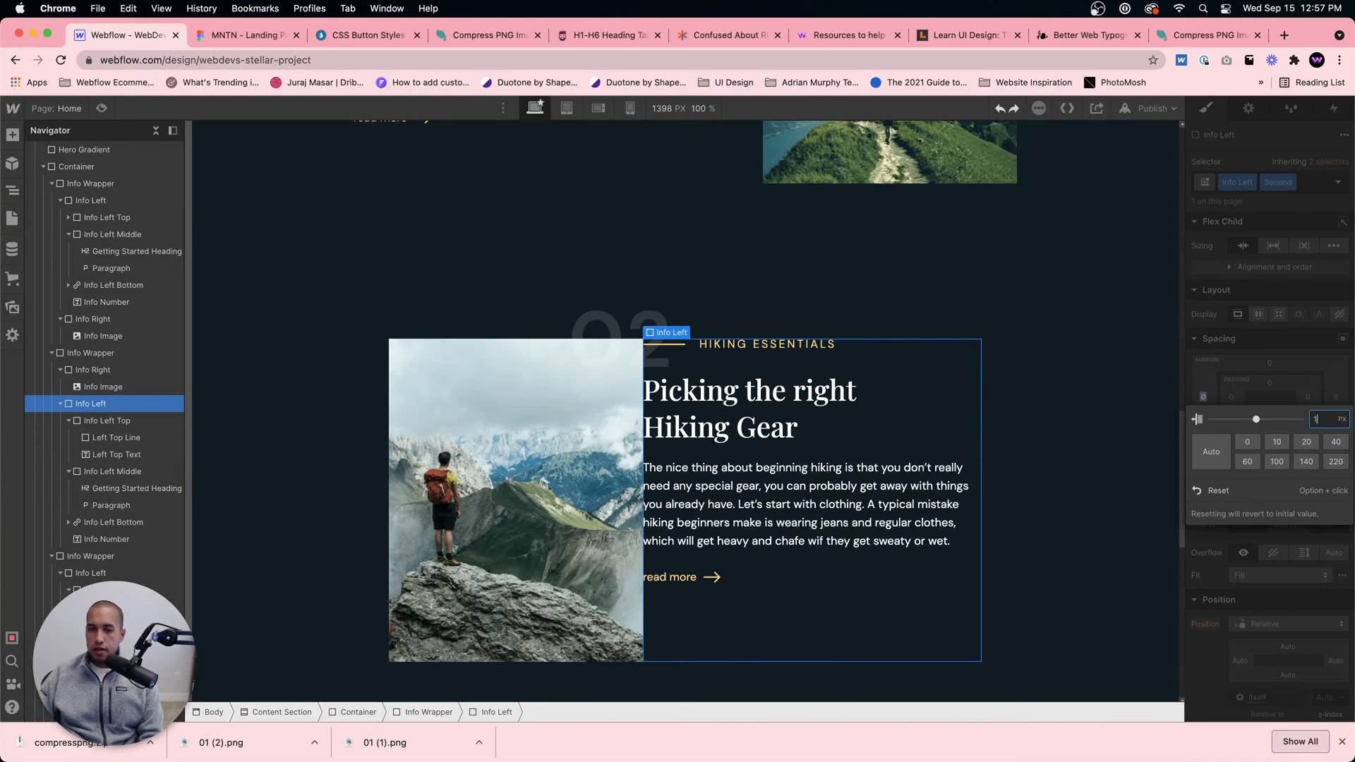
pyautogui.write('100')
pyautogui.press('Return')
pyautogui.scroll(4, 840, 373)
pyautogui.scroll(-1, 840, 373)
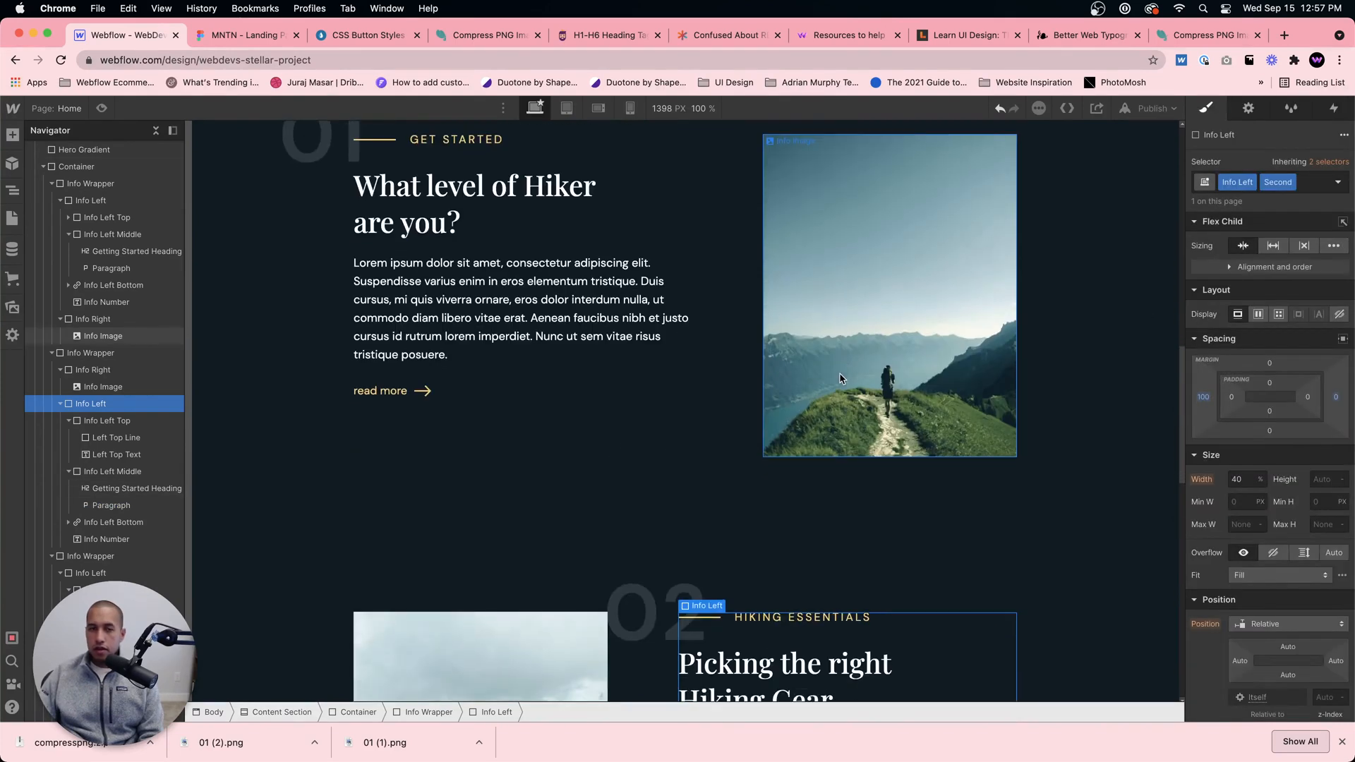
pyautogui.scroll(2, 840, 373)
pyautogui.scroll(-6, 839, 373)
pyautogui.scroll(-1, 840, 374)
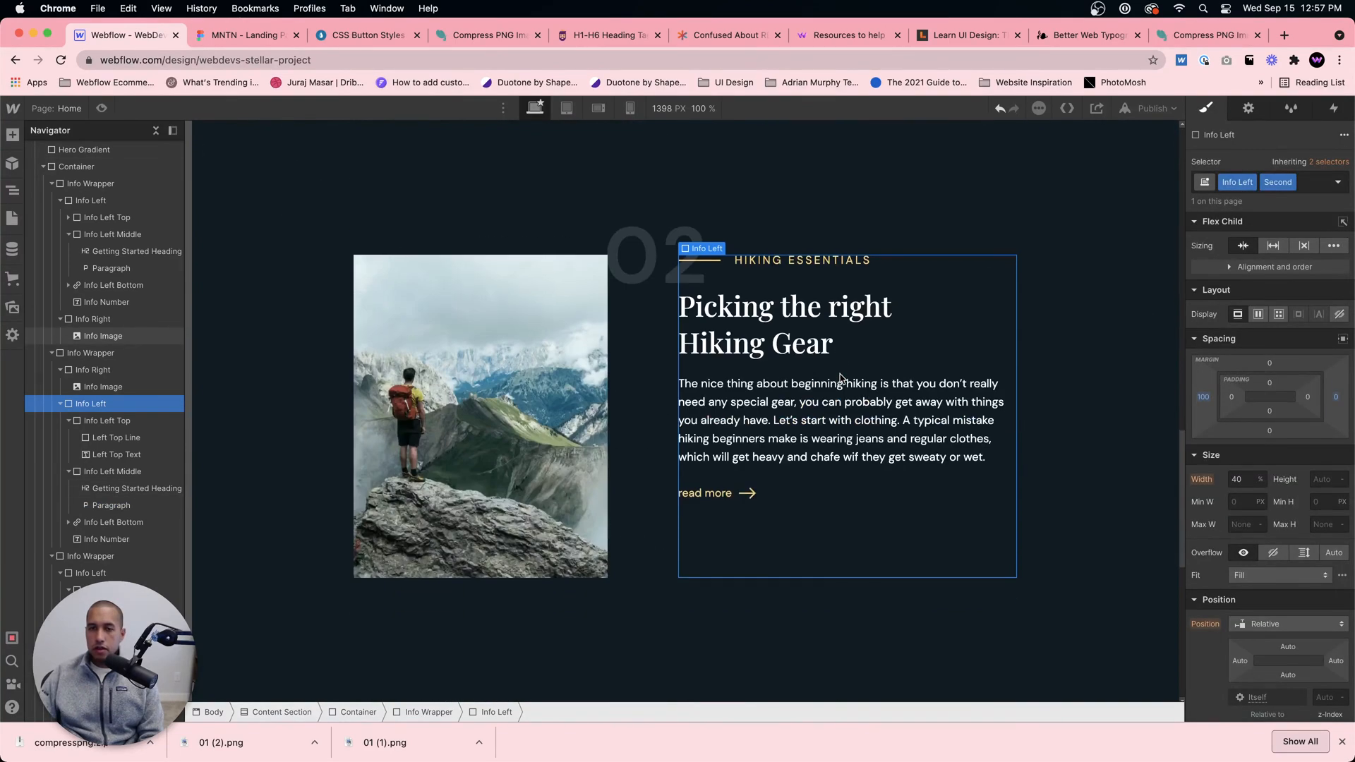
# Step: Set the left margin of the 02 section's Info Left block to 200 px and check it against the 01 and 03 sections
pyautogui.moveTo(1197, 403); pyautogui.dragTo(1202, 402)
pyautogui.click(1201, 403)
pyautogui.write('200')
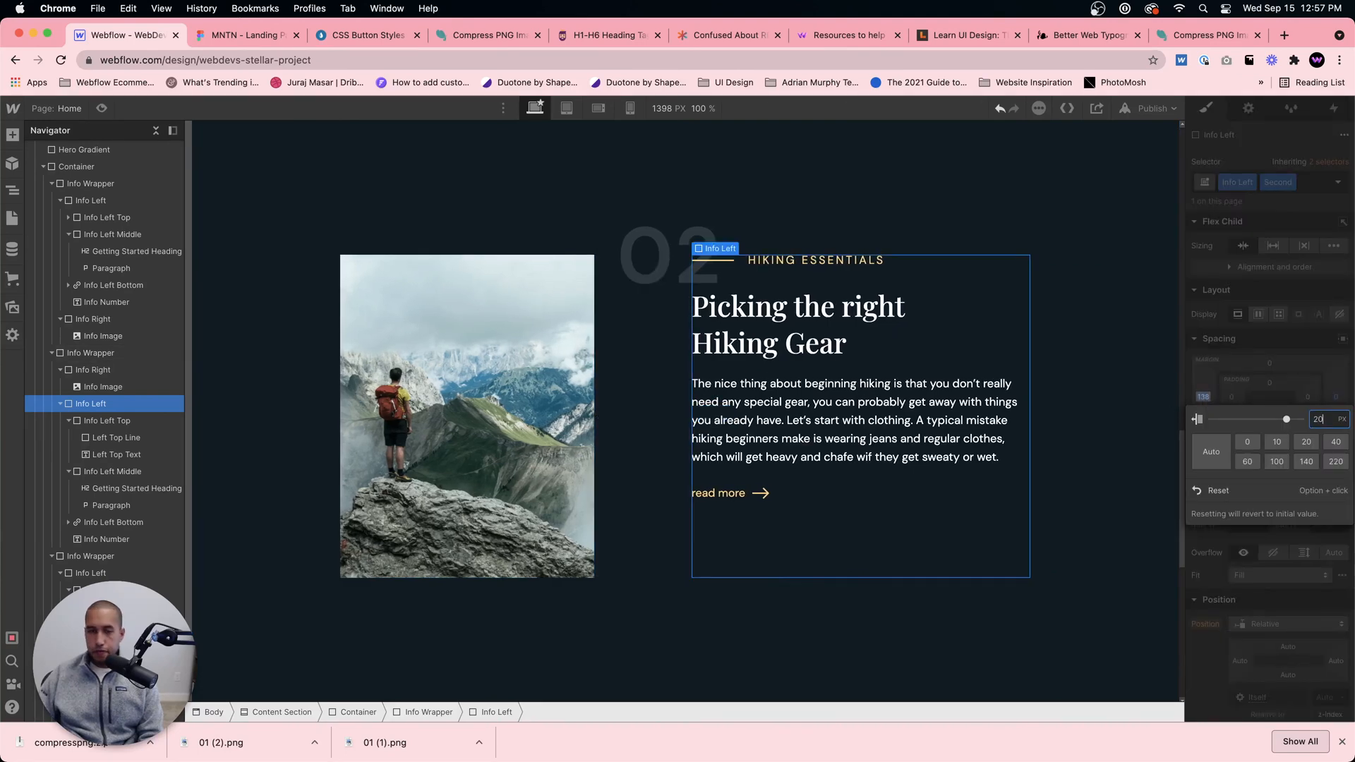
pyautogui.press('Return')
pyautogui.scroll(2, 889, 484)
pyautogui.scroll(3, 889, 483)
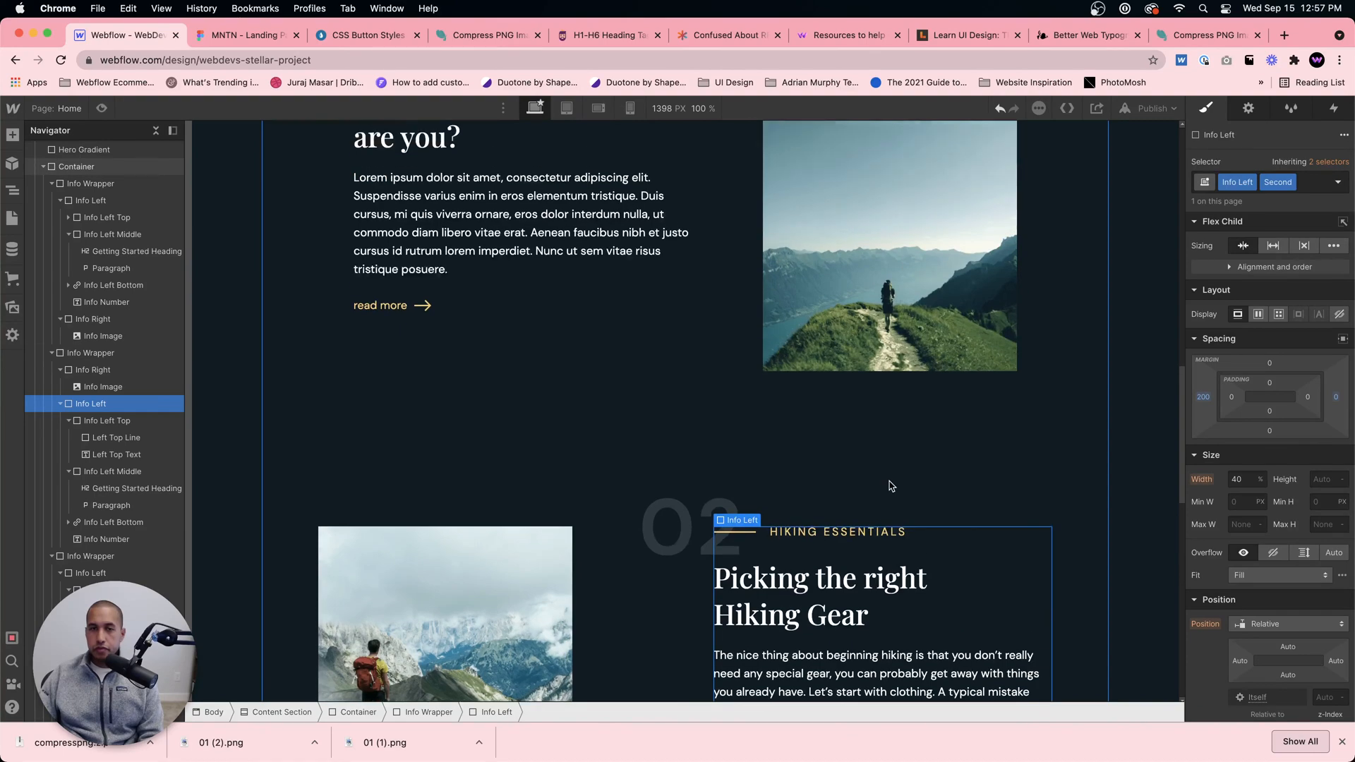
pyautogui.scroll(-3, 891, 485)
pyautogui.scroll(-7, 888, 484)
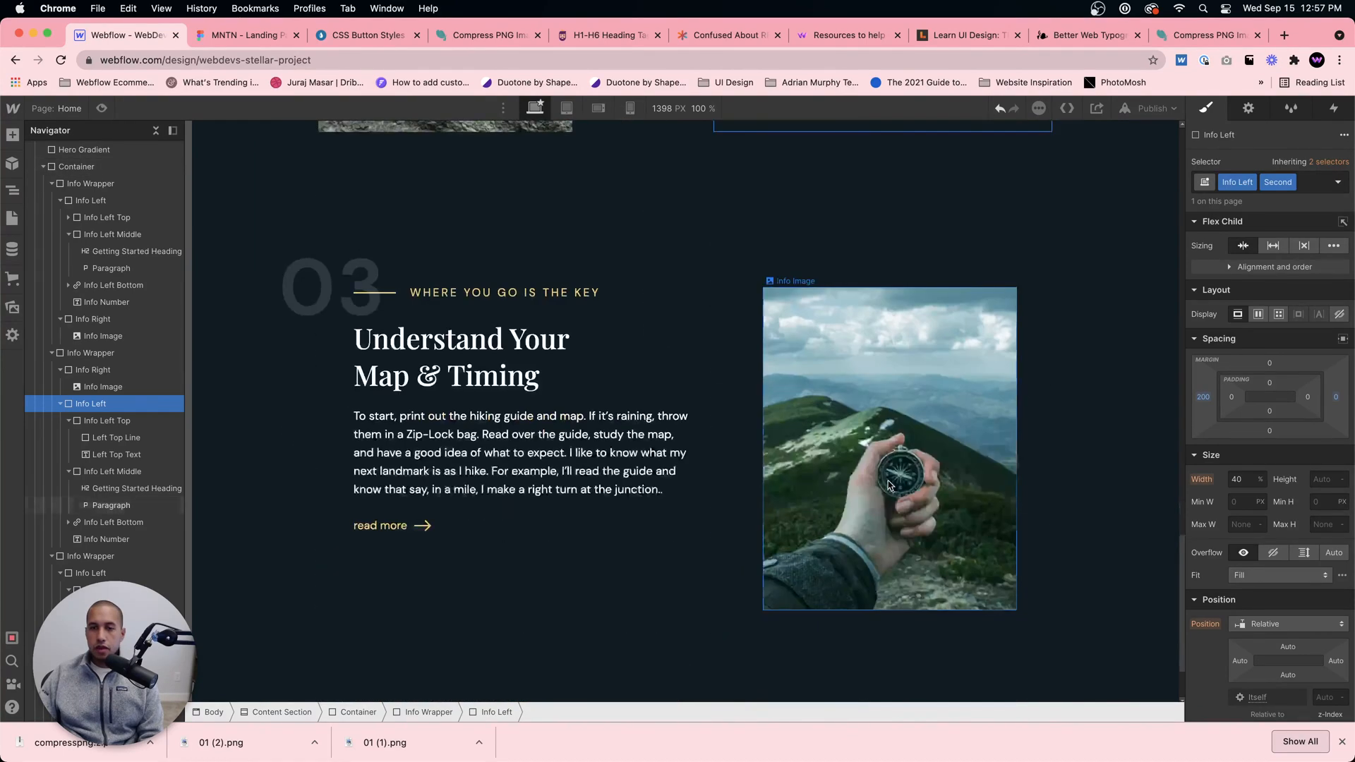
pyautogui.scroll(7, 946, 438)
pyautogui.scroll(8, 948, 440)
pyautogui.scroll(-12, 948, 442)
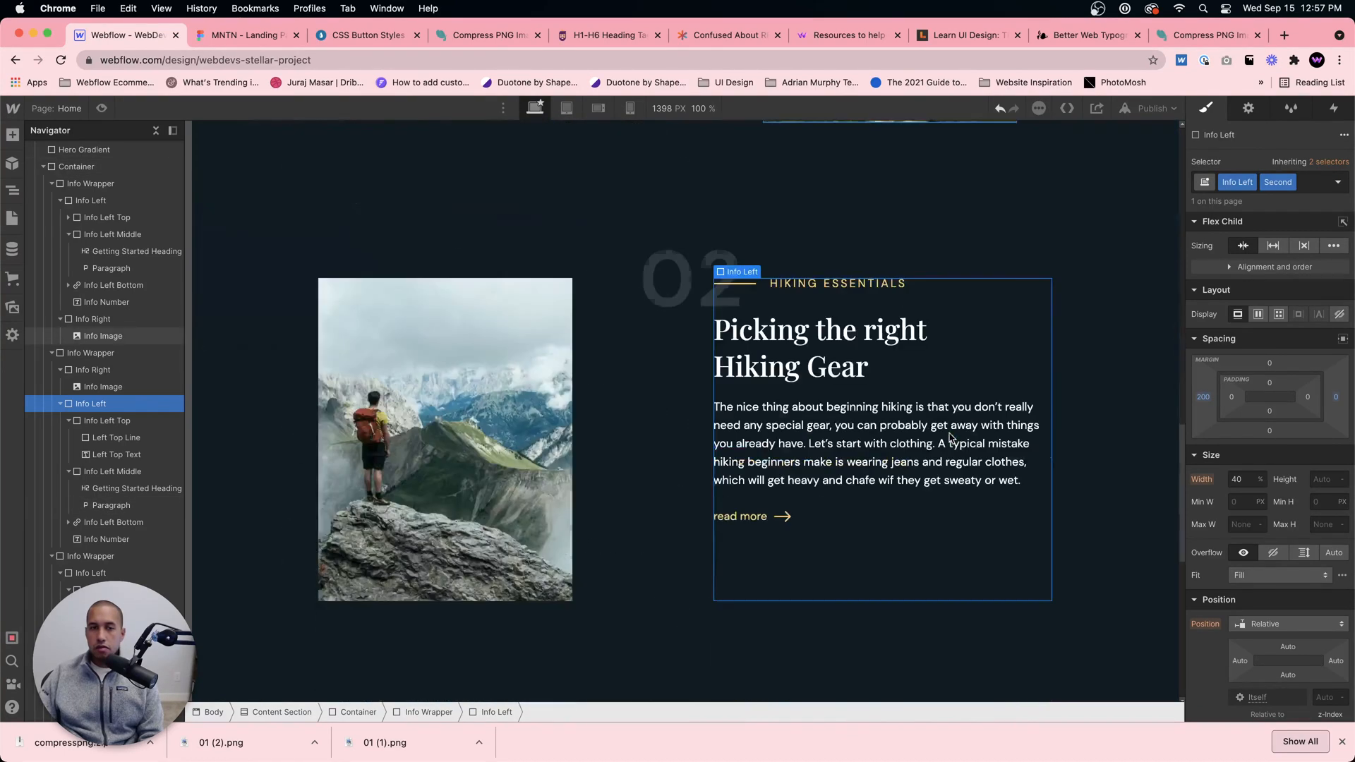
# Step: Preview the page and review the hero and the 01, 02 and 03 sections
pyautogui.click(1069, 397)
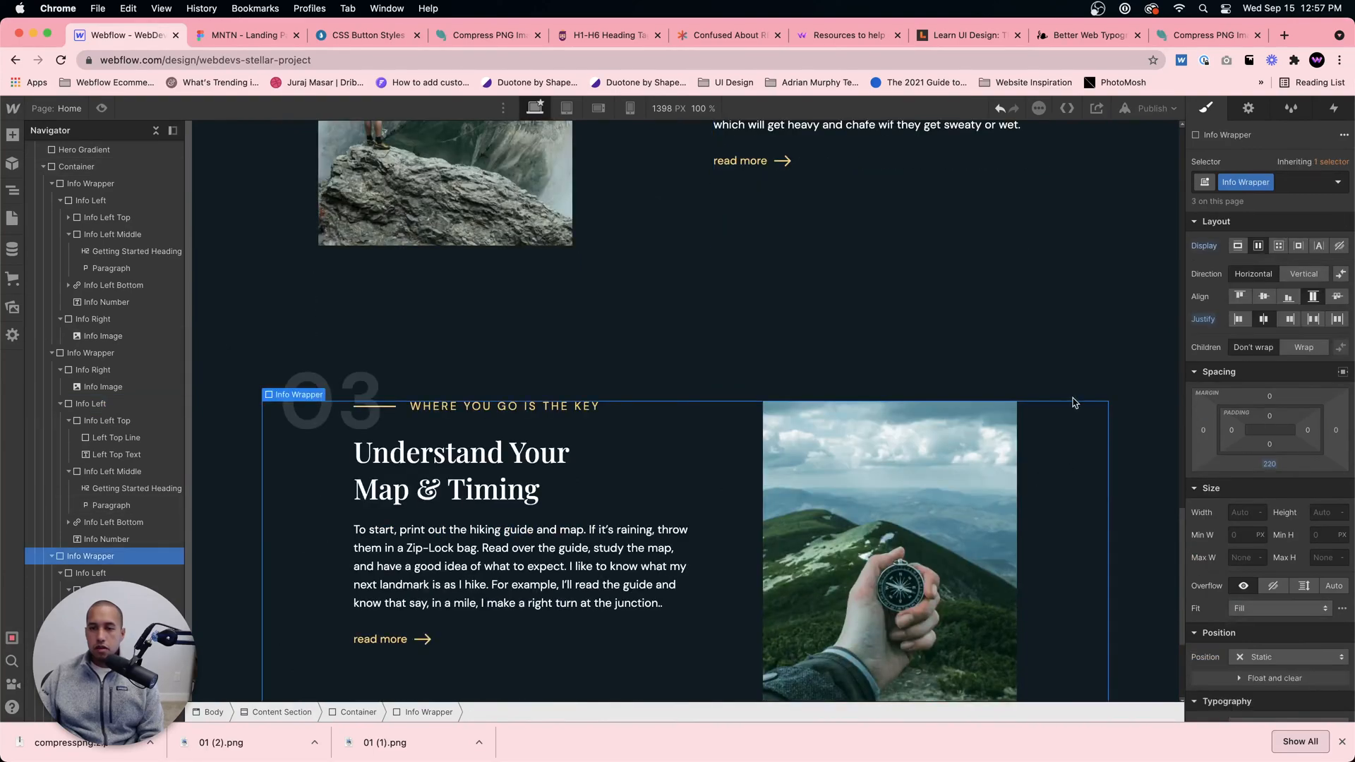
pyautogui.click(76, 166)
pyautogui.click(102, 109)
pyautogui.scroll(10, 806, 354)
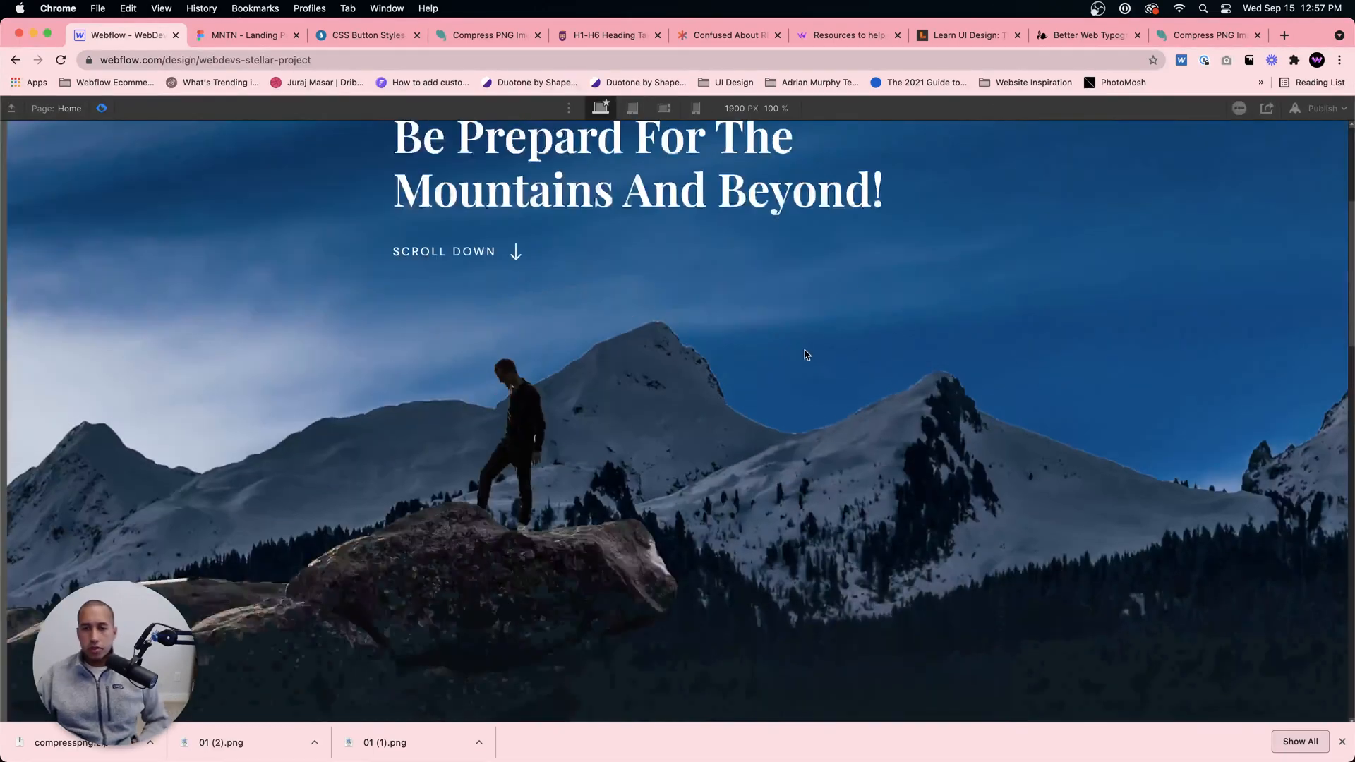
pyautogui.scroll(-7, 808, 373)
pyautogui.scroll(-9, 807, 372)
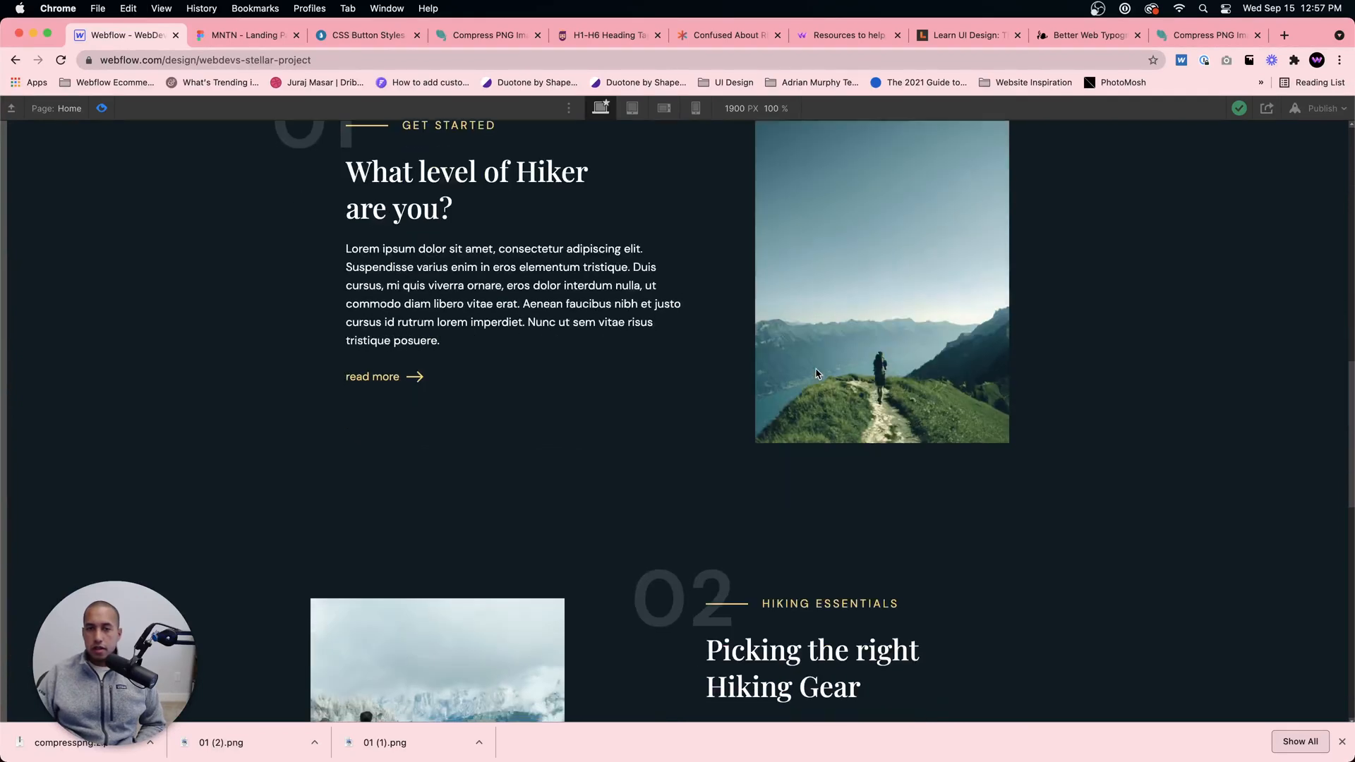
pyautogui.scroll(-6, 816, 368)
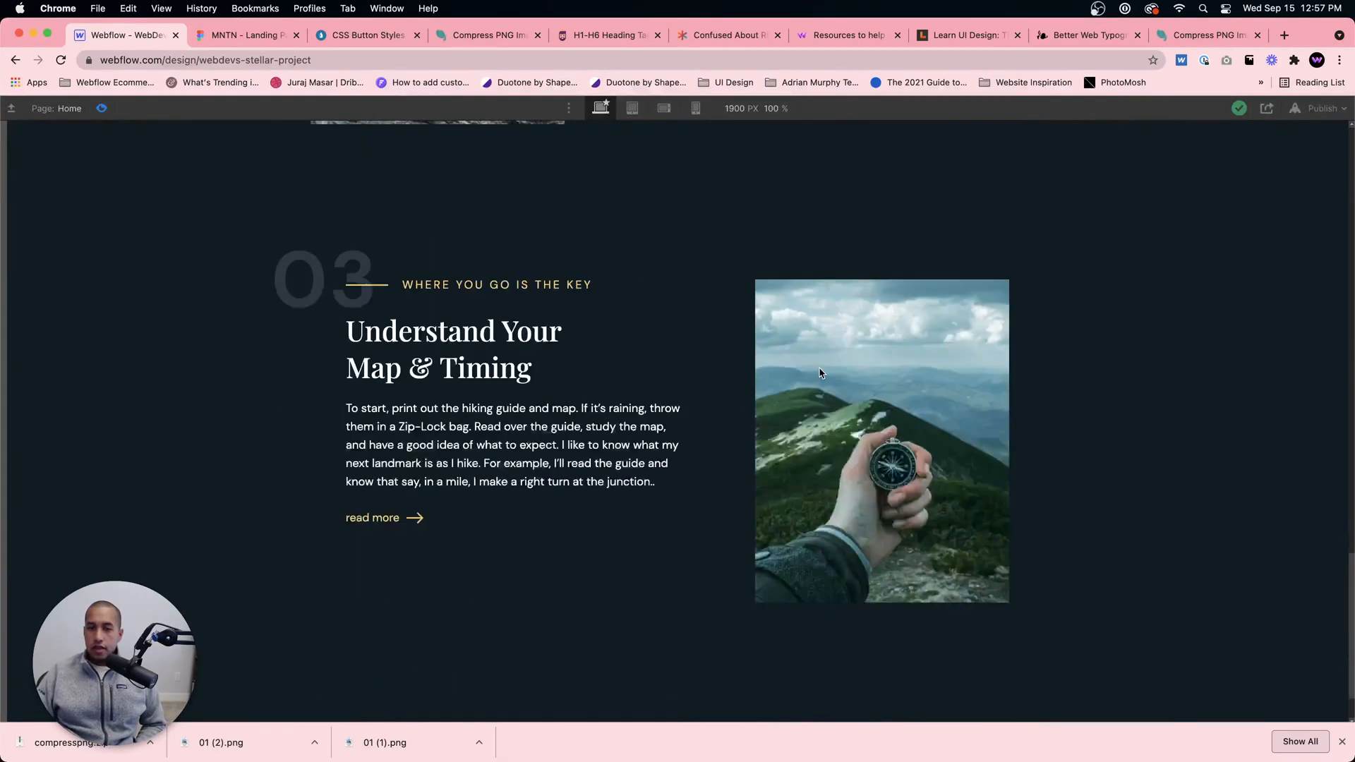
pyautogui.click(102, 108)
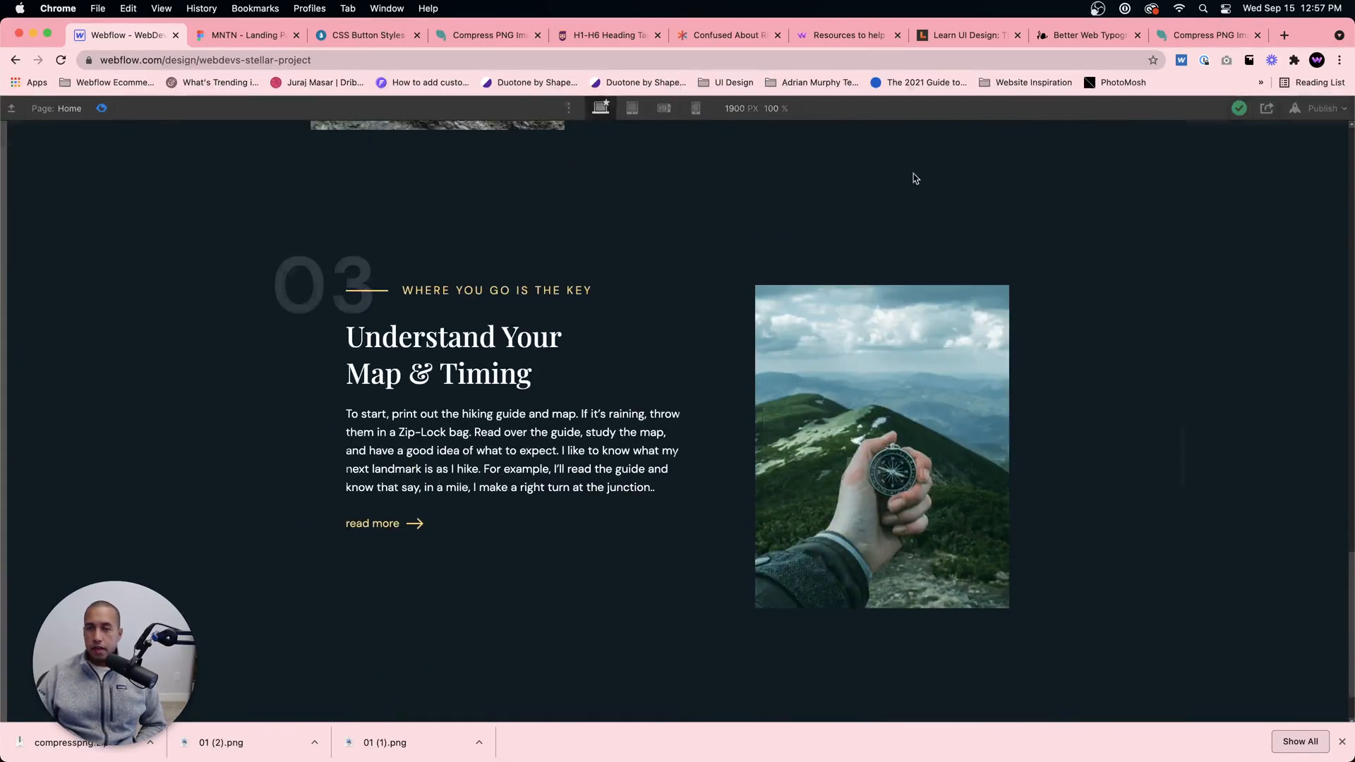
# Step: Publish the site to its webflow.io domain and review the published page down to the 03 section
pyautogui.click(1152, 108)
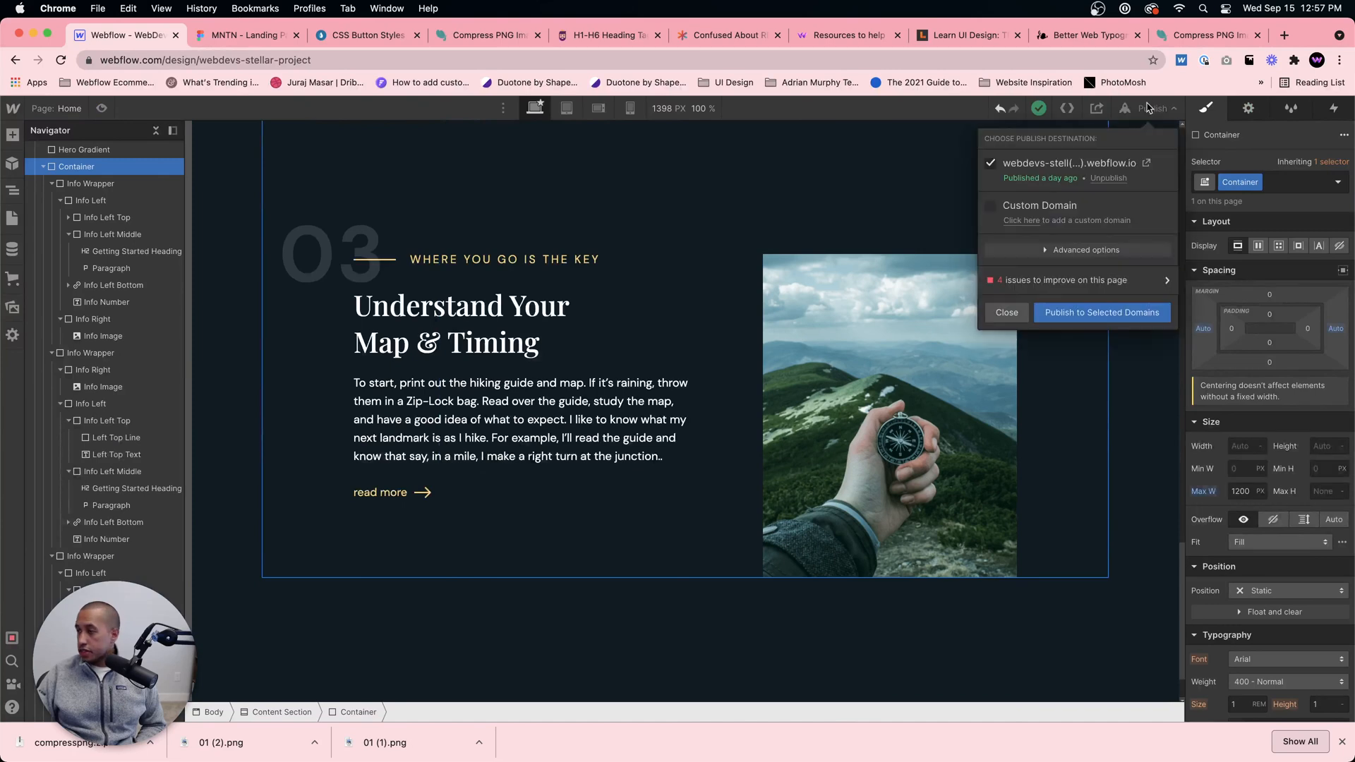
pyautogui.click(1084, 315)
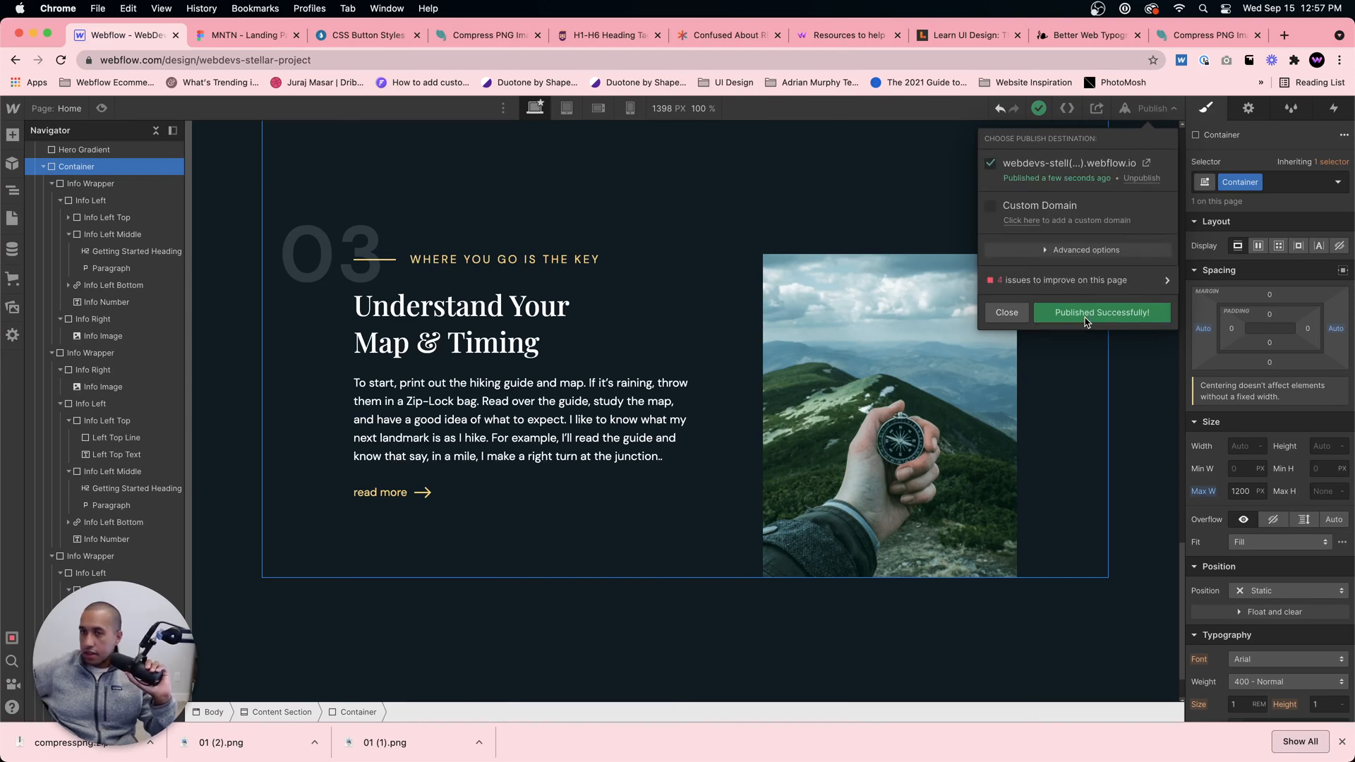
pyautogui.click(1146, 164)
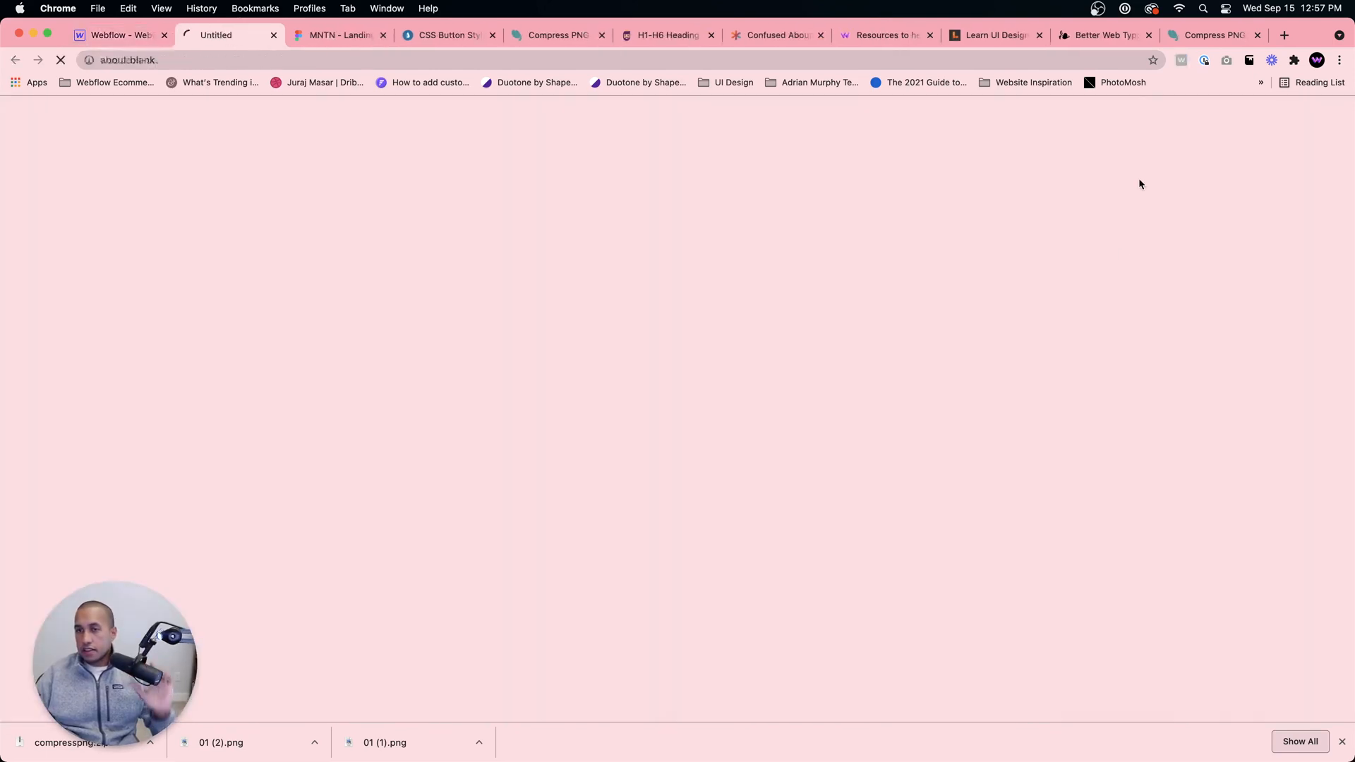
pyautogui.scroll(-10, 986, 408)
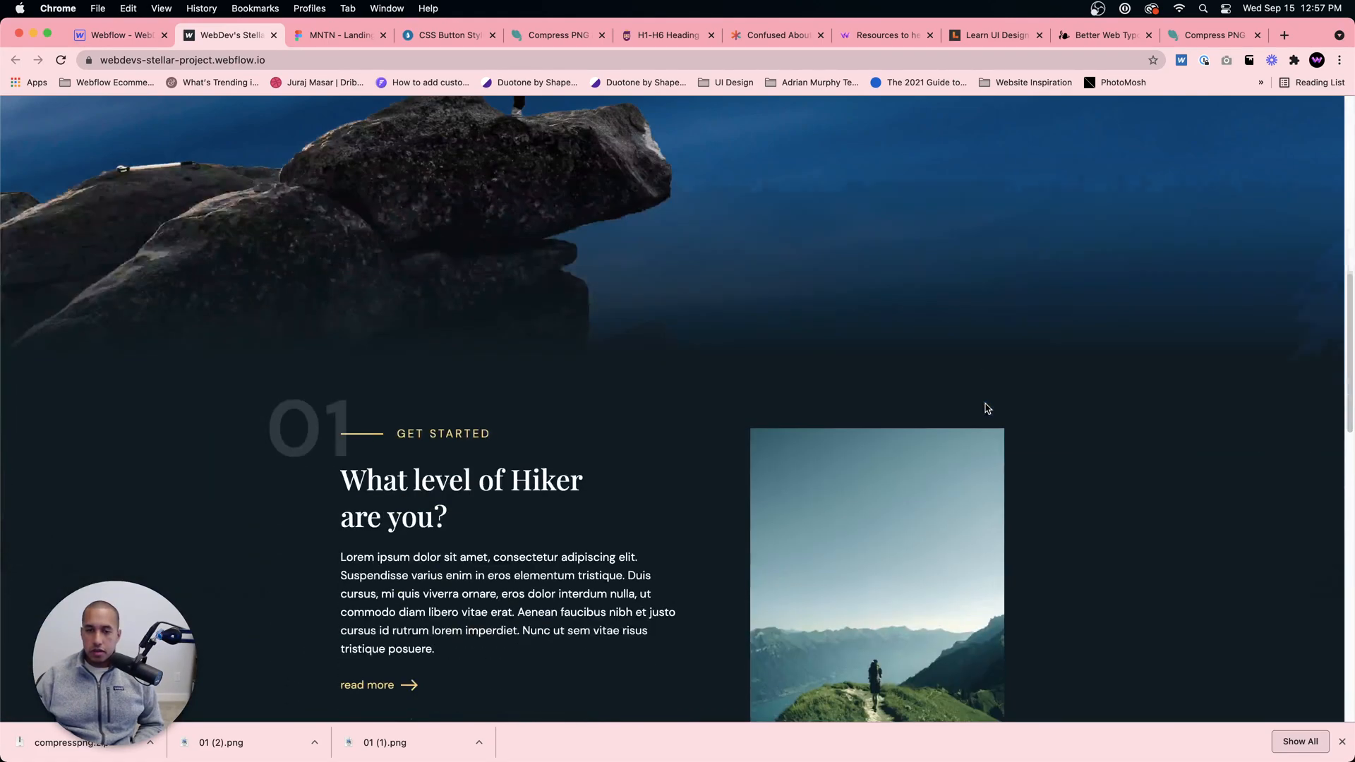
pyautogui.scroll(-10, 986, 408)
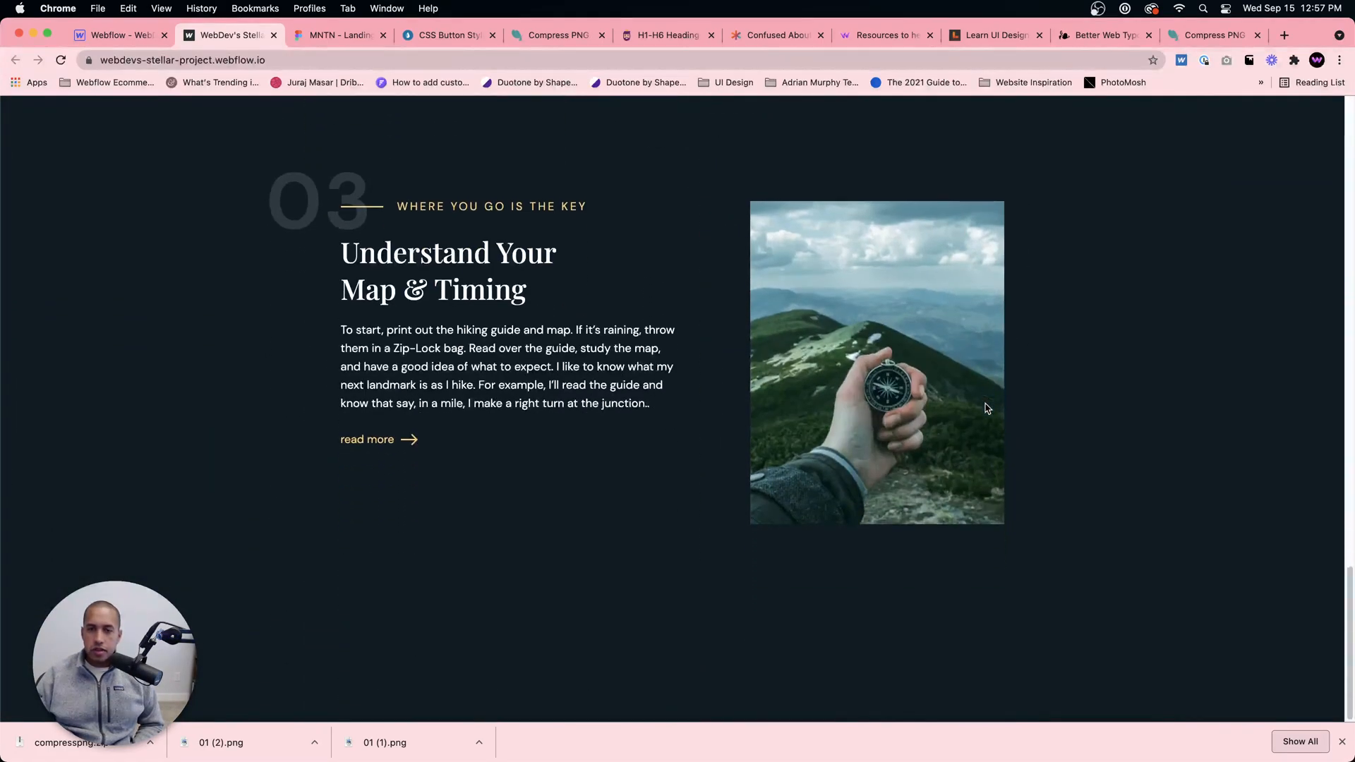
# Step: Review the published page up to the 01 section, hide the downloads bar, and return to the Webflow Designer, closing the publish options
pyautogui.scroll(5, 985, 408)
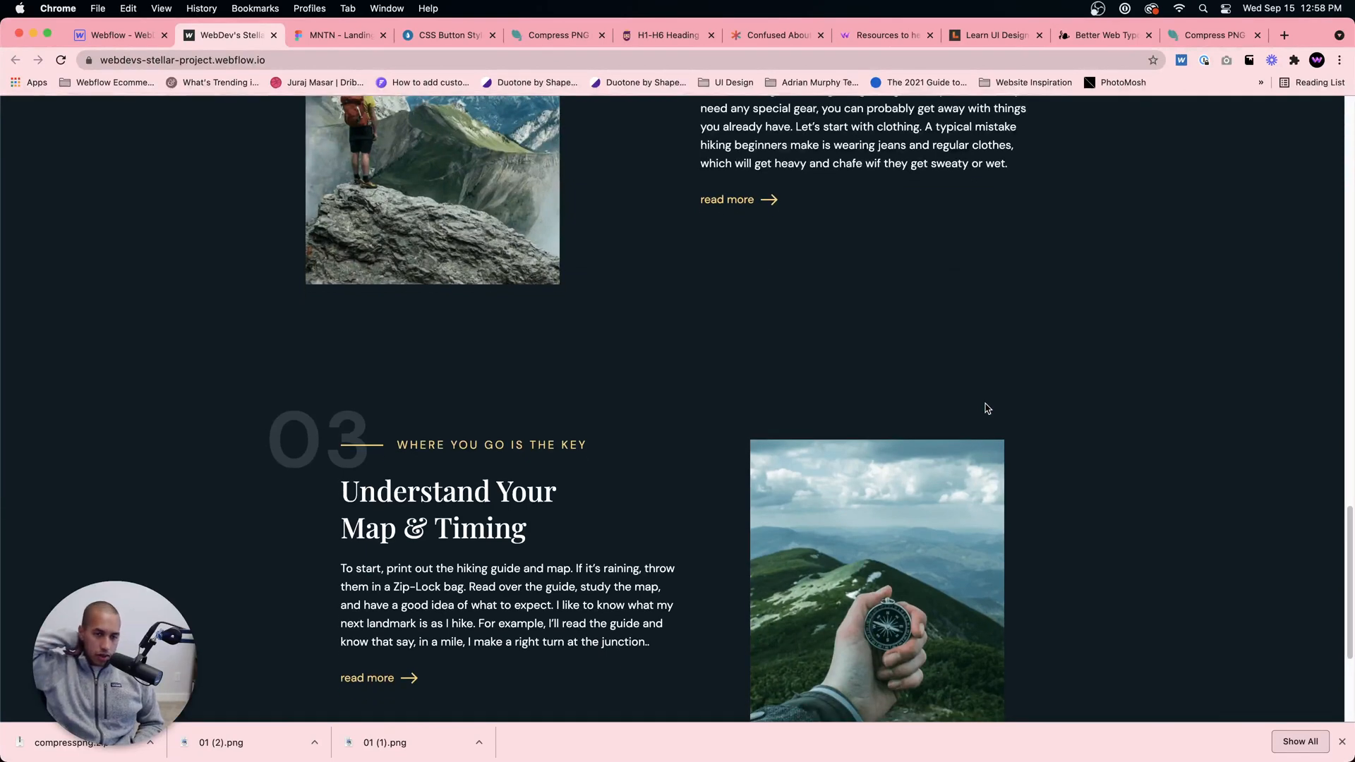
pyautogui.click(1340, 741)
pyautogui.scroll(15, 921, 343)
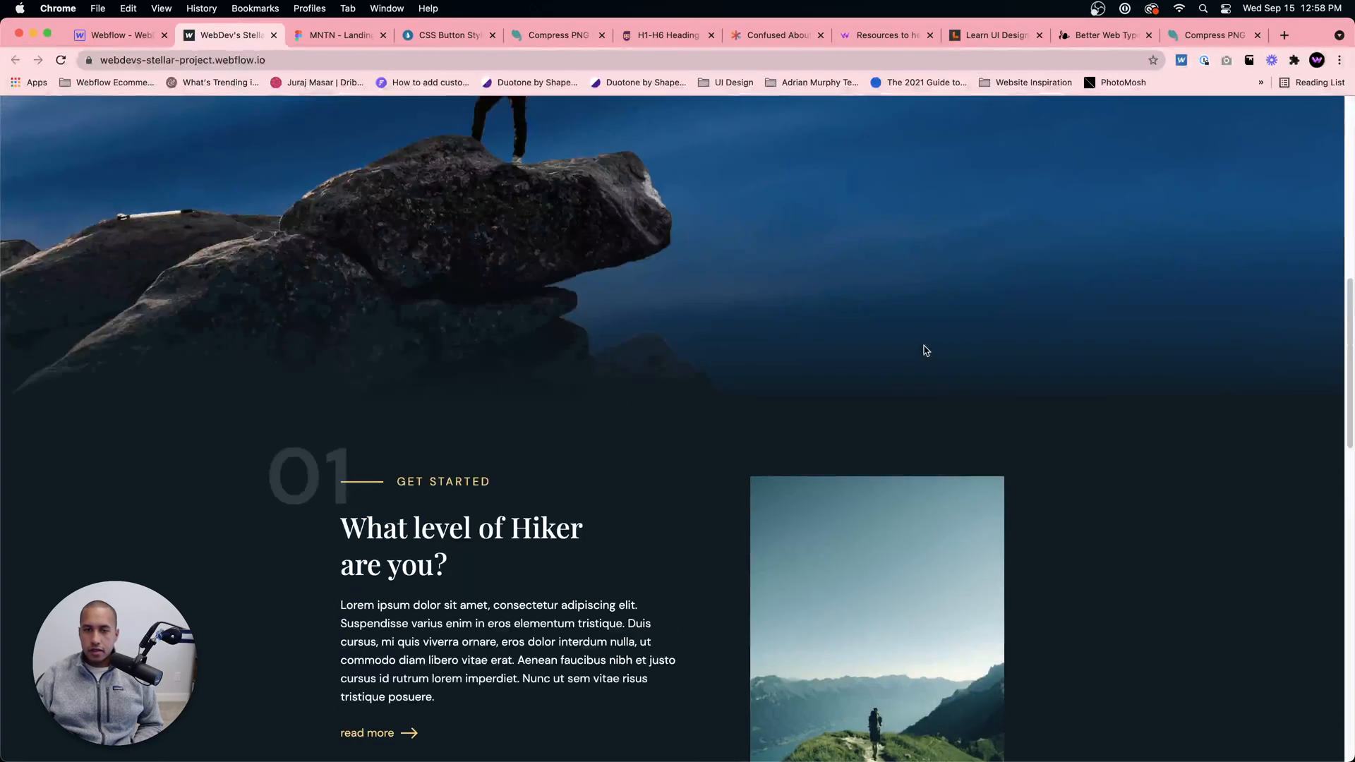
pyautogui.scroll(-5, 925, 345)
pyautogui.click(130, 34)
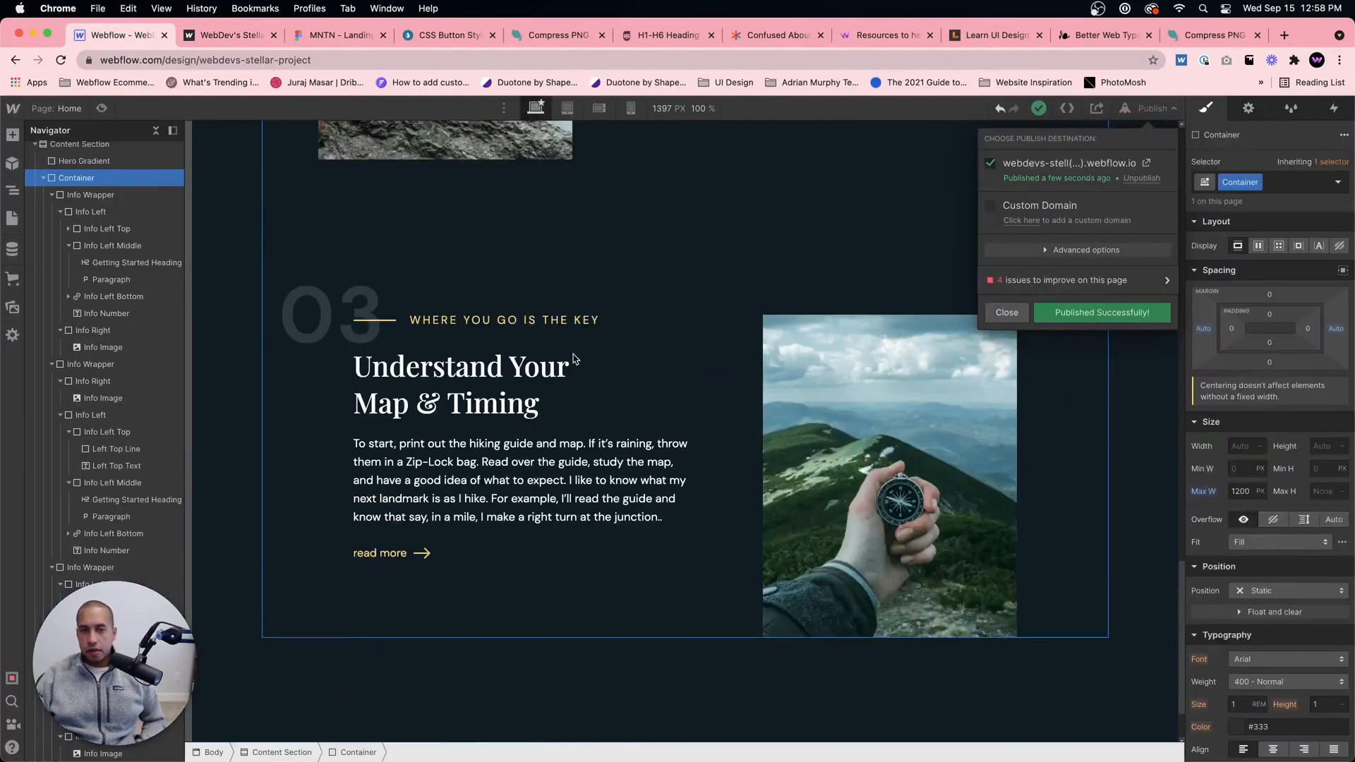
pyautogui.click(1007, 313)
# Step: Set the horizontal flex justification of the 01 section's Info Wrapper to End
pyautogui.scroll(3, 749, 325)
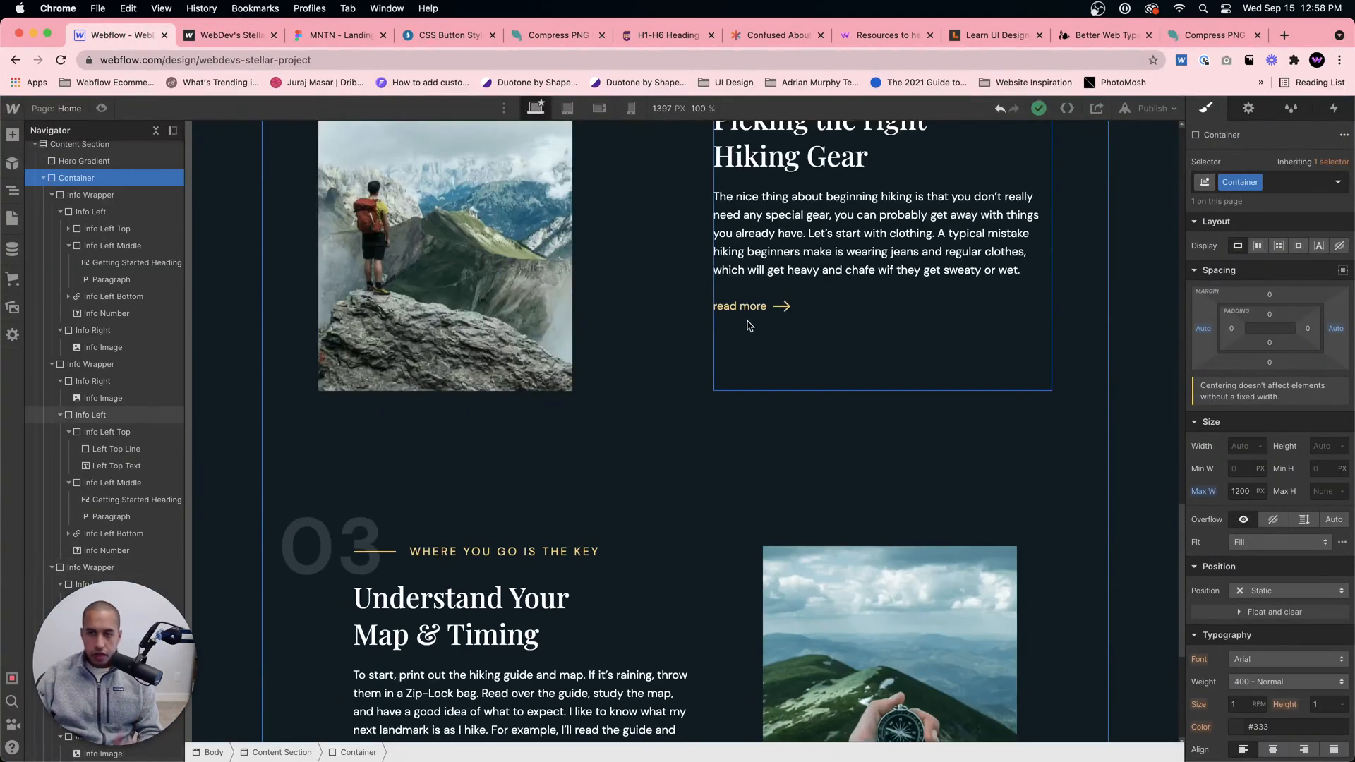
pyautogui.scroll(8, 750, 325)
pyautogui.click(1031, 339)
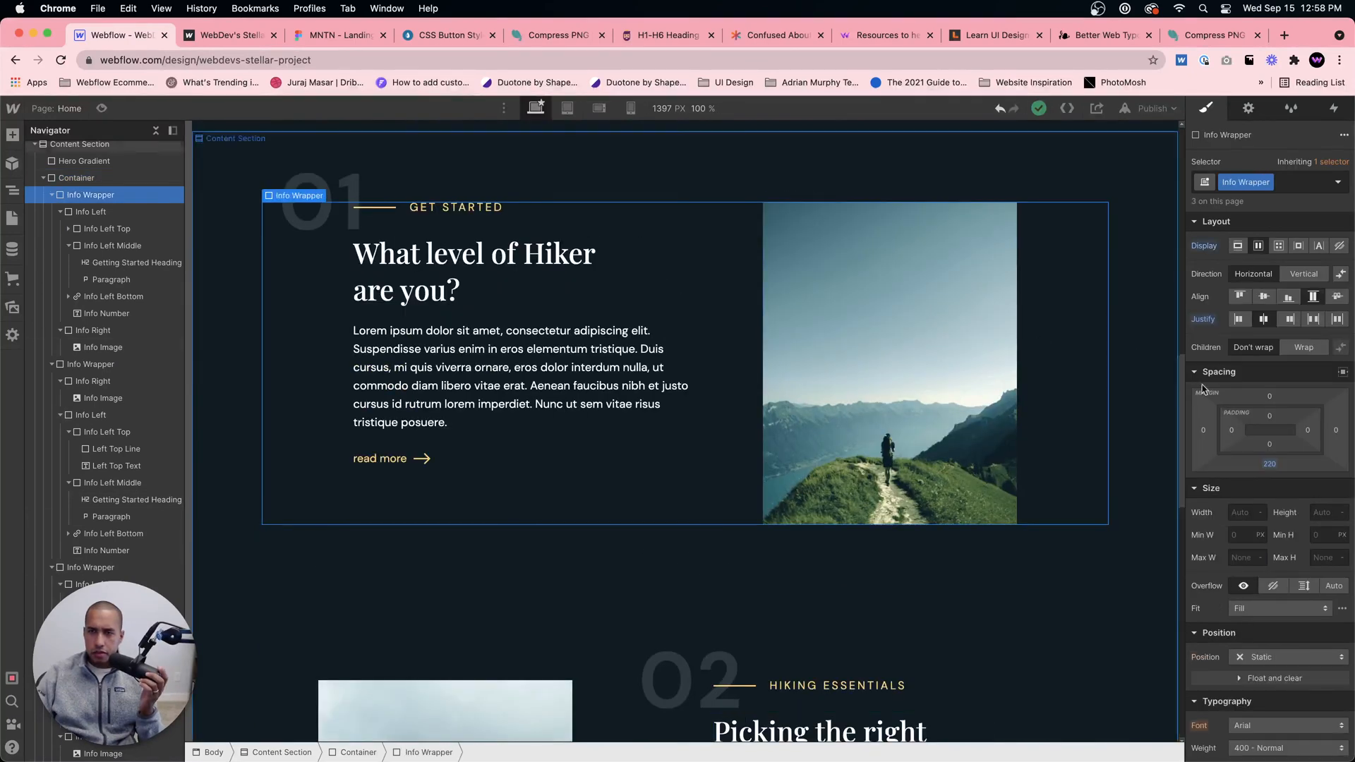
pyautogui.click(1288, 321)
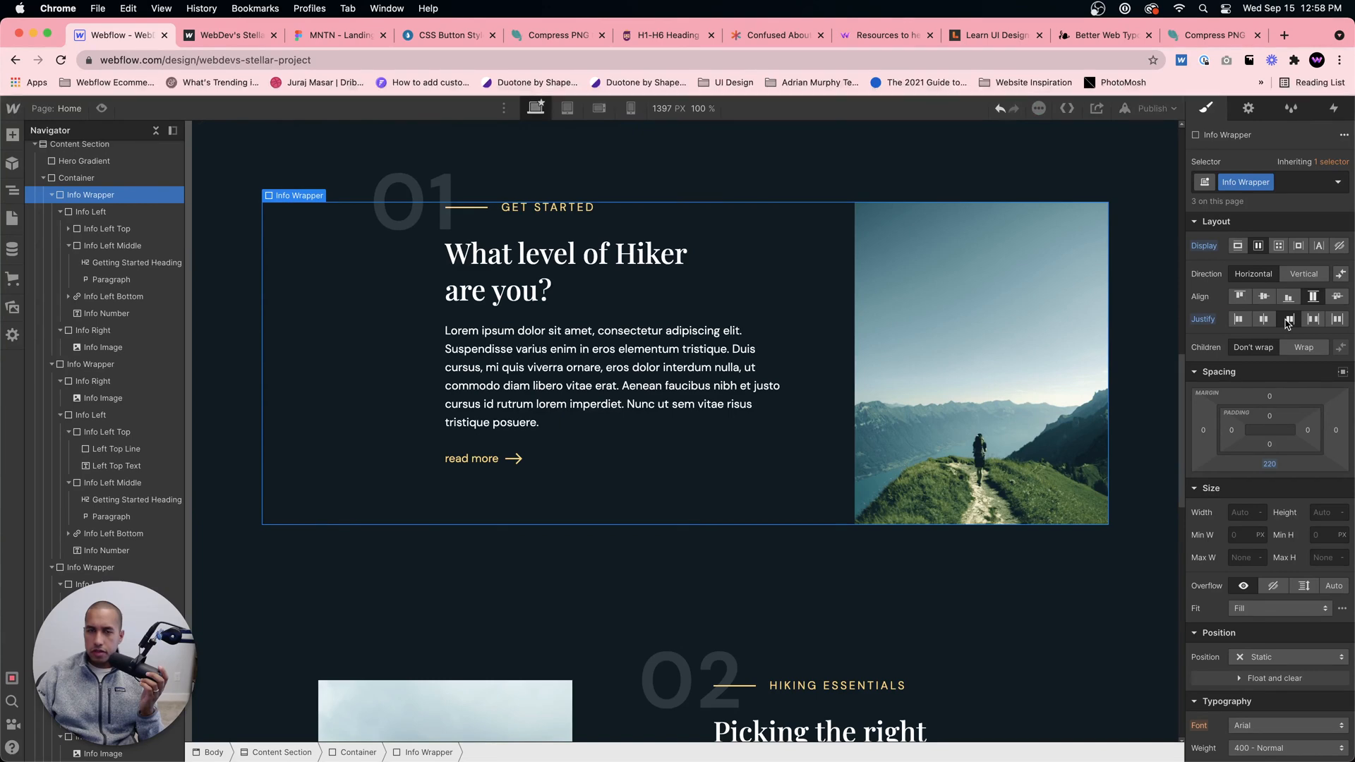
# Step: Try a right margin of 200 px on the 01 section's Info Left block
pyautogui.click(698, 447)
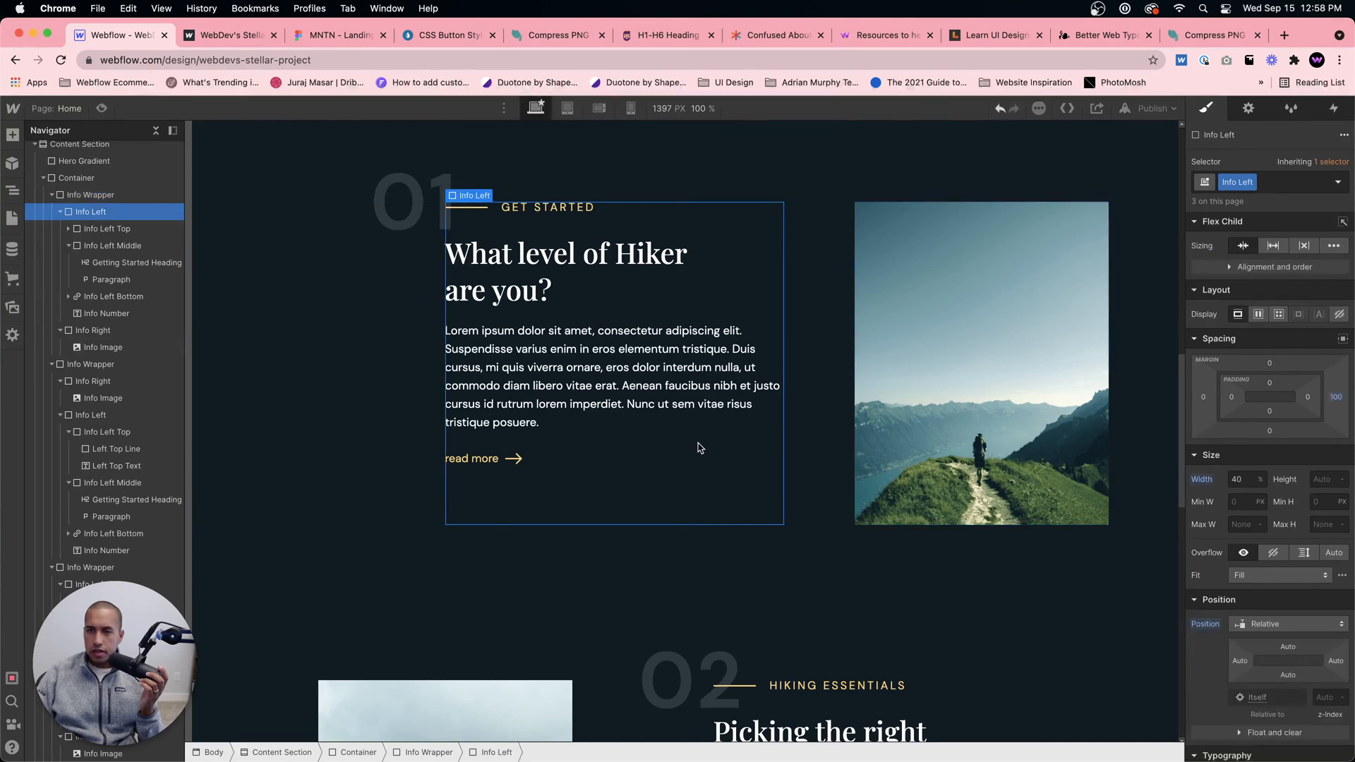
pyautogui.click(1335, 398)
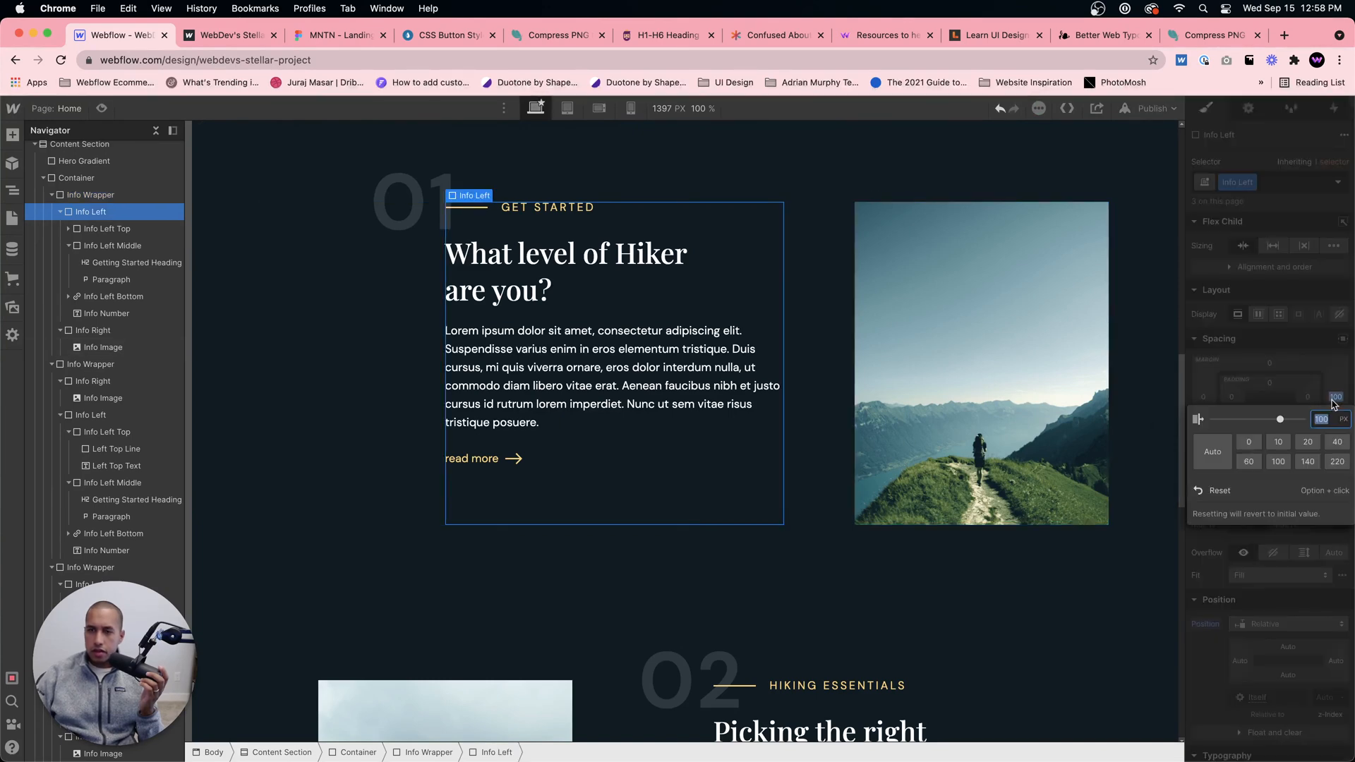
pyautogui.press('Escape')
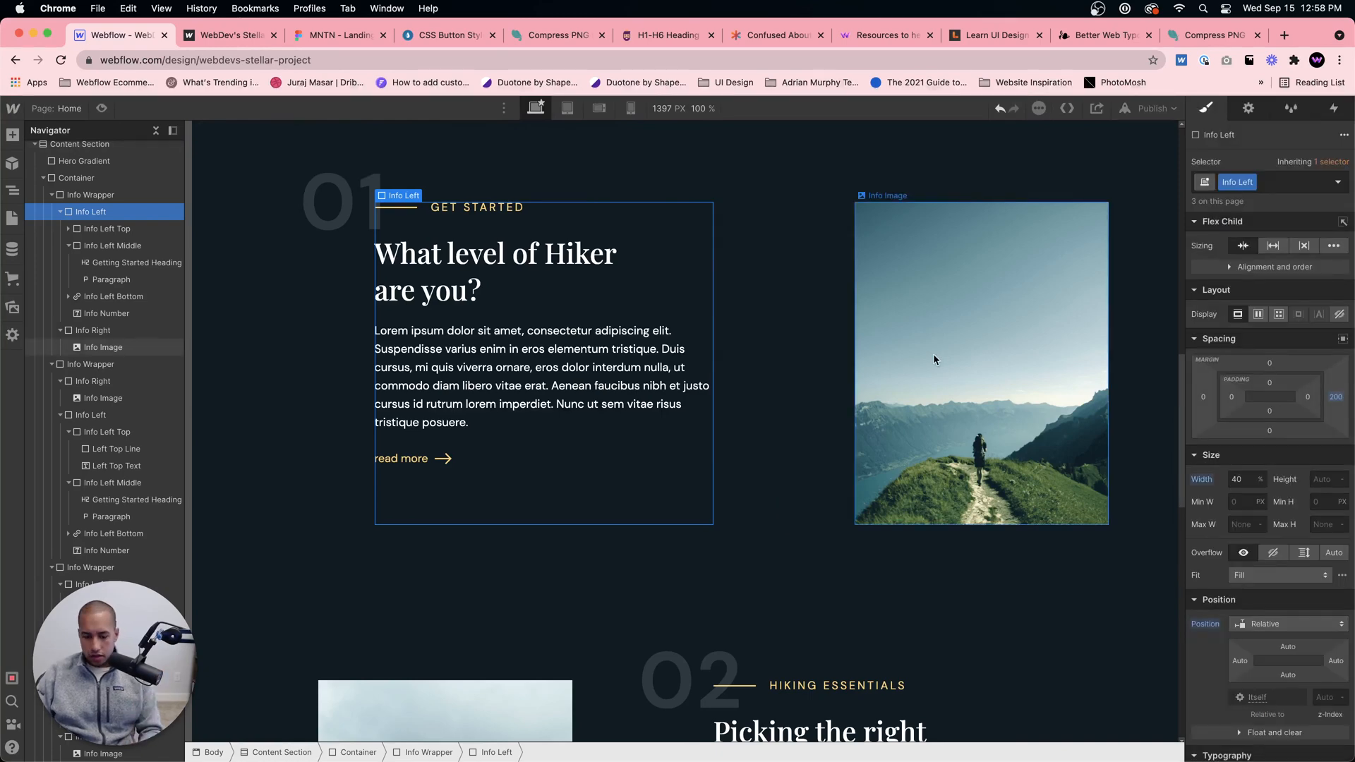
# Step: Set the flex justification of the 02 section's Info Wrapper, with the Second combo class, to End
pyautogui.scroll(-5, 717, 451)
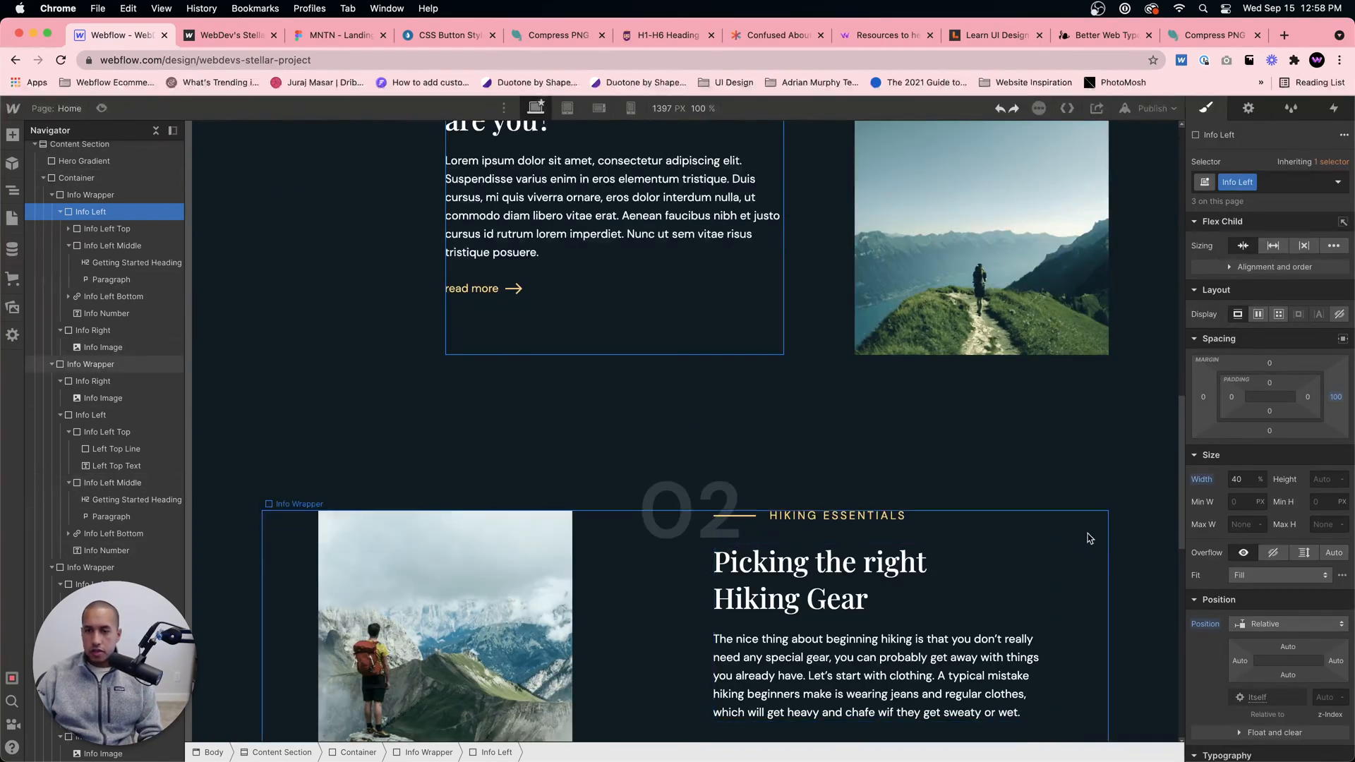
pyautogui.click(1091, 536)
pyautogui.scroll(-3, 1091, 535)
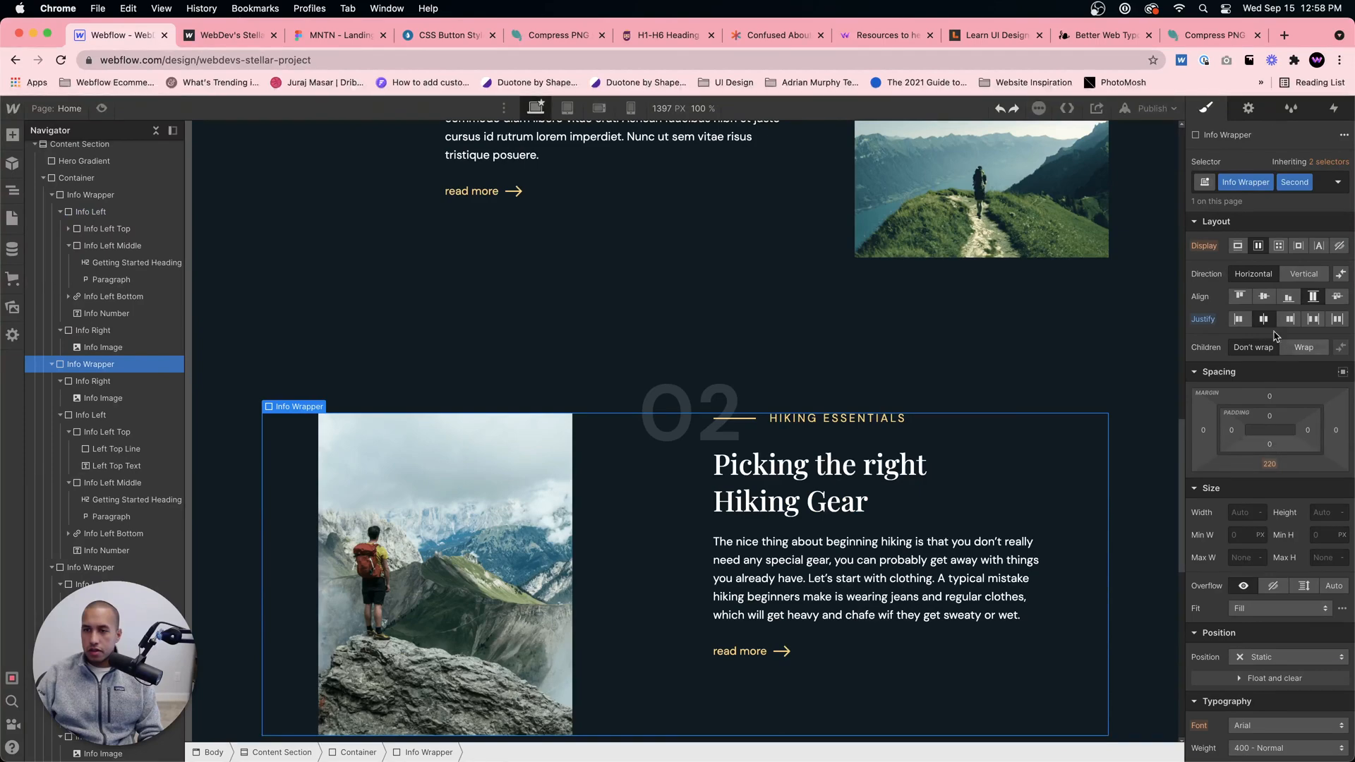
pyautogui.click(1282, 321)
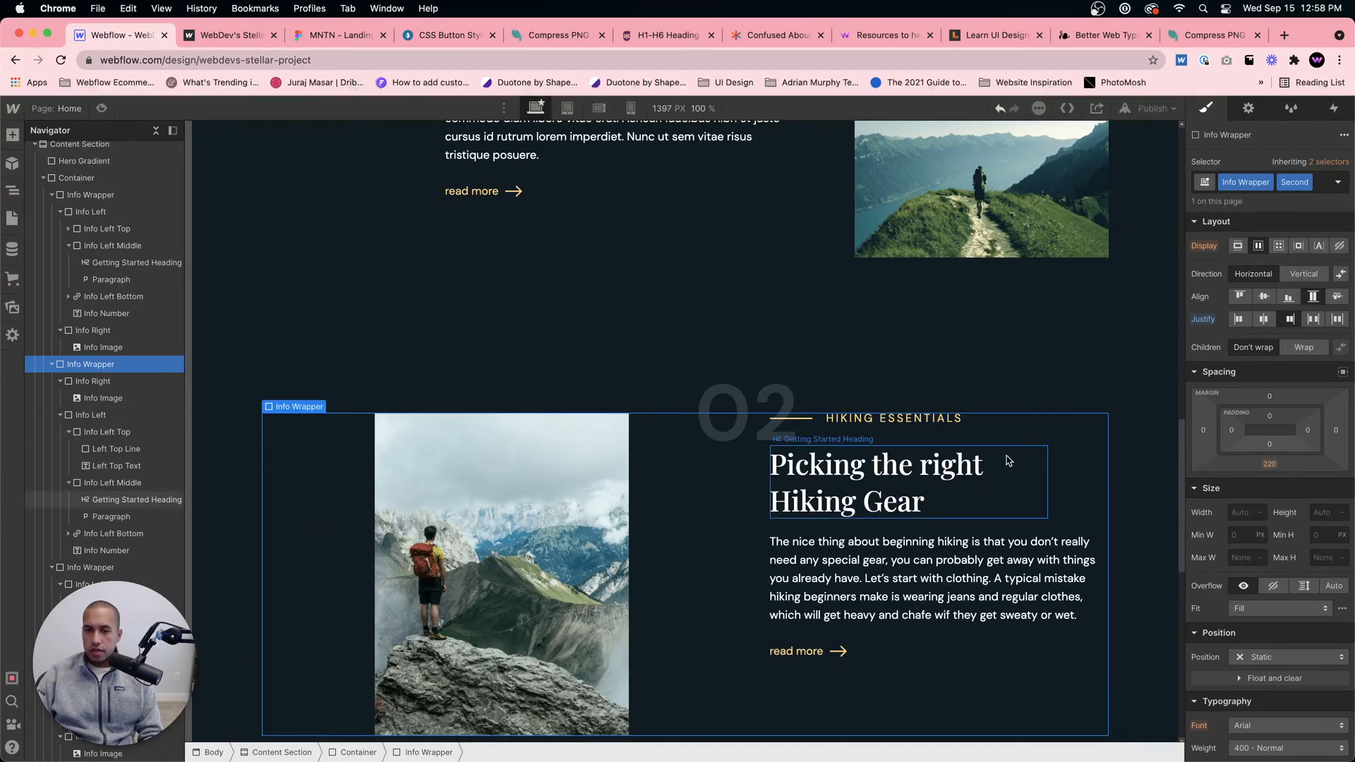
# Step: Check how the 01, 02 and 03 sections line up and inspect the 03 section's Info Wrapper
pyautogui.scroll(8, 1008, 459)
pyautogui.scroll(-12, 1007, 459)
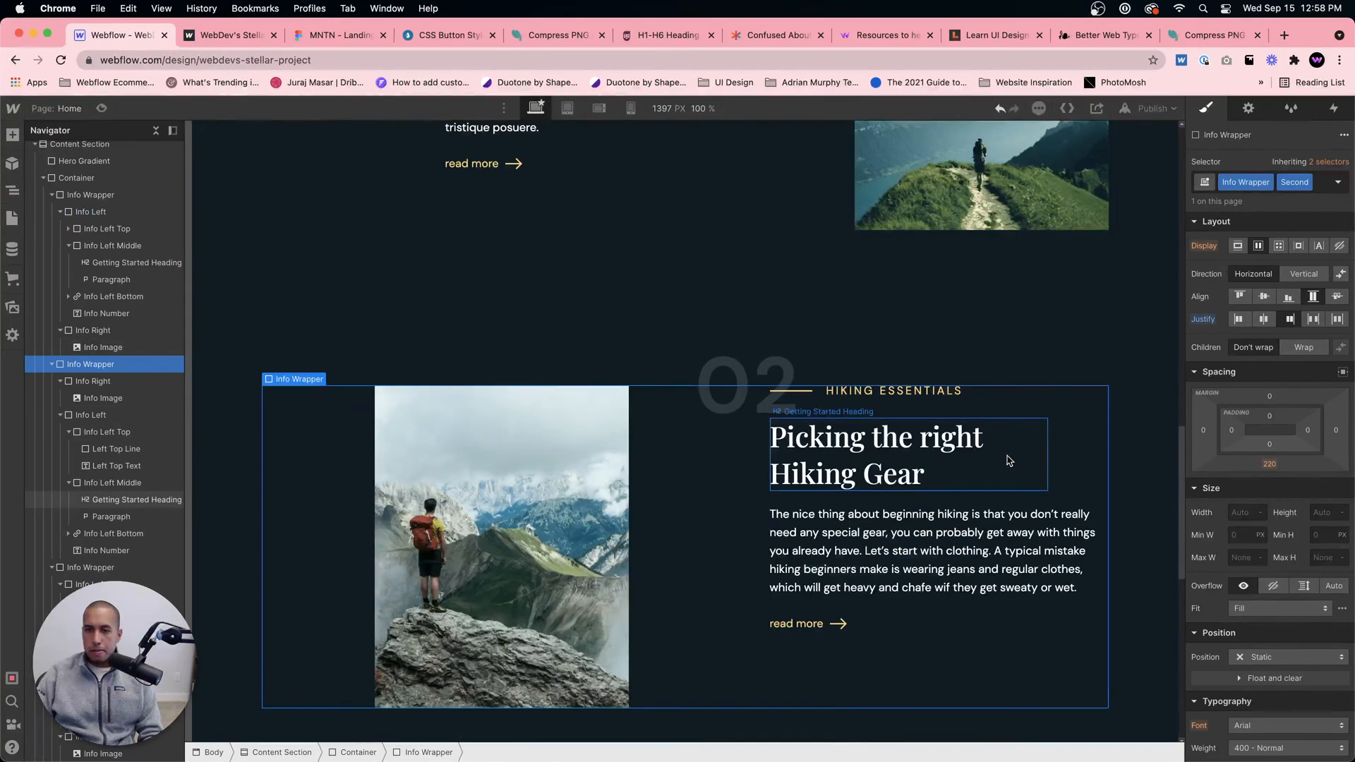
pyautogui.scroll(1, 929, 409)
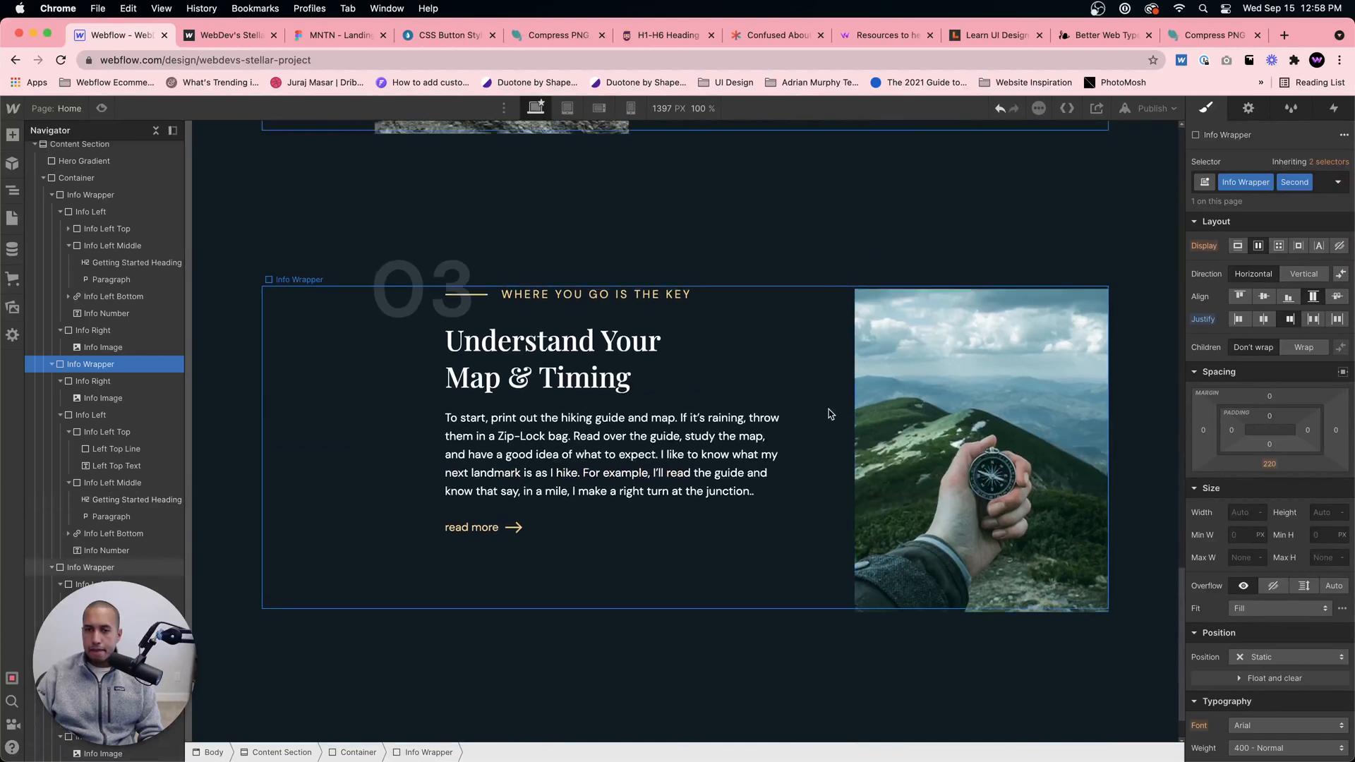
pyautogui.click(788, 403)
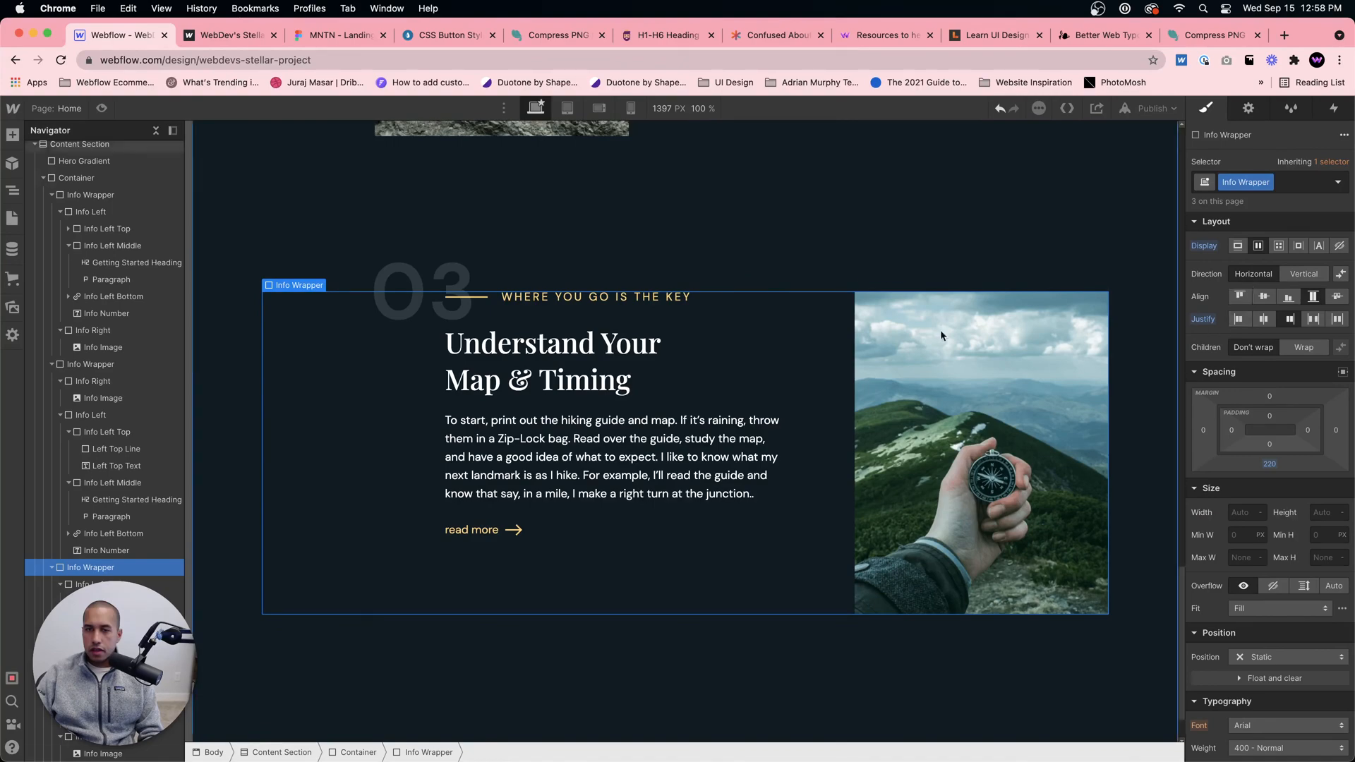
pyautogui.scroll(10, 917, 342)
pyautogui.scroll(-4, 859, 349)
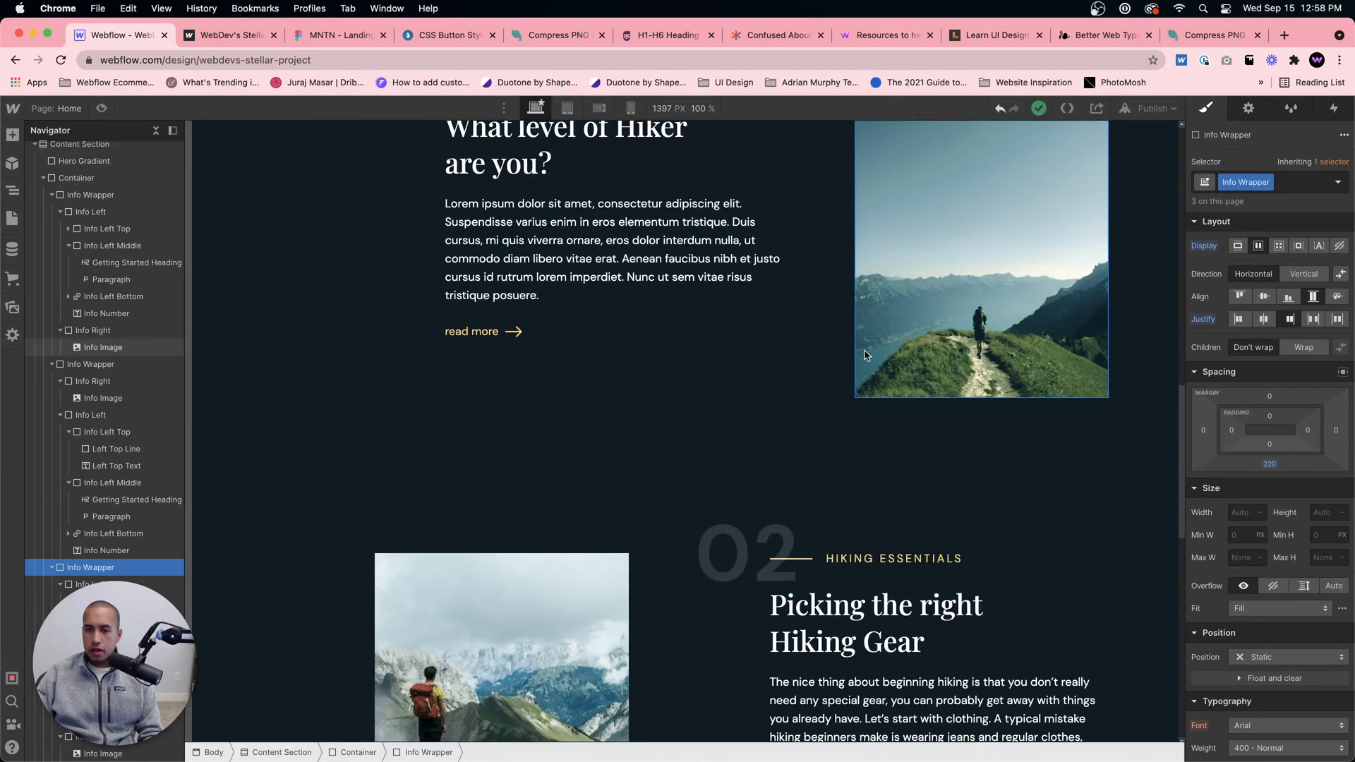
pyautogui.scroll(-3, 865, 357)
pyautogui.scroll(4, 866, 357)
# Step: Look over the published page and the Figma design, and compare them with the 01 and 02 sections in the Designer
pyautogui.click(230, 39)
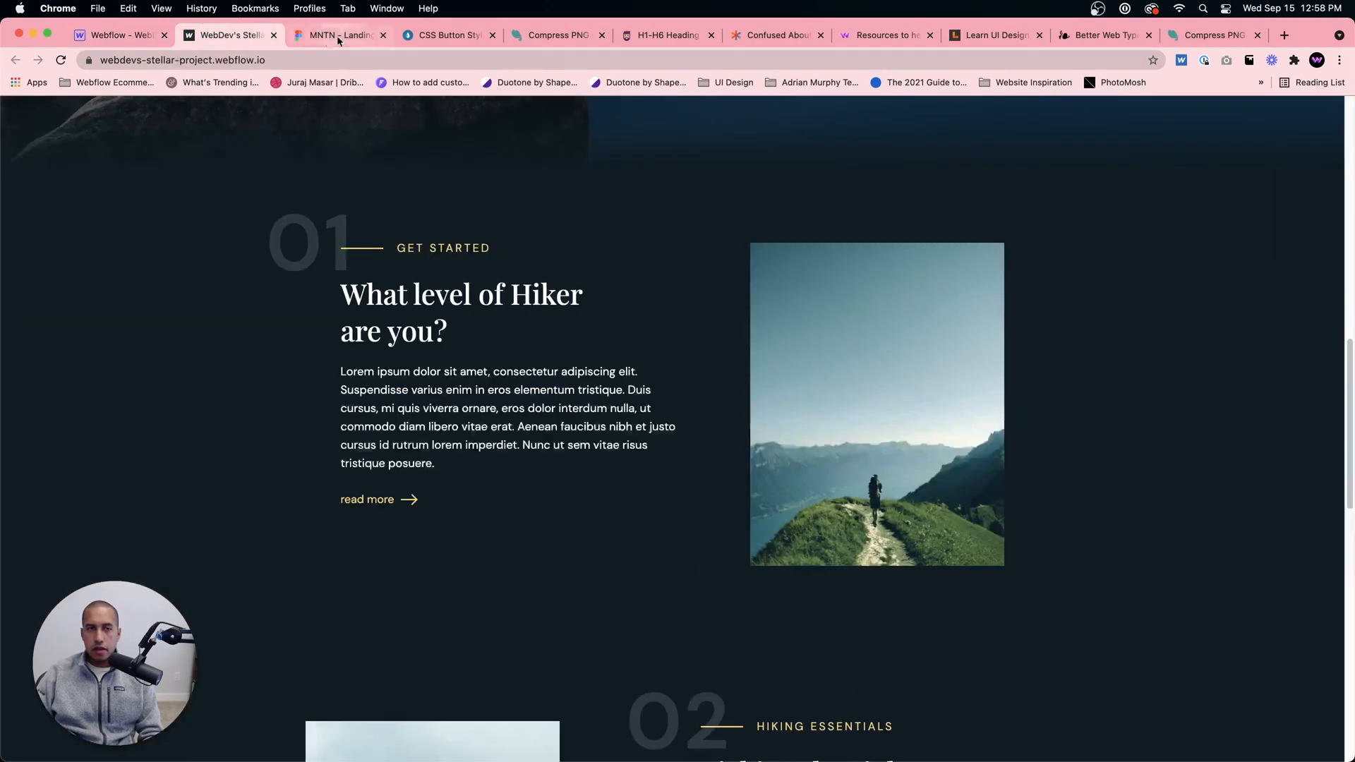
pyautogui.click(337, 35)
pyautogui.click(118, 36)
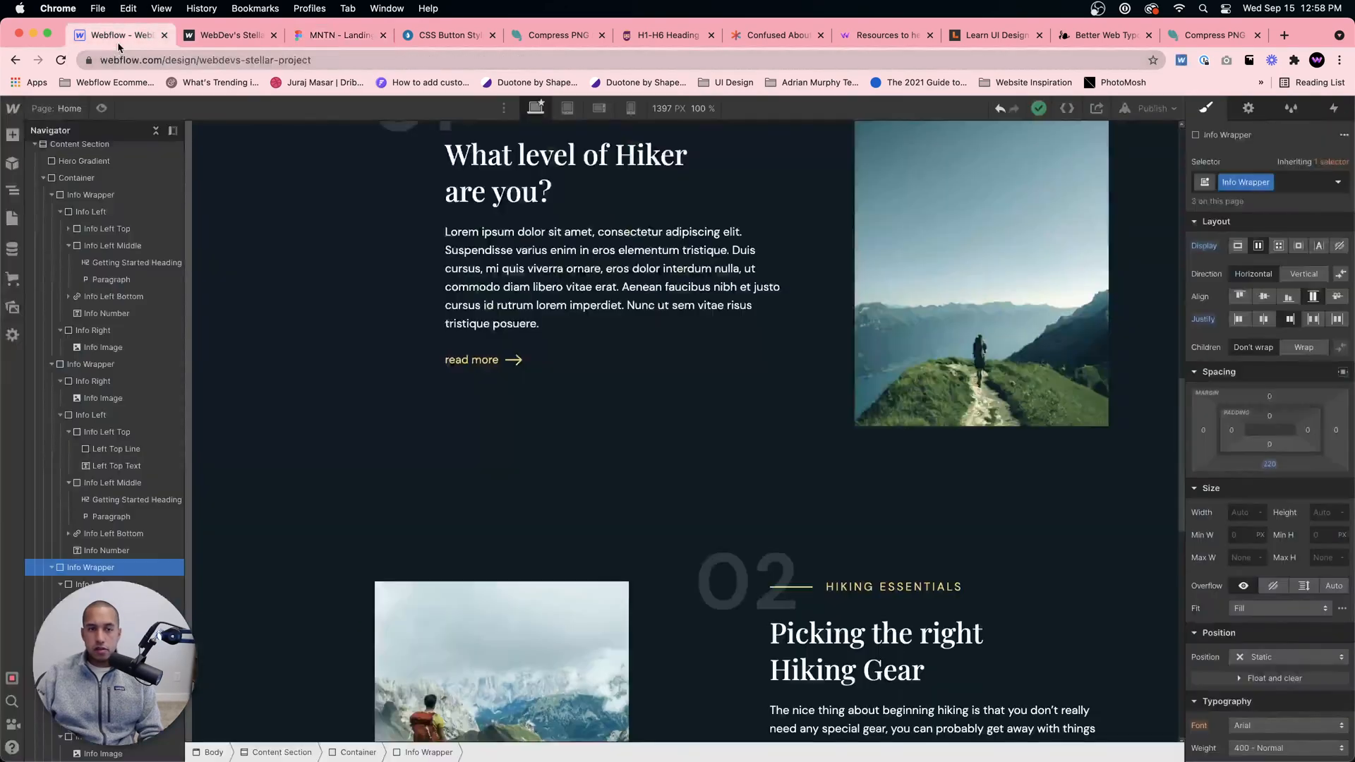
pyautogui.scroll(-2, 578, 372)
pyautogui.scroll(5, 581, 371)
pyautogui.scroll(-4, 842, 415)
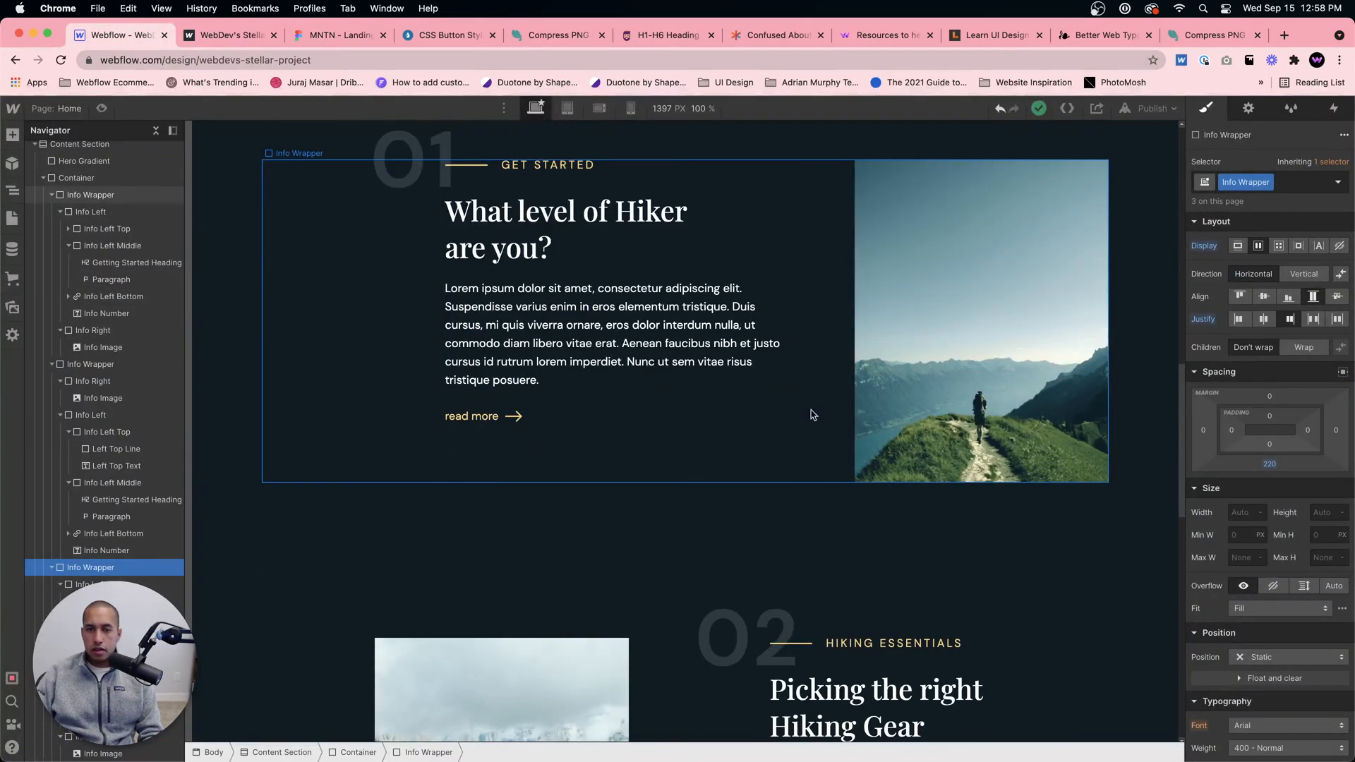
pyautogui.scroll(-4, 812, 414)
# Step: Try a different left margin on the 02 section's Info Left block
pyautogui.click(620, 466)
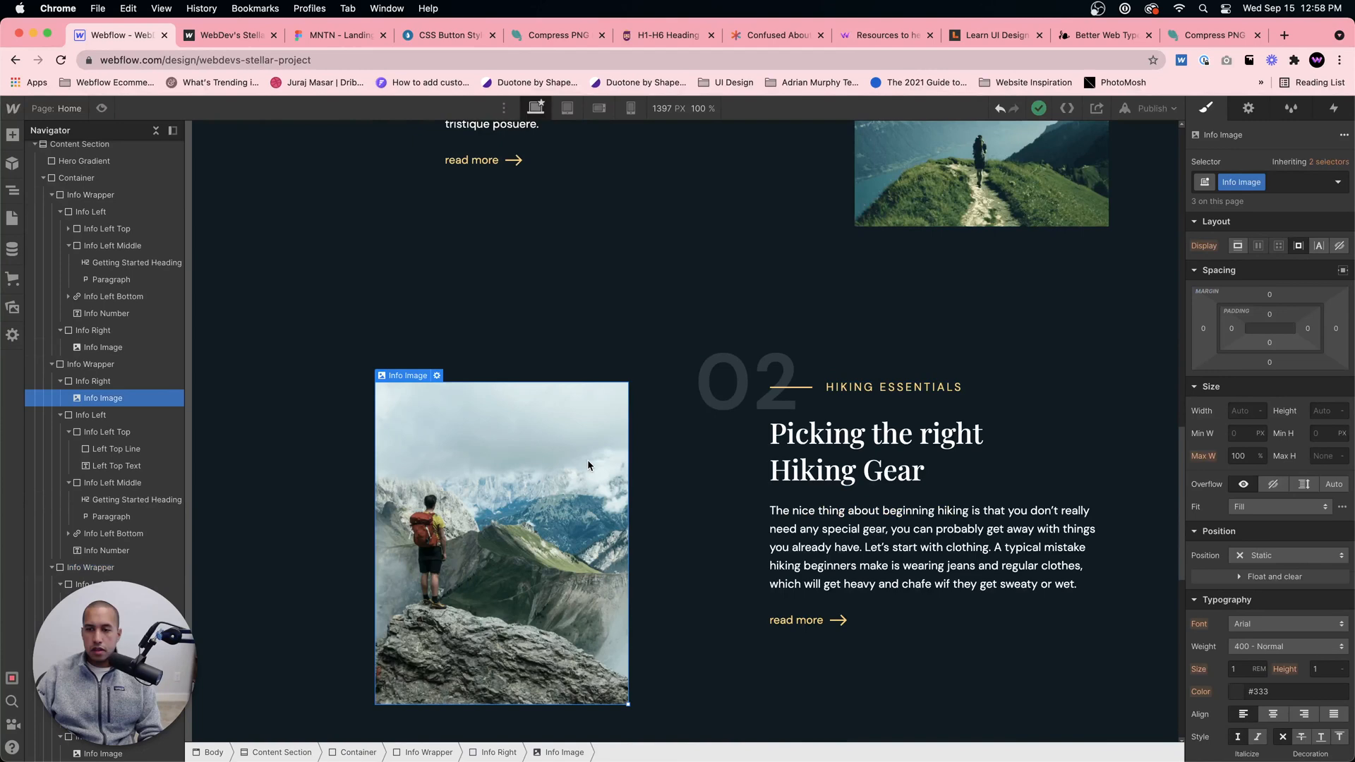
pyautogui.click(674, 464)
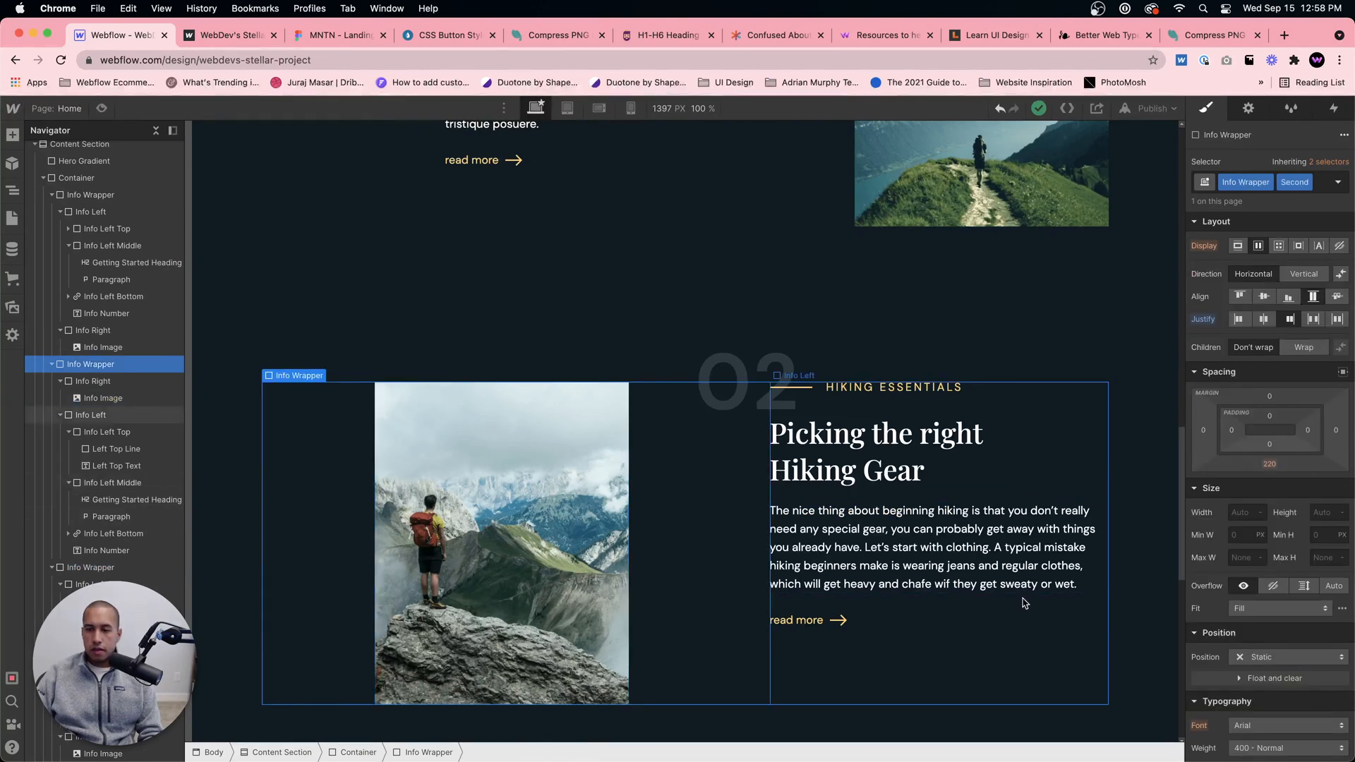
pyautogui.click(1031, 644)
pyautogui.click(1203, 398)
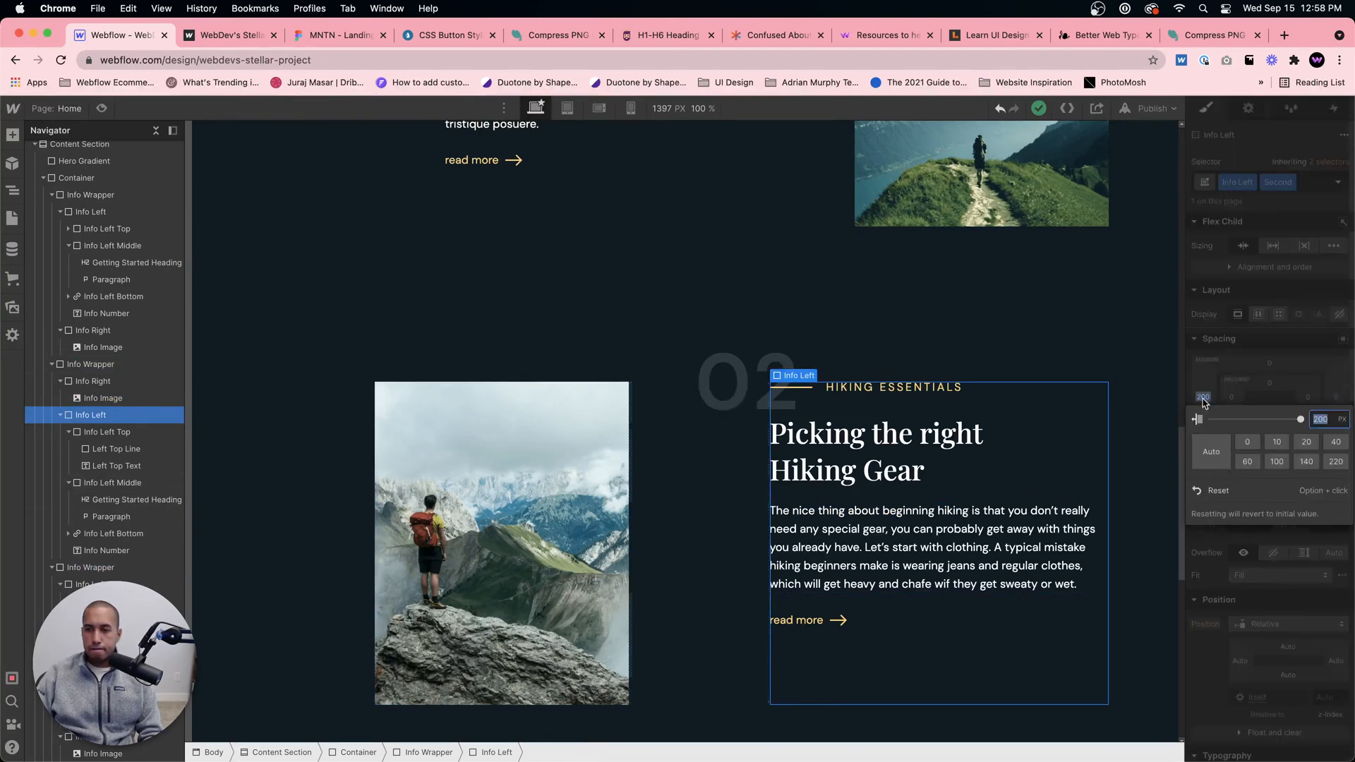
pyautogui.write('1200')
pyautogui.press('Return')
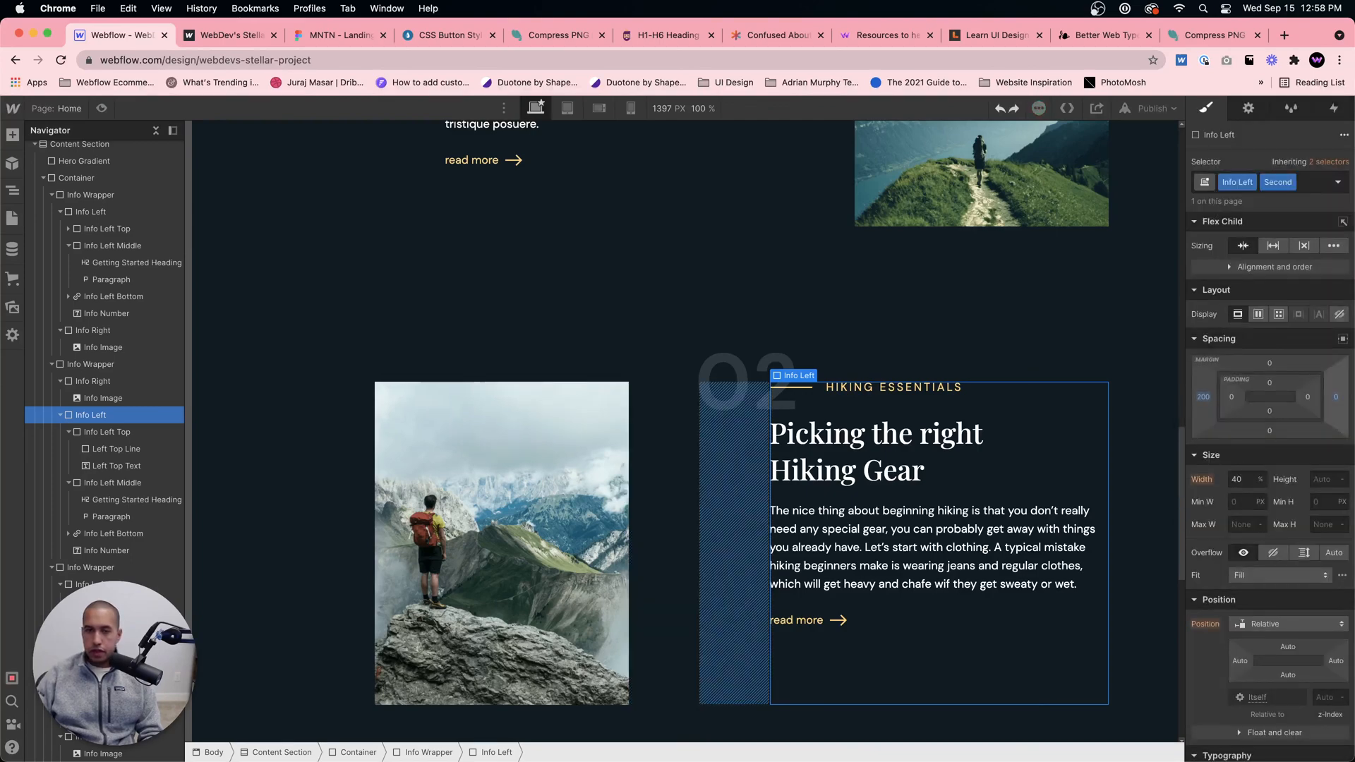
# Step: Check the alignment of the 01, 02 and 03 sections and republish the site to its webflow.io domain
pyautogui.click(806, 324)
pyautogui.scroll(6, 805, 324)
pyautogui.scroll(-4, 805, 324)
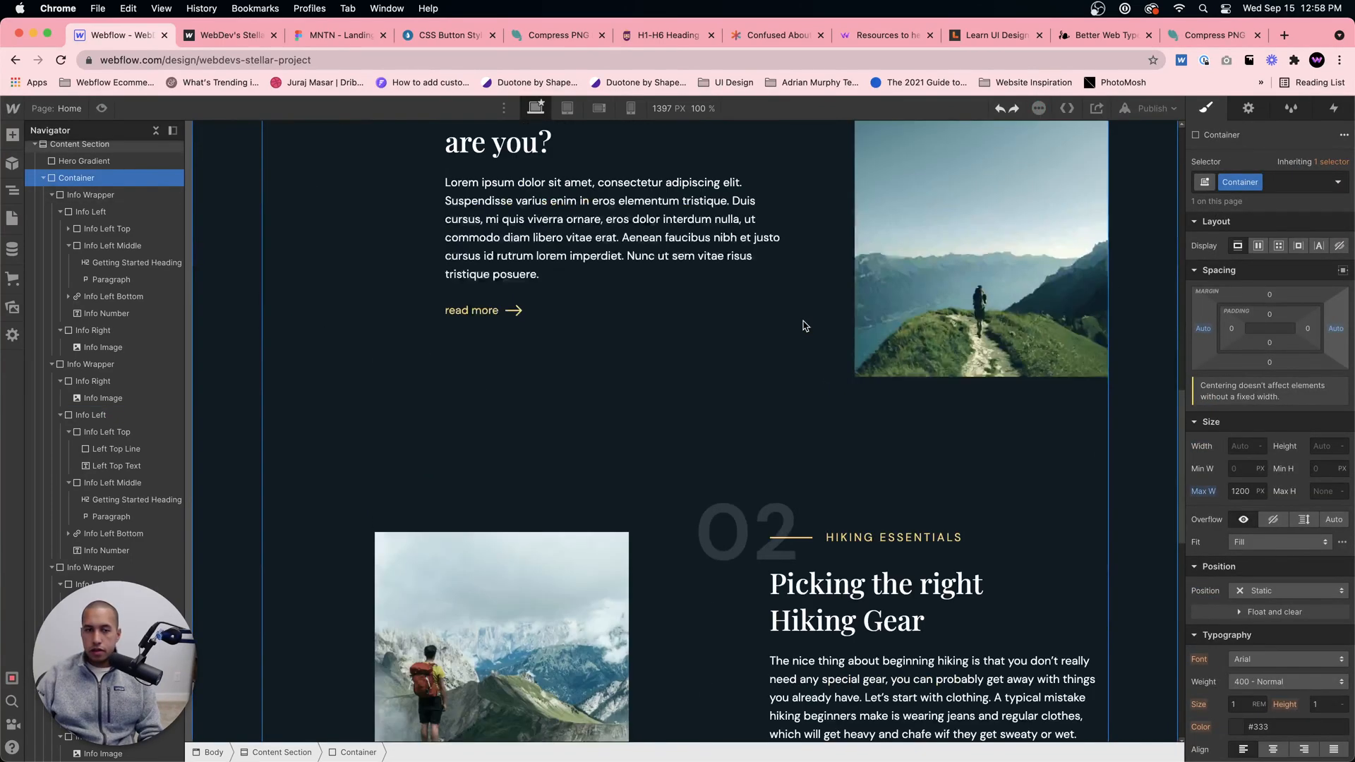
pyautogui.scroll(2, 807, 332)
pyautogui.scroll(-3, 808, 332)
pyautogui.scroll(-10, 808, 333)
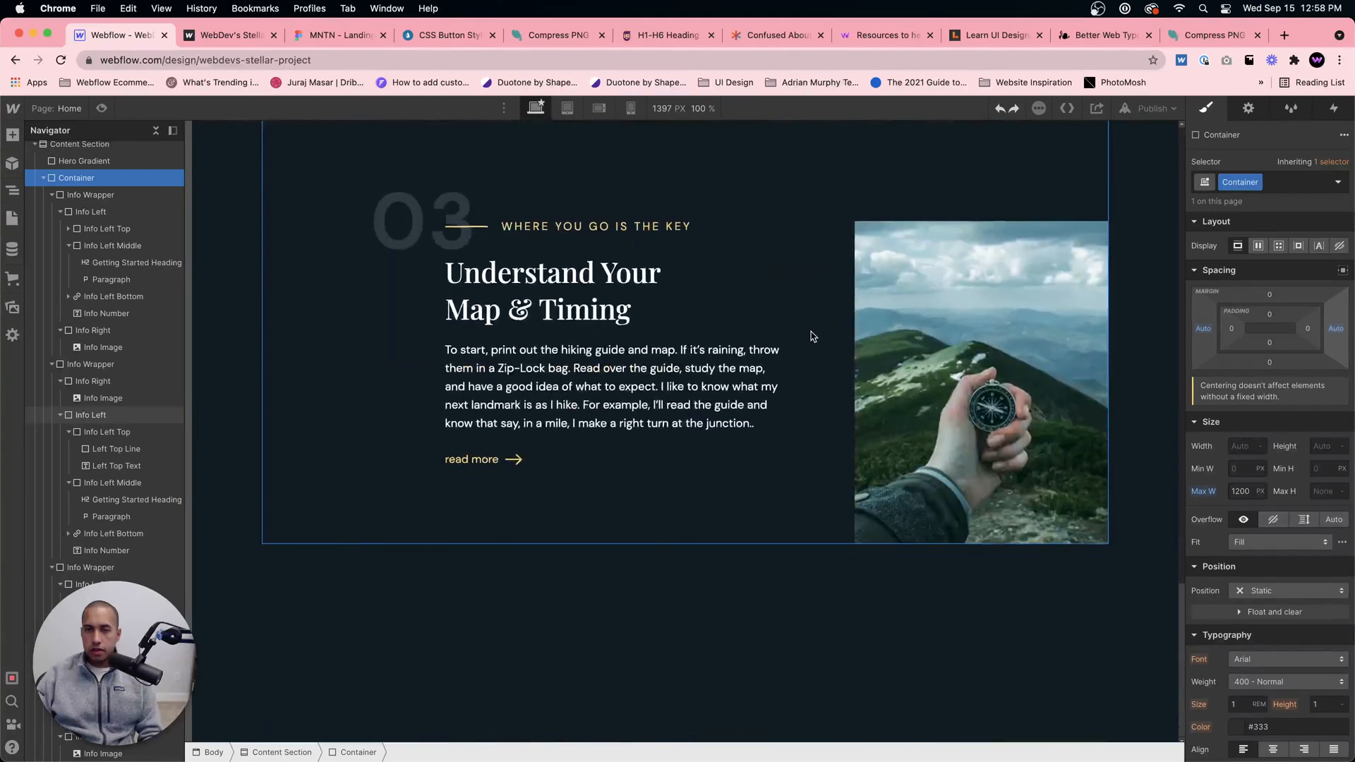
pyautogui.scroll(1, 813, 336)
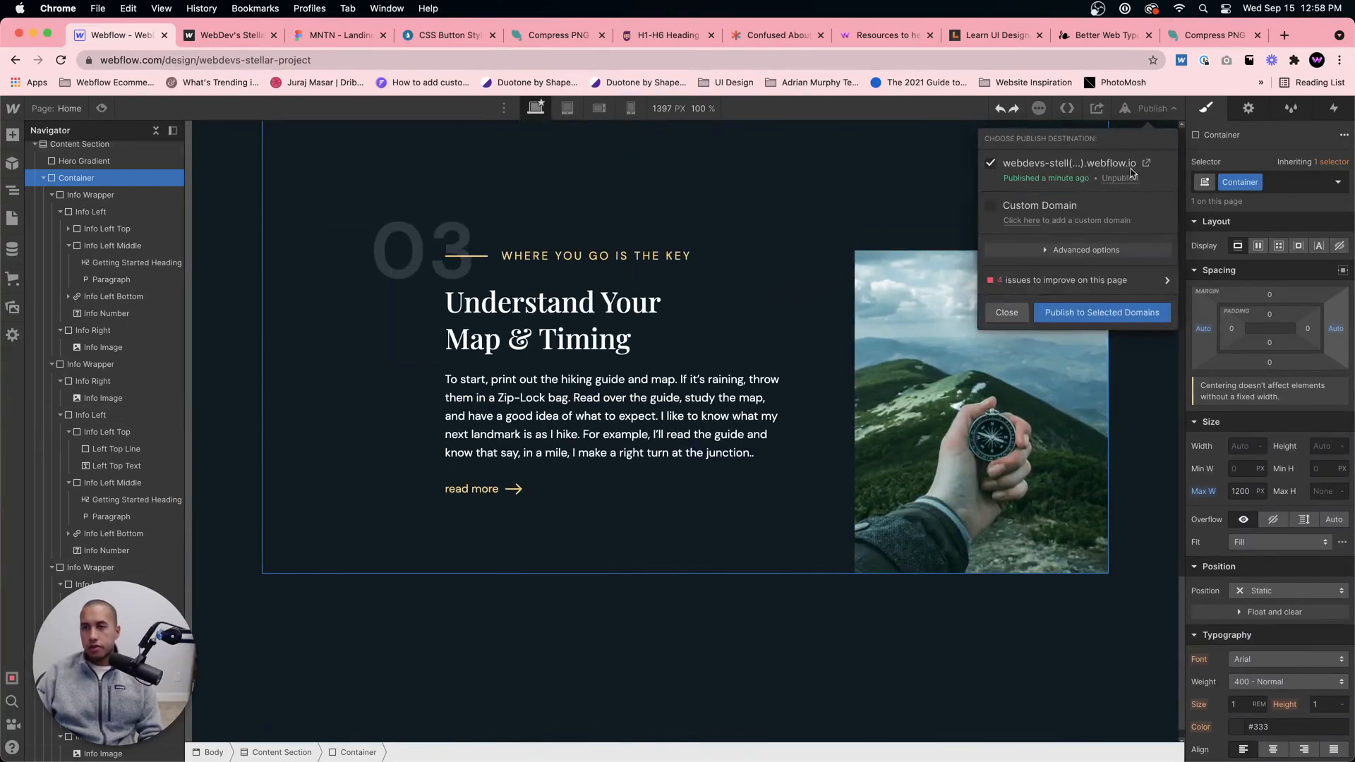
pyautogui.click(1150, 108)
pyautogui.click(1098, 321)
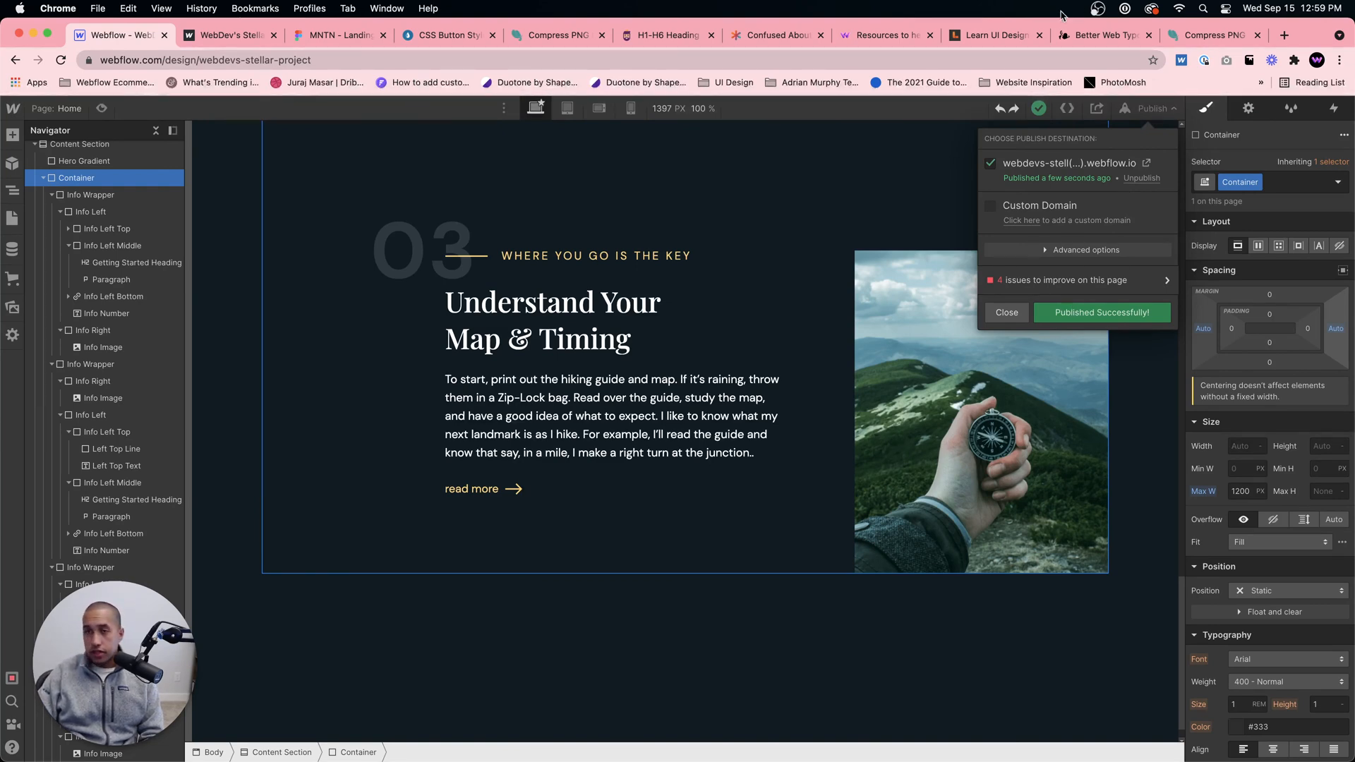
pyautogui.click(1286, 35)
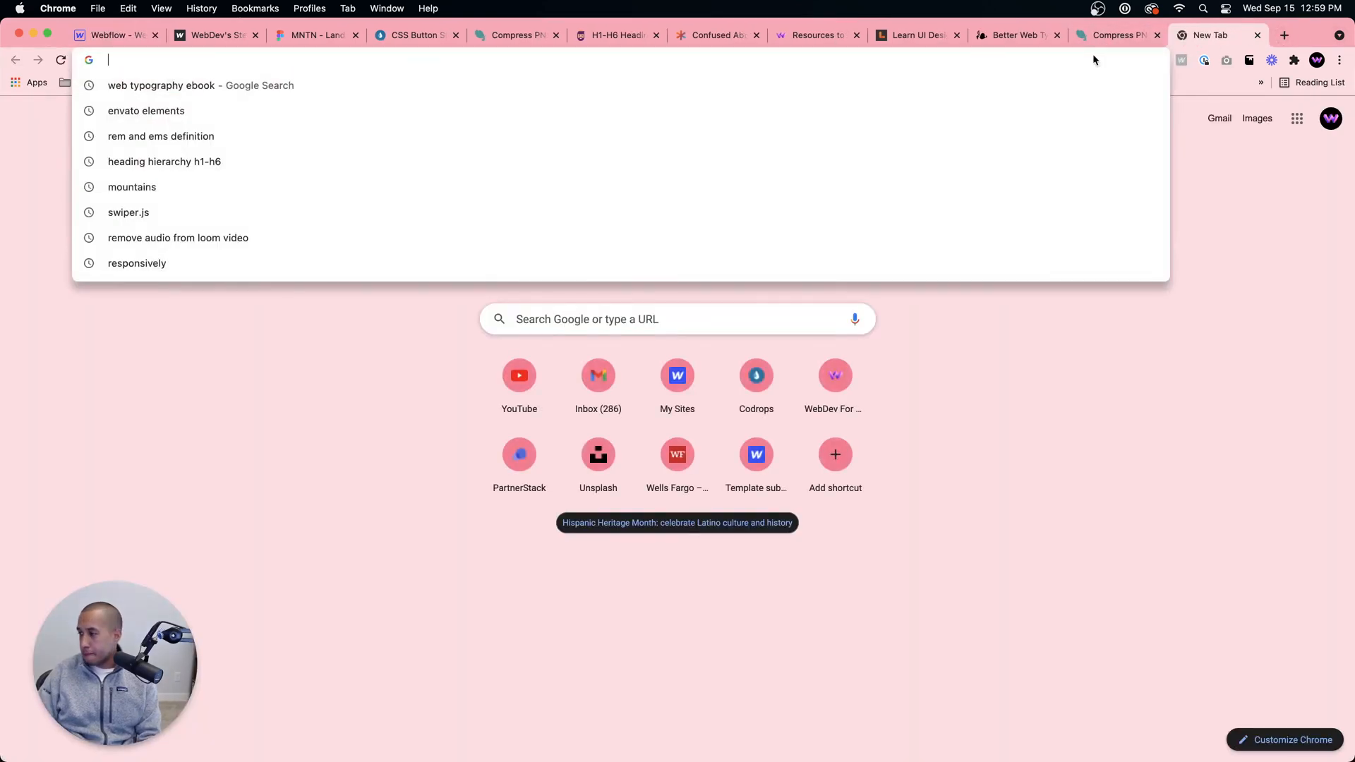
pyautogui.write('poo')
pyautogui.press('super+a')
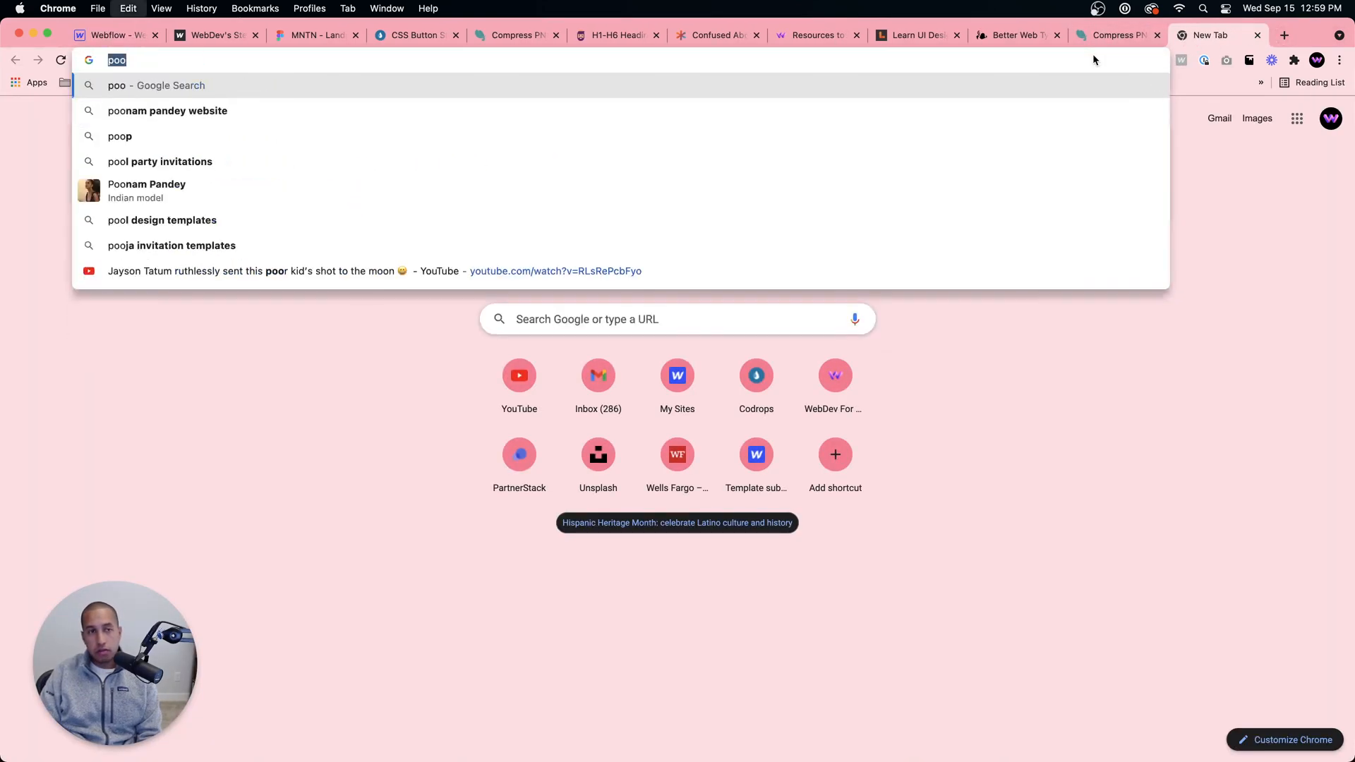
pyautogui.press('BackSpace')
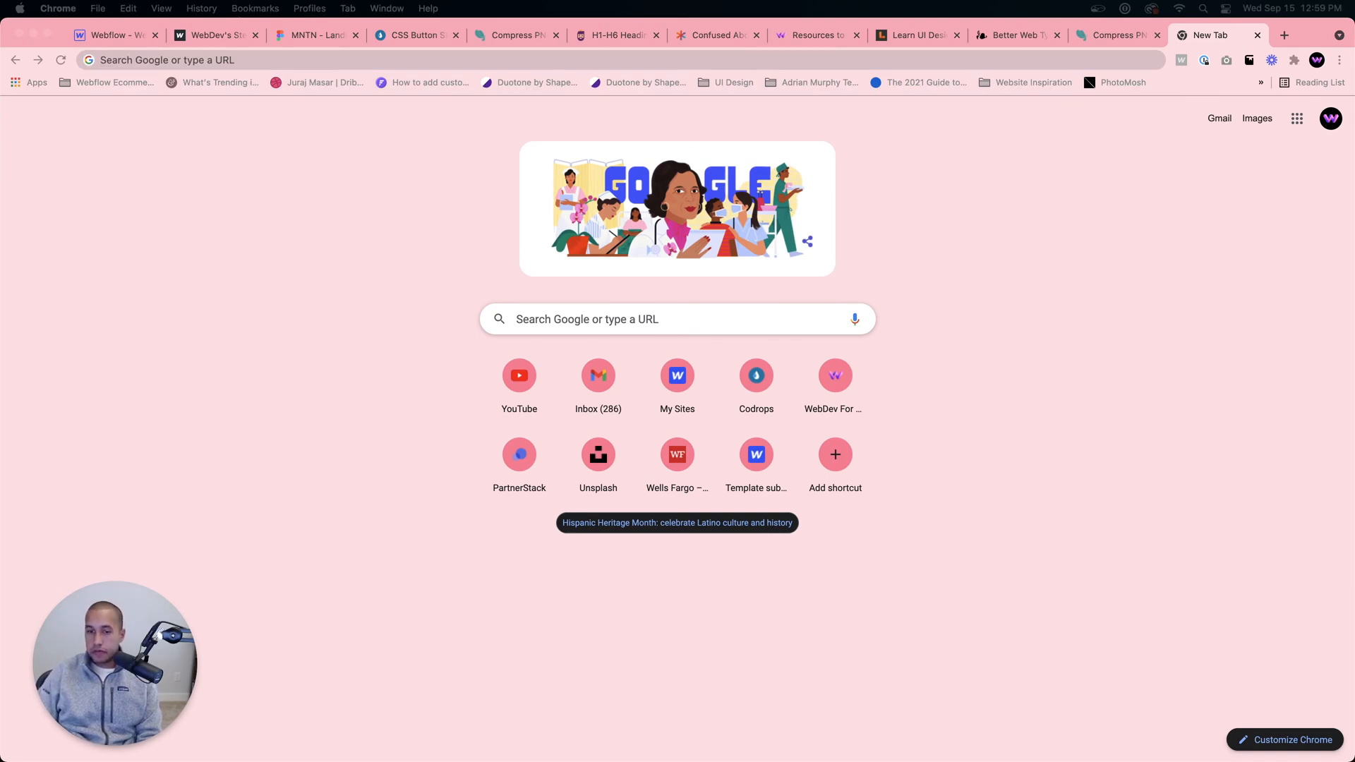
pyautogui.moveTo(585, 759)
pyautogui.click(439, 744)
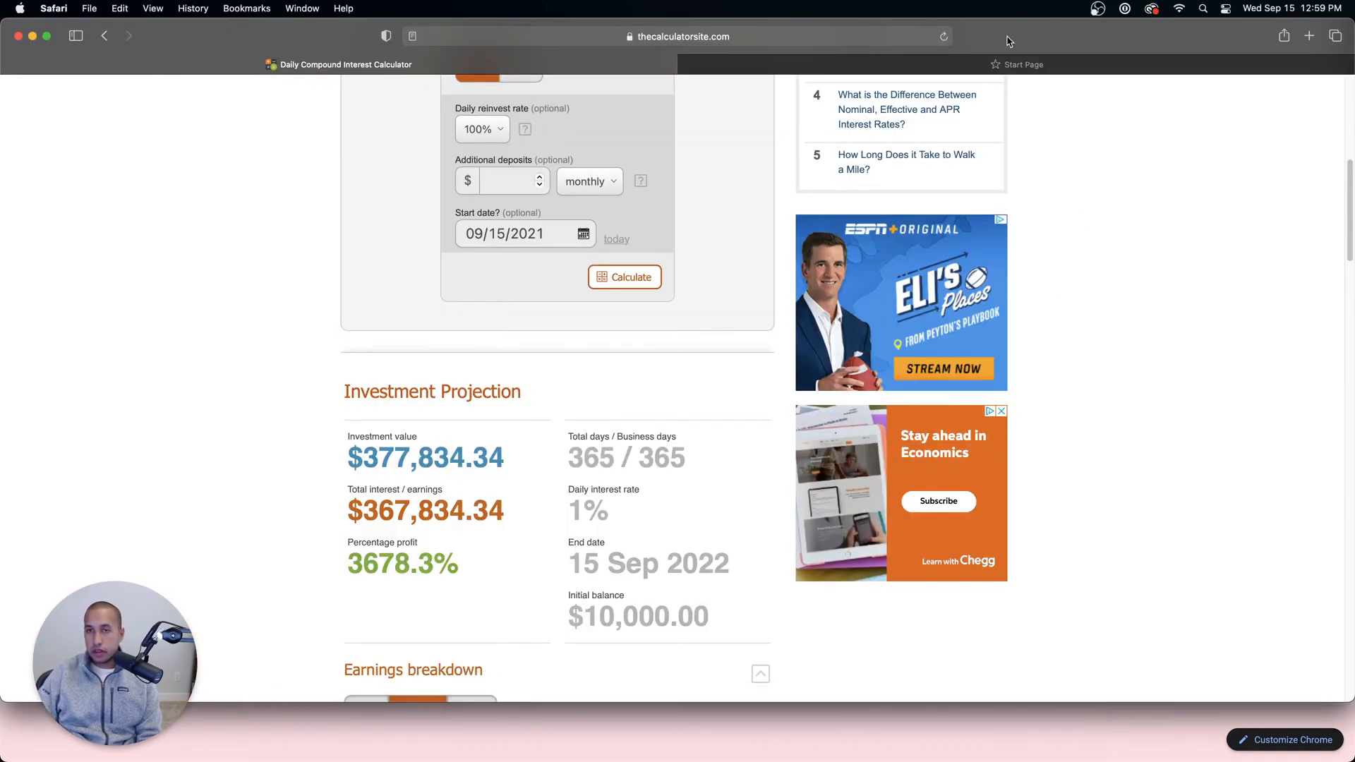
pyautogui.moveTo(1007, 38); pyautogui.dragTo(1354, 79)
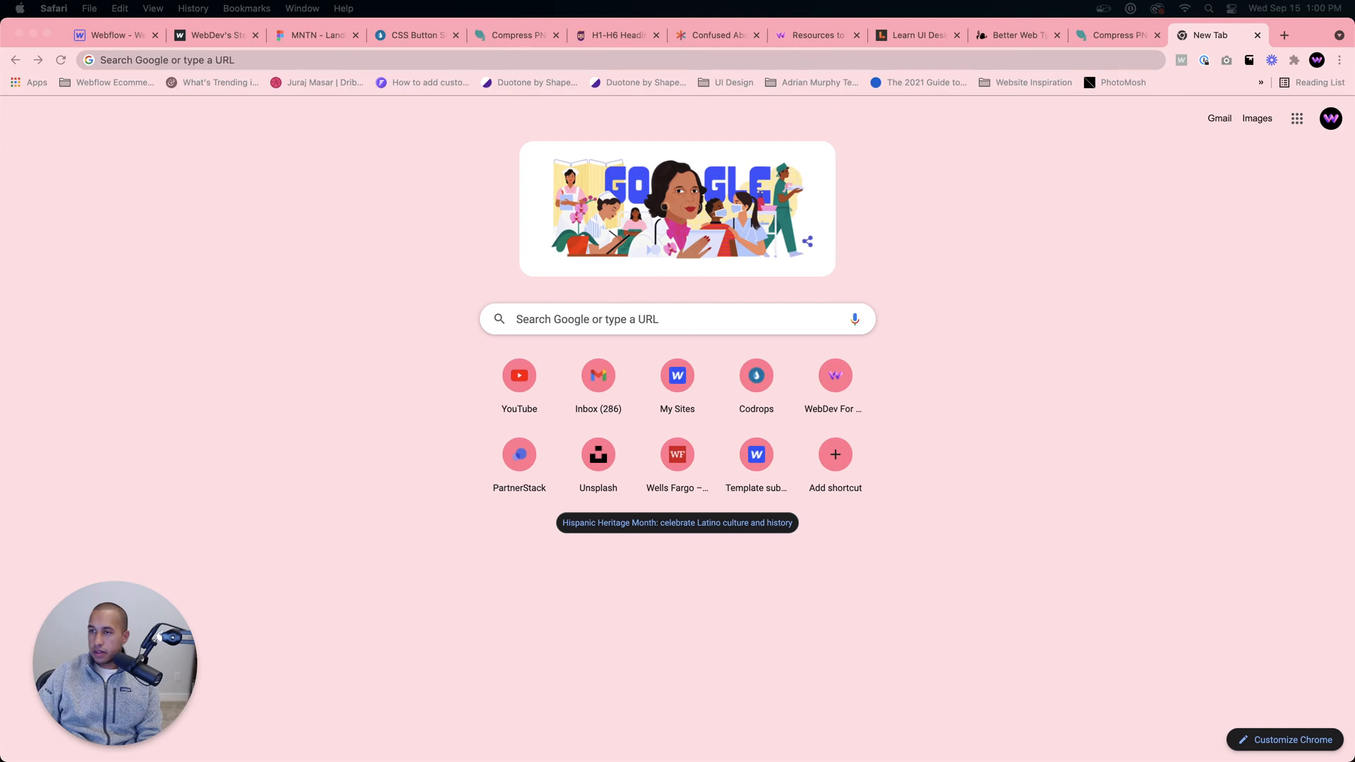
# Step: Bring poolsuite.net into the browser window as a tab, enter the site and open its Mixtapes collection
pyautogui.moveTo(1293, 62); pyautogui.dragTo(234, 40)
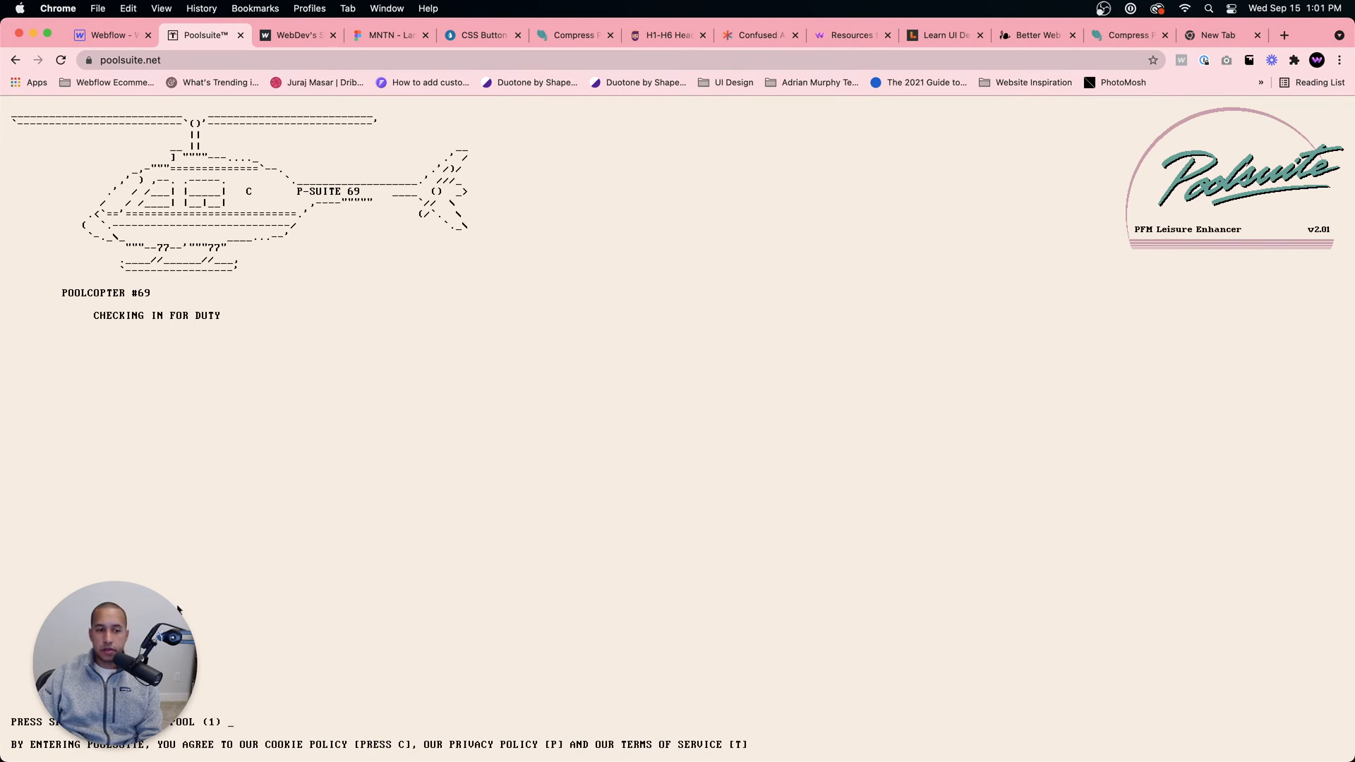
pyautogui.press('space')
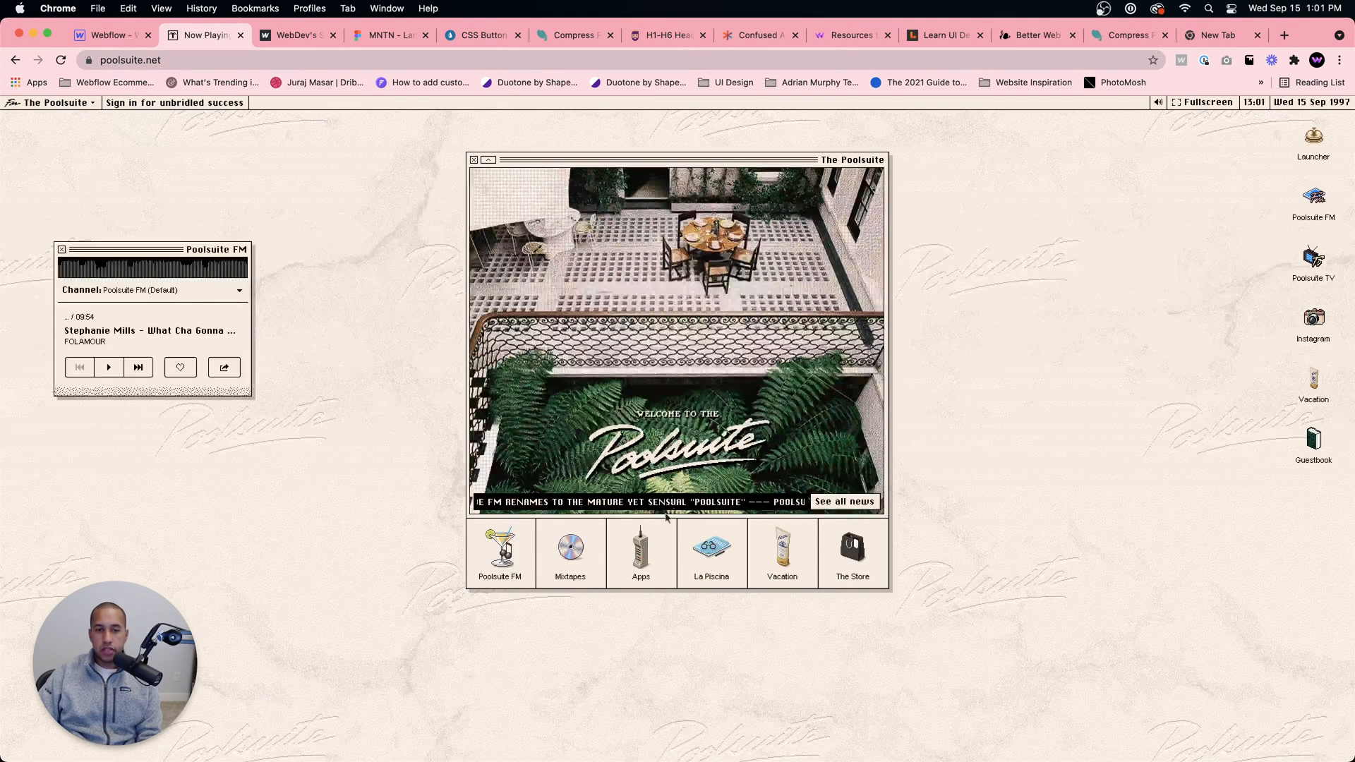
pyautogui.click(580, 564)
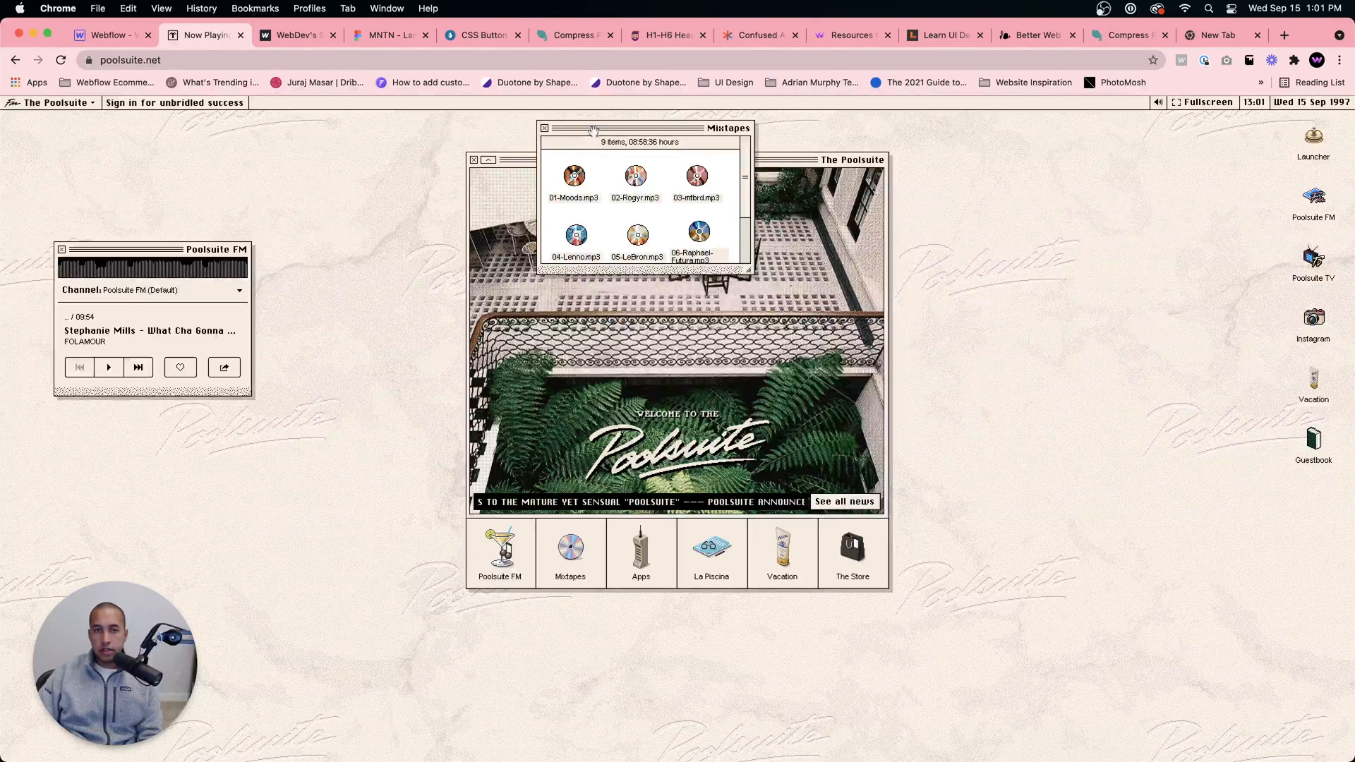
# Step: Move the Poolsuite Mixtapes window aside, and search Google in the new tab for the mattOS designer's full name
pyautogui.moveTo(594, 134); pyautogui.dragTo(794, 358)
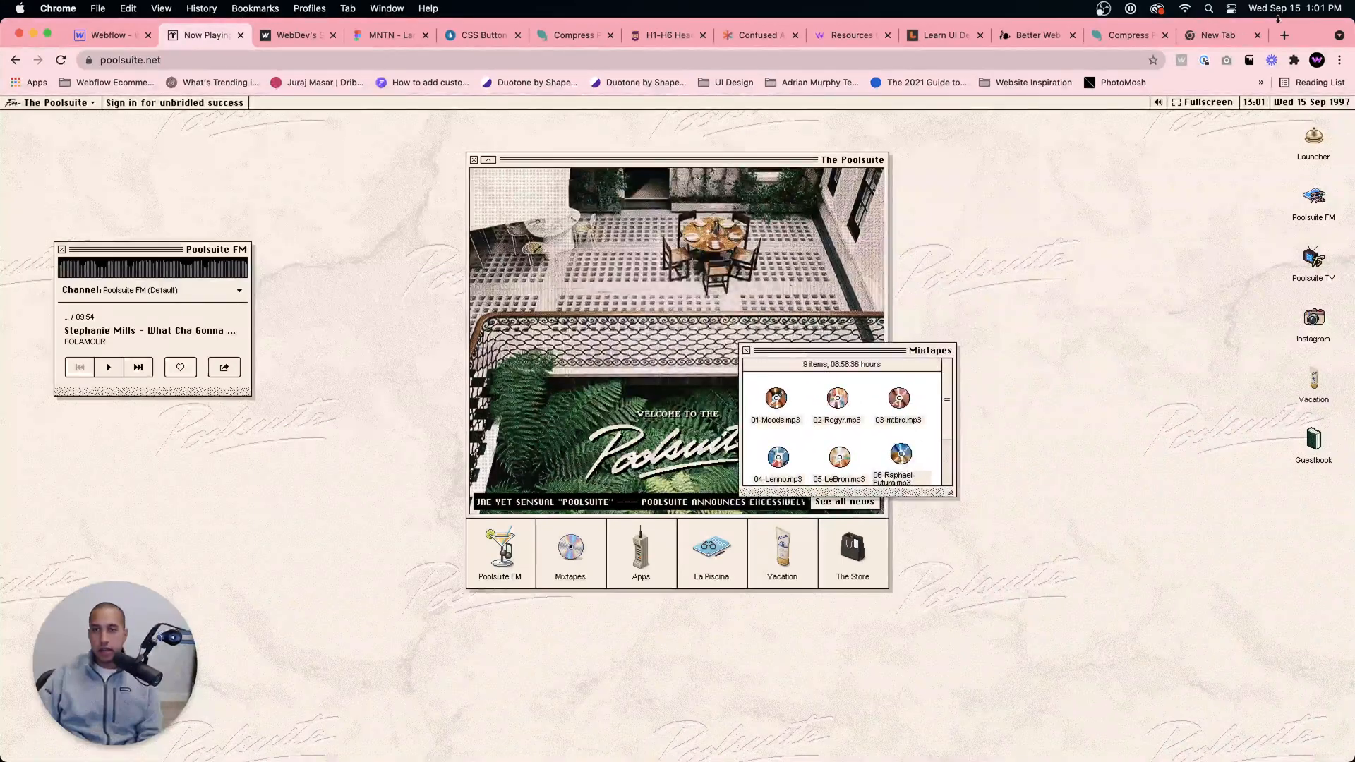
pyautogui.click(1233, 38)
pyautogui.click(1077, 60)
pyautogui.write(',m')
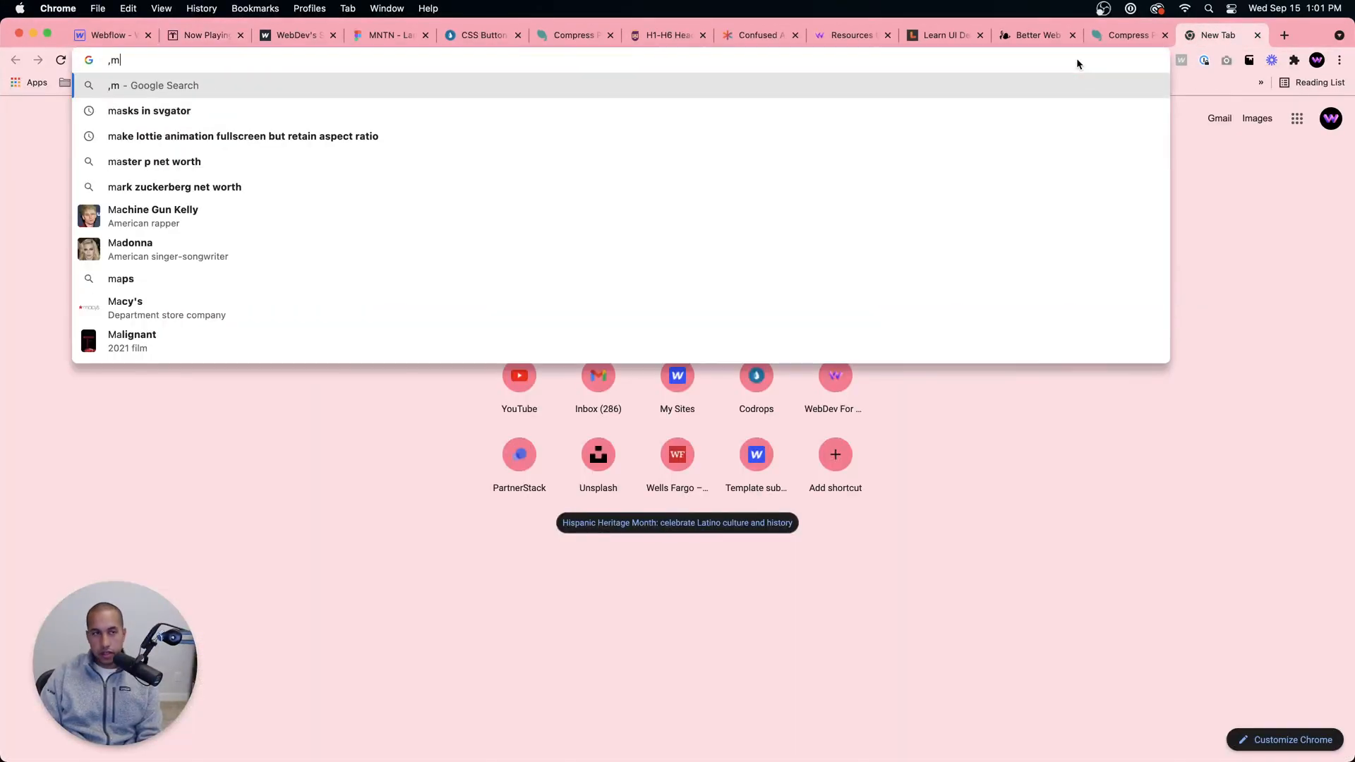
pyautogui.press('BackSpace')
pyautogui.press('BackSpace')
pyautogui.write('am')
pyautogui.press('BackSpace')
pyautogui.press('BackSpace')
pyautogui.write('matth')
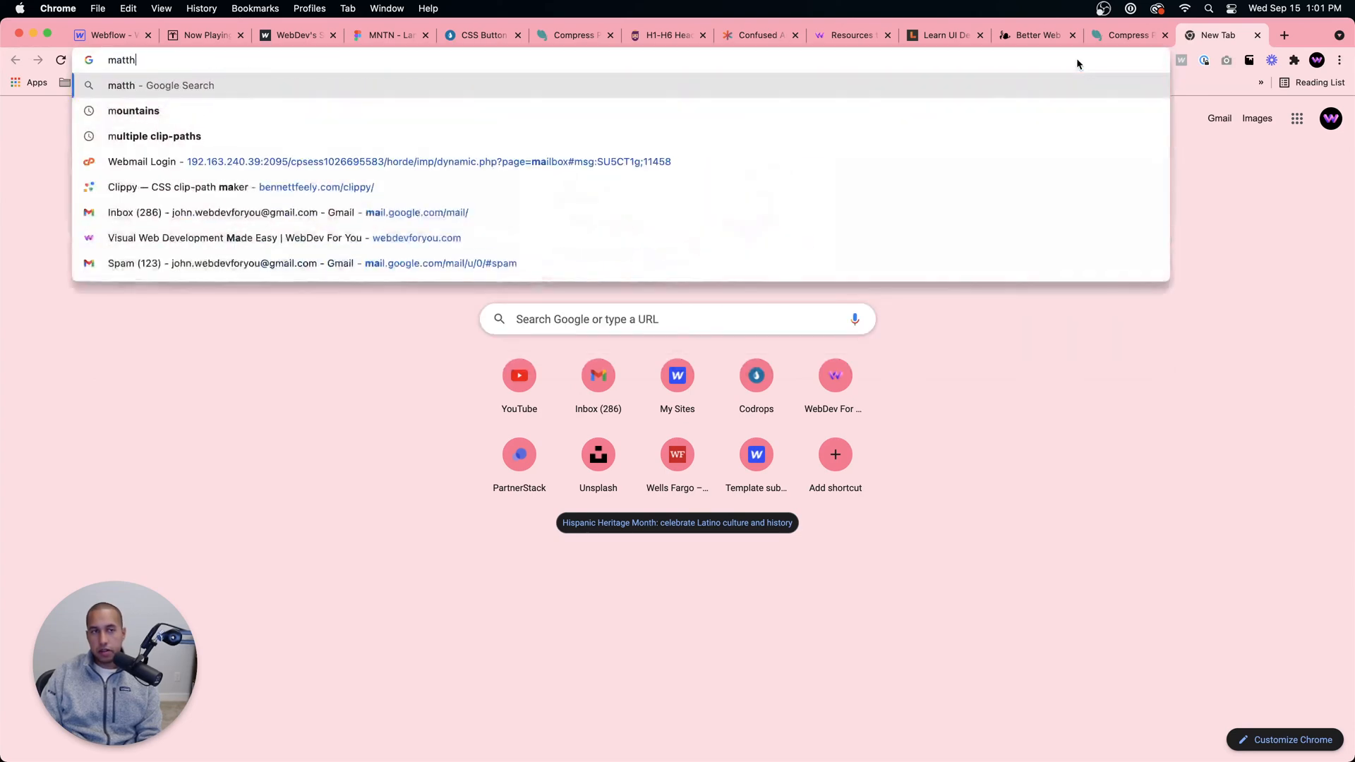
pyautogui.write('ew p munger')
pyautogui.press('Return')
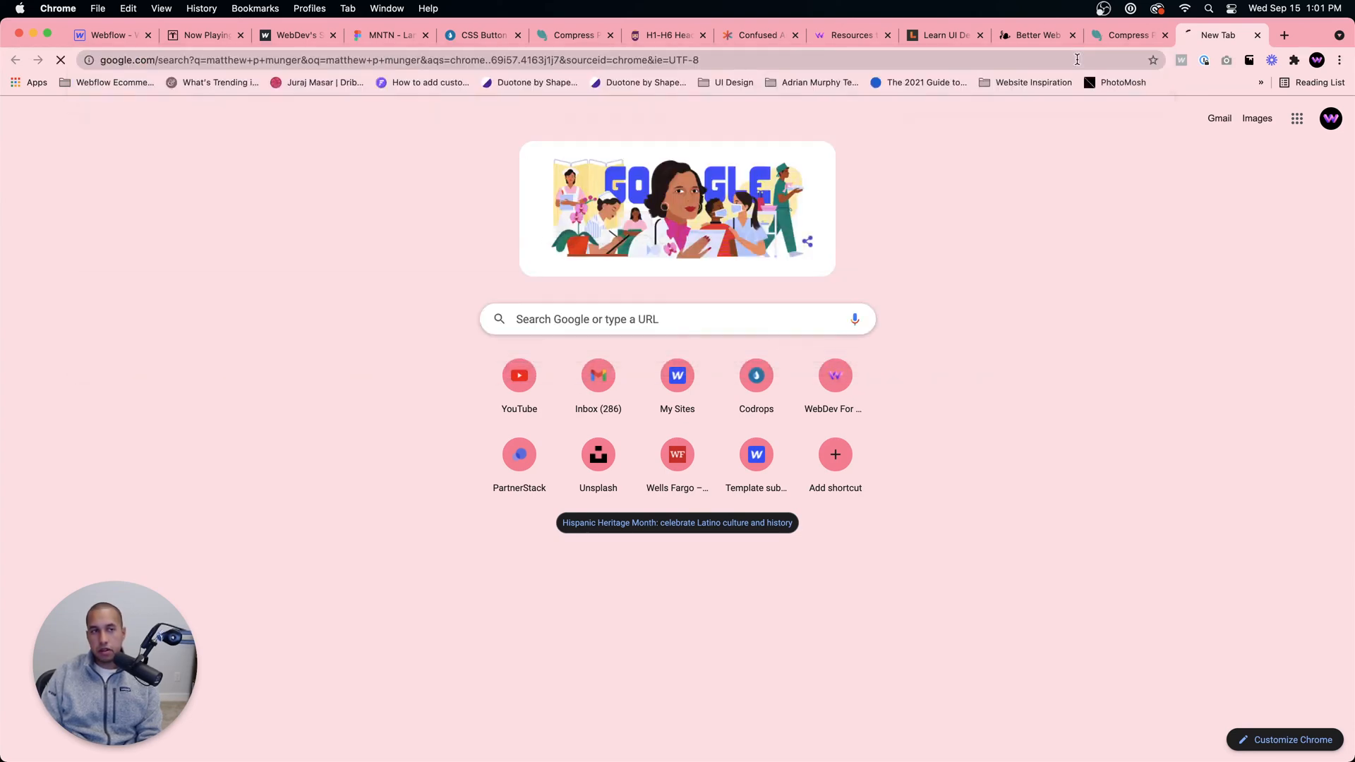
# Step: Visit the designer's personal site from the search results, then return and open their Webflow profile
pyautogui.click(242, 255)
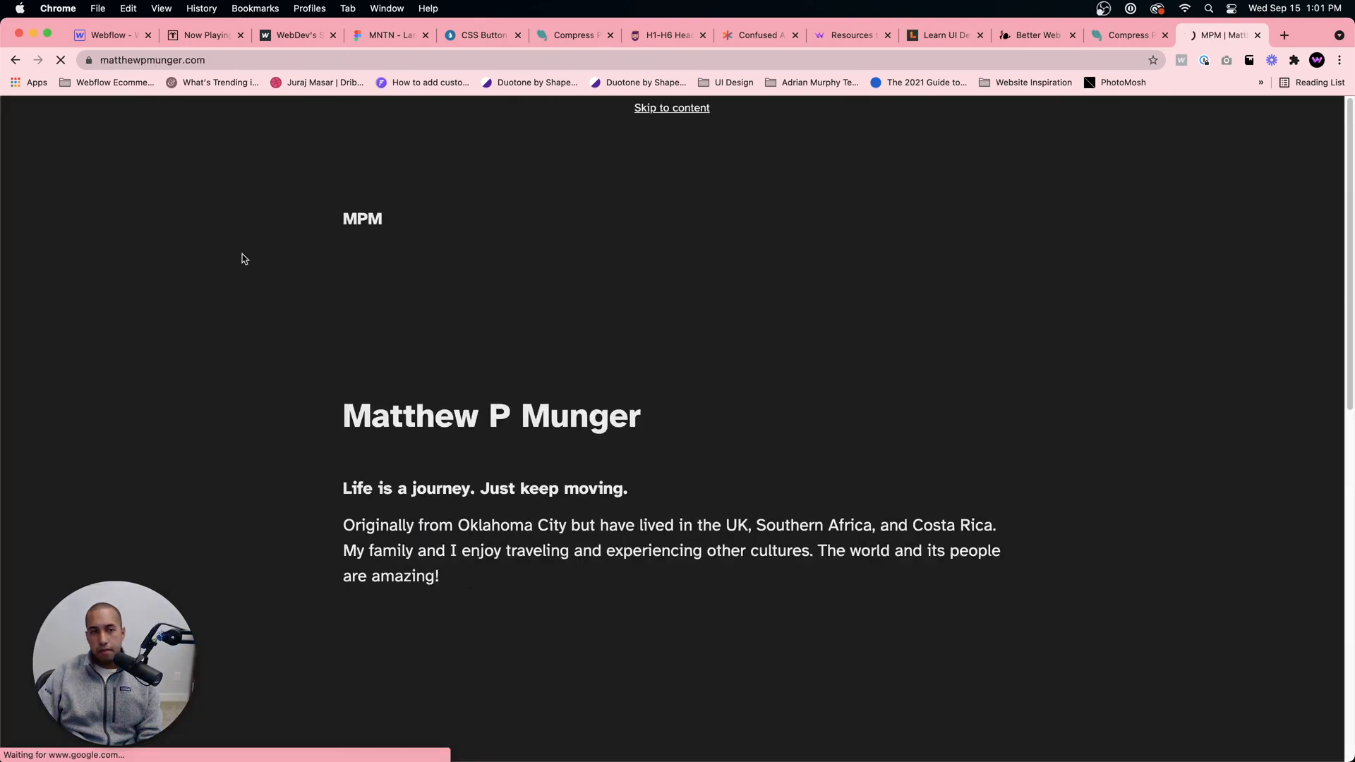
pyautogui.click(16, 60)
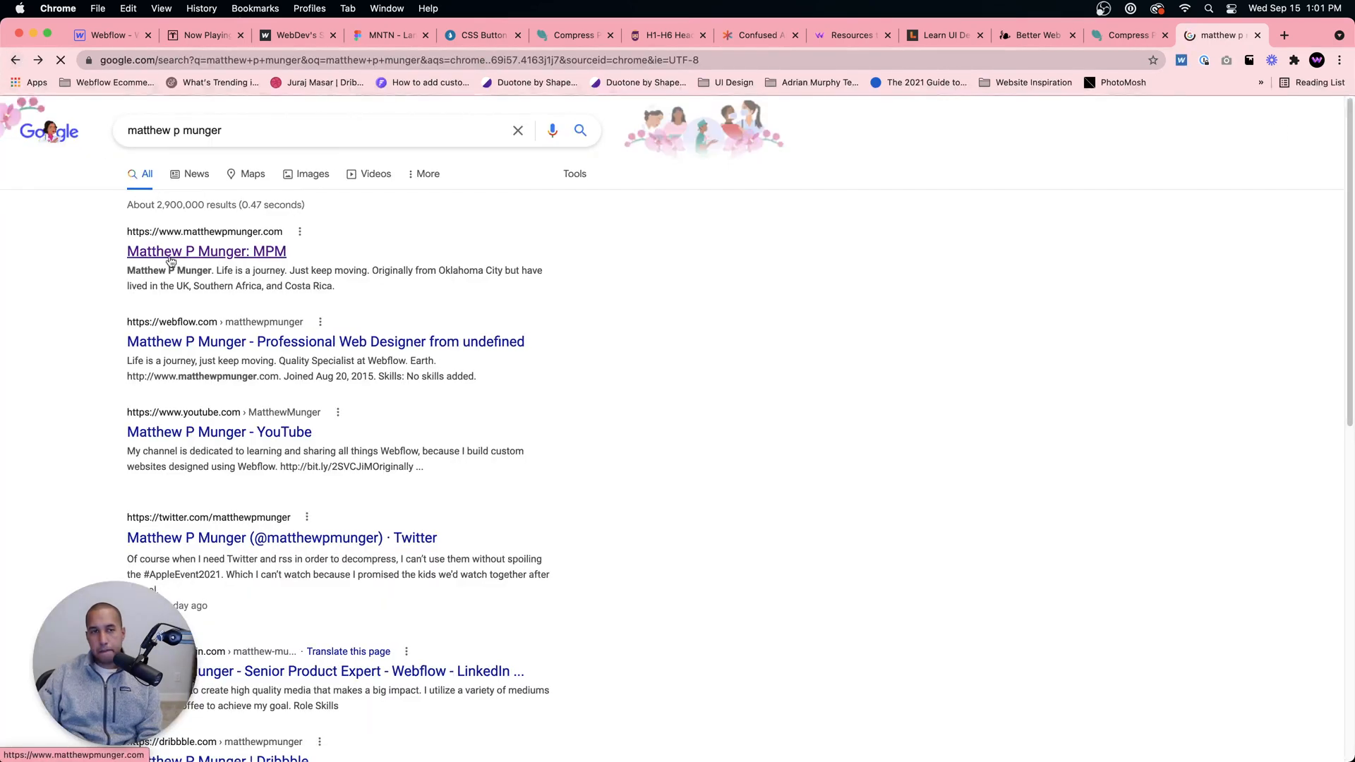
pyautogui.click(208, 346)
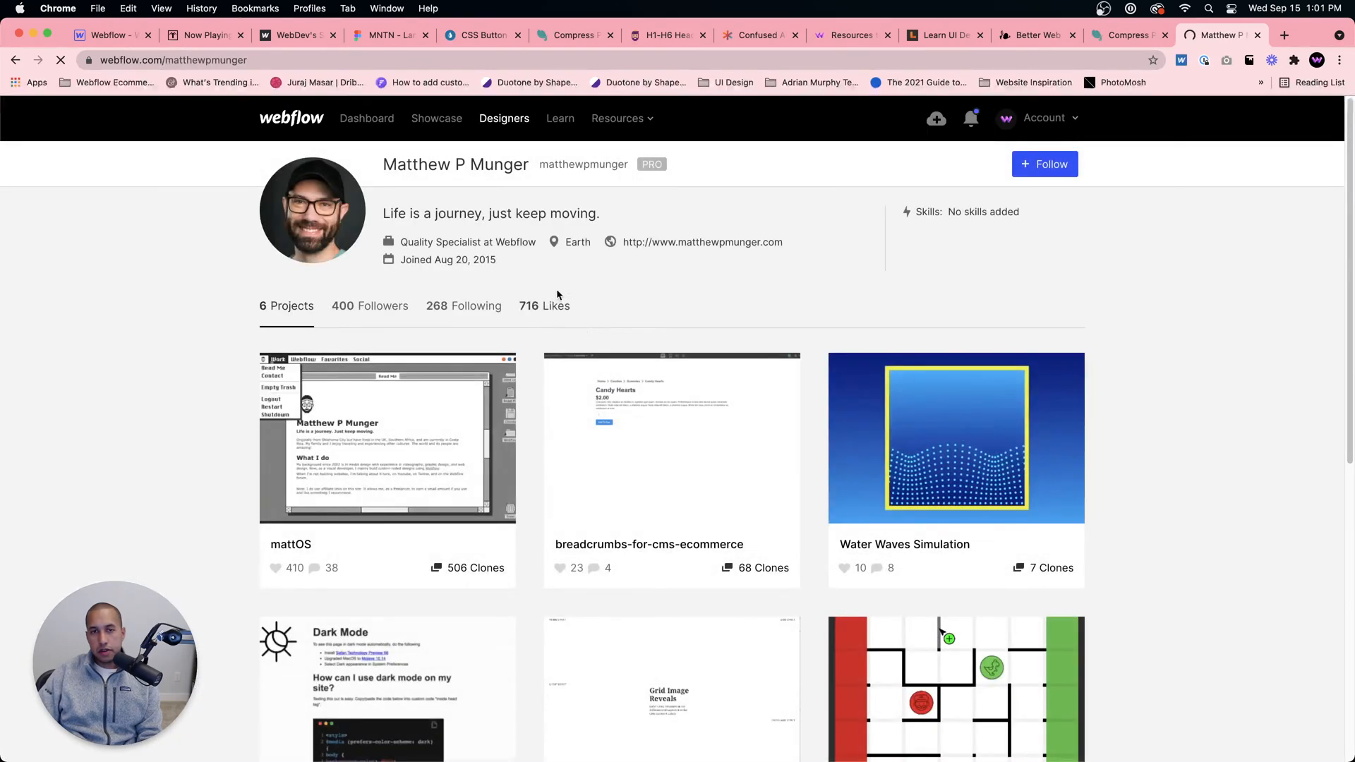
# Step: Open the personal website linked on the designer's Webflow profile and look over its content
pyautogui.click(724, 242)
pyautogui.scroll(-10, 779, 313)
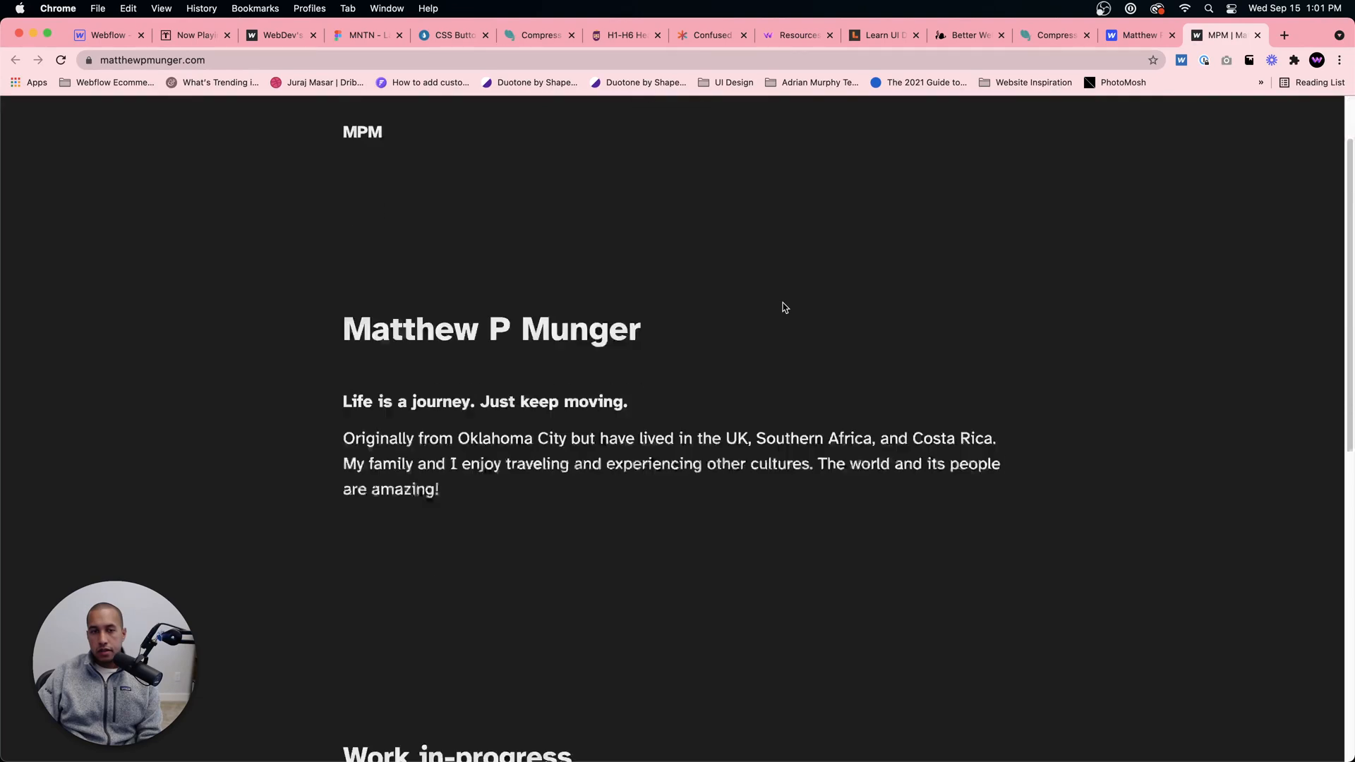
pyautogui.scroll(10, 779, 310)
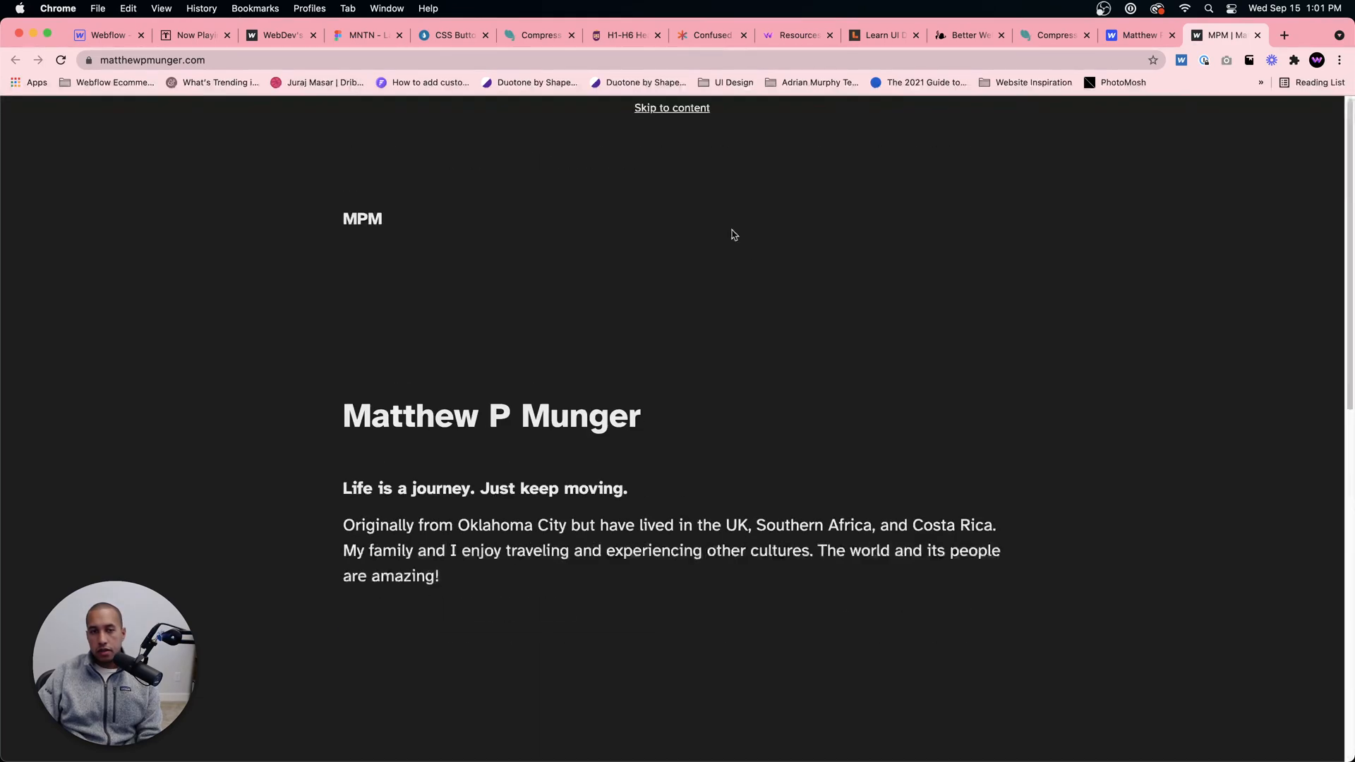
pyautogui.click(675, 106)
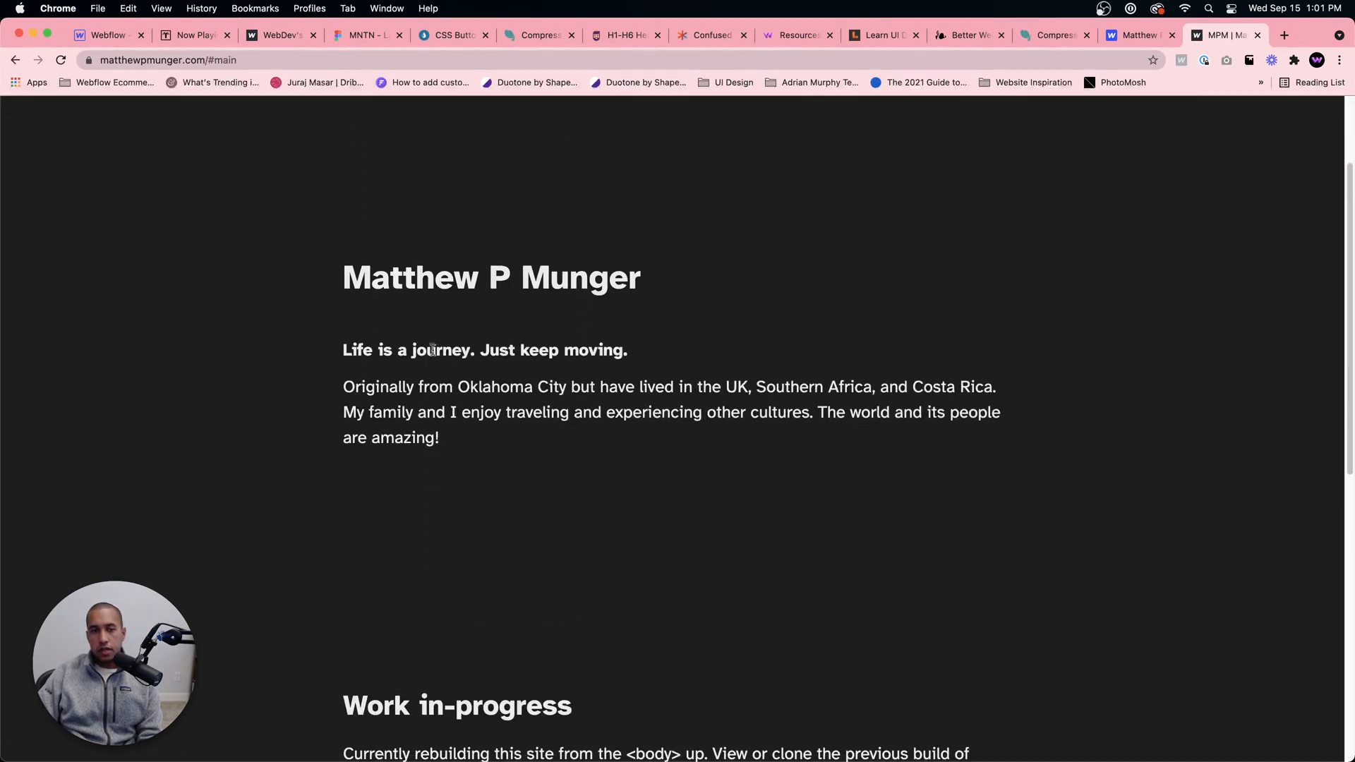
pyautogui.click(17, 59)
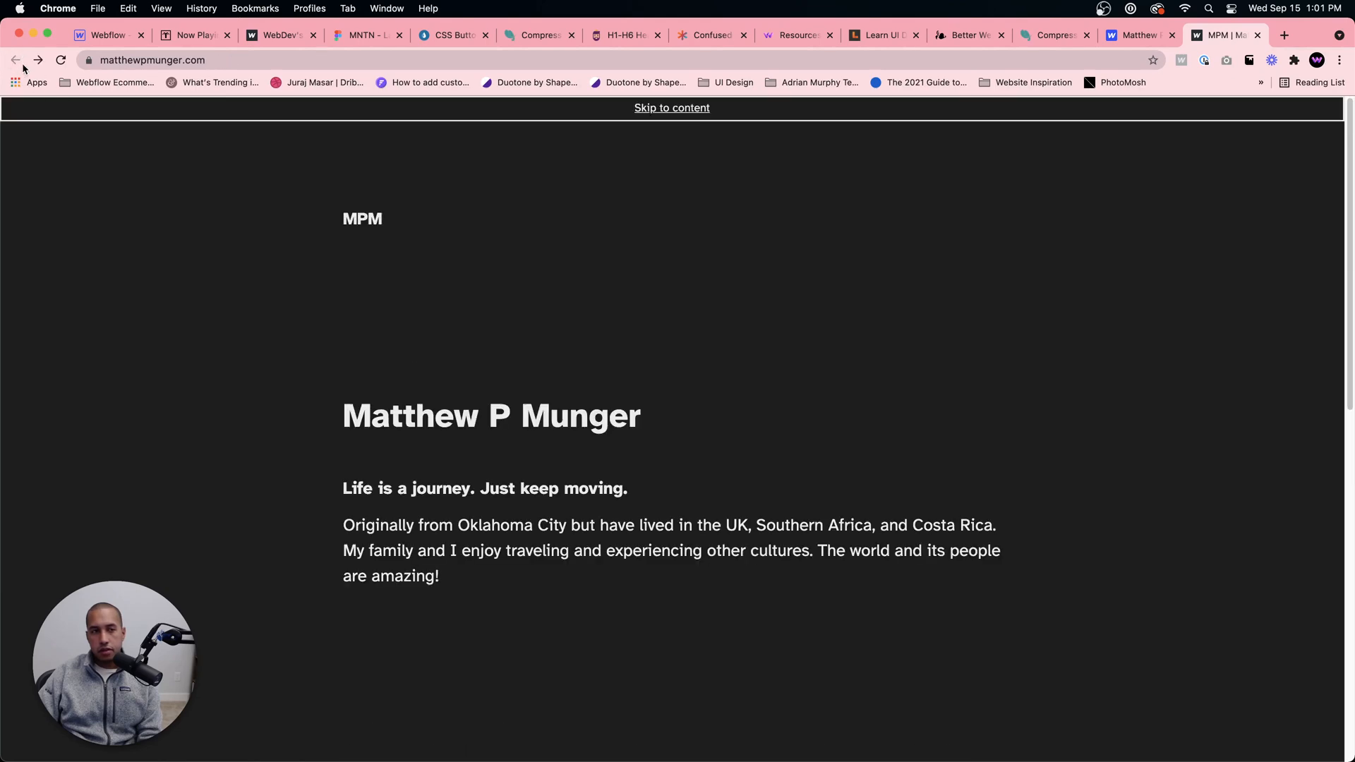
# Step: Return to the designer's Webflow profile, open the mattOS project and explore its live site
pyautogui.click(1134, 35)
pyautogui.scroll(-6, 810, 295)
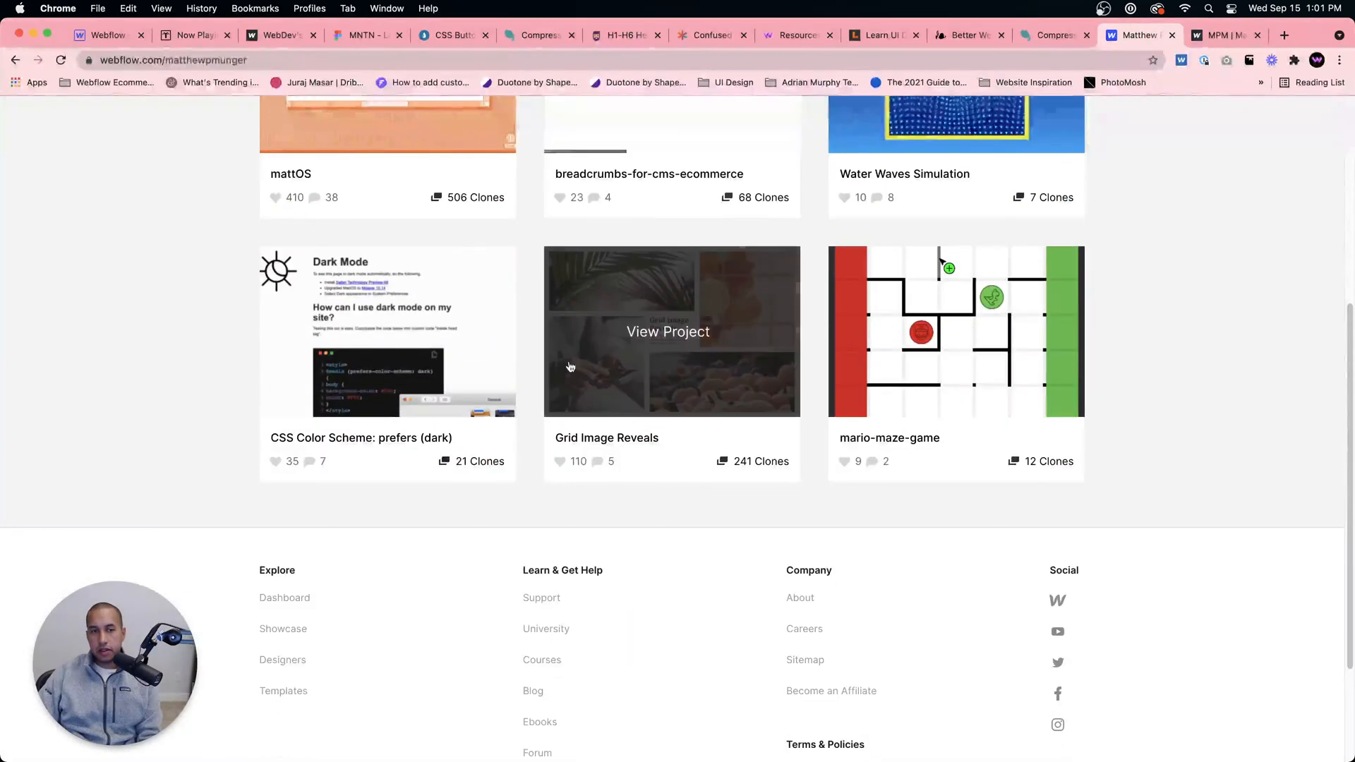
pyautogui.scroll(5, 628, 433)
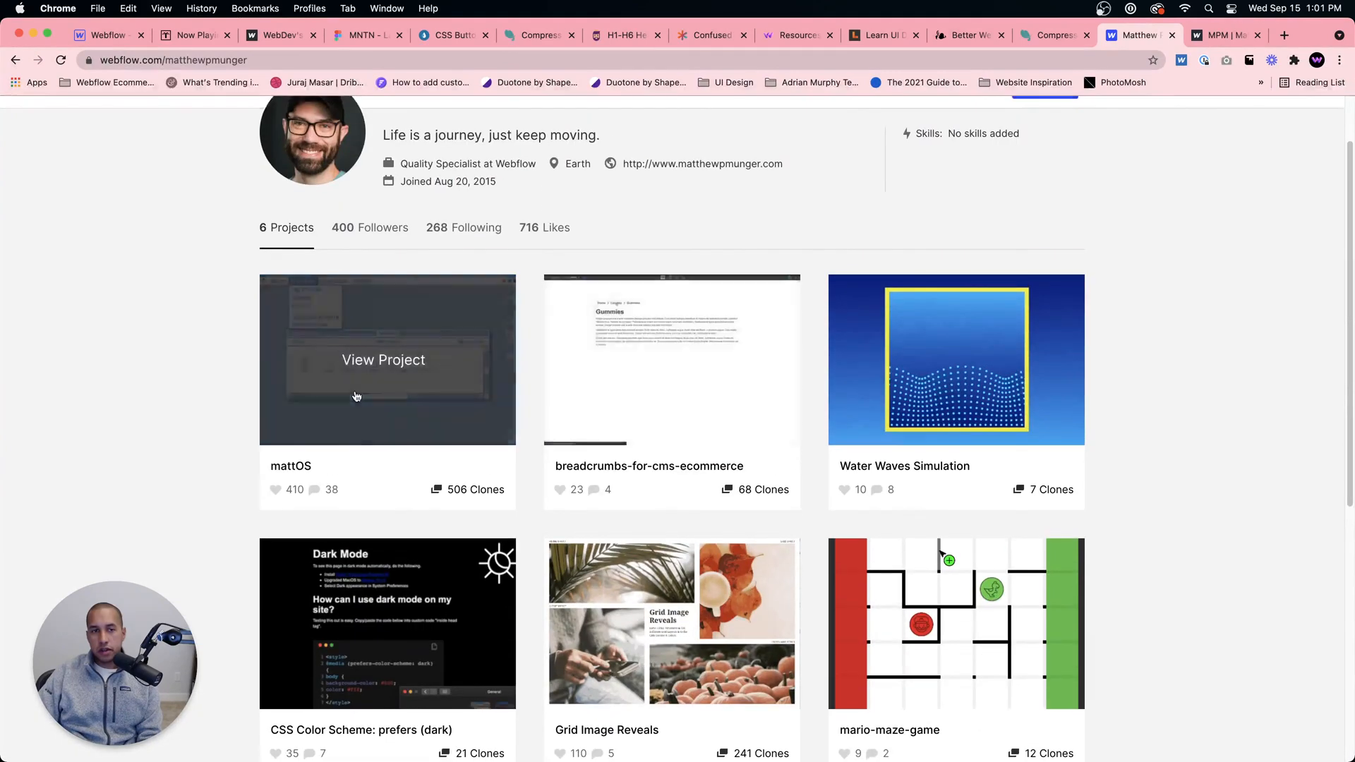
pyautogui.click(481, 318)
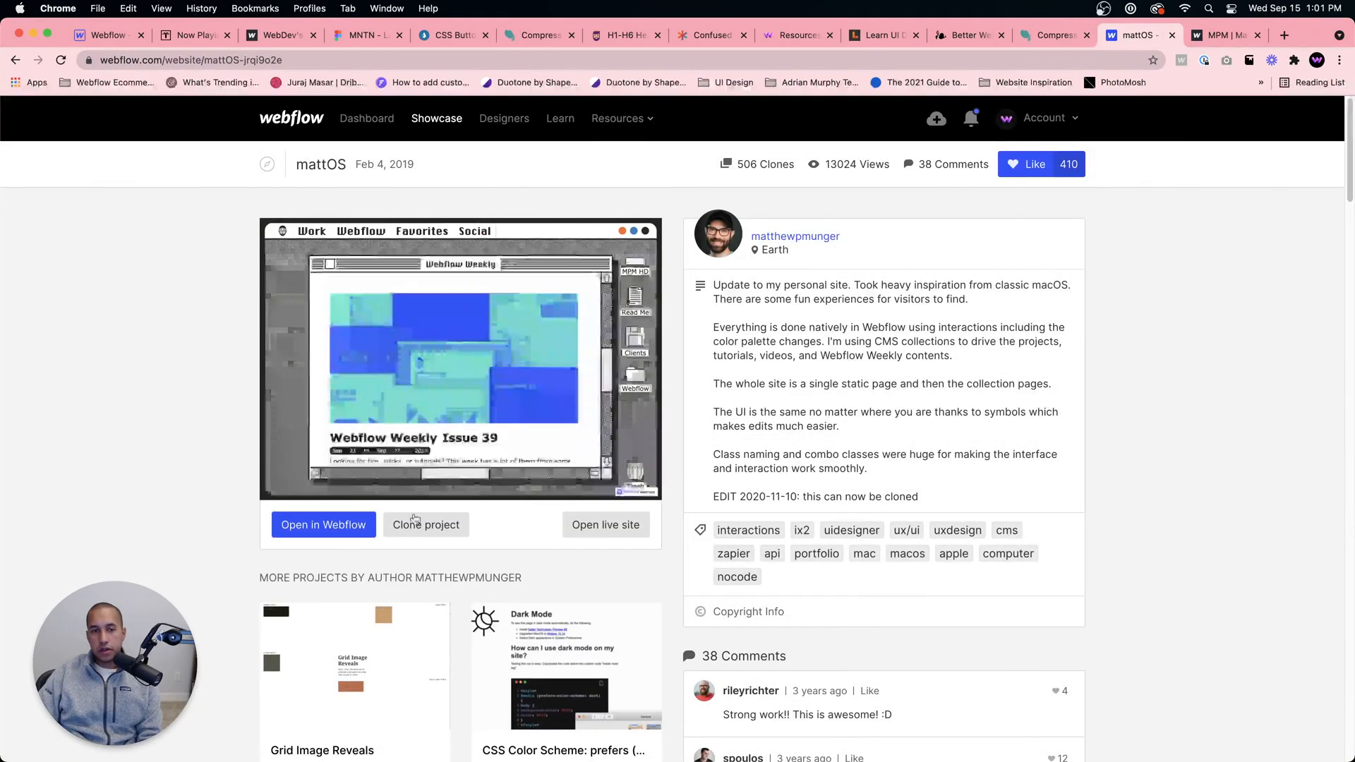
pyautogui.click(599, 525)
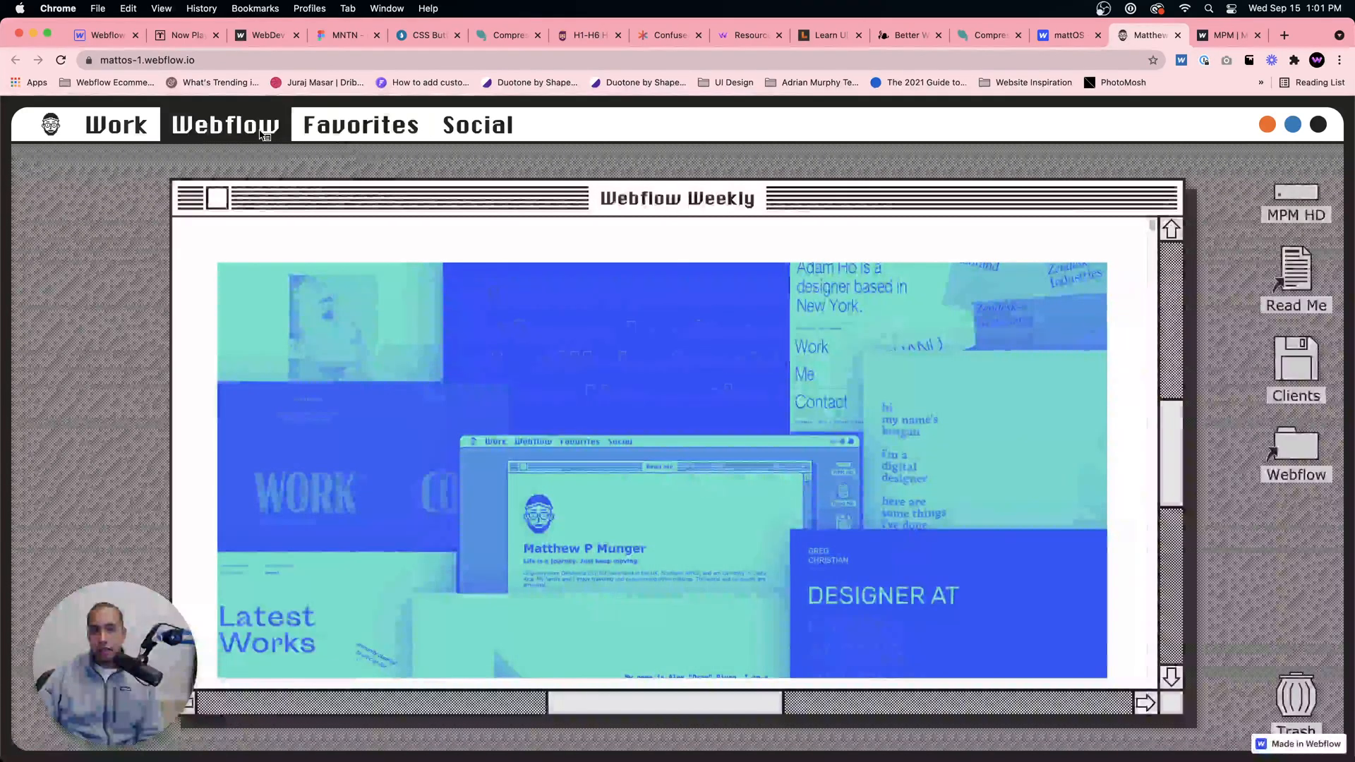
pyautogui.click(263, 127)
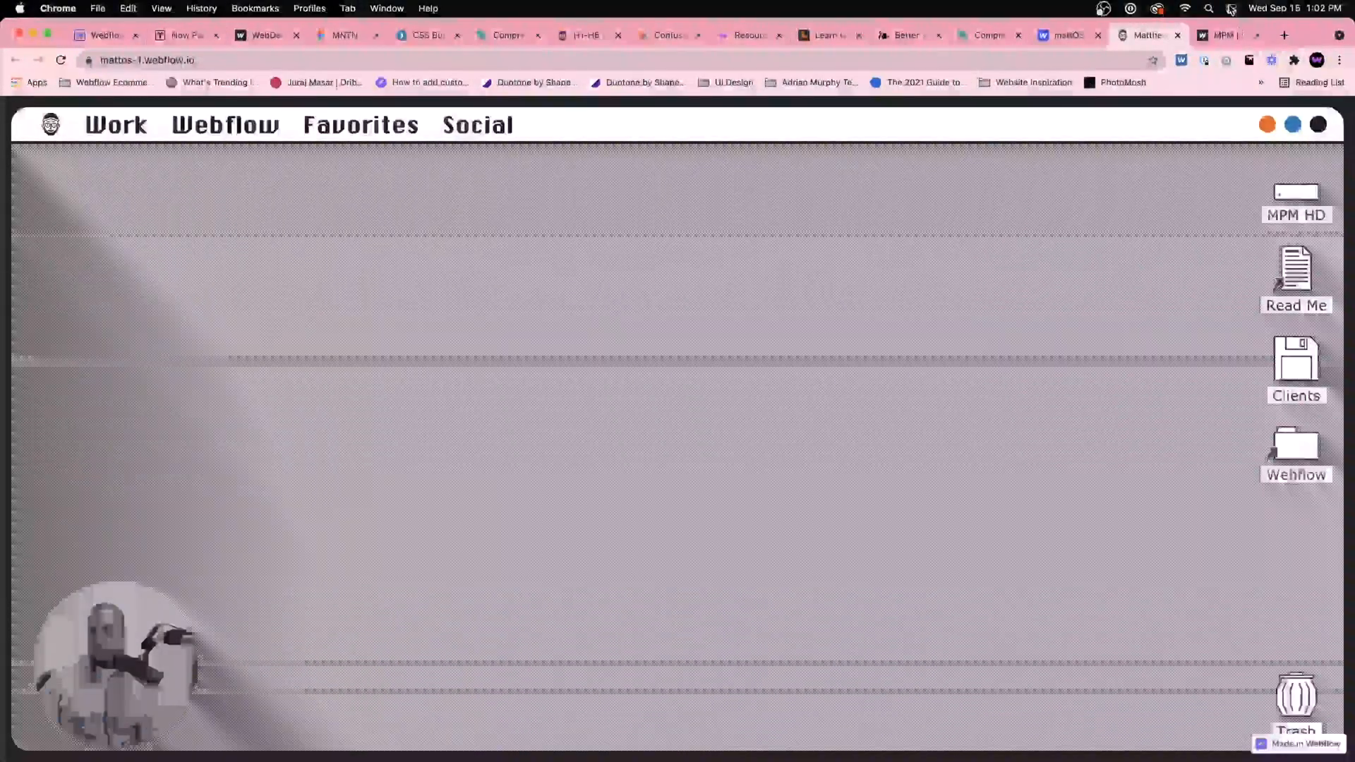
pyautogui.click(907, 35)
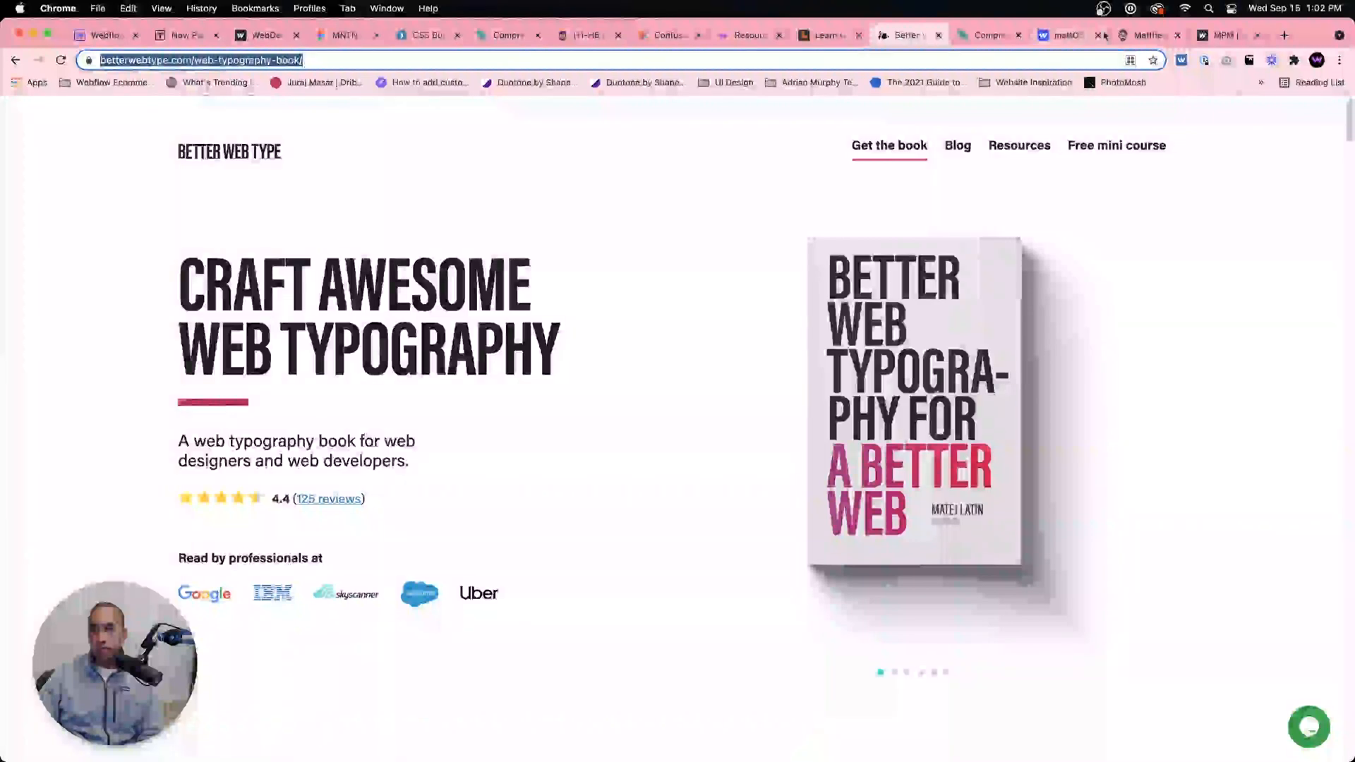
pyautogui.click(1146, 35)
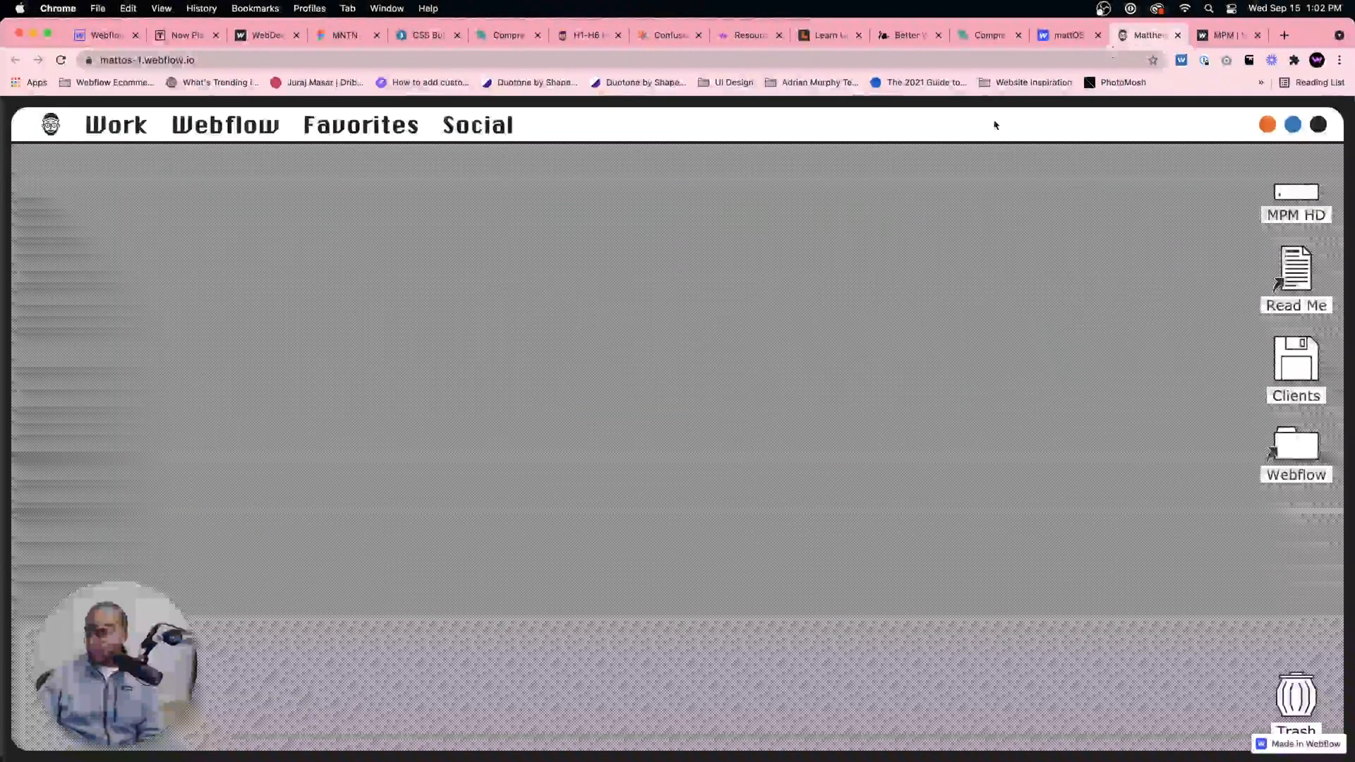
pyautogui.click(182, 35)
# Step: Open the published webflow.io site from the Designer and review the hero and the spacing of sections 01, 02 and 03
pyautogui.click(106, 37)
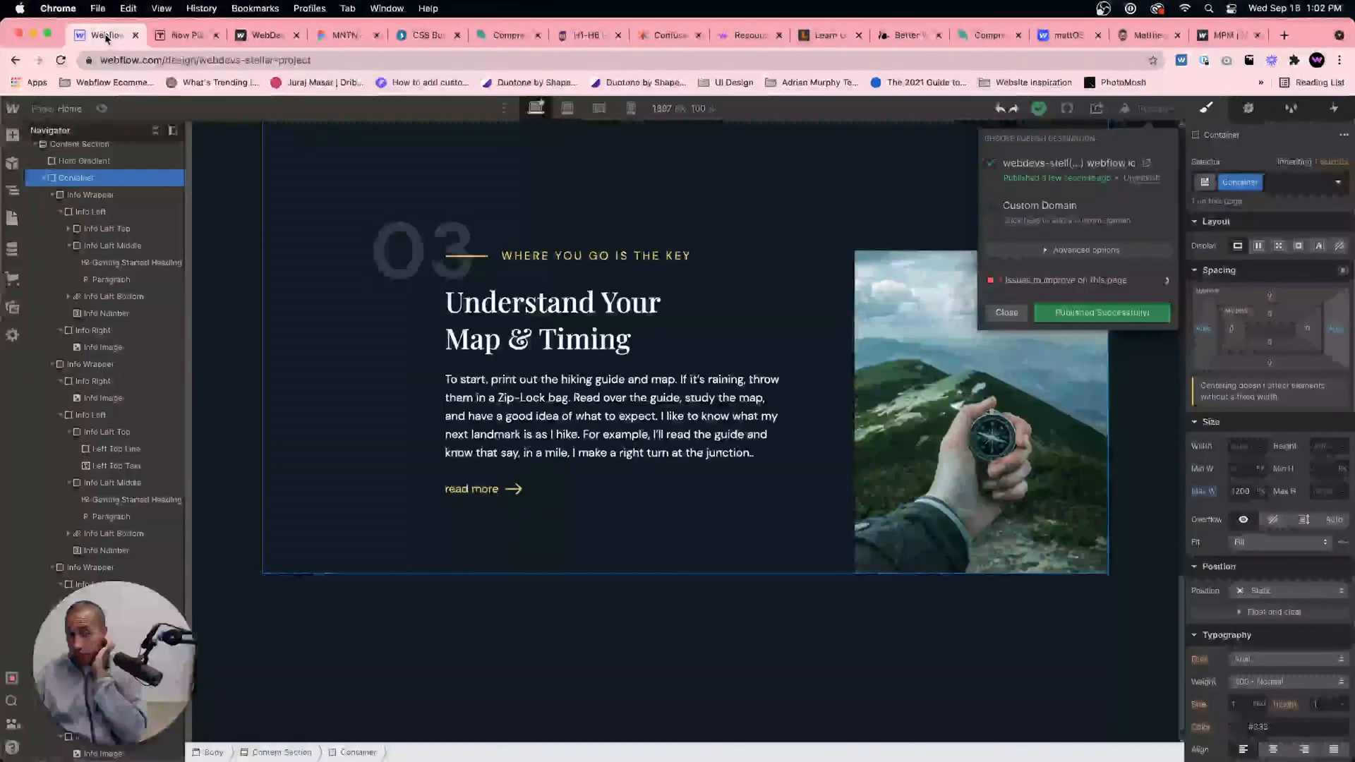
pyautogui.click(1145, 163)
pyautogui.scroll(-10, 755, 320)
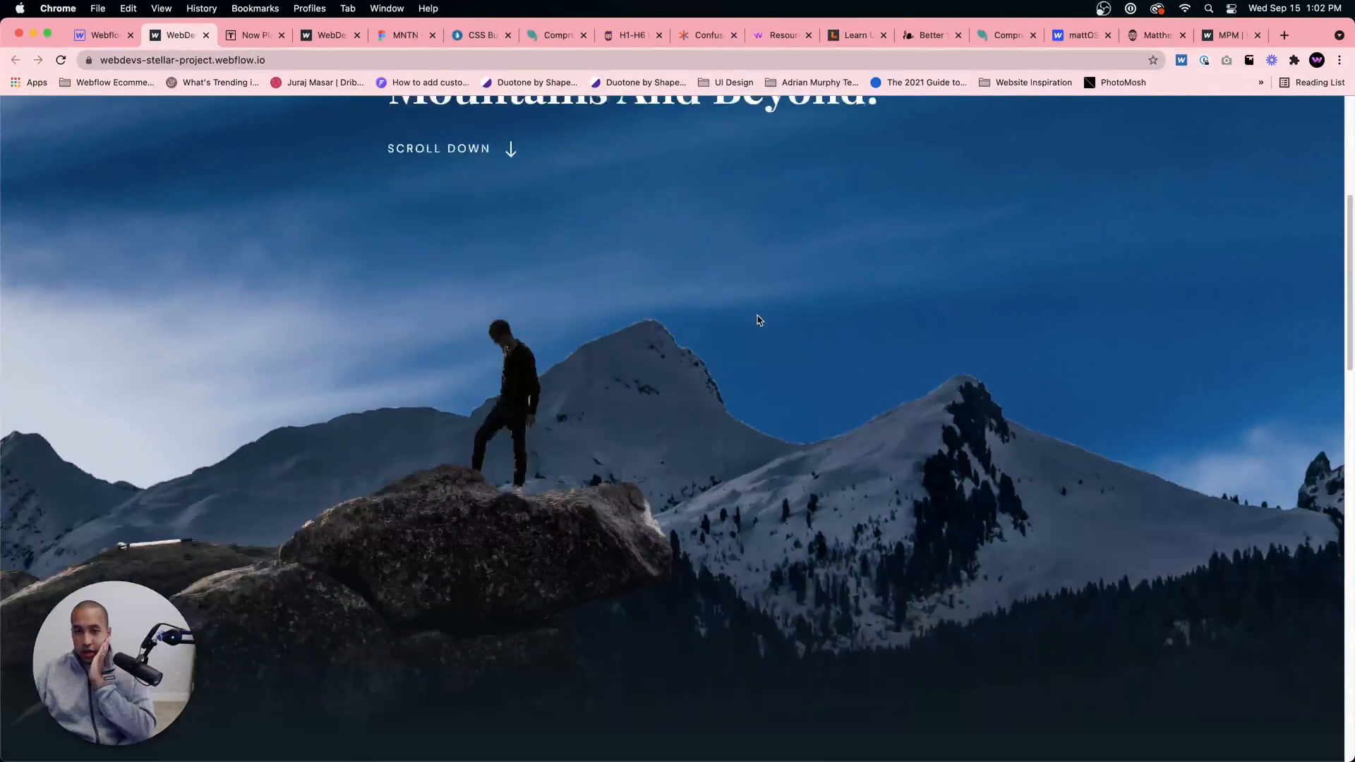
pyautogui.scroll(-8, 759, 320)
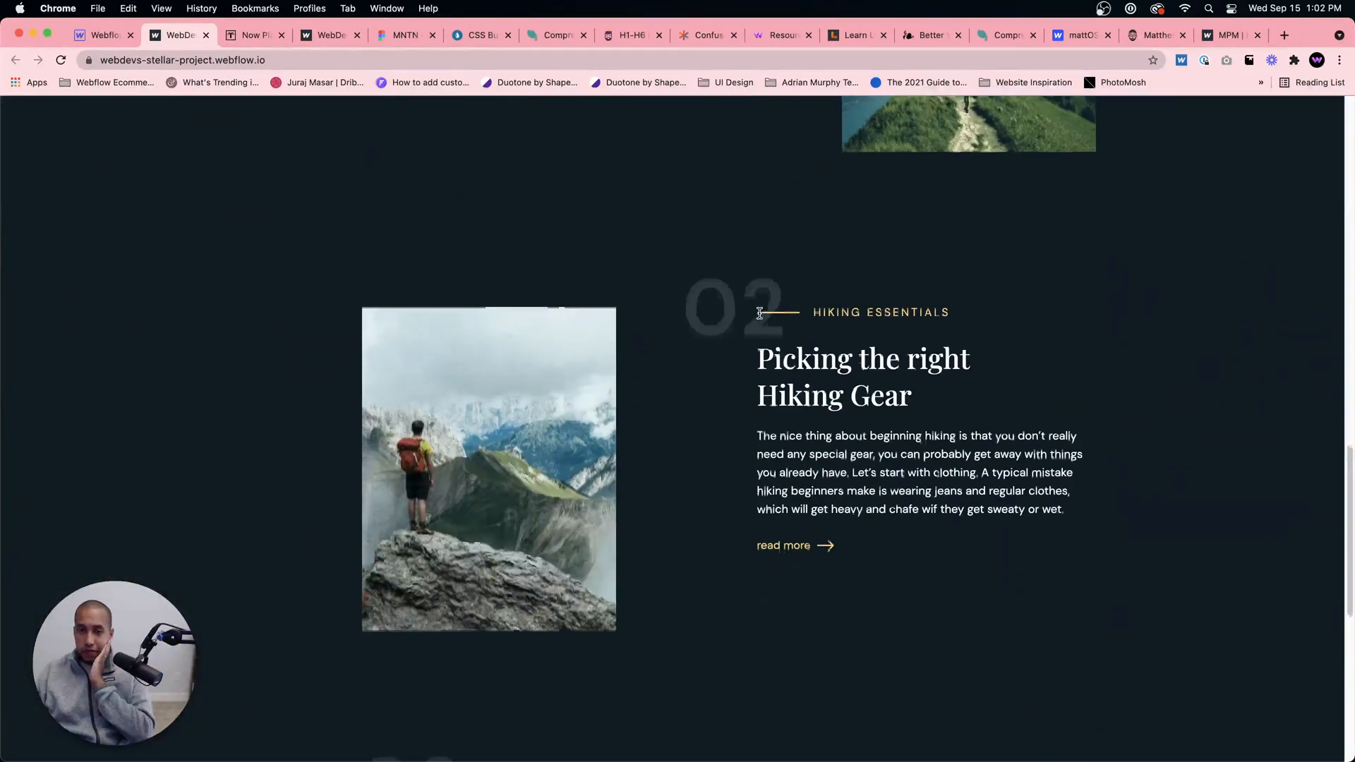
pyautogui.scroll(6, 768, 309)
pyautogui.scroll(-9, 768, 309)
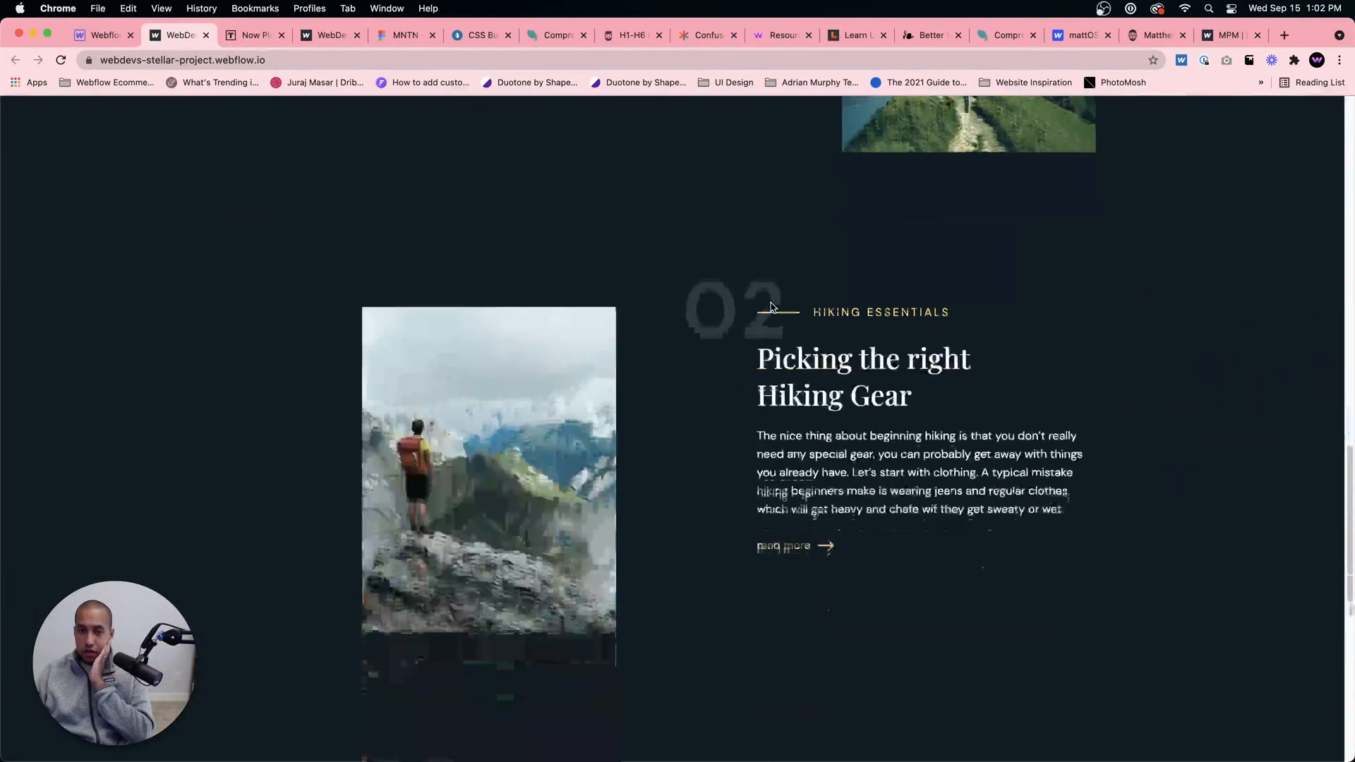
pyautogui.scroll(-5, 769, 306)
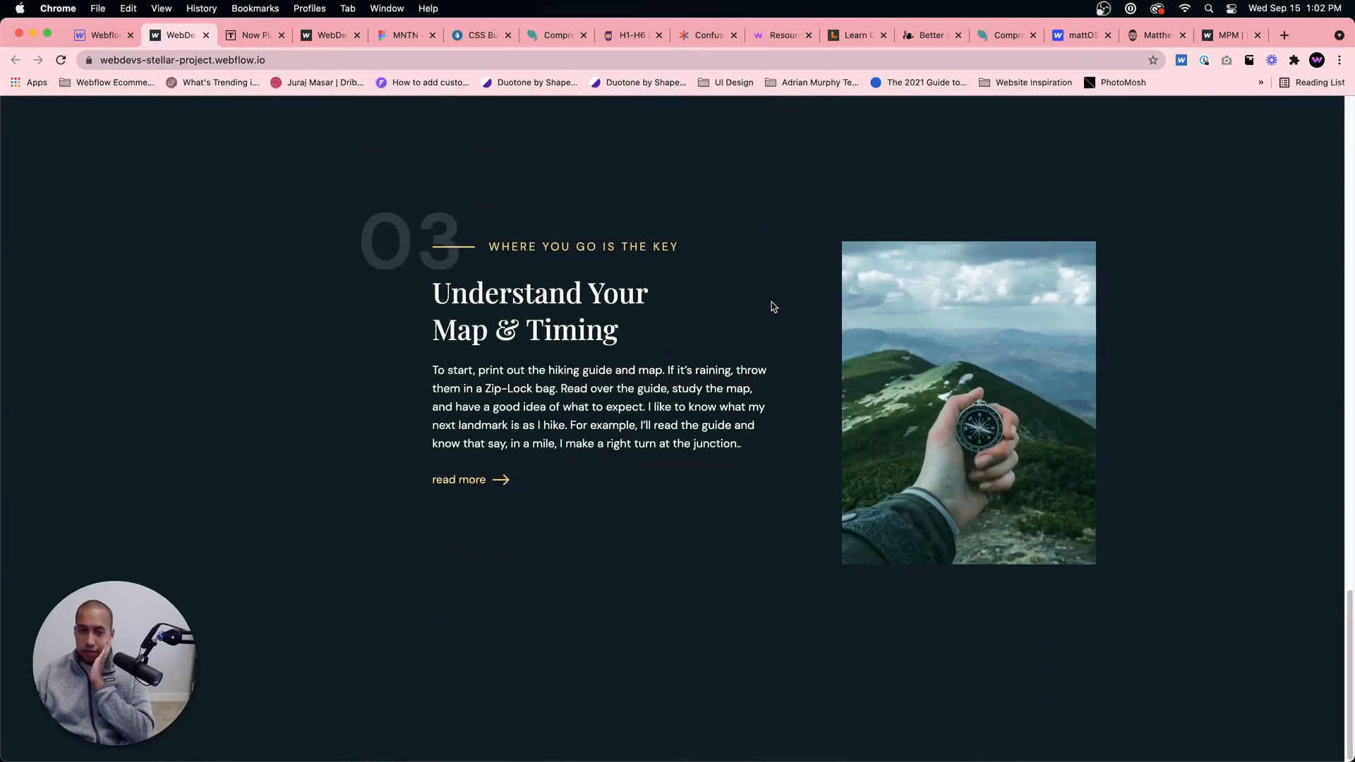
pyautogui.scroll(4, 773, 304)
pyautogui.scroll(15, 775, 301)
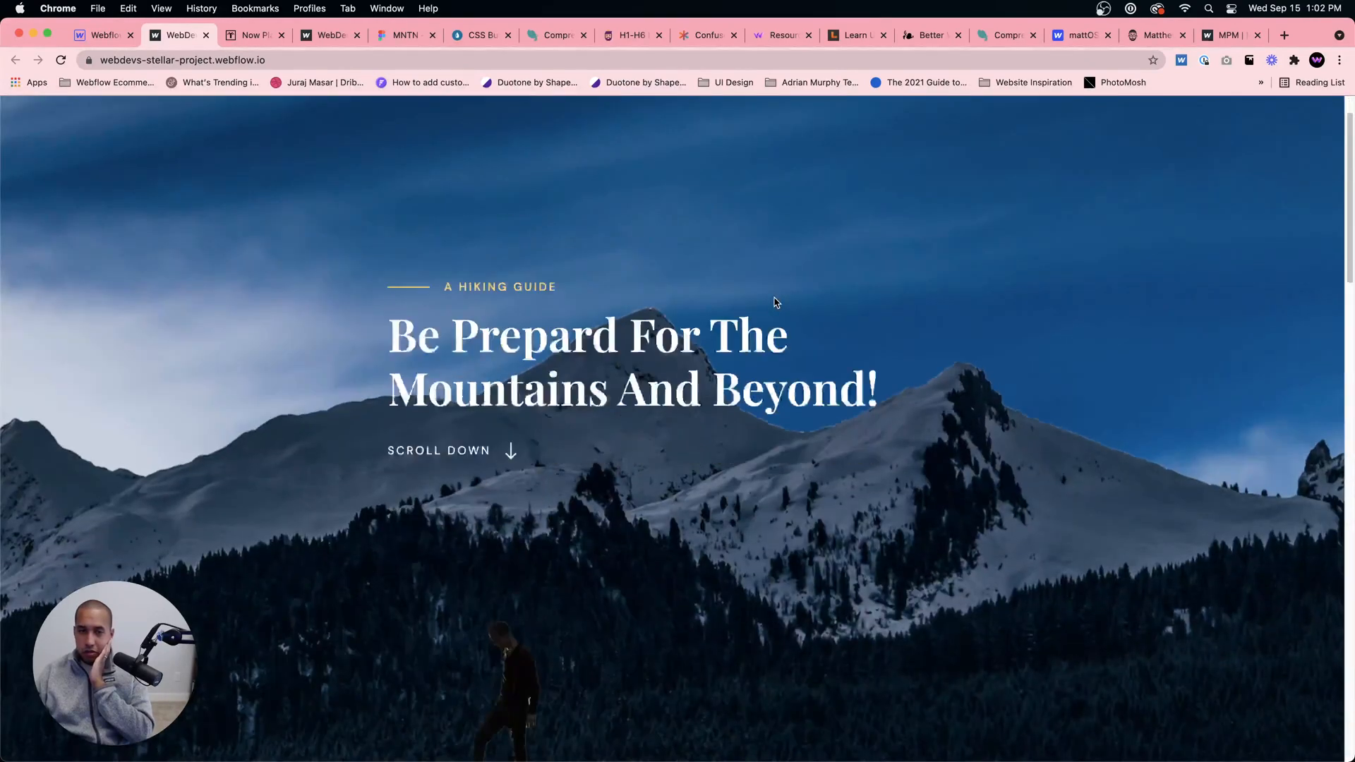
pyautogui.scroll(-5, 778, 302)
pyautogui.scroll(-8, 778, 303)
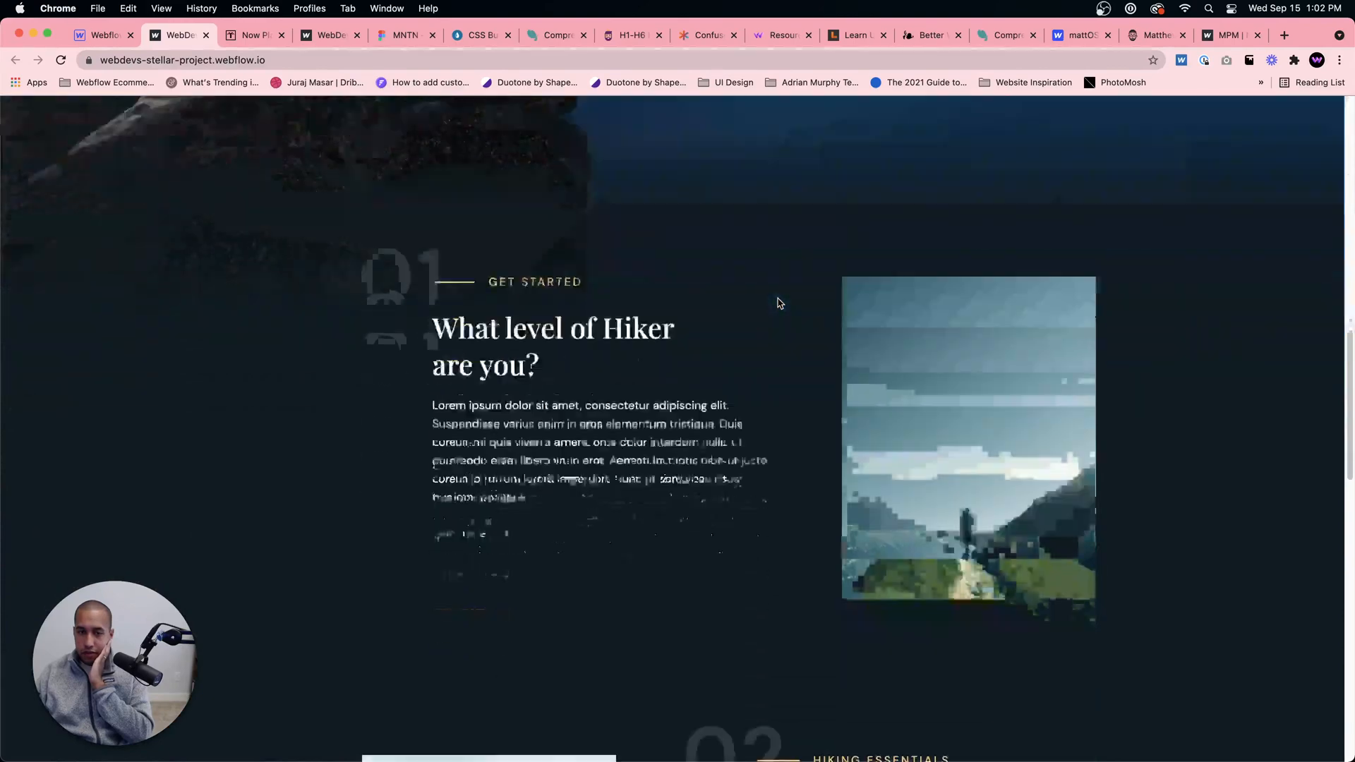
pyautogui.scroll(5, 780, 303)
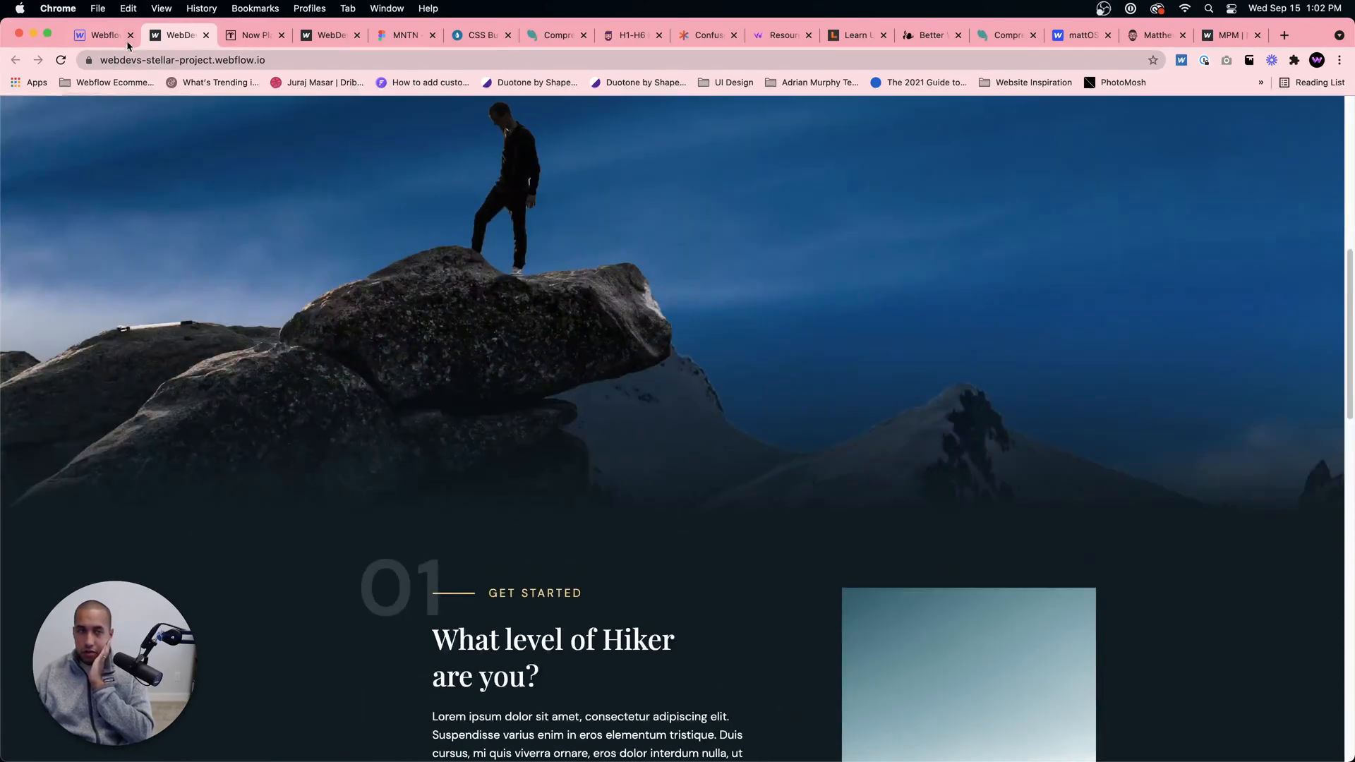
# Step: Set the Content Section's top padding to 200 in the Designer and check the spacing between the hero and section 01
pyautogui.click(127, 44)
pyautogui.scroll(20, 283, 275)
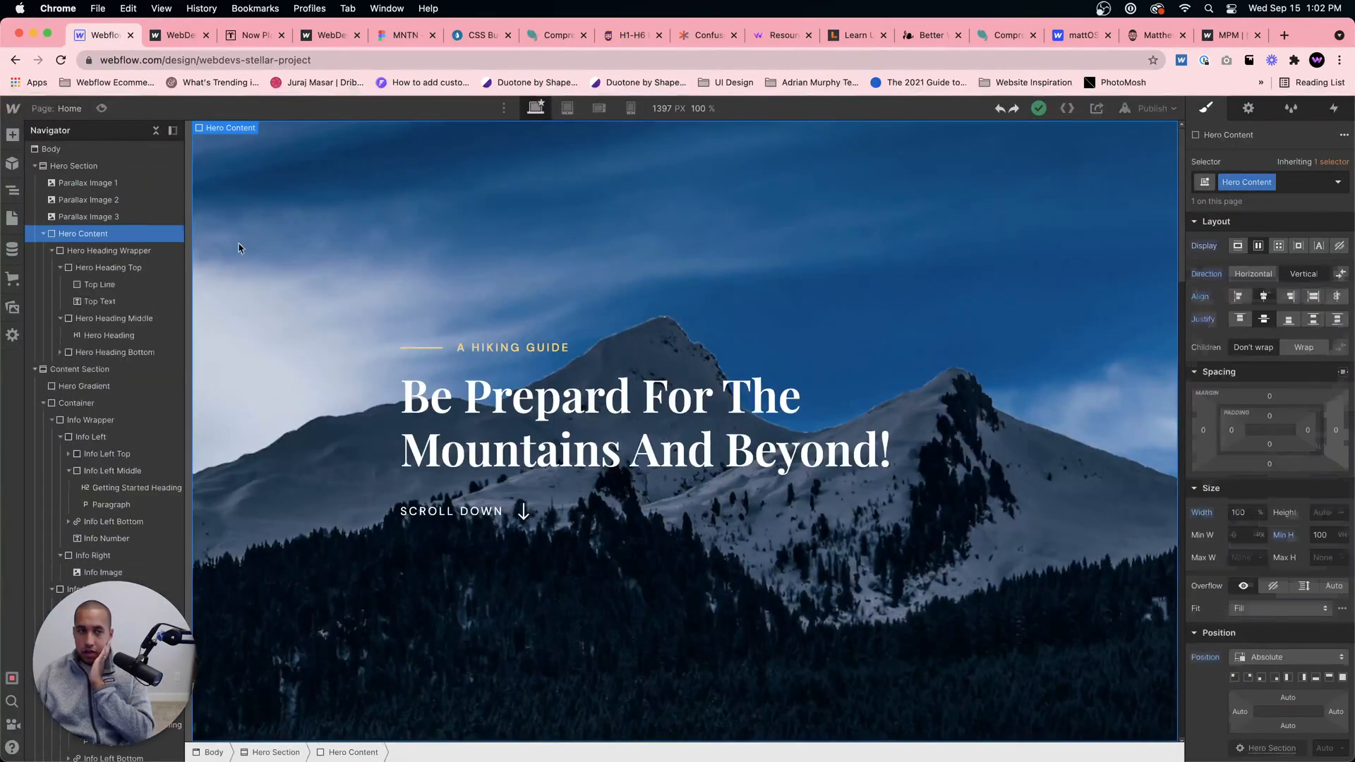
pyautogui.scroll(-5, 254, 257)
pyautogui.click(266, 504)
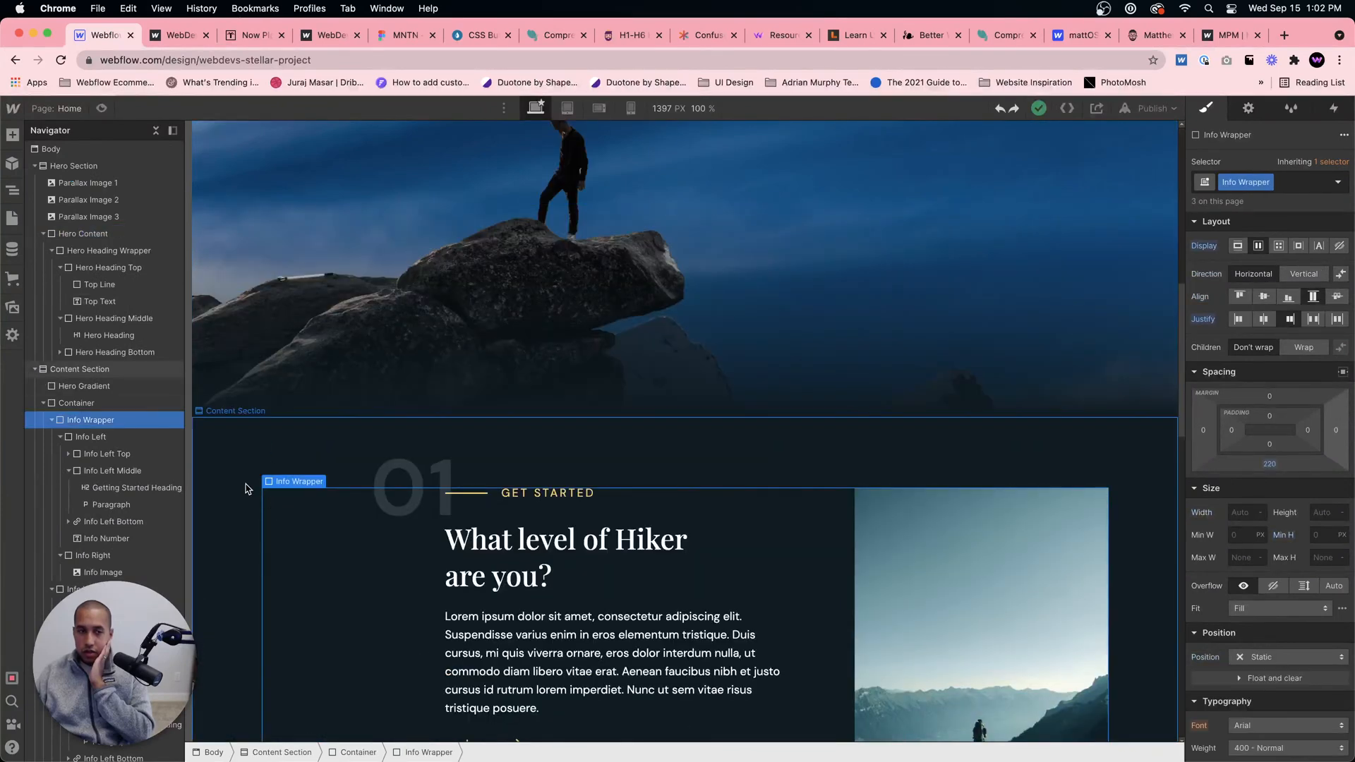
pyautogui.click(245, 488)
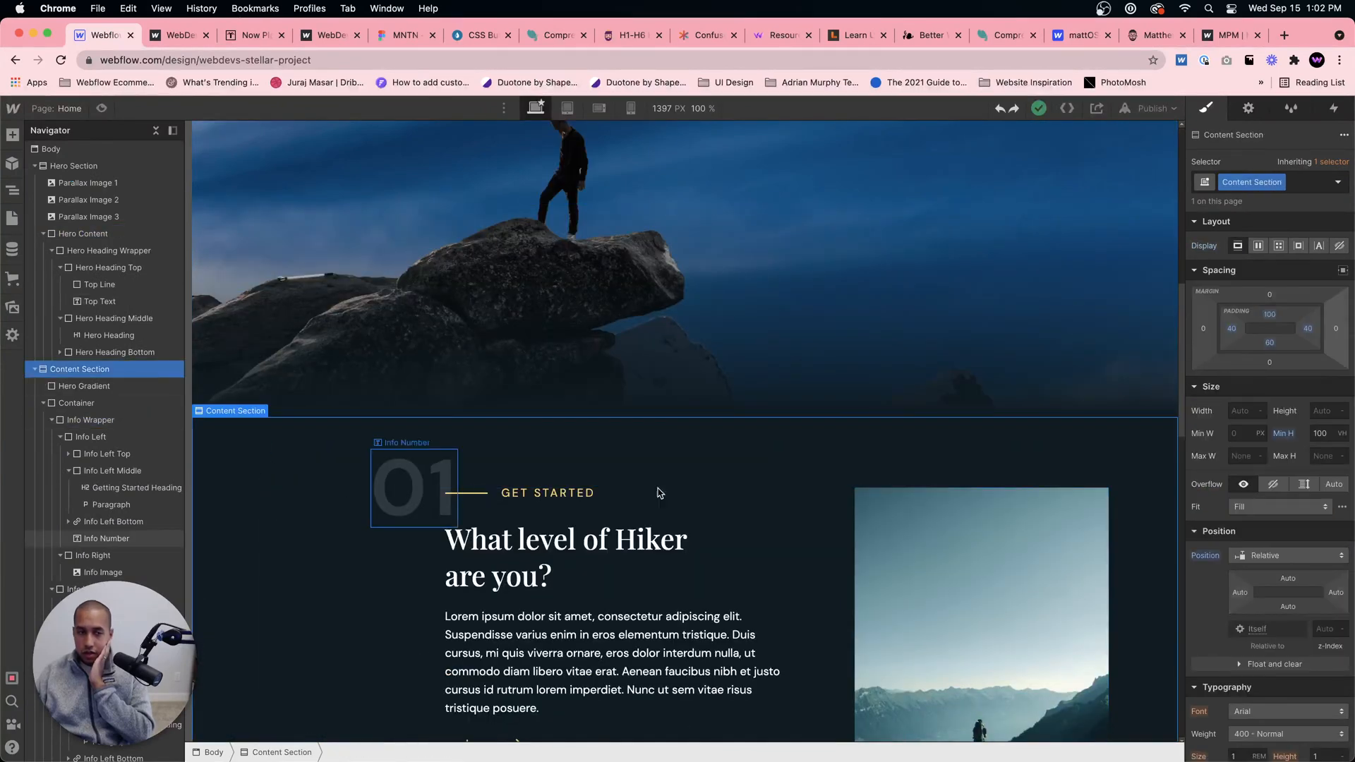
pyautogui.click(1268, 315)
pyautogui.write('200')
pyautogui.press('Return')
pyautogui.scroll(-5, 544, 559)
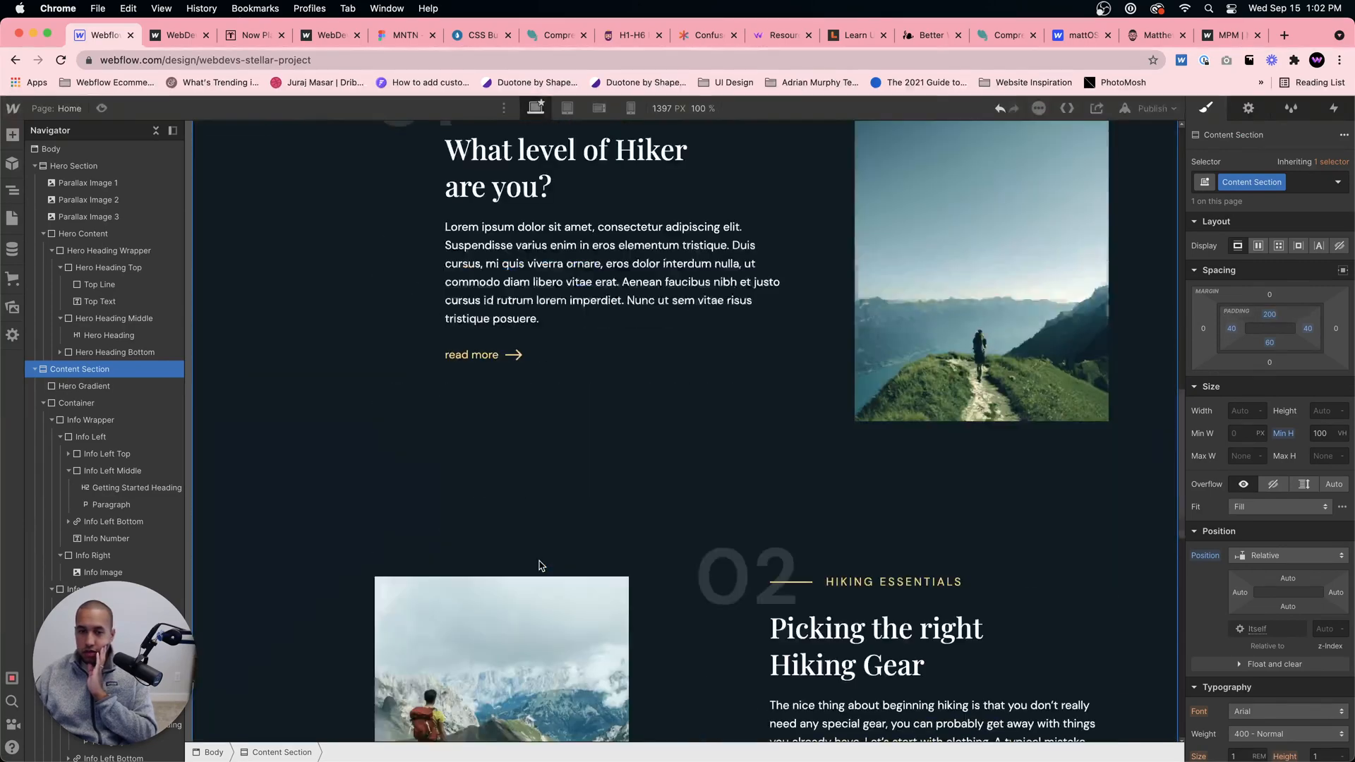
pyautogui.scroll(8, 553, 619)
pyautogui.scroll(3, 554, 537)
pyautogui.scroll(-5, 551, 538)
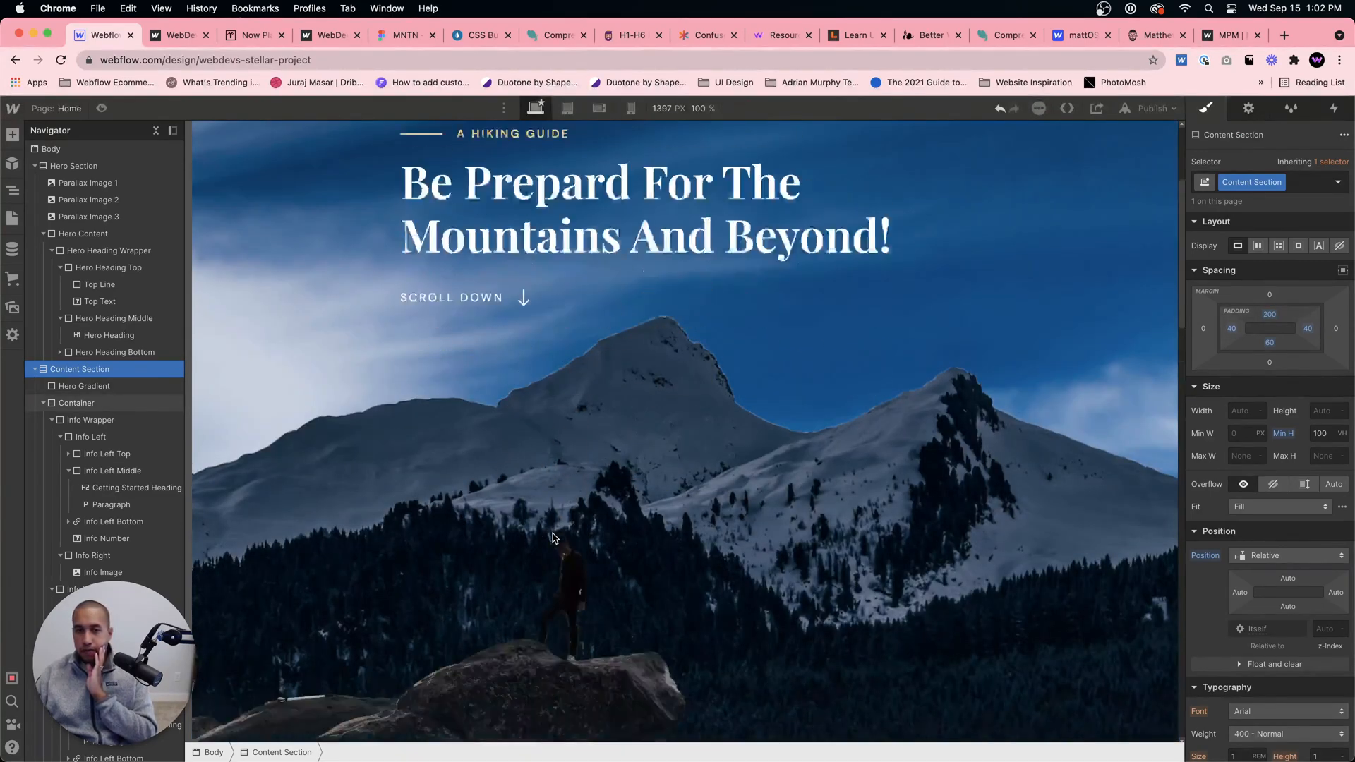
pyautogui.scroll(6, 550, 538)
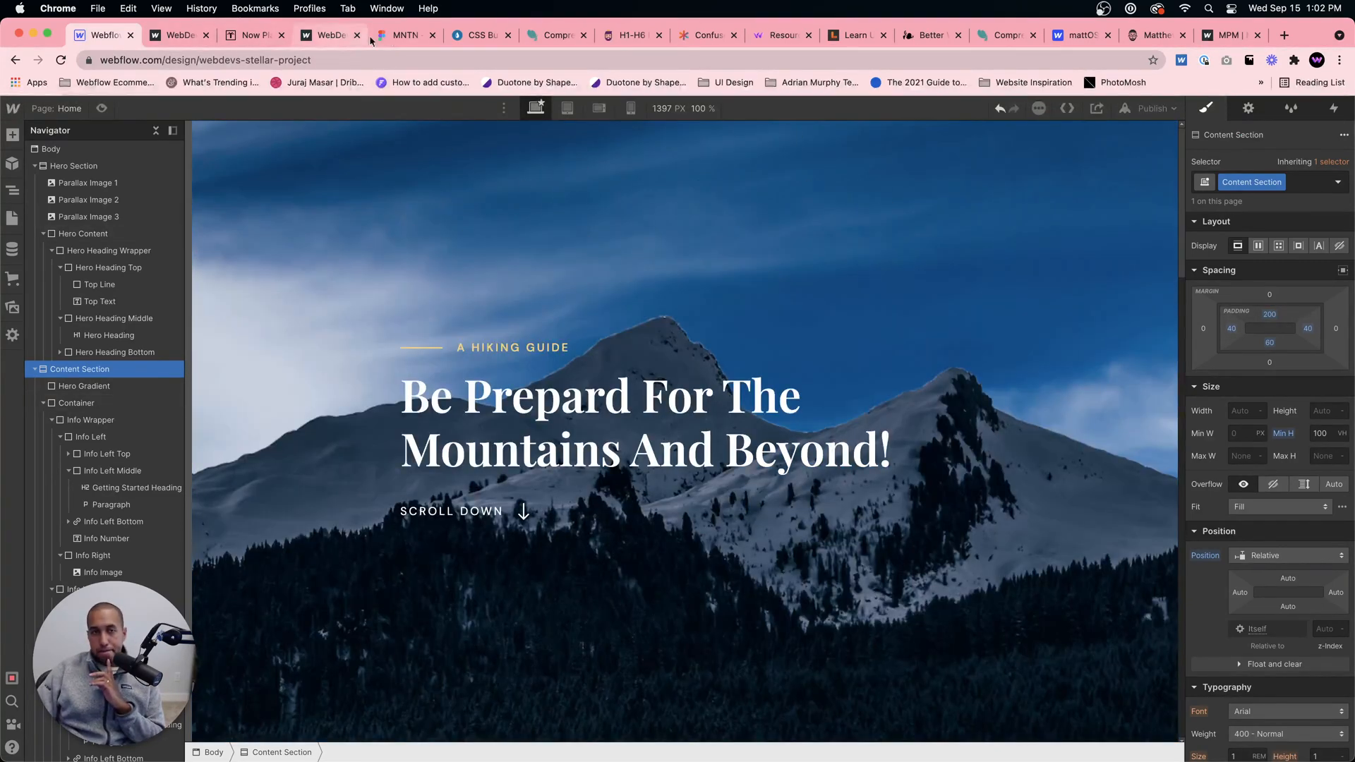
# Step: Reopen the closed MNTN Landing Page Figma file and examine the header area of the design
pyautogui.click(432, 35)
pyautogui.click(202, 8)
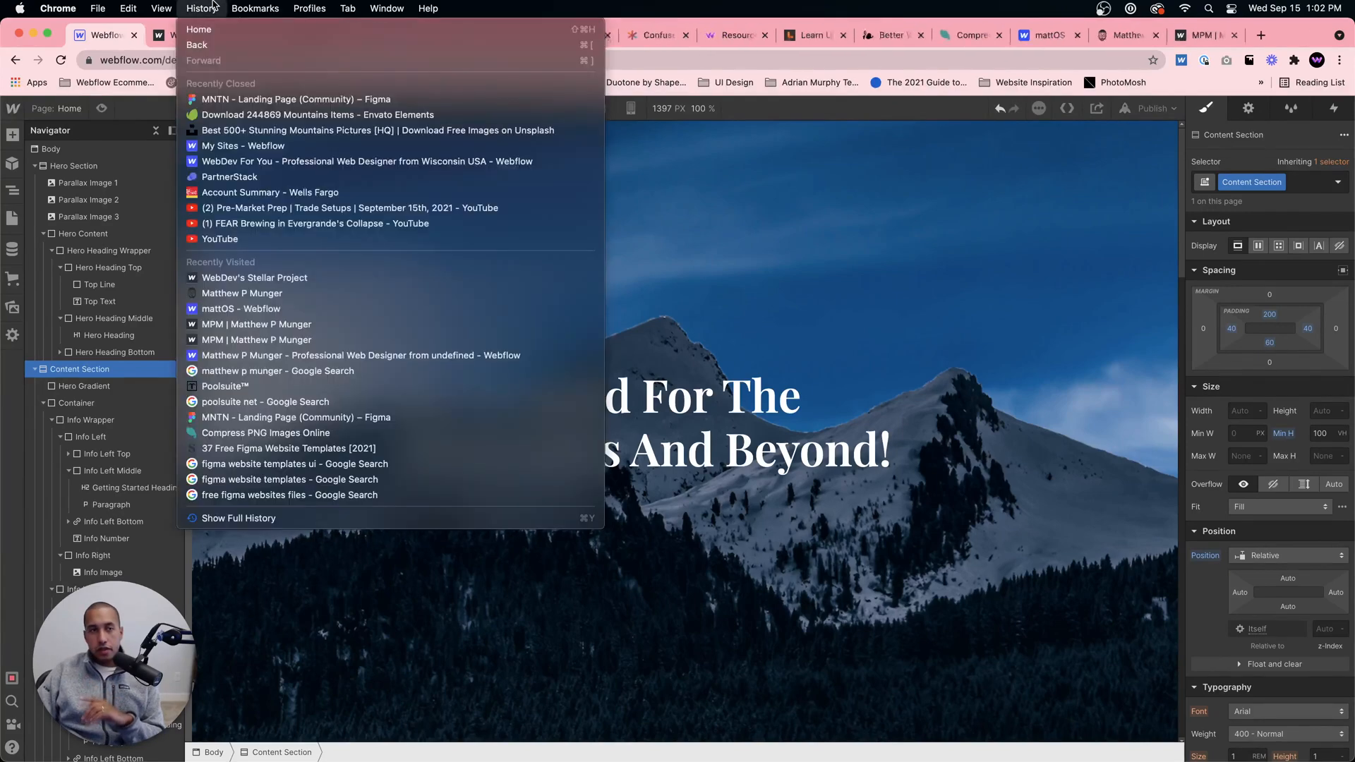
pyautogui.click(233, 98)
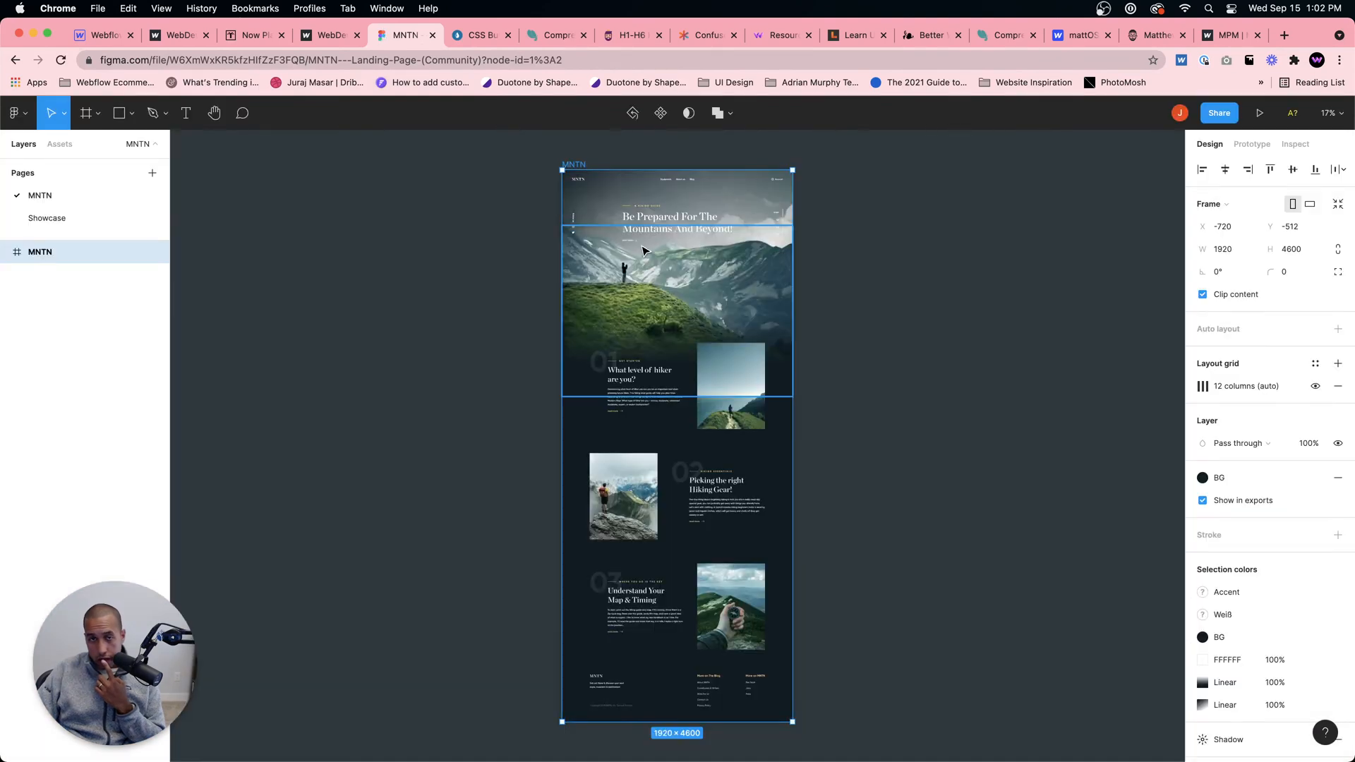
pyautogui.scroll(5, 698, 354)
pyautogui.scroll(3, 697, 354)
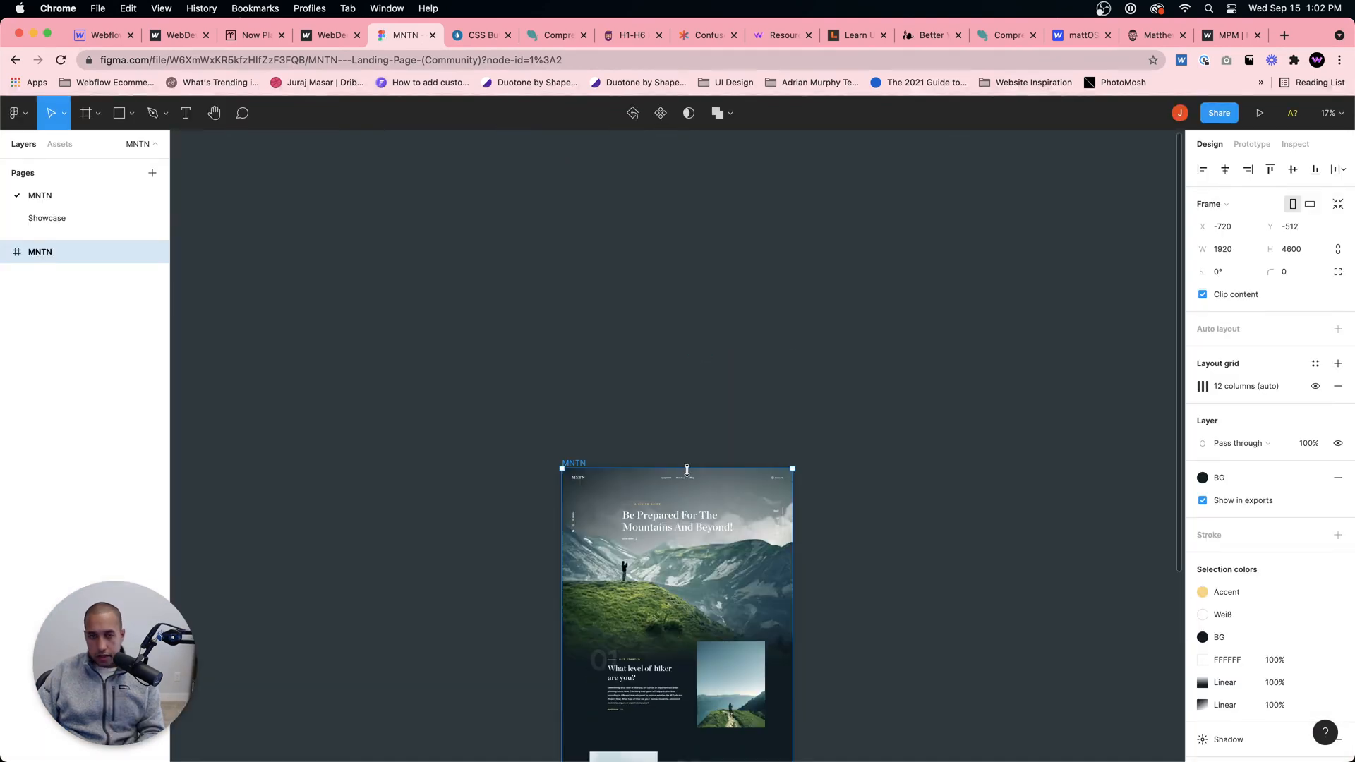
# Step: Examine the MNTN design in Figma from the header and hero down to the footer
pyautogui.scroll(5, 686, 470)
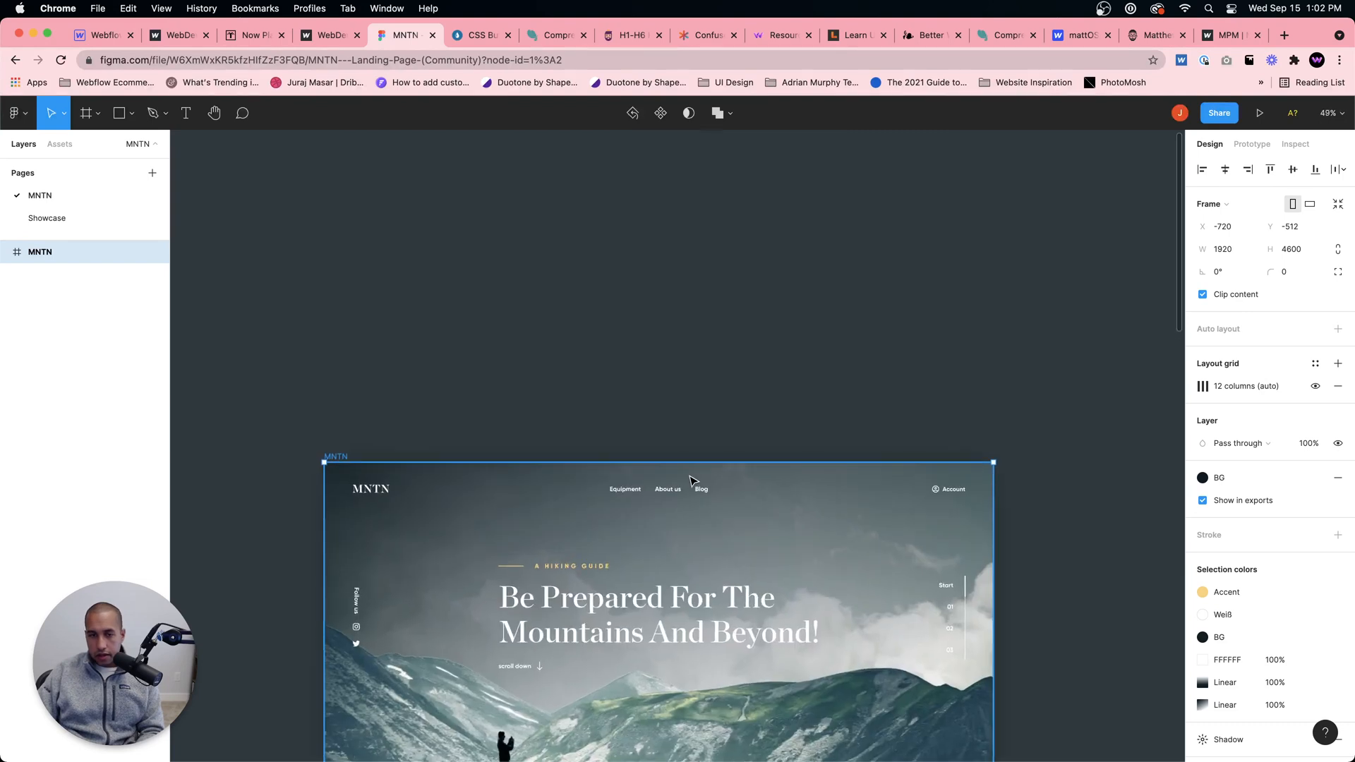
pyautogui.scroll(-1, 815, 502)
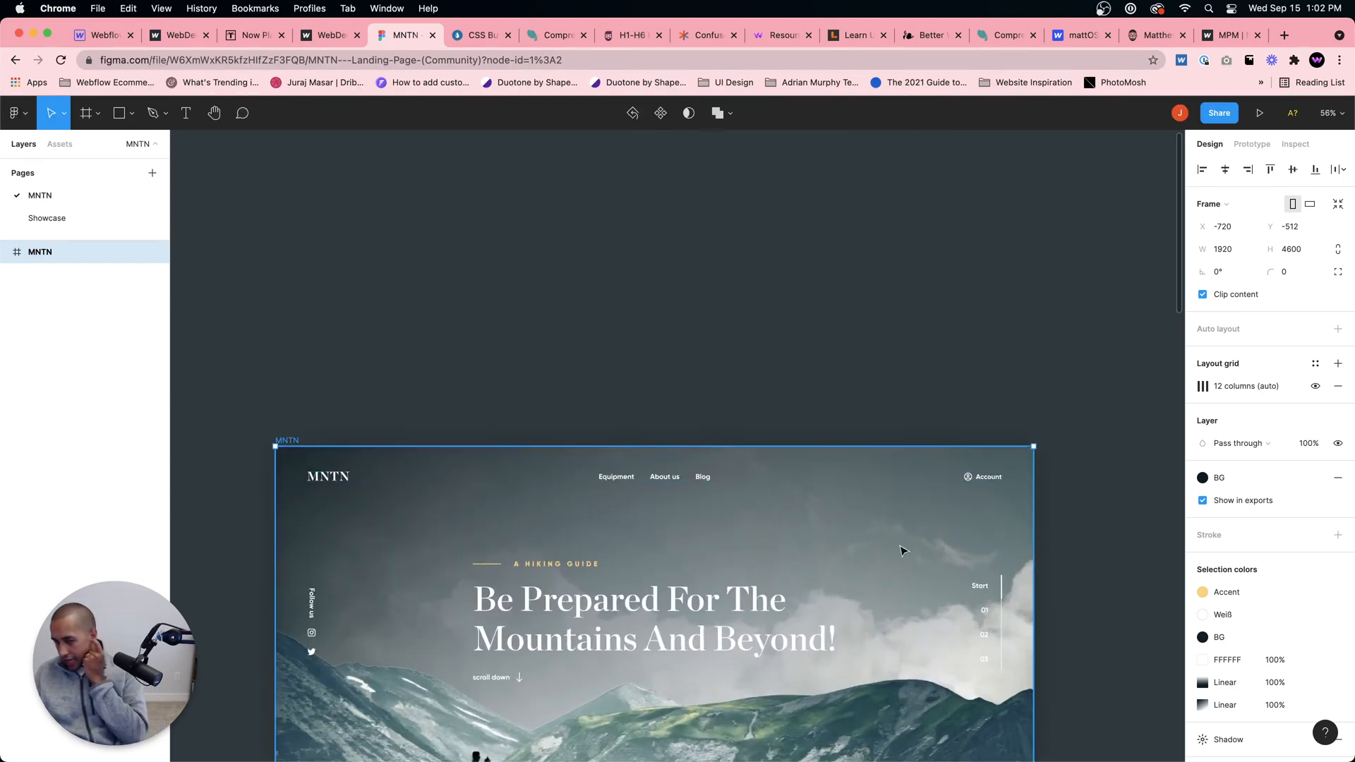
pyautogui.scroll(-5, 901, 551)
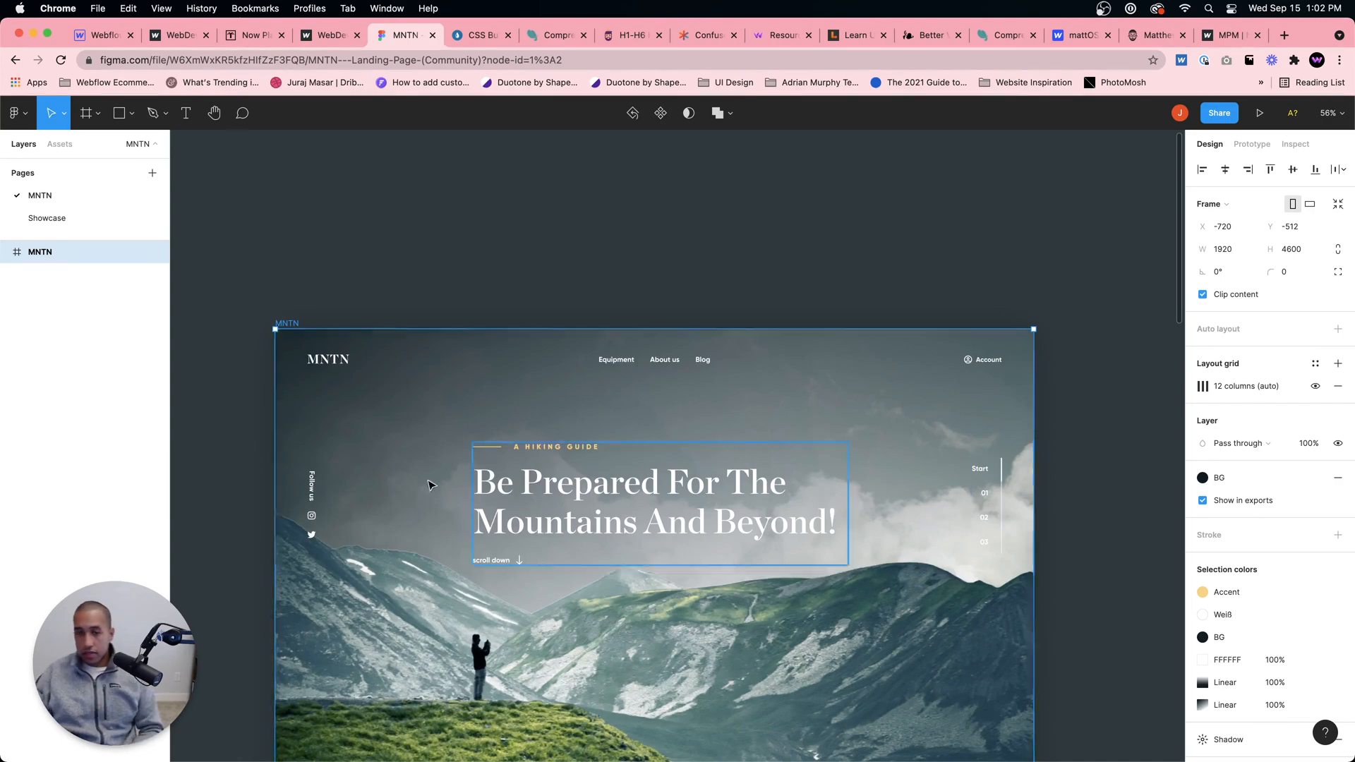
pyautogui.scroll(-15, 432, 484)
pyautogui.scroll(-15, 690, 464)
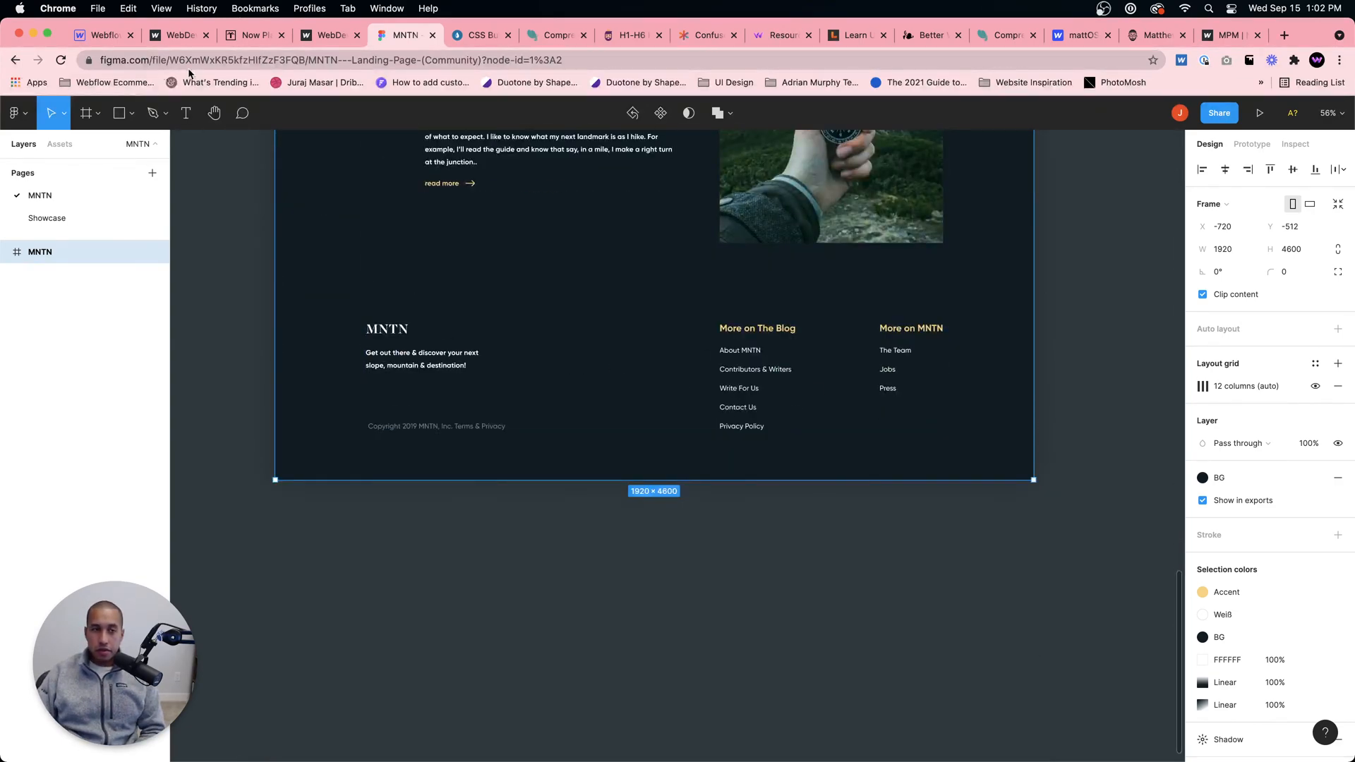
# Step: Switch to the Webflow Designer, show the page at the tablet breakpoint and select section 01's Info Wrapper
pyautogui.click(102, 34)
pyautogui.click(566, 107)
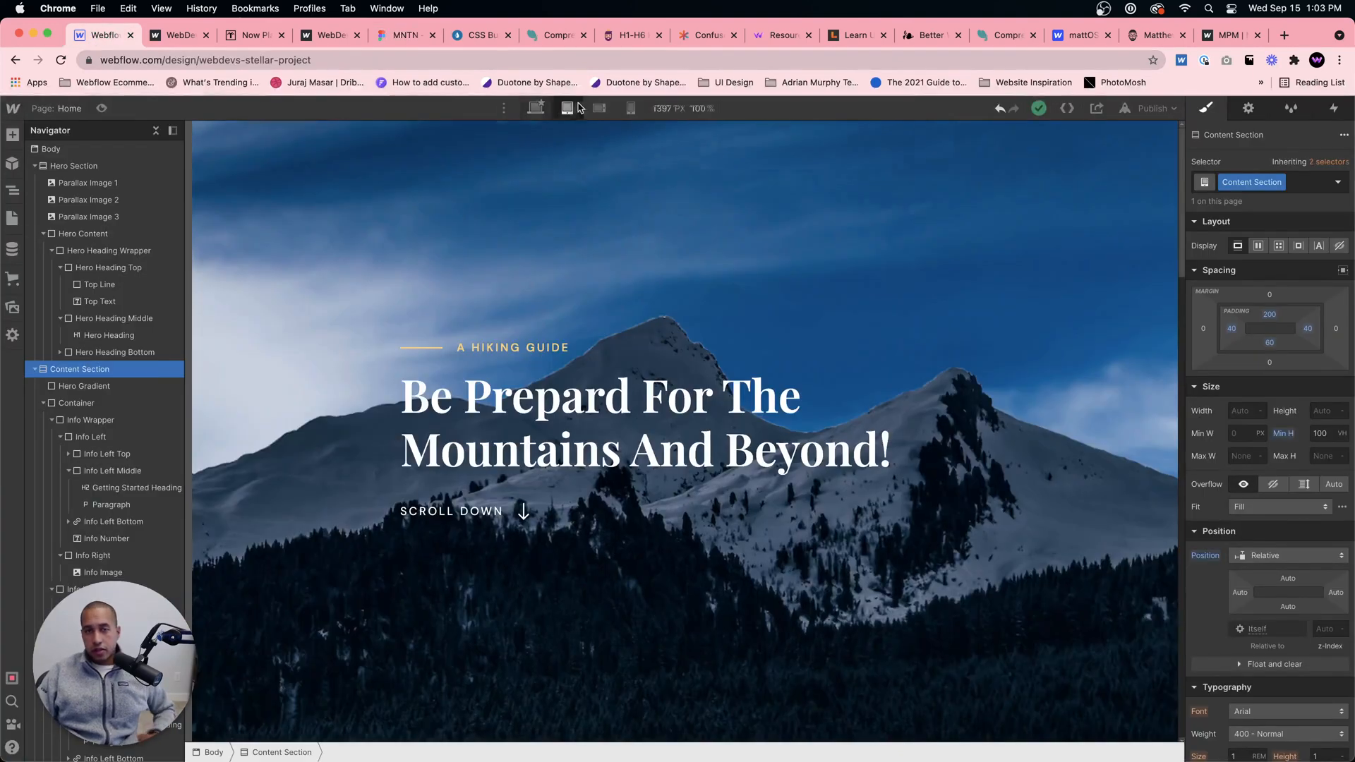
pyautogui.scroll(-10, 721, 273)
pyautogui.scroll(3, 721, 273)
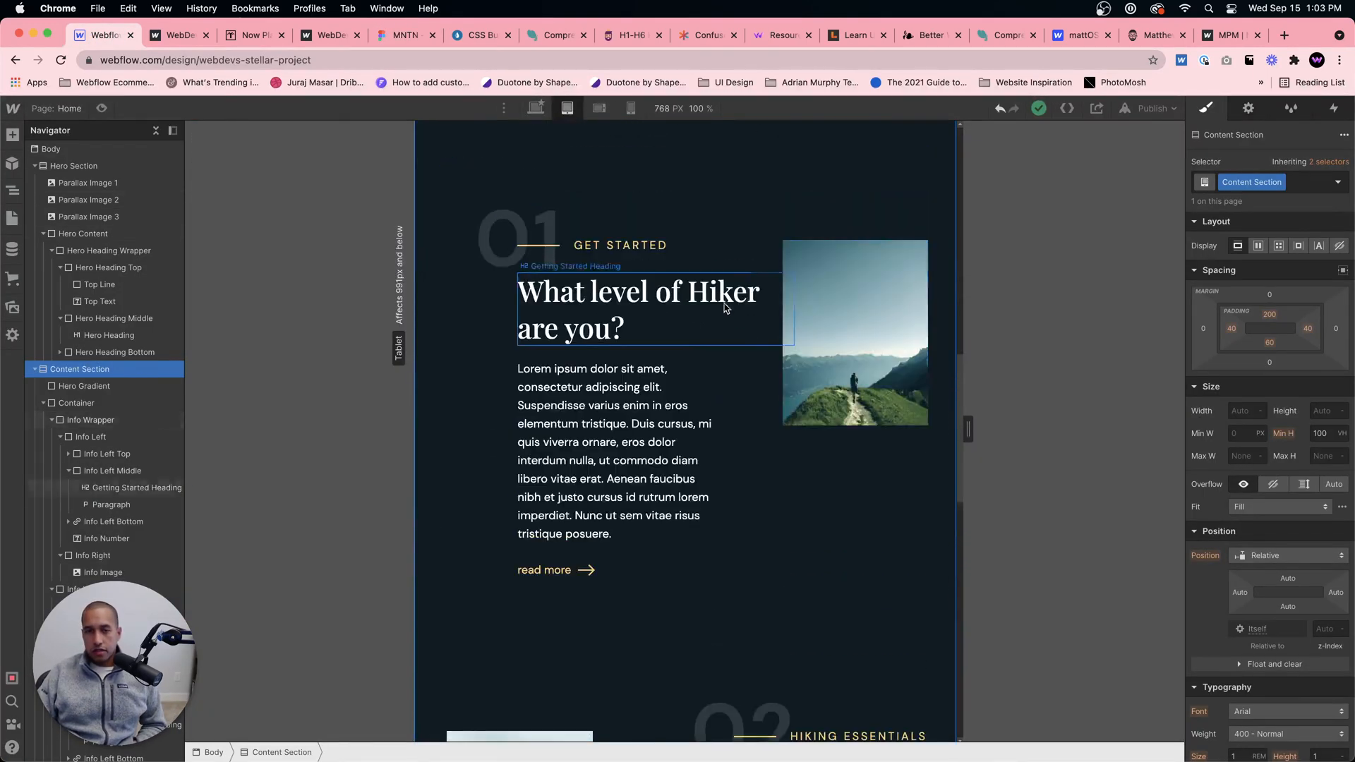
pyautogui.click(844, 469)
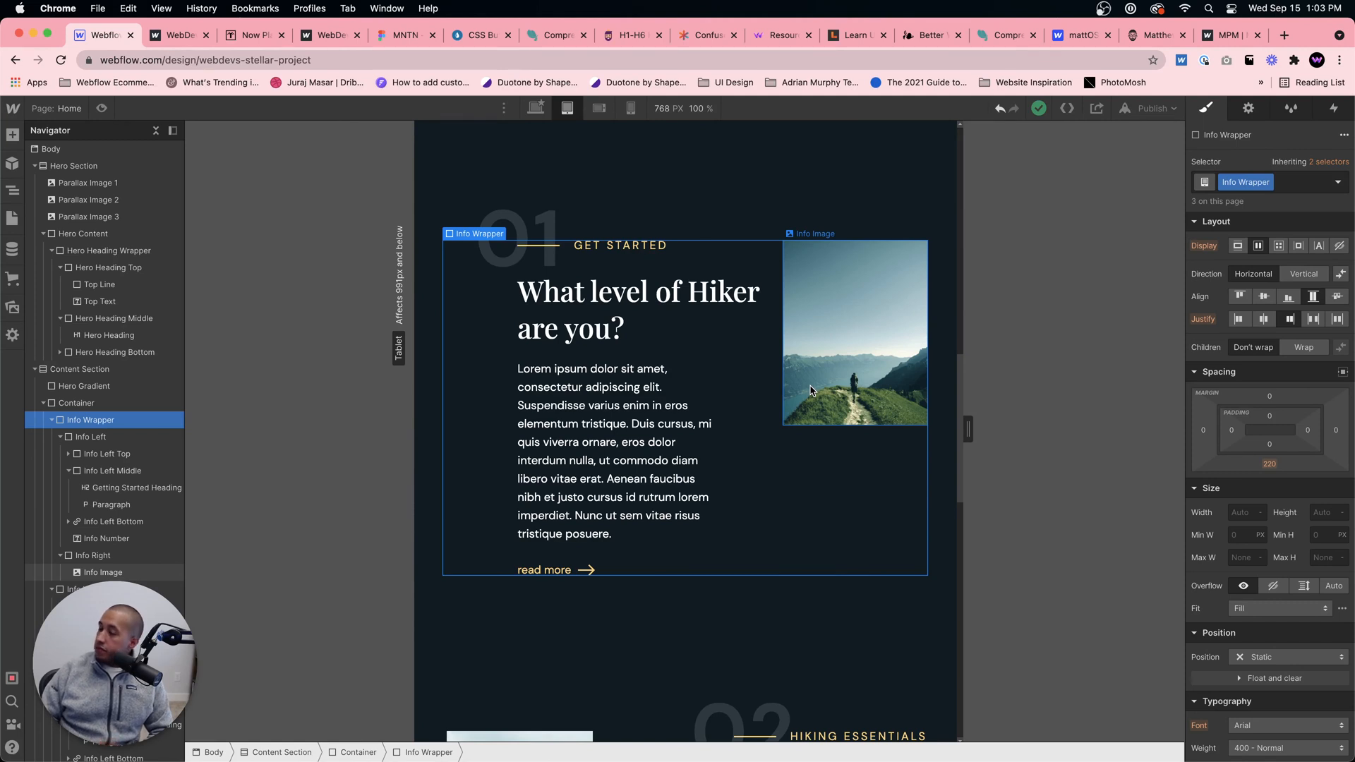
# Step: Open webdevforyou.com in a new browser tab and view its Super Chat and Contact pages
pyautogui.click(1284, 34)
pyautogui.click(1027, 59)
pyautogui.write('webd')
pyautogui.press('Return')
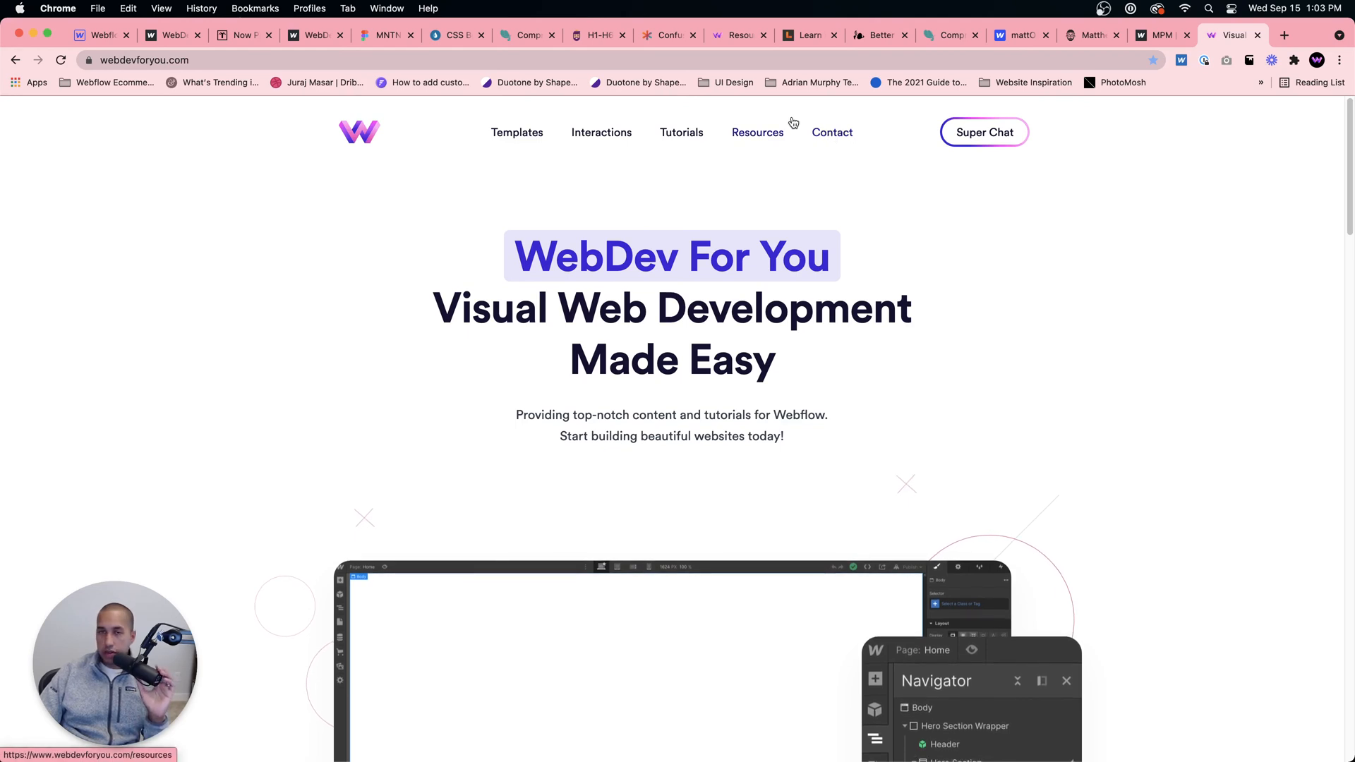
pyautogui.click(993, 134)
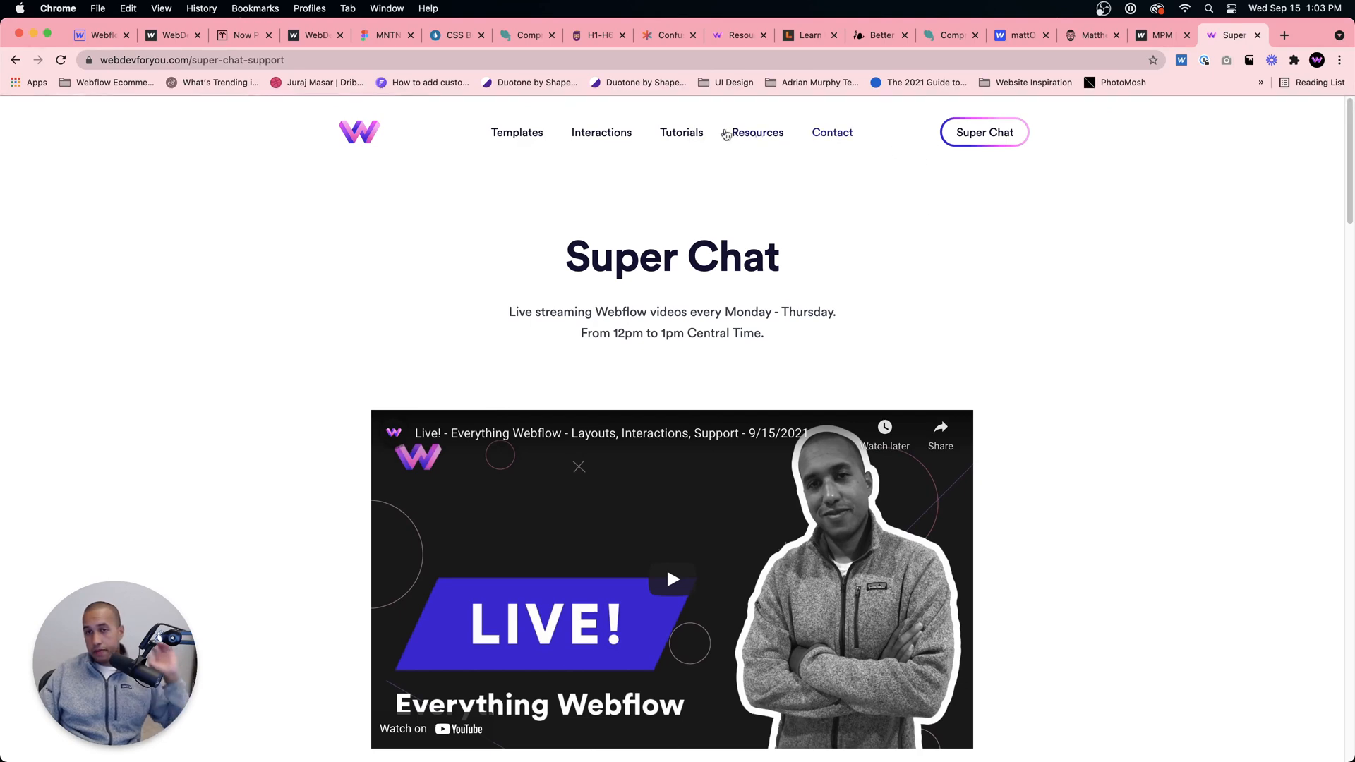
pyautogui.click(821, 136)
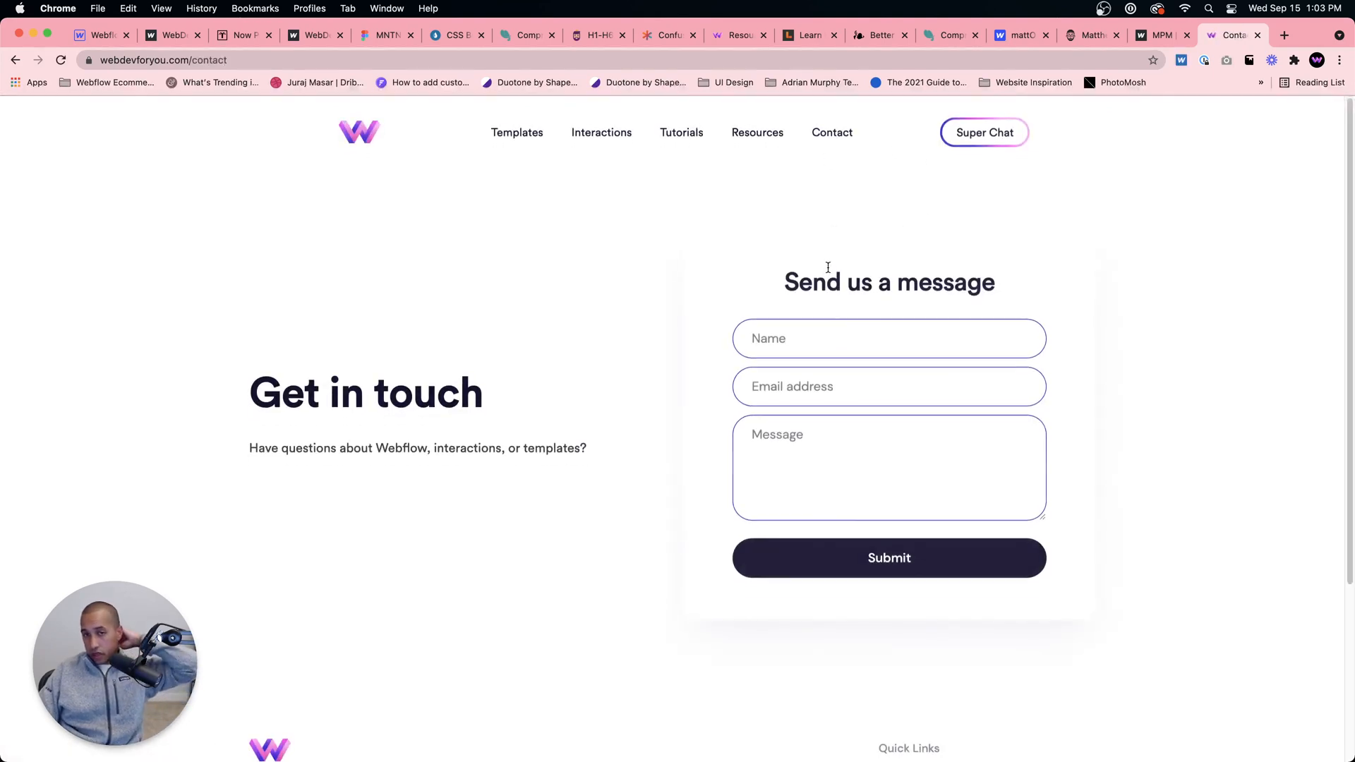
pyautogui.click(806, 437)
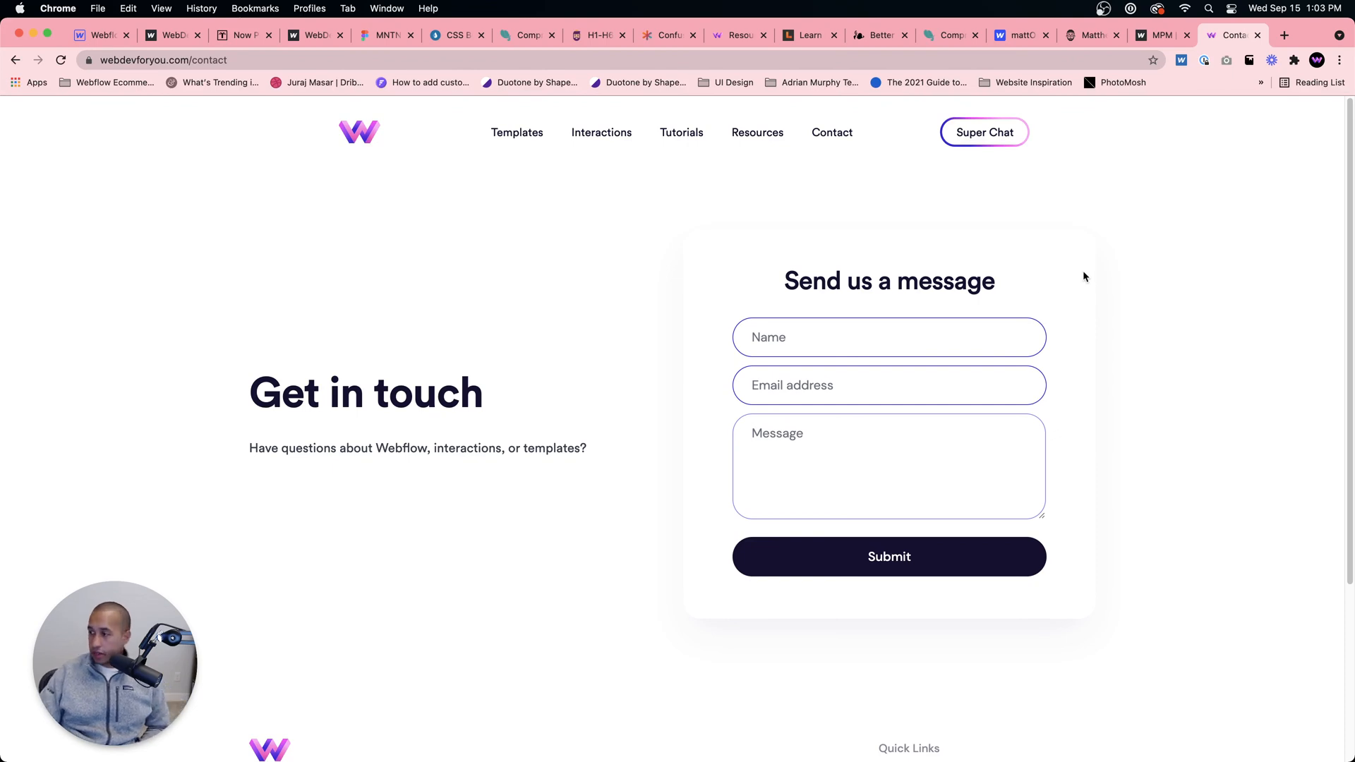
# Step: Go to the published webflow.io site and review the layout of sections 03 and 02
pyautogui.click(364, 35)
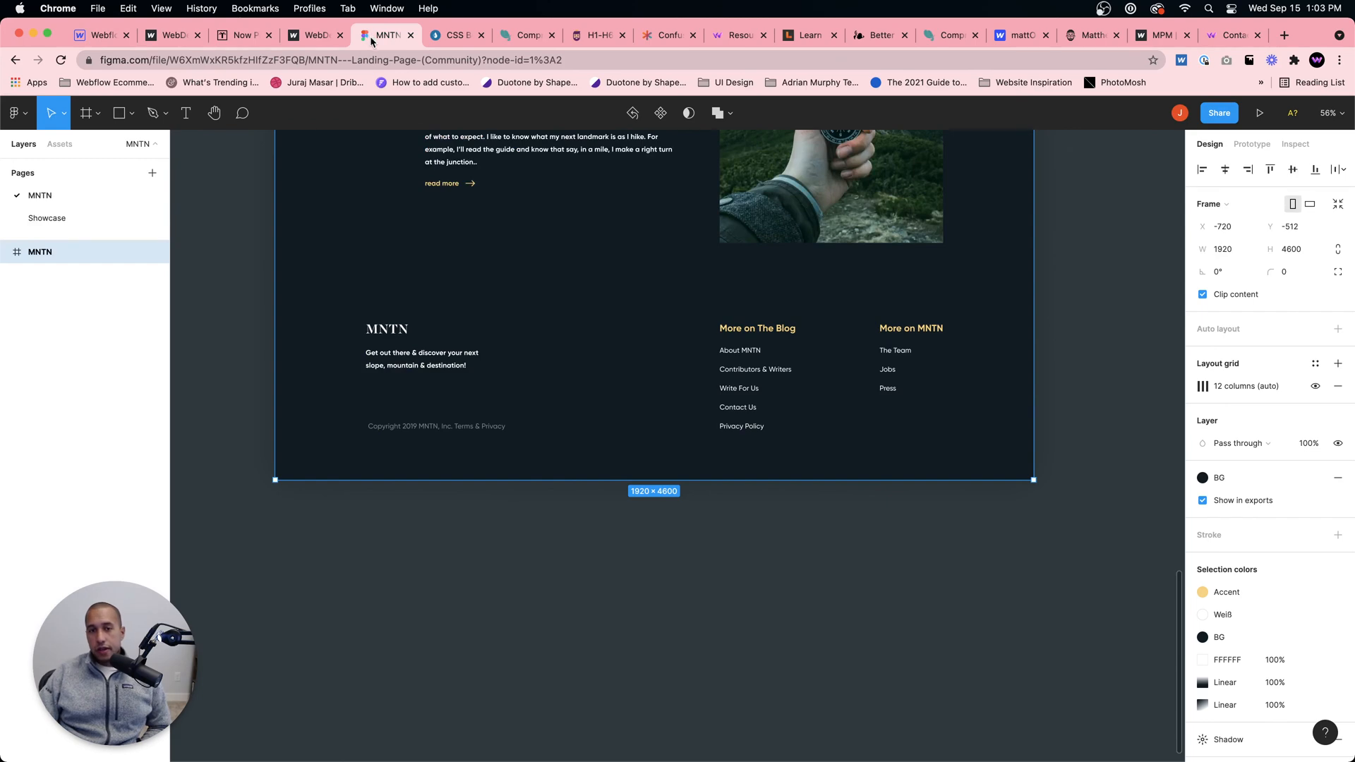
pyautogui.click(224, 35)
pyautogui.click(358, 35)
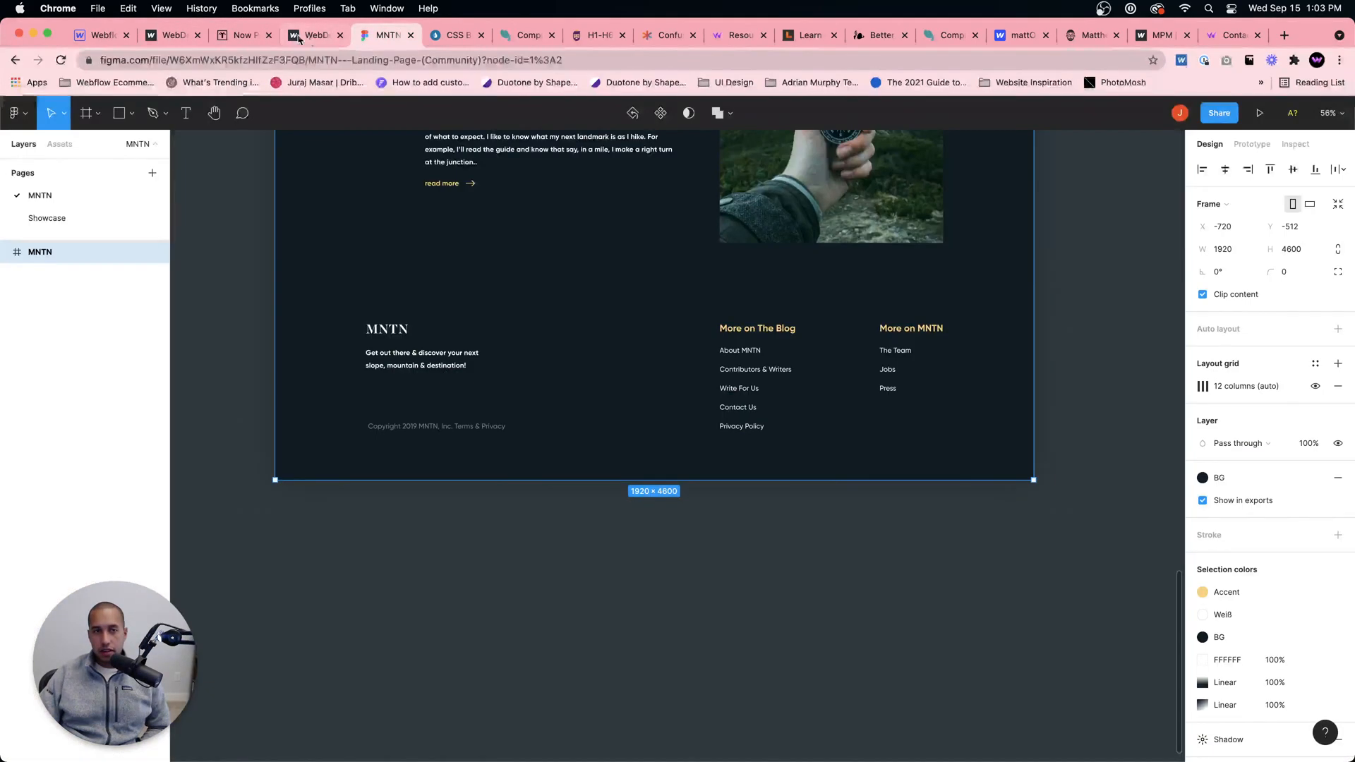
pyautogui.click(297, 36)
pyautogui.scroll(-10, 611, 376)
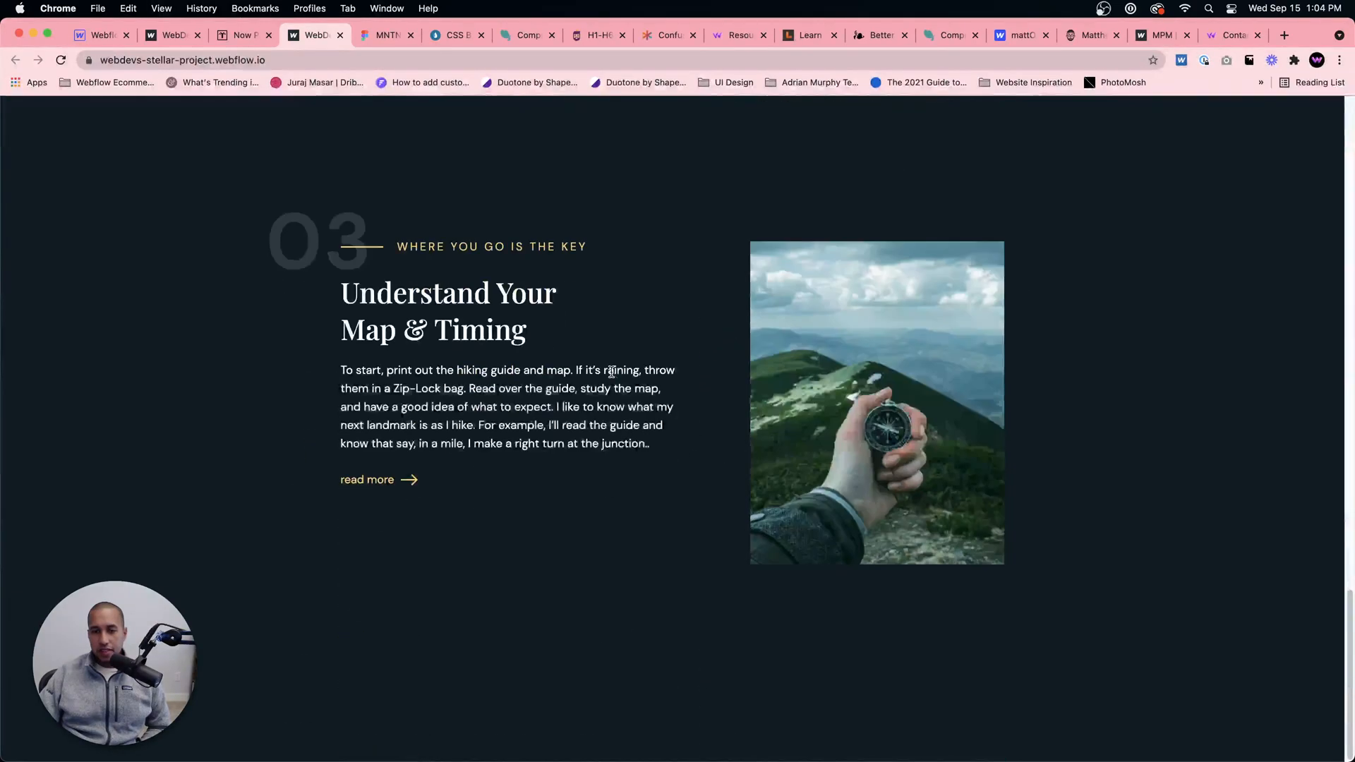
pyautogui.scroll(5, 613, 374)
pyautogui.scroll(2, 616, 375)
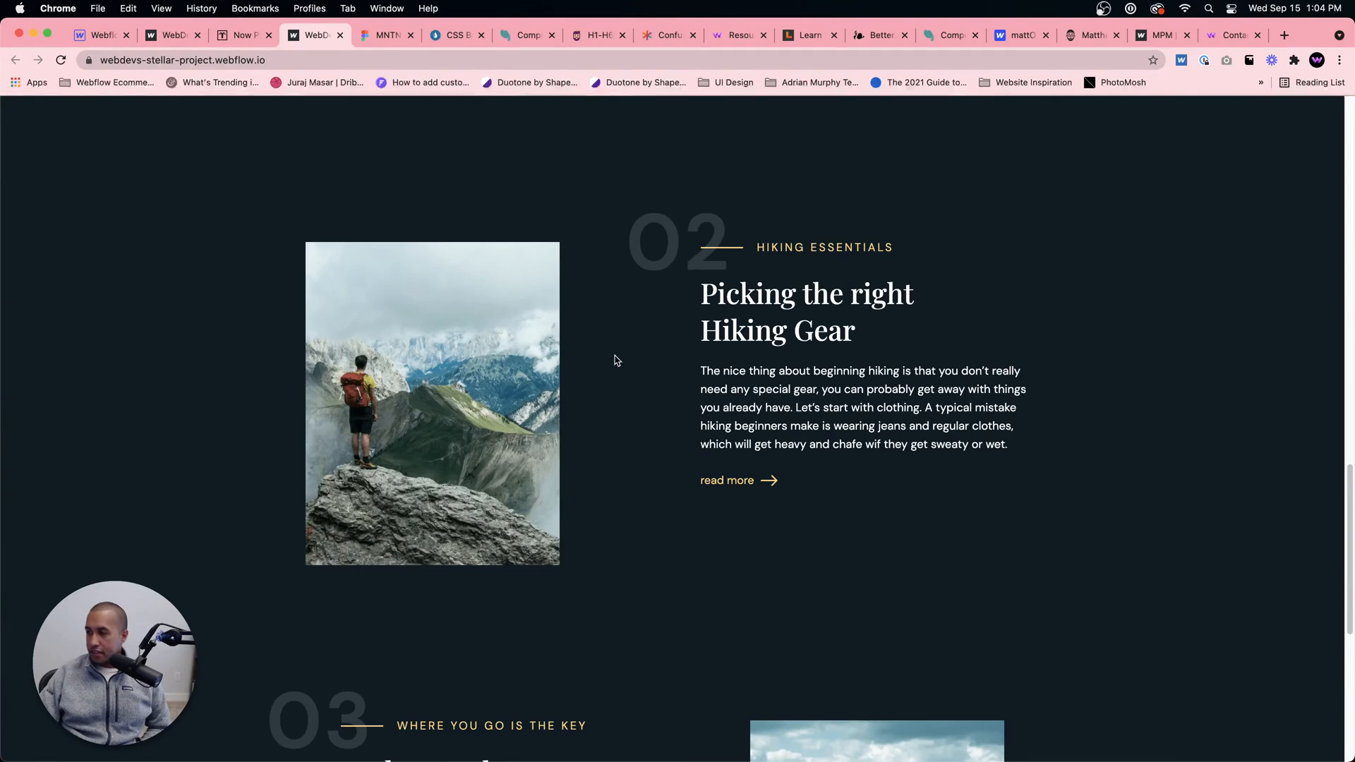
# Step: Back in the Webflow Designer, set the Info Wrapper's flex direction to vertical at the tablet breakpoint
pyautogui.click(114, 41)
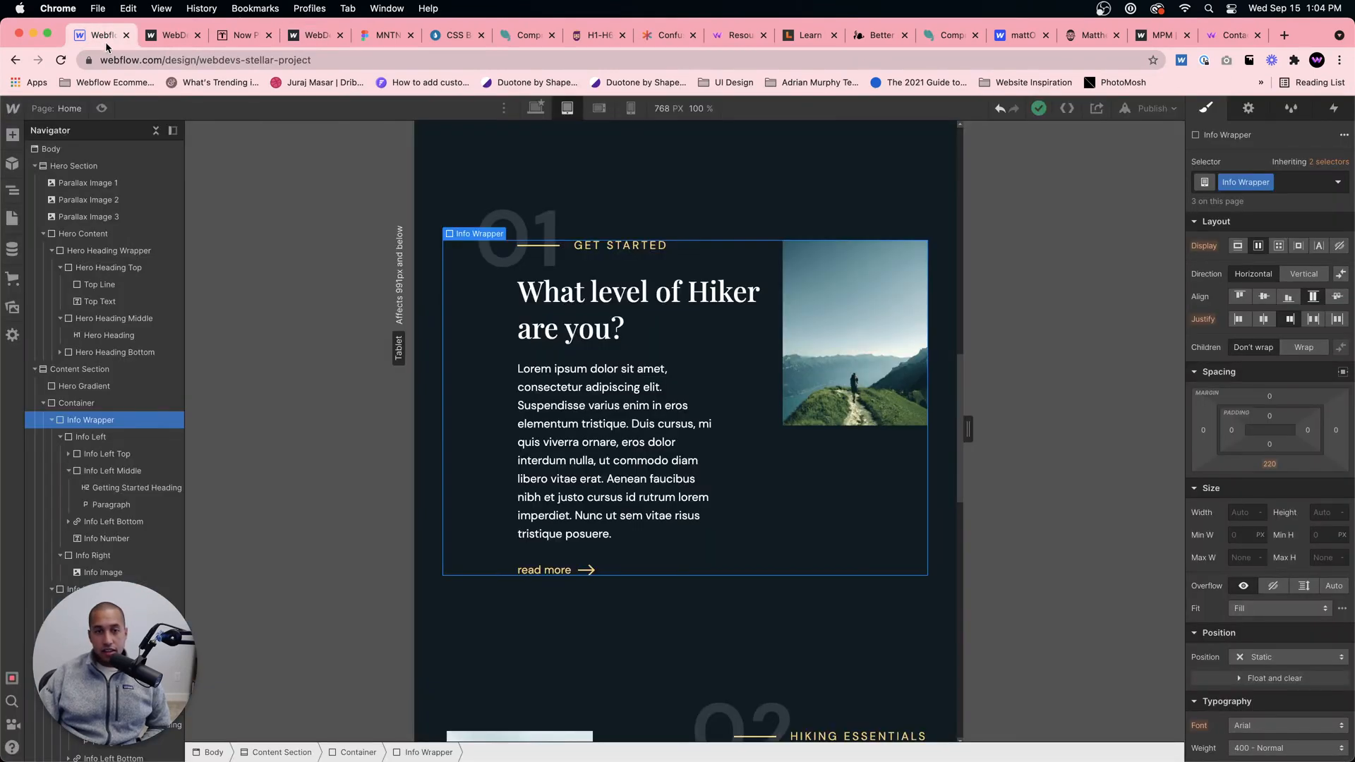
pyautogui.scroll(3, 585, 192)
pyautogui.scroll(-5, 670, 232)
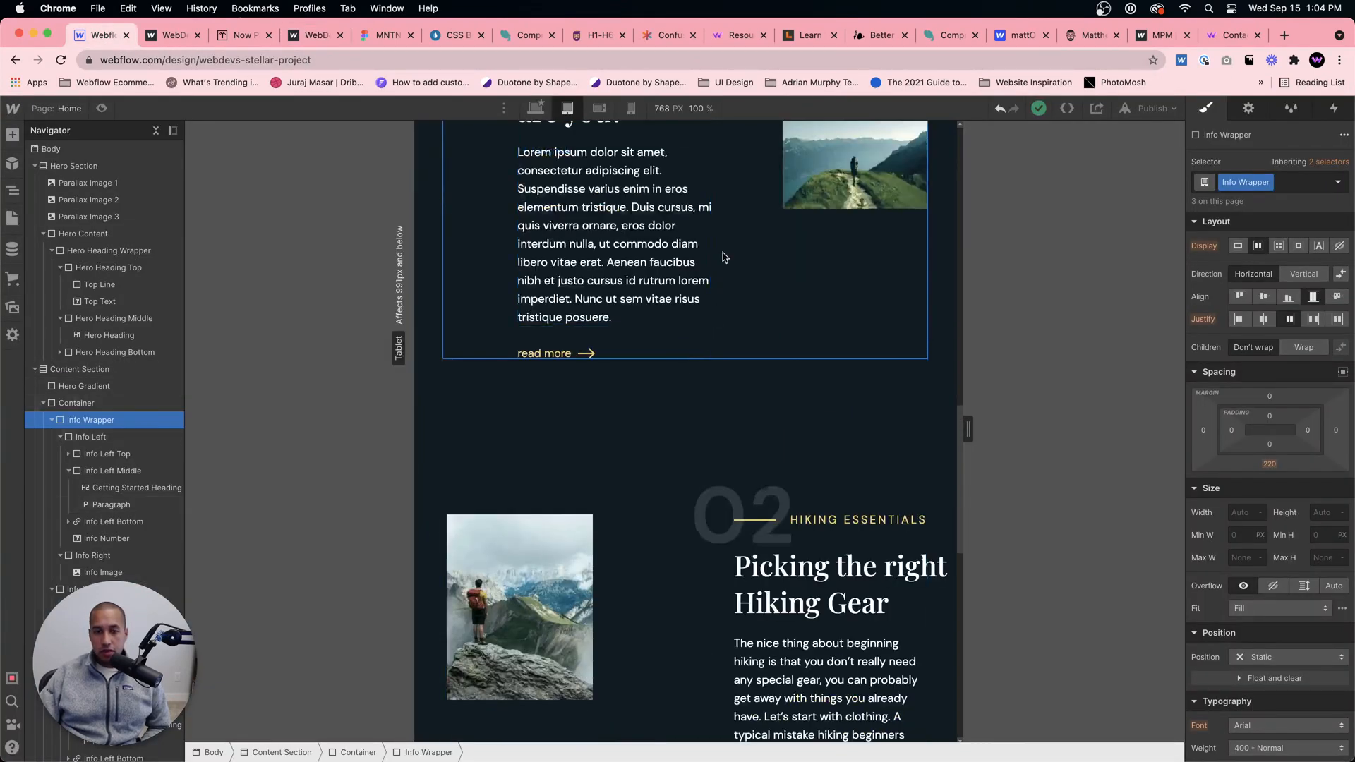
pyautogui.scroll(3, 734, 268)
pyautogui.click(843, 513)
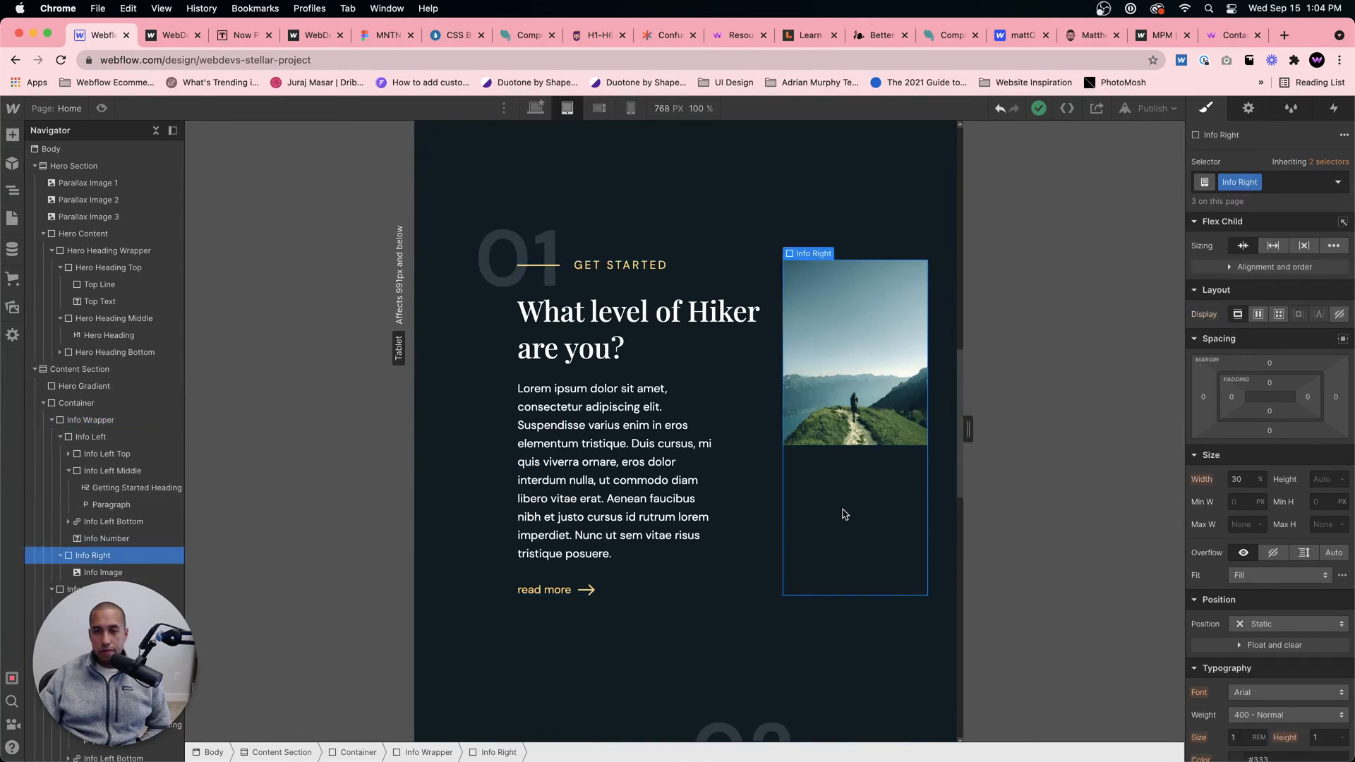
pyautogui.click(738, 534)
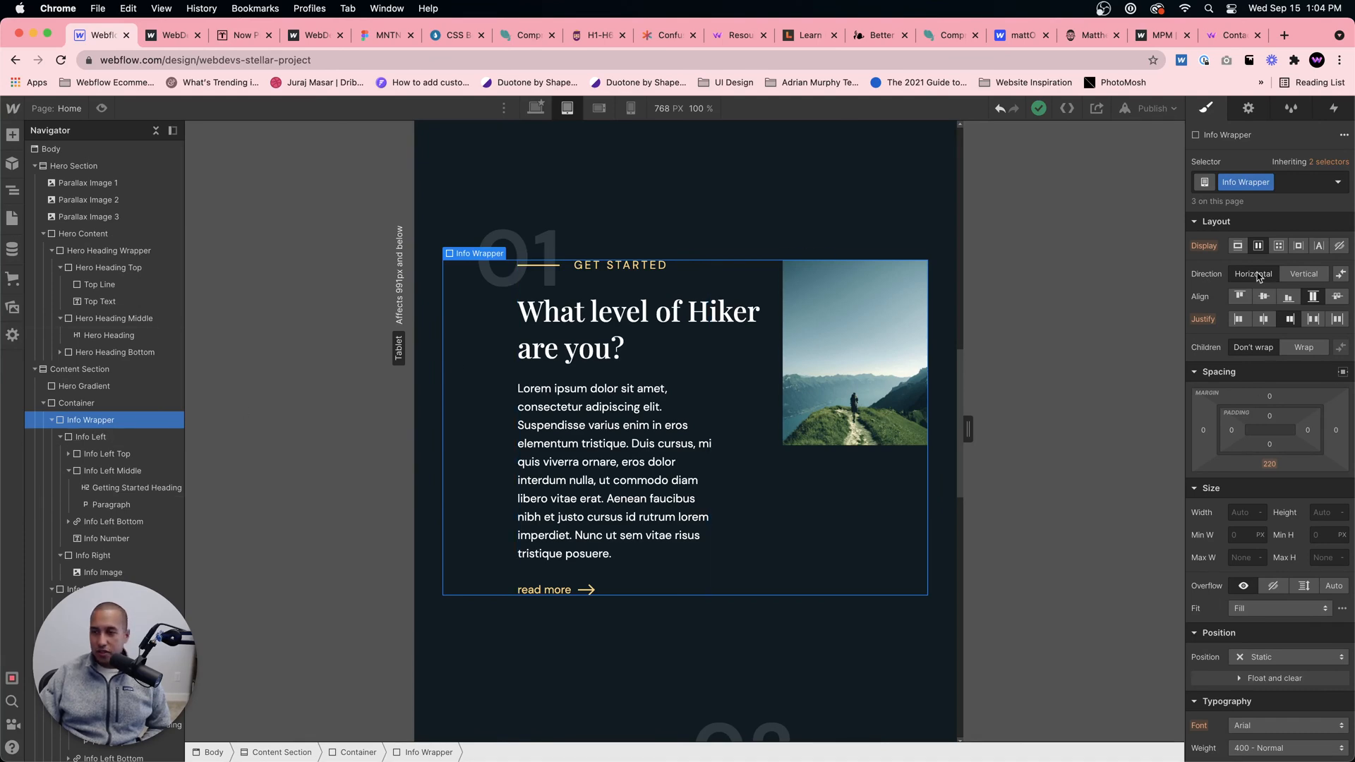
pyautogui.click(1303, 273)
pyautogui.scroll(-5, 897, 431)
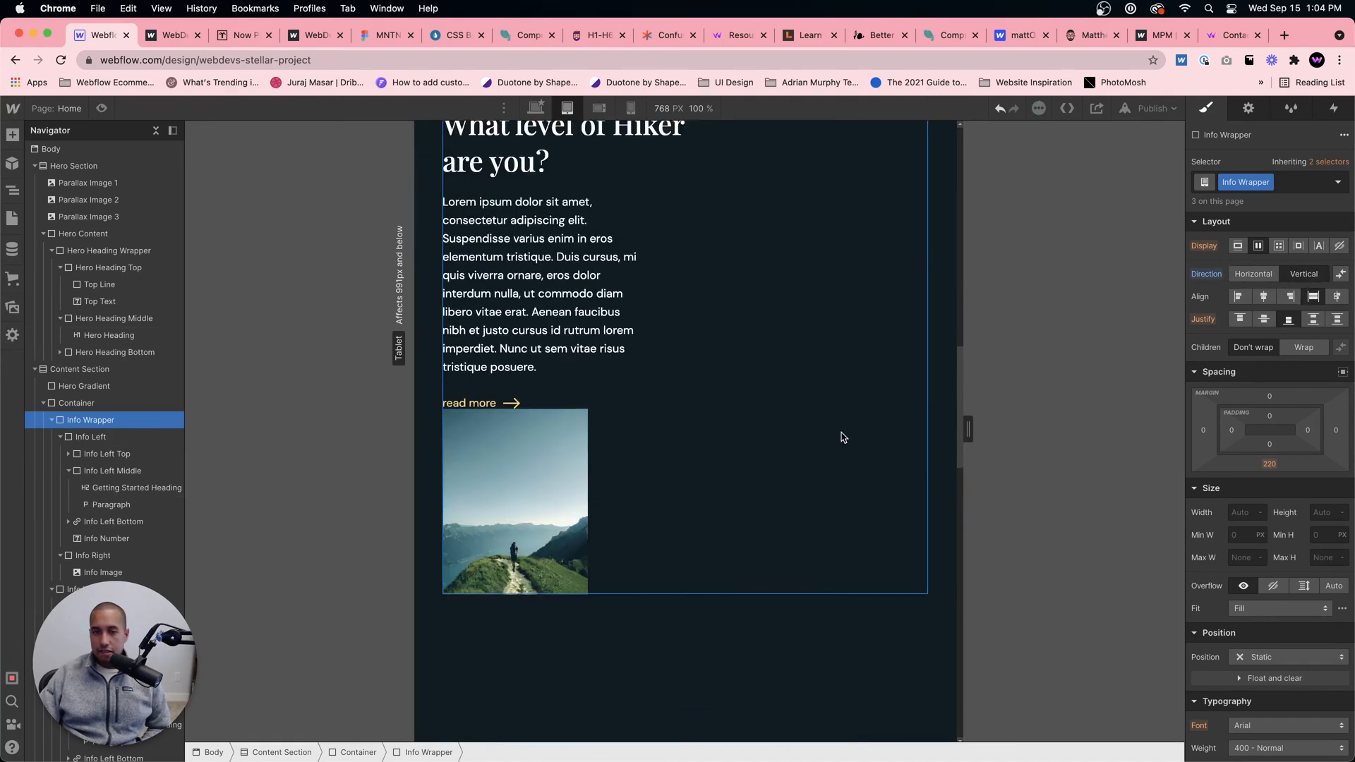
pyautogui.scroll(3, 841, 438)
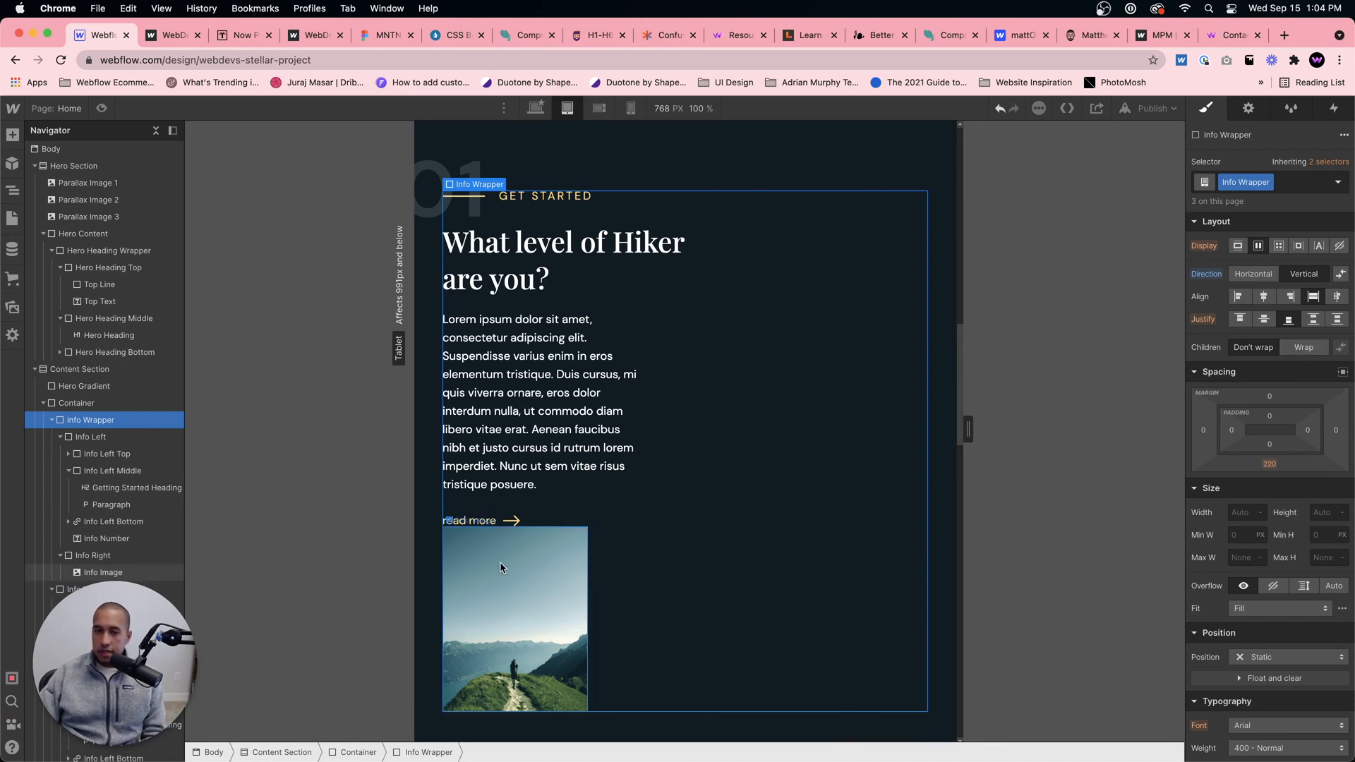
# Step: Set the width of section 01's Info Left block to 60%
pyautogui.click(509, 613)
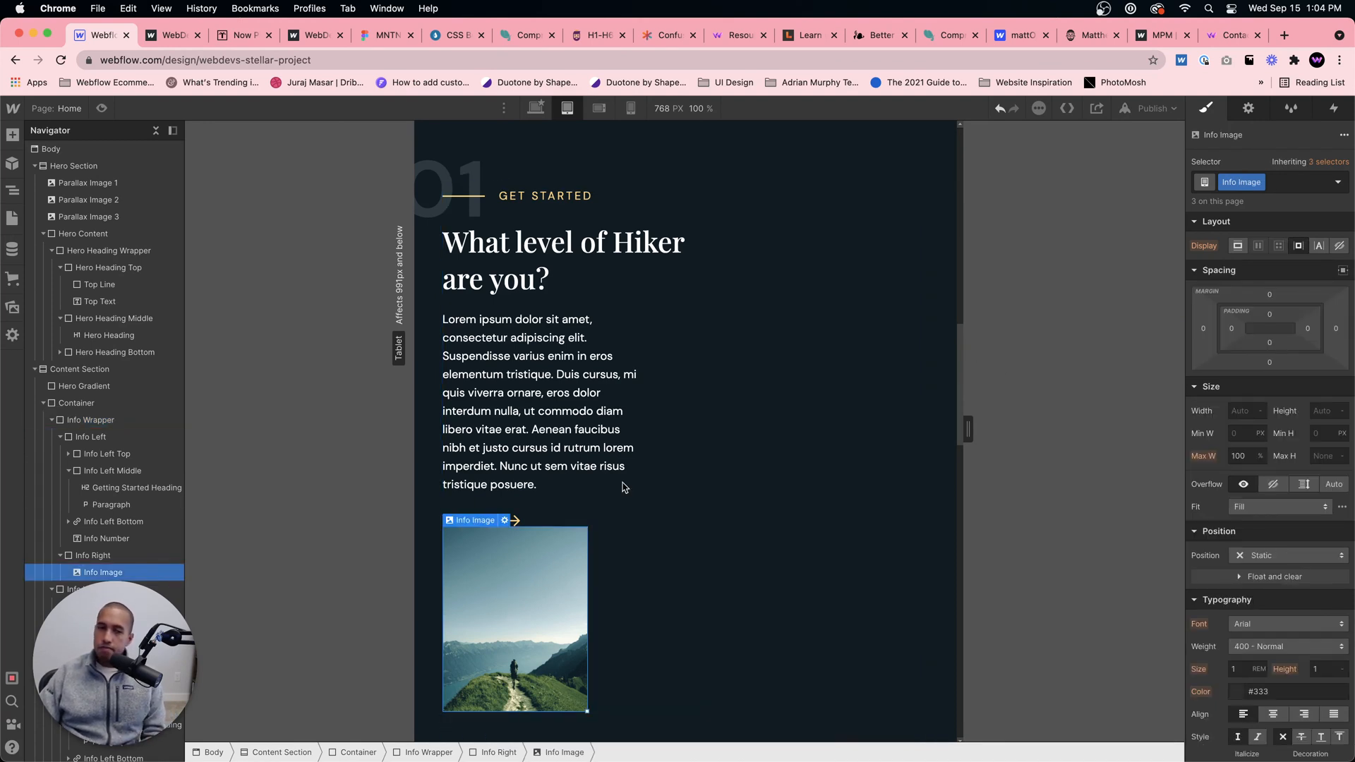
pyautogui.click(627, 290)
pyautogui.click(633, 313)
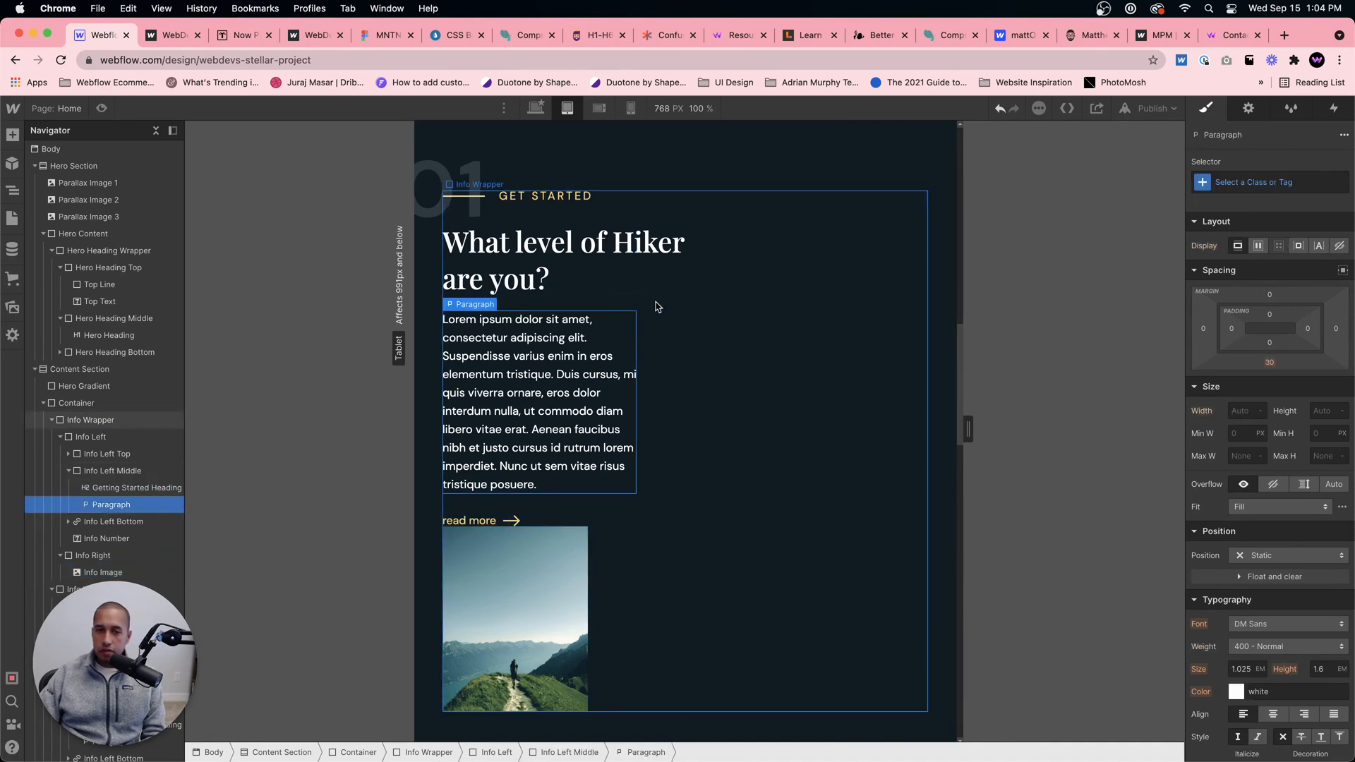
pyautogui.click(655, 304)
pyautogui.click(632, 433)
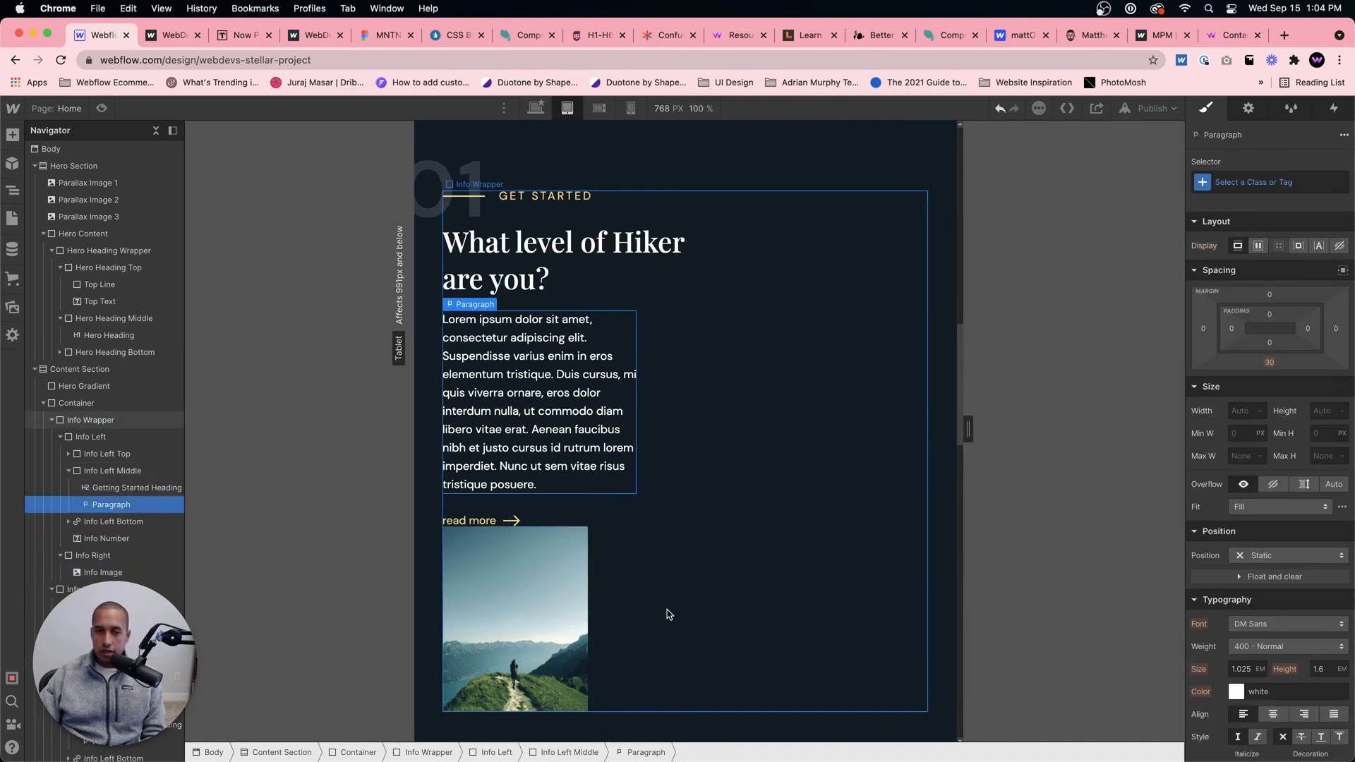
pyautogui.click(513, 750)
pyautogui.click(1244, 480)
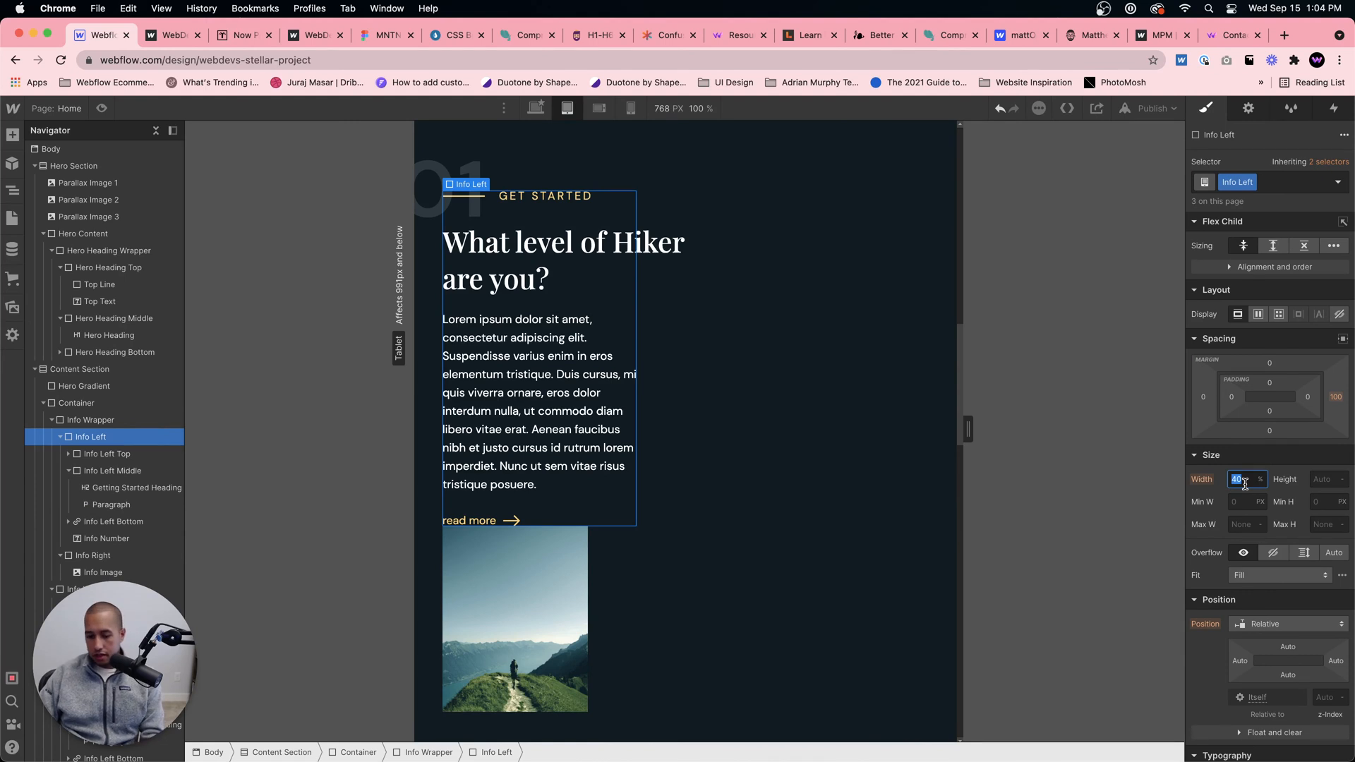
pyautogui.write('60')
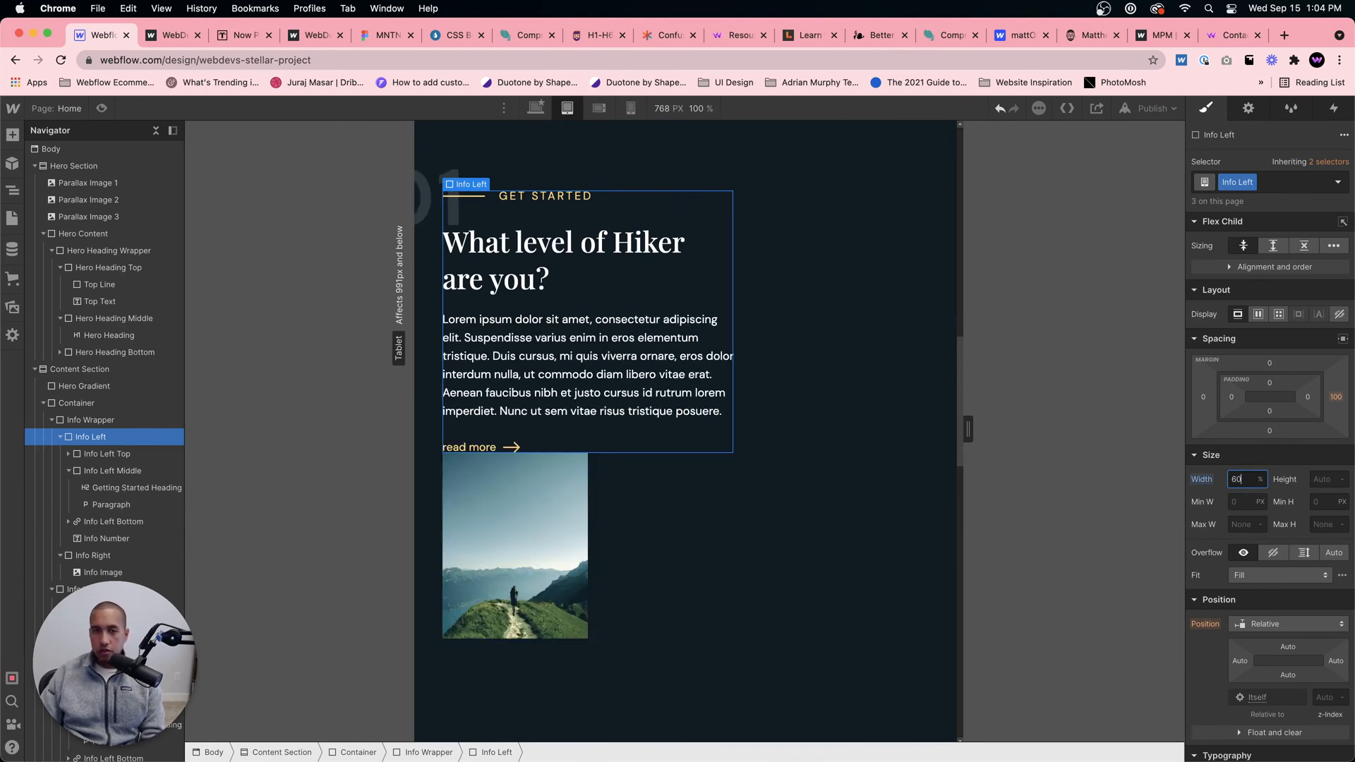
# Step: Center-align the Info Wrapper's children and set the Info Left block's right margin to 0
pyautogui.click(798, 433)
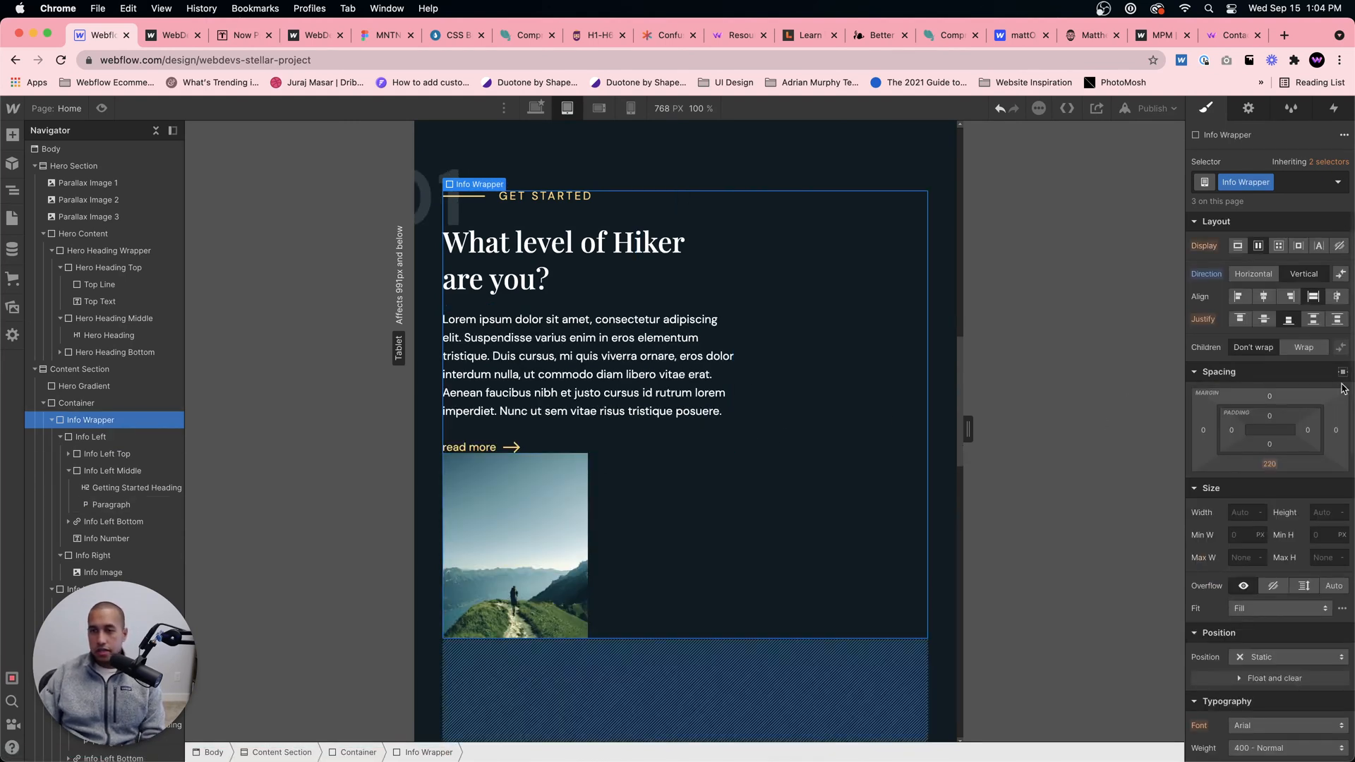
pyautogui.click(1260, 297)
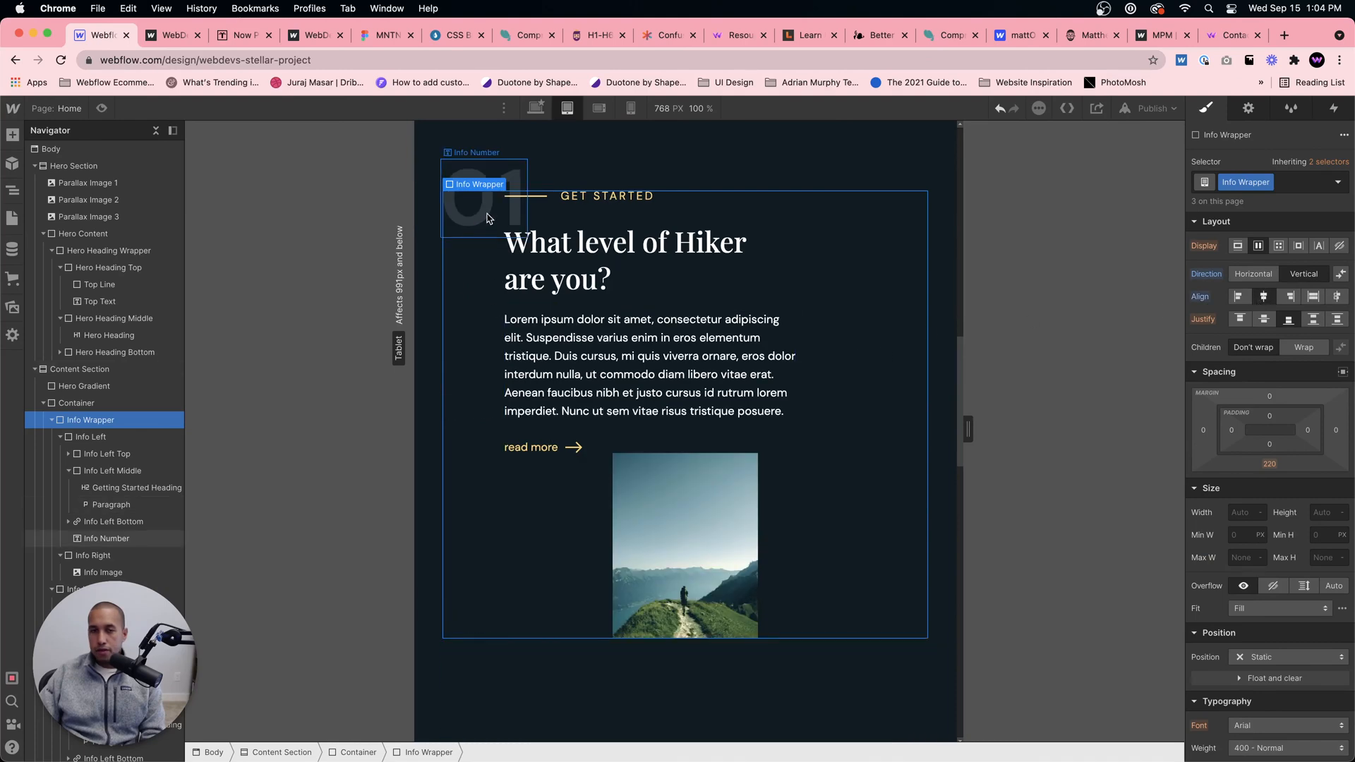
pyautogui.click(780, 439)
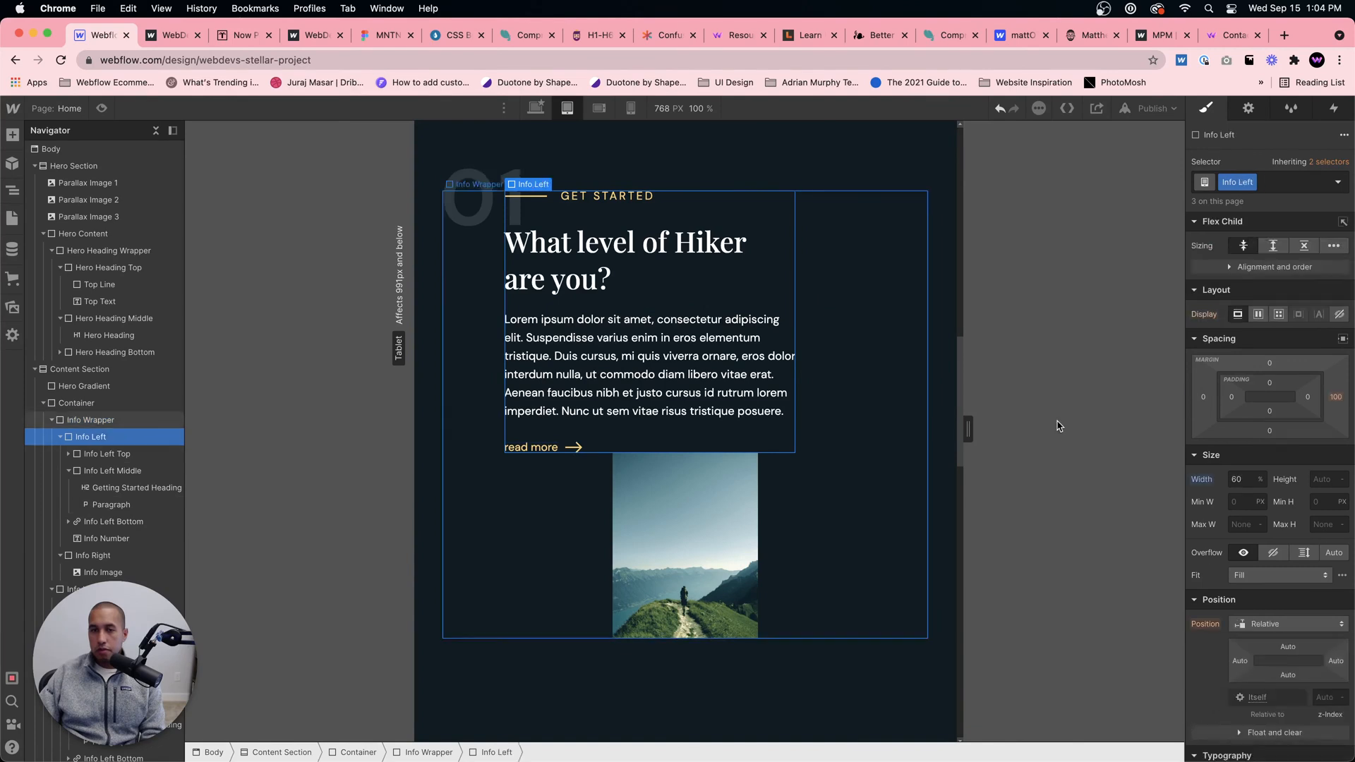
pyautogui.click(1335, 396)
pyautogui.write('0')
pyautogui.press('Return')
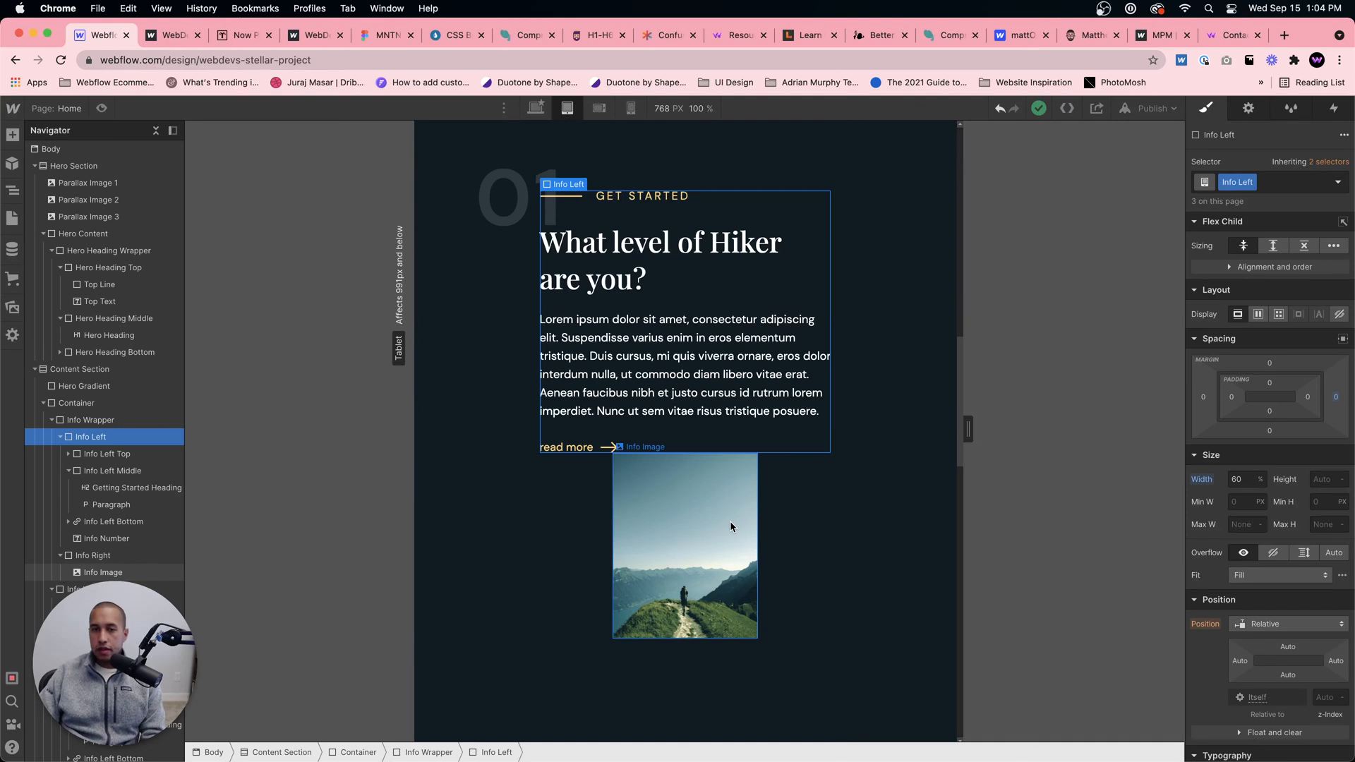
# Step: Try block display on section 01's Info Image and undo the change
pyautogui.click(746, 528)
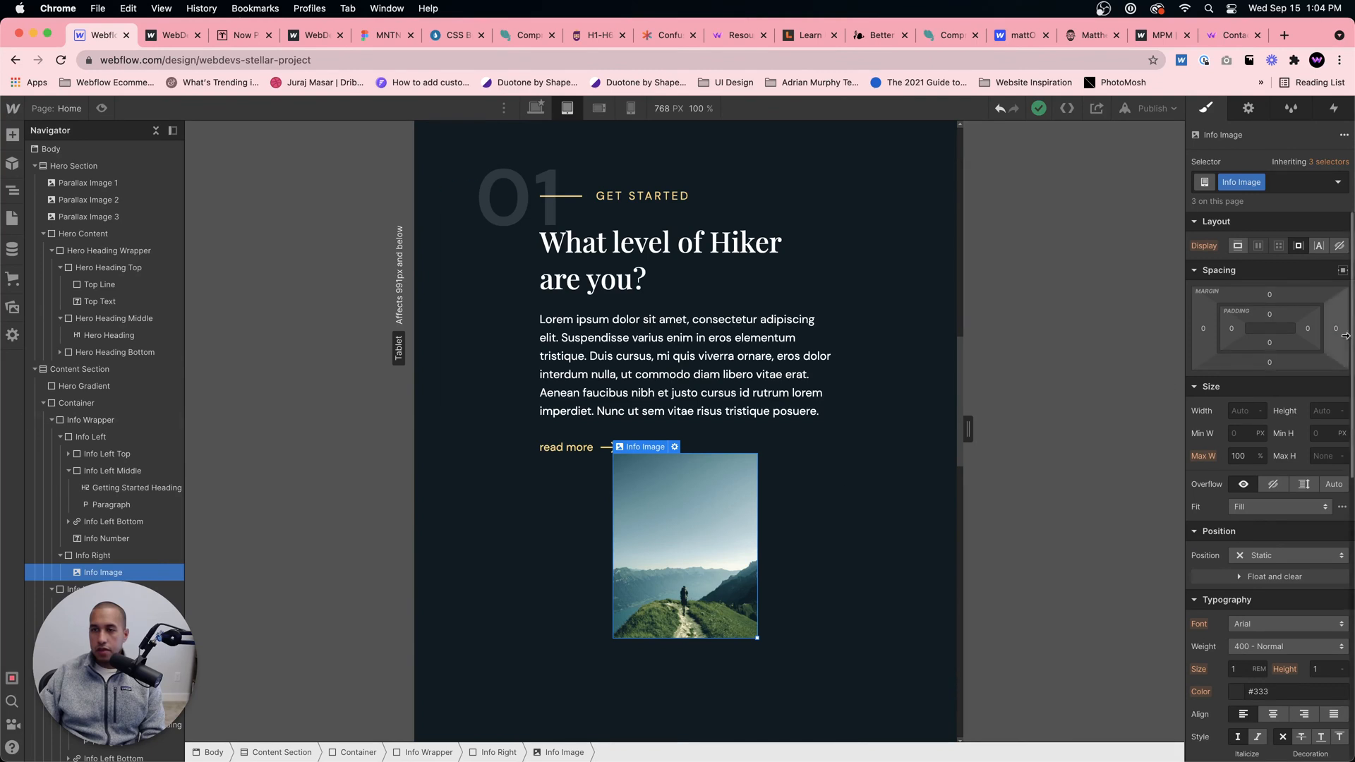
pyautogui.click(852, 525)
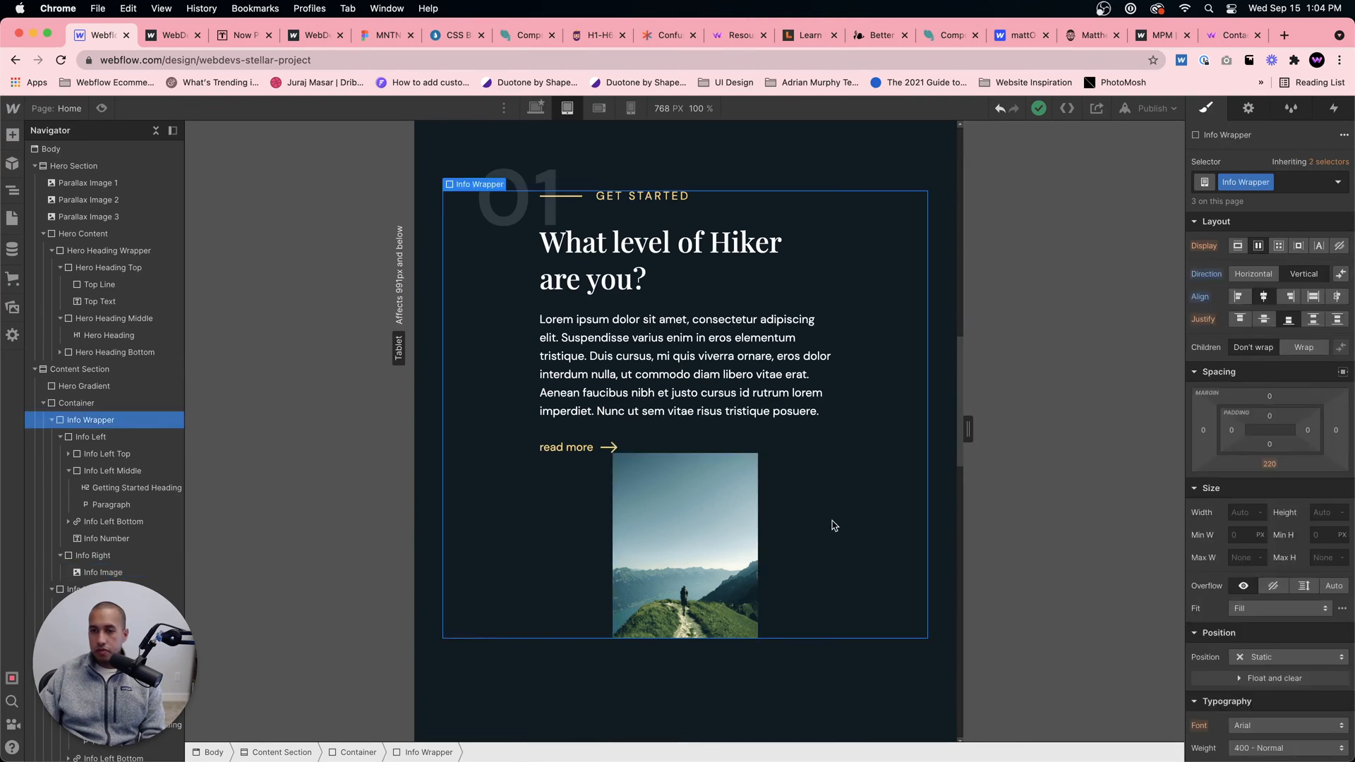
pyautogui.click(653, 511)
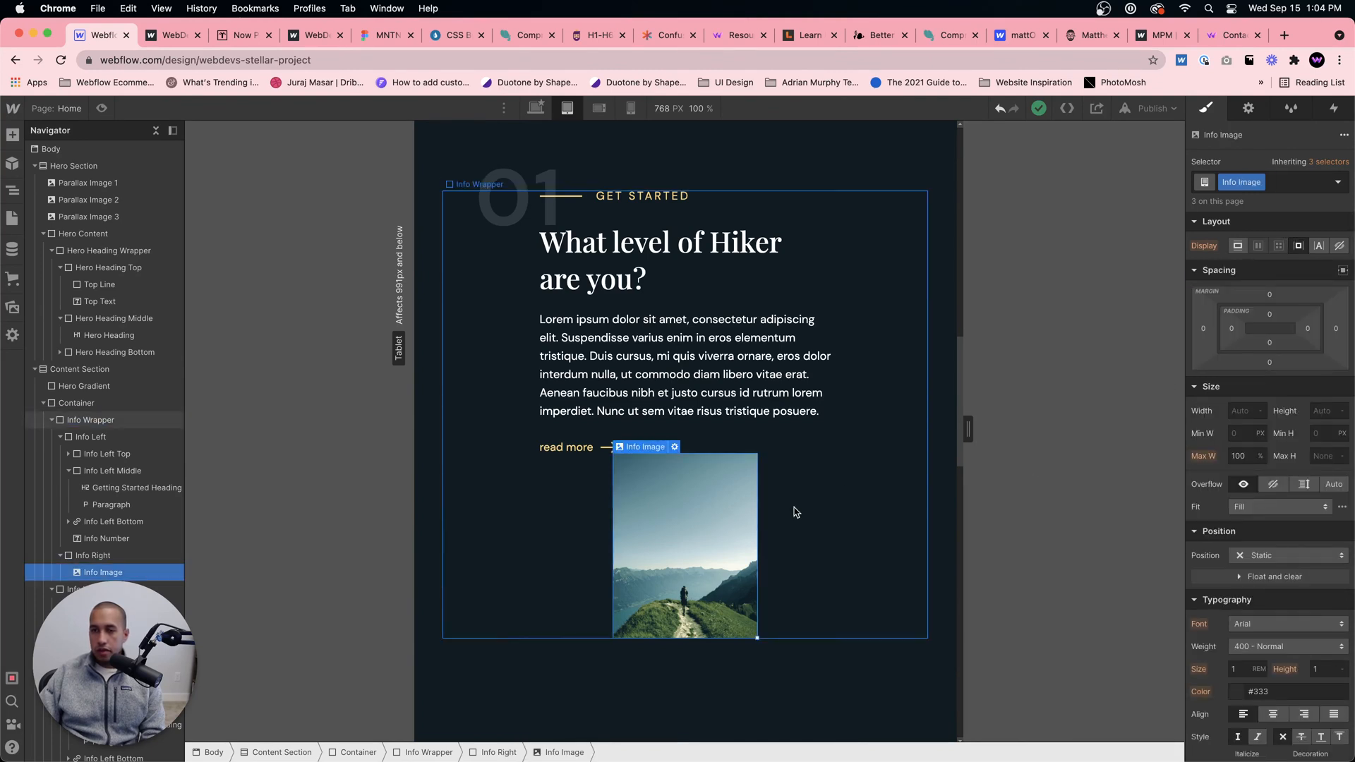
pyautogui.click(1237, 245)
pyautogui.press('super+z')
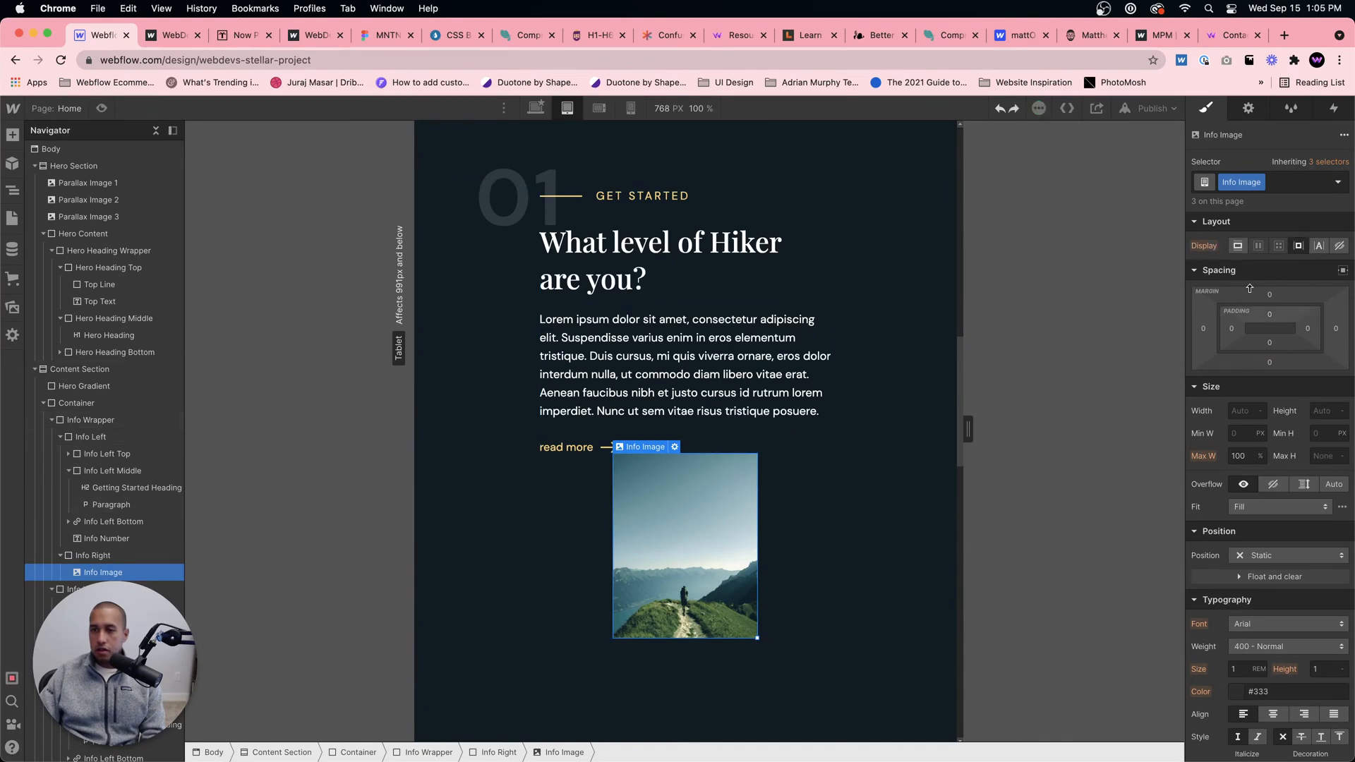
# Step: Set the flex order of section 01's Info Left block to Last at the tablet breakpoint
pyautogui.click(821, 514)
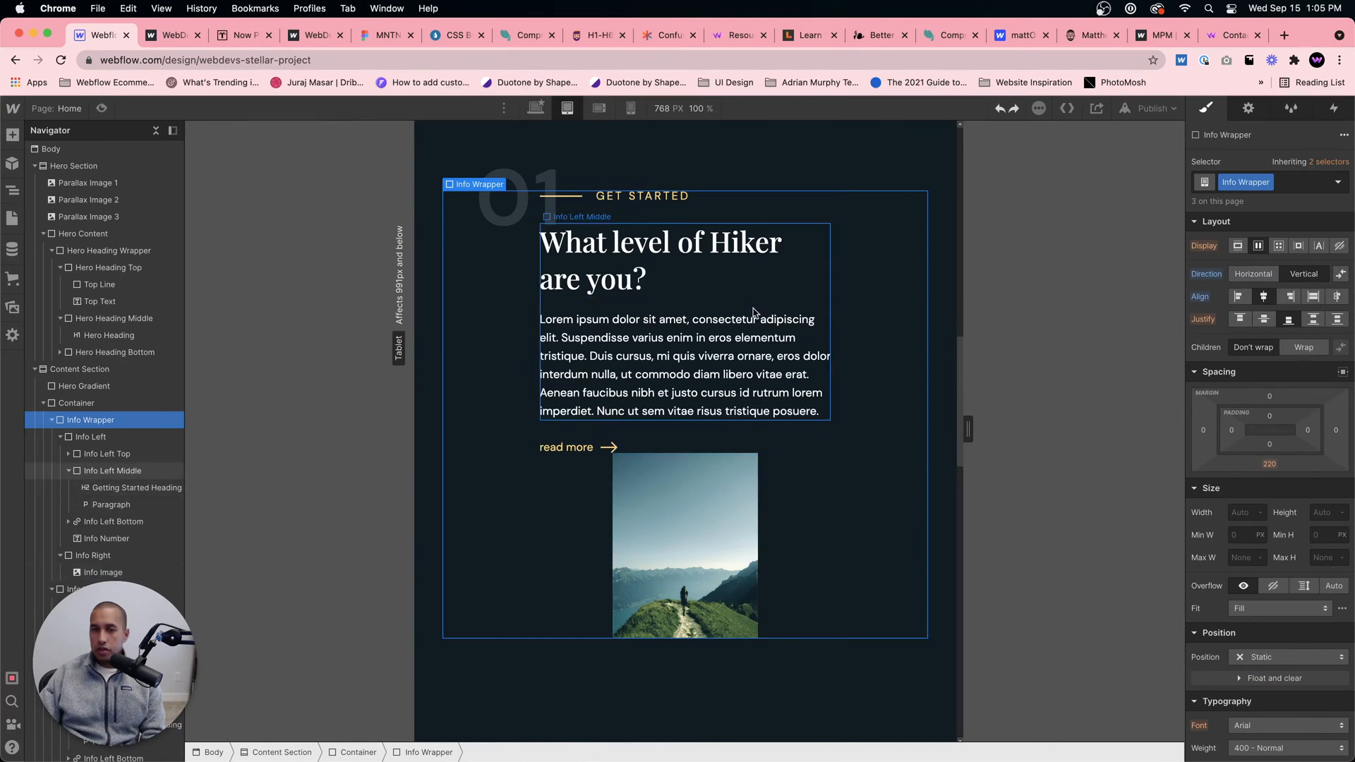
pyautogui.click(695, 433)
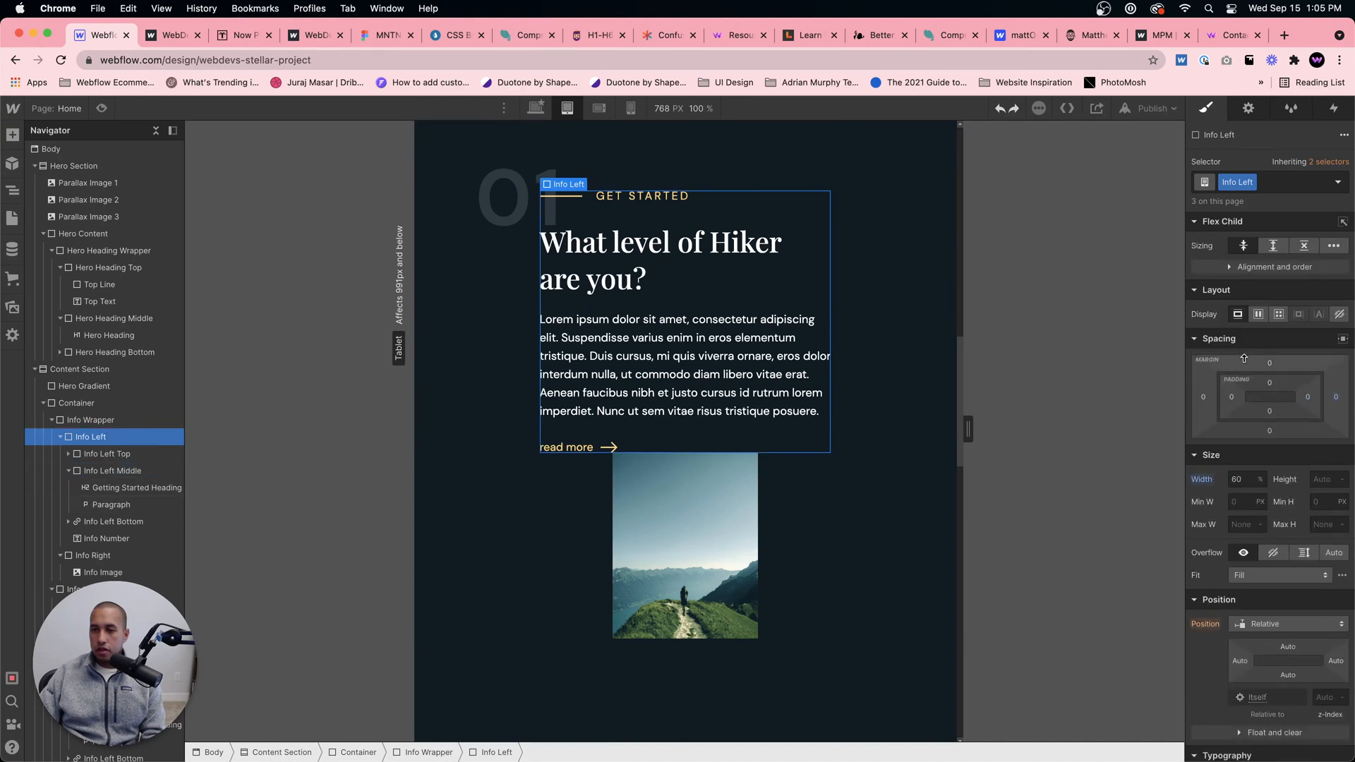
pyautogui.click(1257, 268)
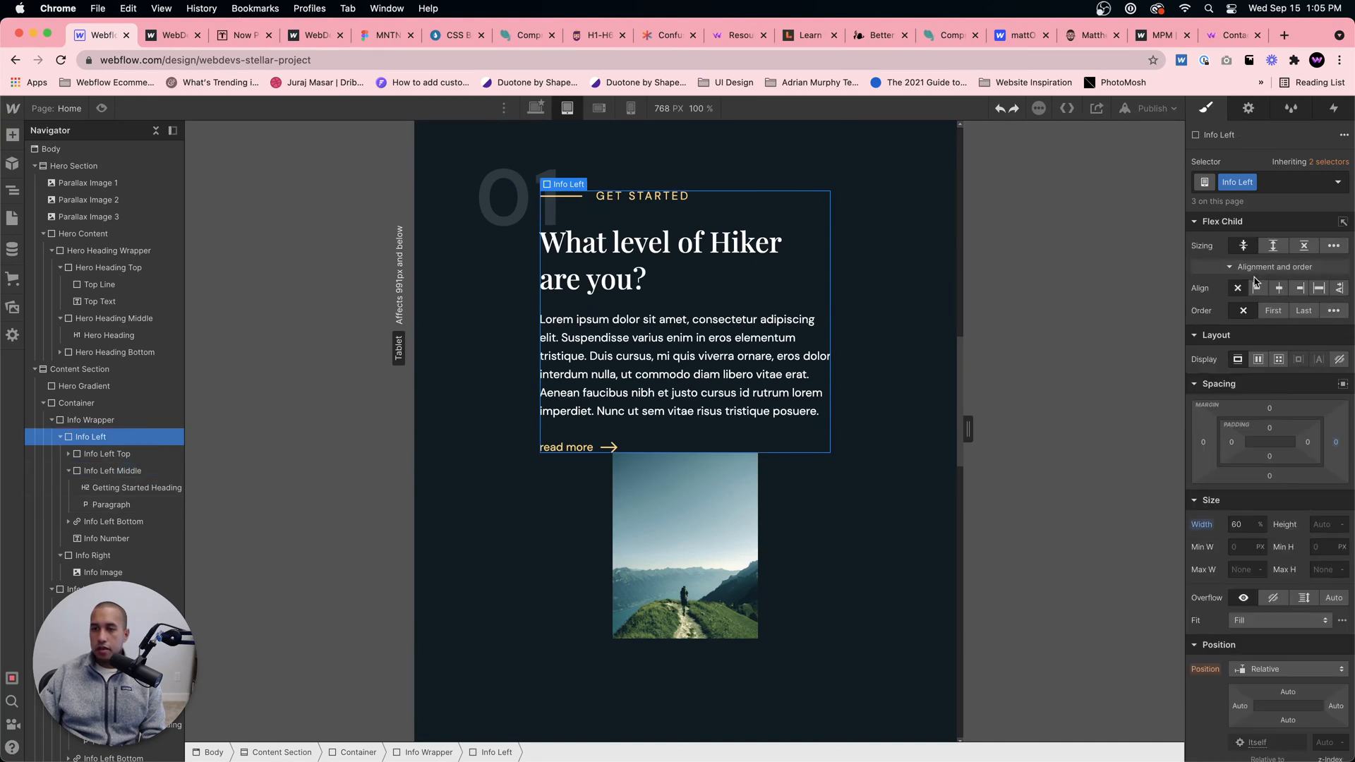
pyautogui.click(1303, 310)
# Step: Try a width of 300 px on section 01's Info Image and clear the value
pyautogui.click(714, 303)
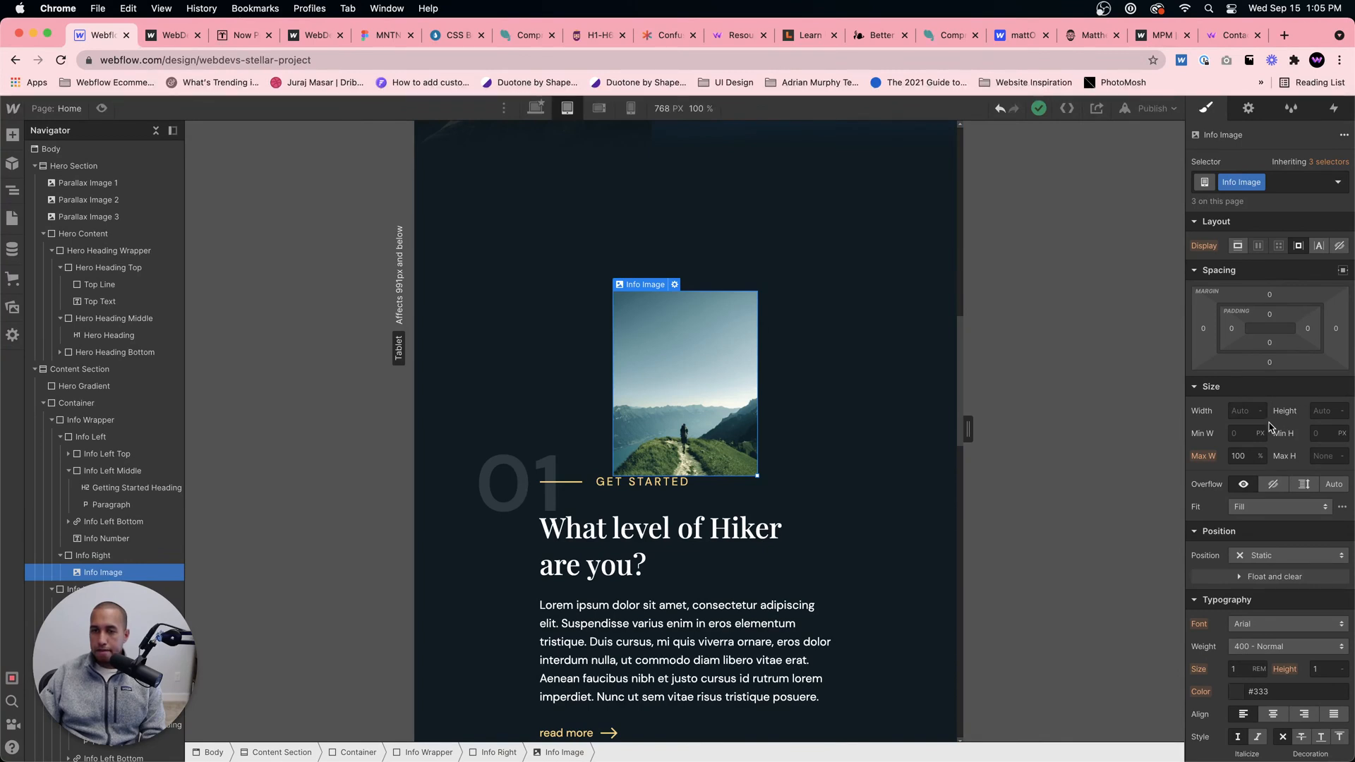
pyautogui.click(1248, 413)
pyautogui.write('300')
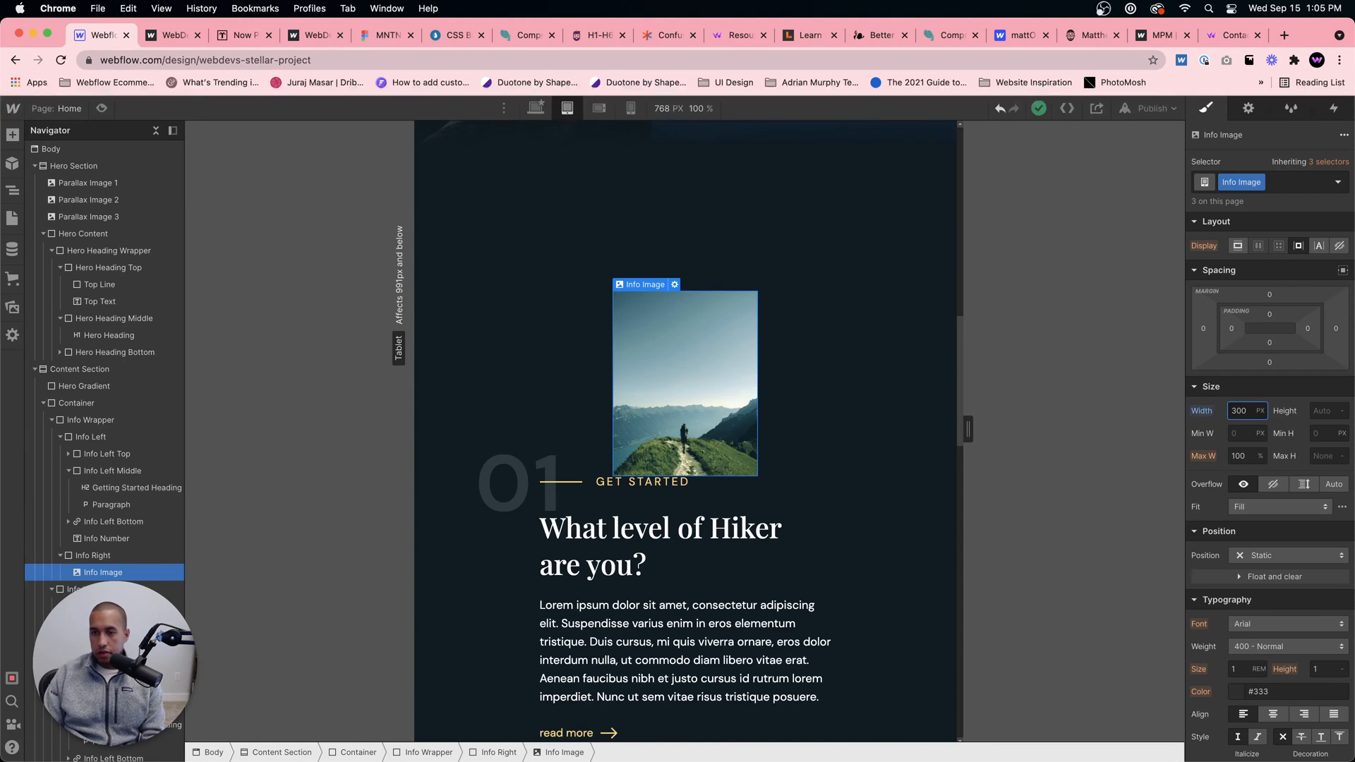
pyautogui.press('BackSpace')
pyautogui.press('BackSpace')
pyautogui.press('BackSpace')
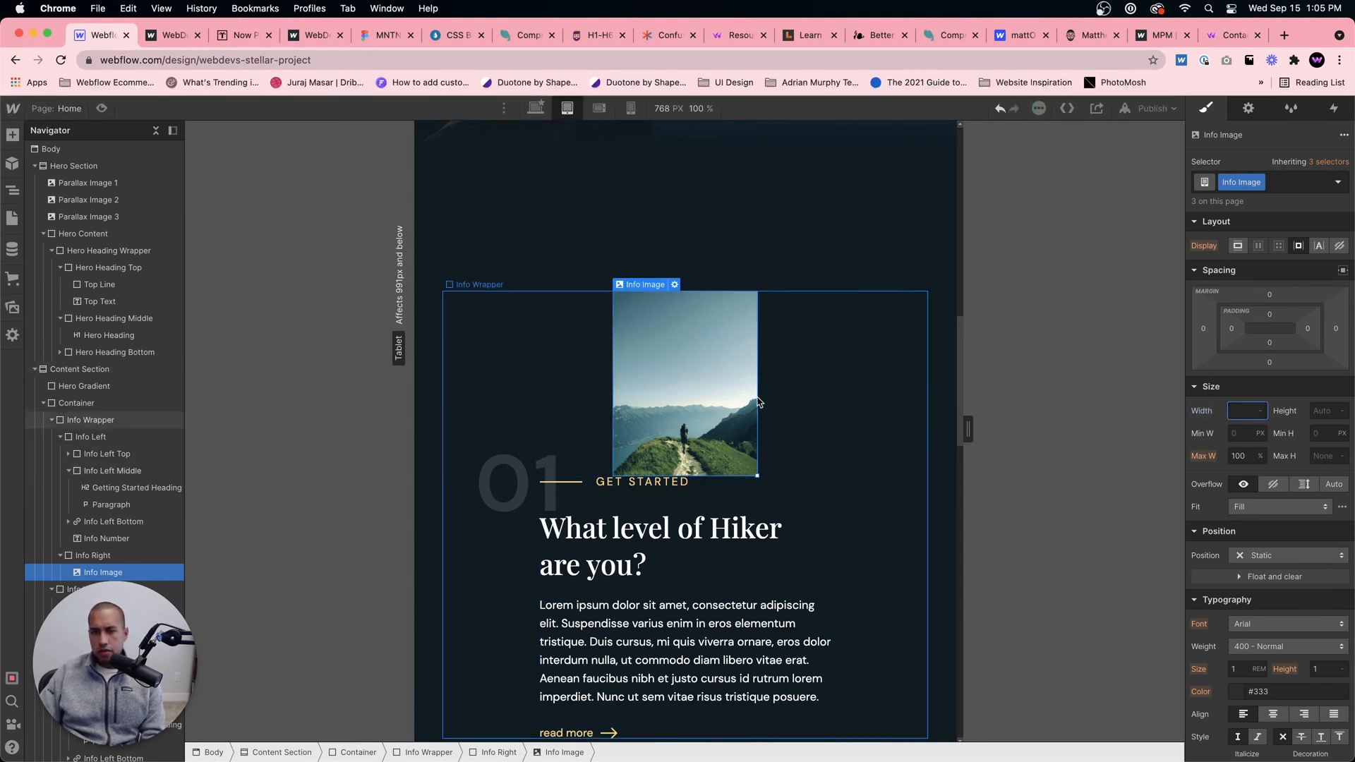
pyautogui.click(704, 371)
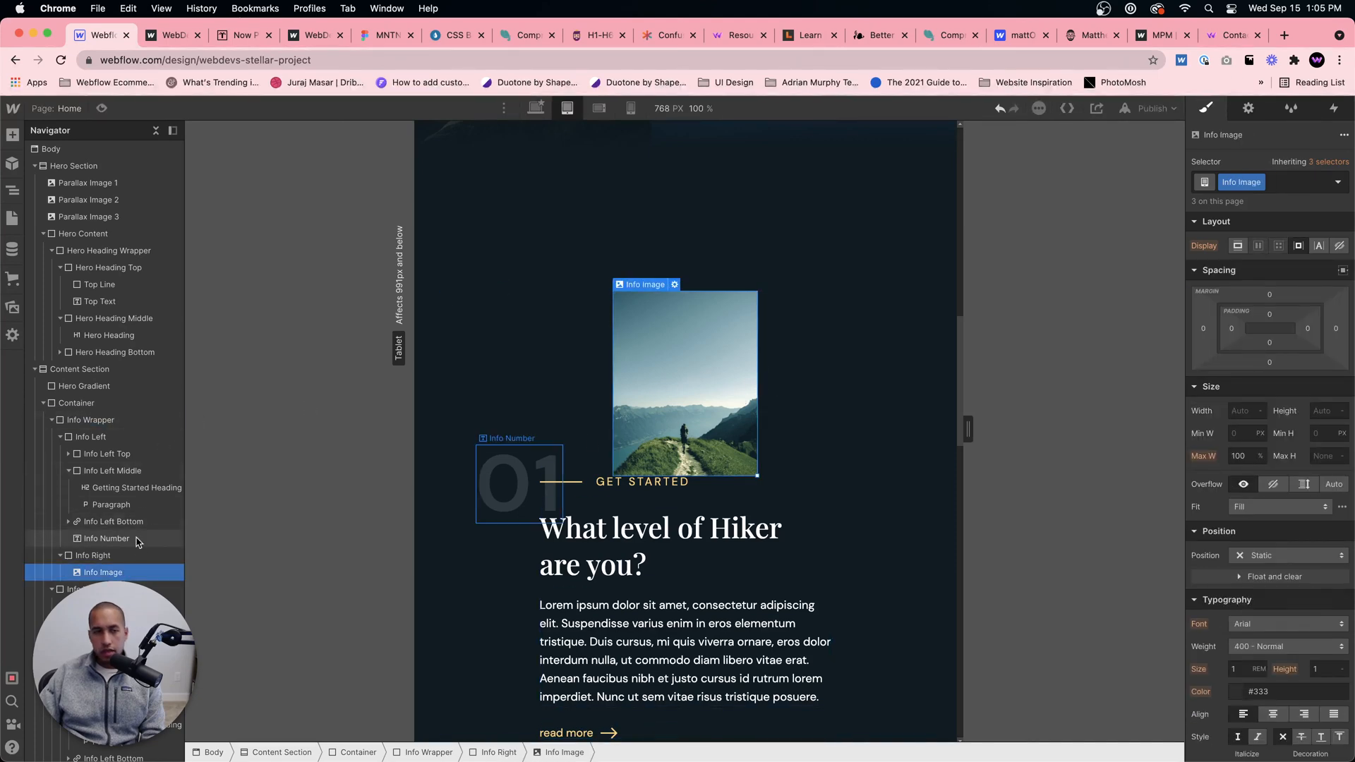
# Step: Set the Info Right block's width to 100% and give it a horizontal flex layout justified to the center
pyautogui.click(92, 555)
pyautogui.click(1236, 526)
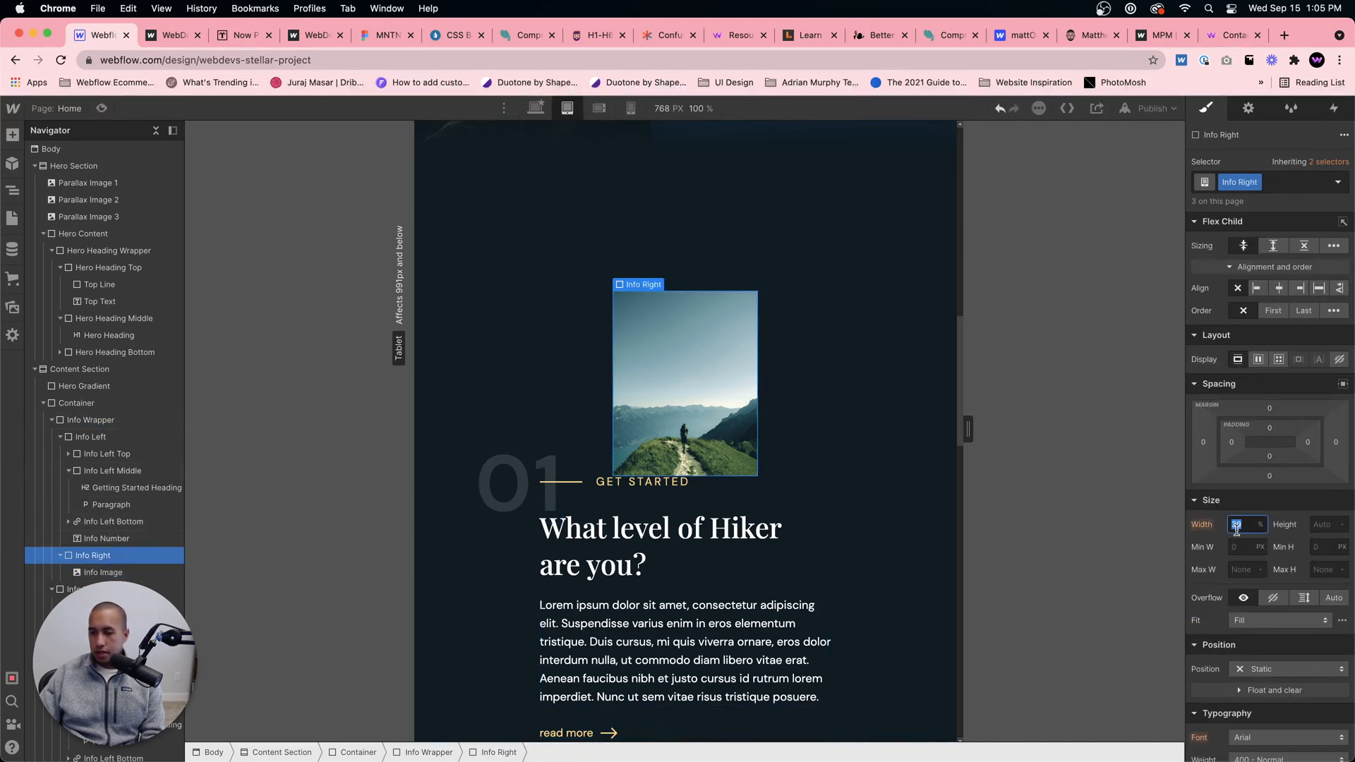
pyautogui.write('100')
pyautogui.press('Return')
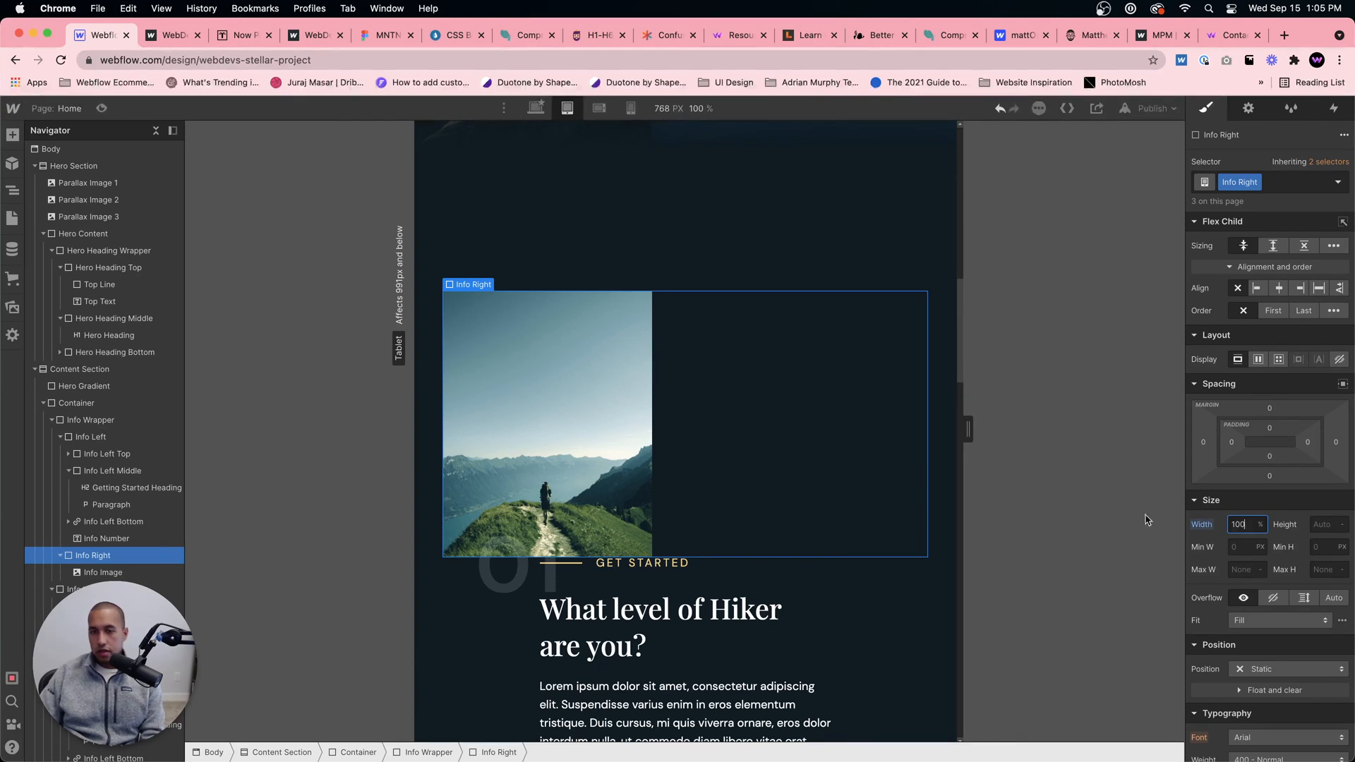
pyautogui.click(796, 363)
pyautogui.click(1258, 359)
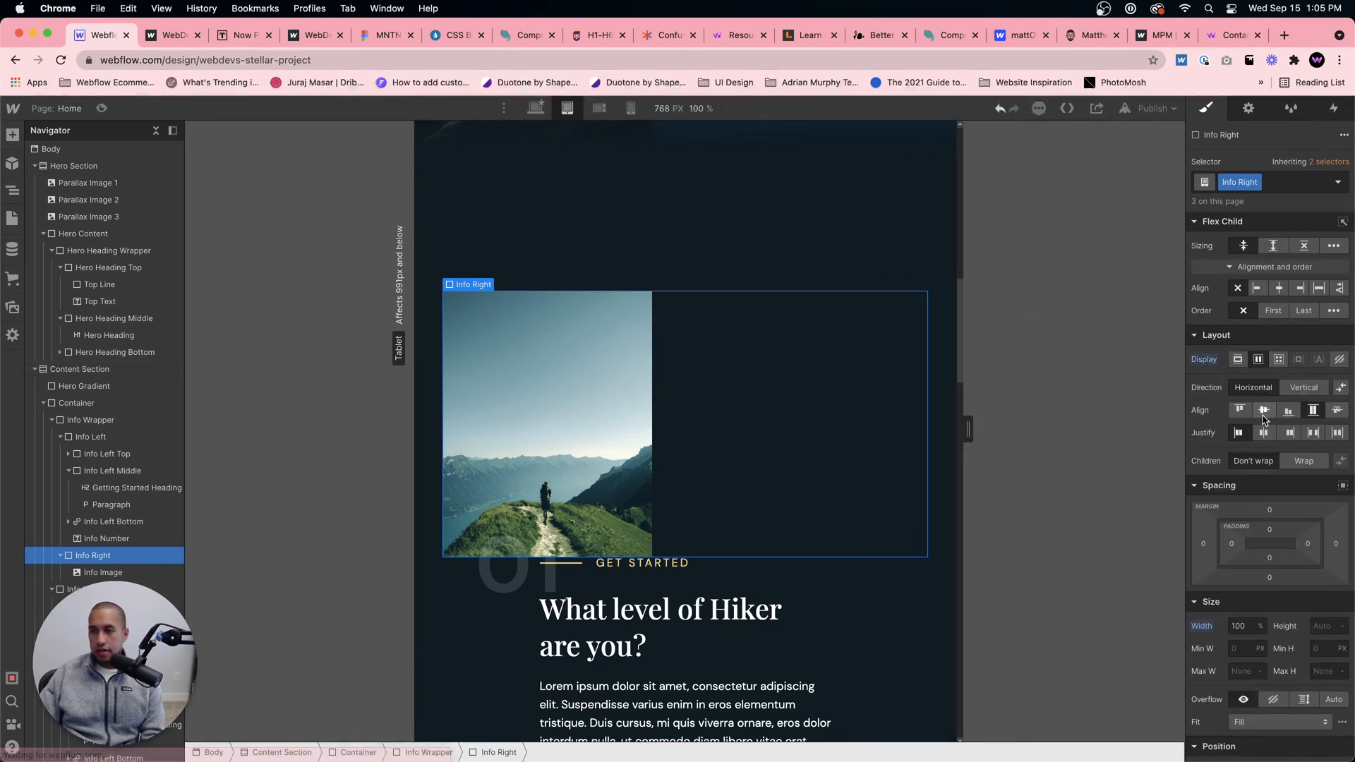
pyautogui.click(1263, 433)
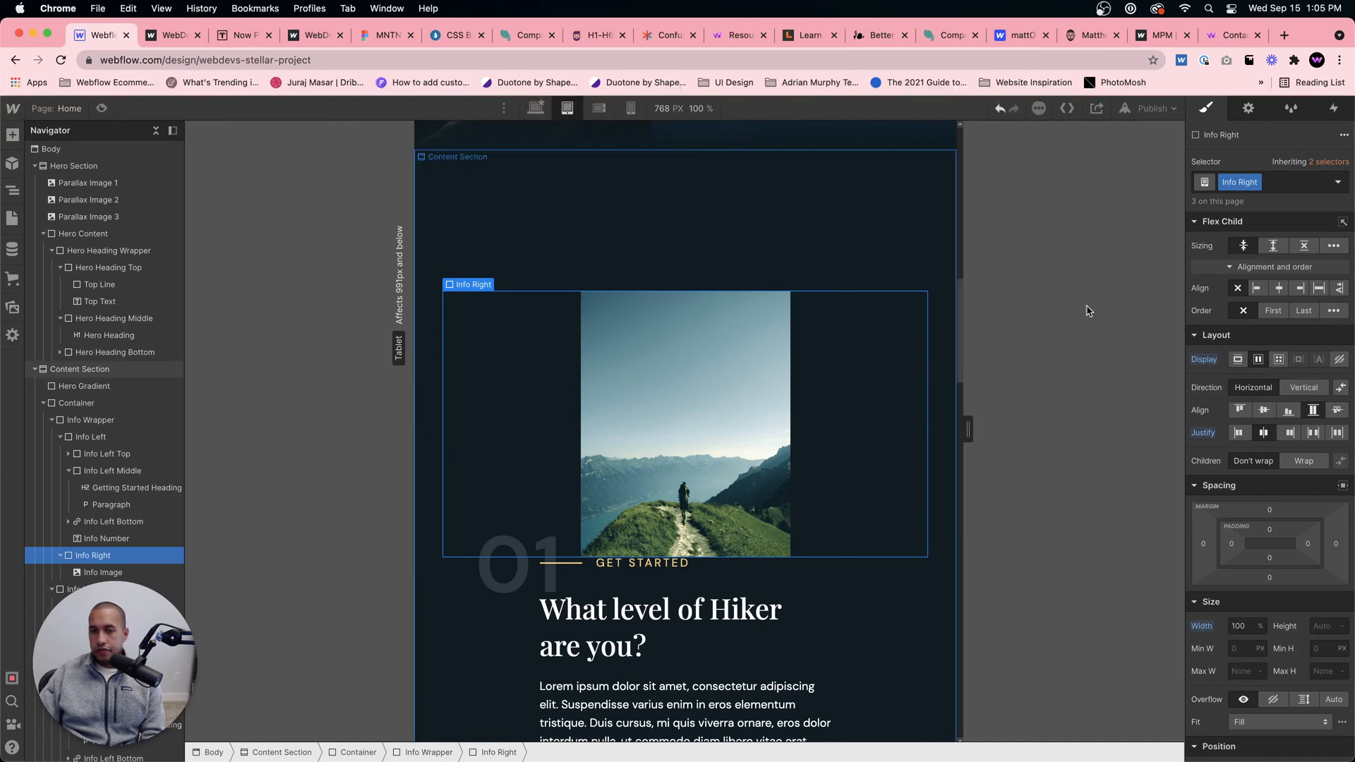
# Step: Set the Info Right block's bottom margin to 80 px
pyautogui.click(1269, 577)
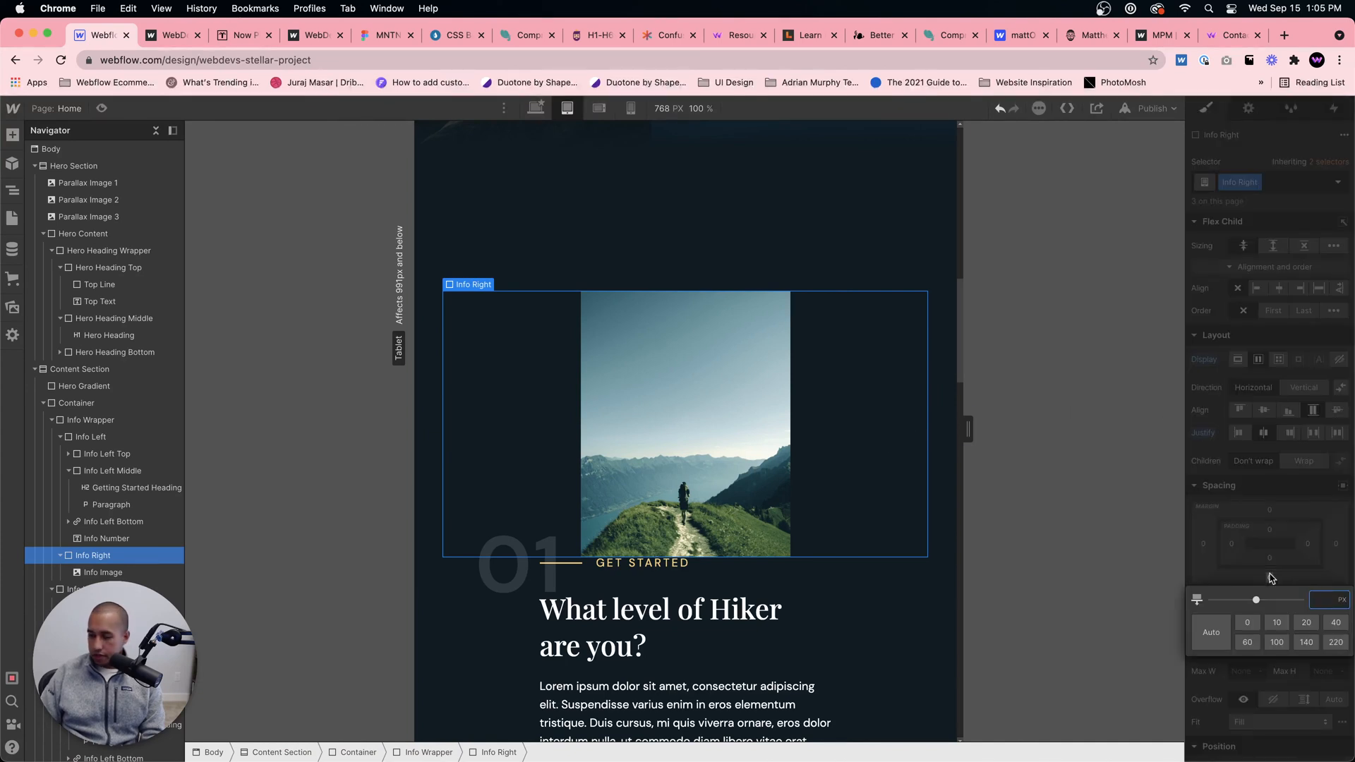
pyautogui.press('Return')
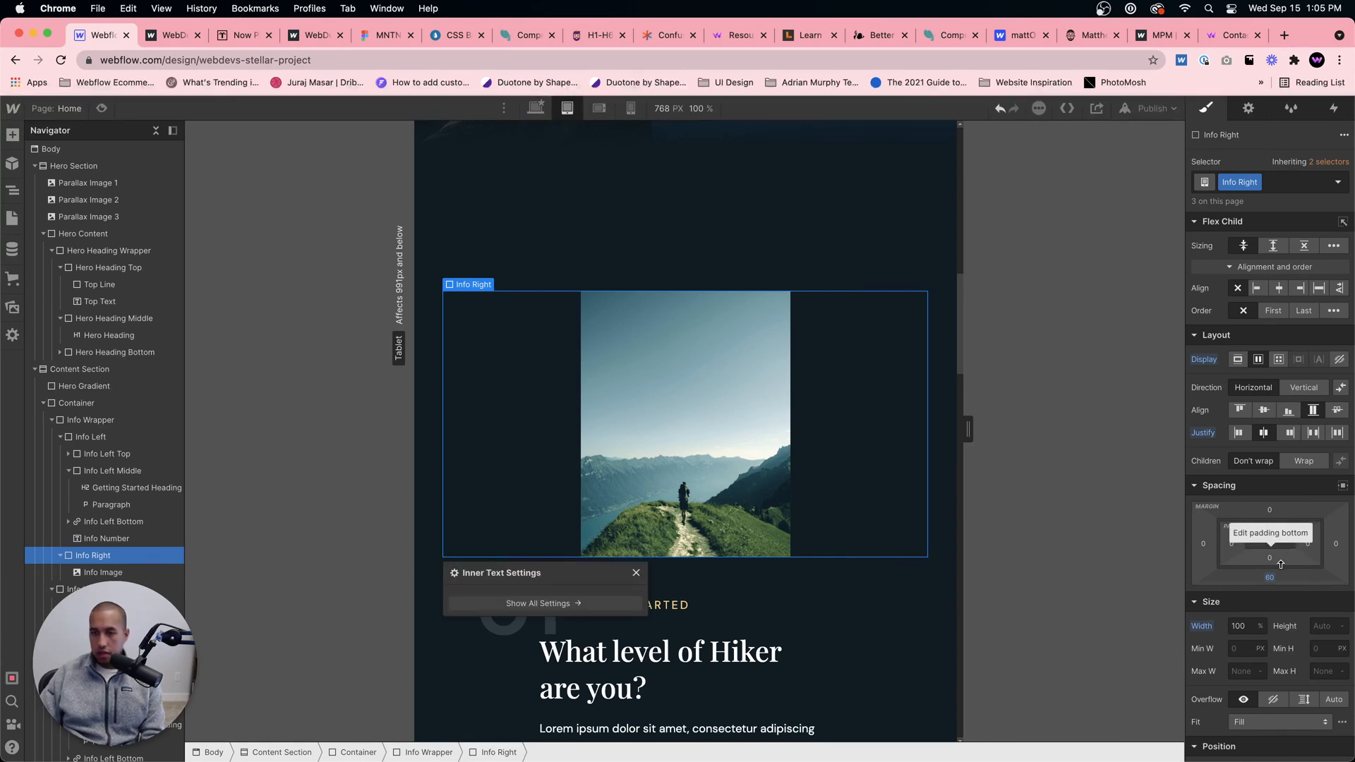
pyautogui.click(1269, 577)
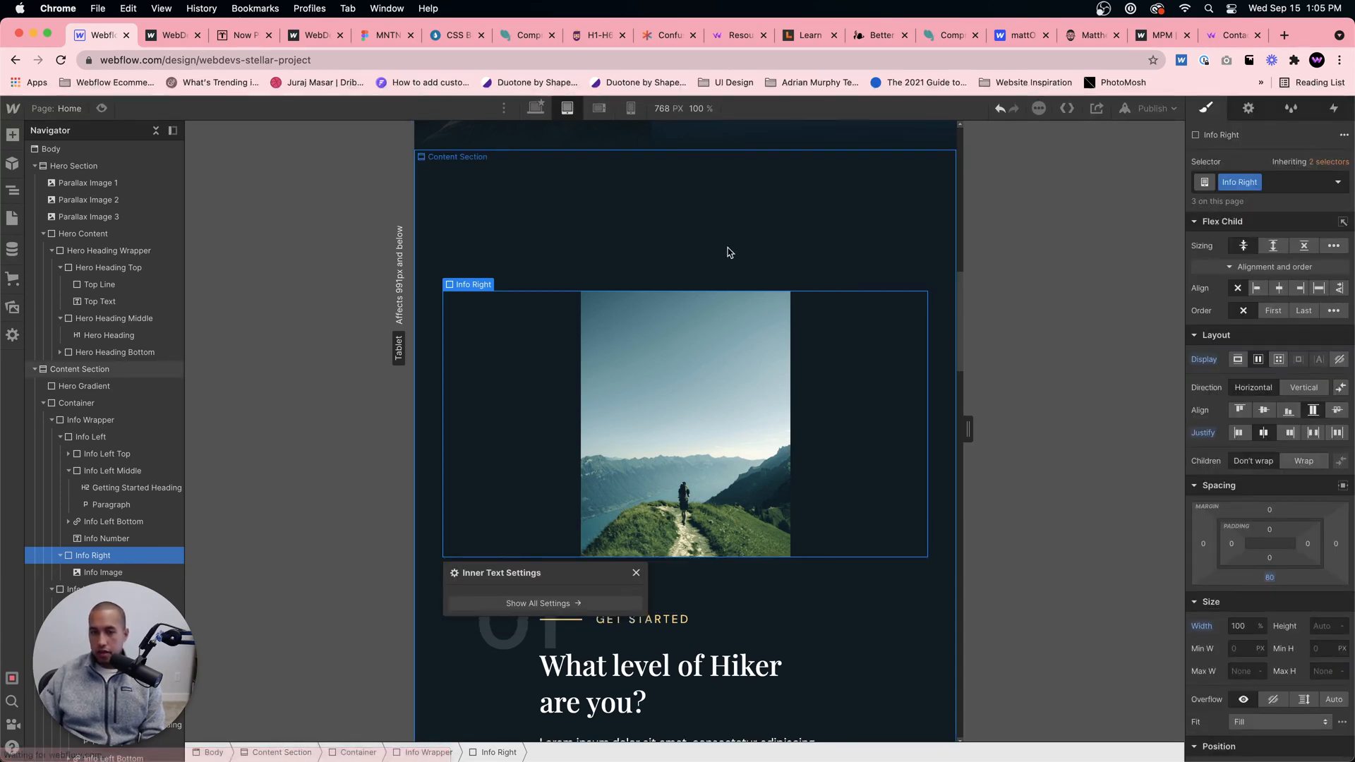
# Step: Compare the image sizes and the Info Right and Info Image settings of sections 01 and 02
pyautogui.click(730, 260)
pyautogui.scroll(-3, 730, 259)
pyautogui.scroll(-10, 847, 315)
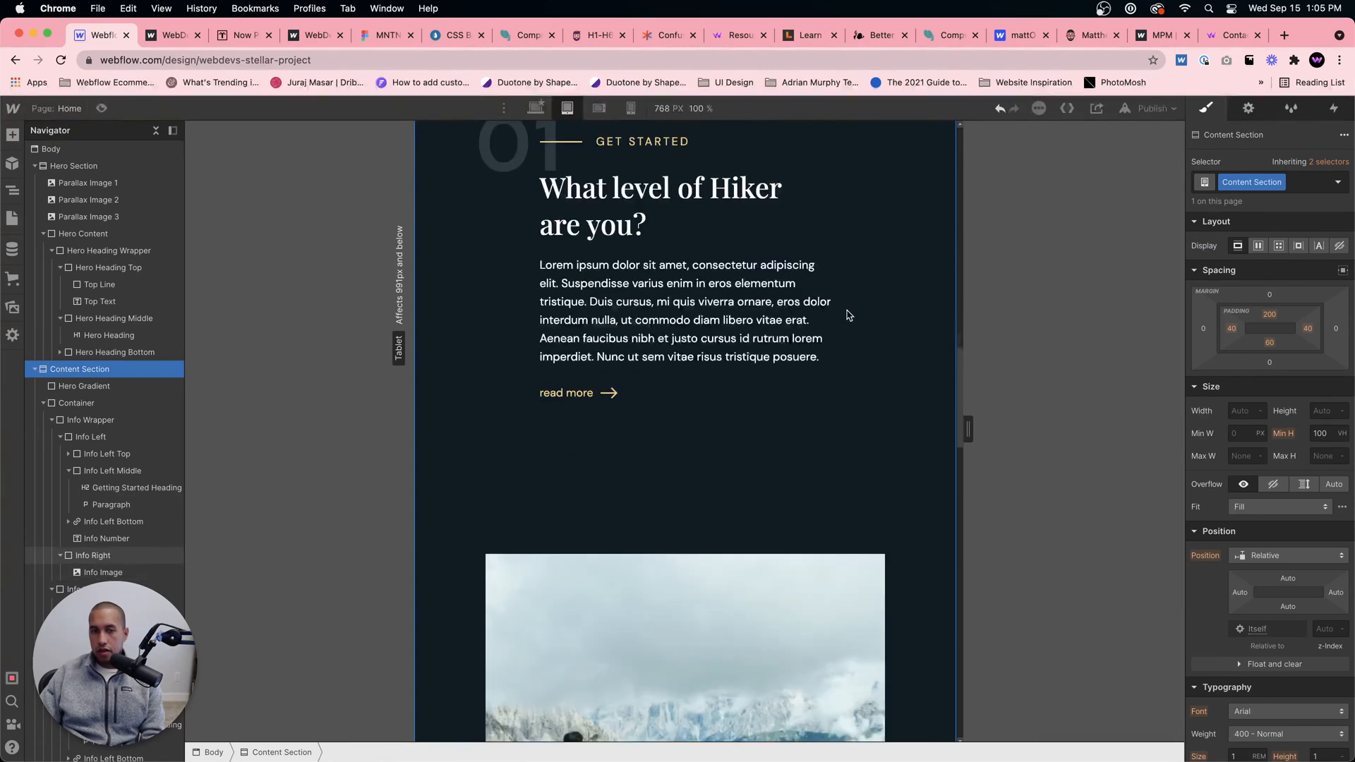
pyautogui.scroll(-4, 846, 316)
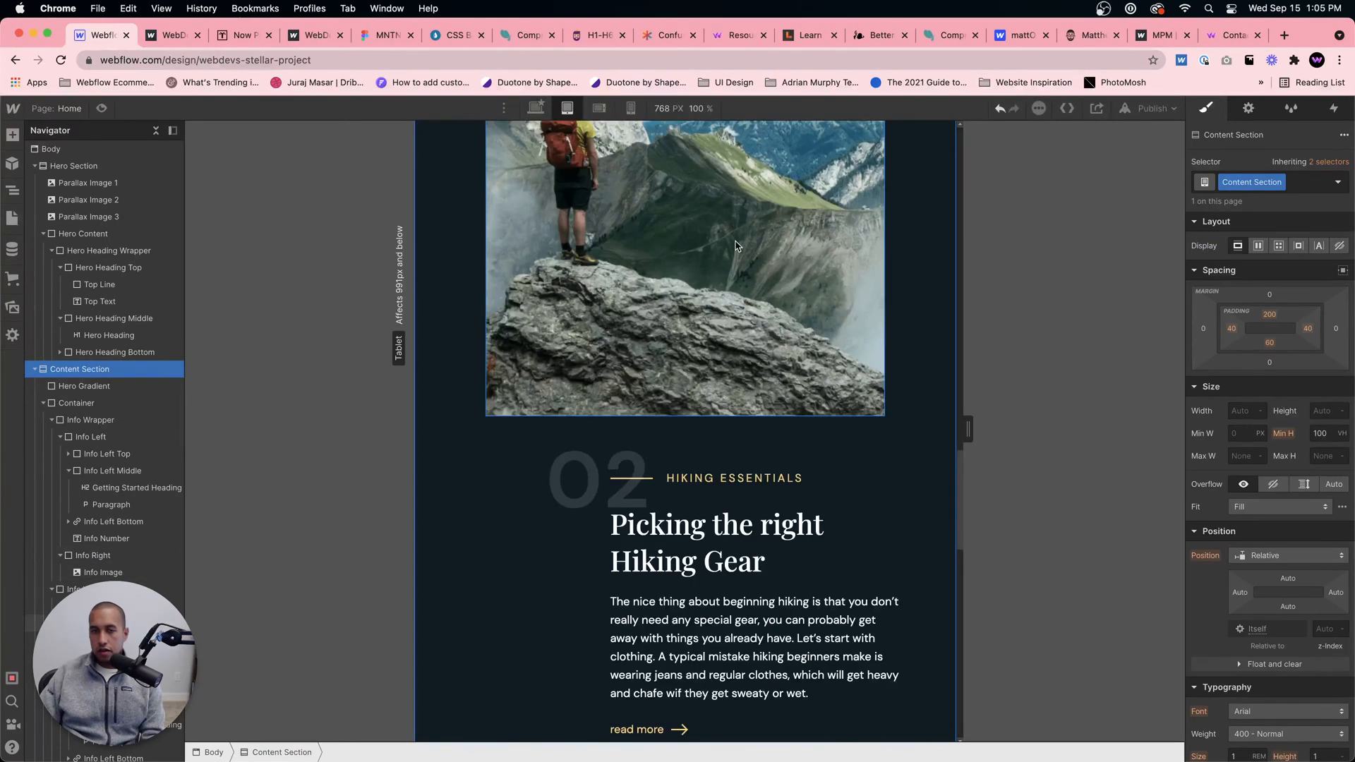
pyautogui.click(763, 336)
pyautogui.scroll(2, 759, 286)
pyautogui.scroll(2, 768, 290)
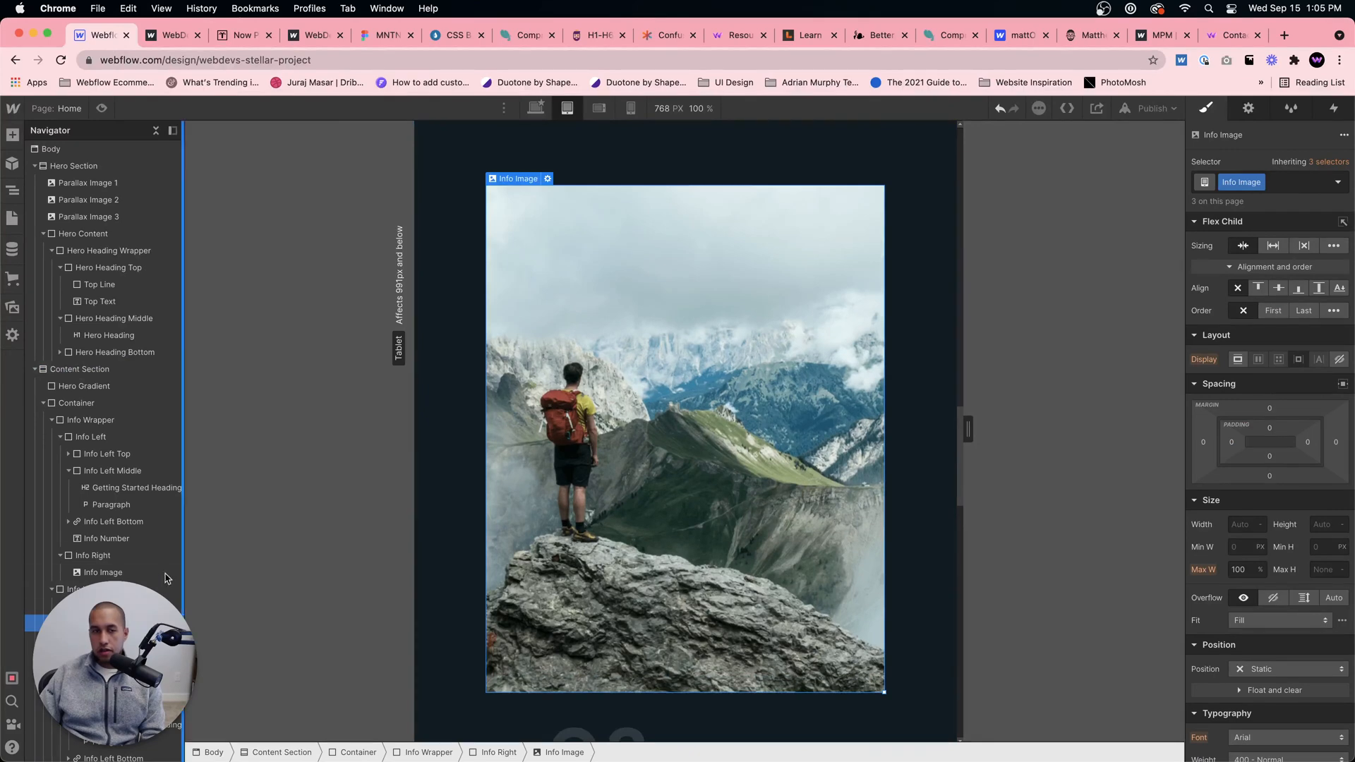
pyautogui.click(151, 606)
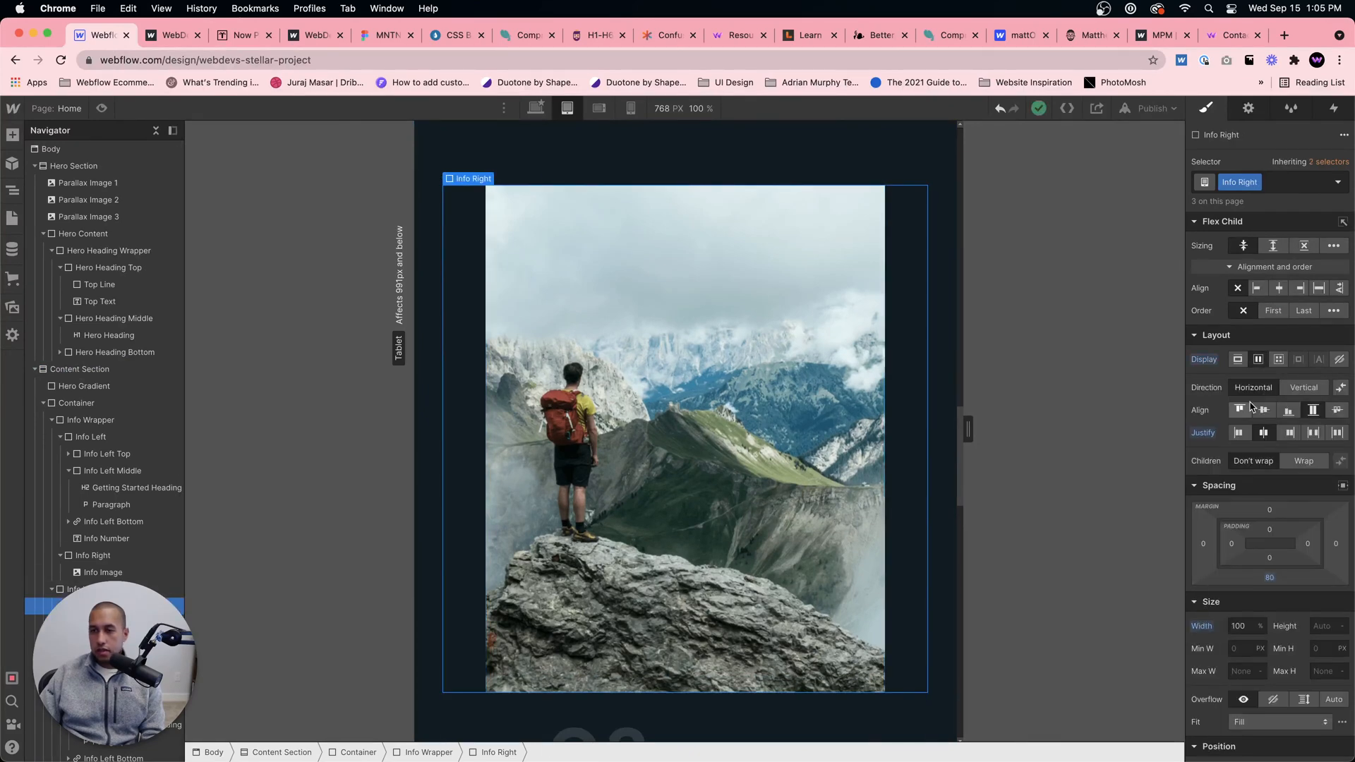
pyautogui.scroll(10, 706, 282)
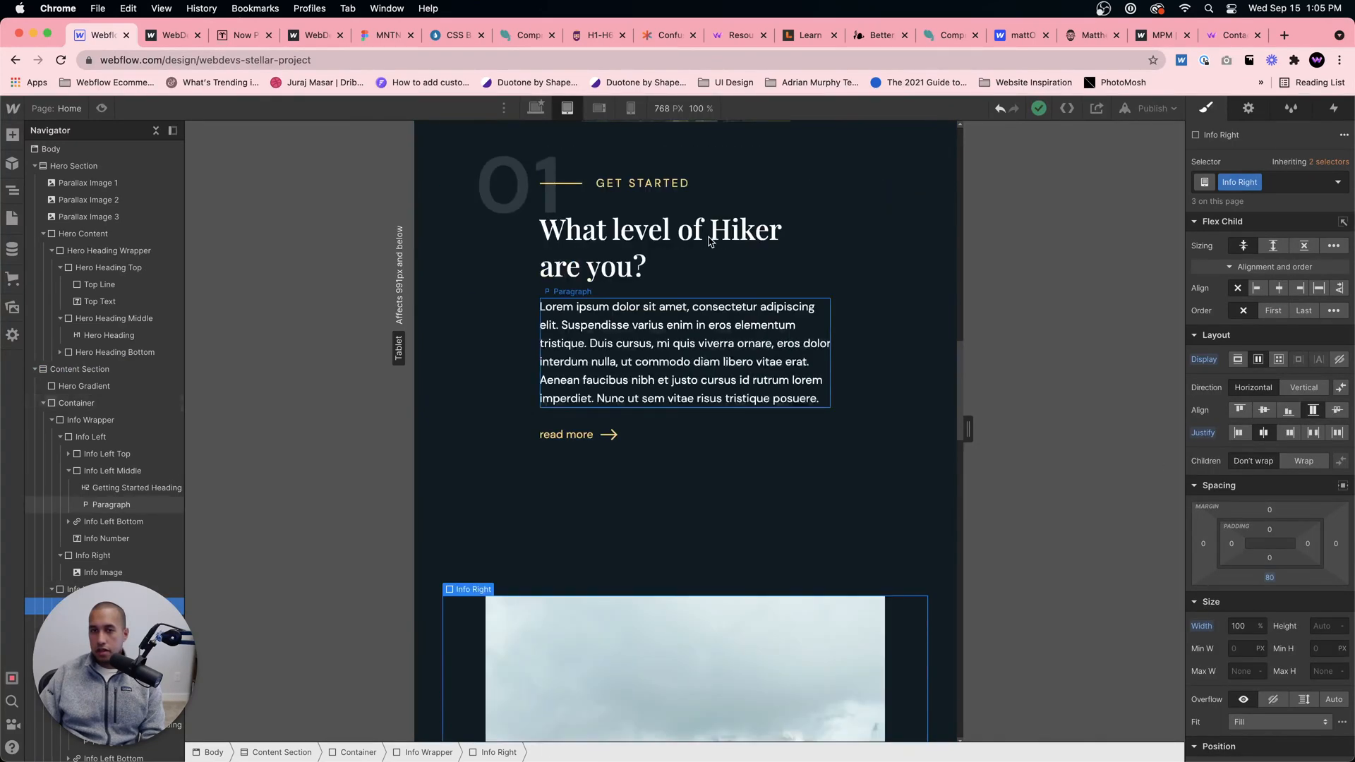
pyautogui.click(102, 555)
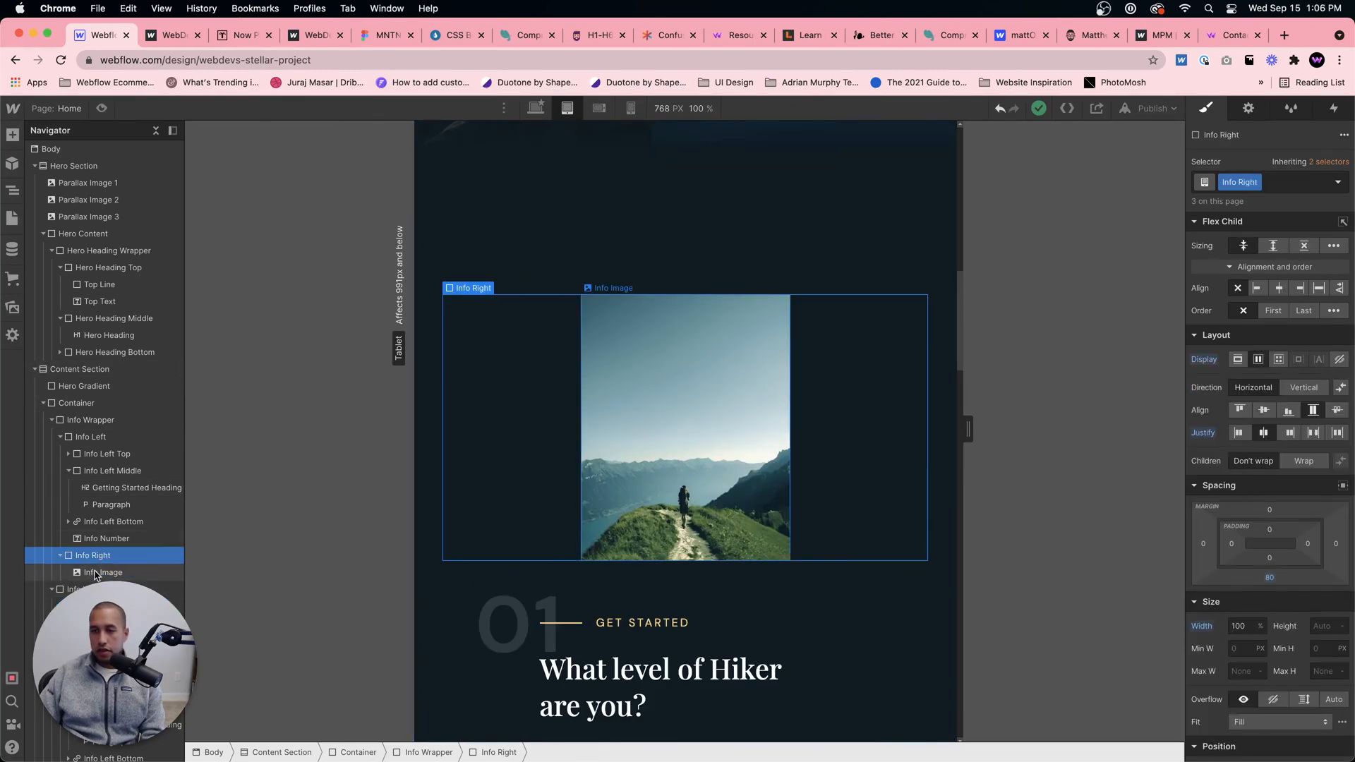
pyautogui.scroll(-8, 470, 508)
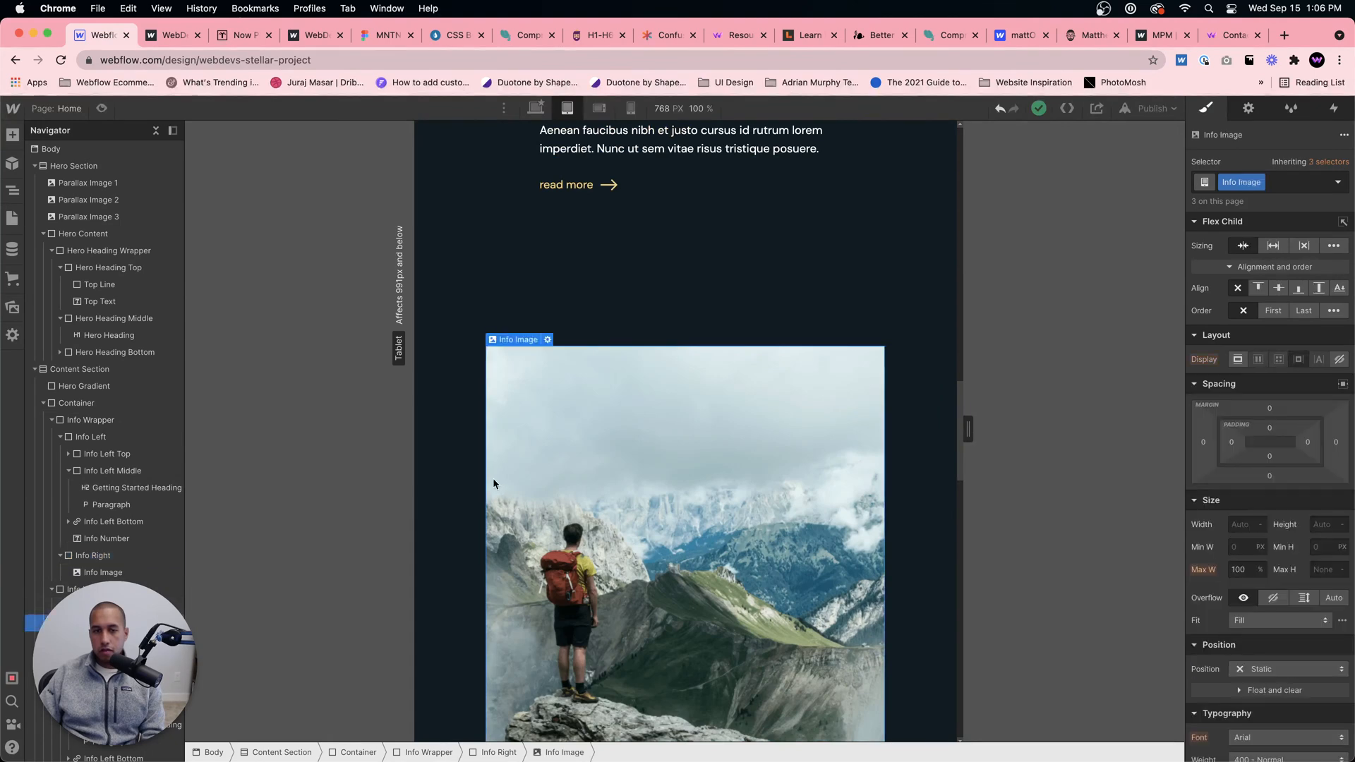
pyautogui.click(478, 462)
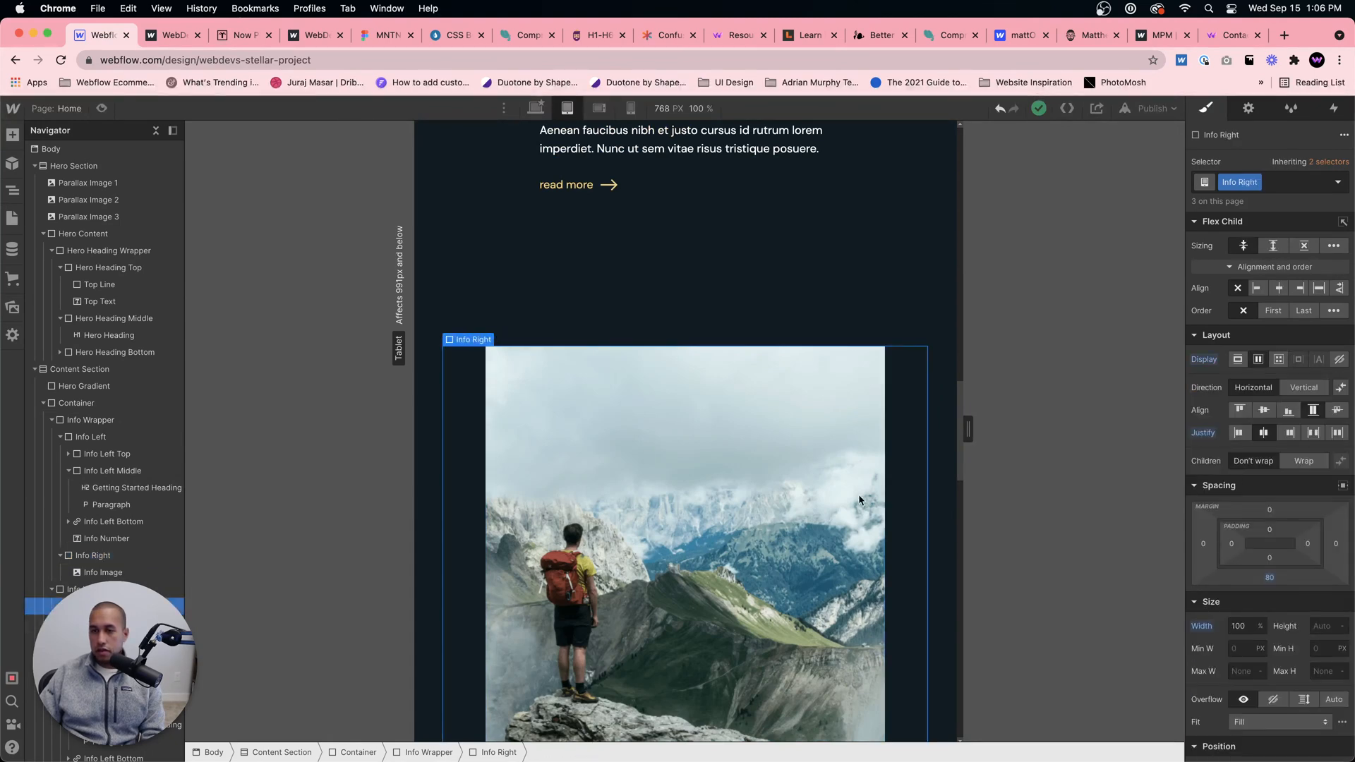
pyautogui.scroll(-8, 857, 501)
pyautogui.scroll(7, 856, 498)
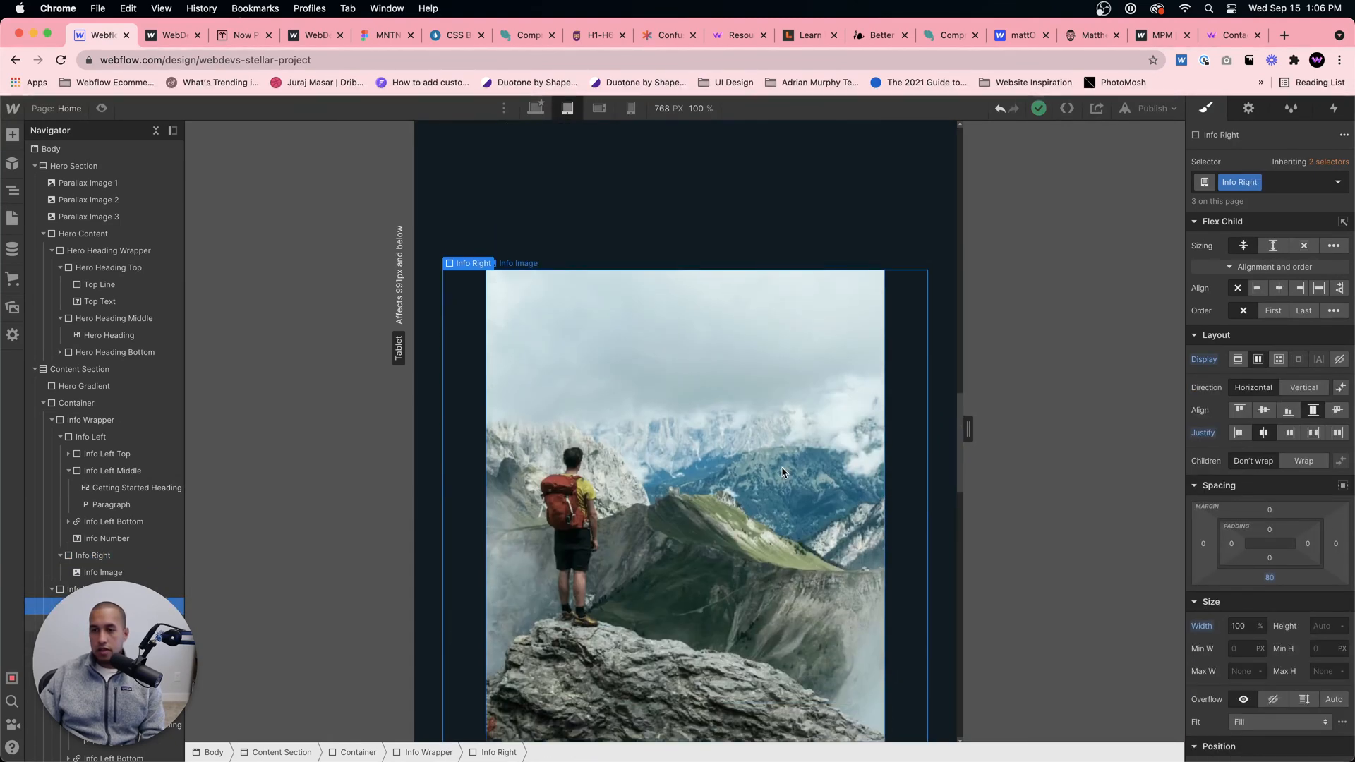
pyautogui.scroll(-2, 748, 453)
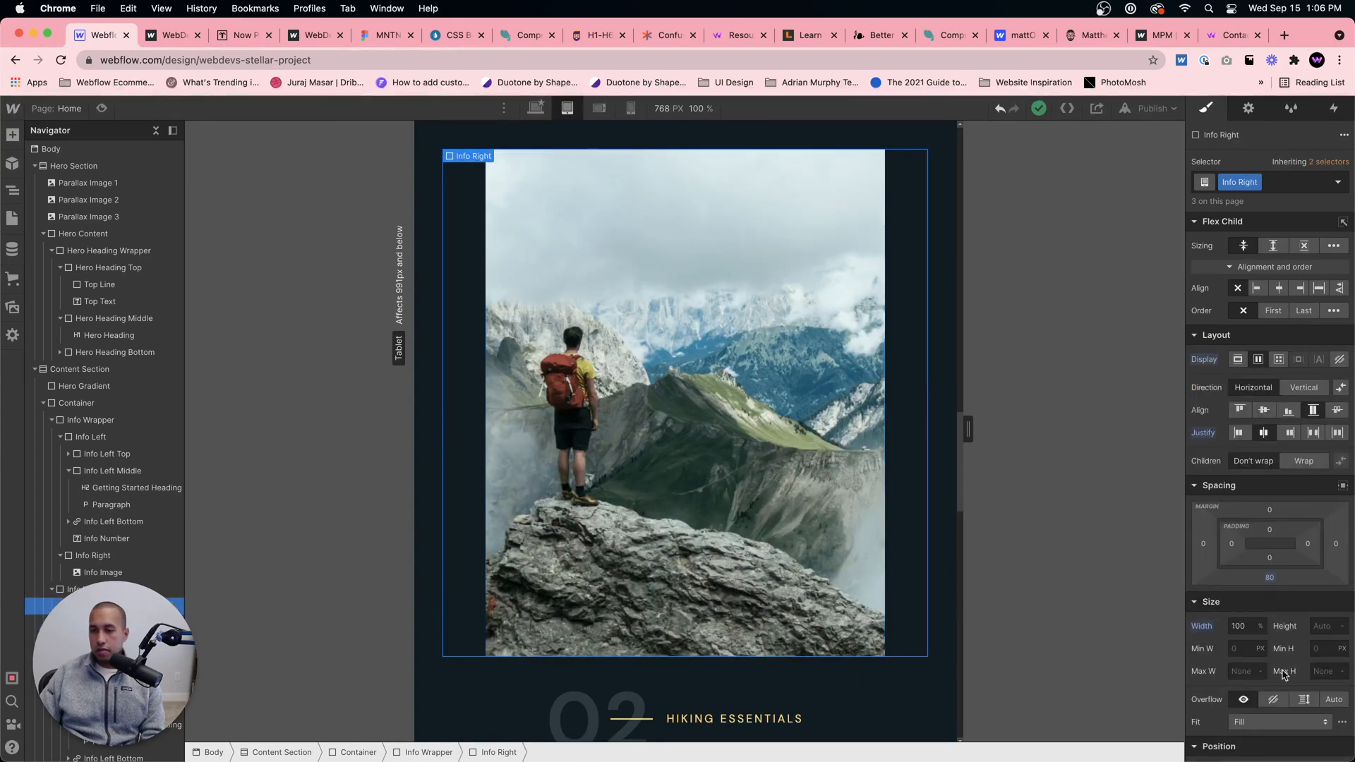
# Step: Try a maximum width of 100% on section 02's Info Right block and clear the value
pyautogui.click(1235, 670)
pyautogui.write('100')
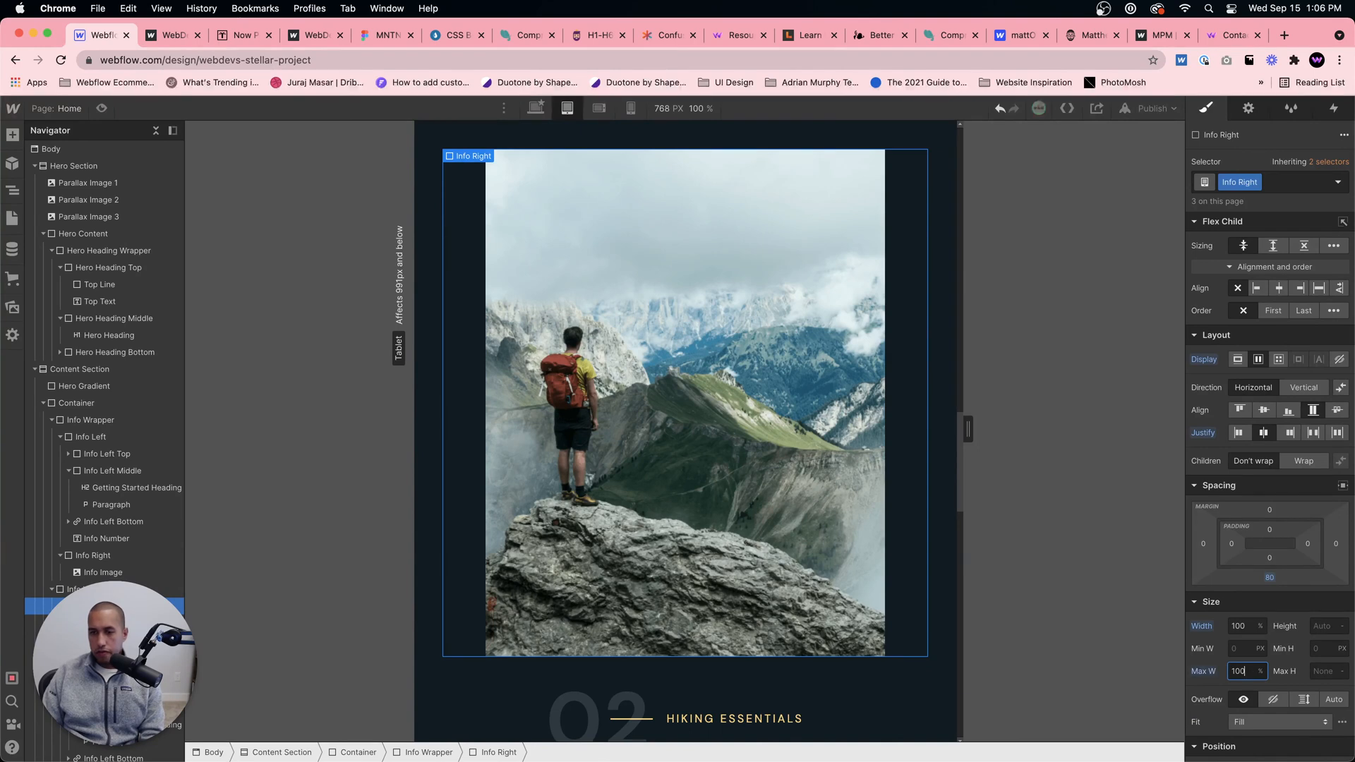
pyautogui.scroll(15, 805, 361)
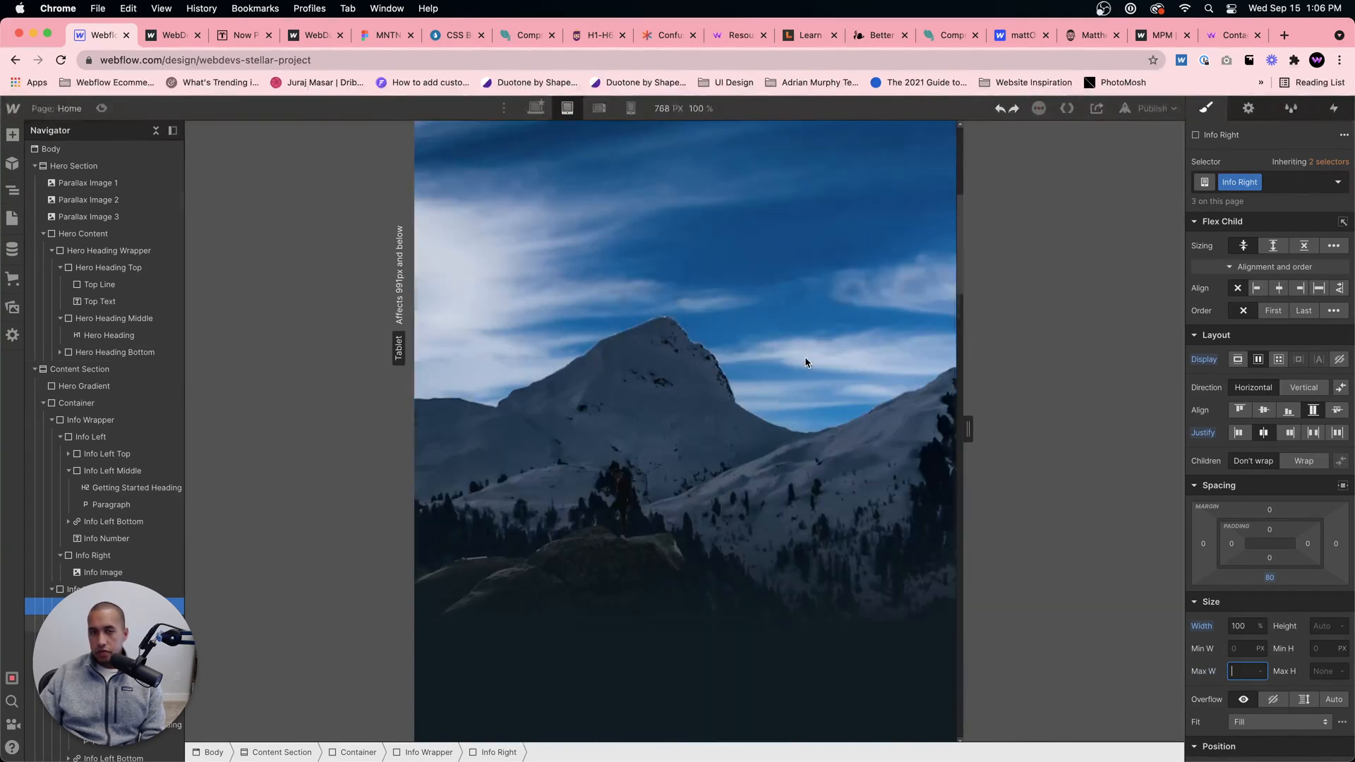
# Step: Set the width of section 01's Info Image to 300 px
pyautogui.scroll(-6, 776, 352)
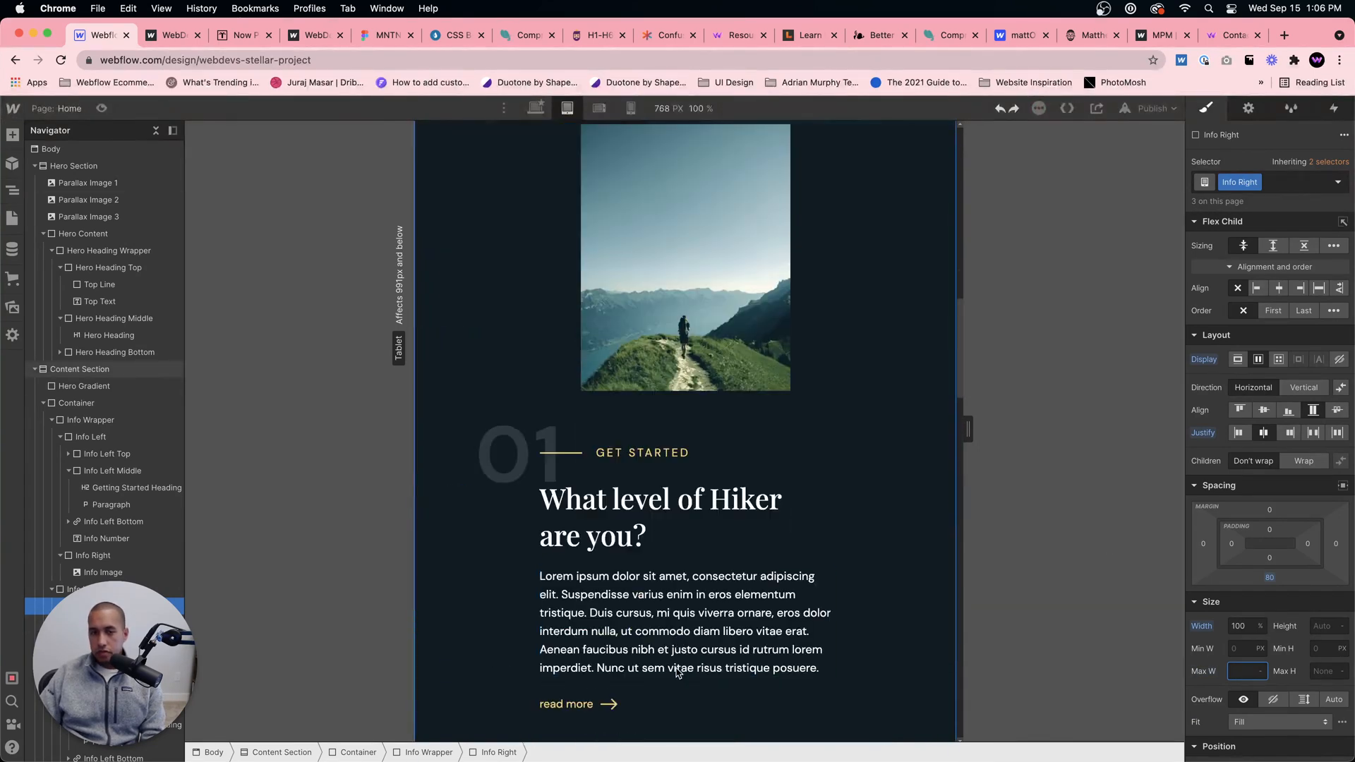
pyautogui.click(571, 293)
pyautogui.click(580, 282)
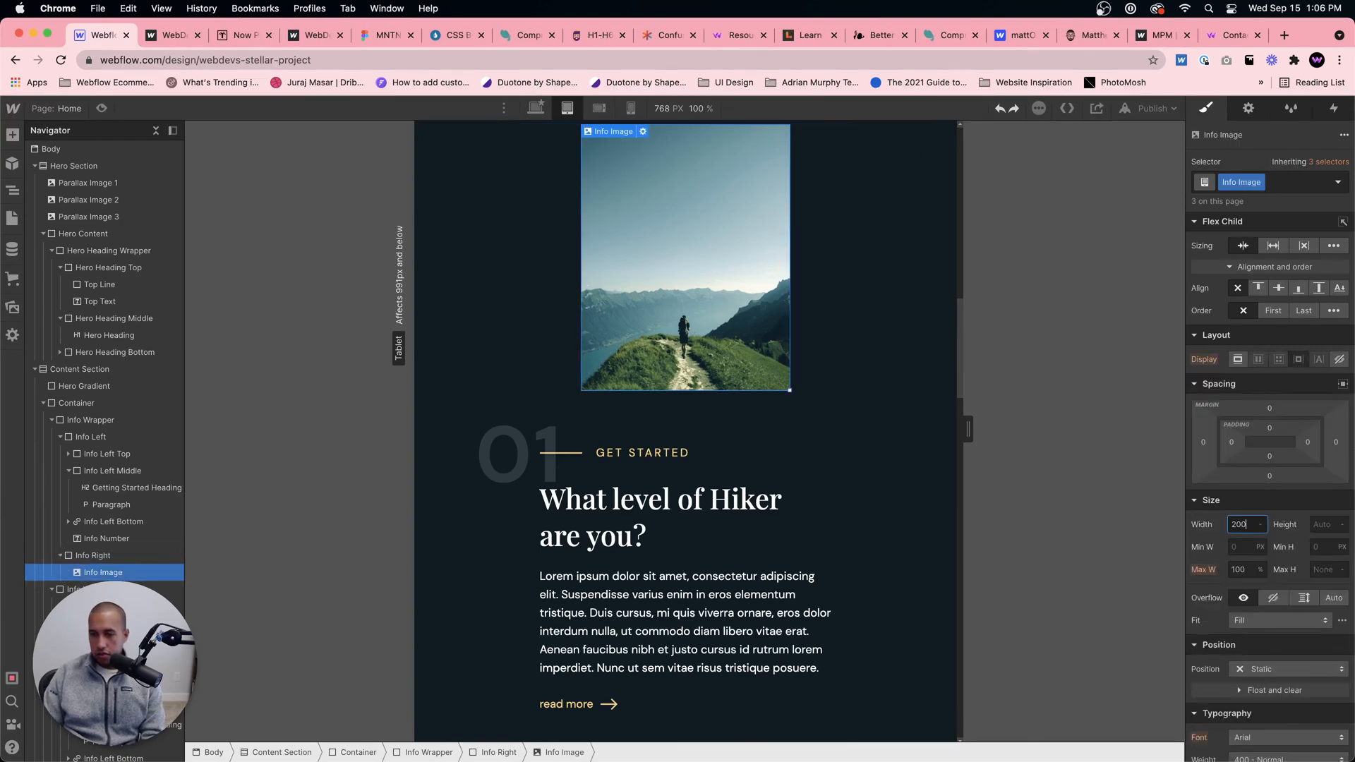
pyautogui.press('BackSpace')
pyautogui.press('BackSpace')
pyautogui.press('BackSpace')
pyautogui.write('300')
# Step: Set the left margin of section 02's Info Left block to 0
pyautogui.scroll(-5, 776, 458)
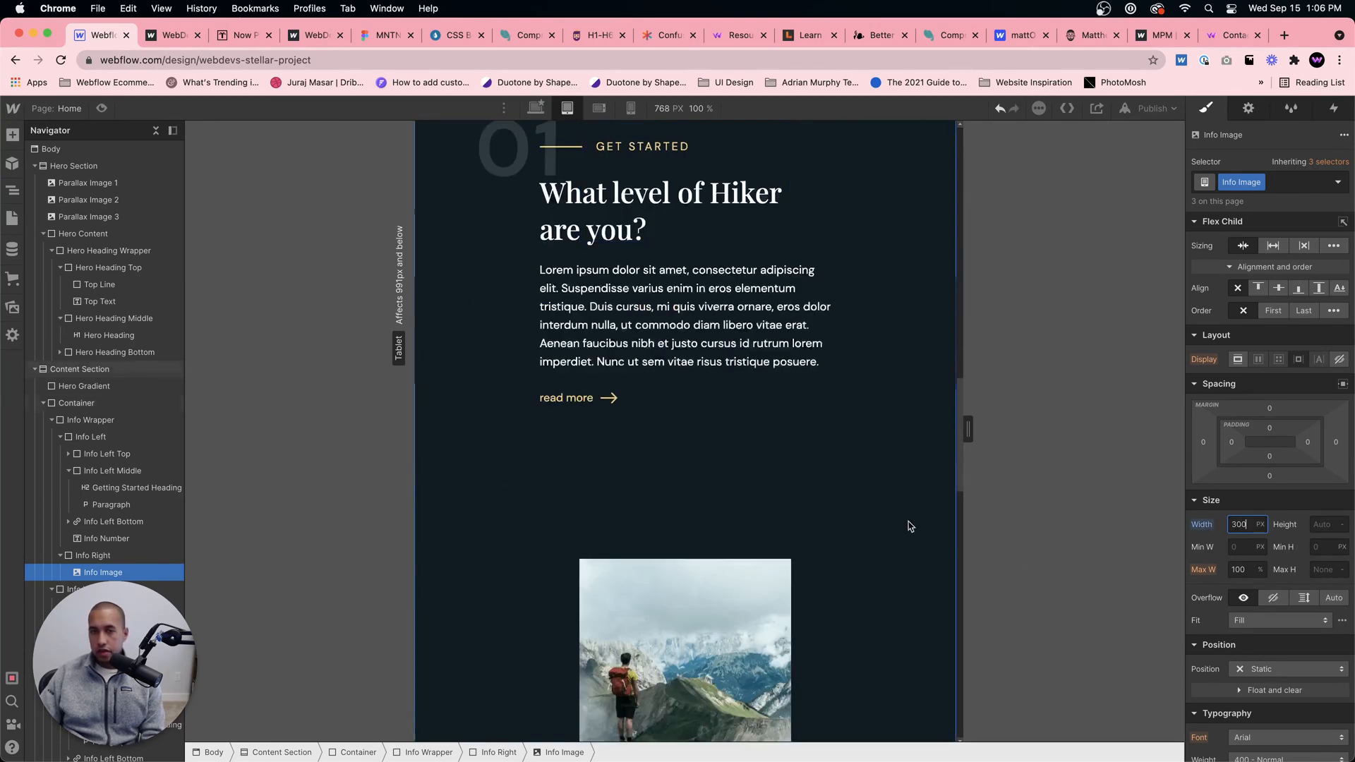
pyautogui.scroll(1, 802, 469)
pyautogui.scroll(-2, 772, 476)
pyautogui.click(748, 487)
pyautogui.scroll(-4, 791, 466)
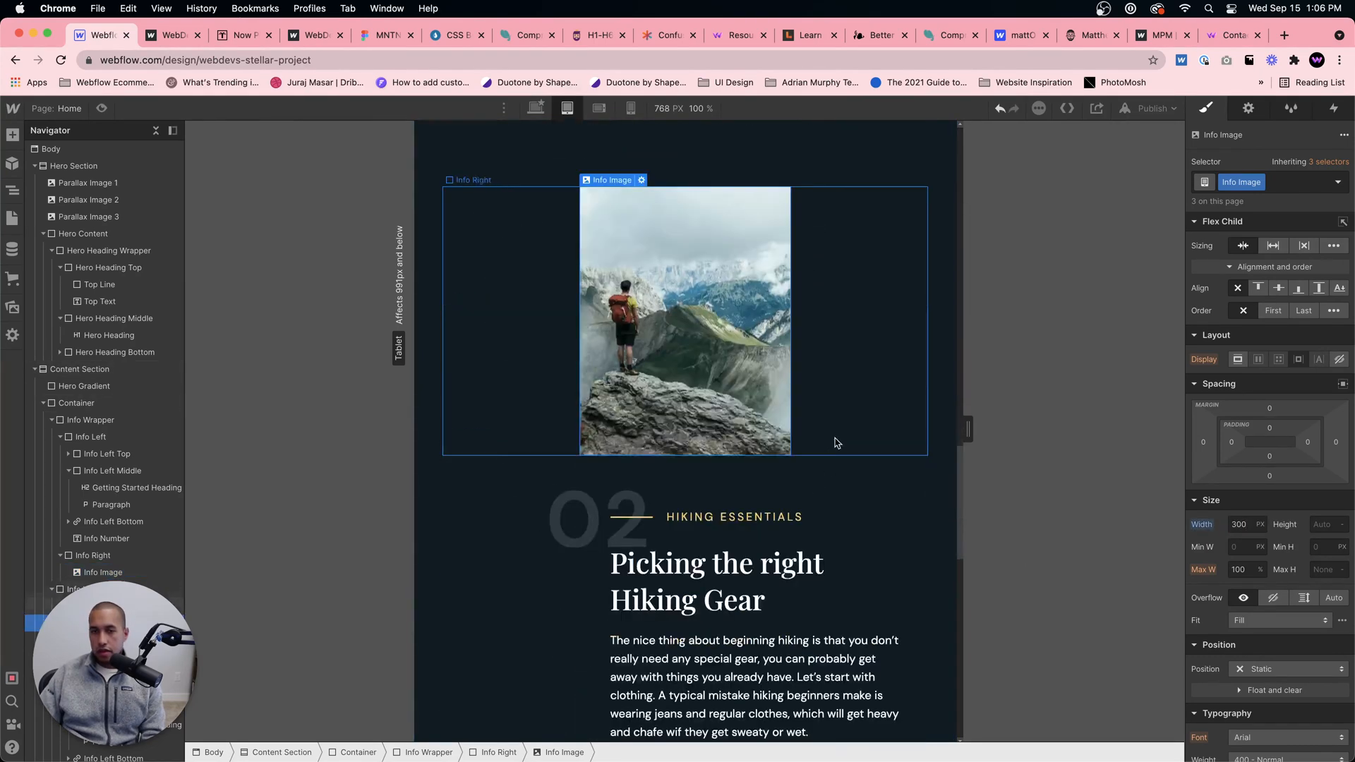
pyautogui.scroll(-4, 840, 432)
pyautogui.click(611, 422)
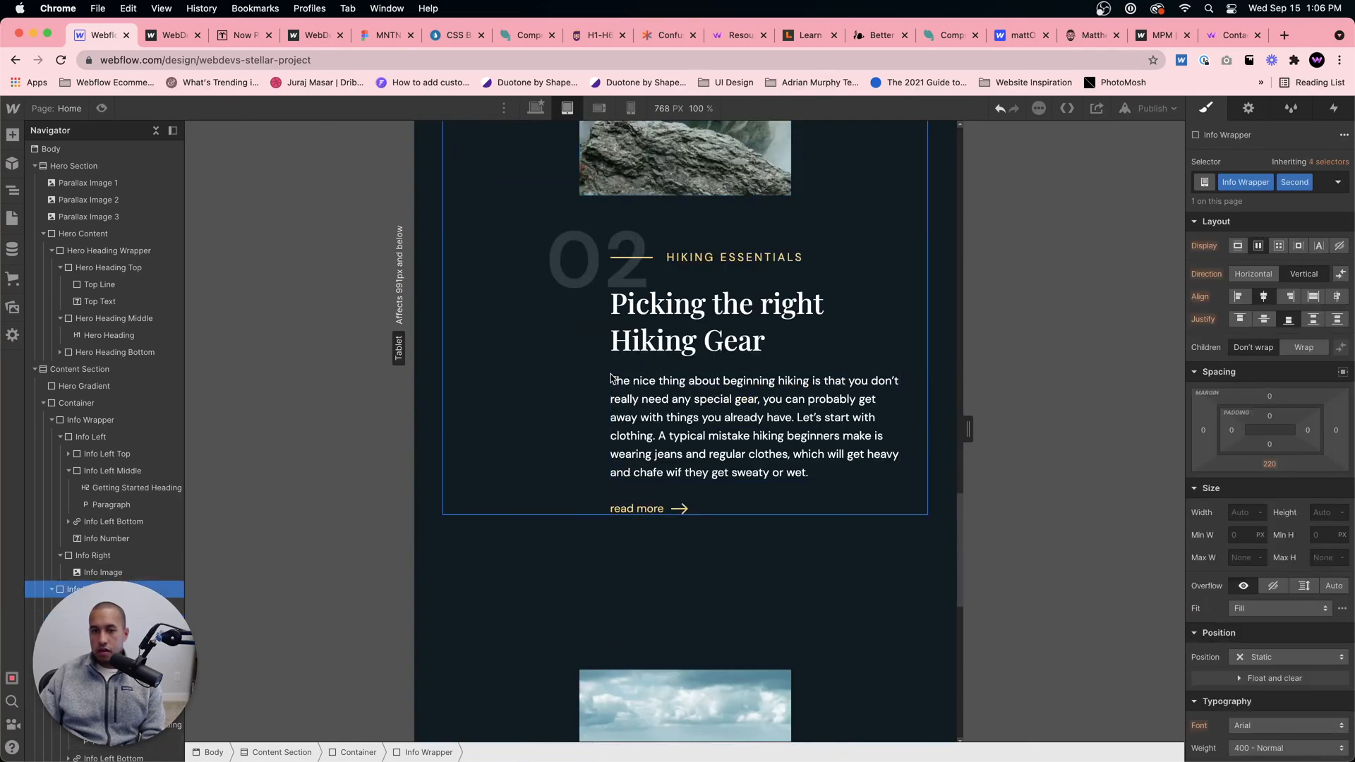
pyautogui.click(569, 752)
pyautogui.click(496, 753)
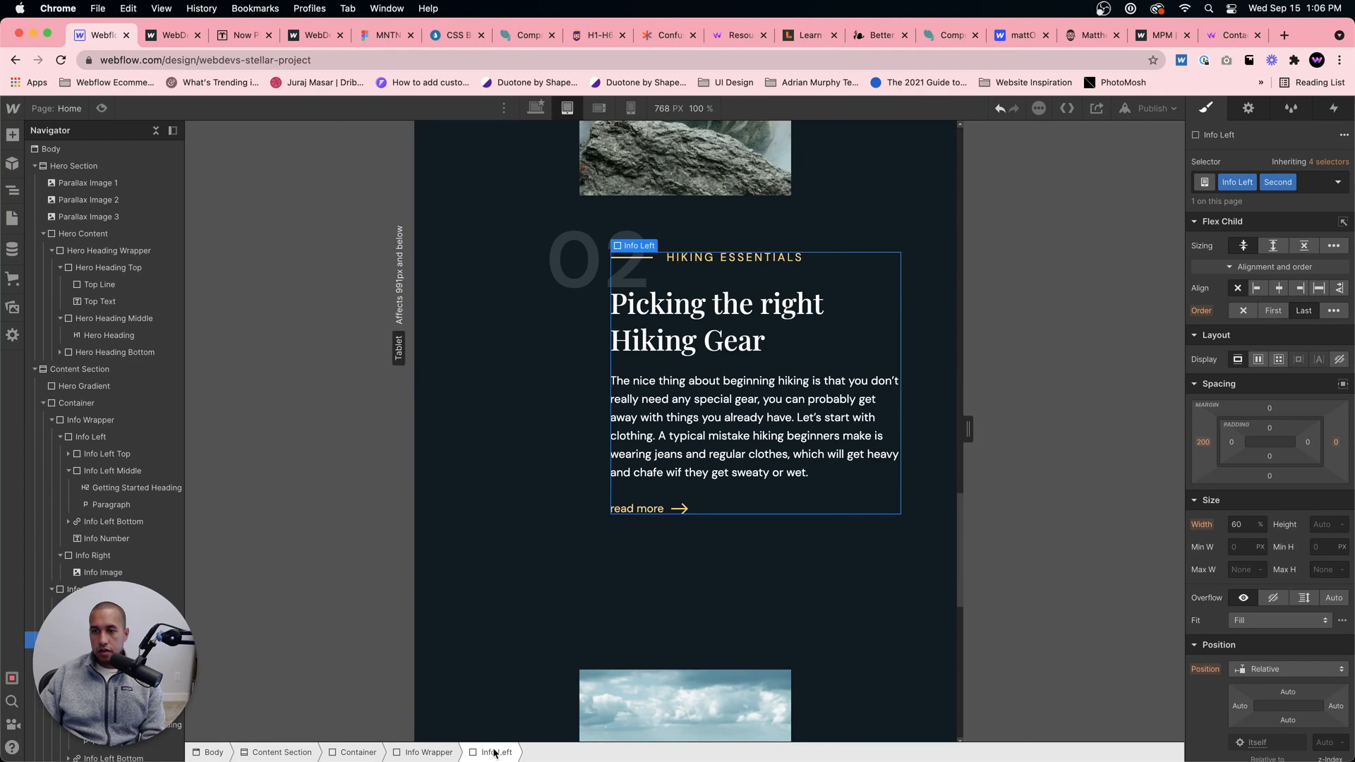
pyautogui.click(1204, 442)
pyautogui.write('0')
pyautogui.press('Return')
# Step: Check the stacked layout of section 03 and select its Info Left block
pyautogui.scroll(-7, 626, 433)
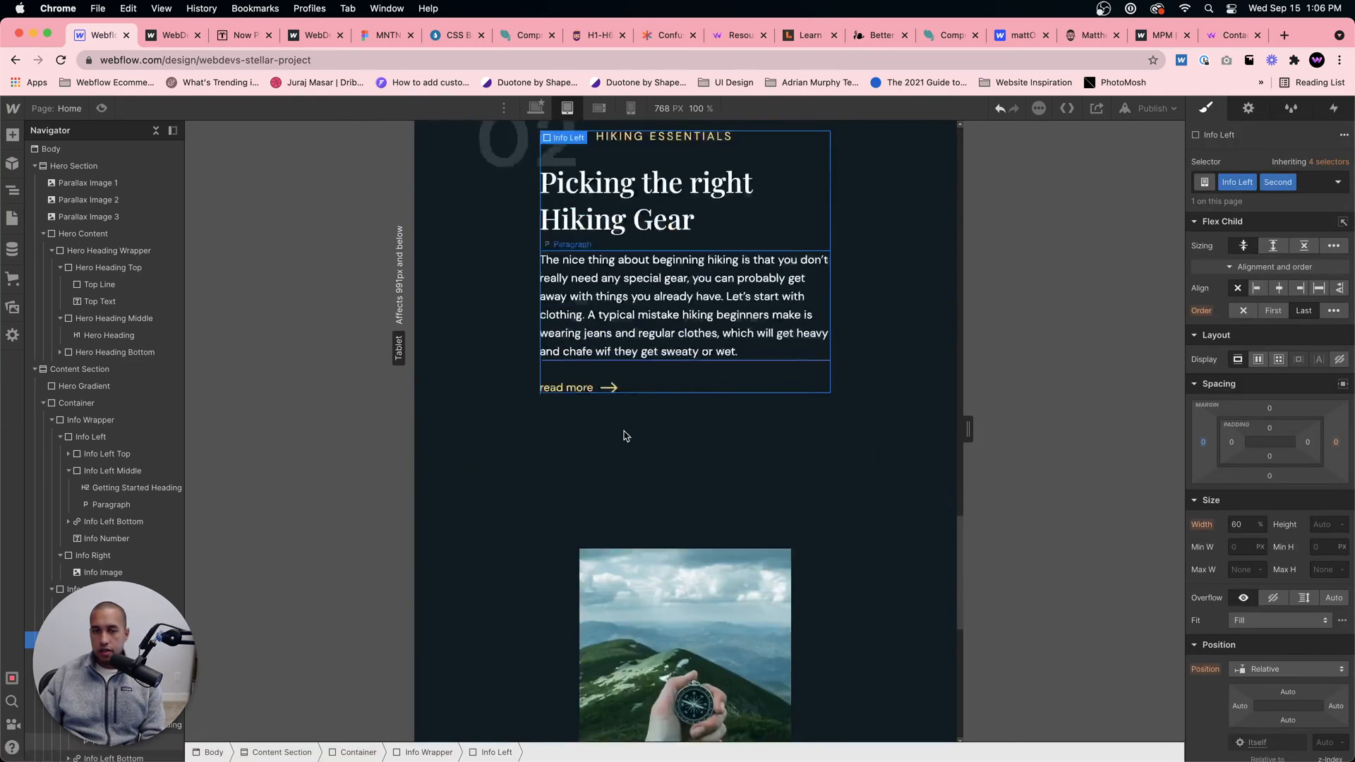
pyautogui.scroll(-2, 835, 608)
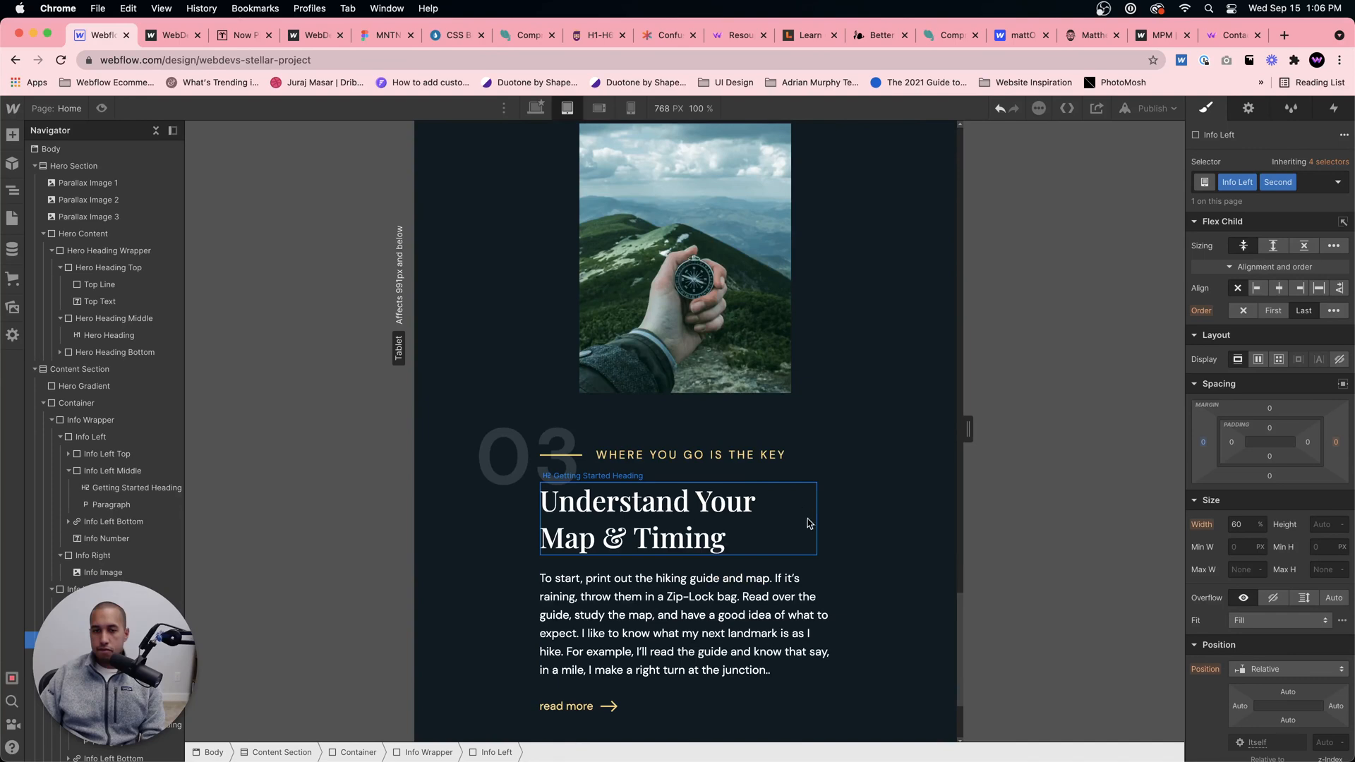
pyautogui.click(822, 565)
pyautogui.click(690, 700)
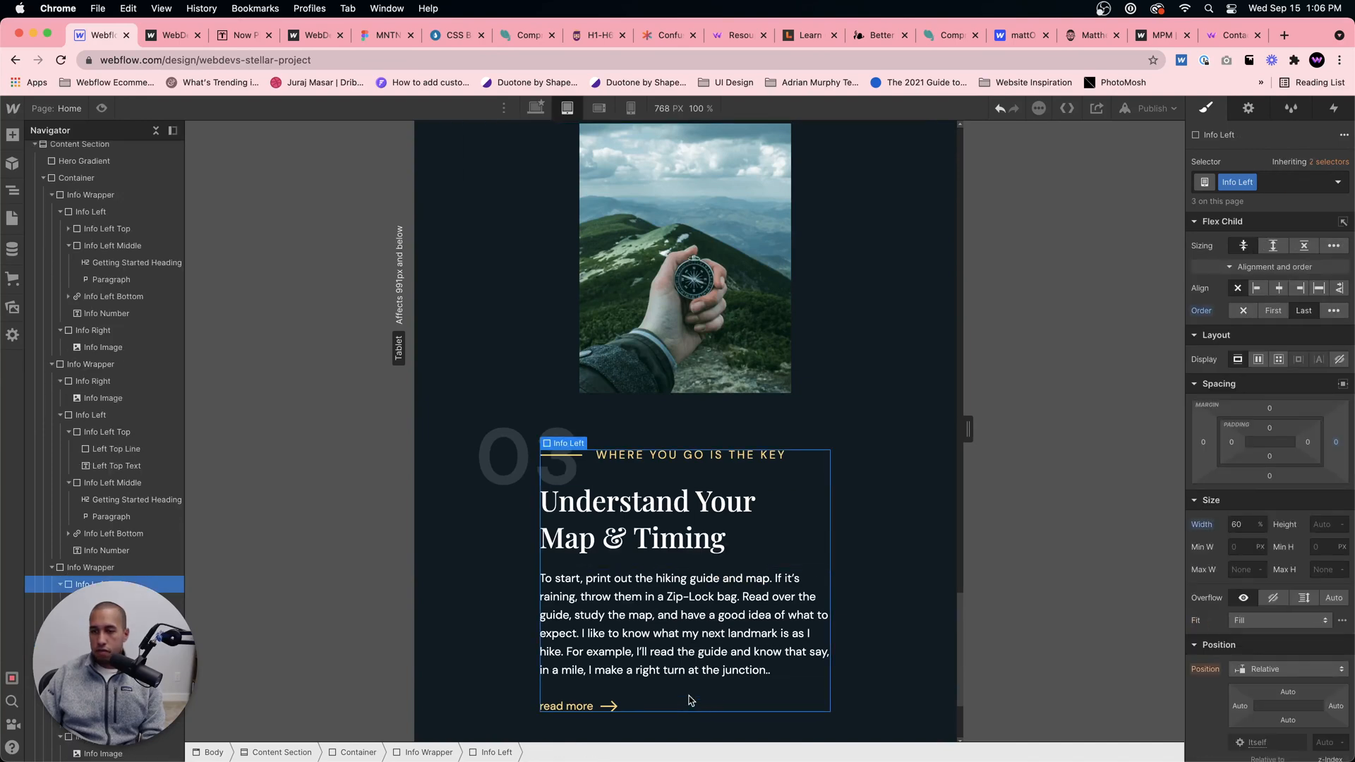
# Step: Preview the tablet page from the hero to section 01, checking how the hero heading fits the screen
pyautogui.scroll(7, 690, 700)
pyautogui.scroll(-1, 691, 652)
pyautogui.click(661, 607)
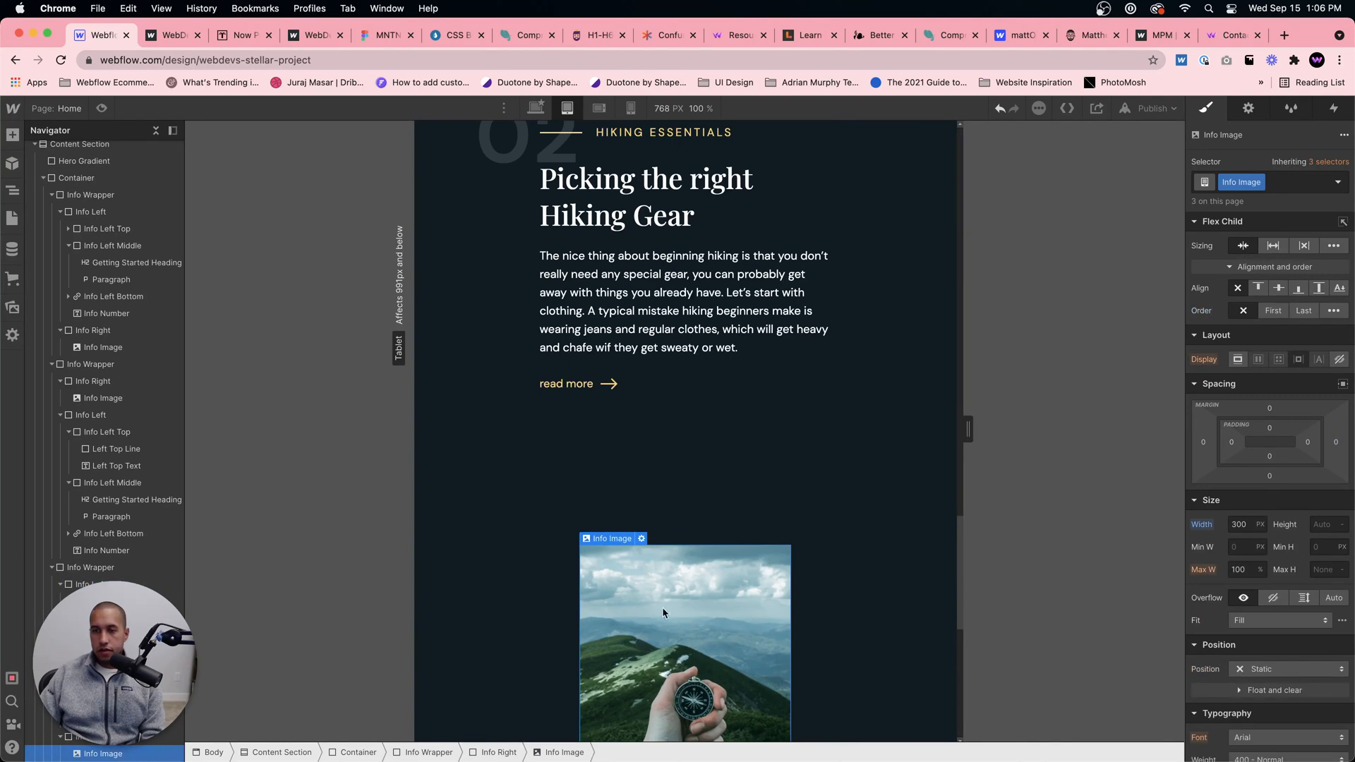
pyautogui.scroll(10, 548, 606)
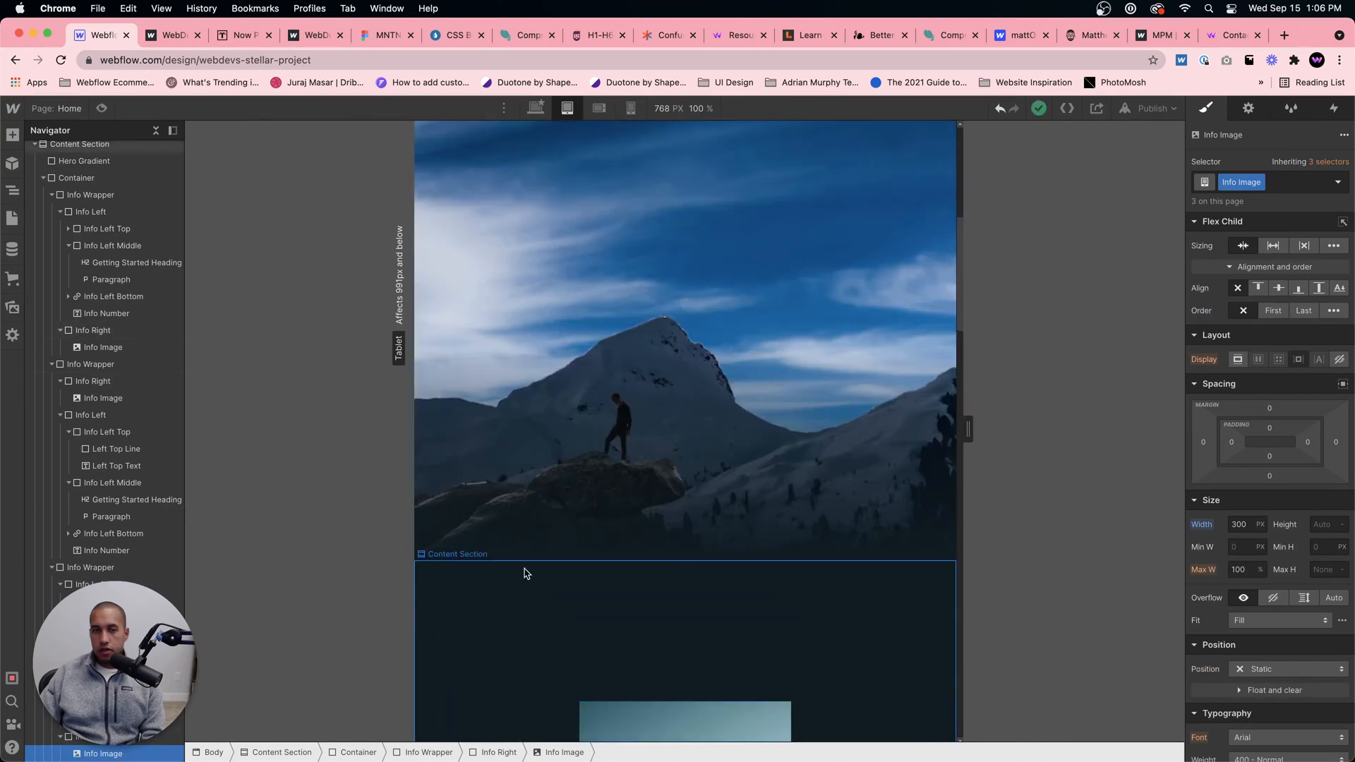
pyautogui.click(101, 108)
pyautogui.scroll(-8, 641, 395)
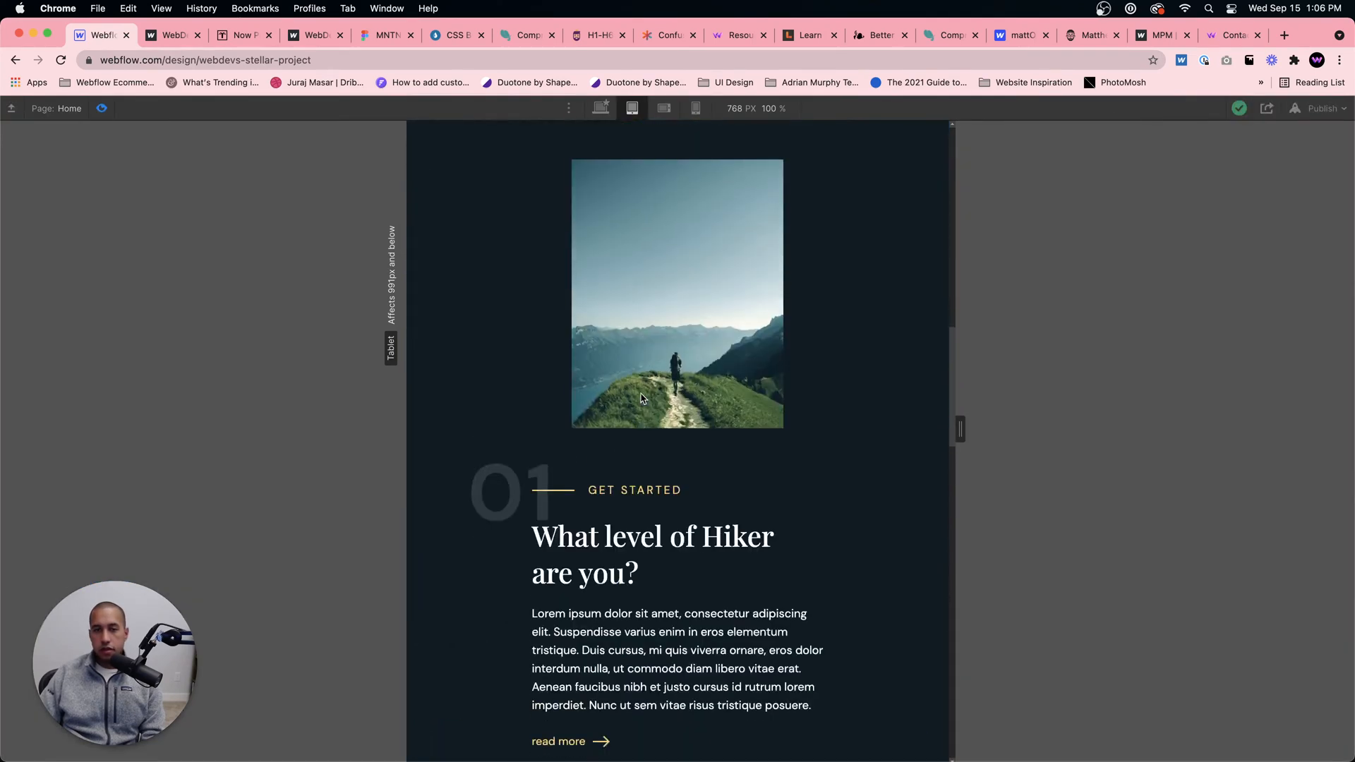
pyautogui.scroll(10, 641, 398)
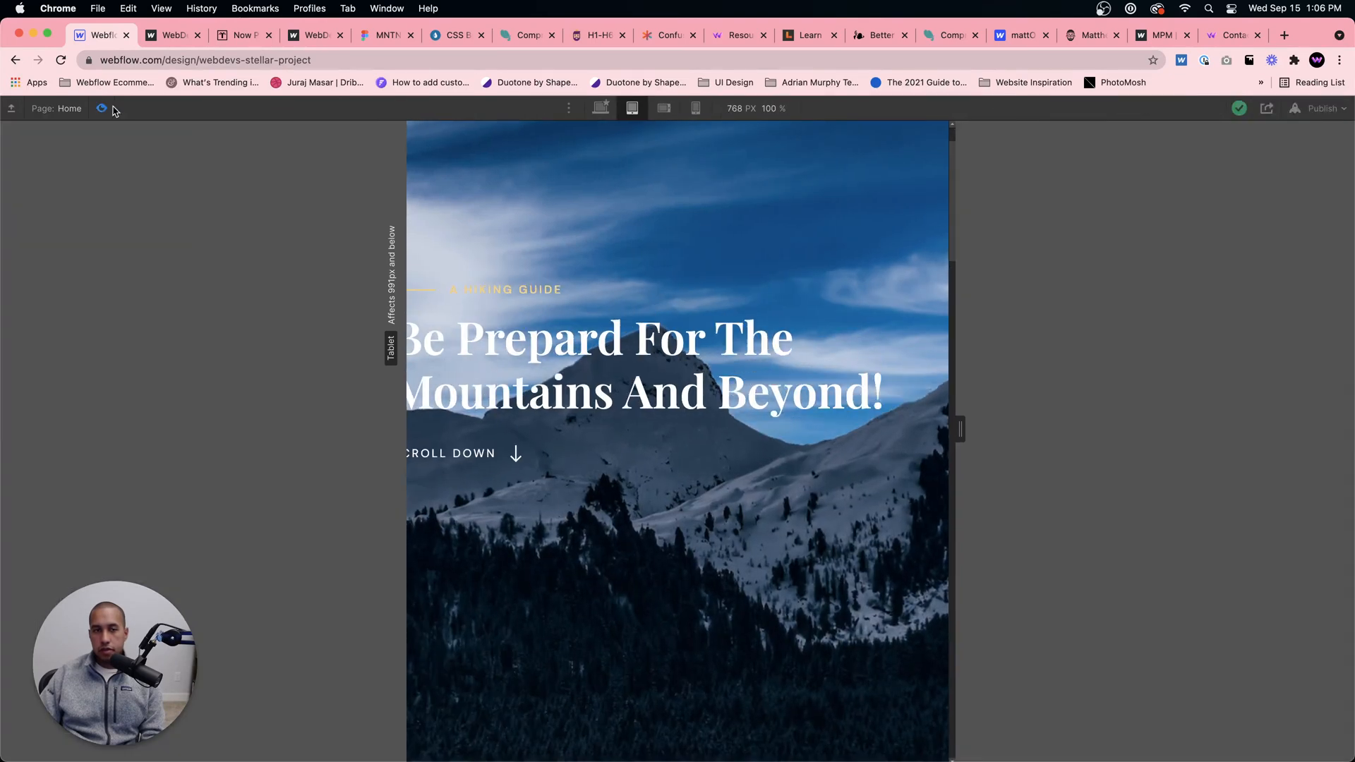
pyautogui.click(101, 108)
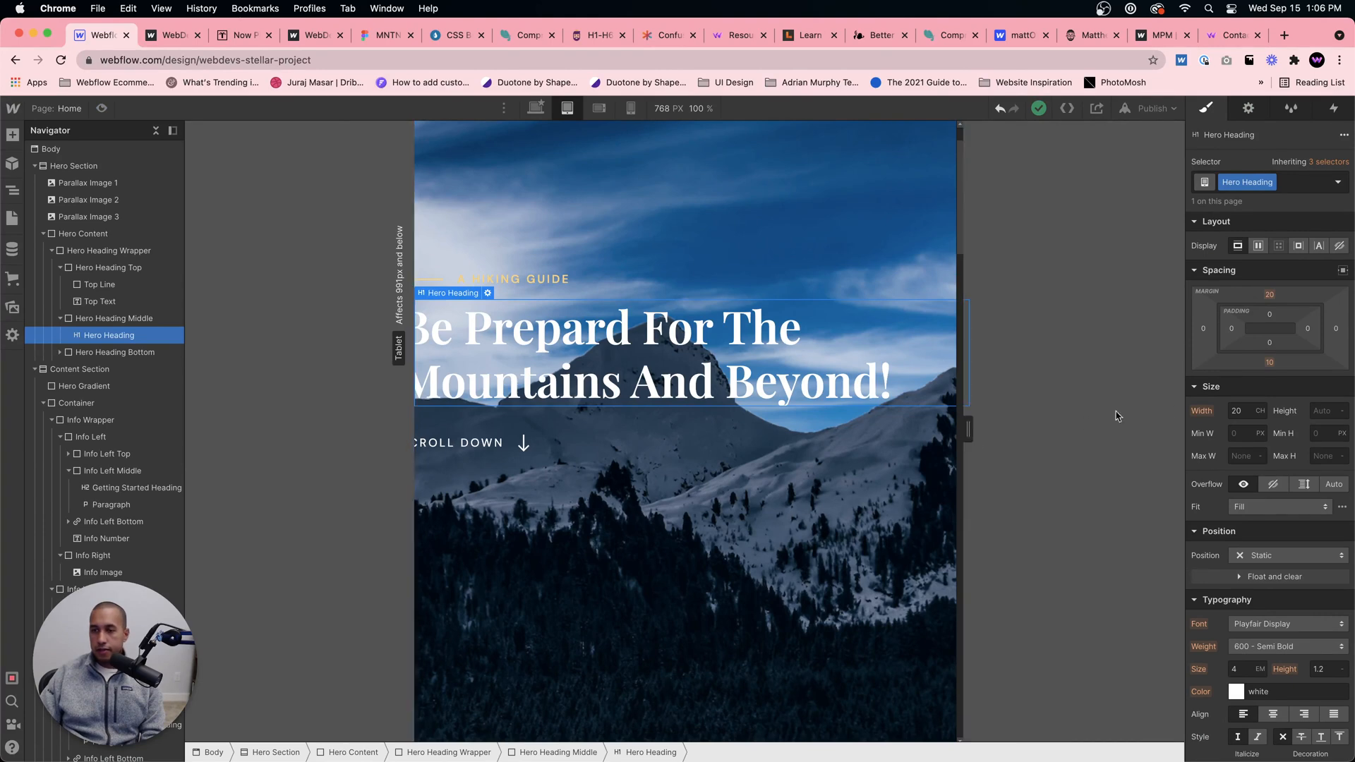
# Step: Set the Hero Heading's font size to 3 em for tablet
pyautogui.scroll(-5, 1249, 498)
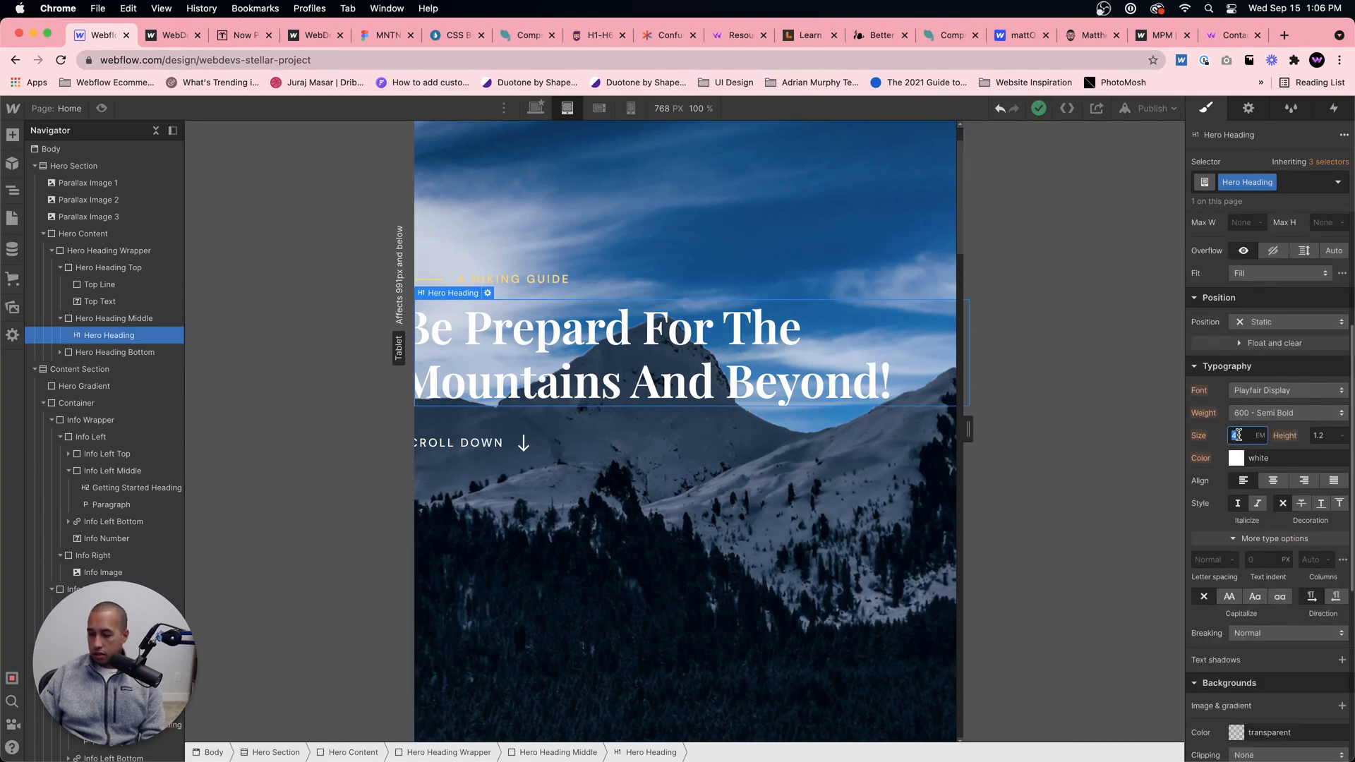
pyautogui.write('2')
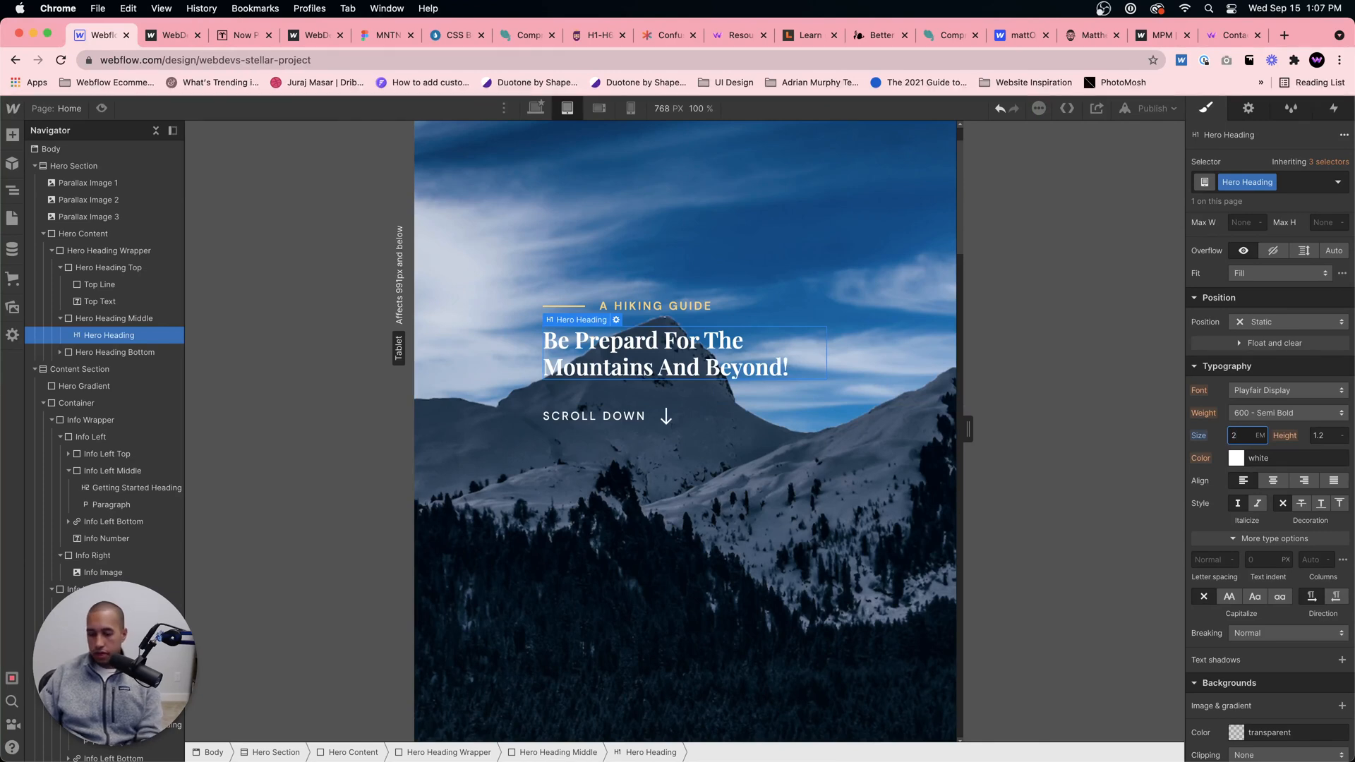
pyautogui.press('BackSpace')
pyautogui.write('3')
pyautogui.press('Return')
pyautogui.click(782, 498)
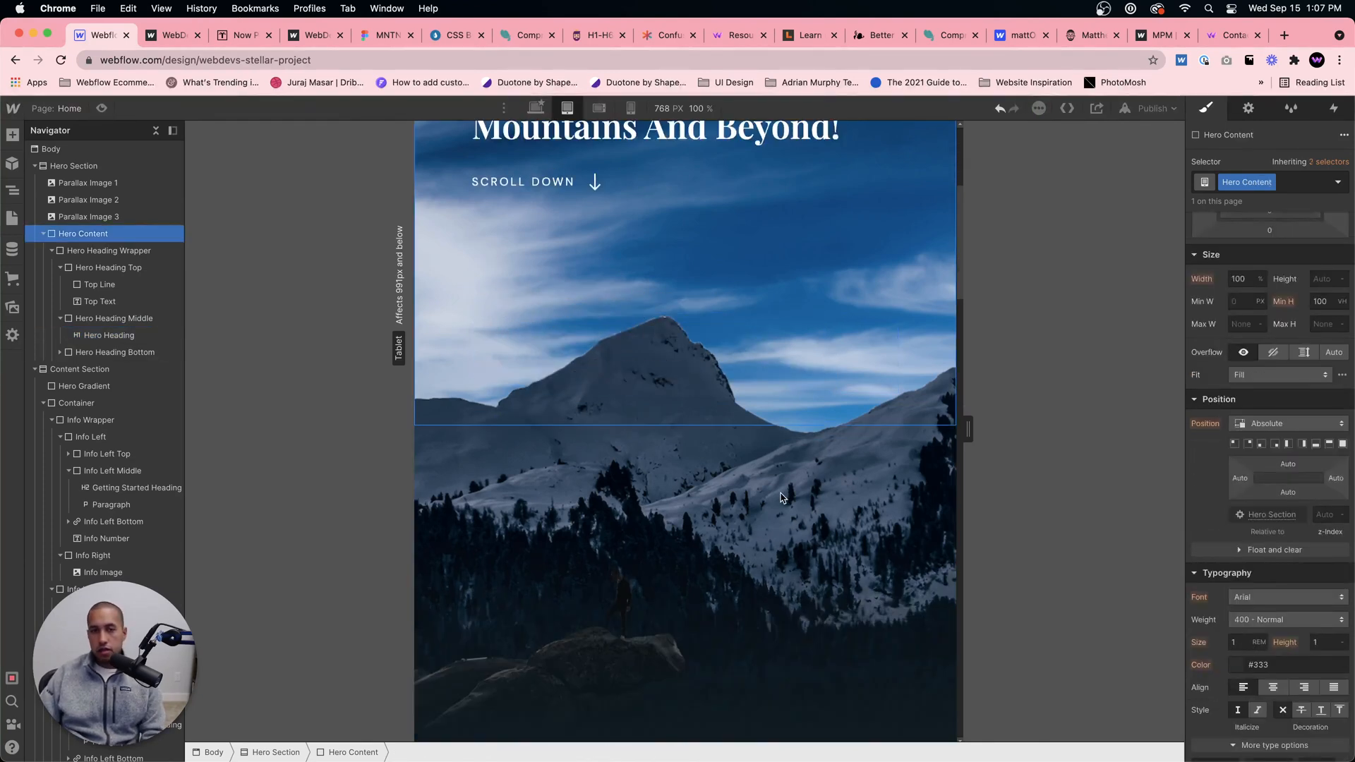
# Step: Preview the tablet page from the hero through section 03, checking the heading size, parallax images and section layout
pyautogui.scroll(-12, 782, 495)
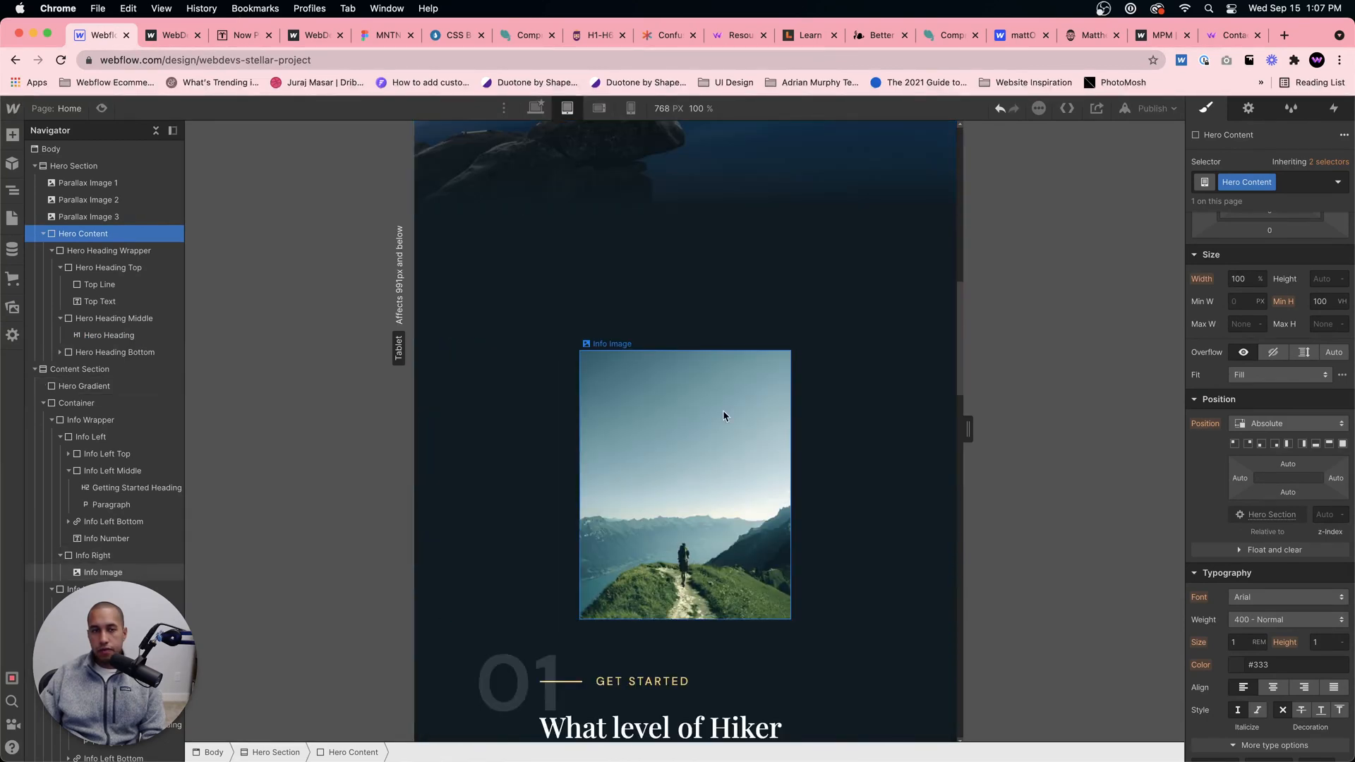
pyautogui.click(89, 106)
pyautogui.scroll(12, 648, 284)
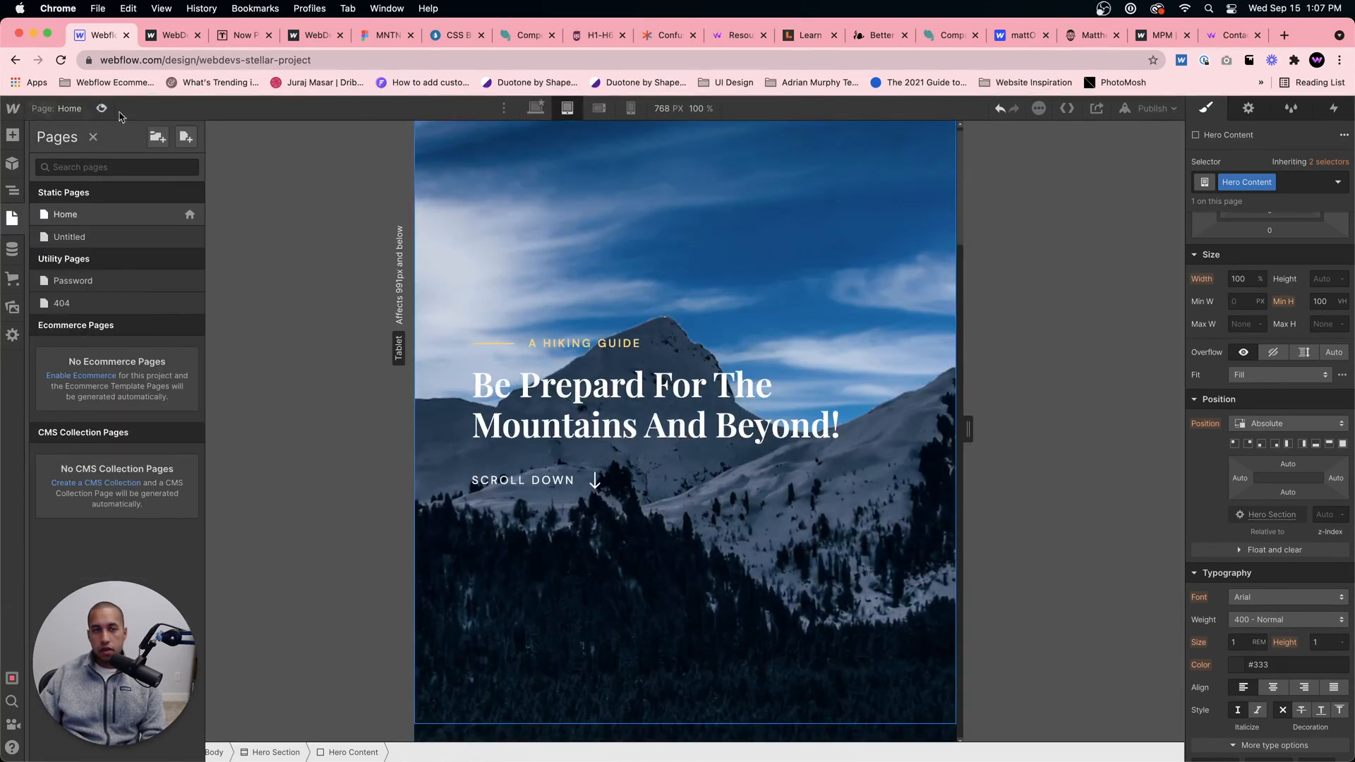
pyautogui.scroll(-12, 692, 317)
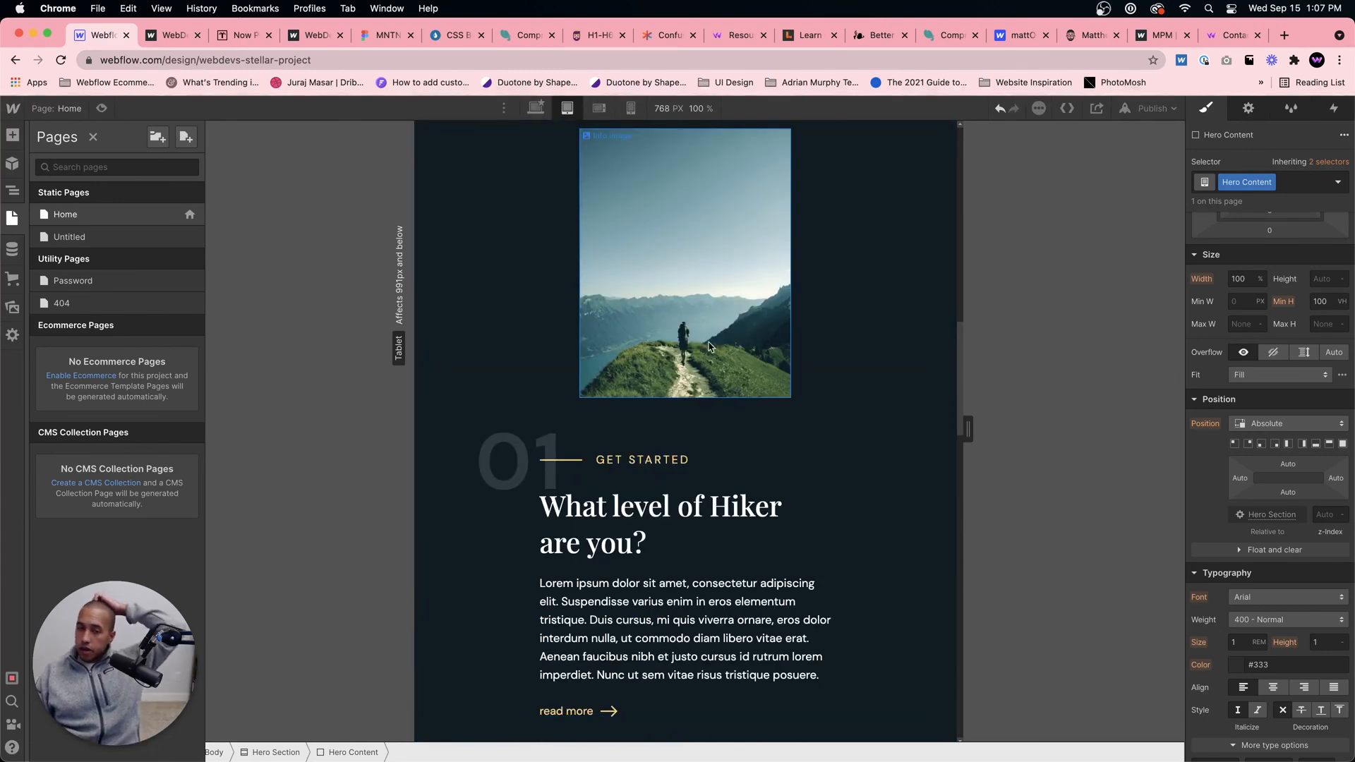
pyautogui.click(814, 357)
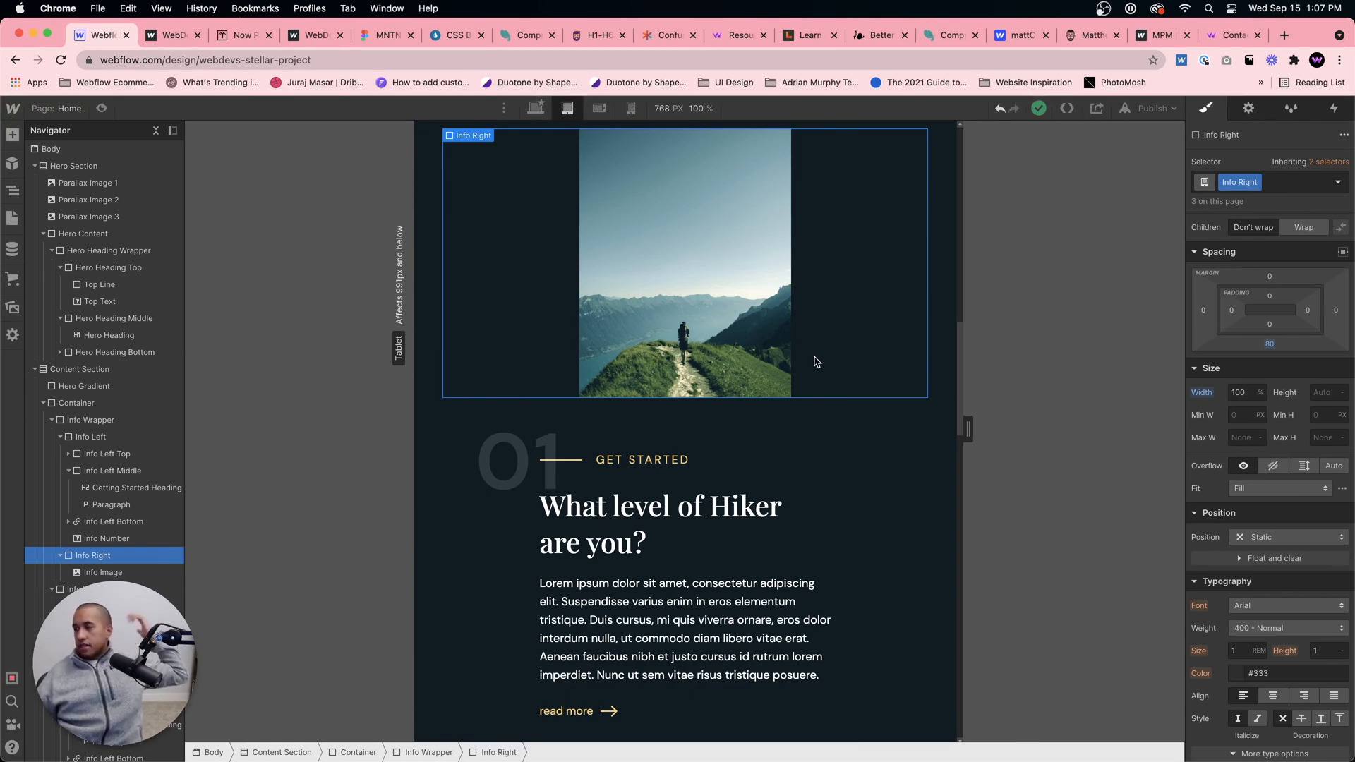
pyautogui.scroll(15, 585, 151)
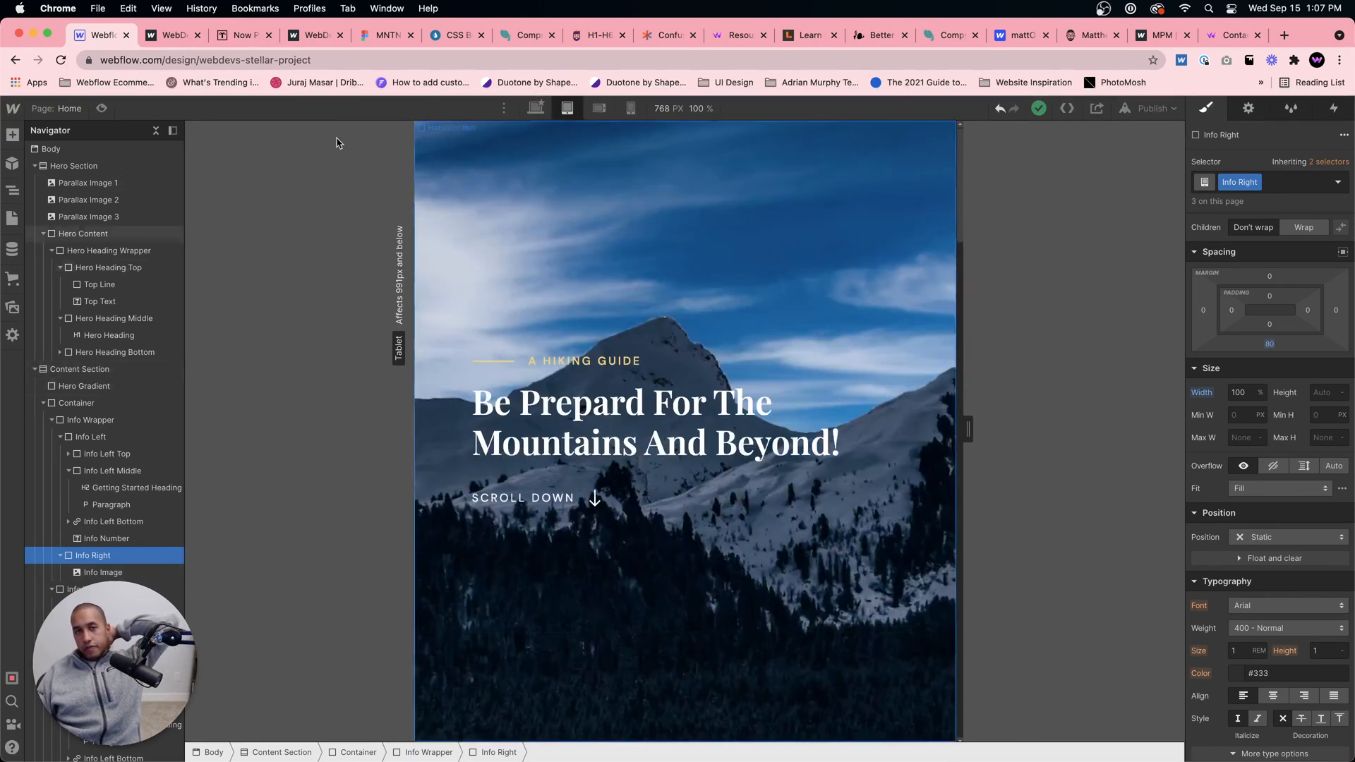
pyautogui.click(103, 108)
pyautogui.scroll(-10, 649, 304)
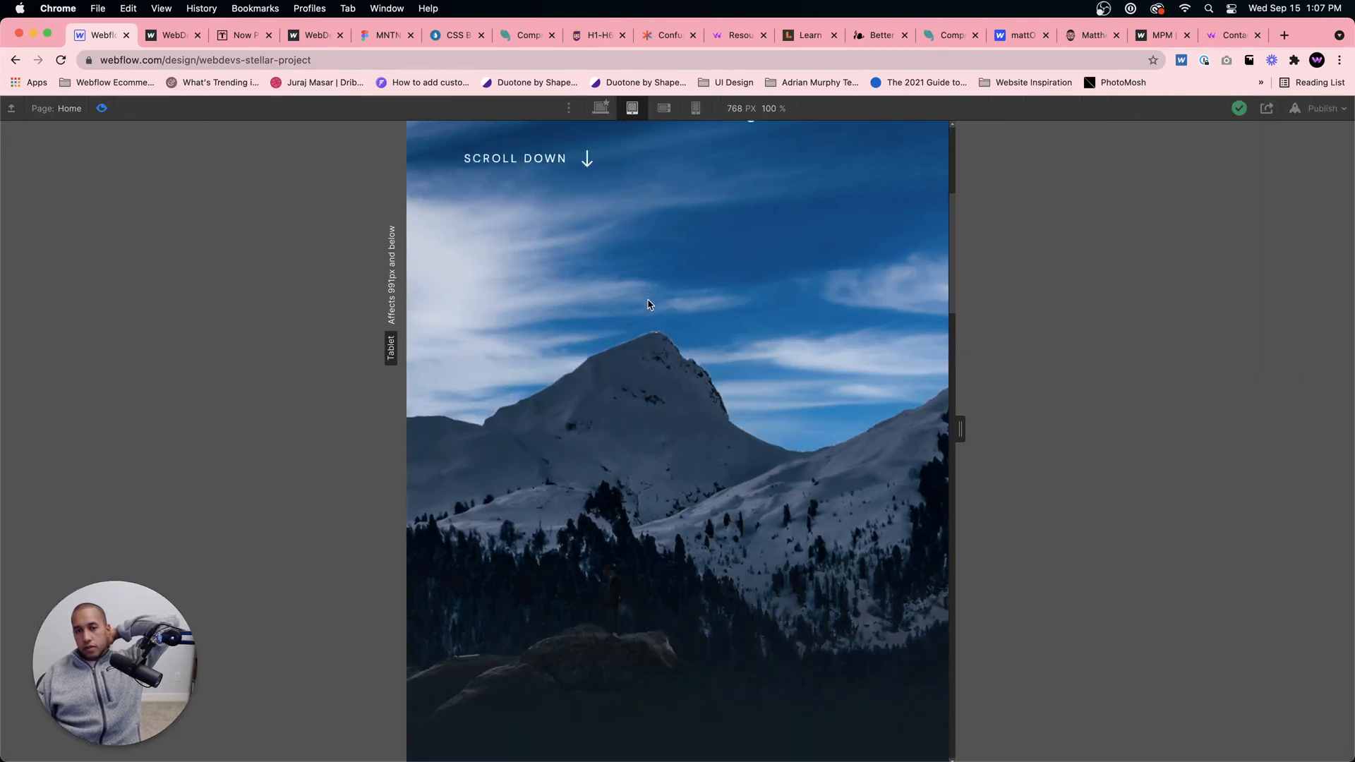
pyautogui.scroll(-8, 650, 303)
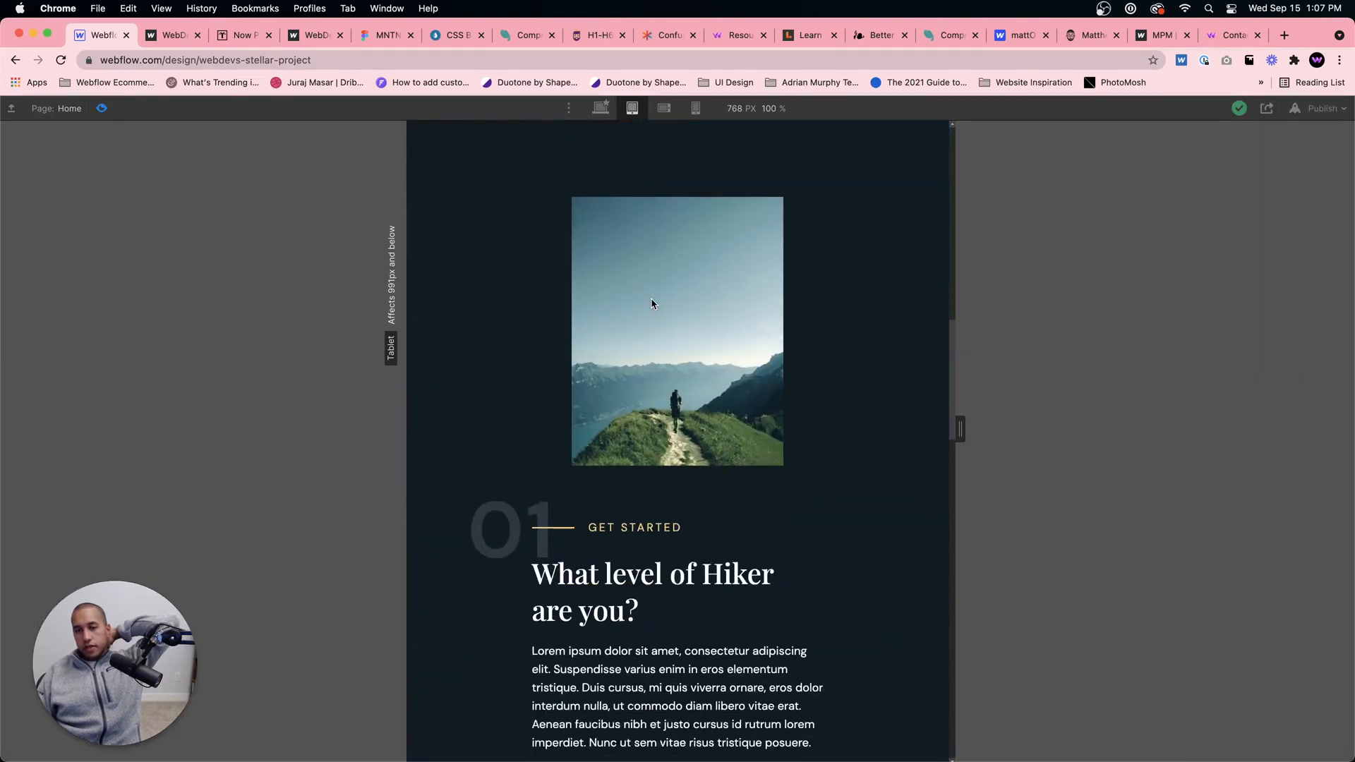
pyautogui.scroll(-12, 652, 303)
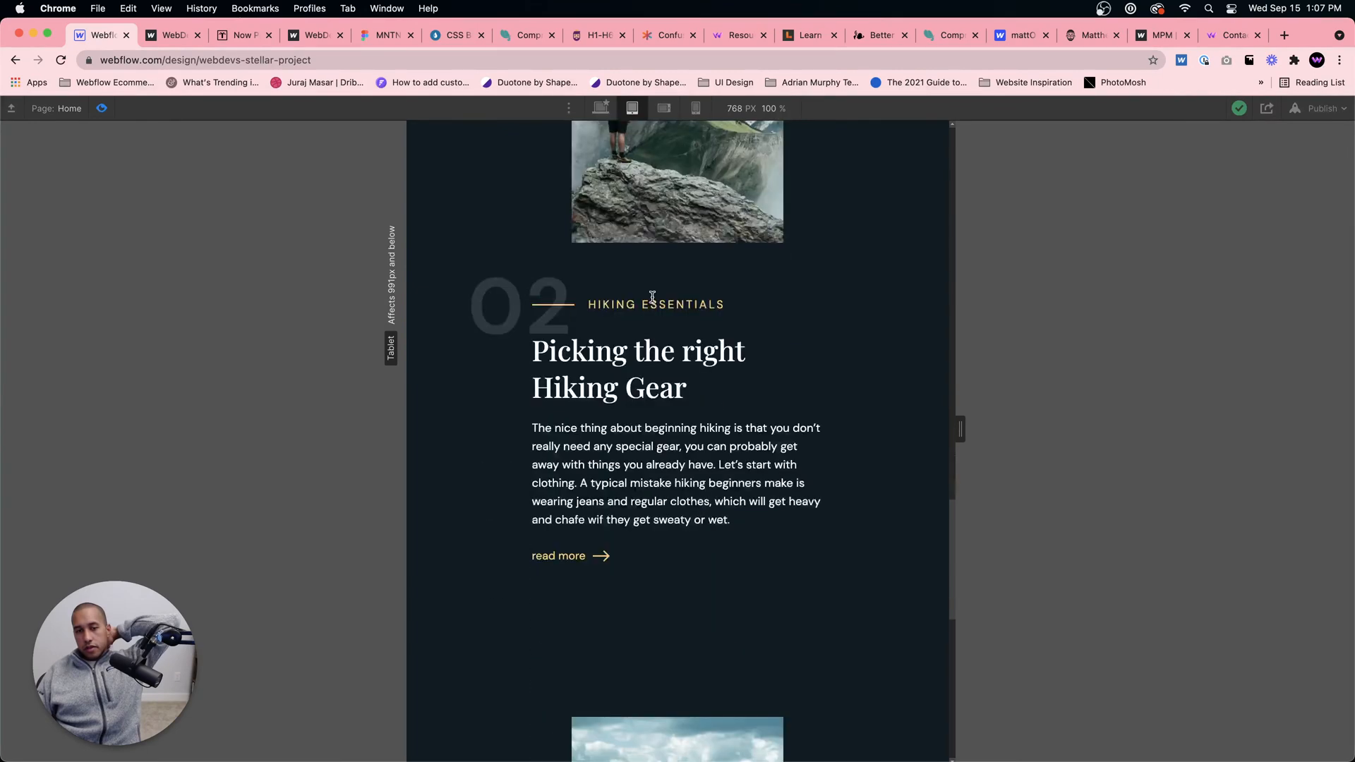
pyautogui.scroll(-5, 654, 301)
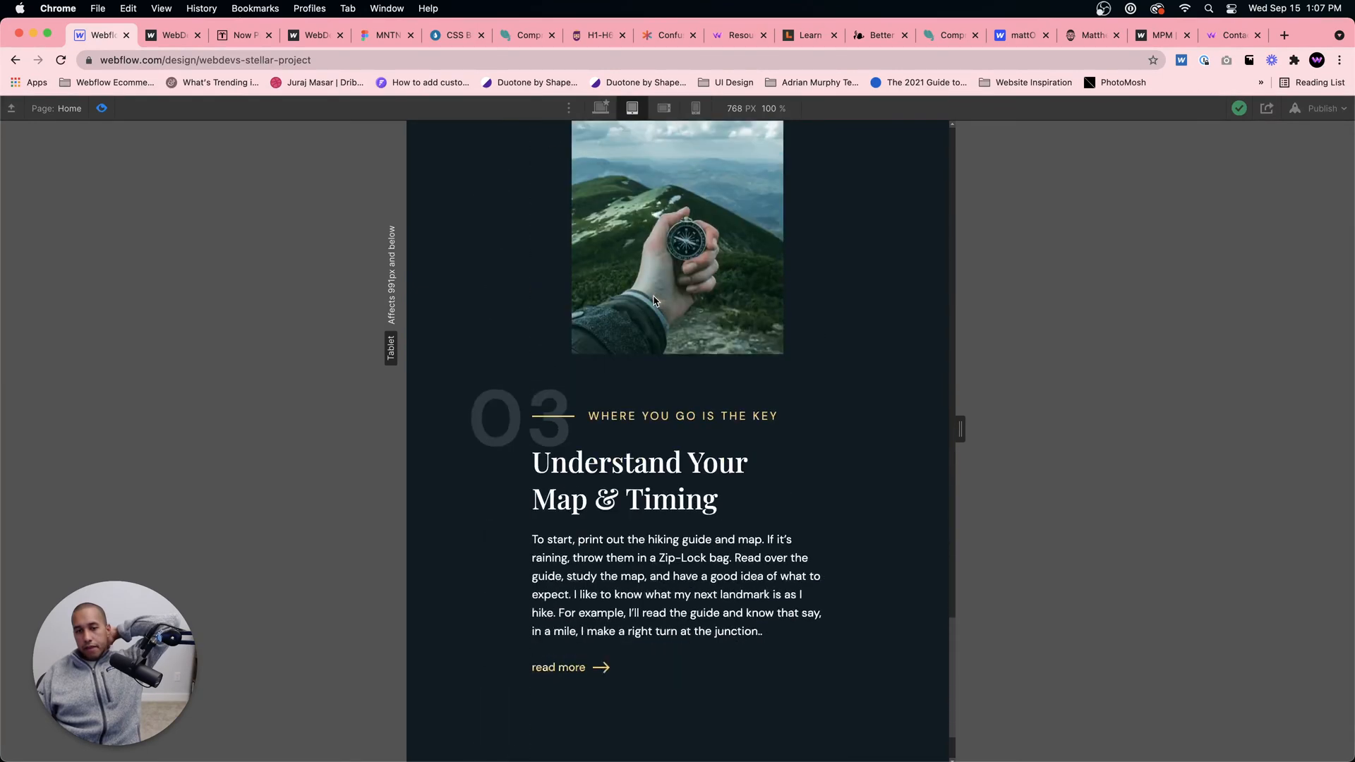
pyautogui.scroll(15, 656, 300)
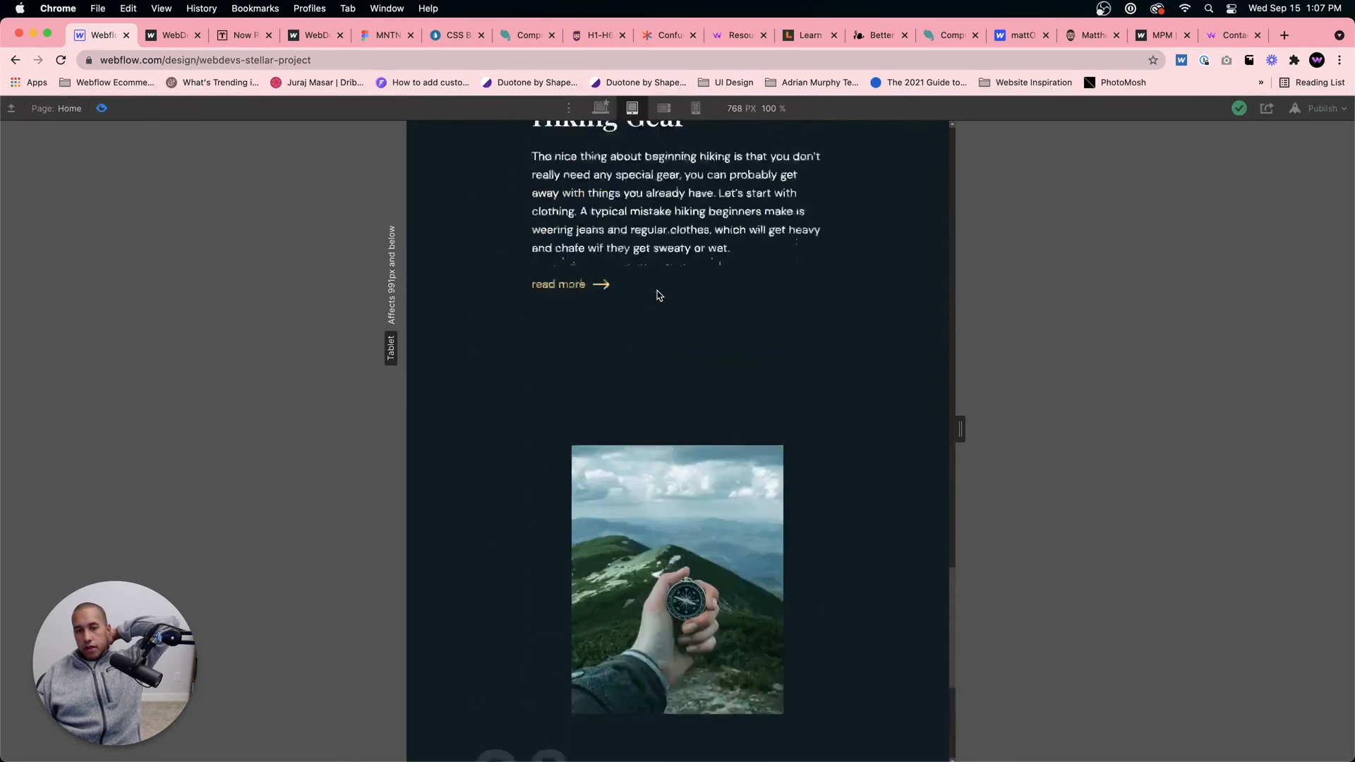
pyautogui.scroll(15, 657, 288)
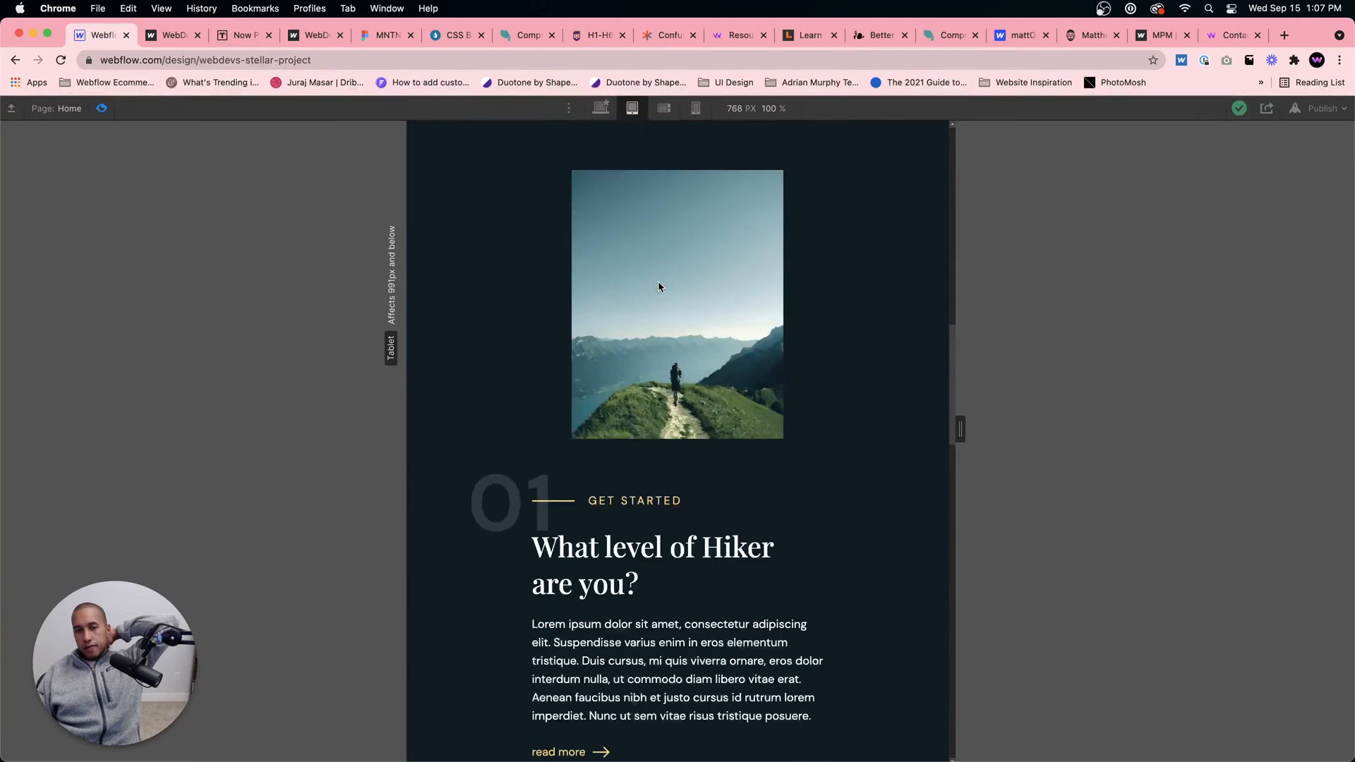
pyautogui.scroll(-6, 602, 263)
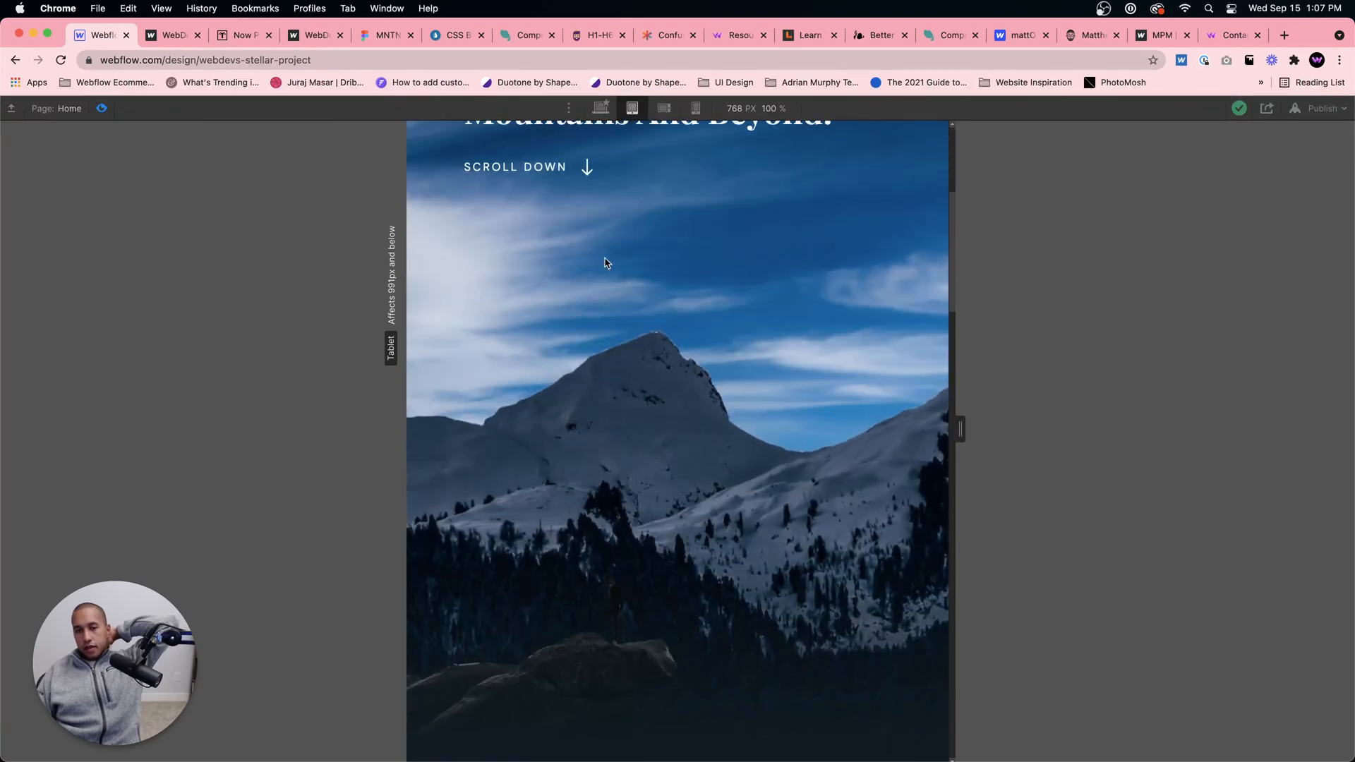
pyautogui.scroll(8, 604, 263)
pyautogui.click(103, 108)
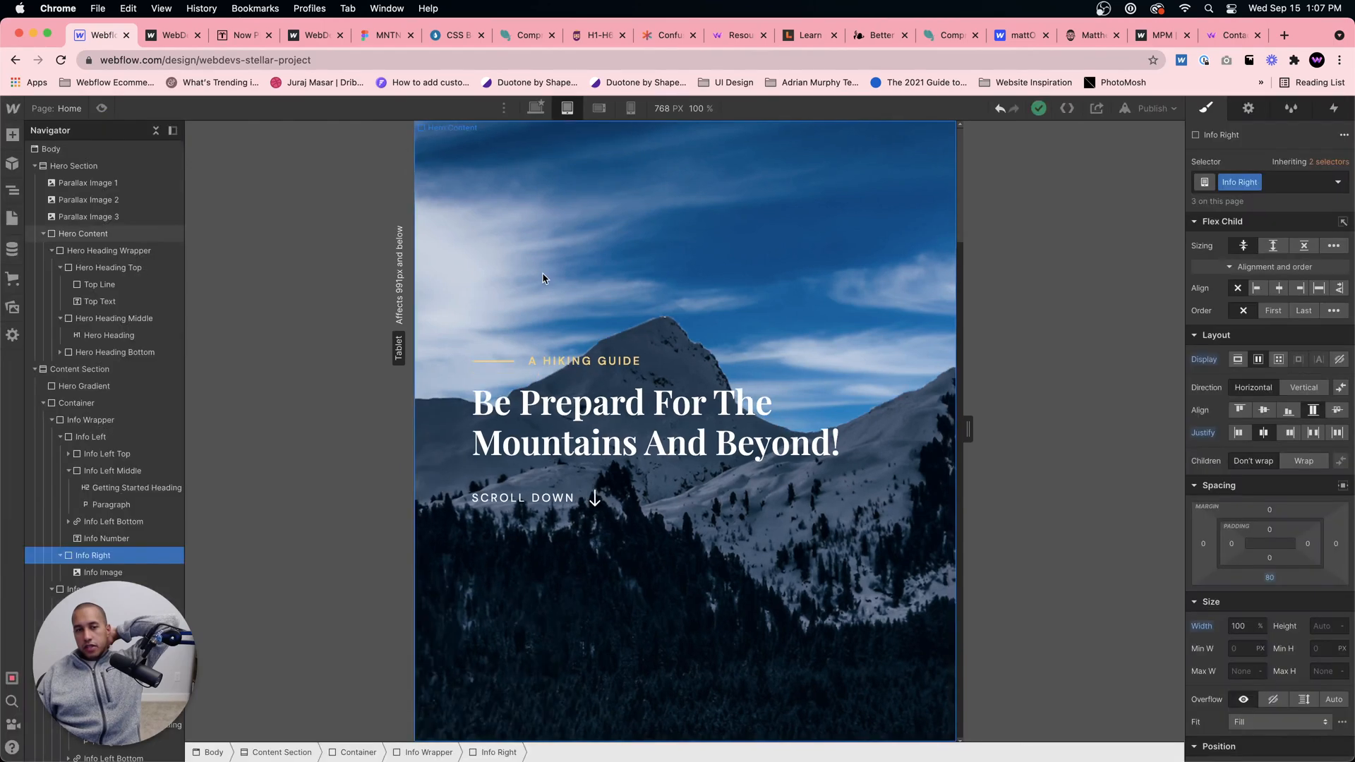
# Step: Set the Hero Section's height to 100 VH for tablet
pyautogui.click(542, 272)
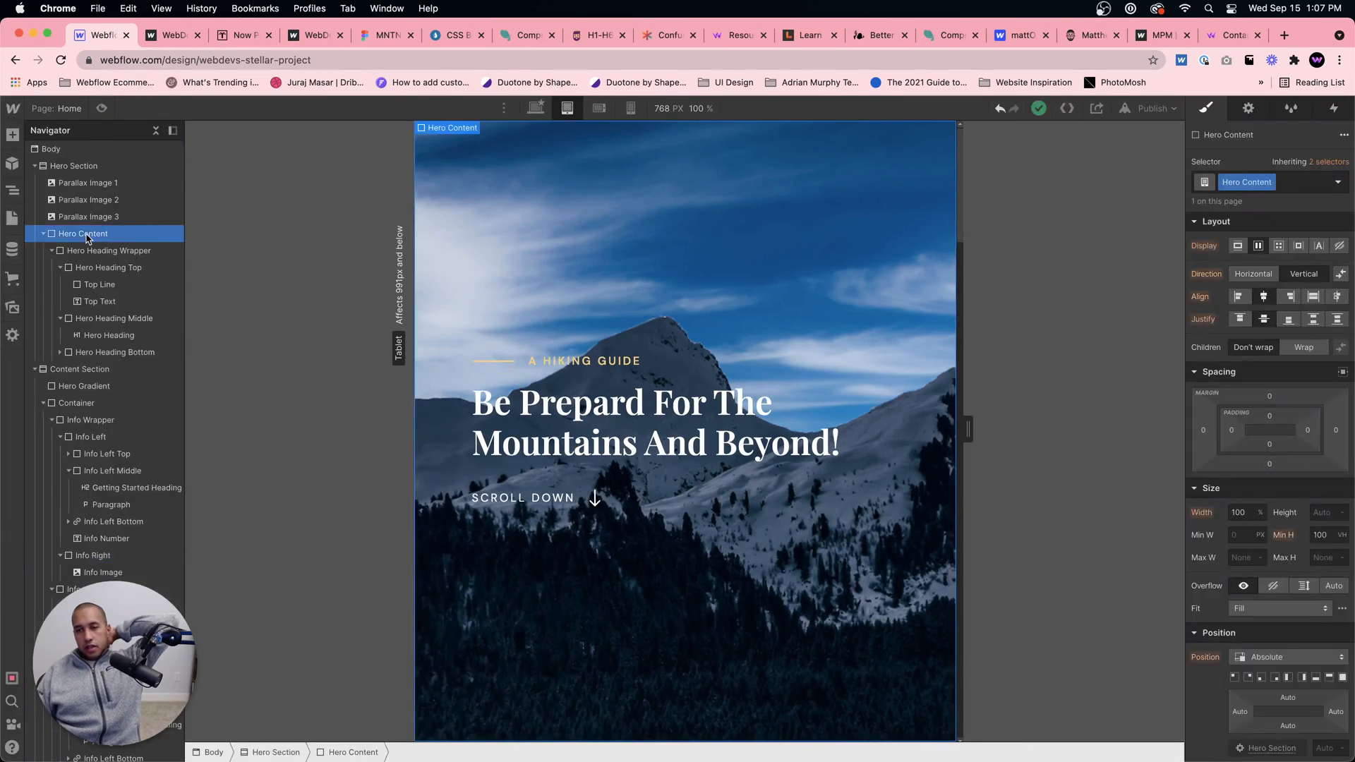
pyautogui.click(74, 166)
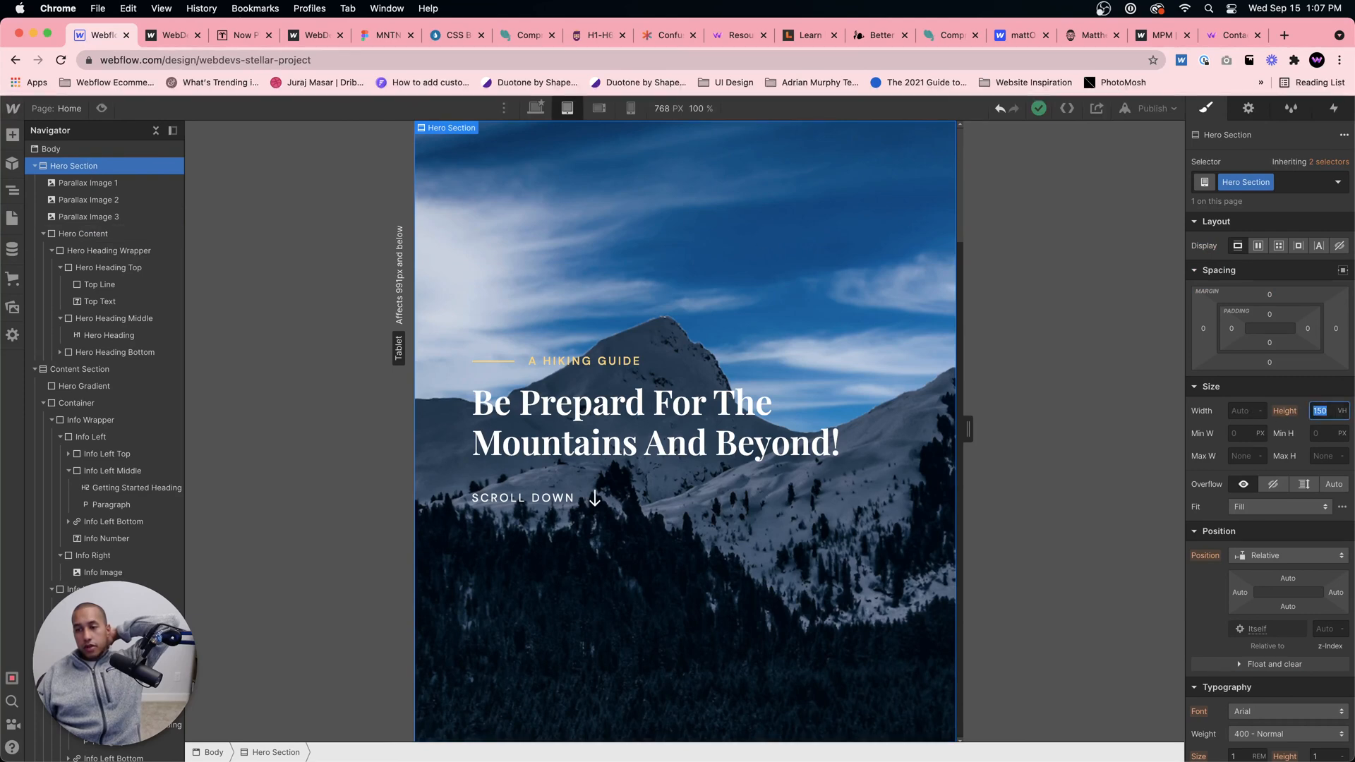
pyautogui.press('Return')
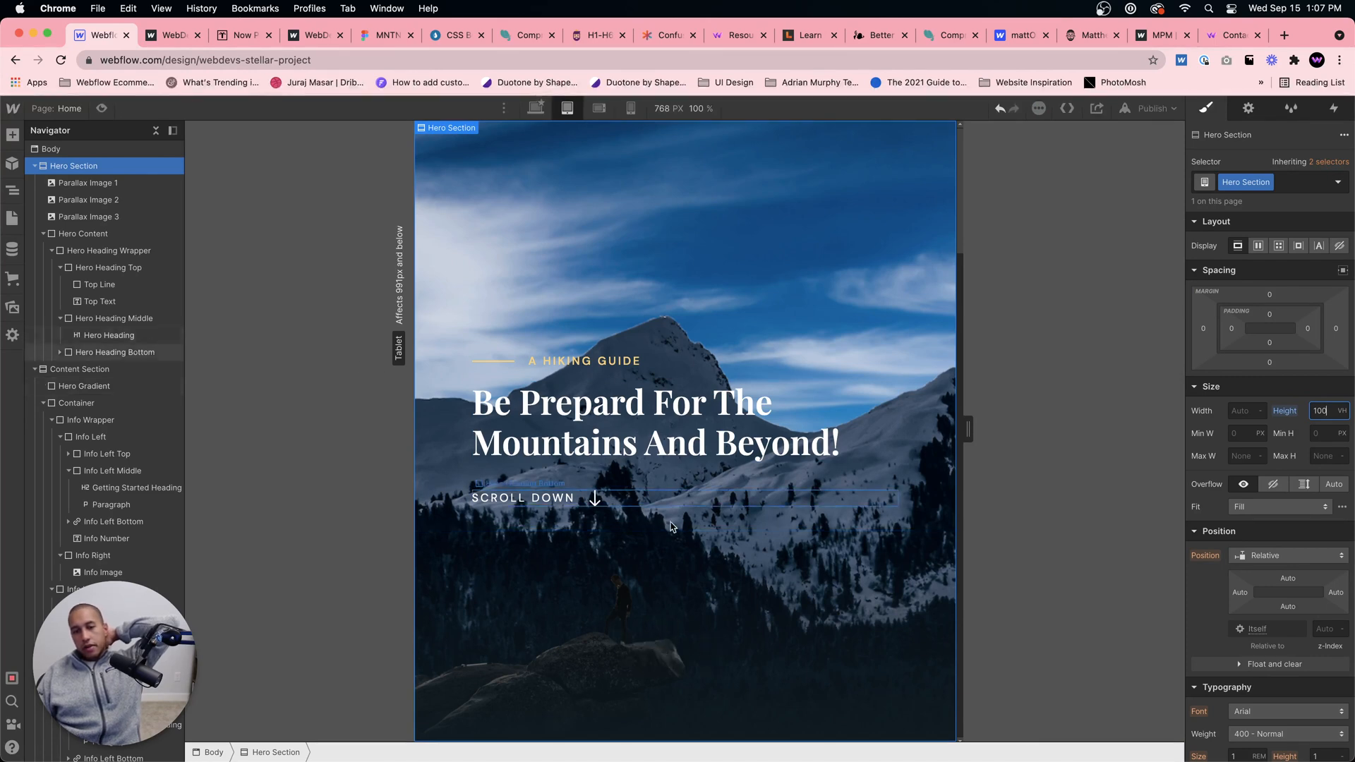
# Step: Preview the shortened hero's parallax scrolling on tablet and its transition into the content sections
pyautogui.click(103, 108)
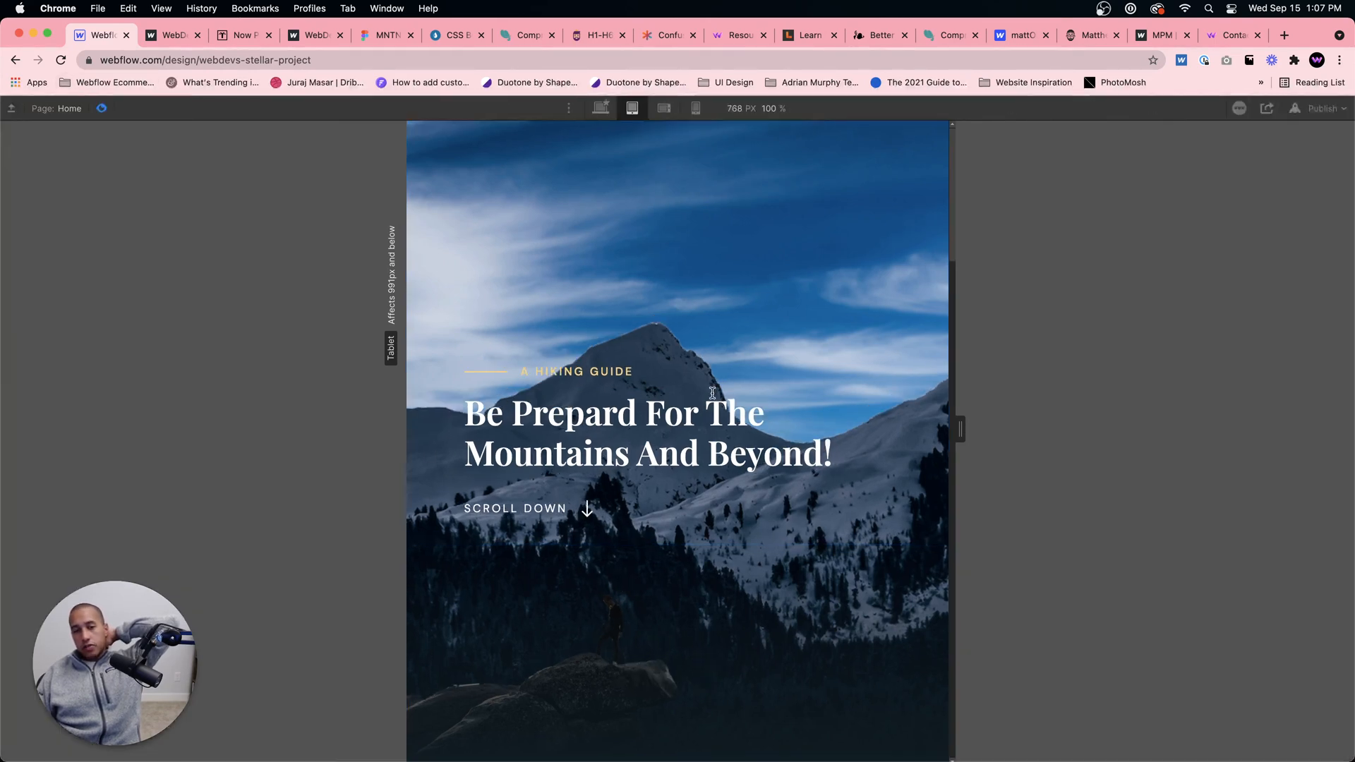
pyautogui.scroll(-5, 717, 395)
pyautogui.scroll(-2, 716, 396)
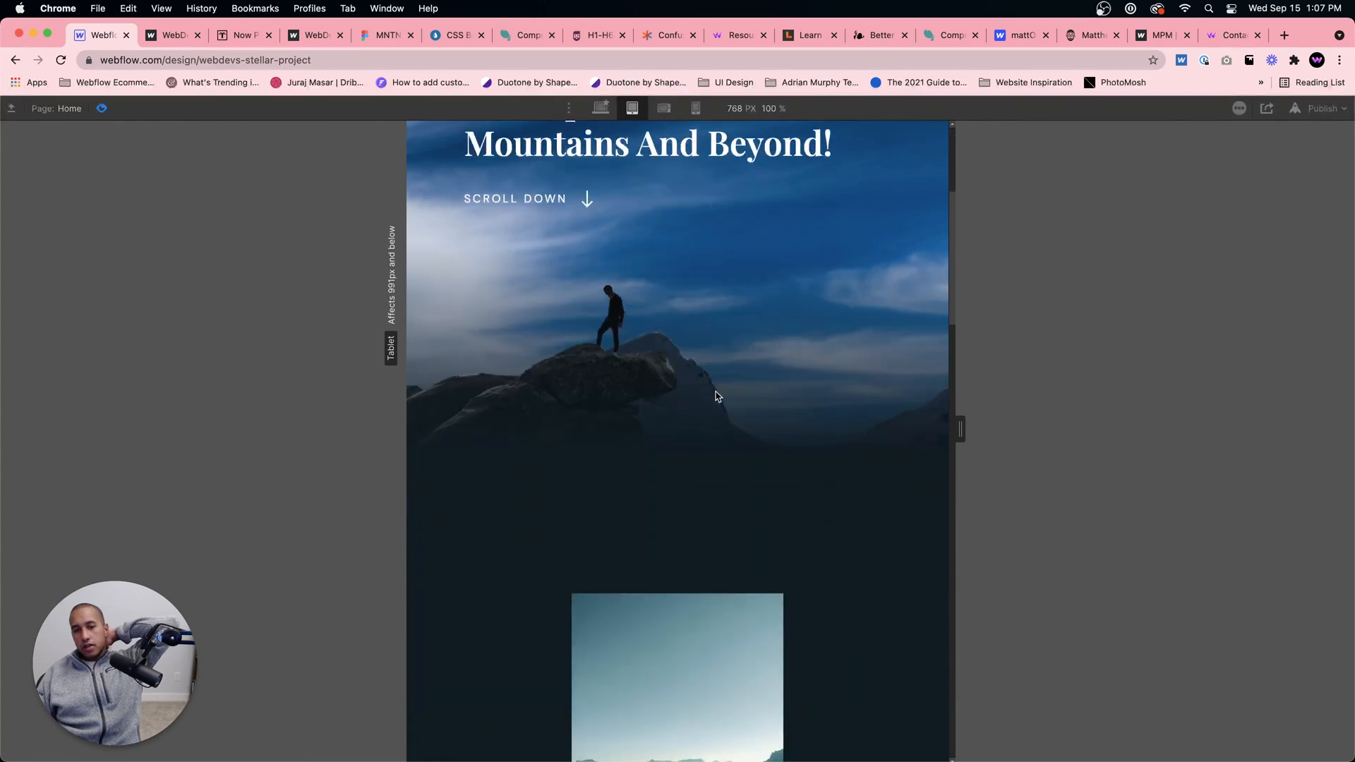
pyautogui.scroll(5, 718, 393)
pyautogui.scroll(-10, 720, 390)
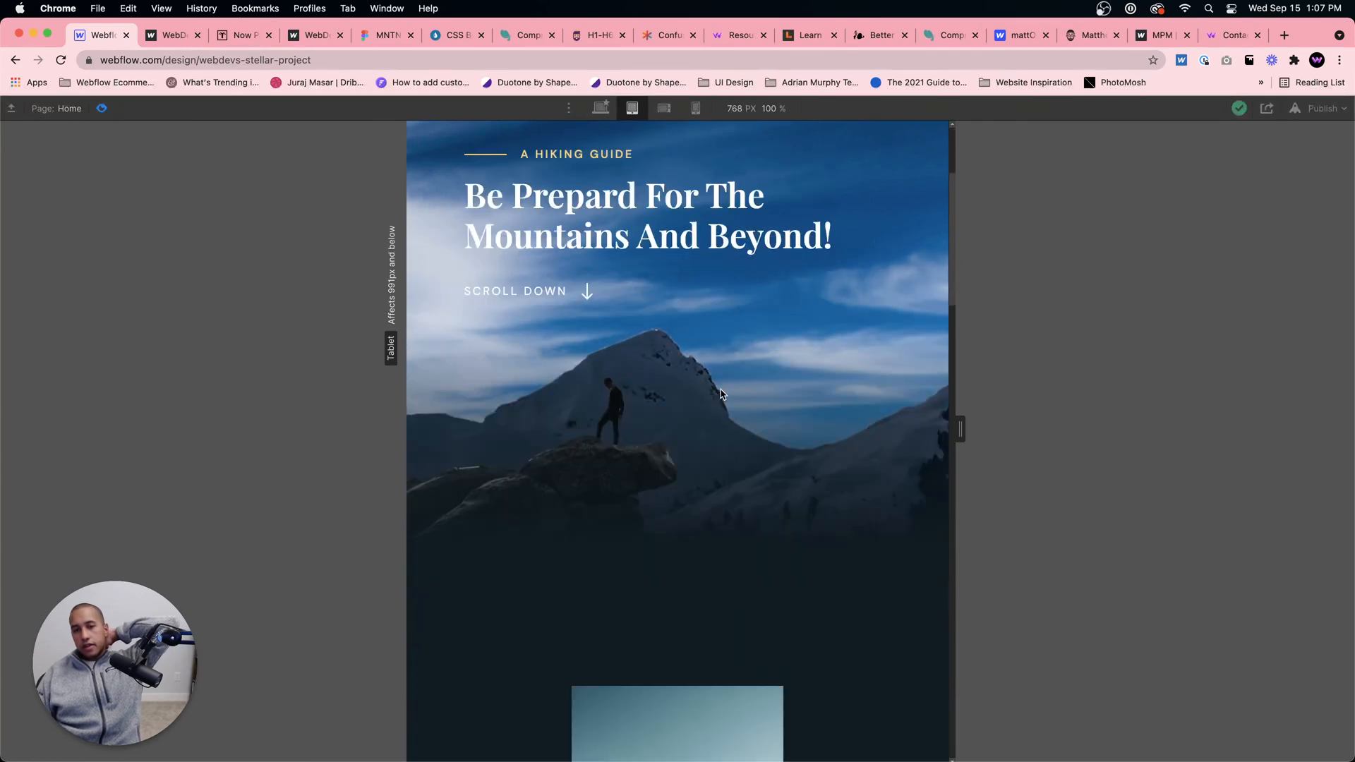
pyautogui.scroll(-20, 724, 390)
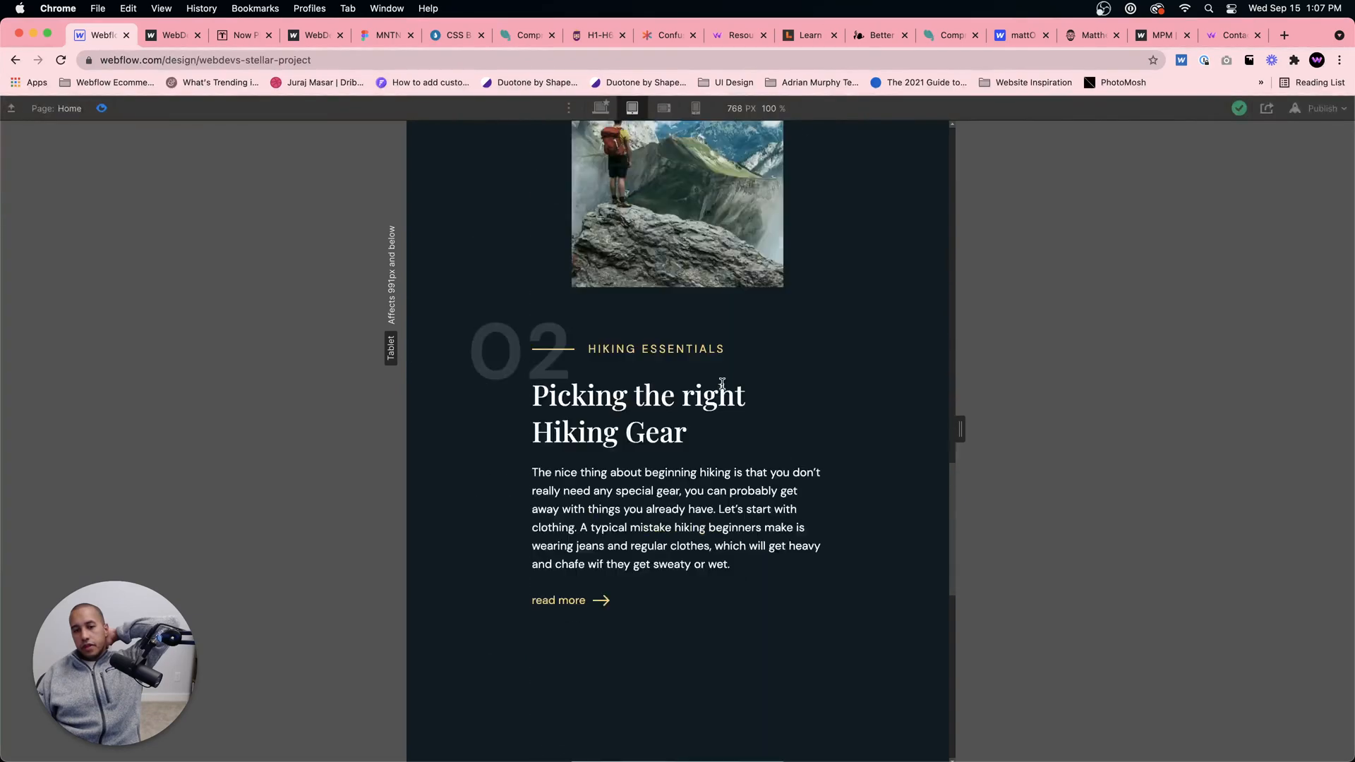
pyautogui.scroll(-5, 730, 384)
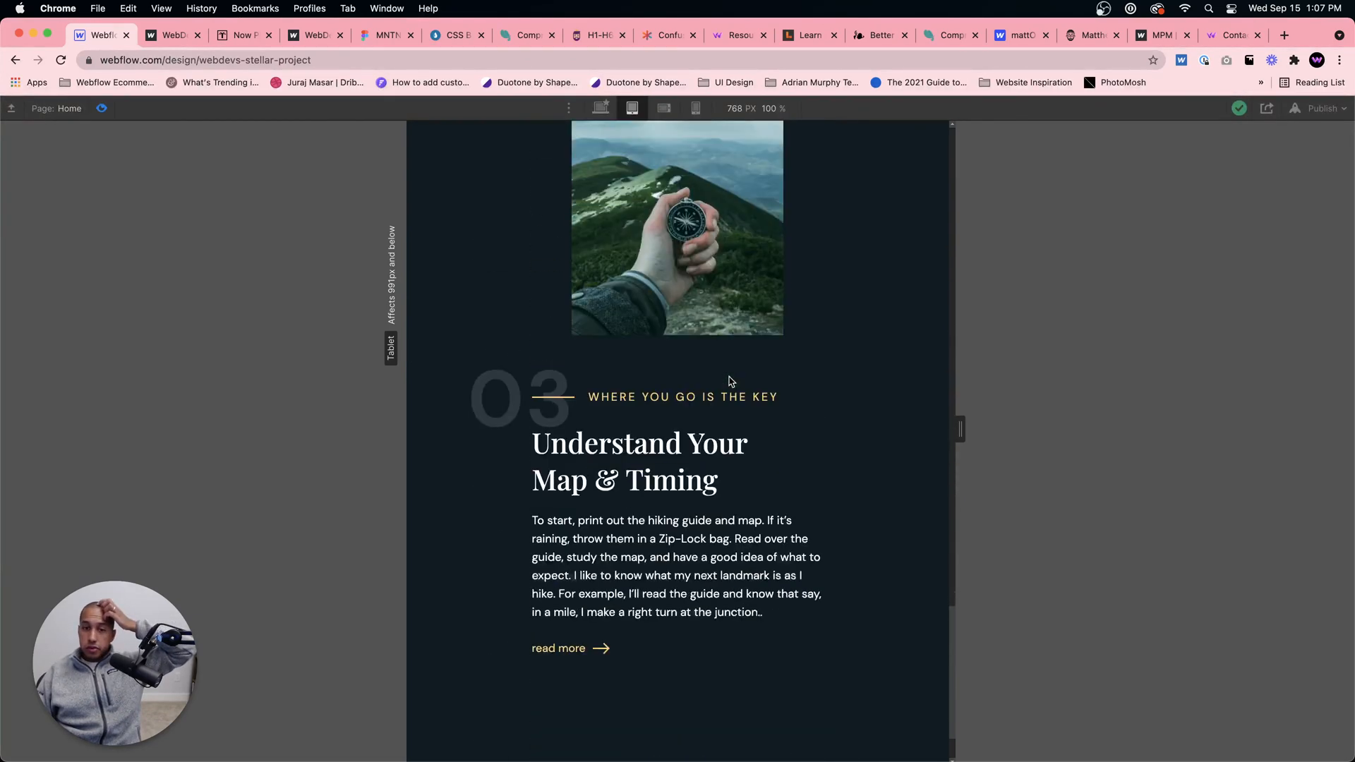
pyautogui.scroll(20, 733, 379)
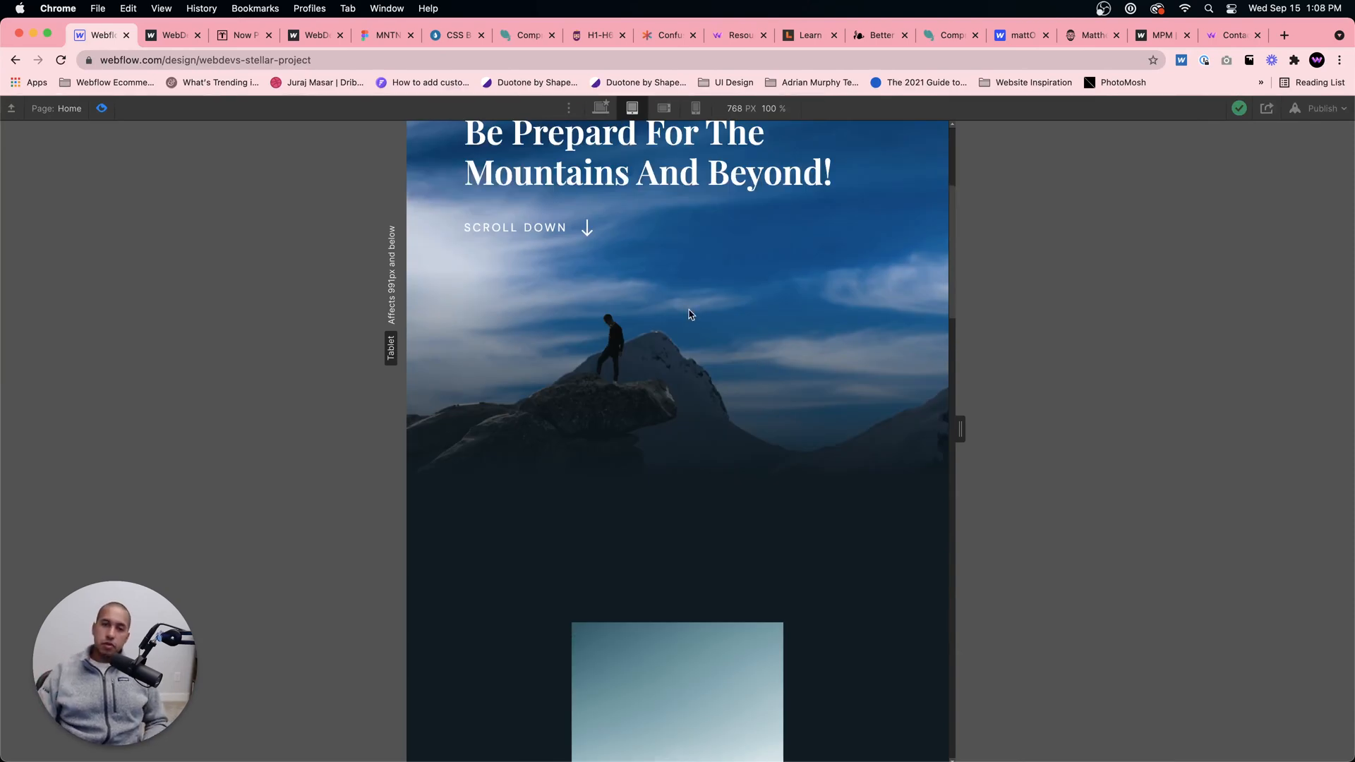
pyautogui.scroll(5, 726, 282)
# Step: Compare the desktop and tablet hero previews and review the tablet content sections 01 to 03
pyautogui.click(601, 108)
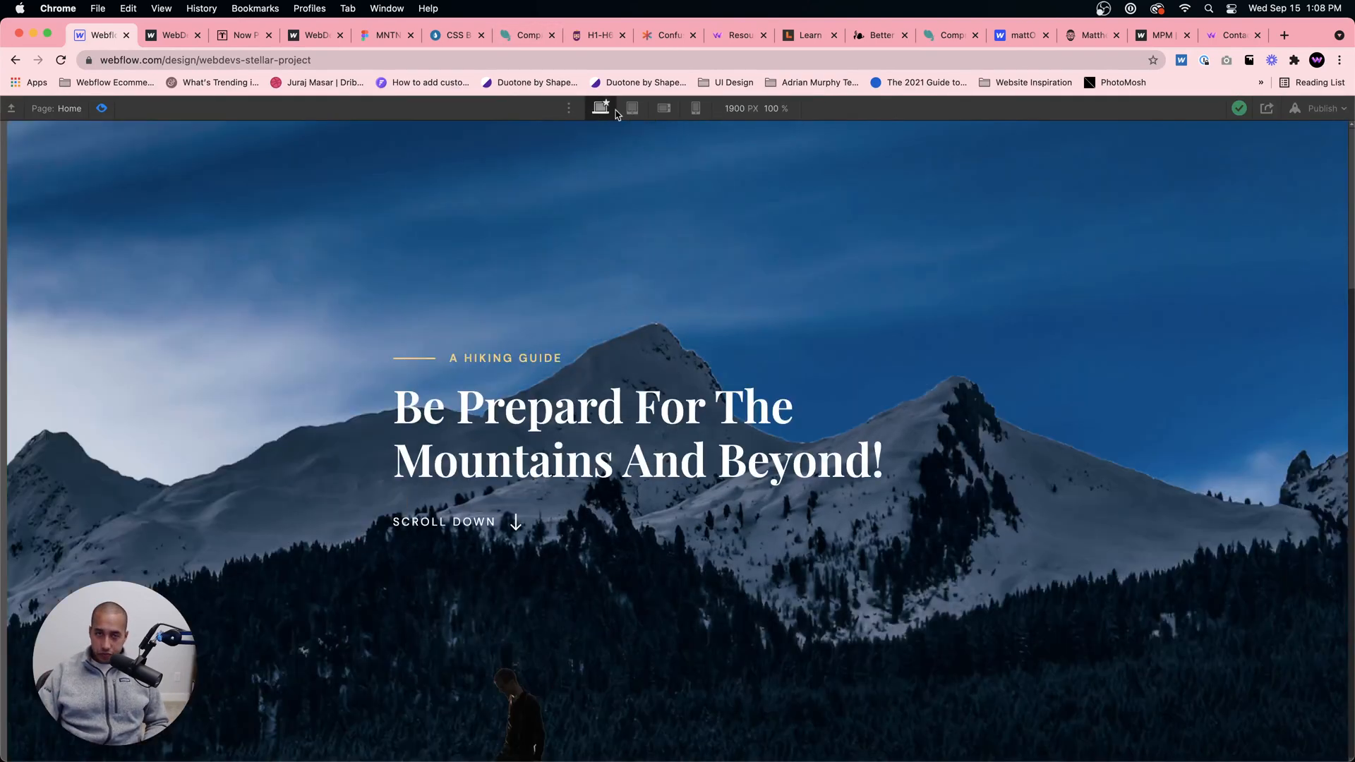
pyautogui.click(632, 108)
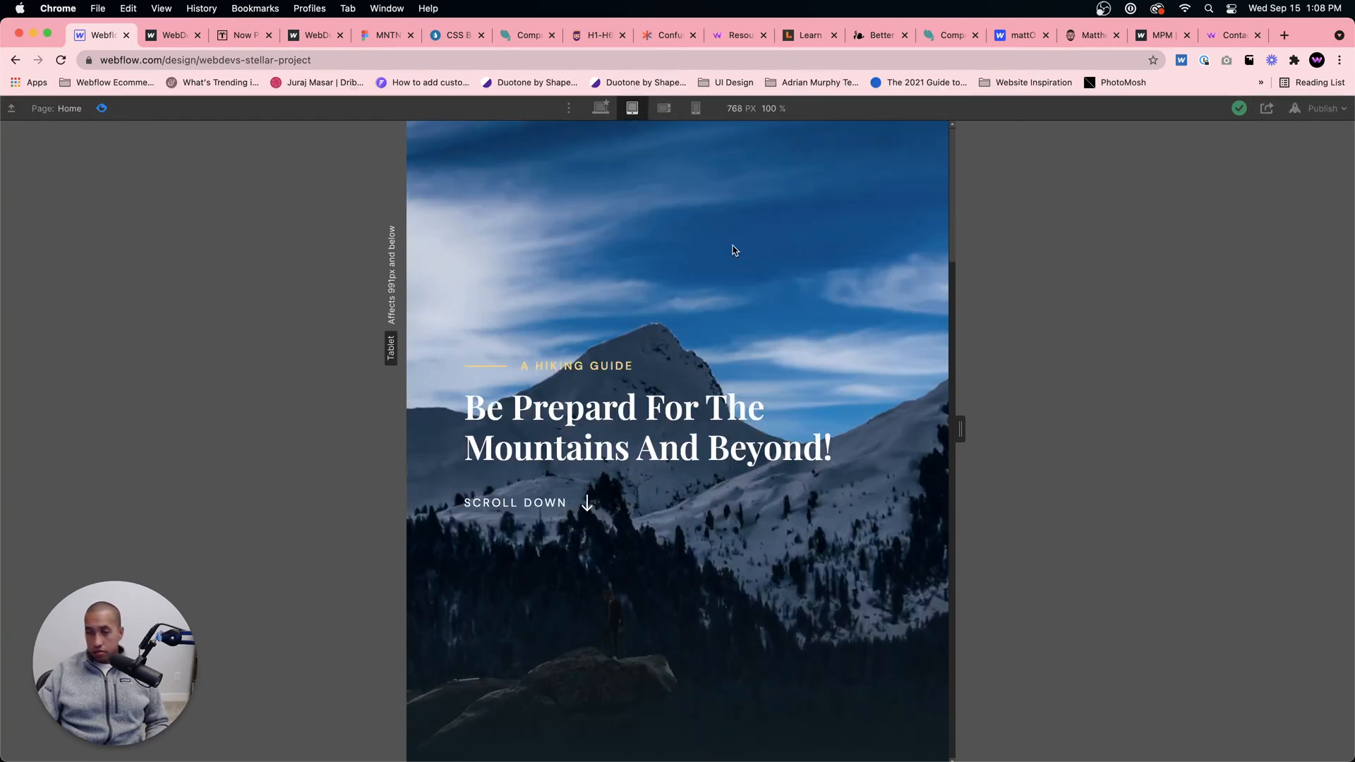
pyautogui.scroll(-15, 733, 250)
pyautogui.scroll(-14, 733, 245)
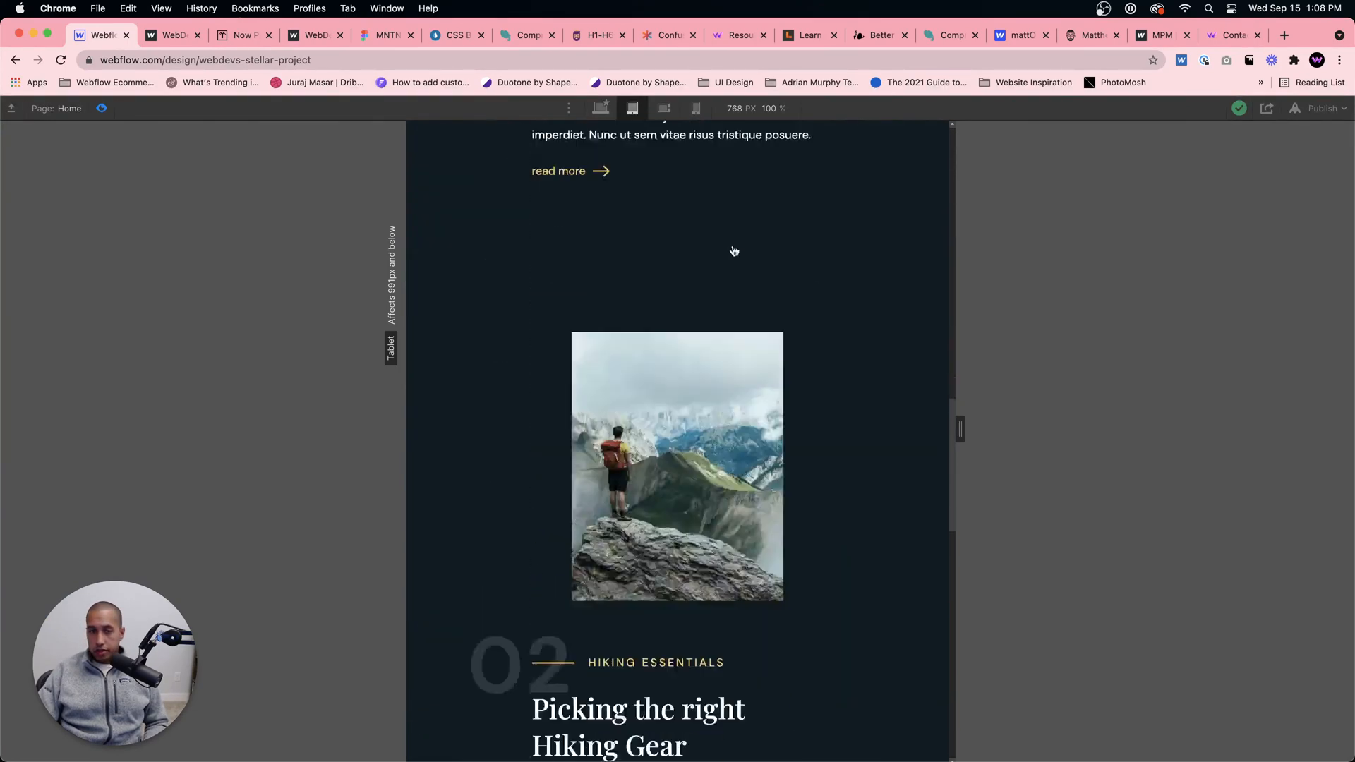
pyautogui.scroll(-5, 734, 250)
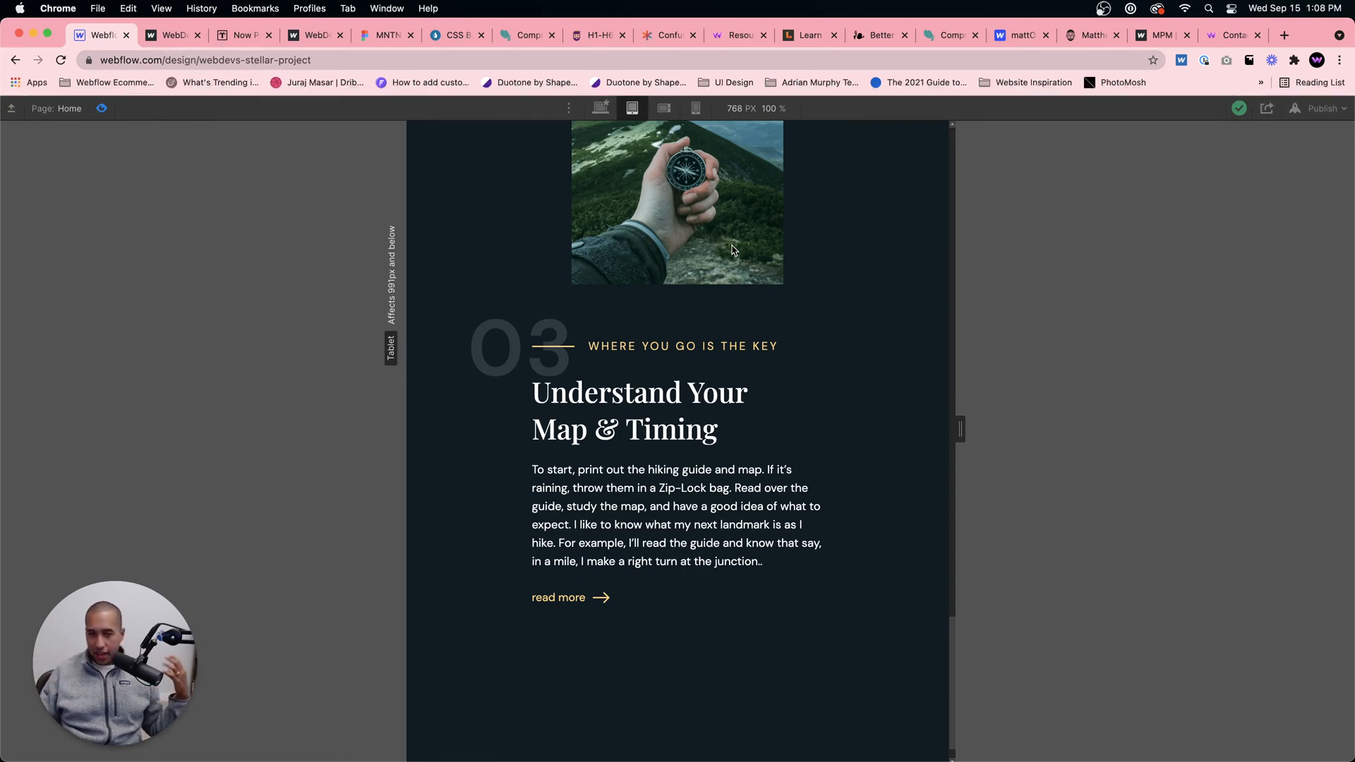
pyautogui.scroll(15, 732, 250)
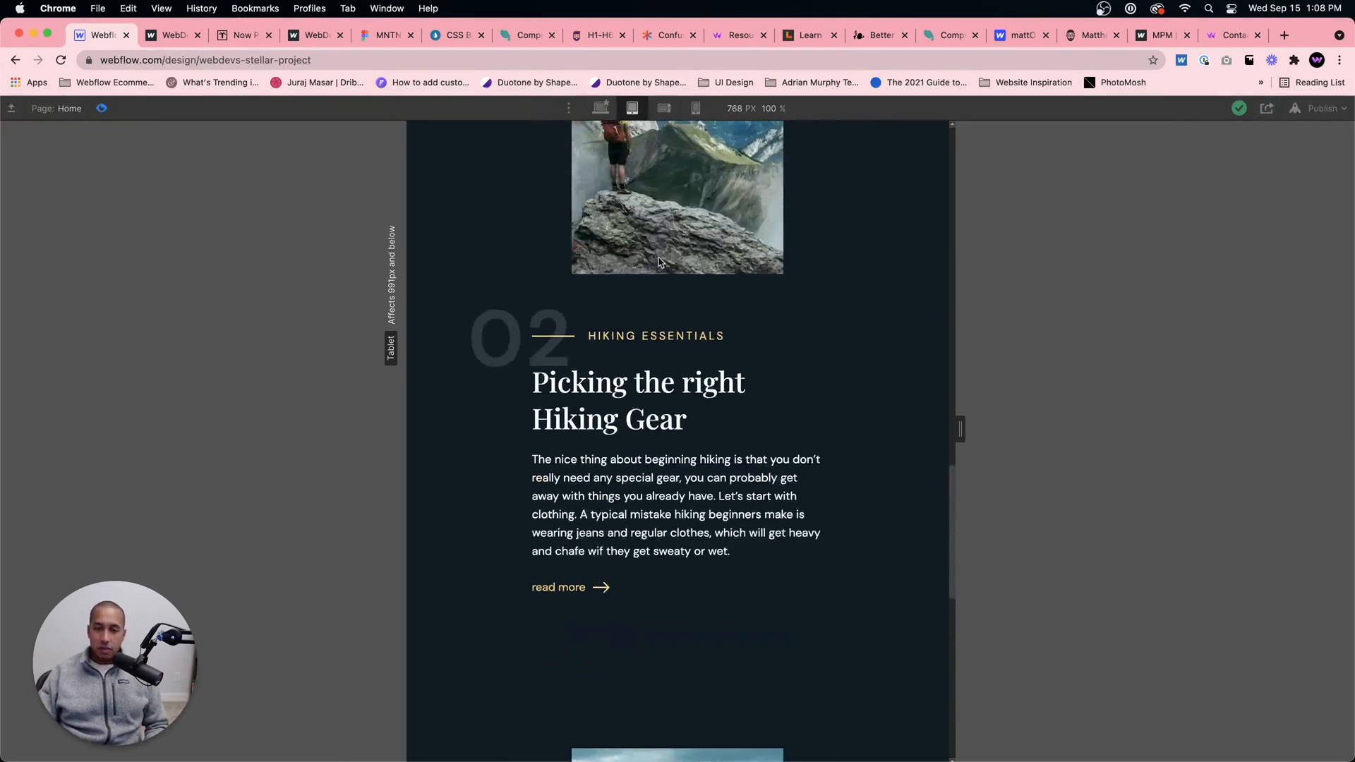
pyautogui.scroll(5, 661, 257)
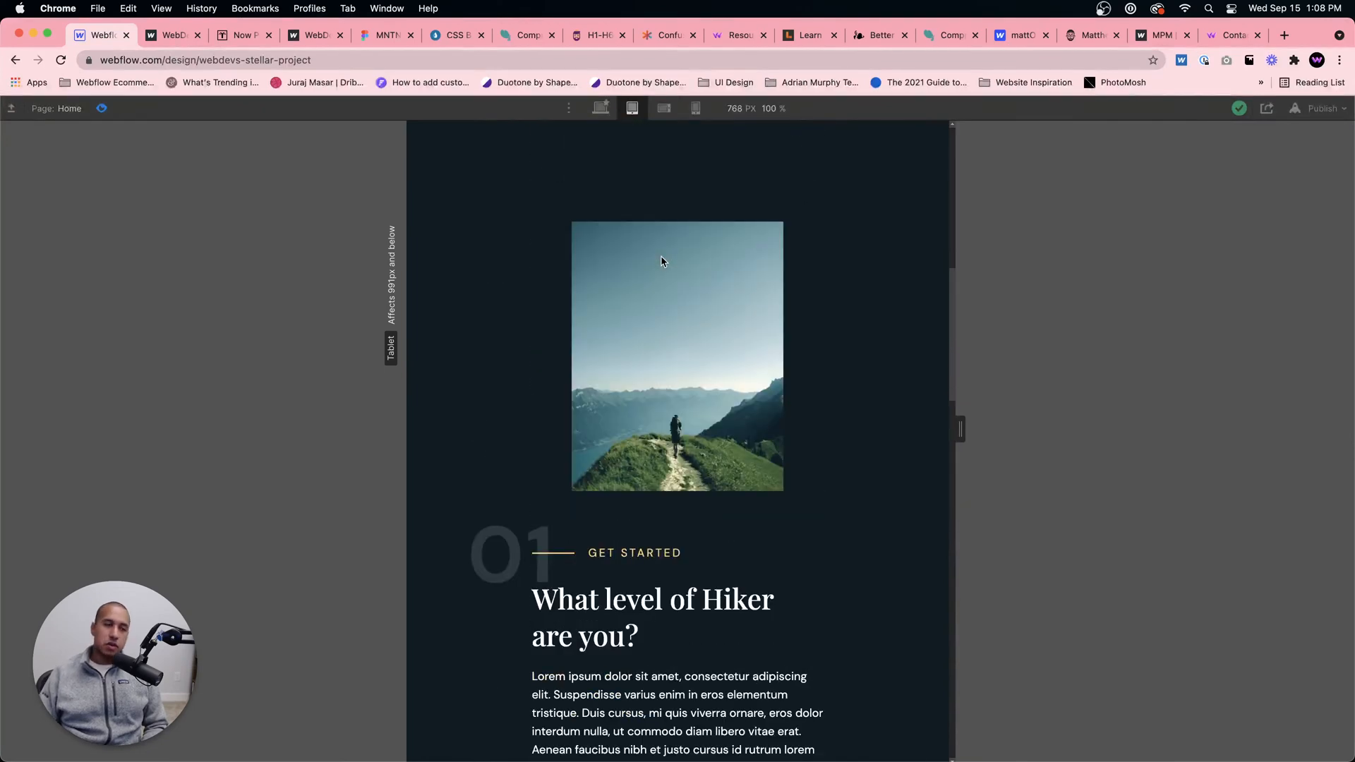
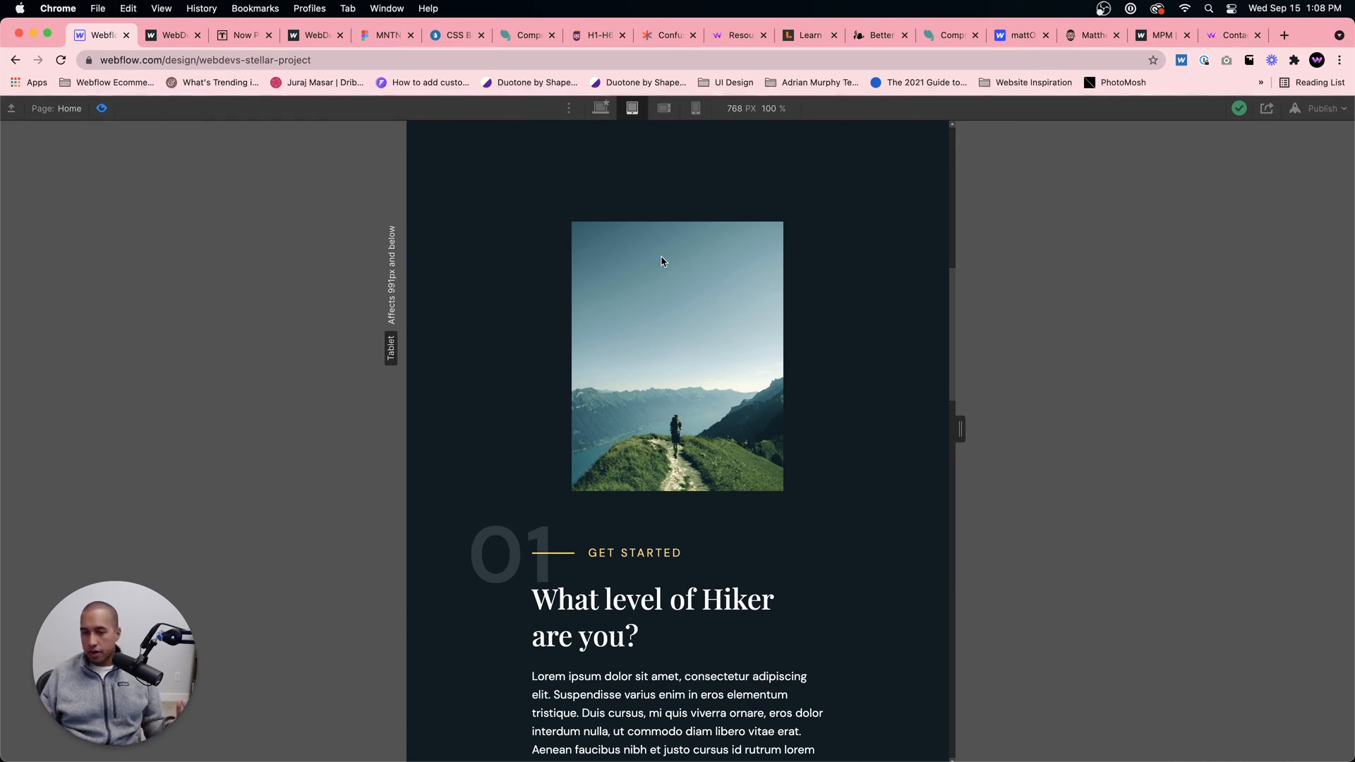
# Step: Review content sections 01 to 03 in the tablet preview, including the transition from the hero into section 01
pyautogui.scroll(10, 661, 262)
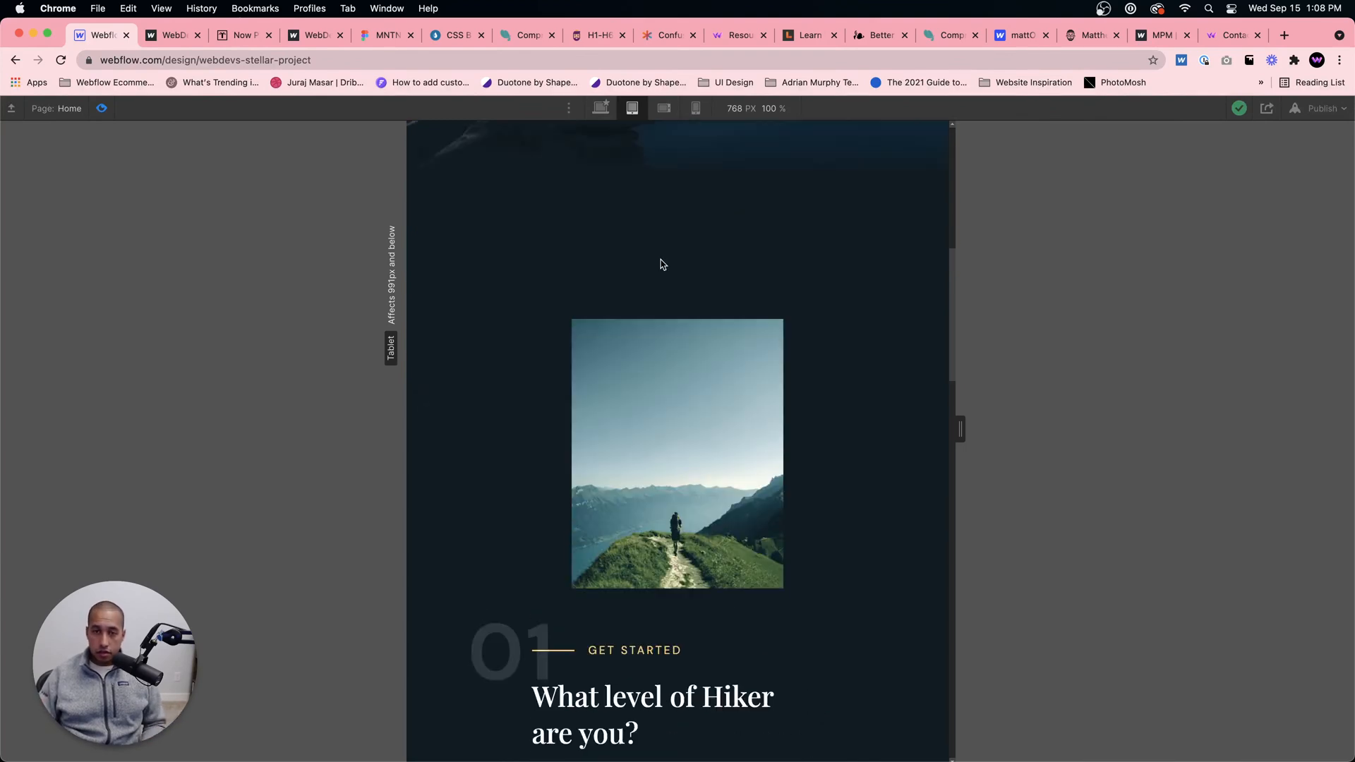
pyautogui.scroll(-5, 655, 283)
pyautogui.scroll(-3, 654, 282)
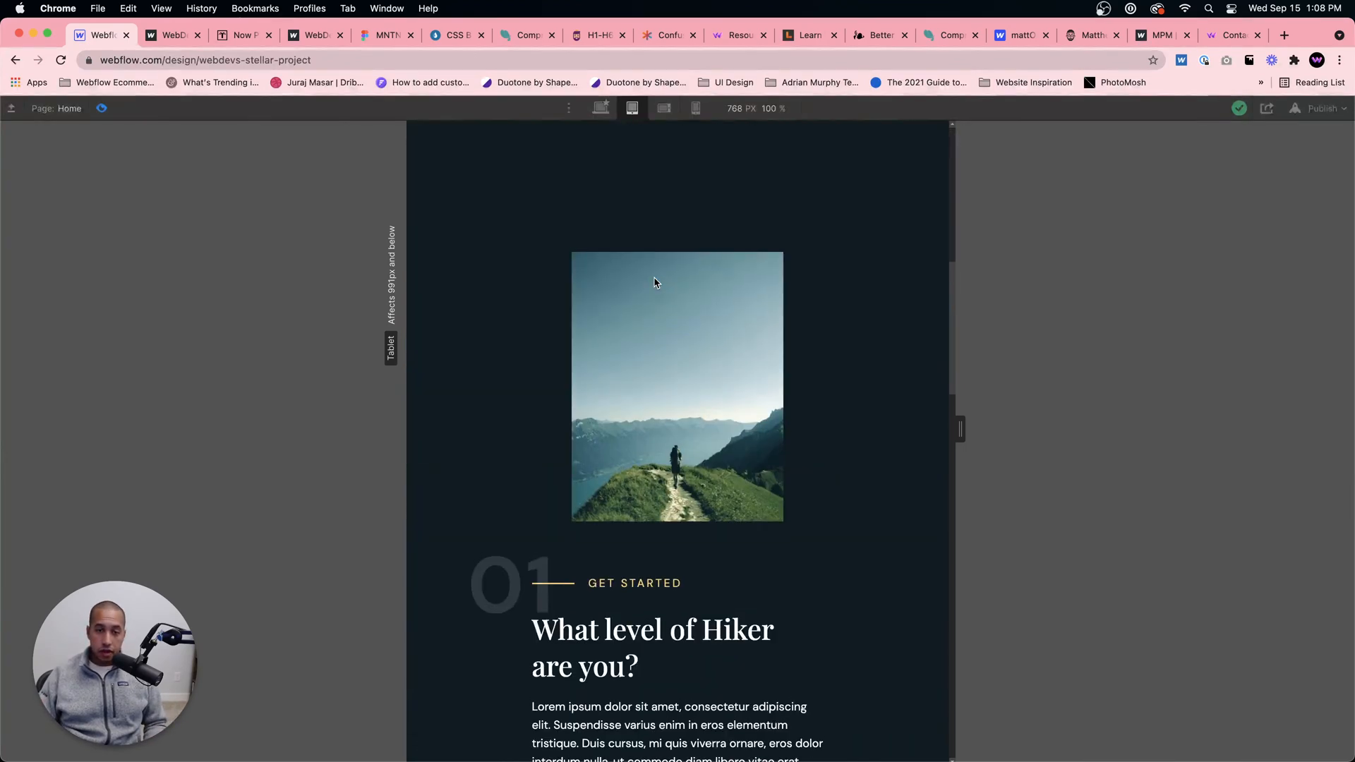
pyautogui.scroll(6, 655, 282)
pyautogui.scroll(-9, 655, 283)
pyautogui.scroll(-1, 655, 283)
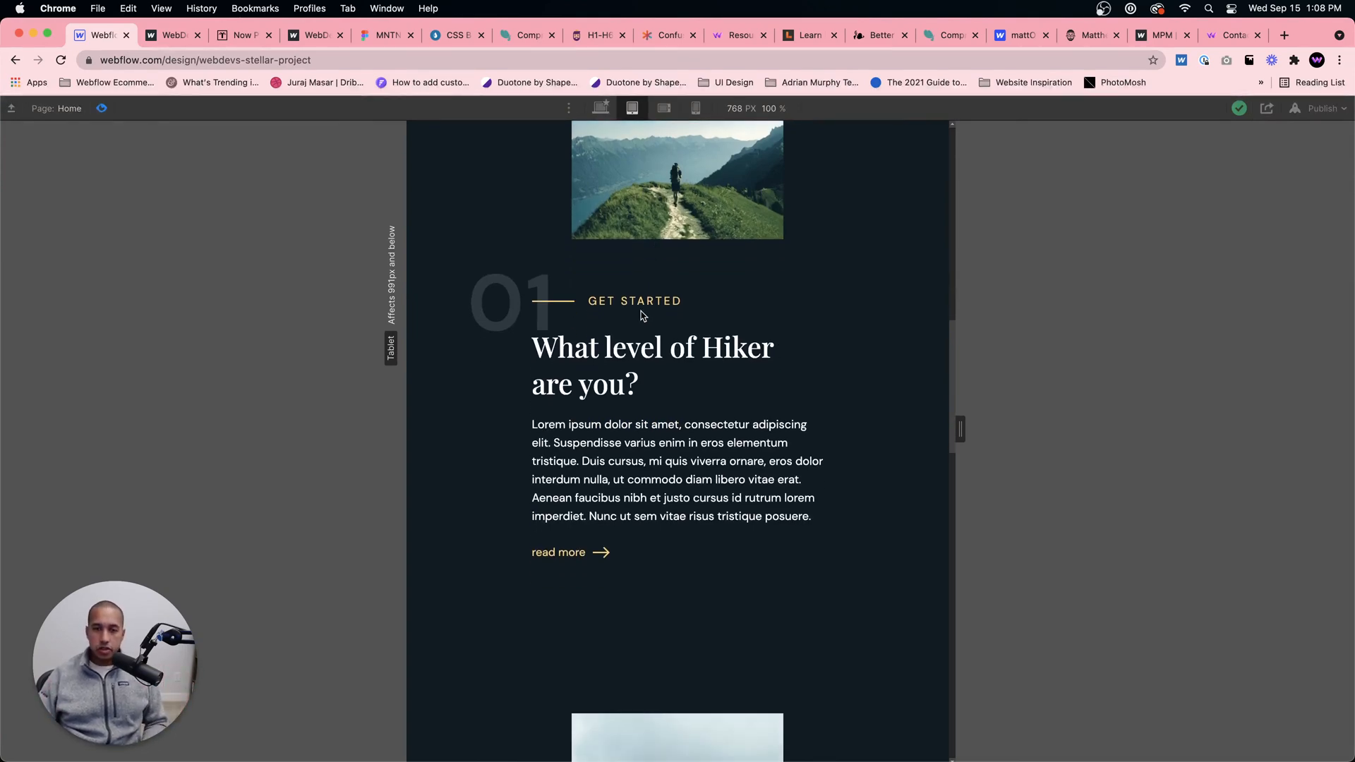
pyautogui.scroll(-20, 642, 315)
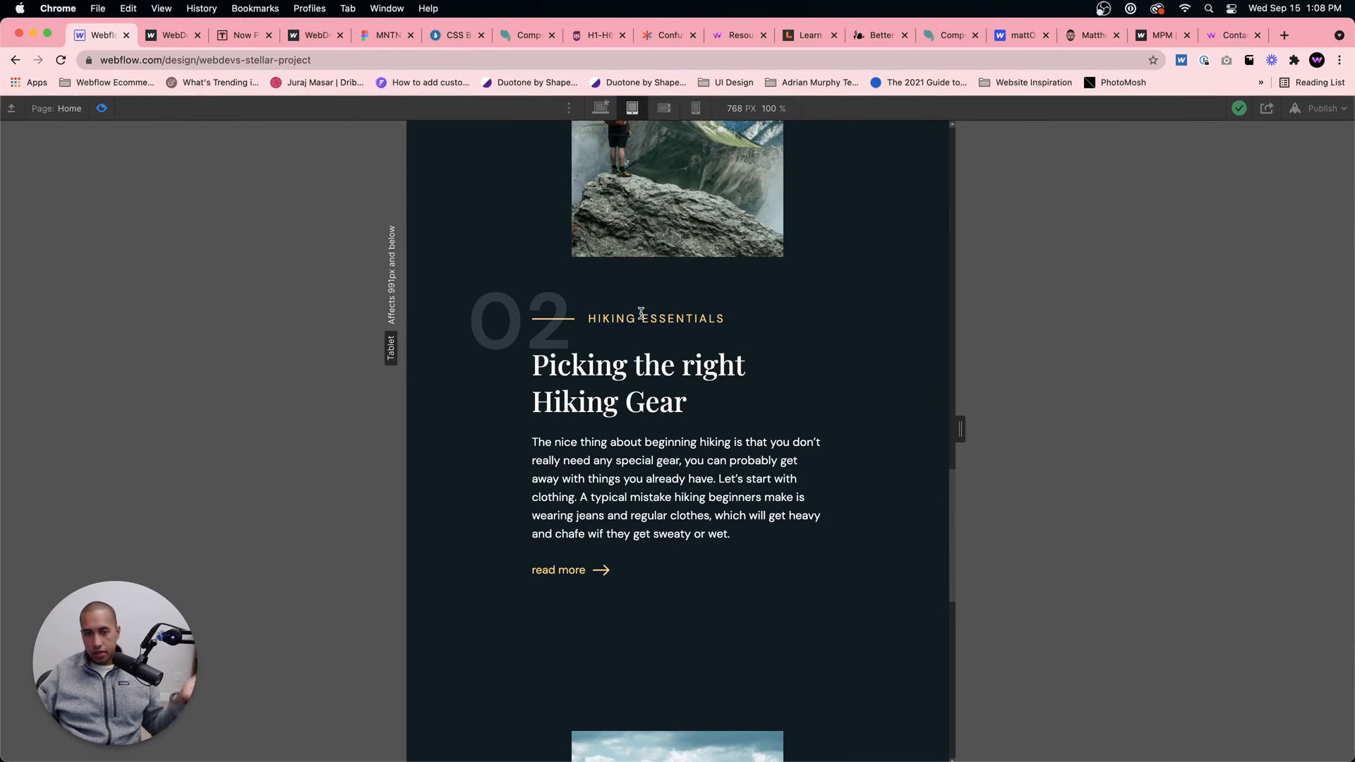
pyautogui.scroll(-15, 604, 155)
pyautogui.scroll(20, 668, 278)
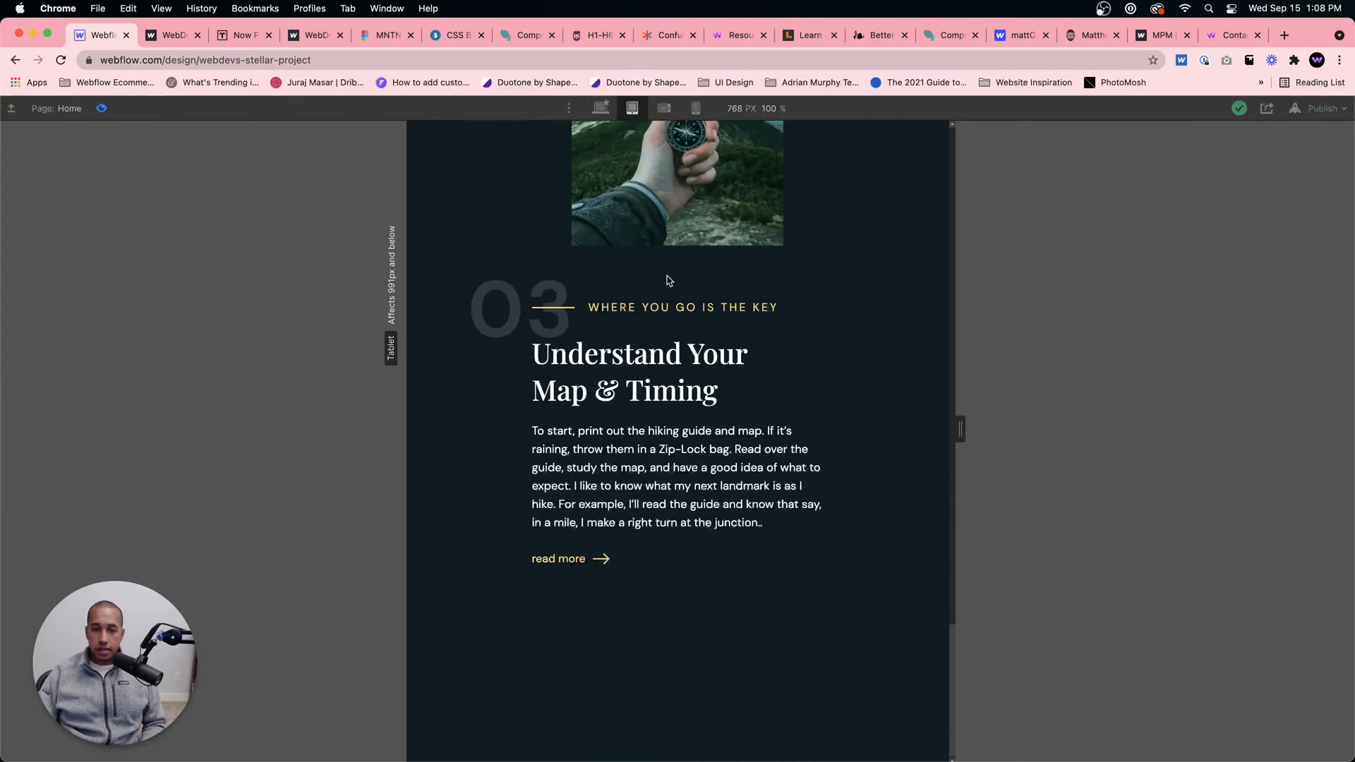
pyautogui.scroll(10, 672, 261)
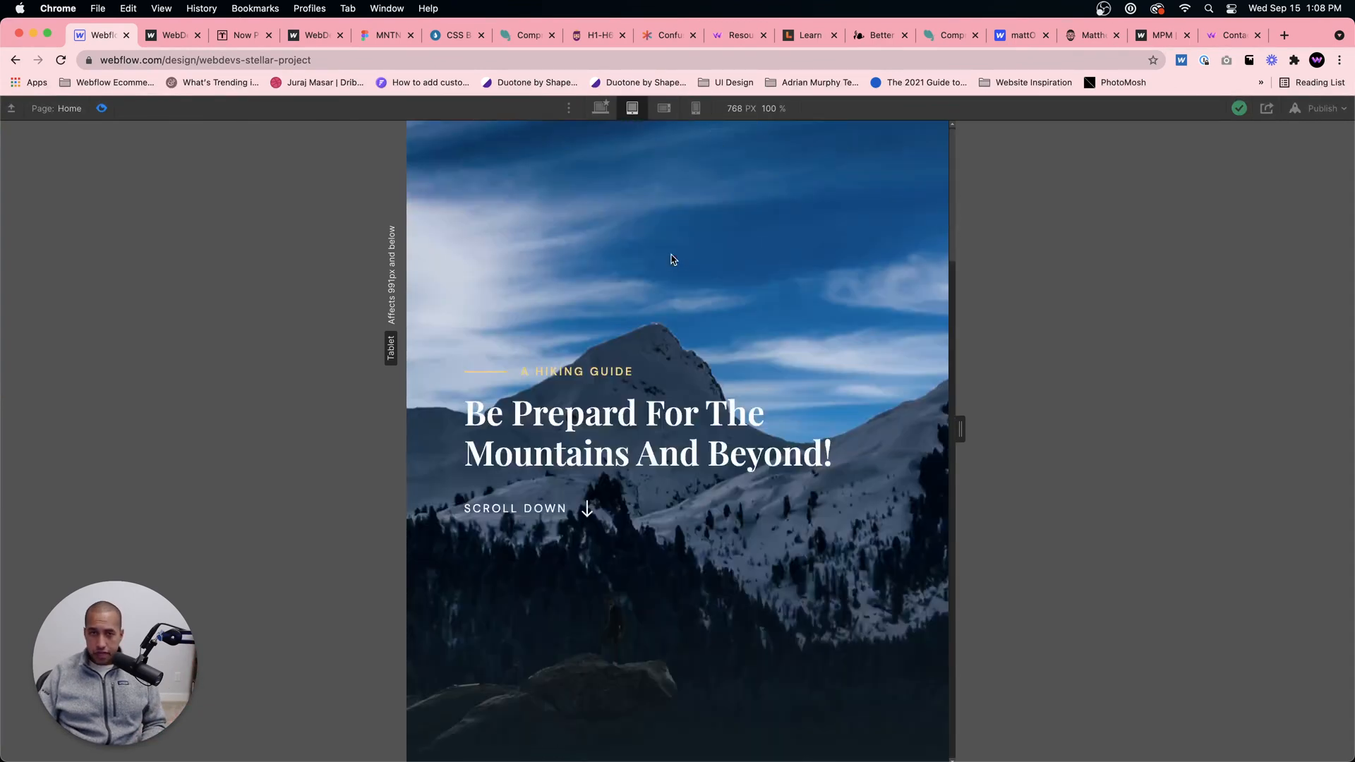
# Step: Switch to the mobile landscape breakpoint, exit the preview and set the Hero Heading's font size to 2 em
pyautogui.click(663, 108)
pyautogui.scroll(-5, 680, 236)
pyautogui.scroll(5, 507, 211)
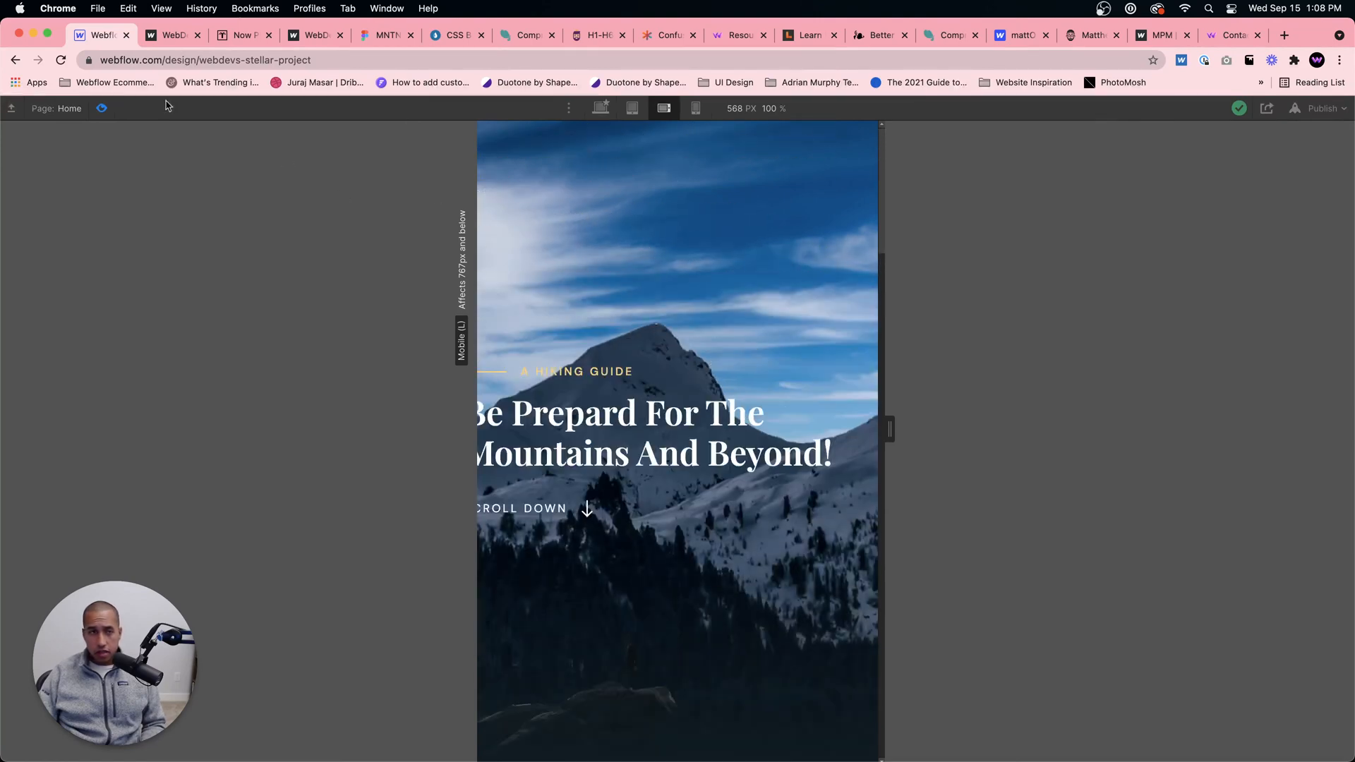
pyautogui.click(103, 108)
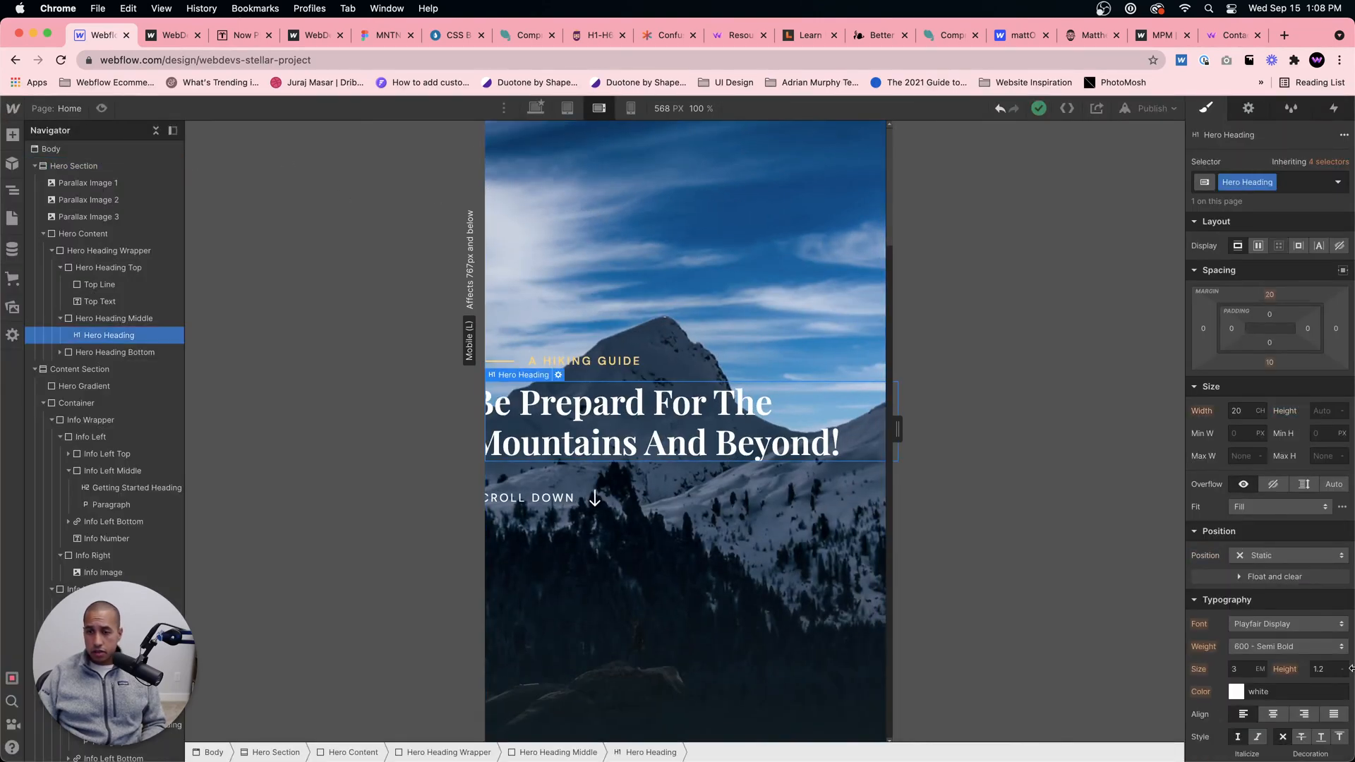
pyautogui.scroll(-3, 1294, 648)
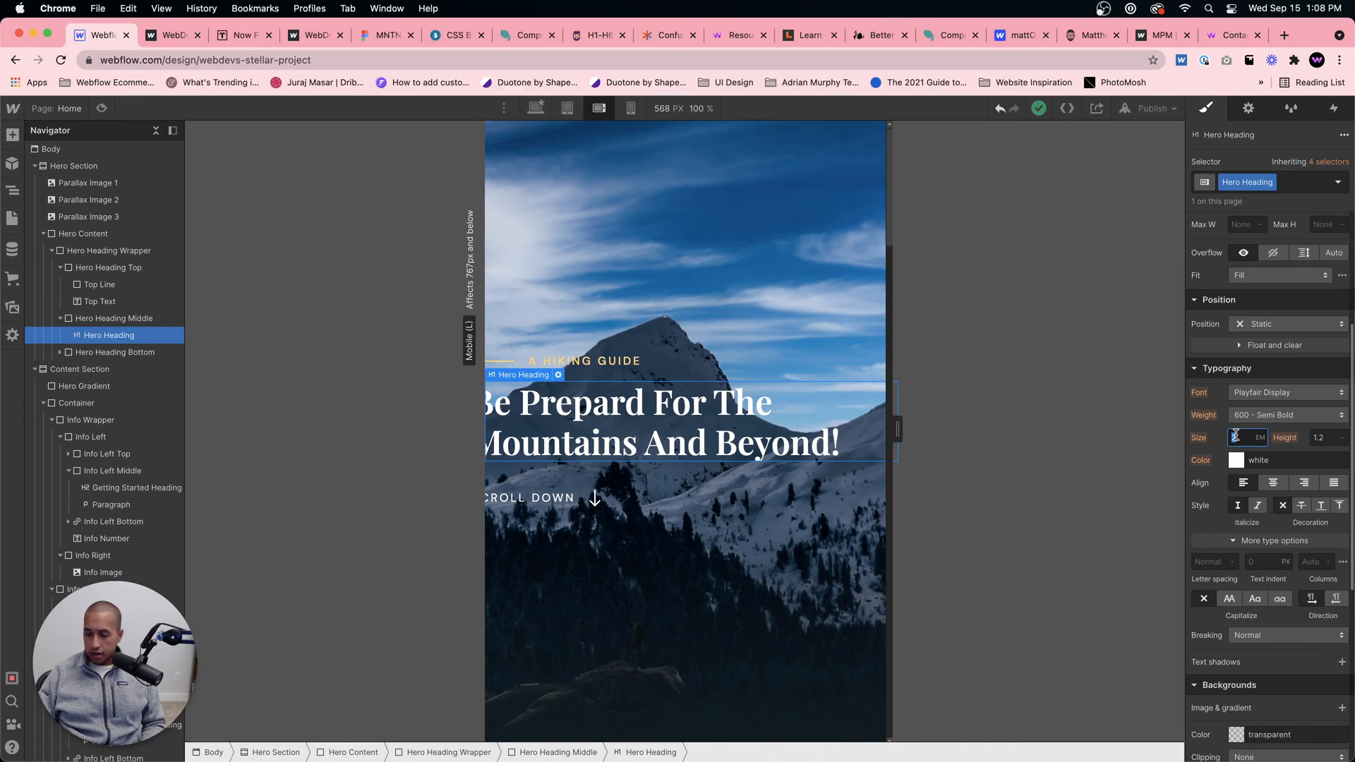
pyautogui.write('2')
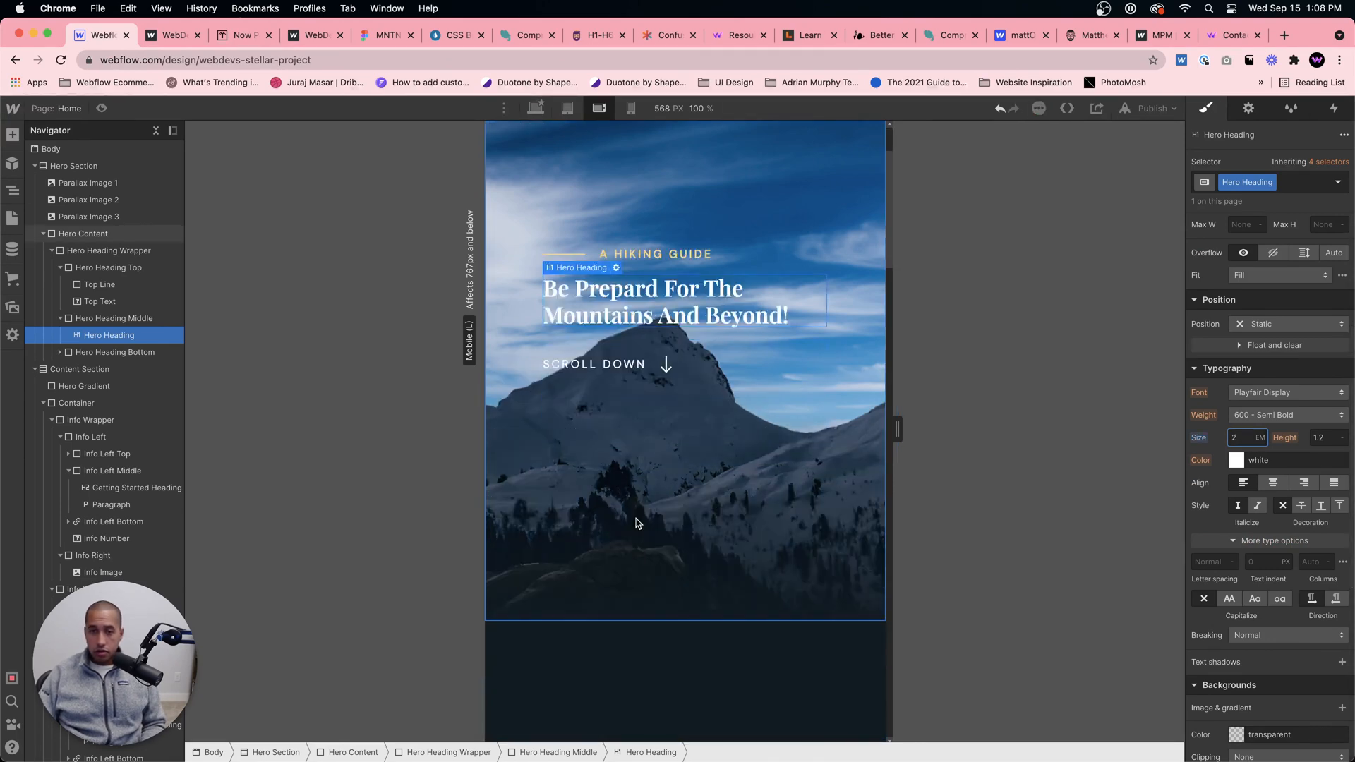
# Step: Set the width of section 02's Info Left block to 70% for mobile landscape
pyautogui.scroll(-10, 635, 522)
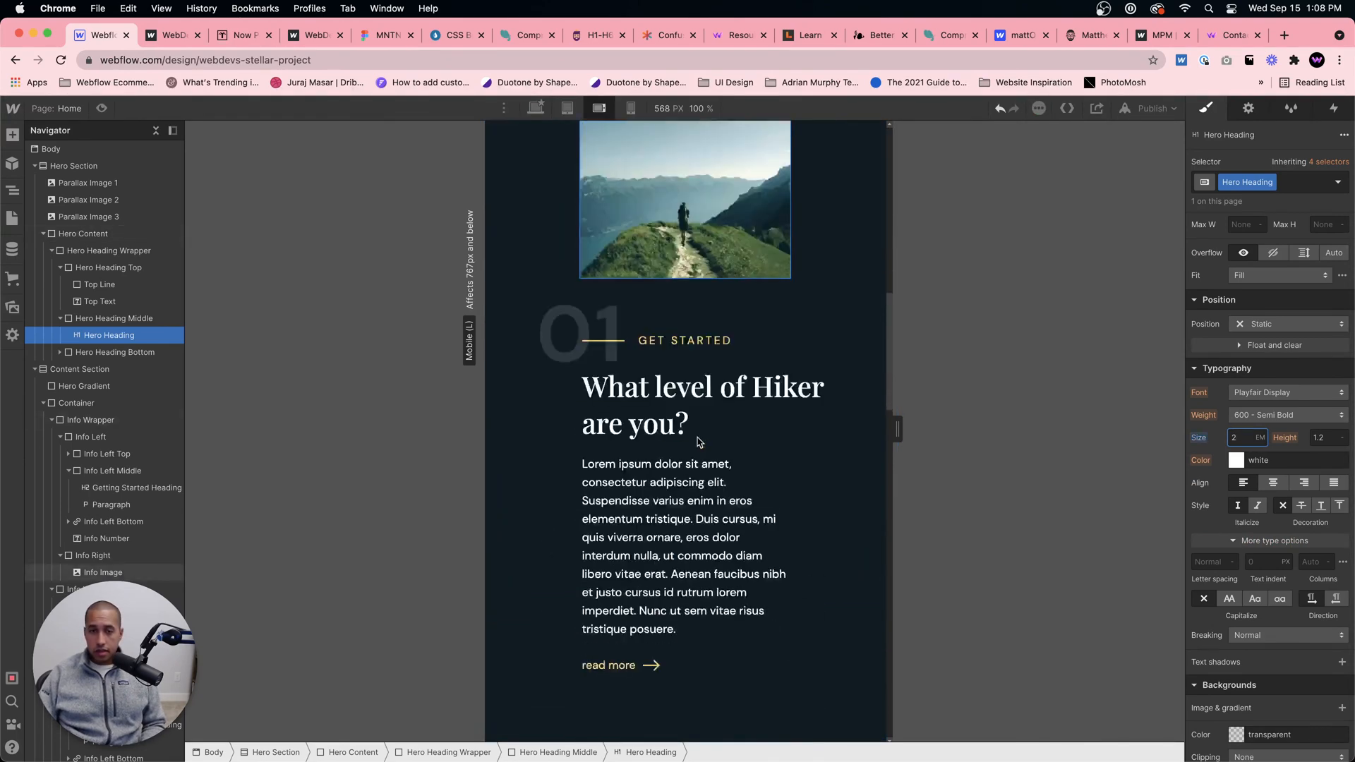
pyautogui.scroll(-15, 702, 447)
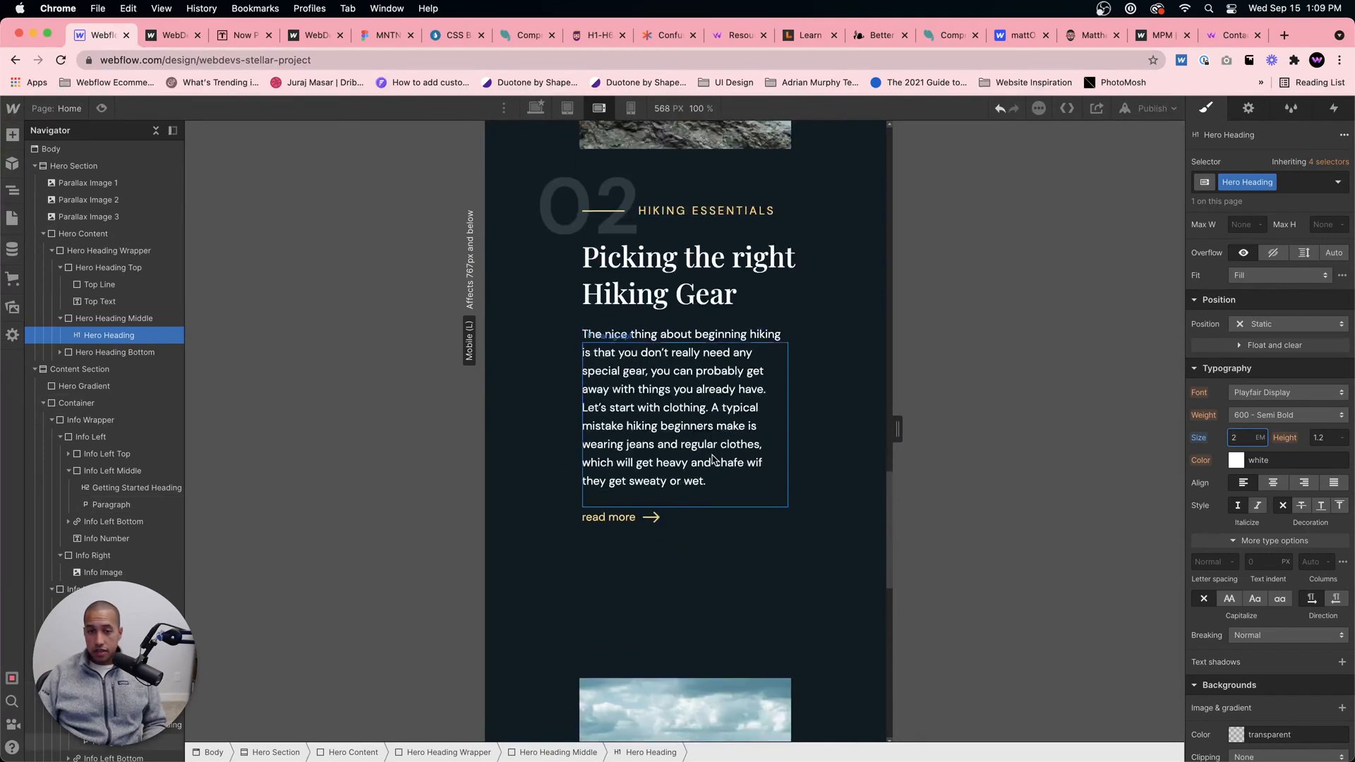
pyautogui.scroll(4, 711, 458)
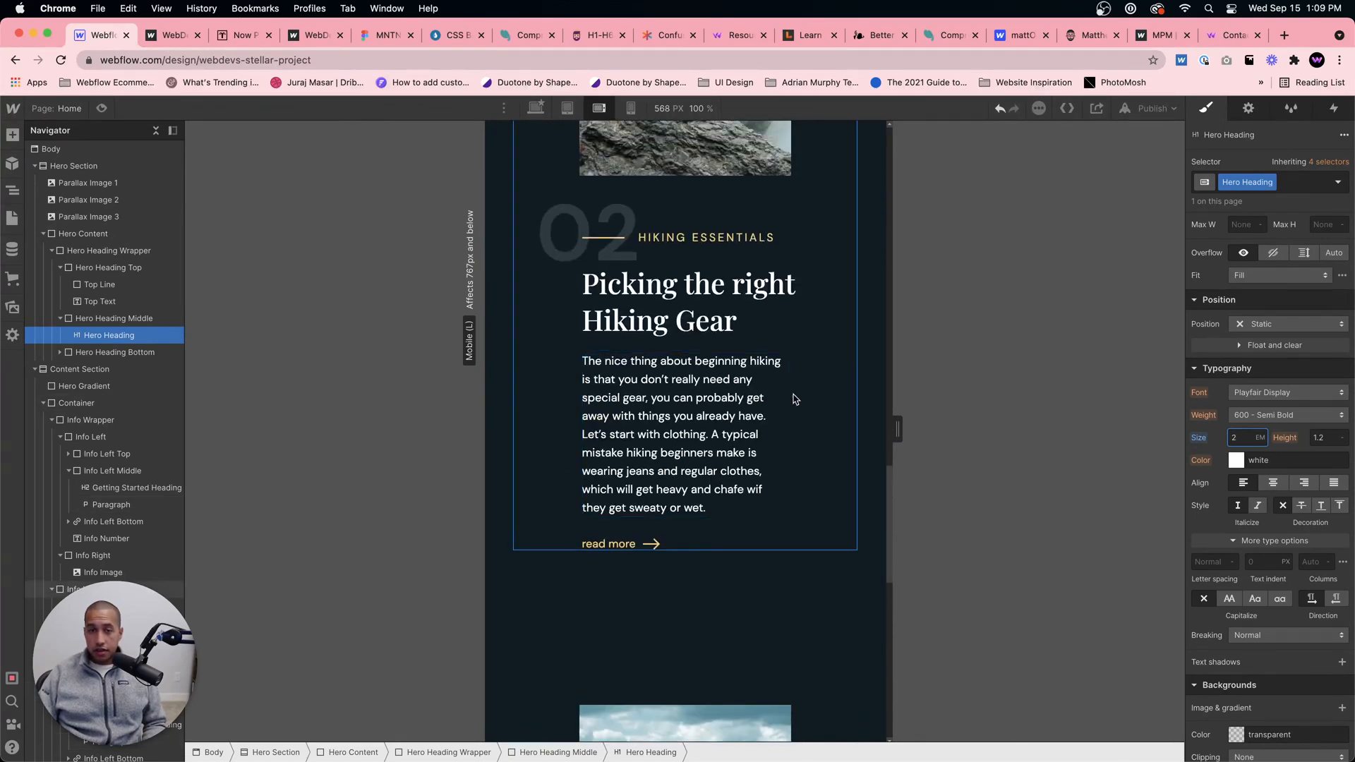
pyautogui.click(767, 397)
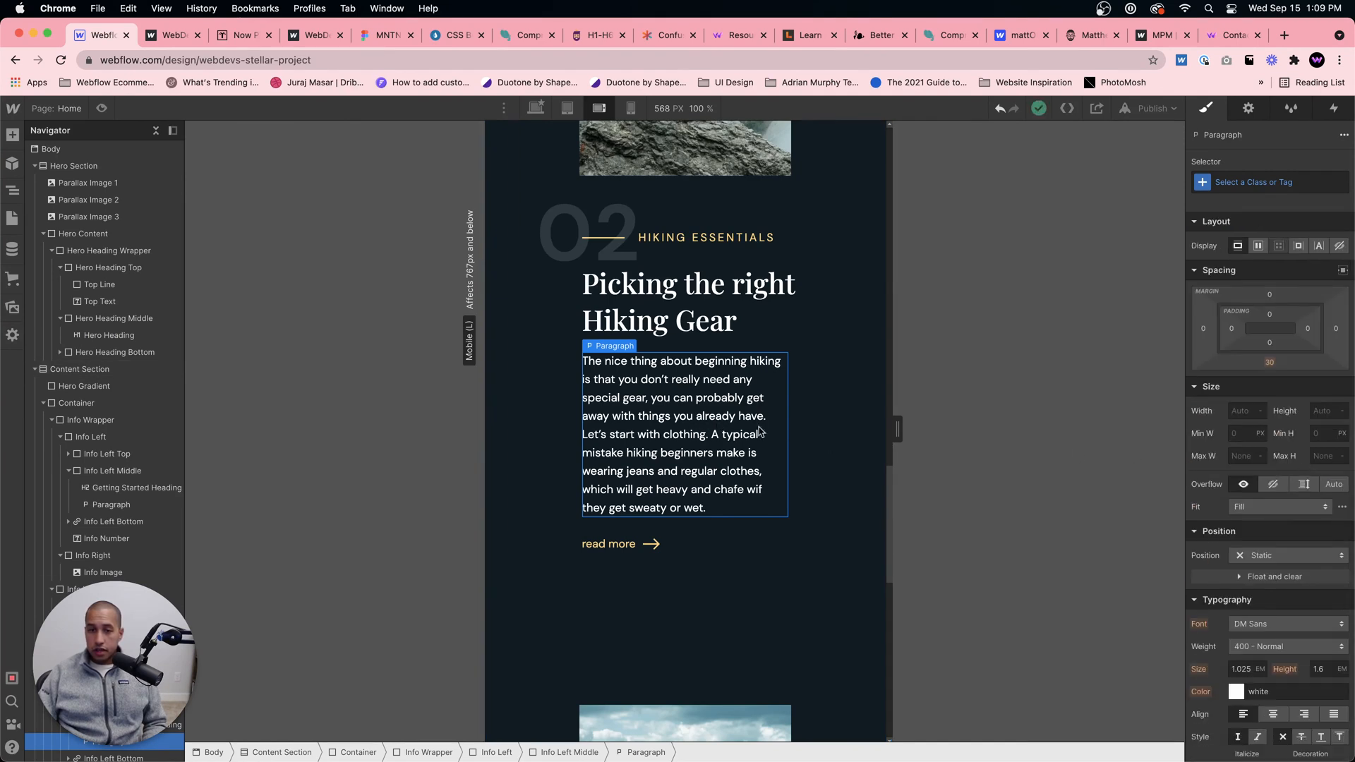
pyautogui.click(795, 432)
pyautogui.click(764, 445)
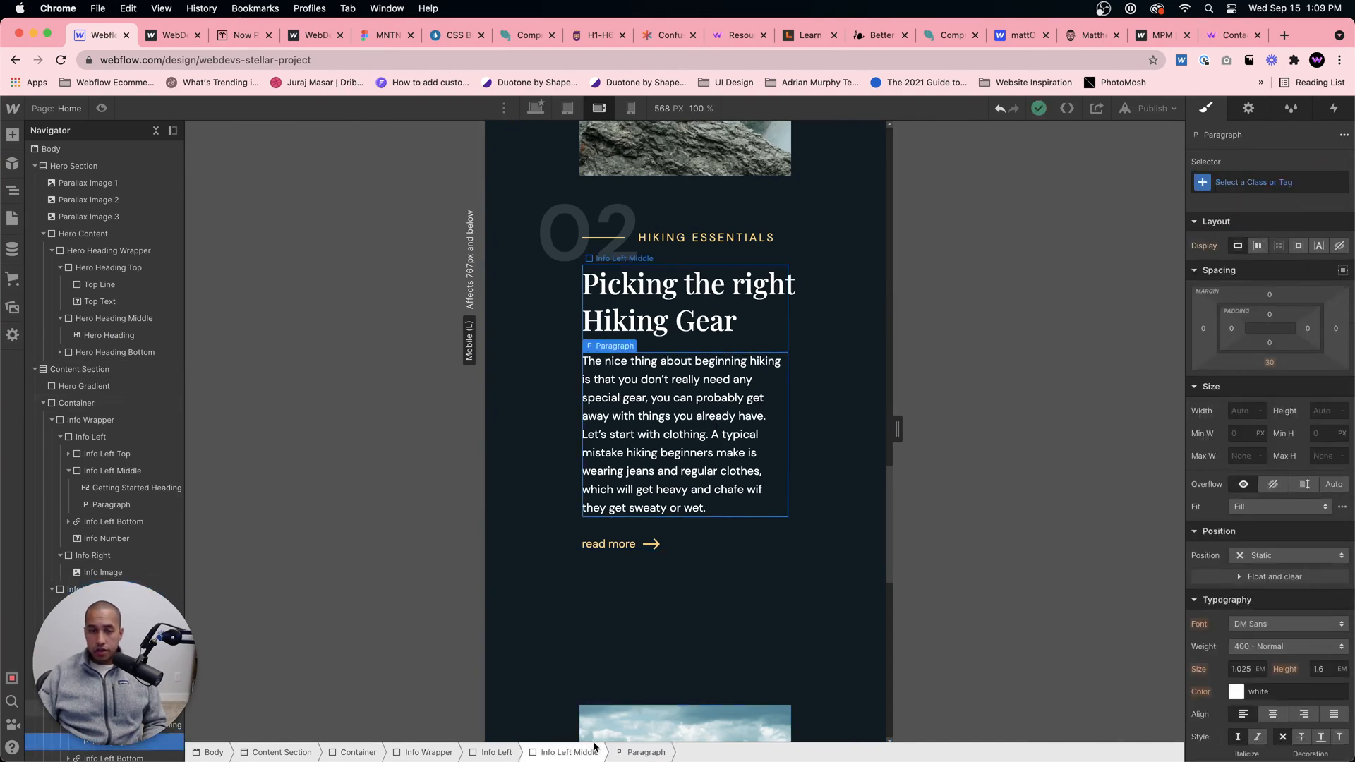
pyautogui.click(573, 753)
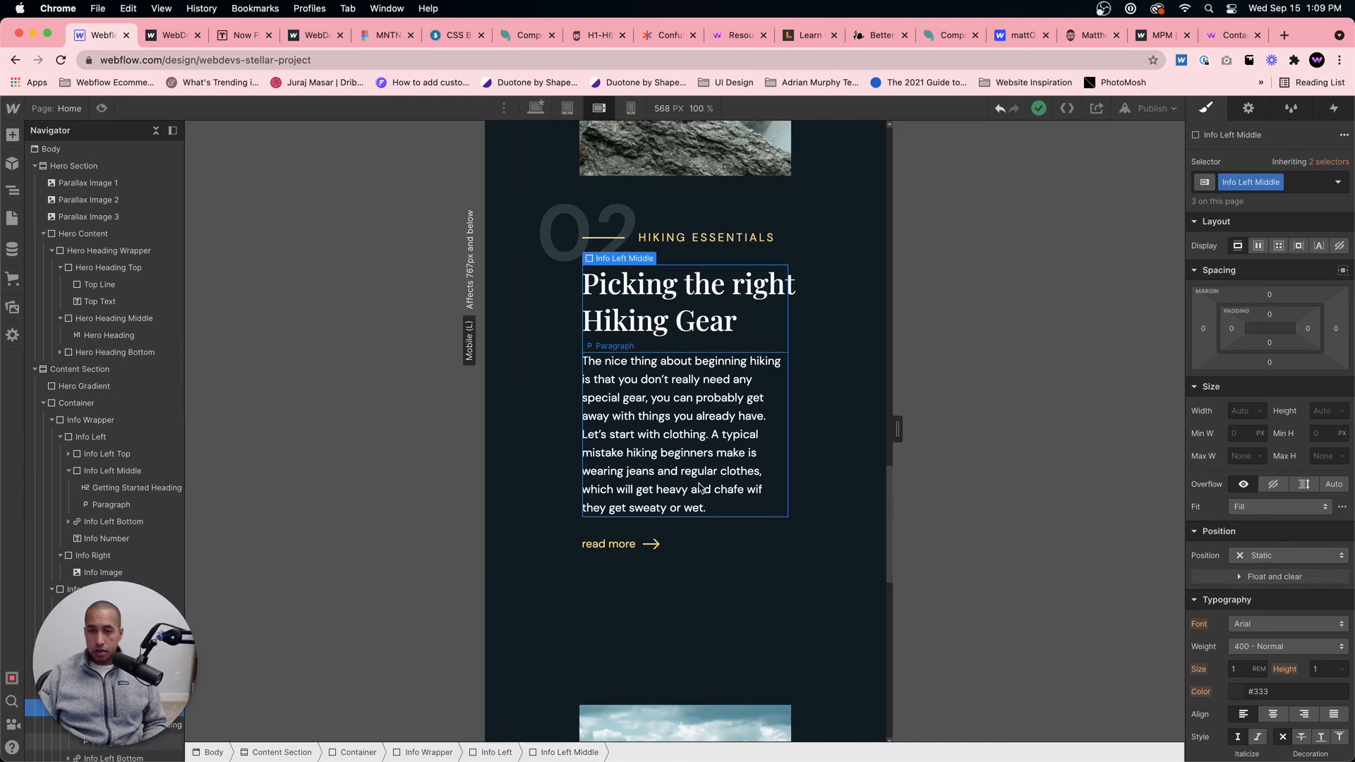
pyautogui.click(494, 752)
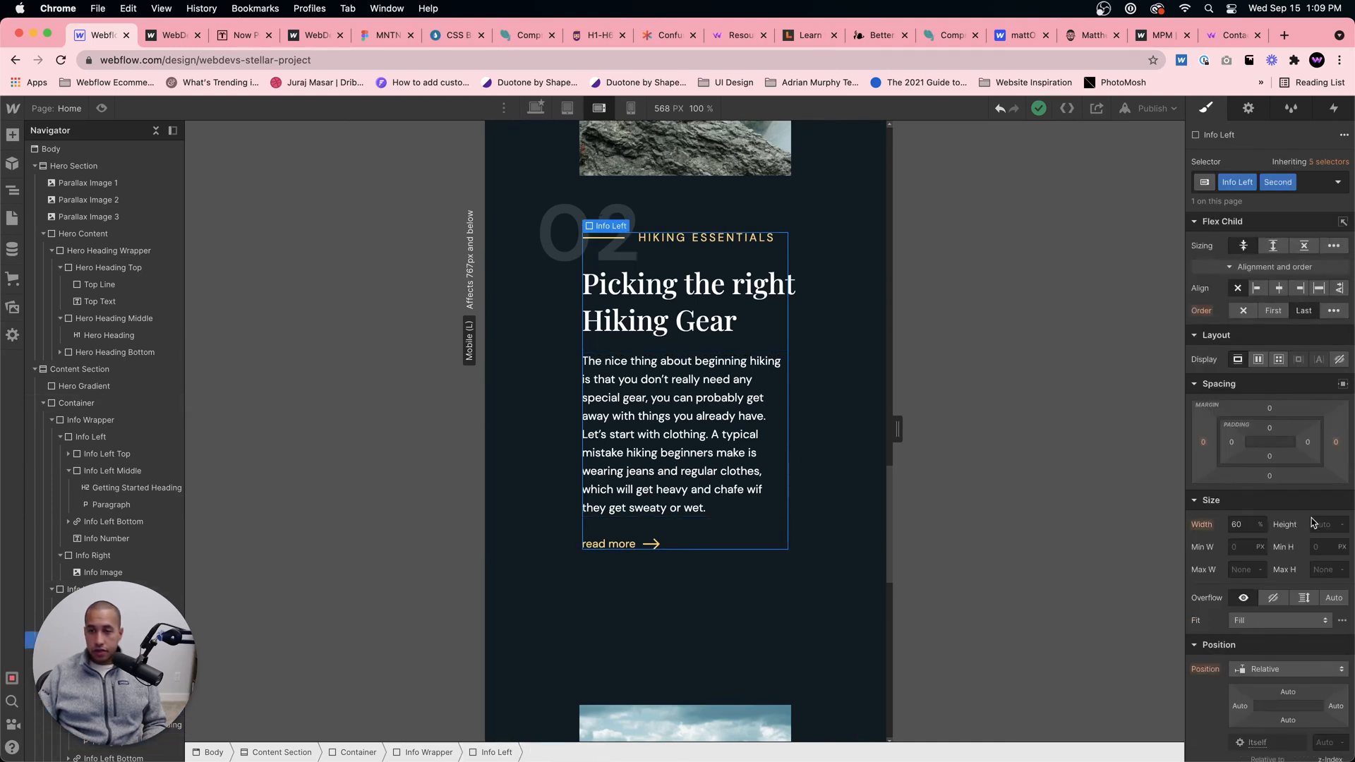
pyautogui.write('80')
pyautogui.press('Return')
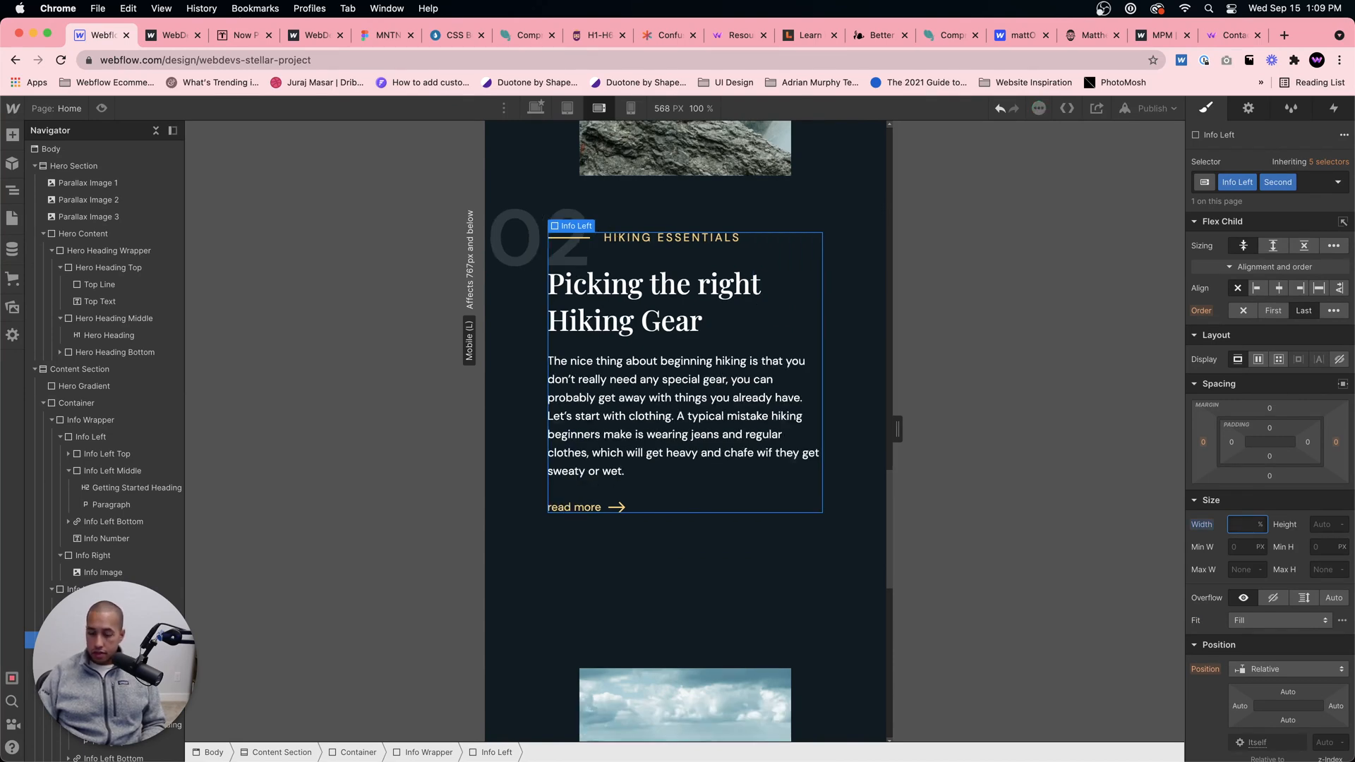
pyautogui.write('70')
# Step: Set the line height of the Left Top Text "Where you go is the key" in section 03 to 1.4
pyautogui.scroll(-5, 628, 431)
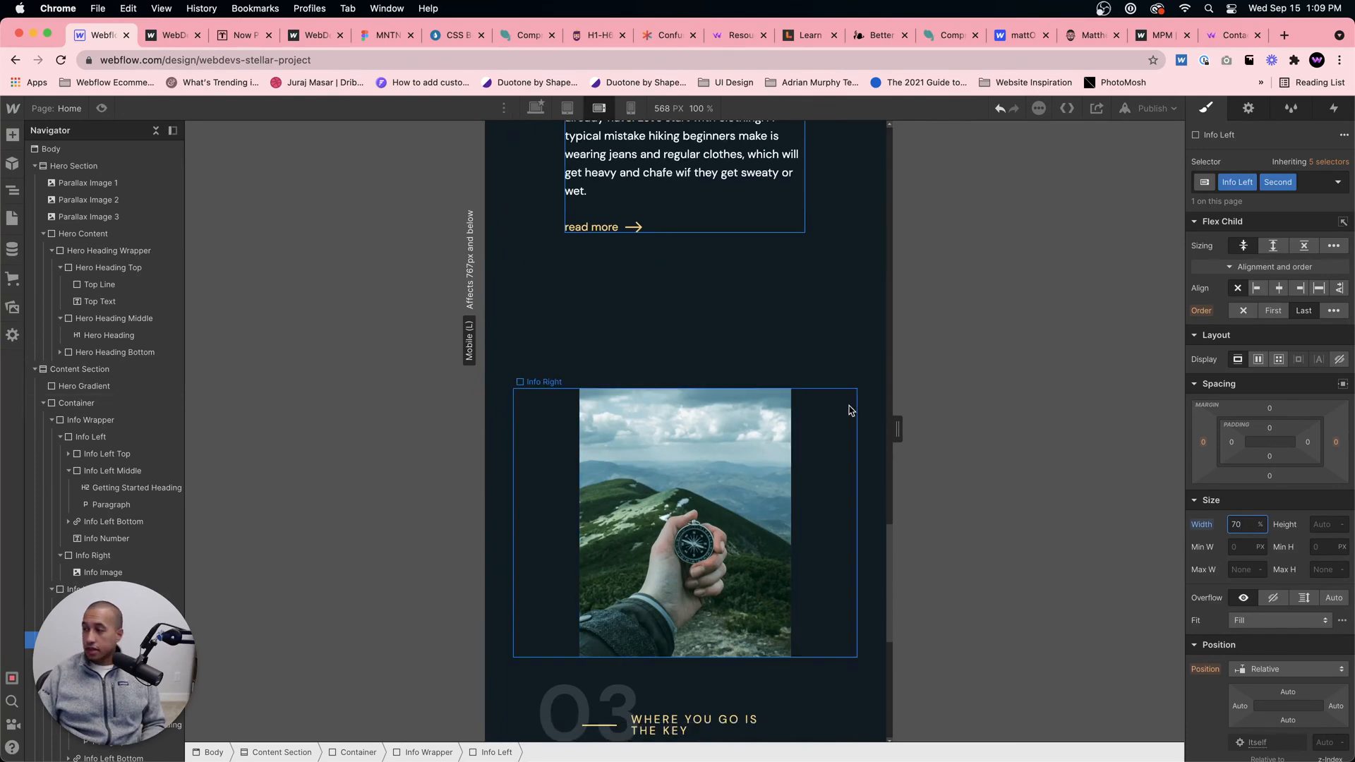
pyautogui.scroll(-2, 799, 419)
pyautogui.scroll(-5, 788, 425)
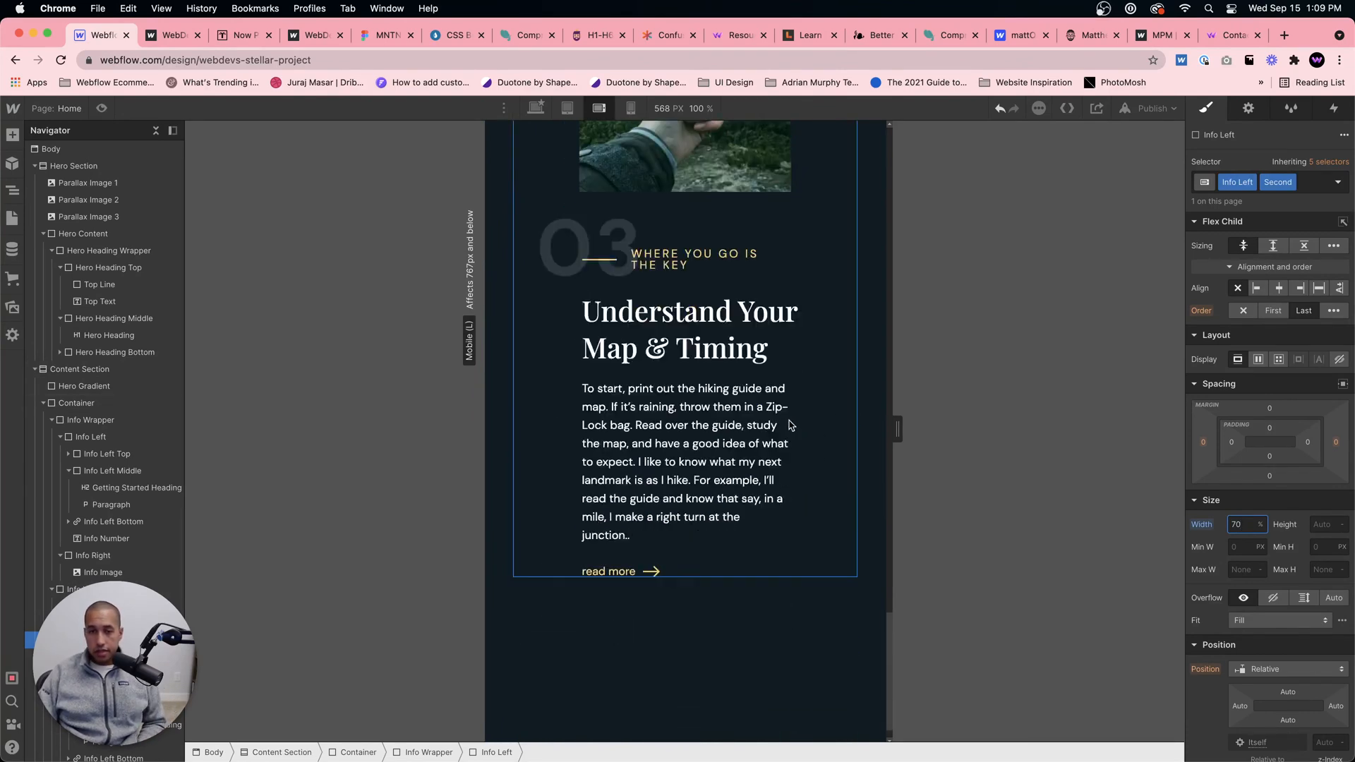
pyautogui.click(734, 268)
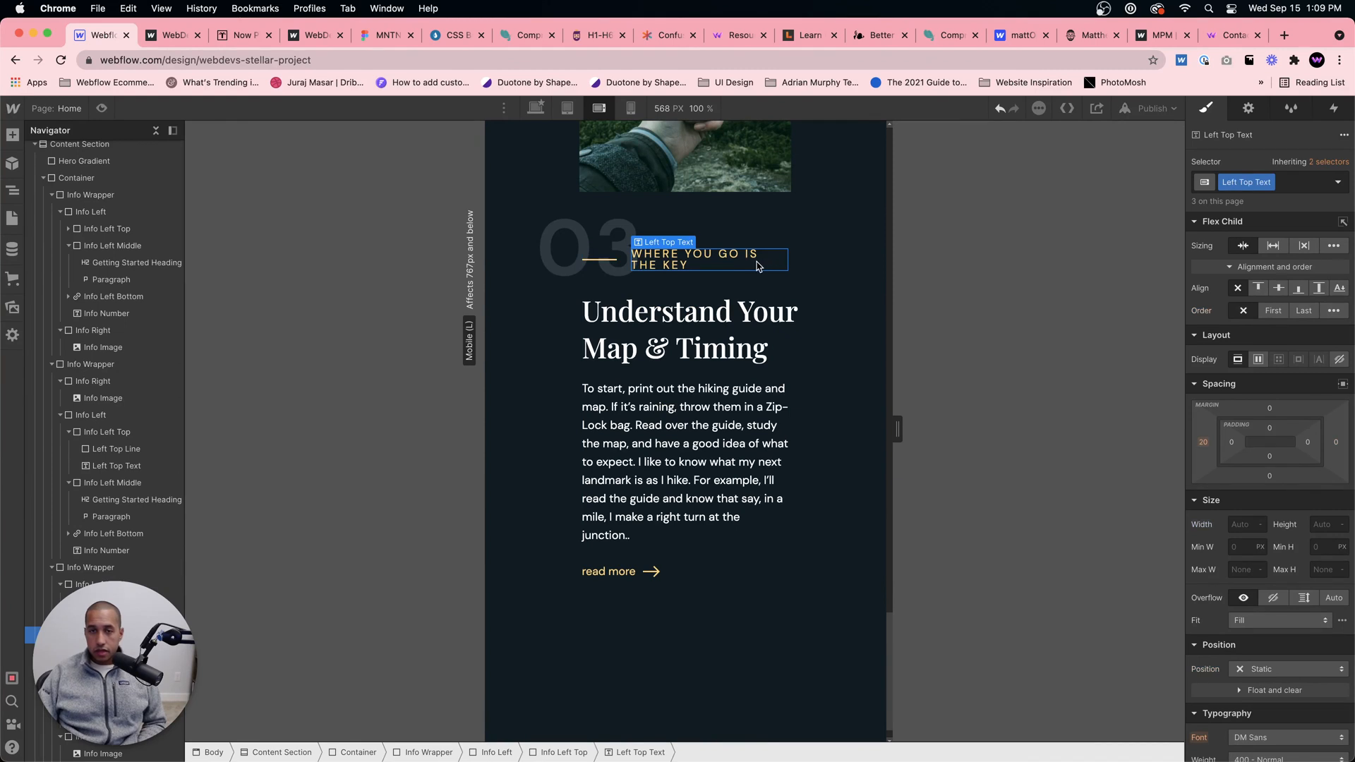
pyautogui.scroll(1, 752, 268)
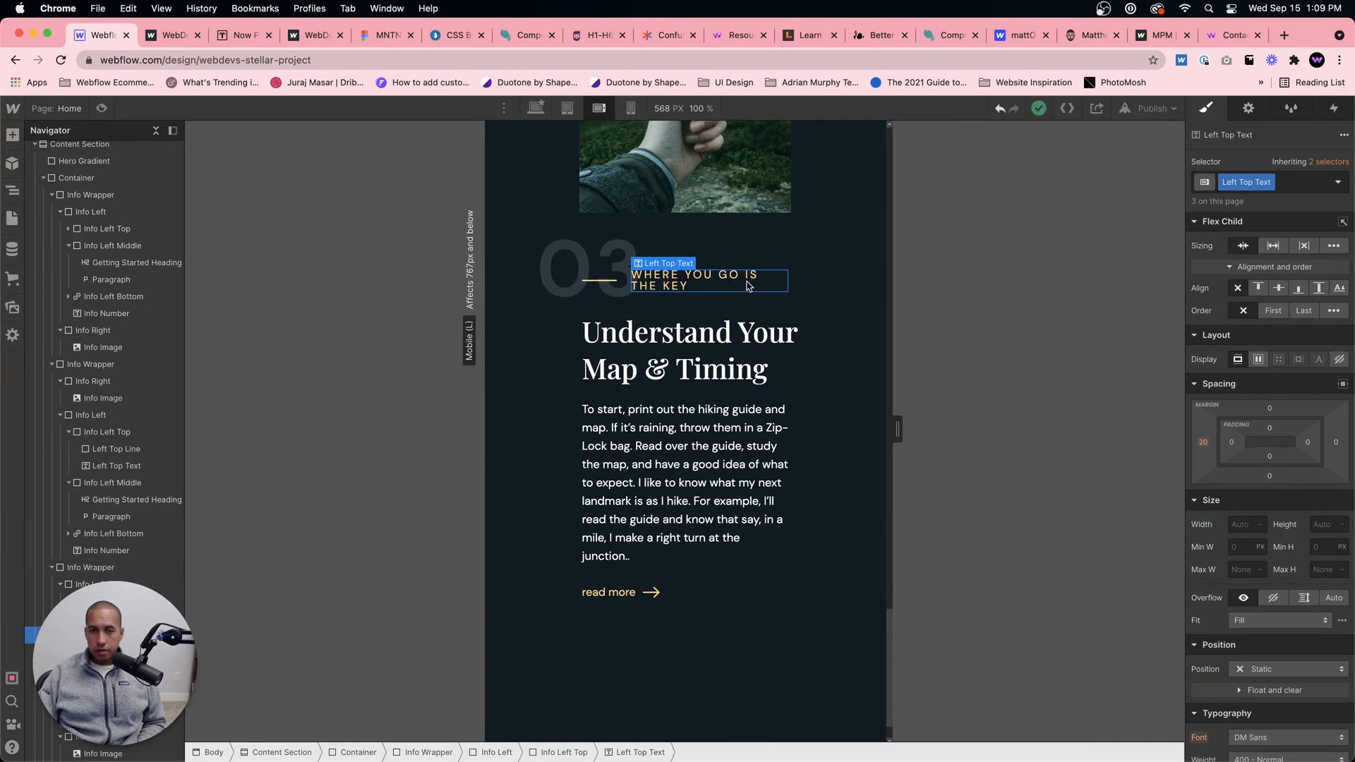
pyautogui.scroll(-4, 1306, 546)
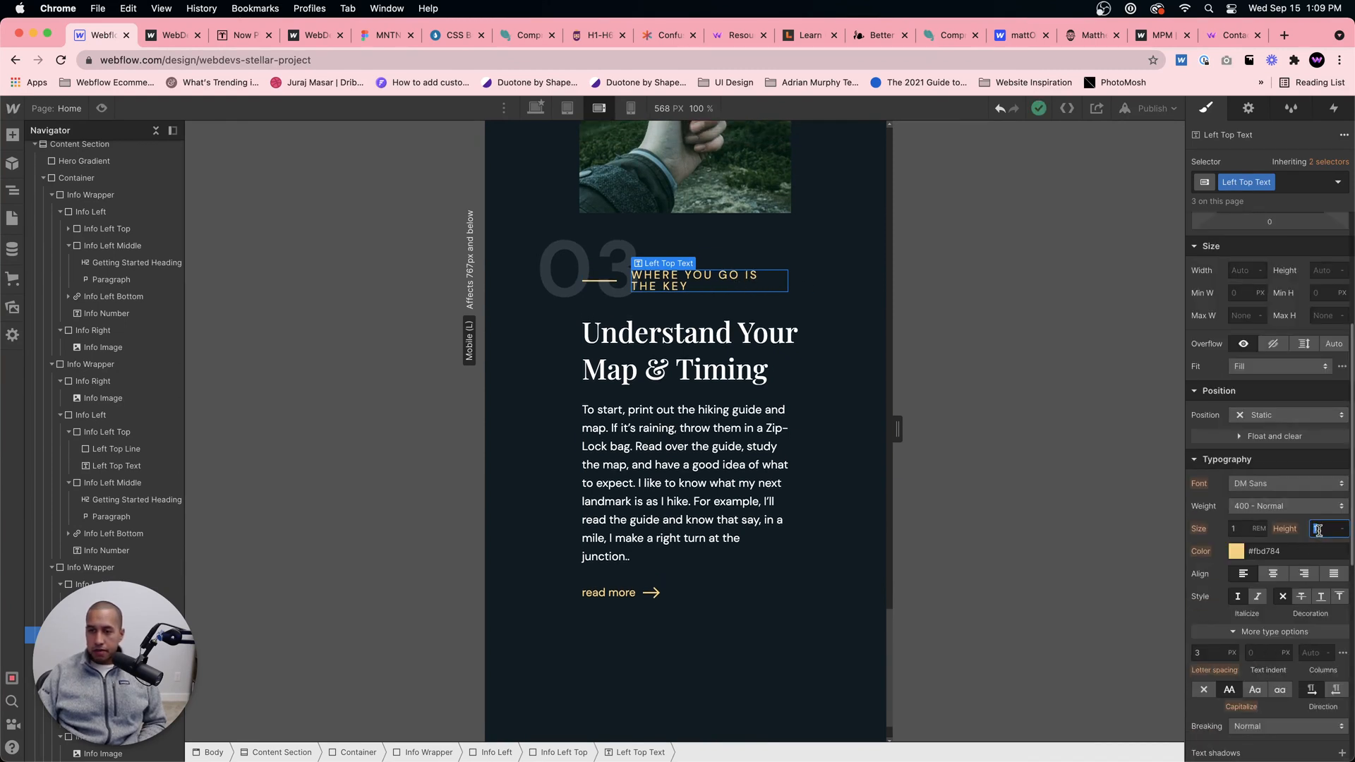
pyautogui.write('0.9')
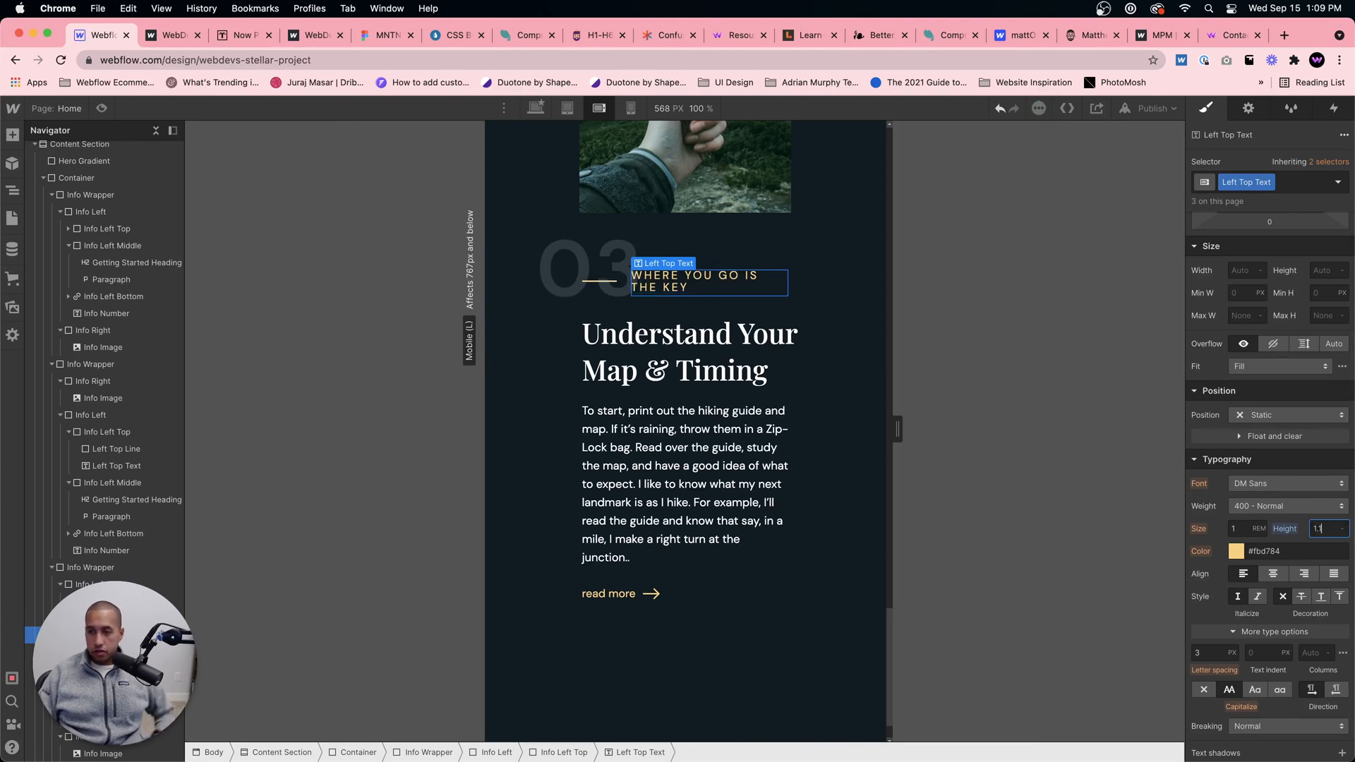
pyautogui.press('Up')
pyautogui.press('Up')
pyautogui.press('Up')
pyautogui.press('Up')
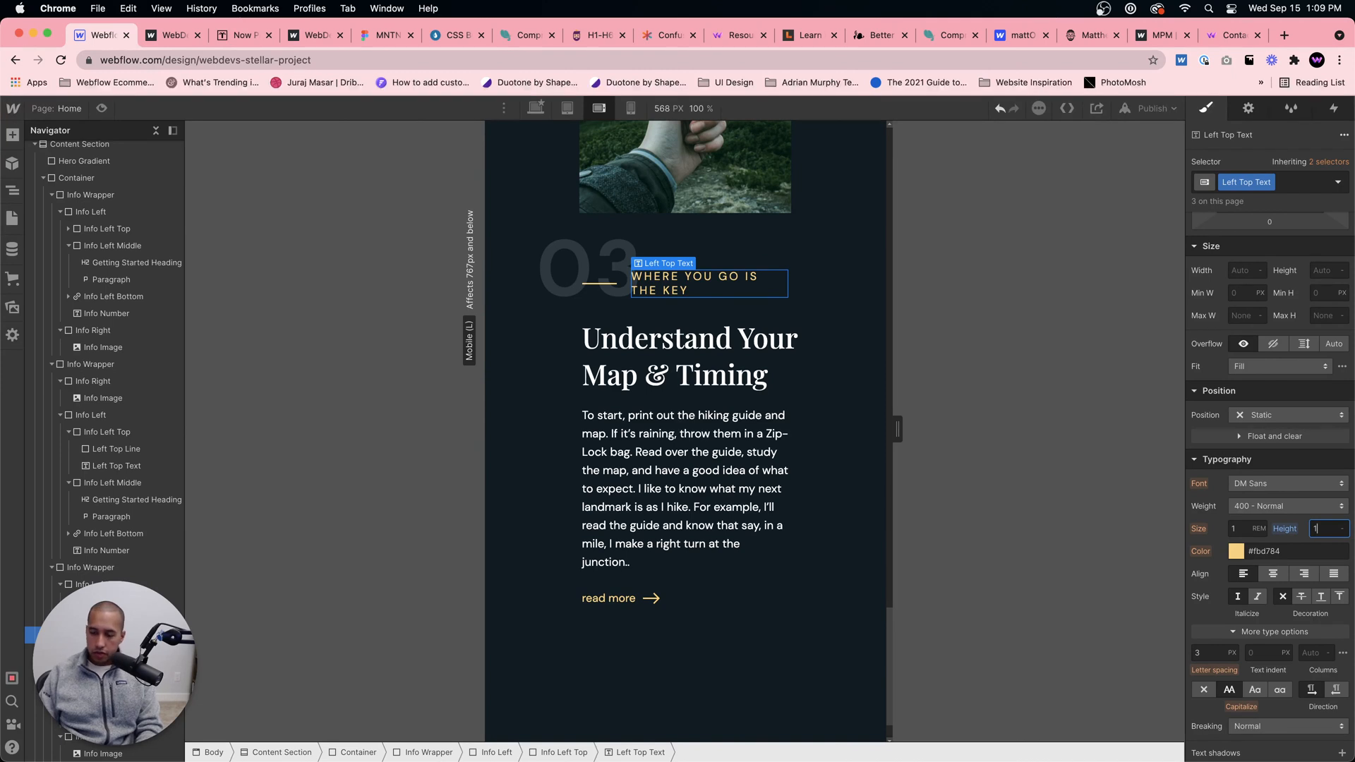
pyautogui.write('.4')
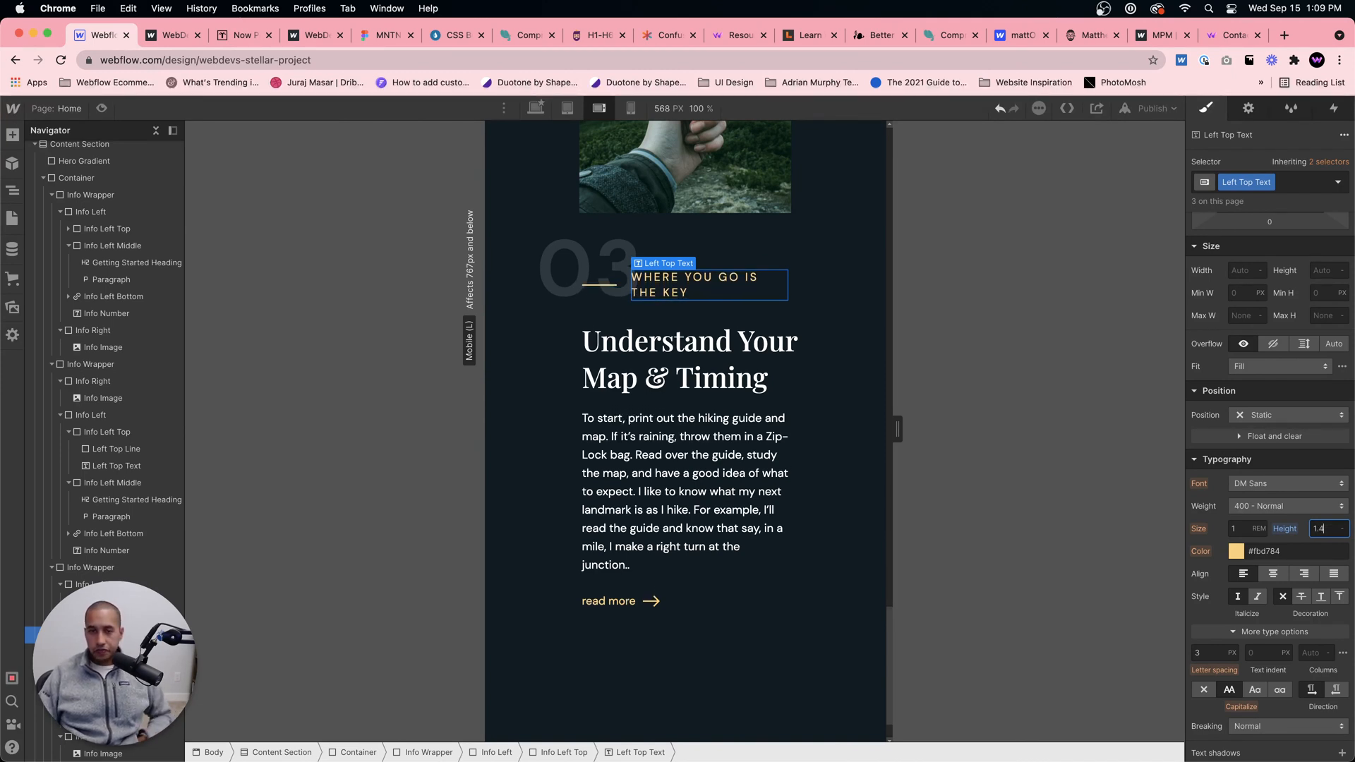
# Step: Set the font size of section 01's Getting Started Heading to 2 em for mobile landscape
pyautogui.scroll(-2, 709, 419)
pyautogui.scroll(10, 709, 419)
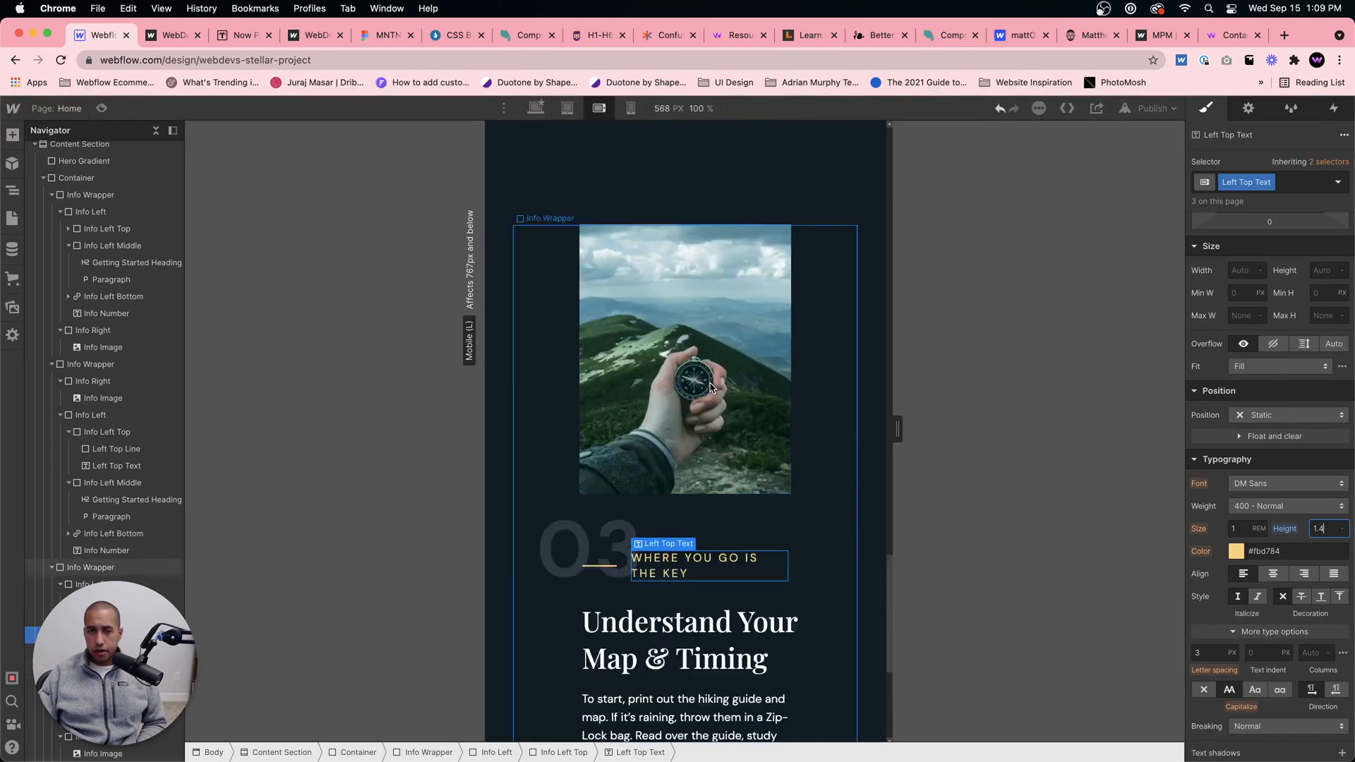
pyautogui.scroll(10, 709, 362)
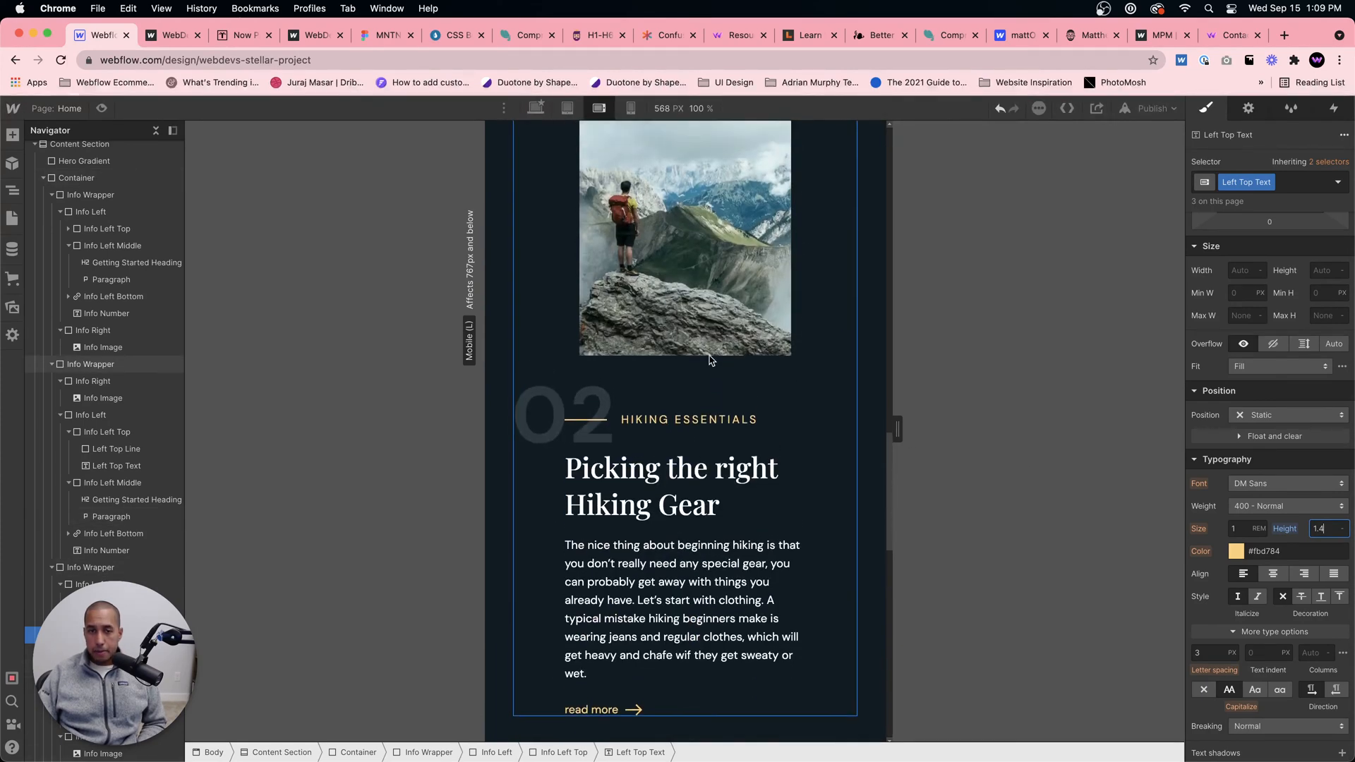
pyautogui.scroll(5, 711, 360)
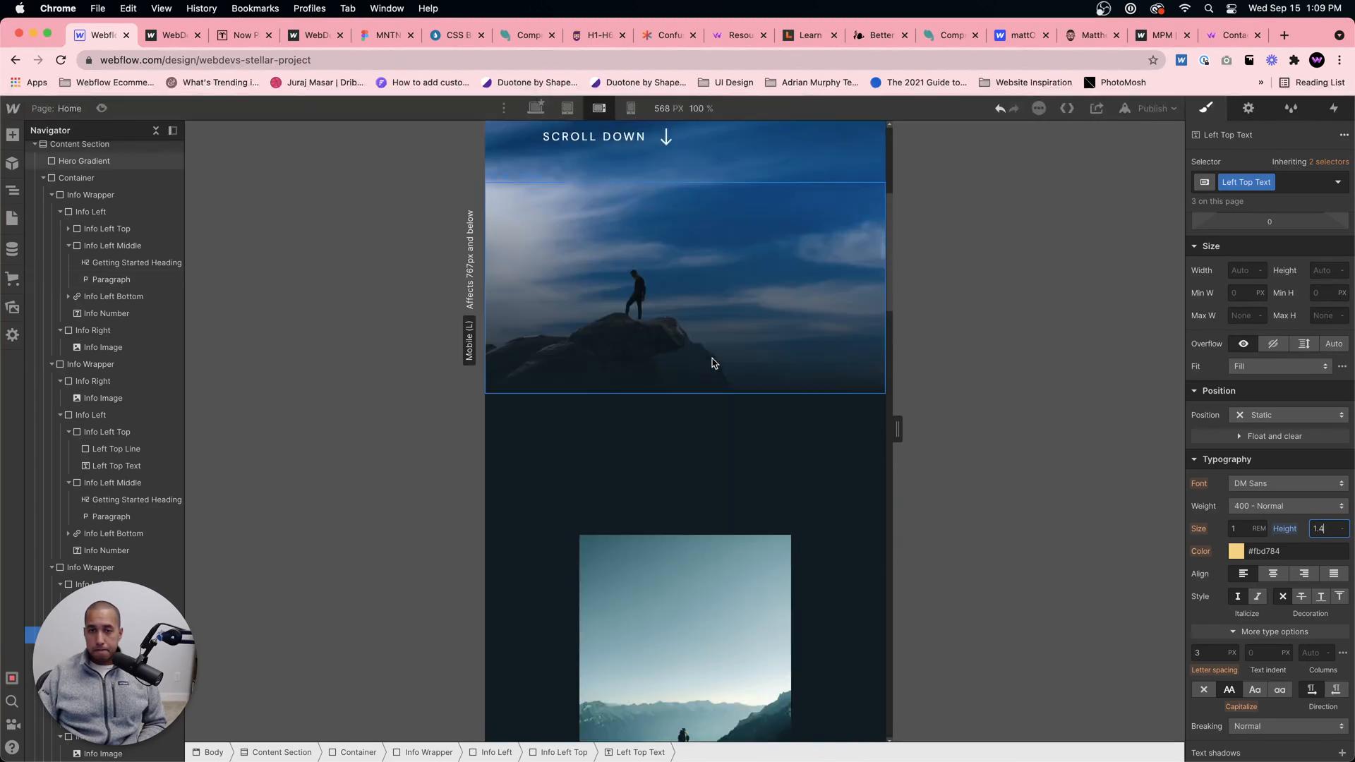
pyautogui.scroll(-10, 711, 356)
pyautogui.click(711, 330)
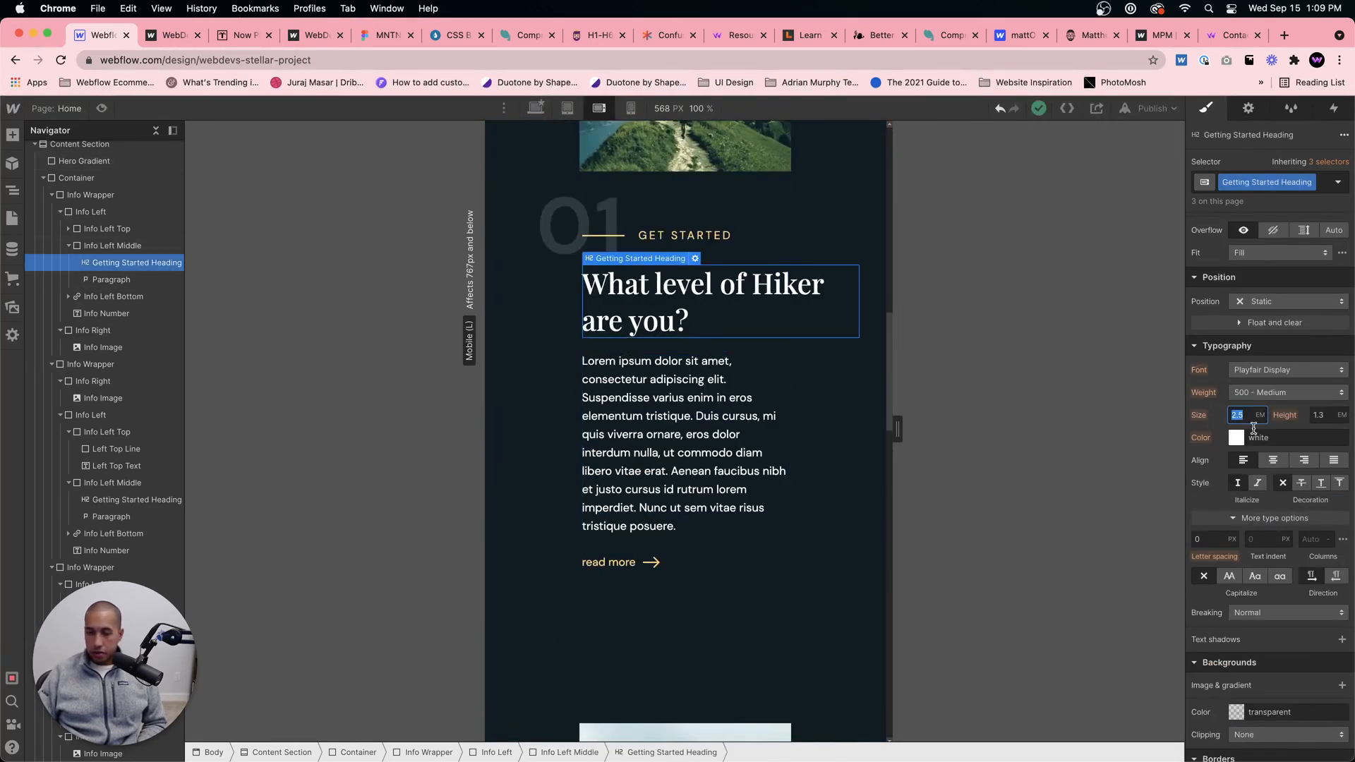
pyautogui.write('2')
# Step: Set the line height of the Getting Started Heading "Picking the right Hiking Gear" in section 02 to 1 em
pyautogui.scroll(-15, 701, 346)
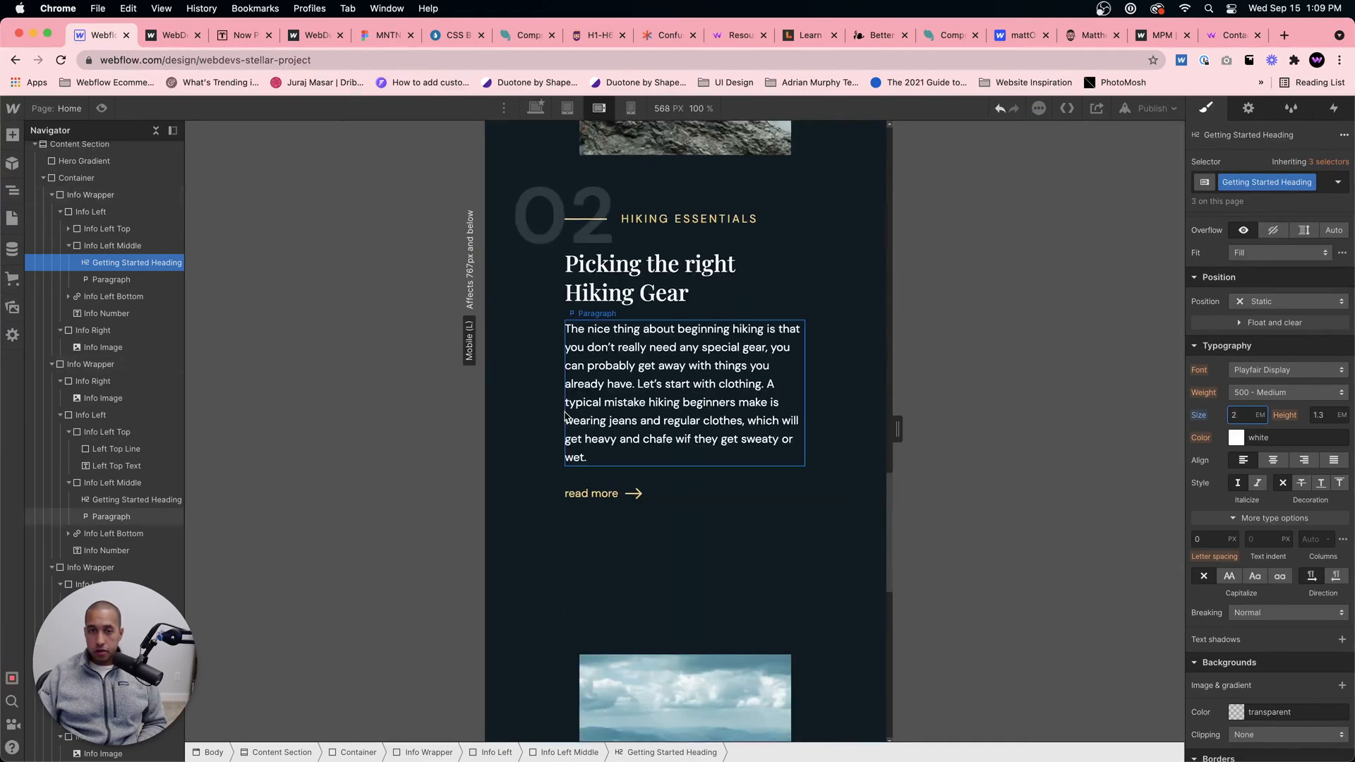
pyautogui.scroll(8, 565, 417)
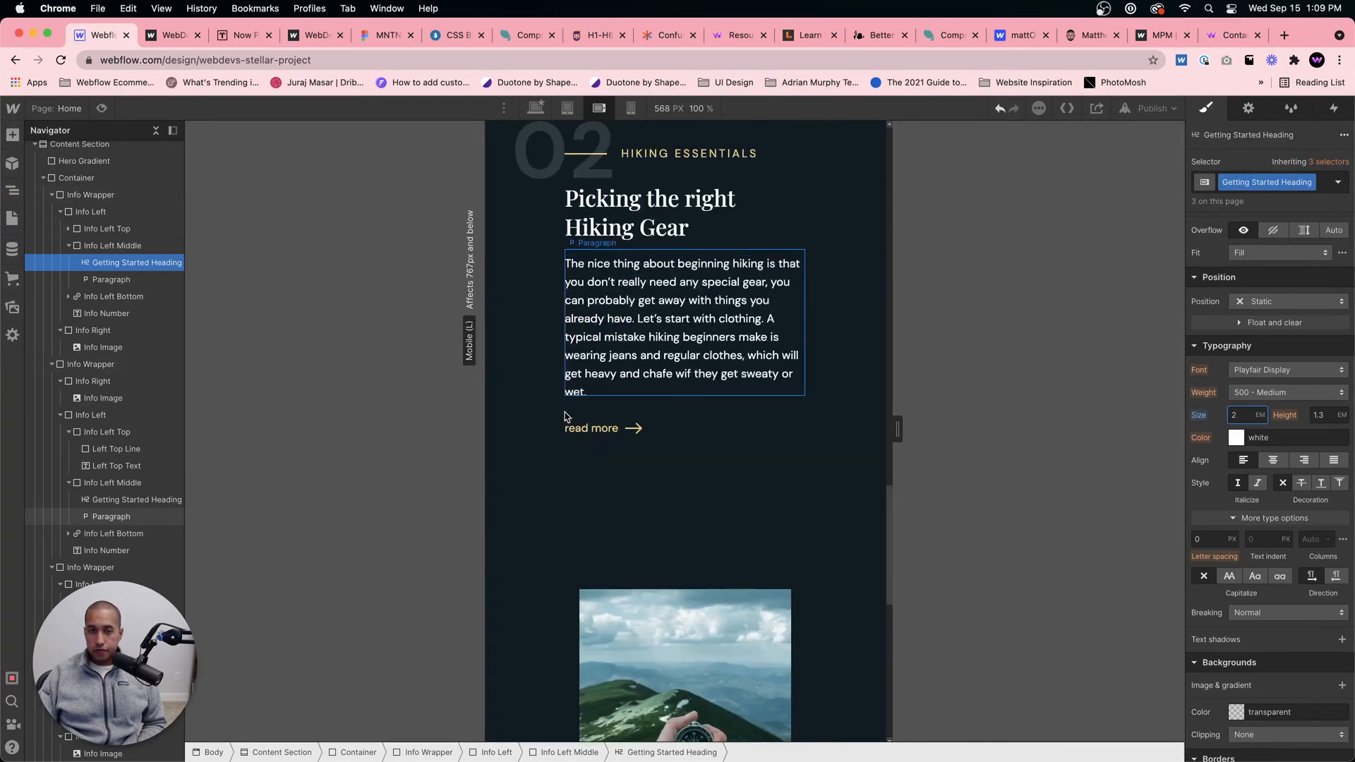
pyautogui.click(656, 211)
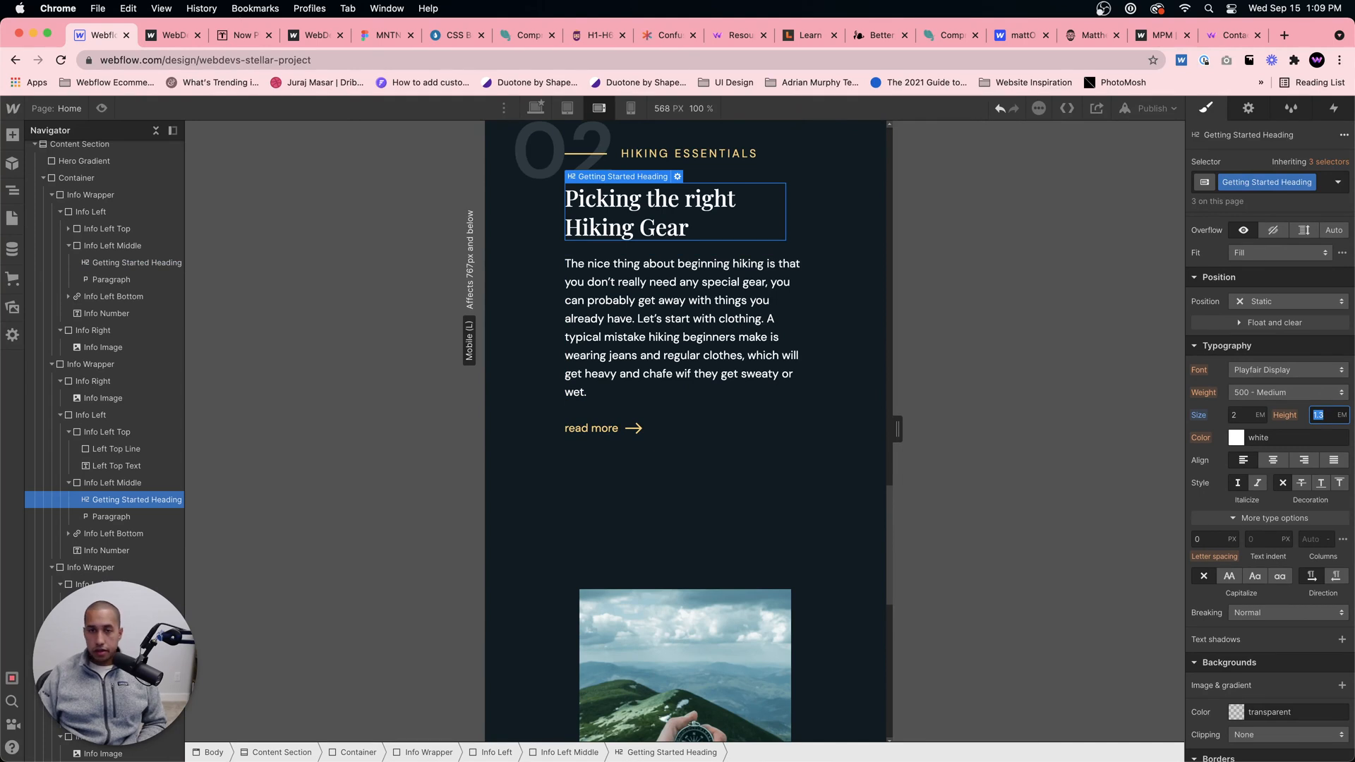
pyautogui.write('1.4')
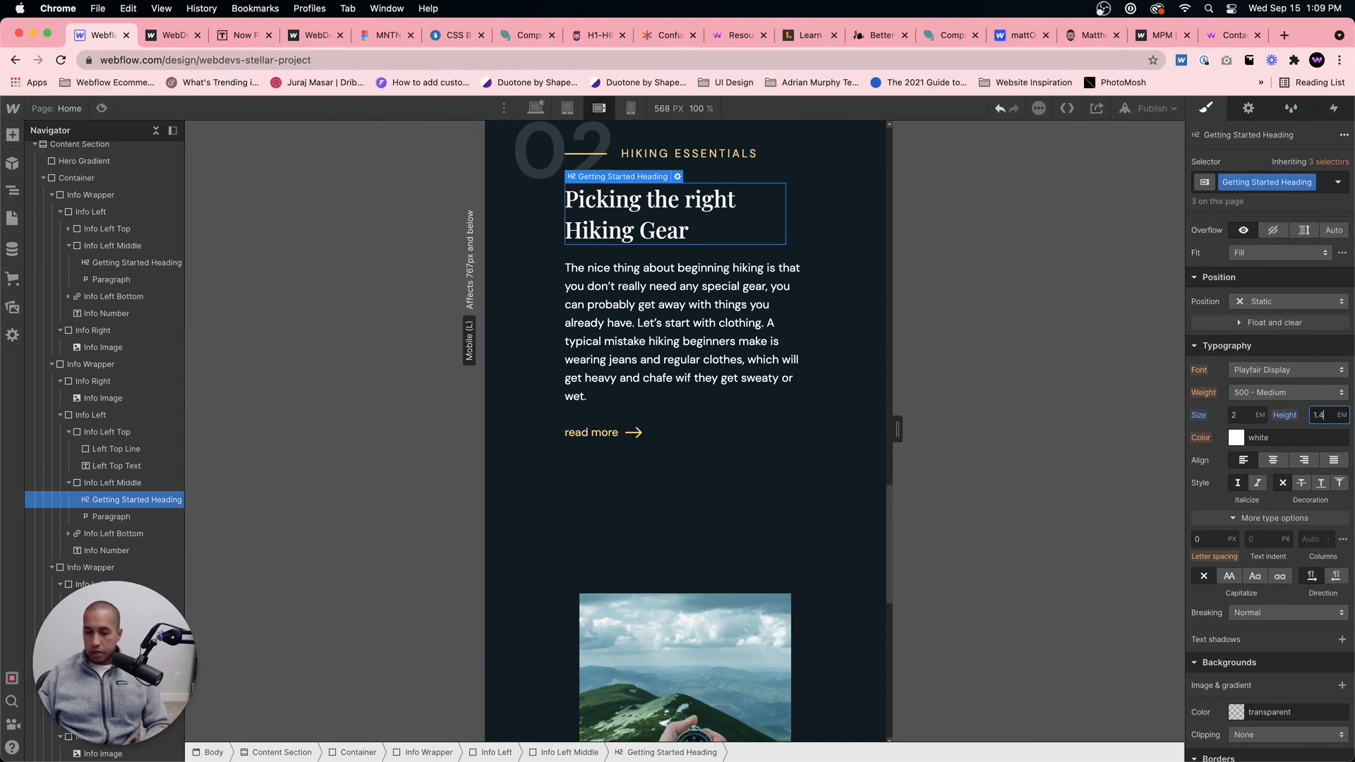
pyautogui.press('BackSpace')
pyautogui.press('BackSpace')
pyautogui.press('Return')
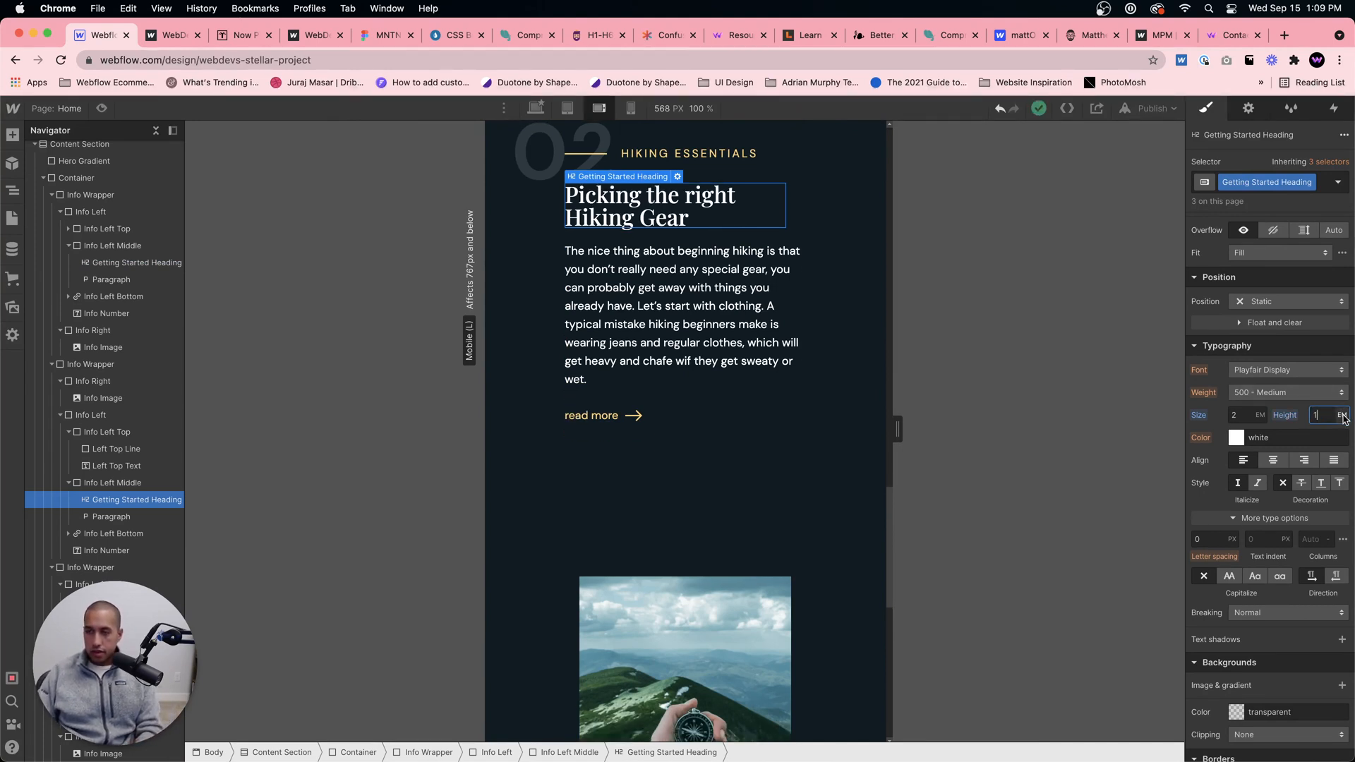
# Step: Set the line height of the Getting Started Heading "Picking the right Hiking Gear" in section 02 to 1.4 em for mobile landscape
pyautogui.click(1343, 416)
pyautogui.click(1328, 484)
pyautogui.write('1.3')
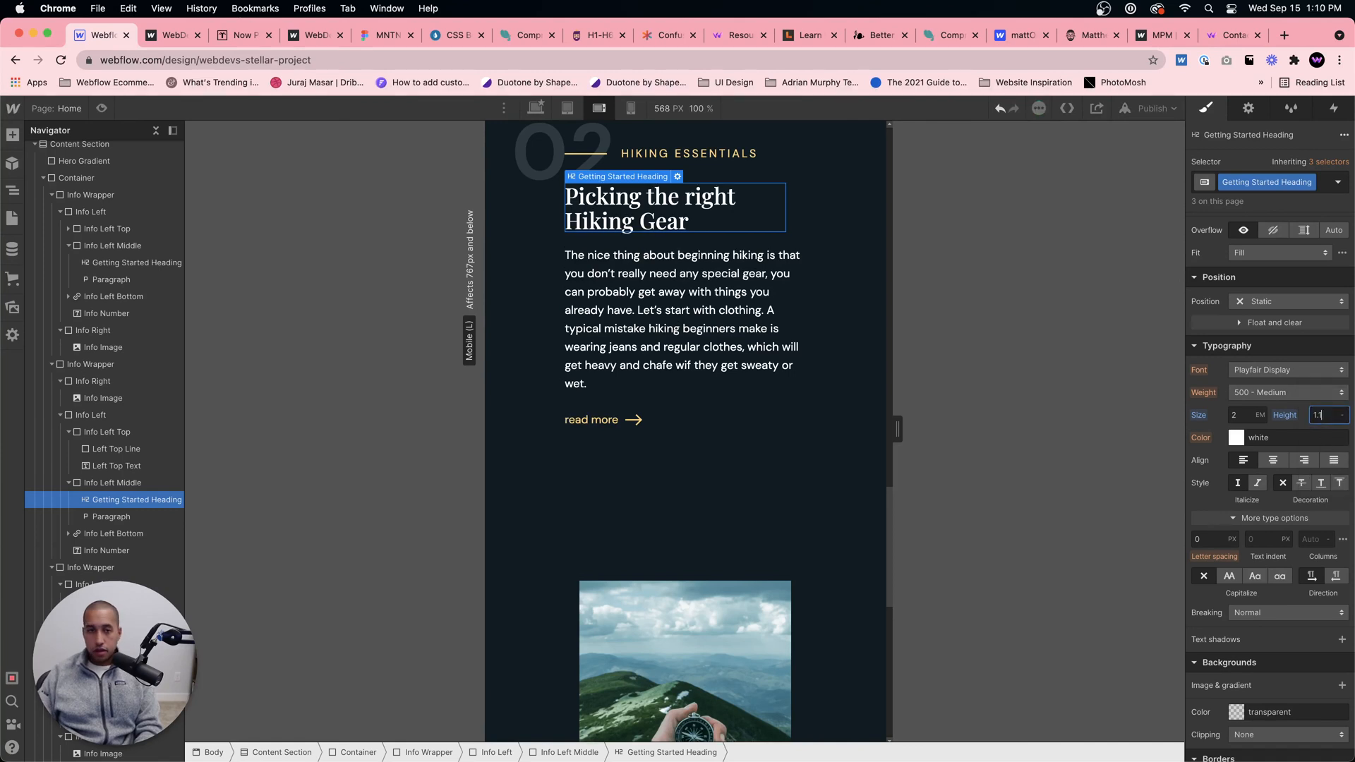
pyautogui.press('BackSpace')
pyautogui.write('4')
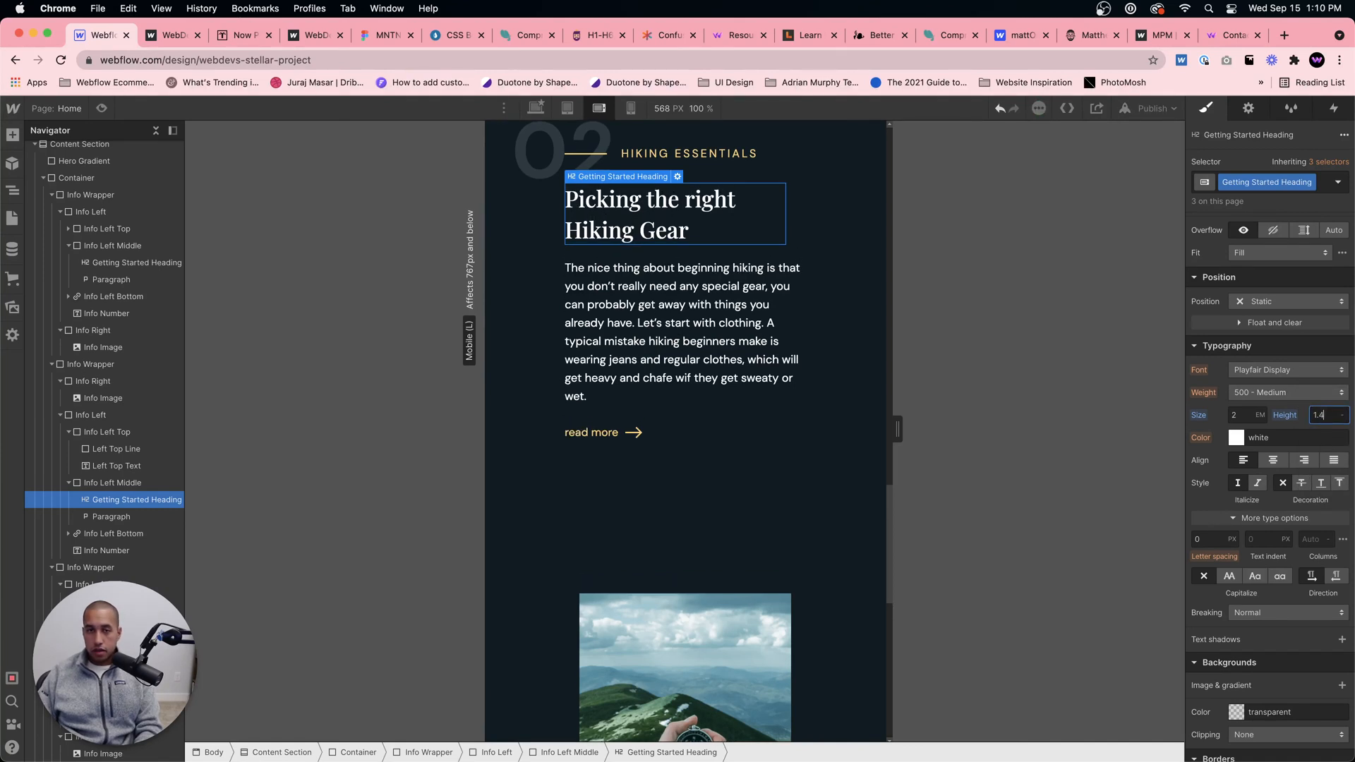
pyautogui.press('Return')
pyautogui.write('1')
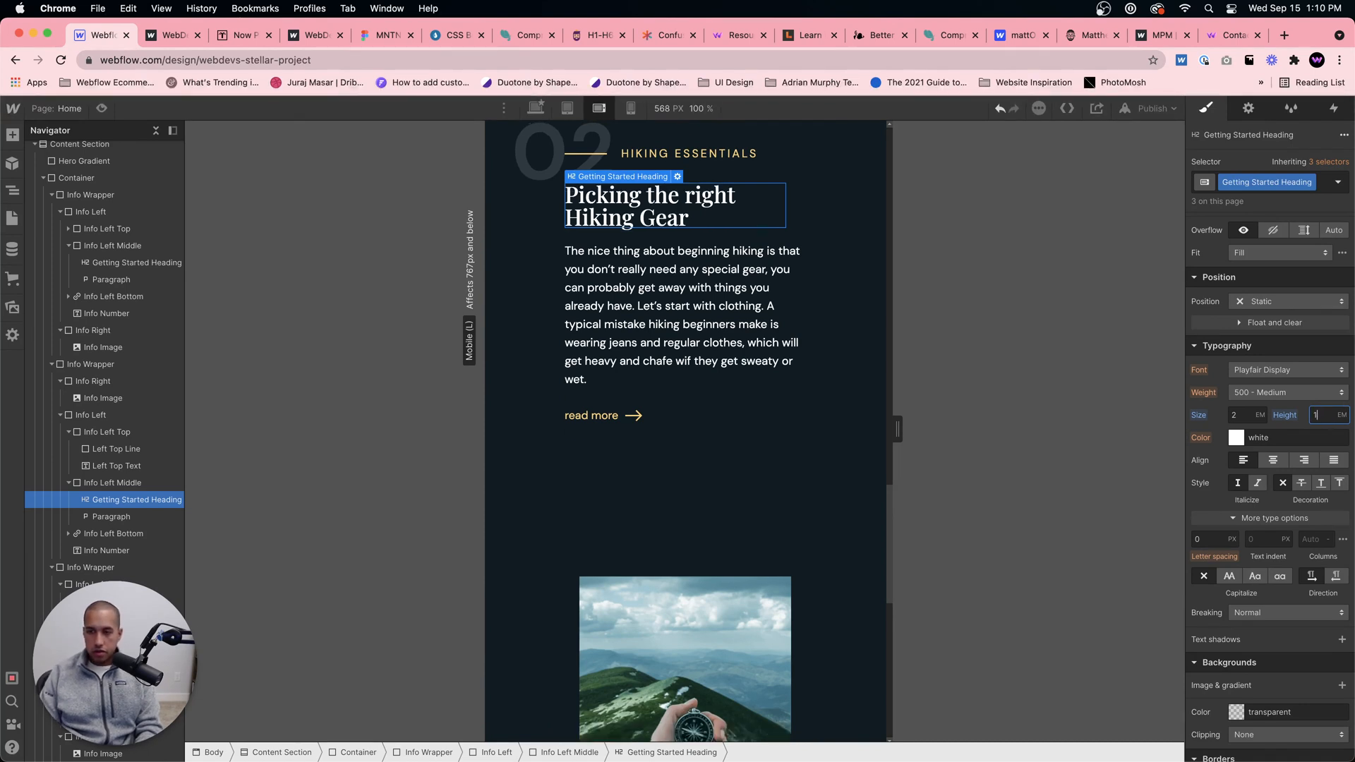
pyautogui.write('em.4')
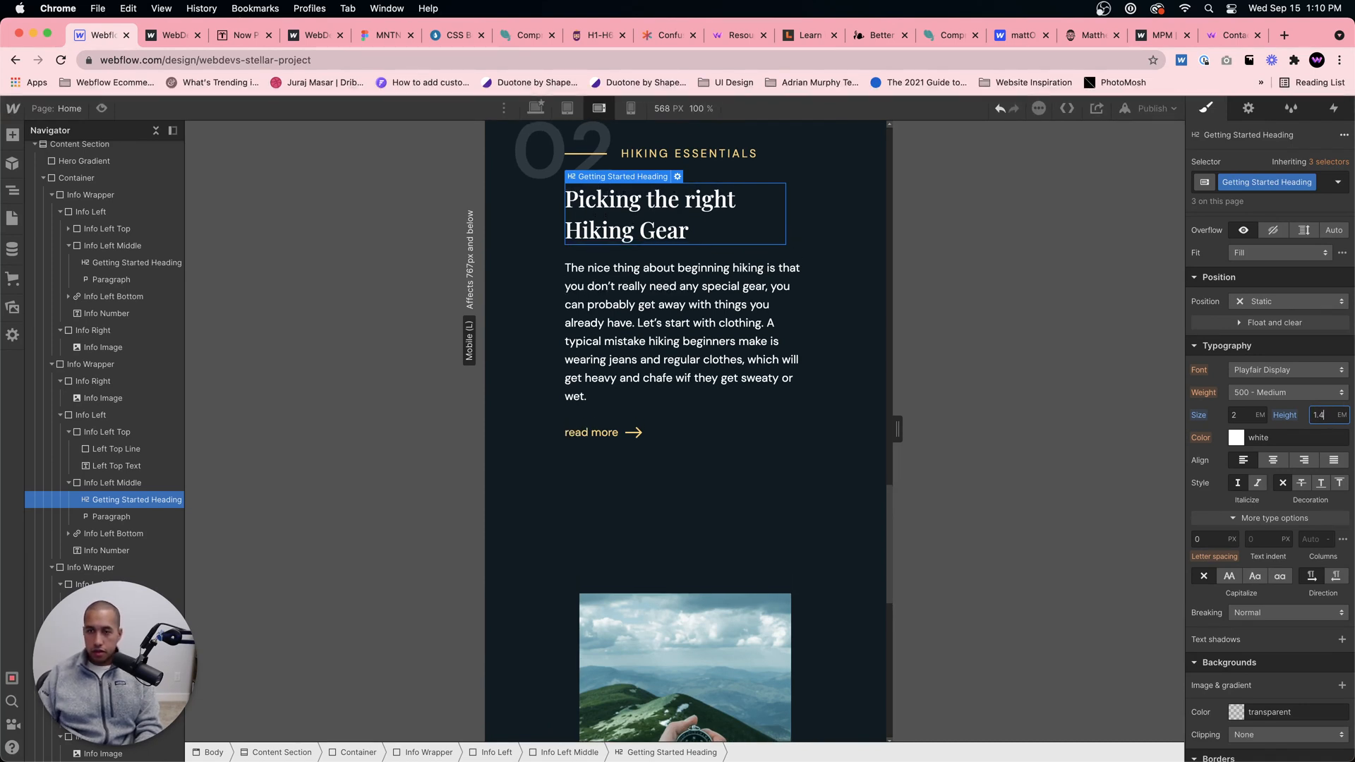
pyautogui.scroll(-7, 537, 365)
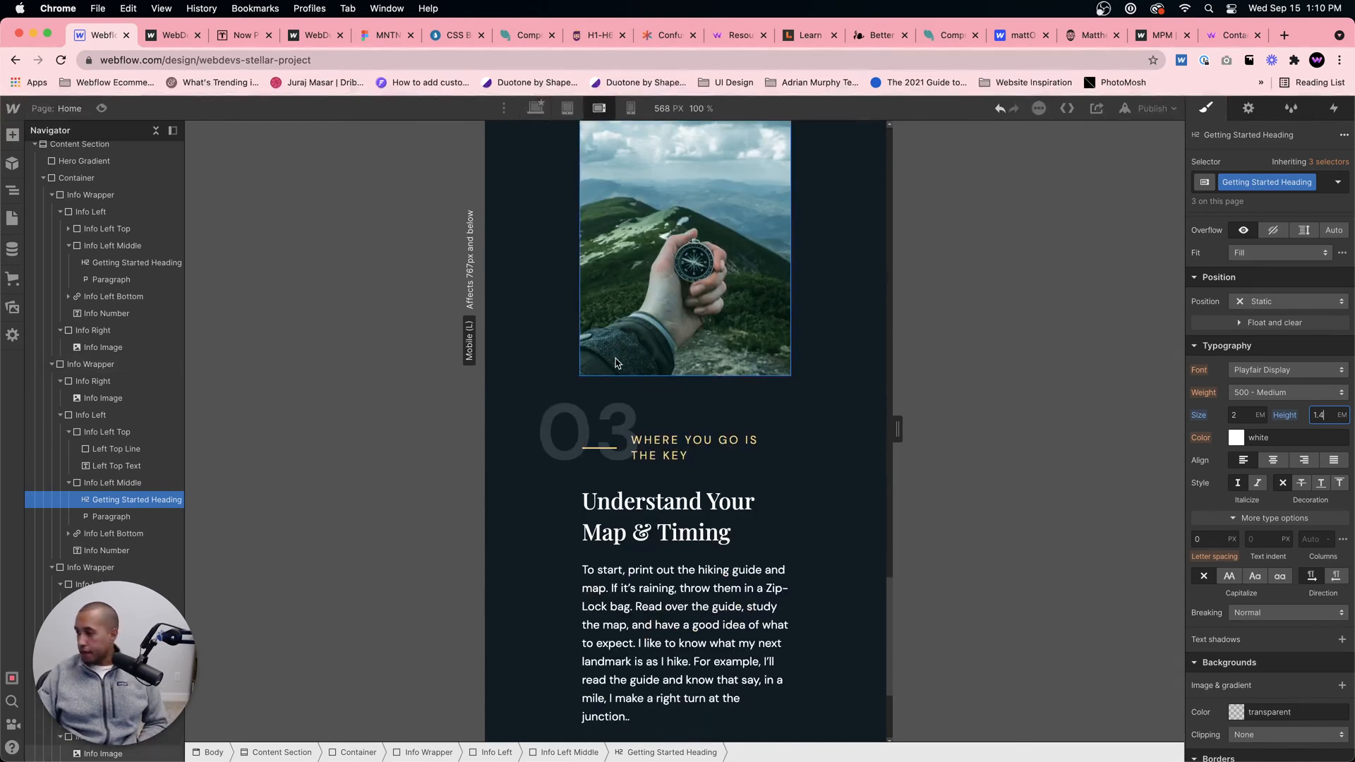
pyautogui.scroll(-3, 616, 362)
pyautogui.scroll(10, 616, 362)
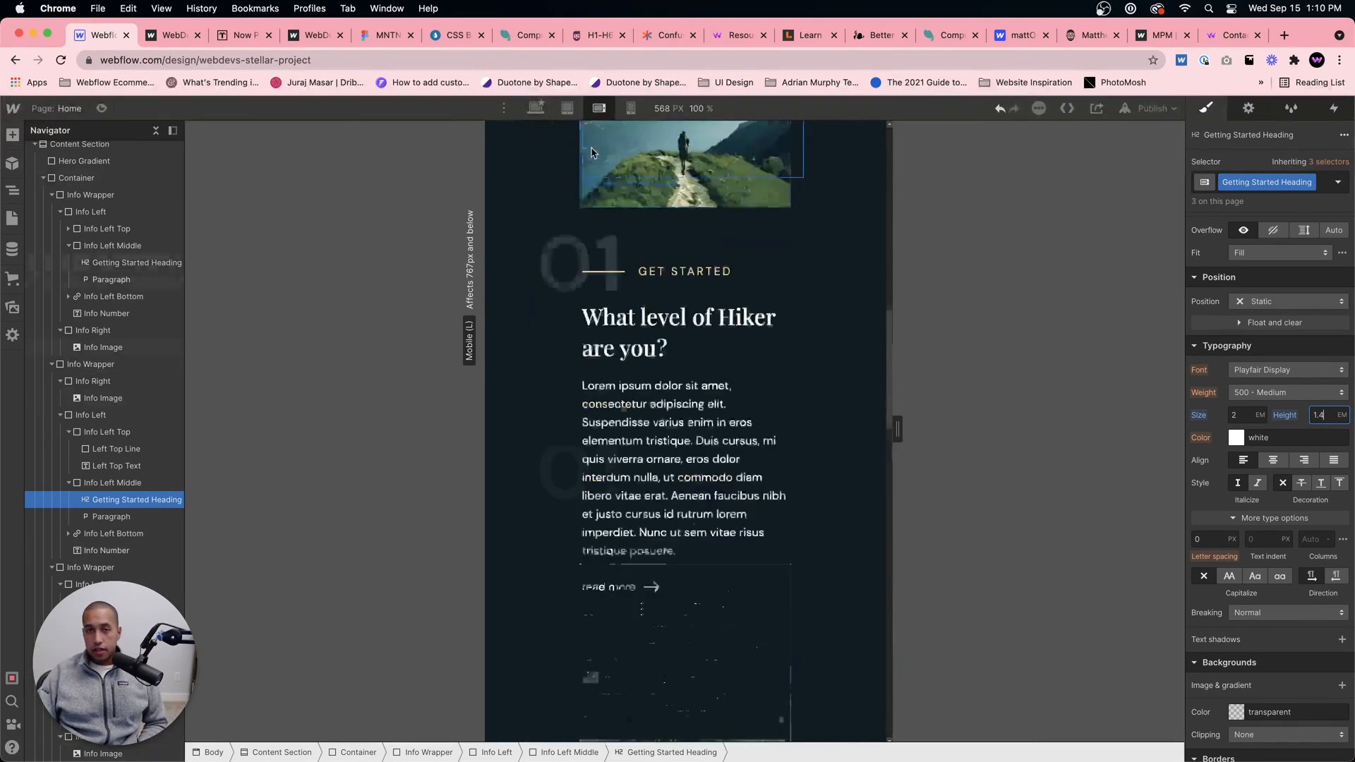
# Step: Set the font size of the Hero Heading "Be Prepared For The Mountains And Beyond!" to 1.4 em for mobile portrait
pyautogui.click(630, 108)
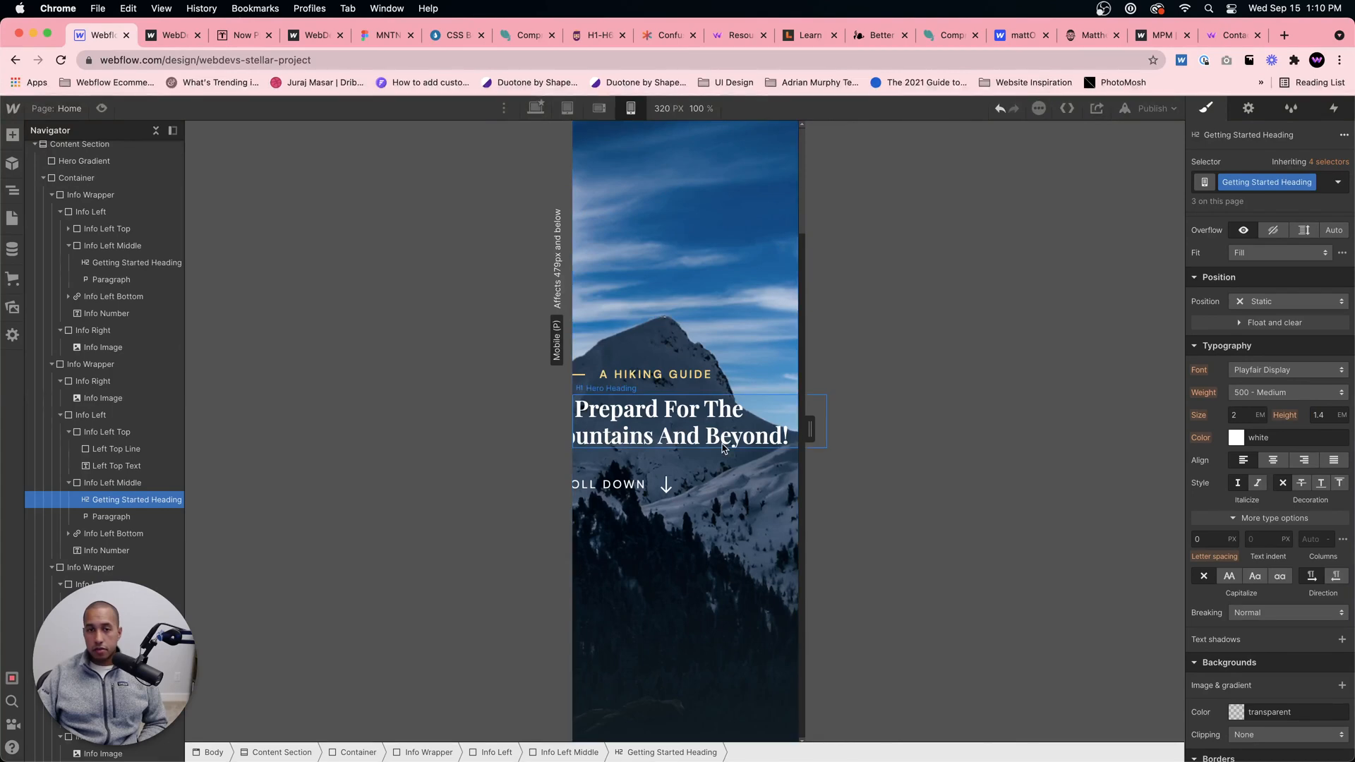
pyautogui.click(678, 422)
pyautogui.scroll(-5, 1340, 530)
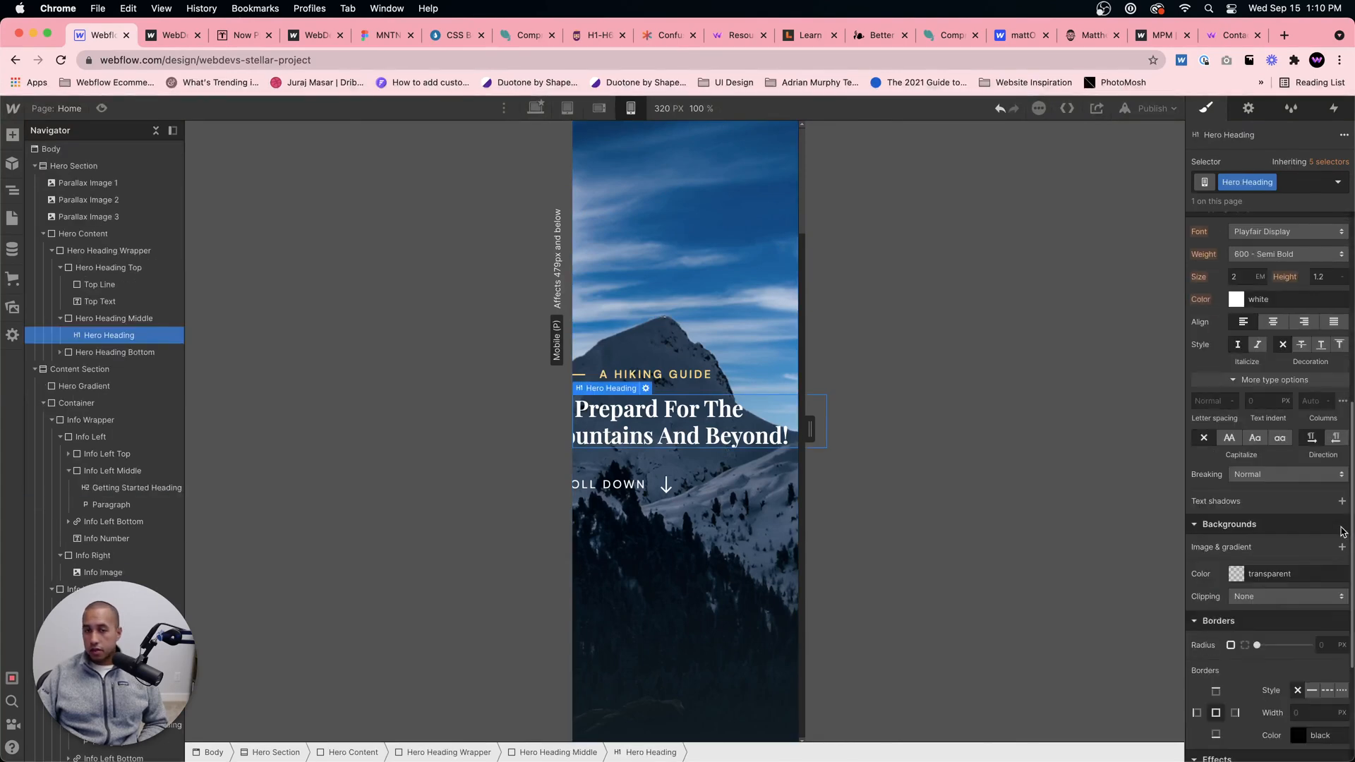
pyautogui.scroll(6, 1323, 511)
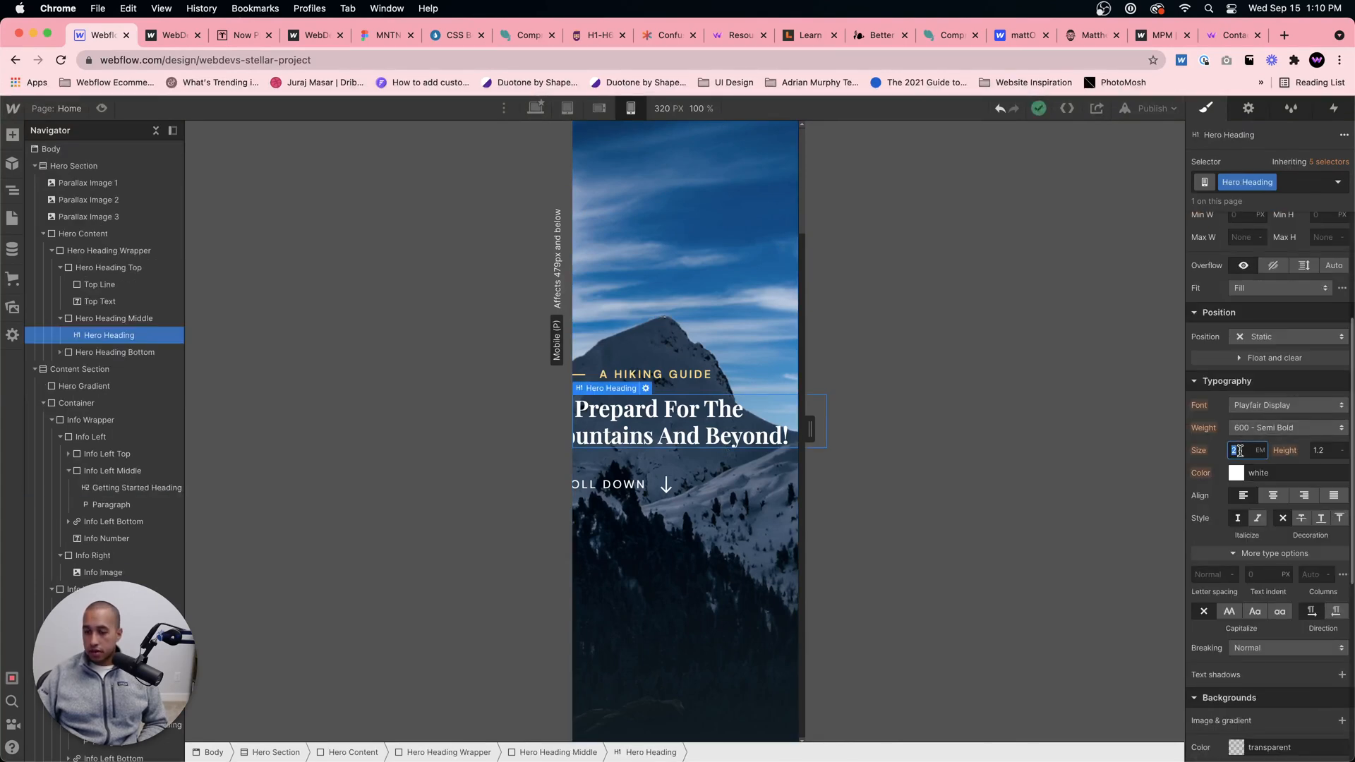
pyautogui.write('1.7')
pyautogui.press('Return')
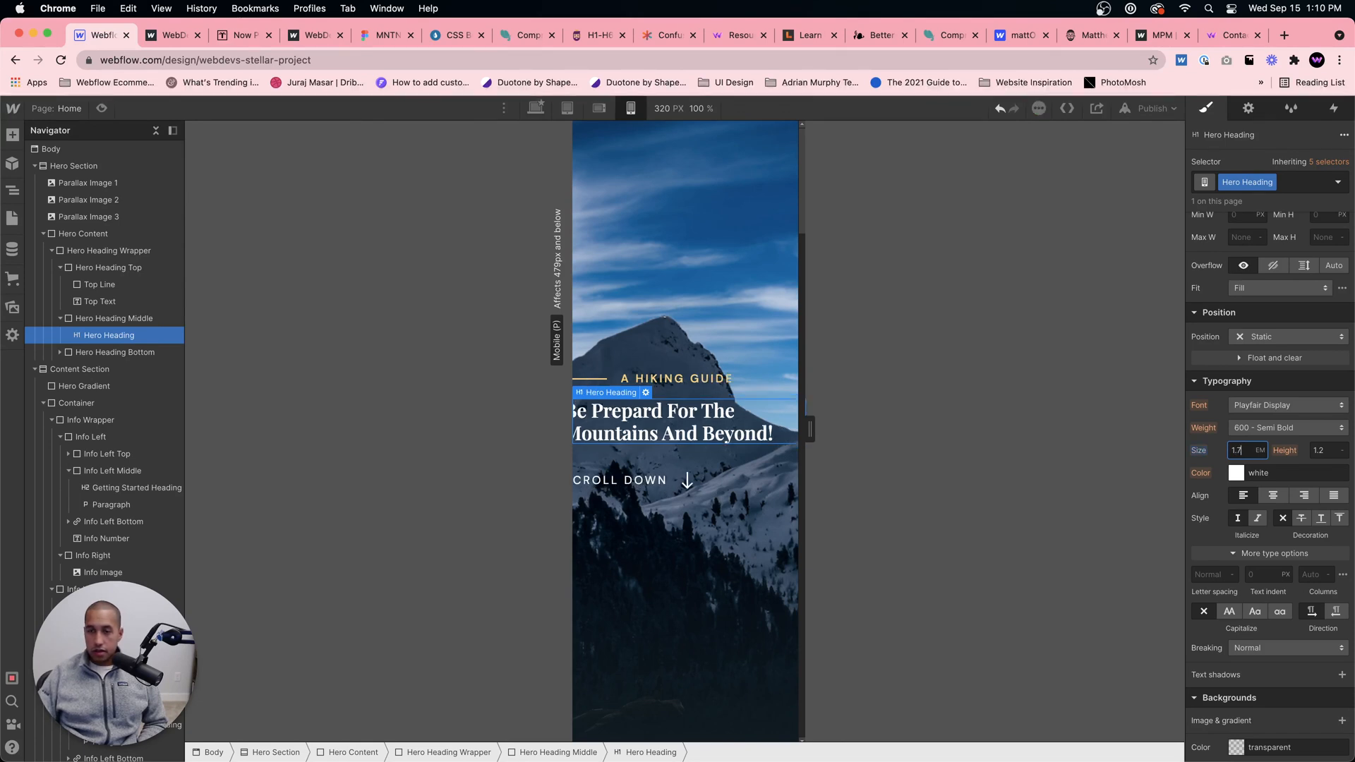
pyautogui.press('BackSpace')
pyautogui.press('BackSpace')
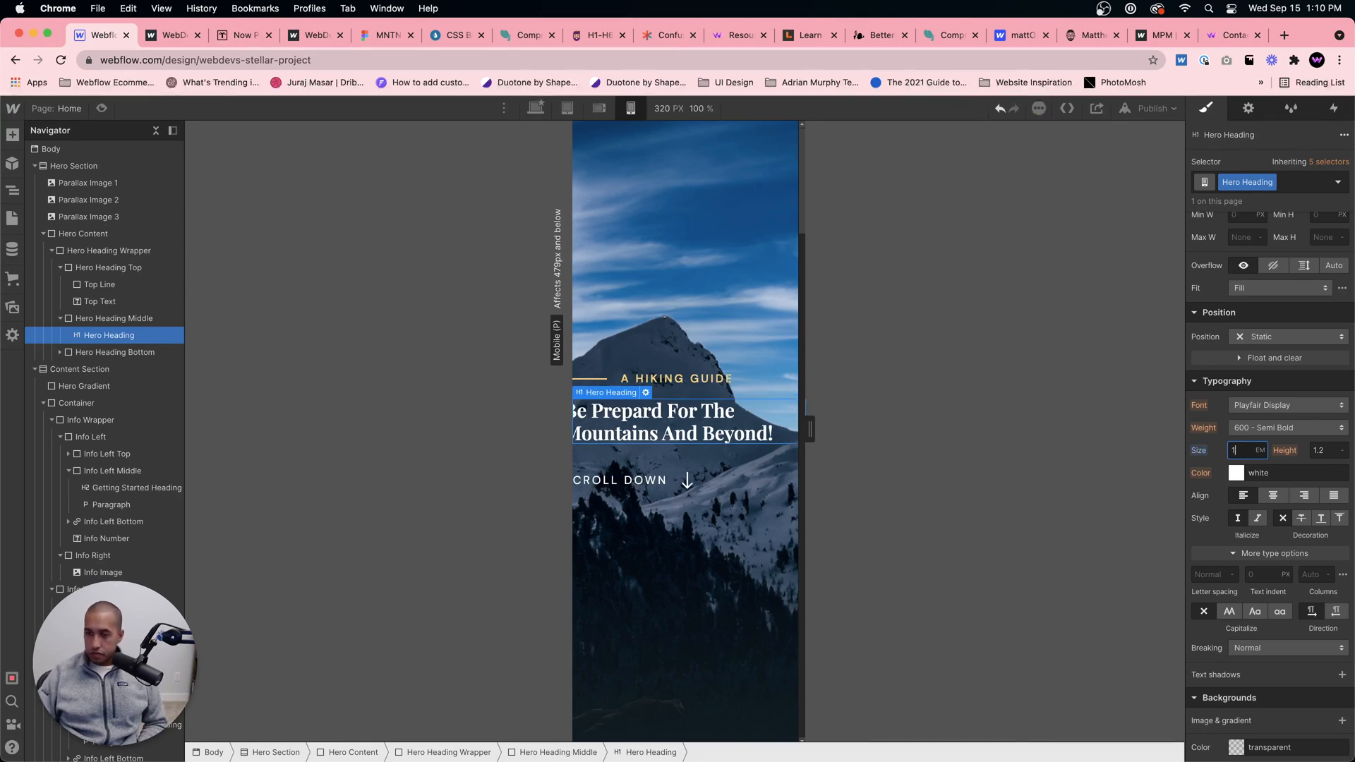
pyautogui.write('.4')
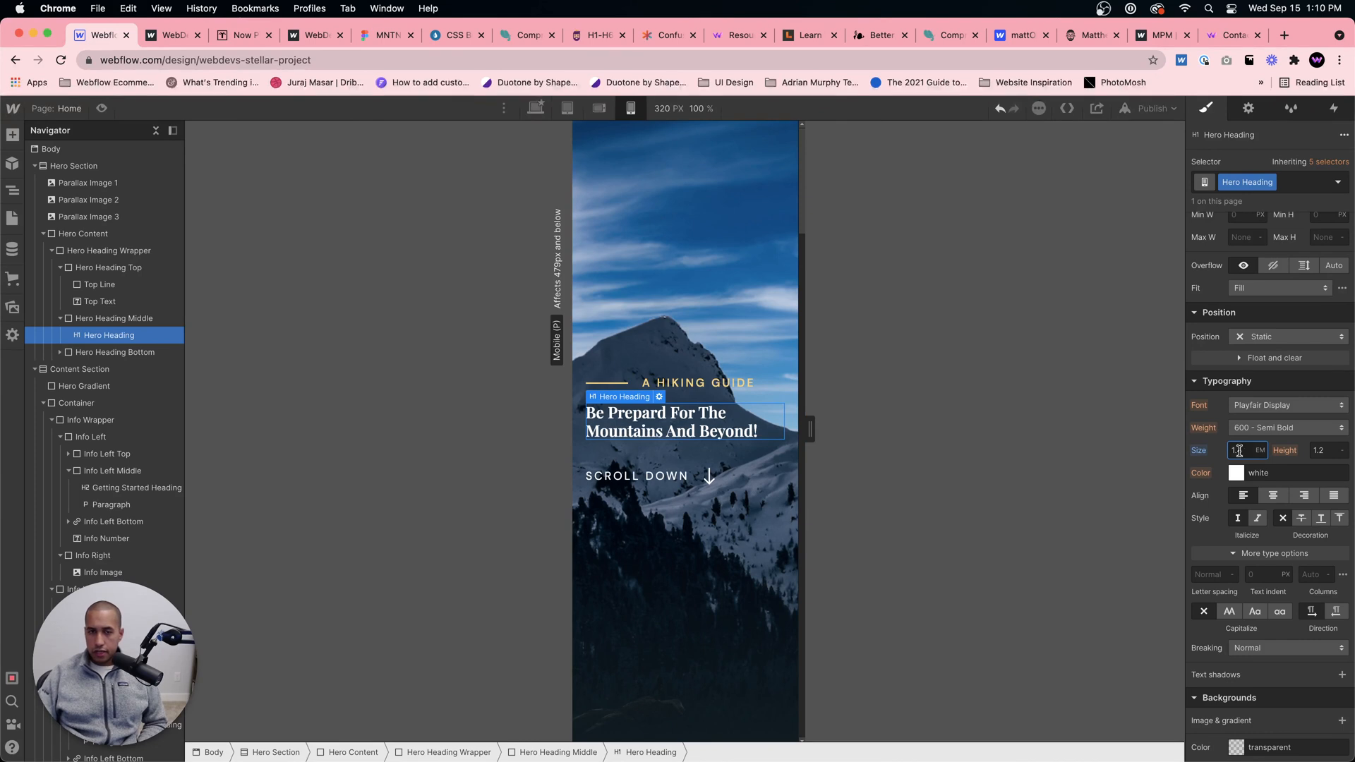
pyautogui.click(598, 109)
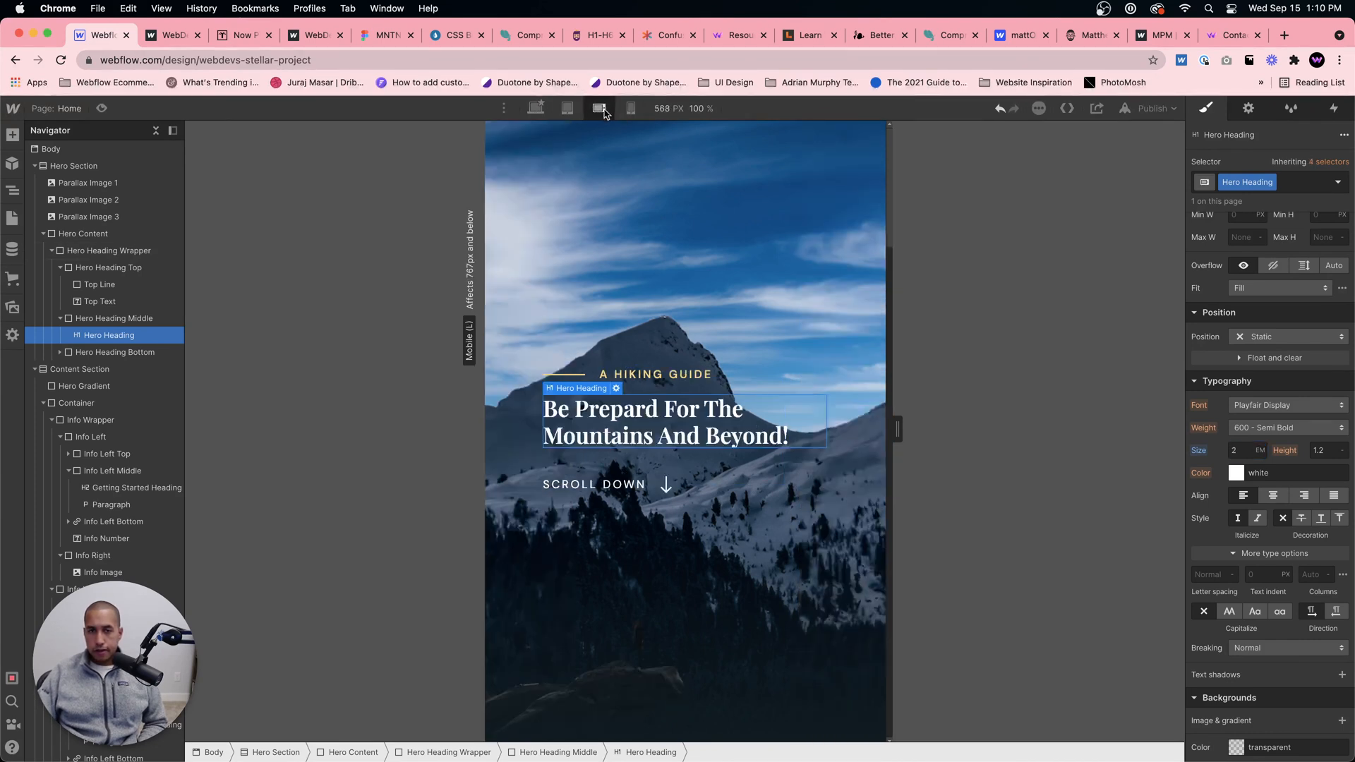
pyautogui.click(630, 109)
# Step: Examine how the Content Section's images, headings and paragraphs fit the mobile portrait width across sections 01 to 03
pyautogui.scroll(-10, 745, 386)
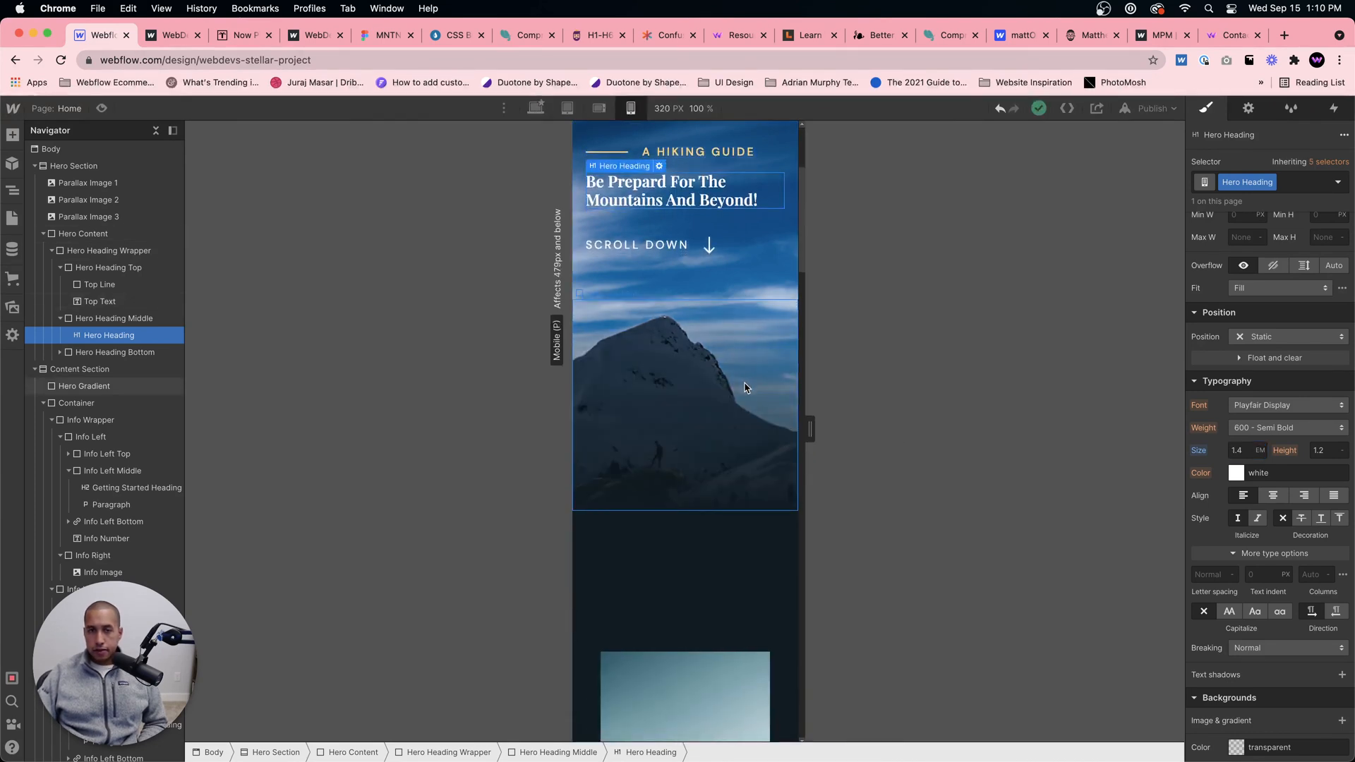
pyautogui.scroll(-6, 746, 423)
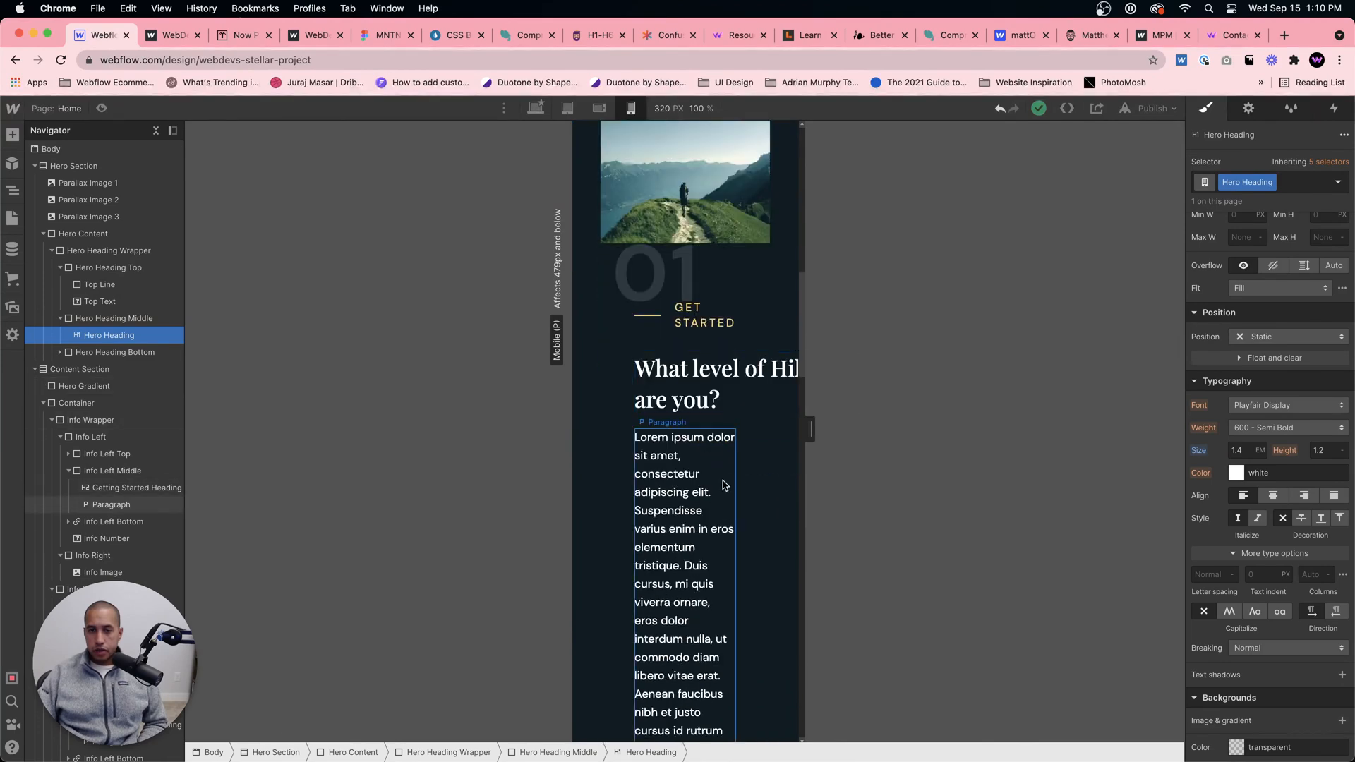
pyautogui.click(747, 492)
pyautogui.click(643, 676)
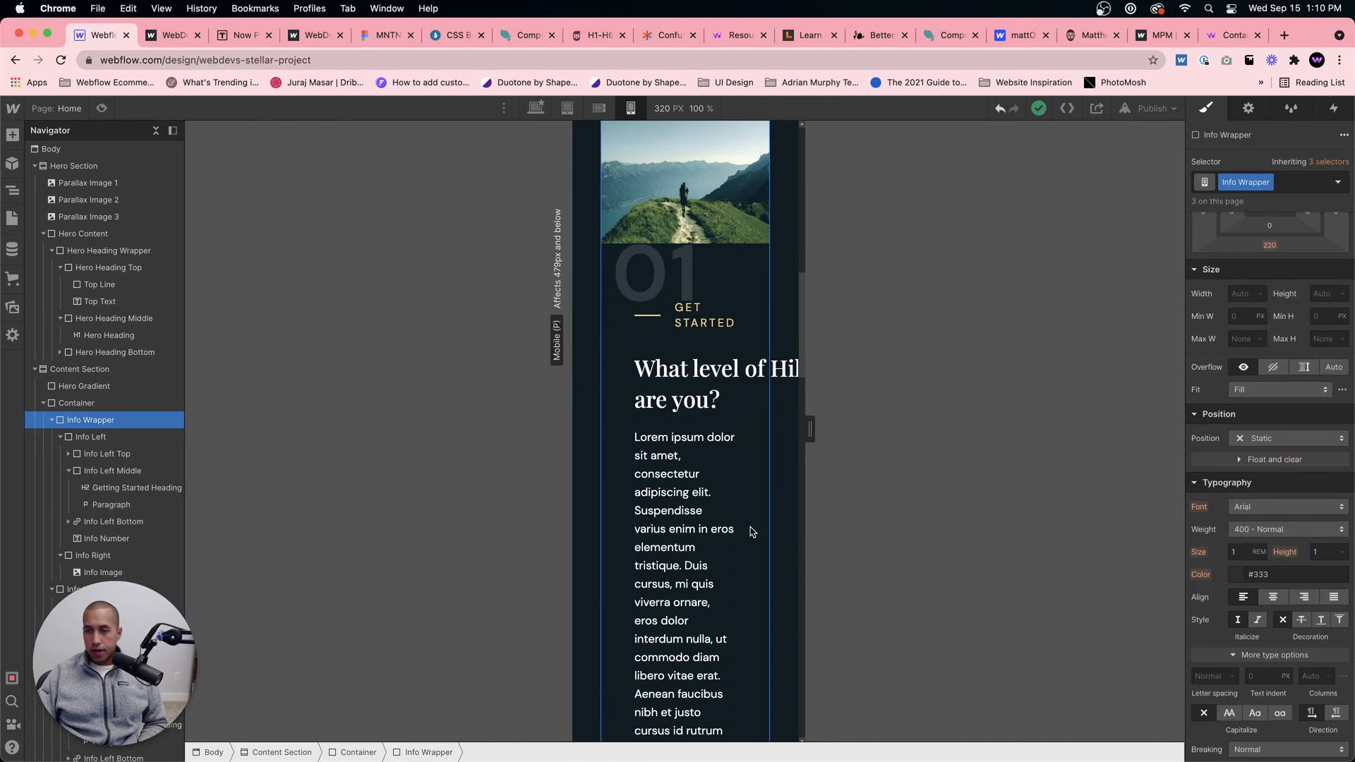
pyautogui.click(776, 473)
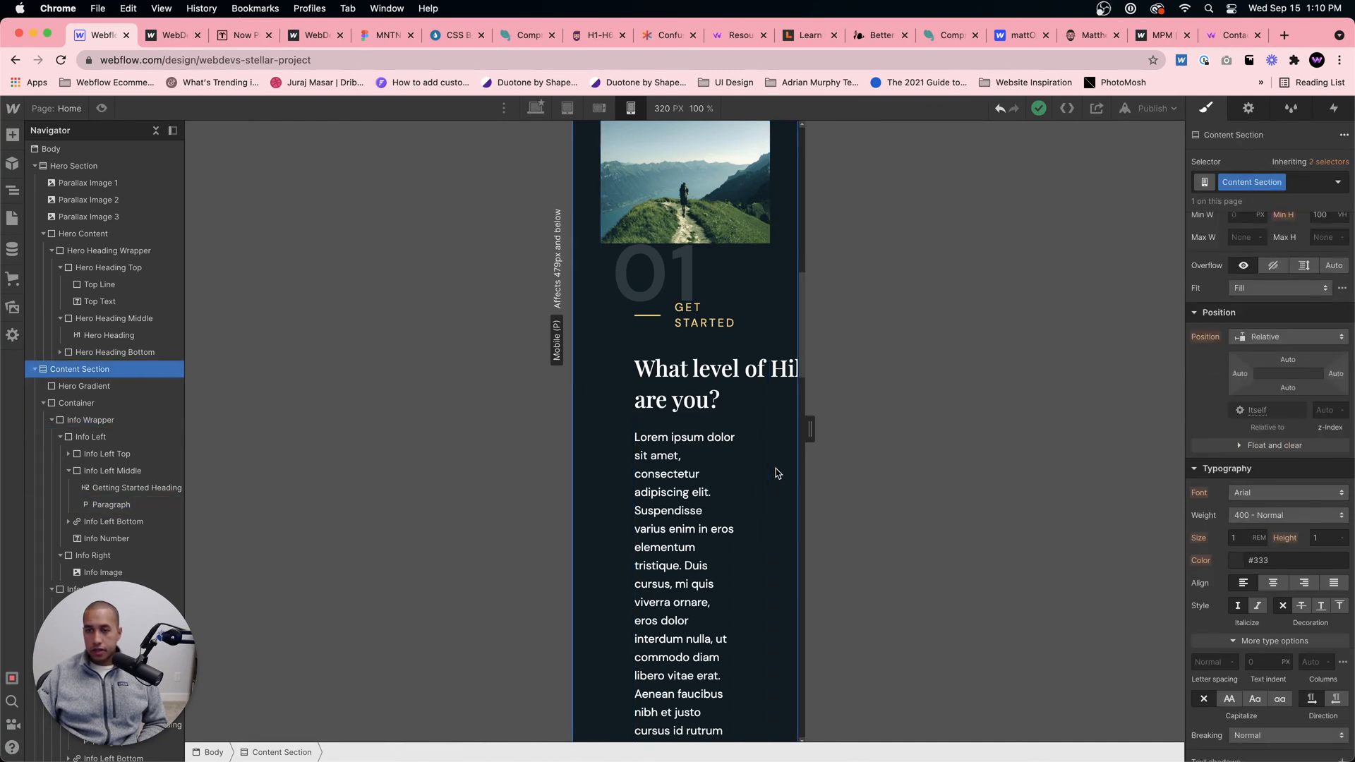
pyautogui.click(779, 474)
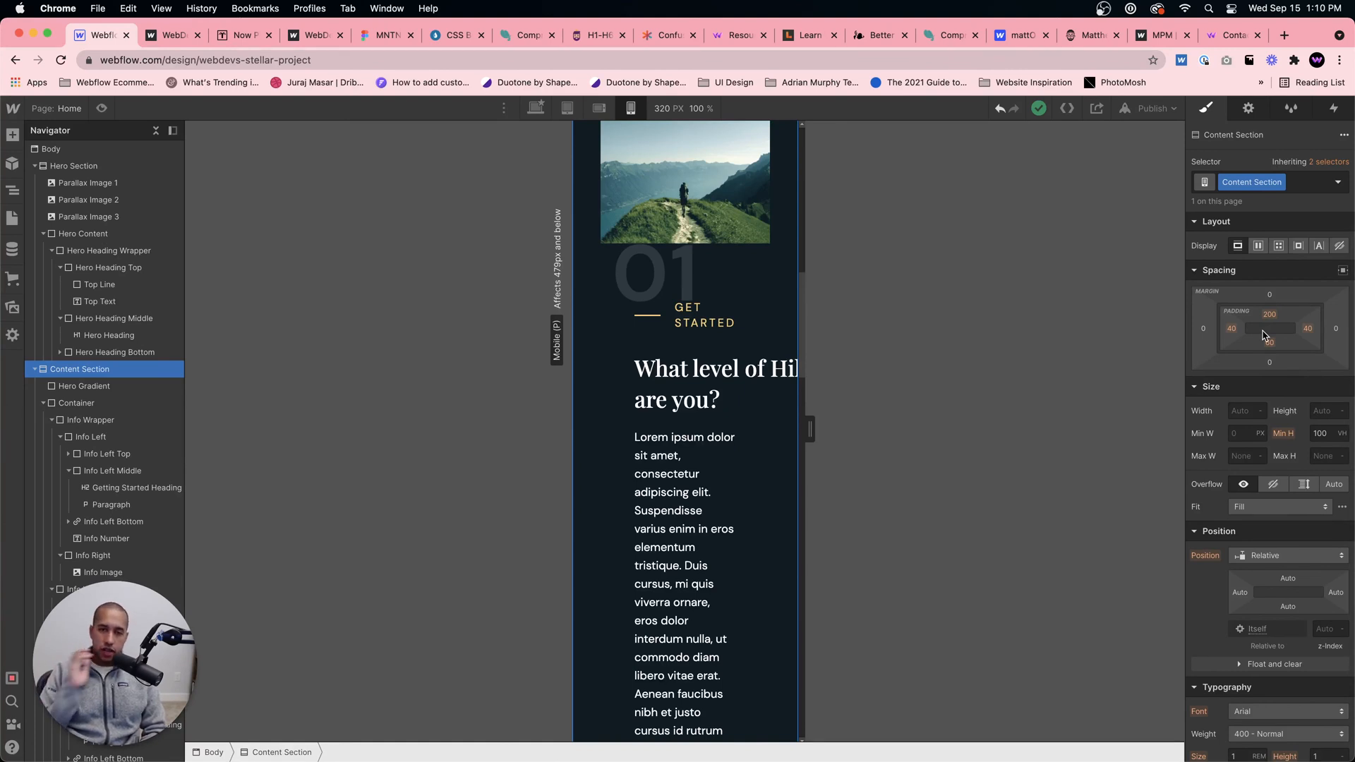
pyautogui.scroll(4, 733, 409)
pyautogui.scroll(-12, 695, 513)
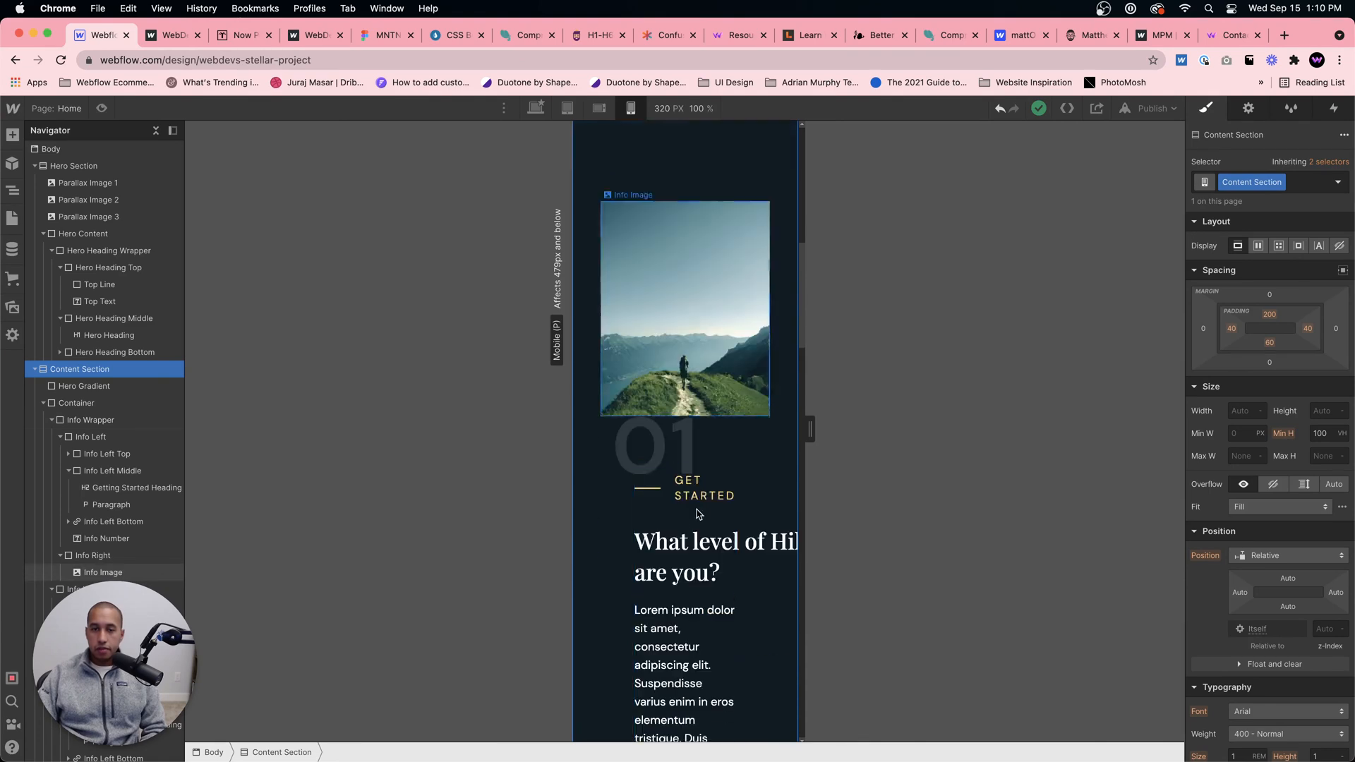
pyautogui.scroll(-10, 695, 521)
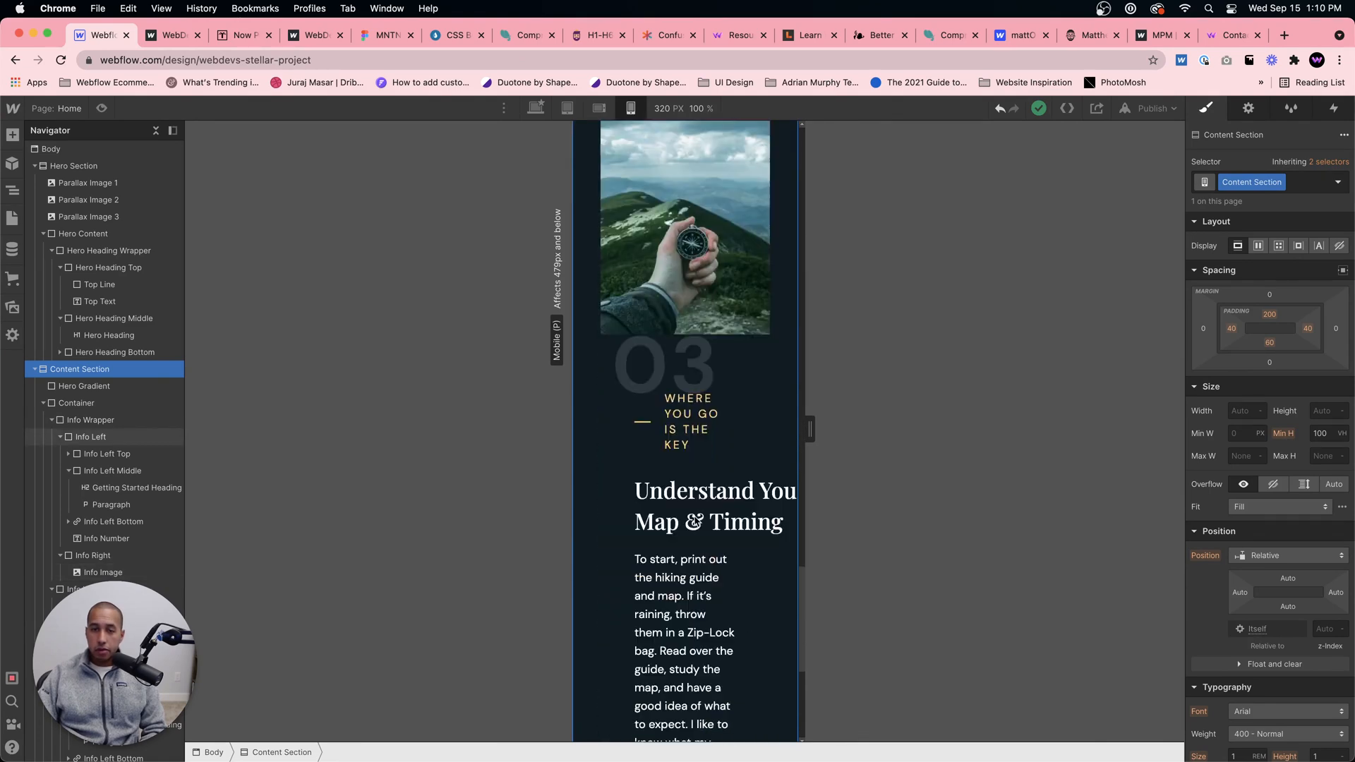
pyautogui.scroll(10, 656, 353)
pyautogui.scroll(-2, 619, 161)
# Step: Set the left and right padding of the Content Section to 20 px for mobile landscape
pyautogui.moveTo(810, 429); pyautogui.dragTo(892, 426)
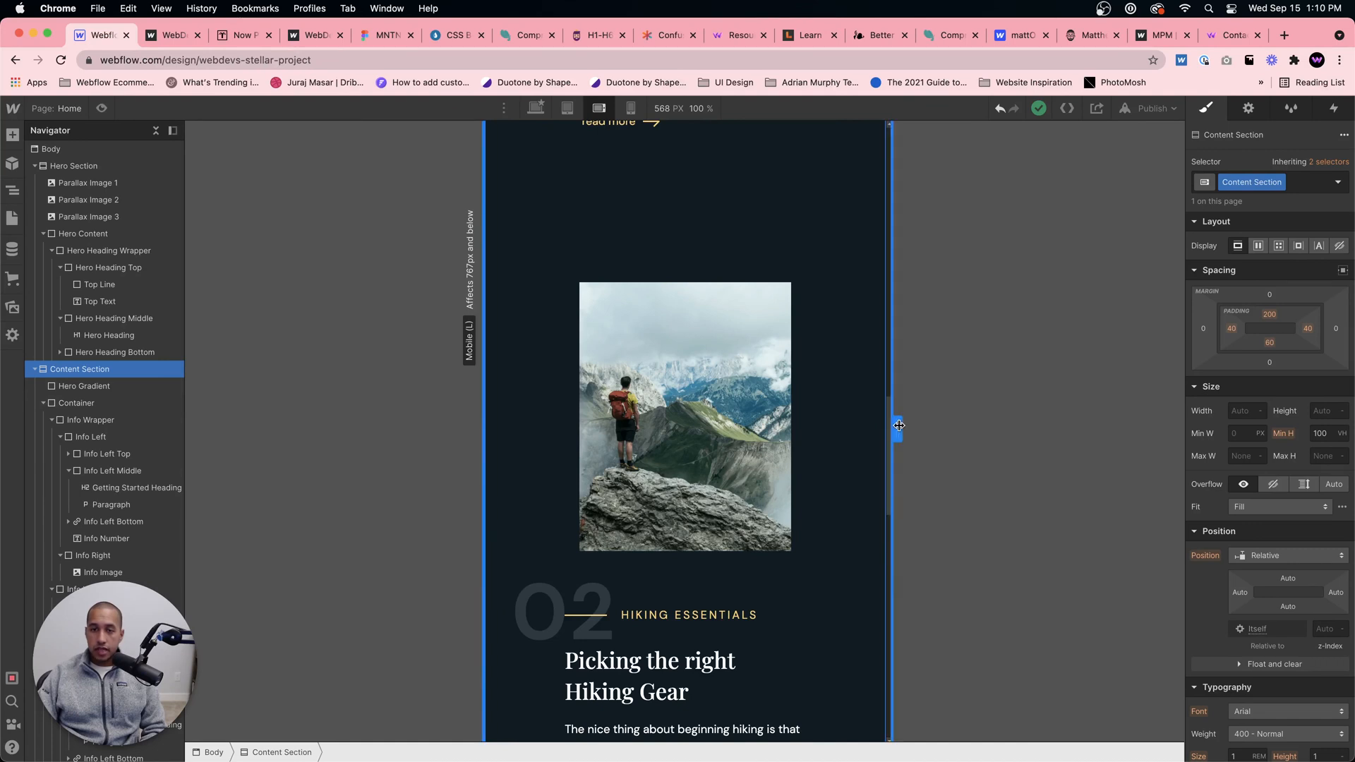
pyautogui.moveTo(898, 425); pyautogui.dragTo(862, 429)
pyautogui.scroll(-2, 558, 466)
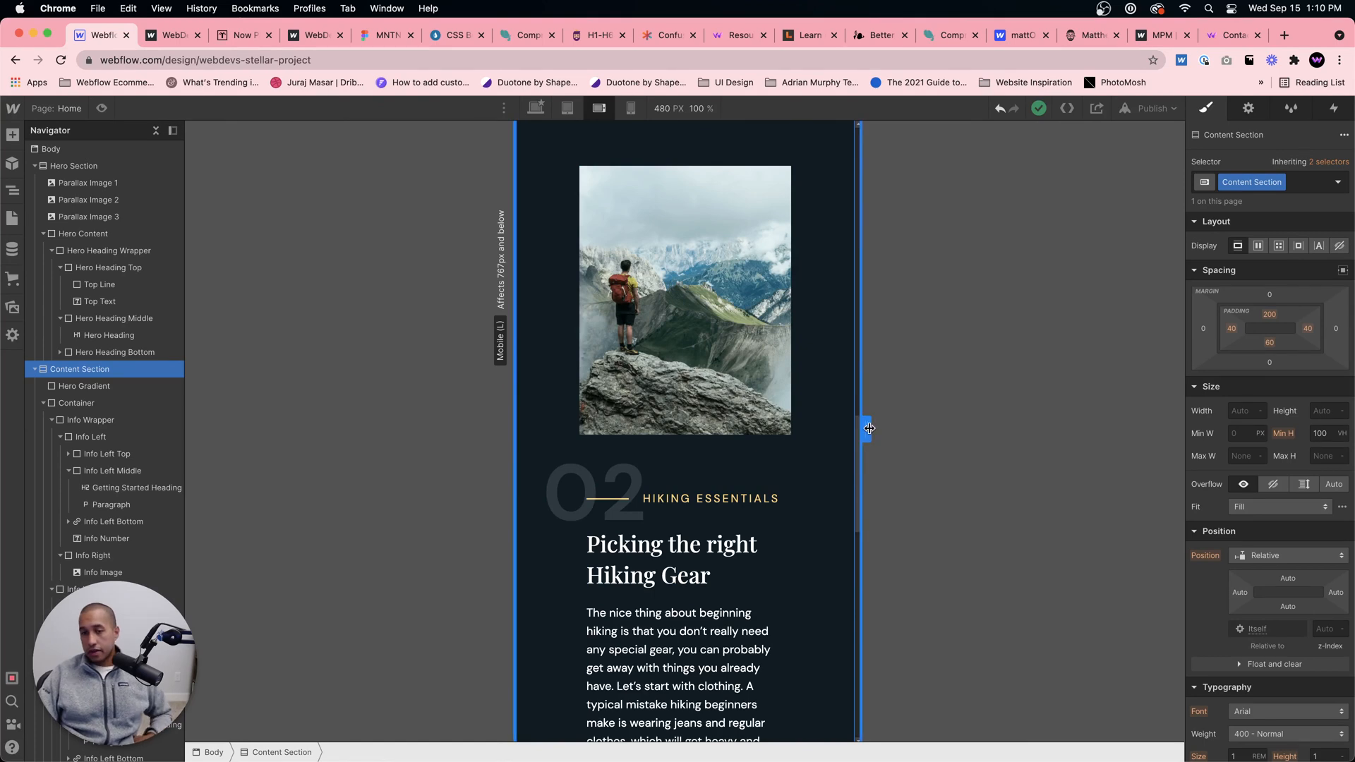
pyautogui.moveTo(866, 429); pyautogui.dragTo(868, 420)
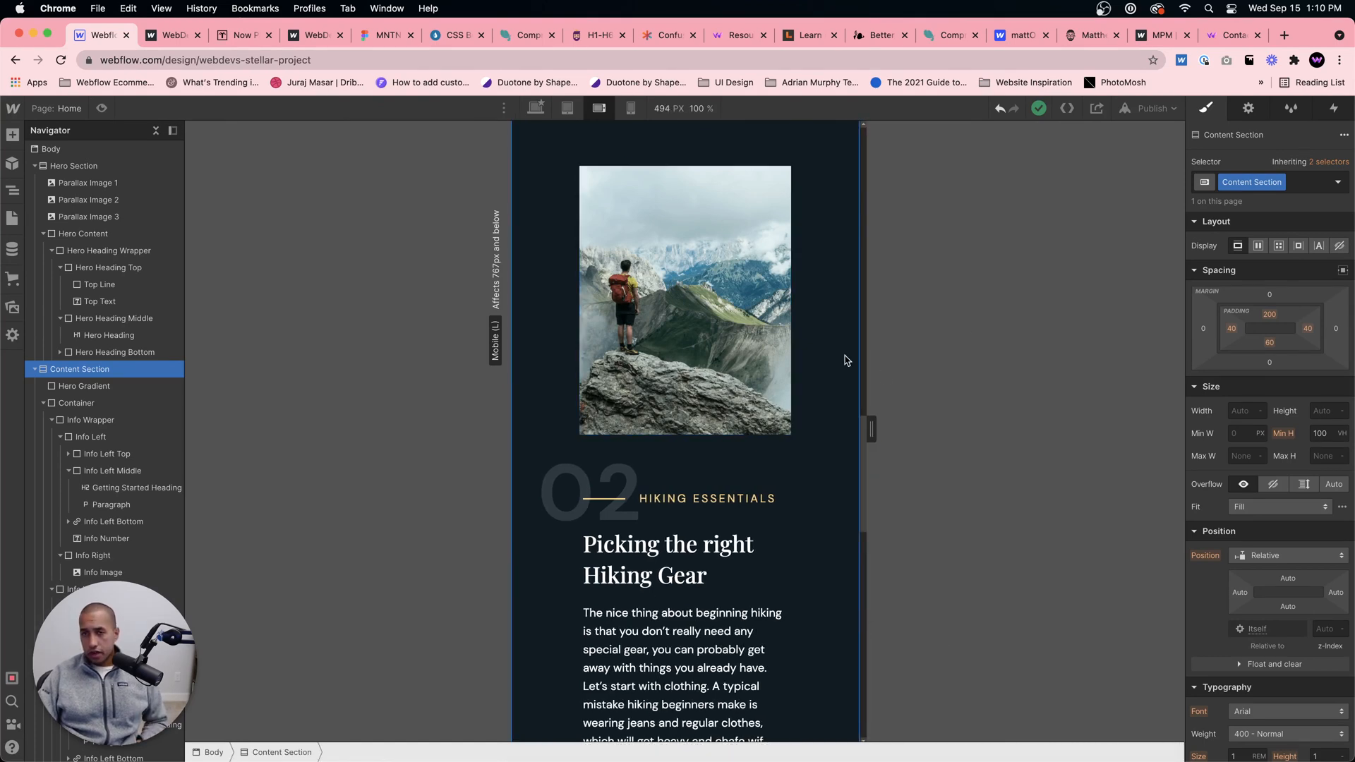
pyautogui.click(1229, 329)
pyautogui.write('20')
pyautogui.press('Return')
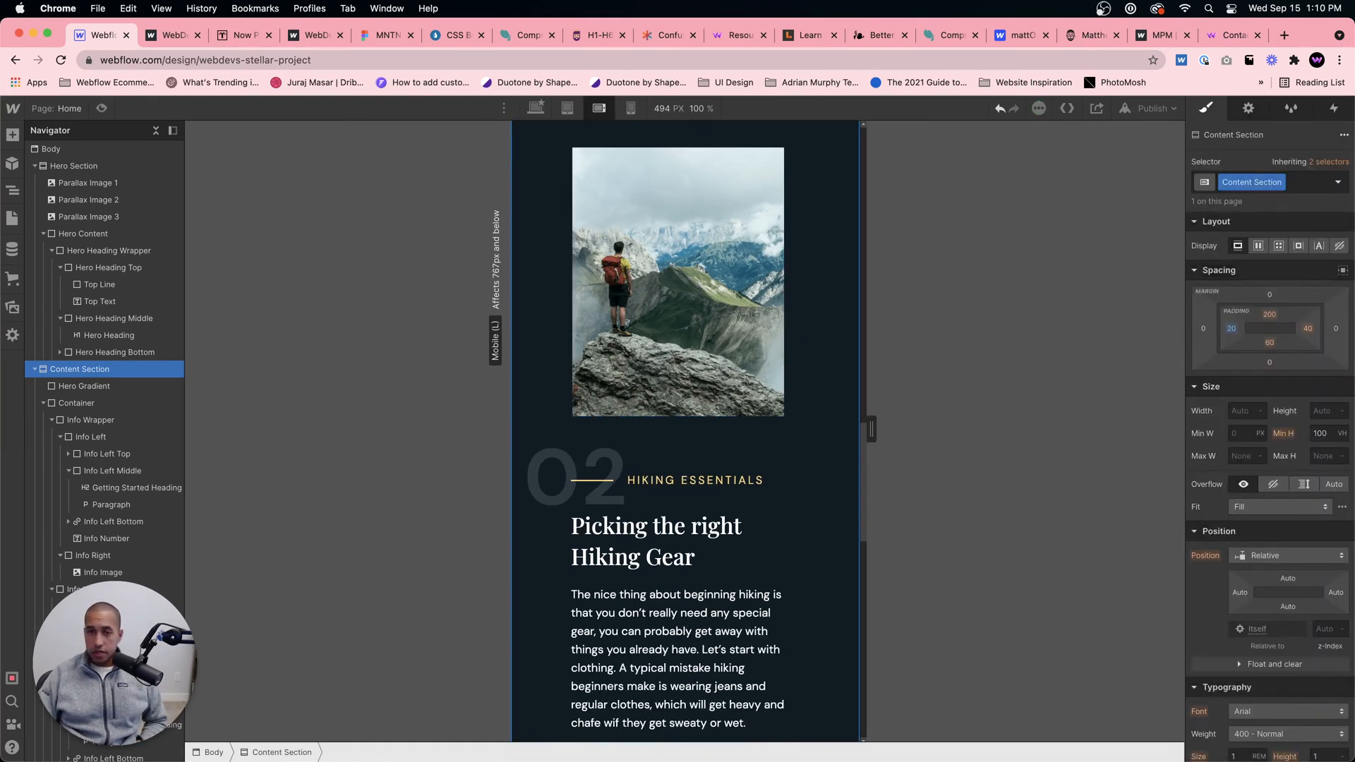
pyautogui.click(1307, 329)
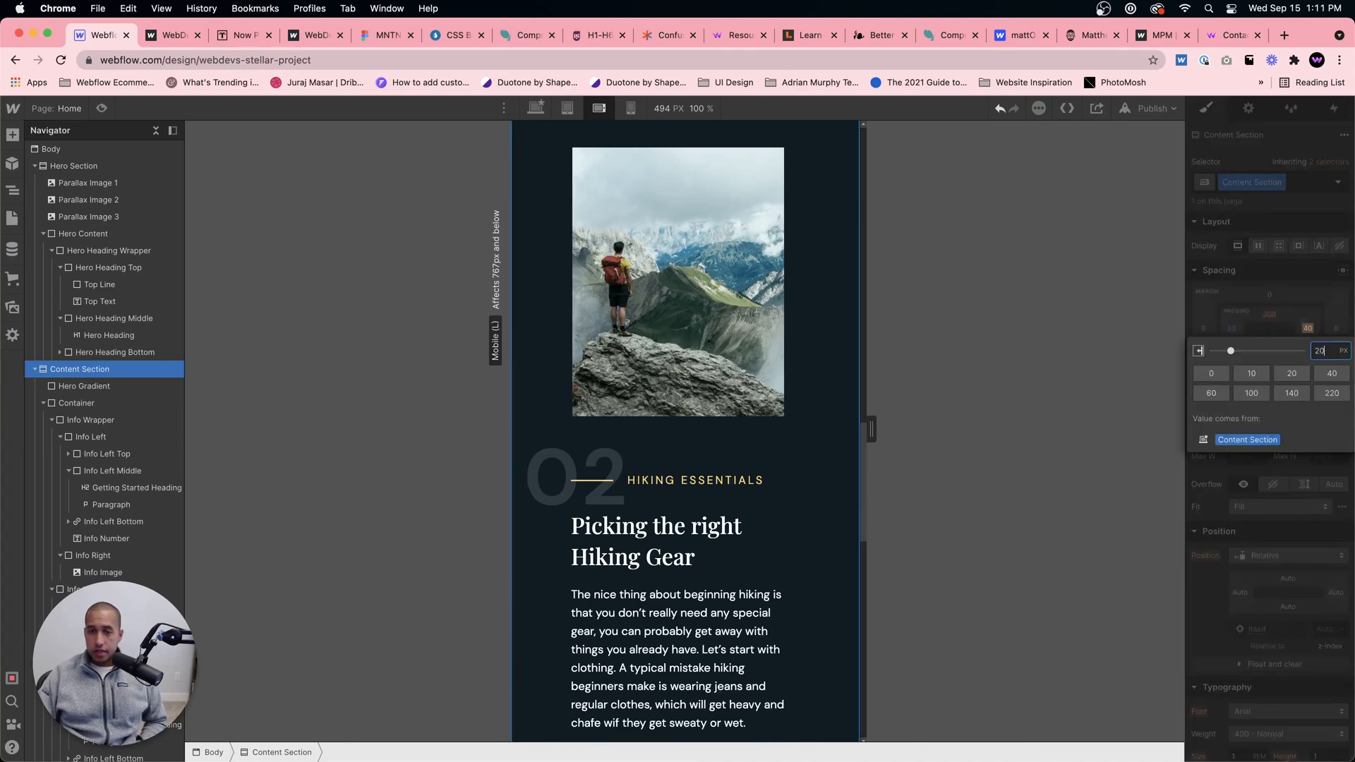
pyautogui.write('20')
pyautogui.press('Return')
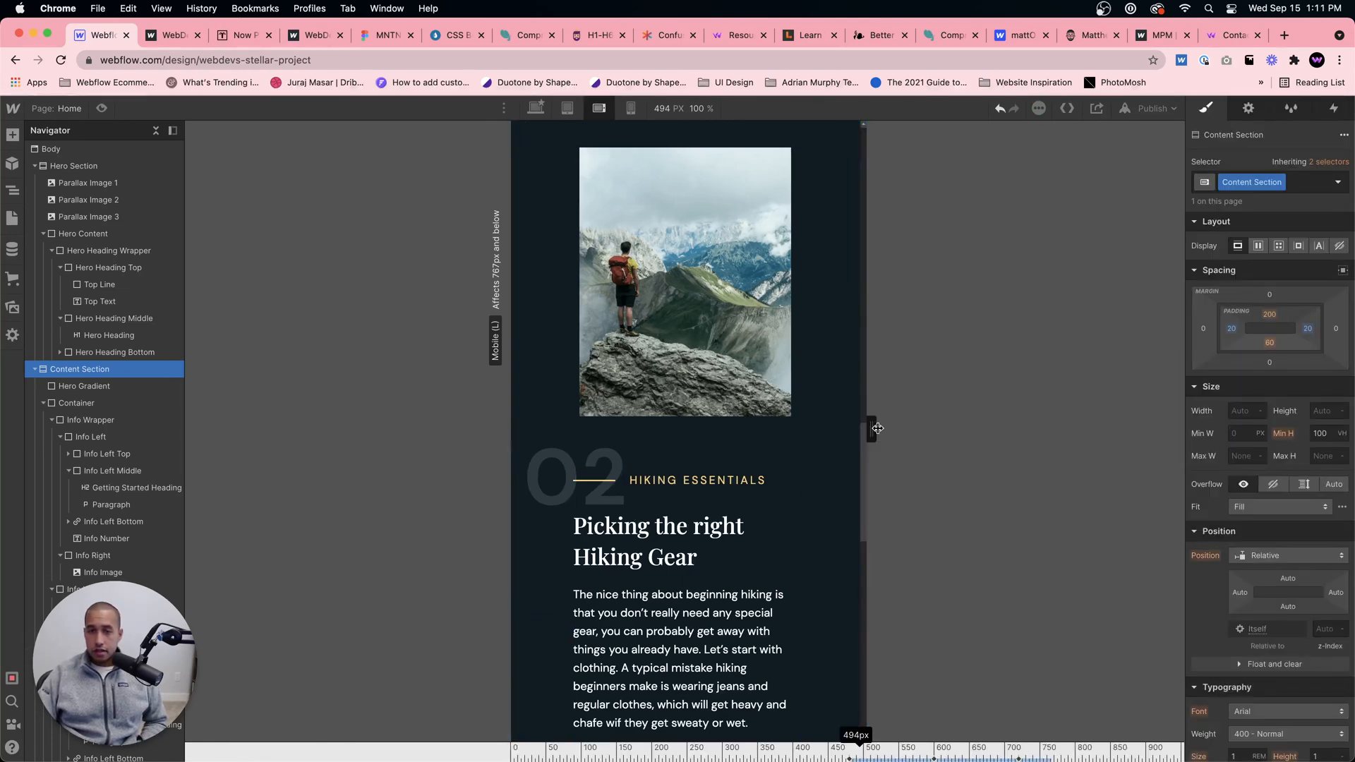
# Step: Check the Content Section's side spacing and text fit at the tablet and mobile portrait breakpoints
pyautogui.moveTo(877, 428); pyautogui.dragTo(817, 420)
pyautogui.click(567, 110)
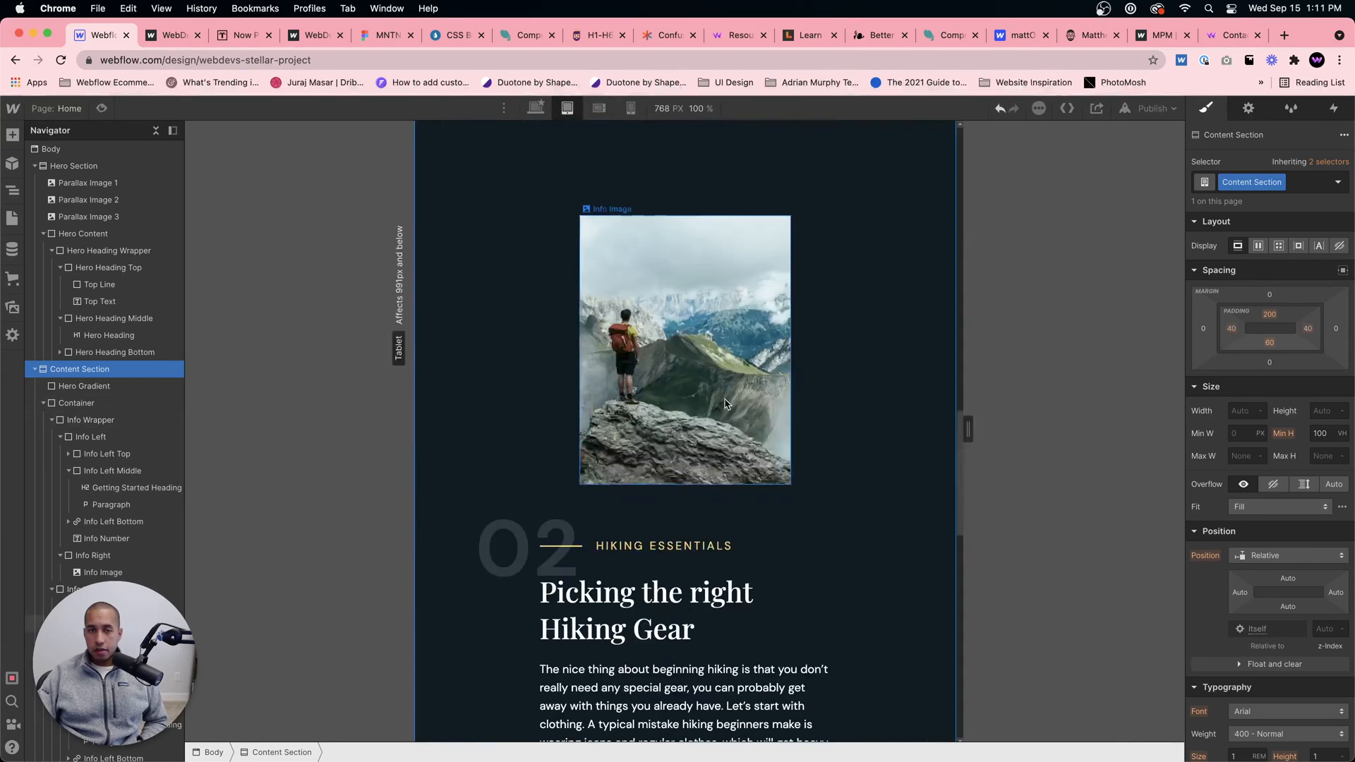
pyautogui.moveTo(967, 429); pyautogui.dragTo(907, 417)
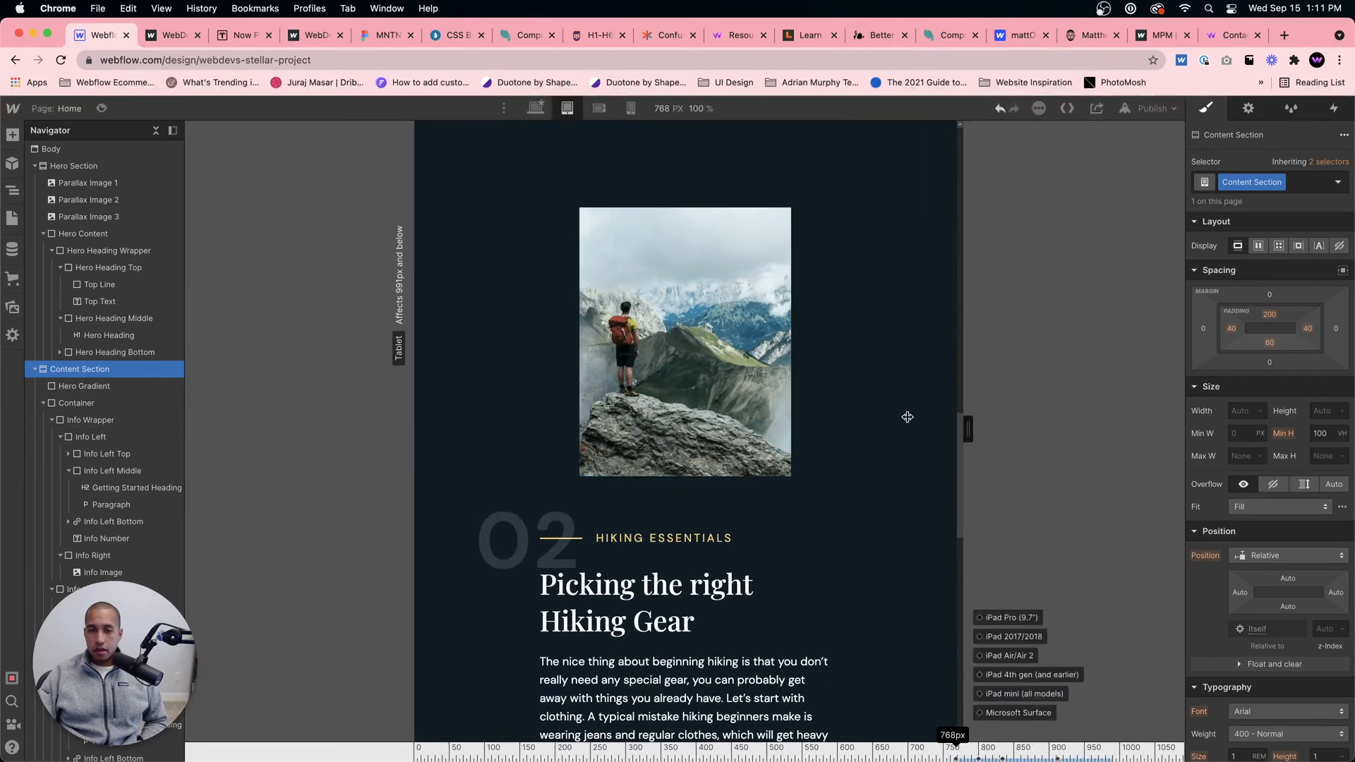
pyautogui.click(631, 108)
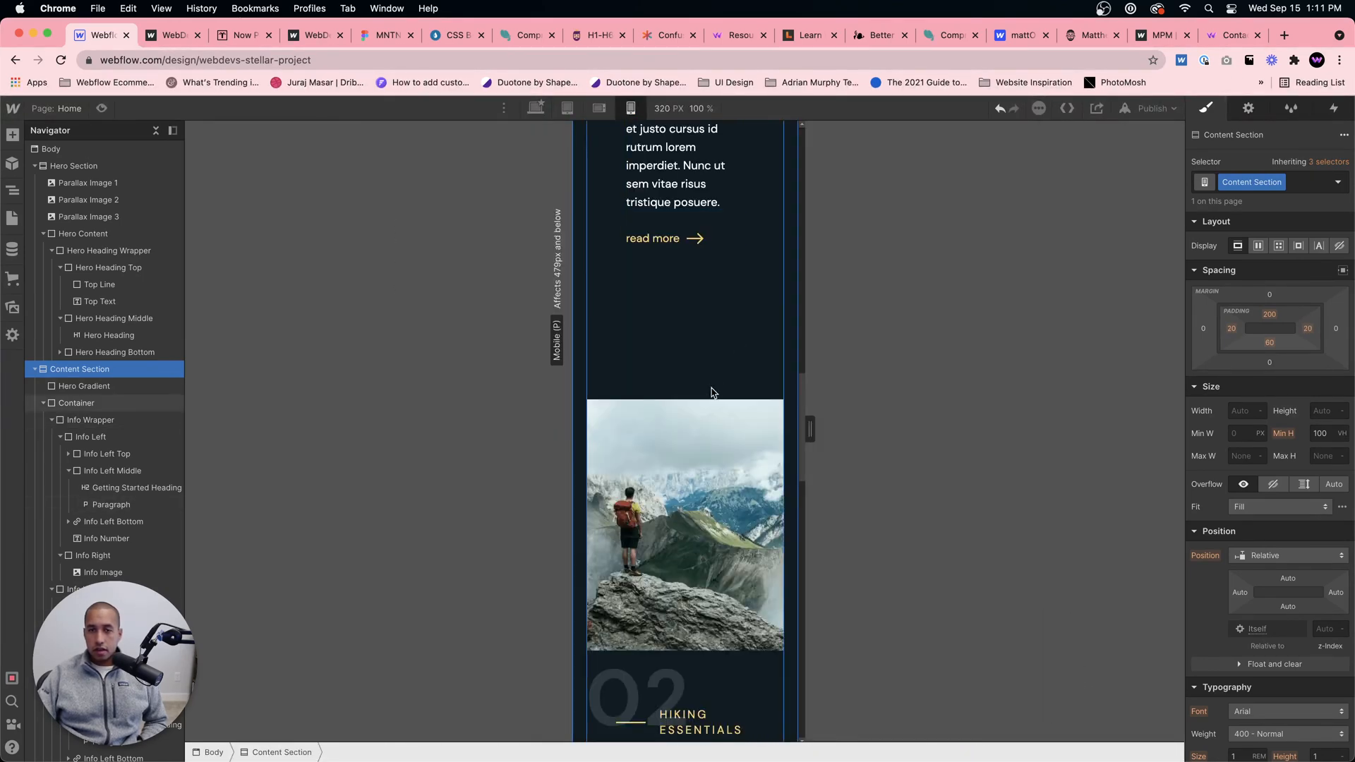
pyautogui.scroll(-7, 757, 277)
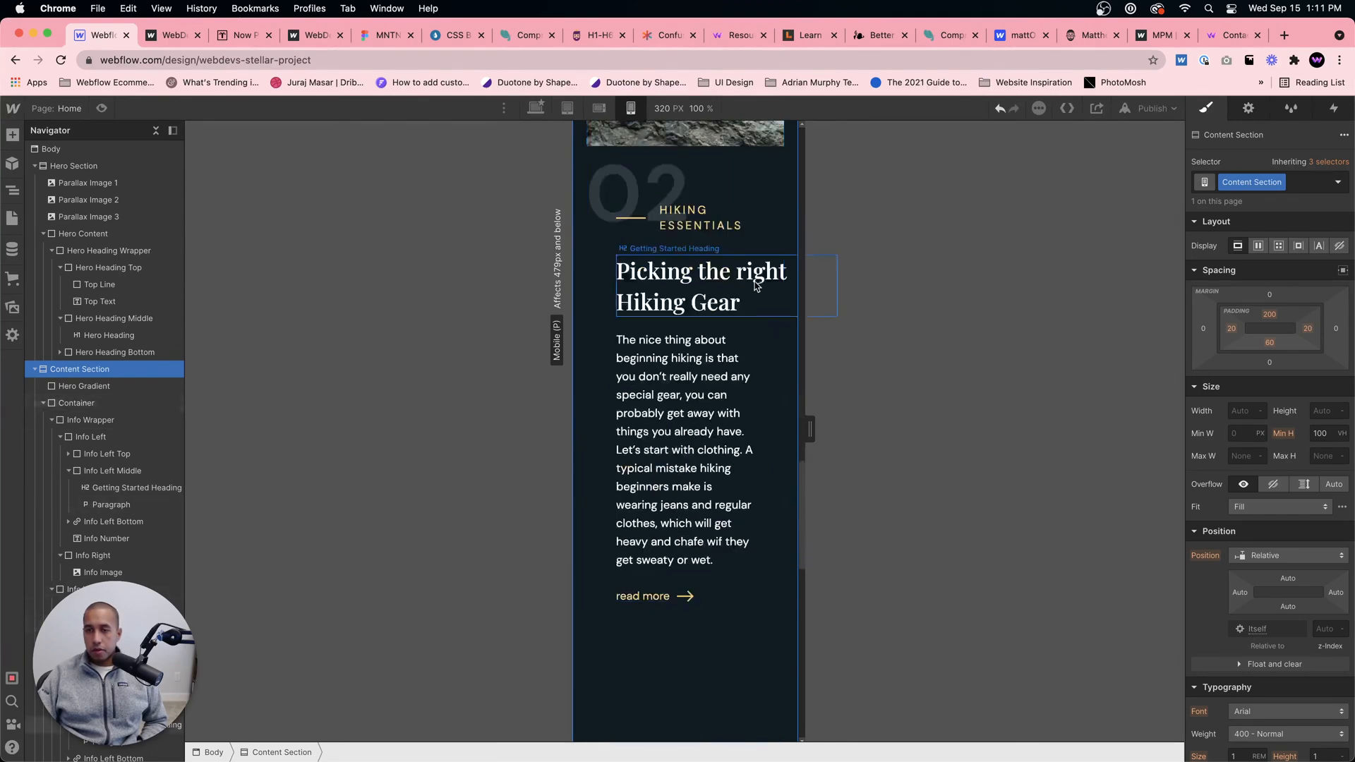
pyautogui.scroll(7, 763, 288)
pyautogui.scroll(10, 762, 288)
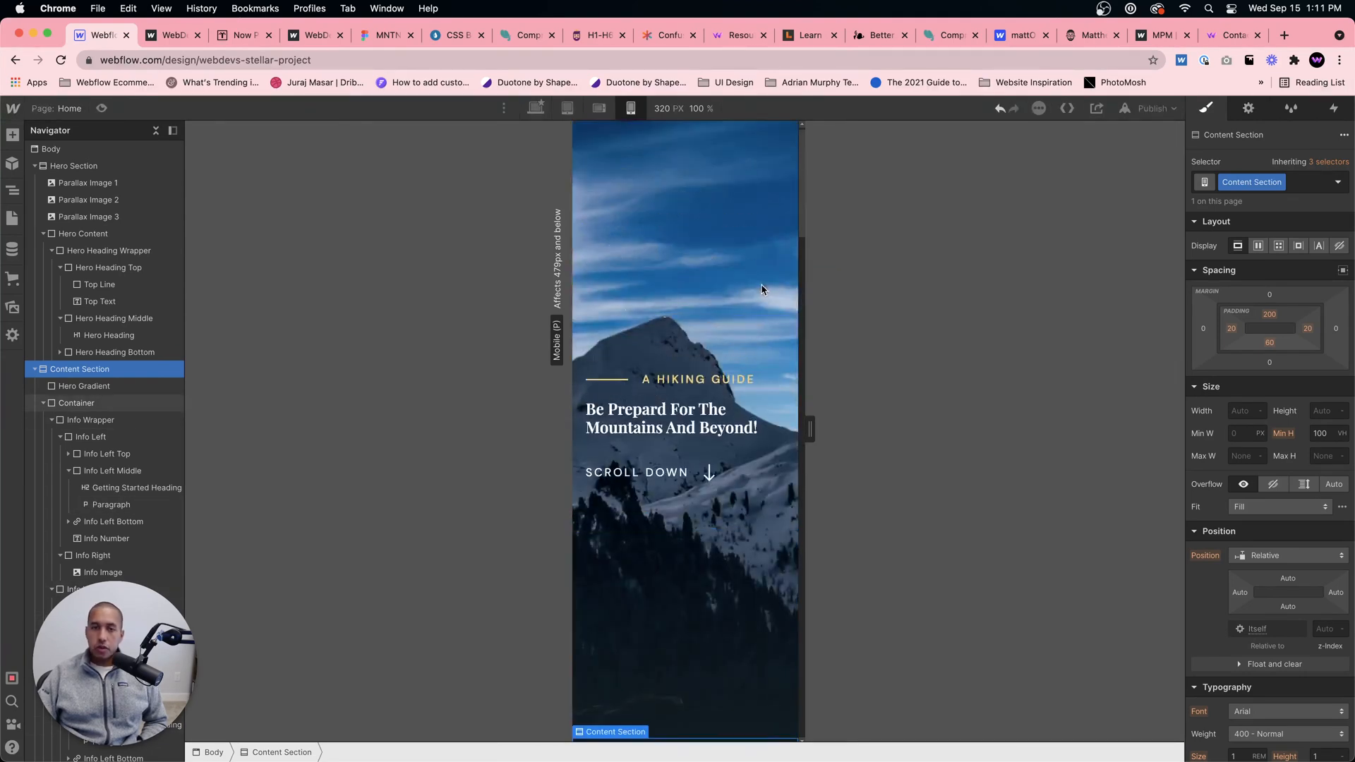
pyautogui.scroll(-5, 753, 311)
pyautogui.scroll(-5, 751, 319)
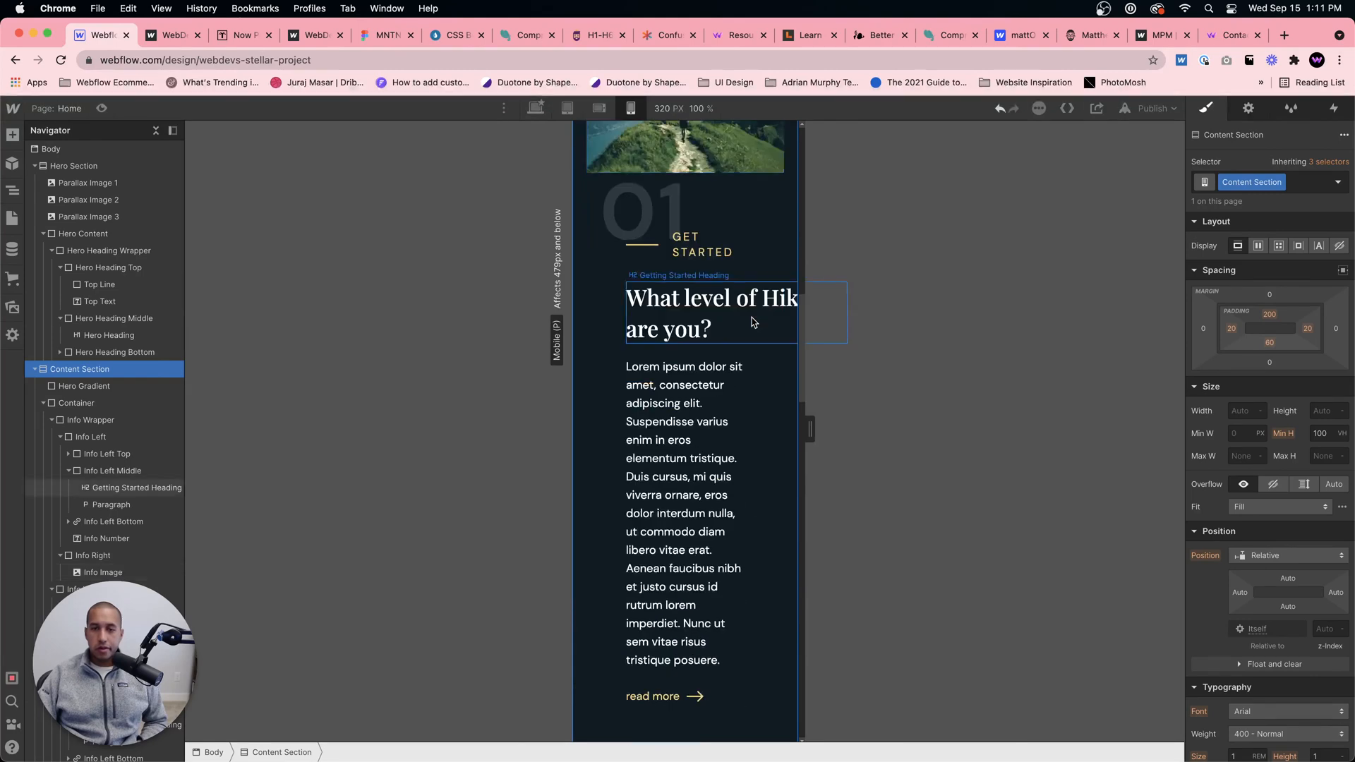
# Step: Set section 01's Info Number to a 5 em font size and a -2% top offset for mobile portrait
pyautogui.click(663, 219)
pyautogui.scroll(-6, 1267, 608)
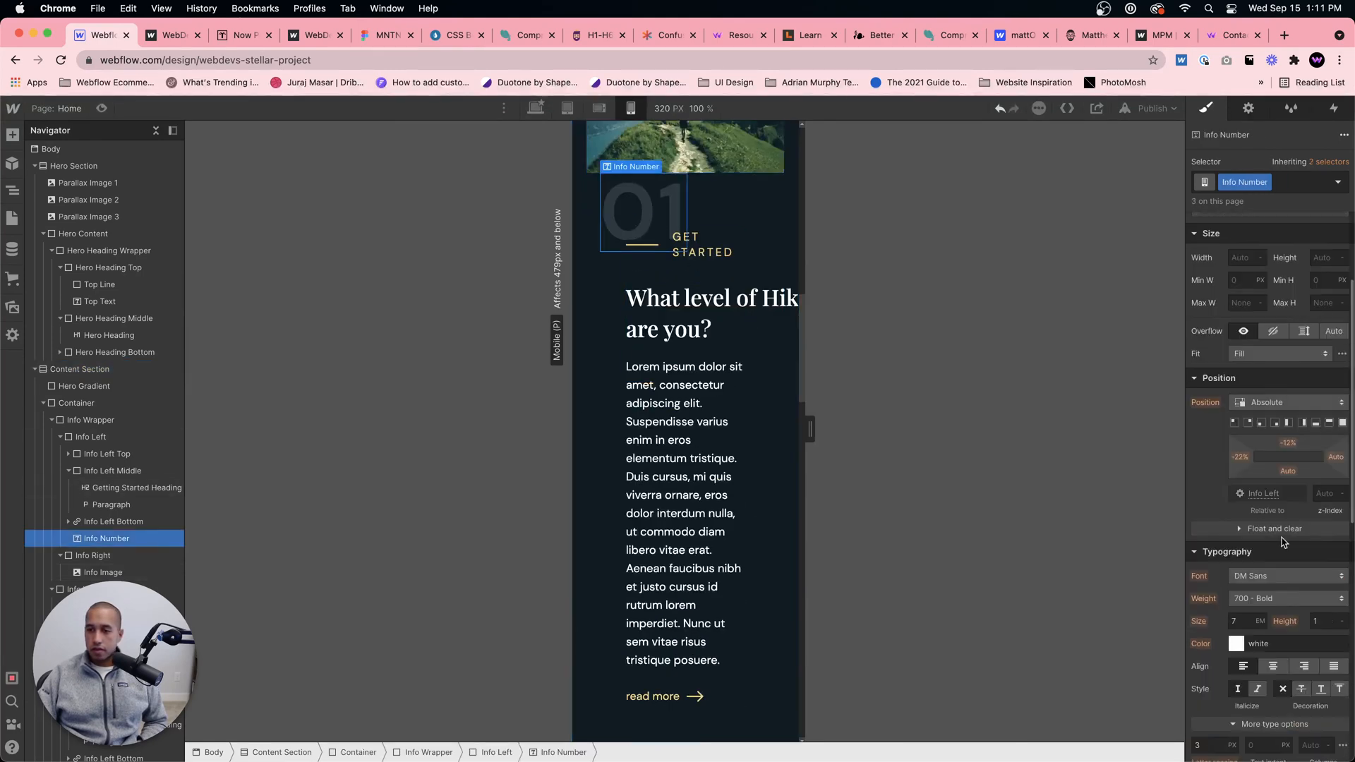
pyautogui.write('5')
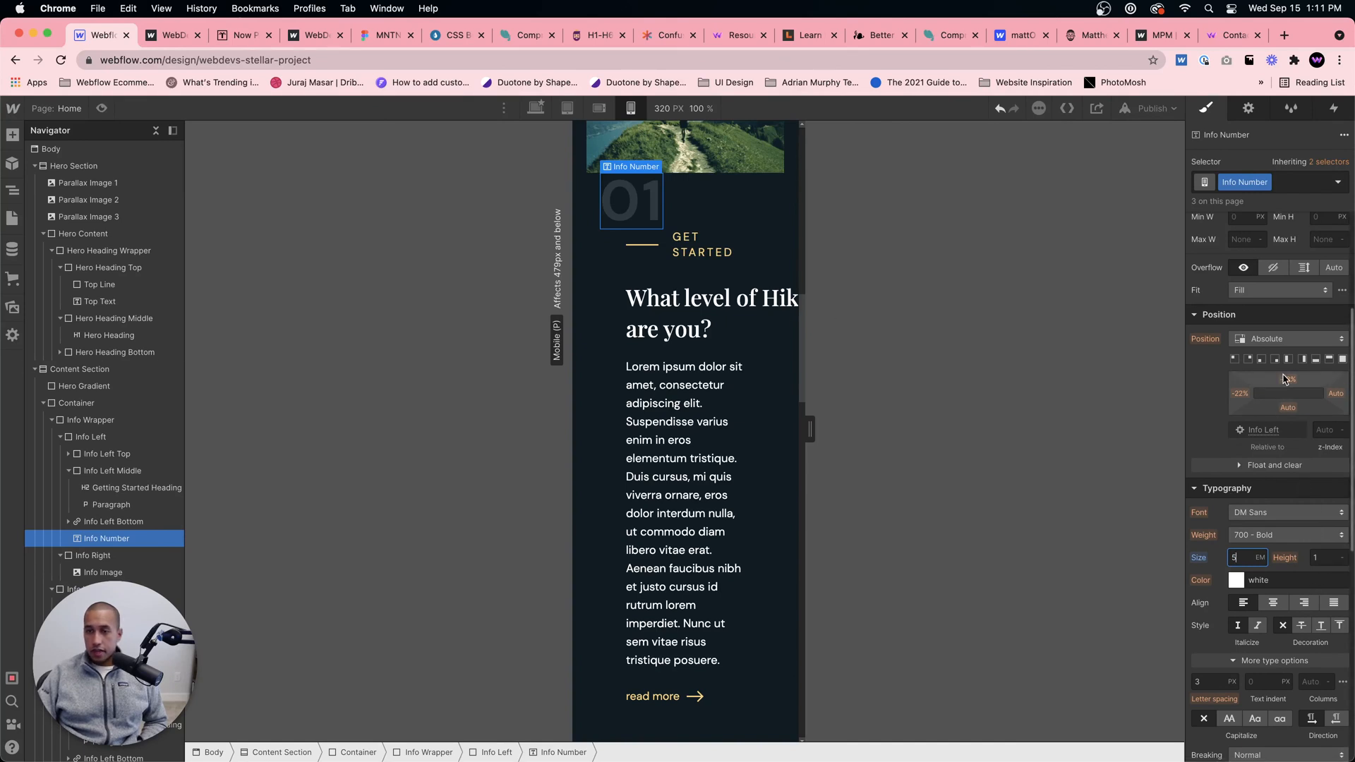
pyautogui.moveTo(1287, 382); pyautogui.dragTo(1283, 386)
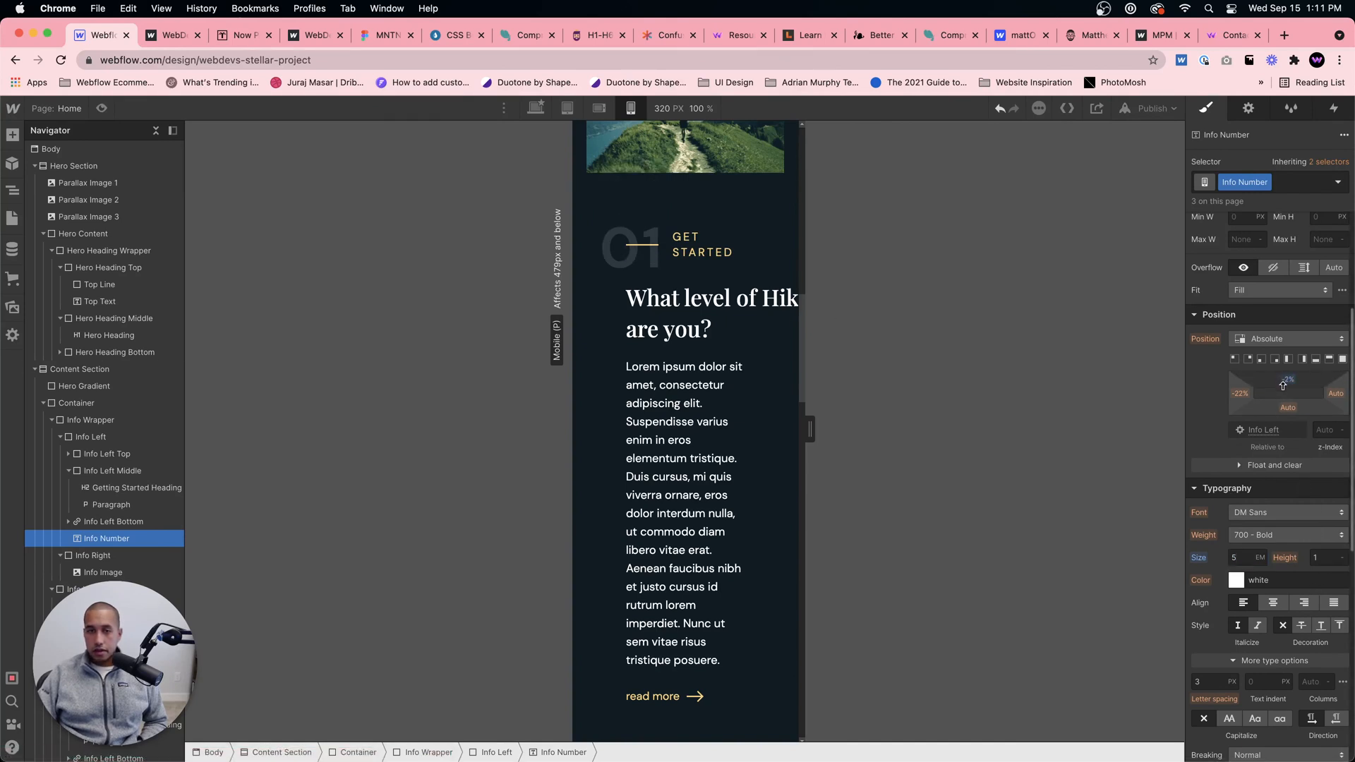
# Step: Set the font size of section 01's Left Top Text to 0.7 em for mobile portrait
pyautogui.click(702, 244)
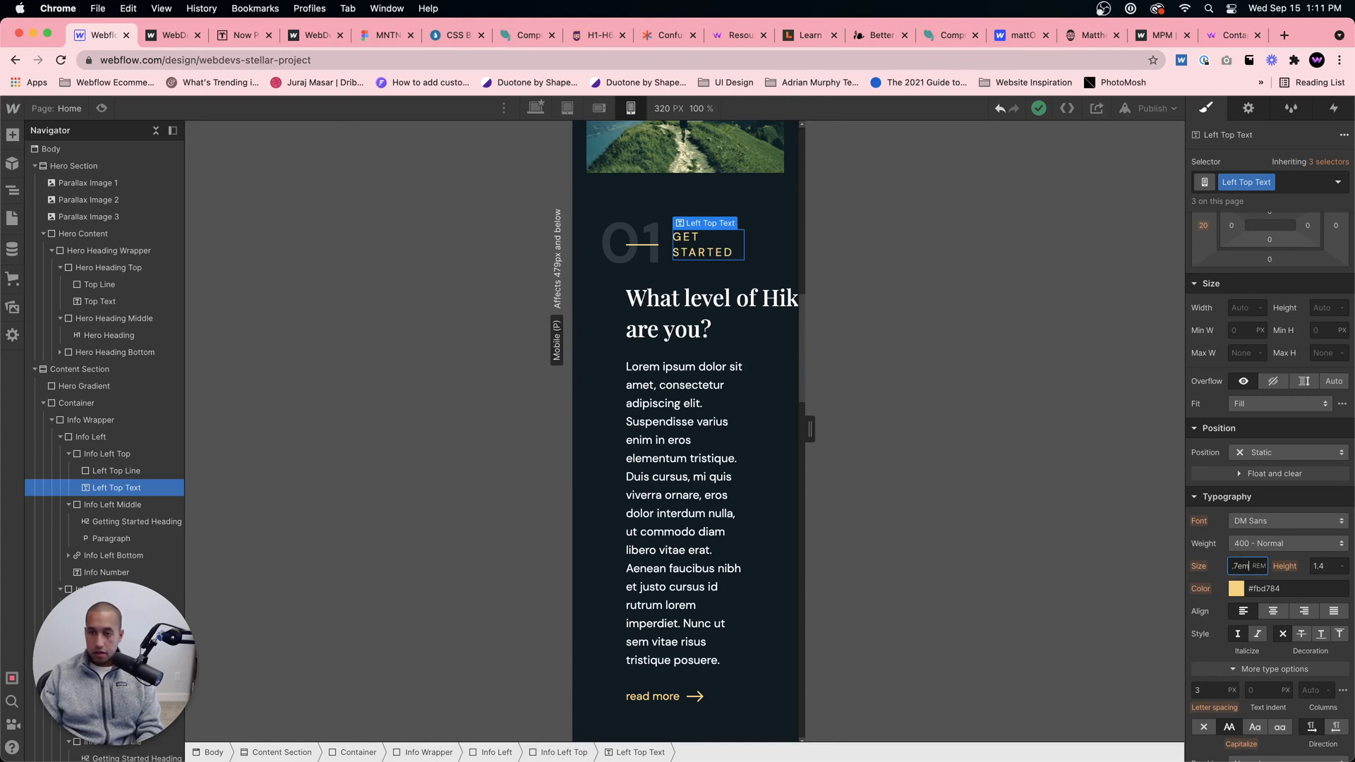
pyautogui.press('Return')
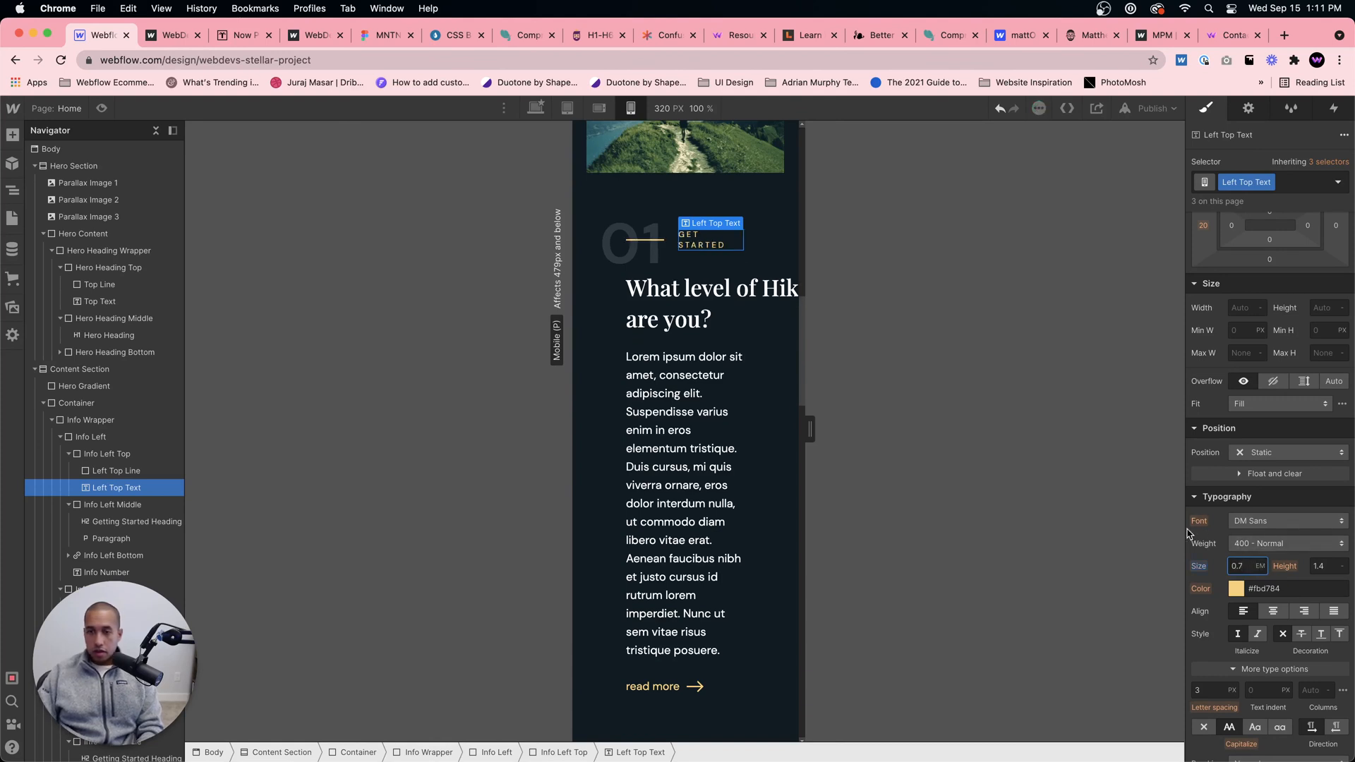
pyautogui.write('0.')
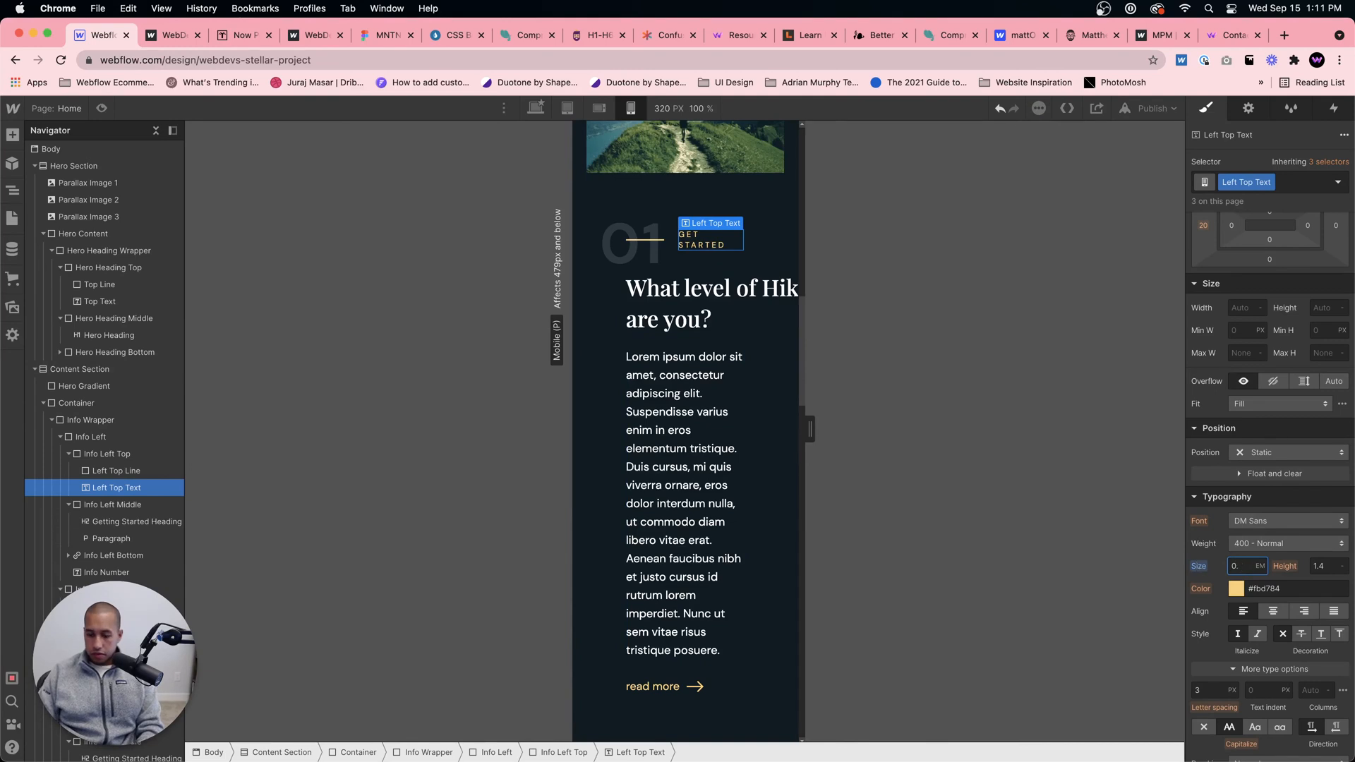
pyautogui.write('65')
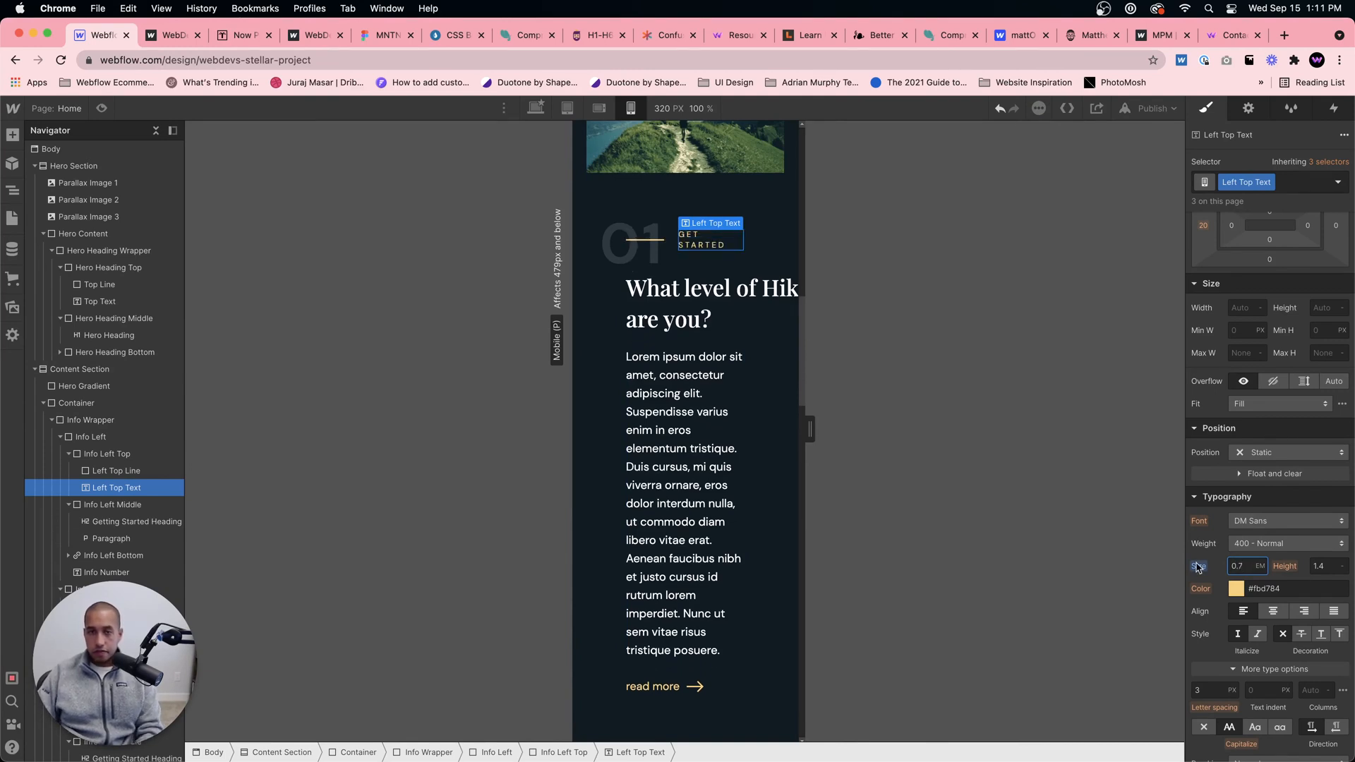
pyautogui.write('7')
pyautogui.press('Return')
# Step: Set the Getting Started Heading's font size in section 01 to 1.3 em for mobile portrait
pyautogui.click(716, 281)
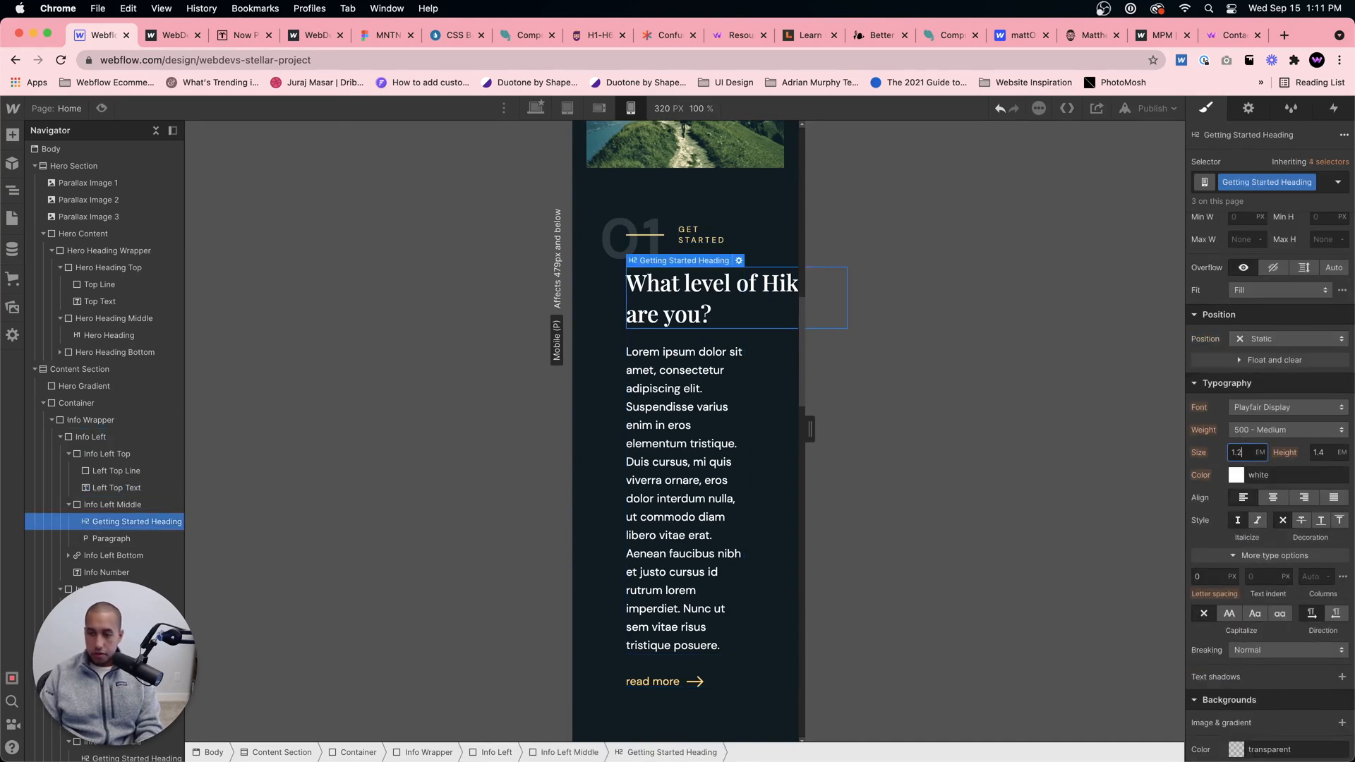
pyautogui.press('Return')
pyautogui.press('BackSpace')
pyautogui.press('BackSpace')
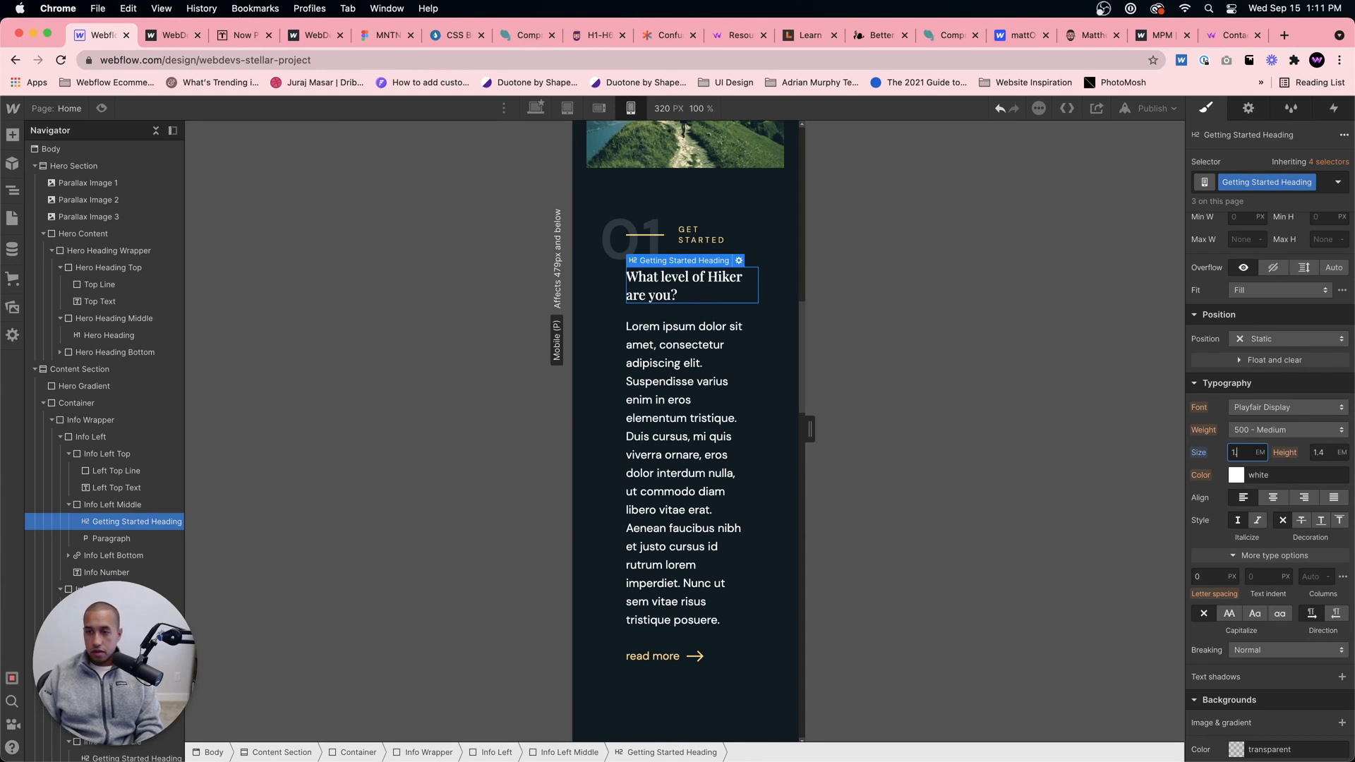
pyautogui.write('.3')
pyautogui.press('Return')
# Step: Set the width of section 01's Info Left block to 100% for mobile portrait
pyautogui.click(112, 538)
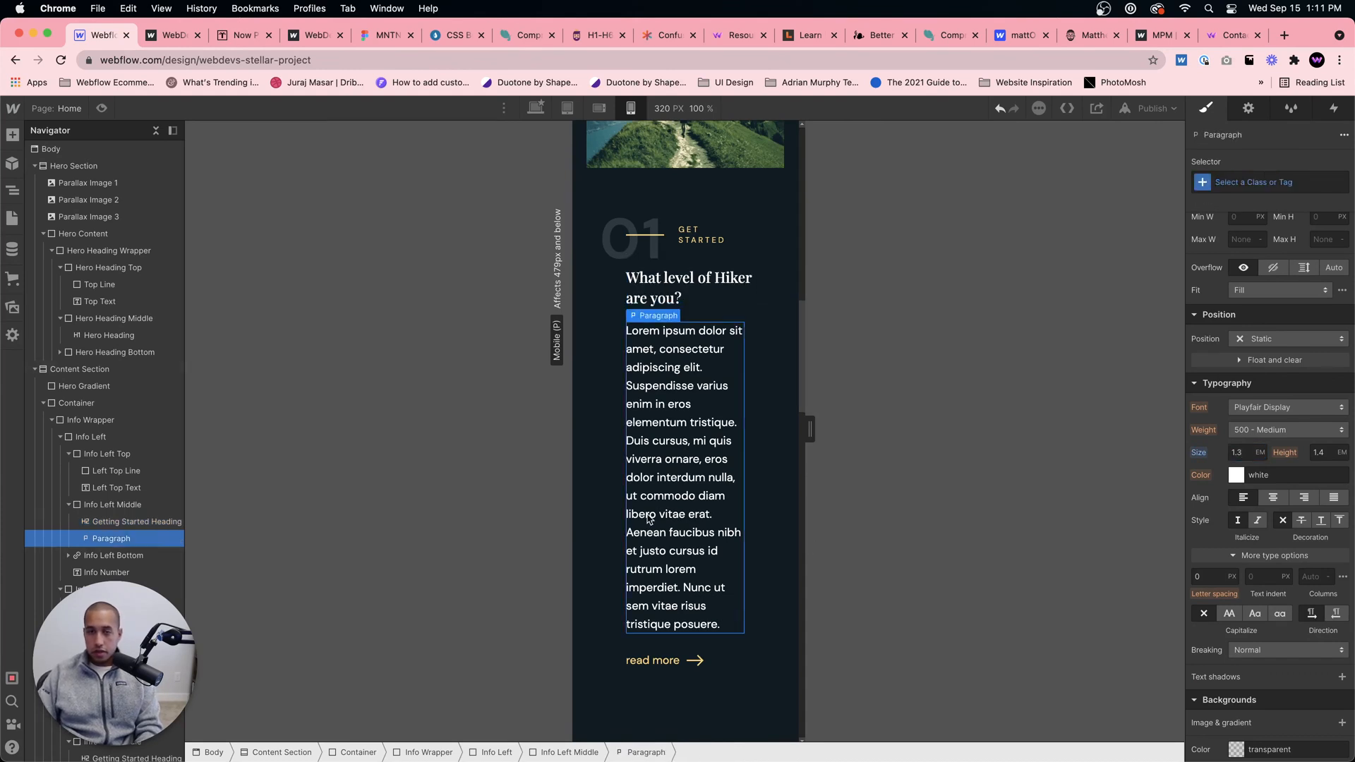
pyautogui.click(559, 752)
pyautogui.click(502, 752)
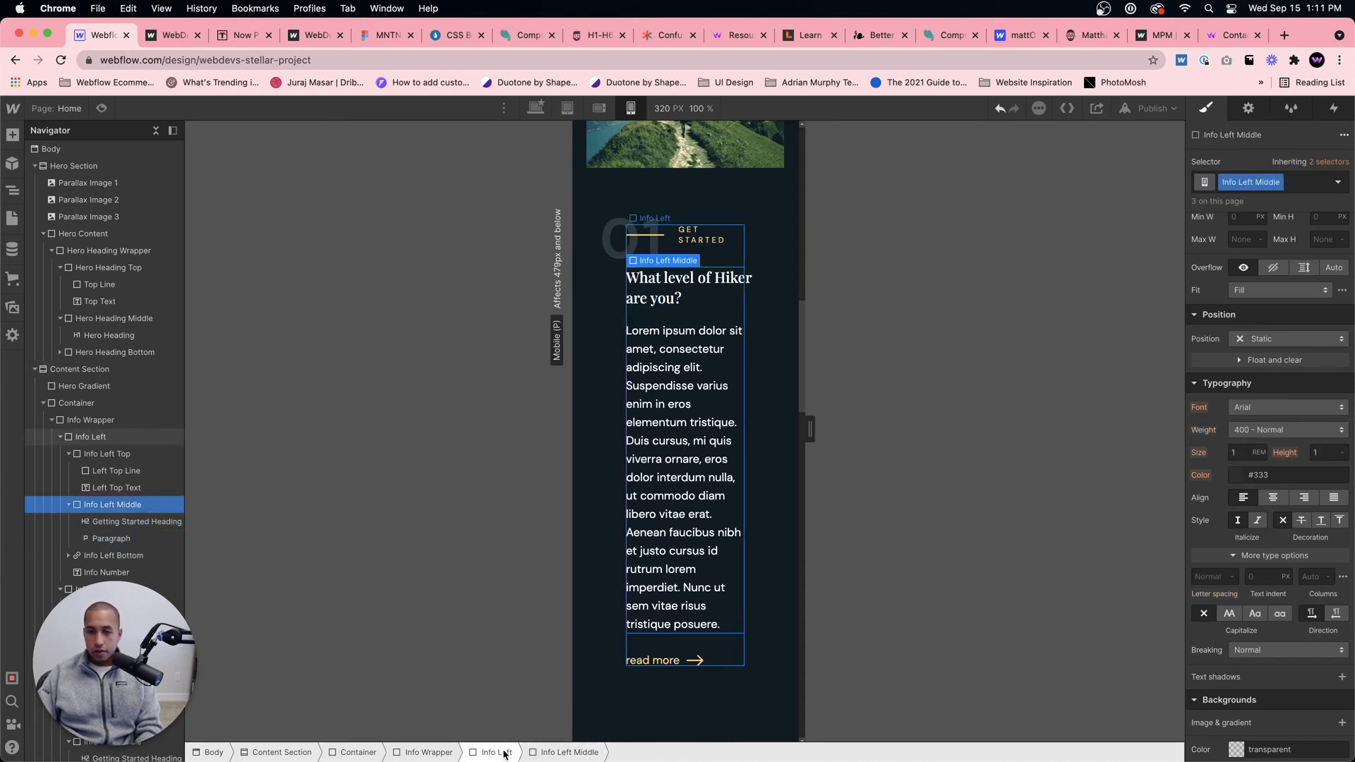
pyautogui.click(1241, 524)
pyautogui.write('1')
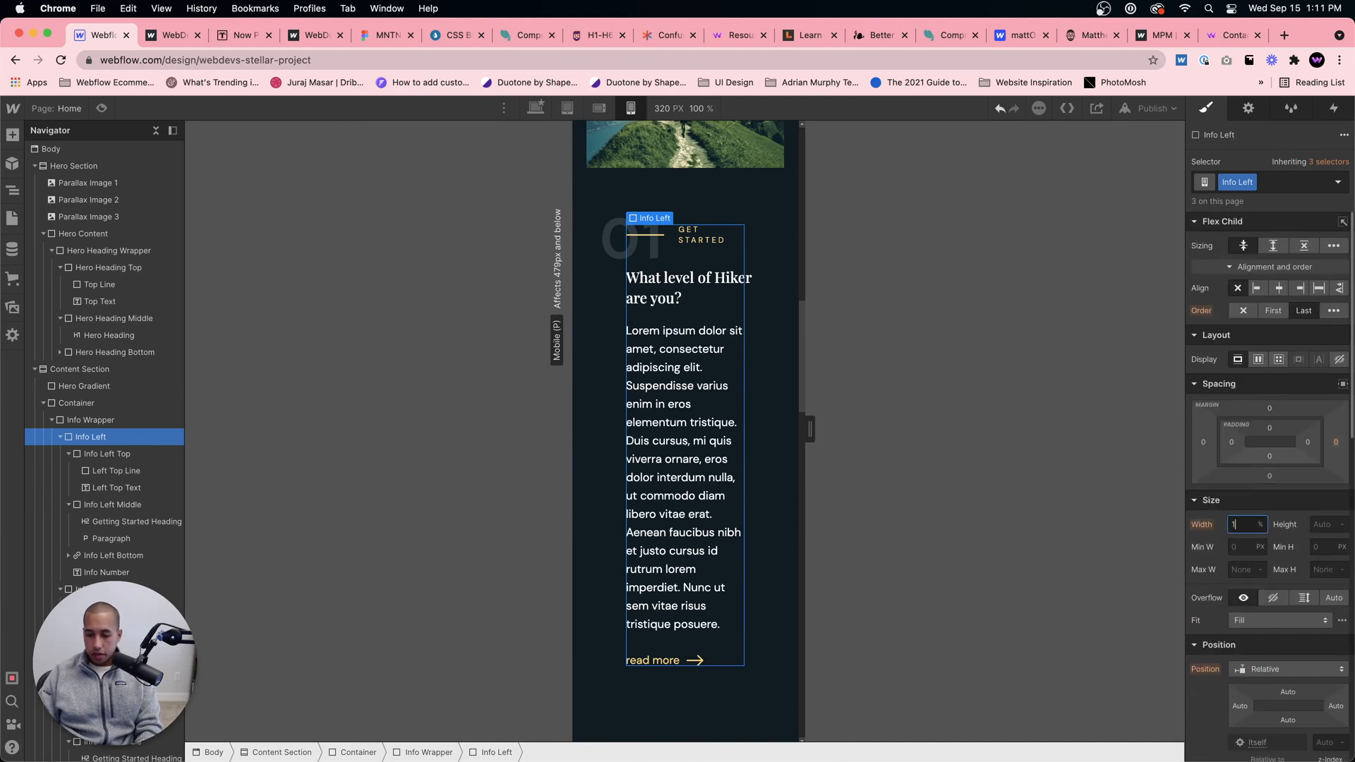
pyautogui.write('00')
pyautogui.press('Return')
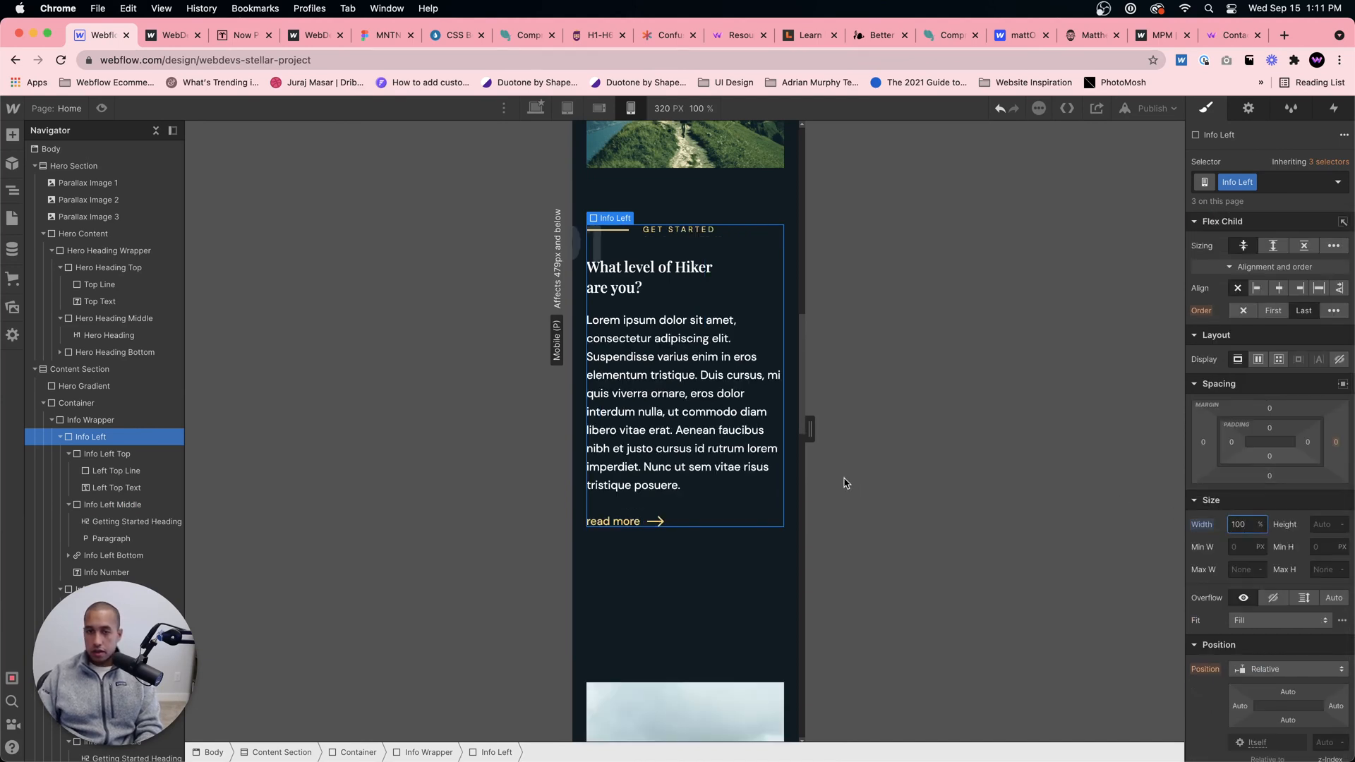
# Step: Reposition section 01's Info Number with a -4% left offset and a -10% top offset
pyautogui.click(589, 243)
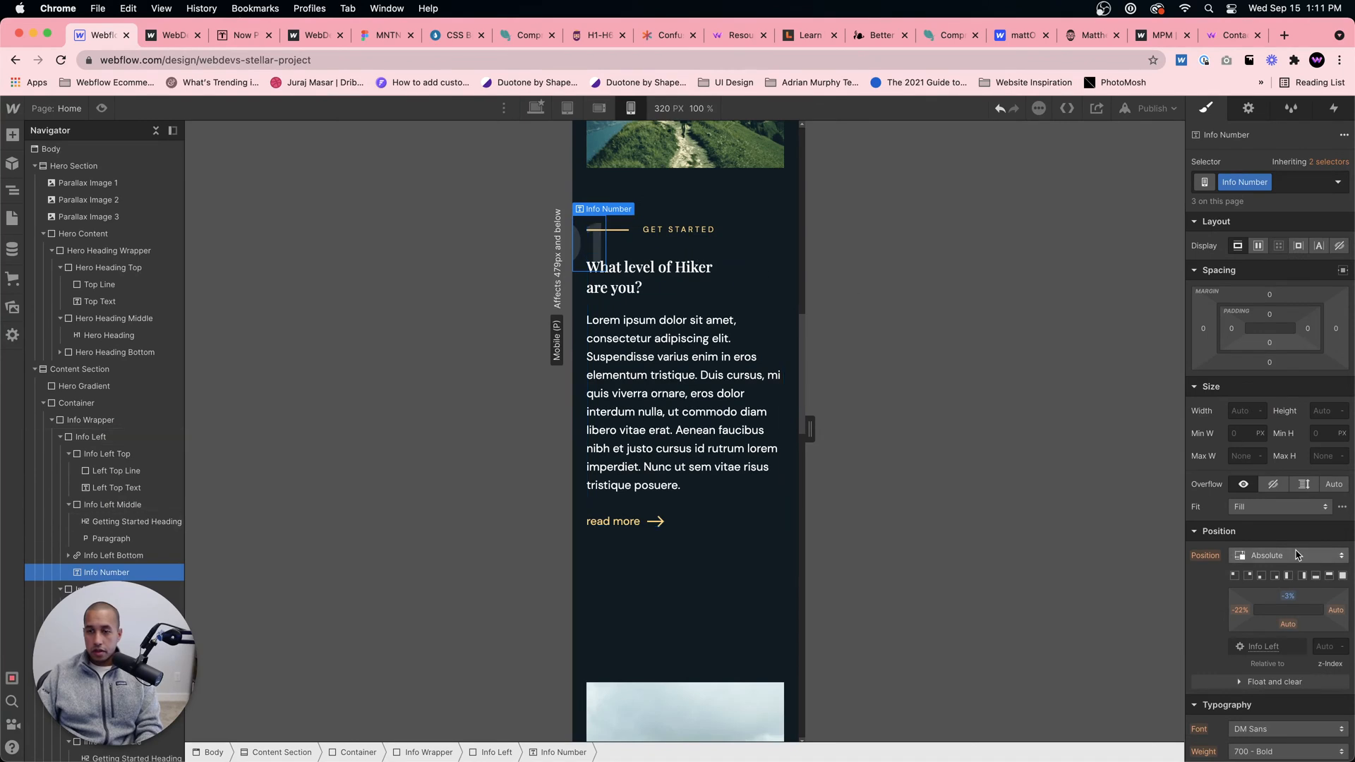
pyautogui.moveTo(1240, 610); pyautogui.dragTo(1282, 599)
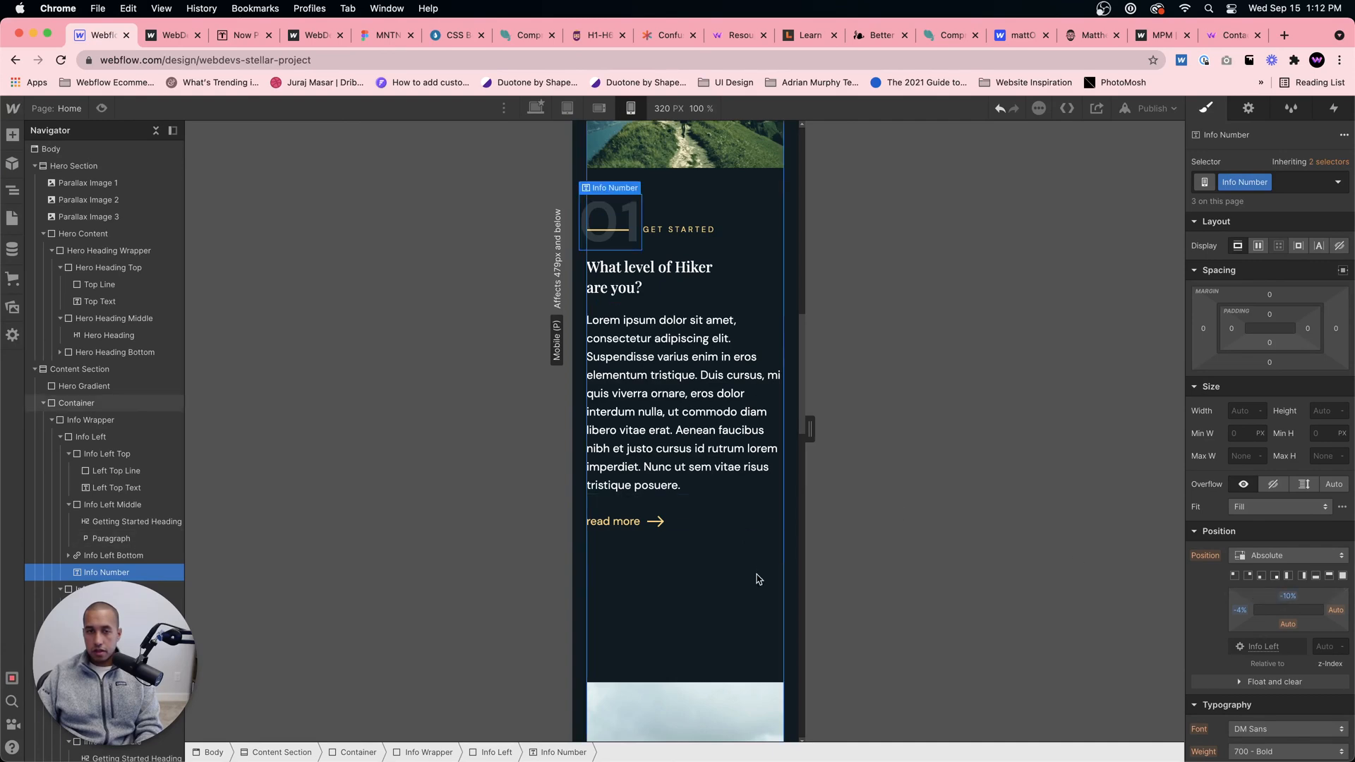
# Step: Set the width of section 02's Info Left block, which has the Second combo class, to 100% for mobile portrait
pyautogui.scroll(-10, 756, 574)
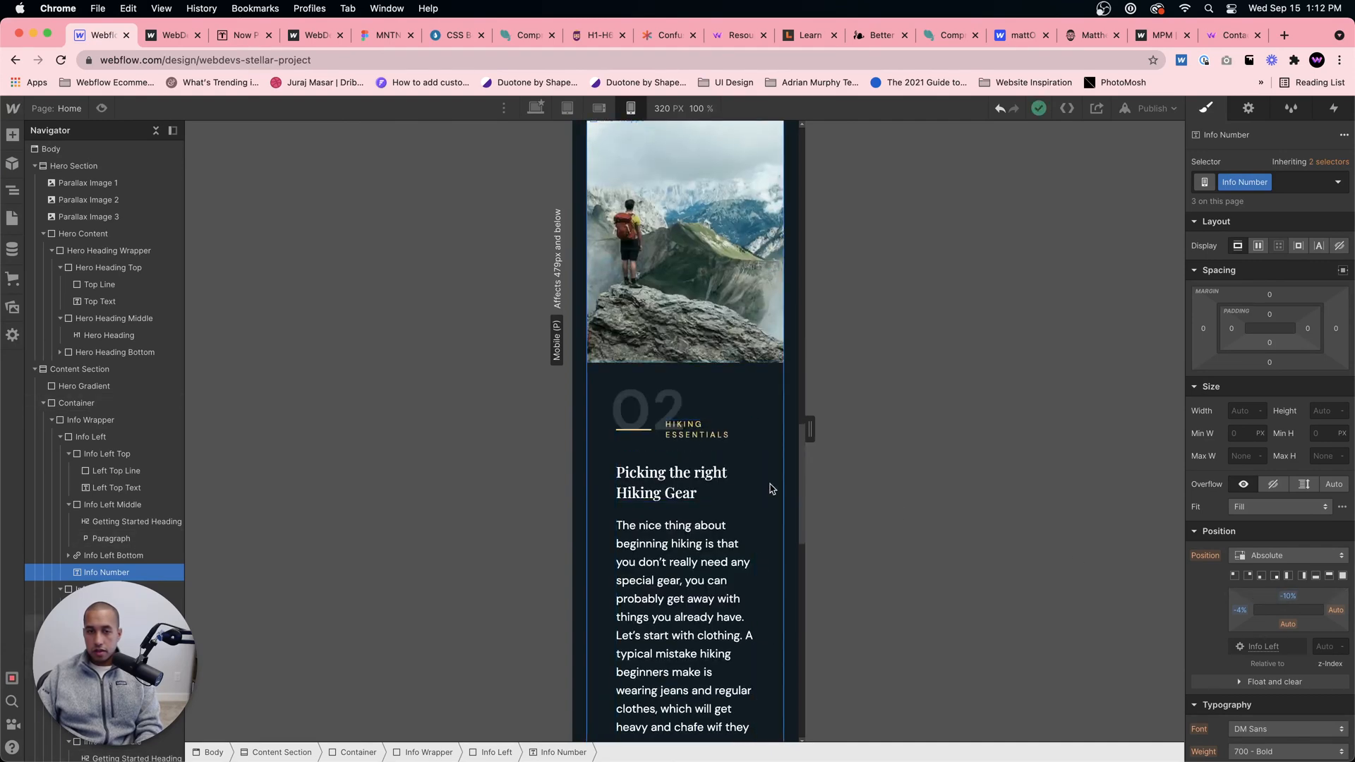
pyautogui.click(767, 485)
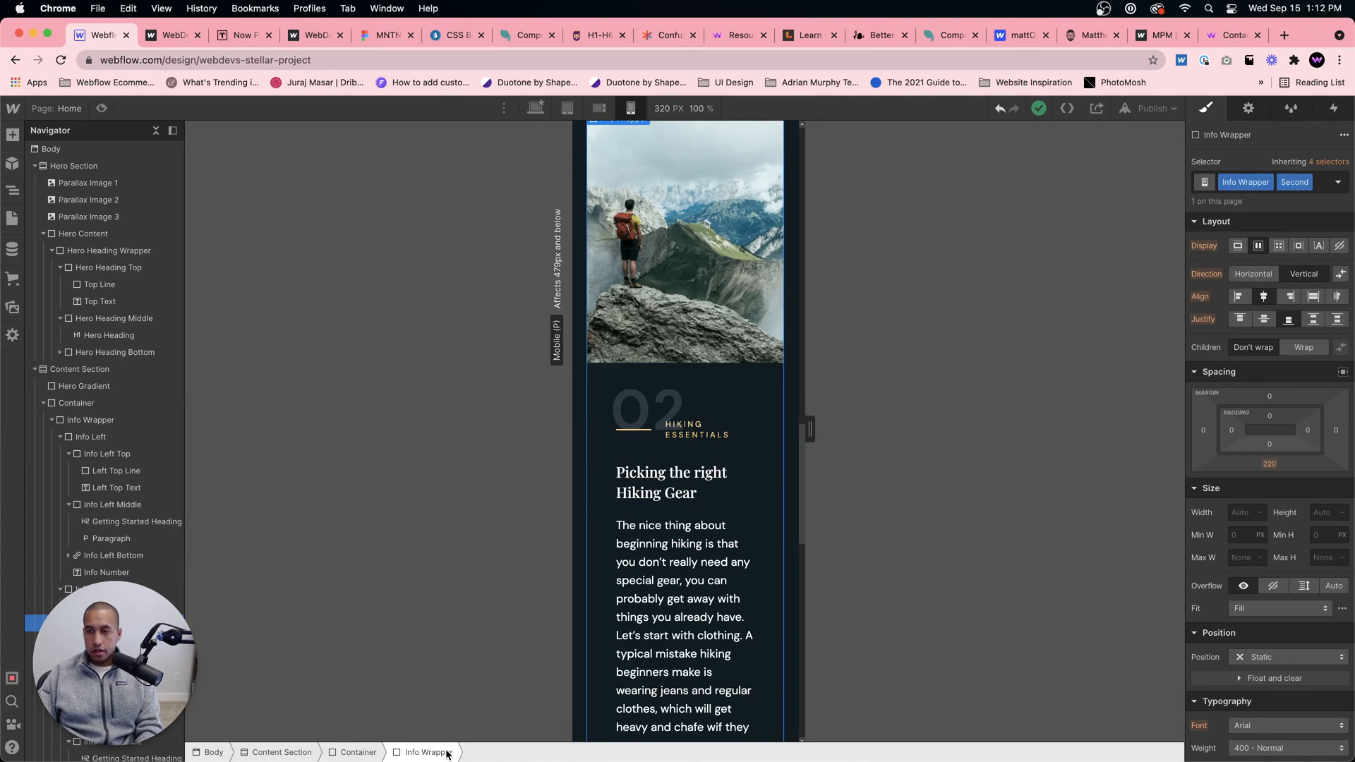
pyautogui.click(669, 580)
pyautogui.click(498, 751)
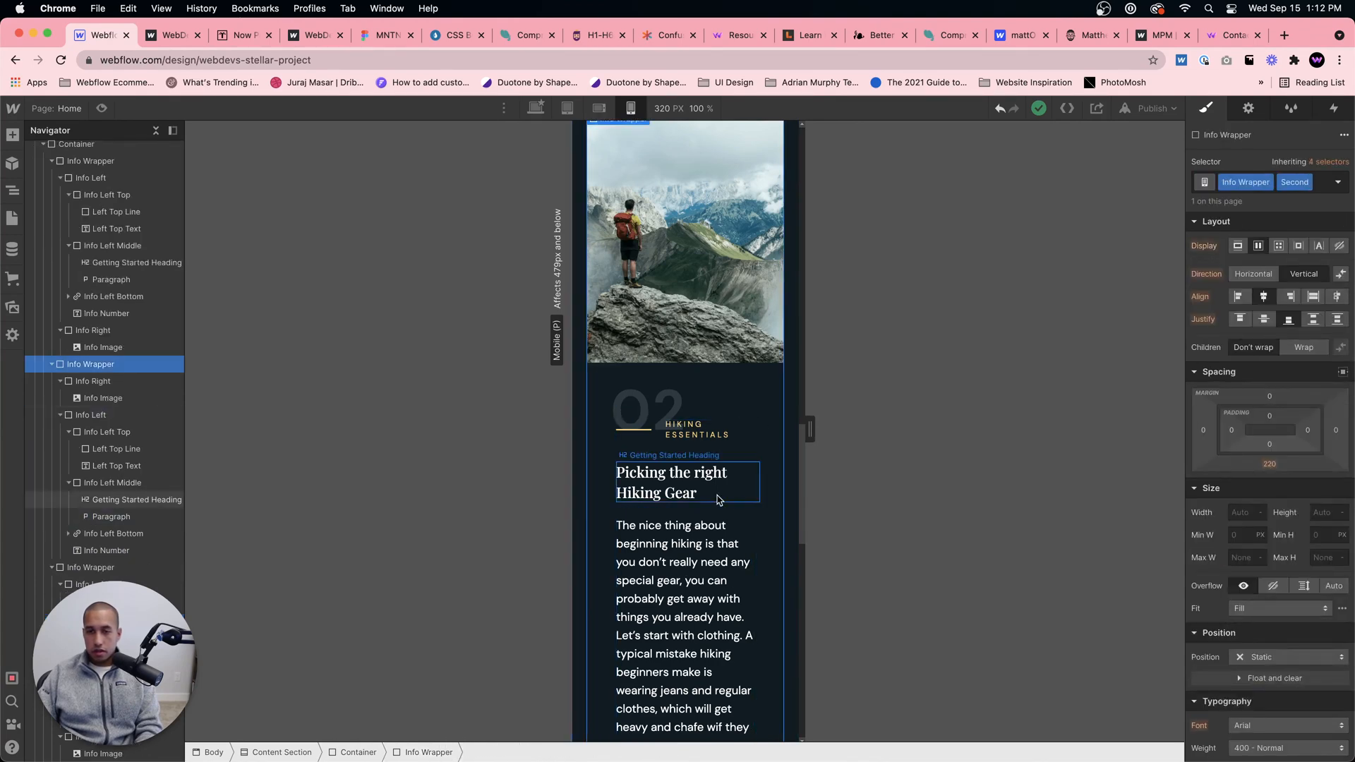
pyautogui.click(741, 469)
pyautogui.scroll(10, 743, 494)
pyautogui.scroll(-8, 743, 518)
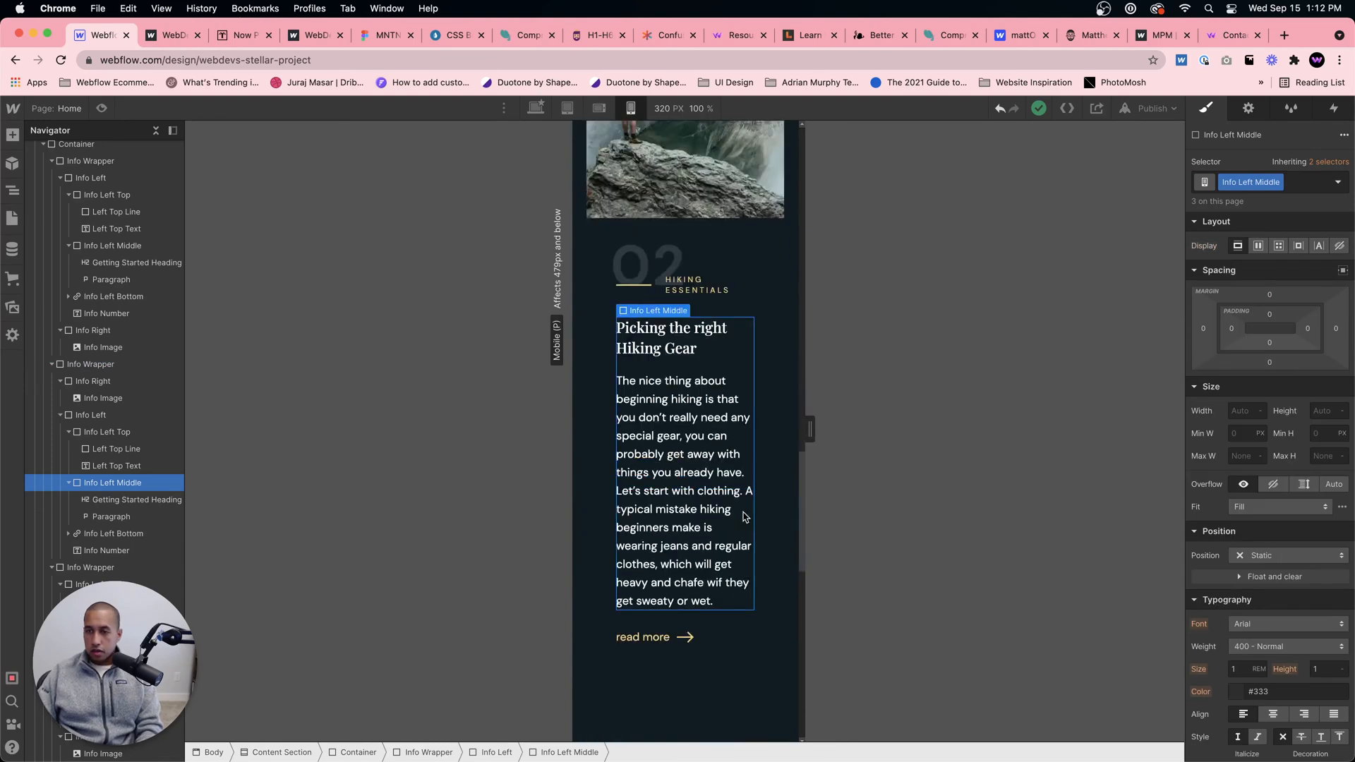
pyautogui.click(494, 752)
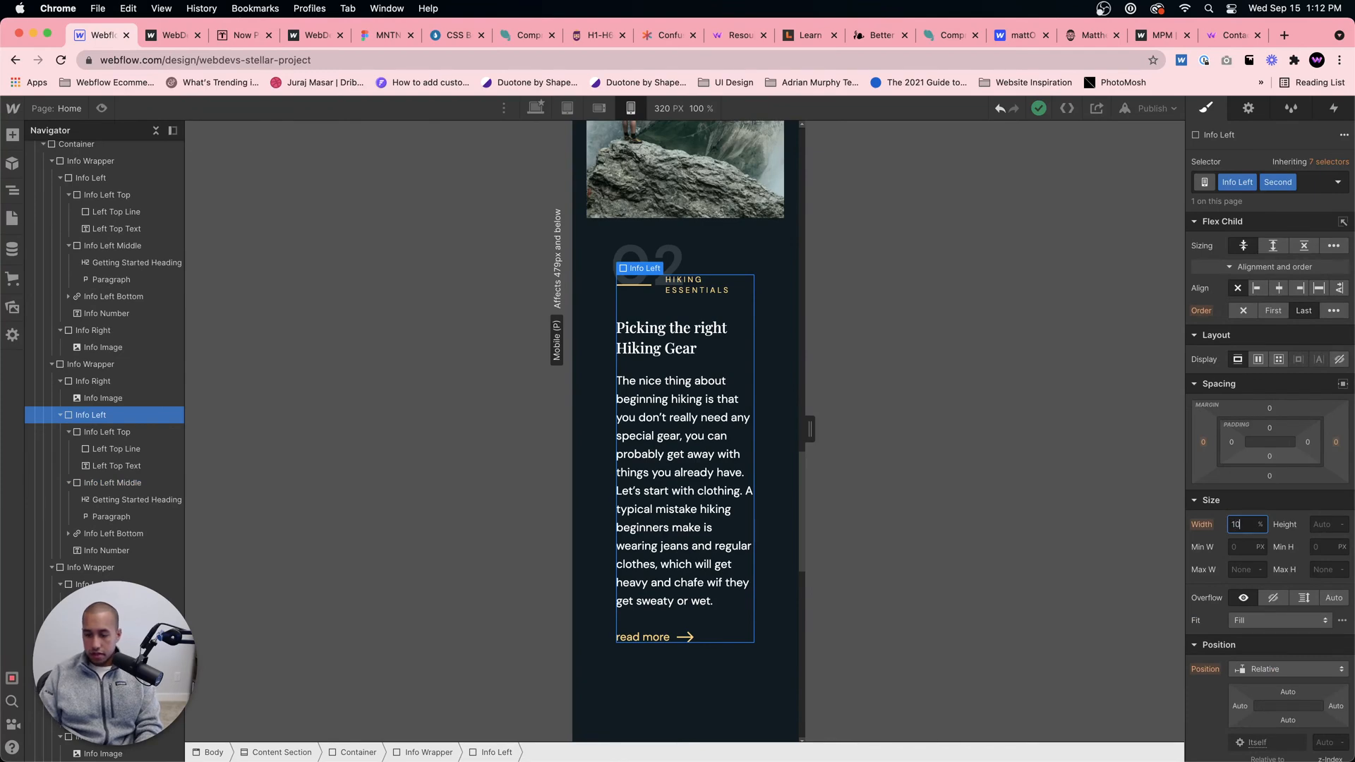
pyautogui.write('100')
# Step: Set the Info Wrapper's bottom margin to 120 px for mobile portrait
pyautogui.scroll(-8, 894, 574)
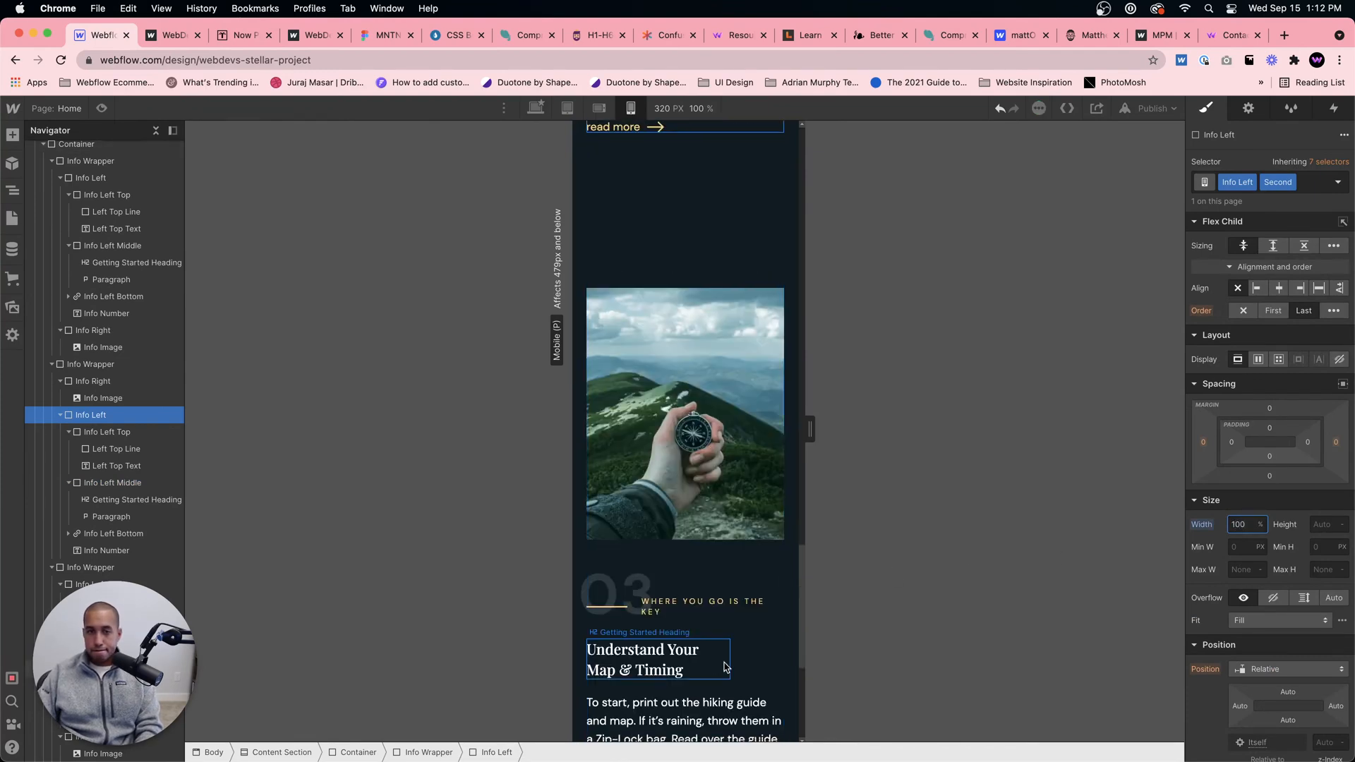
pyautogui.scroll(10, 727, 647)
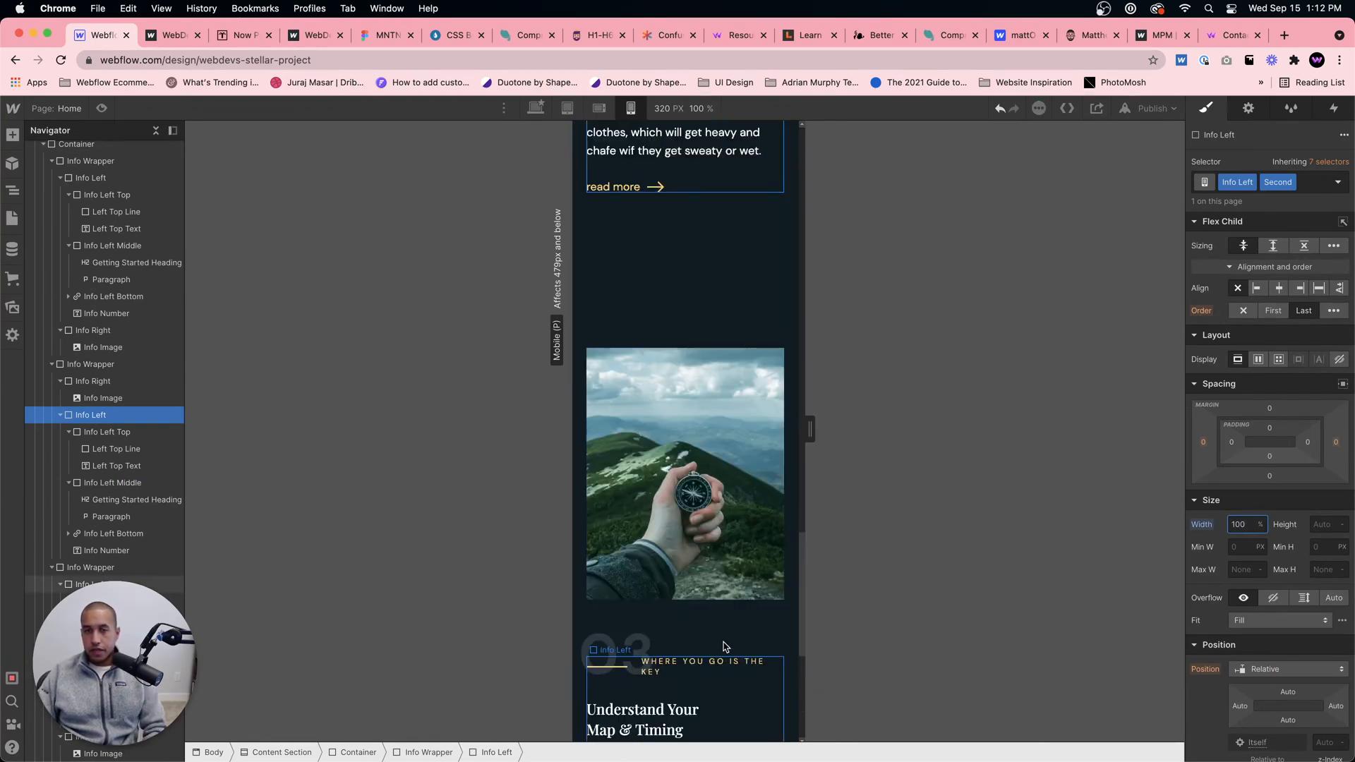
pyautogui.scroll(-5, 739, 570)
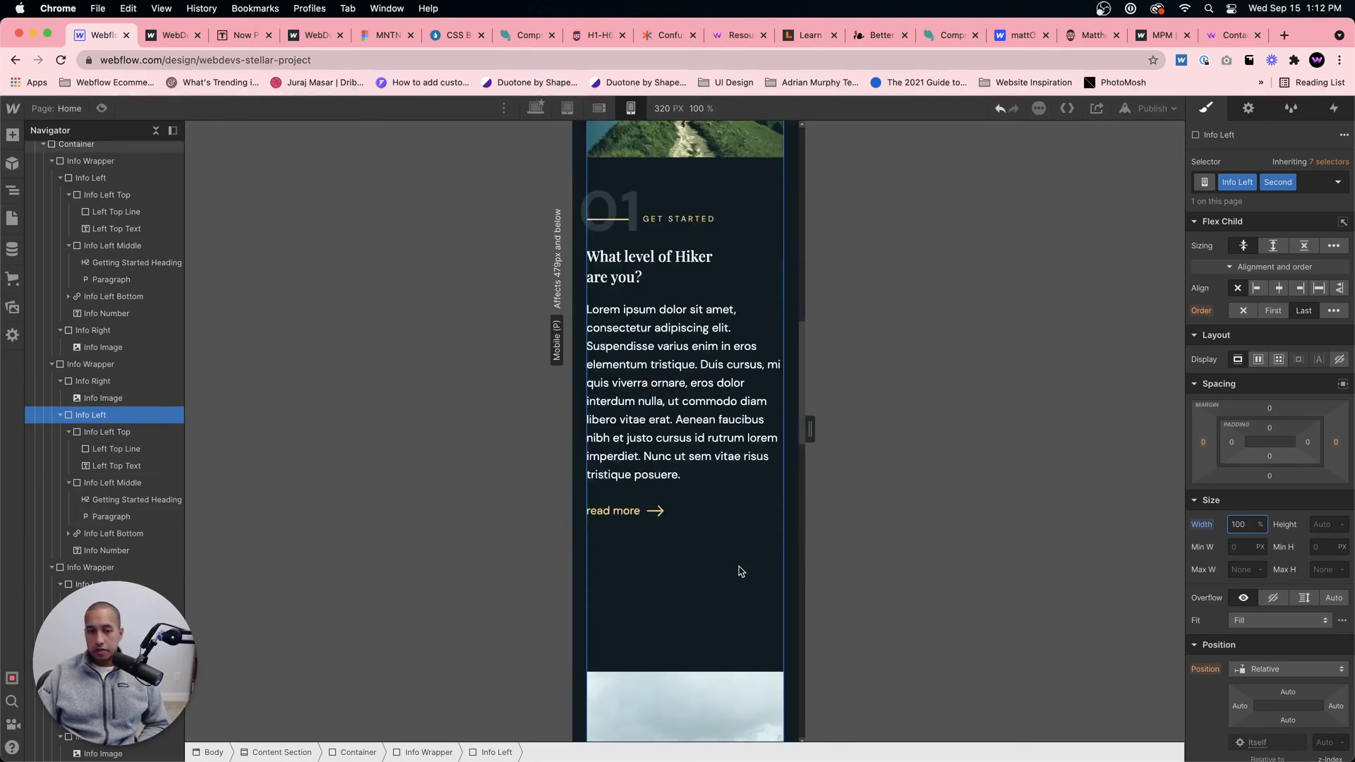
pyautogui.click(705, 508)
pyautogui.click(729, 160)
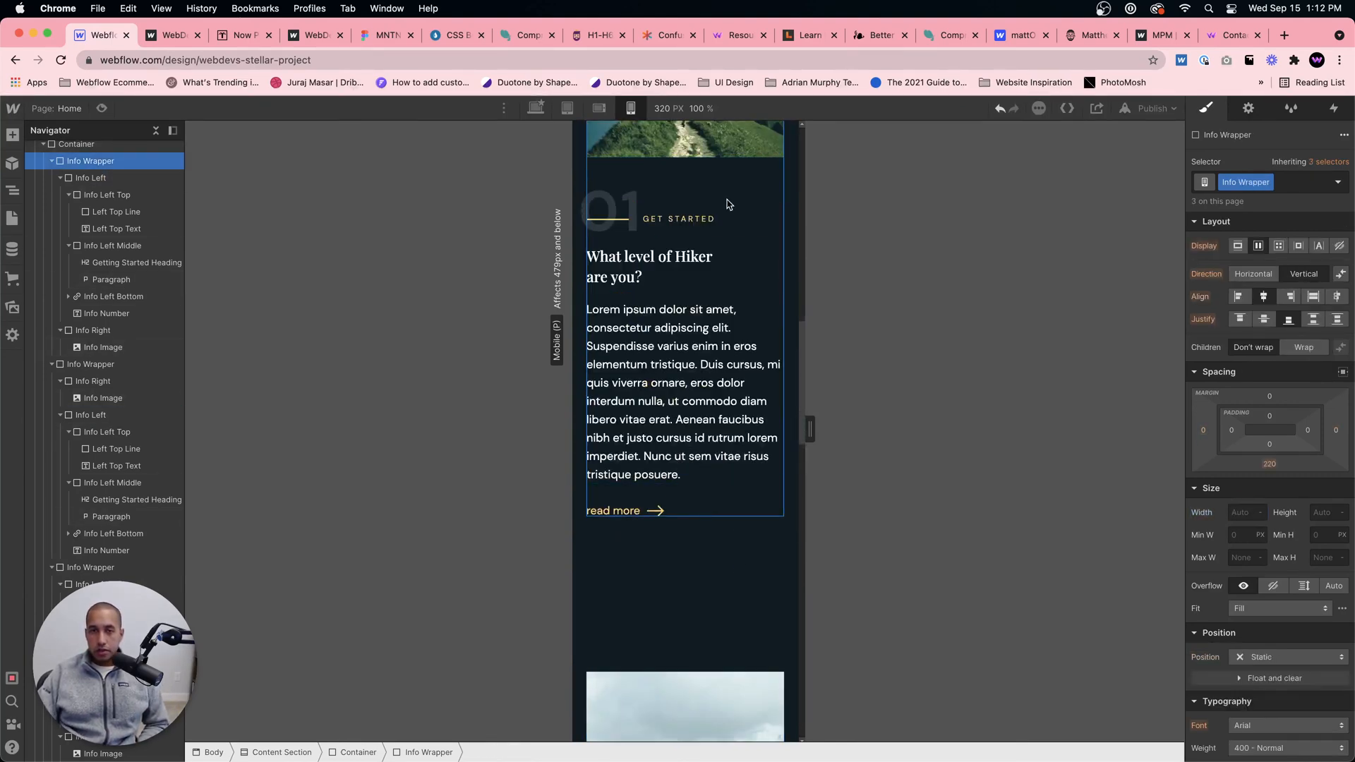
pyautogui.click(1269, 463)
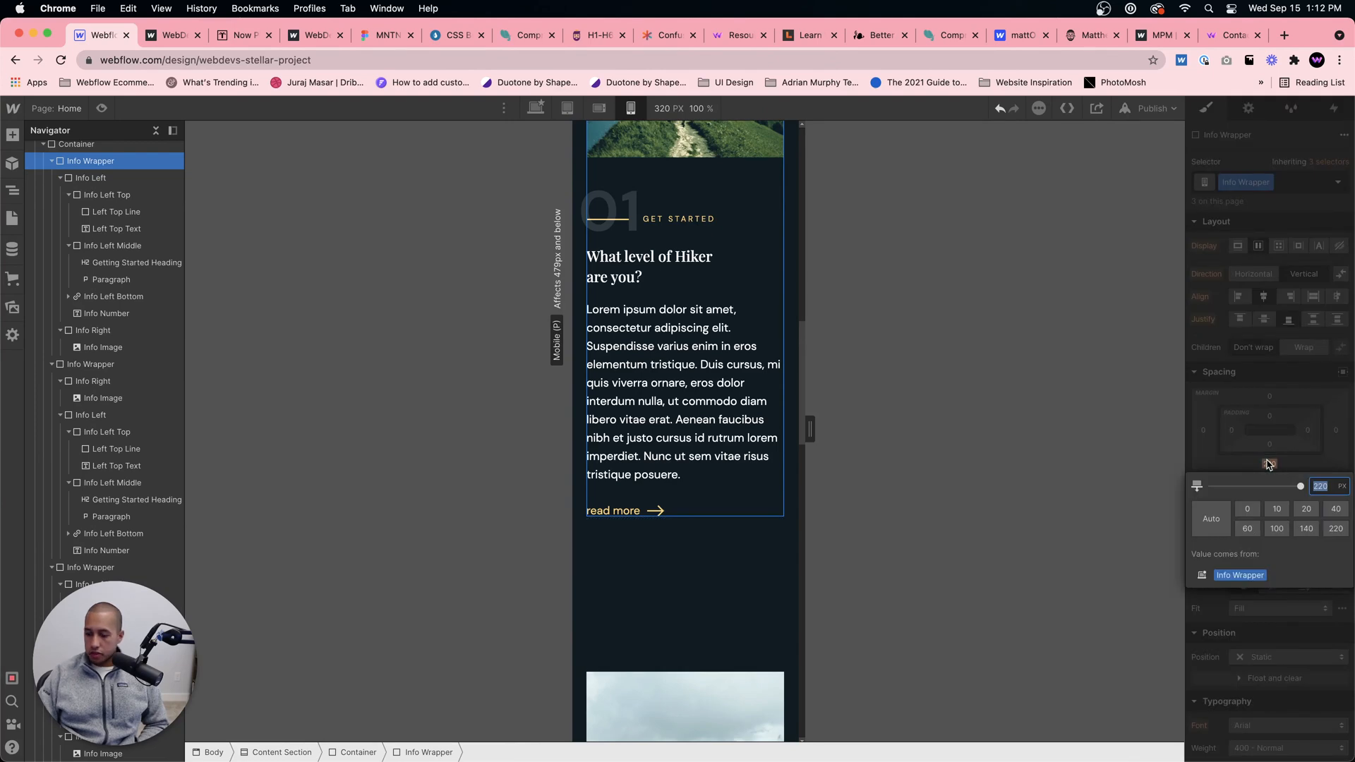
pyautogui.write('140')
pyautogui.press('Return')
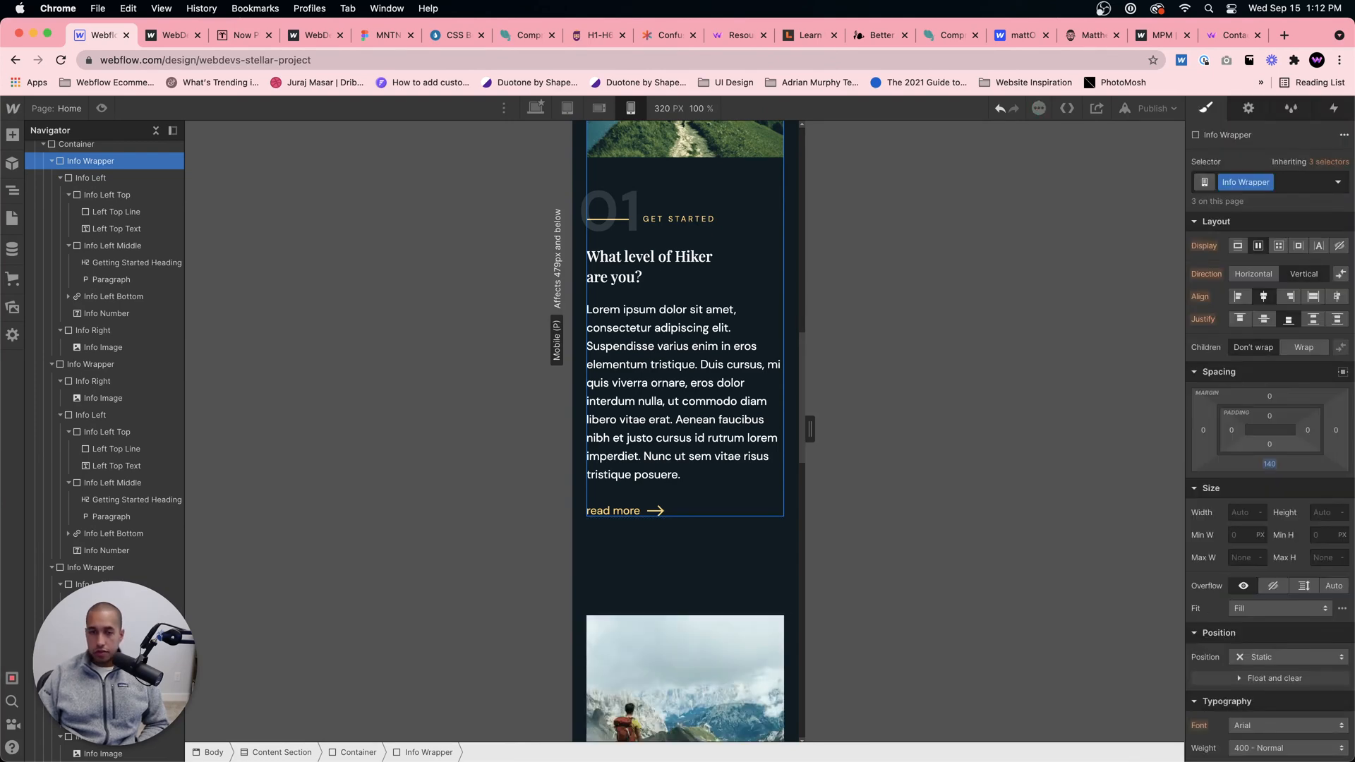
pyautogui.click(1269, 463)
pyautogui.write('120')
pyautogui.press('Return')
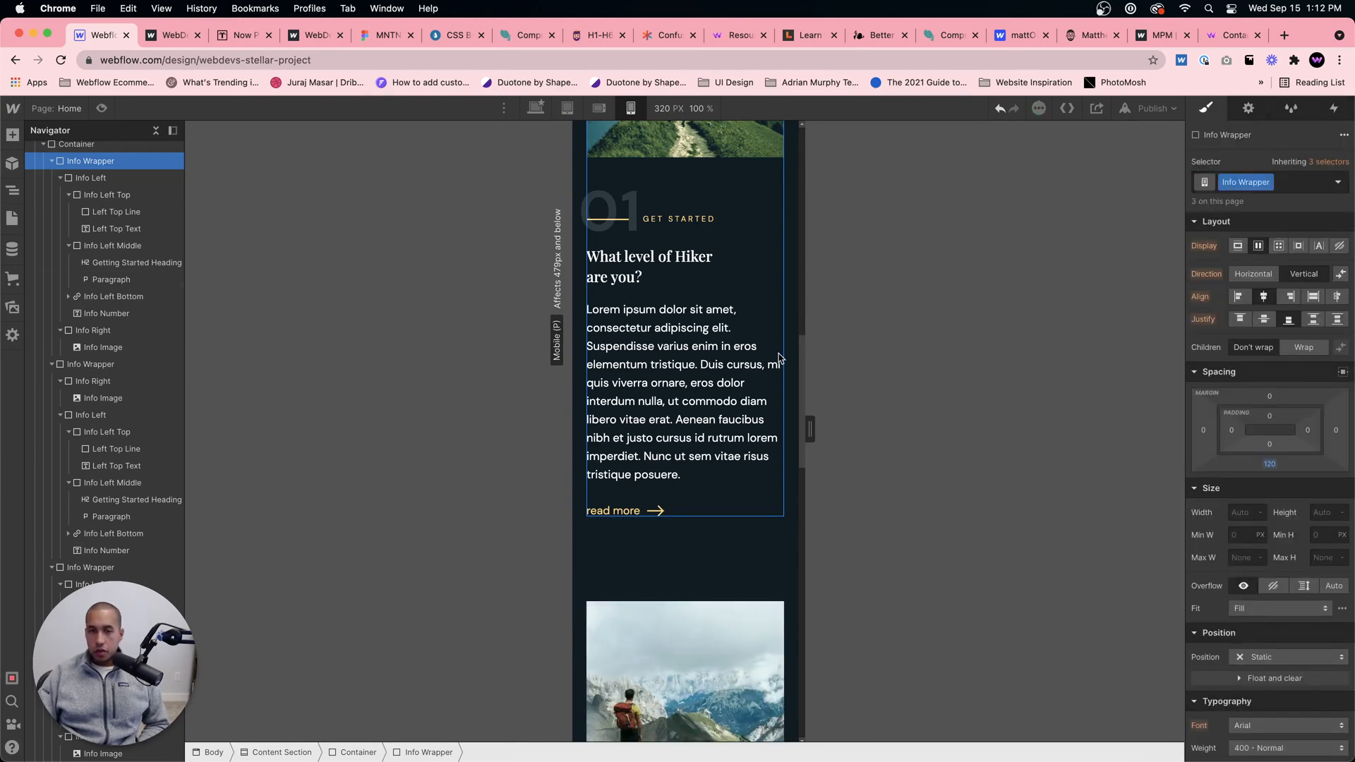
# Step: Set the Content Section's top padding to 100 px for mobile portrait and review the page from hero to section 03
pyautogui.scroll(15, 779, 357)
pyautogui.scroll(-4, 734, 397)
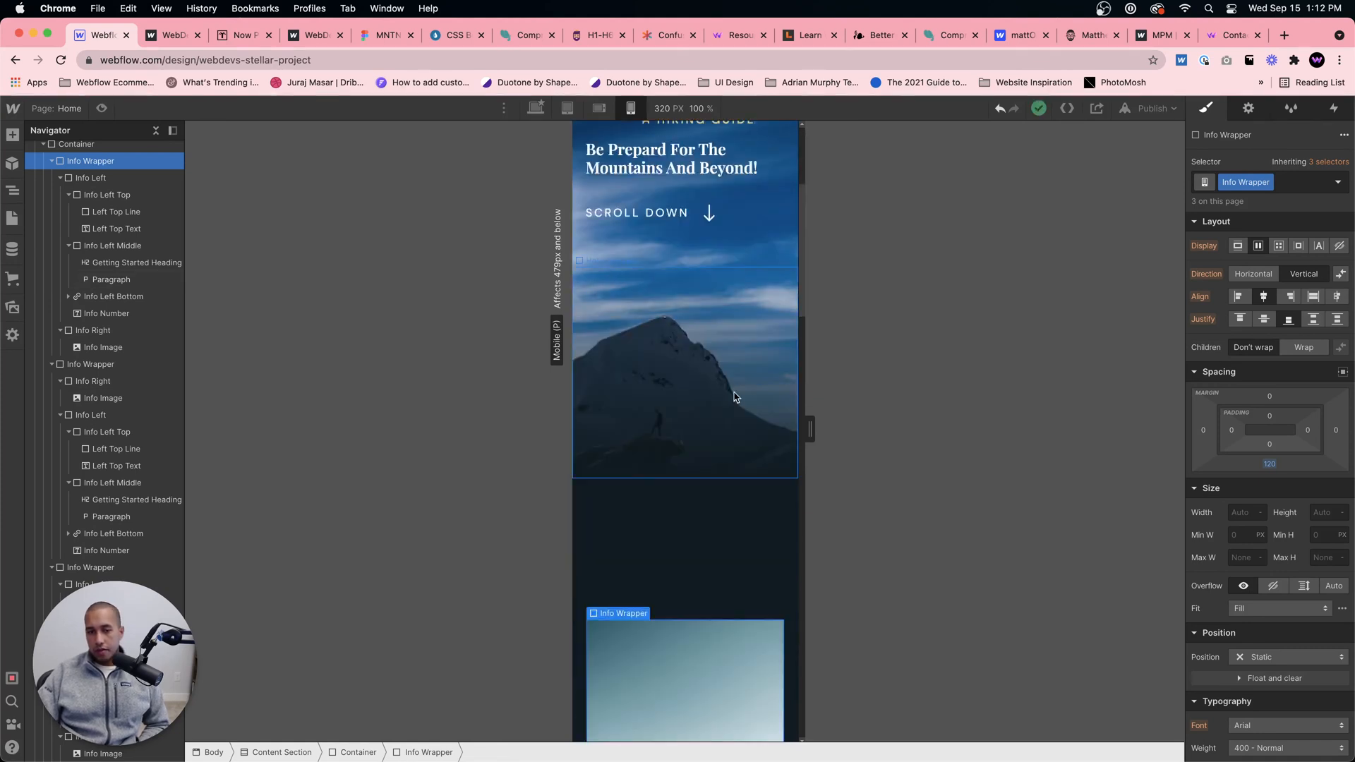
pyautogui.click(686, 506)
pyautogui.click(1270, 312)
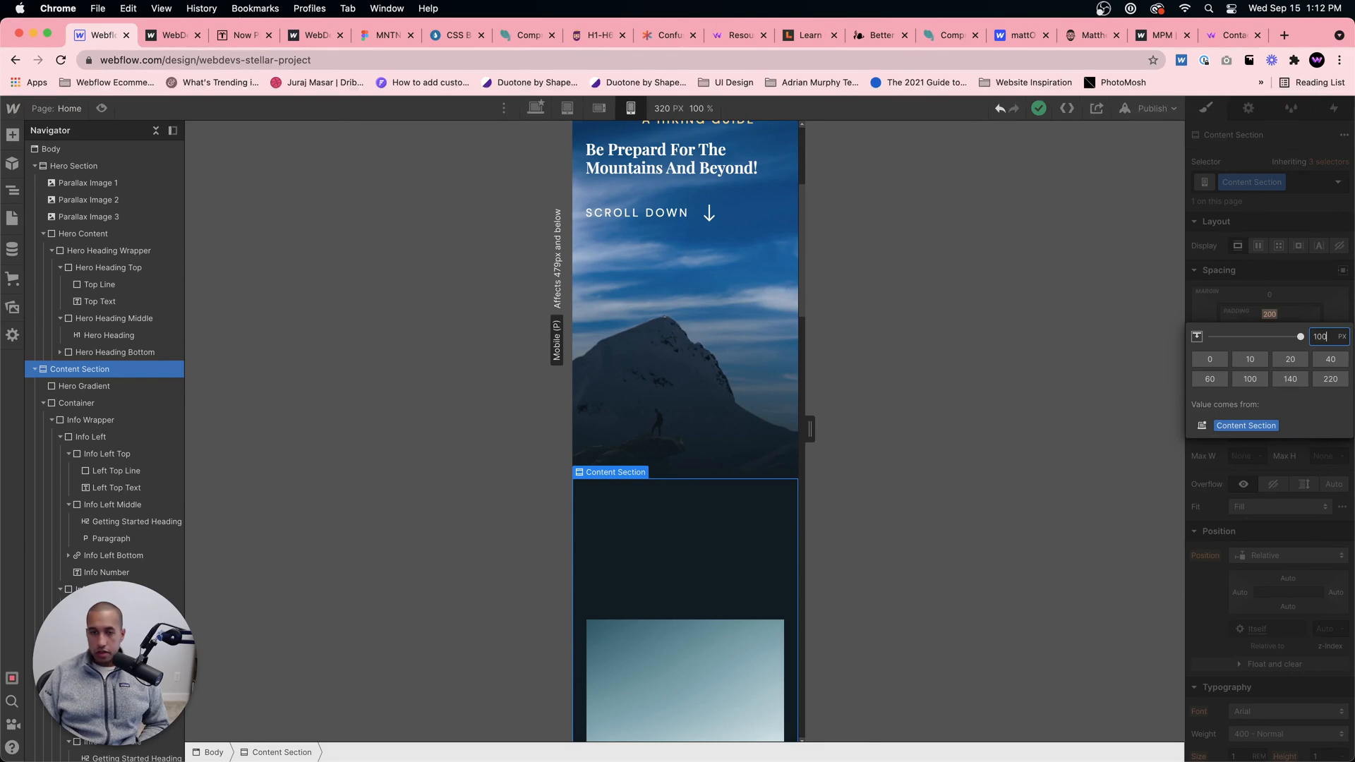
pyautogui.press('Return')
pyautogui.click(722, 364)
pyautogui.scroll(4, 717, 394)
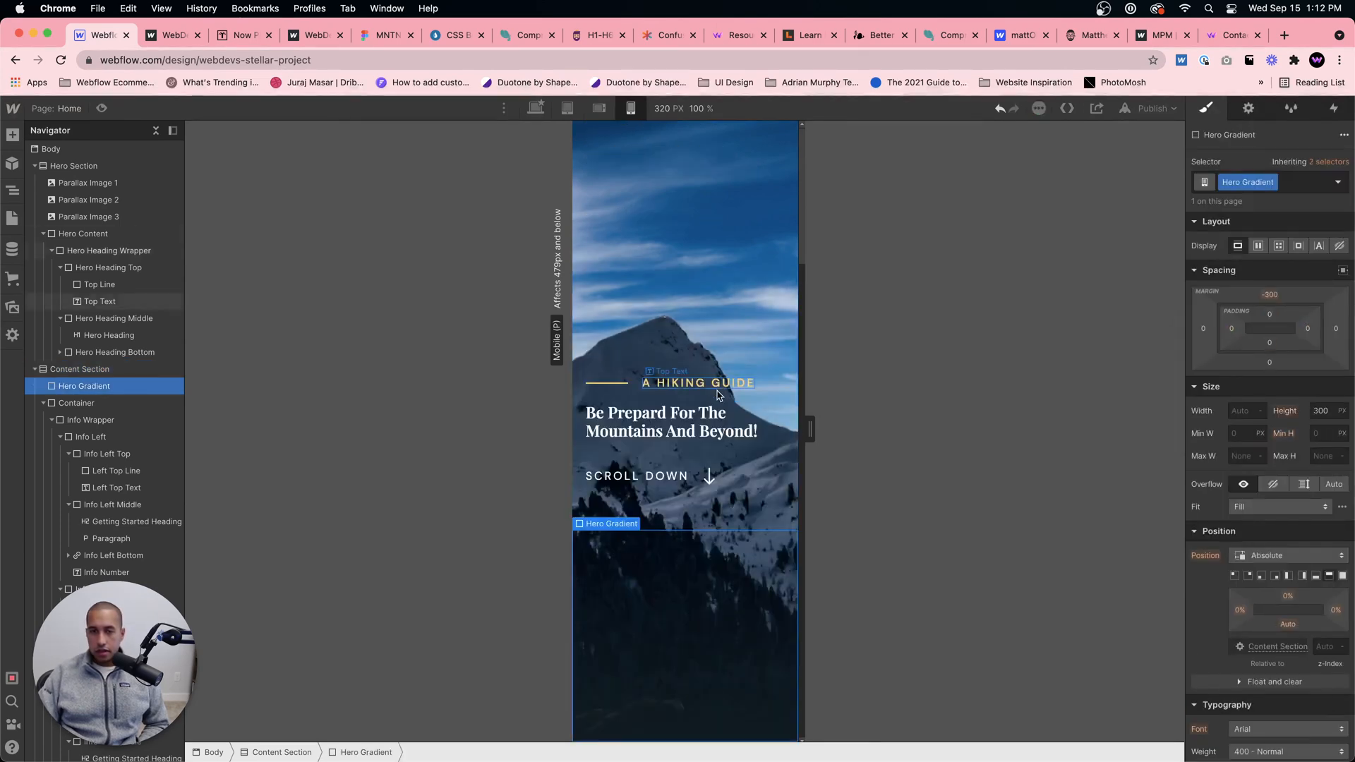
pyautogui.scroll(-20, 717, 396)
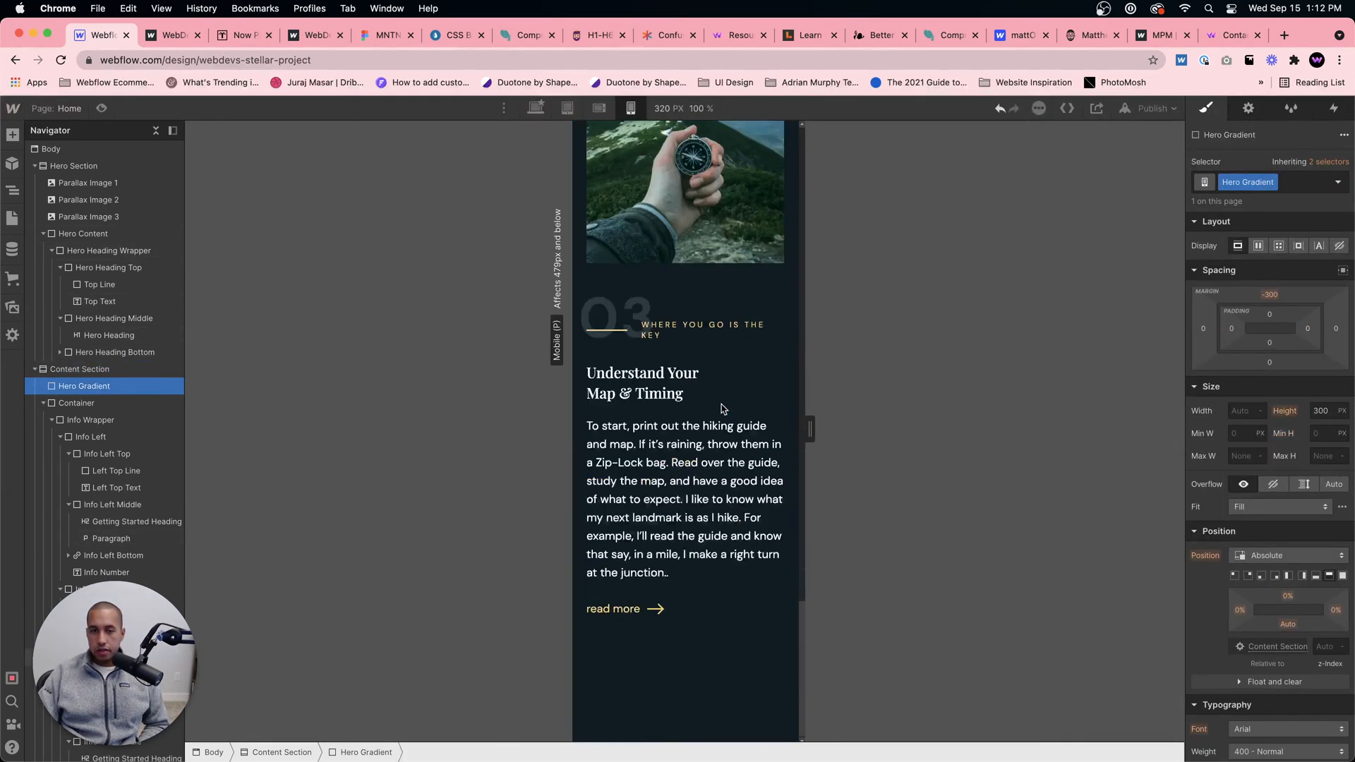
pyautogui.scroll(20, 720, 398)
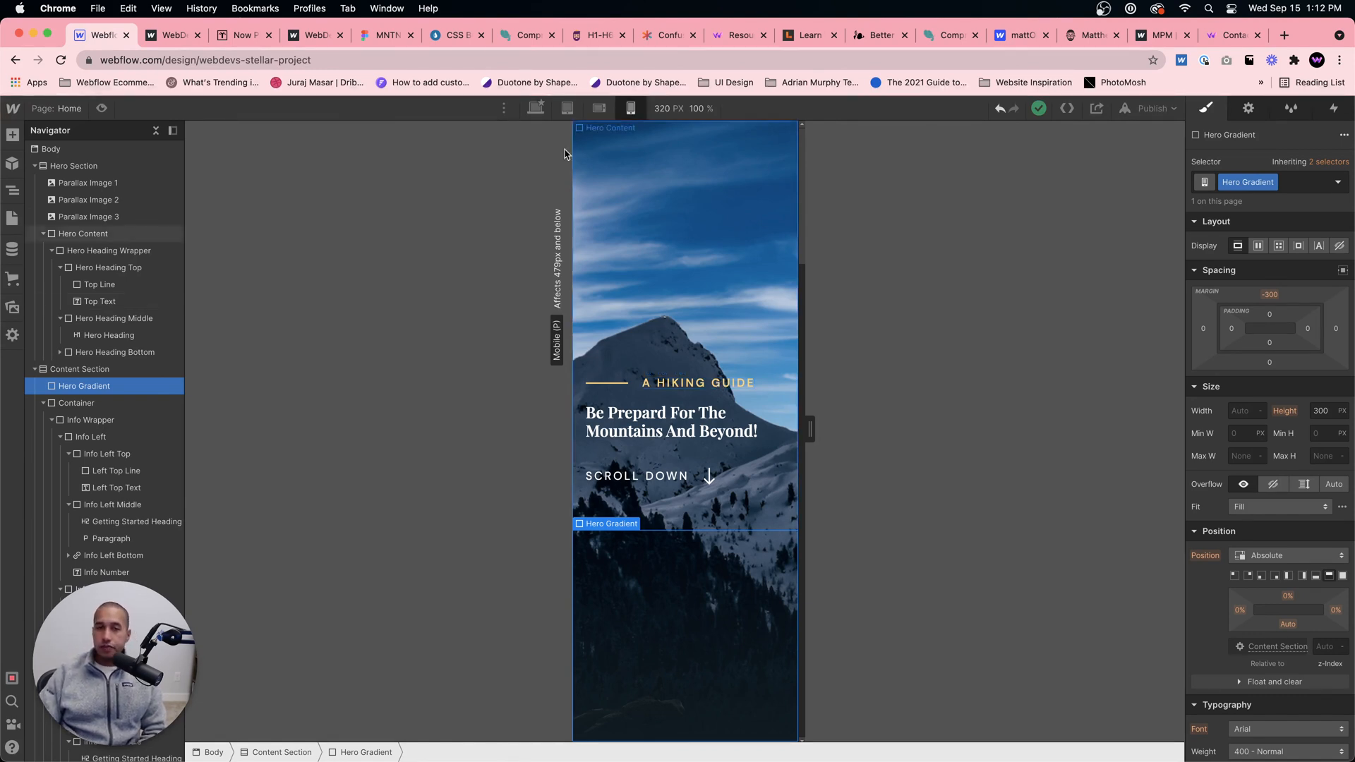
# Step: Set the hero's Scroll Down Text to a 0.8 em font size for mobile landscape
pyautogui.click(567, 108)
pyautogui.click(598, 109)
pyautogui.click(567, 108)
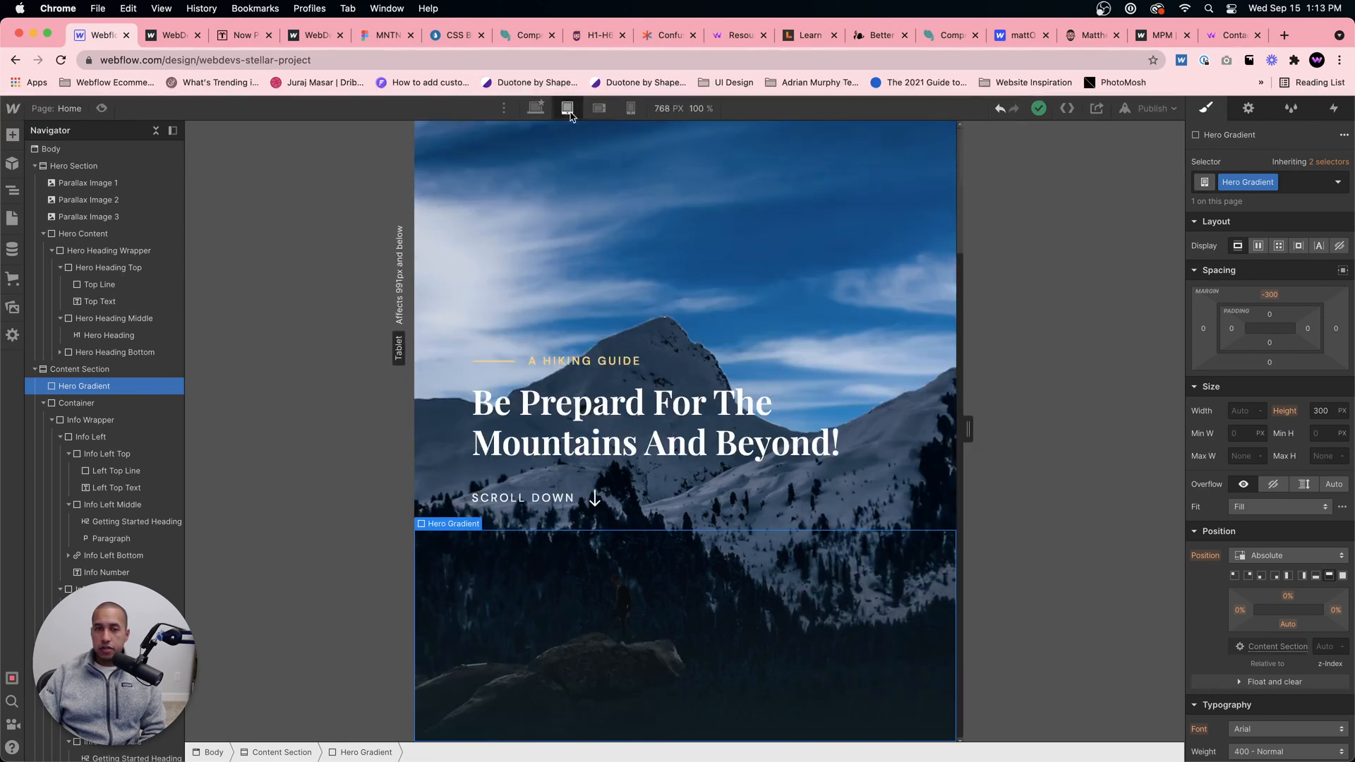
pyautogui.click(598, 108)
pyautogui.click(593, 484)
pyautogui.scroll(-5, 1199, 537)
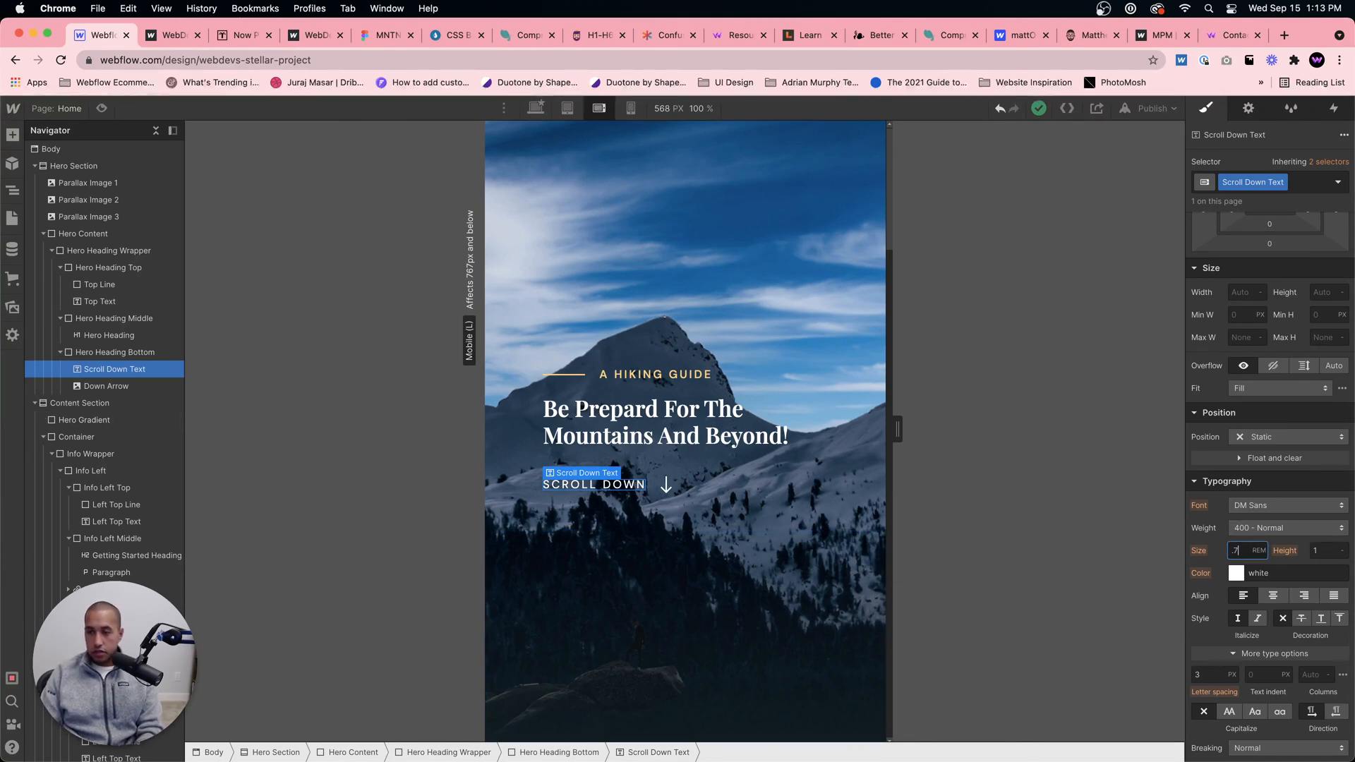
pyautogui.press('Return')
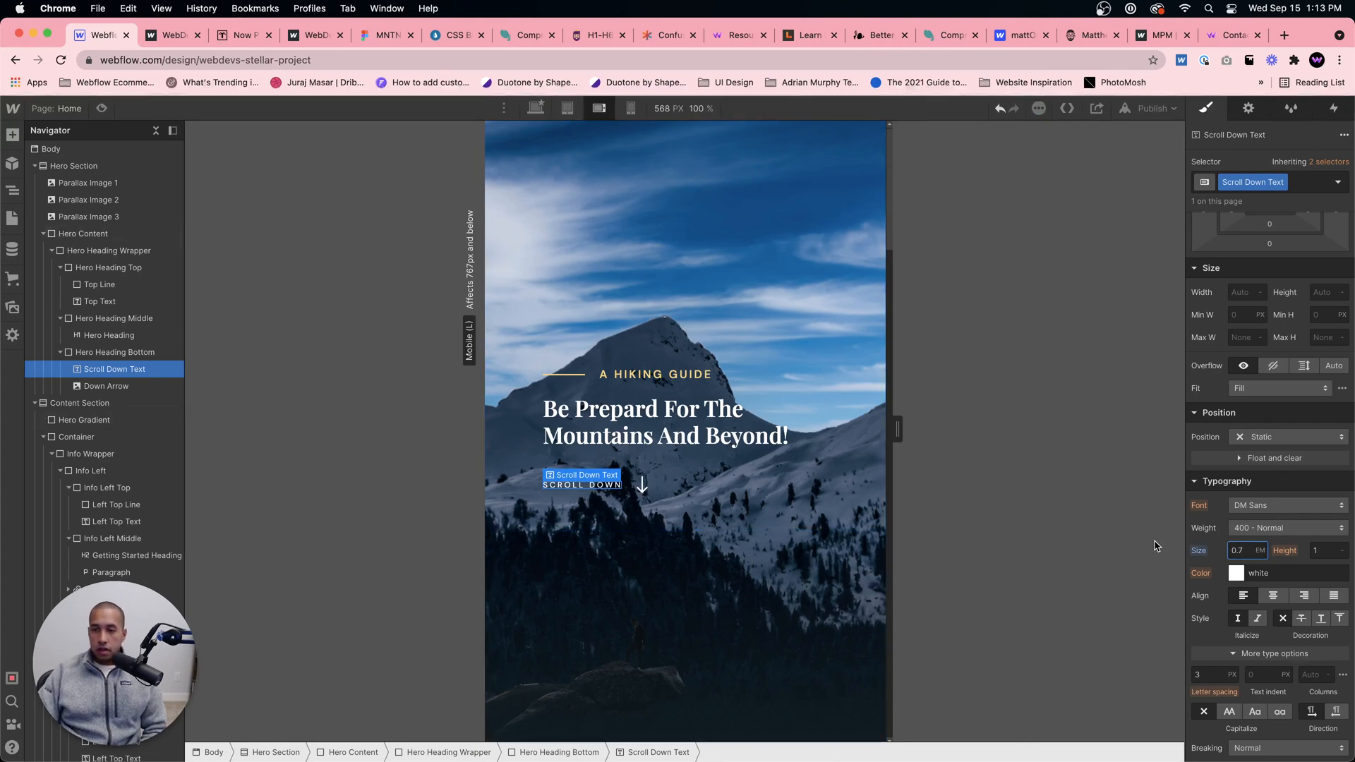
pyautogui.press('Up')
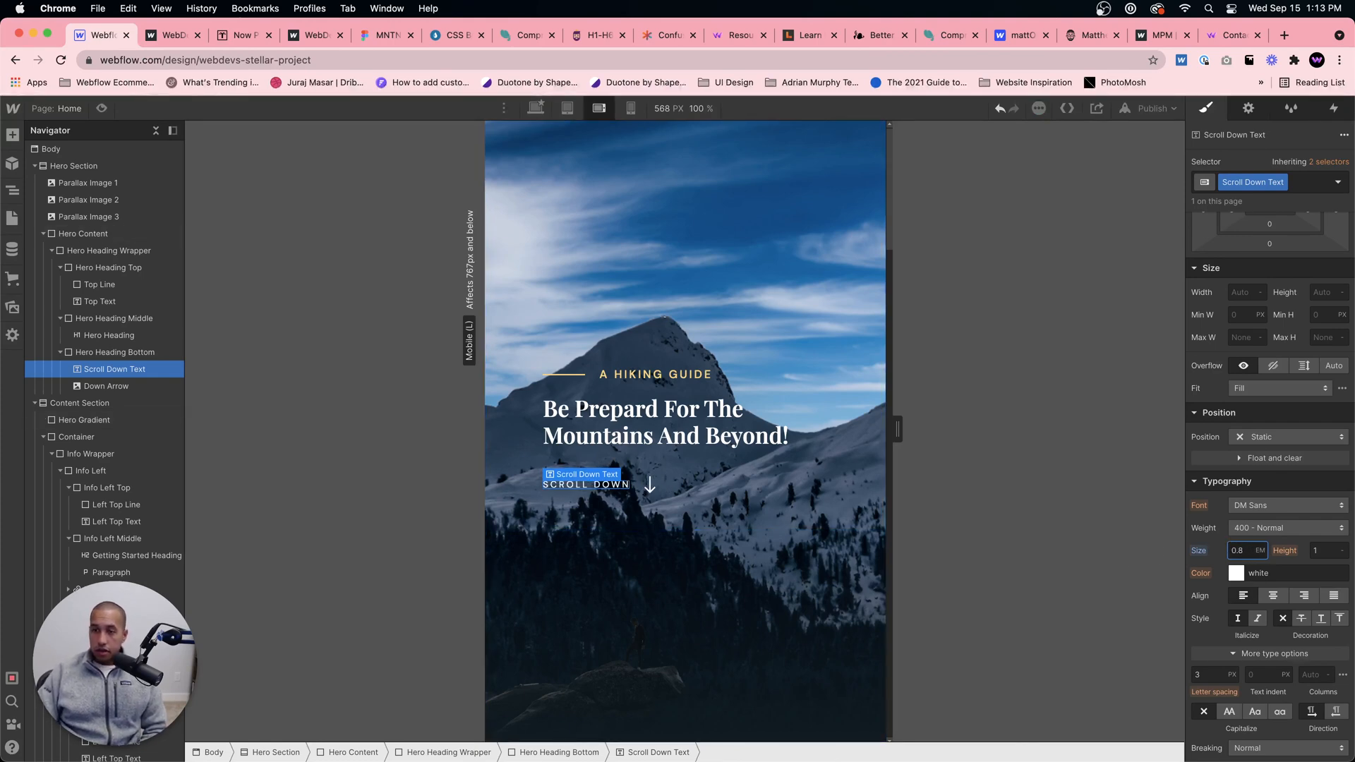
pyautogui.click(1046, 601)
# Step: Return to the desktop breakpoint and publish the site to the selected webflow.io domain
pyautogui.click(535, 107)
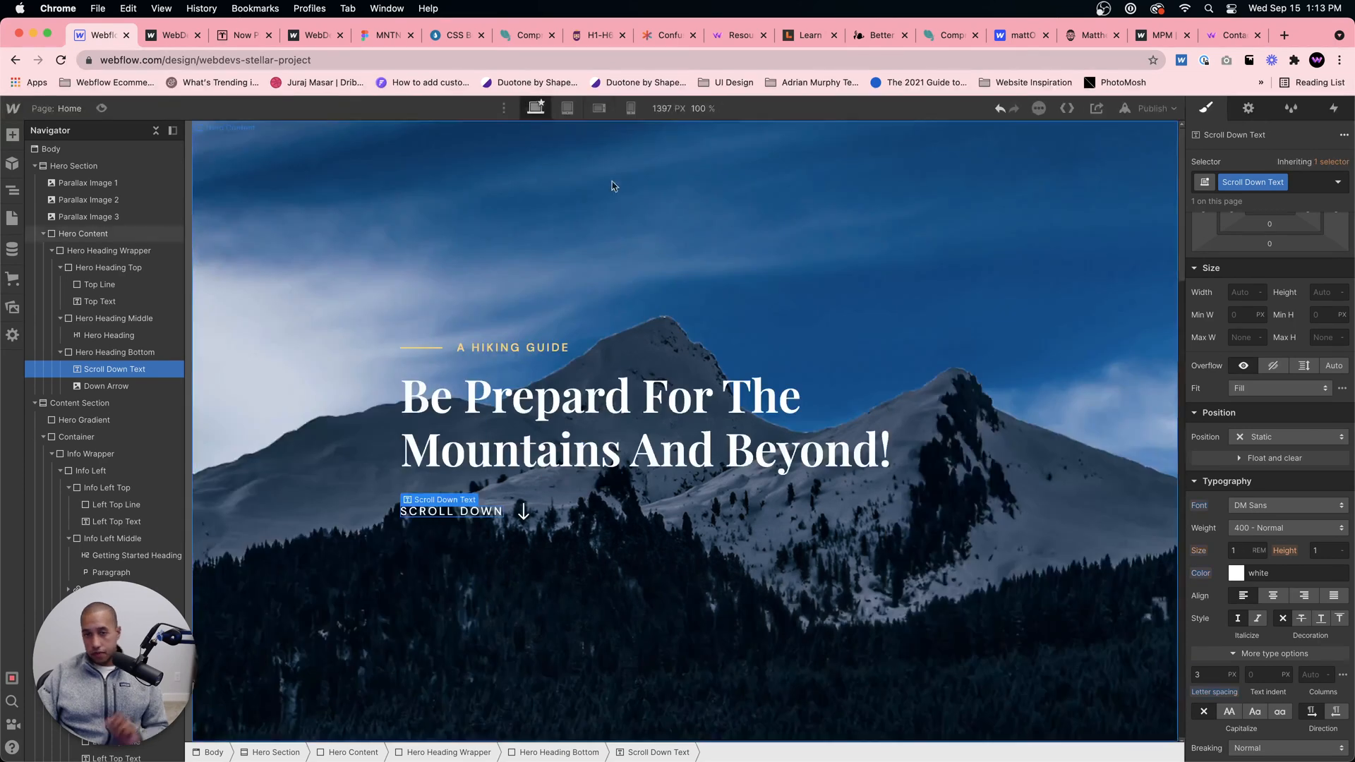
pyautogui.click(1156, 108)
pyautogui.click(1075, 315)
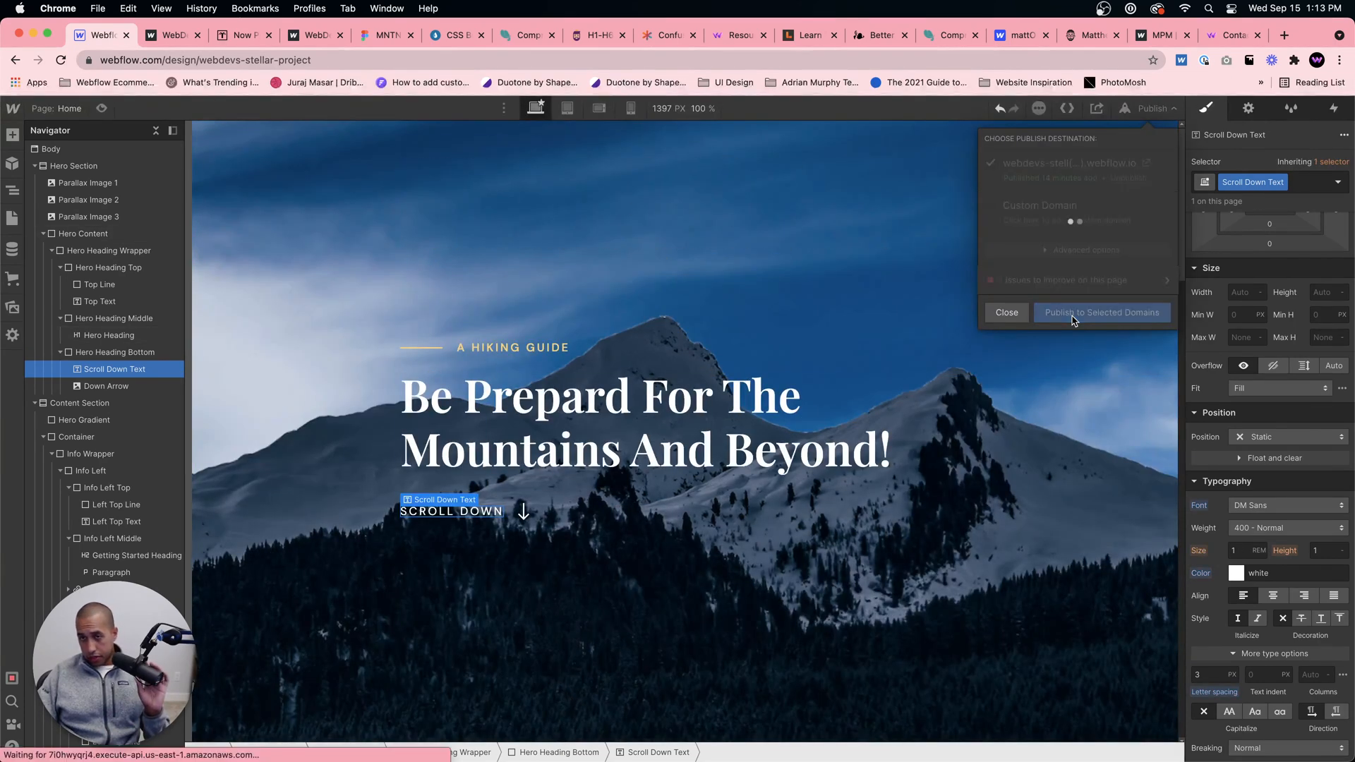
# Step: Open the published webflow.io site and review the parallax hero and the content sections through section 03 at desktop width
pyautogui.click(1151, 167)
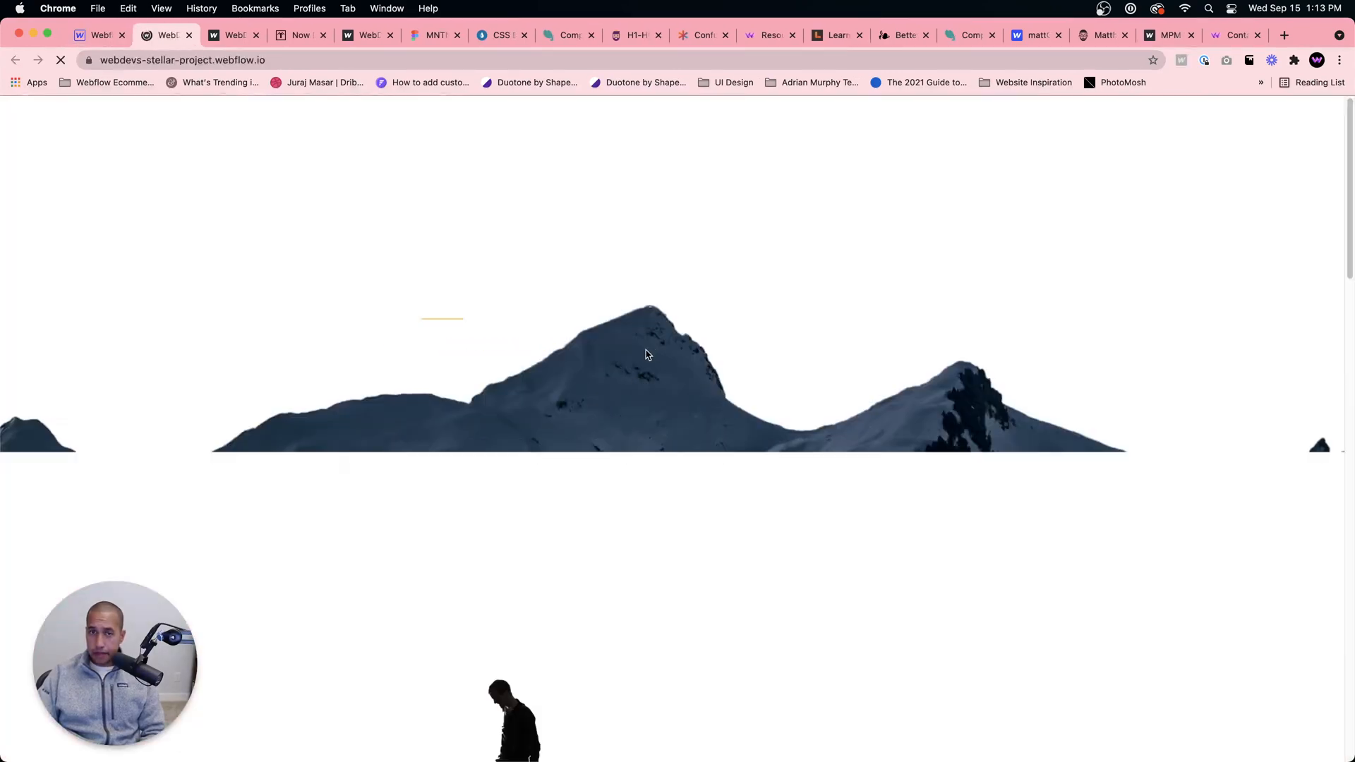
pyautogui.scroll(-10, 655, 348)
pyautogui.scroll(10, 655, 349)
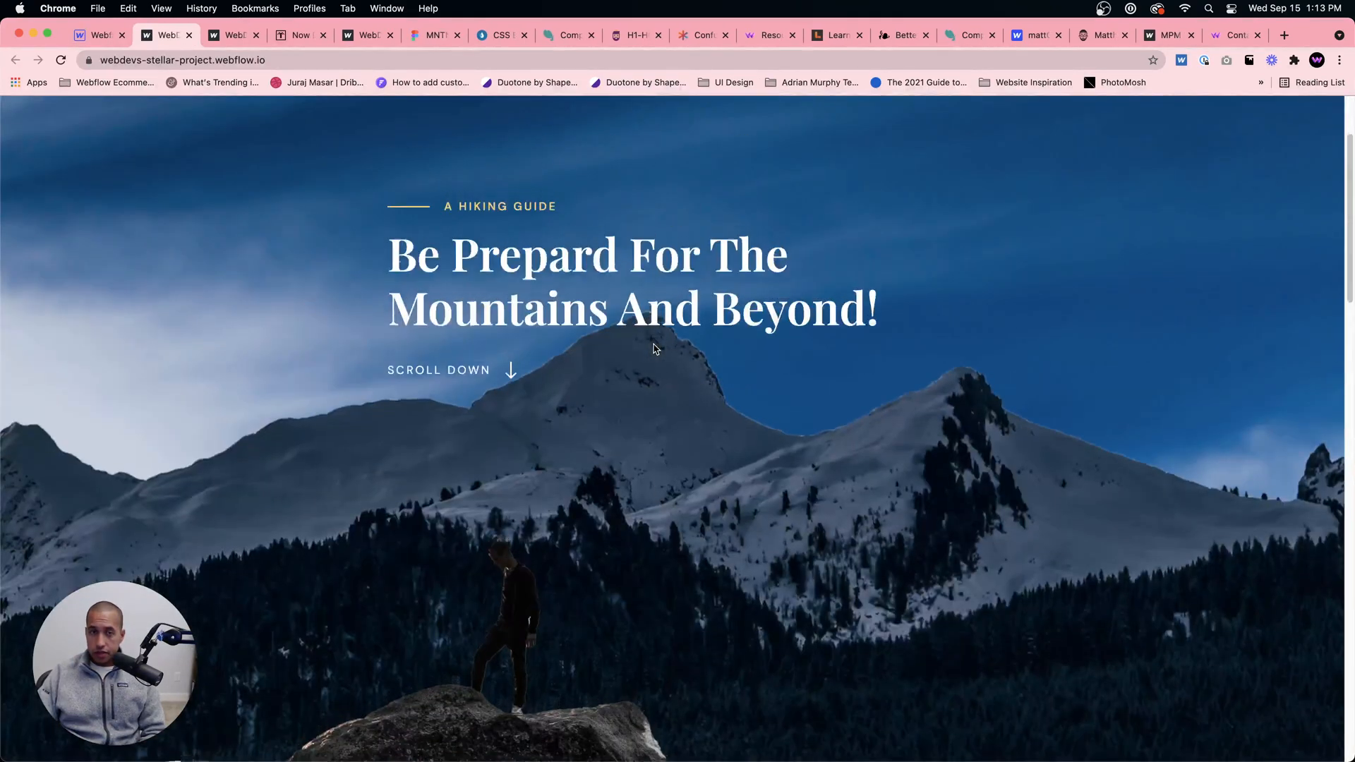
pyautogui.scroll(-12, 647, 339)
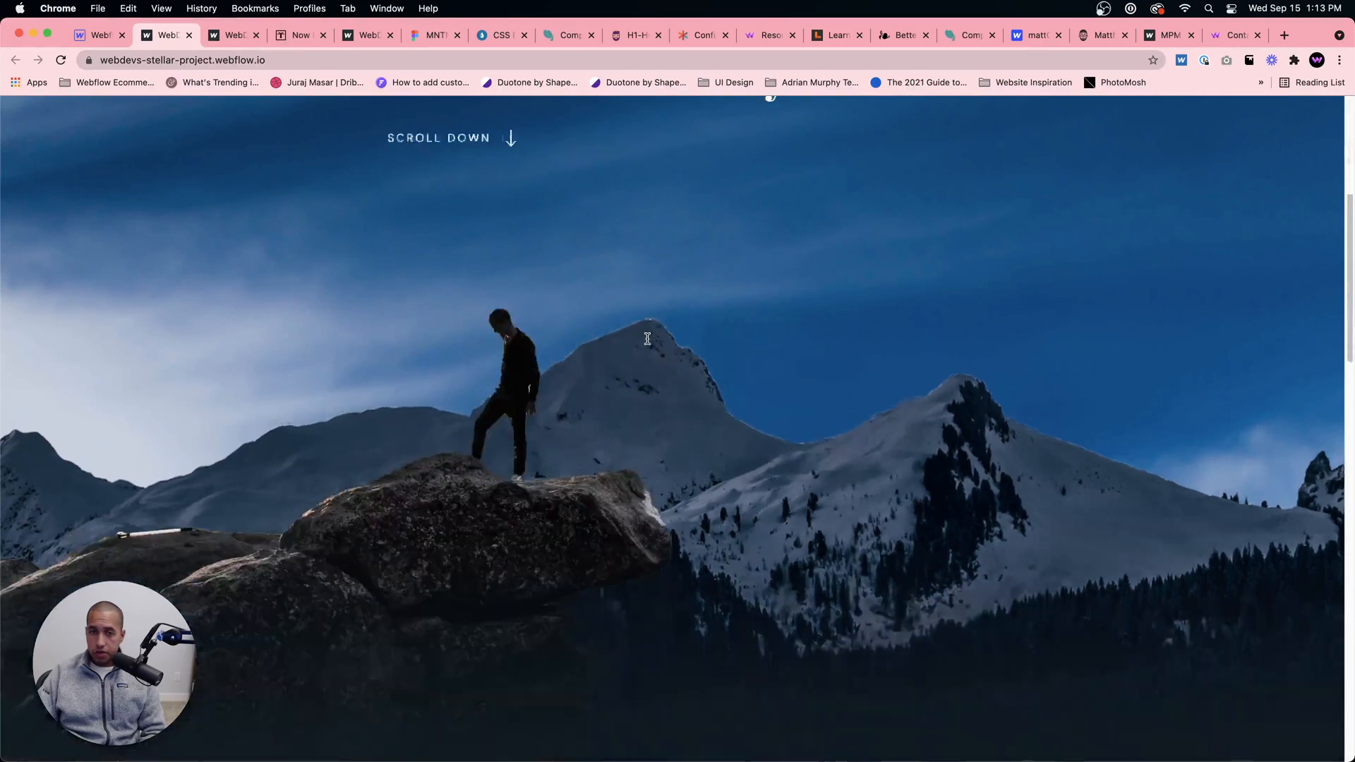
pyautogui.scroll(-8, 647, 339)
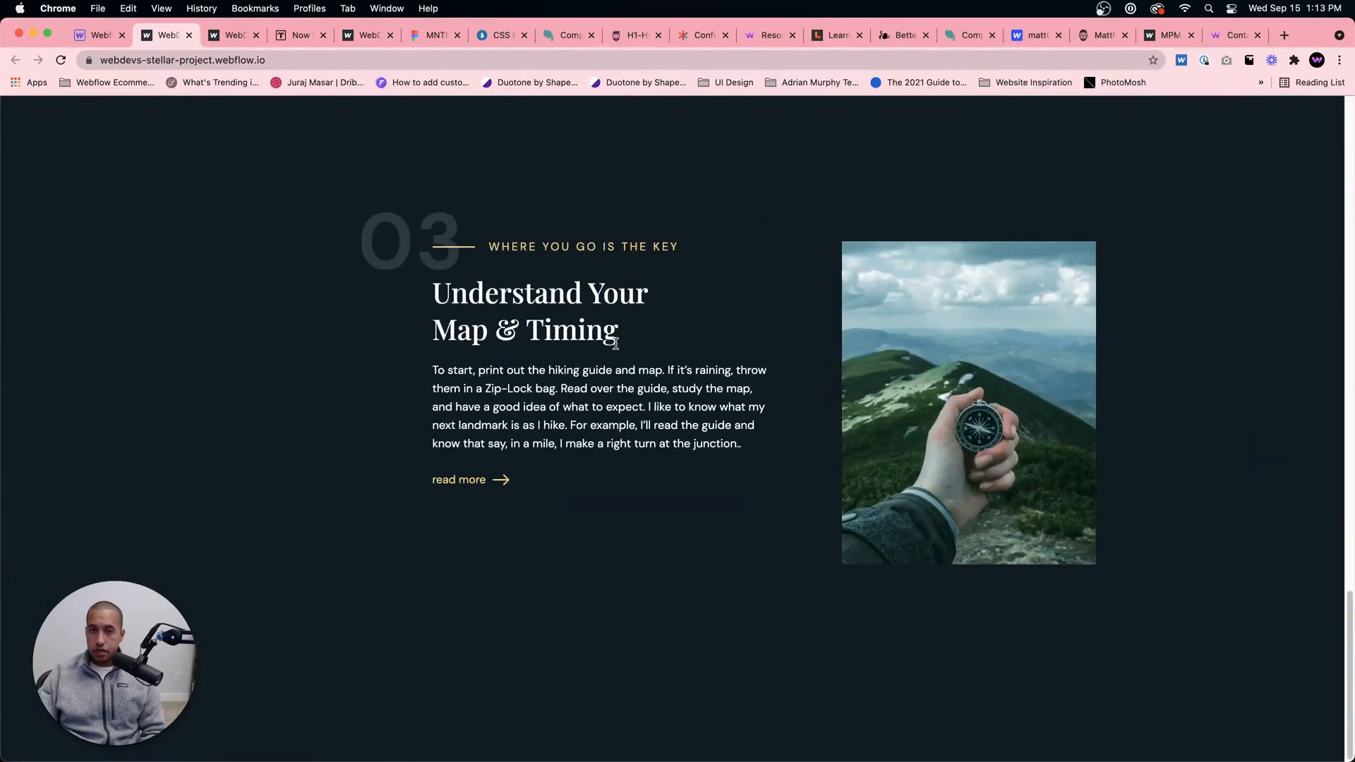
pyautogui.scroll(10, 616, 343)
pyautogui.scroll(-1, 617, 342)
pyautogui.scroll(-10, 616, 334)
# Step: Inspect the live page in the browser's developer tools, shrink the tools pane and set the responsive preview to 768 px wide
pyautogui.rightClick(733, 292)
pyautogui.click(767, 469)
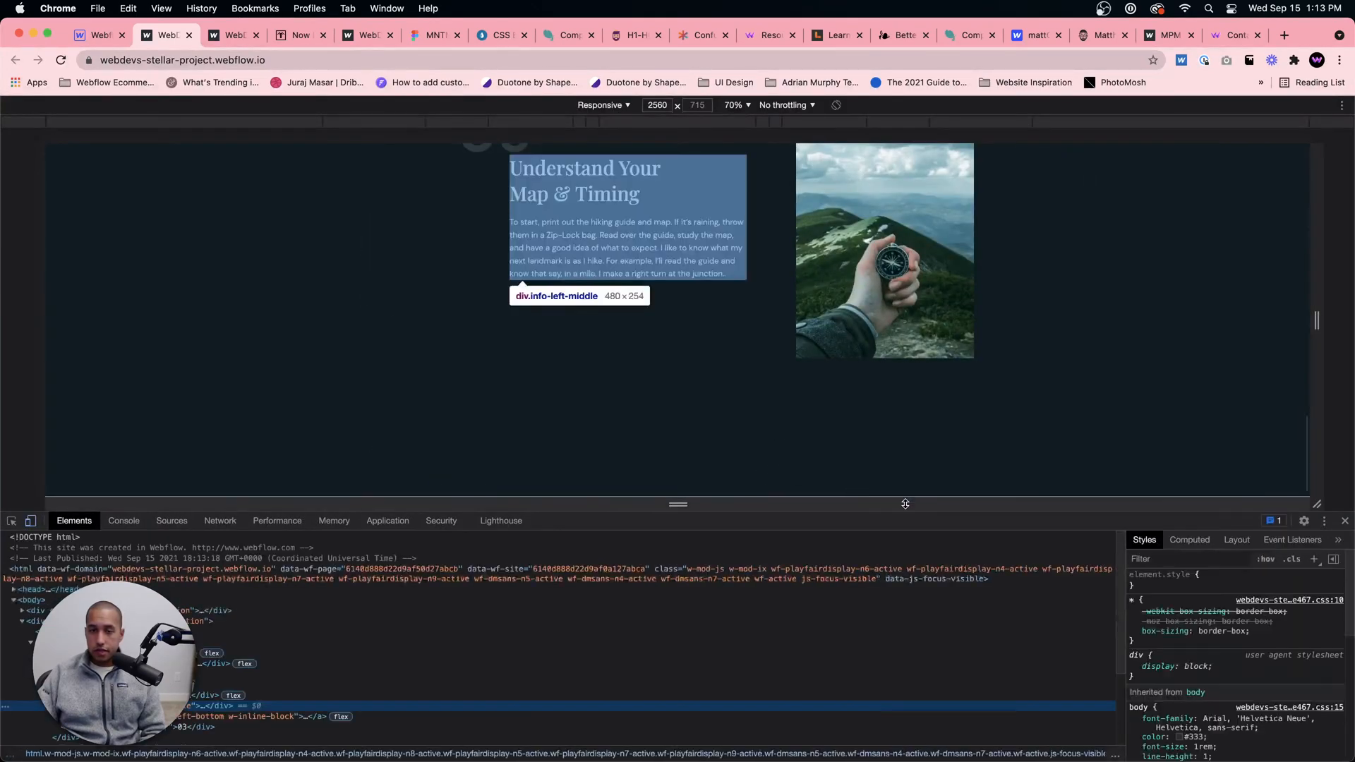
pyautogui.moveTo(905, 504); pyautogui.dragTo(858, 729)
pyautogui.click(535, 122)
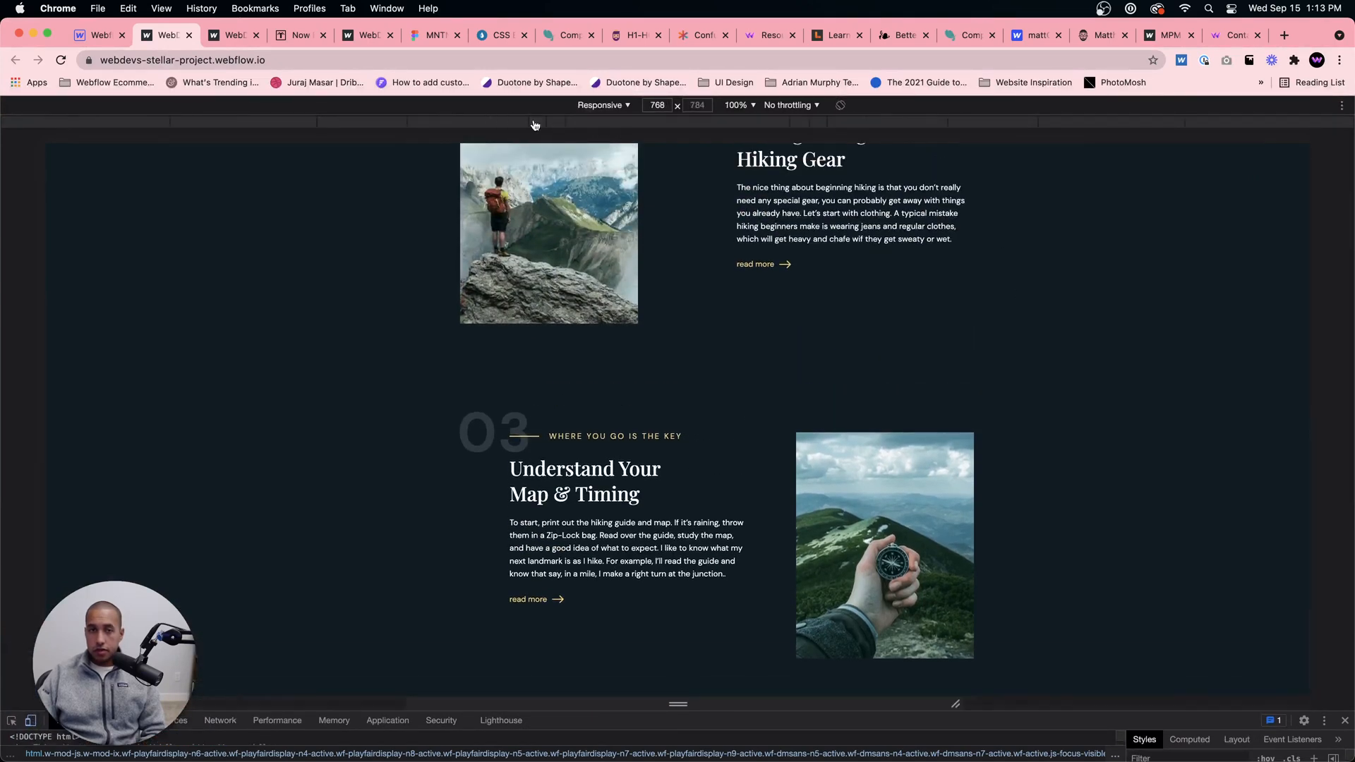
# Step: Review the published page at tablet width, examining the hero parallax and content sections 01 to 03
pyautogui.scroll(10, 730, 223)
pyautogui.scroll(5, 730, 223)
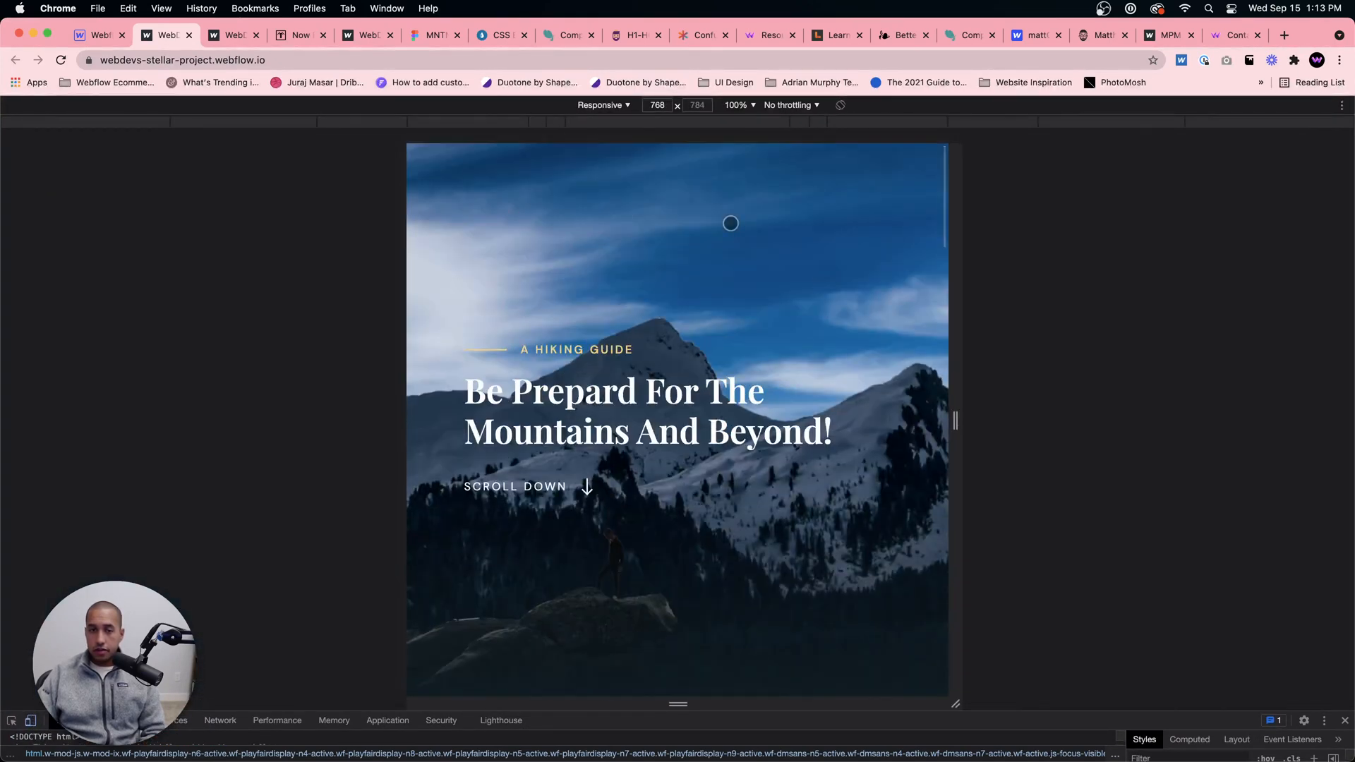
pyautogui.scroll(-3, 731, 223)
pyautogui.scroll(4, 730, 220)
pyautogui.scroll(-8, 730, 220)
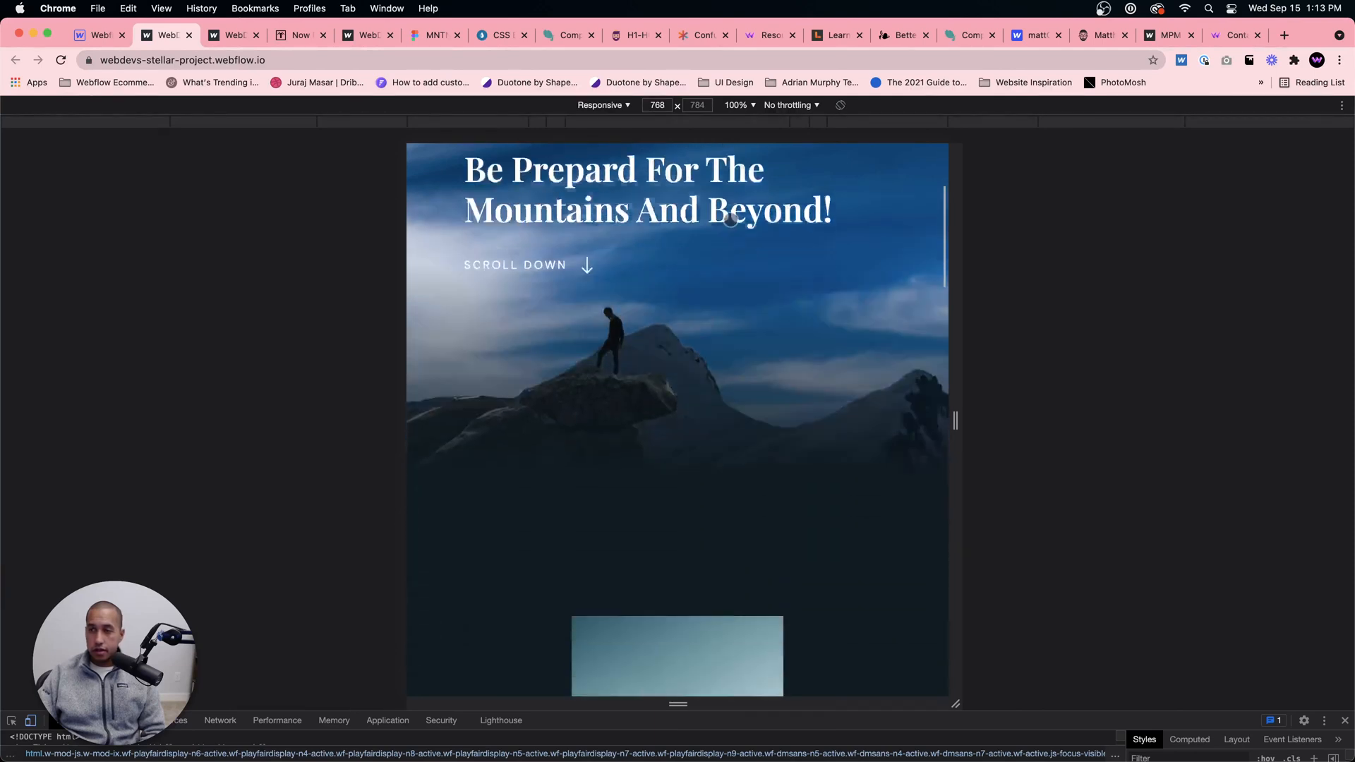
pyautogui.scroll(-8, 730, 220)
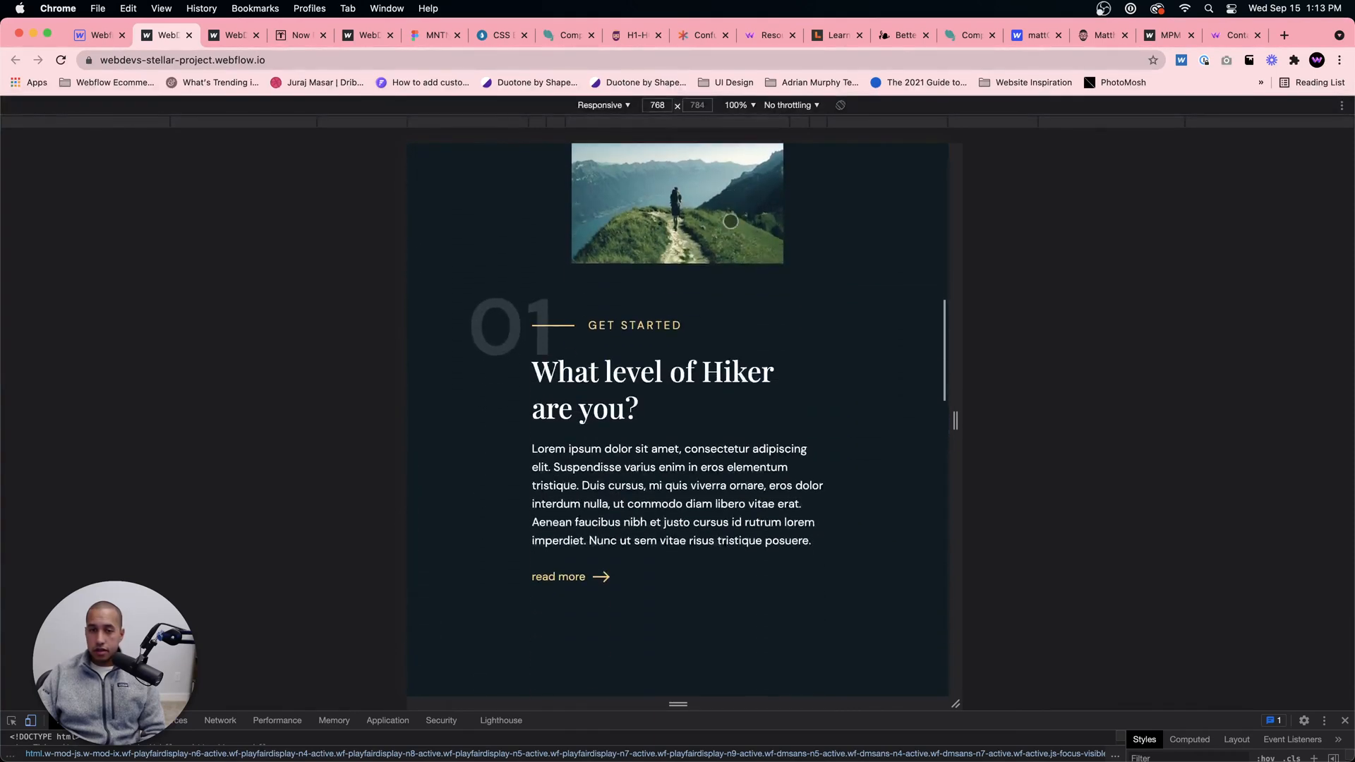
pyautogui.scroll(-8, 732, 221)
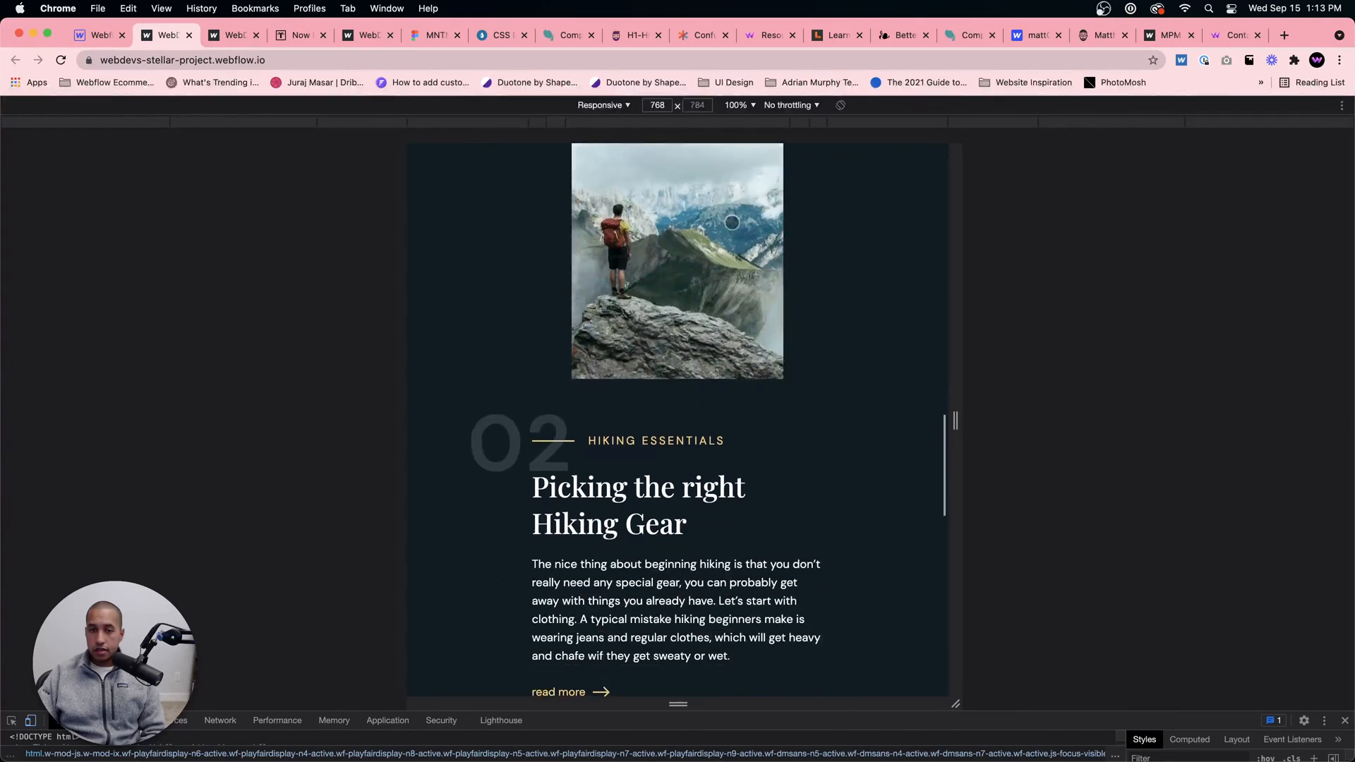
pyautogui.scroll(-10, 731, 221)
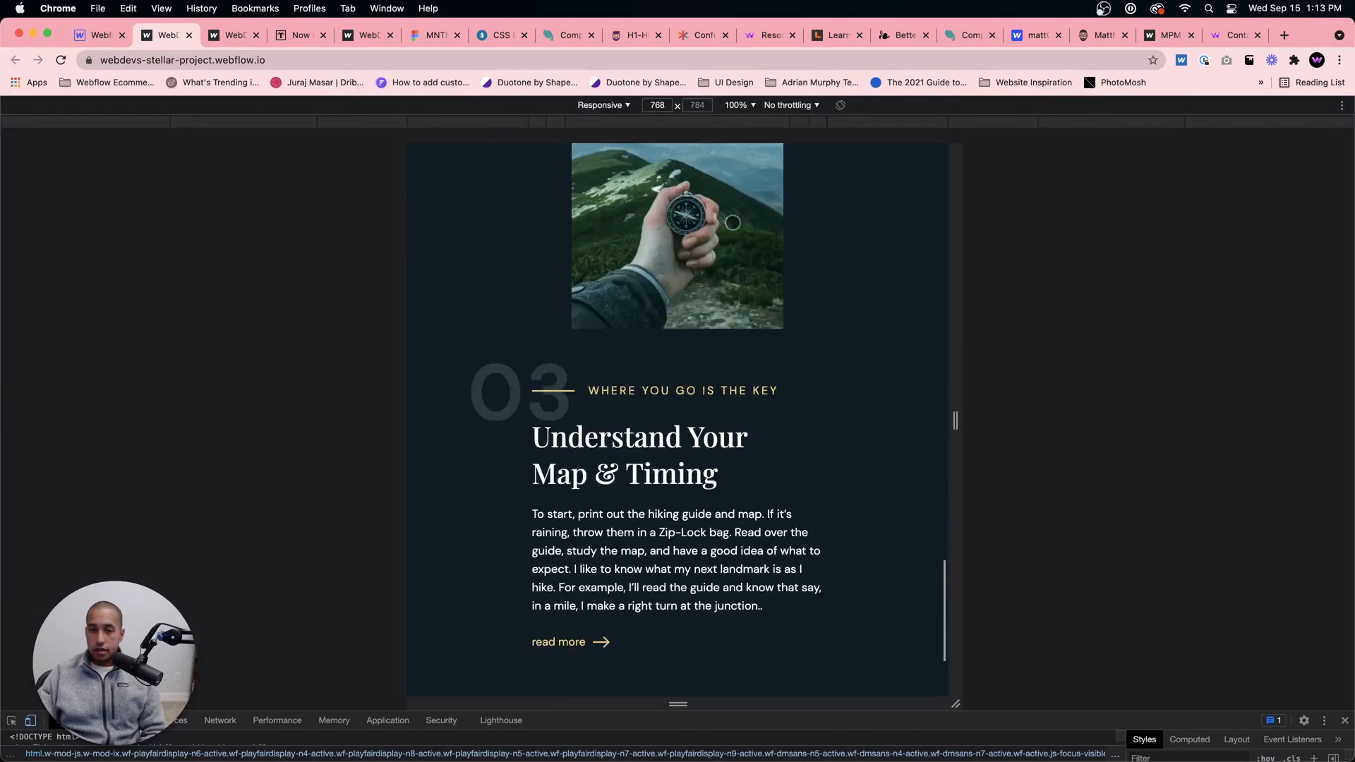
# Step: Check the published page's responsiveness at 375 px, widening the preview to 915 px and 1815 px while reviewing the sections
pyautogui.click(554, 124)
pyautogui.scroll(15, 643, 221)
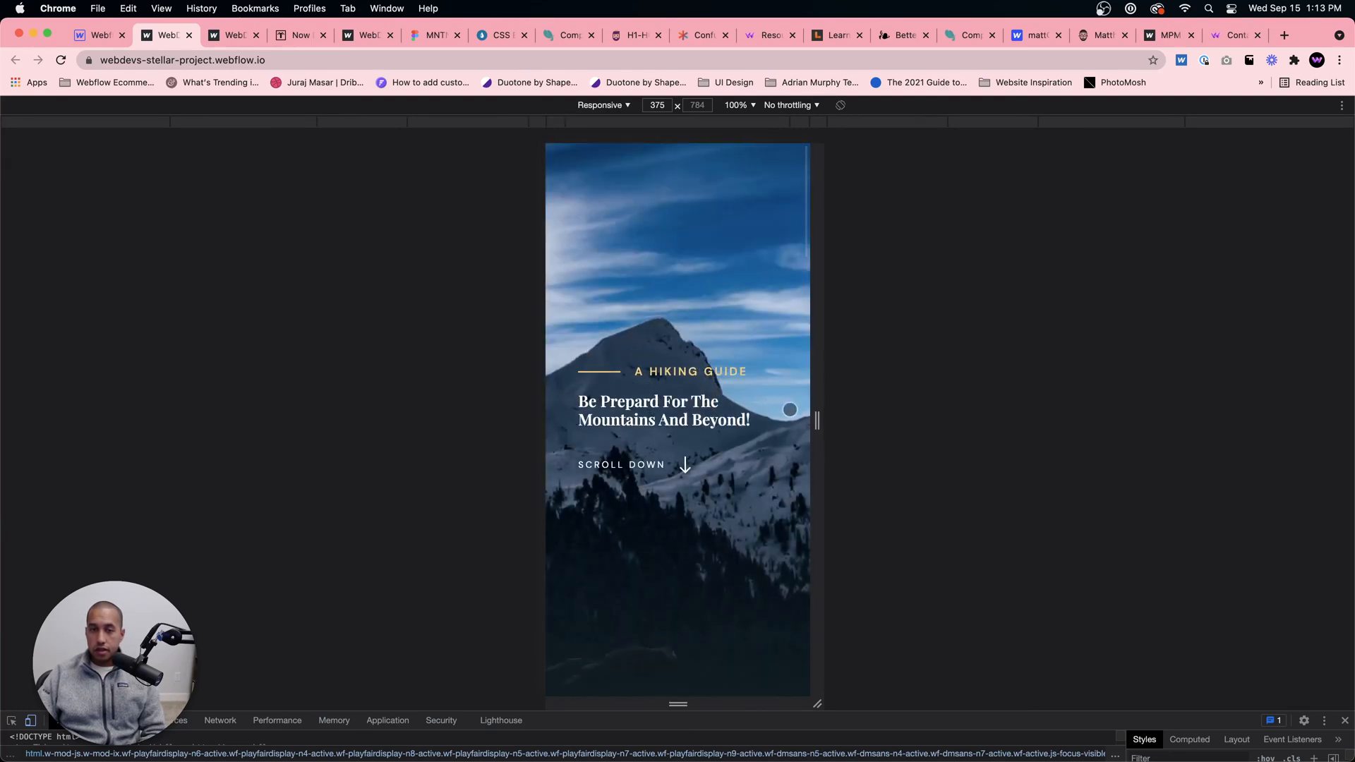
pyautogui.moveTo(817, 420); pyautogui.dragTo(1007, 421)
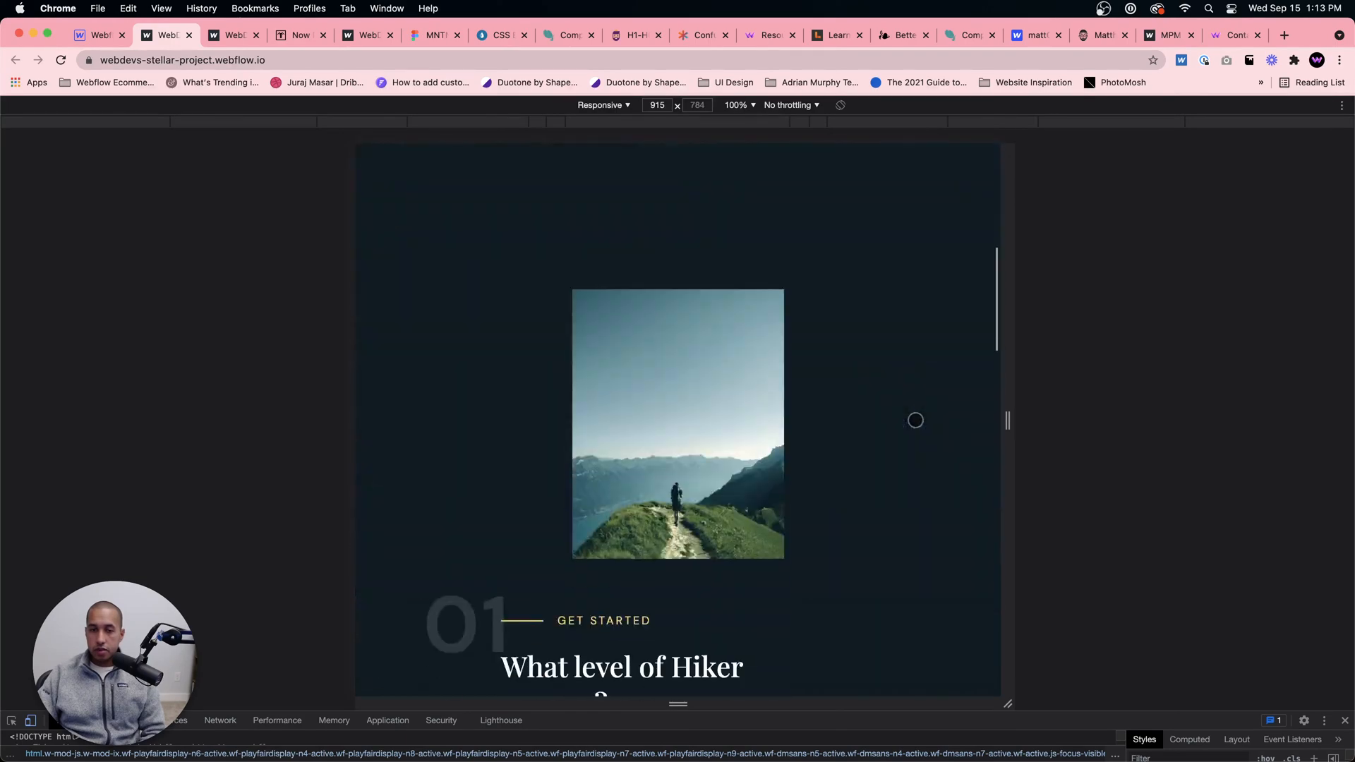
pyautogui.scroll(-6, 915, 421)
pyautogui.scroll(6, 971, 402)
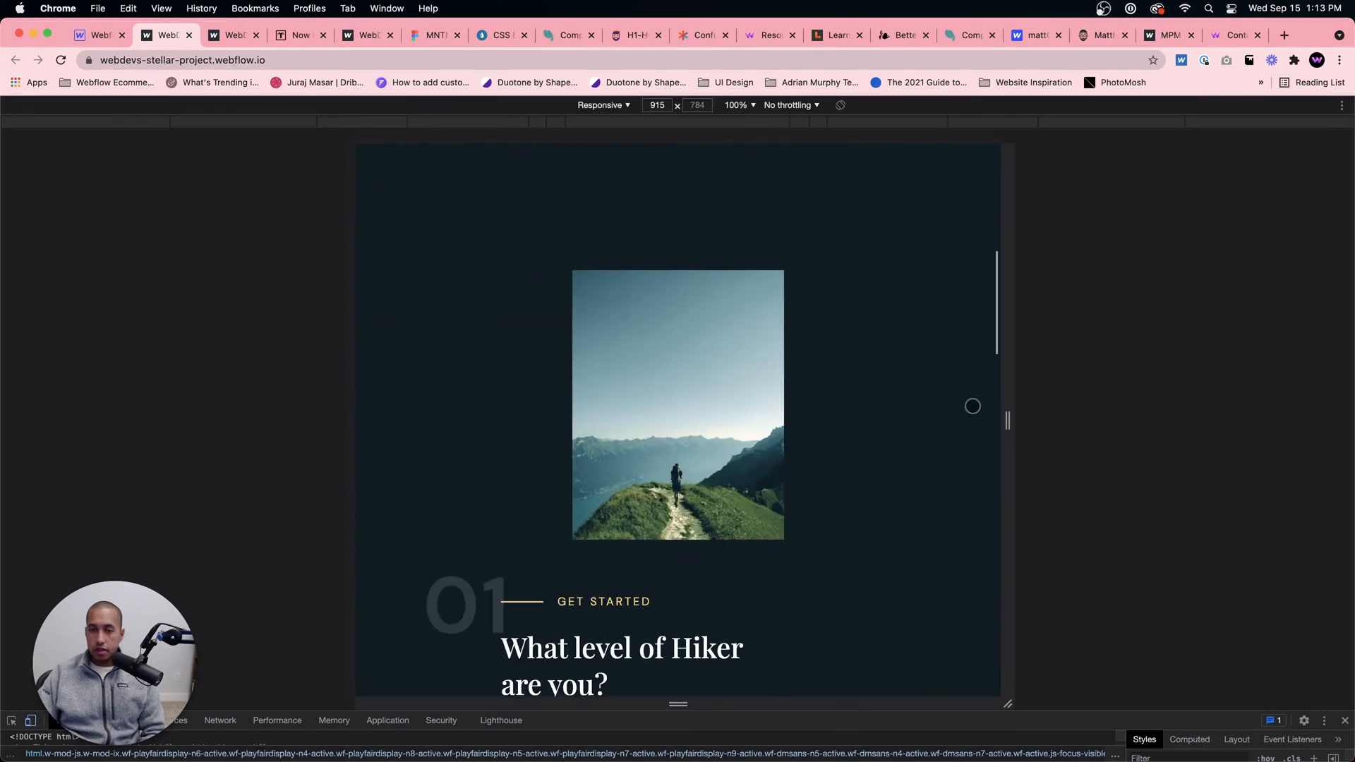
pyautogui.scroll(-4, 977, 403)
pyautogui.moveTo(1013, 420); pyautogui.dragTo(1322, 385)
pyautogui.scroll(-5, 1219, 386)
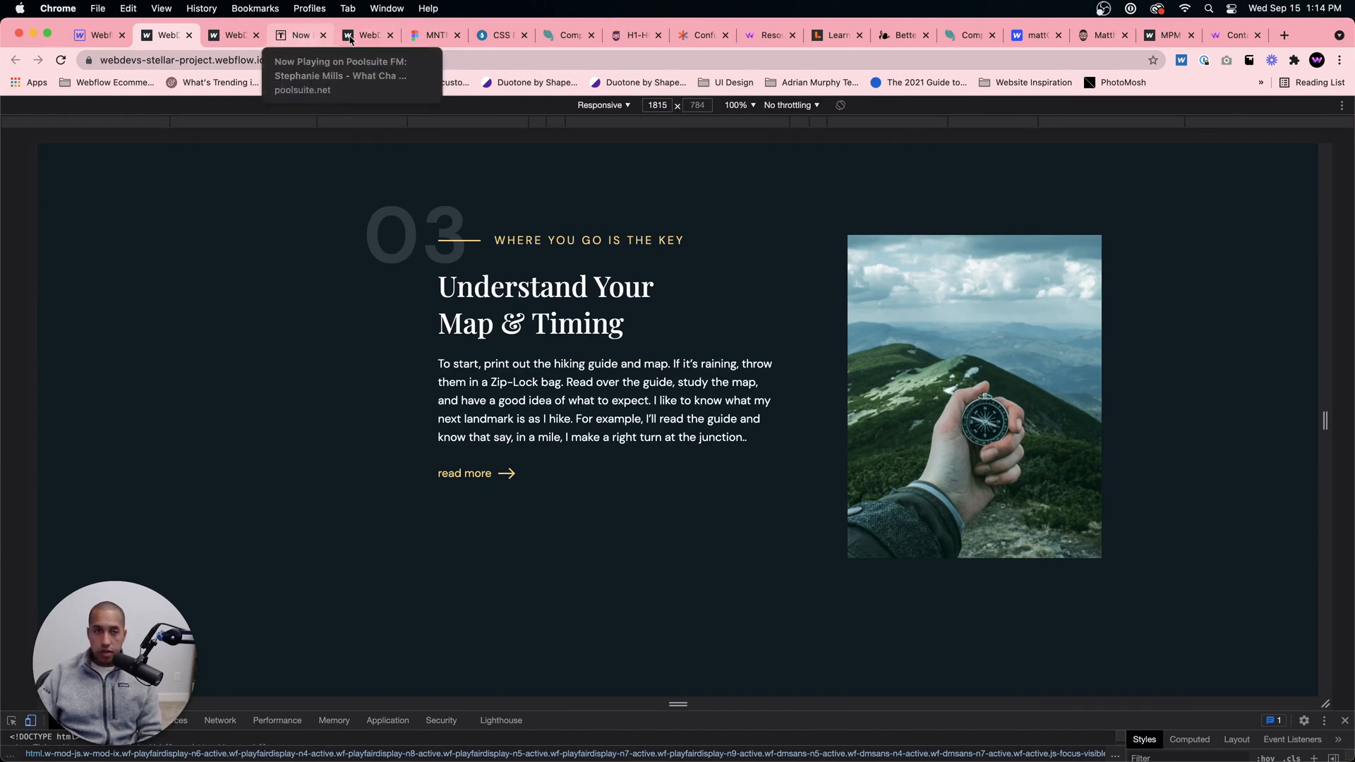
pyautogui.scroll(3, 494, 317)
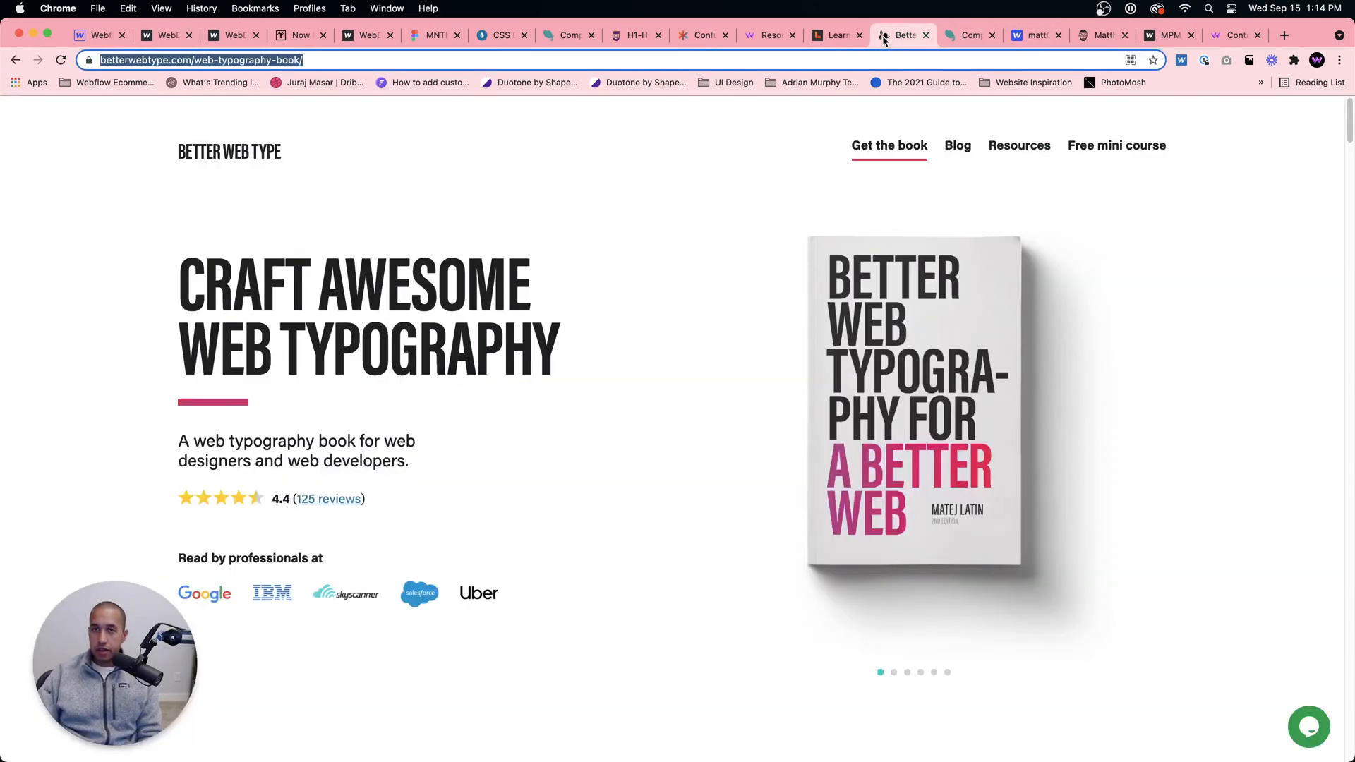
# Step: View the Better Web Type book page and examine the Learn UI Design course page down to its Typography lessons
pyautogui.click(901, 34)
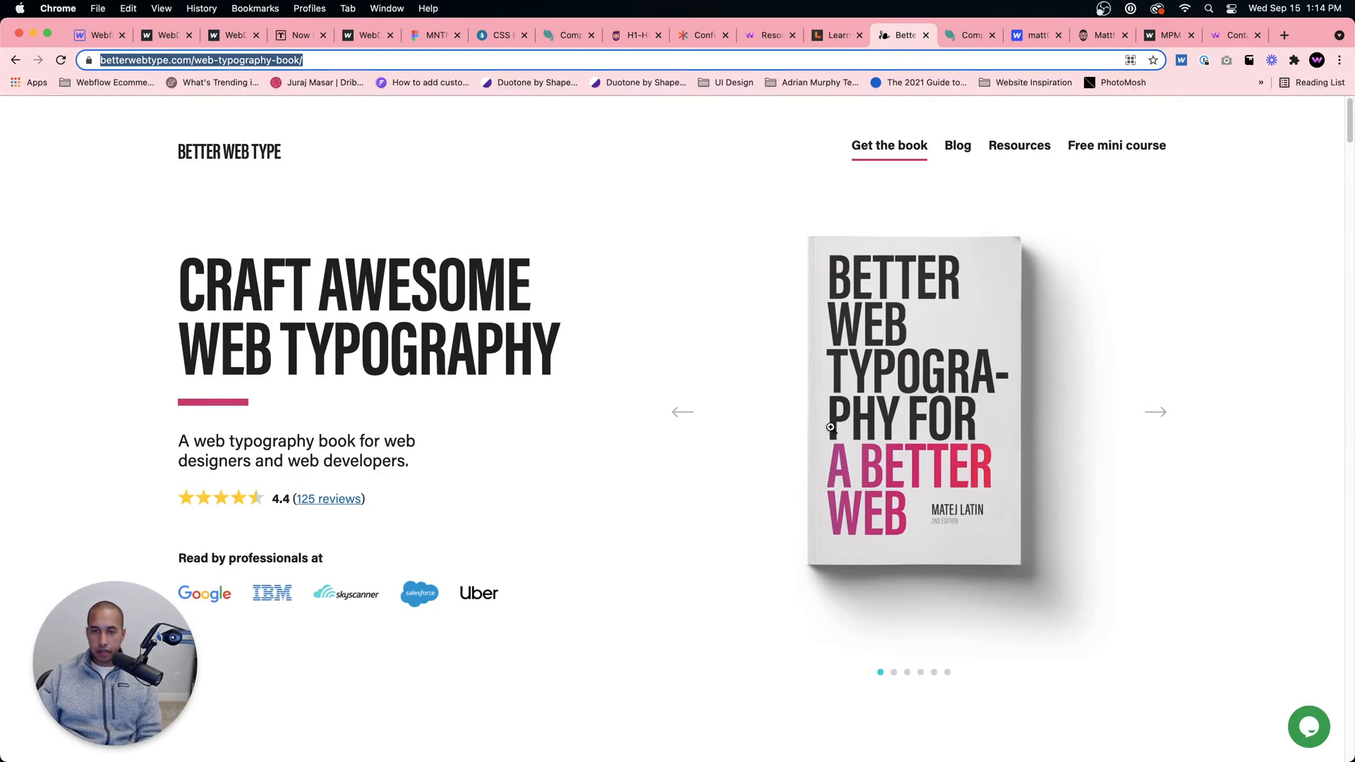
pyautogui.hotkey('ctrl', 'shift', 'Tab')
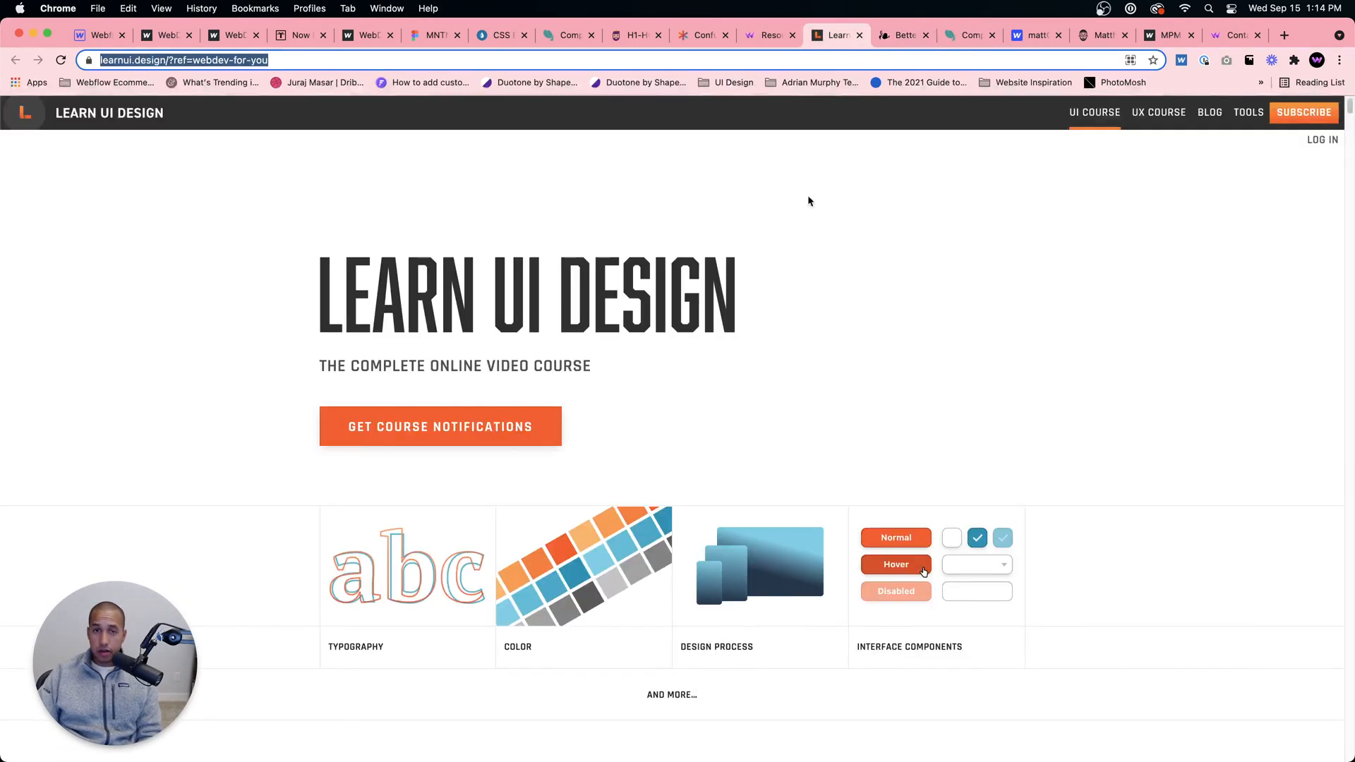
pyautogui.scroll(-20, 727, 350)
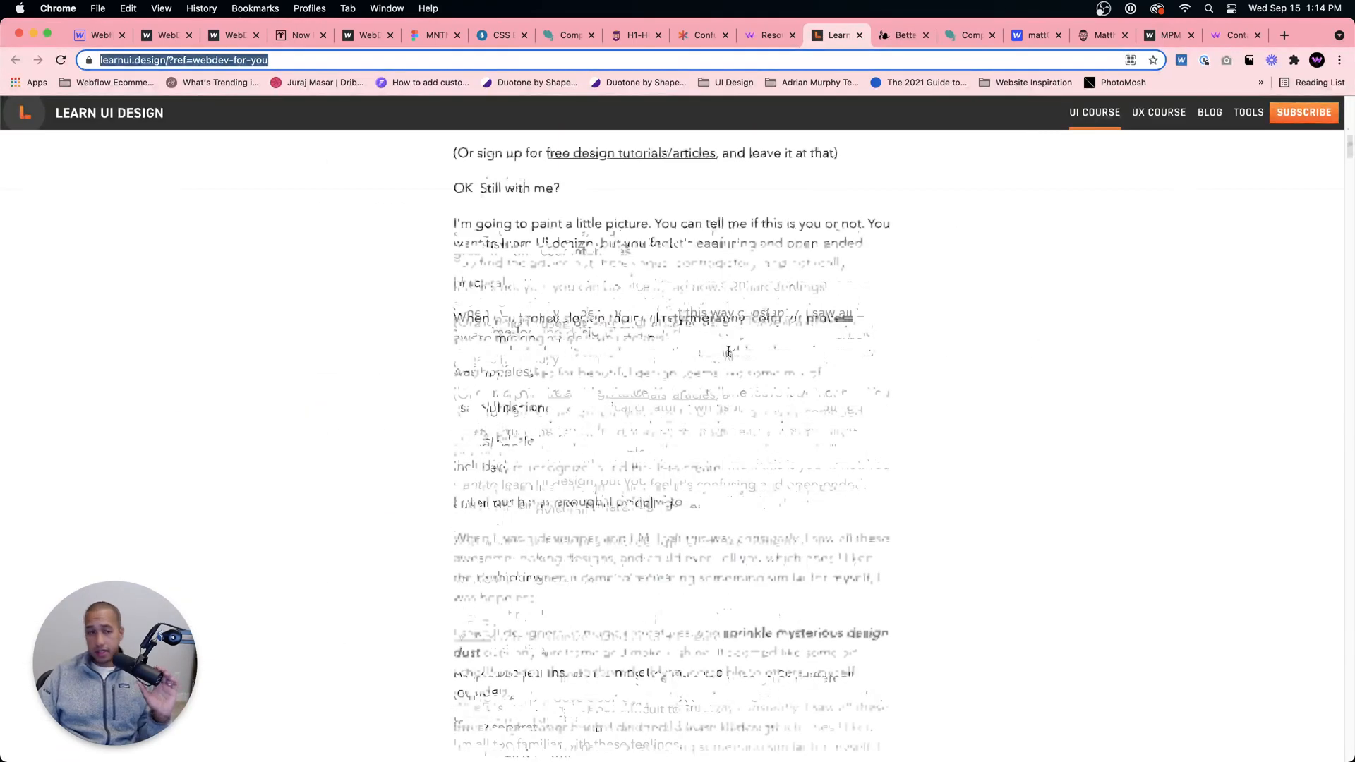
pyautogui.scroll(-20, 728, 351)
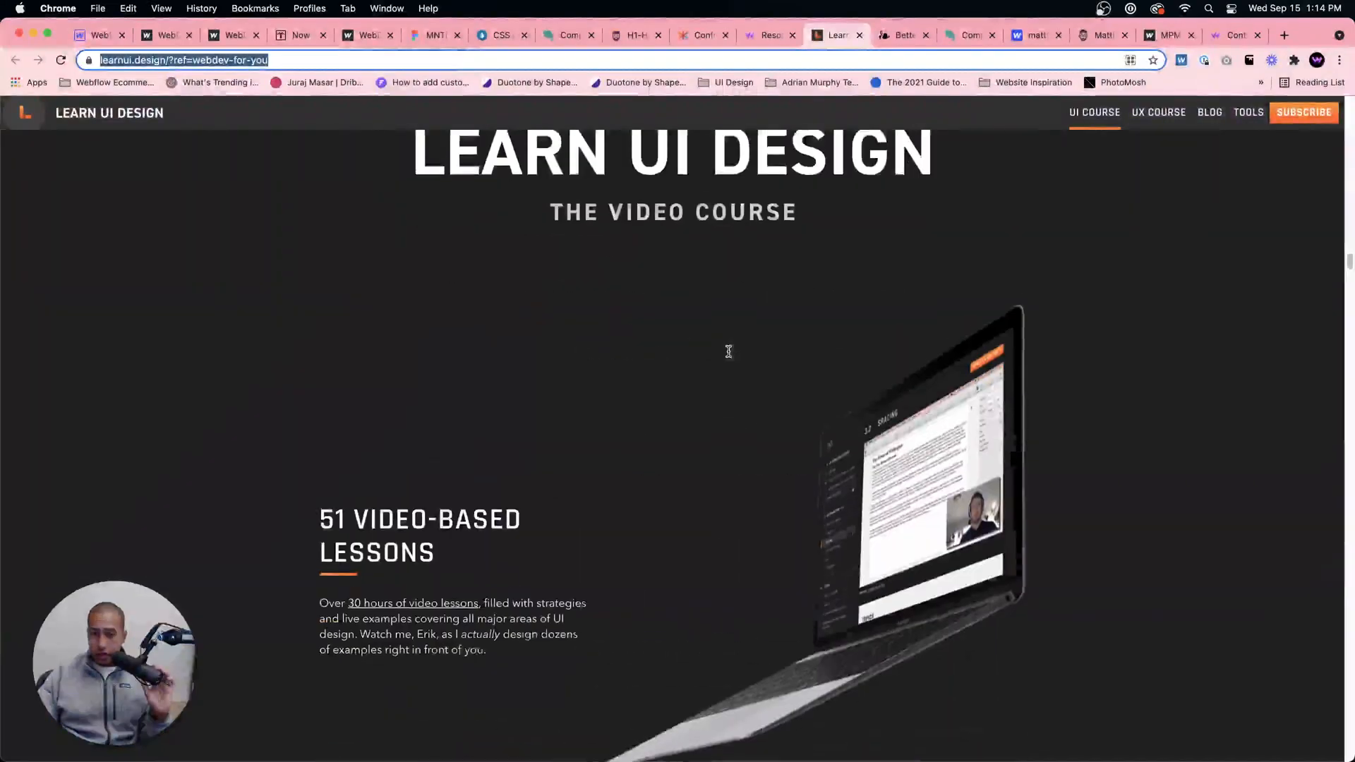
pyautogui.scroll(-20, 730, 356)
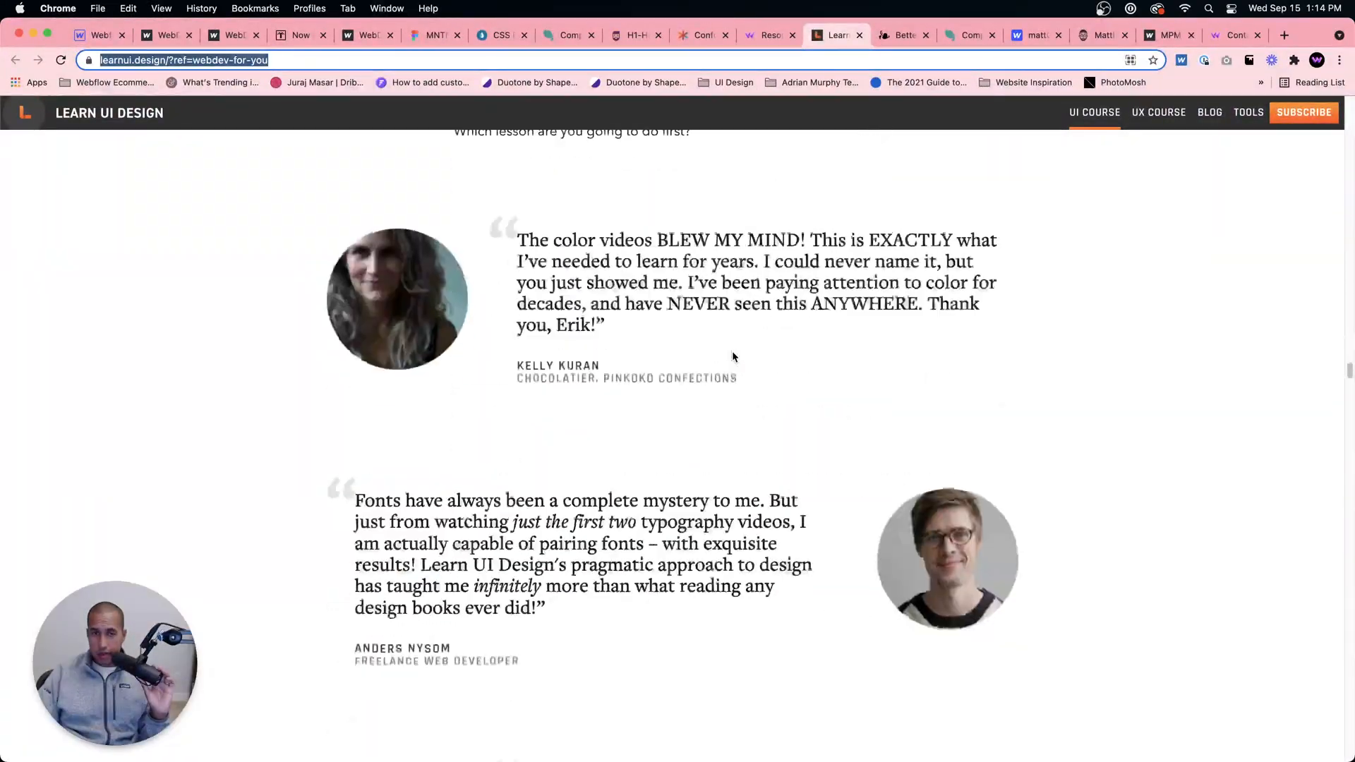
pyautogui.scroll(-12, 735, 358)
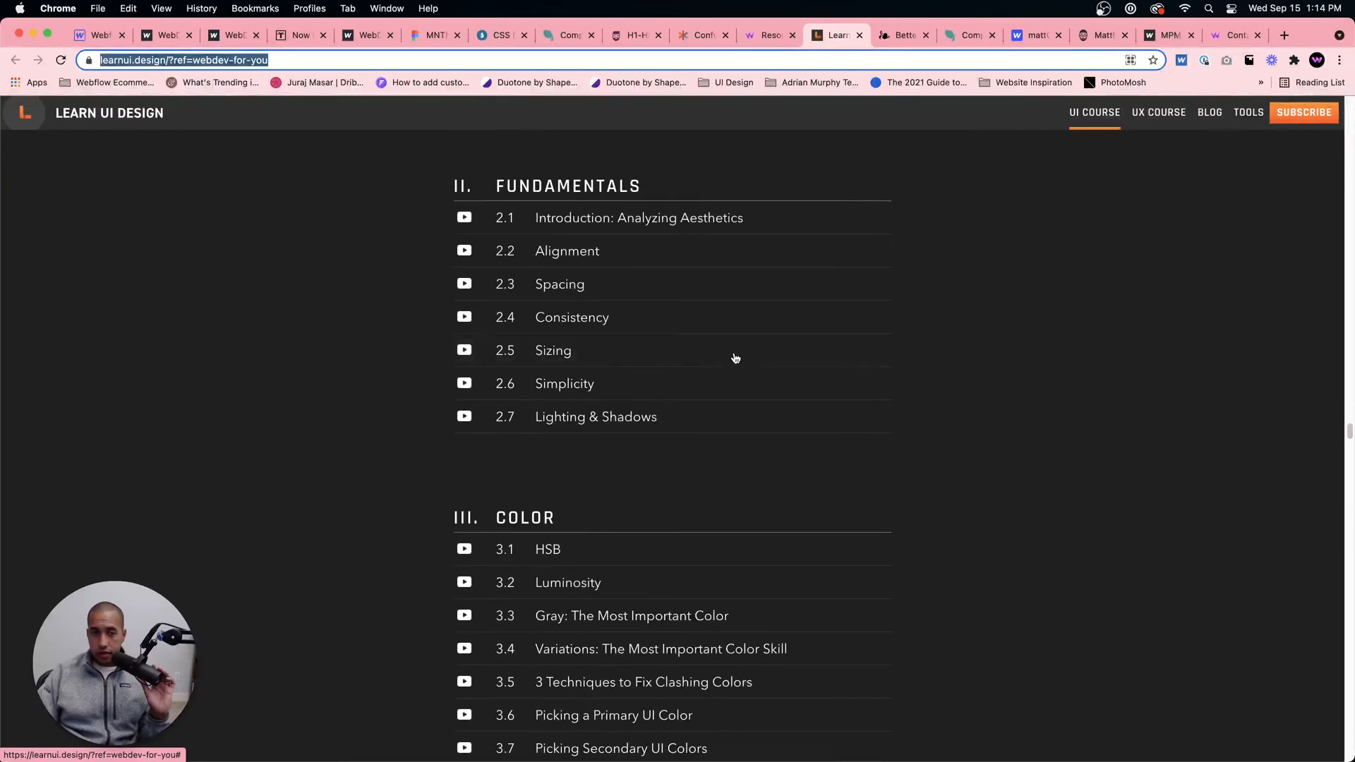
pyautogui.scroll(-1, 735, 363)
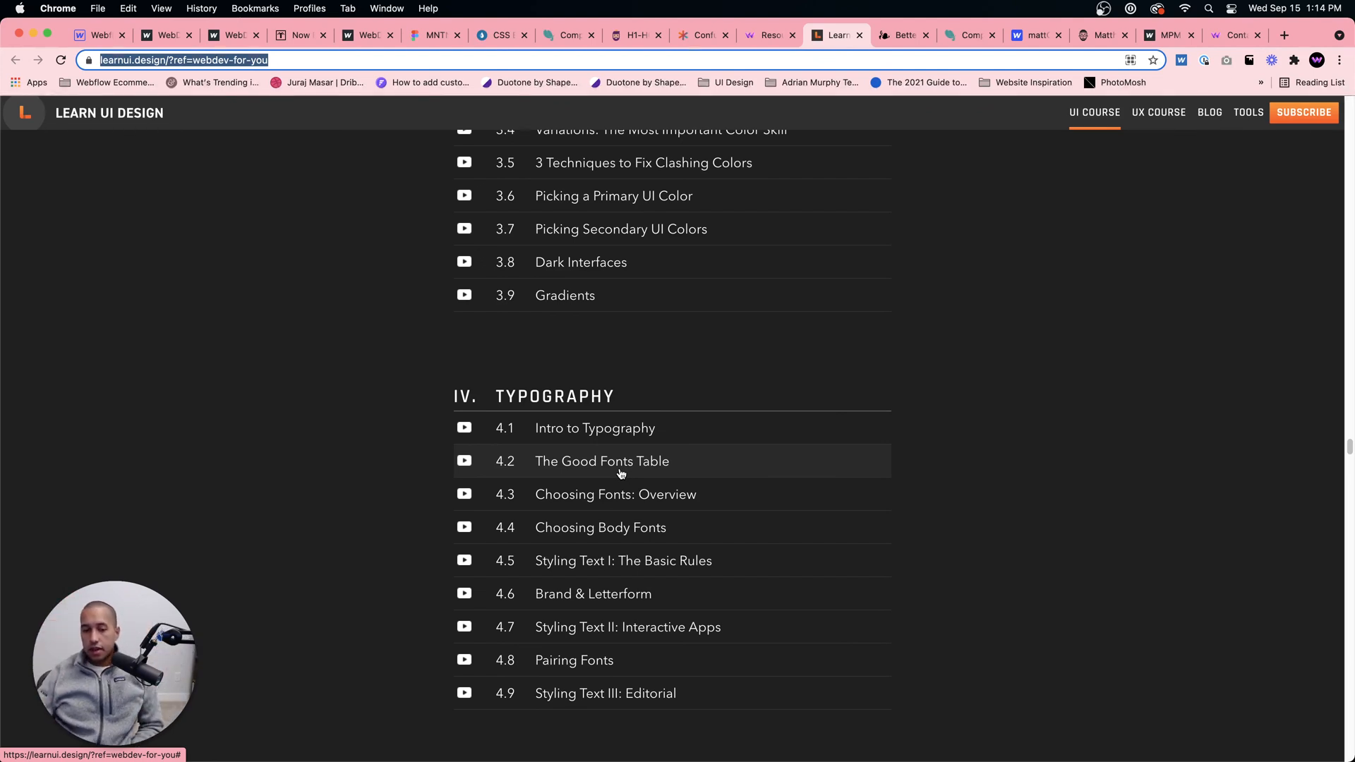
# Step: Expand the details of lesson 4.9 Styling Text III: Editorial, and return to the start of the course page
pyautogui.click(662, 700)
pyautogui.scroll(-5, 695, 668)
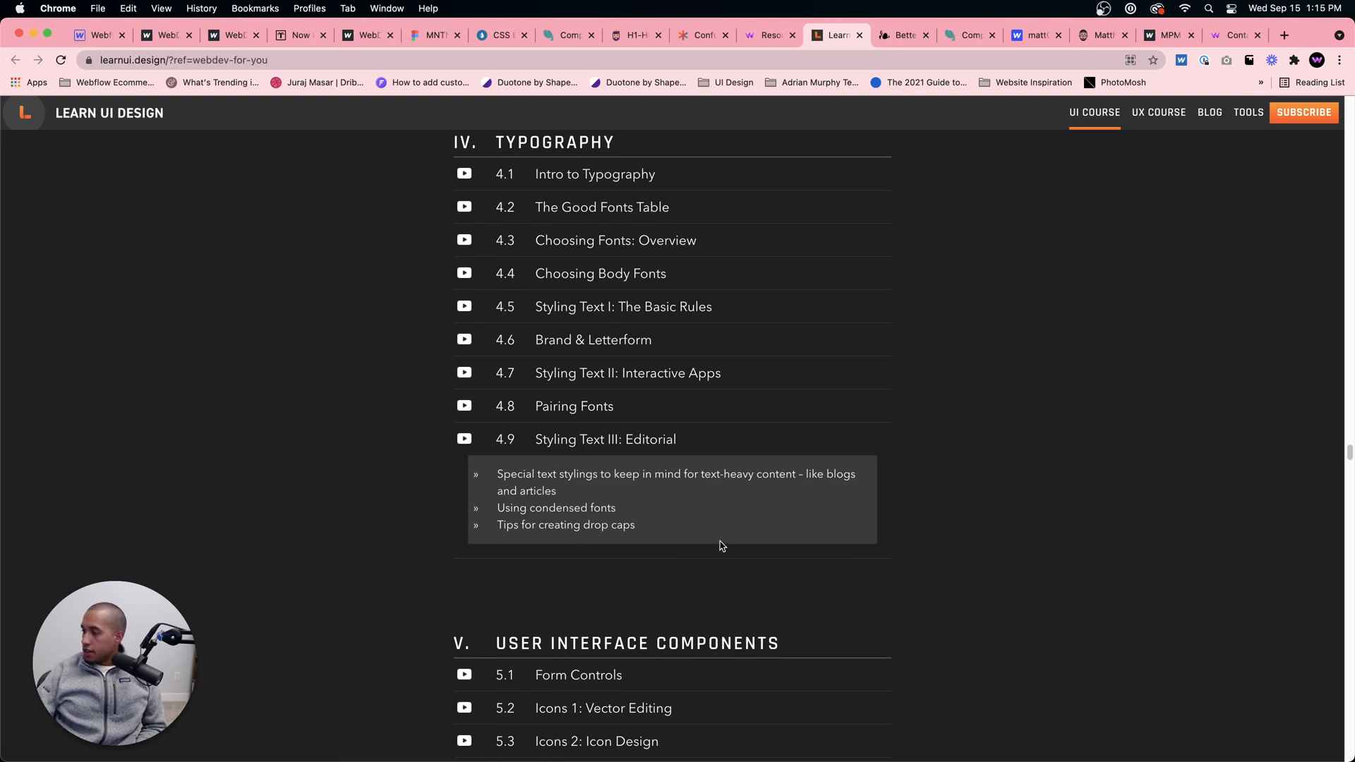
pyautogui.scroll(20, 702, 439)
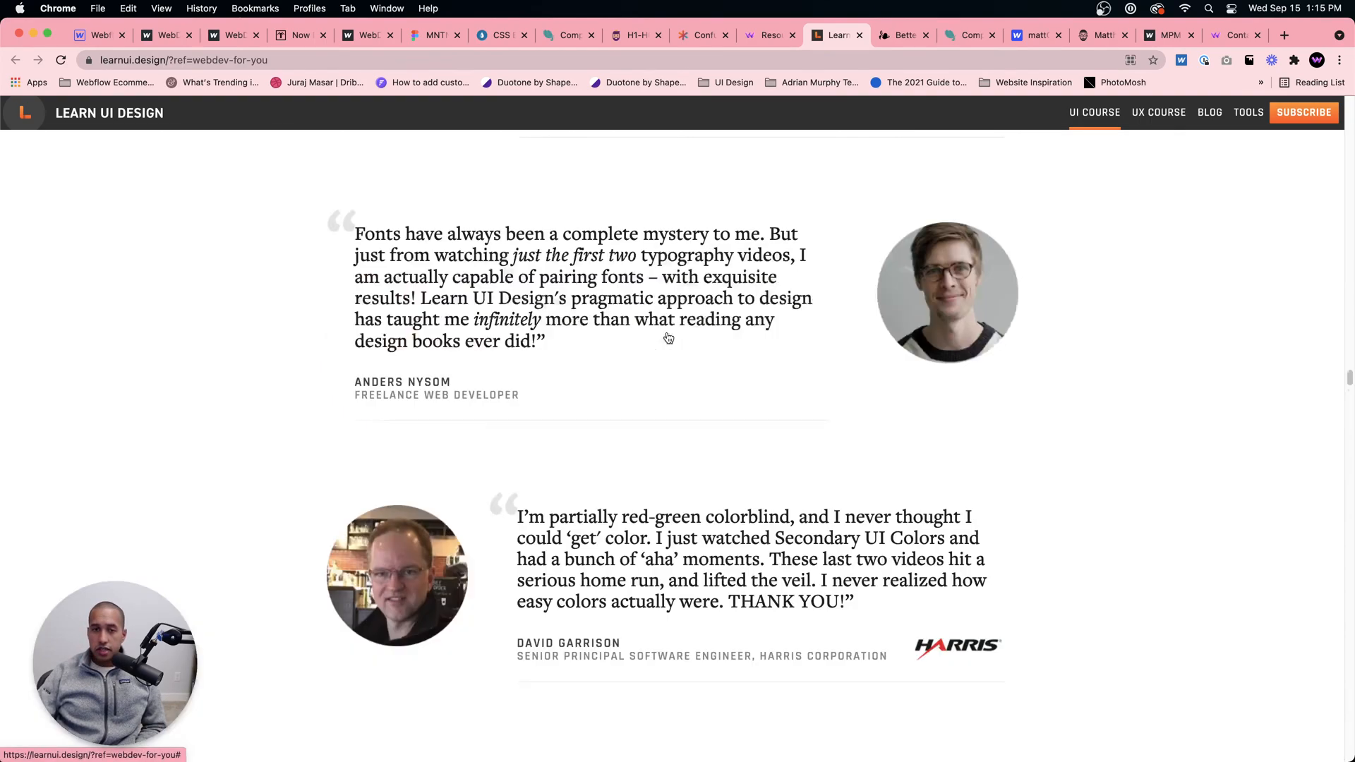
pyautogui.scroll(20, 668, 338)
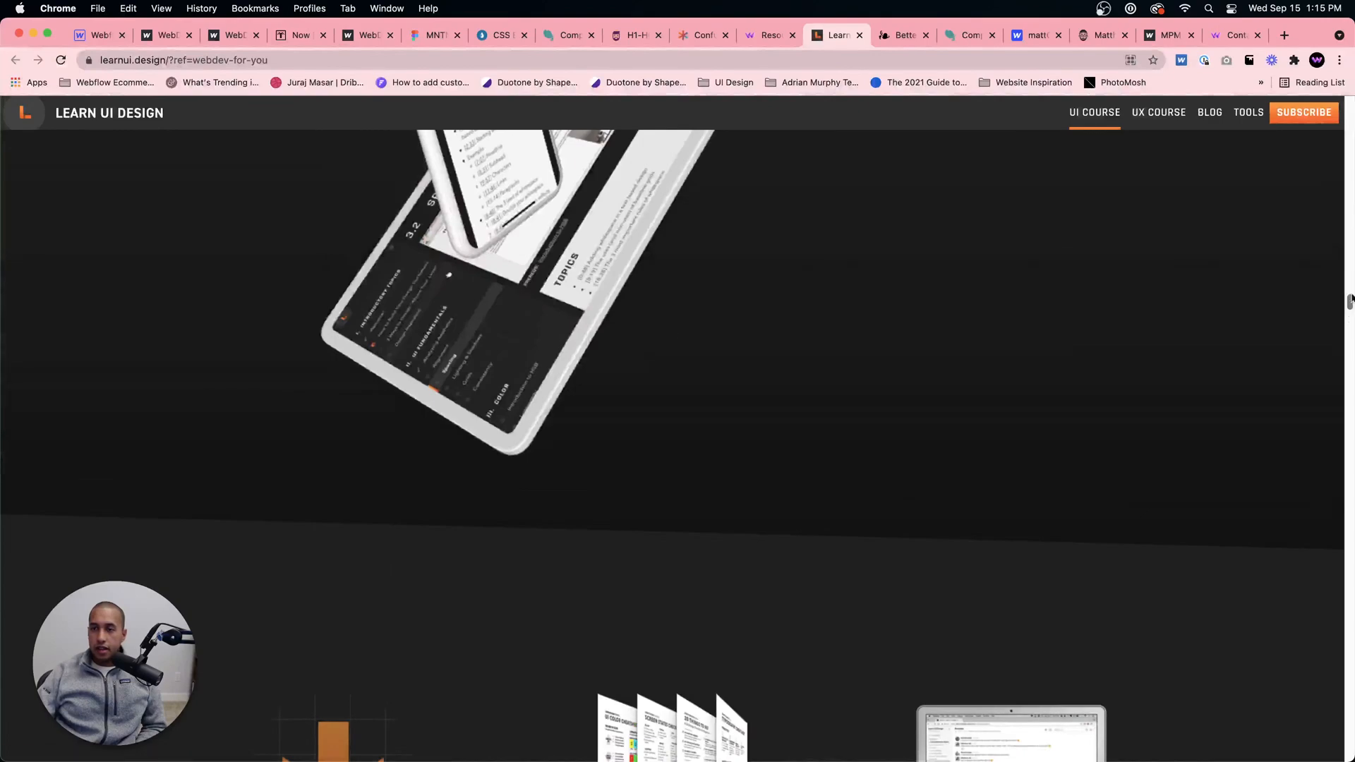
pyautogui.moveTo(1349, 307); pyautogui.dragTo(1349, 106)
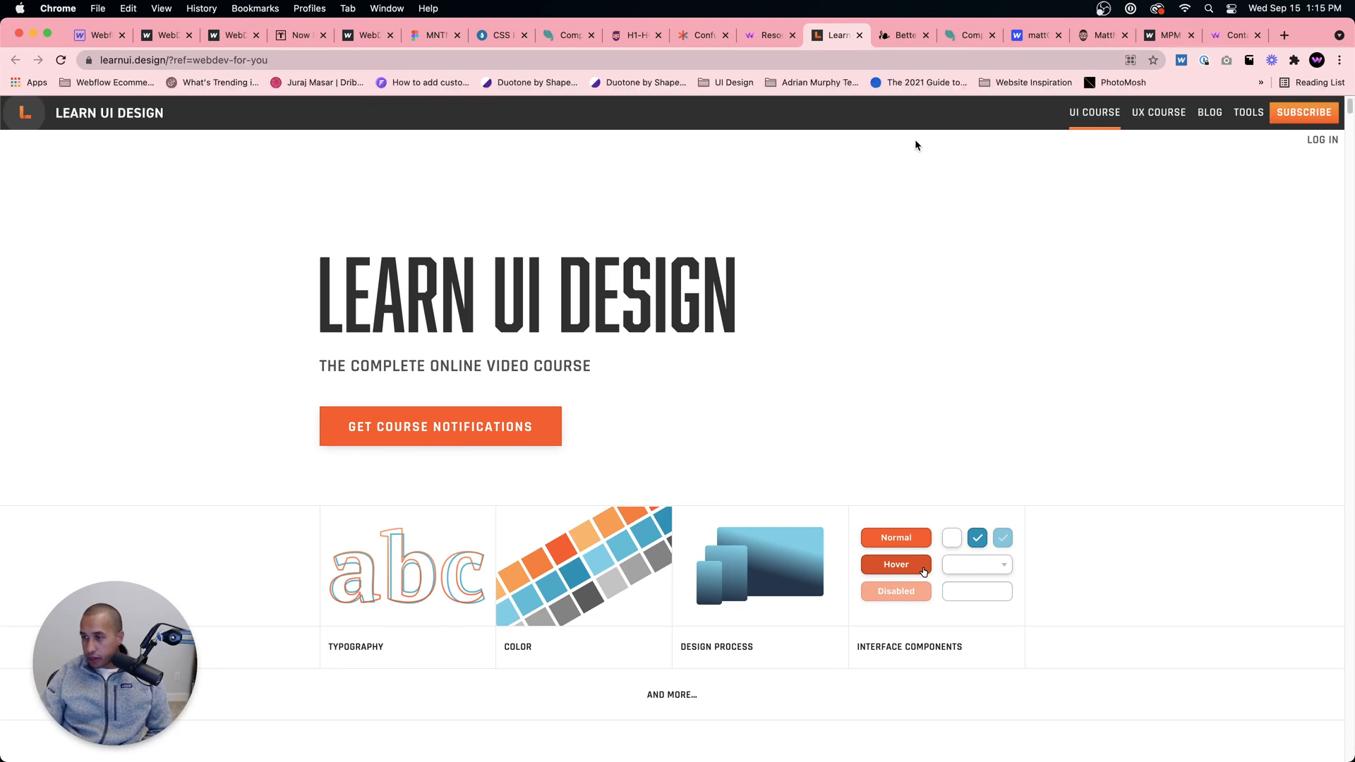
# Step: Return to the Webflow Designer and close the publish dialog
pyautogui.click(98, 34)
pyautogui.click(1007, 313)
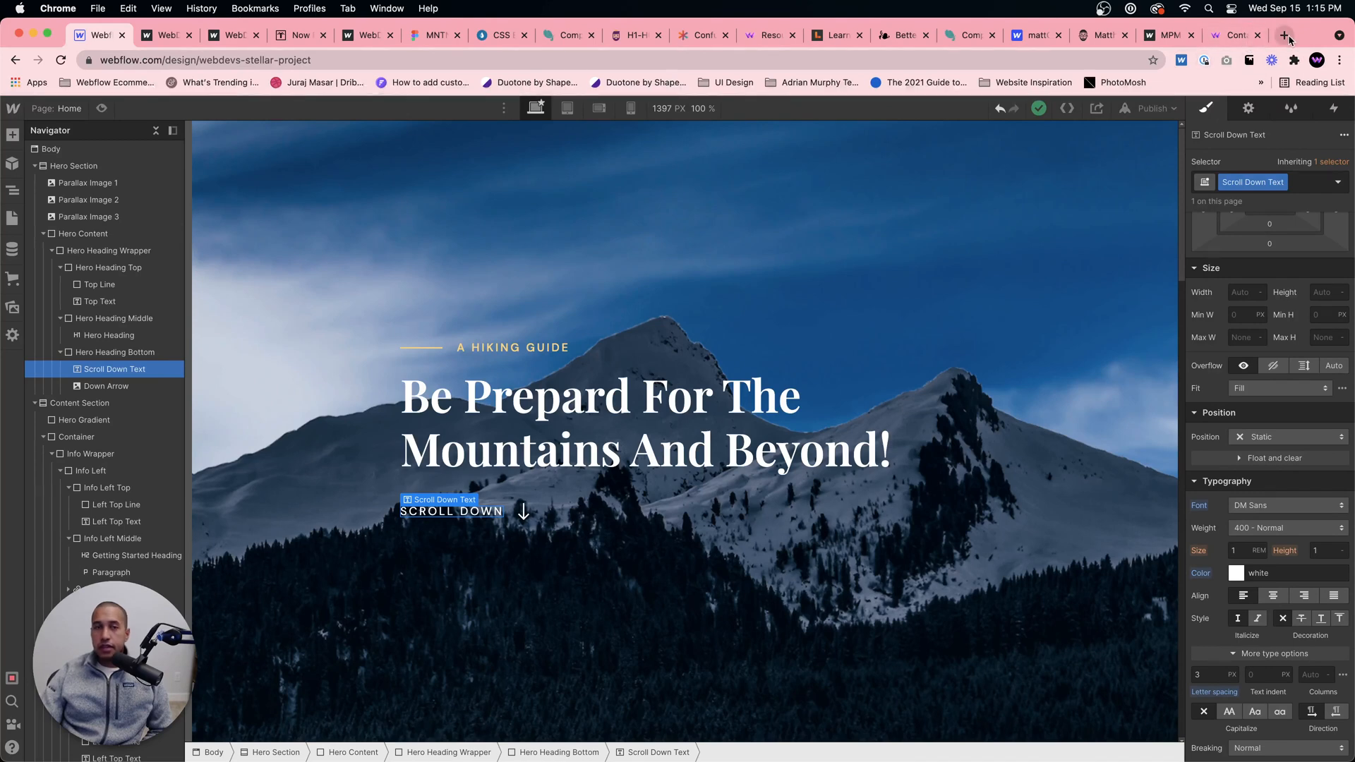
# Step: Move a new browser tab into a separate window and bring that window up, maximized, with webdevs-dandy-project.webflow.io loaded
pyautogui.click(1286, 36)
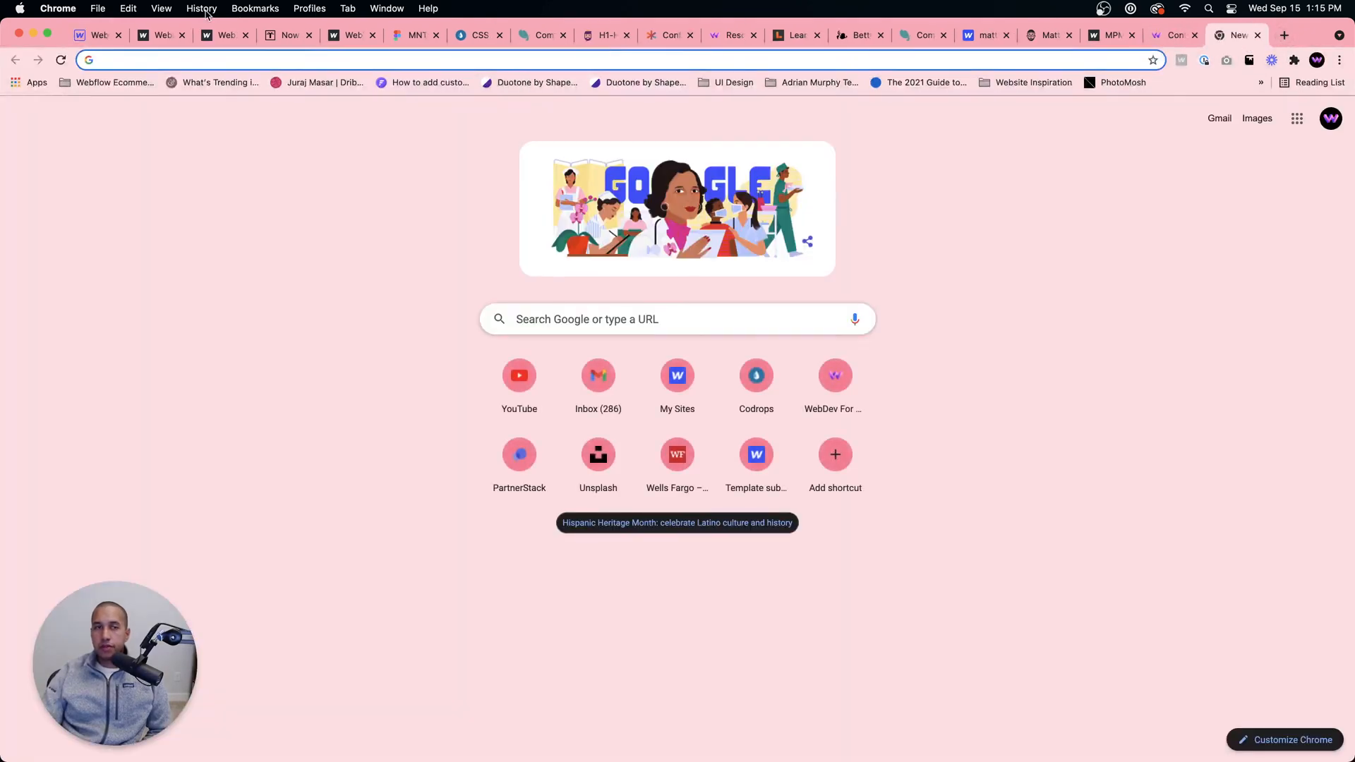
pyautogui.click(94, 40)
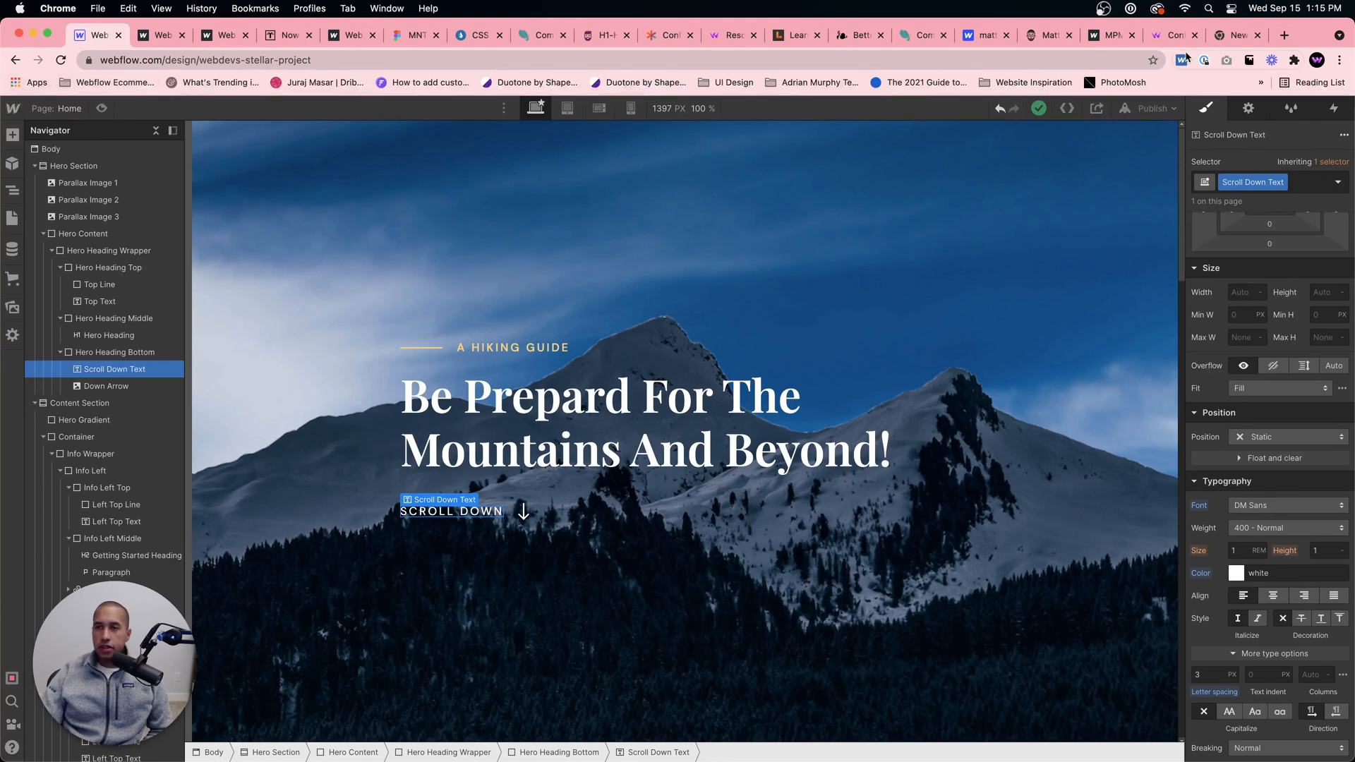
pyautogui.moveTo(1224, 36); pyautogui.dragTo(1354, 43)
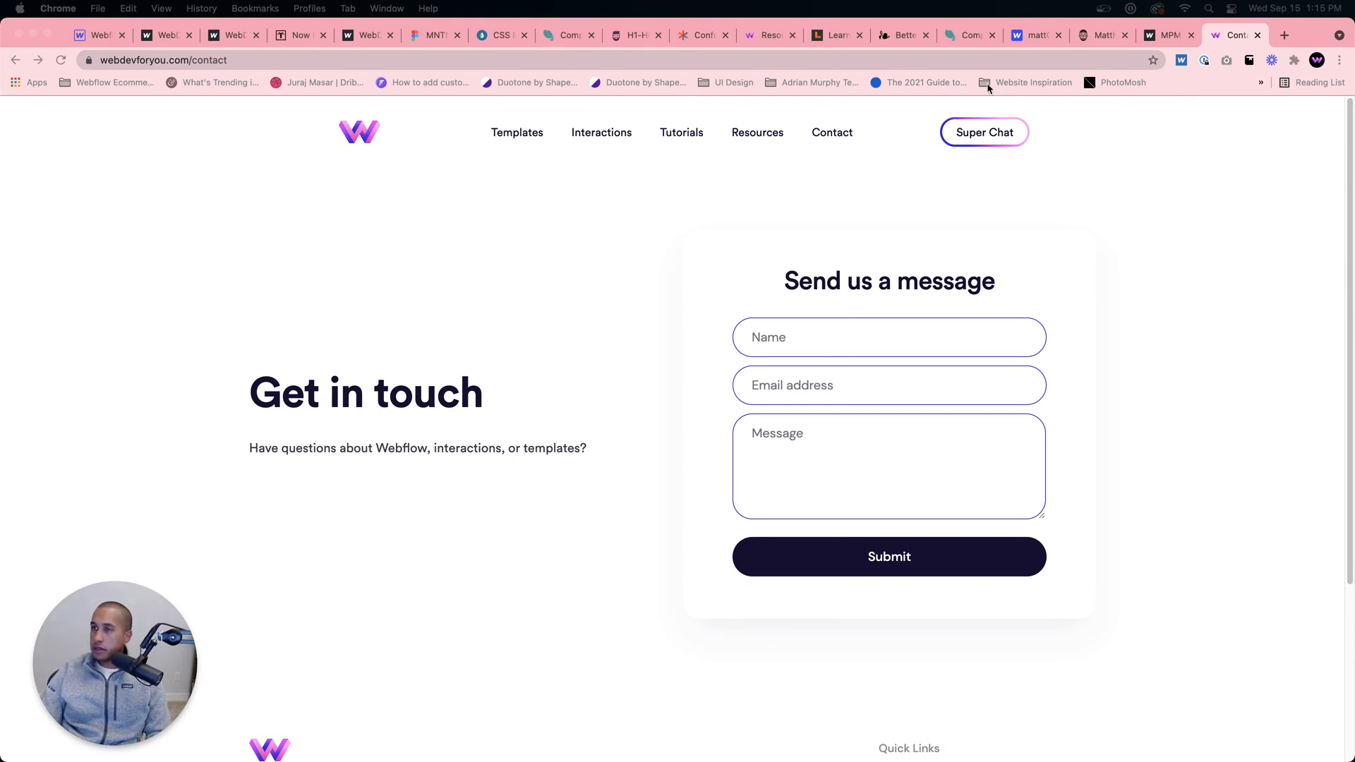
pyautogui.moveTo(1352, 233); pyautogui.dragTo(413, 83)
pyautogui.doubleClick(413, 83)
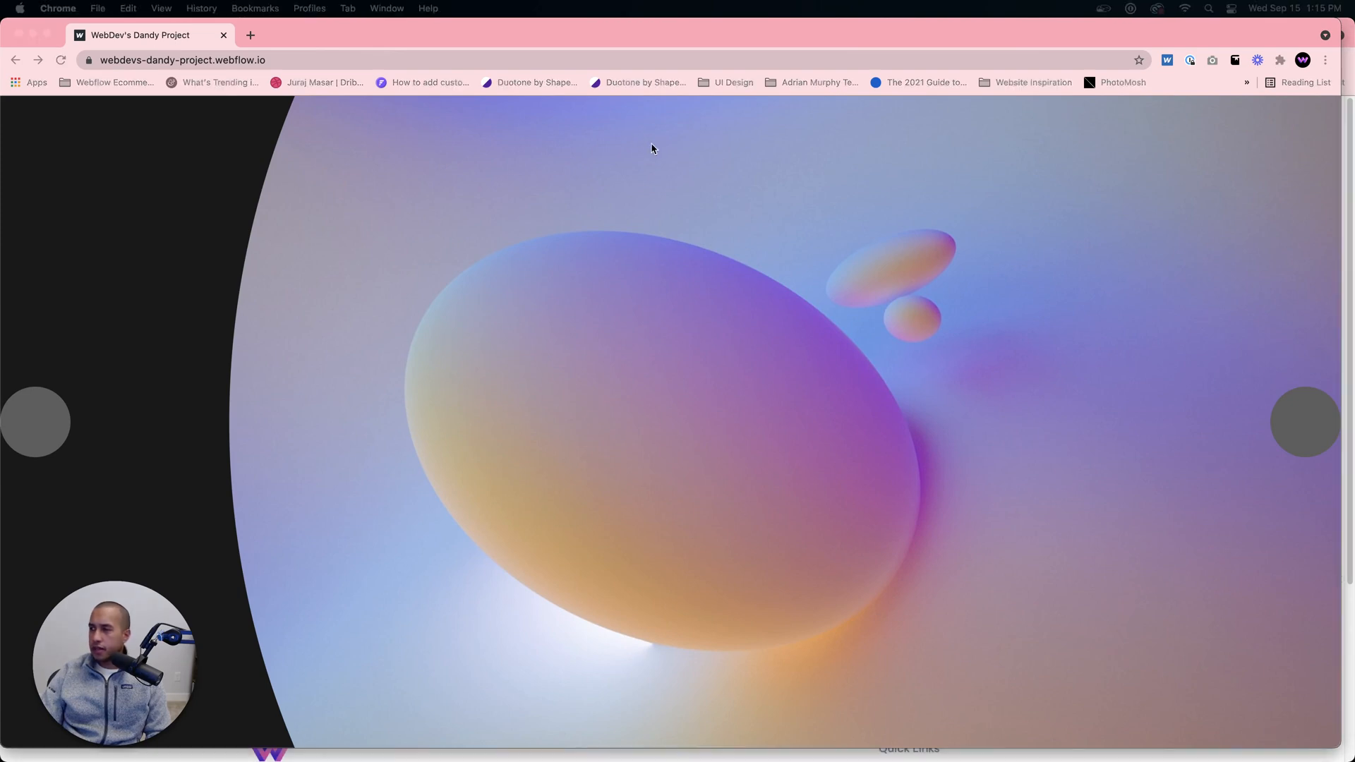
# Step: Advance through the Dandy Project's image slides to preview the circular mask transition
pyautogui.click(1292, 431)
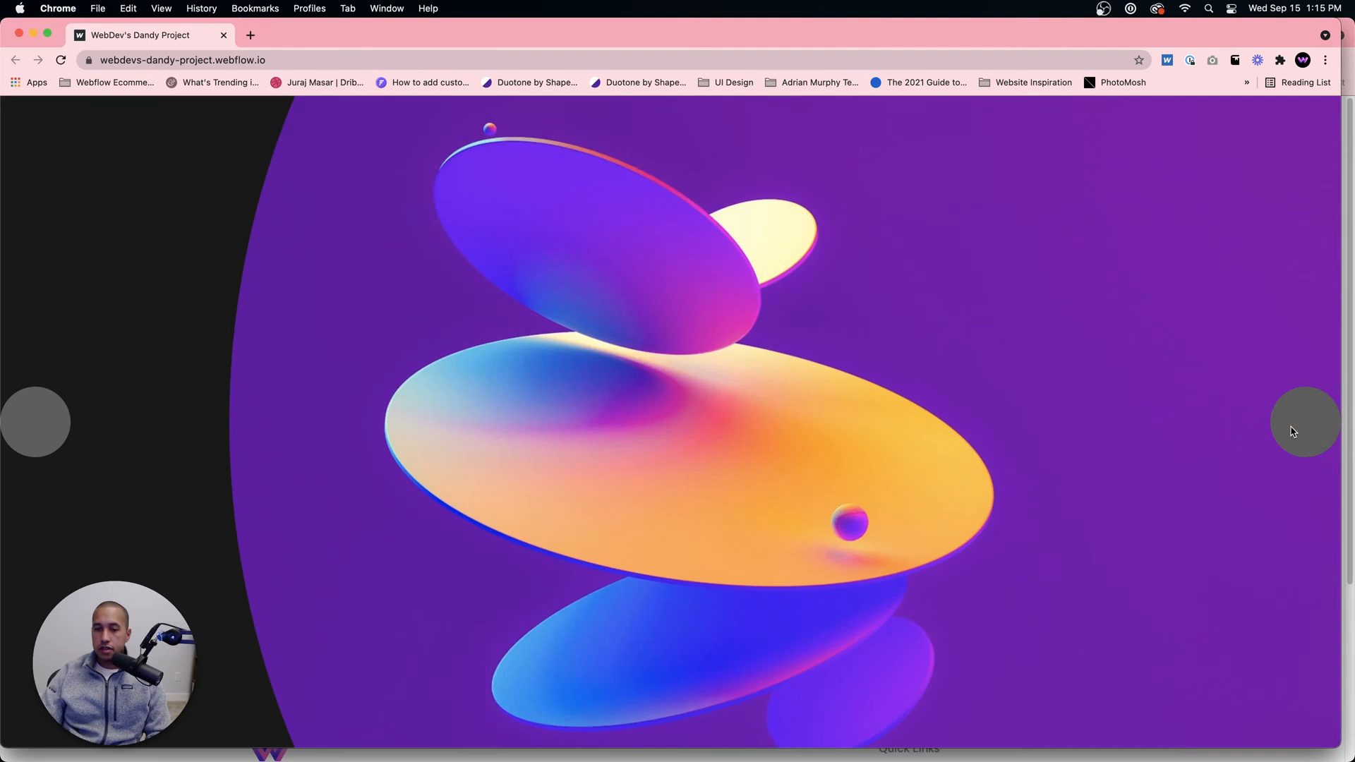
pyautogui.click(1291, 428)
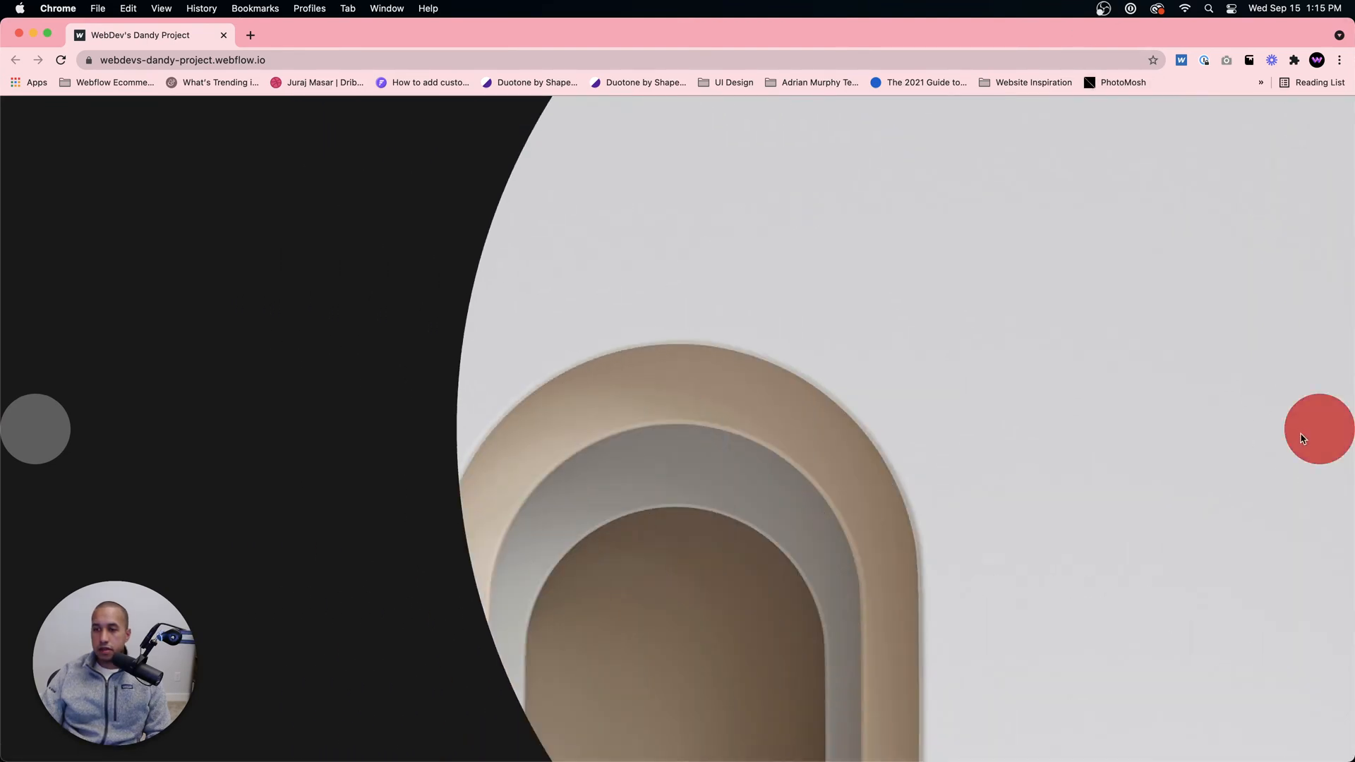
pyautogui.click(1297, 430)
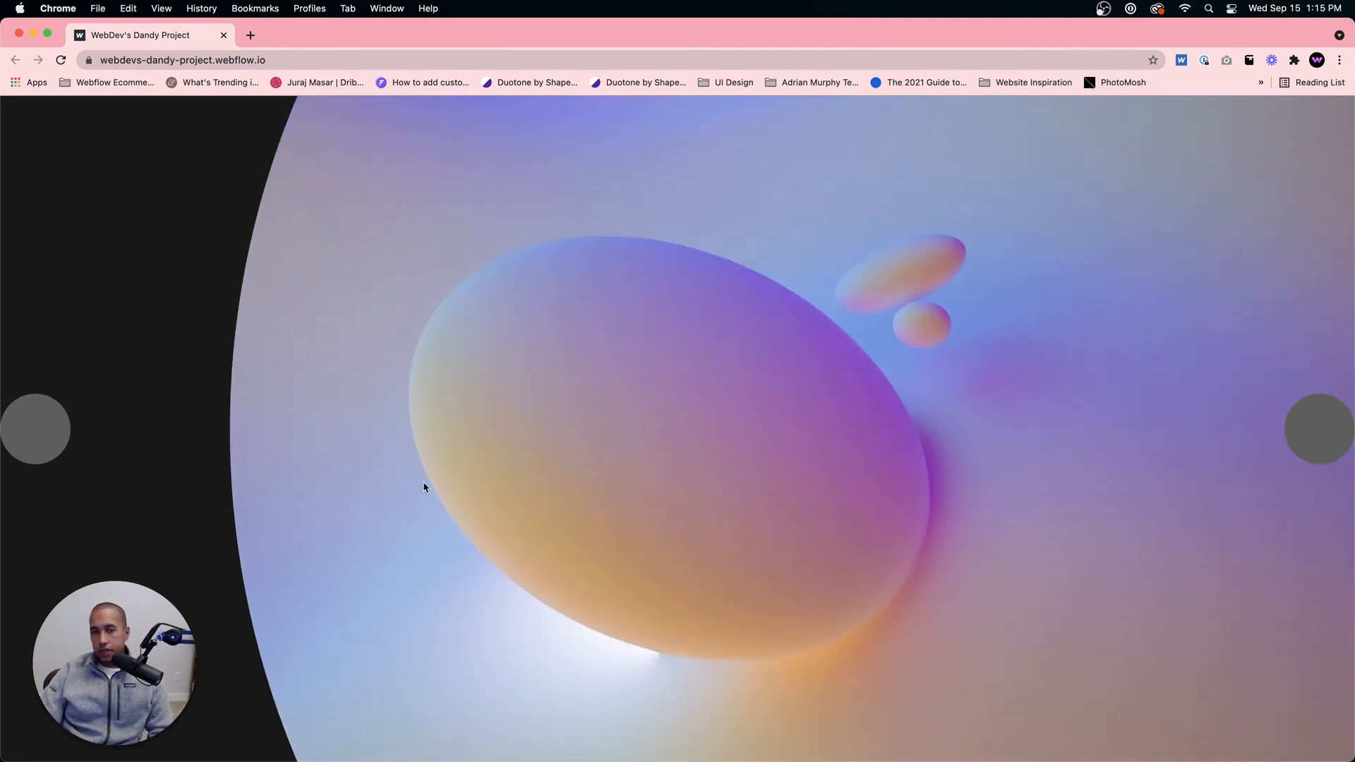
# Step: Advance the Dandy Project slider by one more image to show the circular mask transition again
pyautogui.click(1306, 441)
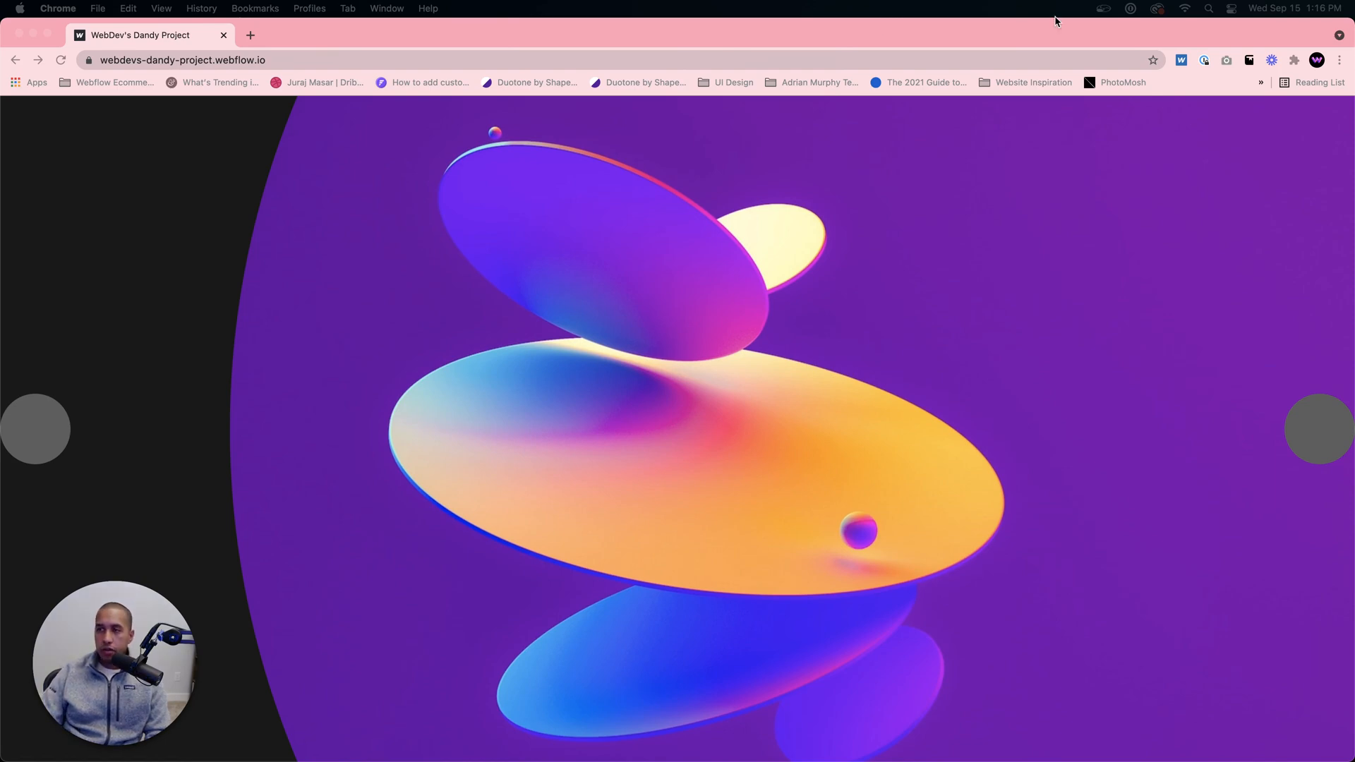
# Step: Bring up the Webflow 101 crash course page on Webflow University and look through its course outline
pyautogui.moveTo(1056, 19); pyautogui.dragTo(591, 21)
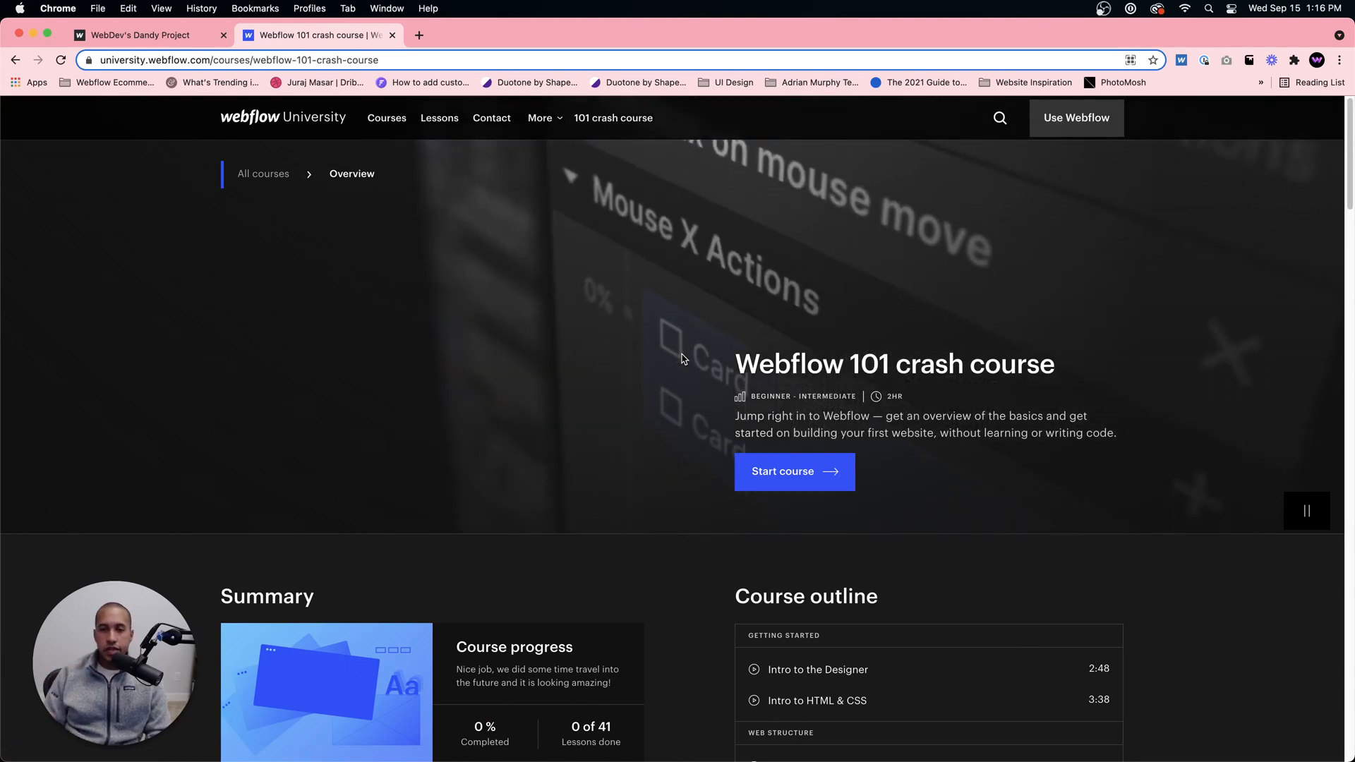
pyautogui.scroll(-5, 683, 358)
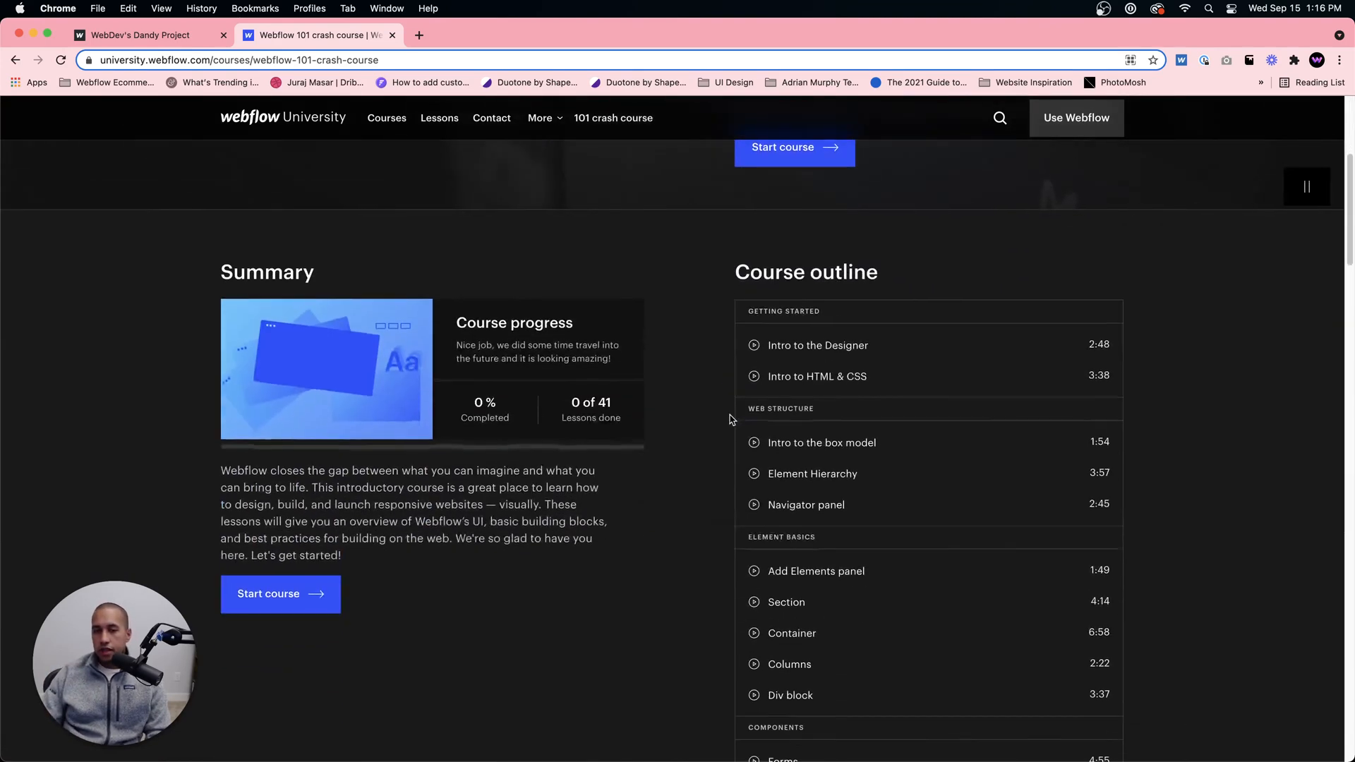
pyautogui.scroll(-1, 757, 431)
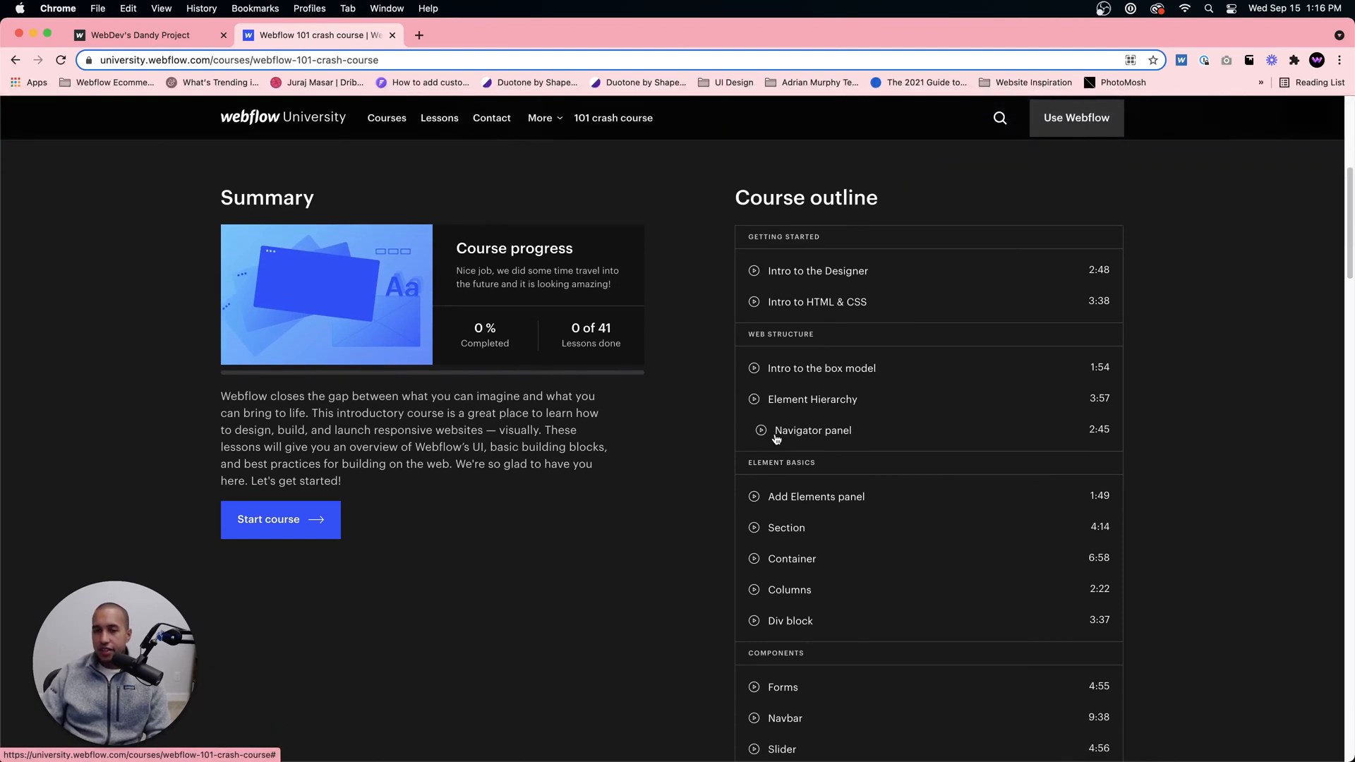
pyautogui.scroll(-1, 725, 447)
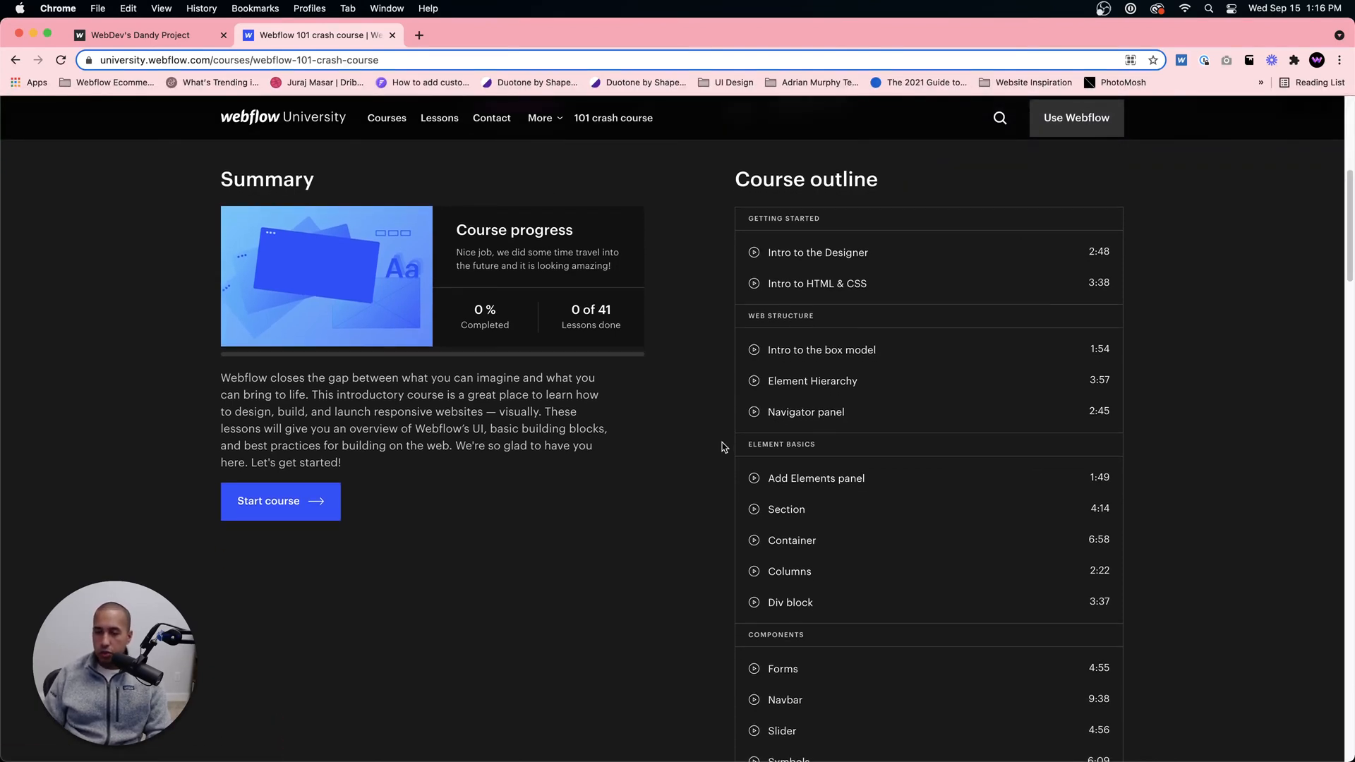
pyautogui.scroll(-1, 724, 446)
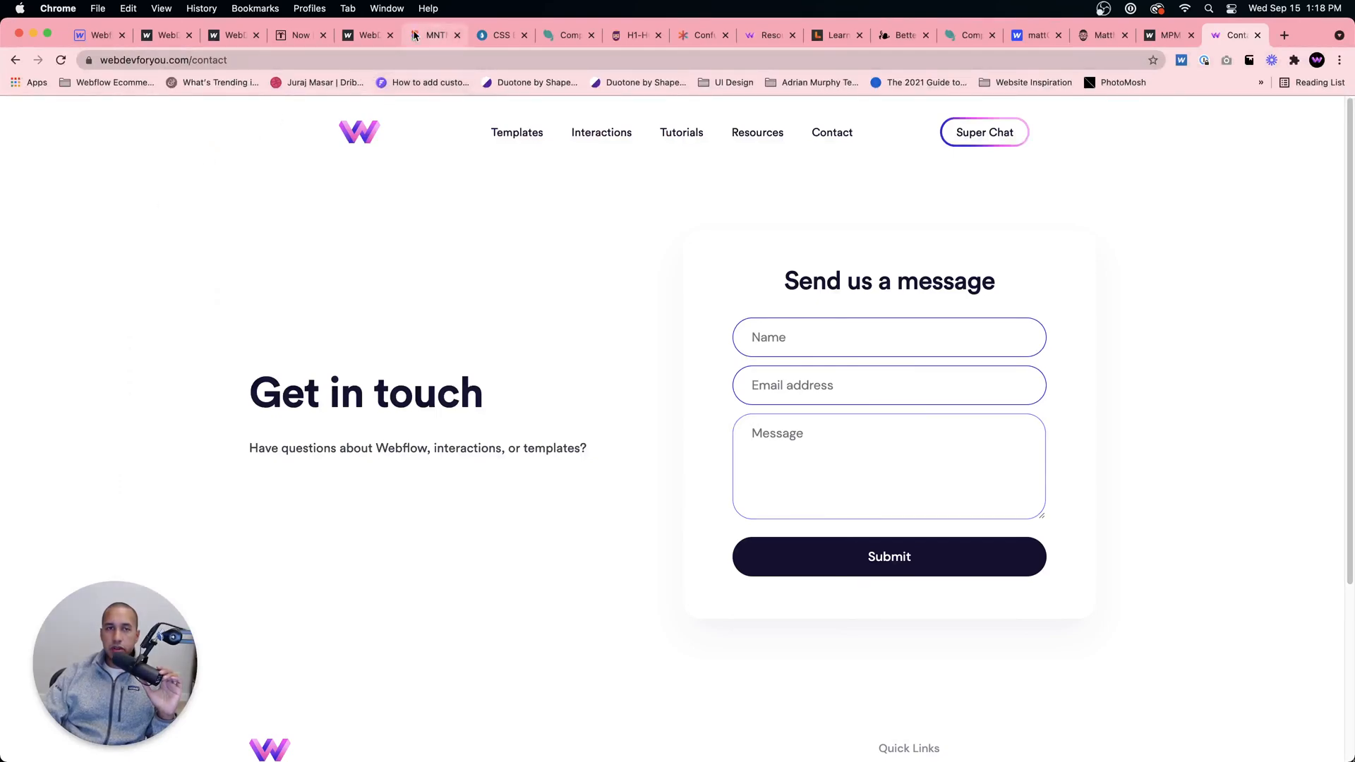
# Step: Return from the contact page to the Webflow Designer for webdevs-stellar-project
pyautogui.click(98, 39)
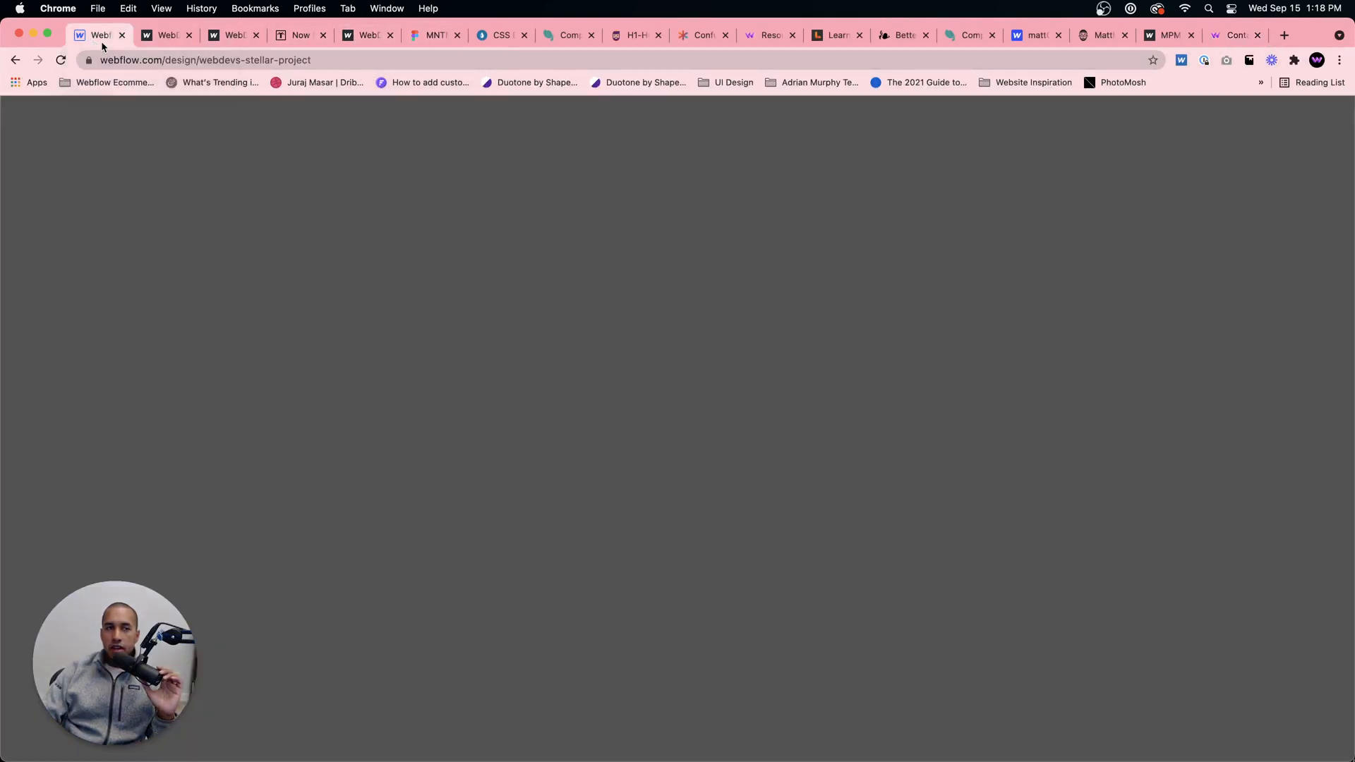